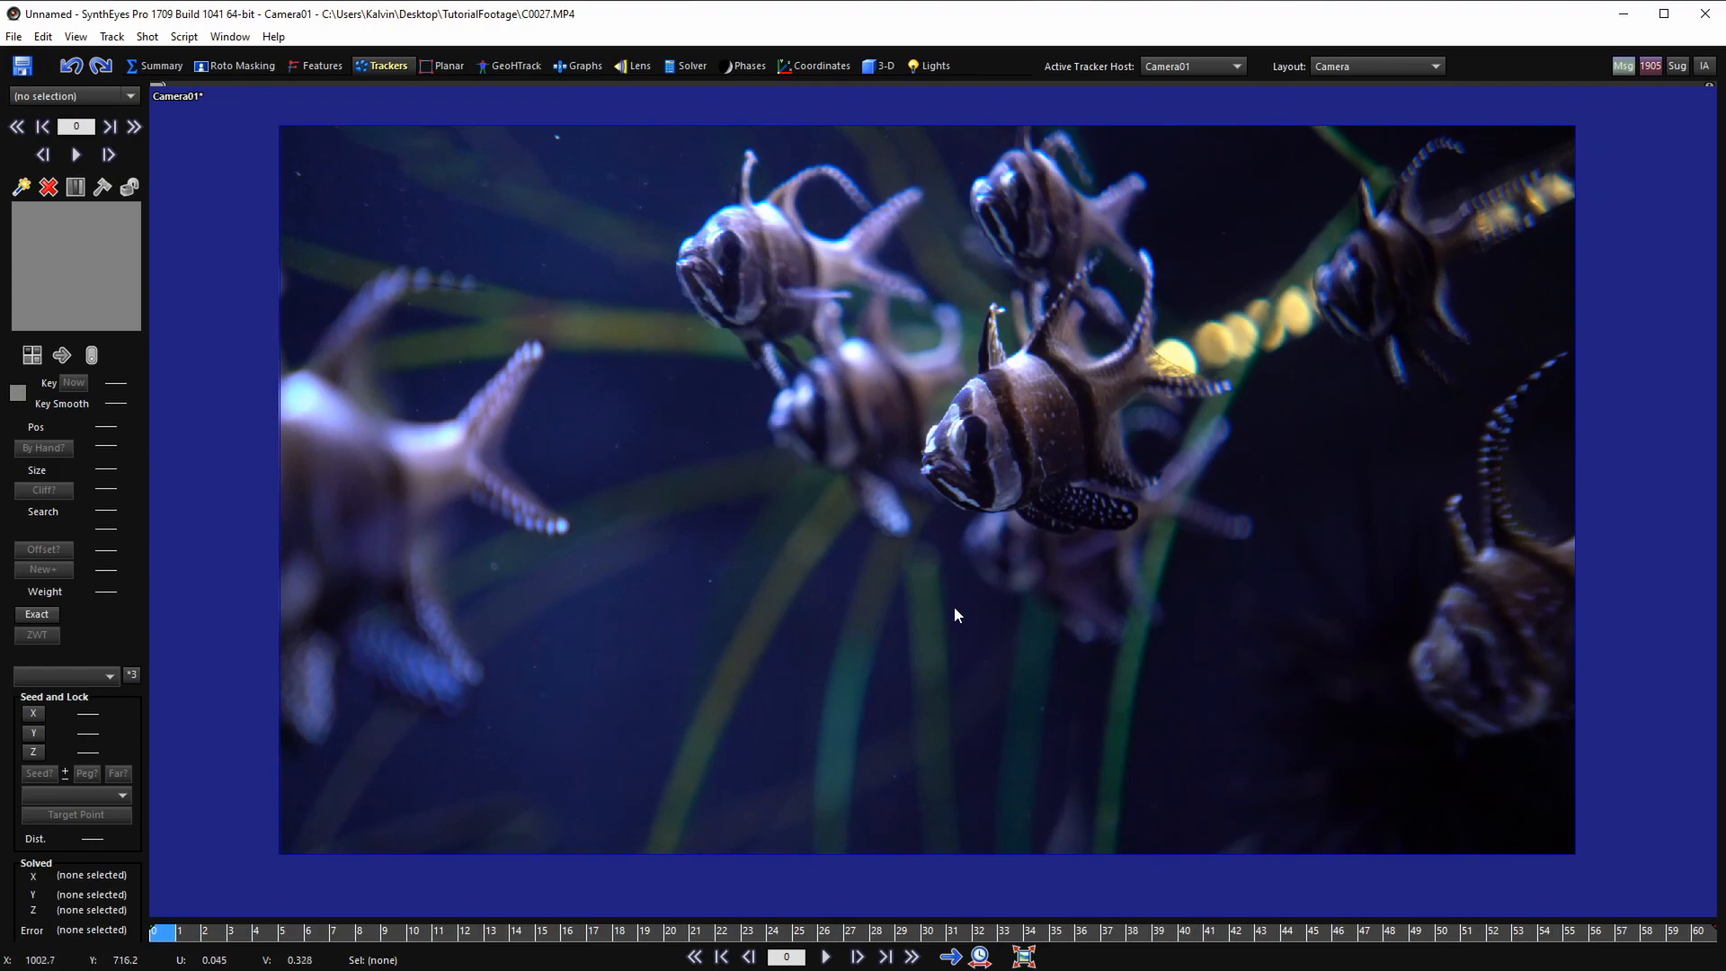
- Scrub through the opening frames of the shot and examine the footage for camera movement and trackable detail
click(208, 931)
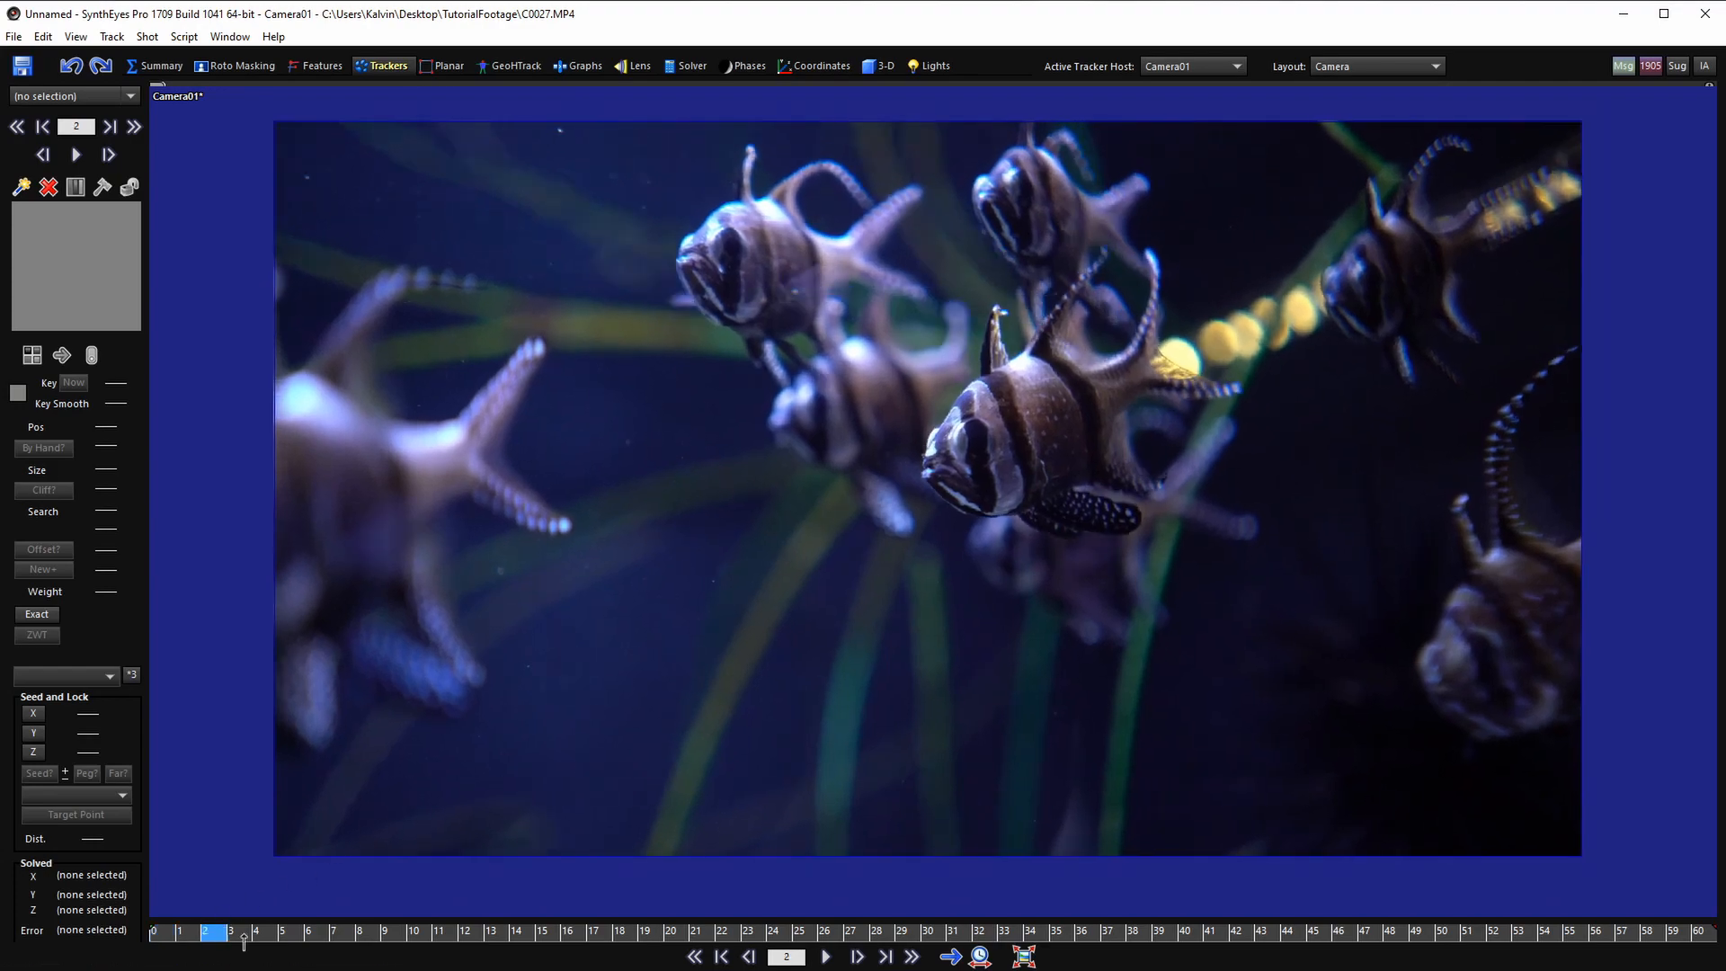
drag(244, 942, 2, 917)
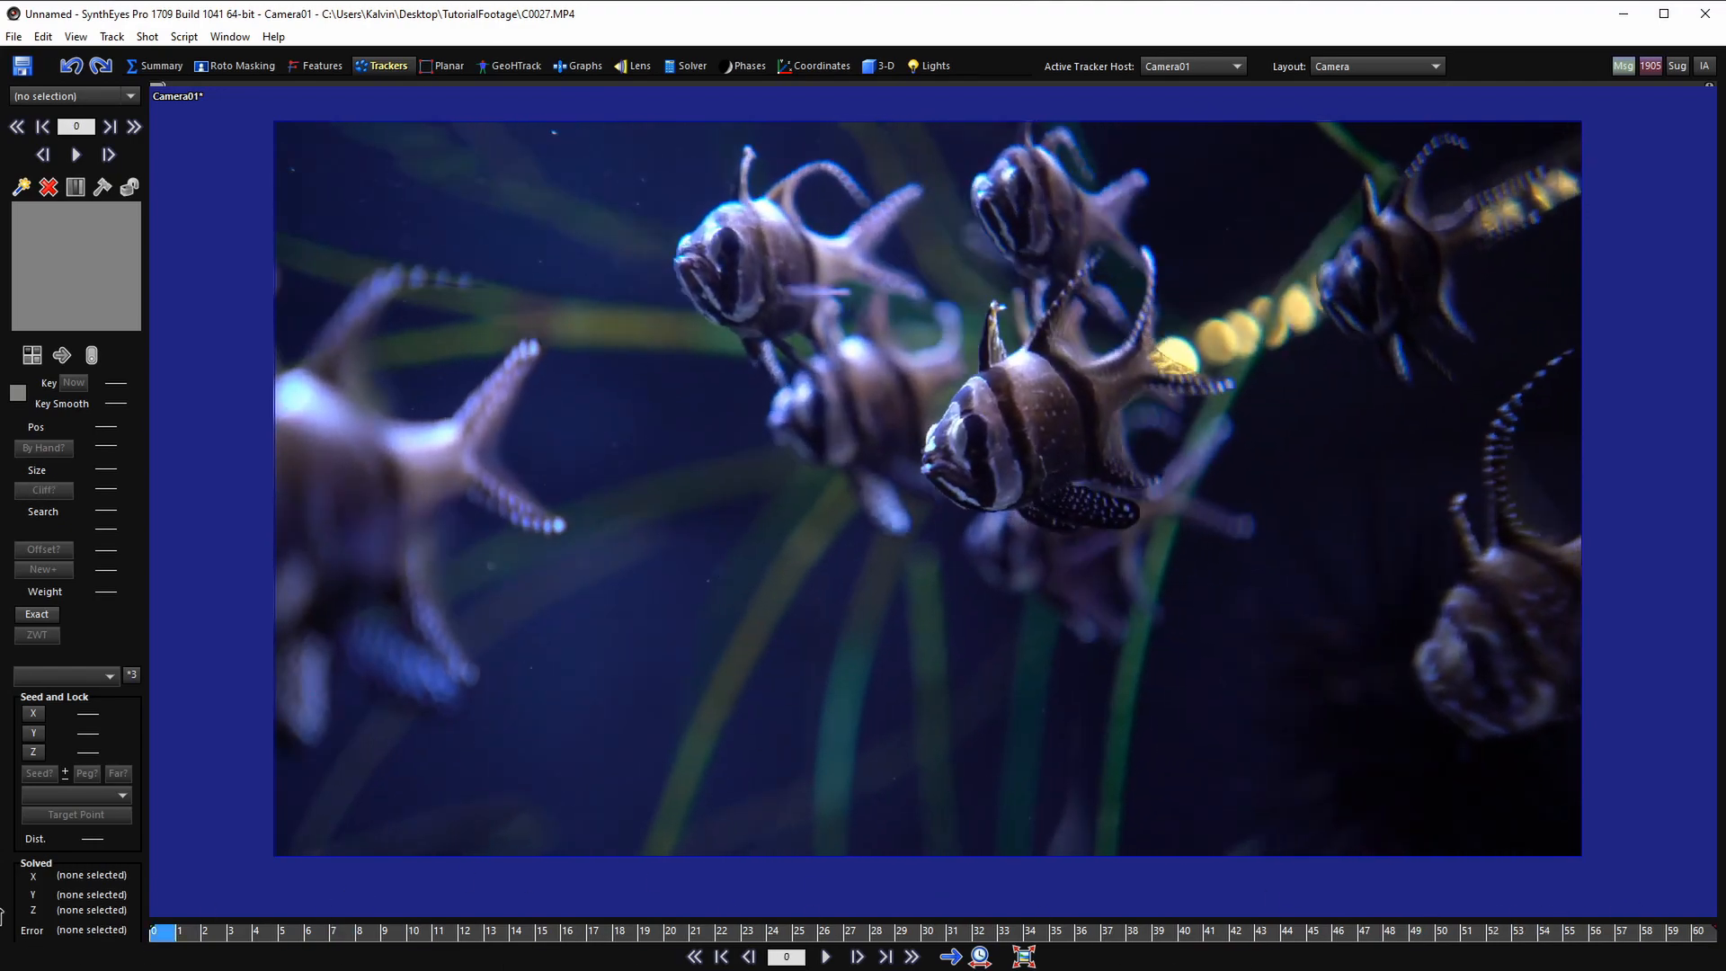
scroll(885, 543, down, 1)
scroll(885, 543, up, 1)
middle_drag(885, 543, 899, 547)
scroll(903, 551, up, 2)
scroll(902, 550, down, 1)
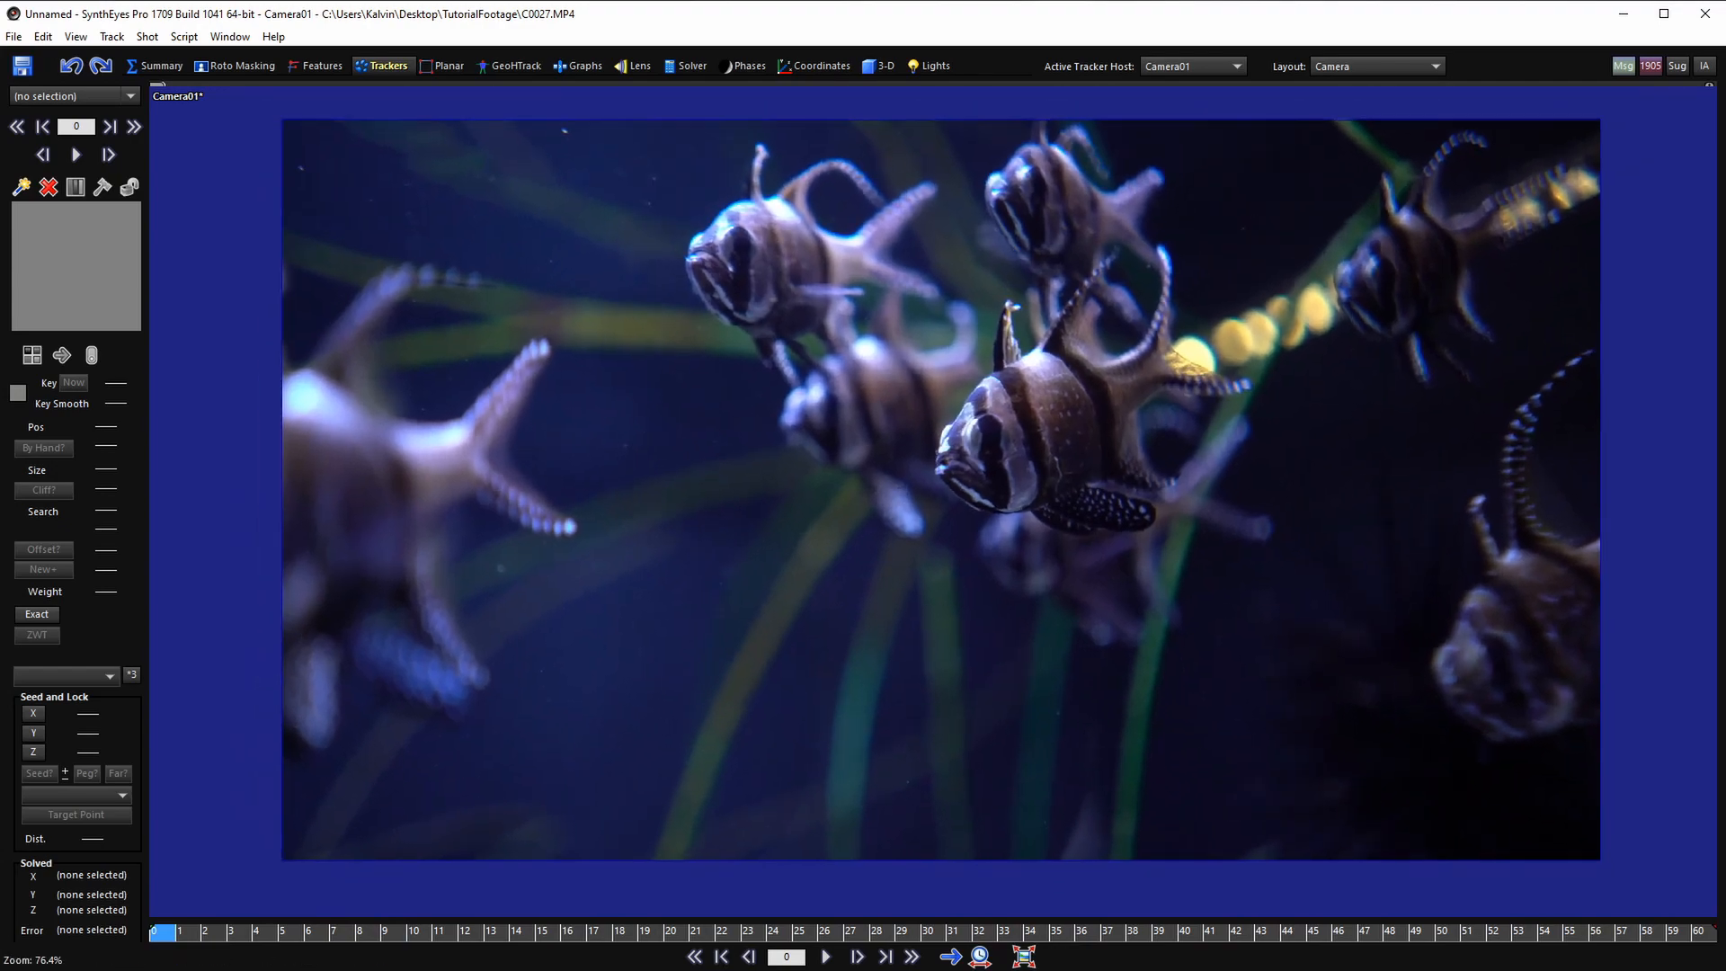
drag(241, 932, 1, 926)
drag(510, 919, 155, 908)
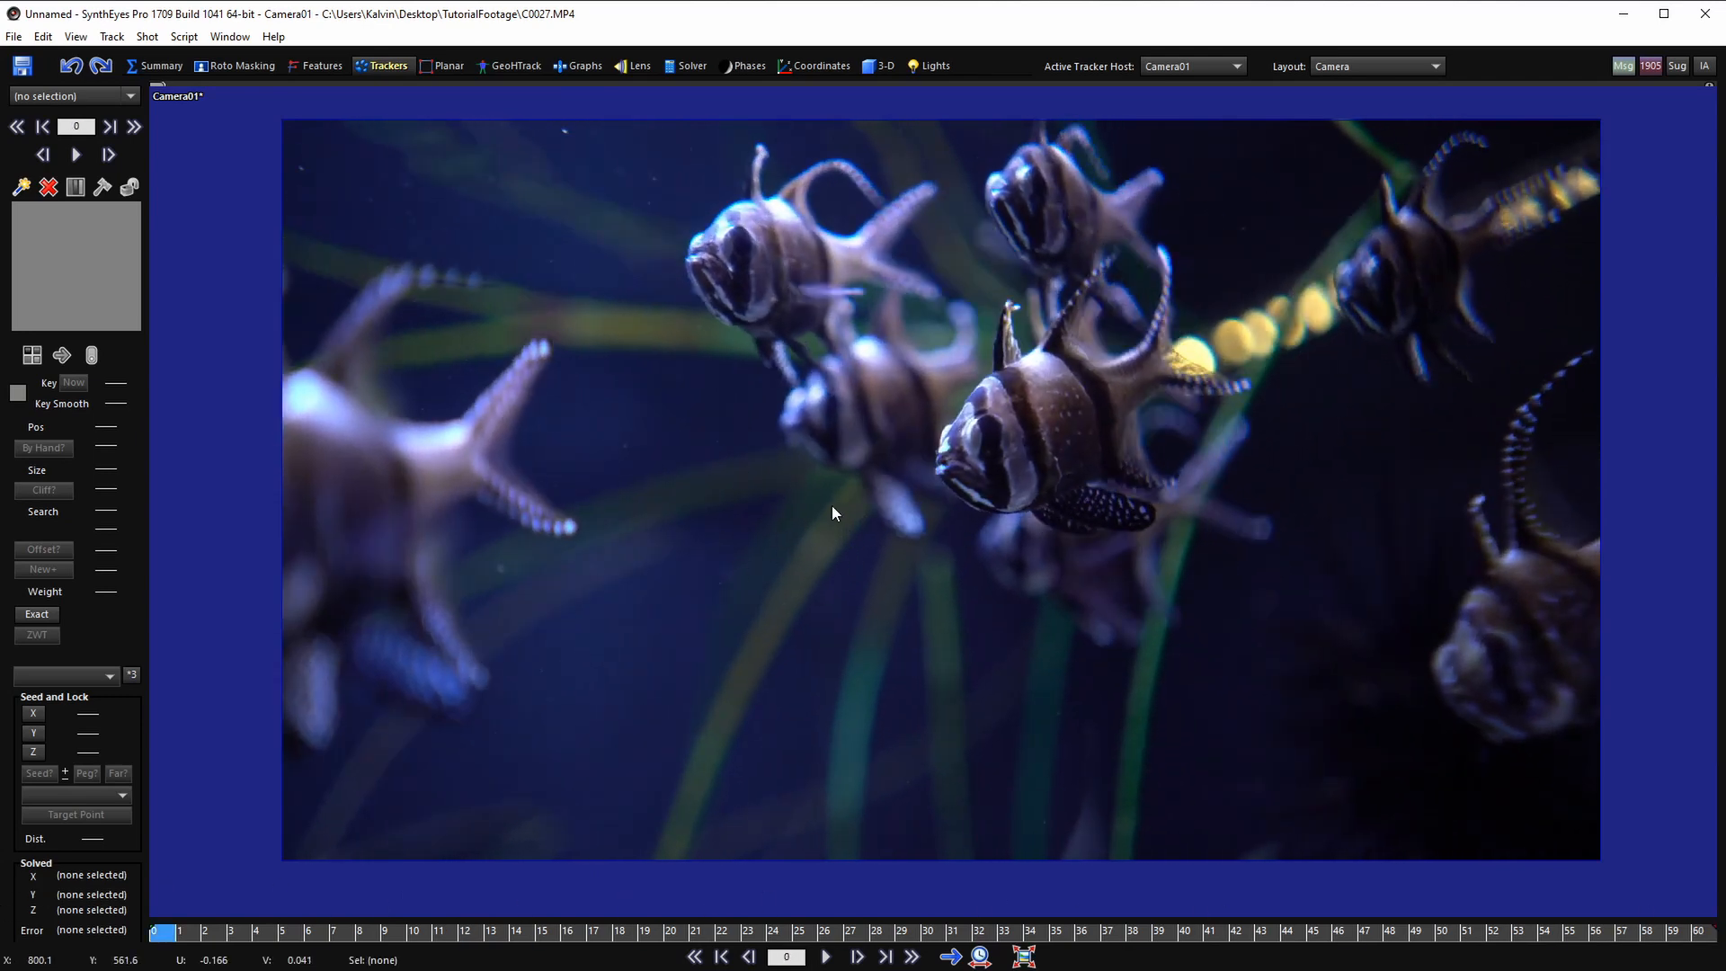
scroll(841, 500, down, 3)
scroll(848, 500, up, 2)
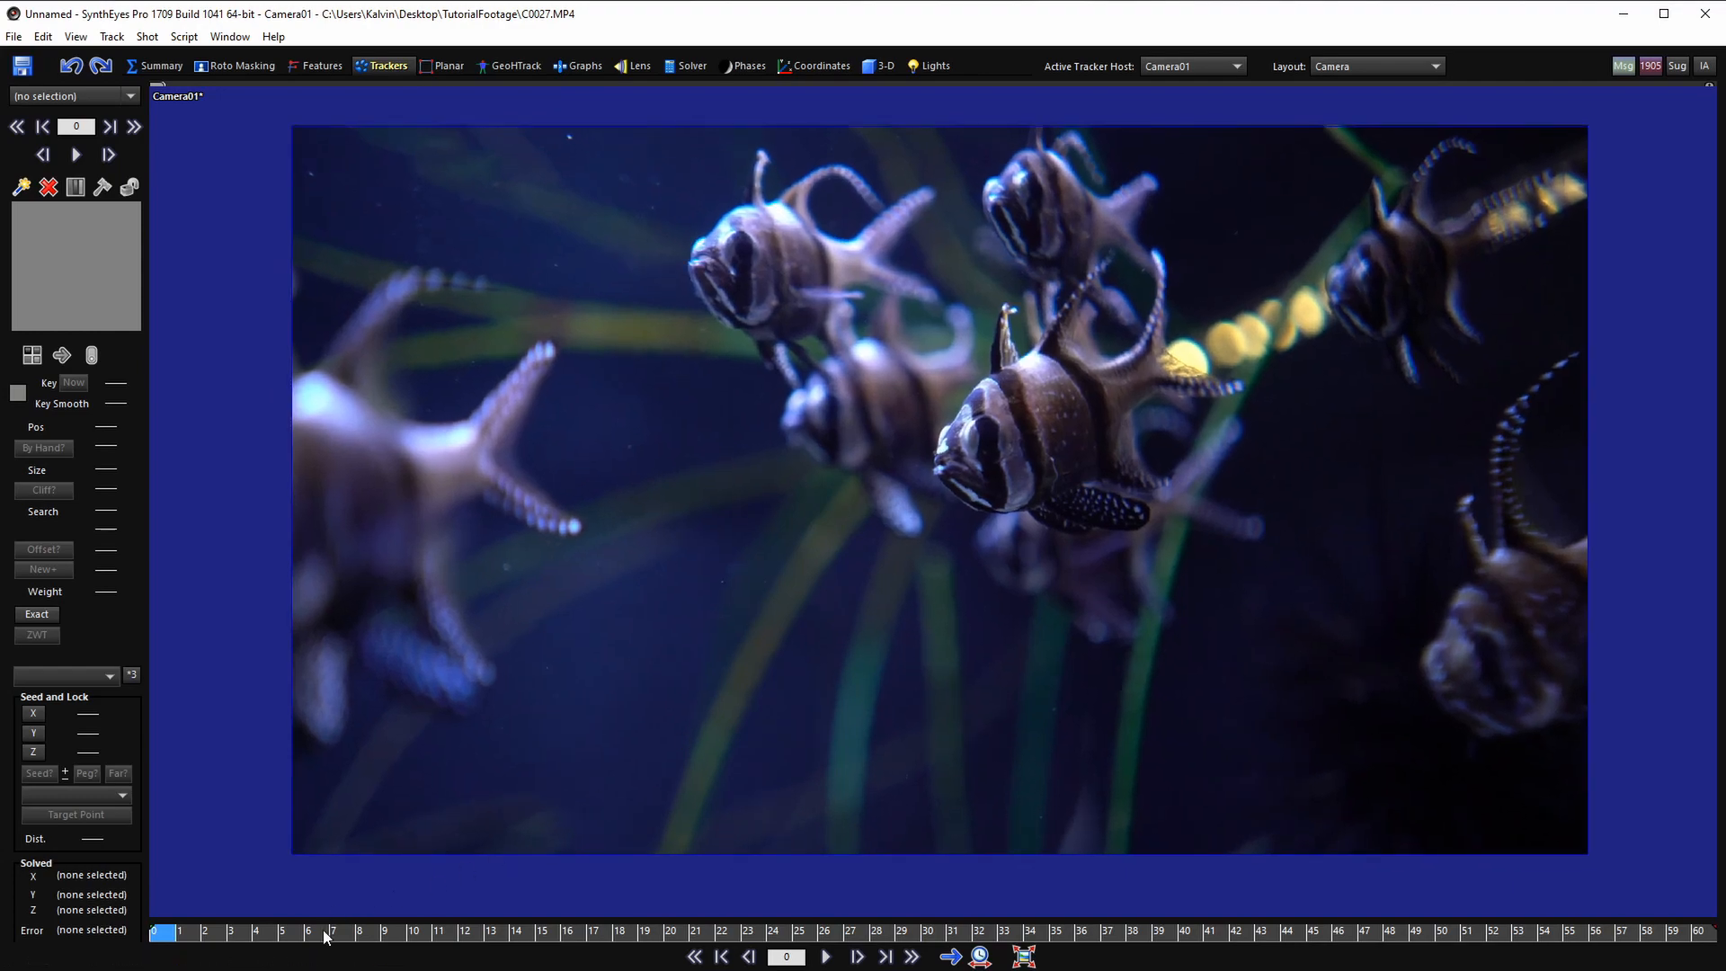
drag(324, 937, 158, 940)
scroll(752, 512, up, 3)
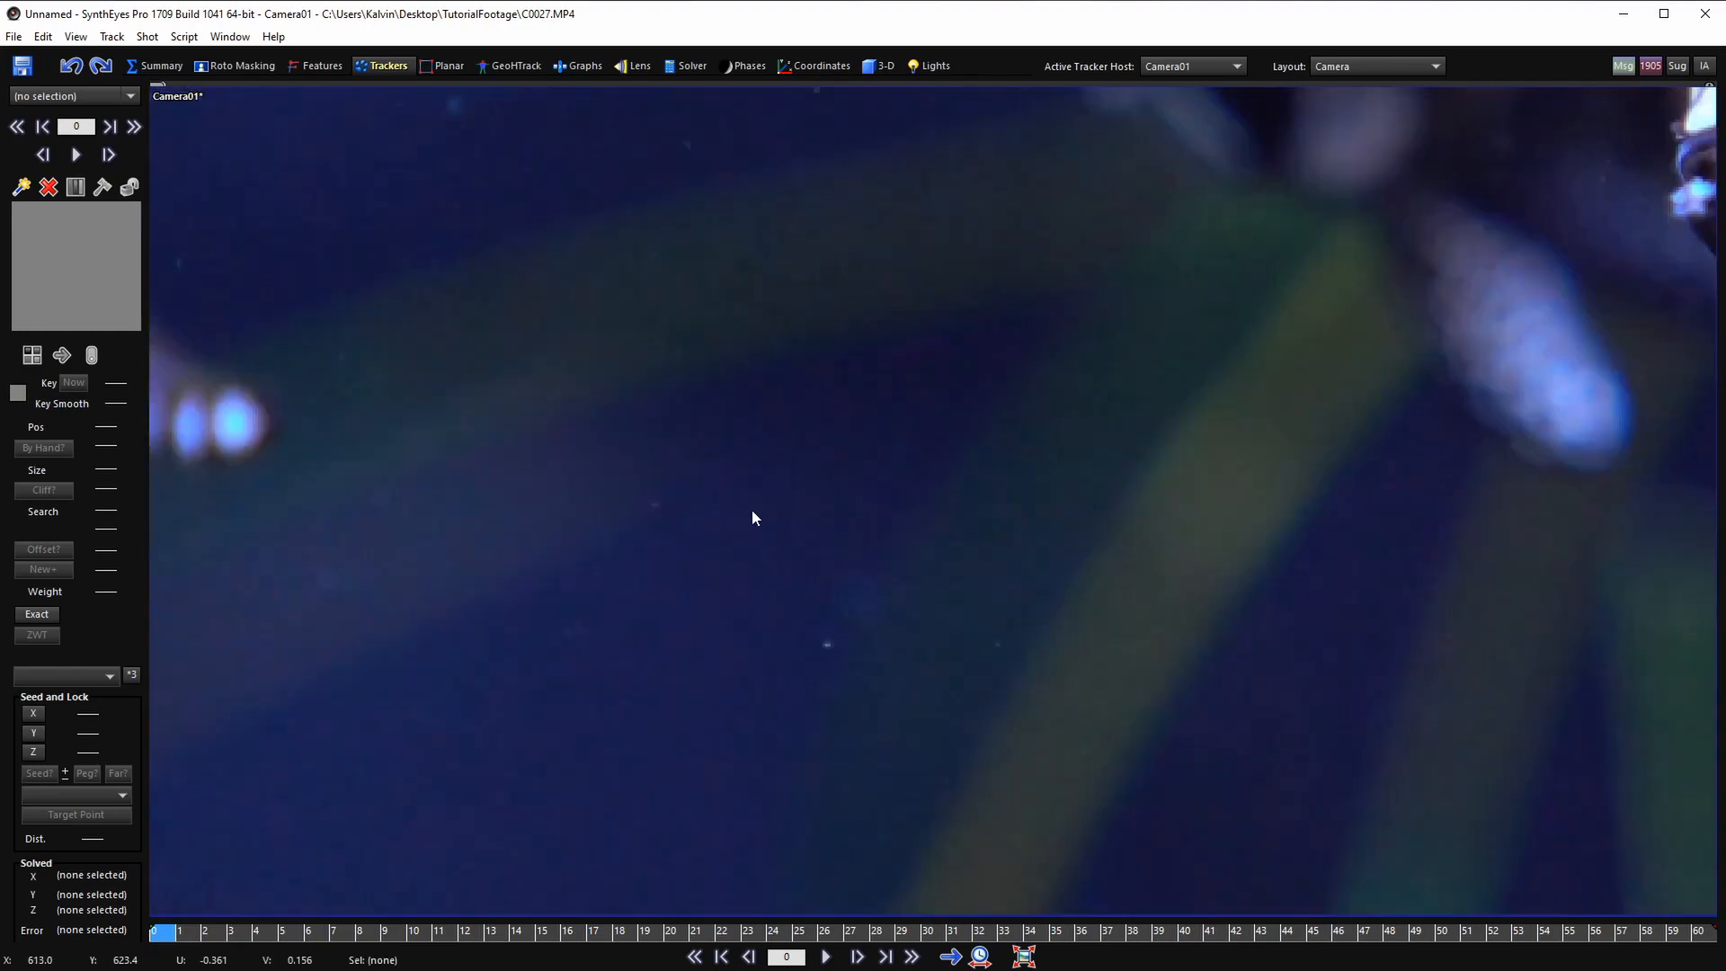
scroll(801, 505, down, 5)
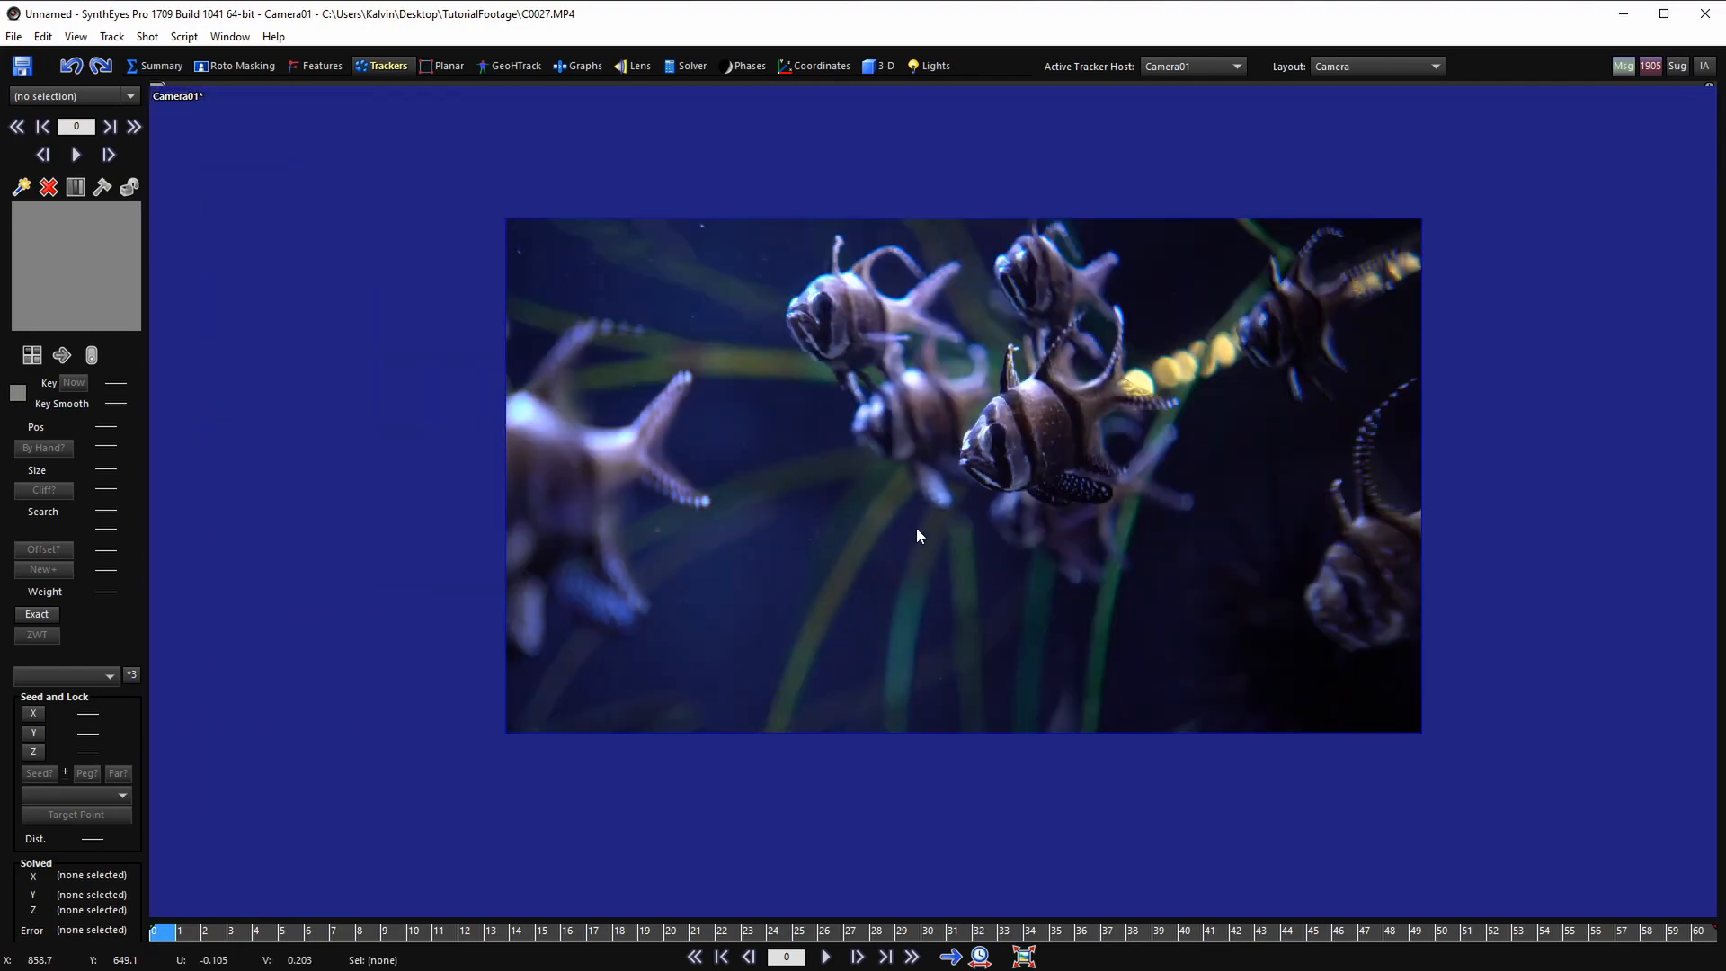
scroll(917, 528, up, 2)
middle_drag(915, 529, 849, 573)
drag(315, 939, 154, 935)
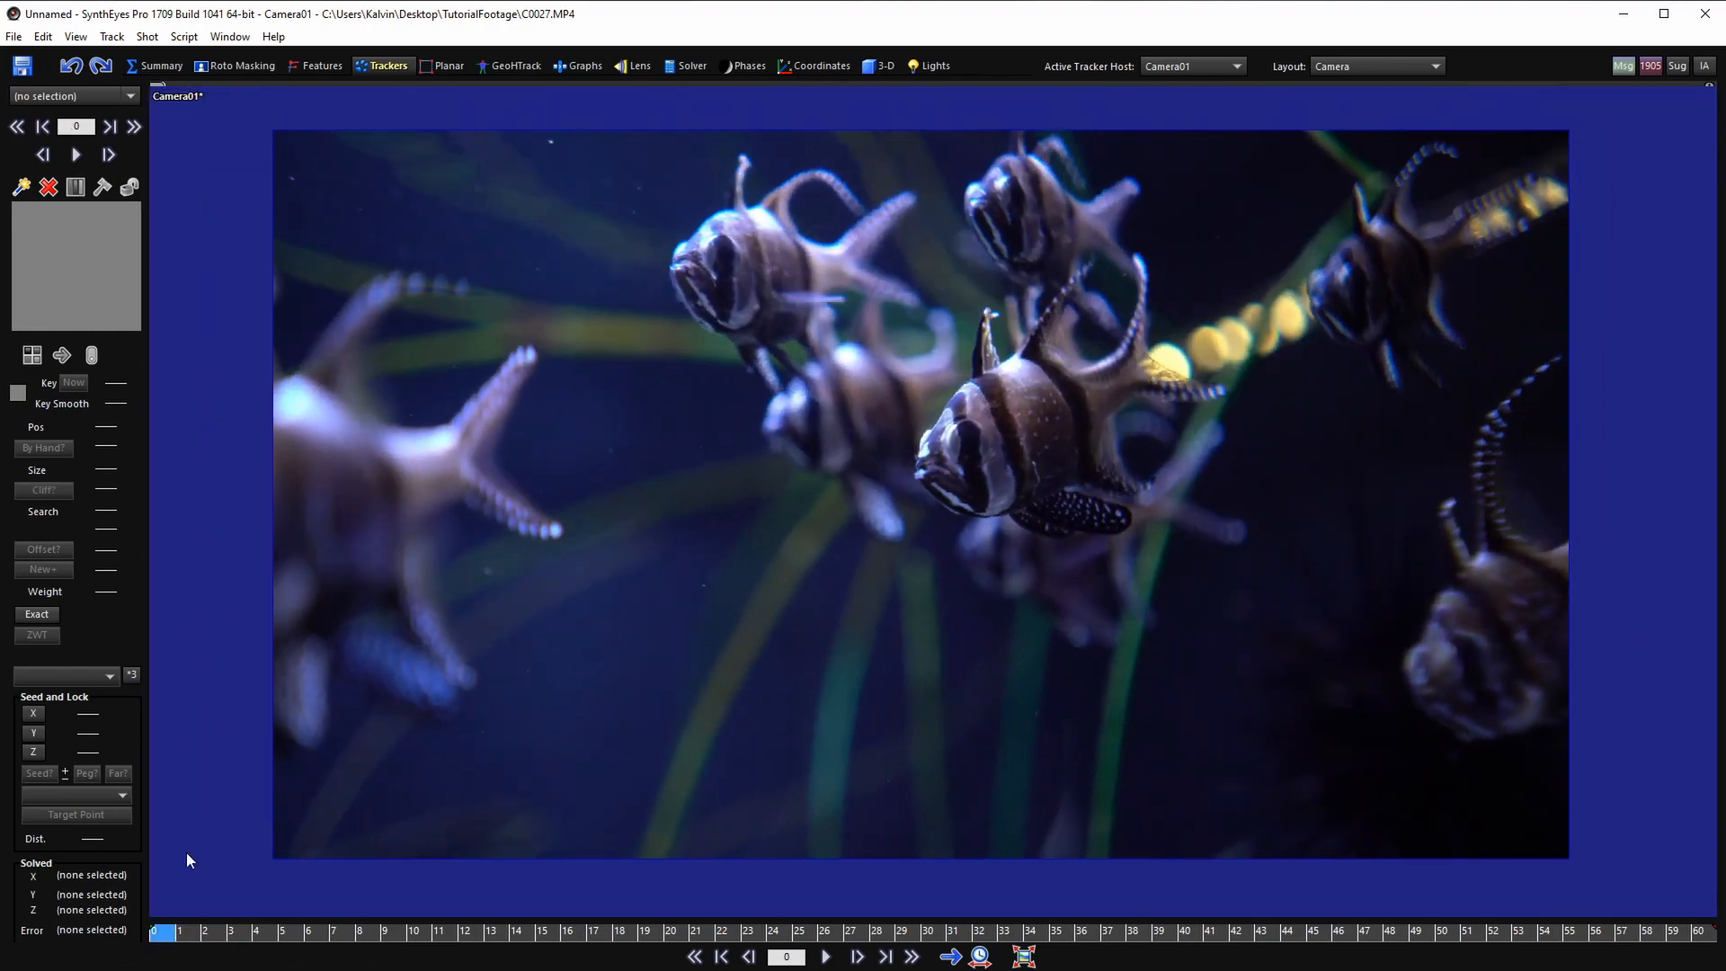
- Add a tracker at frame 0 on the dark background below the fish, size about 0.114, with a search area of about 0.138 by 0.164
scroll(945, 532, up, 2)
middle_drag(949, 528, 933, 535)
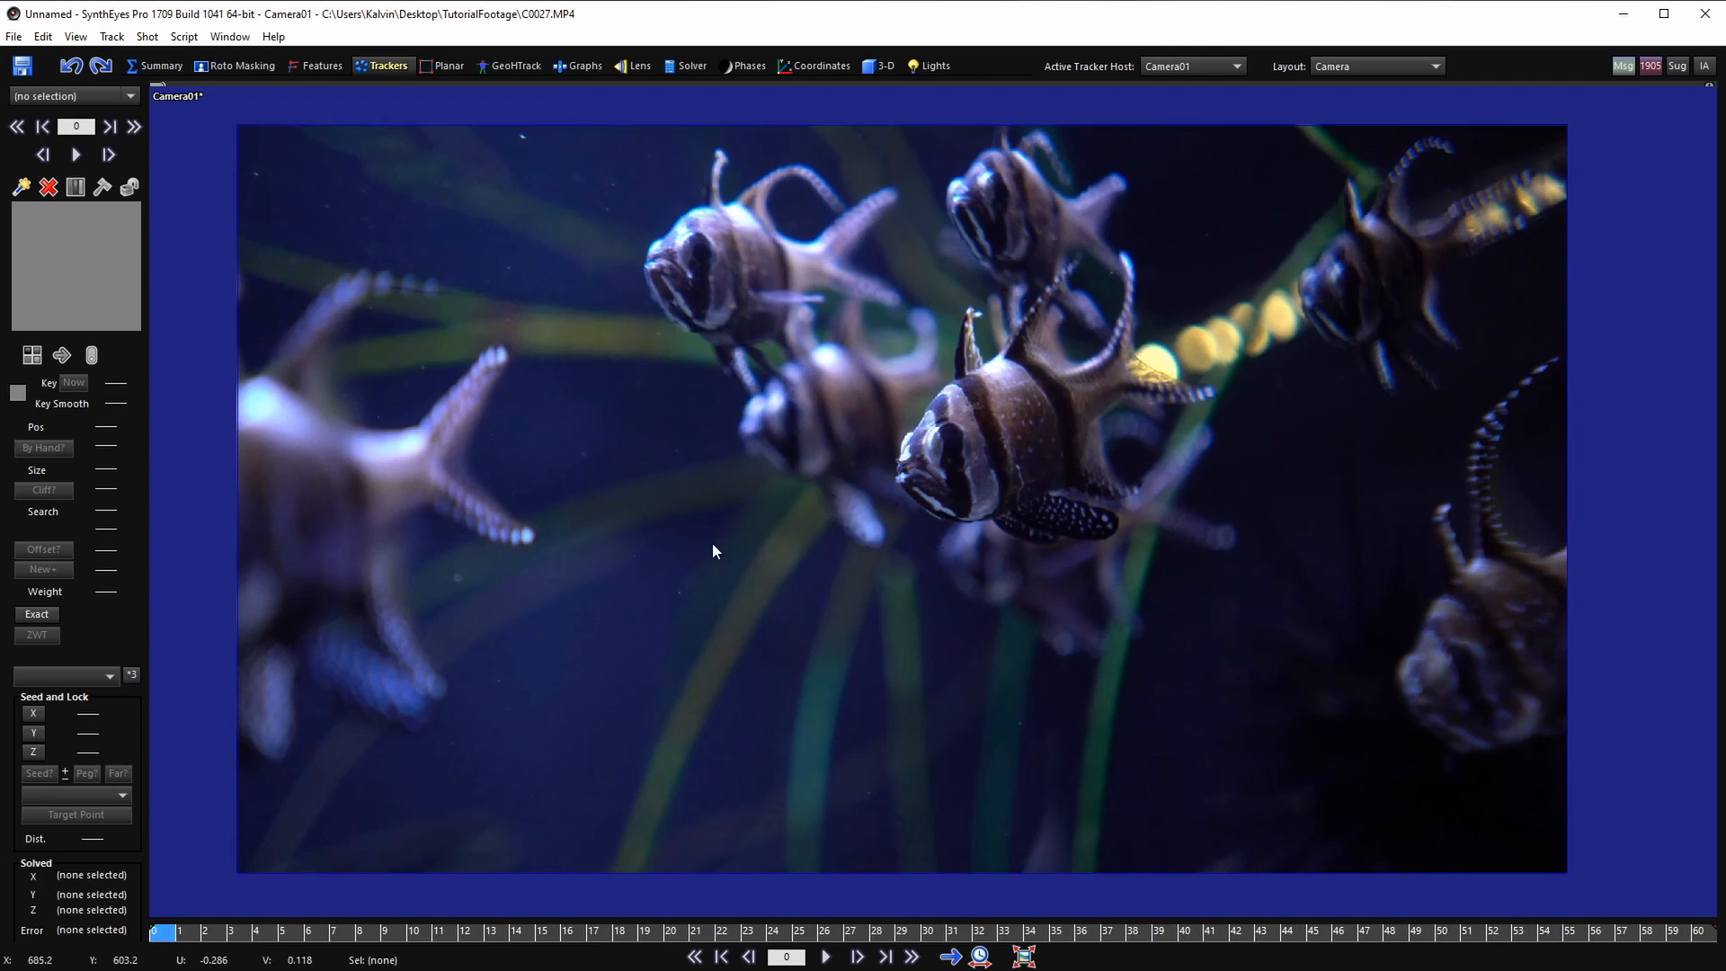
middle_drag(717, 533, 774, 489)
scroll(736, 503, up, 2)
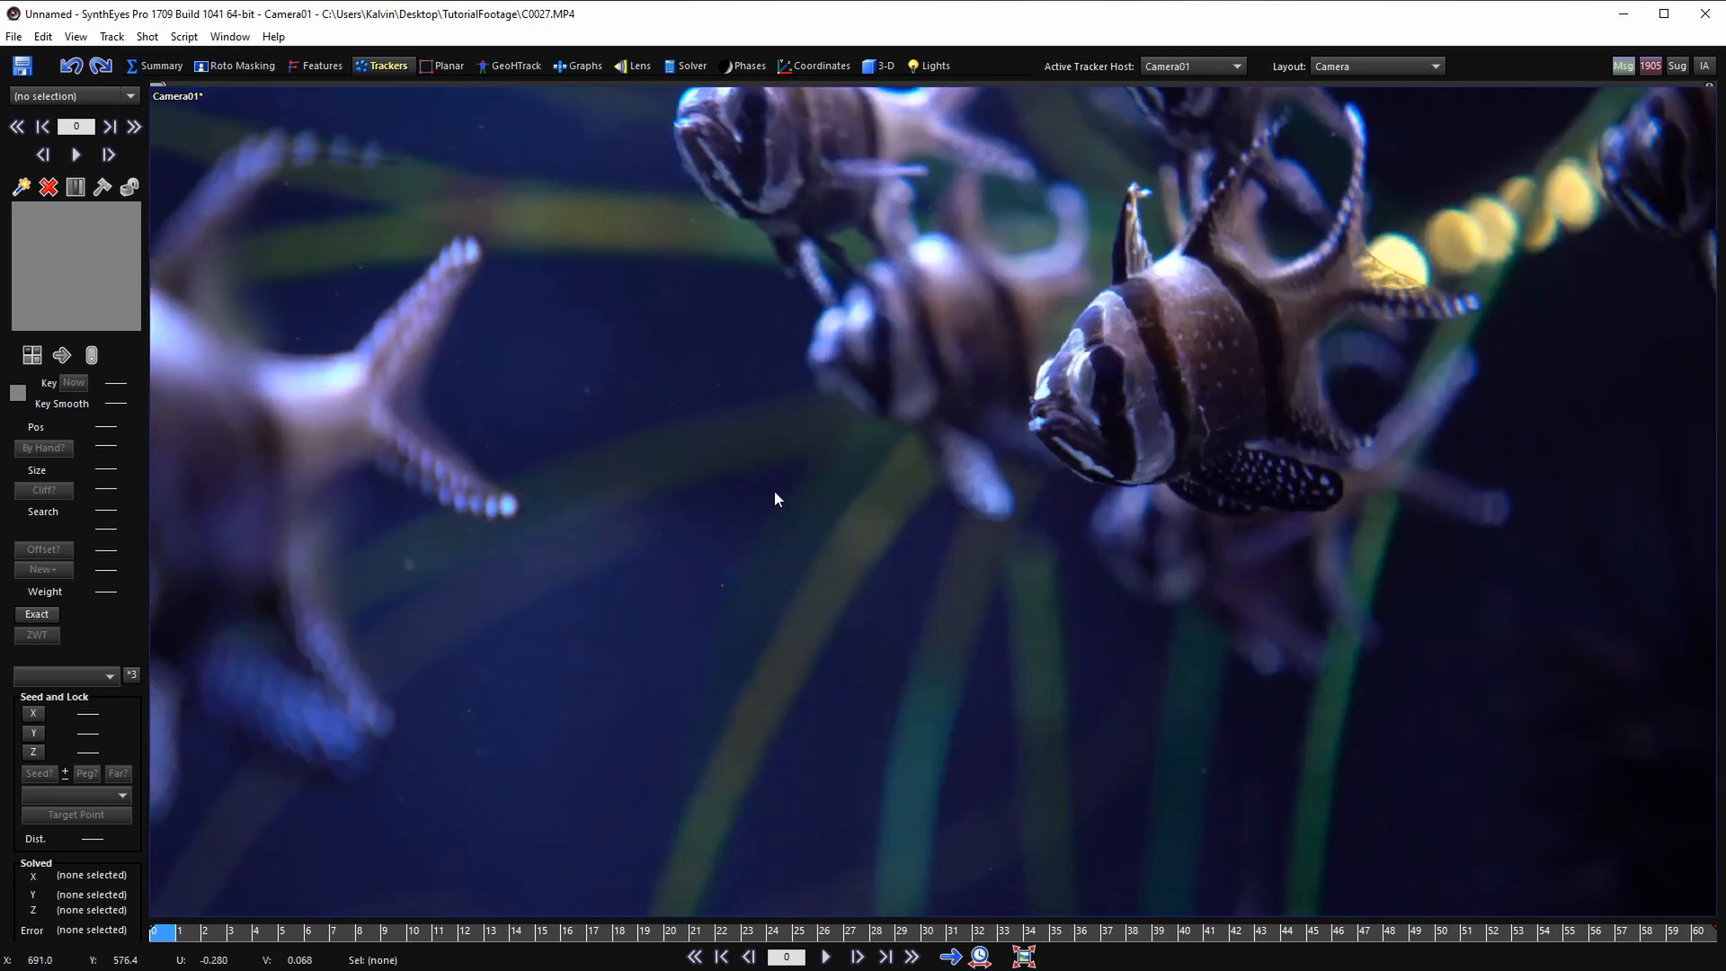
click(778, 477)
drag(797, 492, 896, 588)
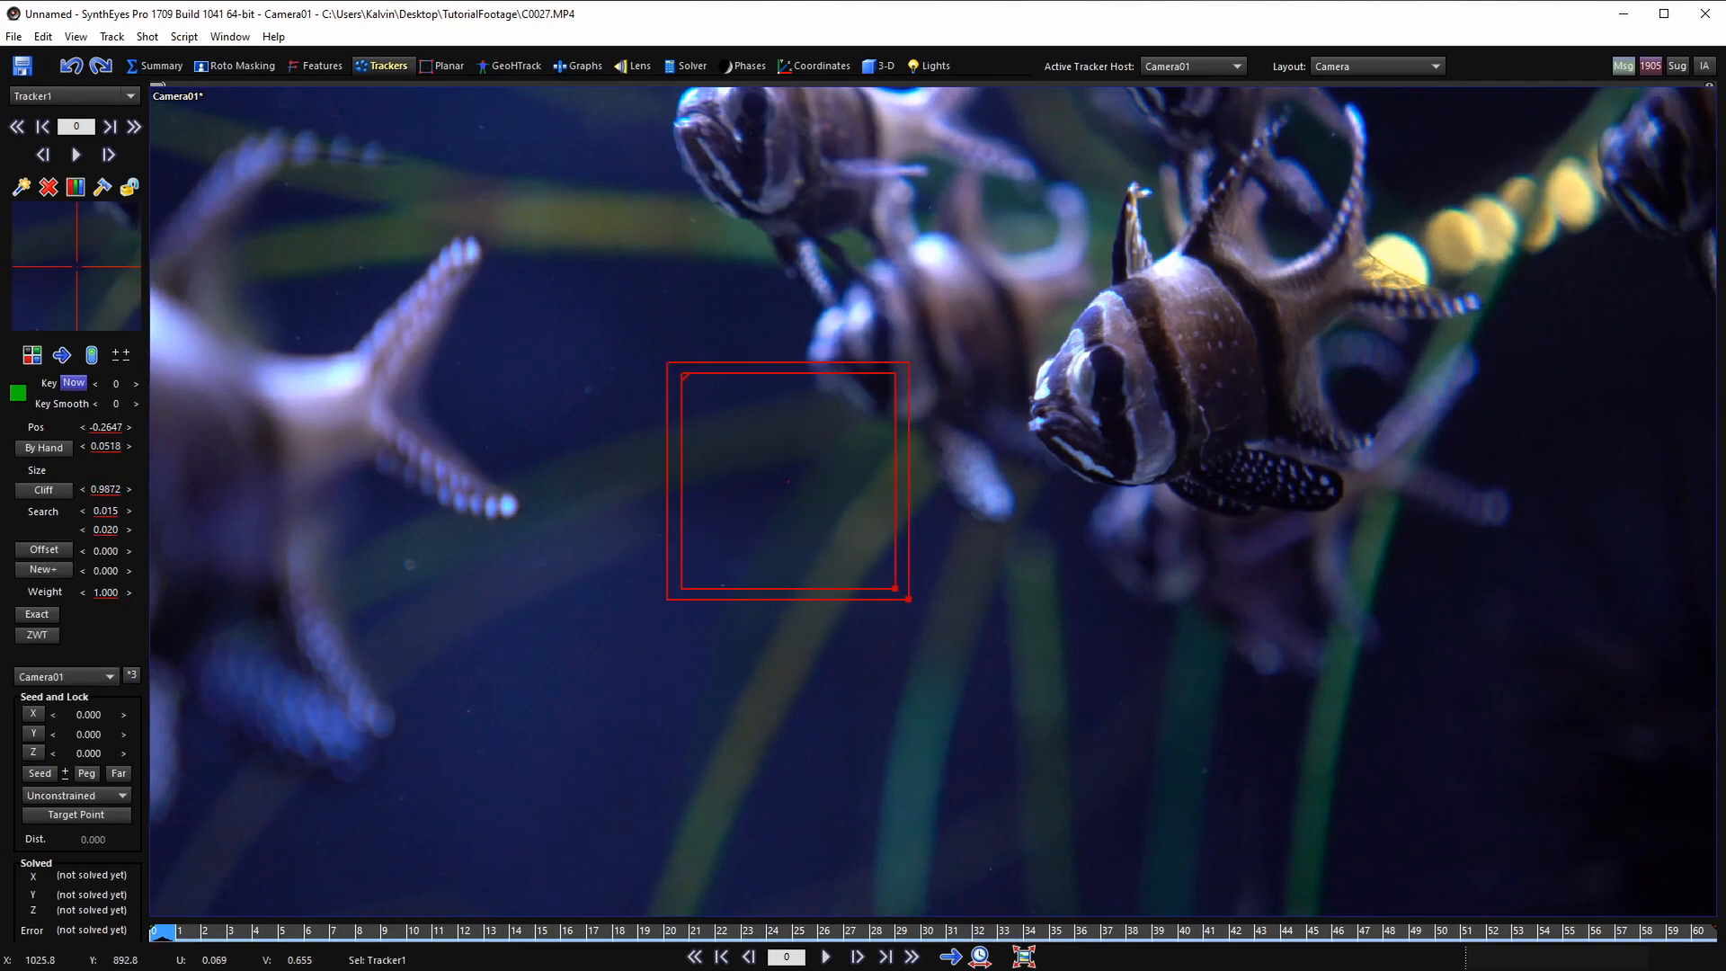
drag(120, 321, 140, 295)
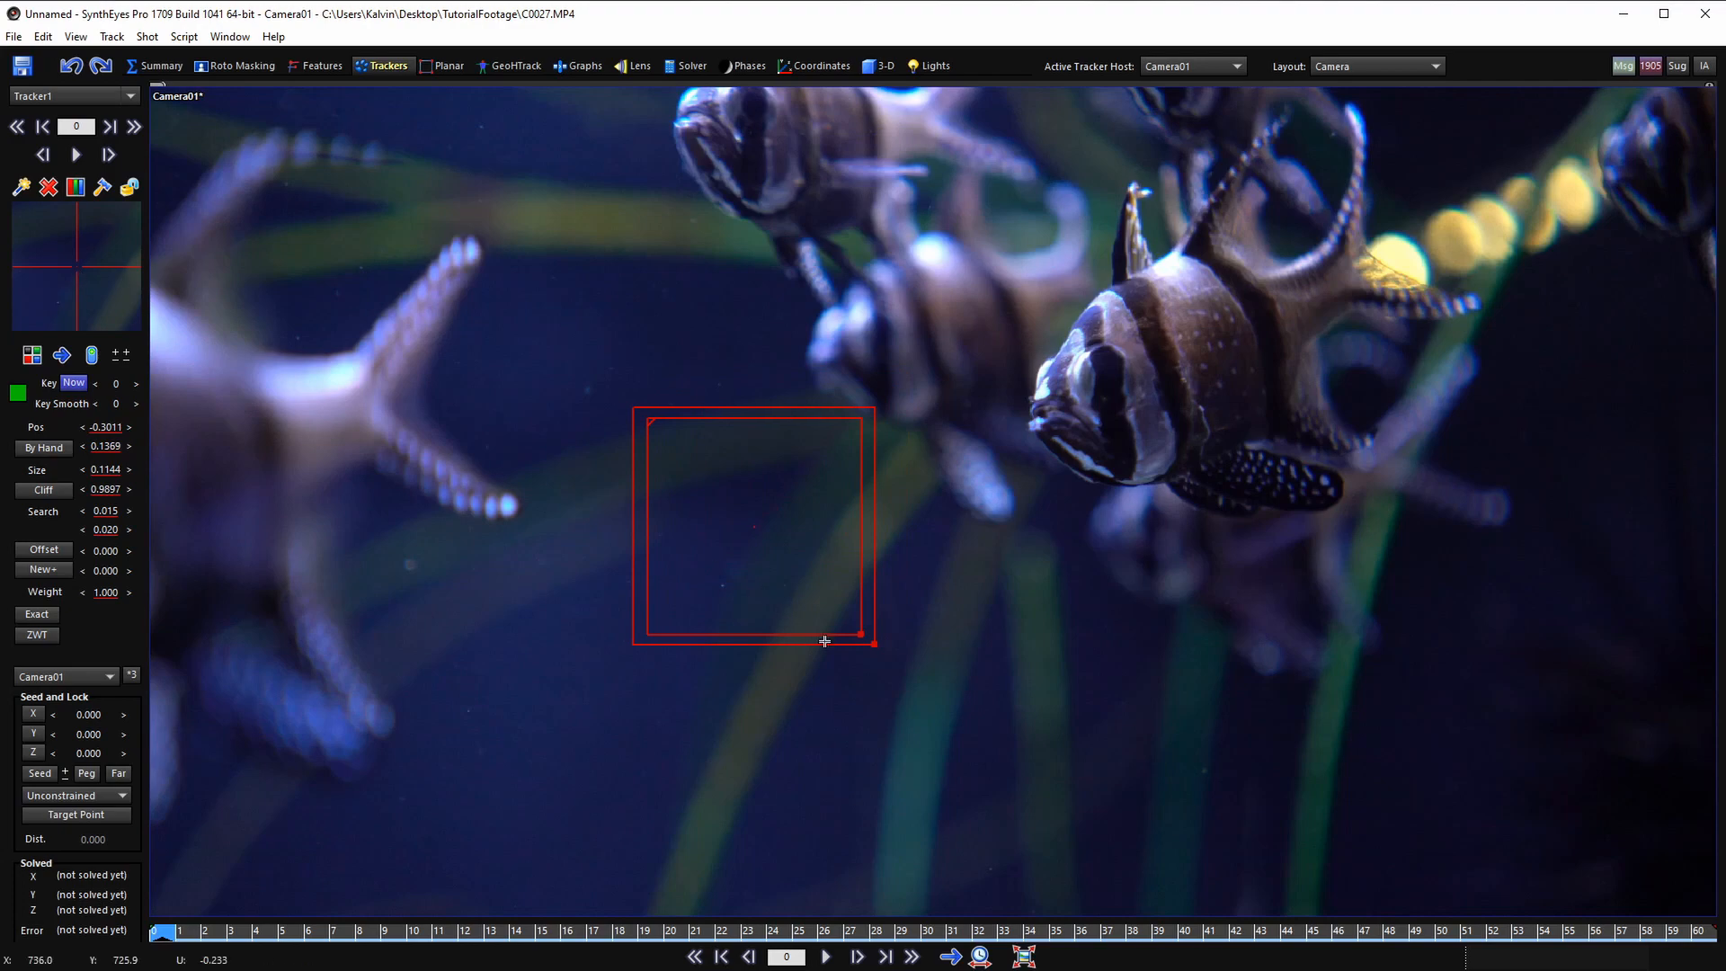
drag(871, 640, 994, 755)
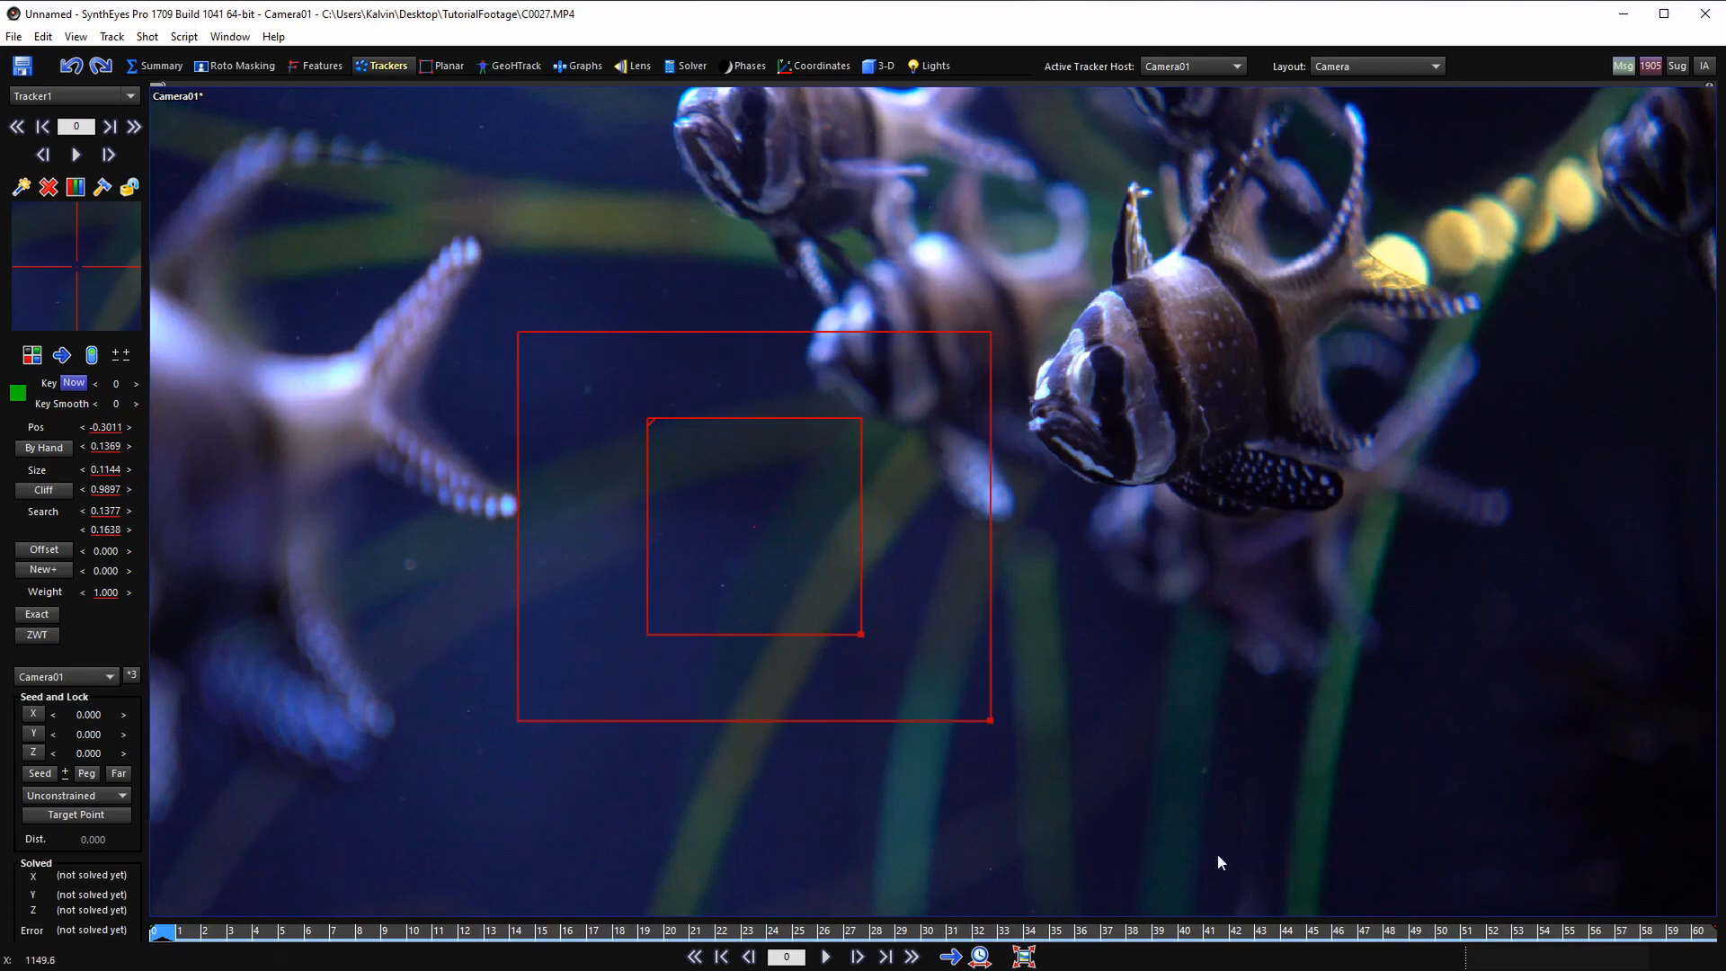
- Track the new tracker forward from frame 0 and stop at frame 27
scroll(913, 520, down, 2)
click(968, 497)
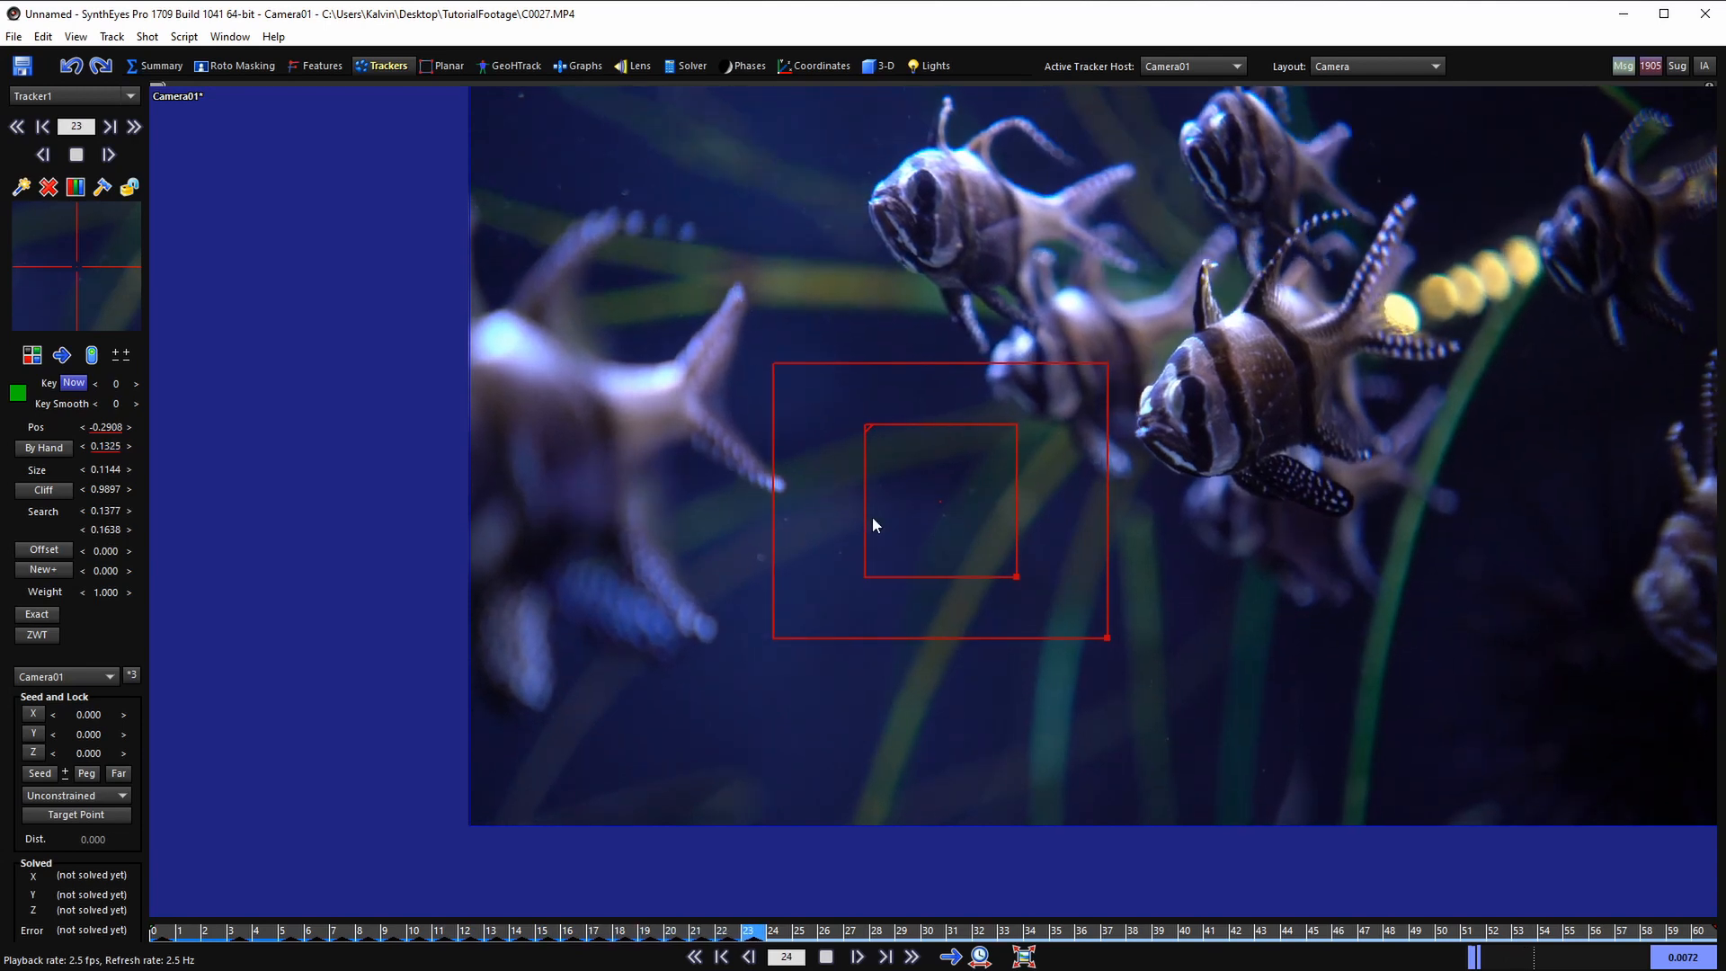
click(852, 917)
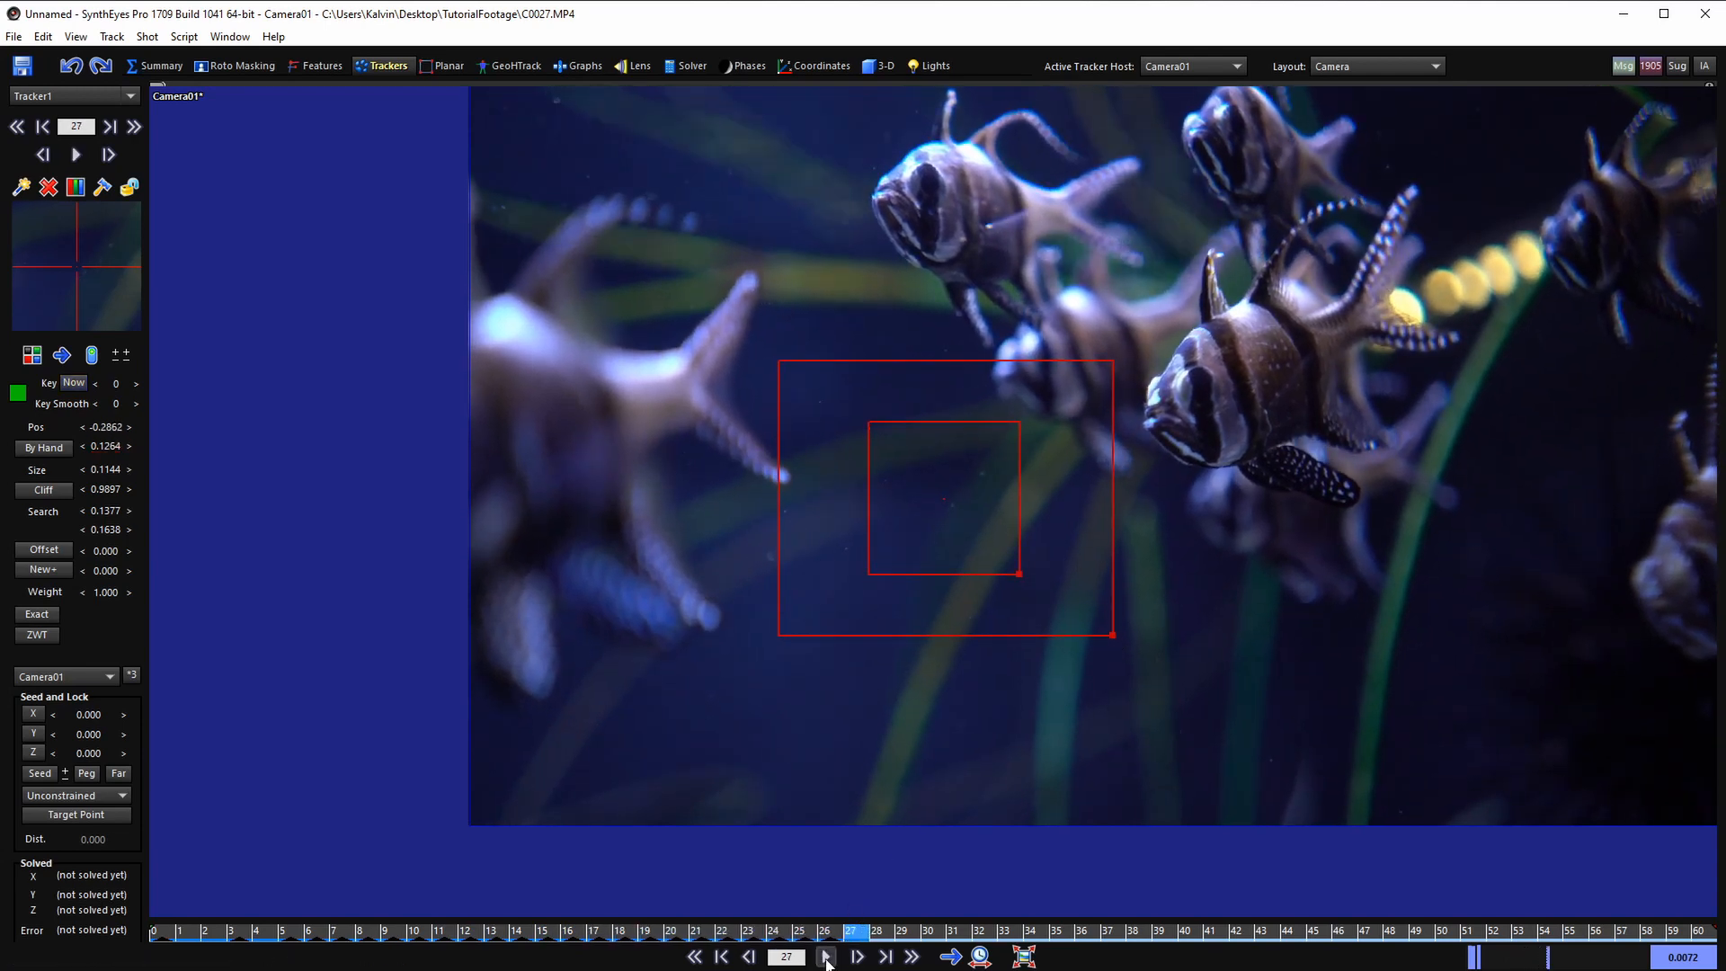
- Shrink the tracker's search area to about 0.066 by 0.085 at frame 27 and continue tracking to the end of the shot
drag(1112, 635, 1064, 605)
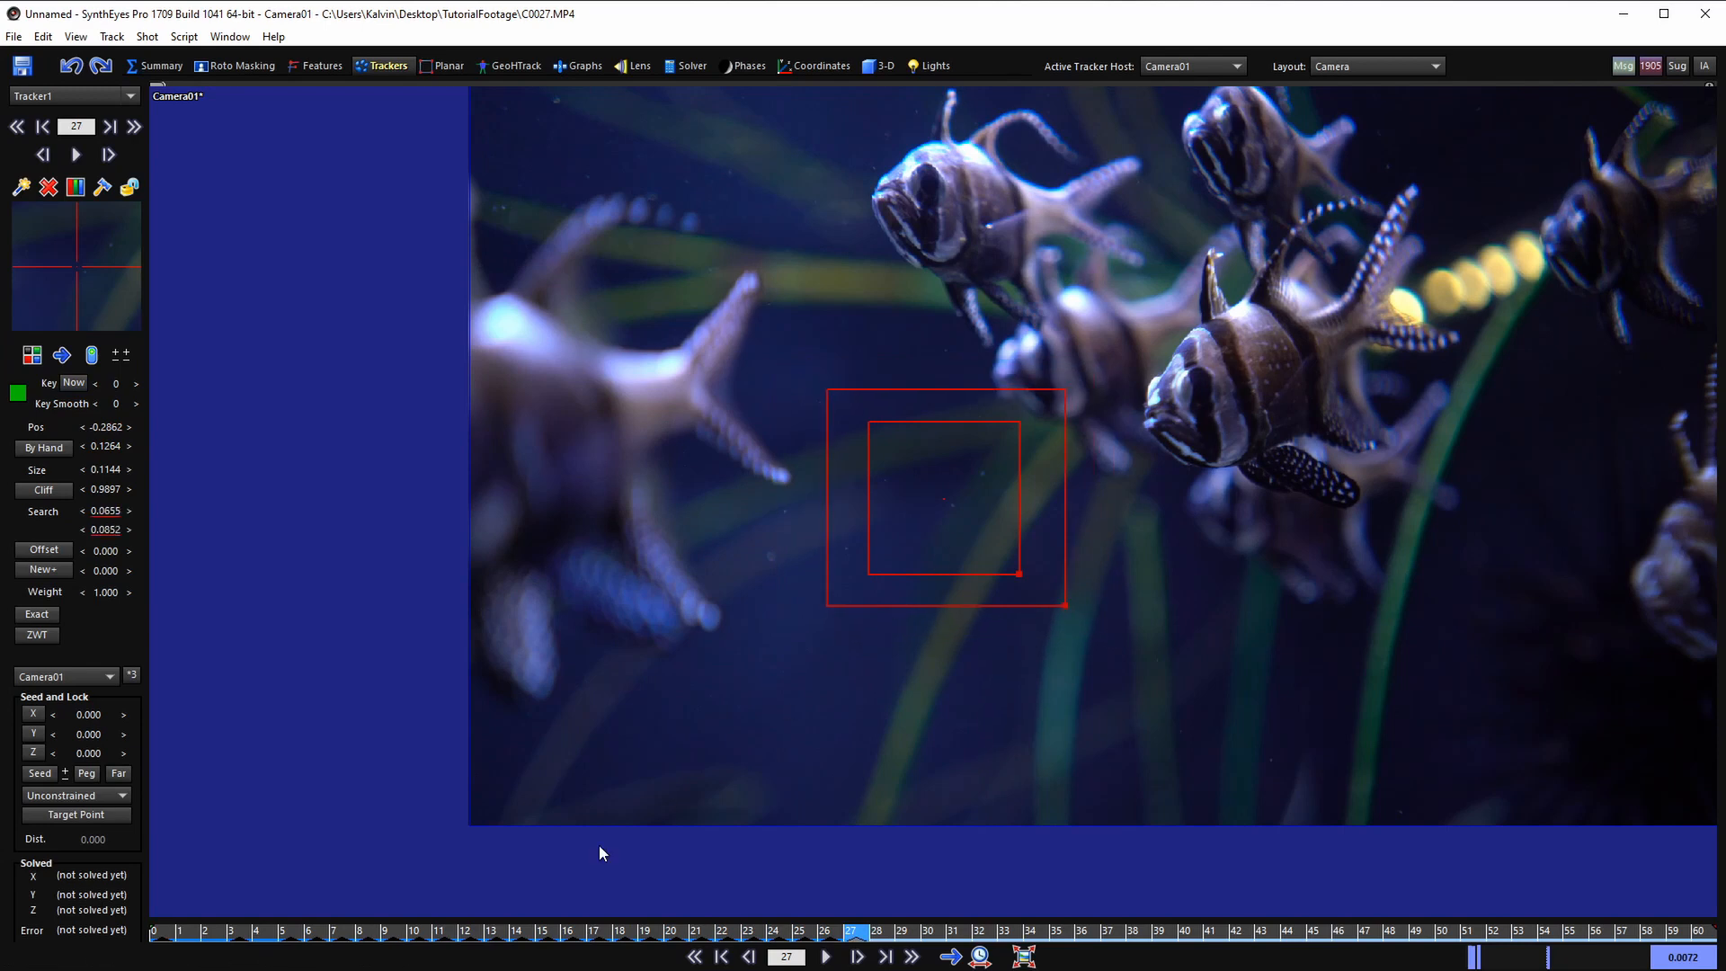
drag(773, 936, 832, 906)
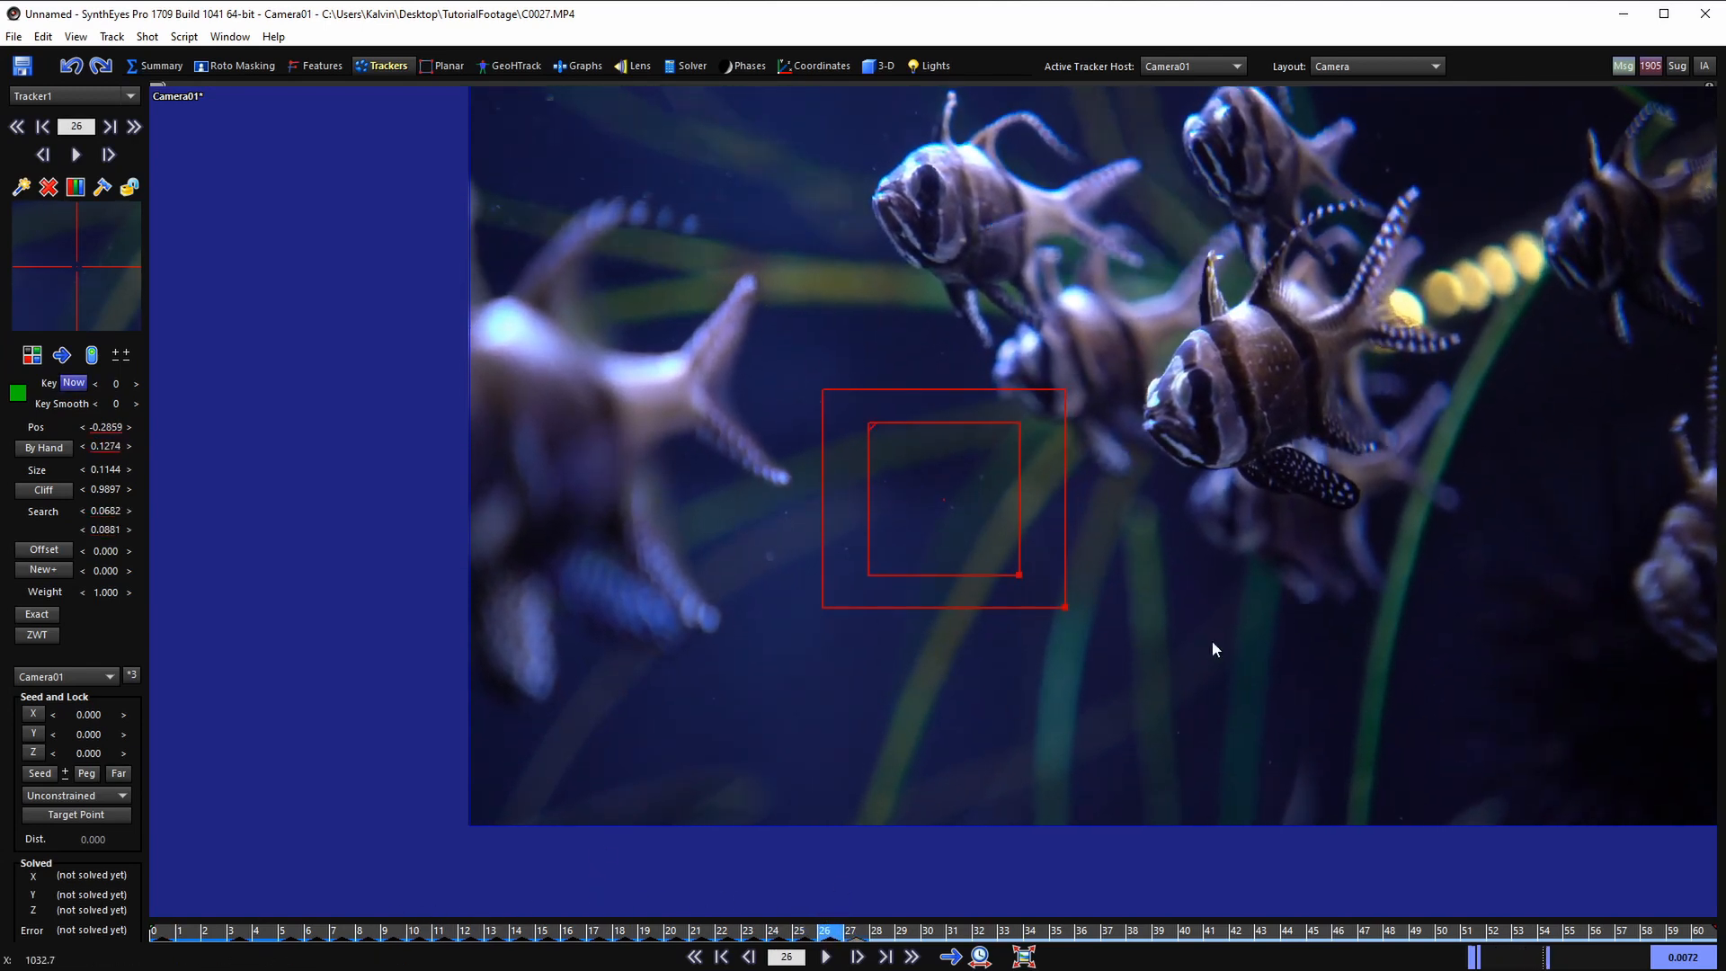
middle_drag(1212, 640, 1201, 643)
key(space)
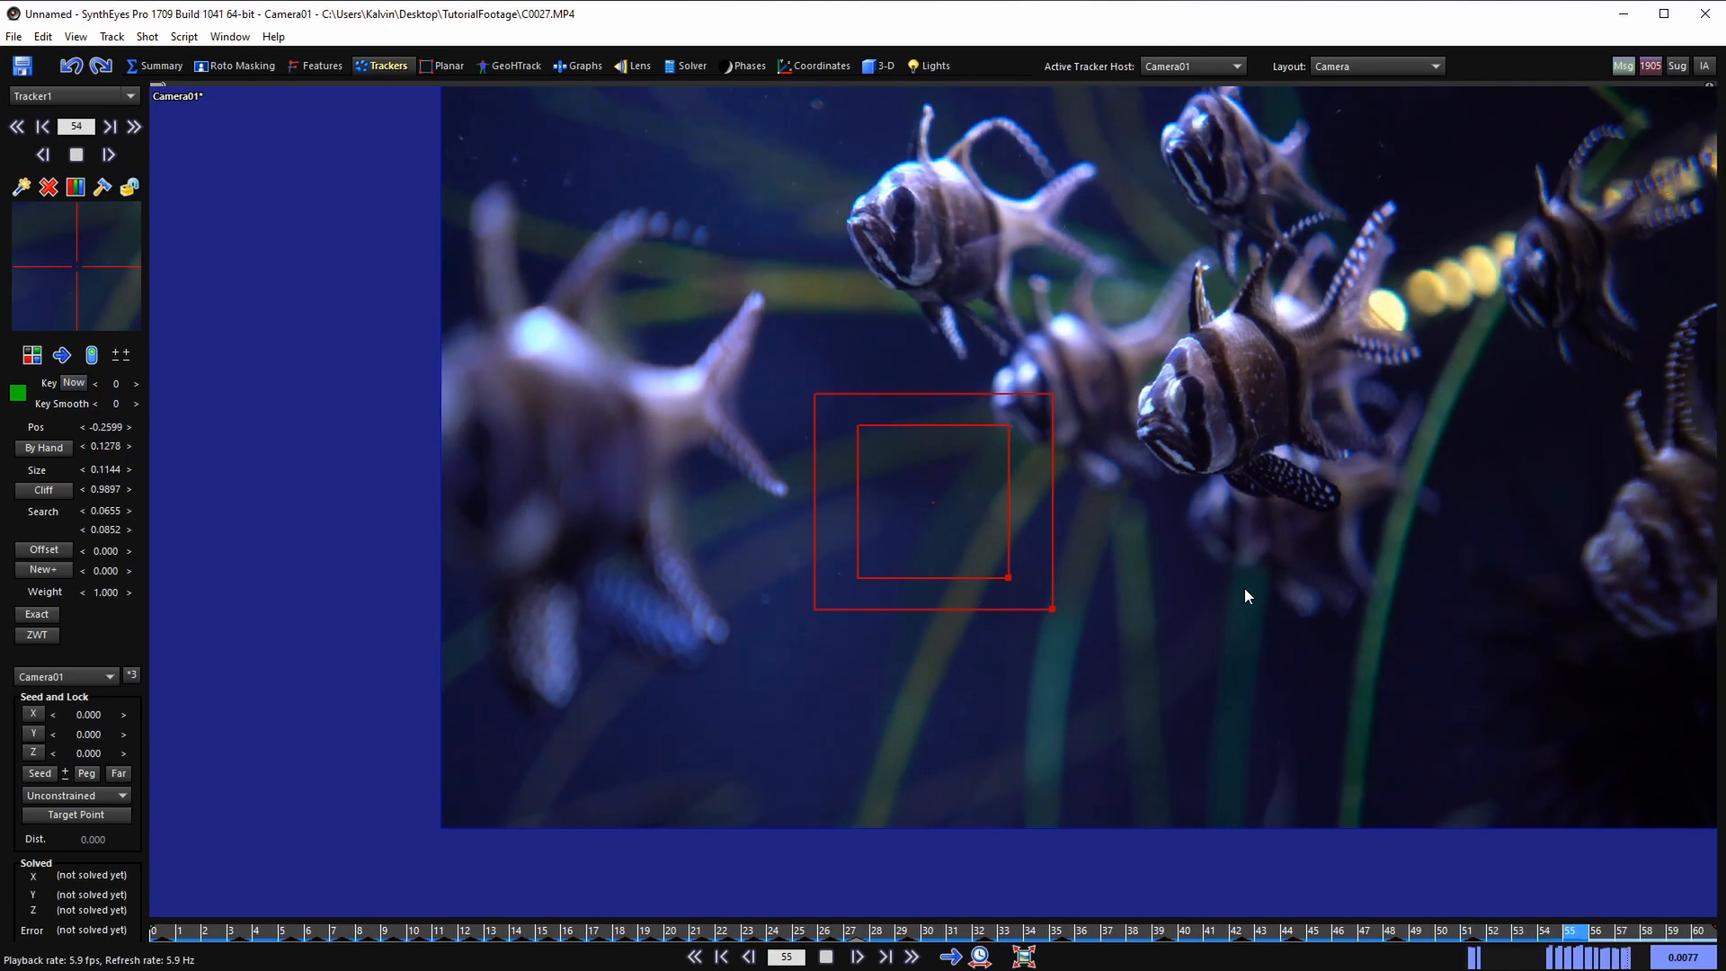
- Play and scrub the shot from the first frame to check how the tracker follows the background
key(shift+a)
scroll(1244, 588, down, 2)
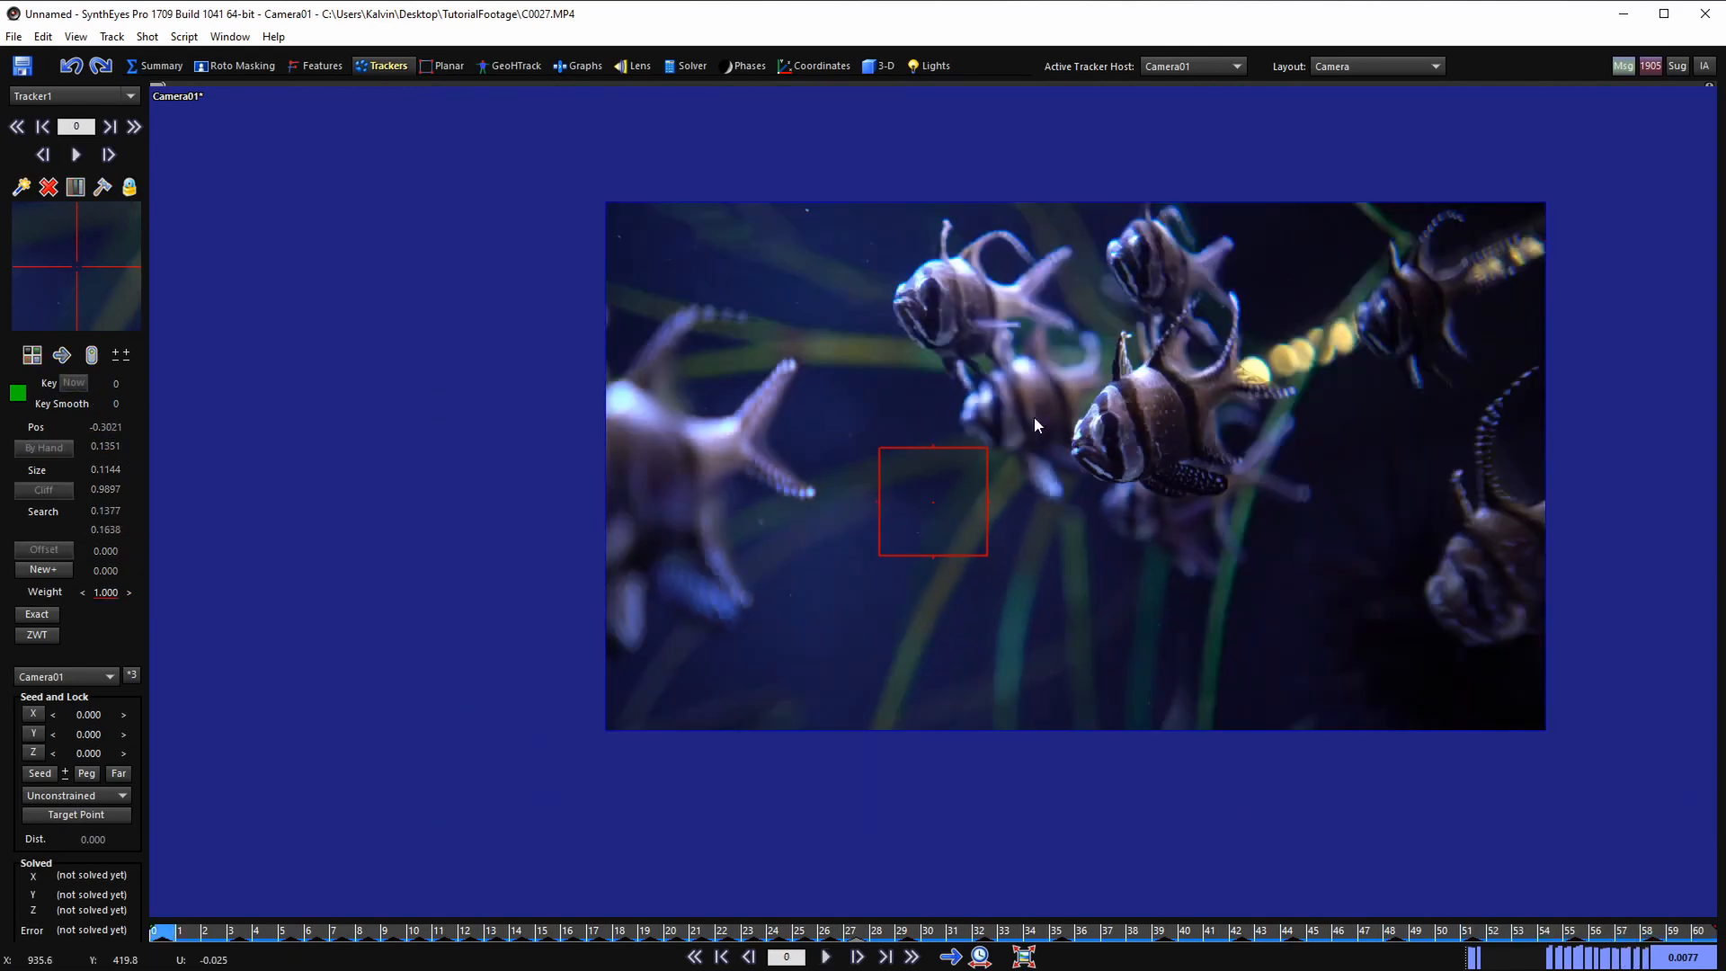
middle_drag(1104, 444, 1016, 500)
scroll(1016, 500, up, 1)
key(slash)
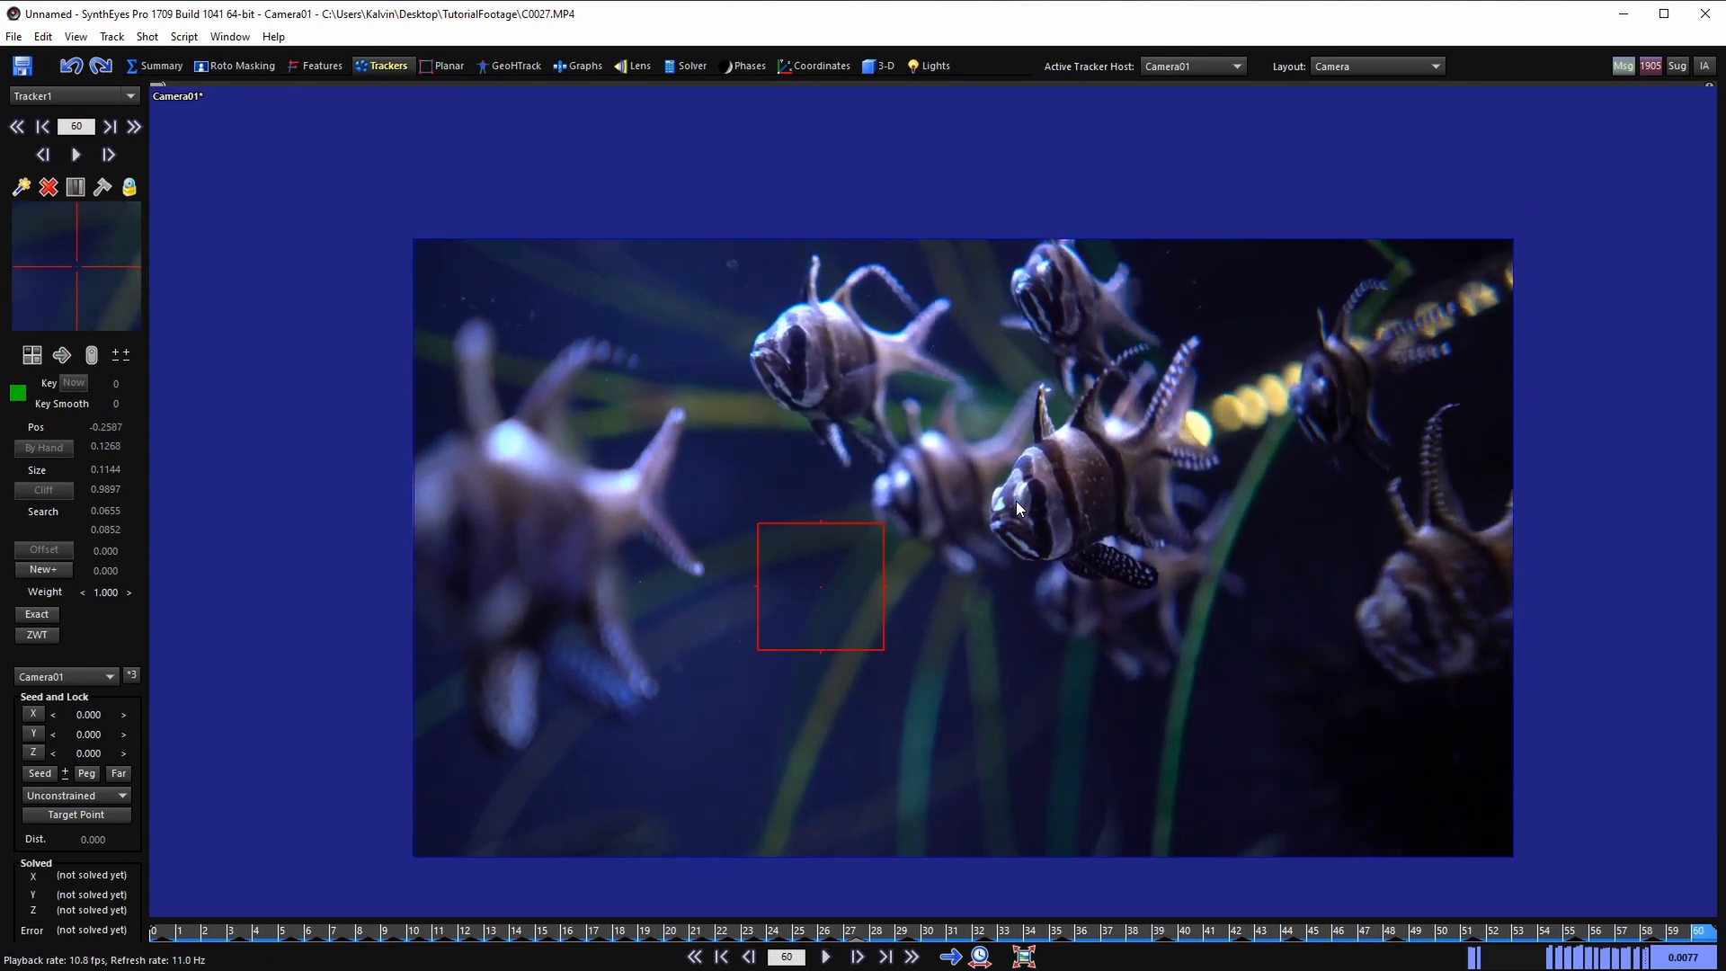
key(shift+a)
key(space)
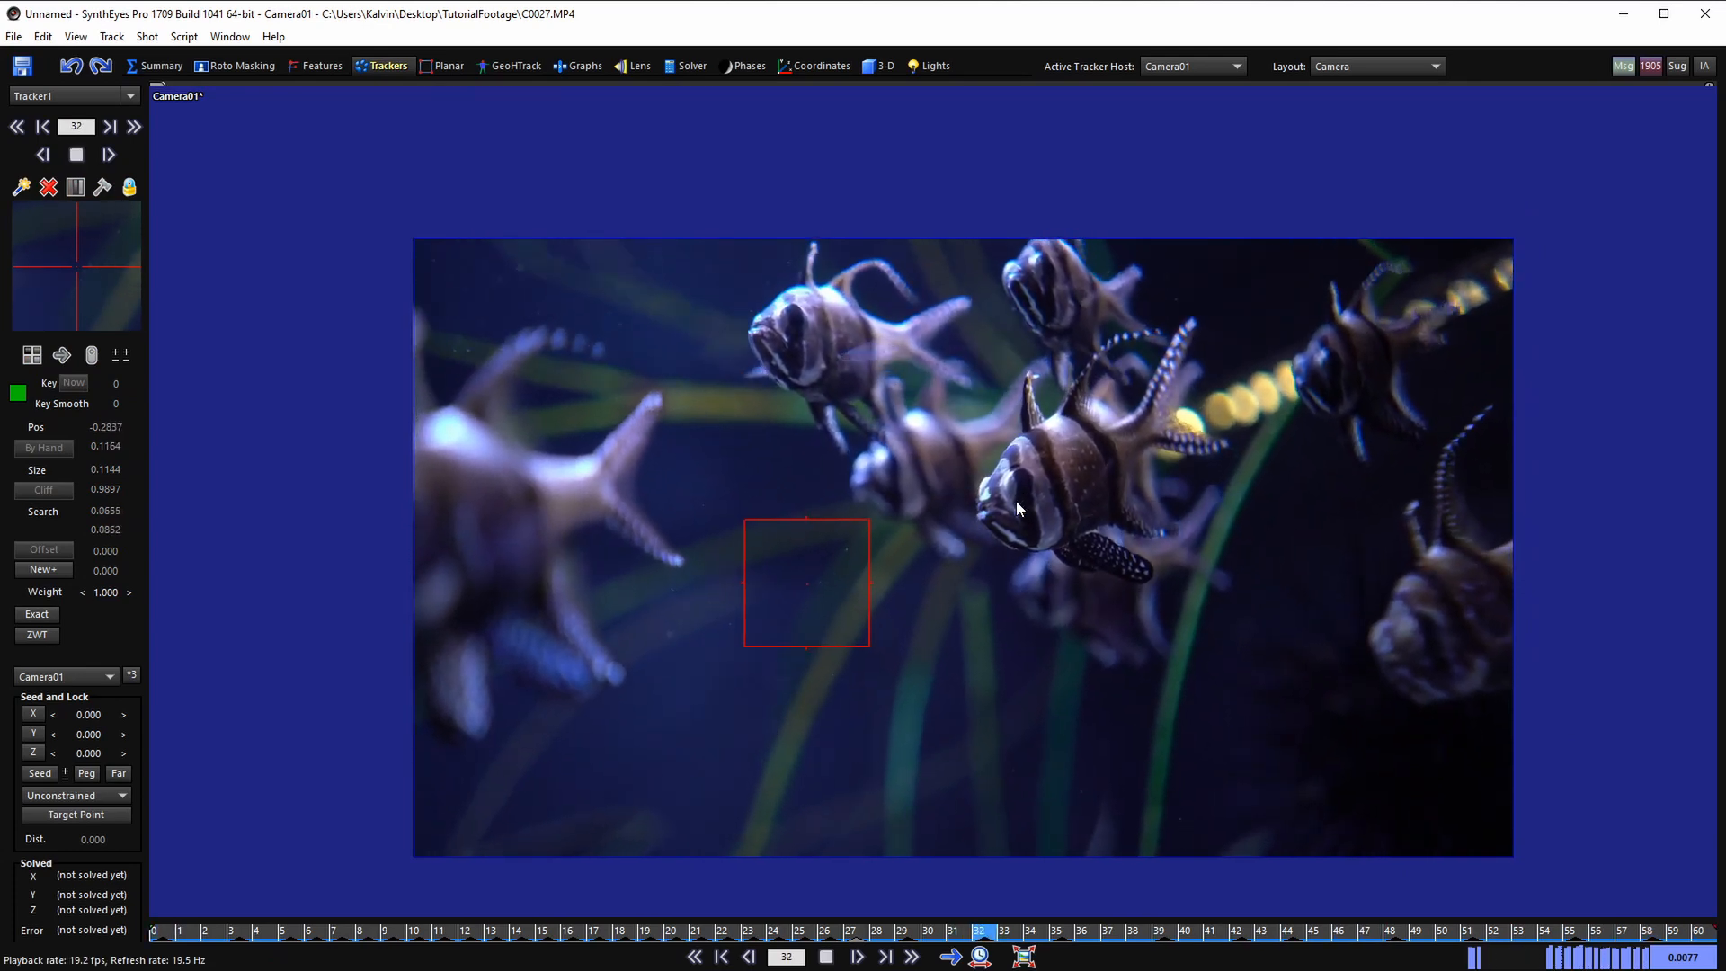
key(space)
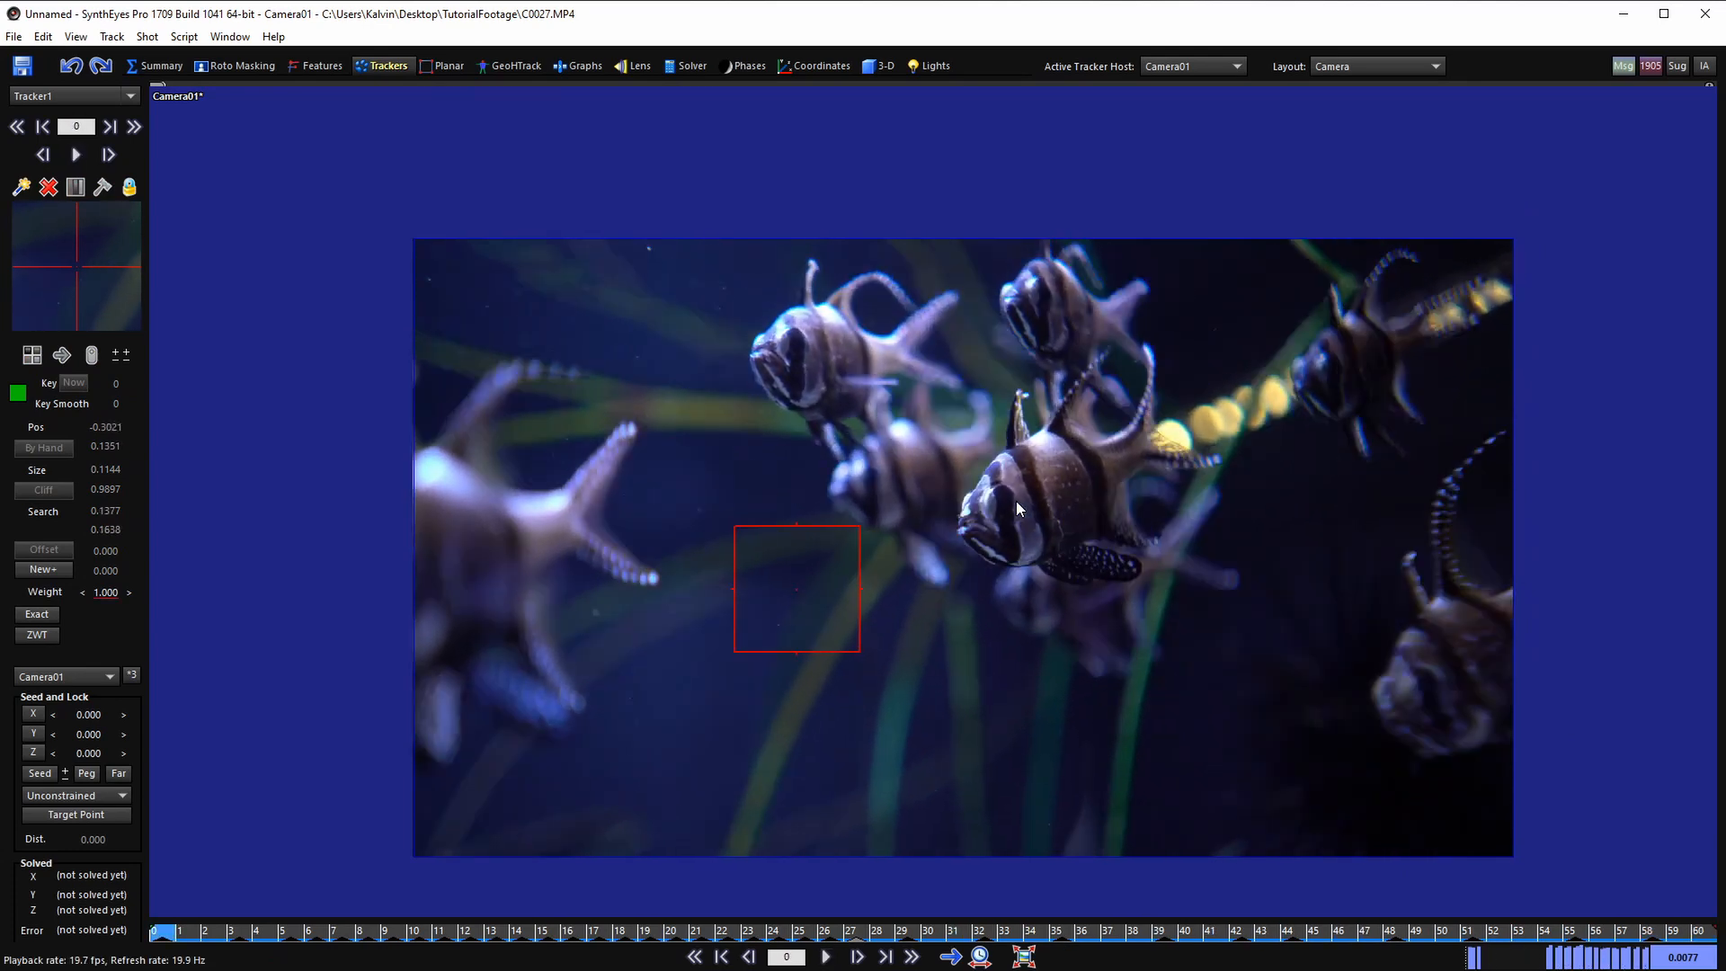
click(316, 939)
drag(316, 939, 598, 932)
key(space)
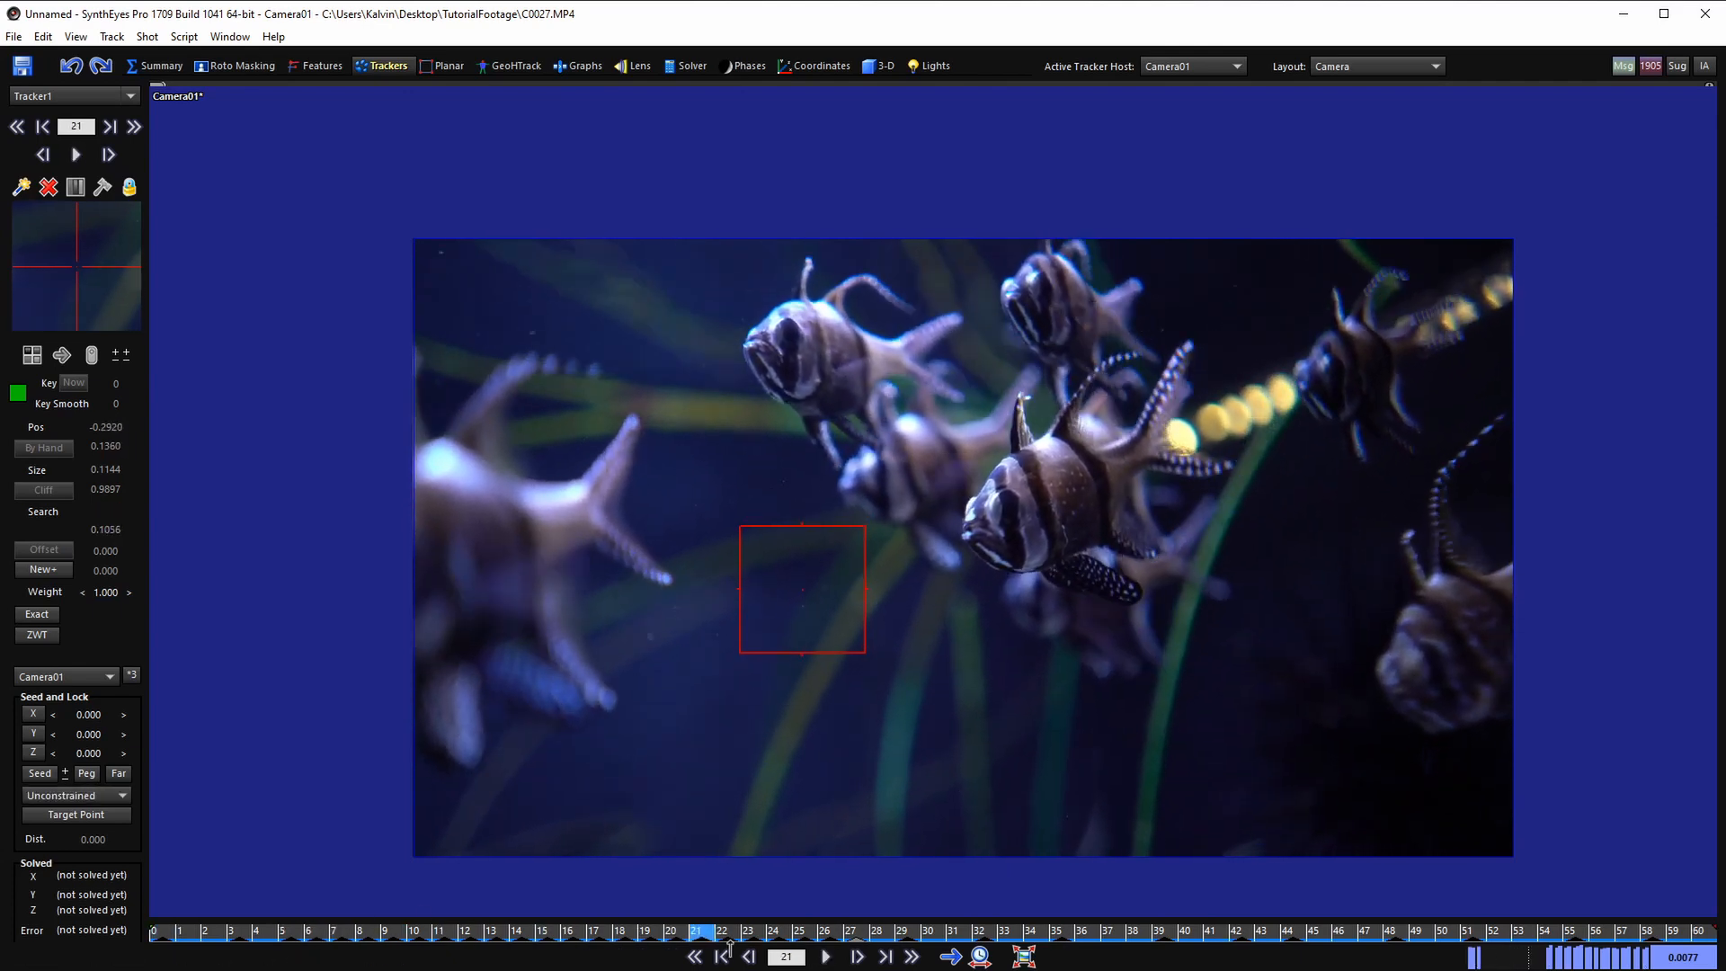
key(space)
drag(974, 962, 161, 935)
- Set the camera's solving mode to Tripod, run the solve and dismiss its report
click(667, 72)
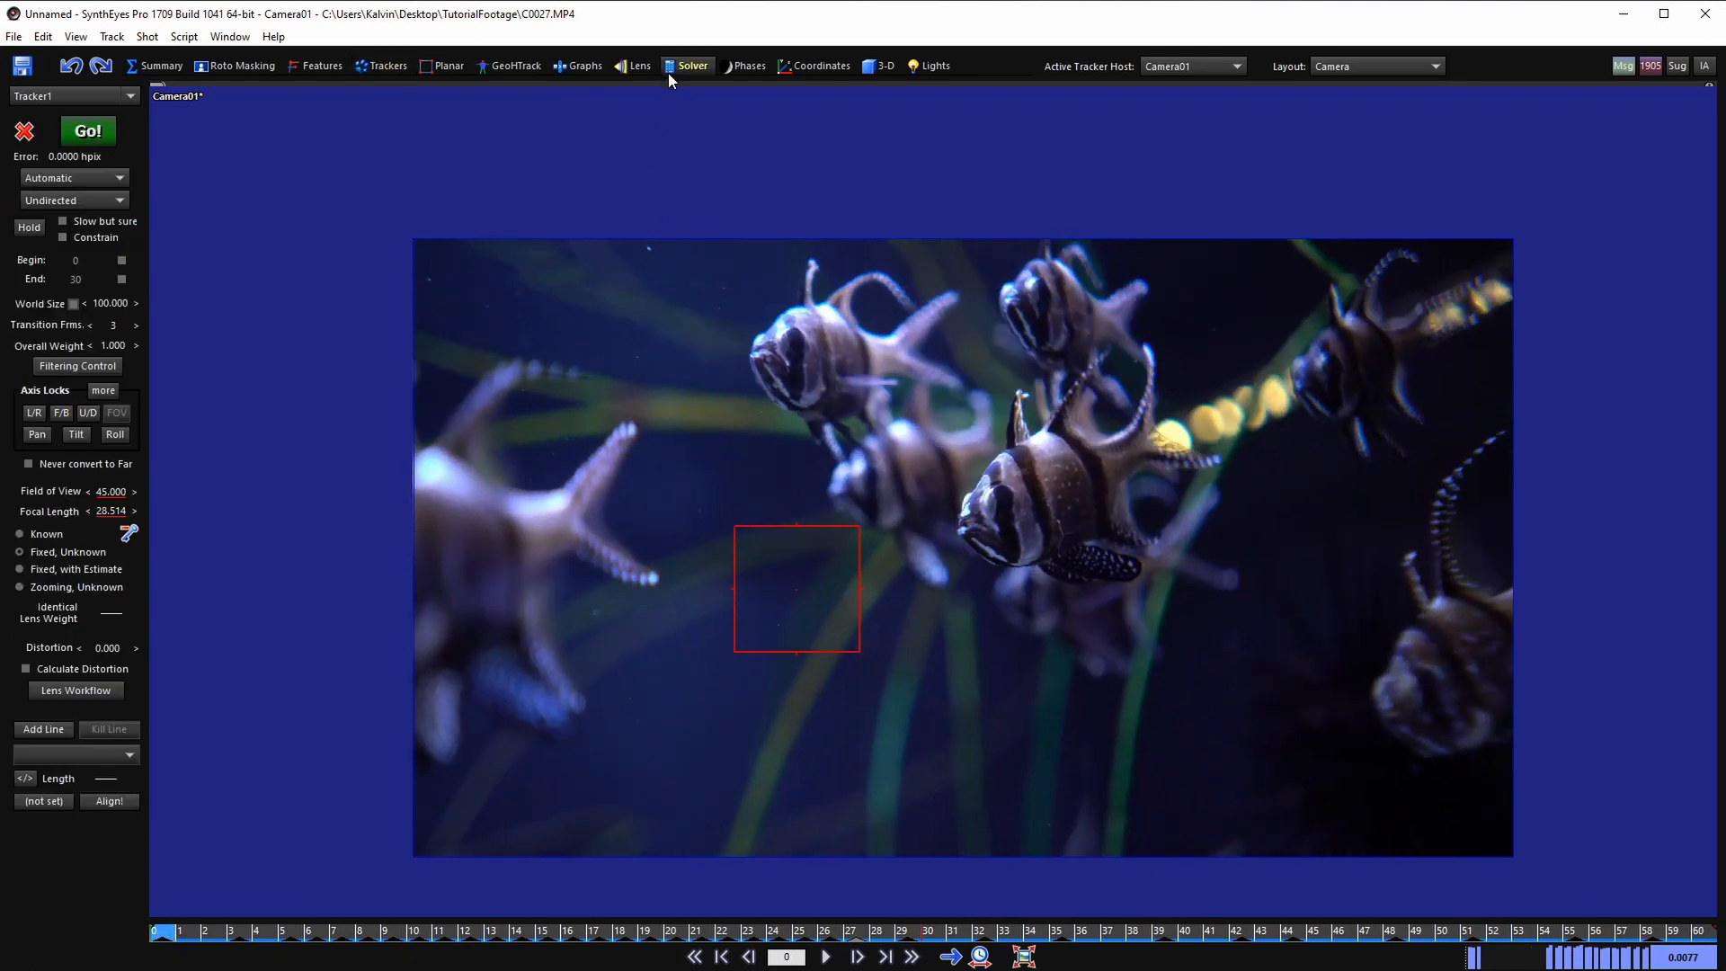
click(61, 179)
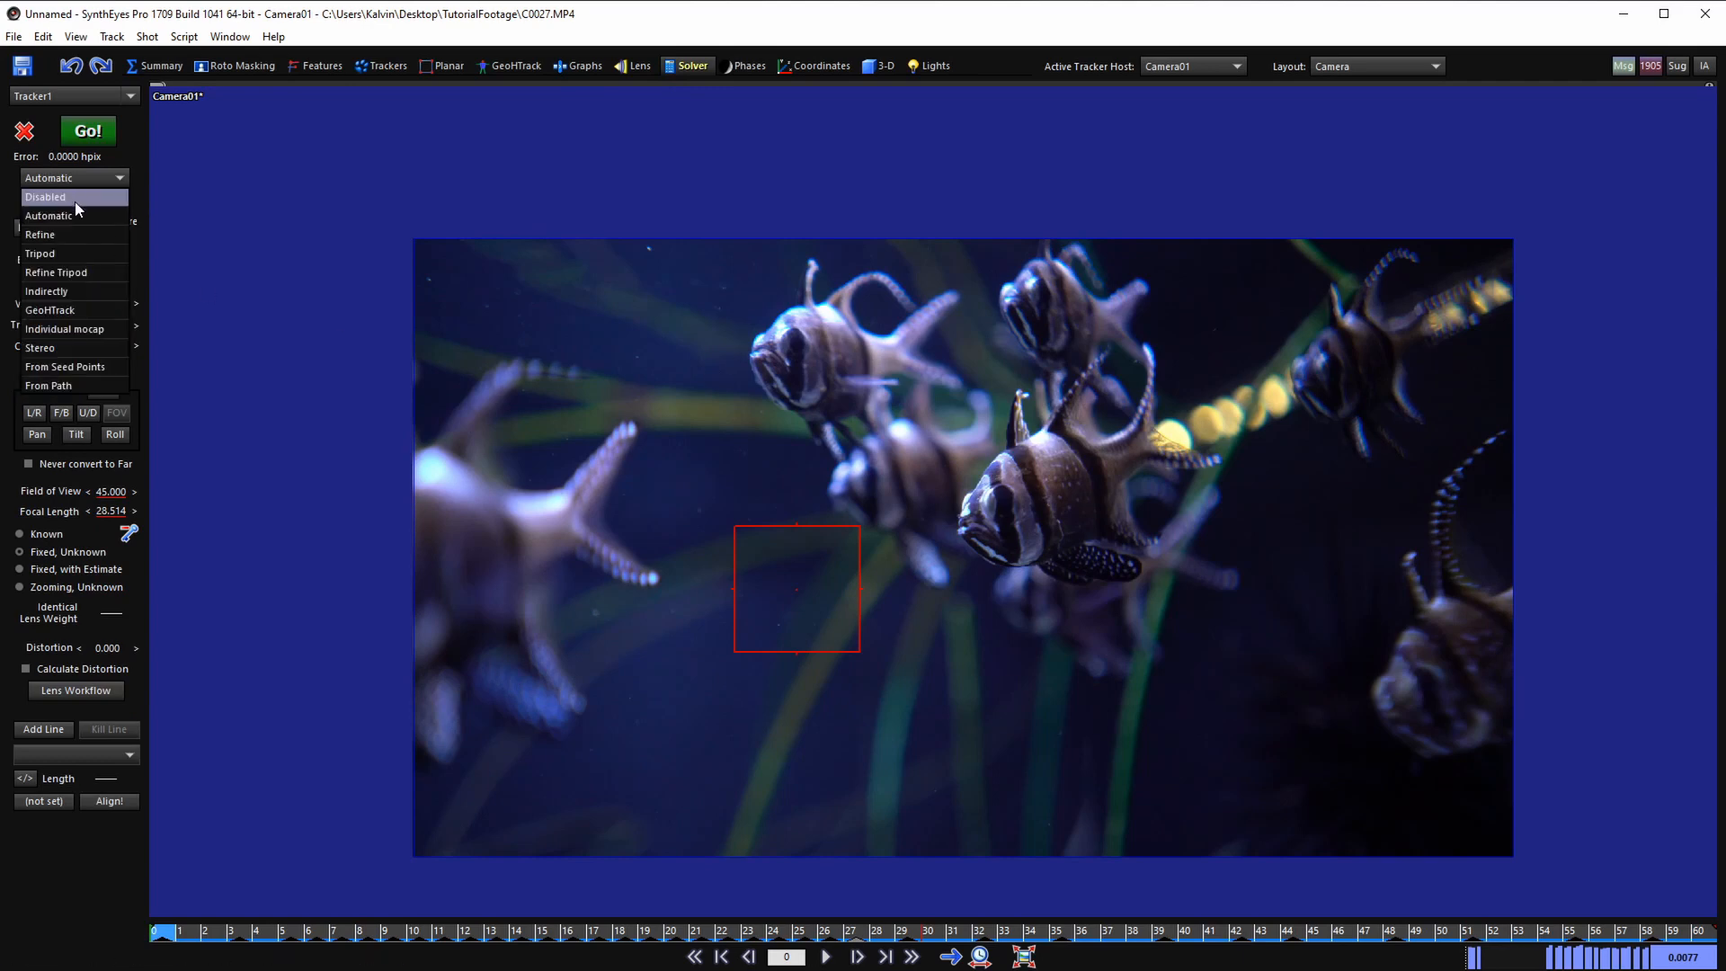
click(66, 256)
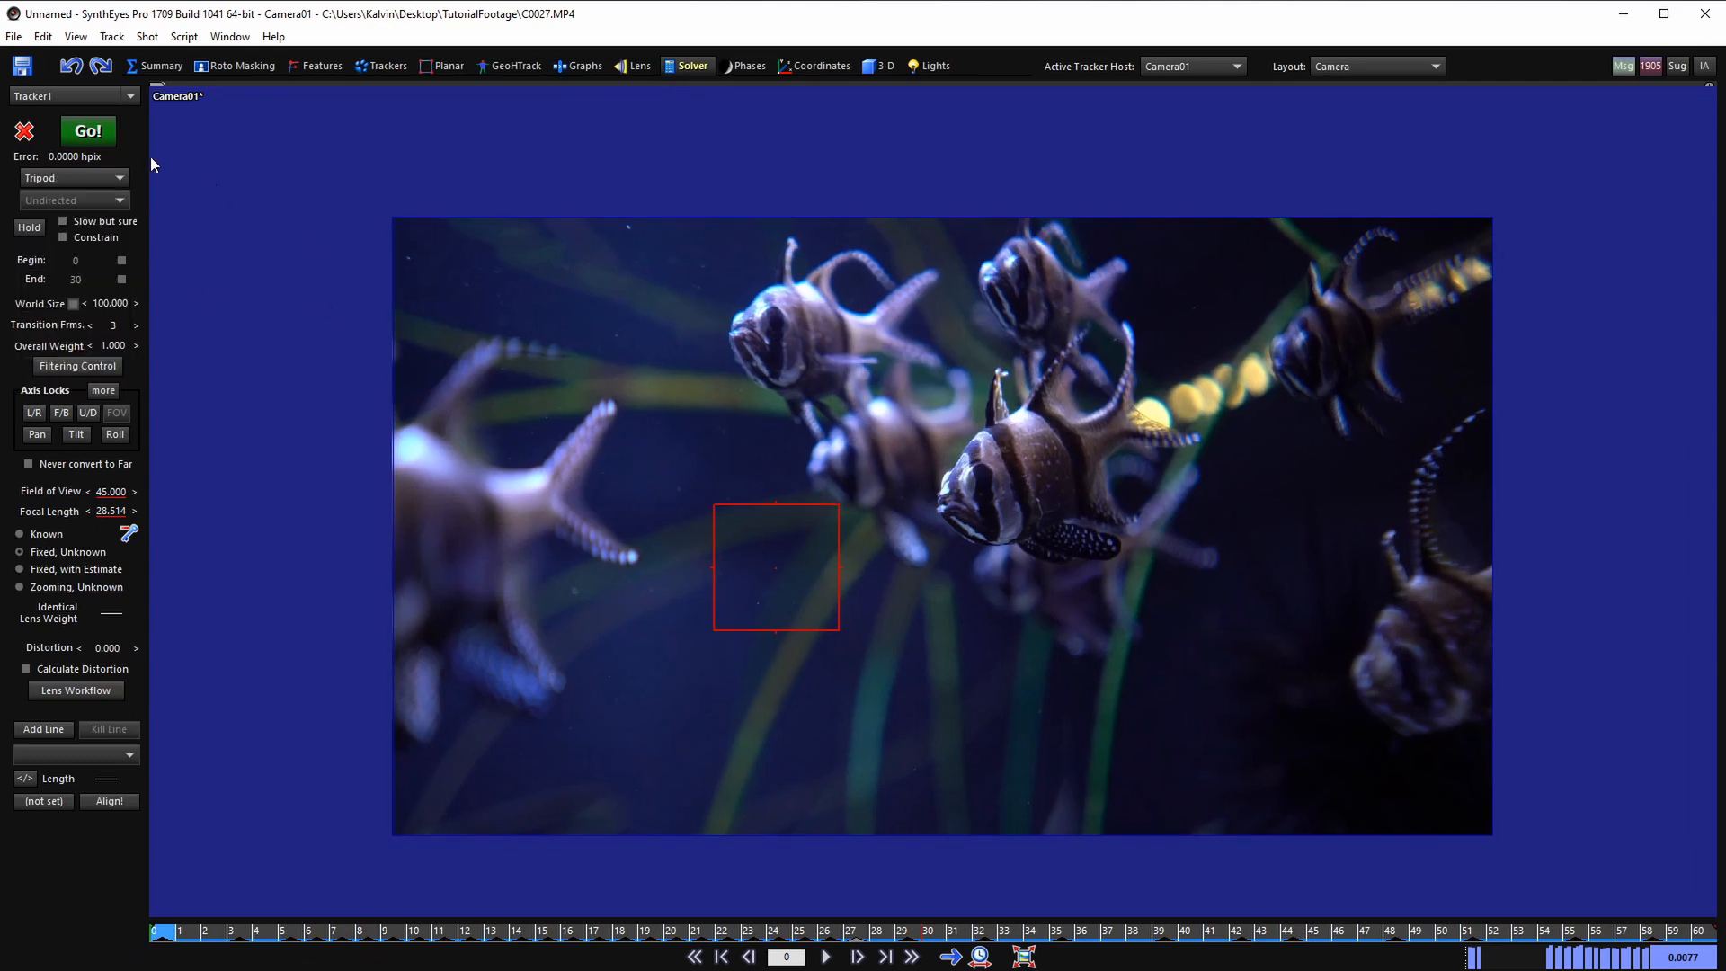
click(96, 133)
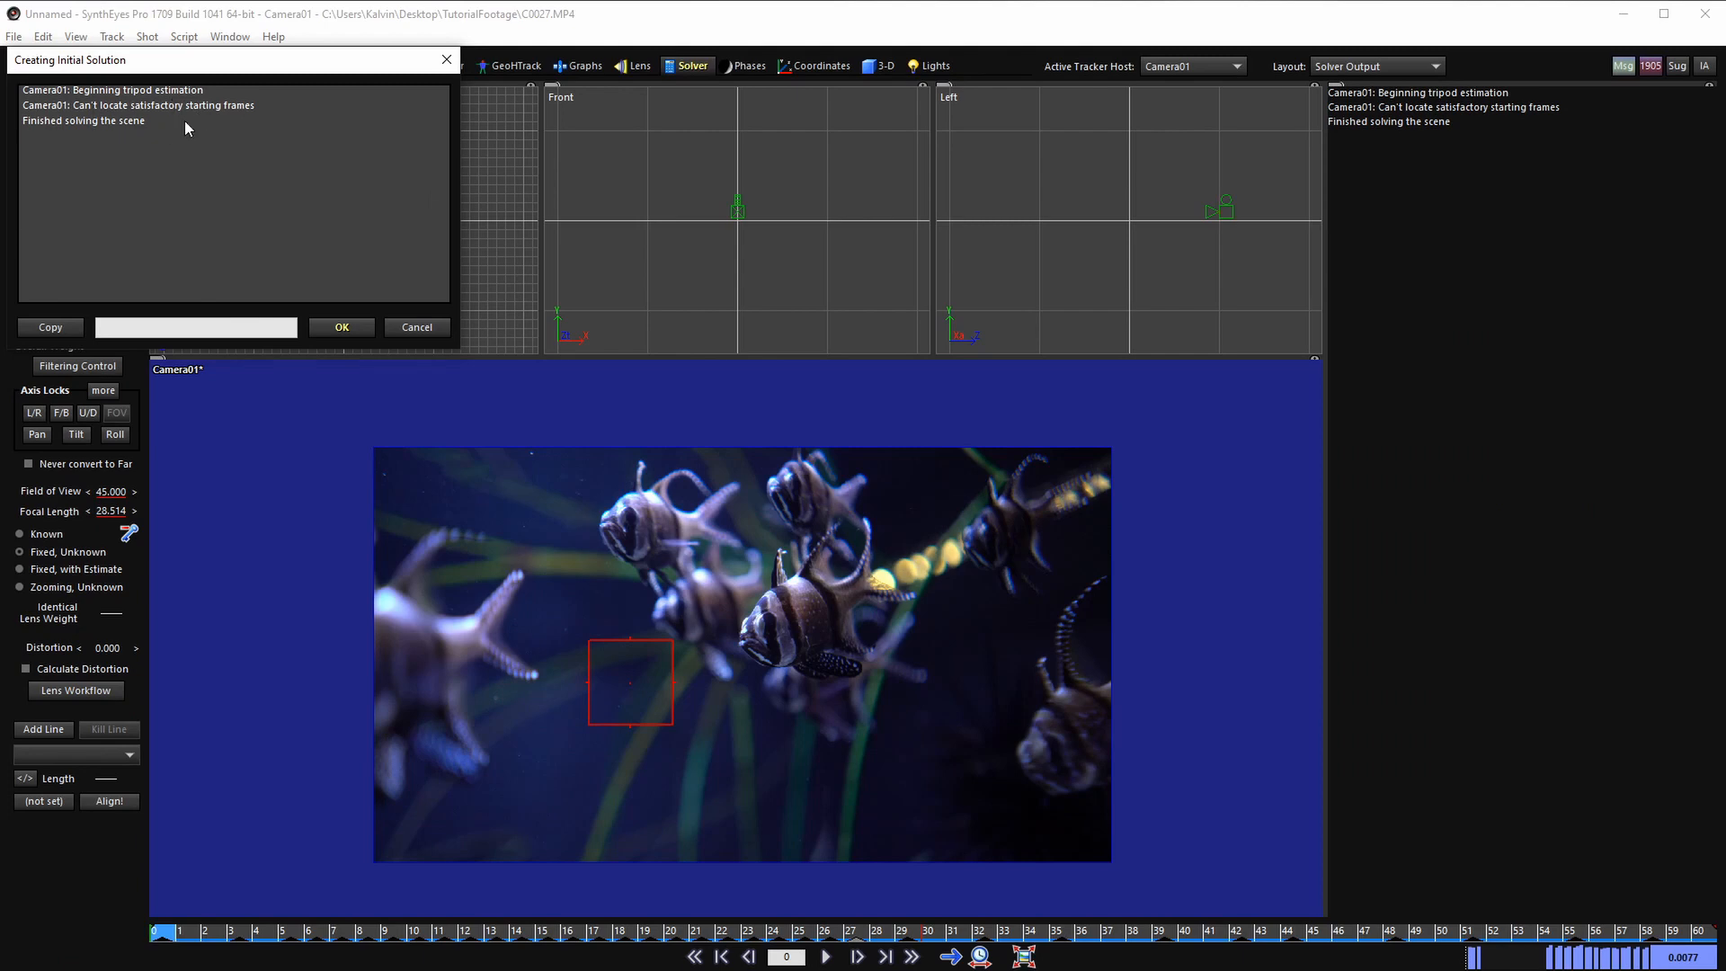
click(350, 333)
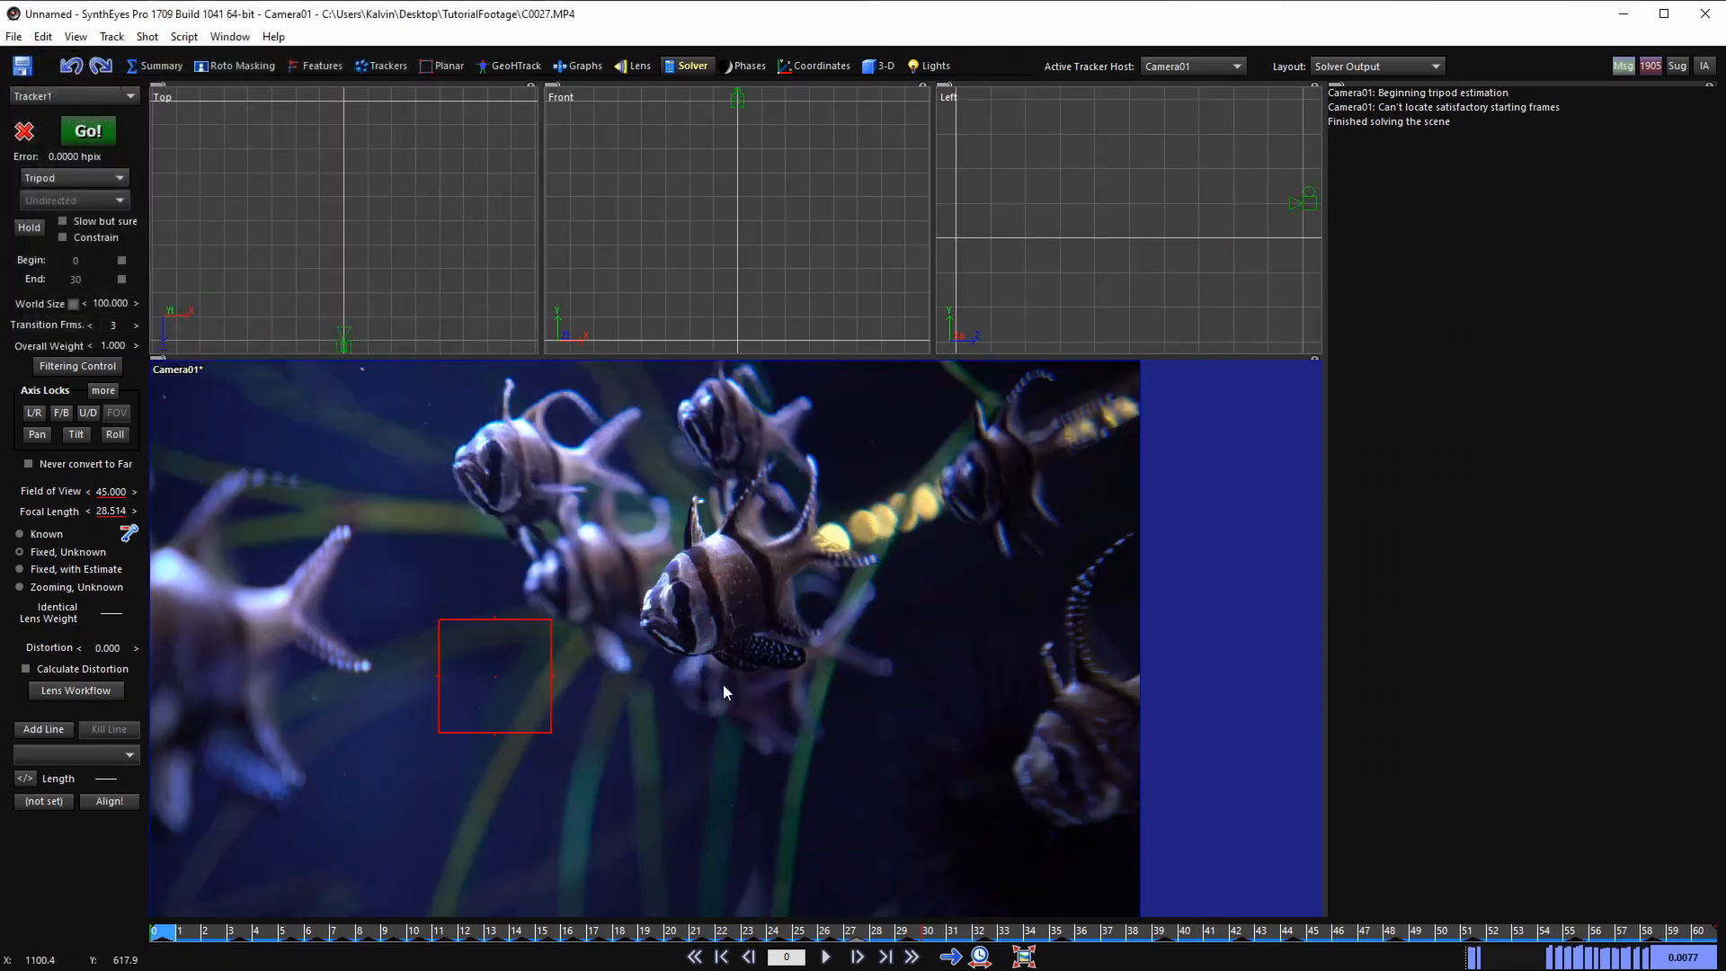
- Clone the selected background tracker, keeping the copy at the same position in the shot
scroll(705, 694, down, 1)
middle_drag(703, 694, 812, 680)
scroll(684, 671, up, 1)
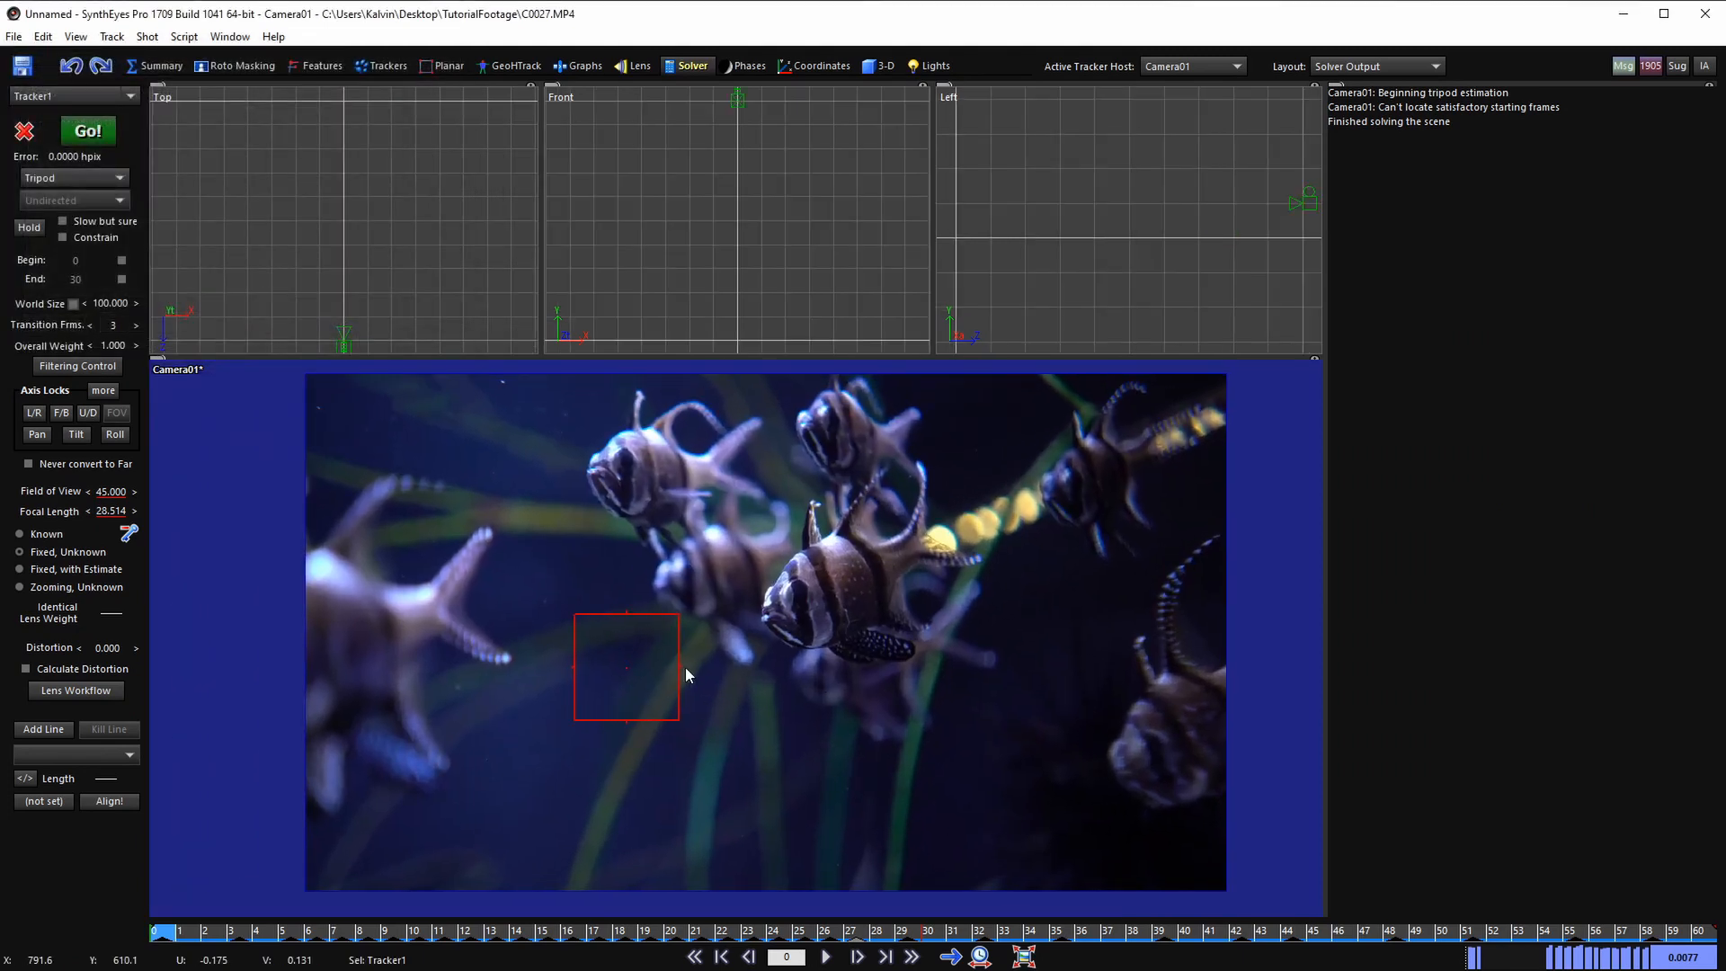
middle_drag(648, 657, 656, 662)
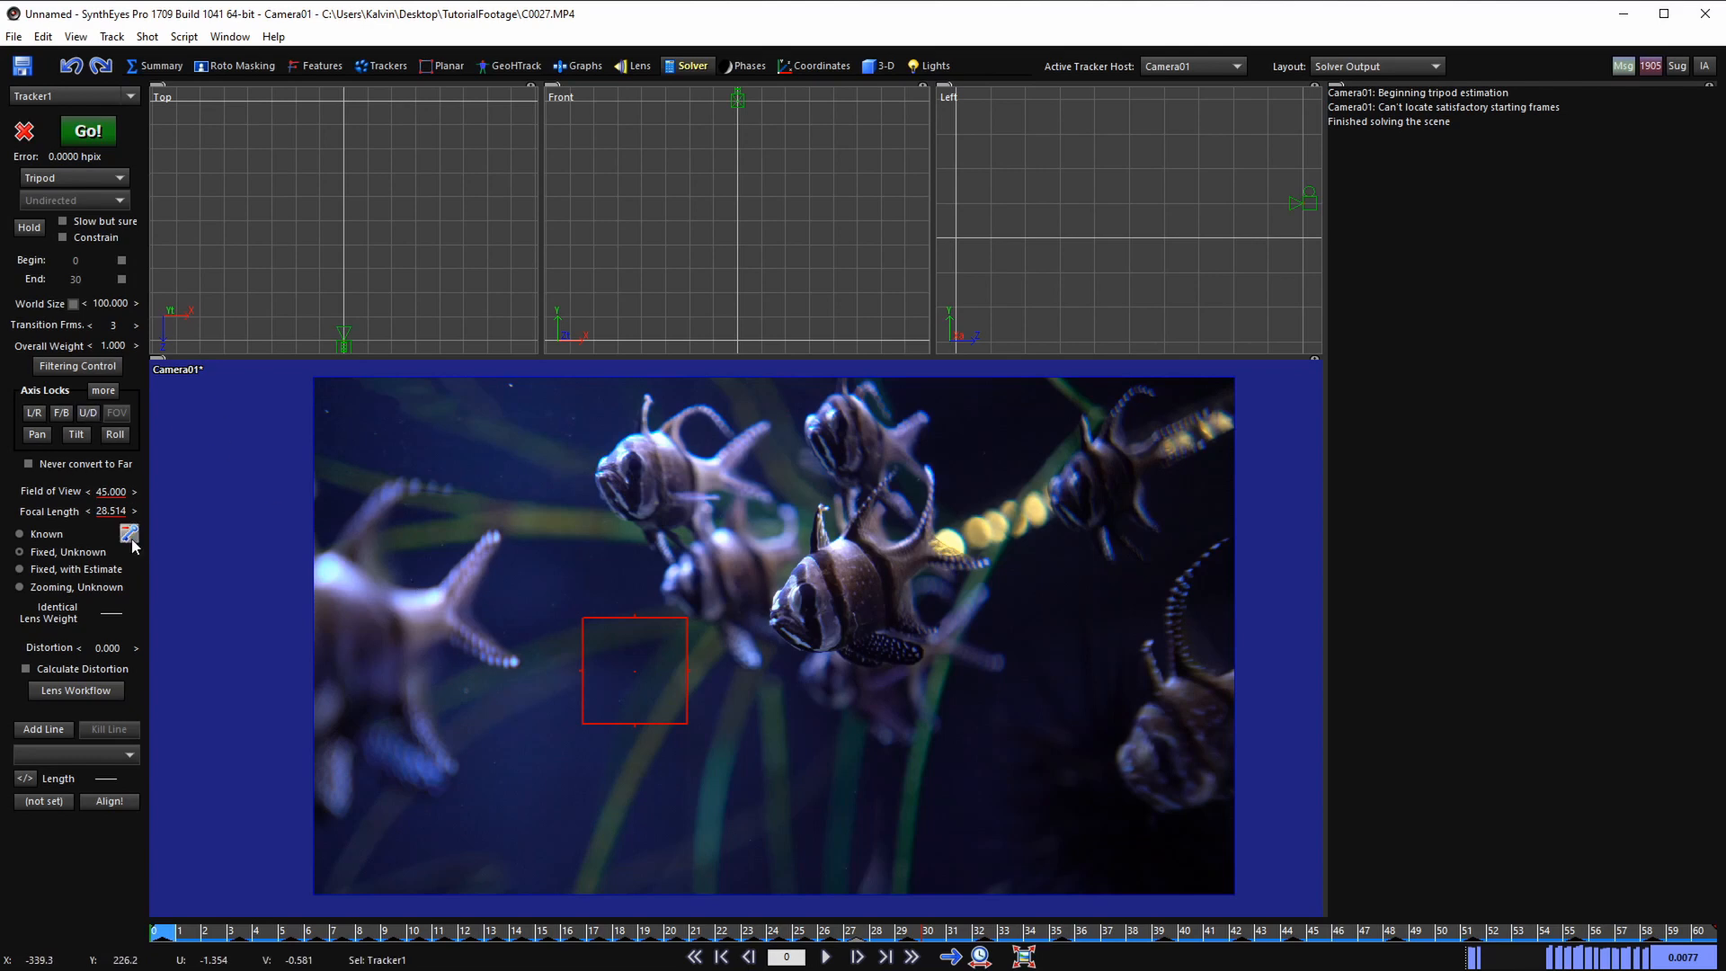
click(382, 65)
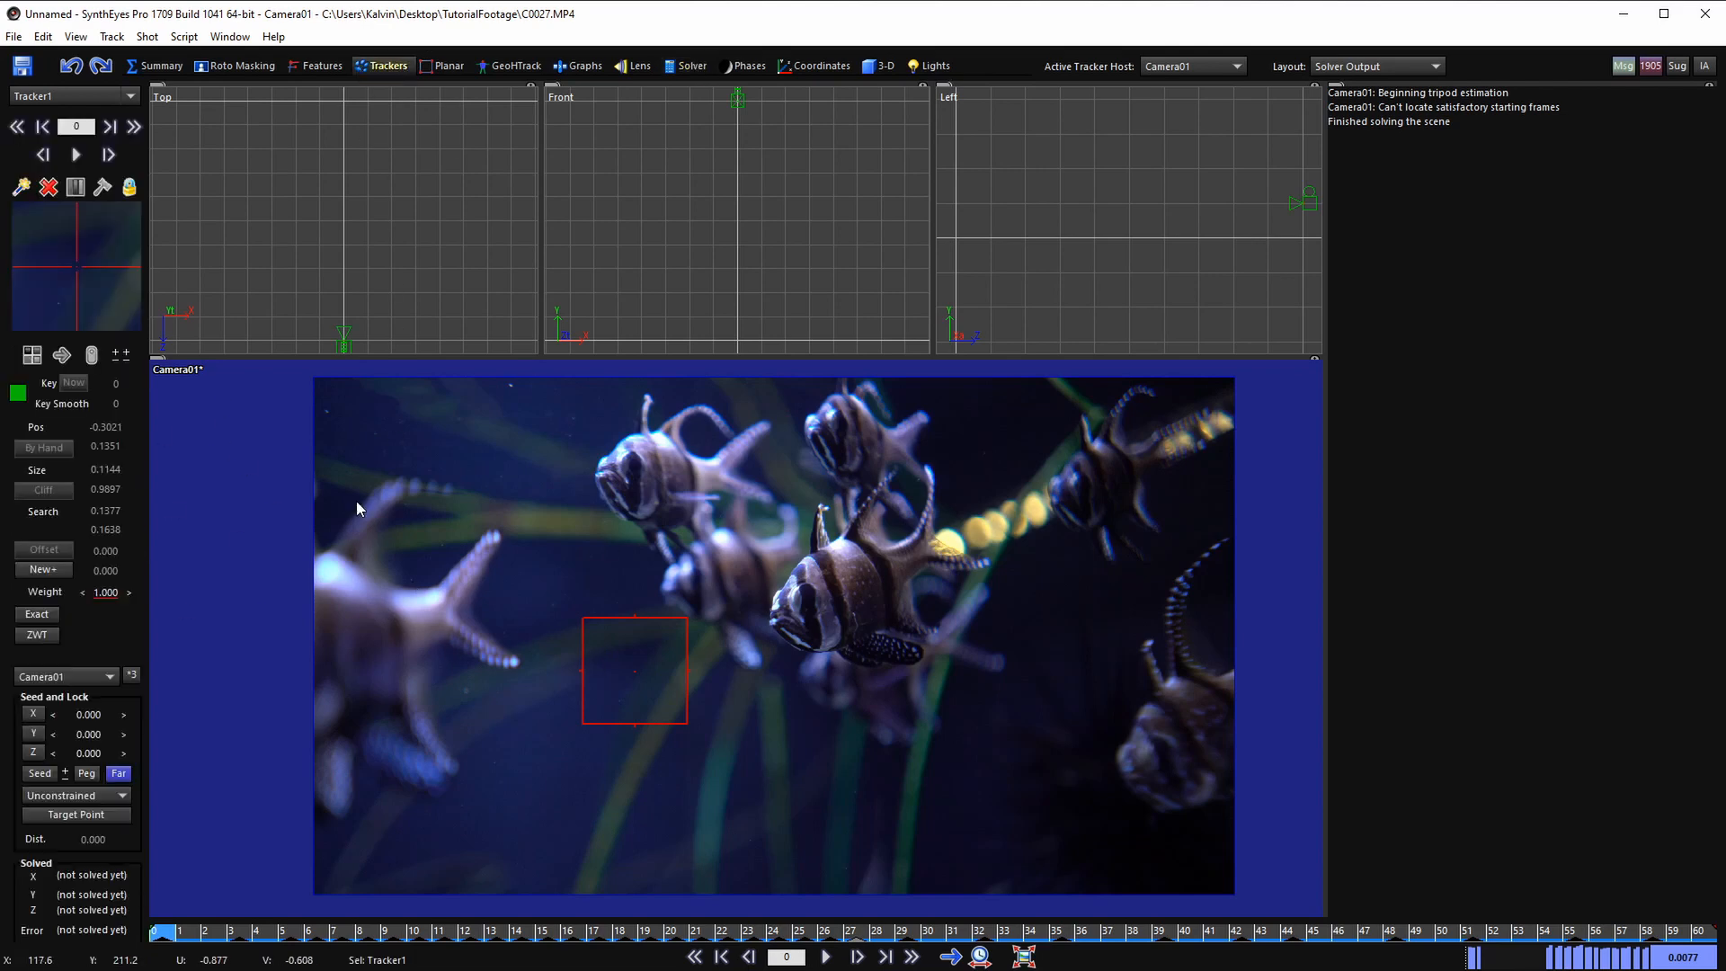
click(44, 569)
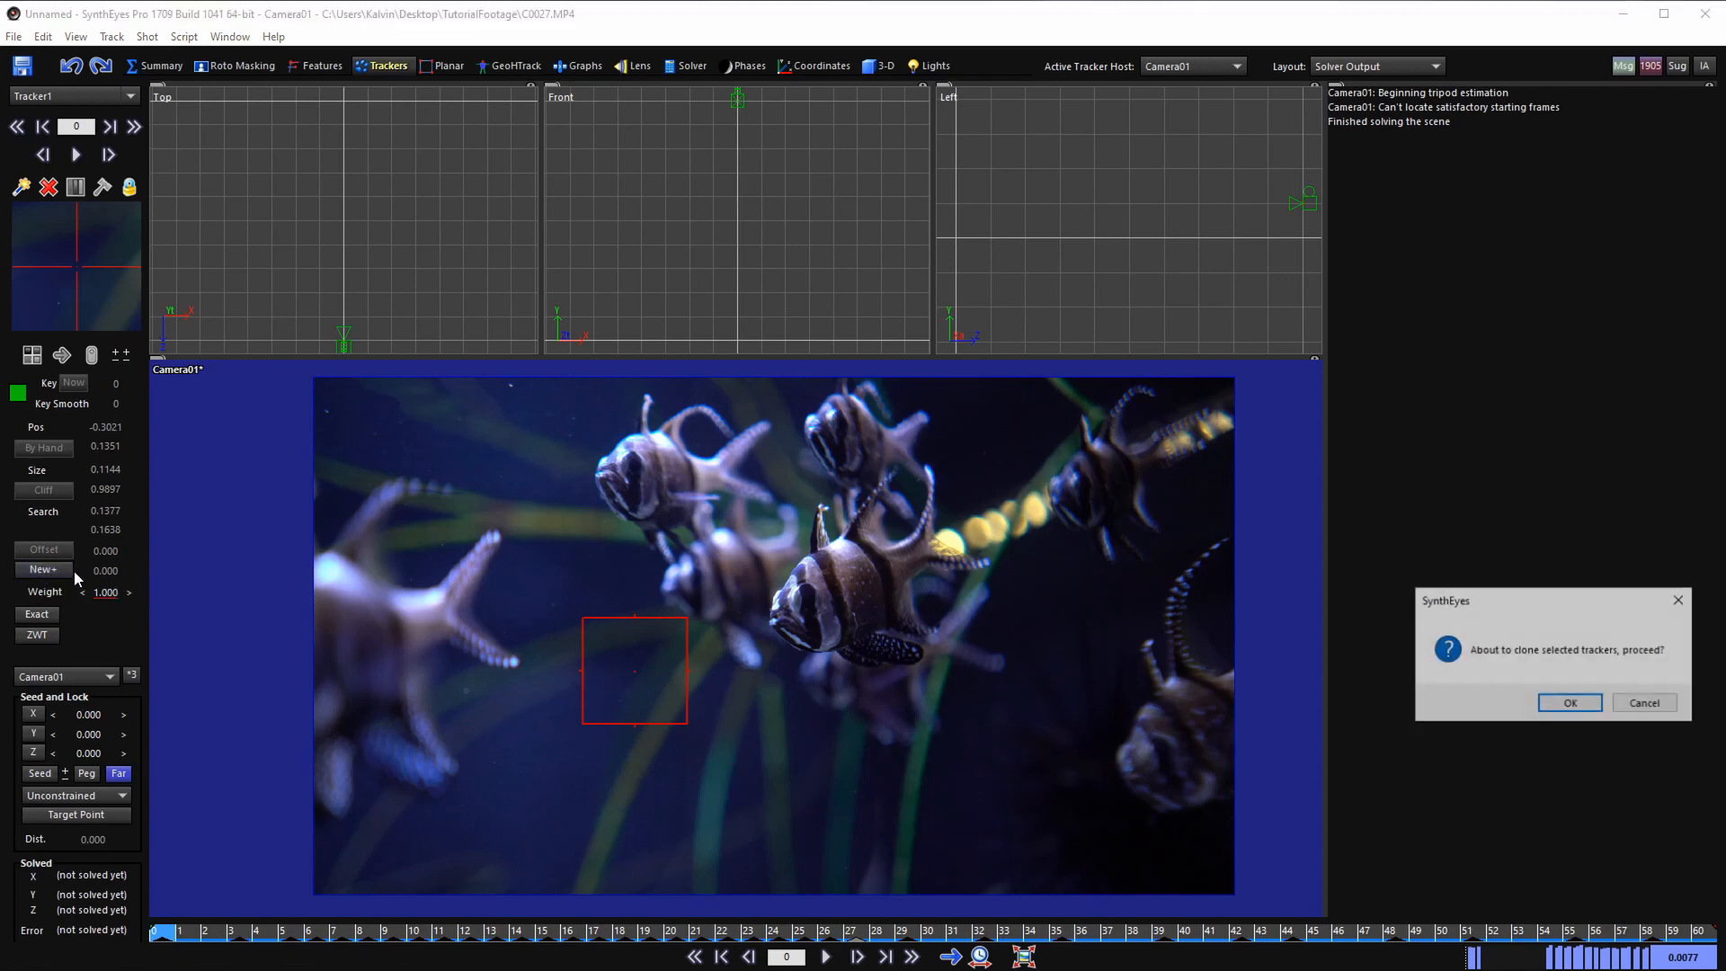
click(1565, 704)
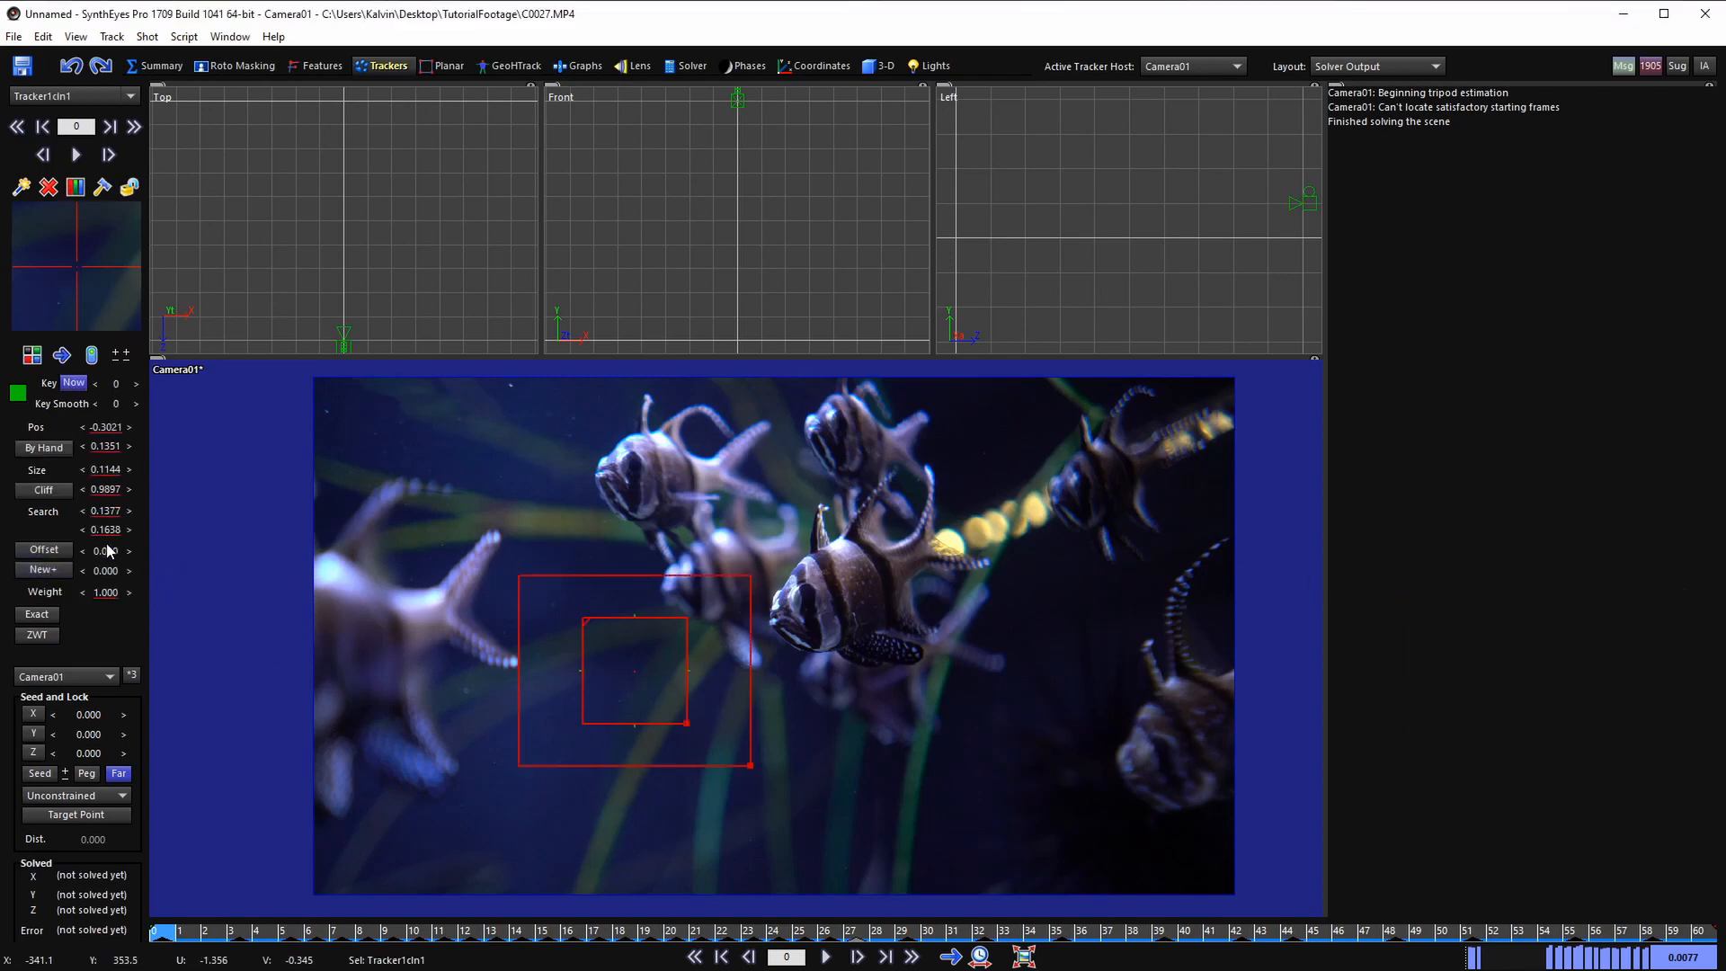
click(475, 681)
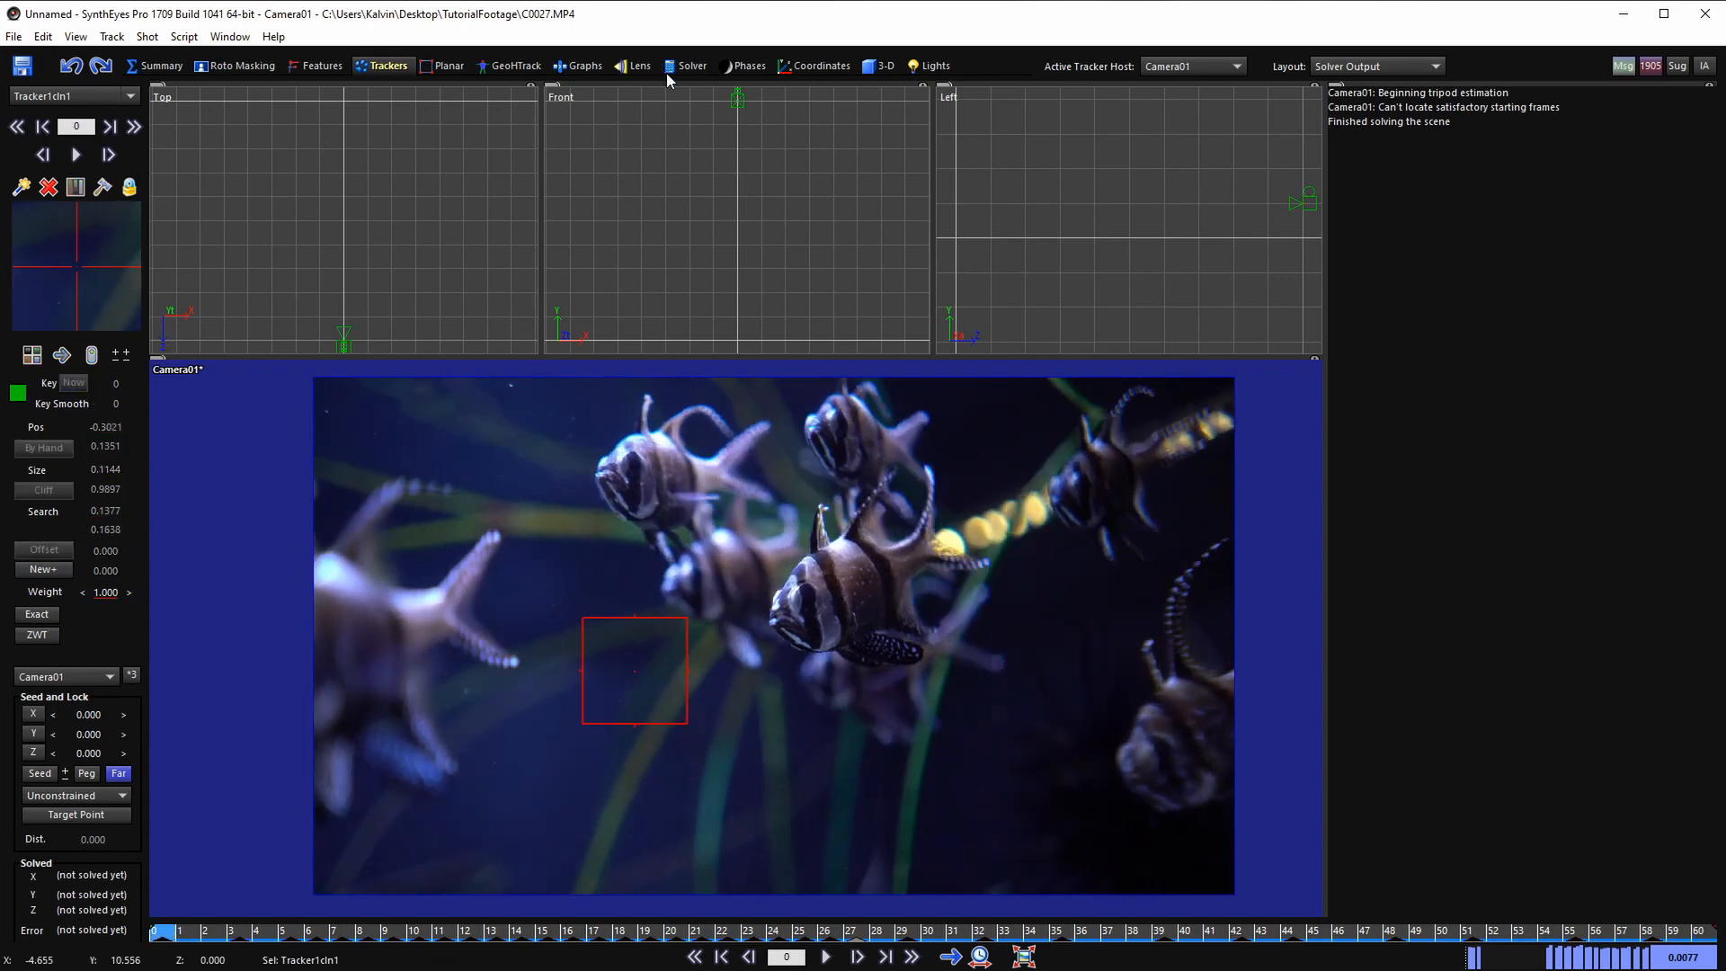
- Run the Tripod solve again with the cloned background tracker included and dismiss its report
click(683, 67)
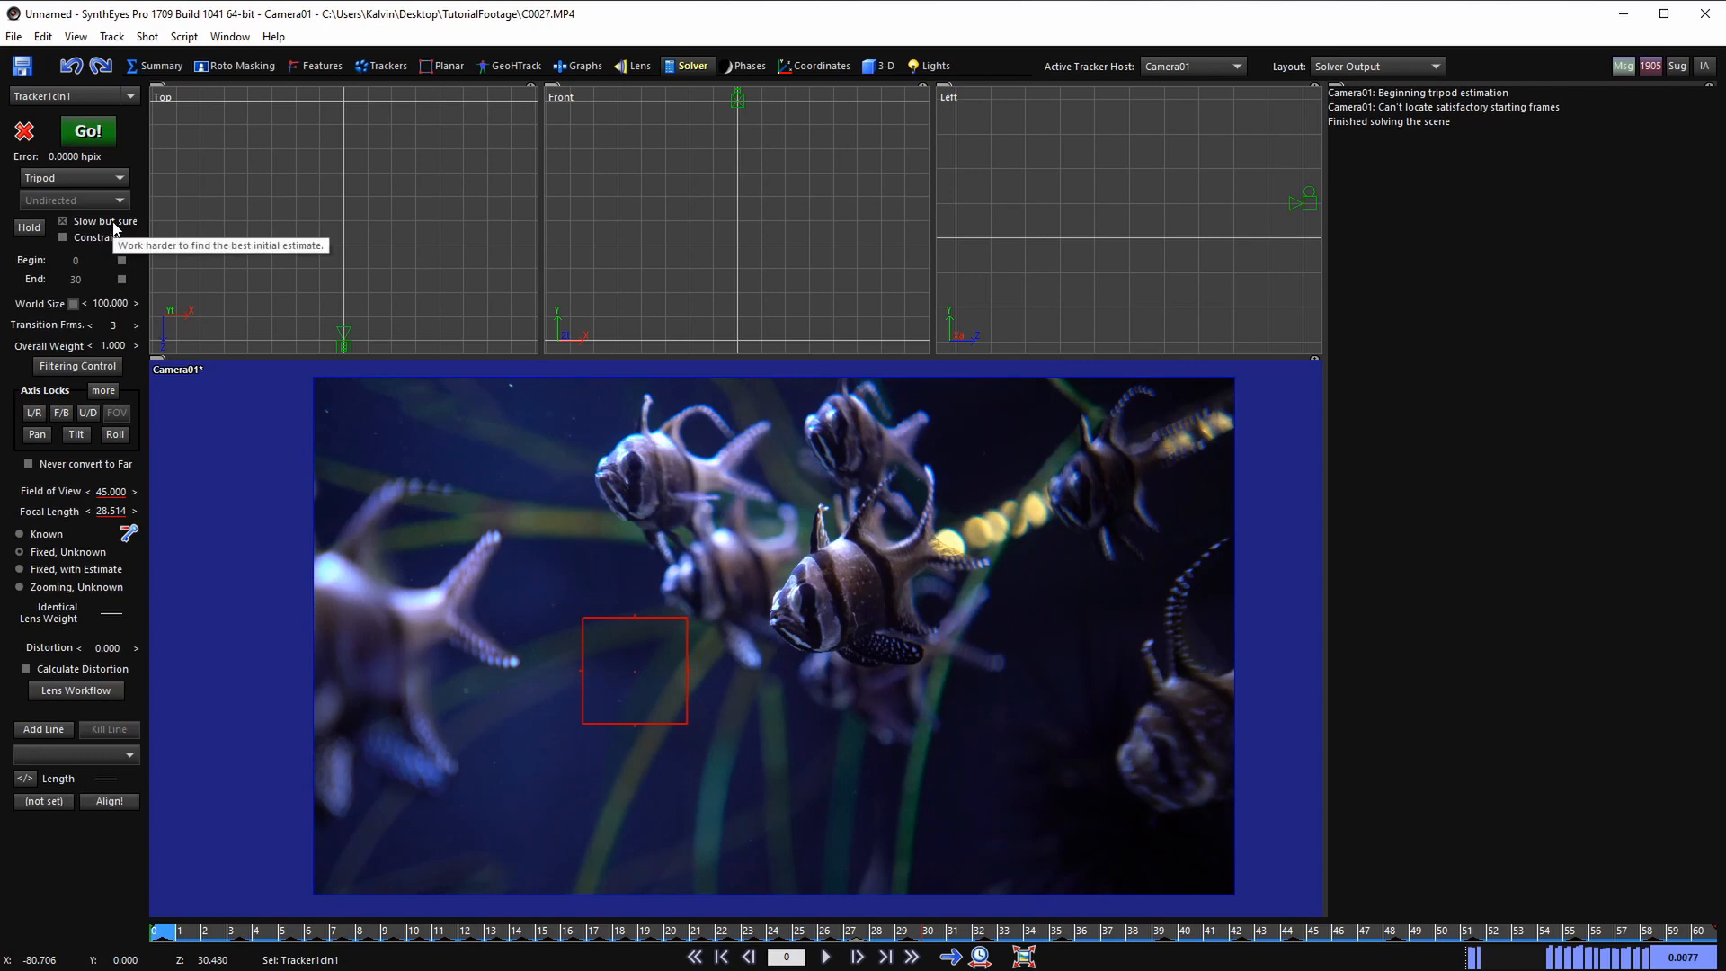
click(88, 131)
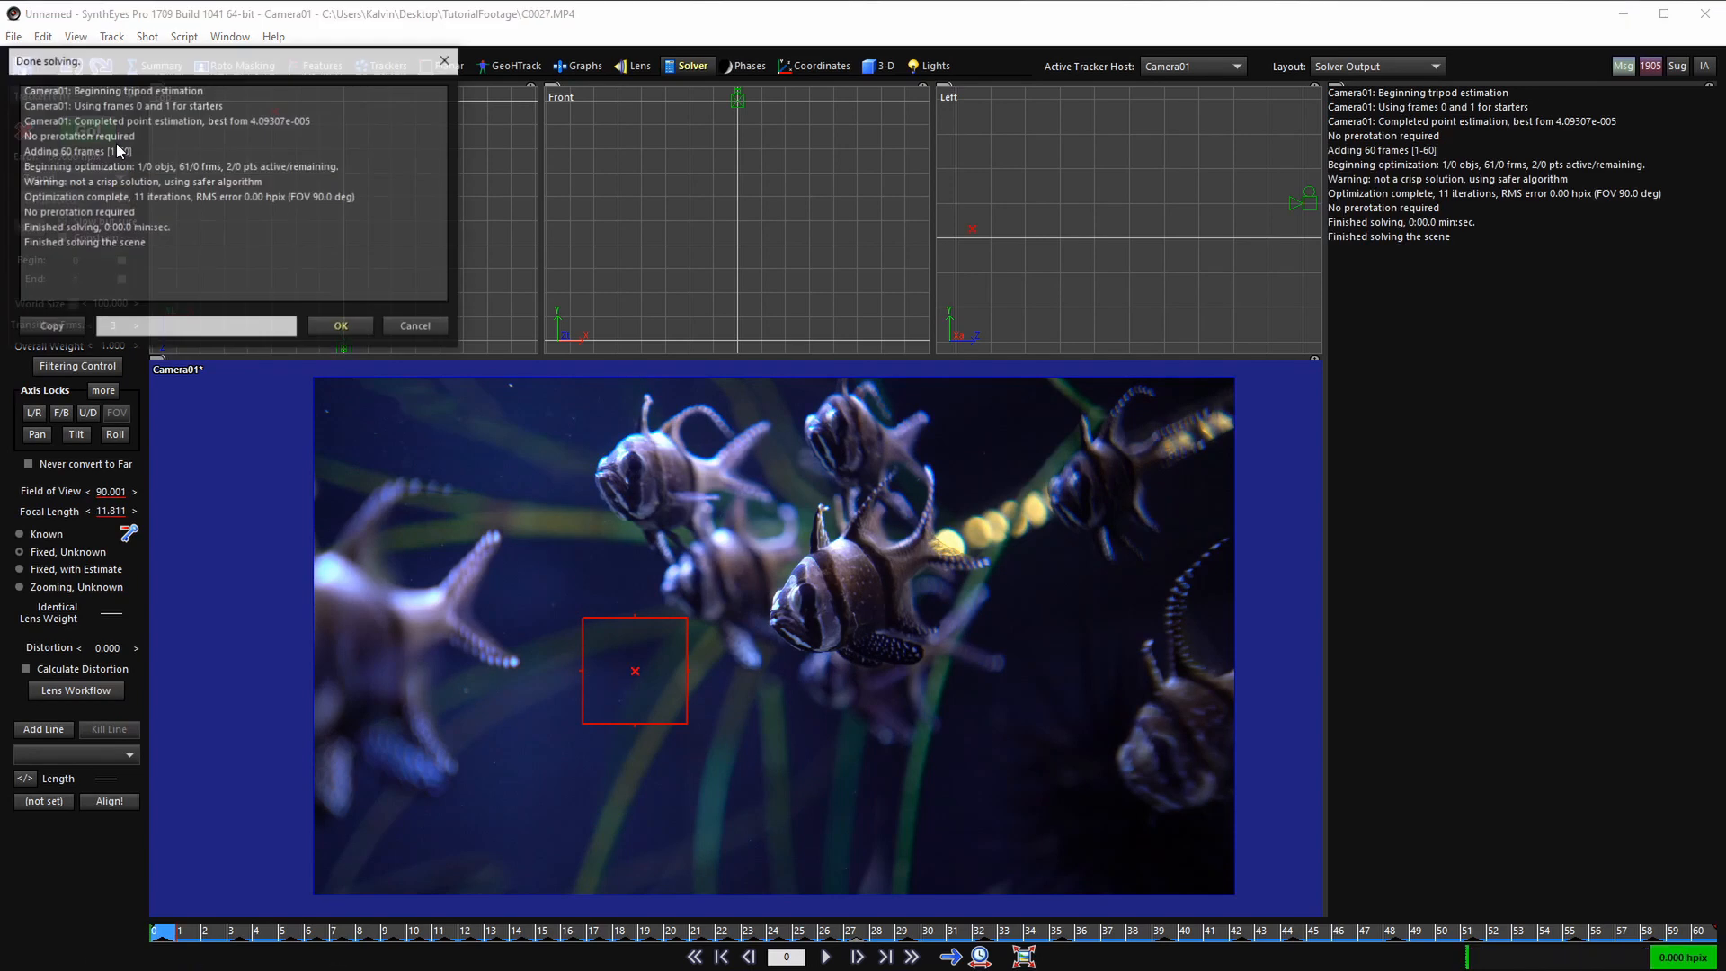
click(341, 327)
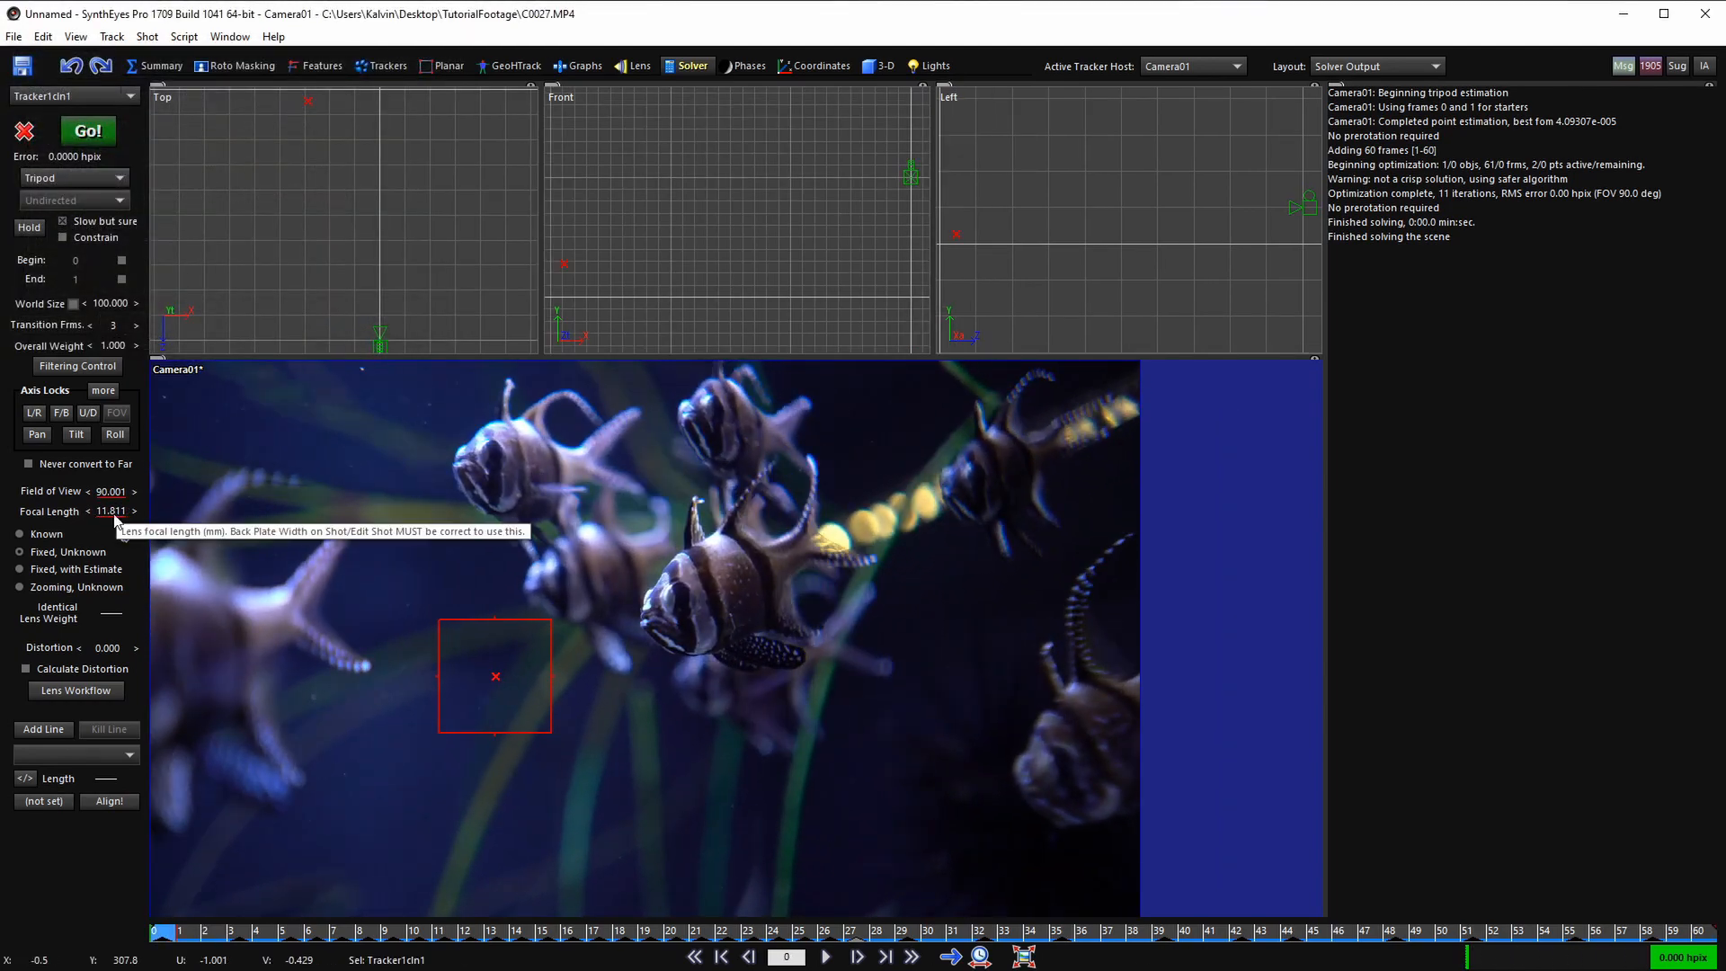
- Play and scrub the shot to check how the solved point sits on the background tracker
scroll(622, 568, down, 1)
middle_drag(516, 762, 610, 764)
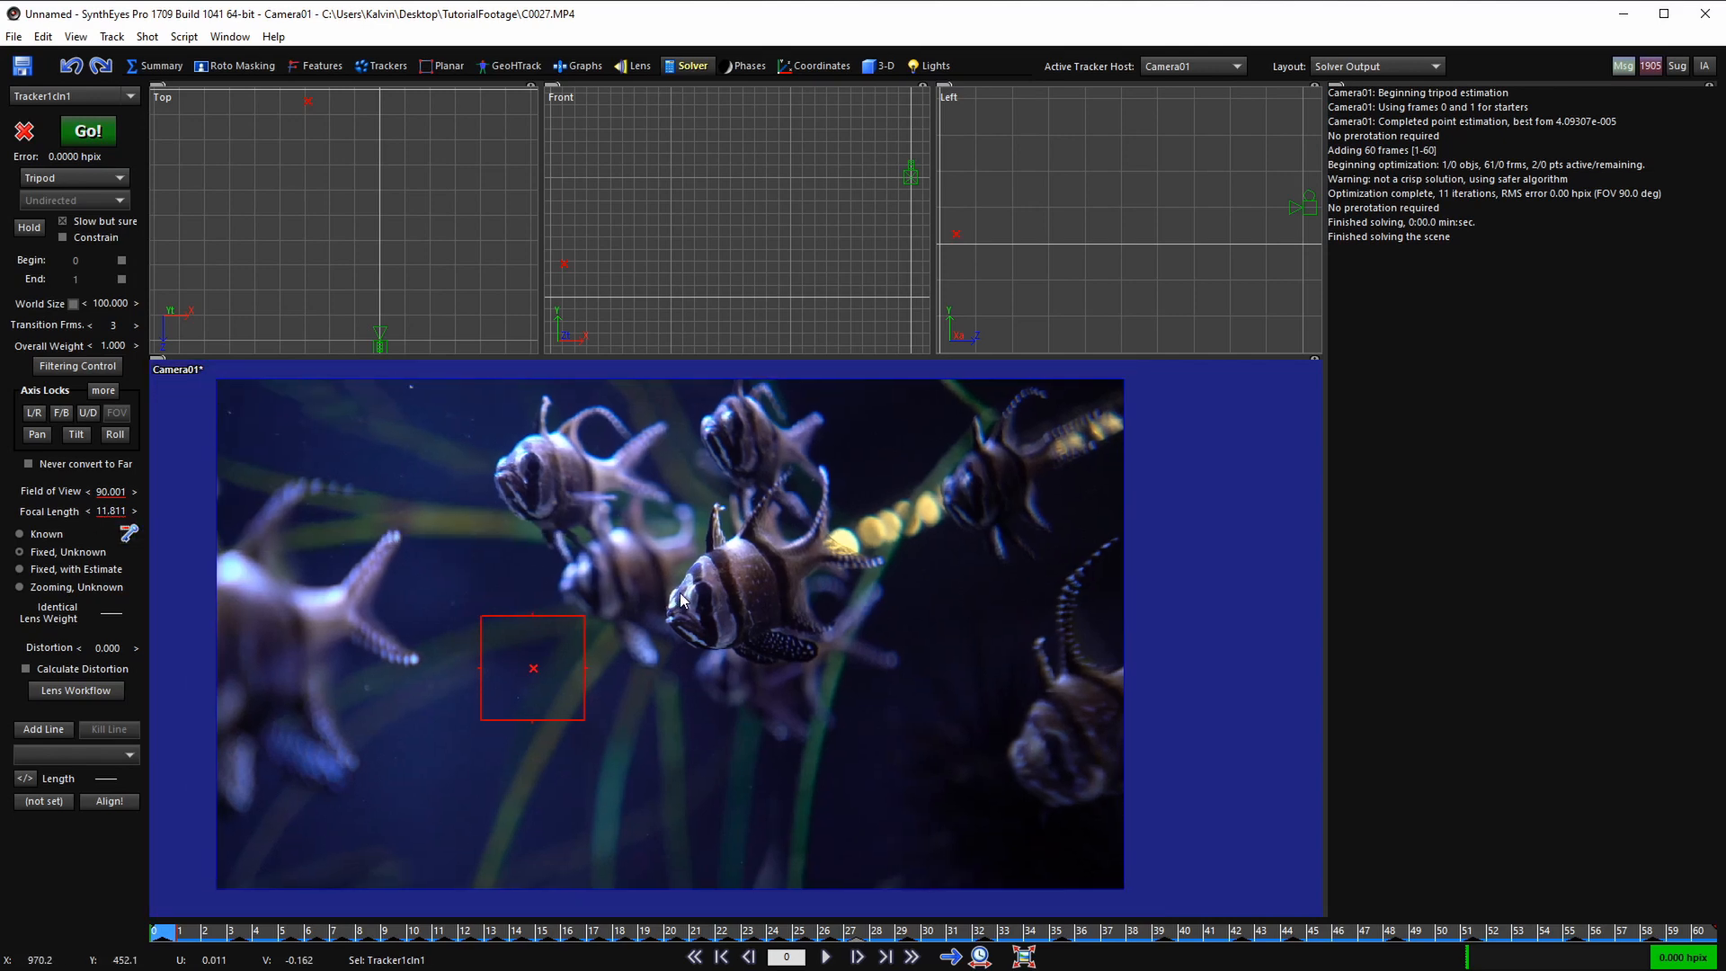
scroll(784, 577, up, 3)
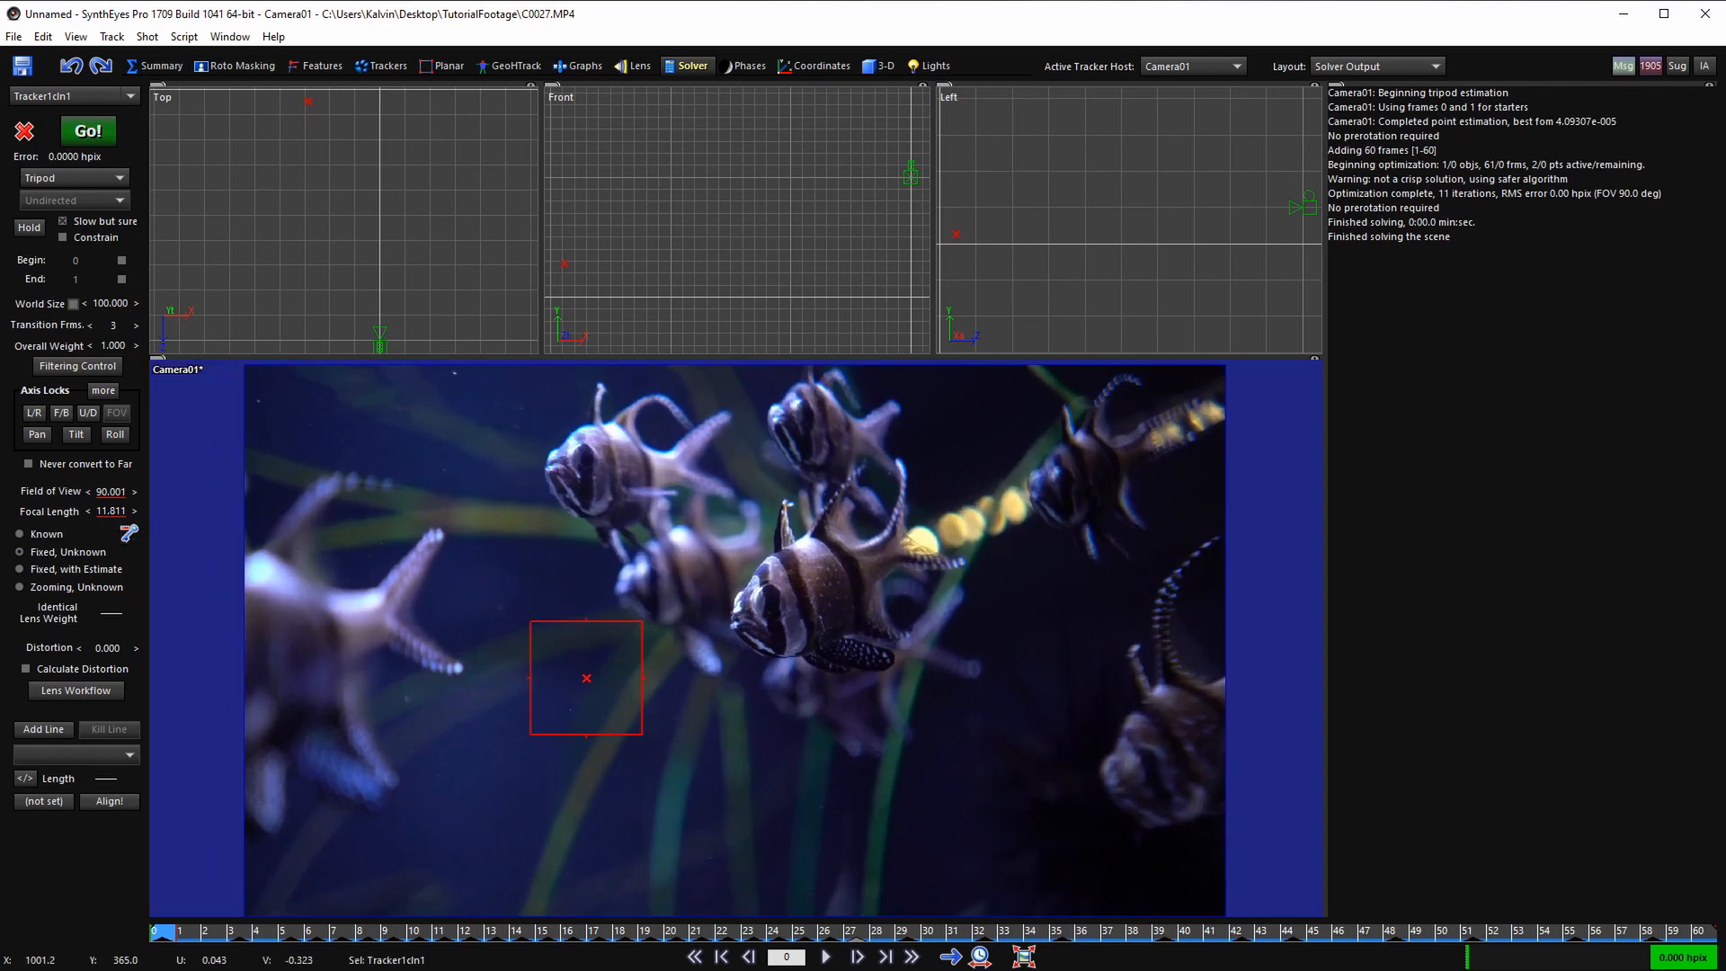
scroll(784, 577, down, 2)
drag(247, 932, 162, 932)
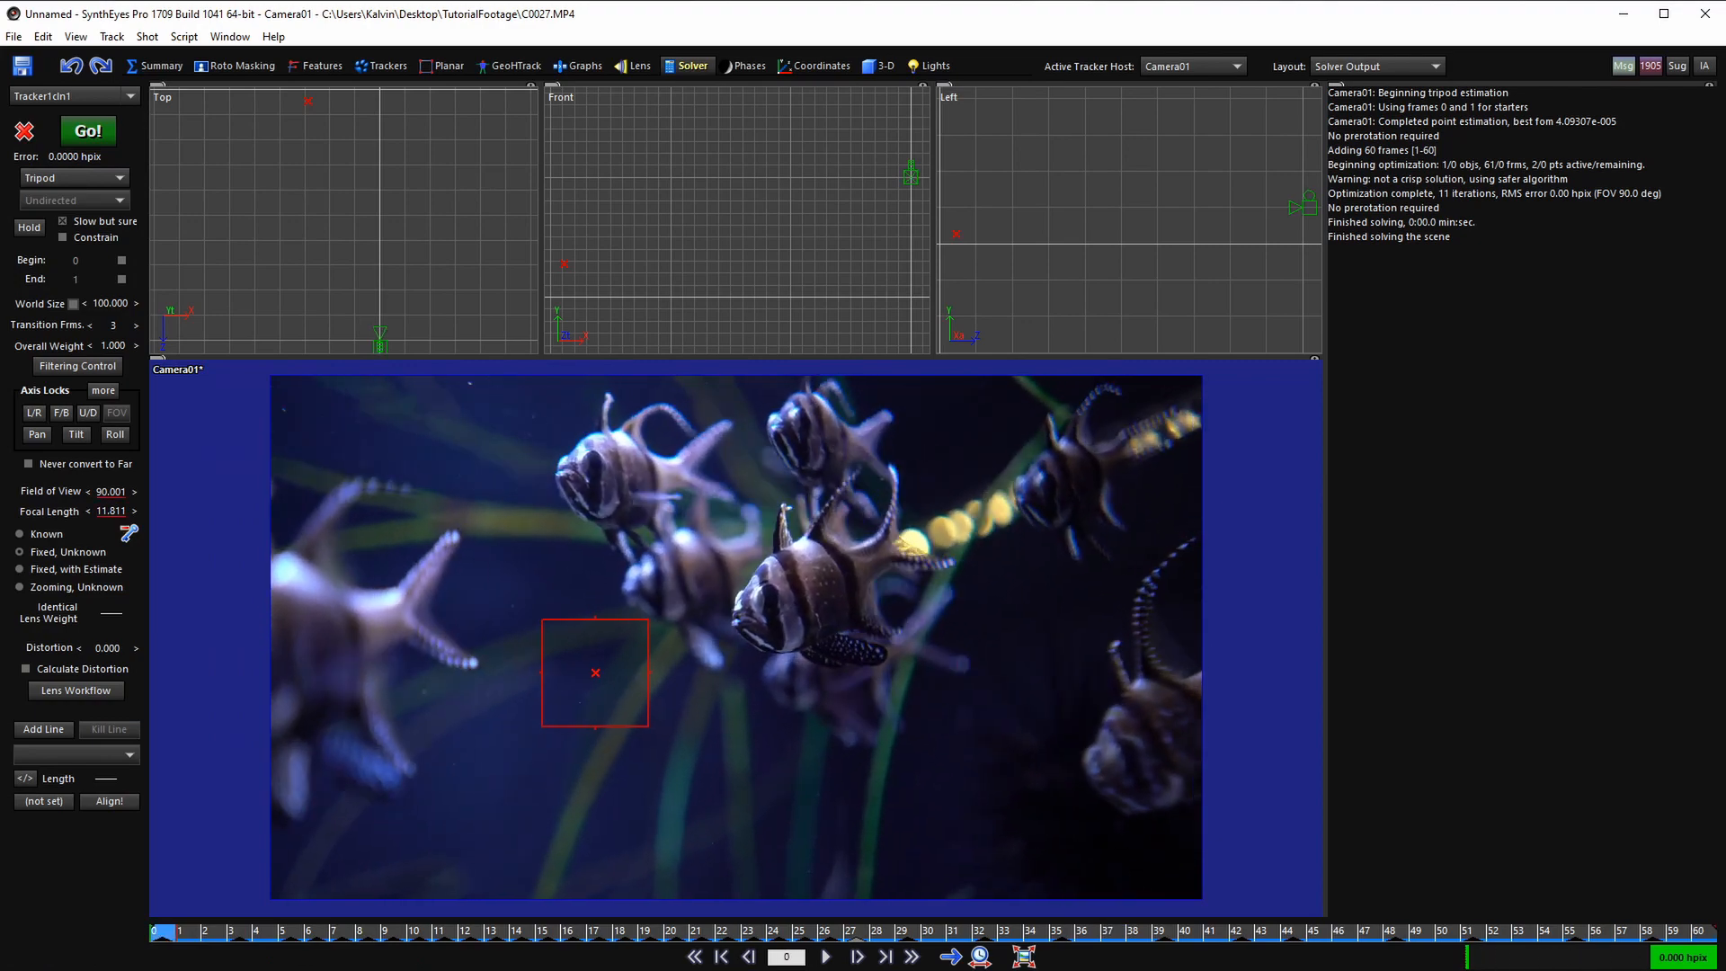
right_drag(645, 751, 645, 748)
middle_drag(707, 734, 713, 734)
key(space)
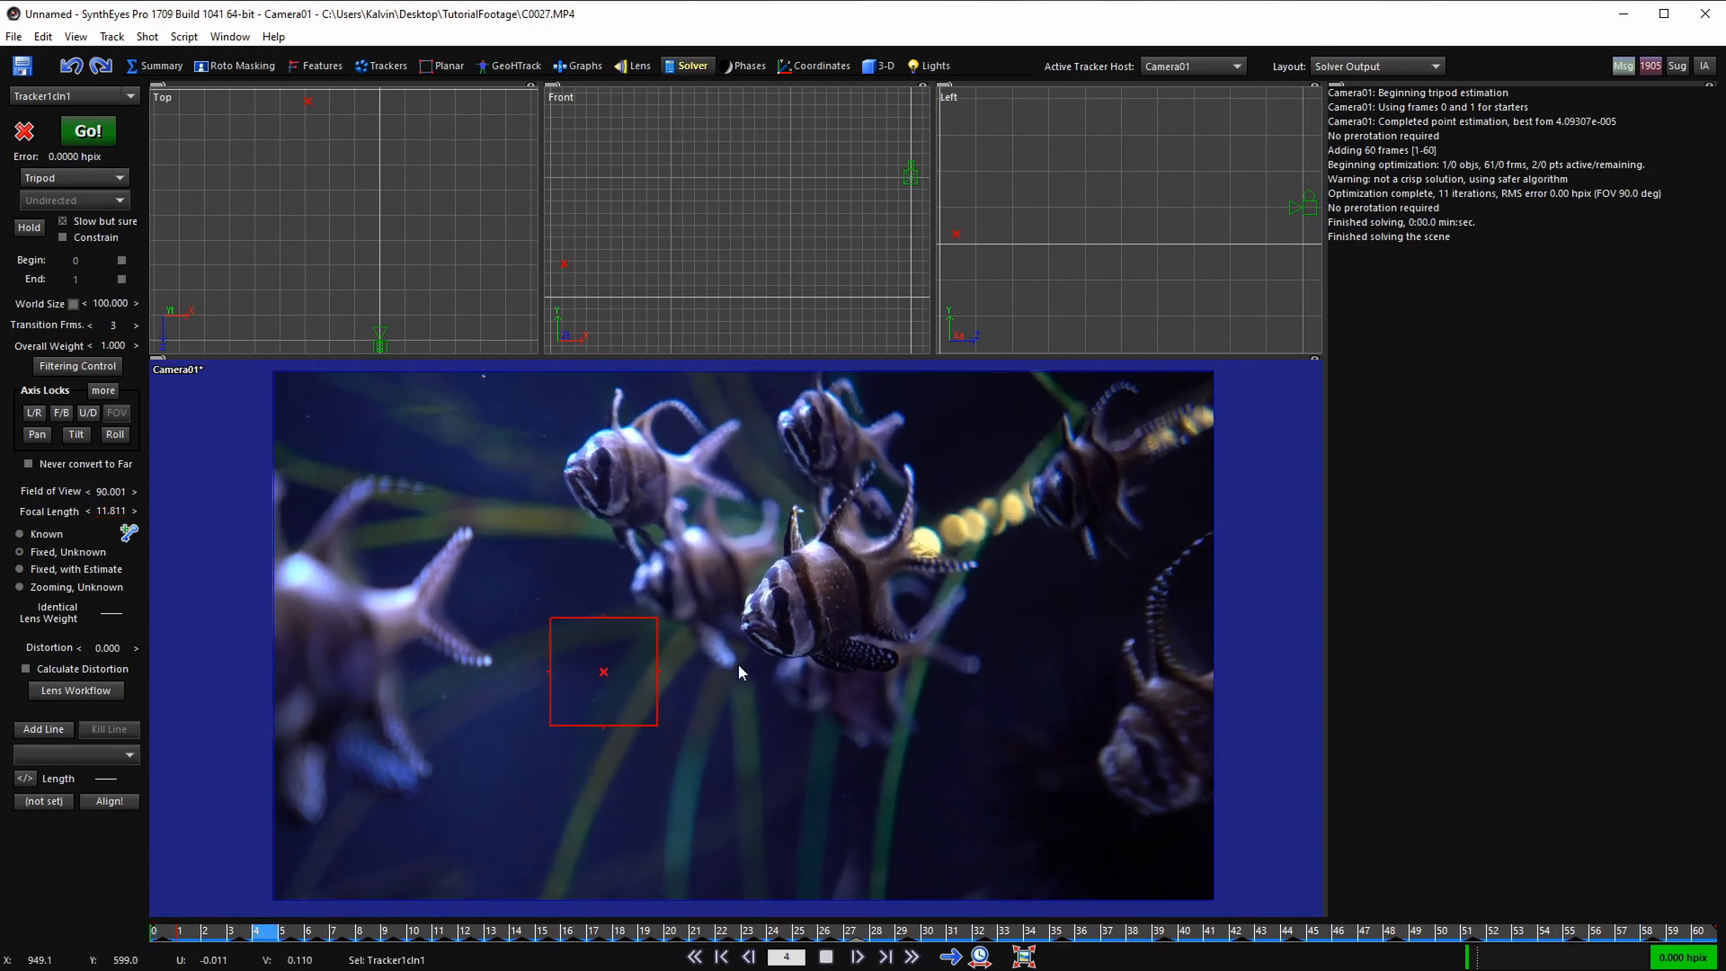
key(space)
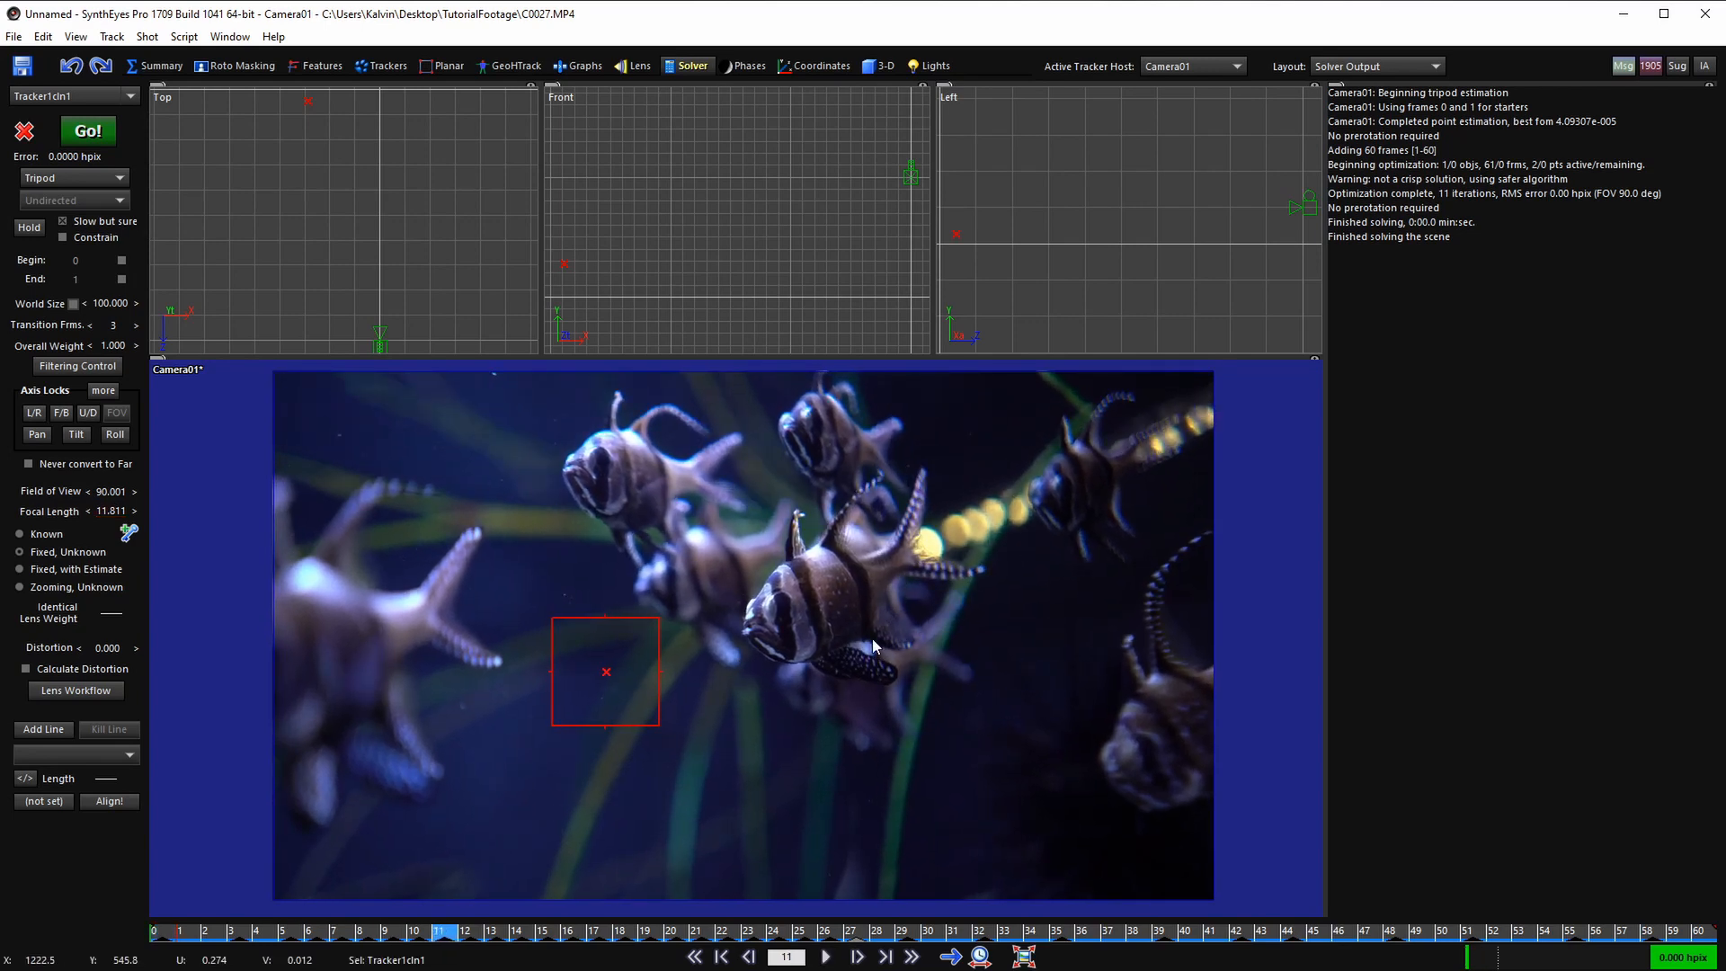
key(shift+a)
right_drag(748, 665, 750, 671)
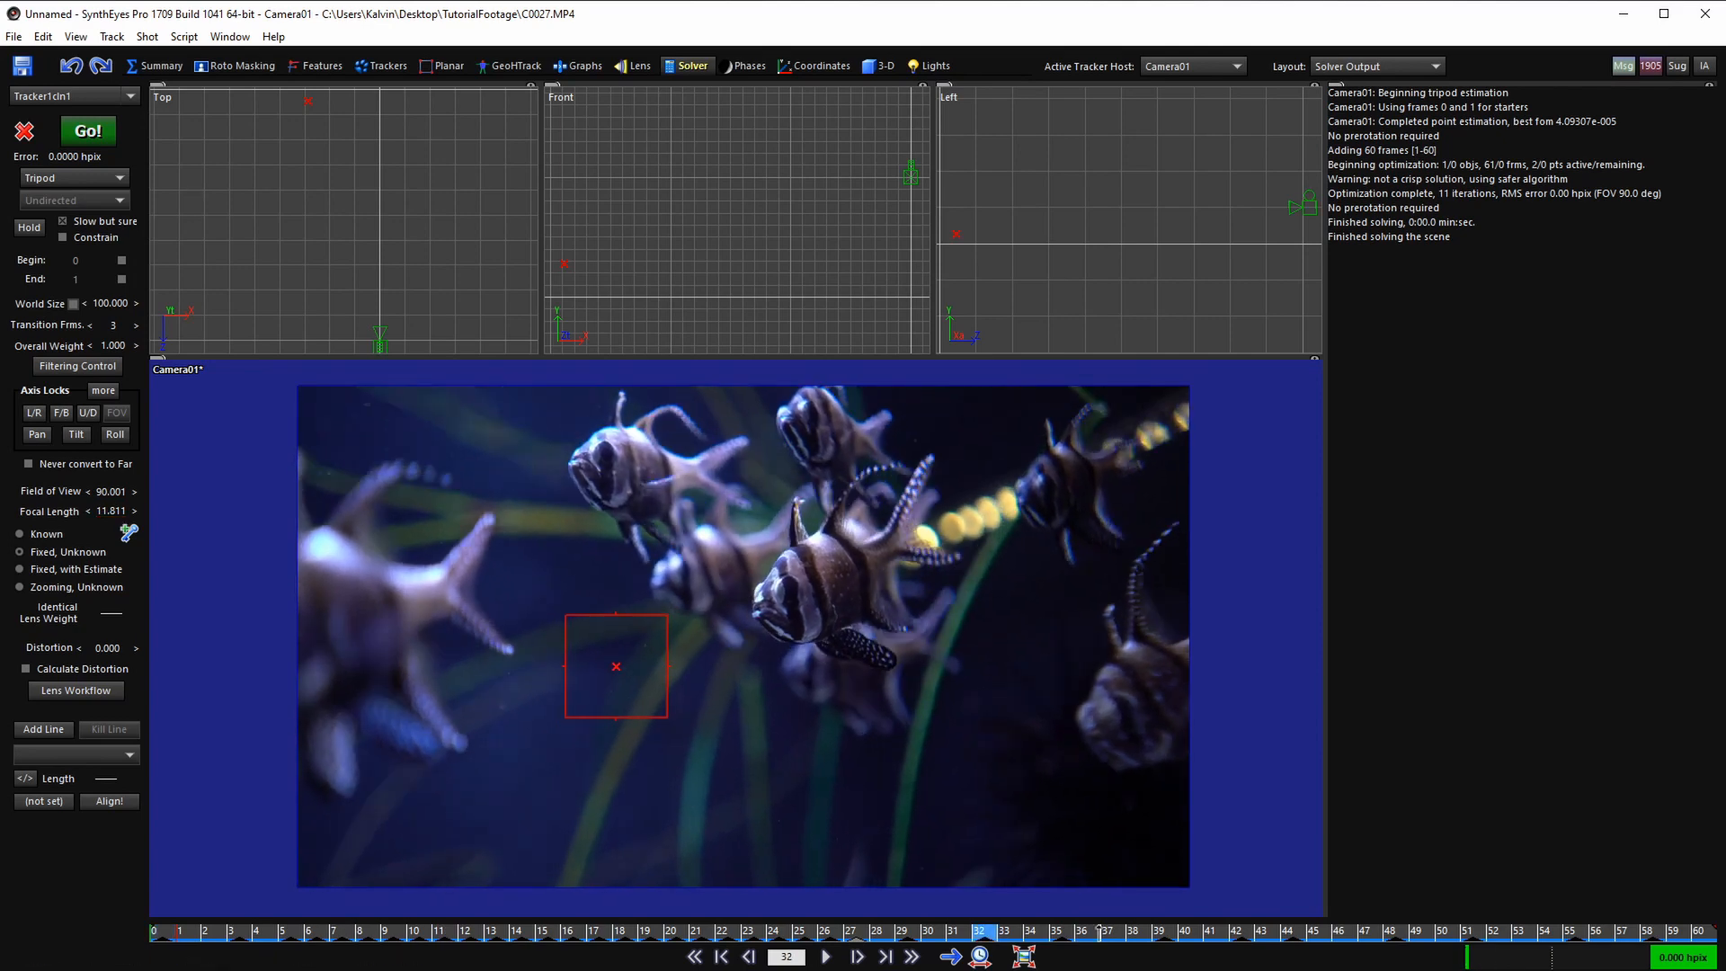
- Set the camera's lens focal length to 50 mm
click(112, 511)
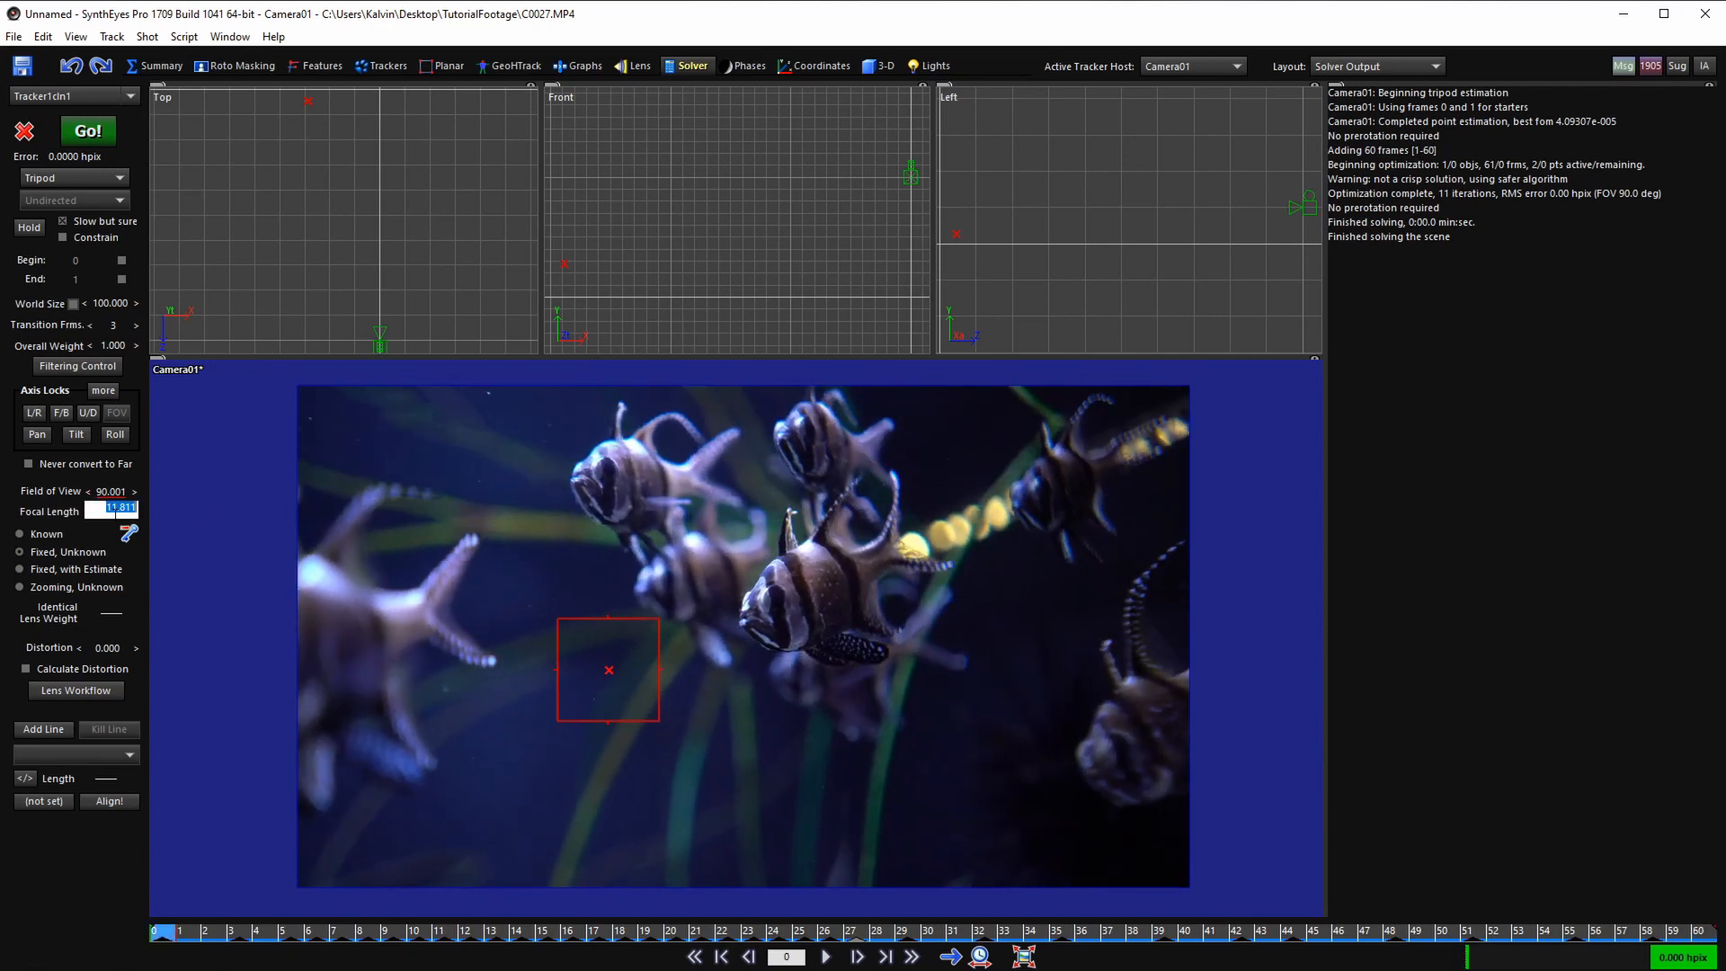
text(50)
key(Return)
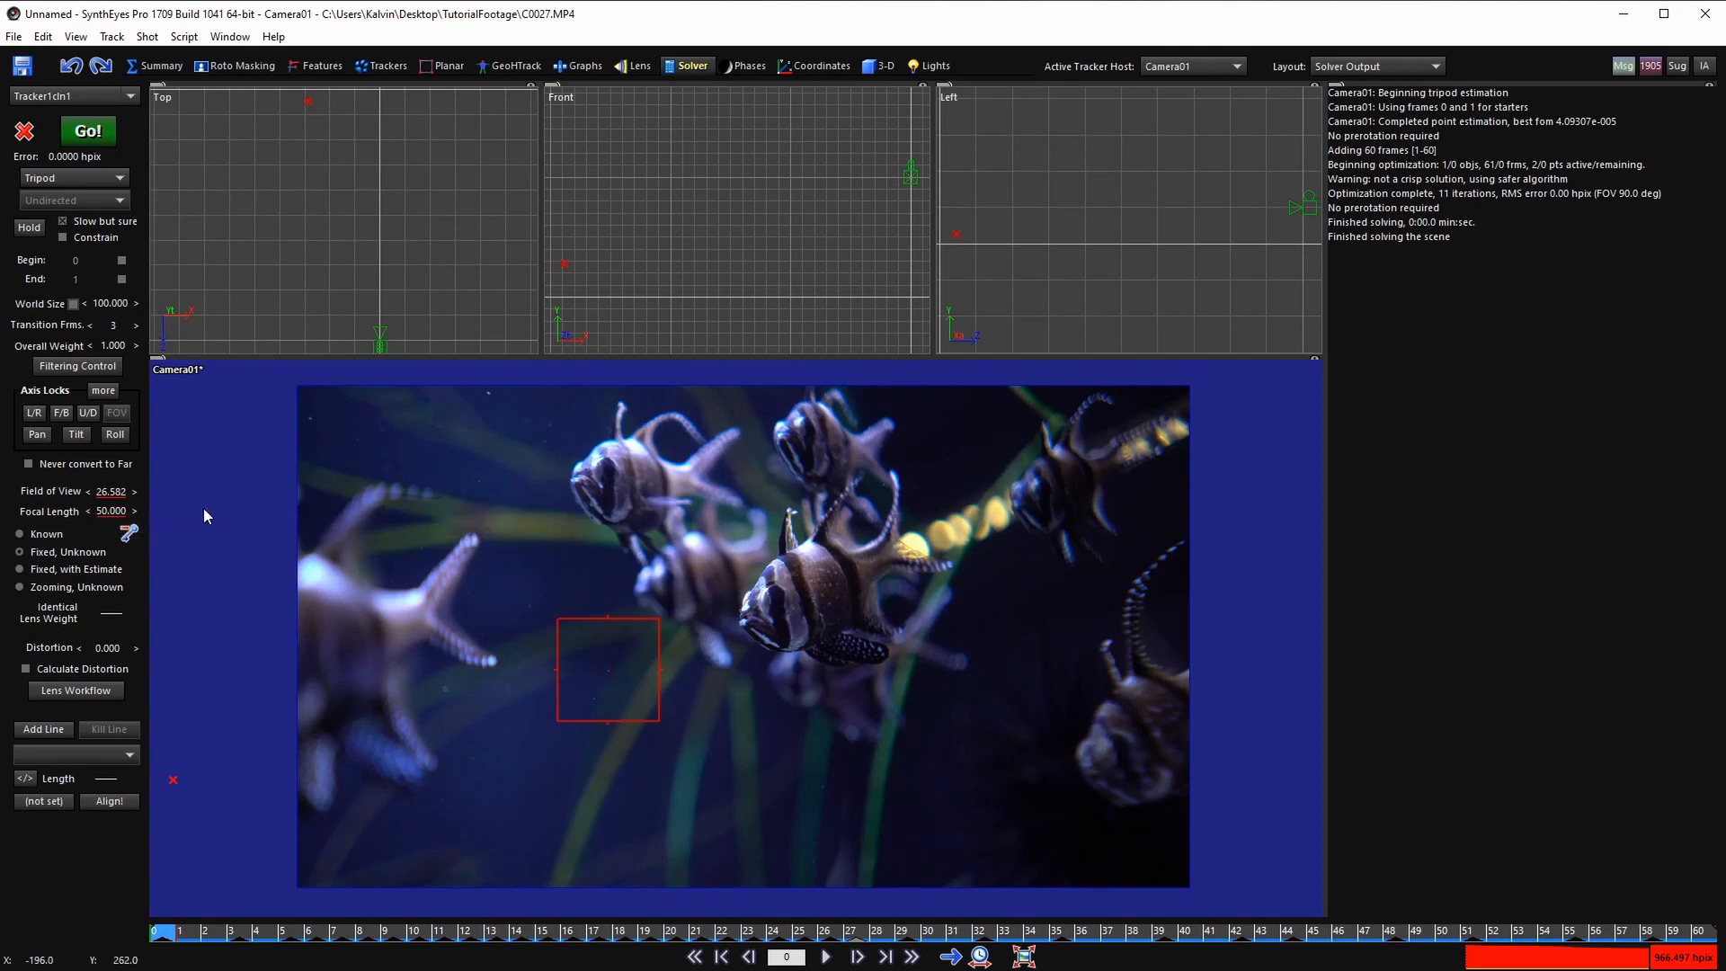
- Edit the shot settings so the back plate width is 35.6 mm for the sony a7s ii format, and apply them
click(147, 36)
click(182, 78)
drag(437, 156, 918, 343)
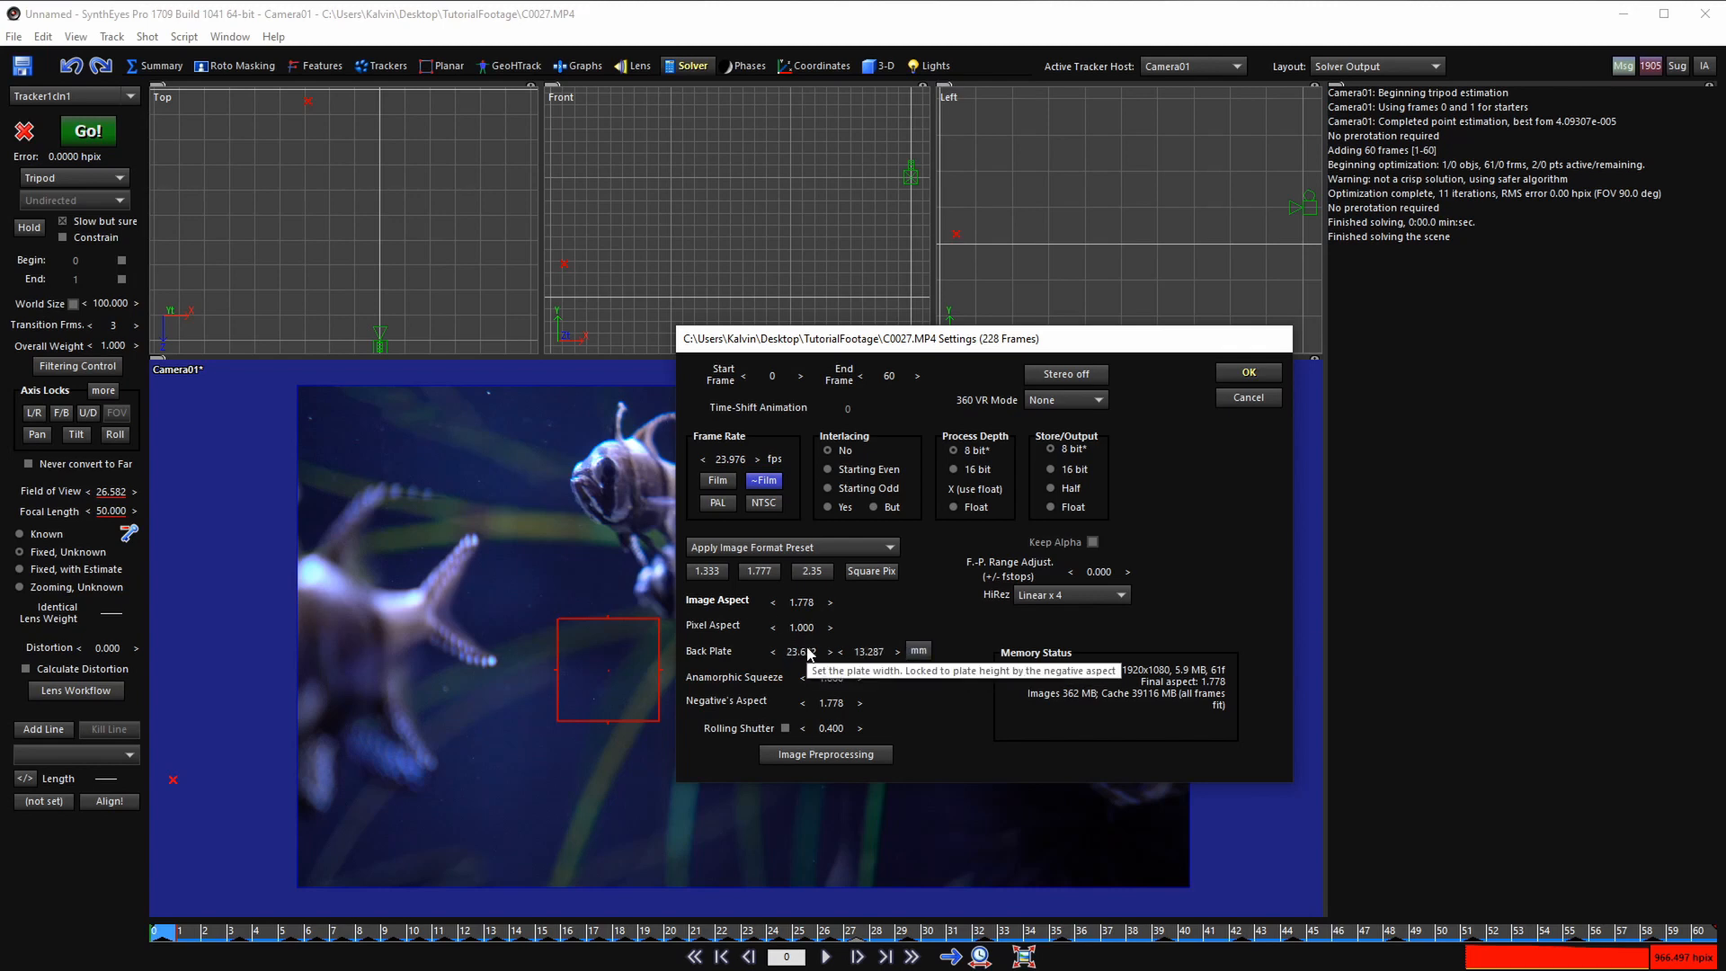
double_click(808, 651)
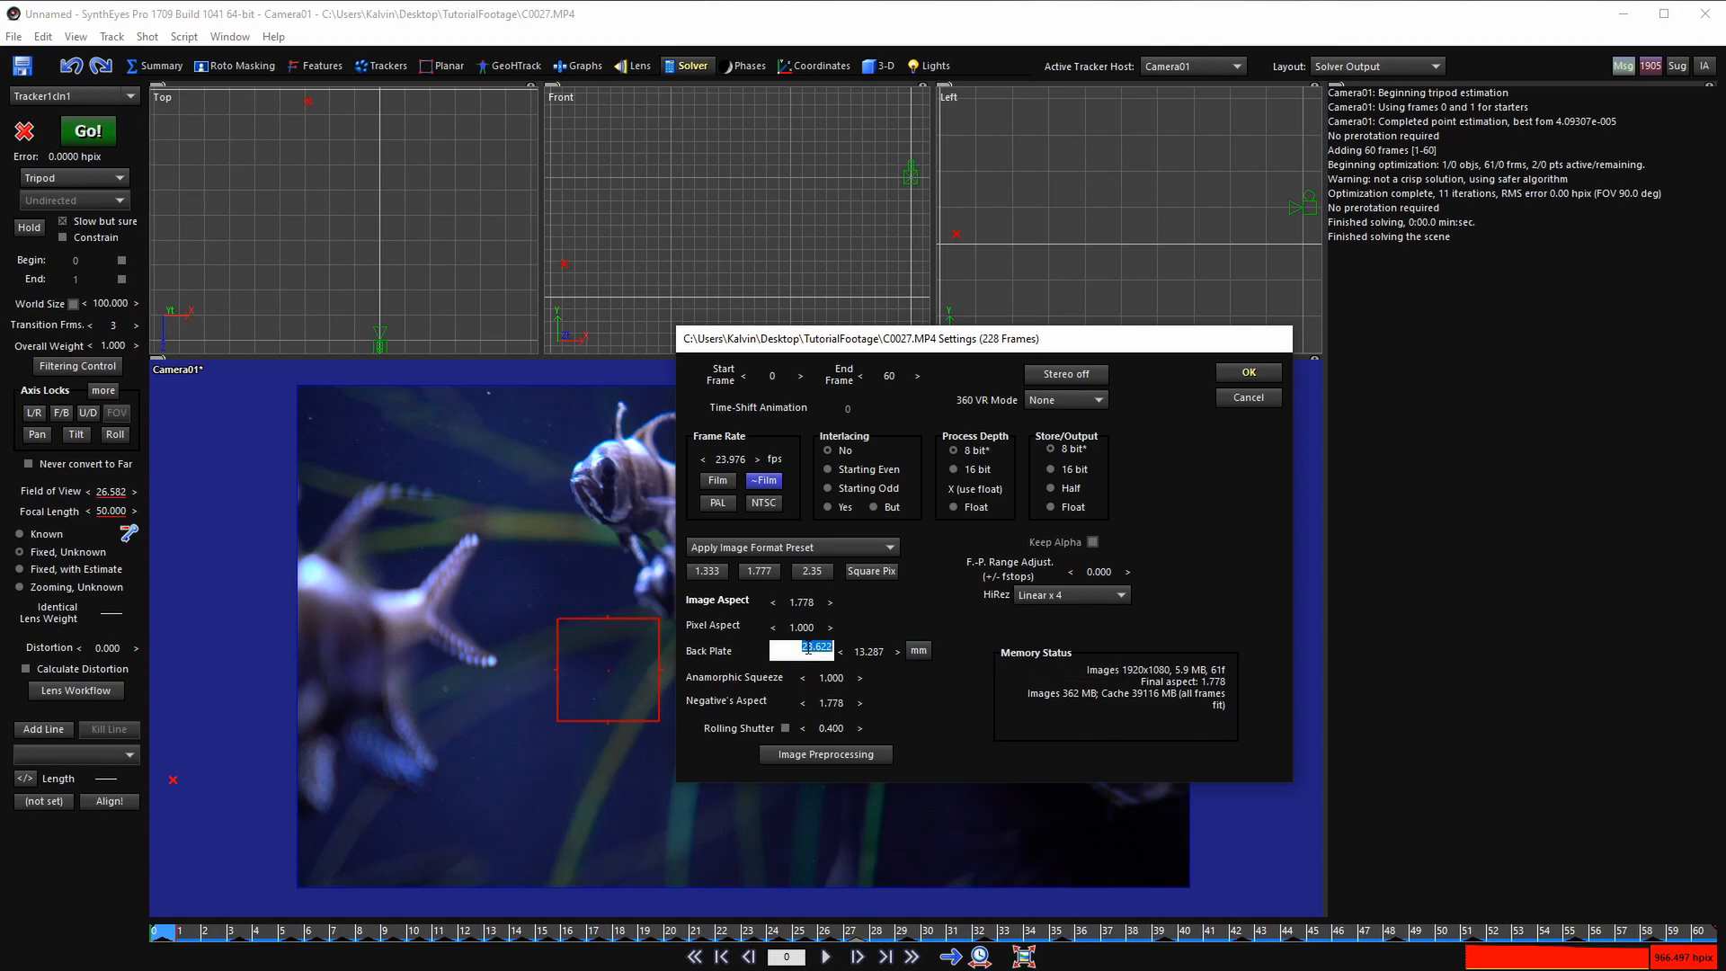
text(35.6)
key(Return)
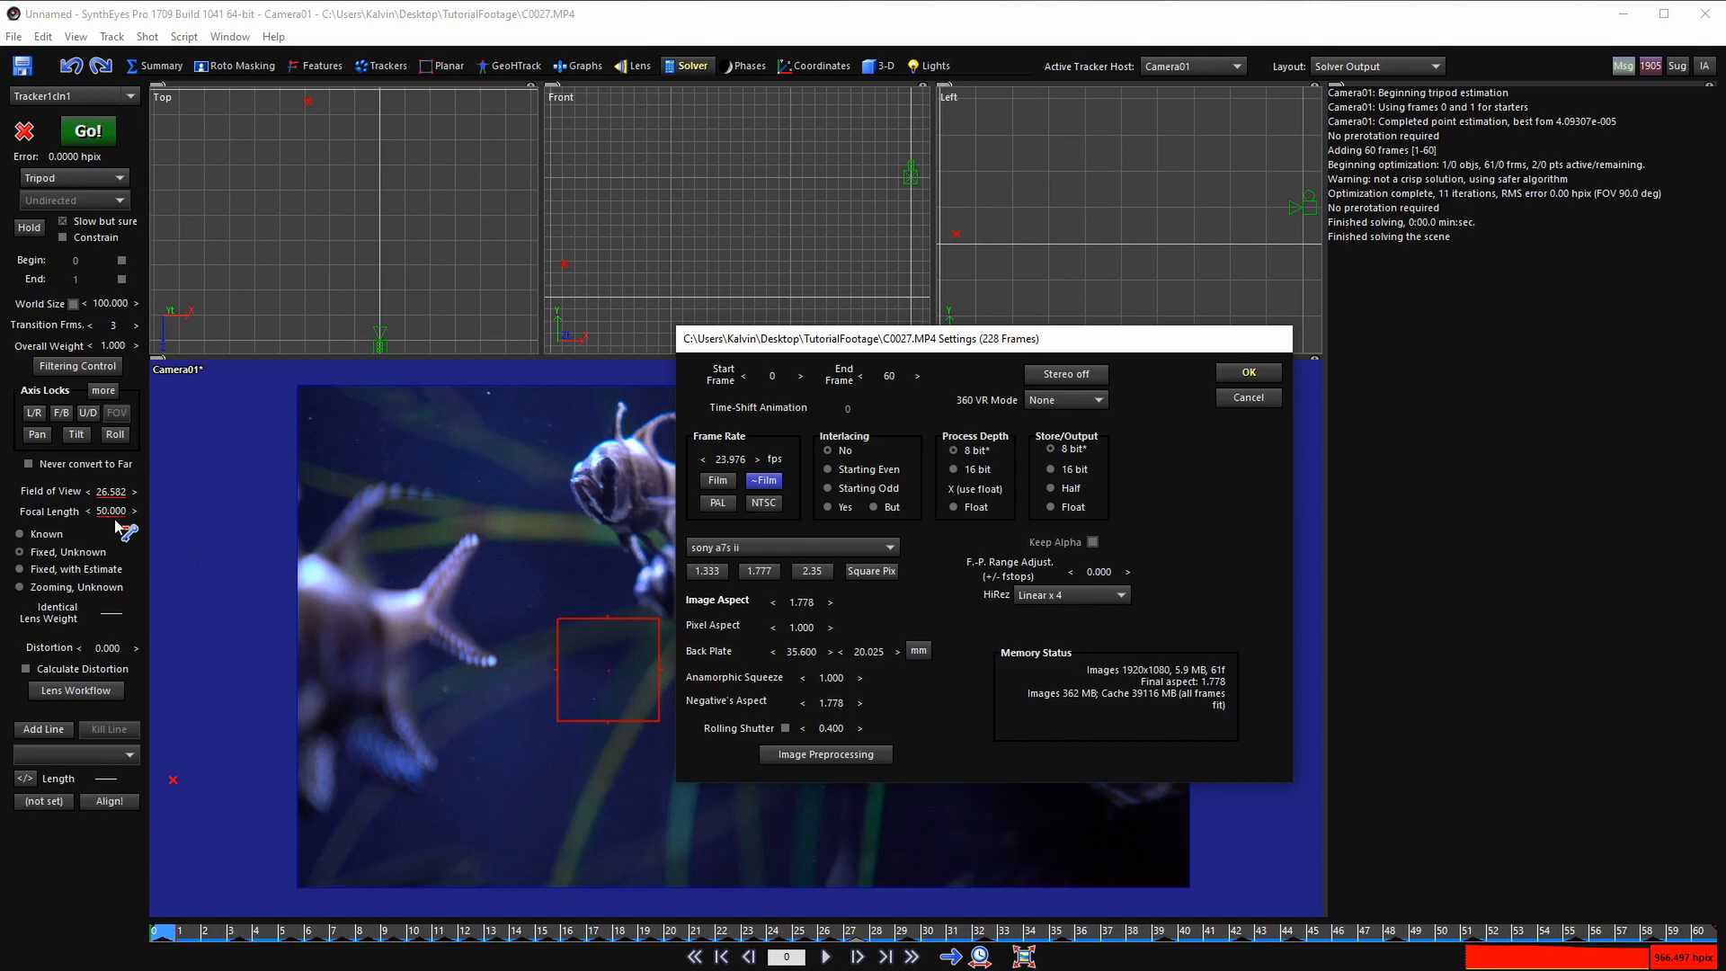
click(1249, 374)
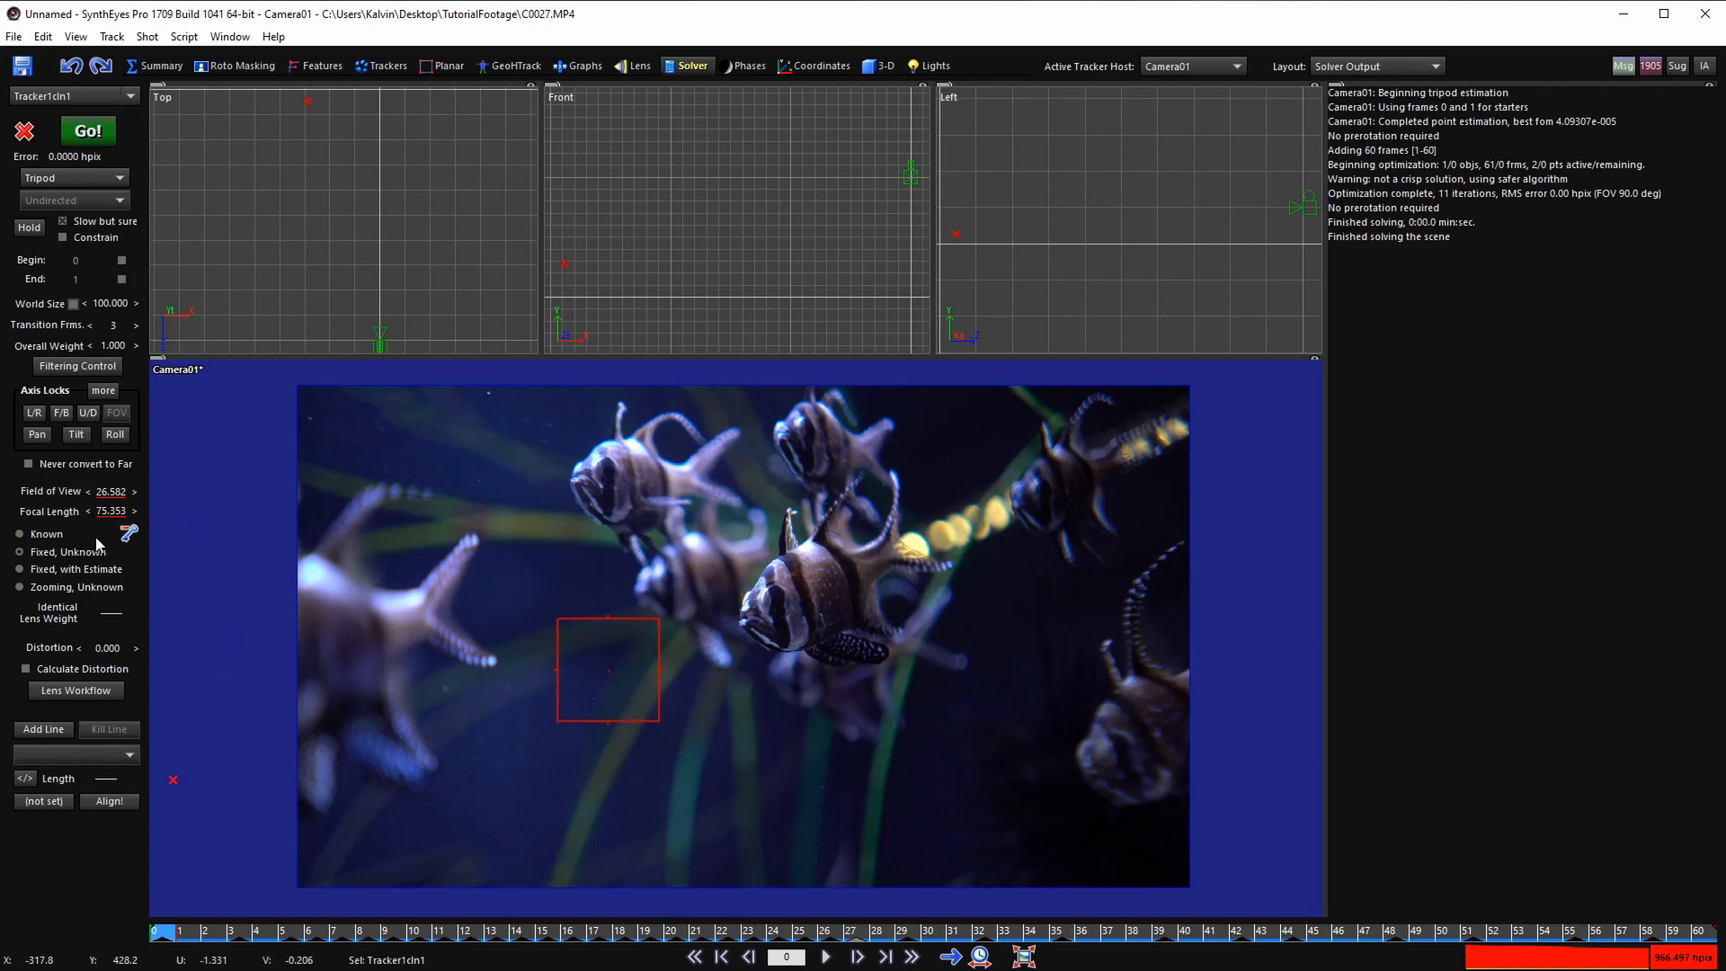
- Re-enter 50 mm as the focal length using the new back plate width
double_click(109, 512)
text(50)
key(Return)
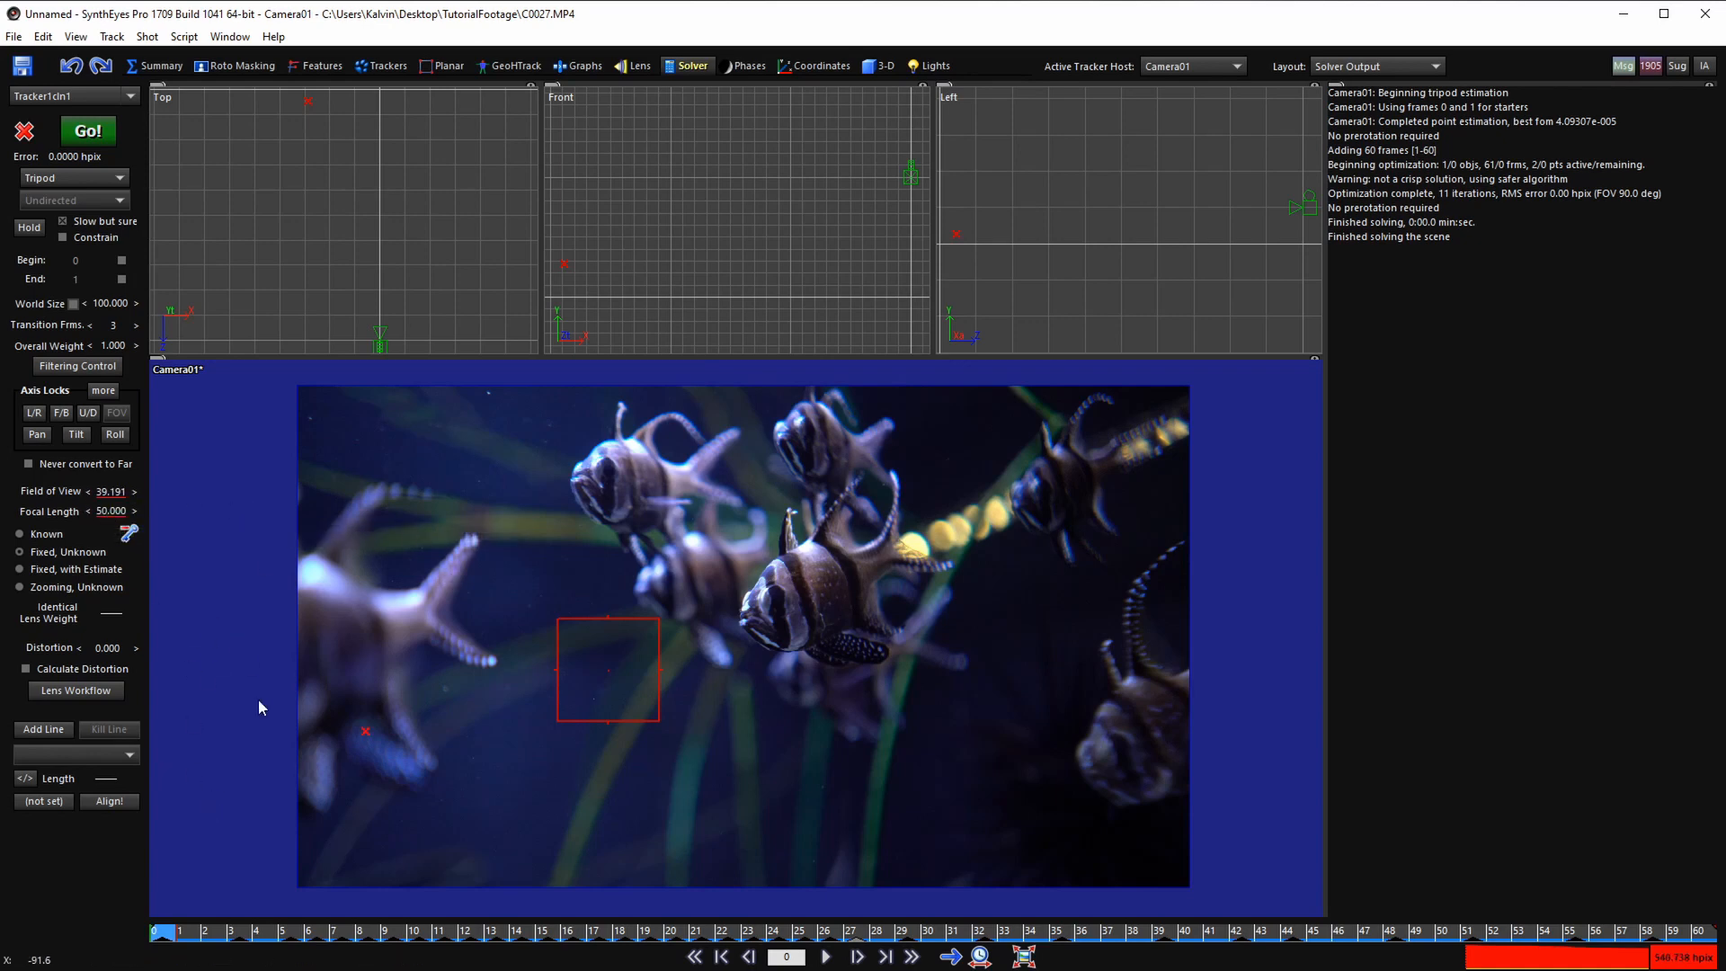
- Scrub the shot to compare the solved point with its tracker, return to frame 0 and rerun the Tripod solve
drag(226, 933, 155, 935)
drag(288, 936, 657, 957)
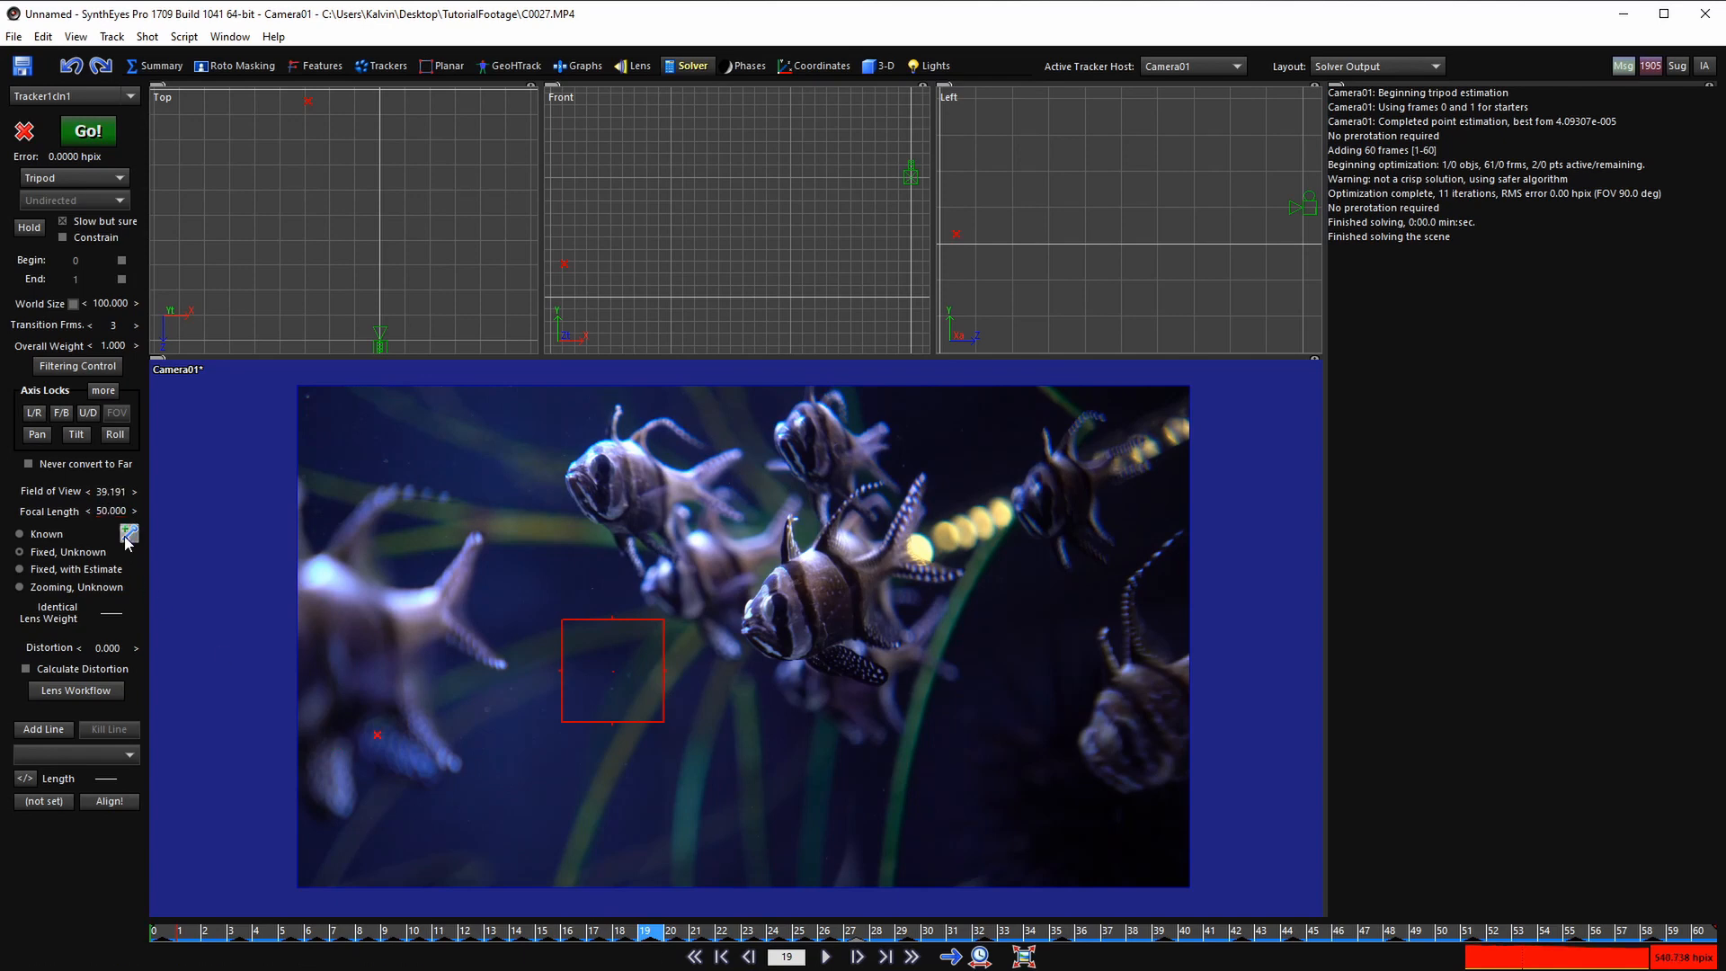
click(496, 931)
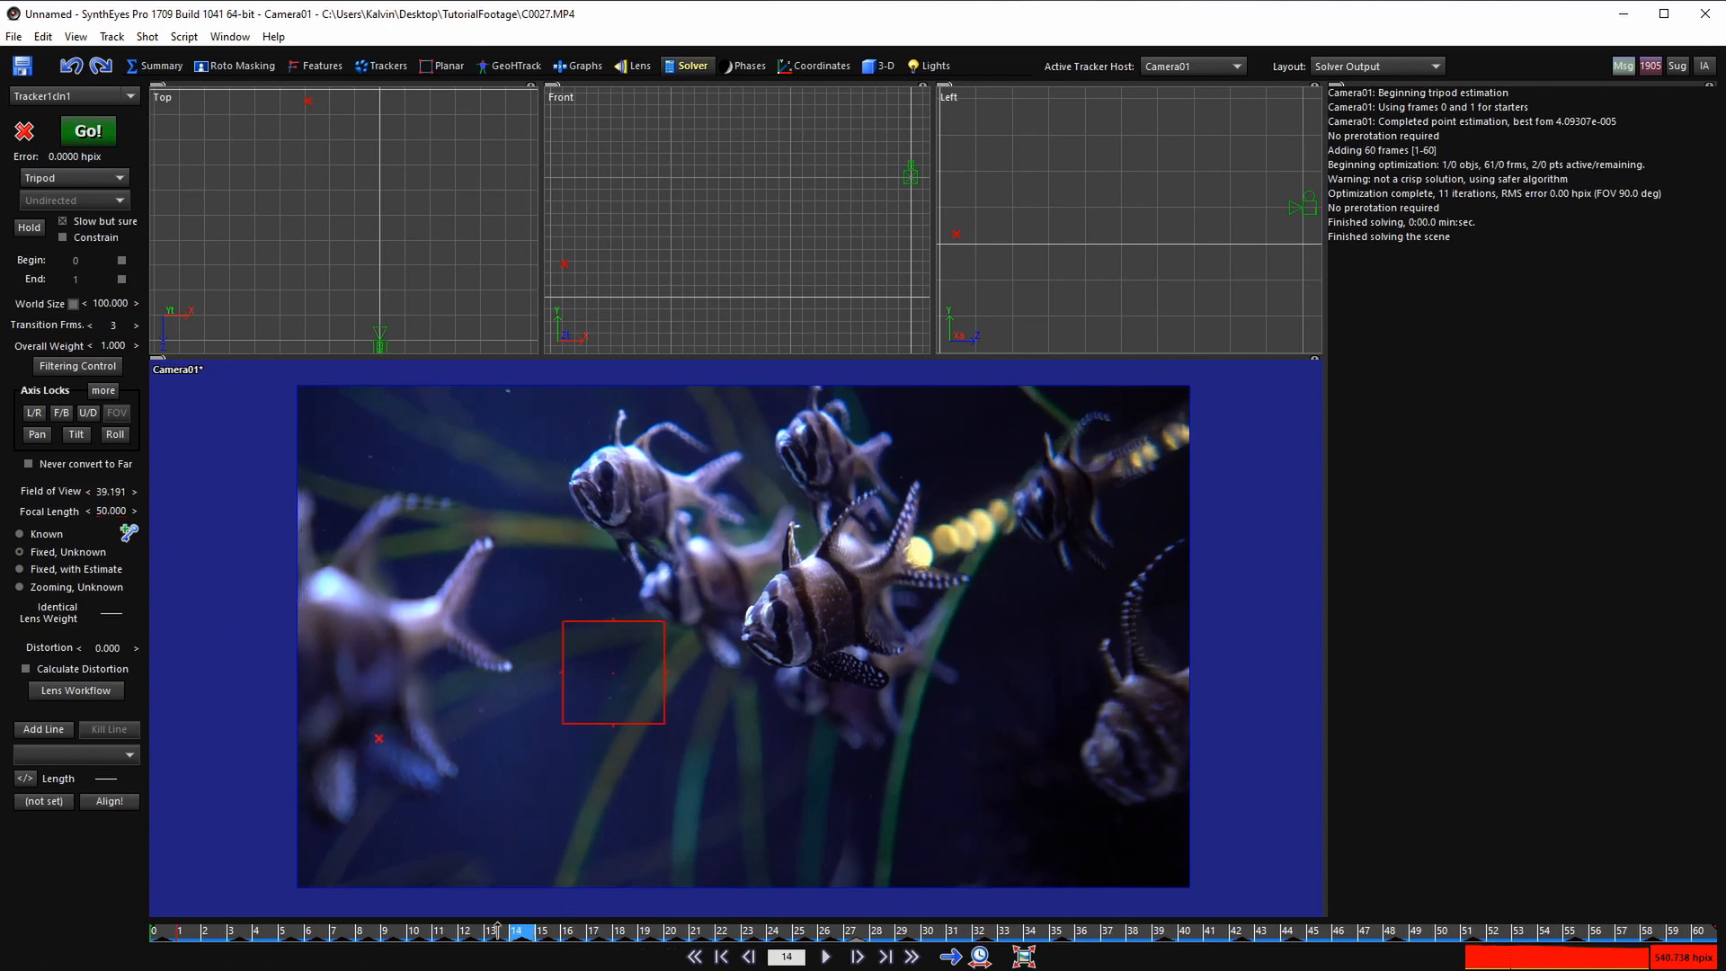
drag(497, 932, 0, 890)
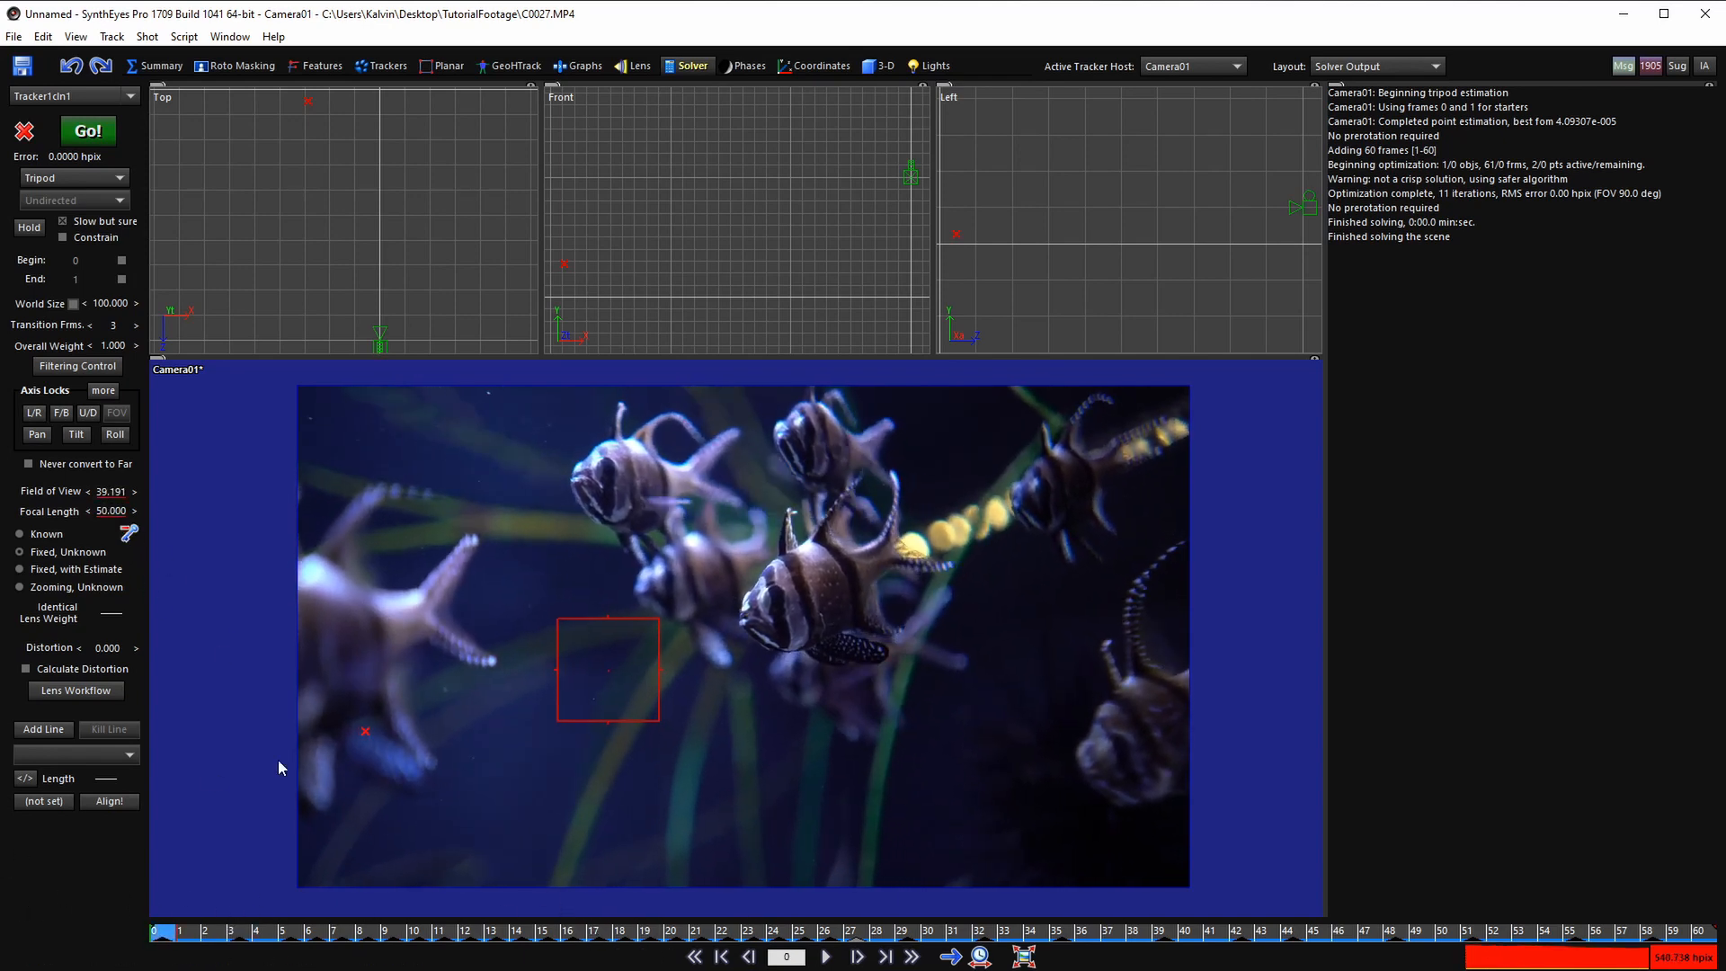
click(86, 139)
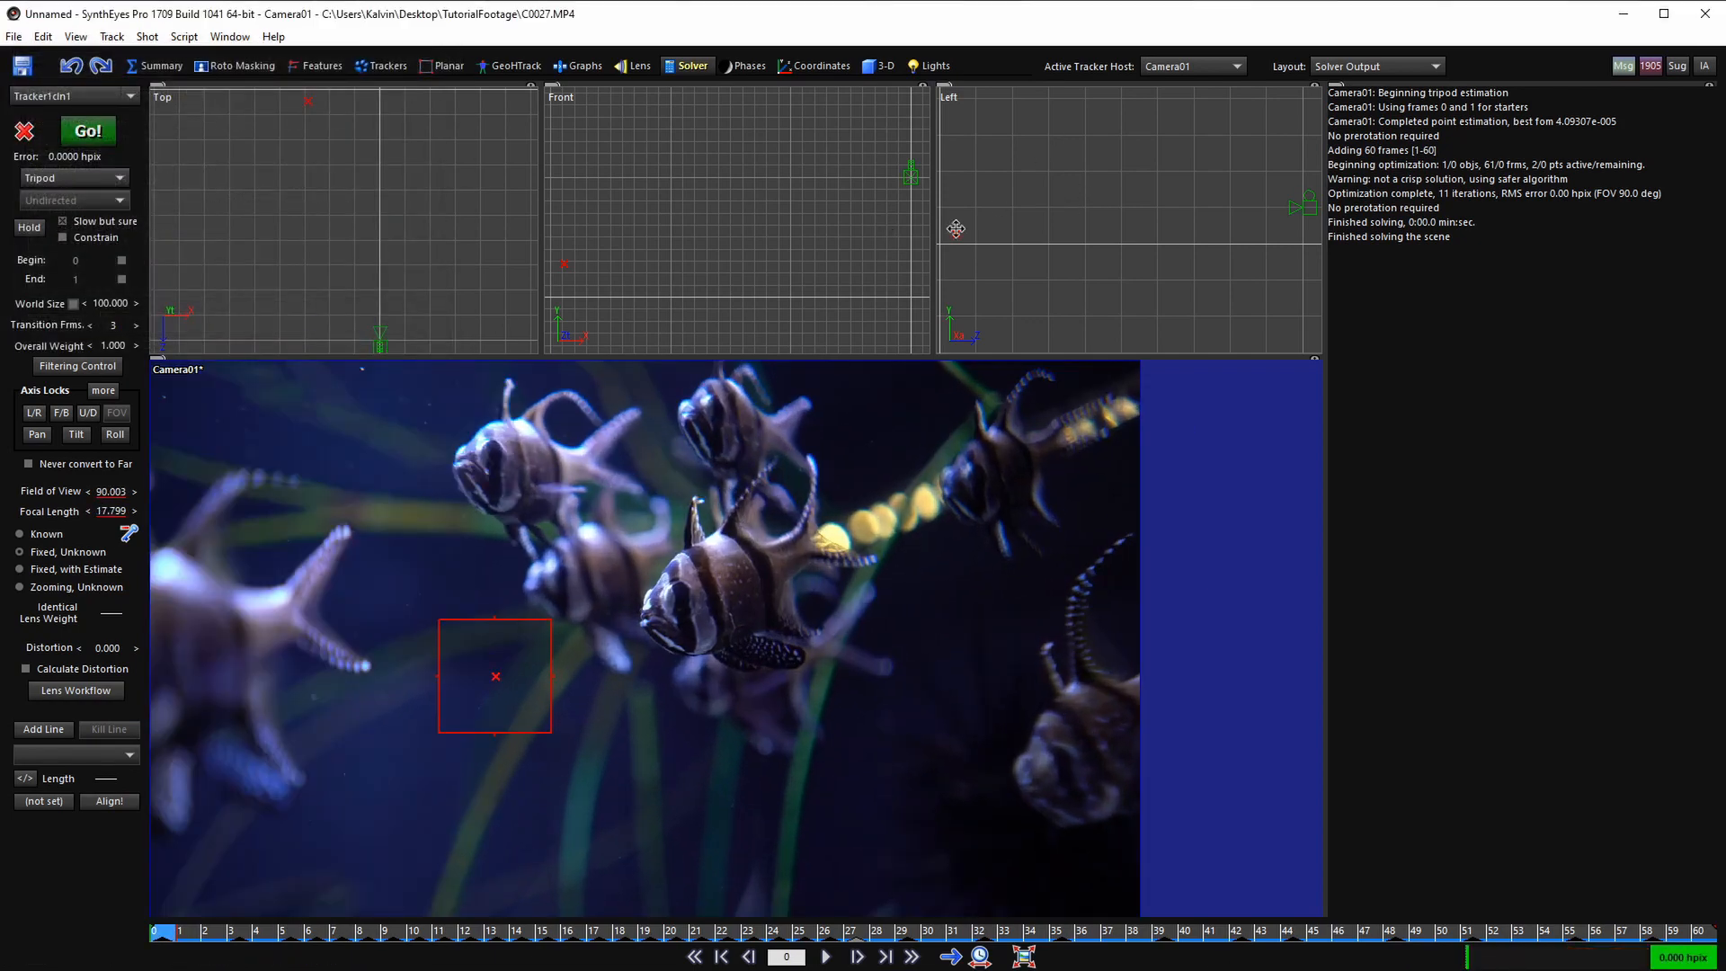
- Create a Plane mesh about 40 by 39 units in the Front view, around the camera's position
click(874, 67)
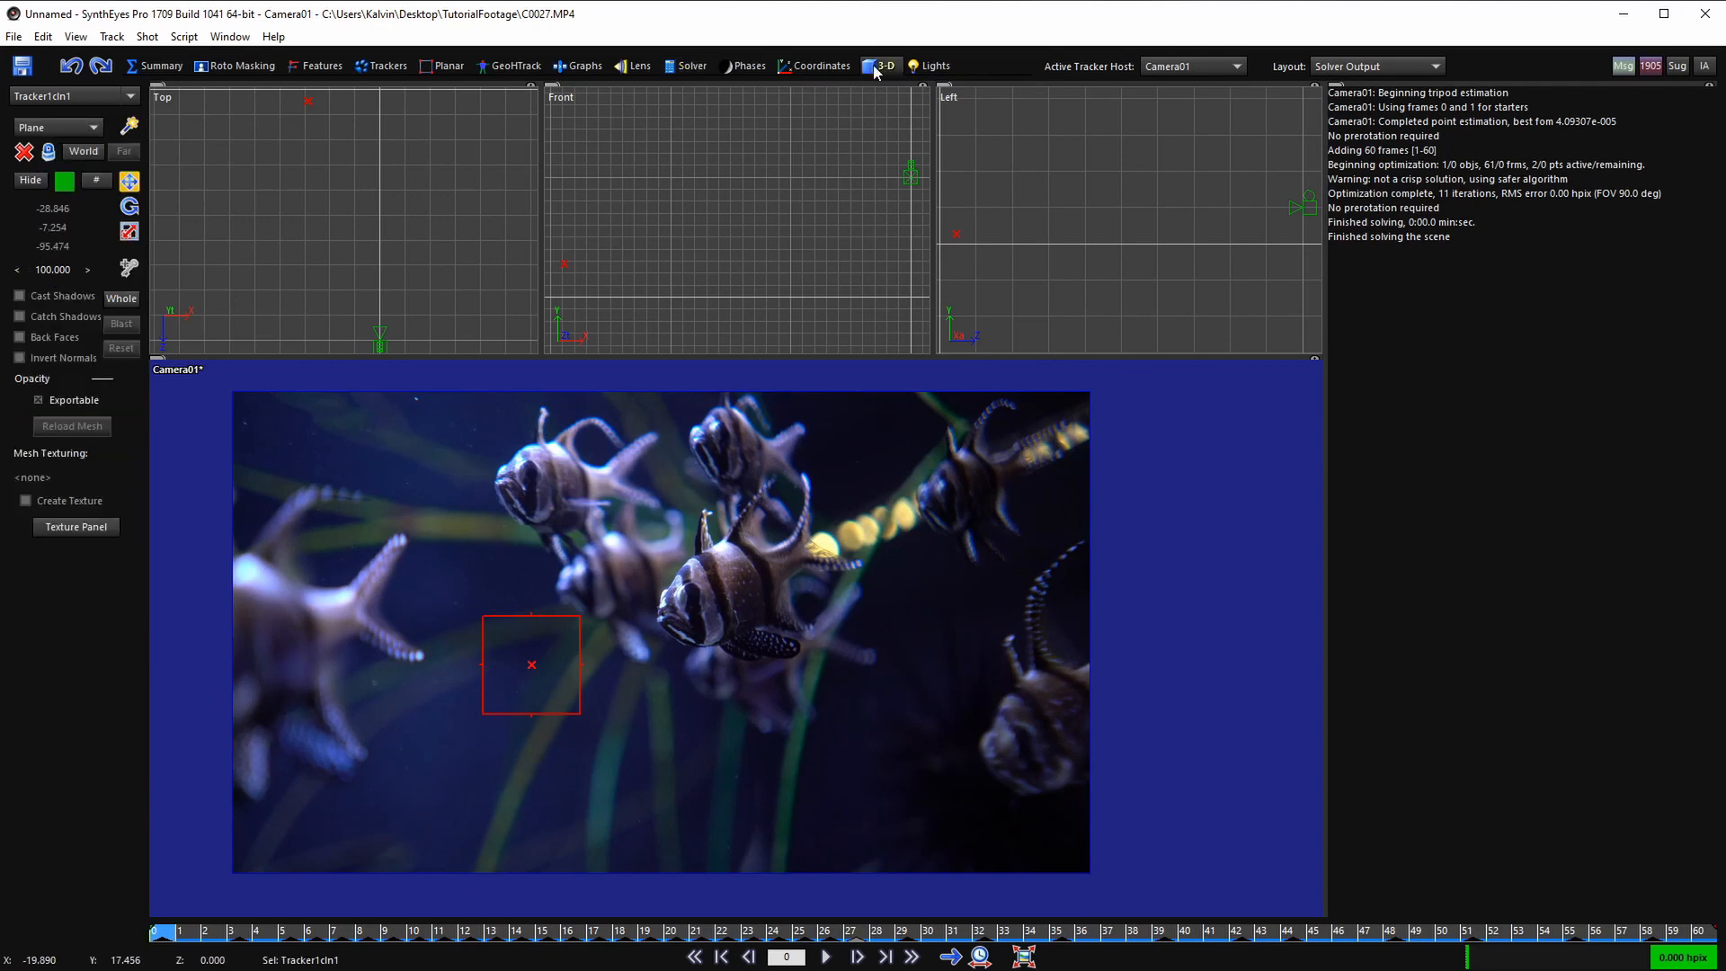
click(56, 127)
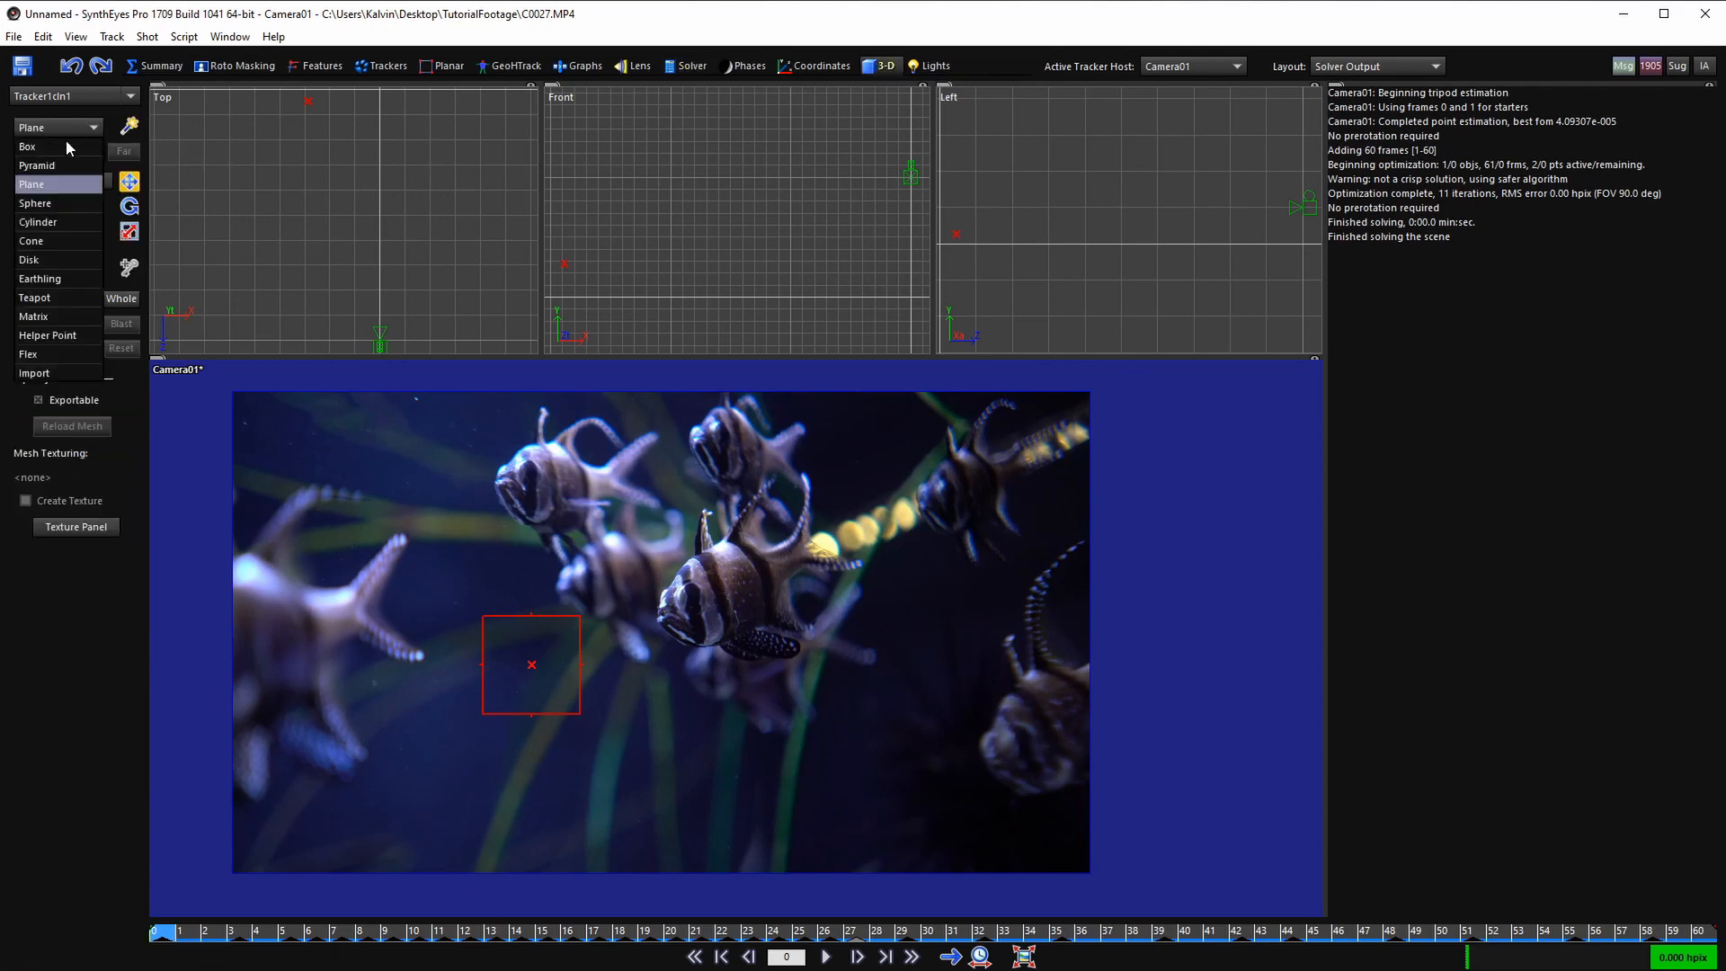
click(63, 184)
click(129, 125)
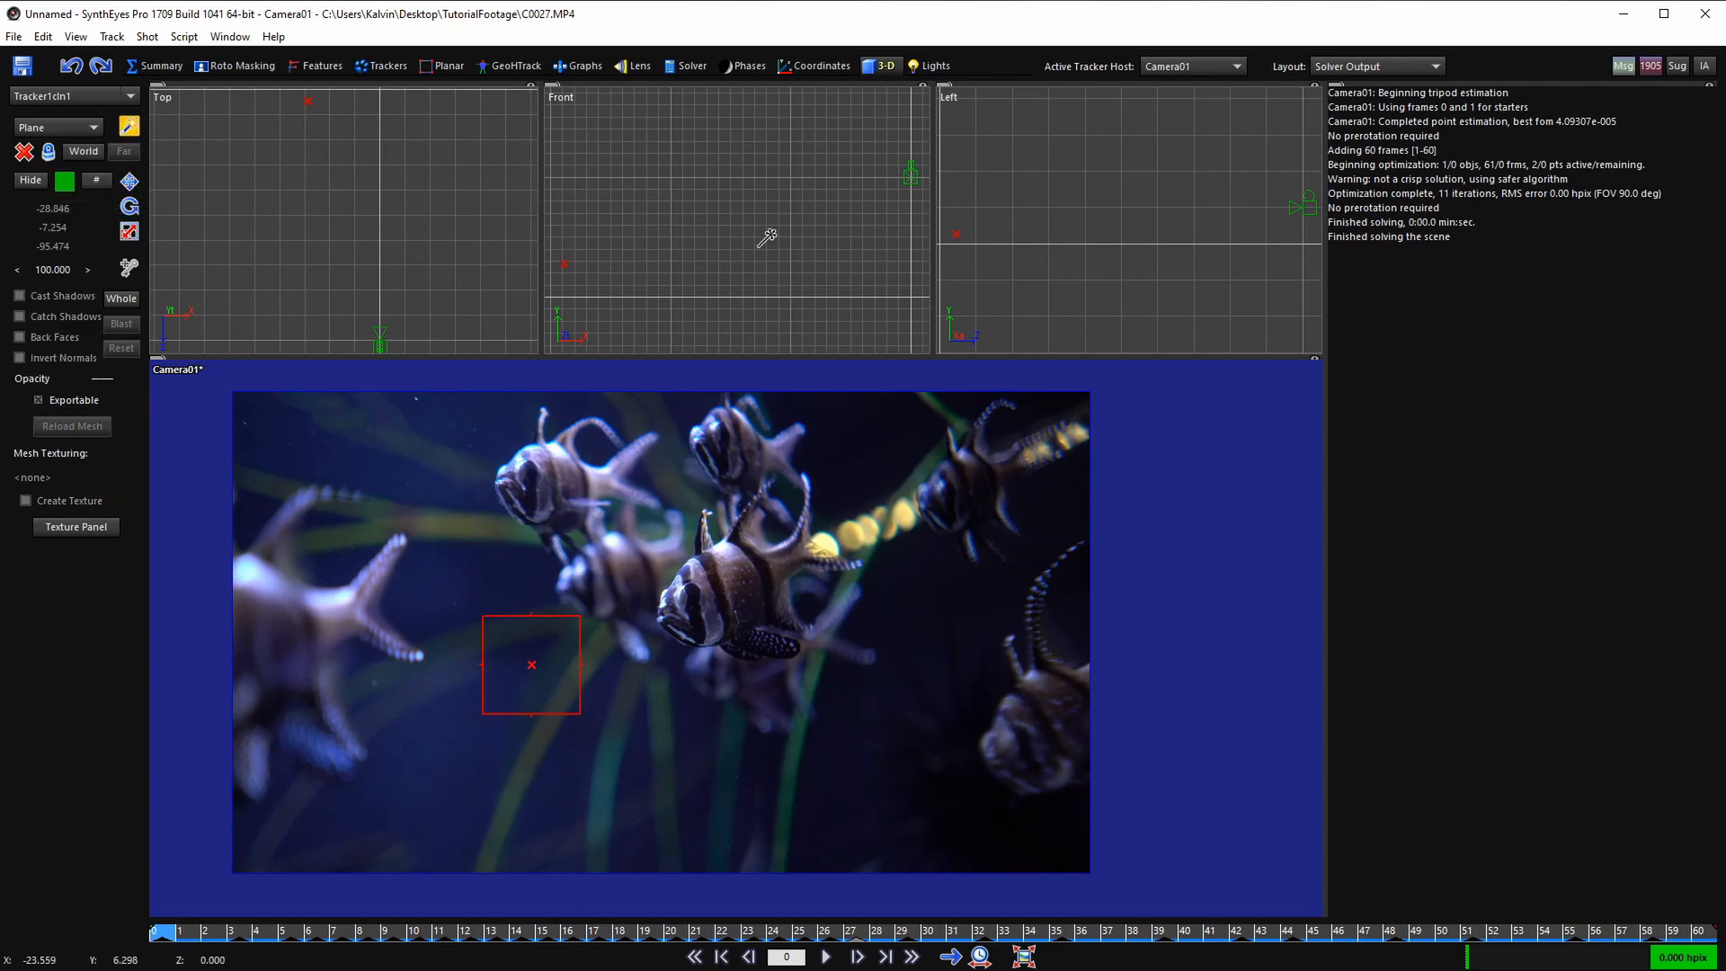
scroll(702, 231, down, 5)
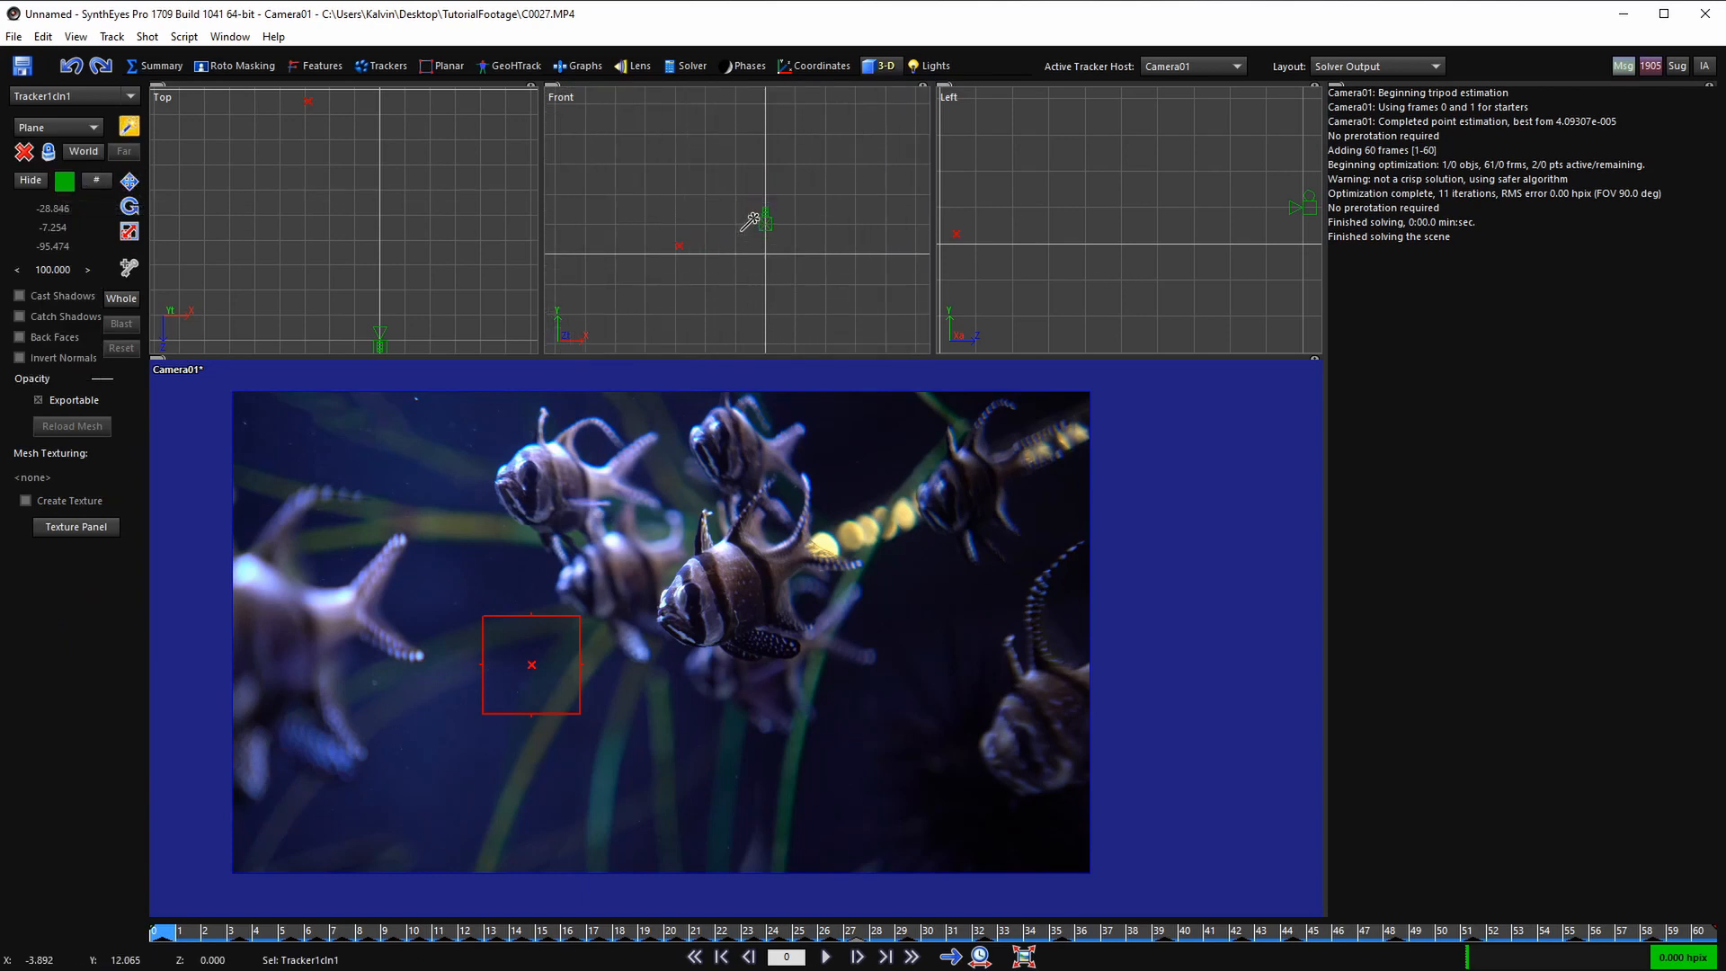
middle_drag(758, 222, 725, 222)
drag(644, 136, 815, 302)
scroll(767, 256, down, 2)
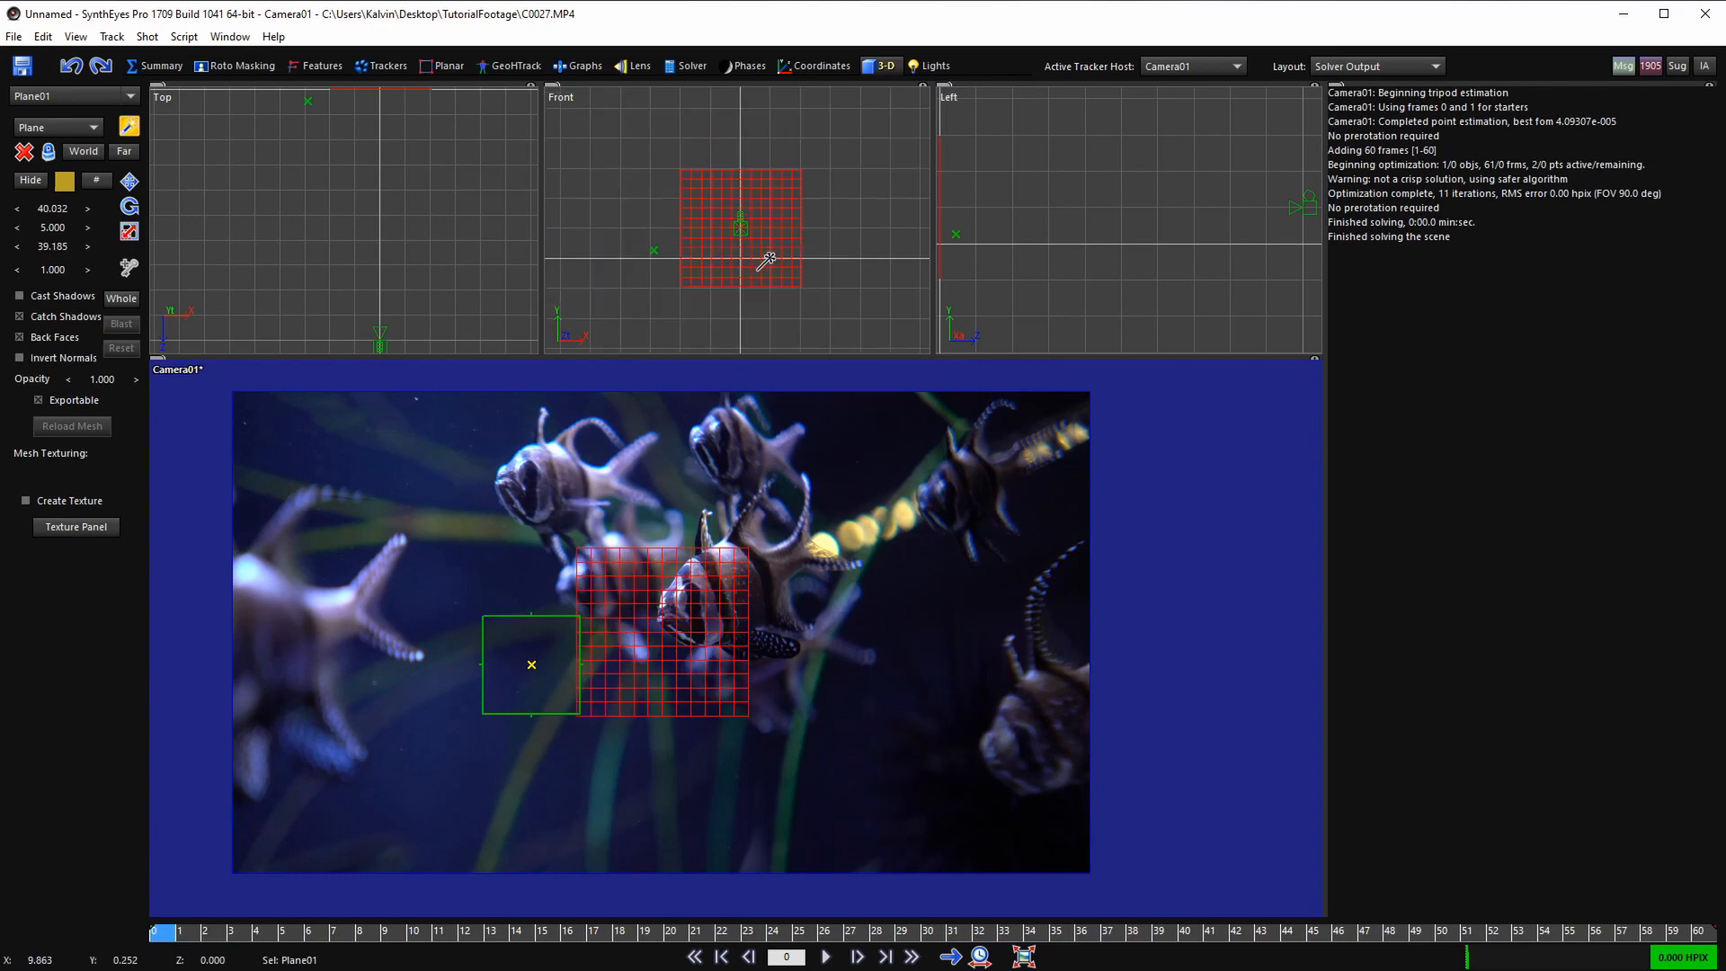
- Move the plane in the Left view close in front of the camera, to about 83.3 in Z
click(129, 182)
scroll(1042, 224, down, 3)
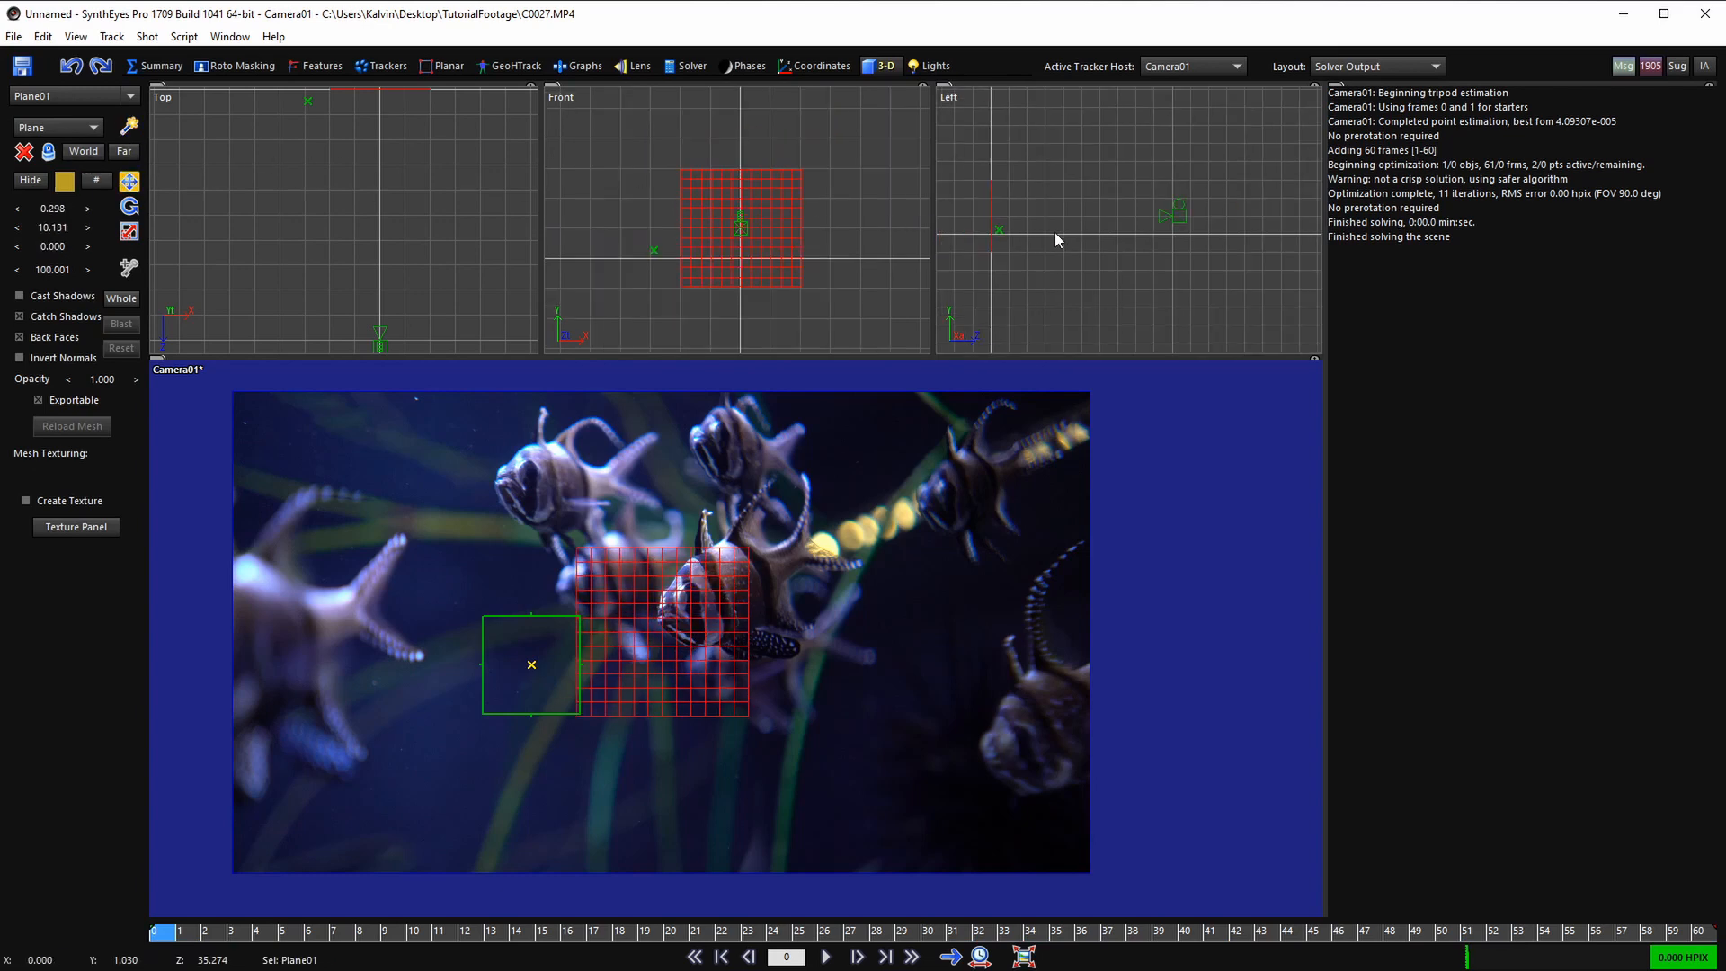
drag(986, 206, 1139, 205)
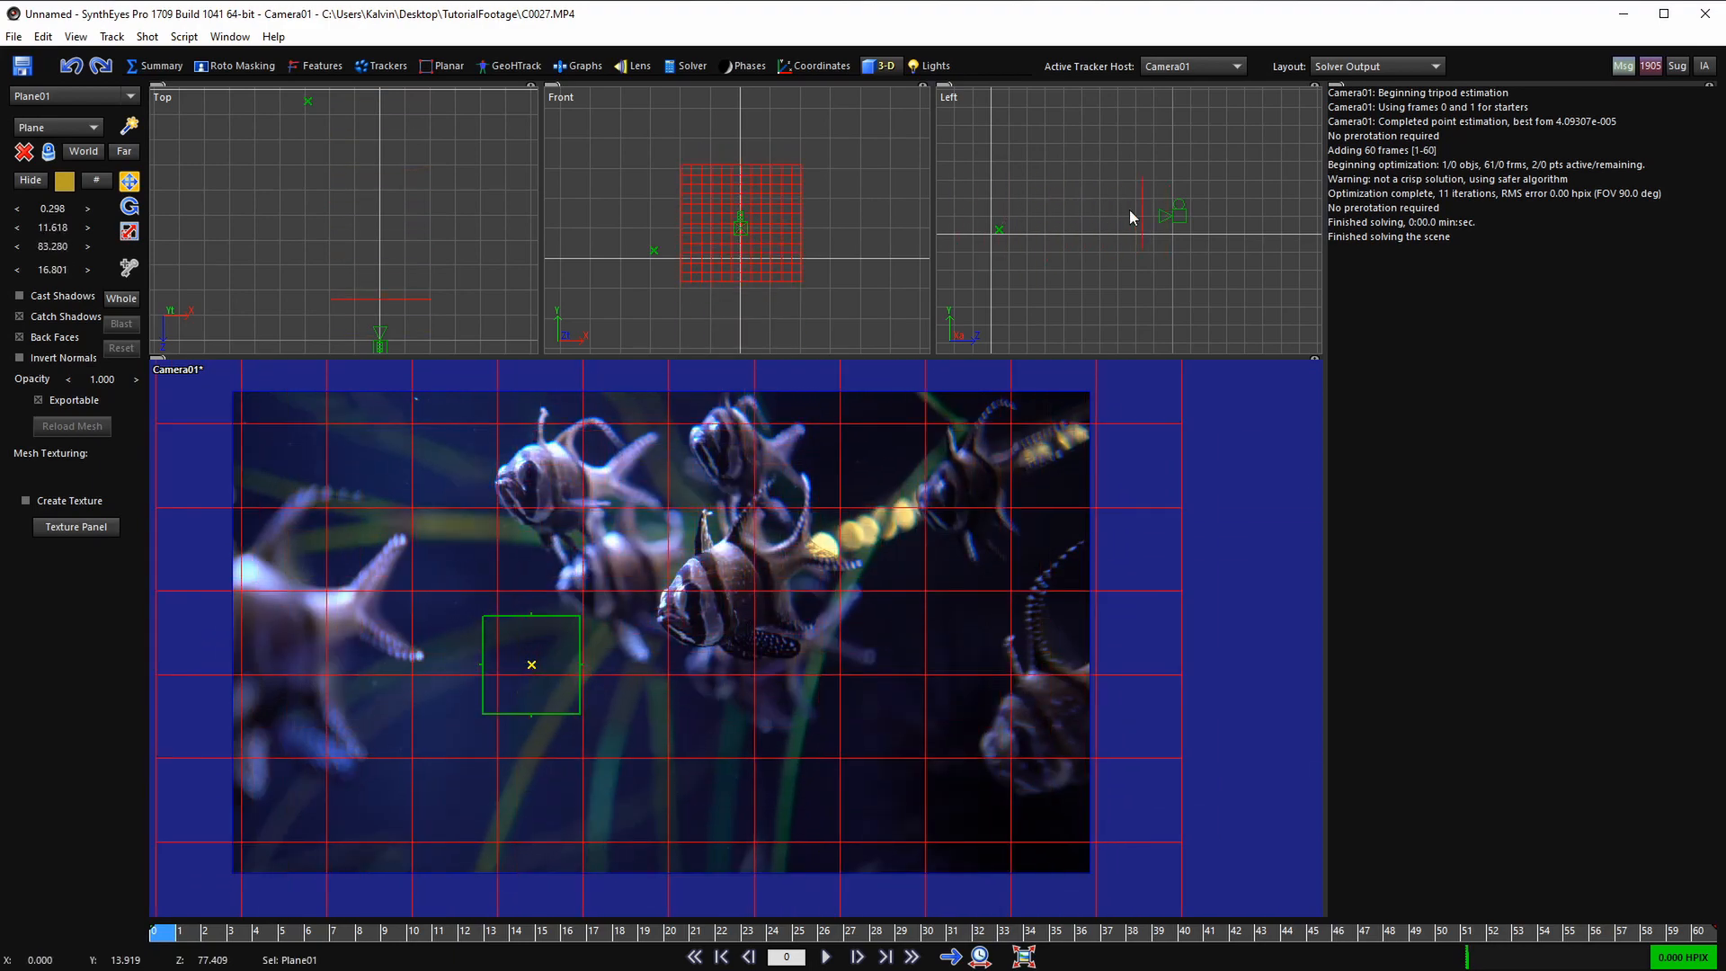
- Show only the Camera view and play the shot to check how the plane follows the background
middle_drag(592, 608, 632, 605)
key(5)
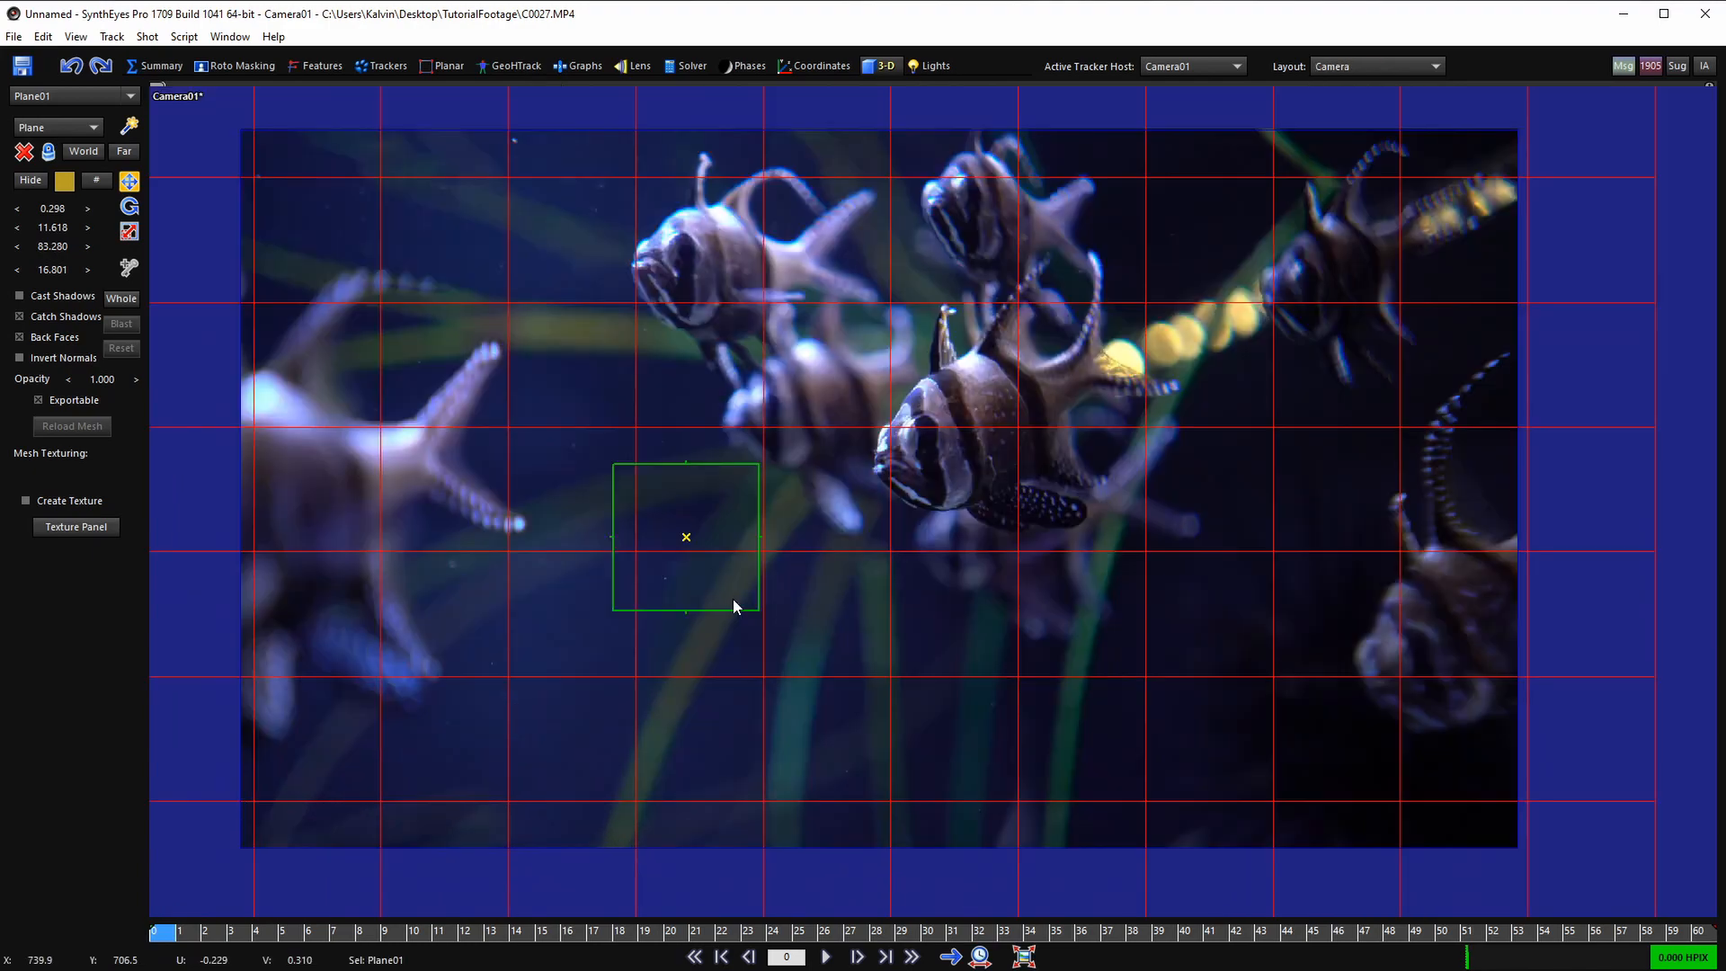
middle_drag(934, 505, 964, 546)
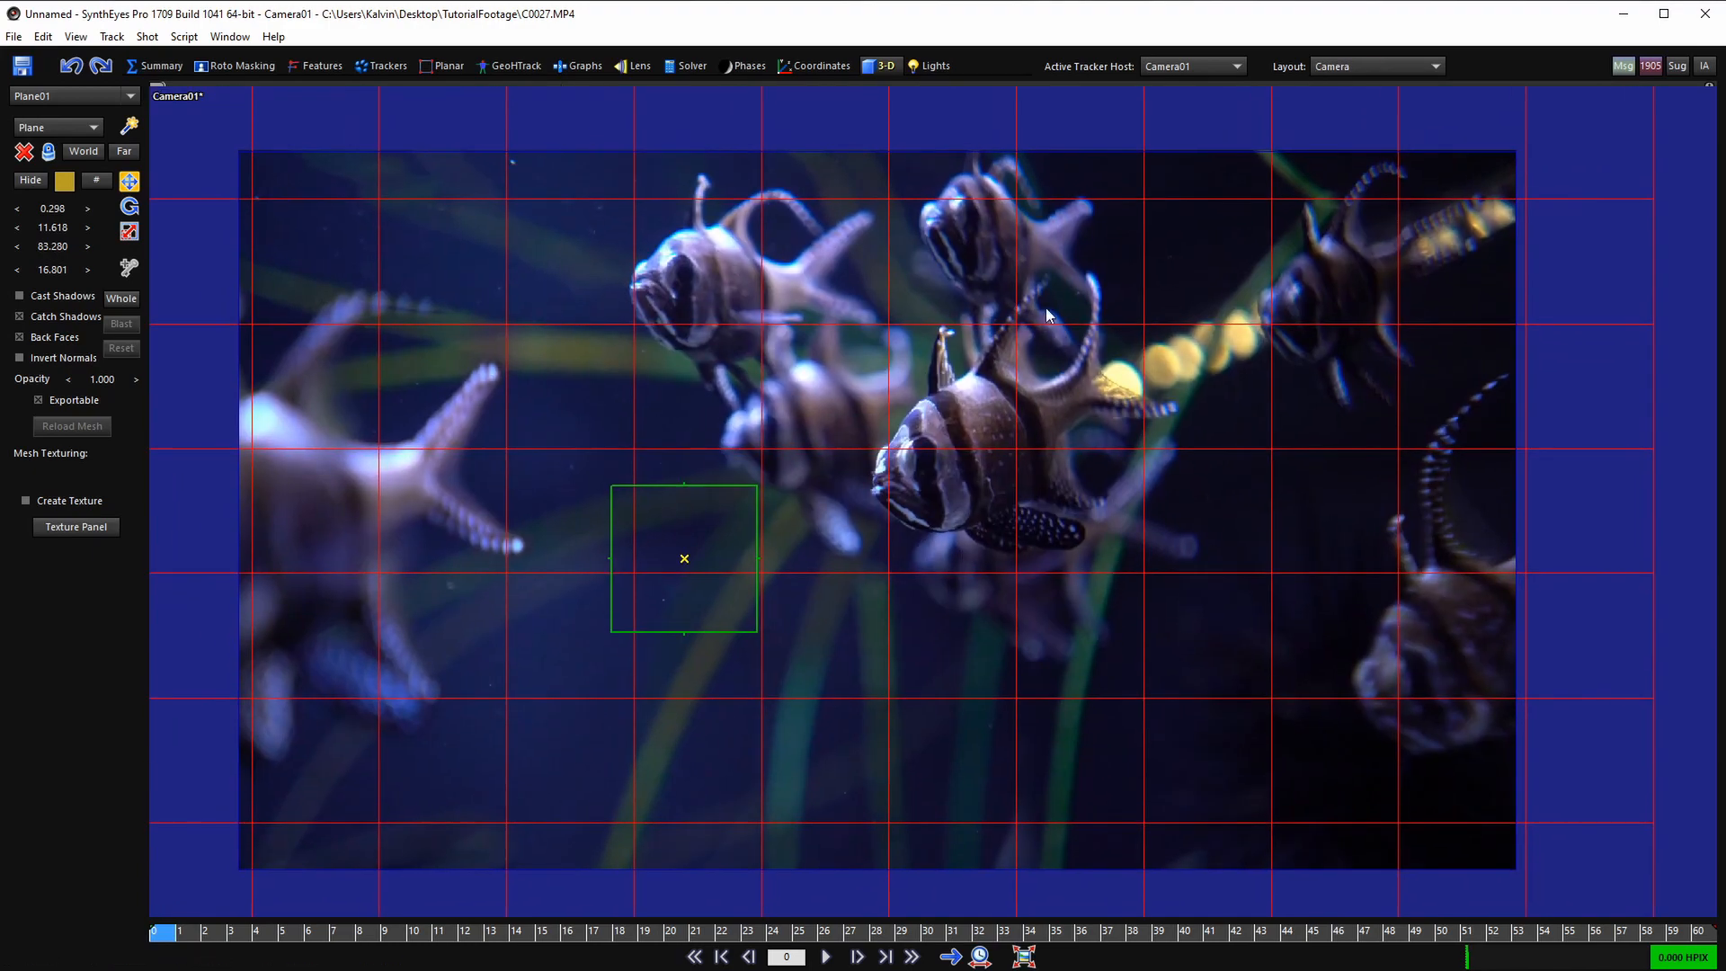
key(space)
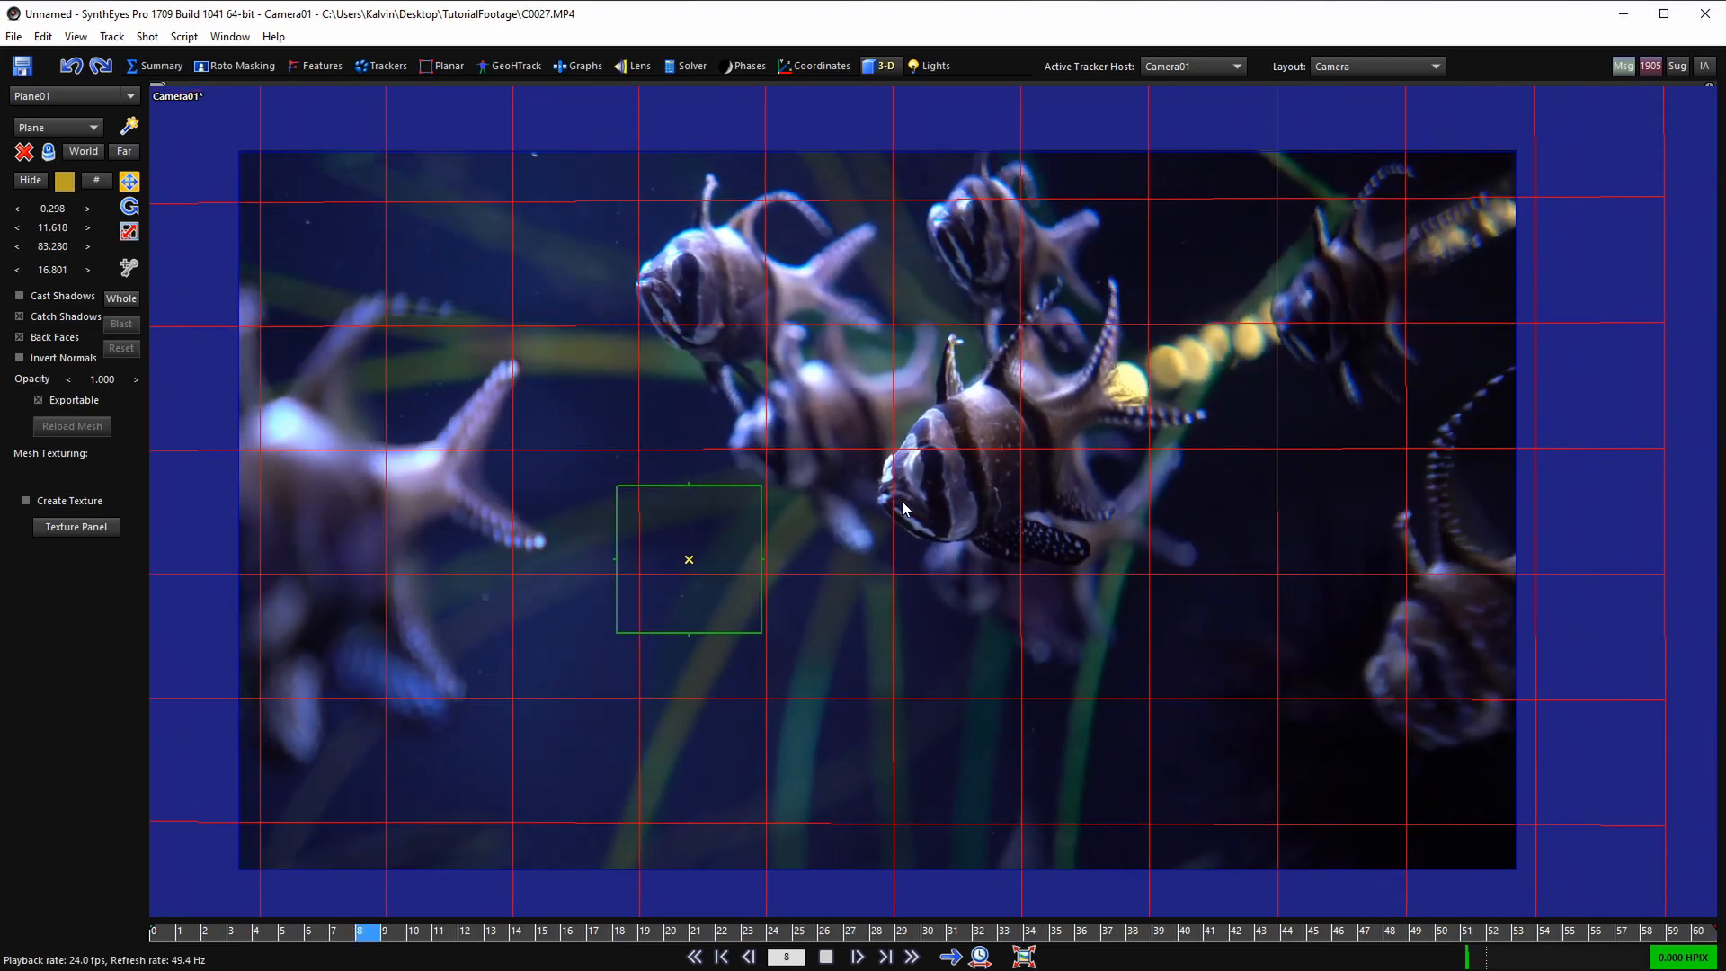
key(space)
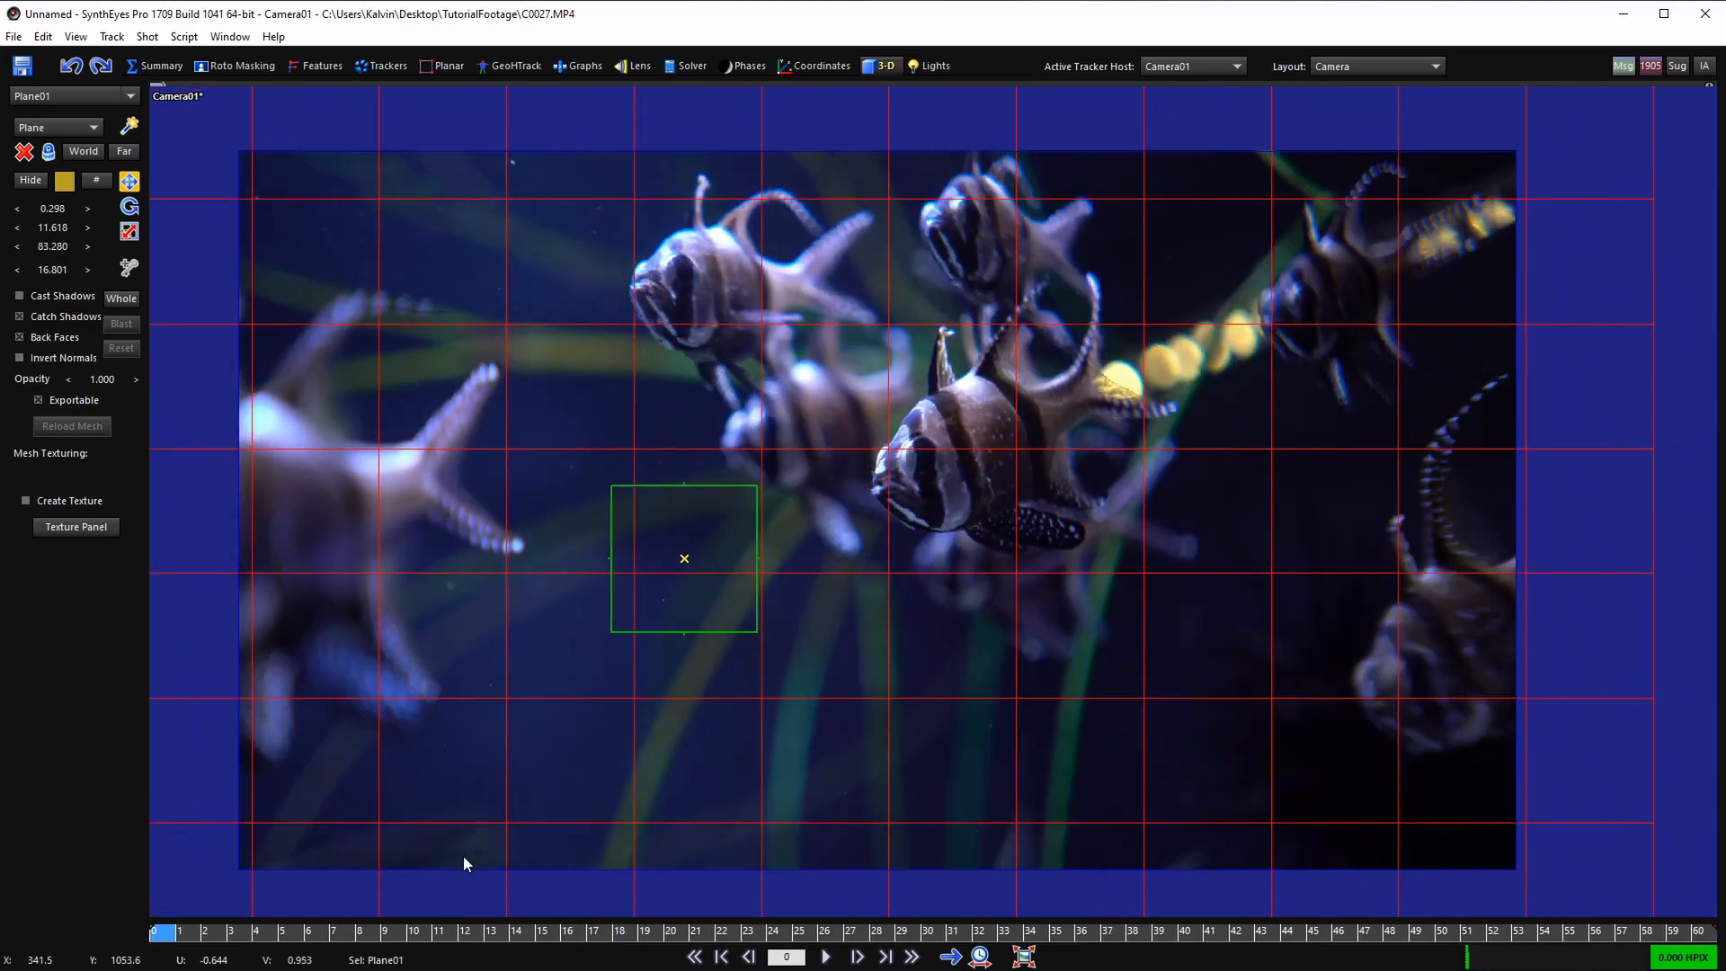
key(space)
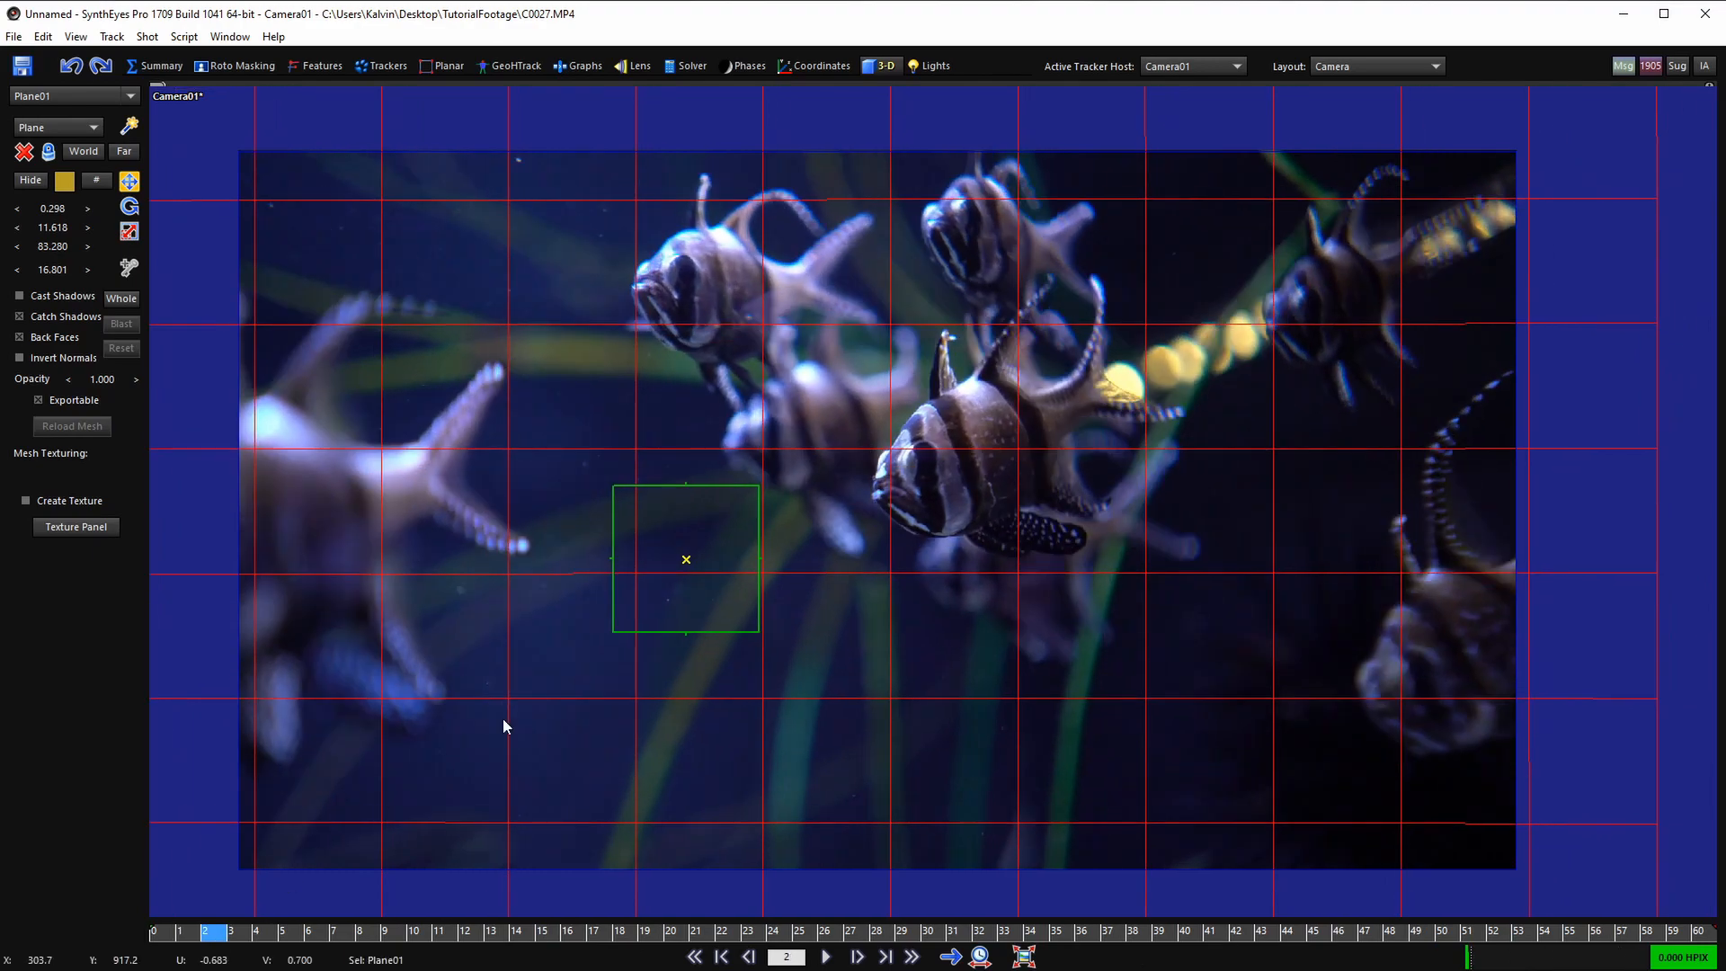
- Clear the selection, return to the first frame and play and scrub the shot to examine the plane's motion against the plants
mouse_move(725, 455)
mouse_down()
mouse_move(676, 646)
mouse_move(780, 575)
mouse_up()
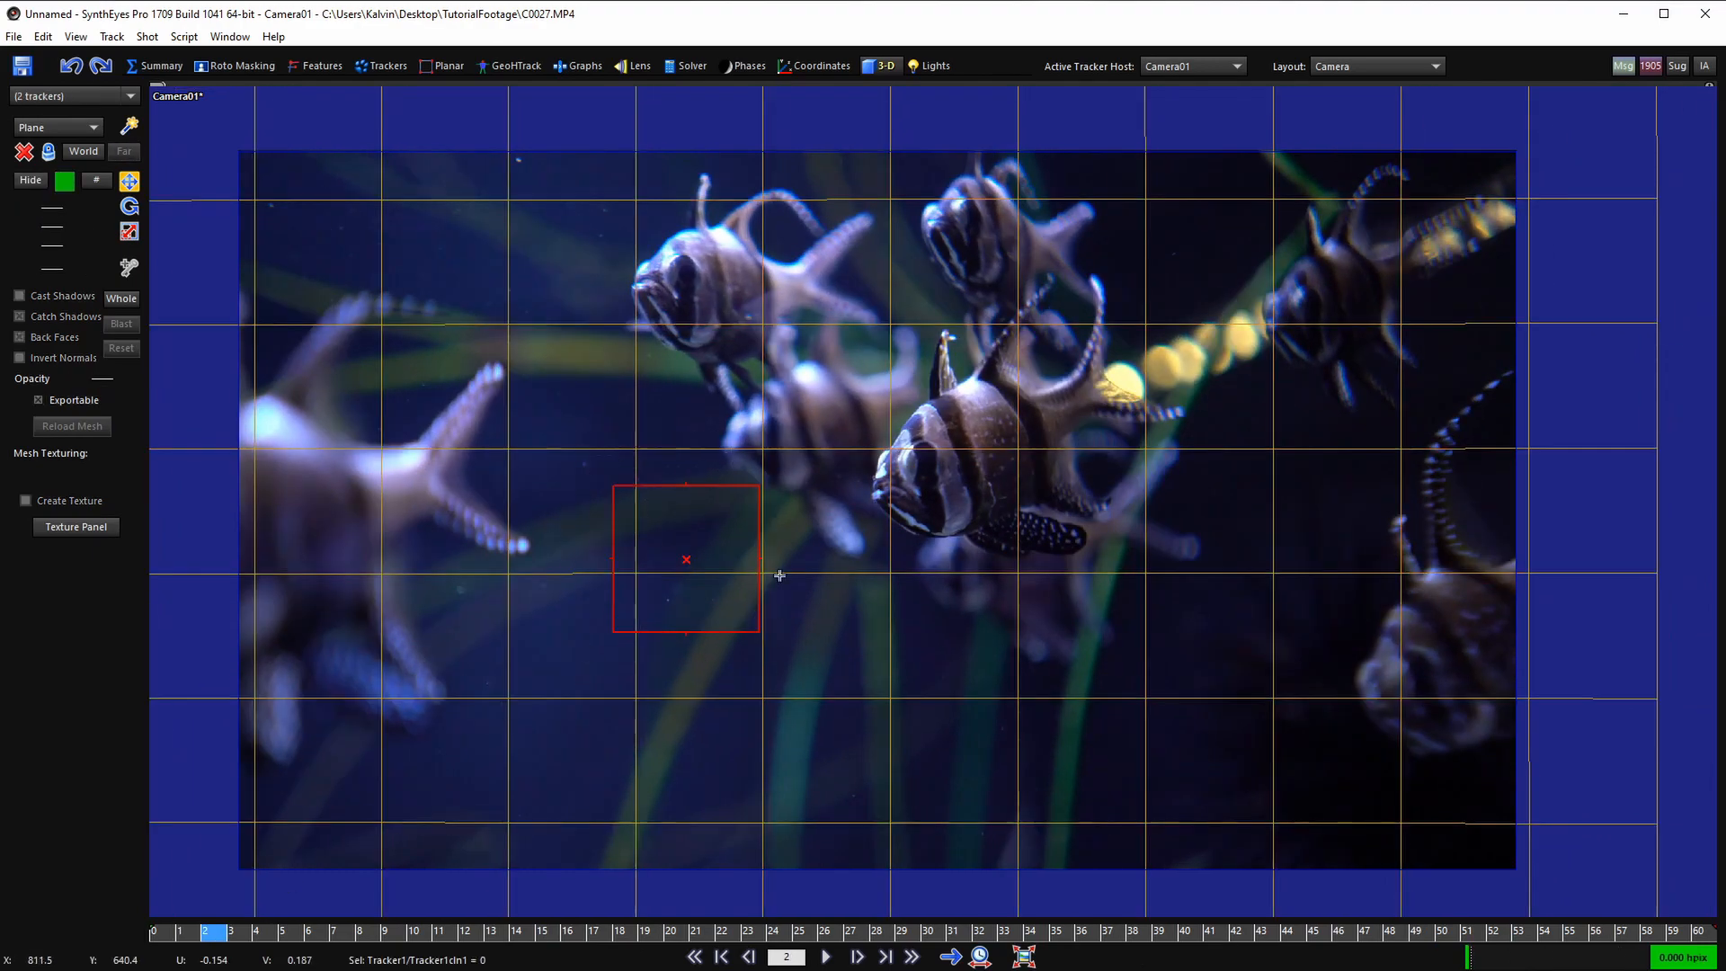
click(804, 537)
key(shift+a)
key(space)
key(space)
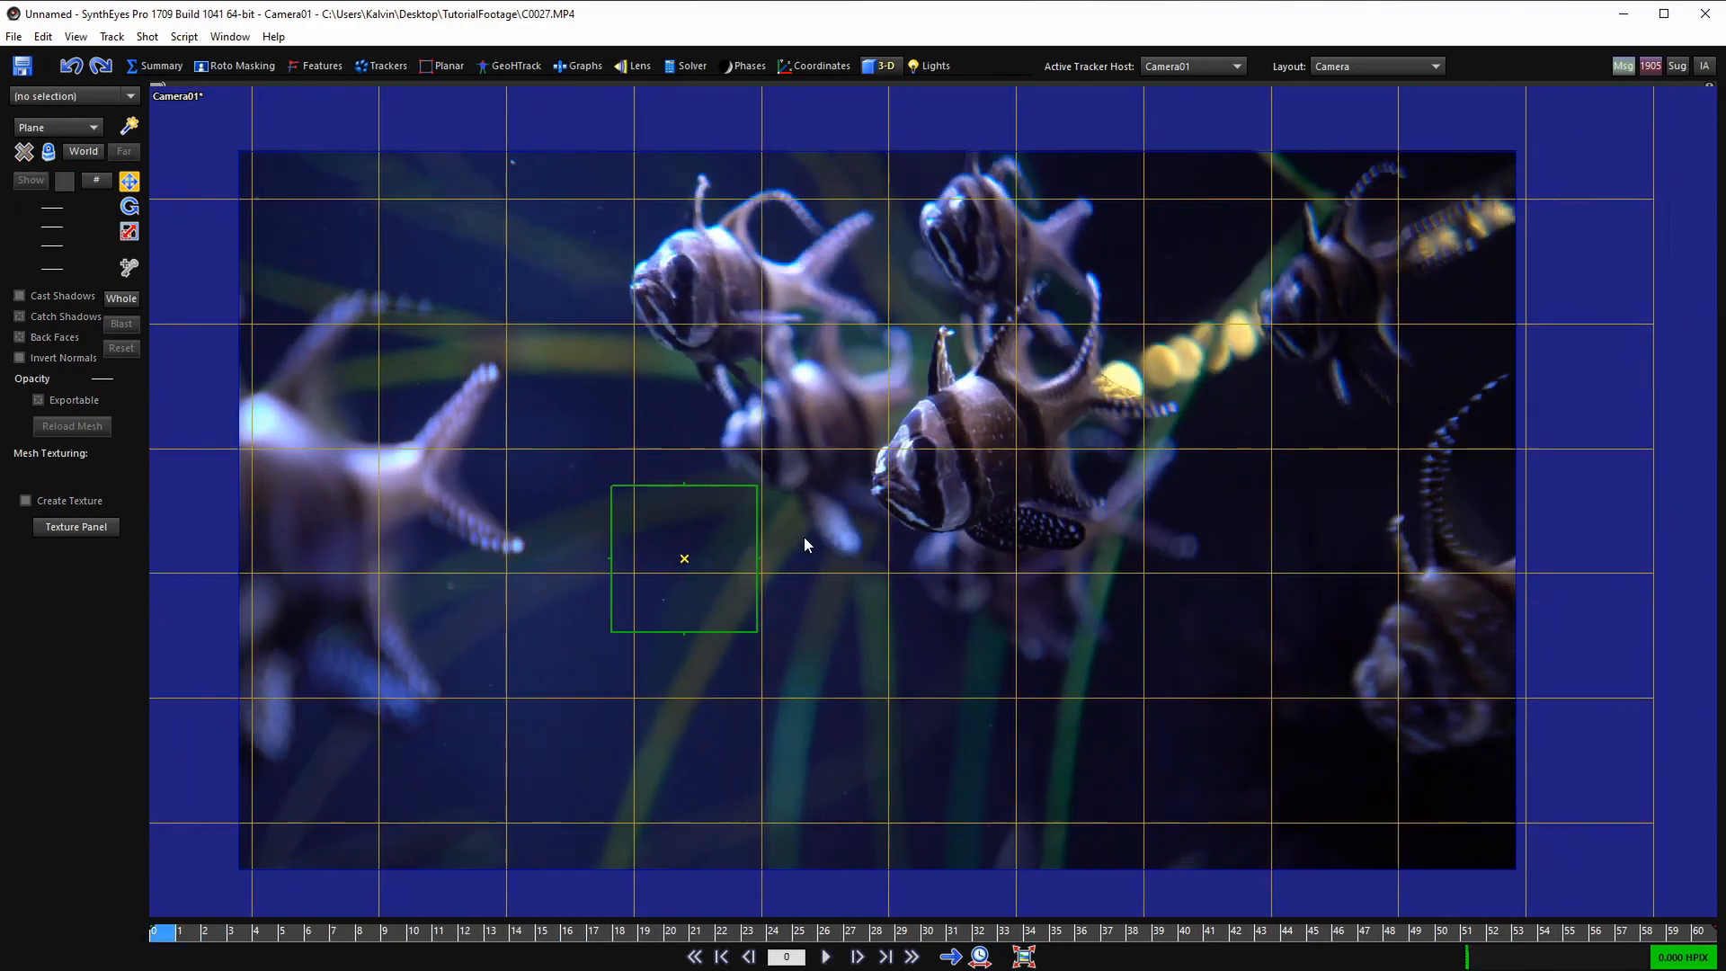
drag(559, 933, 231, 916)
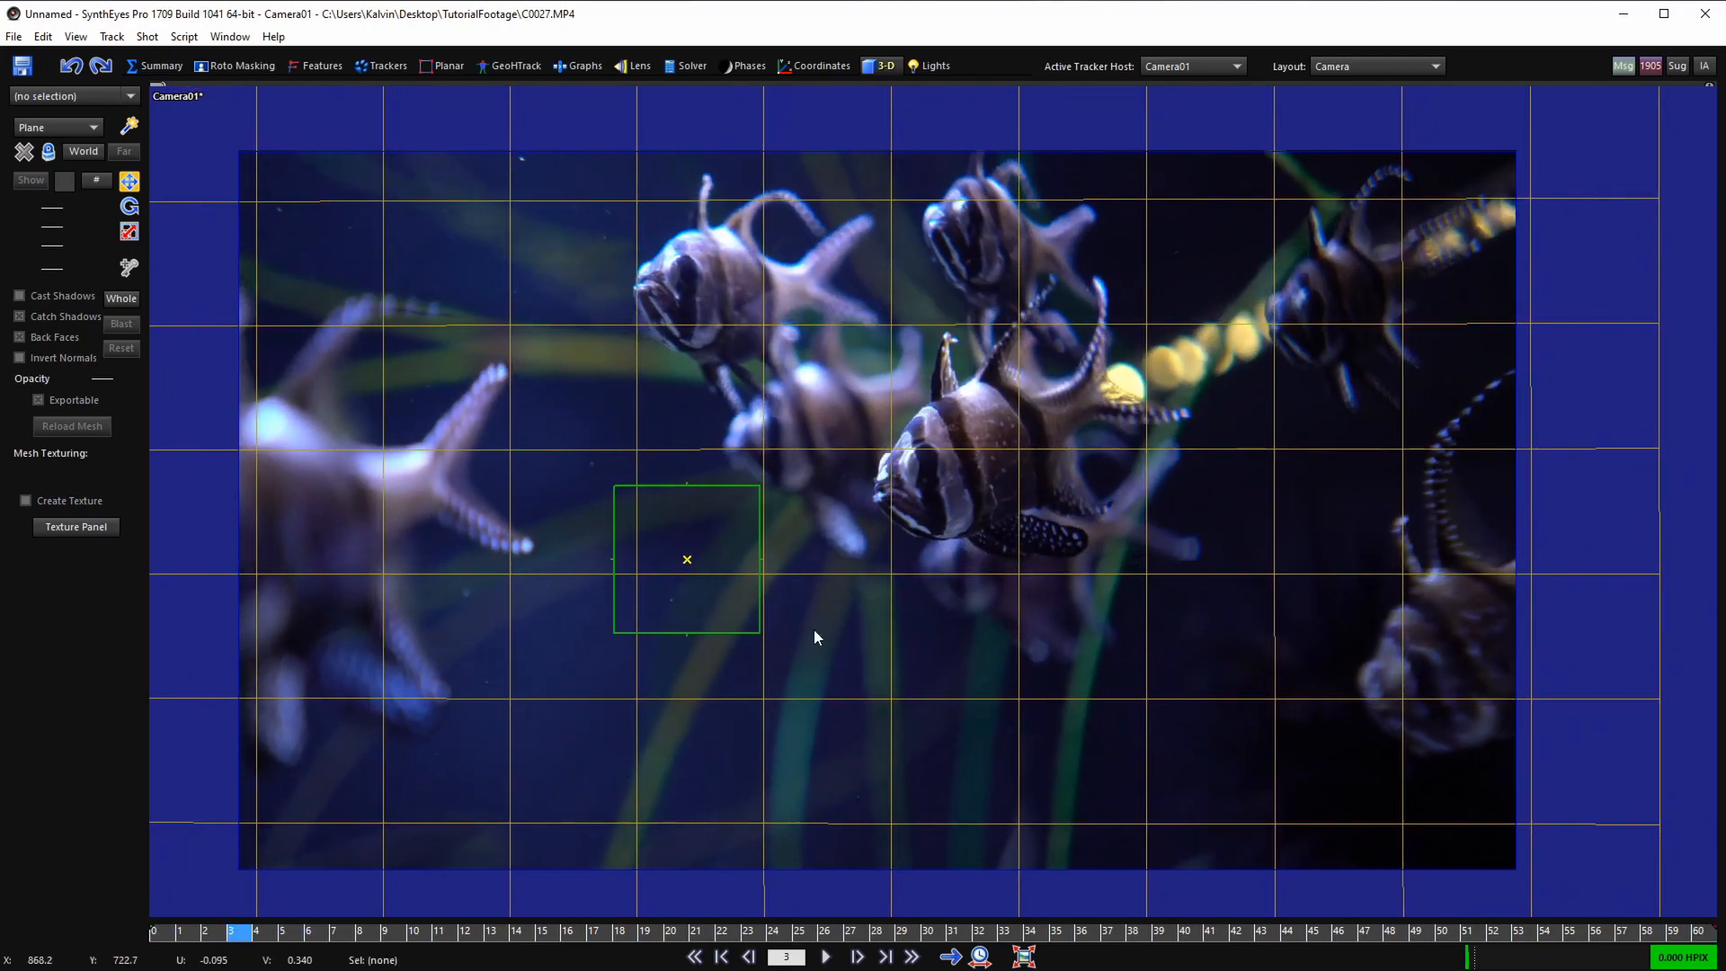
- Return to the first frame and enable path filtering for the camera's Pan, Tilt and Roll axes
key(Home)
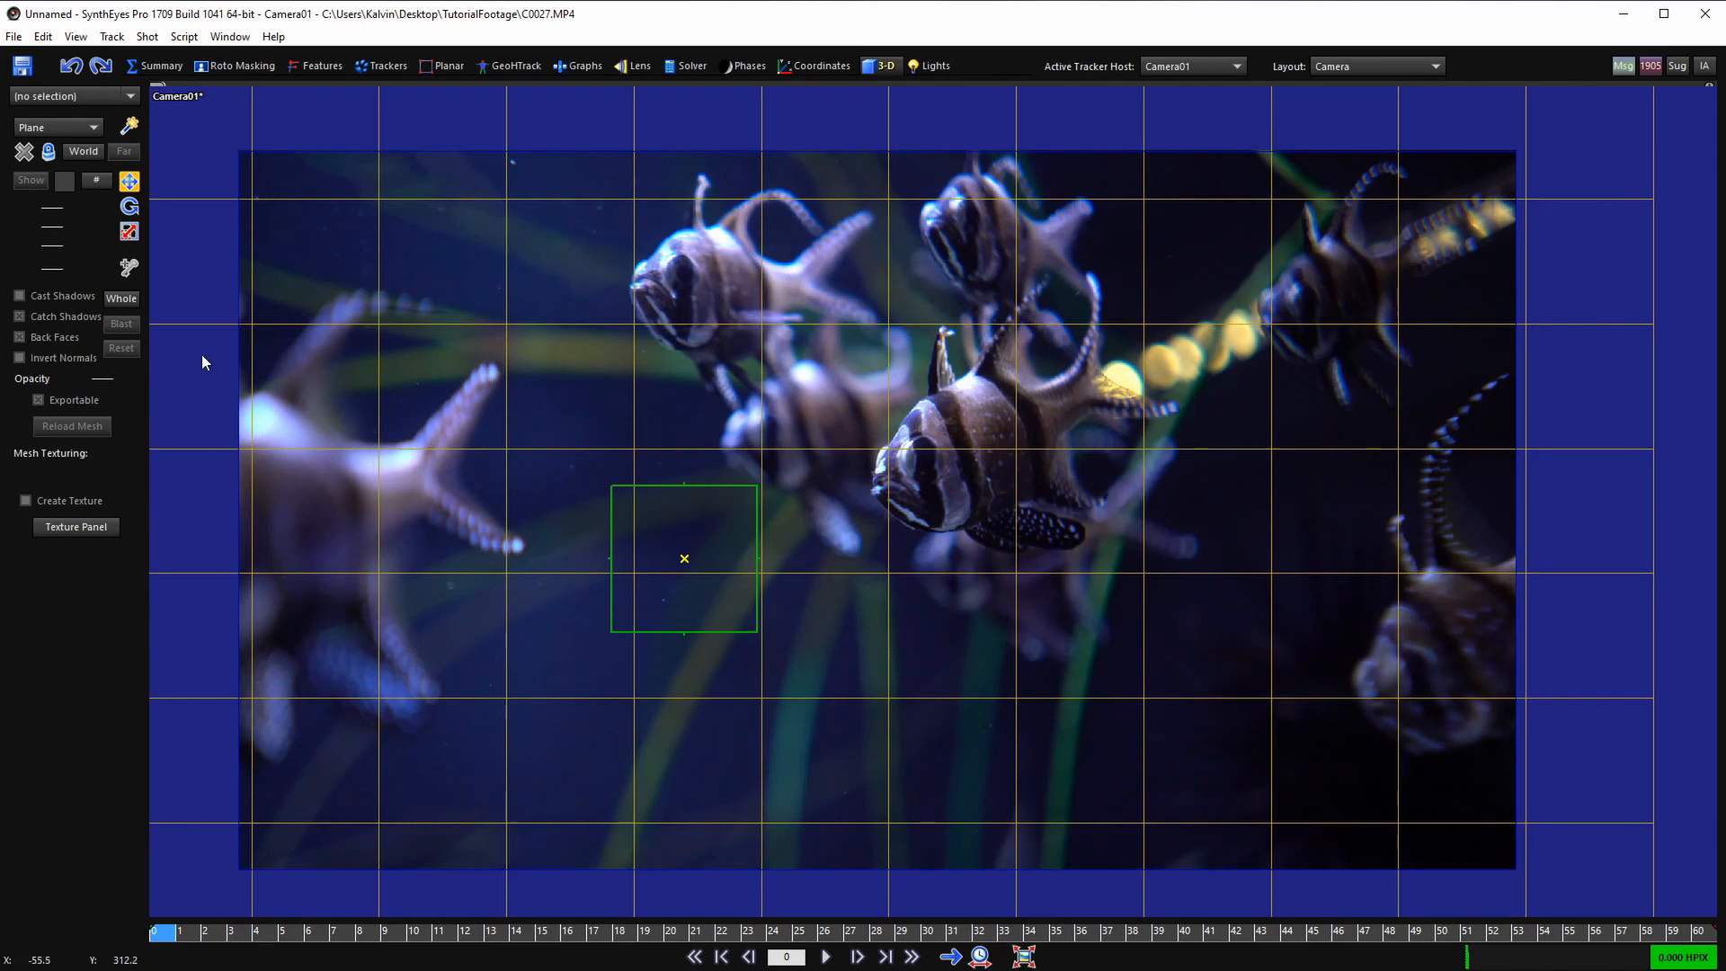
click(688, 66)
click(79, 366)
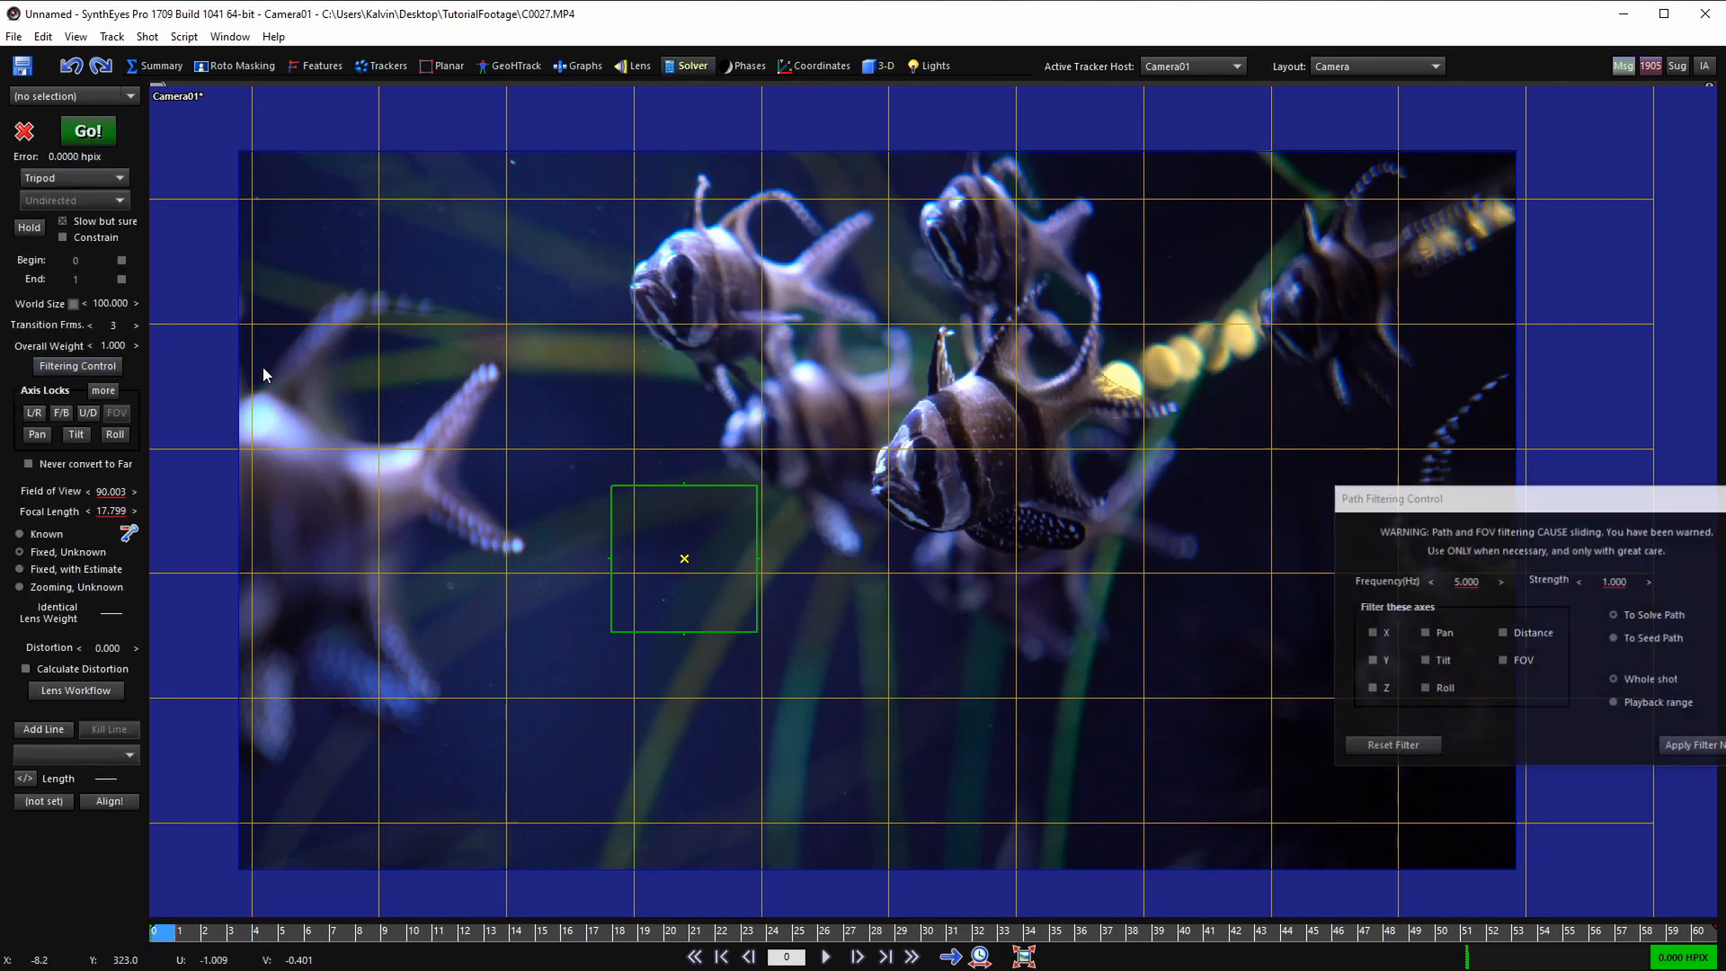
drag(1339, 503, 224, 318)
click(324, 448)
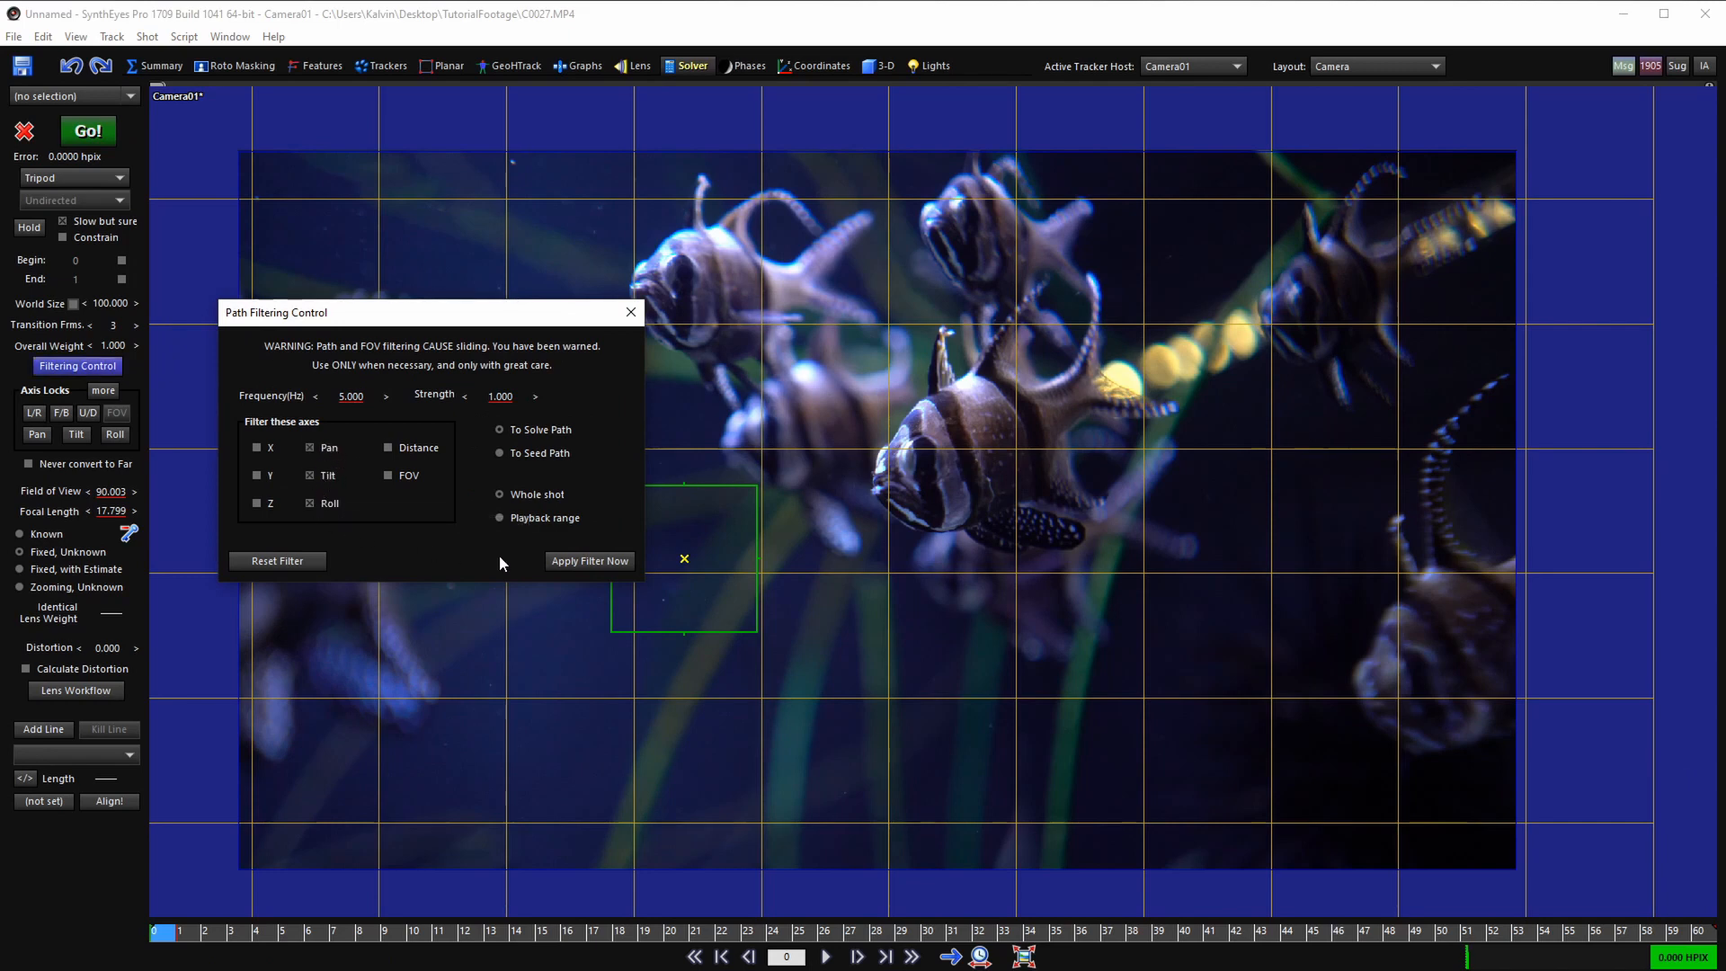
drag(501, 317, 451, 288)
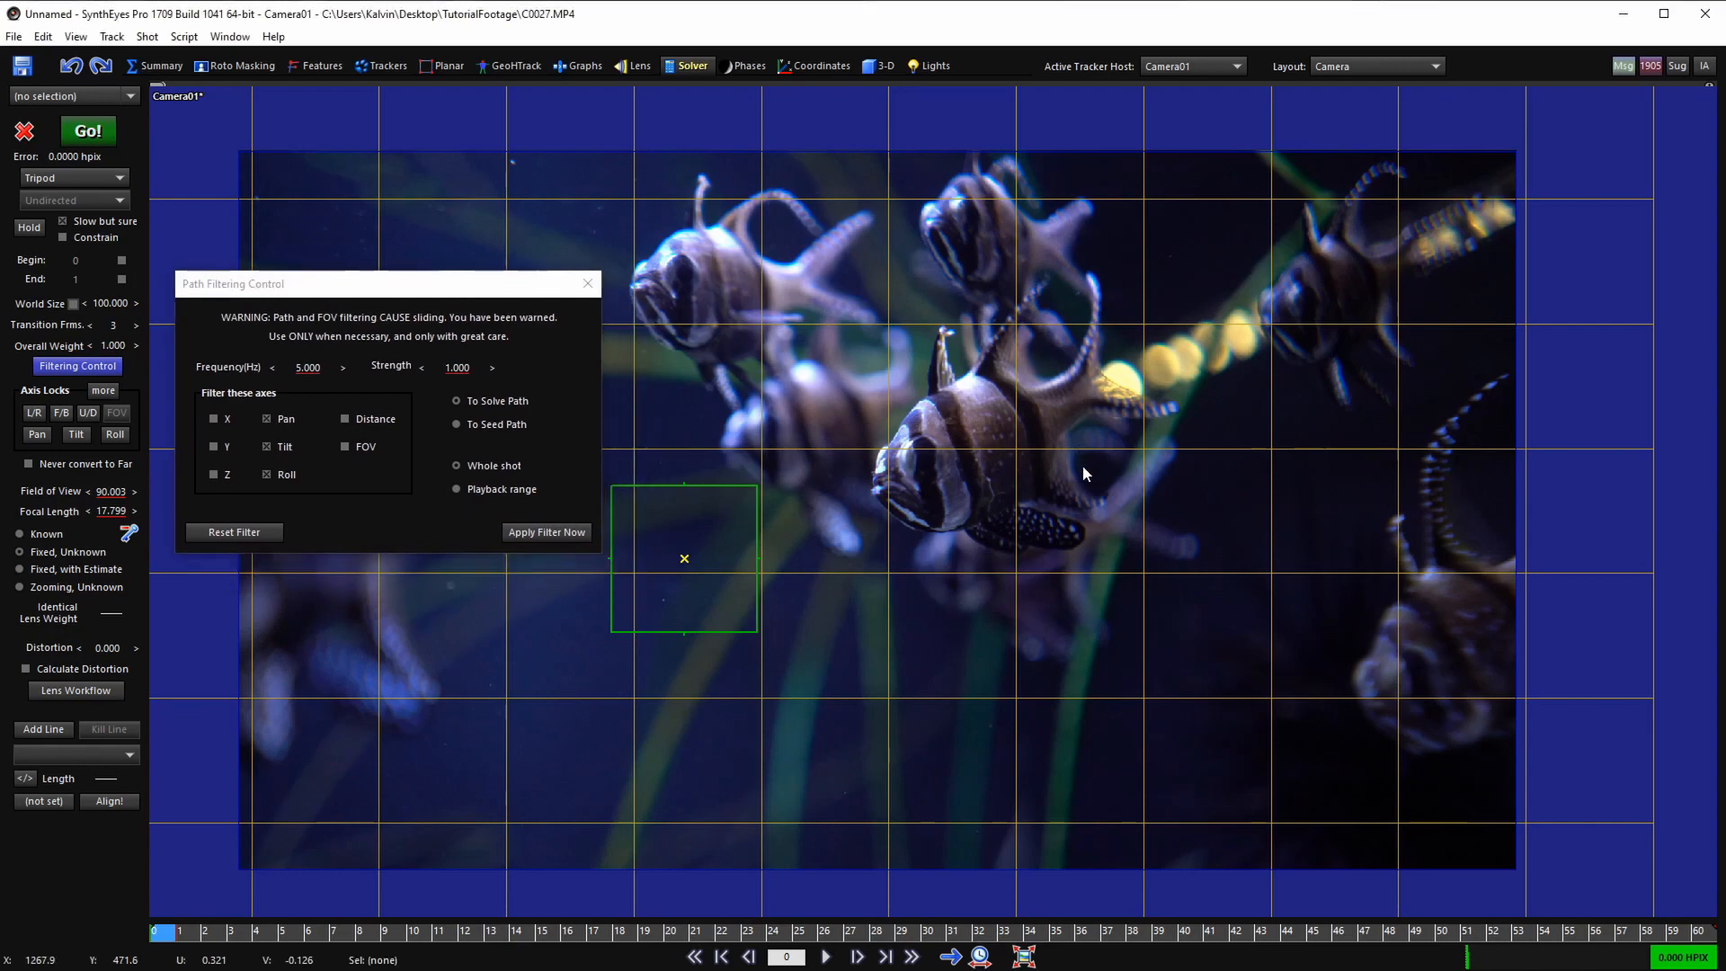
- Display only the Pan, Tilt and Roll angle curves of Camera01's Solved Path in the Graph Editor
key(F7)
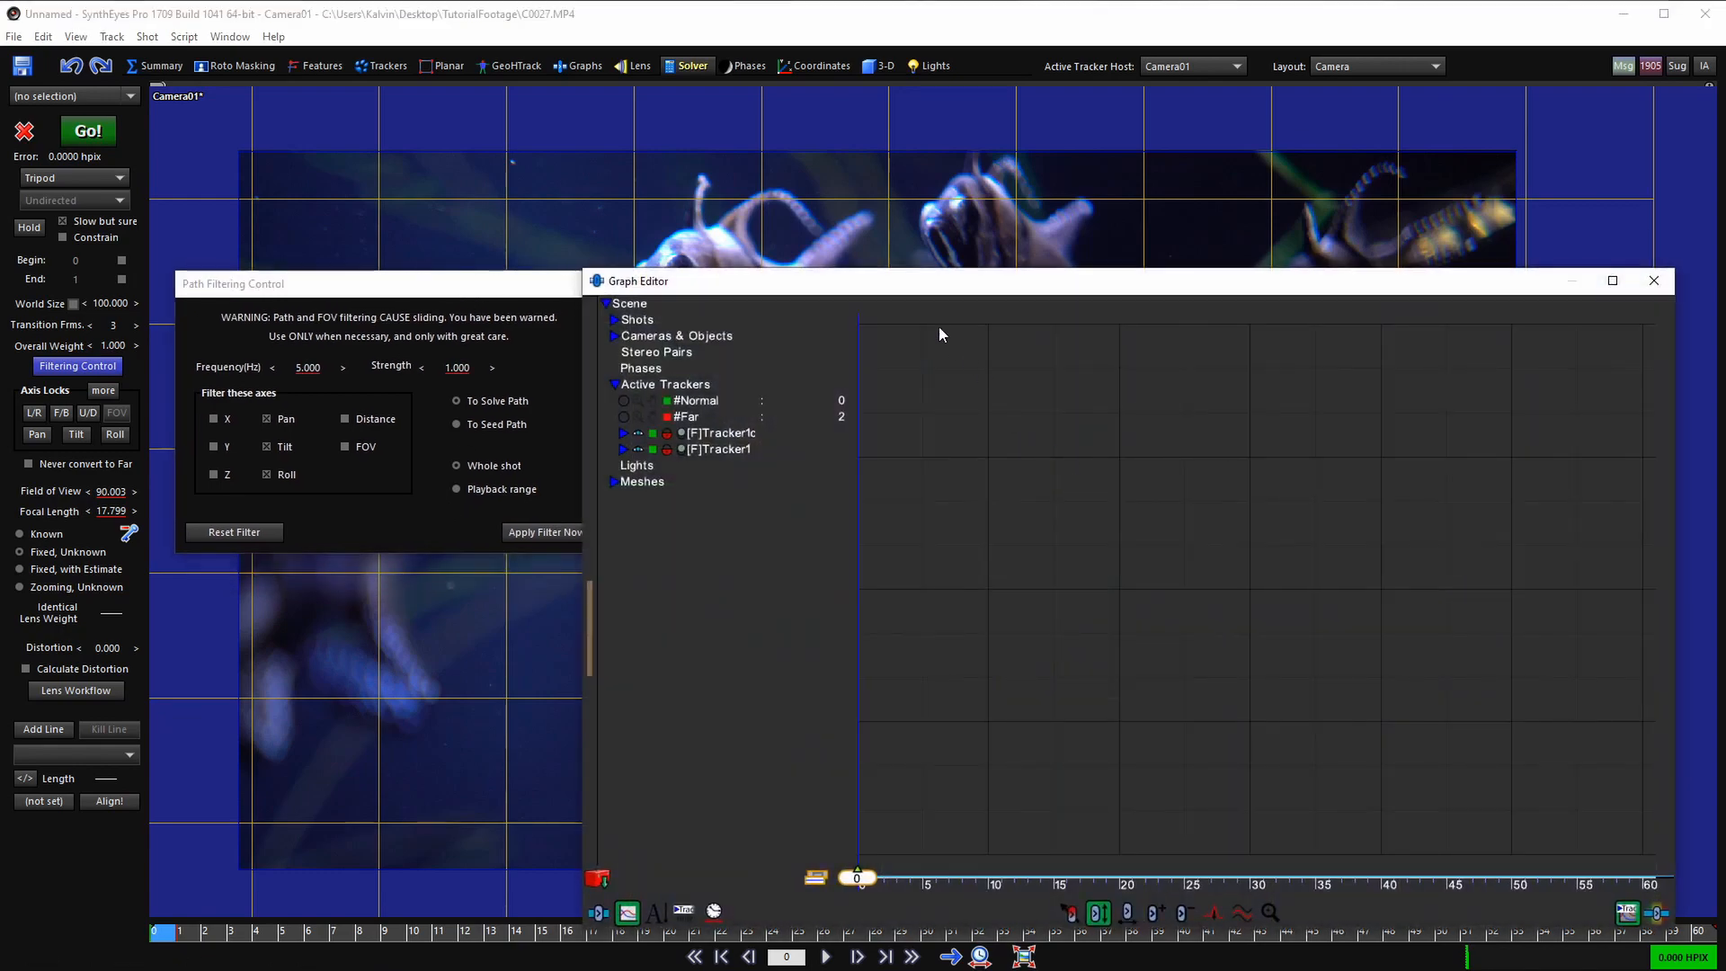
drag(929, 281, 898, 185)
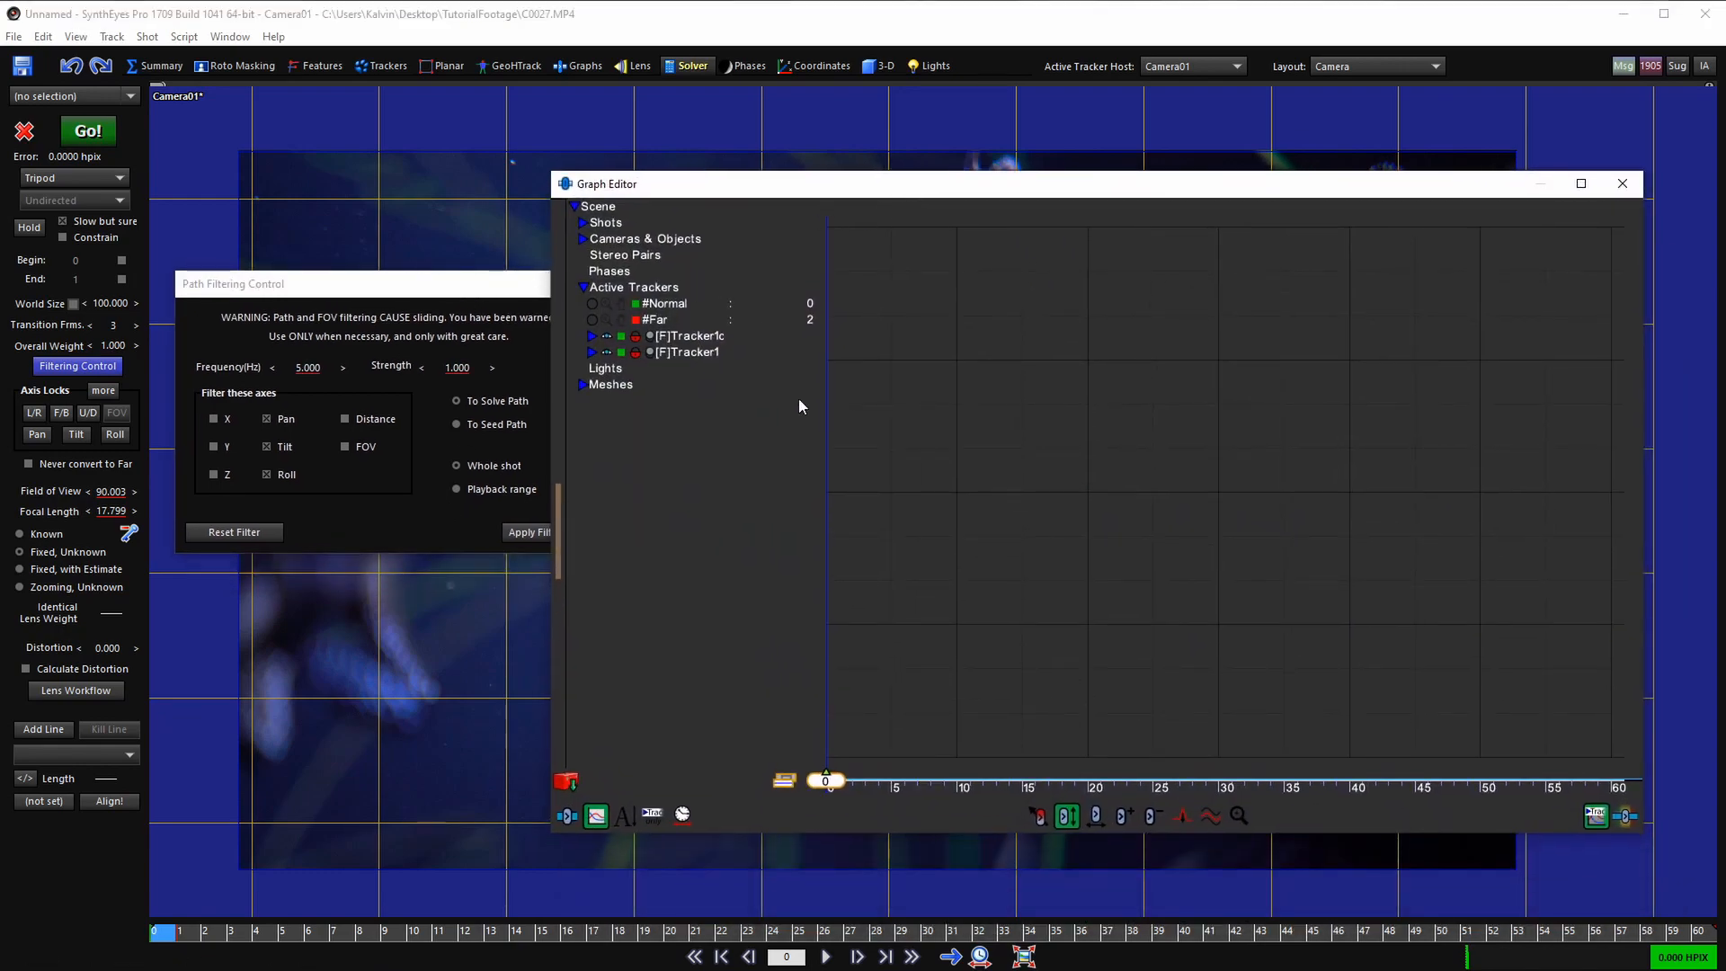
mouse_move(589, 186)
mouse_down()
mouse_move(548, 246)
mouse_move(583, 196)
mouse_up()
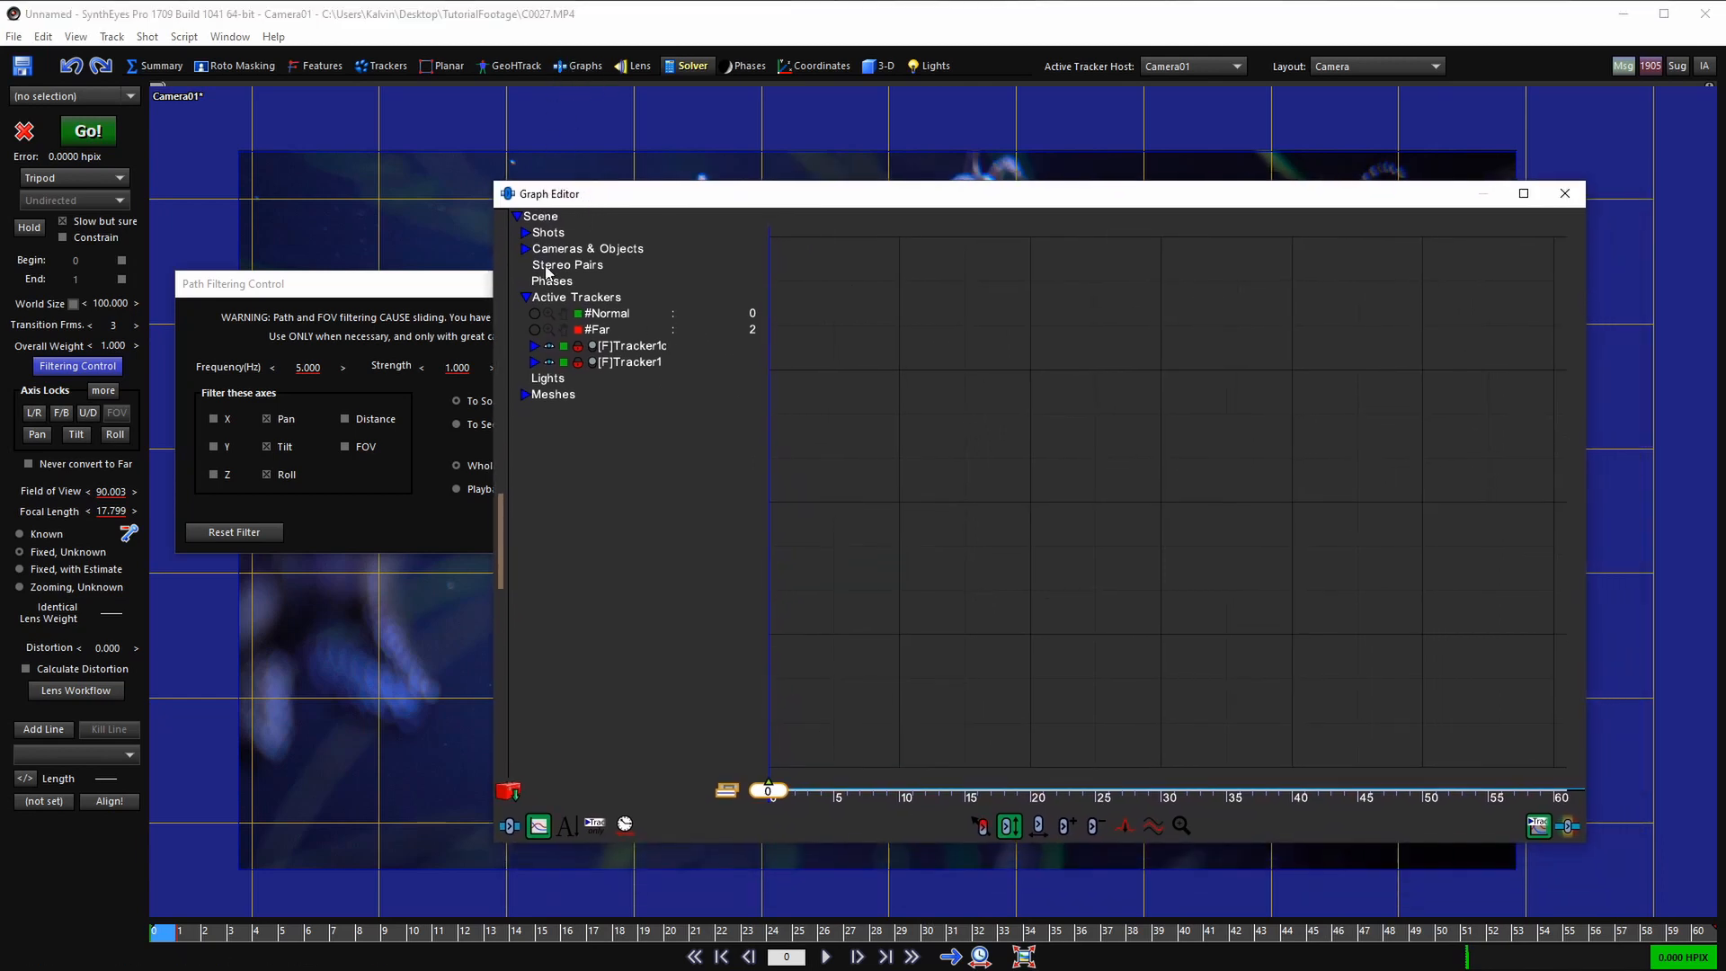
click(526, 297)
click(525, 248)
click(536, 264)
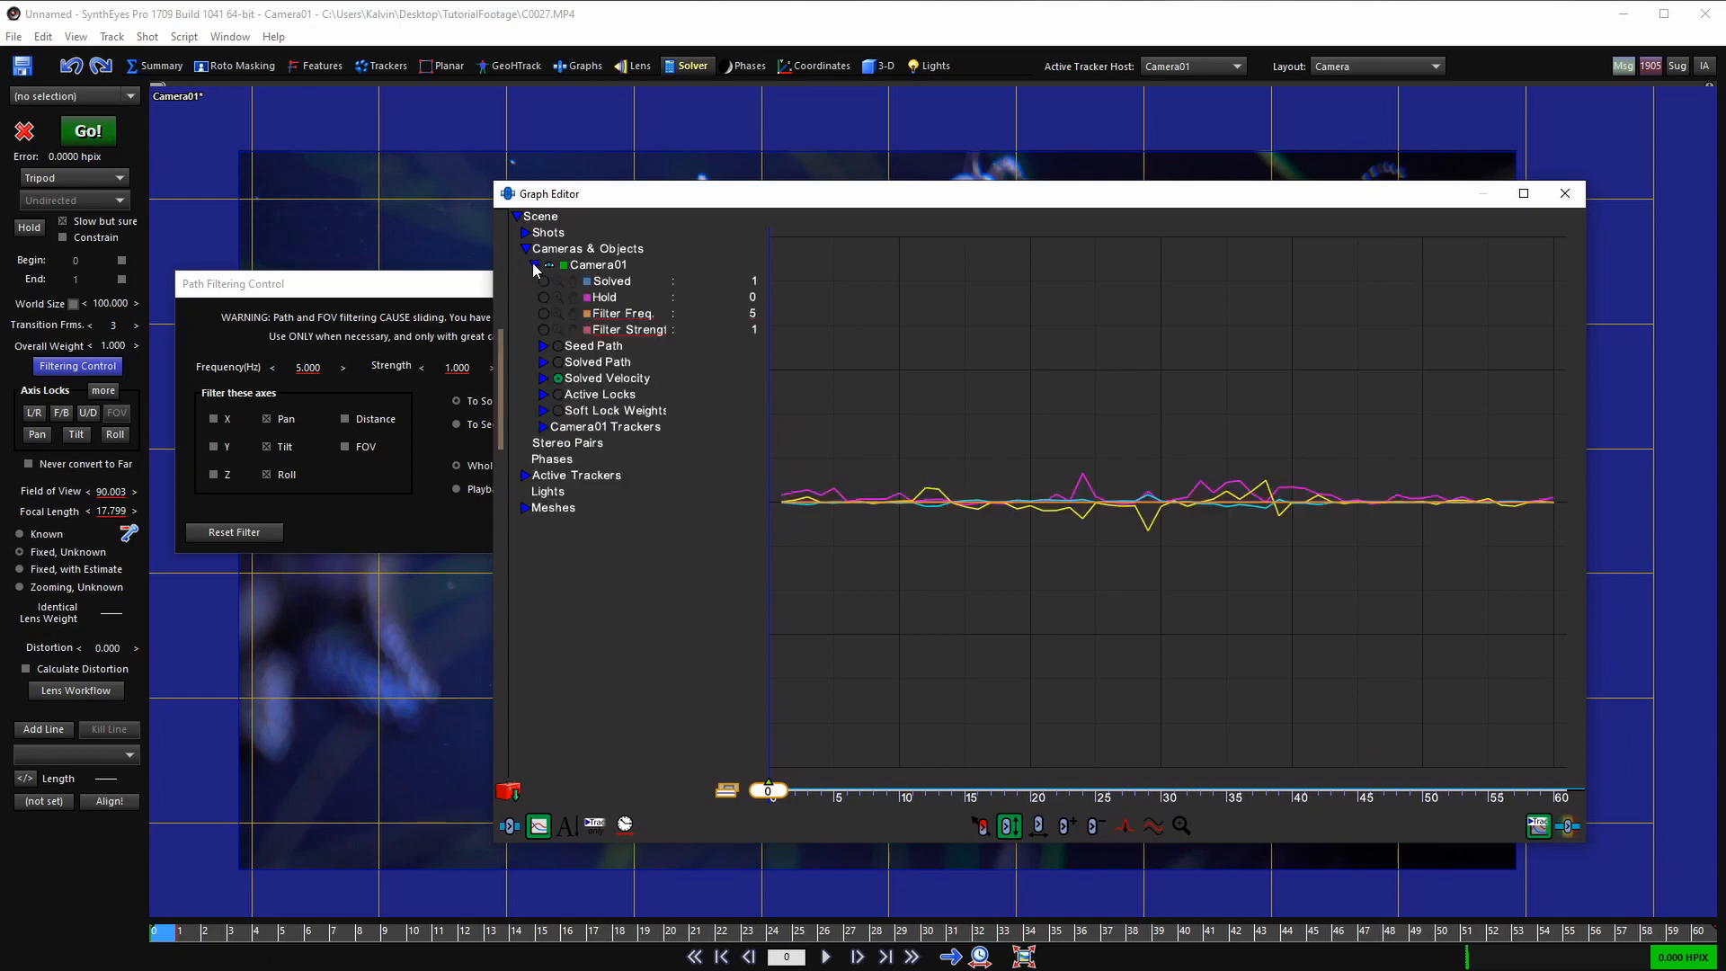
click(543, 361)
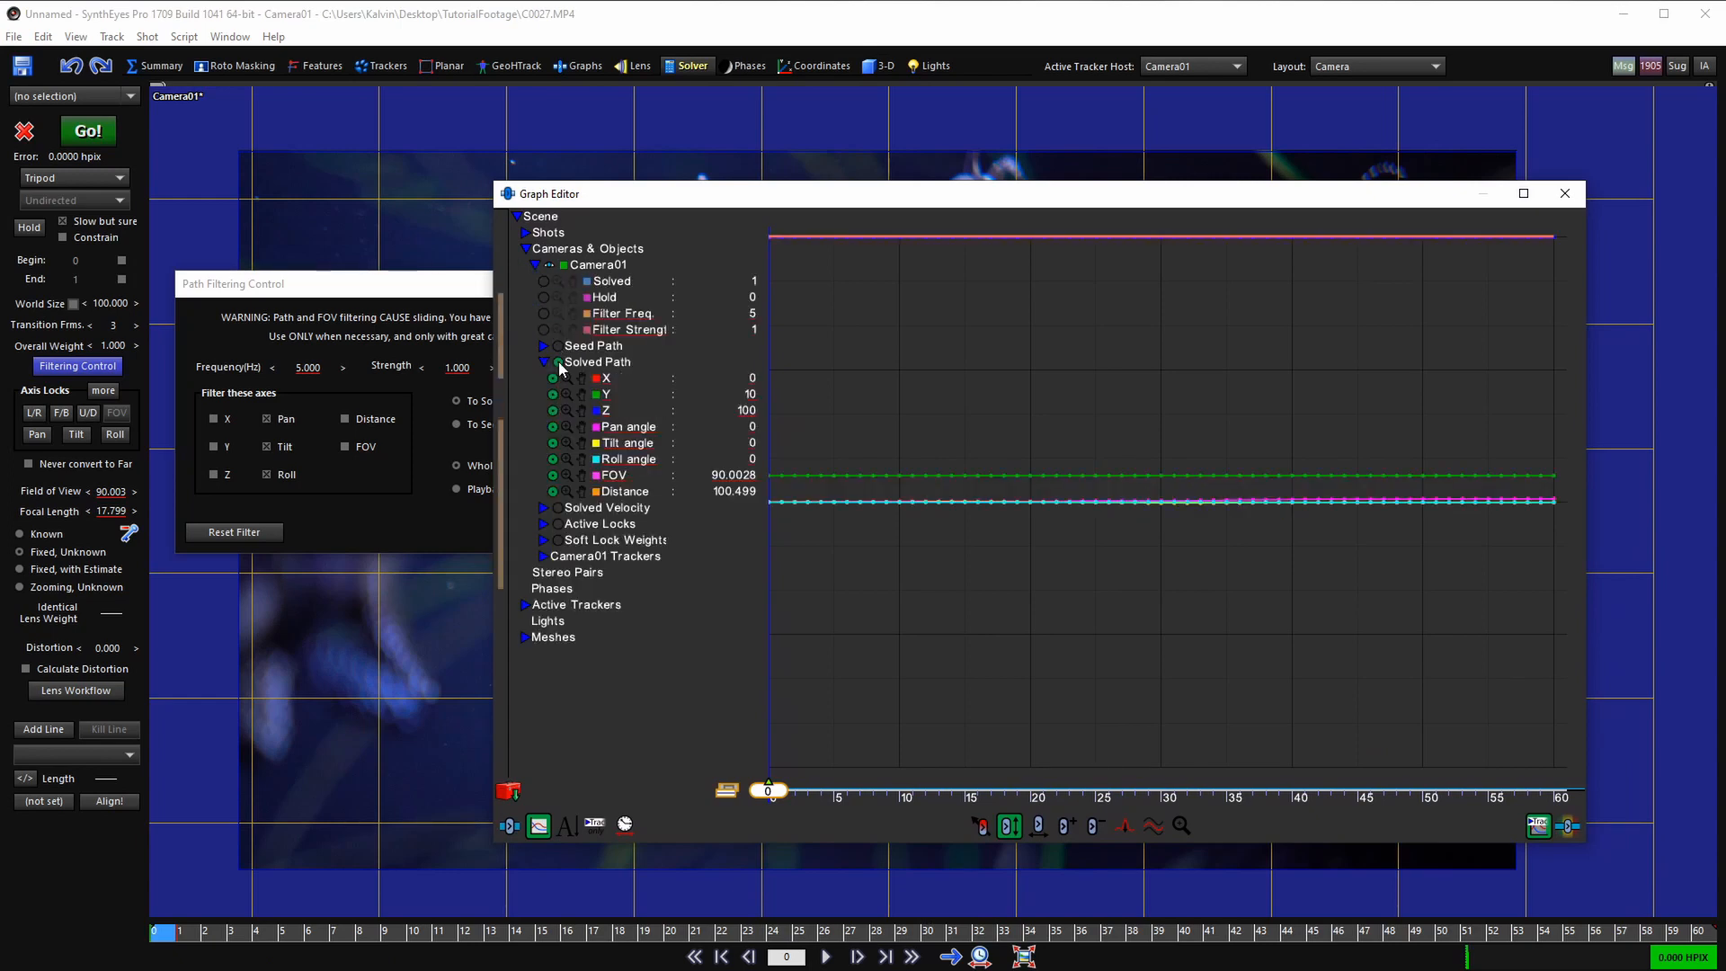
drag(551, 429, 552, 461)
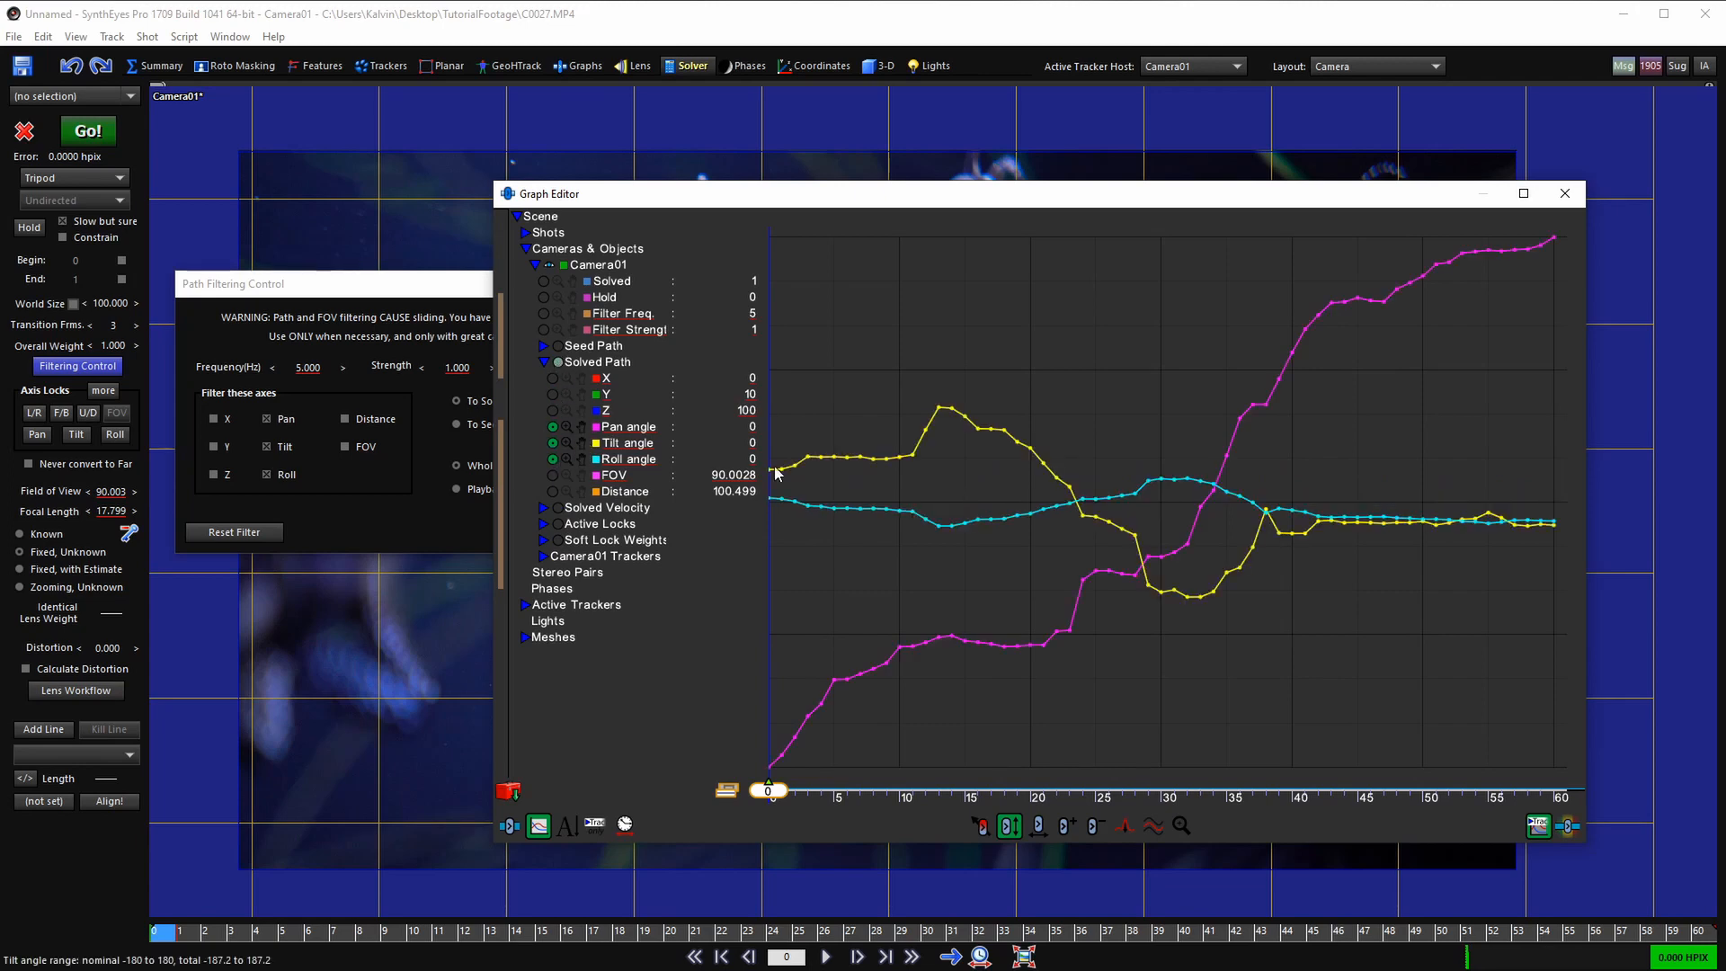
- Apply the path filter to the whole shot's solve path with a frequency of 5 Hz and a strength of 1
right_drag(1138, 598, 975, 524)
drag(385, 288, 302, 211)
click(447, 455)
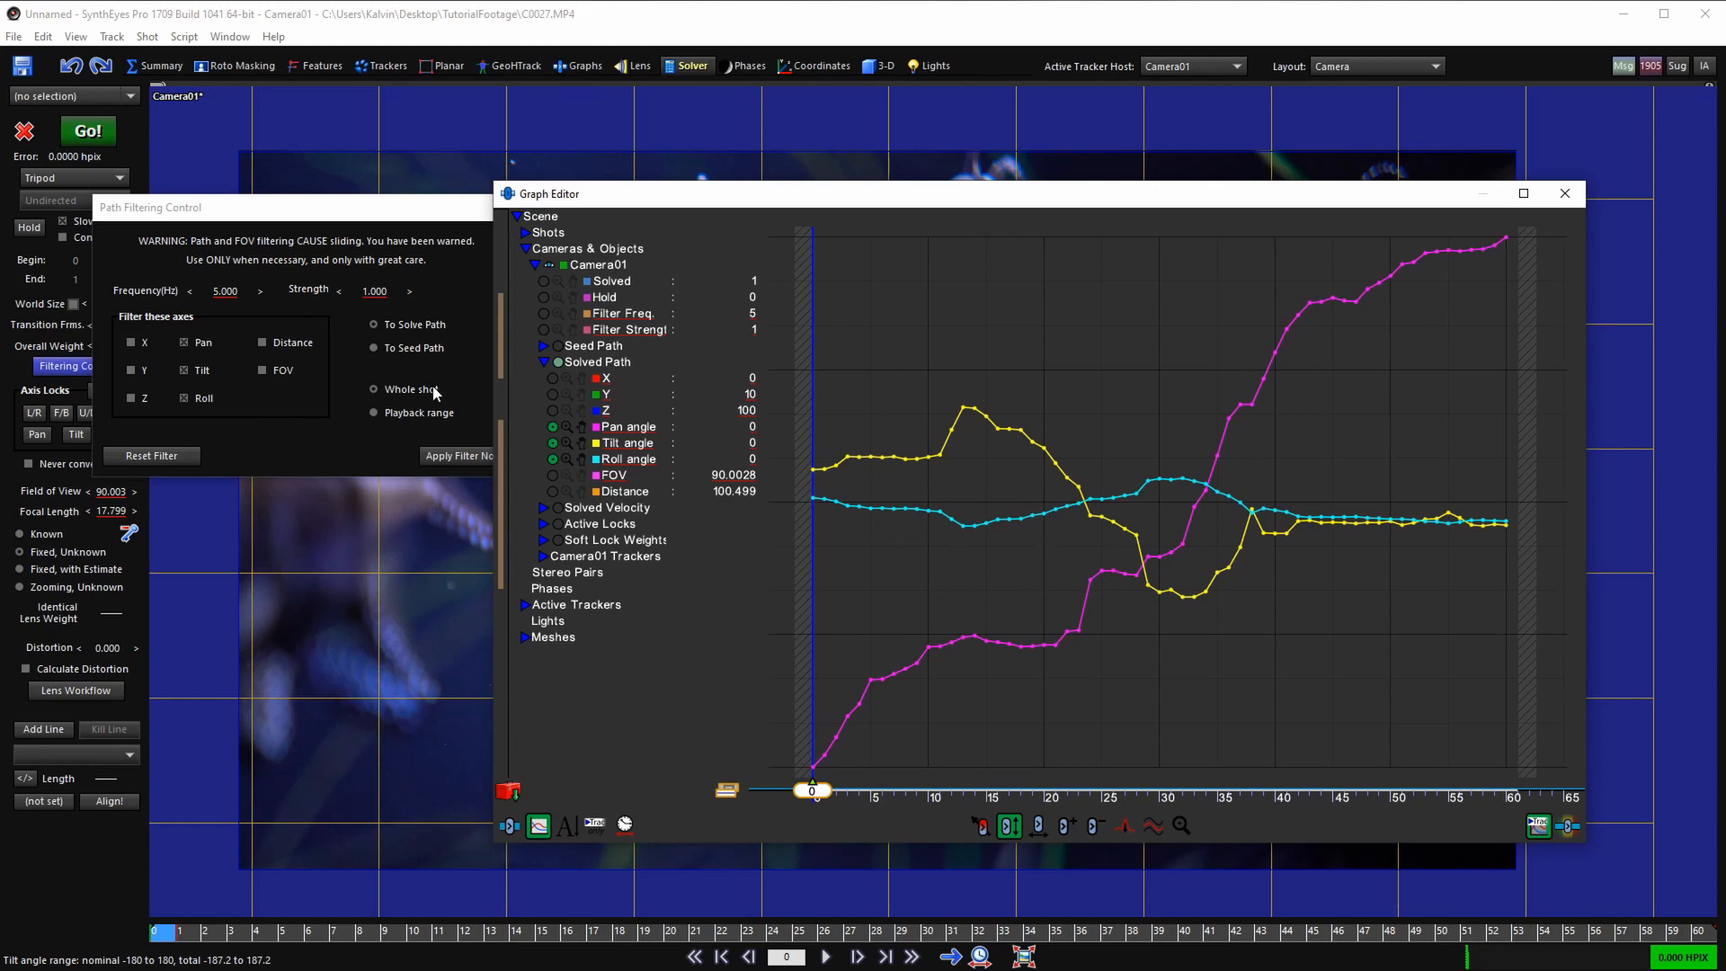
click(438, 459)
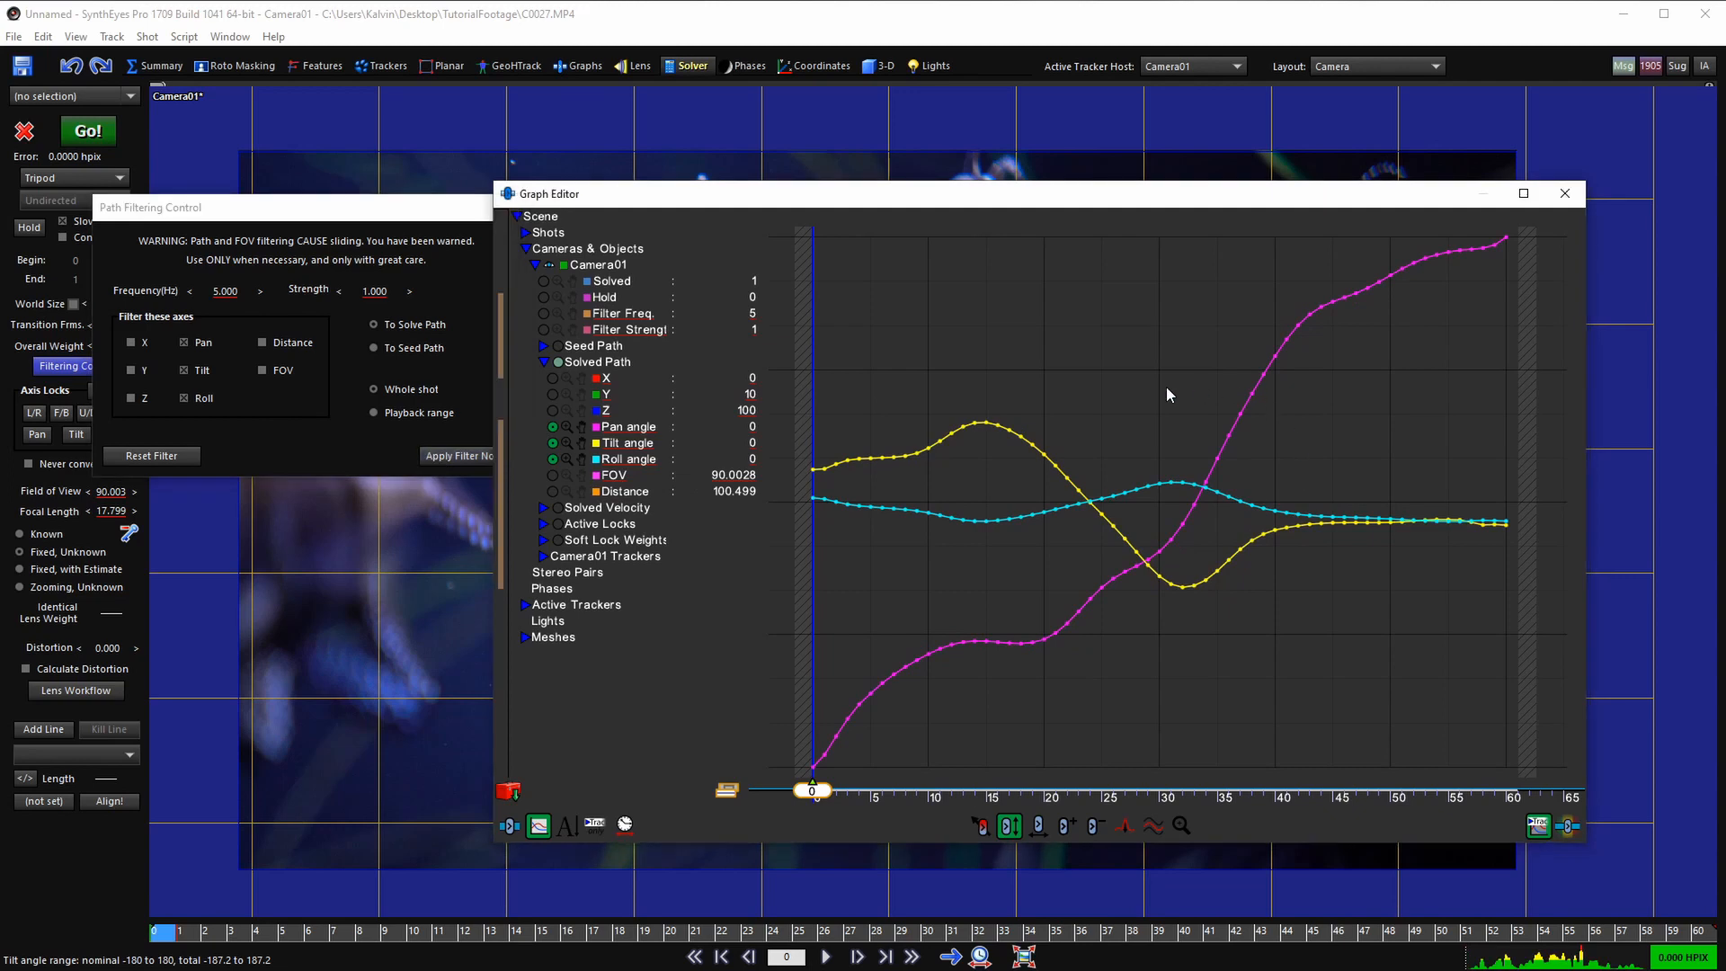
- Delete the curve keys just after the first frame and just before the last frame of the solved path
middle_drag(1528, 406, 1510, 409)
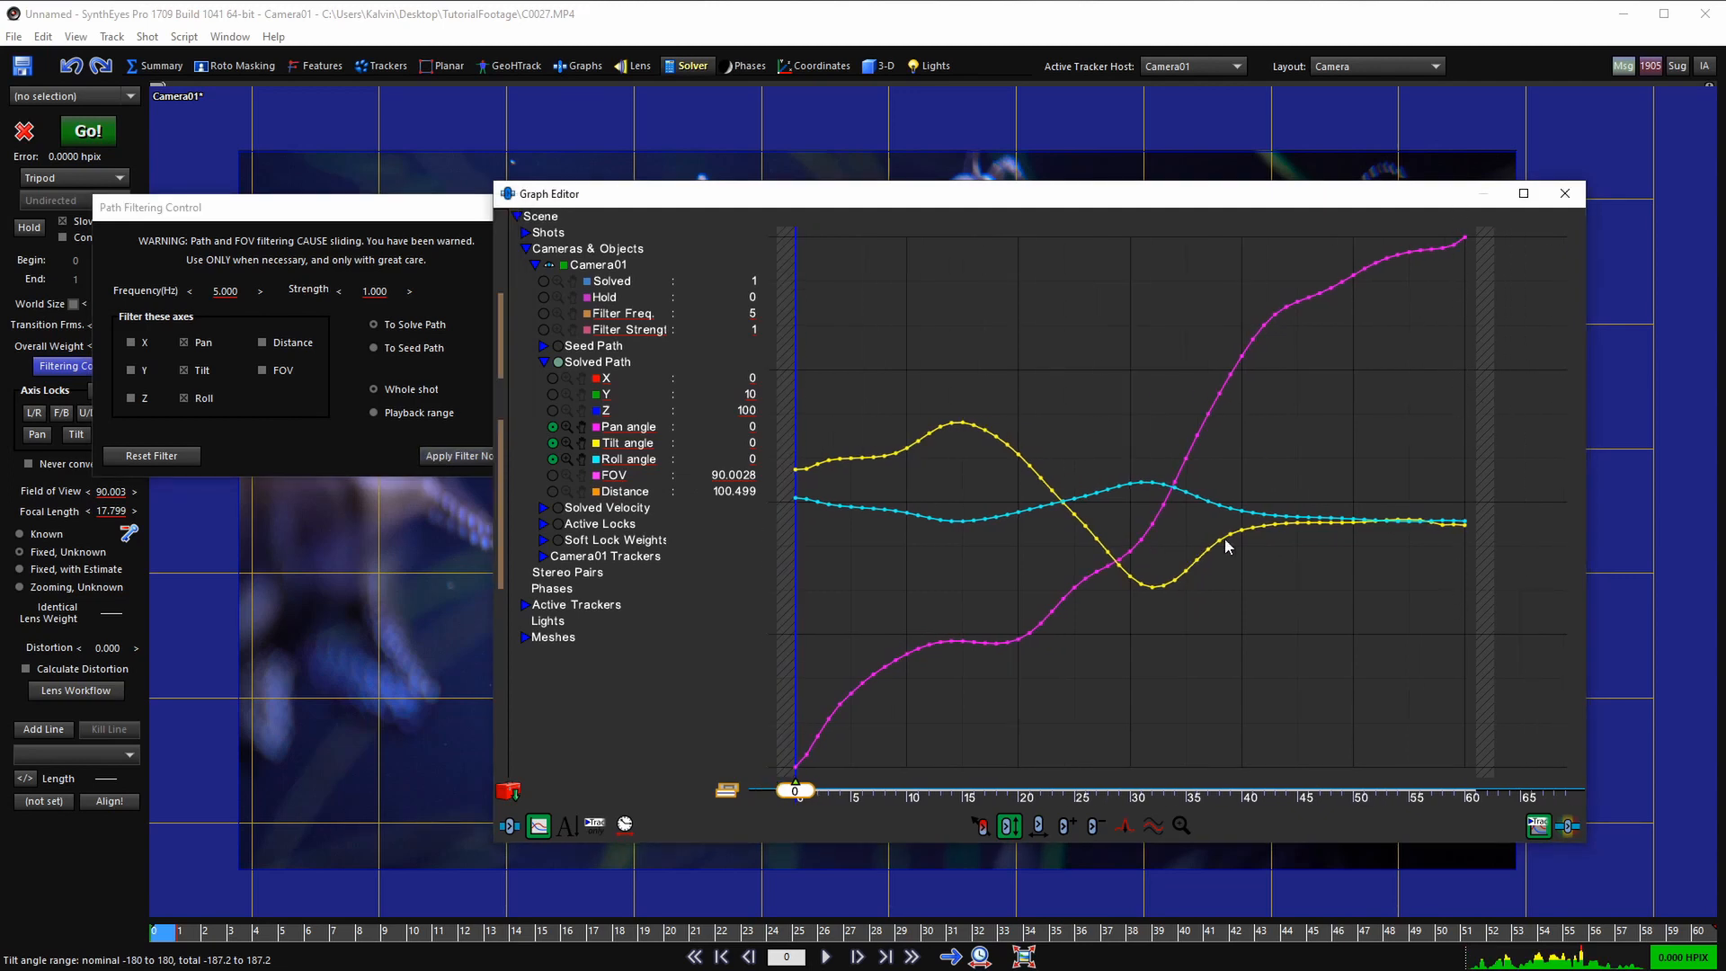
middle_drag(1228, 546, 1385, 384)
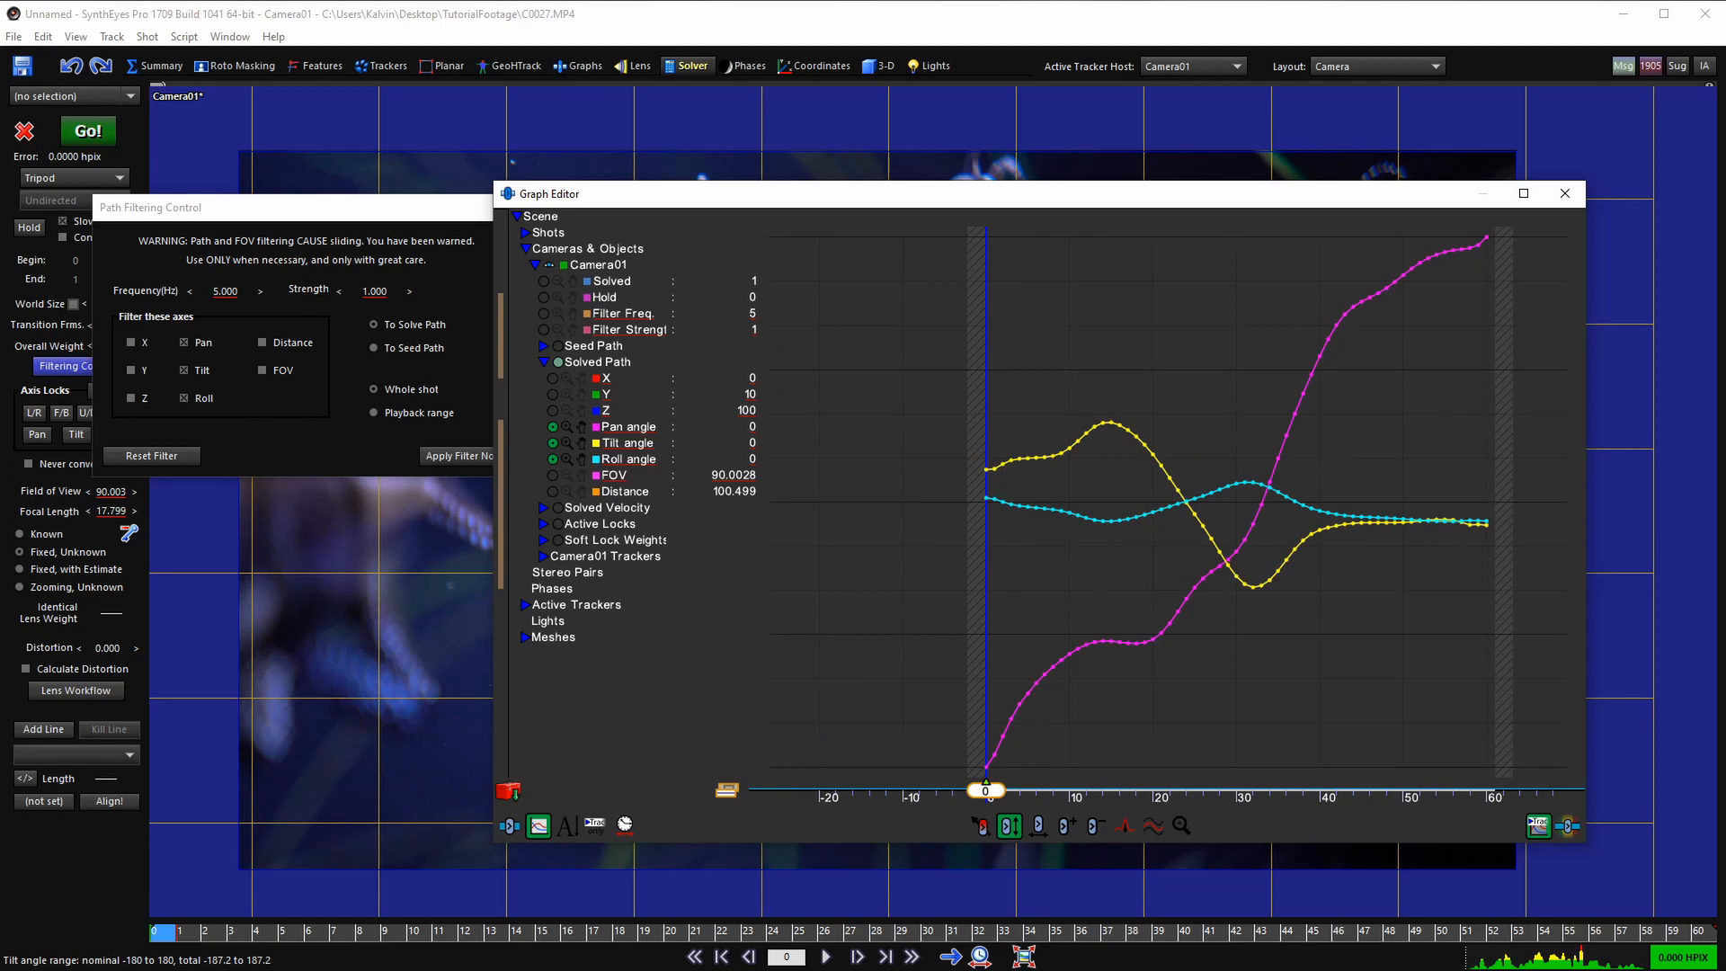
scroll(1003, 435, up, 5)
scroll(1037, 545, down, 2)
scroll(1039, 546, down, 4)
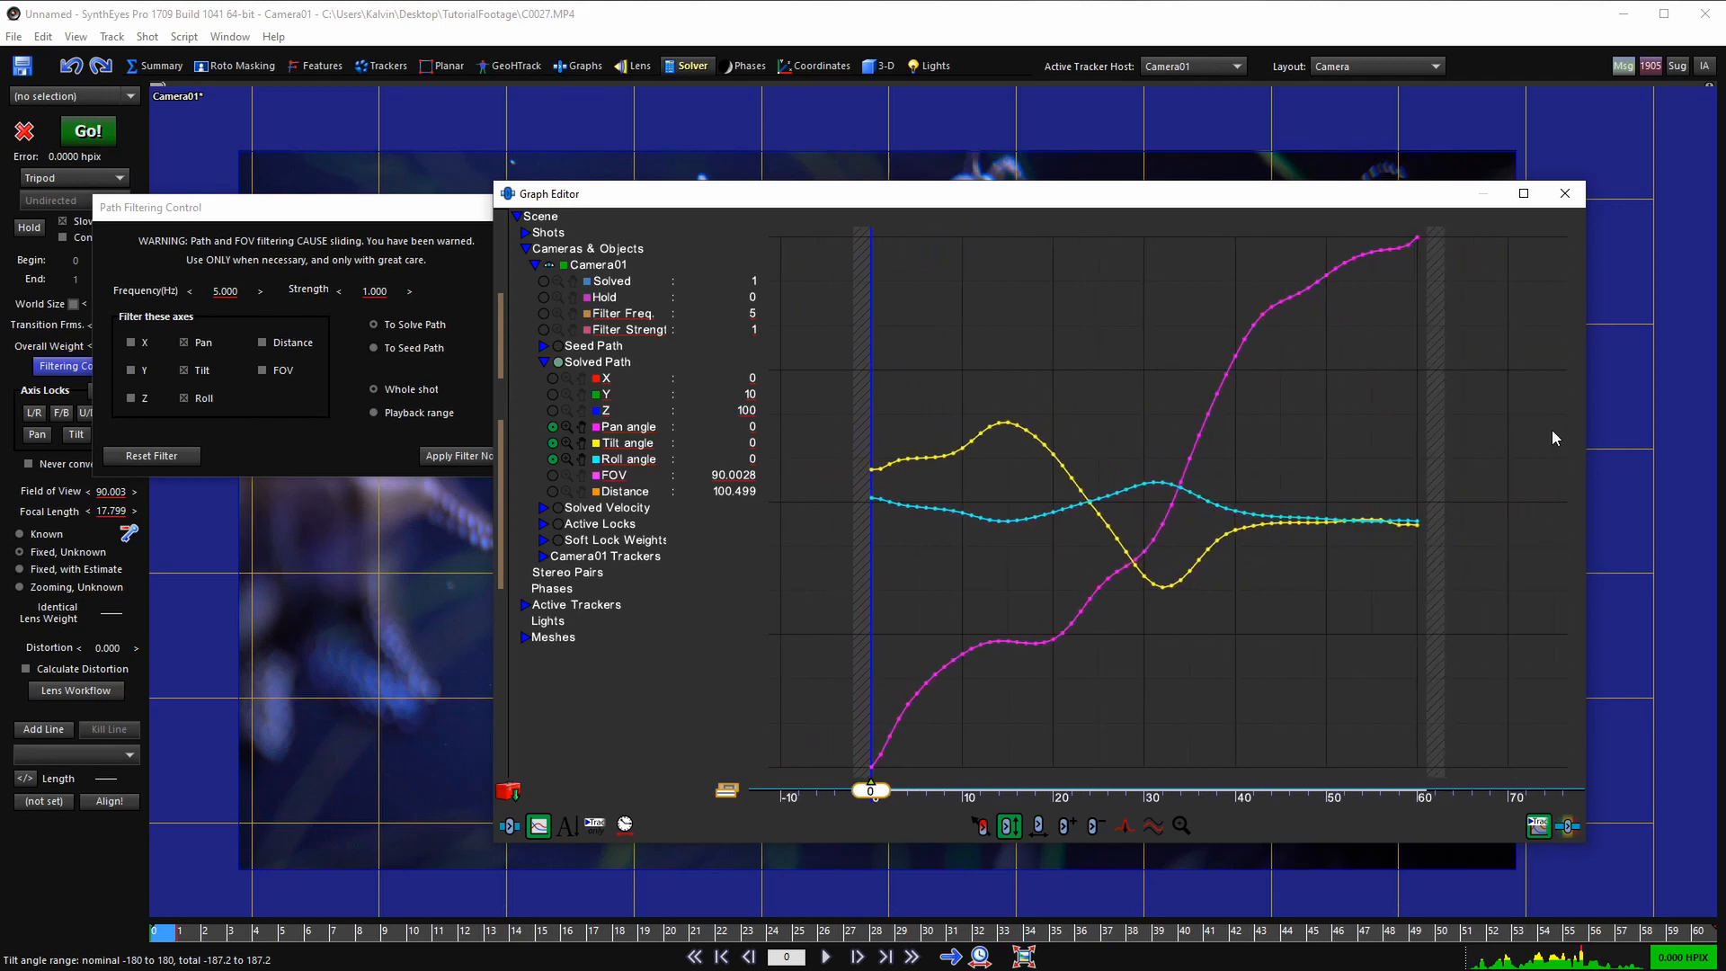
scroll(886, 455, up, 2)
scroll(836, 464, up, 2)
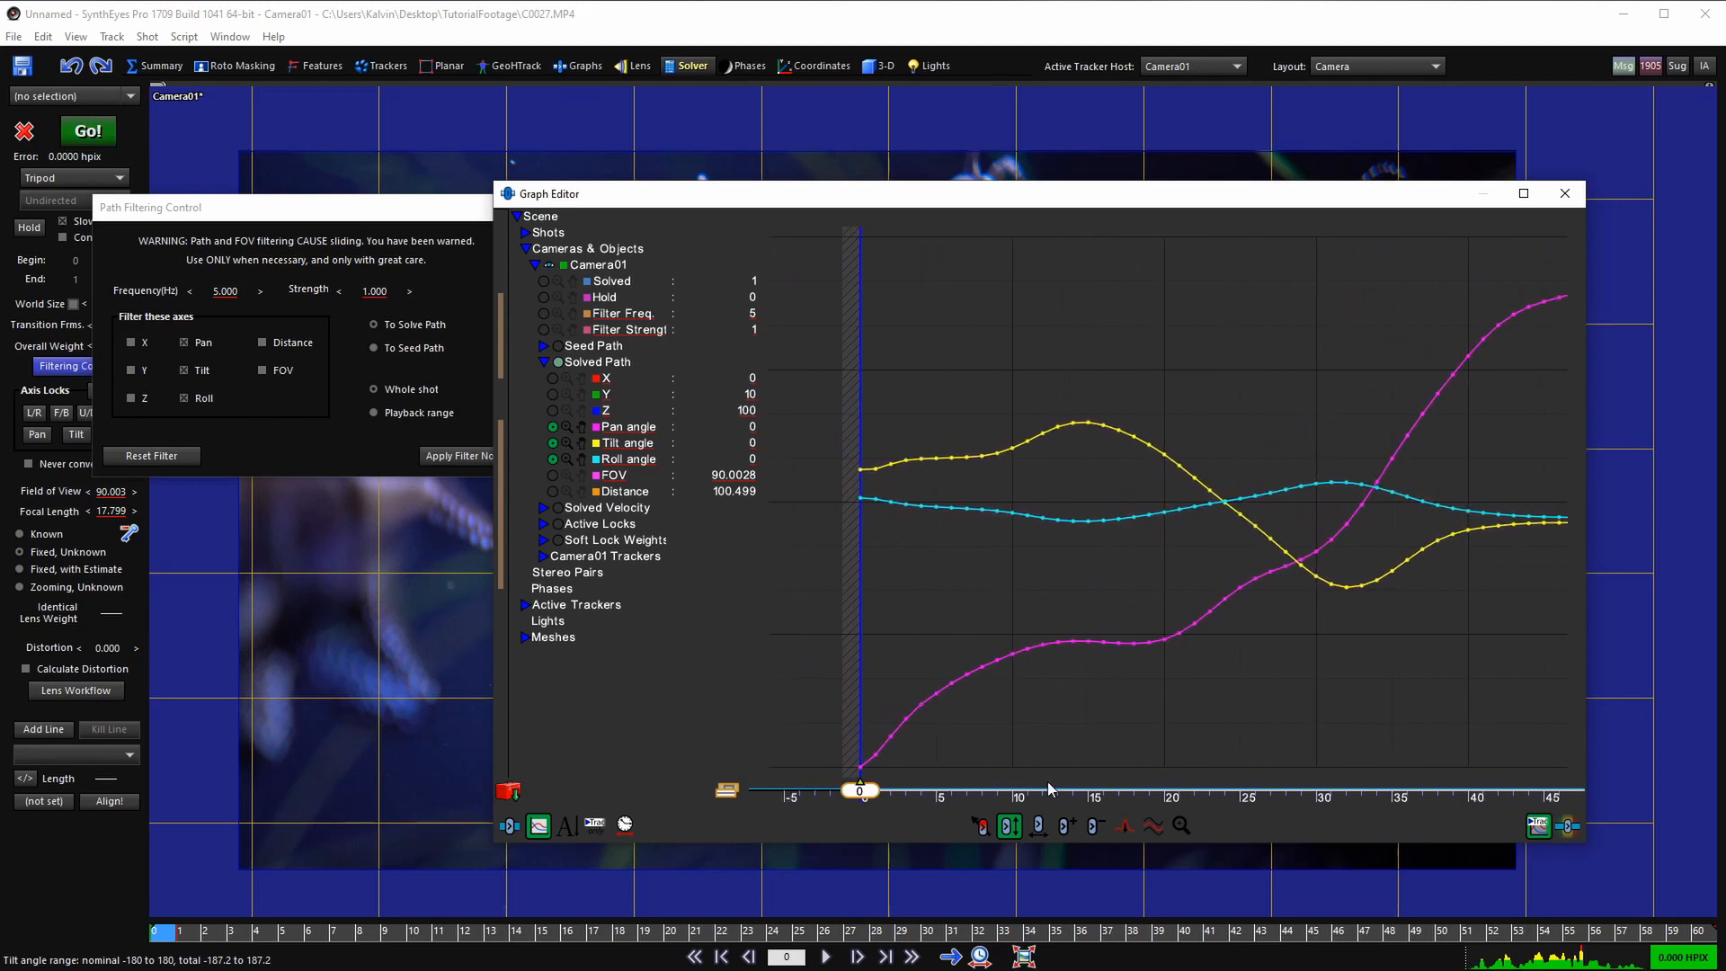
click(1093, 827)
drag(880, 419, 866, 785)
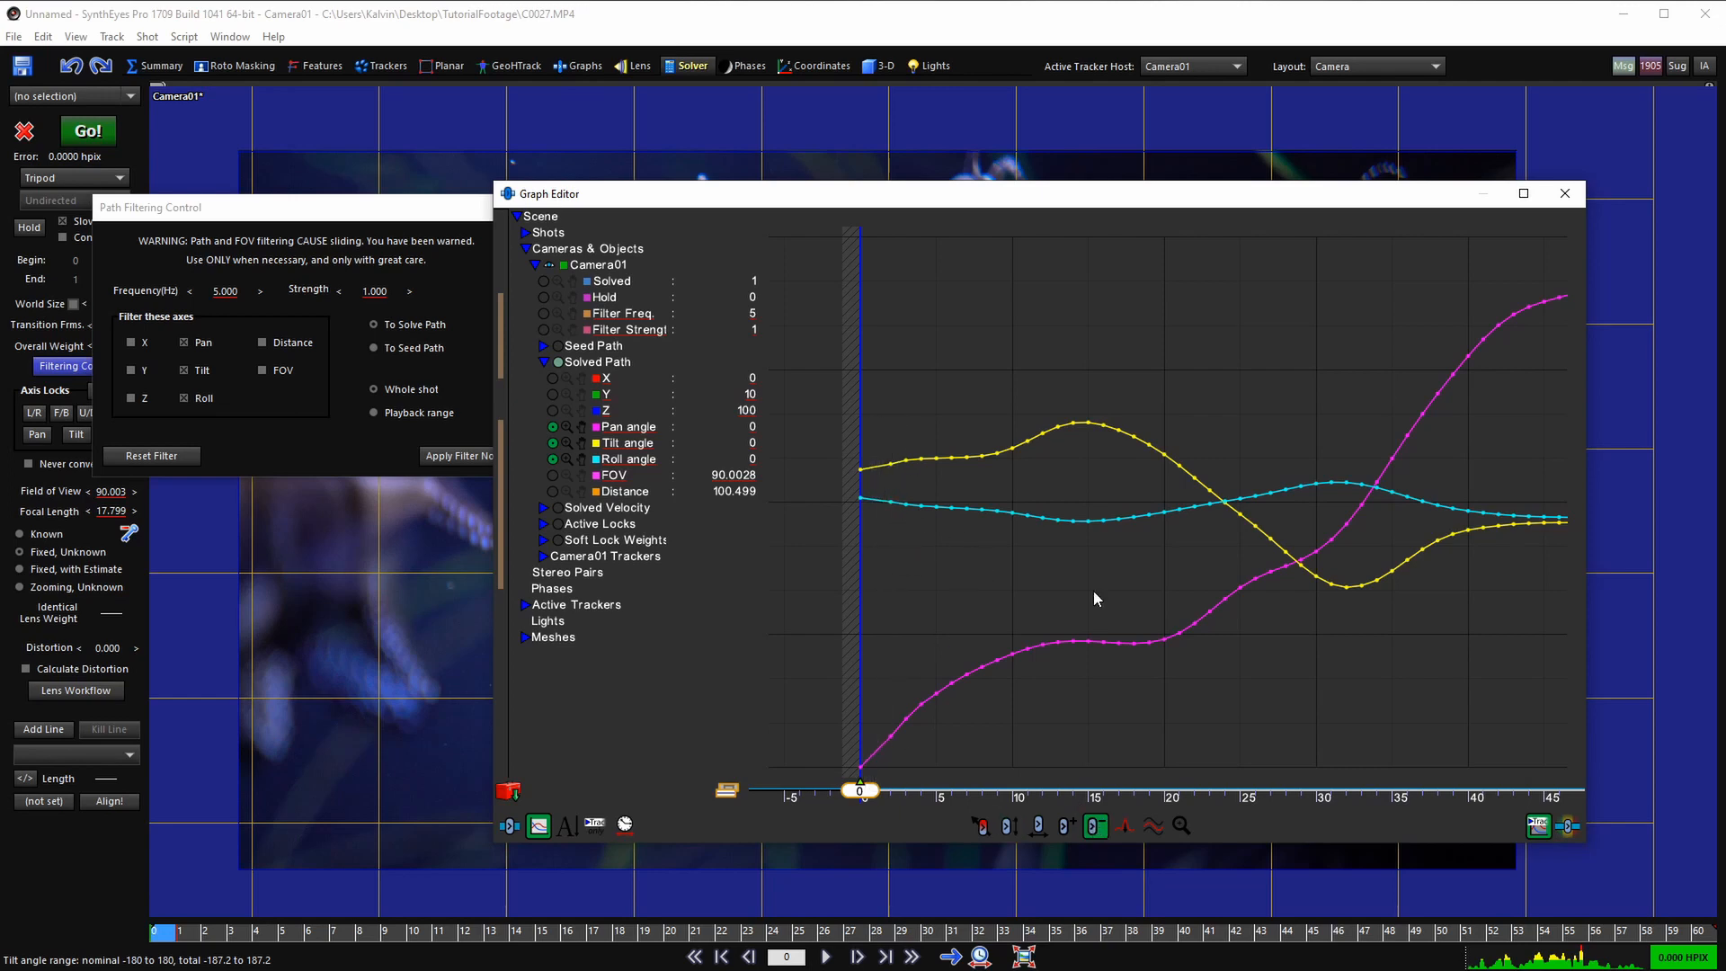
right_drag(1094, 594, 1481, 540)
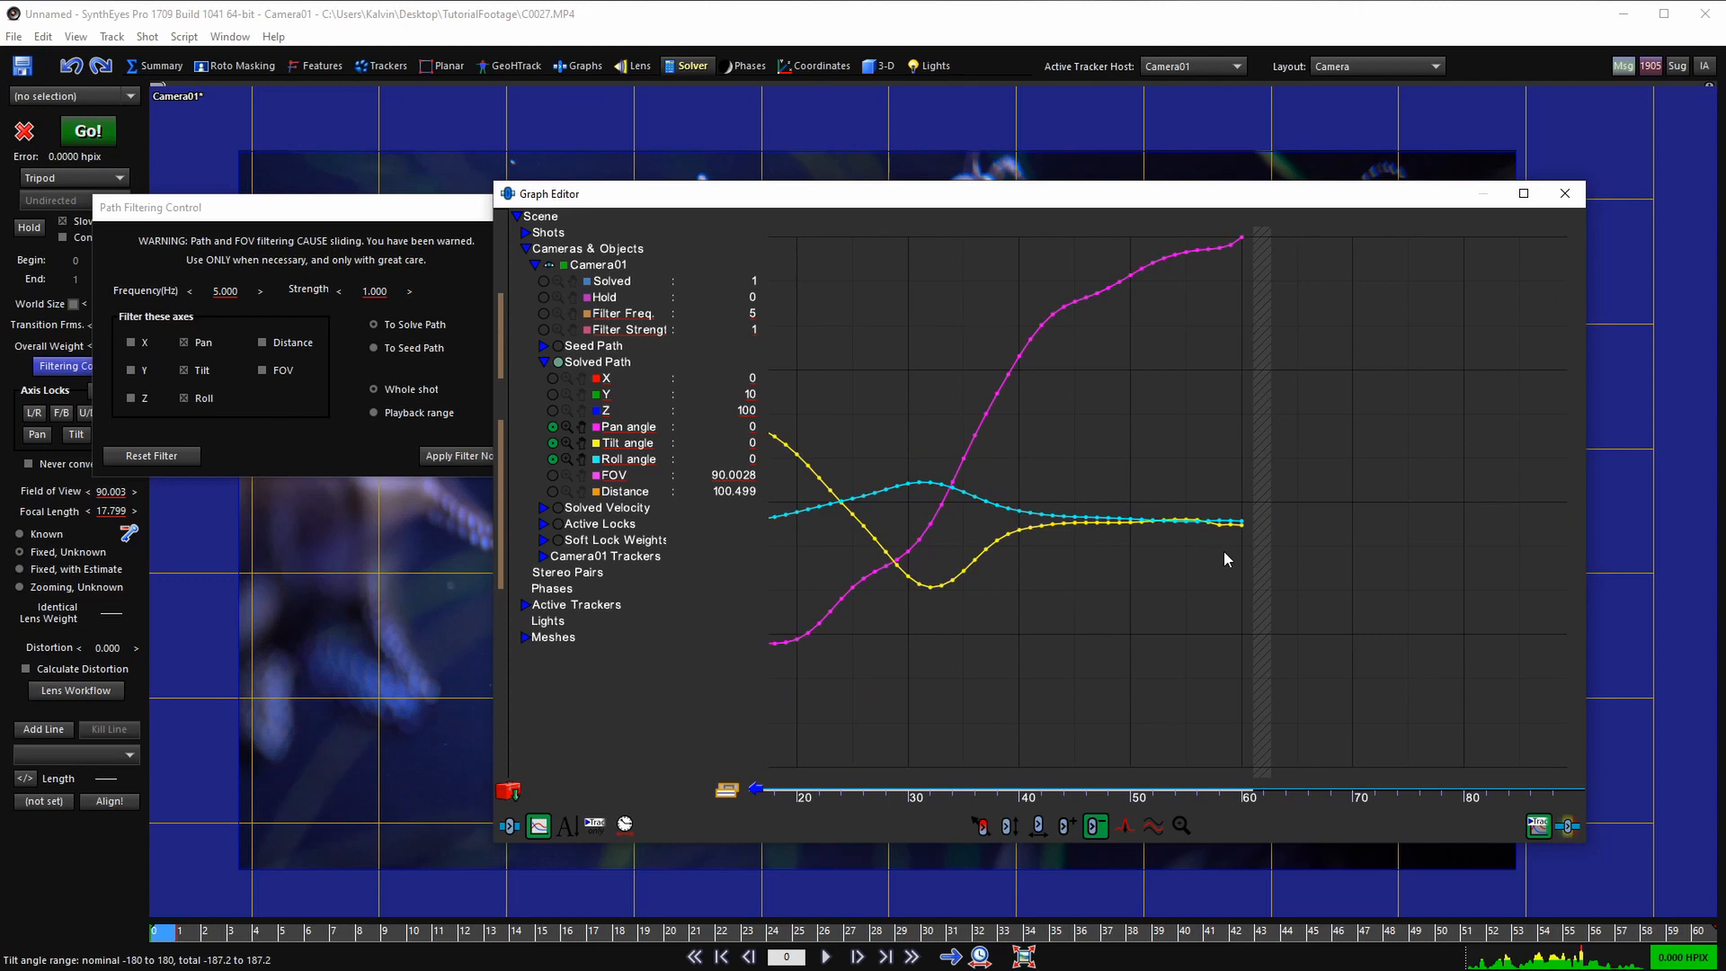
drag(1228, 559, 1229, 212)
scroll(1216, 463, up, 3)
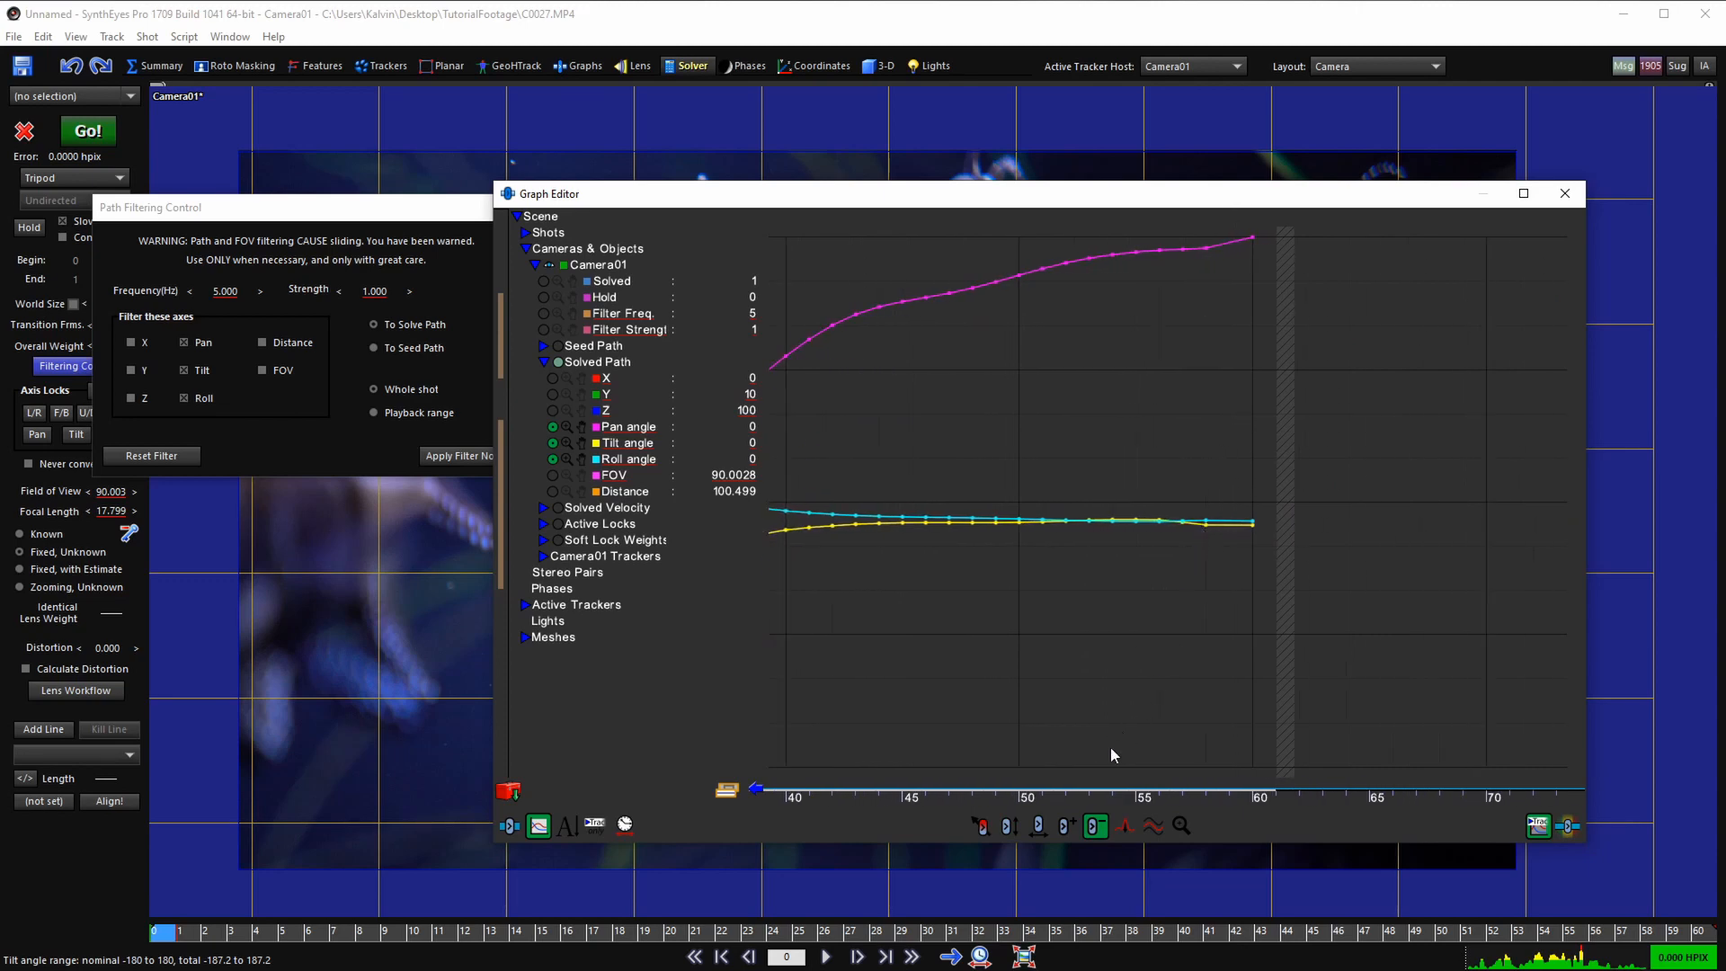
- Leave key deletion, review the filtered curves over the whole frame range and close the Graph Editor
click(1009, 825)
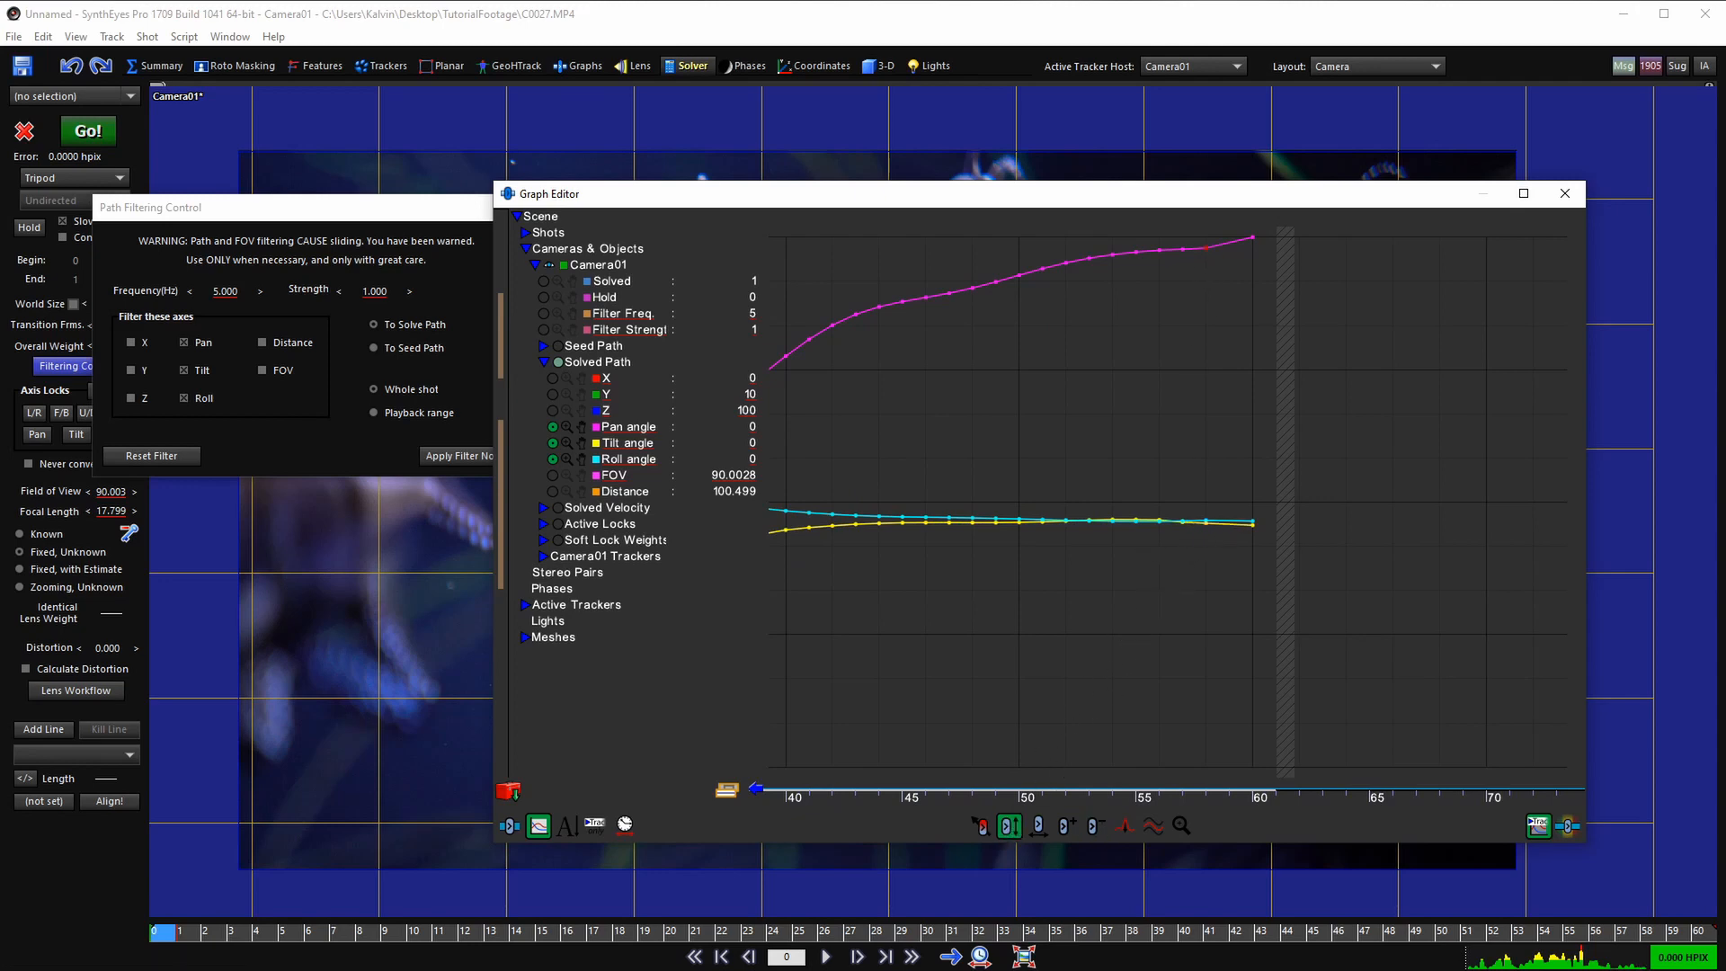
middle_drag(995, 450, 1241, 450)
scroll(1241, 450, down, 3)
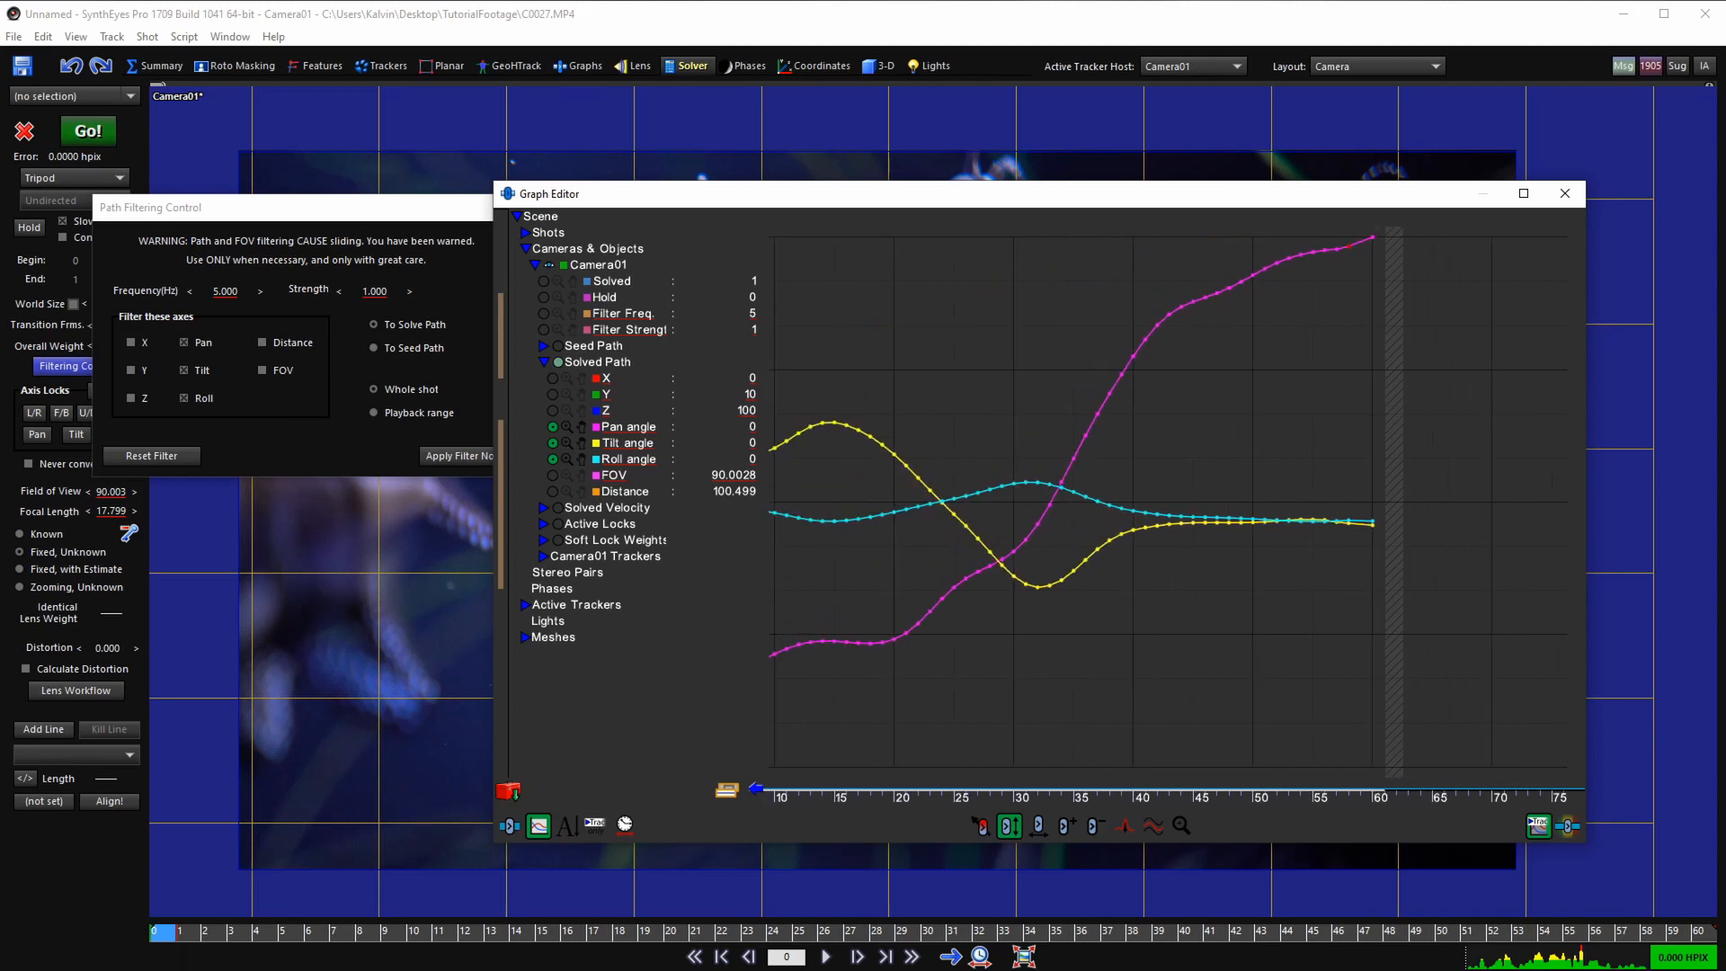
scroll(1000, 547, down, 2)
middle_drag(1000, 546, 1102, 549)
click(1565, 194)
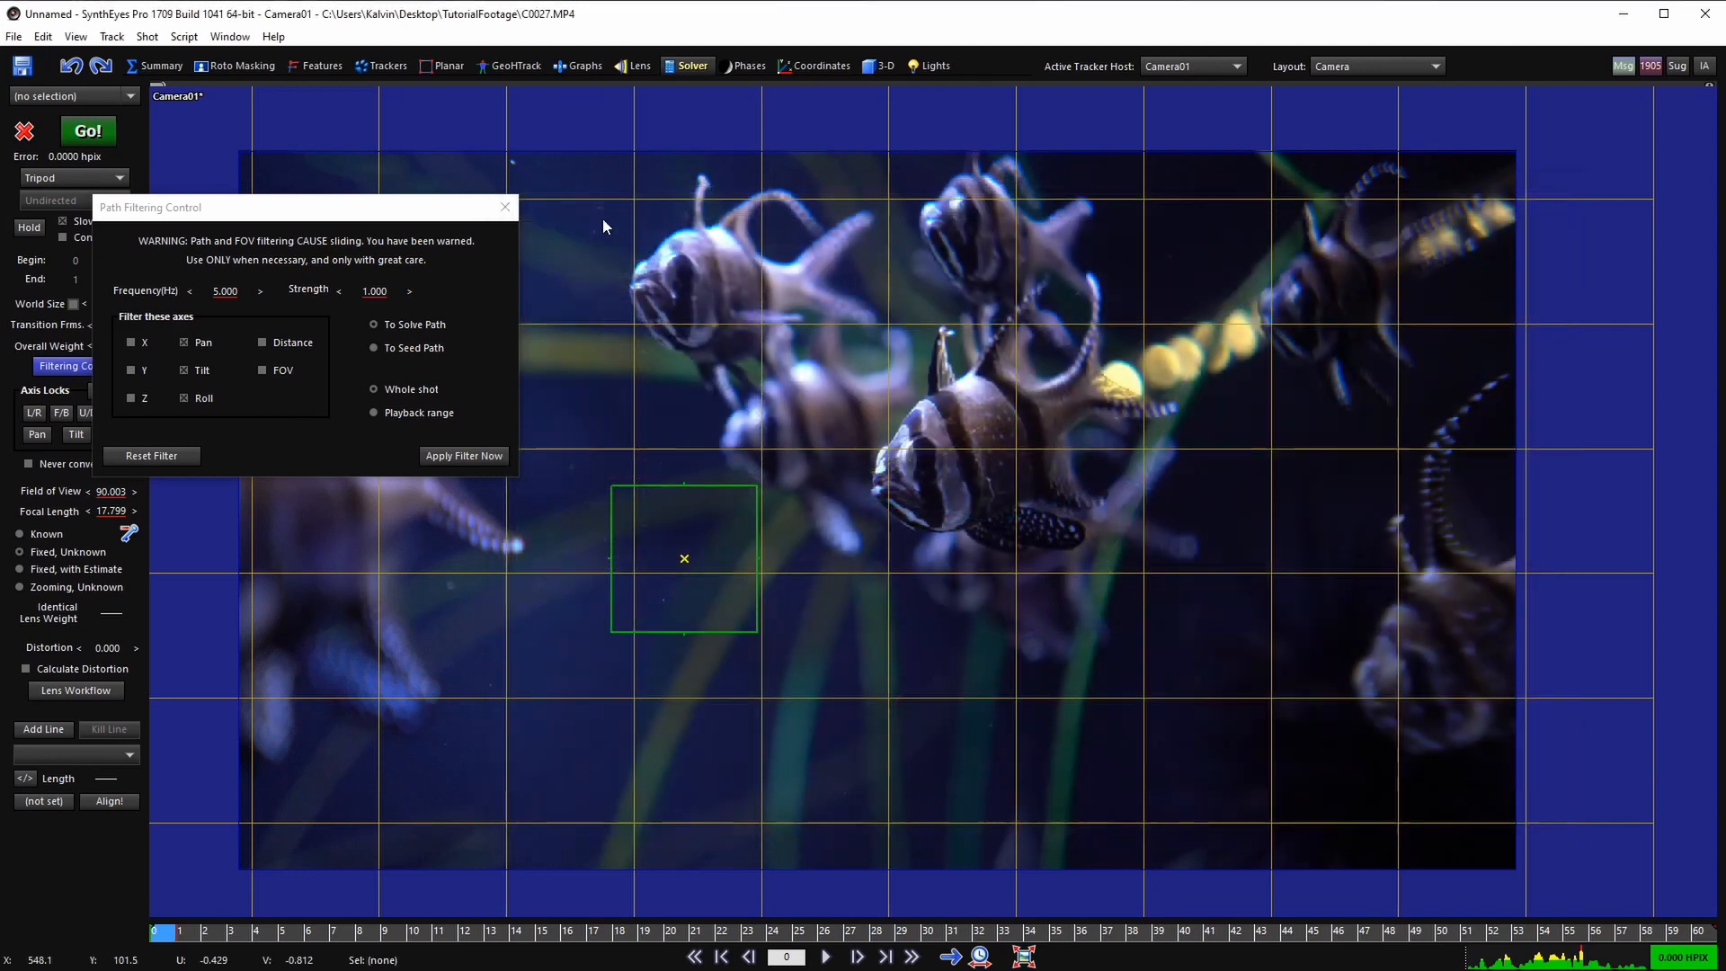
- Reset the path filter and close its settings
drag(393, 221, 789, 266)
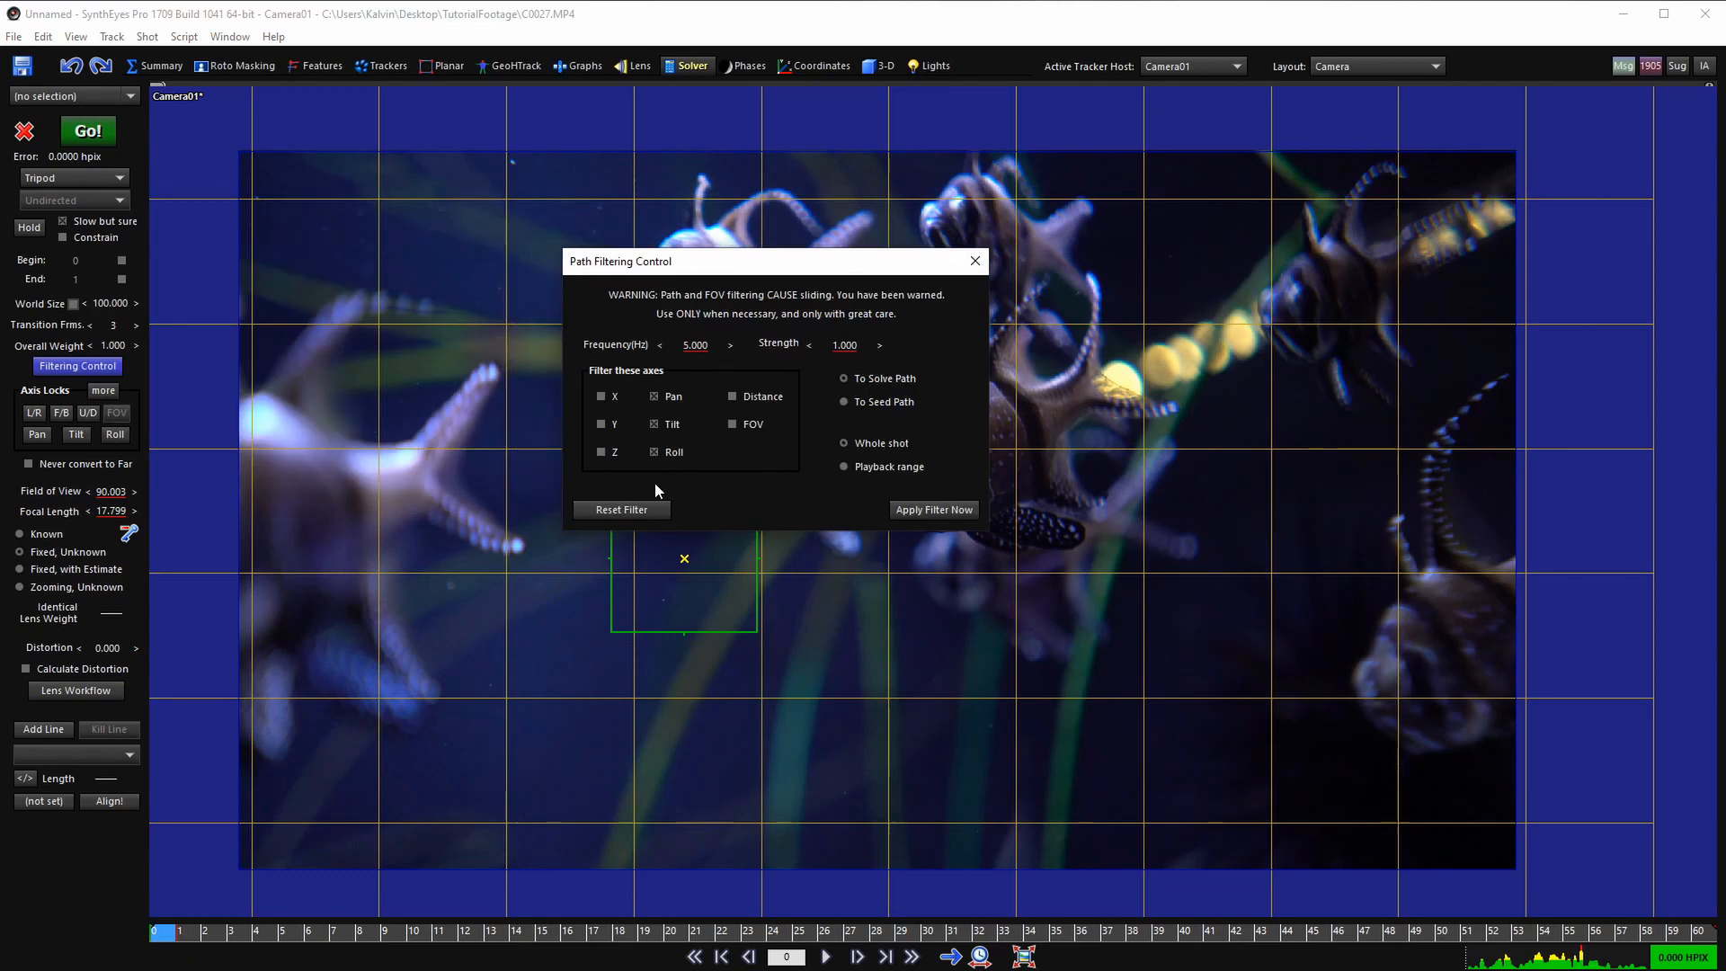
click(633, 510)
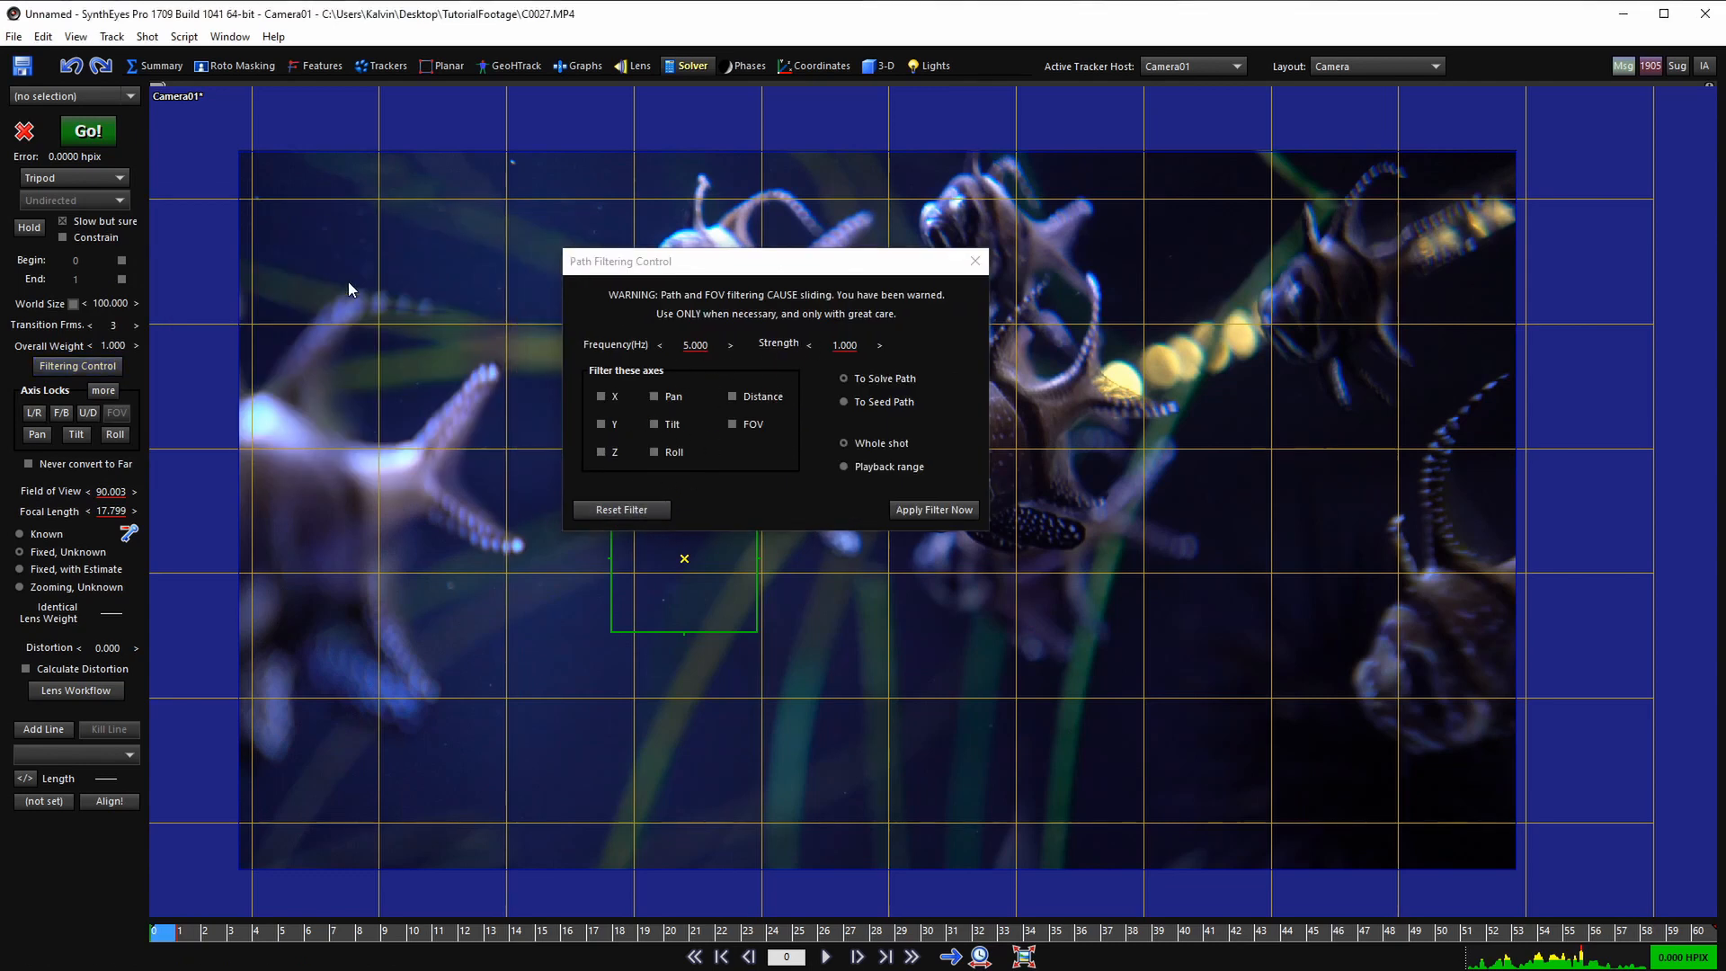
click(975, 262)
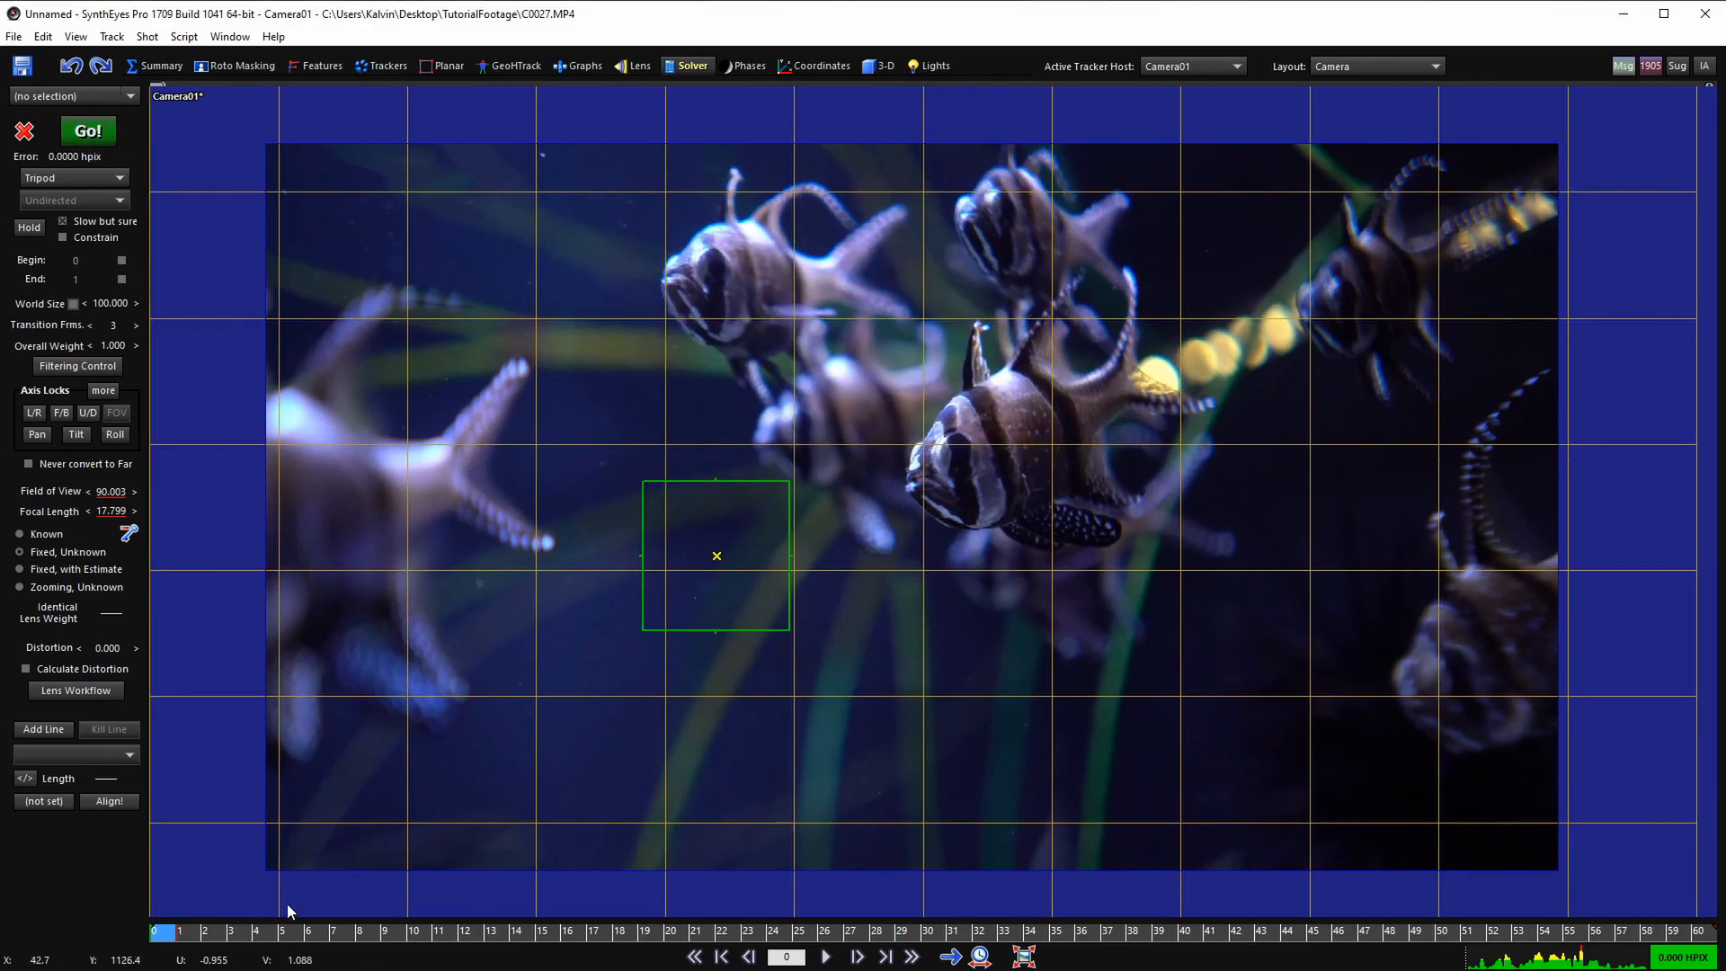
- Scrub the opening frames to check how the plane grid moves with the background plants
drag(213, 934, 126, 931)
drag(372, 934, 1, 905)
scroll(807, 532, down, 3)
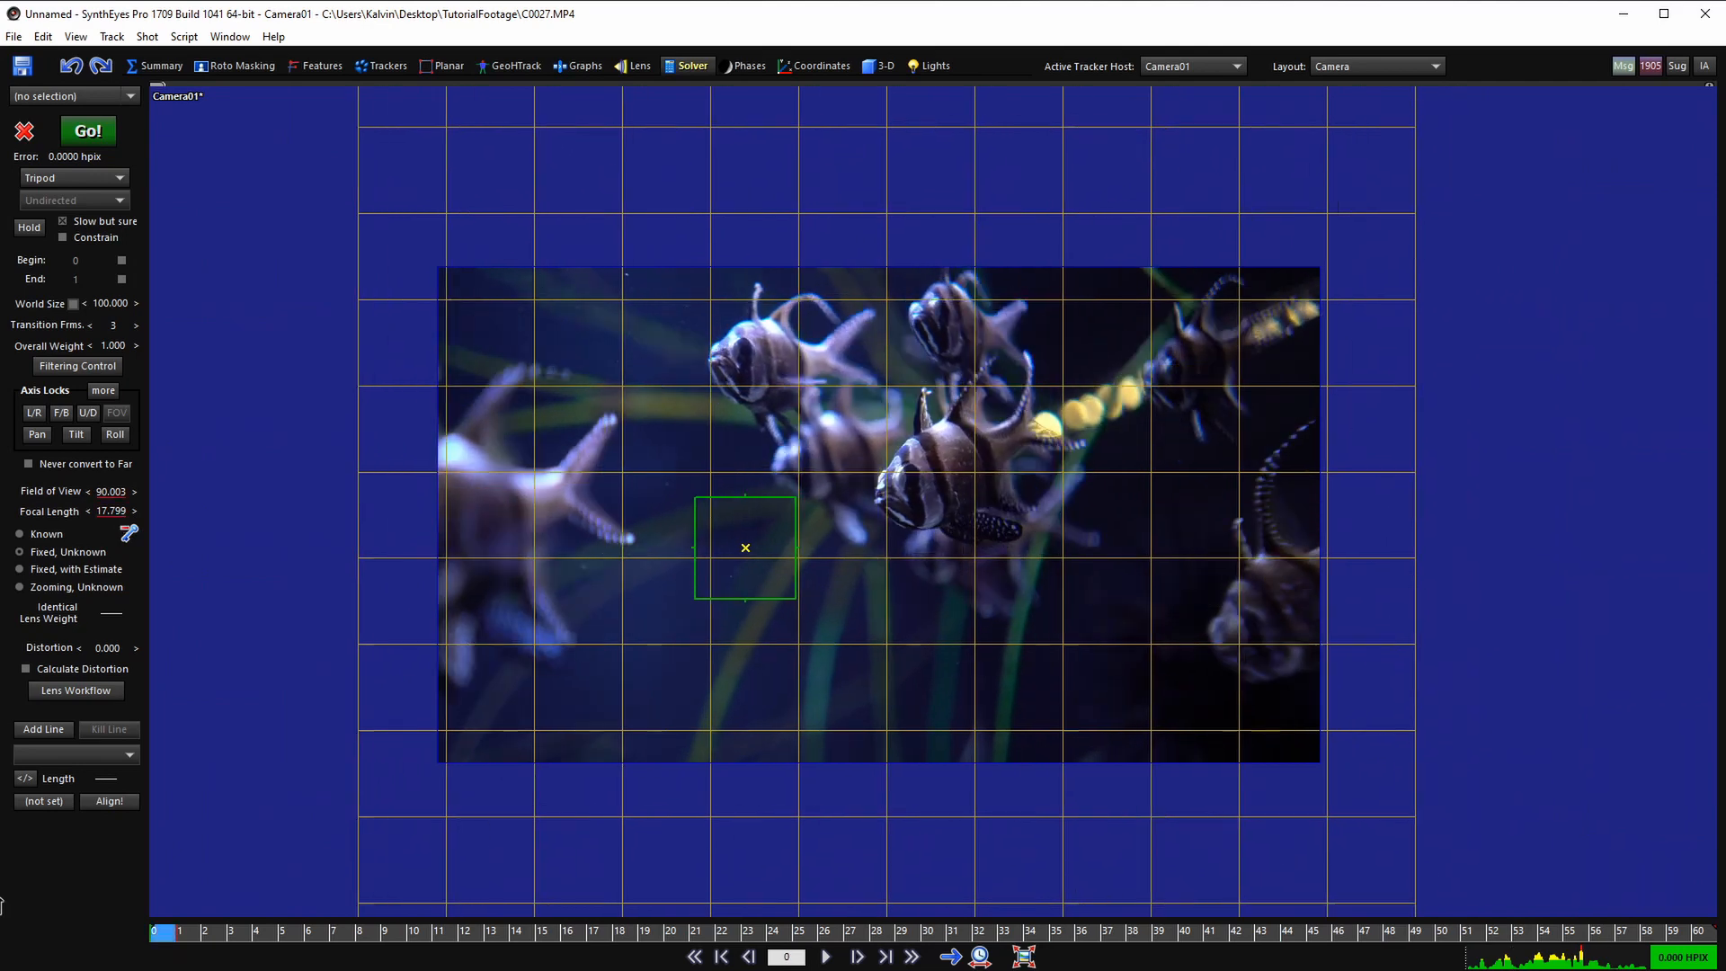
scroll(749, 529, up, 3)
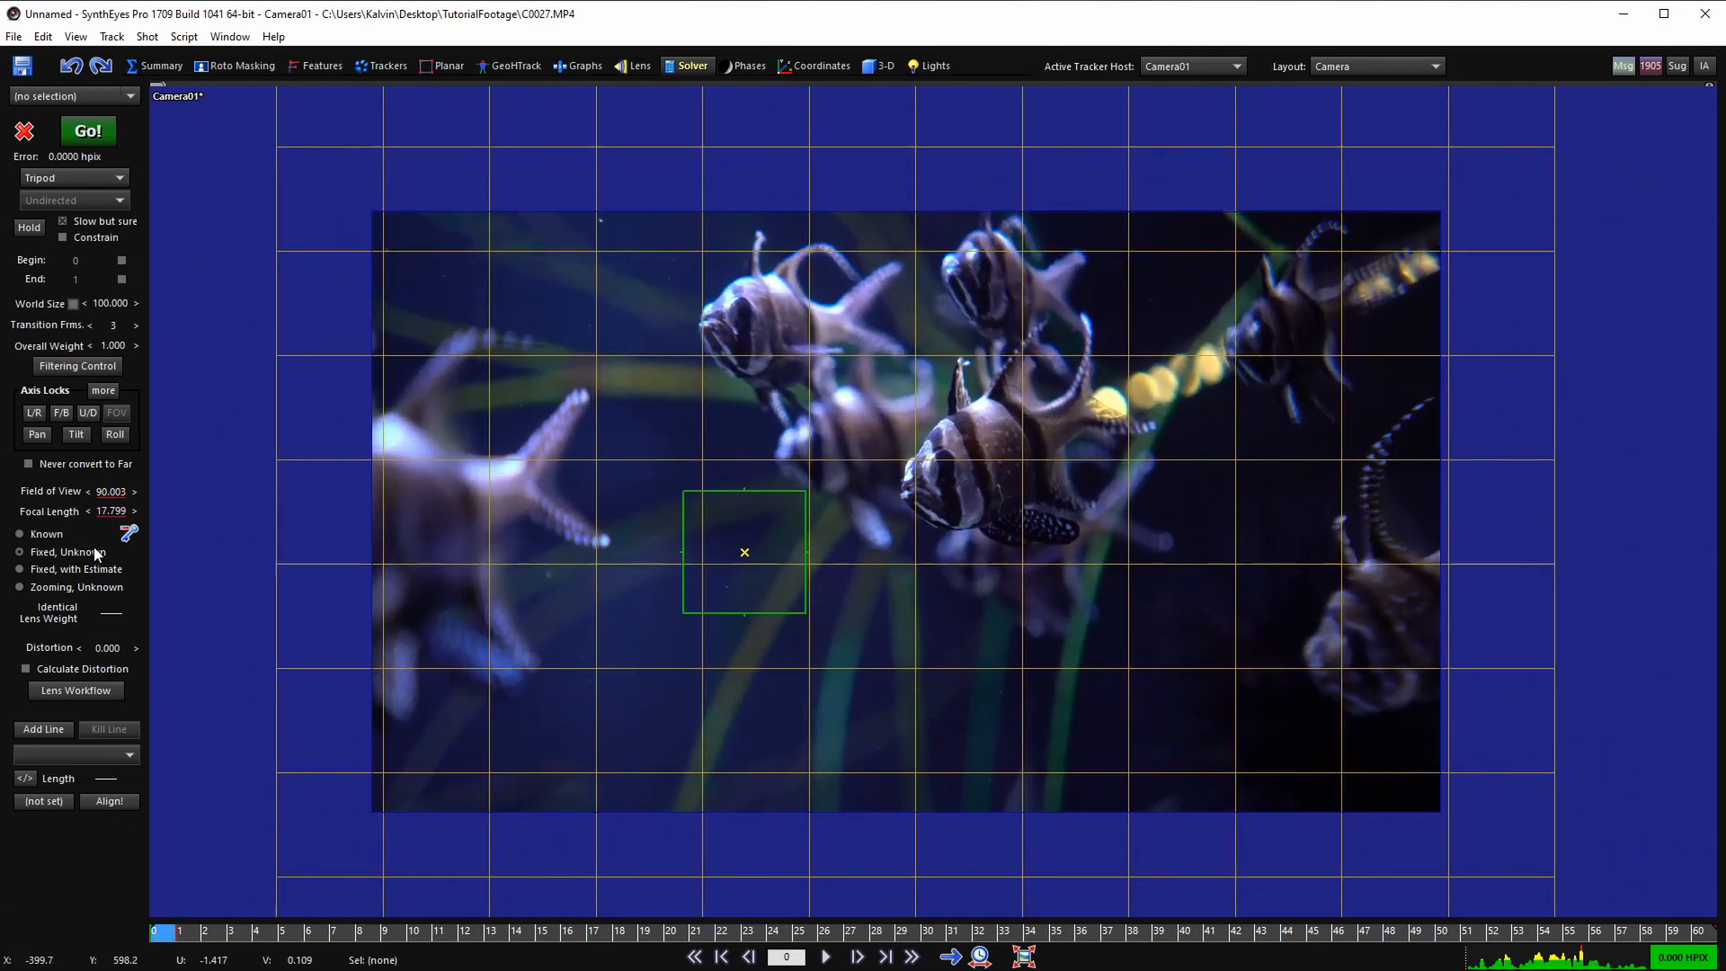
- Set the camera's lens to Known without copying the solved FOV history, and enter a focal length of 50
click(55, 536)
drag(1520, 603, 586, 428)
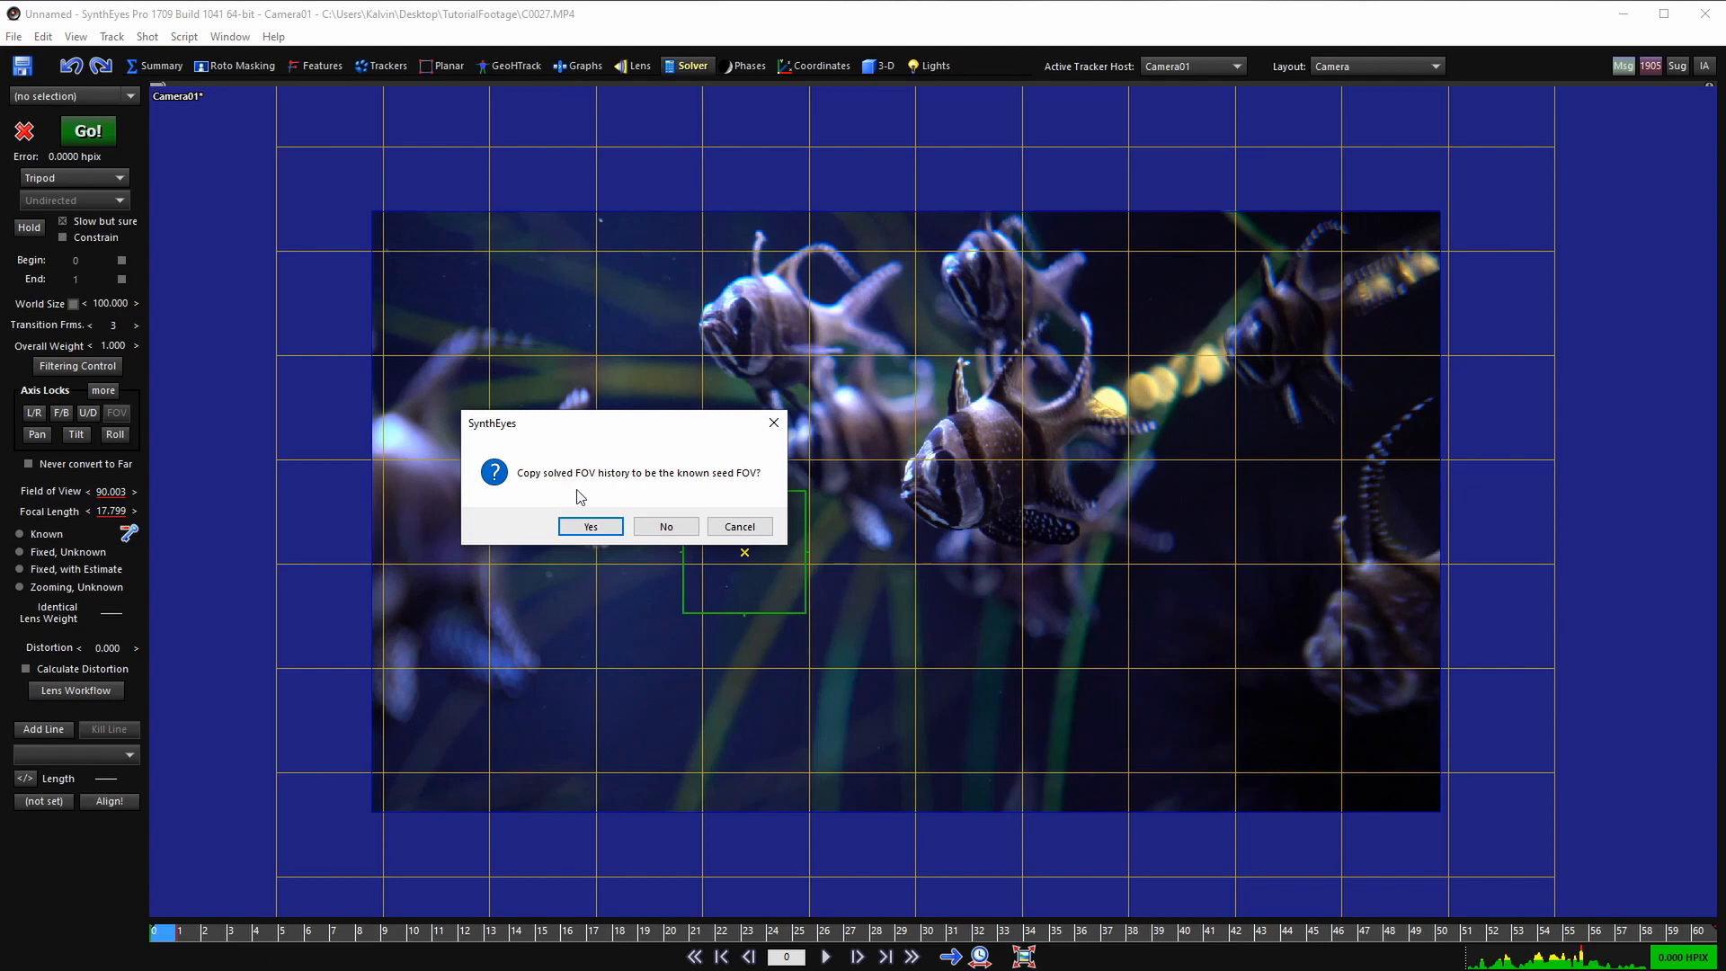
click(666, 527)
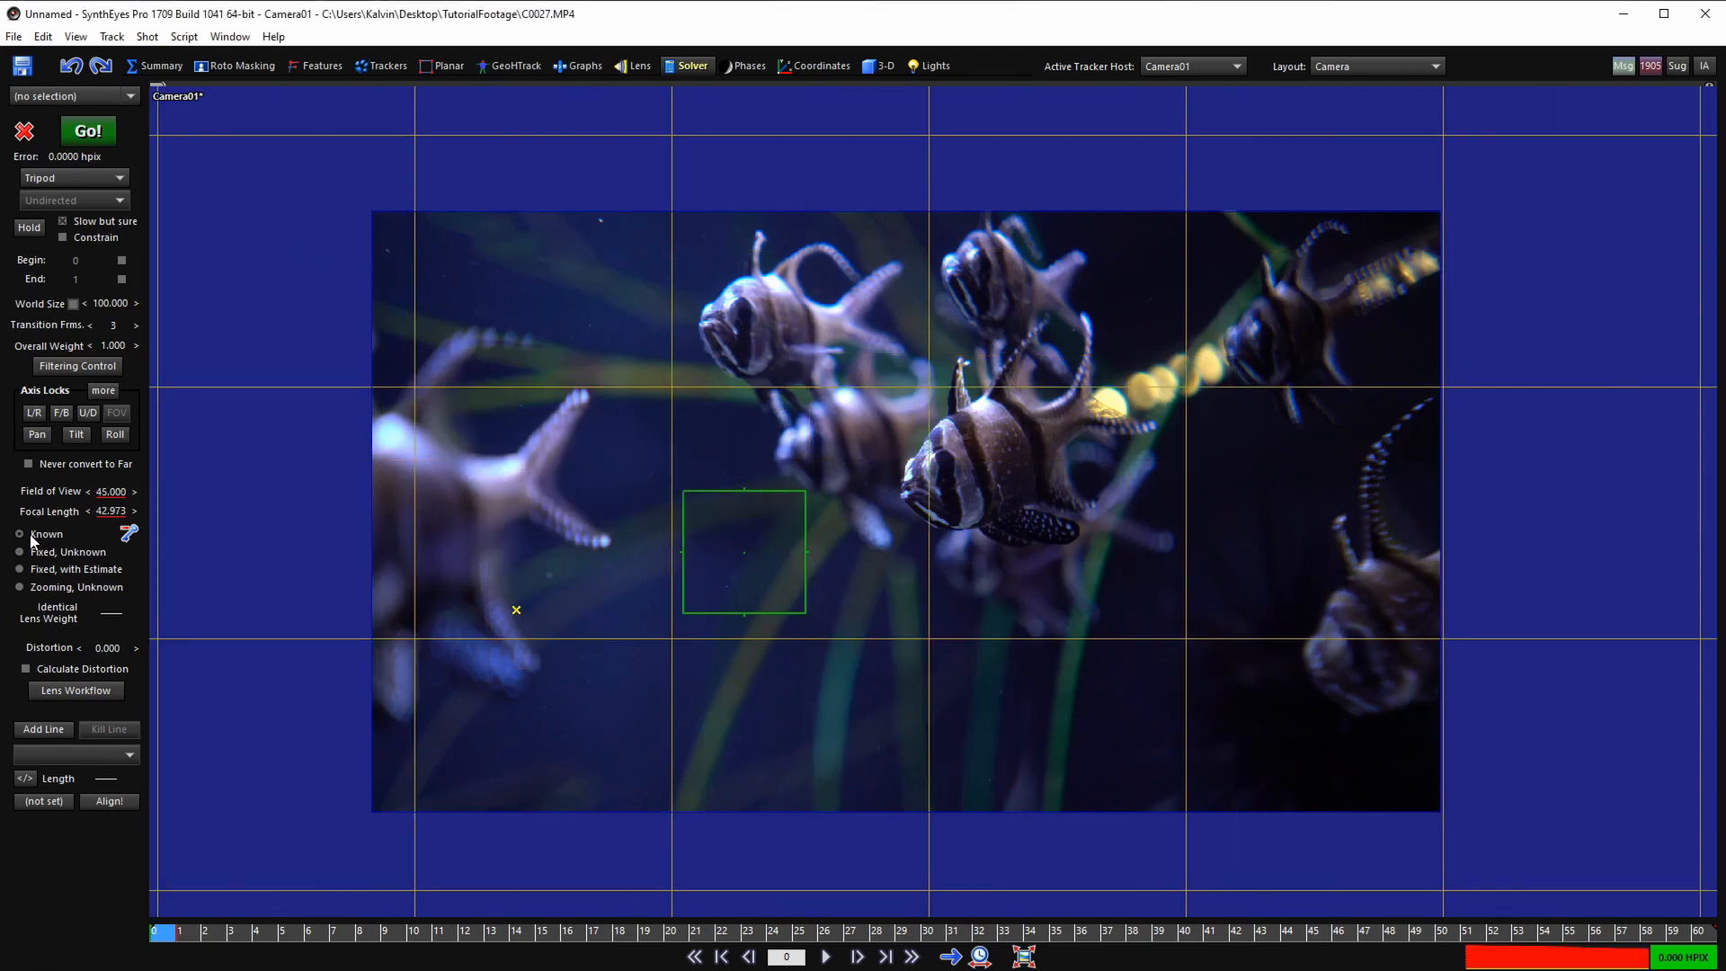
double_click(107, 513)
text(50)
key(Return)
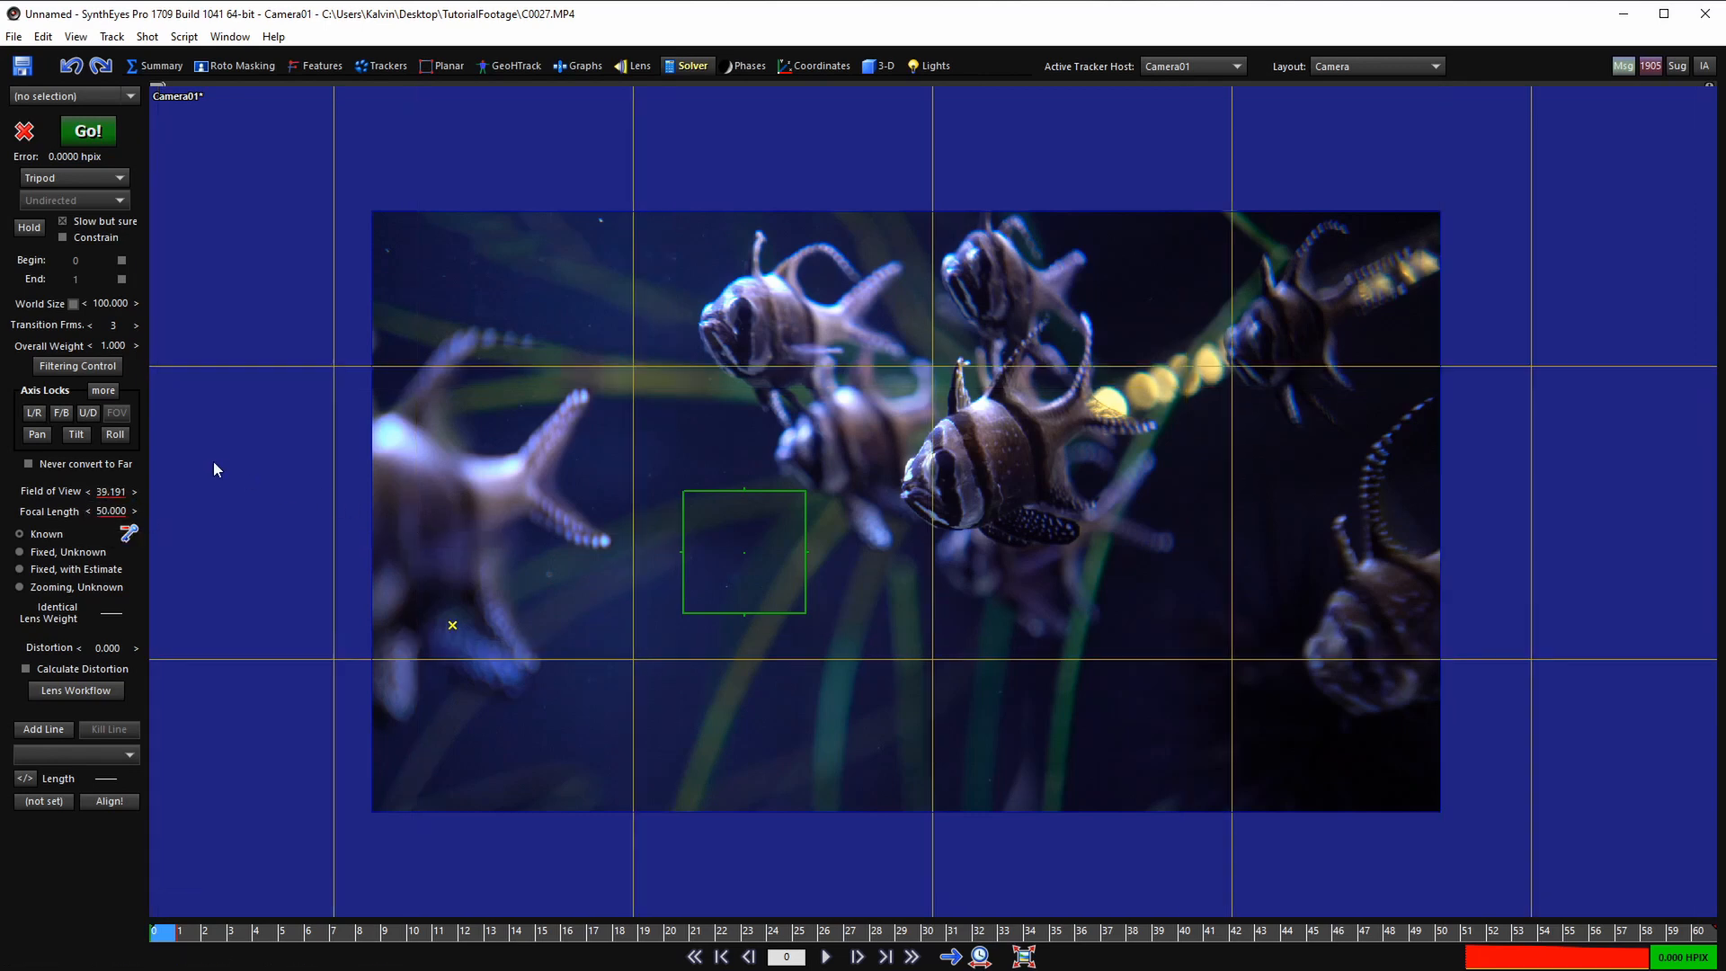
- Solve the Tripod camera again with the known lens and scrub the shot to check the plane's motion
click(85, 130)
click(342, 327)
scroll(629, 566, down, 3)
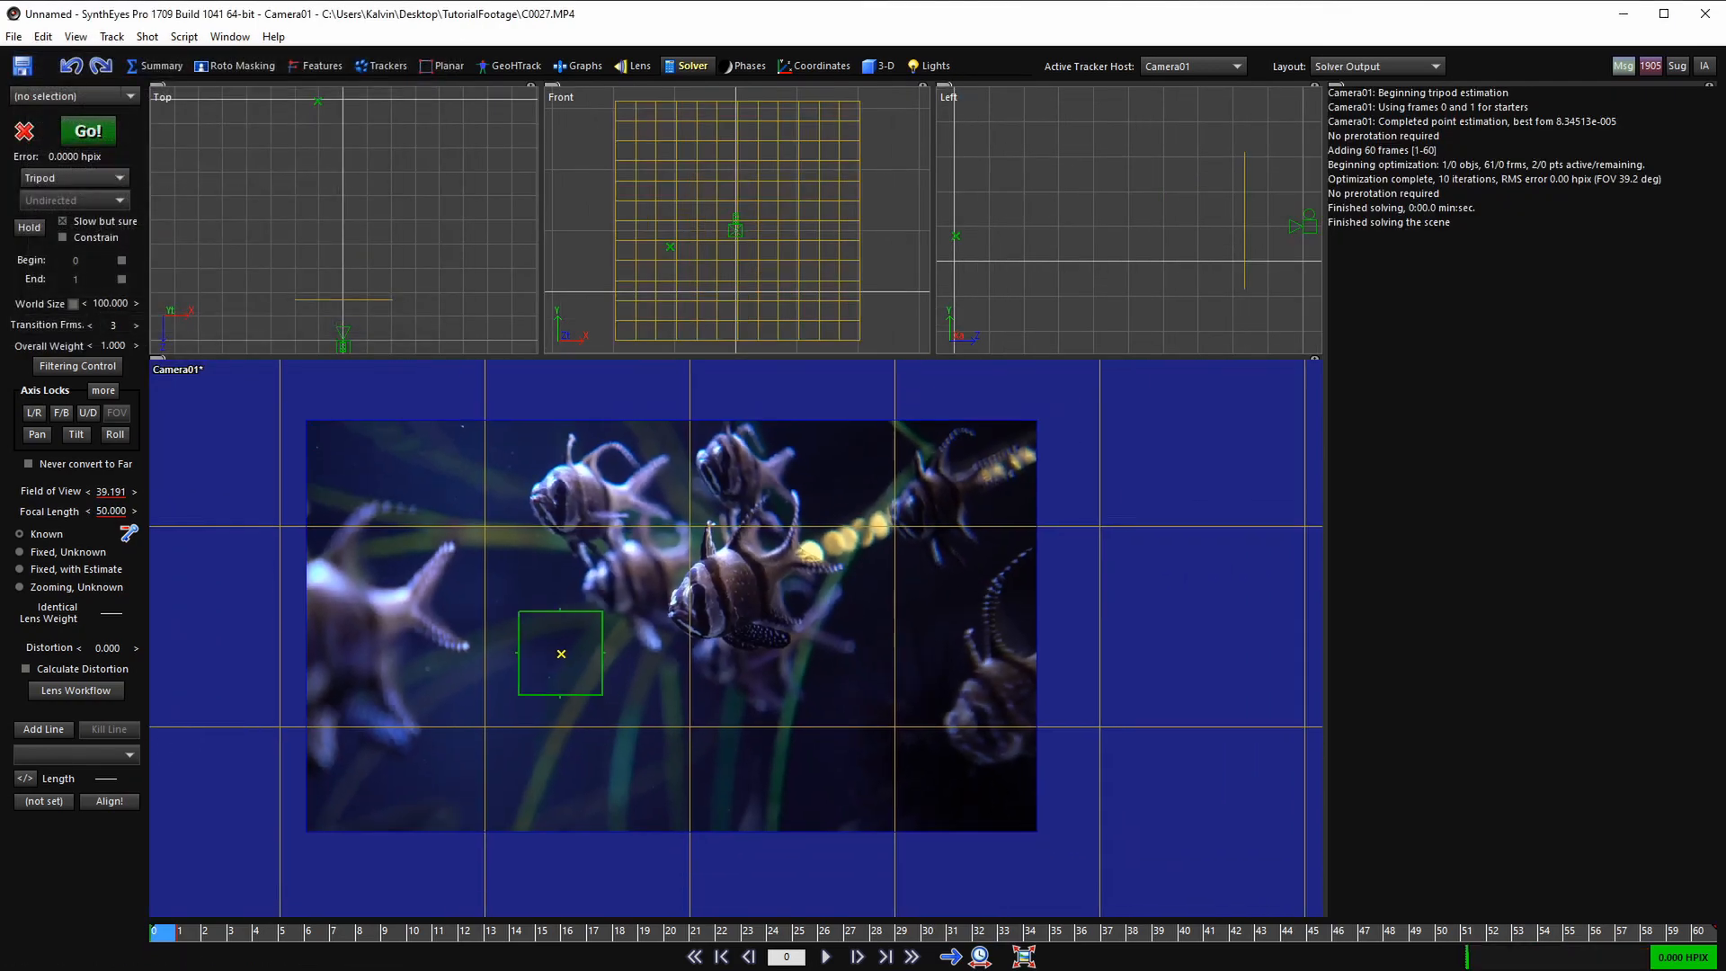
middle_drag(630, 566, 733, 580)
drag(216, 936, 1491, 886)
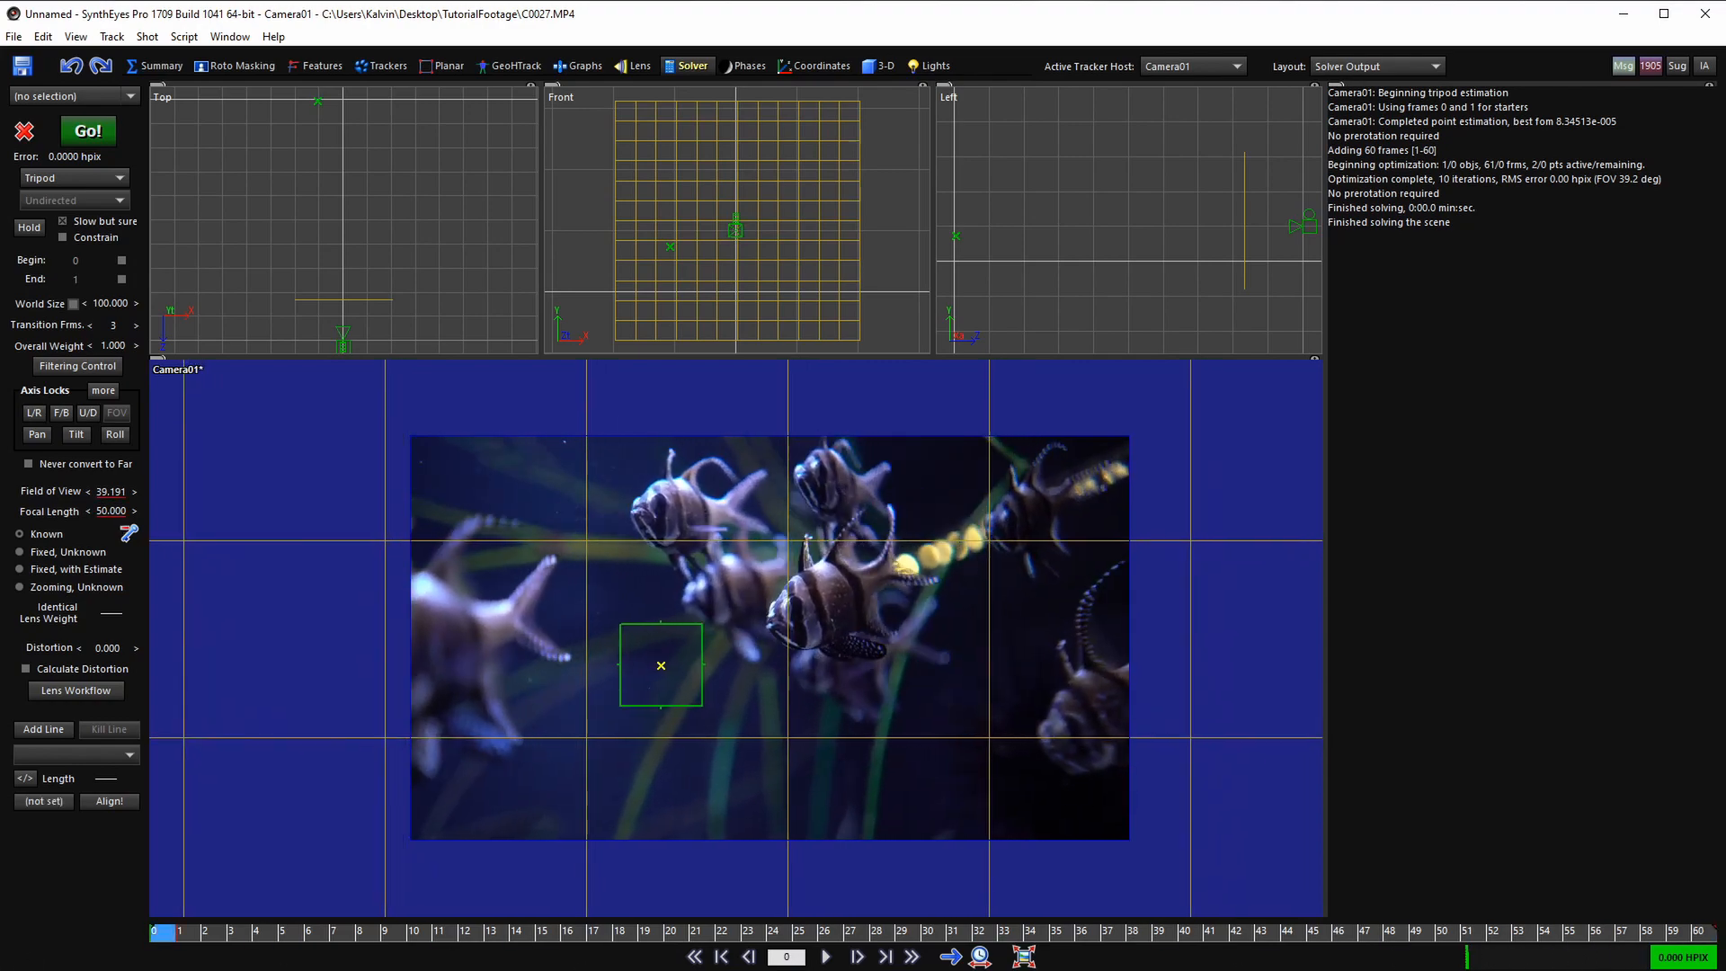
scroll(761, 620, up, 1)
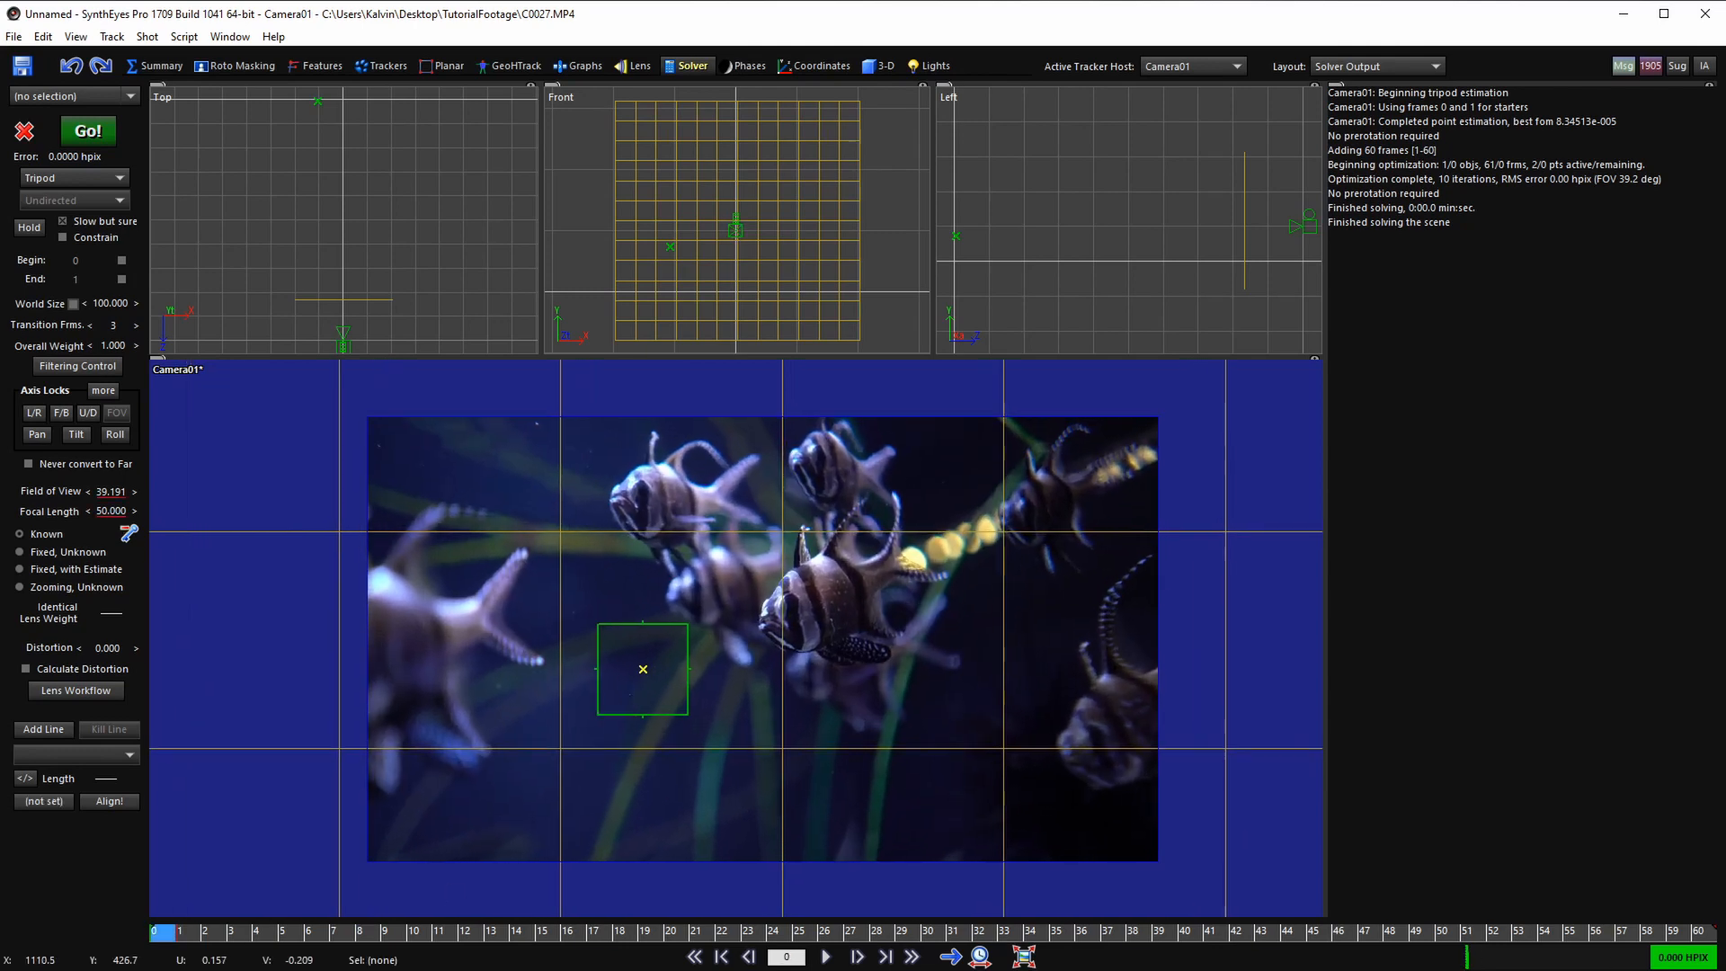
- In the enlarged camera view, filter the path on the Pan, Tilt and Roll axes, reset the filter and close its settings
key(5)
scroll(910, 477, down, 1)
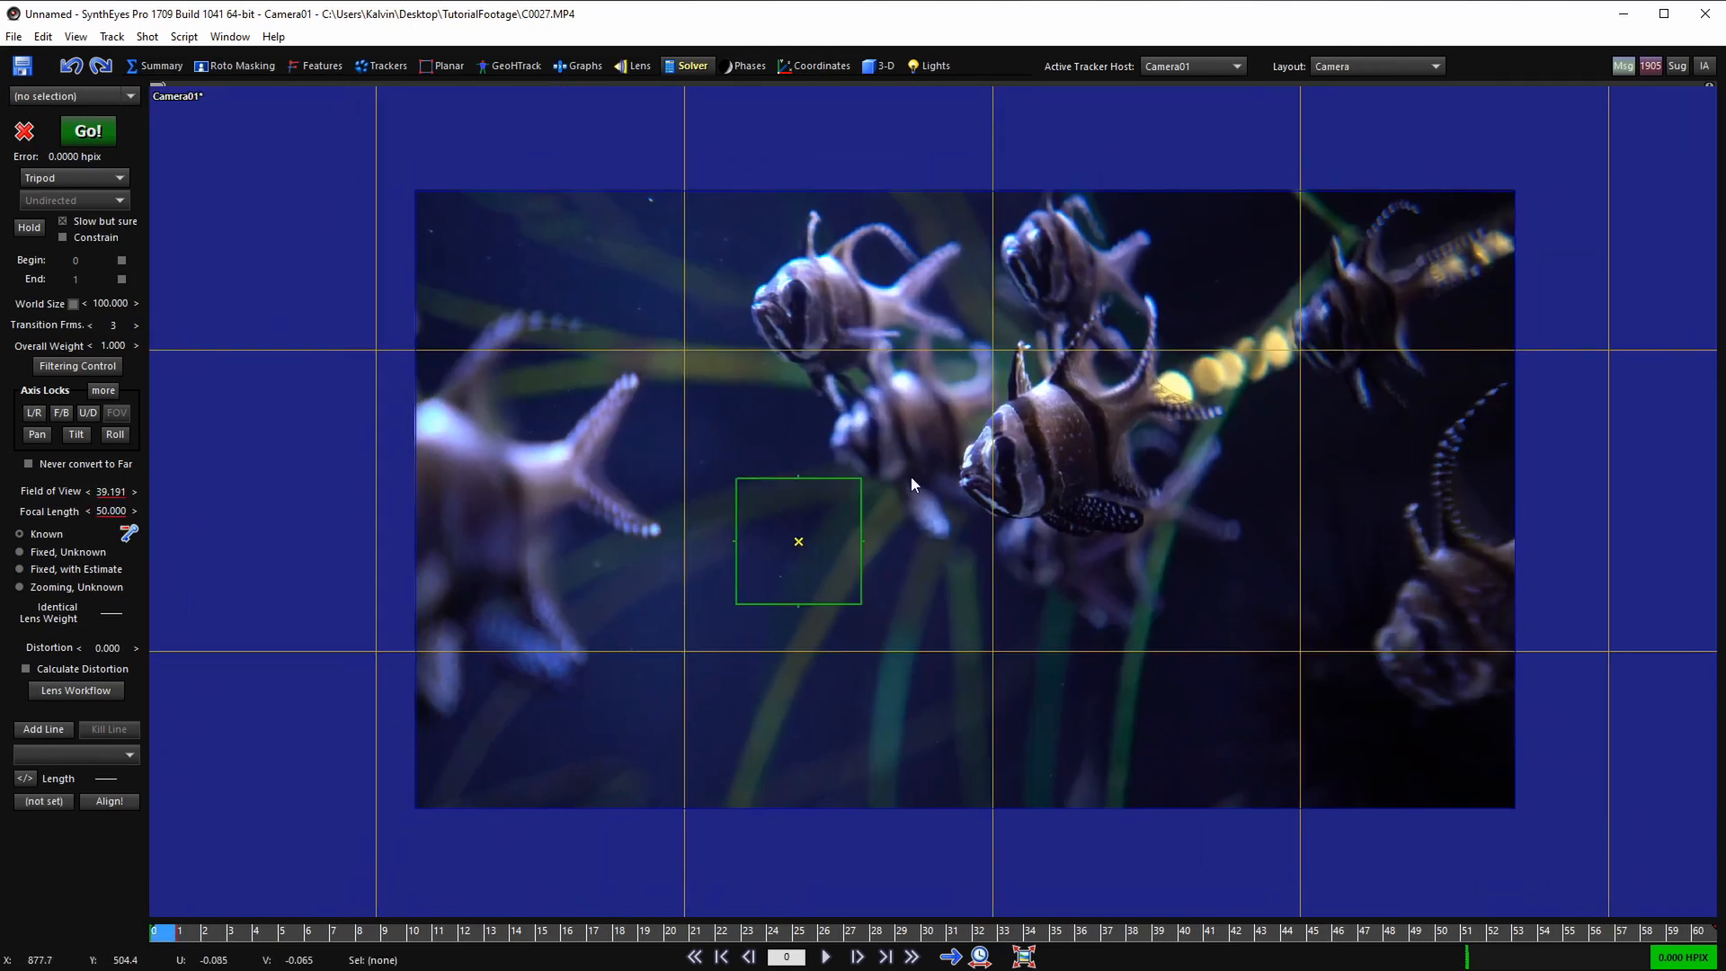
middle_drag(909, 476, 791, 490)
click(105, 367)
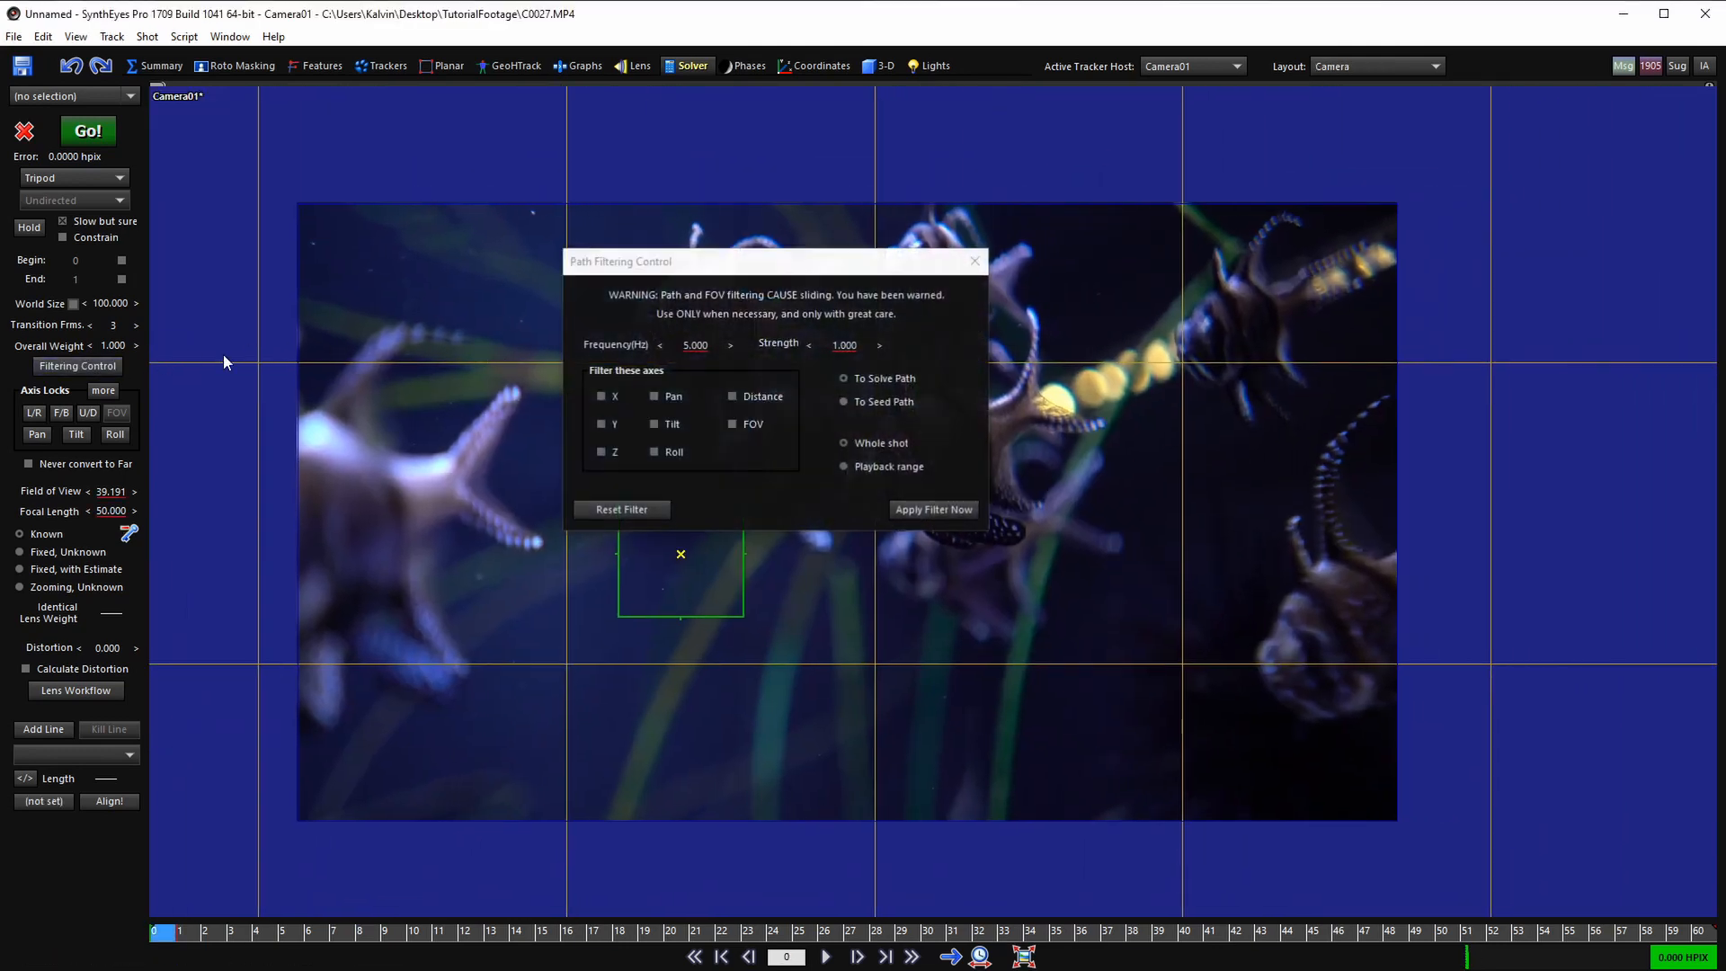
click(654, 396)
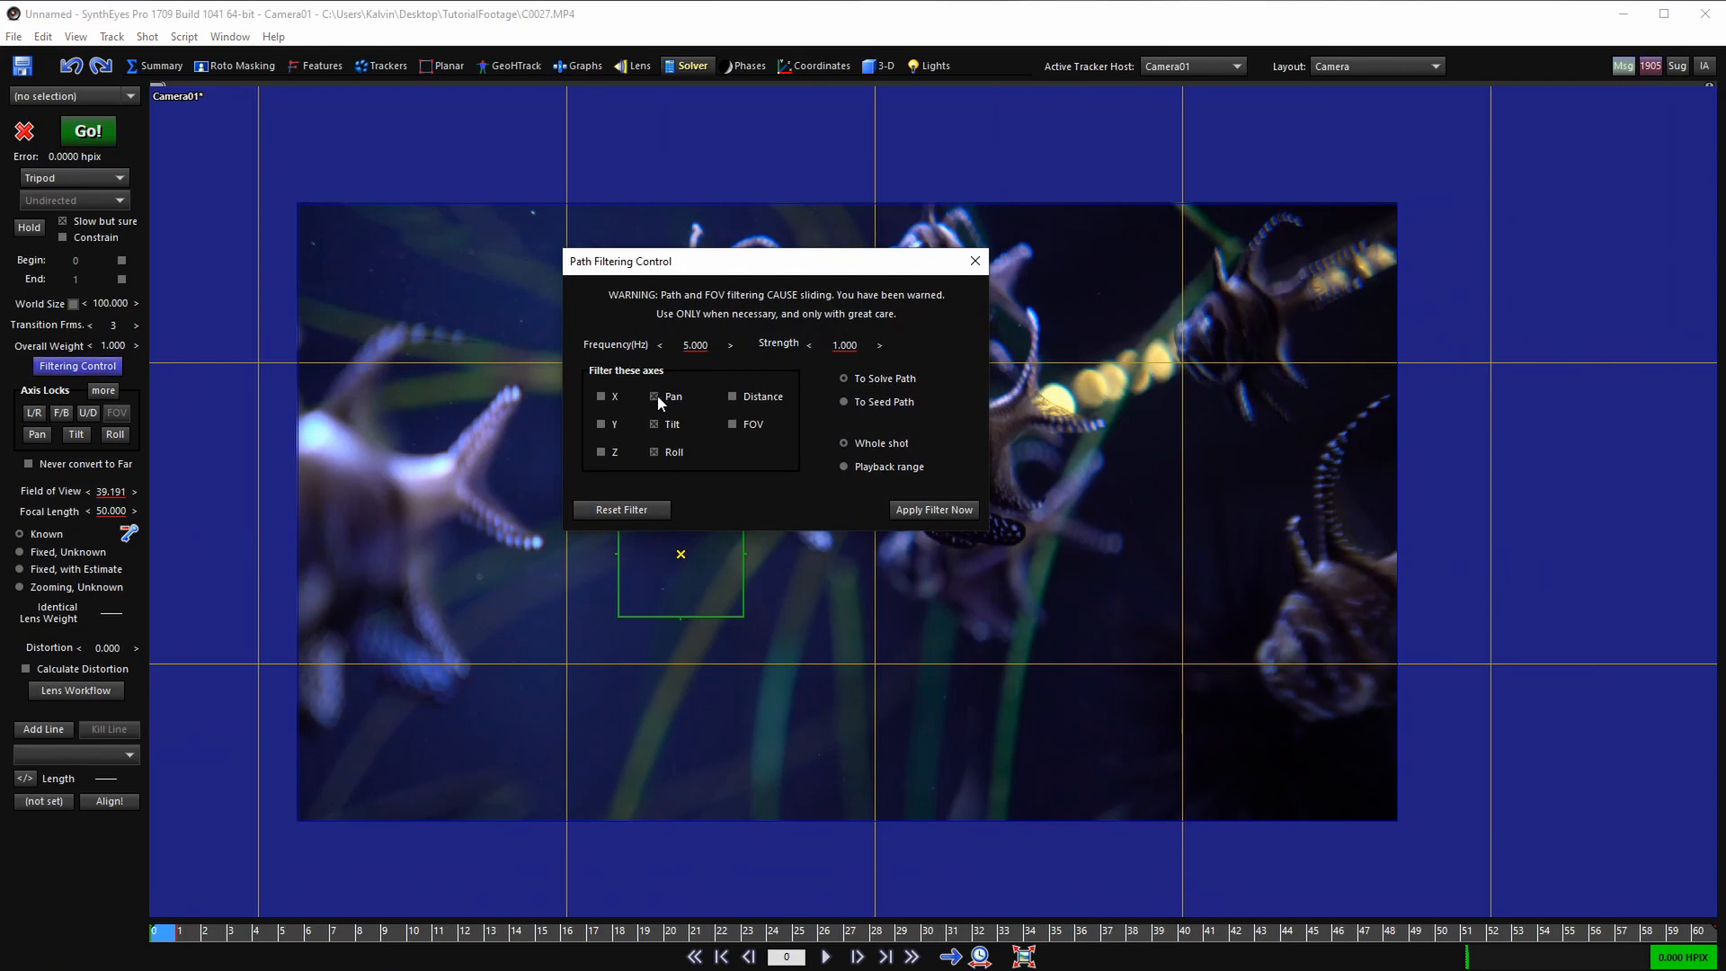
click(627, 511)
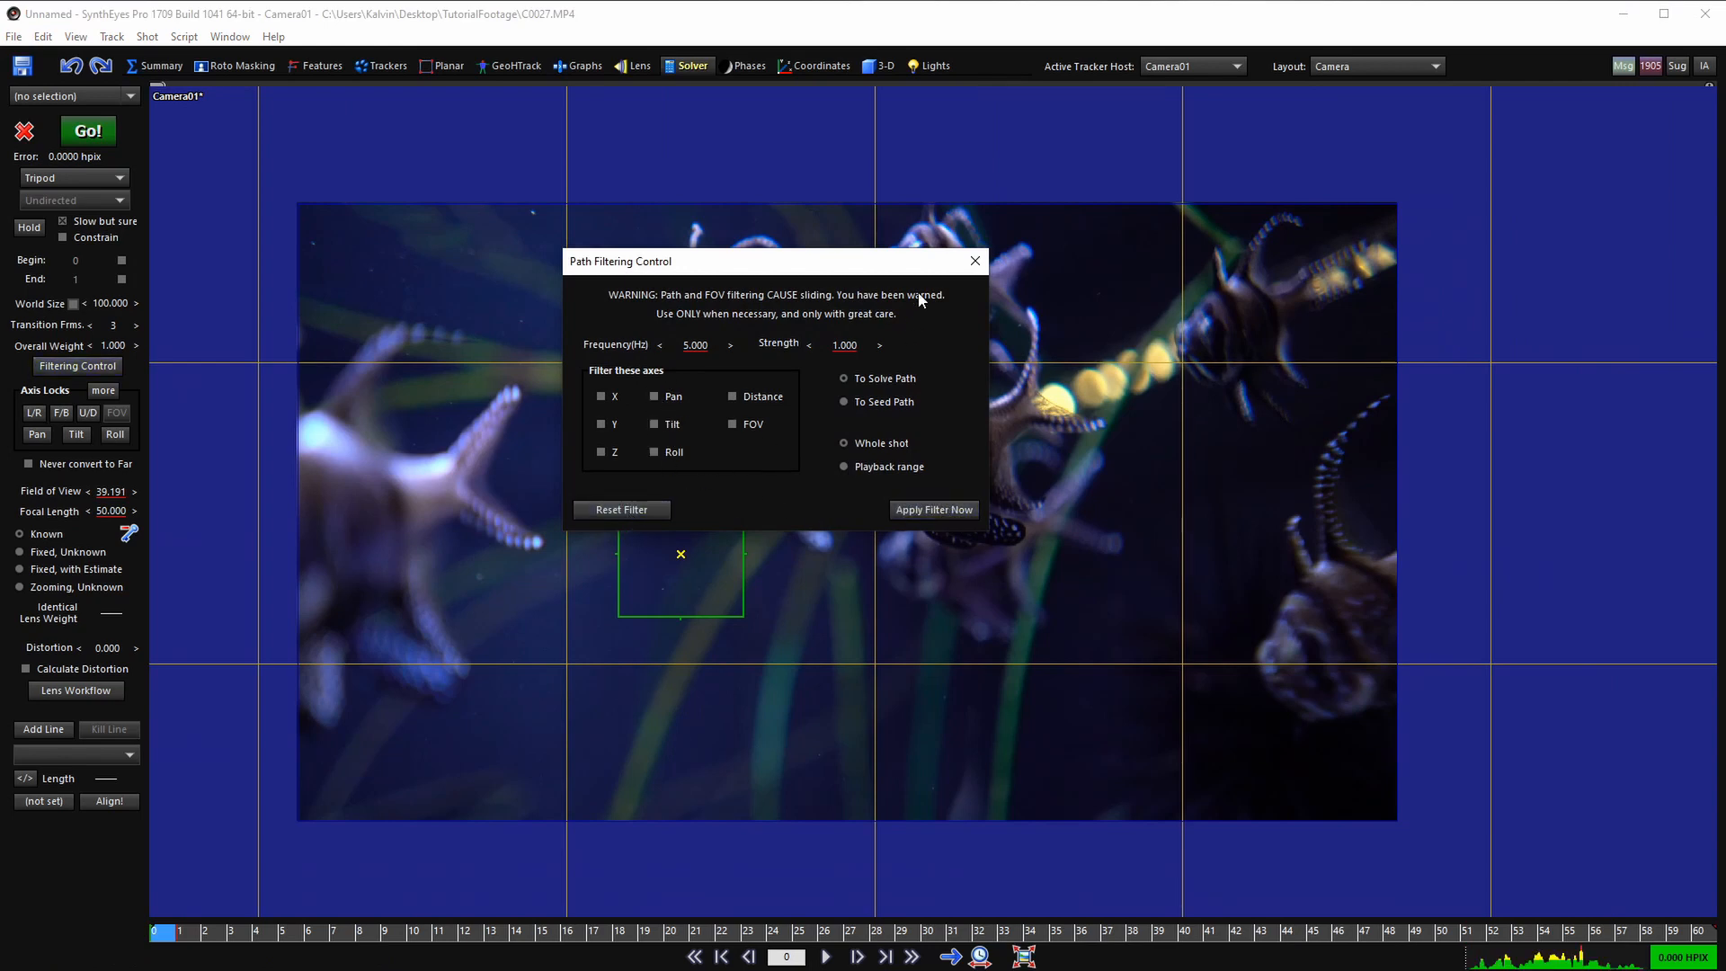
click(971, 268)
- Play the shot to check how the plane grid holds against the background plants
key(space)
scroll(888, 452, up, 1)
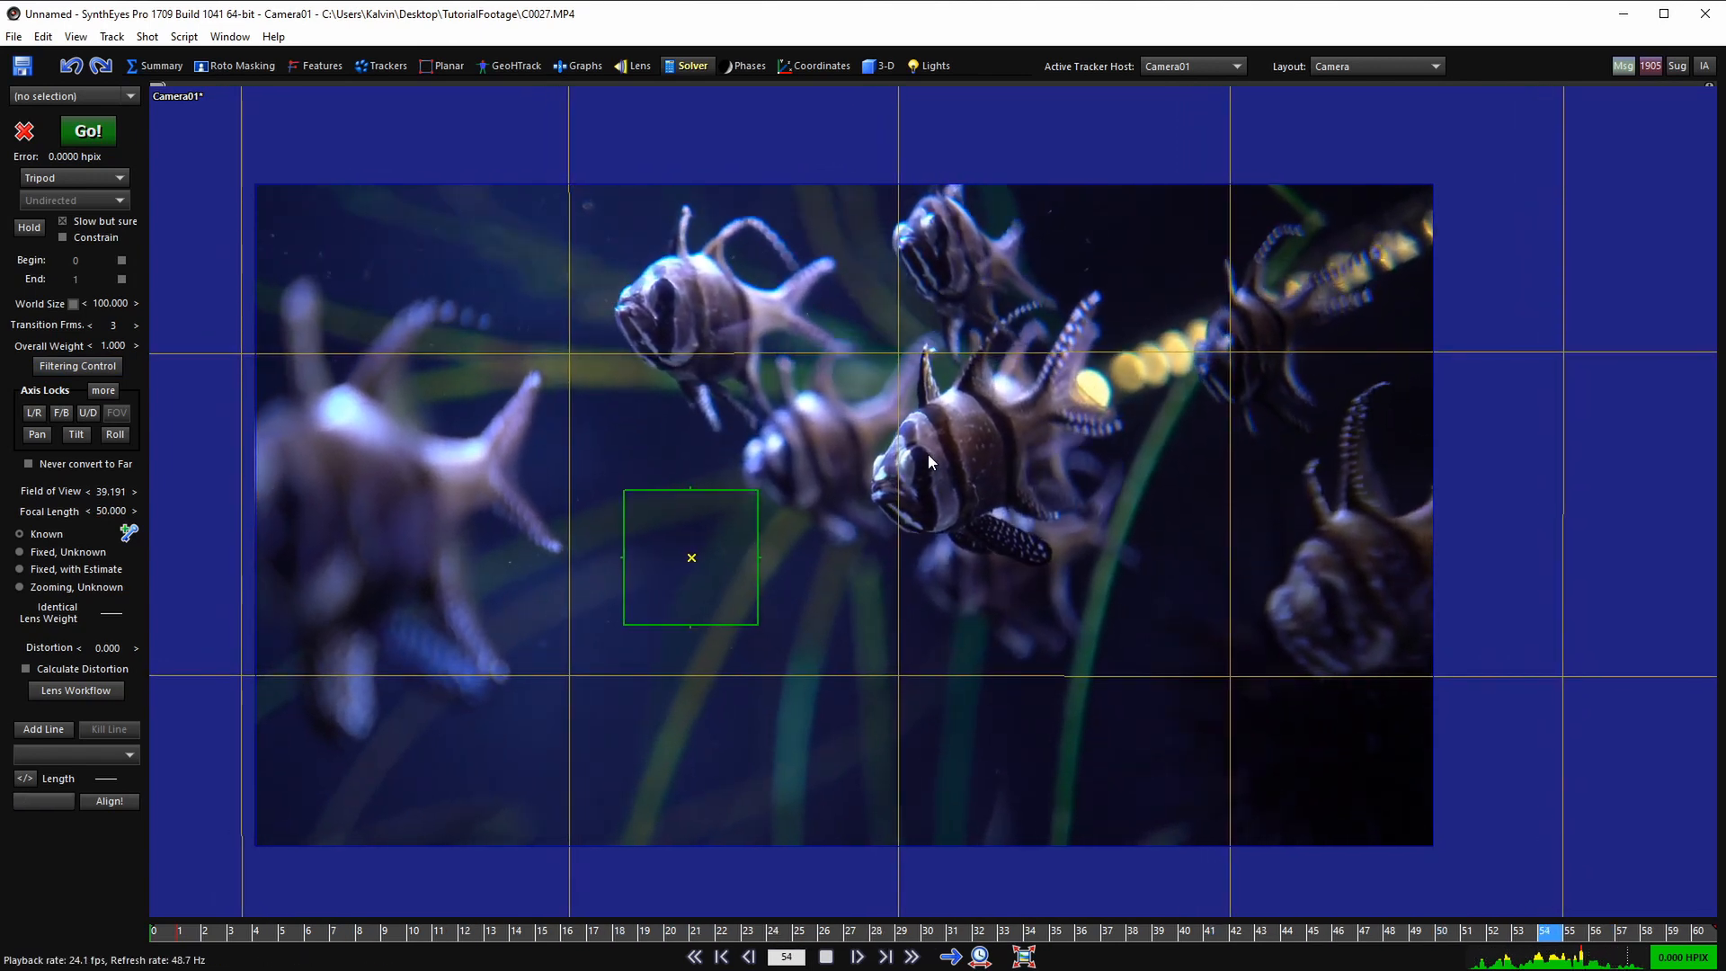
key(space)
scroll(879, 509, down, 1)
- Switch to the Quad layout with the 3-D tools, and frame the camera, tracker point and plane in the views
key(7)
scroll(707, 360, down, 6)
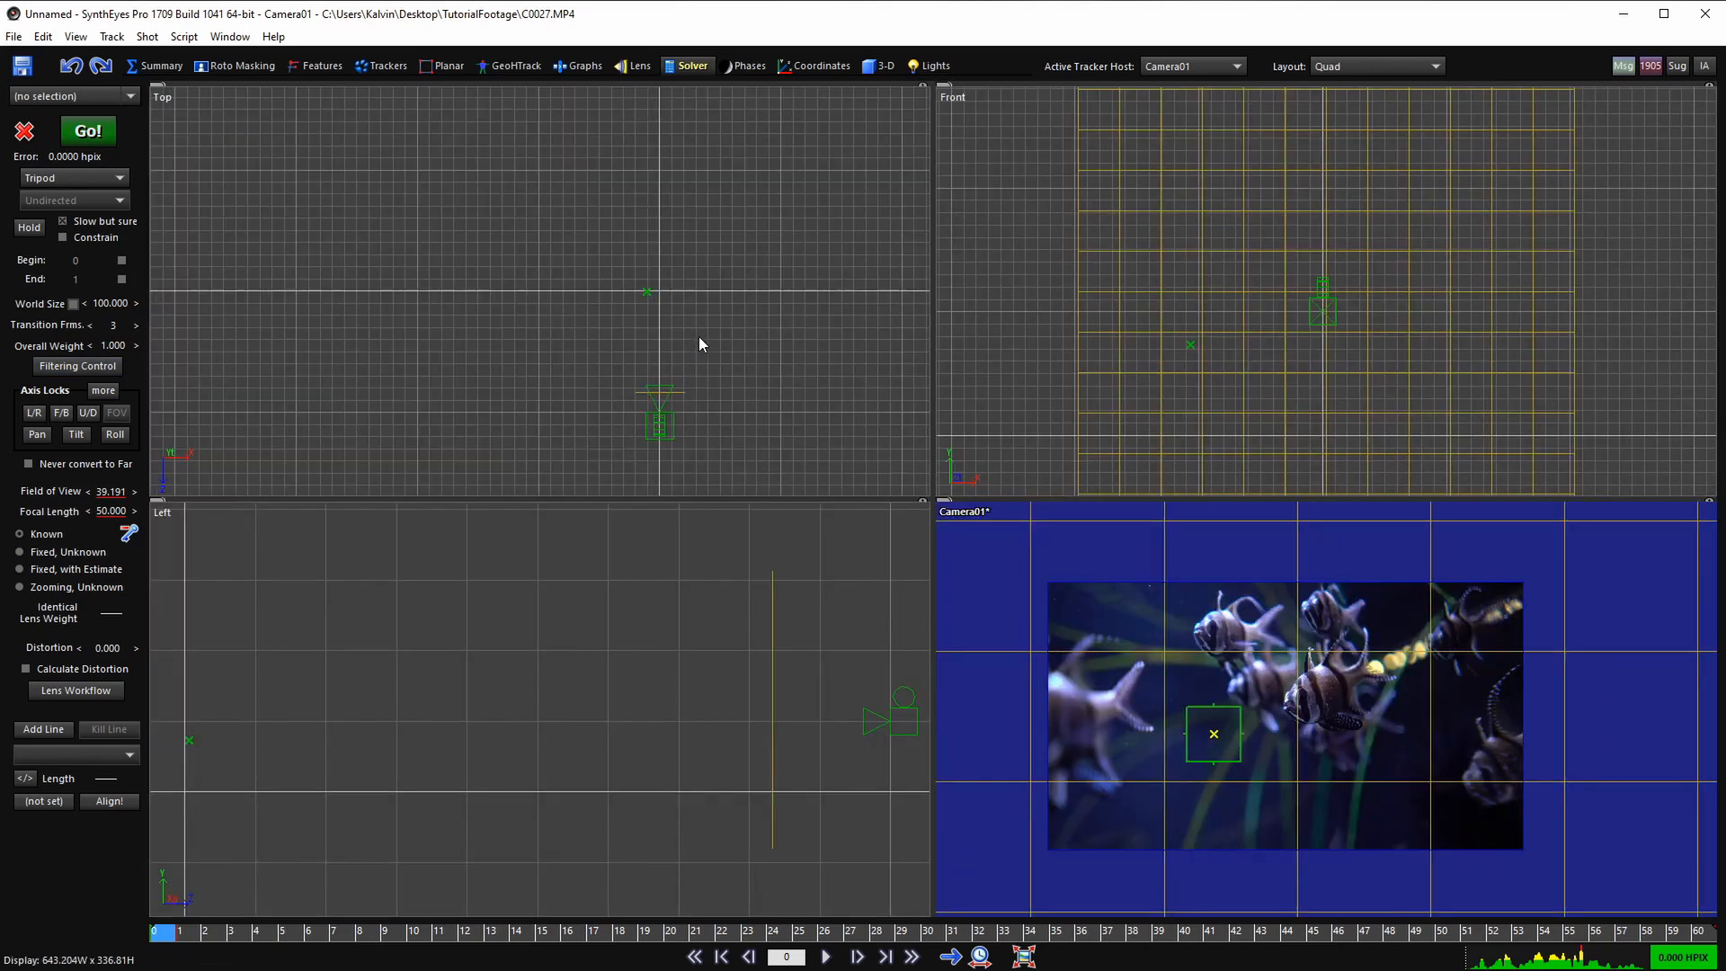
scroll(700, 340, up, 2)
middle_drag(699, 340, 636, 290)
click(871, 68)
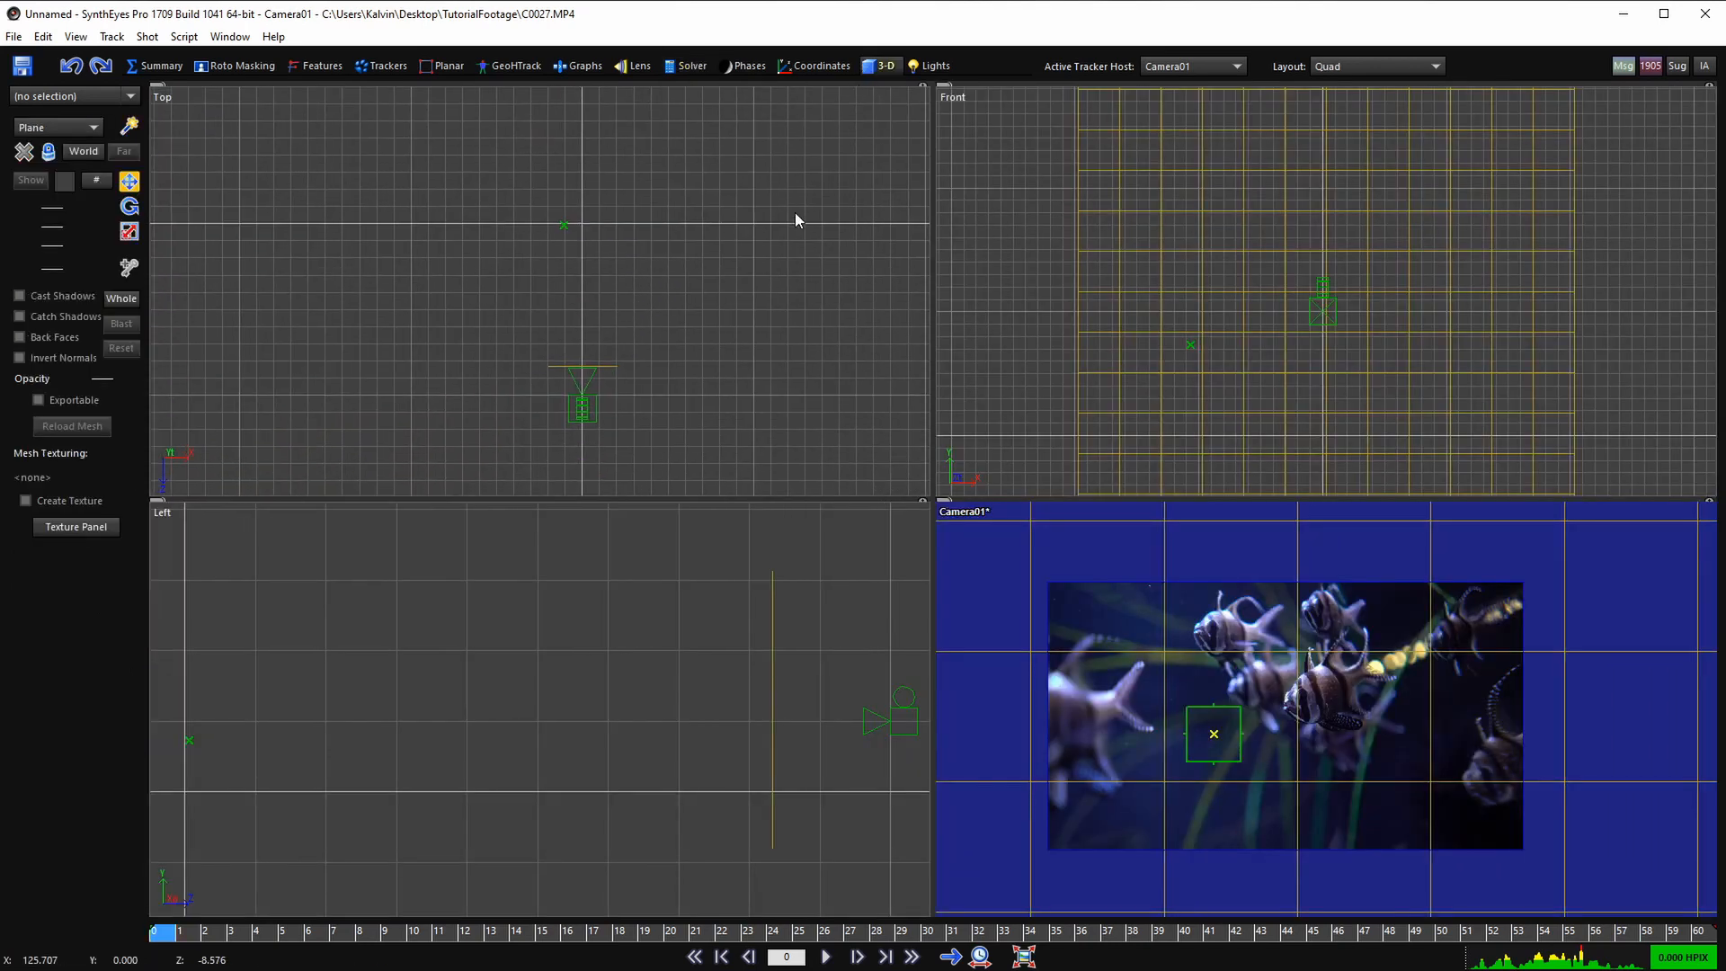
click(58, 128)
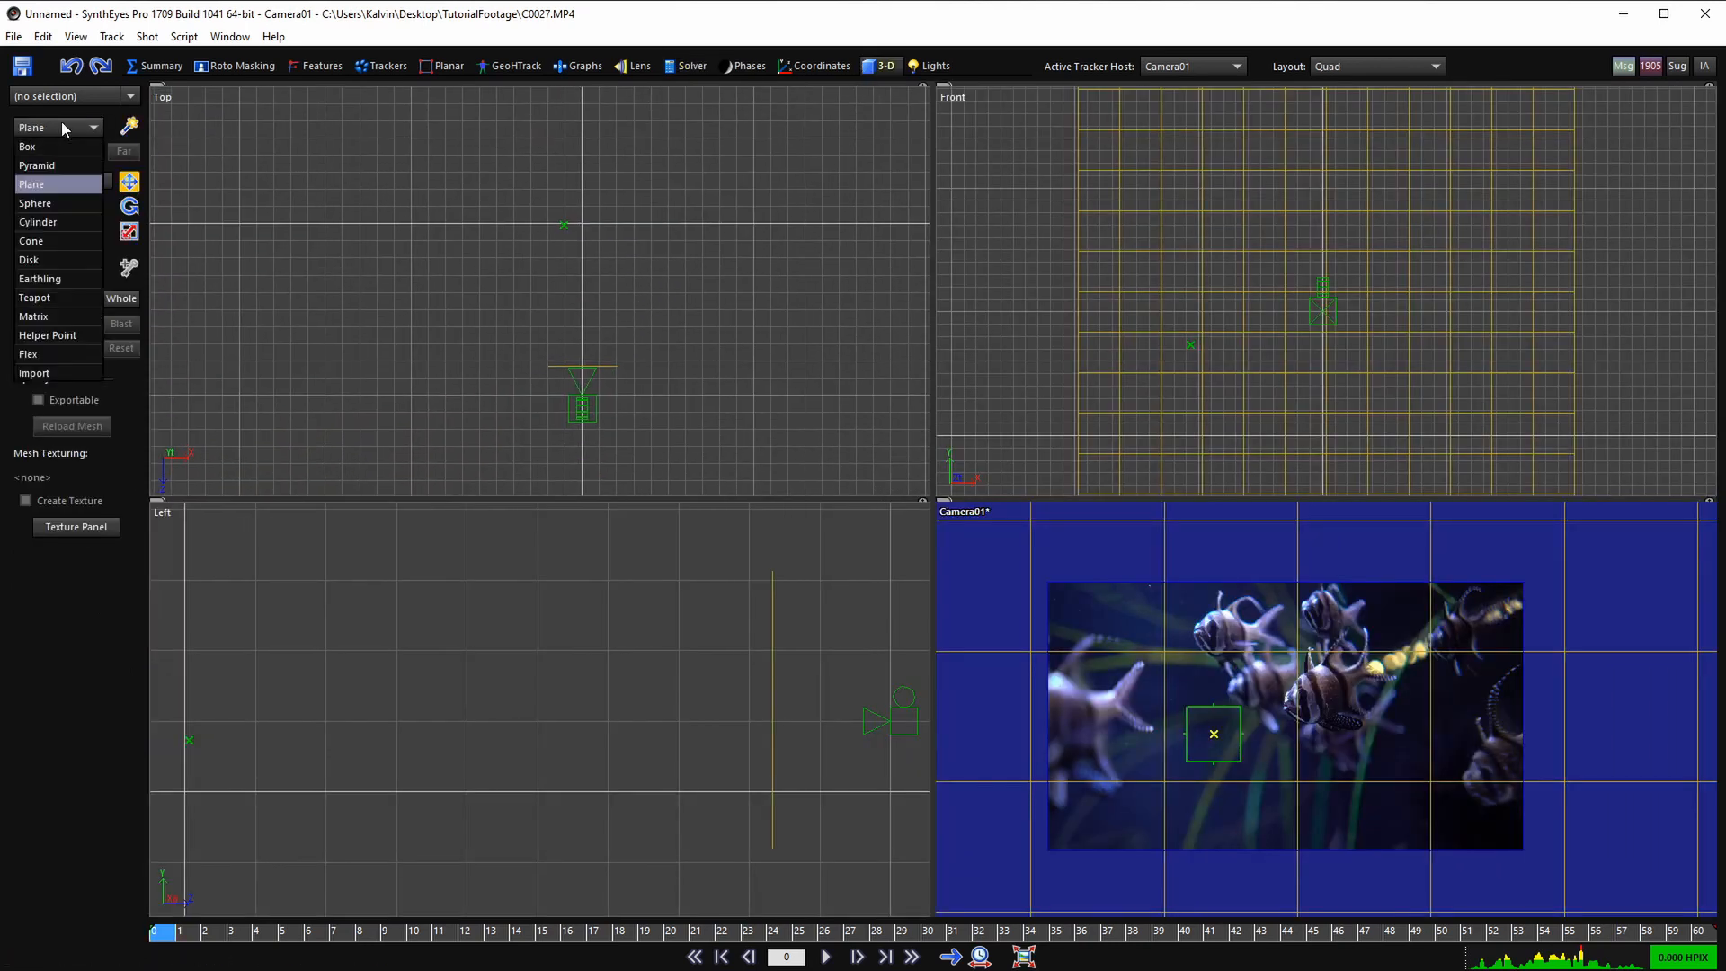
click(228, 160)
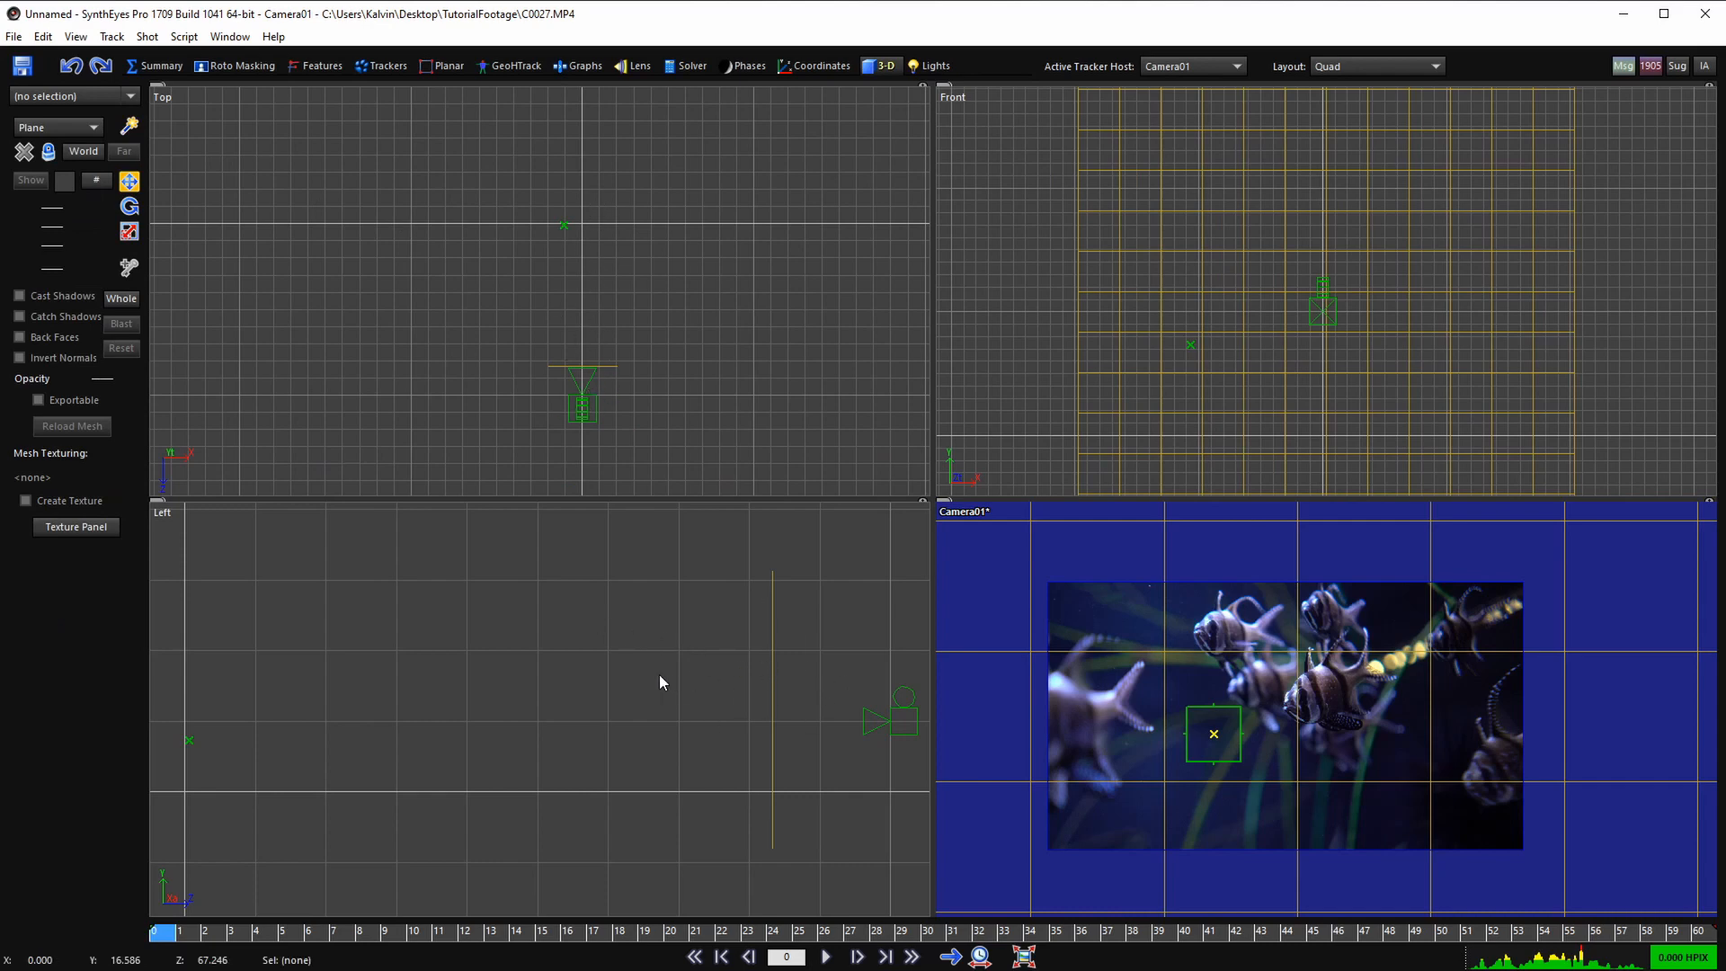
scroll(1437, 725, up, 2)
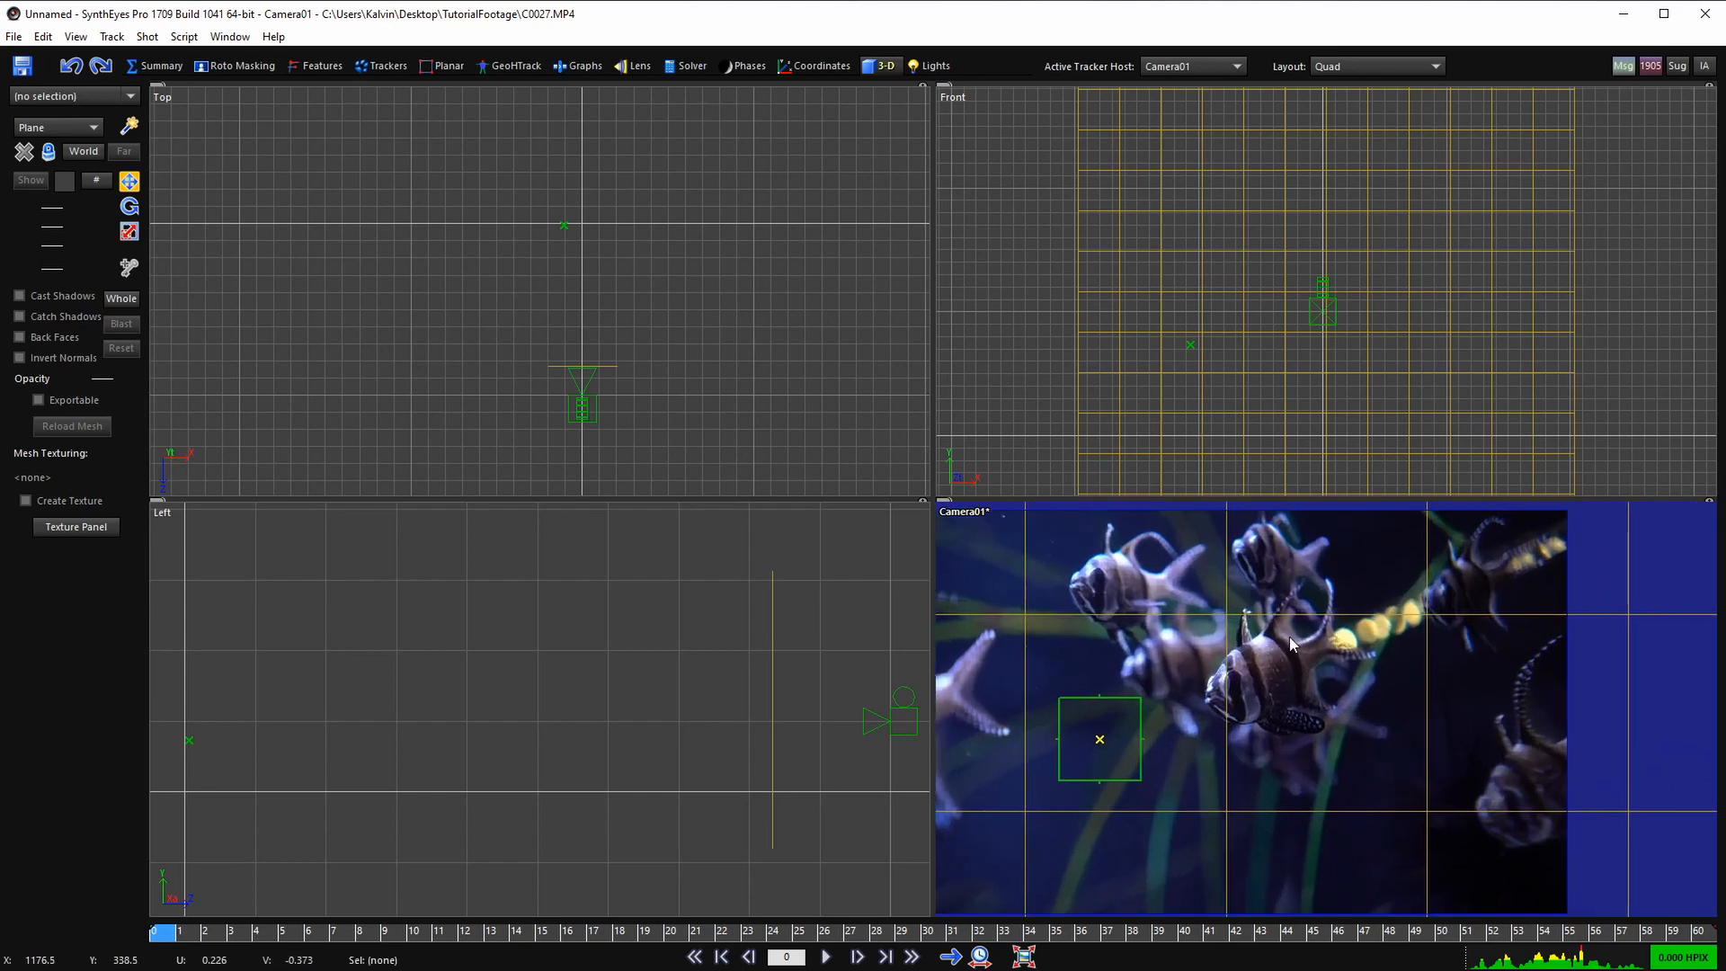
scroll(1343, 705, down, 1)
middle_drag(1342, 705, 1413, 718)
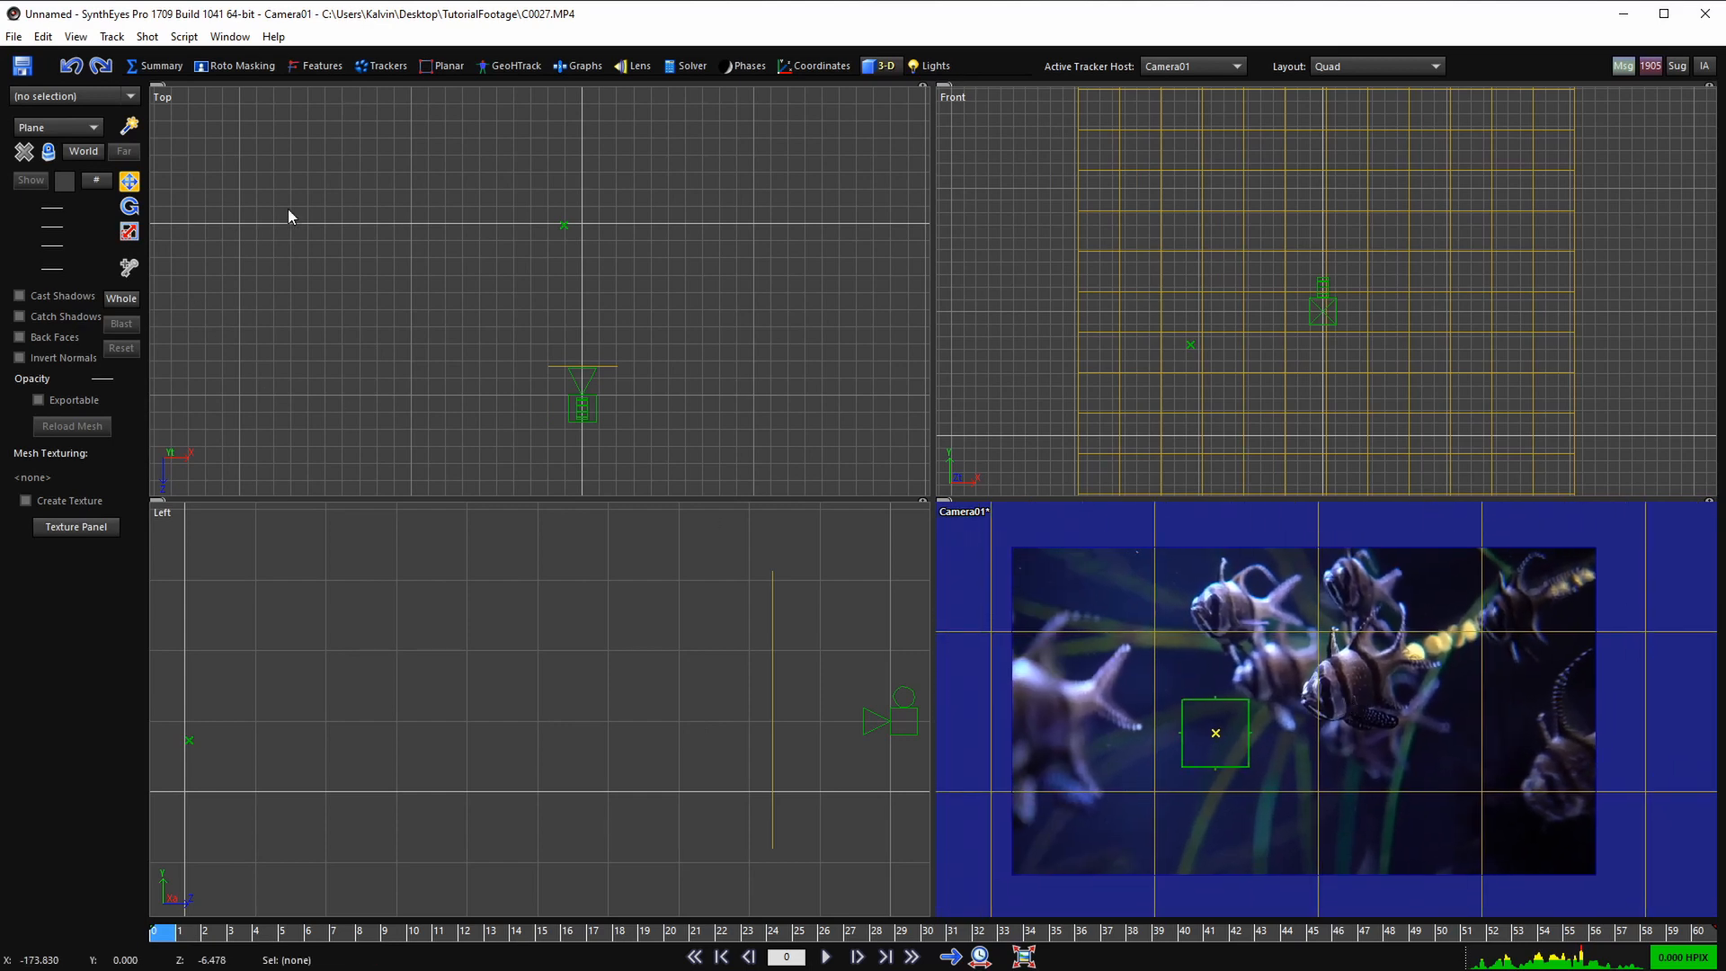
scroll(609, 436, down, 2)
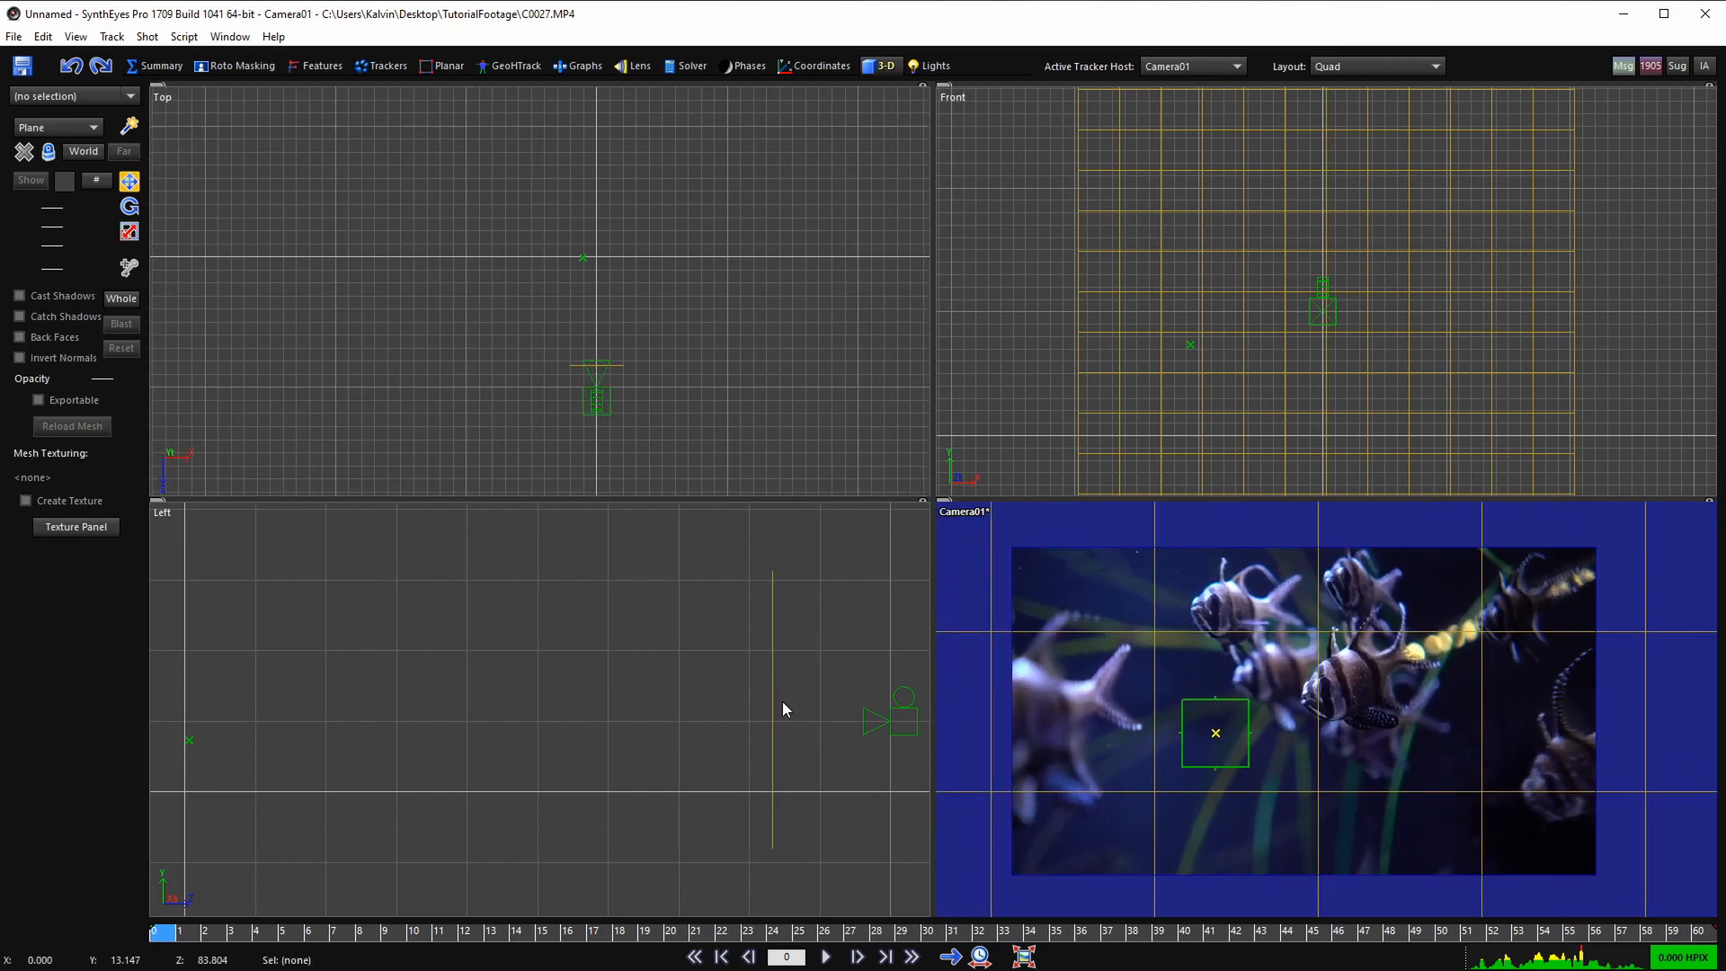
scroll(783, 710, down, 3)
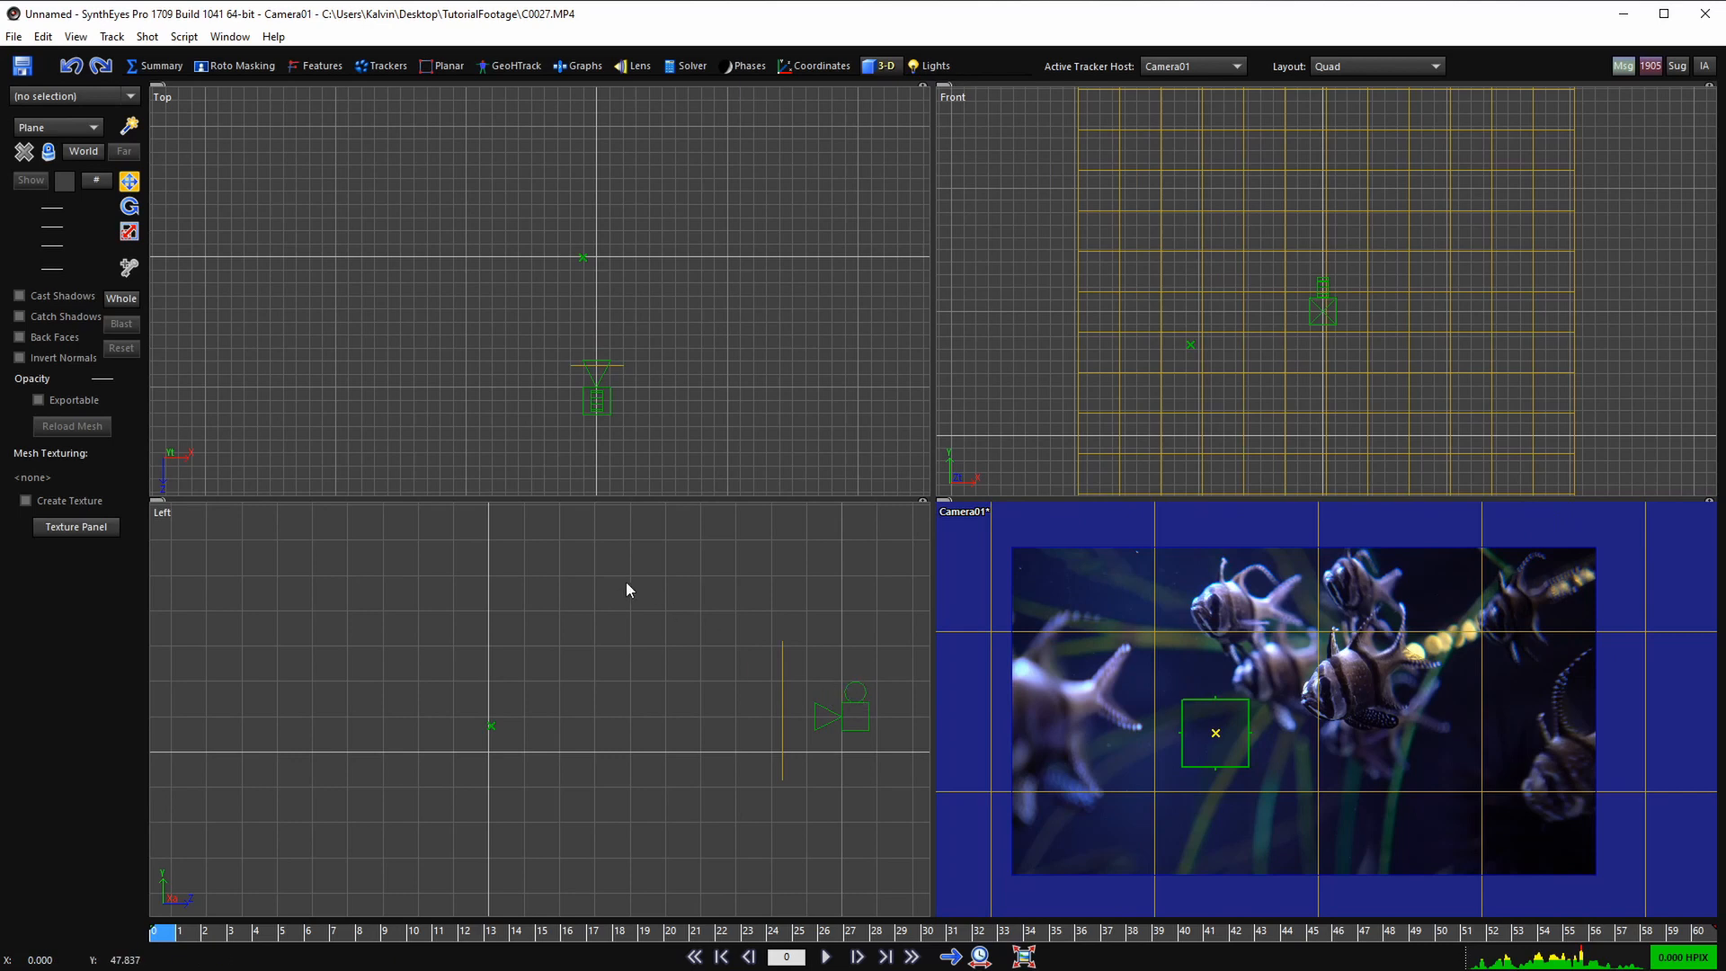
- Create an Earthling mesh at the world origin in the Top view, scaled to about 76
click(74, 130)
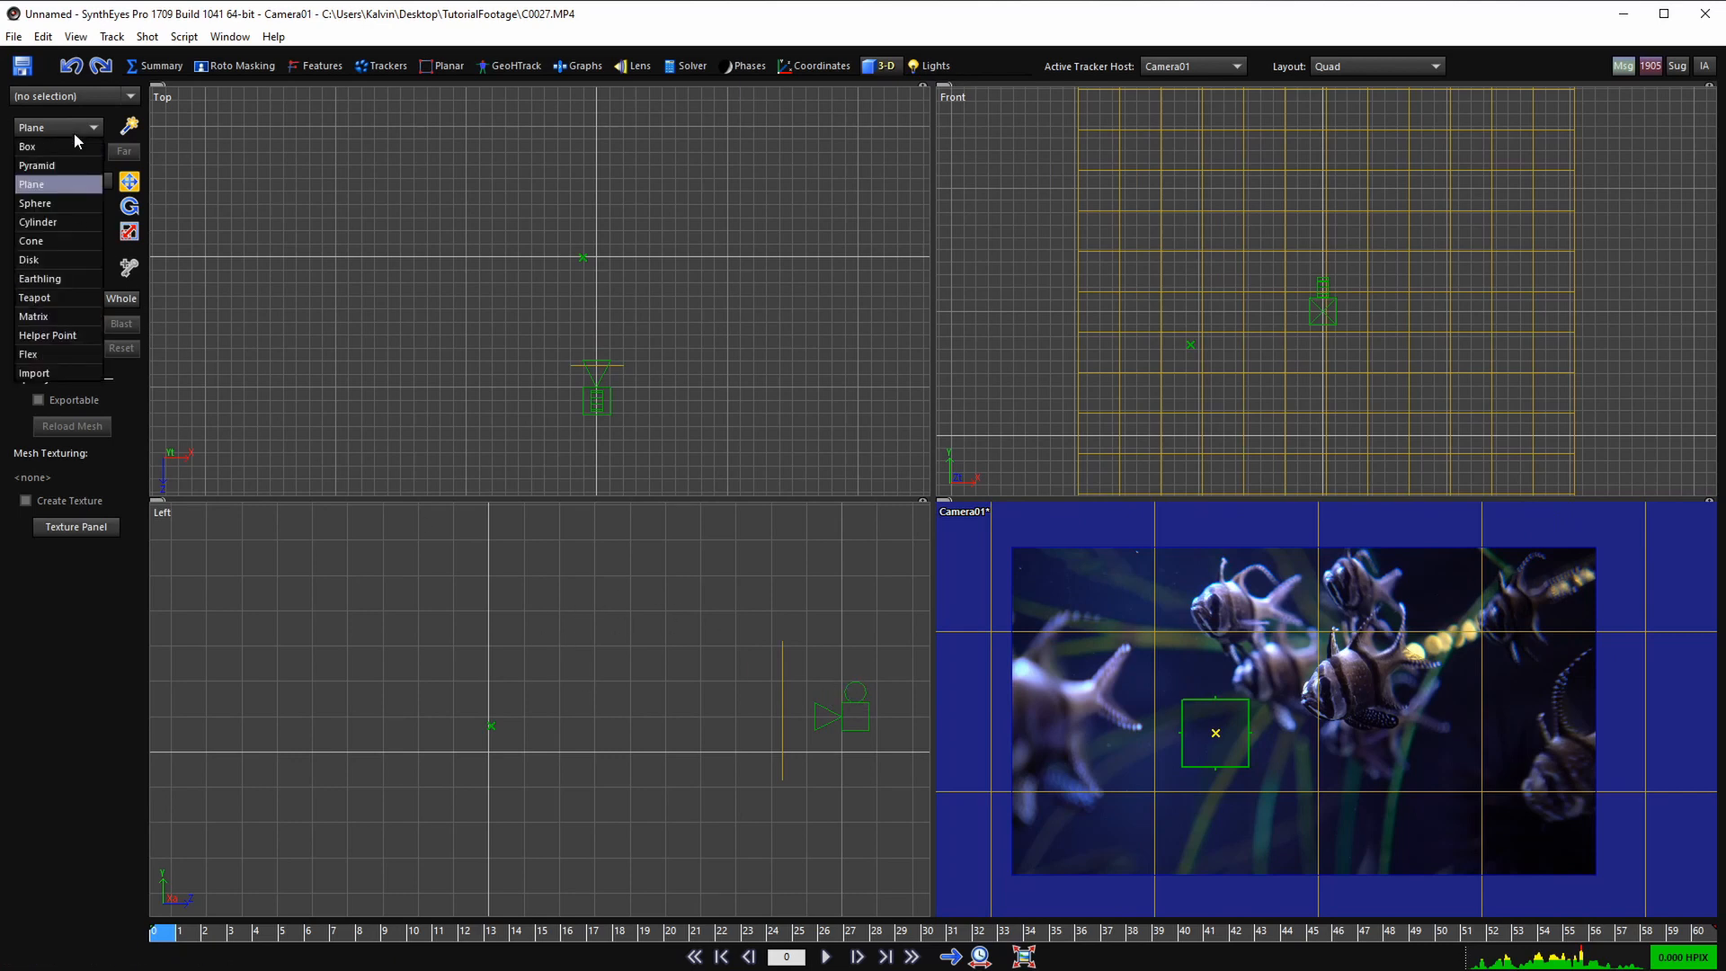
click(59, 279)
scroll(554, 277, up, 2)
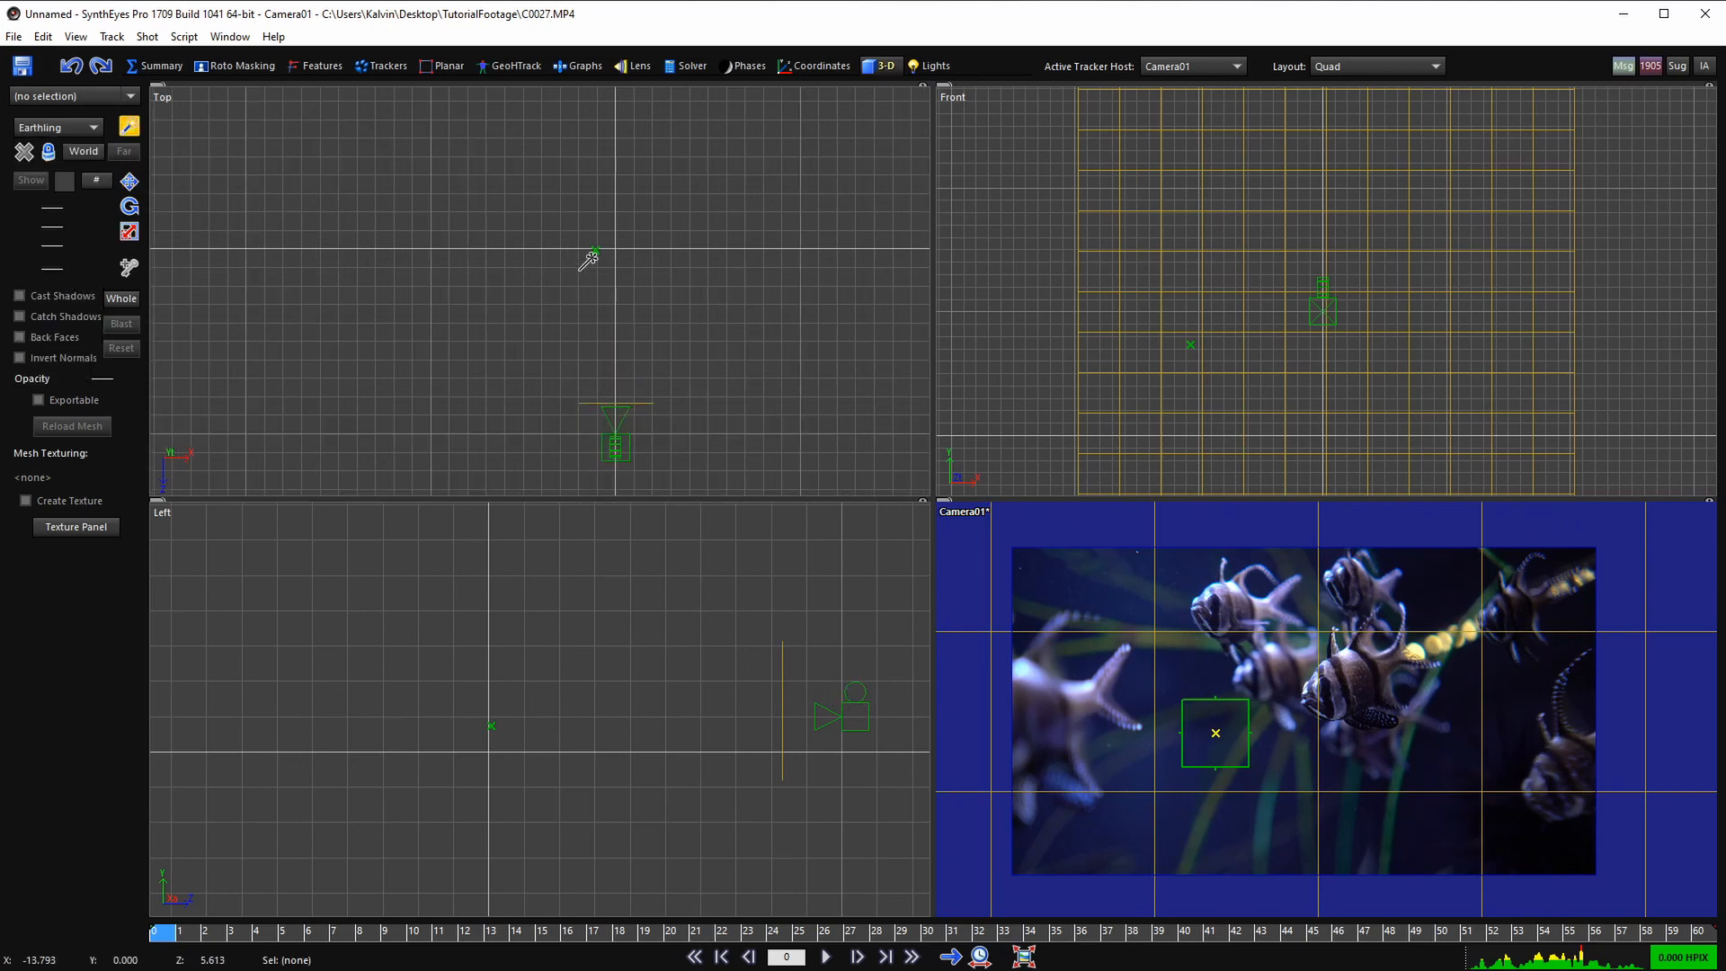
click(615, 239)
drag(615, 252, 686, 244)
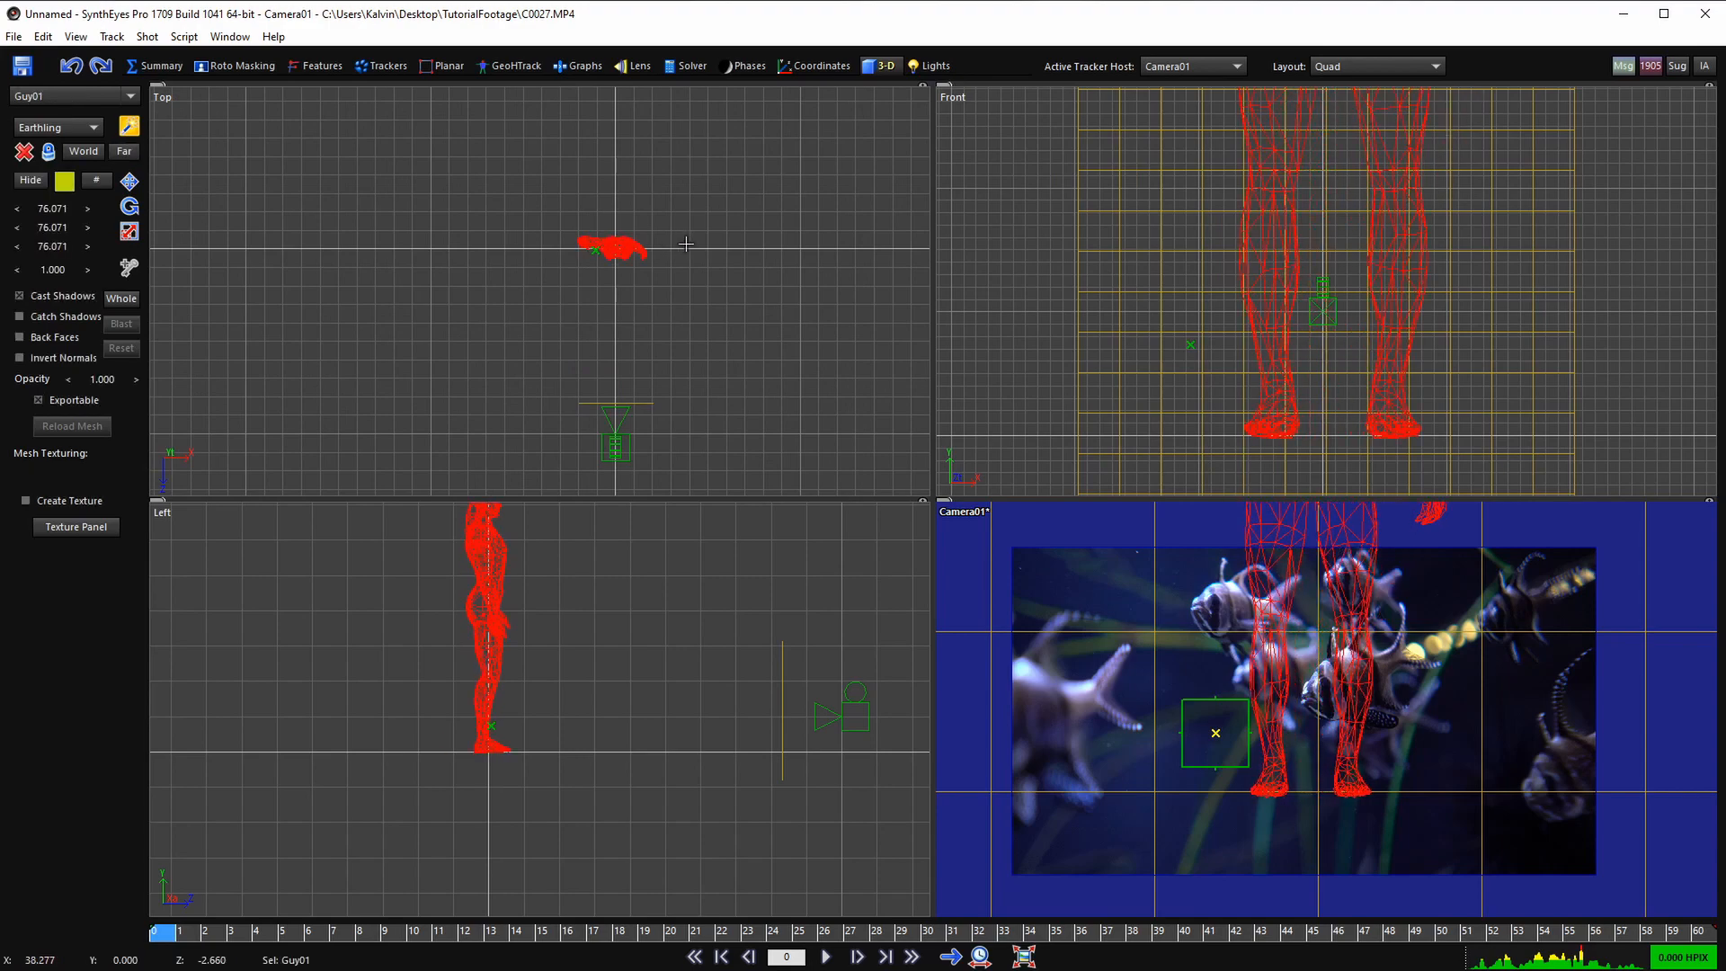
- Set the Earthling mesh's scale to 180 on all three axes
click(130, 232)
double_click(45, 208)
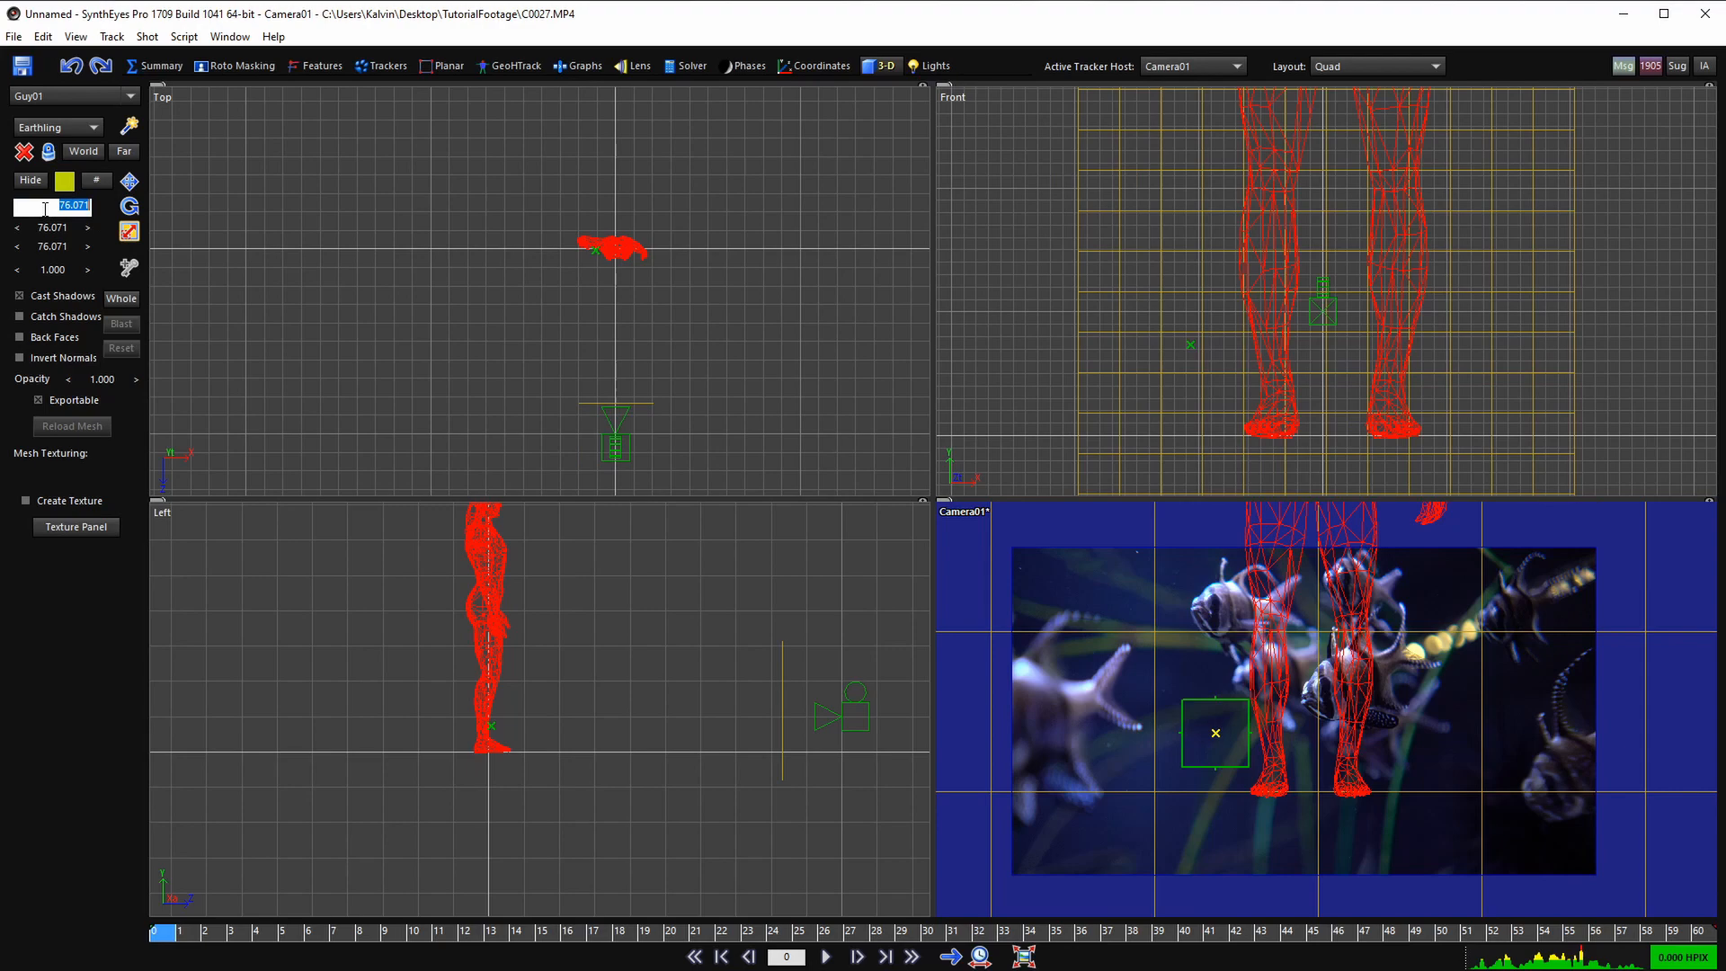
key(Tab)
text(180)
key(Tab)
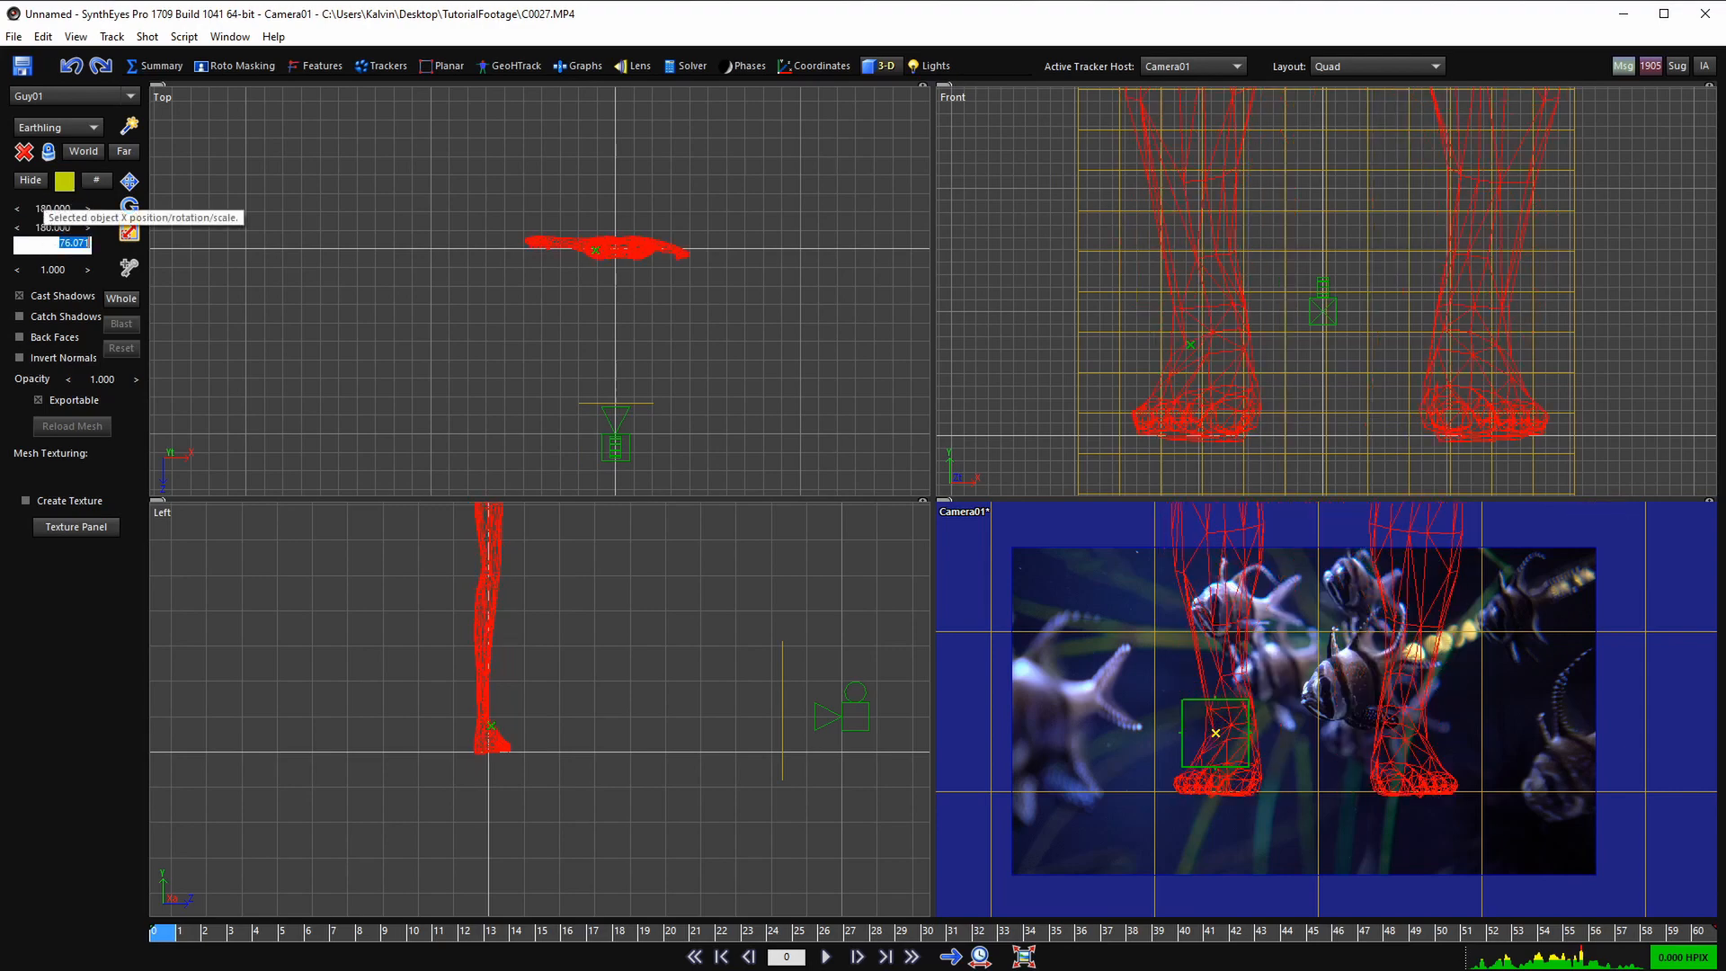
text(180)
key(Return)
- Examine the human figure's size and position relative to the camera and plane in the Left view
scroll(497, 772, down, 3)
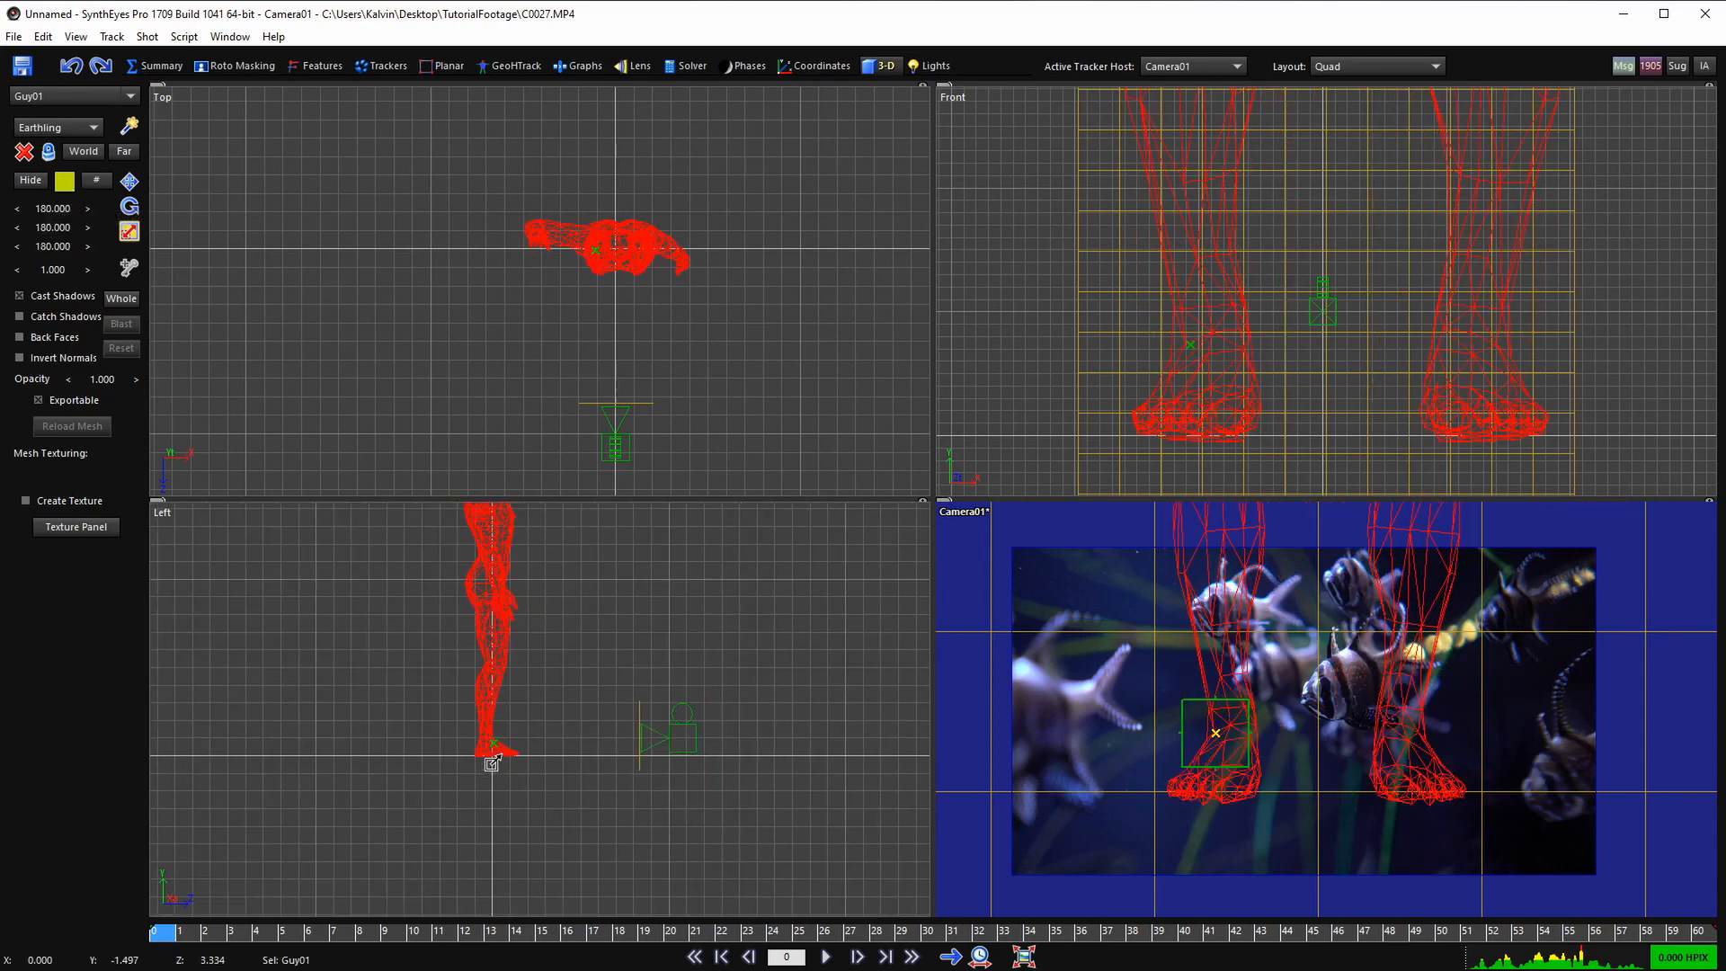
scroll(514, 747, down, 2)
middle_drag(516, 748, 493, 770)
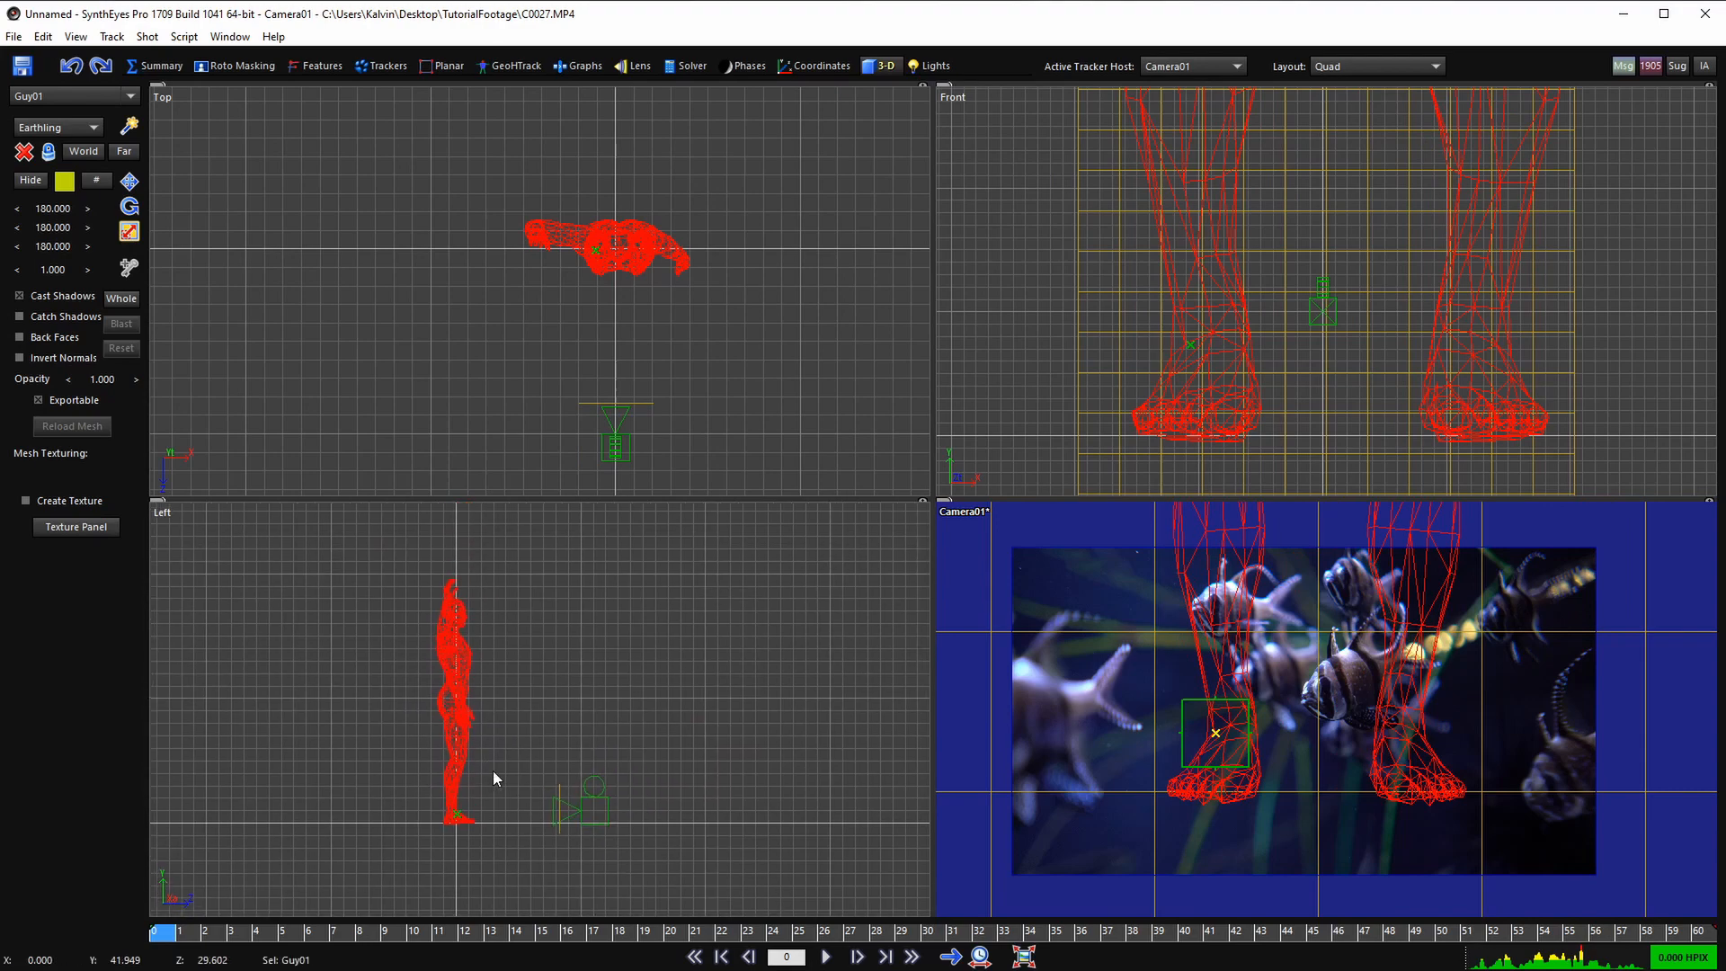
right_drag(493, 769, 517, 744)
middle_drag(505, 763, 523, 766)
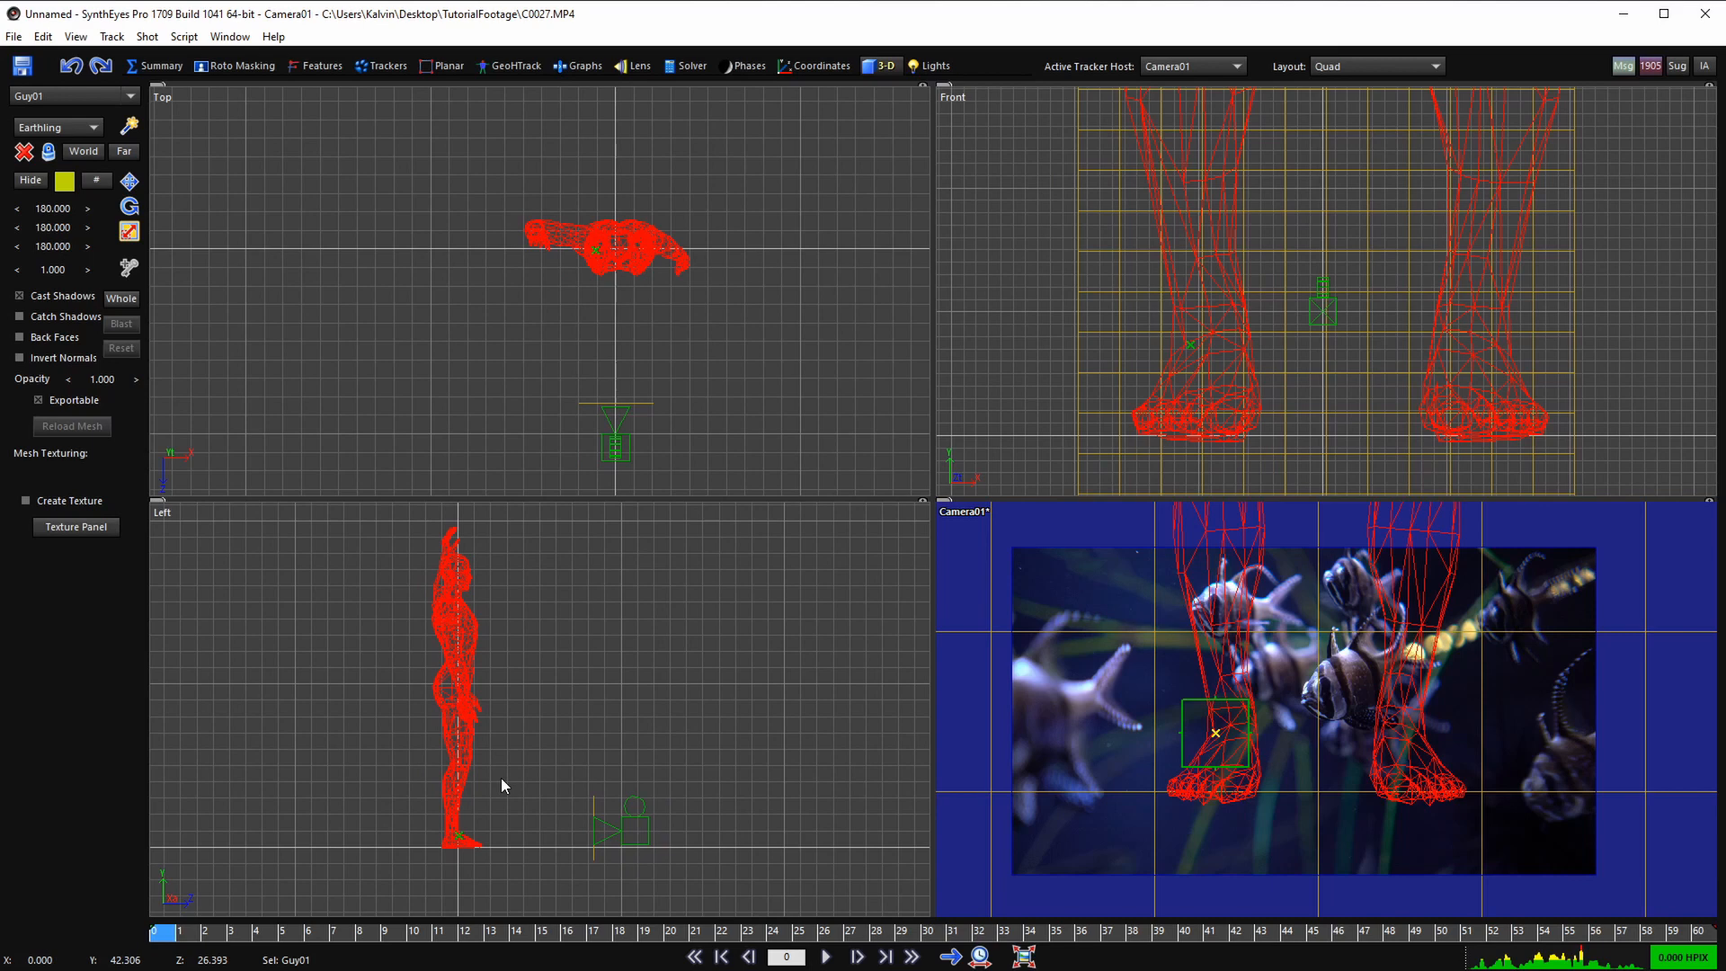
right_drag(502, 778, 524, 806)
middle_drag(560, 769, 546, 764)
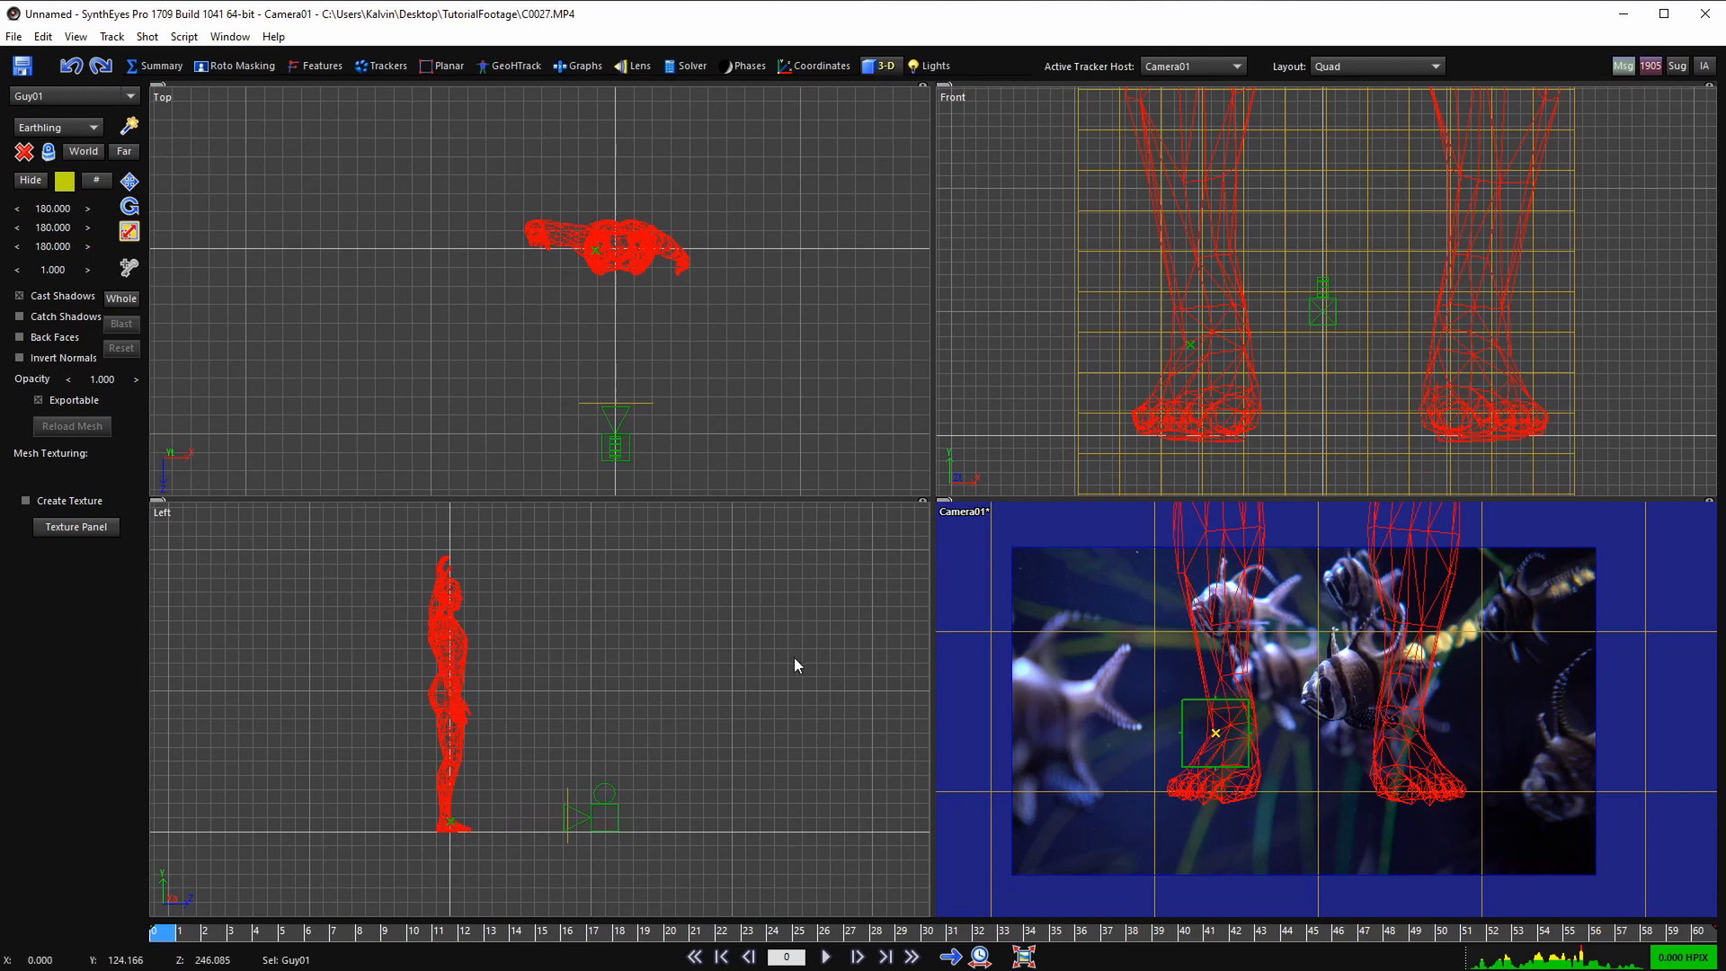
scroll(482, 703, up, 1)
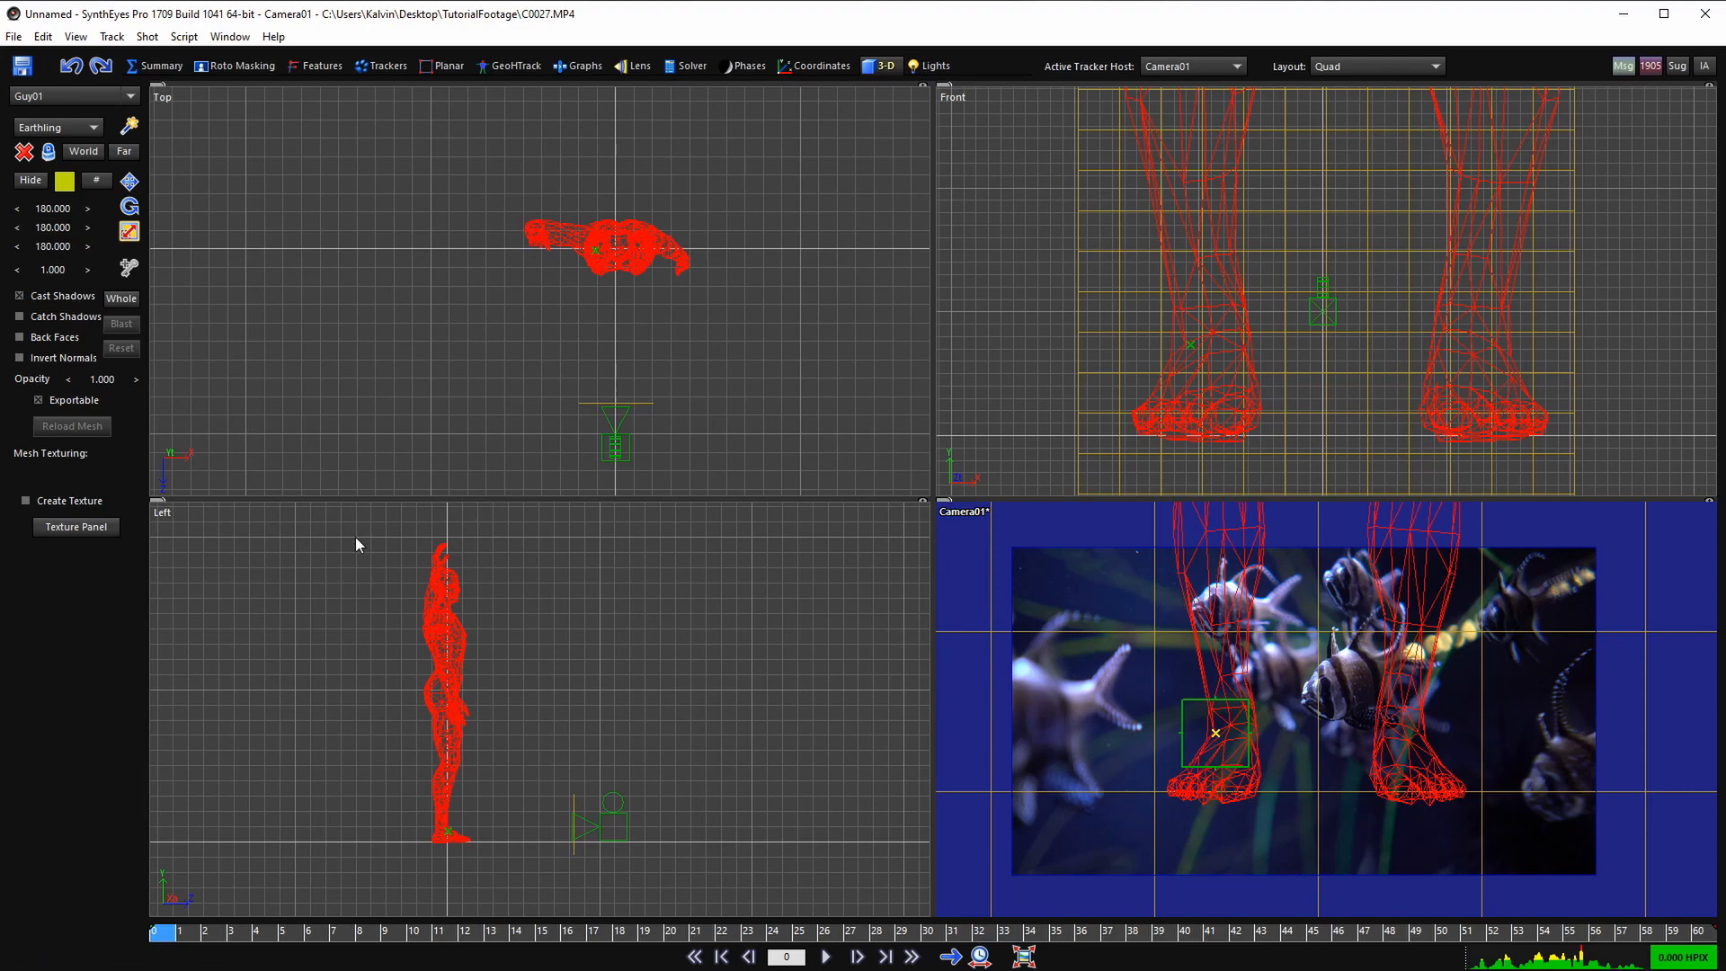
scroll(356, 545, down, 2)
- Turn on Whole path editing for Camera01 and activate the Move tool
click(131, 300)
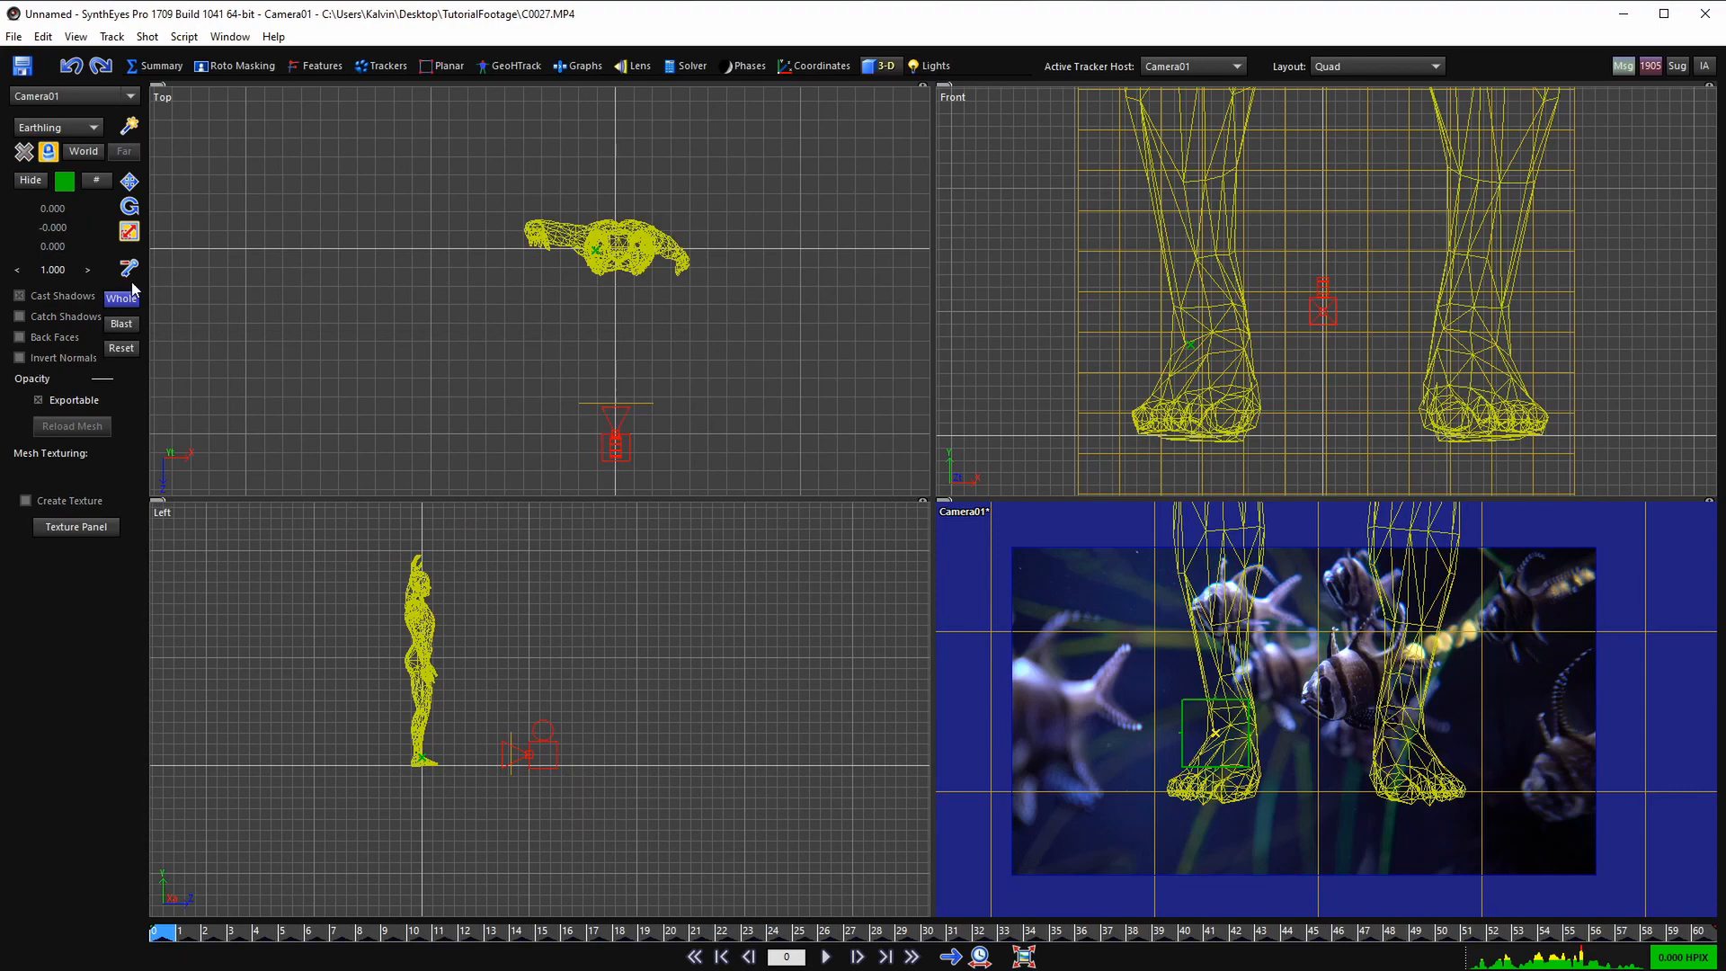
click(131, 185)
scroll(524, 726, down, 2)
middle_drag(525, 726, 464, 727)
- Try to raise and push back the whole camera path in the Left view, and undo the move
drag(513, 720, 563, 651)
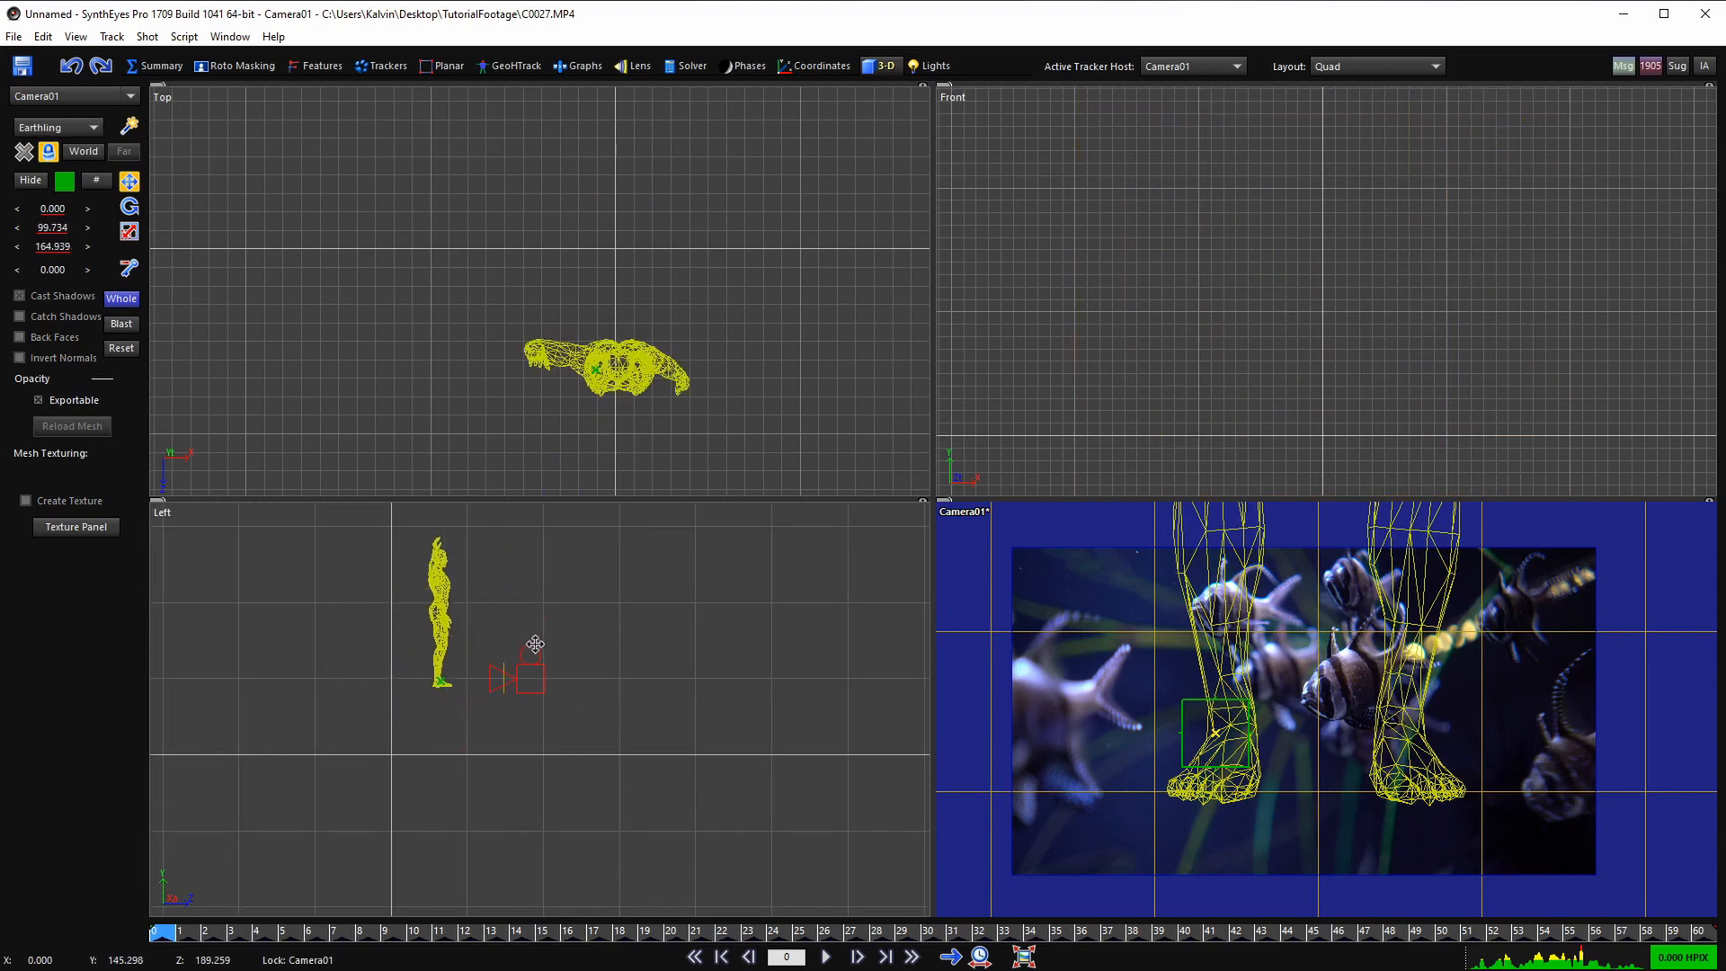
key(ctrl+z)
right_click(496, 655)
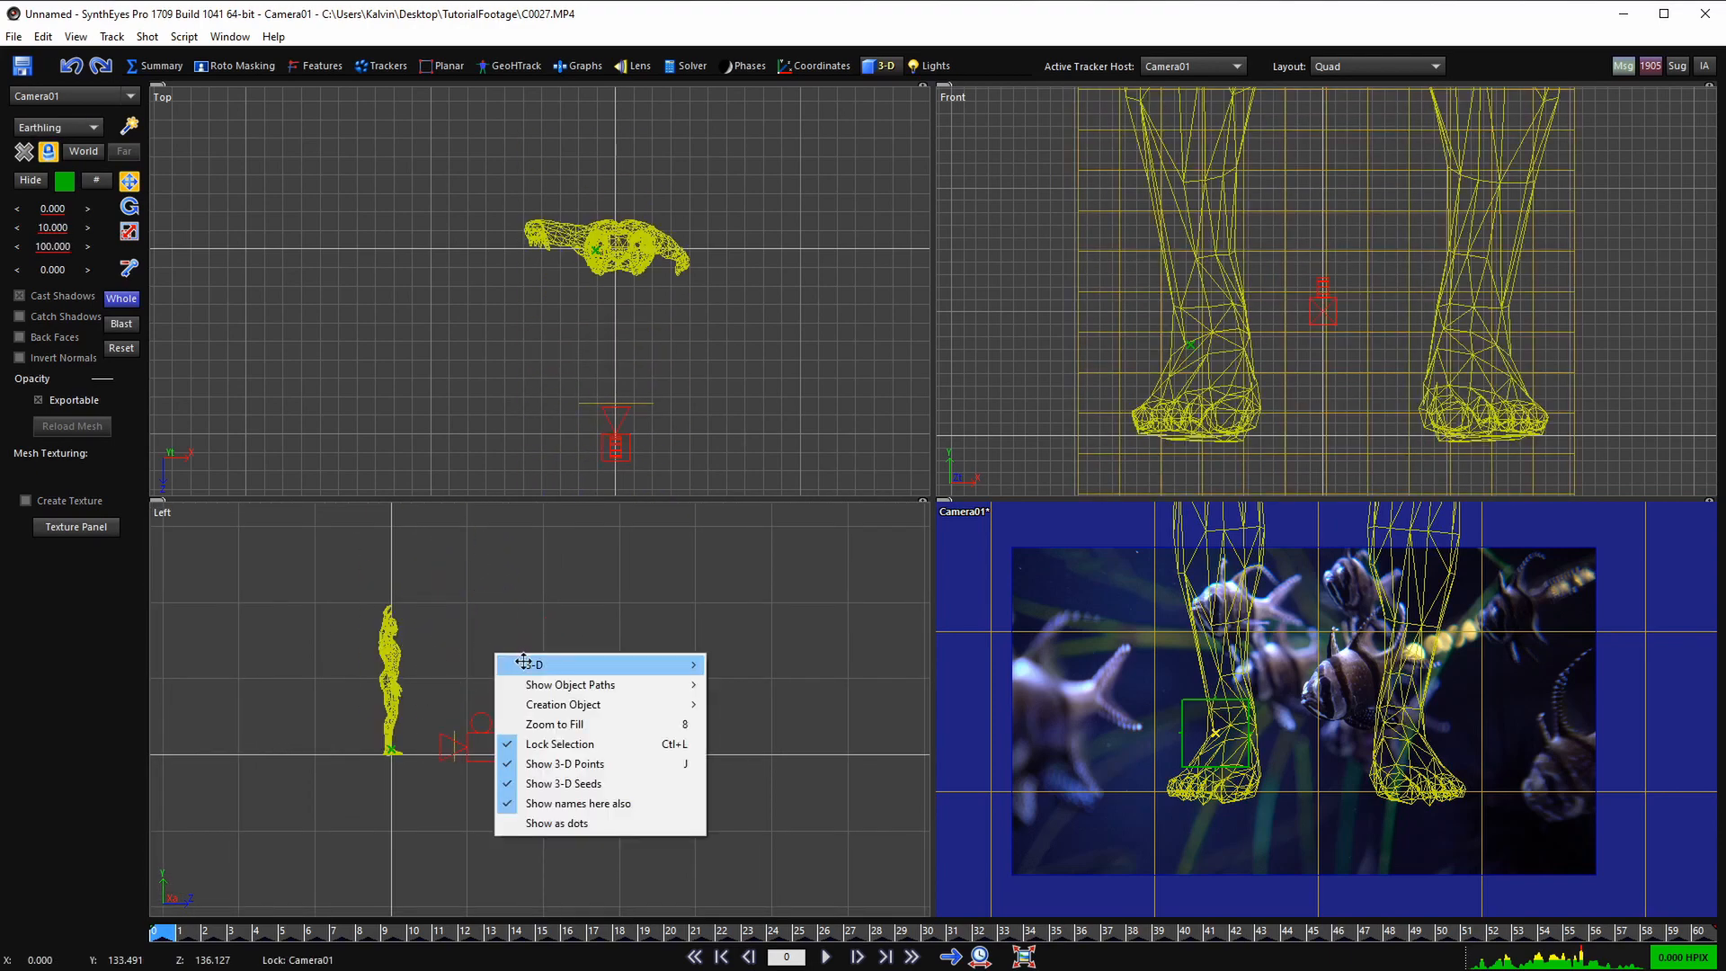
click(555, 623)
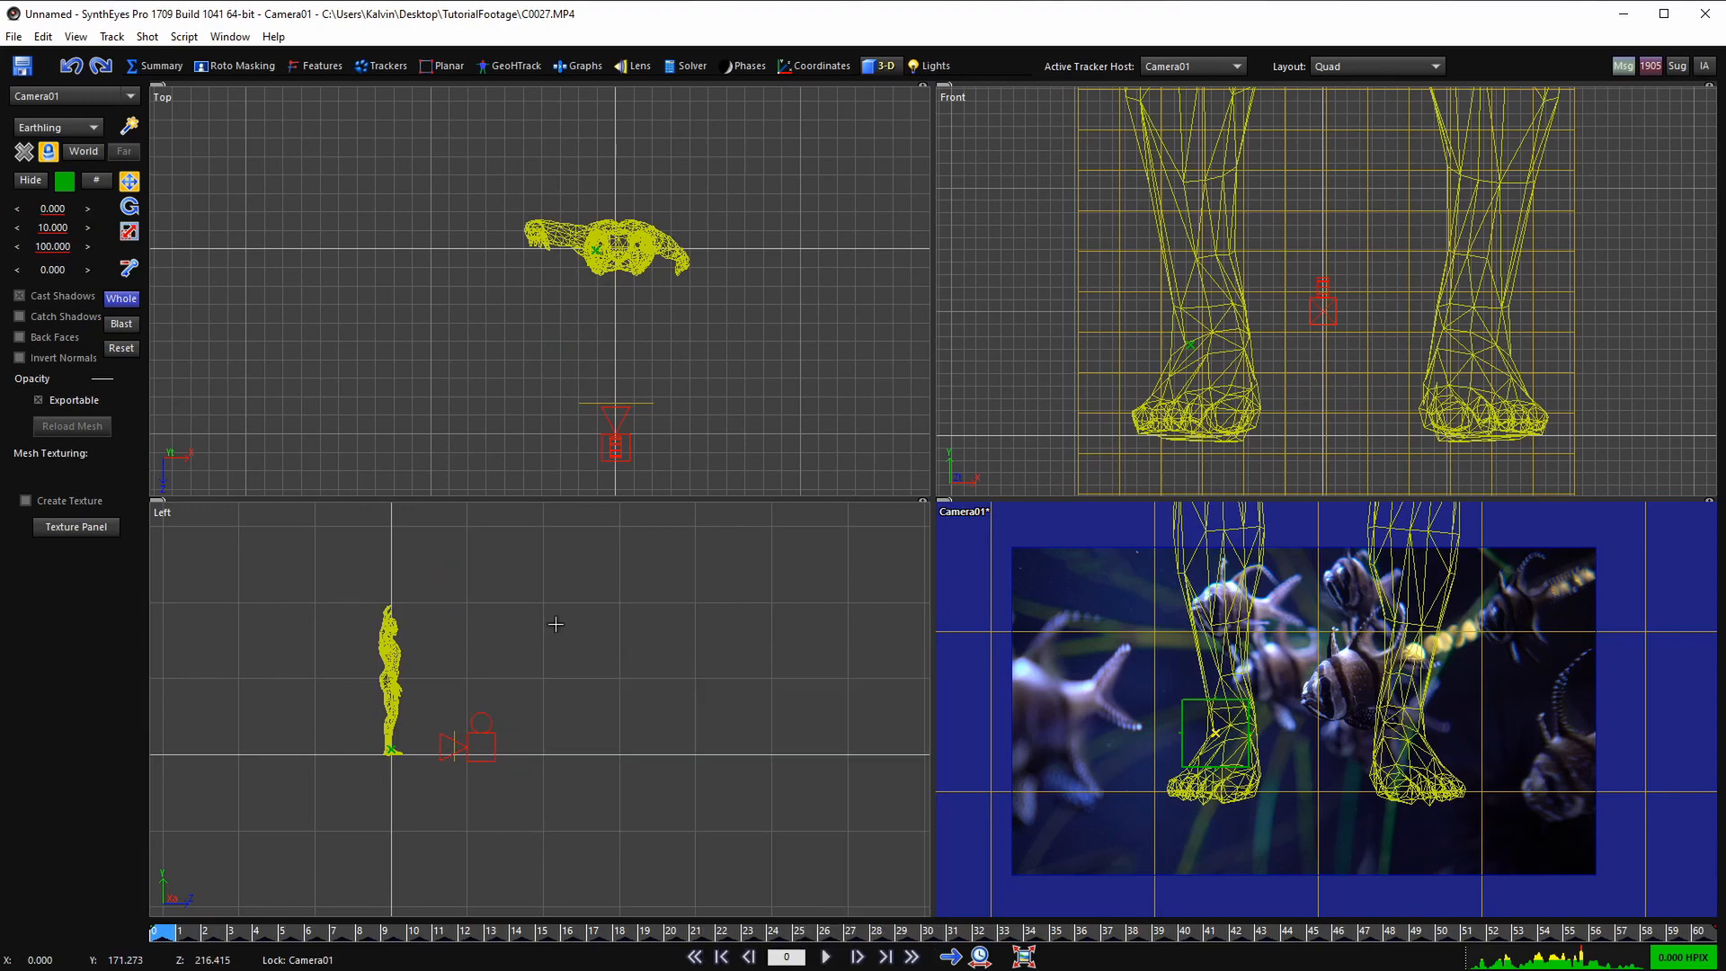
- Turn off Whole affects meshes and move the camera path in front of the figure's chest, about Y 129 and Z 29
right_click(456, 637)
mouse_move(621, 649)
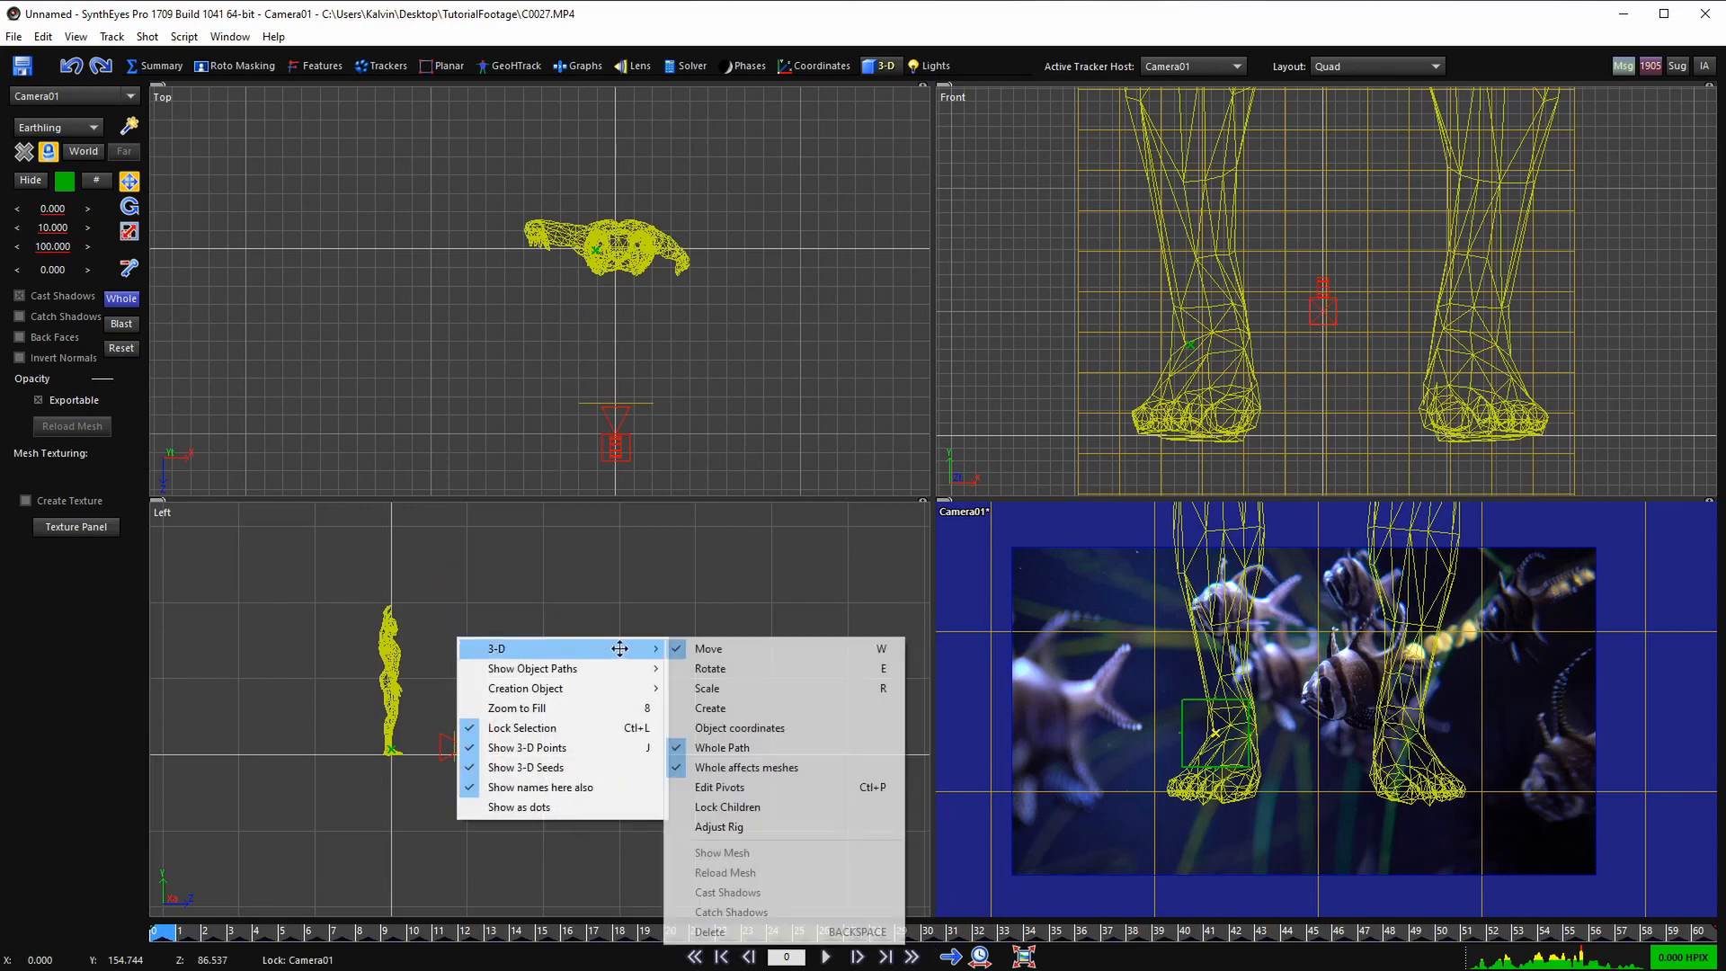
click(746, 767)
mouse_move(462, 656)
mouse_down()
mouse_move(551, 704)
mouse_move(590, 663)
mouse_move(597, 605)
mouse_move(470, 609)
mouse_move(419, 644)
mouse_move(444, 663)
mouse_move(416, 659)
mouse_move(482, 658)
mouse_up()
scroll(419, 644, up, 2)
scroll(450, 665, up, 2)
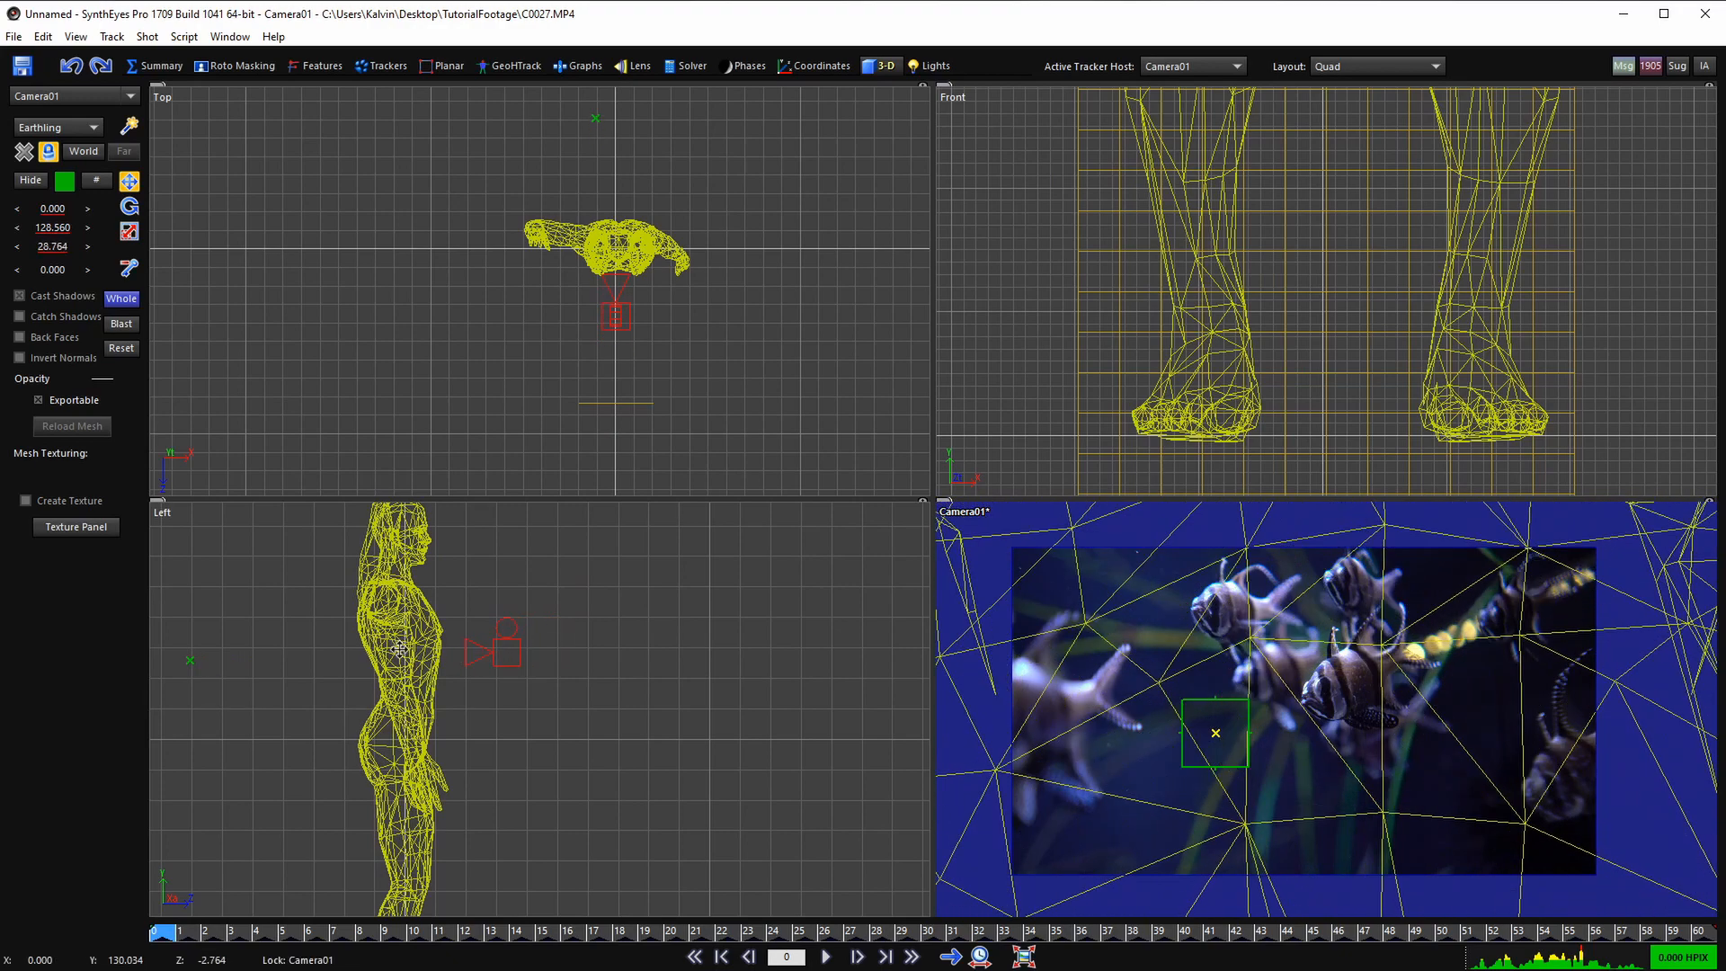
scroll(399, 662, up, 2)
scroll(406, 654, down, 3)
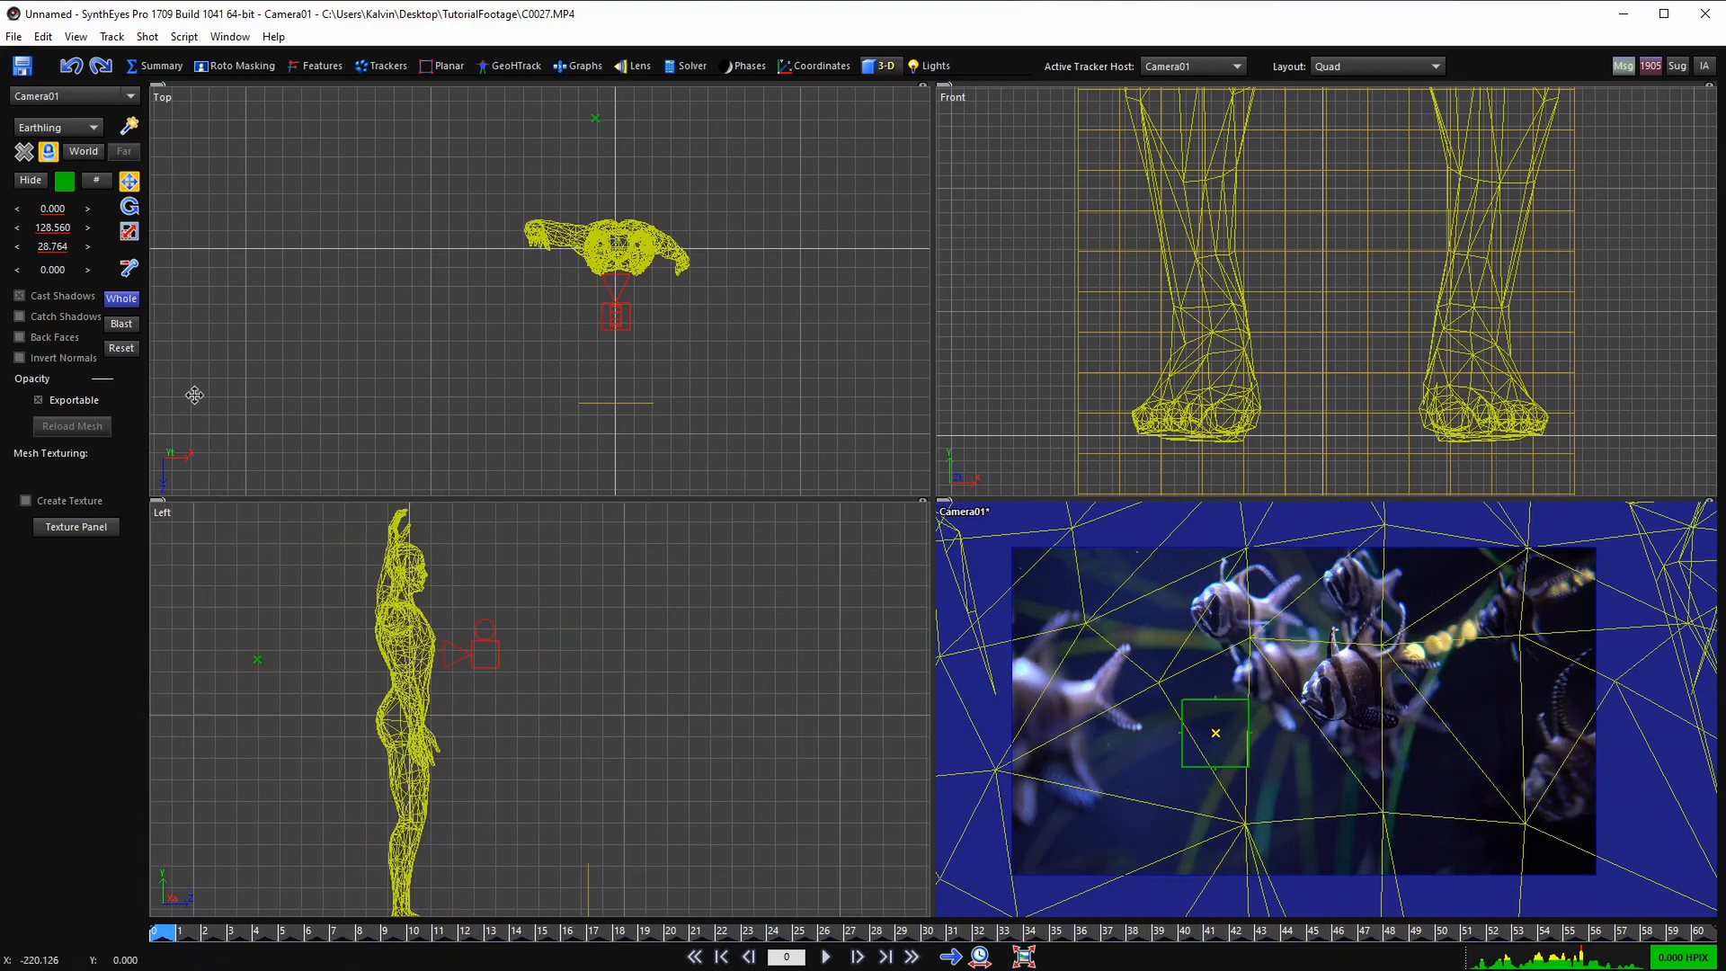
- Turn off Whole path editing and delete the human figure mesh
click(125, 300)
click(394, 620)
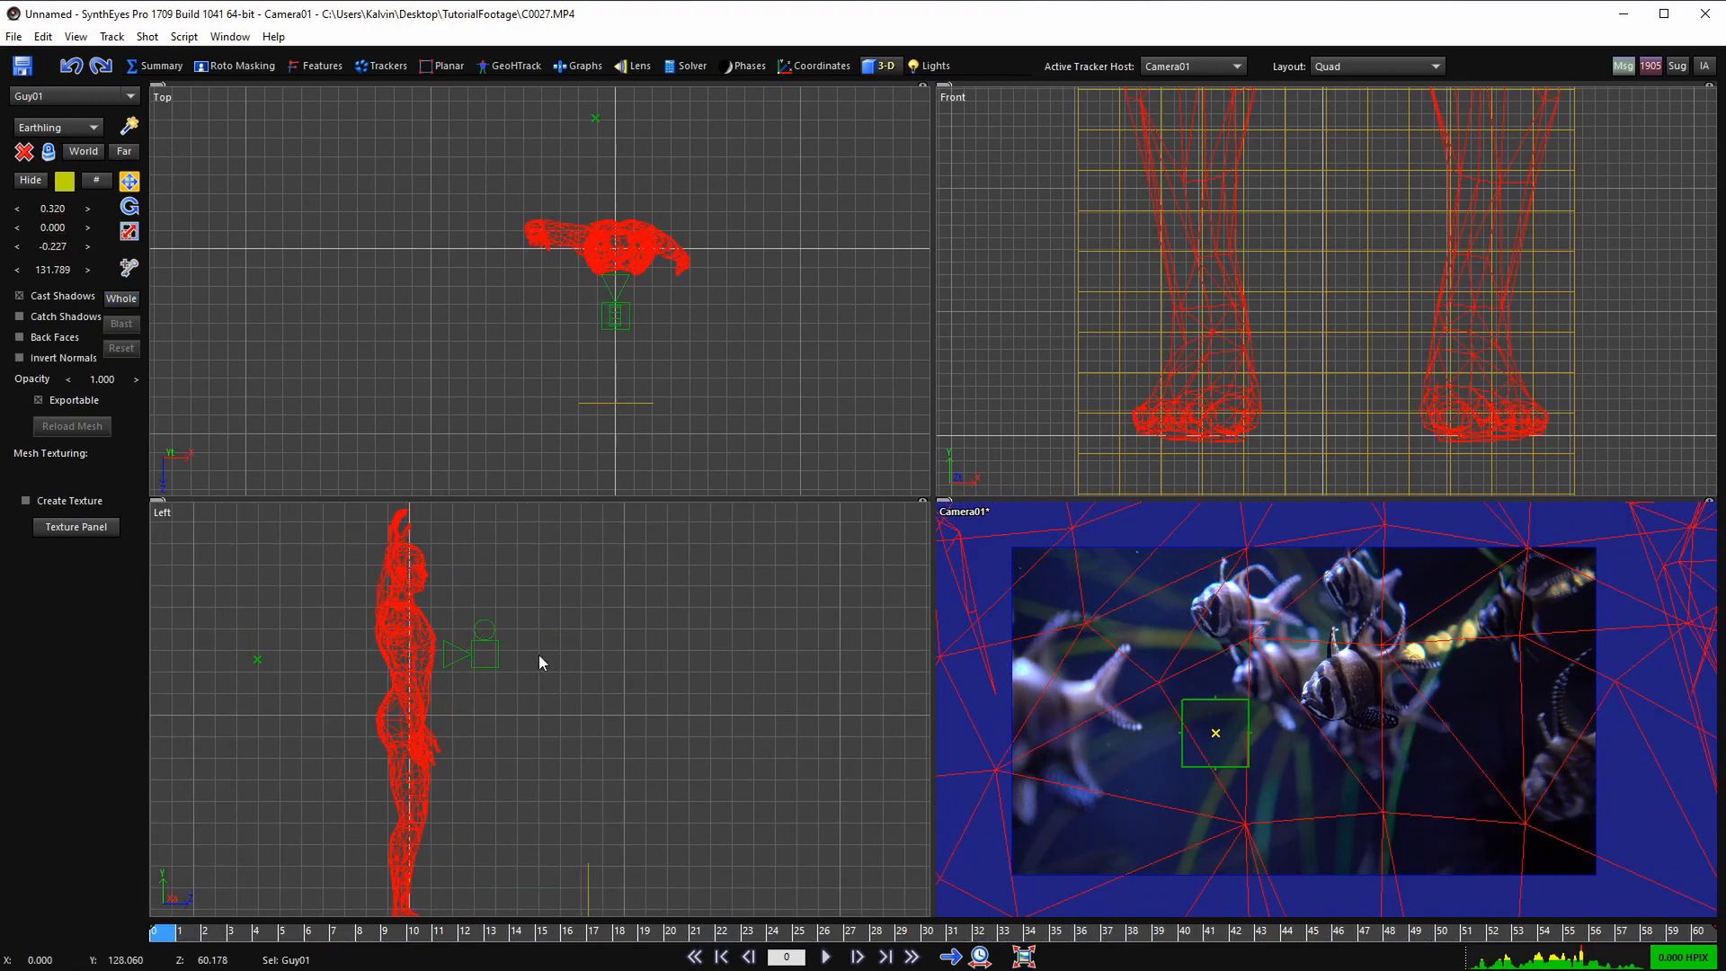
scroll(627, 254, up, 2)
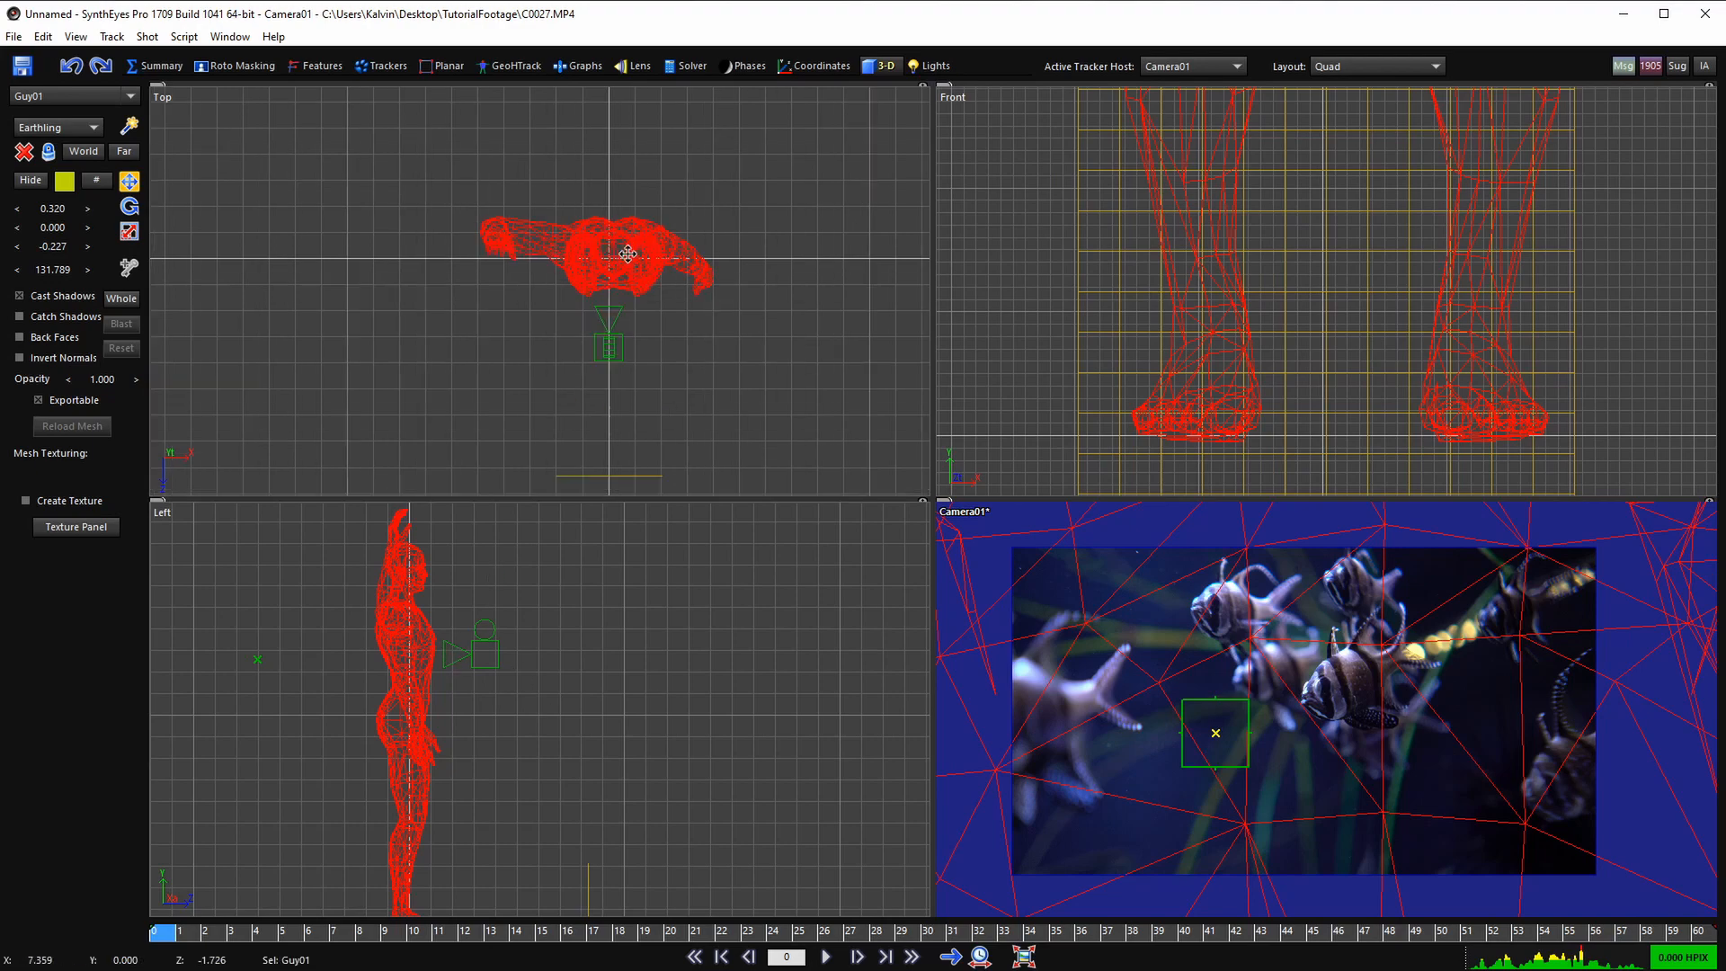
key(Delete)
scroll(502, 692, down, 2)
- Play the opening frames of the shot and return to the first frame
key(space)
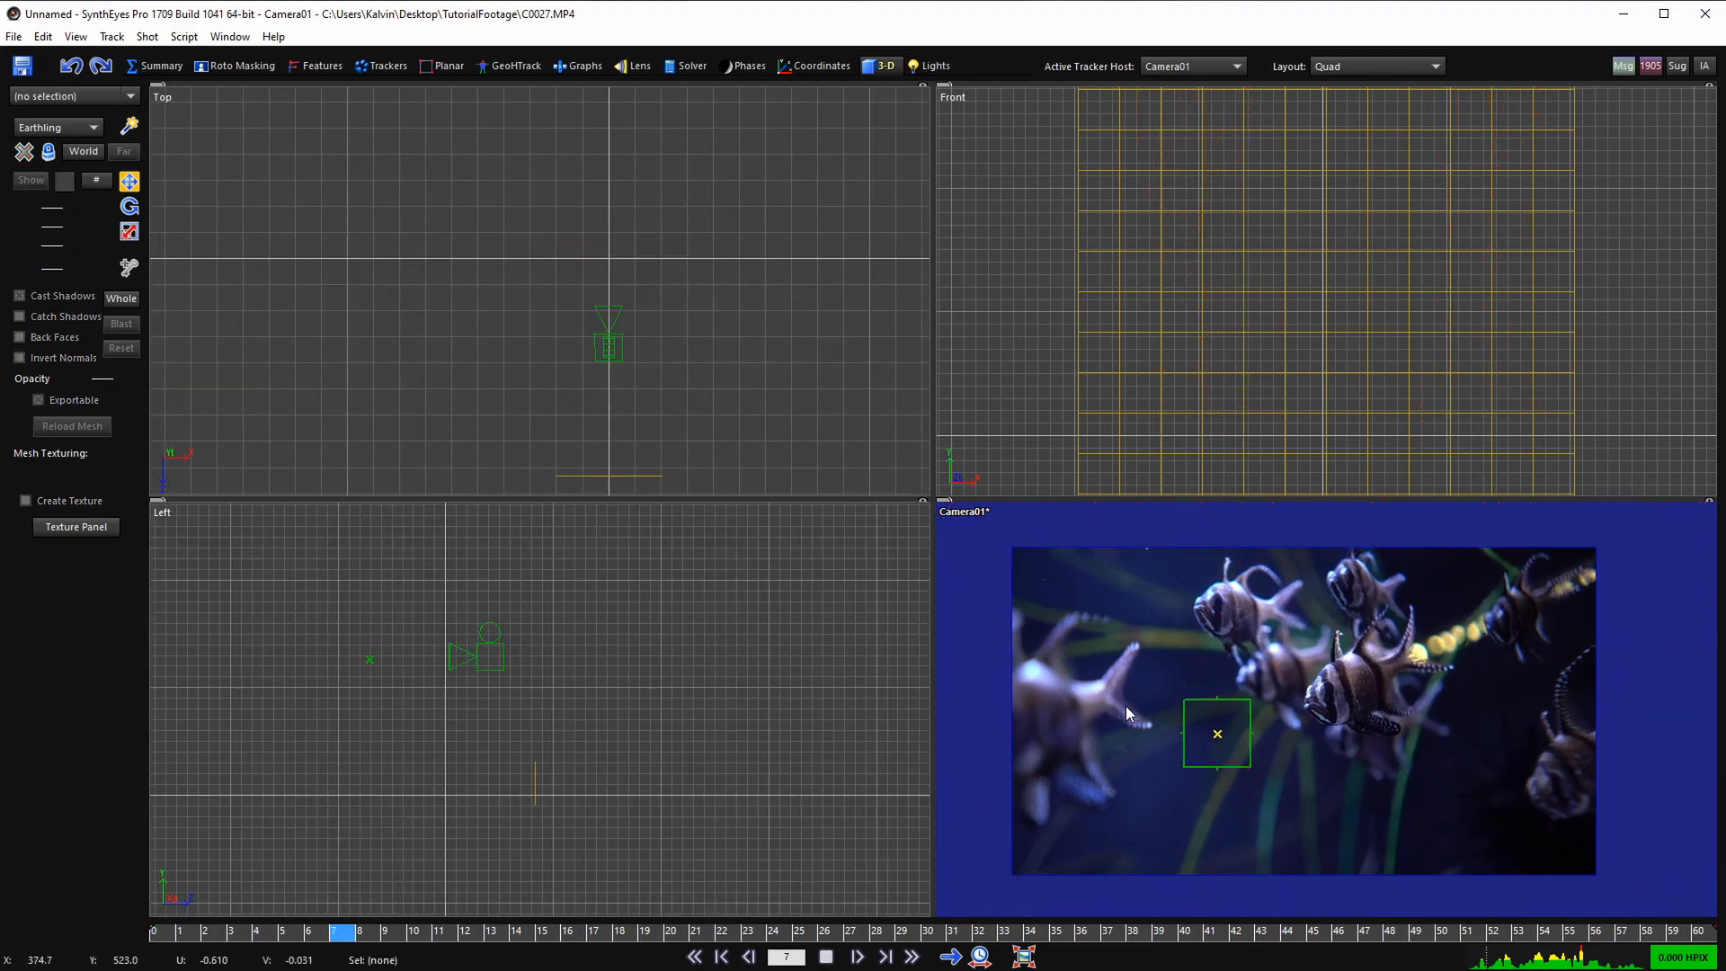
key(space)
key(shift+a)
- Move the plane in front of the camera near the tracker point, and scale it to about 180 on X and 176 on Z
scroll(525, 789, up, 2)
click(540, 784)
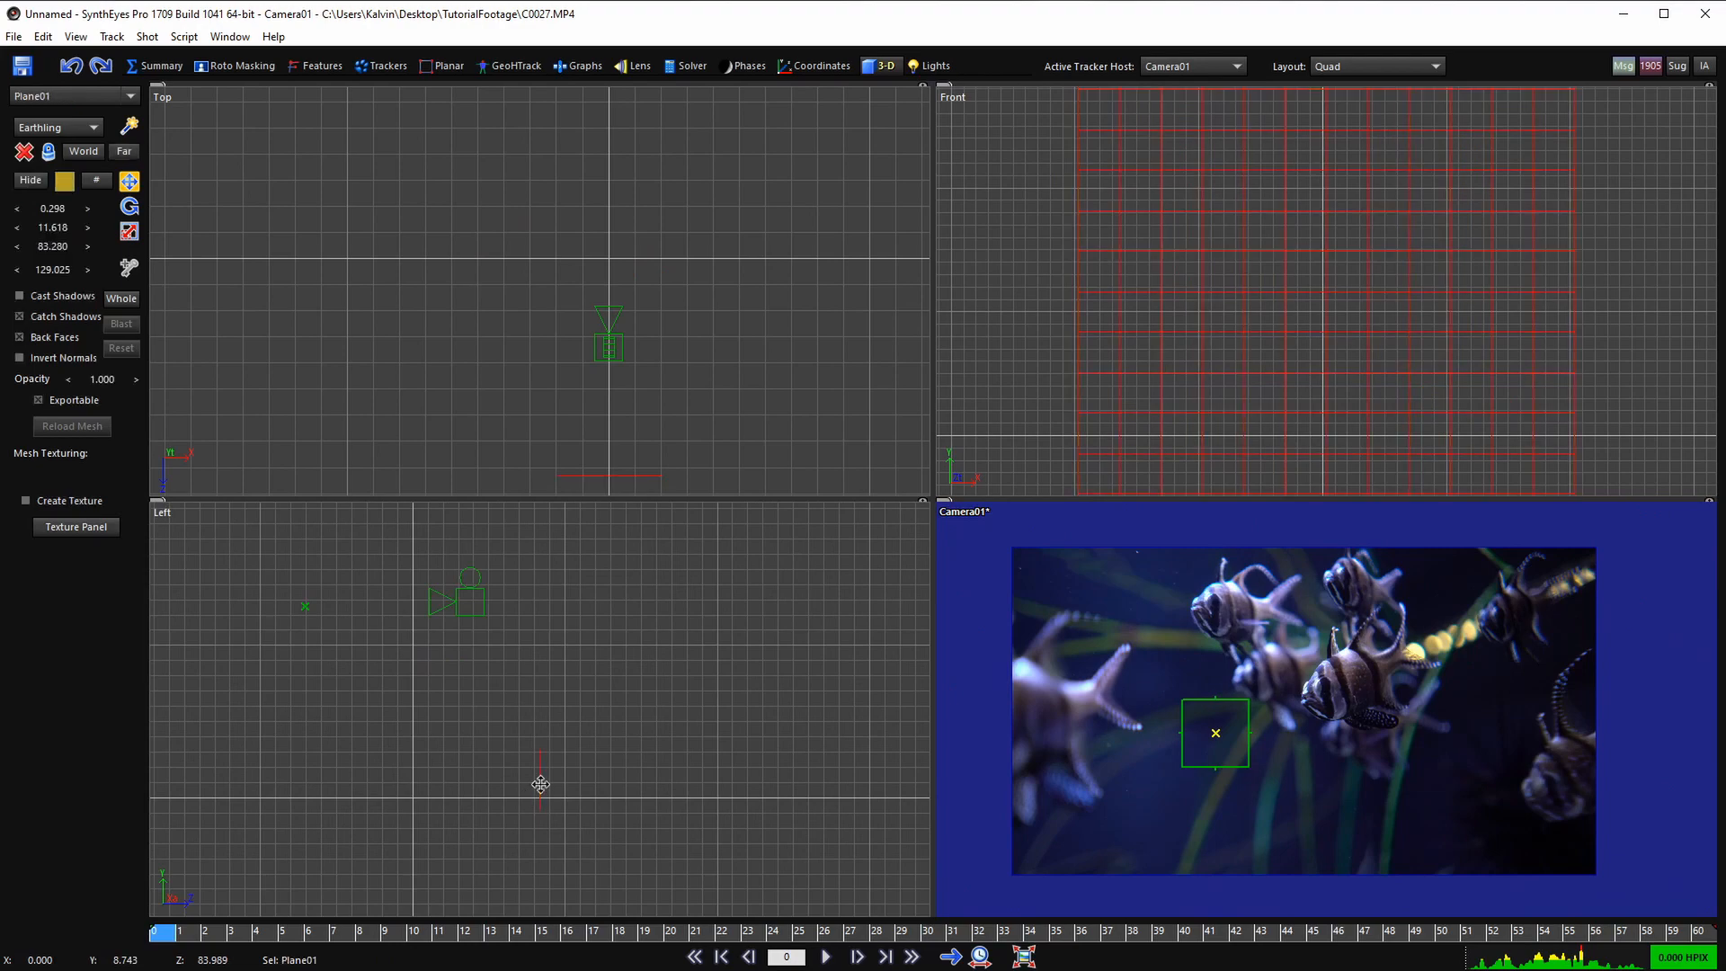
scroll(536, 782, up, 2)
drag(541, 792, 261, 513)
middle_drag(402, 641, 607, 724)
drag(467, 586, 722, 353)
click(128, 231)
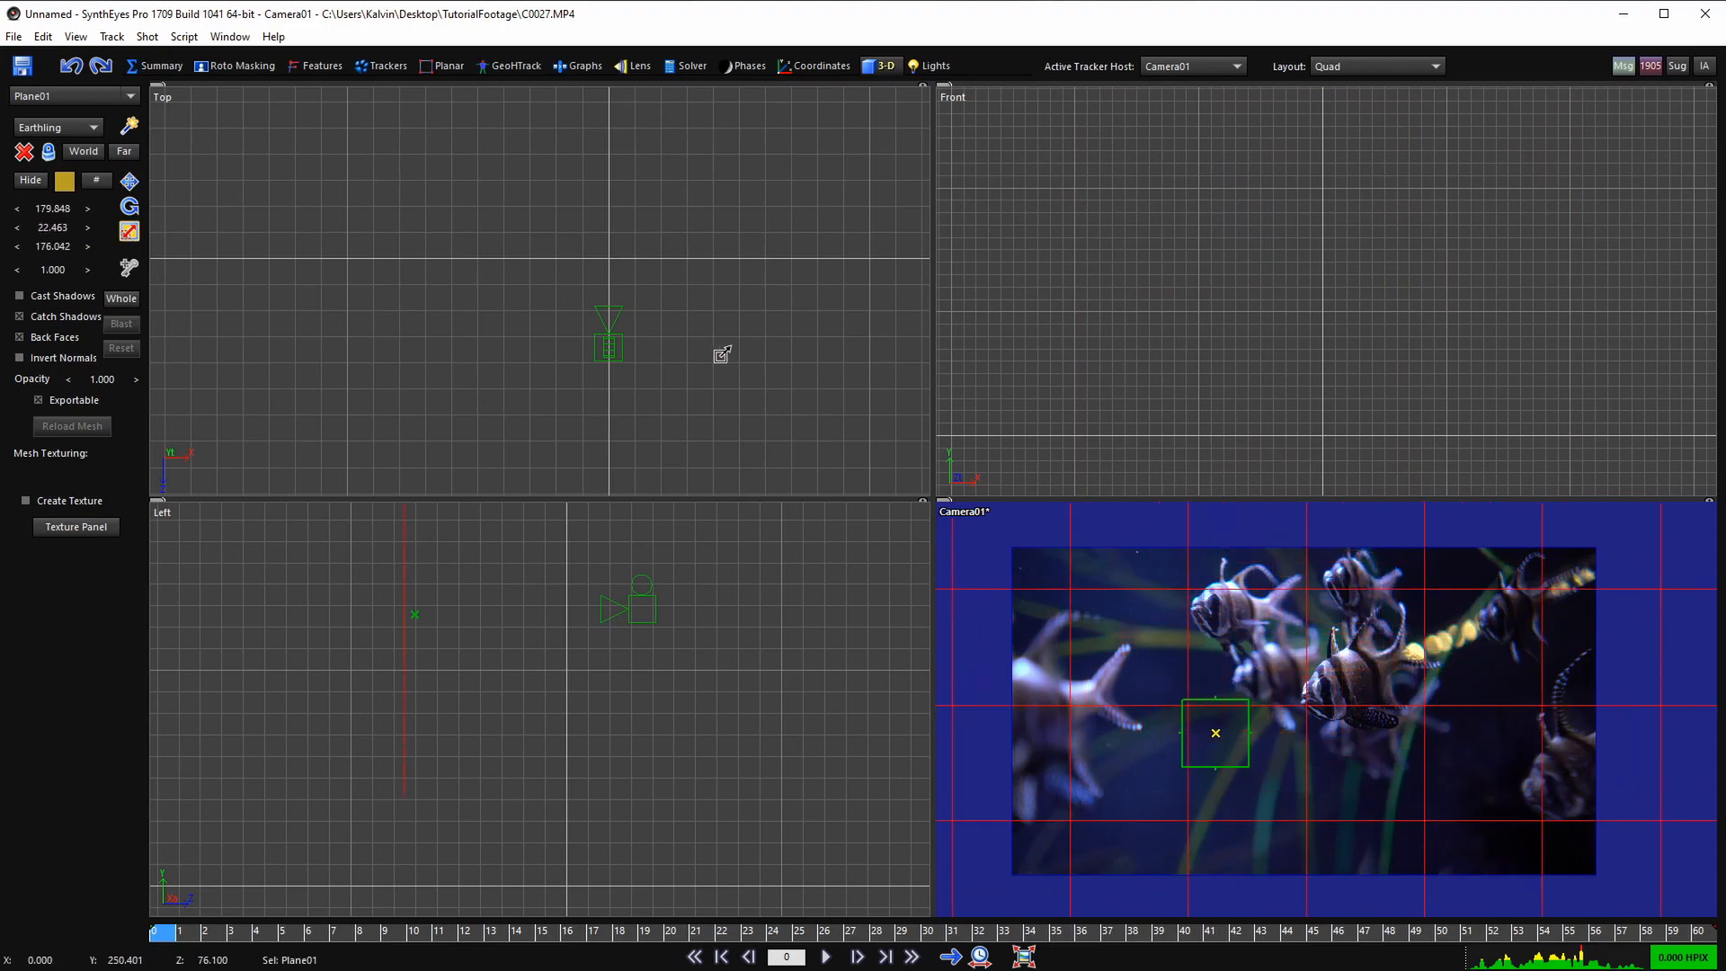
- Play the opening frames in both the Quad and Camera layouts to check the plane against the footage and camera
scroll(1359, 703, down, 2)
key(space)
scroll(1331, 720, up, 2)
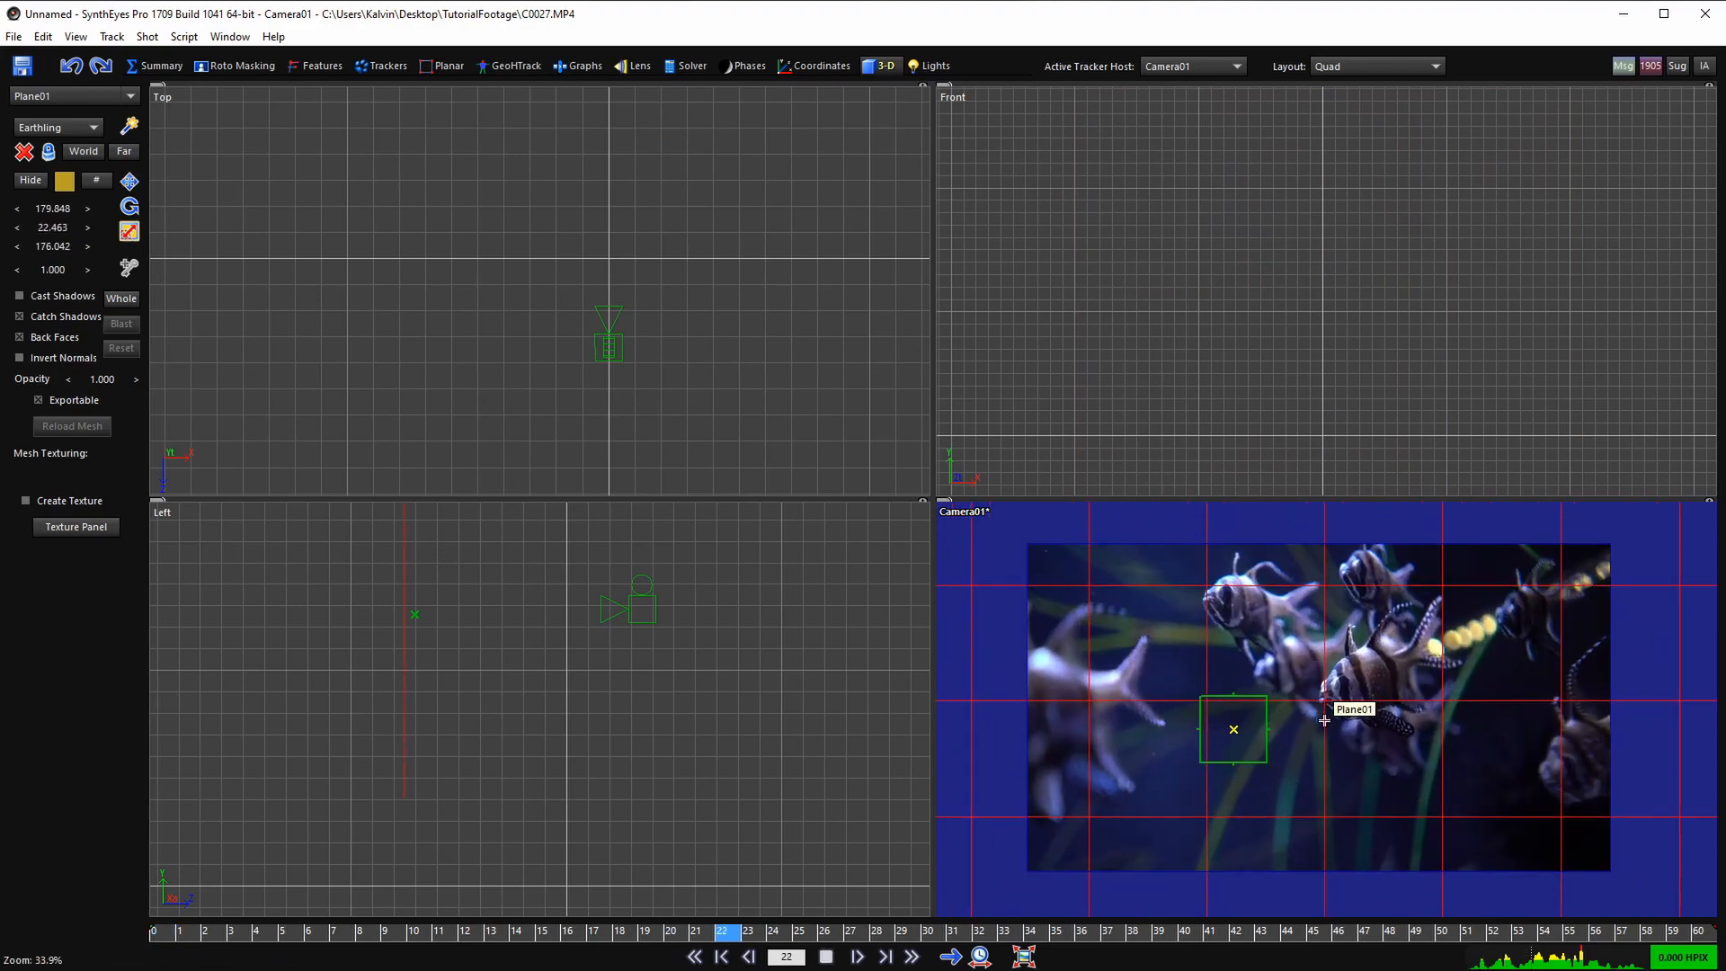
key(space)
key(a)
key(5)
key(space)
scroll(865, 541, up, 2)
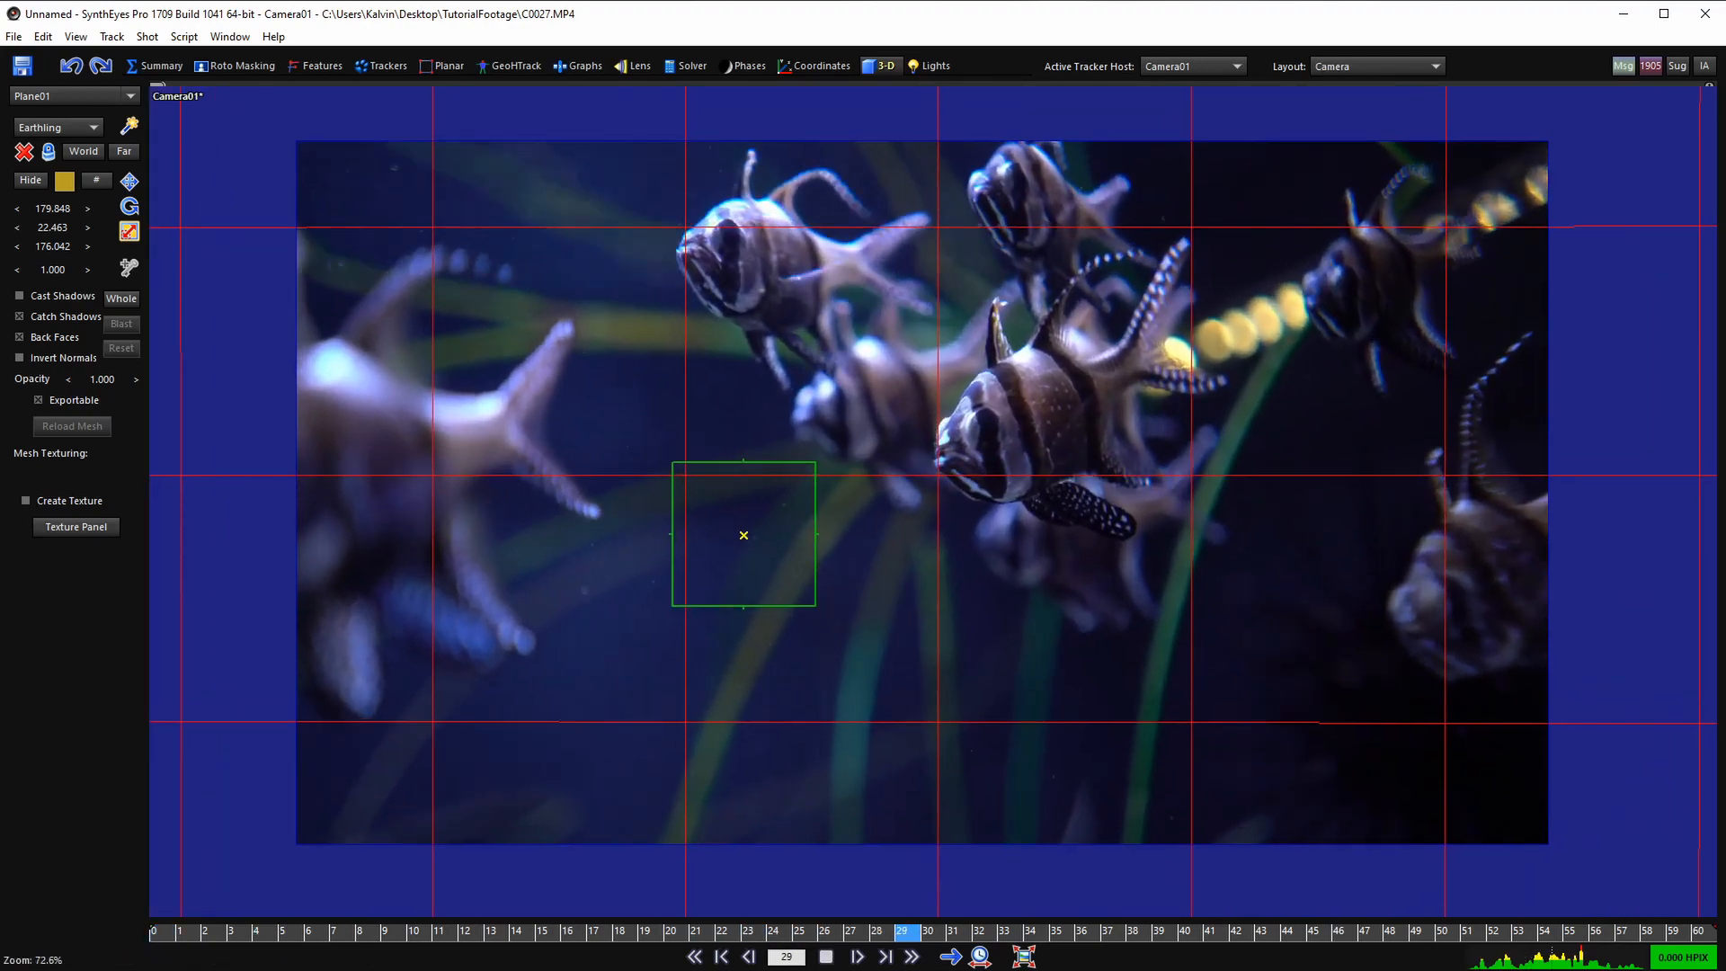
key(space)
key(a)
scroll(865, 535, down, 2)
key(7)
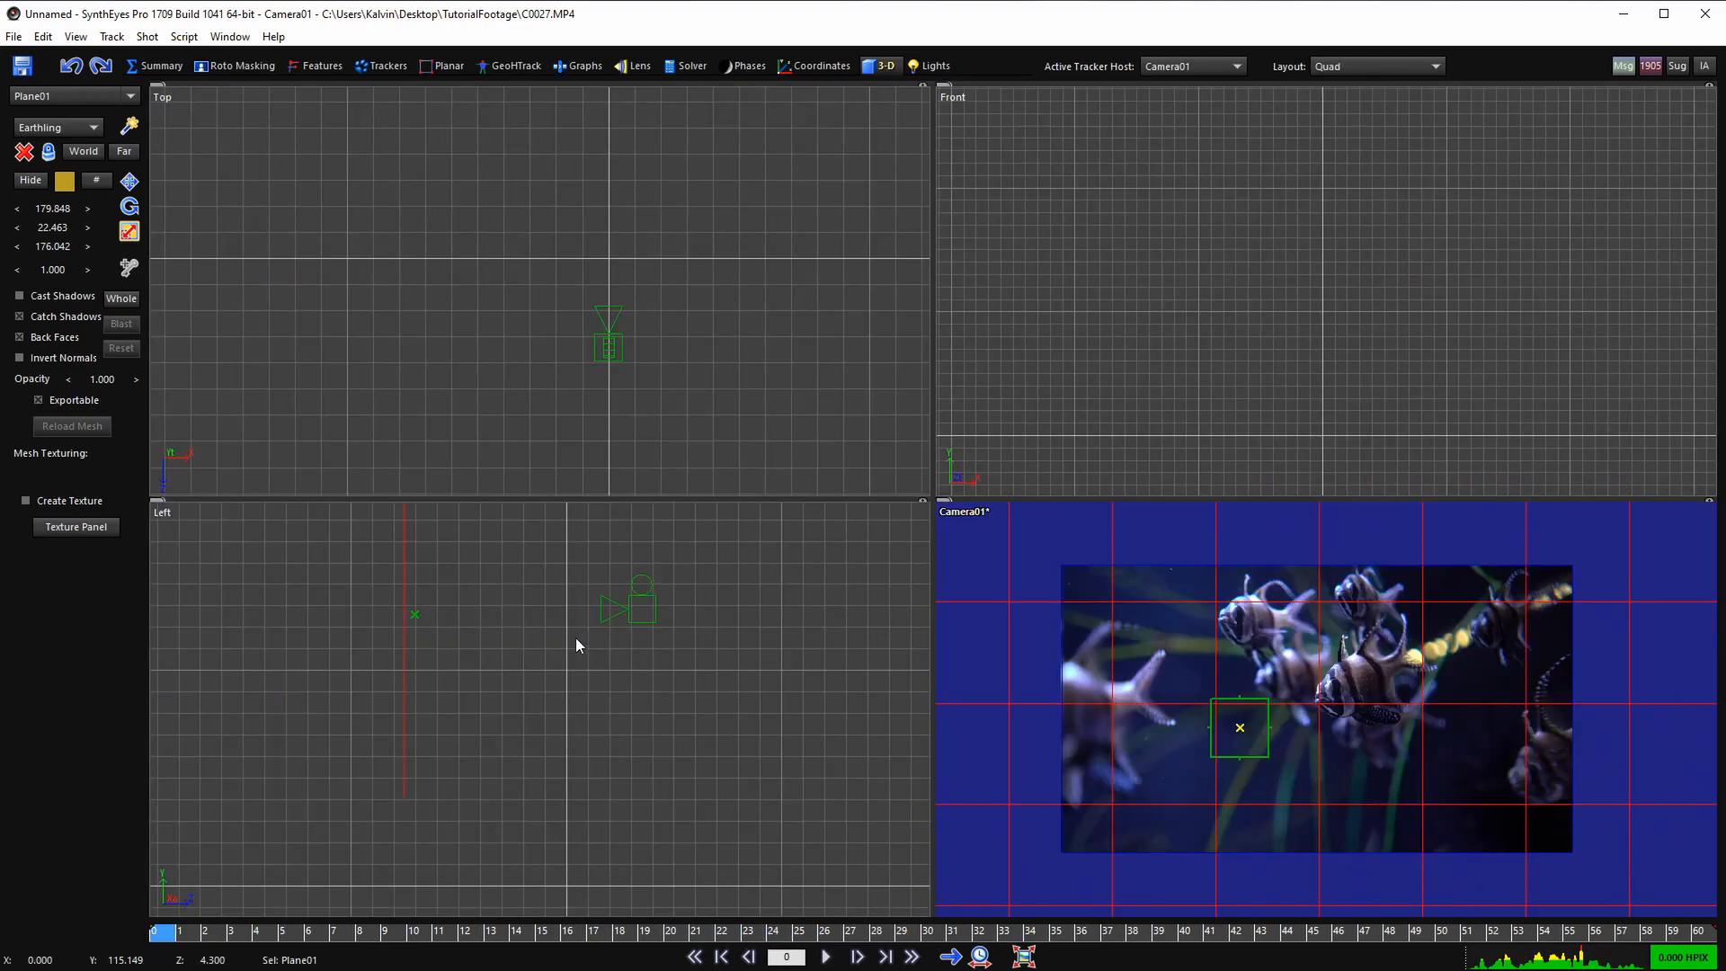
scroll(456, 637, down, 2)
middle_drag(500, 617, 487, 661)
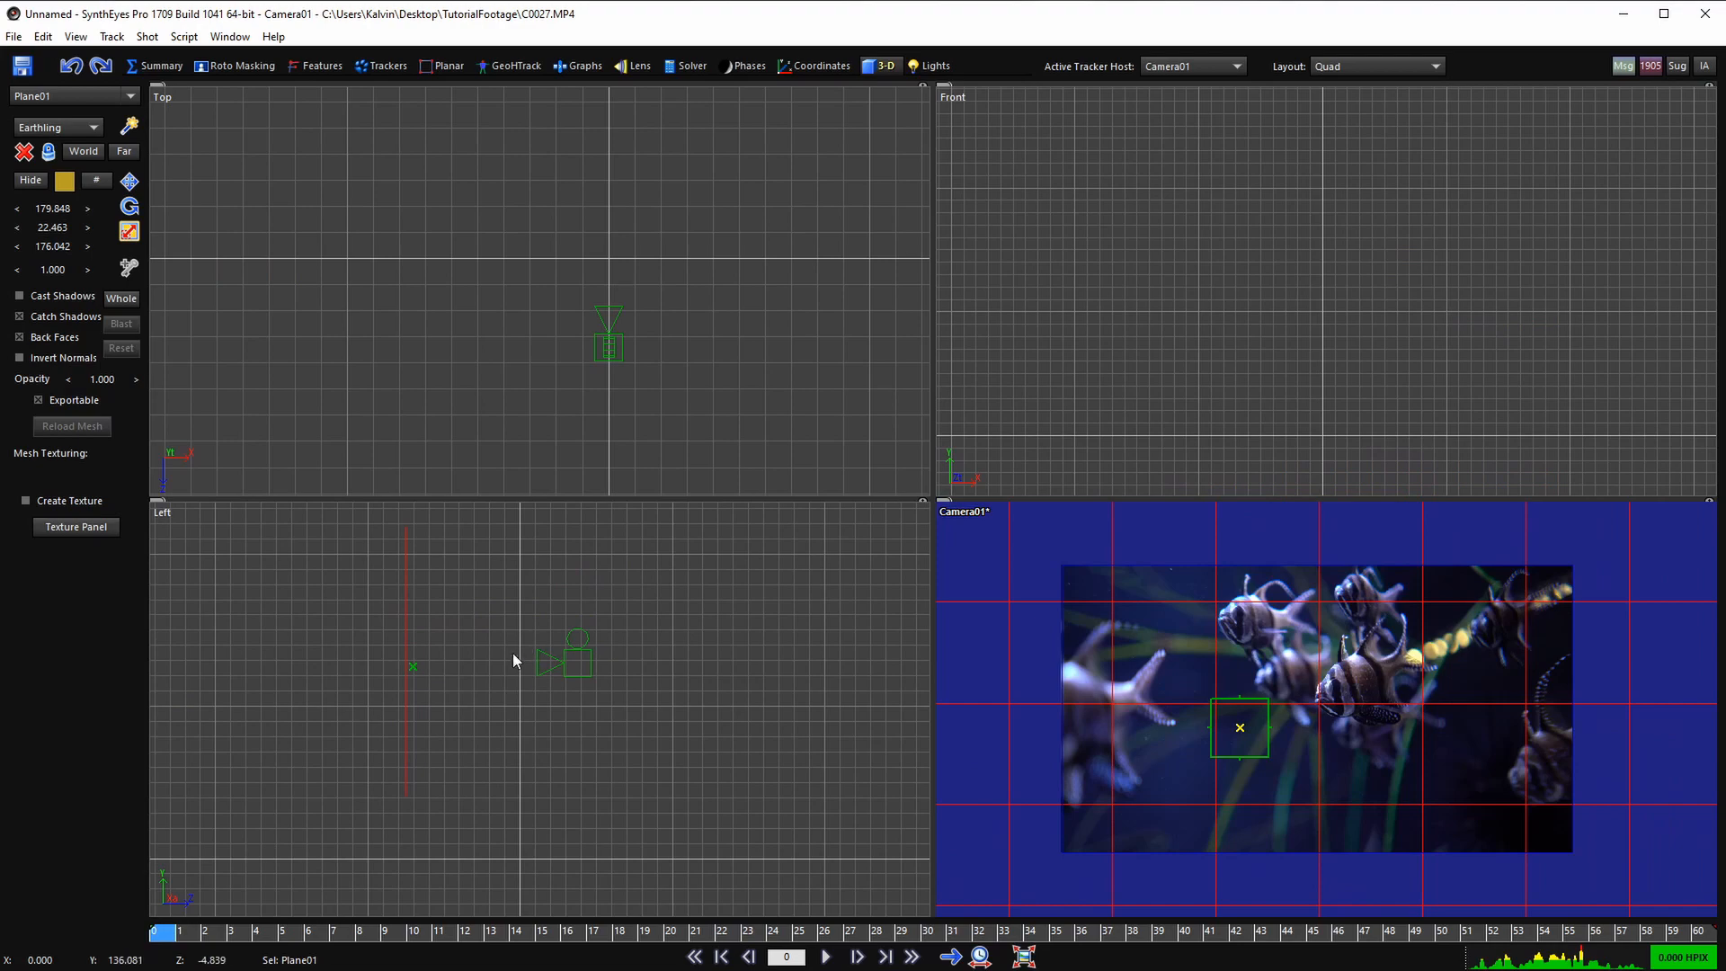
scroll(516, 660, up, 2)
middle_drag(608, 314, 564, 351)
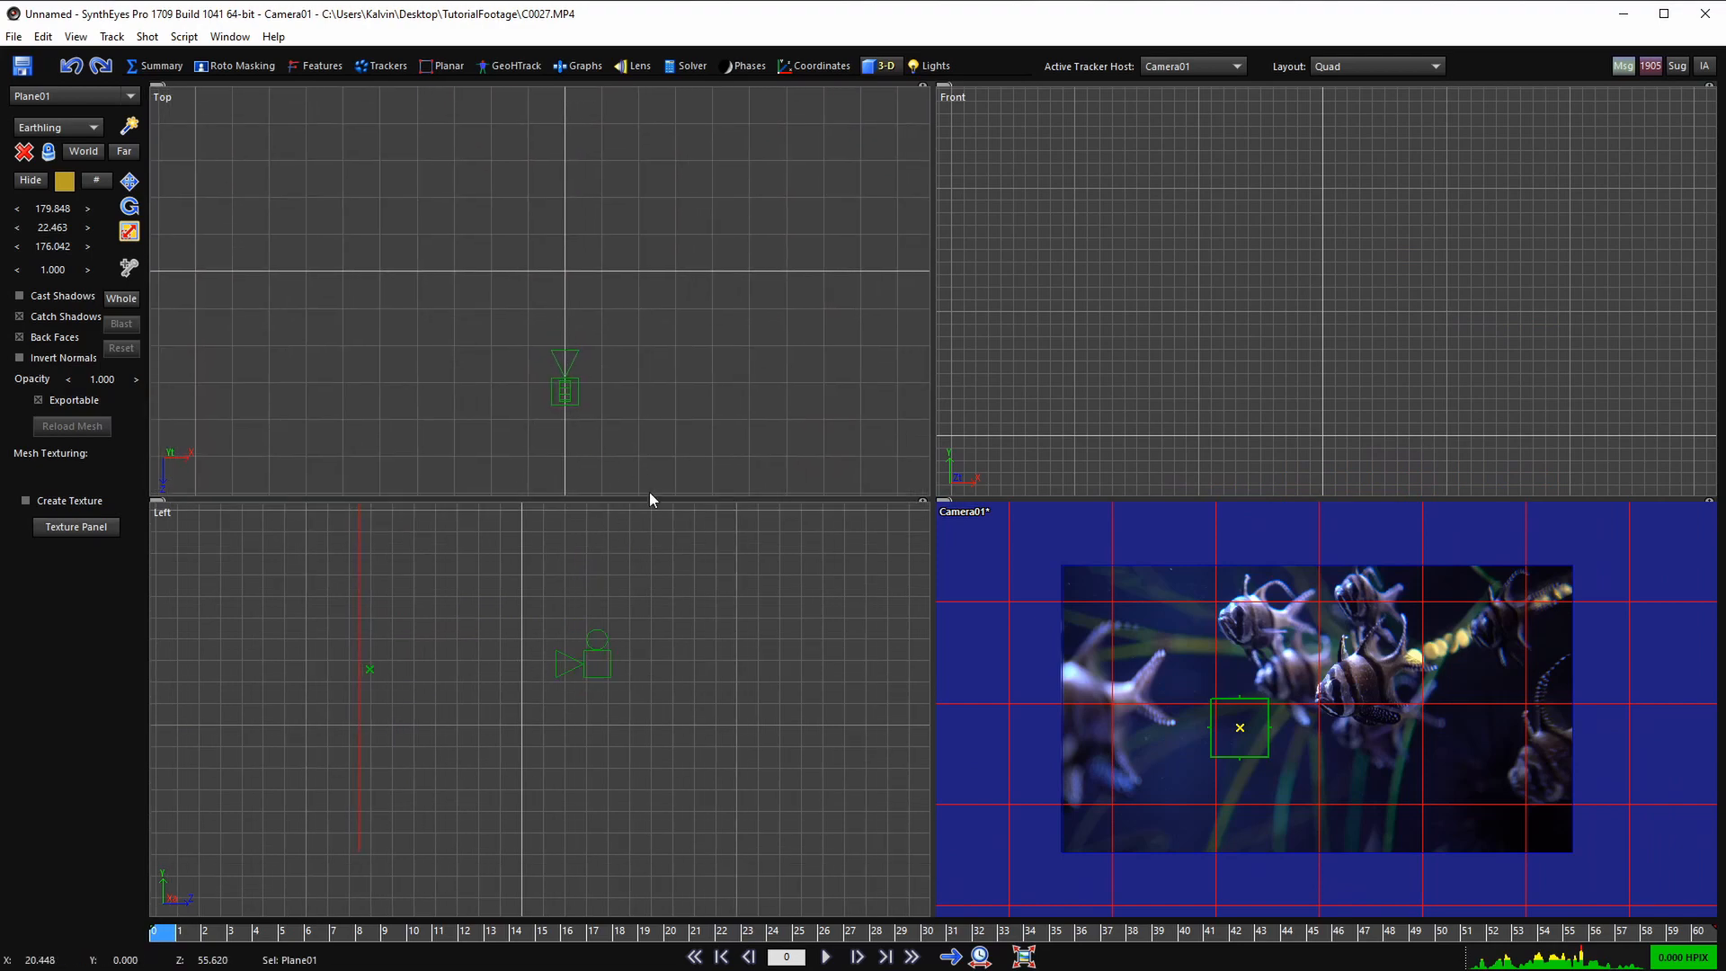
- Switch the viewport to the single Camera layout
key(5)
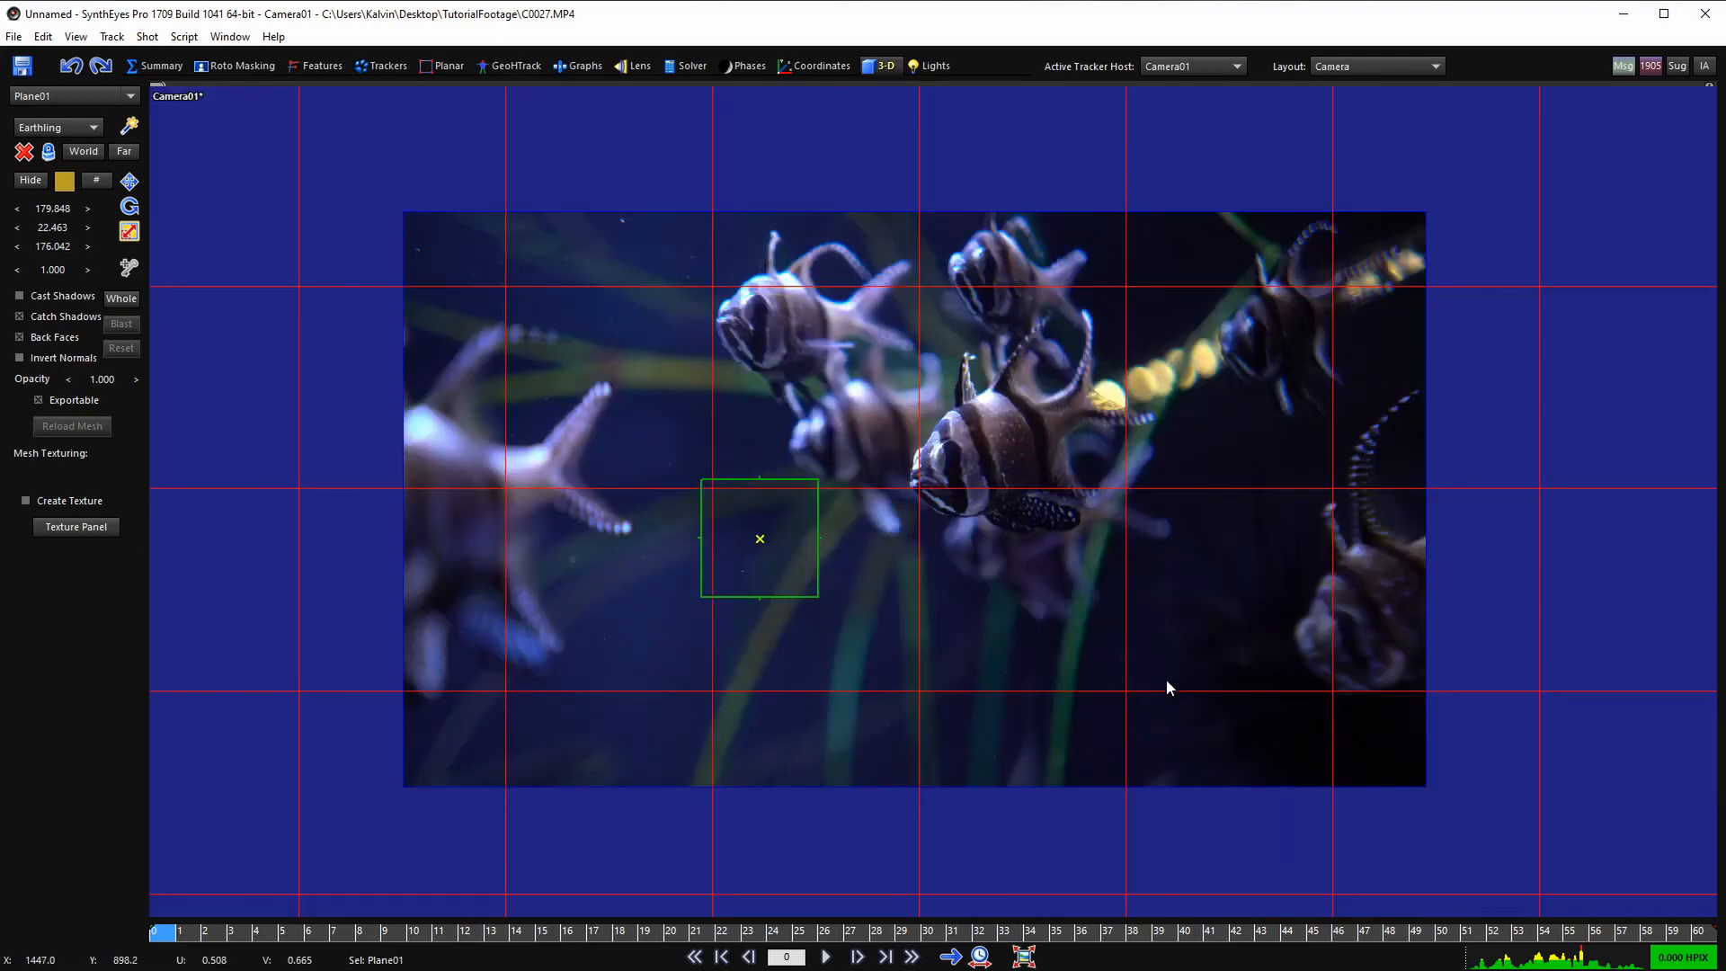
scroll(1115, 647, up, 1)
middle_drag(886, 523, 922, 555)
key(ctrl+s)
right_click(997, 406)
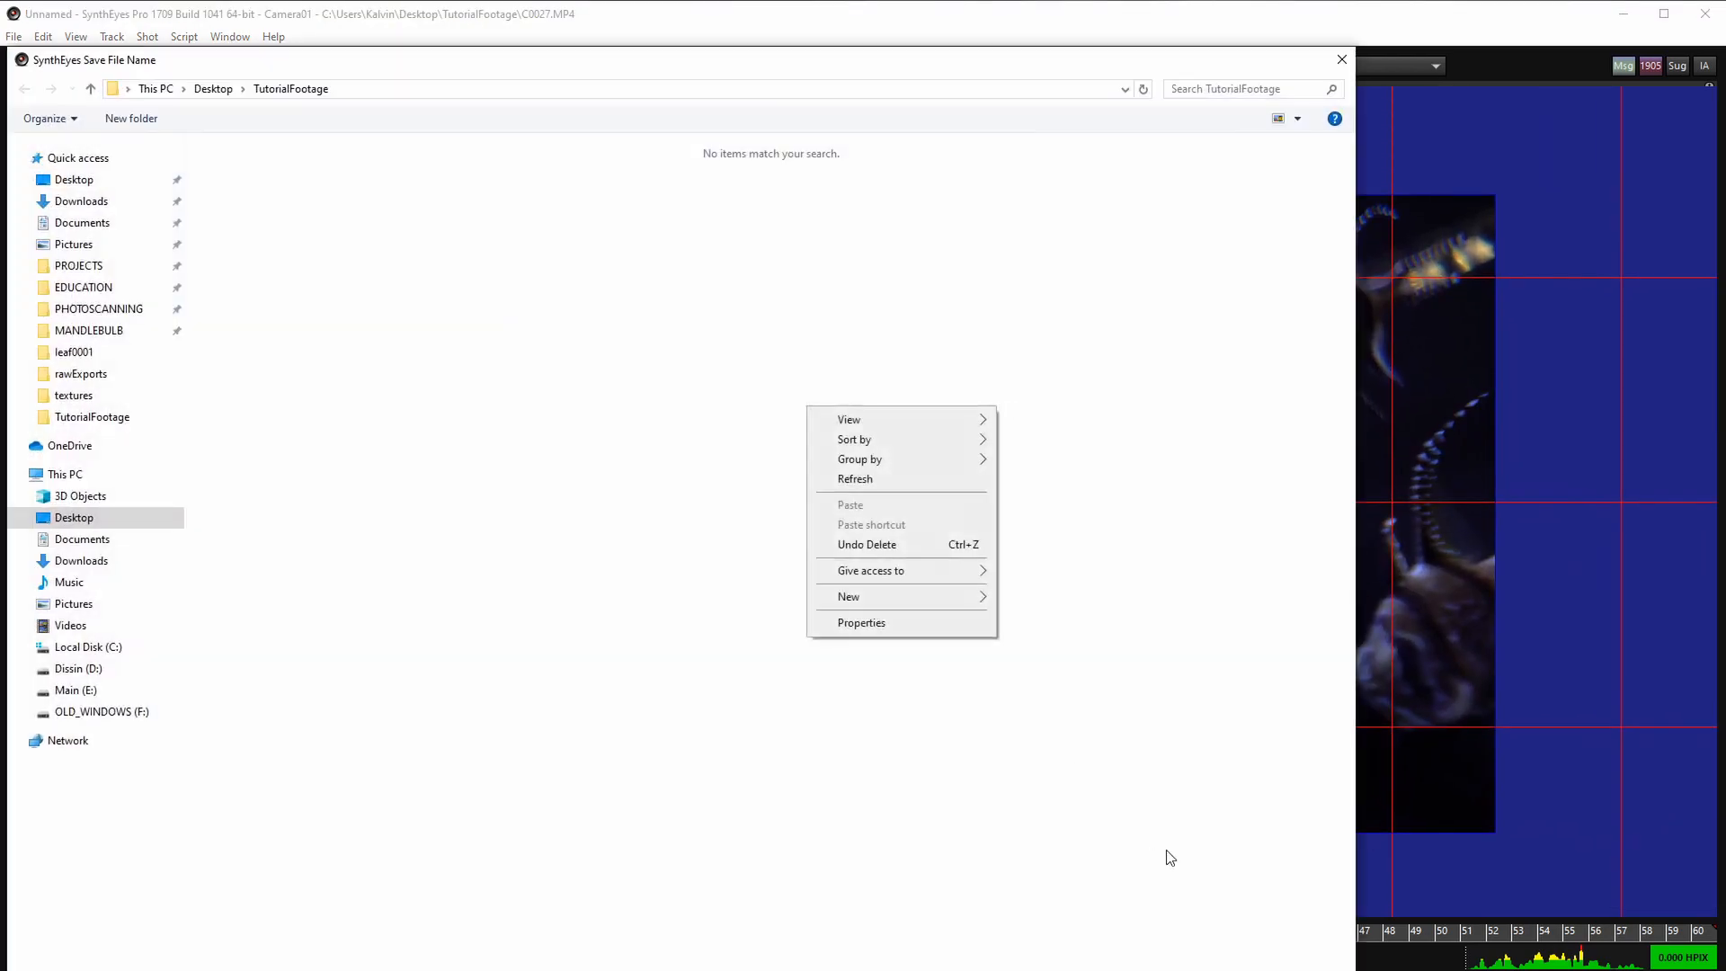
key(Escape)
key(Escape)
- Add a new moving object to the aquarium shot
scroll(972, 505, up, 1)
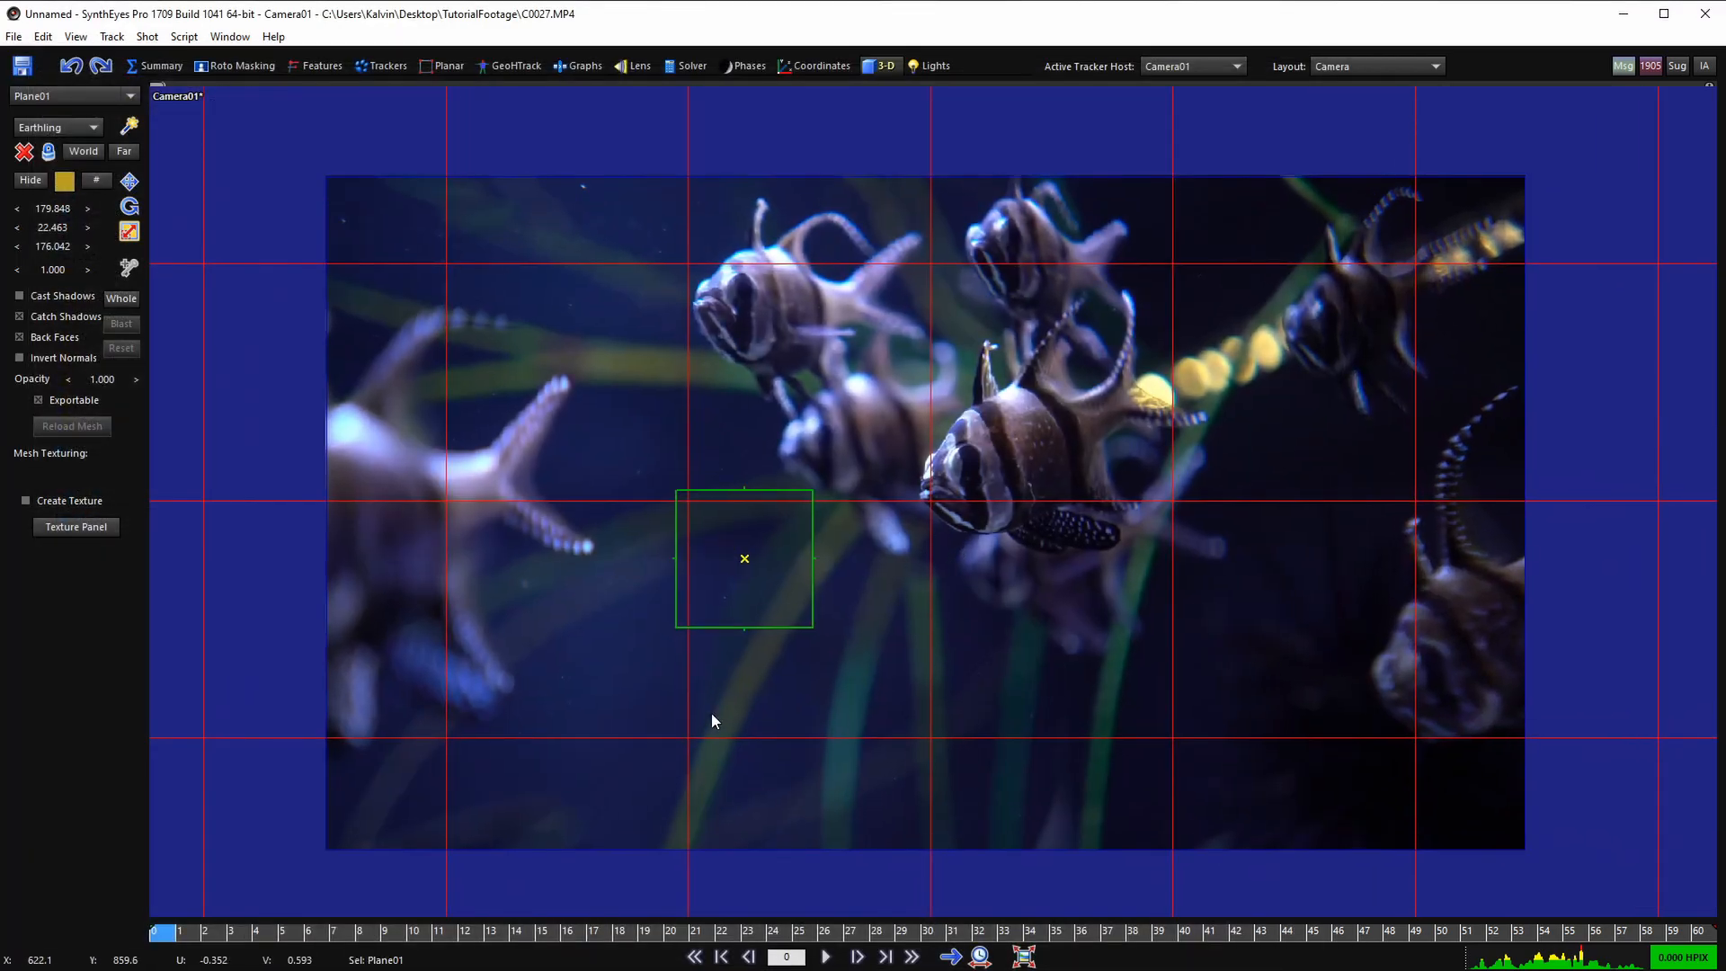
middle_drag(711, 715, 672, 706)
drag(169, 933, 72, 841)
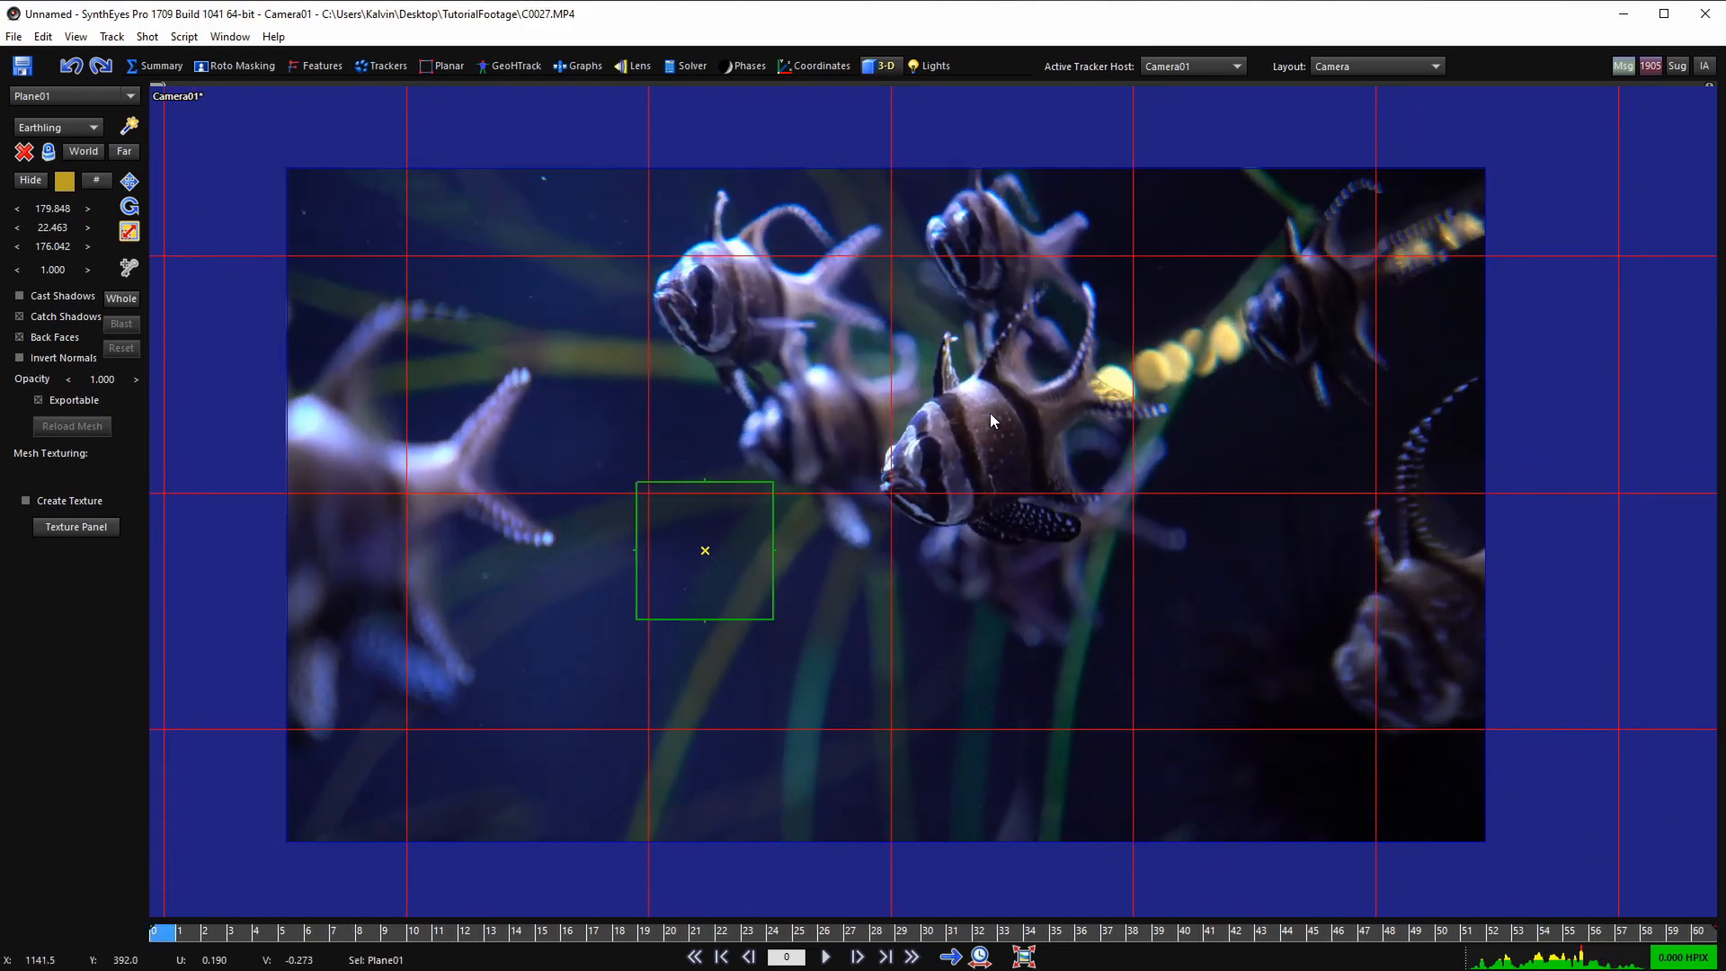
scroll(985, 516, up, 1)
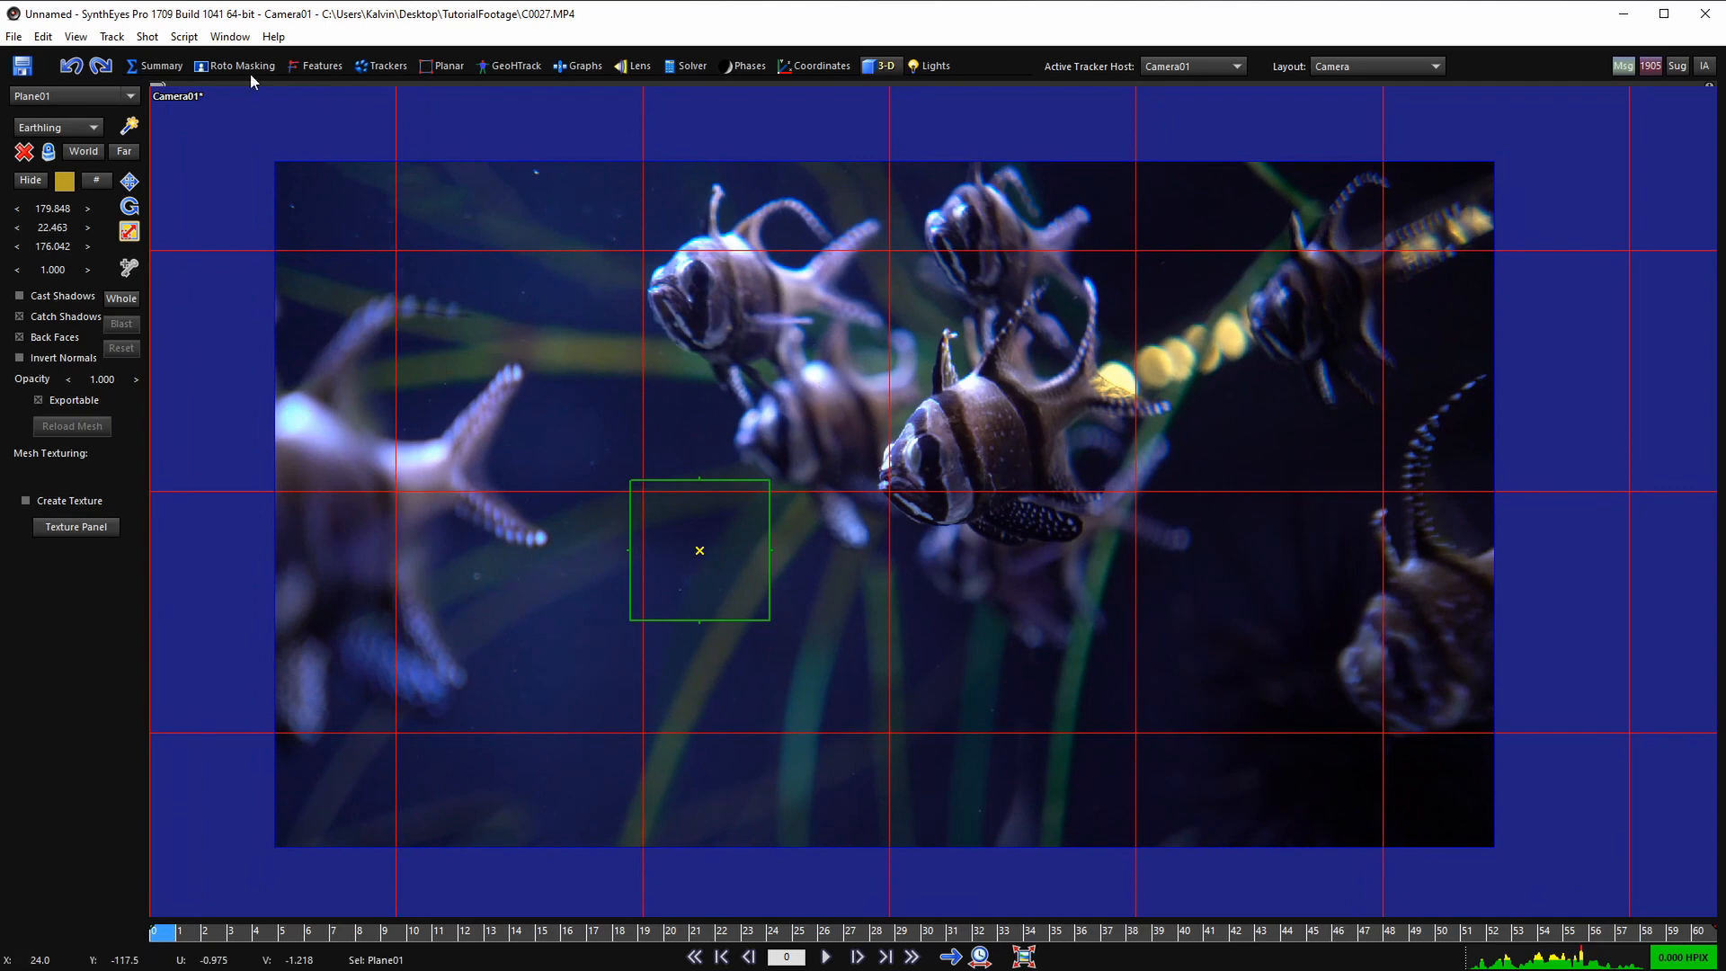
click(147, 36)
click(236, 301)
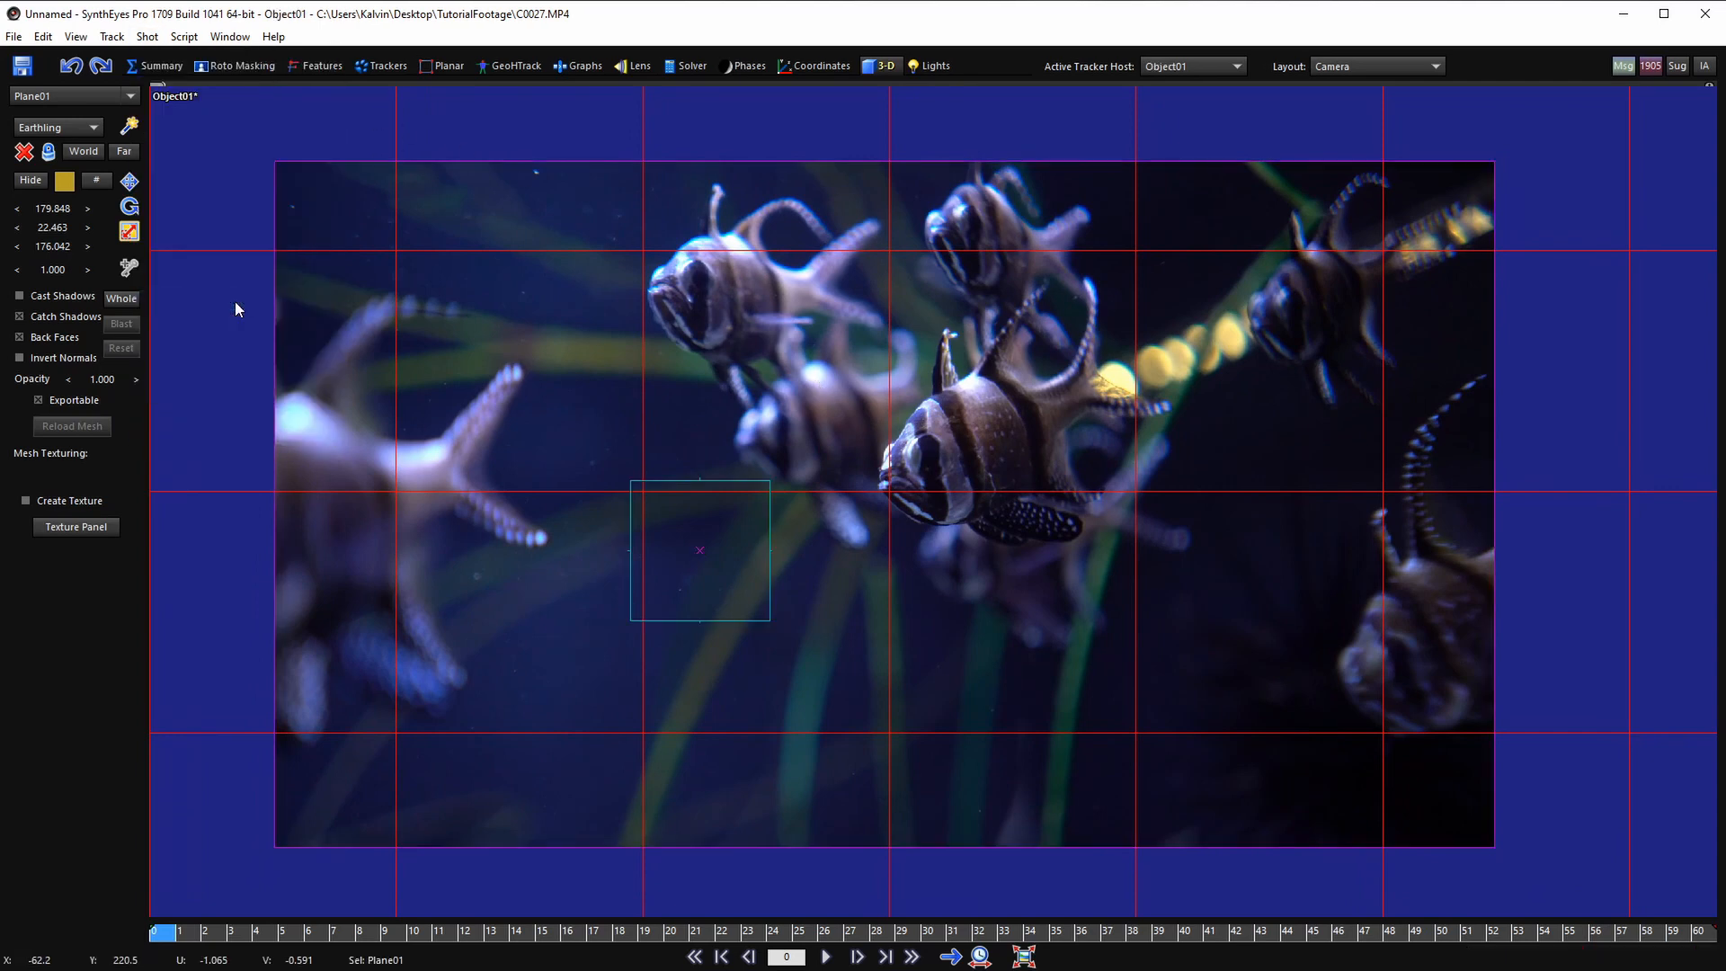
- Alternate the active tracker host between Camera01 and Object01, finishing on Camera01
scroll(735, 563, down, 1)
scroll(710, 540, up, 5)
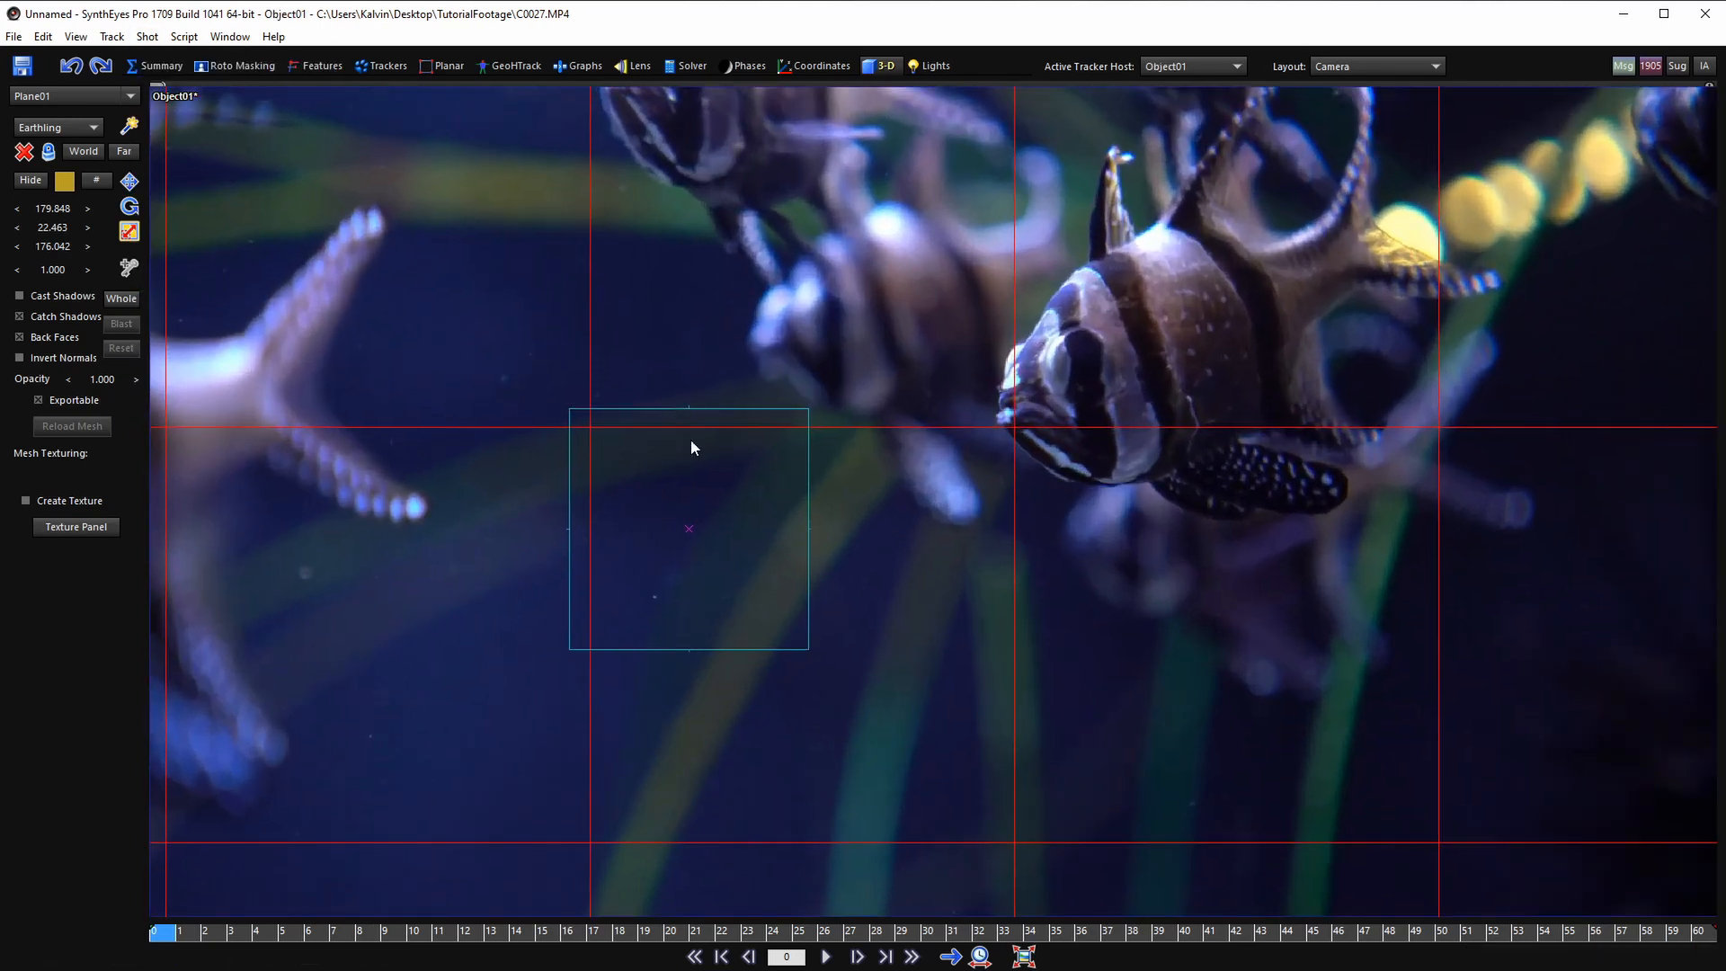
scroll(687, 522, down, 3)
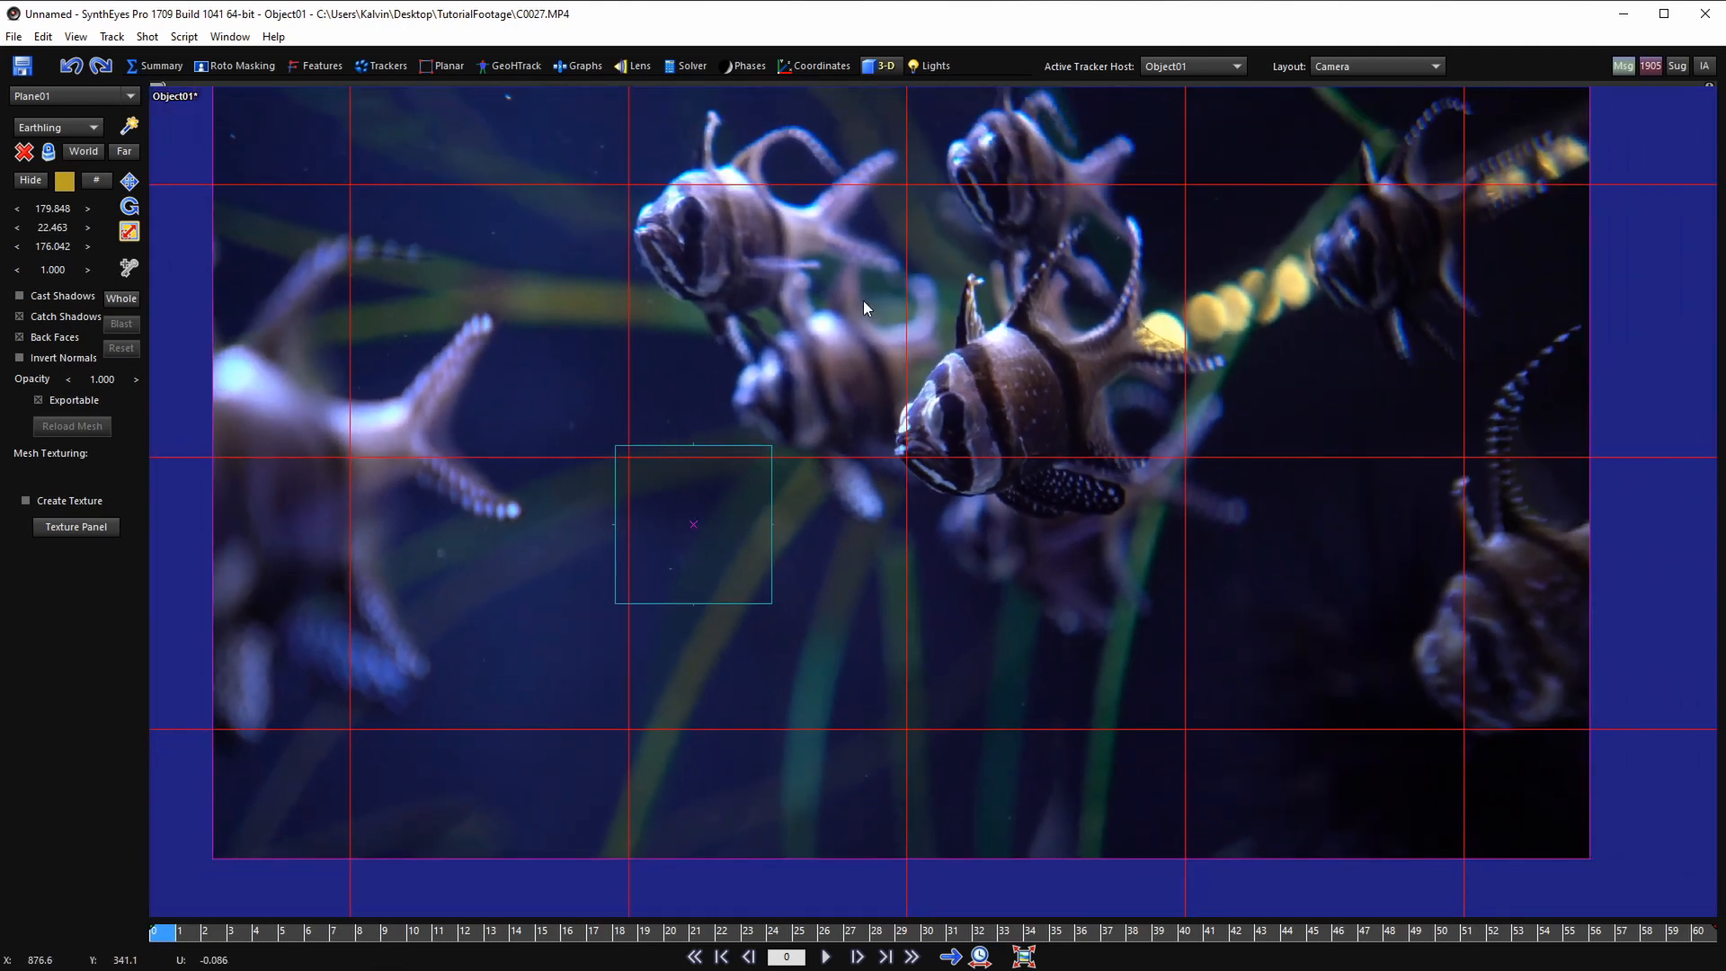
click(1195, 66)
click(1191, 85)
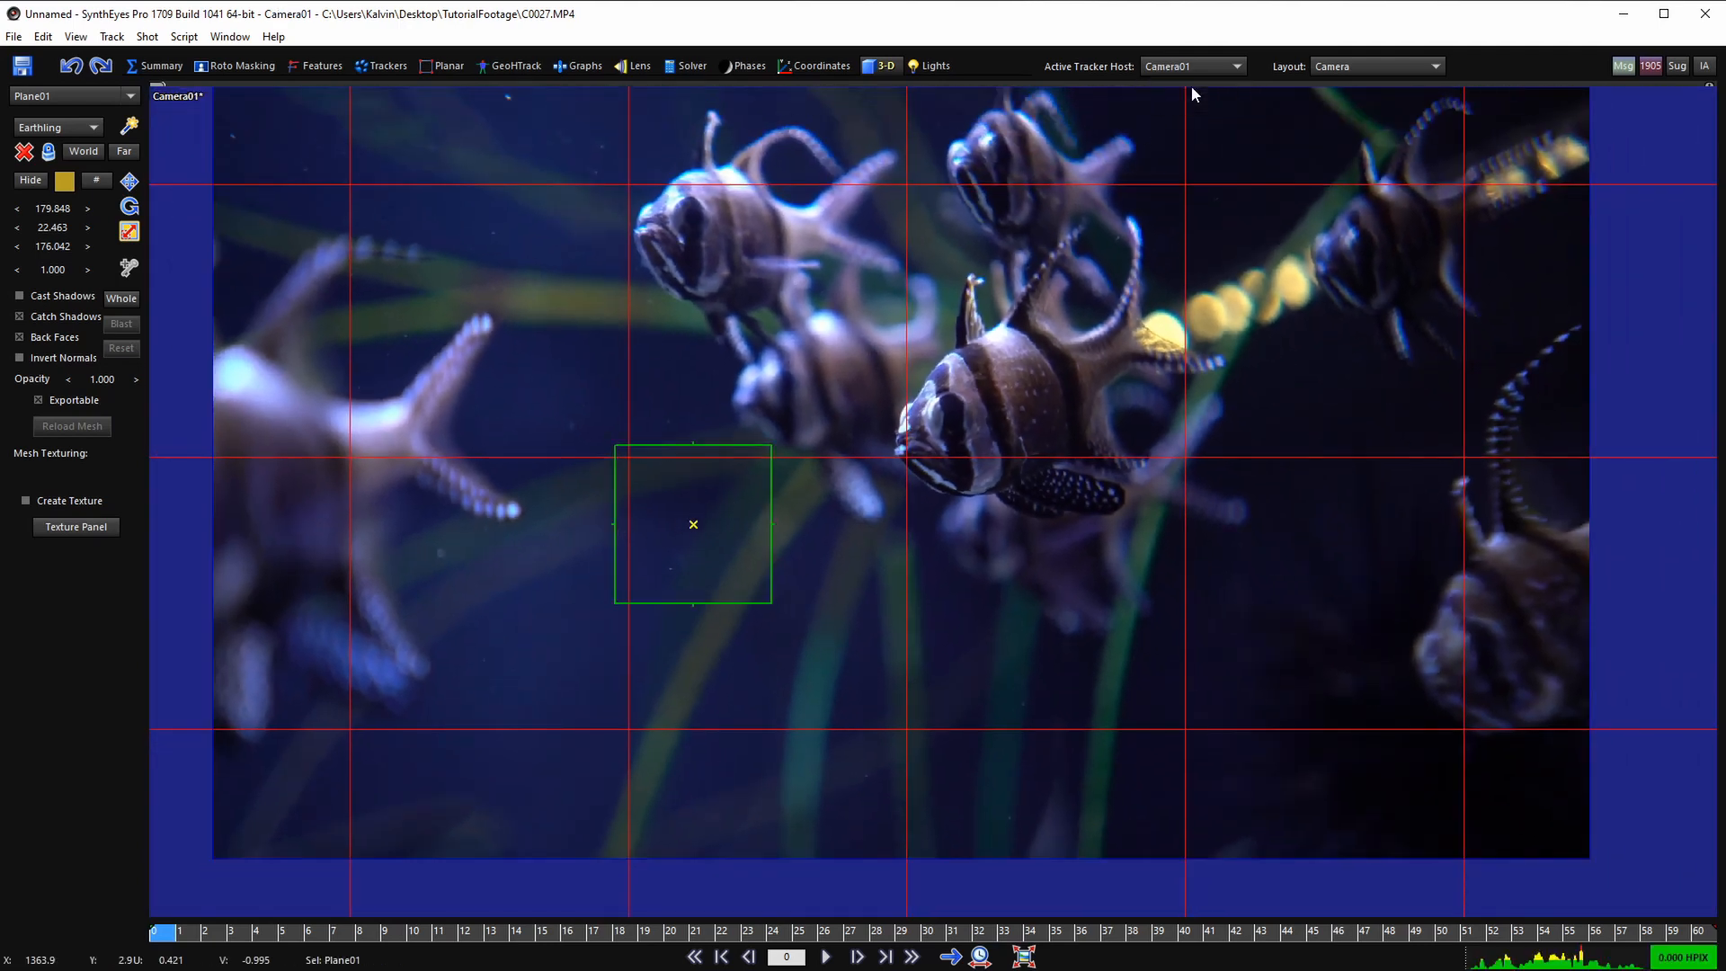
click(1190, 65)
click(1185, 100)
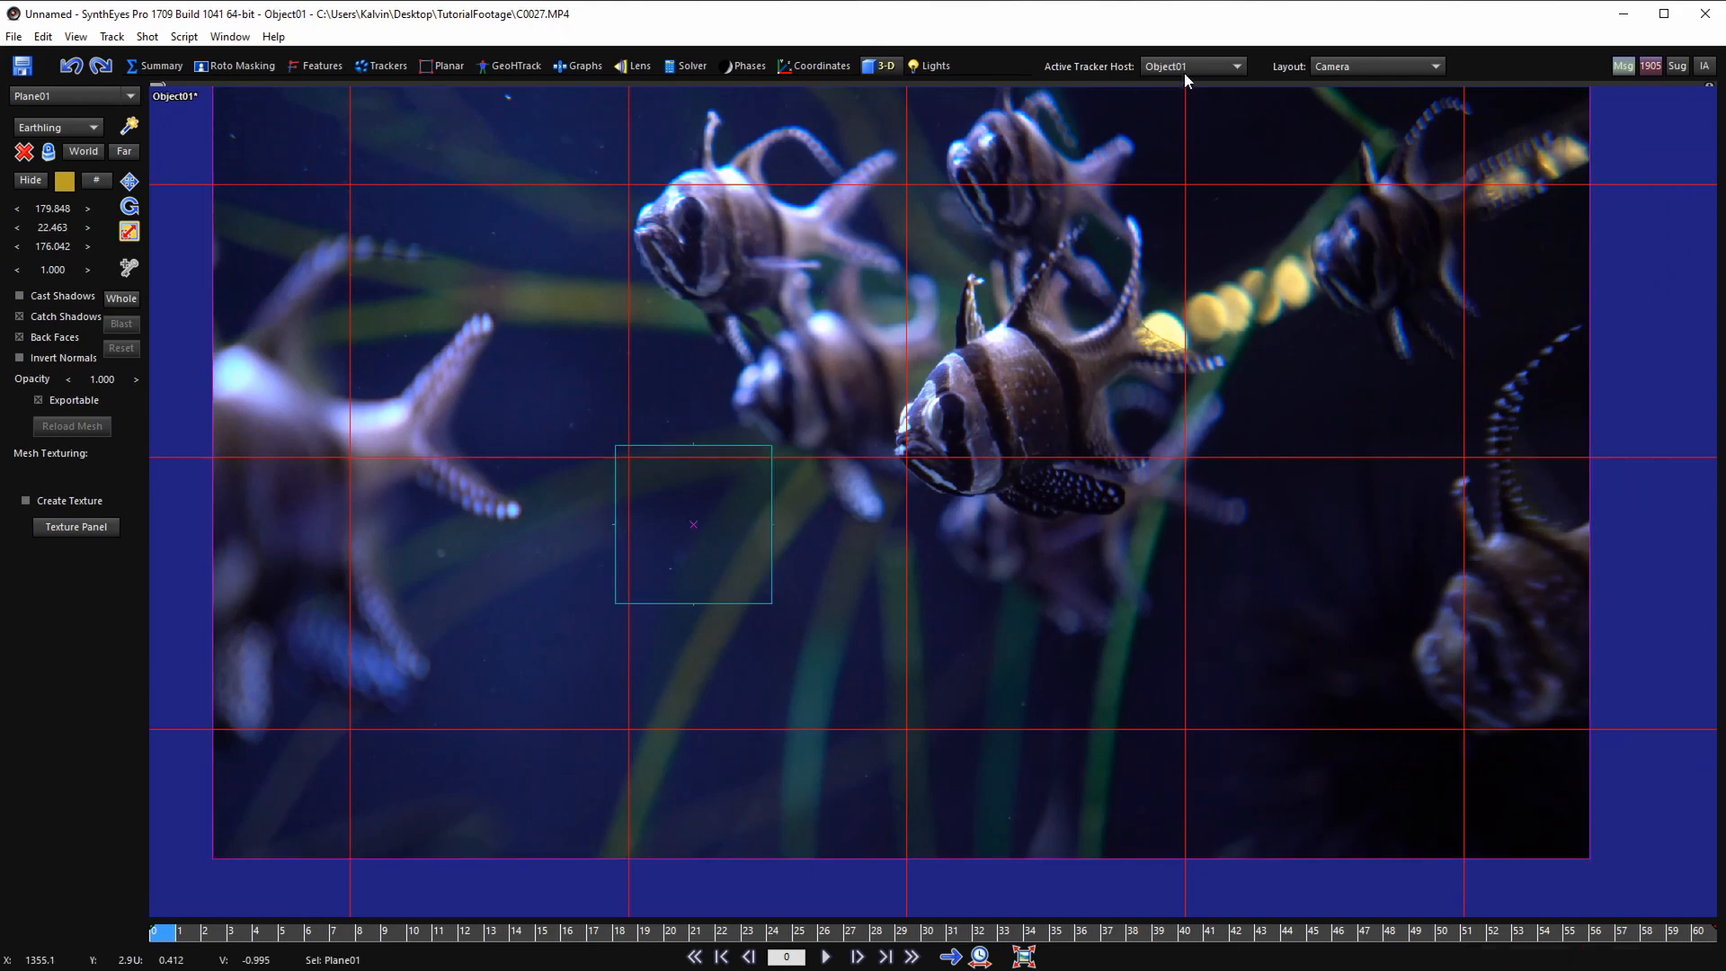
click(1184, 70)
click(1183, 87)
click(1184, 70)
click(1184, 104)
scroll(1187, 72, up, 1)
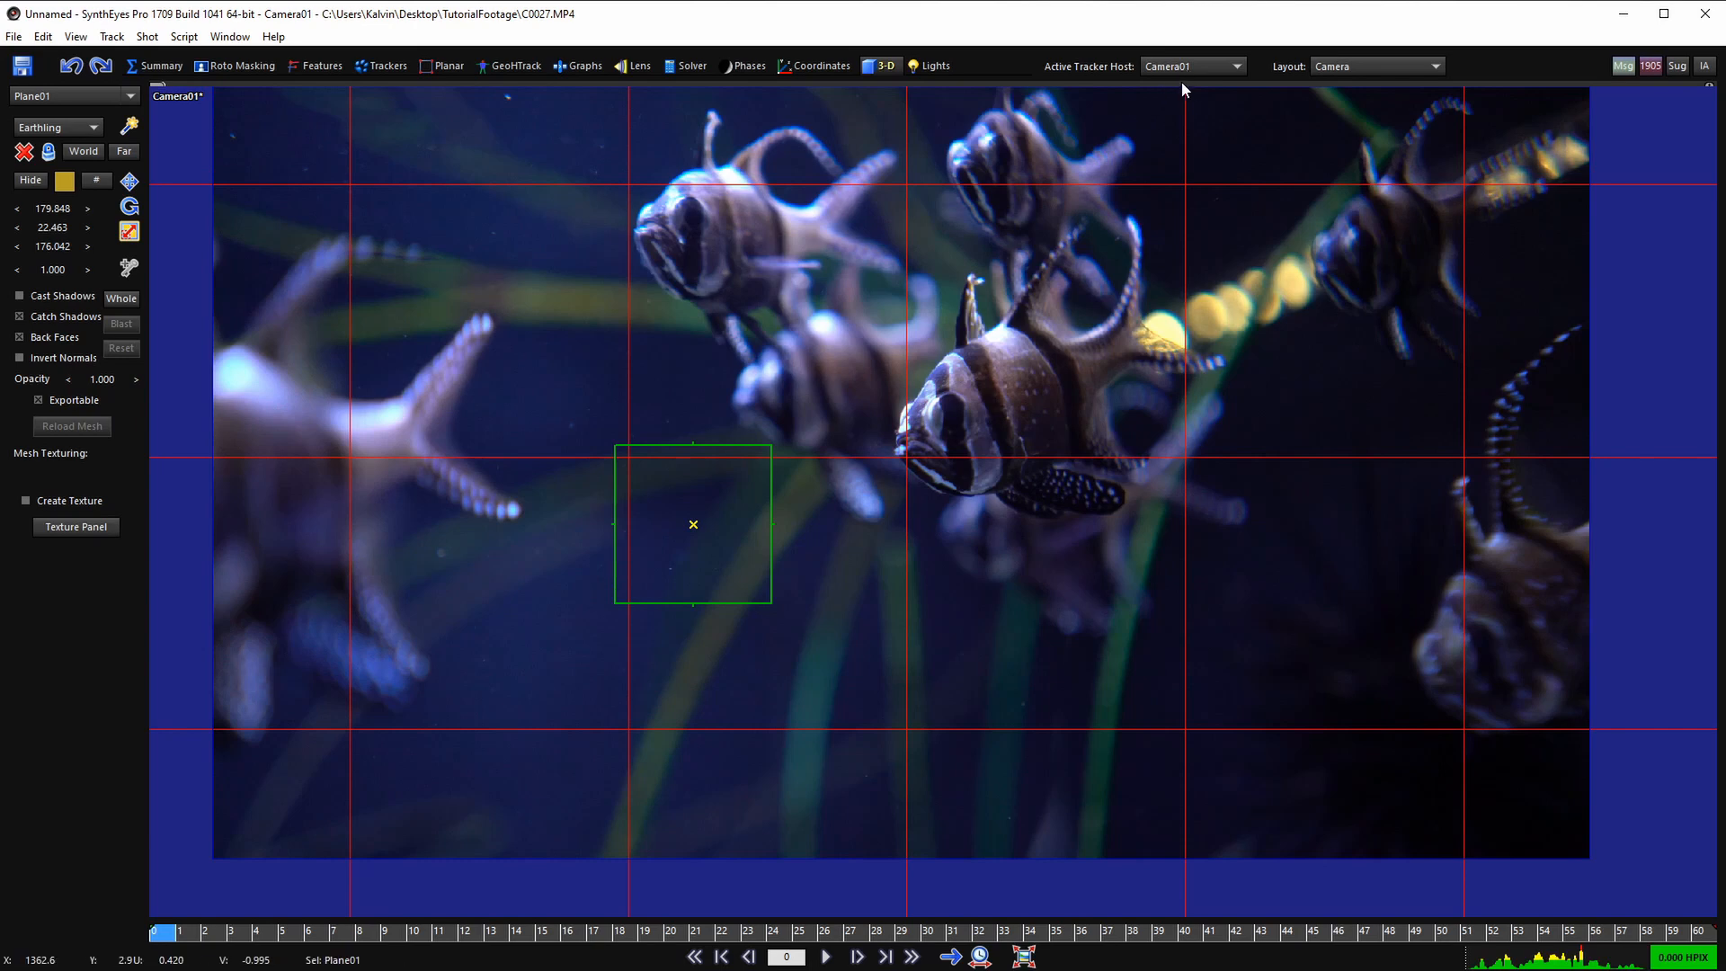
- Deselect the plane and set Camera01's solving mode to Disabled, declining to make its far trackers normal
scroll(1098, 147, down, 2)
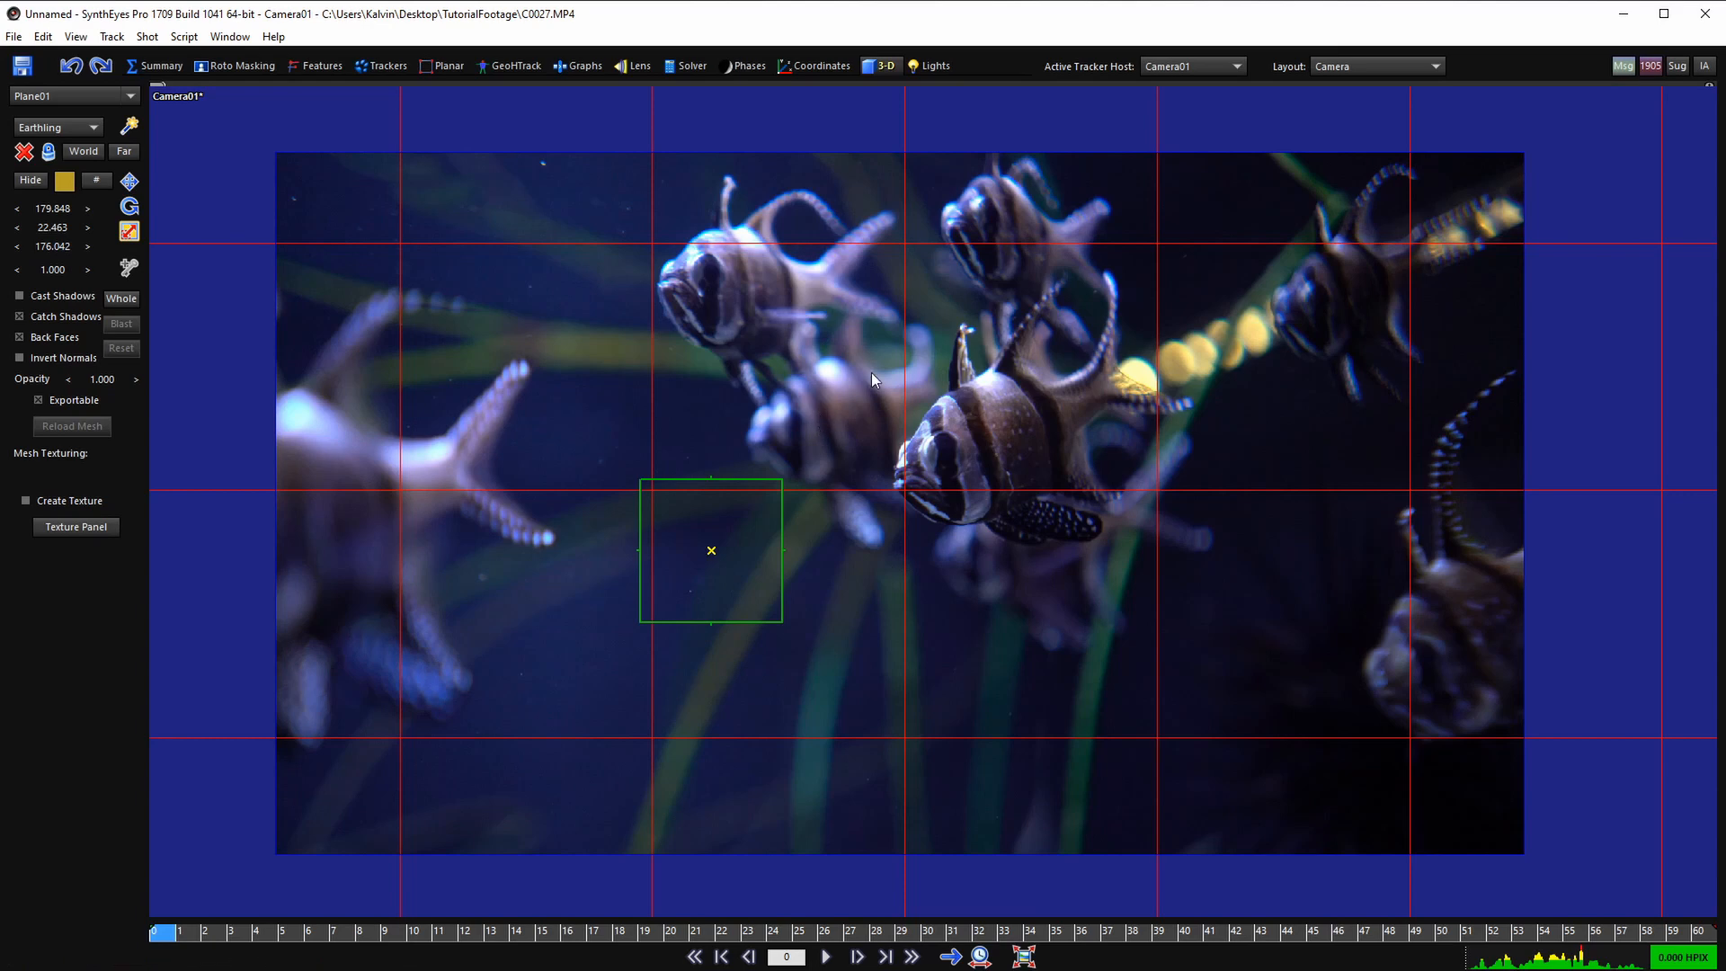
scroll(857, 417, up, 1)
scroll(858, 418, down, 1)
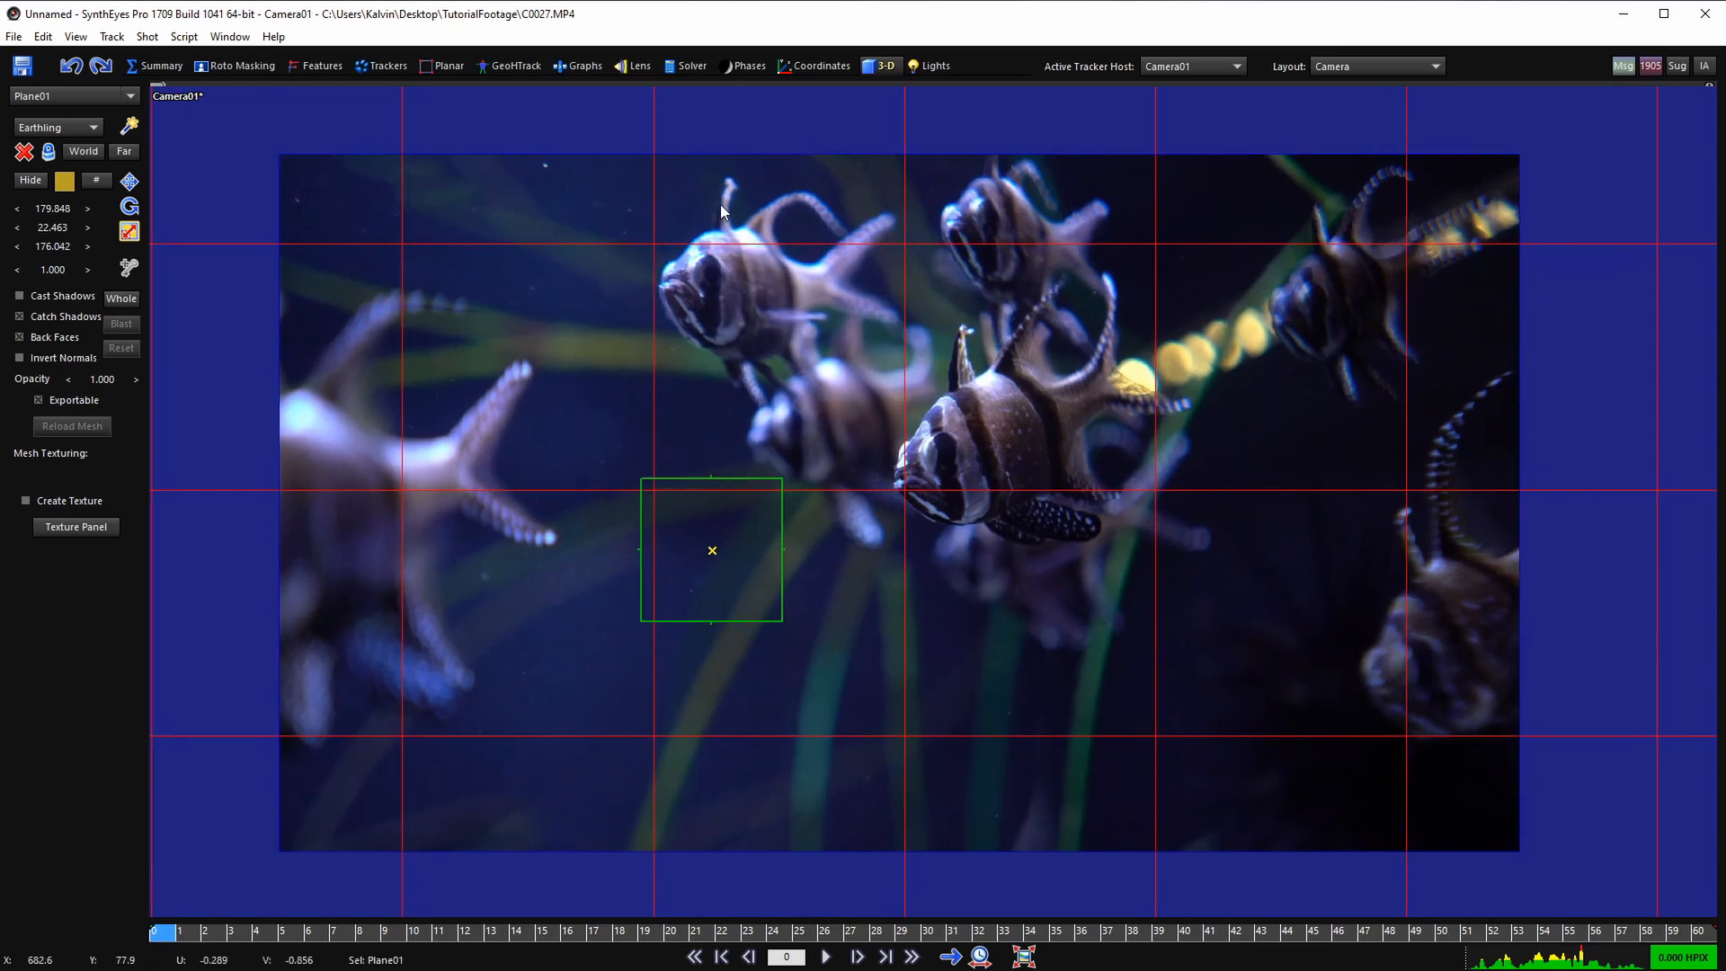
click(671, 65)
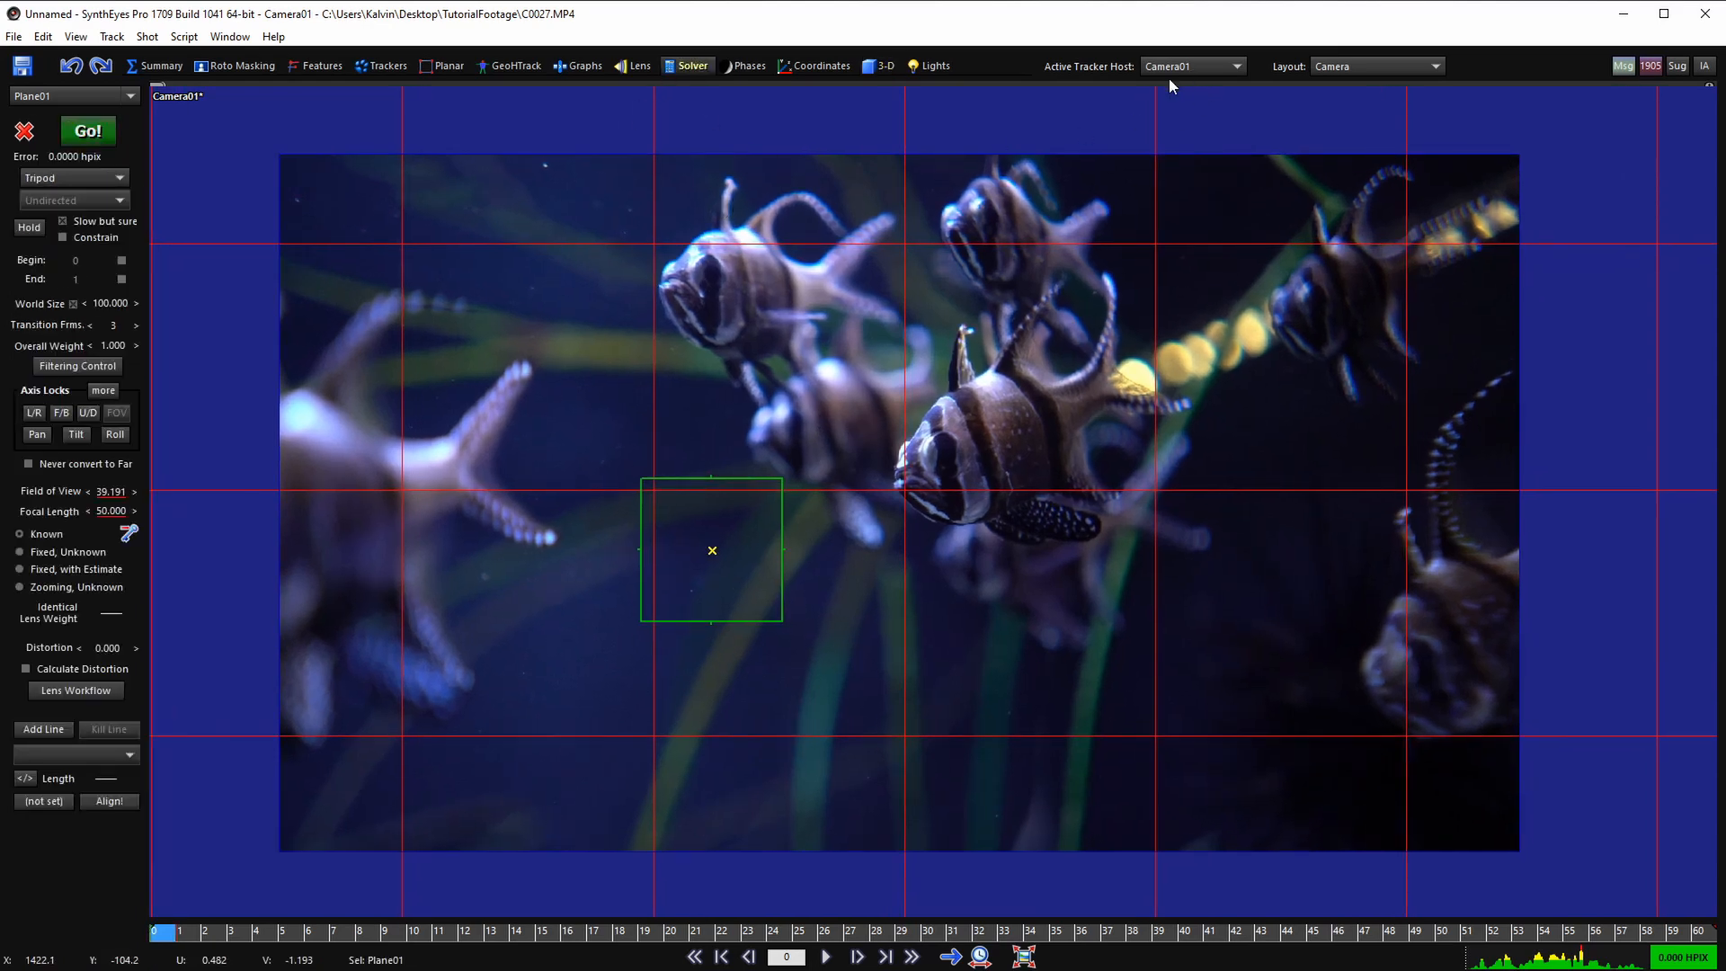
click(847, 269)
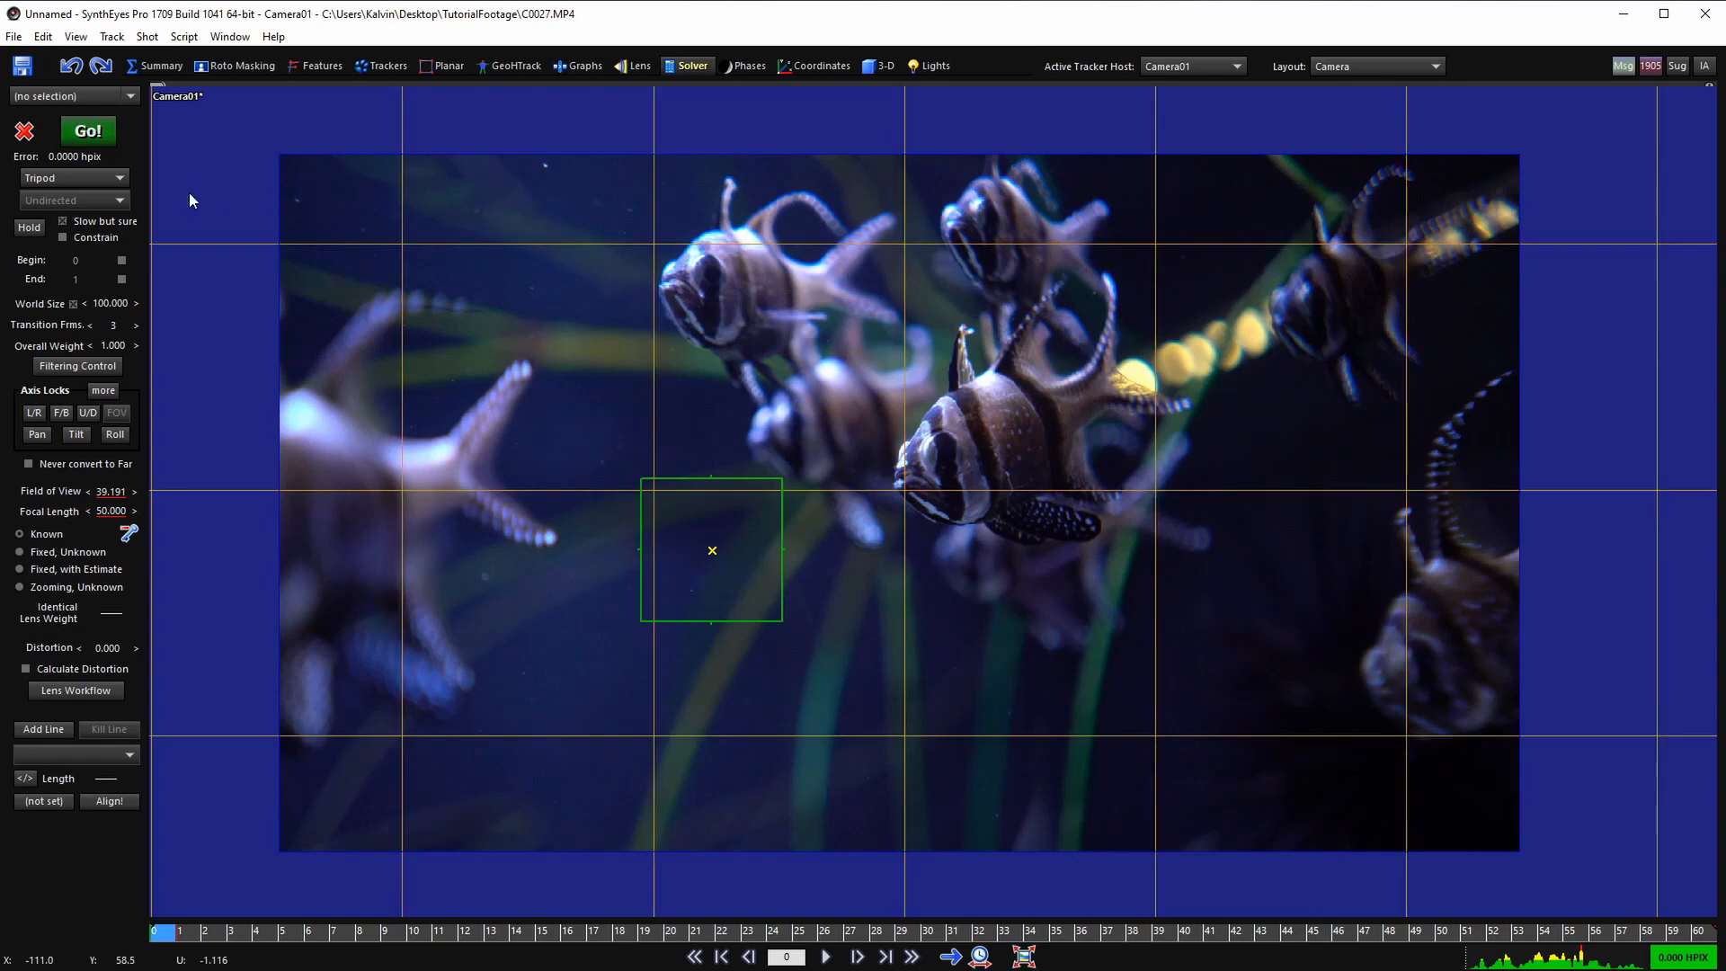
click(112, 178)
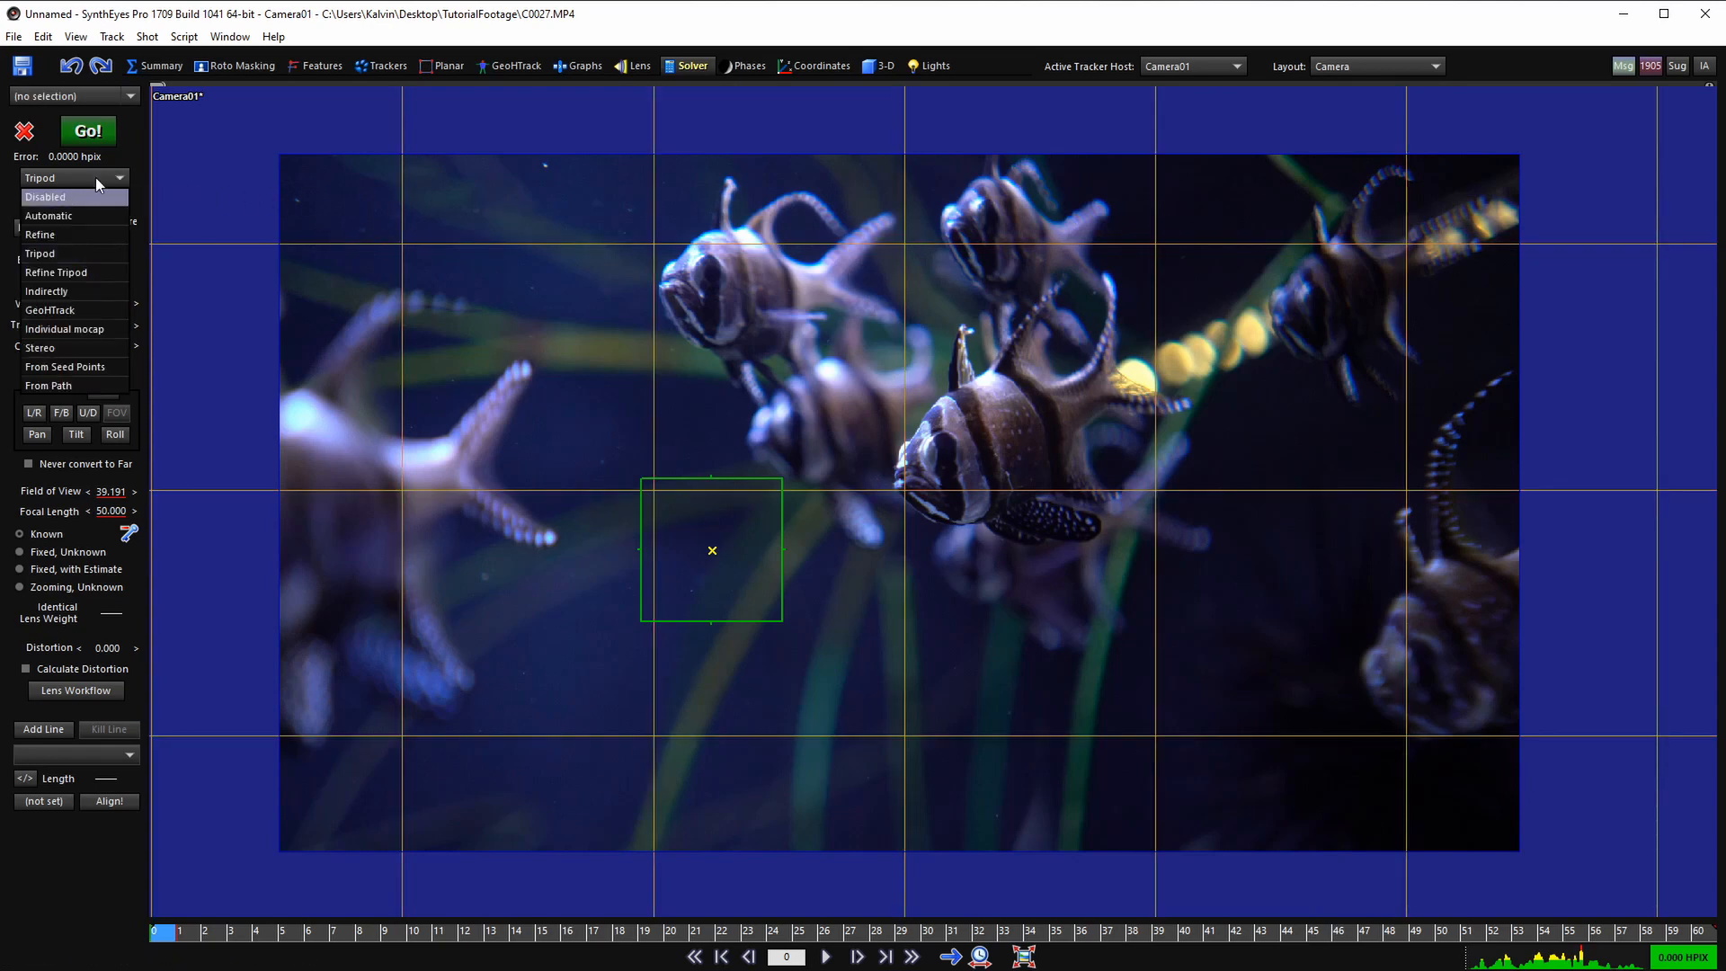
click(57, 198)
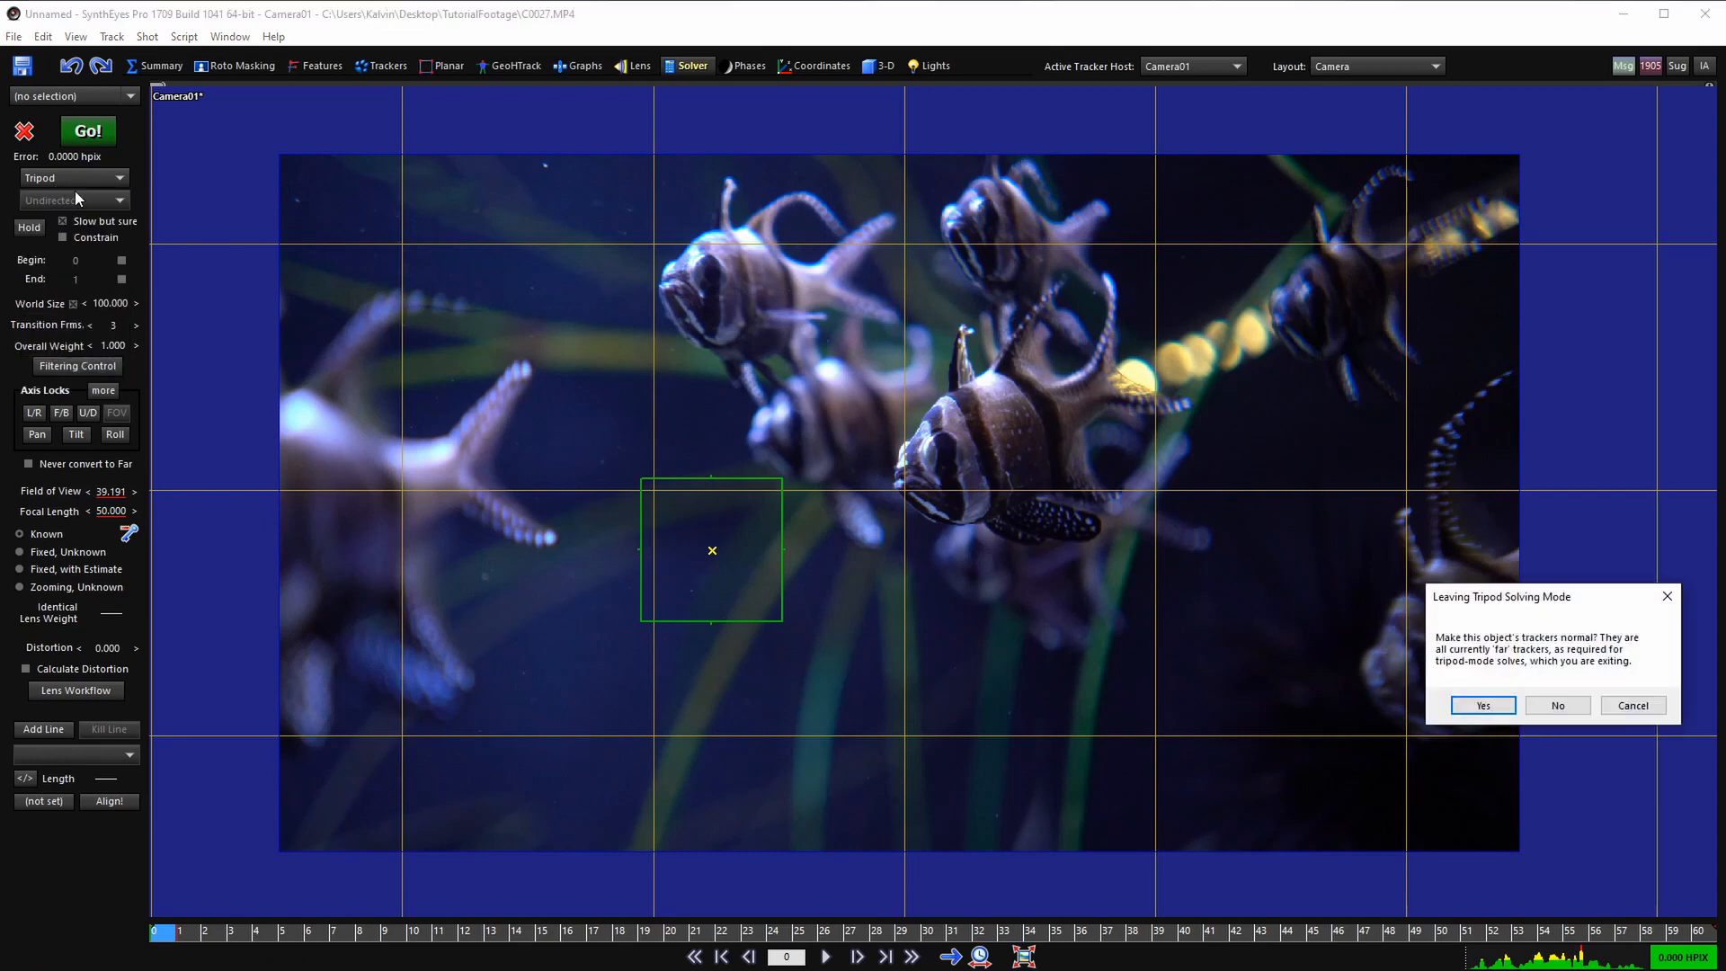
drag(1479, 598, 748, 442)
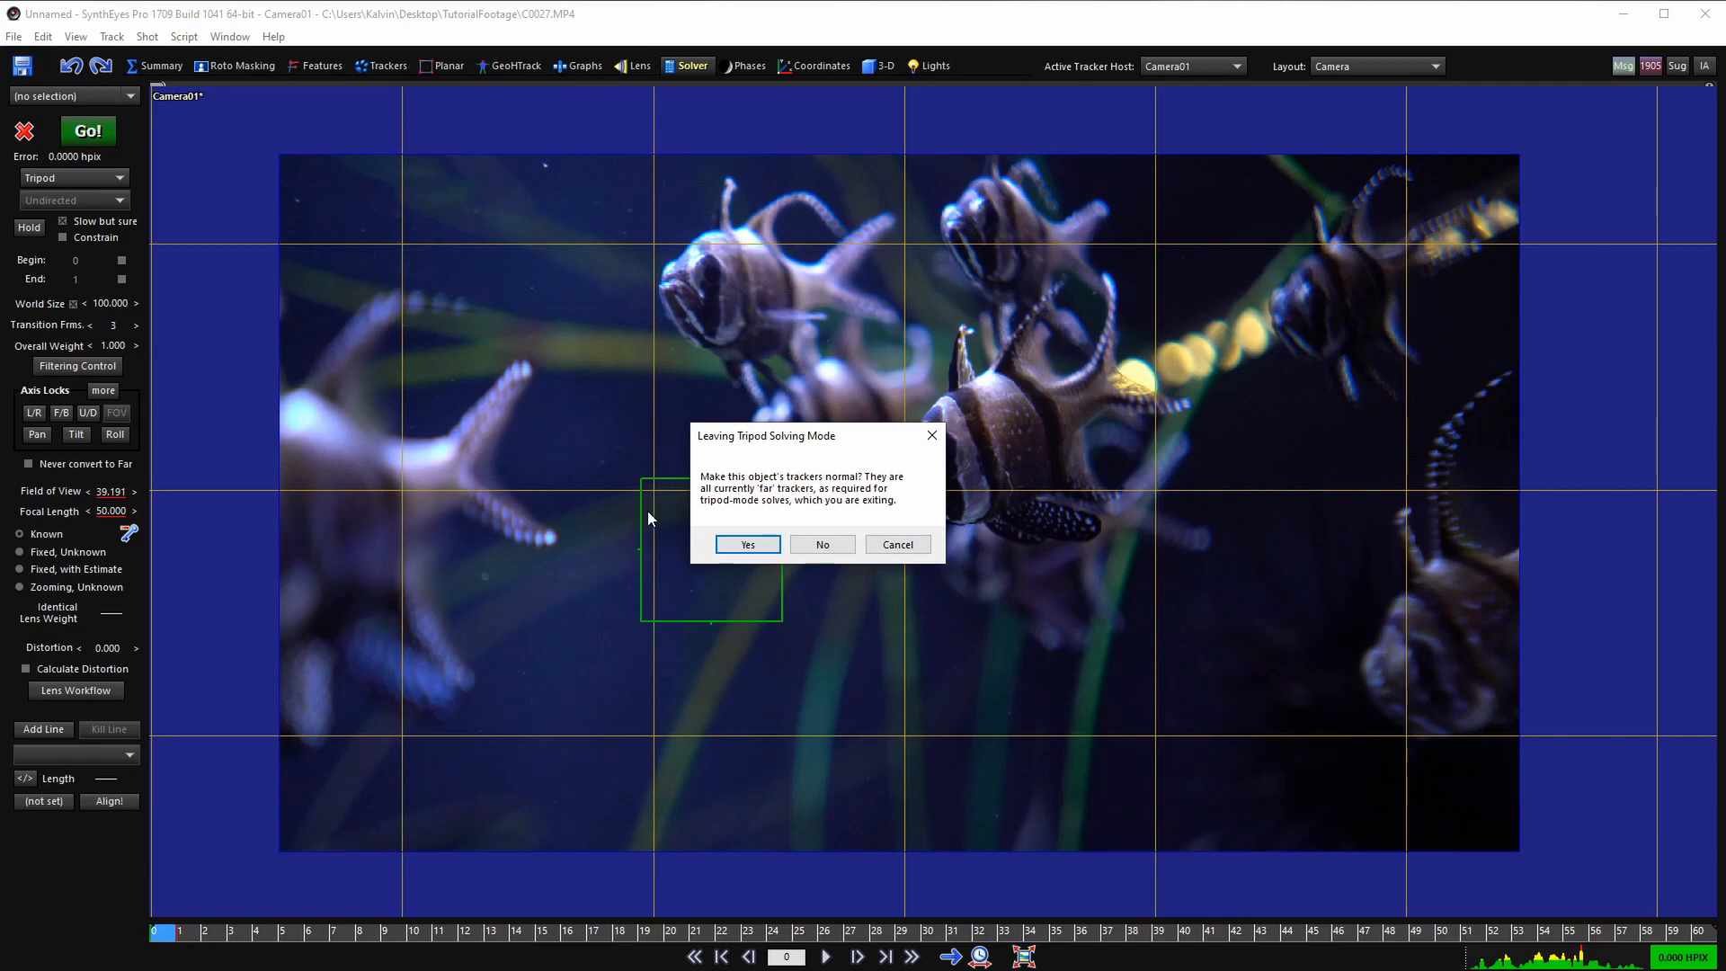
click(808, 546)
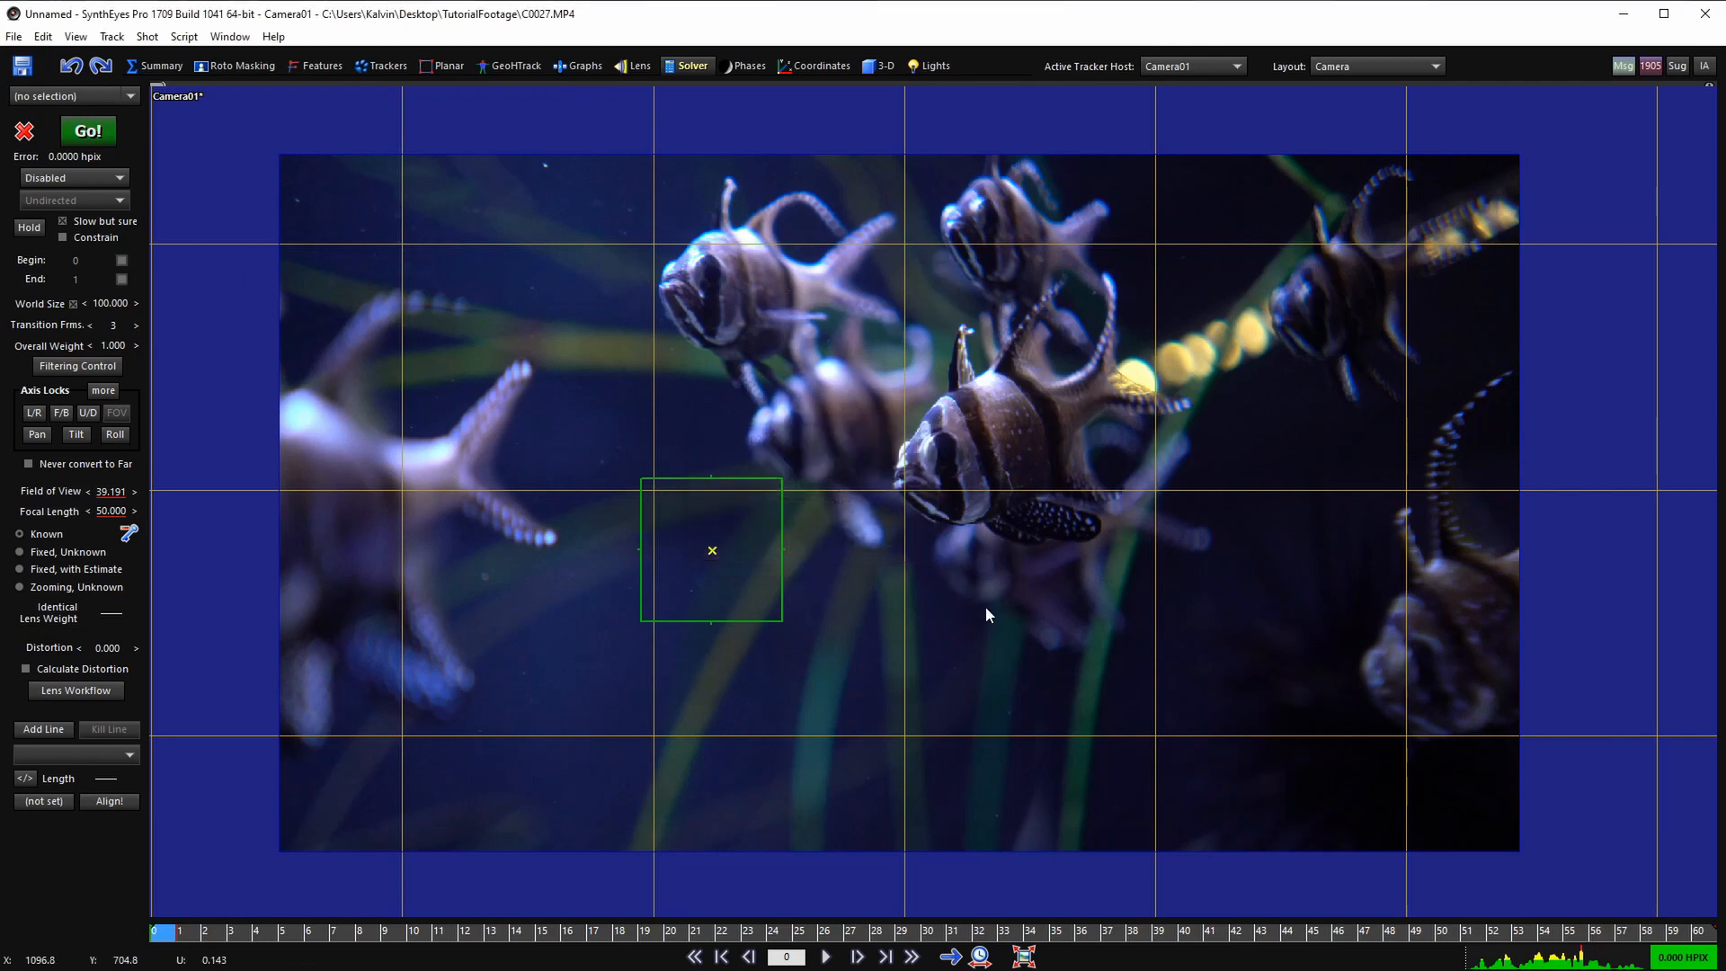
- Compare the solver settings of Object01 and Camera01, and review the camera's opening frames with the plane overlay
scroll(982, 609, down, 2)
scroll(969, 634, up, 1)
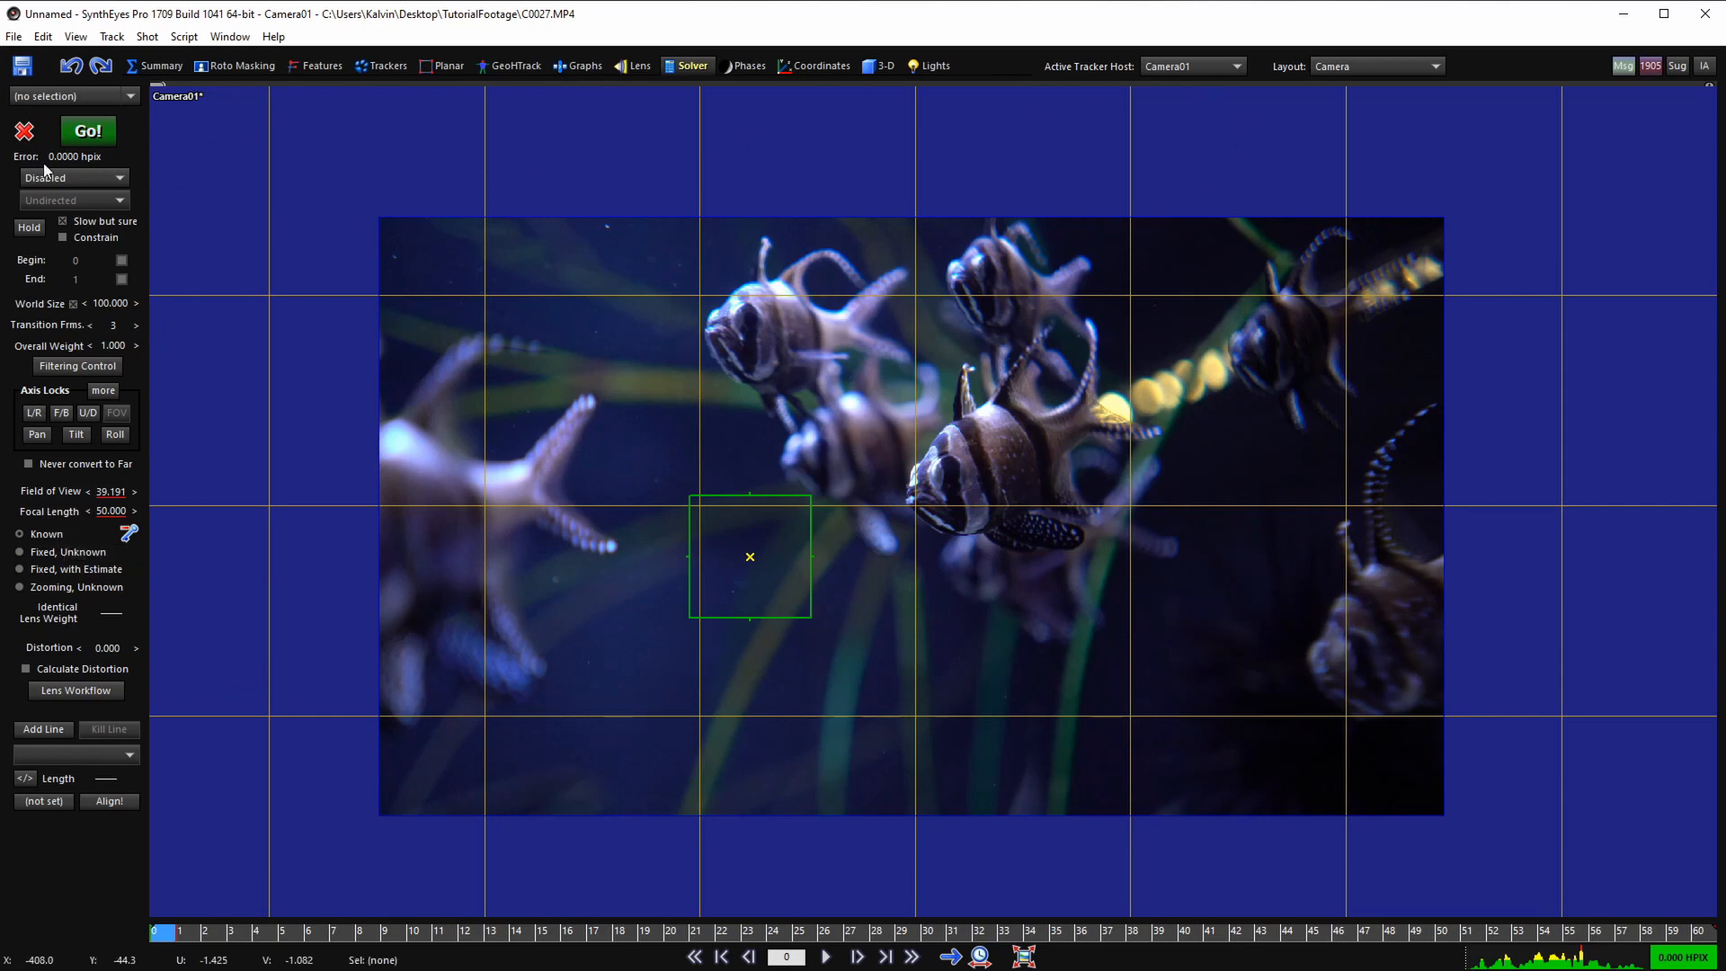
click(1192, 66)
click(1194, 99)
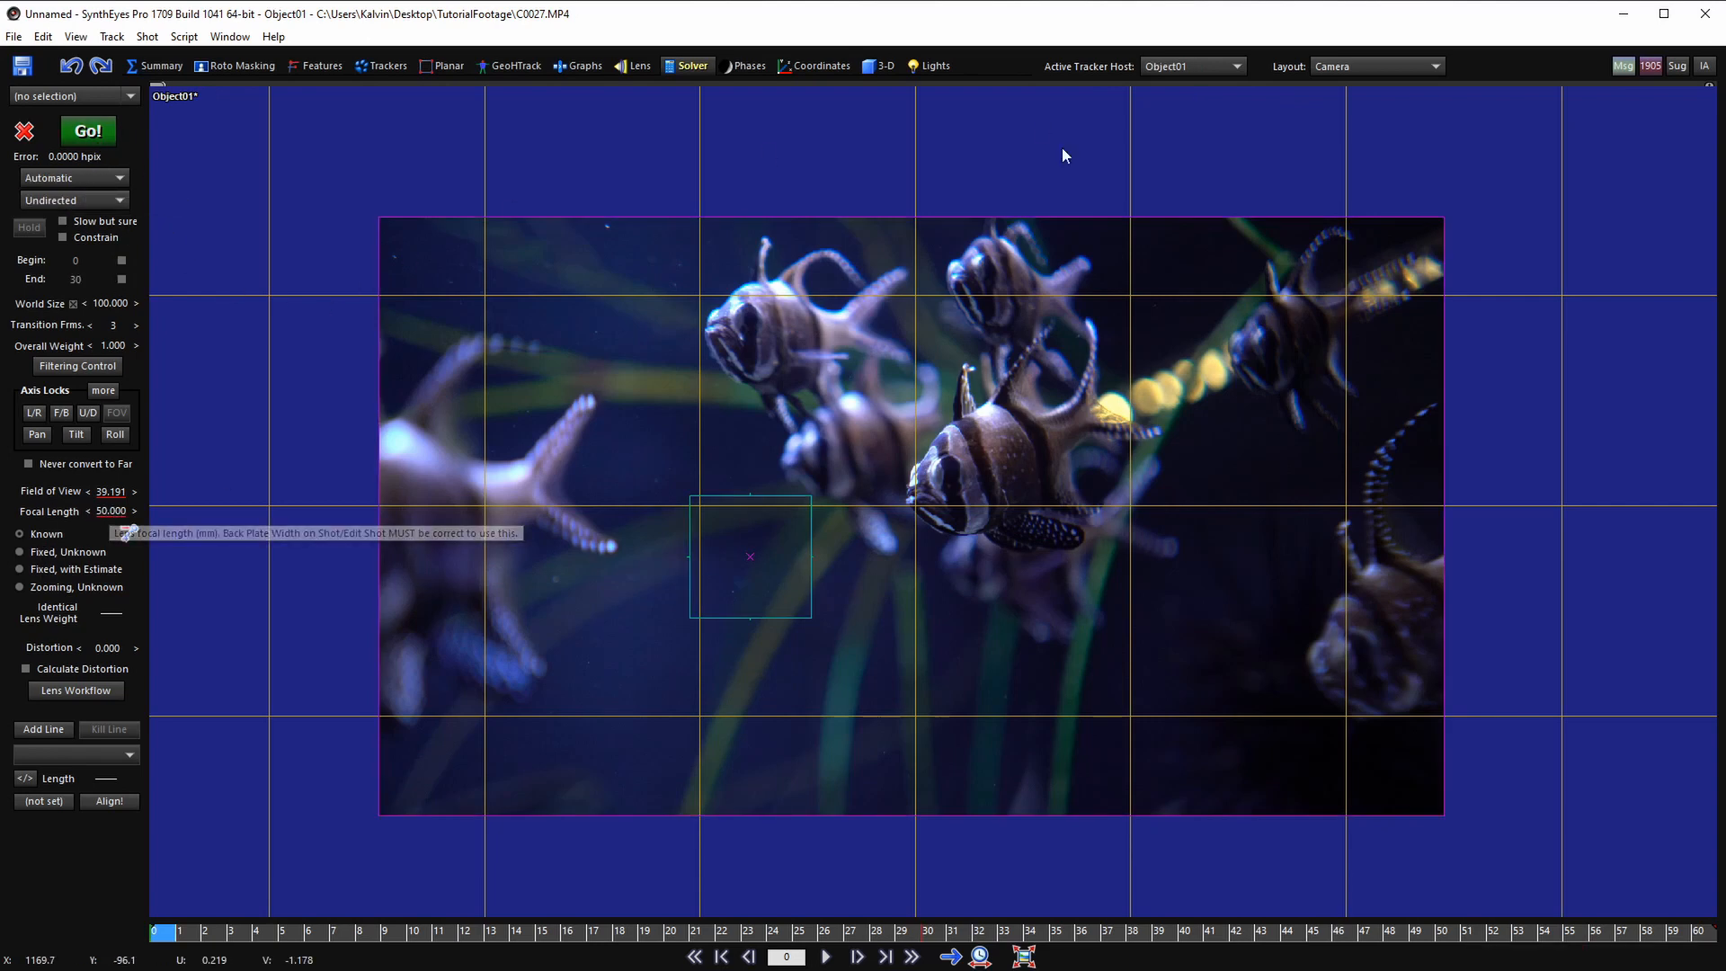
click(1191, 67)
click(1173, 83)
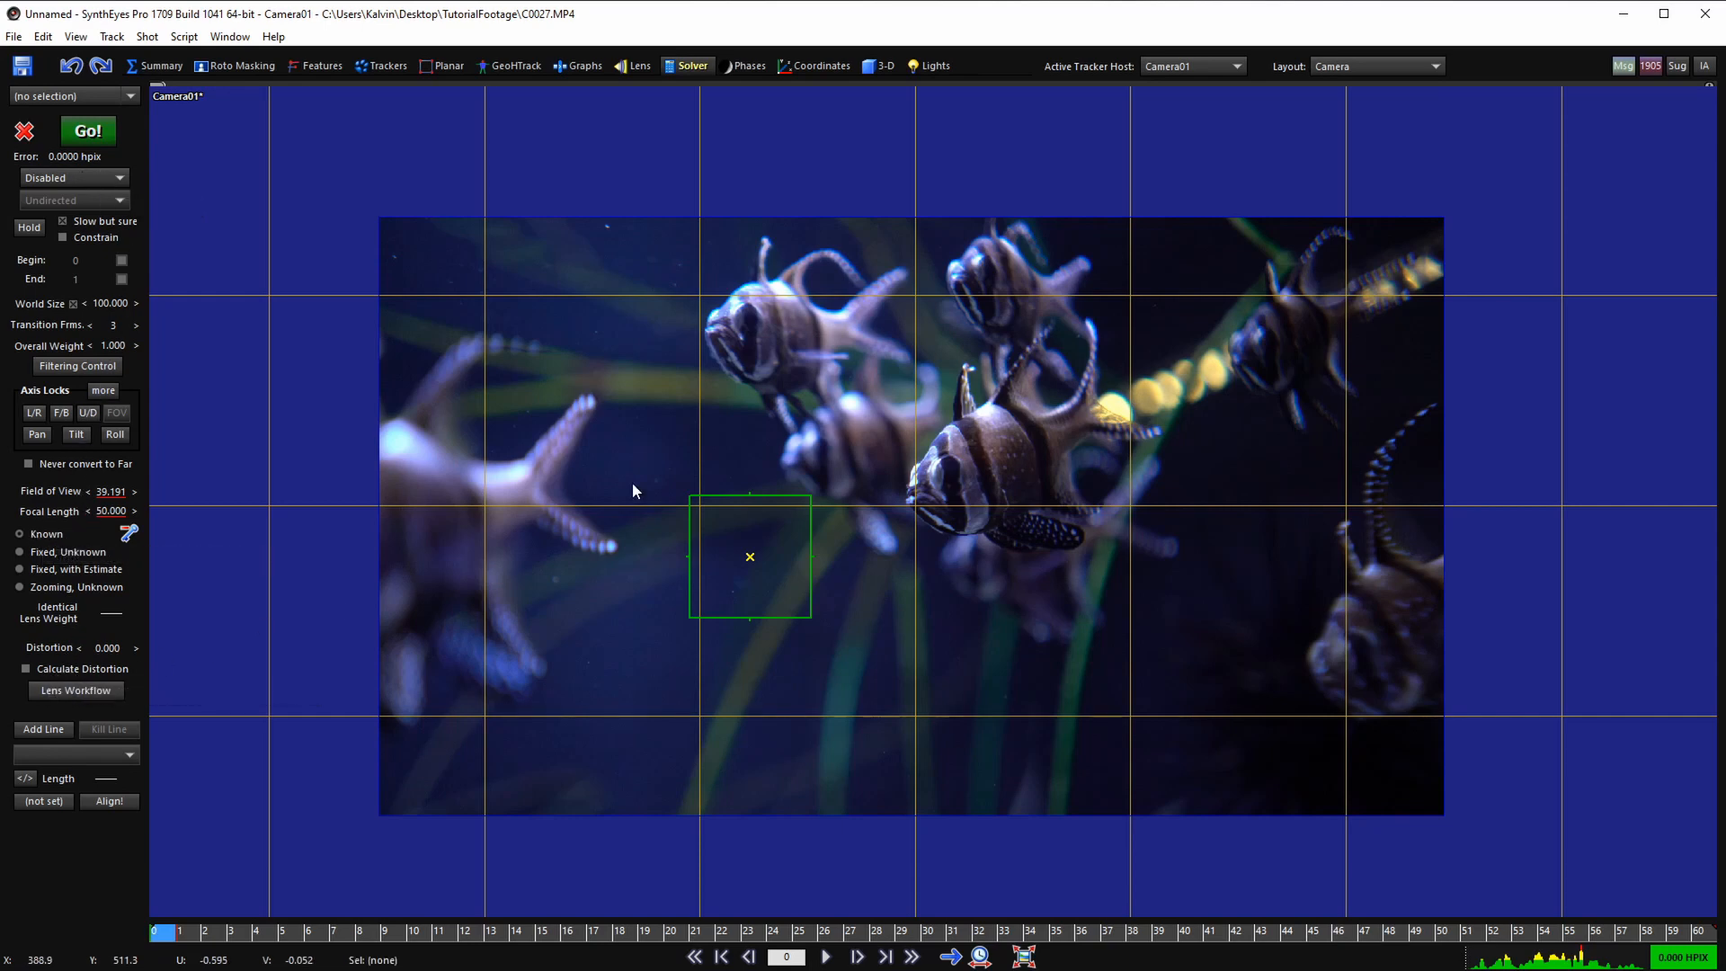
key(space)
key(space)
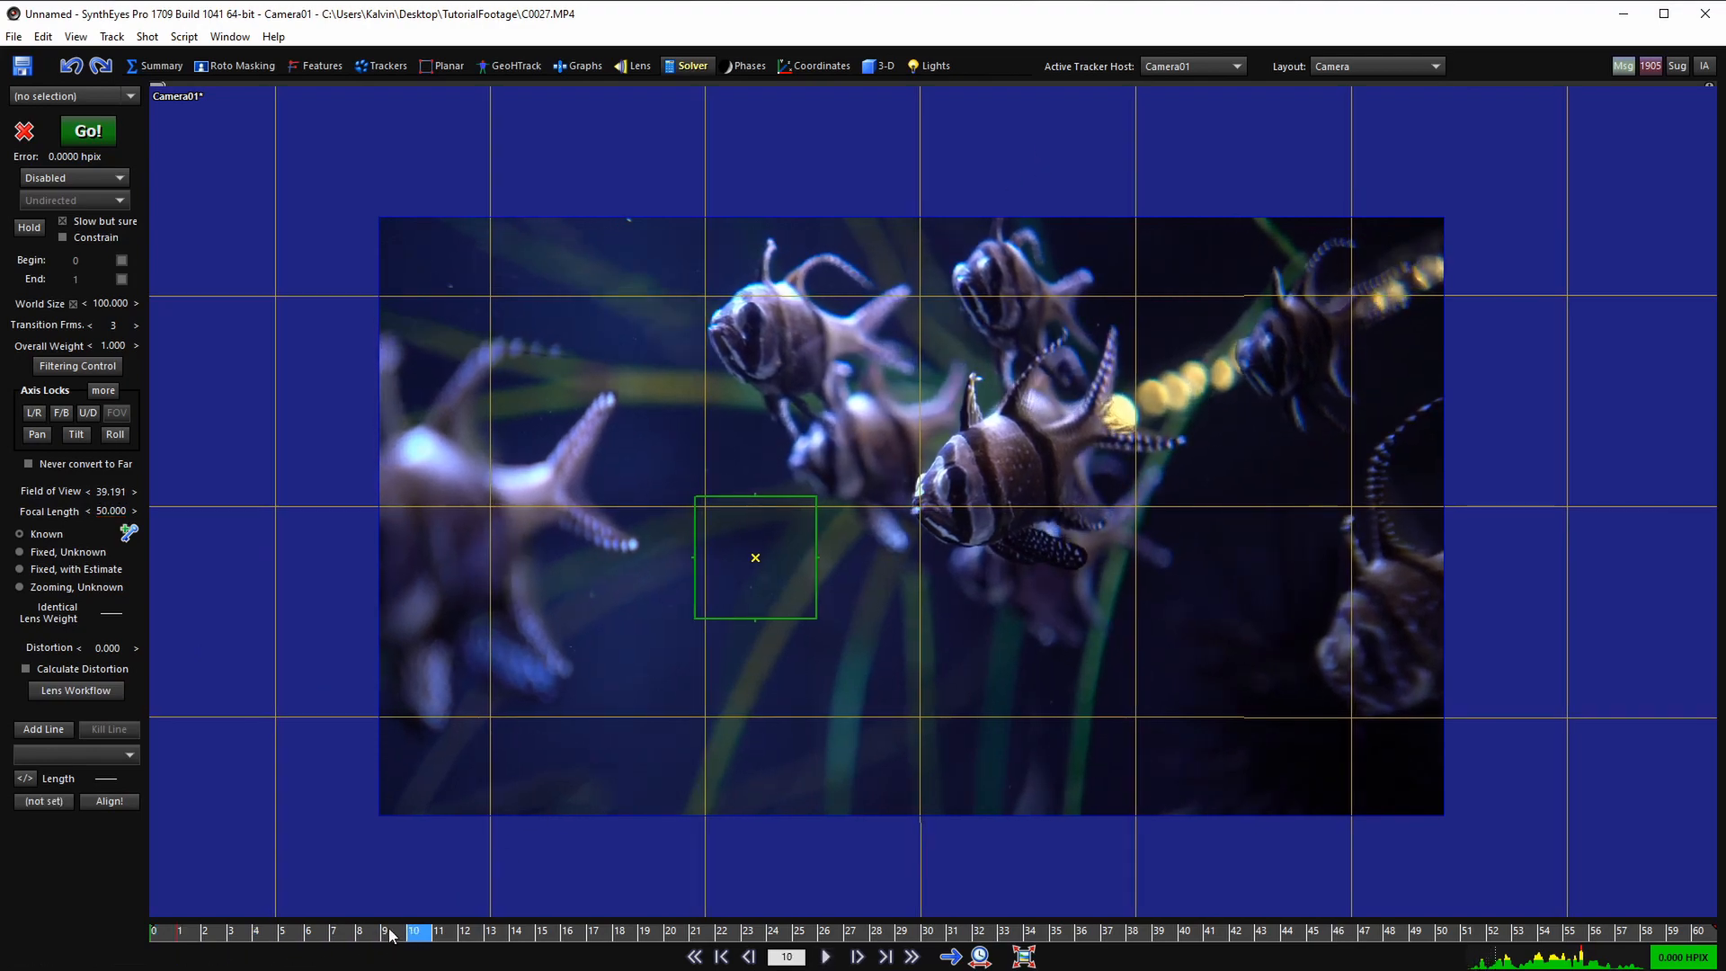
drag(389, 936, 114, 899)
- Make Object01 the active tracker host and turn off Show Meshes in the camera view
click(1202, 65)
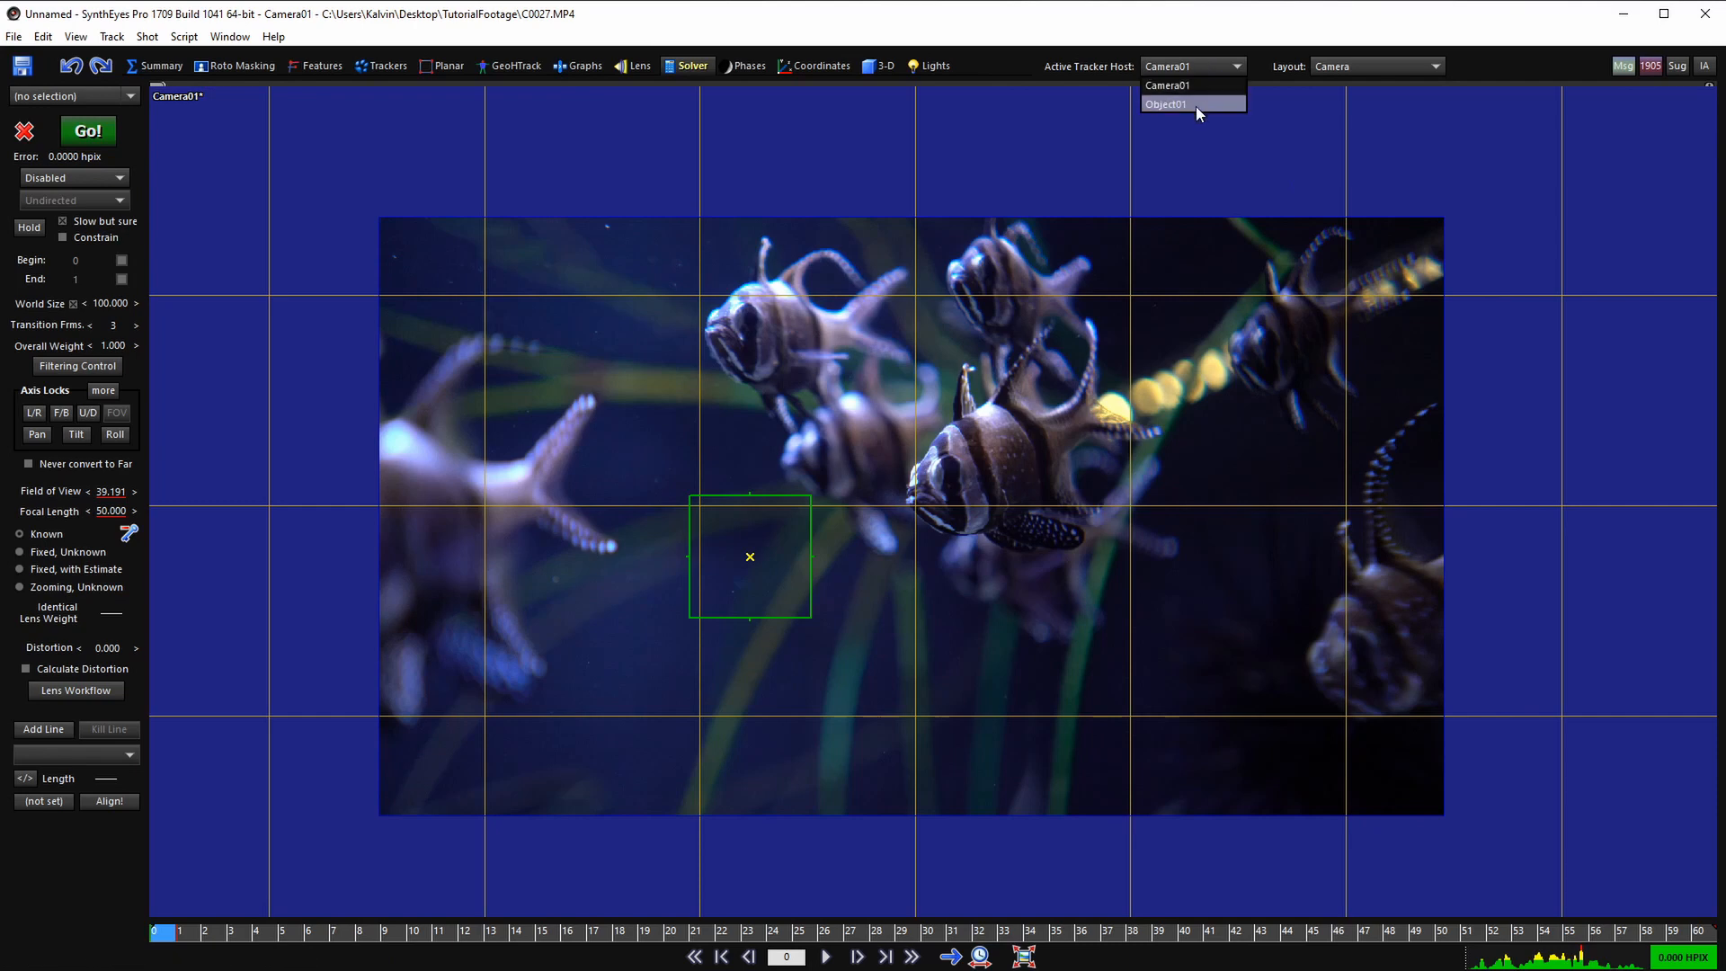
click(1195, 106)
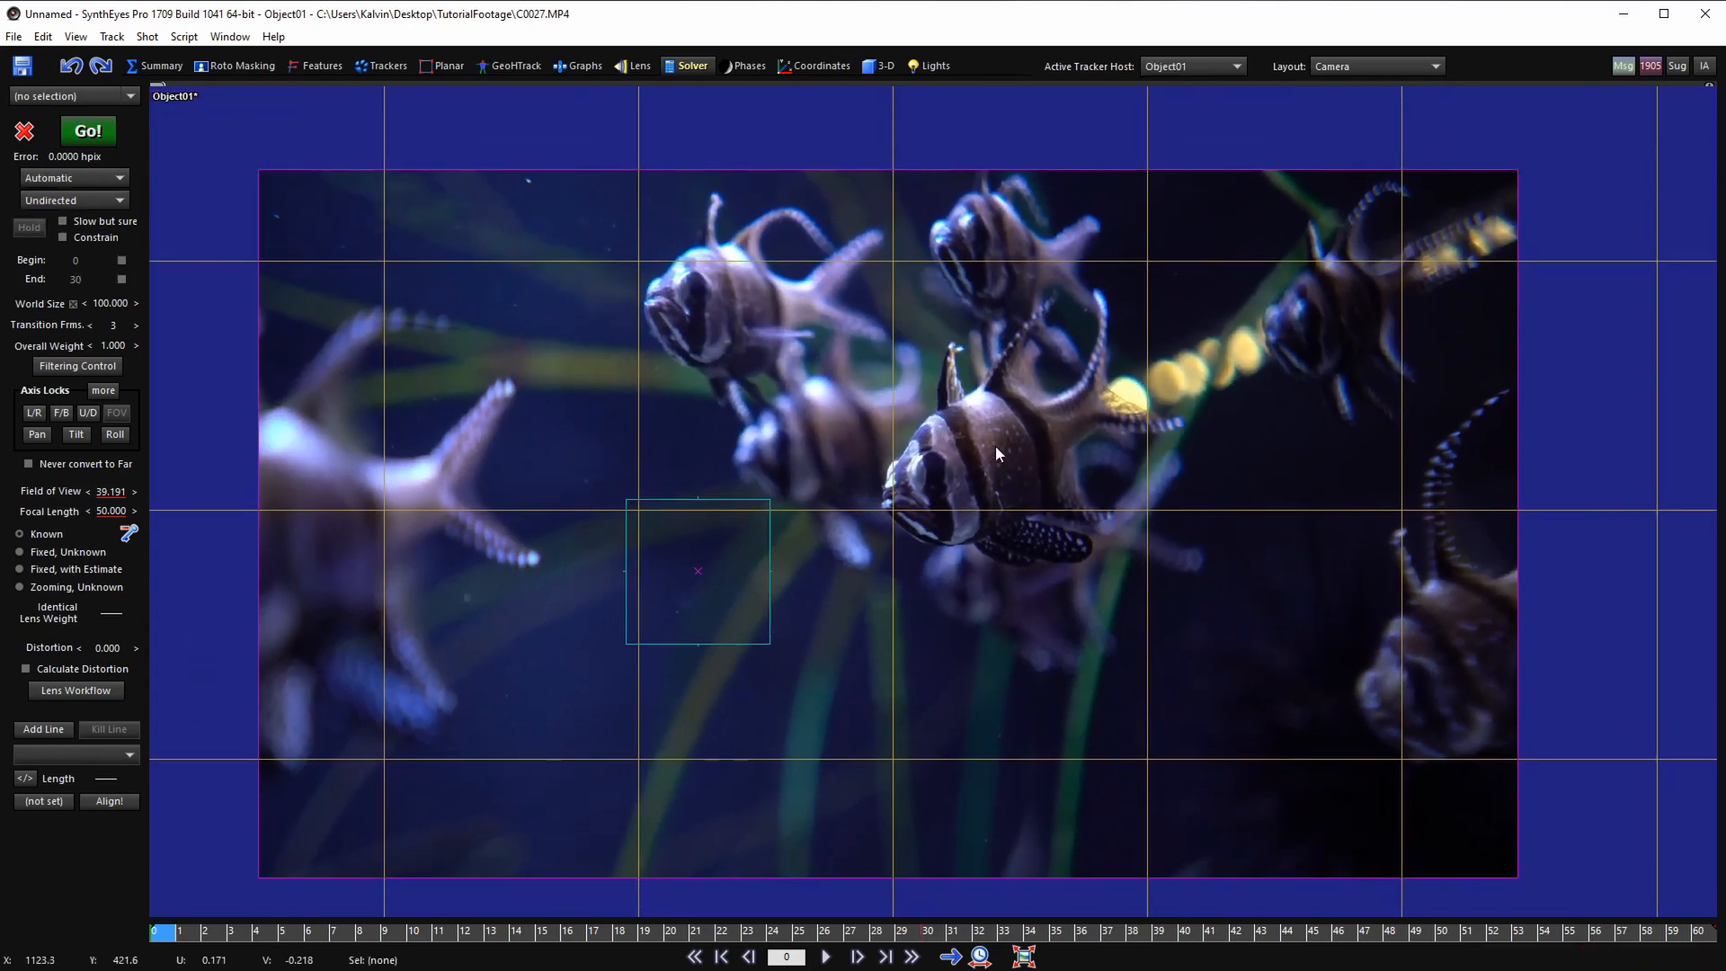
scroll(996, 446, down, 5)
middle_drag(985, 266, 941, 342)
scroll(941, 341, up, 2)
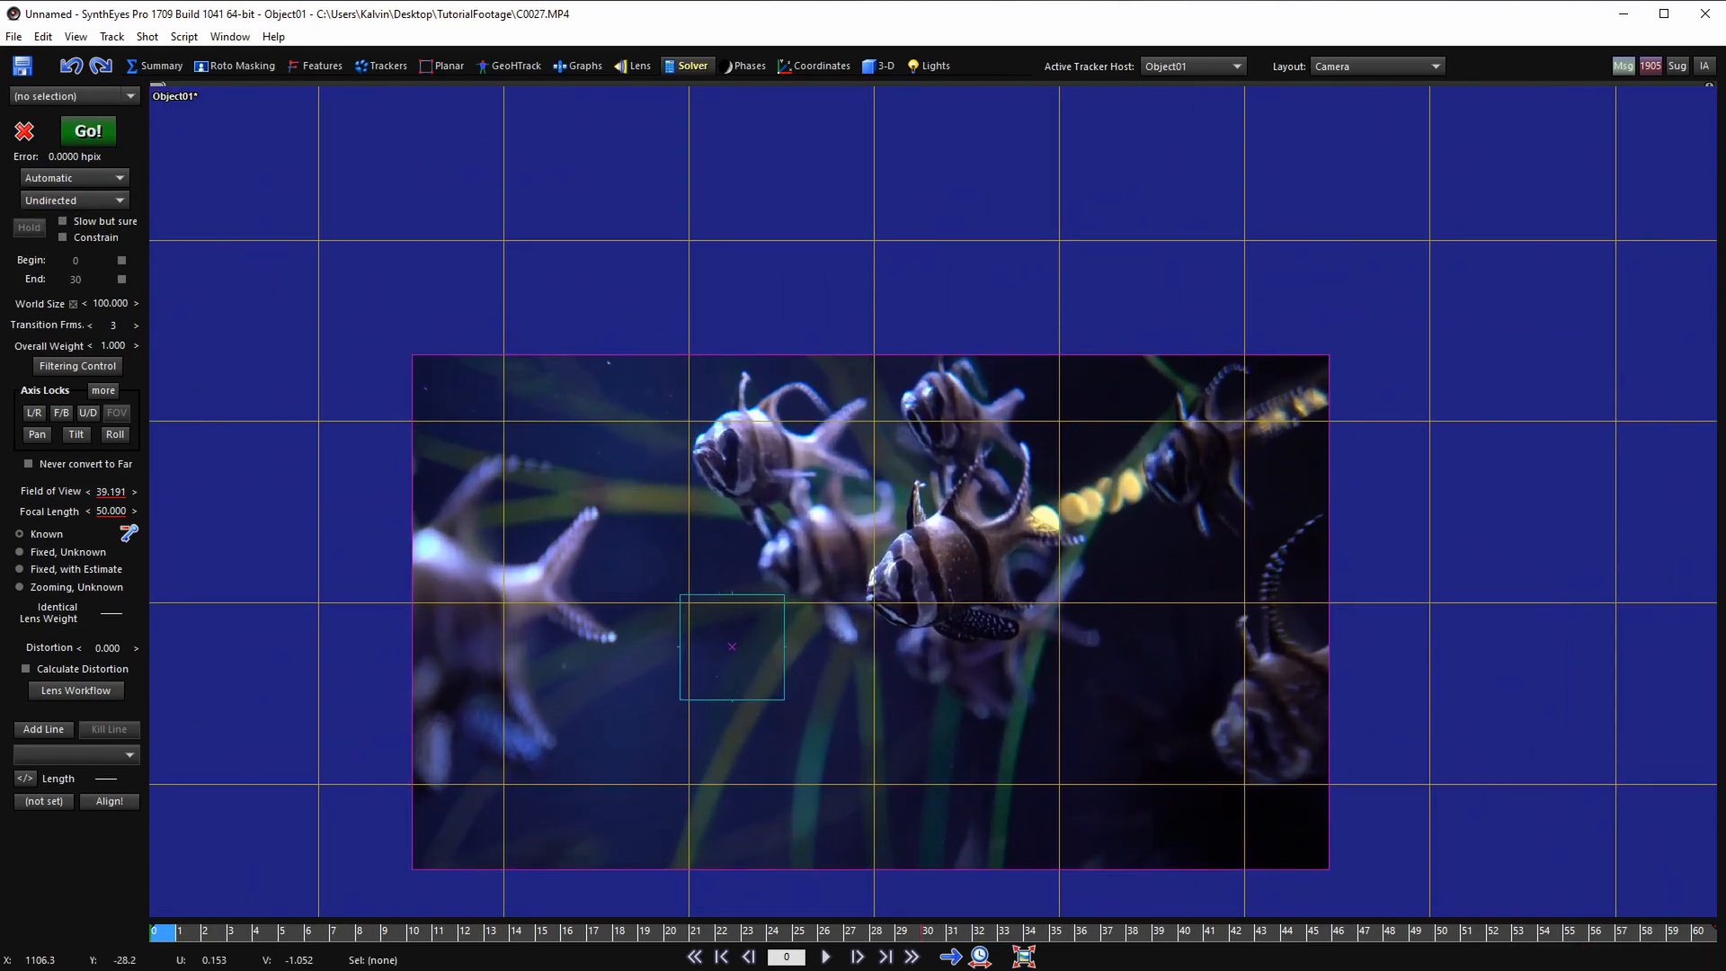
right_click(941, 342)
mouse_move(1099, 413)
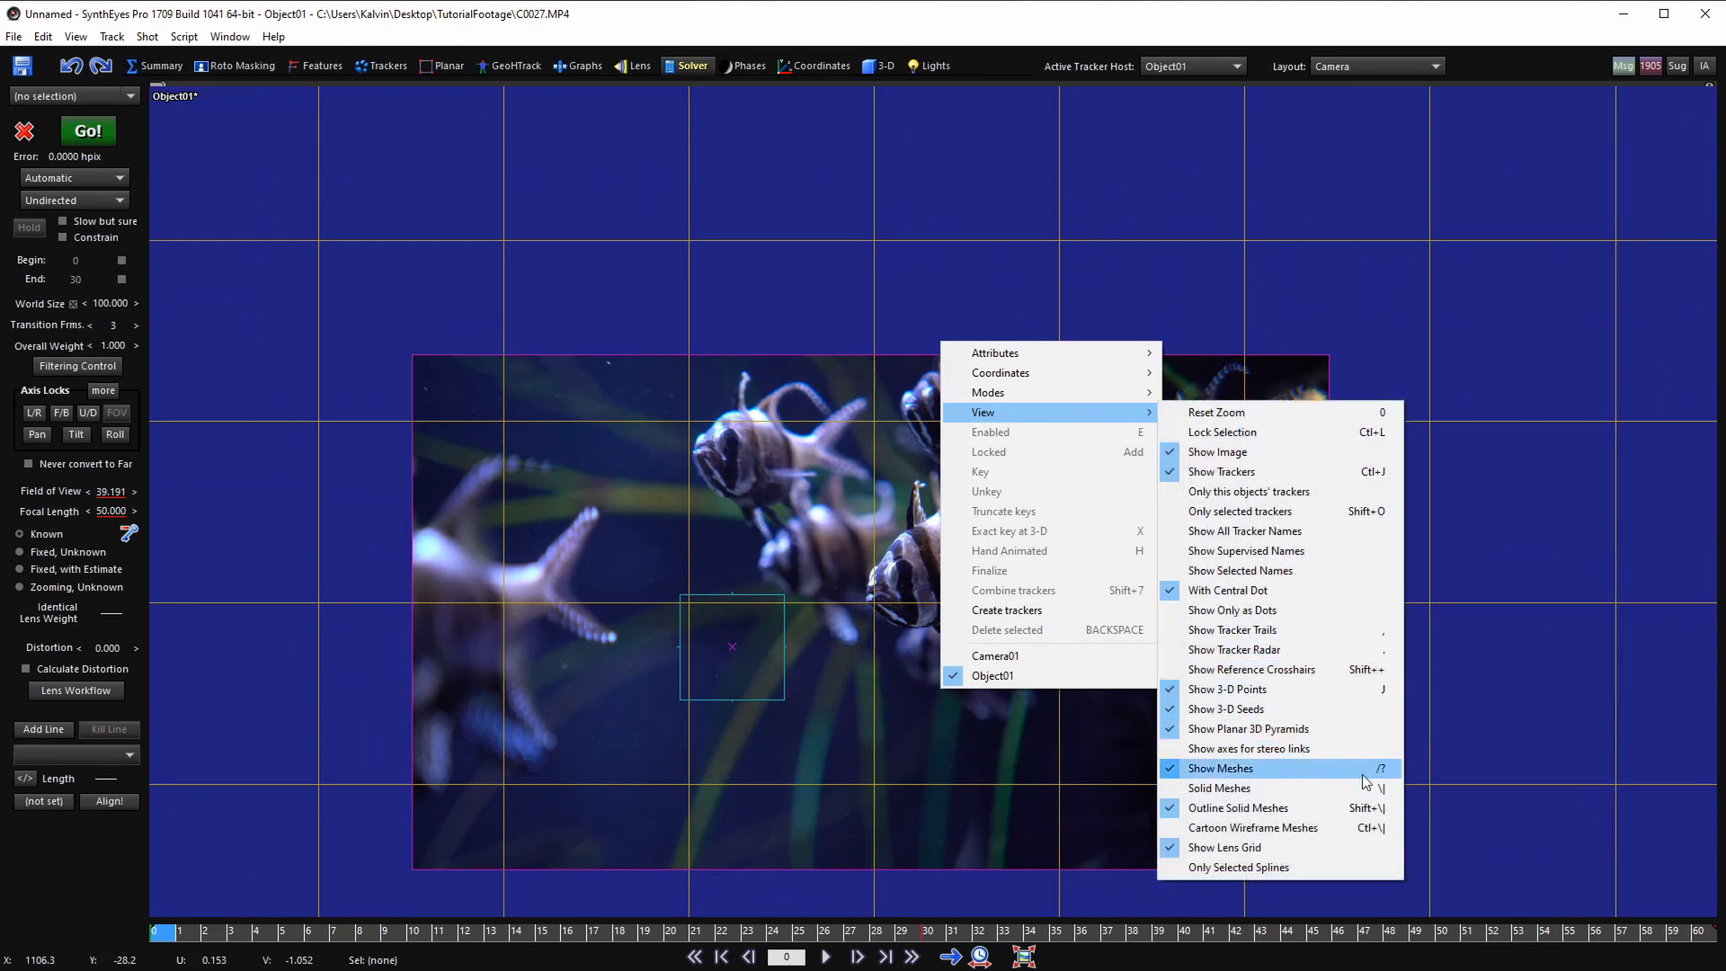
click(1302, 773)
scroll(977, 633, up, 3)
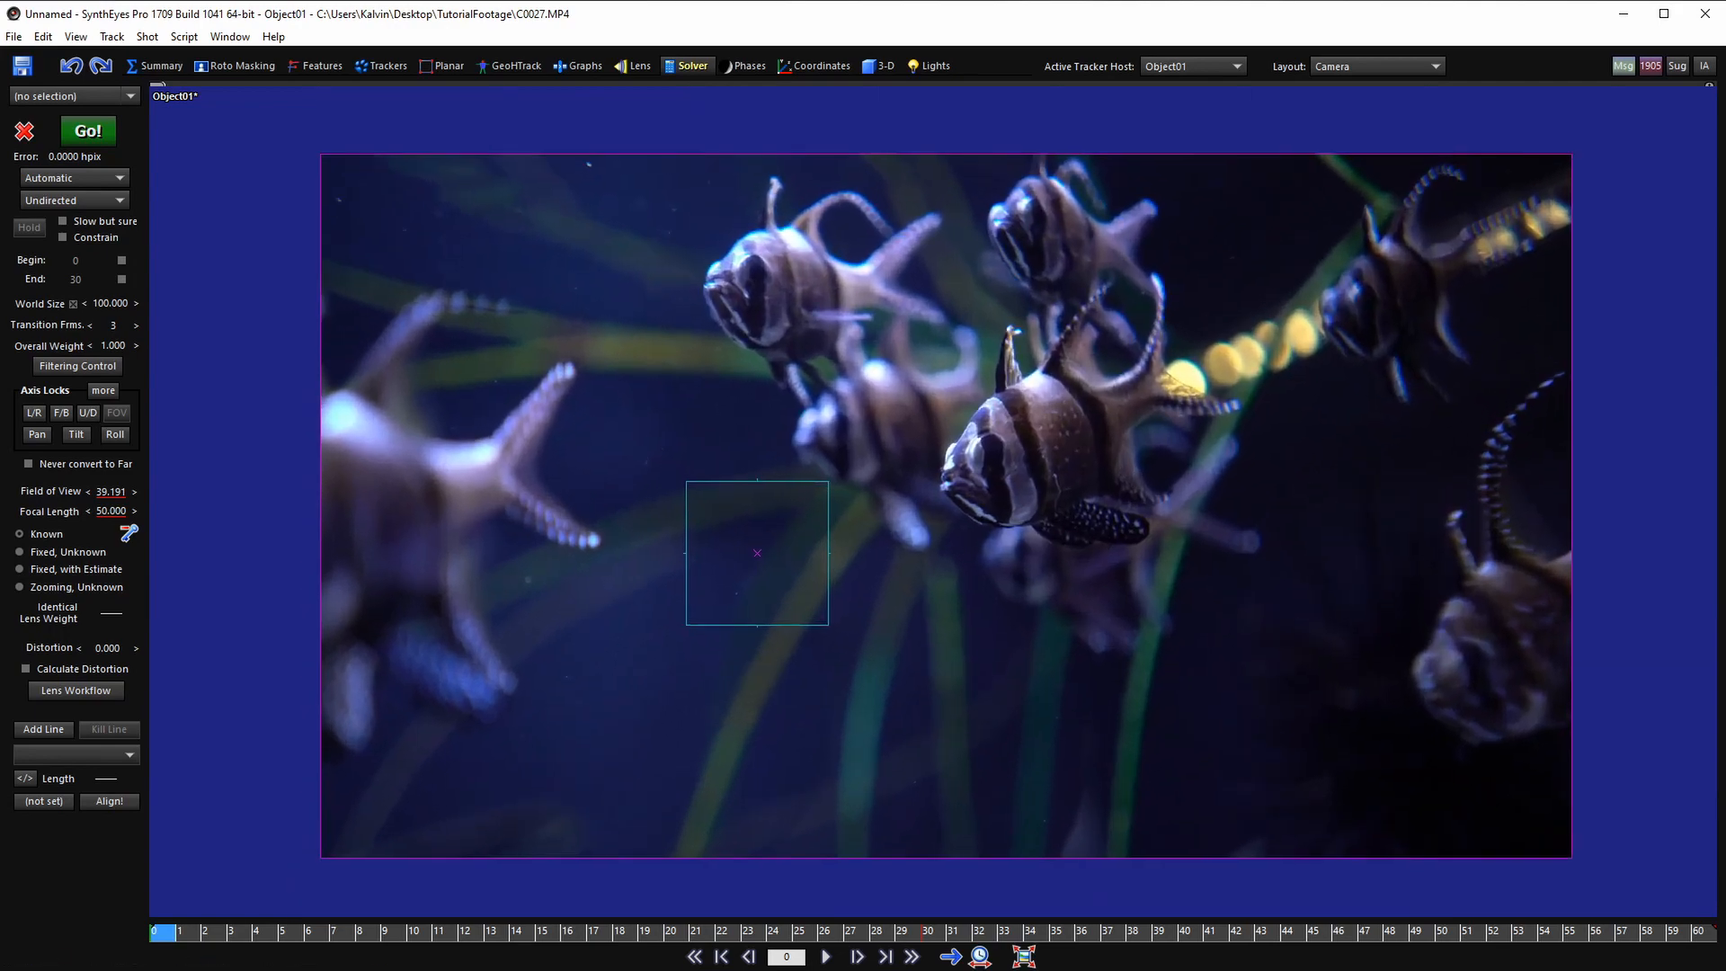
- Scrub through the opening frames, return to frame 0, and examine the central striped fish up close
scroll(980, 486, up, 1)
middle_drag(980, 487, 969, 494)
drag(245, 931, 162, 892)
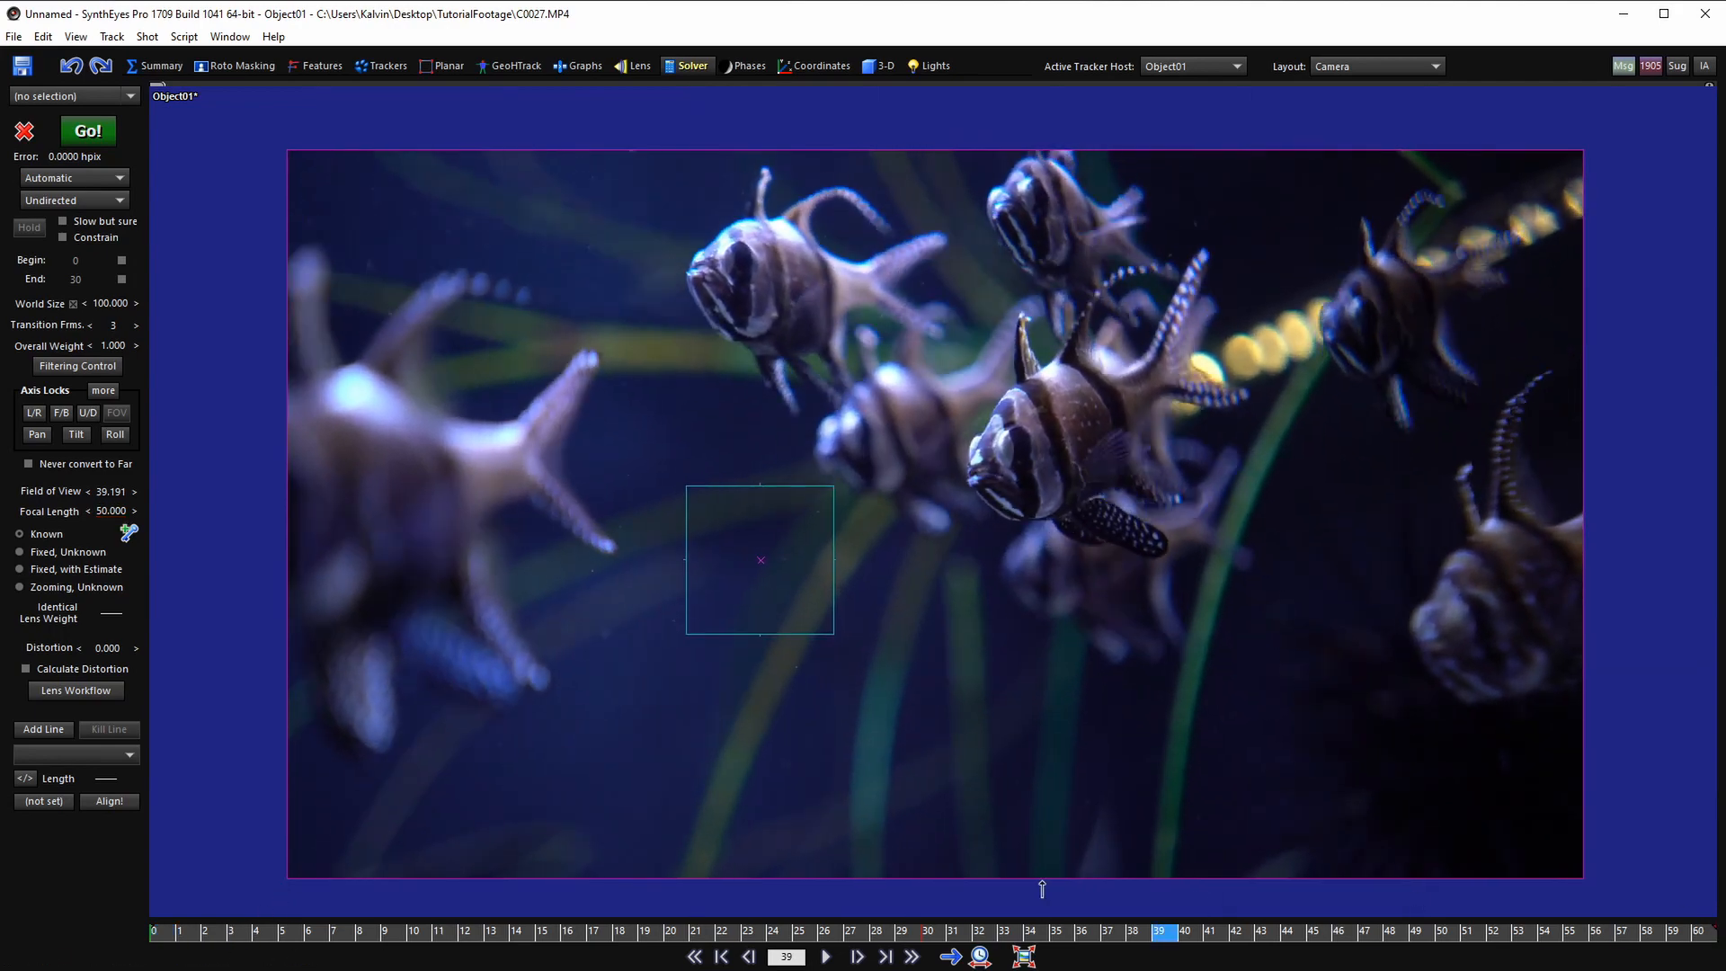
scroll(989, 557, up, 3)
middle_drag(1099, 257, 1031, 329)
scroll(1030, 329, up, 1)
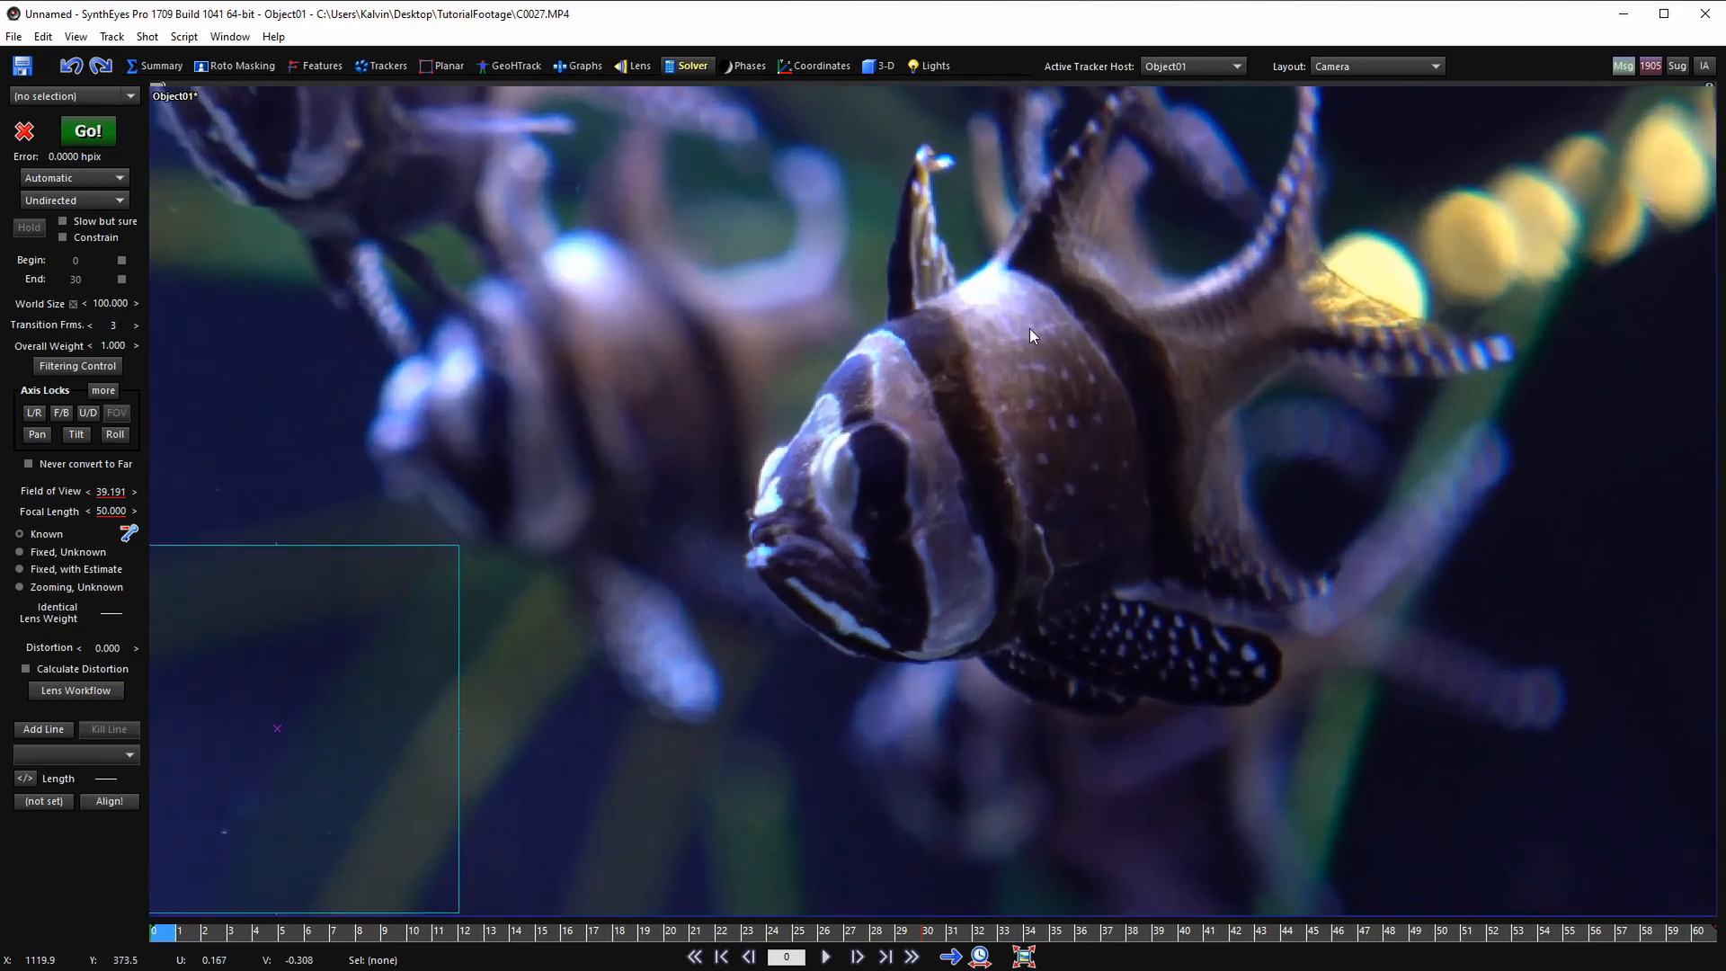
- Place an Object01 tracker on a white spot on the fish's flank, enlarge its search area to about 0.059 by 0.088, and track to frame 60
scroll(1043, 388, up, 1)
key(c)
click(1028, 404)
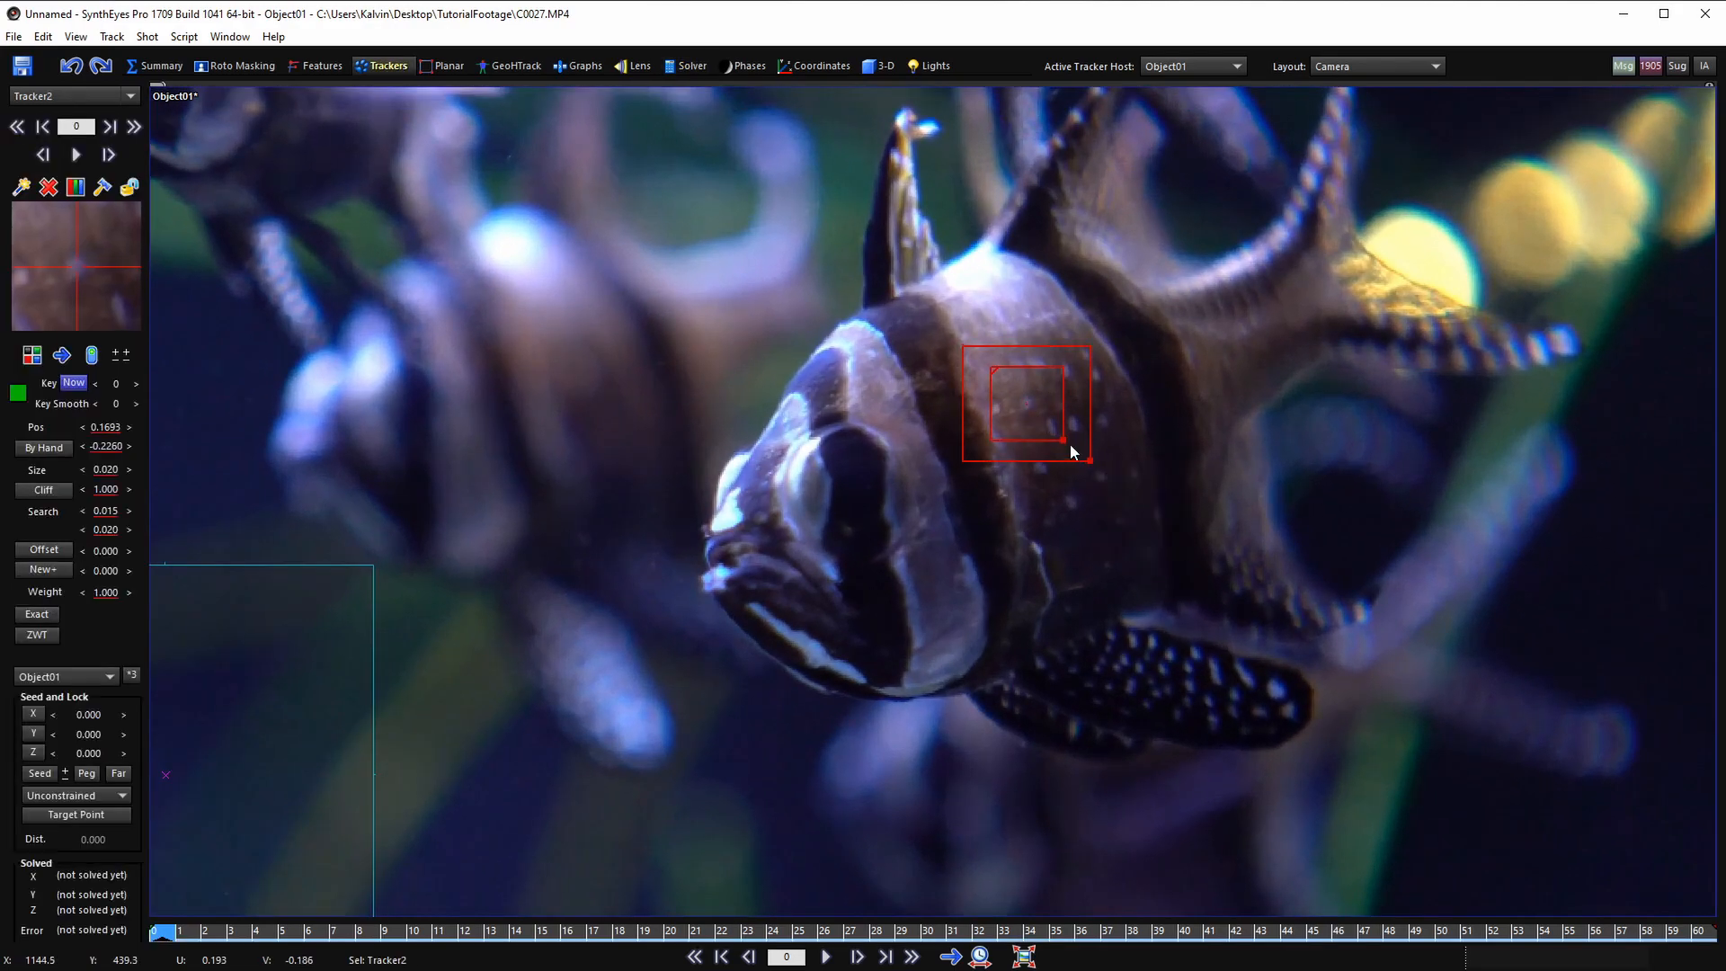
drag(1063, 441, 1162, 517)
middle_drag(1445, 562, 1351, 660)
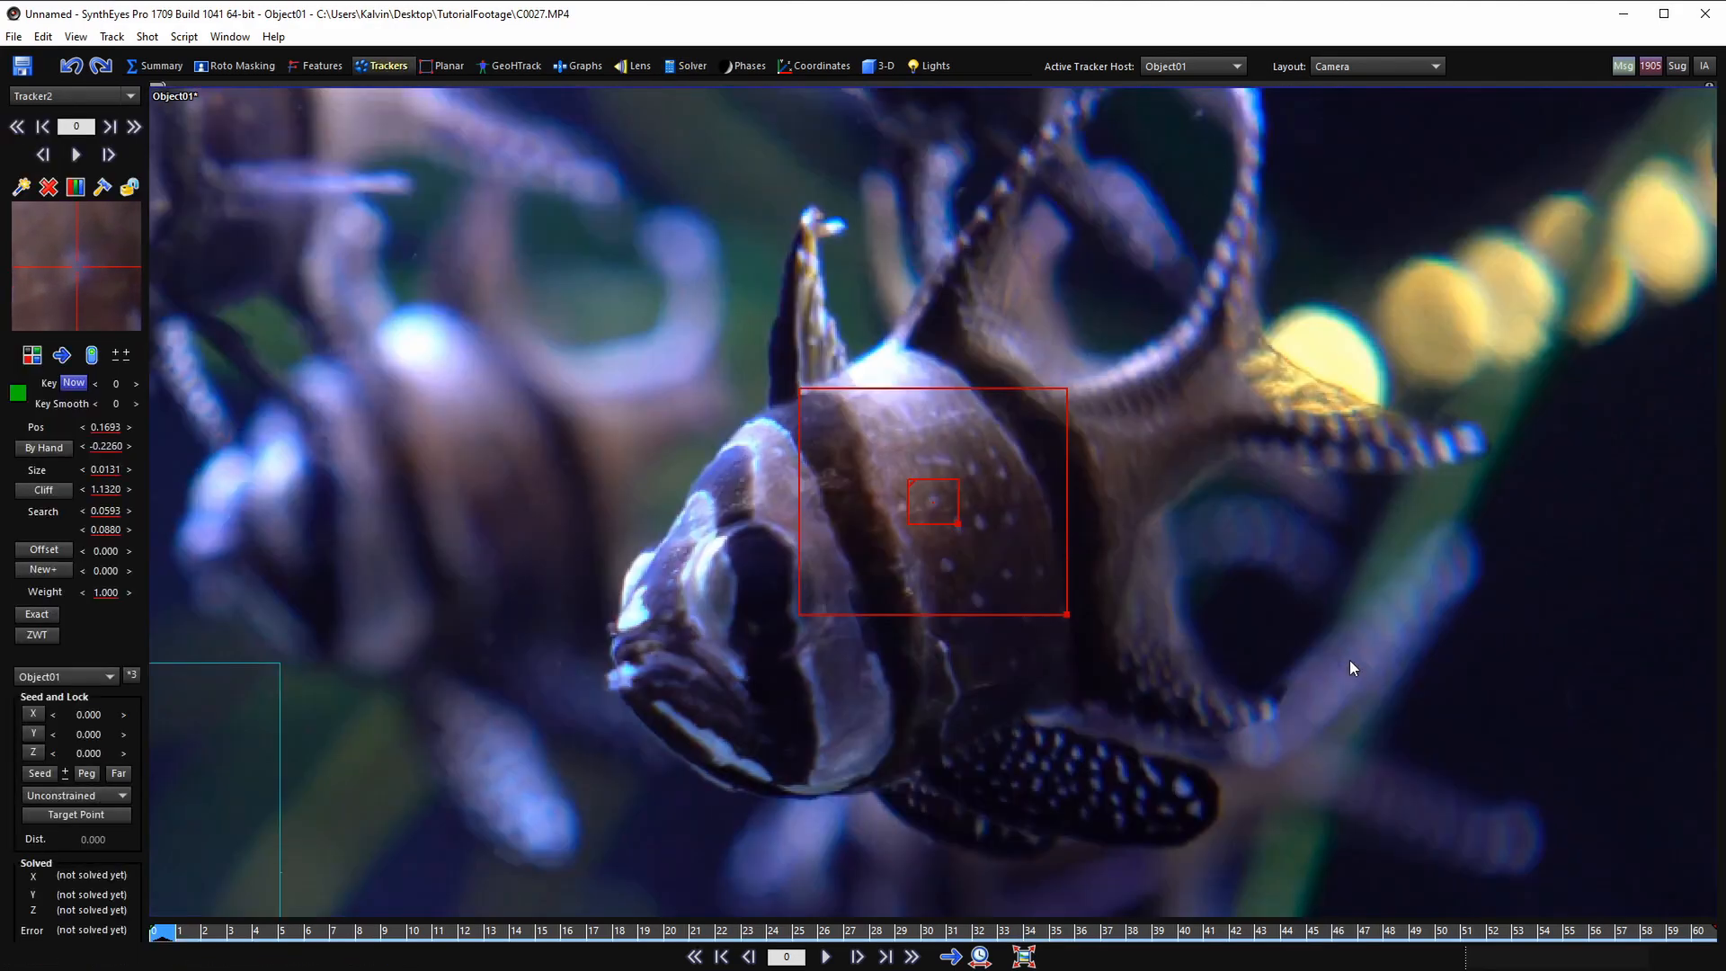
key(space)
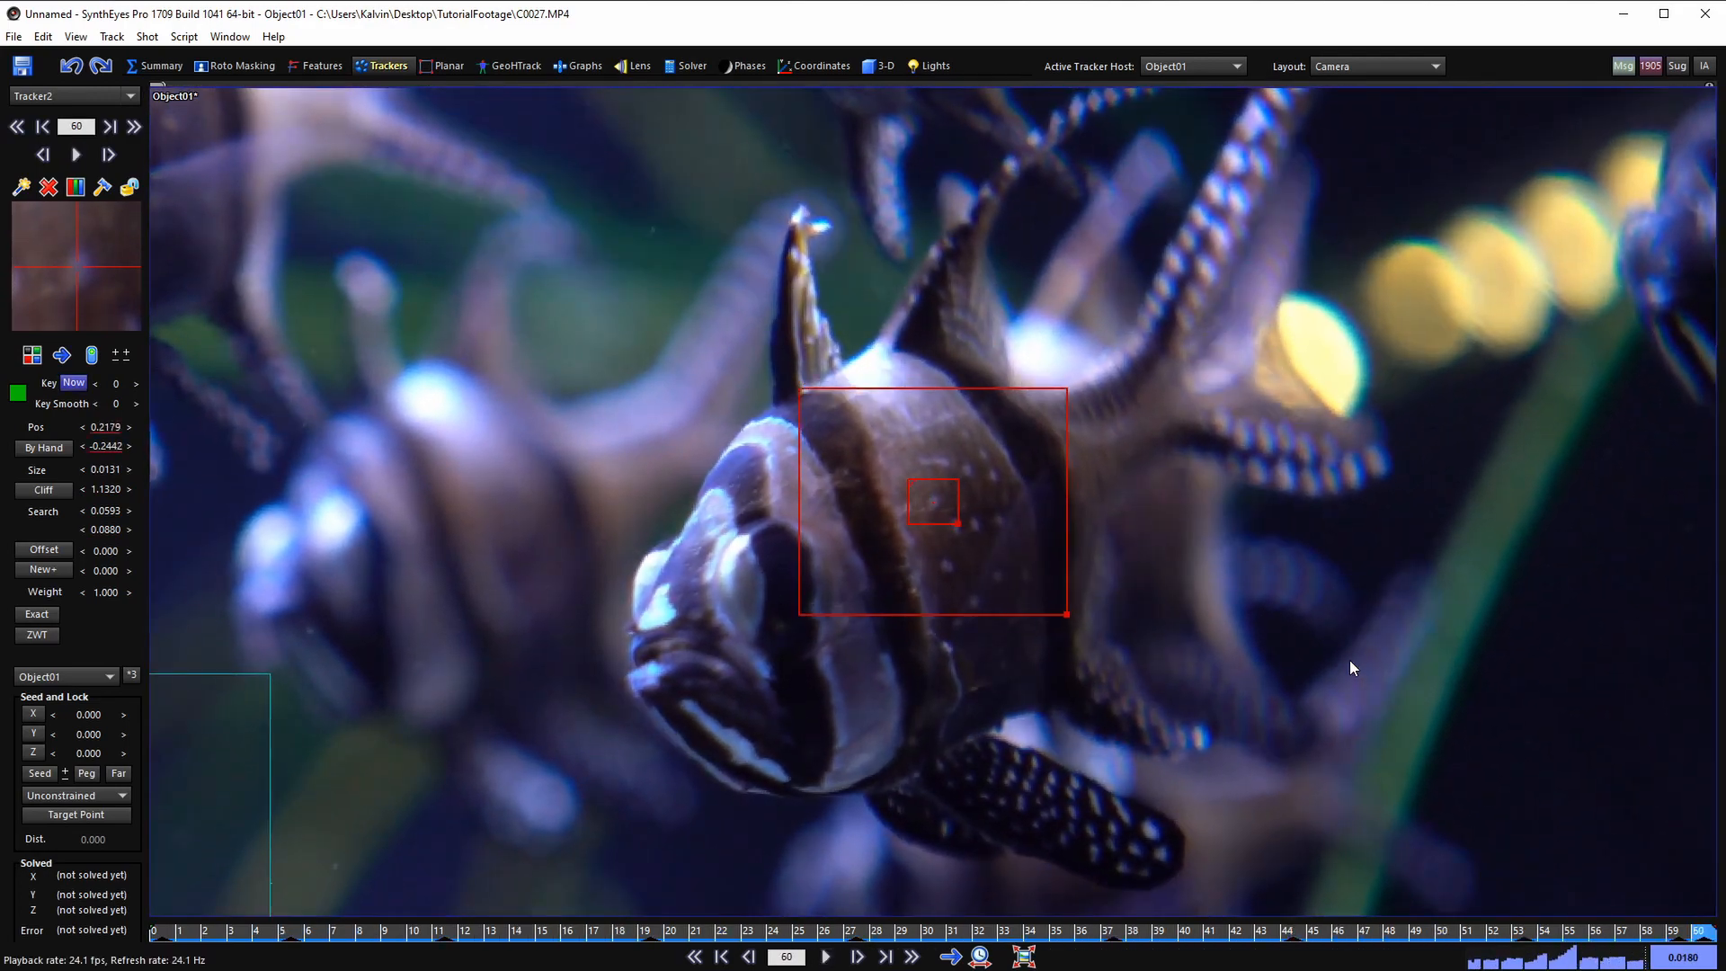
key(a)
key(a)
key(a)
key(a)
key(a)
key(a)
key(a)
key(a)
key(a)
- From frame 0, track the base of the fish's front dorsal fin through frame 60, lock the tracker, and return to the start
key(c)
click(800, 394)
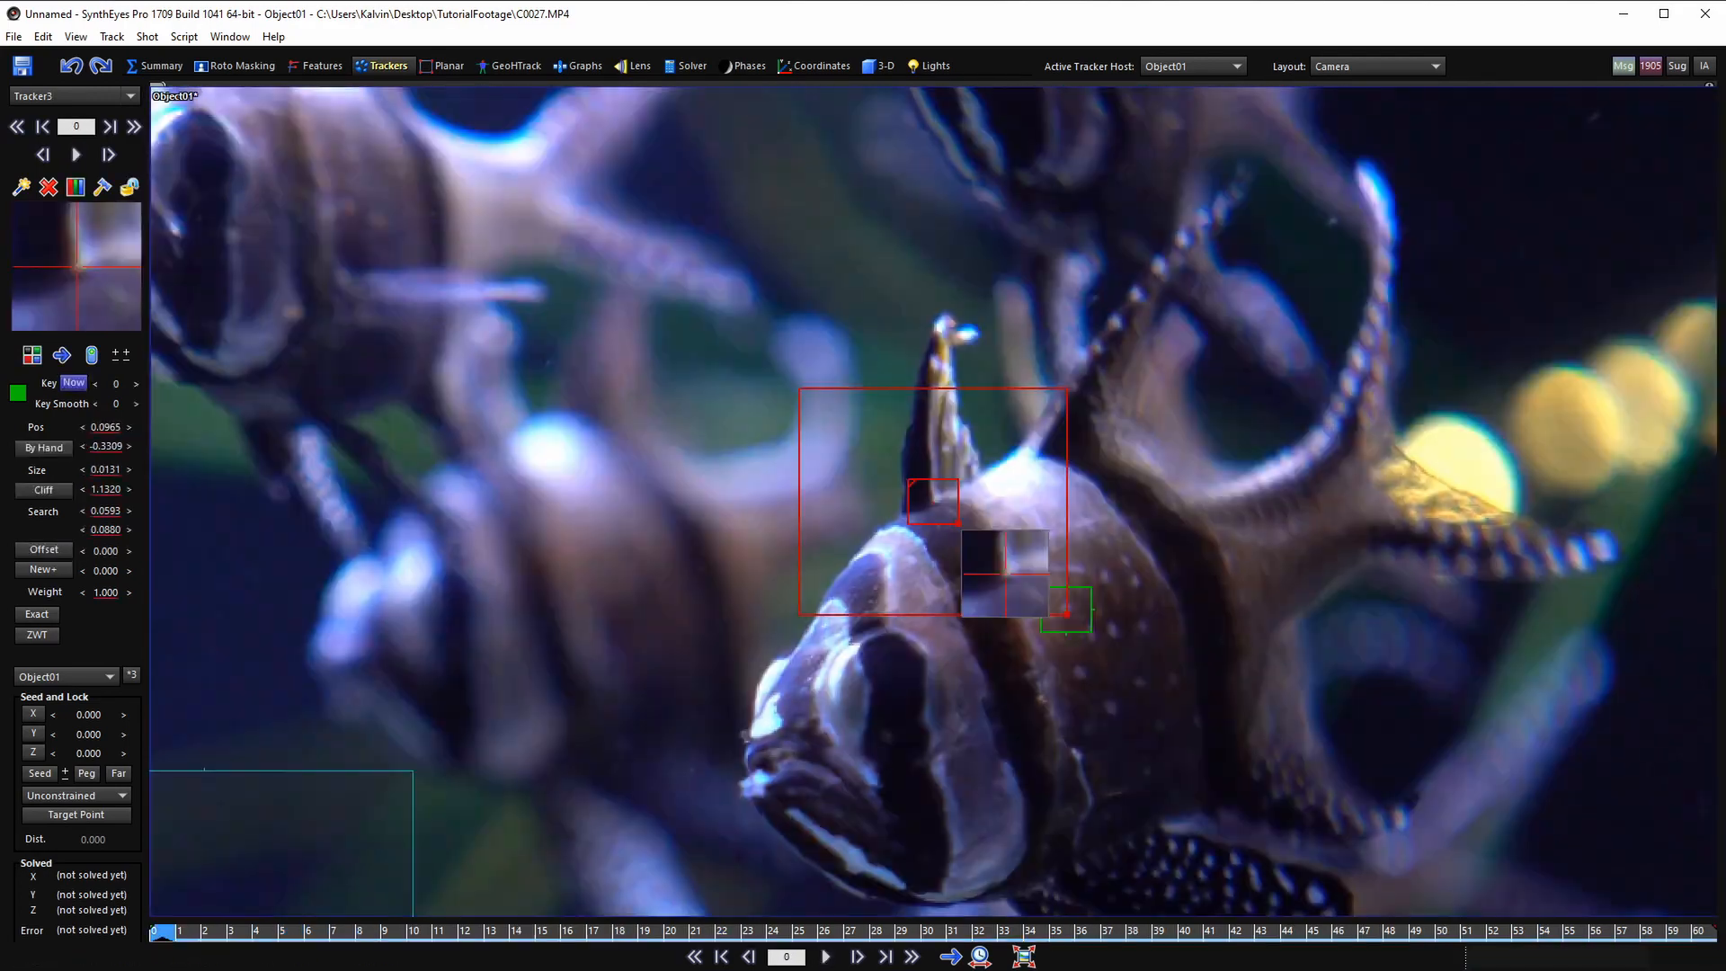
key(space)
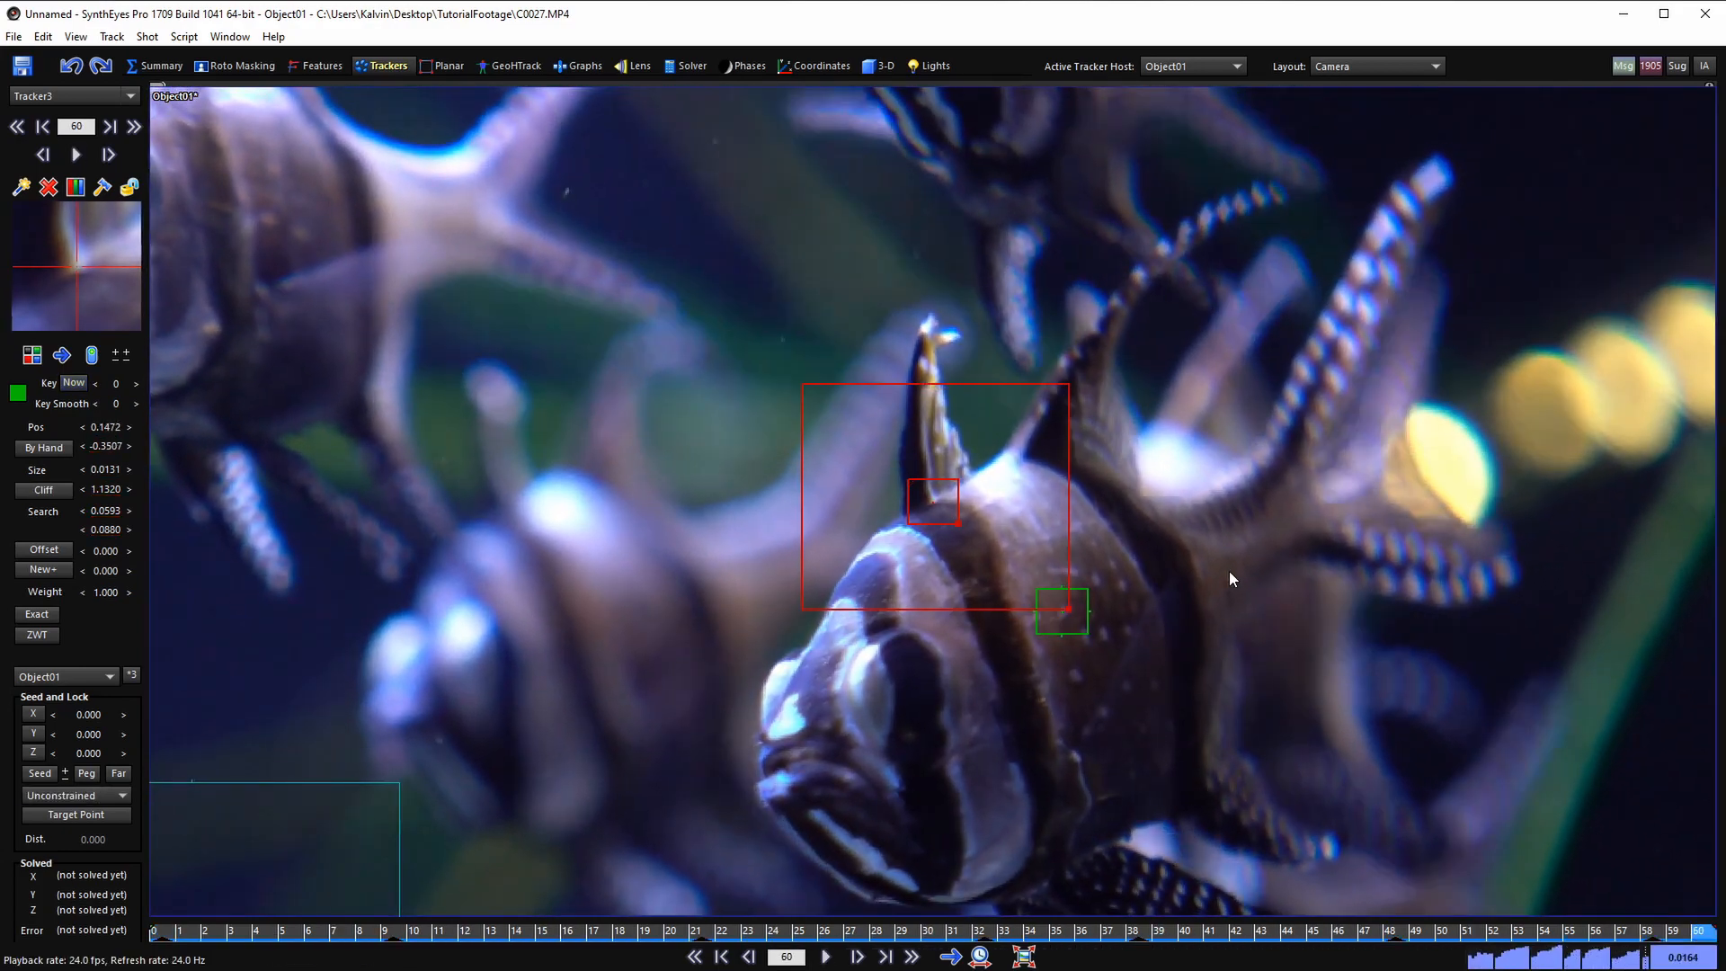
key(l)
key(shift+a)
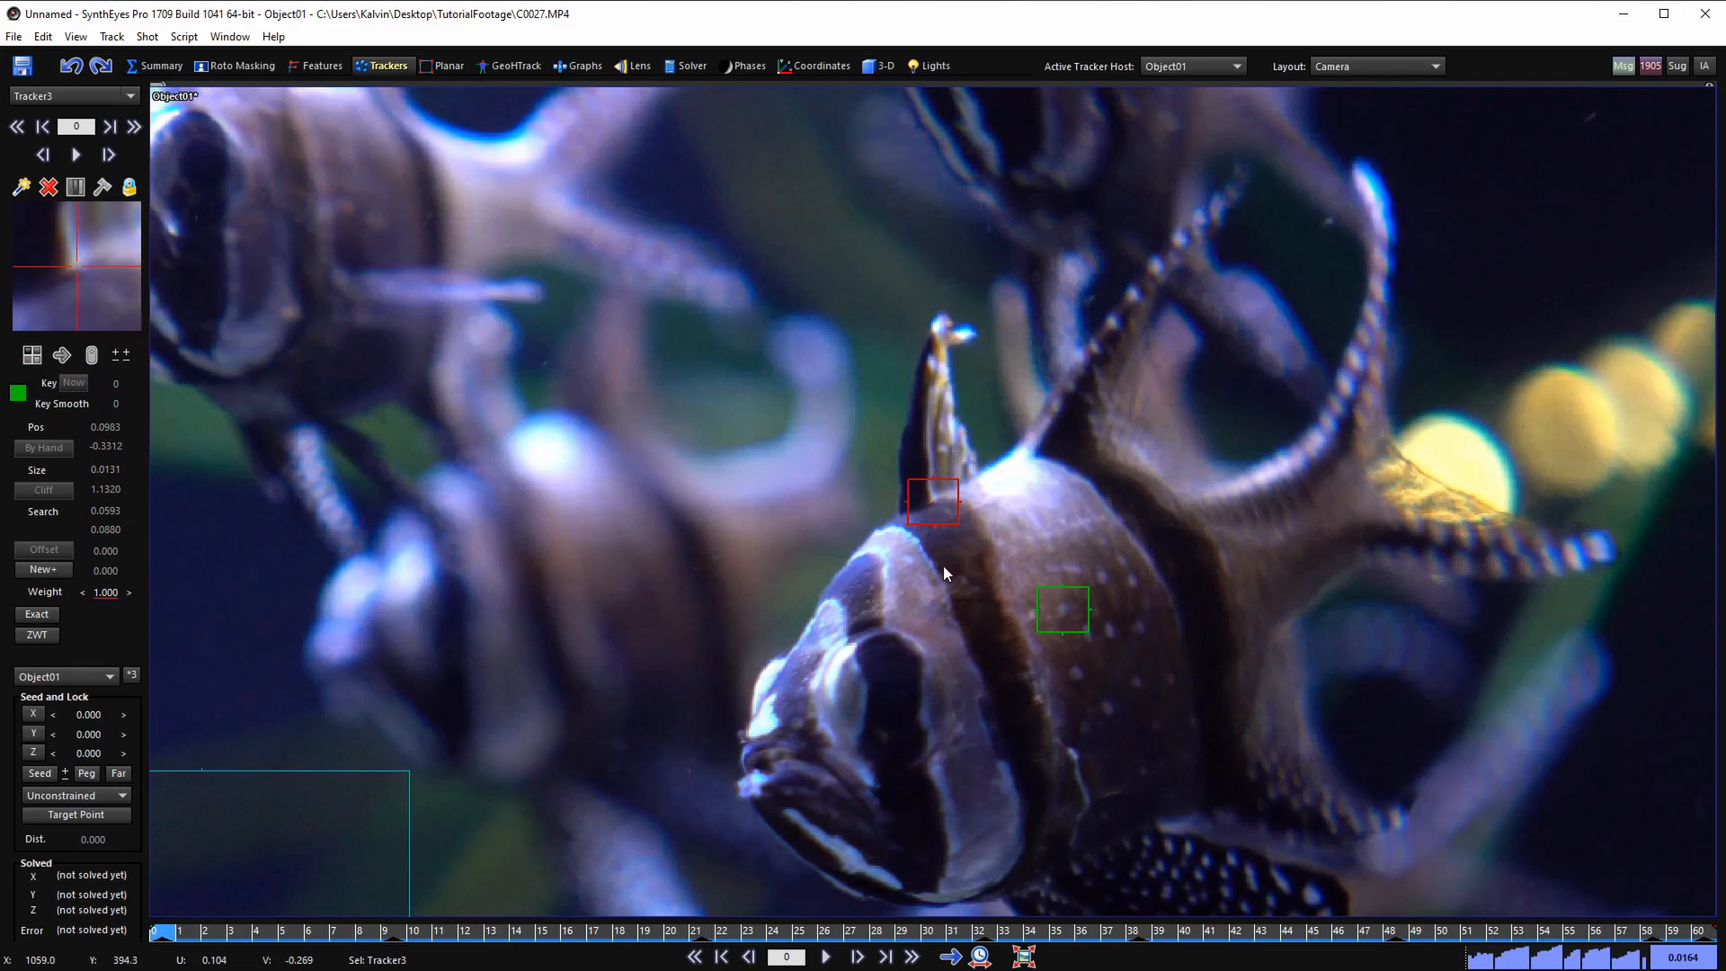
- Add a tracker on the dark stripe behind the fish's head, track it to frame 60, lock it, and return to frame 0
click(965, 579)
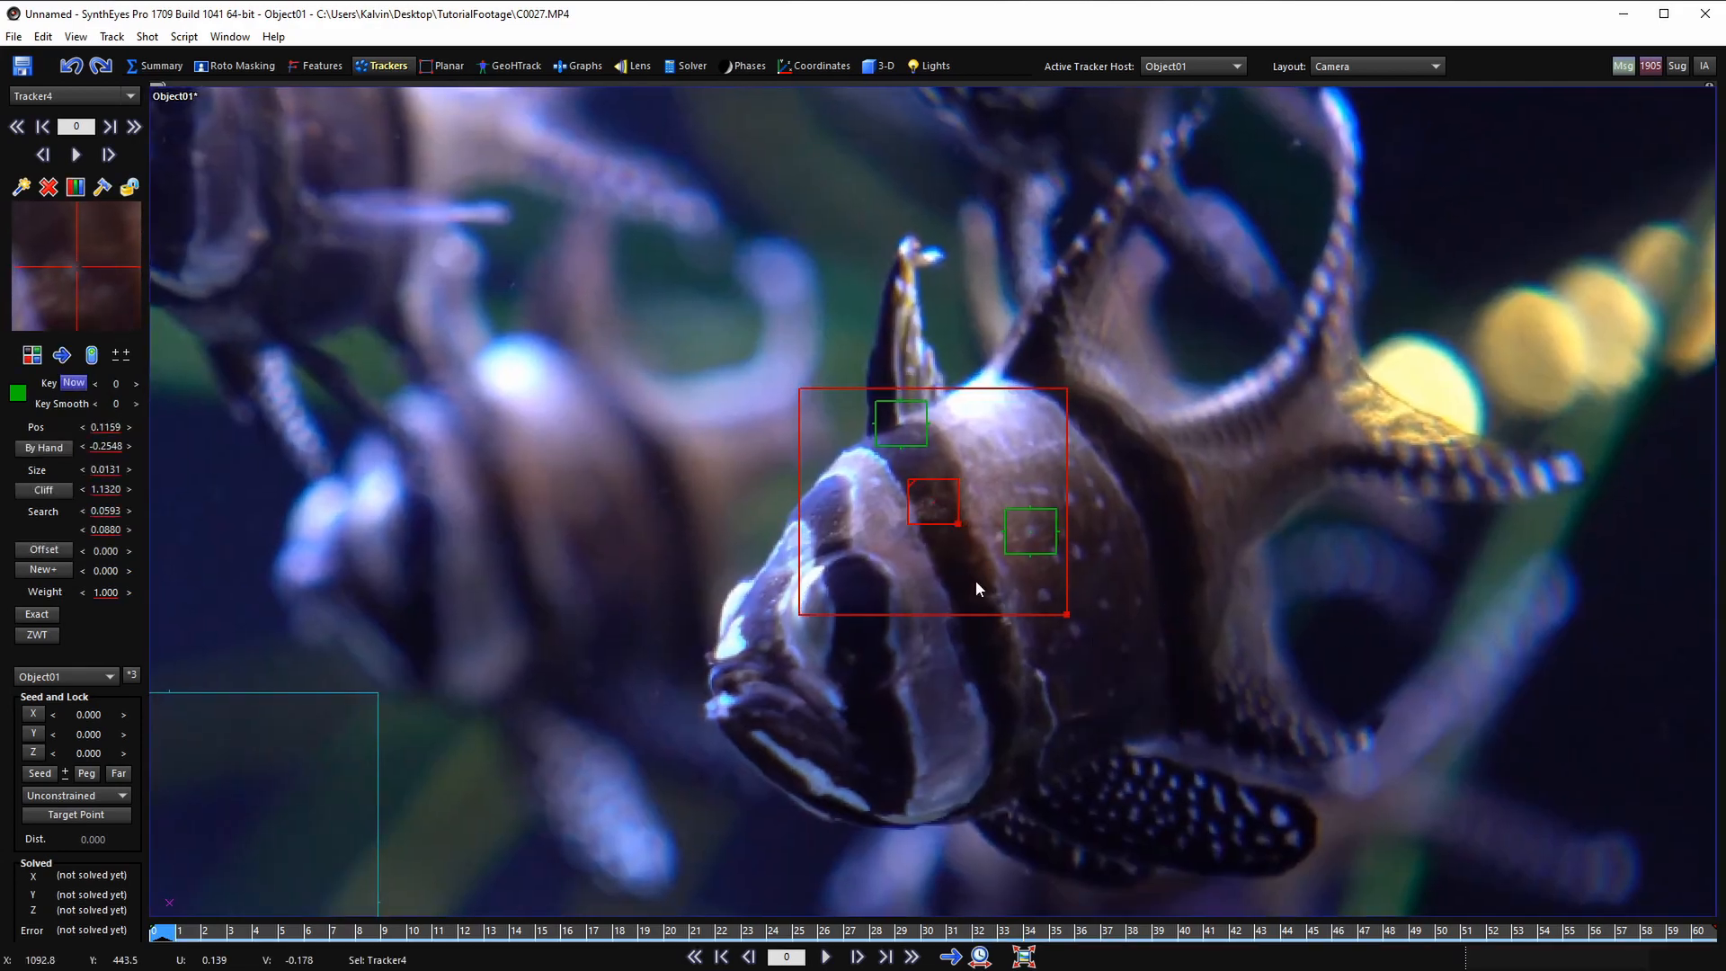
key(space)
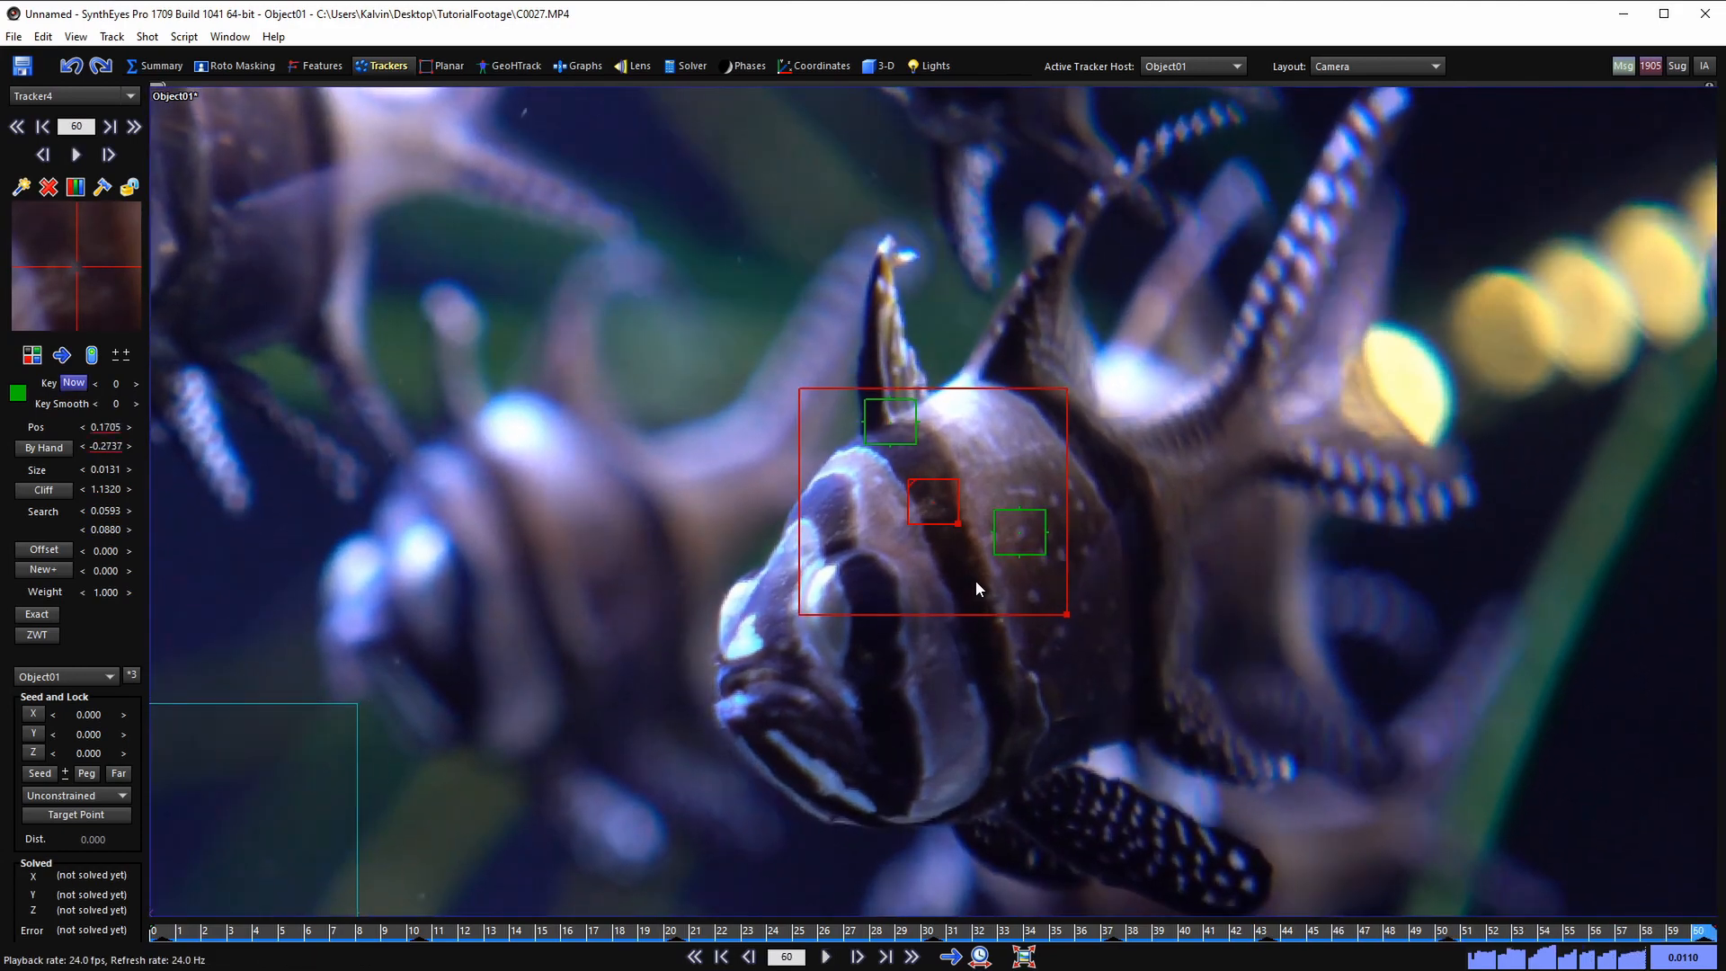
key(l)
key(shift+a)
- Place one tracker above the fish's eye and one on its snout, track each through the shot, lock them, and return to frame 0
drag(822, 554, 821, 562)
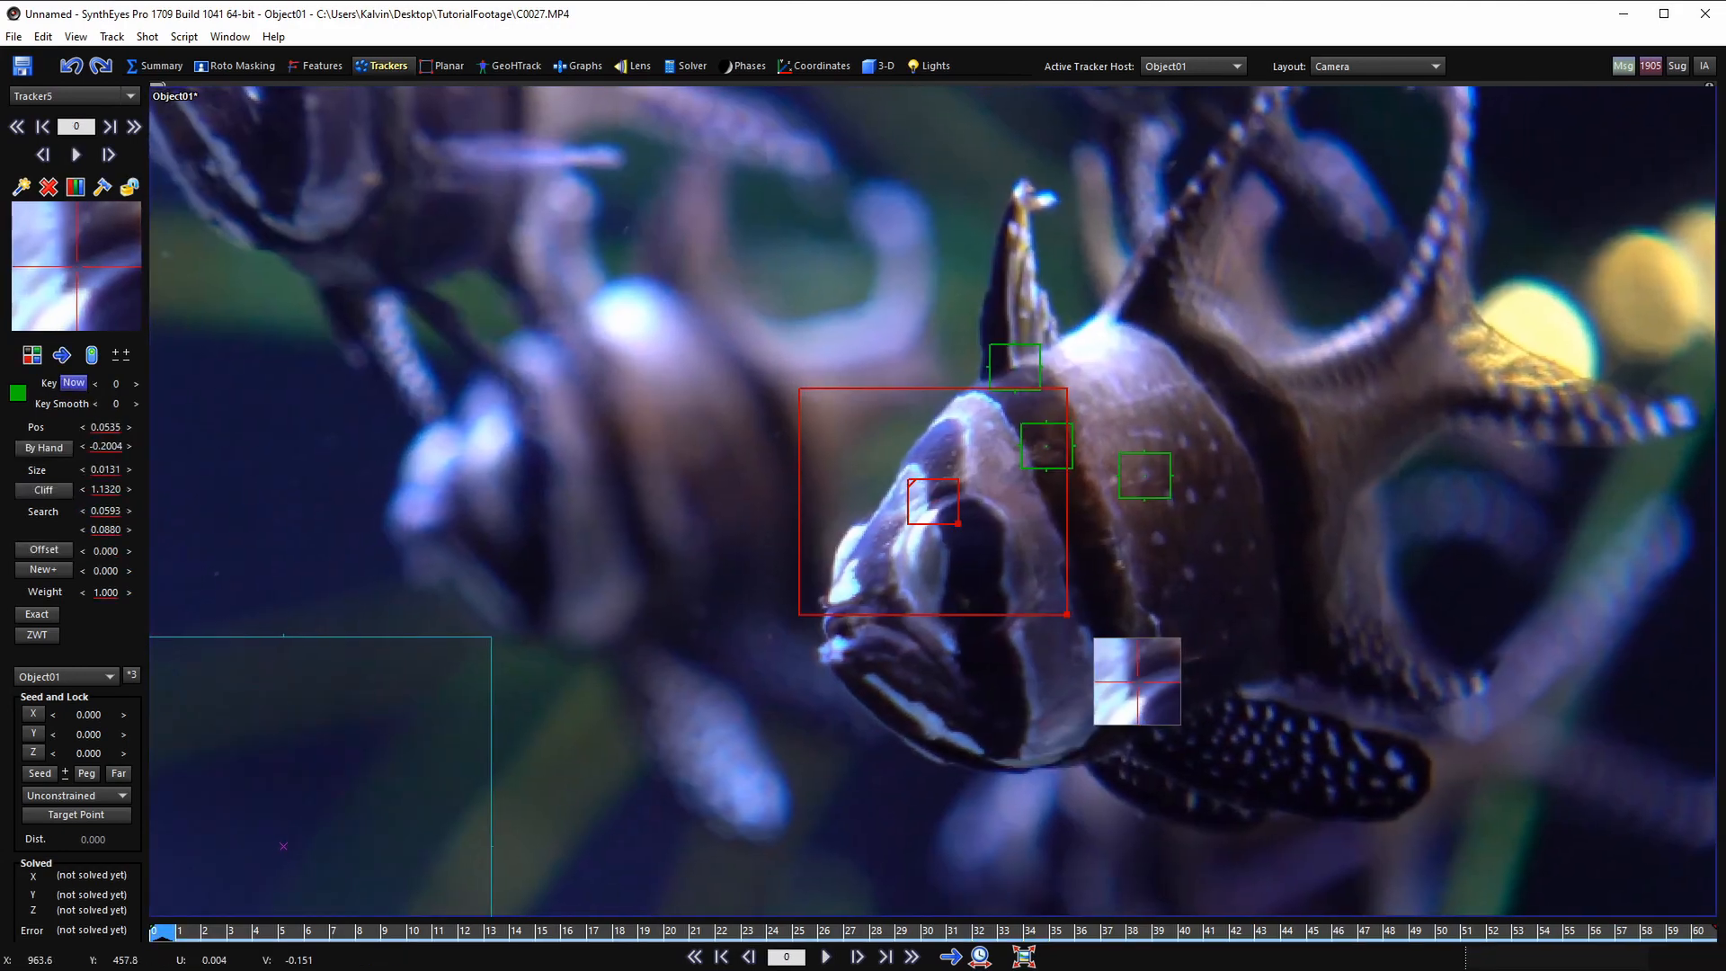
key(space)
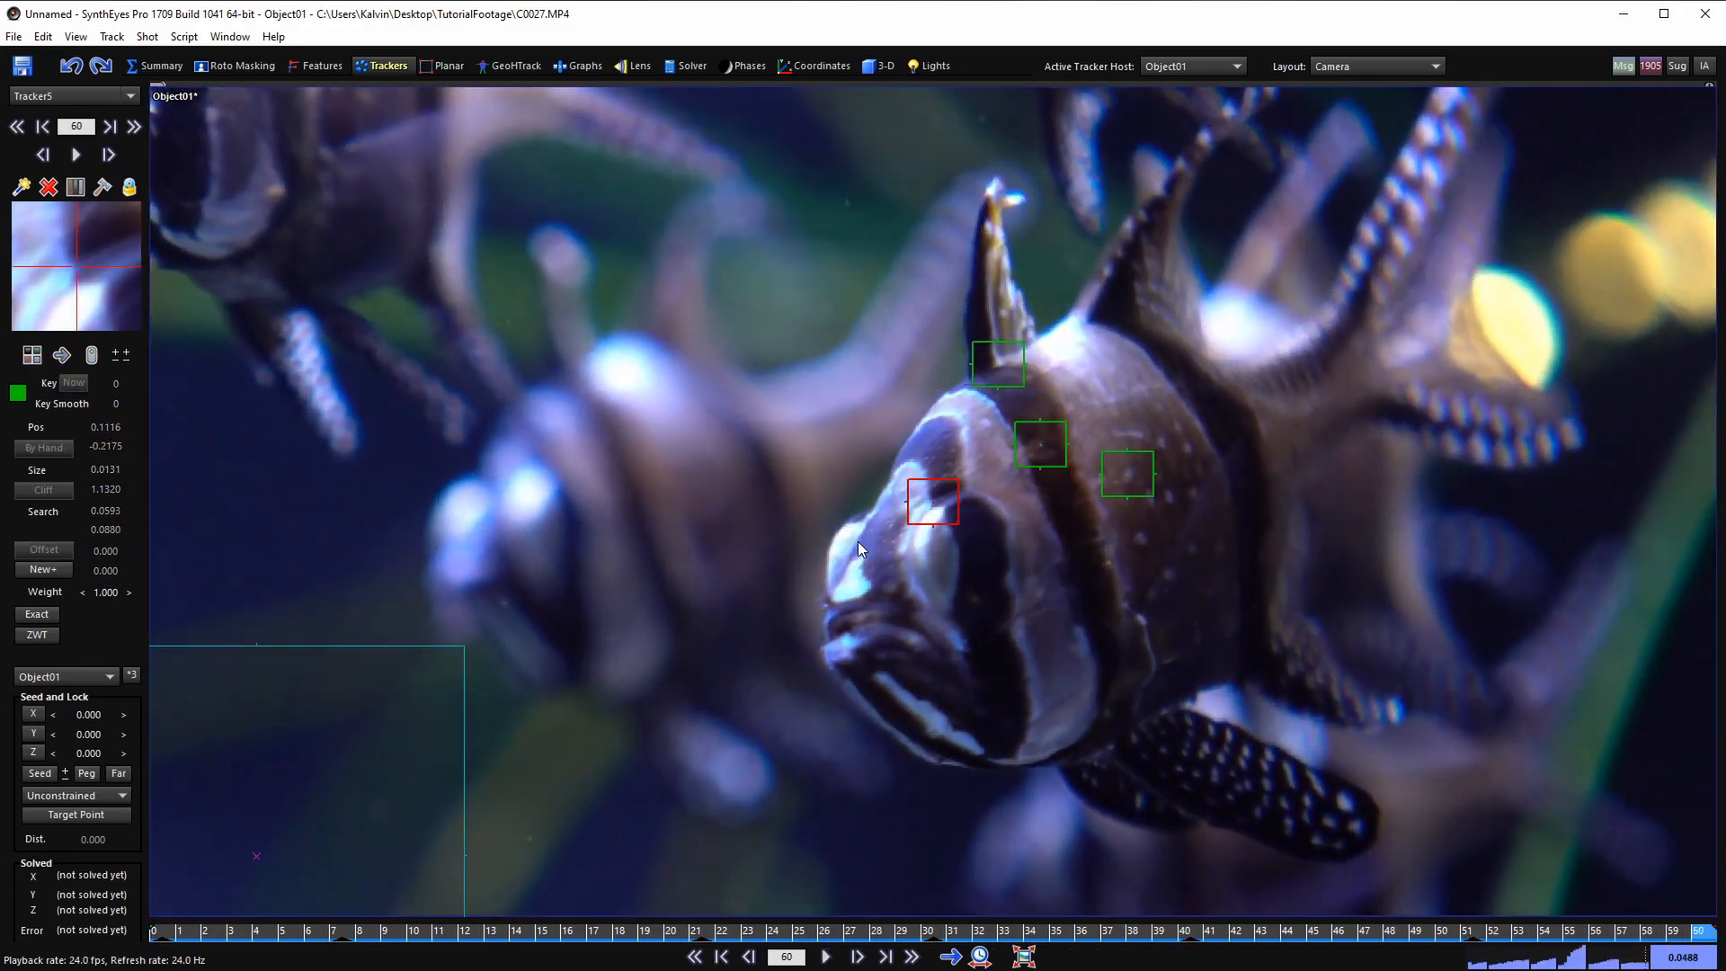
key(shift+a)
drag(860, 581, 864, 584)
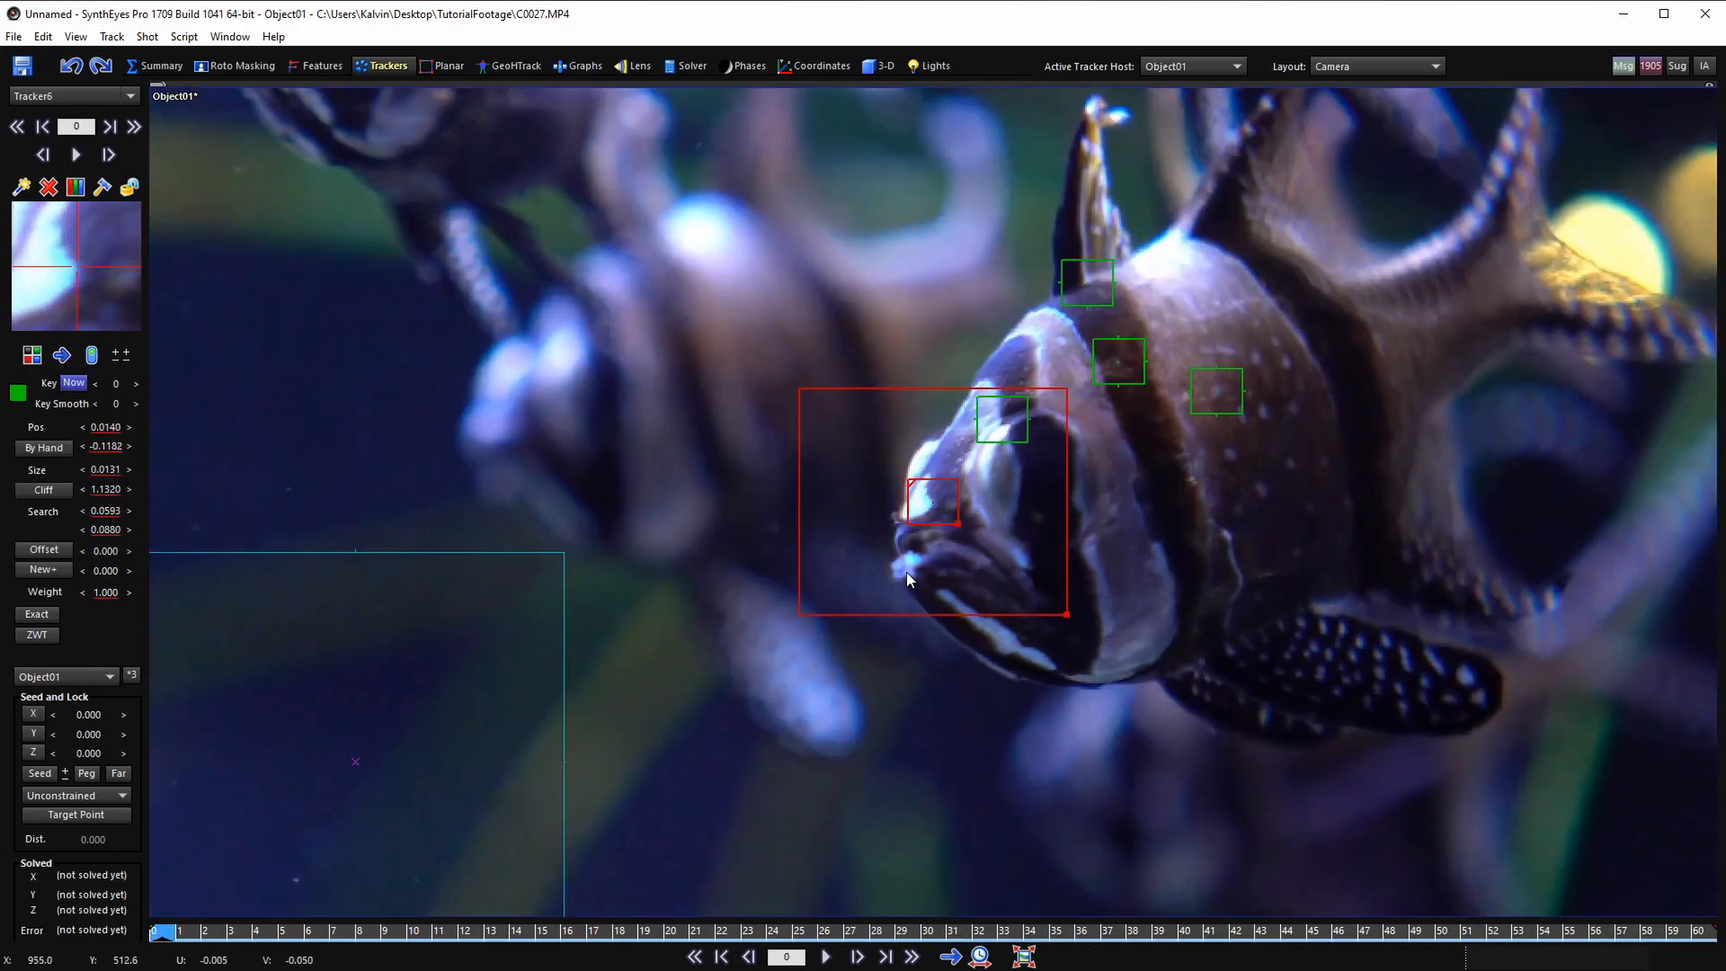
key(space)
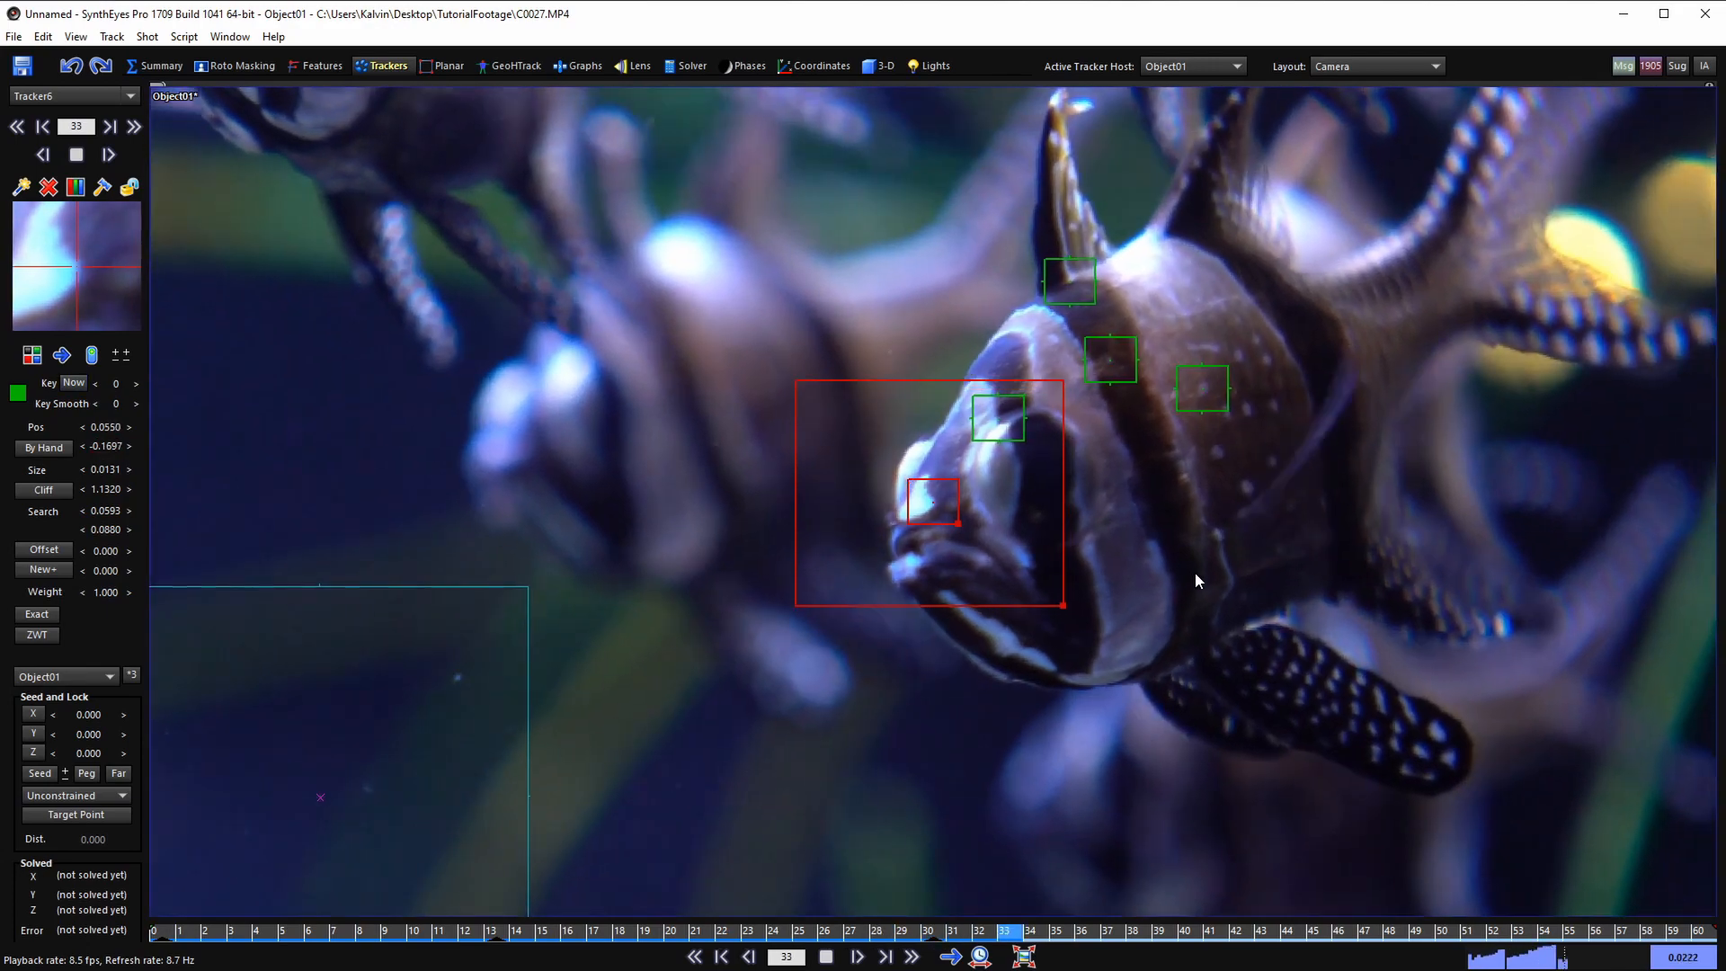
key(shift+a)
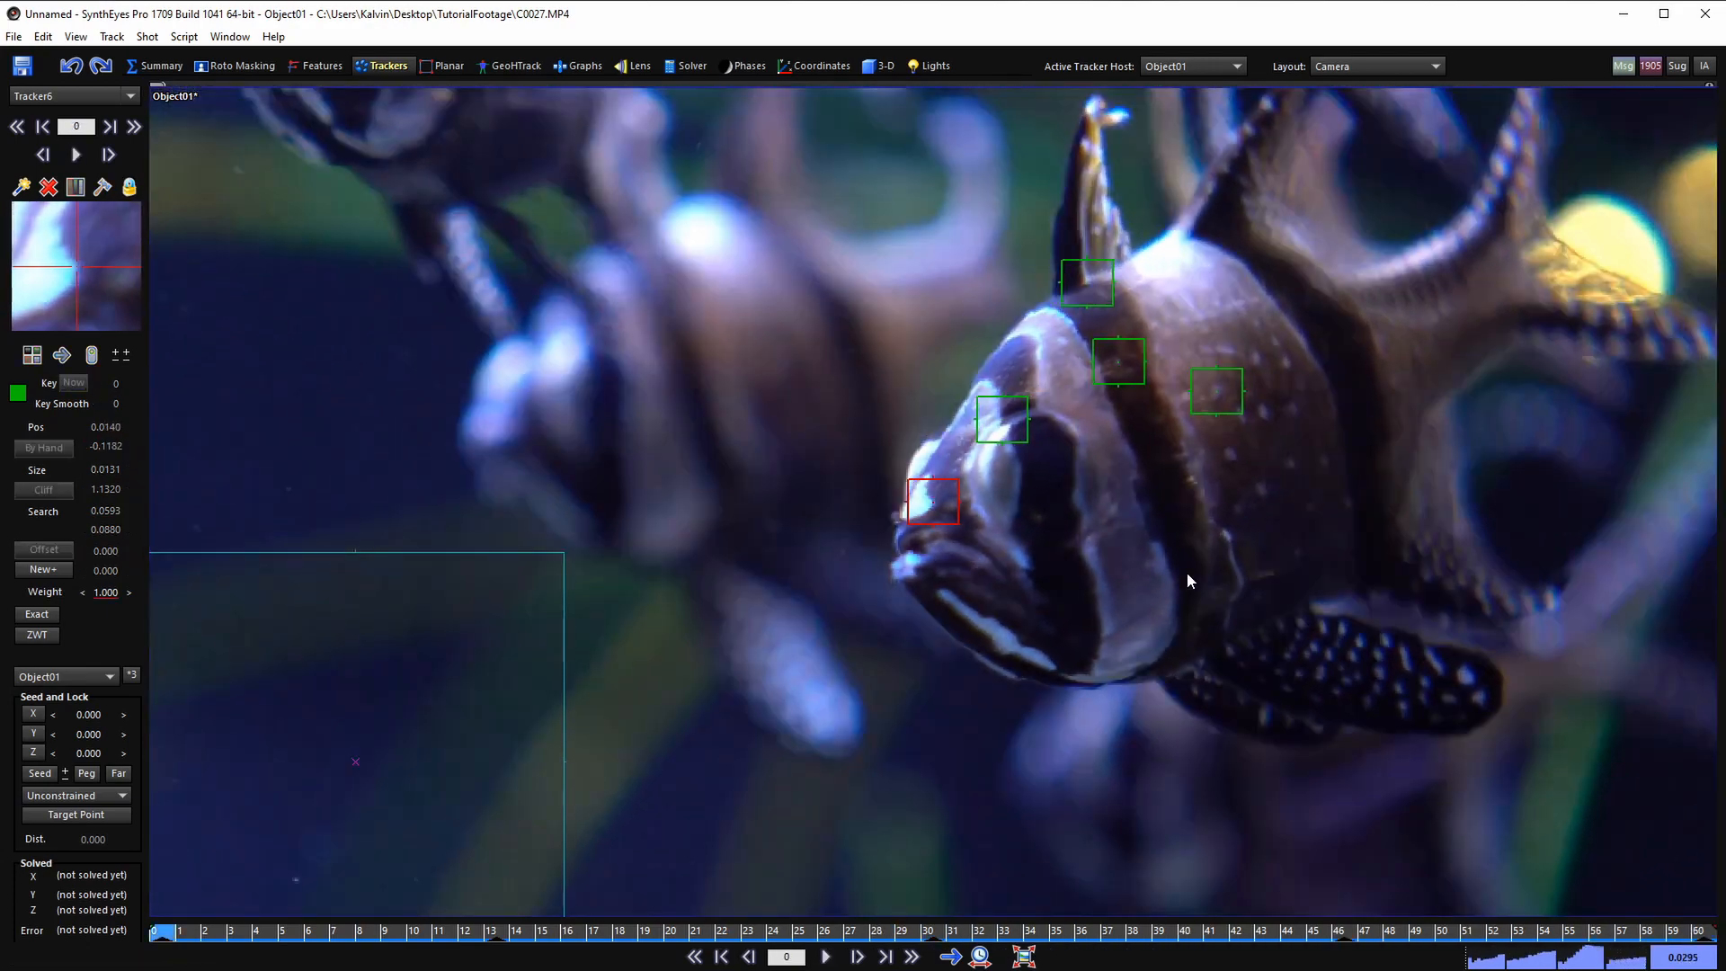
- Track and lock a point on the fish's cheek just behind the dark eye stripe, and play back the shot to check the trackers
key(c)
click(1085, 541)
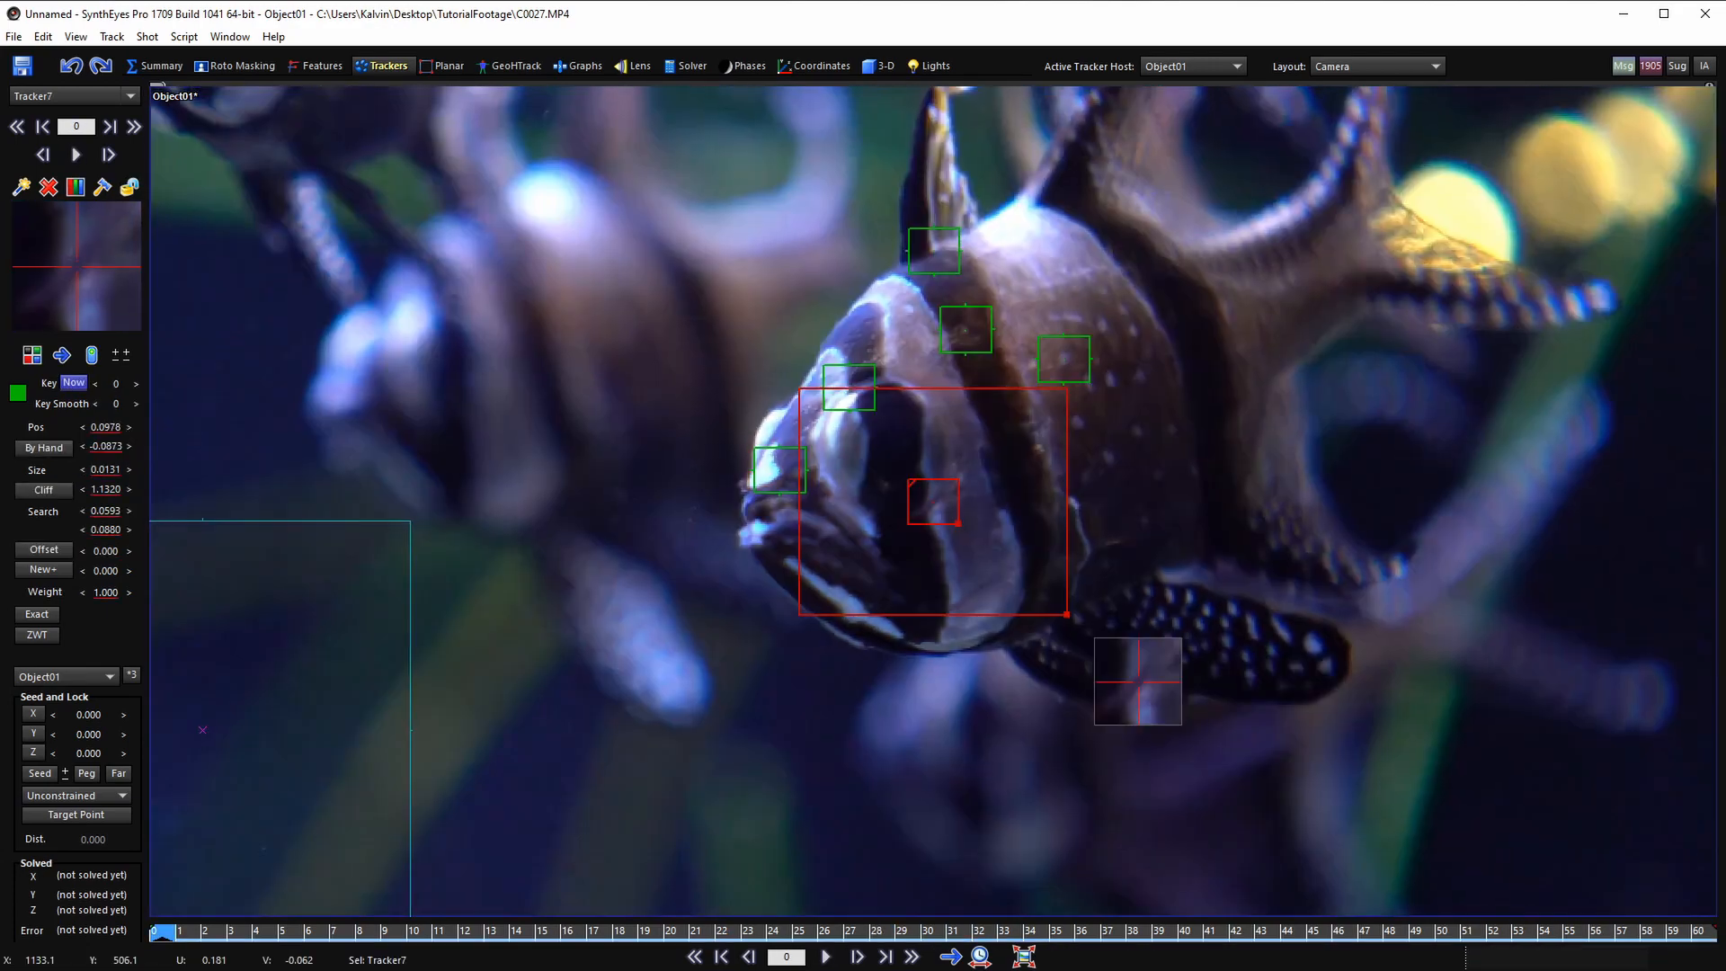
key(space)
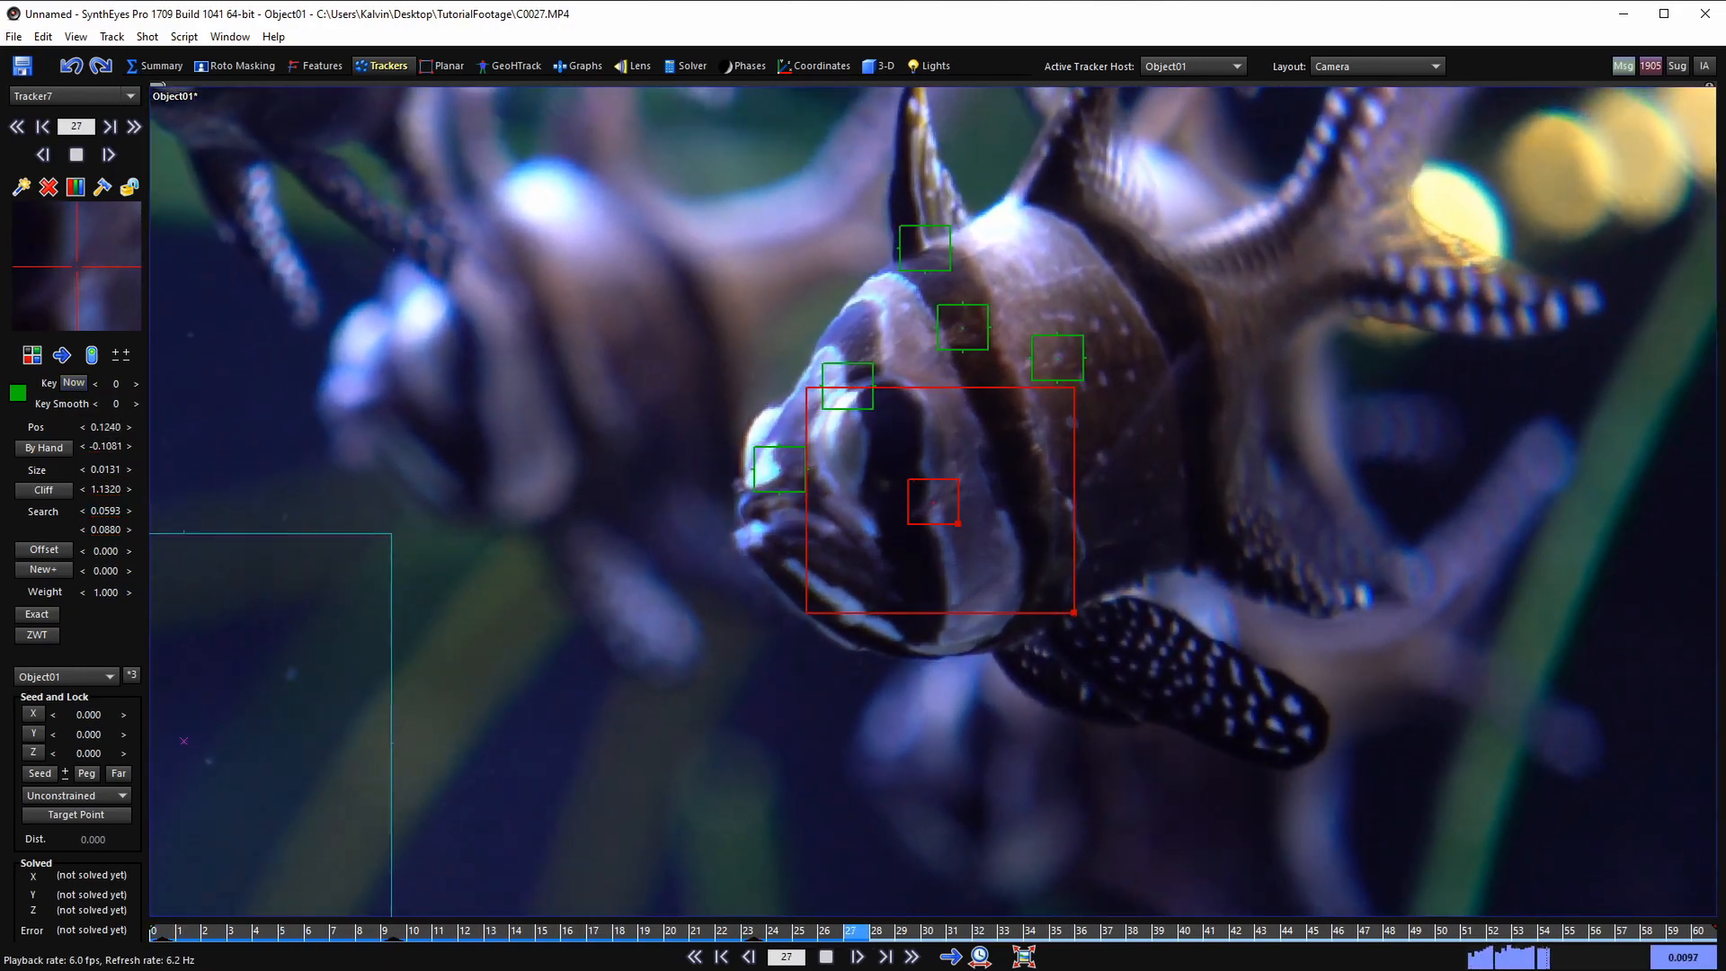
key(l)
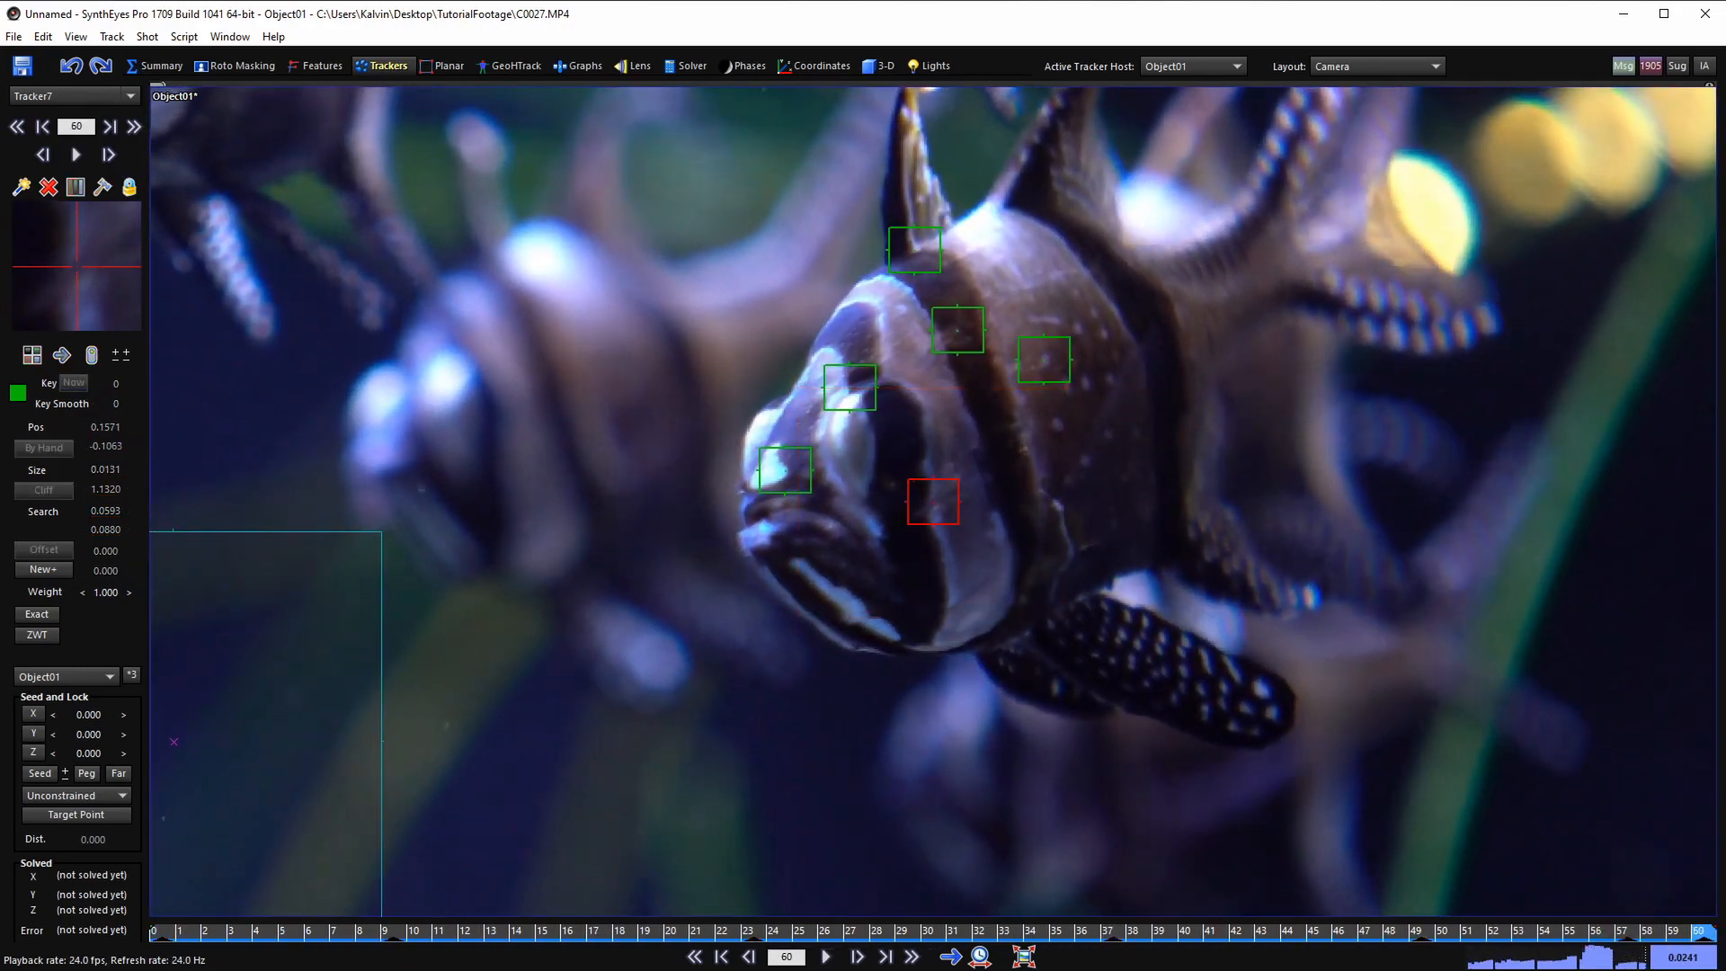
key(shift+a)
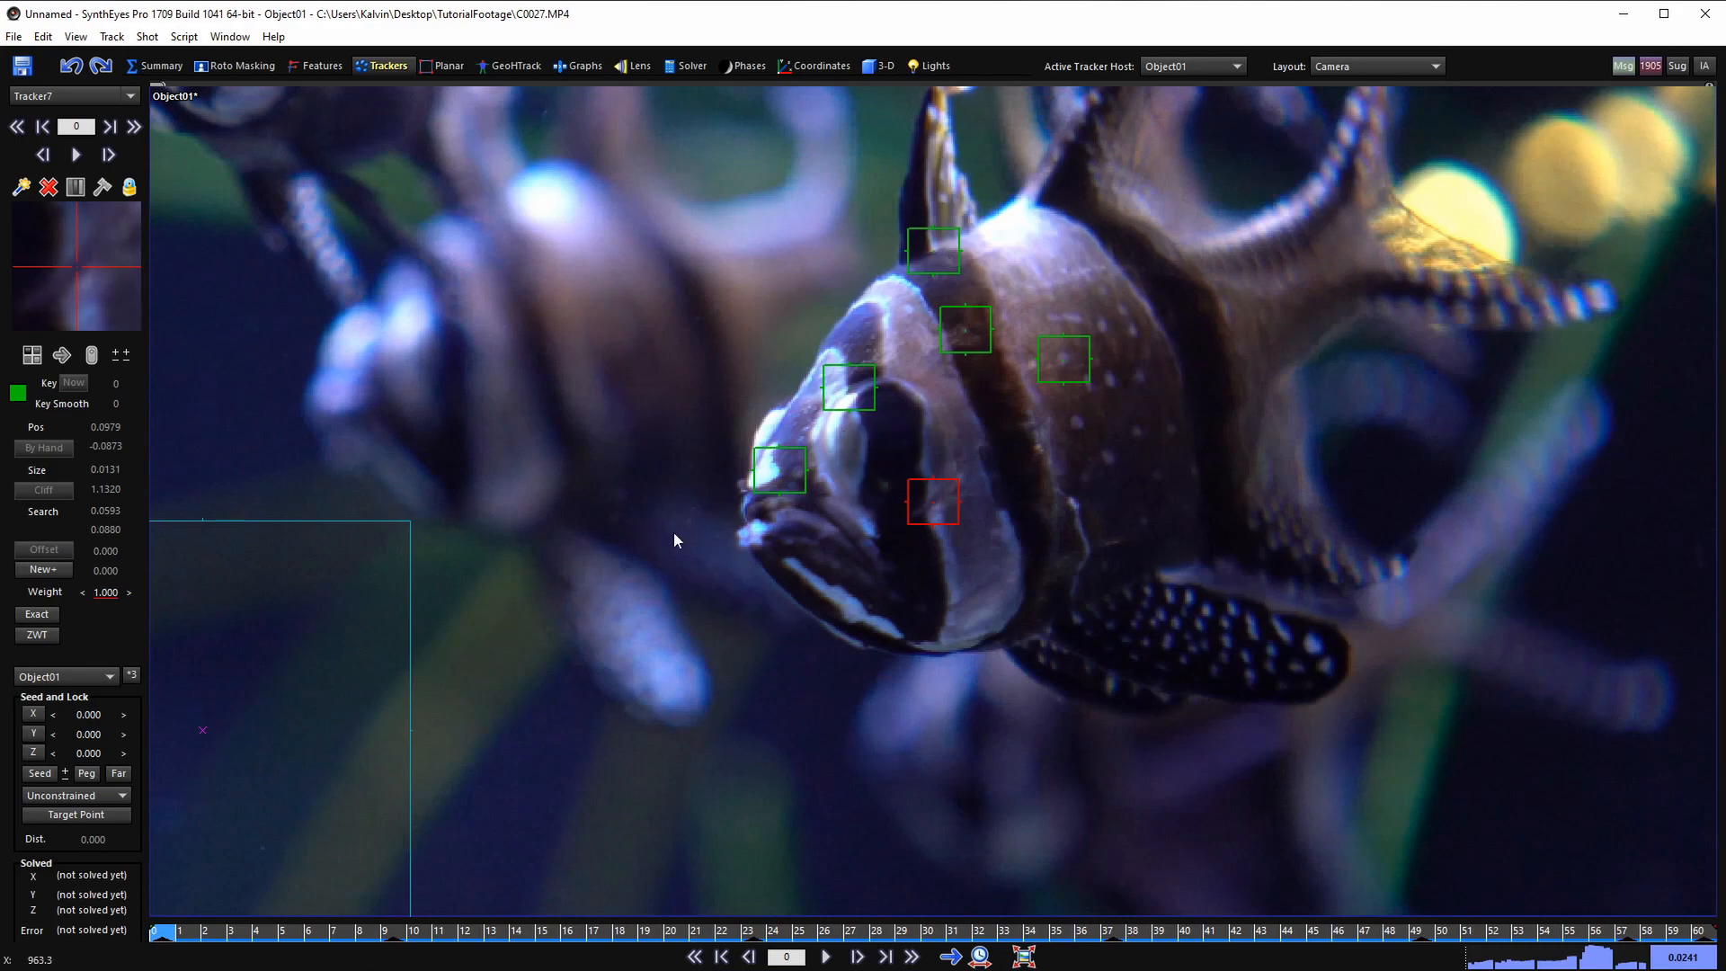
scroll(801, 486, down, 4)
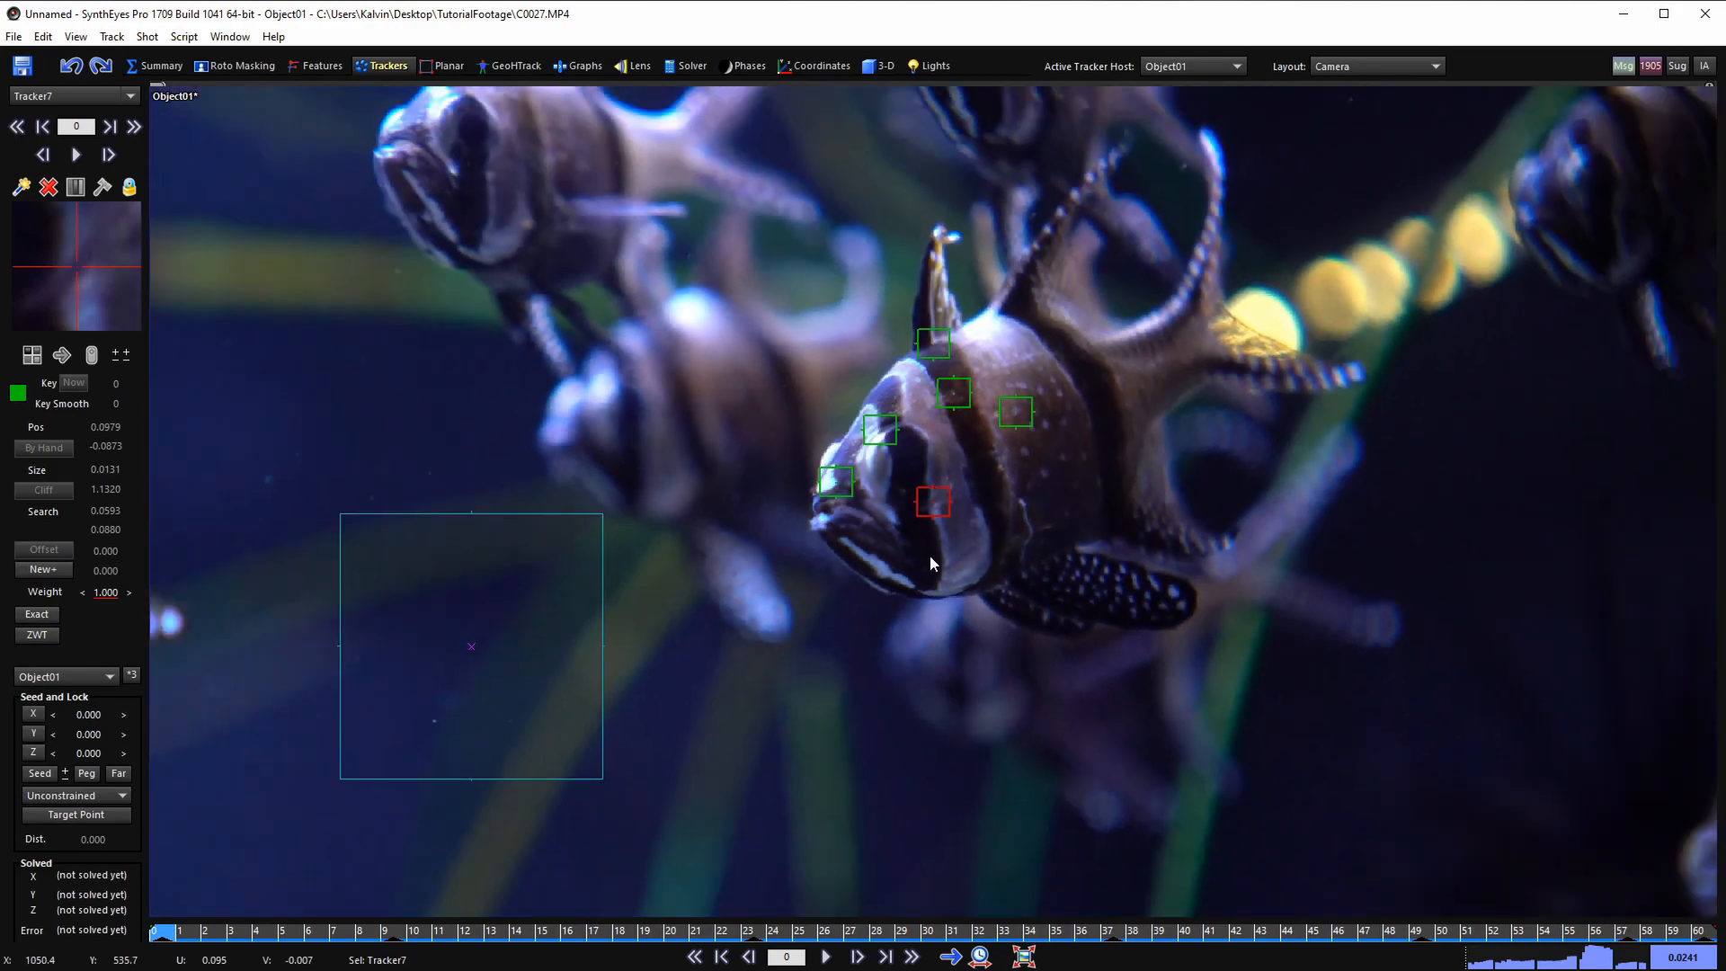
scroll(931, 553, up, 3)
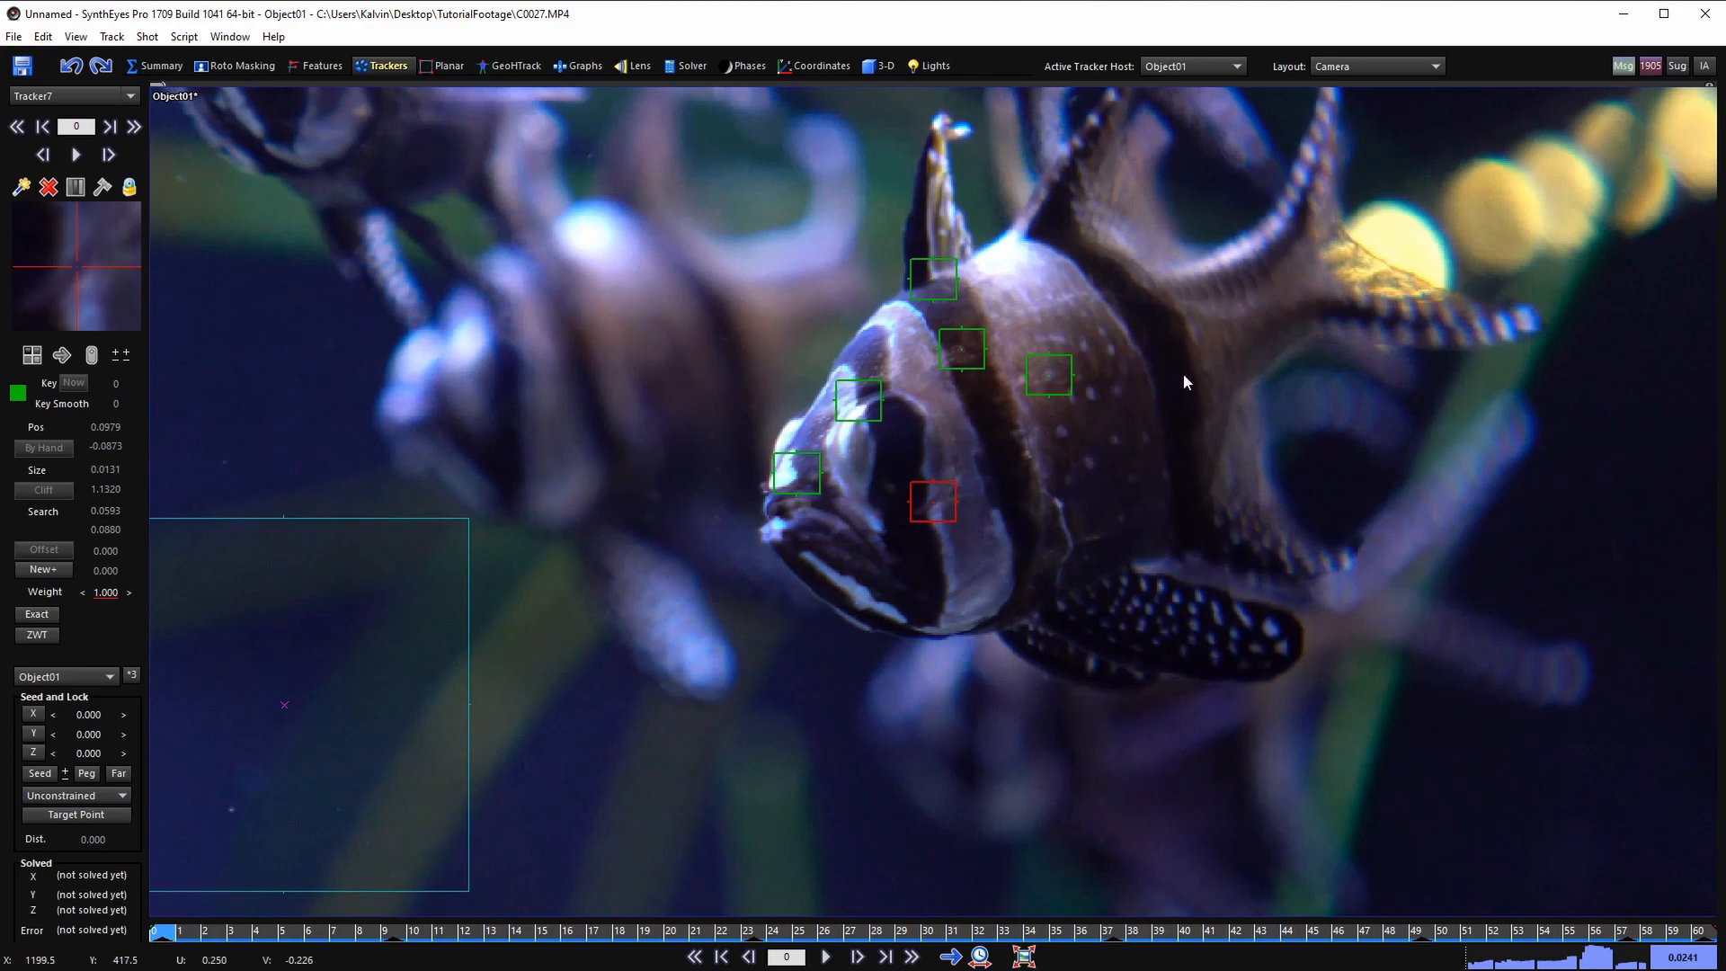
key(space)
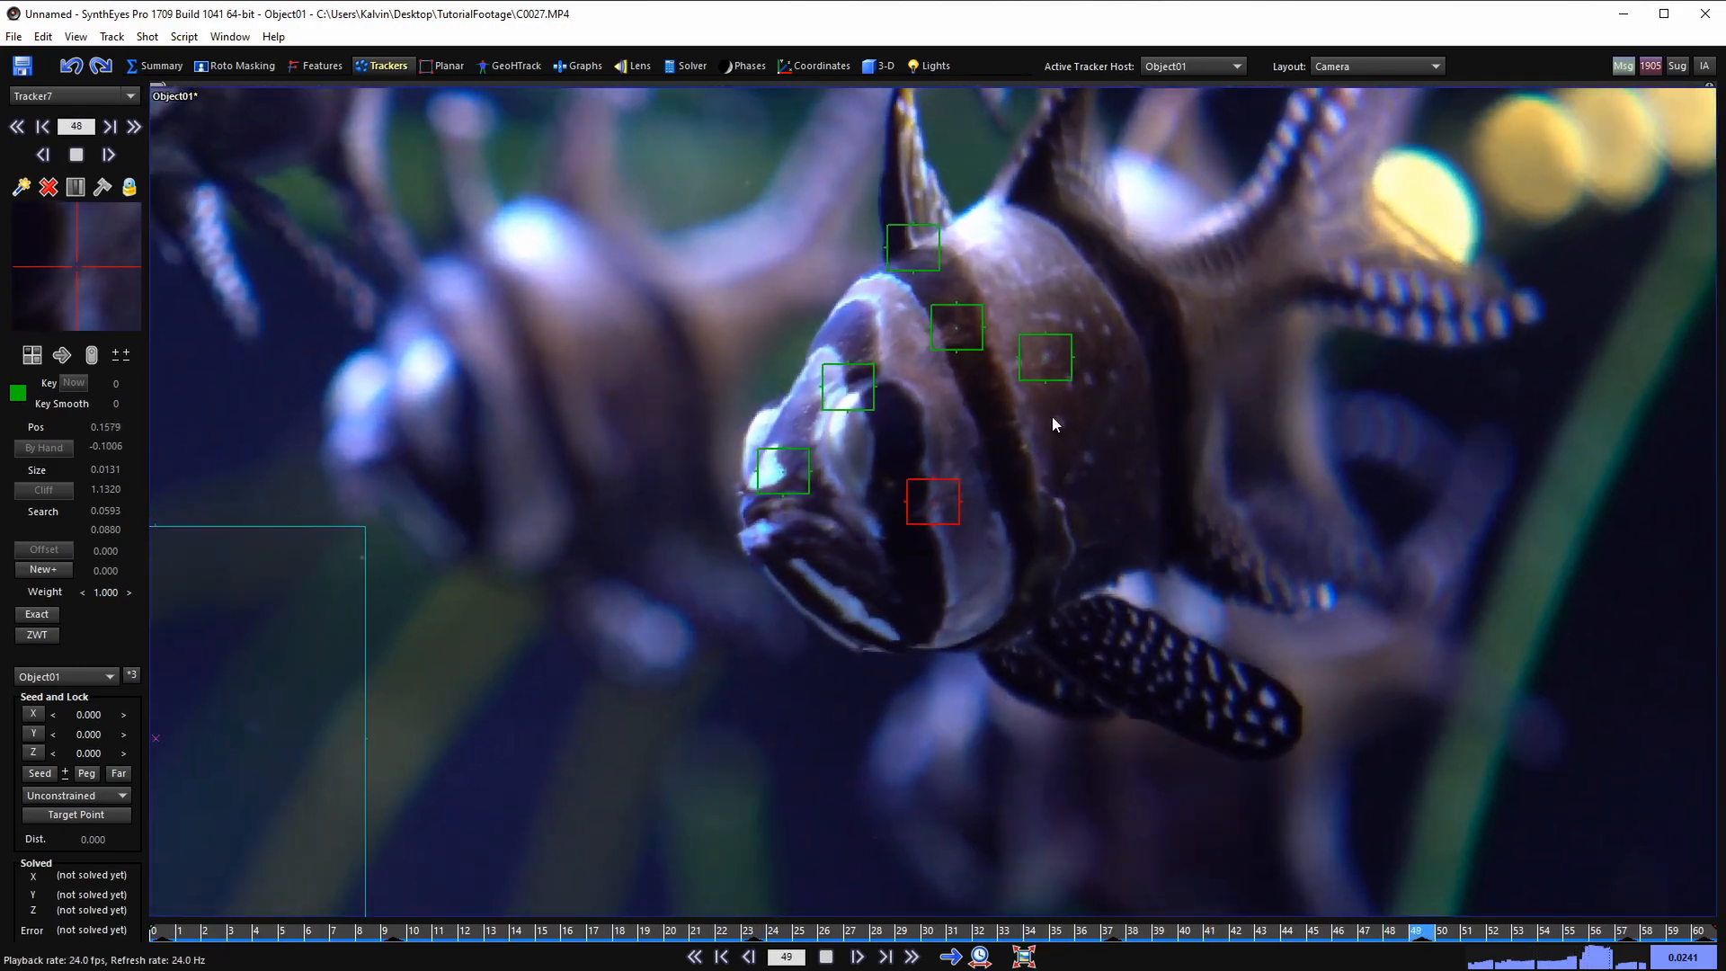
key(shift+a)
- Add a tracker on a second white flank spot below the first one, track it through the shot, lock it, and return to frame 0
scroll(1079, 423, up, 1)
key(c)
click(1094, 414)
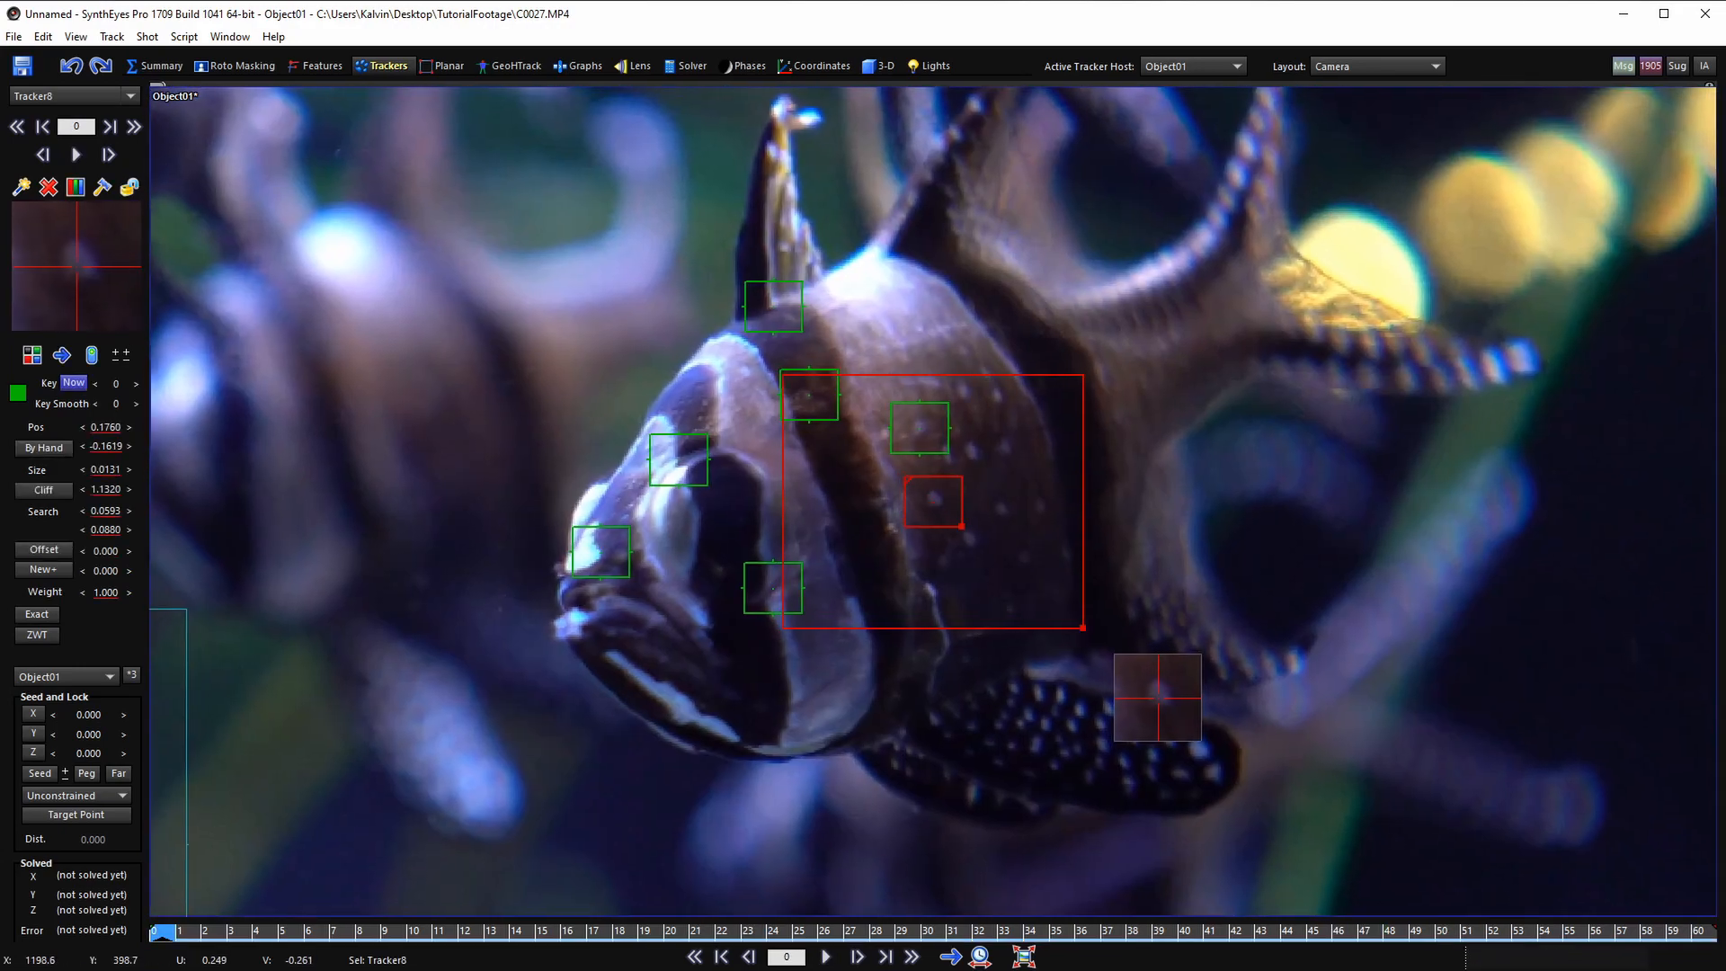
key(space)
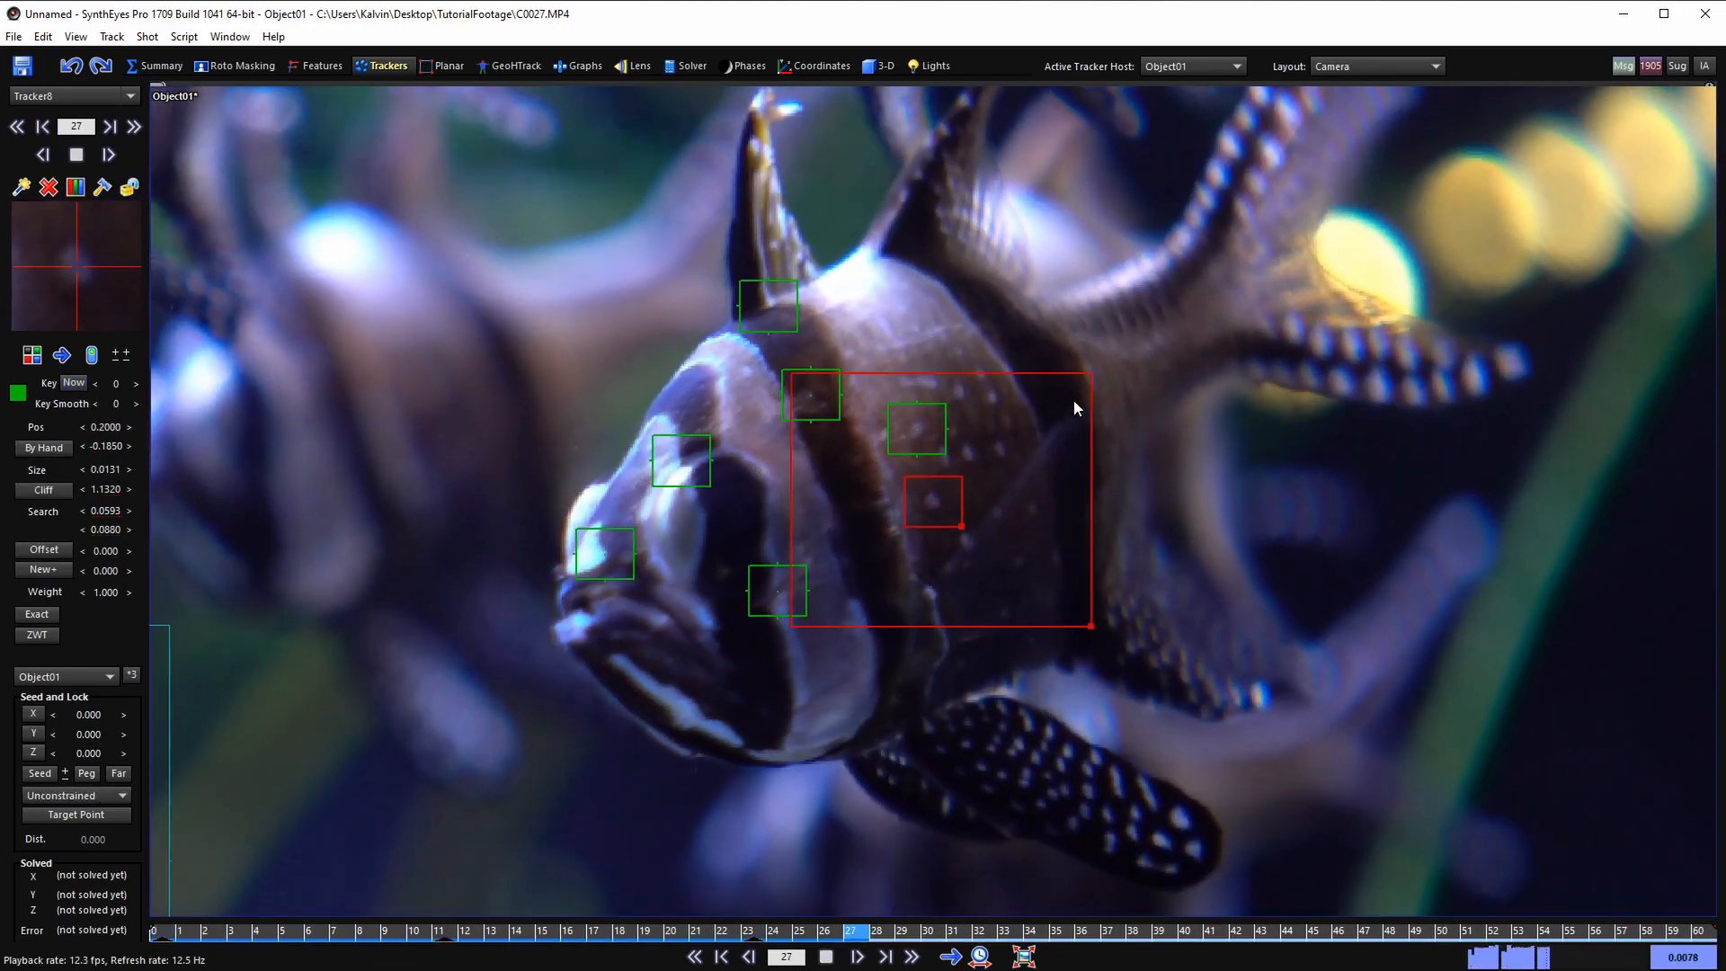
key(shift+a)
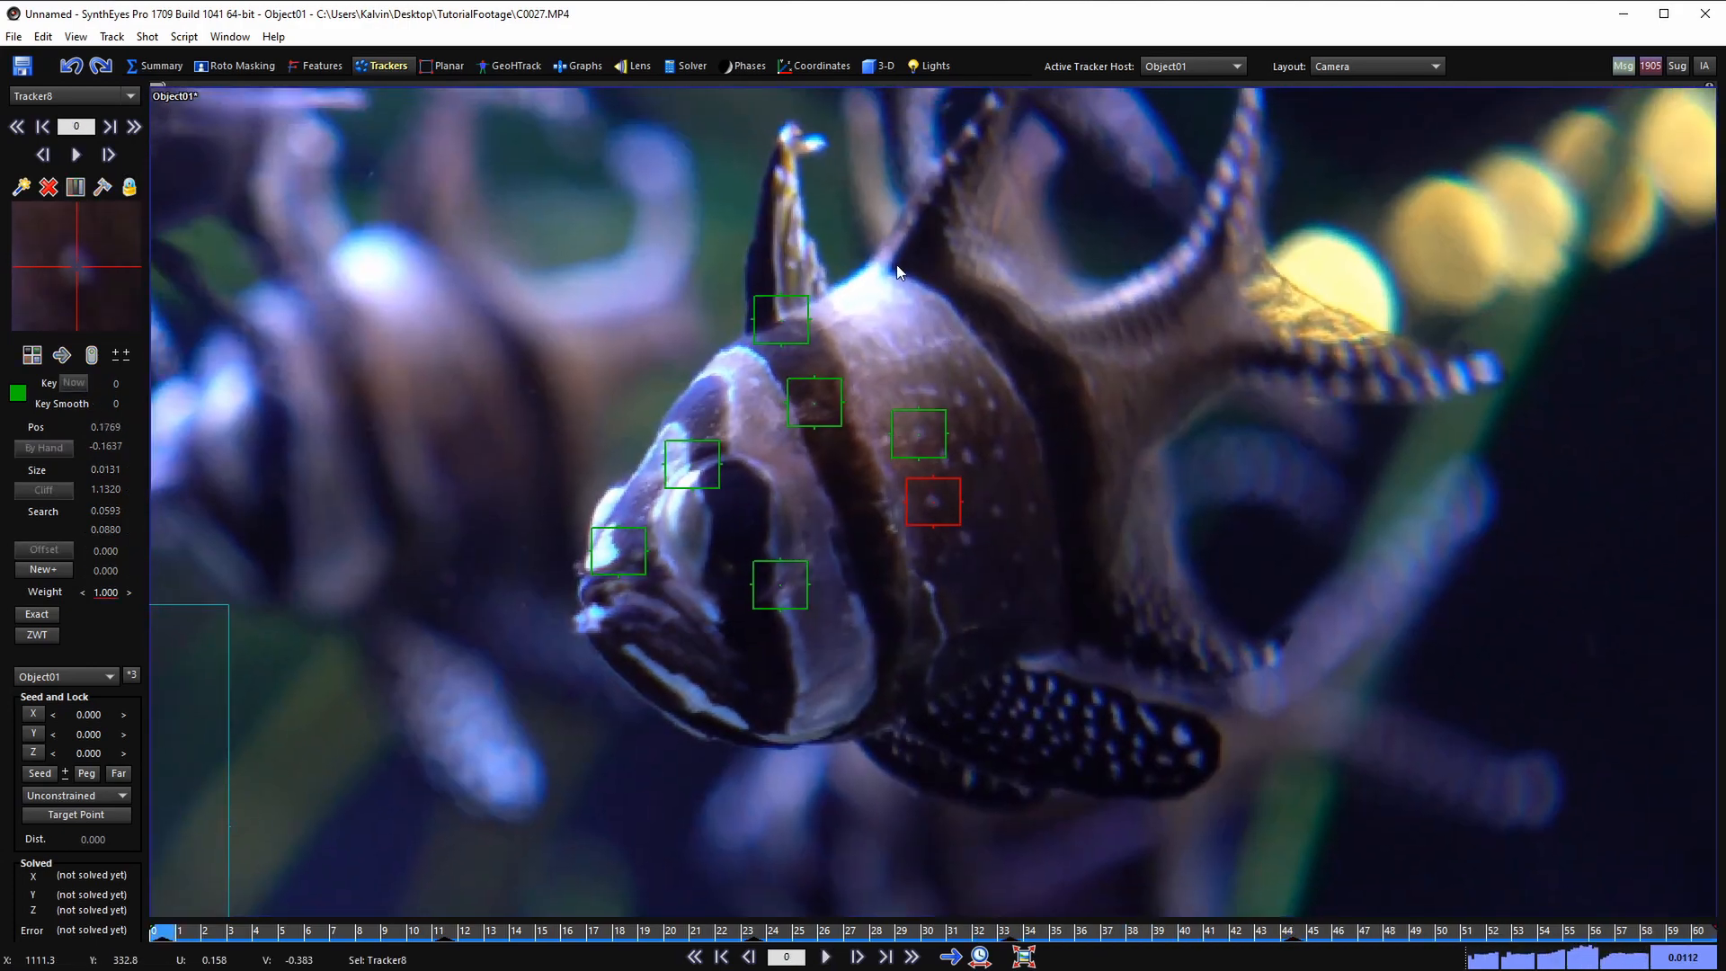
- Track and lock the bright point at the base of the fish's rear dorsal fin, and review all trackers by playing and scrubbing the shot
click(897, 264)
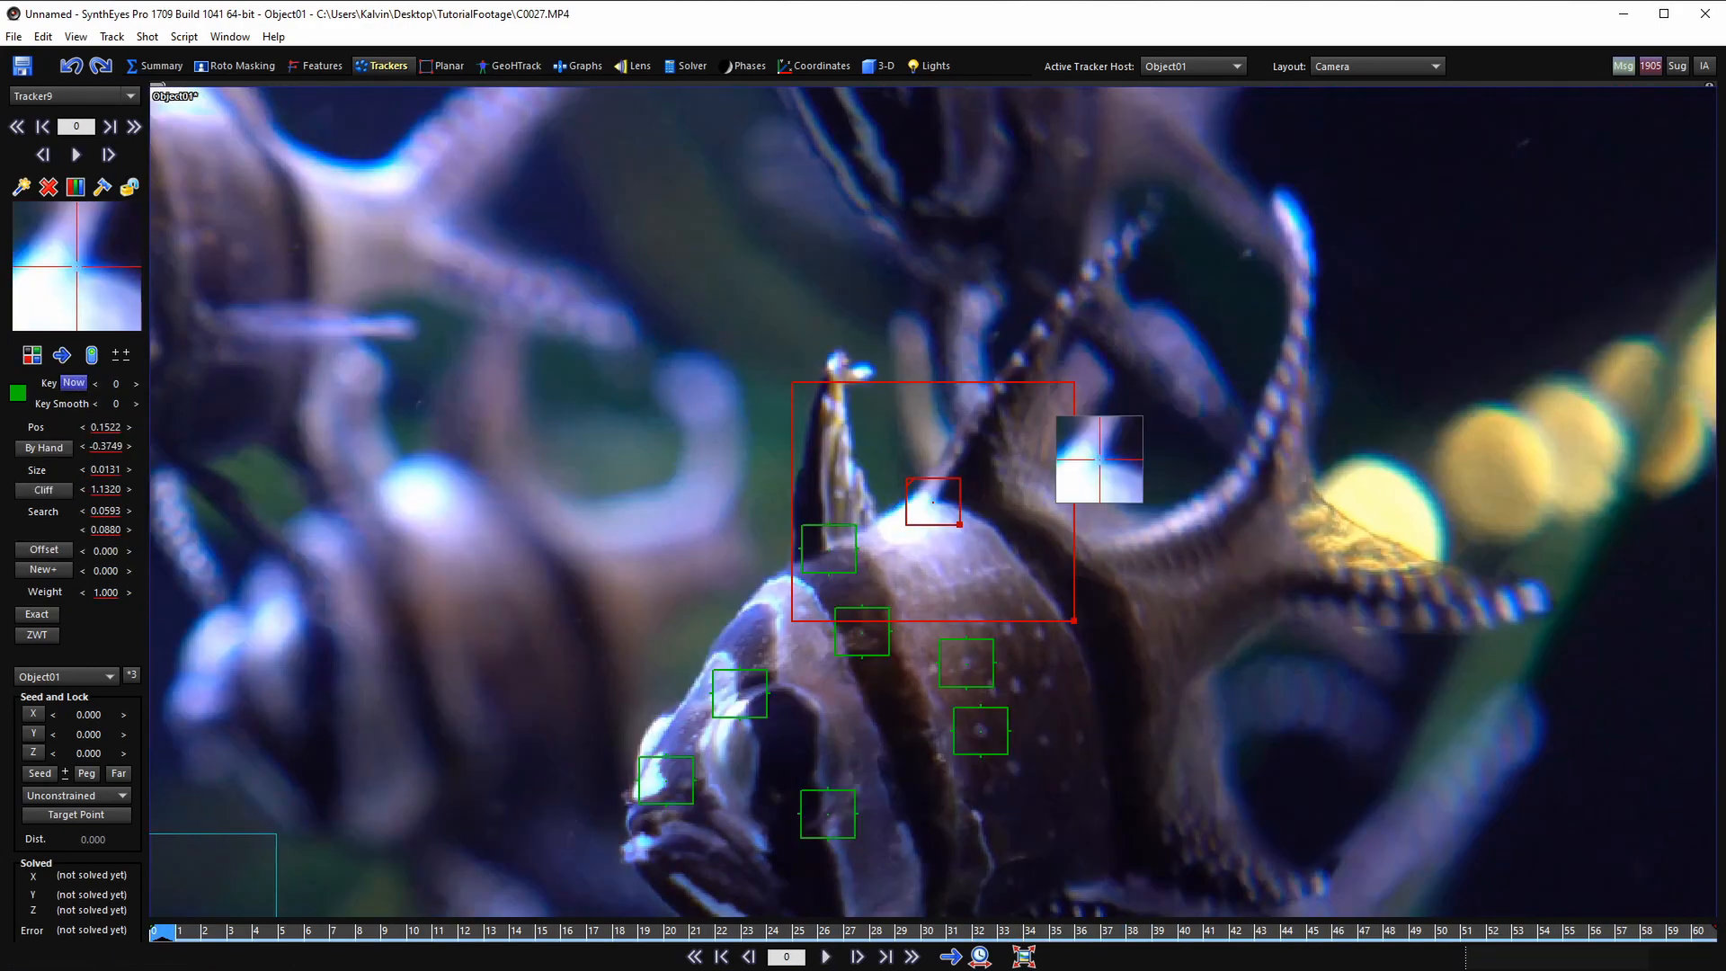
key(space)
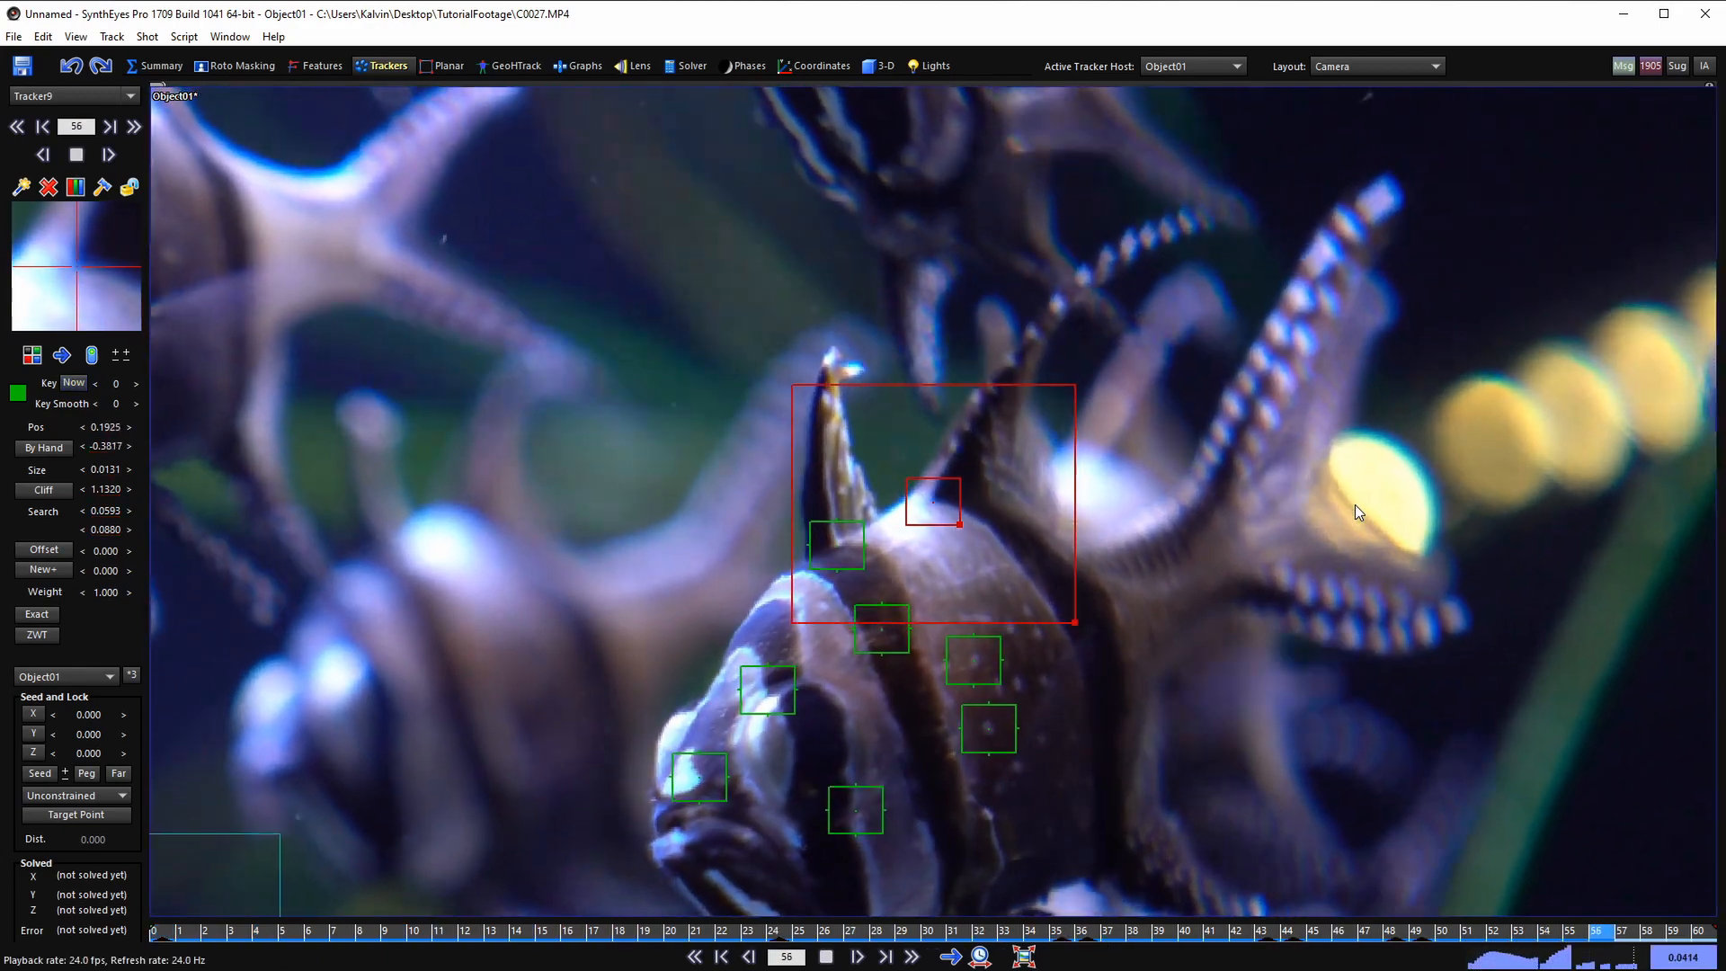
key(l)
key(shift+a)
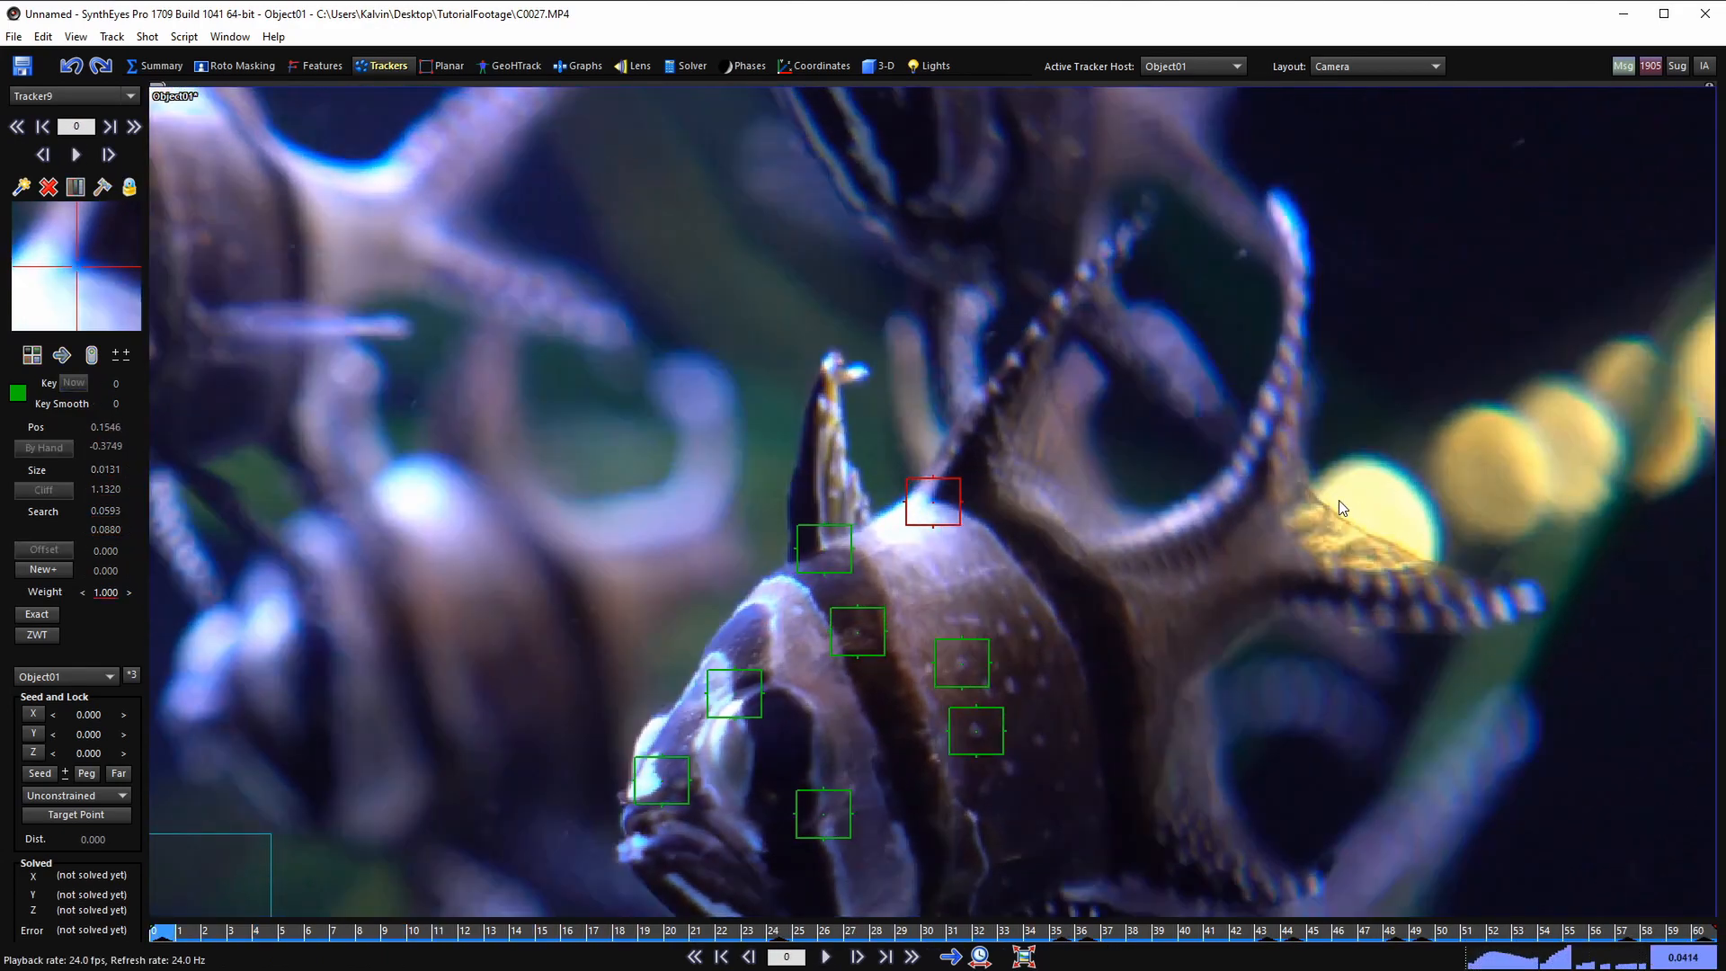
key(space)
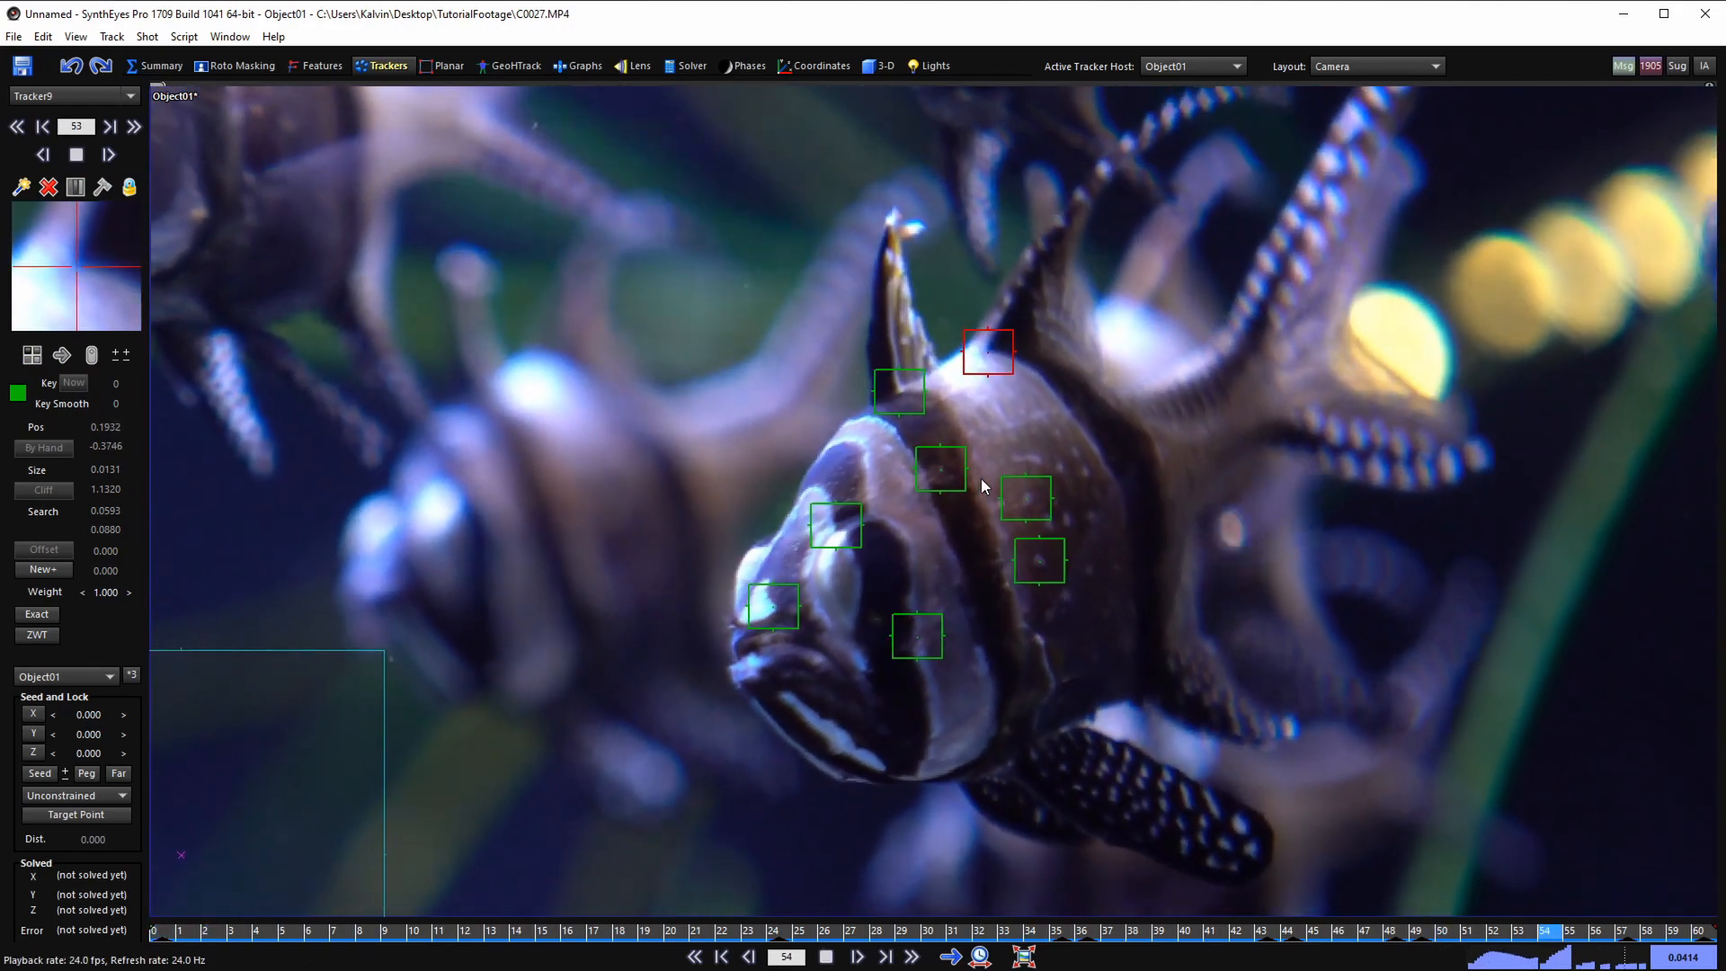
key(shift+a)
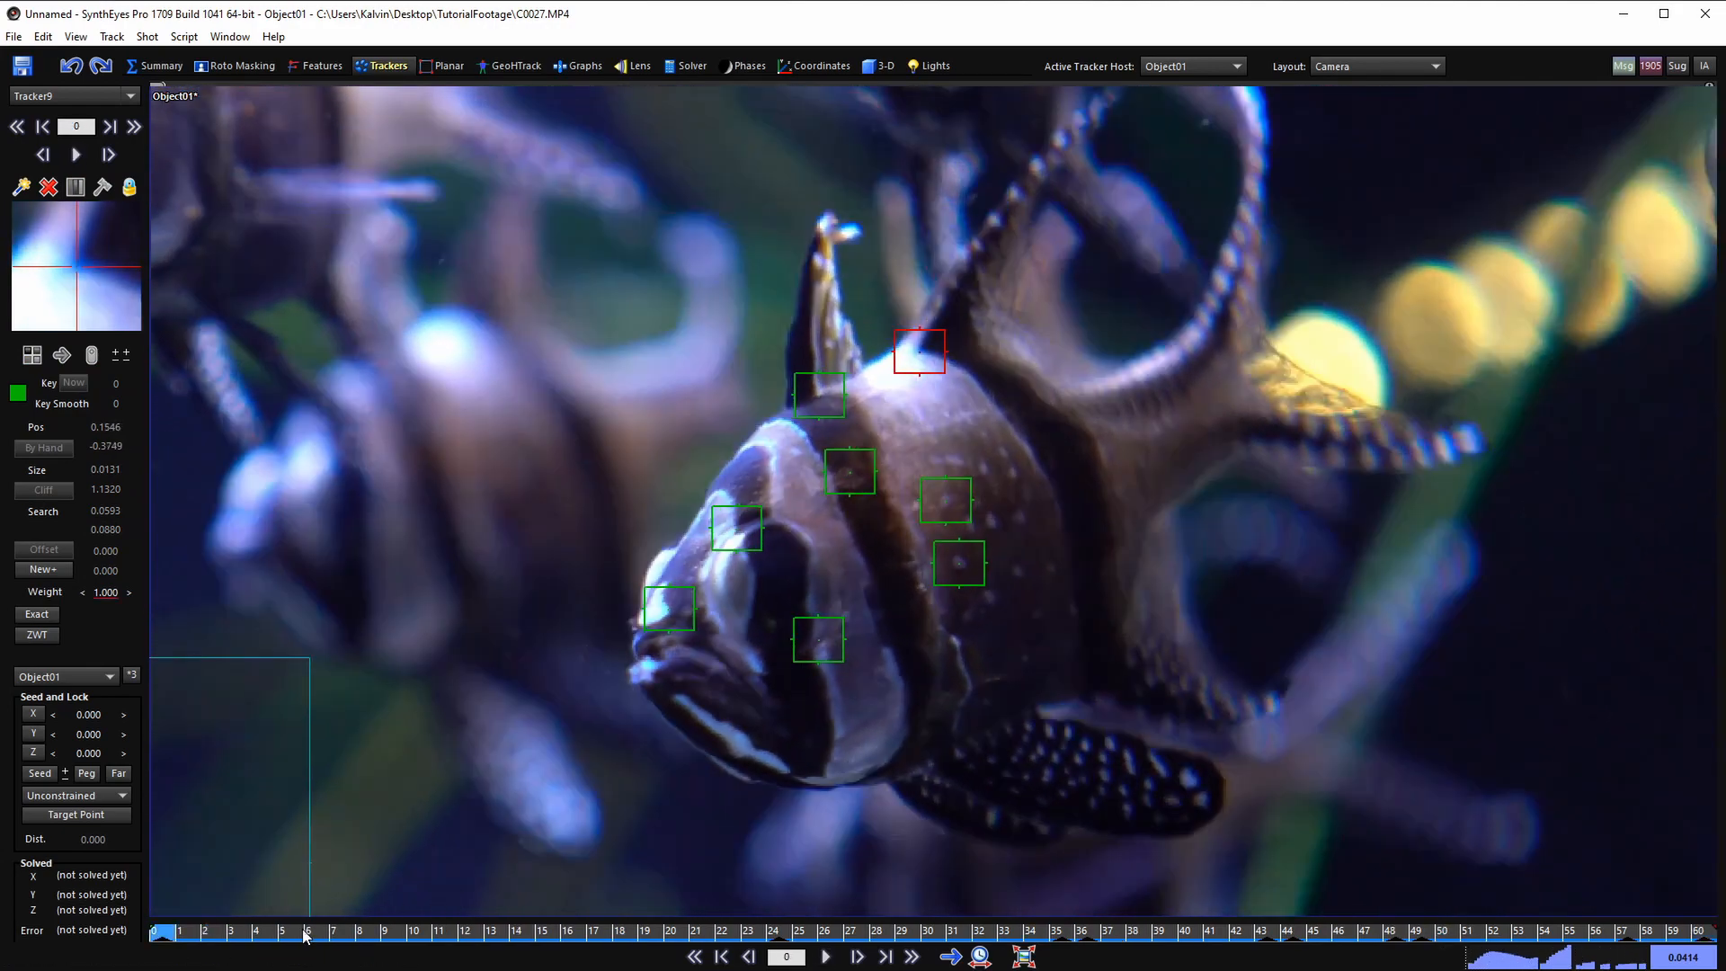
drag(304, 933, 162, 934)
scroll(980, 621, up, 1)
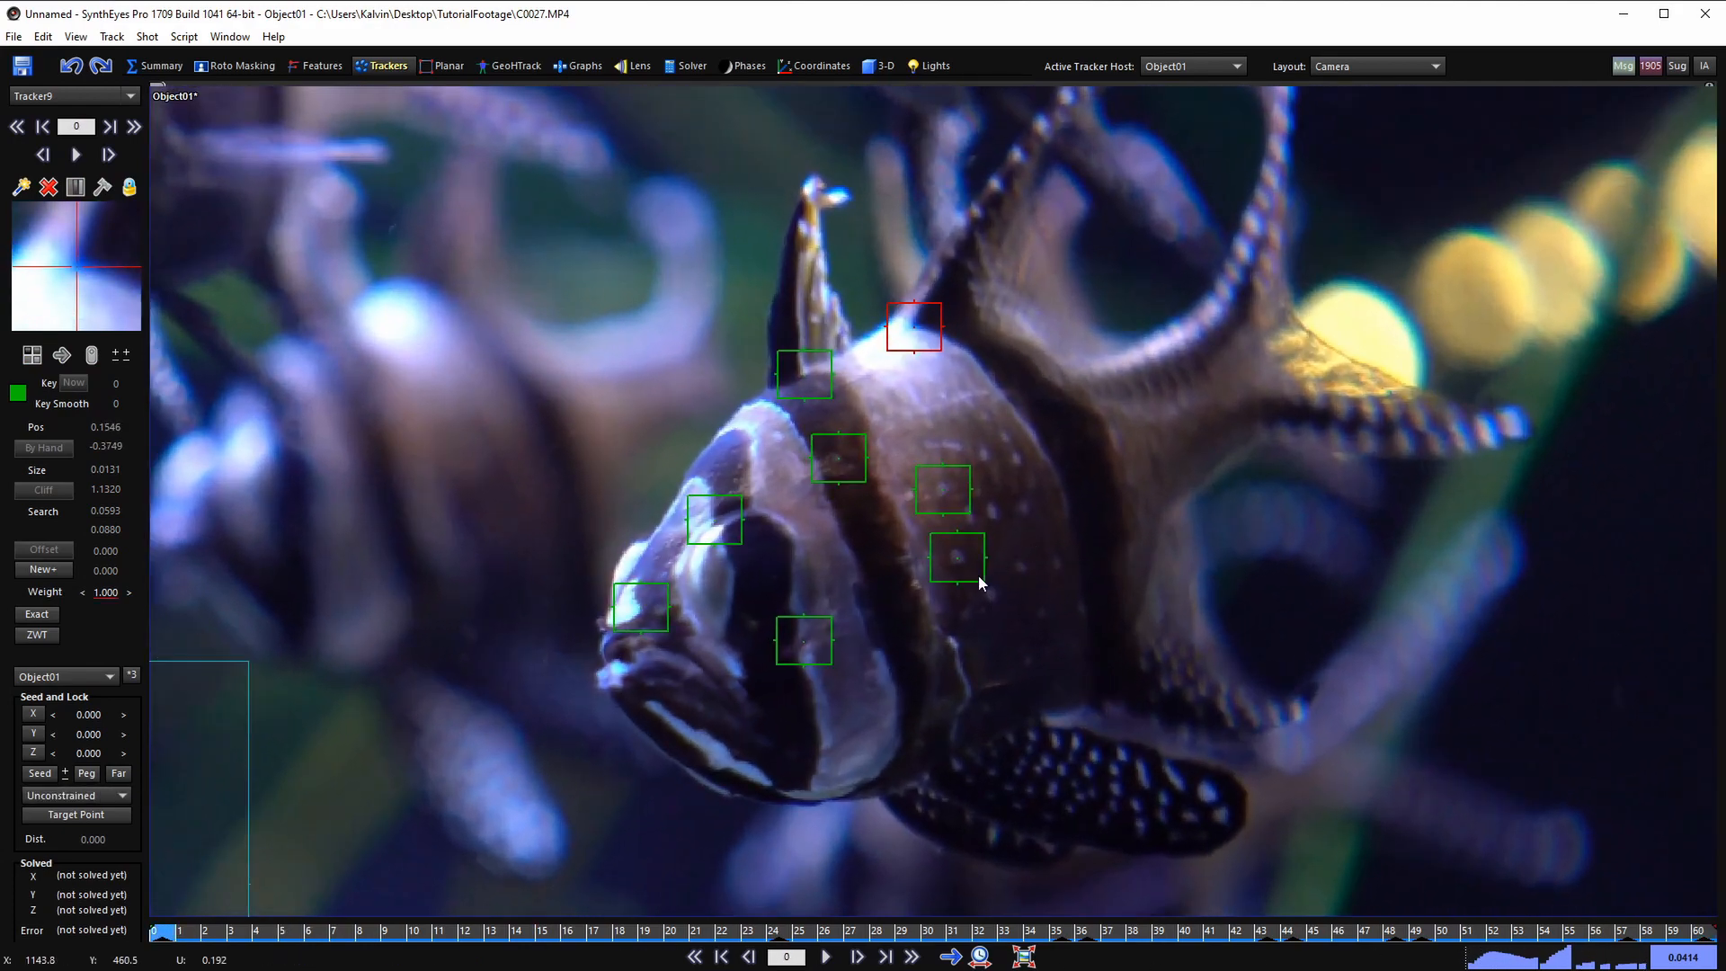
- Place a tracker on the light band just ahead of the body's dark stripe, track and lock it, and play back the shot to check it
scroll(927, 585, down, 1)
click(850, 567)
drag(896, 582, 892, 581)
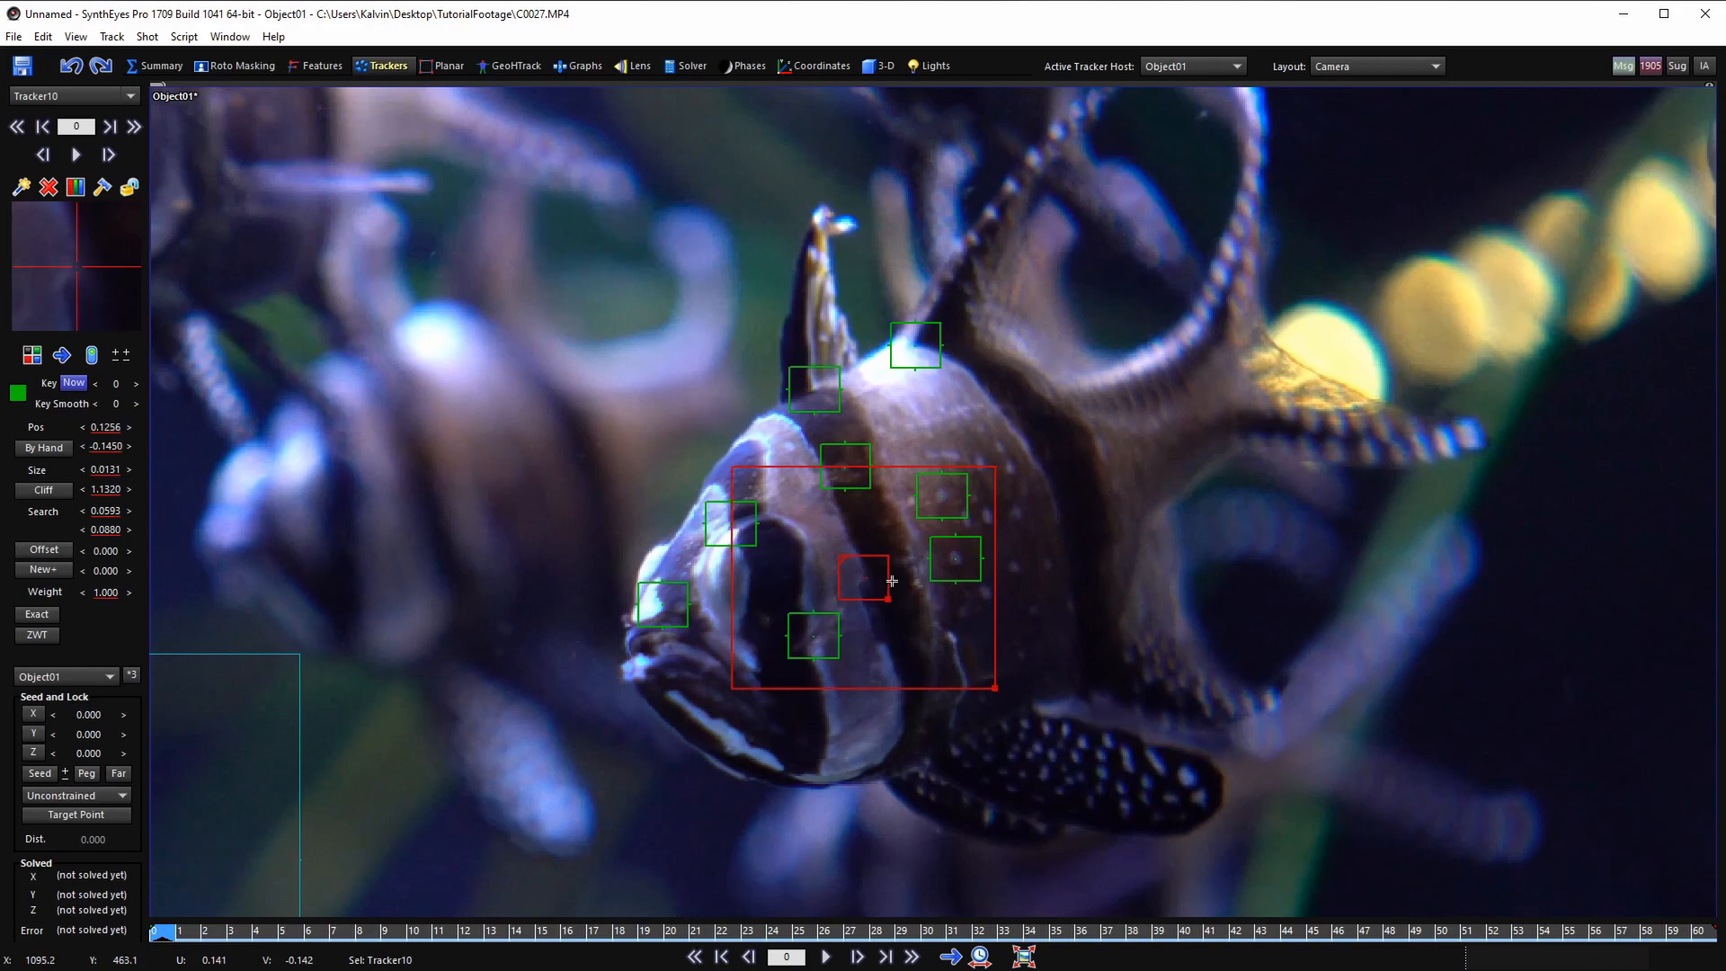
key(space)
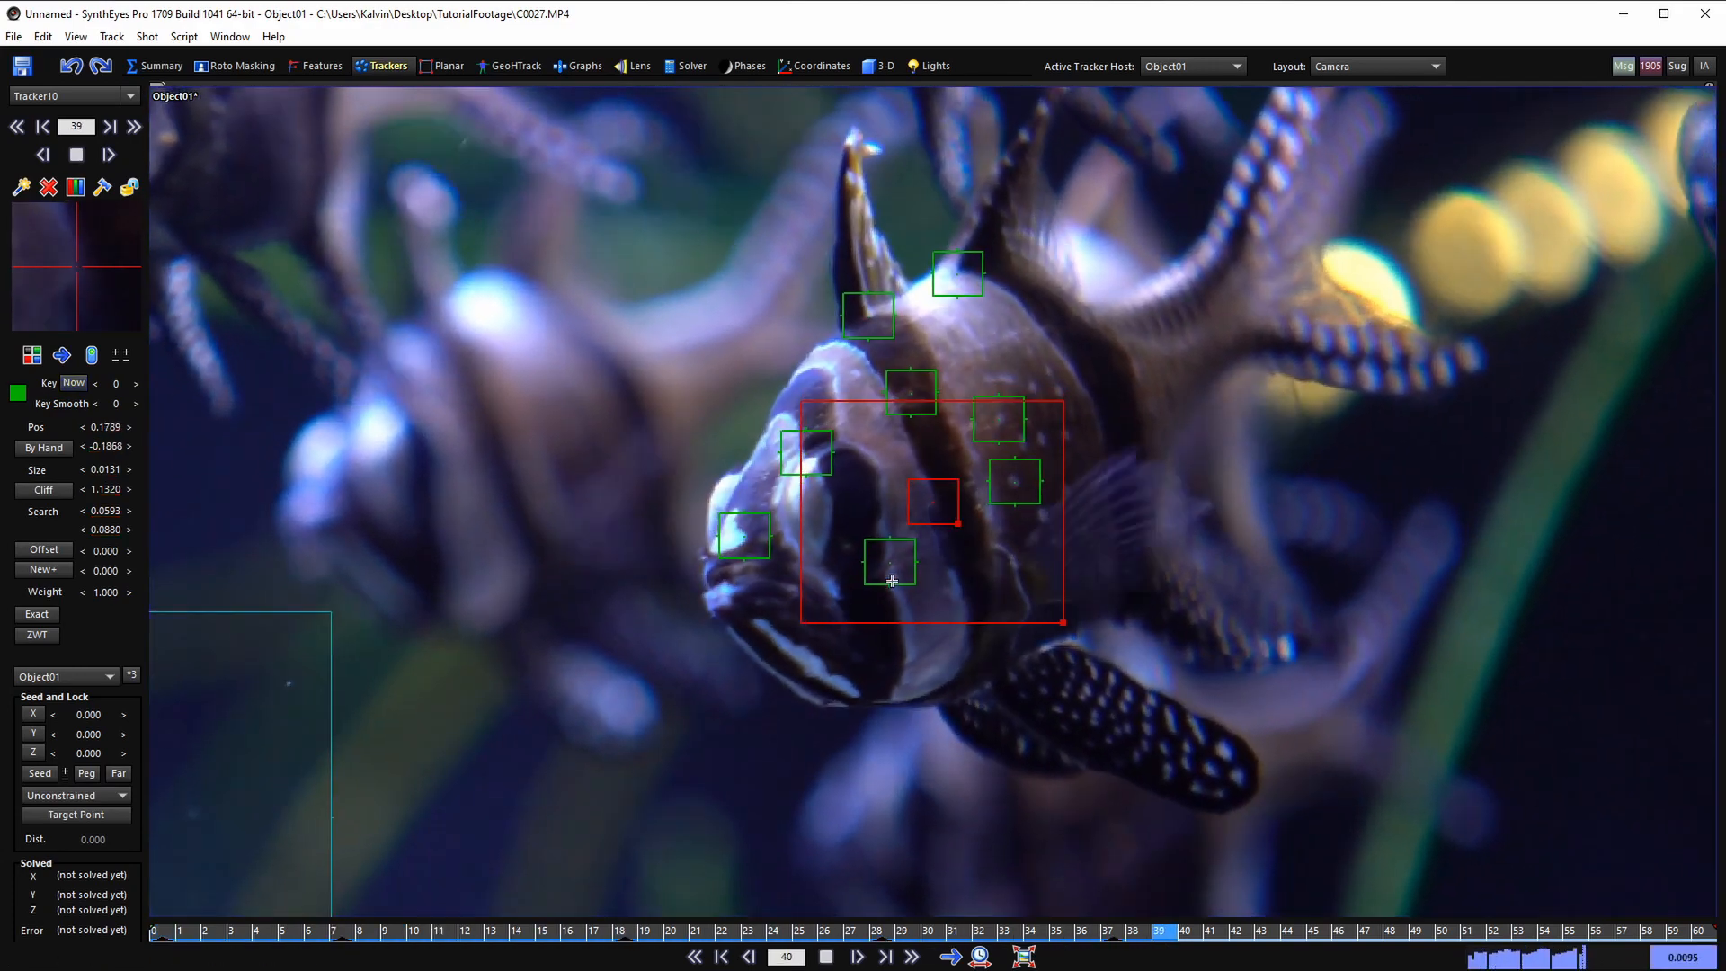
key(l)
key(shift+a)
key(space)
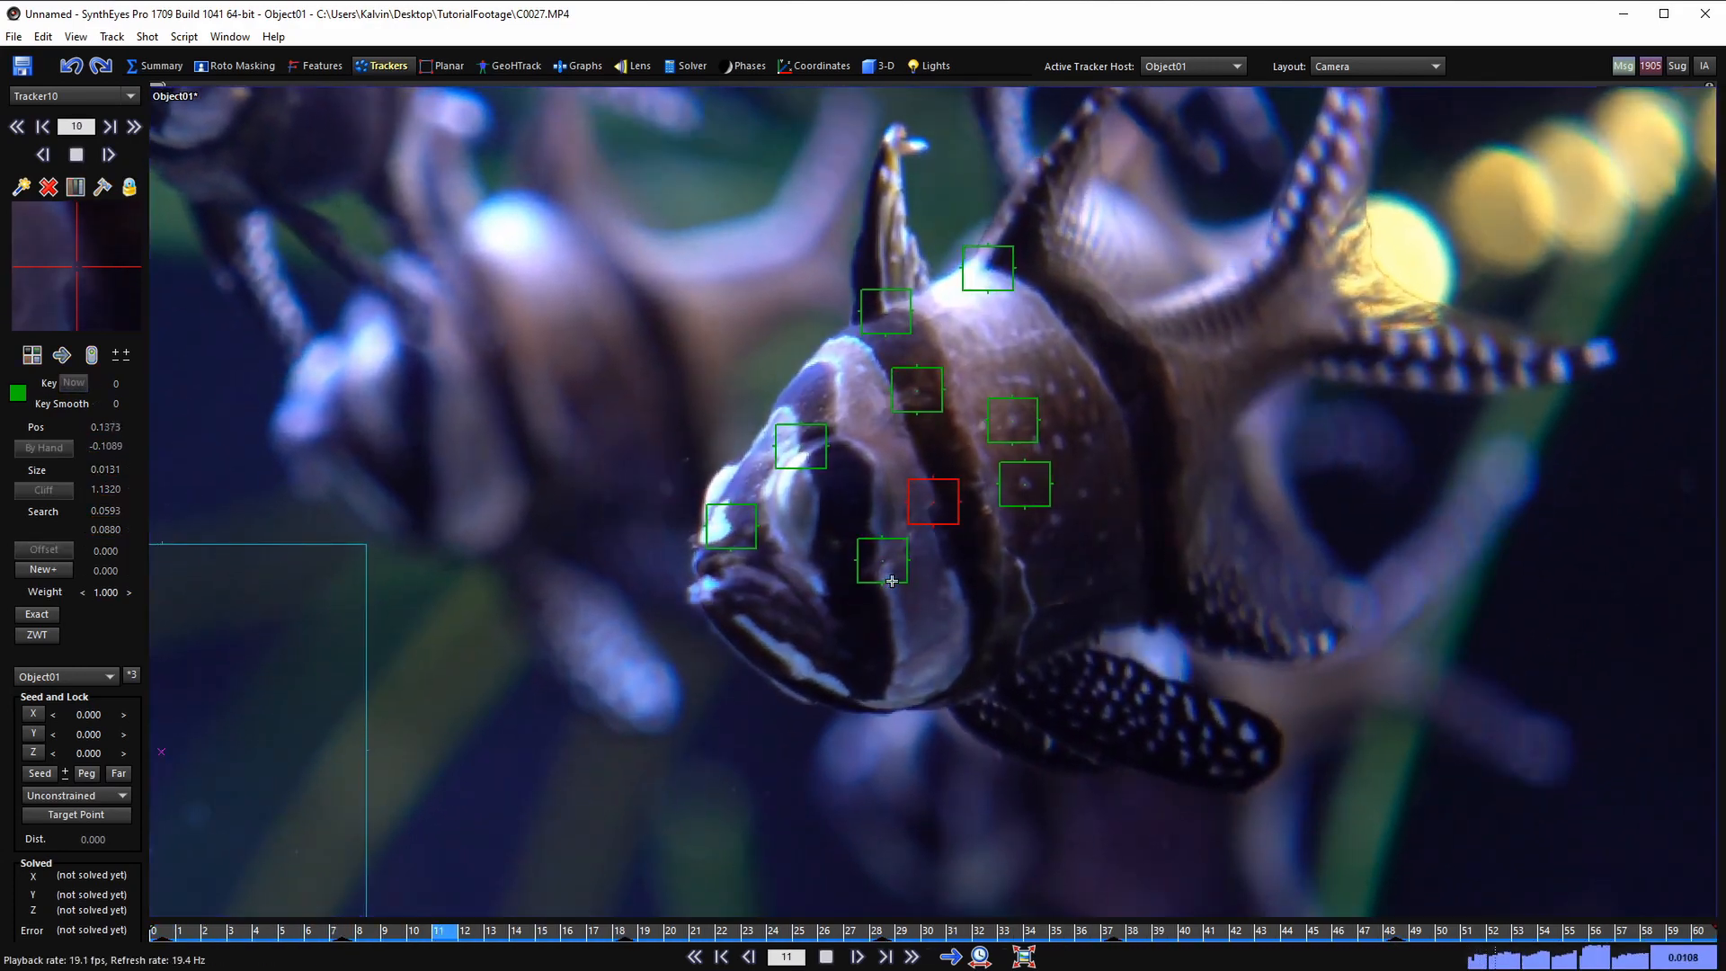
key(space)
key(shift+a)
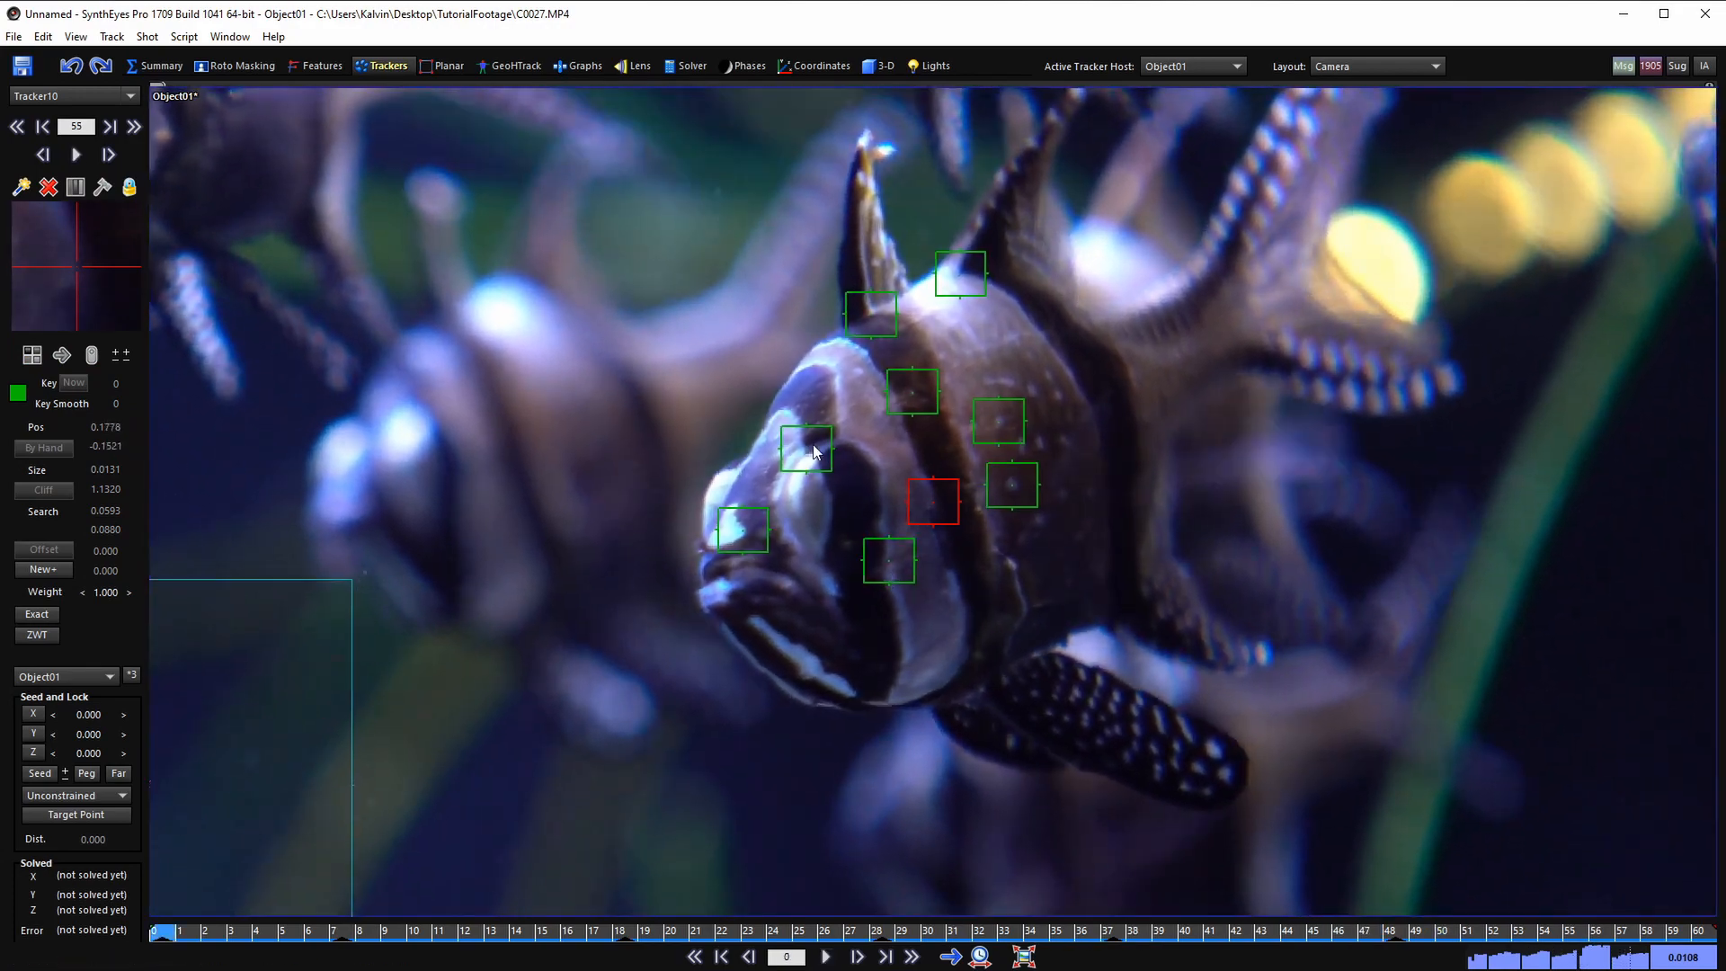
- Place trackers on the fish's forehead and on its upper flank below the rear dorsal fin, tracking each from frame 0 to frame 60
key(c)
drag(831, 370, 828, 365)
key(space)
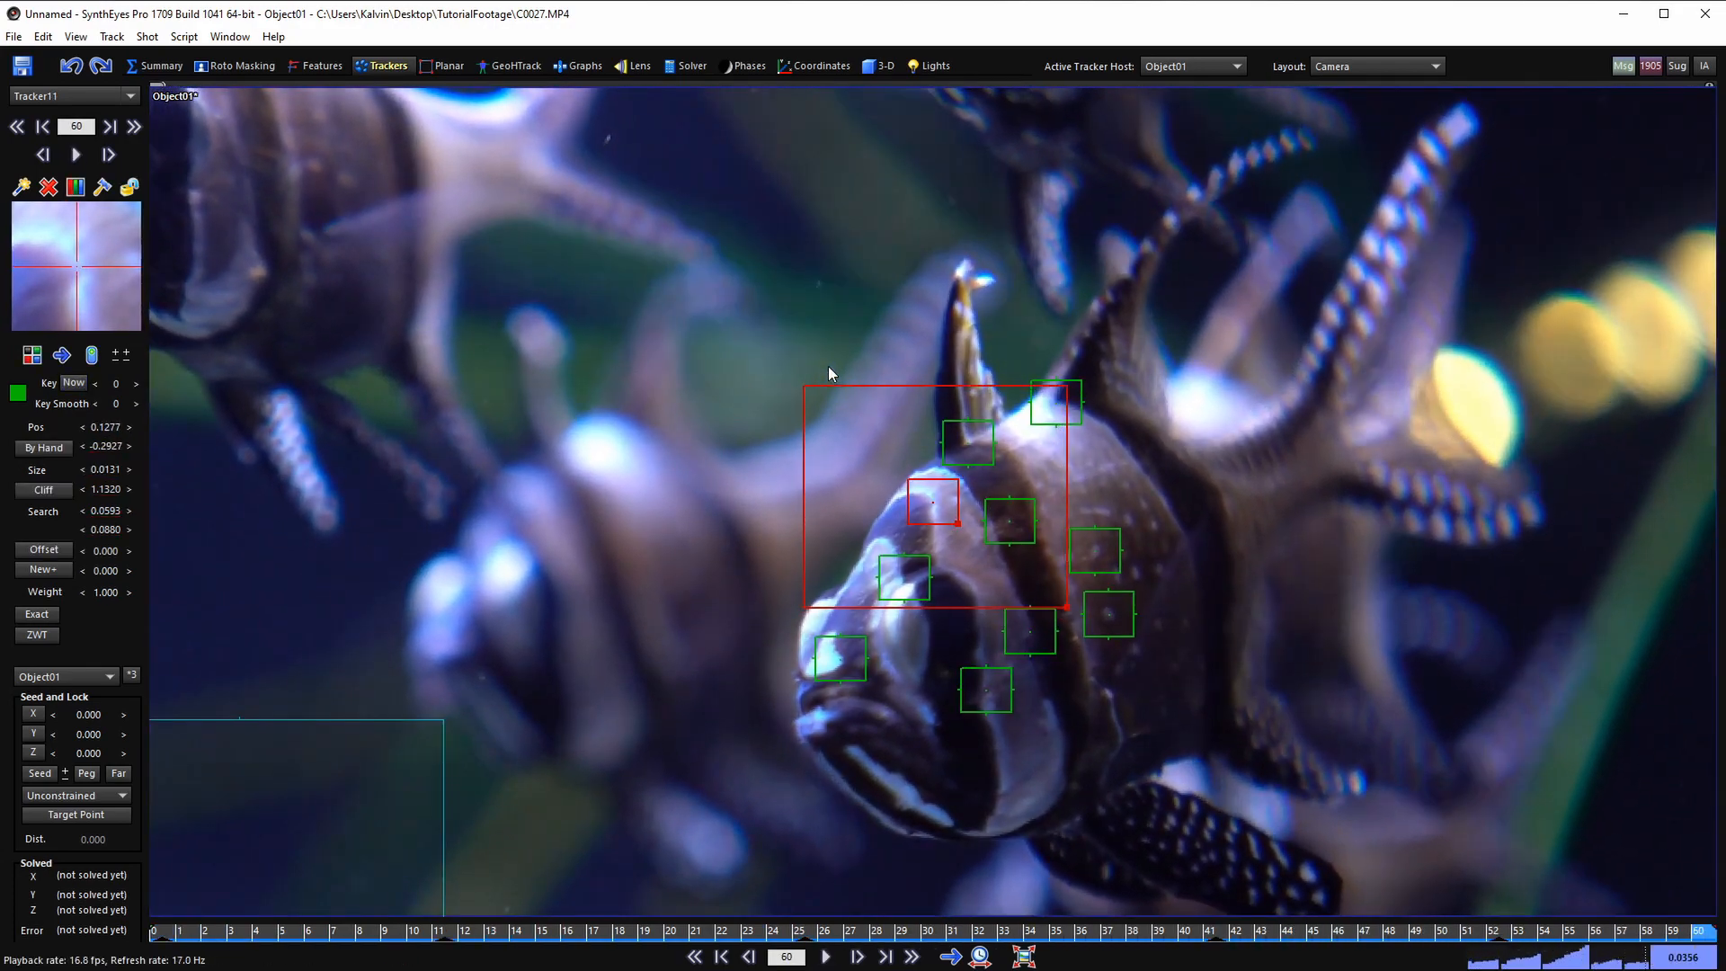
key(space)
key(c)
drag(1155, 478, 1162, 472)
key(space)
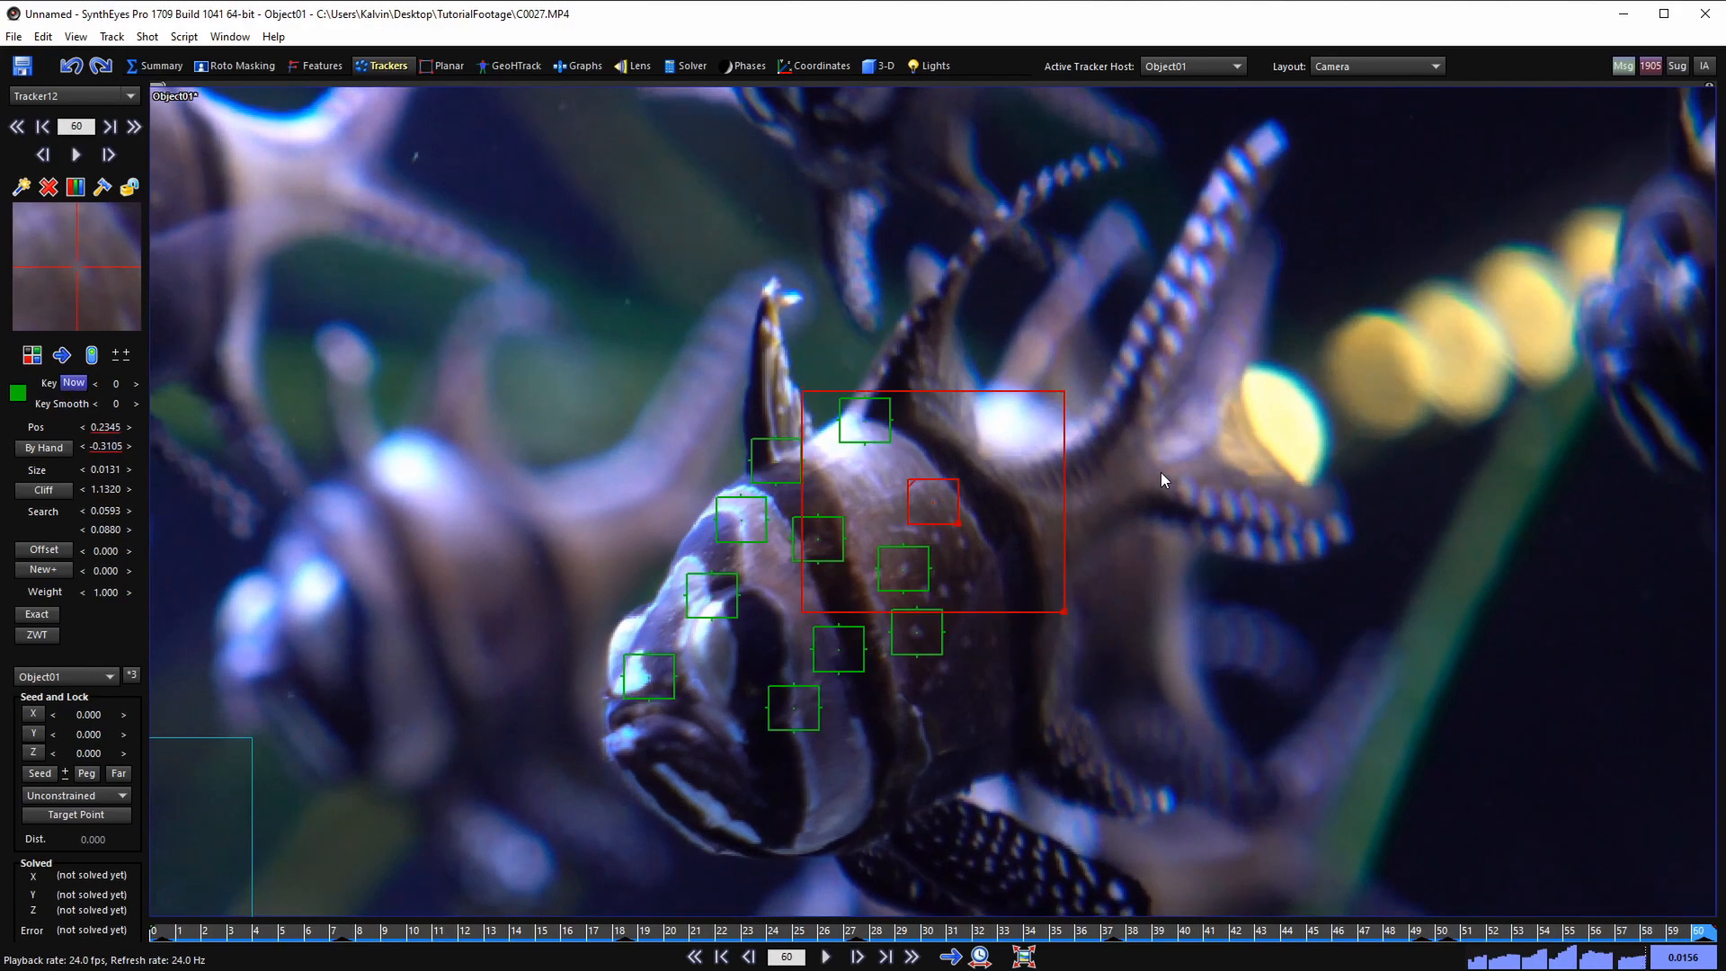
- Lock the current tracker, add another on the pale upper flank just behind the dark stripe, track it to frame 60, and lock it
key(space)
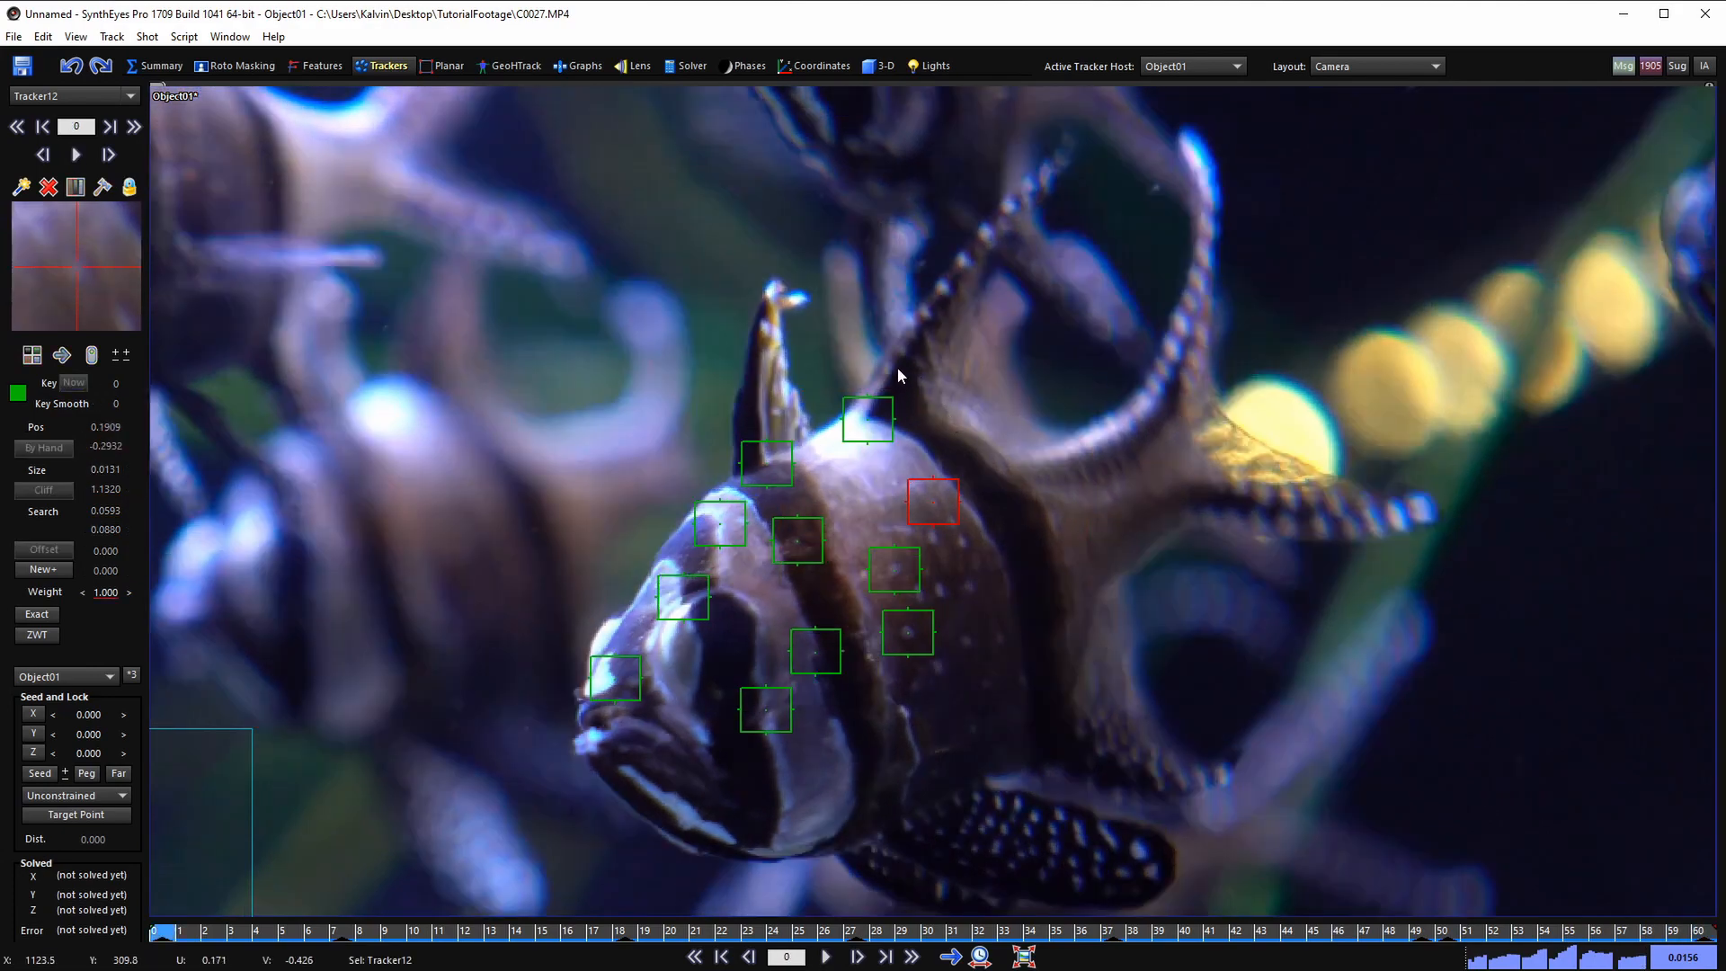
key(c)
click(861, 496)
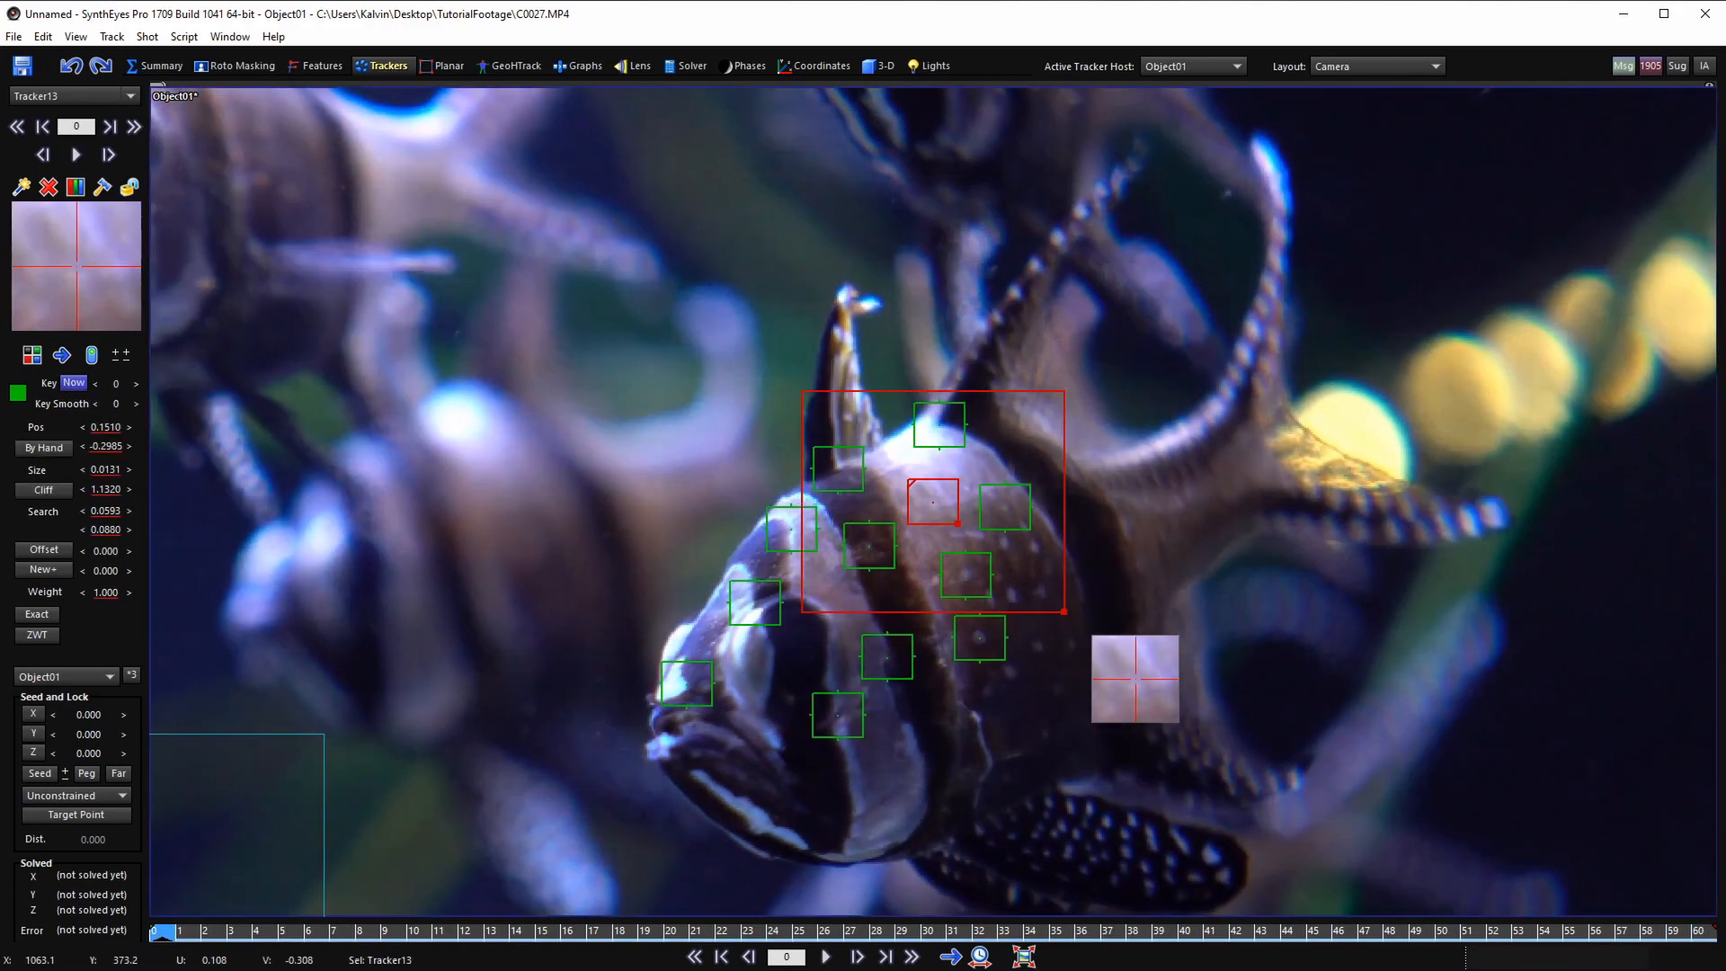
key(space)
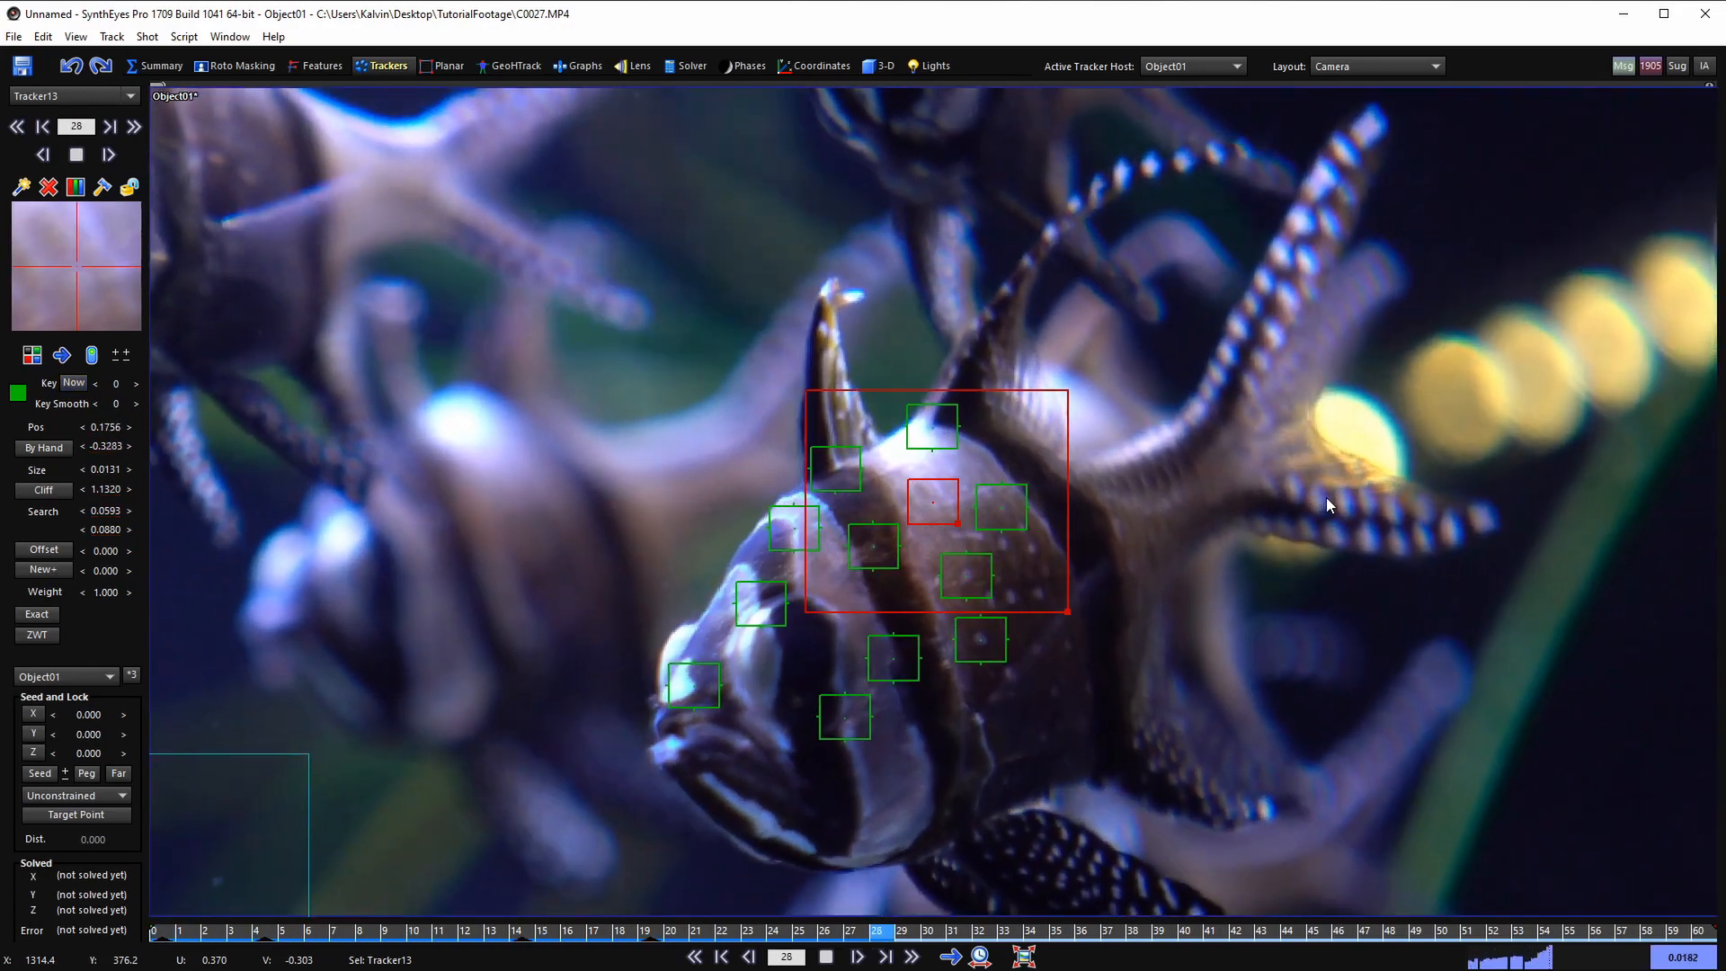
key(space)
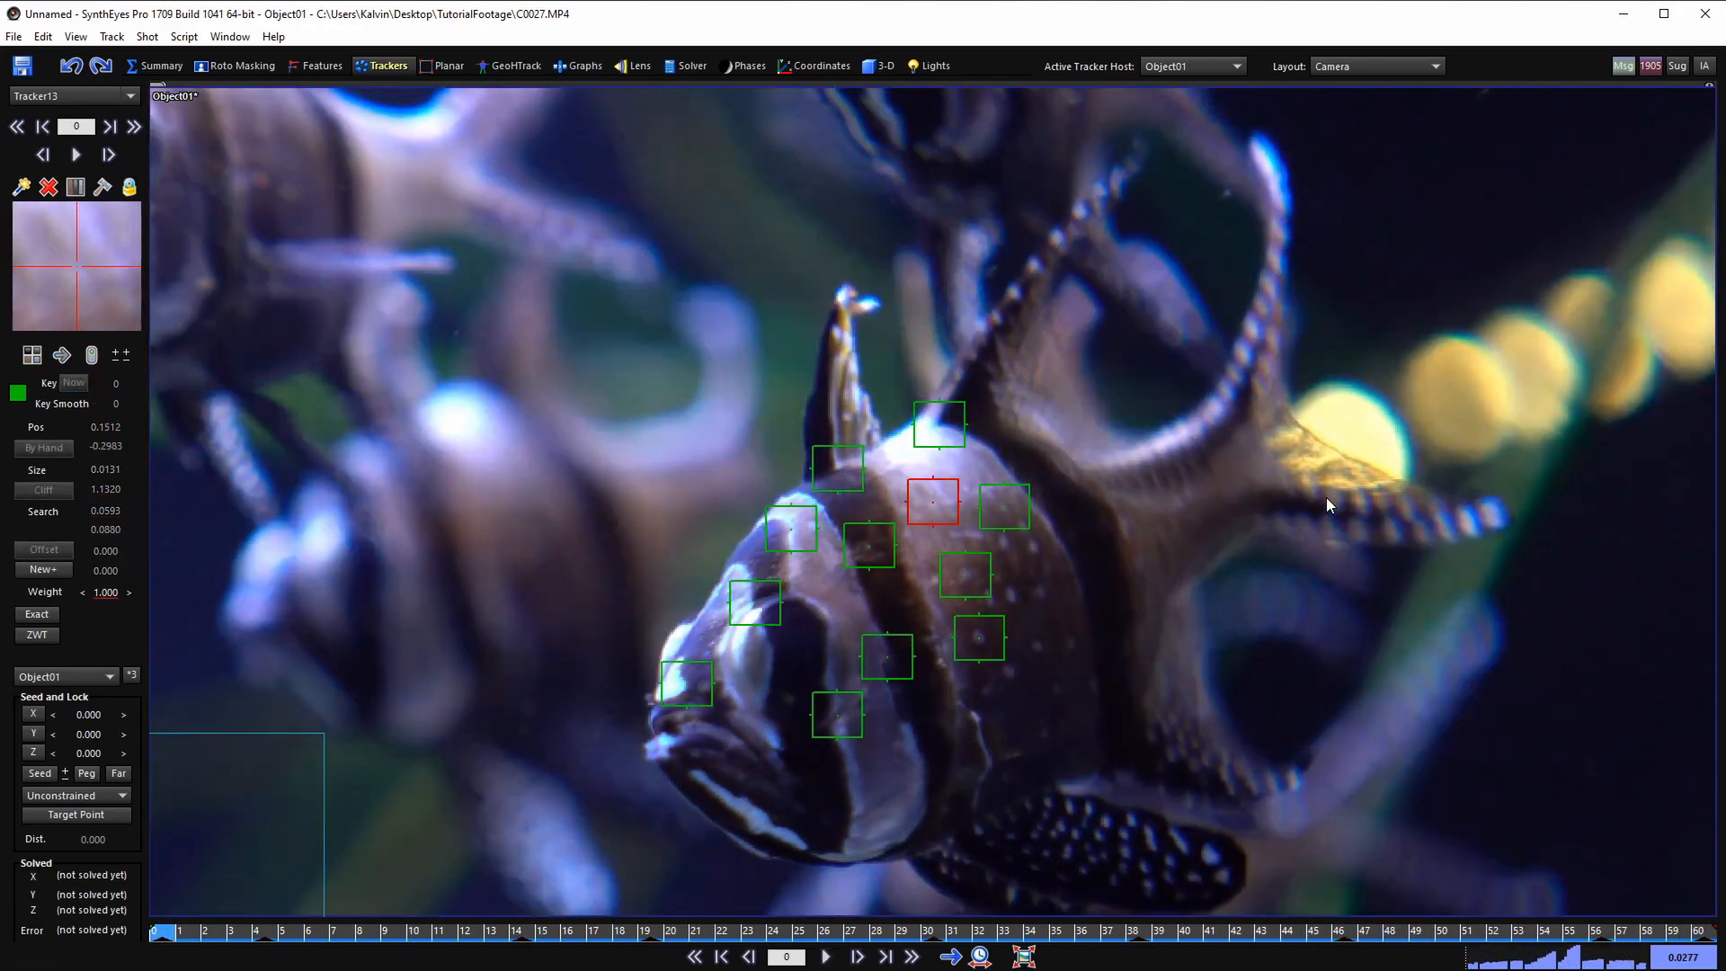
- Add a tracker on the light band's edge ahead of the dark stripe, track it to frame 60, lock it, and return to frame 0
click(859, 589)
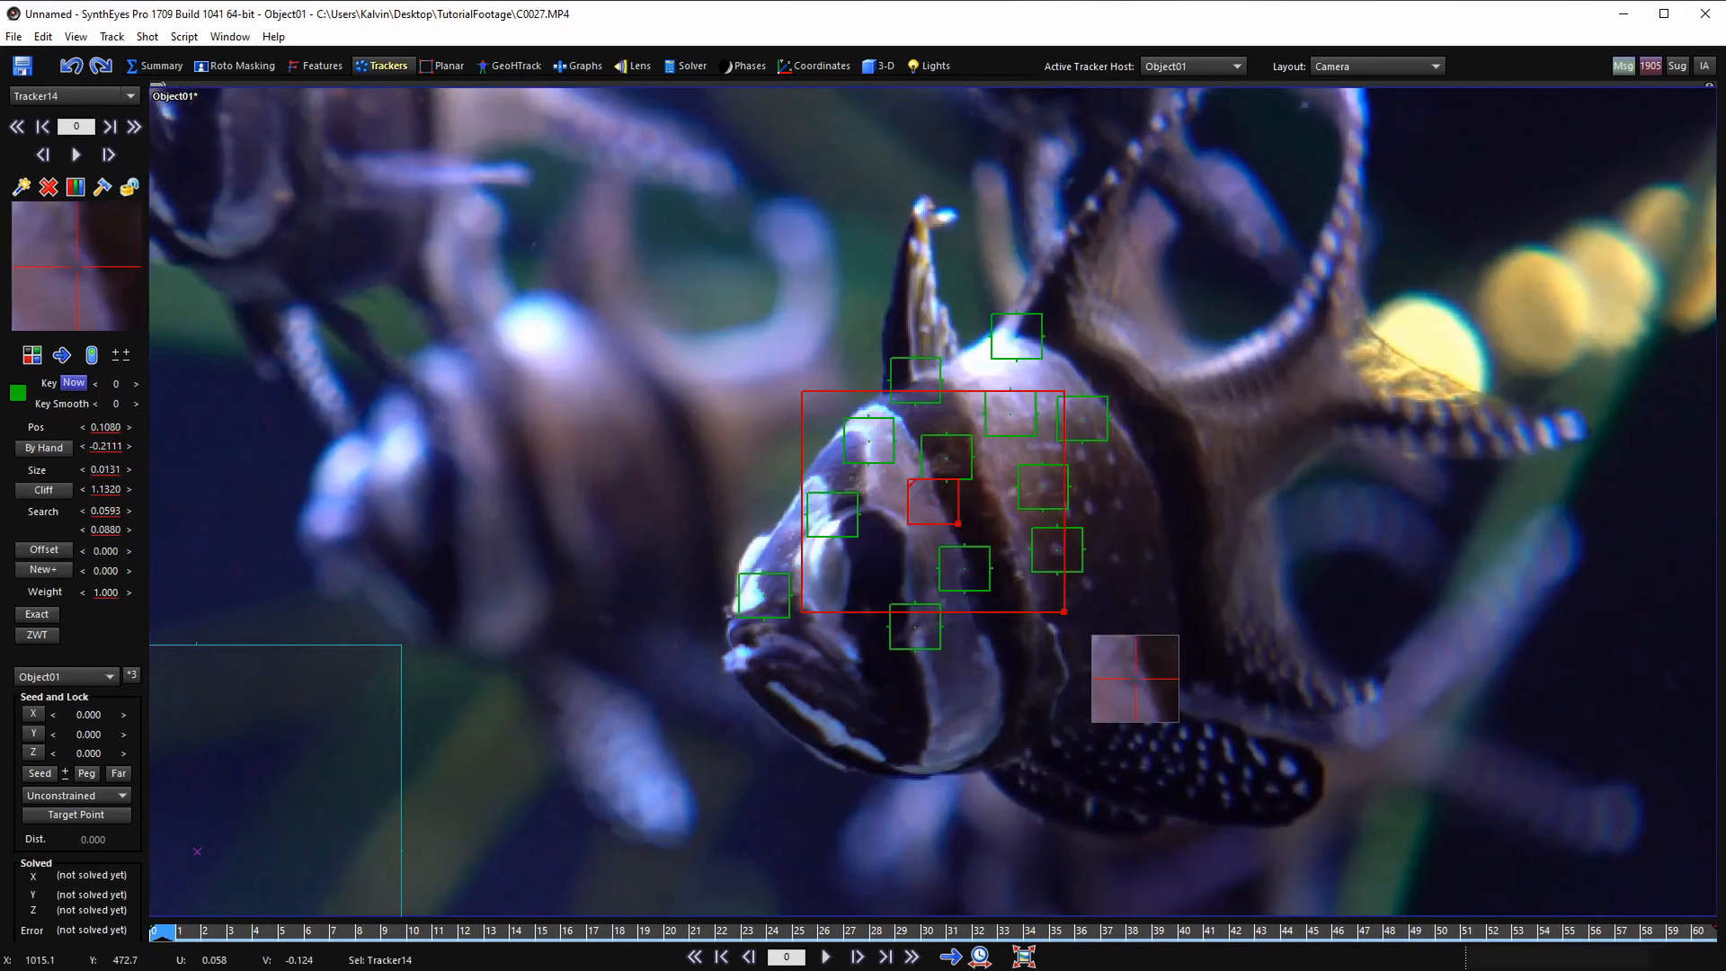
key(space)
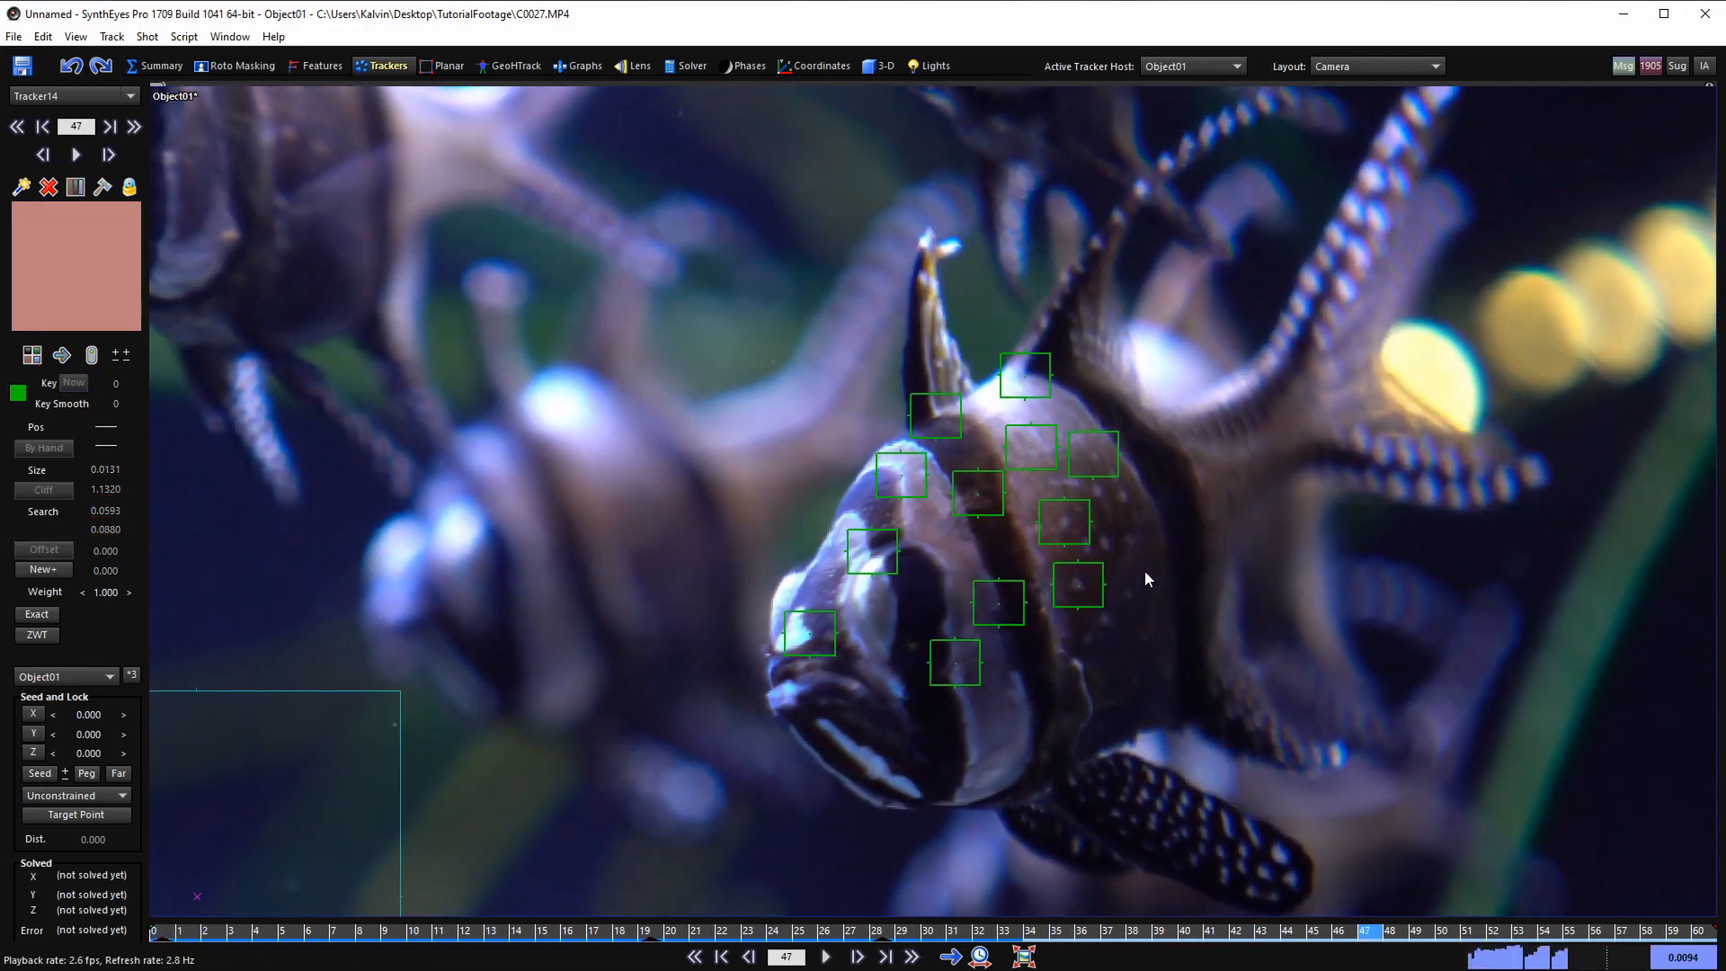
key(space)
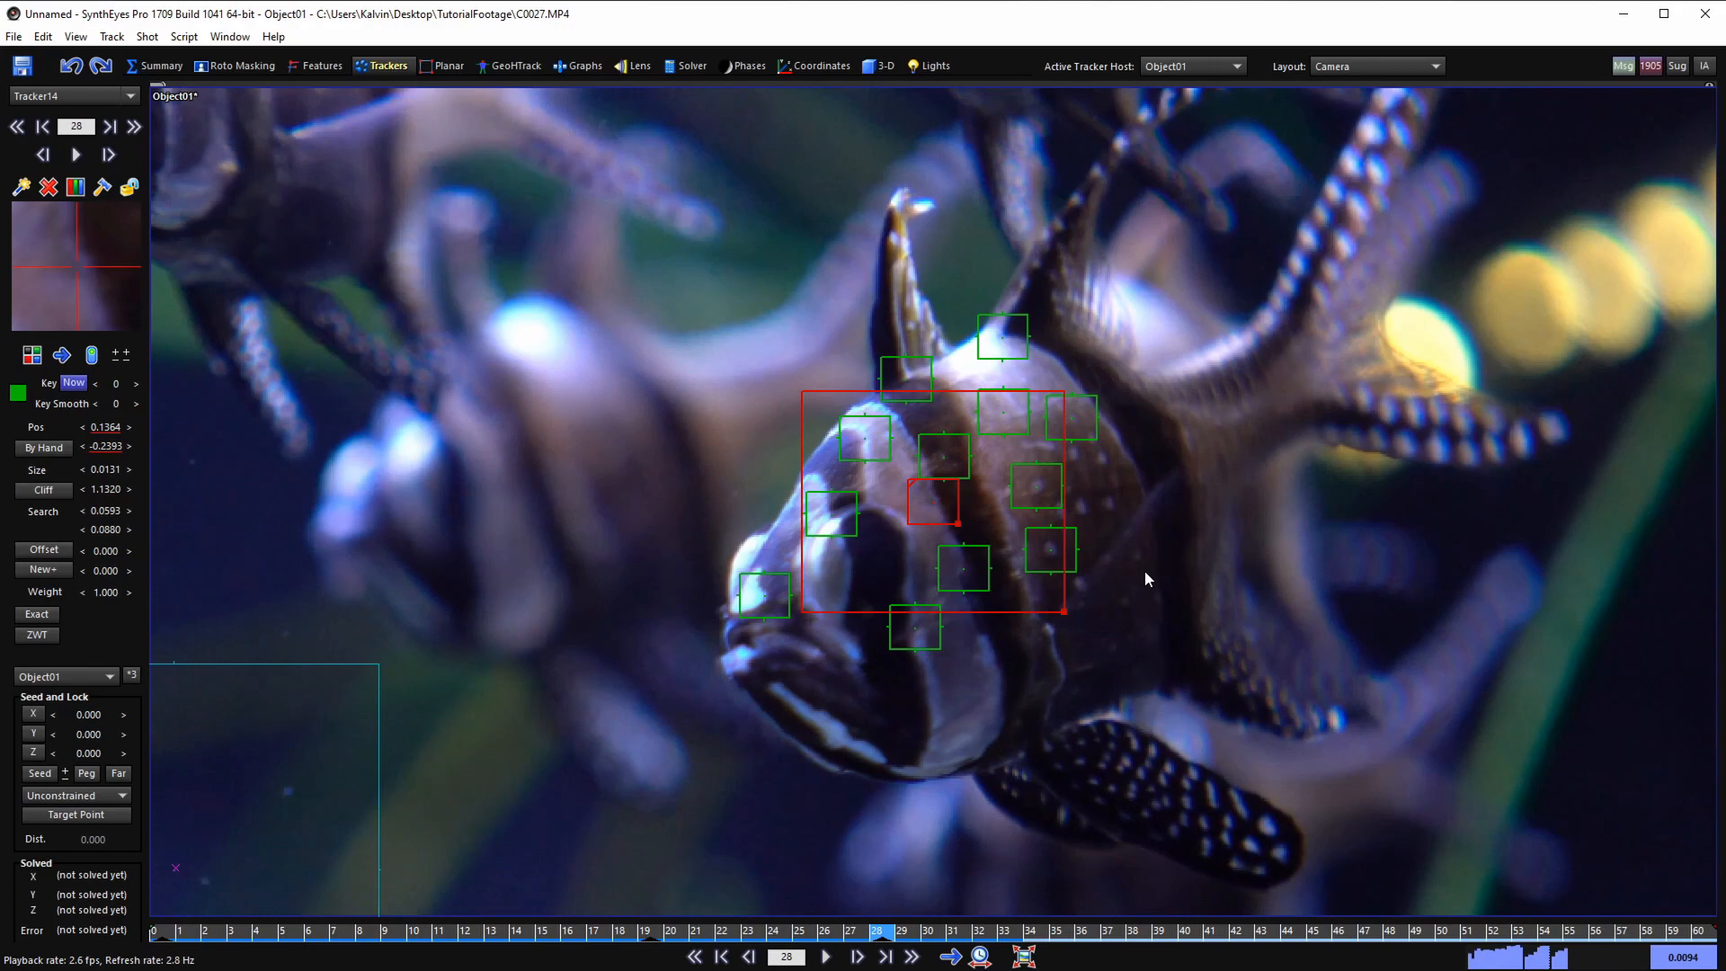
key(space)
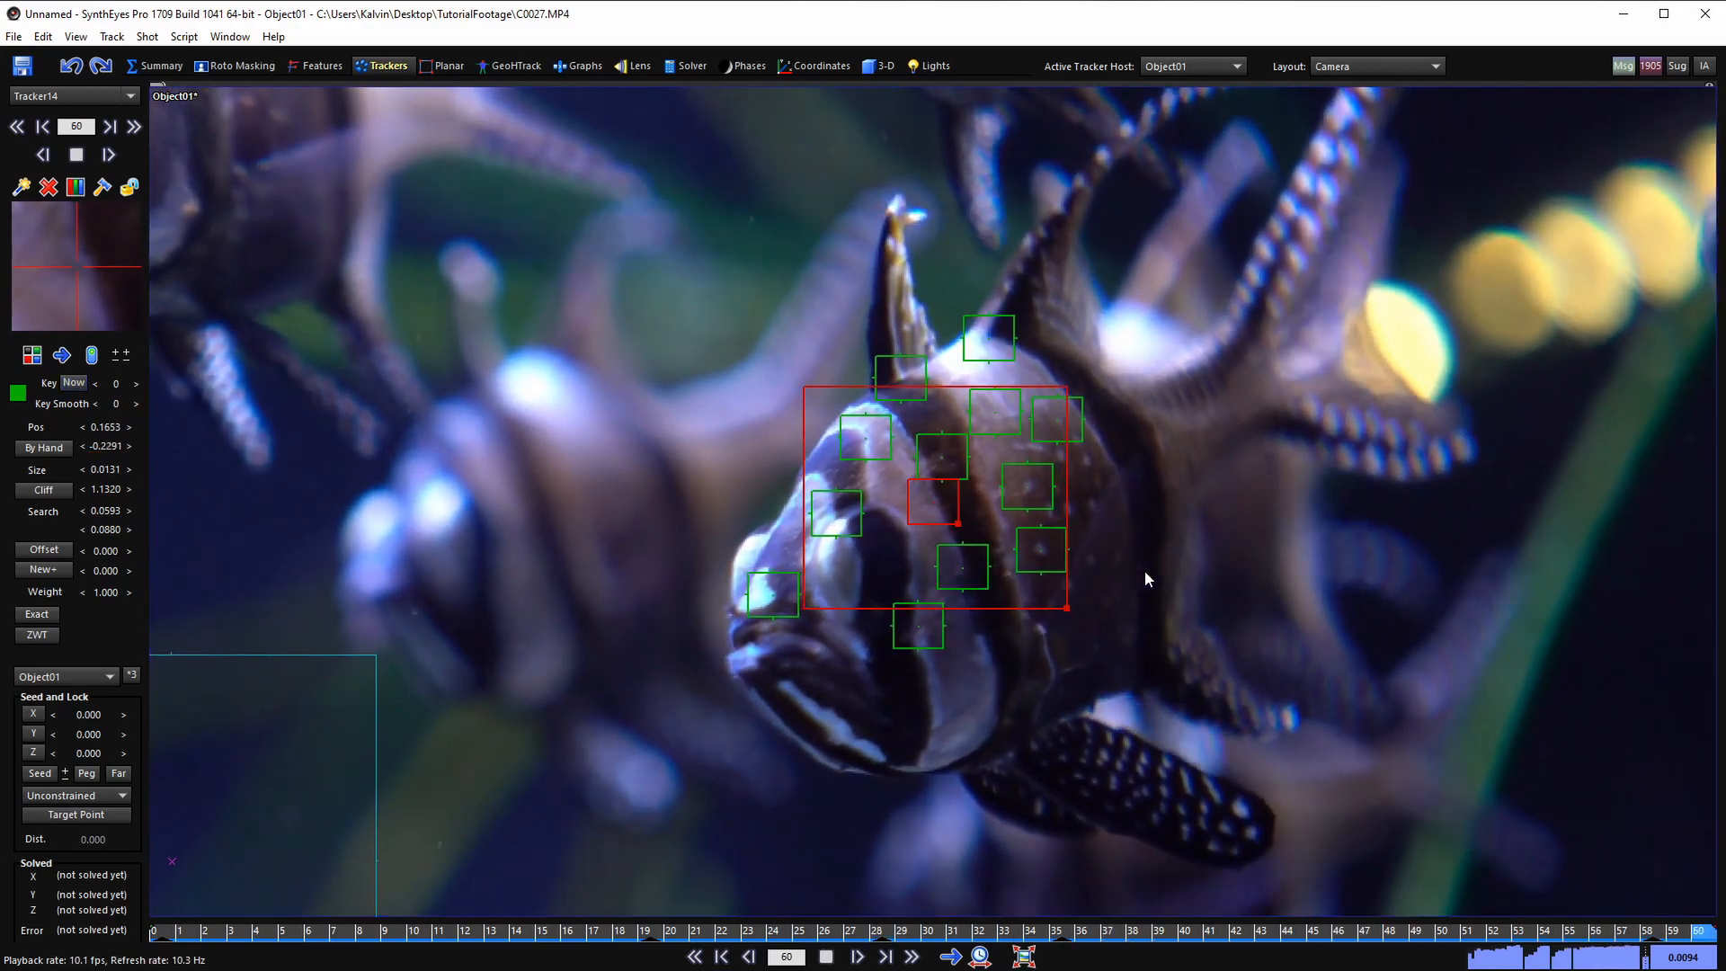
key(l)
key(shift+a)
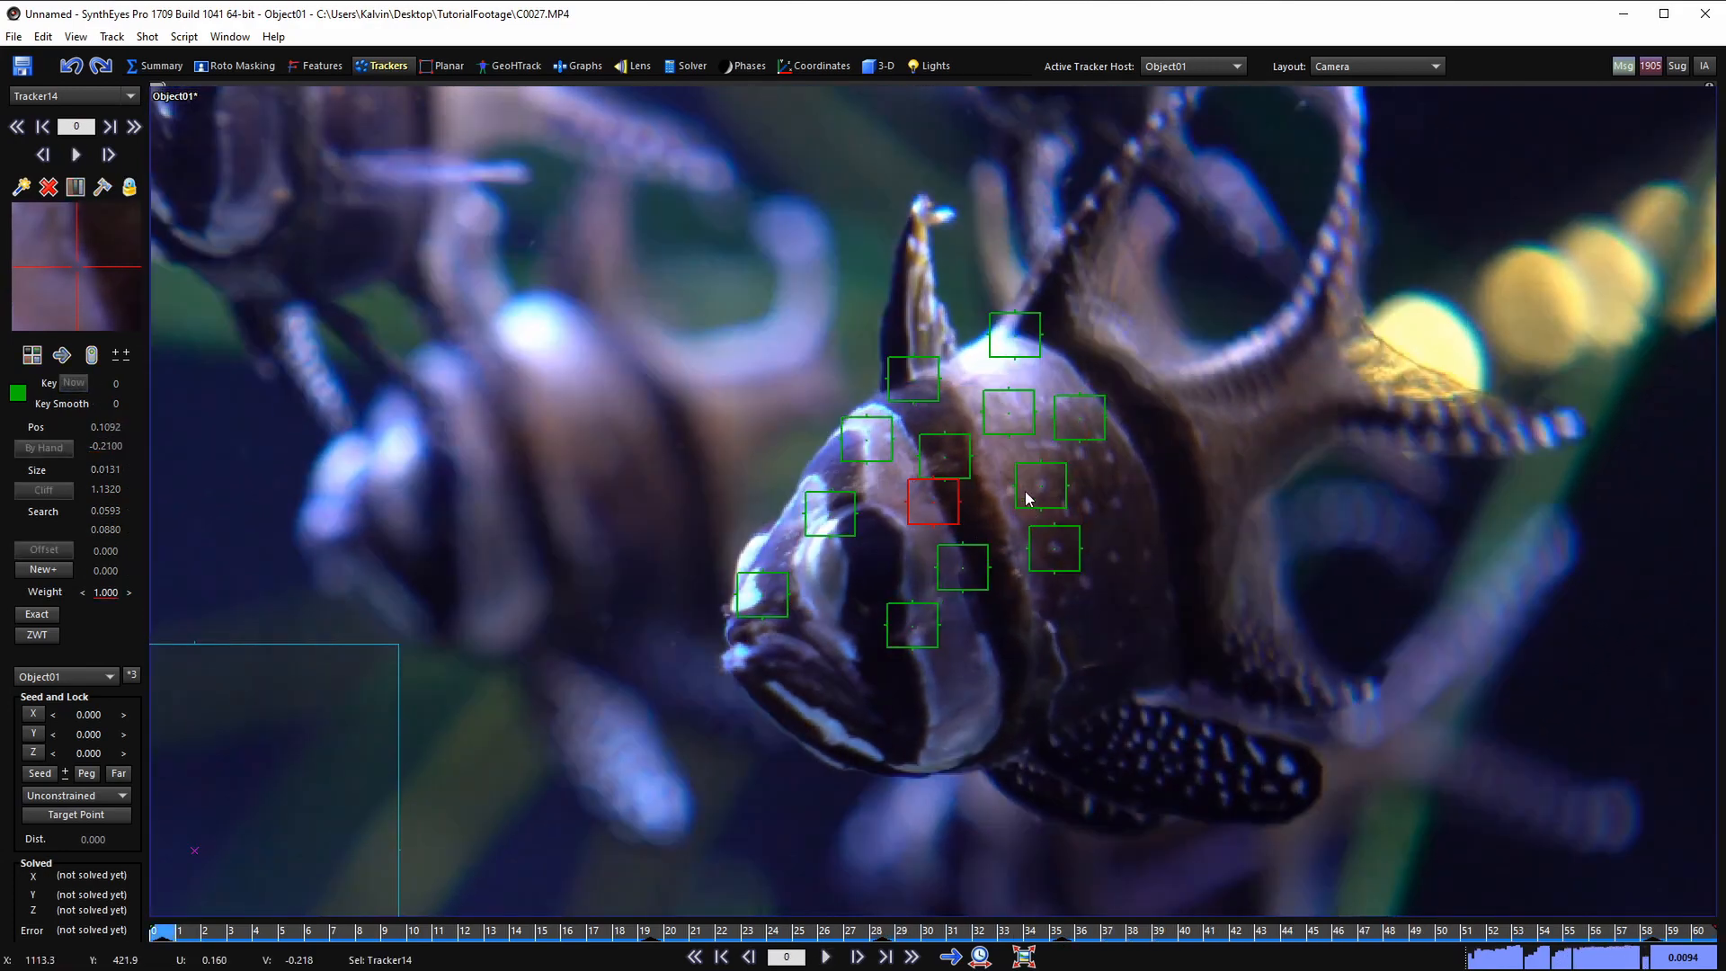
- Add a tracker on the small flank spot directly below the rear upper-flank tracker, track it to frame 60, lock it, and return to frame 0
key(c)
click(1077, 451)
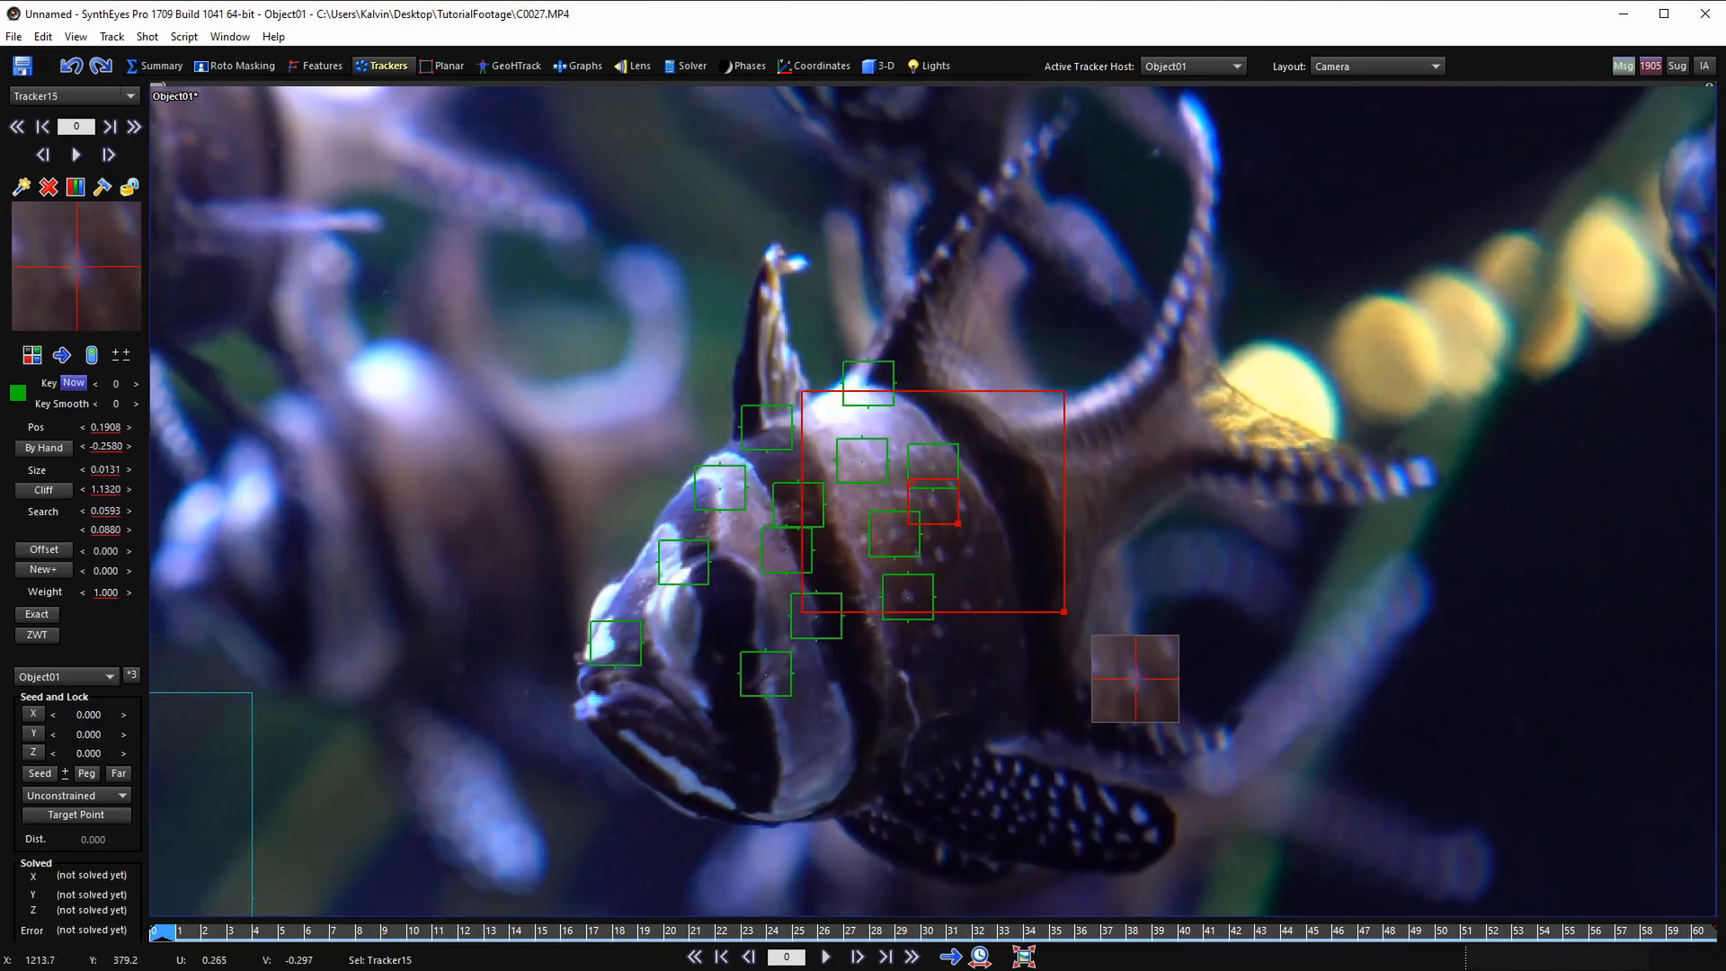
key(space)
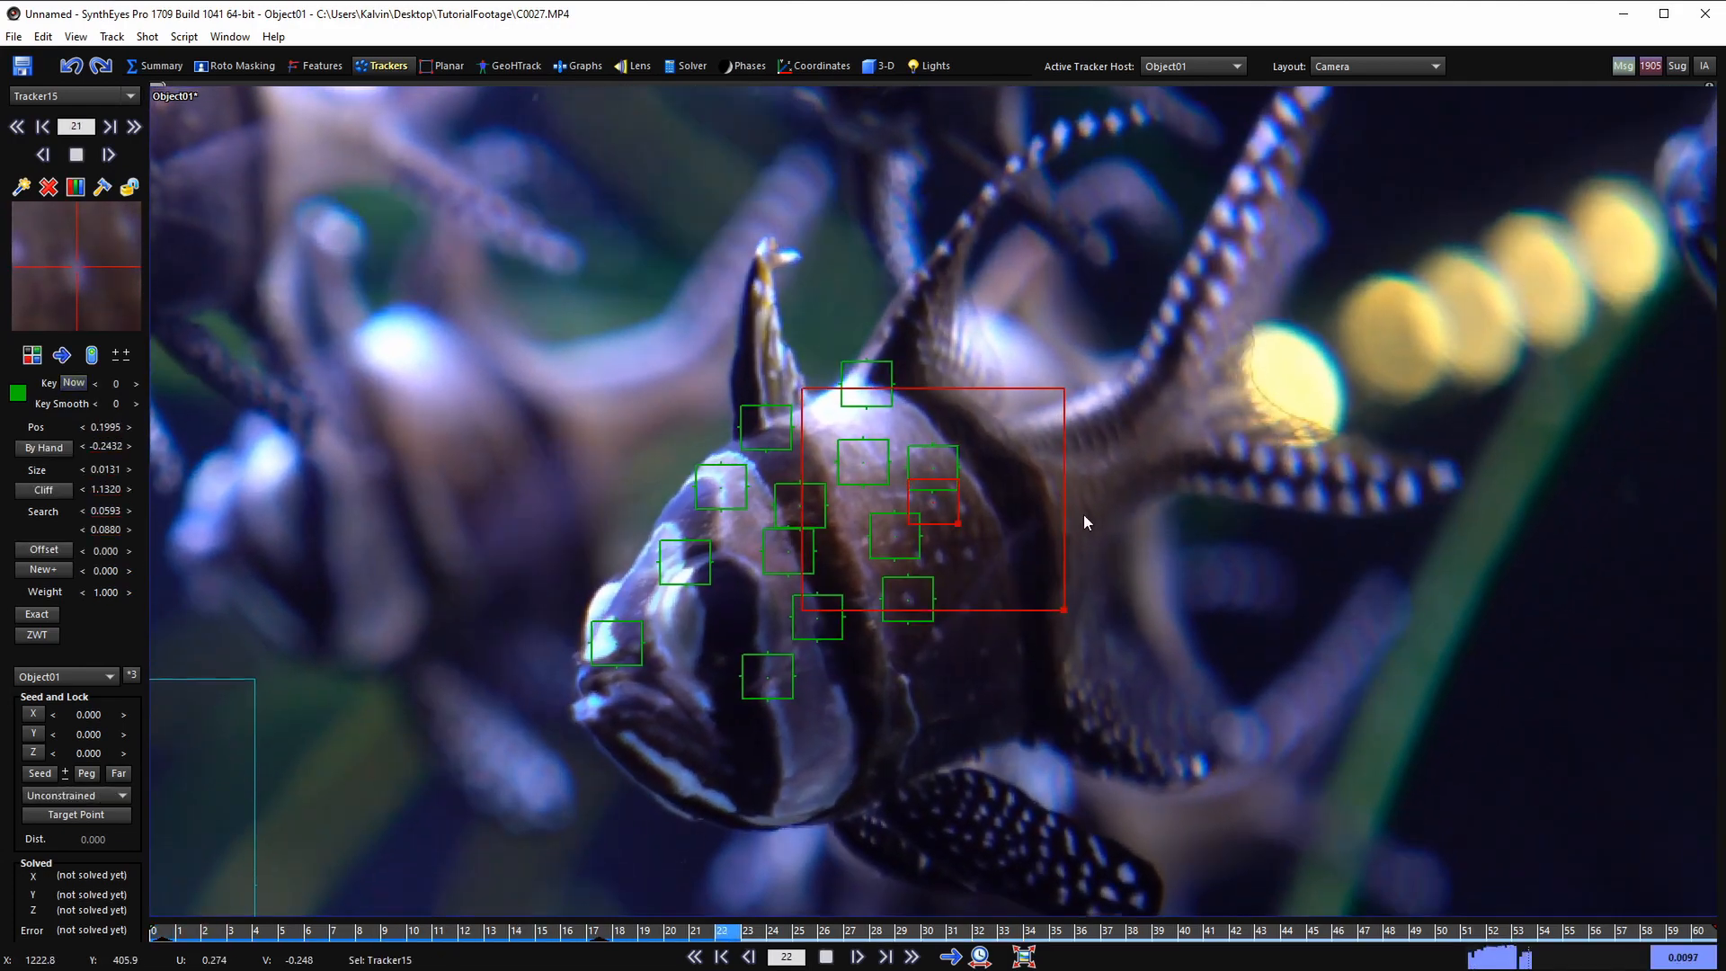
key(l)
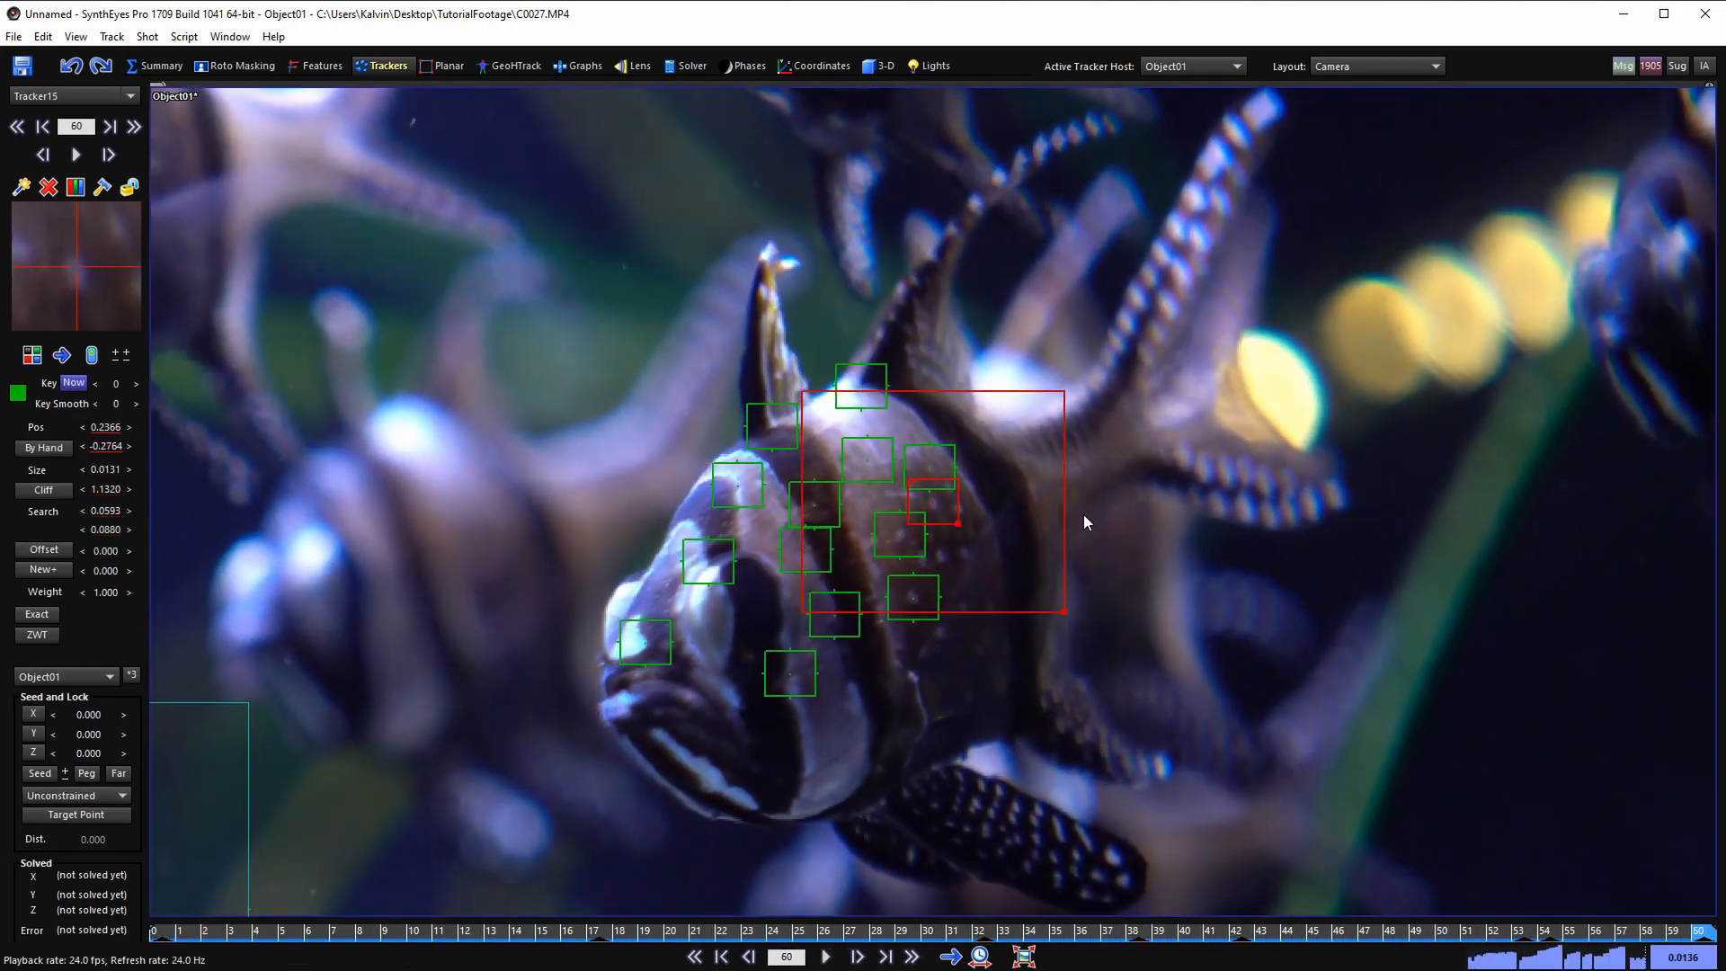
key(Home)
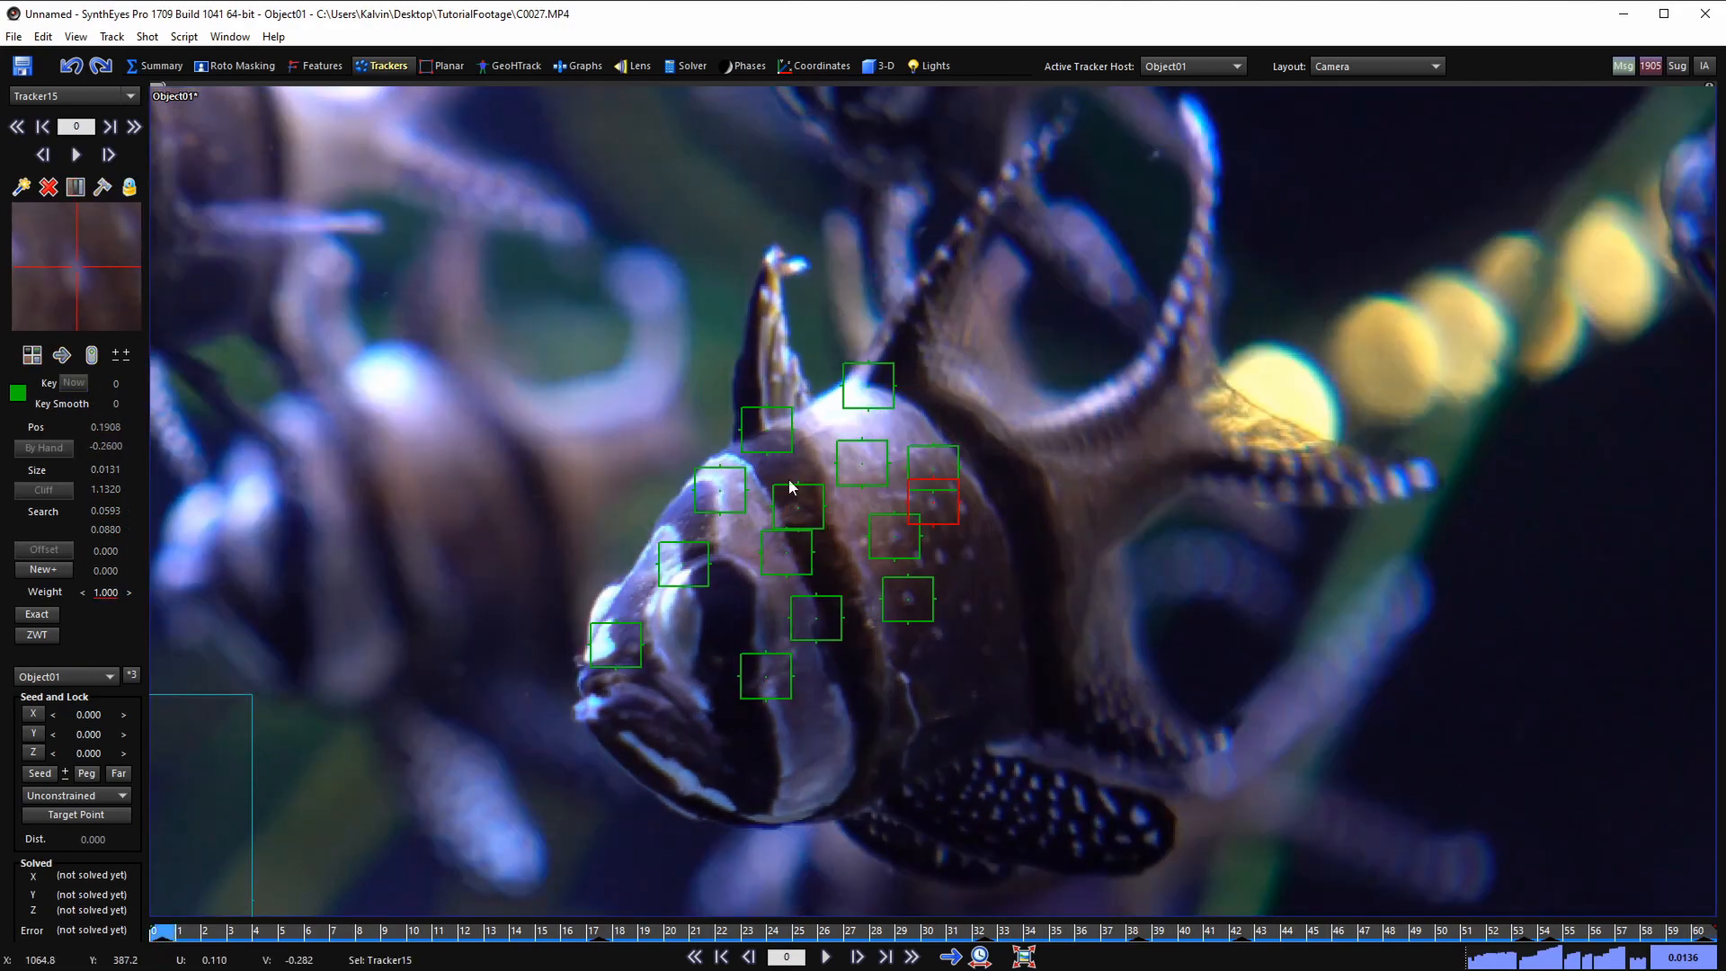
- Place a tracker just behind the forehead tracker, track it to frame 60, lock it, and return to frame 0
click(767, 501)
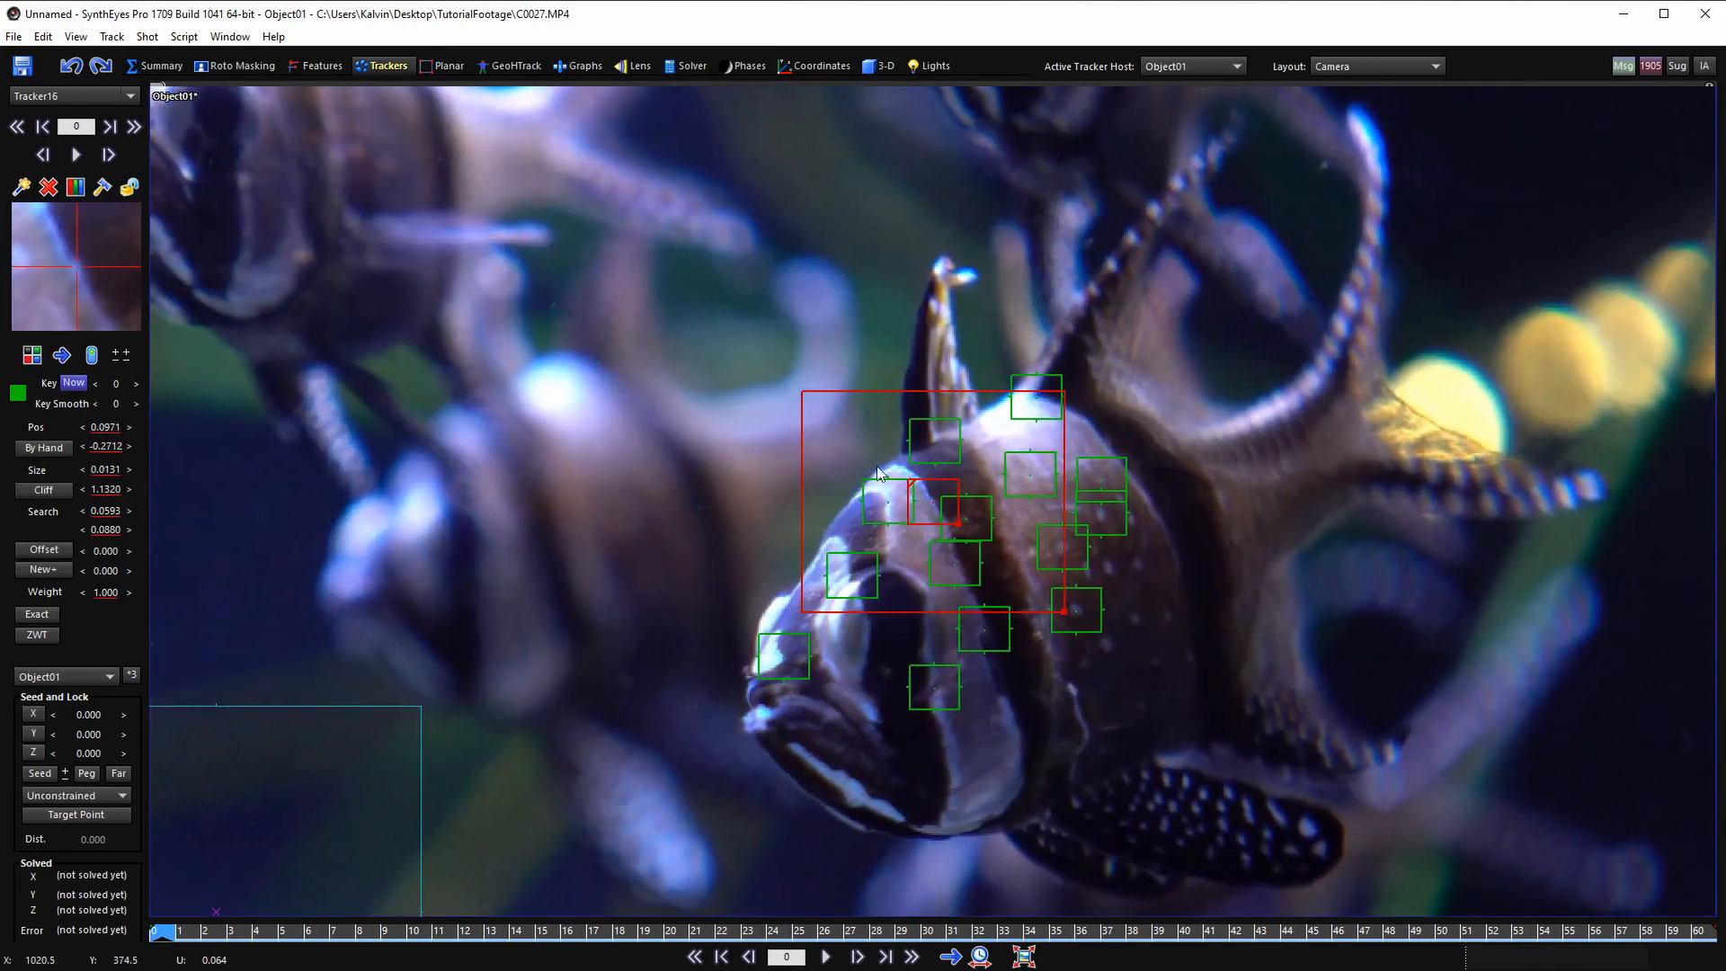
key(space)
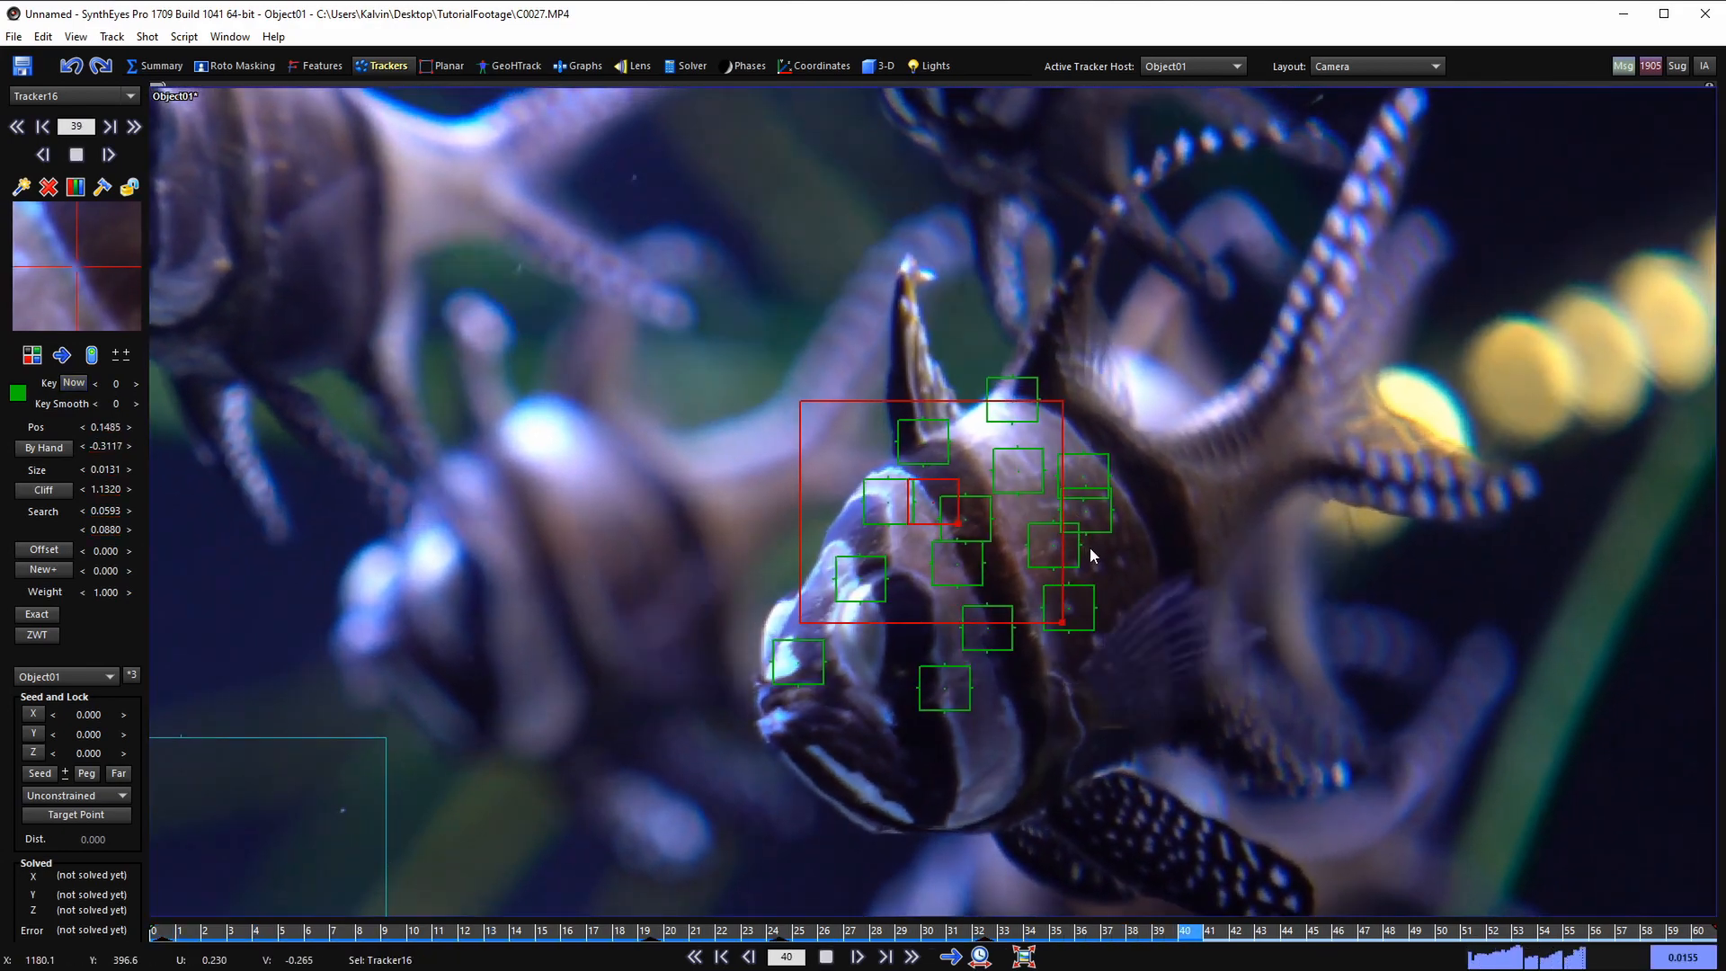
key(l)
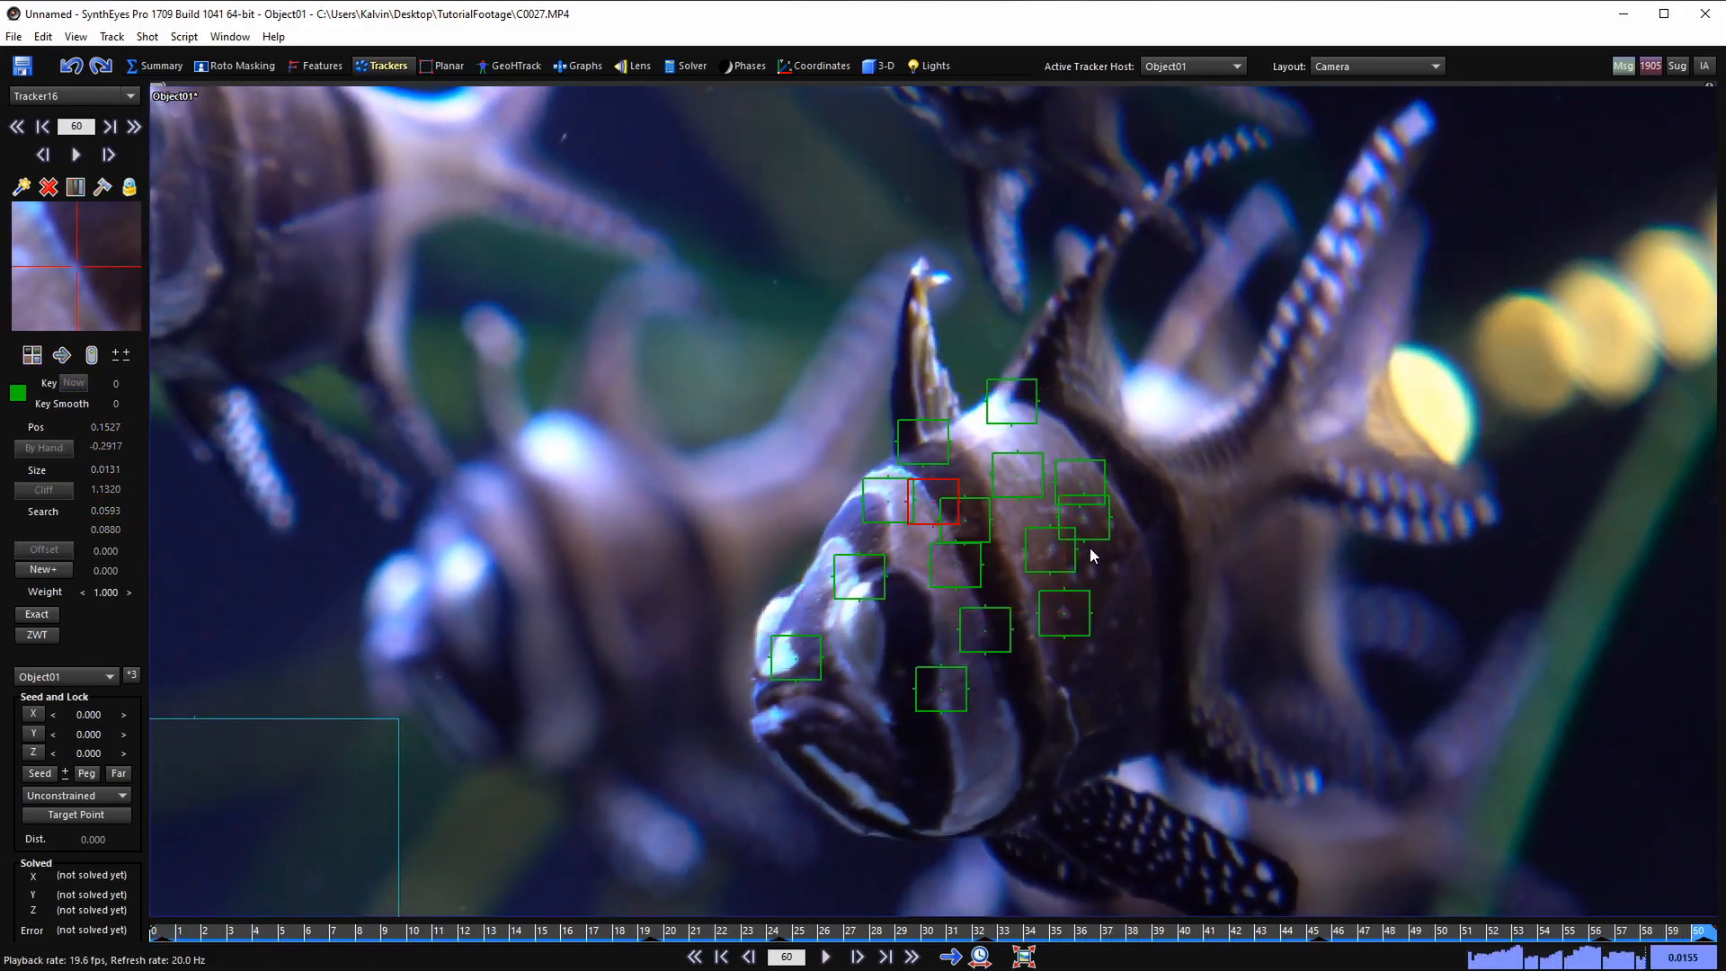
key(shift+a)
- Examine how the trackers are distributed over the central fish, both close up and in relation to the whole frame
scroll(903, 674, down, 5)
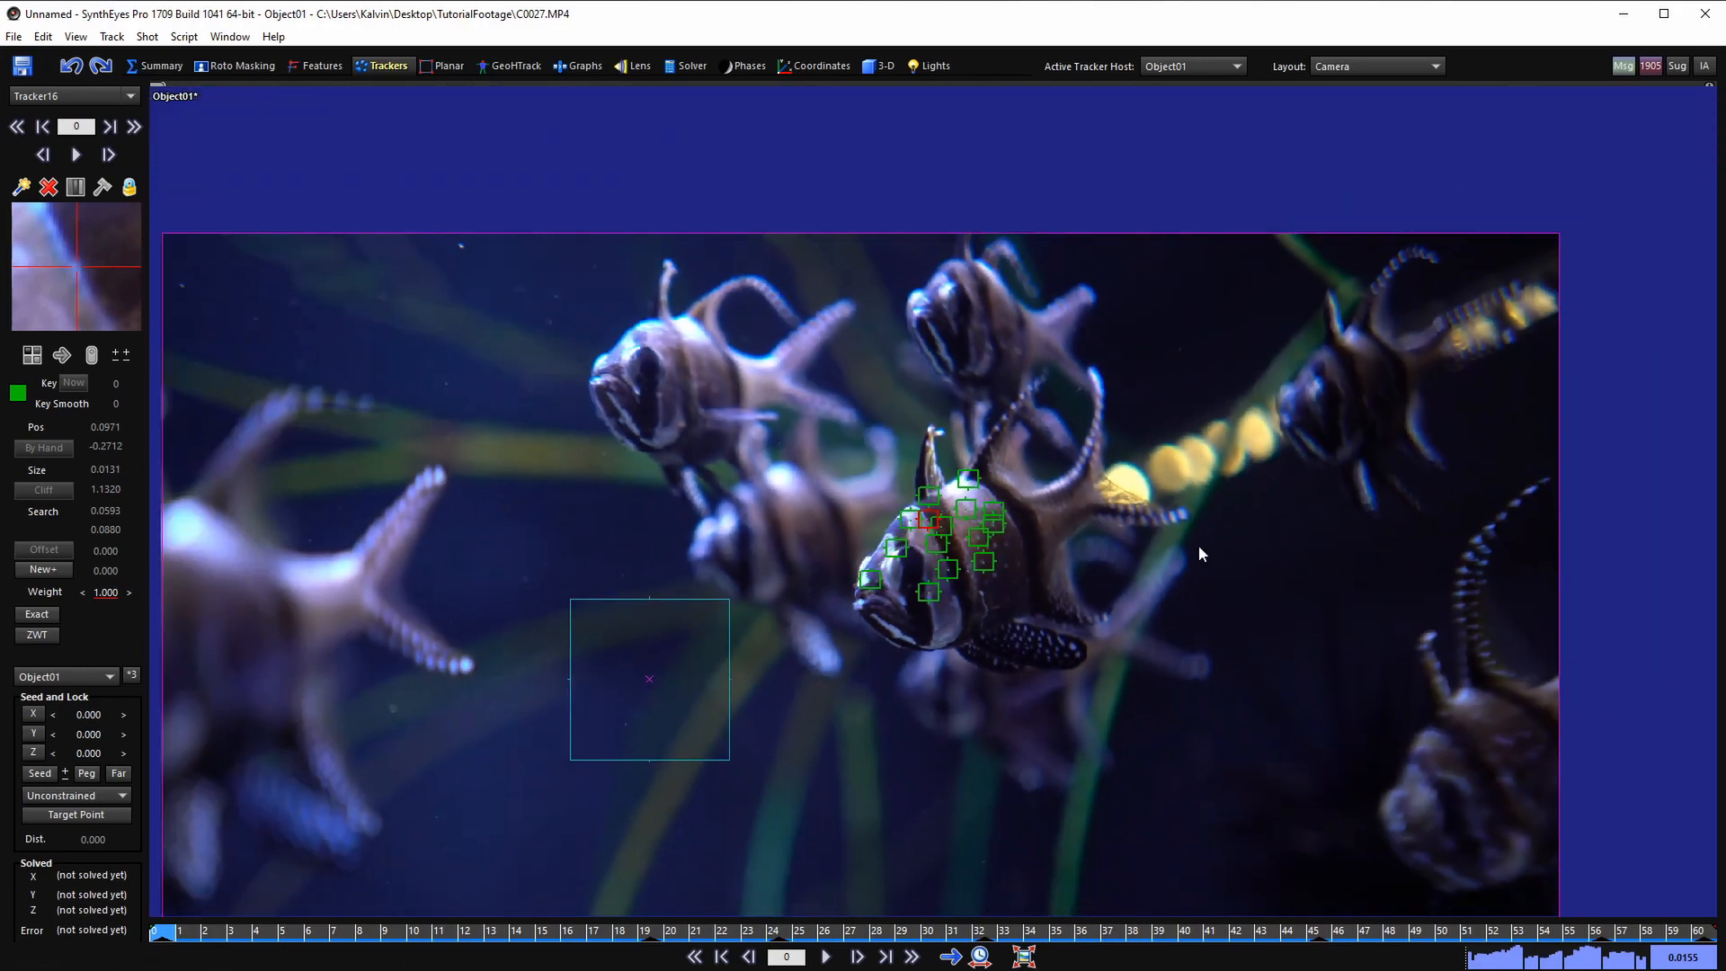
scroll(1041, 496, up, 6)
middle_drag(1041, 496, 1023, 277)
middle_drag(685, 304, 928, 467)
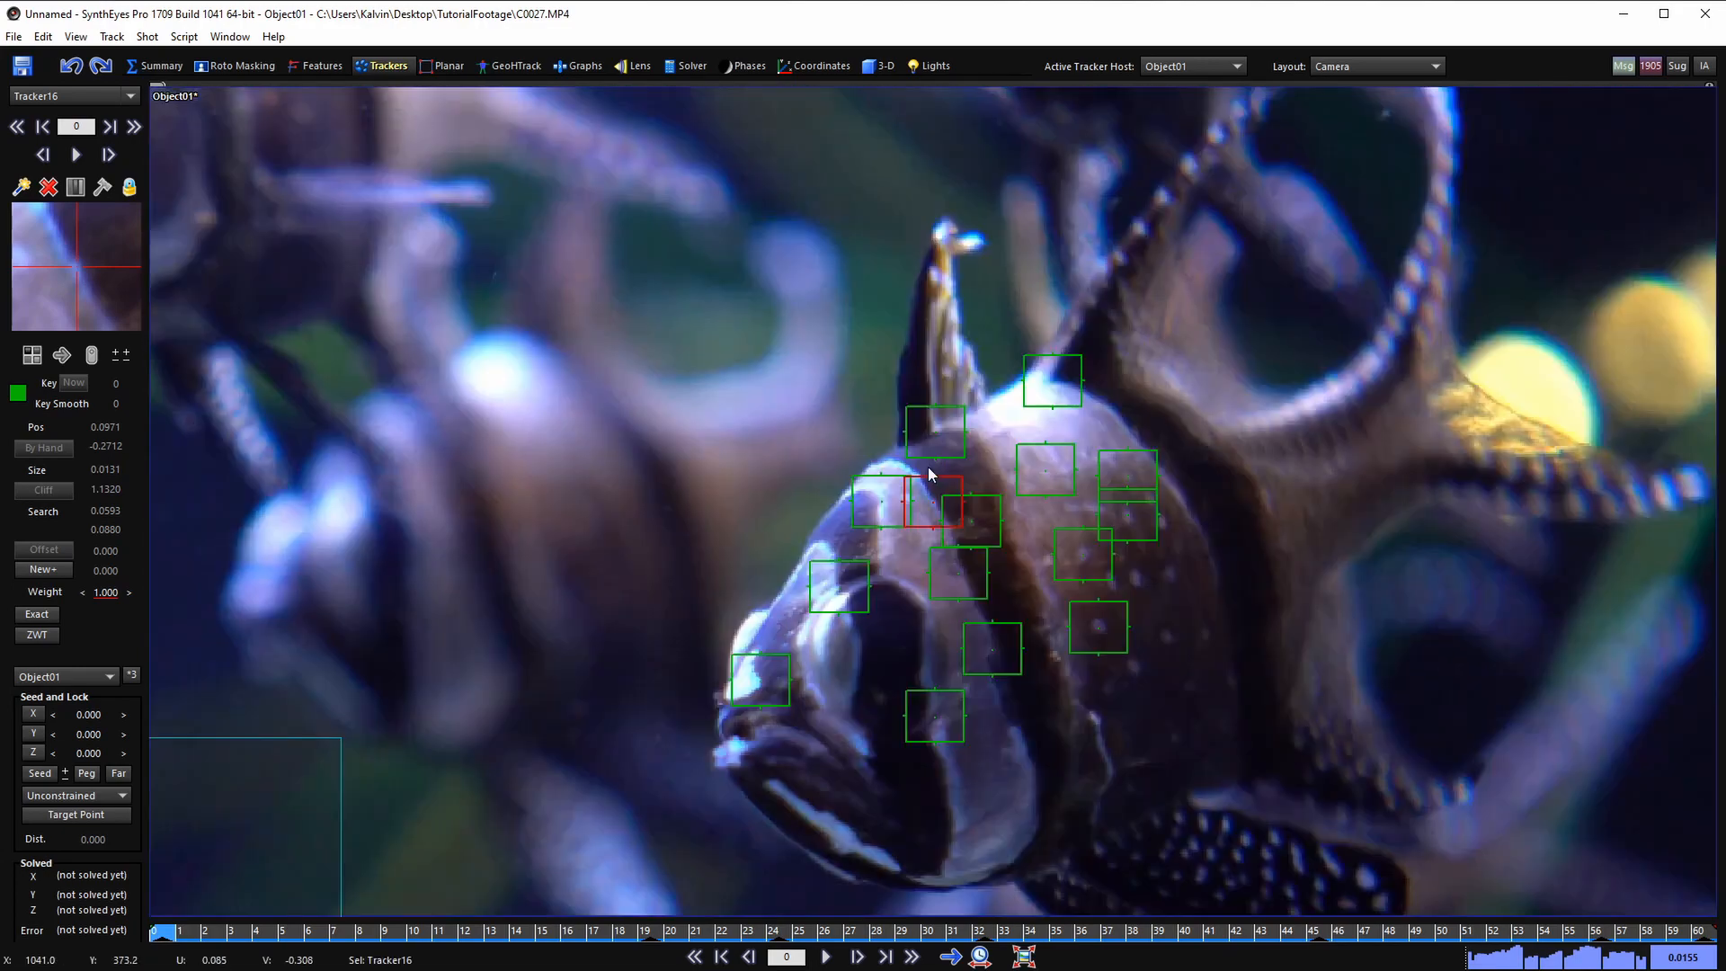
scroll(931, 486, down, 5)
middle_drag(736, 412, 847, 457)
scroll(898, 436, down, 2)
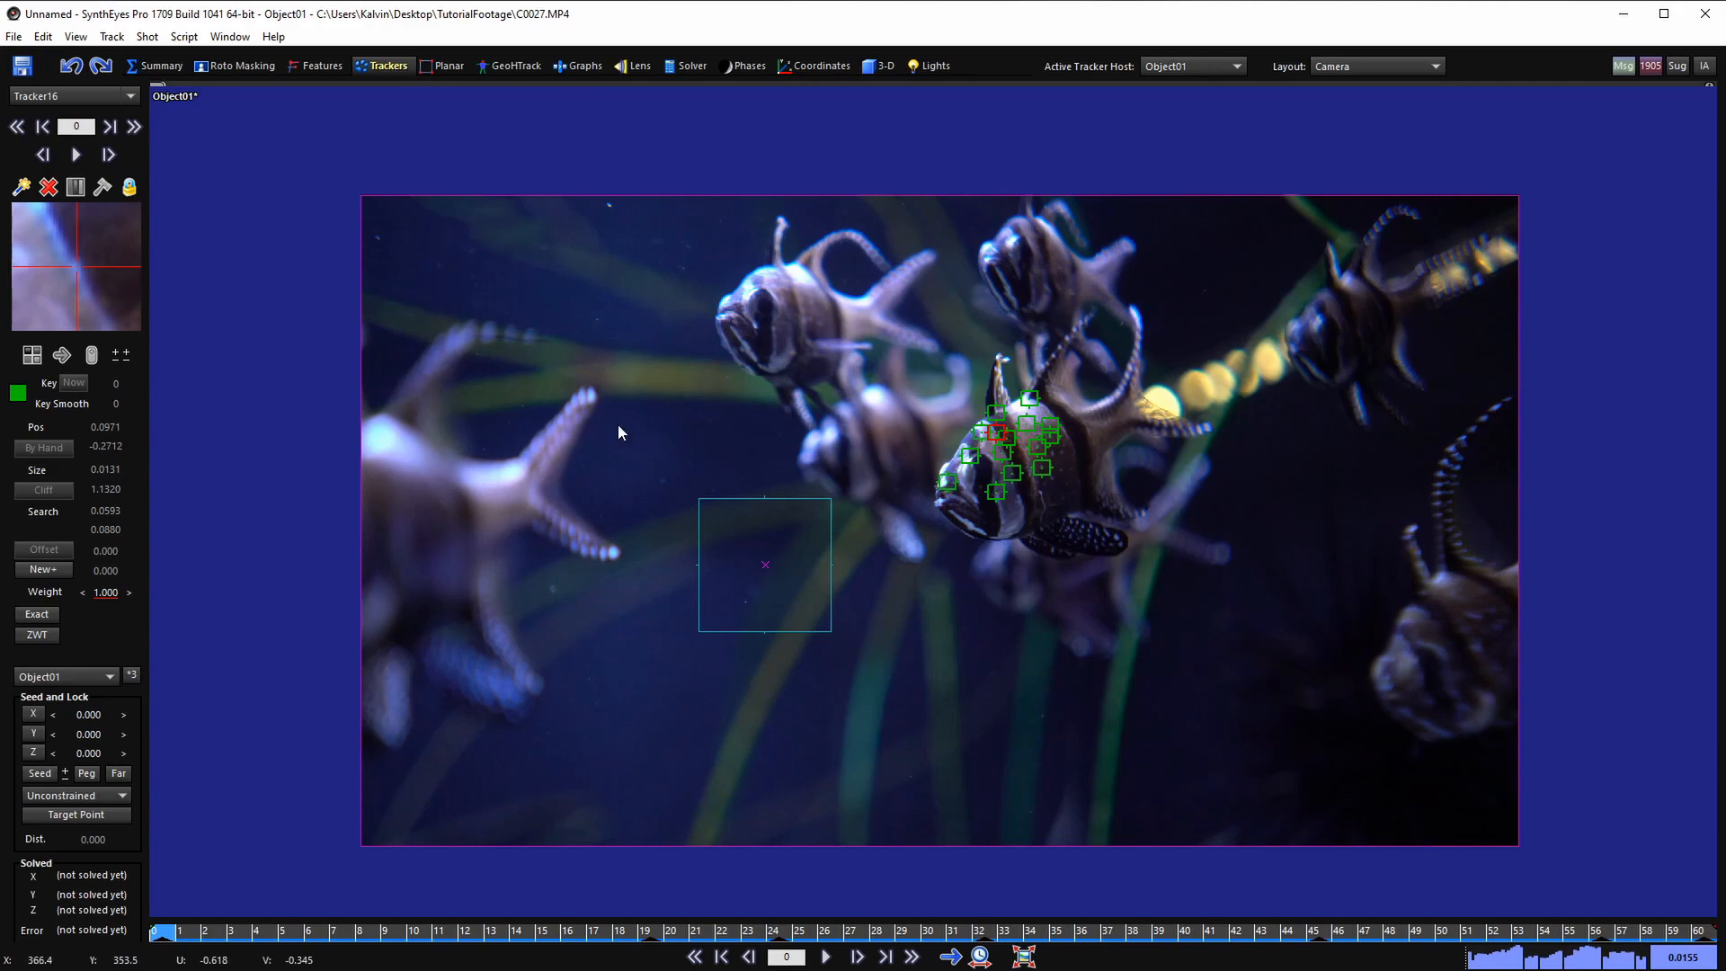
right_drag(1051, 622, 1007, 557)
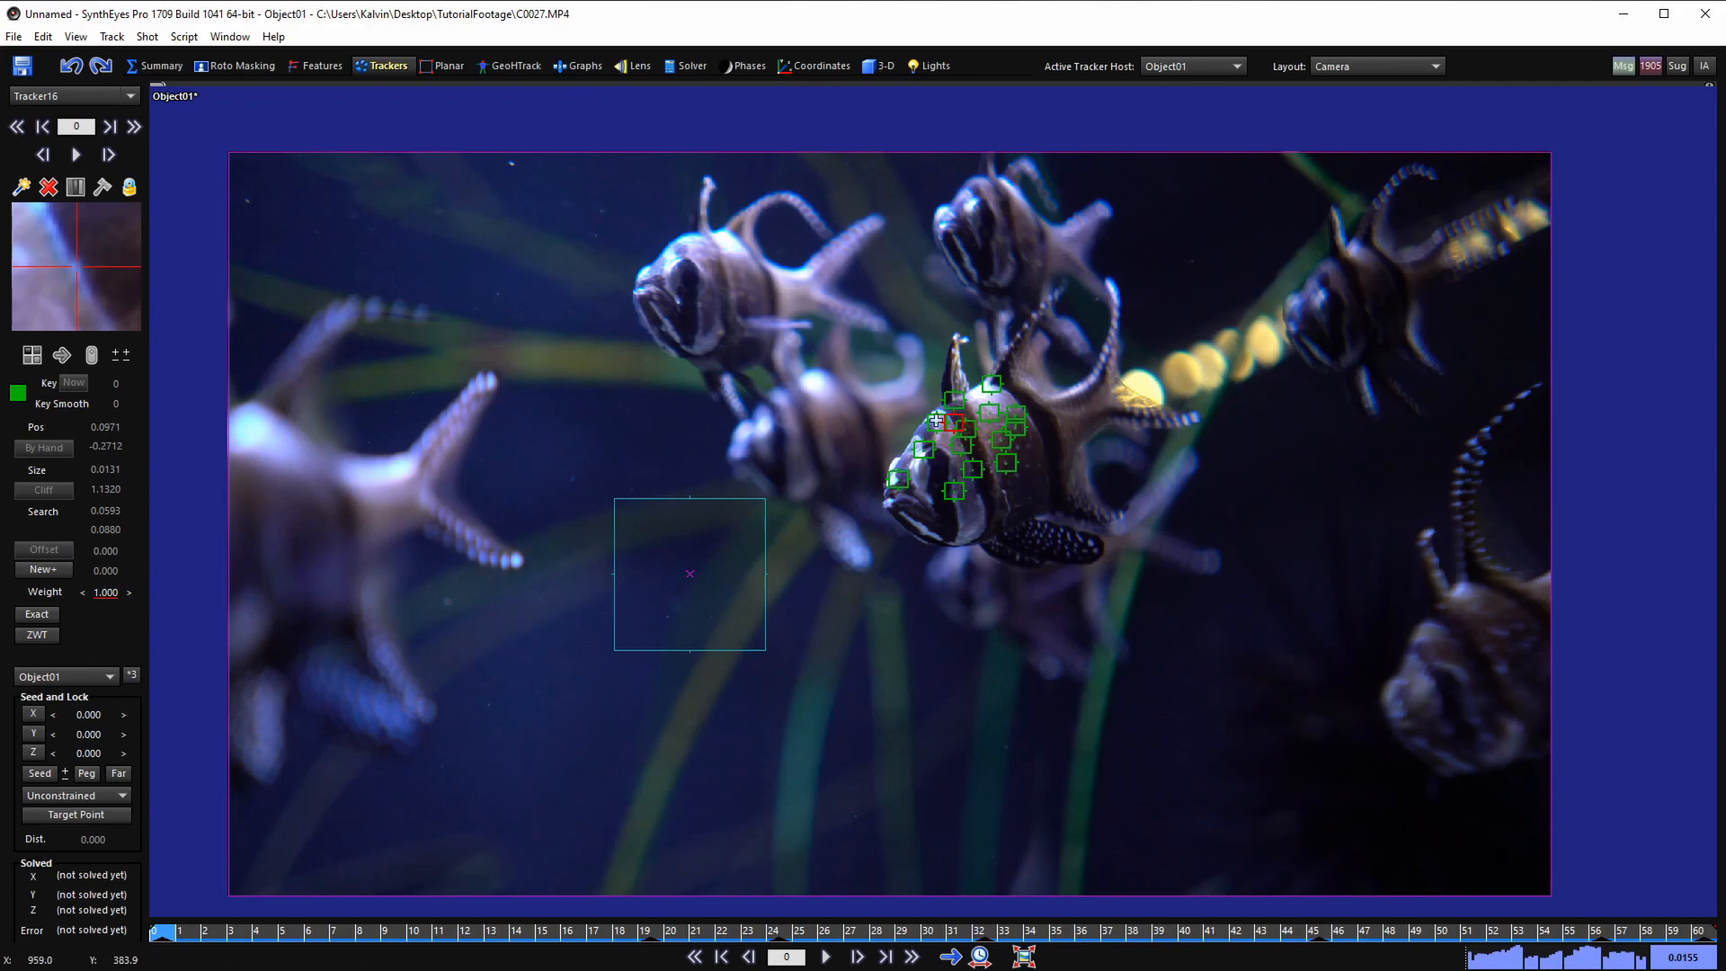
scroll(936, 421, up, 5)
middle_drag(798, 414, 873, 531)
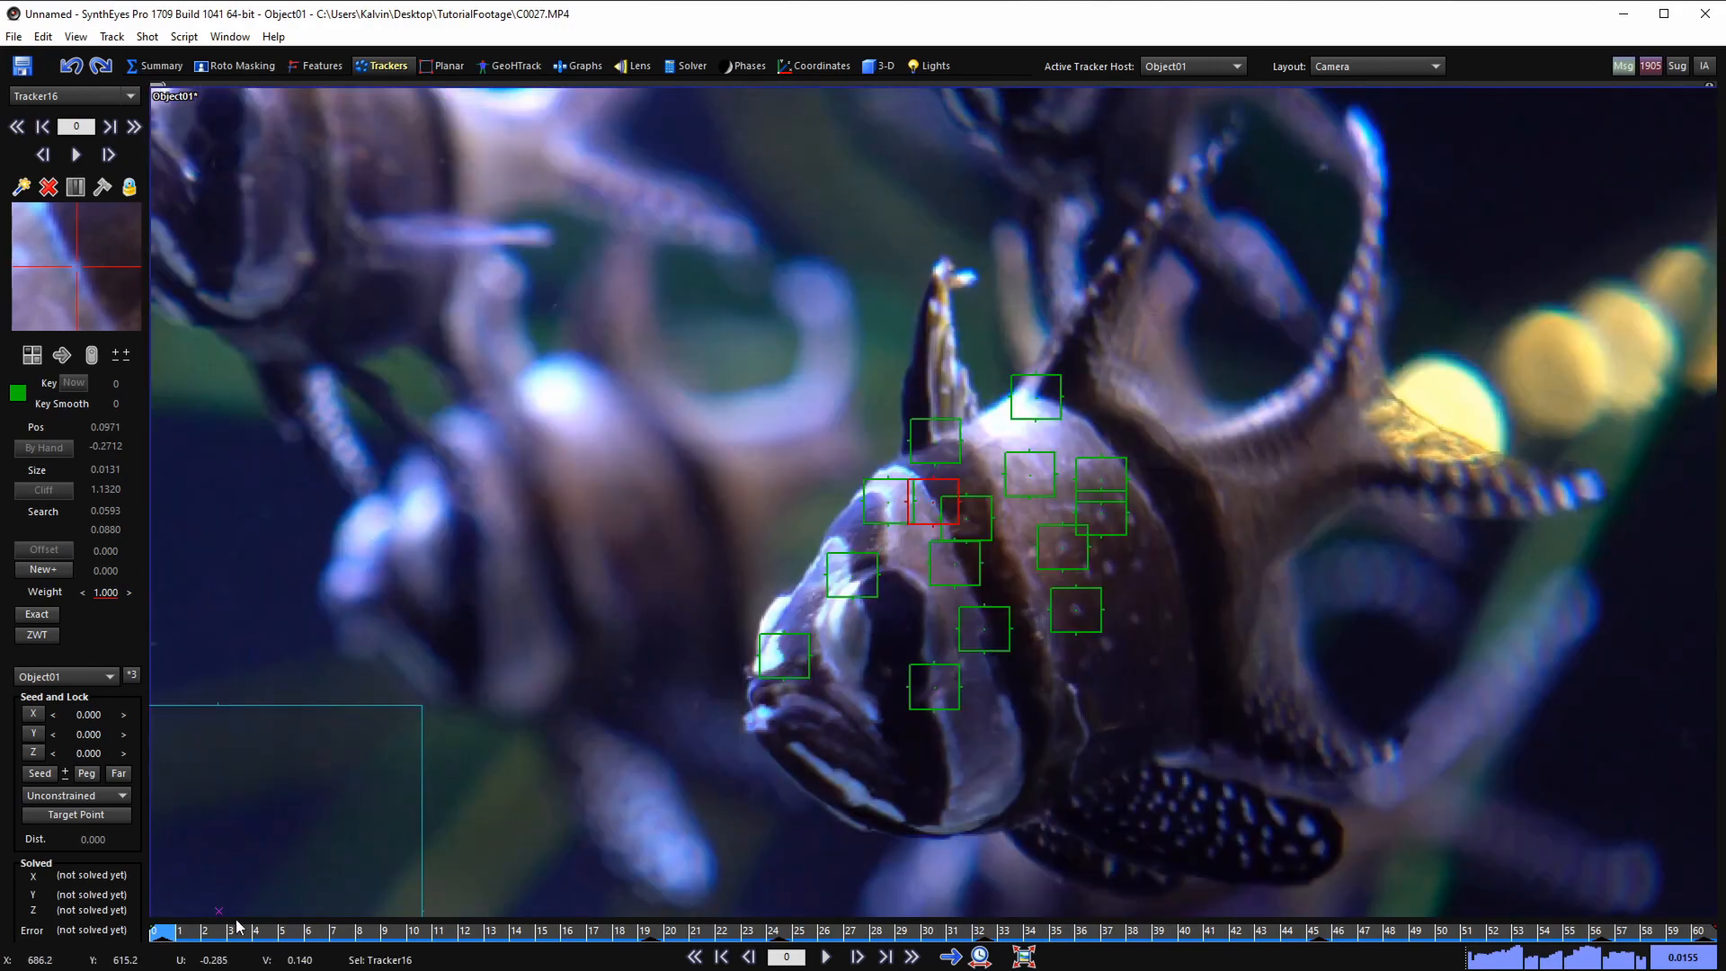
- From frame 0, place a tracker on the bright spot low on the fish's cheek below the eye, track it through the shot, and lock it
mouse_move(236, 929)
mouse_down()
mouse_move(1635, 932)
mouse_move(81, 955)
mouse_move(1438, 935)
mouse_move(162, 935)
mouse_up()
click(878, 723)
key(space)
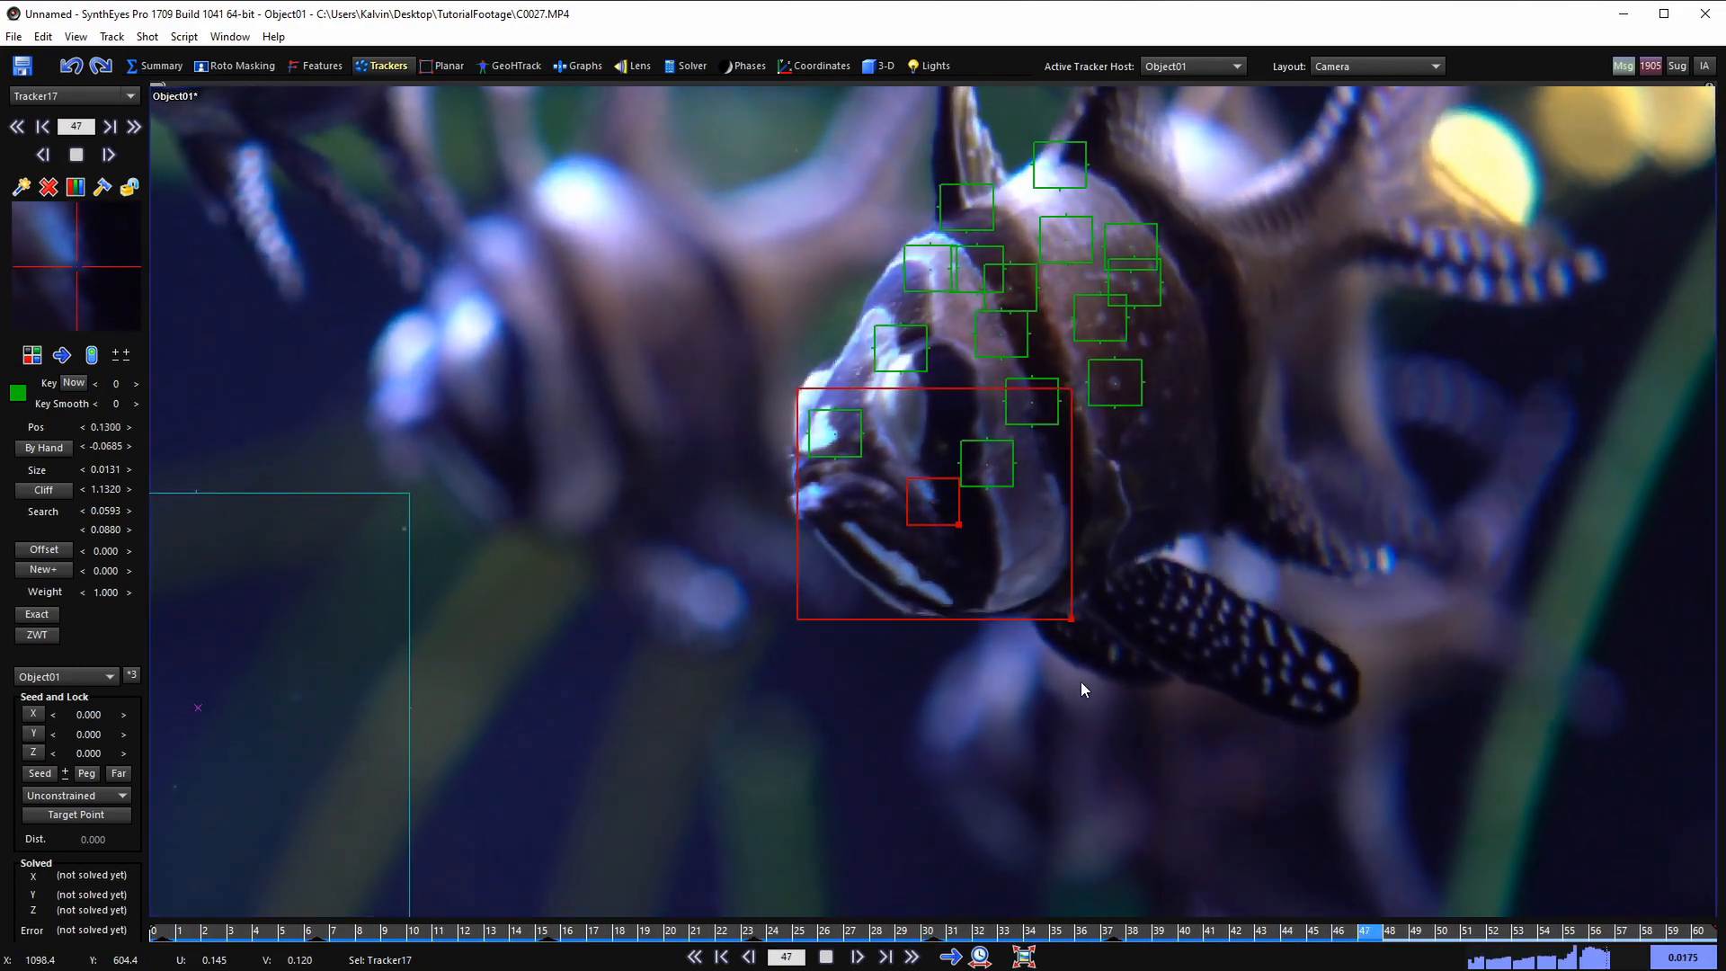
key(l)
key(a)
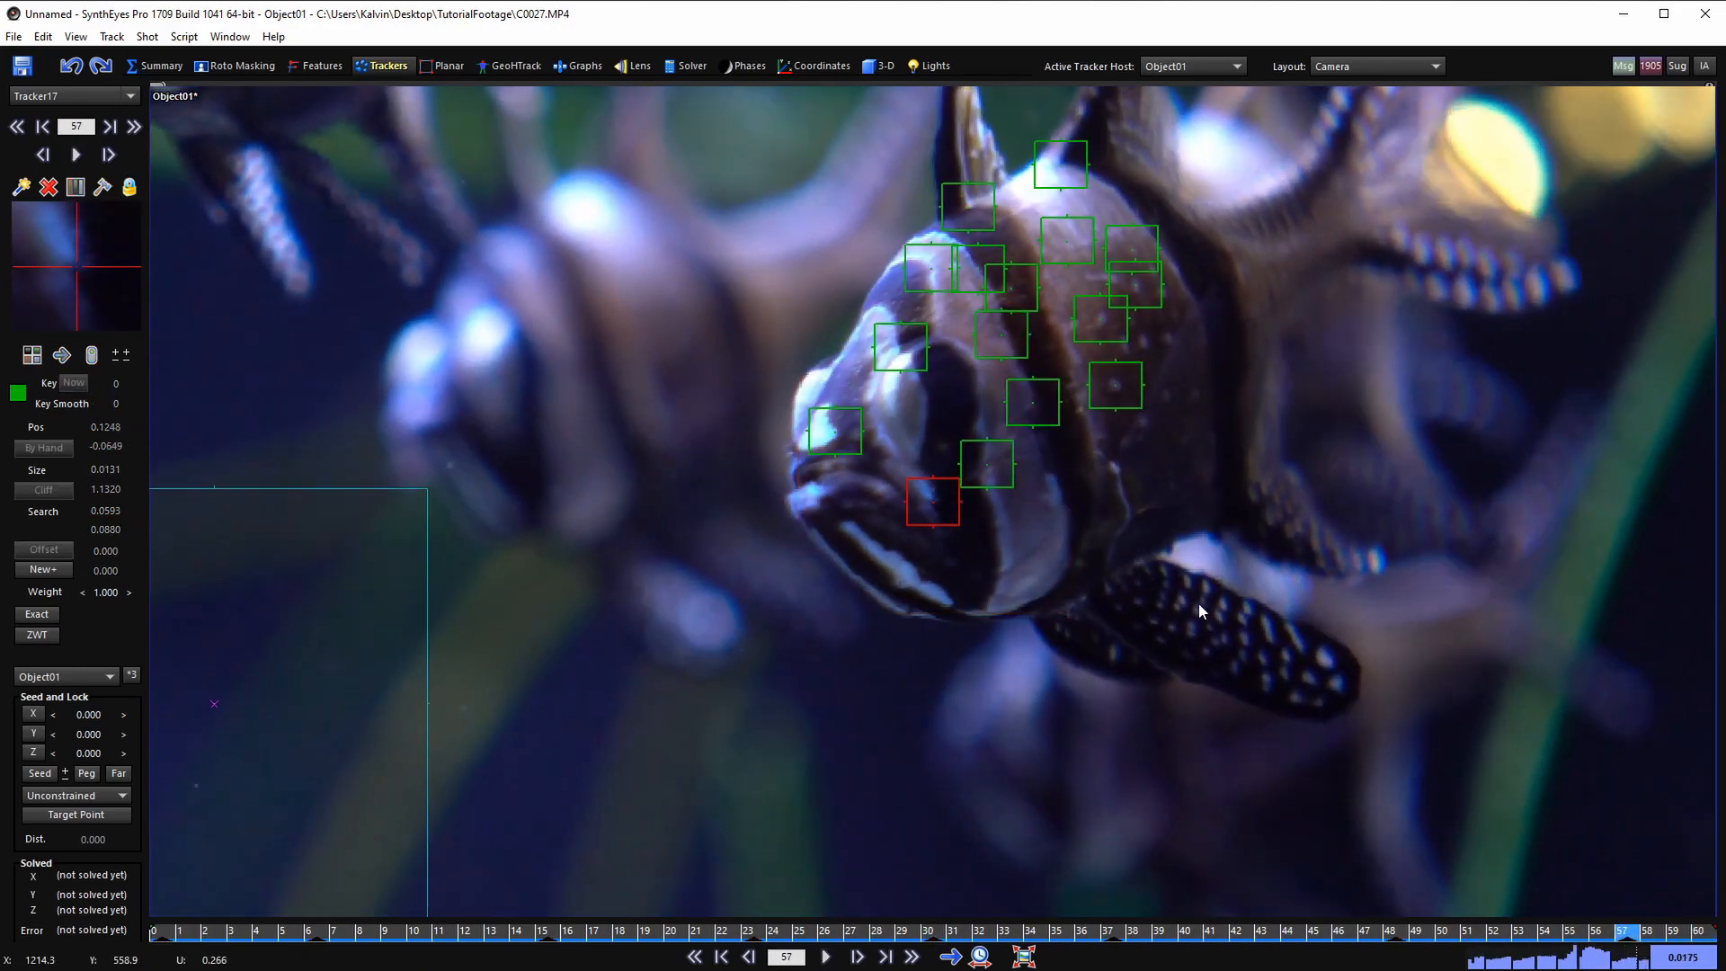
- At frame 57, place a tracker low on the light band behind the cheek, track it forward to frame 60 and backward to frame 0, and lock it
click(1053, 485)
key(space)
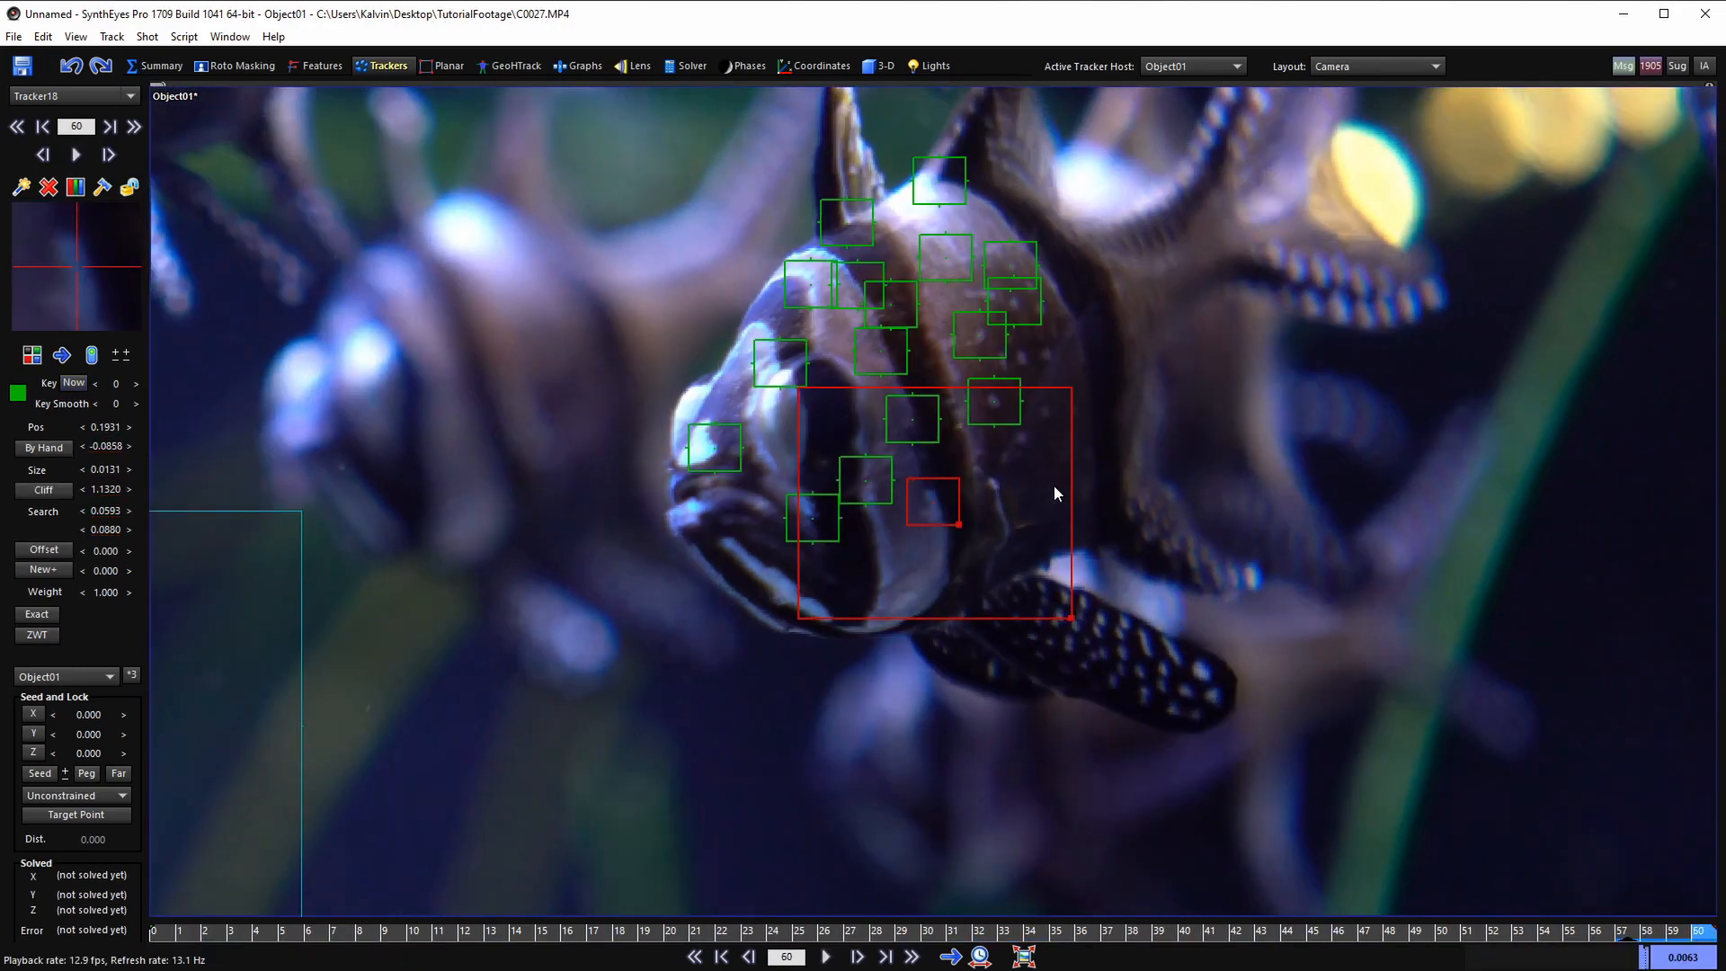
key(shift+a)
key(f)
key(b)
key(space)
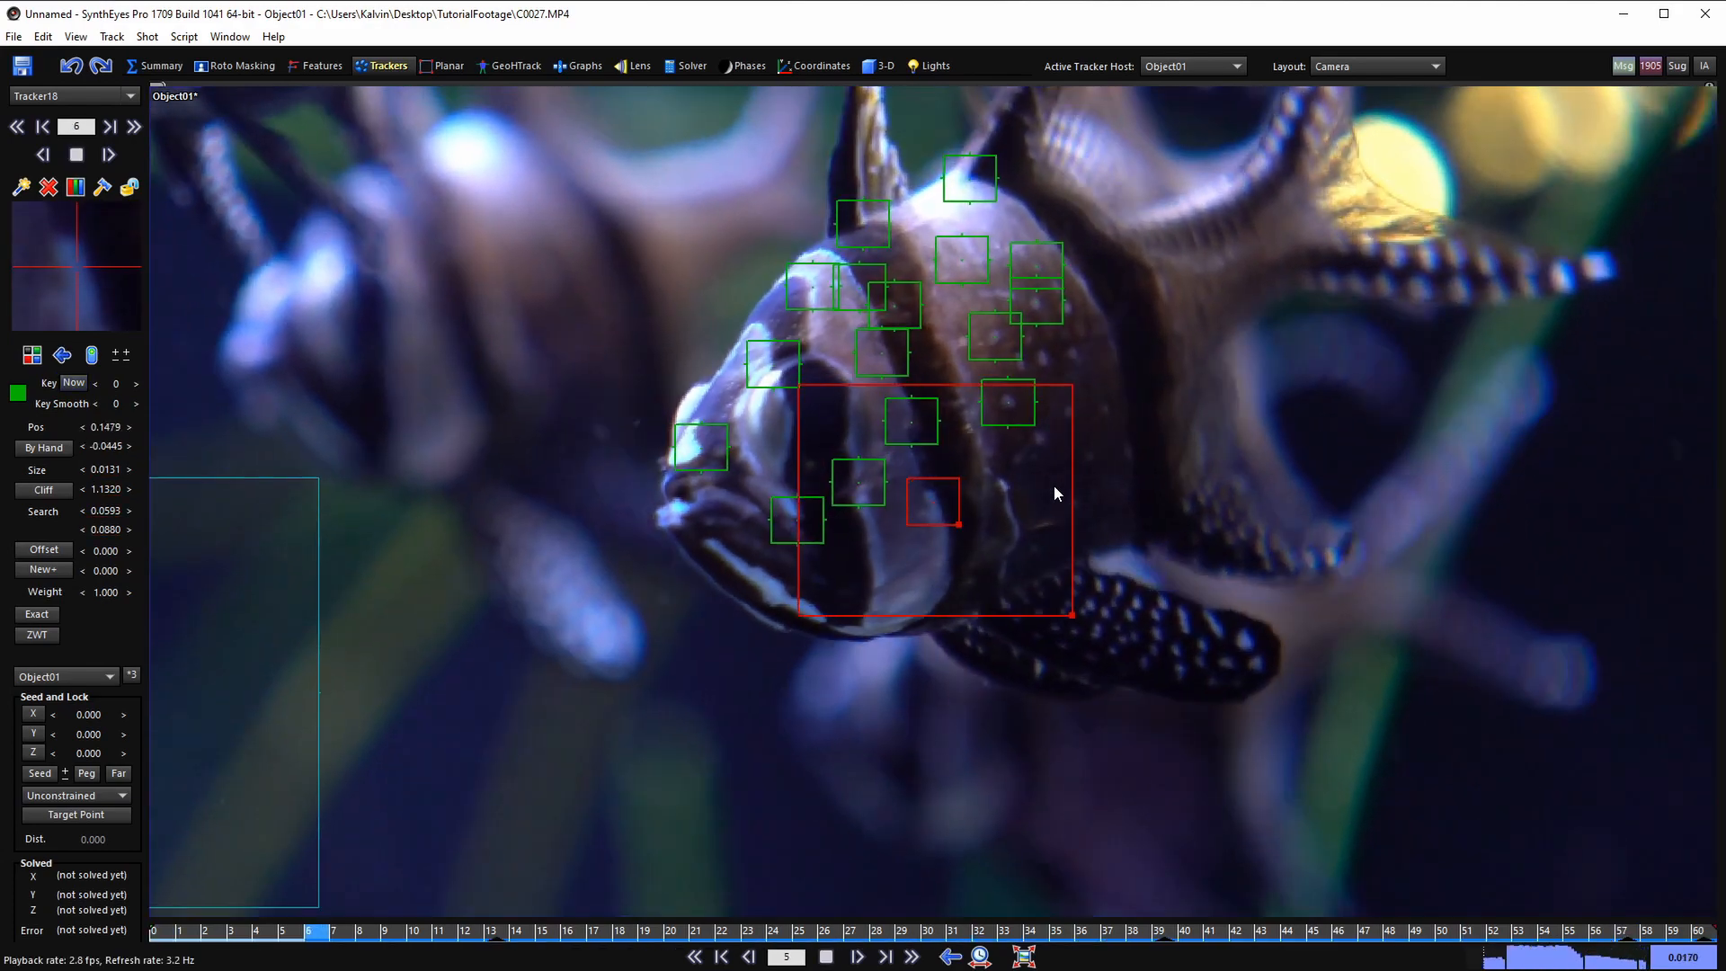
key(l)
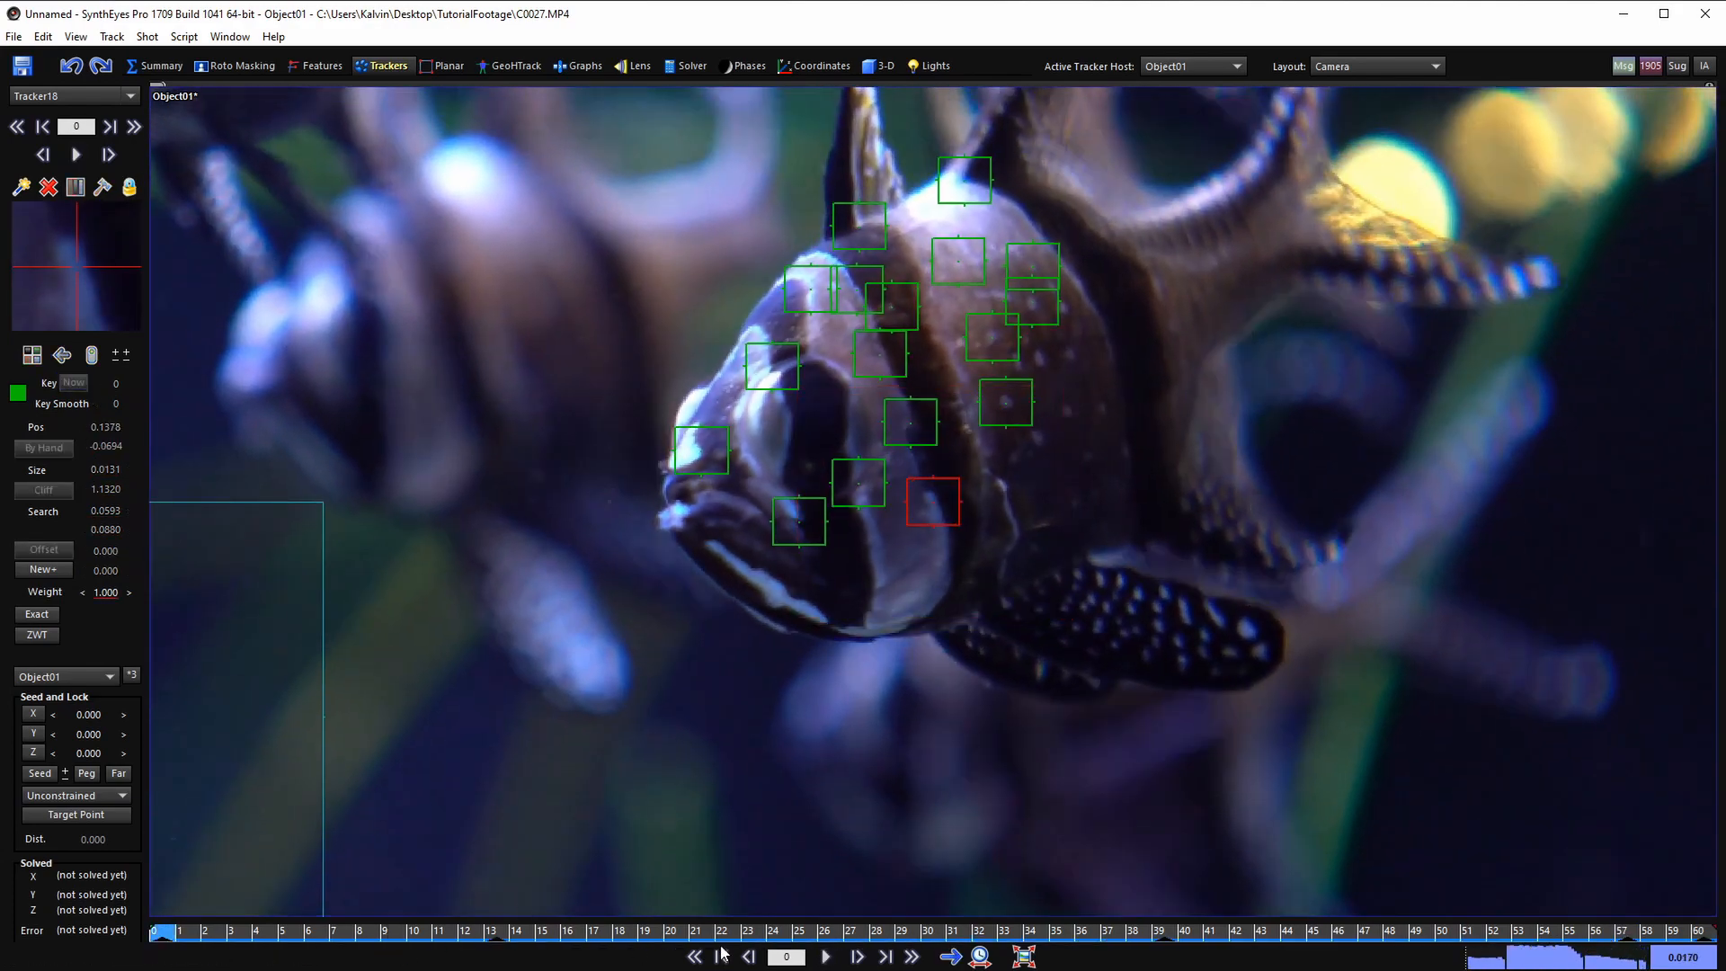
- Scrub the shot to check the cheek and lower light-band trackers, select both, and set their weight to 0.5
drag(597, 935, 1057, 953)
ctrl+click(832, 556)
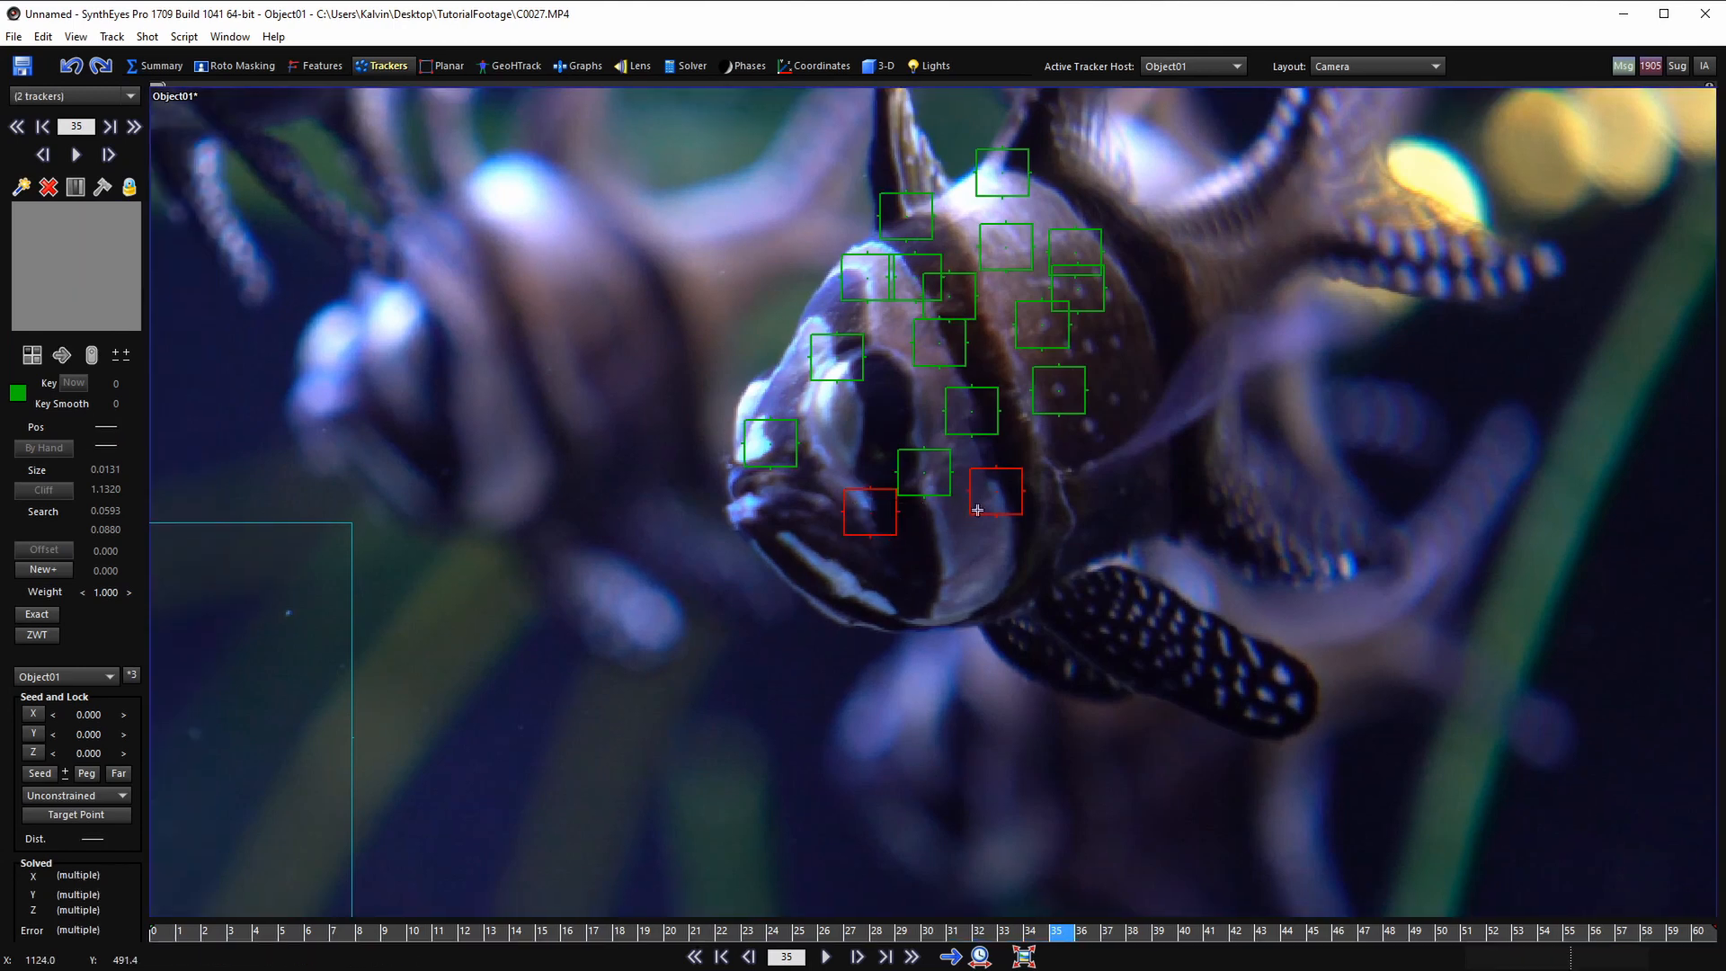
key(Home)
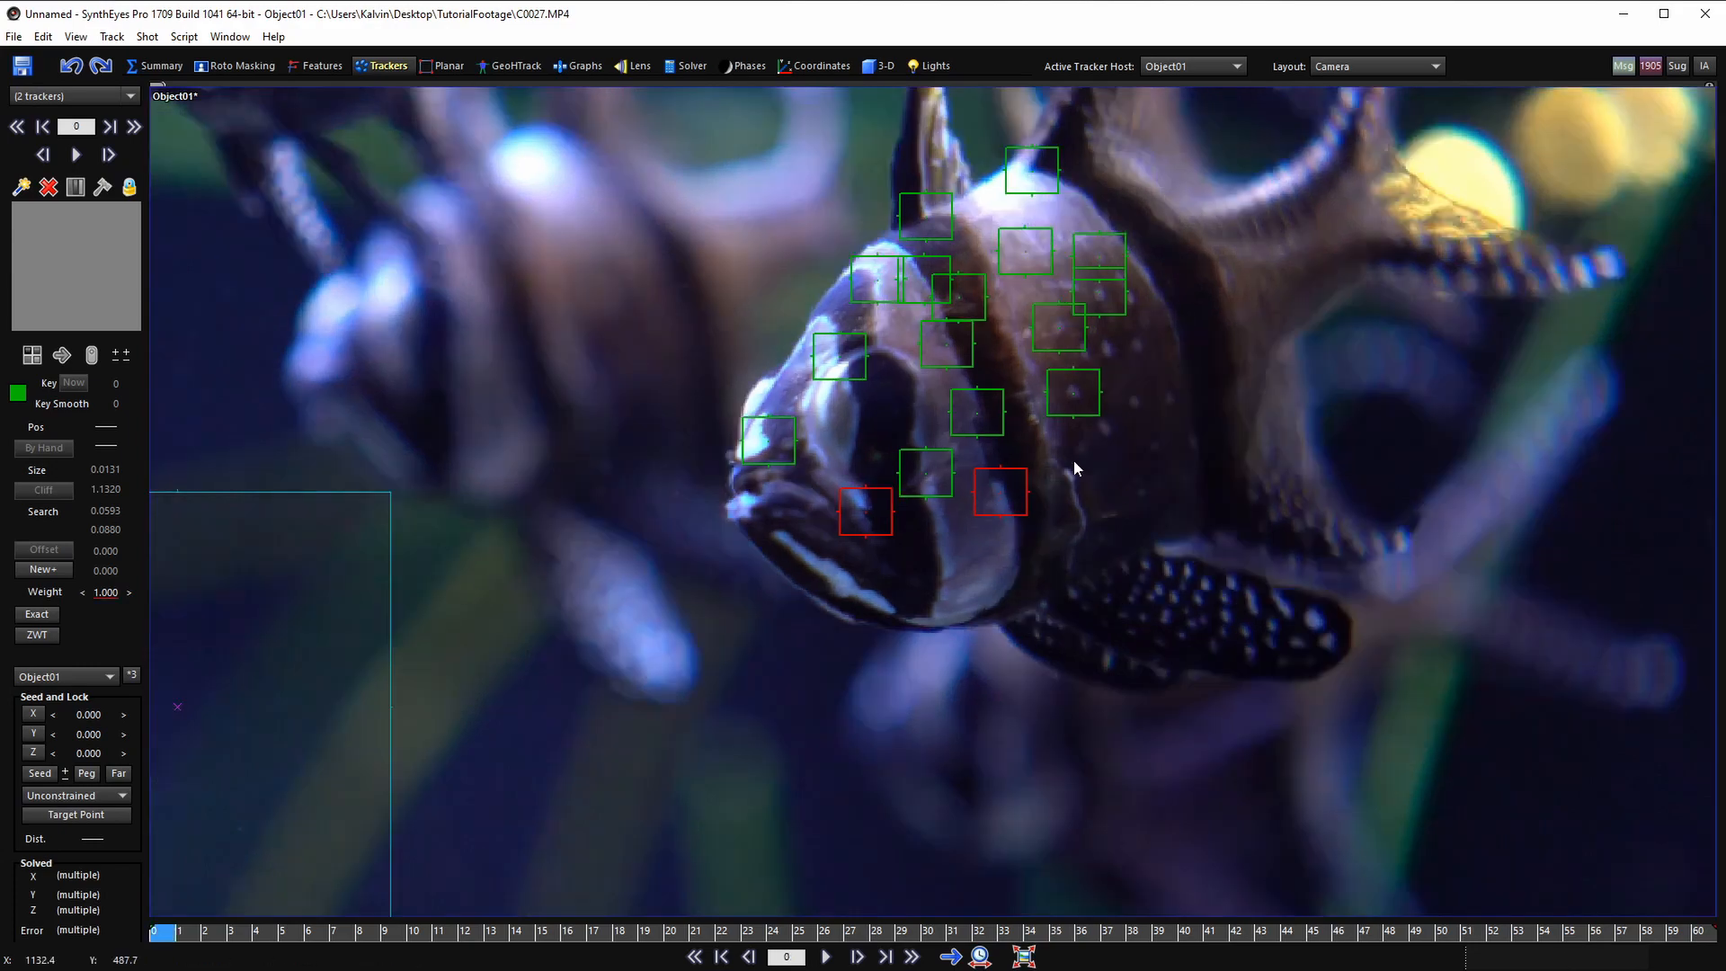
mouse_move(191, 933)
mouse_down()
mouse_move(1672, 940)
mouse_move(160, 941)
mouse_up()
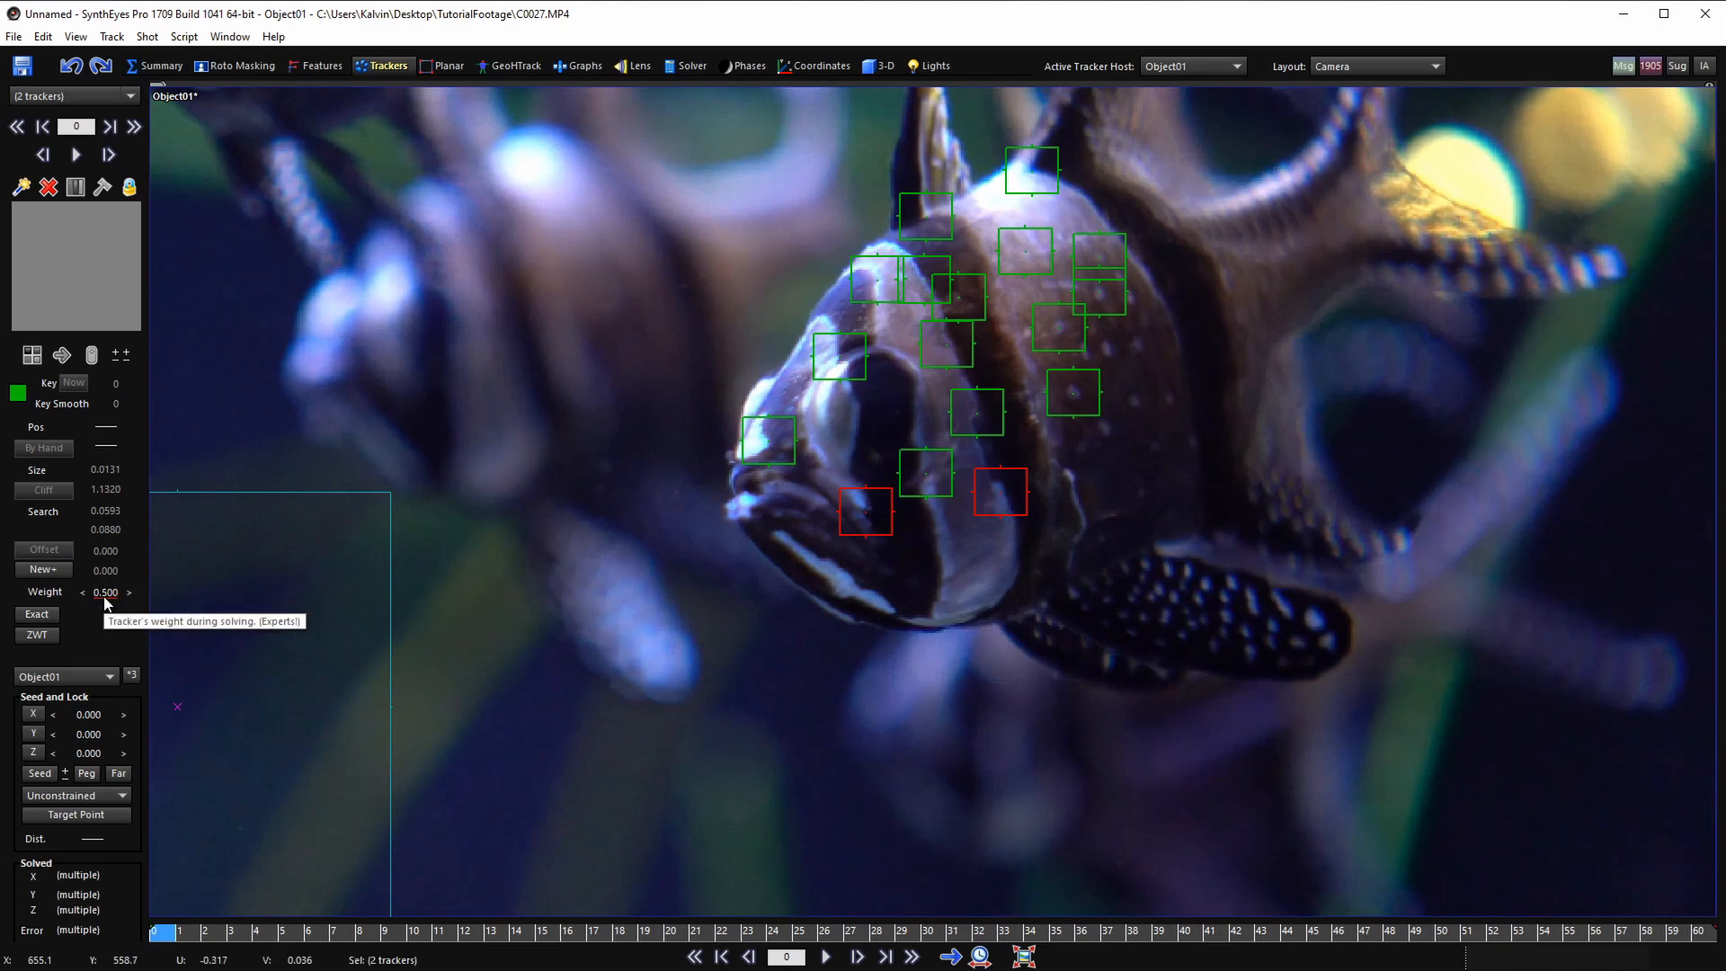
- Undo the weight change, make the two selected trackers zero-weighted, and play back the shot to check them
key(ctrl+z)
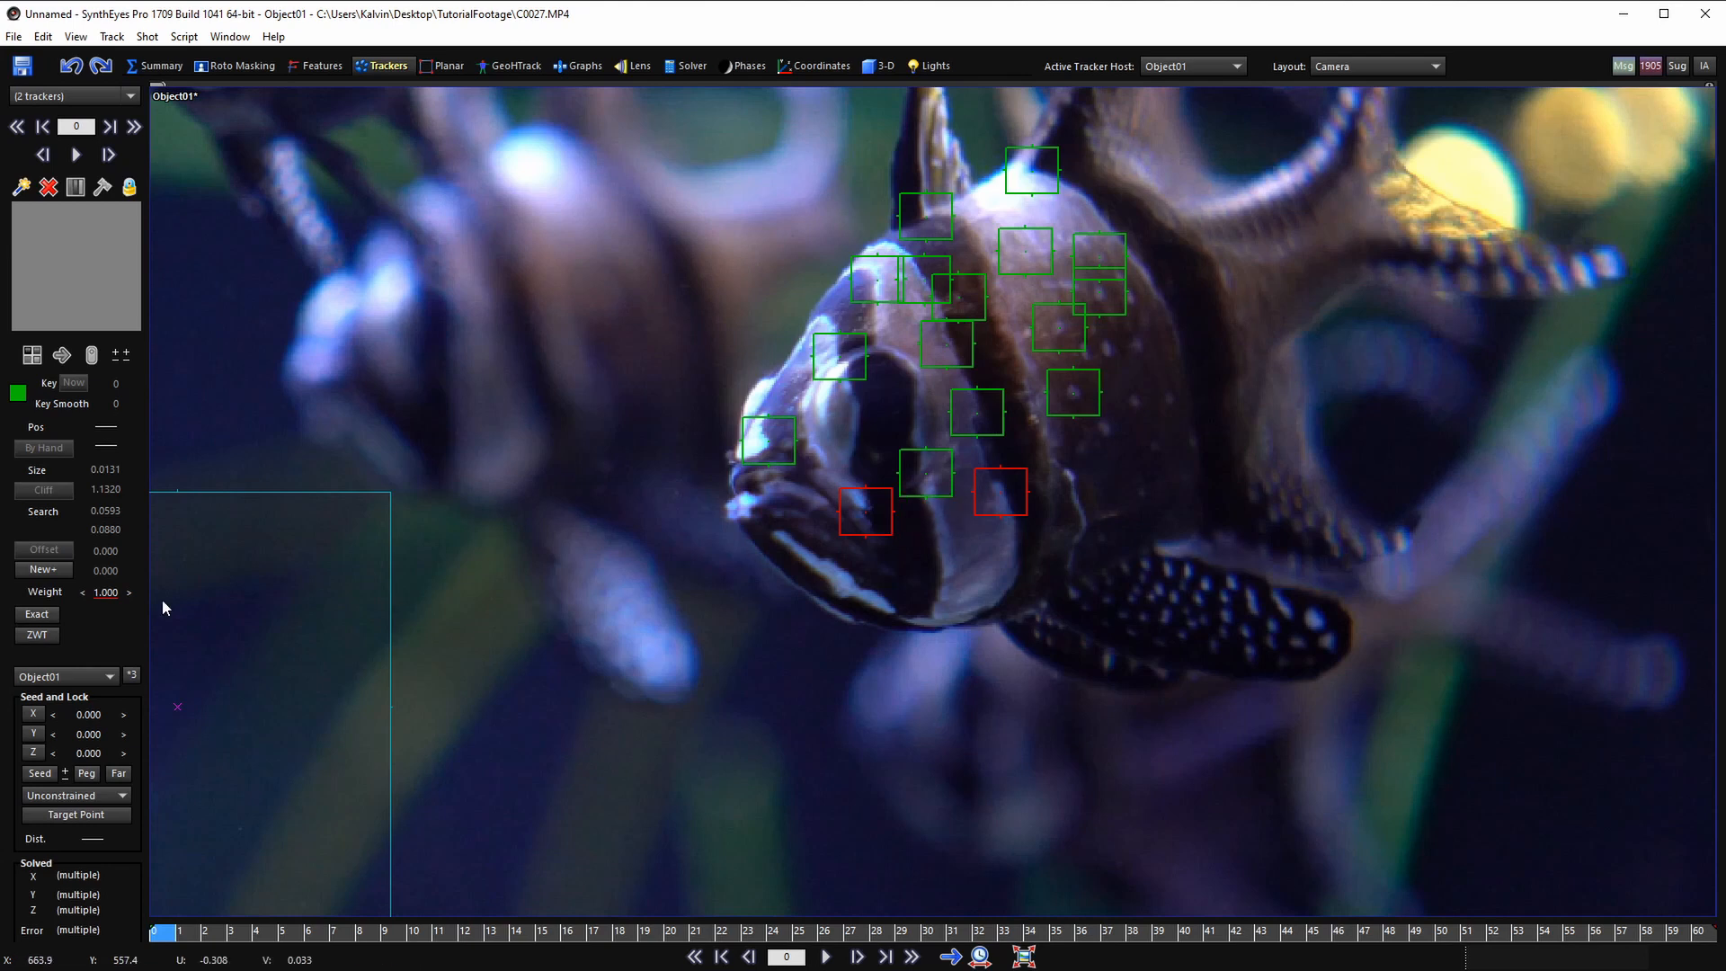
click(34, 635)
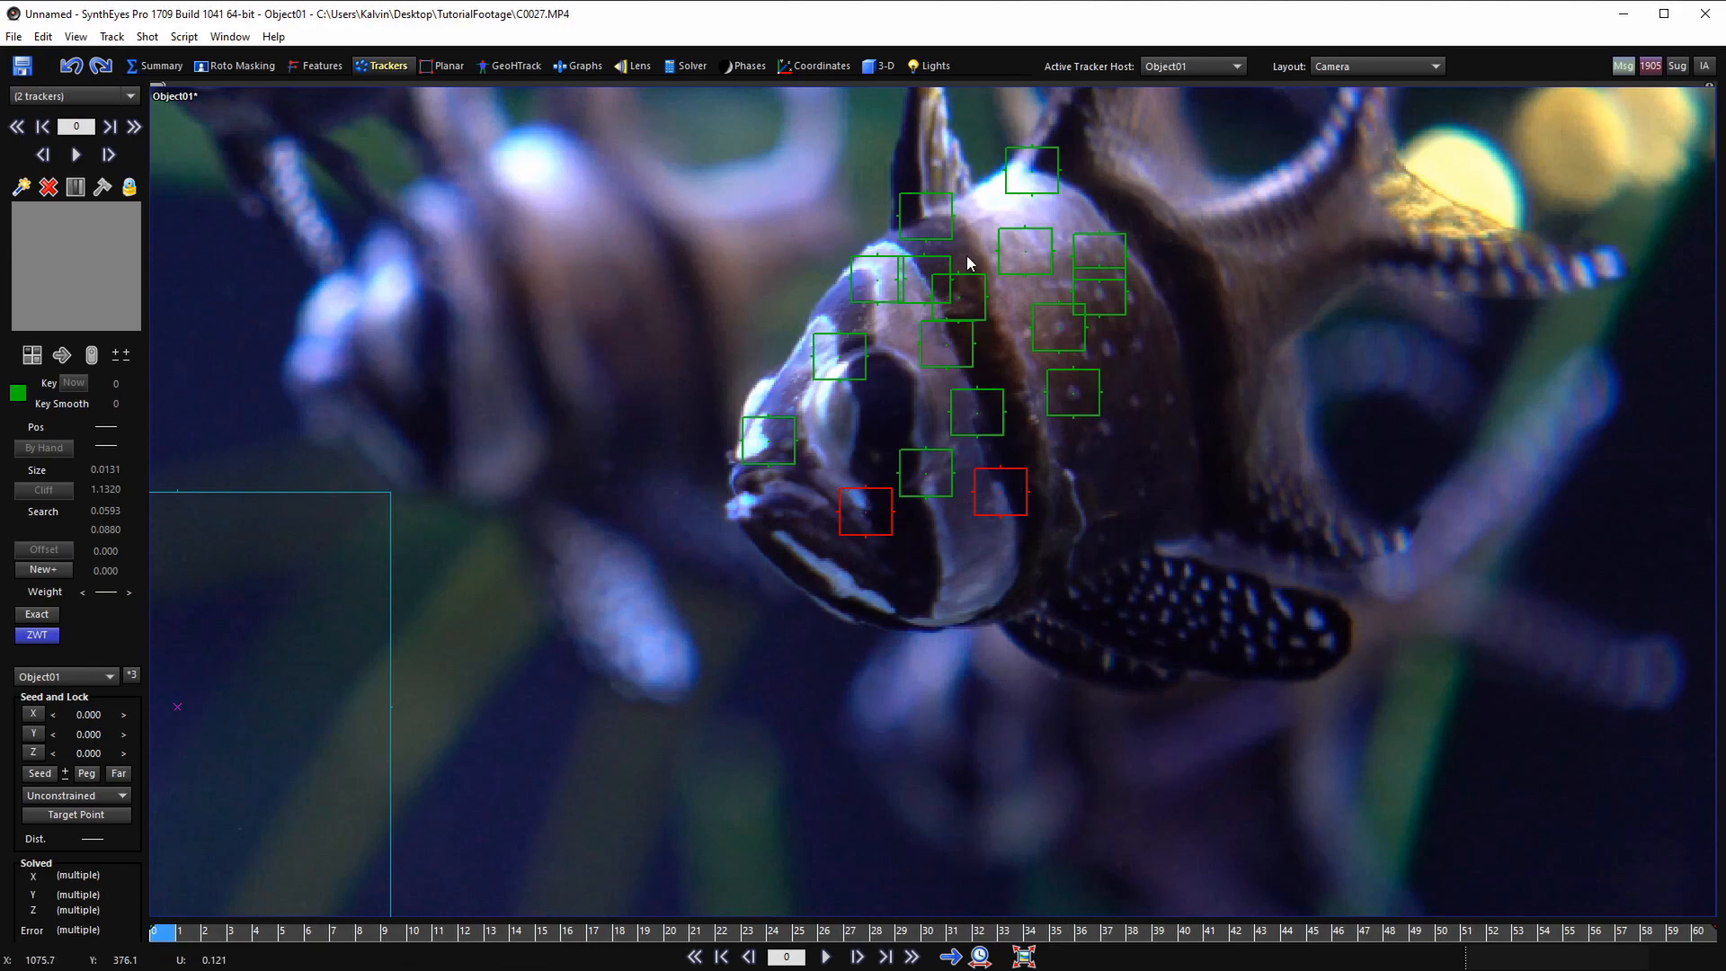
key(space)
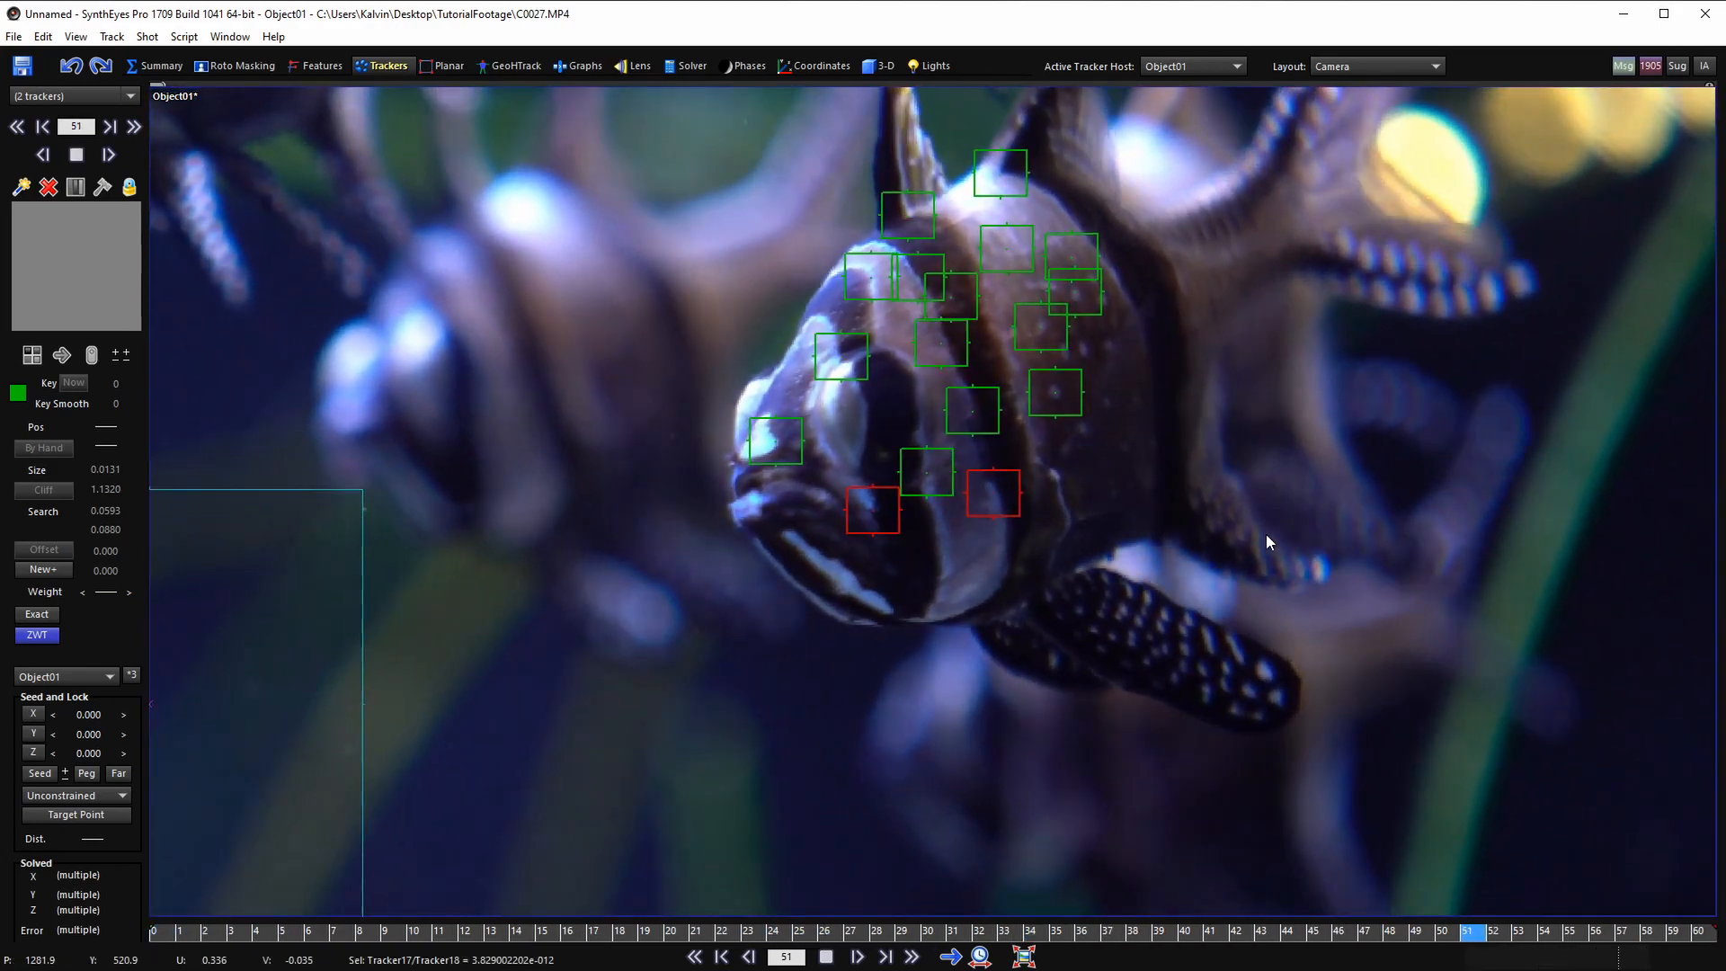
key(space)
- At frame 0, place a tracker low on the fish's rear dark band, try tracking it forward, and return to frame 0
click(1254, 495)
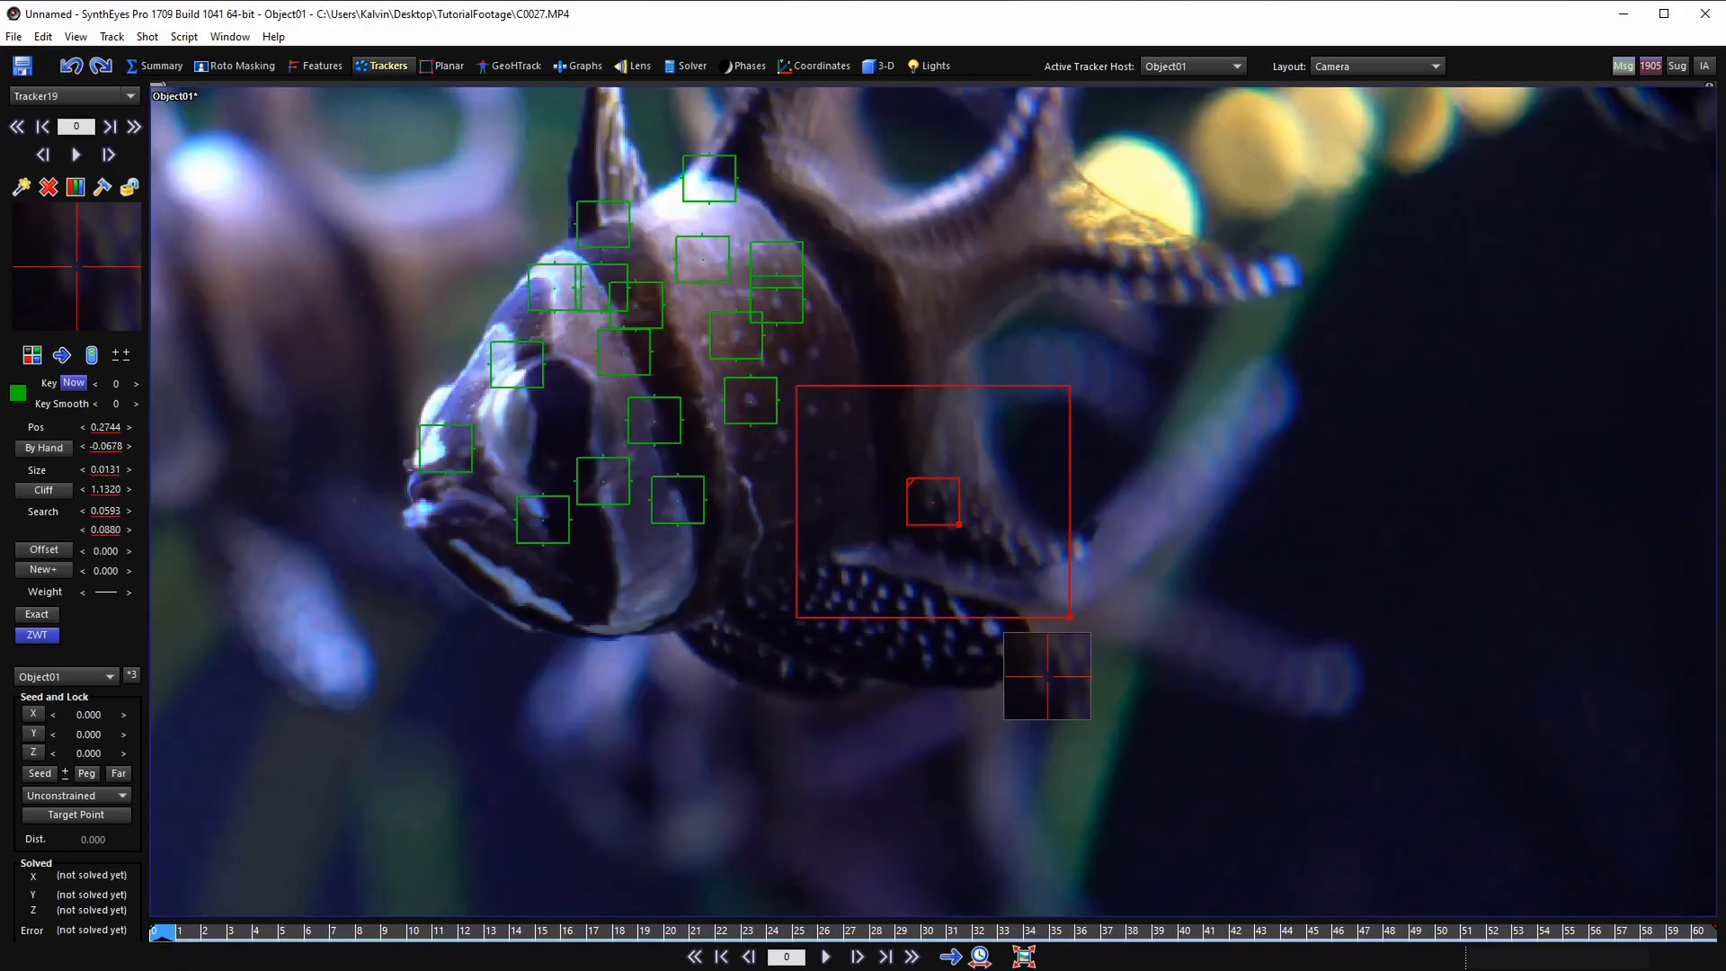
scroll(1238, 544, up, 1)
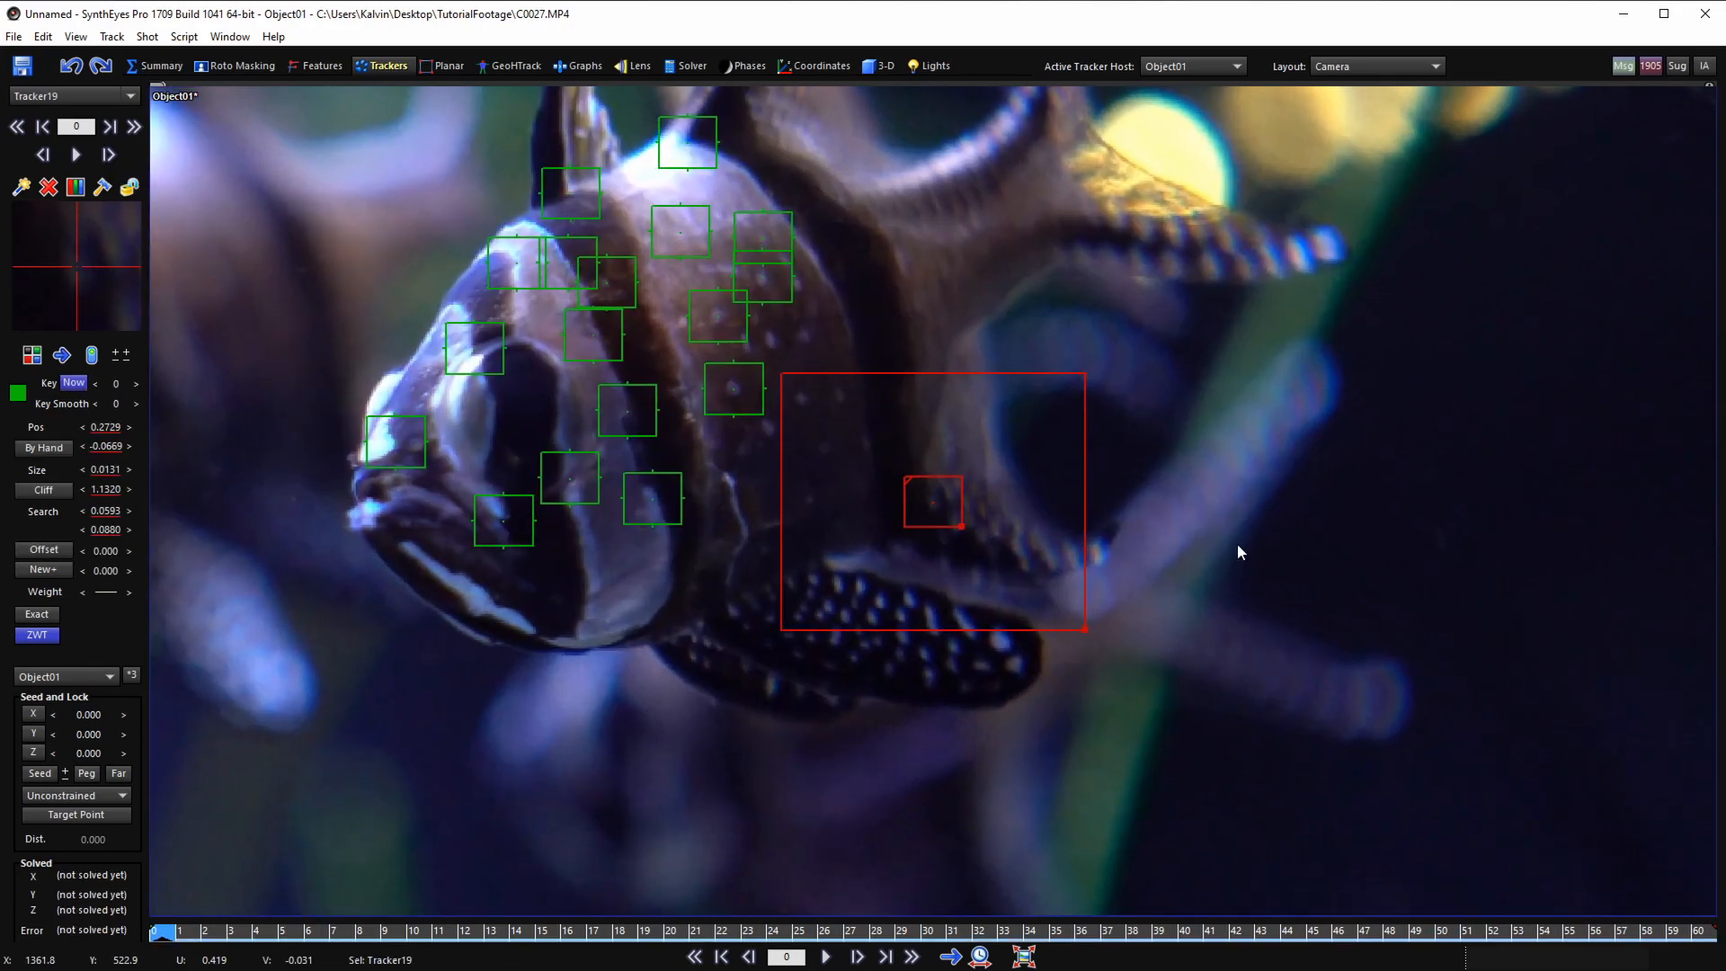
key(space)
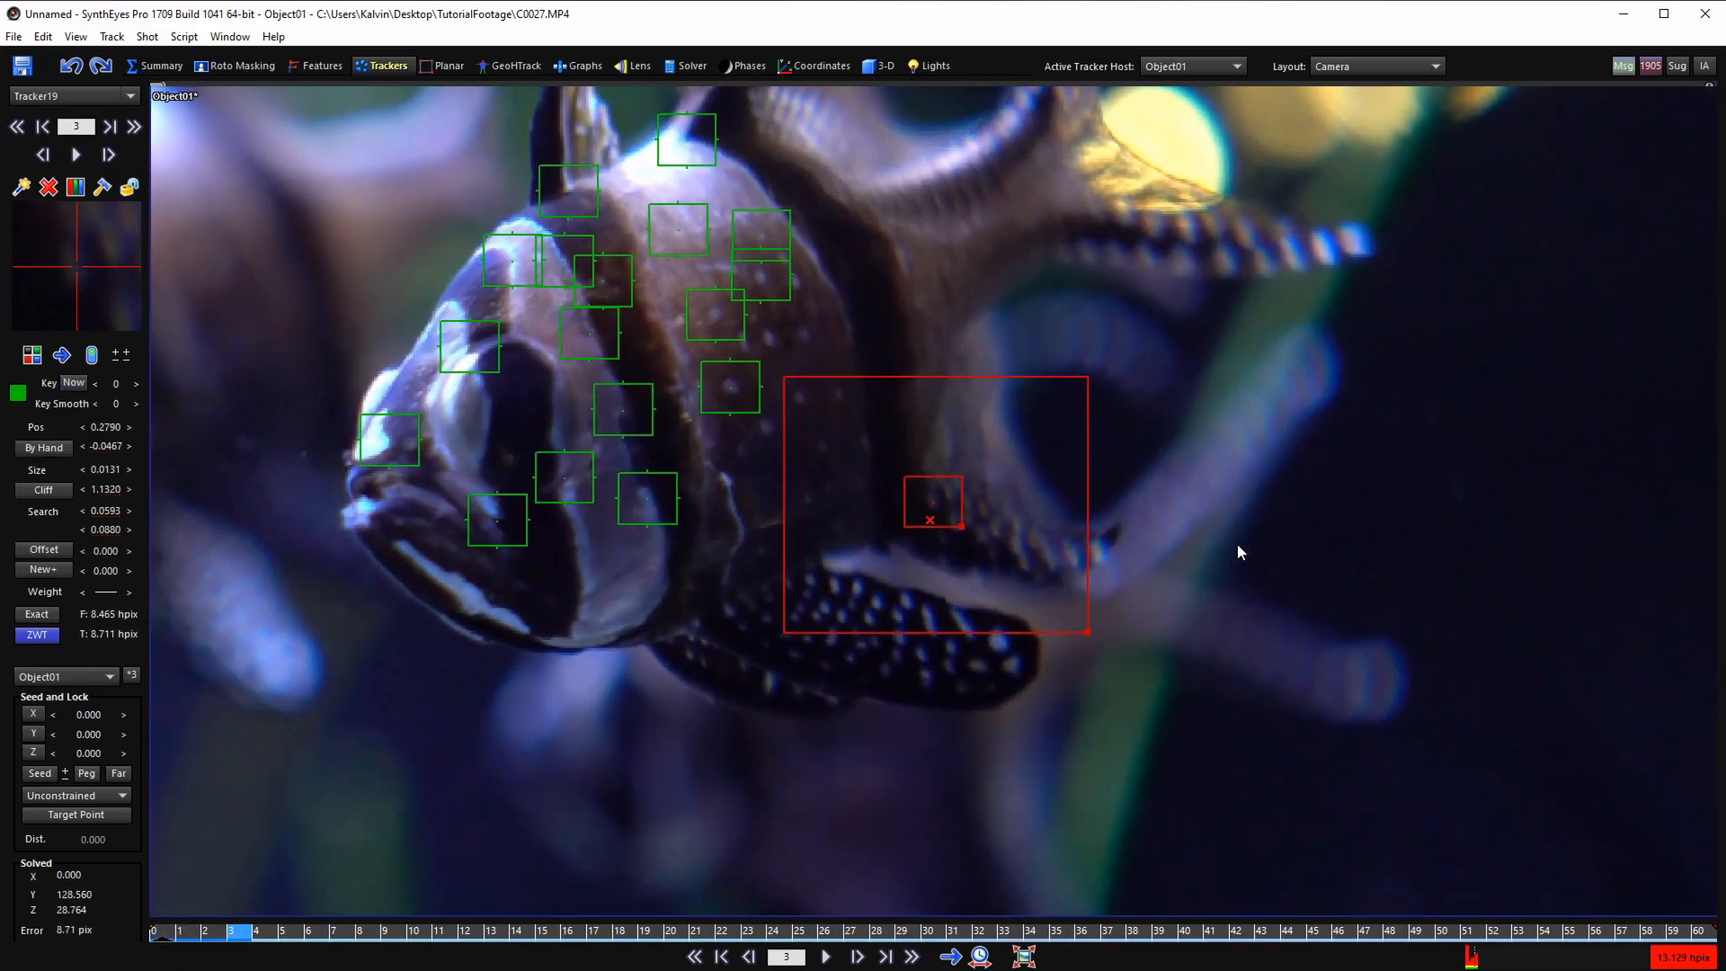
key(s)
key(s)
key(s)
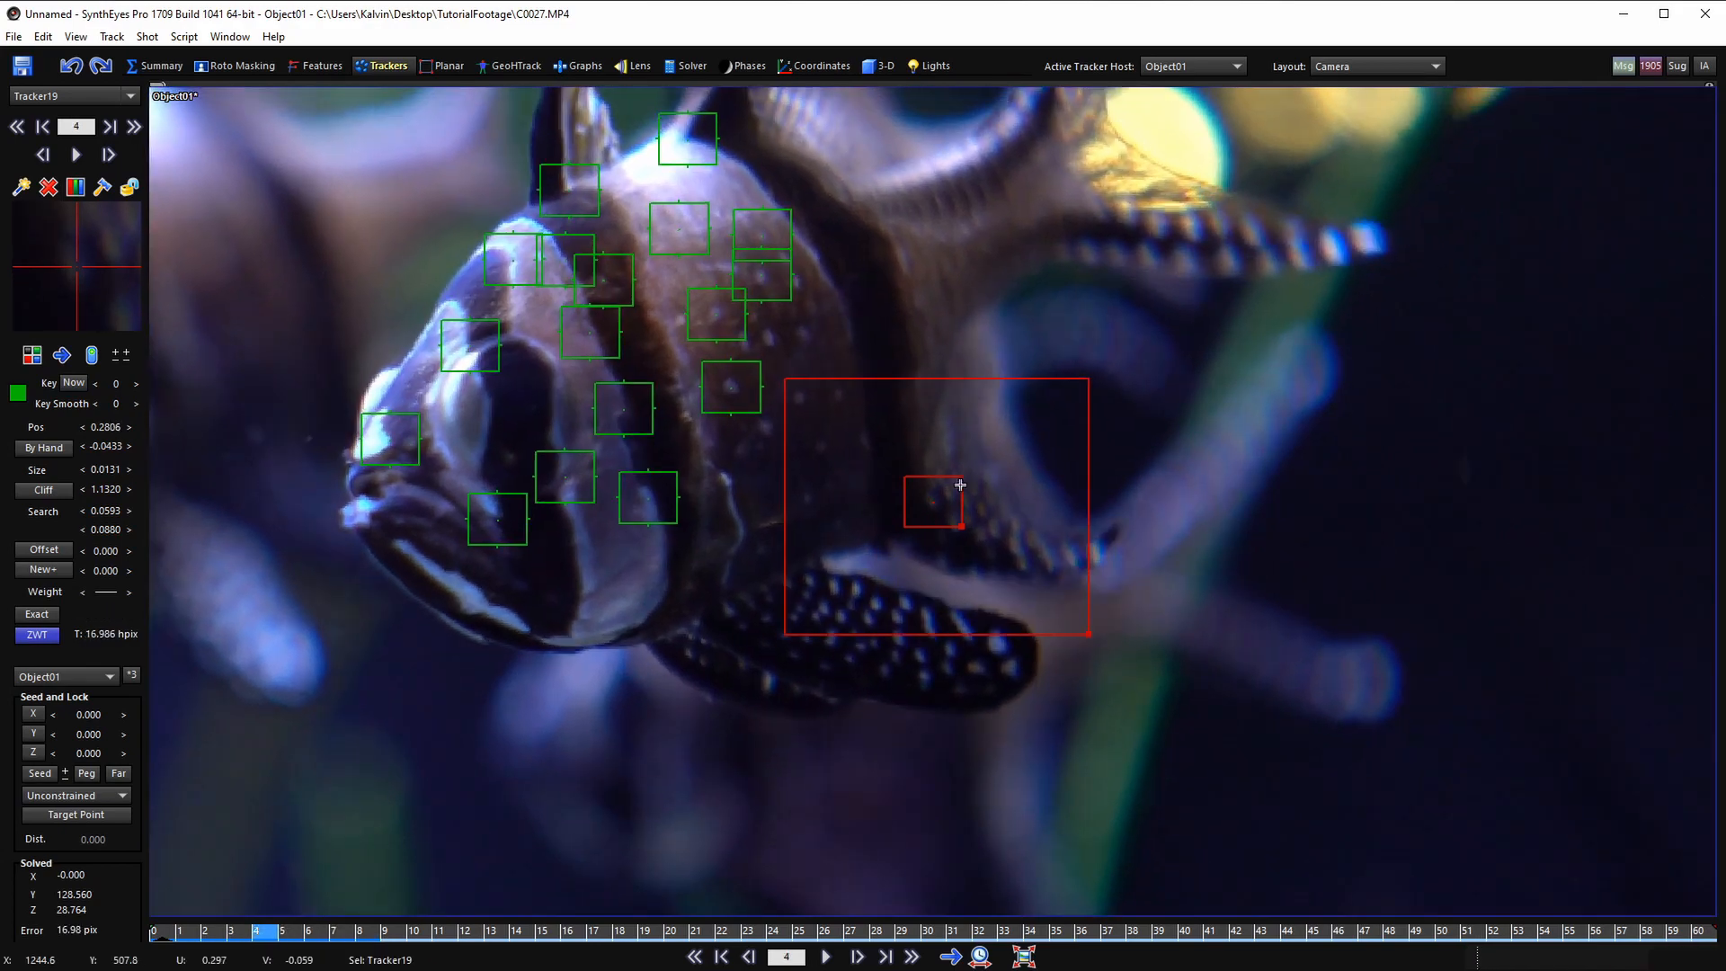
key(s)
key(s)
key(s)
key(s)
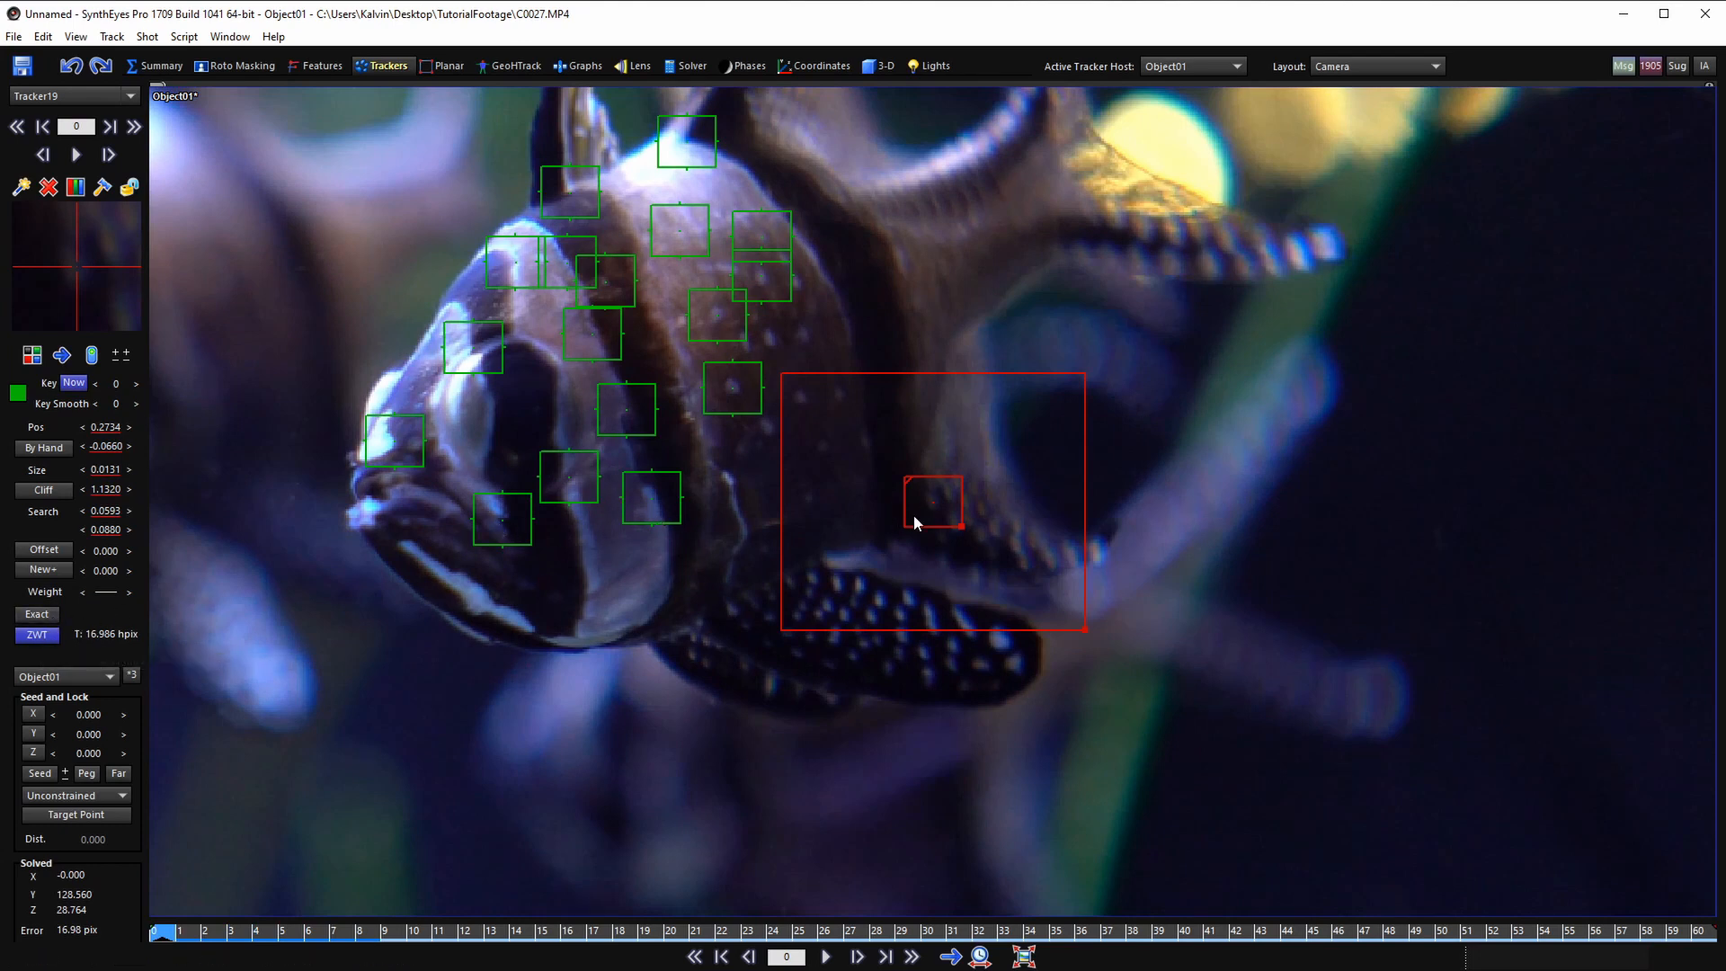
- Turn off zero weighting for the lower rear-band tracker and track it frame by frame from frame 0 towards the end of the shot
click(34, 636)
key(d)
key(d)
key(d)
key(d)
key(d)
key(d)
key(d)
key(d)
key(d)
key(d)
key(d)
key(d)
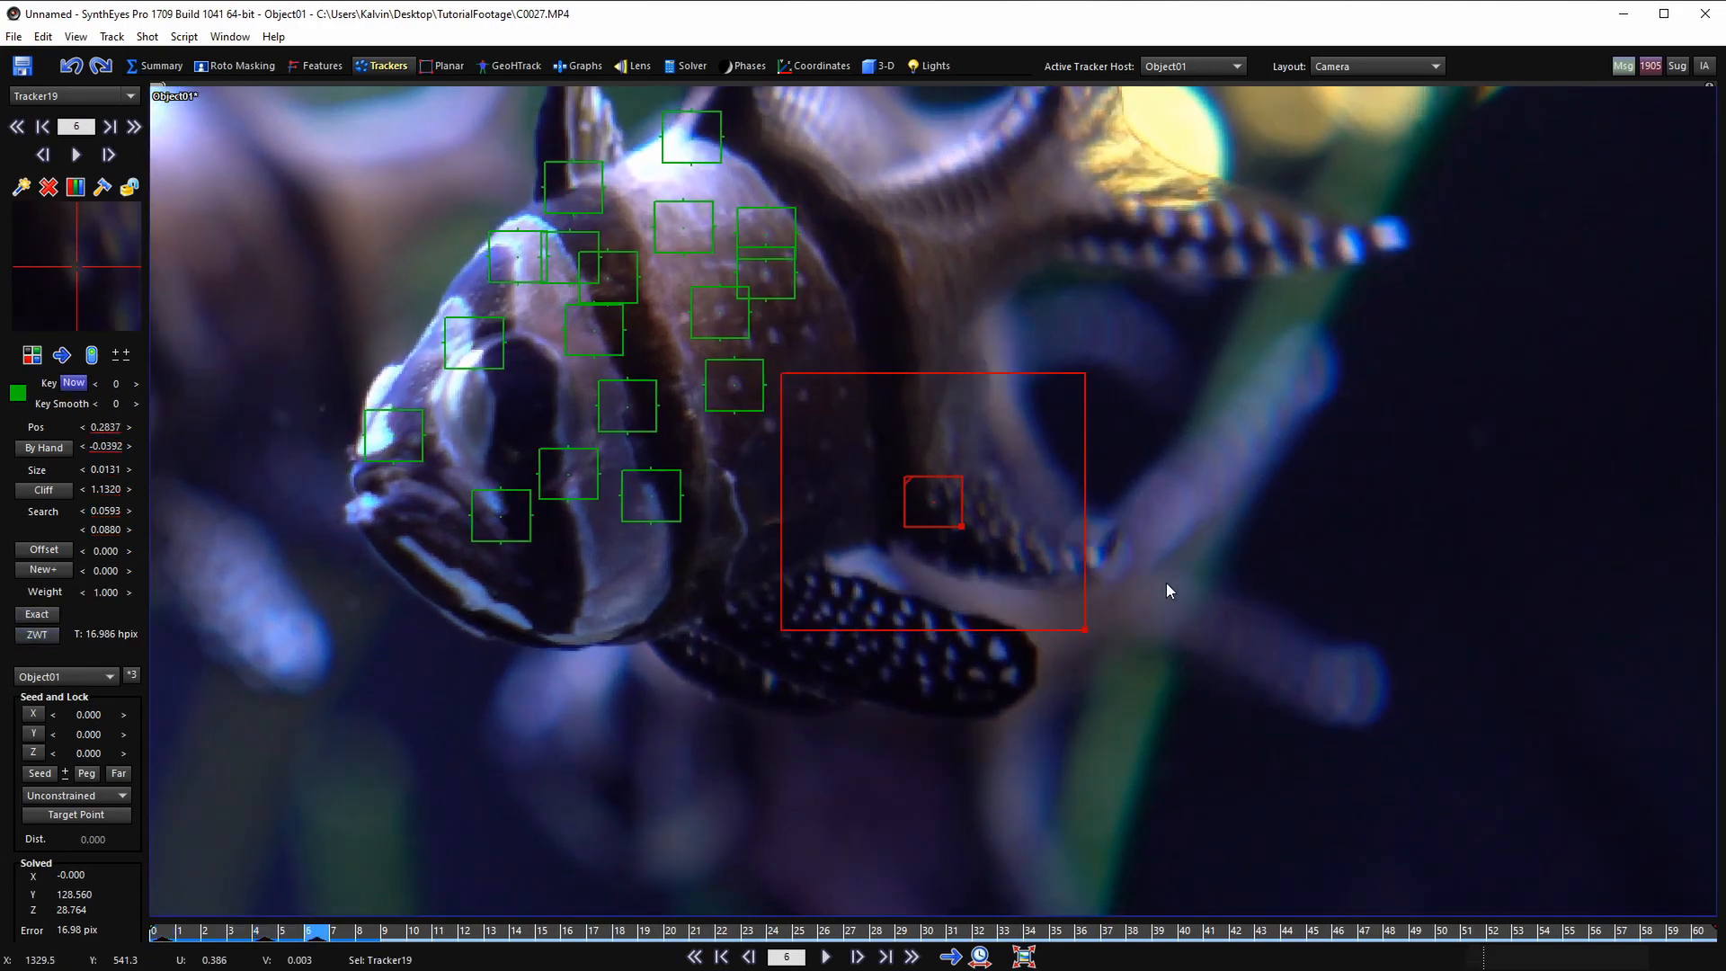
key(d)
key(d)
key(d)
key(d)
key(d)
key(d)
key(d)
key(d)
key(d)
key(d)
key(d)
key(d)
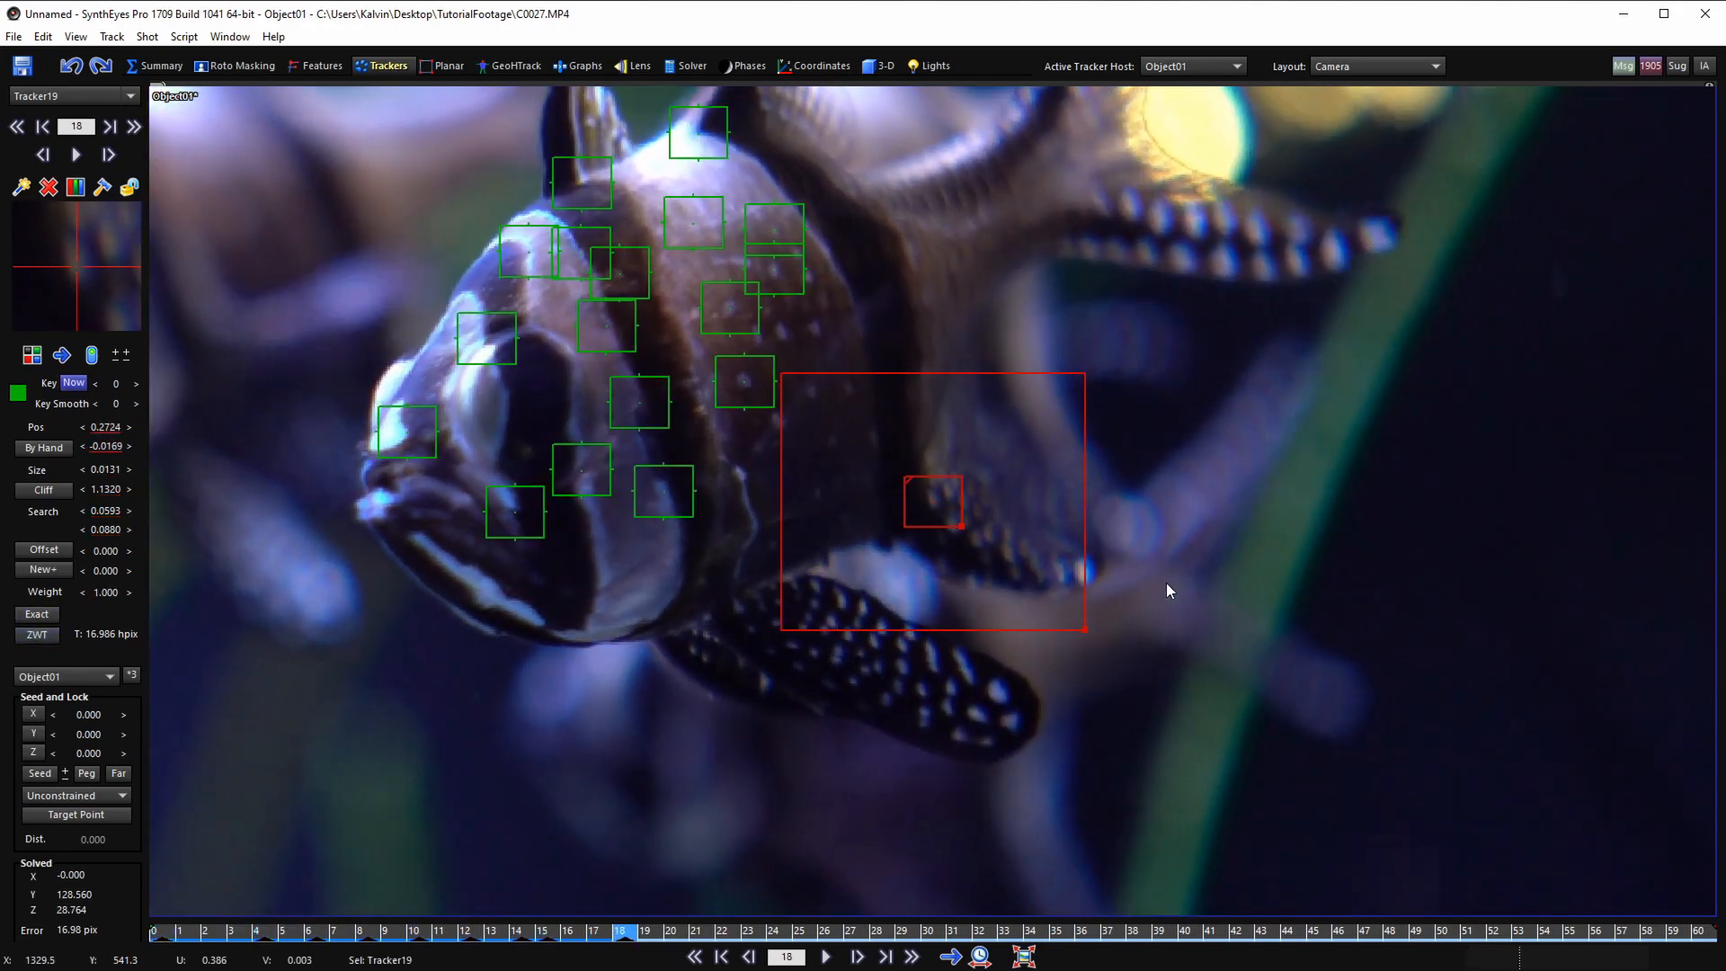
key(d)
key(d)
key(d)
key(d)
key(d)
key(d)
key(d)
key(d)
key(d)
key(d)
key(d)
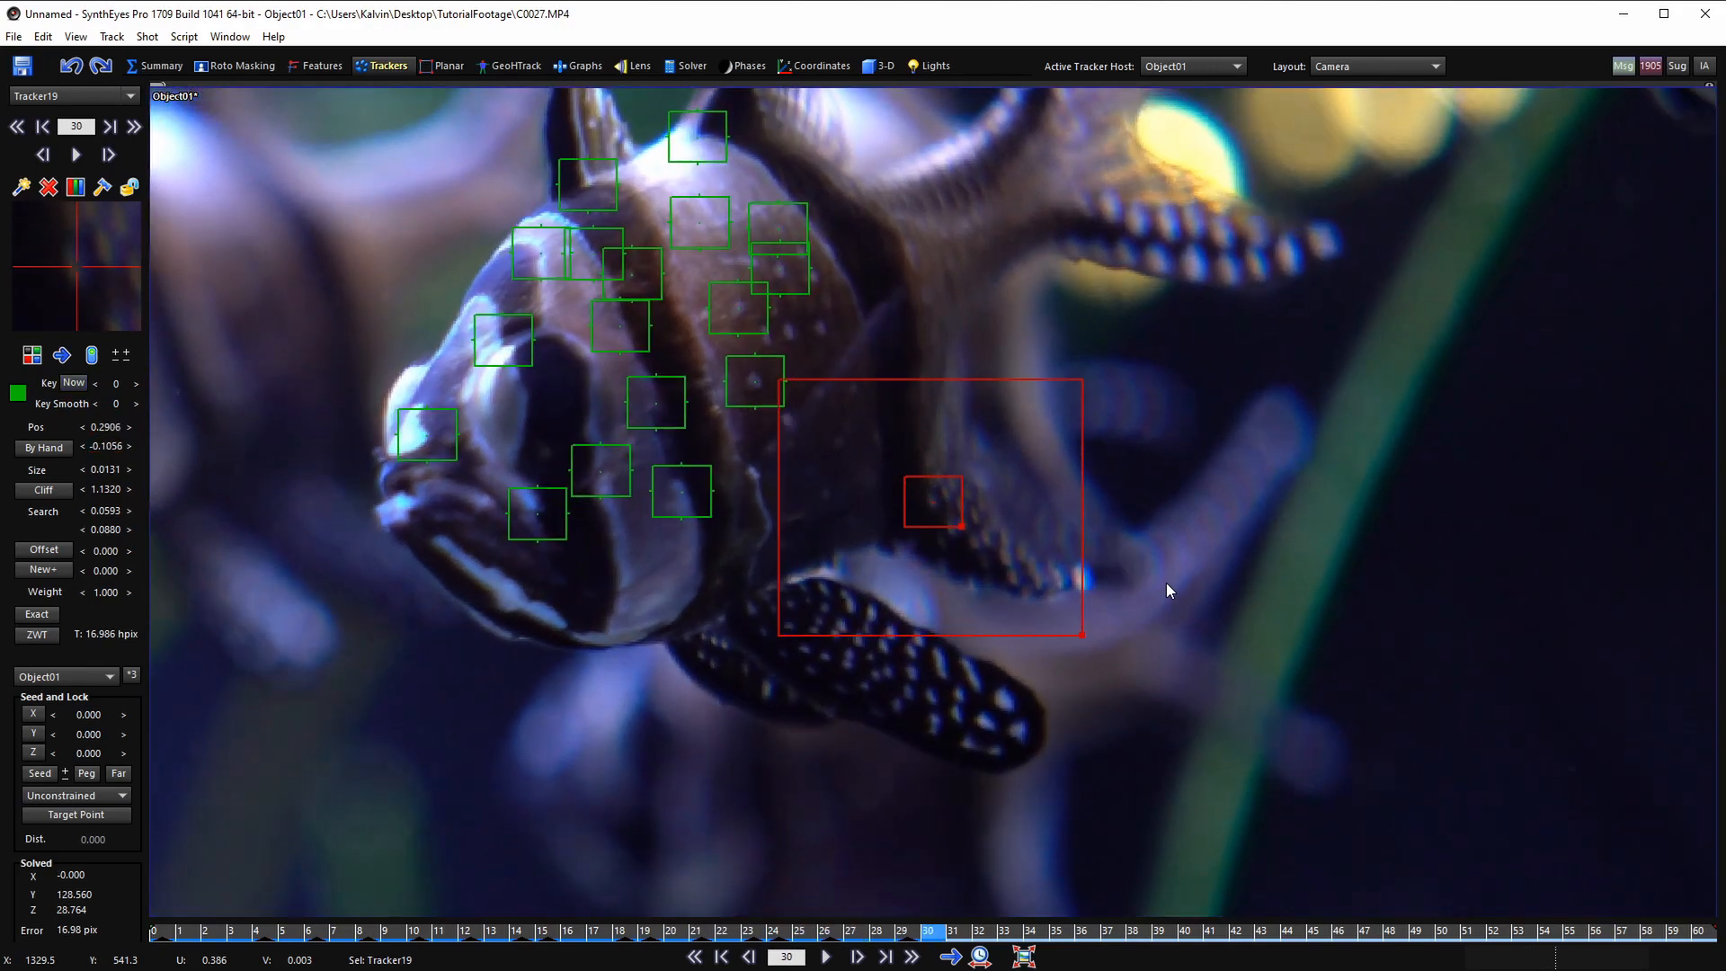
key(d)
key(d)
key(d)
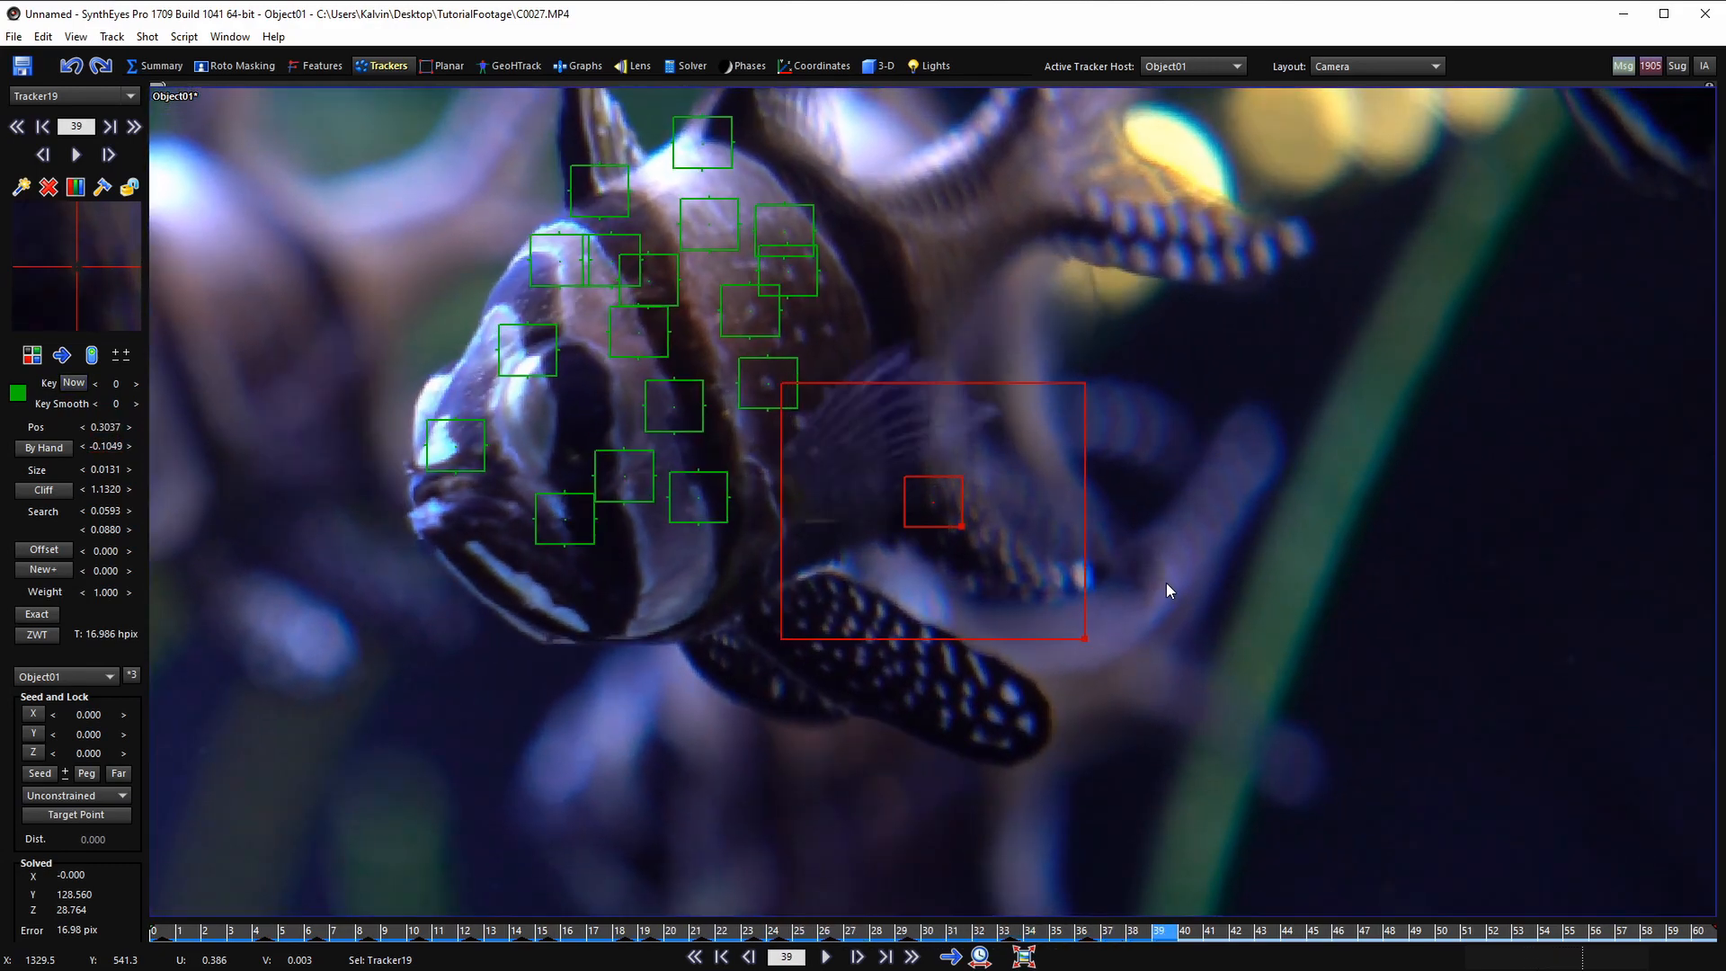
key(d)
key(d)
key(d)
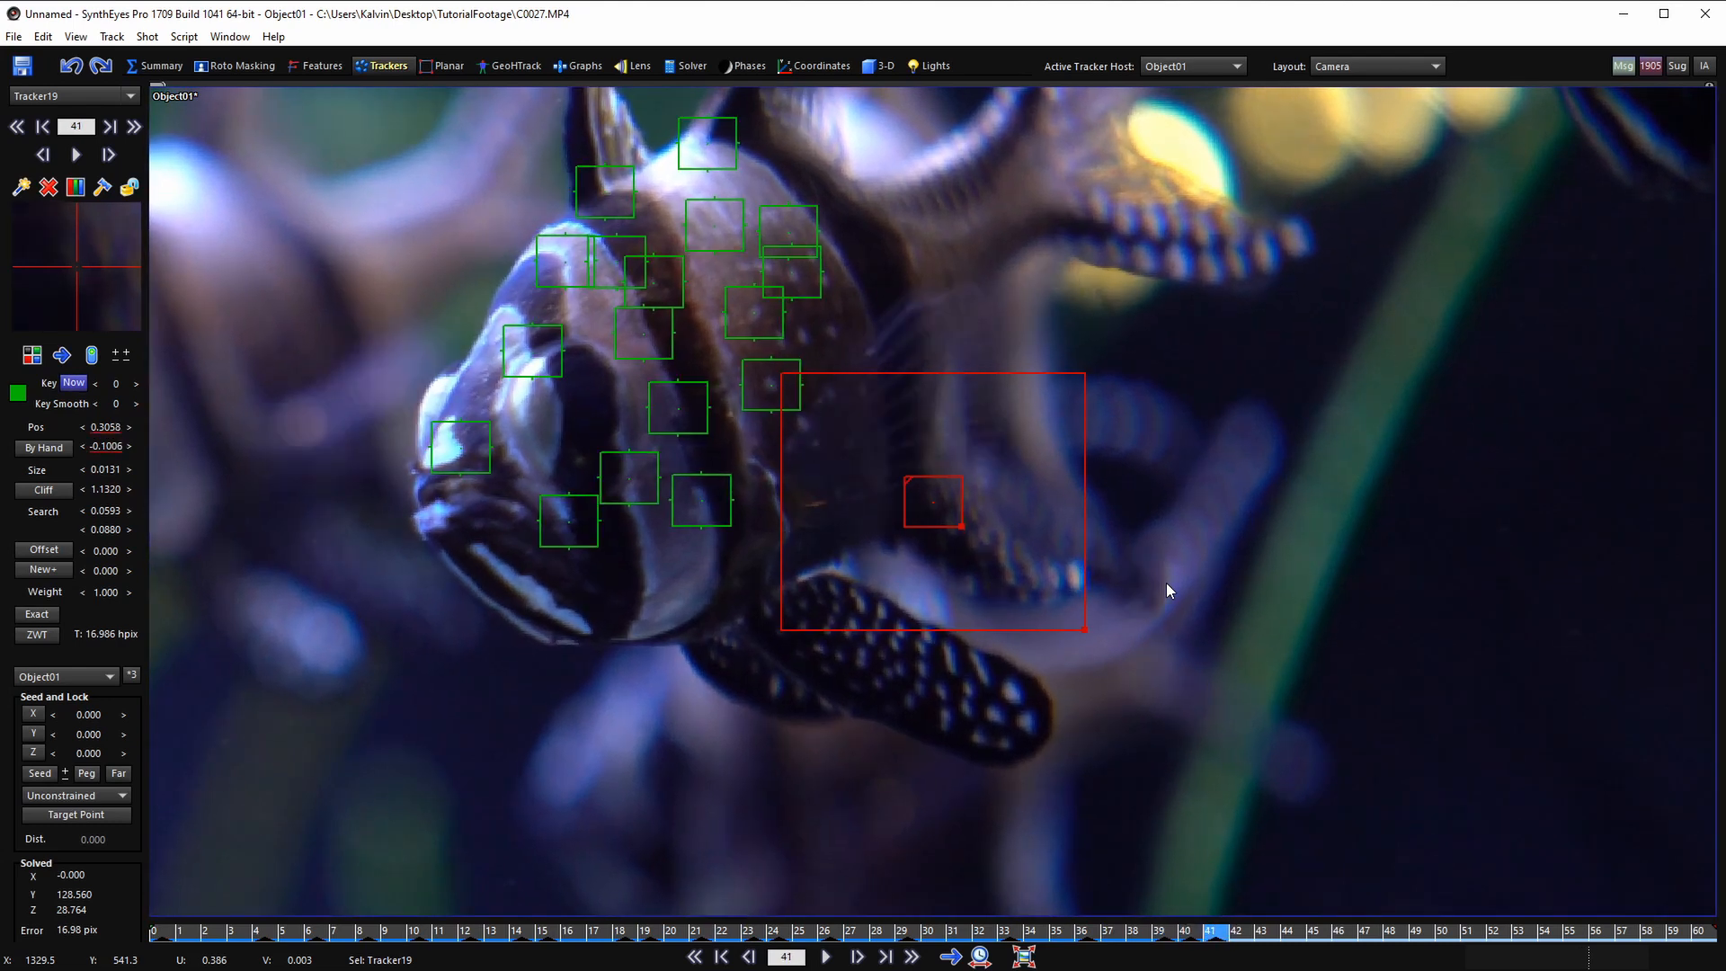
key(s)
key(d)
key(d)
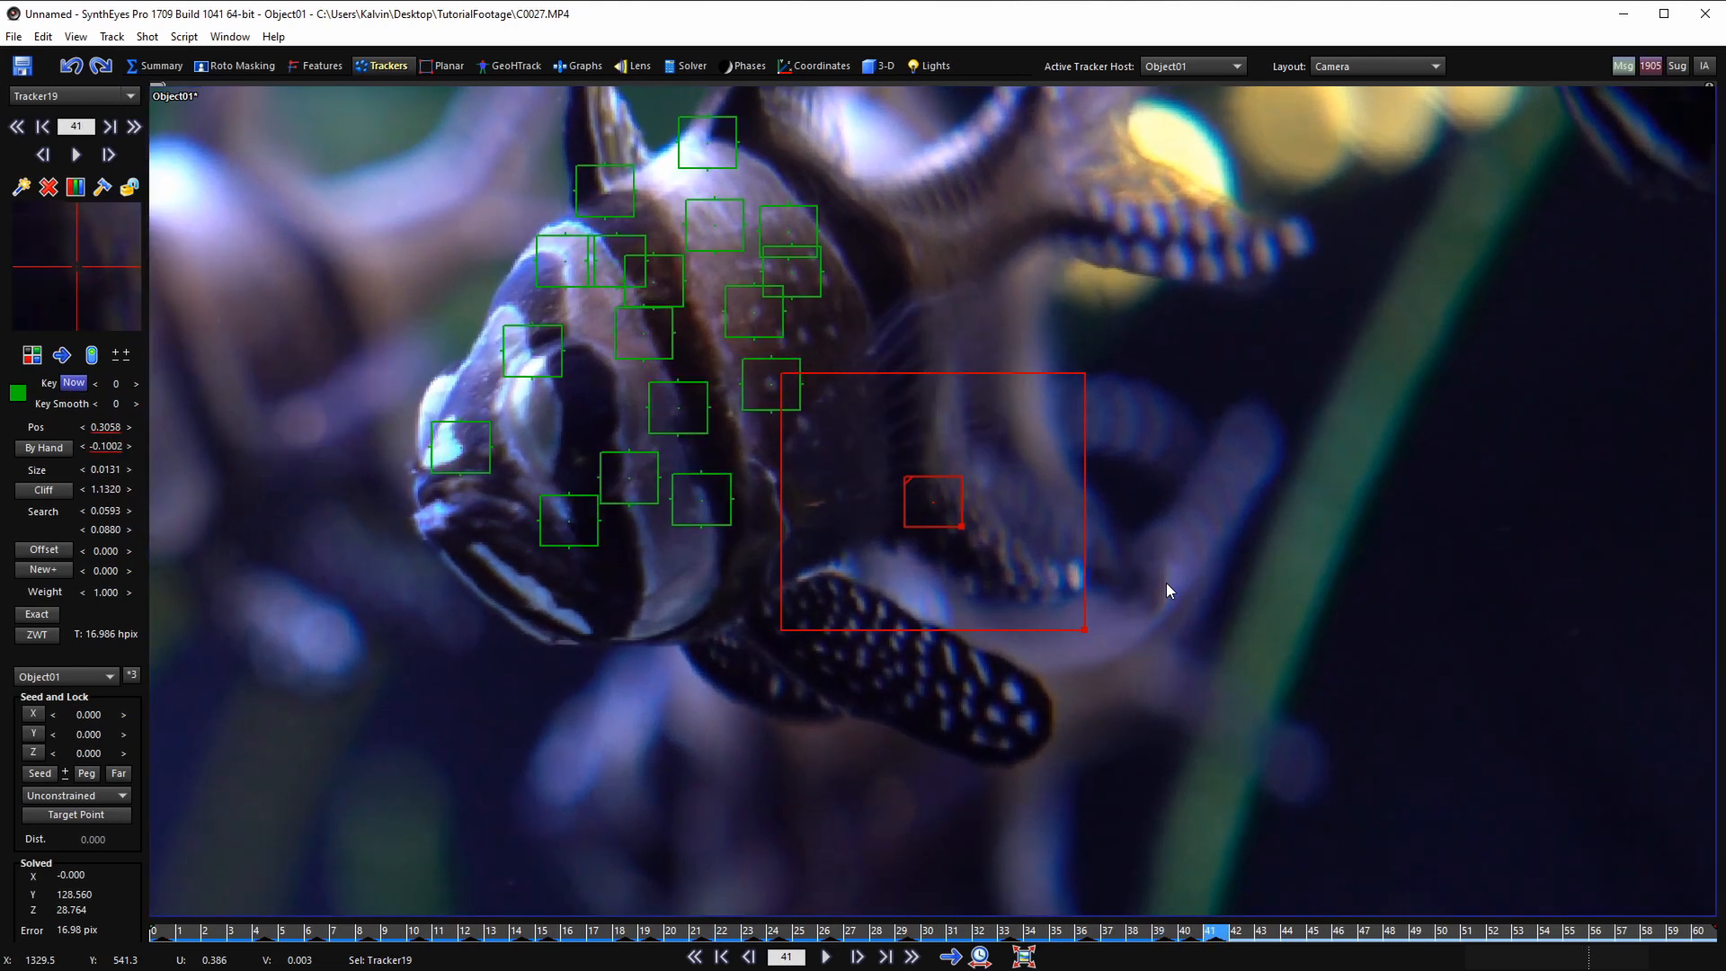
key(d)
key(d)
key(d)
key(d)
key(d)
key(d)
key(d)
key(d)
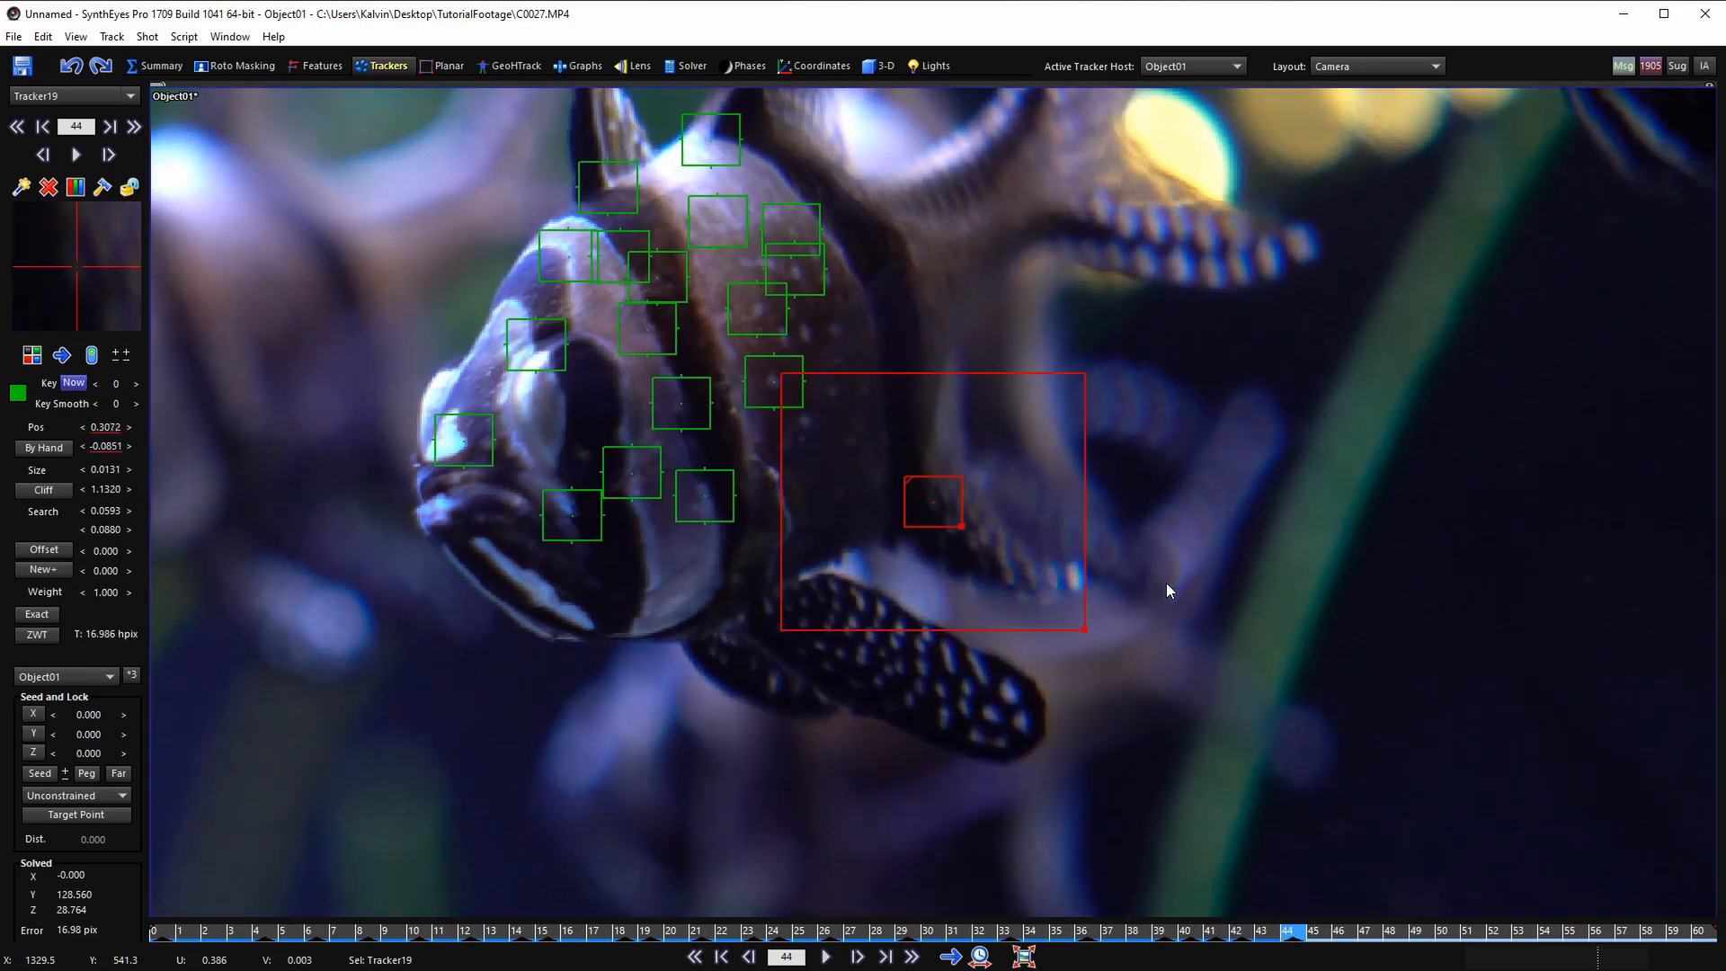
key(d)
key(d)
key(d)
key(d)
key(d)
key(d)
key(d)
key(d)
key(d)
key(d)
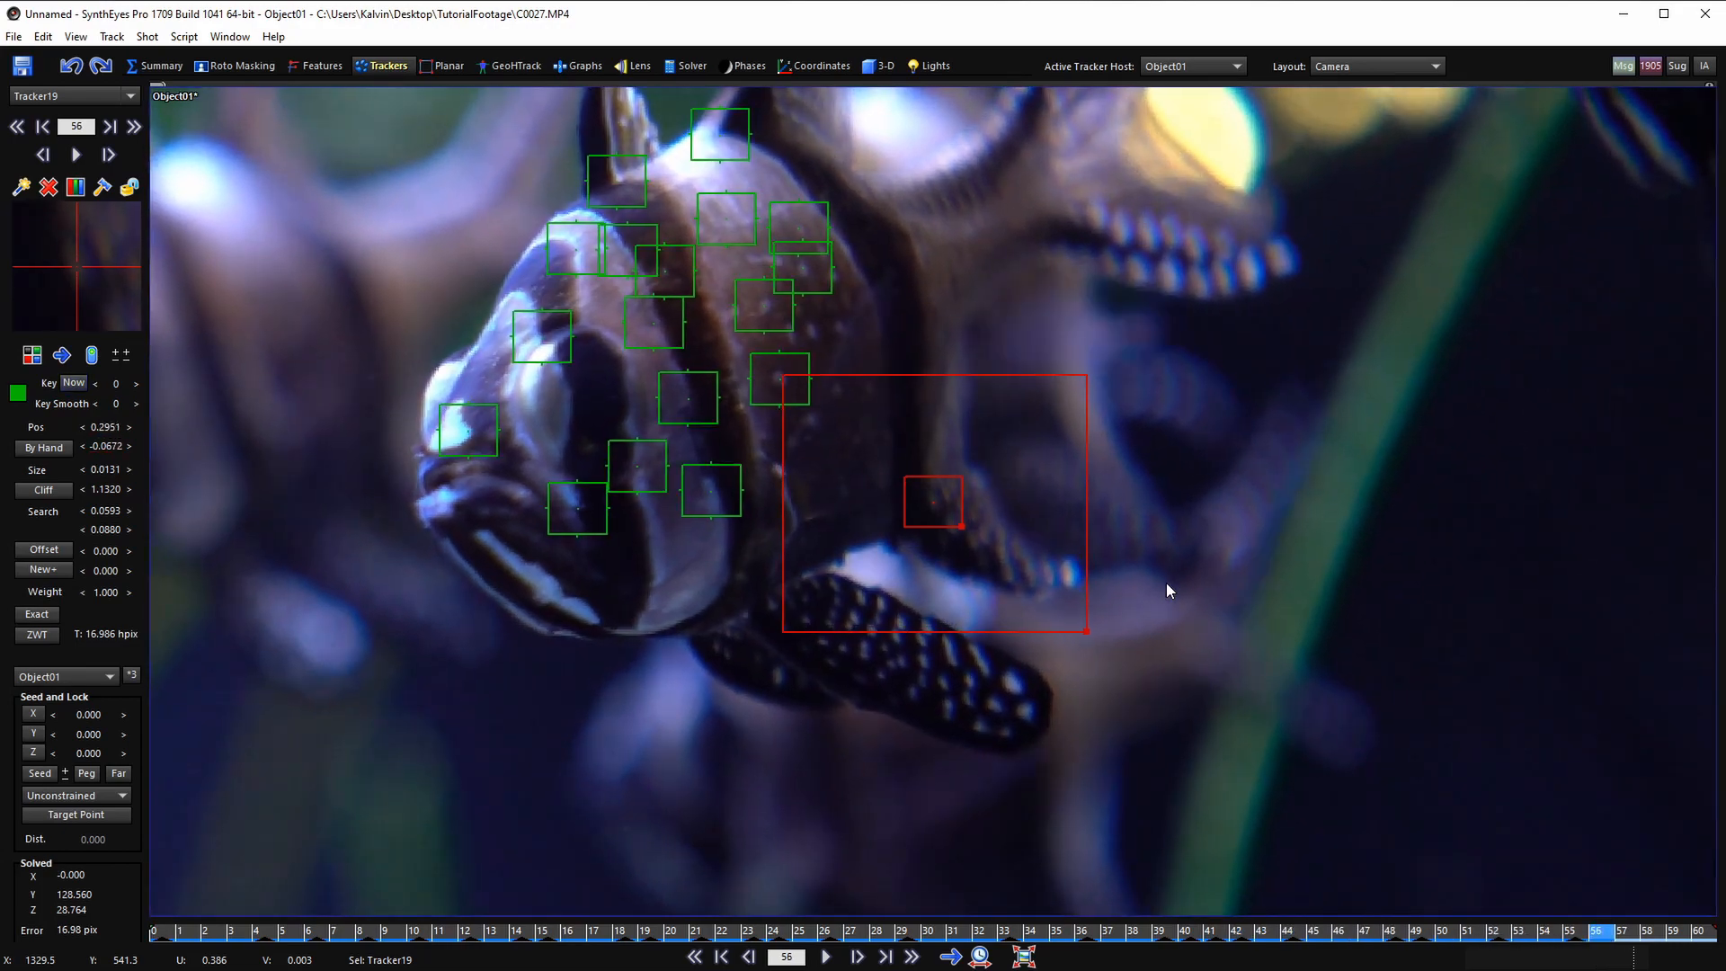
- Lock the lower rear-band tracker and return to frame 0
key(s)
key(s)
key(s)
key(s)
key(s)
key(s)
key(s)
key(s)
key(s)
key(s)
key(s)
key(s)
key(s)
key(s)
key(s)
key(s)
key(s)
key(s)
key(s)
key(s)
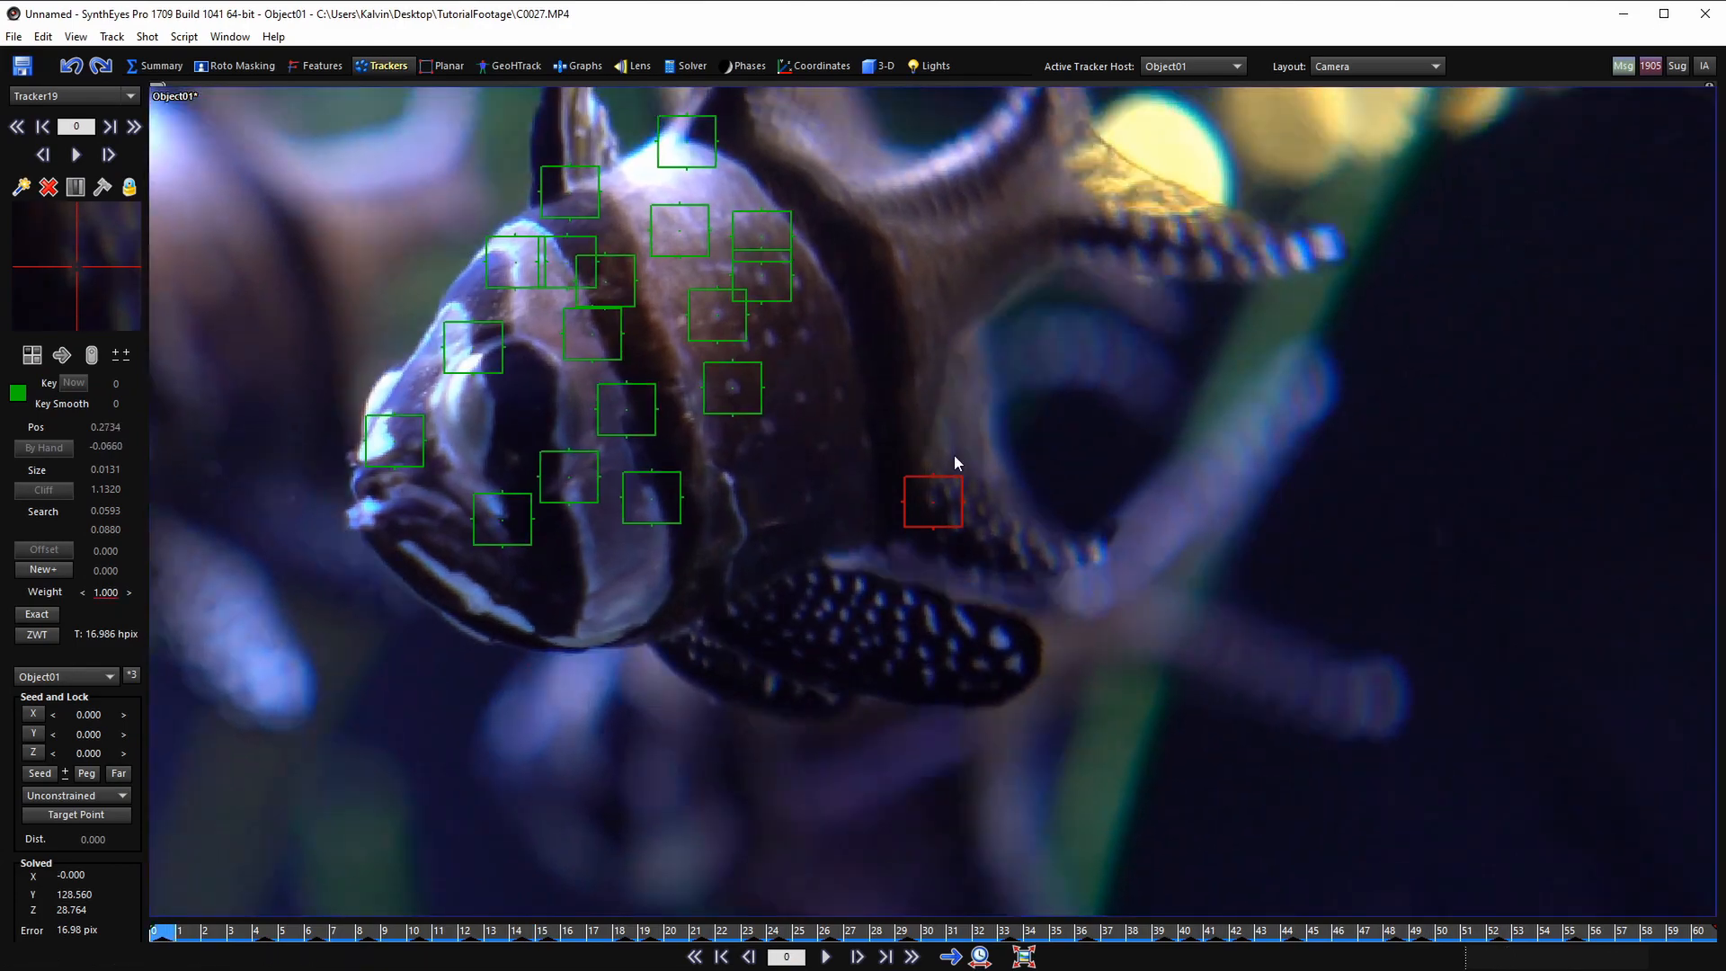
scroll(954, 457, down, 2)
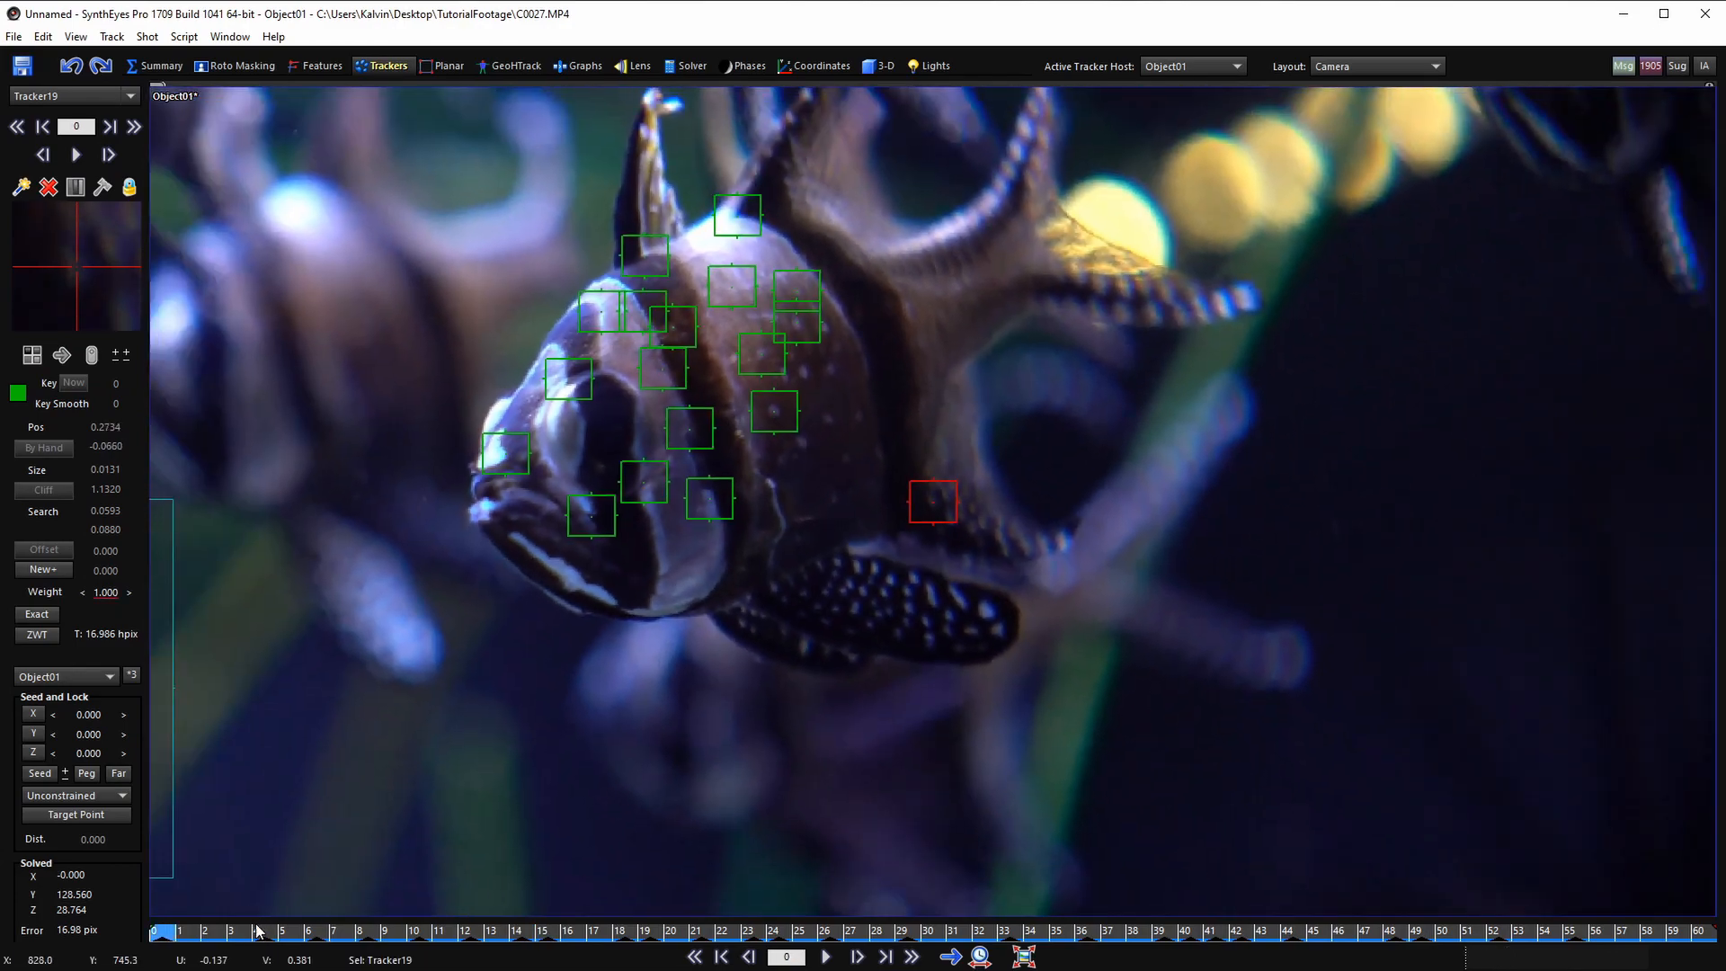
mouse_move(256, 932)
mouse_down()
mouse_move(1702, 931)
mouse_move(162, 931)
mouse_up()
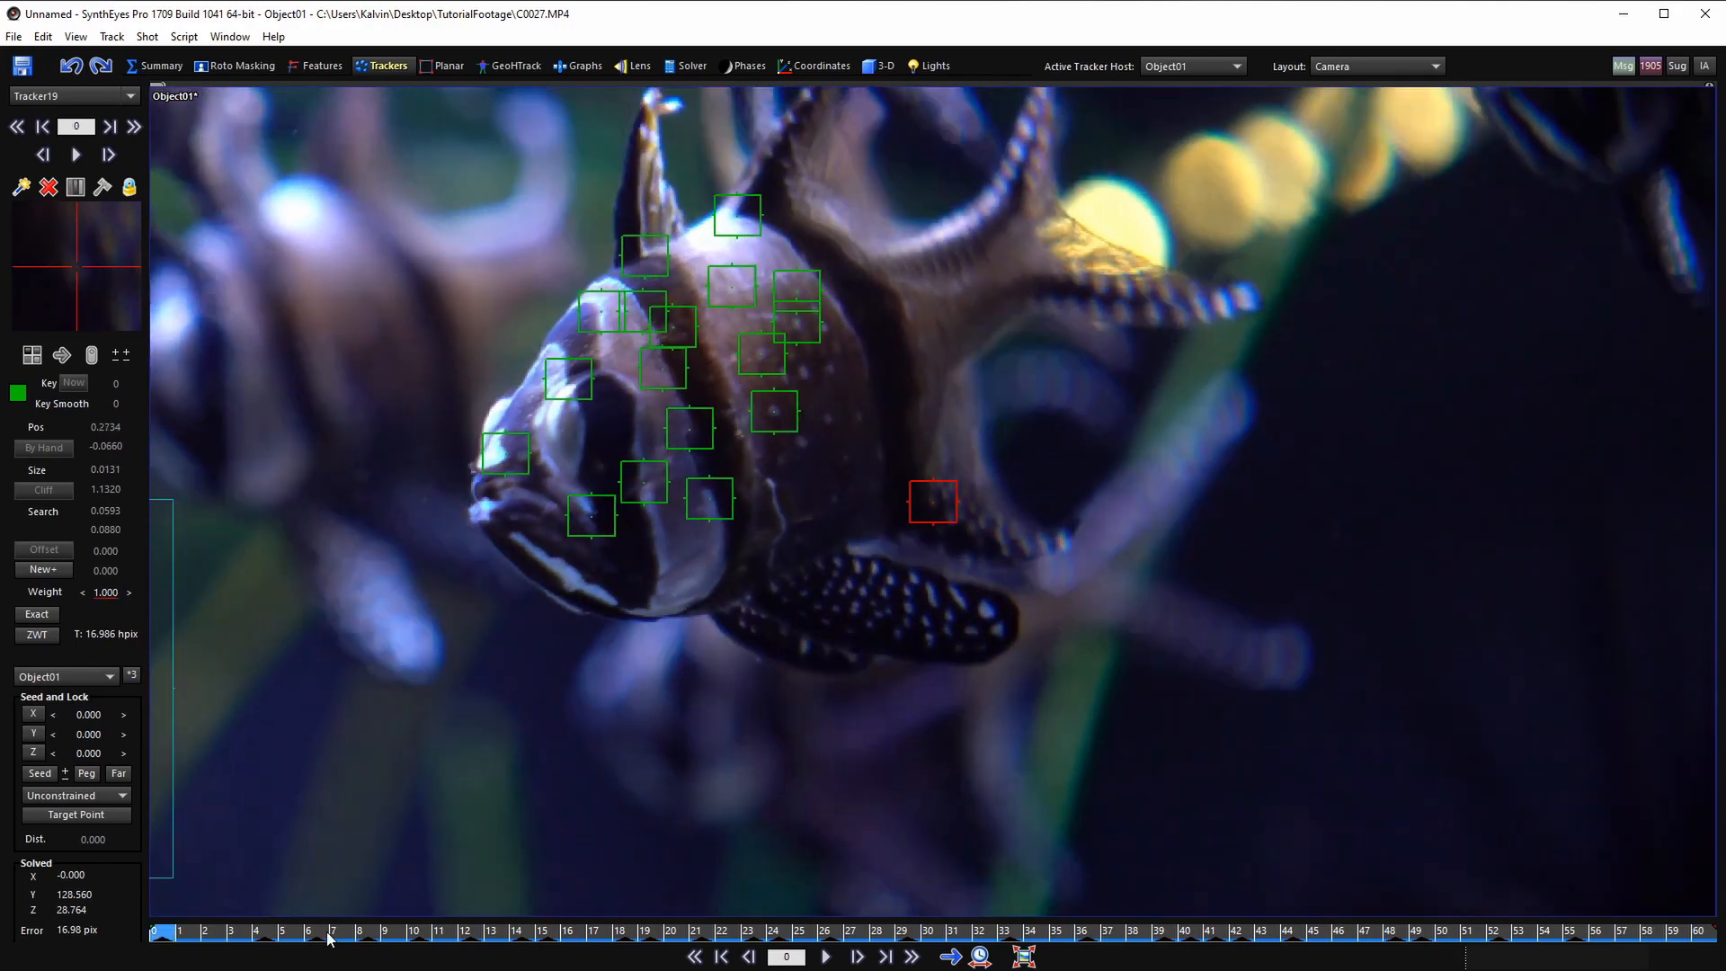
- At frame 0, place a tracker on the upper edge of the body just behind the rear dark band, track it through the shot, and lock it
click(890, 281)
scroll(935, 432, up, 2)
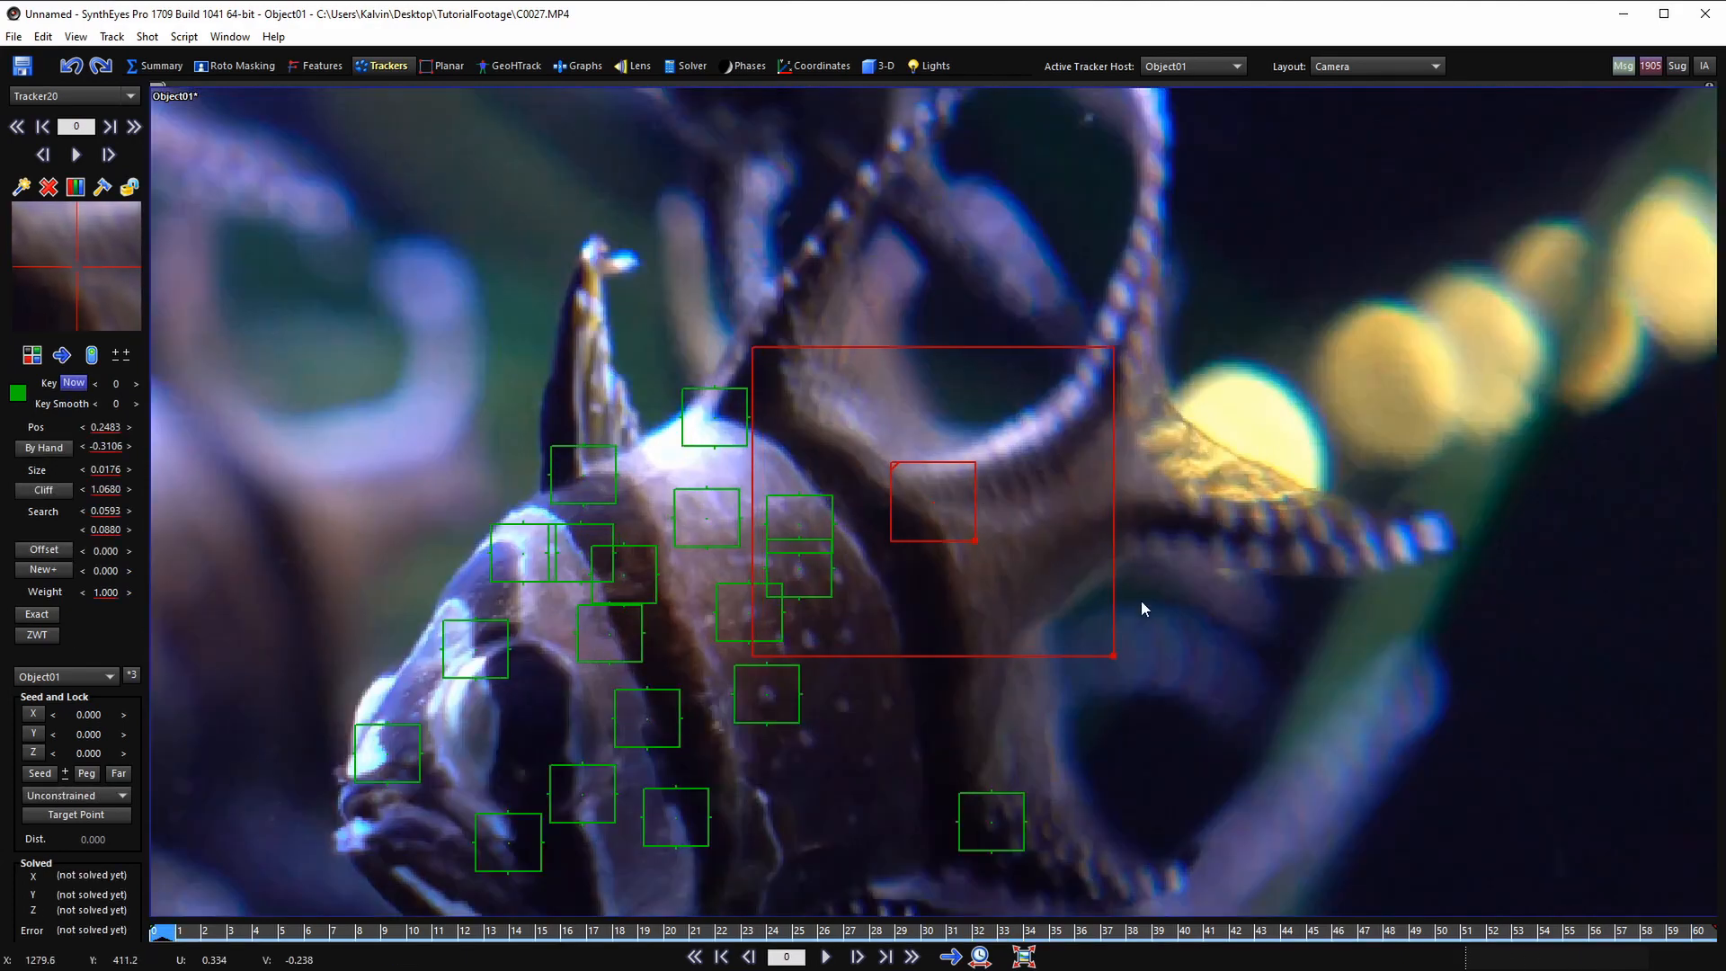
key(space)
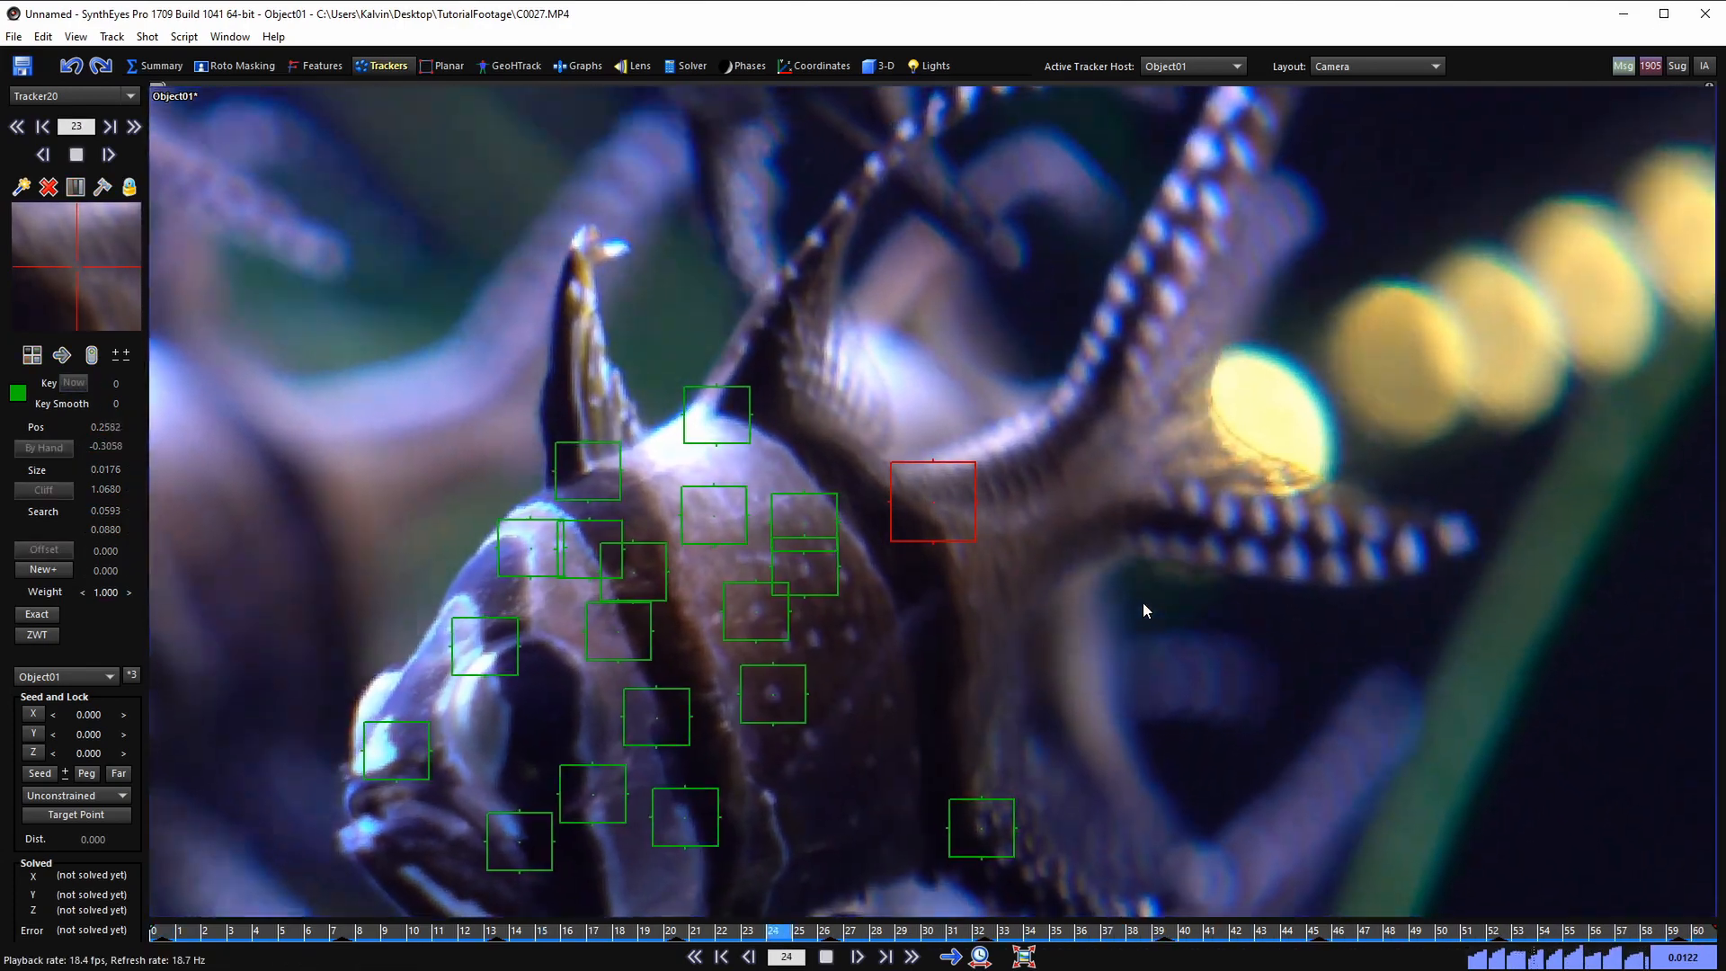
key(space)
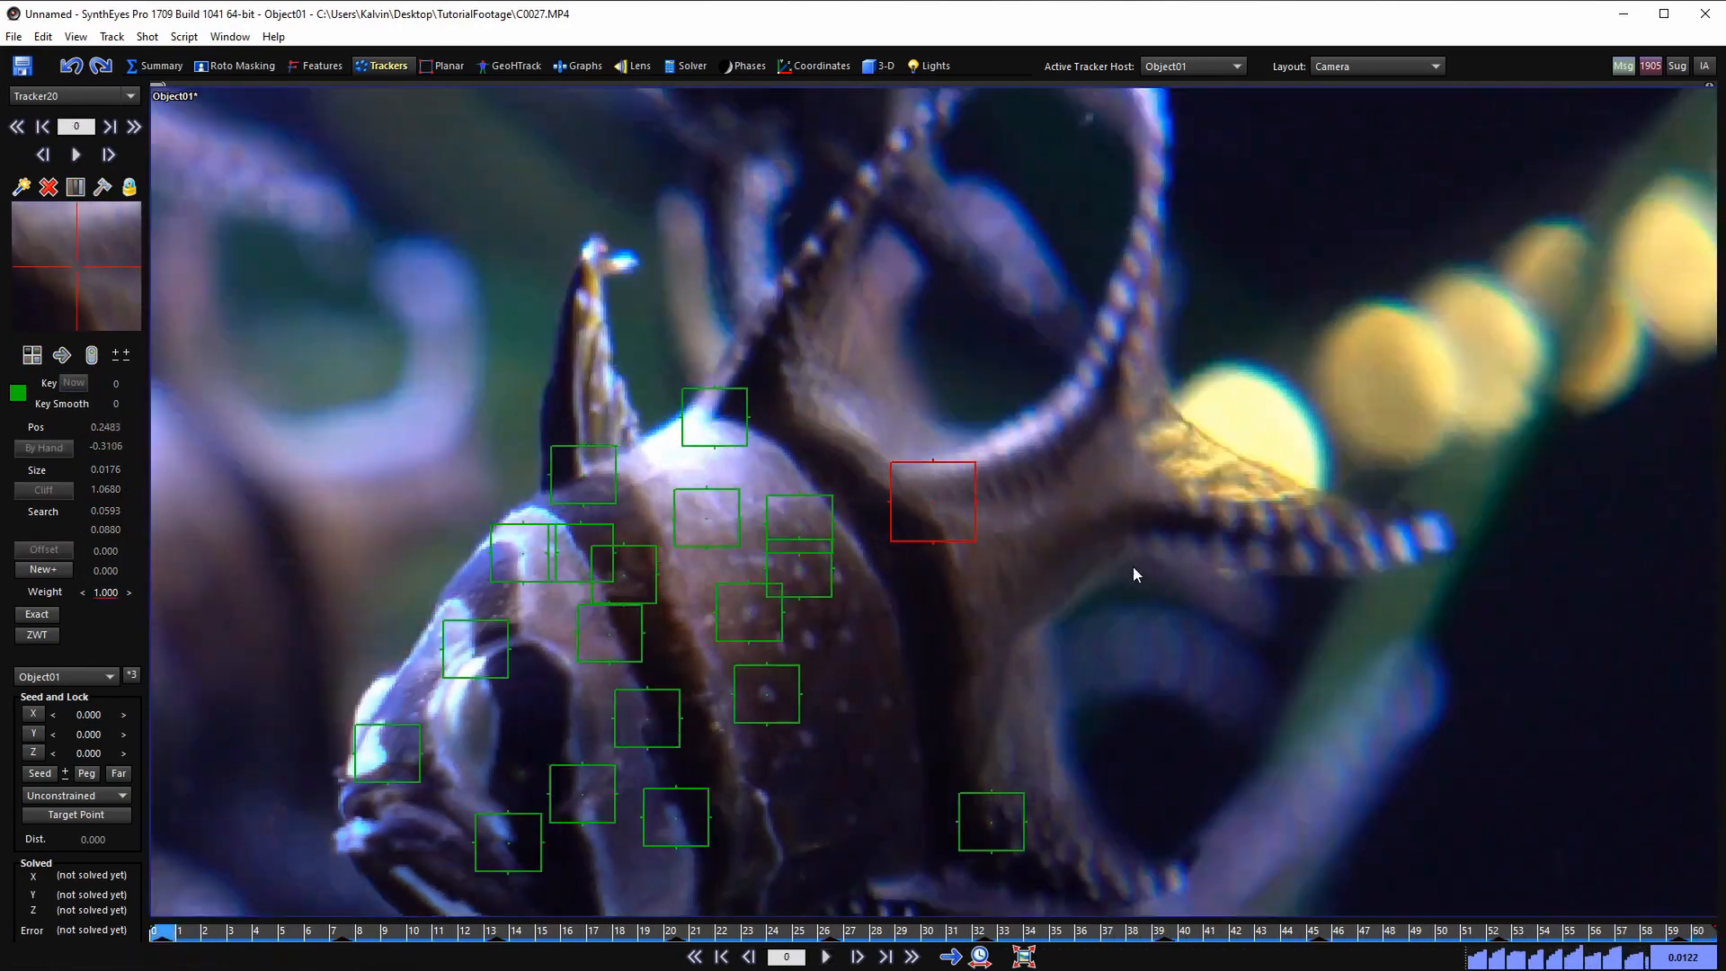
- Place a tracker on the upper edge of the tail base, track it to frame 60, lock it, and play back the shot
click(1057, 451)
key(space)
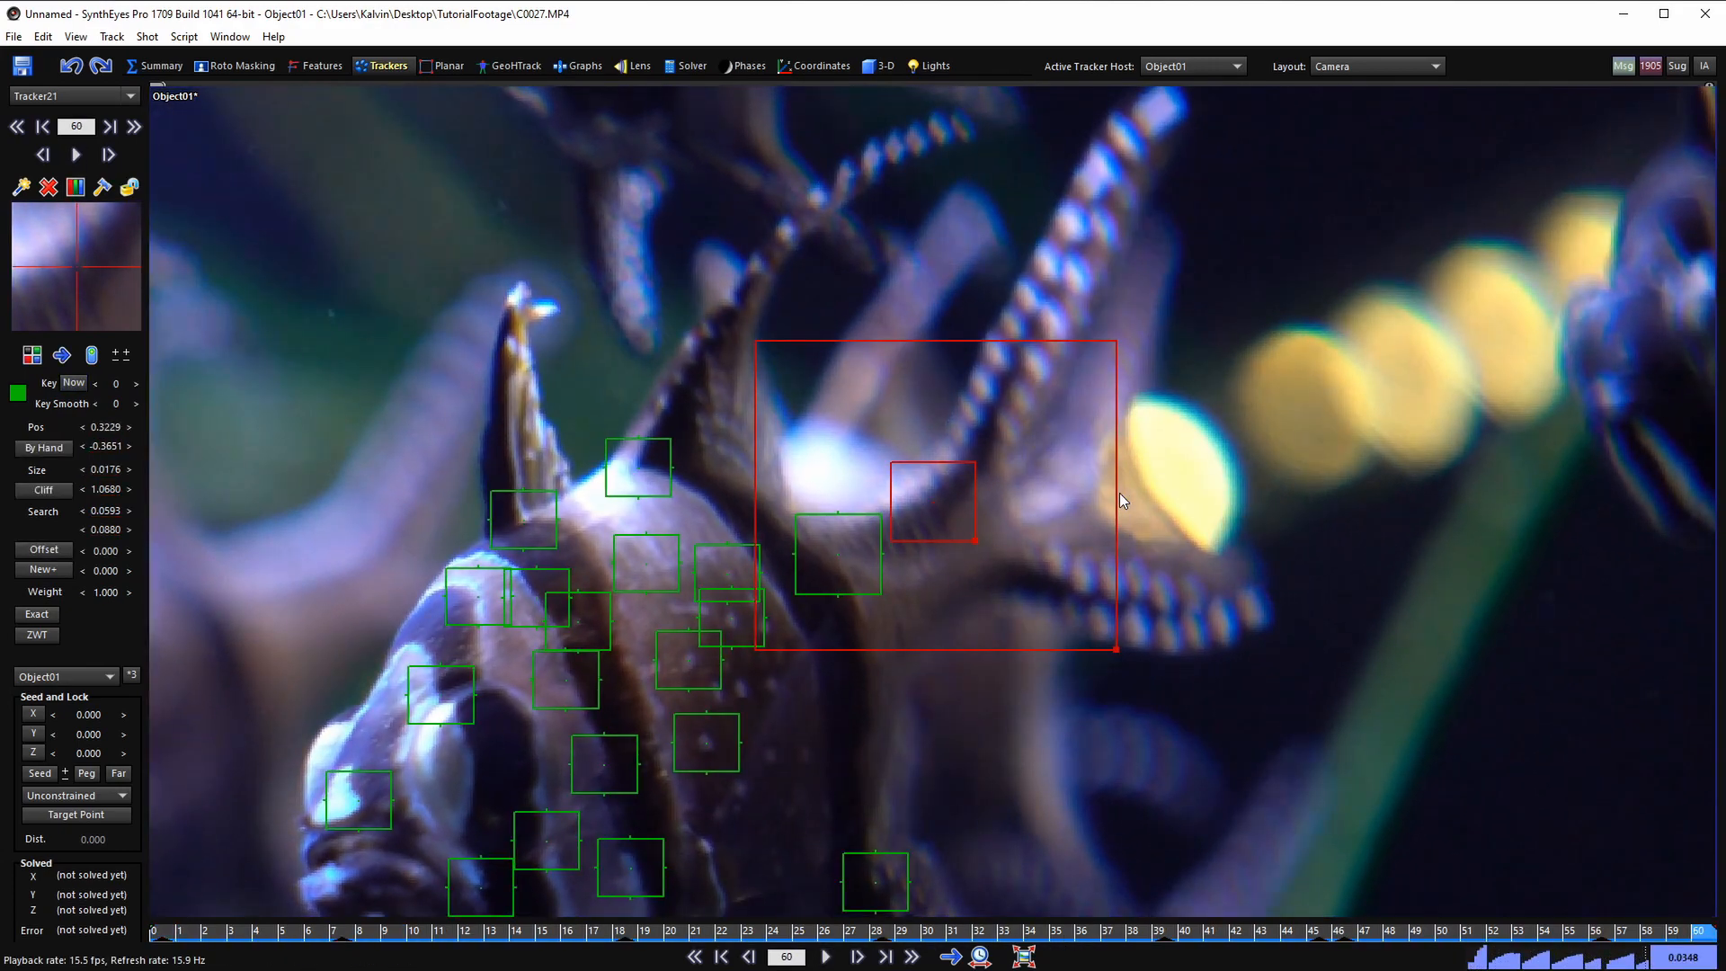
key(l)
key(shift+a)
scroll(964, 537, down, 2)
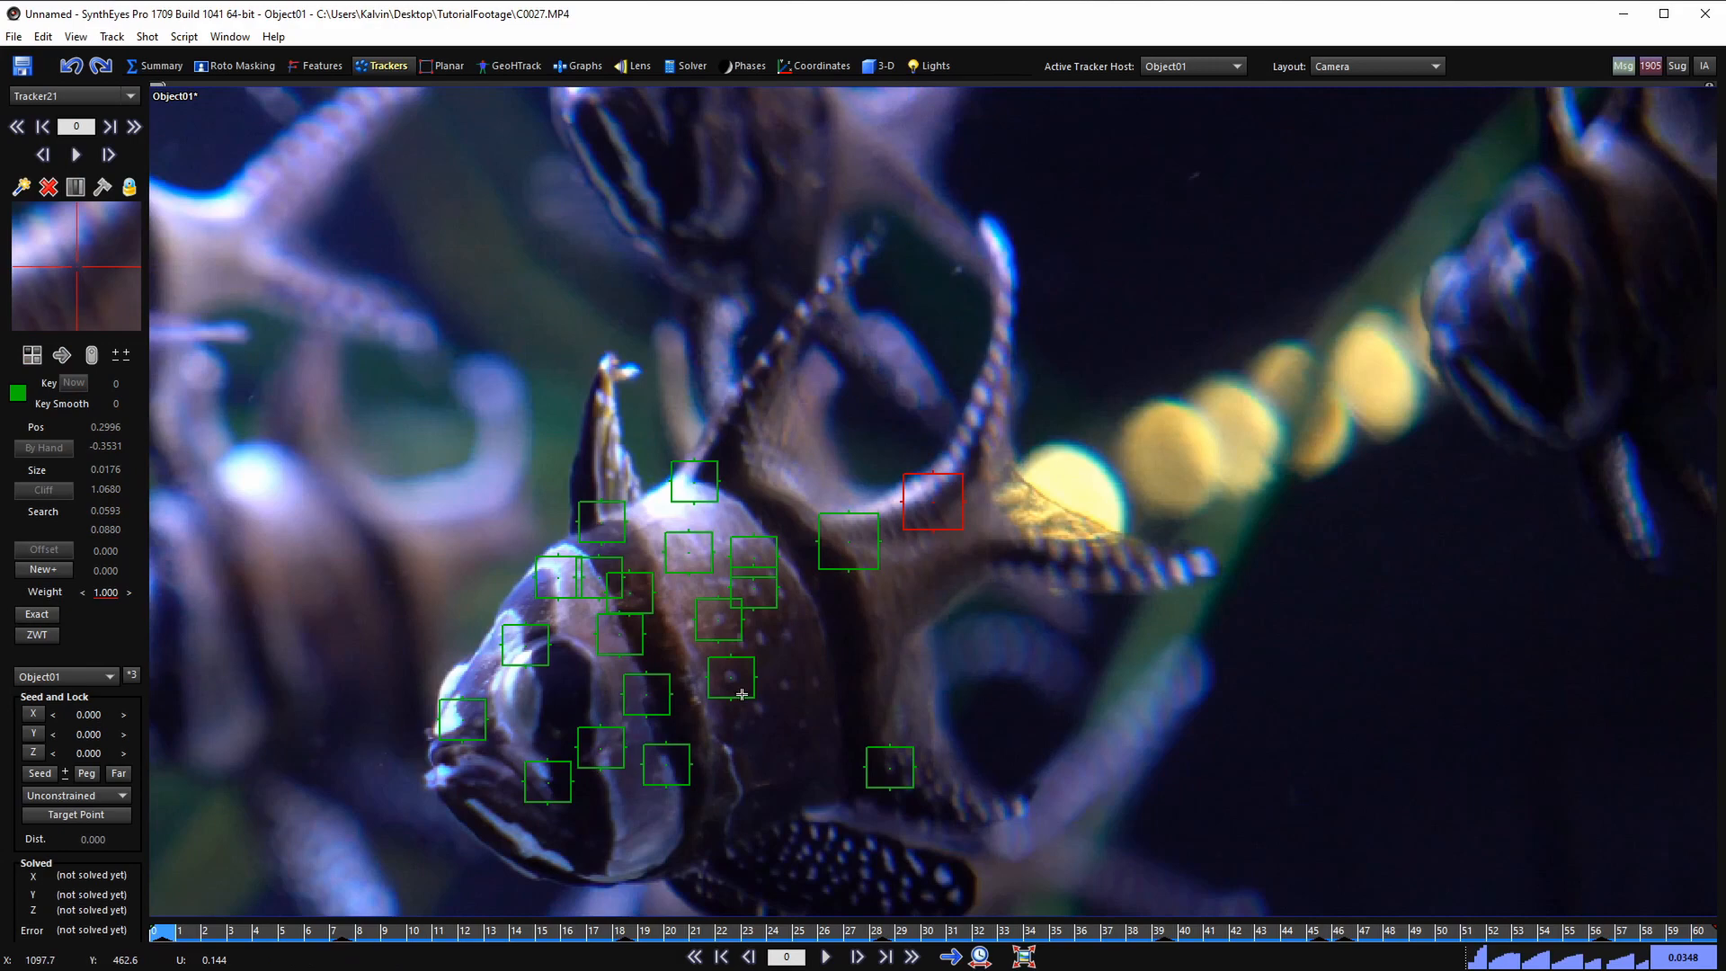
key(space)
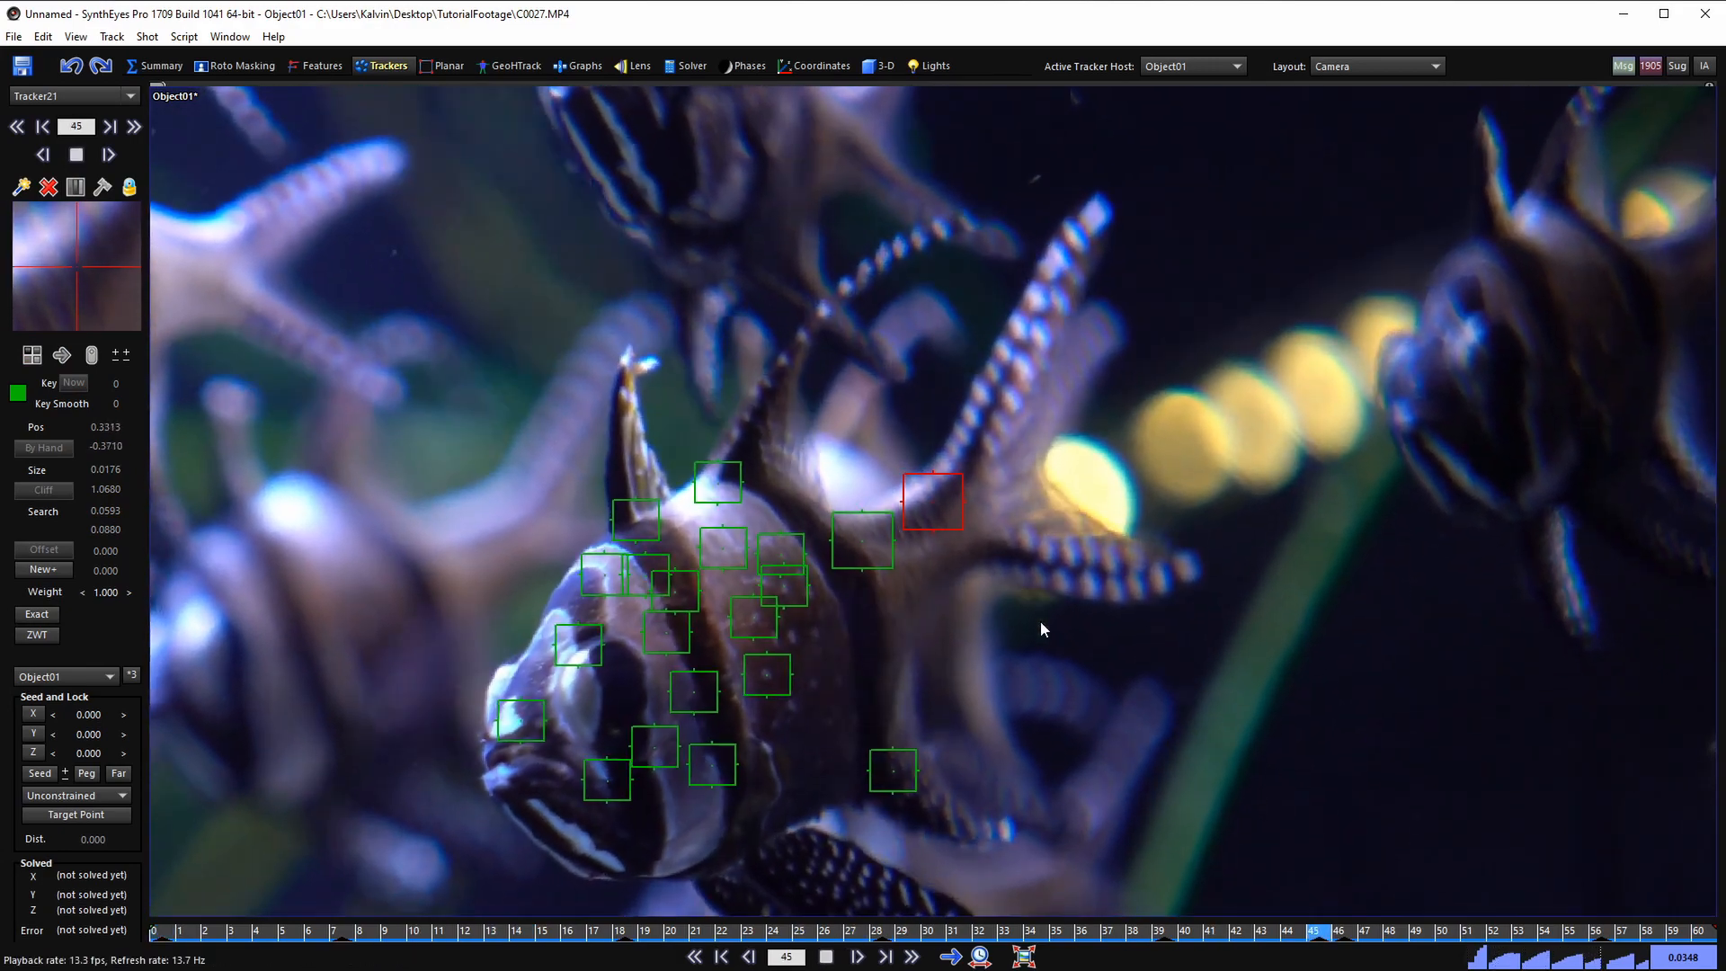
key(shift+a)
key(space)
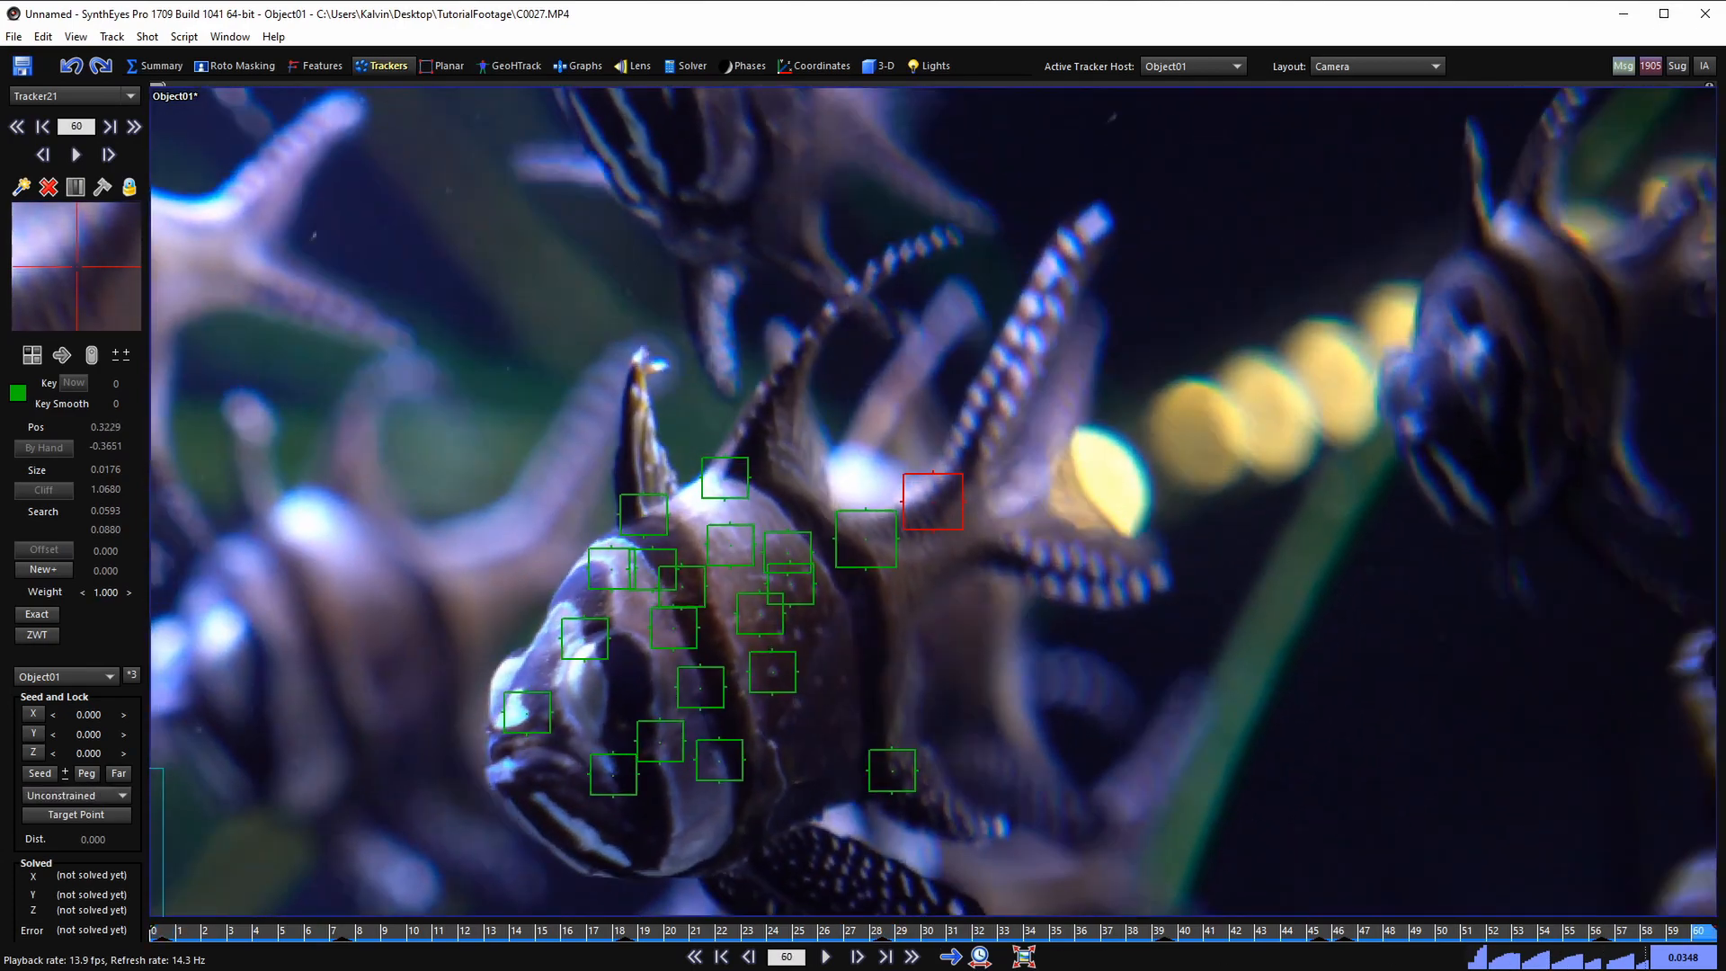
drag(1699, 932, 157, 932)
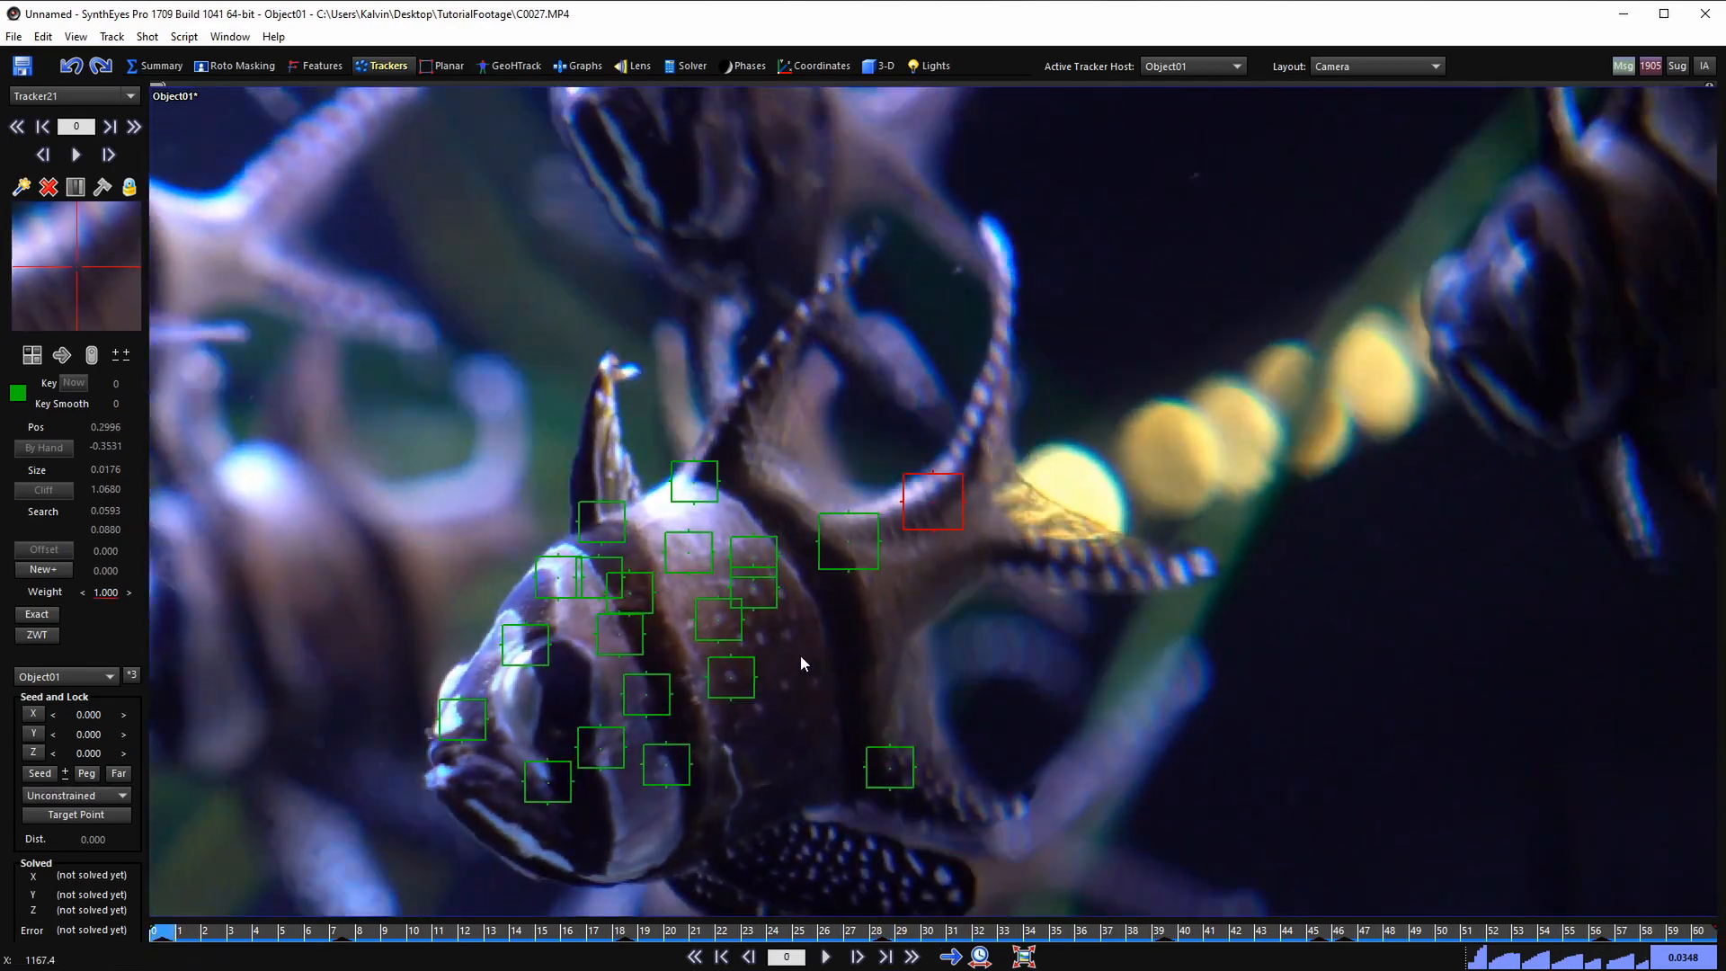
- From frame 0, place a tracker on the tail base just below the two upper trackers, track it through the shot, and lock it
click(915, 552)
key(space)
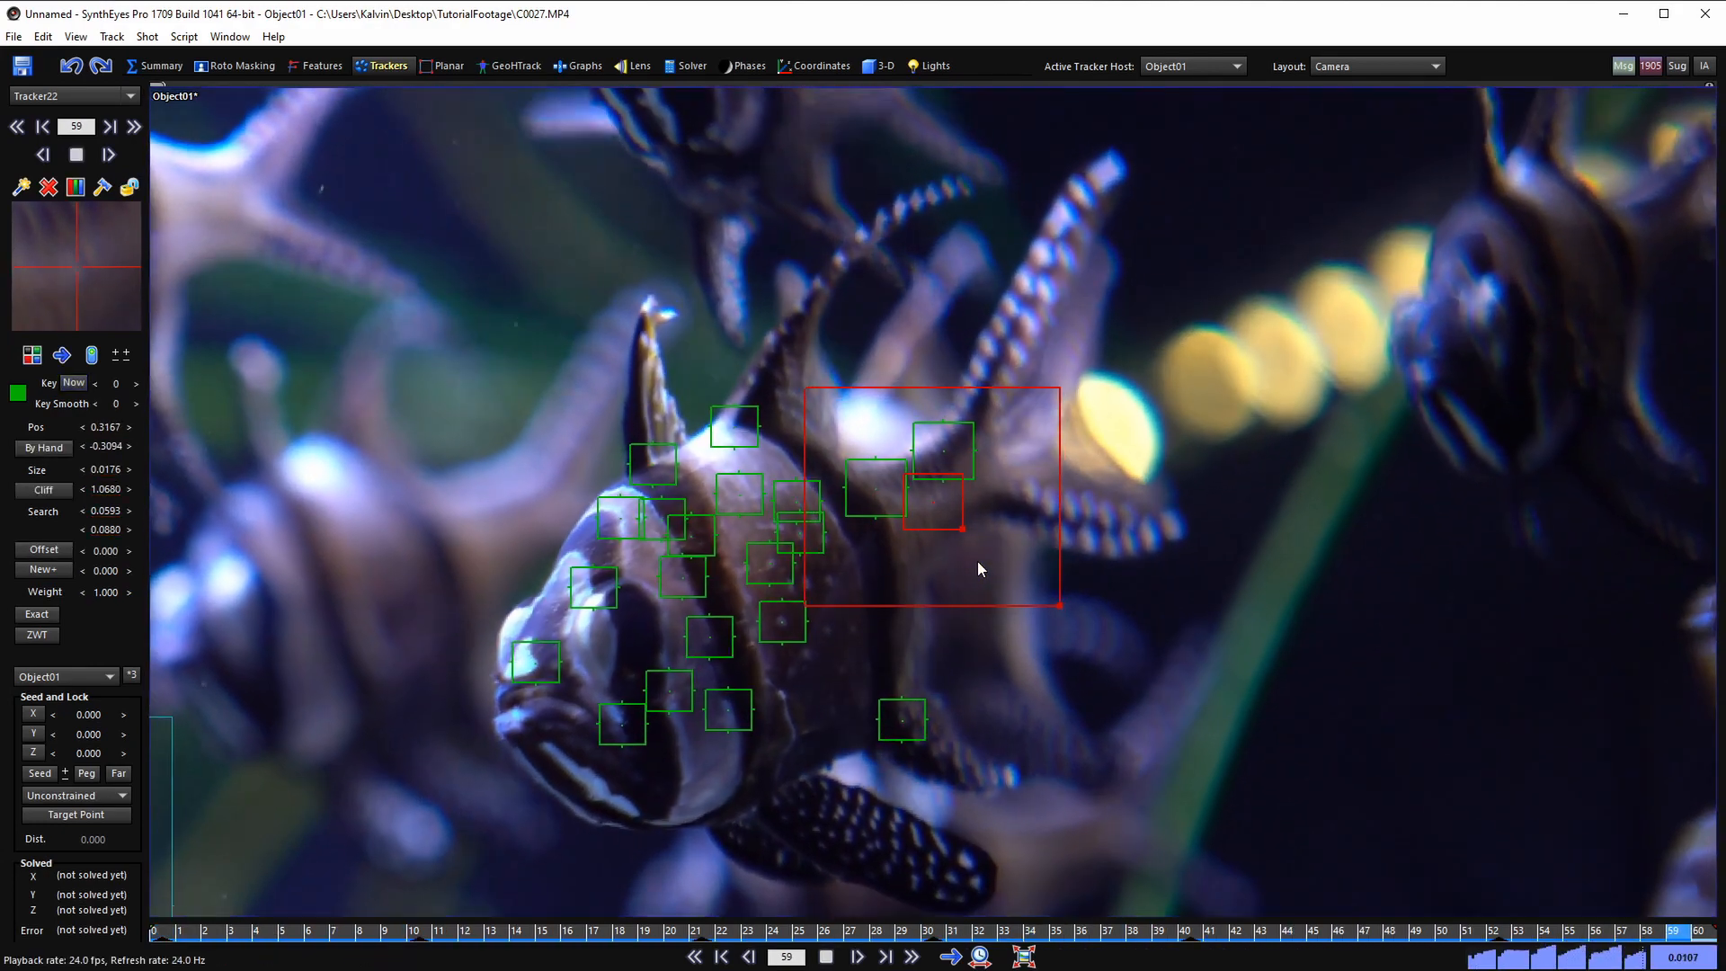
key(Home)
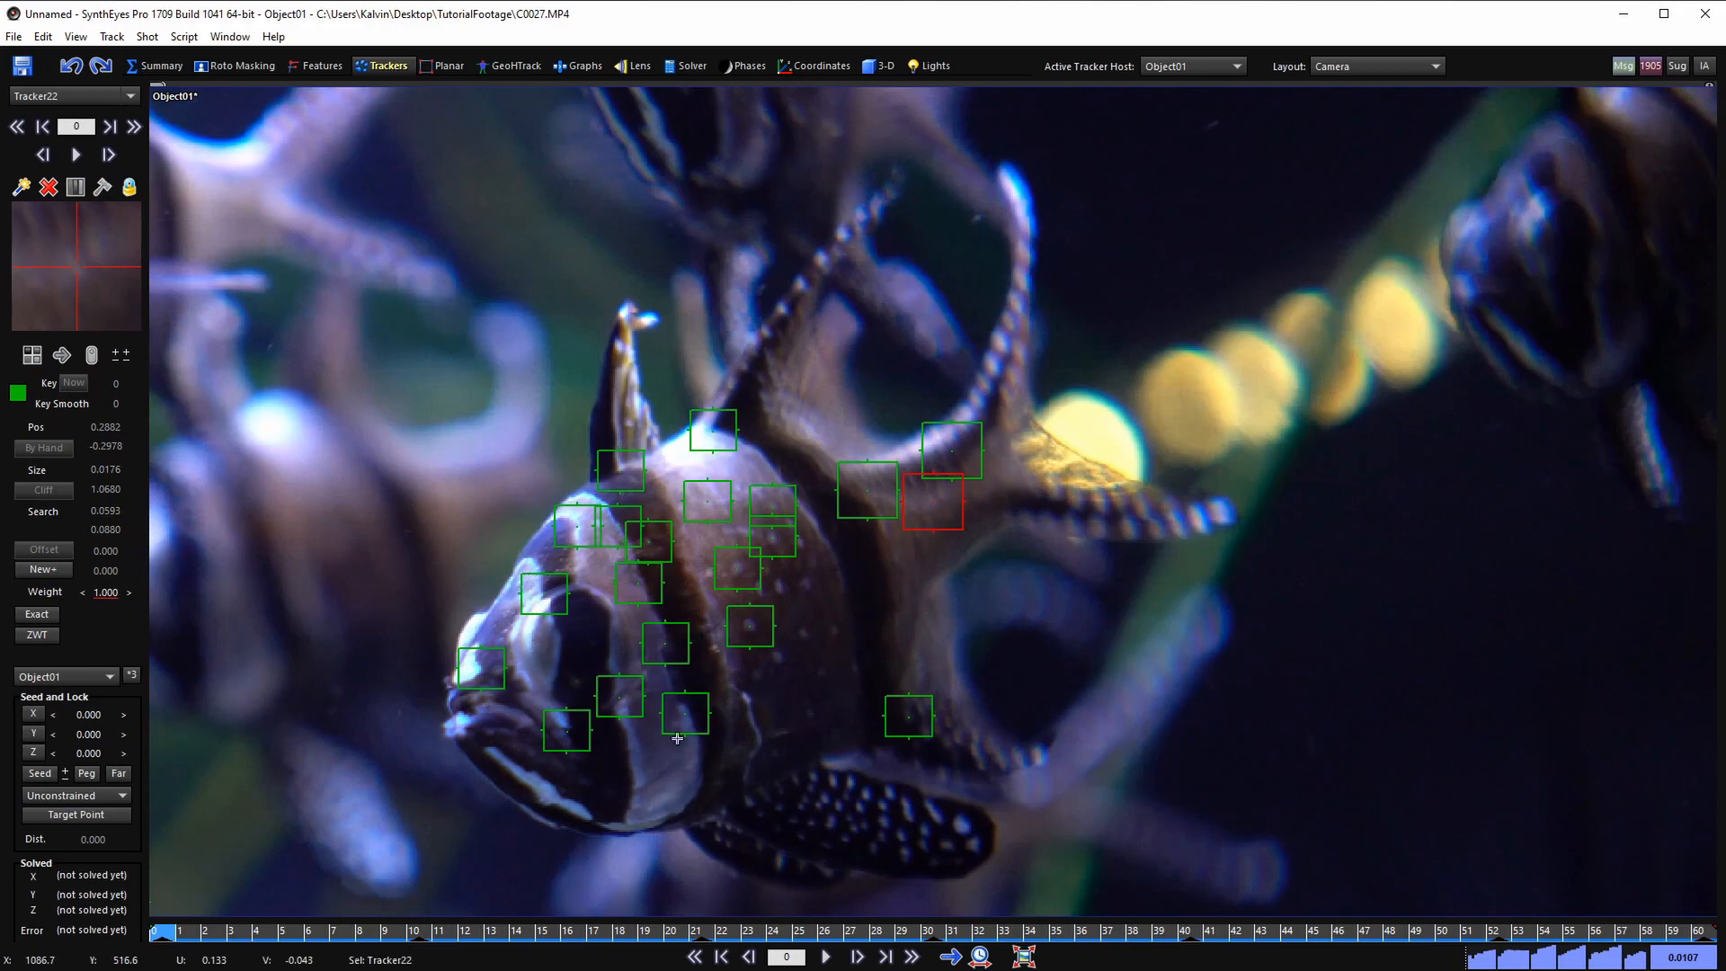
- Examine the tracker coverage over the whole fish and scrub between frames 0 and 24 to check the tail-base trackers
scroll(688, 610, down, 2)
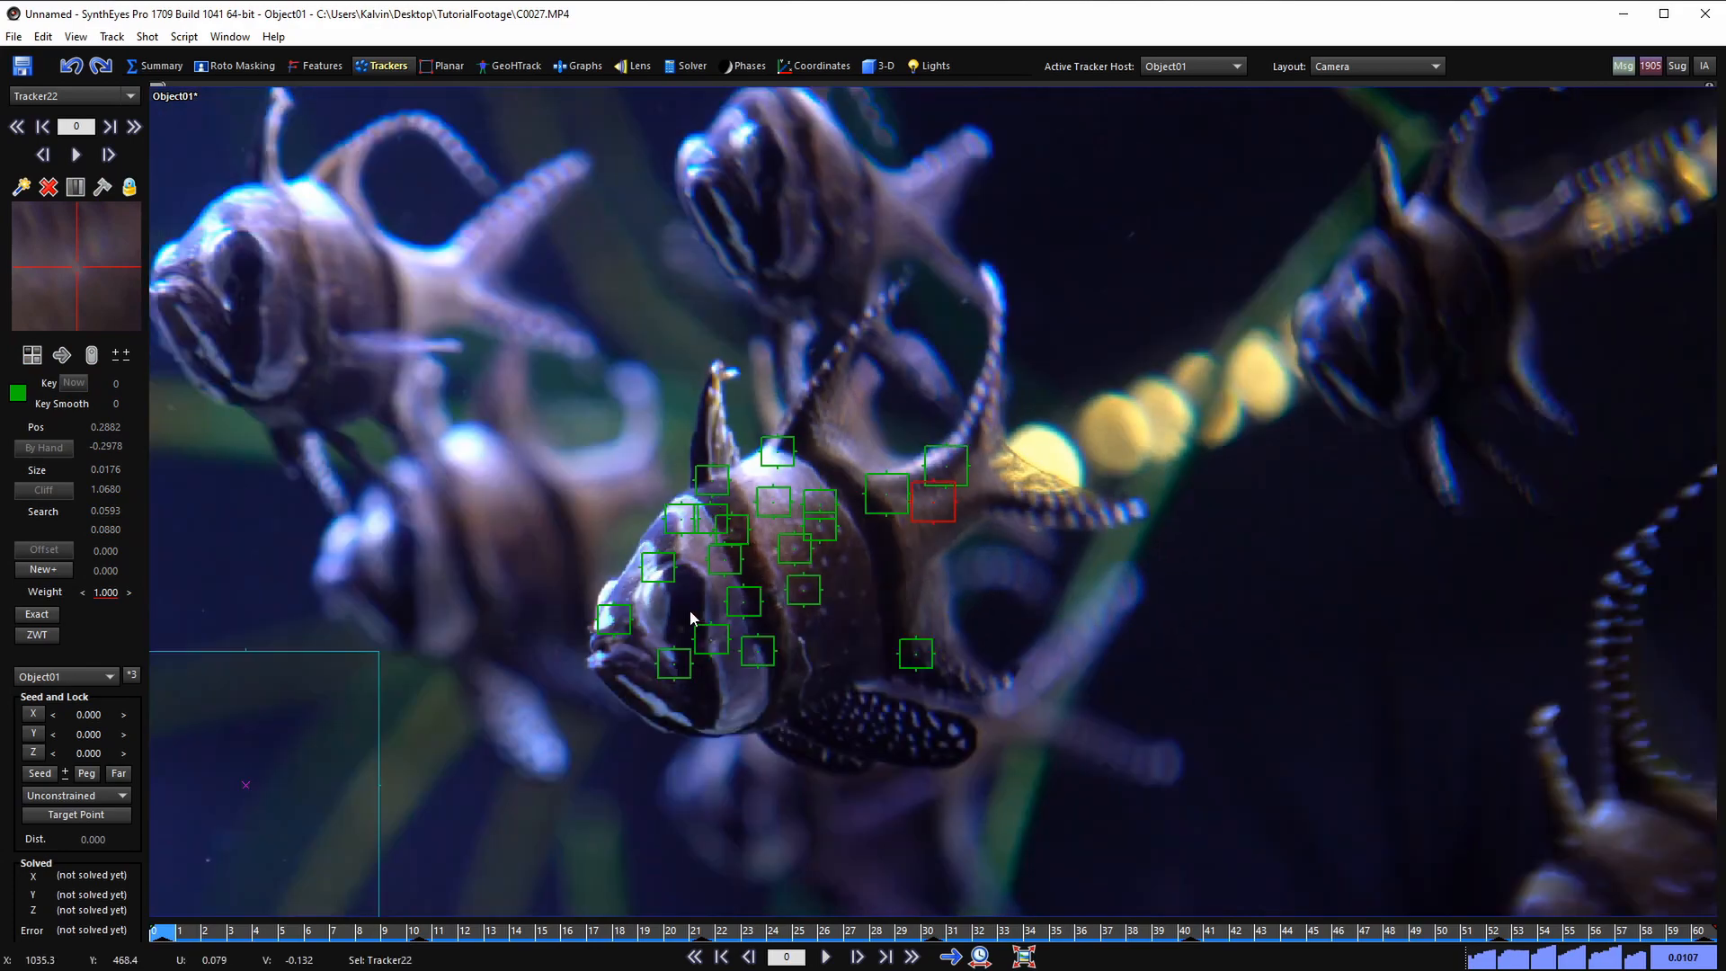
scroll(688, 610, up, 2)
scroll(763, 636, down, 2)
scroll(762, 630, up, 2)
scroll(826, 542, down, 1)
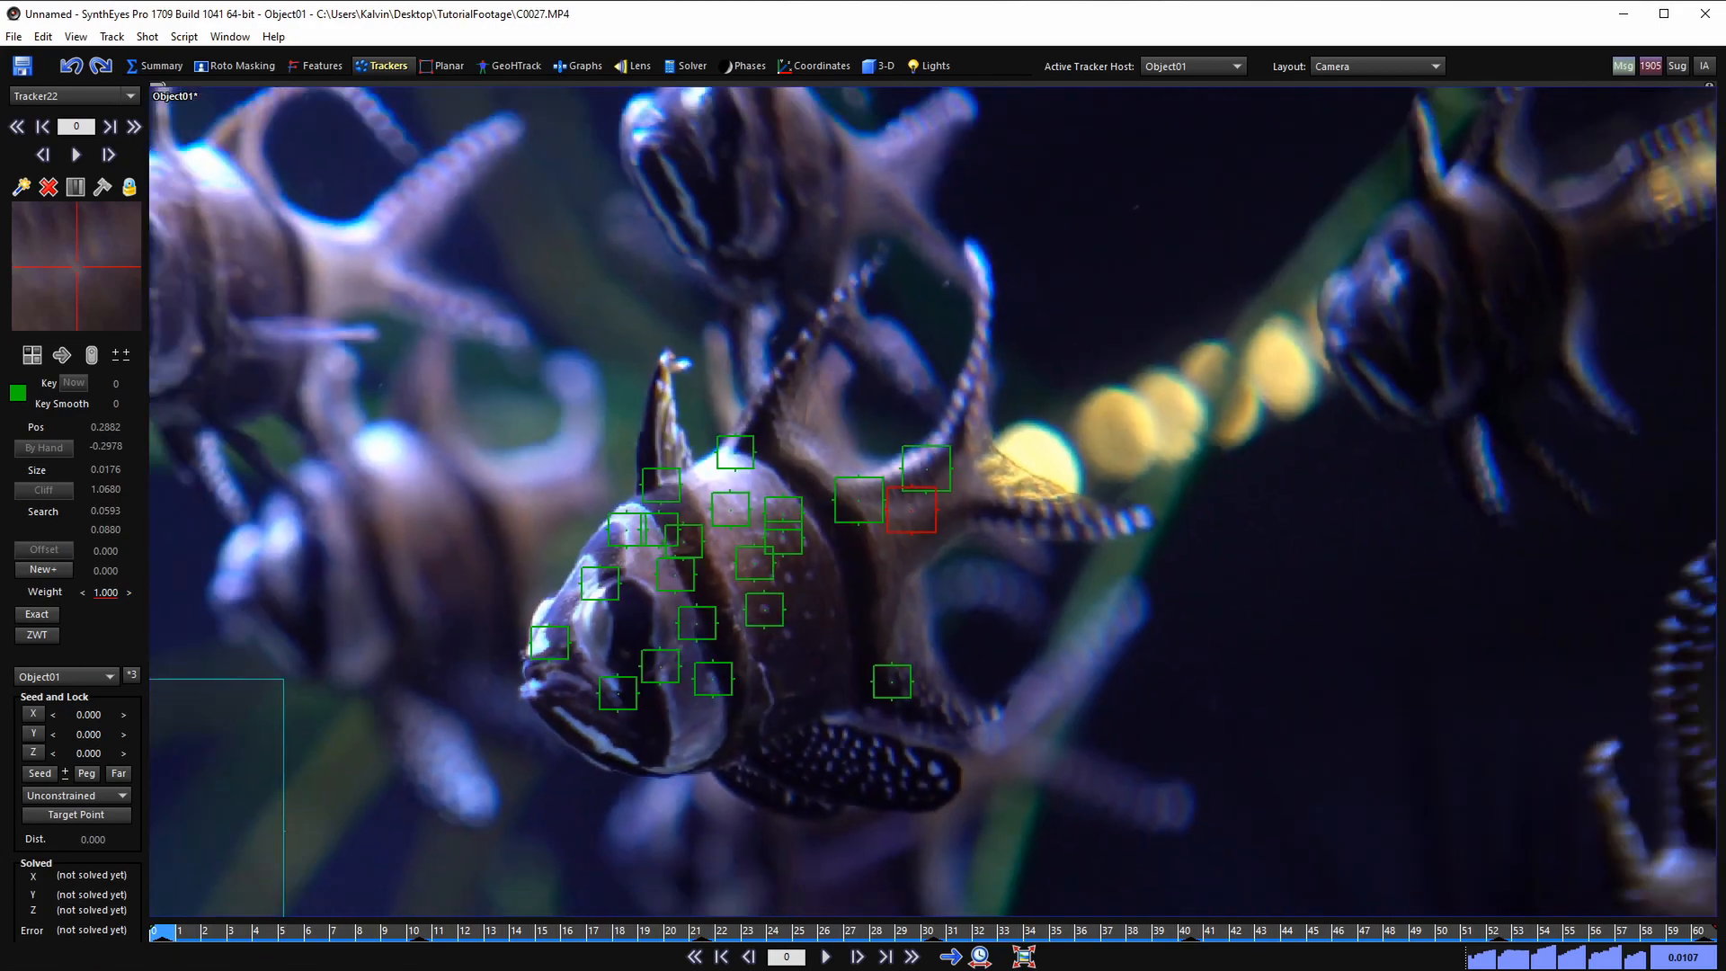
mouse_move(825, 612)
middle_down()
mouse_move(836, 568)
mouse_move(843, 601)
middle_up()
scroll(844, 594, up, 1)
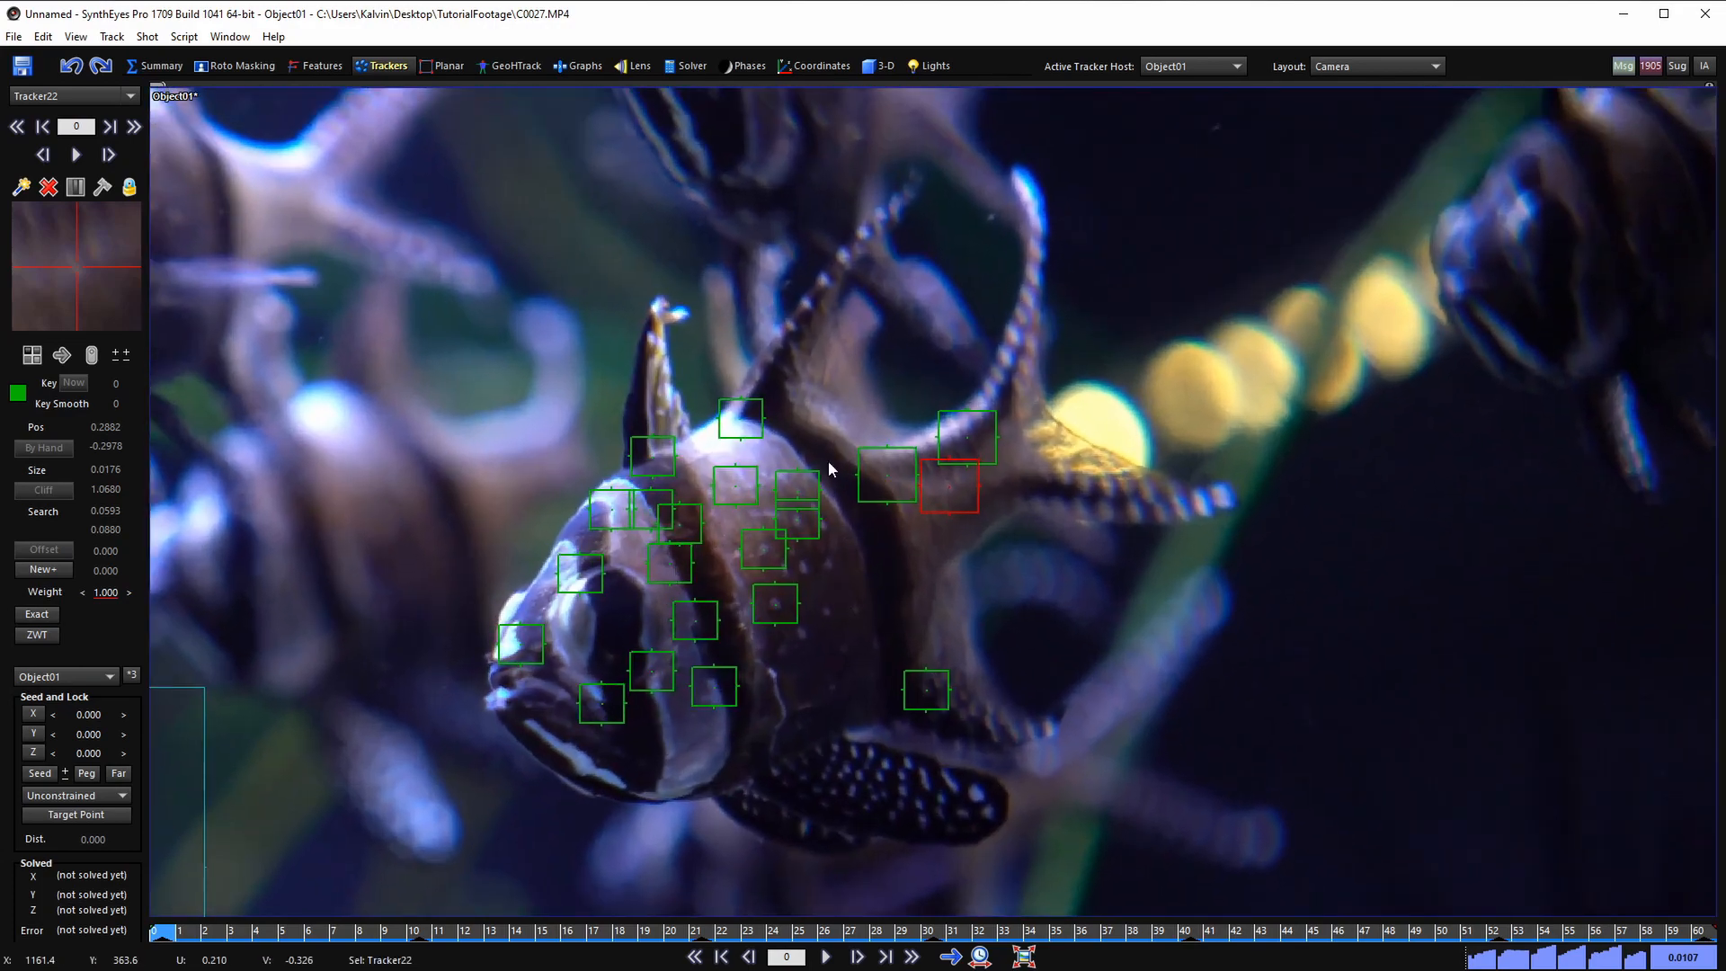
drag(374, 933, 778, 958)
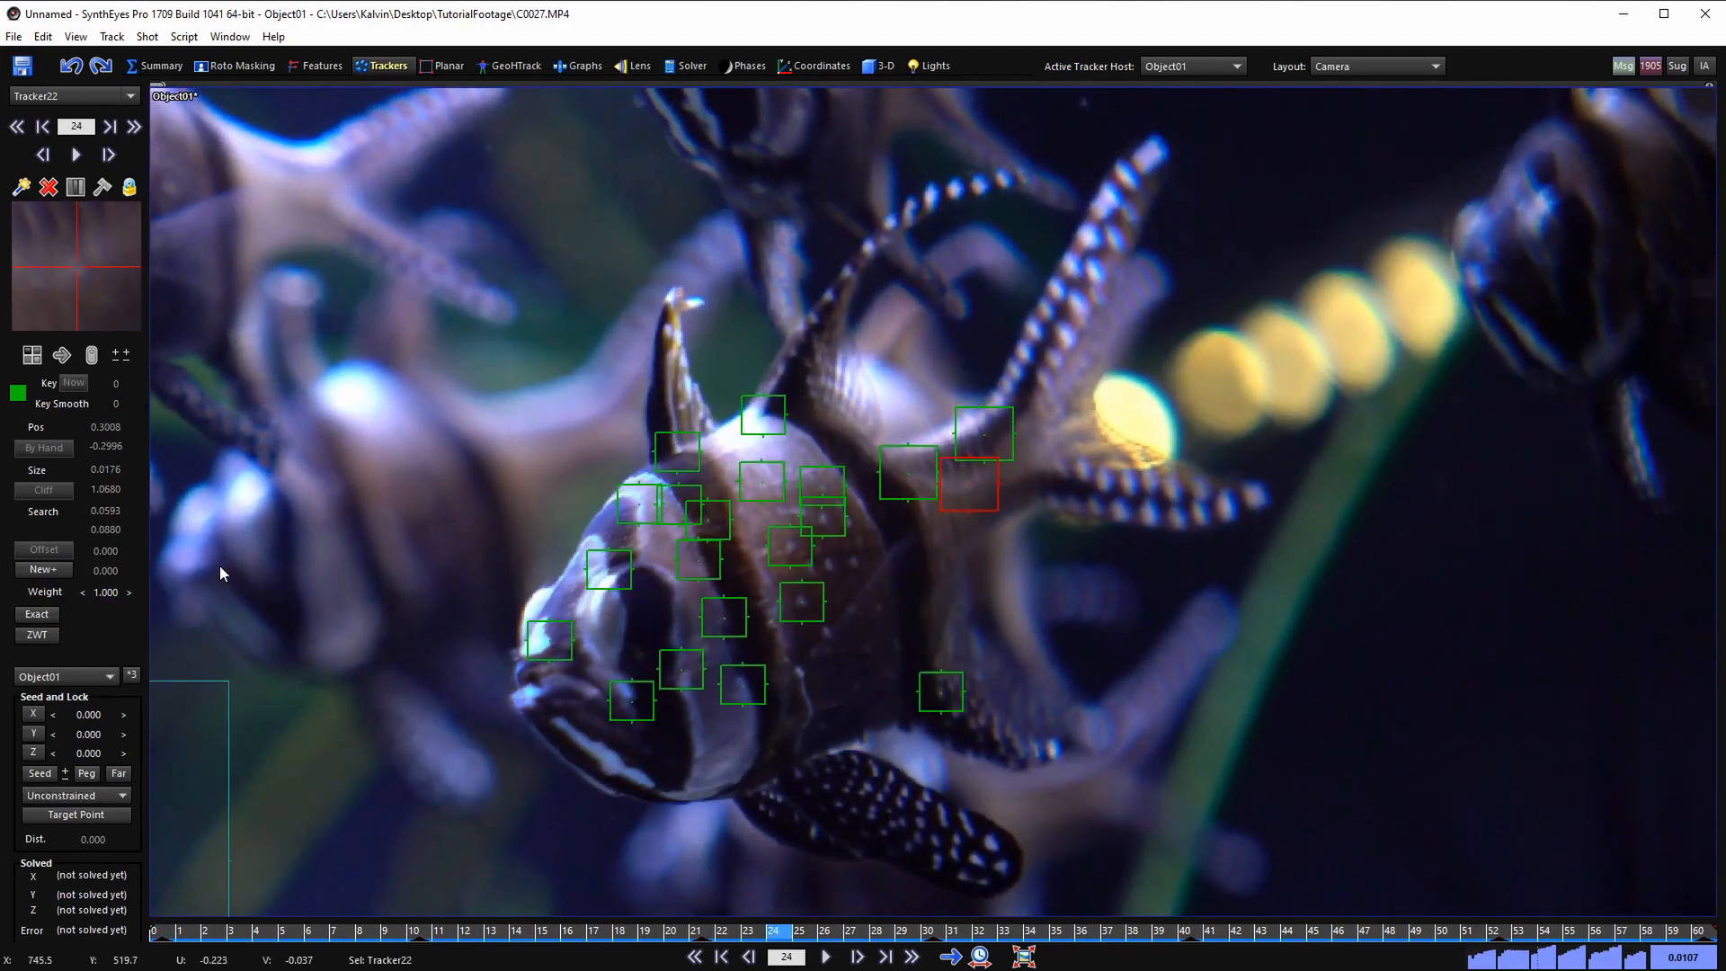
drag(404, 939, 162, 935)
- Place a tracker on the bright forehead streak above the eye, shrink its size to 0.0085, track it through the shot, and lock it
scroll(494, 566, up, 2)
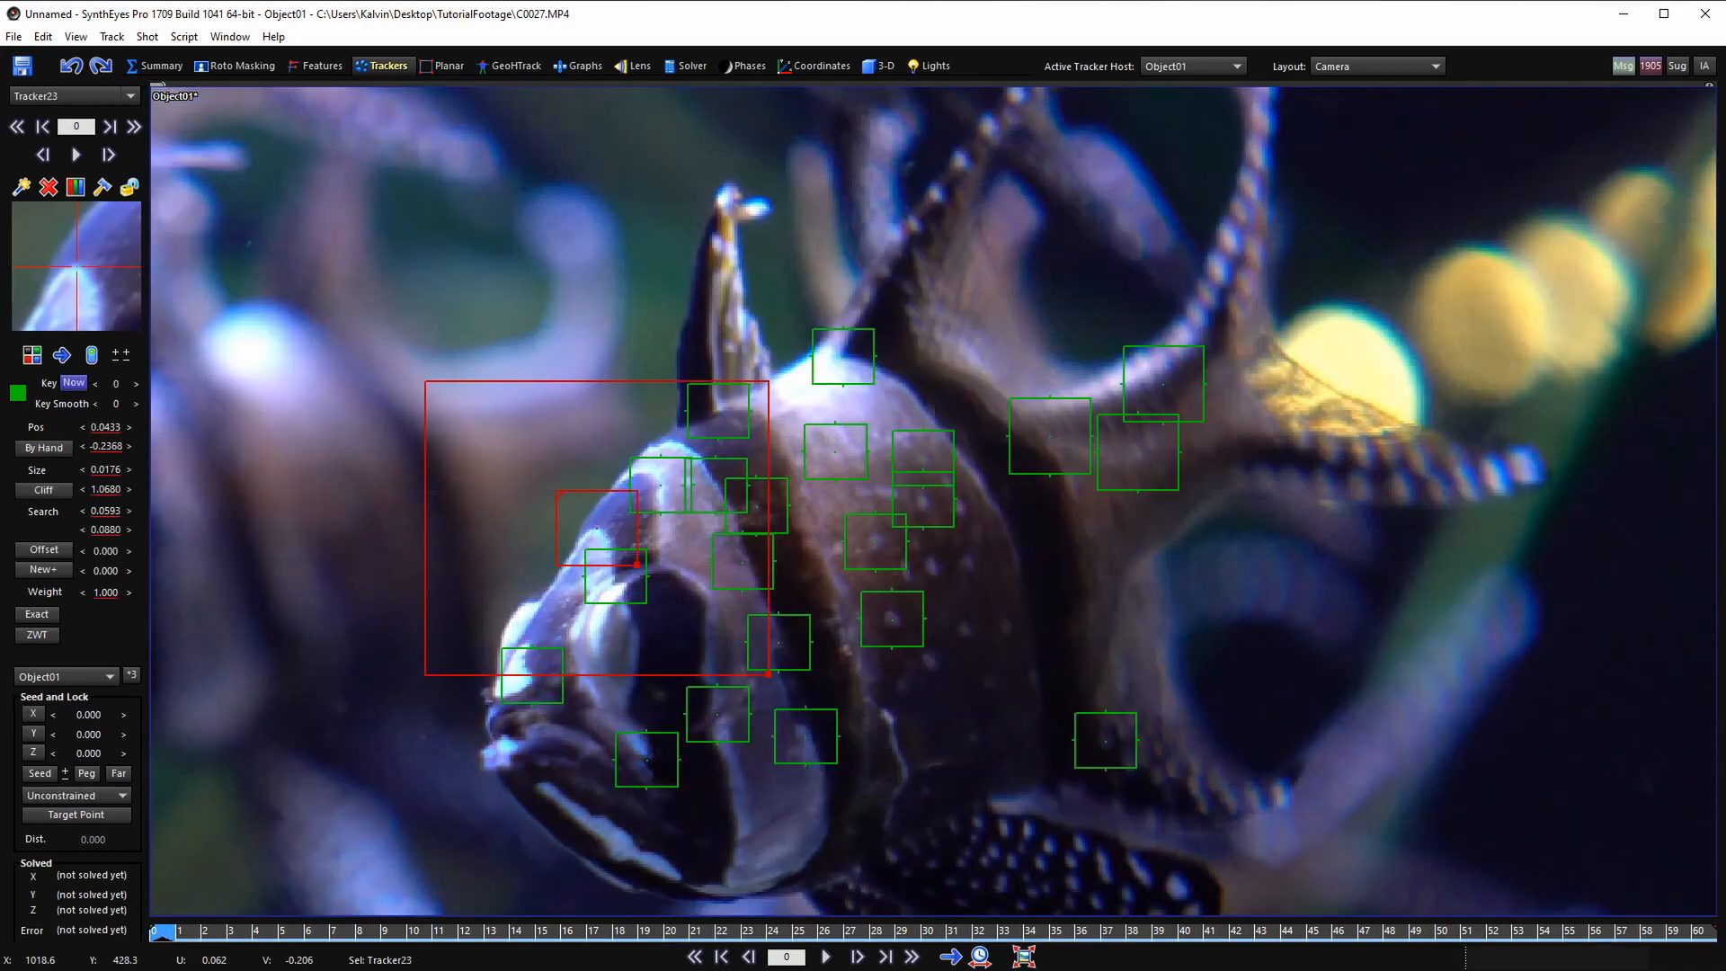
drag(640, 571, 621, 558)
key(5)
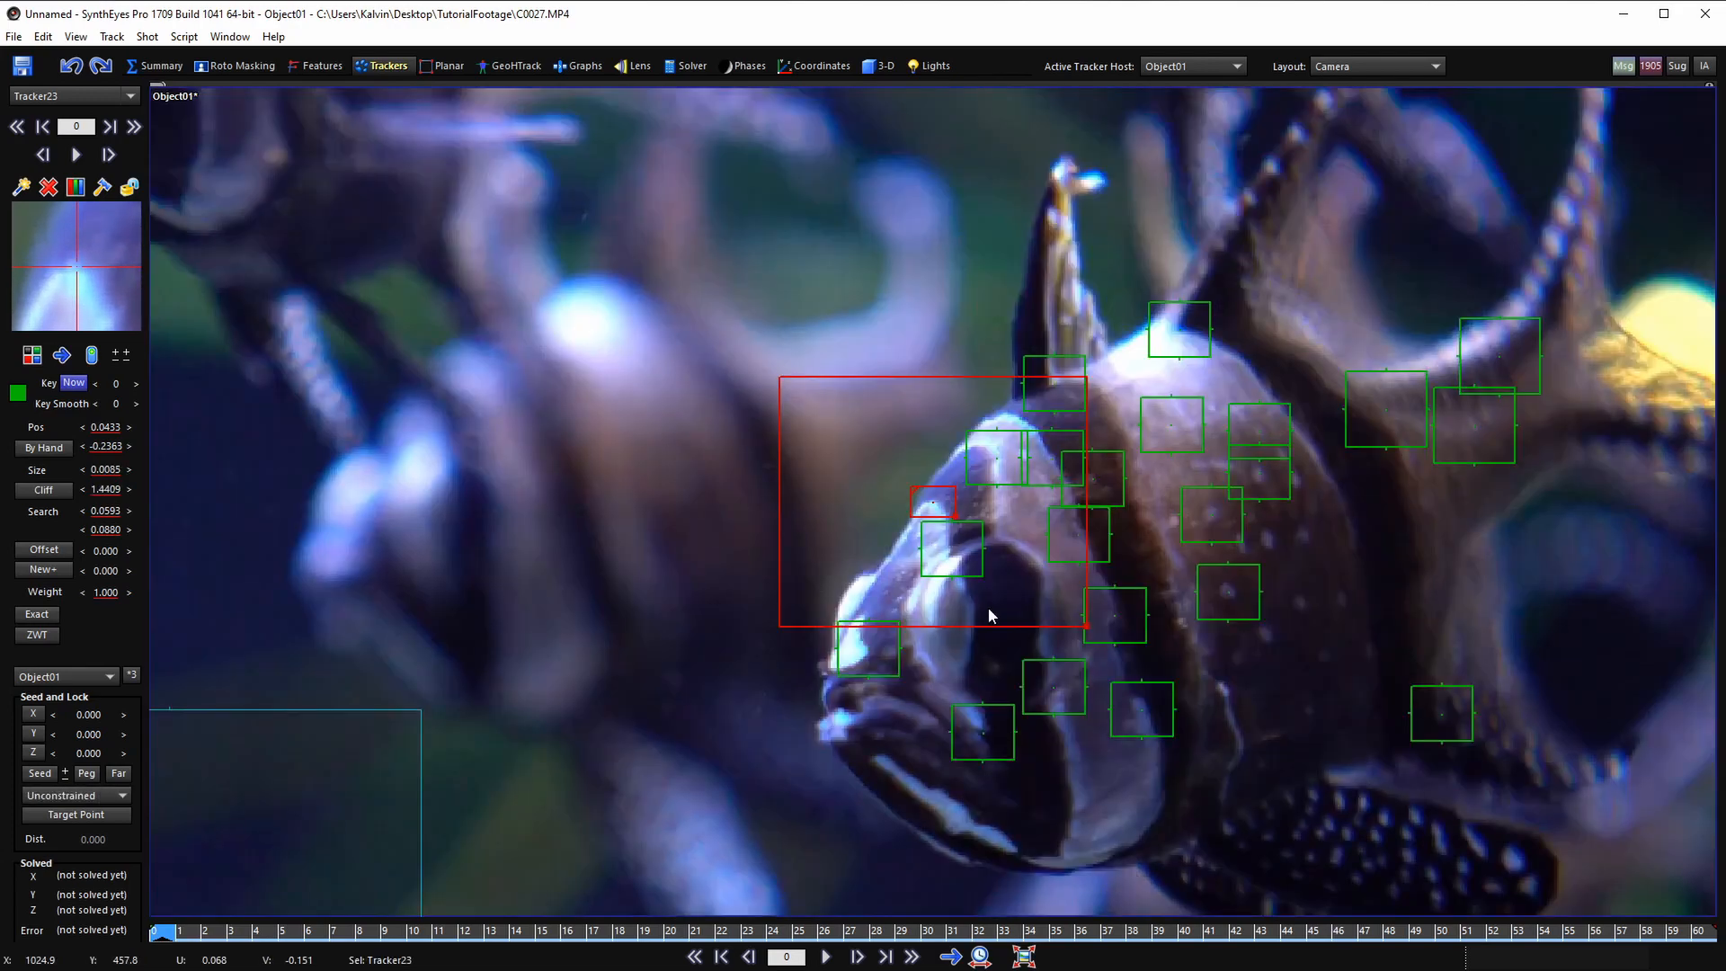
key(space)
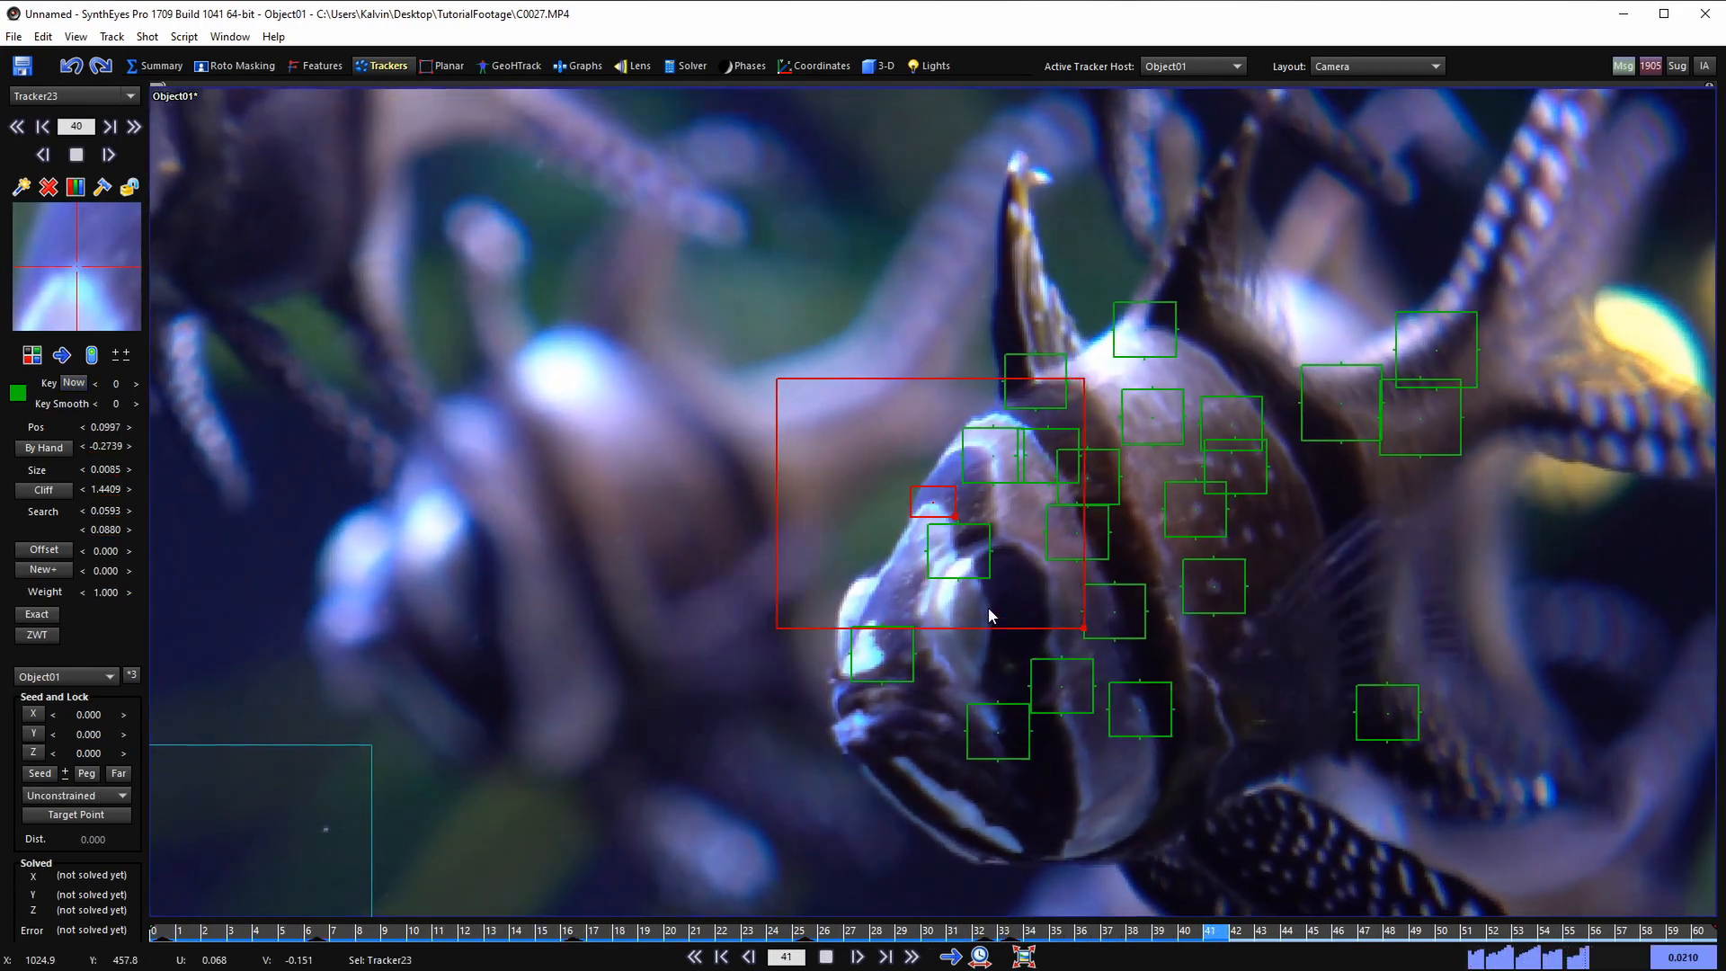
key(l)
key(shift+a)
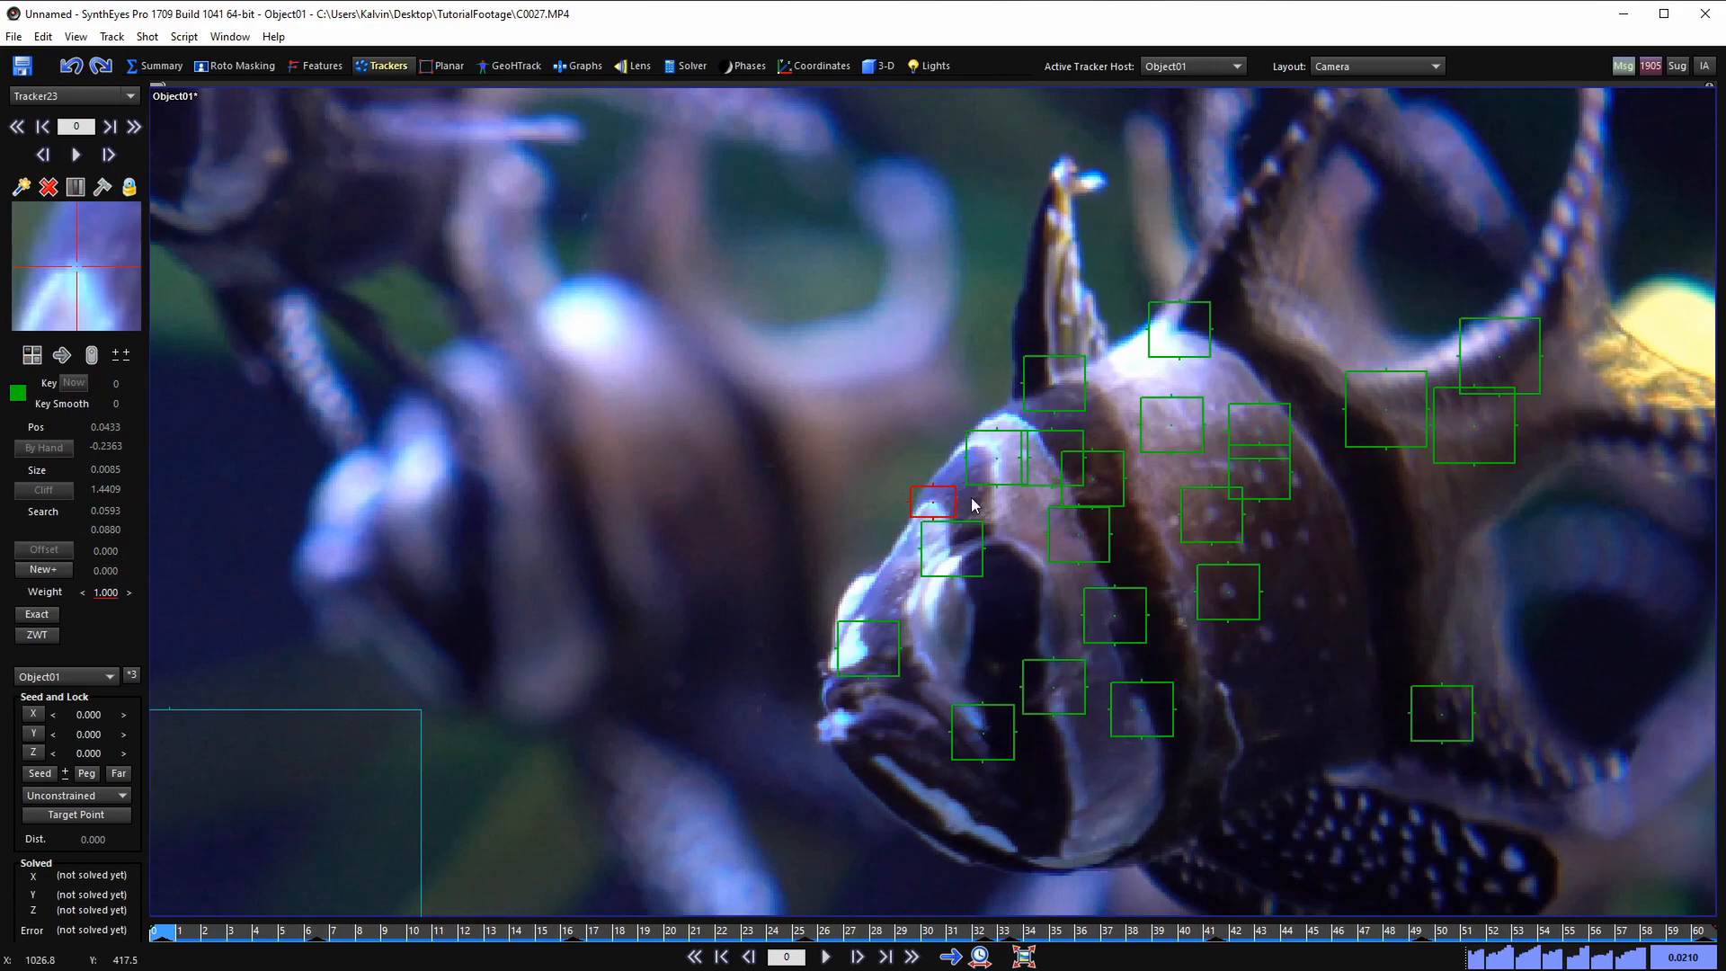
scroll(971, 498, down, 3)
middle_drag(1113, 595, 949, 536)
scroll(913, 579, down, 1)
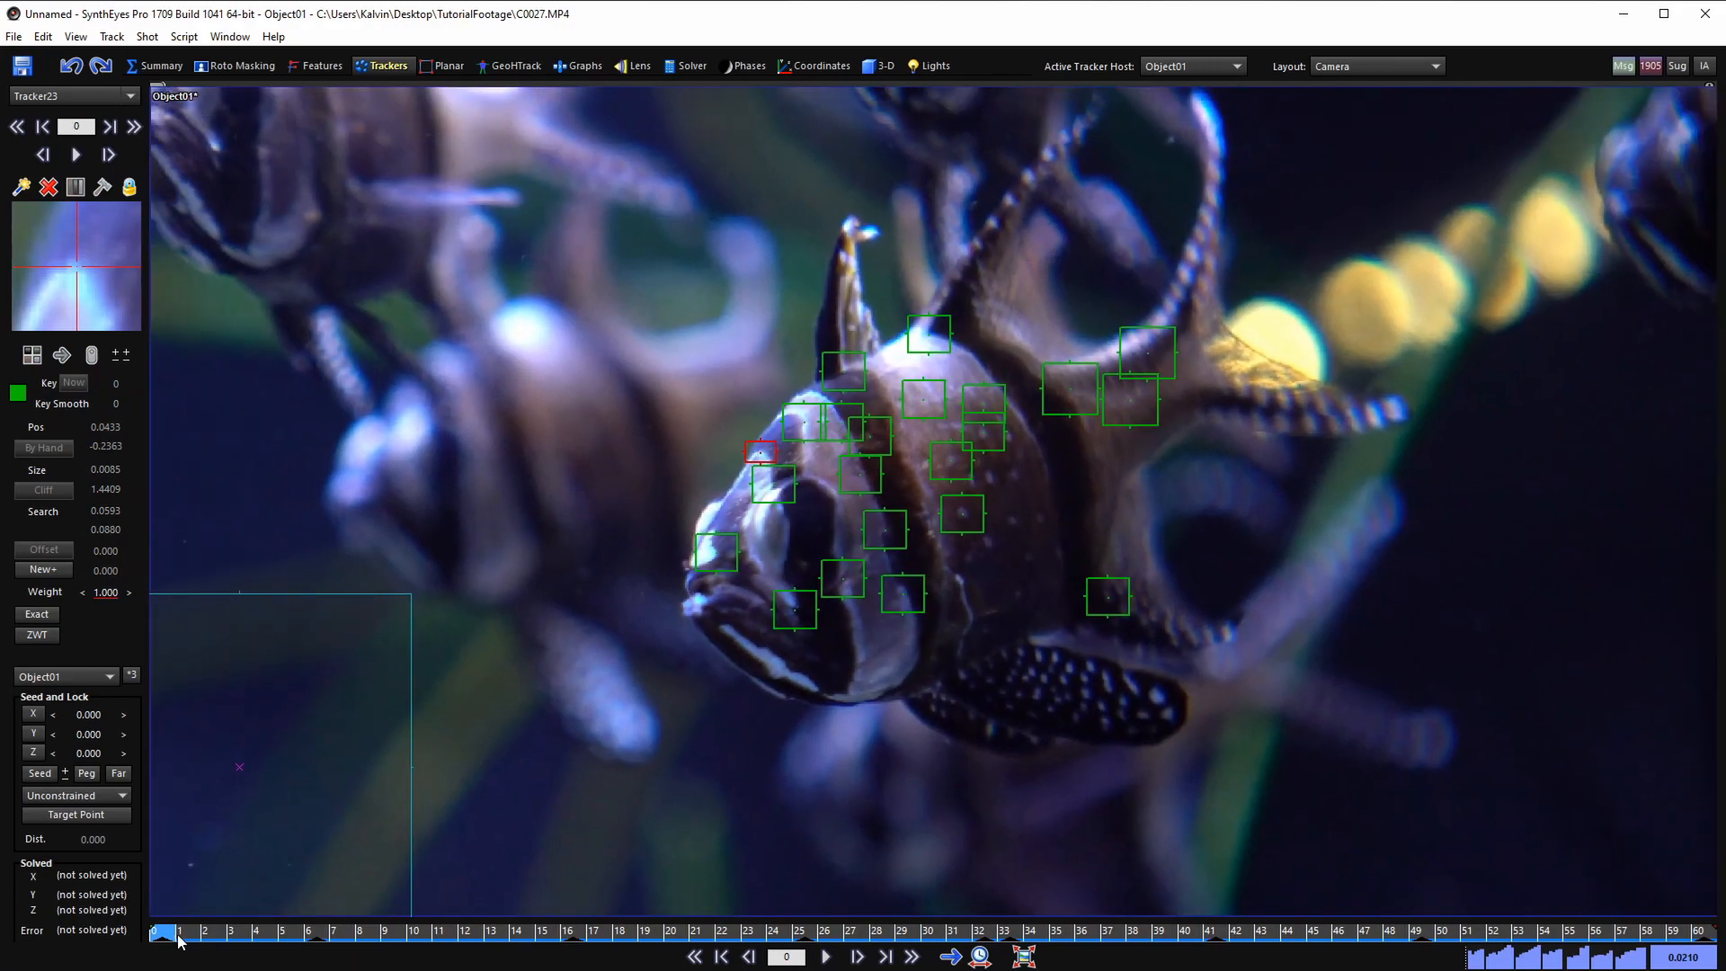
- Scrub through the shot to find an uncovered detail, and at frame 0 place a tracker on the lower body at the pelvic fin base
drag(179, 940, 1113, 937)
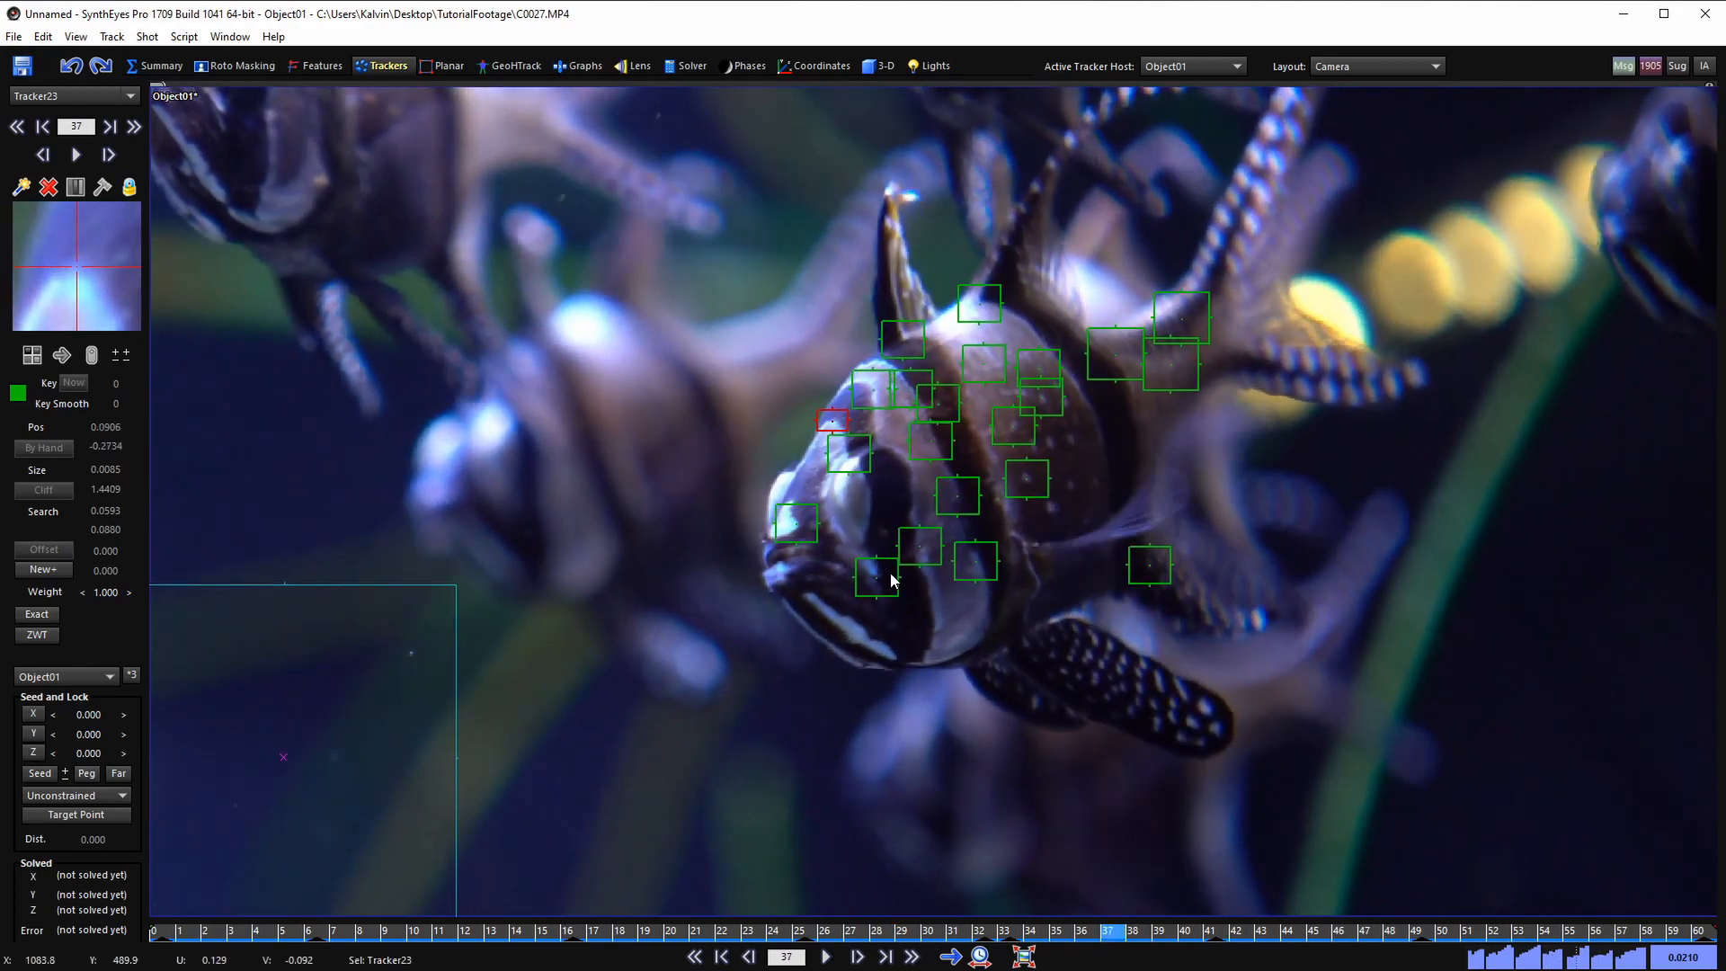
scroll(885, 558, up, 3)
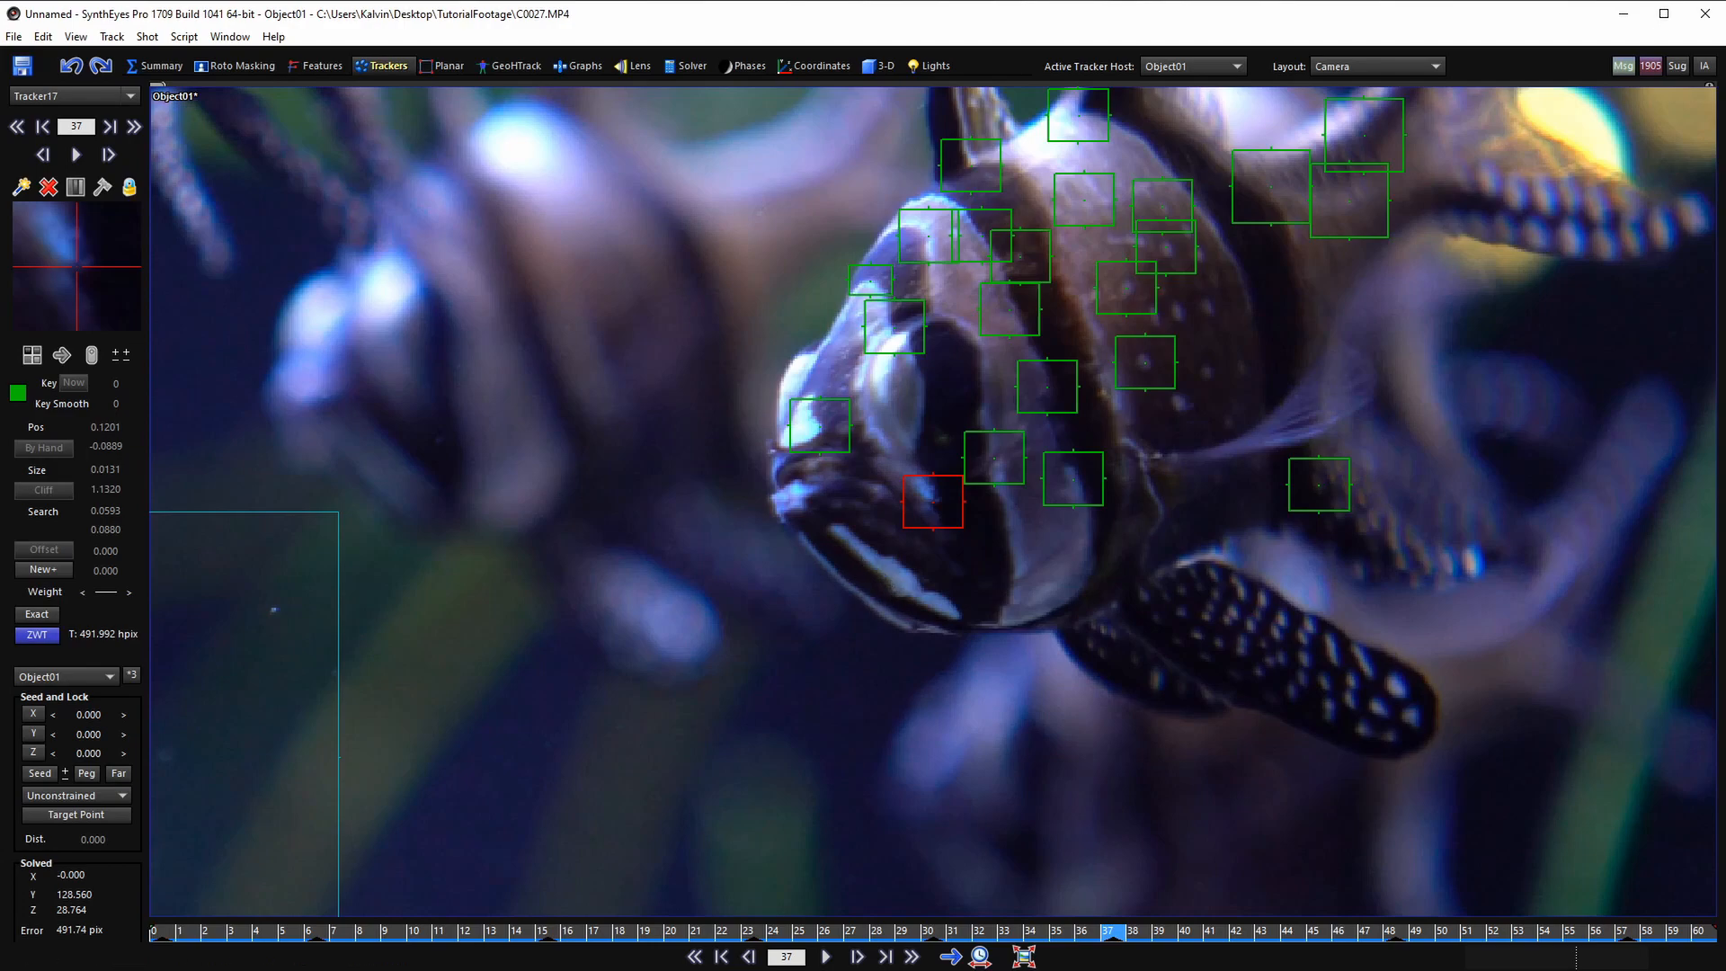
drag(1115, 937, 903, 937)
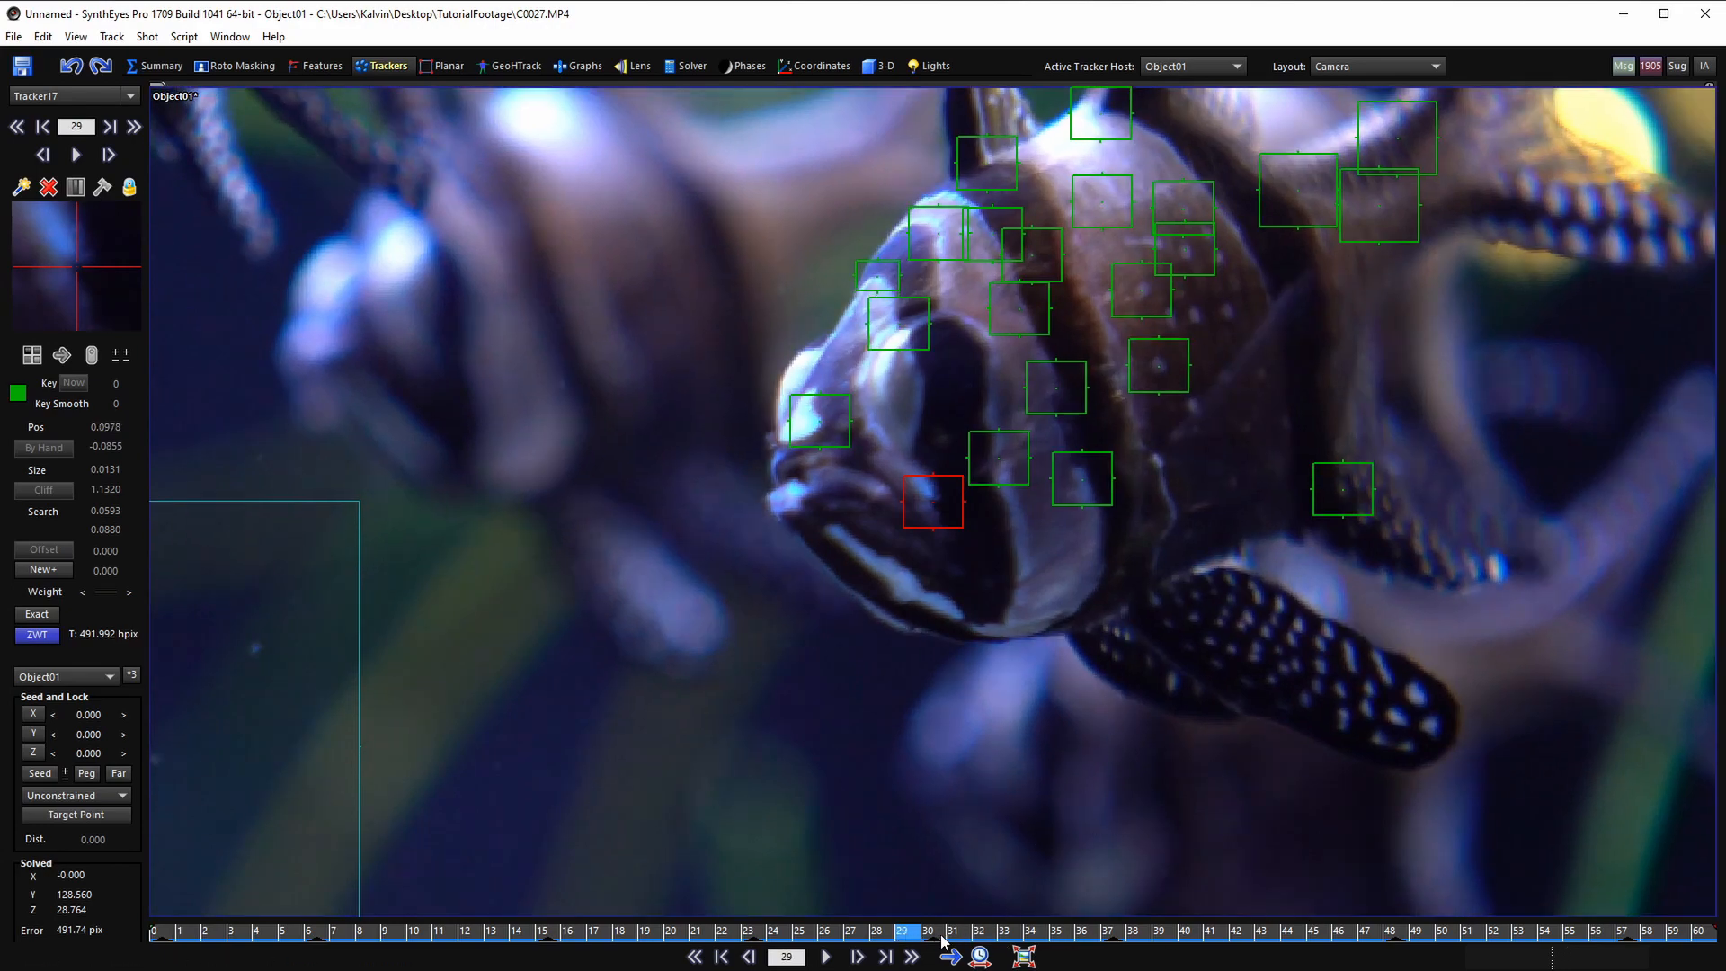
drag(941, 937, 160, 937)
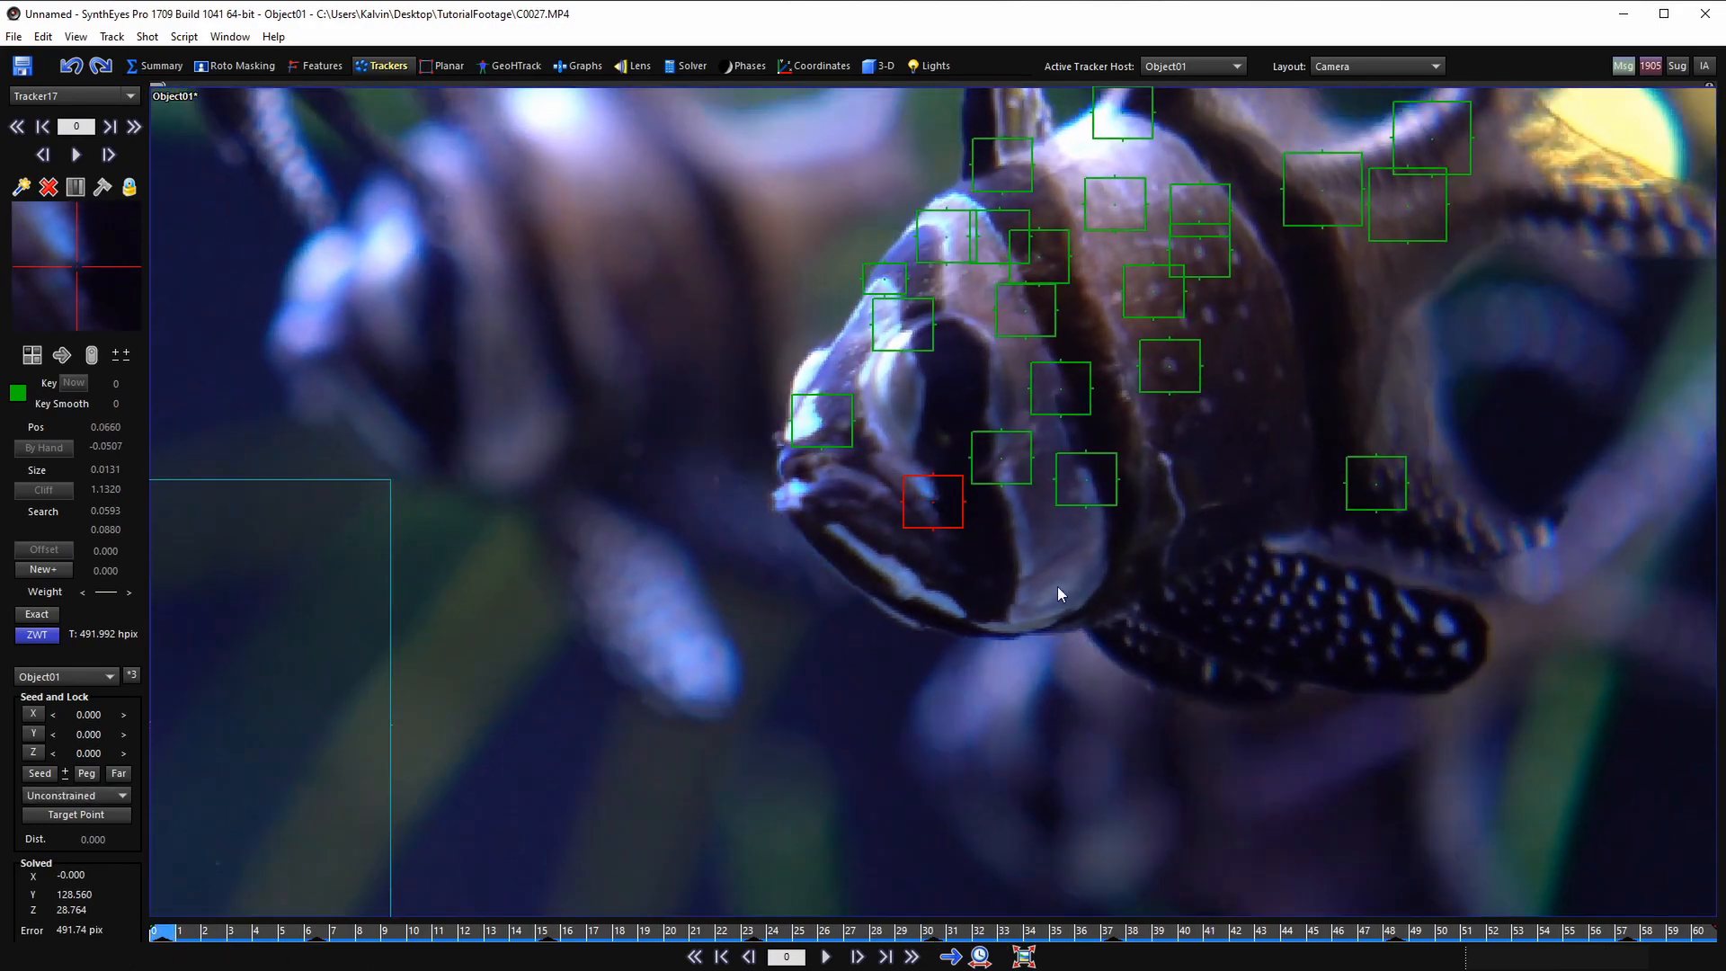
click(1135, 601)
scroll(989, 559, up, 2)
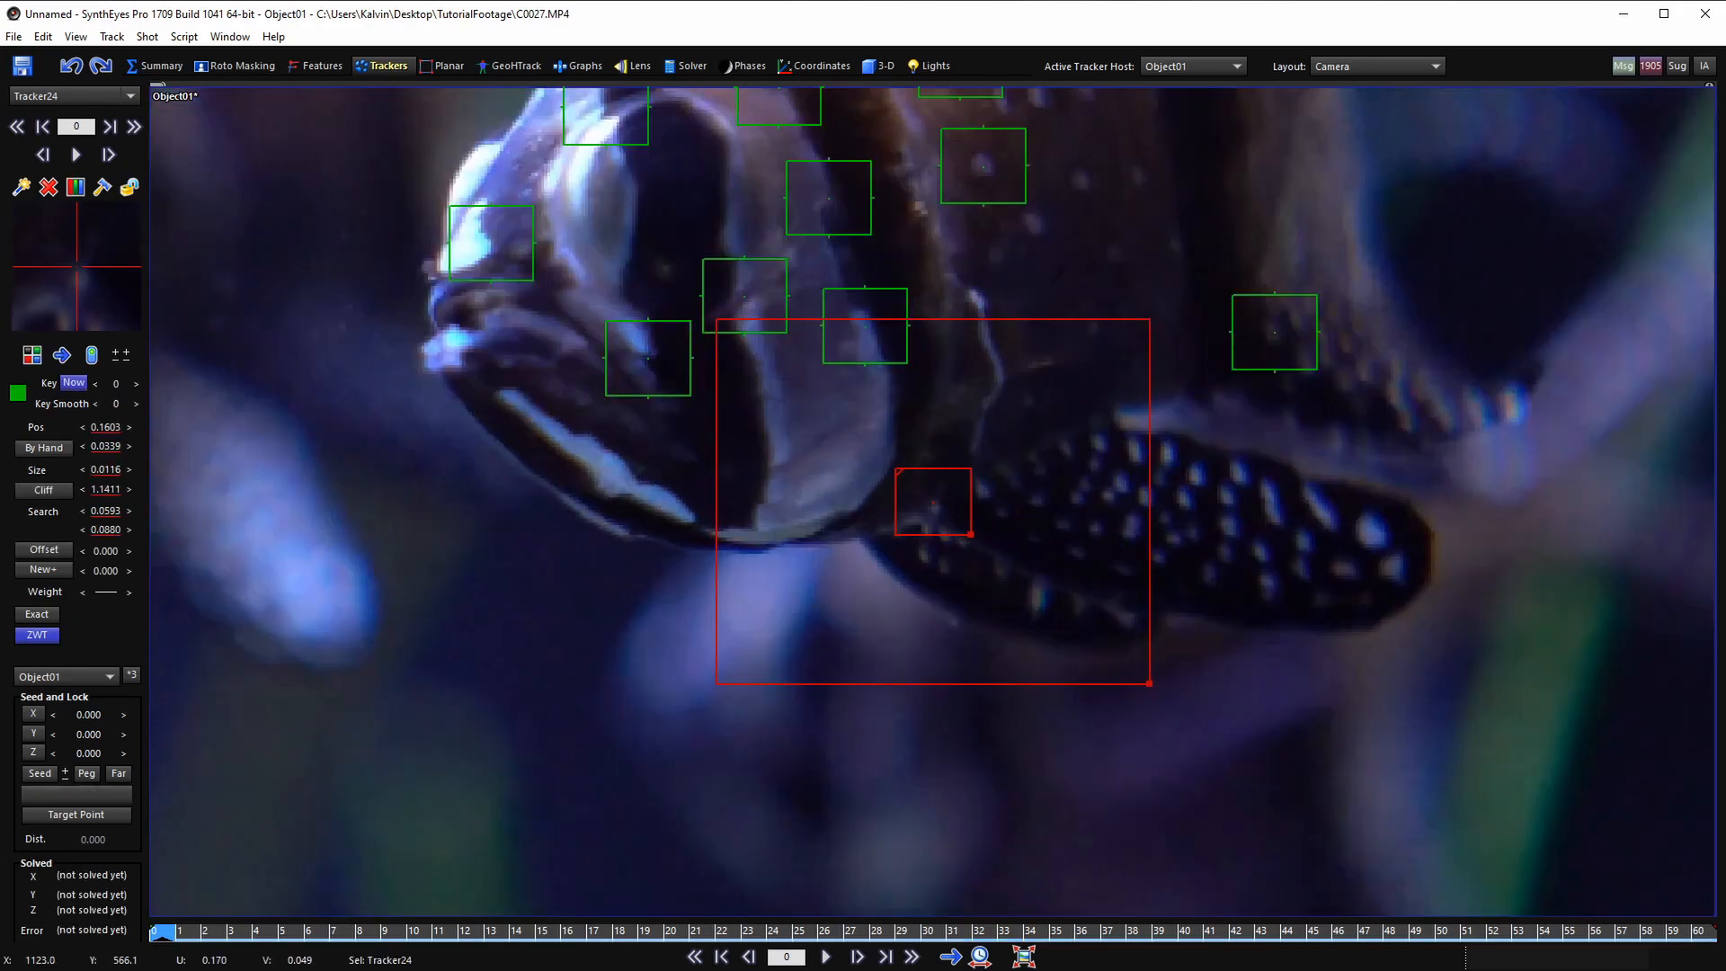
- Shrink the fin-base tracker's size to 0.0087, track it to frame 60, lock it, and return to frame 0
key(d)
key(d)
key(d)
key(d)
key(d)
key(d)
key(d)
key(d)
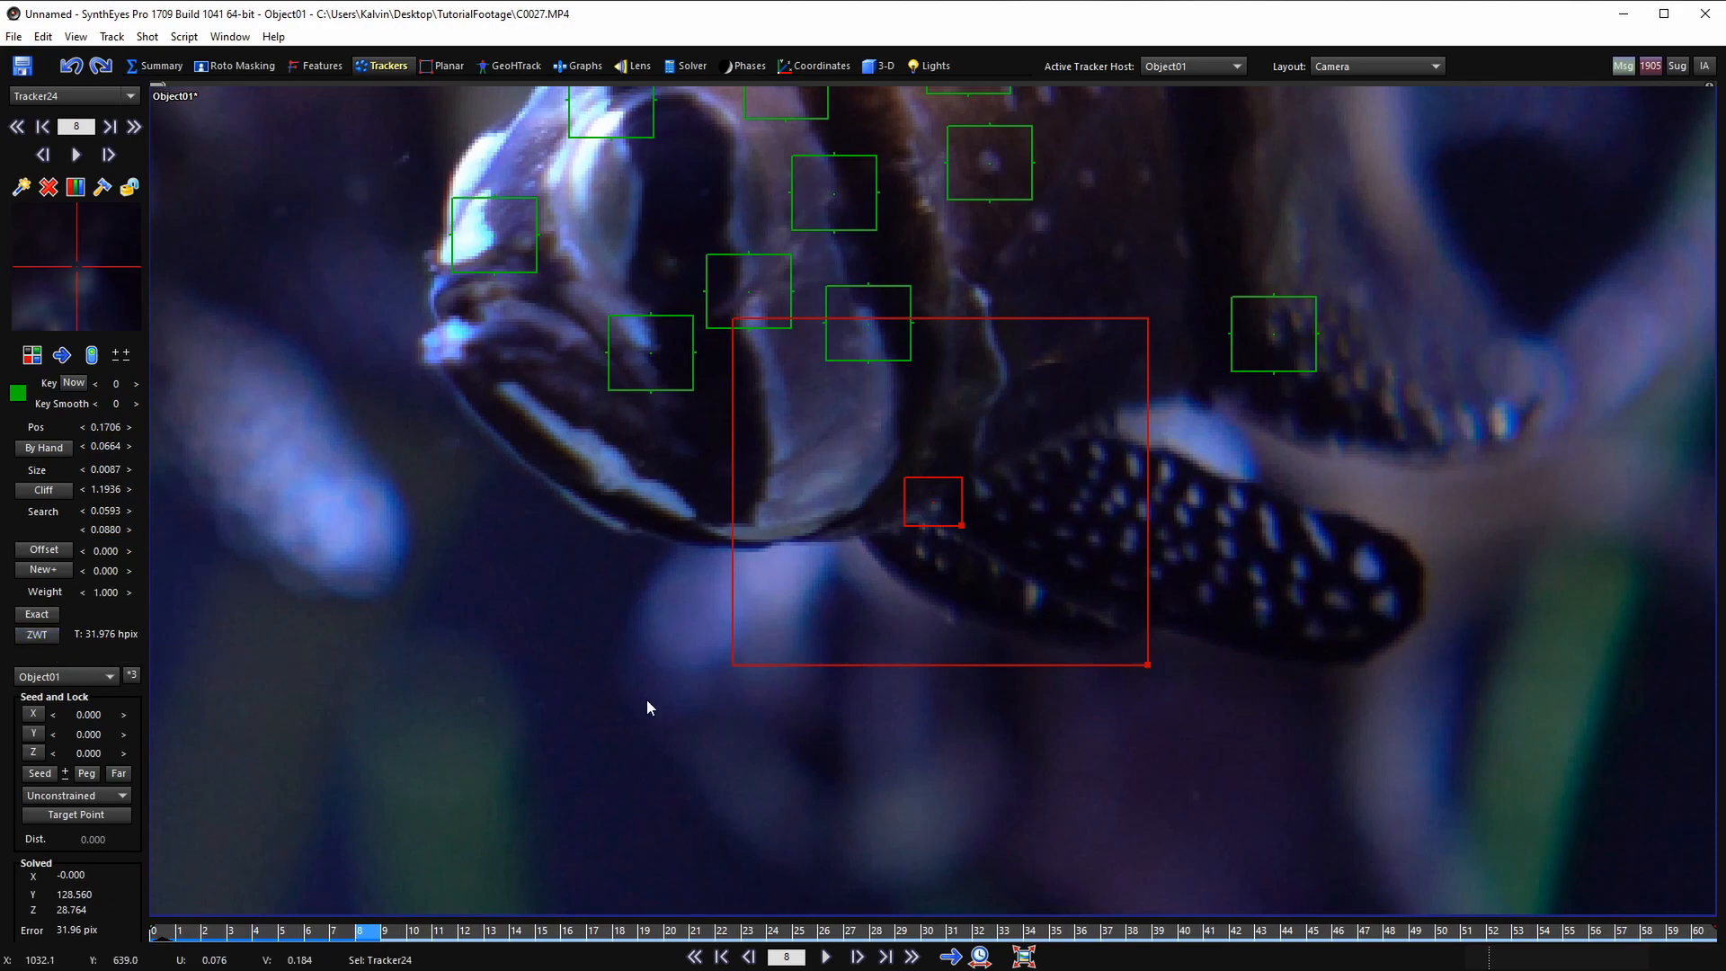
key(d)
key(d)
key(d)
key(d)
key(d)
key(d)
key(d)
key(d)
key(d)
key(d)
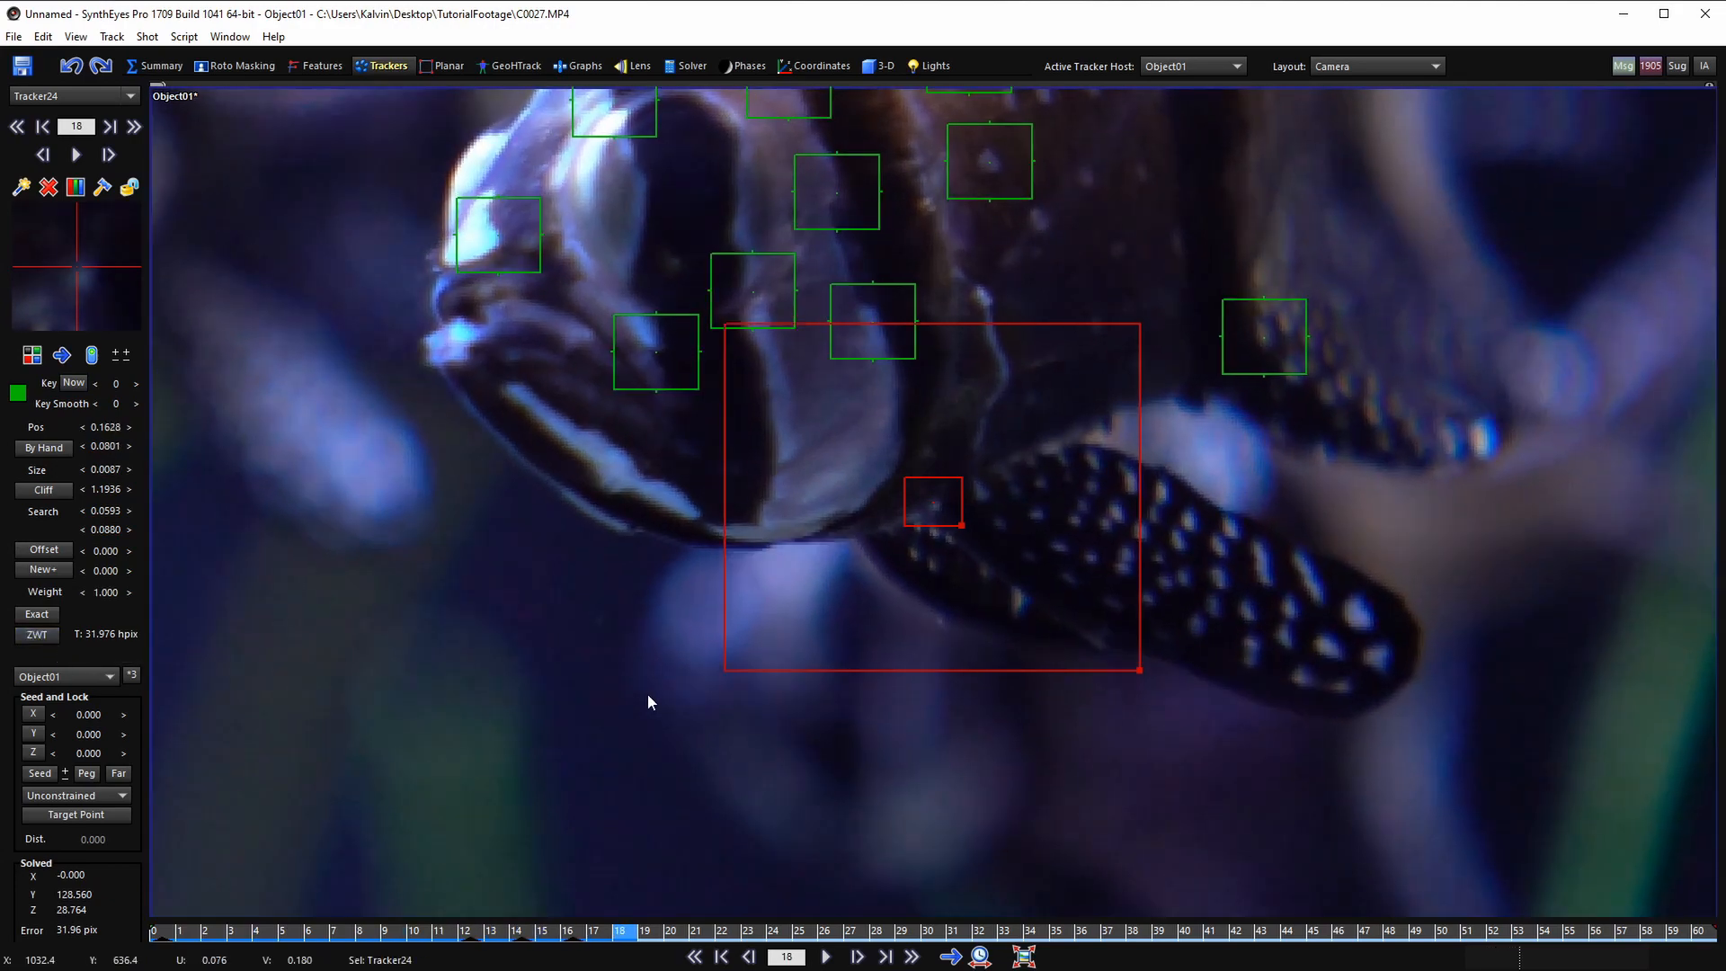
key(space)
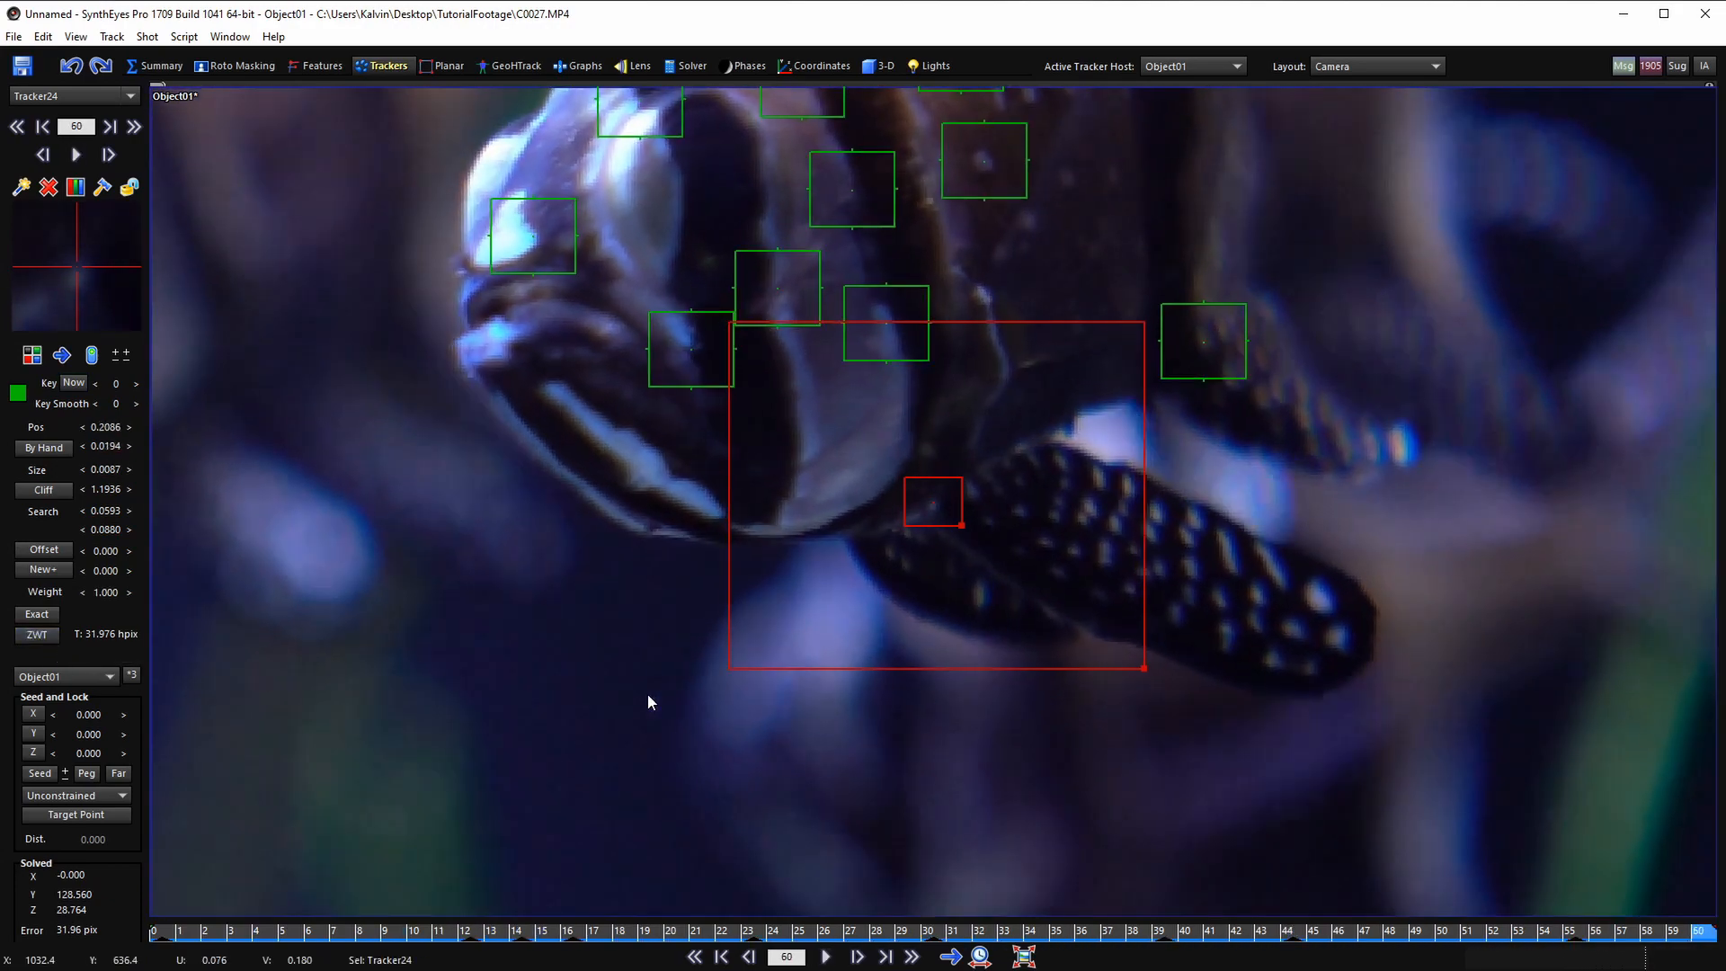
key(l)
key(a)
key(a)
key(a)
key(a)
key(a)
key(a)
key(a)
key(a)
key(a)
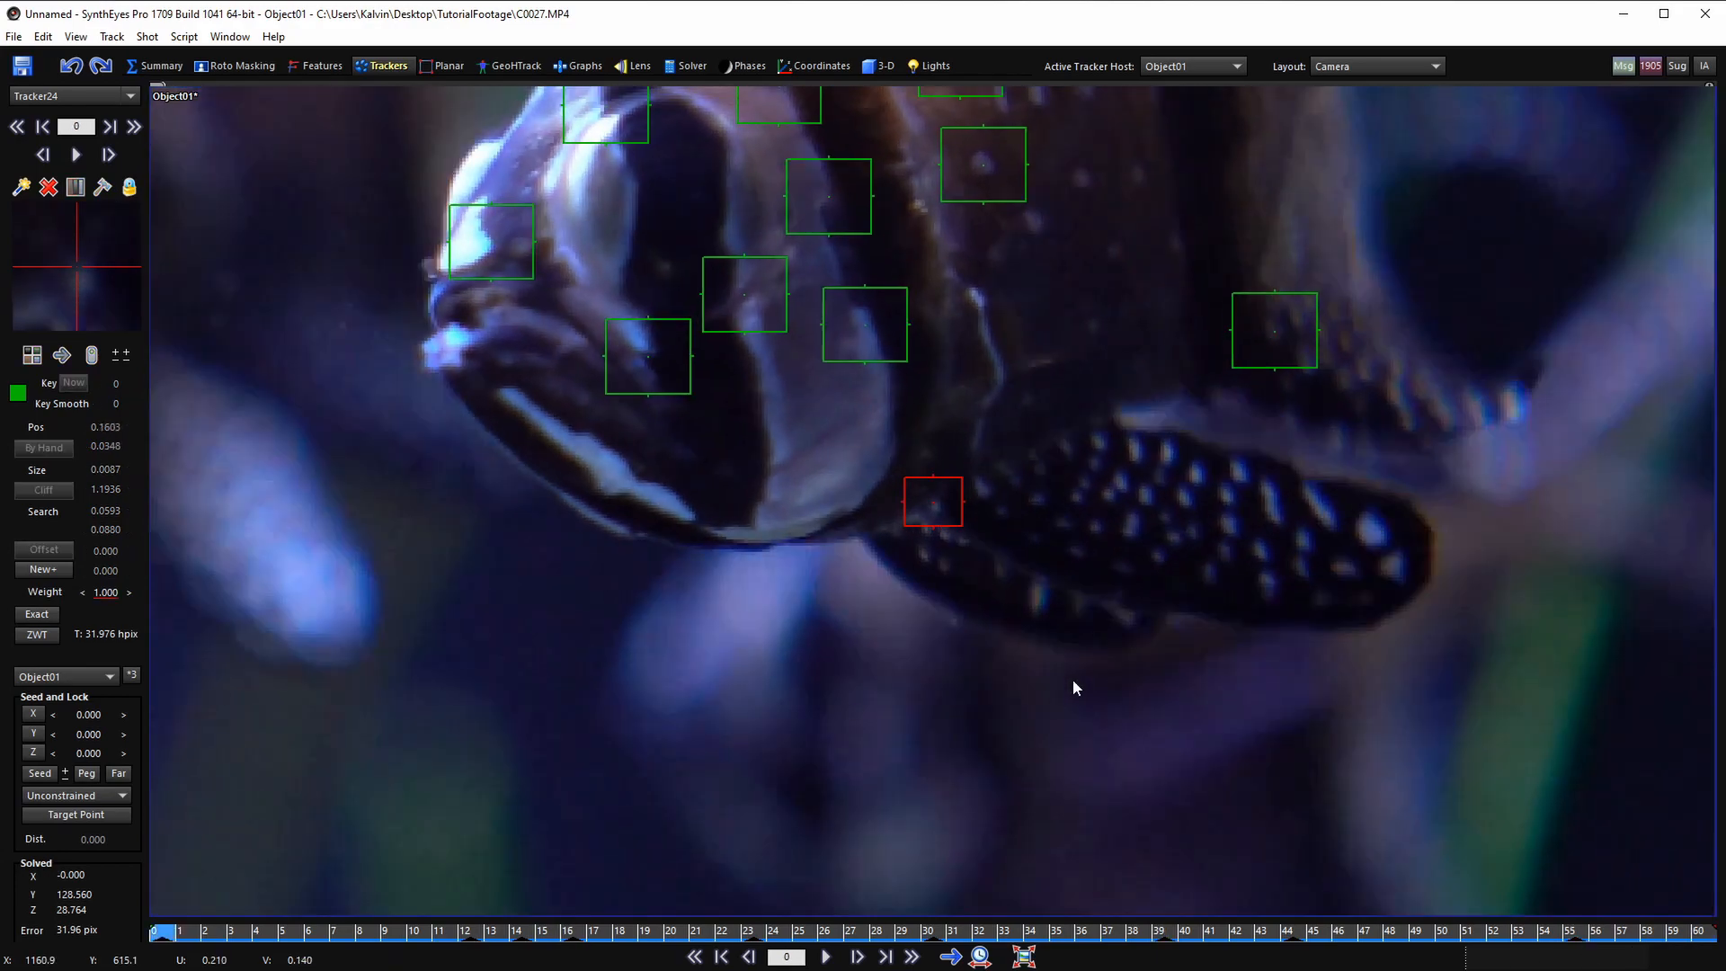
- Examine the tracker coverage over the whole fish, scrubbing through the shot to check how the trackers follow it, and return to frame 0
scroll(899, 550, down, 2)
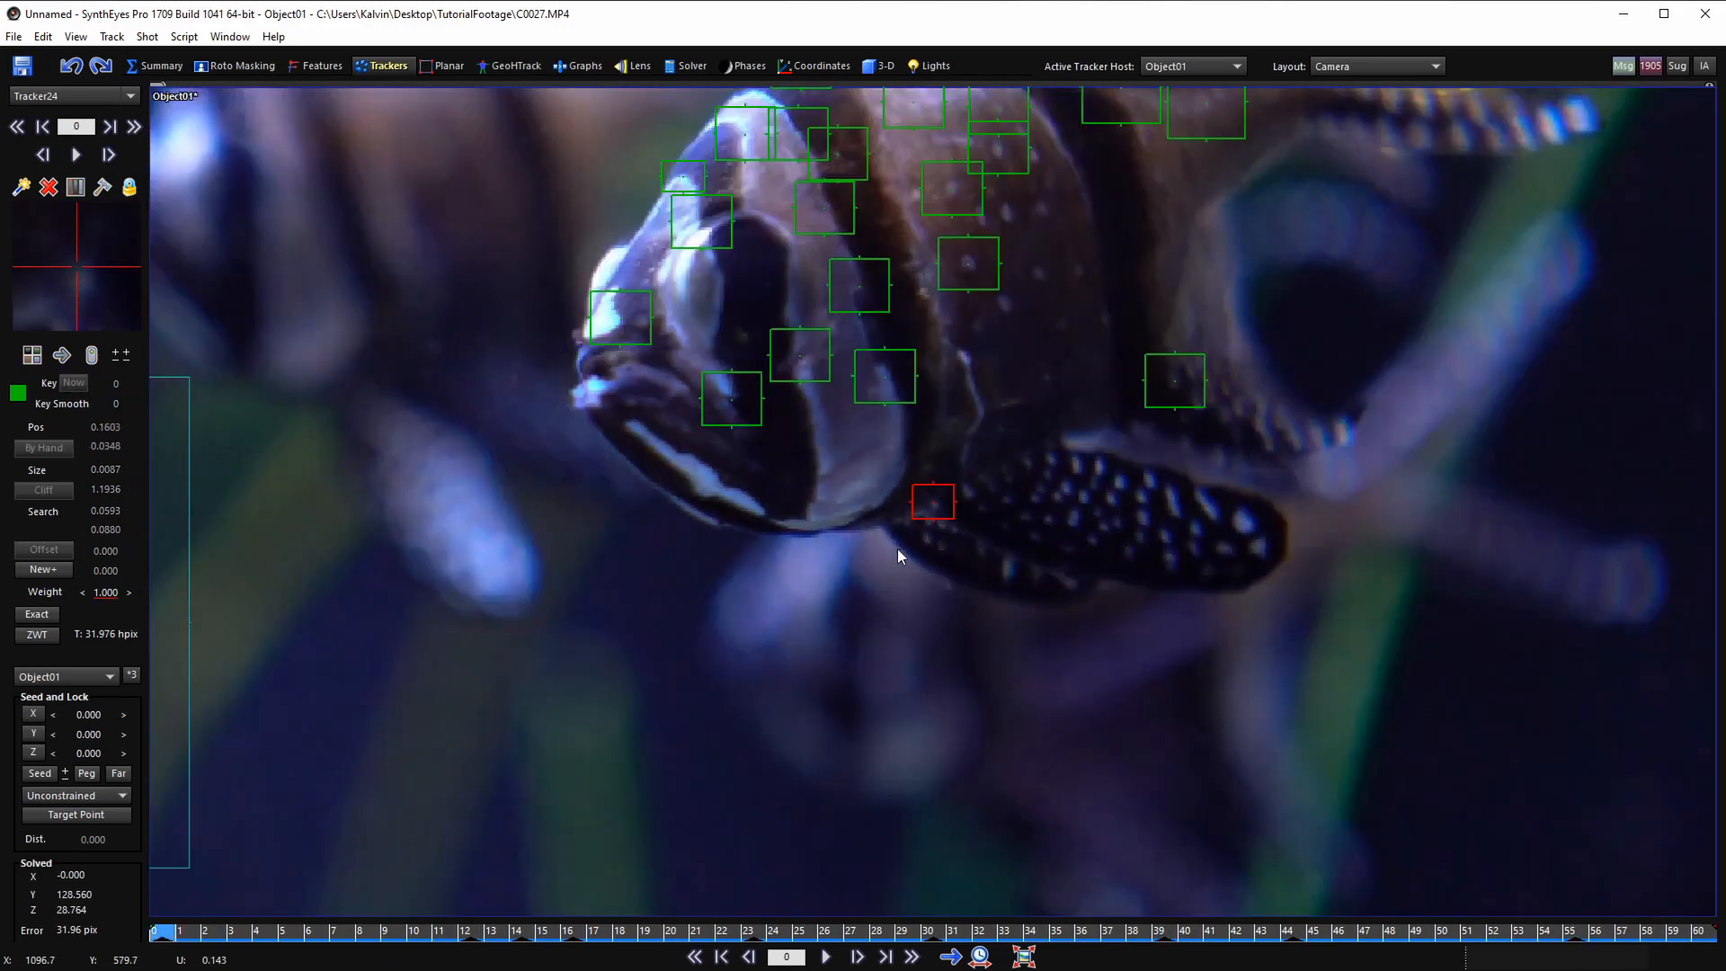
scroll(897, 556, down, 2)
middle_drag(931, 558, 826, 700)
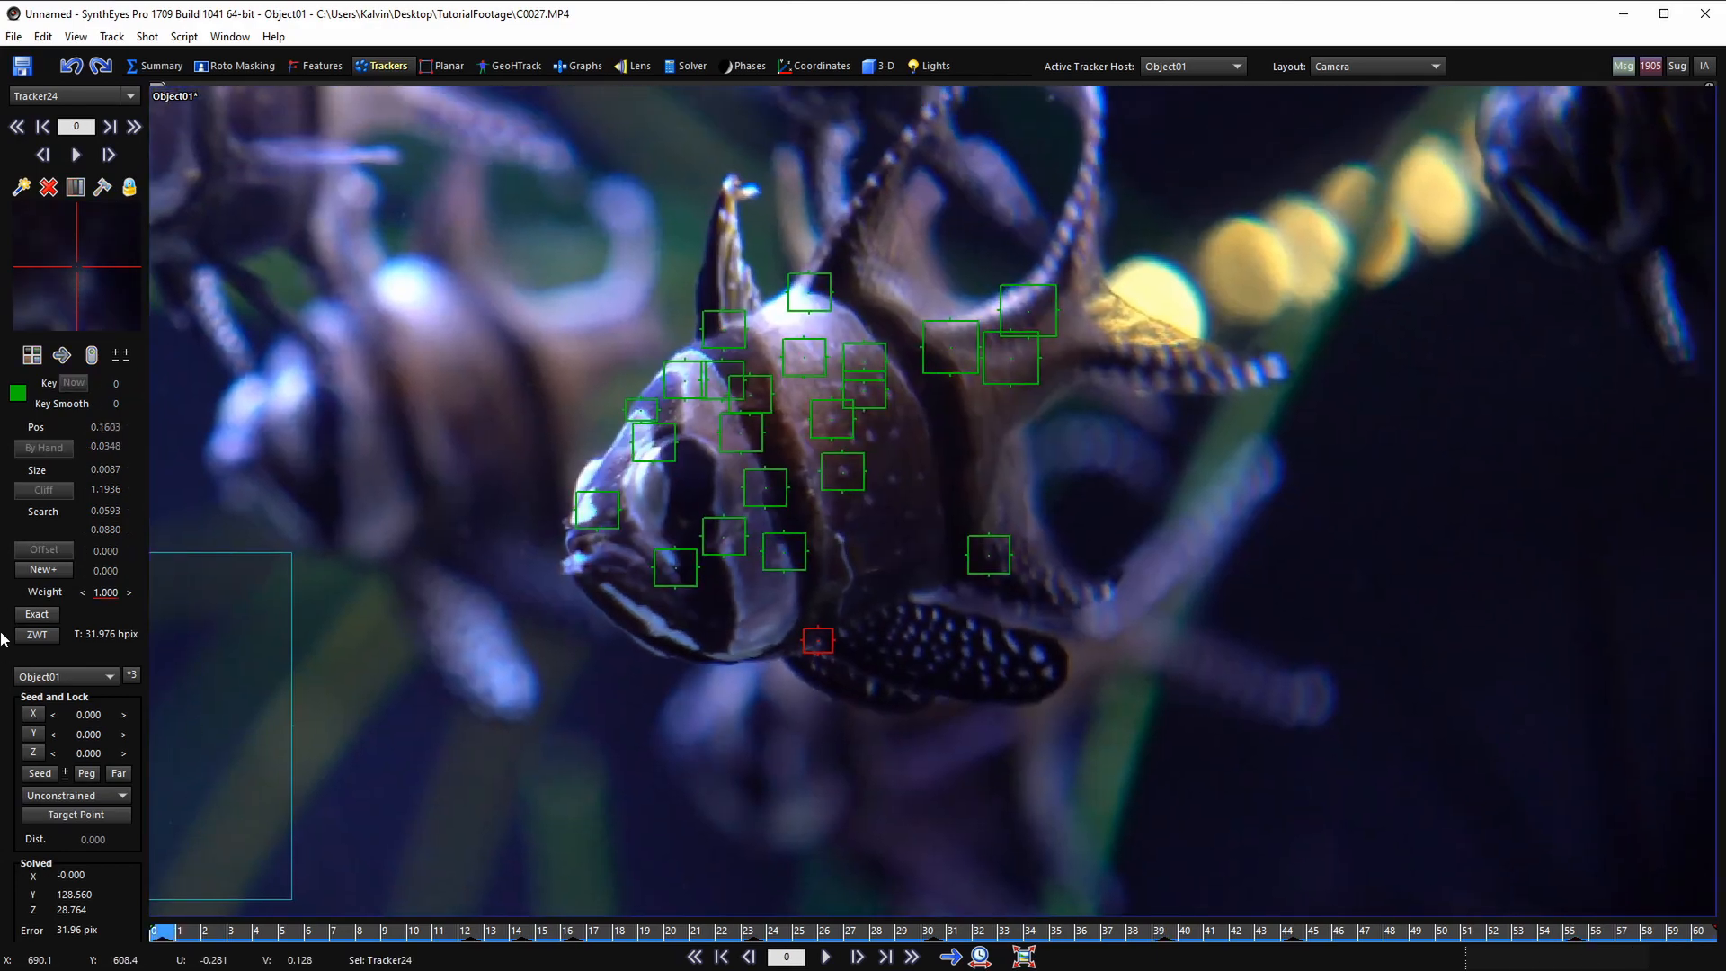
drag(191, 931, 620, 933)
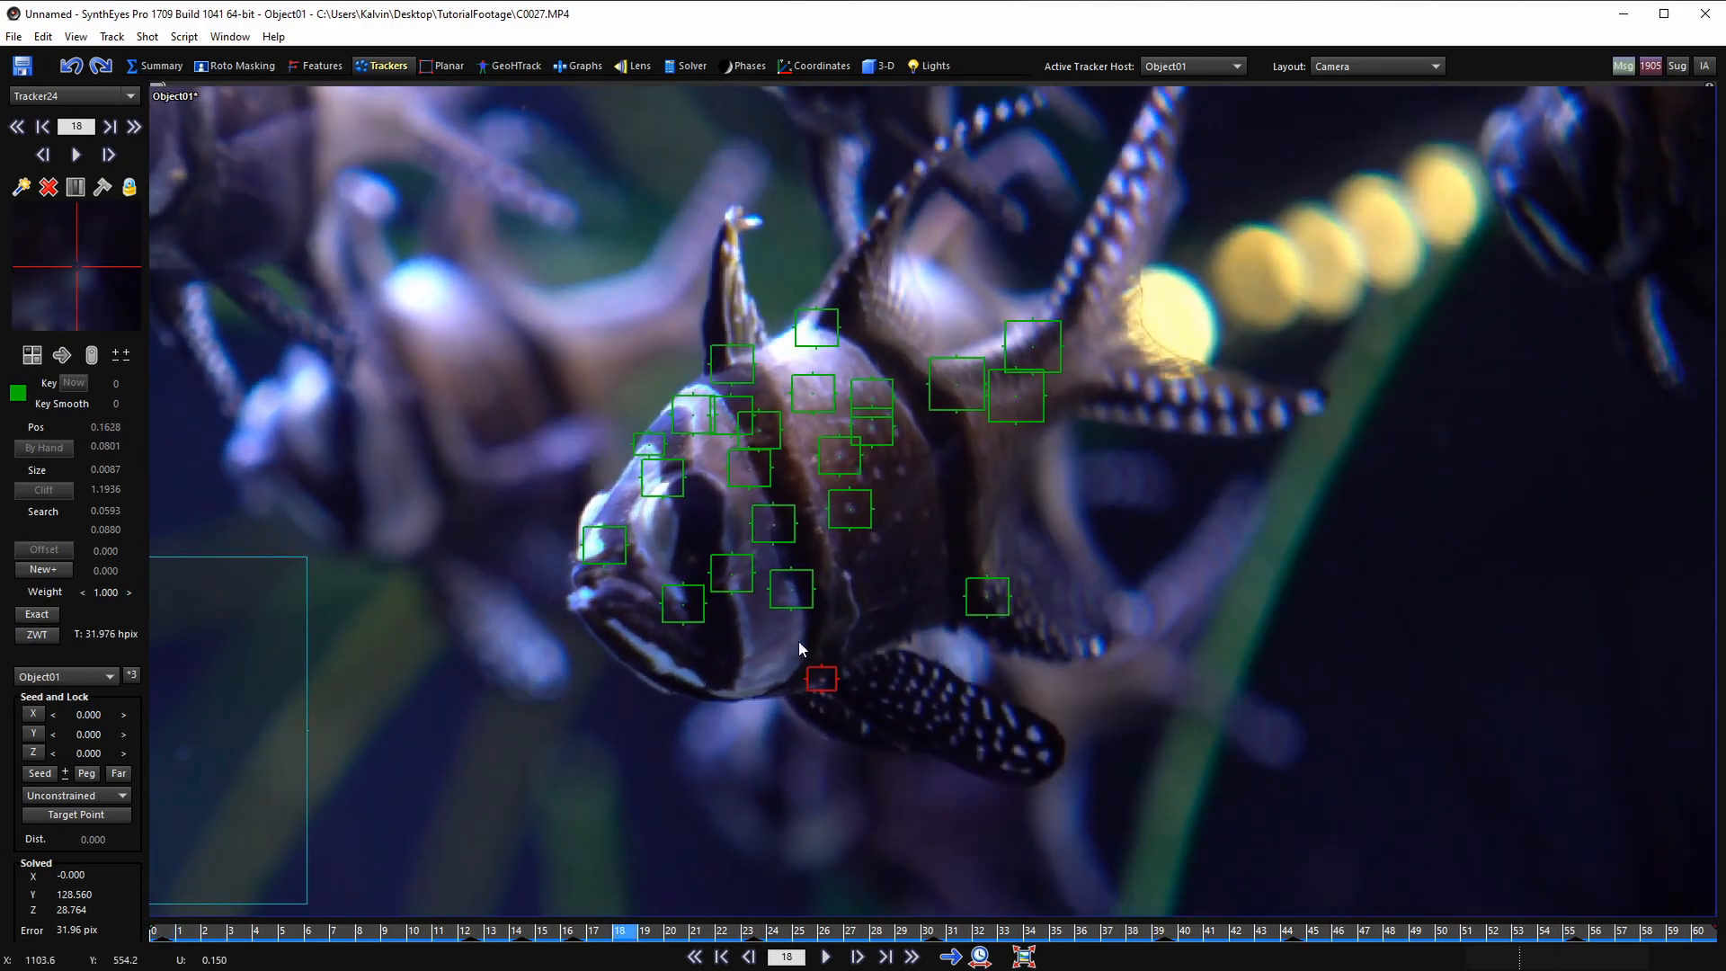
drag(349, 931, 1596, 932)
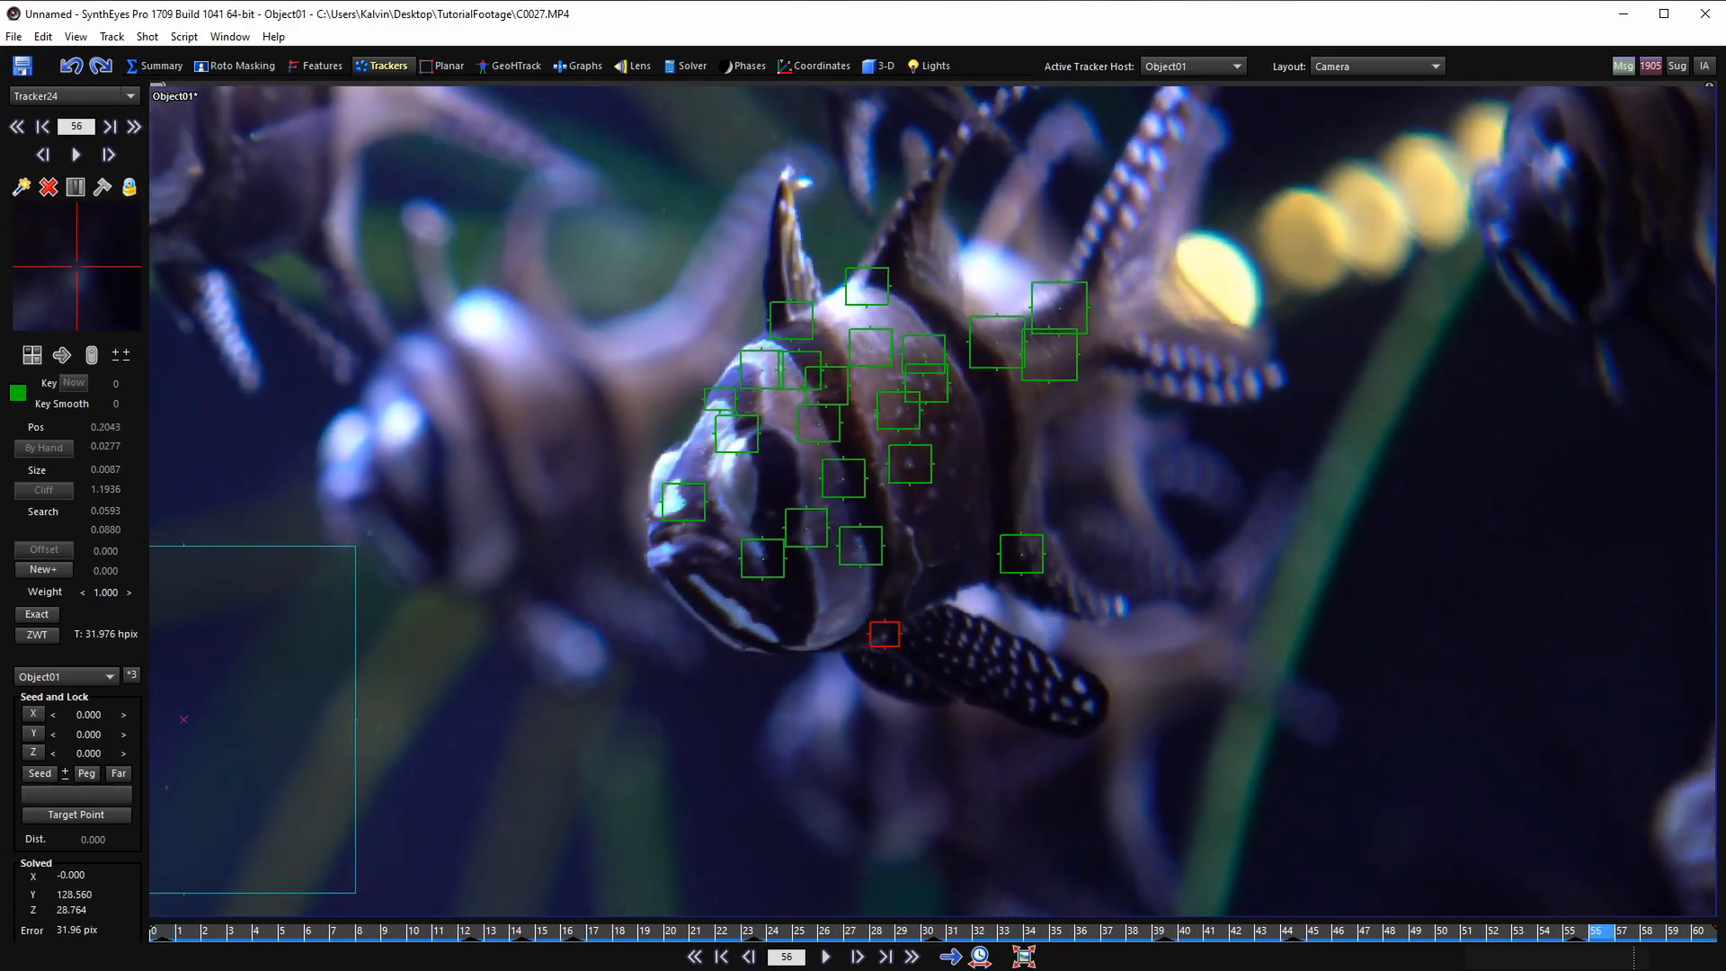
drag(1702, 932, 265, 932)
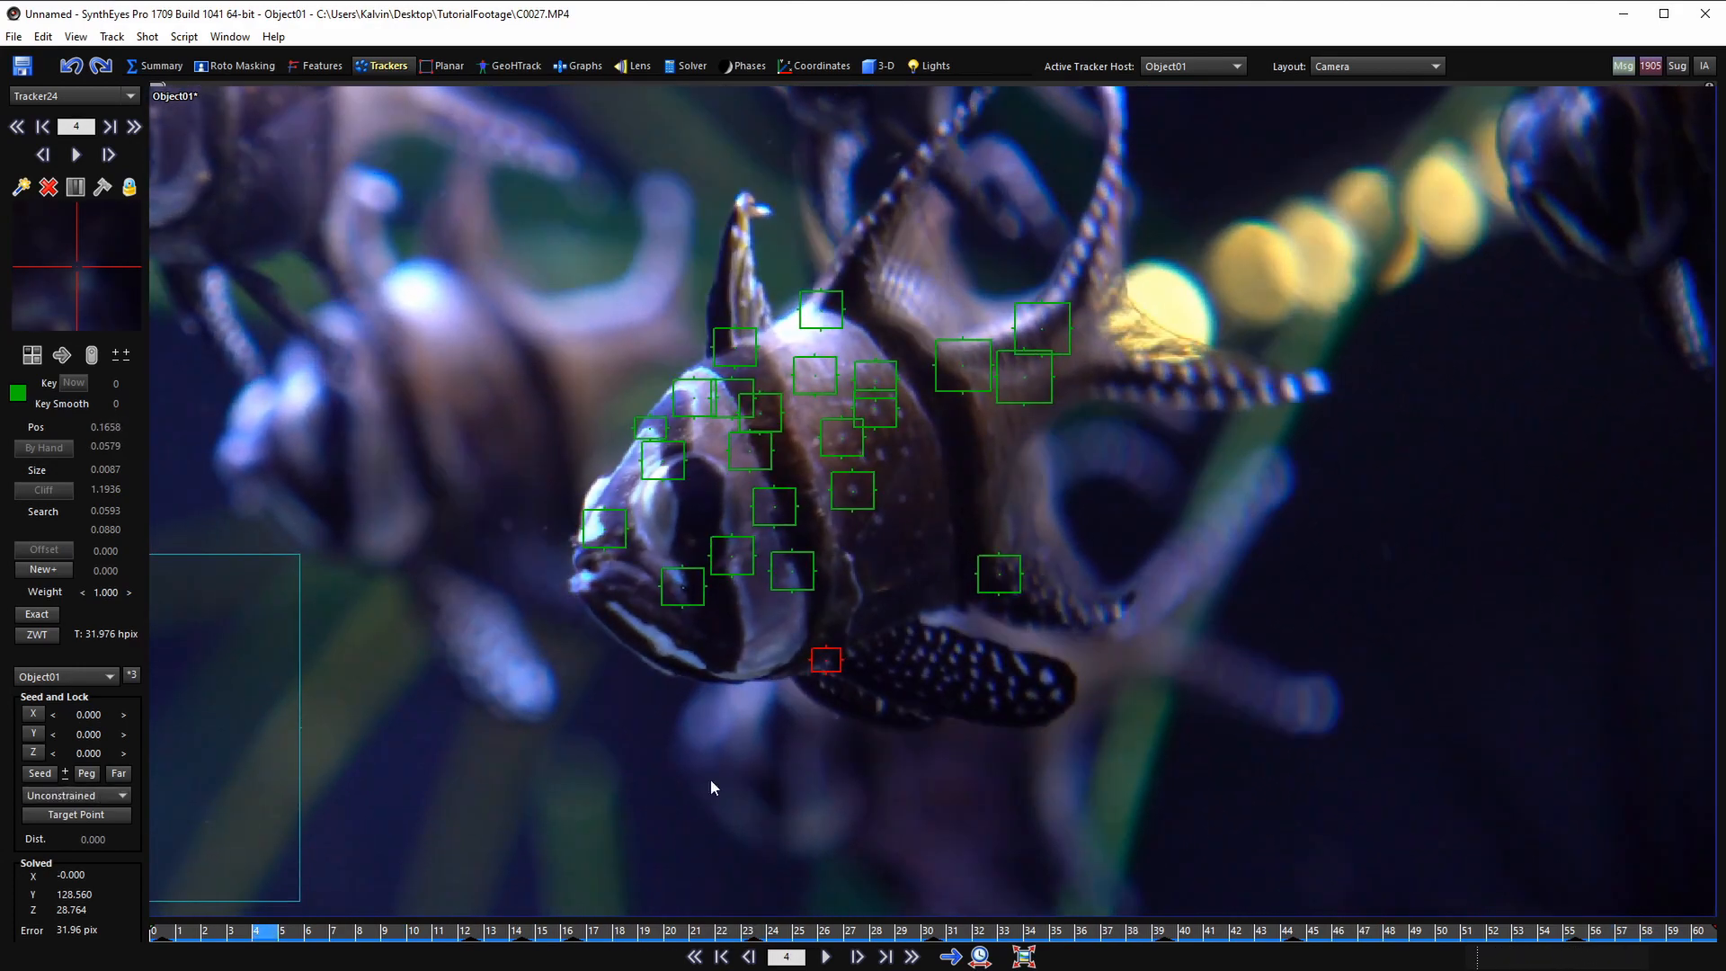
scroll(710, 780, down, 3)
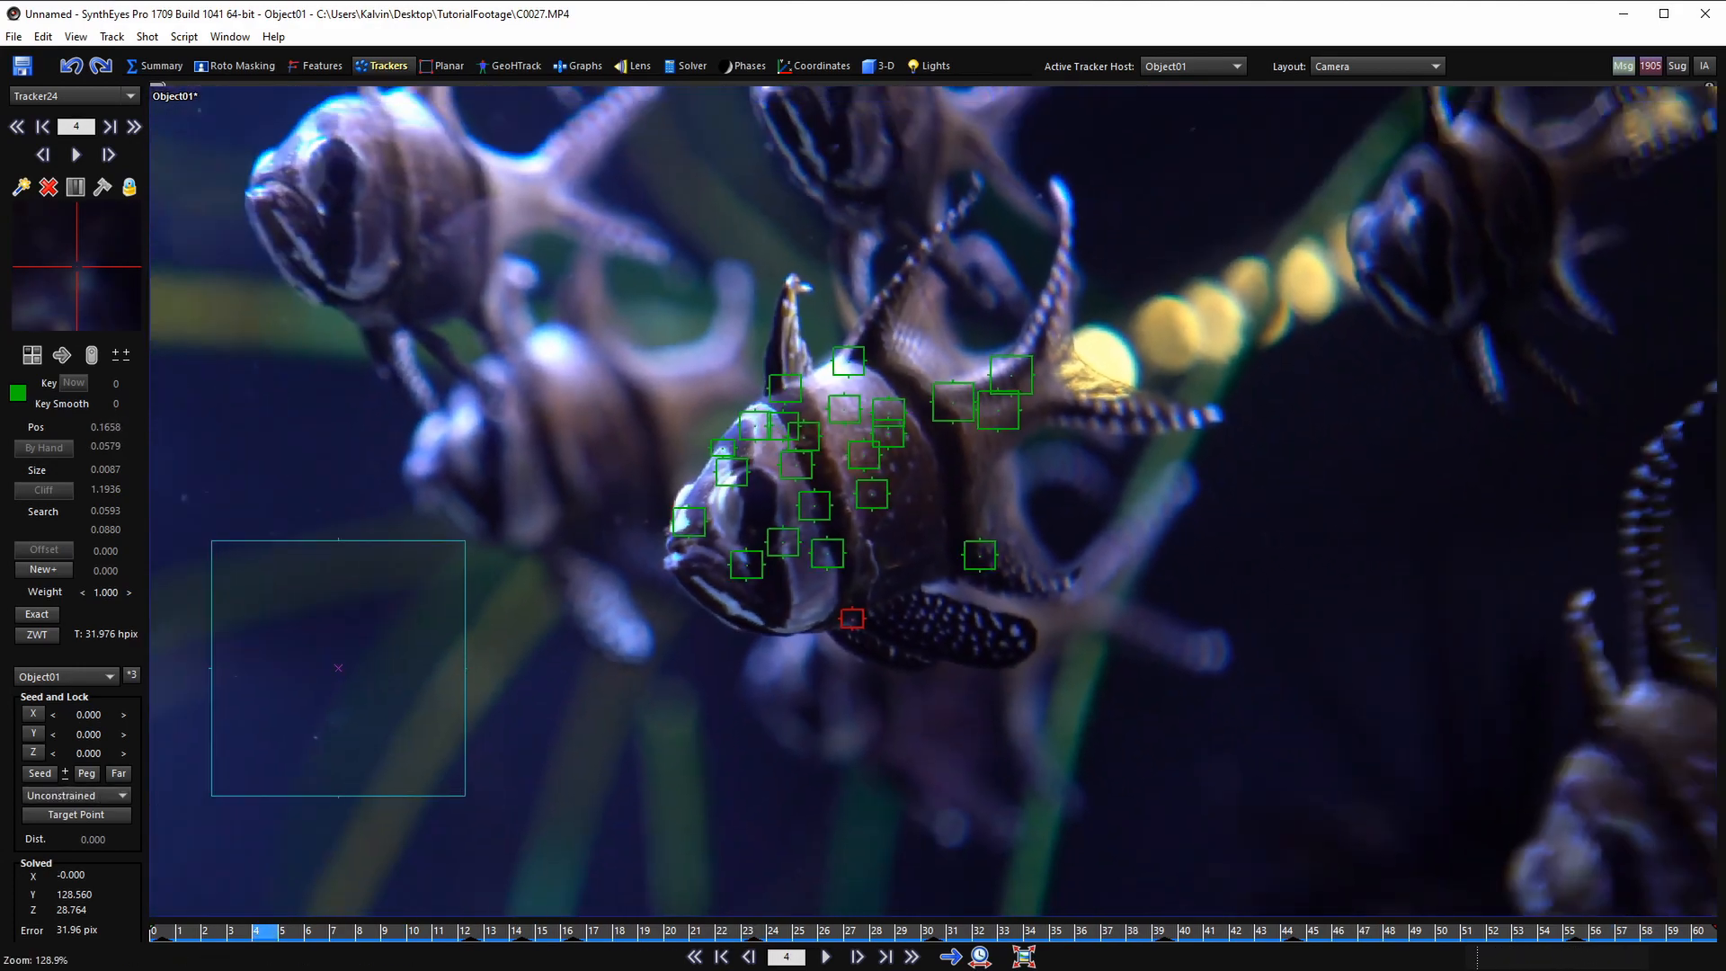
scroll(910, 530, down, 2)
scroll(917, 621, up, 2)
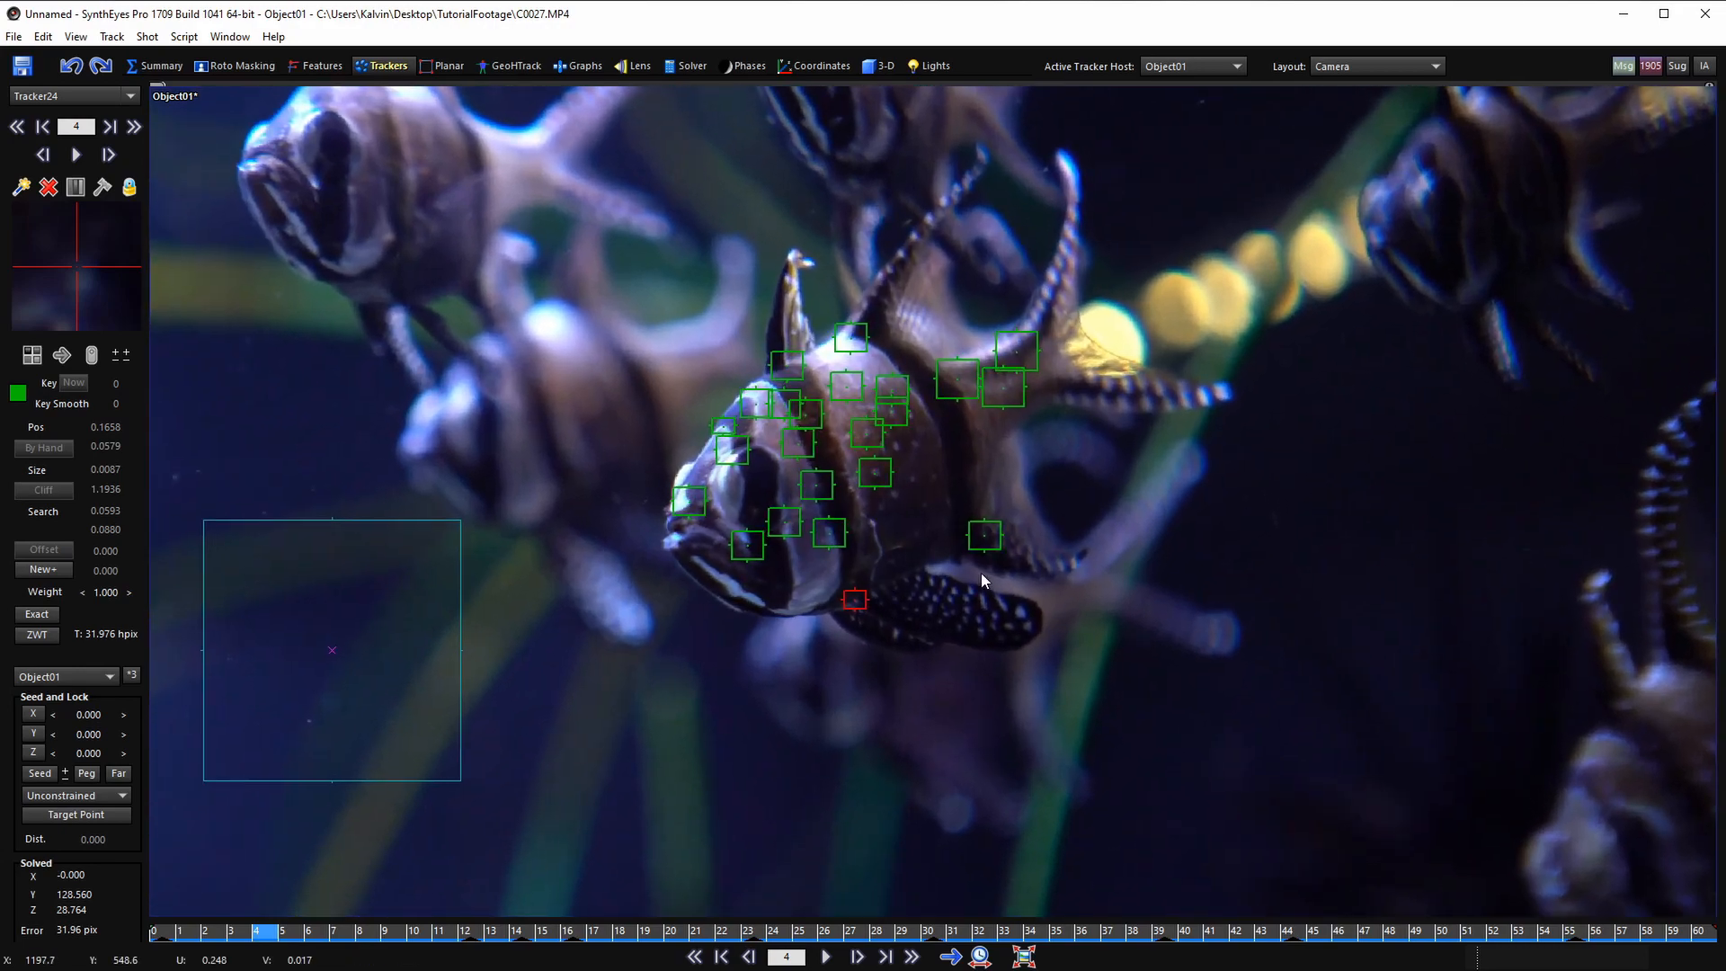
drag(297, 932, 154, 930)
scroll(827, 450, down, 1)
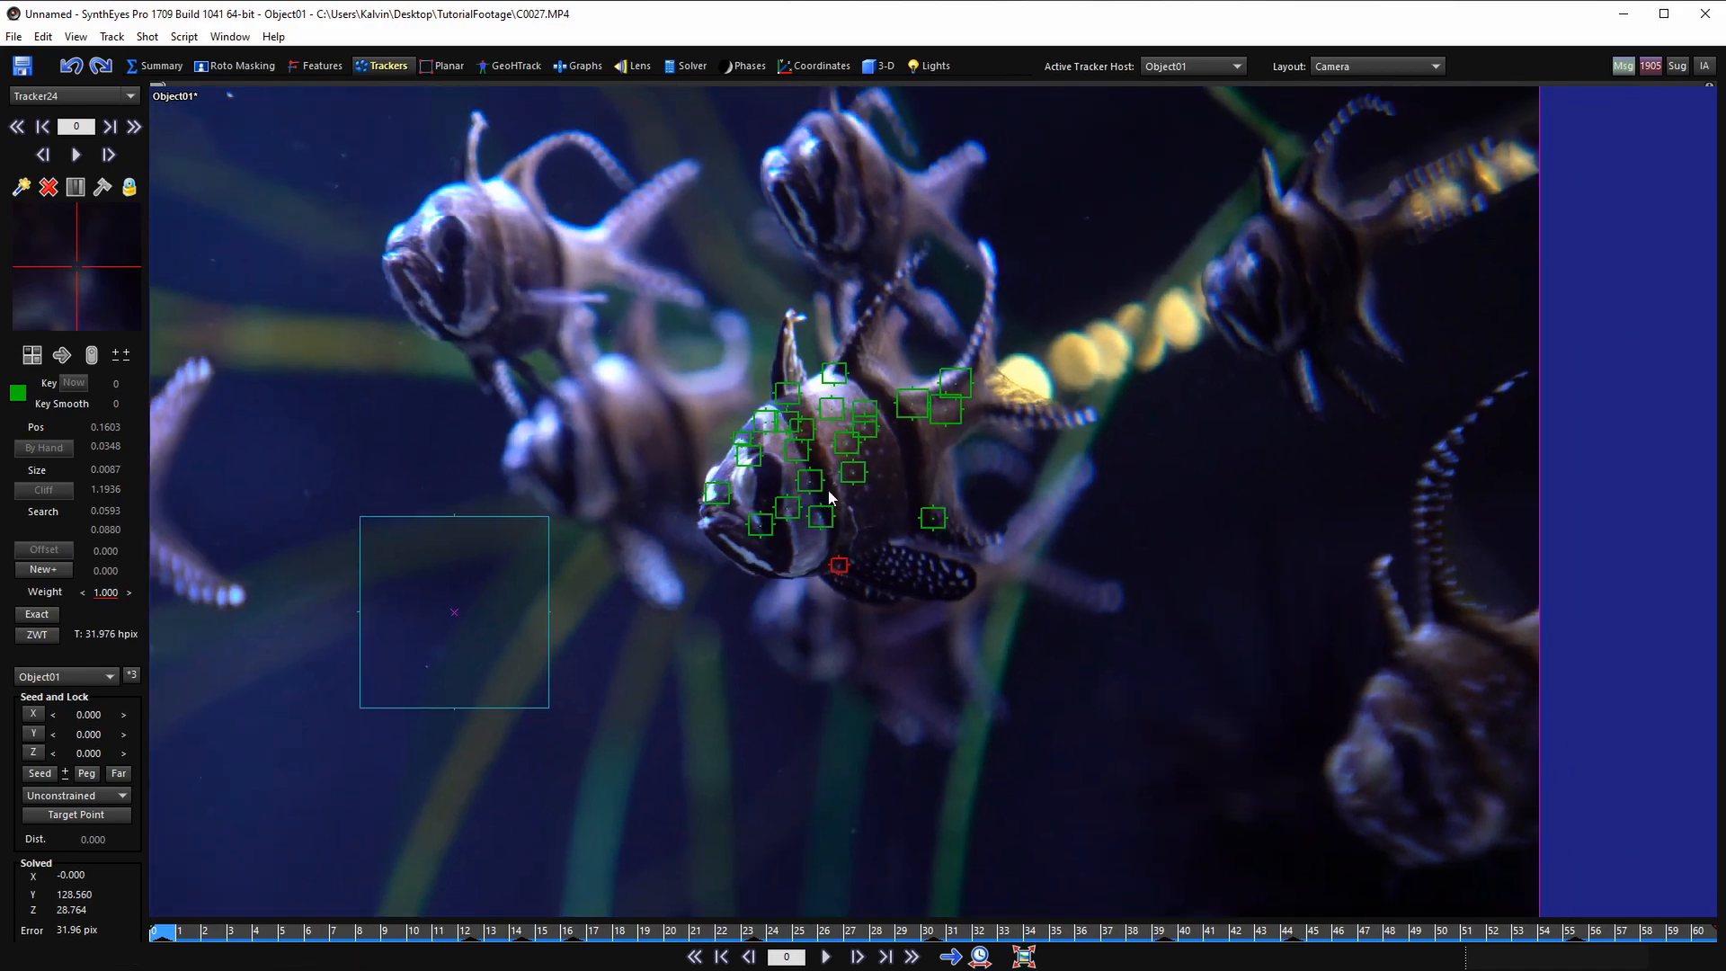
- Examine the scene in the Quad layout, then return to the Camera layout with the central fish in view
key(4)
scroll(575, 368, down, 2)
middle_drag(566, 373, 532, 388)
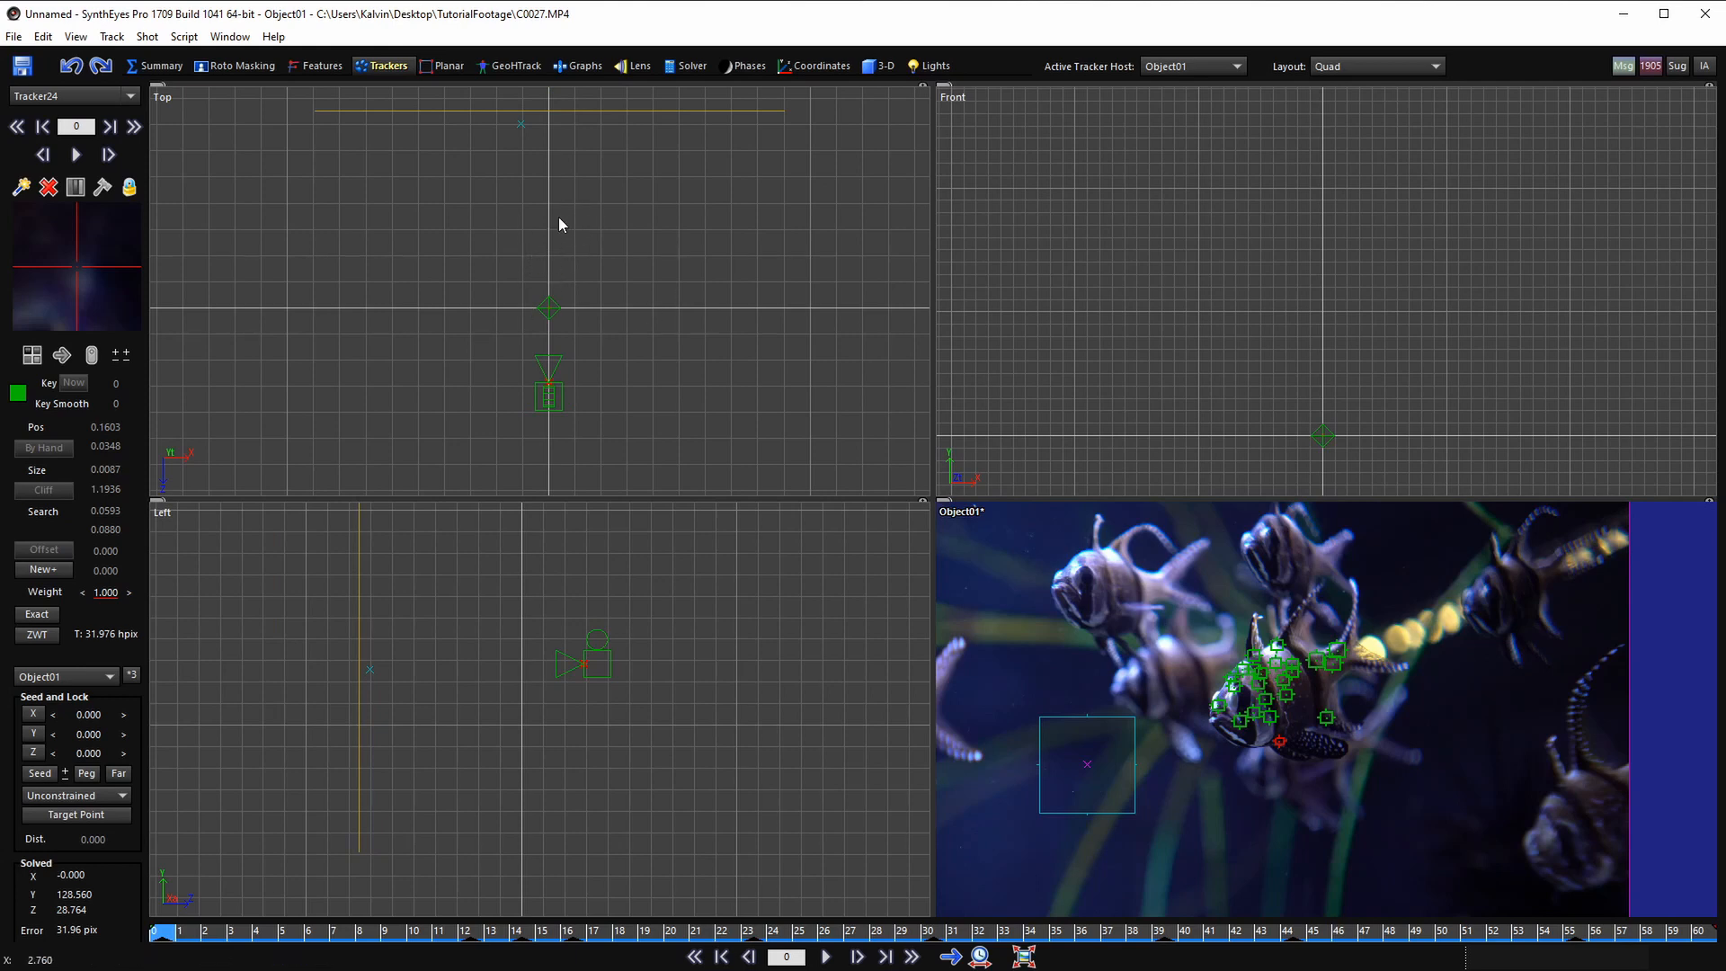
scroll(1298, 717, up, 3)
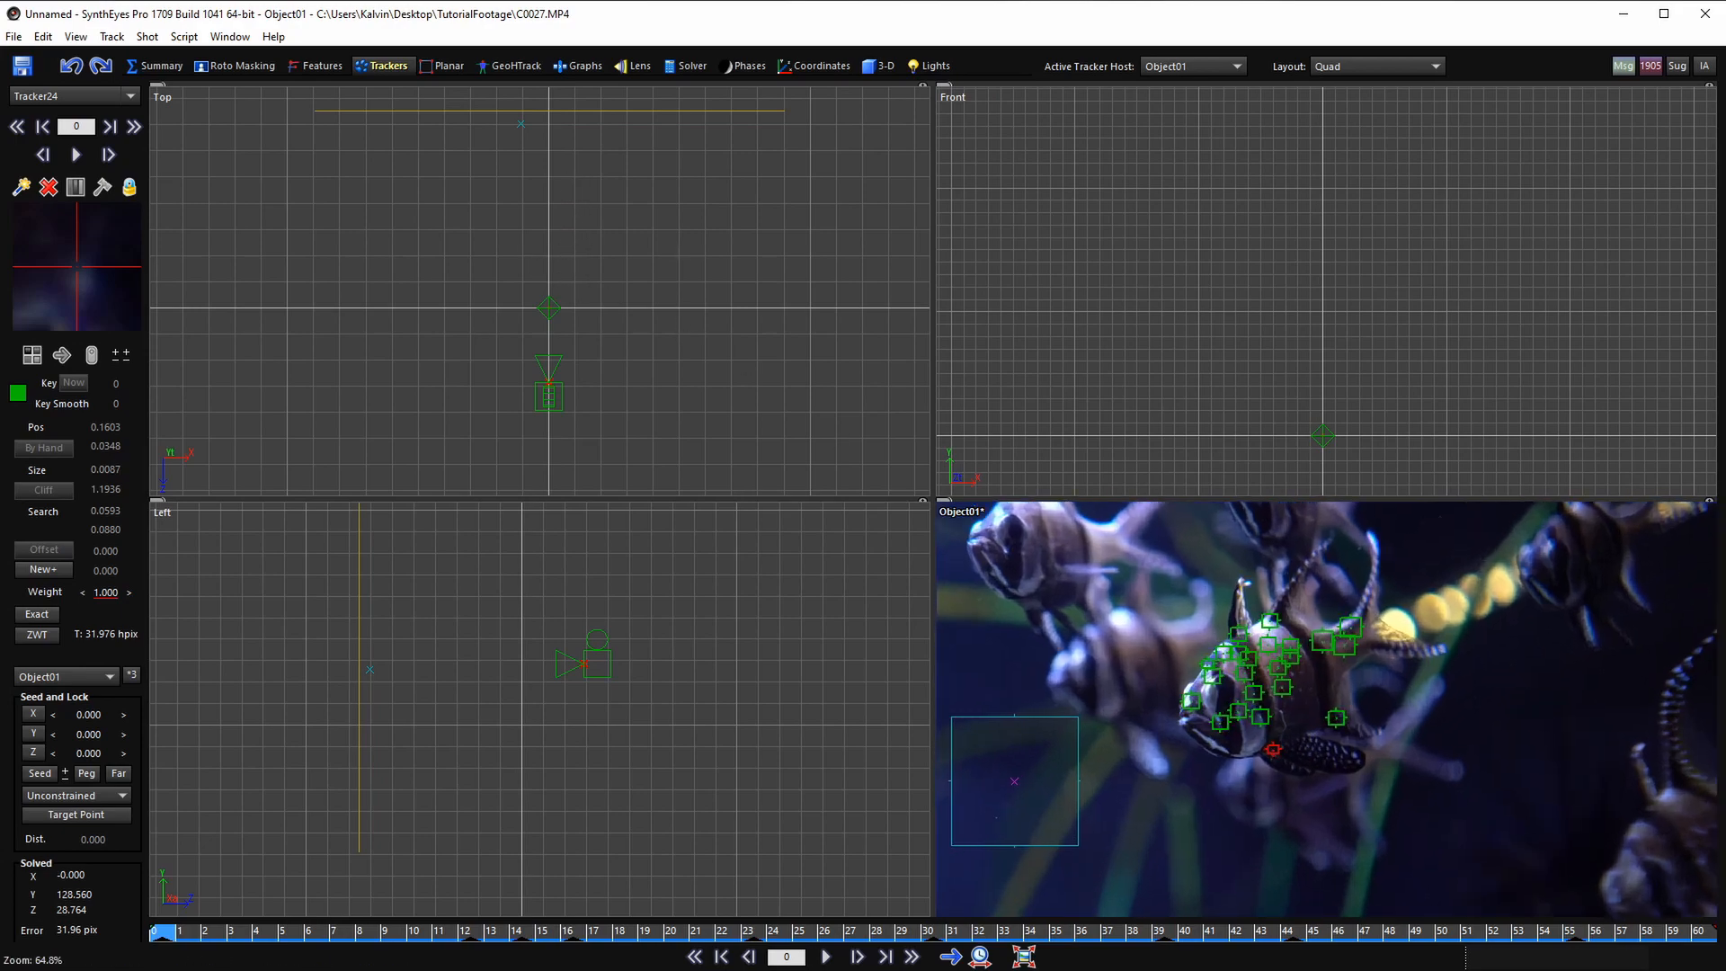
scroll(1298, 717, down, 1)
scroll(1298, 717, up, 2)
double_click(944, 500)
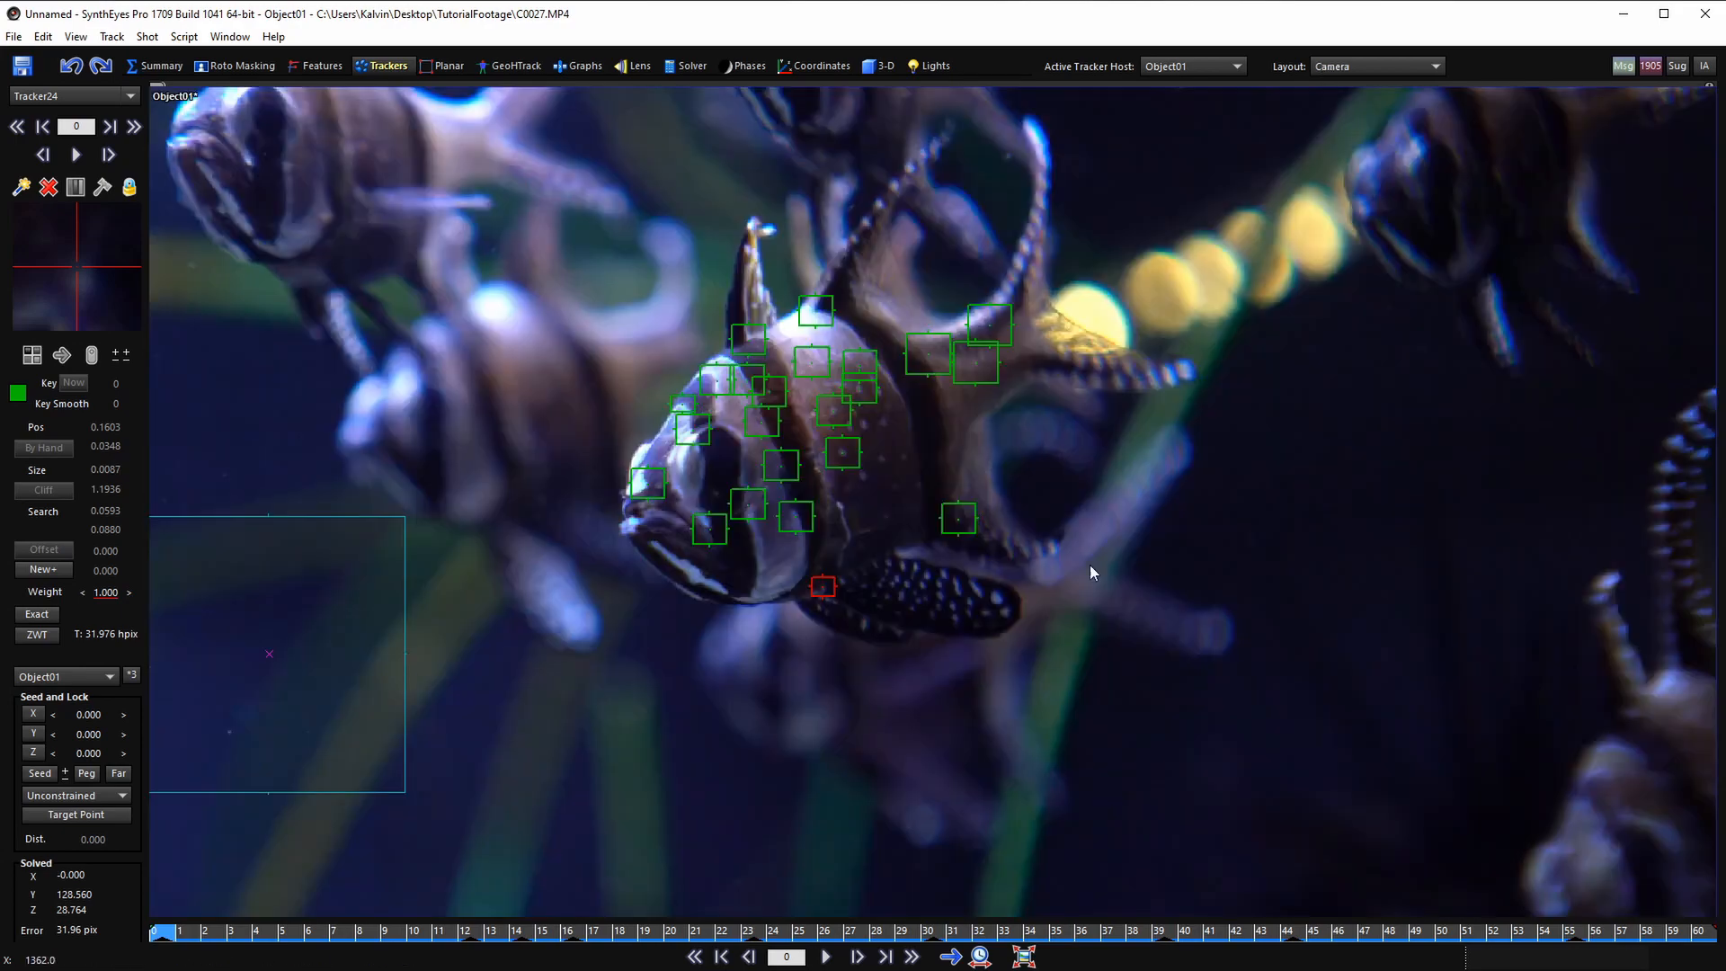
scroll(801, 447, down, 2)
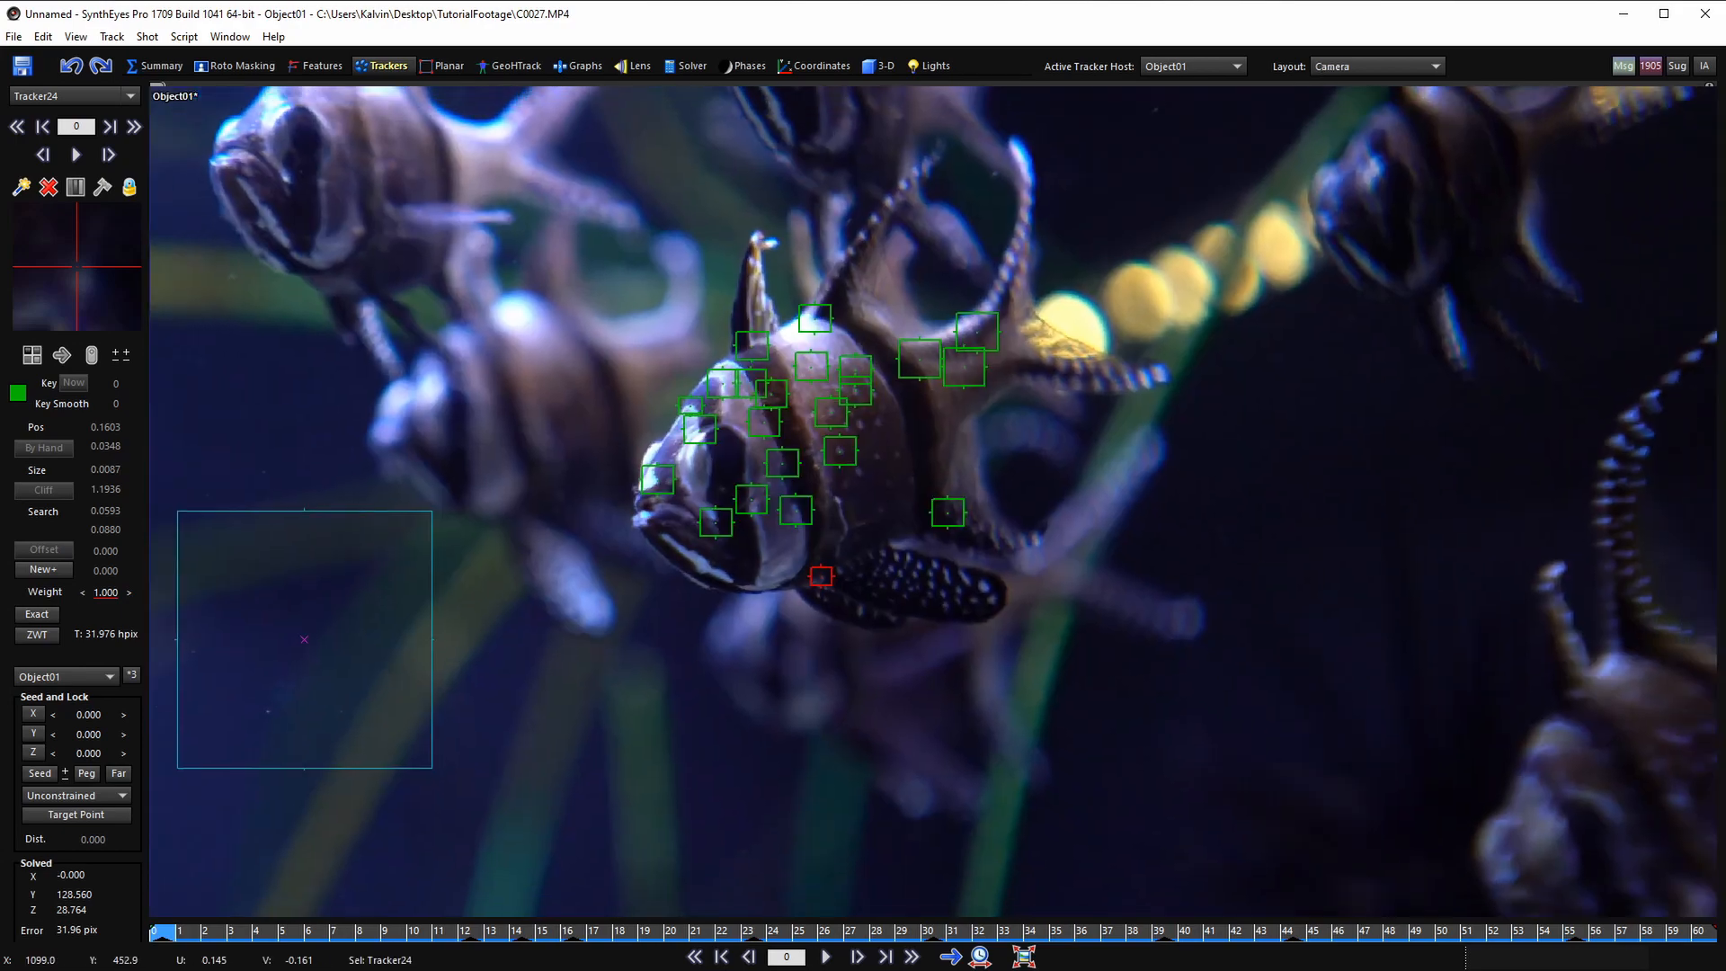
middle_drag(799, 446, 833, 521)
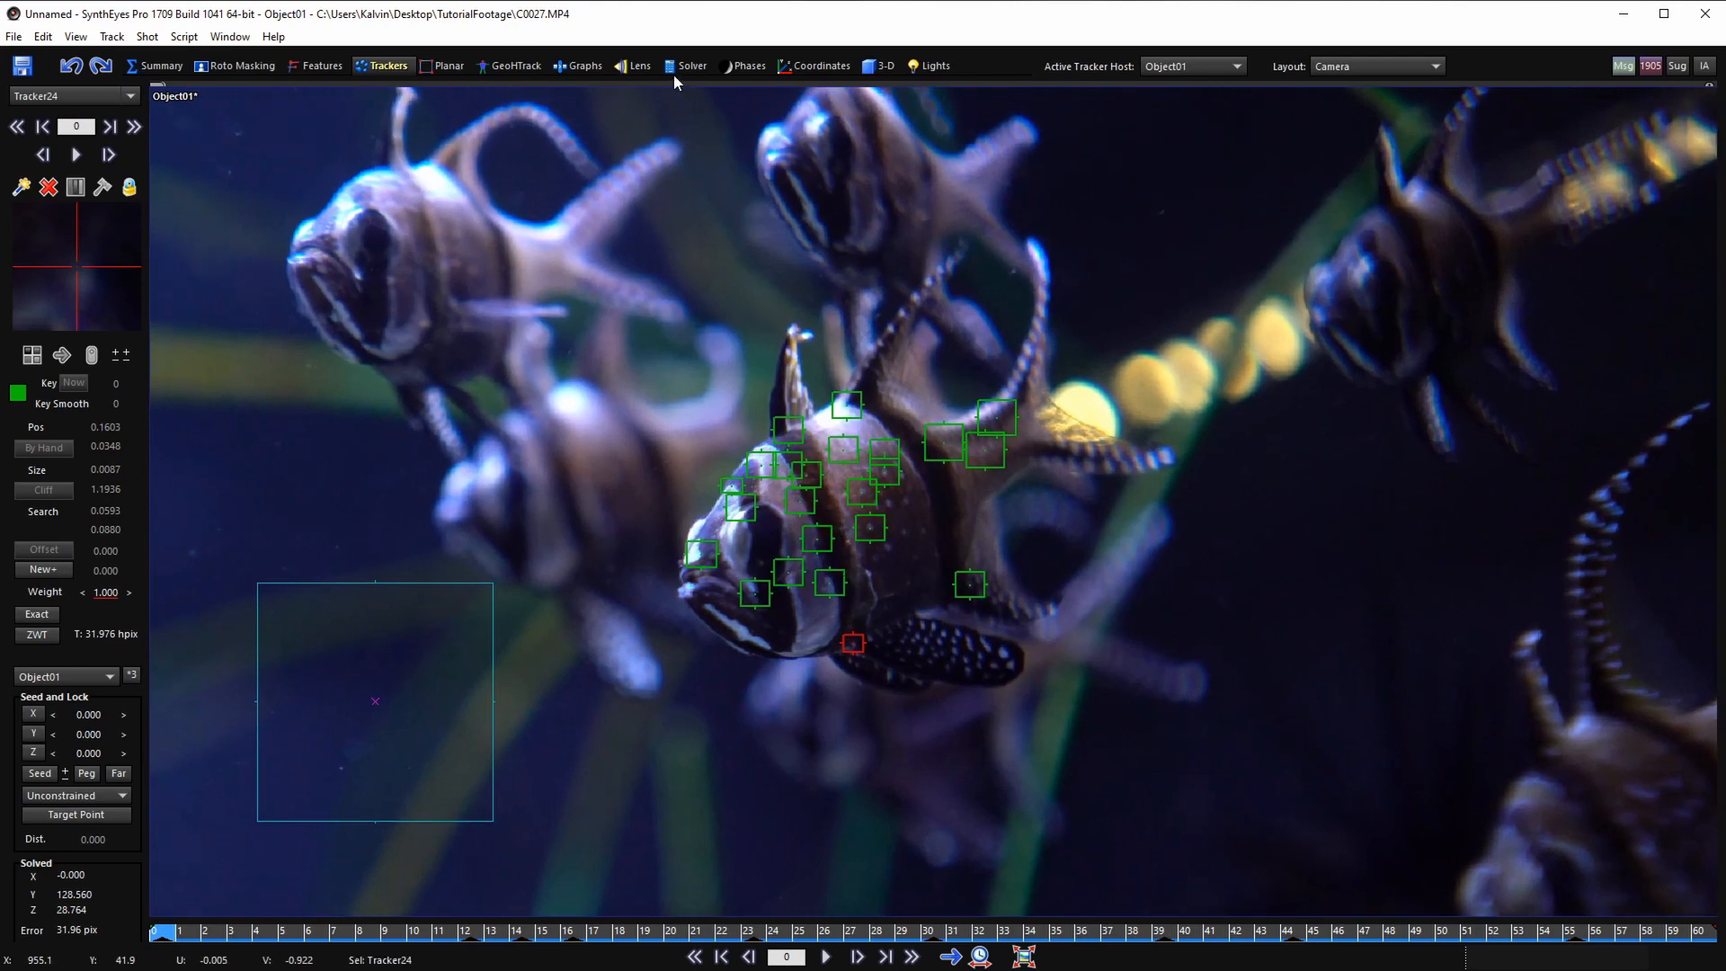
- Solve Object01's motion in the Solver room with the Automatic and Undirected settings
click(687, 67)
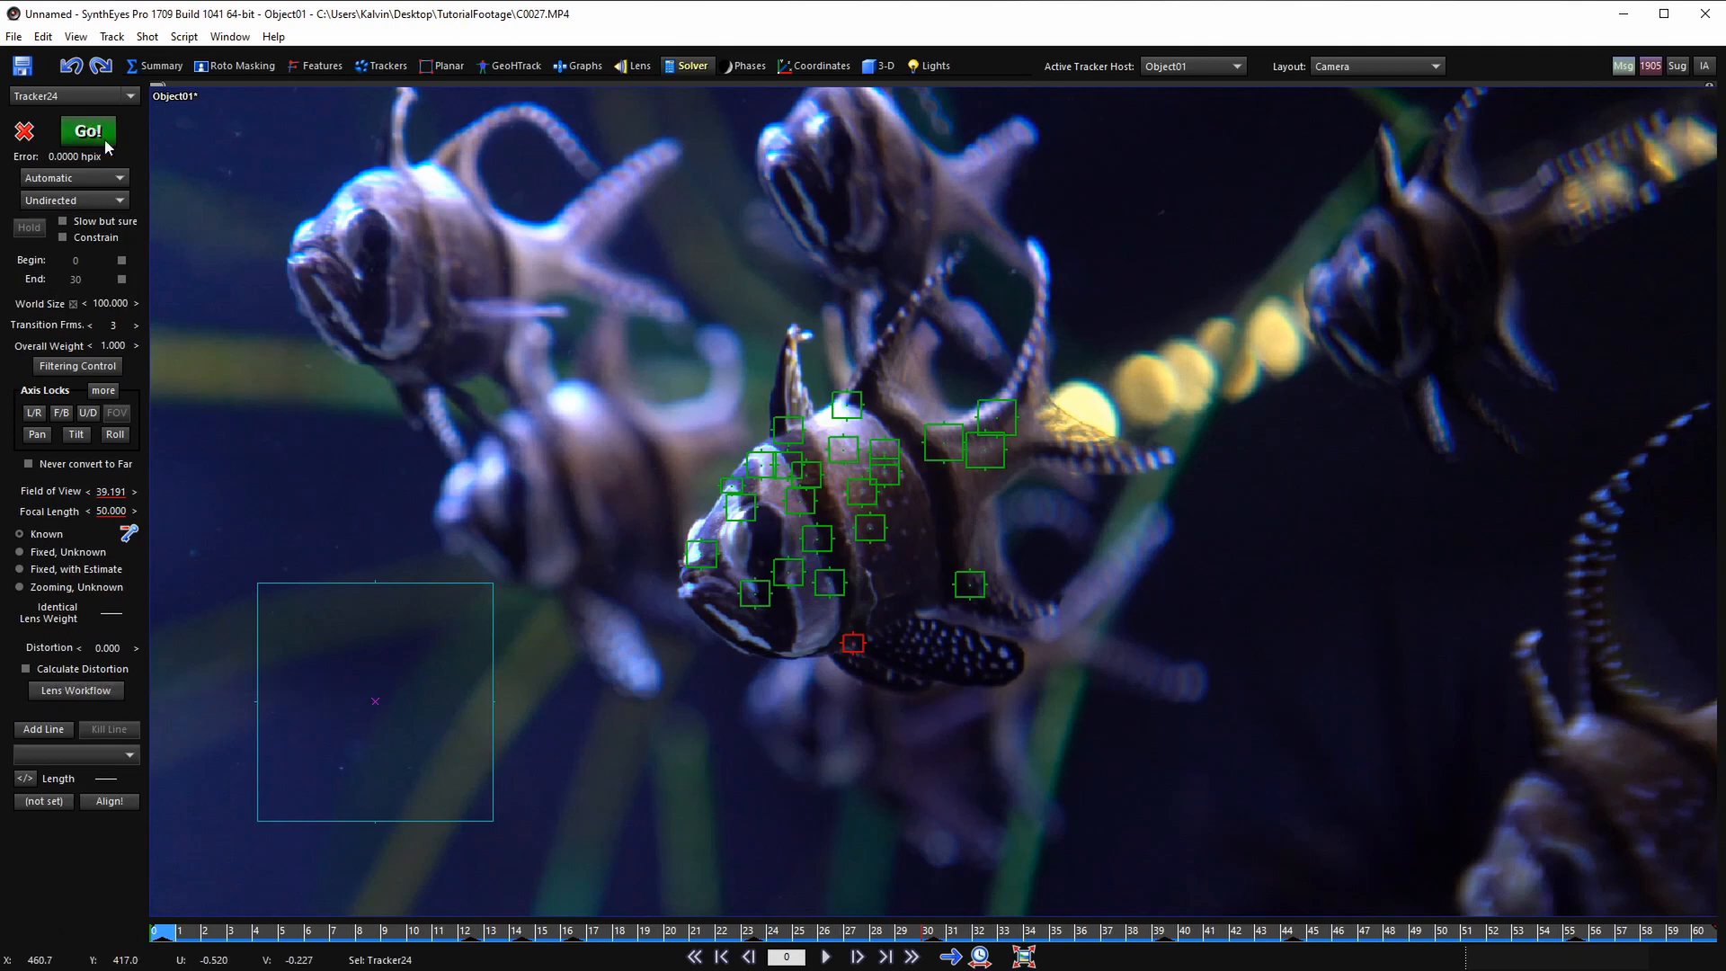
scroll(829, 347, down, 5)
scroll(570, 462, up, 3)
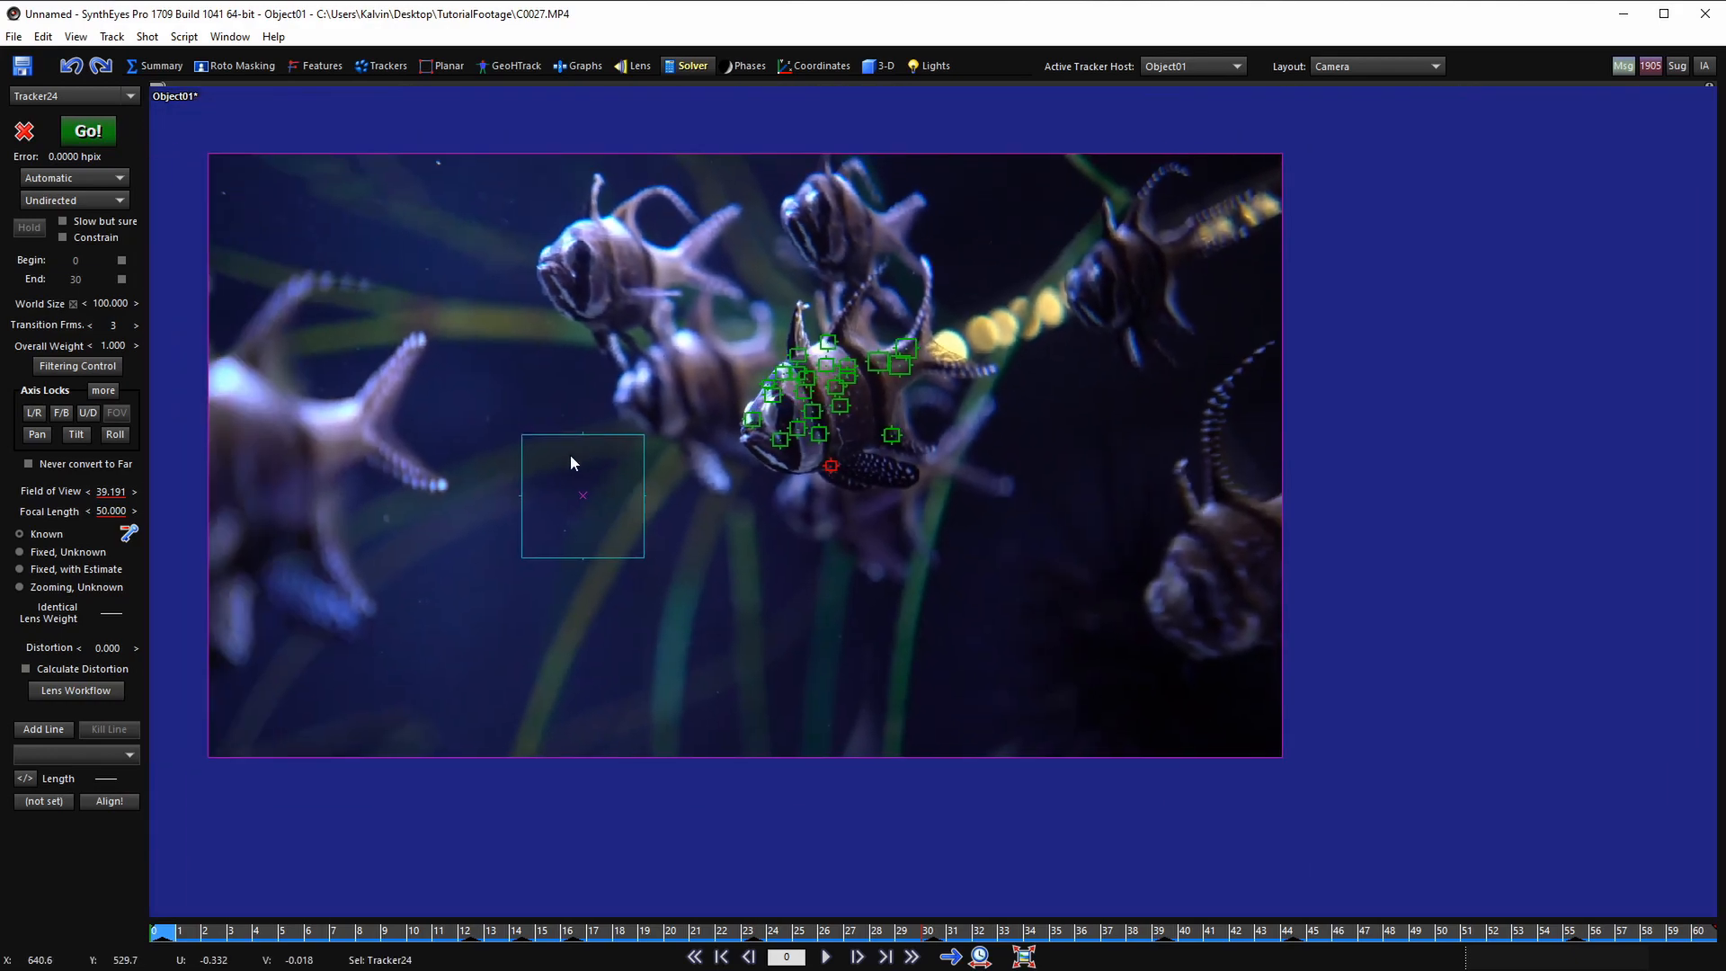
middle_drag(638, 401, 667, 402)
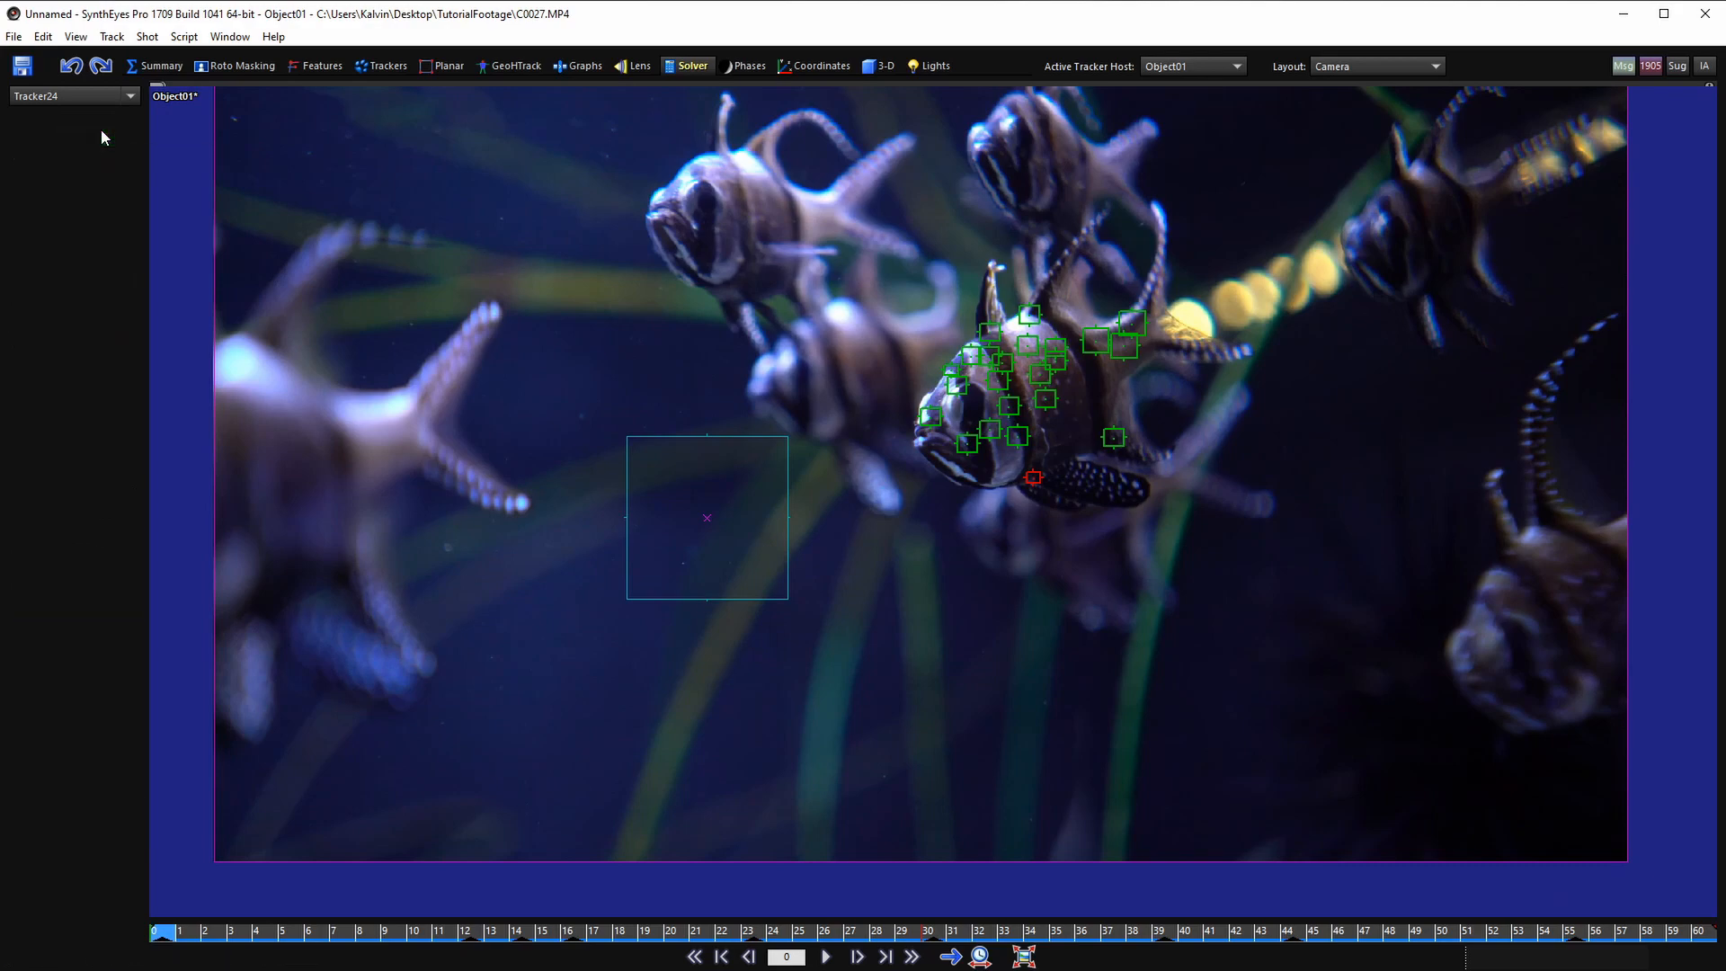
click(102, 137)
click(345, 326)
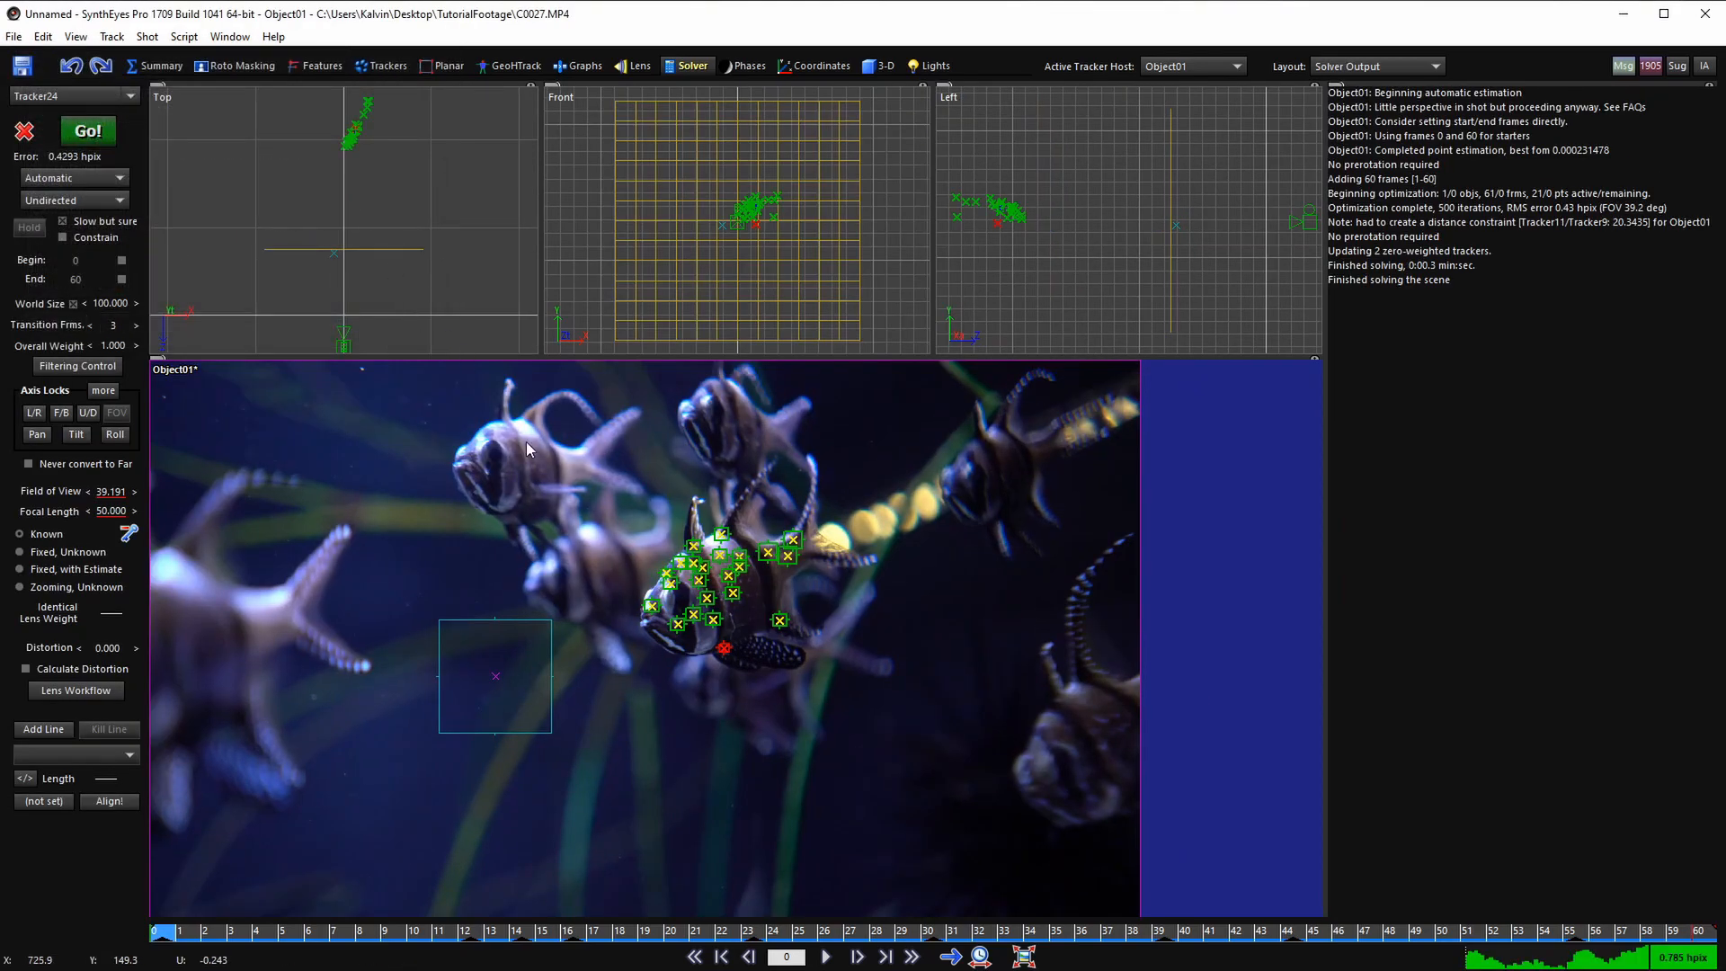
- Play back and scrub the solved shot to check how closely the solved points follow the trackers on the fish
key(space)
scroll(693, 625, up, 1)
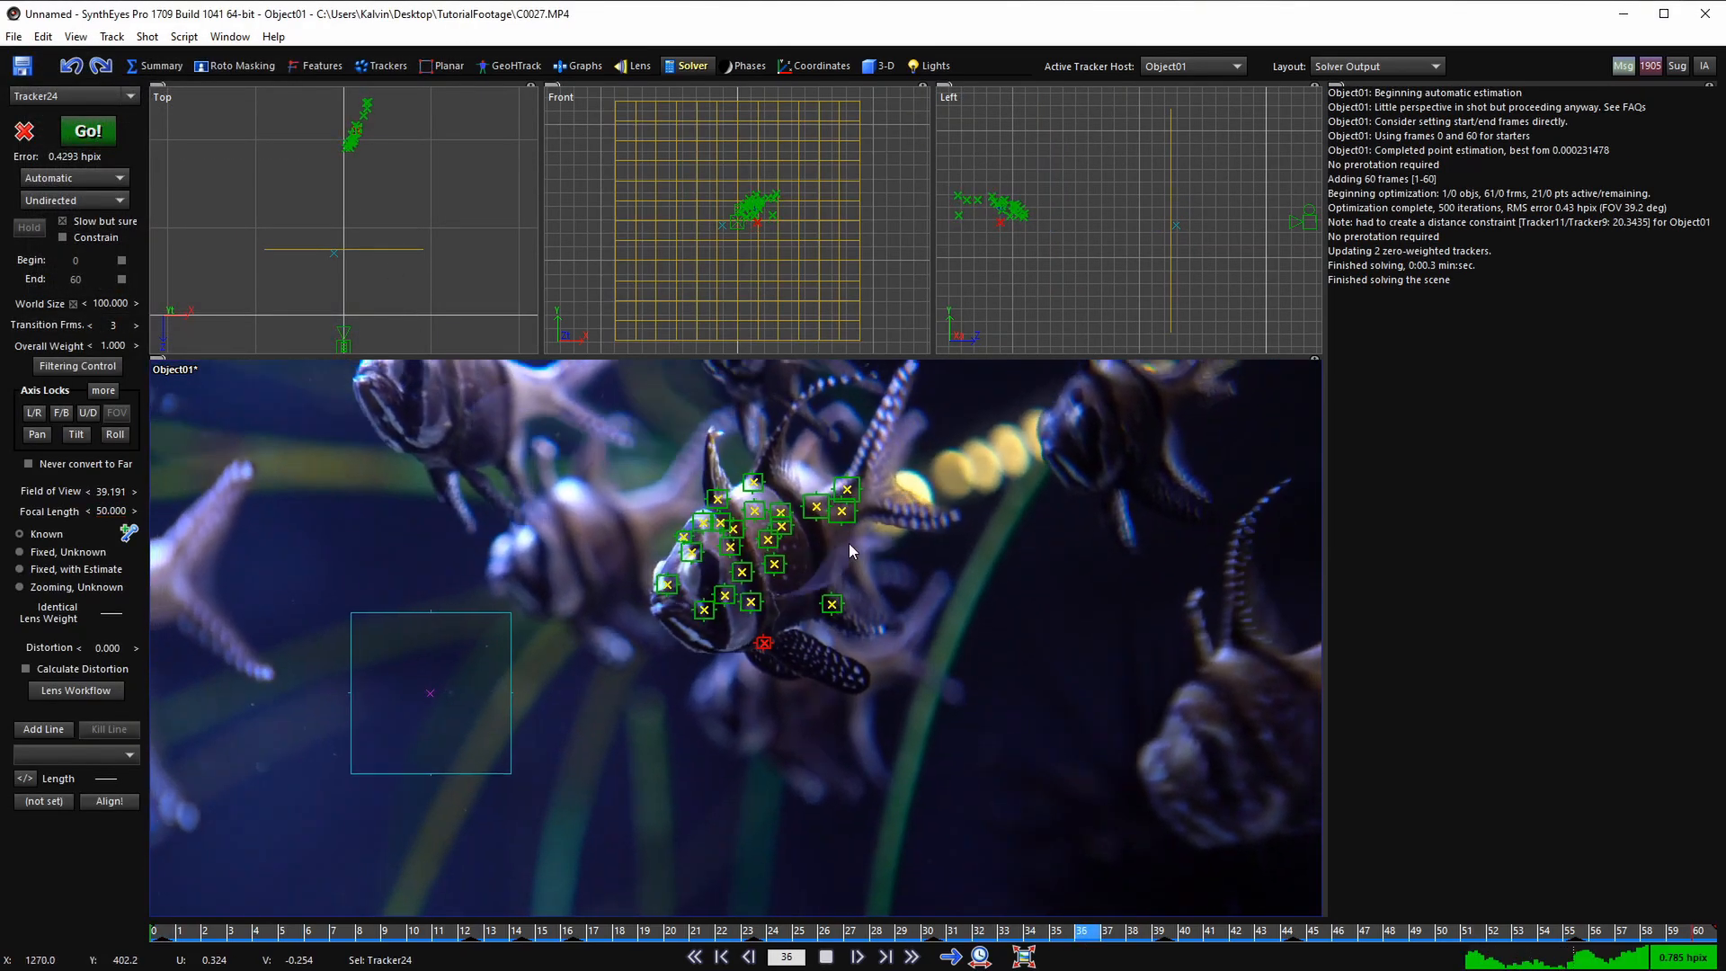
scroll(856, 543, up, 1)
key(space)
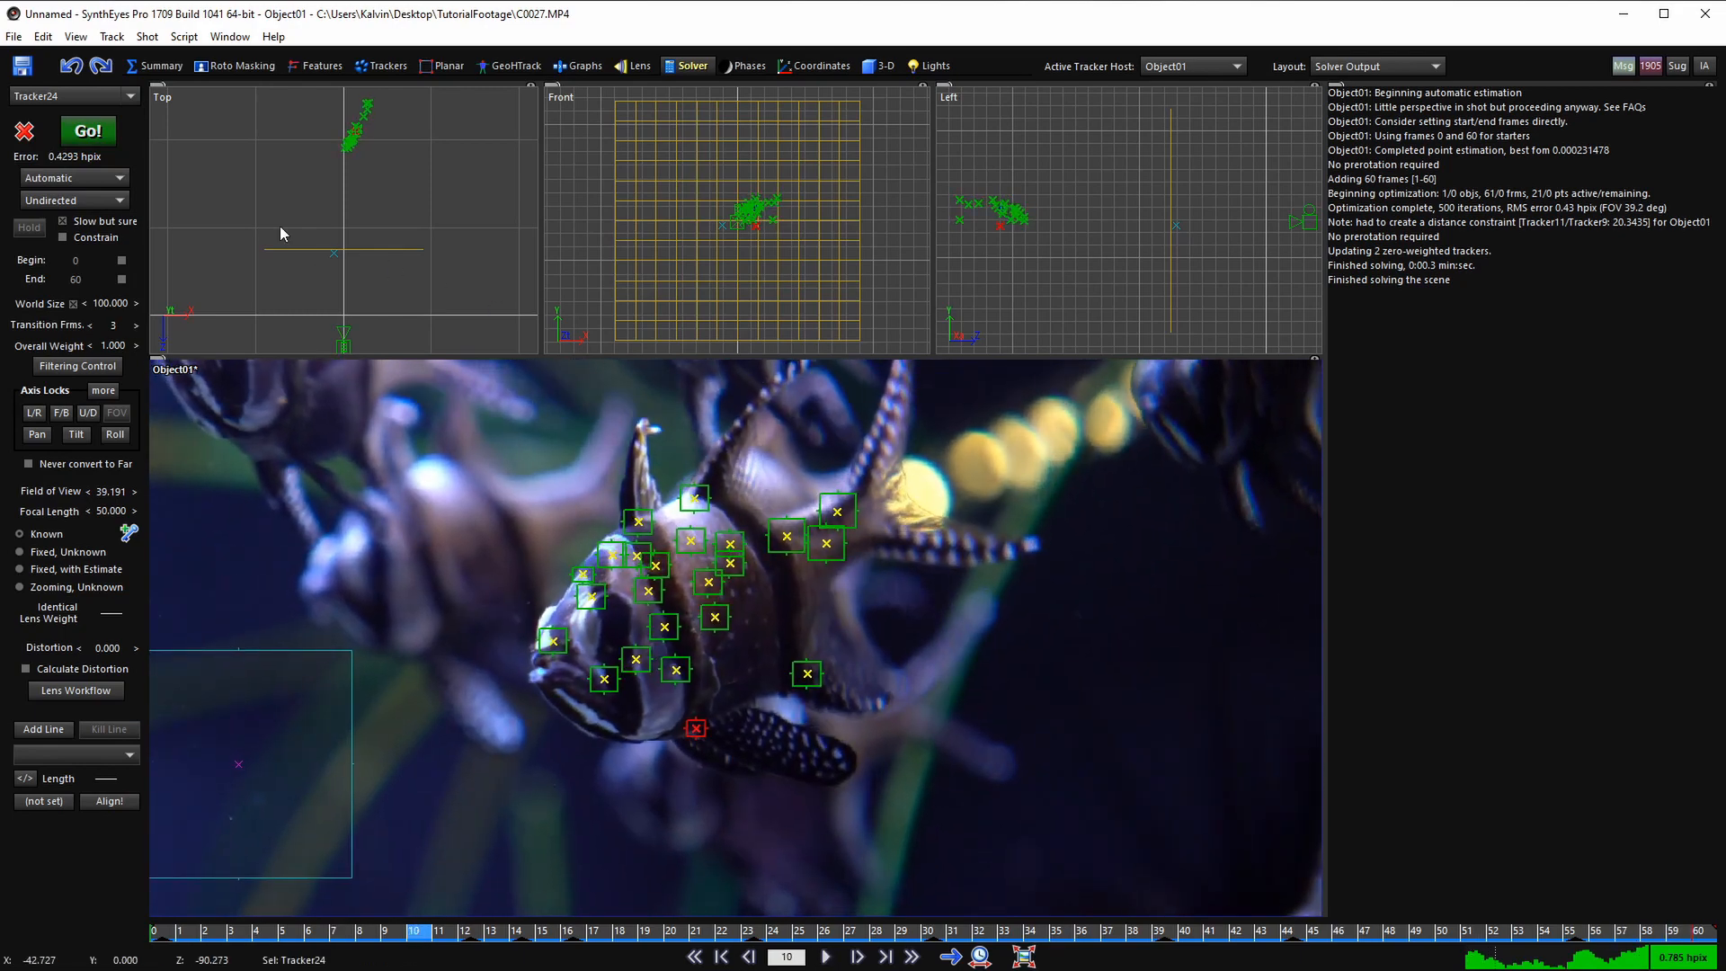
key(shift+a)
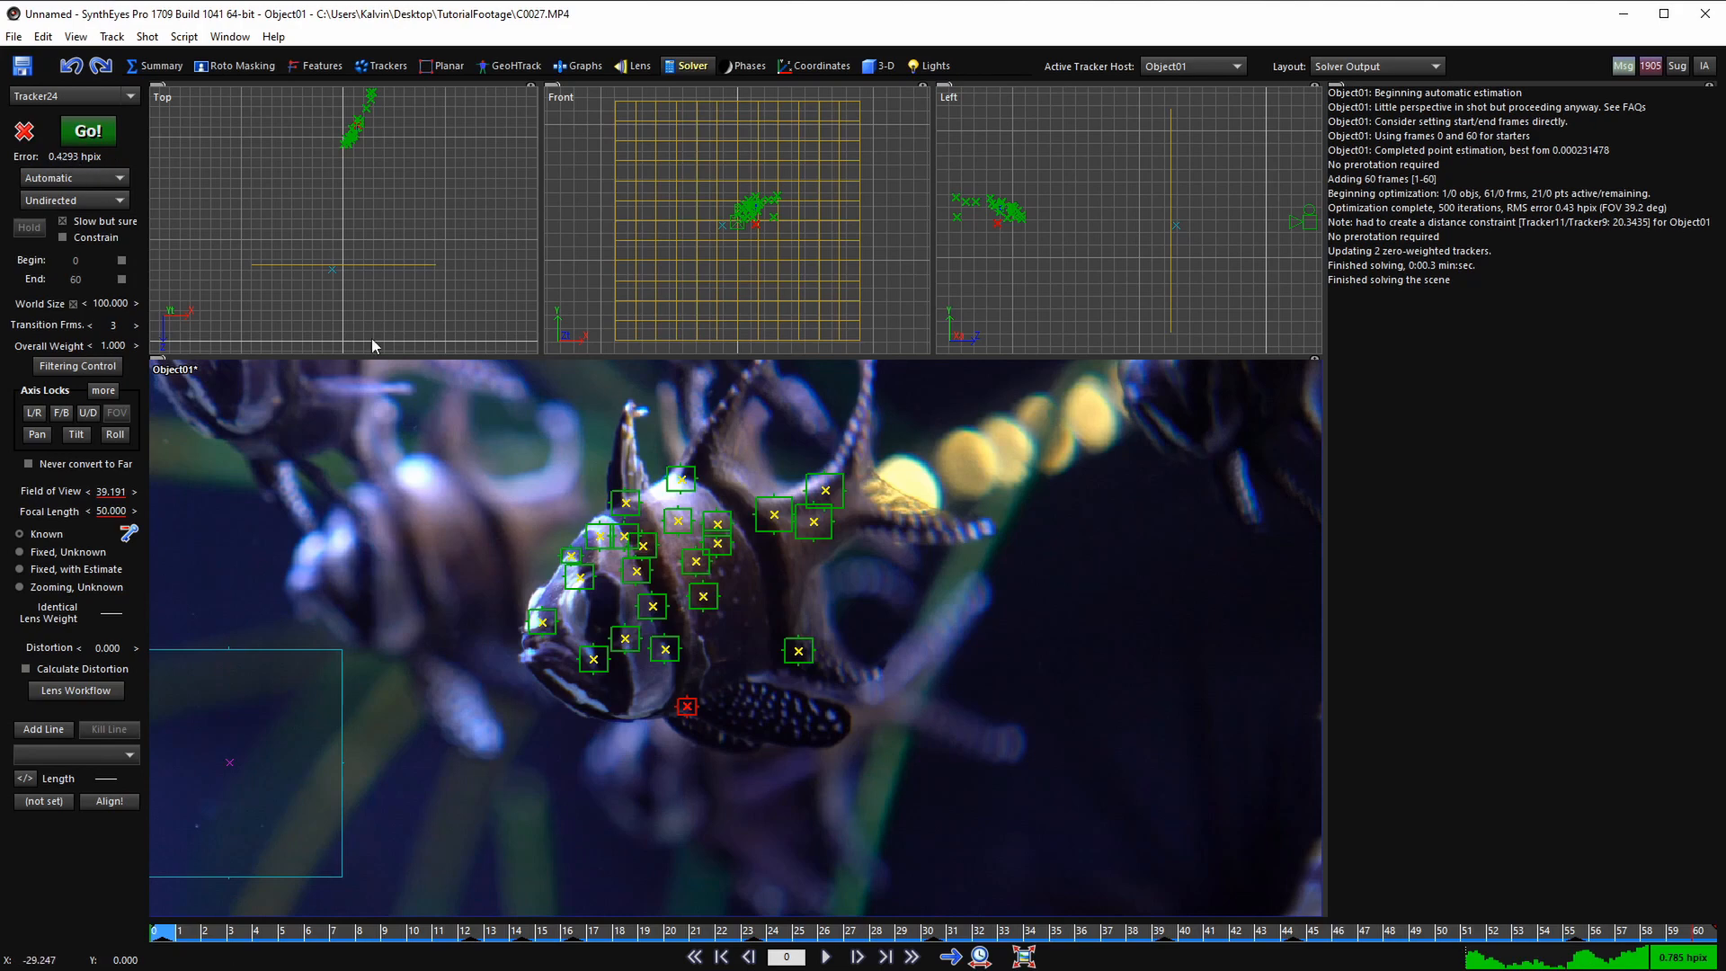
scroll(627, 528, up, 5)
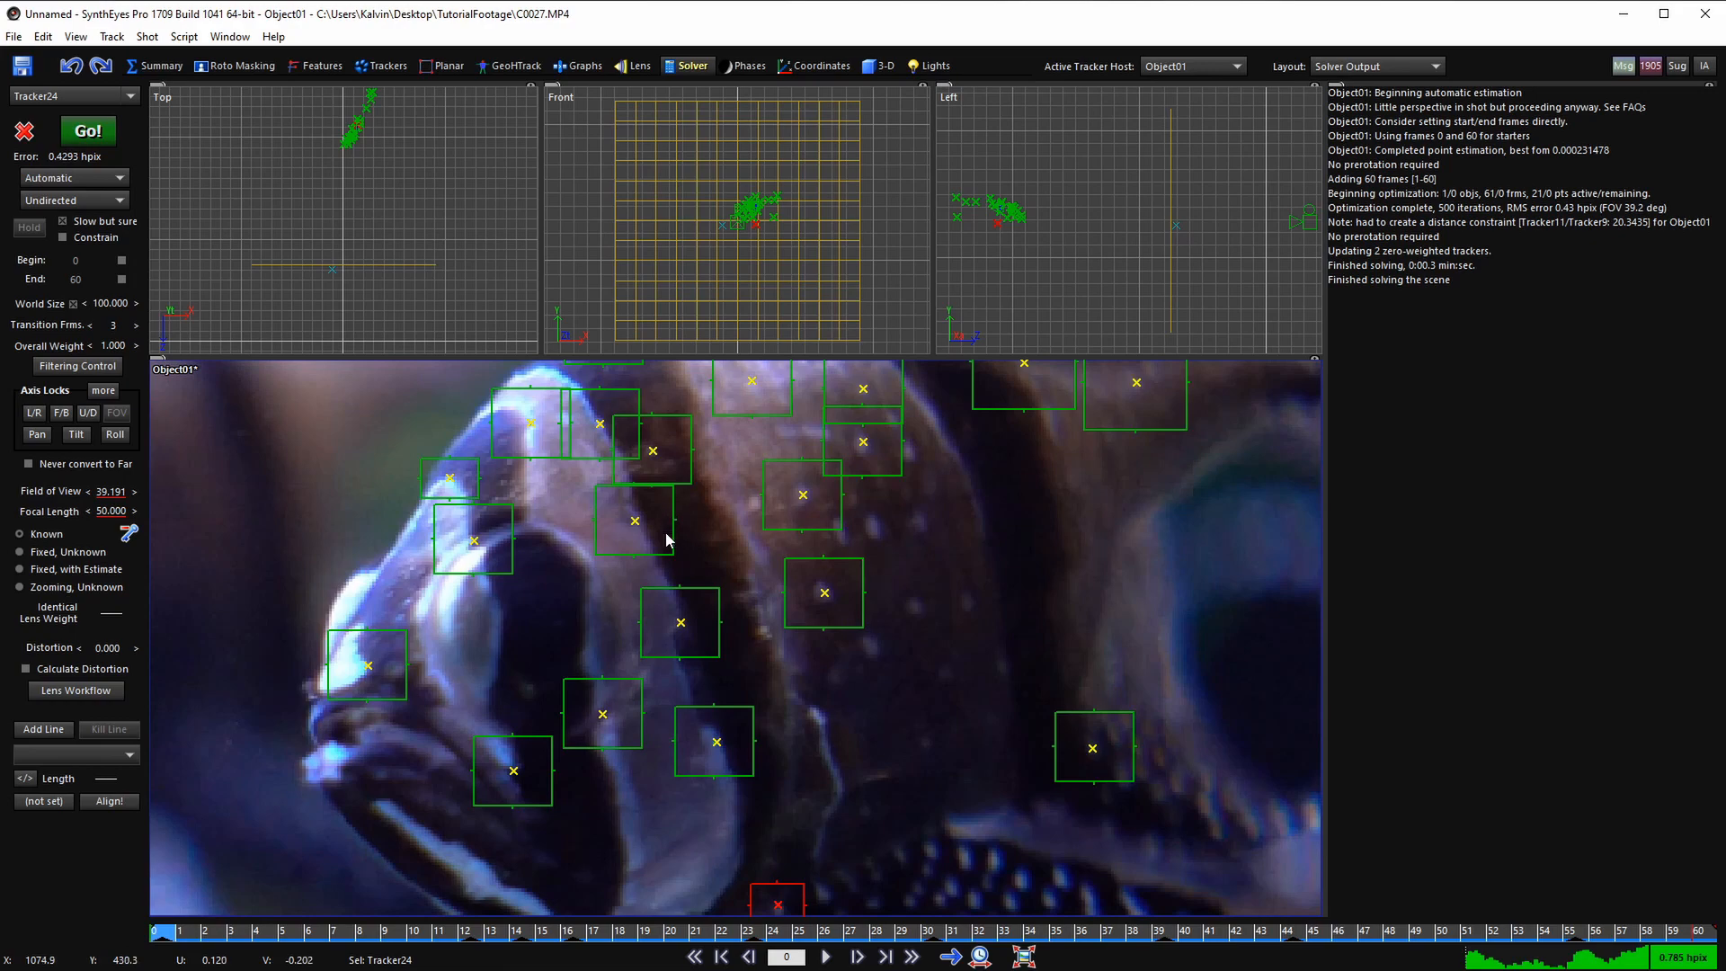
scroll(666, 536, down, 4)
middle_drag(668, 551, 665, 602)
scroll(630, 483, up, 1)
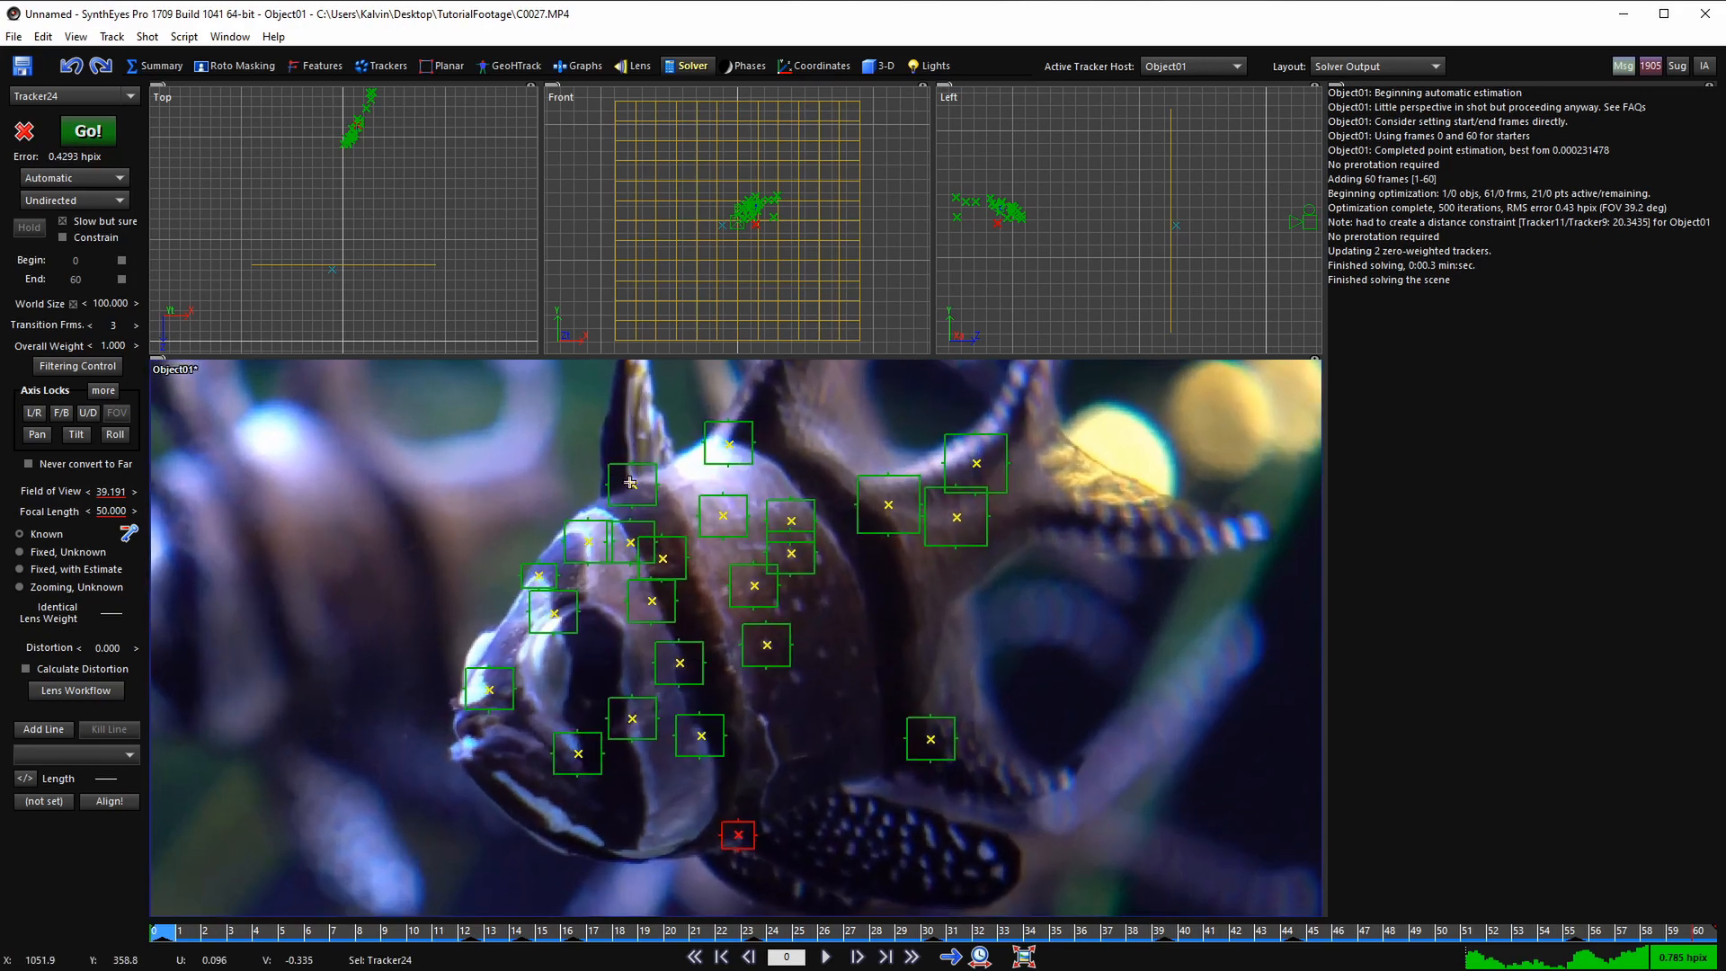
key(space)
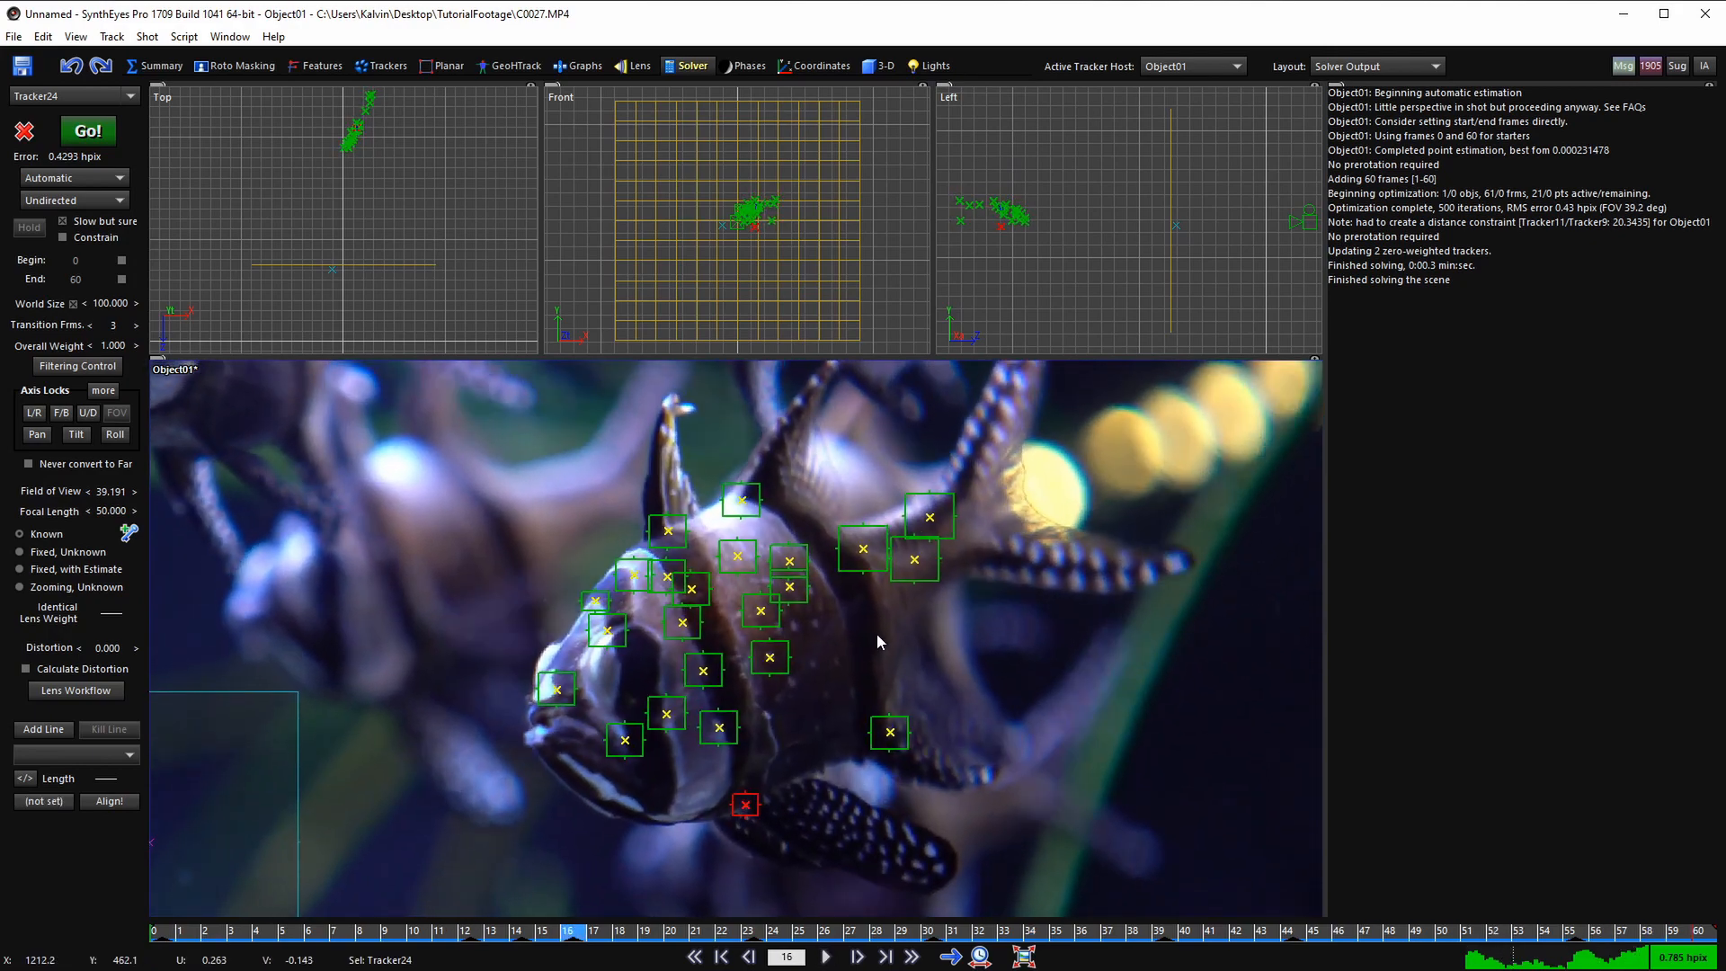
key(space)
click(463, 933)
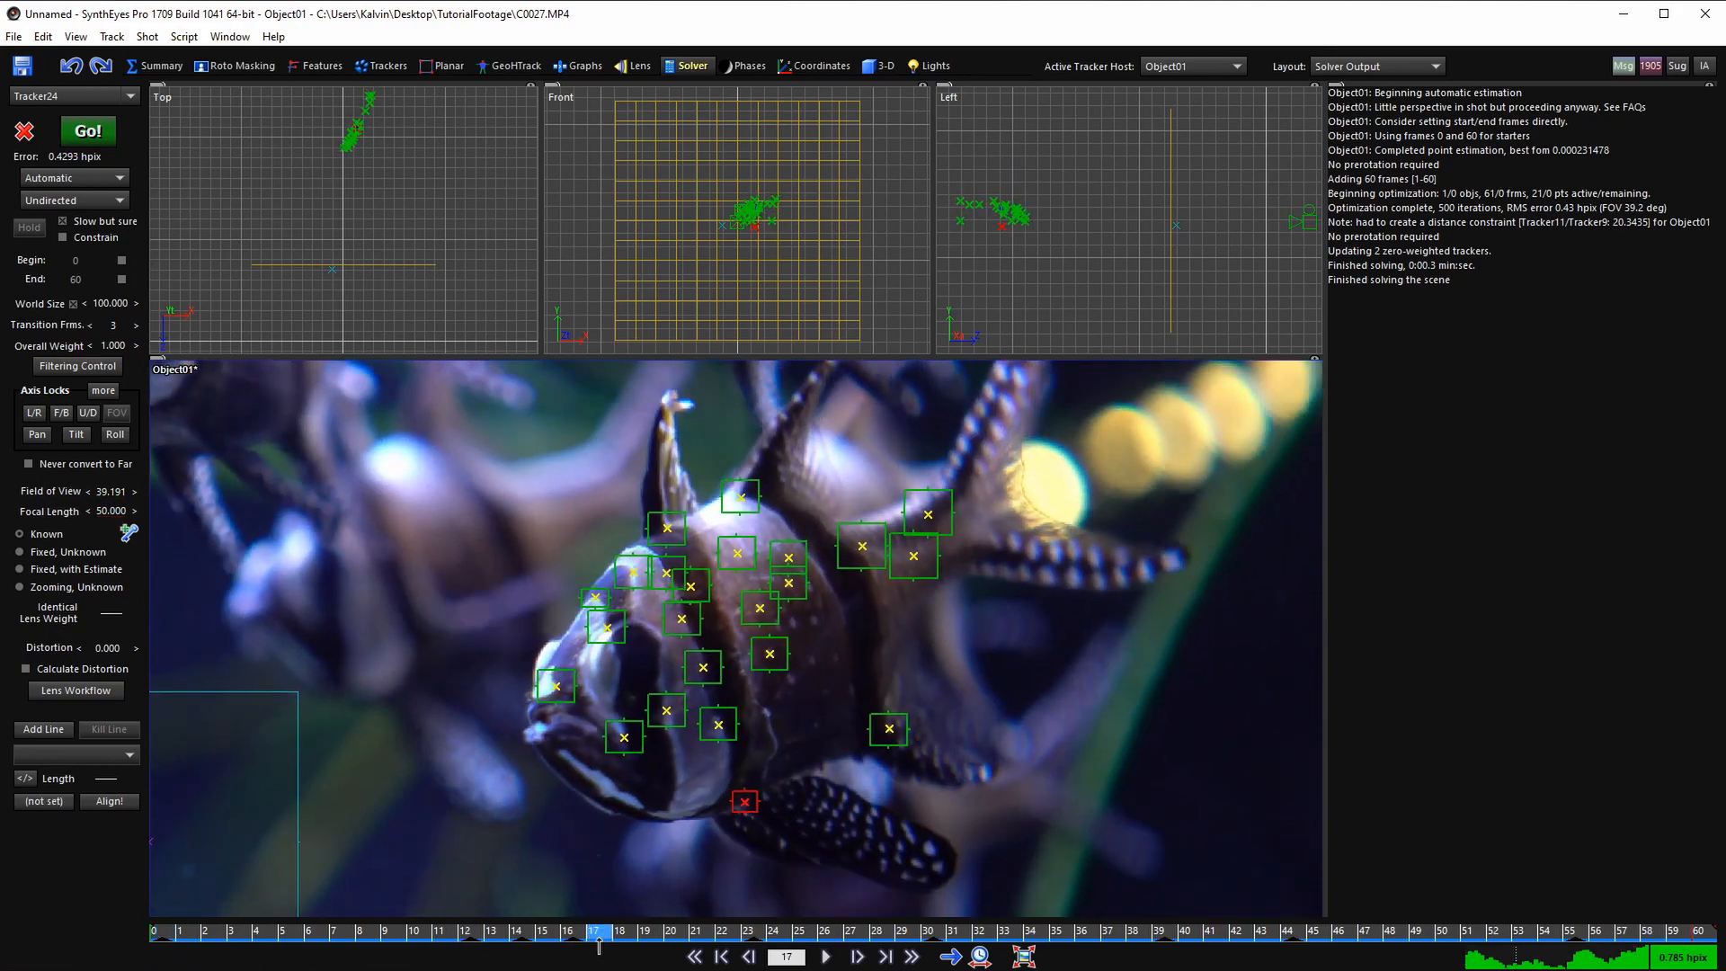
drag(598, 944, 1698, 935)
drag(1220, 962, 155, 940)
key(space)
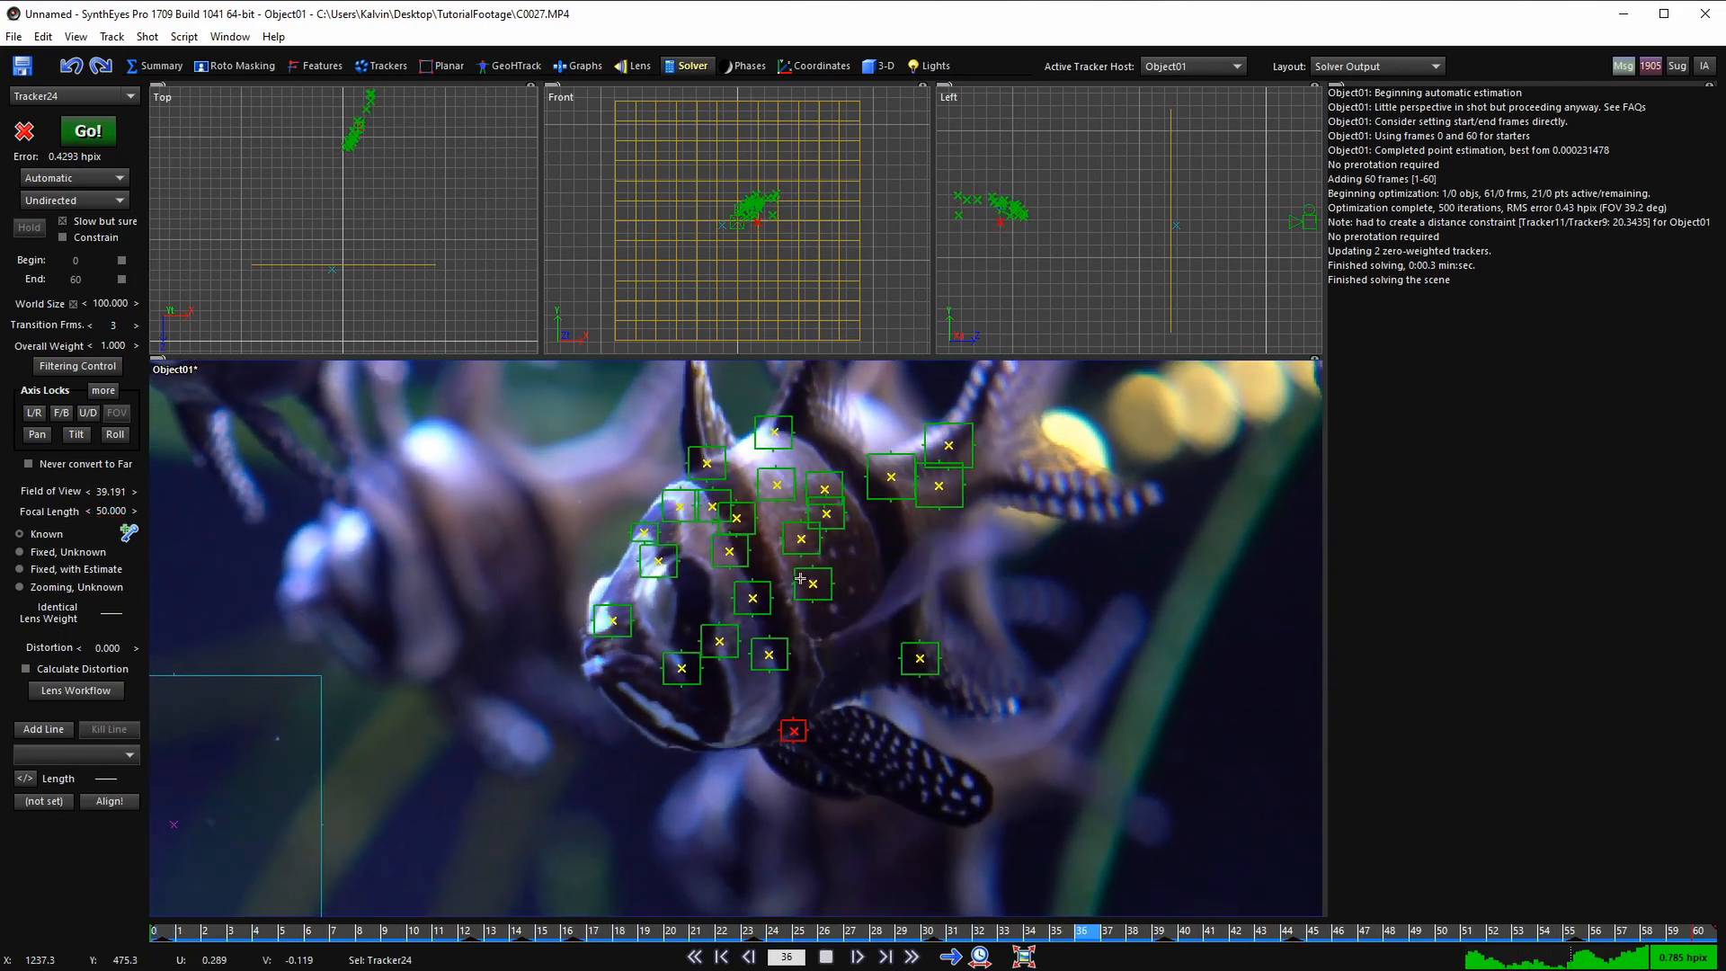
key(space)
- Examine the solved points in the Top and Left views and over the fish while playing the shot, and return to frame 0
scroll(375, 138, up, 4)
middle_drag(376, 139, 404, 230)
key(space)
scroll(381, 203, up, 2)
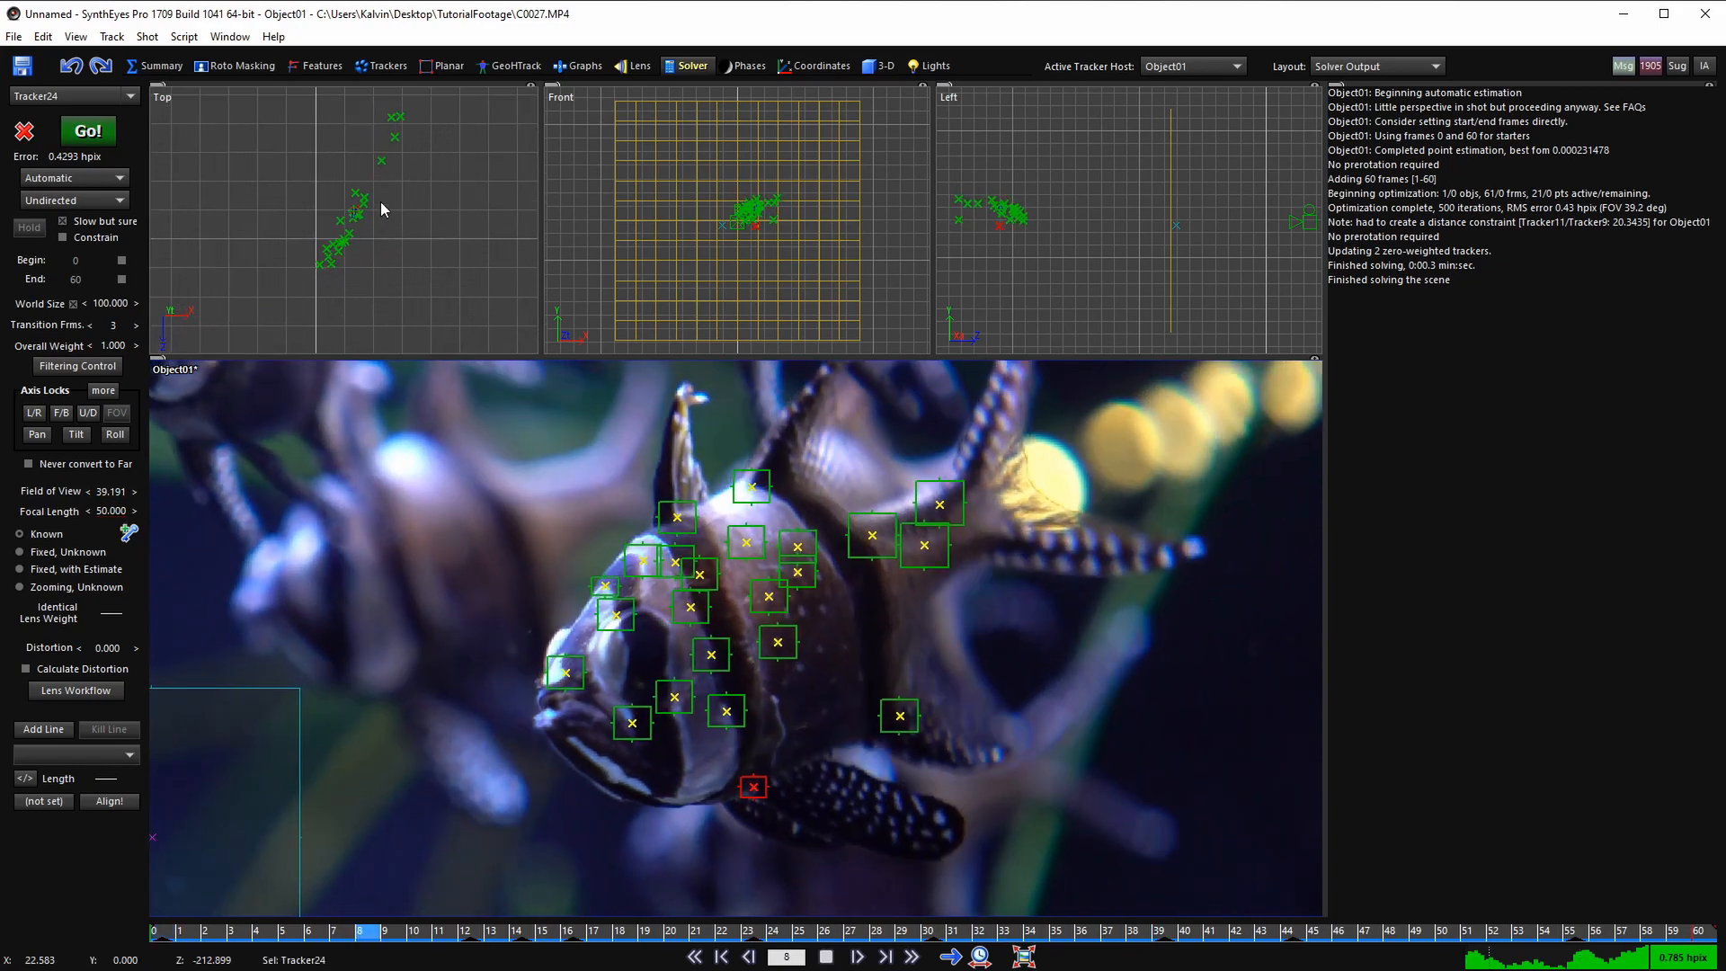
scroll(381, 203, up, 2)
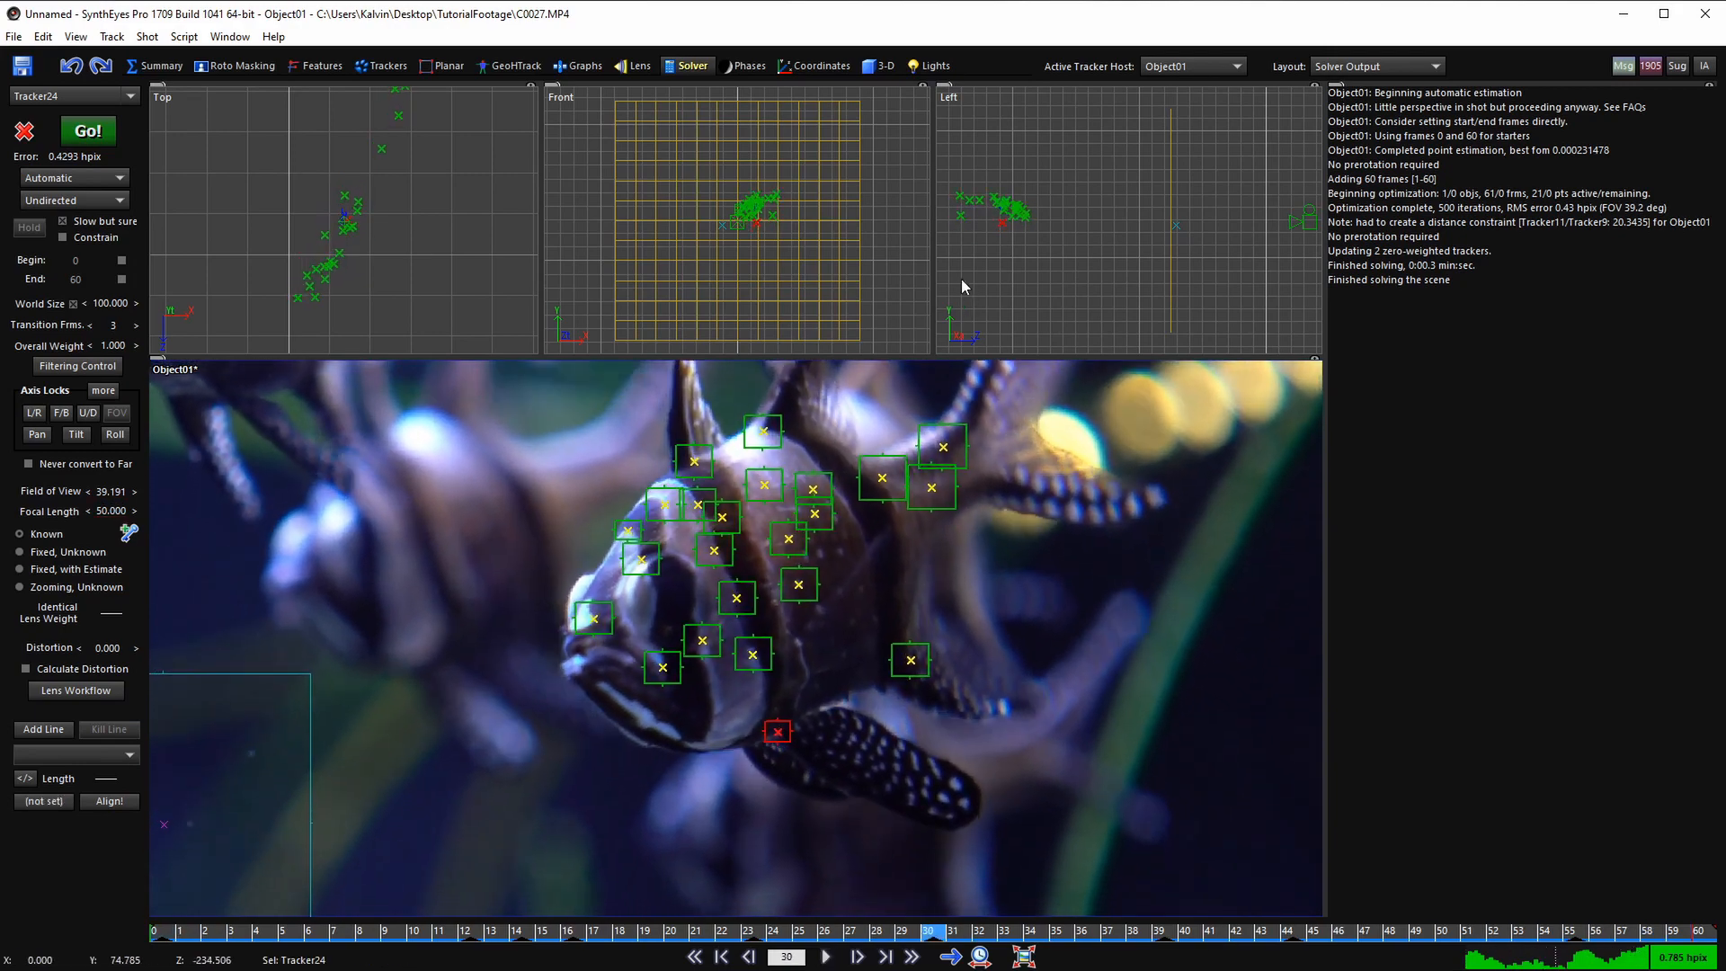
scroll(1012, 219, up, 4)
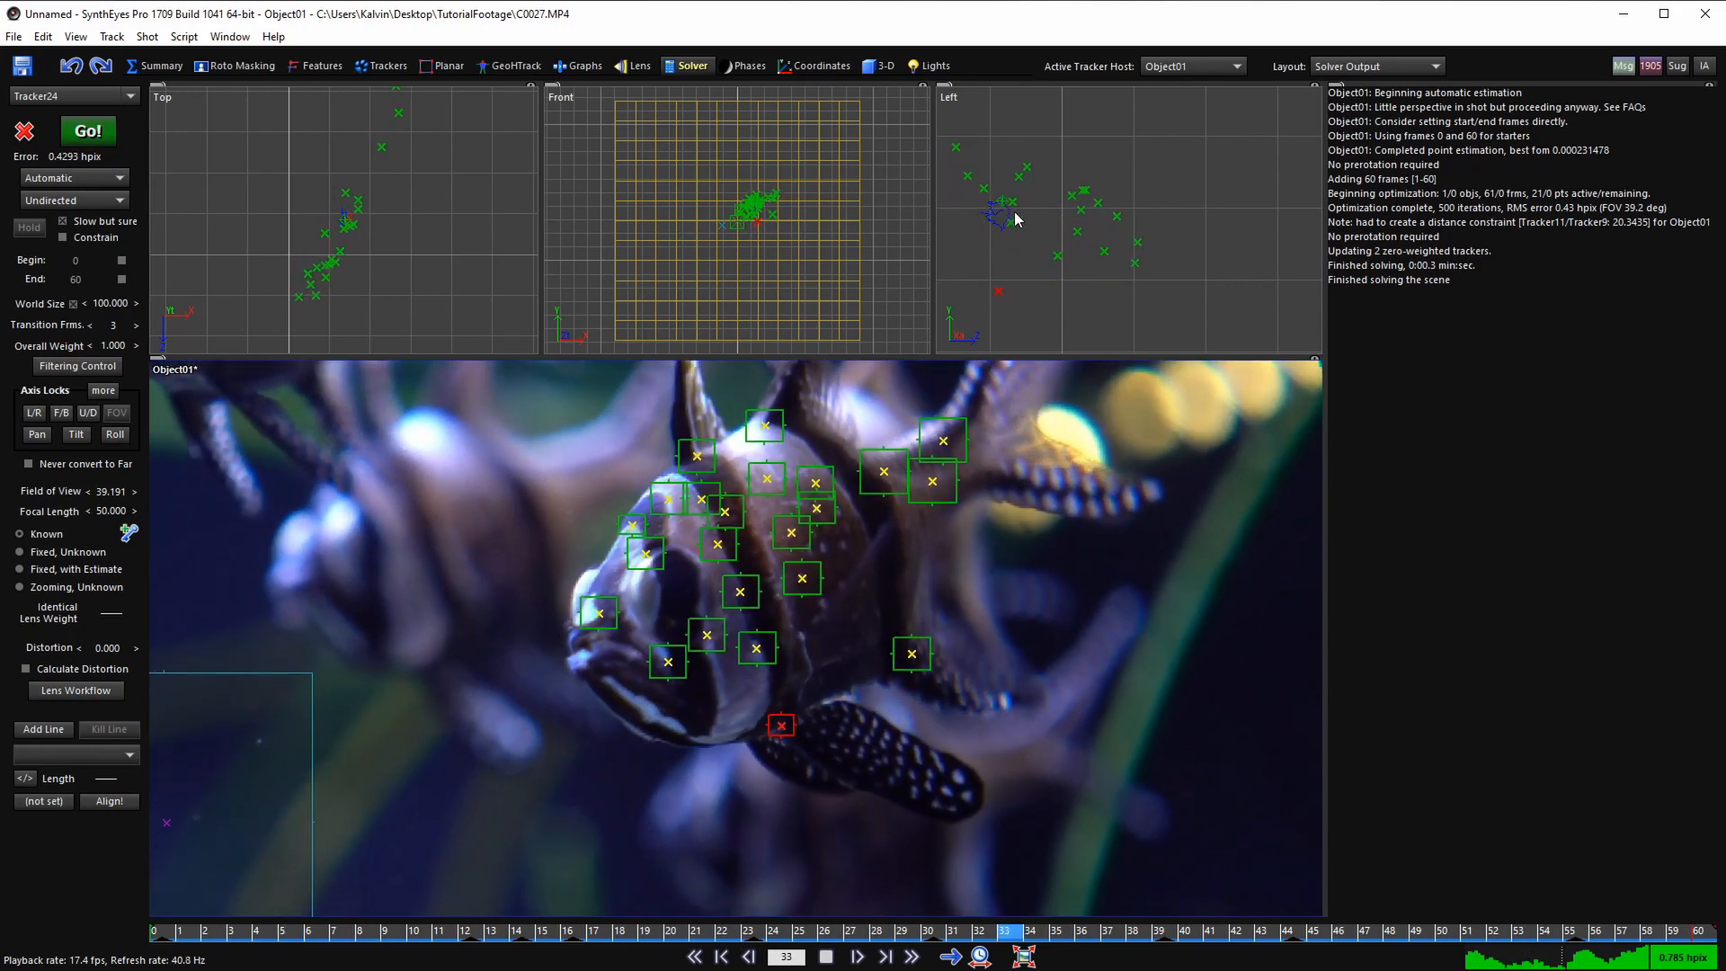
scroll(1016, 219, down, 4)
key(space)
key(shift+a)
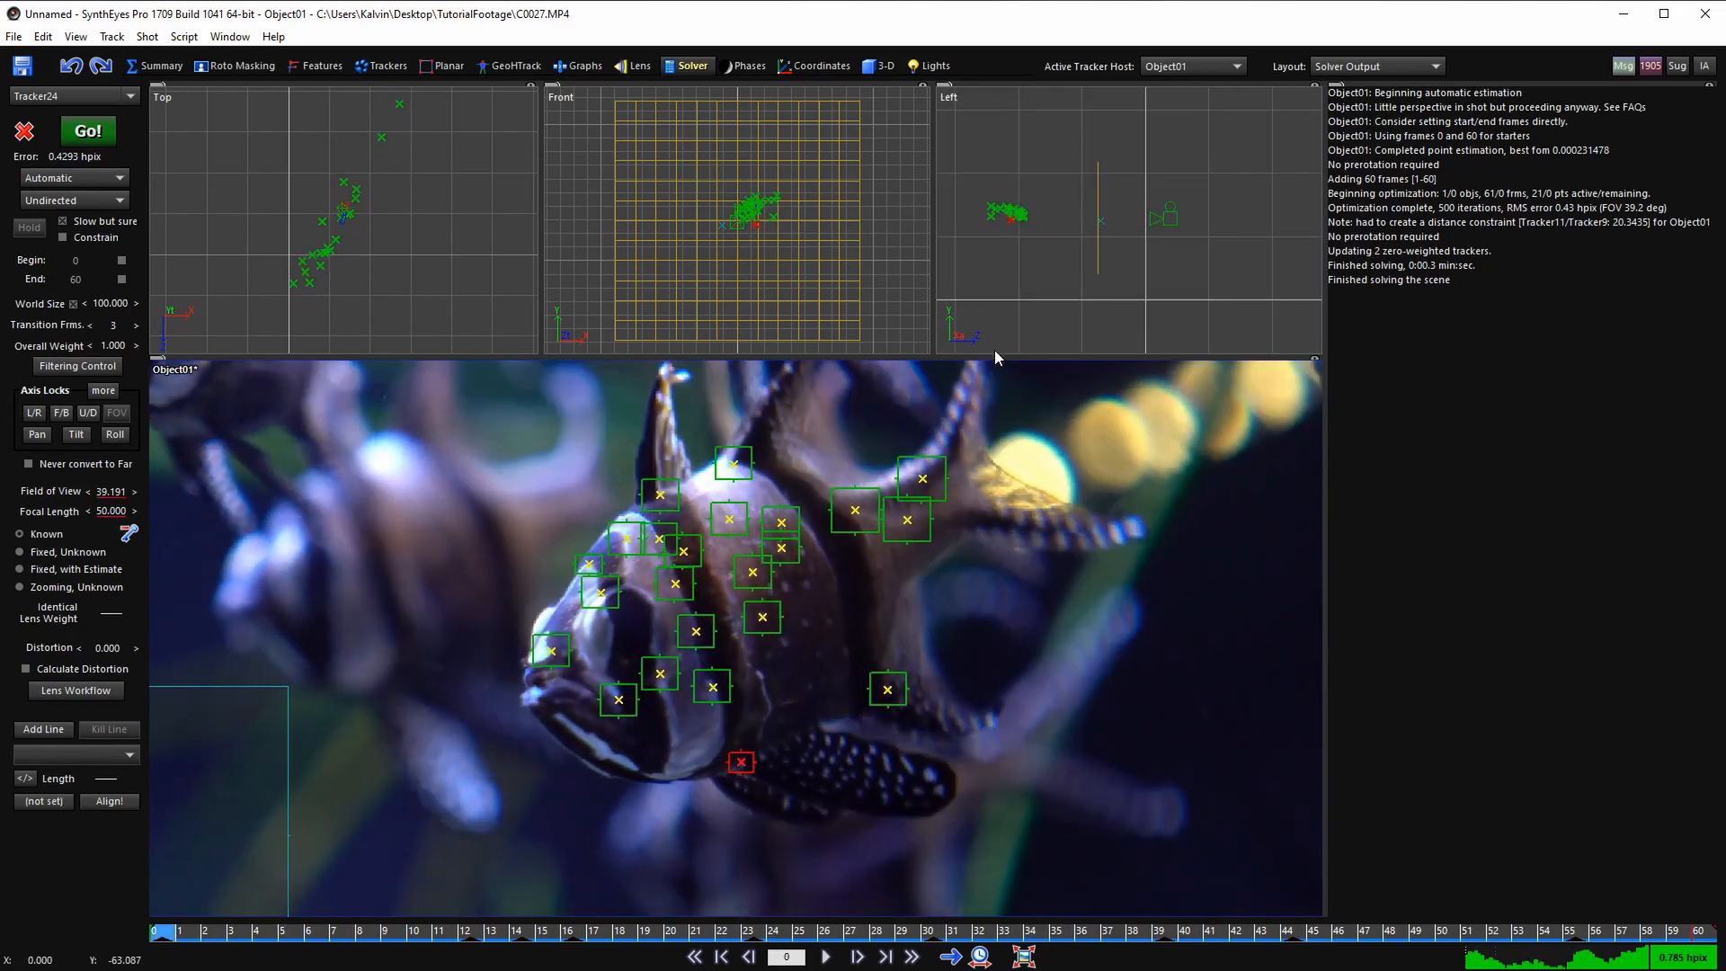
scroll(762, 565, up, 2)
middle_drag(693, 535, 707, 542)
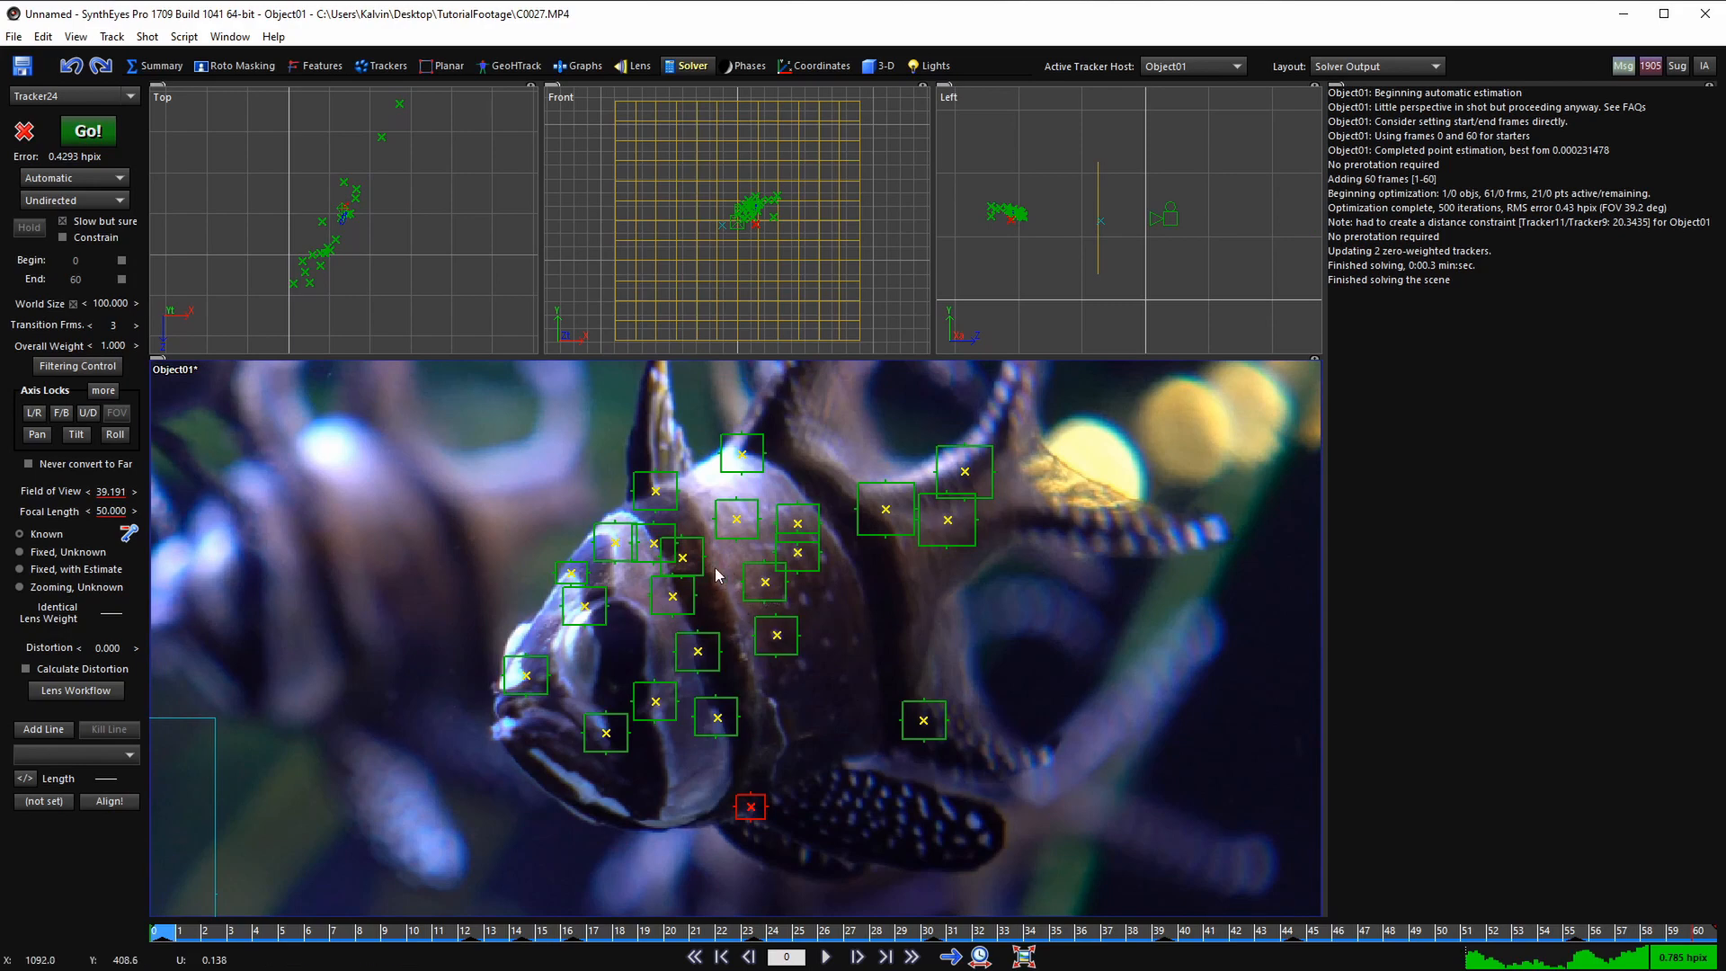
right_drag(716, 584, 720, 595)
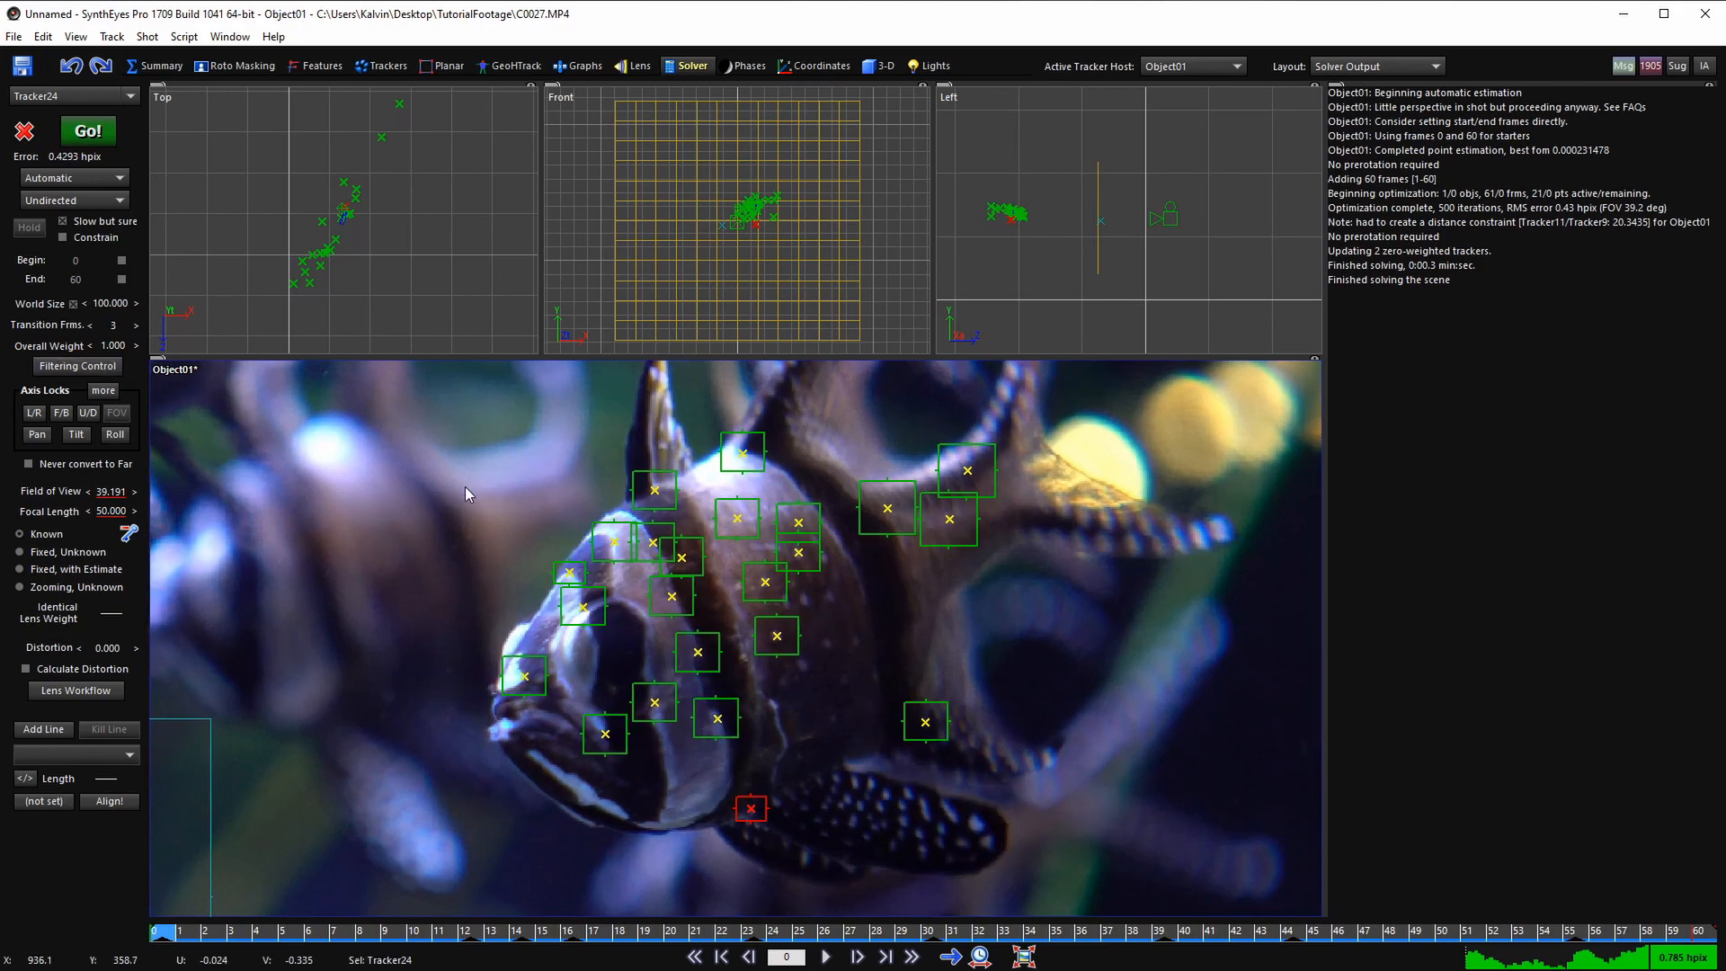
scroll(482, 522, down, 5)
scroll(446, 406, up, 2)
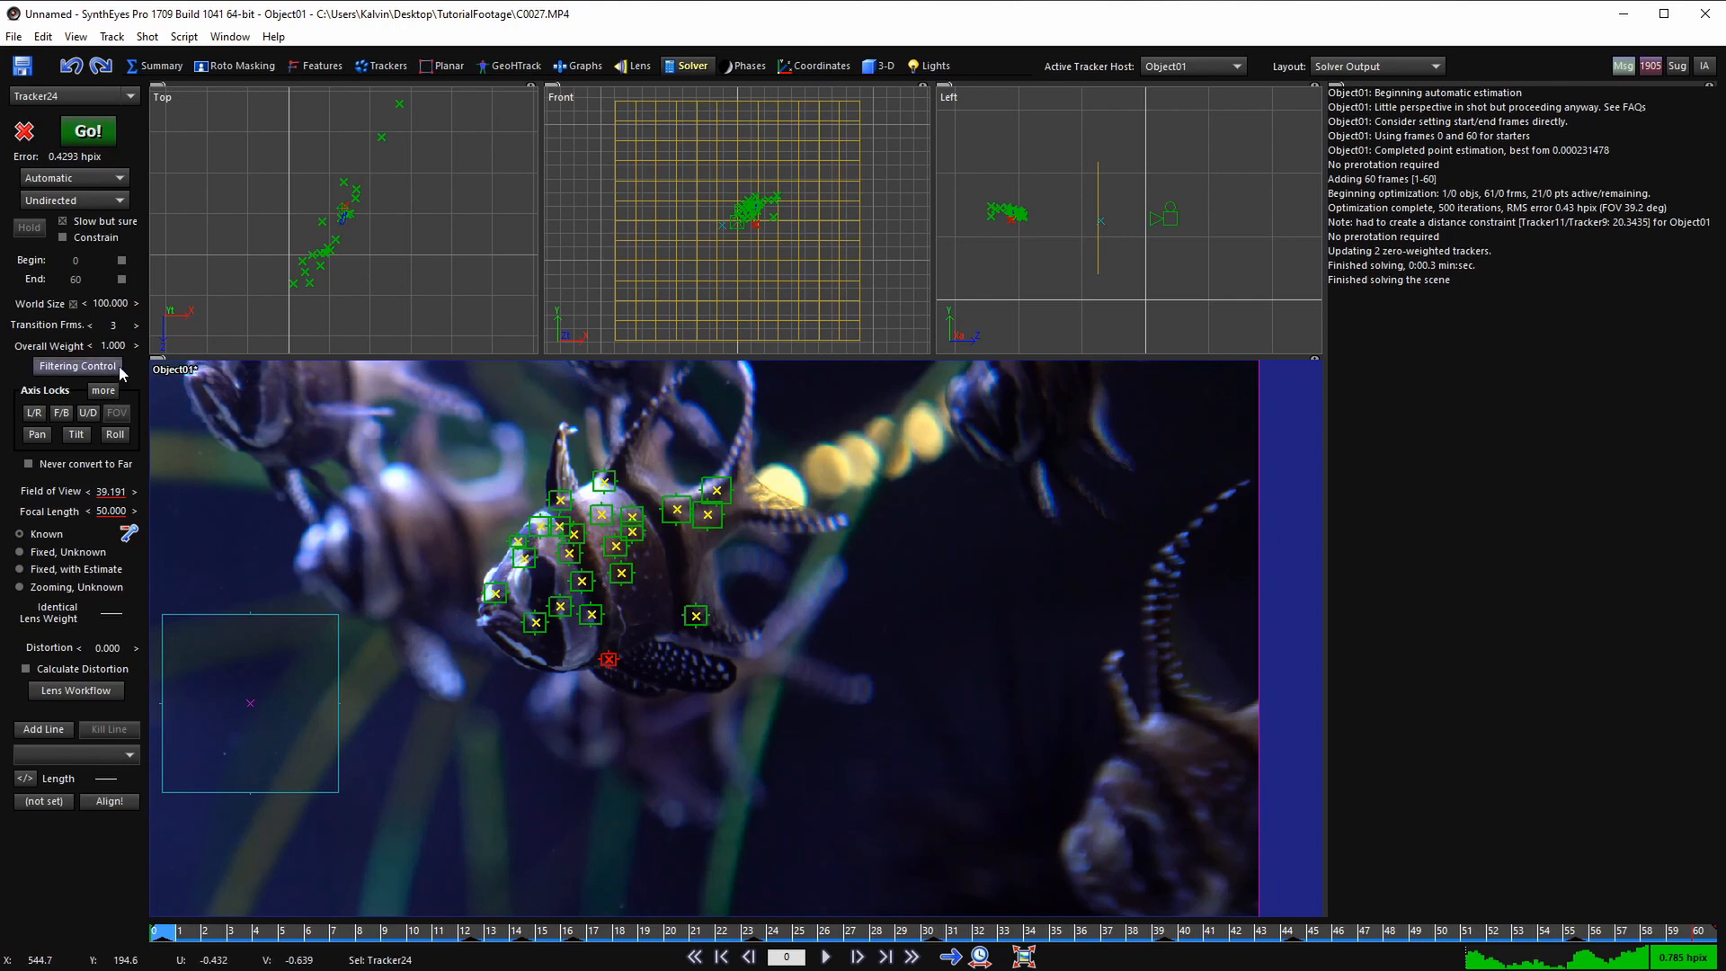
- Set up path filtering on the X, Y and Z axes, leaving Distance off, and examine Object01's path in the Top view
click(77, 366)
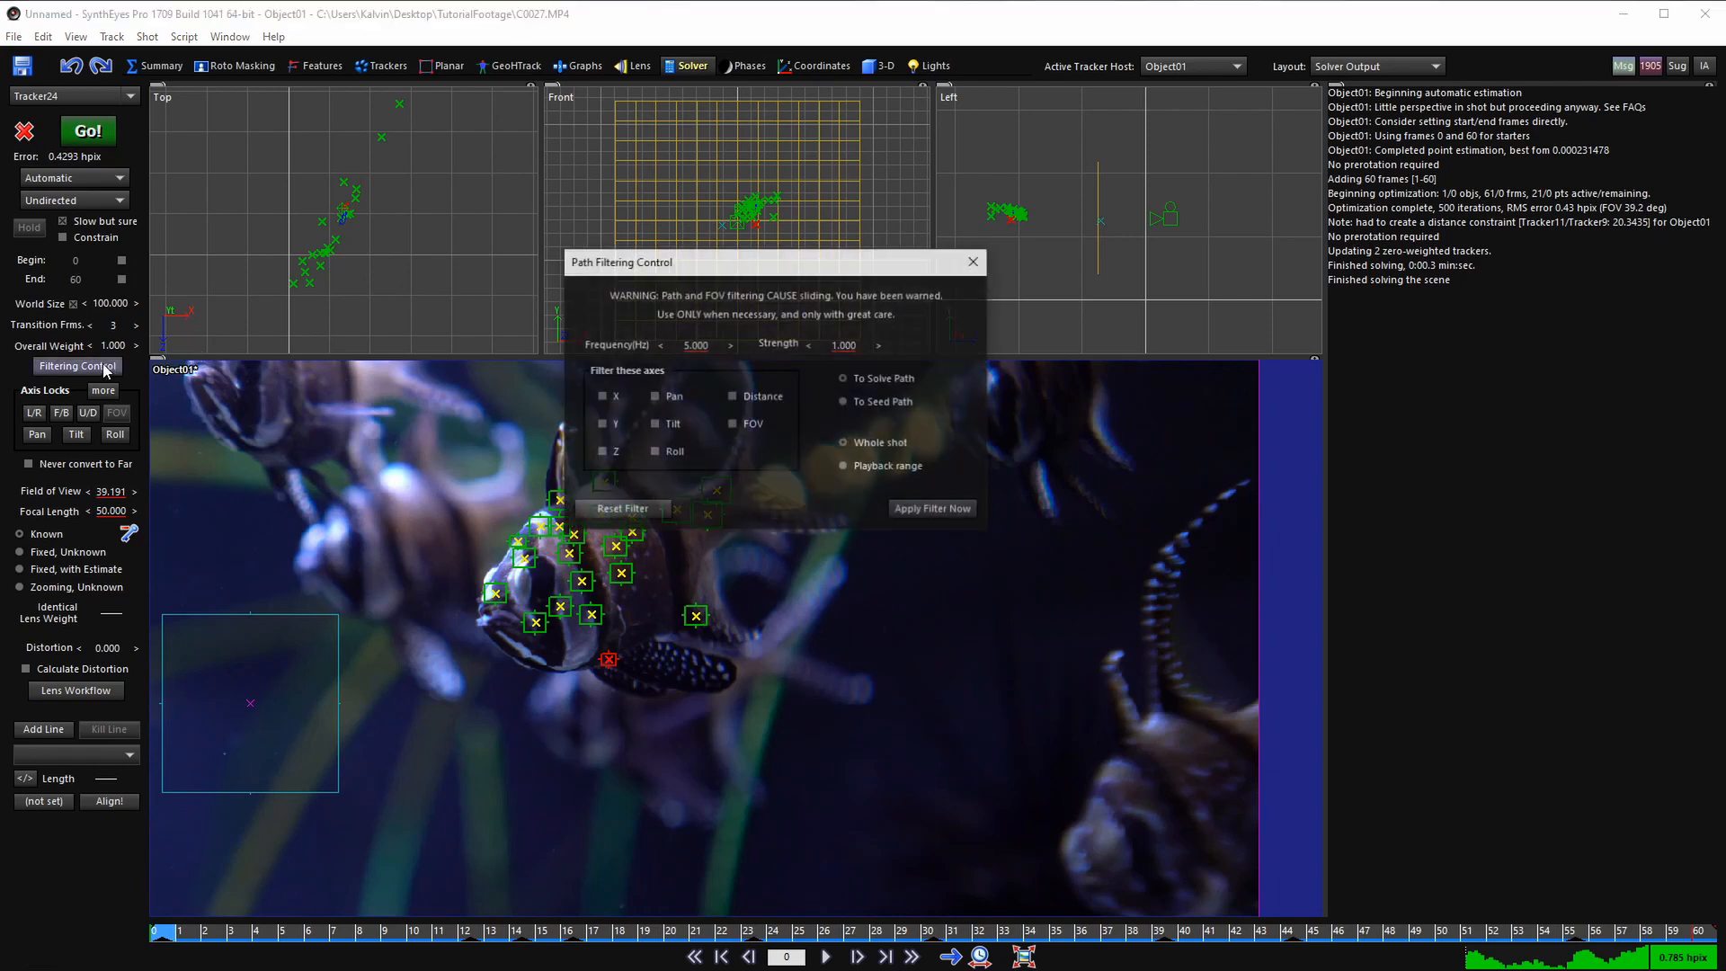
click(734, 396)
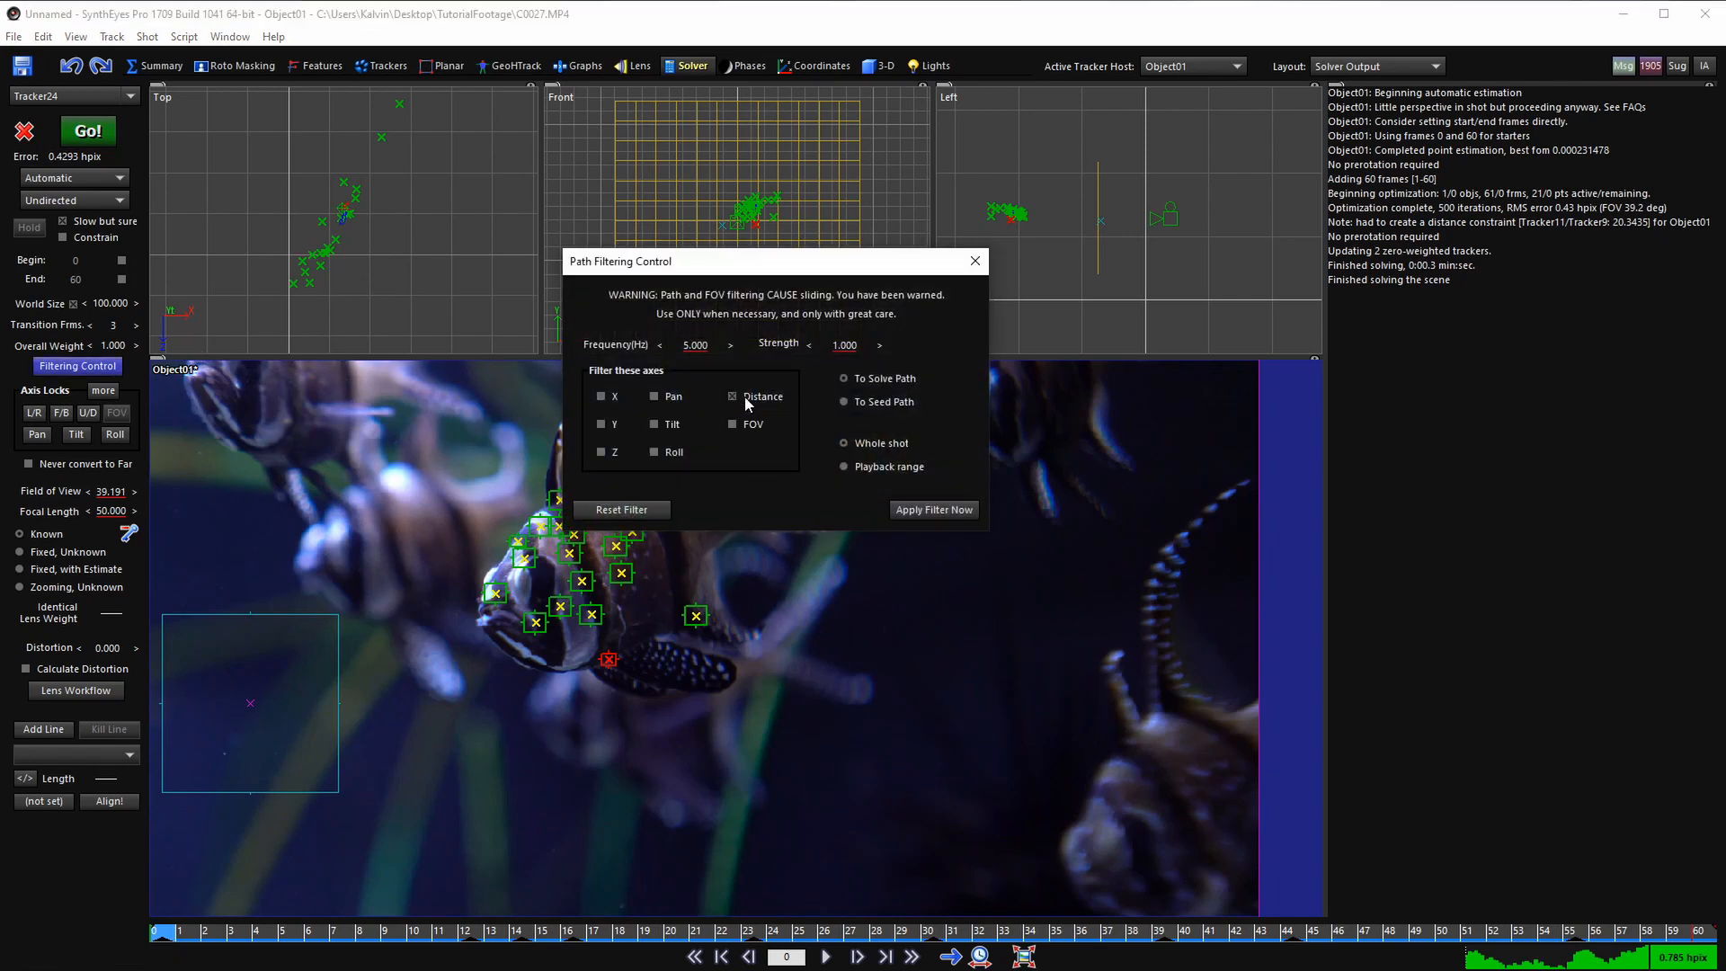
scroll(351, 206, up, 5)
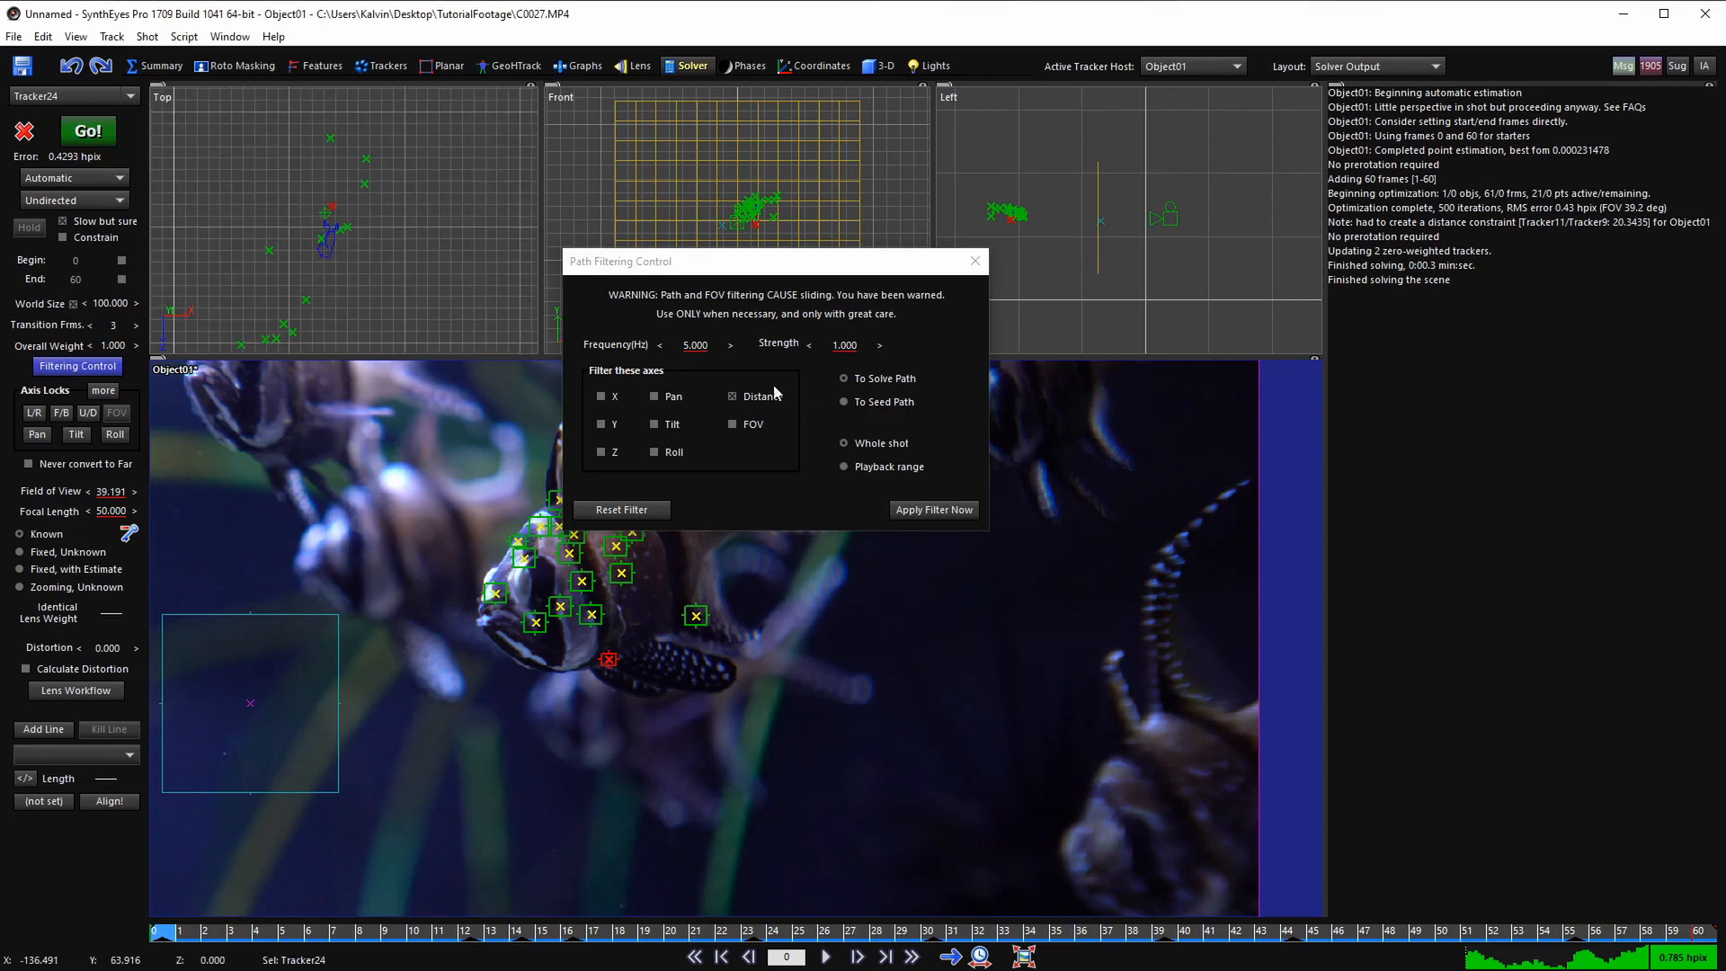
click(755, 395)
drag(768, 261, 1134, 417)
click(826, 957)
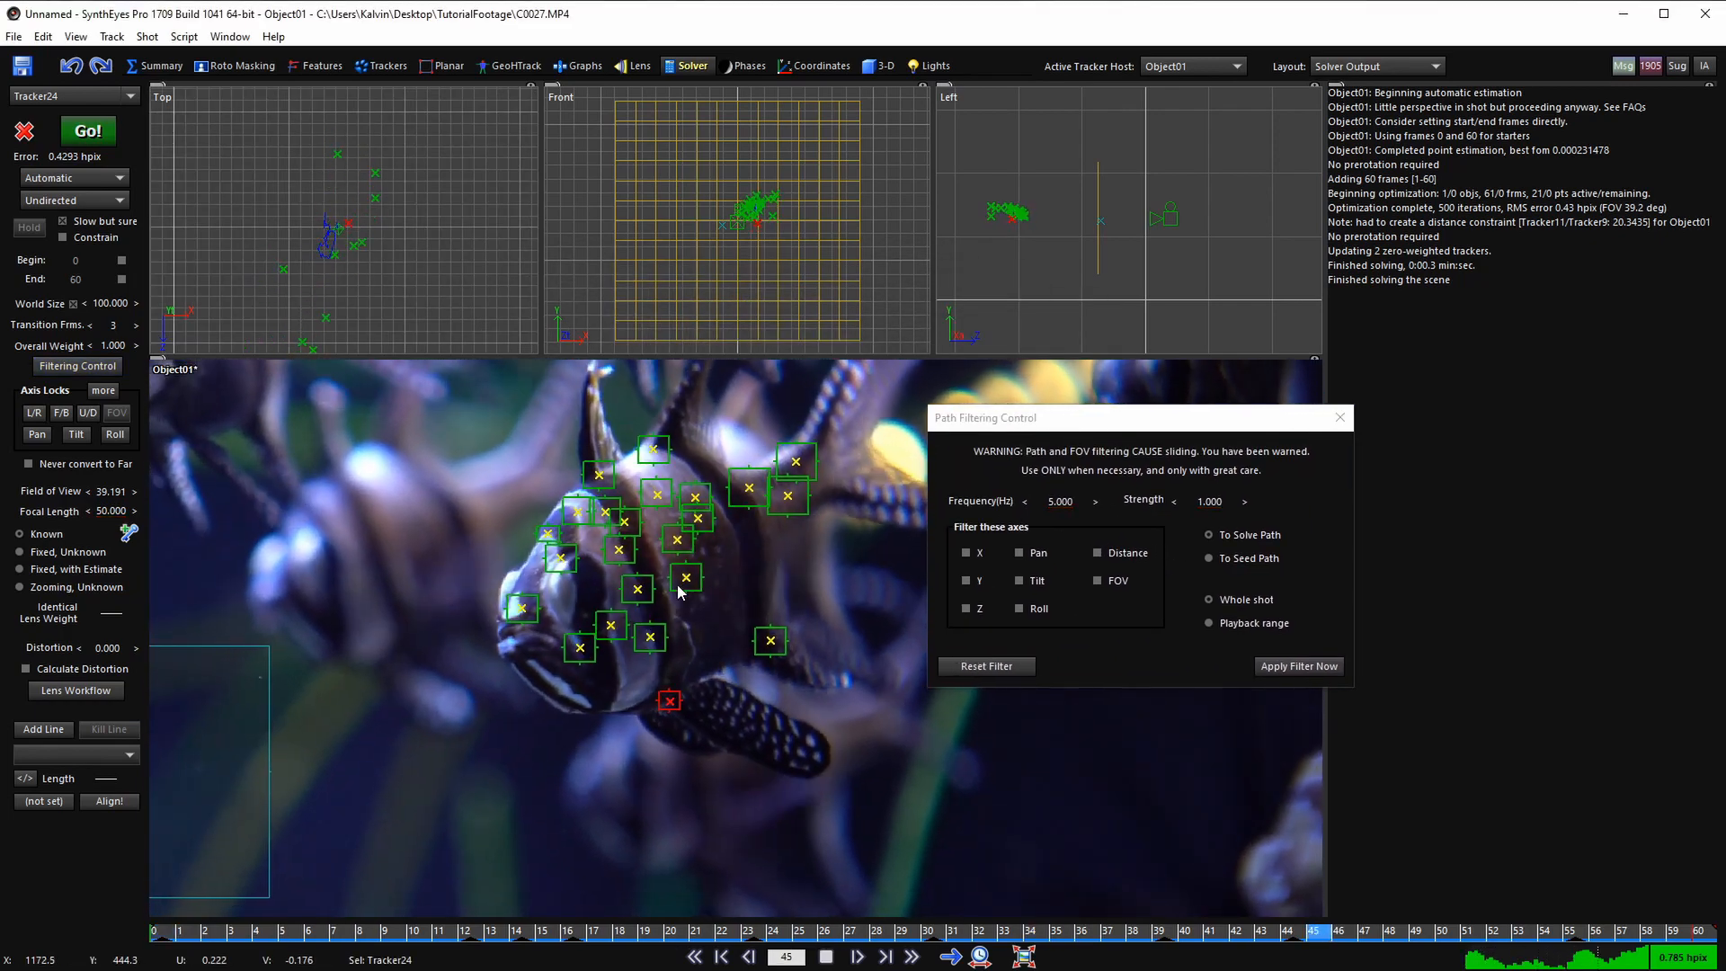
click(962, 563)
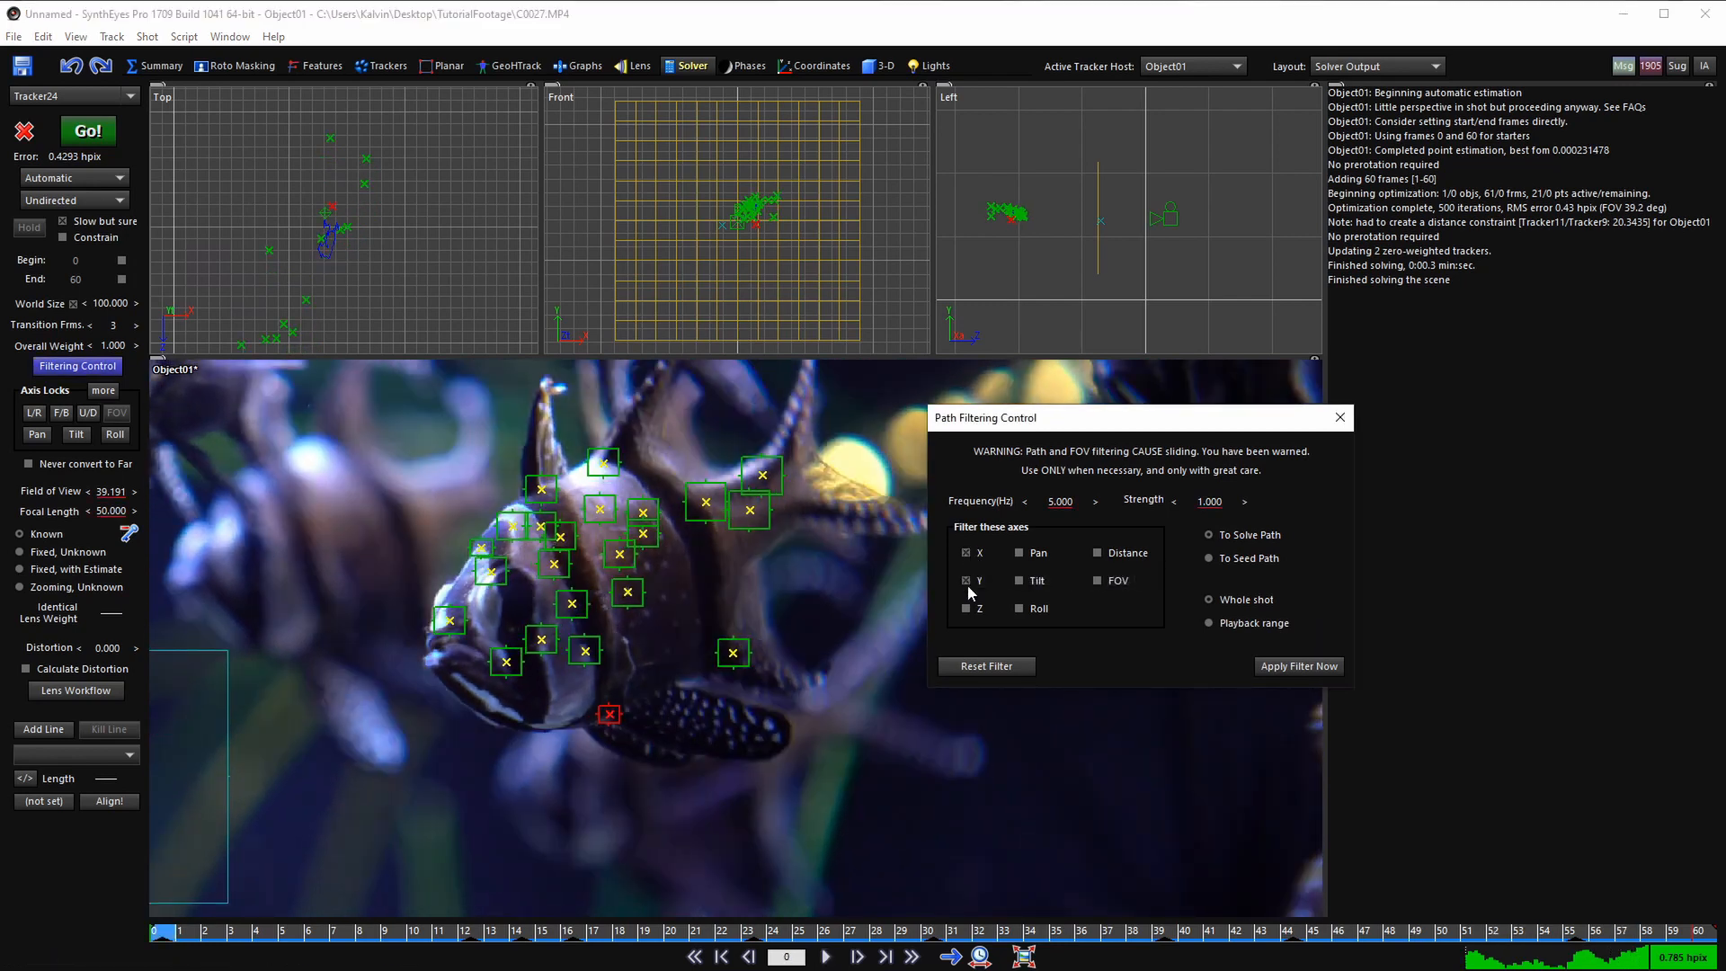
scroll(309, 232, up, 3)
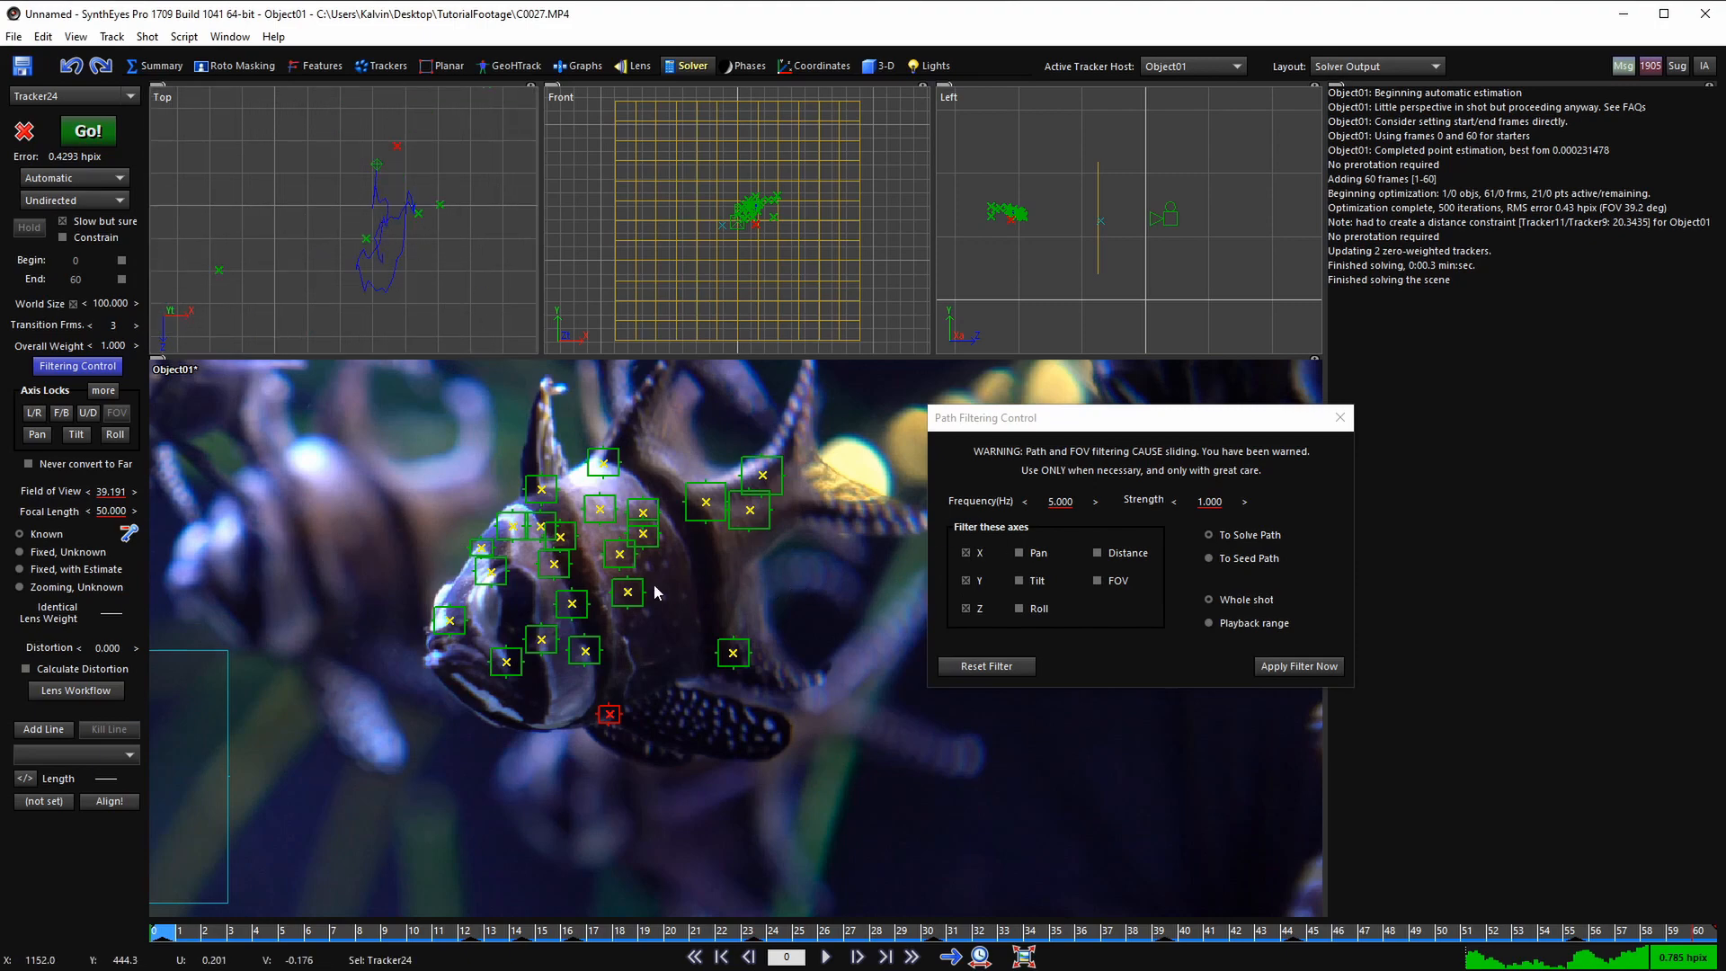
scroll(655, 589, up, 2)
- Show the tracker radar in the camera view at frame 19 and play the shot to about frame 35
drag(327, 931, 653, 890)
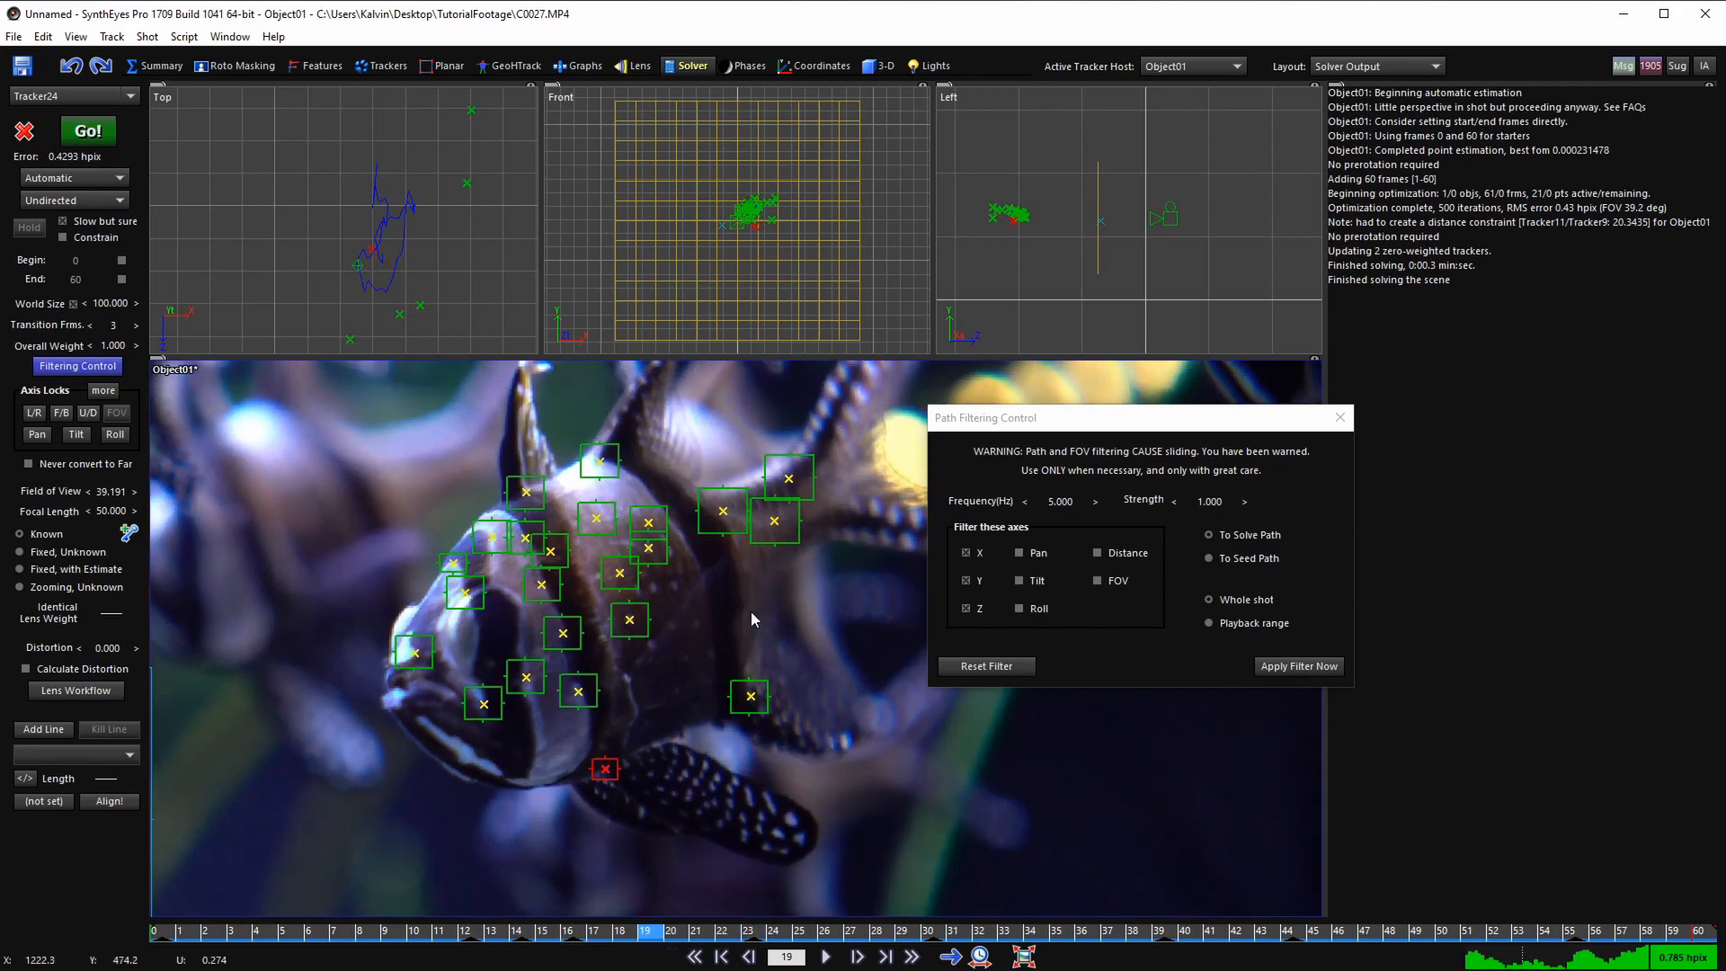
right_click(689, 537)
mouse_move(786, 598)
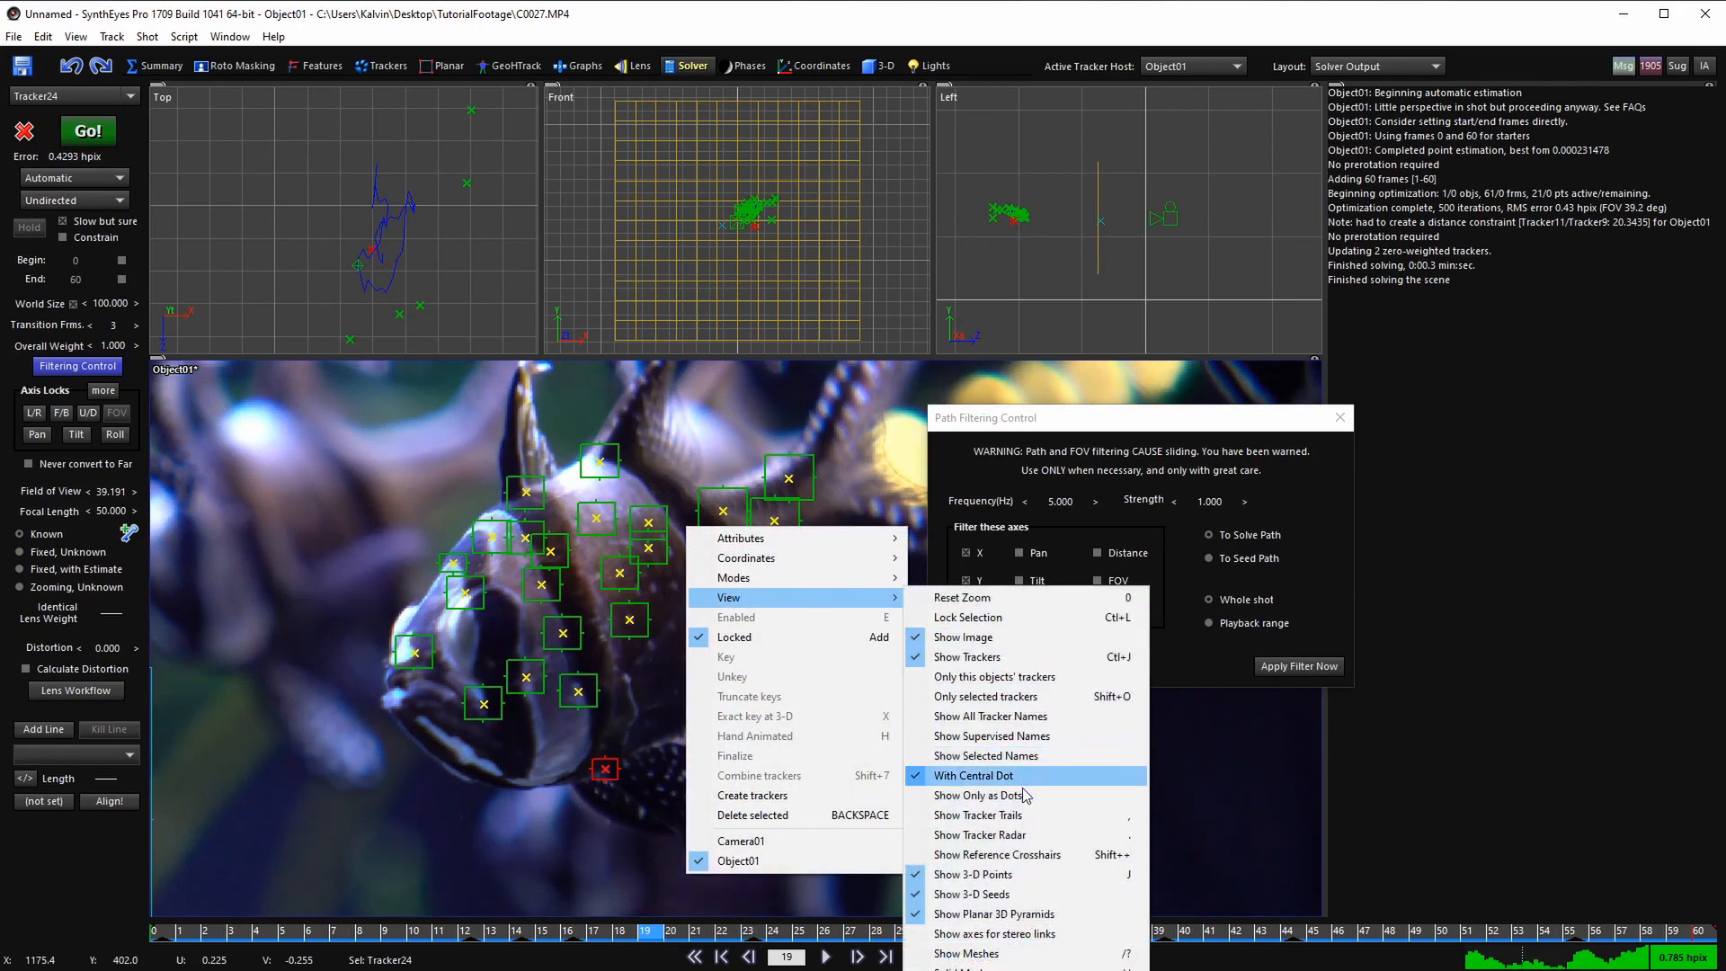
click(1015, 836)
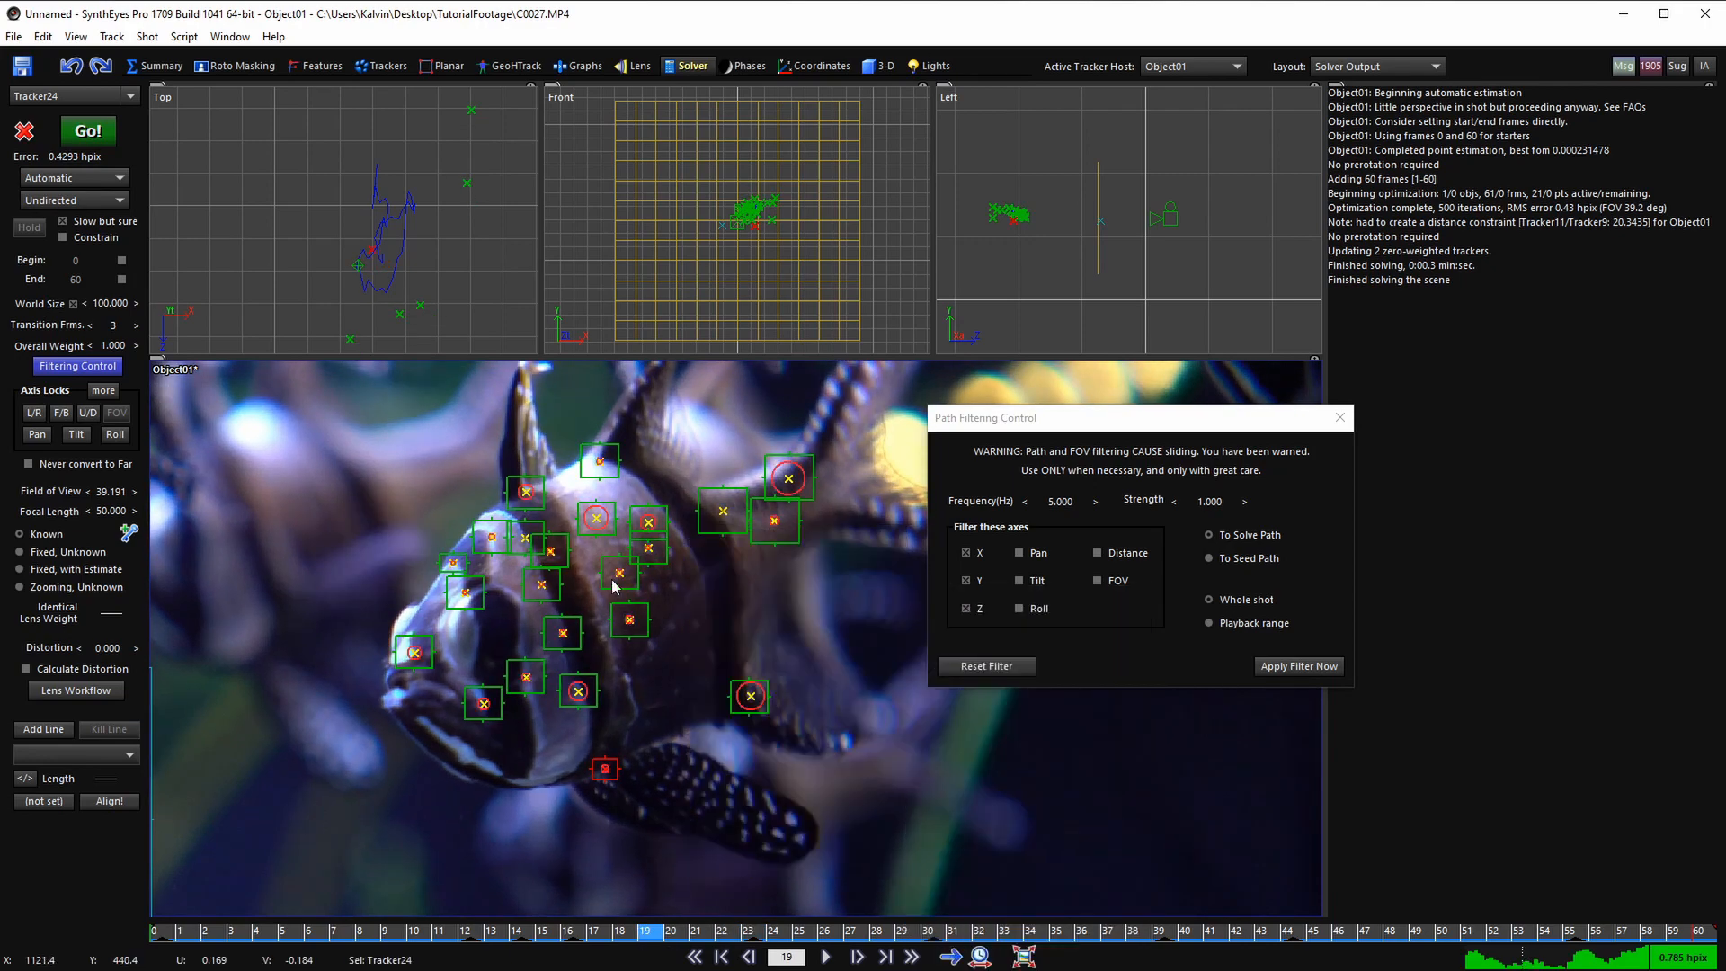
scroll(615, 586, down, 1)
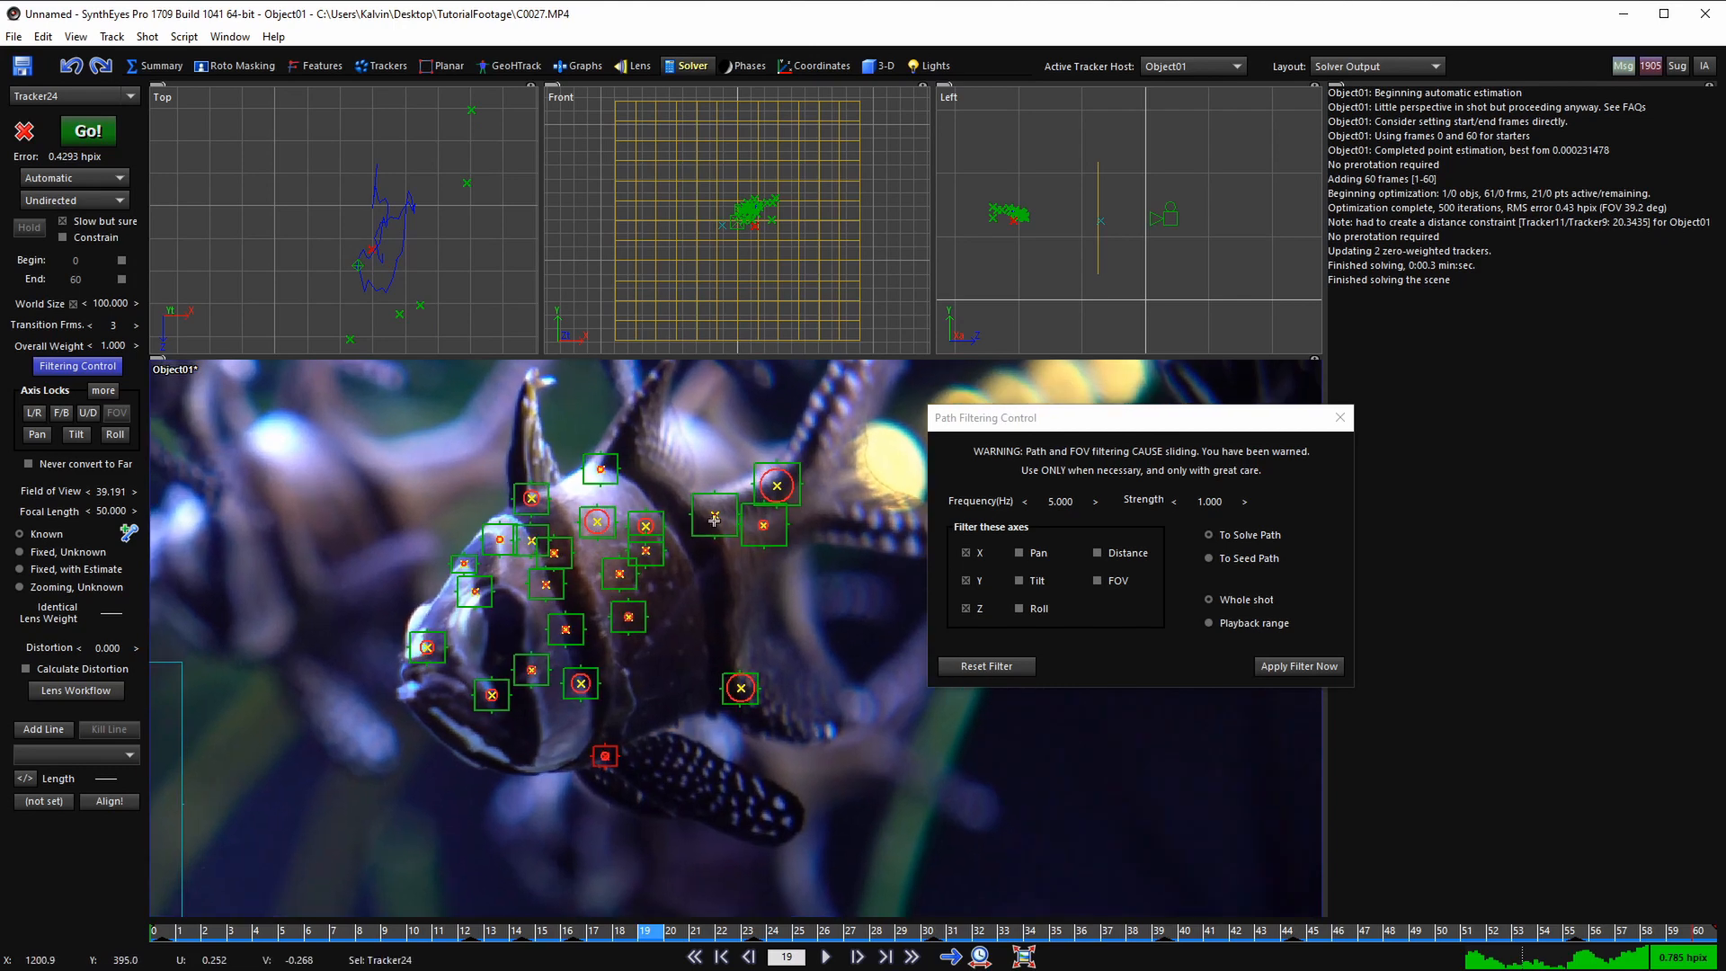
key(space)
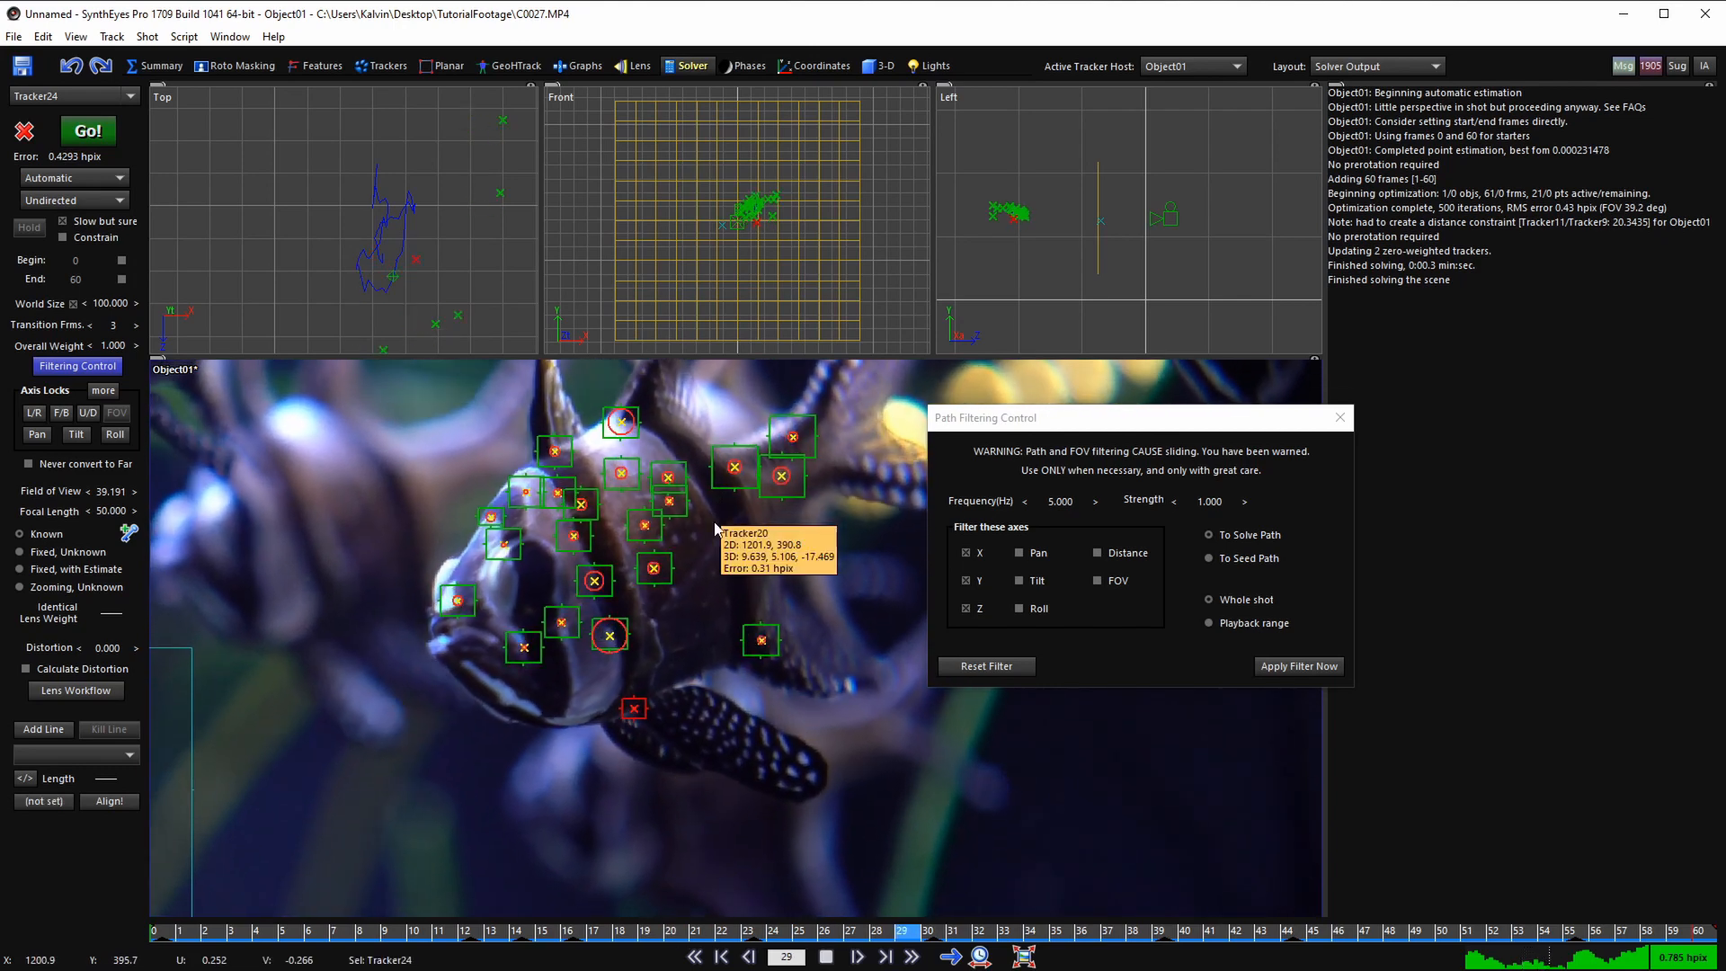
key(space)
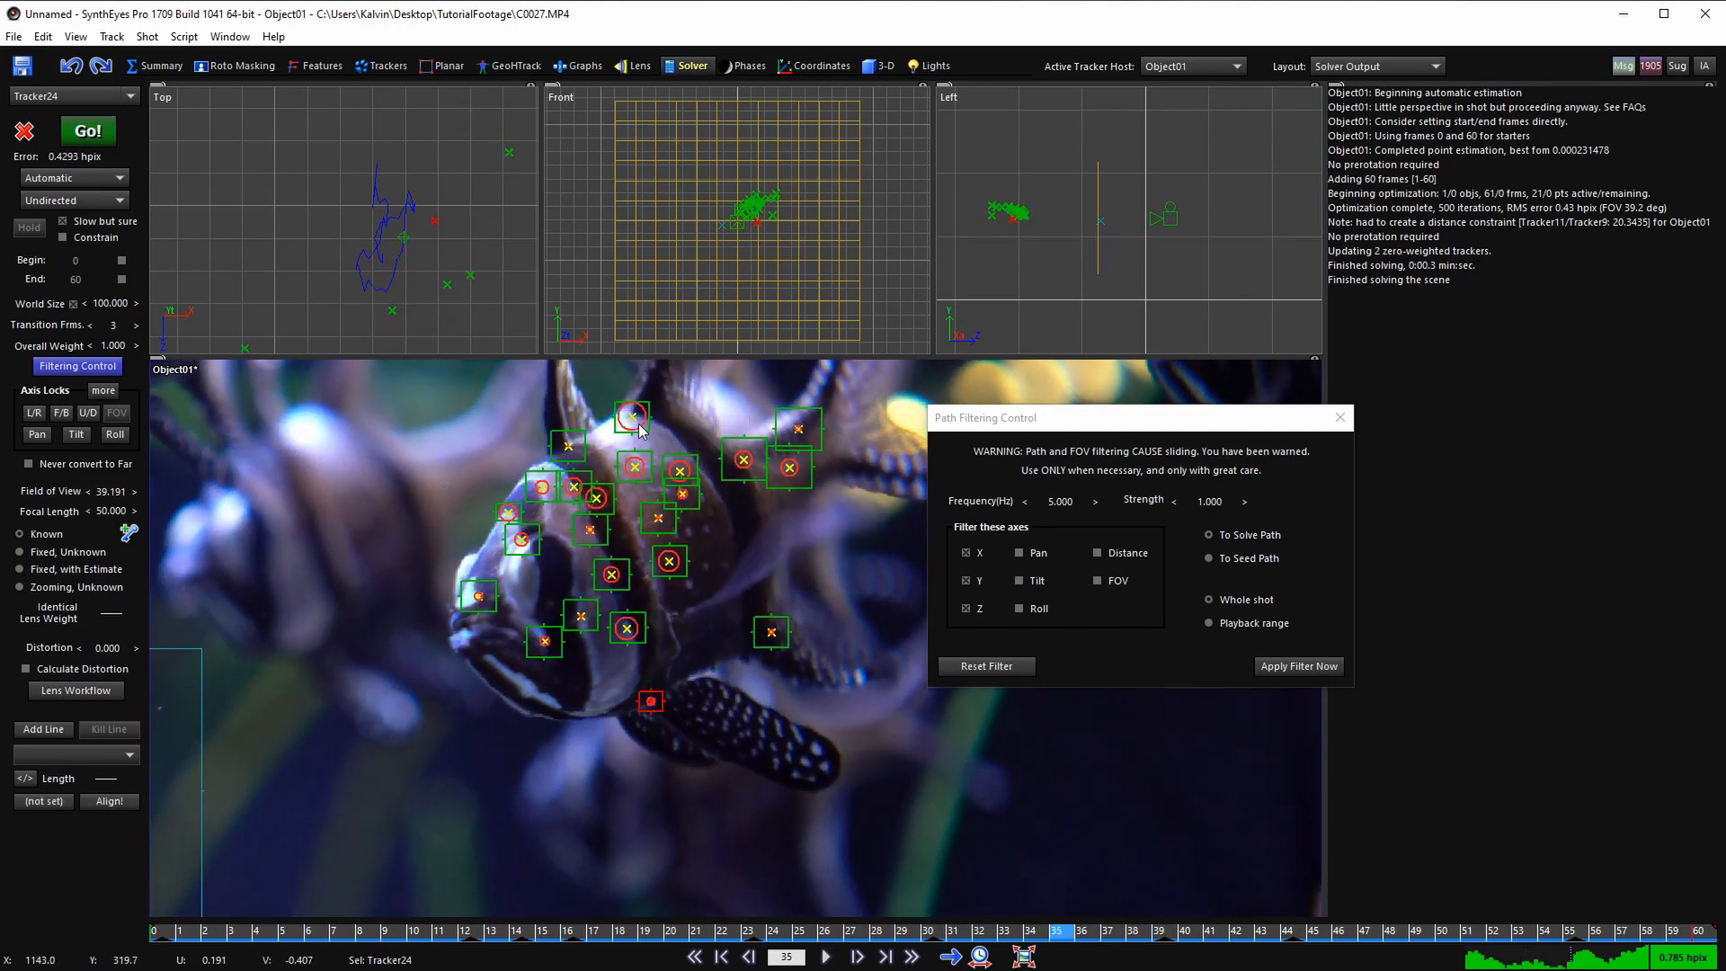
- Examine Tracker9 on the fish's back in close-up at frame 35 against its error circle, and clear the selection
scroll(637, 435, up, 1)
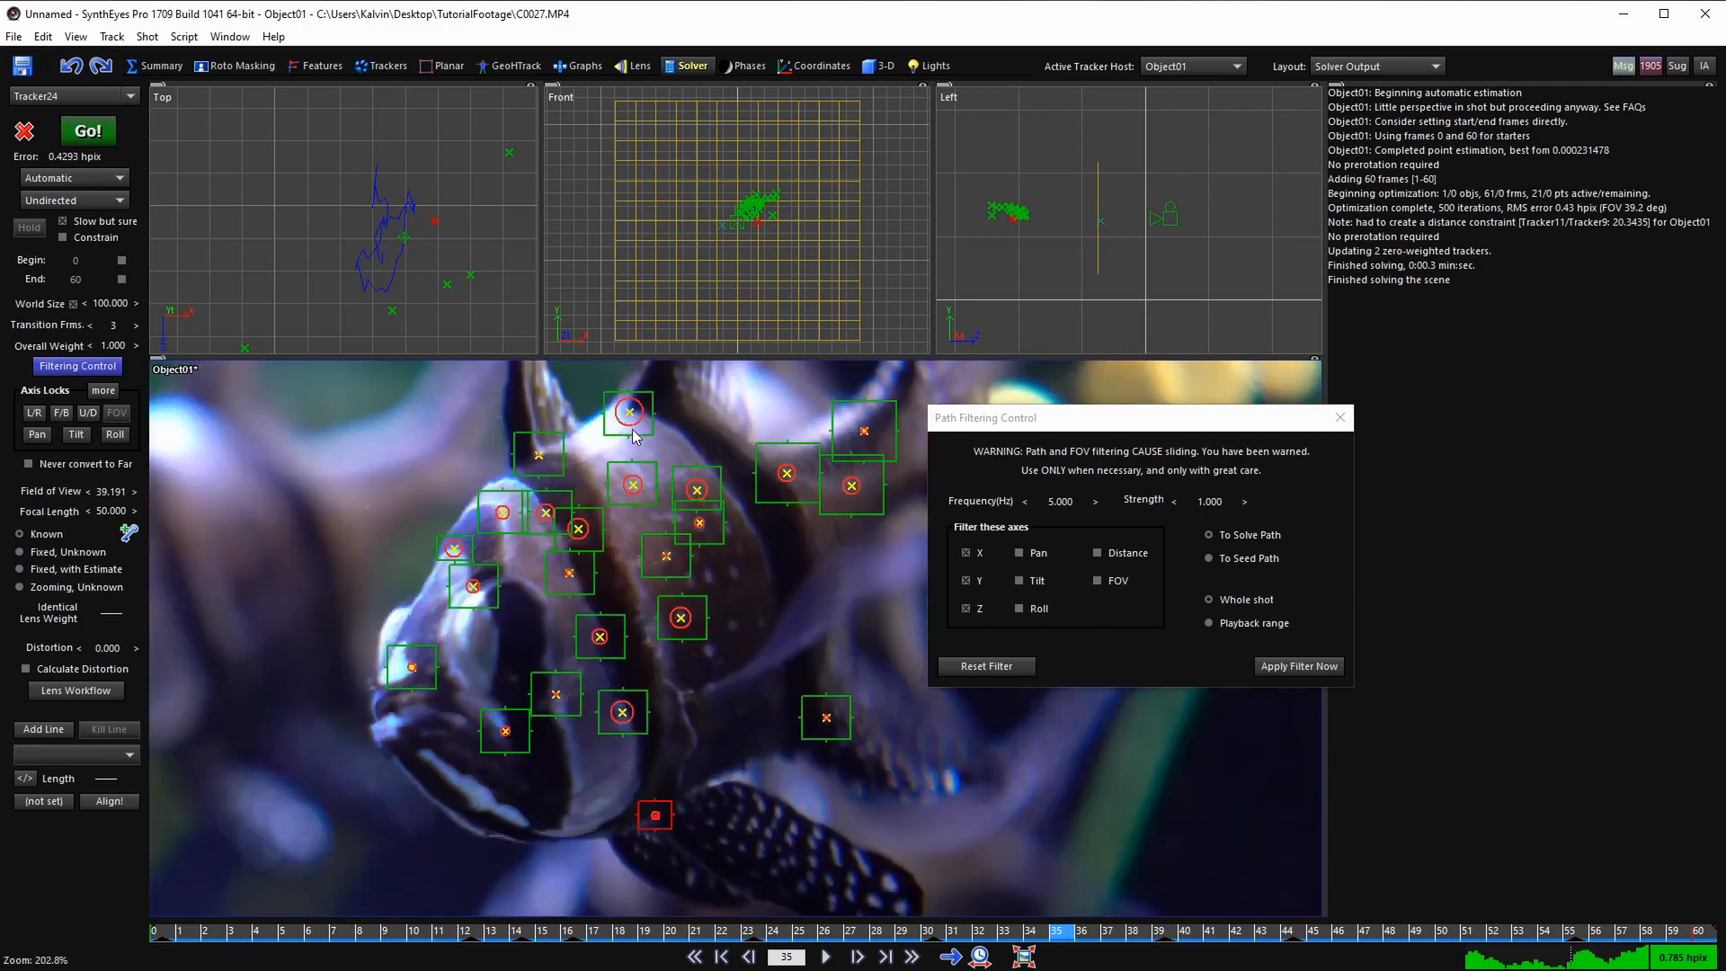
middle_drag(634, 410, 614, 438)
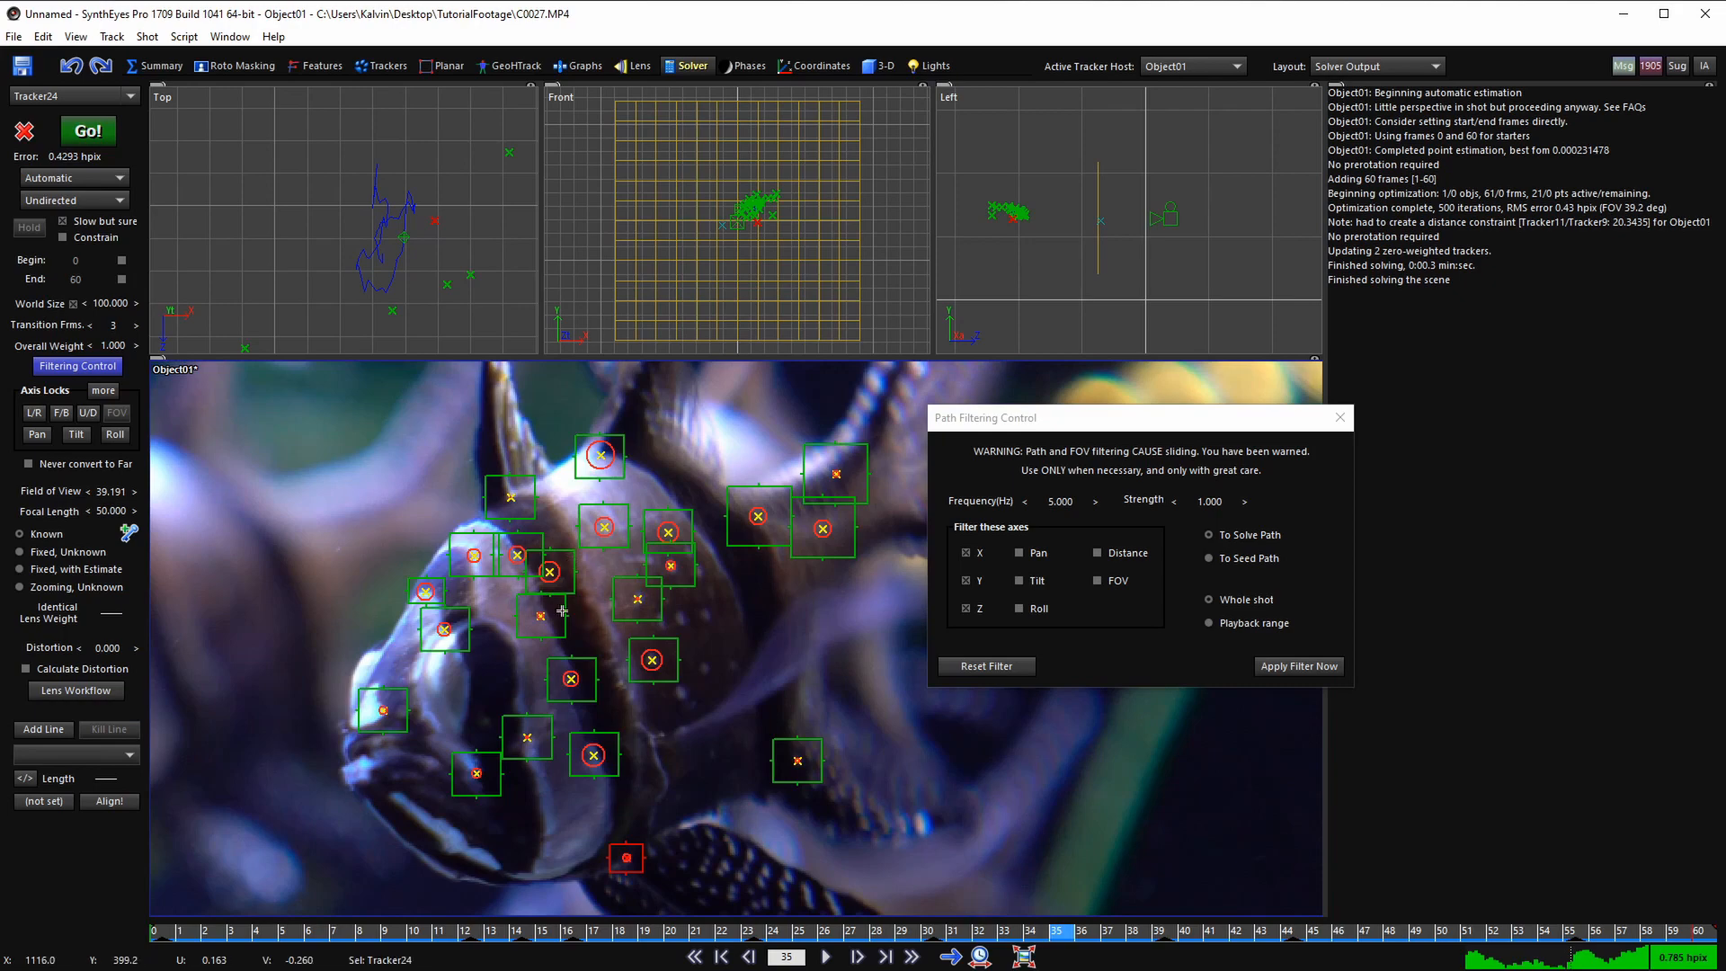
scroll(585, 466, up, 2)
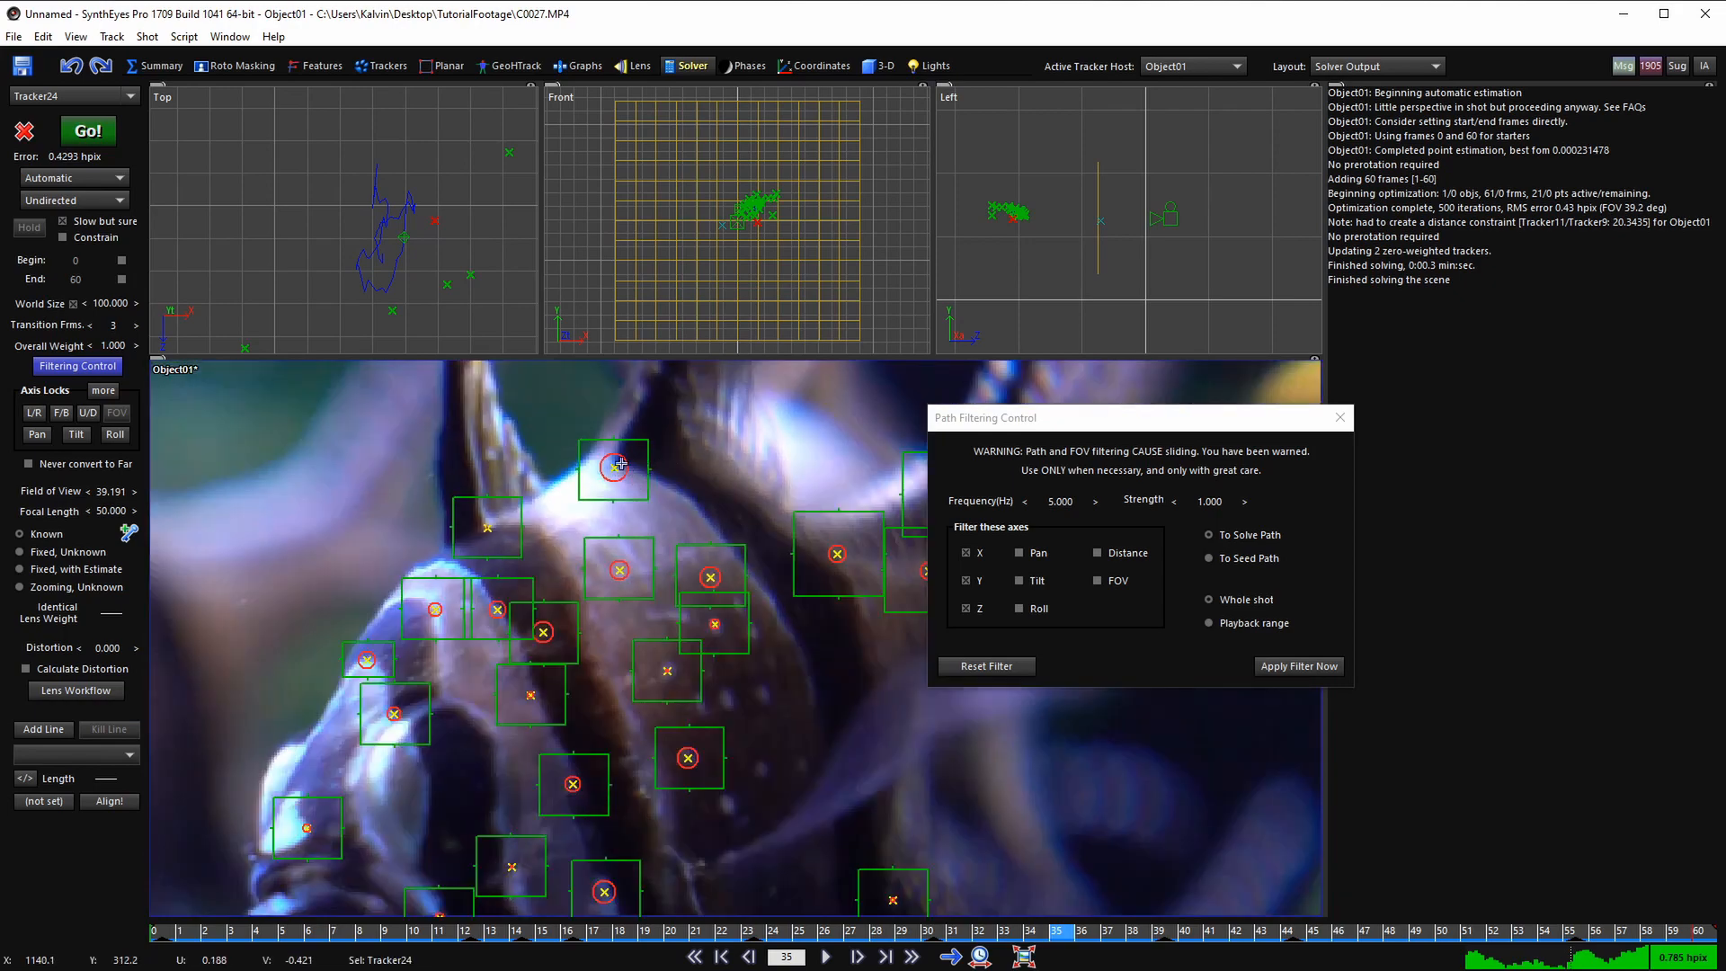
scroll(620, 464, up, 3)
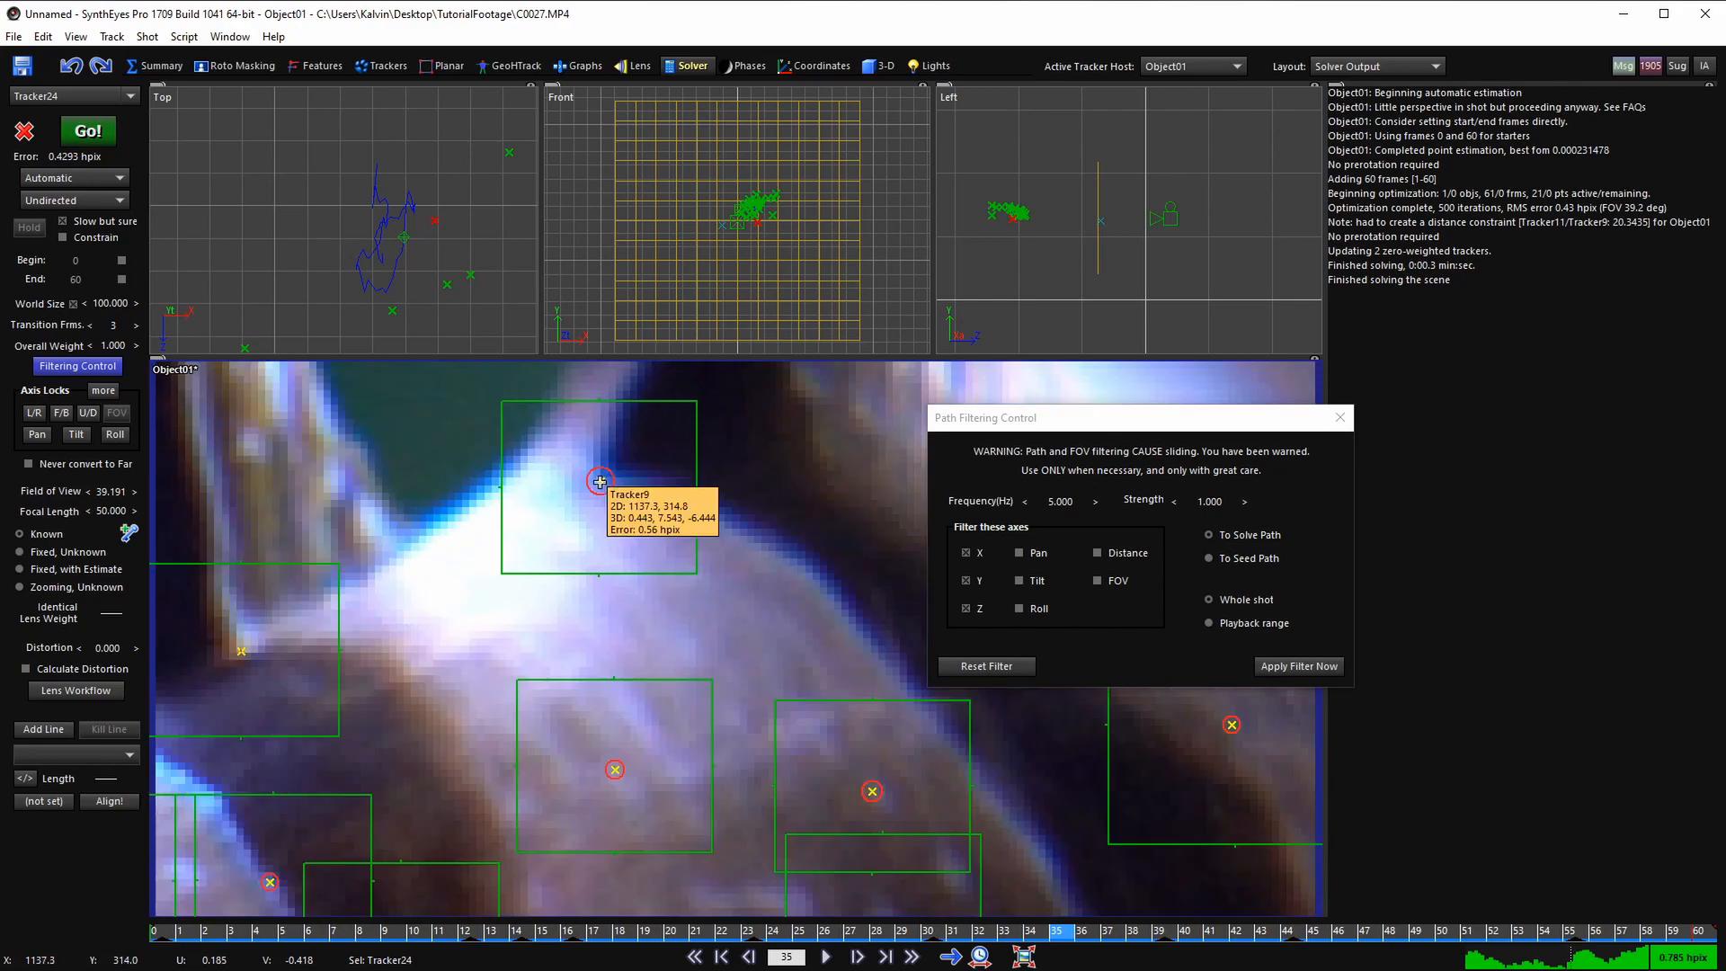
click(599, 486)
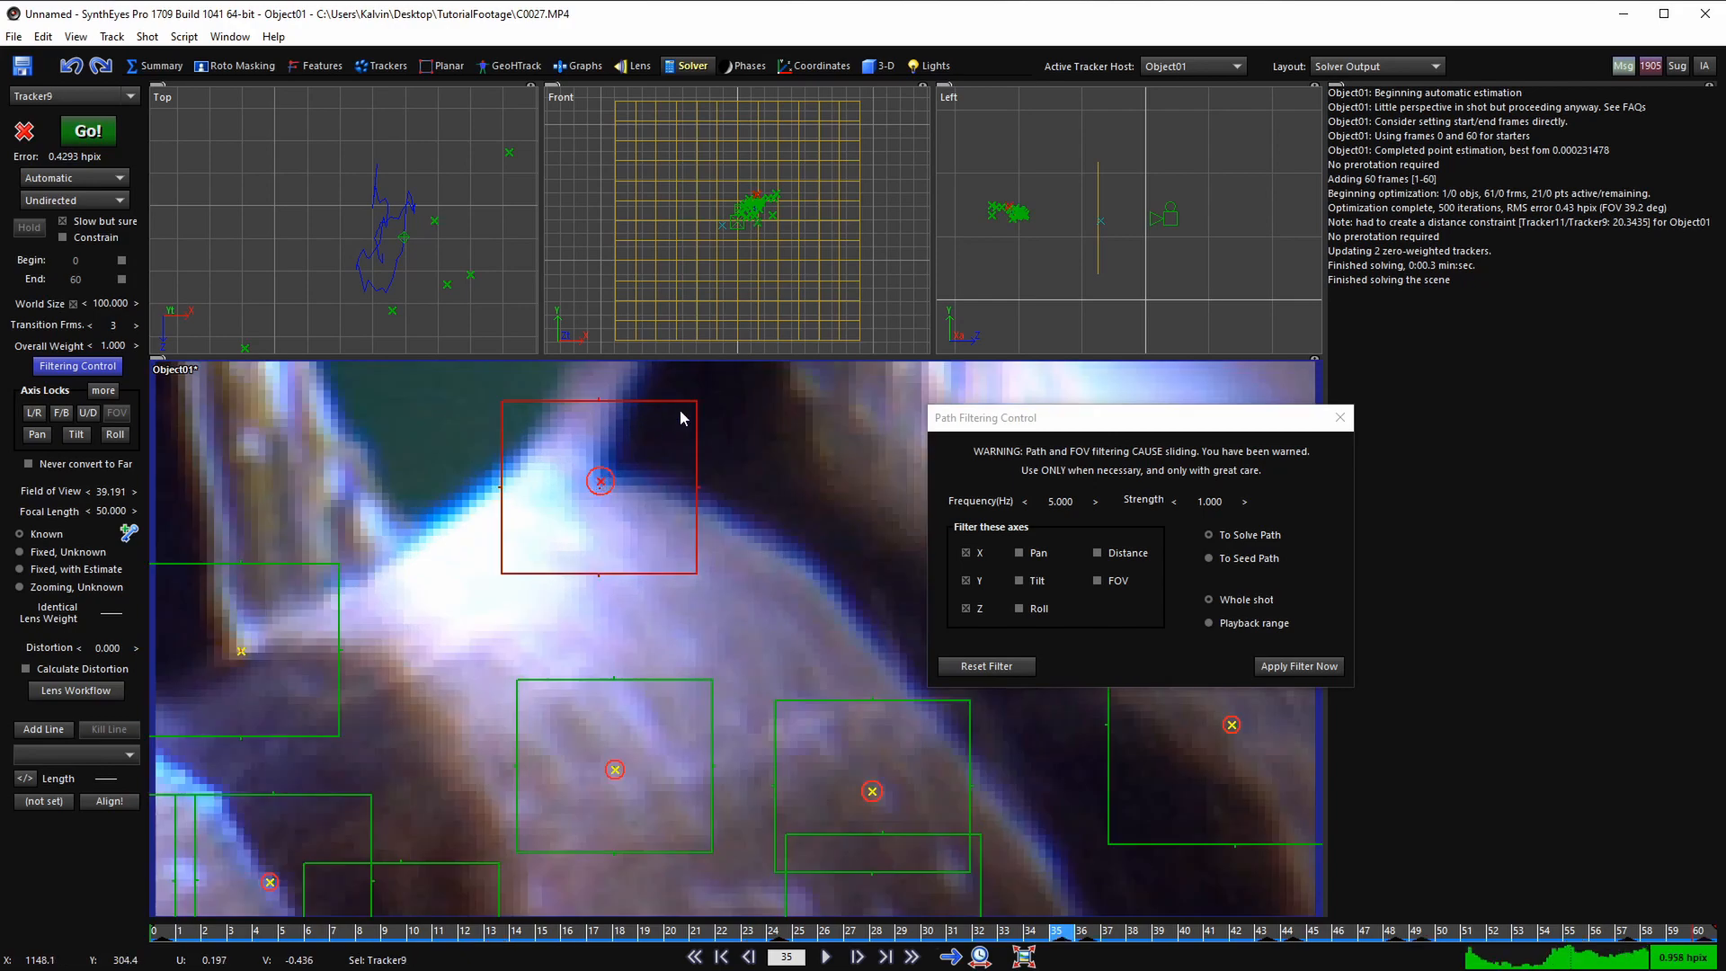
scroll(664, 432, down, 3)
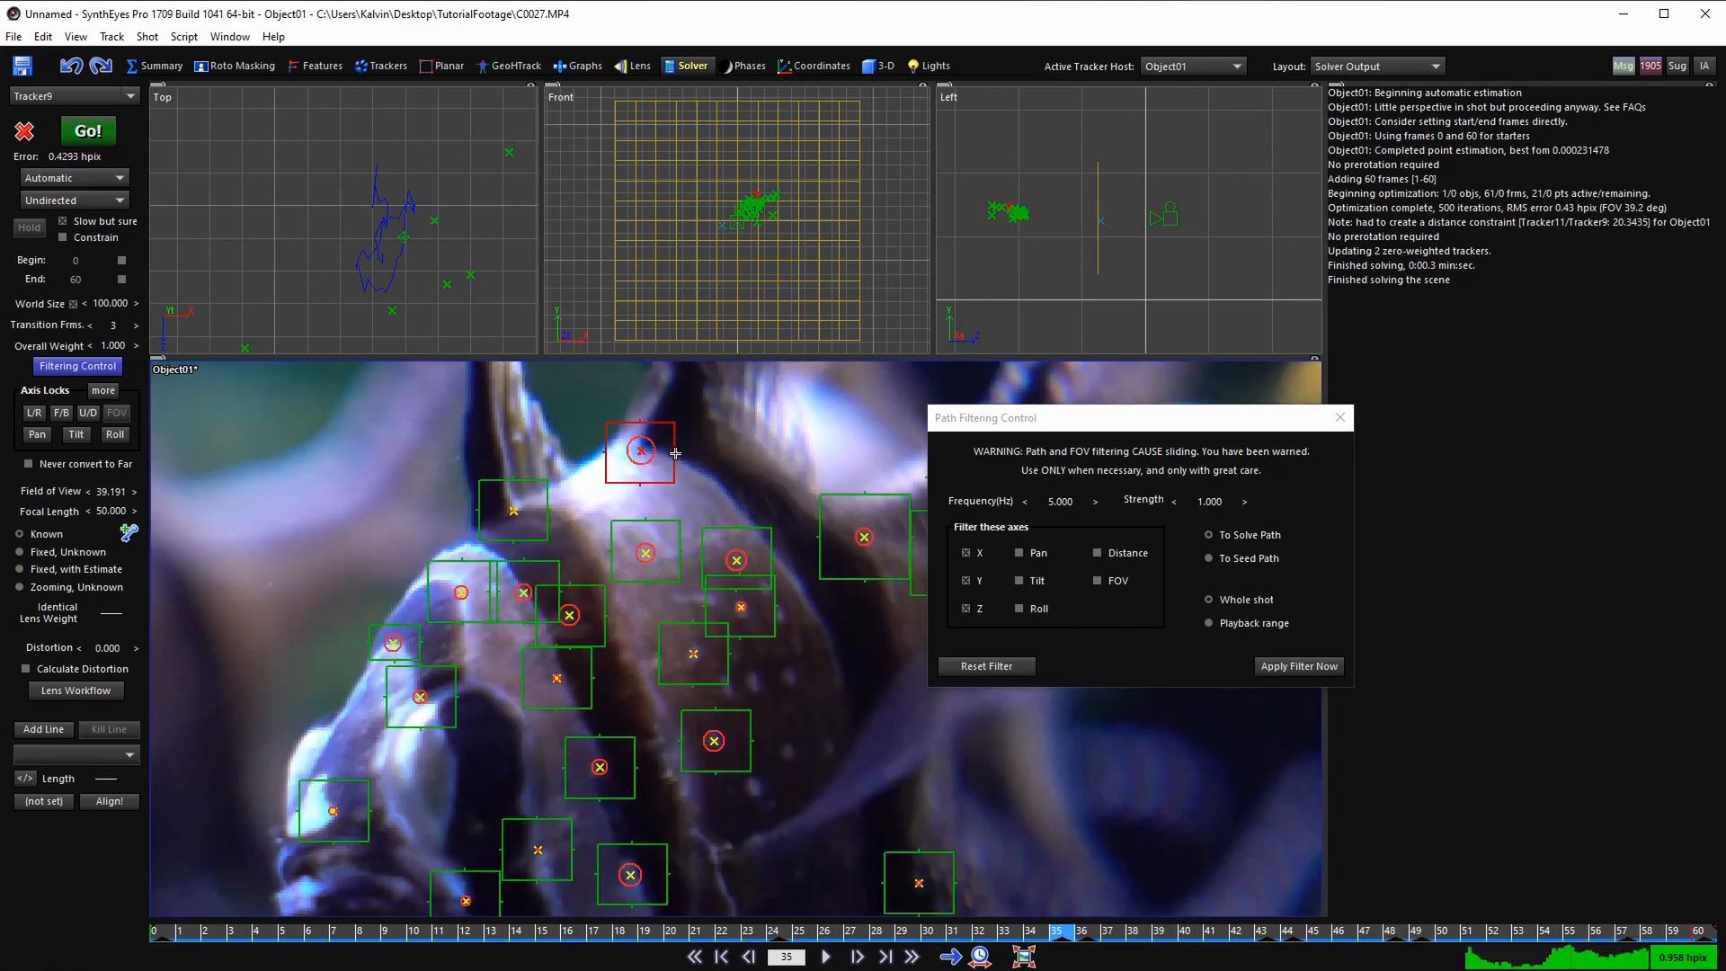
scroll(675, 453, down, 2)
click(679, 453)
- Play back and scrub the shot to compare the trackers' error circles, and inspect Object01's unfiltered path in the Top view
key(space)
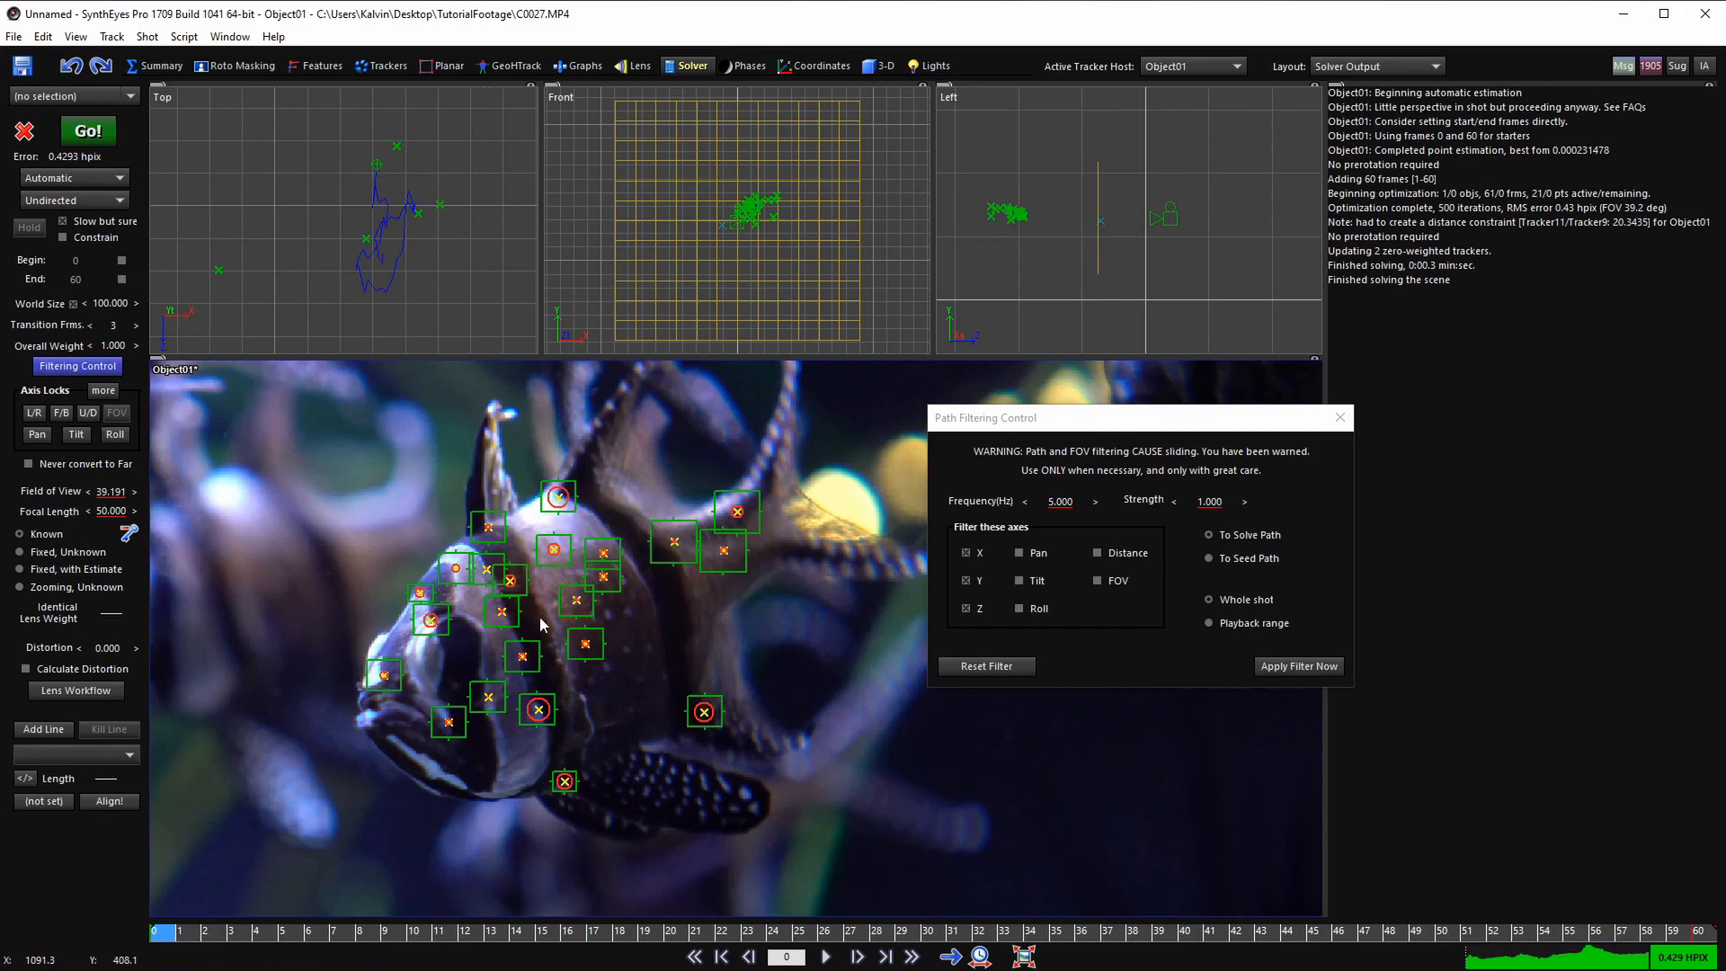
key(space)
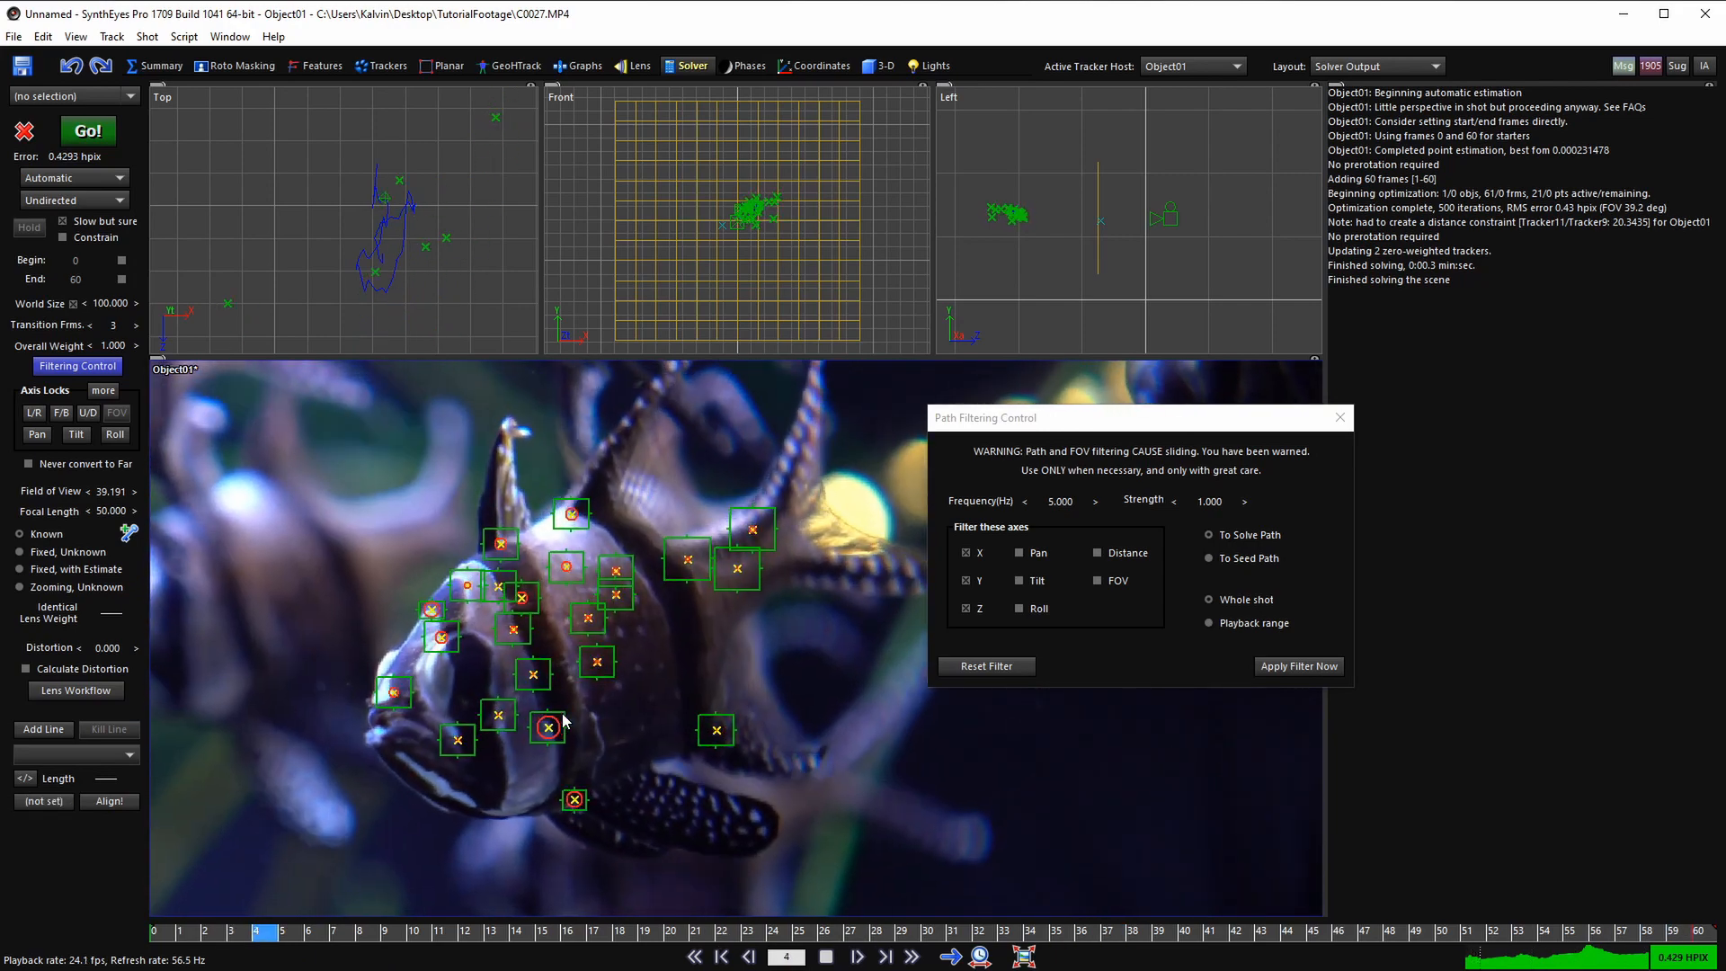
key(space)
drag(451, 932, 522, 931)
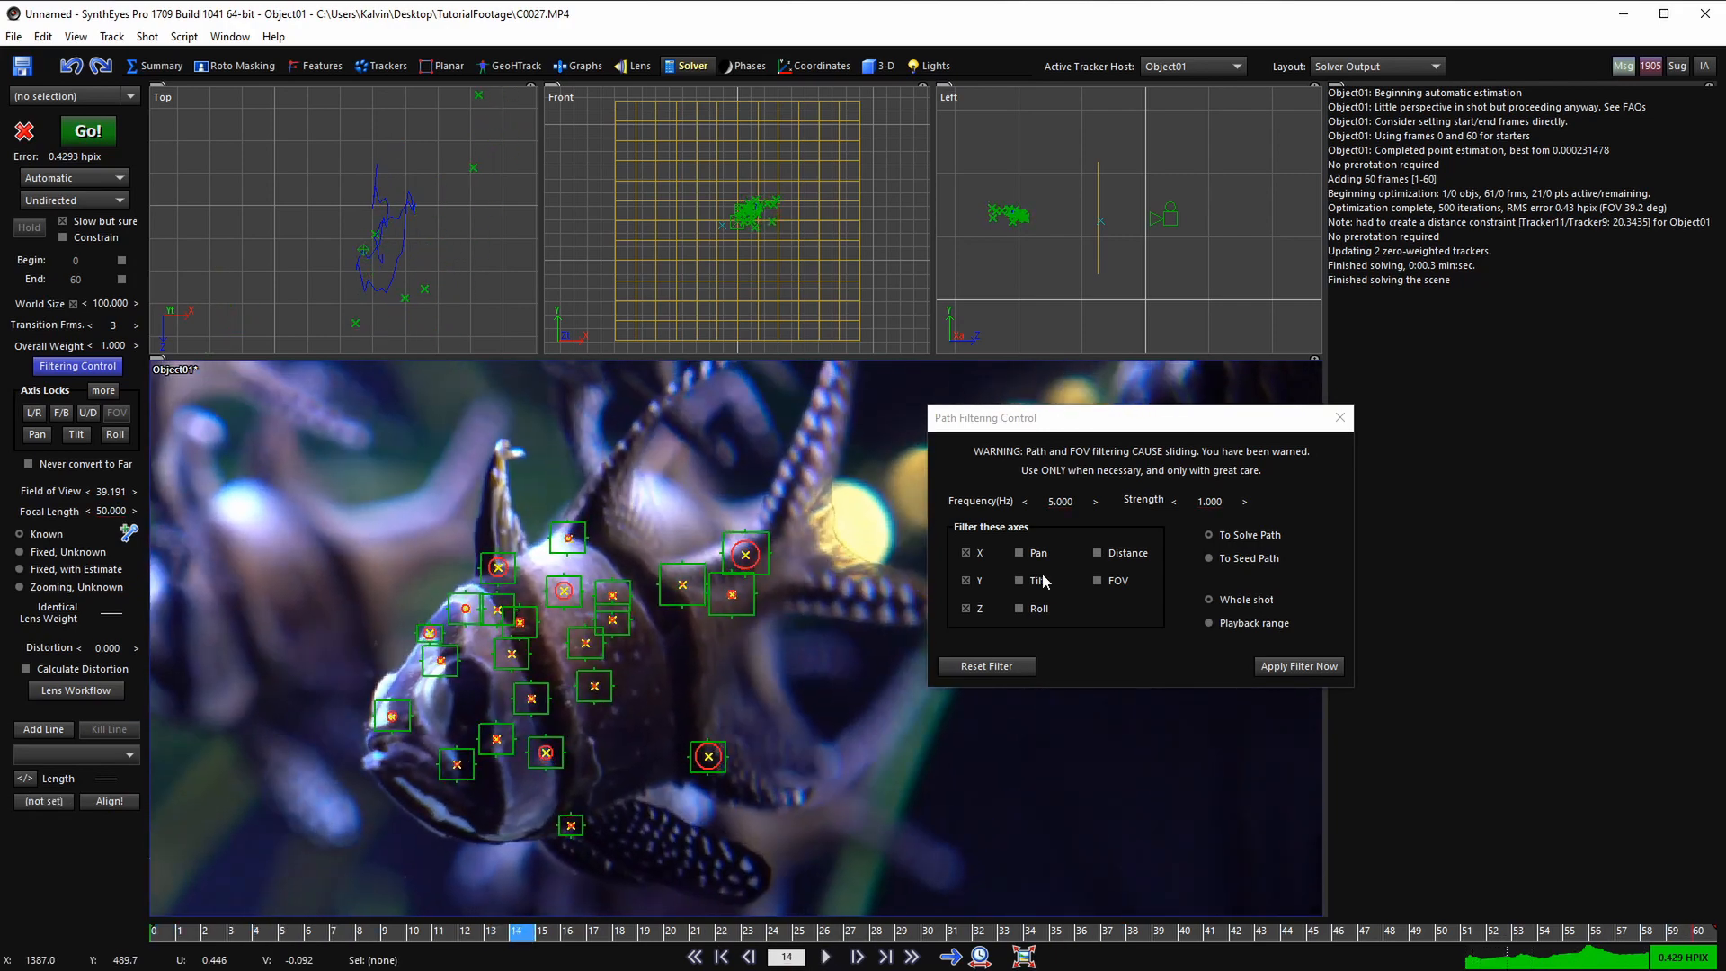
scroll(383, 252, up, 2)
ctrl+scroll(390, 235, up, 2)
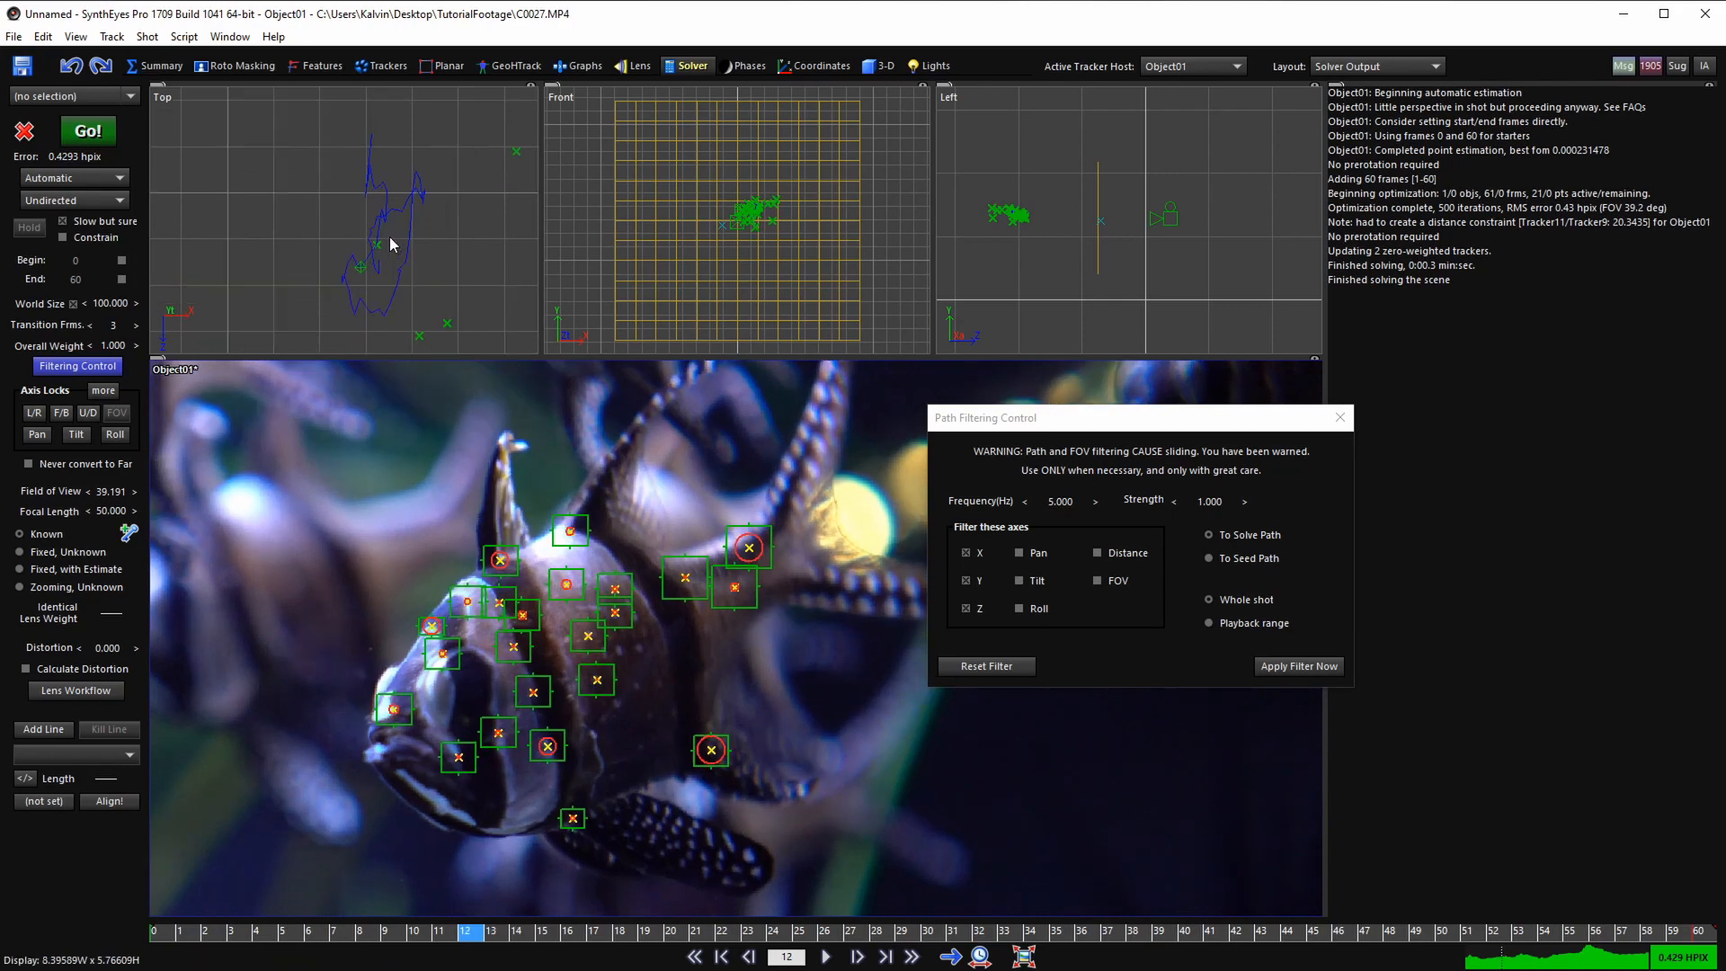
middle_drag(388, 250, 379, 239)
scroll(384, 252, up, 2)
scroll(387, 258, down, 2)
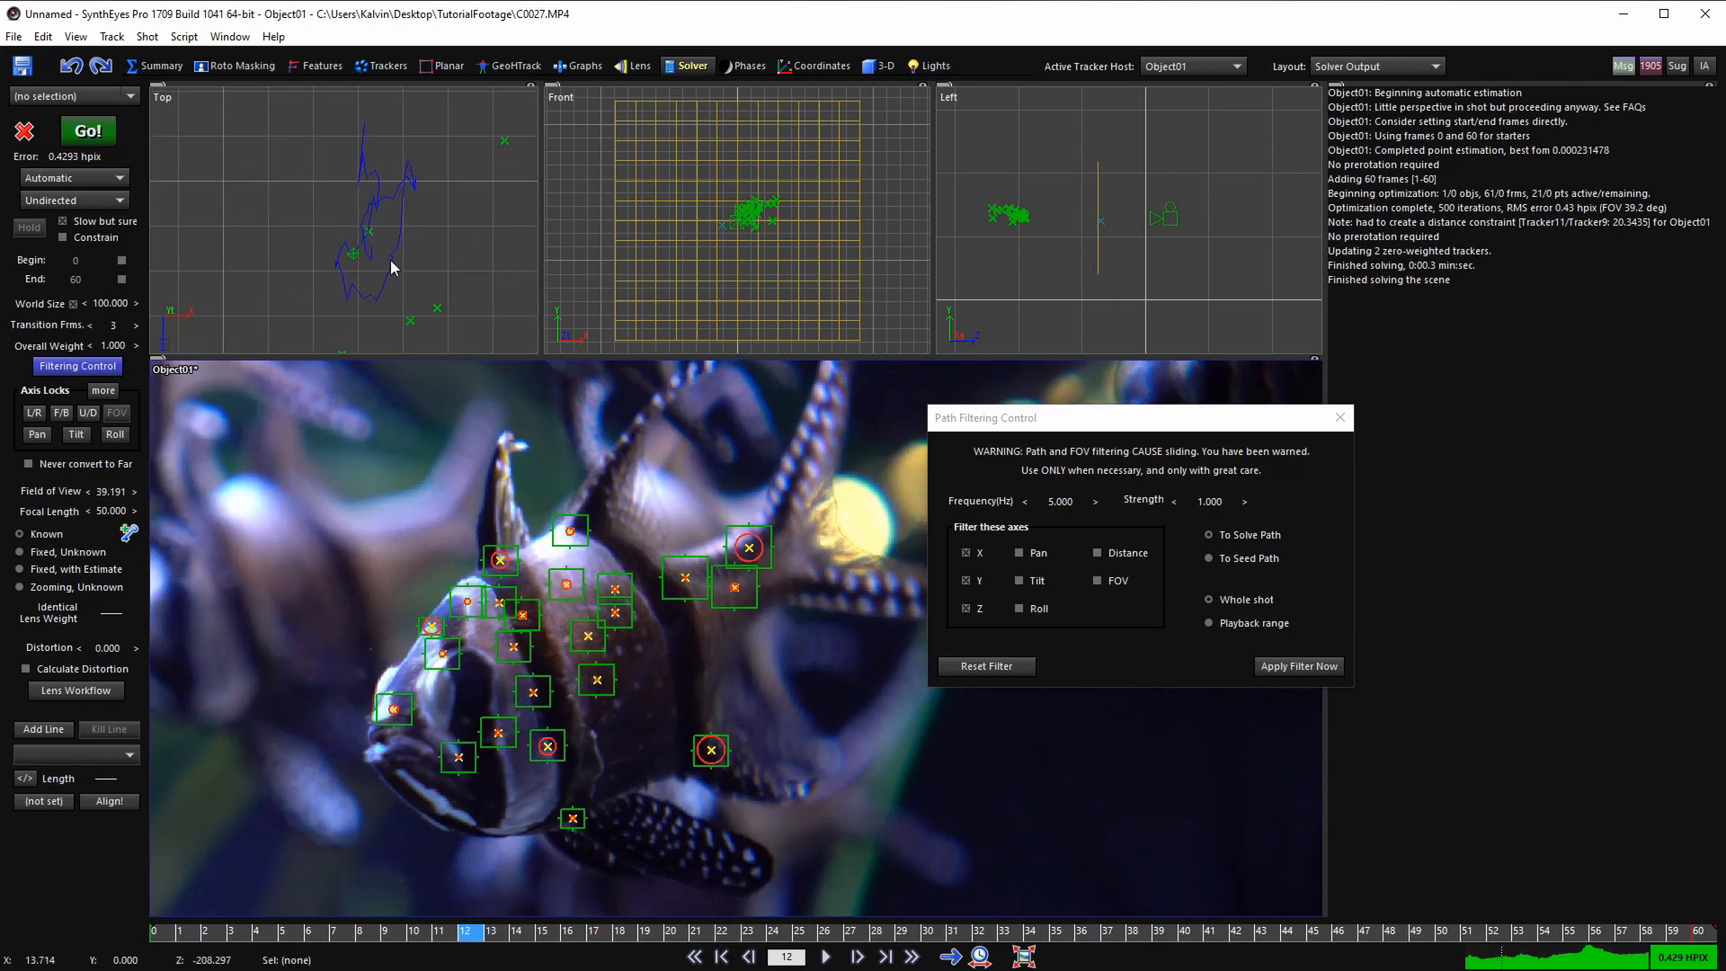
- Try applying the X, Y and Z path filter to the whole solve, and play back the shot to check the trackers' error circles
click(1282, 666)
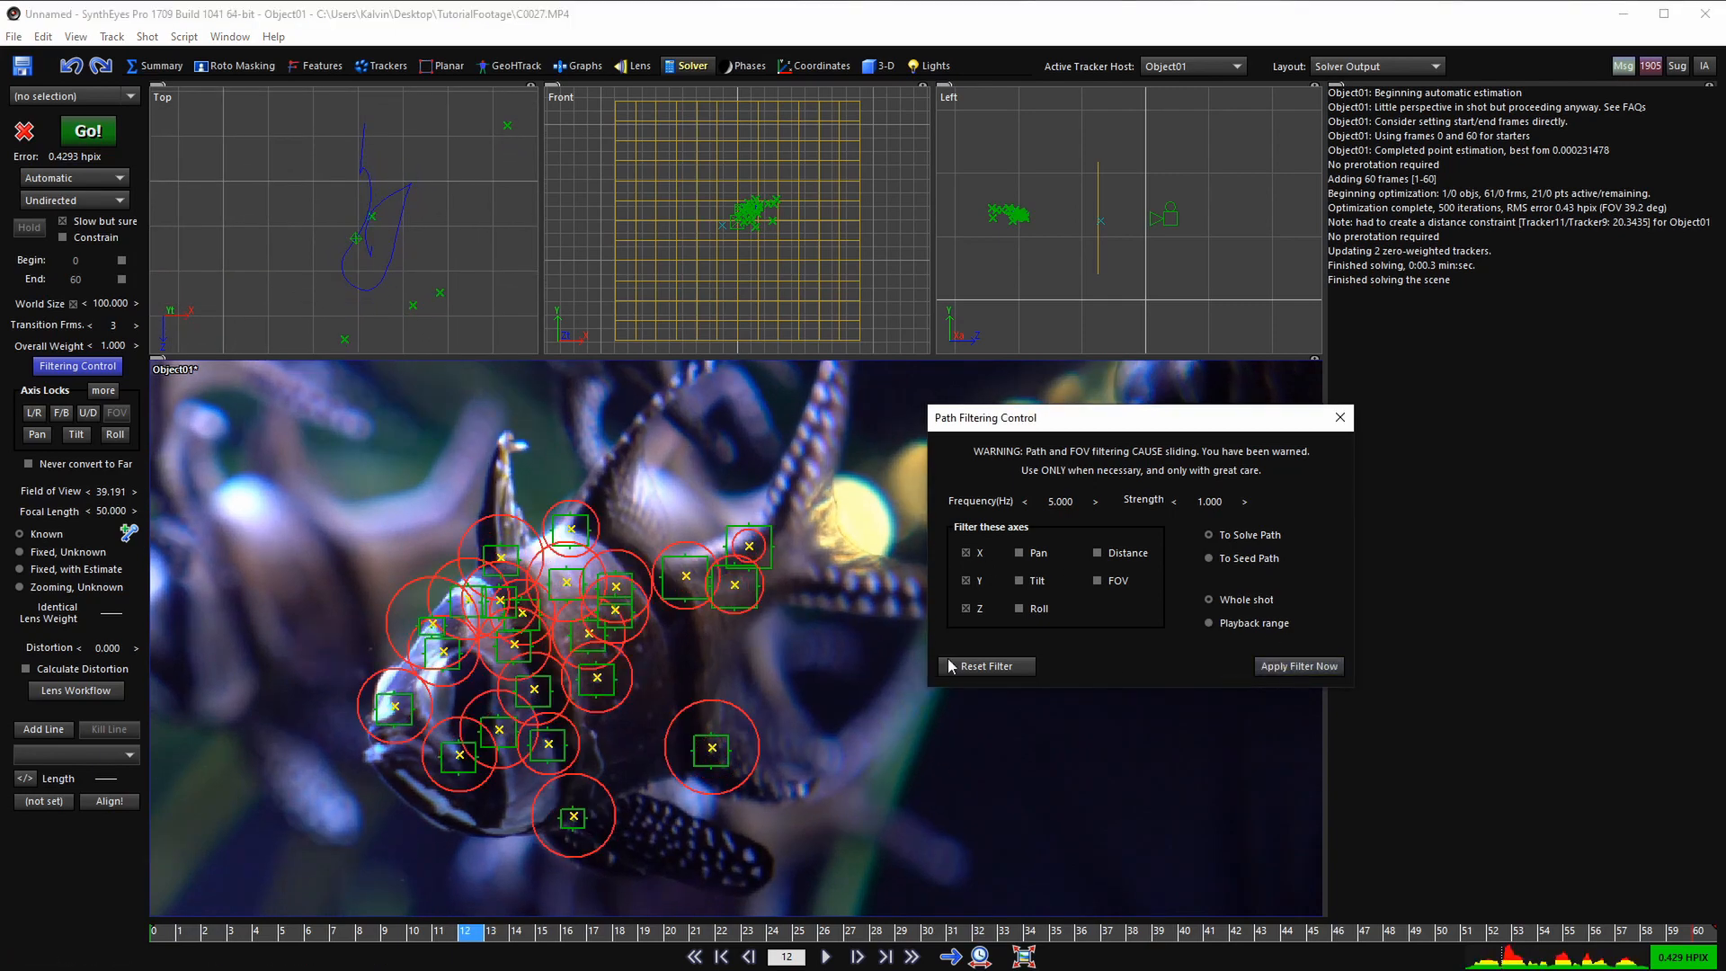
key(space)
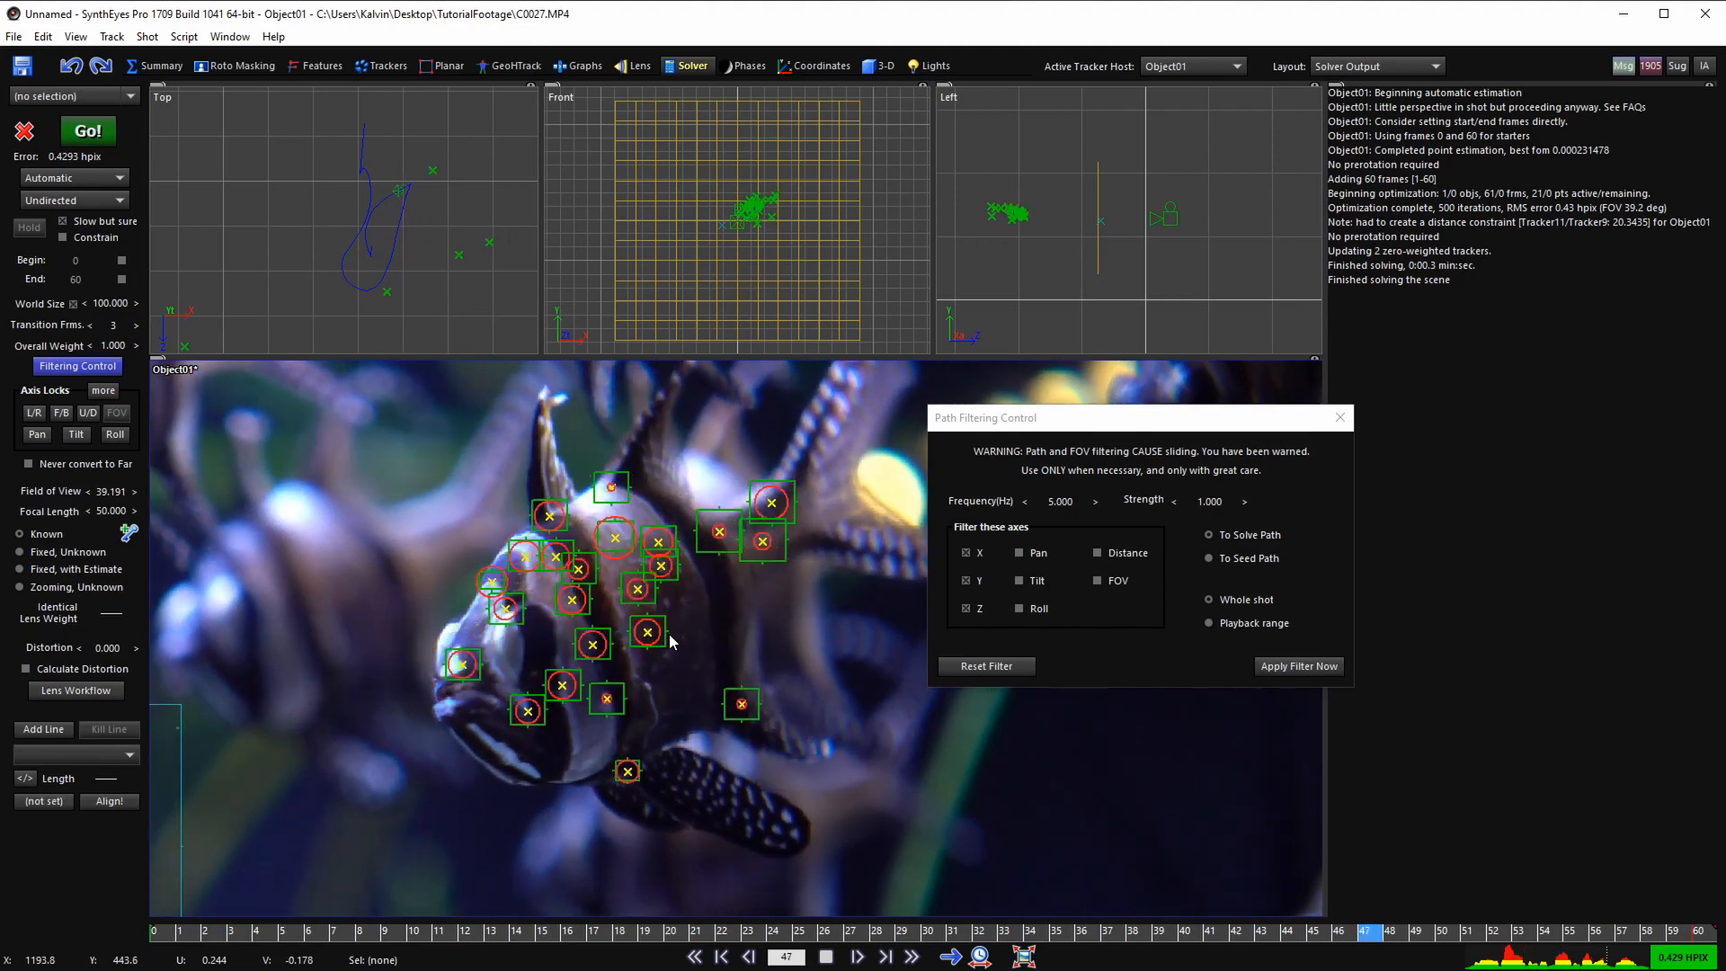
key(space)
scroll(396, 241, down, 2)
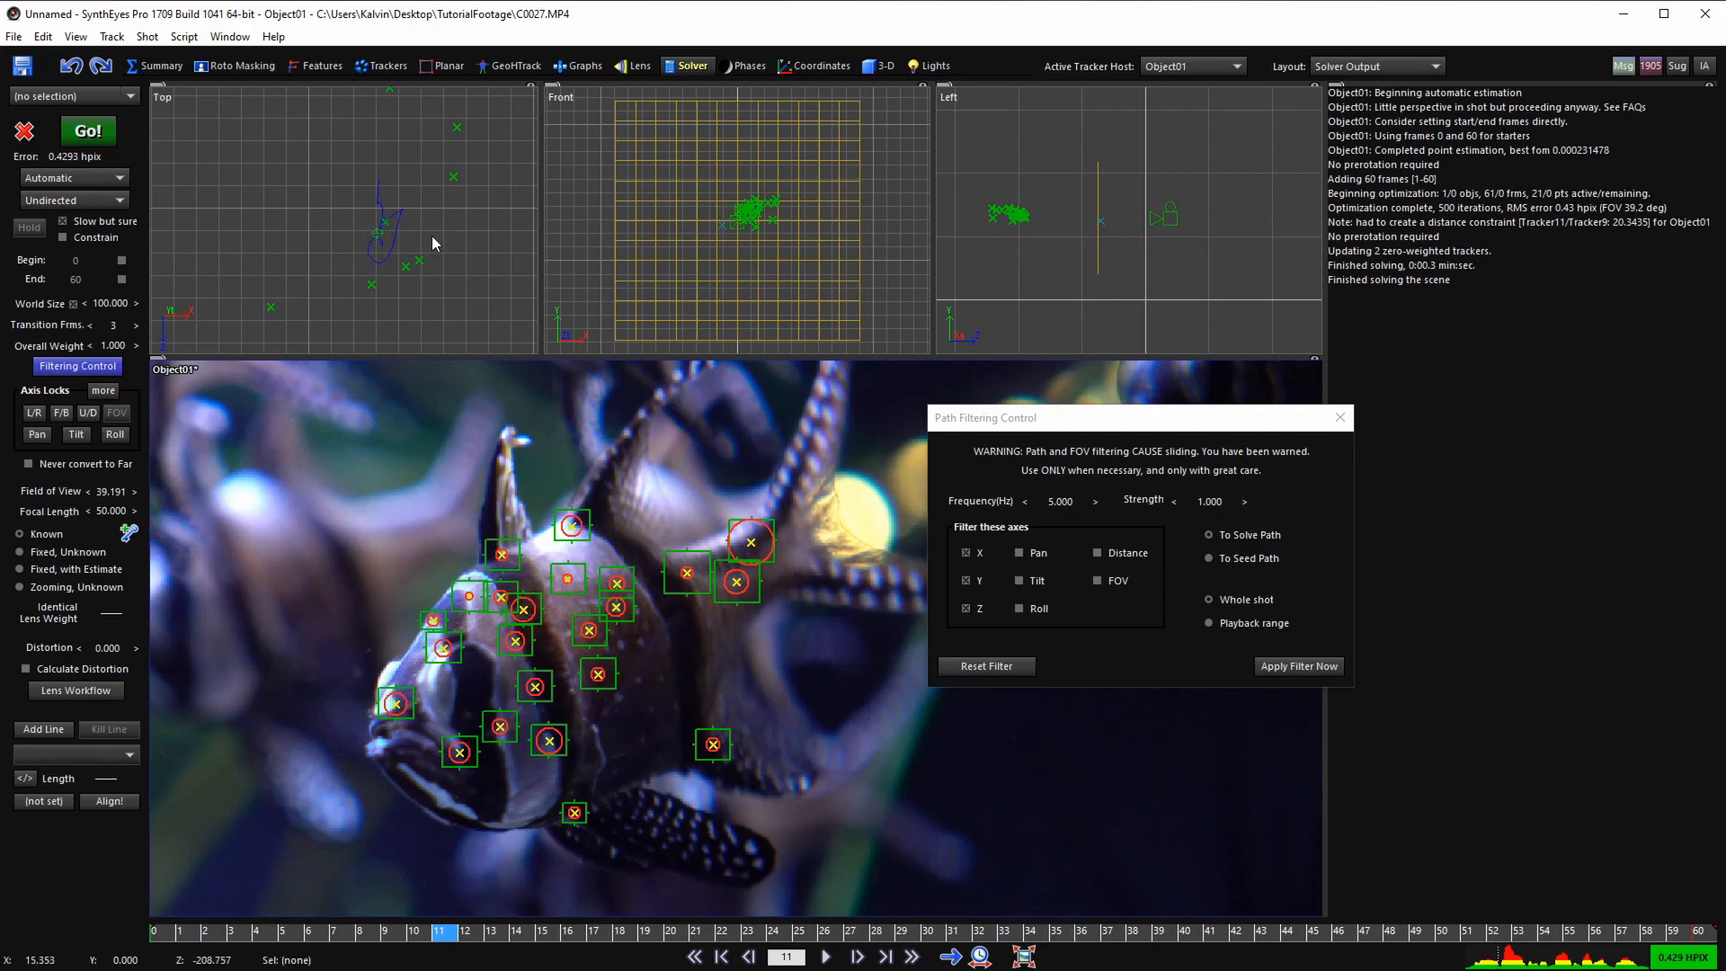
scroll(530, 634, up, 2)
mouse_move(528, 622)
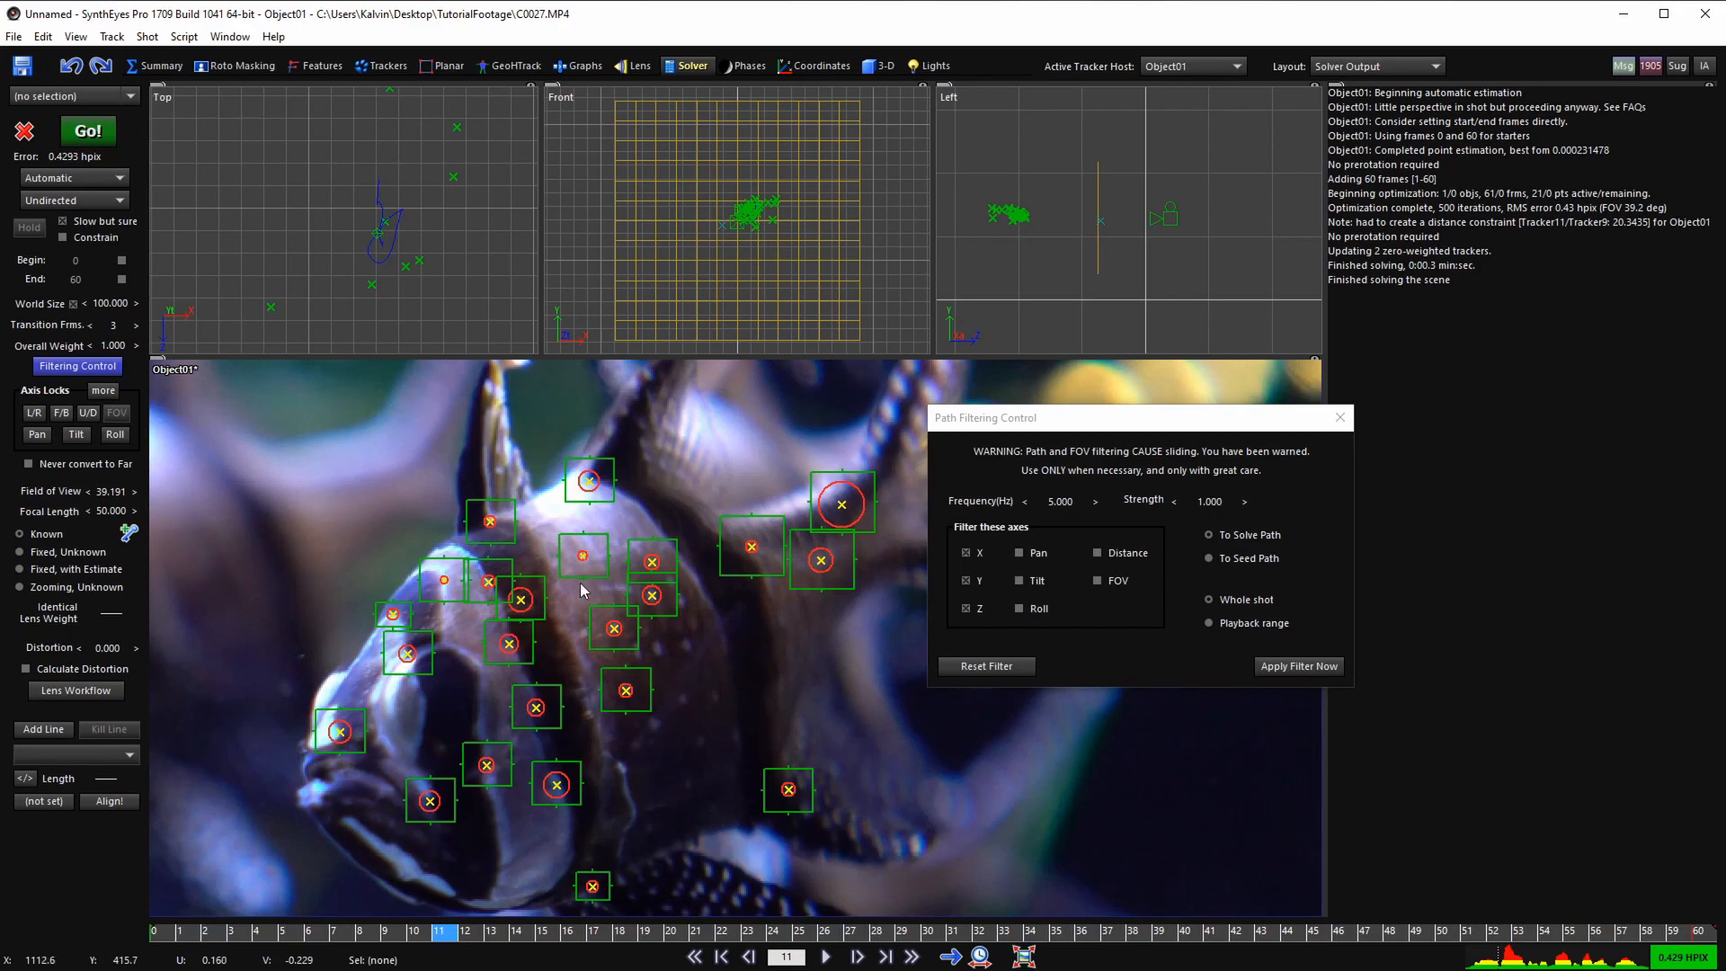
key(space)
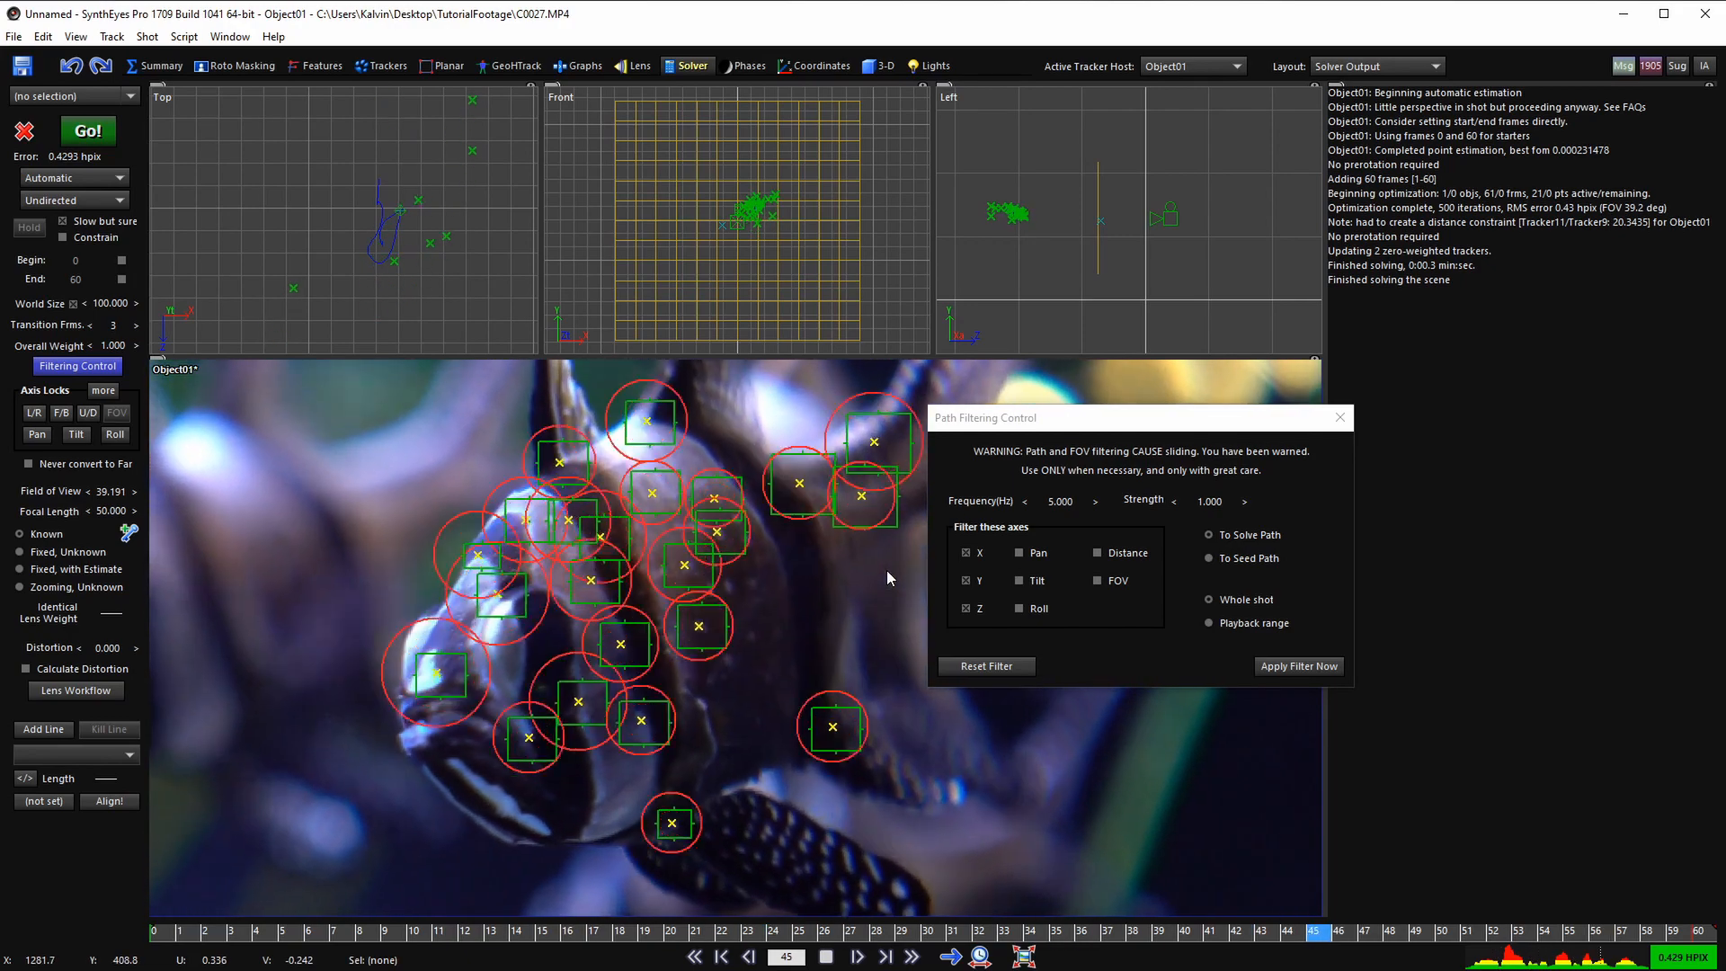
key(space)
key(shift+a)
scroll(647, 552, down, 2)
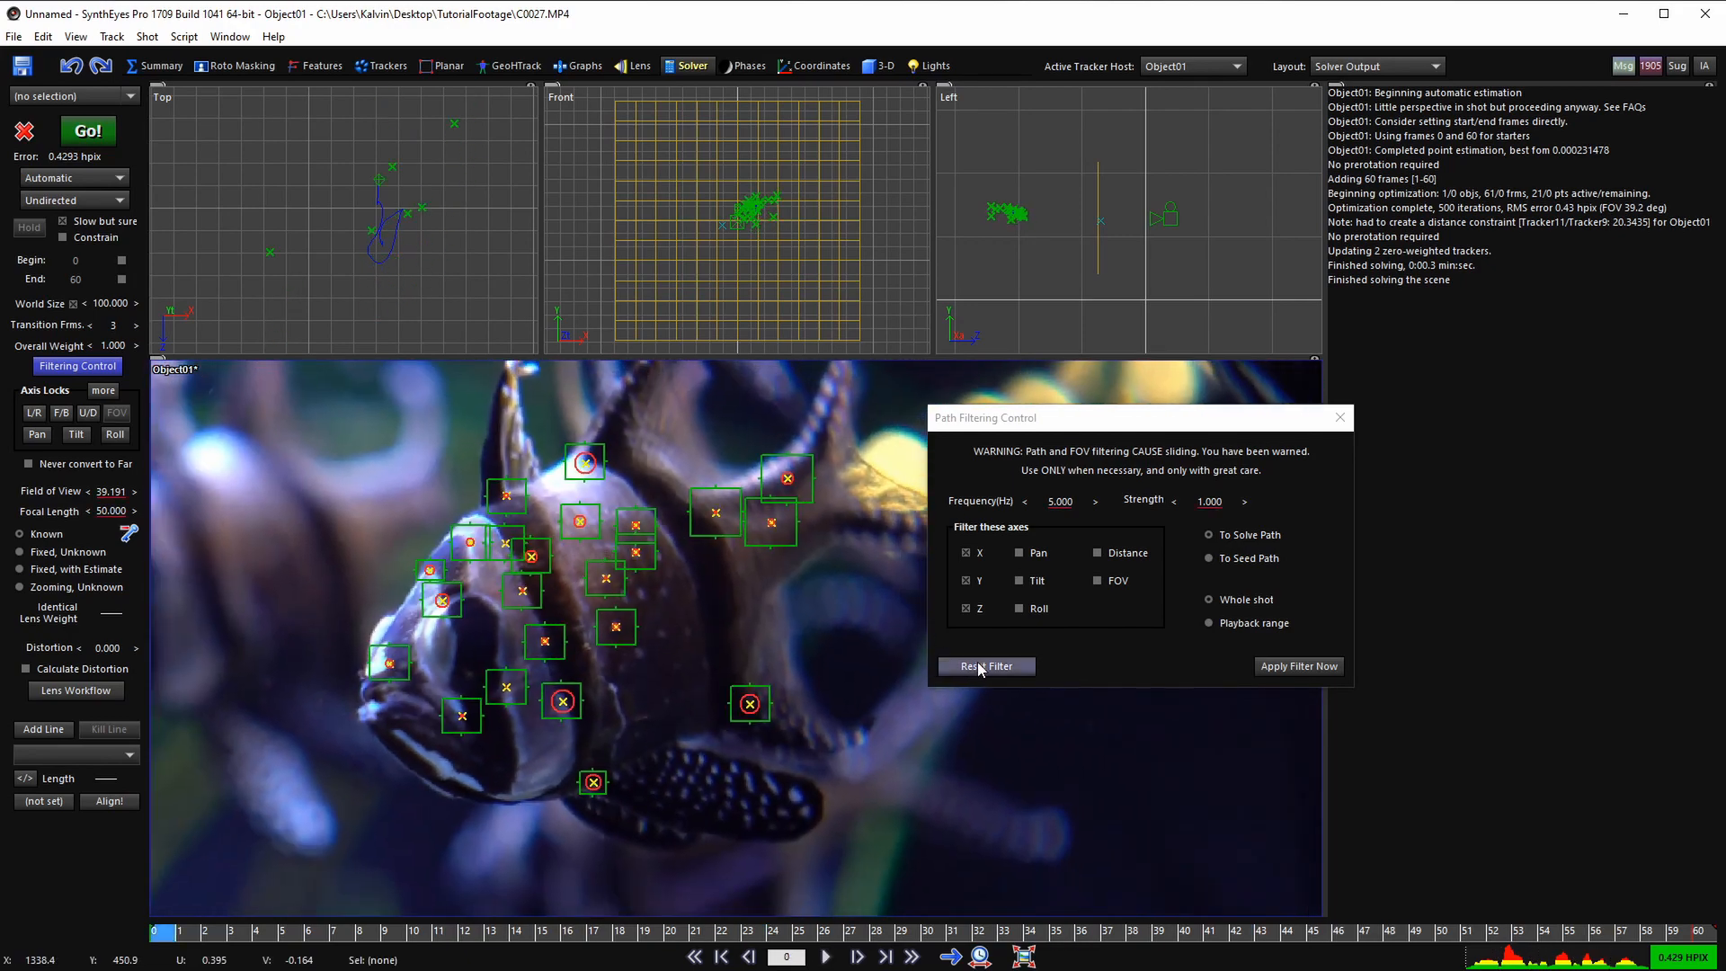
- Reset the path filter and solve Object01 again with the Automatic and Undirected settings
click(981, 668)
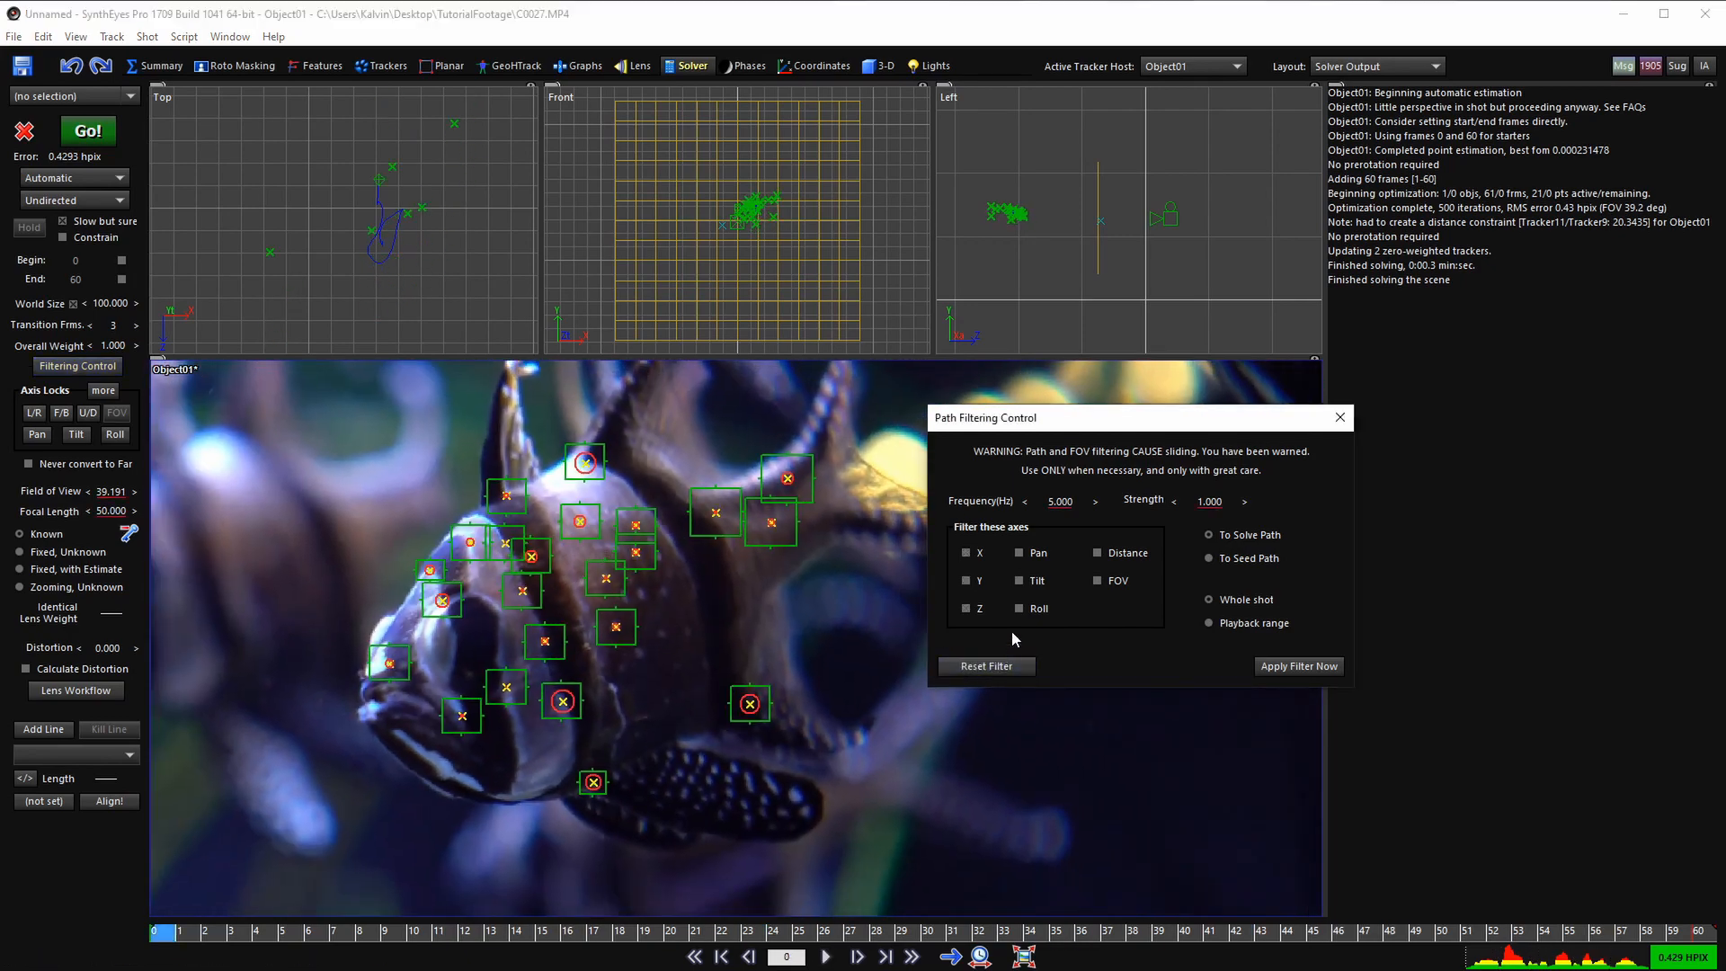
click(101, 139)
click(341, 330)
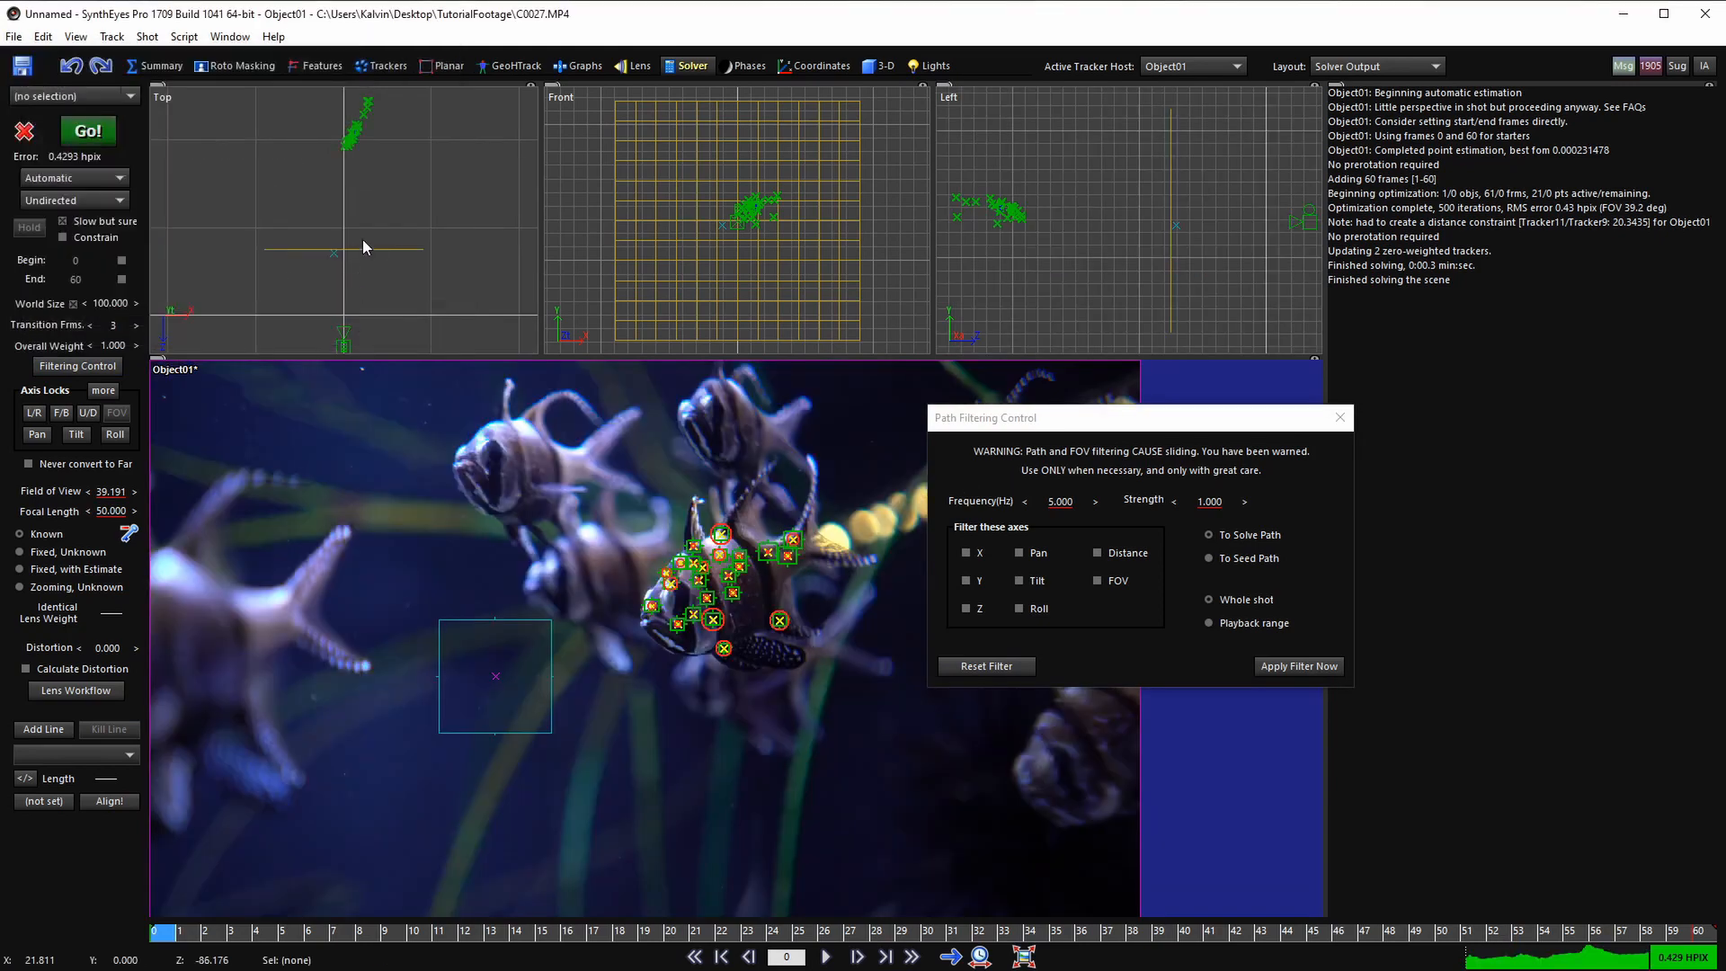
- Play back the re-solved shot to check the unfiltered solve against the fish's trackers
key(space)
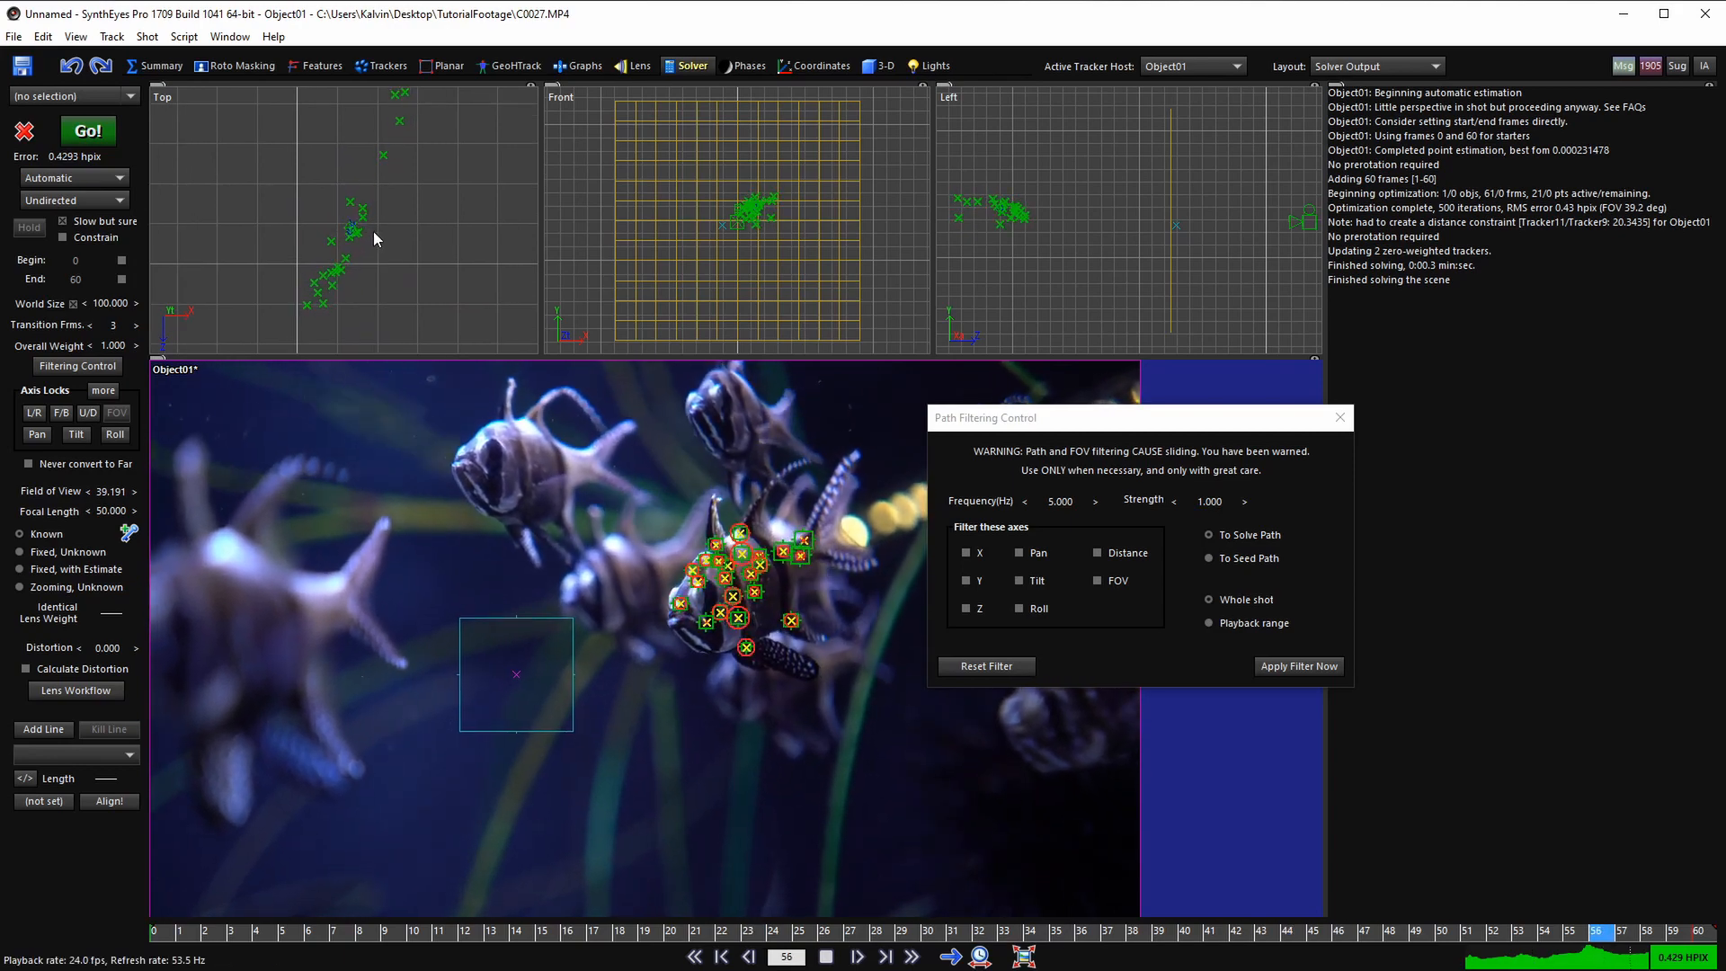
scroll(722, 567, up, 3)
key(space)
key(space)
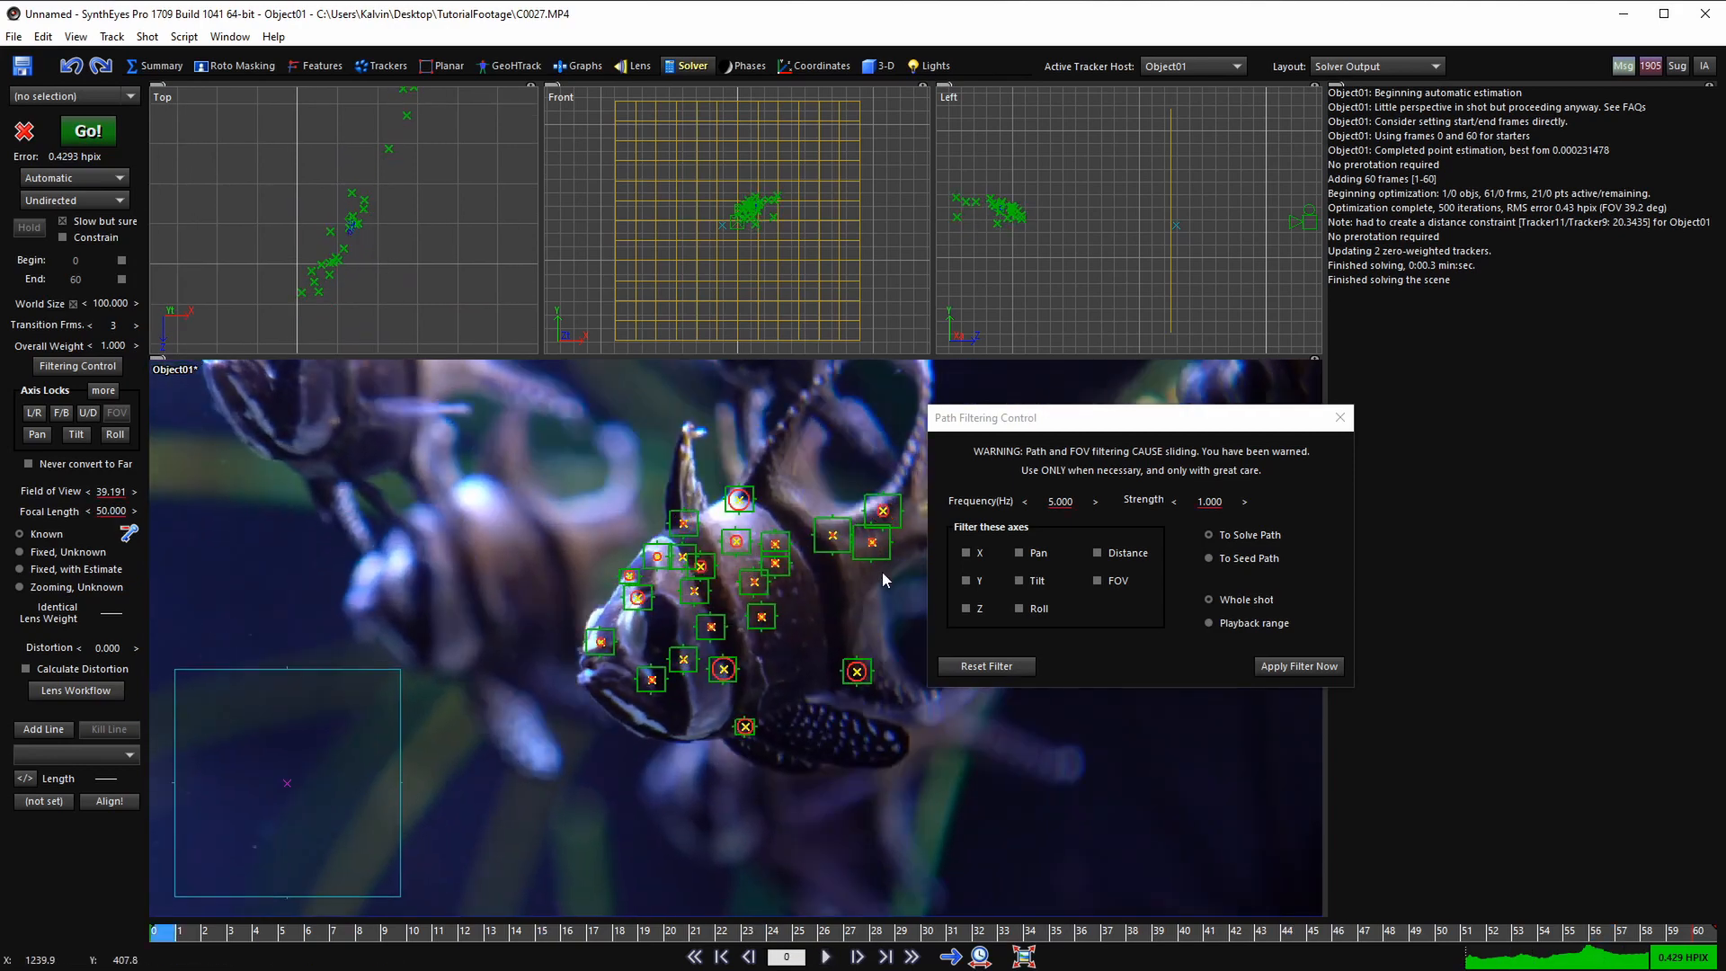
- Filter only the Distance axis over the whole shot's solved path, apply the filter and play the shot back
click(1135, 558)
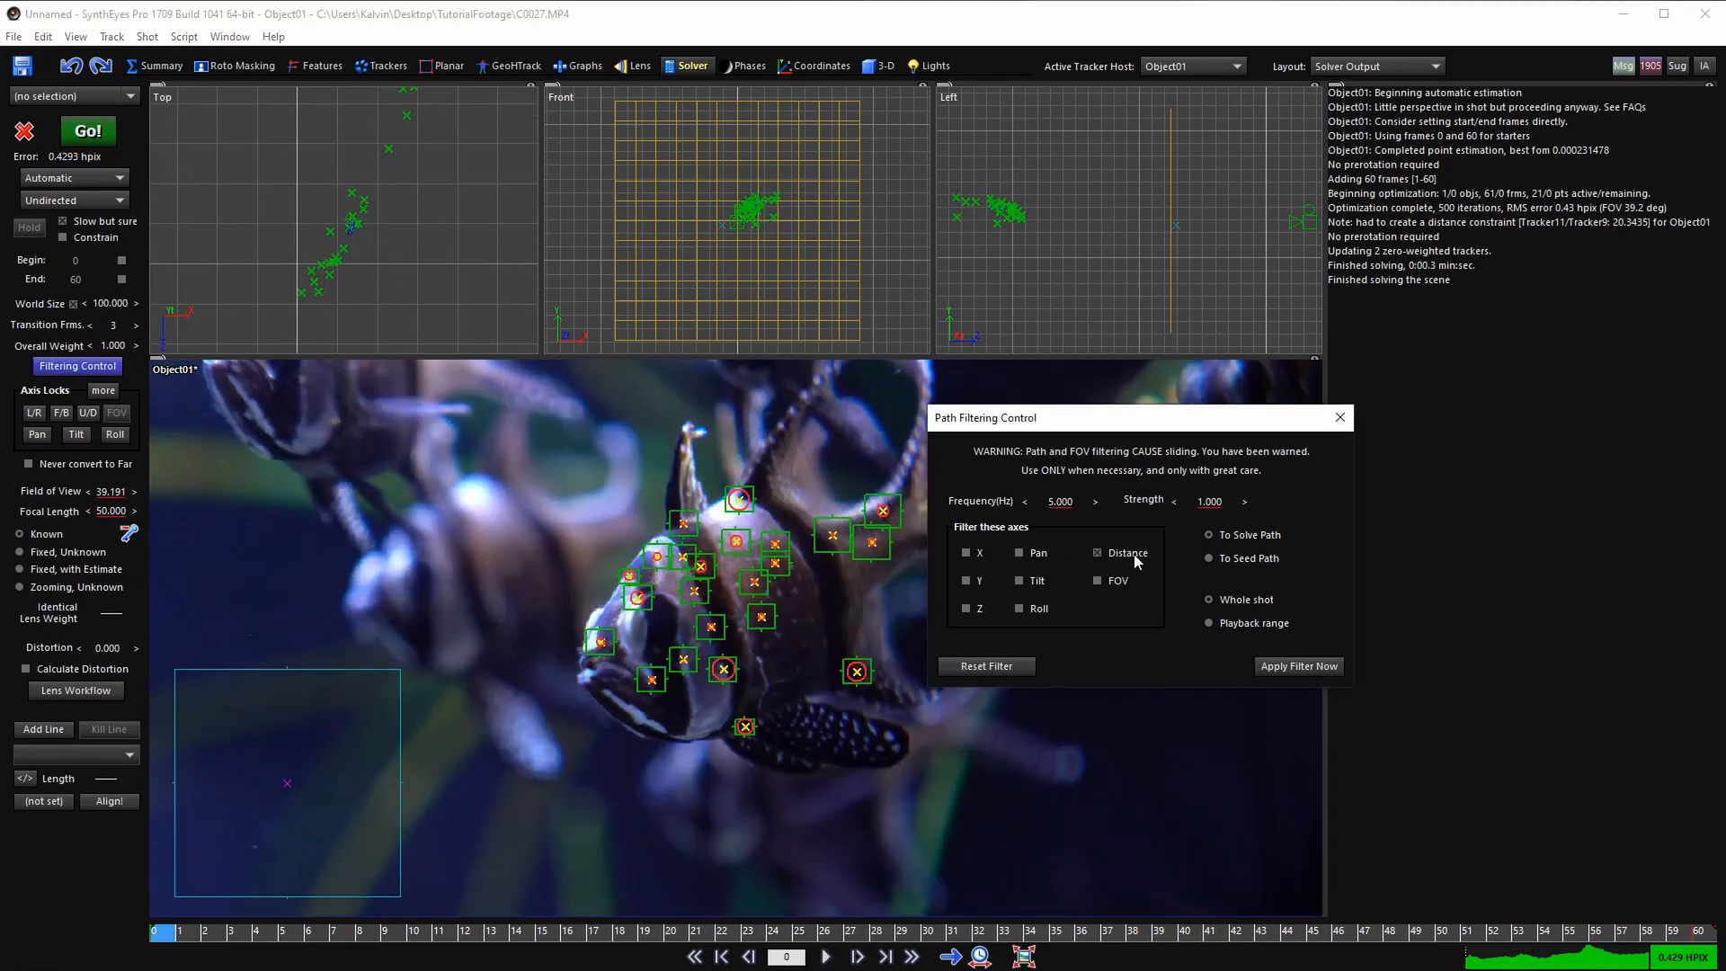
click(1274, 669)
middle_drag(382, 243, 380, 261)
scroll(374, 251, up, 2)
key(space)
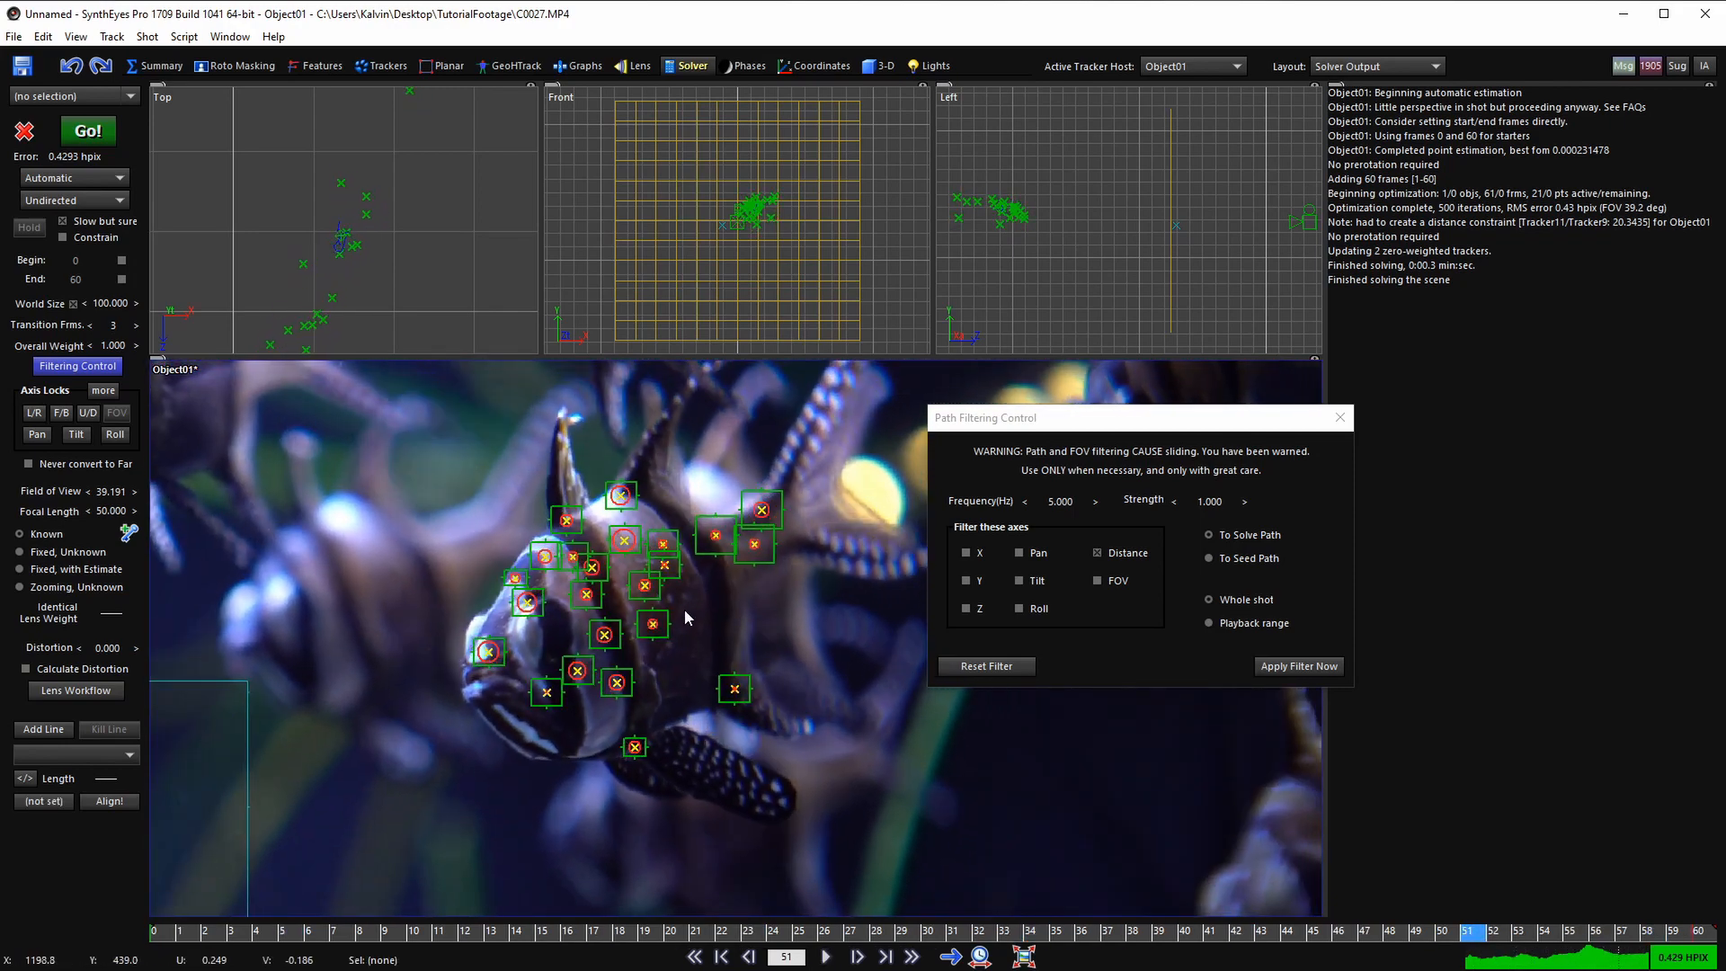
- Turn off the tracker radar in the camera view, play the shot and return to the first frame
right_click(693, 600)
mouse_move(822, 670)
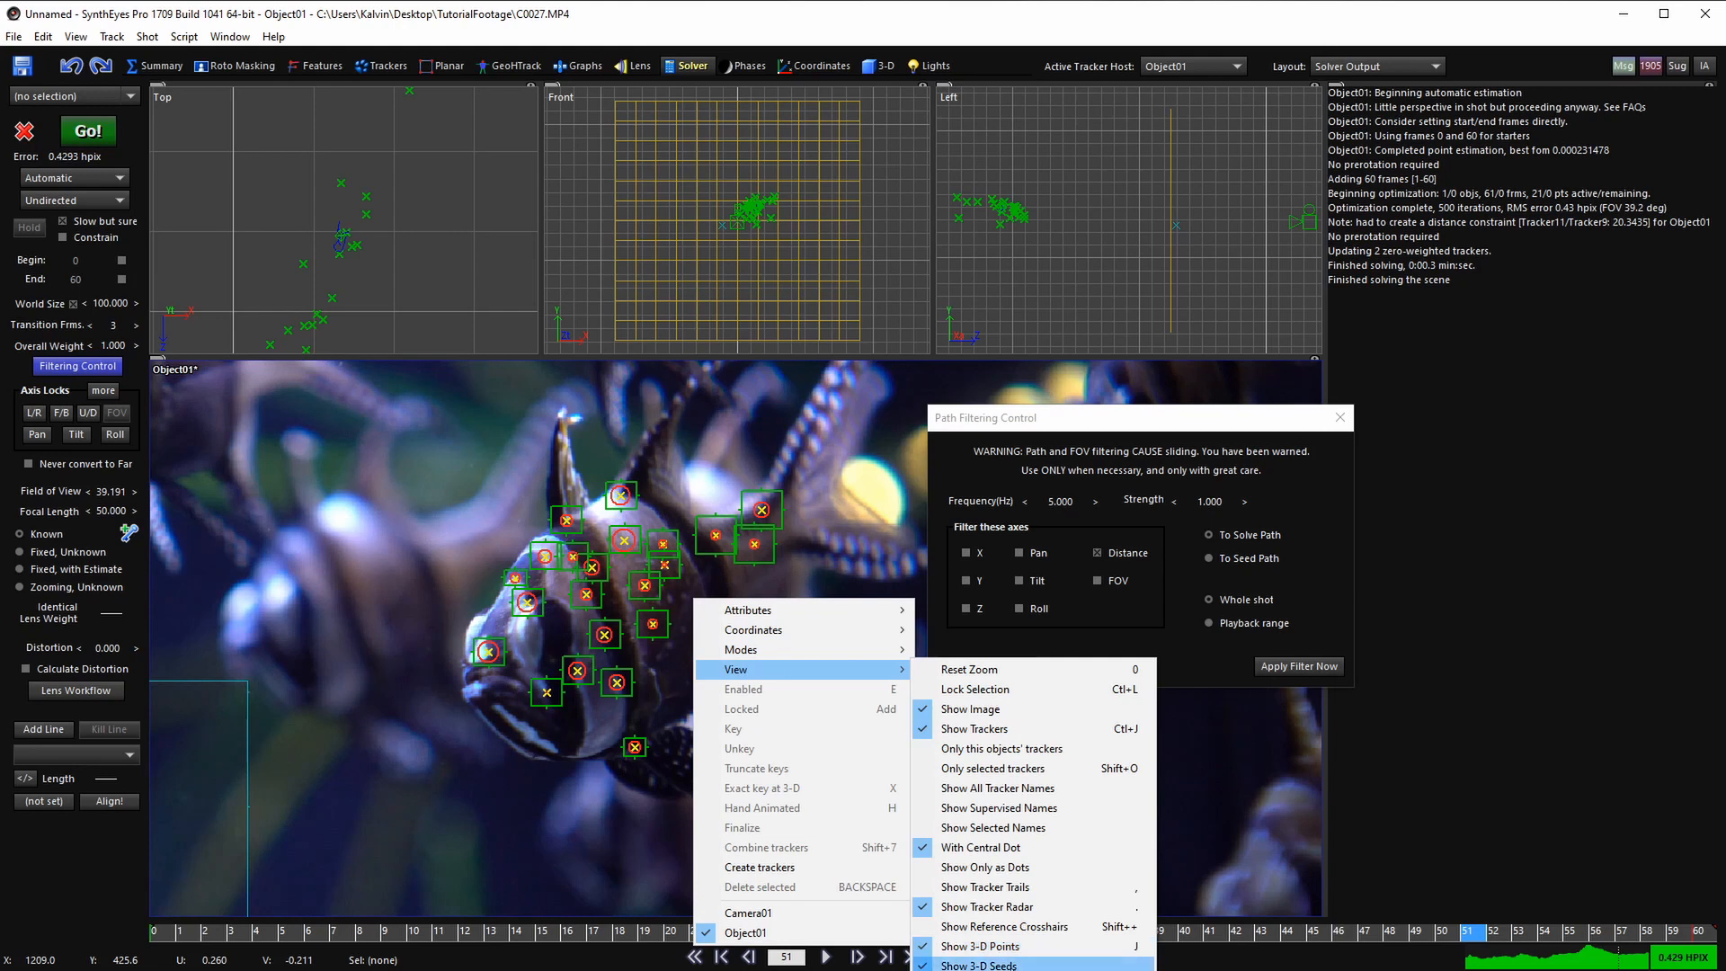
click(1041, 908)
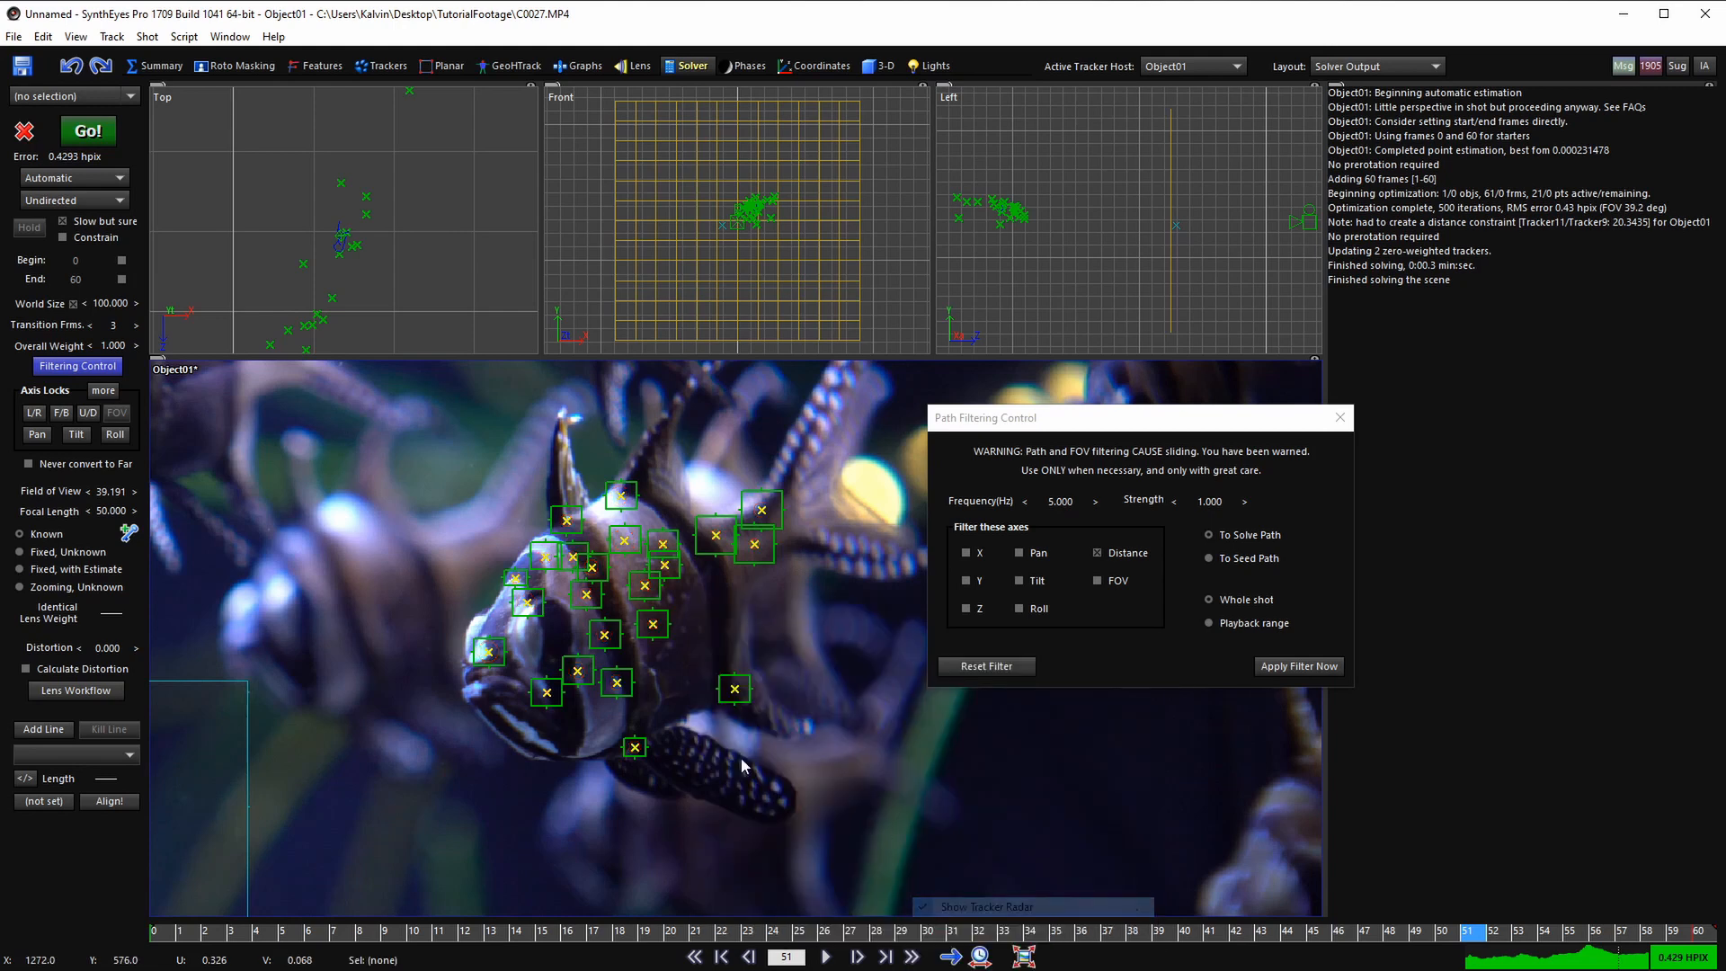
key(space)
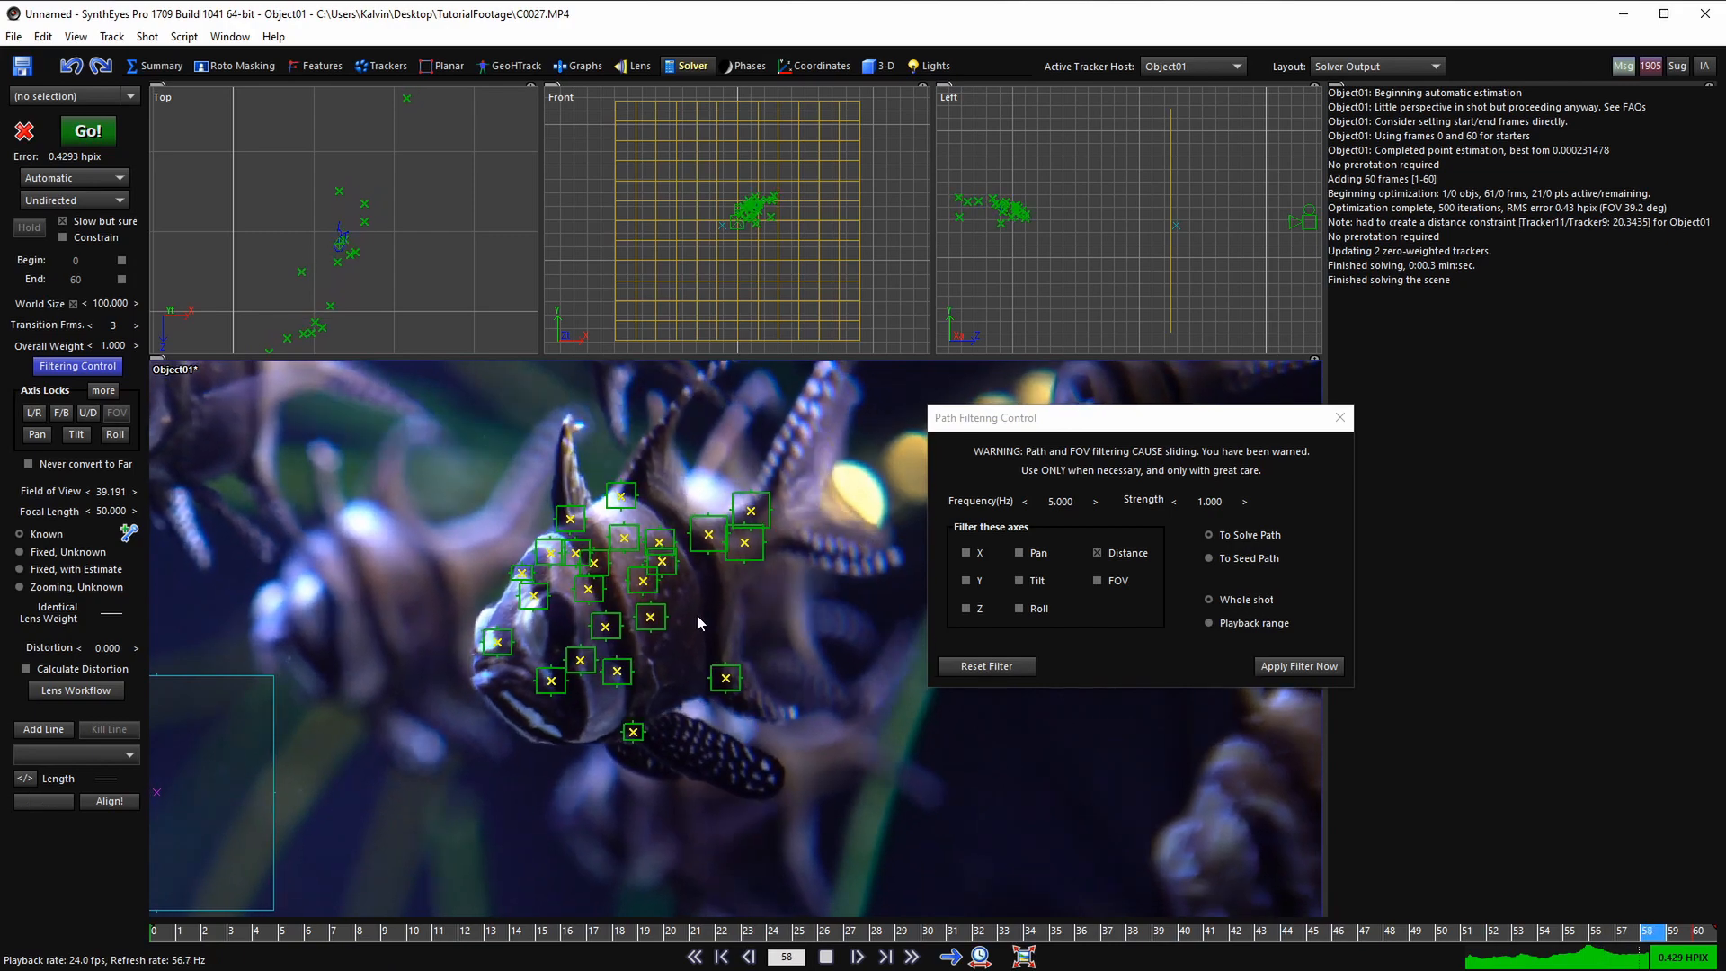
key(shift+a)
scroll(349, 244, down, 1)
middle_drag(349, 244, 357, 218)
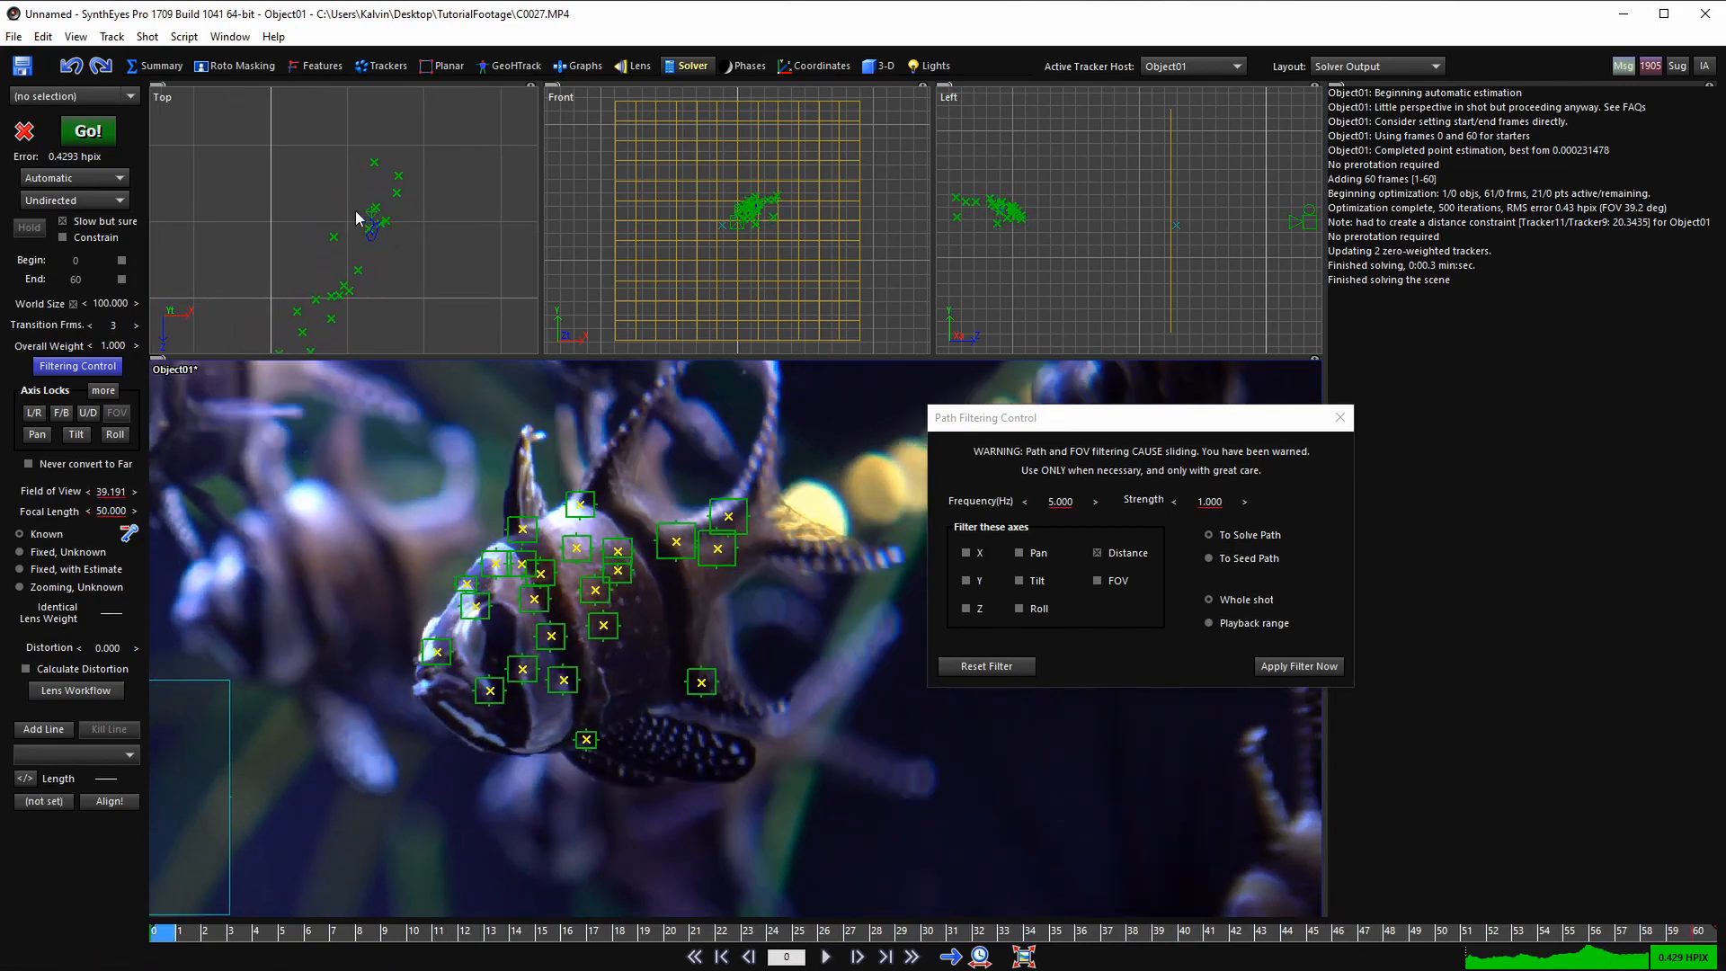
- Reset the path filter, close the Path Filtering Control dialog and play the shot briefly
click(87, 367)
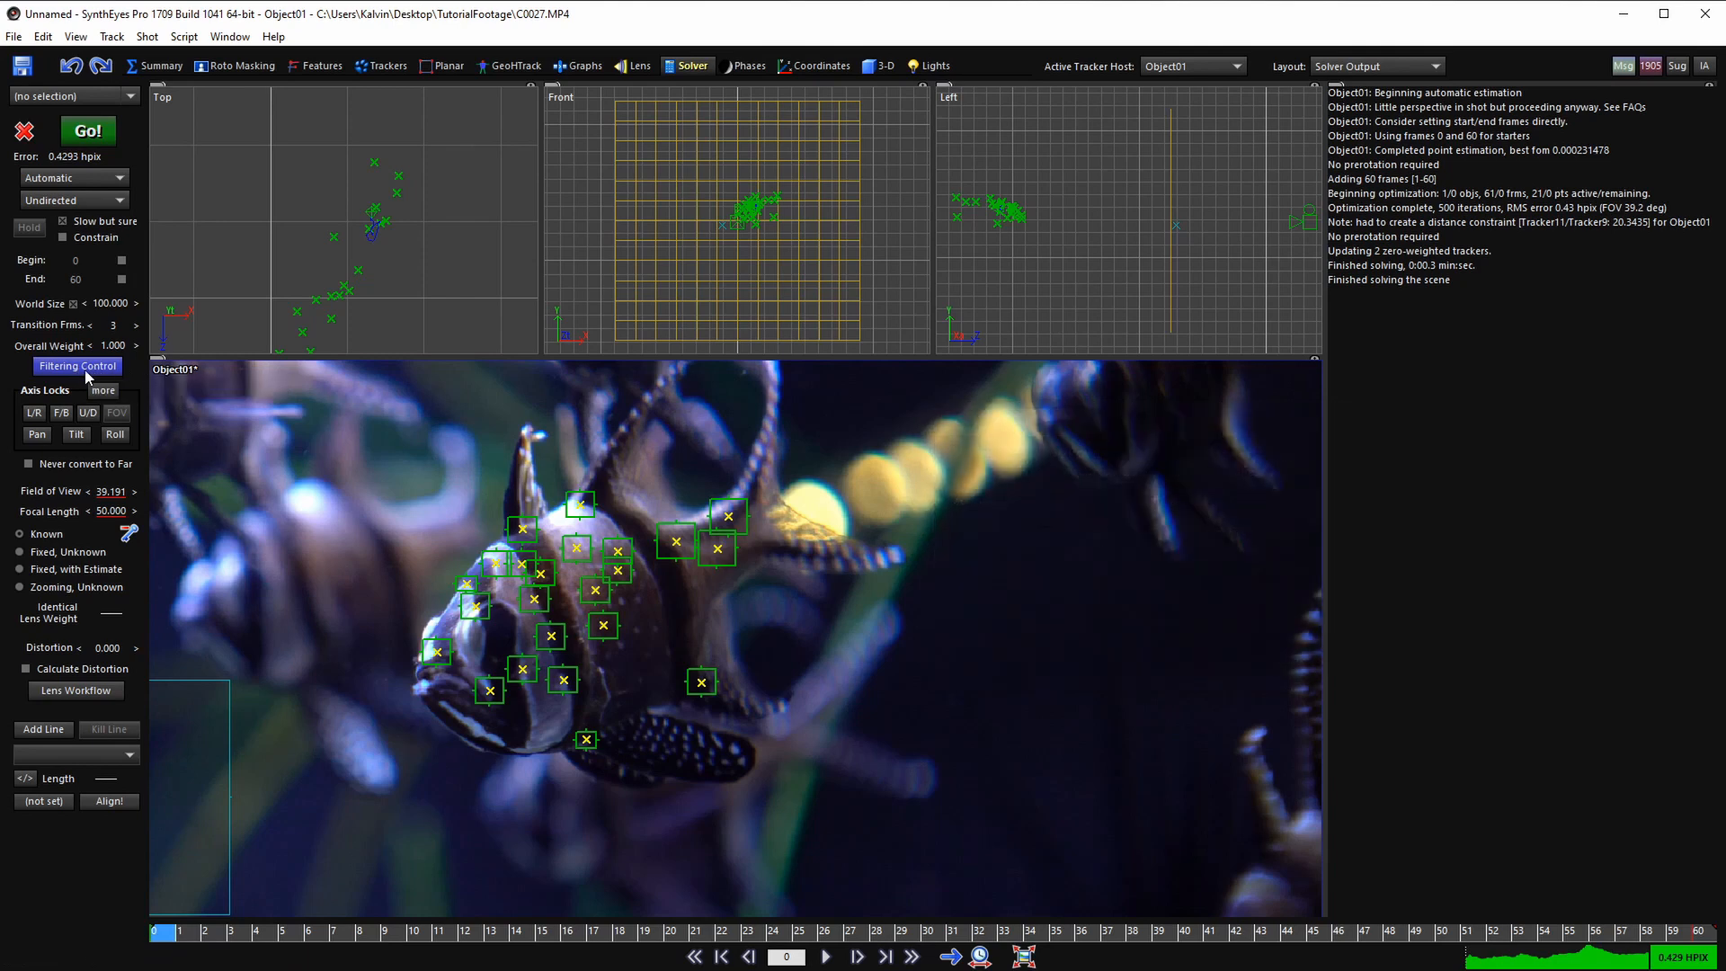
click(87, 367)
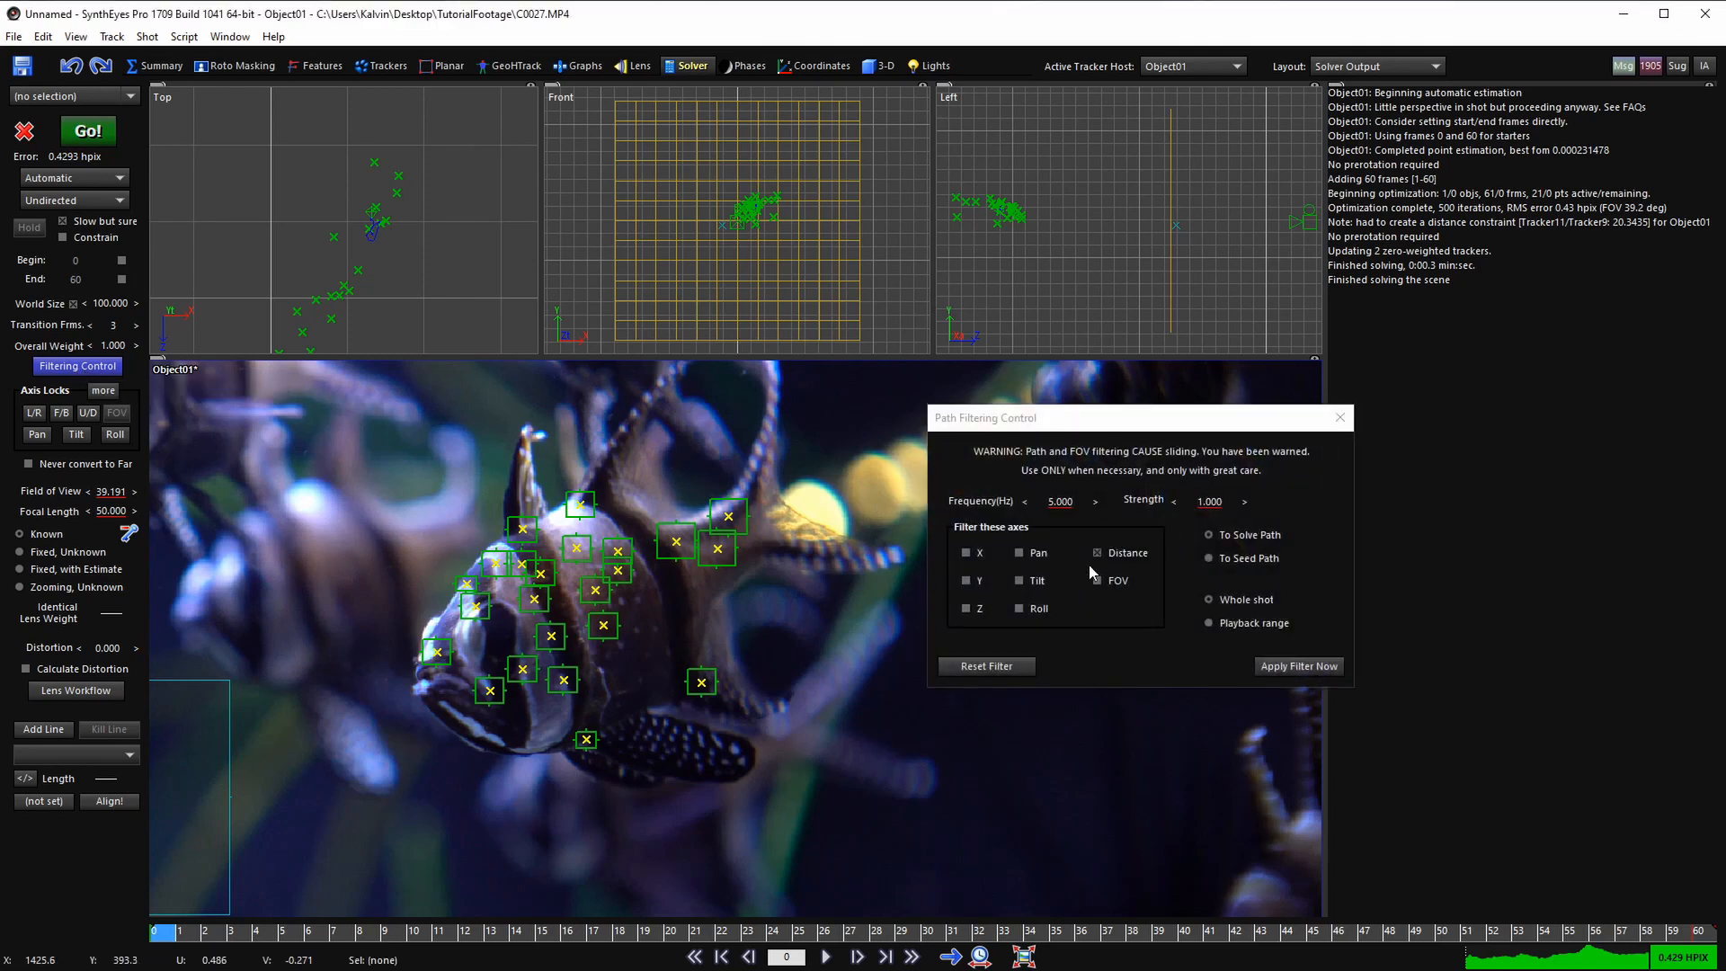
click(990, 681)
click(1348, 425)
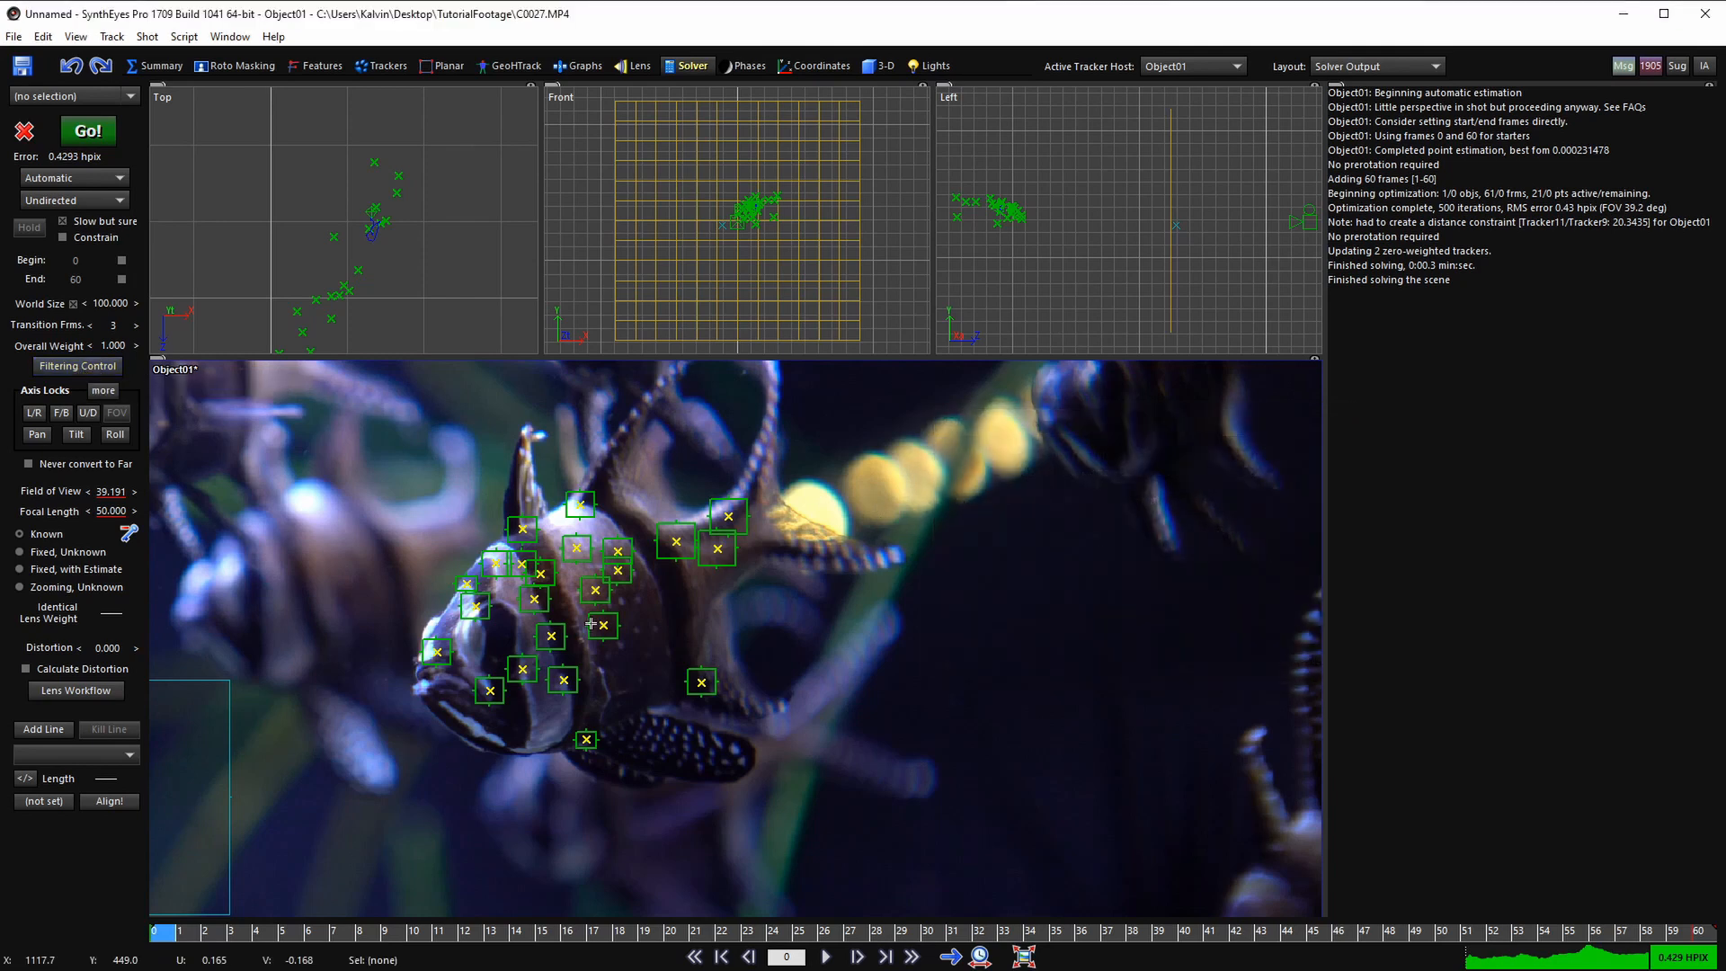
key(space)
key(space)
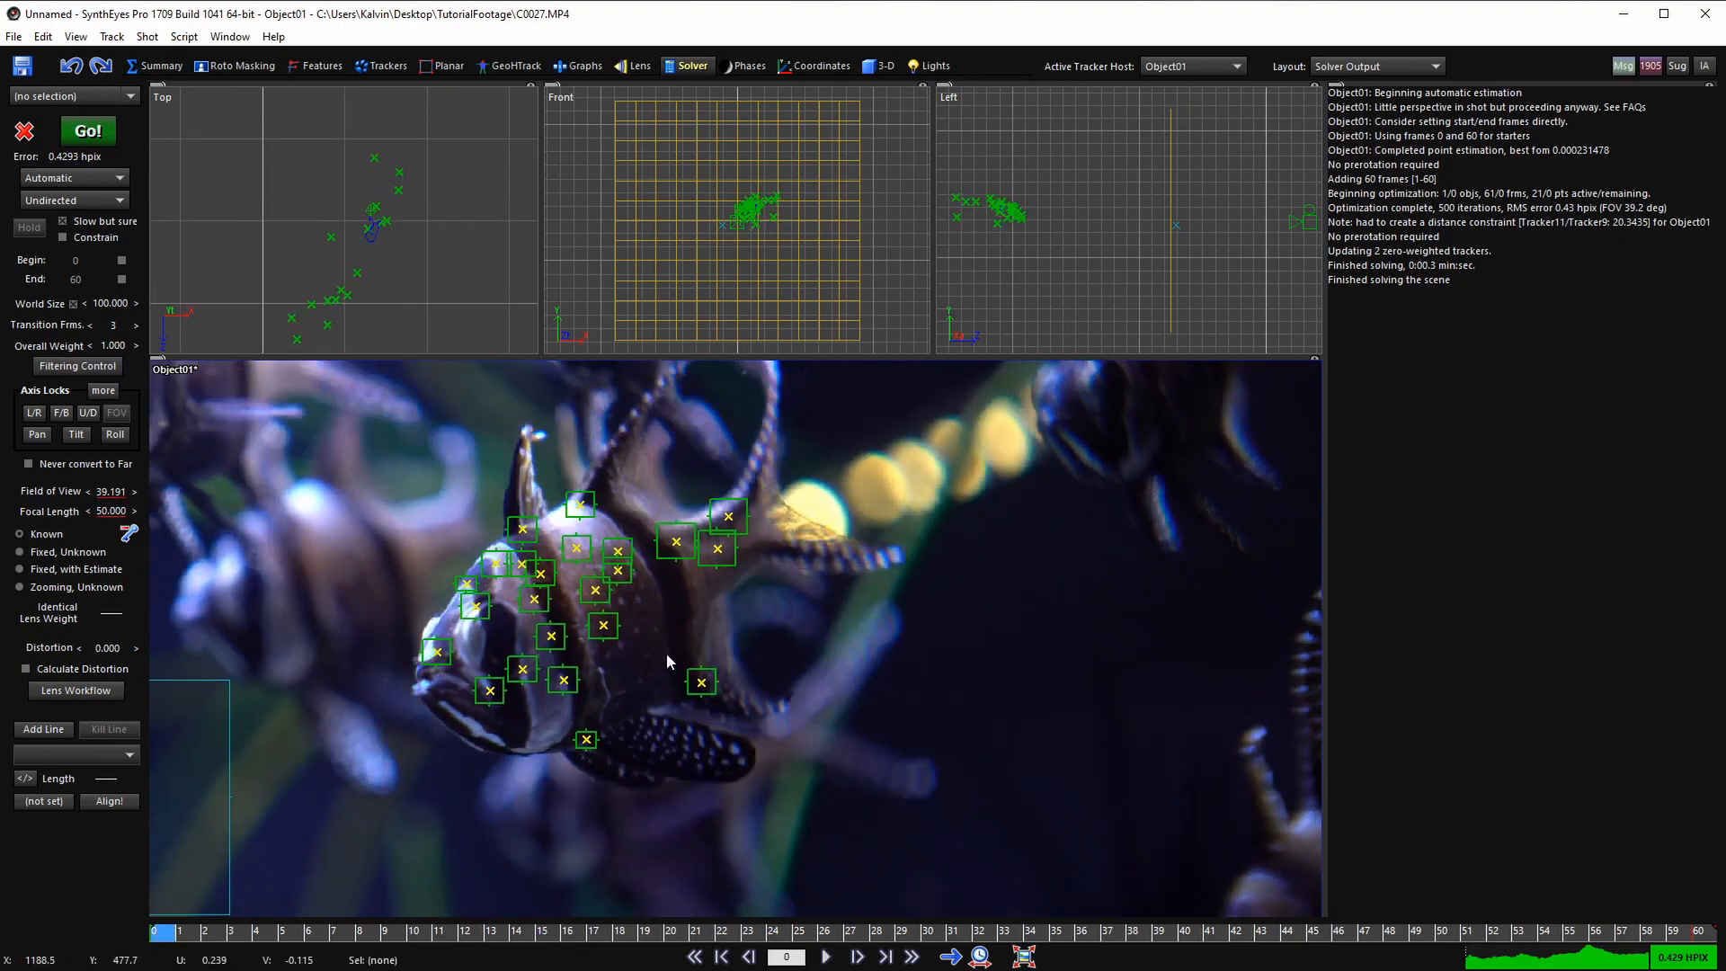
- Open the Graph Editor and expand the Solved Path channels of Object01
key(F7)
scroll(1013, 519, down, 2)
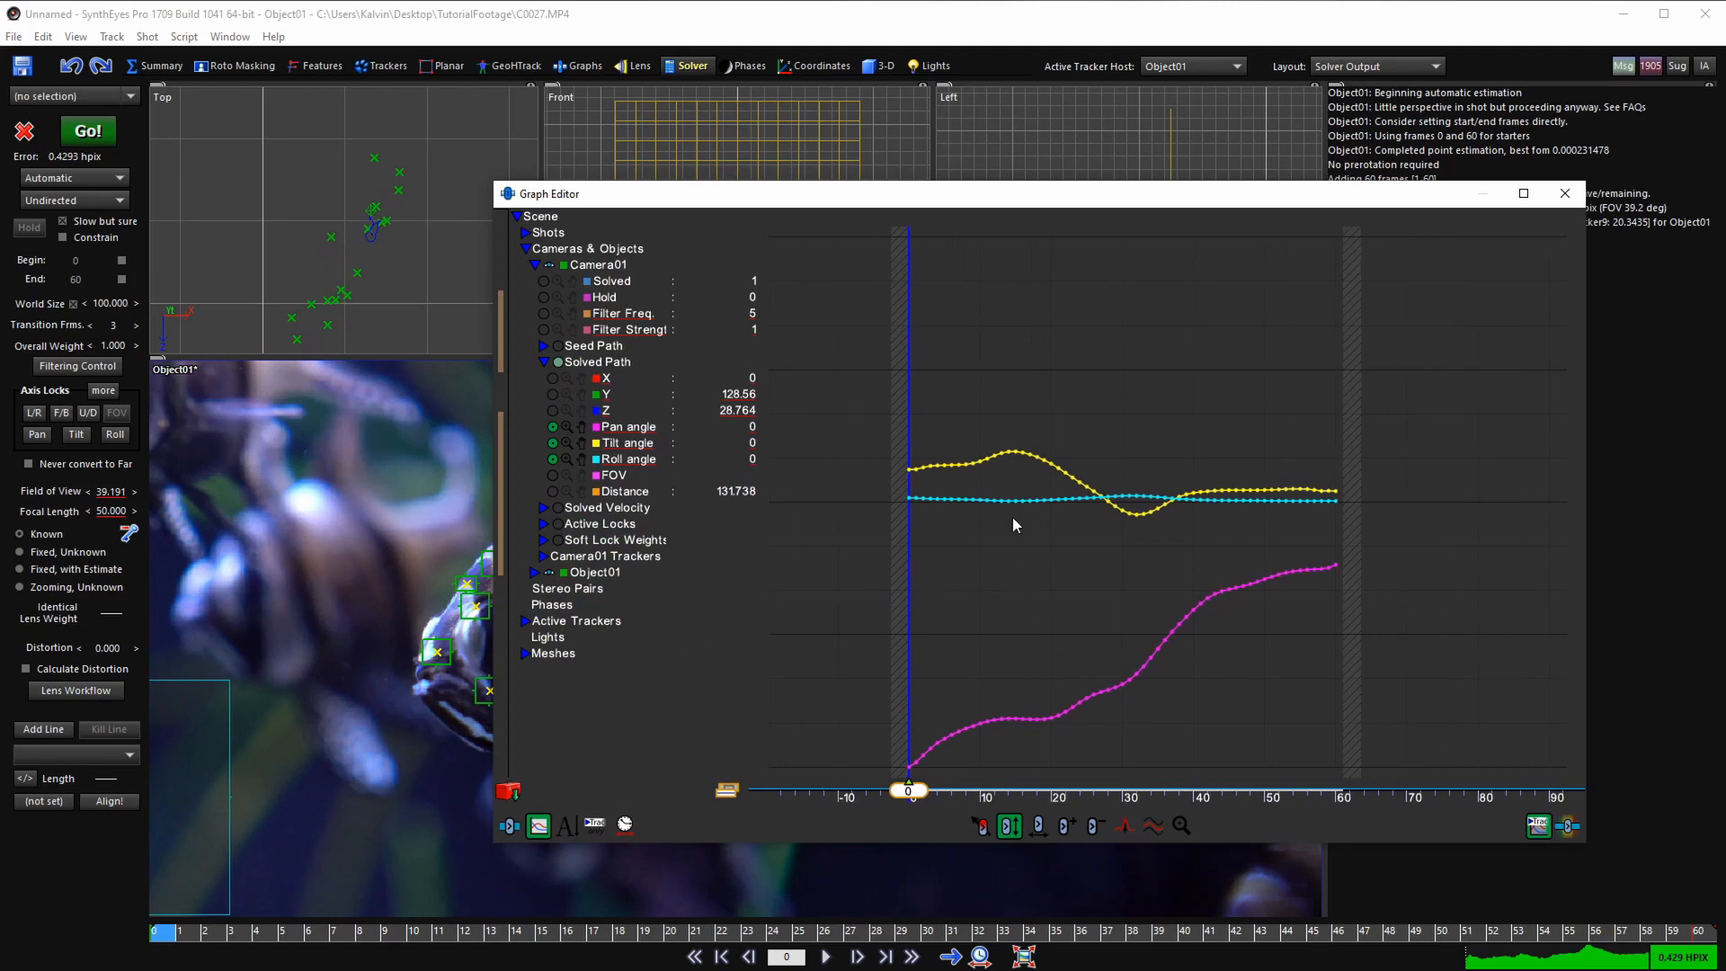
click(547, 359)
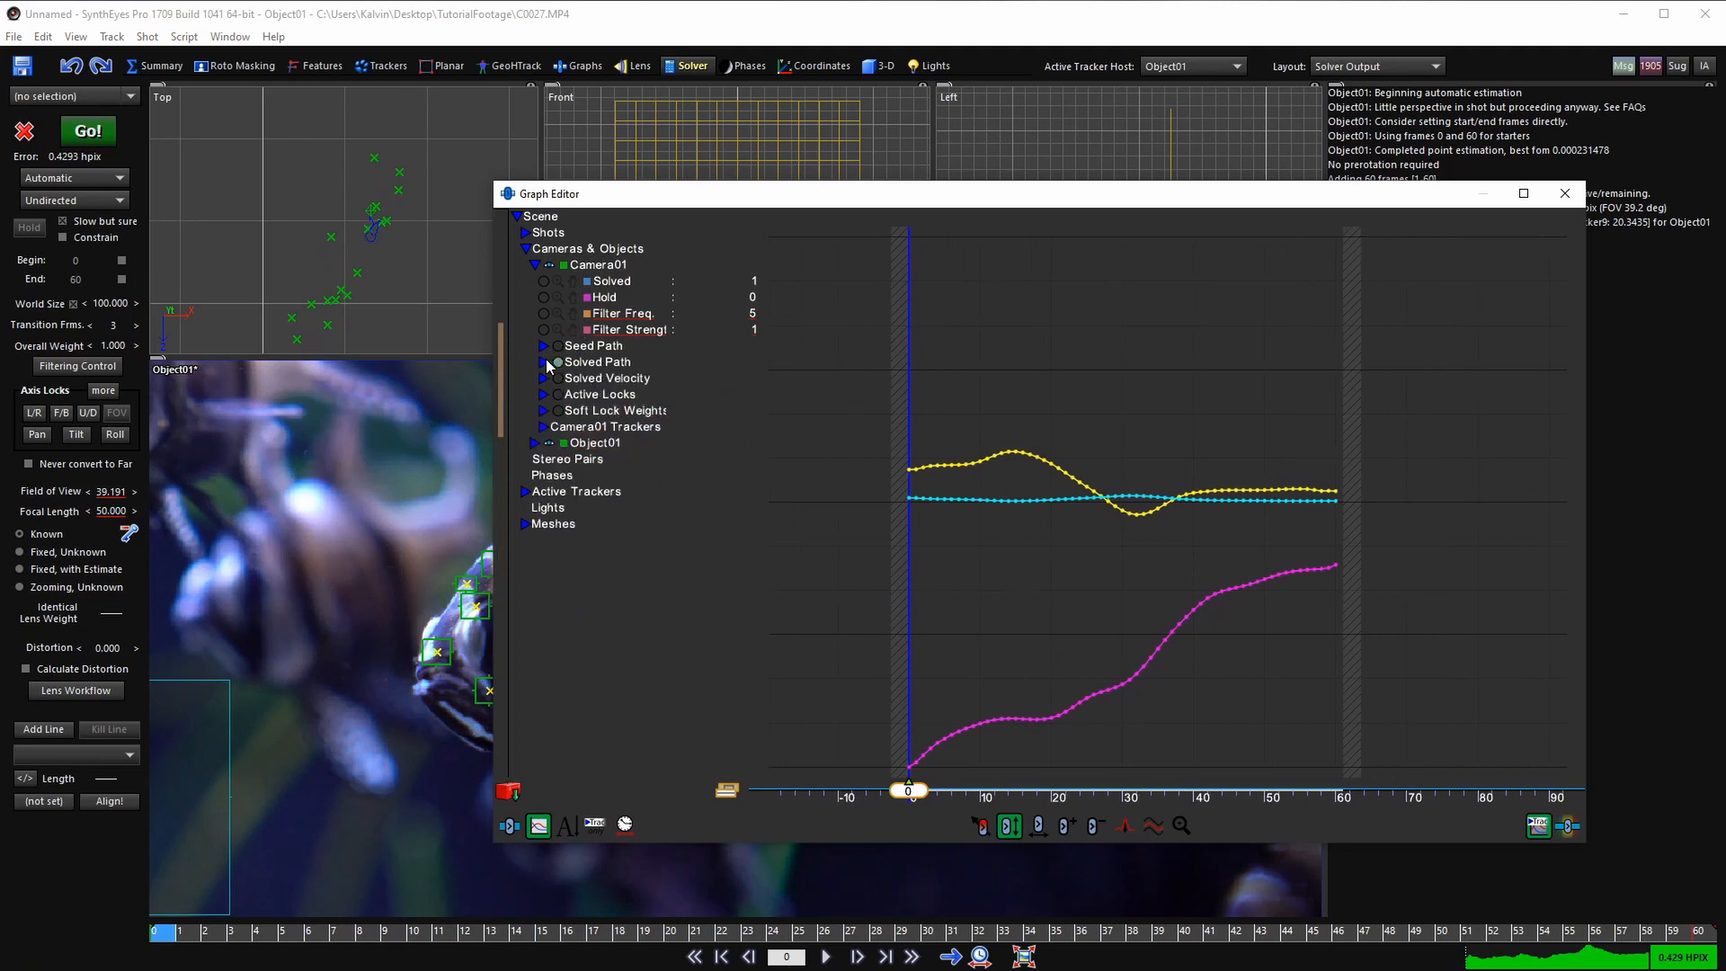
click(536, 266)
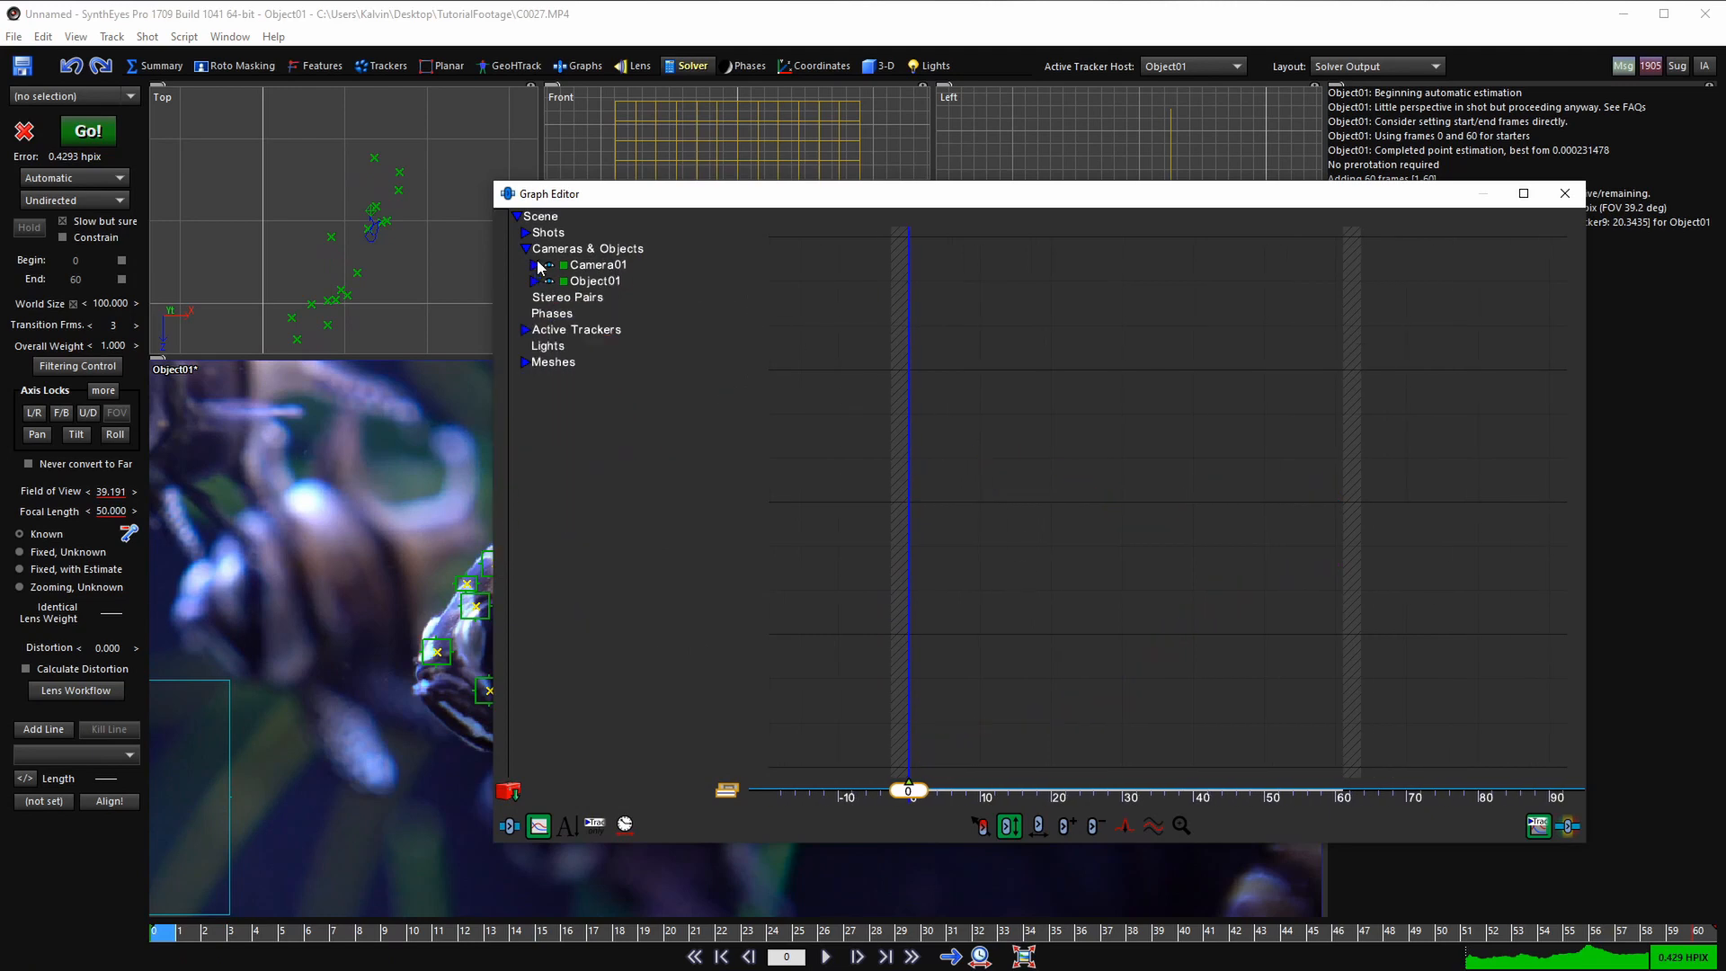
click(598, 266)
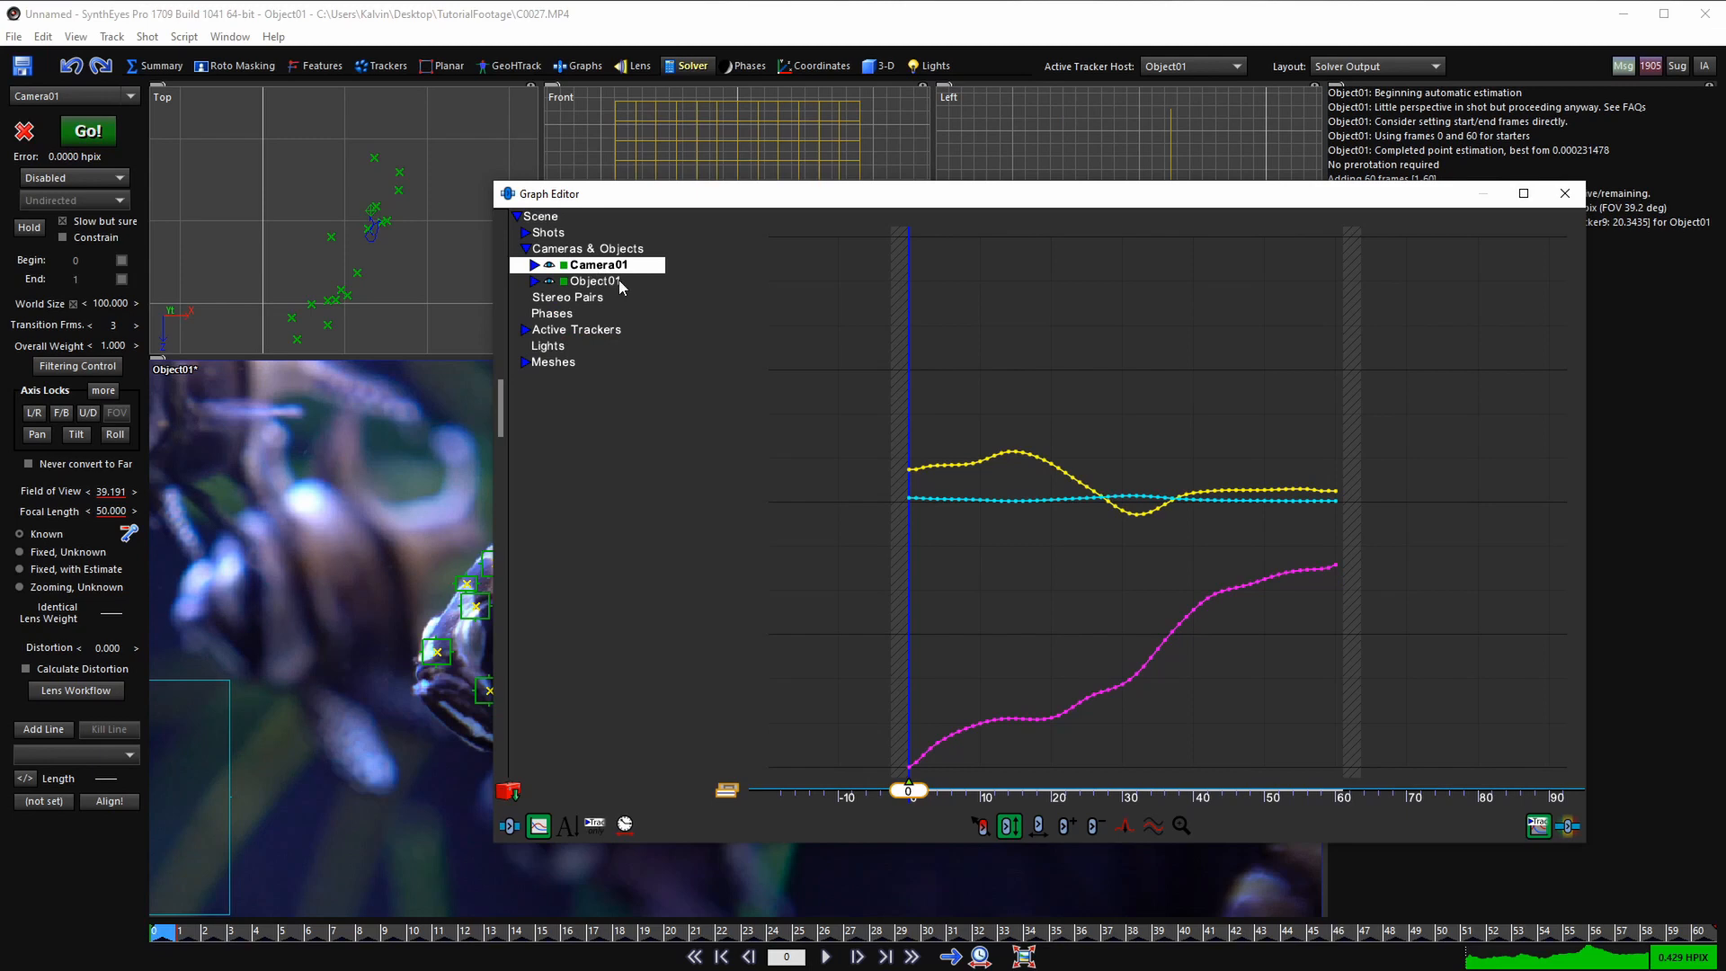
click(534, 281)
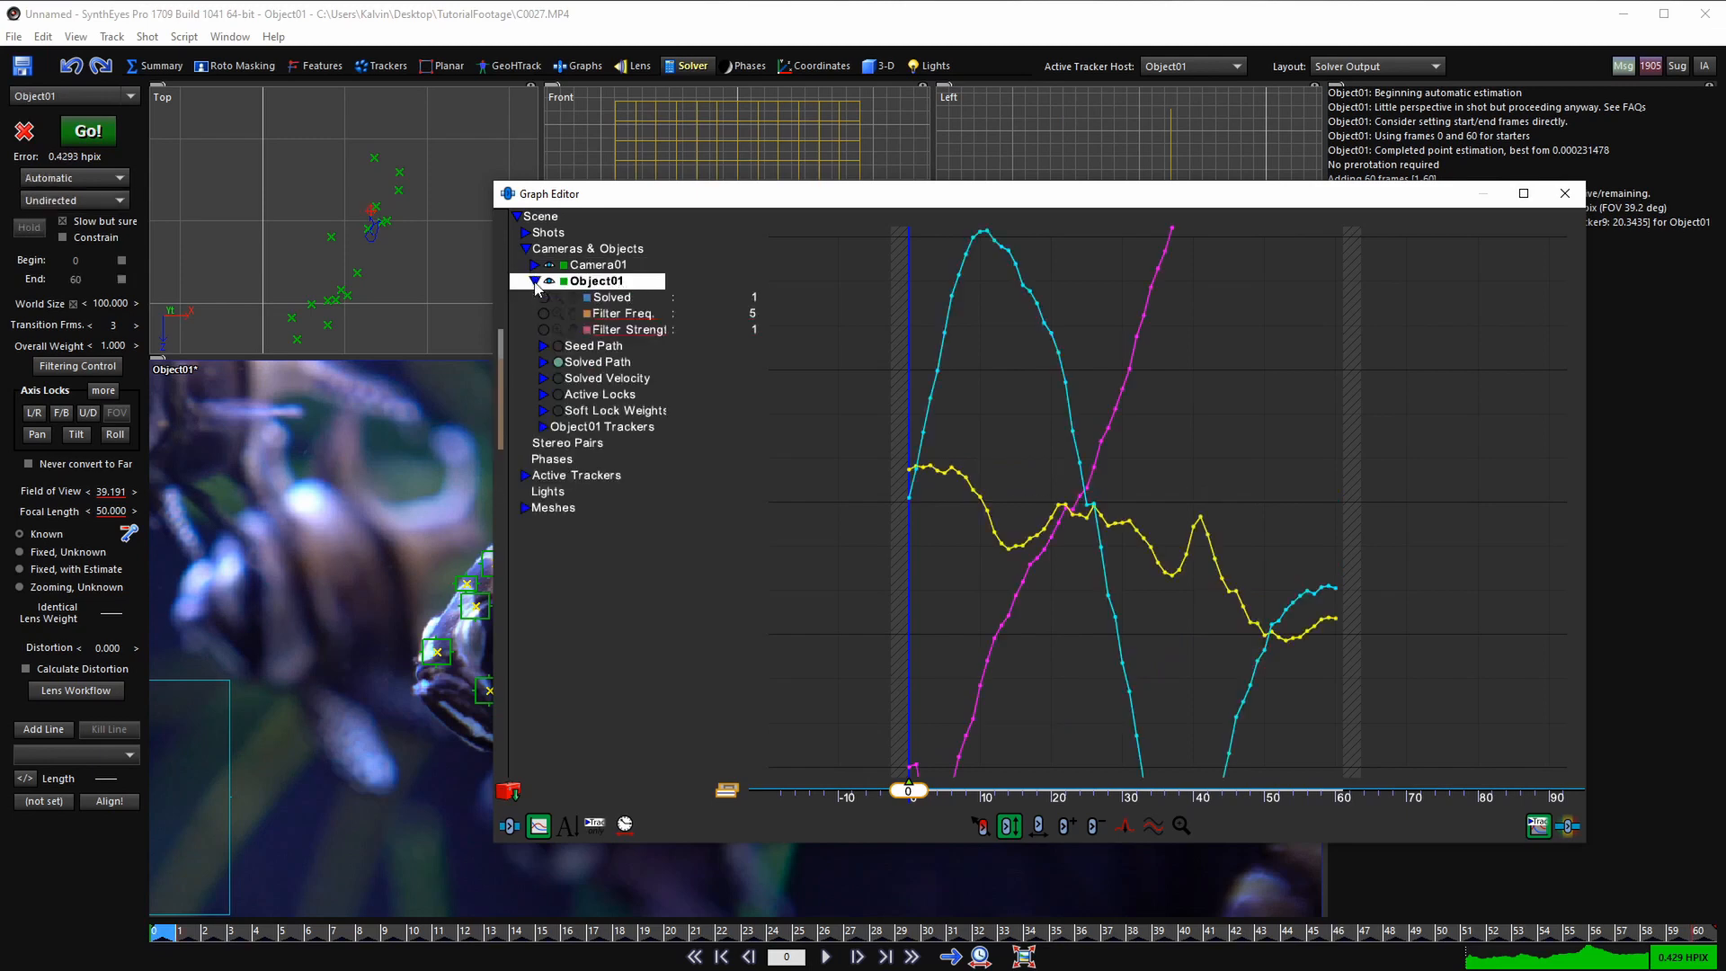
click(543, 362)
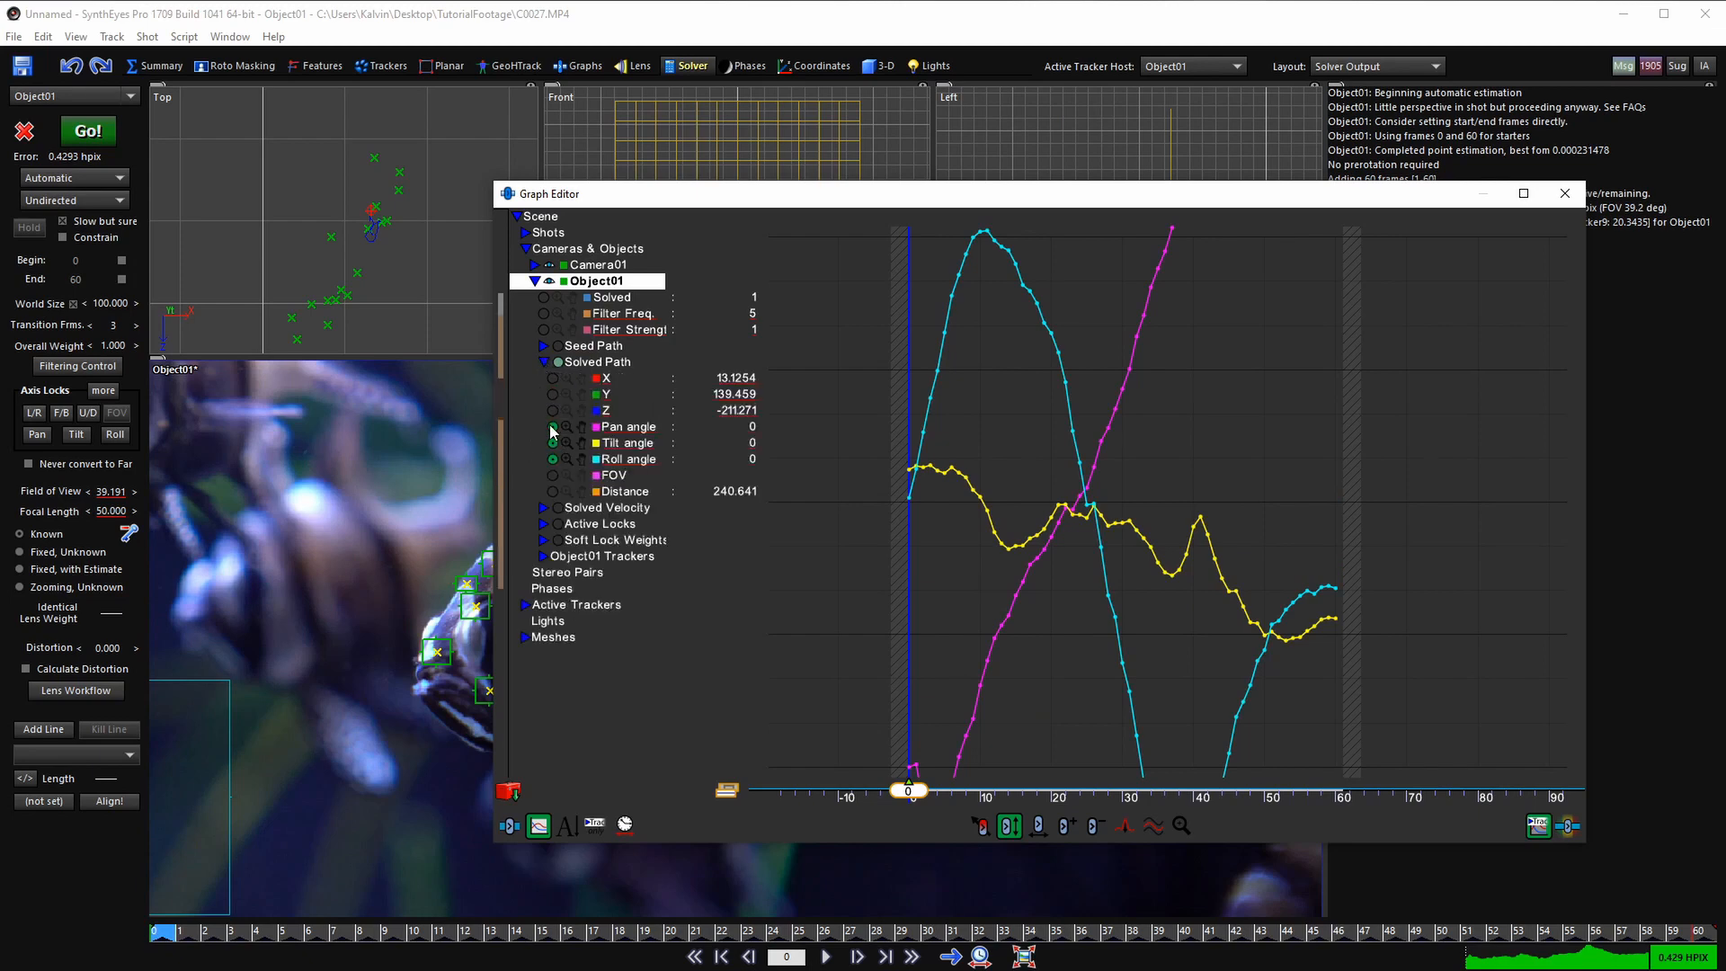
- Hide Object01's pan, tilt and roll curves and show its solved X, Y and Z curves, scaled to fit the graph
click(552, 427)
click(552, 443)
click(552, 459)
click(552, 378)
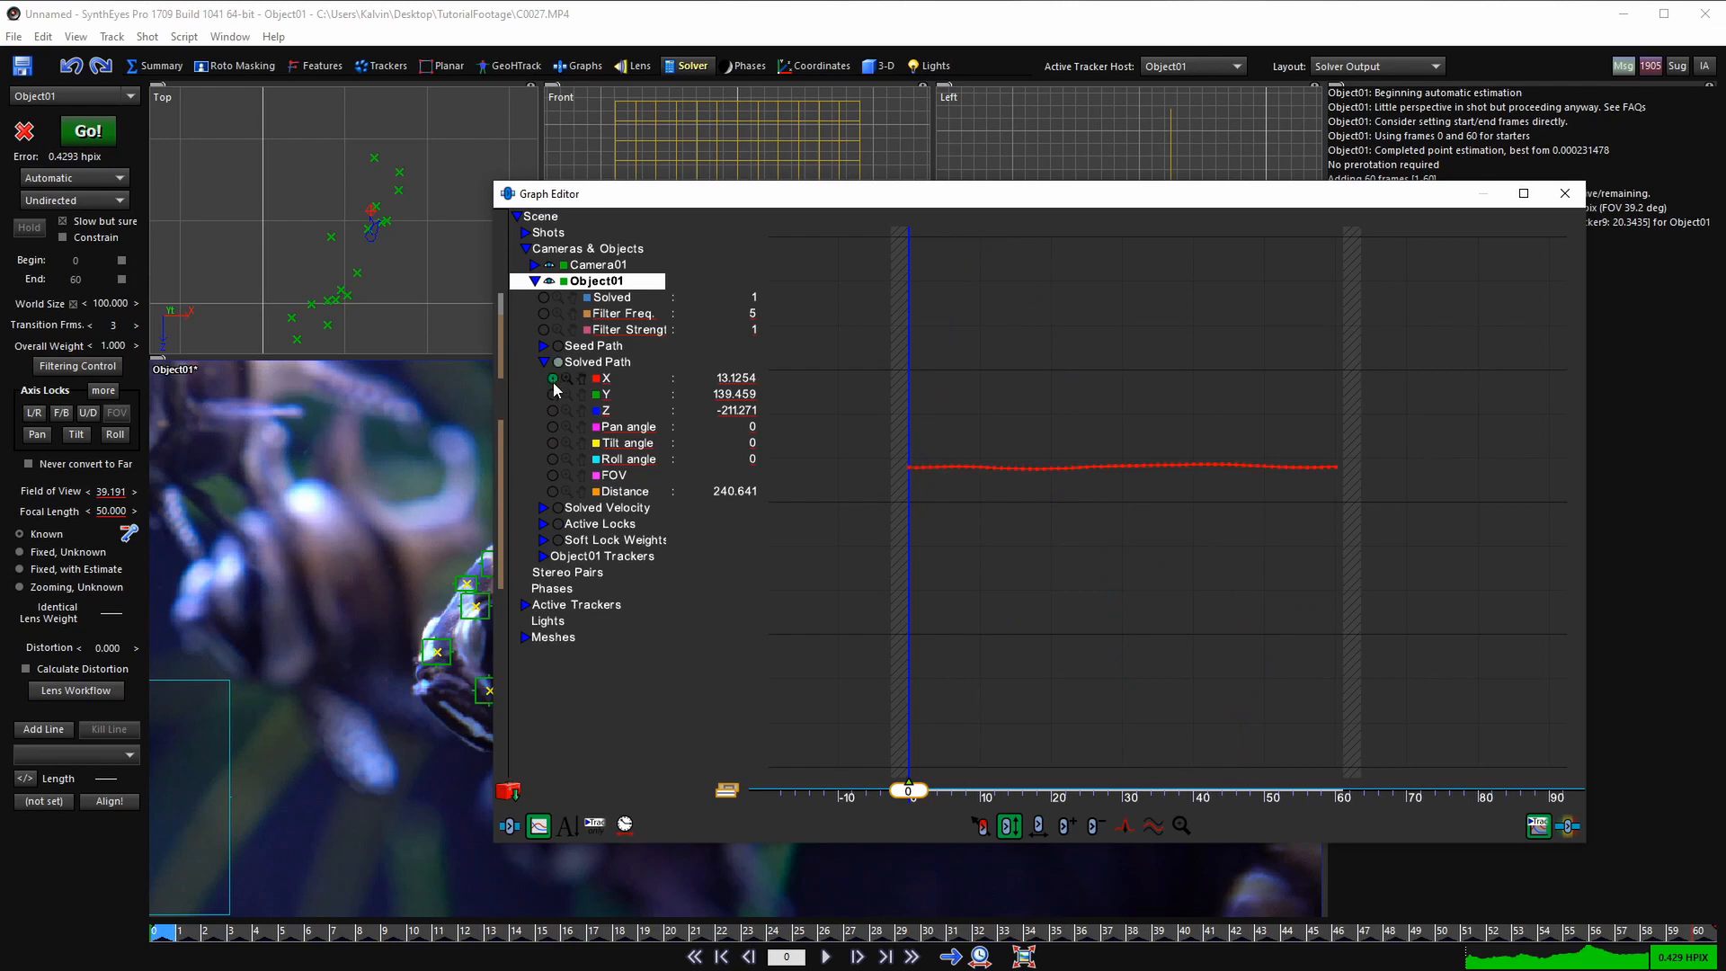
click(583, 397)
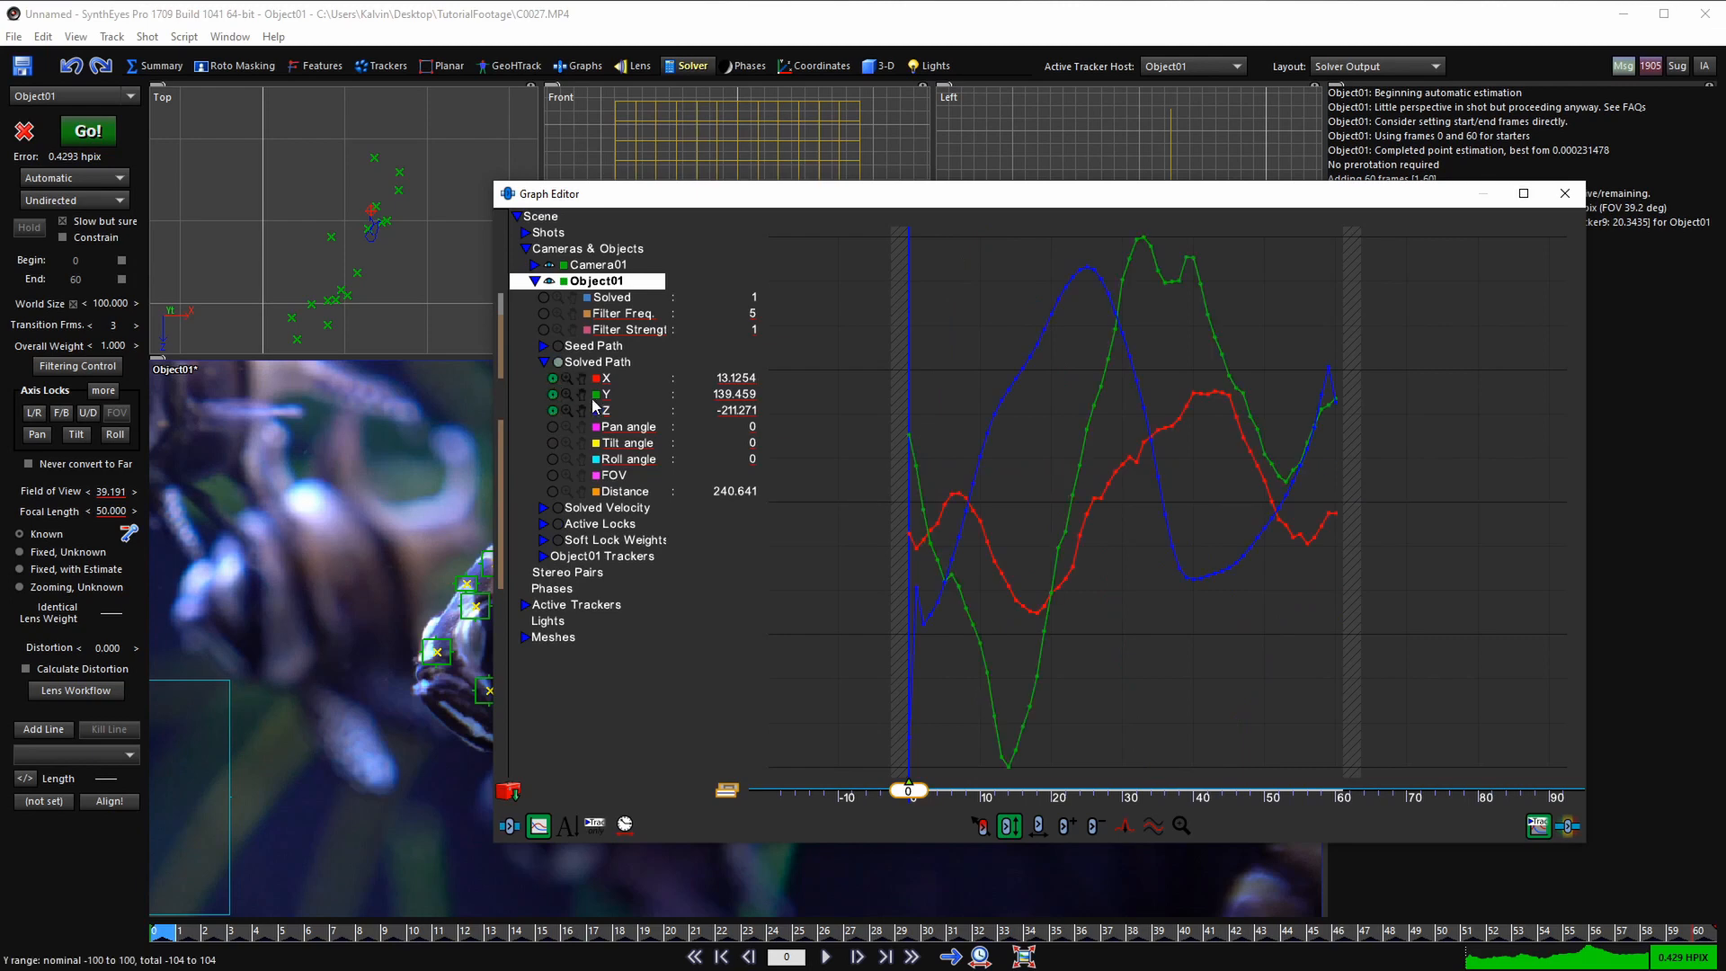
- Smooth the start of Object01's solved path by moving the Z keys at frames 0 and 1 and the X key at frame 0 in line with their curves
right_drag(1010, 462, 1133, 462)
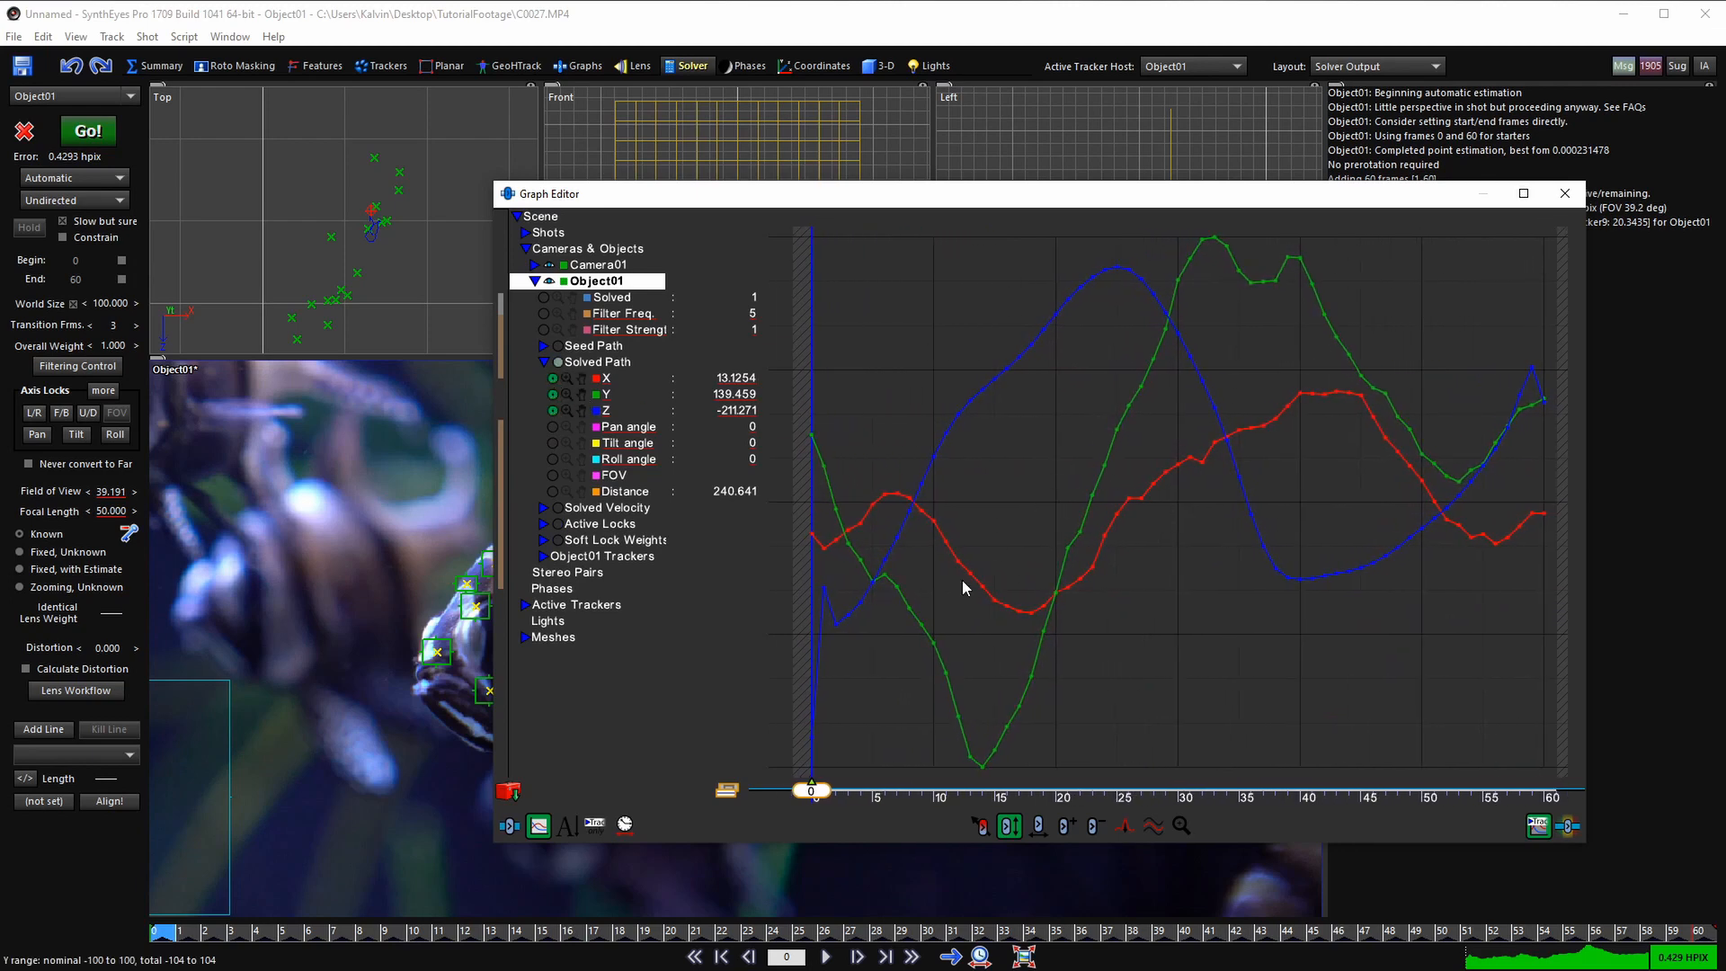
mouse_move(829, 791)
mouse_down()
mouse_move(870, 794)
mouse_move(803, 803)
mouse_up()
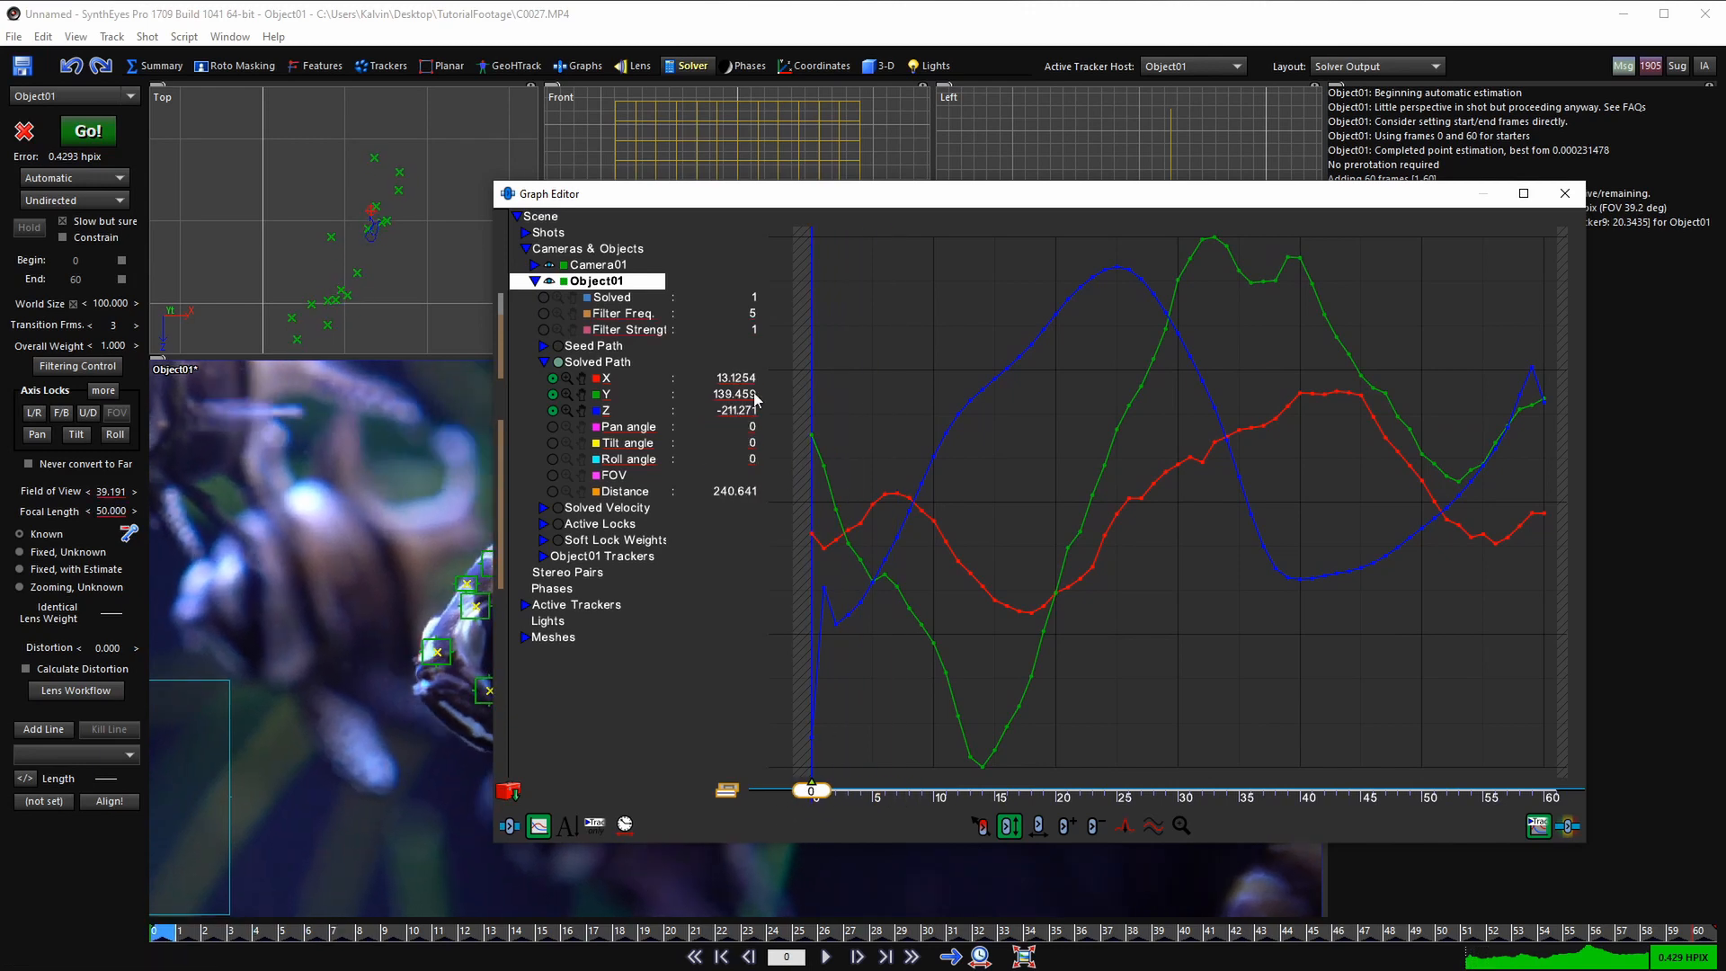
right_drag(782, 450, 929, 586)
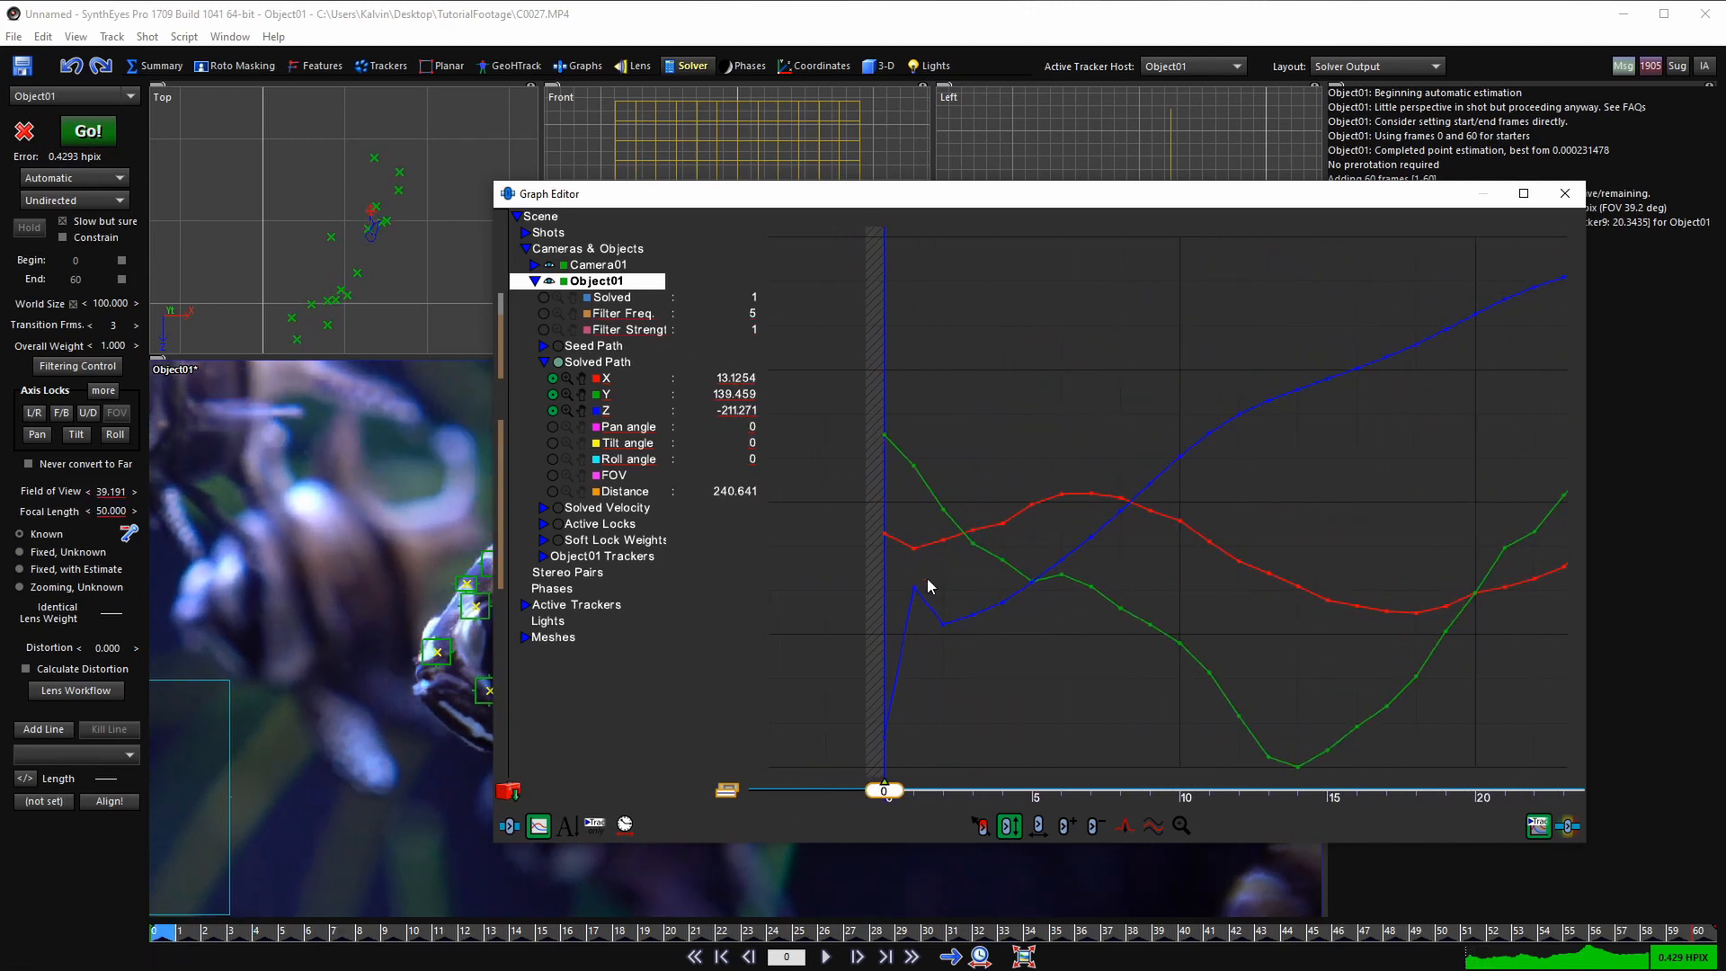
right_drag(378, 241, 336, 265)
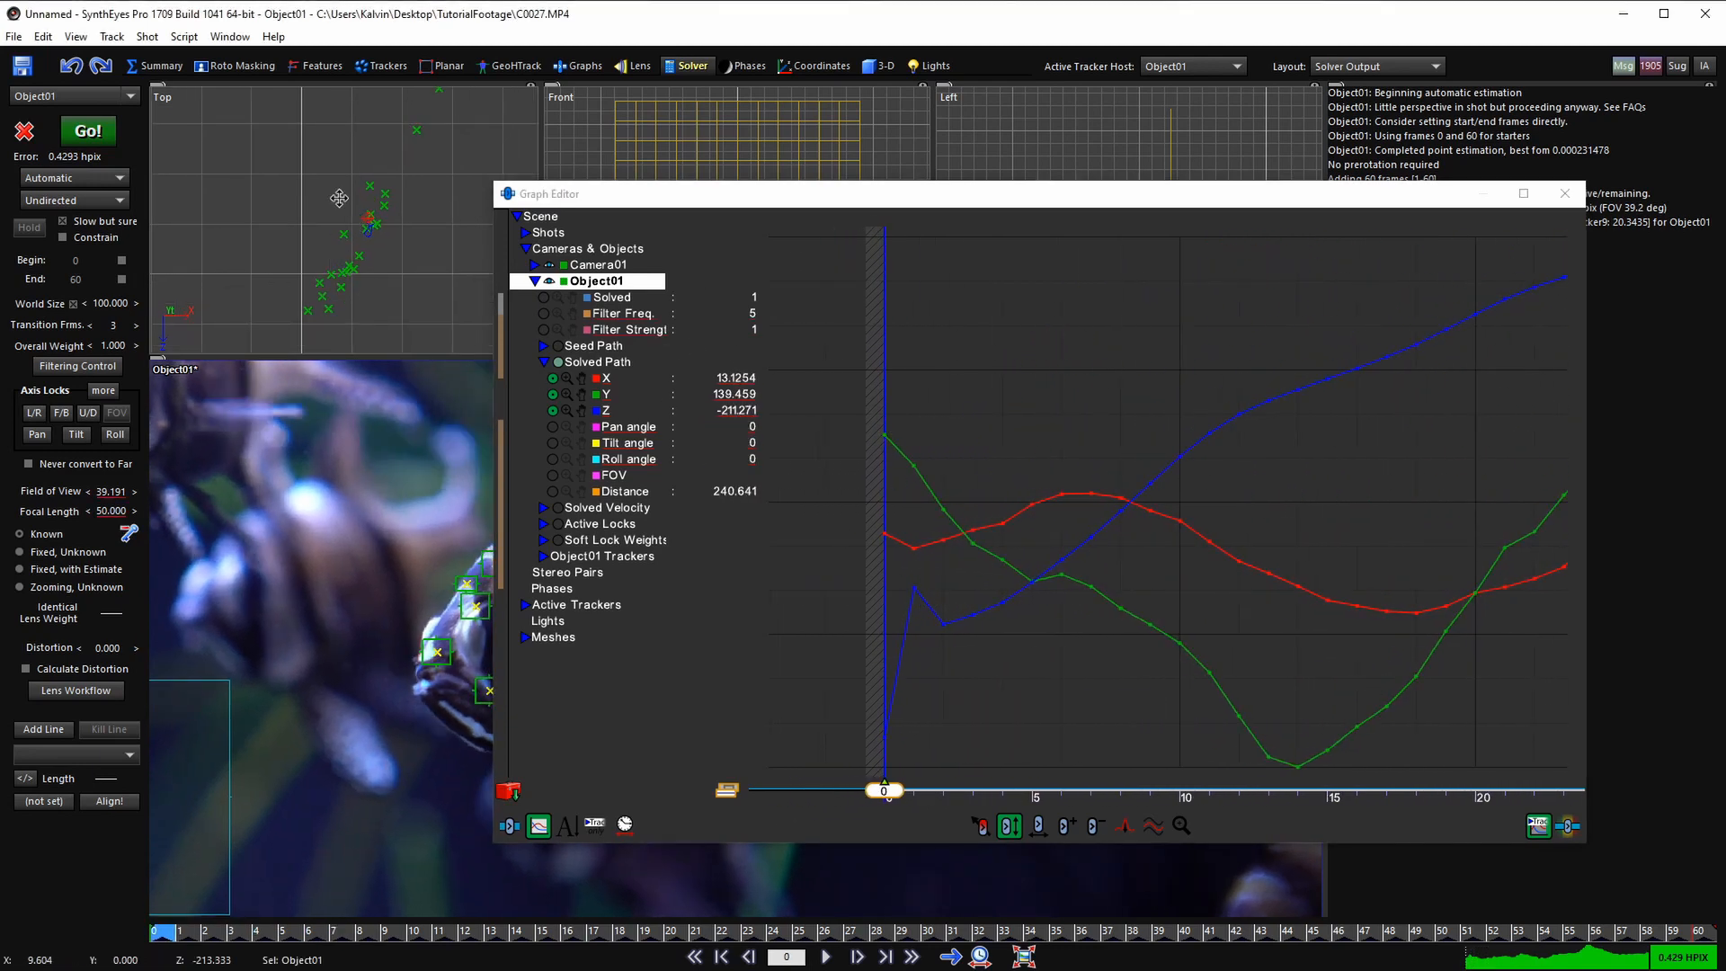
mouse_move(332, 192)
middle_down()
mouse_move(200, 260)
mouse_move(334, 210)
middle_up()
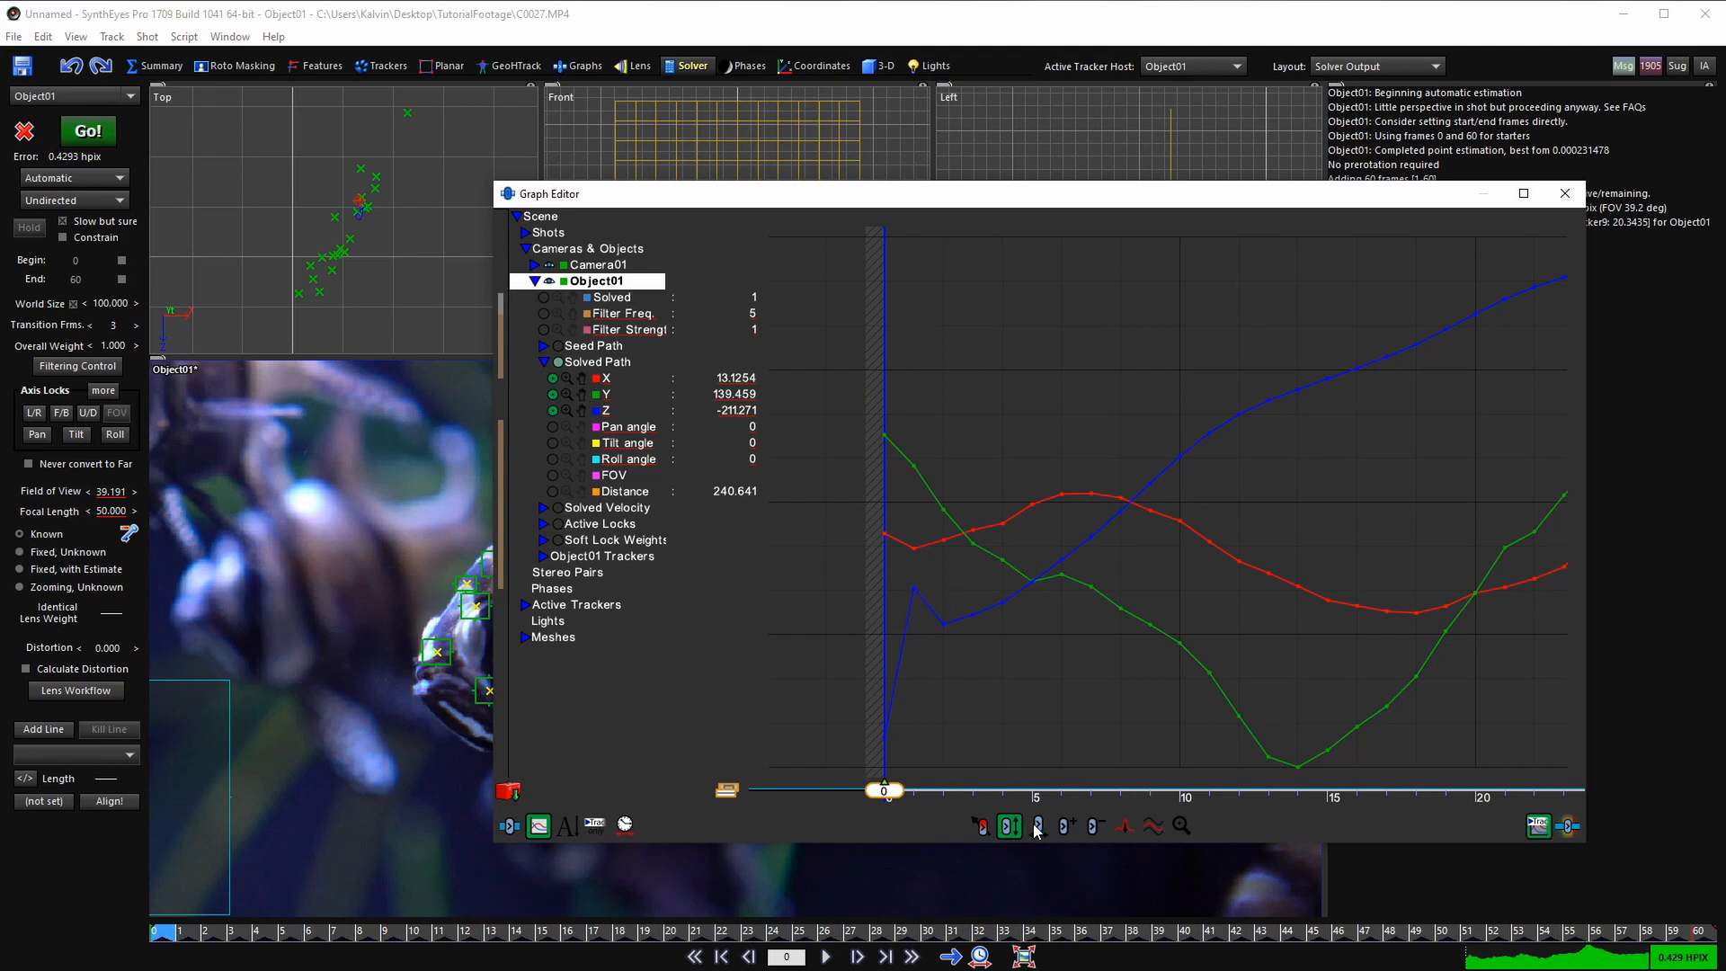
click(913, 588)
drag(914, 588, 914, 631)
drag(888, 741, 885, 637)
drag(885, 533, 884, 554)
- Raise the Z key at frame 60 of Object01's solved path so the curve continues its upward slope
scroll(1399, 654, down, 5)
scroll(1399, 661, down, 2)
middle_drag(1572, 654, 1337, 413)
scroll(1199, 399, up, 4)
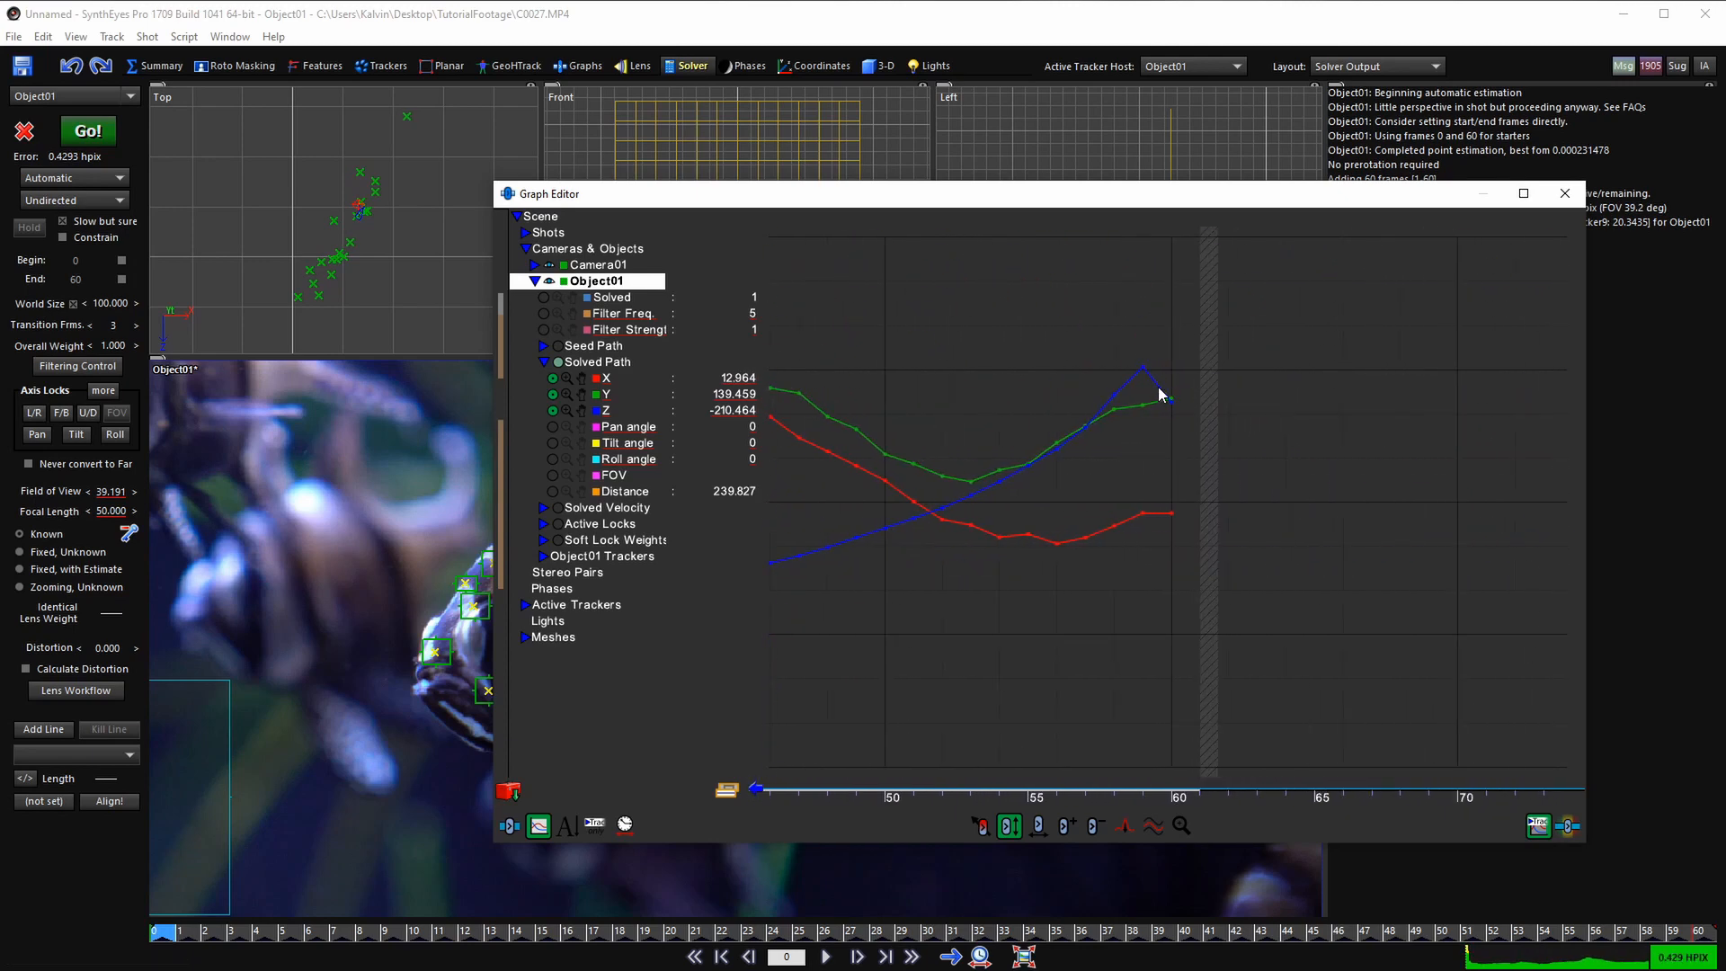
drag(1171, 398, 1171, 347)
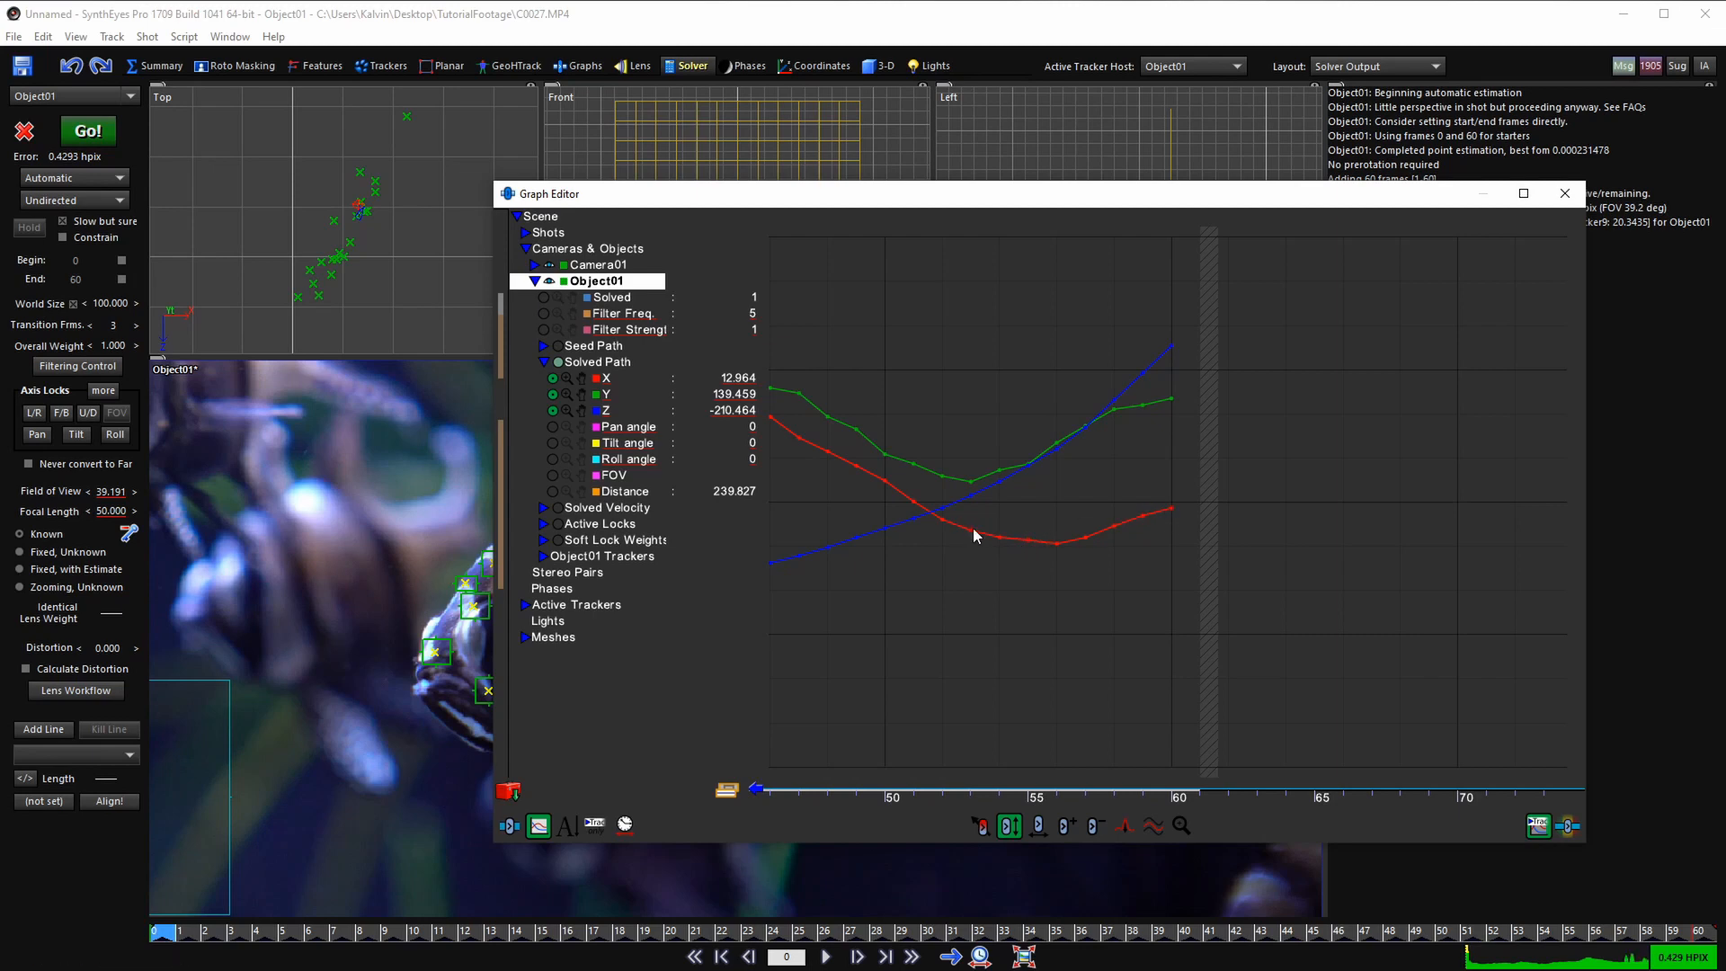
- Examine the edited X, Y and Z curves across the shot and play it back to check the object's motion
scroll(1068, 510, down, 3)
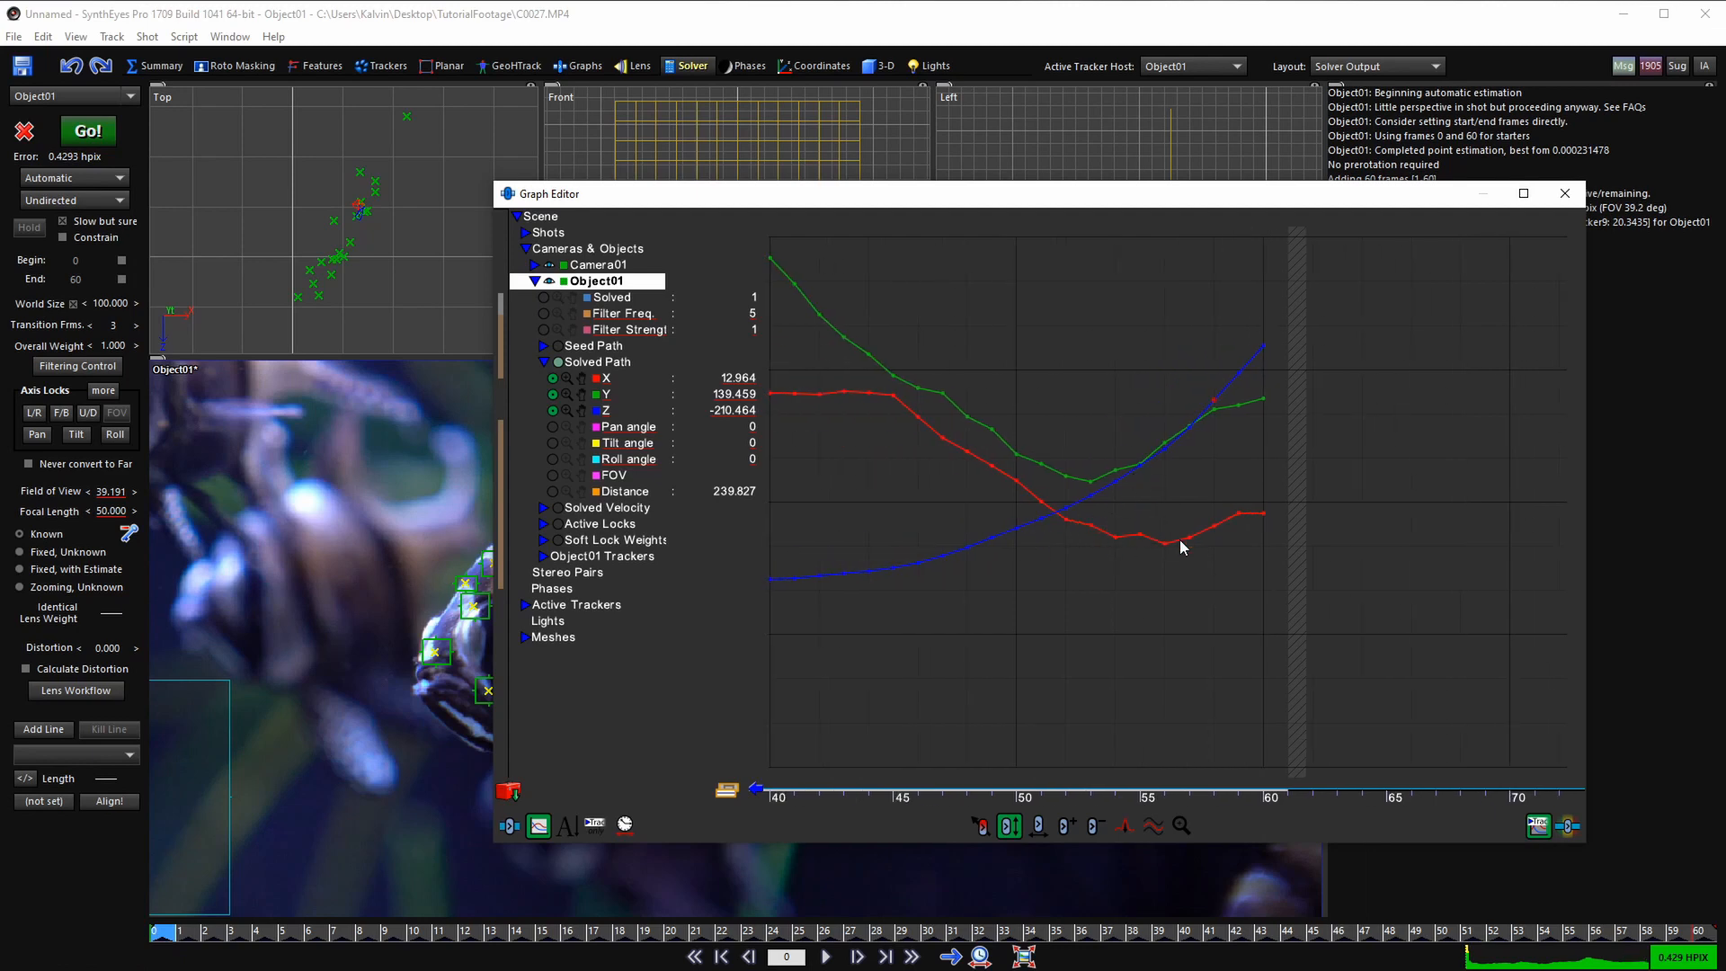
scroll(1209, 519, down, 3)
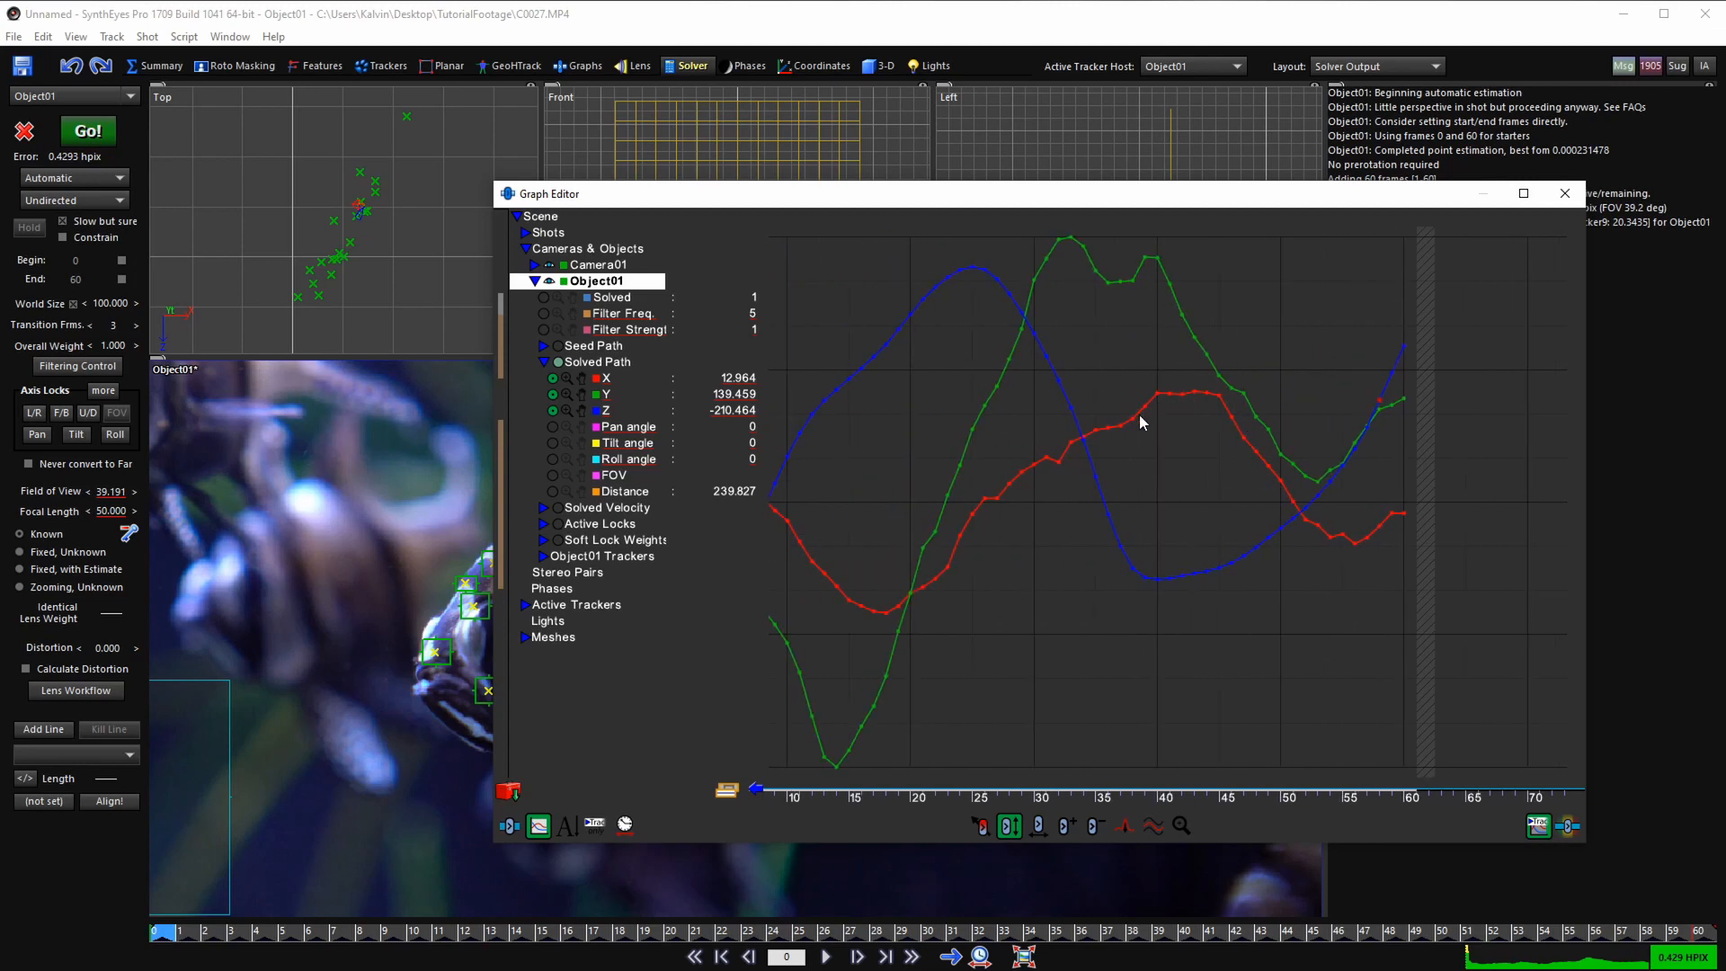
middle_drag(449, 531, 370, 527)
key(space)
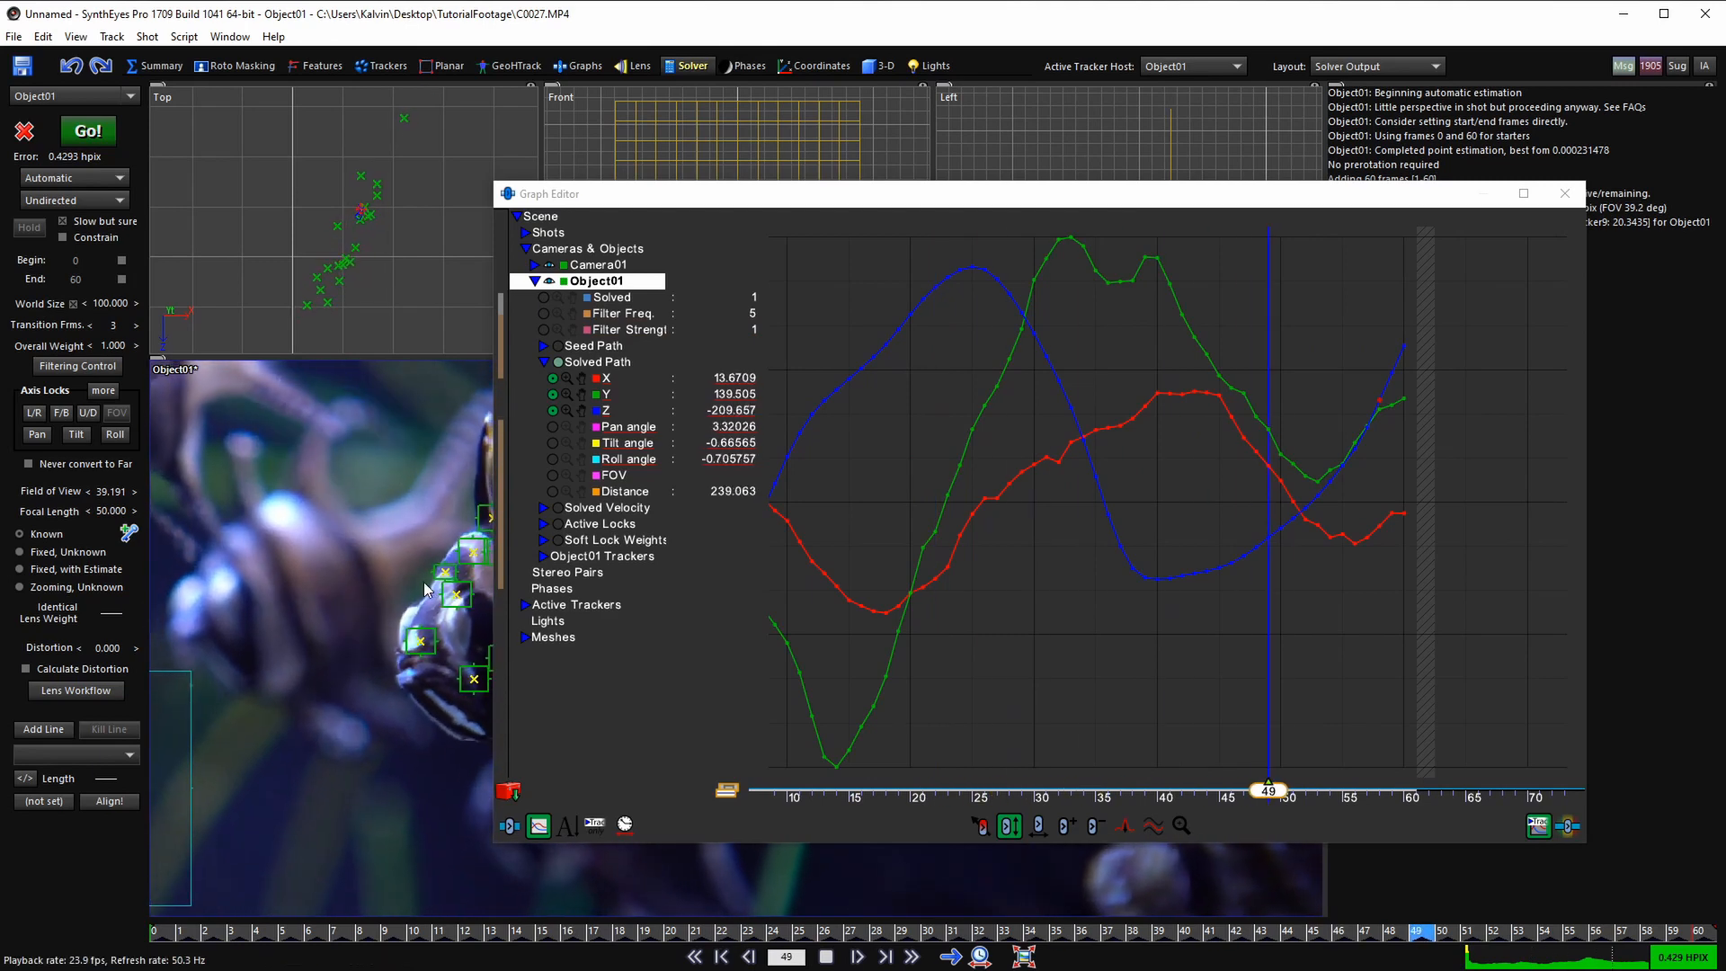
click(1095, 280)
key(space)
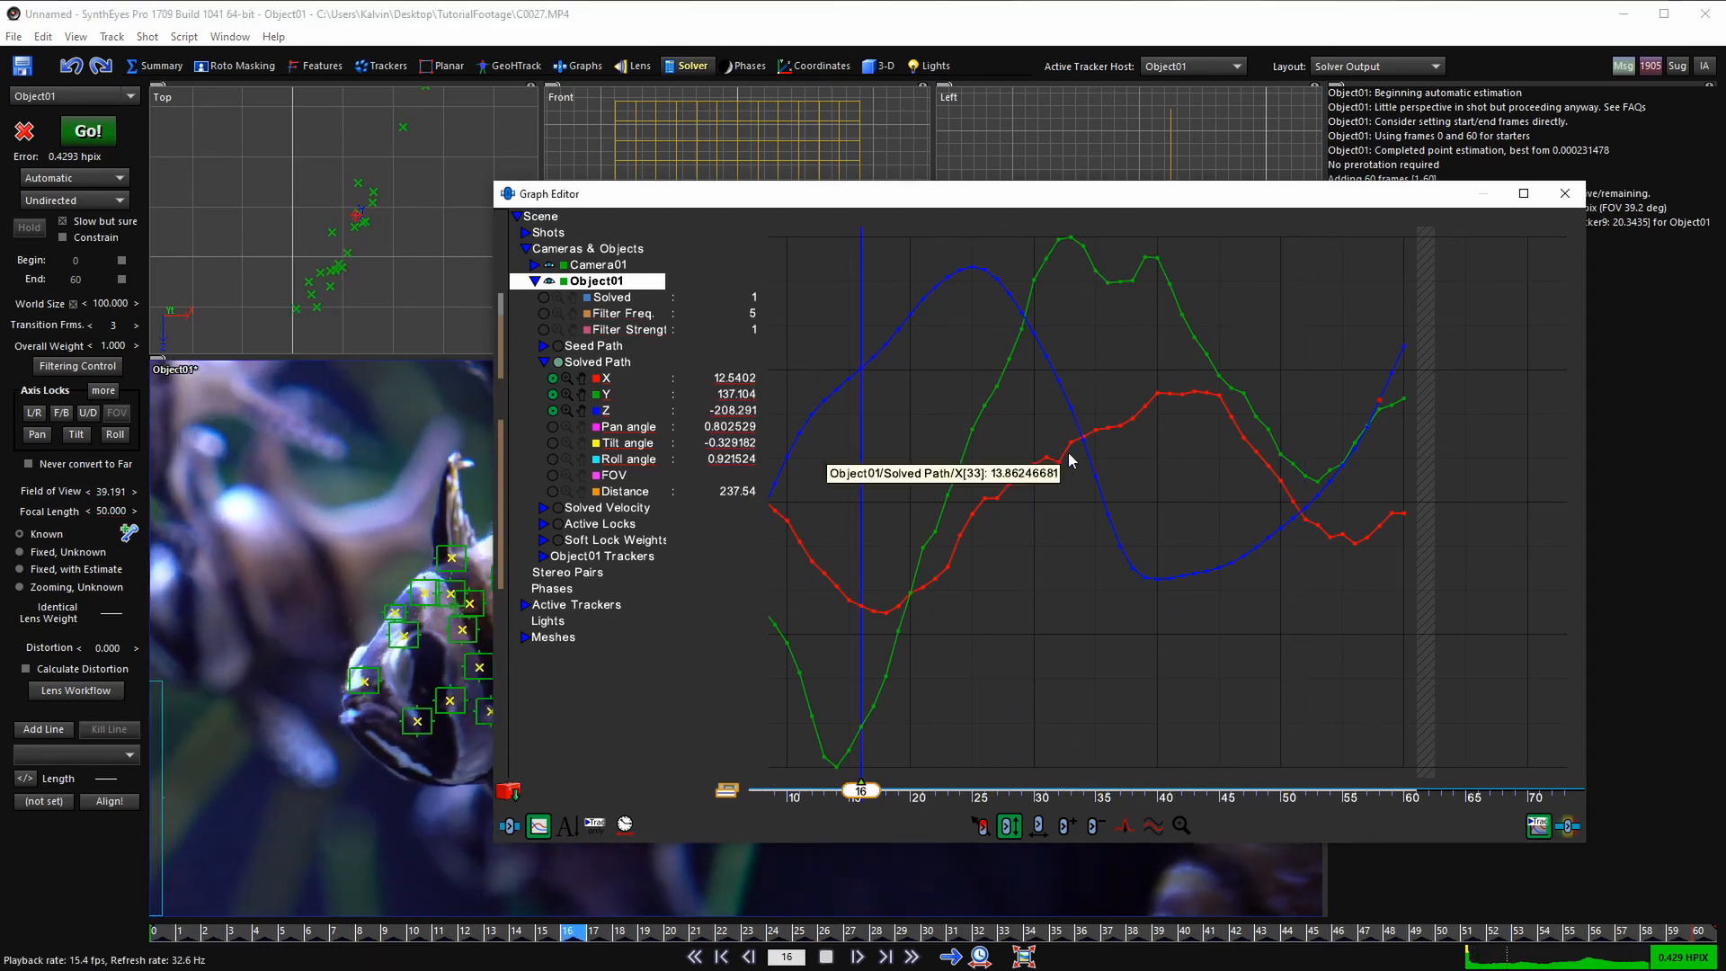
key(space)
- Step back and forth between frames 0 and 1, comparing the fish's trackers close up with the start of the curves
key(shift+a)
key(d)
key(s)
middle_drag(470, 619, 336, 597)
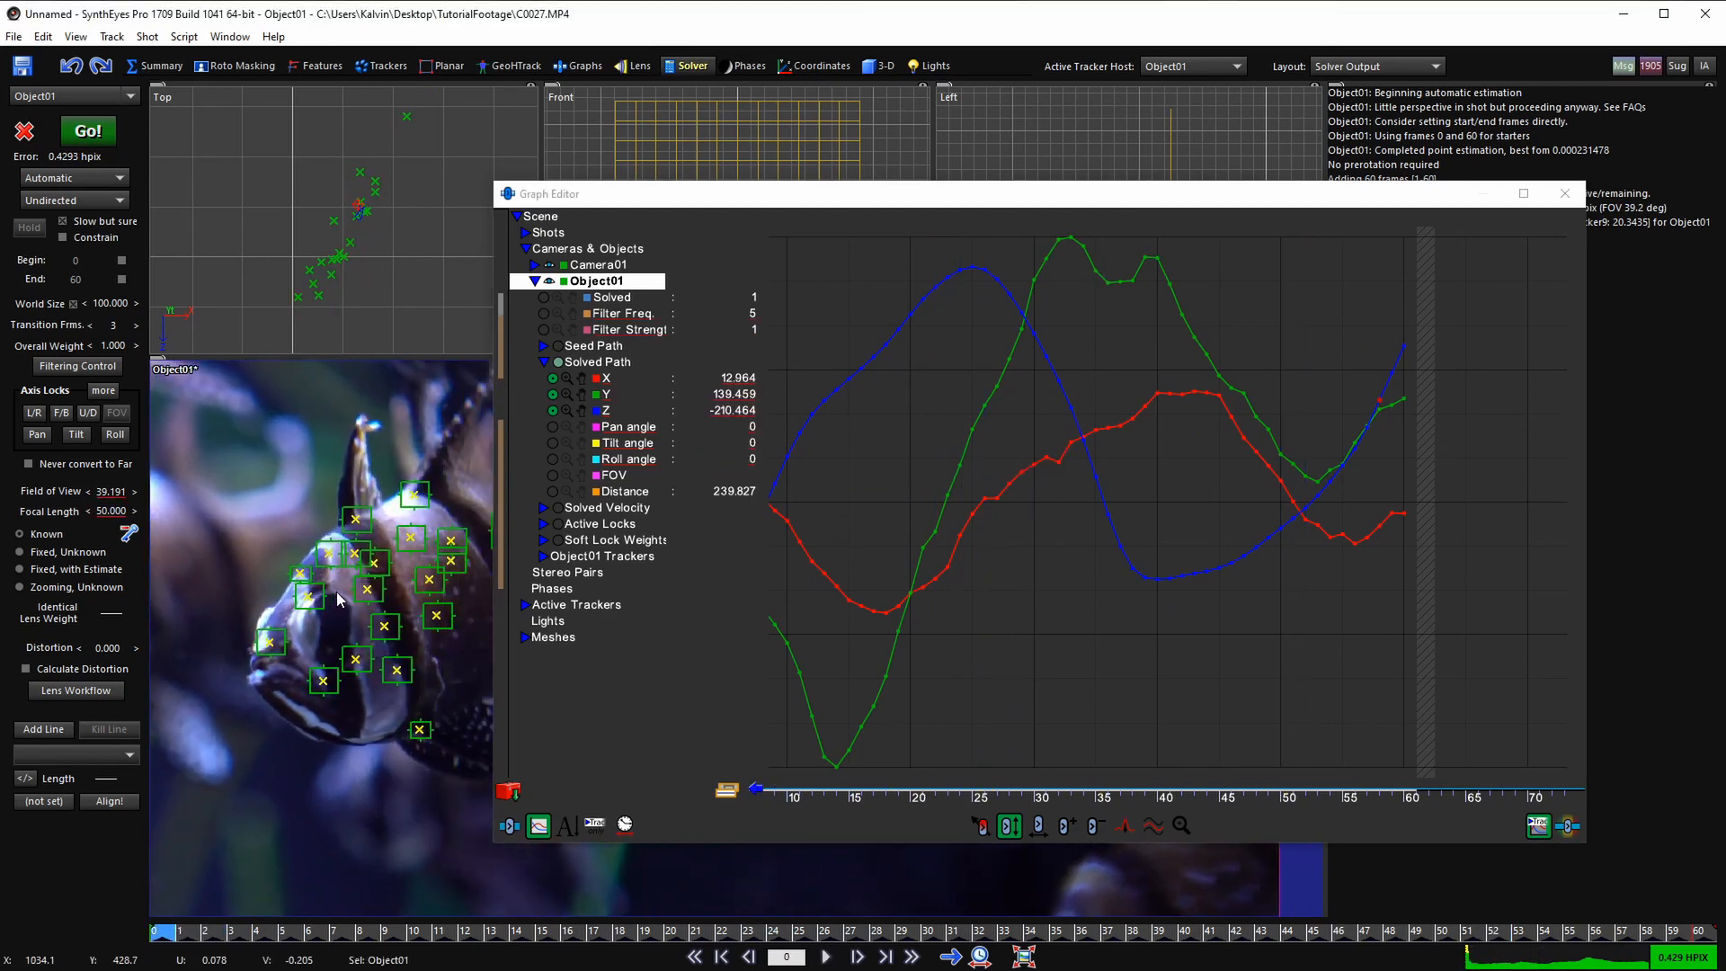
middle_drag(907, 543, 1192, 539)
scroll(1069, 540, up, 4)
scroll(1069, 540, up, 4)
key(d)
scroll(325, 586, up, 4)
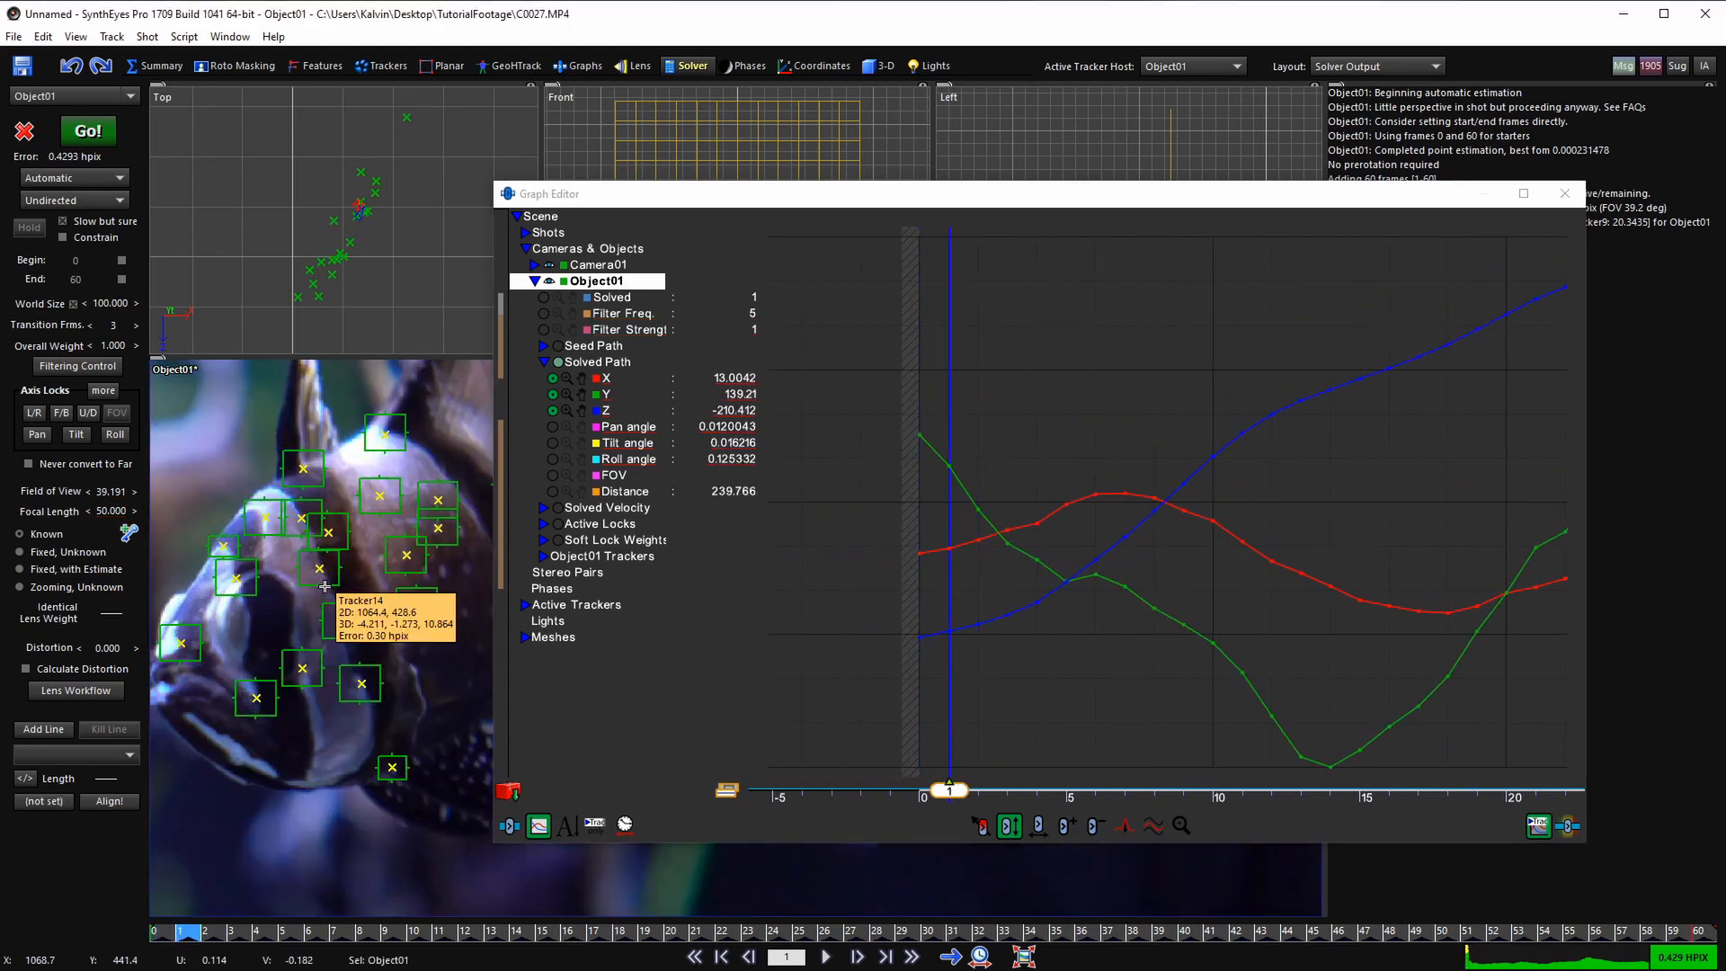
key(s)
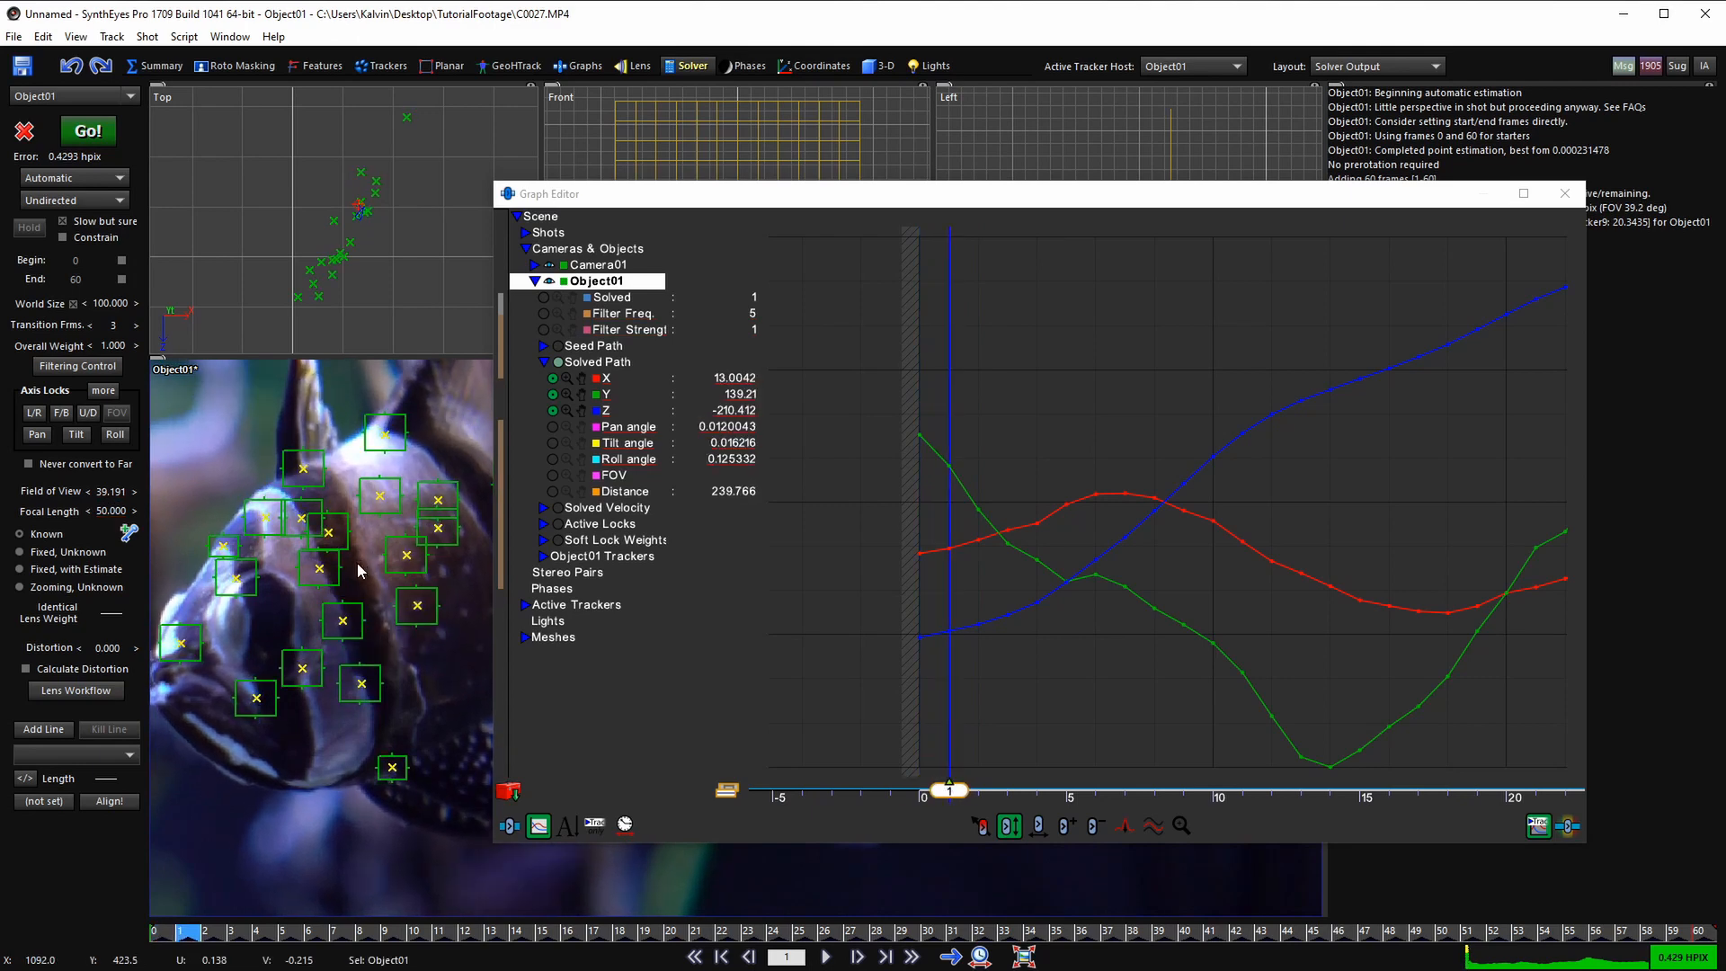
key(d)
scroll(362, 585, up, 3)
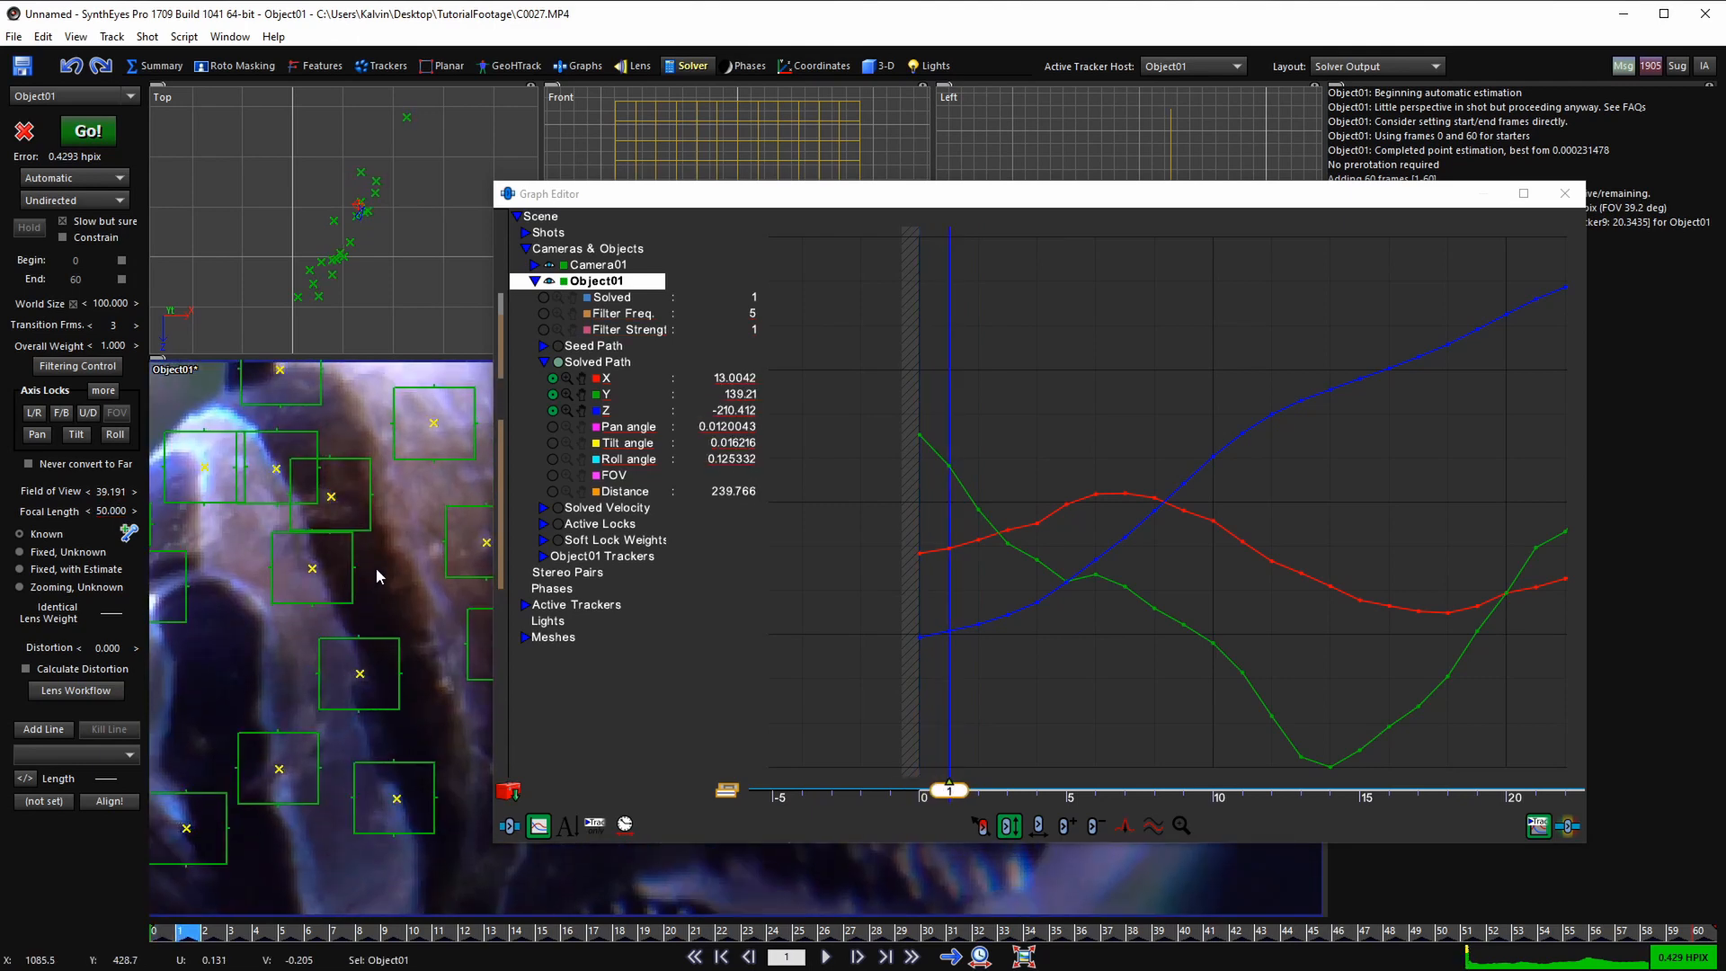
key(s)
scroll(977, 564, down, 2)
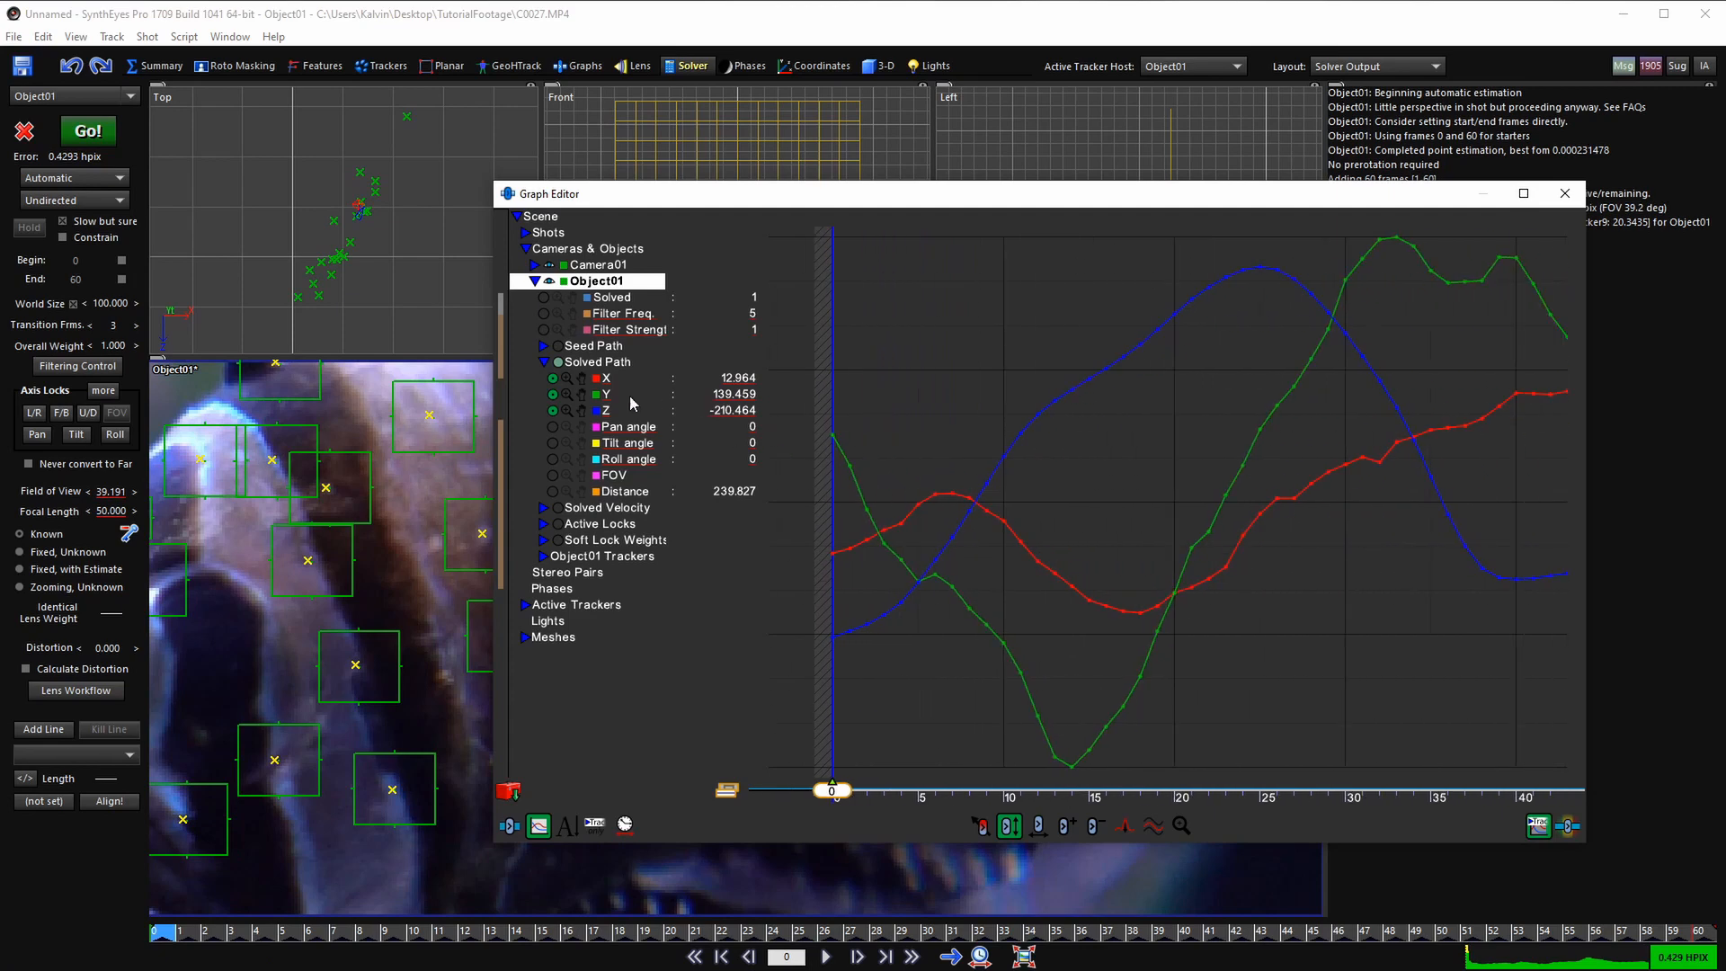
- Hide the X, Y and Z curves of Object01's solved path in the graph
click(552, 410)
click(553, 394)
click(553, 377)
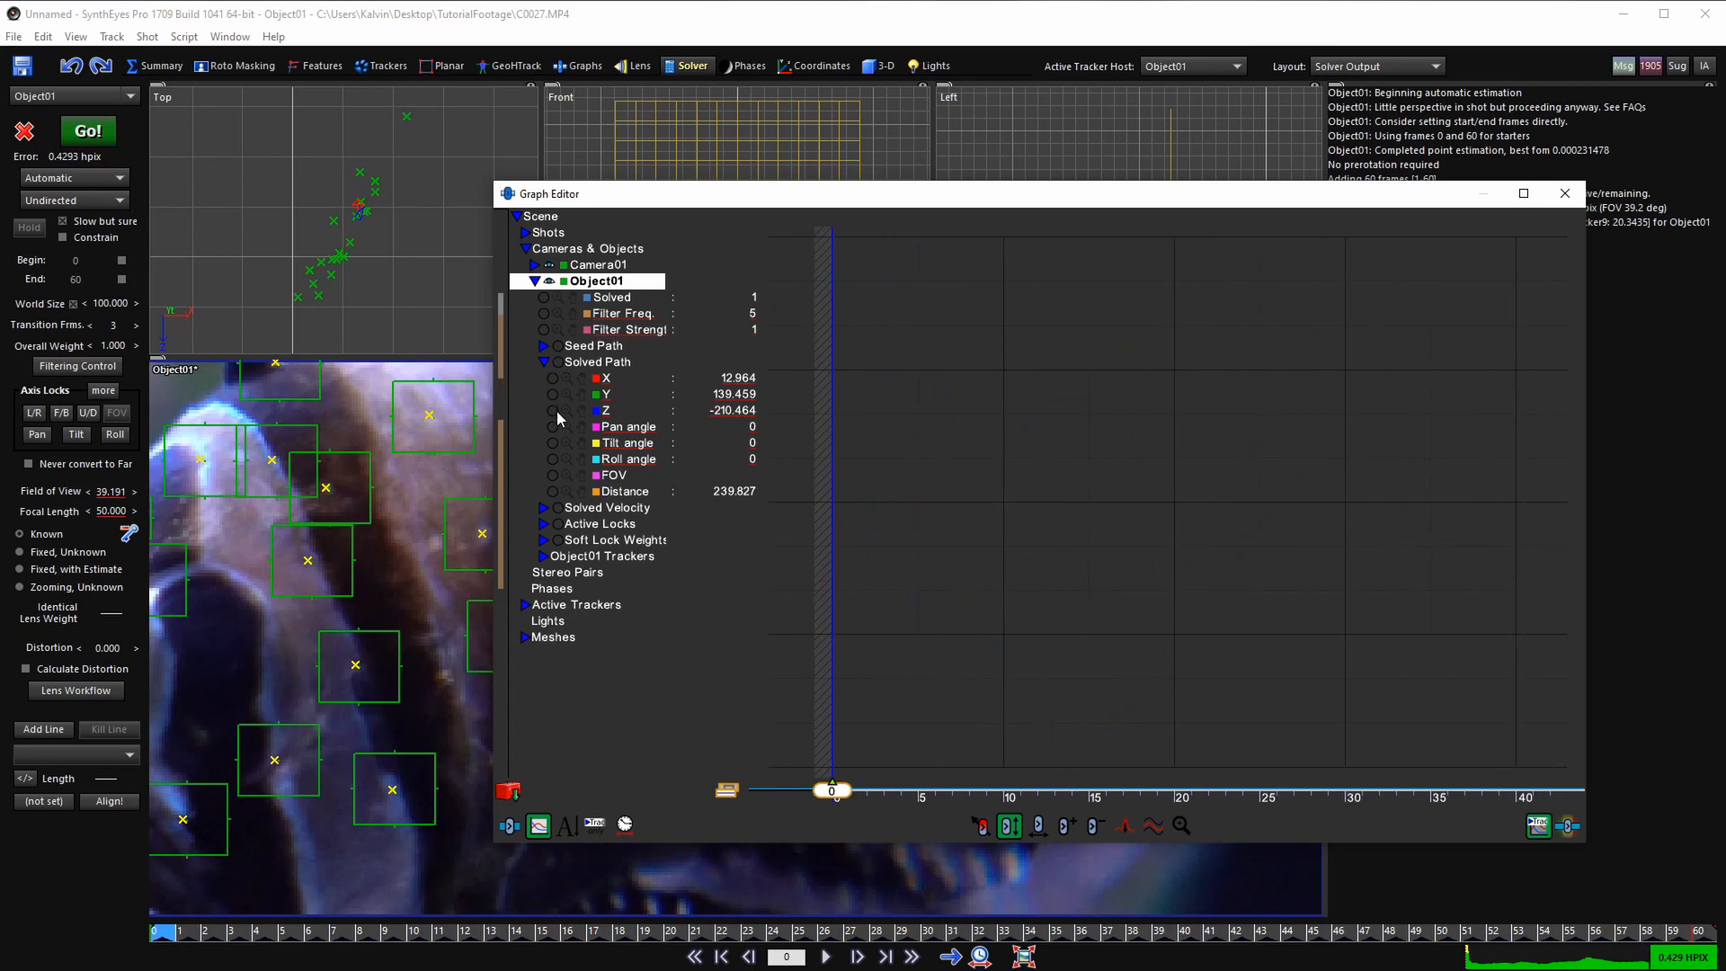
click(553, 411)
click(553, 394)
click(553, 378)
click(553, 394)
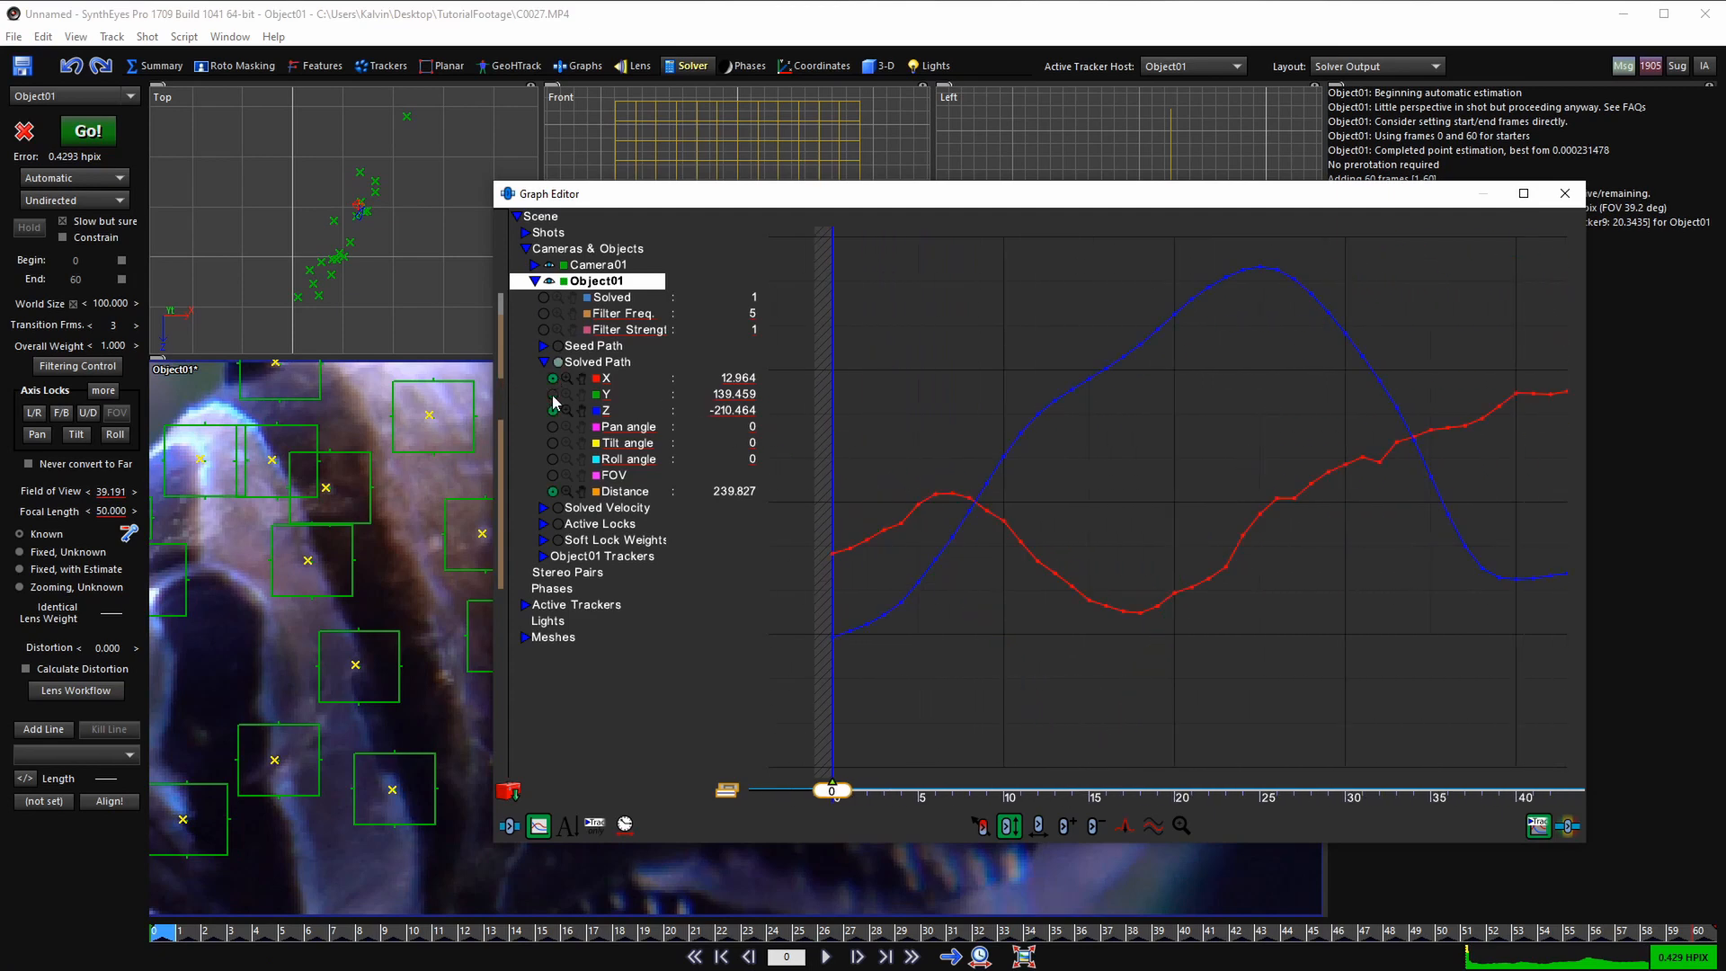
click(553, 410)
click(553, 378)
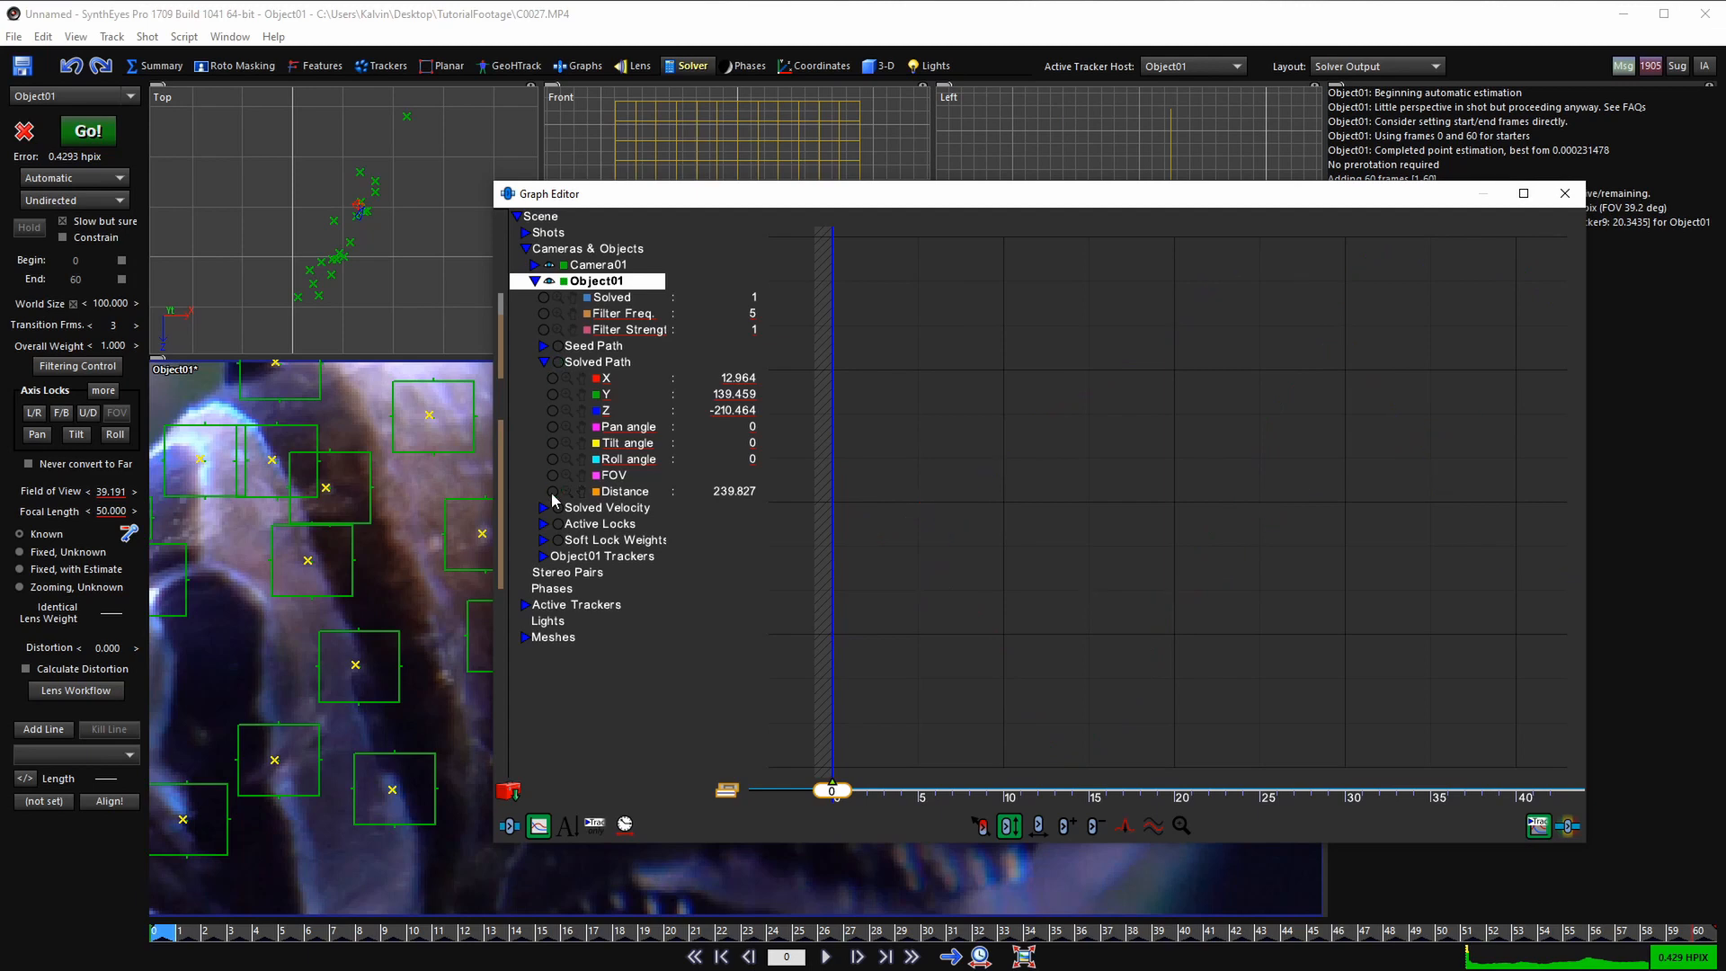
- Show the pan, tilt and roll angle curves of Object01's solved path, with the pan curve scaled to fit the graph
click(552, 427)
click(552, 442)
click(552, 458)
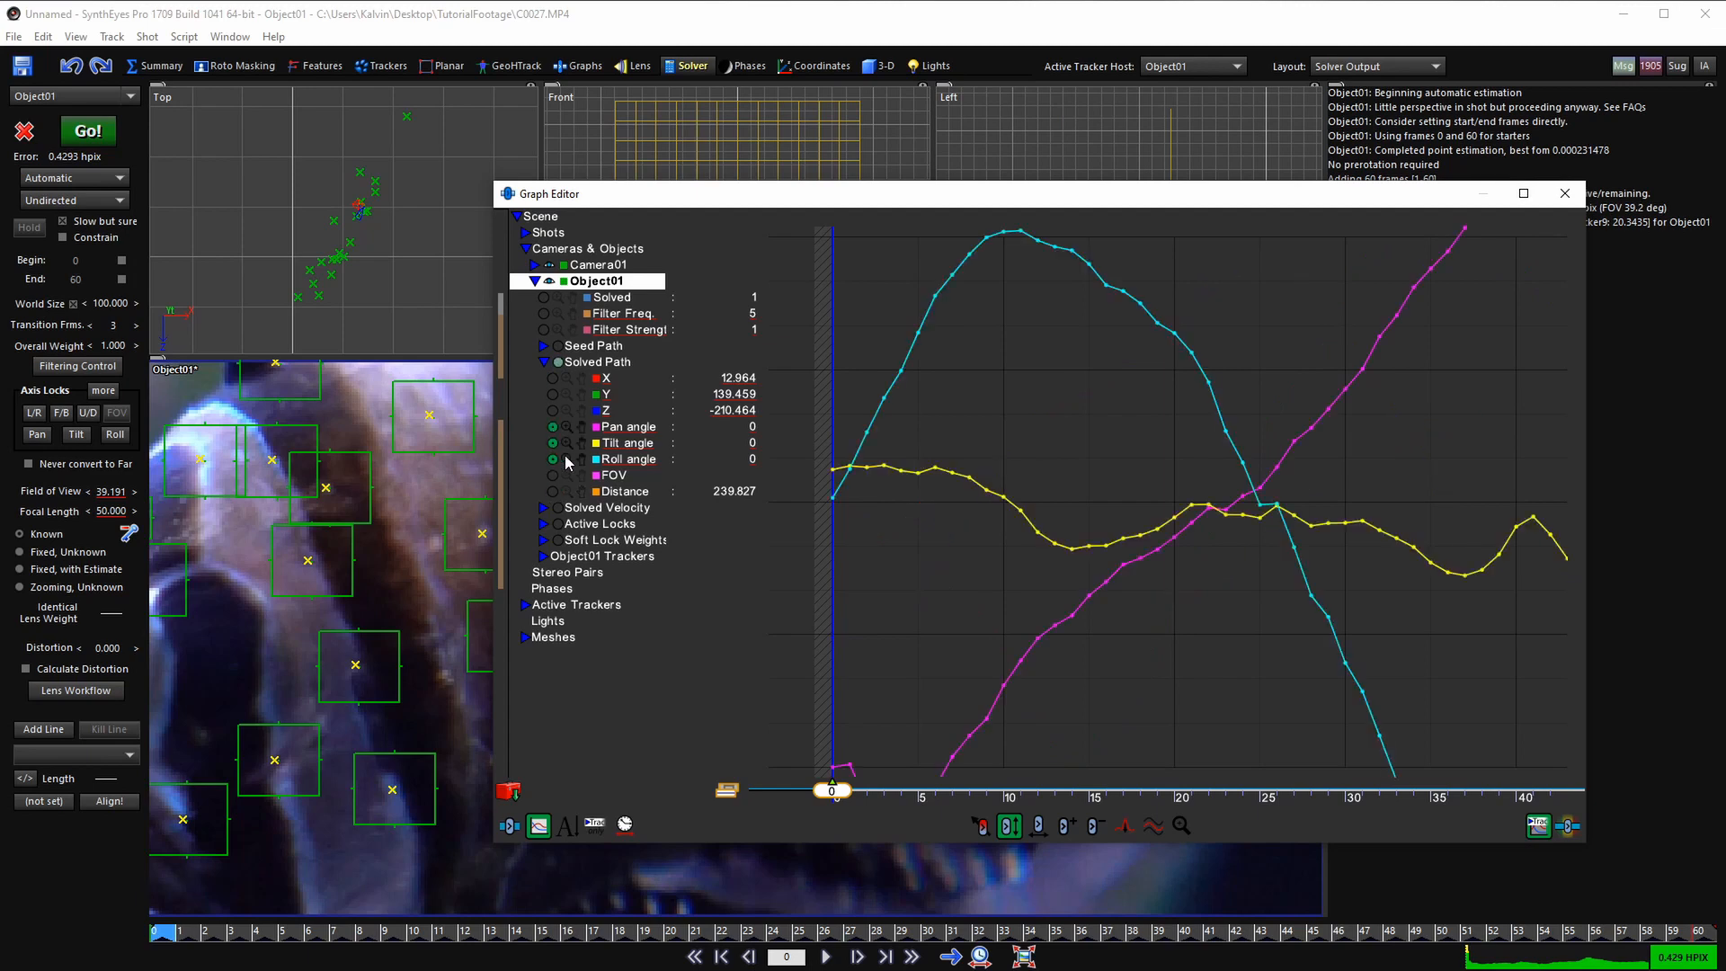
middle_drag(893, 489, 996, 488)
scroll(951, 498, up, 2)
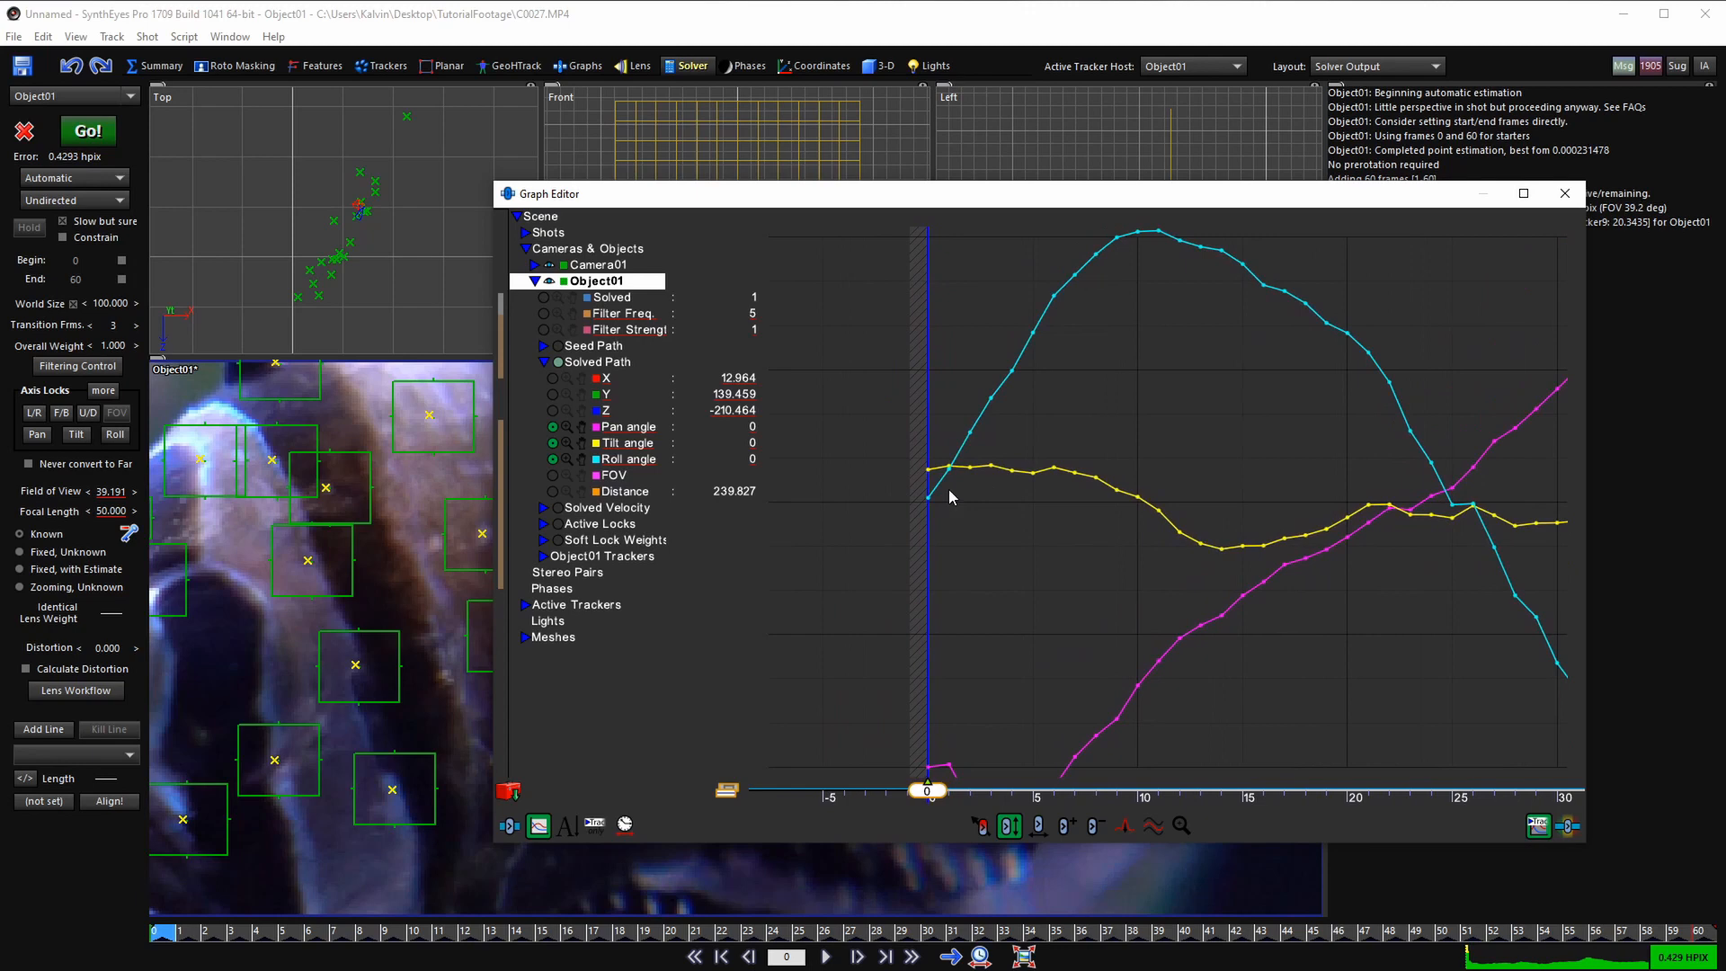
click(583, 430)
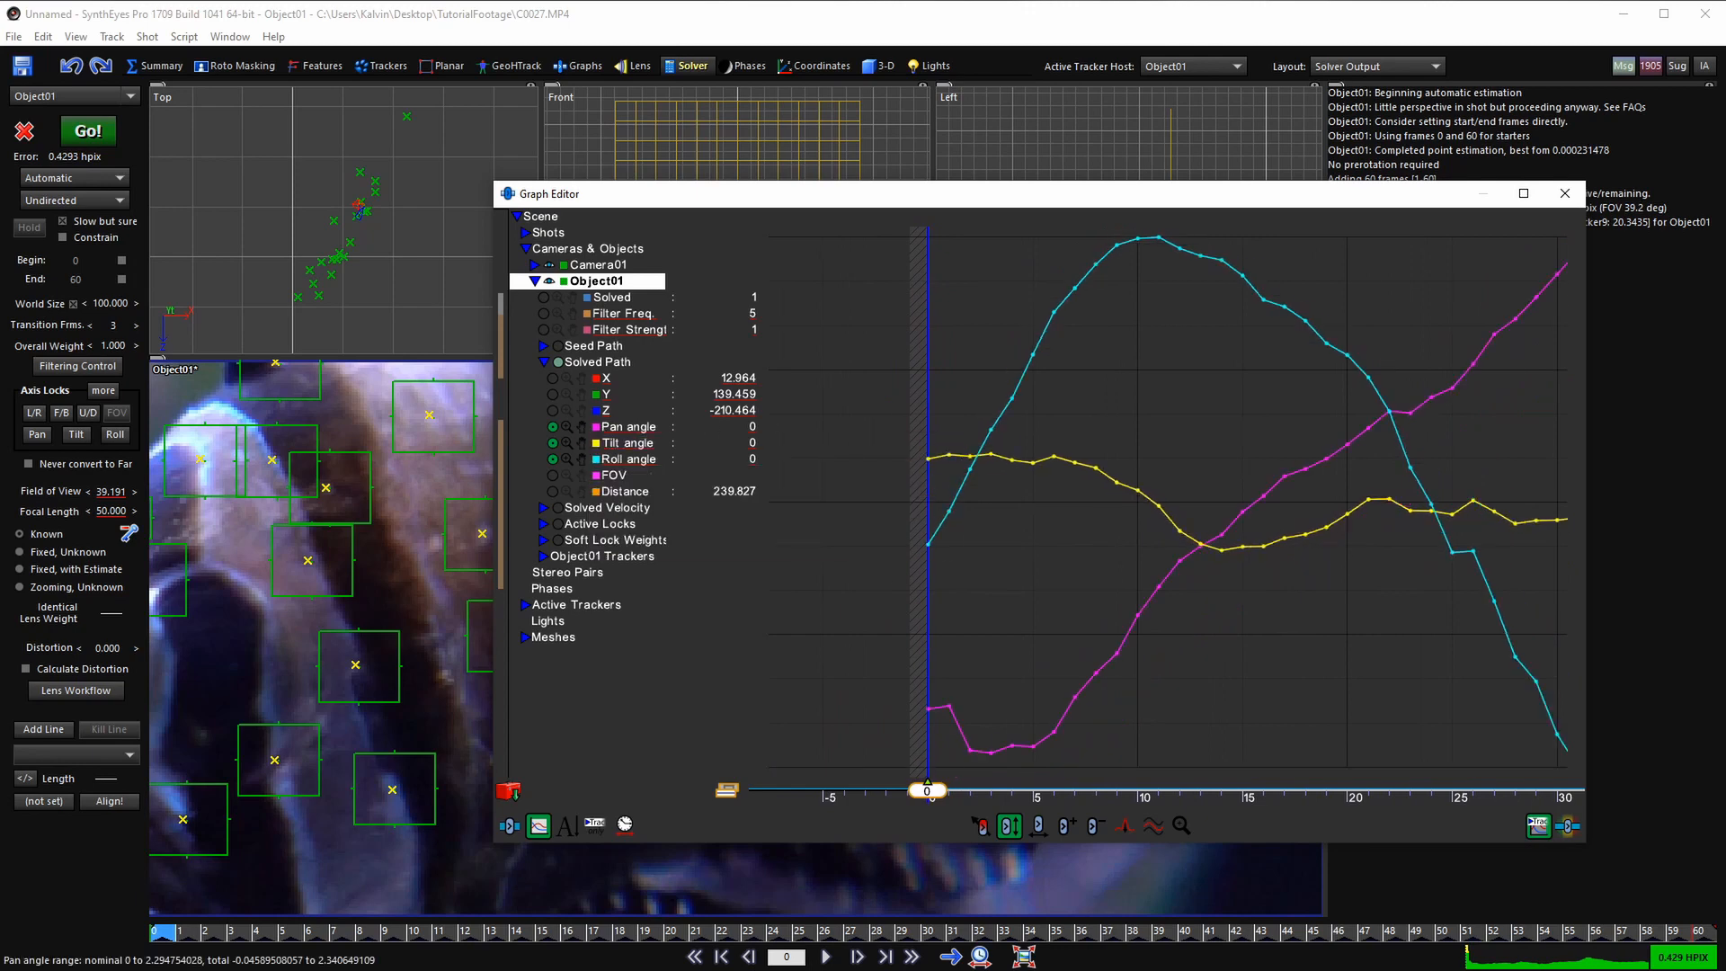
scroll(902, 723, up, 3)
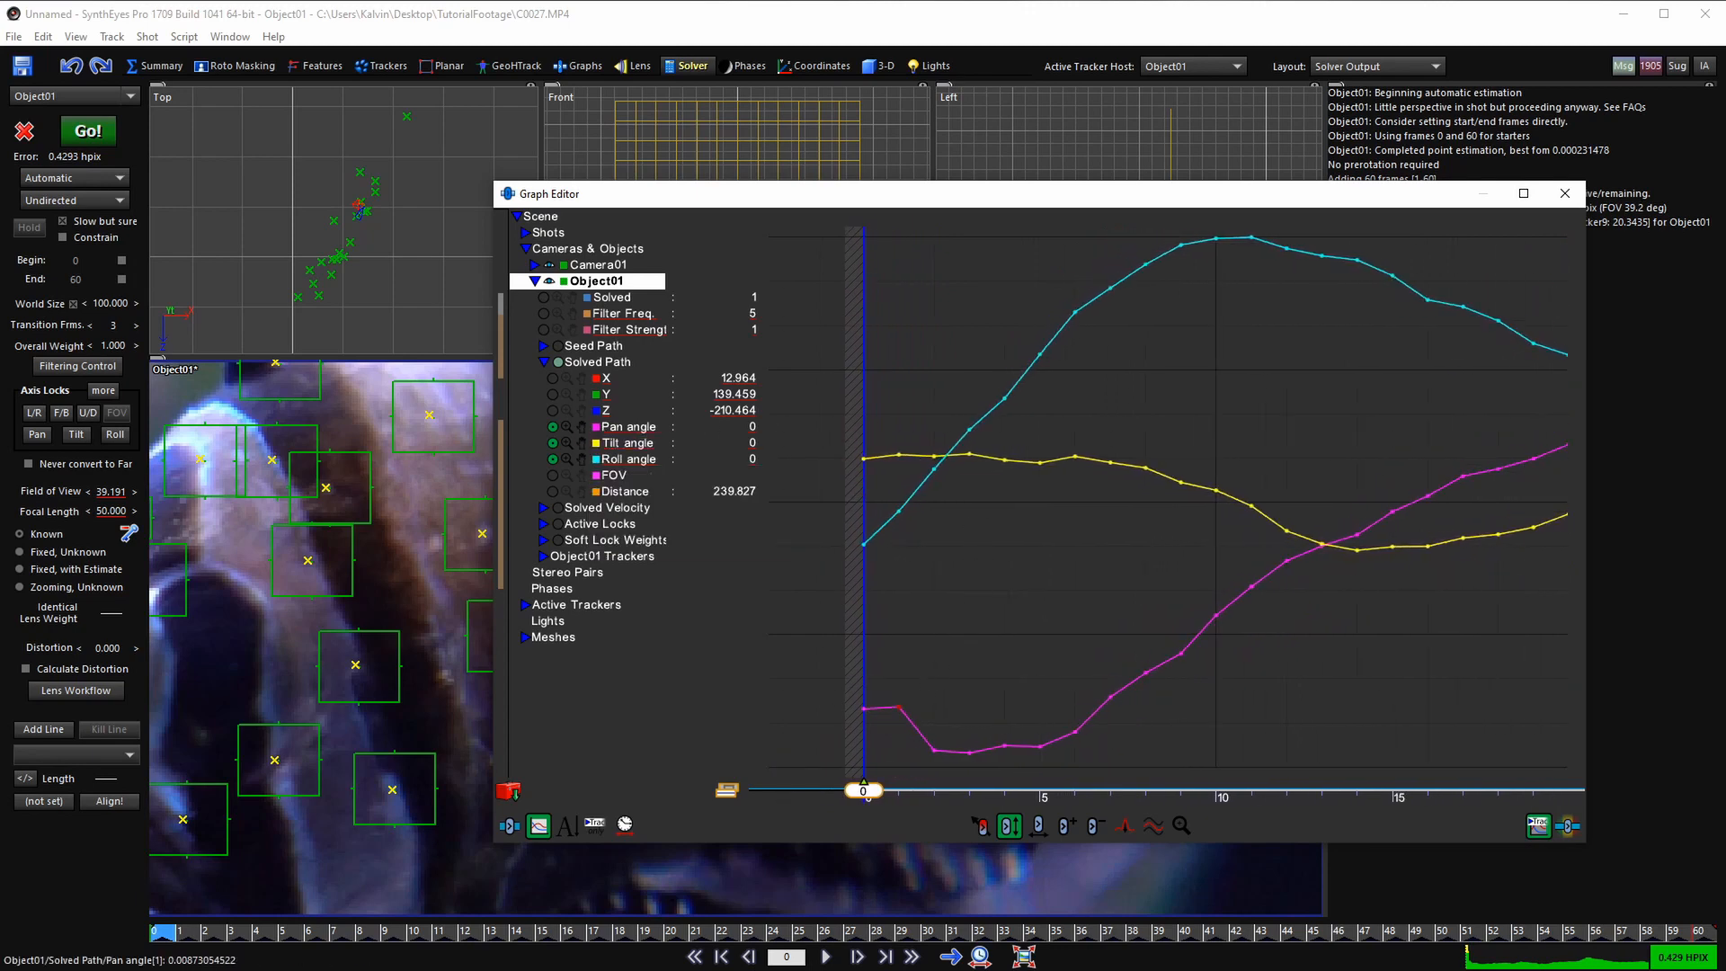
- Raise Object01's pan angle key at frame 0 to about 0.615 and compare the trackers across frames 0 to 2
key(Right)
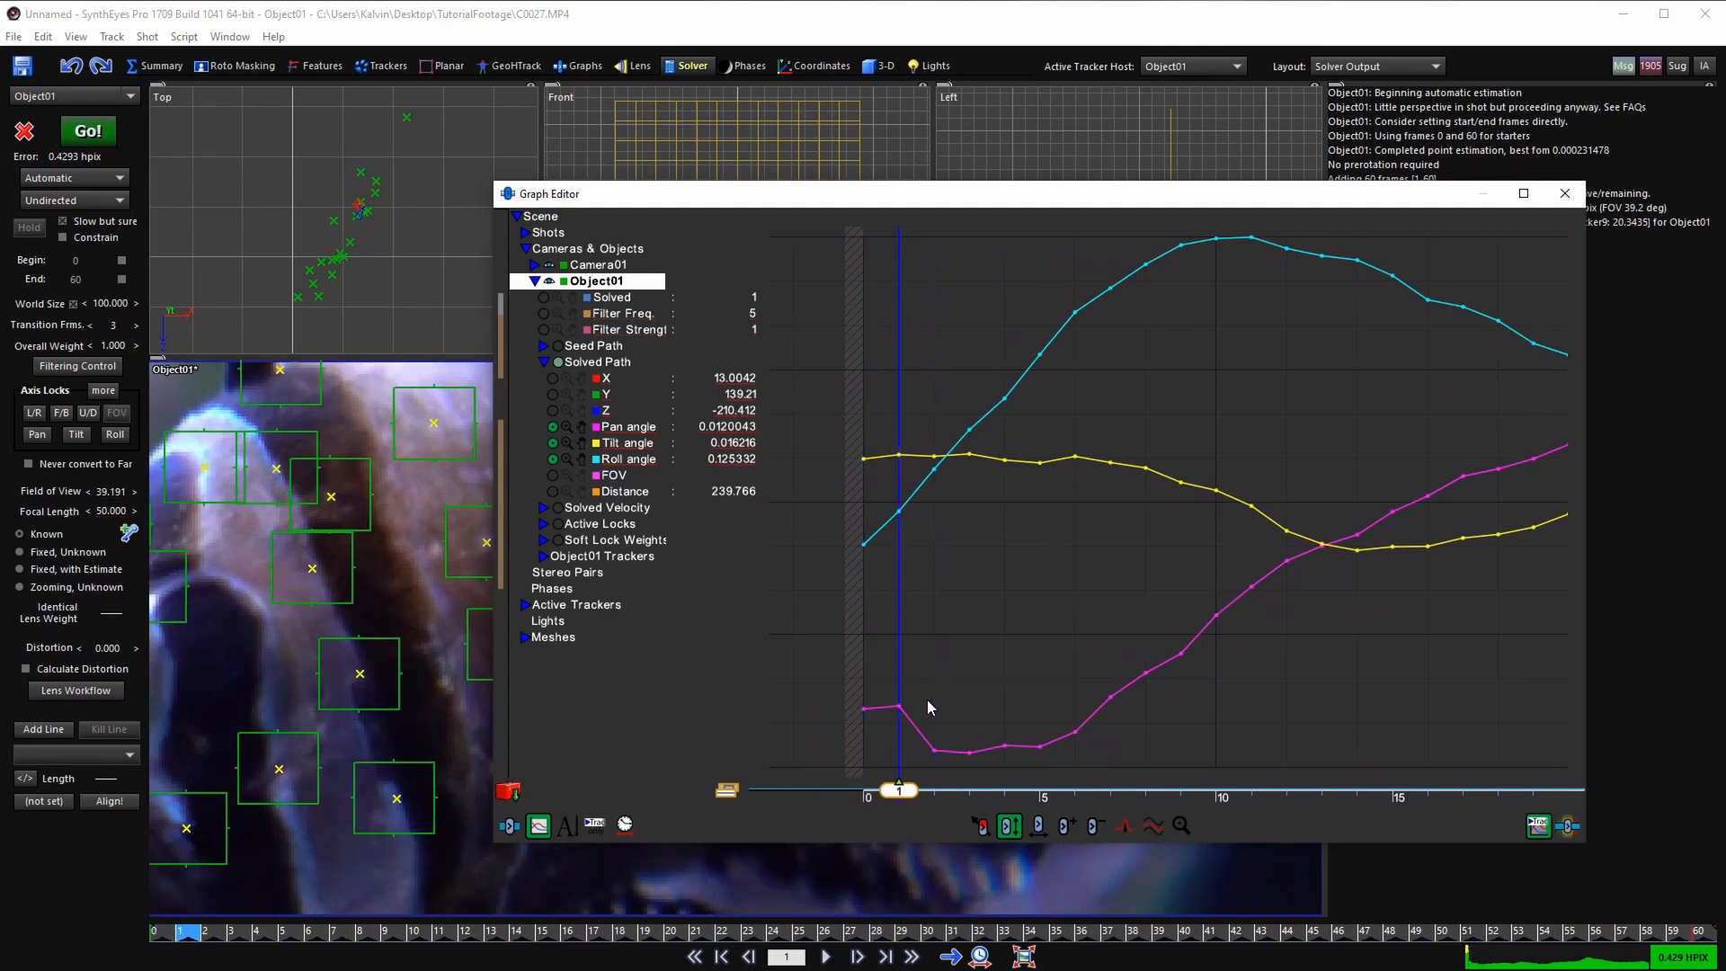
key(Left)
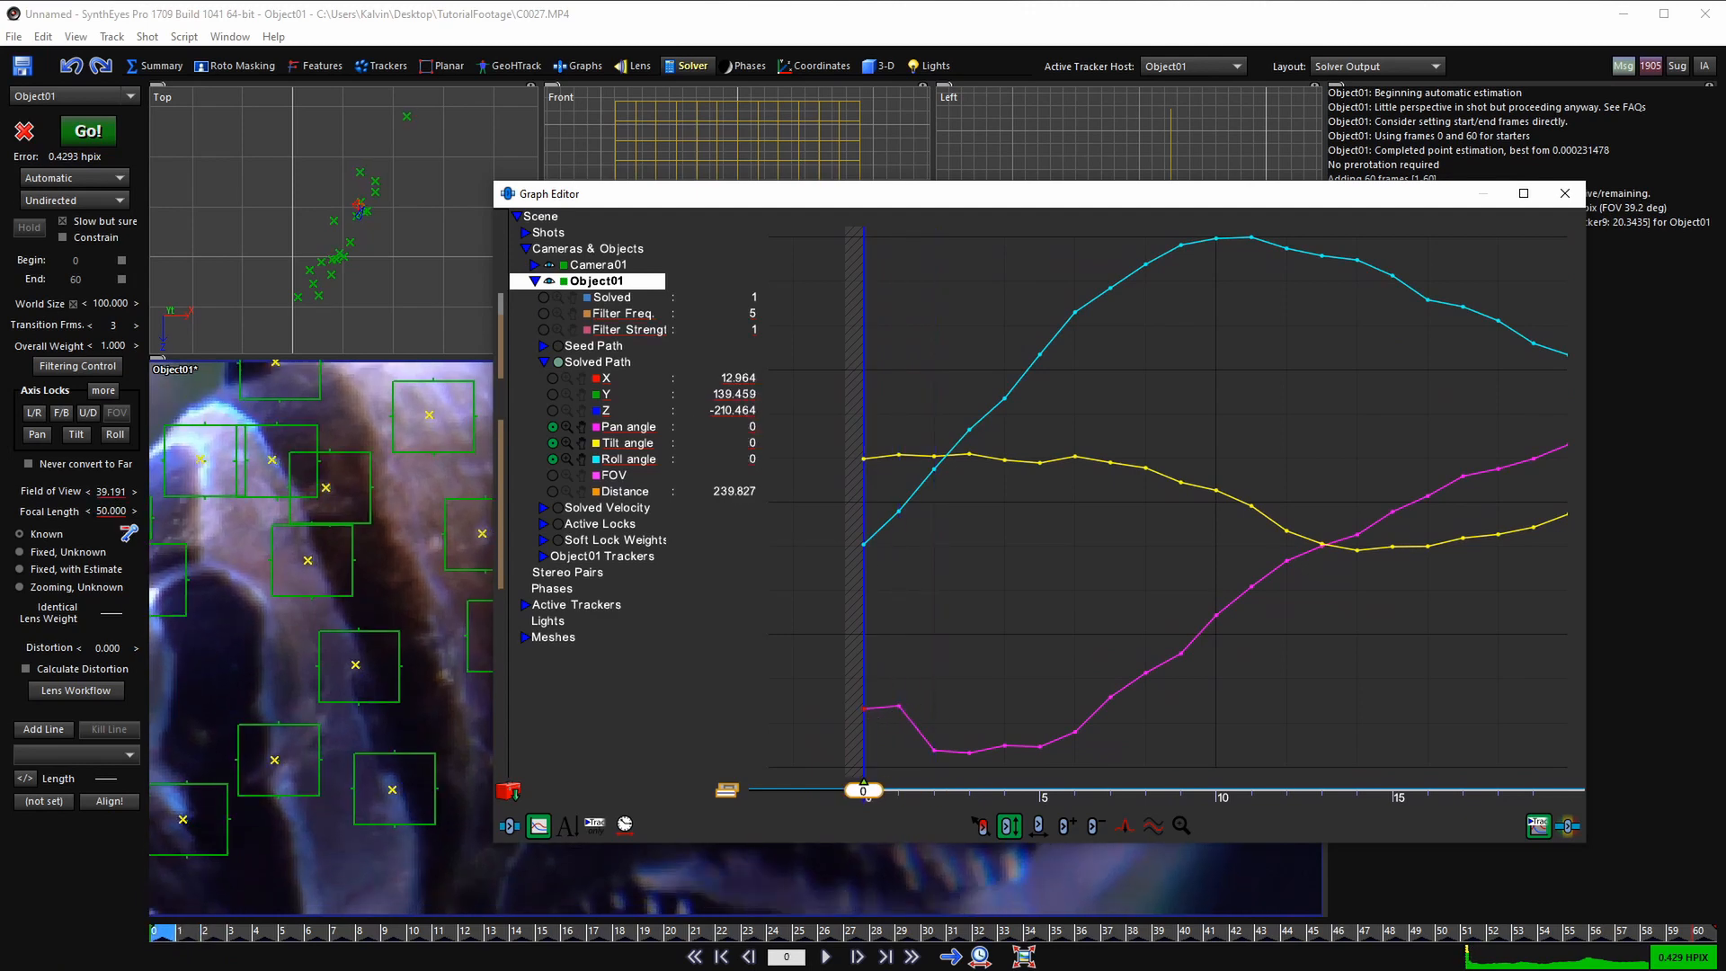
drag(863, 710, 870, 557)
key(Right)
key(Right)
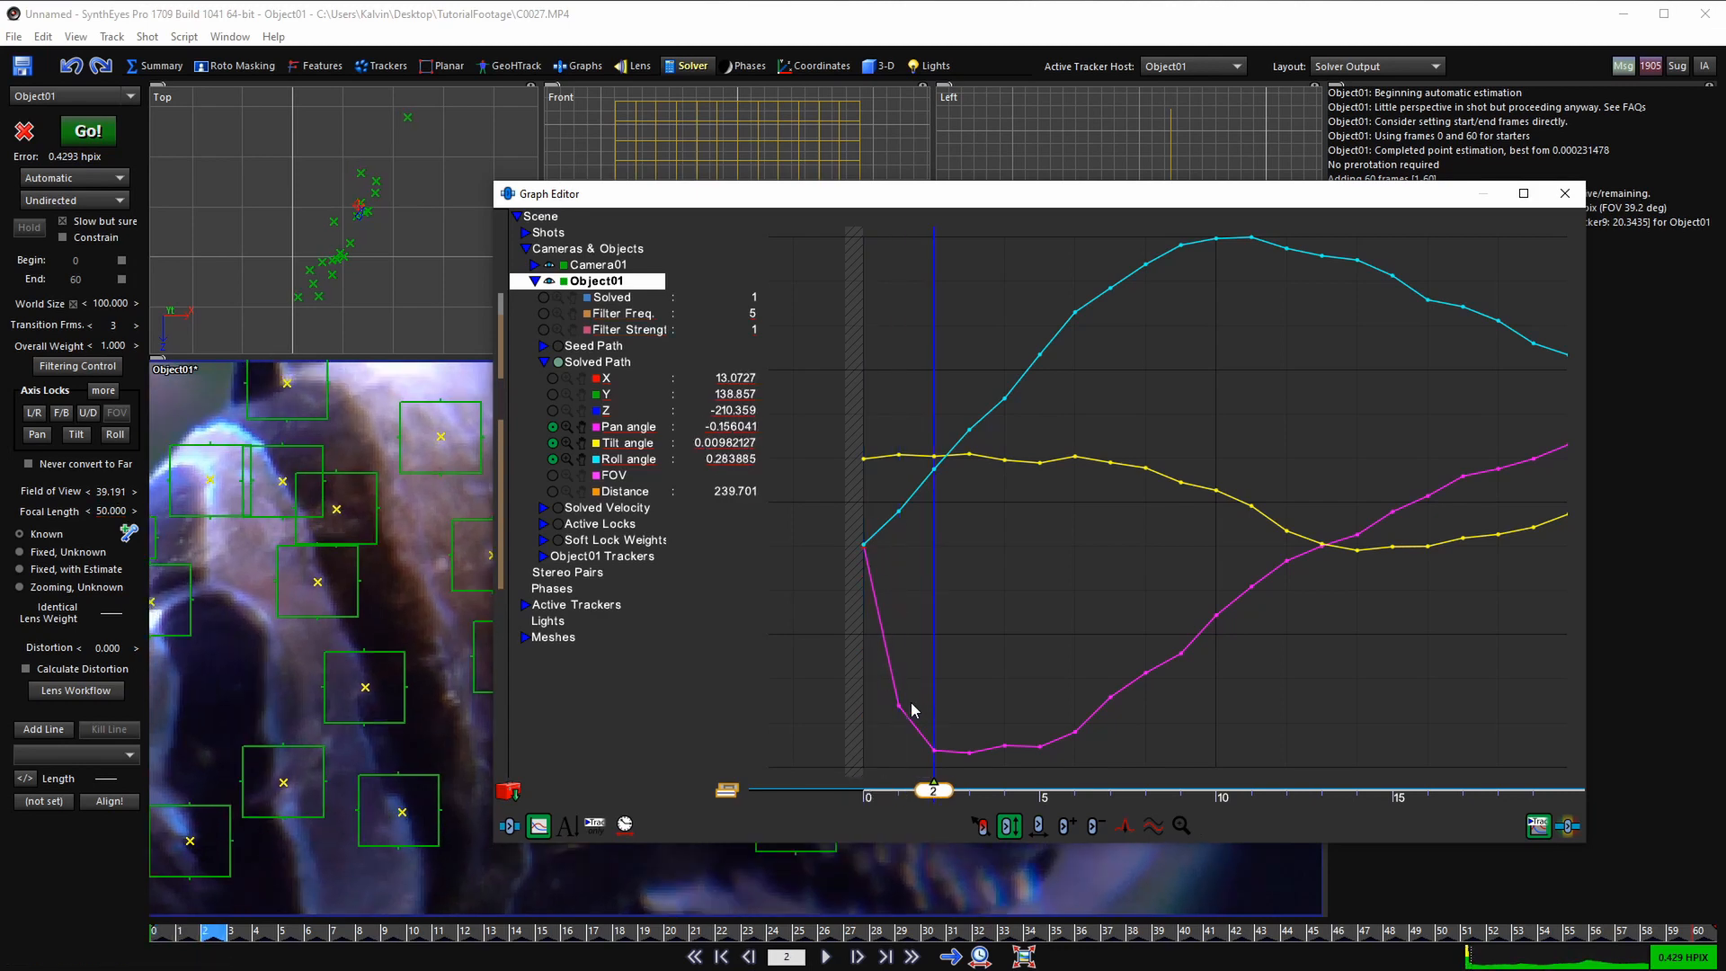
key(Left)
key(Left)
key(Right)
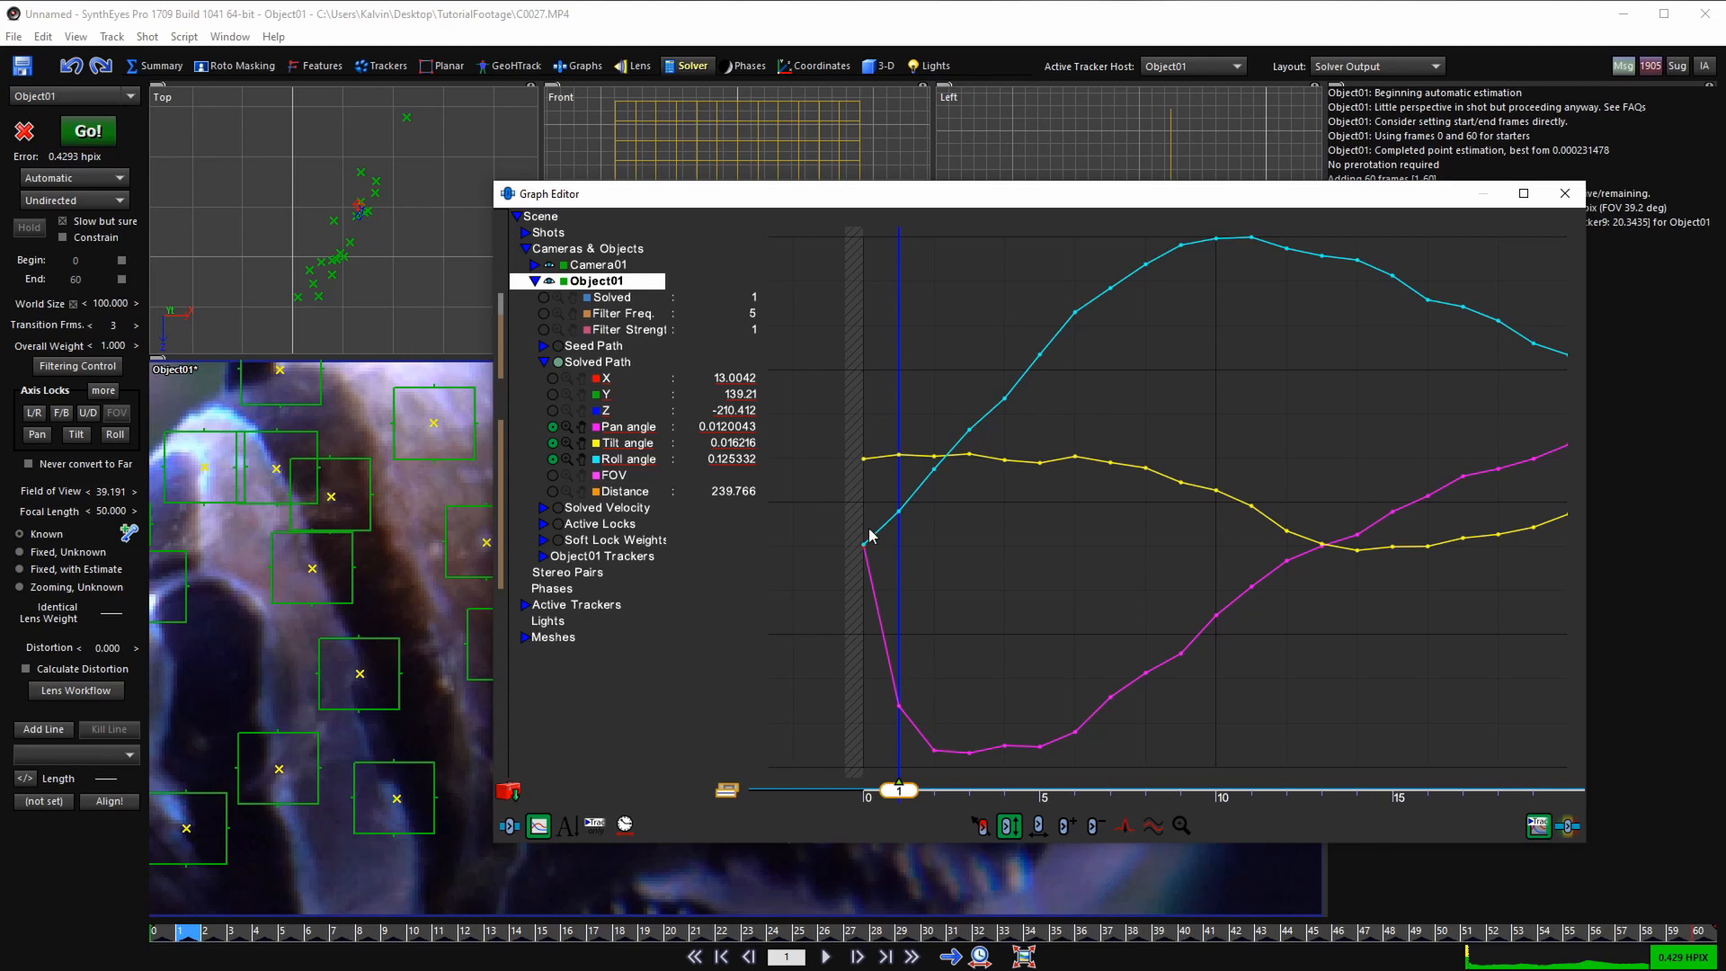
- Examine the pan, tilt and roll curves over the second half of the shot, rescaled to fit the graph
scroll(899, 706, down, 1)
middle_drag(1007, 683, 902, 683)
scroll(902, 683, down, 2)
middle_drag(1348, 629, 1048, 629)
scroll(1511, 591, down, 1)
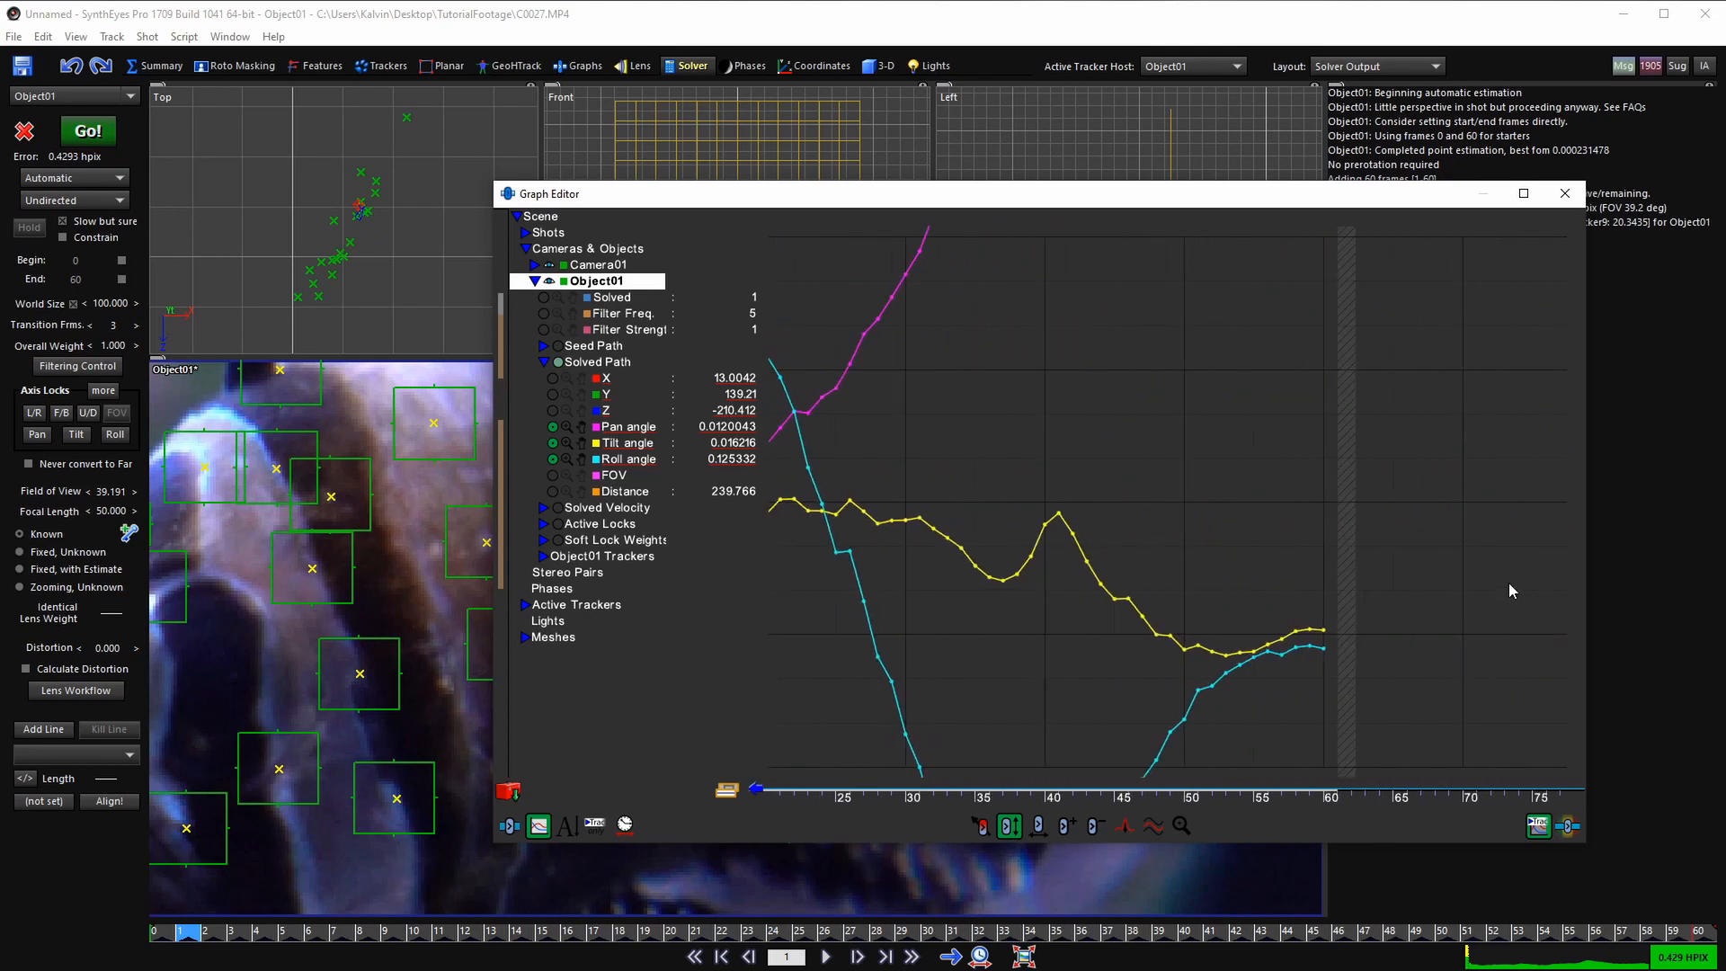
double_click(578, 443)
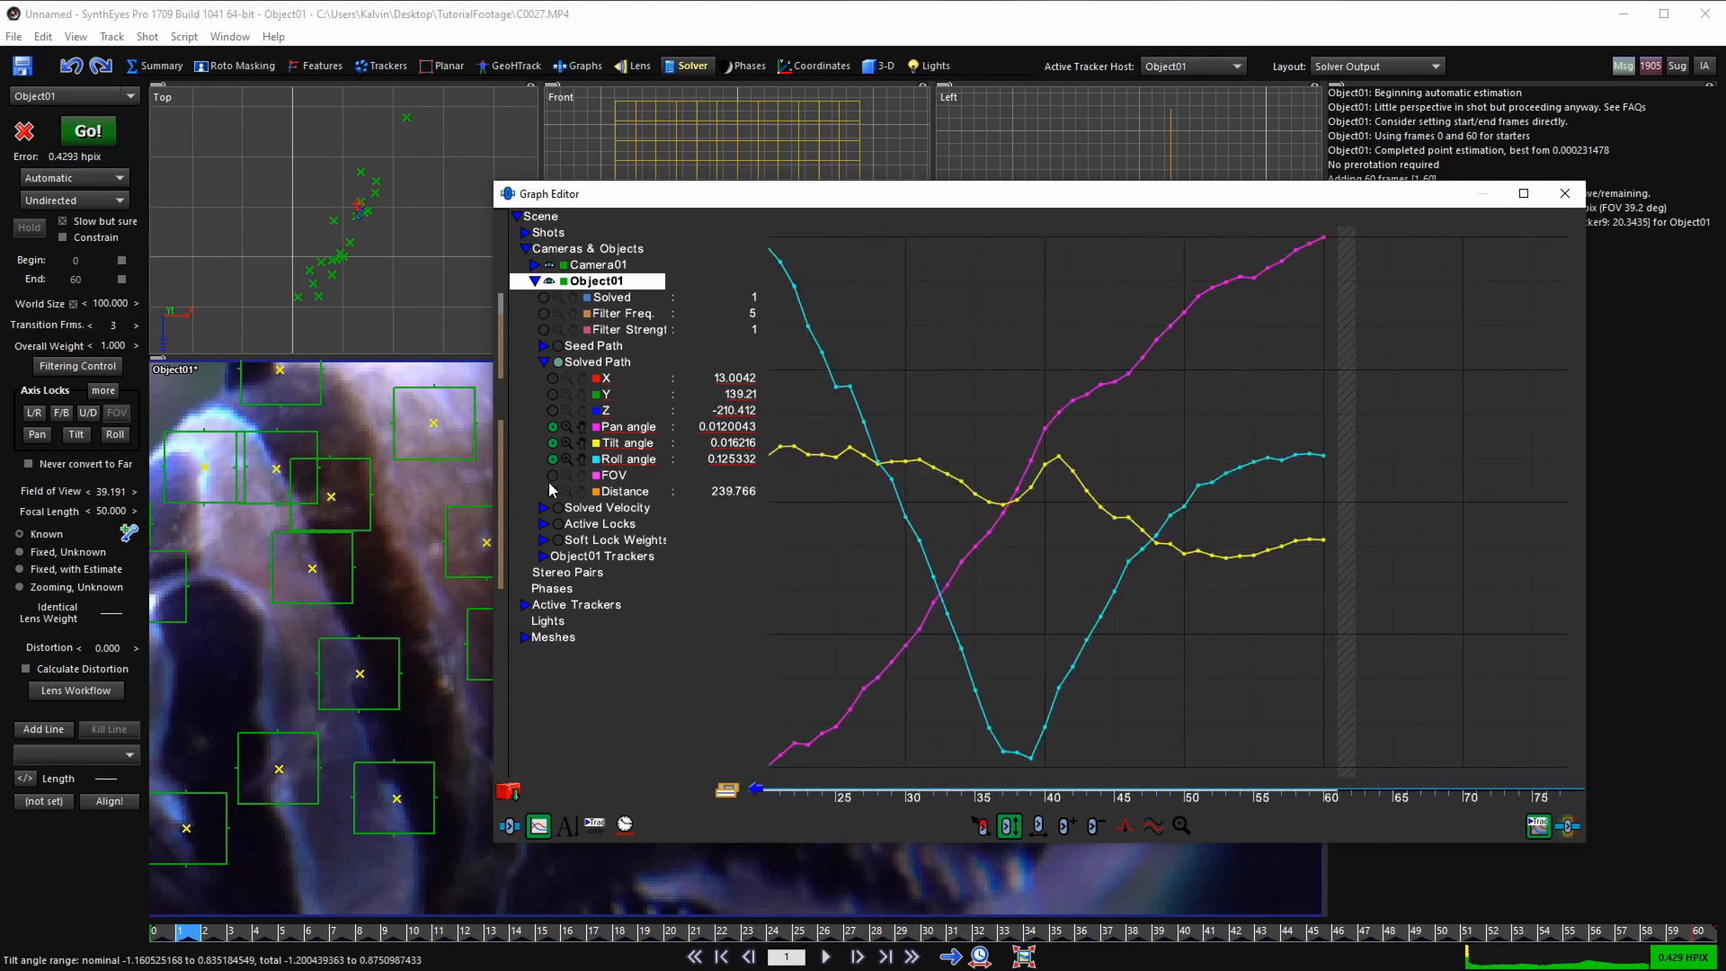
- Step back and forth between frames 58 and 60, comparing the fish's trackers close up with the ends of the rotation curves
drag(1362, 938, 1698, 937)
key(Left)
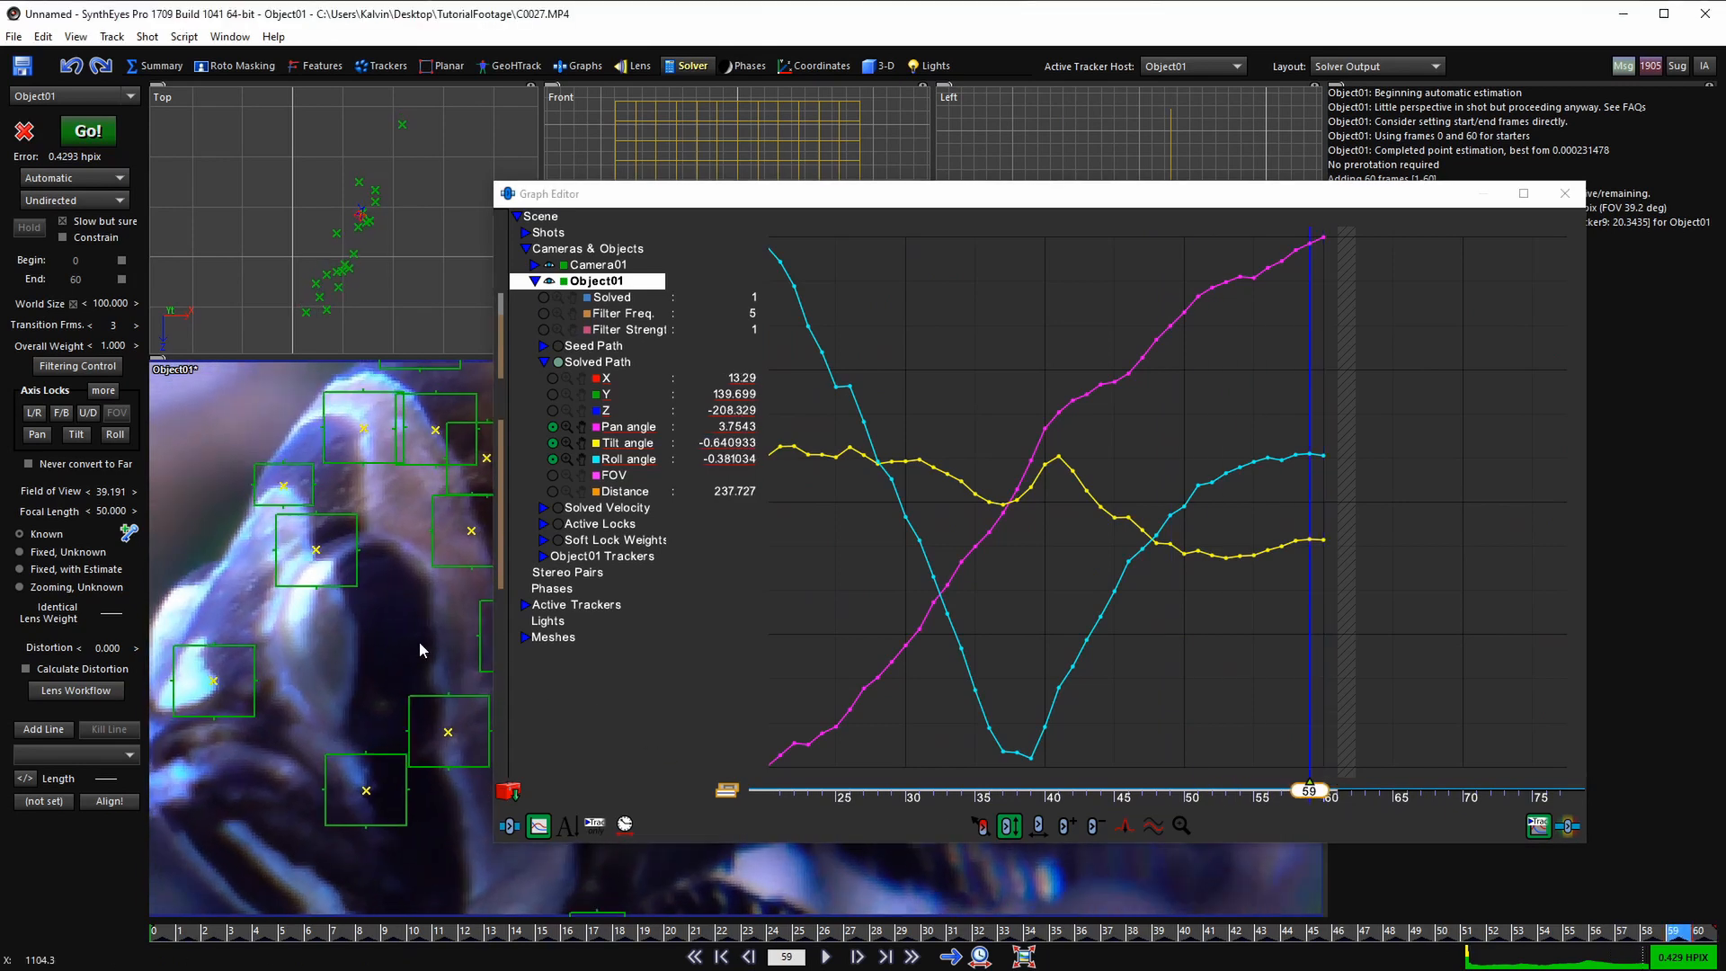
key(Right)
middle_drag(383, 540, 278, 522)
scroll(279, 603, down, 2)
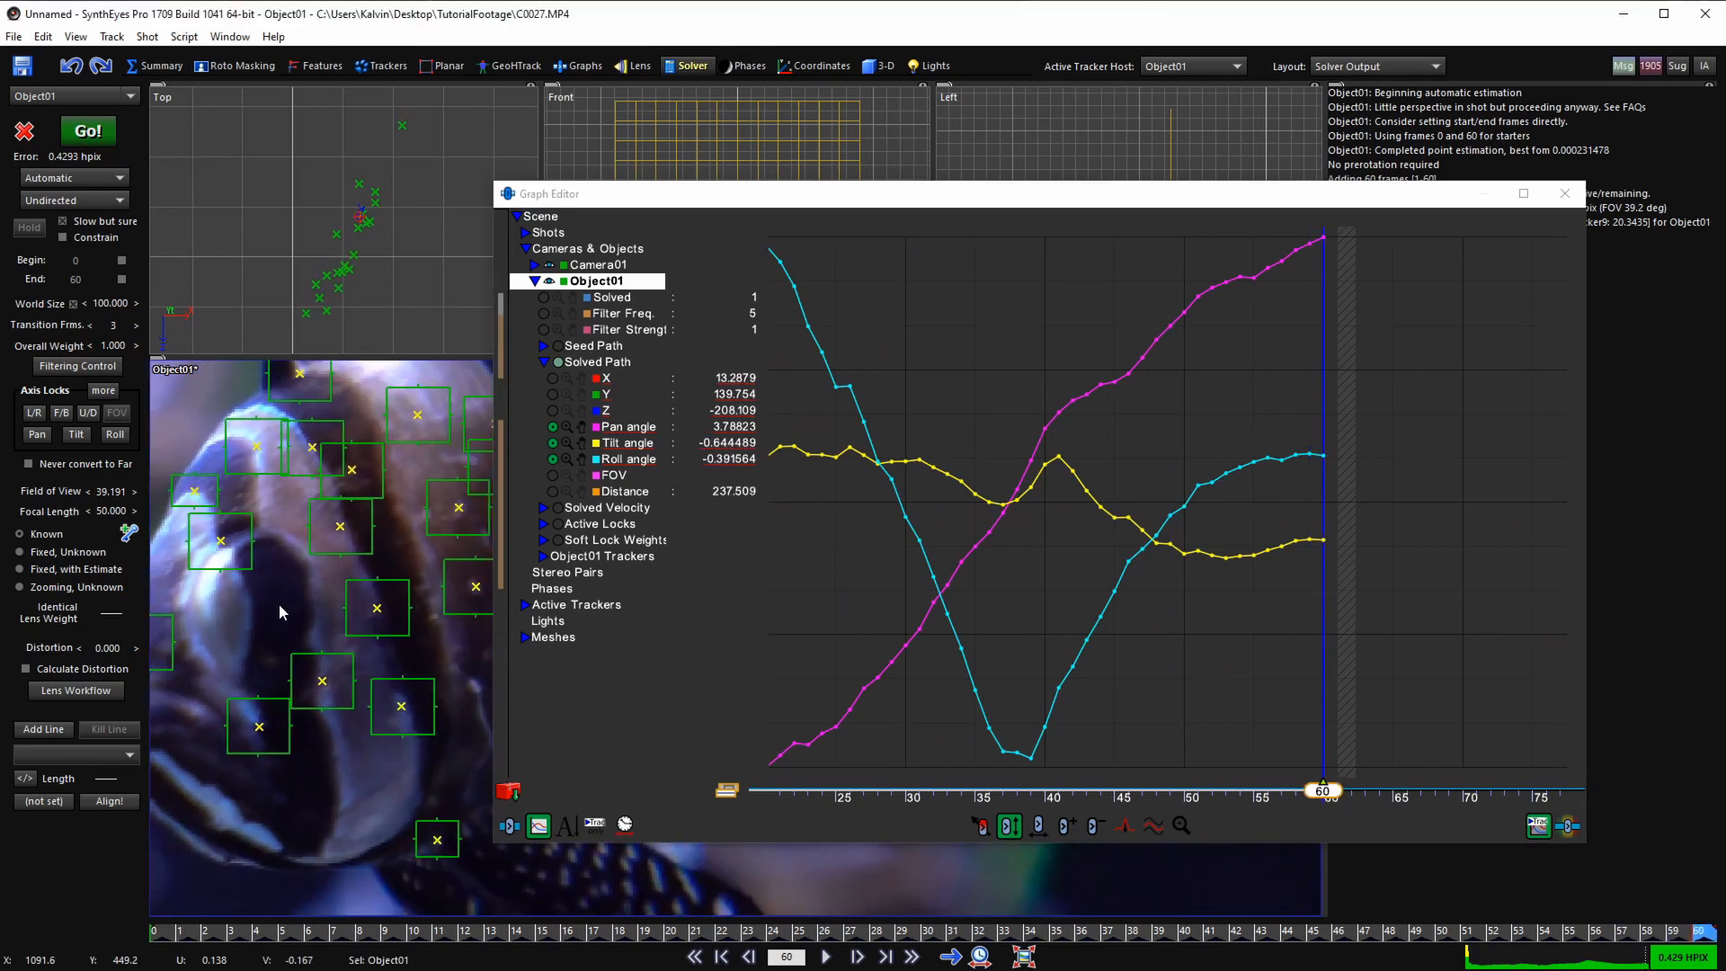
scroll(279, 602, up, 1)
key(Left)
scroll(427, 508, up, 1)
key(Right)
key(Left)
key(Left)
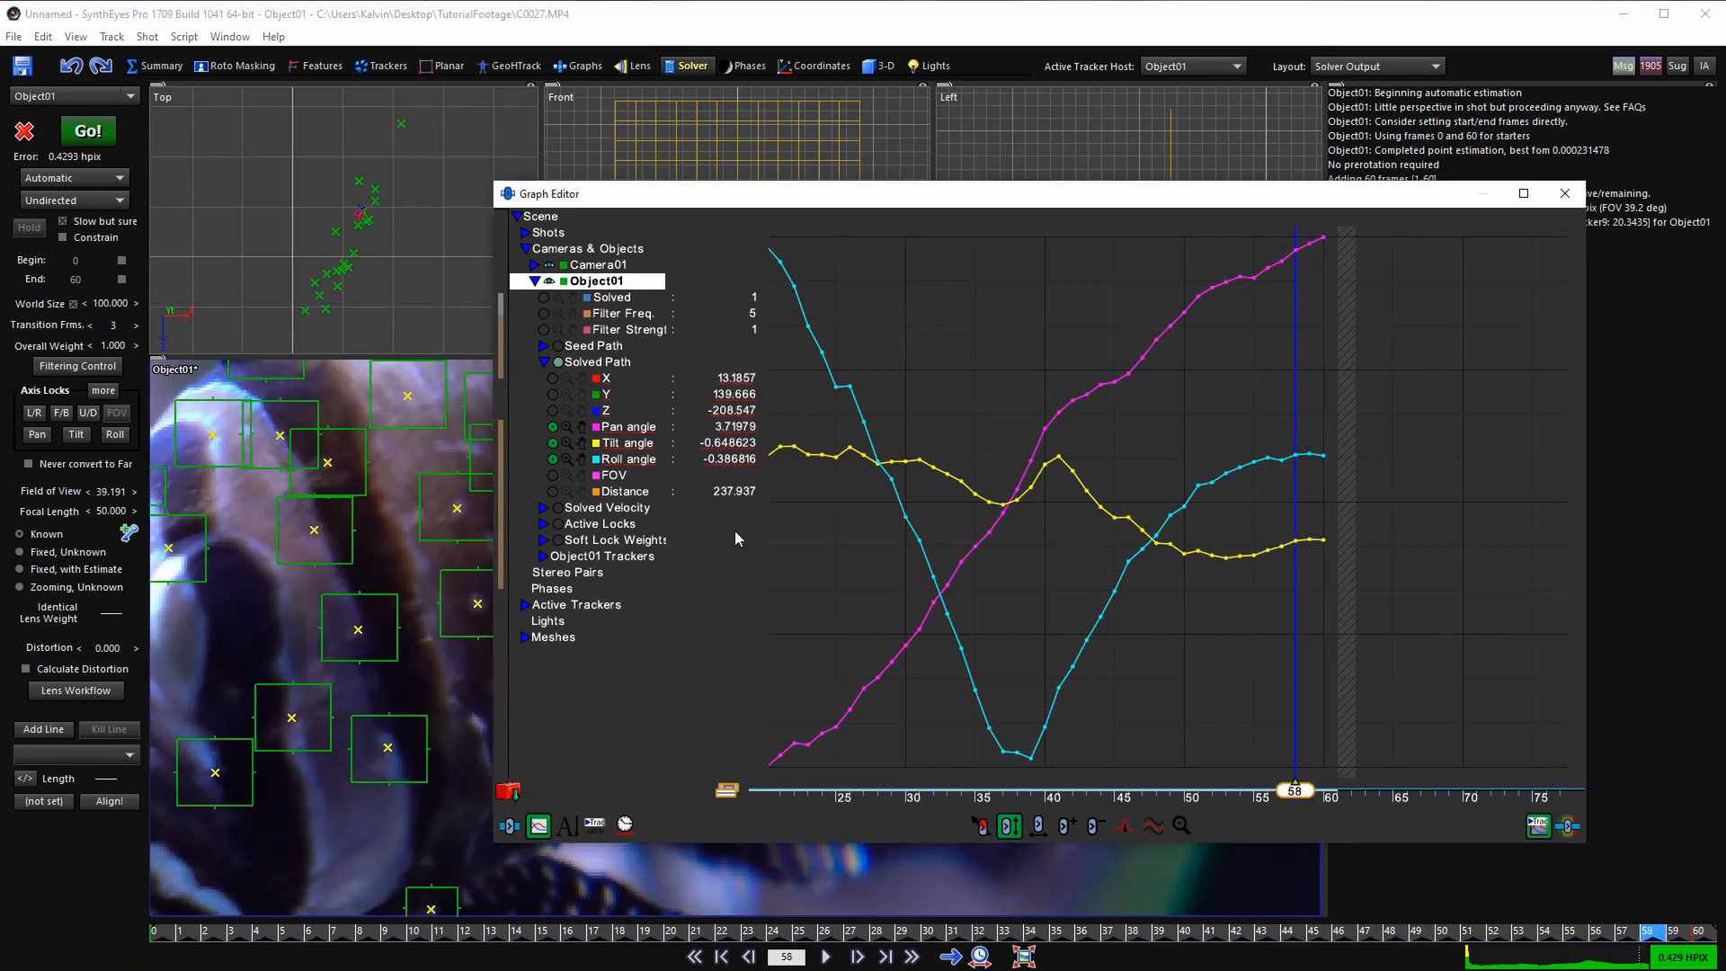
key(Right)
- Examine the pan, tilt and roll curves over the whole shot, rescaled to fit, and return to frame 0
scroll(854, 548, down, 3)
middle_drag(854, 549, 1095, 619)
scroll(1092, 436, up, 2)
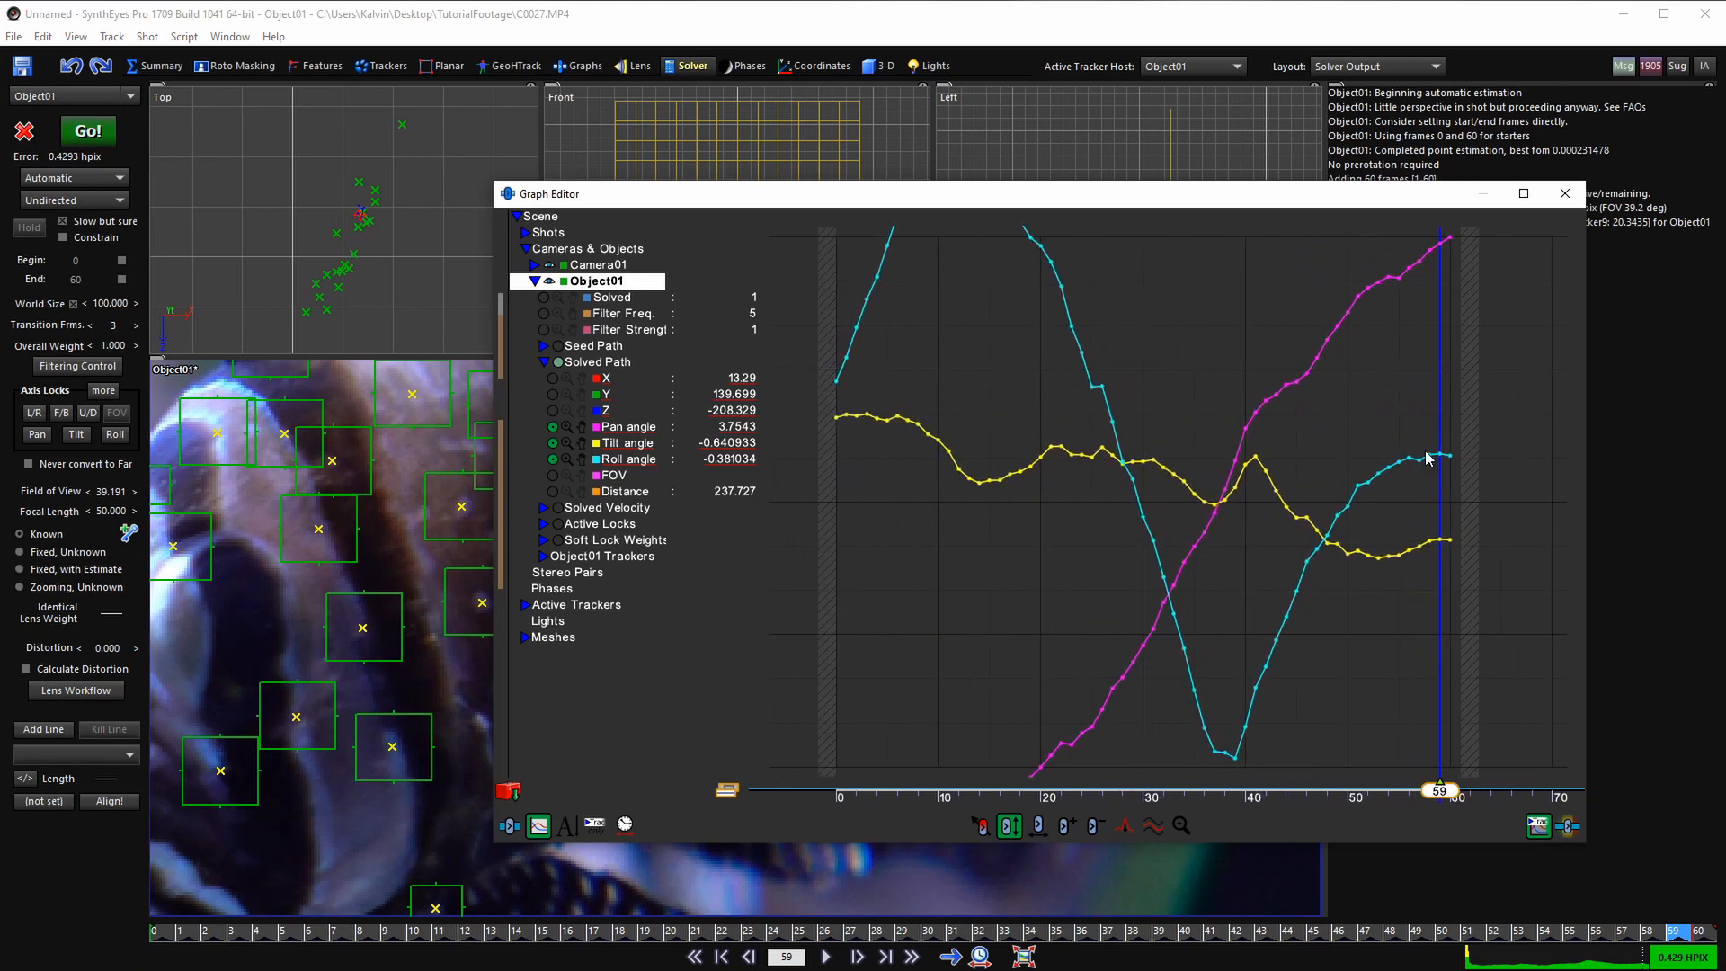
click(586, 428)
key(Home)
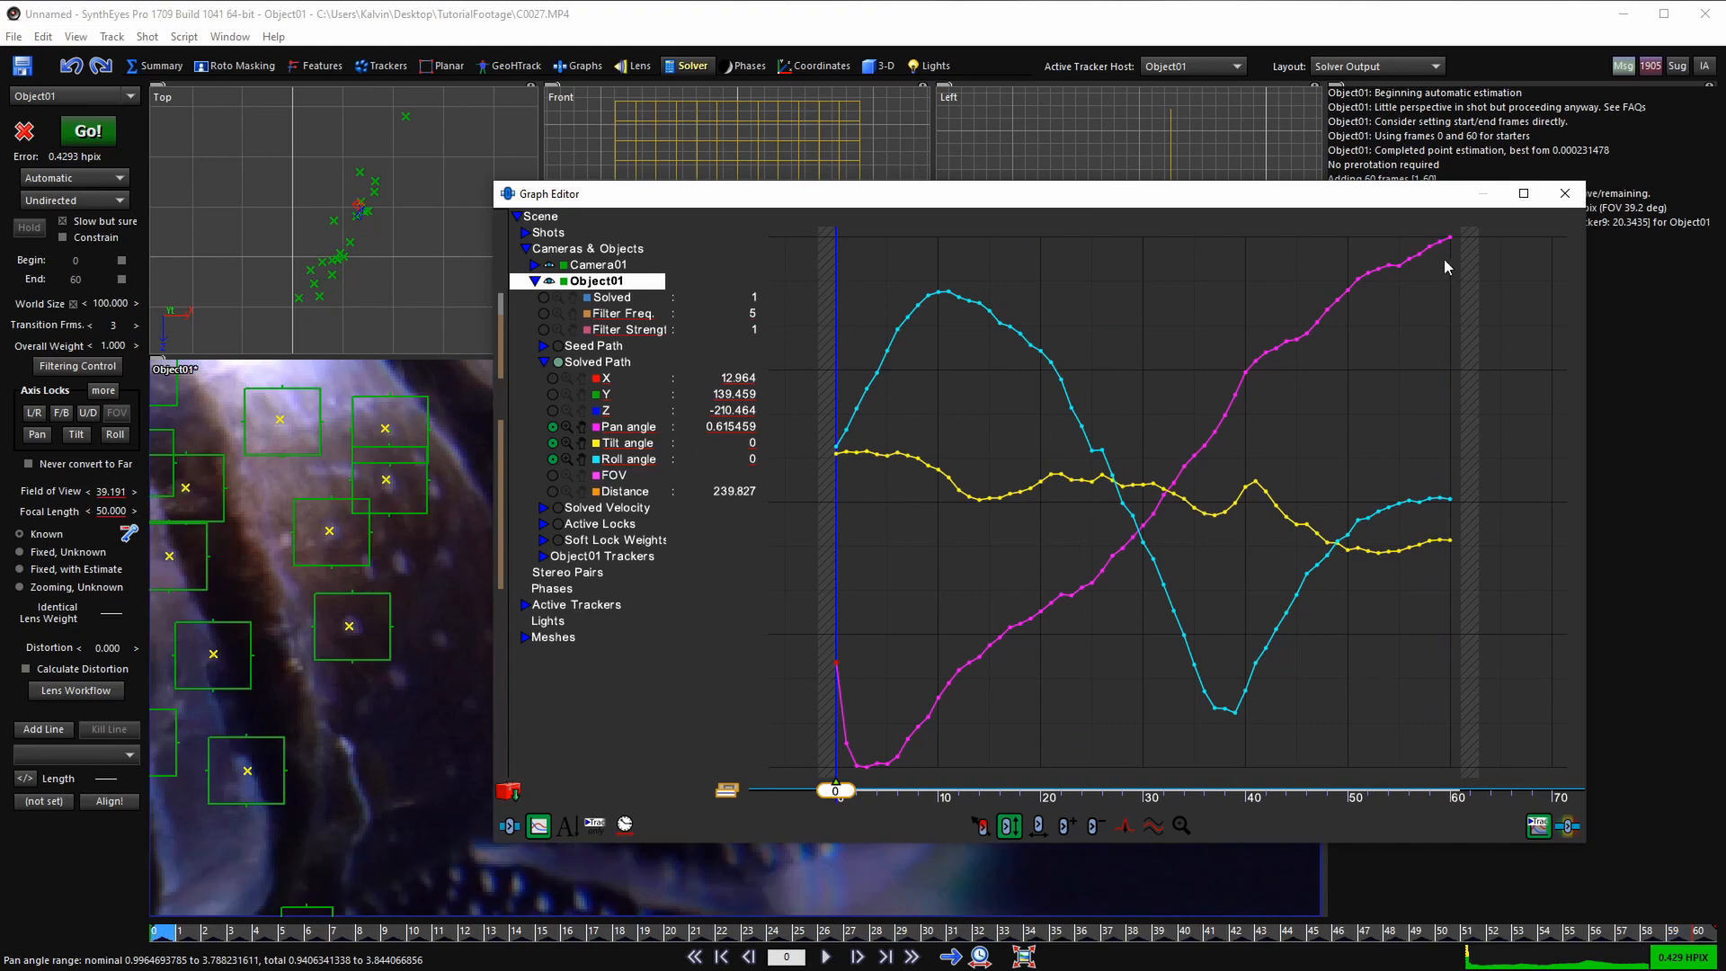
- Close the Graph Editor, play the shot briefly to check the object's motion in the Top view, and return to frame 0
click(1565, 193)
scroll(672, 592, down, 3)
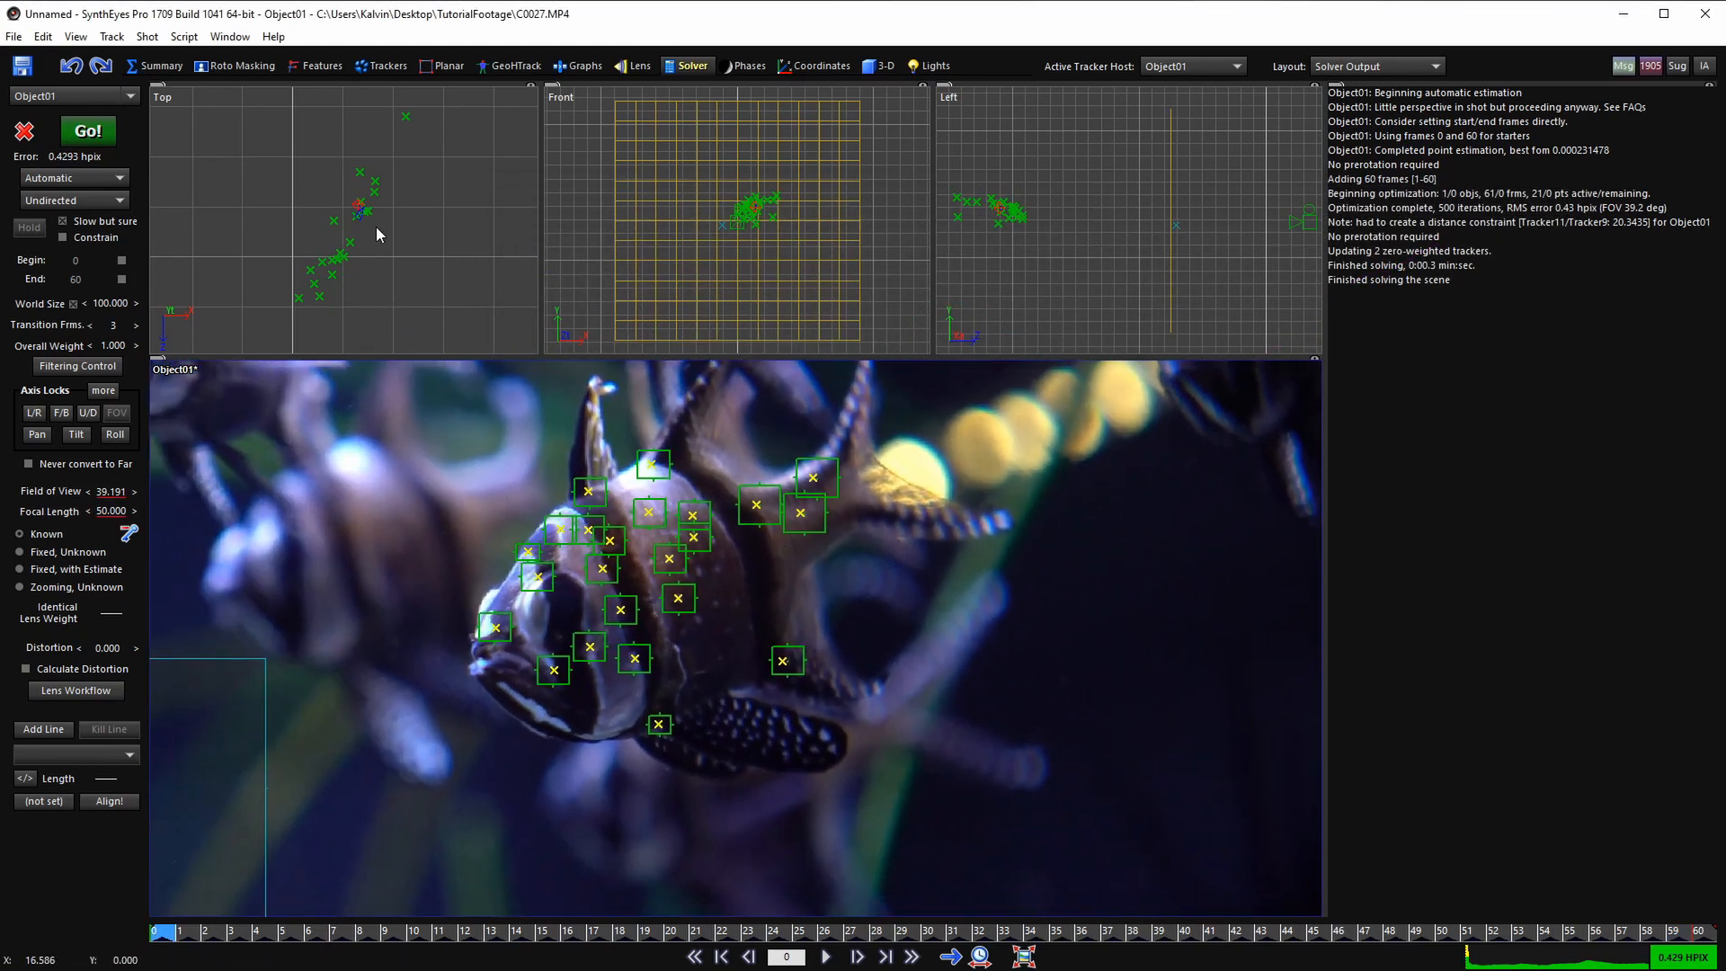
scroll(371, 201, up, 4)
key(space)
key(space)
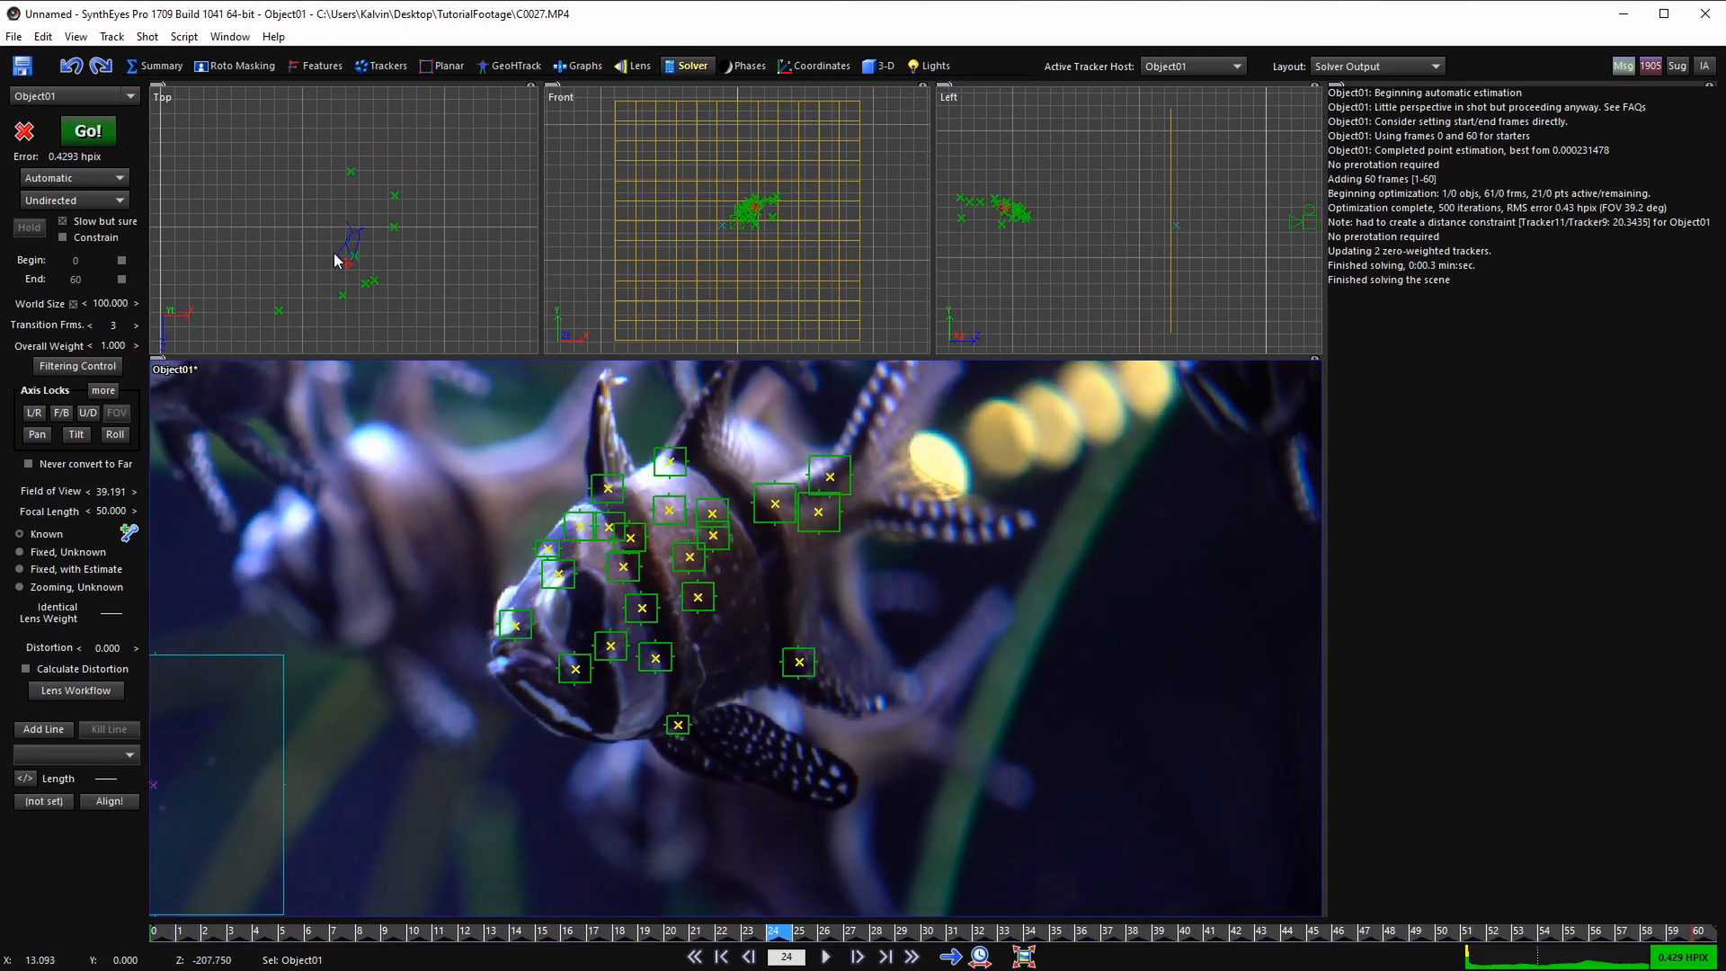
key(Home)
- Solve Object01 again and play the opening frames to check its motion path in the Top view
click(88, 131)
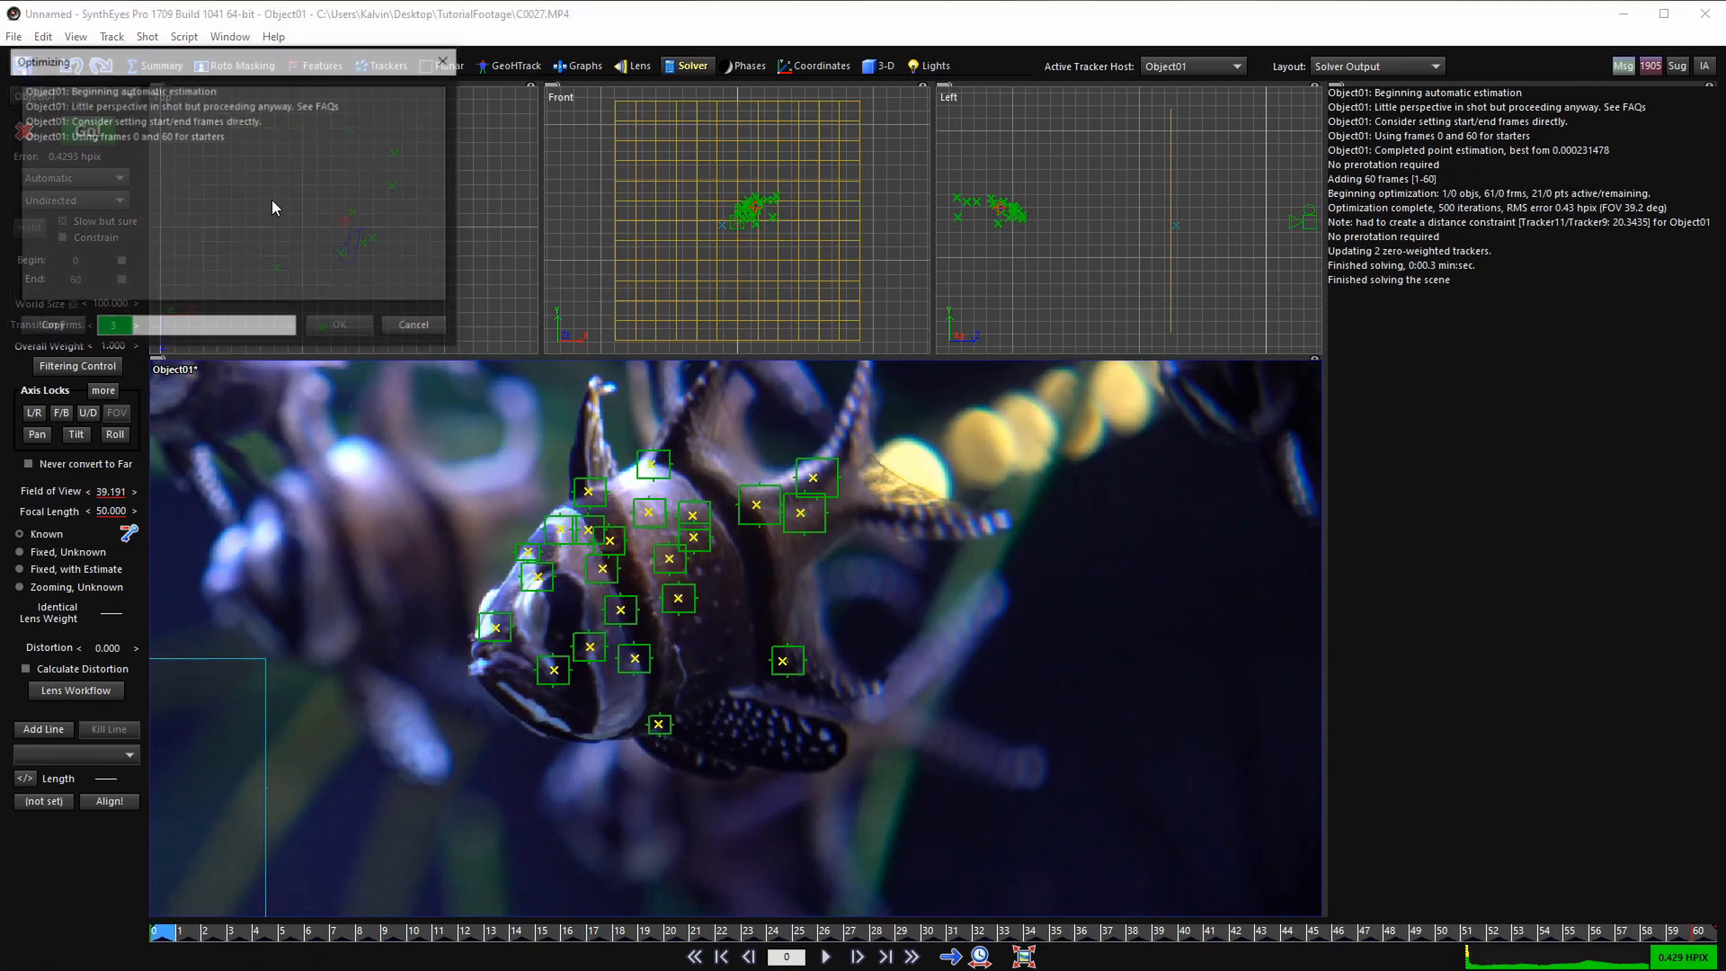
click(343, 316)
scroll(354, 155, up, 3)
middle_drag(354, 154, 349, 236)
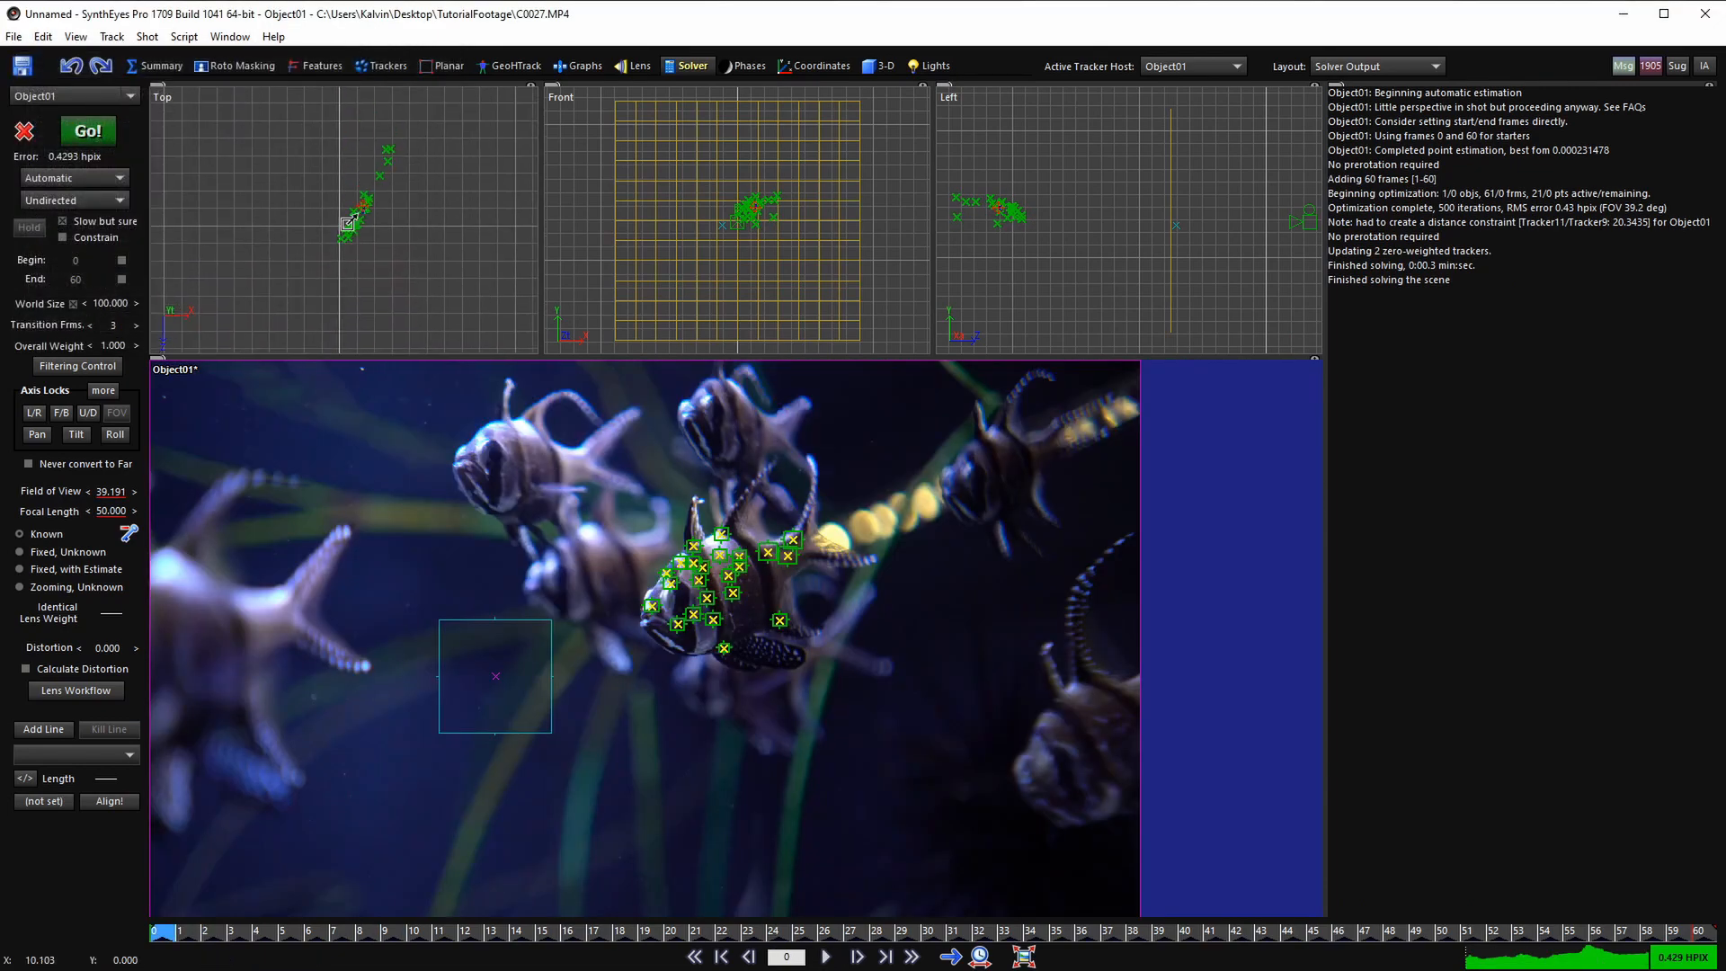
scroll(360, 248, up, 6)
key(space)
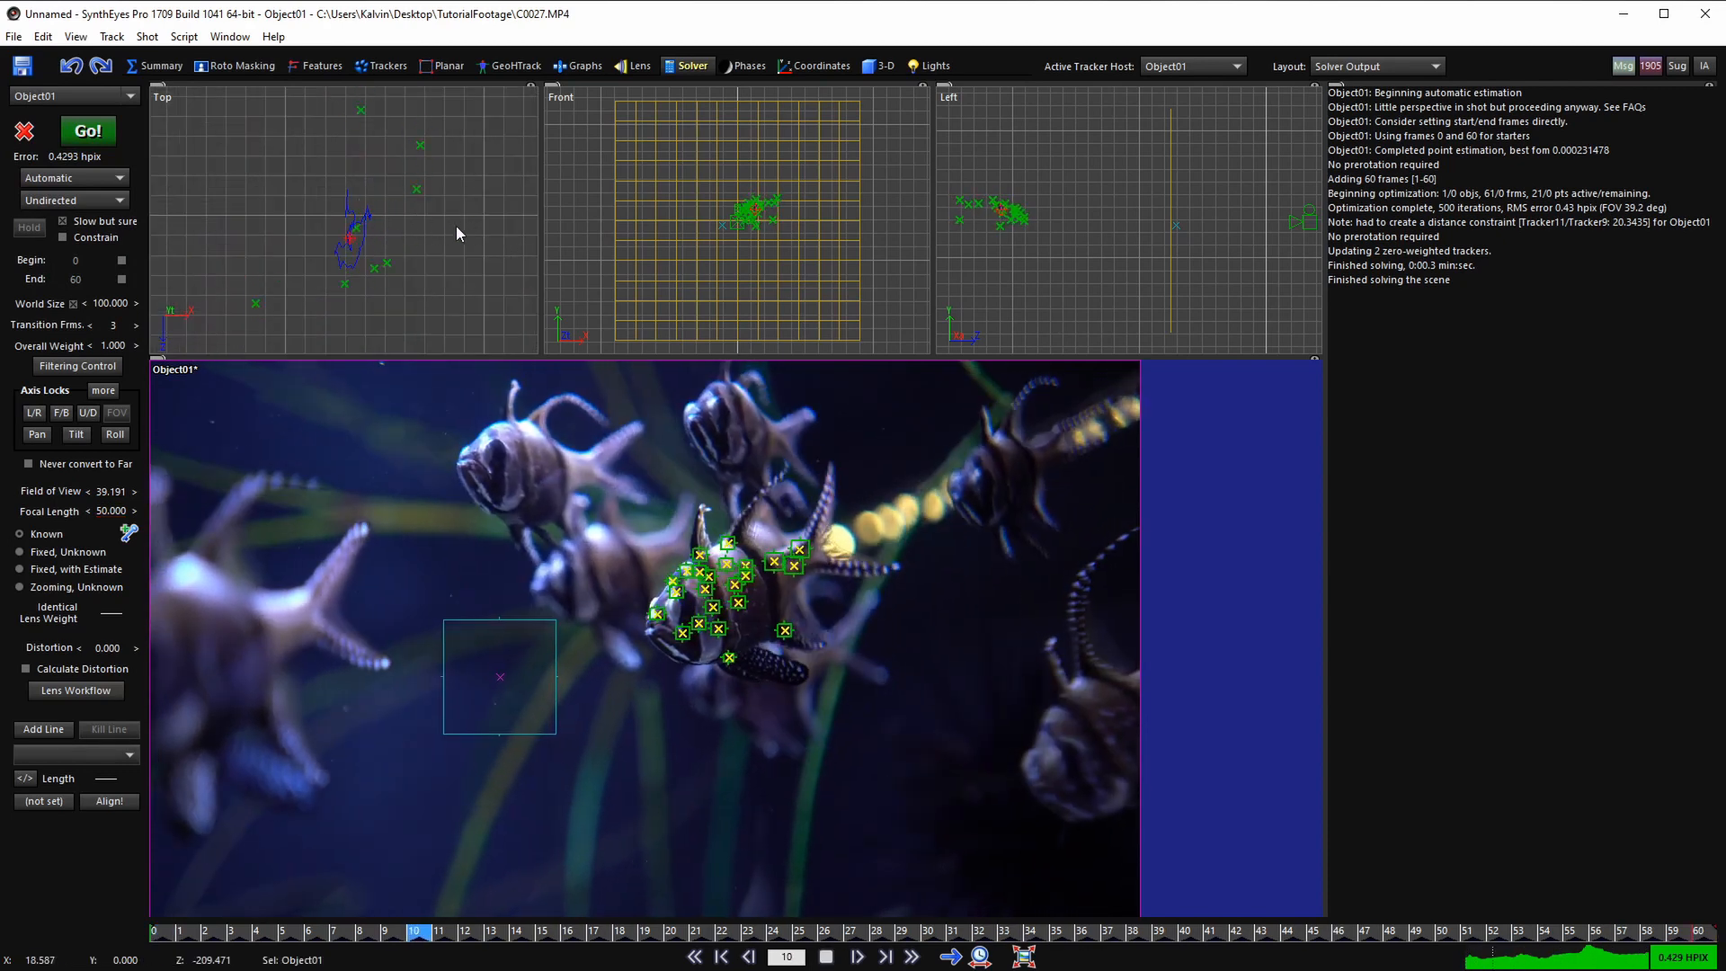
key(space)
scroll(405, 241, up, 2)
key(shift+a)
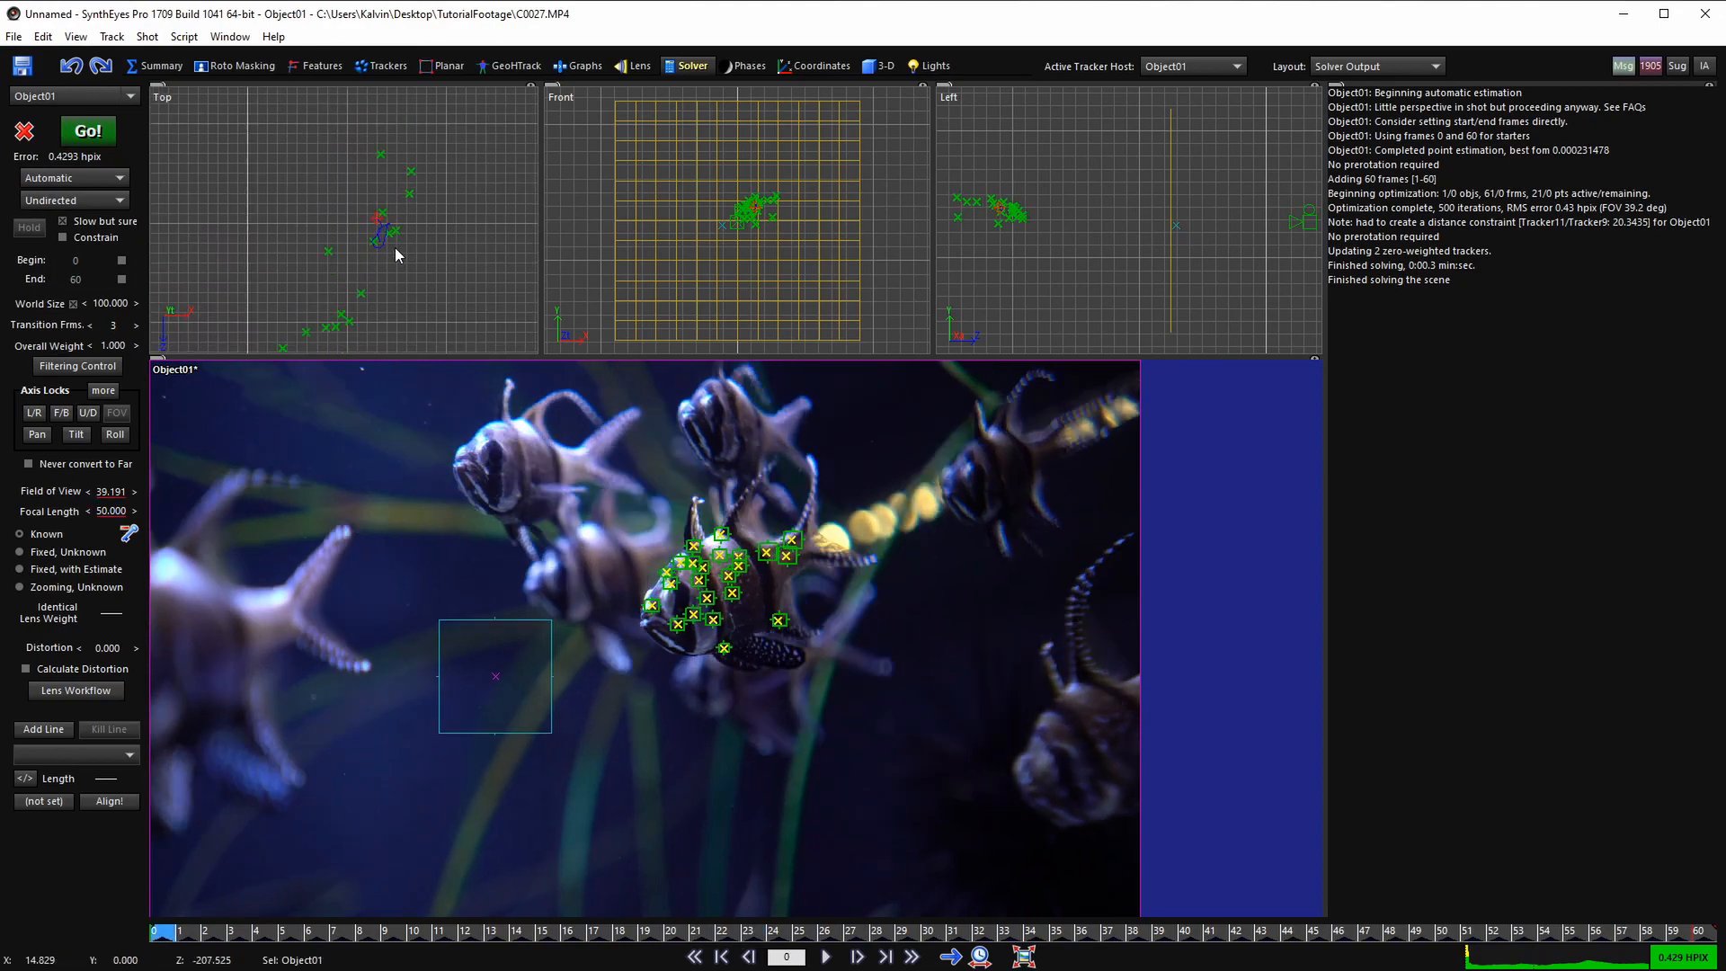
- Examine Object01's solved motion path in the Top view and the fish's trackers in the camera view at frame 0
scroll(381, 236, up, 3)
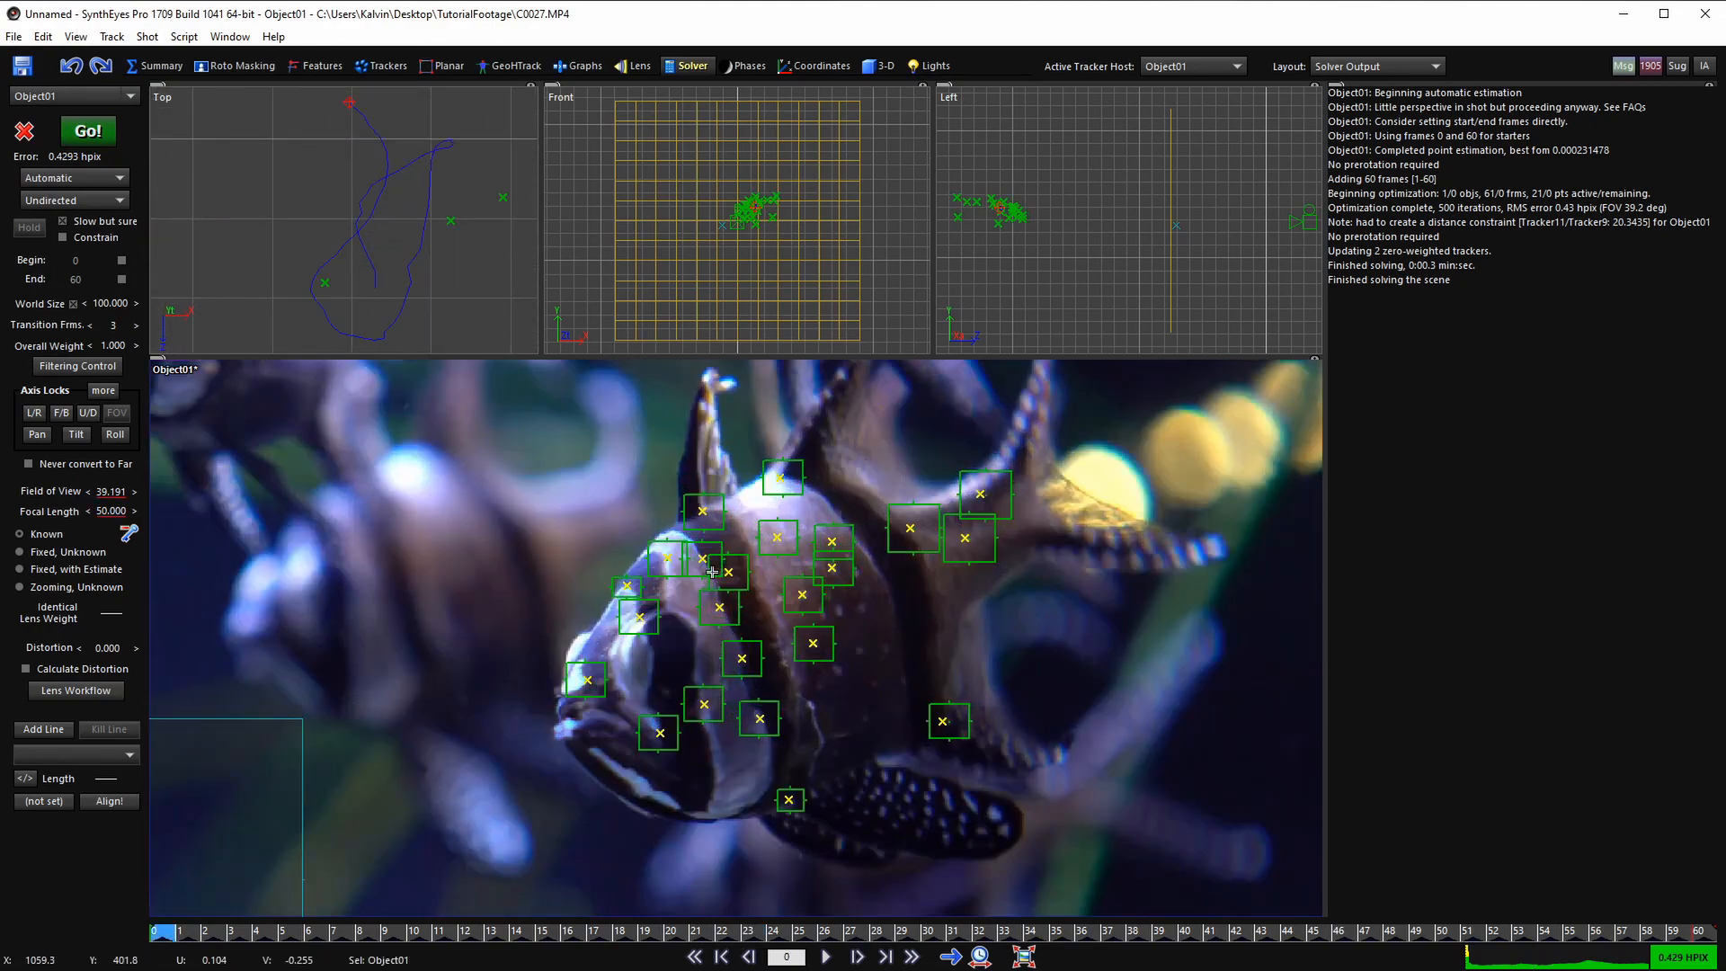
scroll(689, 566, up, 3)
scroll(765, 574, down, 3)
scroll(766, 574, up, 2)
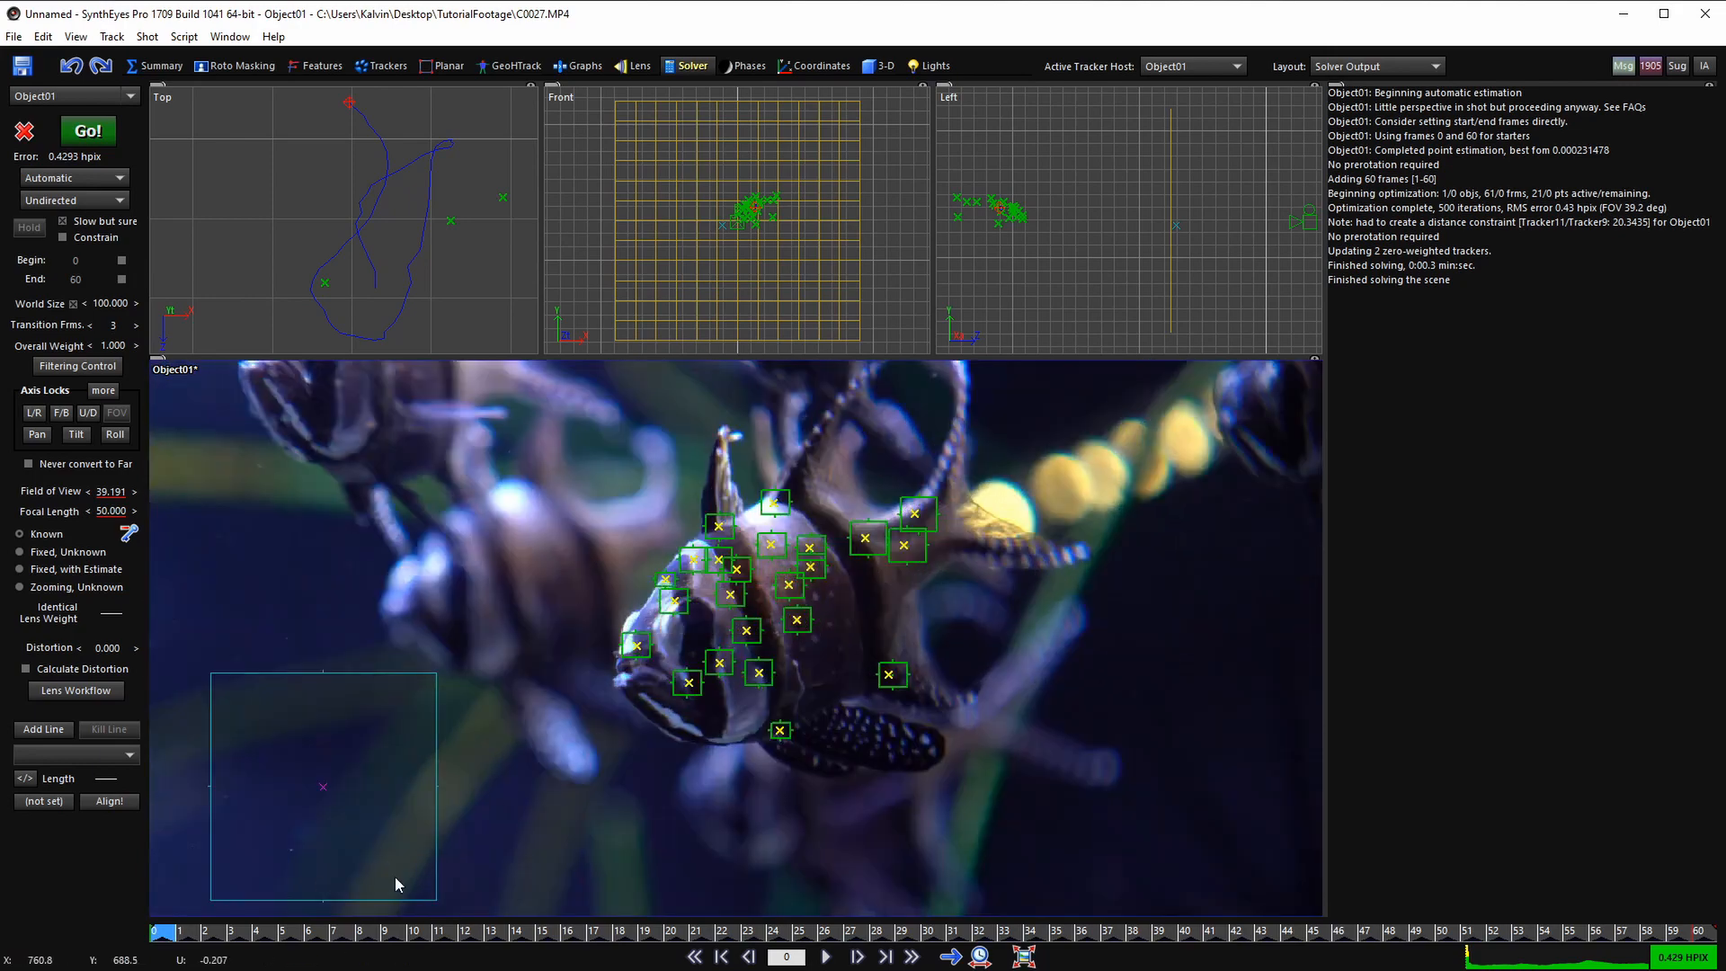
middle_drag(829, 625, 771, 573)
scroll(772, 573, down, 1)
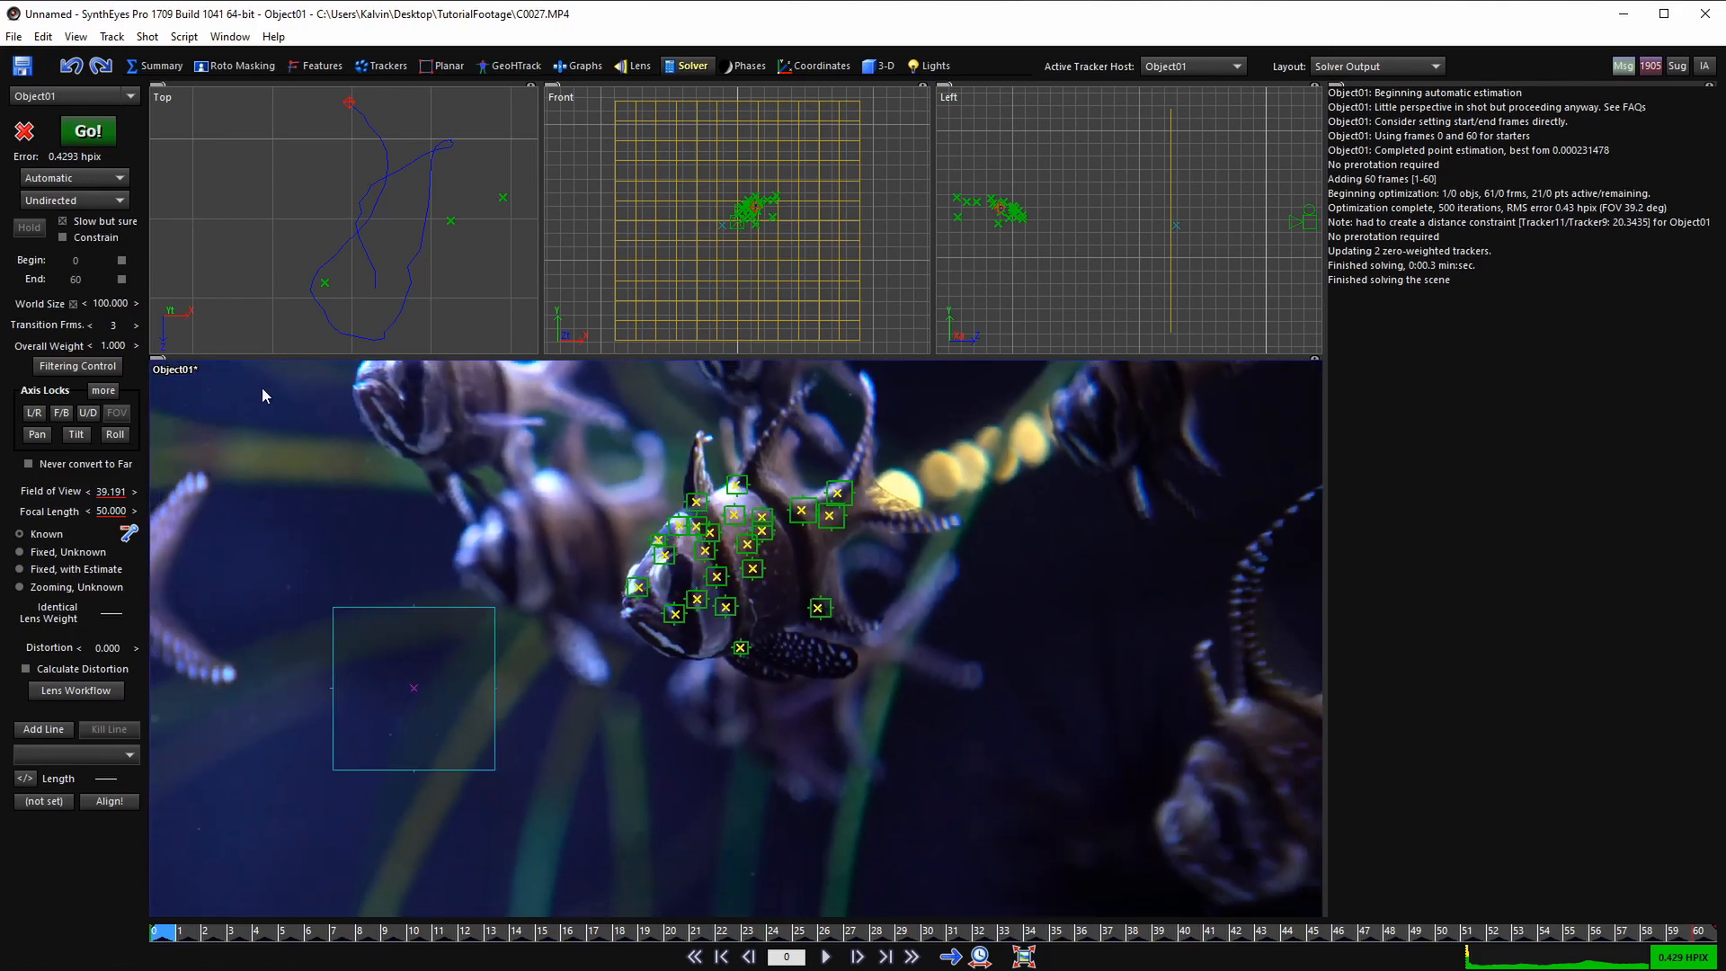
- Open the Hard and Soft Lock Controls and place the dialog clear of the fish's trackers
click(103, 390)
drag(1439, 379, 958, 294)
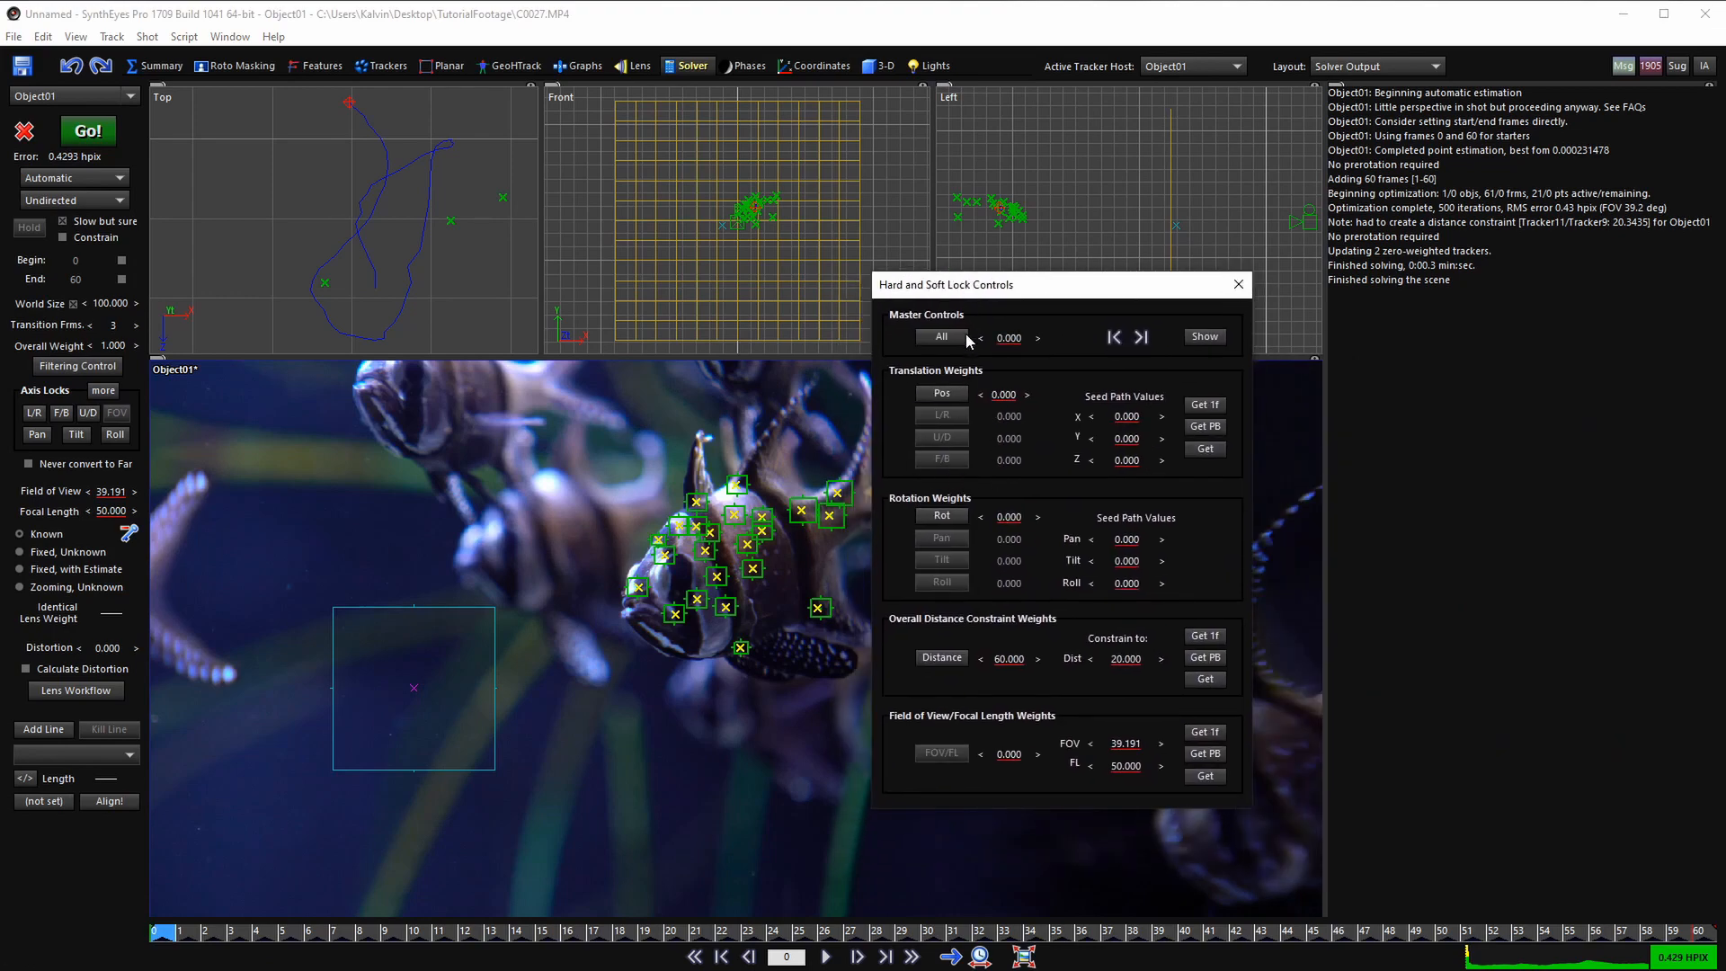
drag(977, 289, 967, 262)
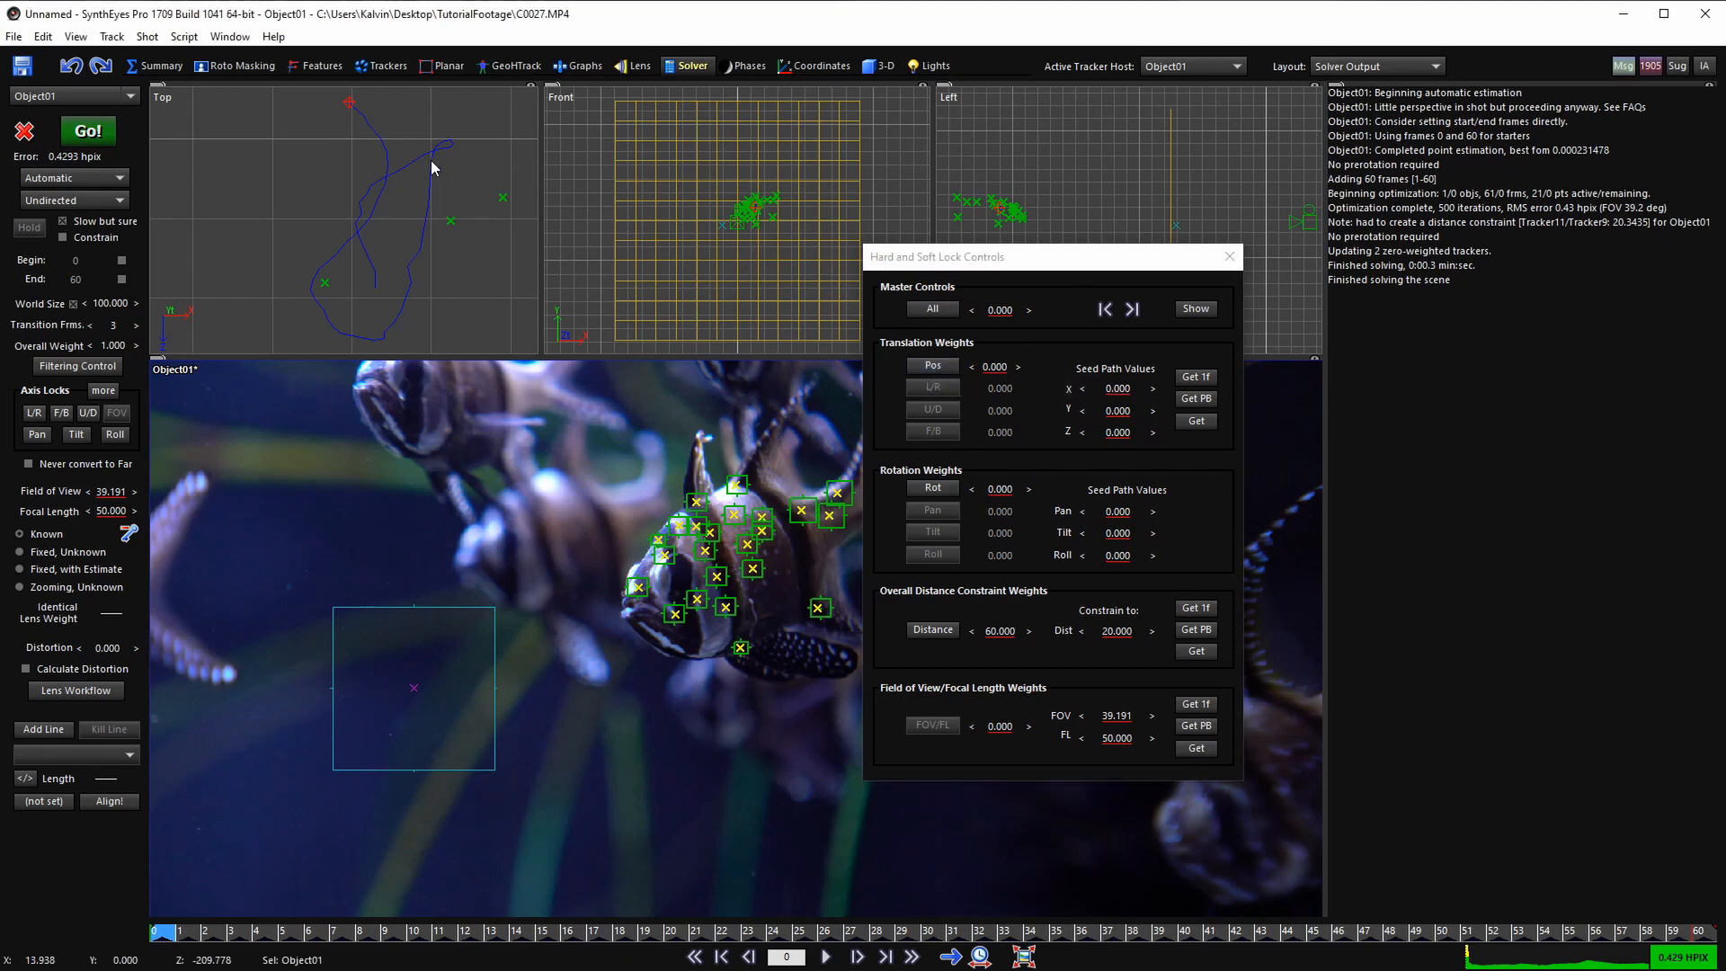
- Examine Object01's motion path and the fish's trackers, scrubbing the shot up to frame 9
scroll(360, 208, down, 3)
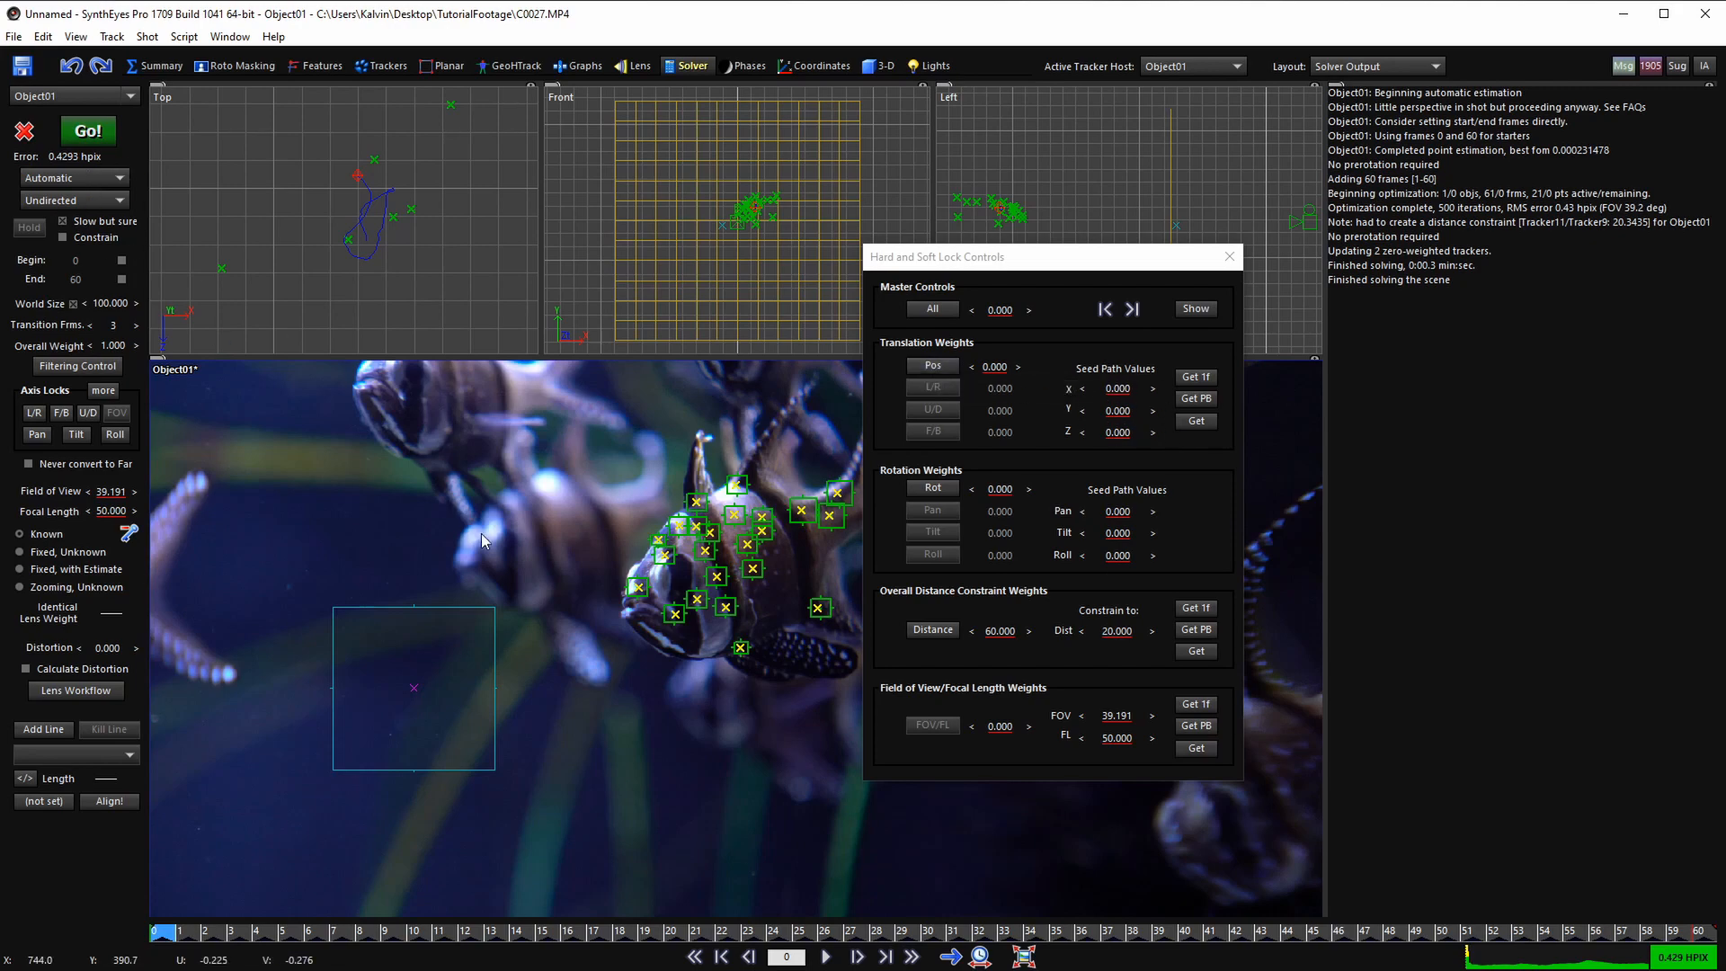
scroll(455, 521, down, 2)
scroll(599, 519, up, 1)
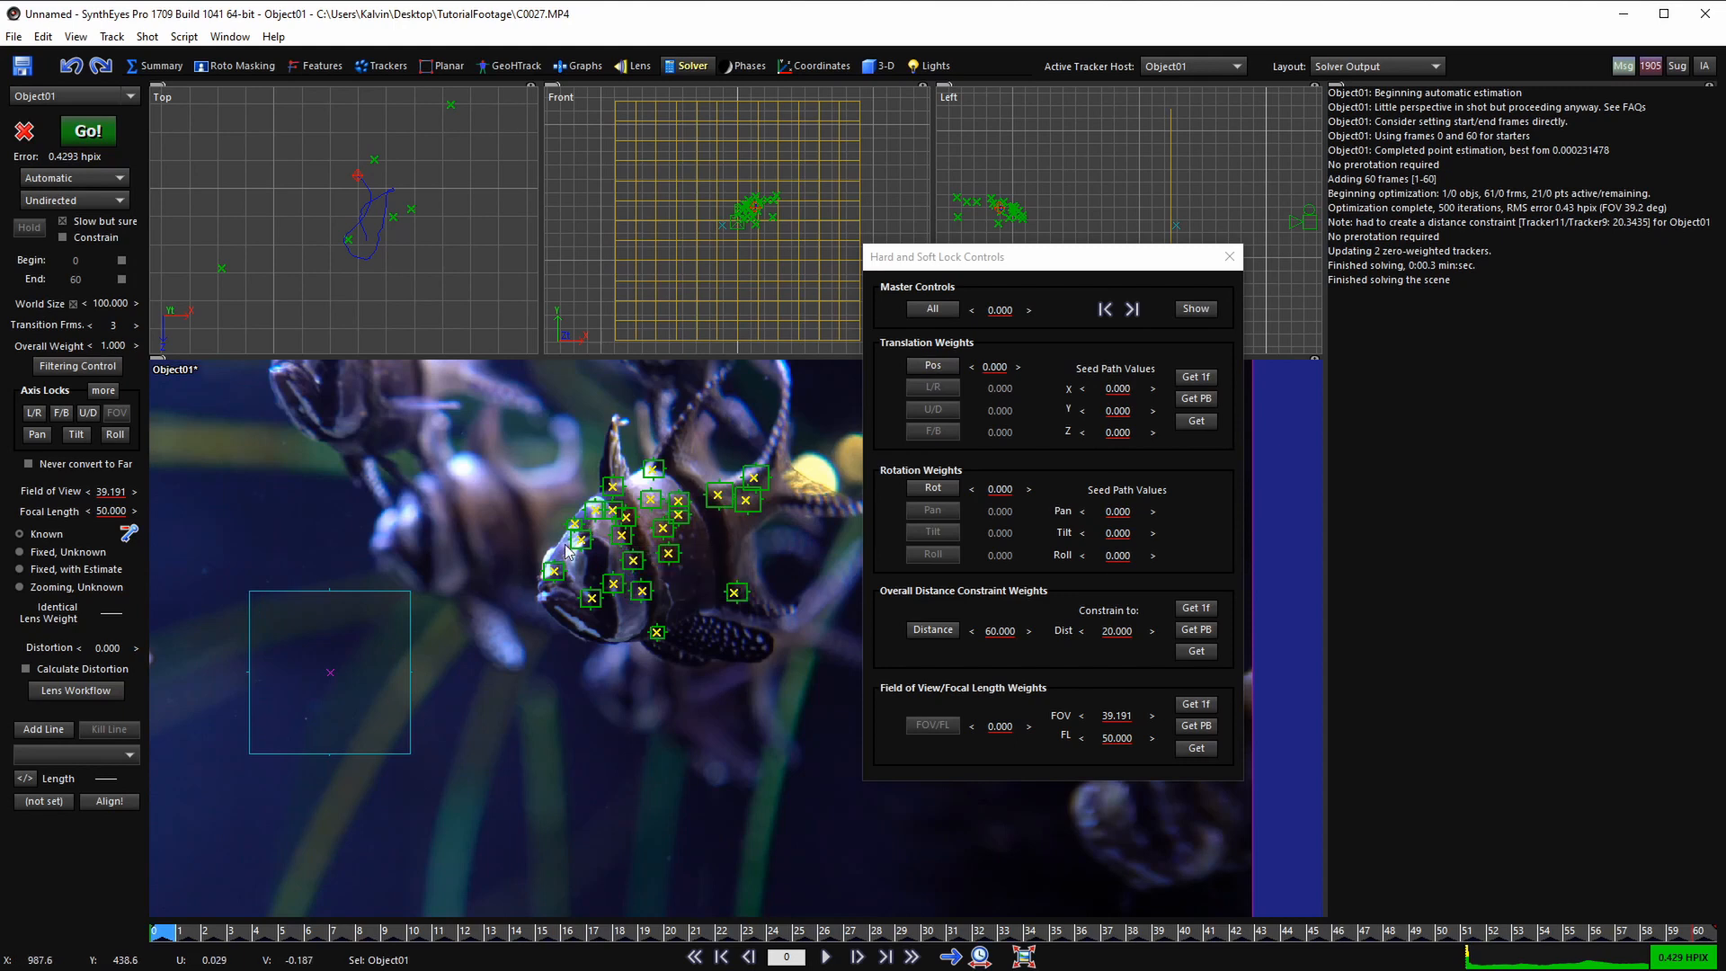
scroll(598, 520, up, 1)
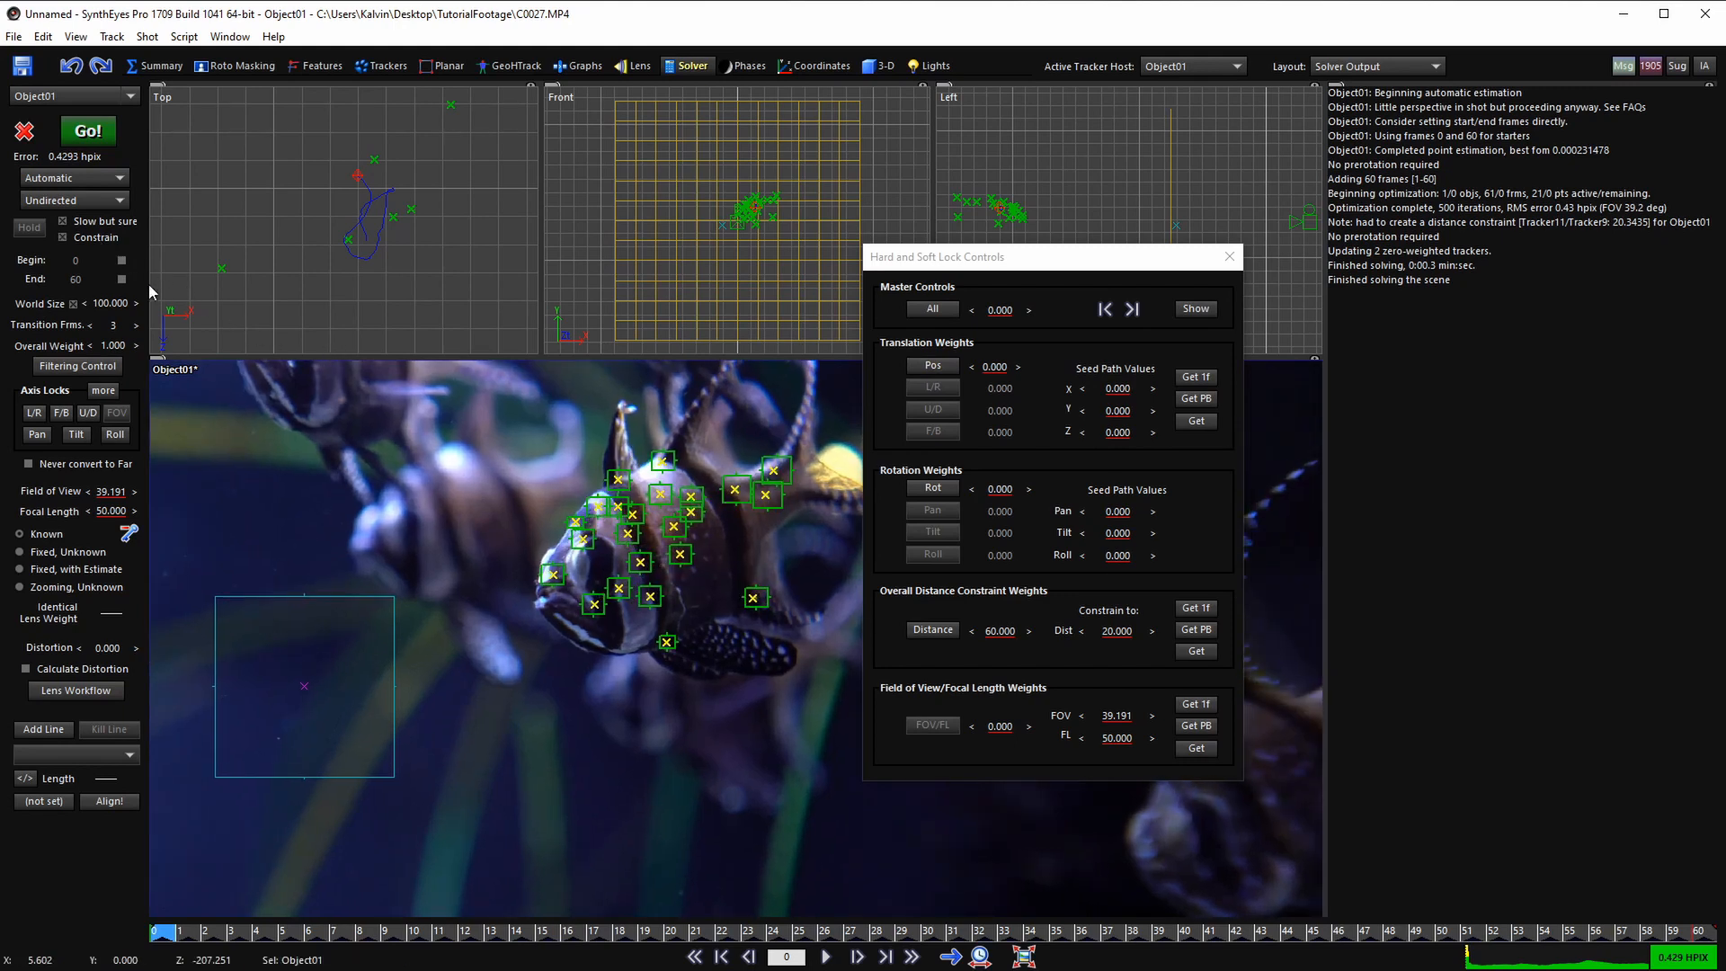
mouse_move(630, 514)
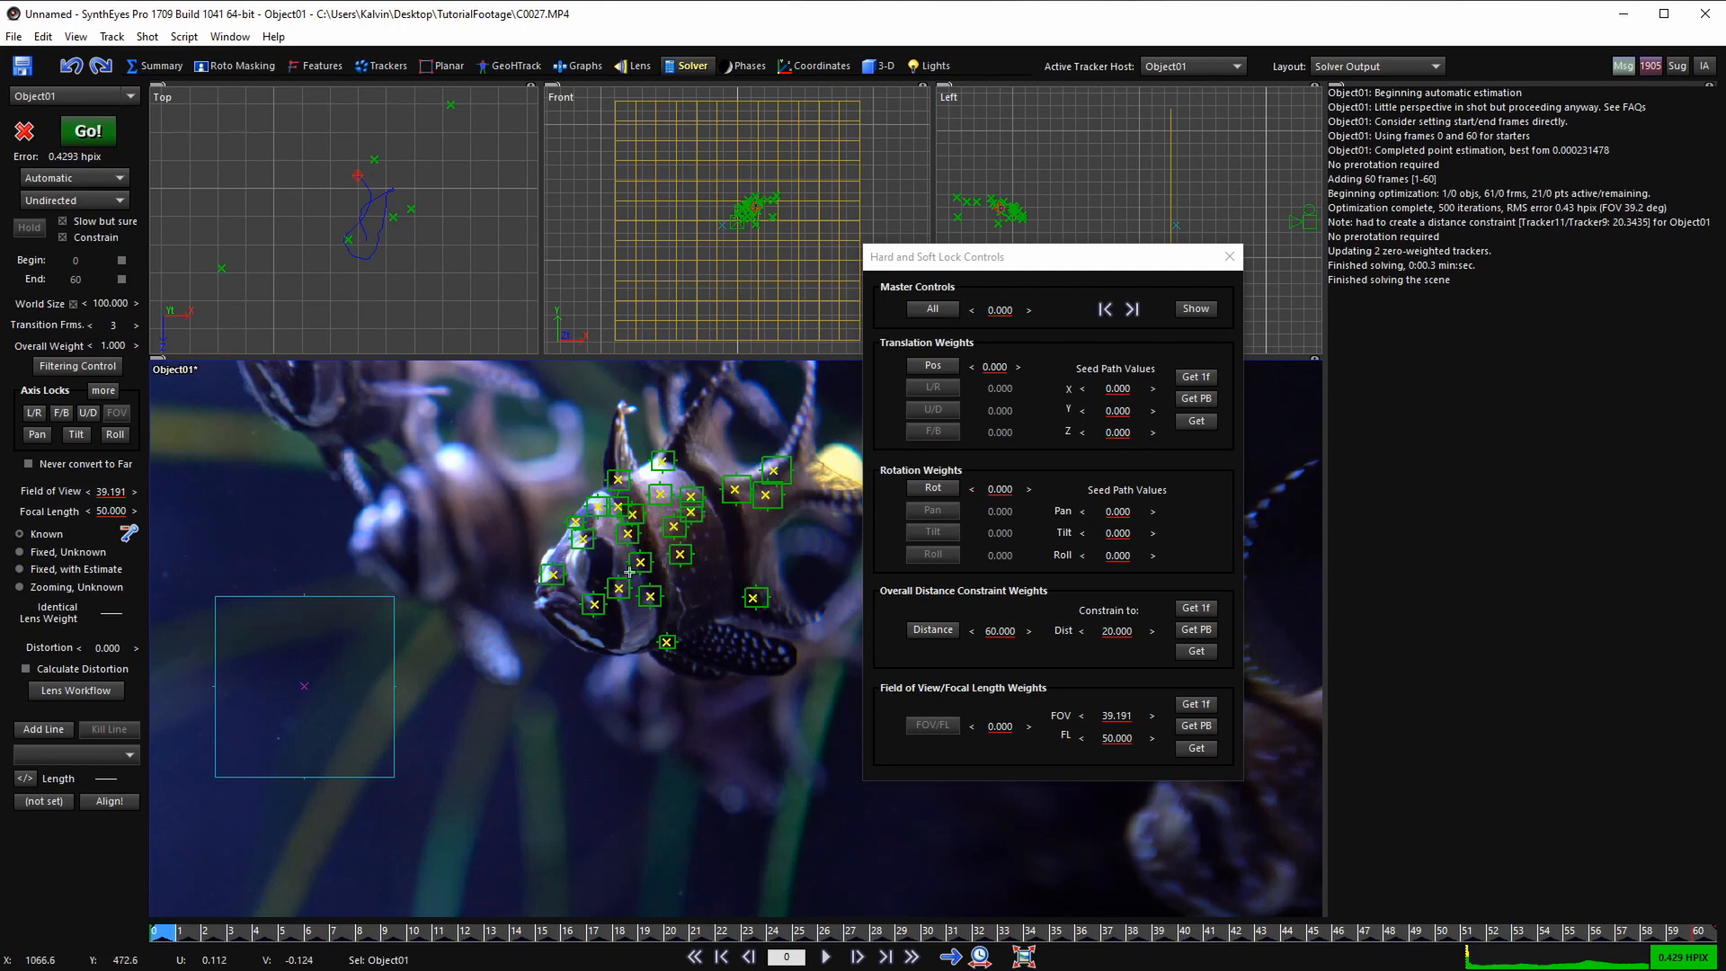
scroll(636, 511, up, 3)
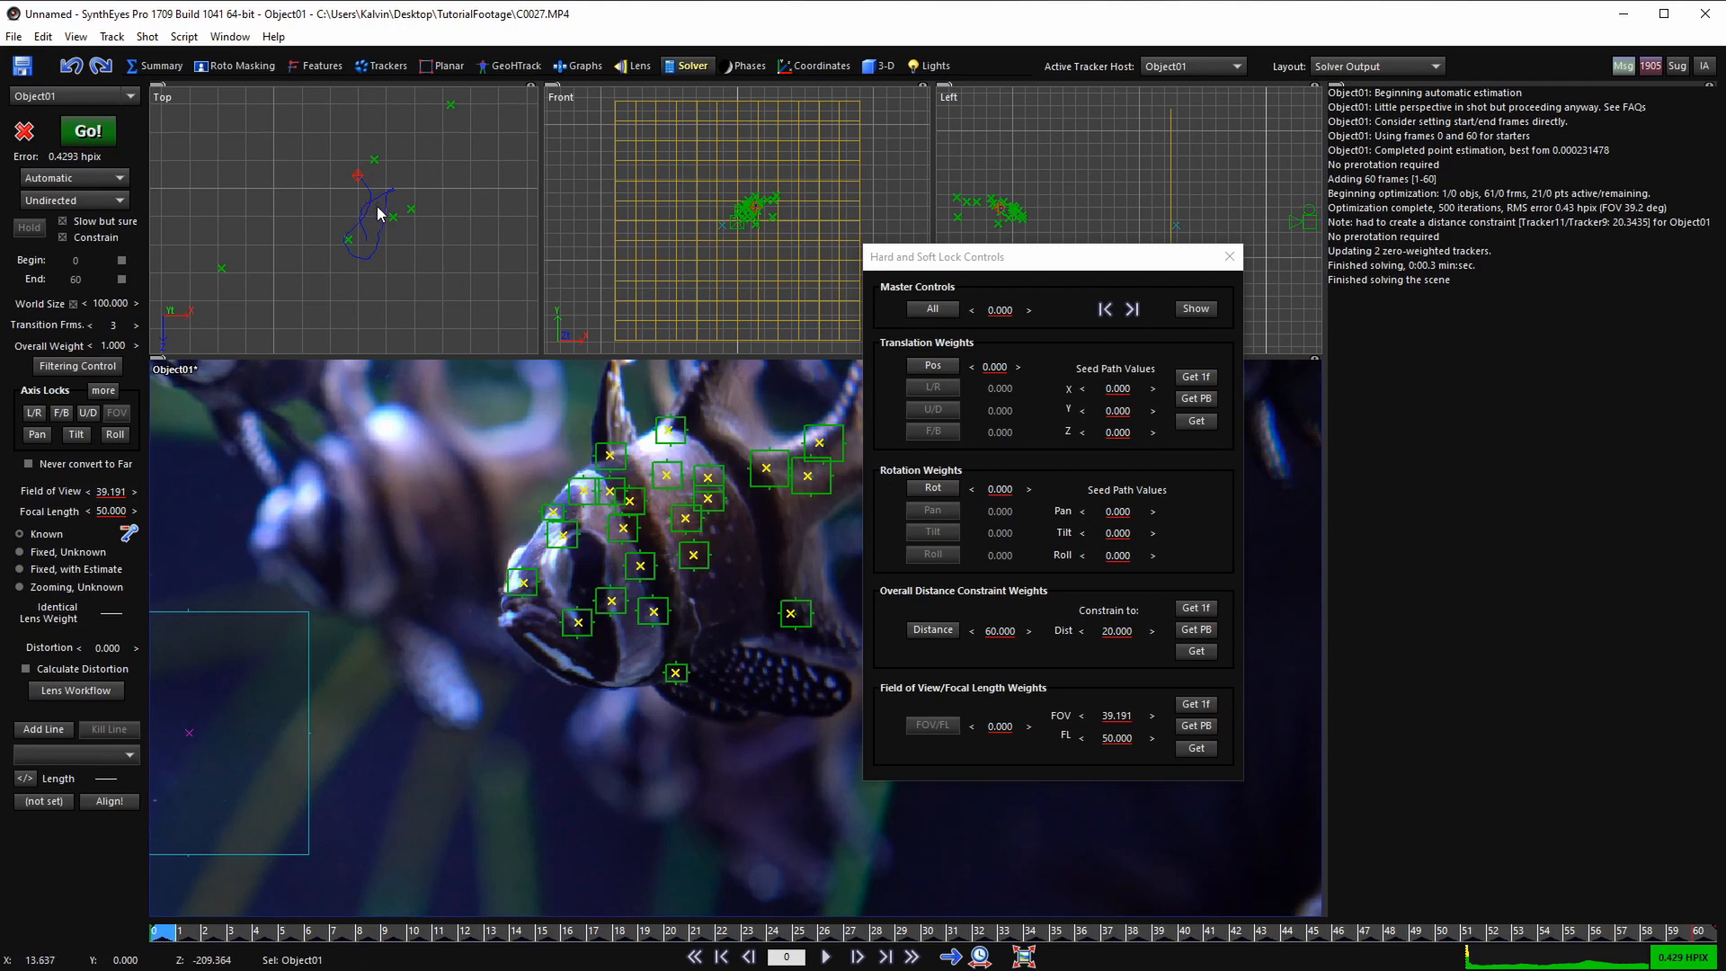
middle_drag(577, 535, 485, 631)
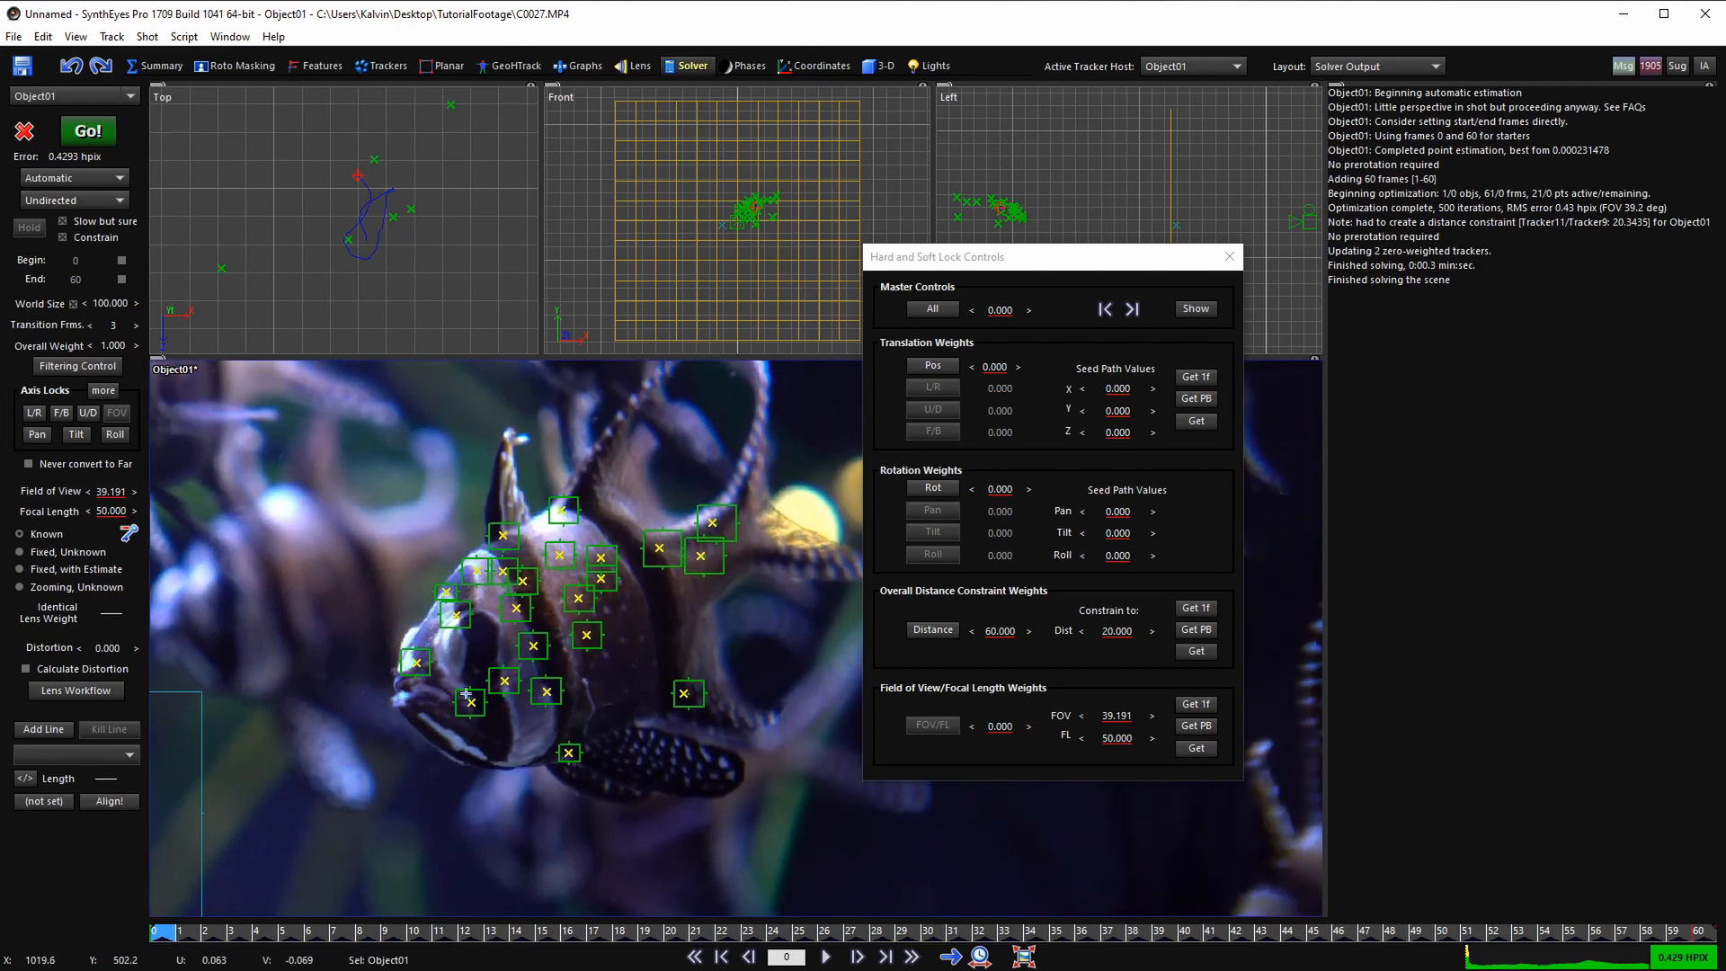
click(296, 931)
drag(296, 932, 394, 935)
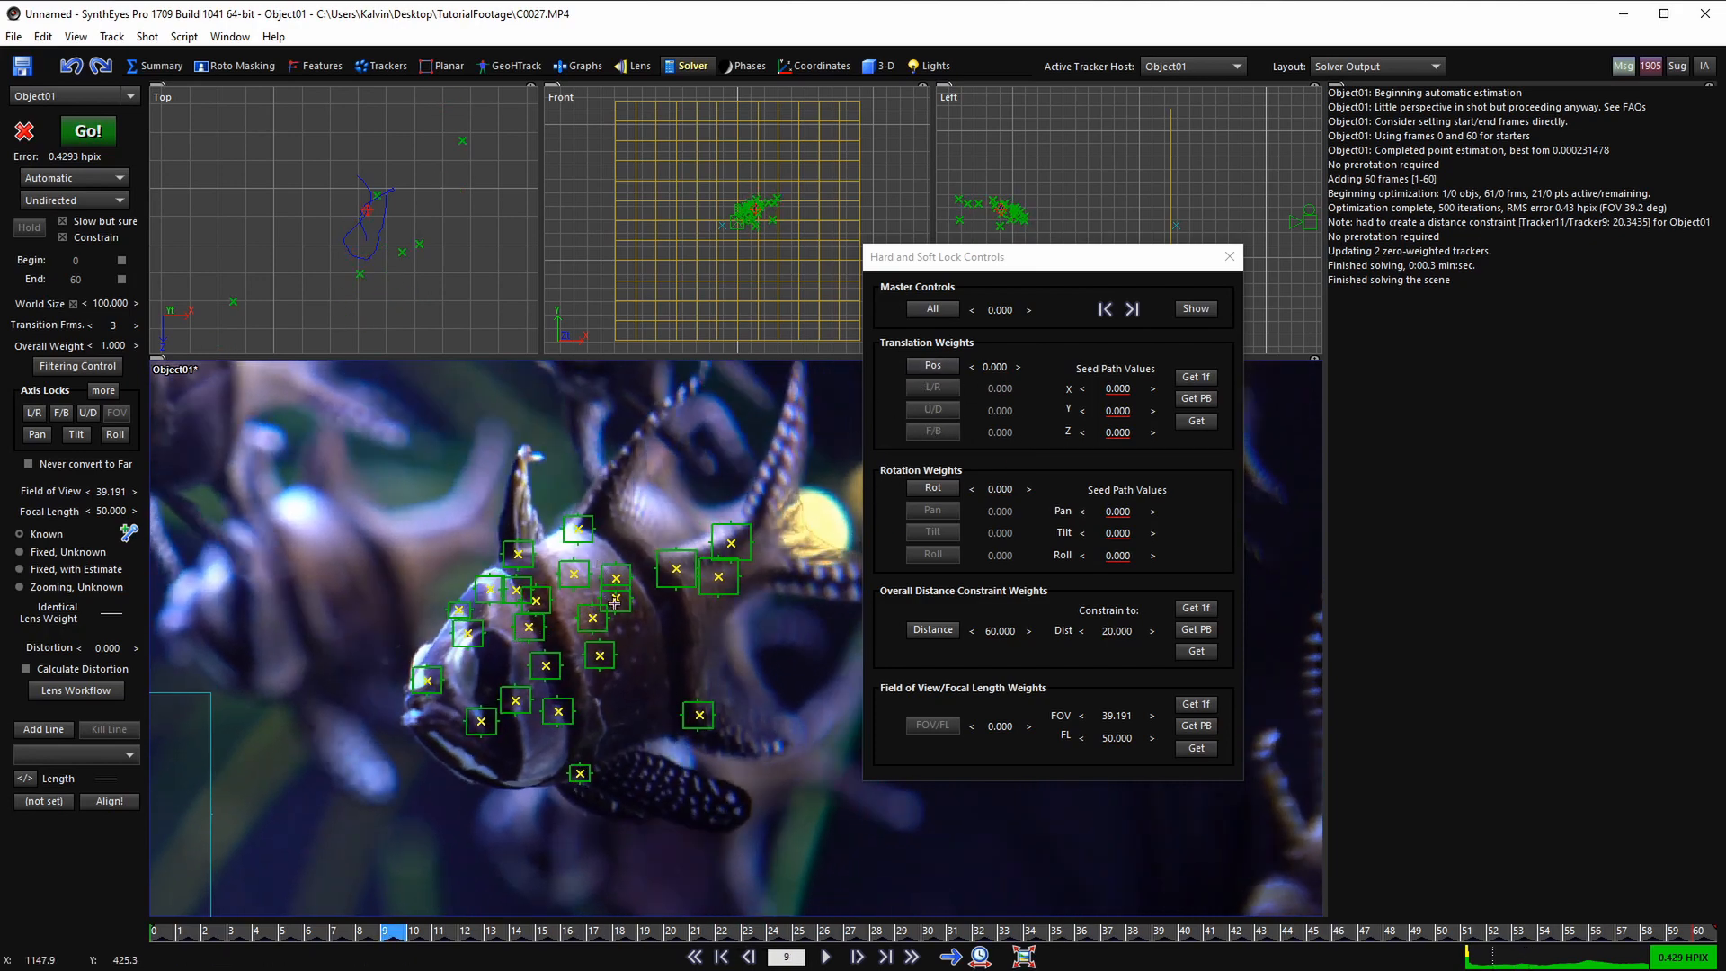
- Close the Hard and Soft Lock Controls and play the opening frames to check the fish's trackers, returning to frame 0
click(1229, 258)
scroll(752, 490, down, 3)
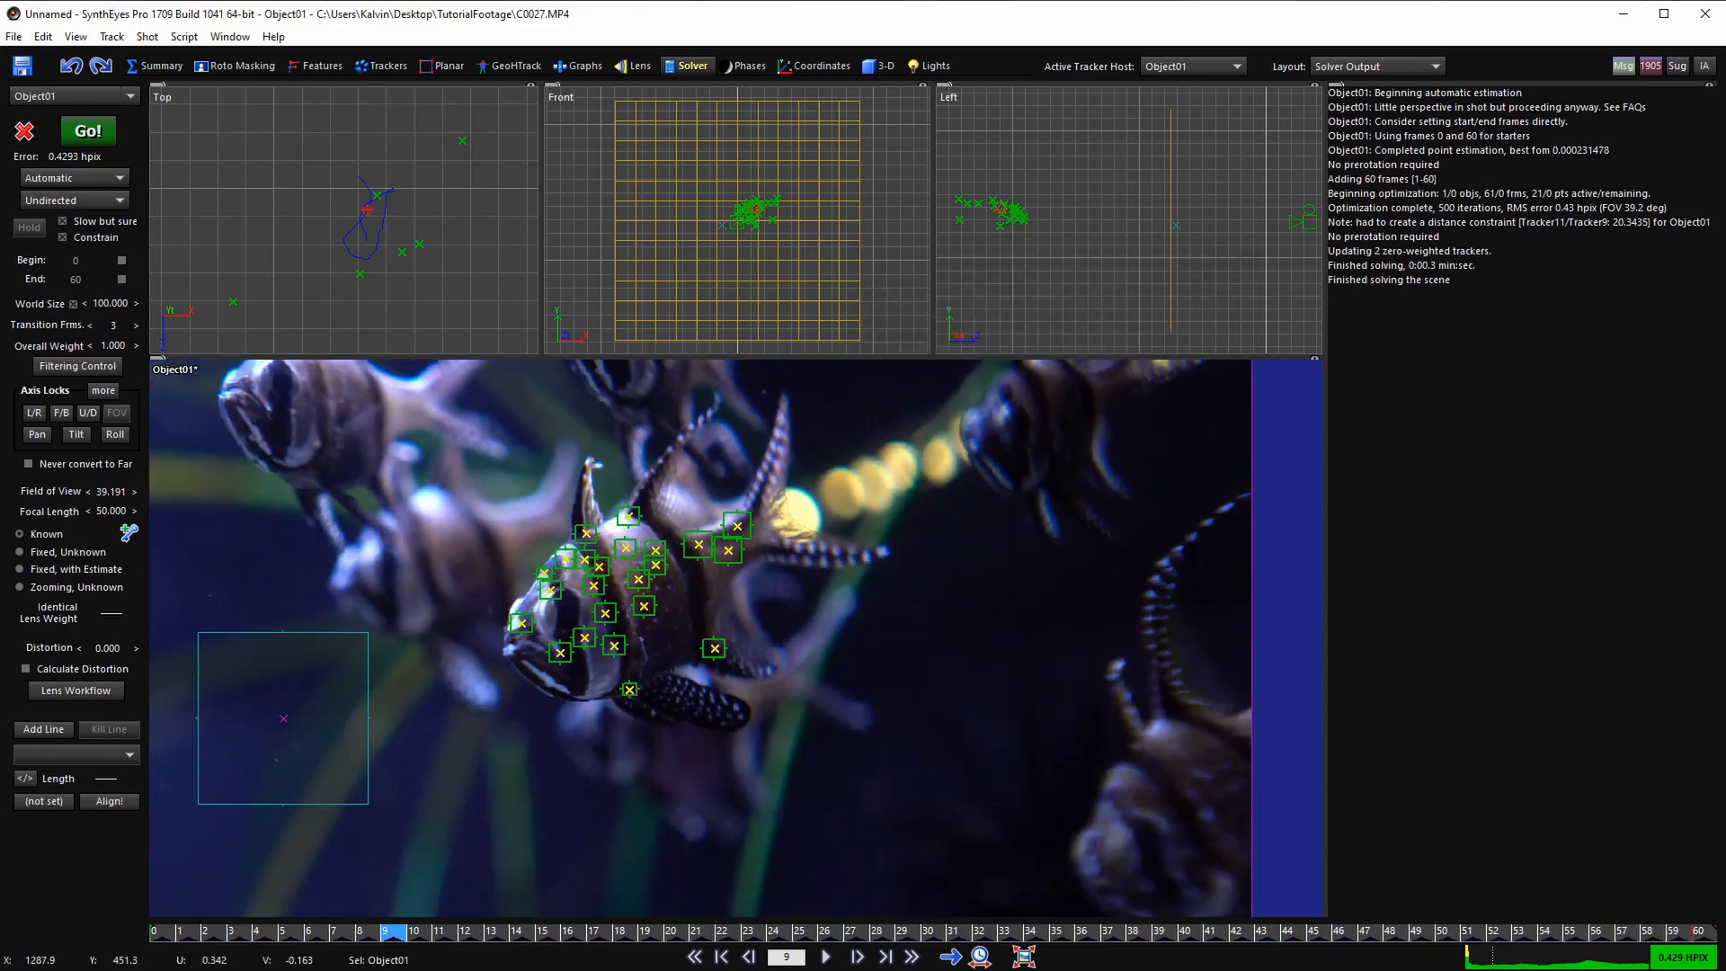
scroll(630, 620, up, 2)
scroll(687, 580, down, 1)
middle_drag(690, 576, 752, 579)
key(shift+a)
key(slash)
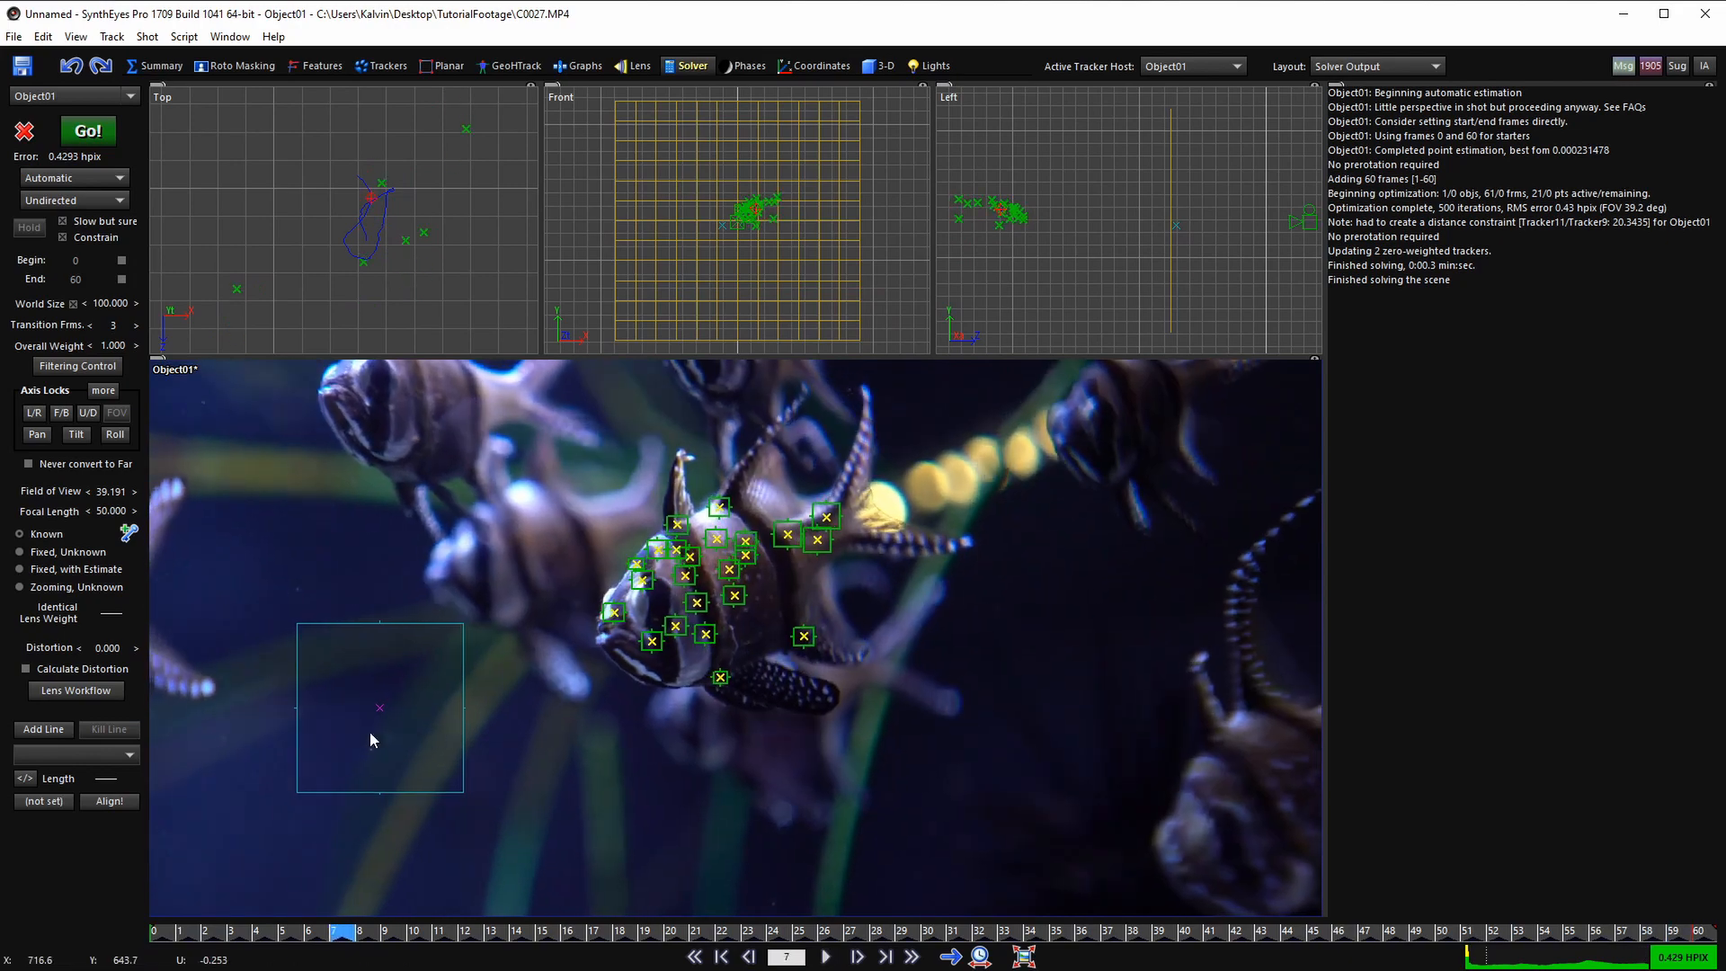
key(space)
drag(273, 929, 162, 931)
- Play the shot to examine the fish's solved tracker points in the Top view, then return to frame 0
scroll(562, 587, down, 2)
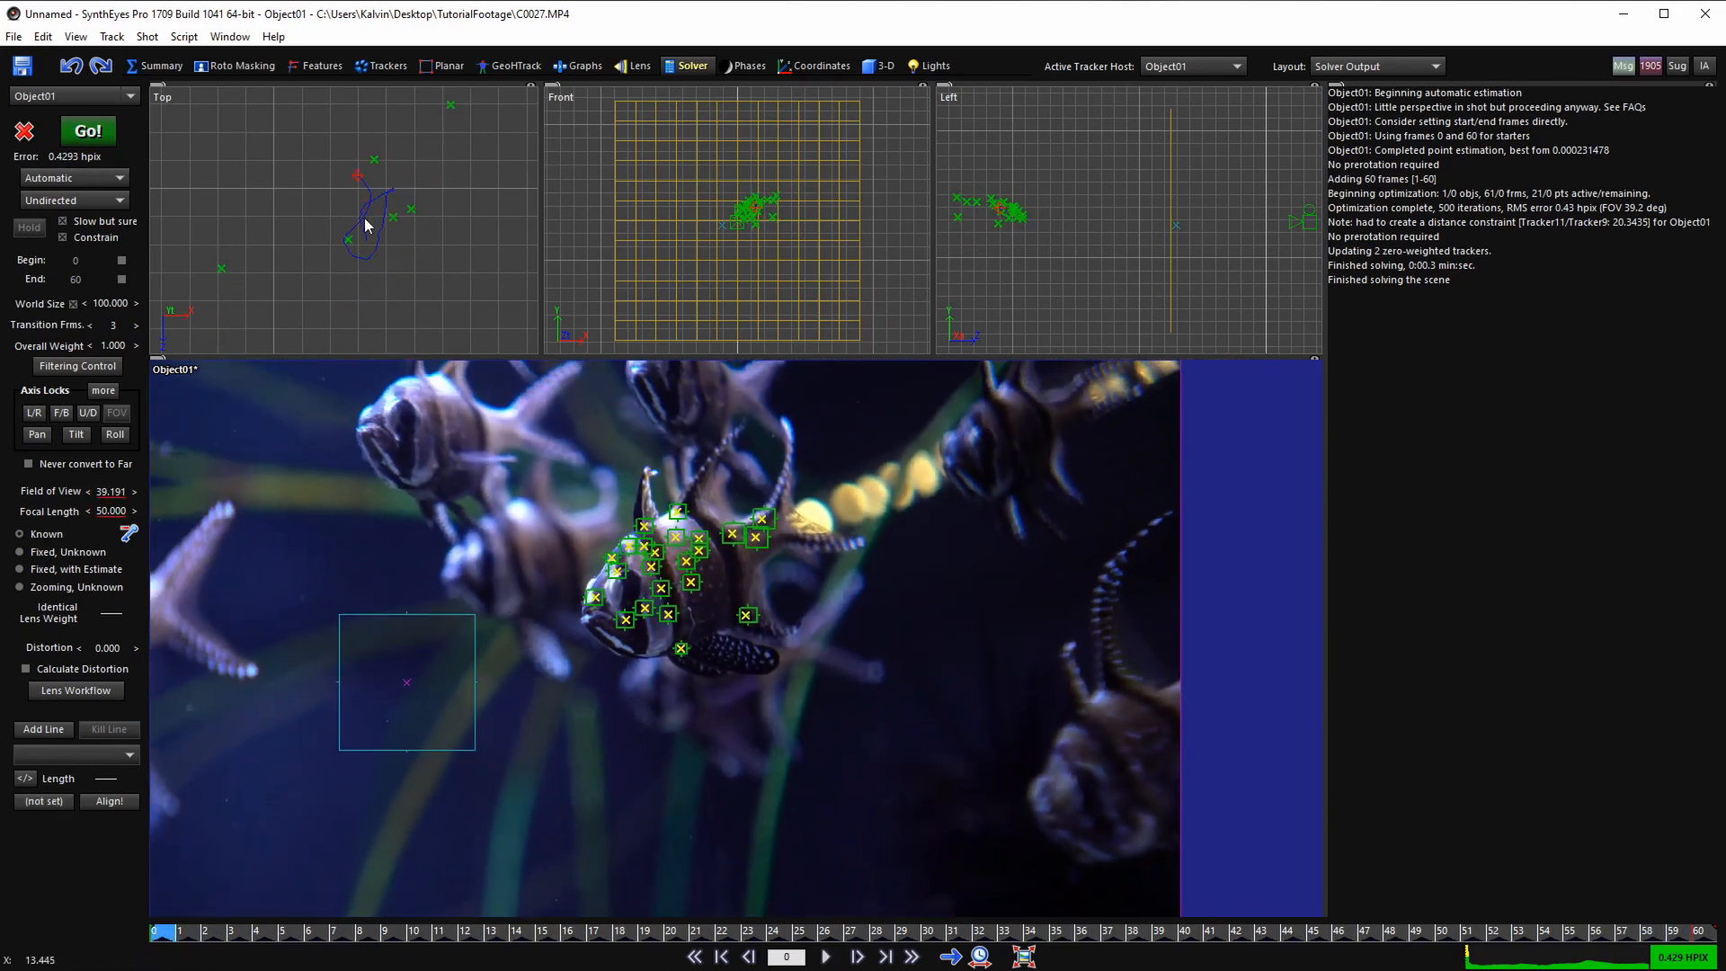
scroll(366, 223, down, 8)
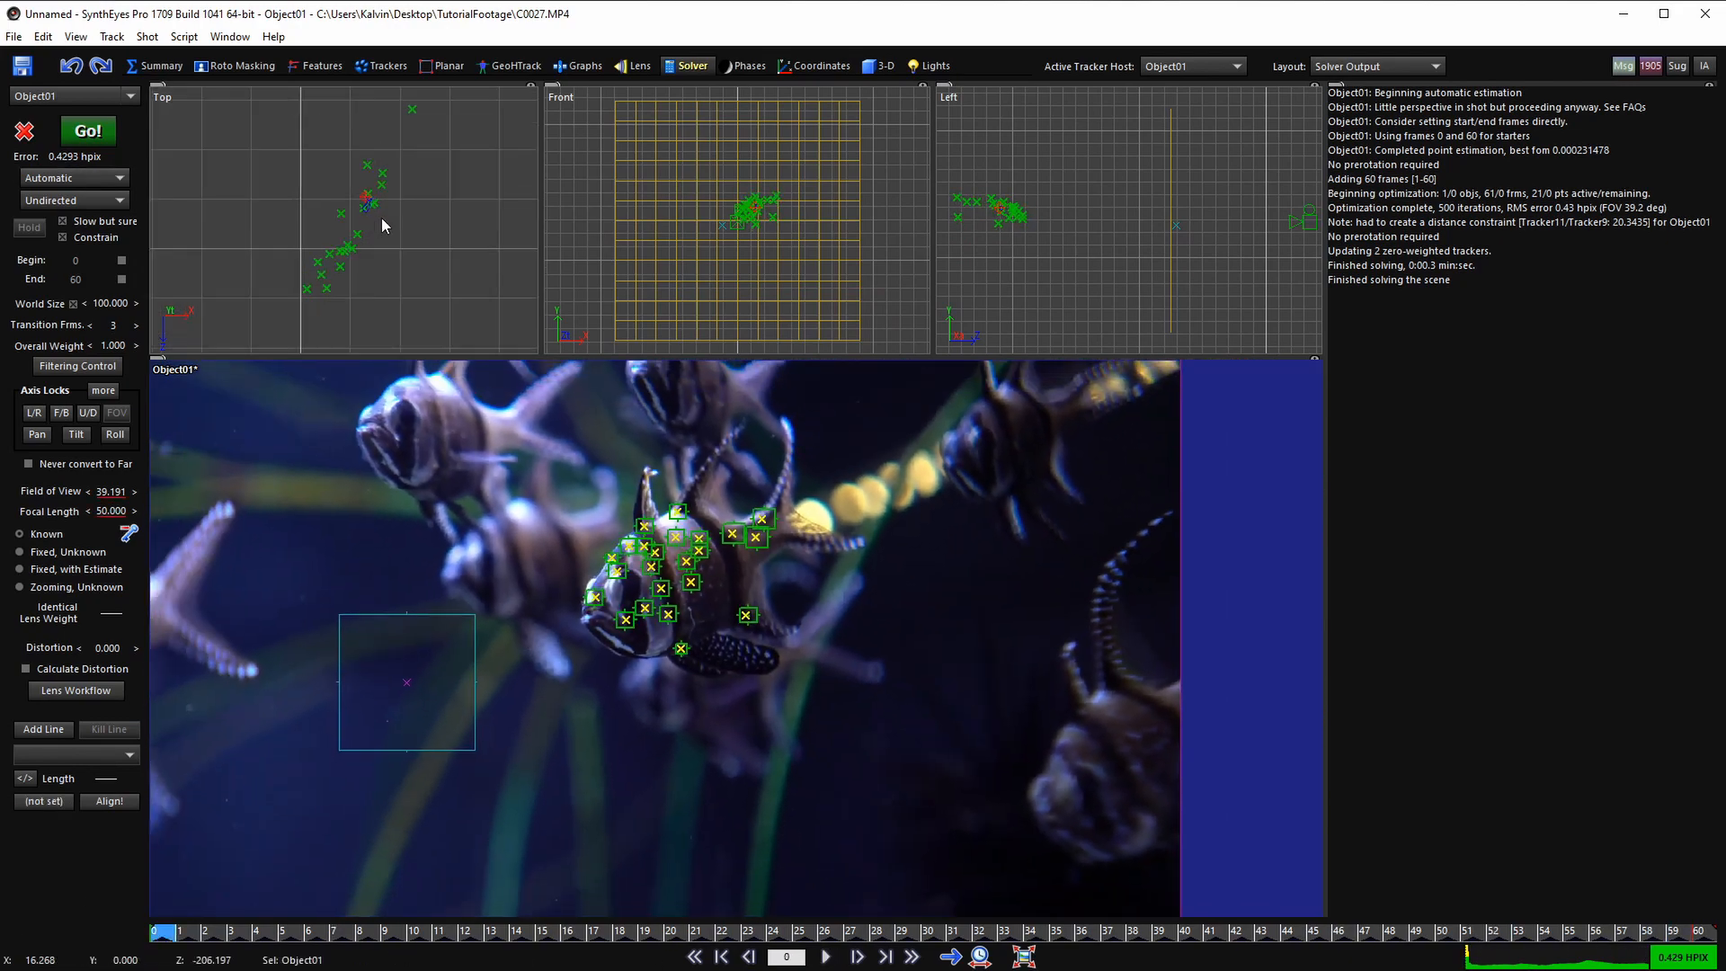
scroll(390, 205, up, 2)
key(space)
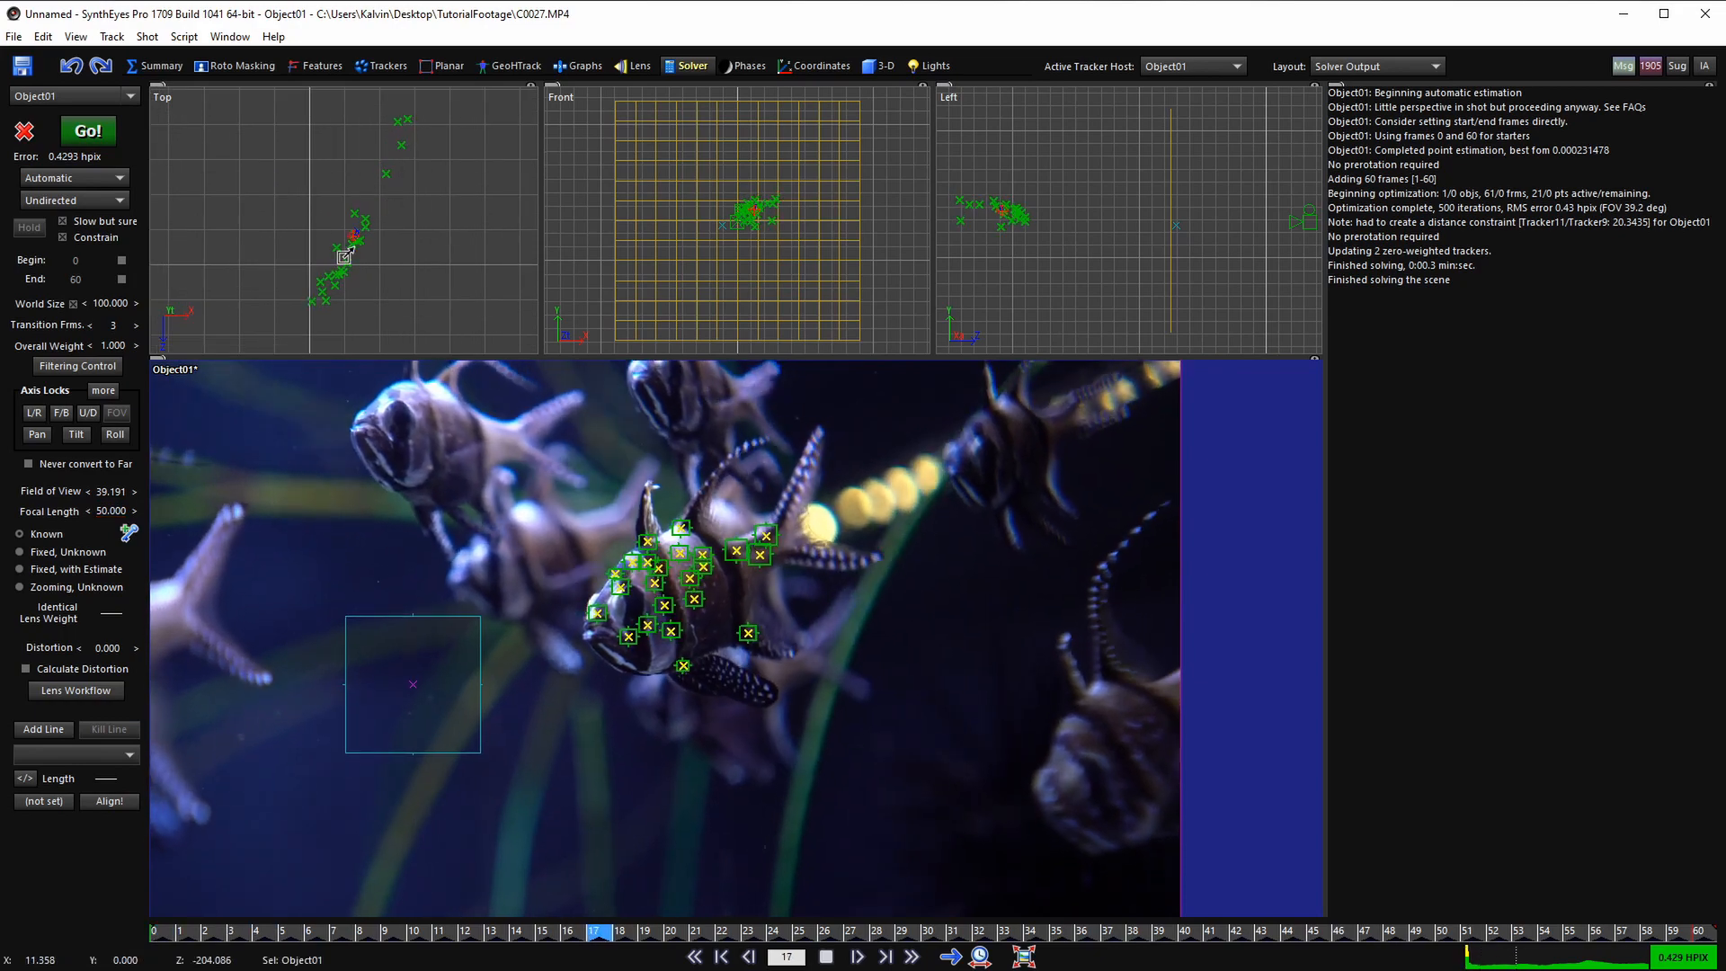
key(space)
scroll(378, 236, down, 1)
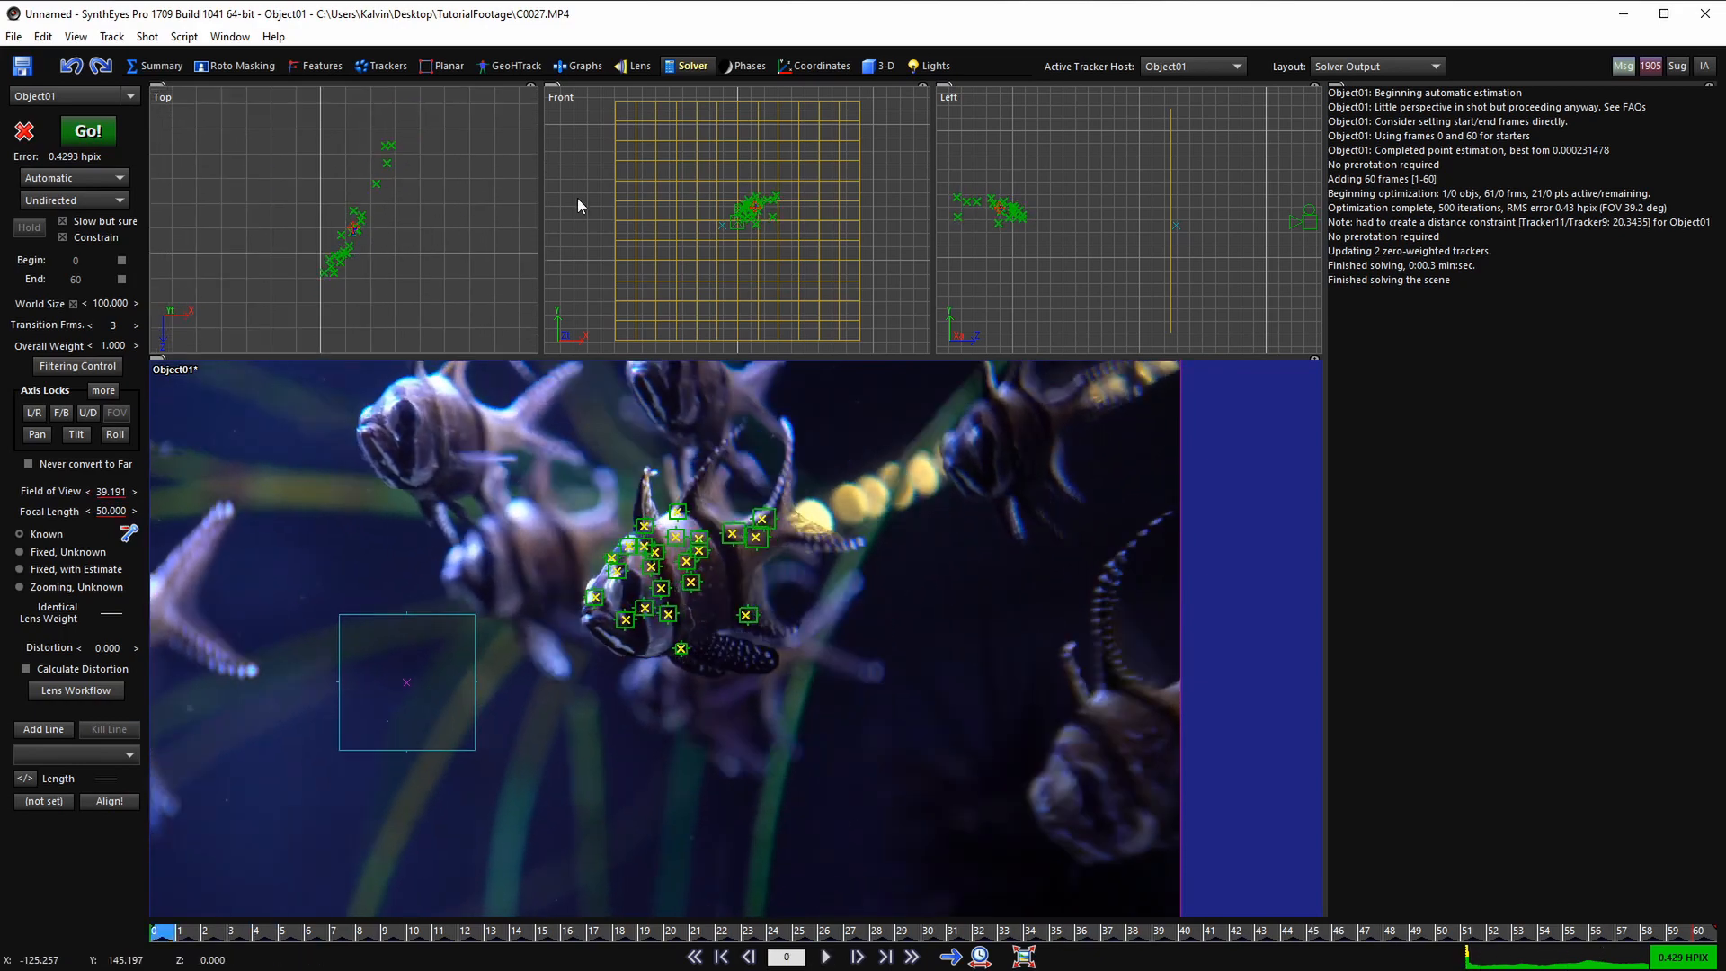
- Open the 3-D room and choose Box as the mesh primitive to create
click(872, 68)
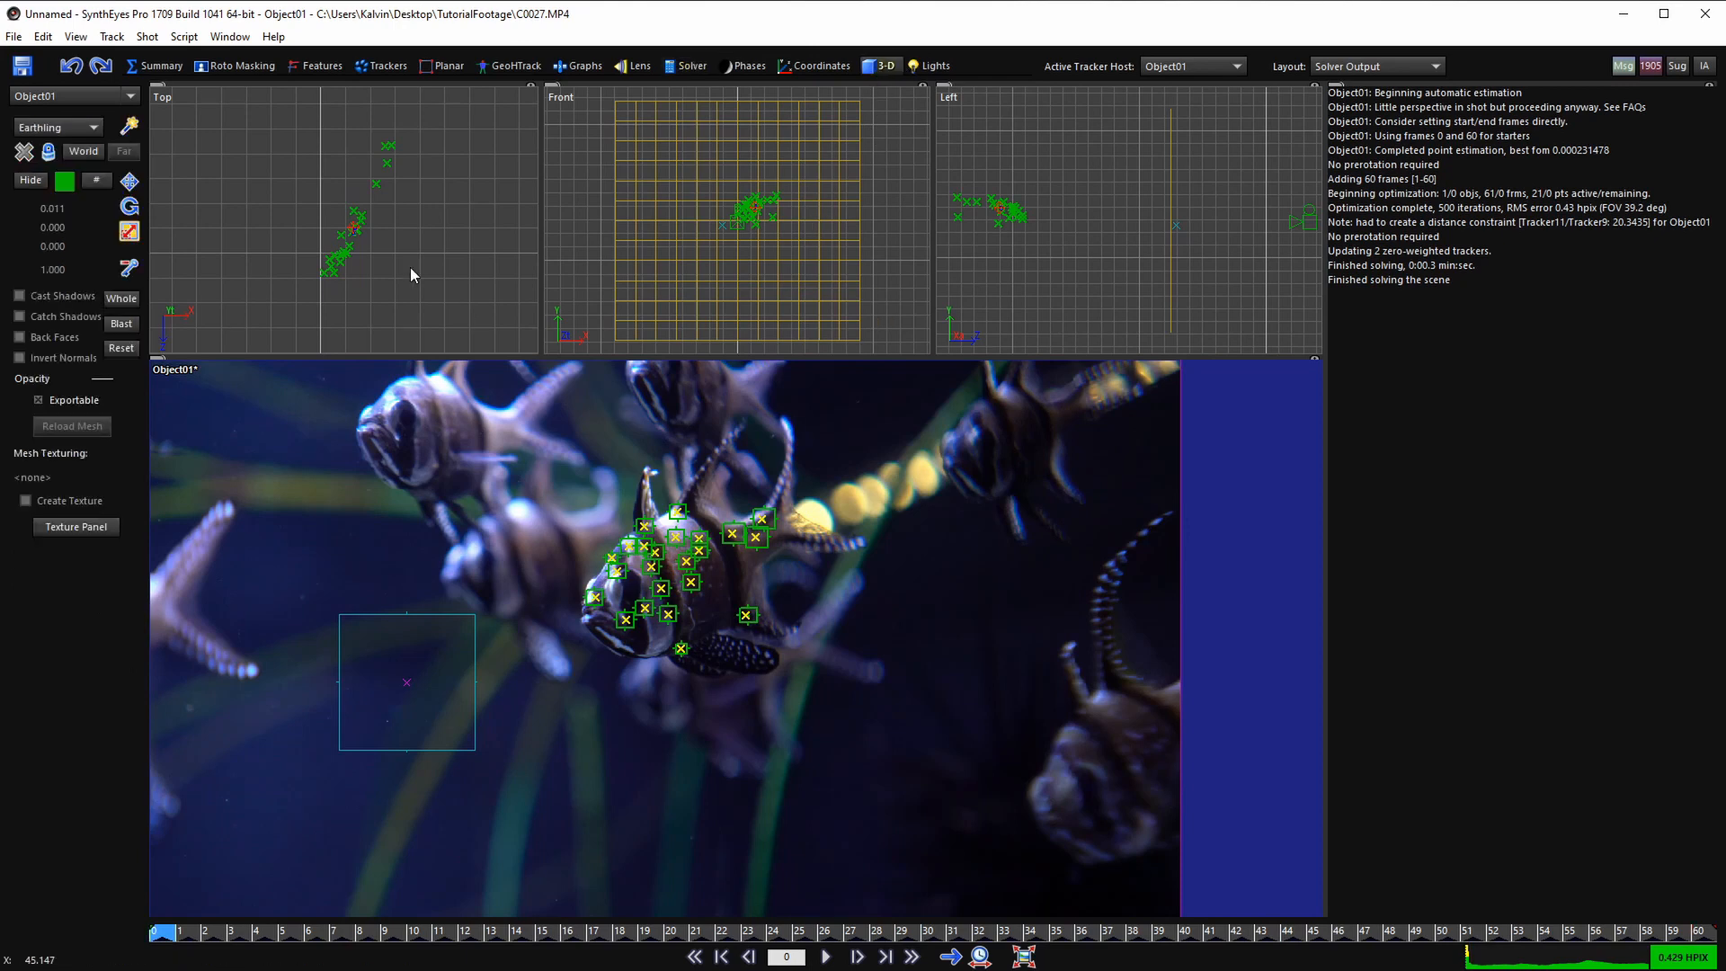
click(82, 130)
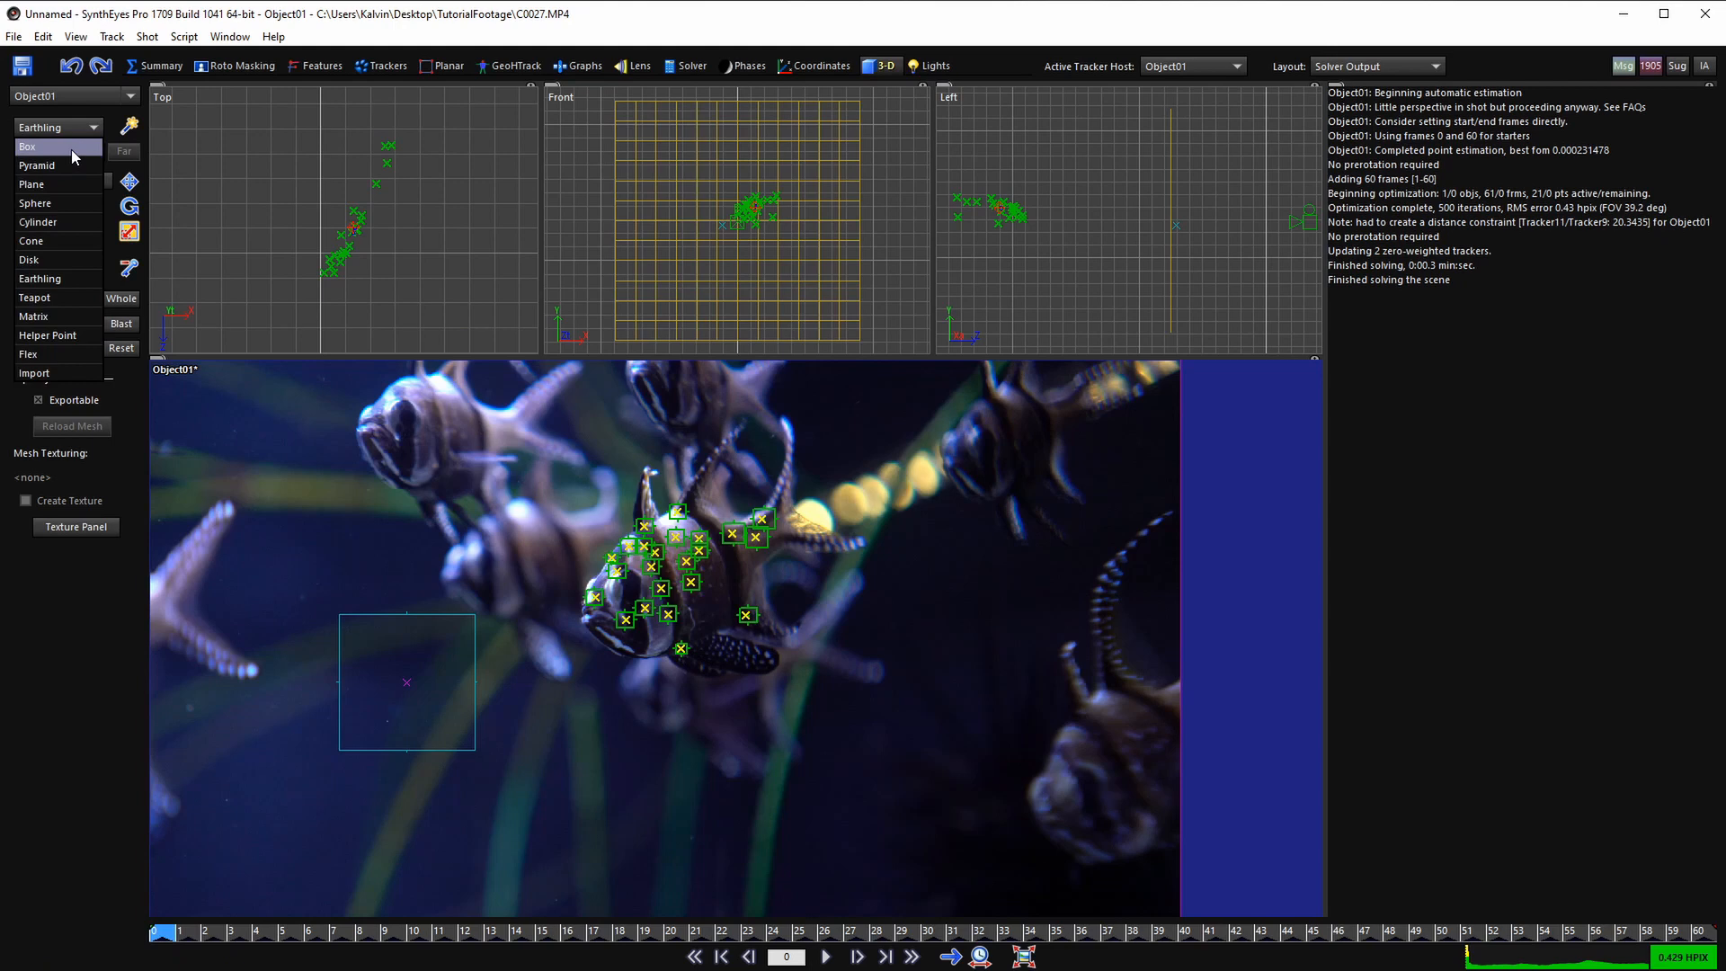
click(72, 147)
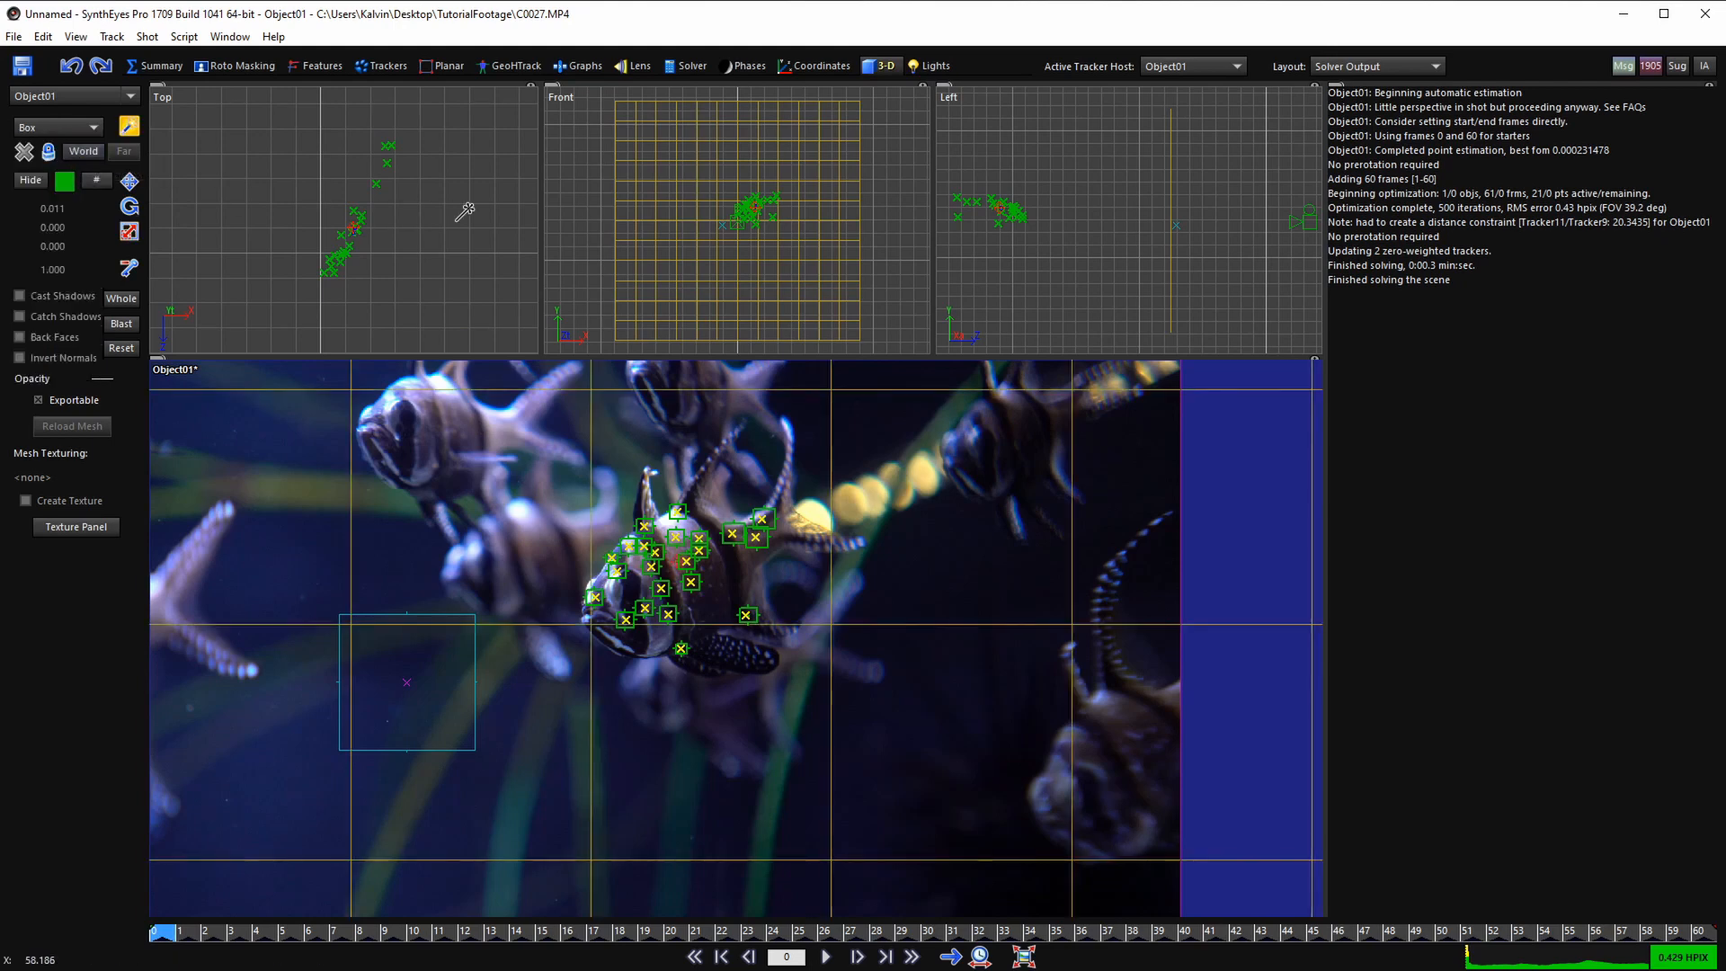
scroll(349, 205, down, 2)
scroll(348, 205, up, 3)
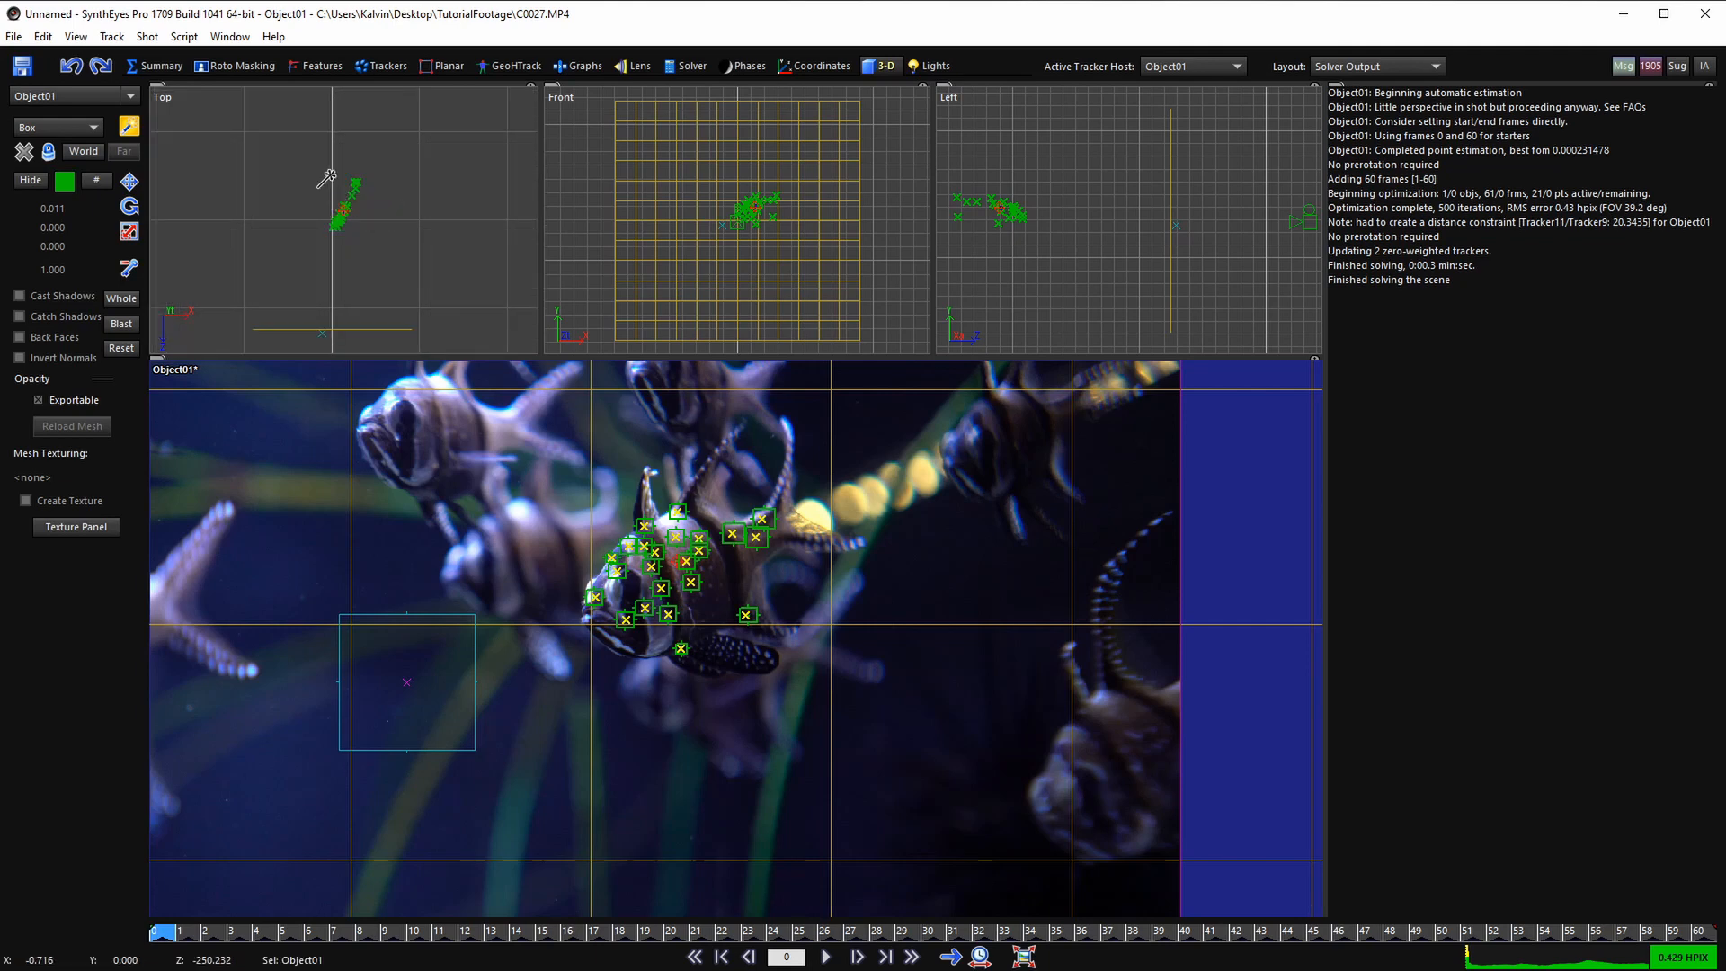
scroll(335, 180, up, 2)
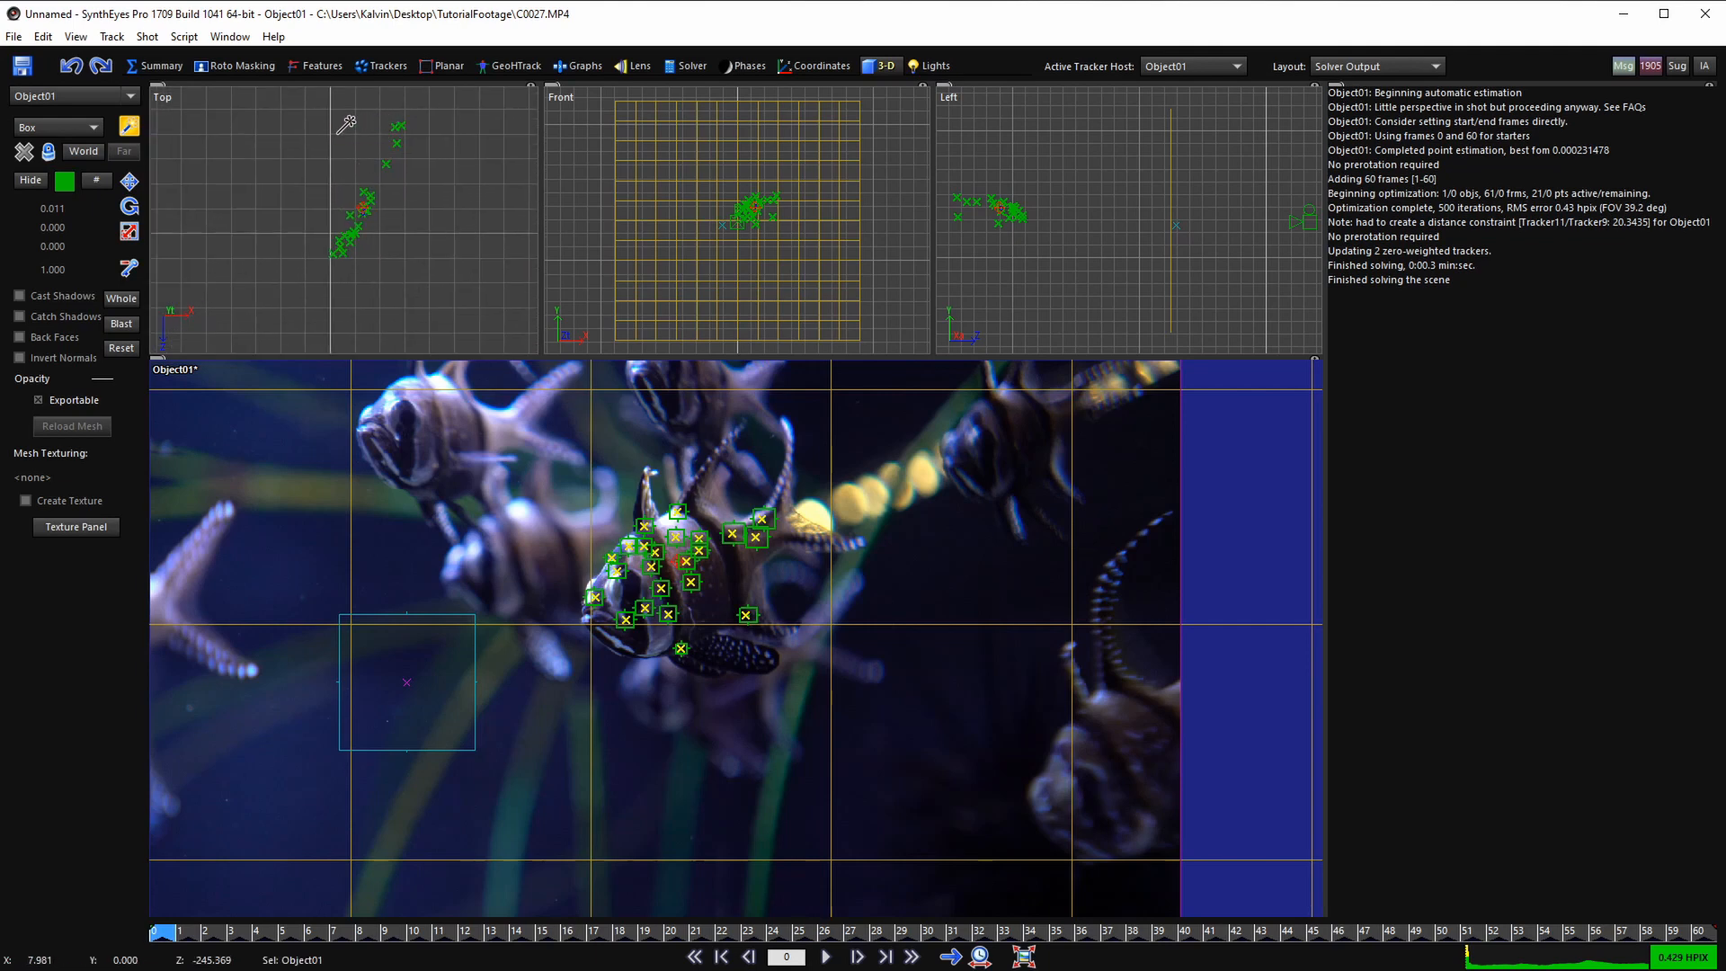
drag(347, 122, 353, 148)
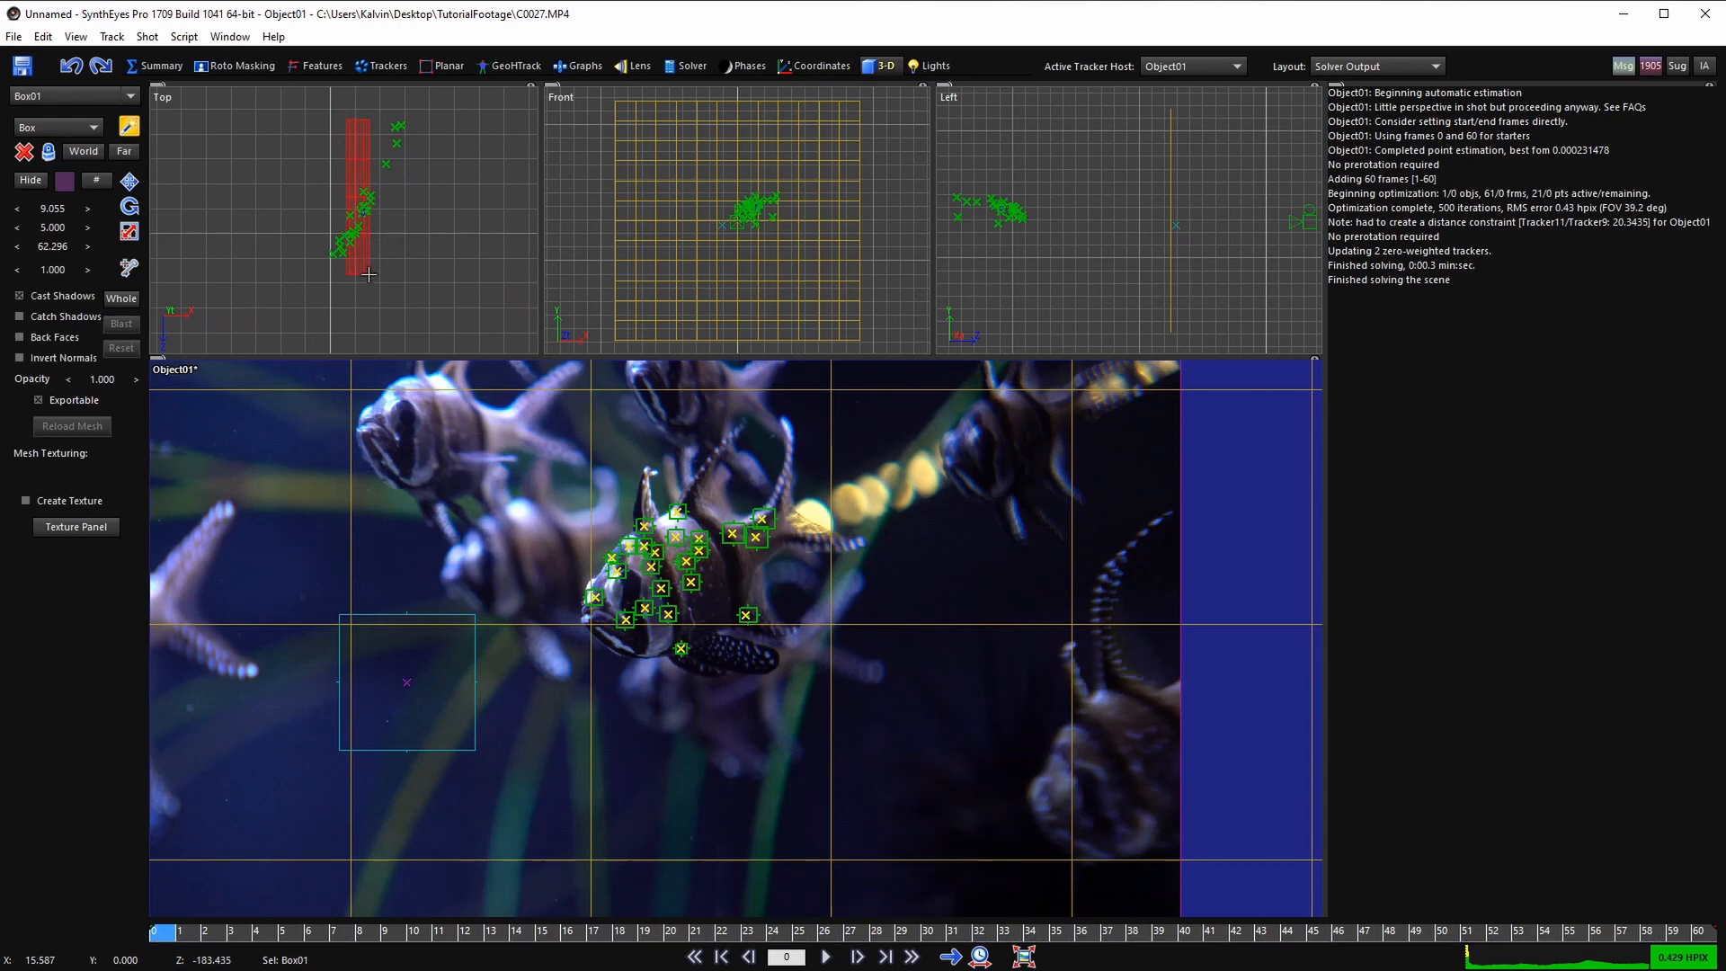
drag(378, 188, 383, 139)
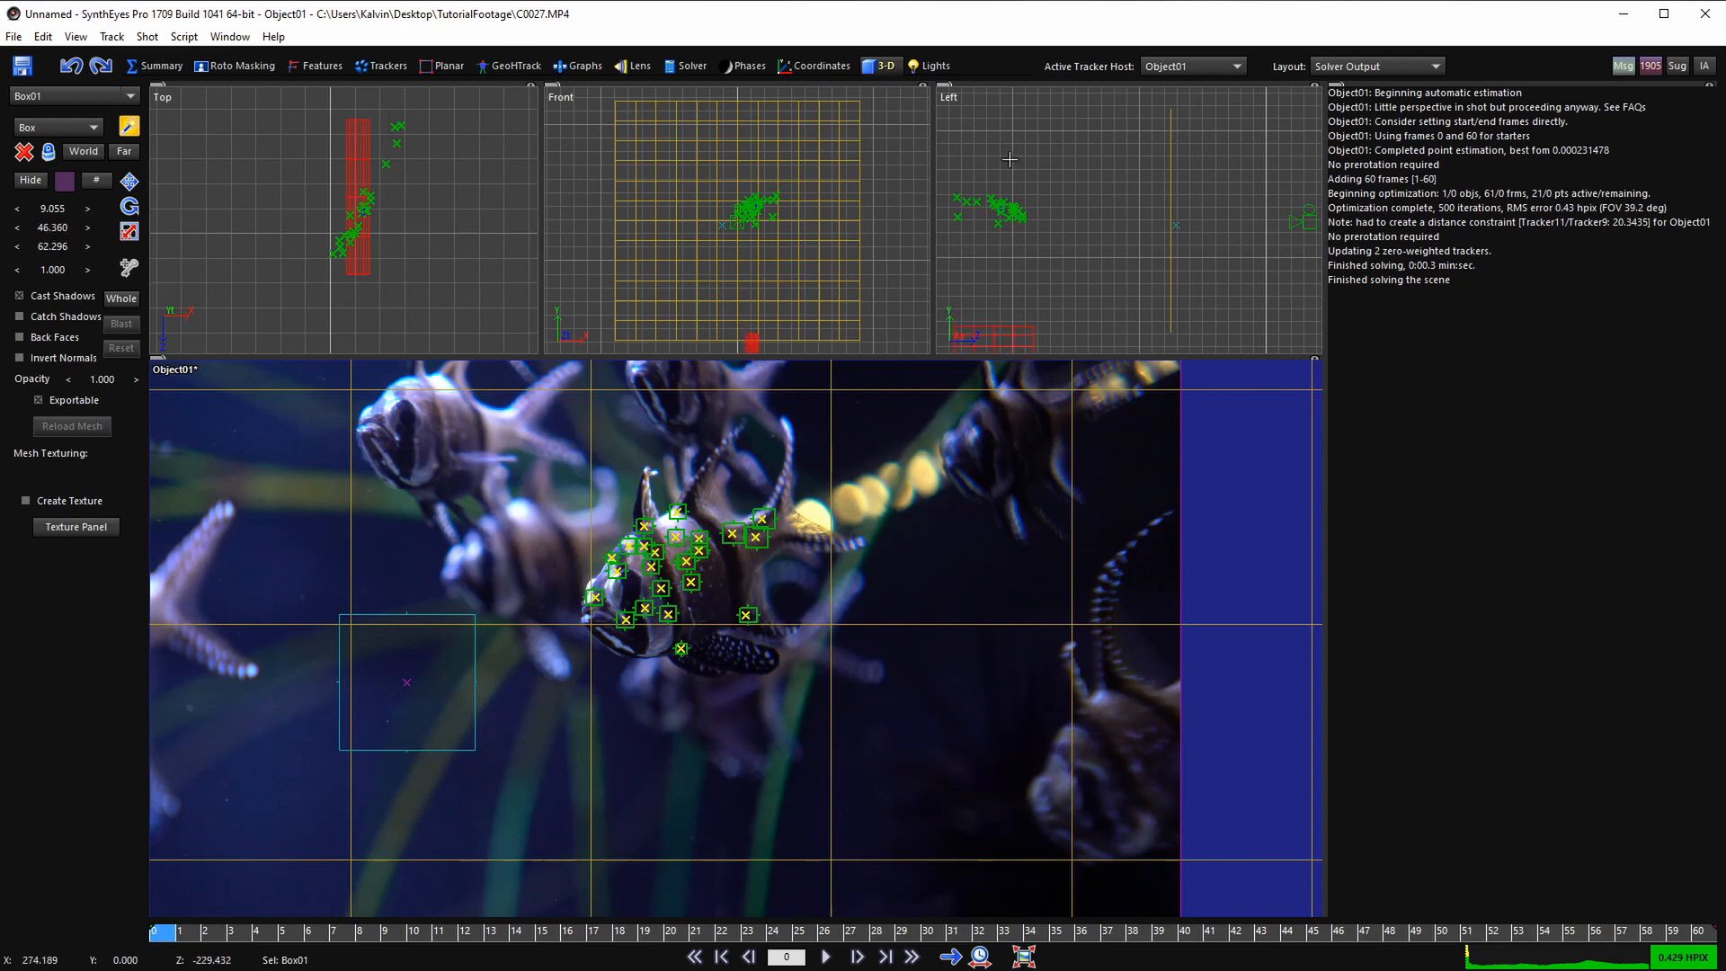
key(Delete)
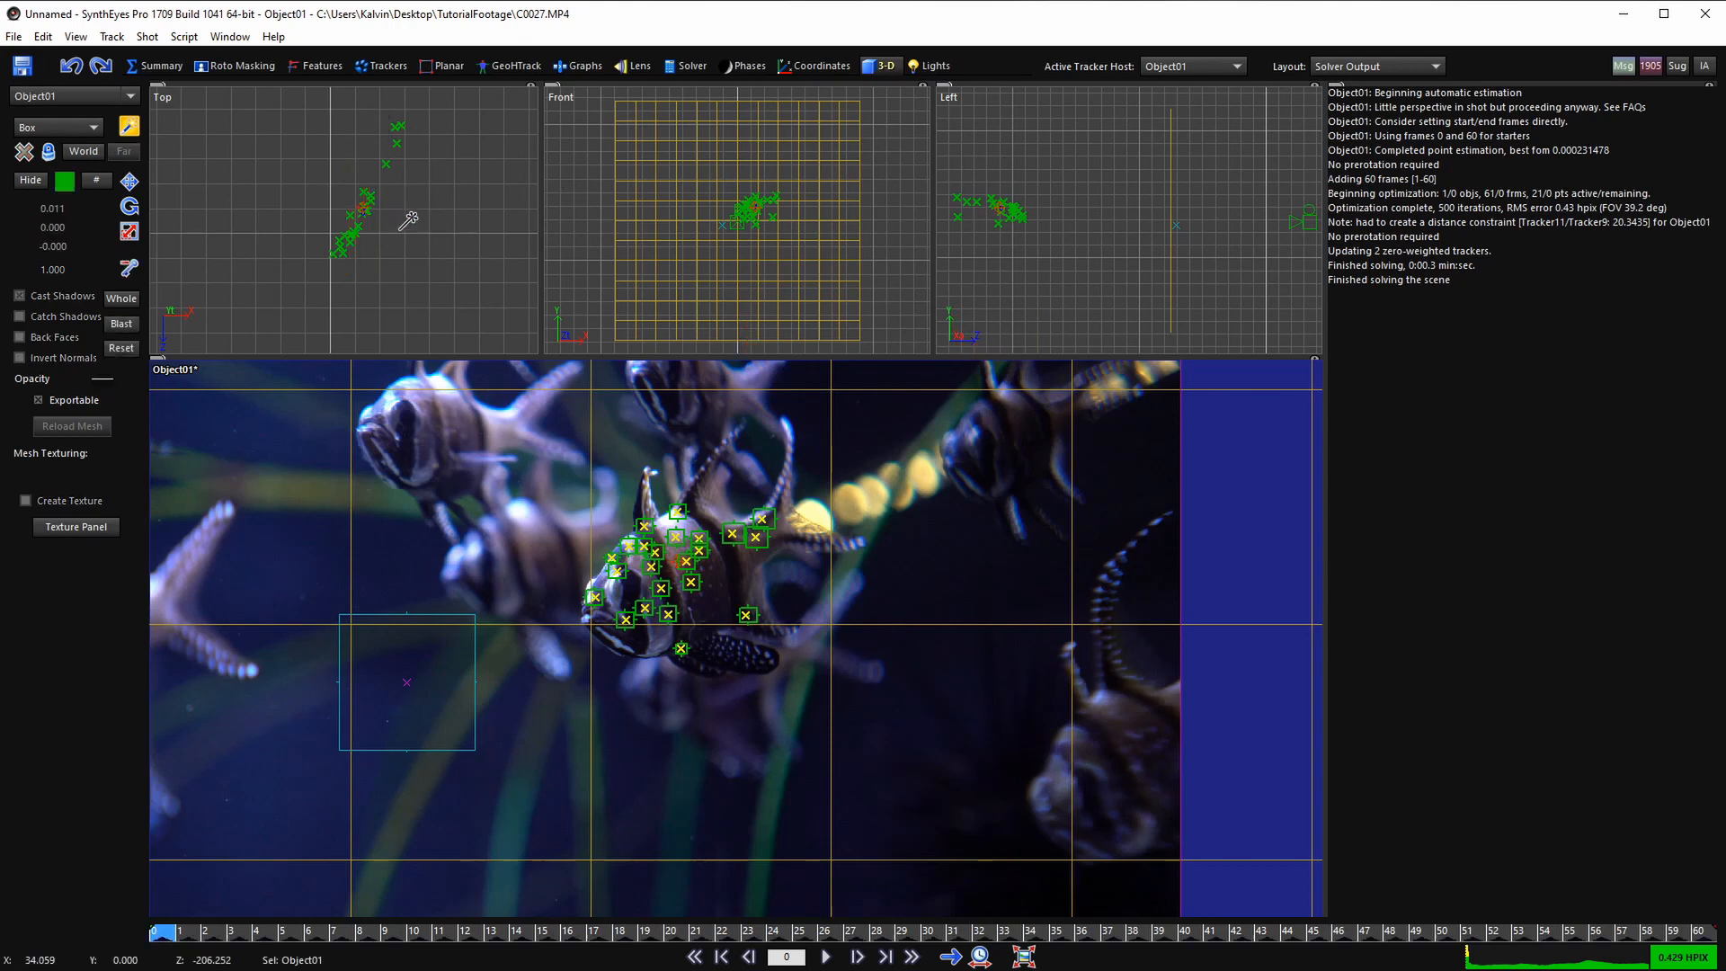
scroll(321, 192, down, 1)
scroll(756, 293, up, 1)
middle_drag(755, 293, 775, 262)
scroll(753, 180, down, 3)
scroll(776, 216, up, 2)
scroll(771, 239, up, 1)
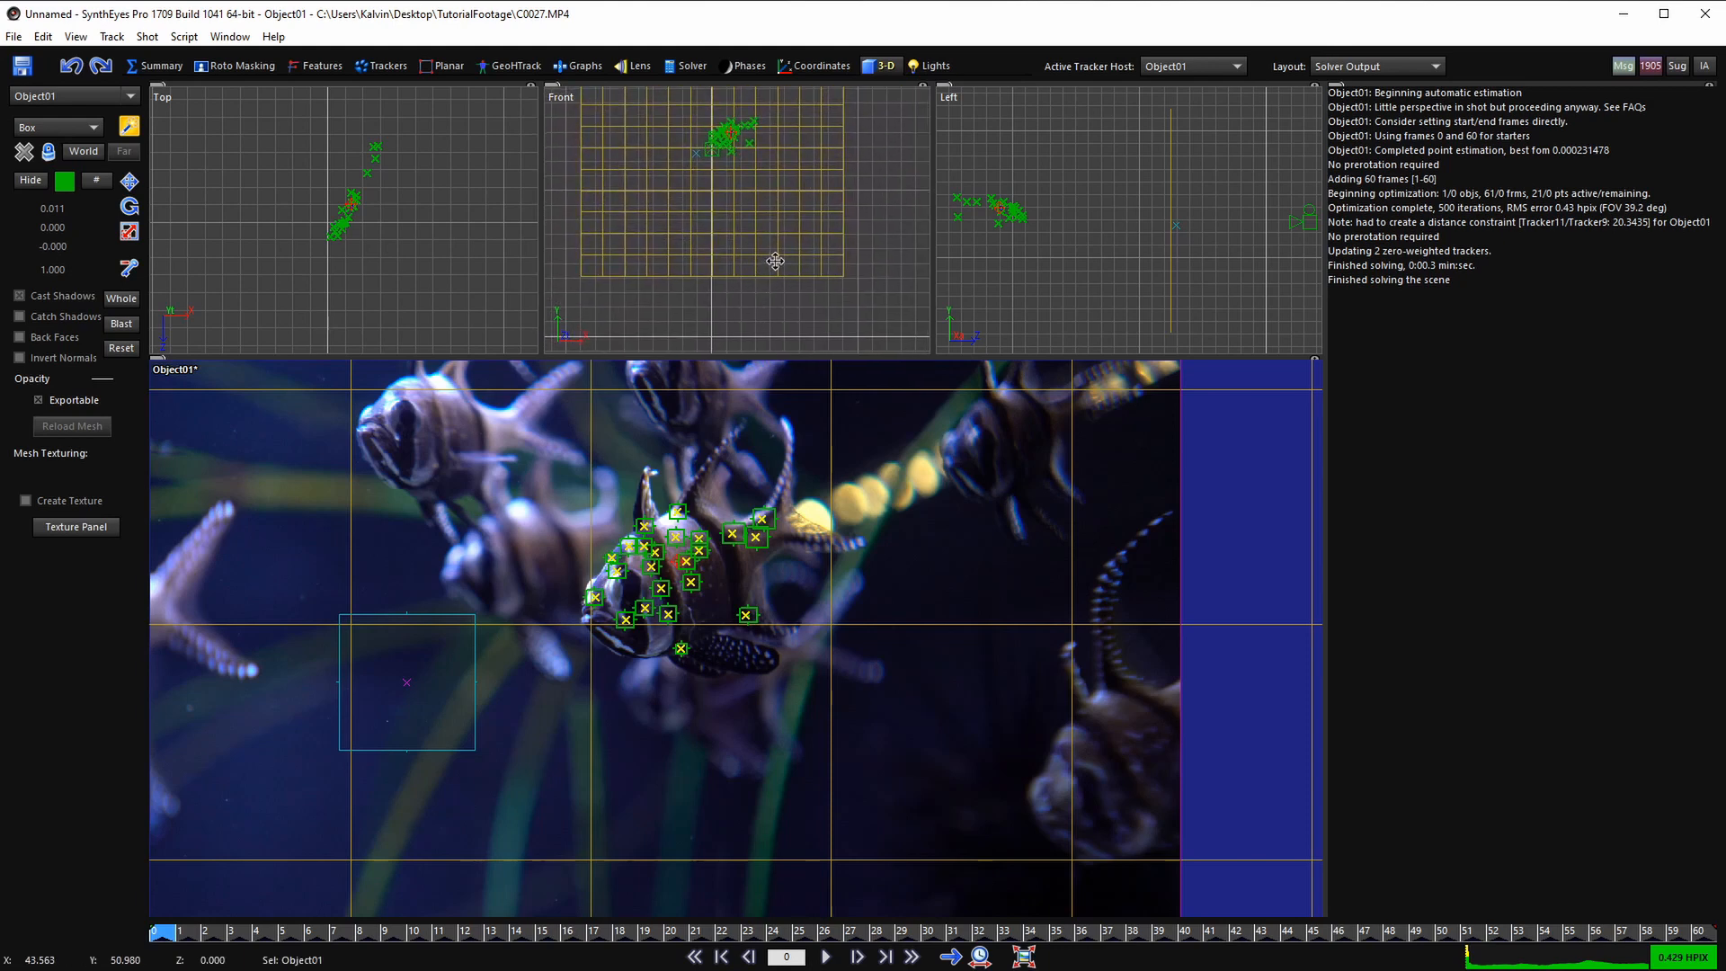
middle_drag(1025, 239, 1147, 216)
scroll(1071, 208, down, 1)
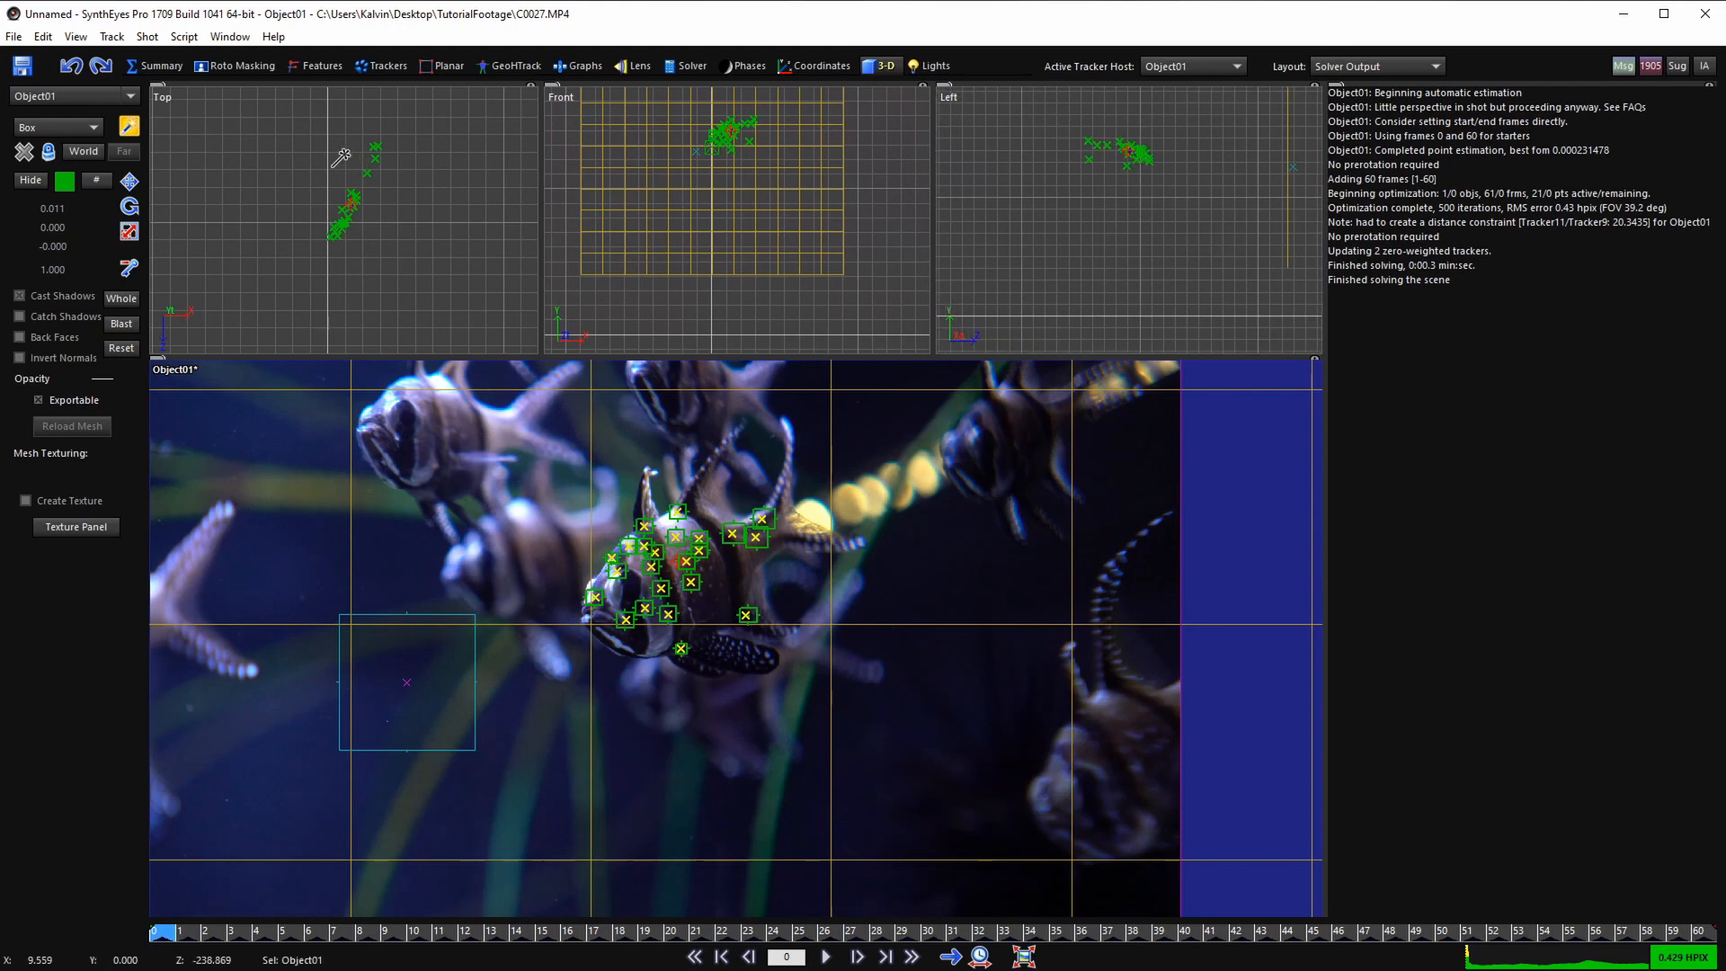
scroll(334, 151, up, 3)
drag(324, 132, 346, 176)
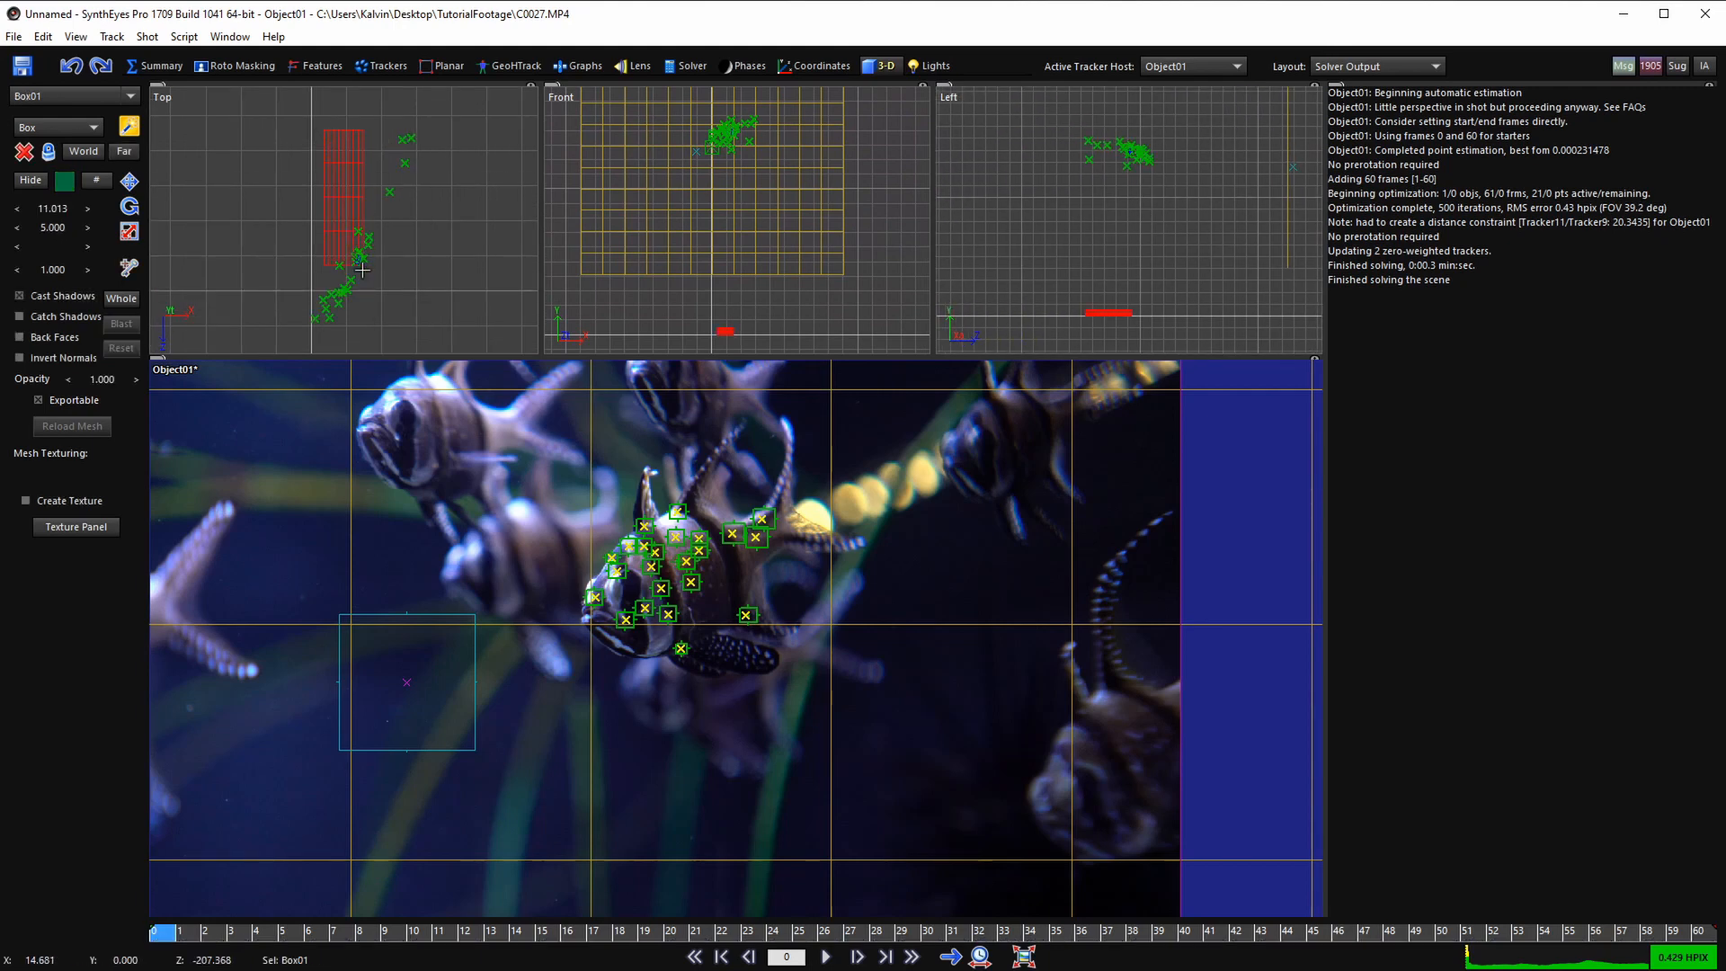
key(Delete)
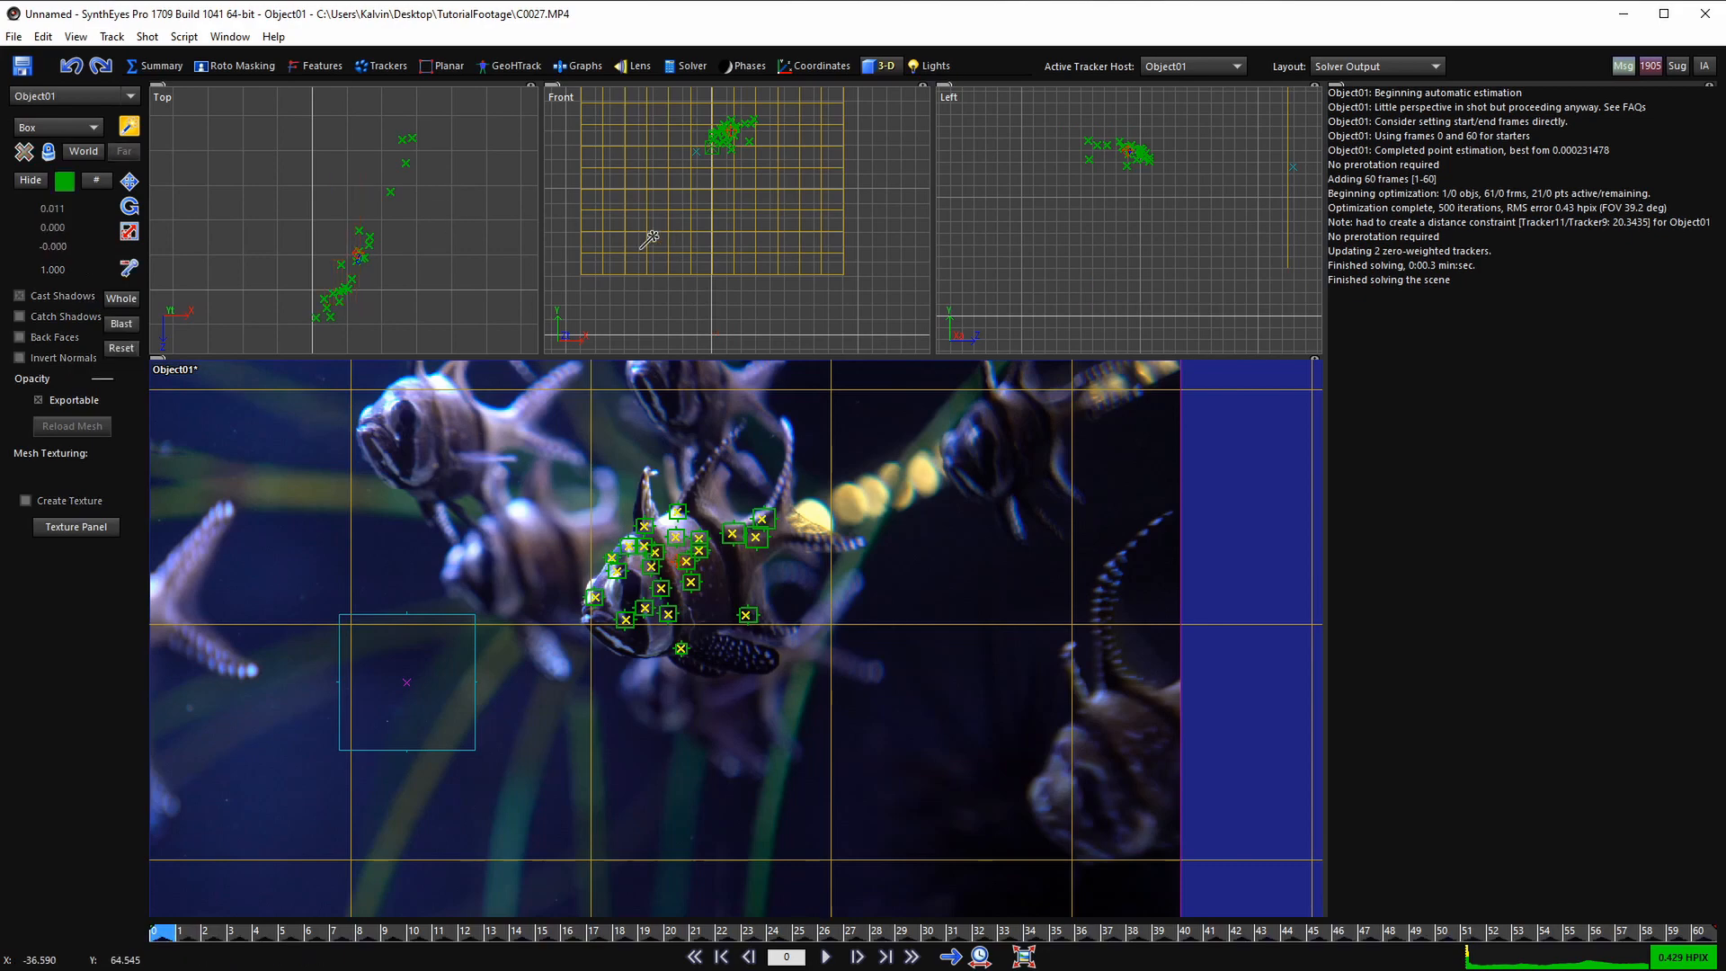
- Switch to the Quad layout and create a box of about 9.3 by 24.2 by 55 units beside the trackers in the Top view
key(q)
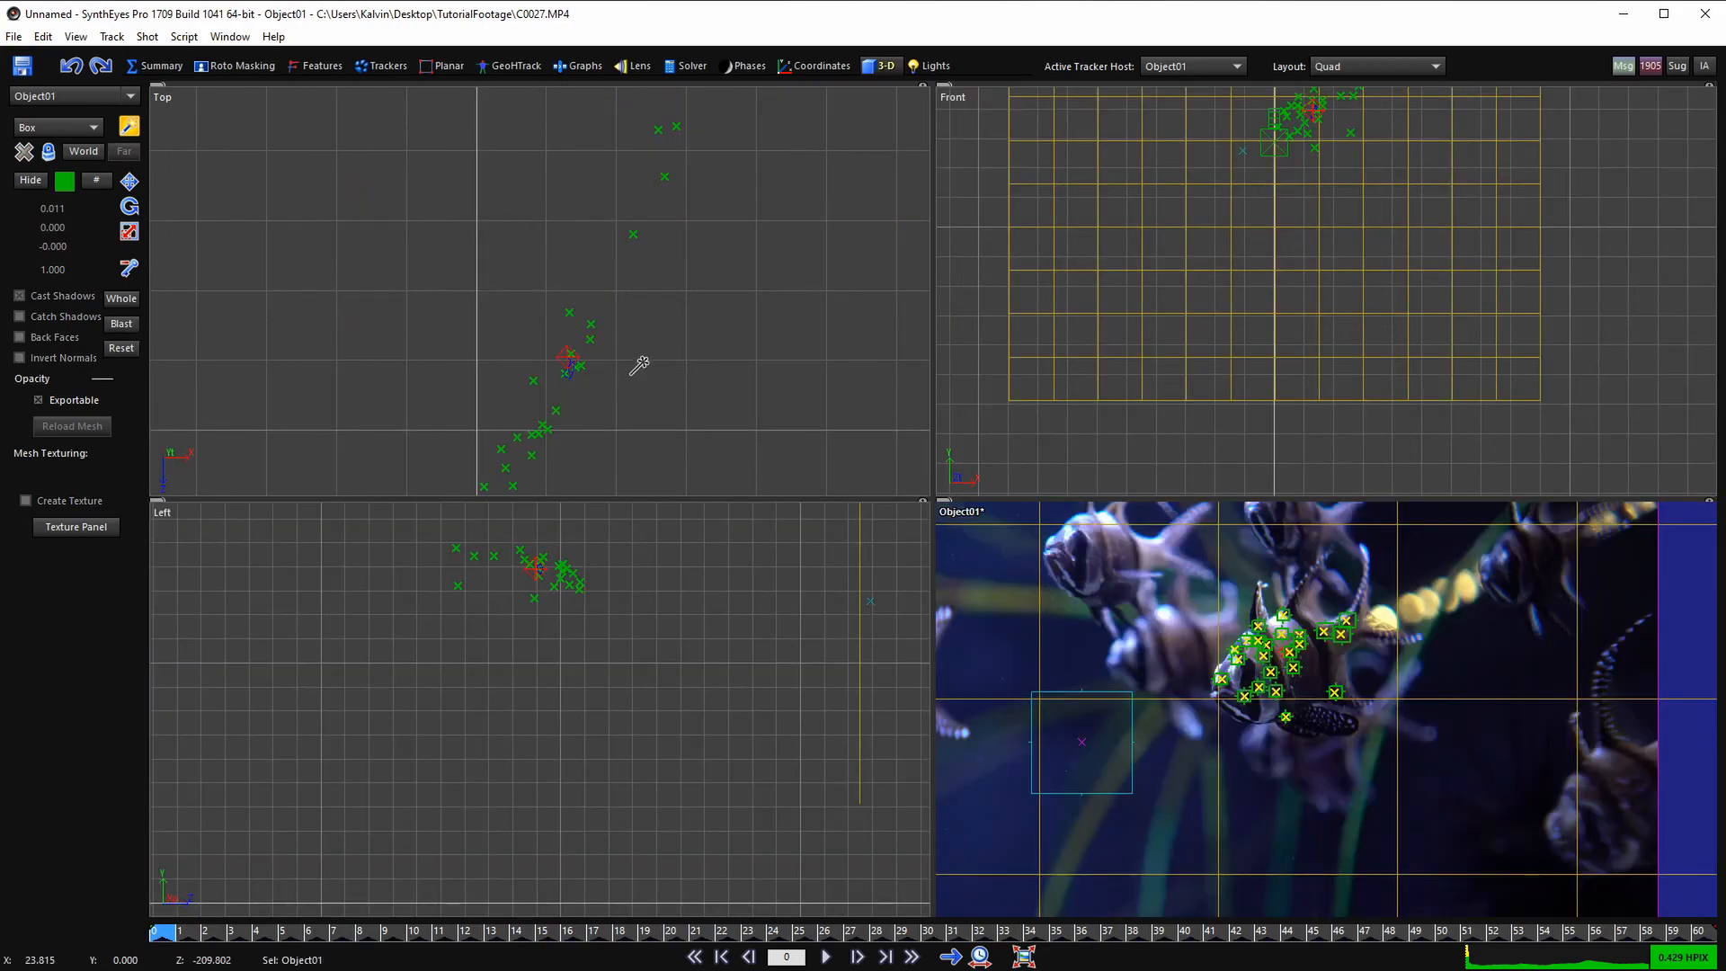
scroll(540, 266, down, 4)
scroll(548, 297, up, 5)
middle_drag(538, 610, 582, 585)
scroll(578, 626, down, 1)
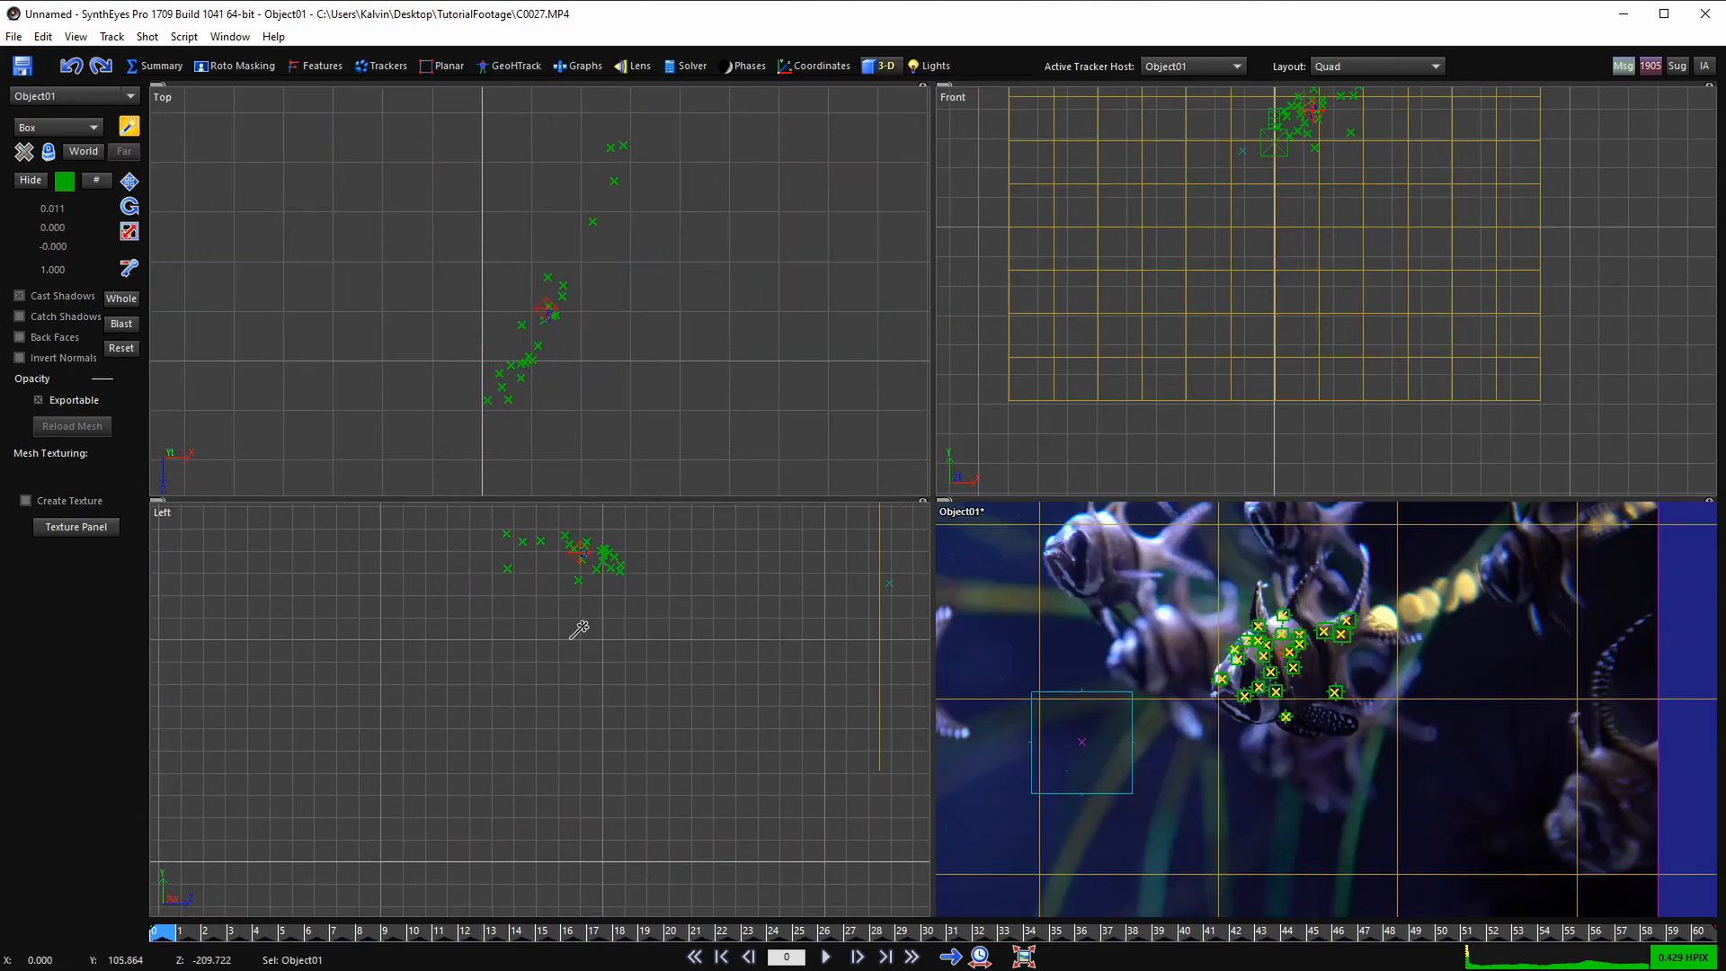
scroll(1239, 658, down, 4)
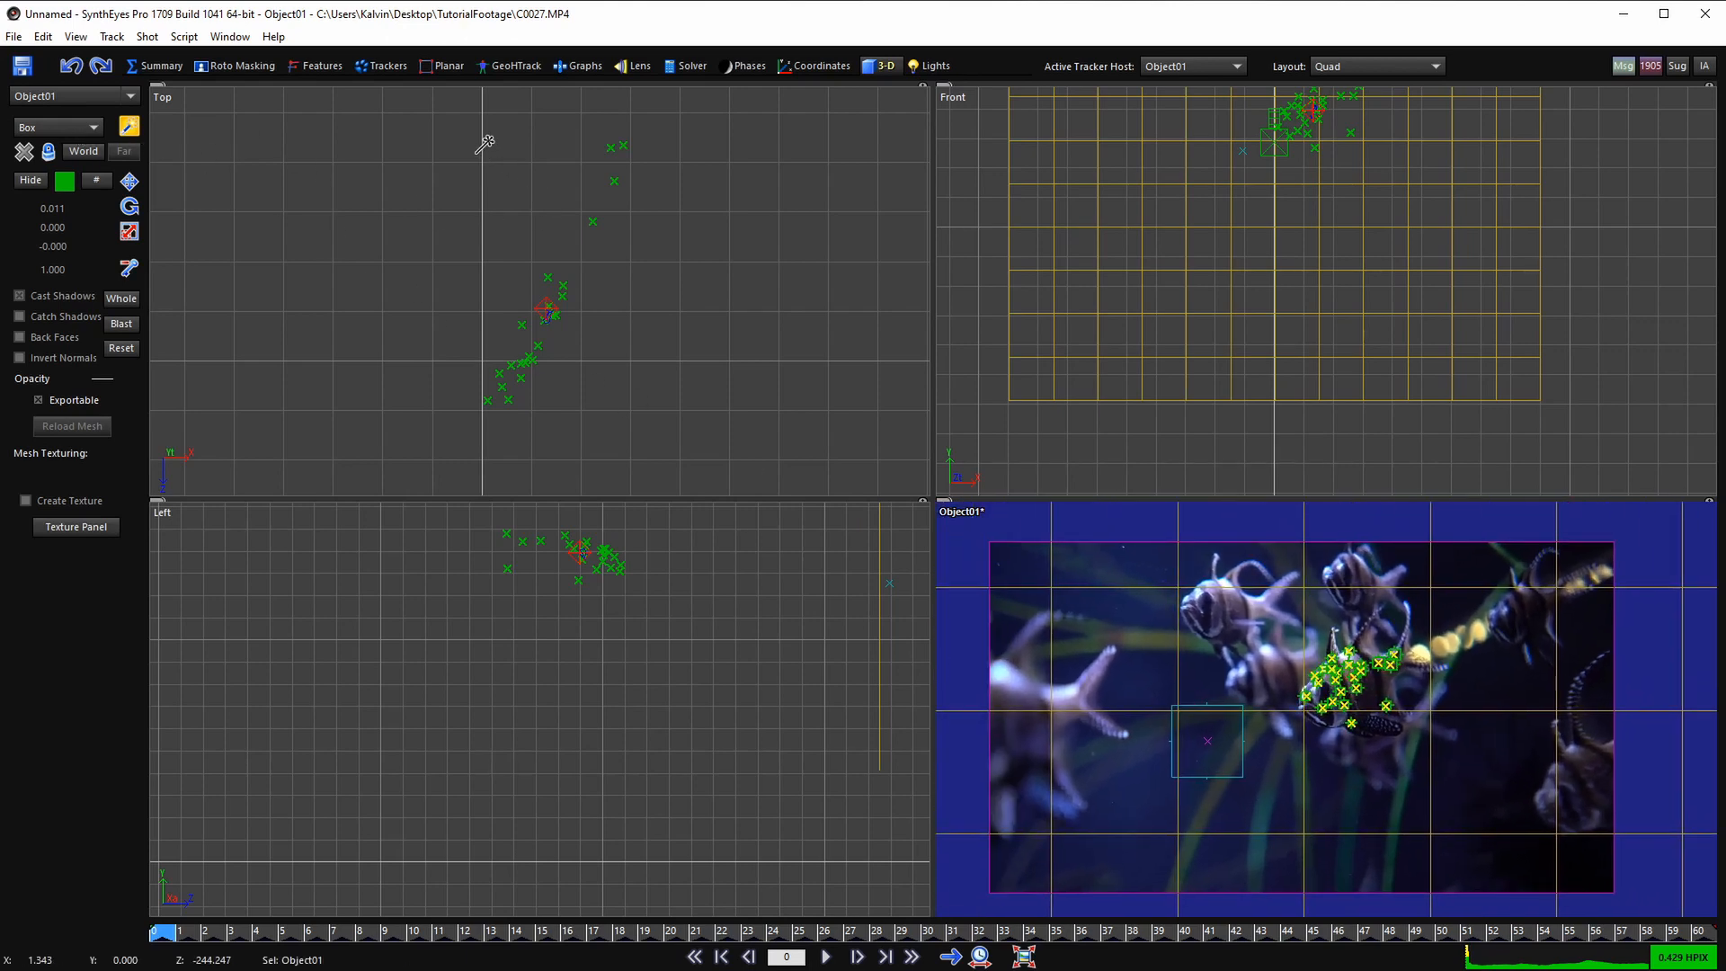
drag(485, 132, 529, 232)
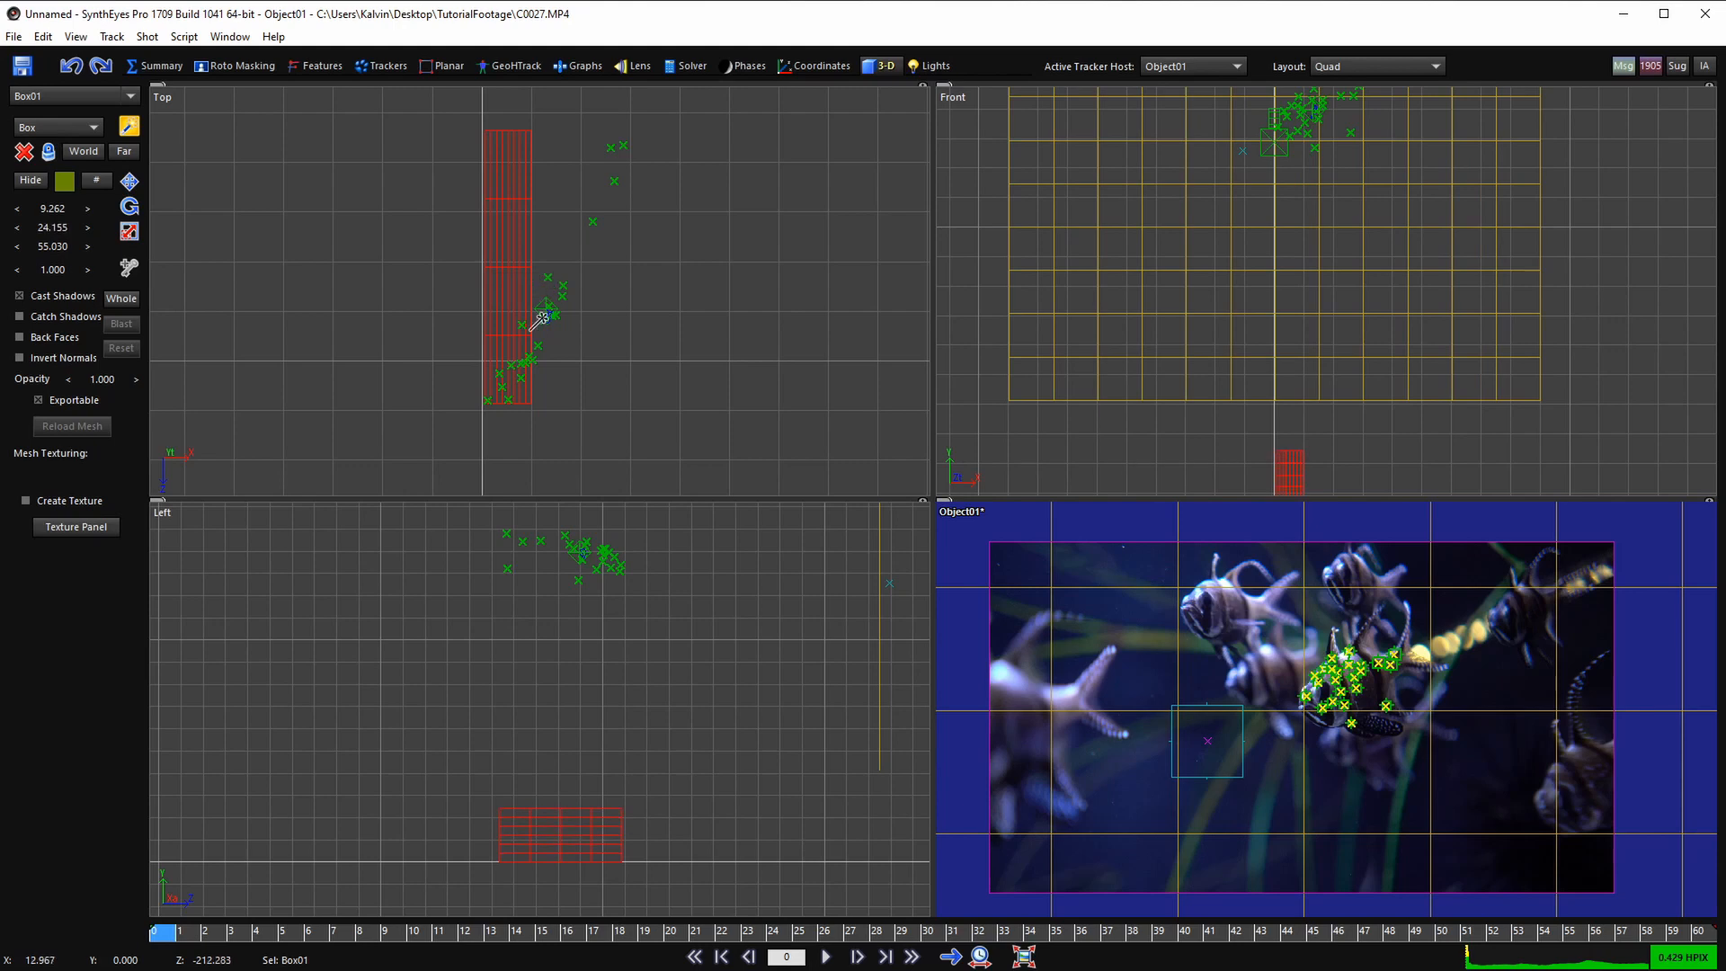
- Rotate the box to about -24.3° in the Top view to match the trackers' slant and set its segments to 2, 4 and 3
middle_drag(545, 598, 535, 560)
scroll(535, 663, down, 2)
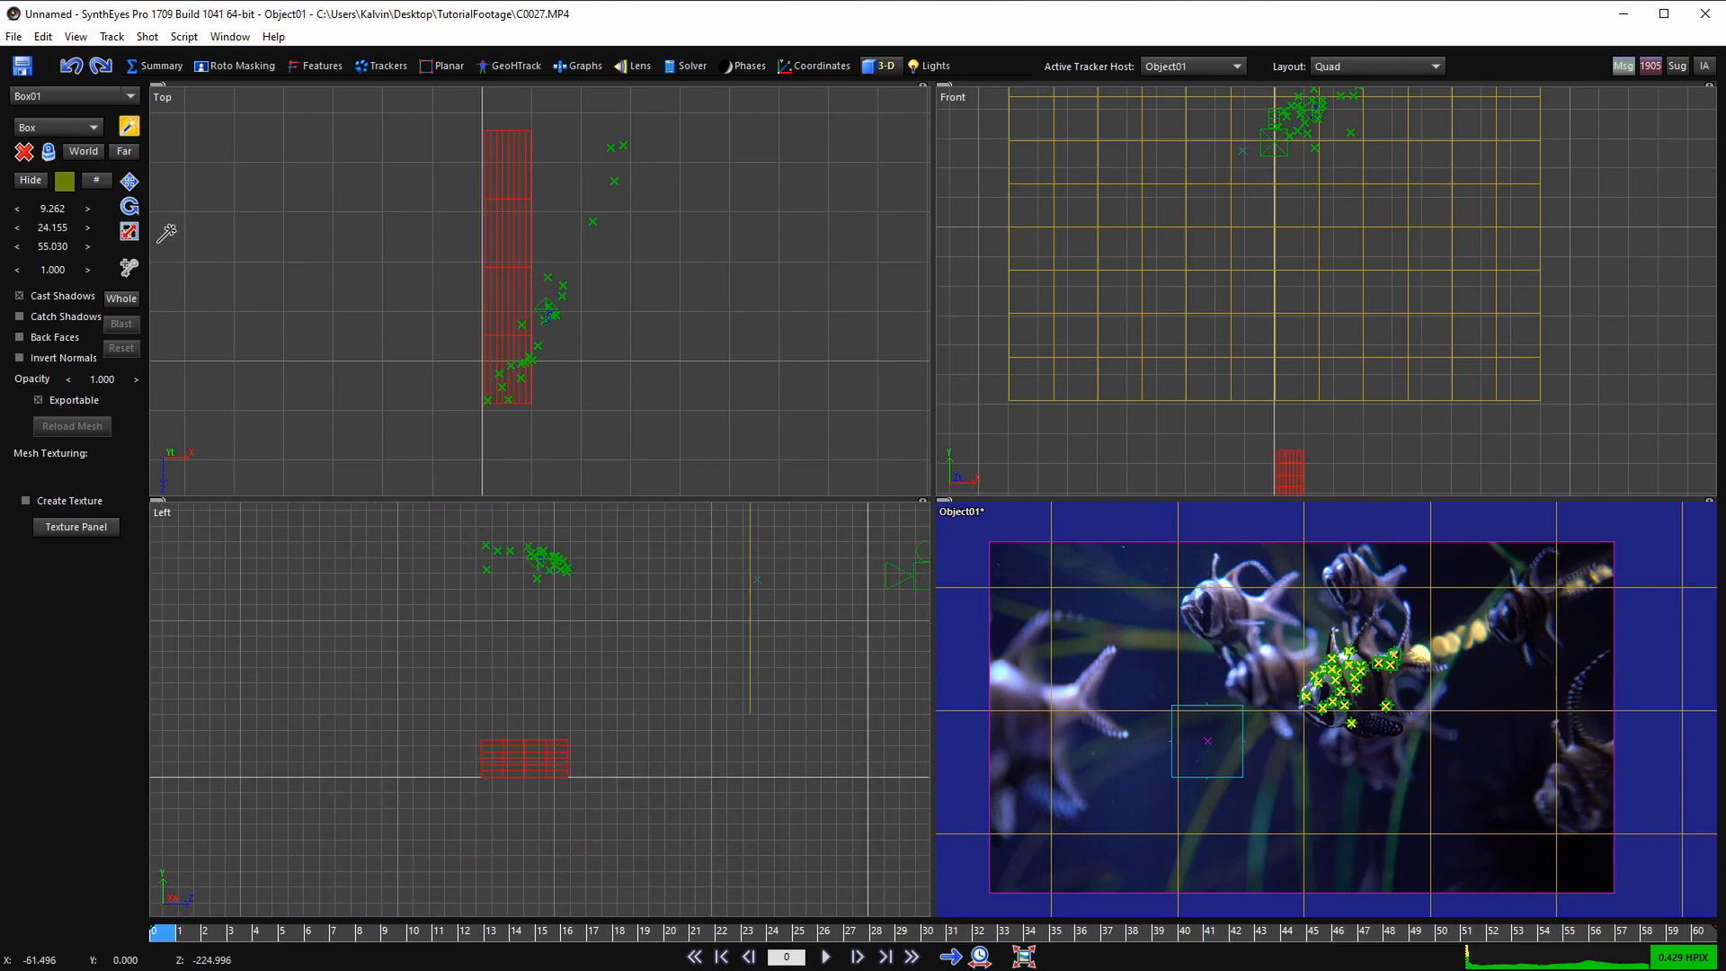
click(131, 181)
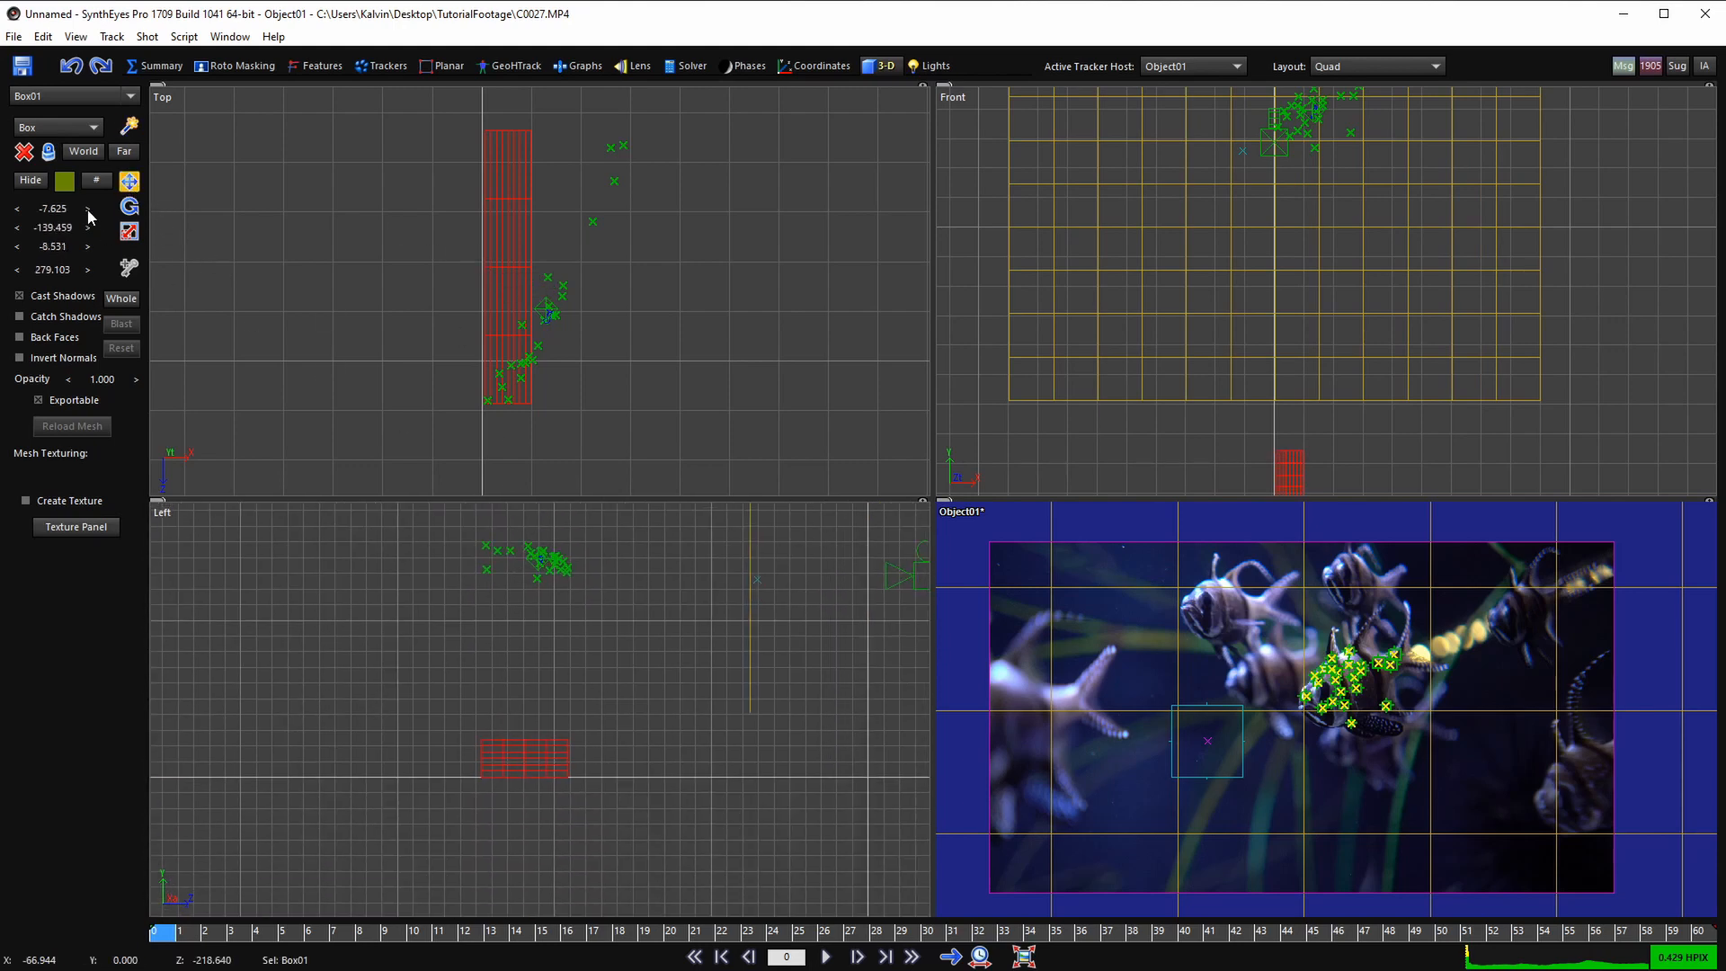
click(129, 206)
drag(511, 289, 513, 315)
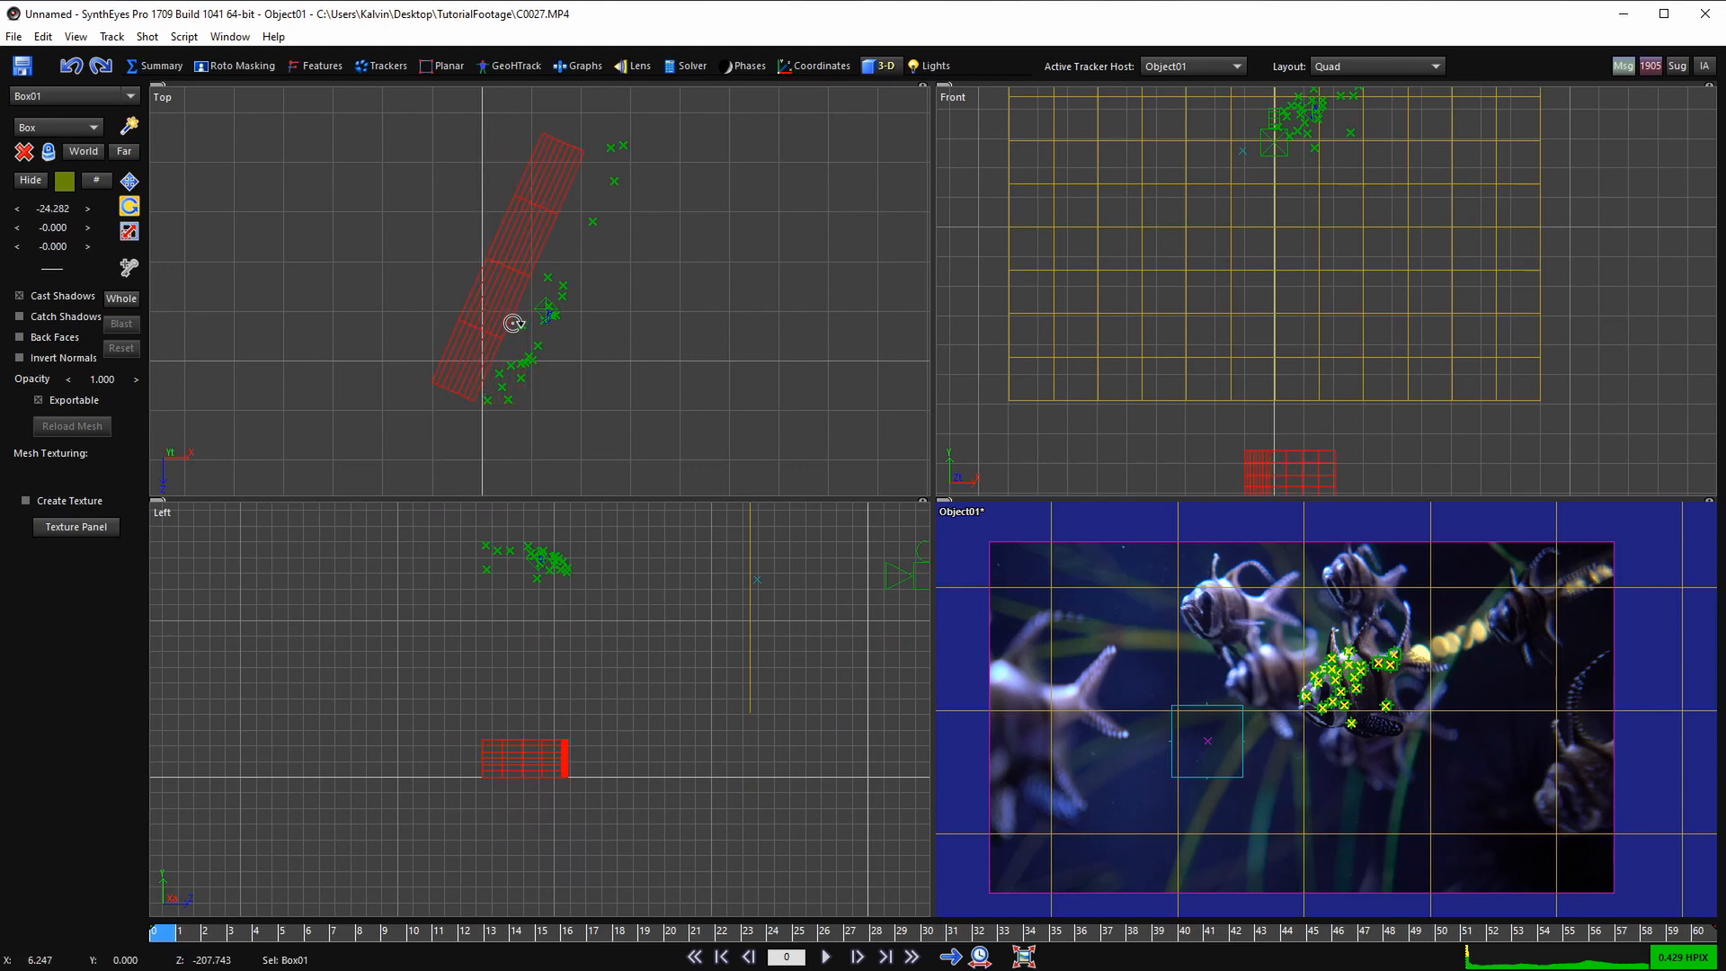
click(97, 181)
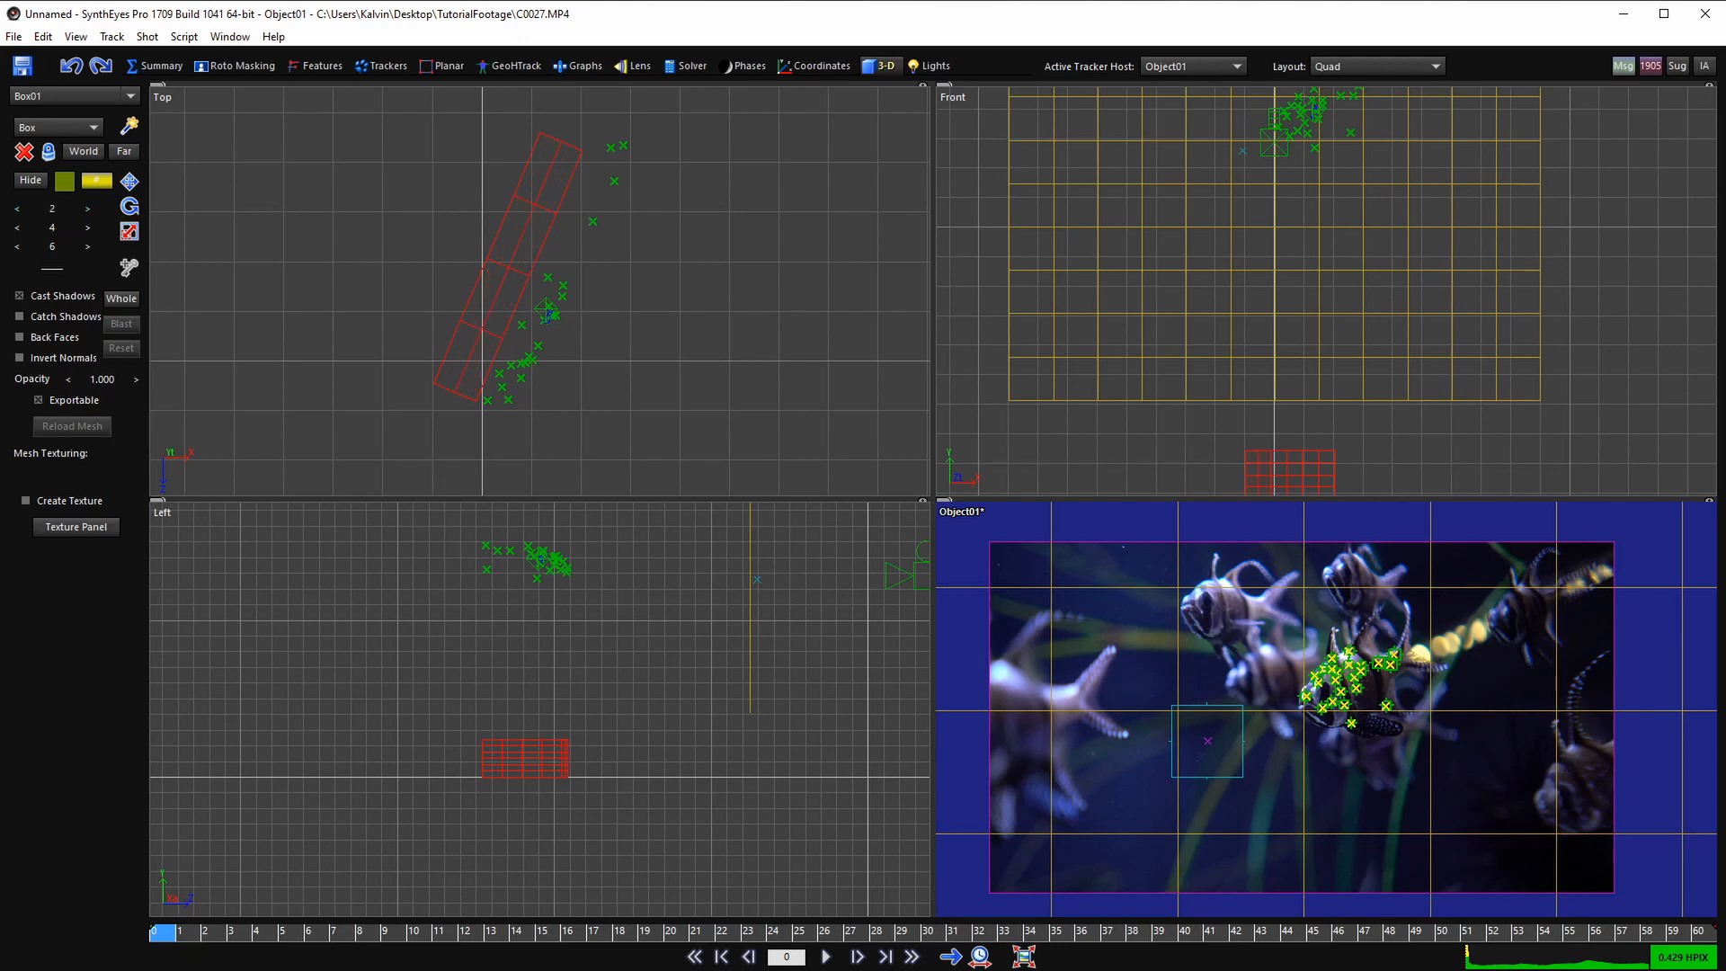
scroll(506, 749, up, 3)
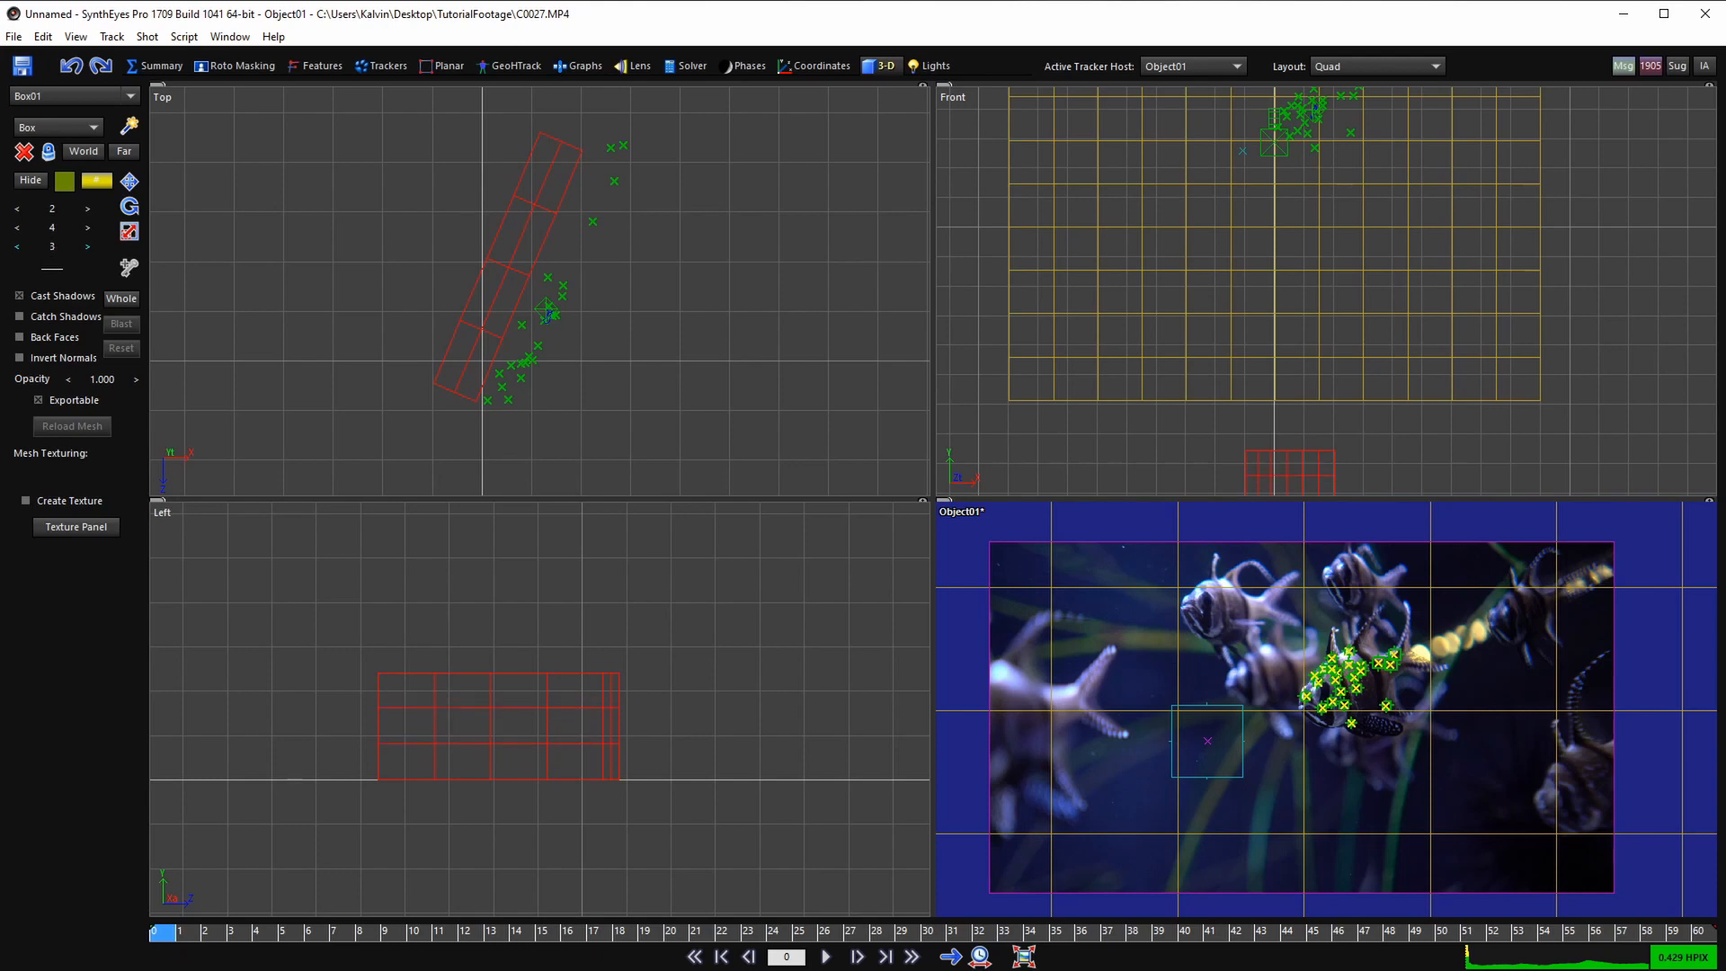
- Move the box over the fish's trackers in the Top and Front views, to about -0.5, -14.7, -7.9
click(133, 182)
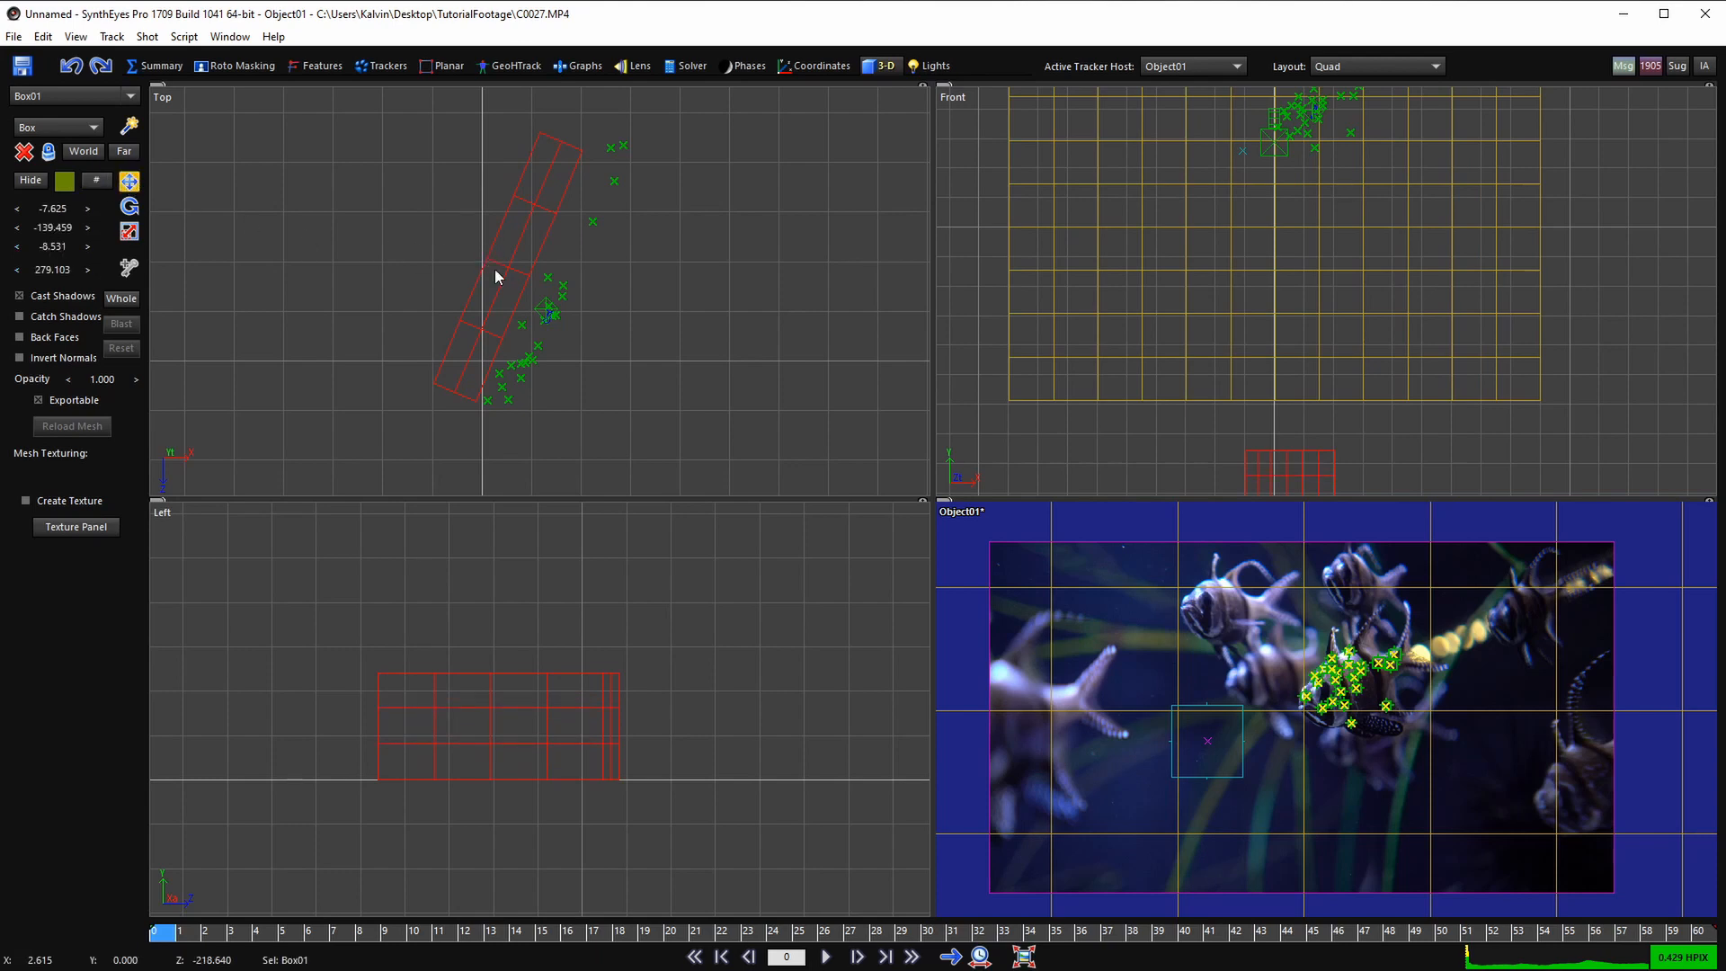
drag(517, 274, 531, 265)
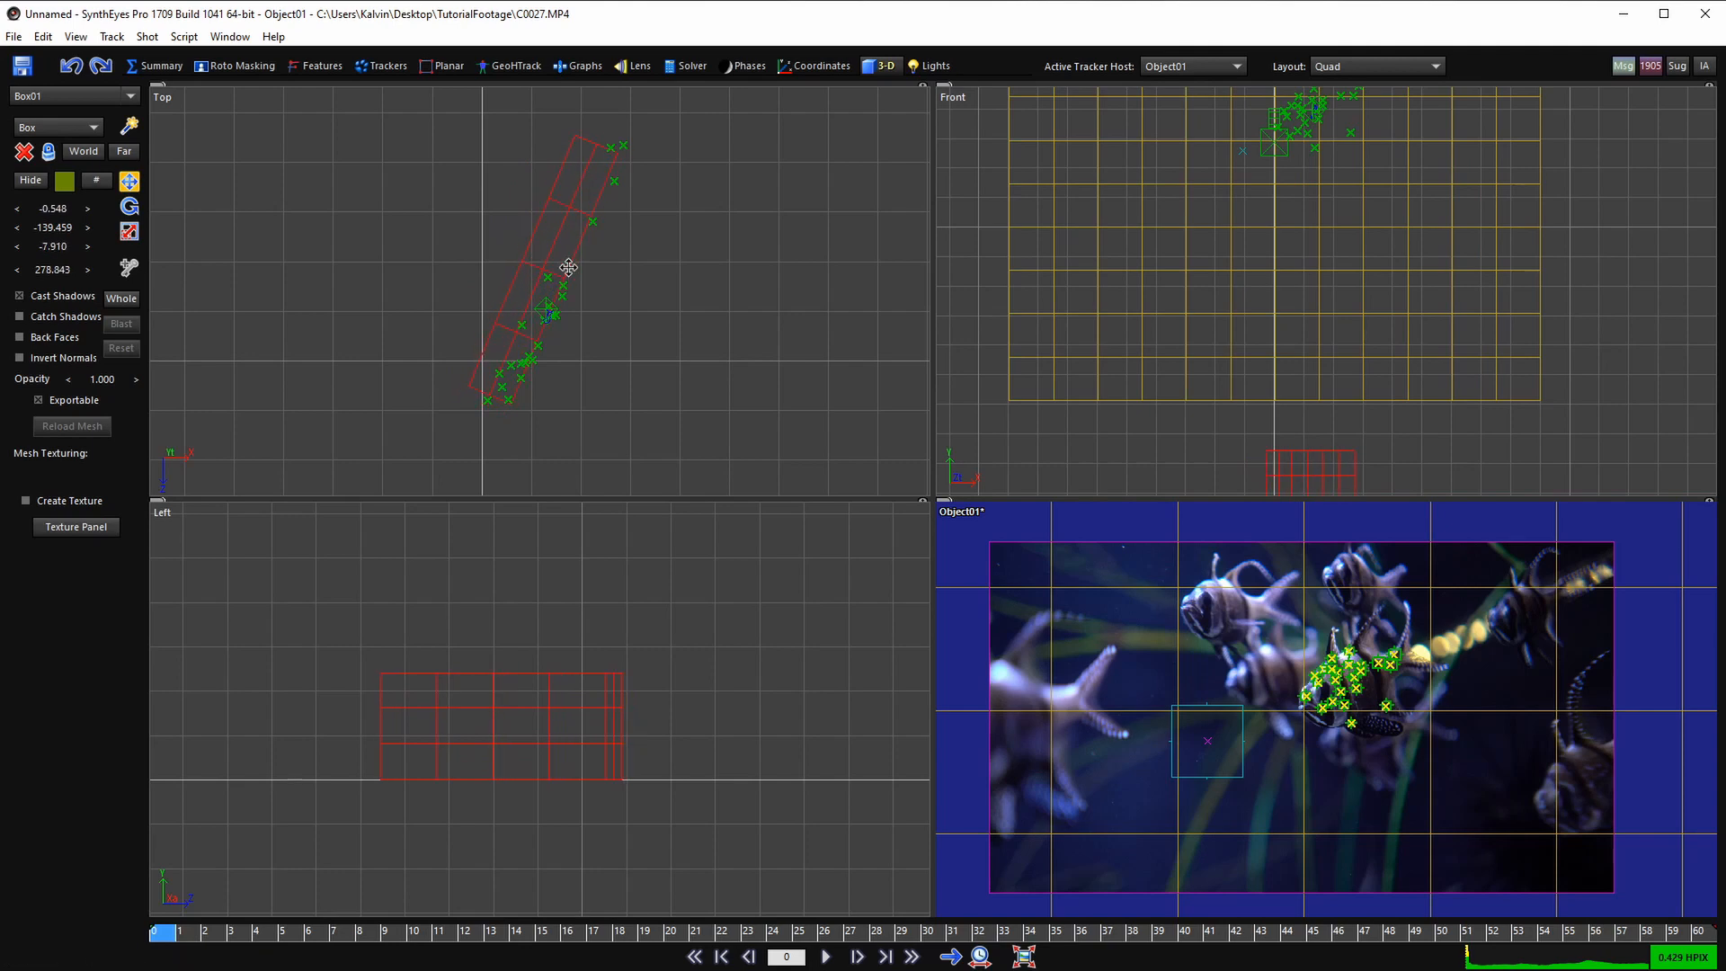
middle_drag(1314, 418, 1206, 437)
scroll(1206, 370, down, 2)
drag(1207, 437, 1207, 250)
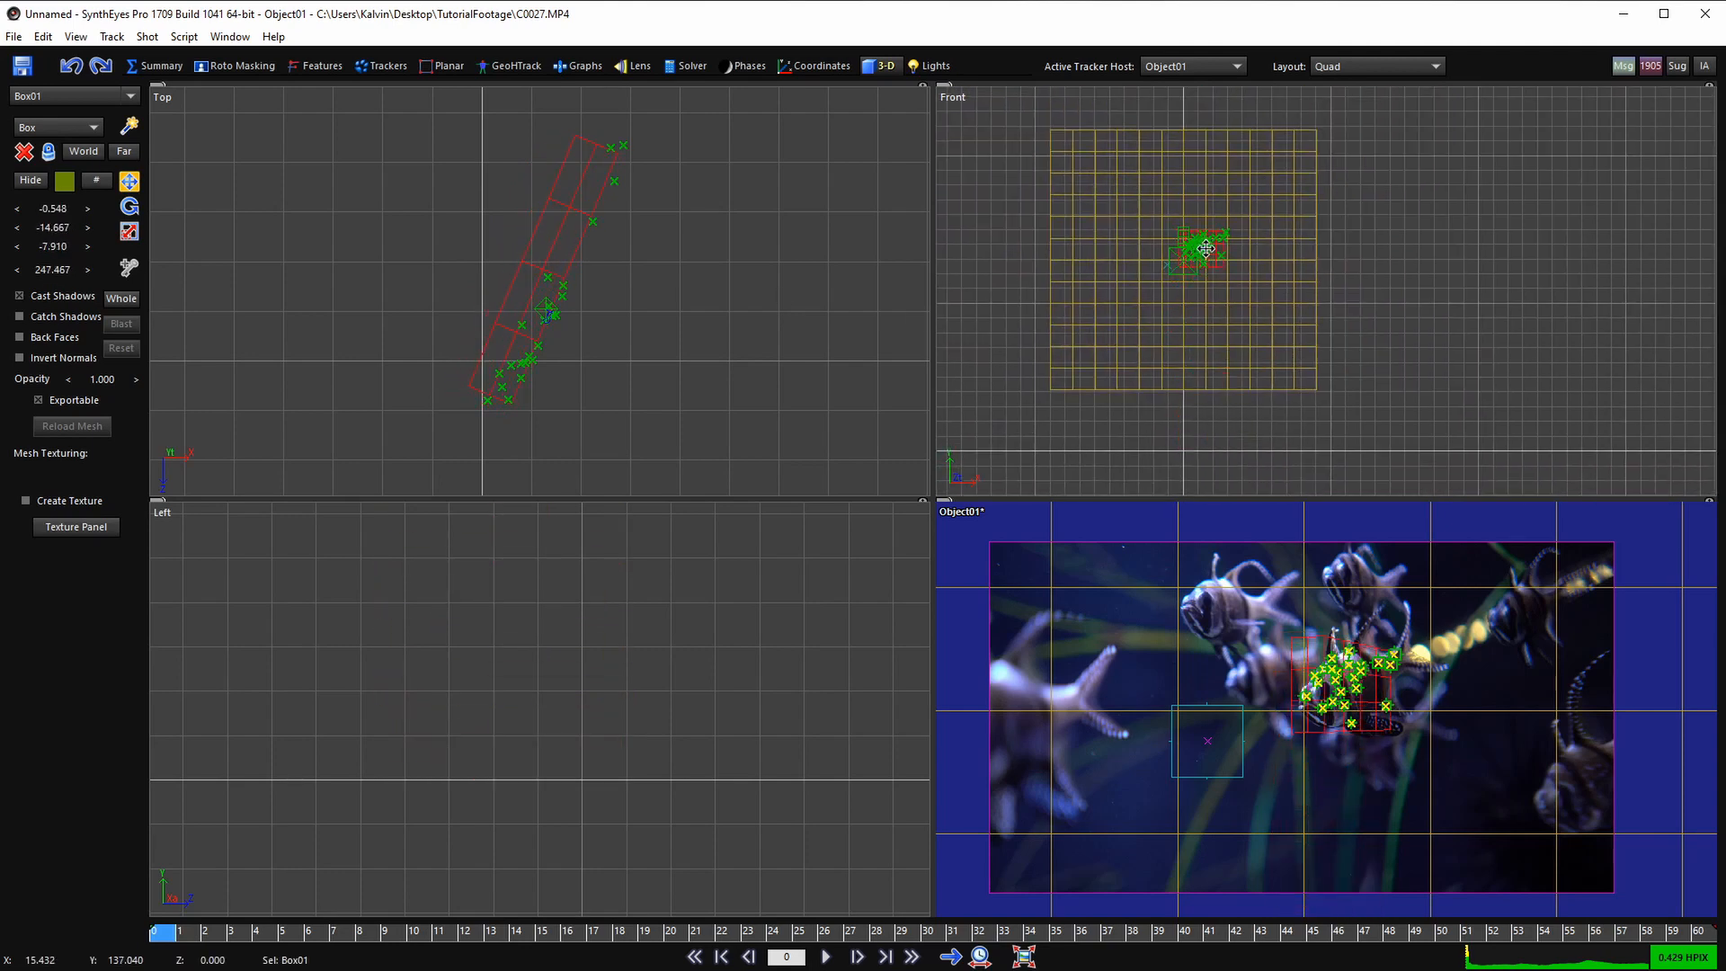
scroll(1283, 683, up, 3)
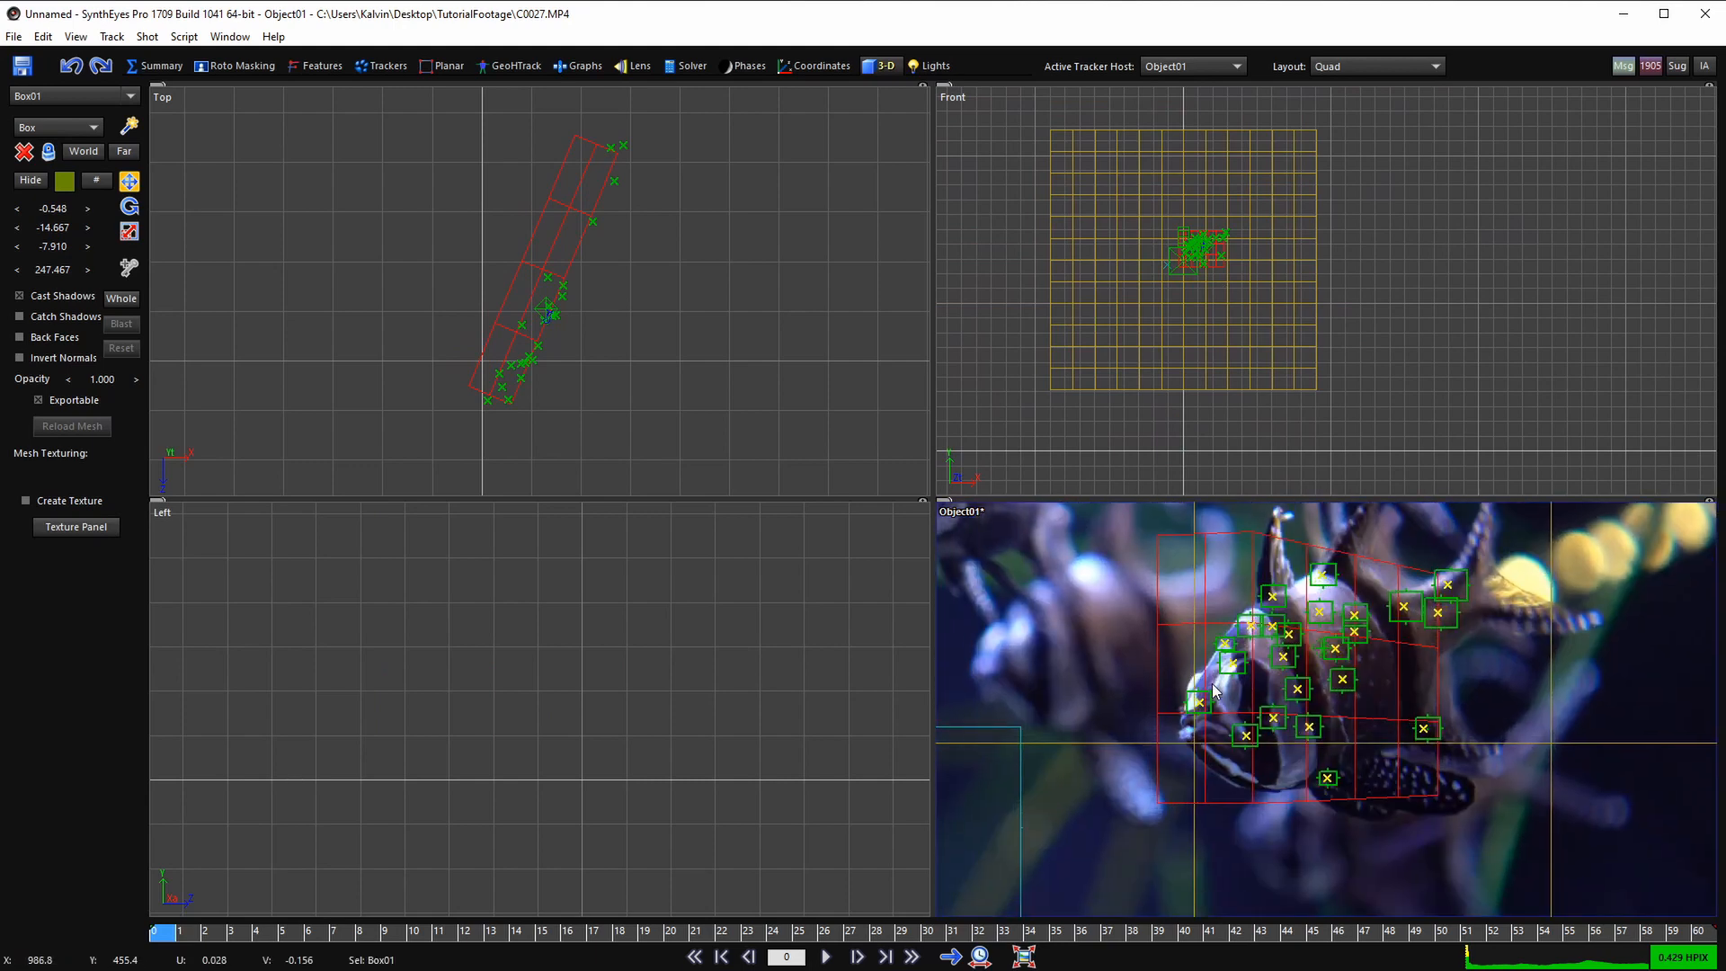
- Refine the box's alignment in the Top view by rotating it to about -28.3° and nudging it to about 0, -14.7, -7.5
click(130, 205)
drag(547, 253, 518, 360)
drag(547, 266, 548, 263)
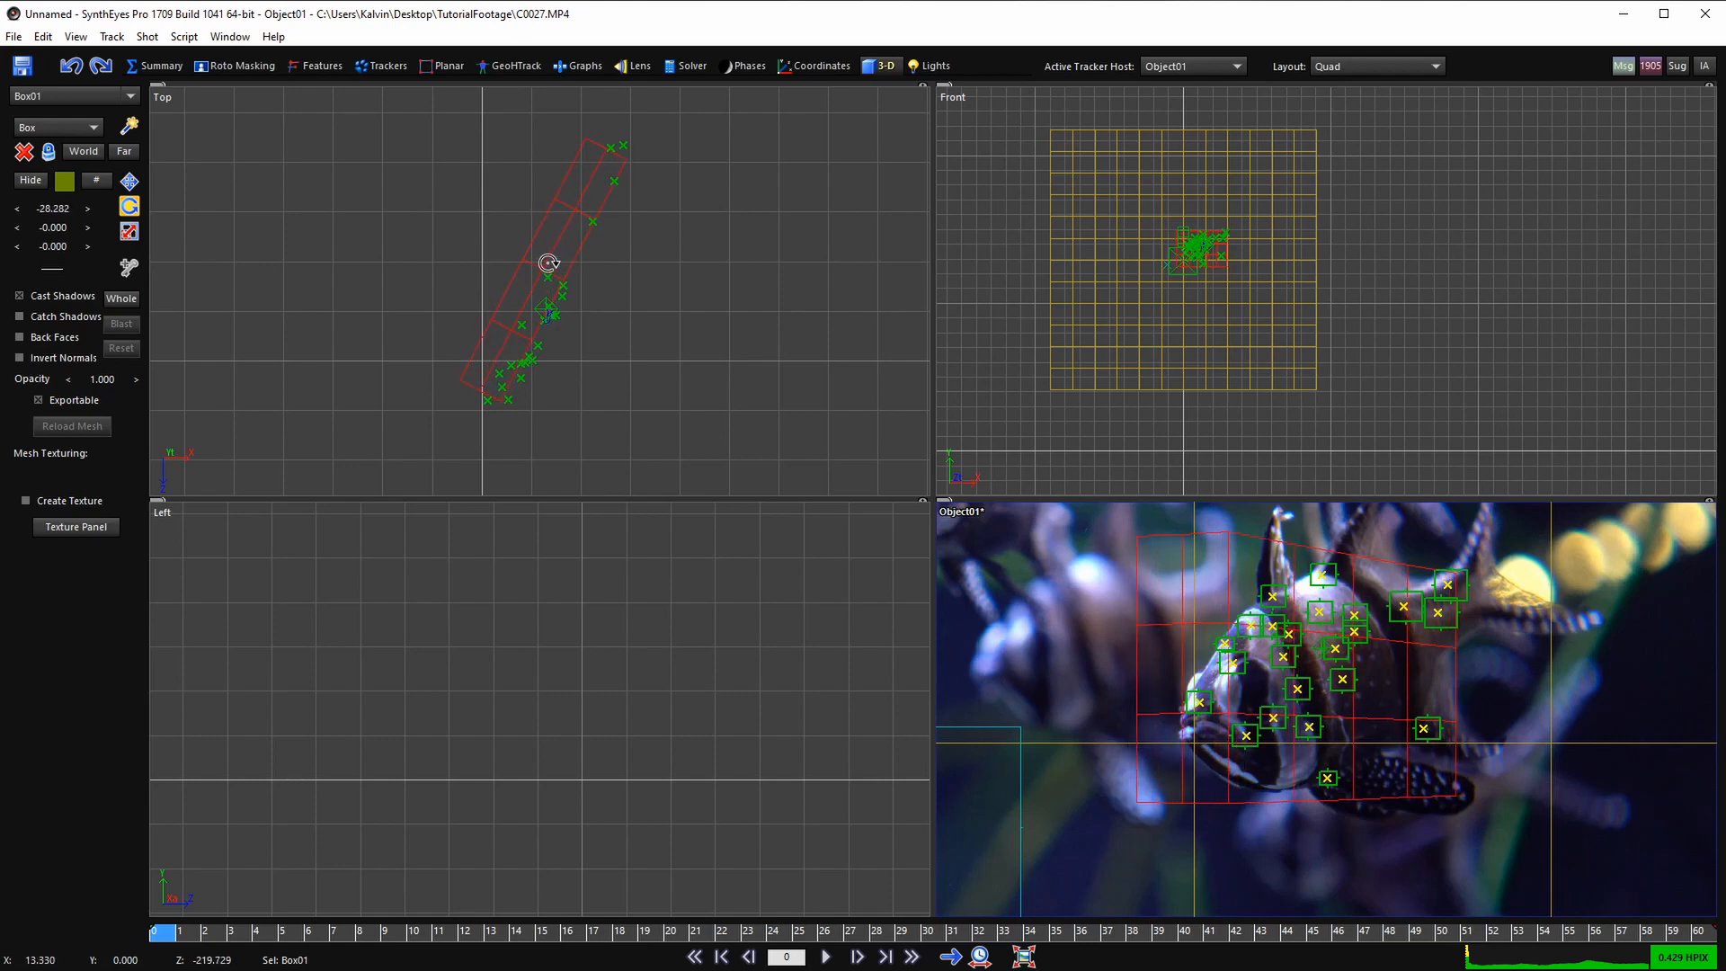
click(129, 181)
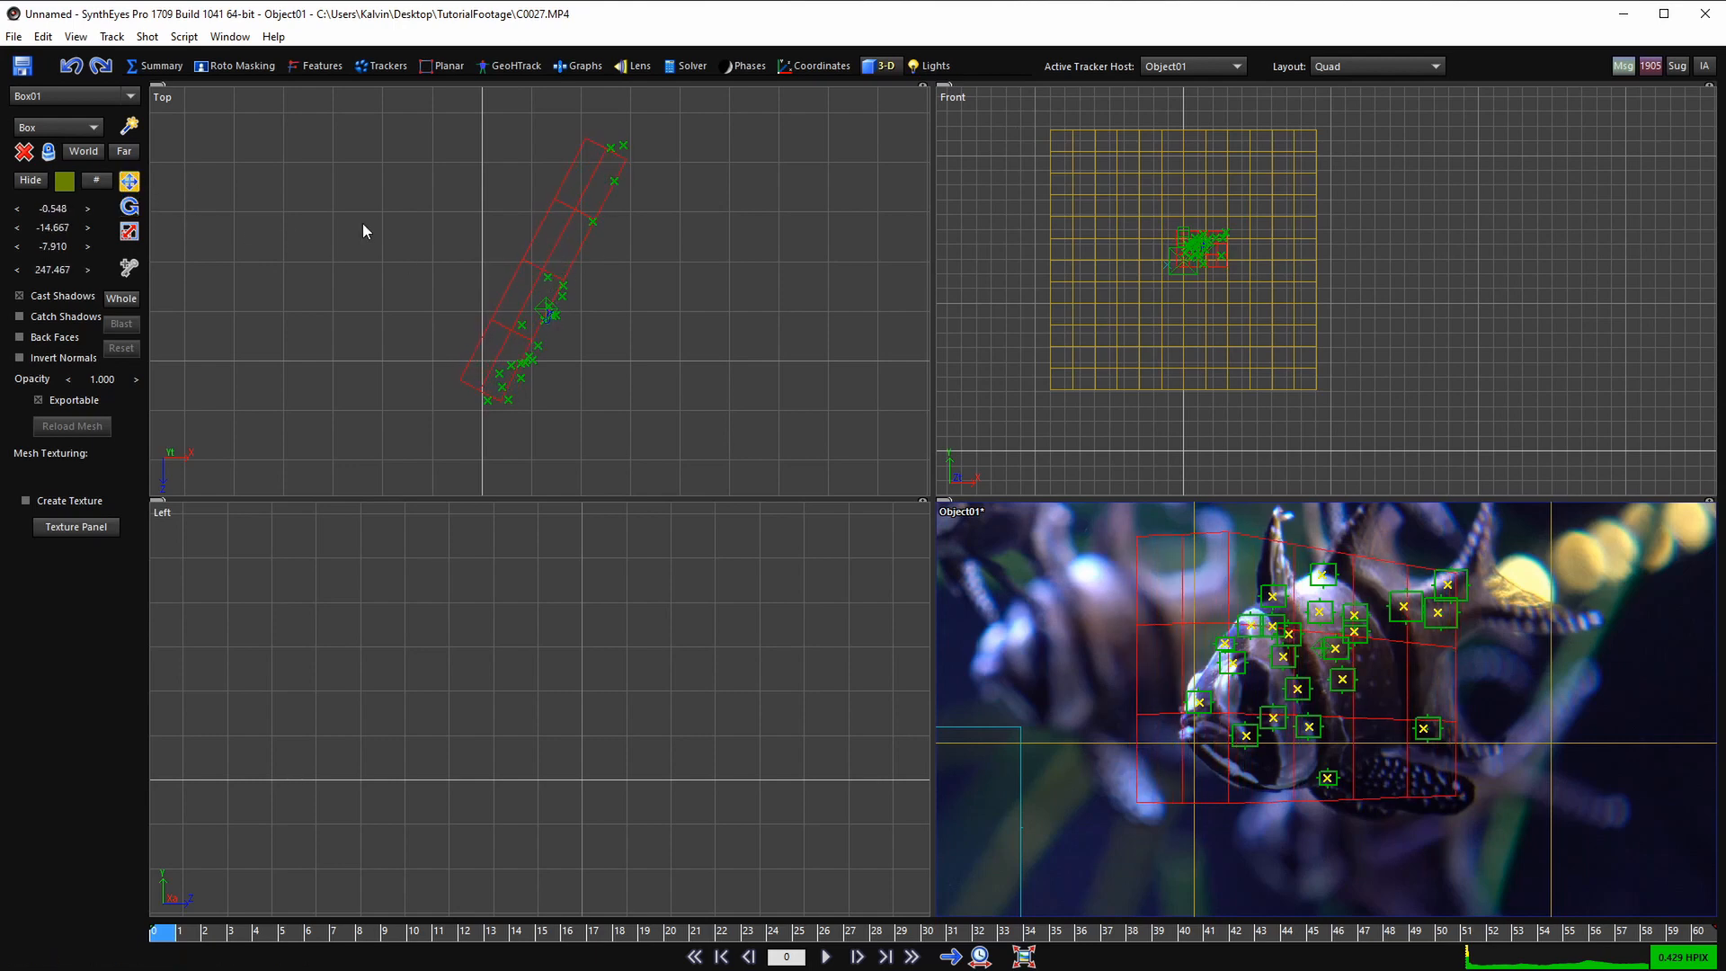
drag(554, 239, 558, 239)
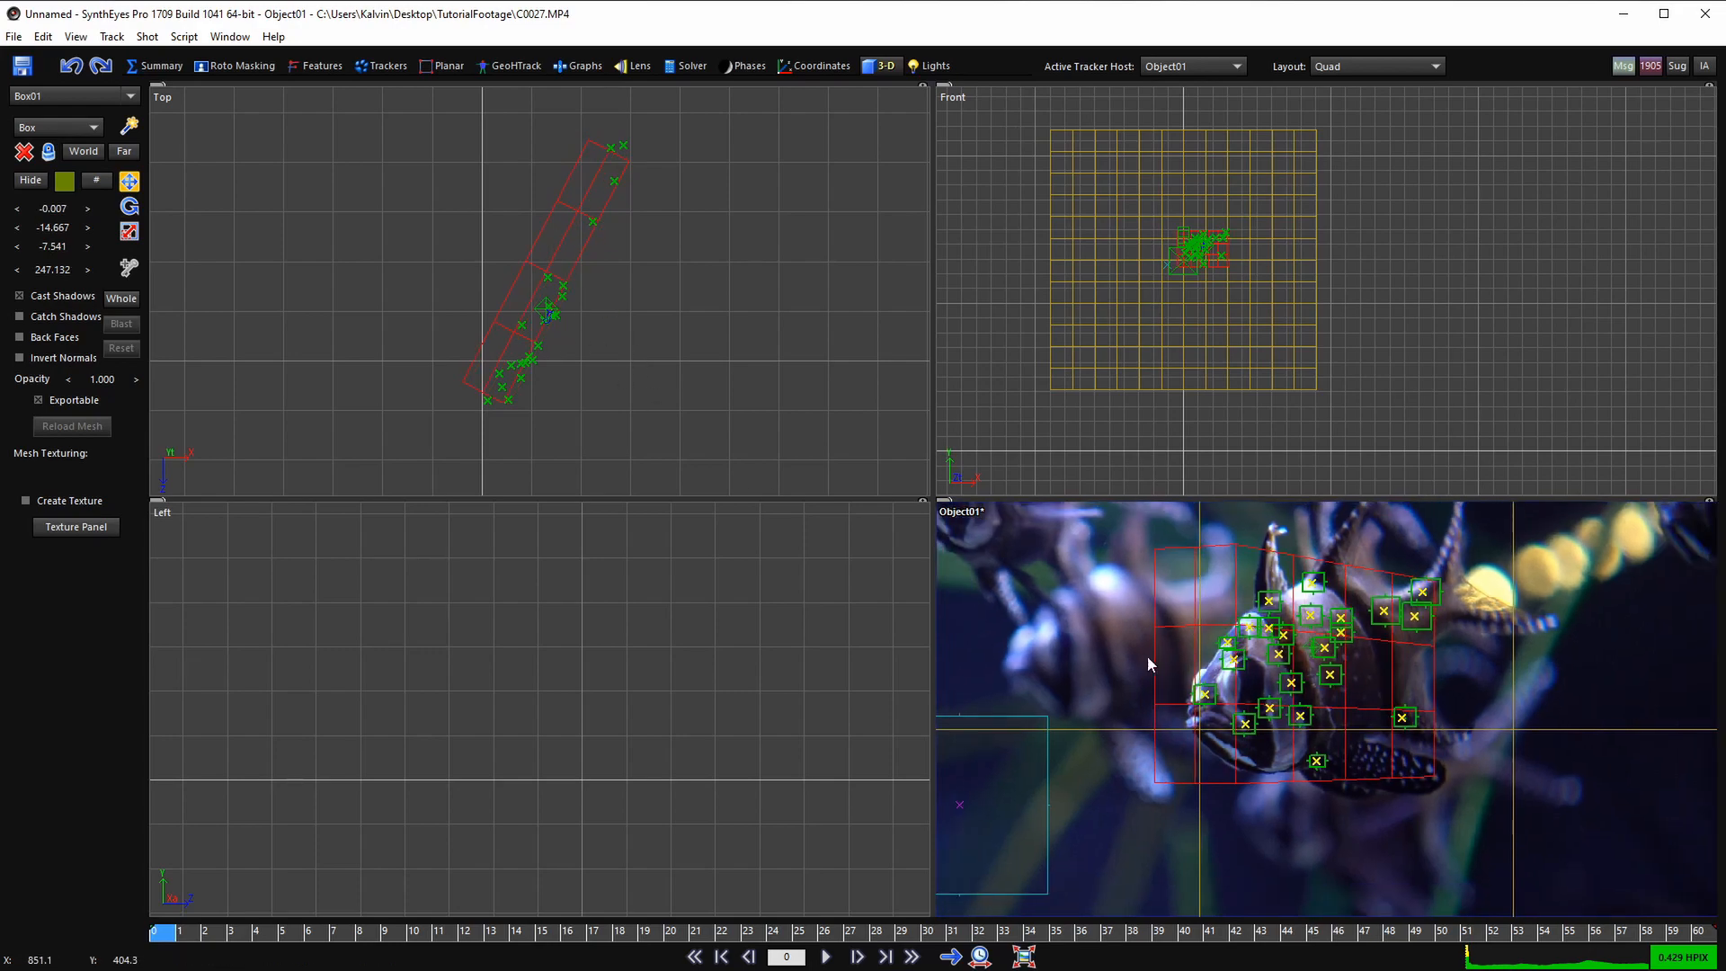
- Switch to the Camera layout and play the shot to check how the box follows the fish
key(c)
scroll(838, 505, down, 4)
middle_drag(844, 501, 921, 532)
key(space)
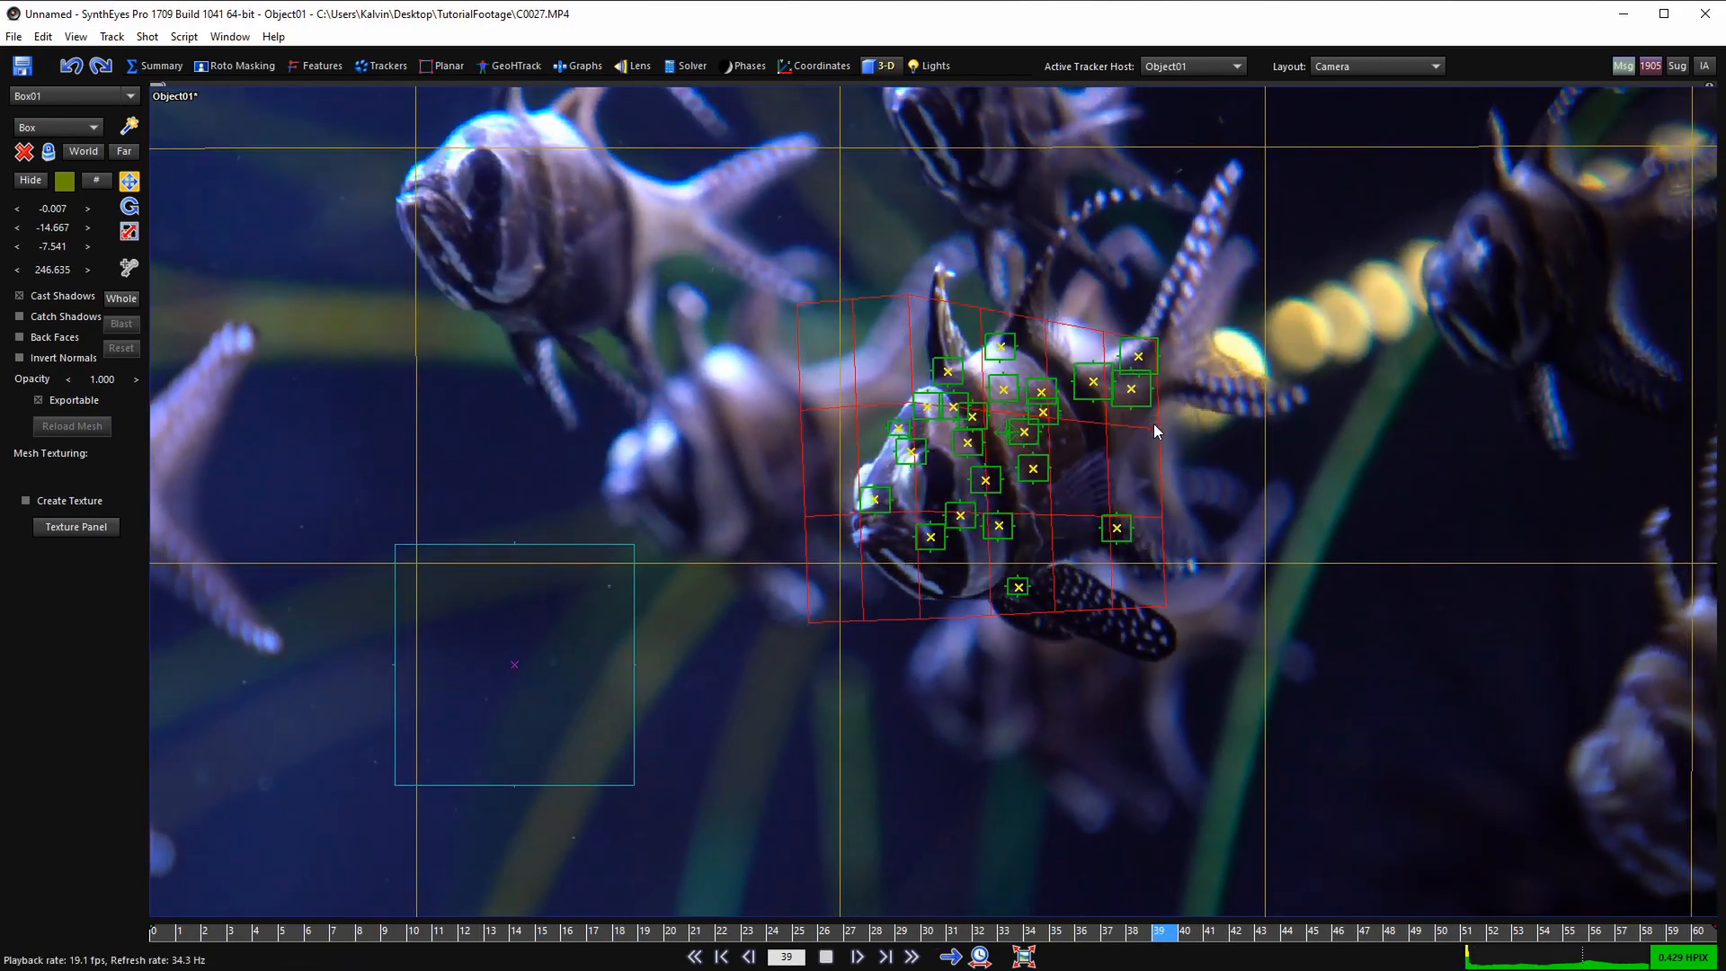
- Tilt the box to follow the fish's slant and move it in the Top view to about 1.3, -14.7, -11.7
key(space)
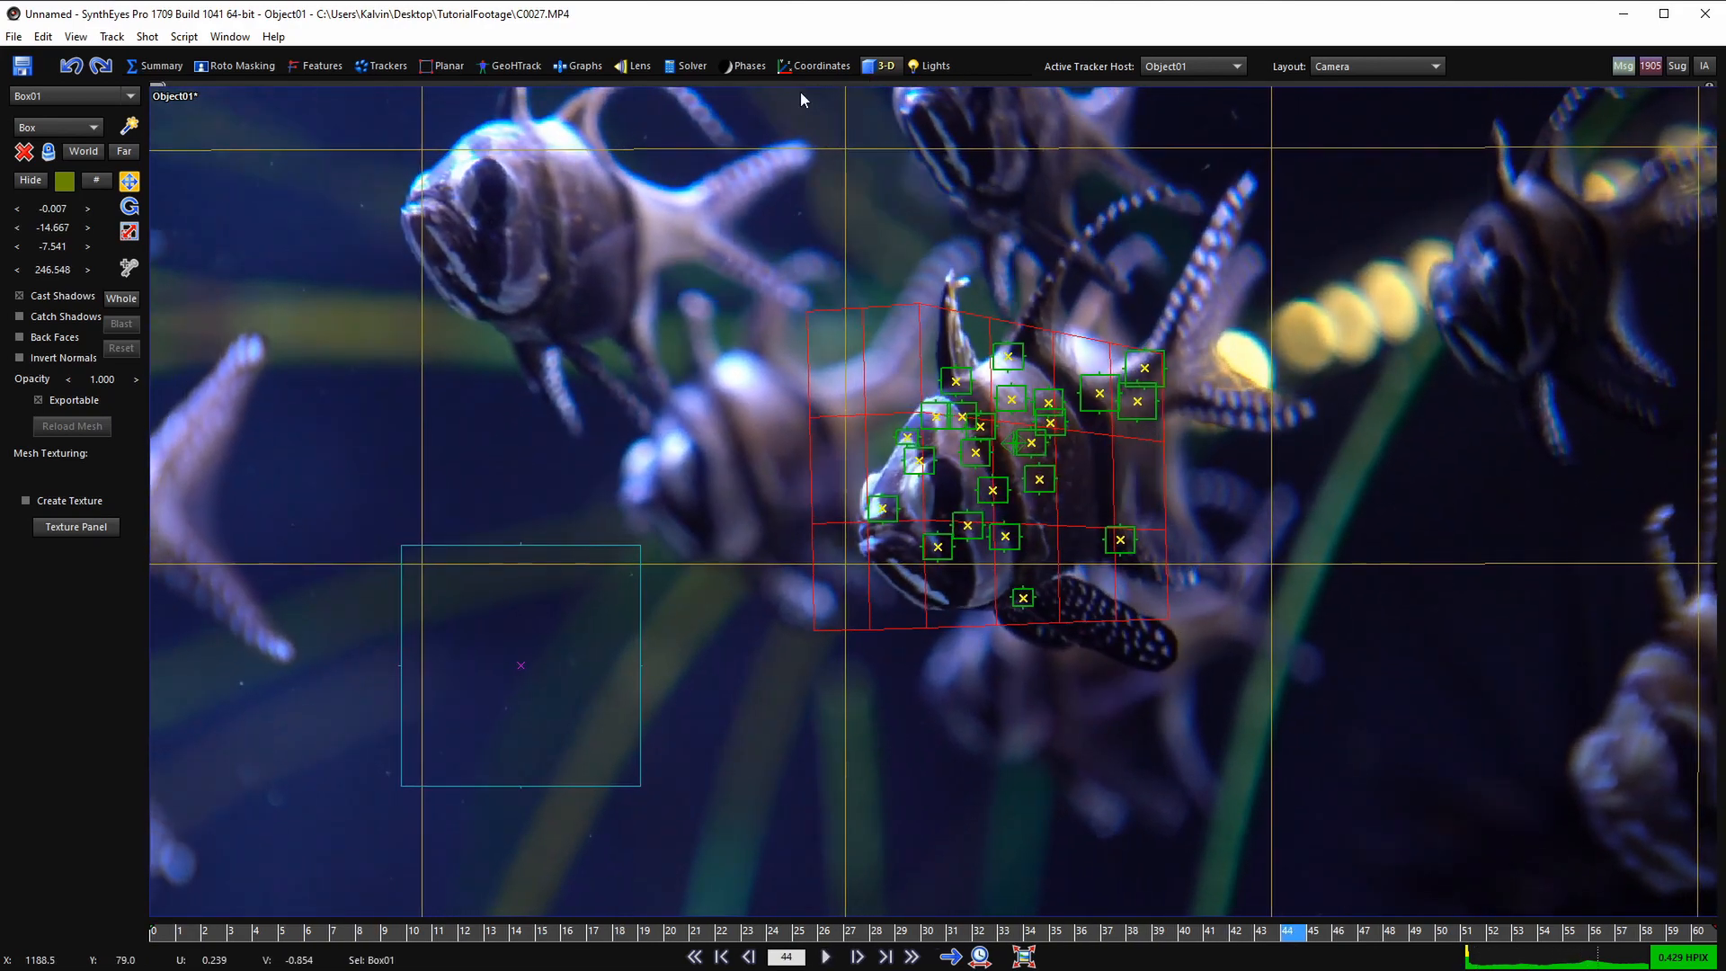
click(129, 207)
mouse_move(53, 232)
mouse_down()
mouse_move(5, 223)
mouse_move(52, 216)
mouse_move(36, 216)
mouse_move(65, 229)
mouse_move(37, 230)
mouse_move(53, 248)
mouse_up()
click(130, 183)
key(7)
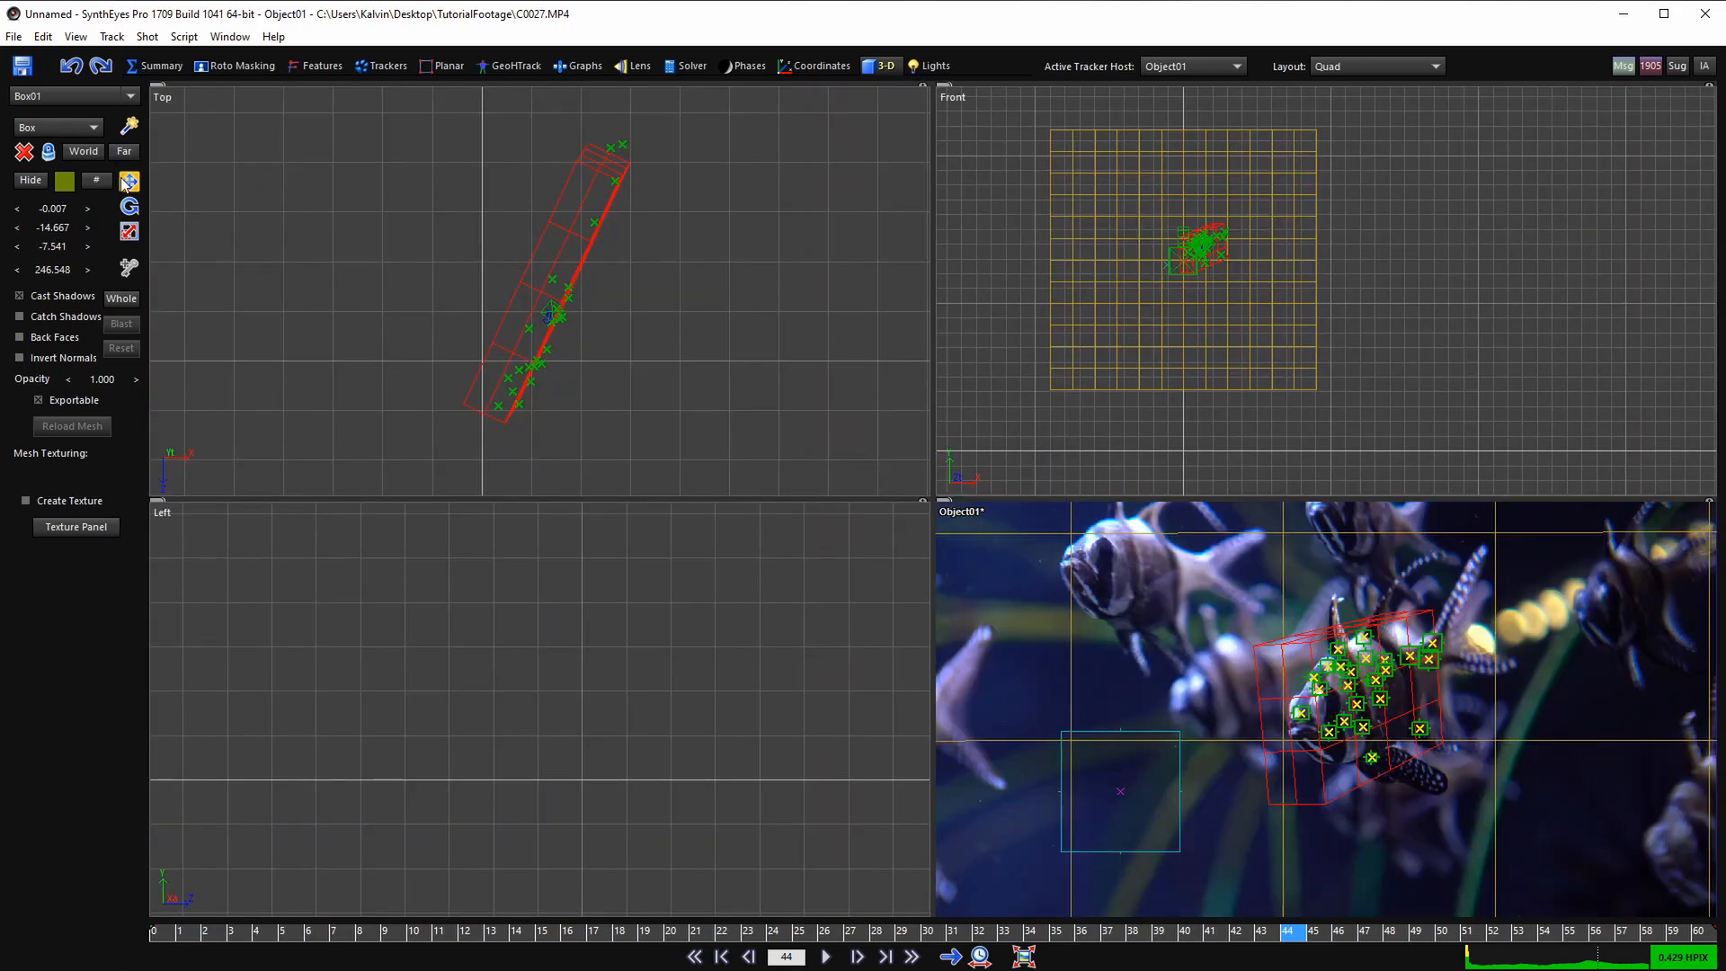
drag(532, 302, 537, 283)
scroll(503, 422, up, 4)
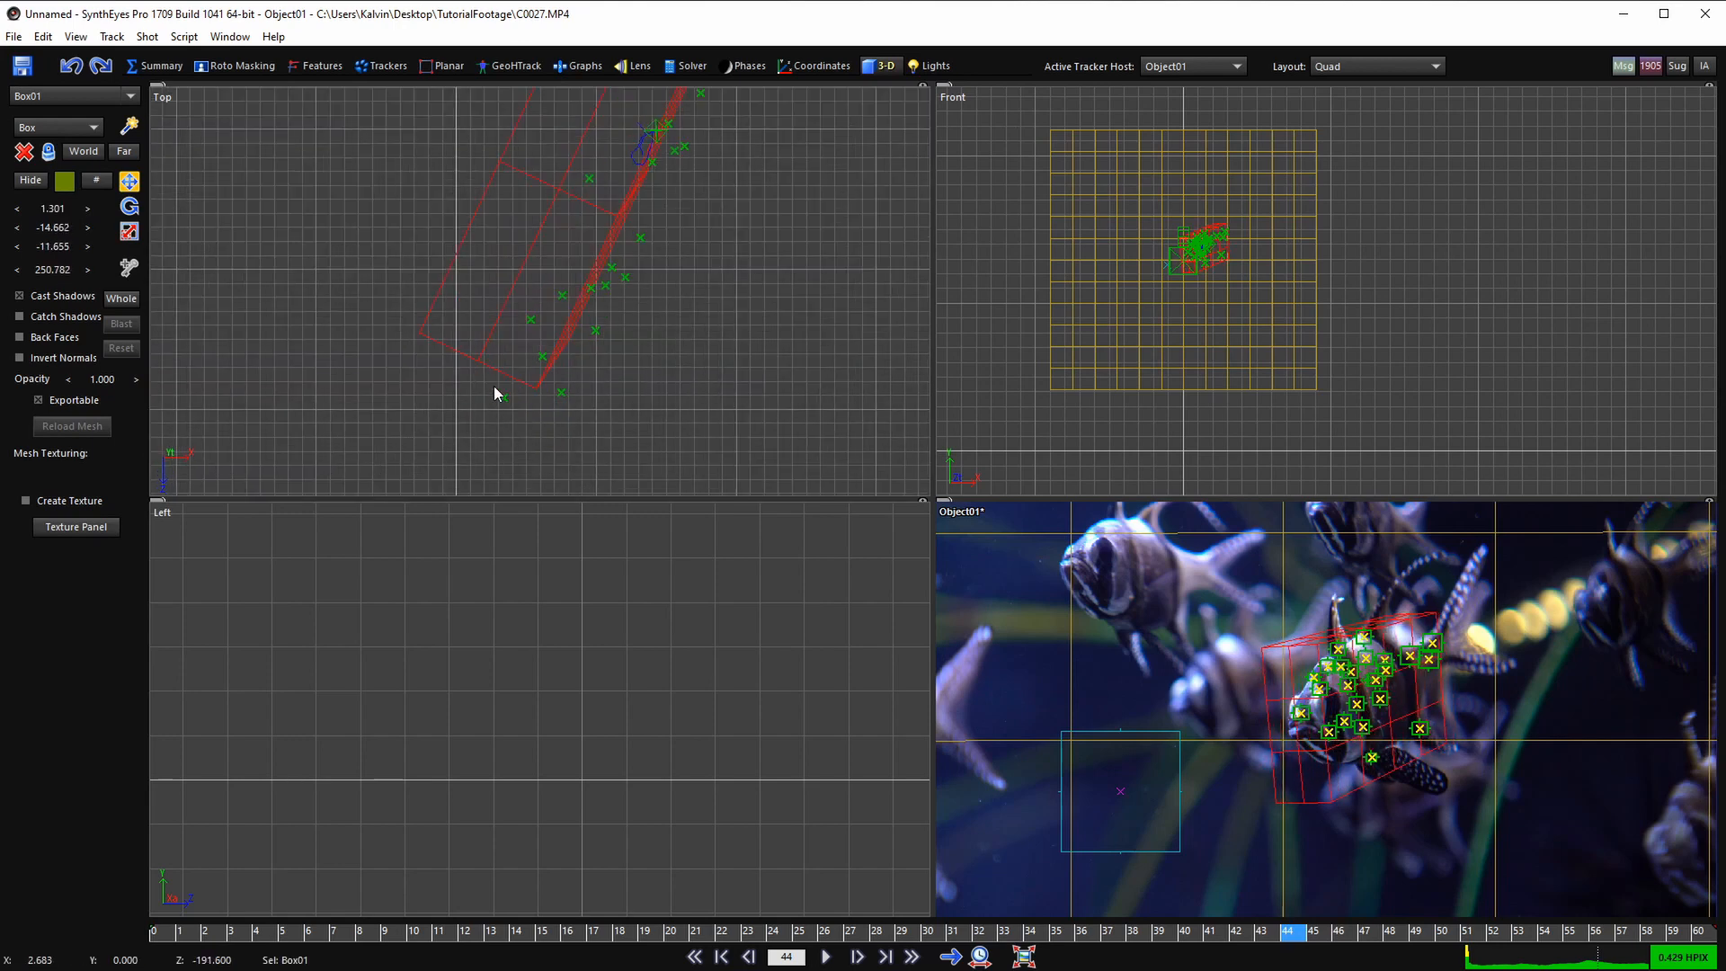
- Identify the trackers at the fish's nose and forehead, and color the forehead tracker, Tracker23, yellow
click(504, 397)
scroll(1240, 630, up, 5)
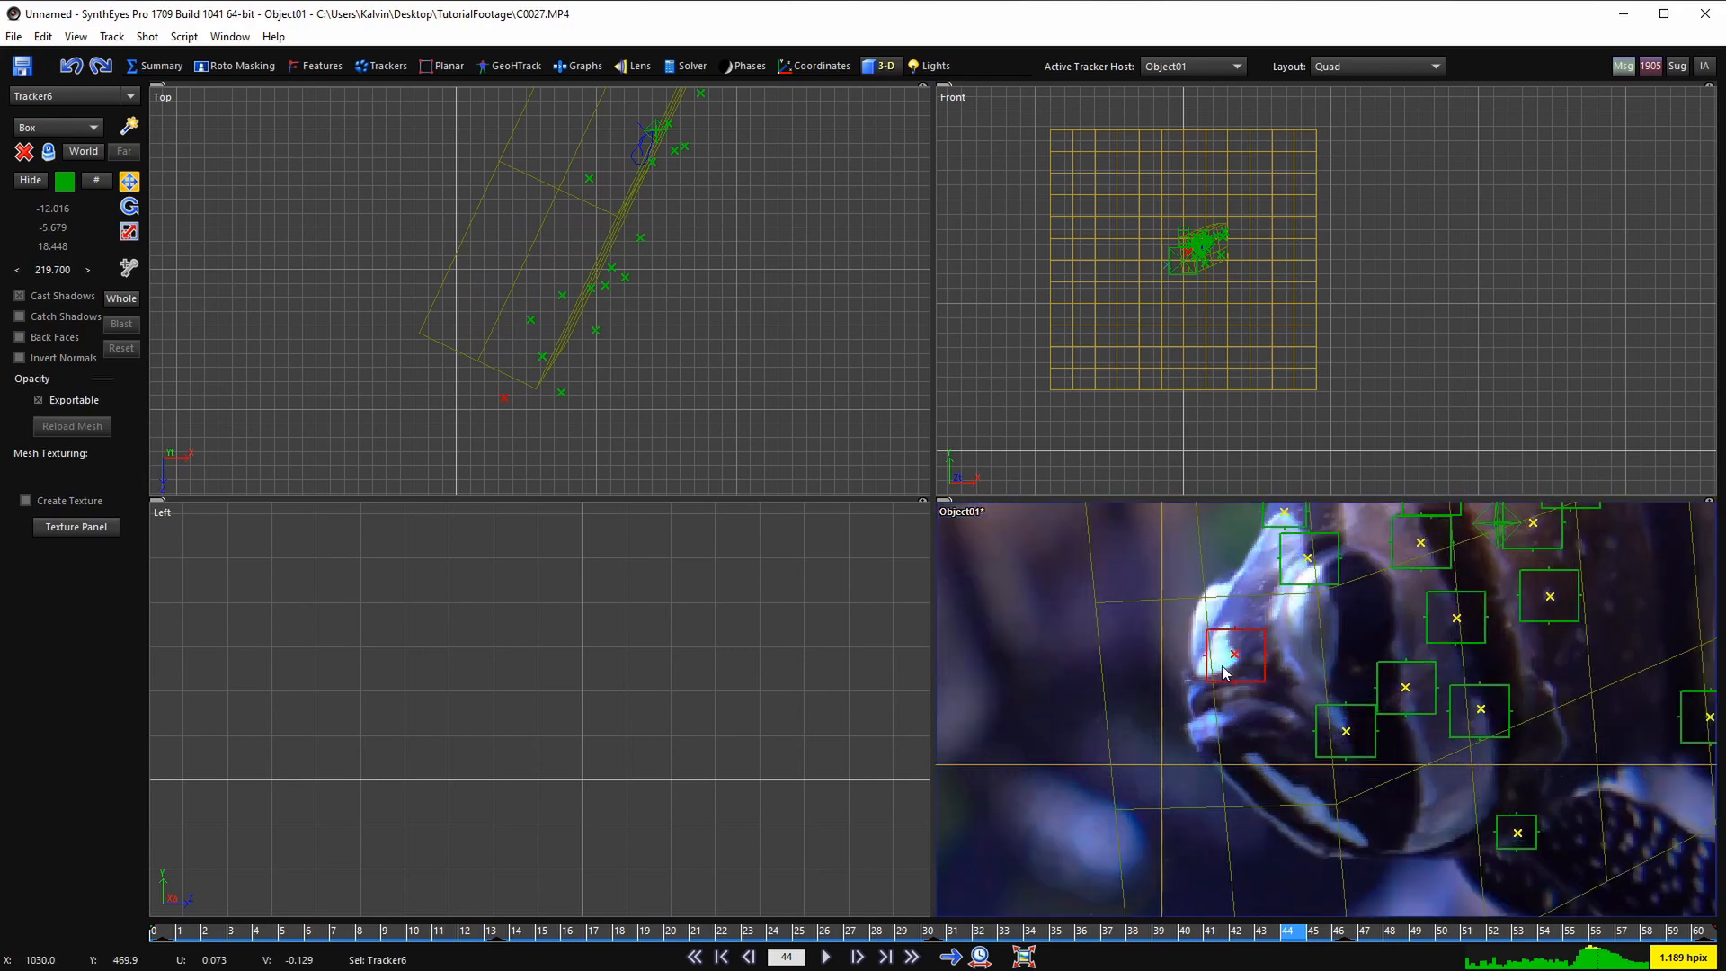
scroll(1236, 676, down, 2)
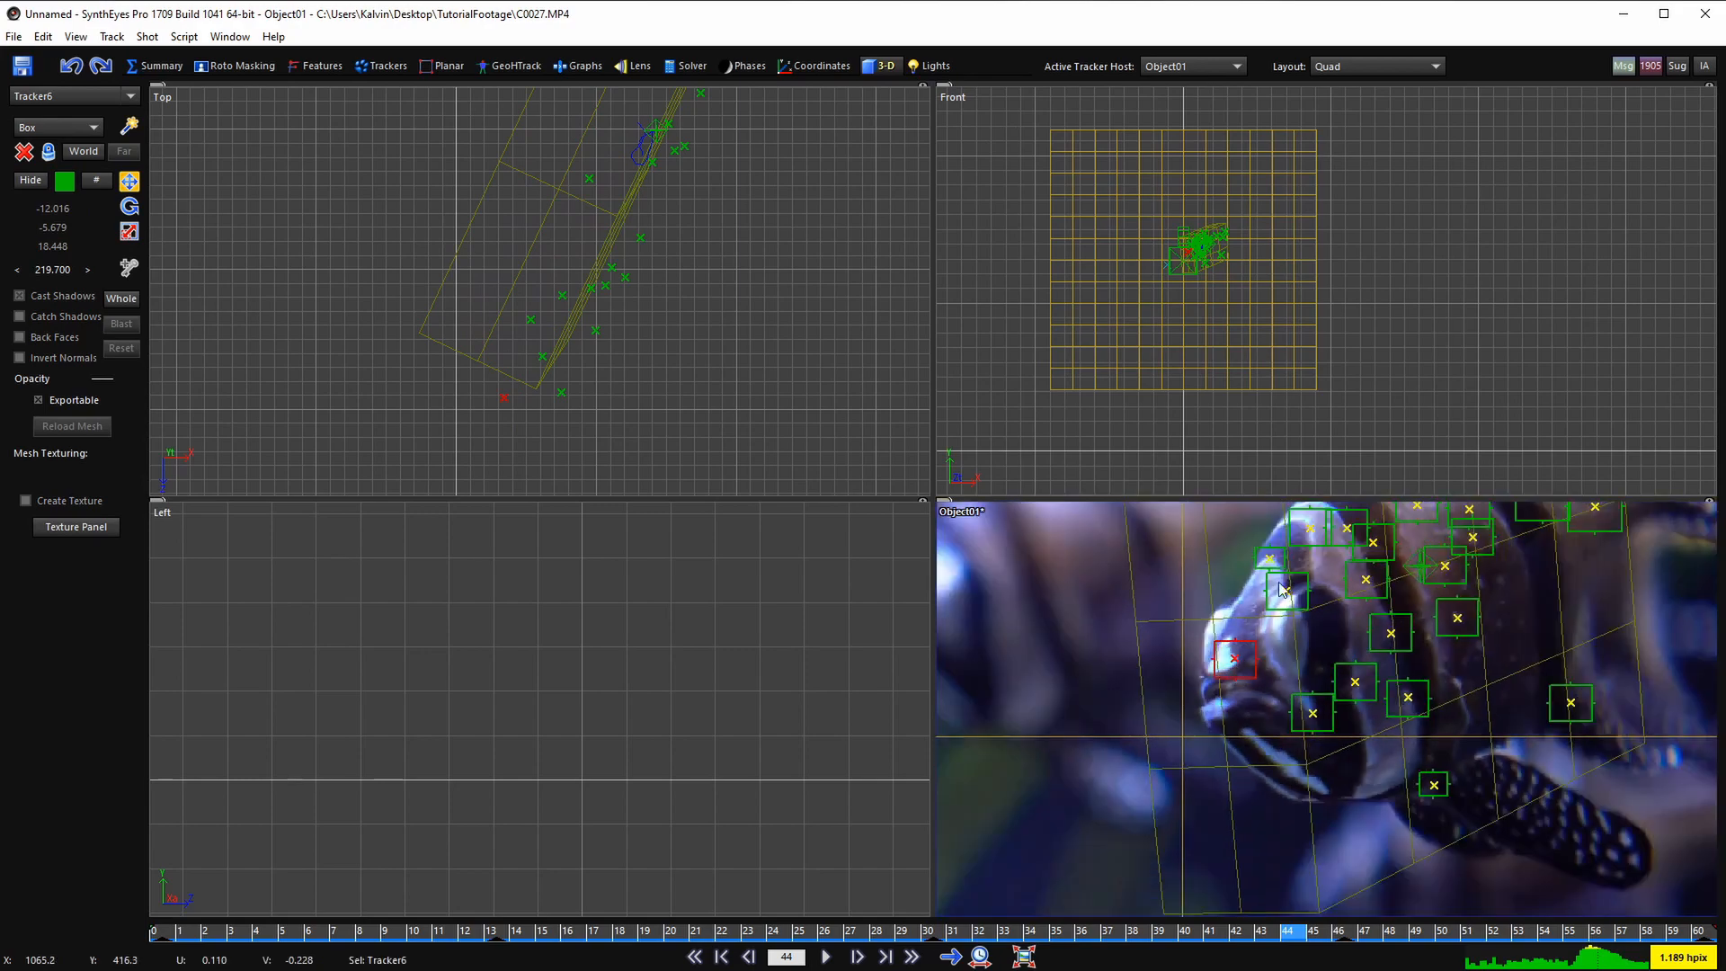
scroll(1271, 557, up, 2)
click(1270, 559)
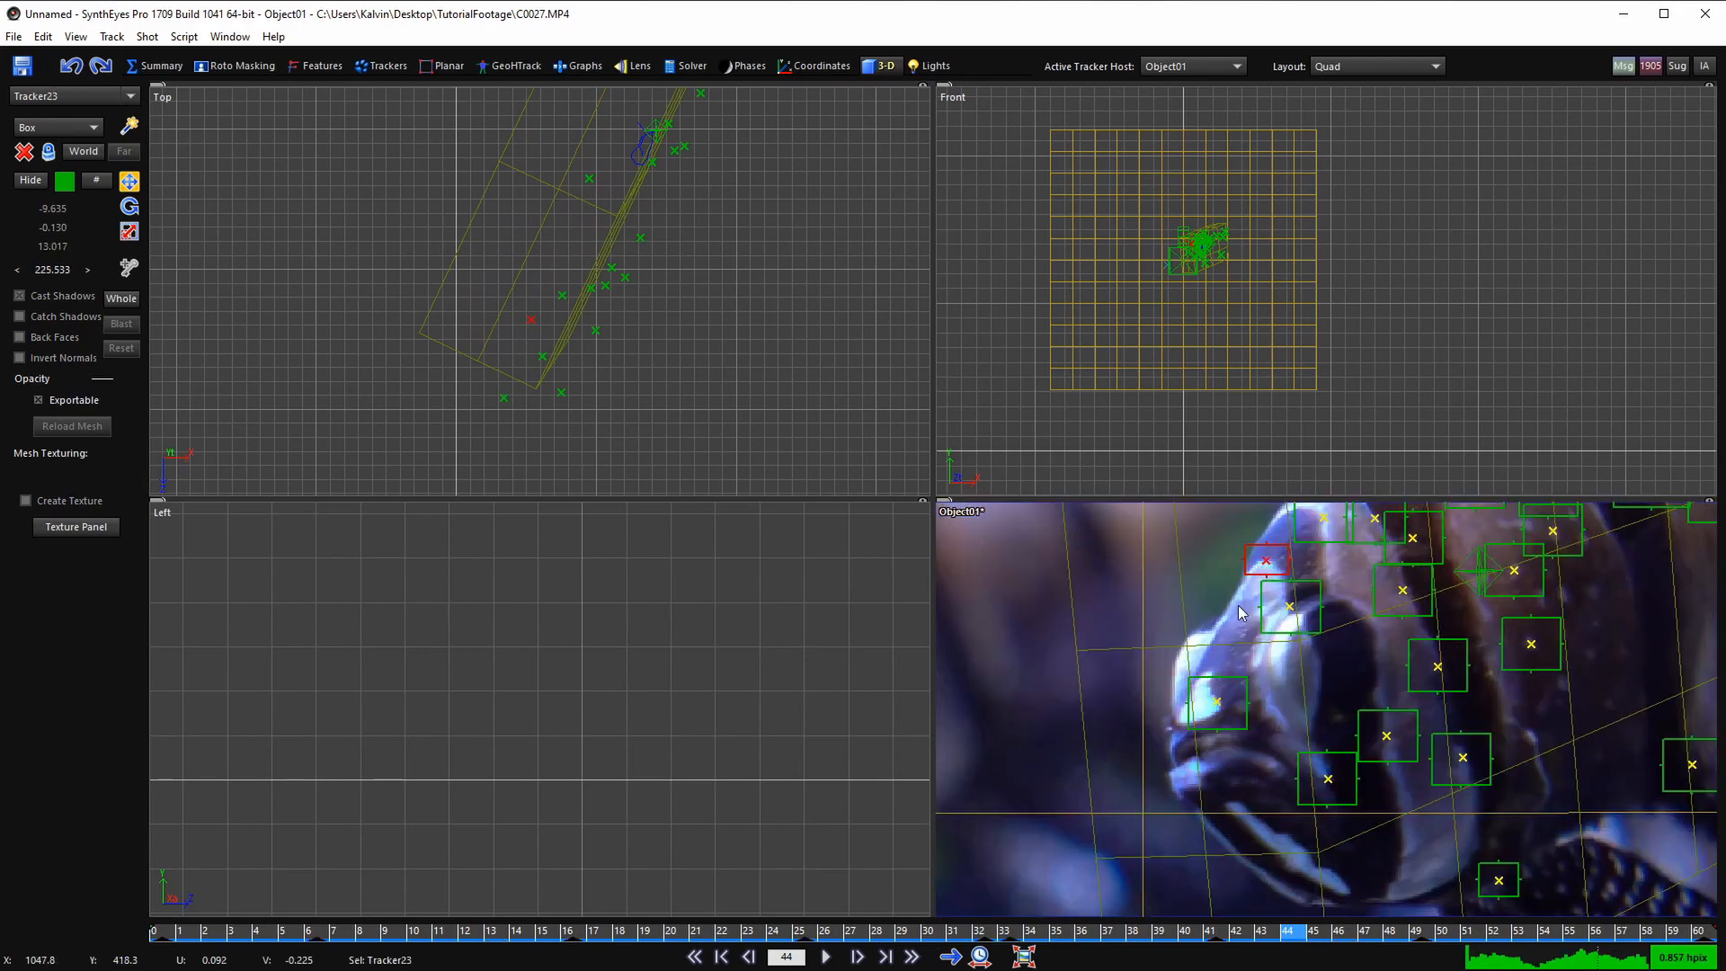
click(65, 183)
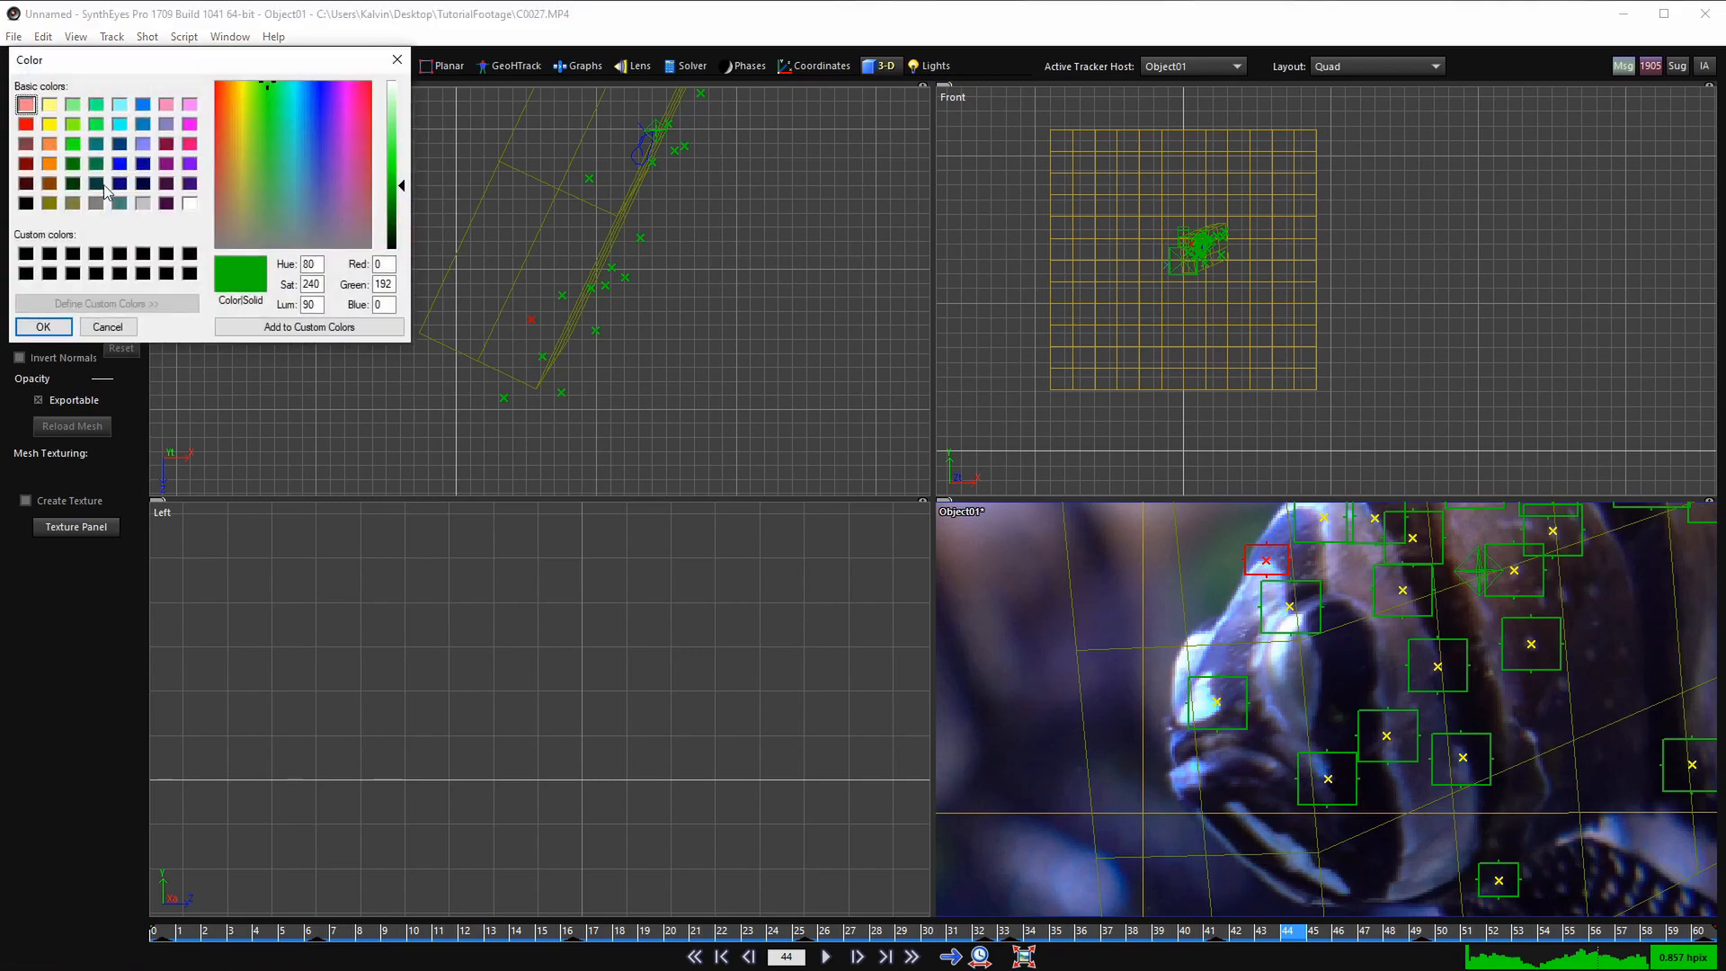
click(49, 124)
click(43, 327)
click(513, 393)
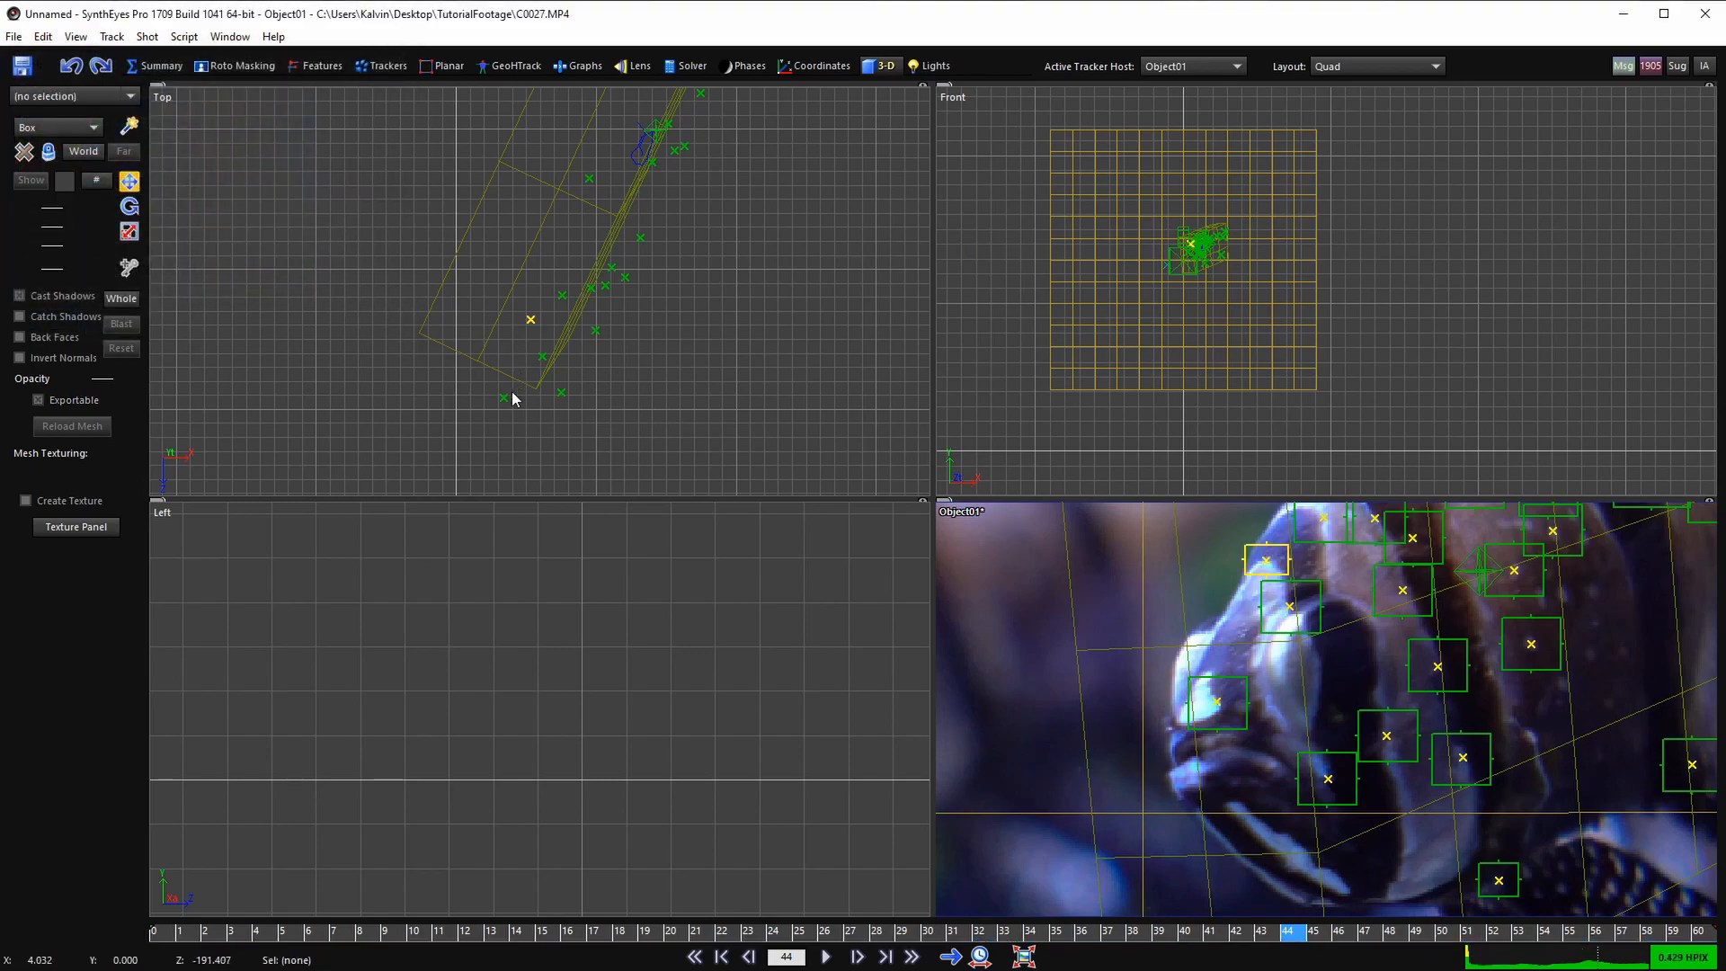
- Move the box in the Top view onto the fish's trackers, to about 2.0, -14.7, -8.5
drag(494, 324, 509, 356)
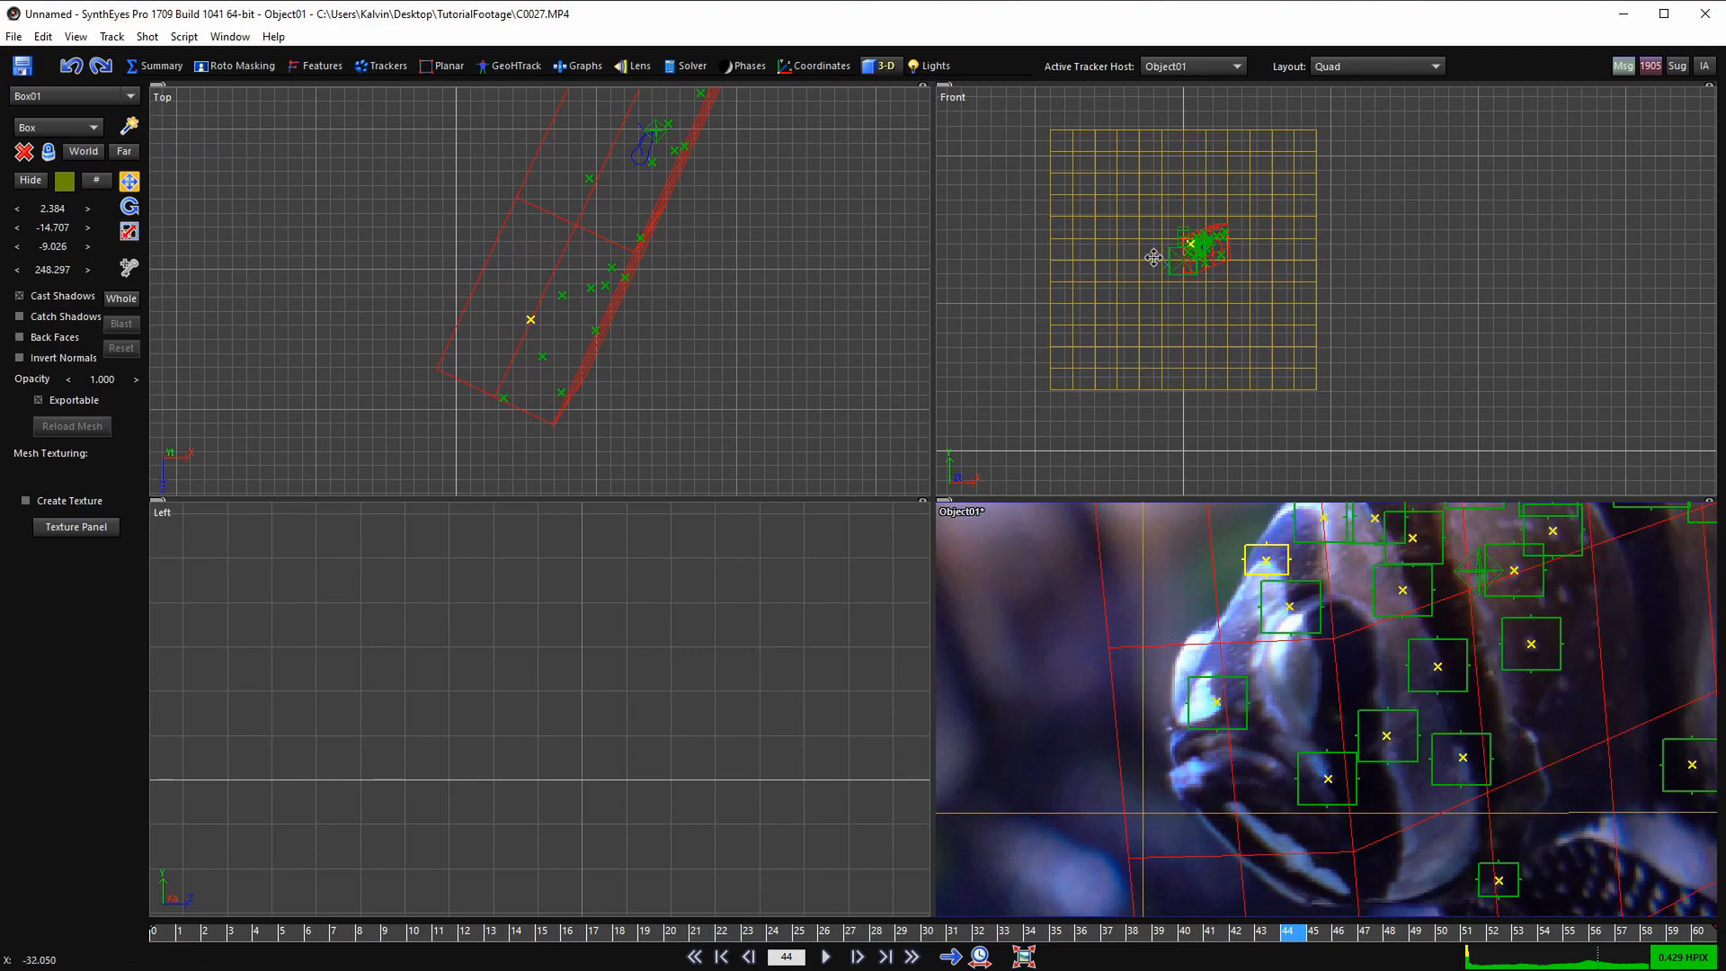
scroll(1193, 247, up, 3)
scroll(1264, 686, down, 2)
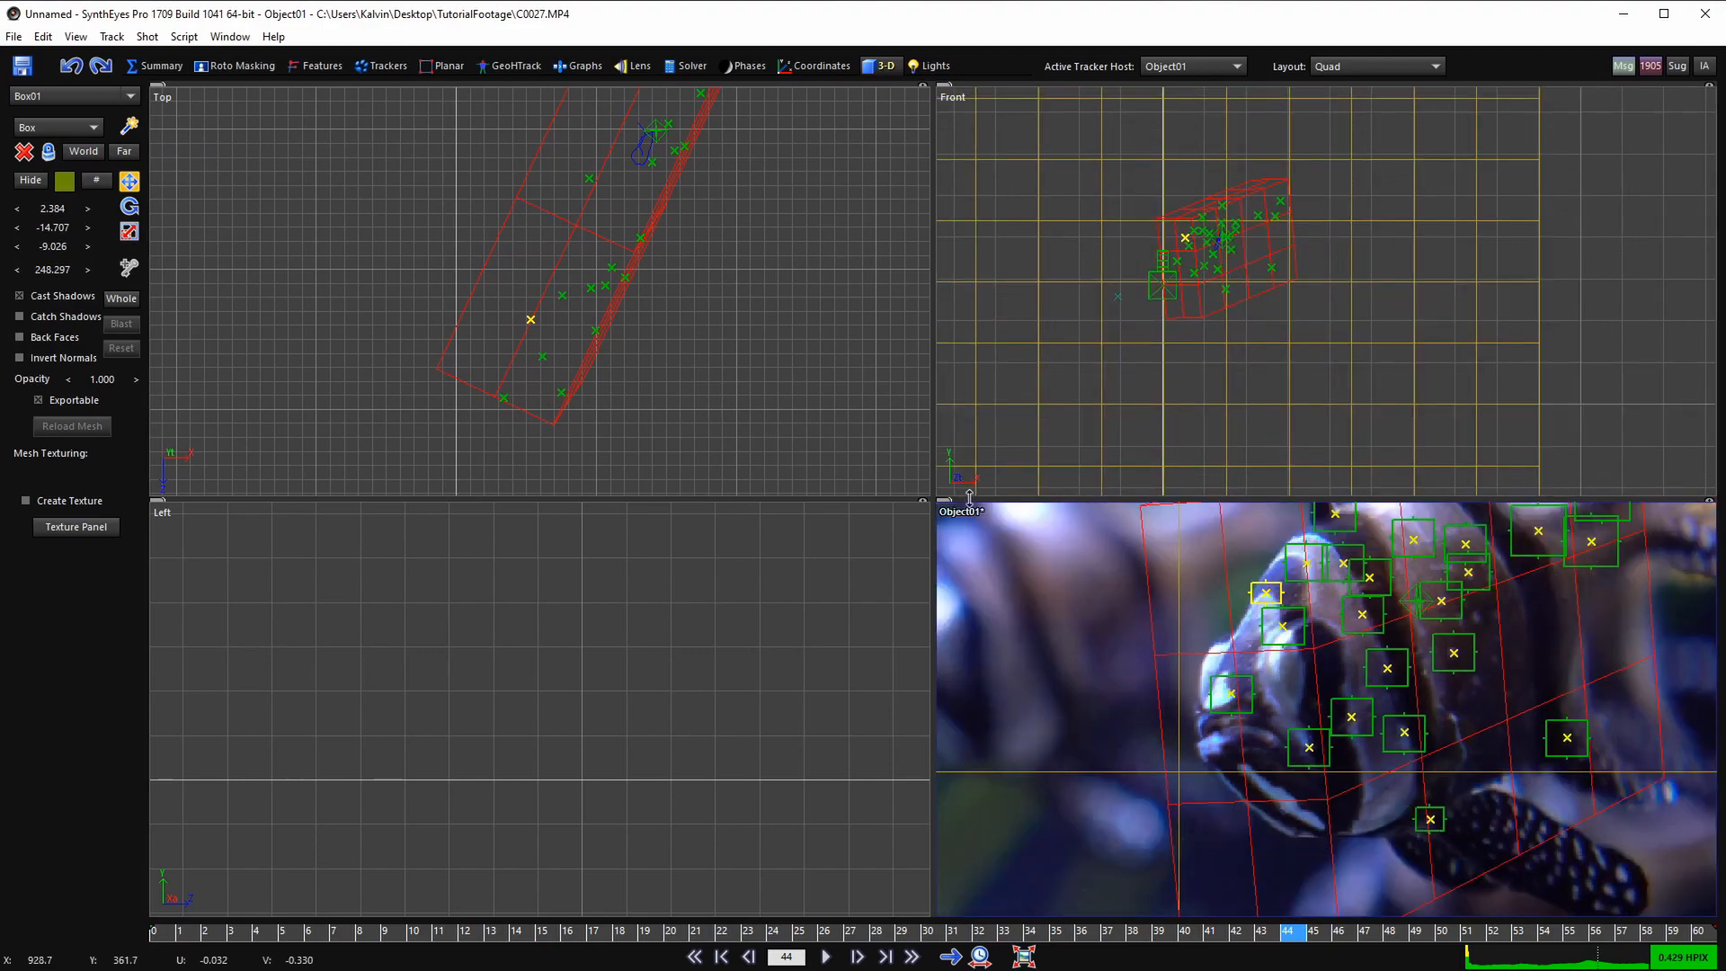
scroll(579, 357, up, 2)
drag(608, 346, 603, 356)
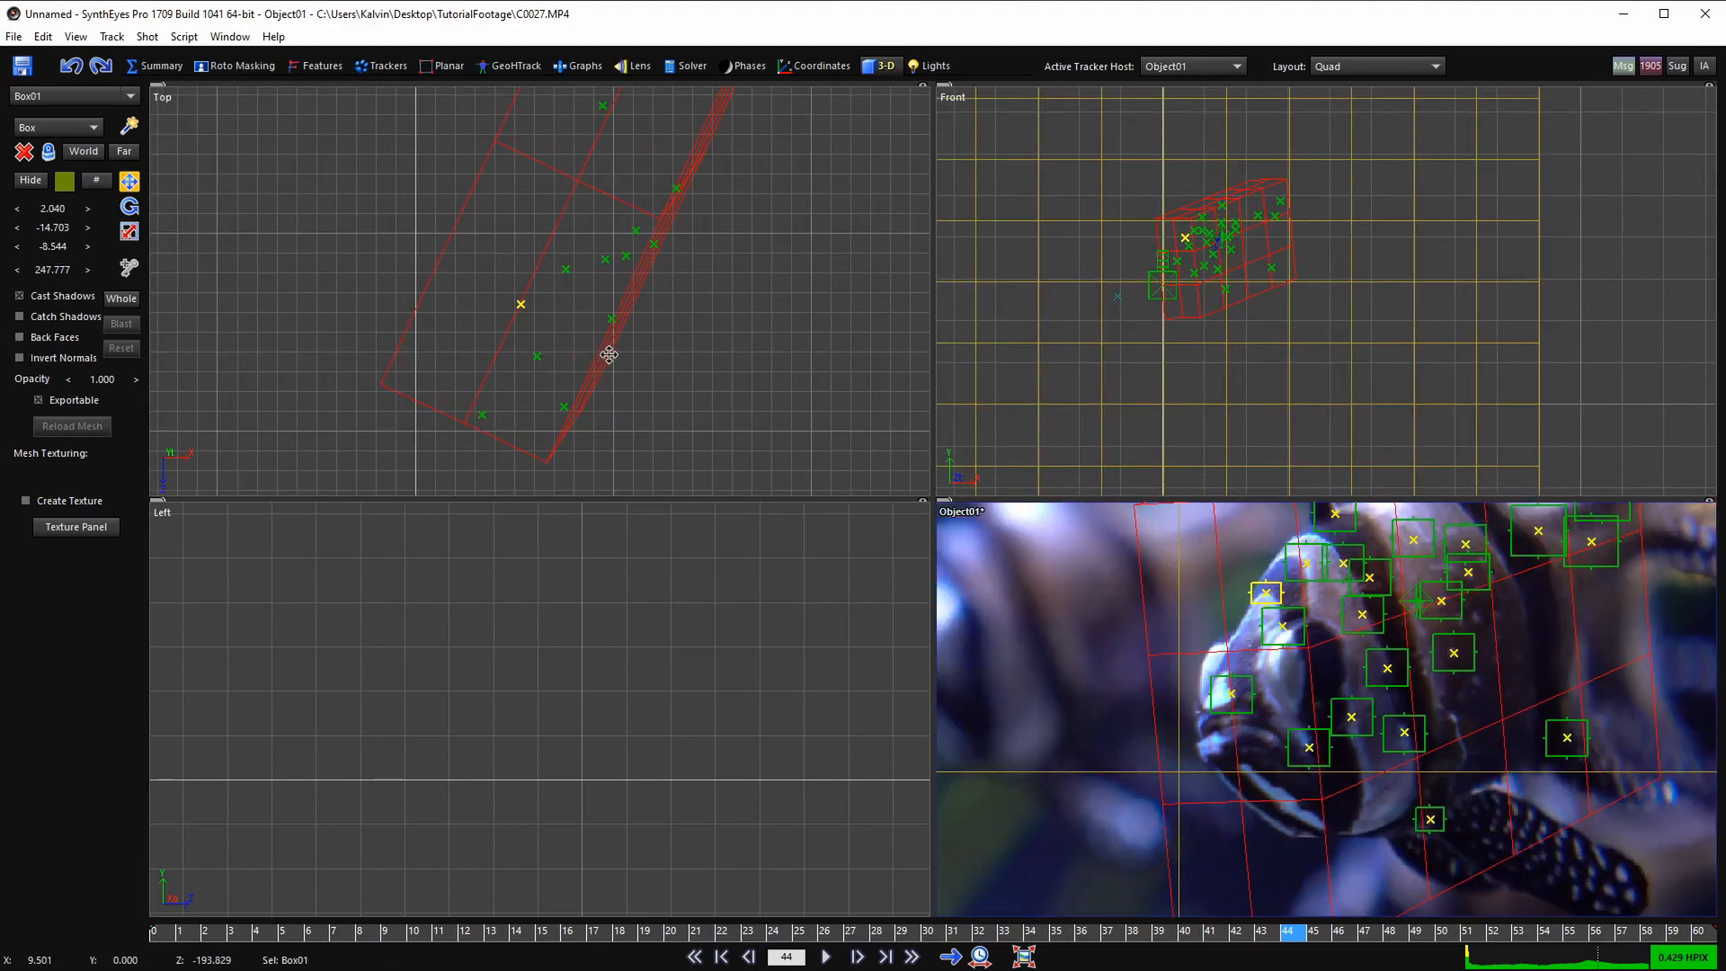
scroll(1121, 236, up, 5)
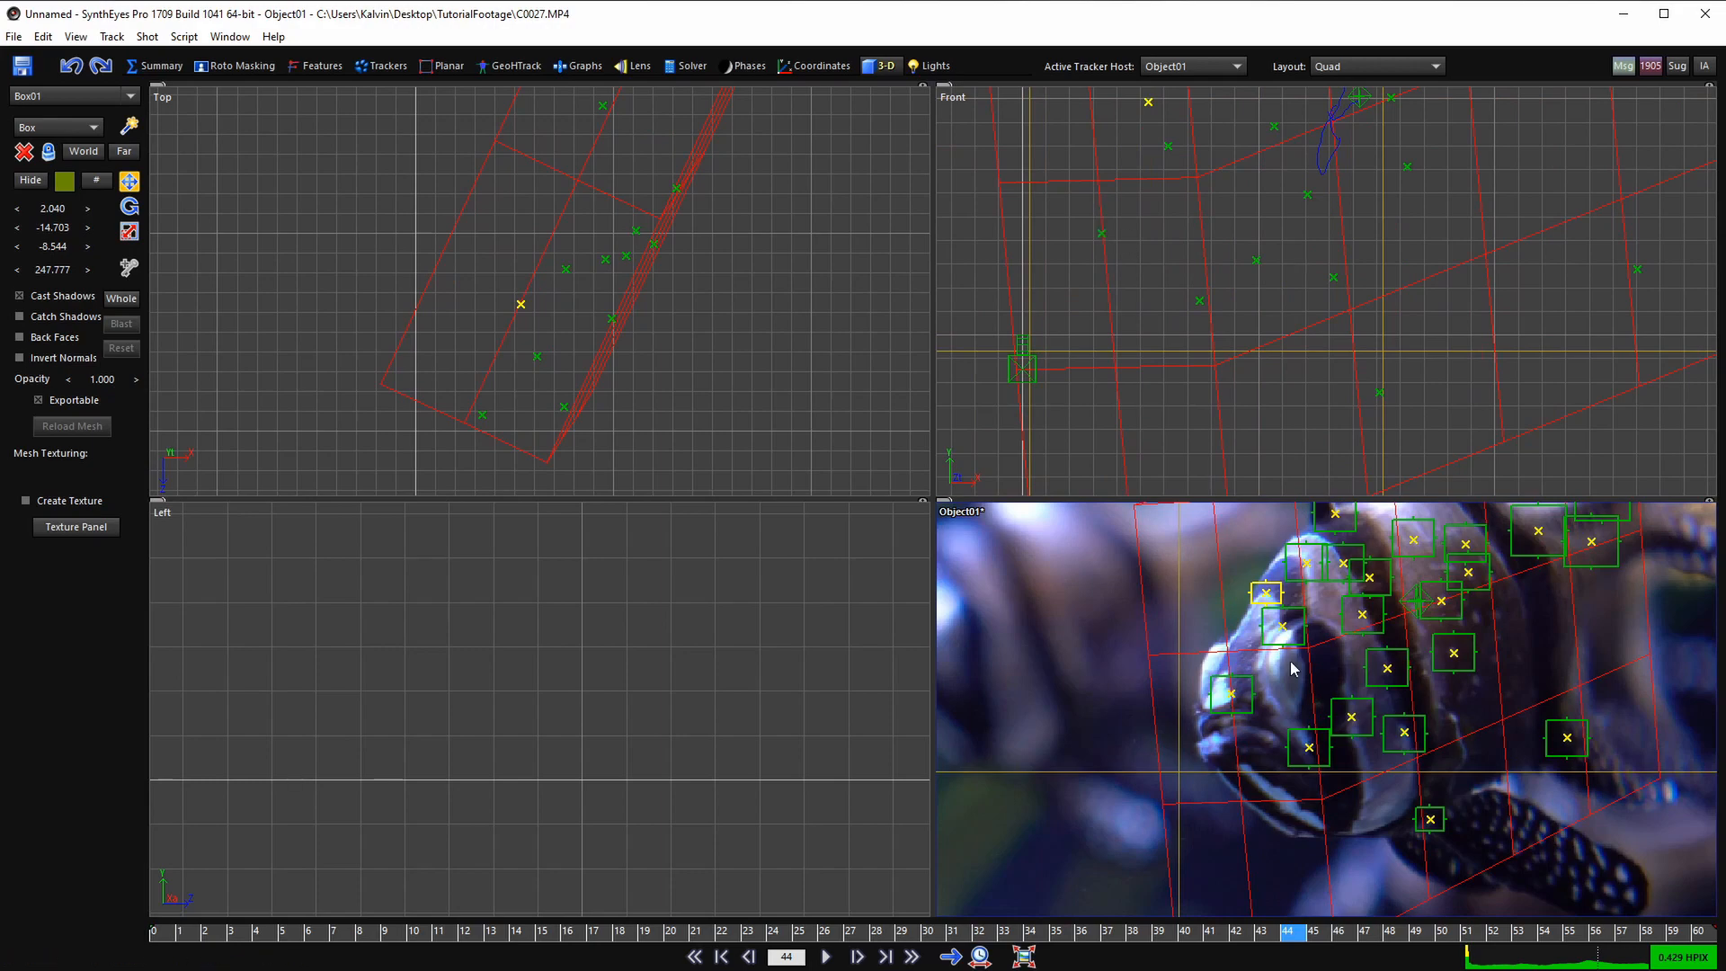
- Play the shot from the first frame in the Camera layout to check how the repositioned box follows the fish
scroll(1291, 669, down, 3)
key(shift+a)
key(4)
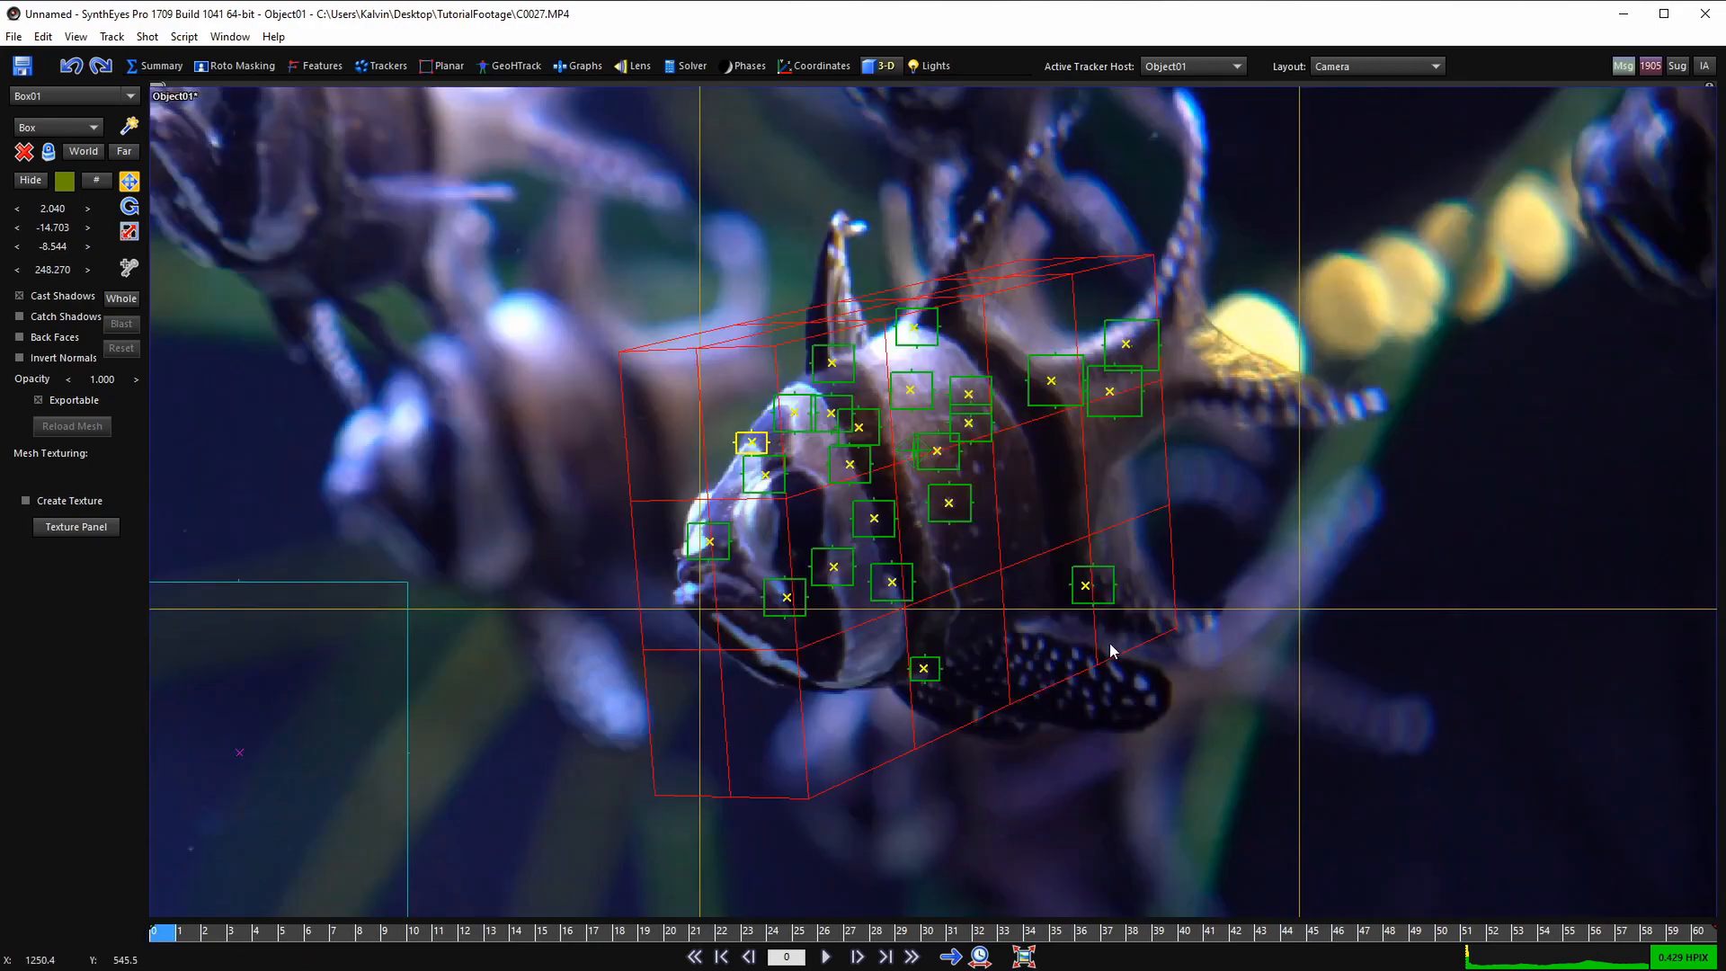
key(space)
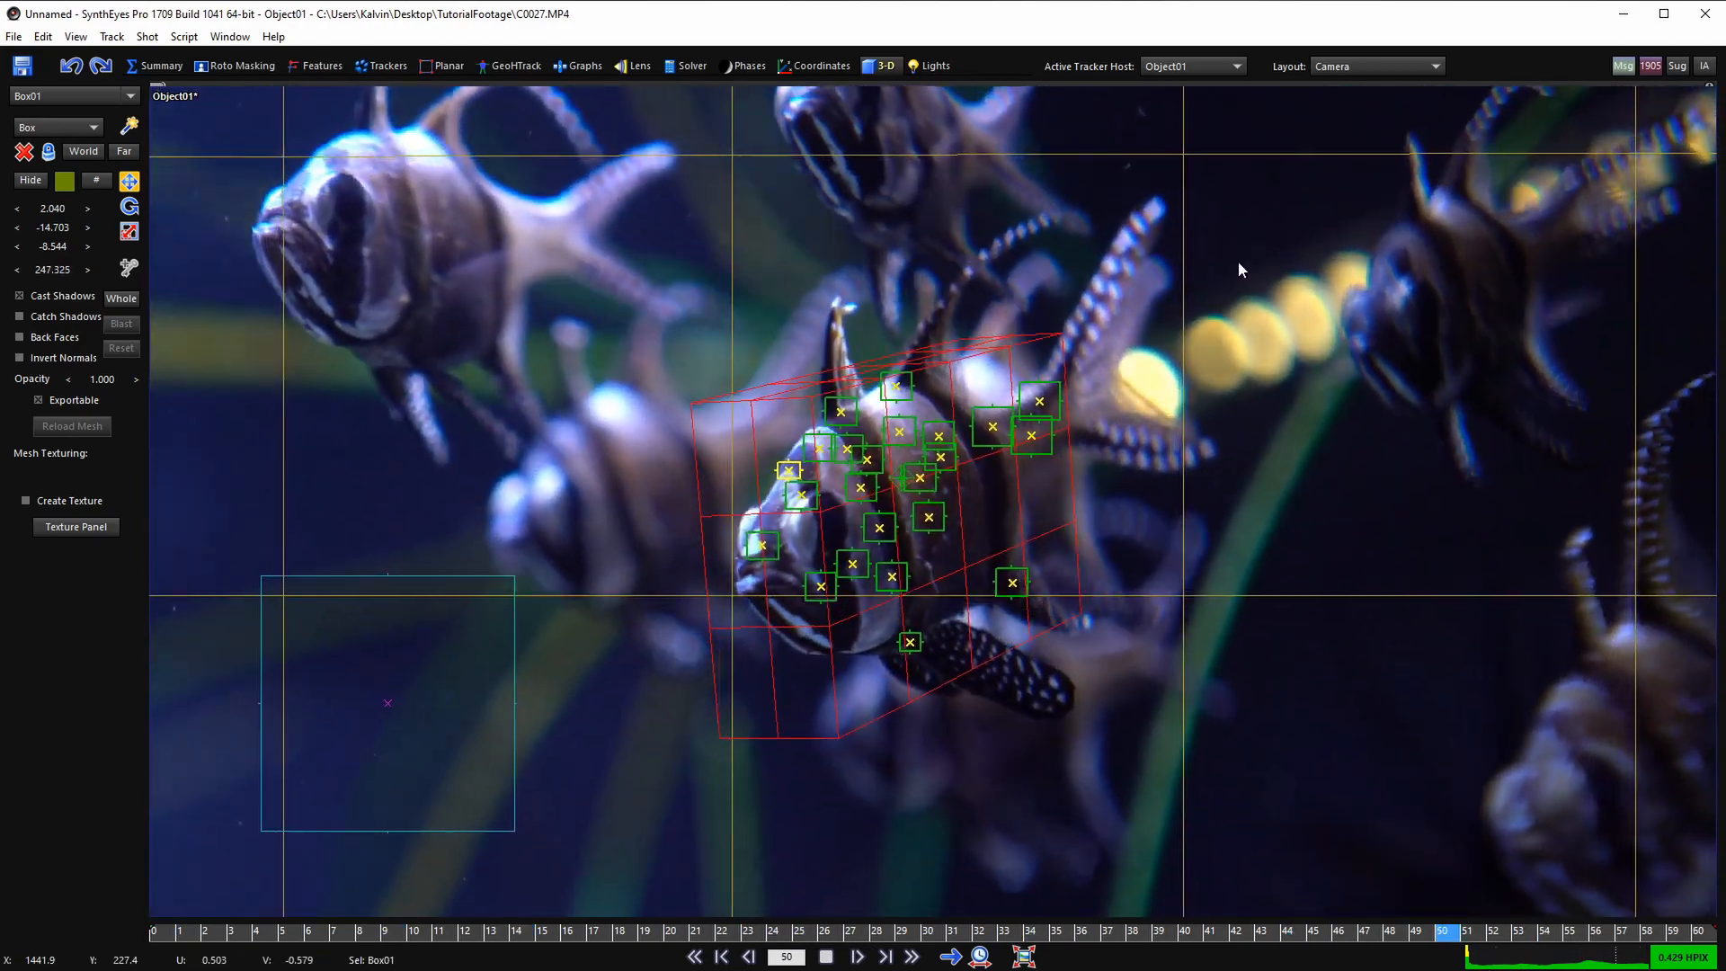
key(space)
- Play the shot in the Quad layout to examine the box's motion in the Left and Top views
key(7)
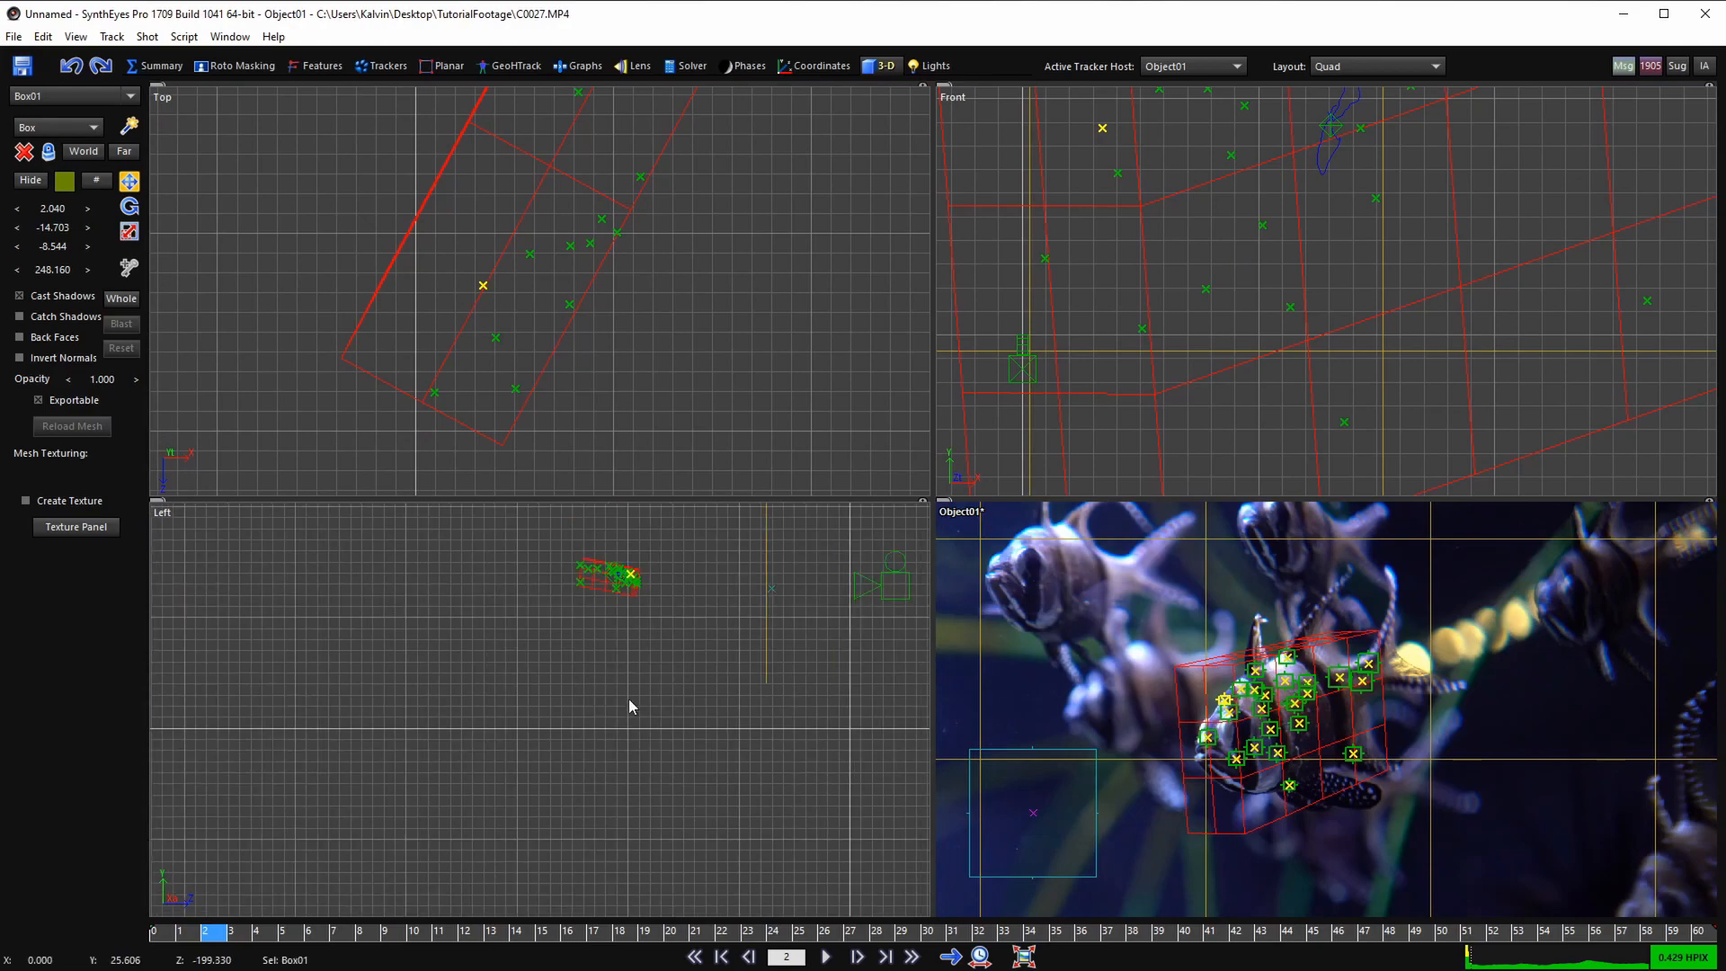
scroll(630, 706, up, 5)
key(space)
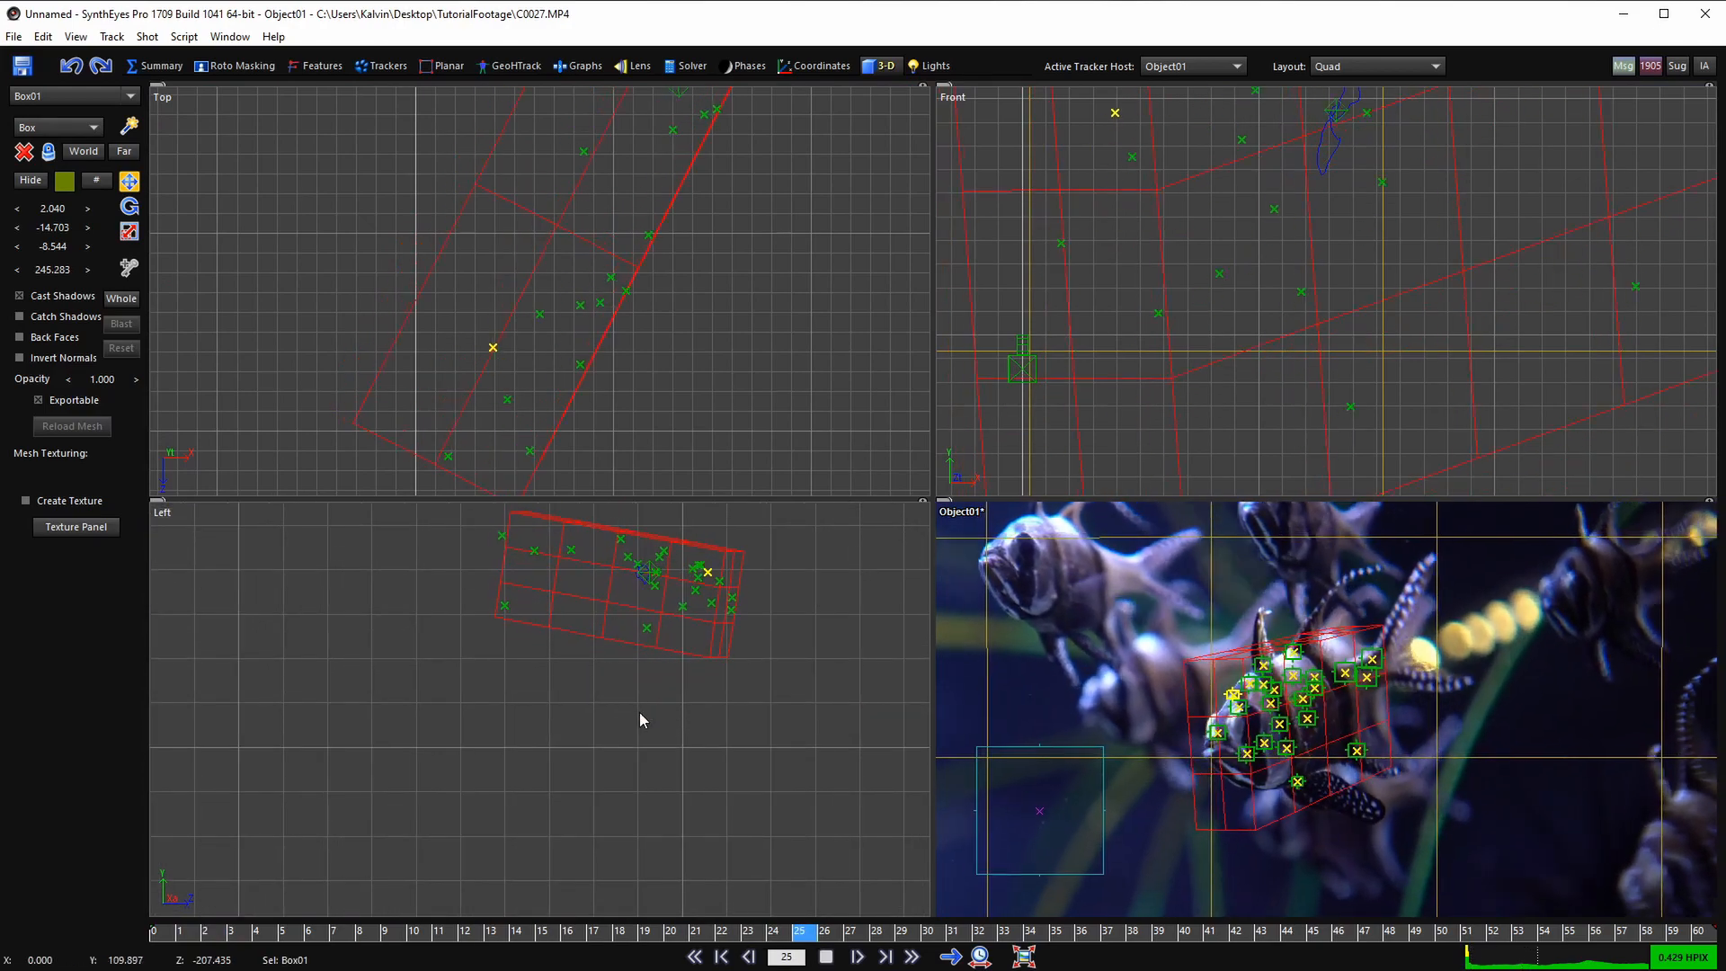
middle_drag(639, 713, 525, 818)
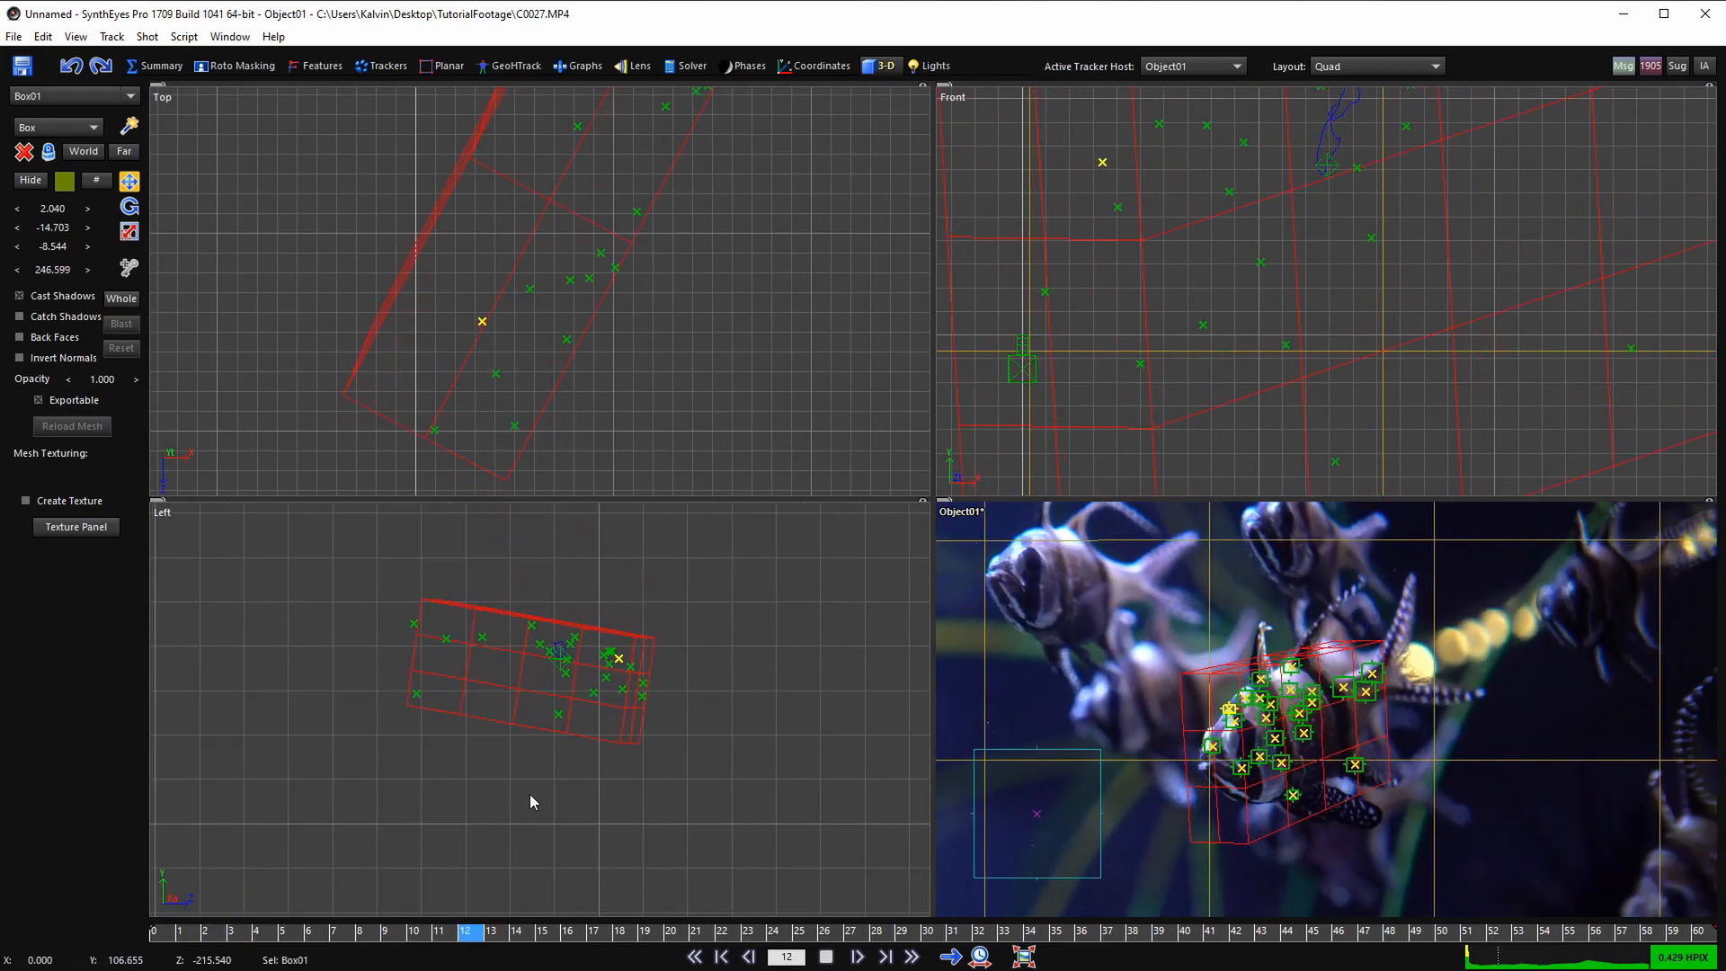
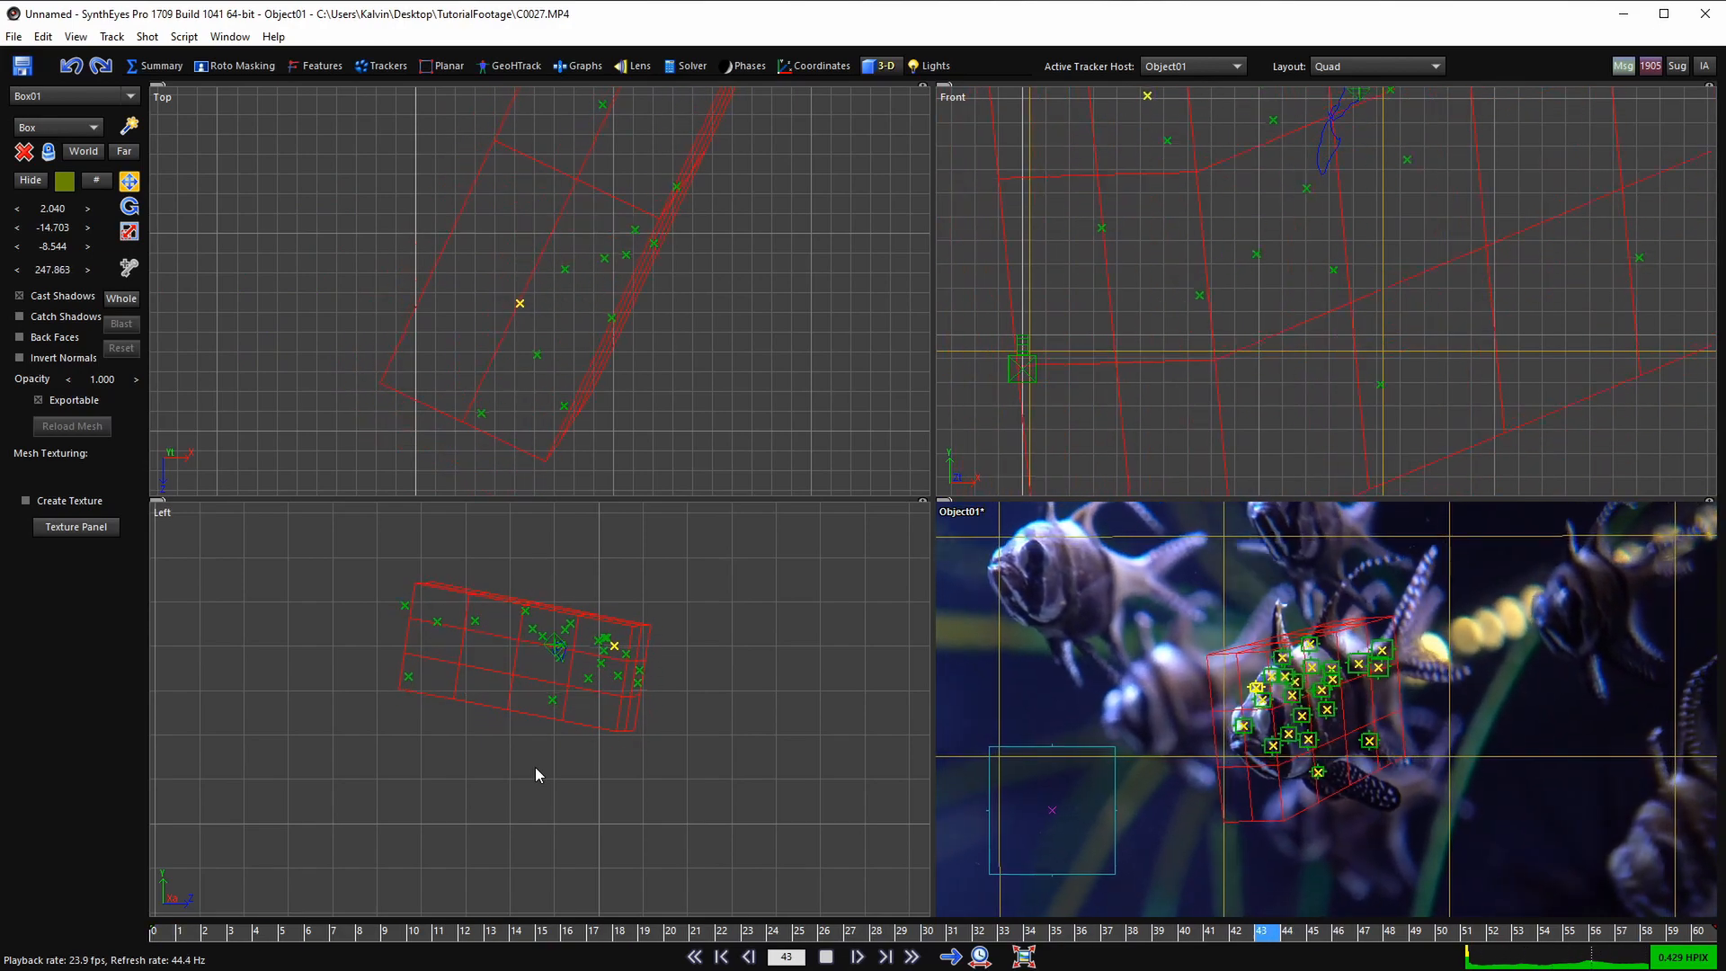
key(space)
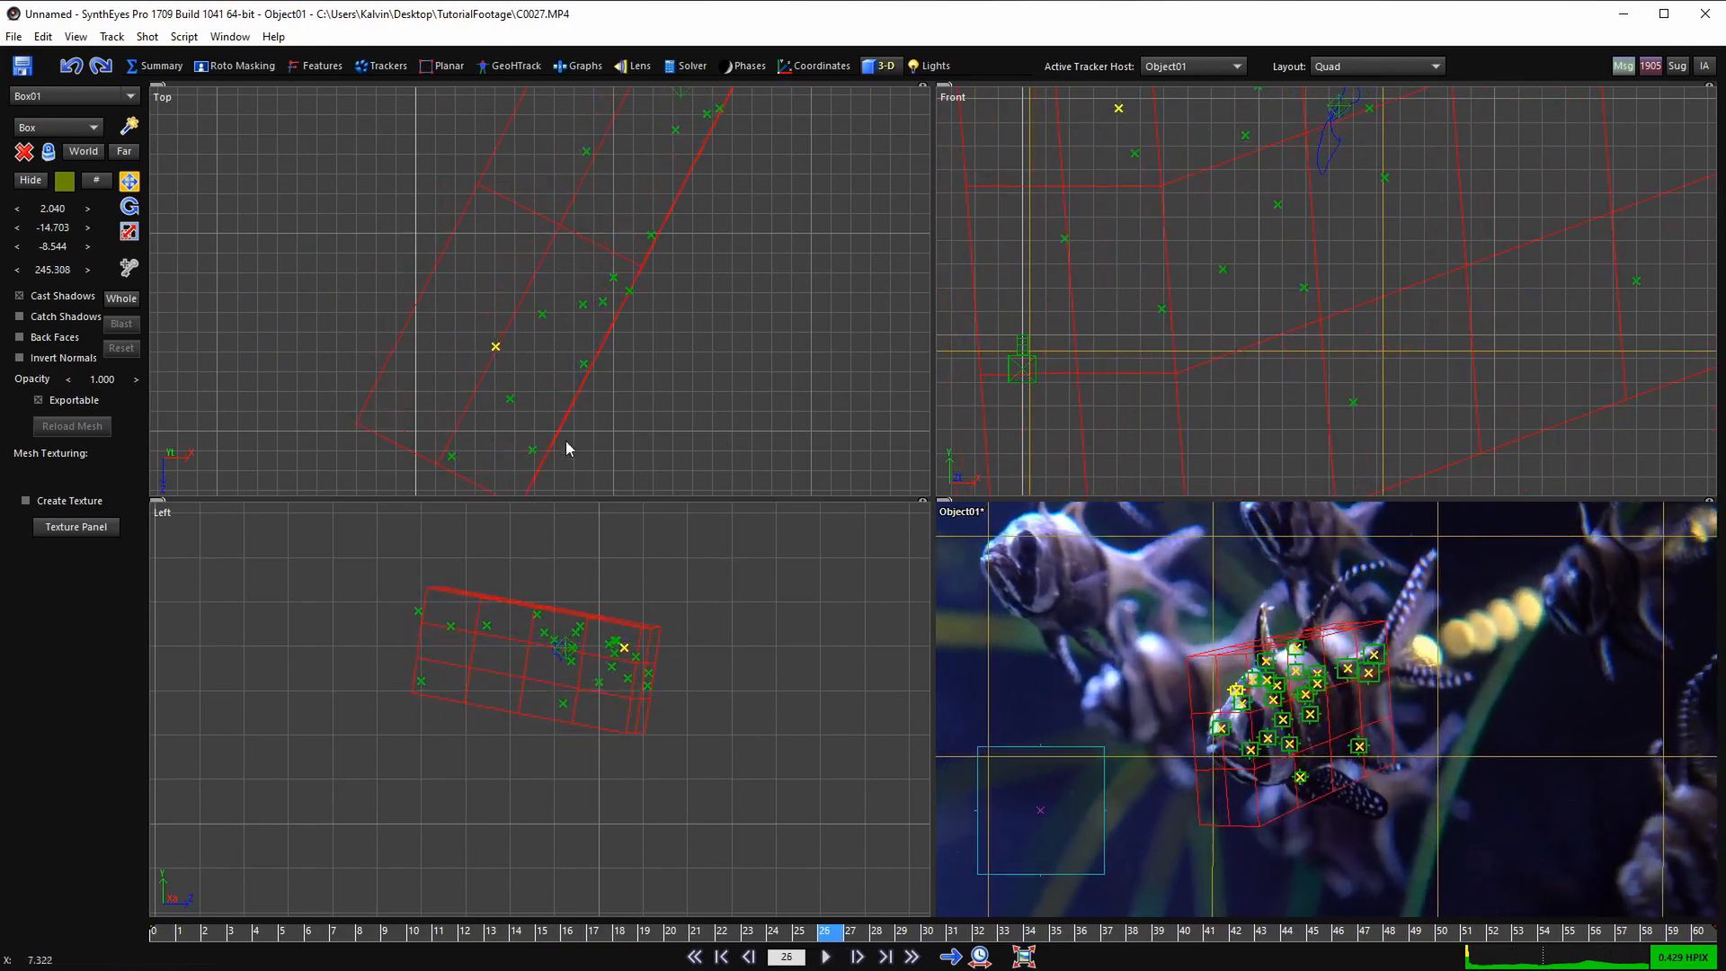
scroll(547, 331, down, 5)
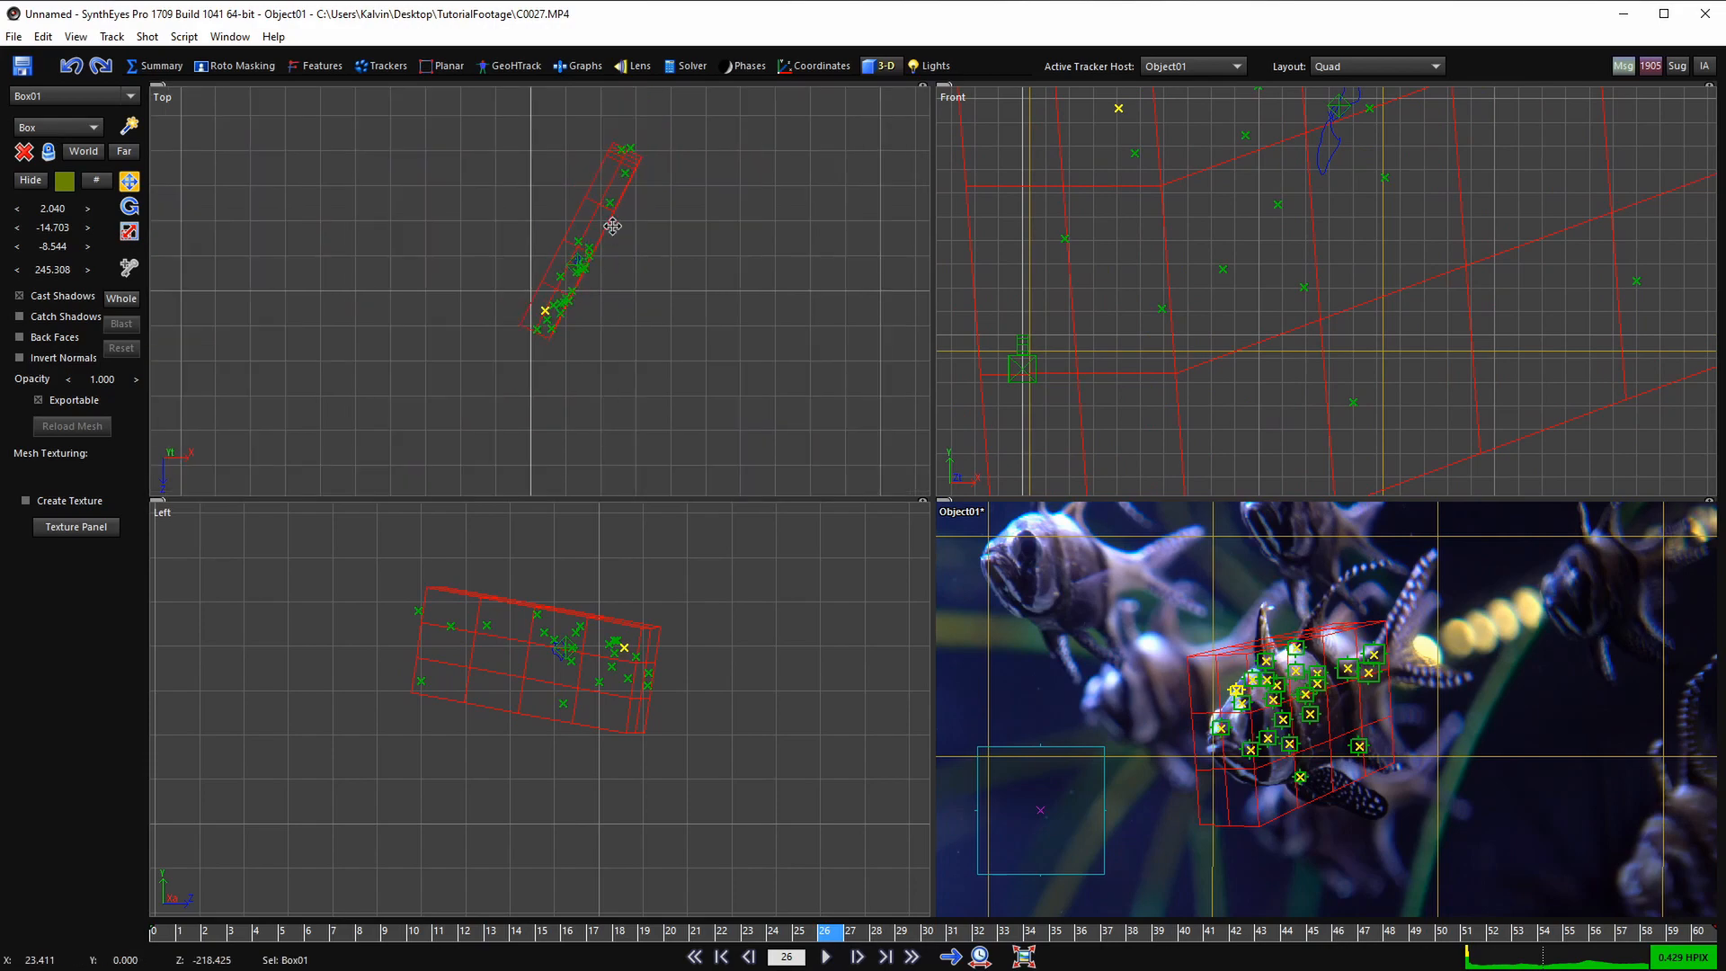
key(space)
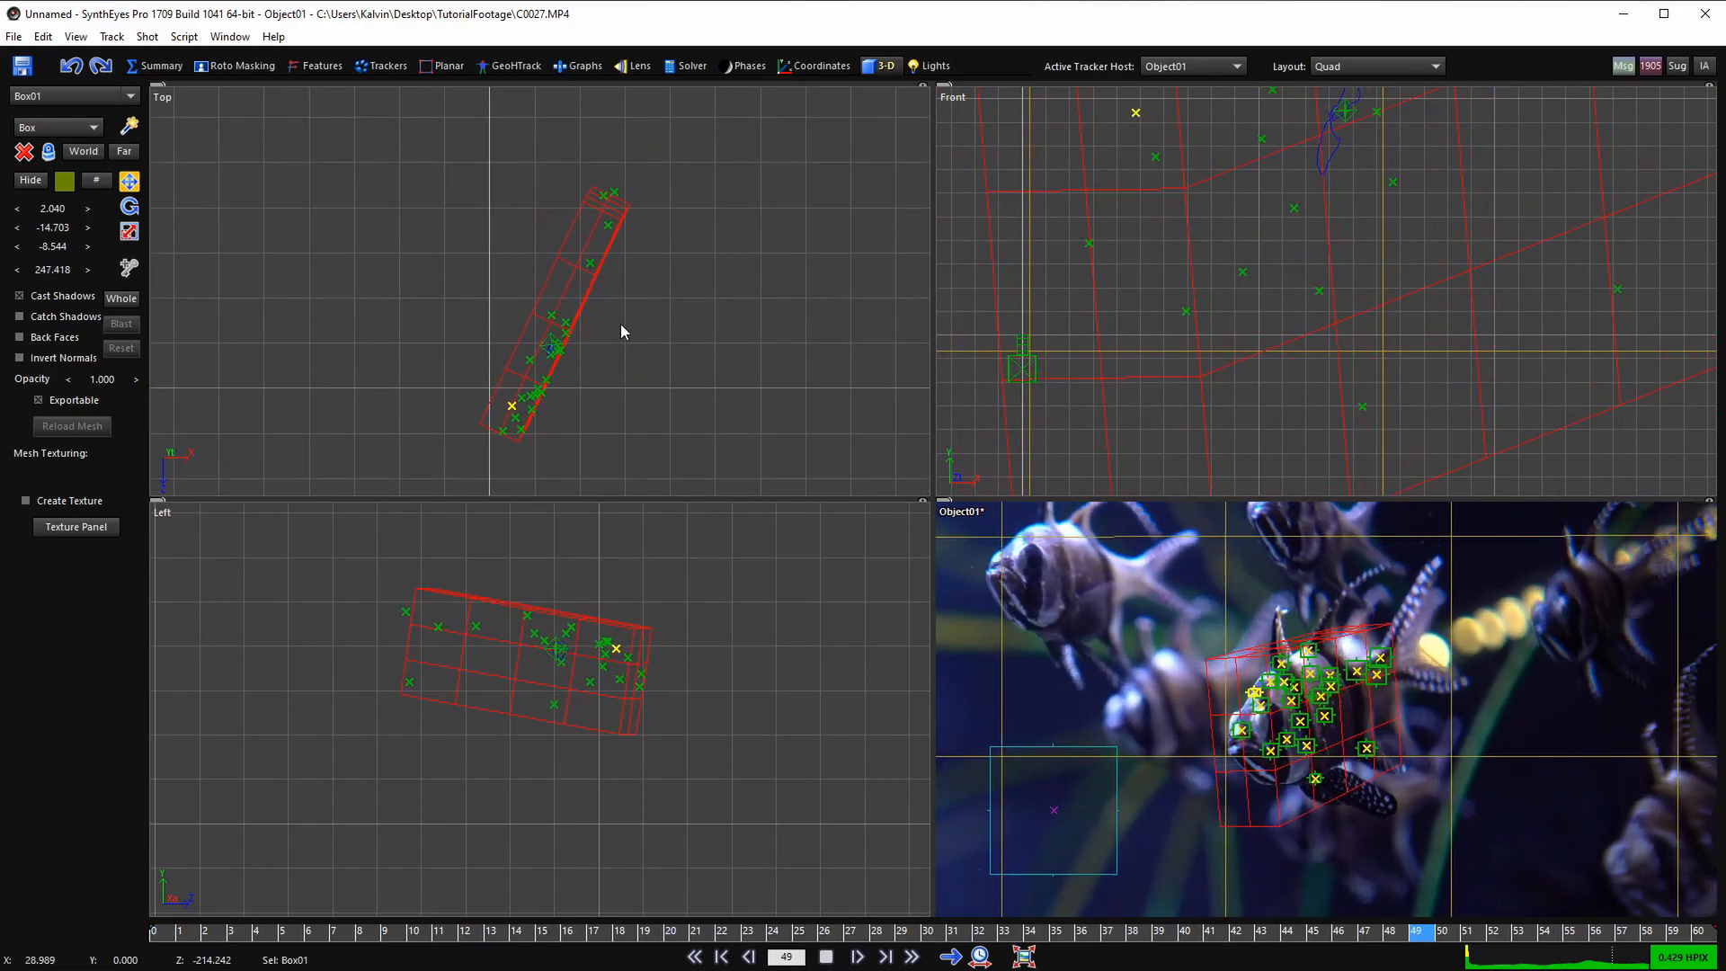
key(space)
- Replay the shot from the first frame in a wider Camera view to compare the box's motion with the fish
key(shift+a)
key(5)
scroll(826, 455, down, 2)
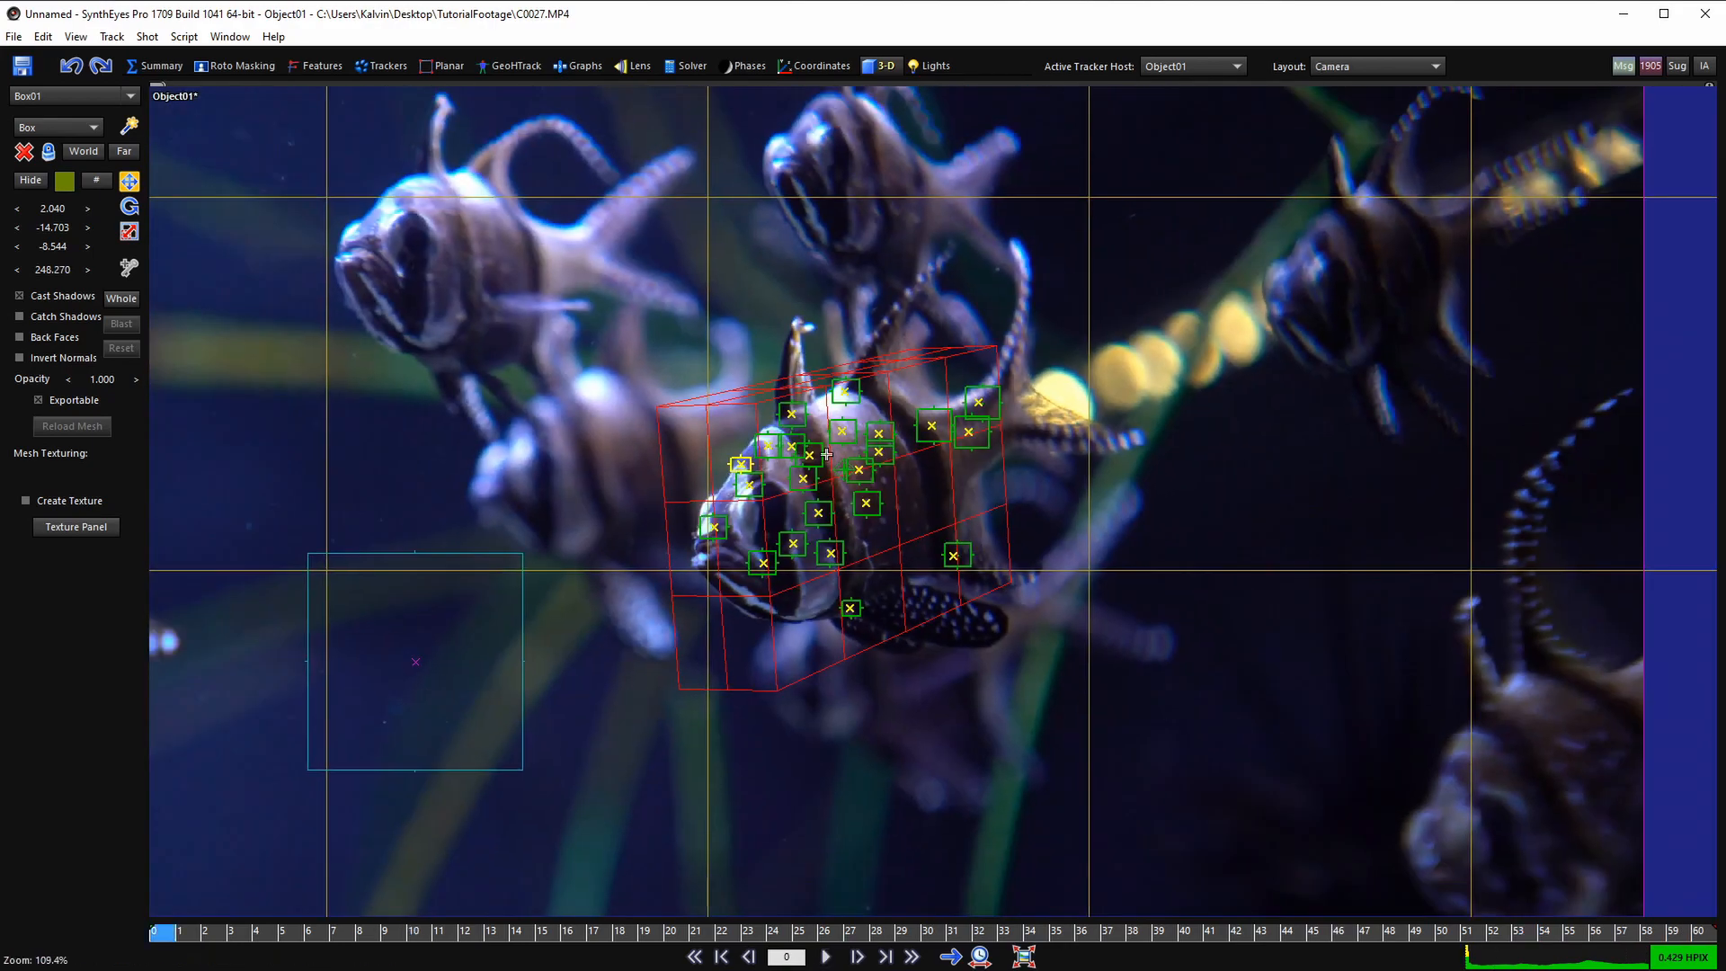
key(space)
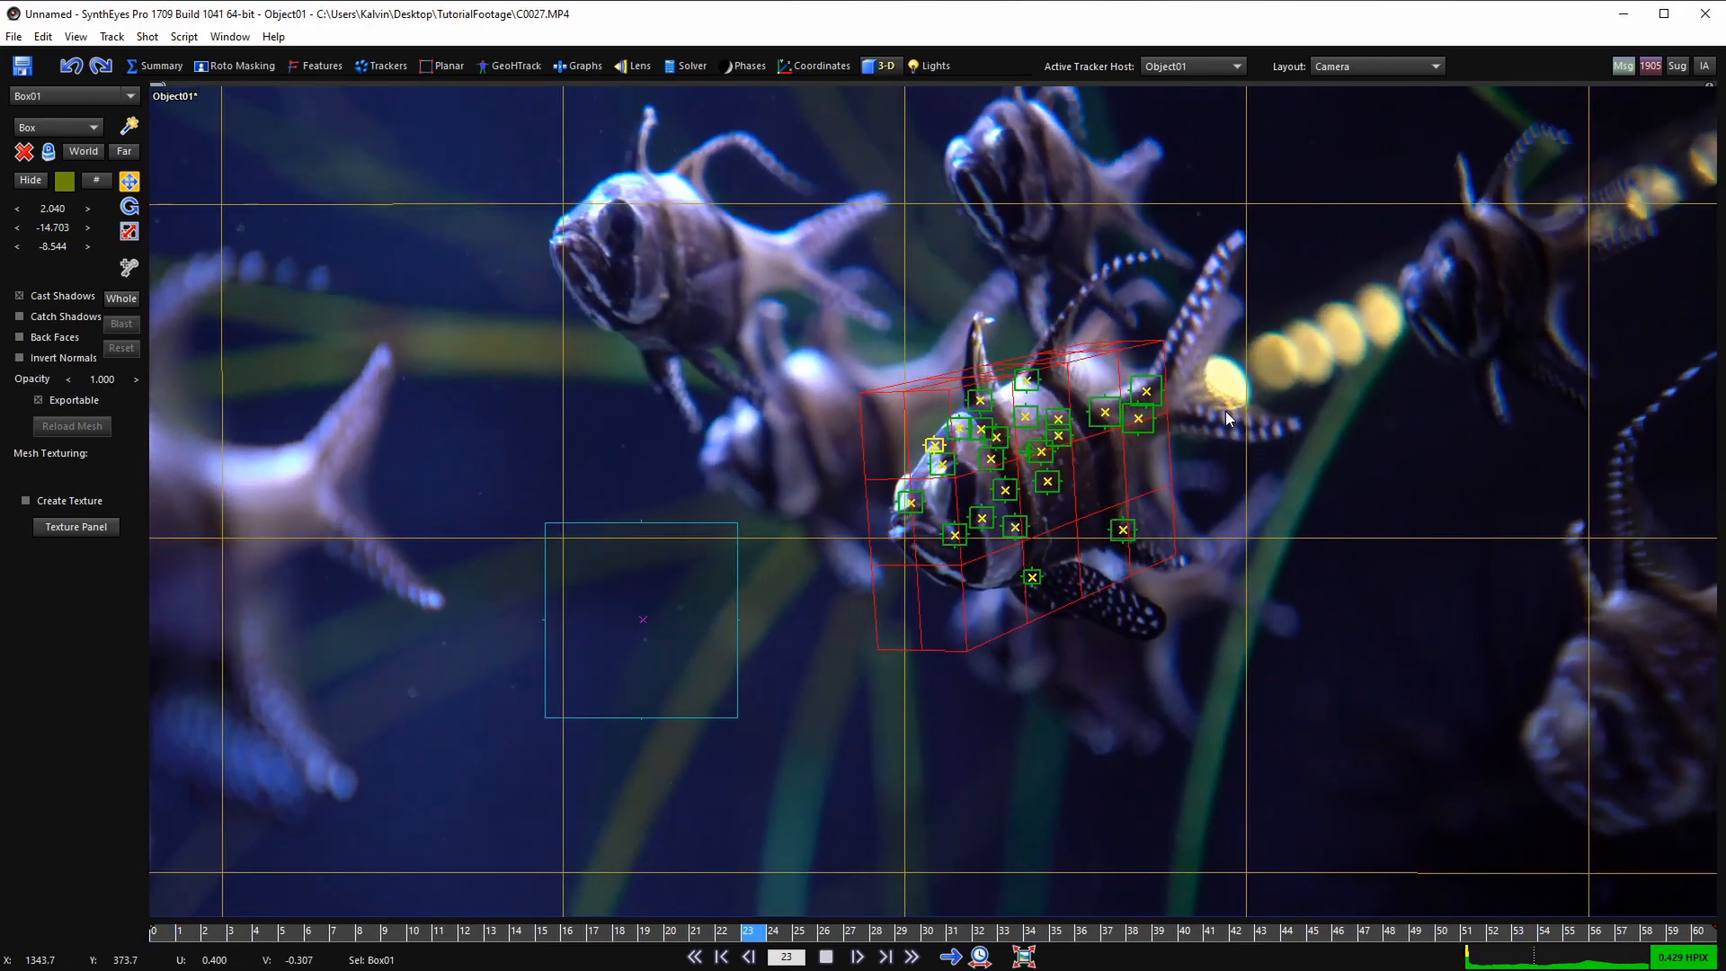
key(space)
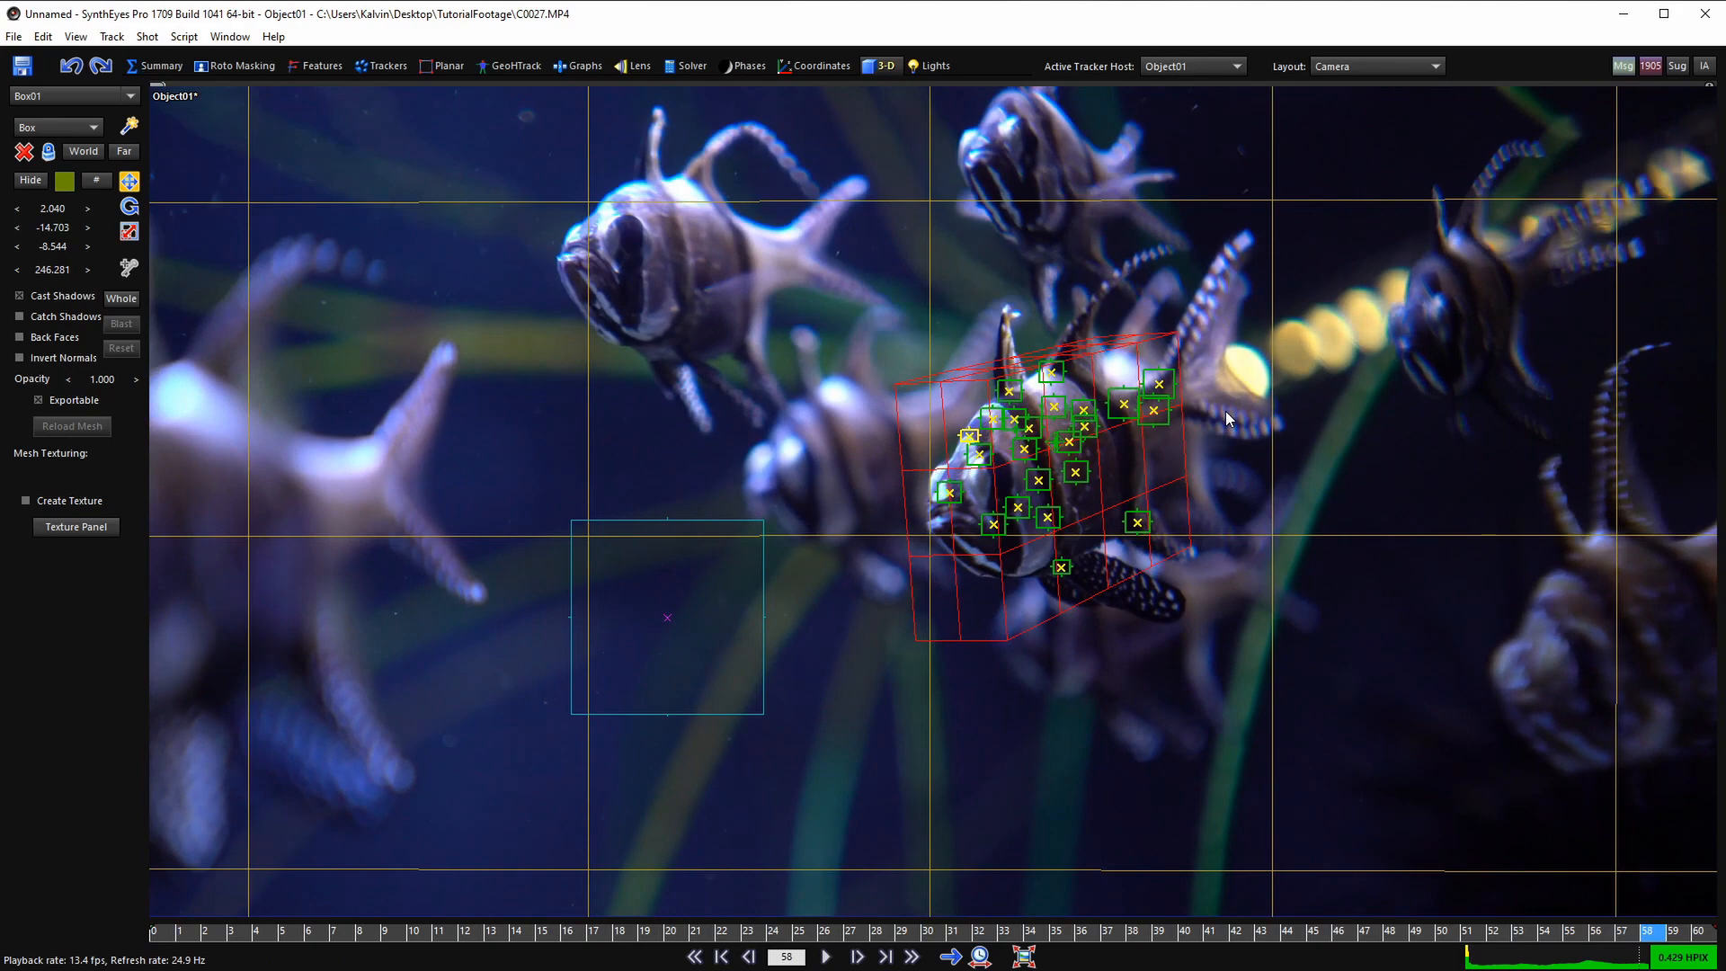
key(space)
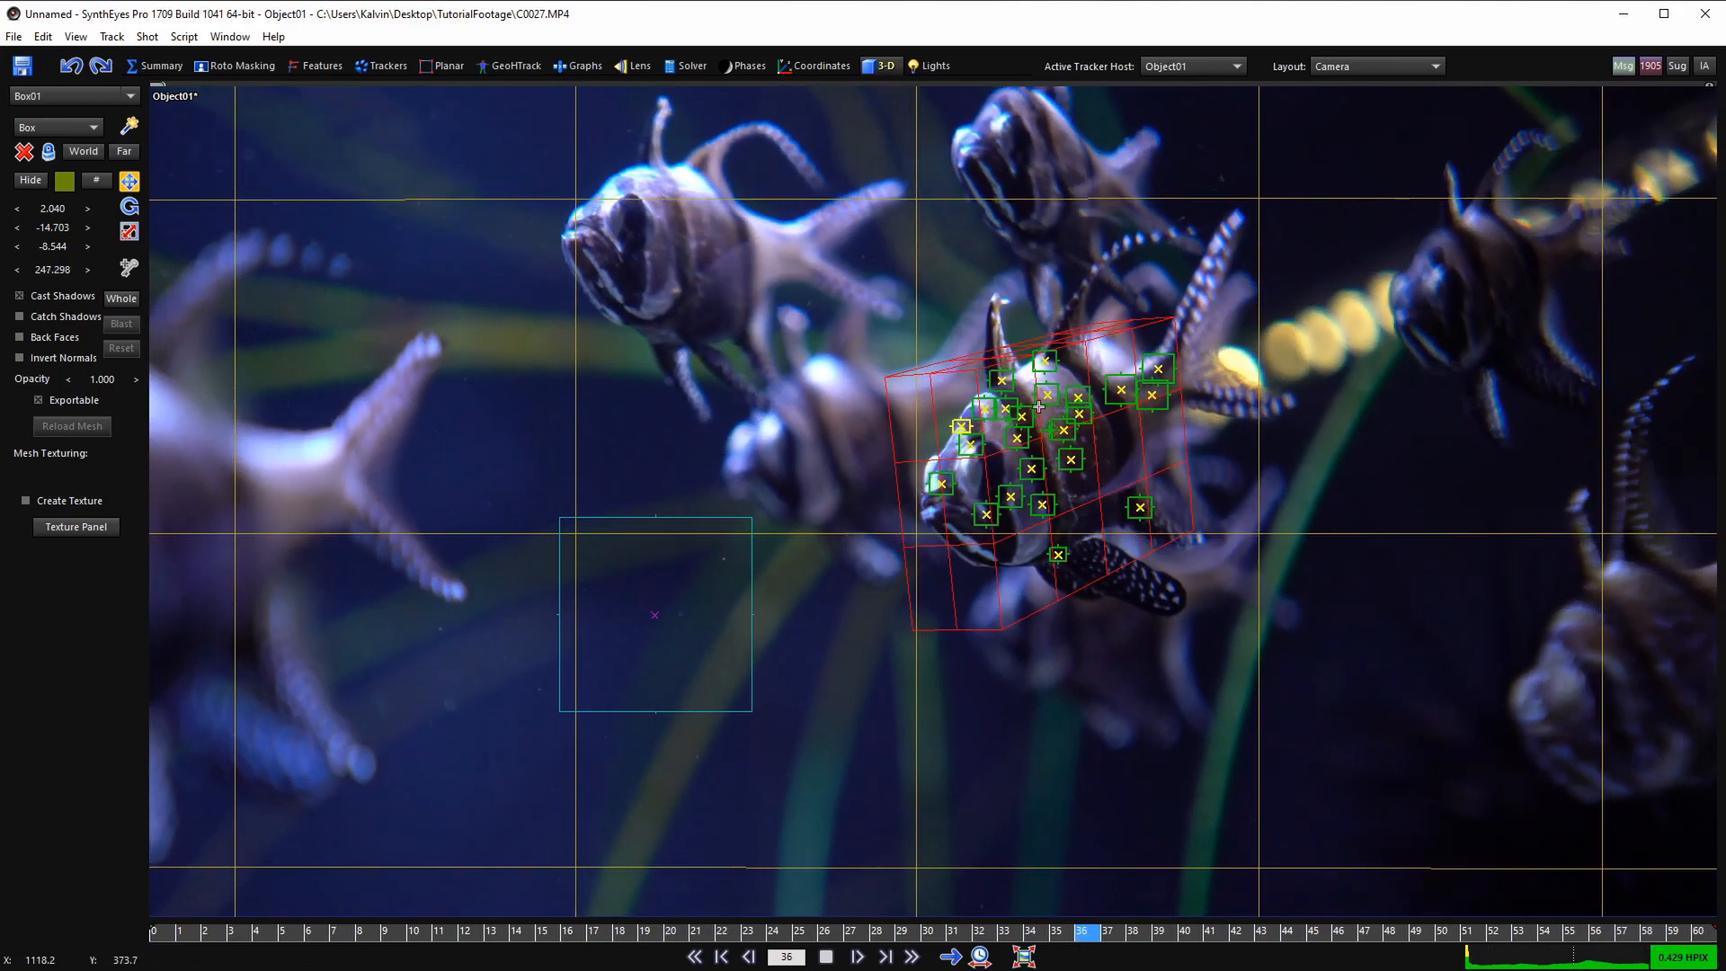
key(space)
- Return to the Quad layout and play the shot to review the box and trackers in the Top view
key(7)
scroll(609, 231, down, 8)
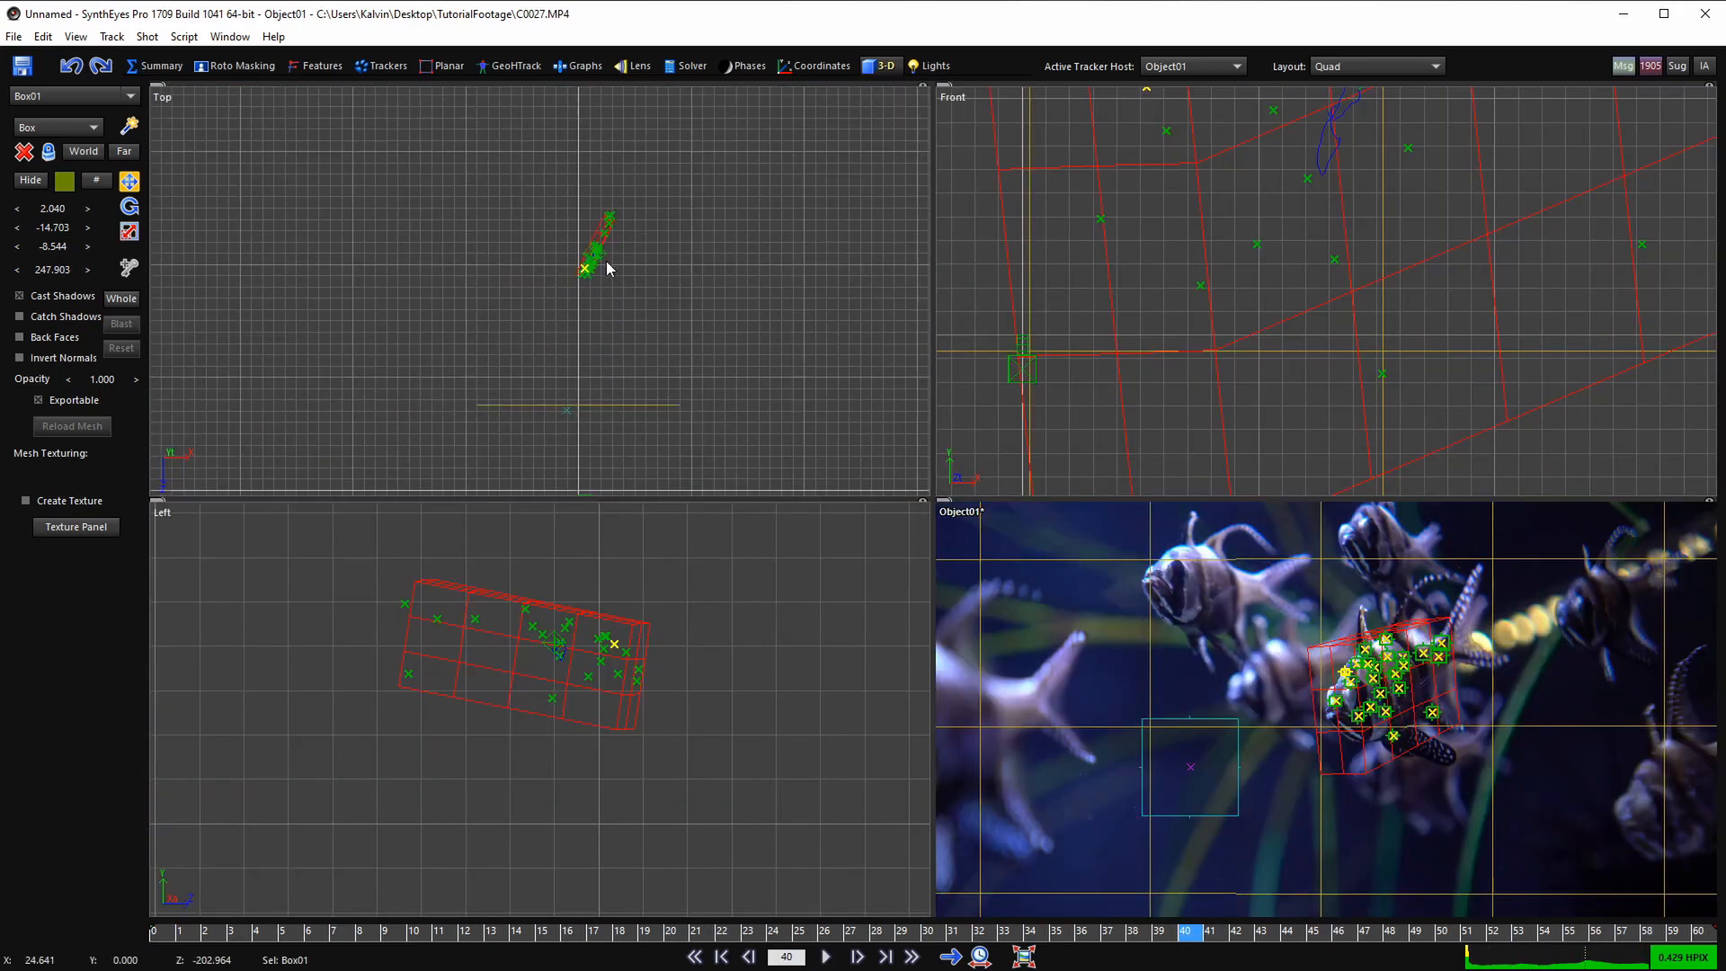
scroll(633, 250, up, 4)
scroll(633, 242, up, 3)
key(space)
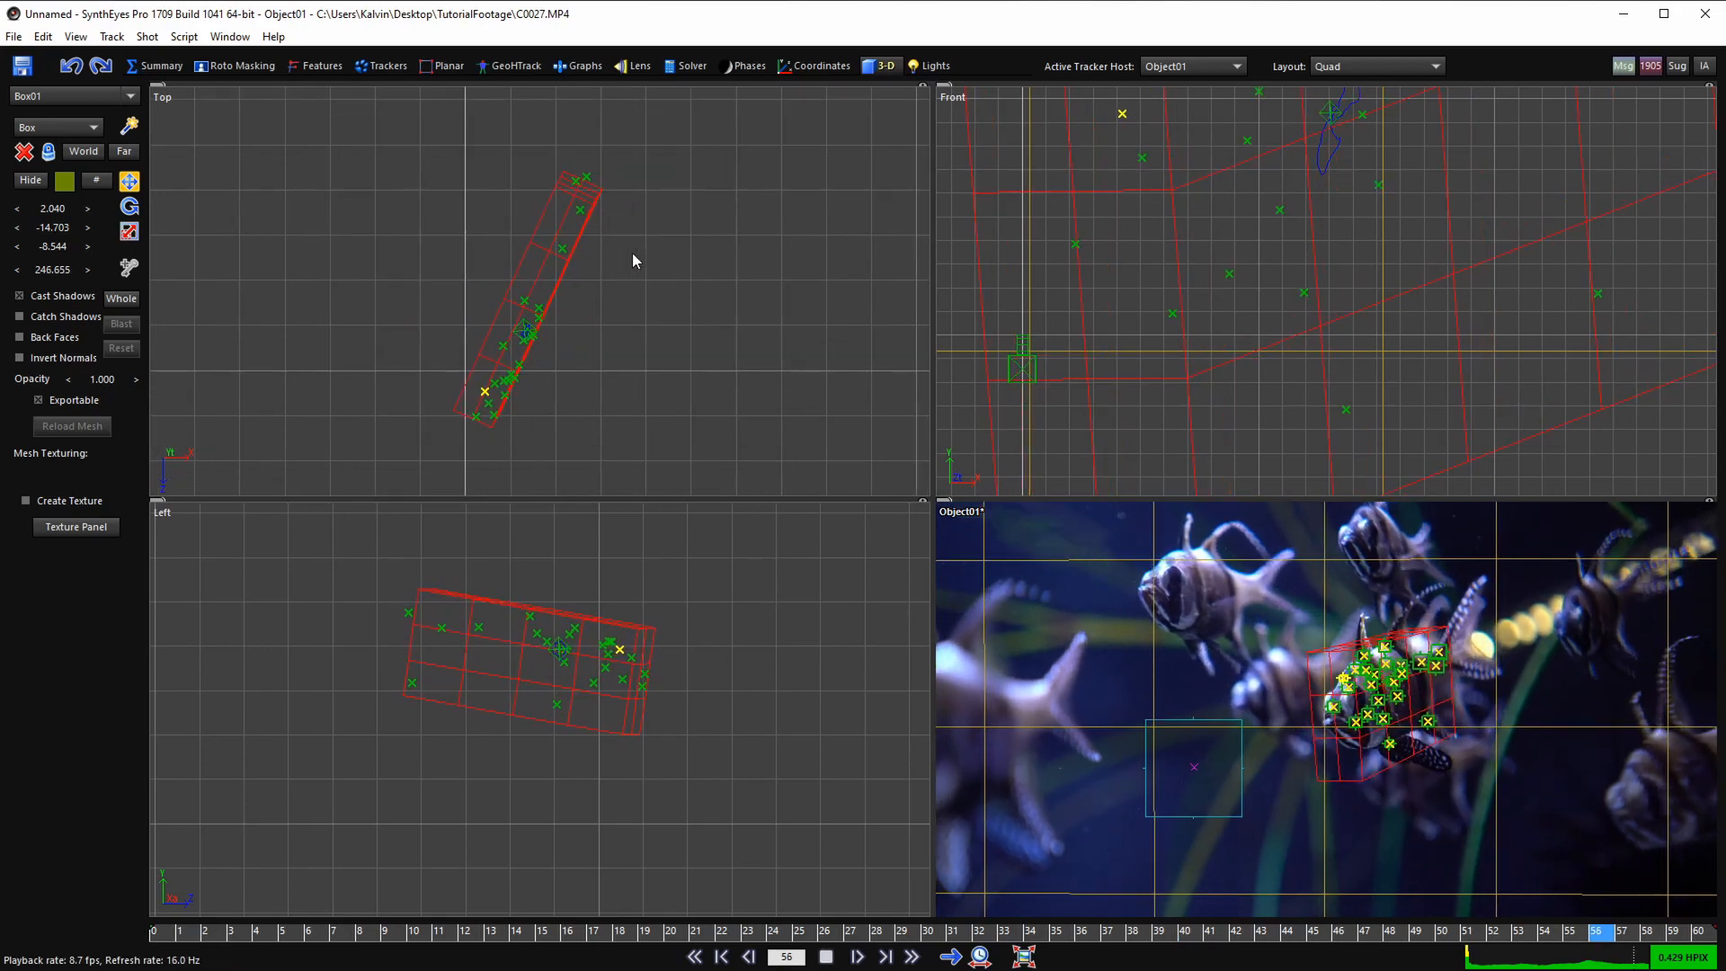
key(space)
- Play the shot from the first frame in a close-up Camera view to check the box's fit on the fish
key(shift+a)
scroll(930, 478, up, 5)
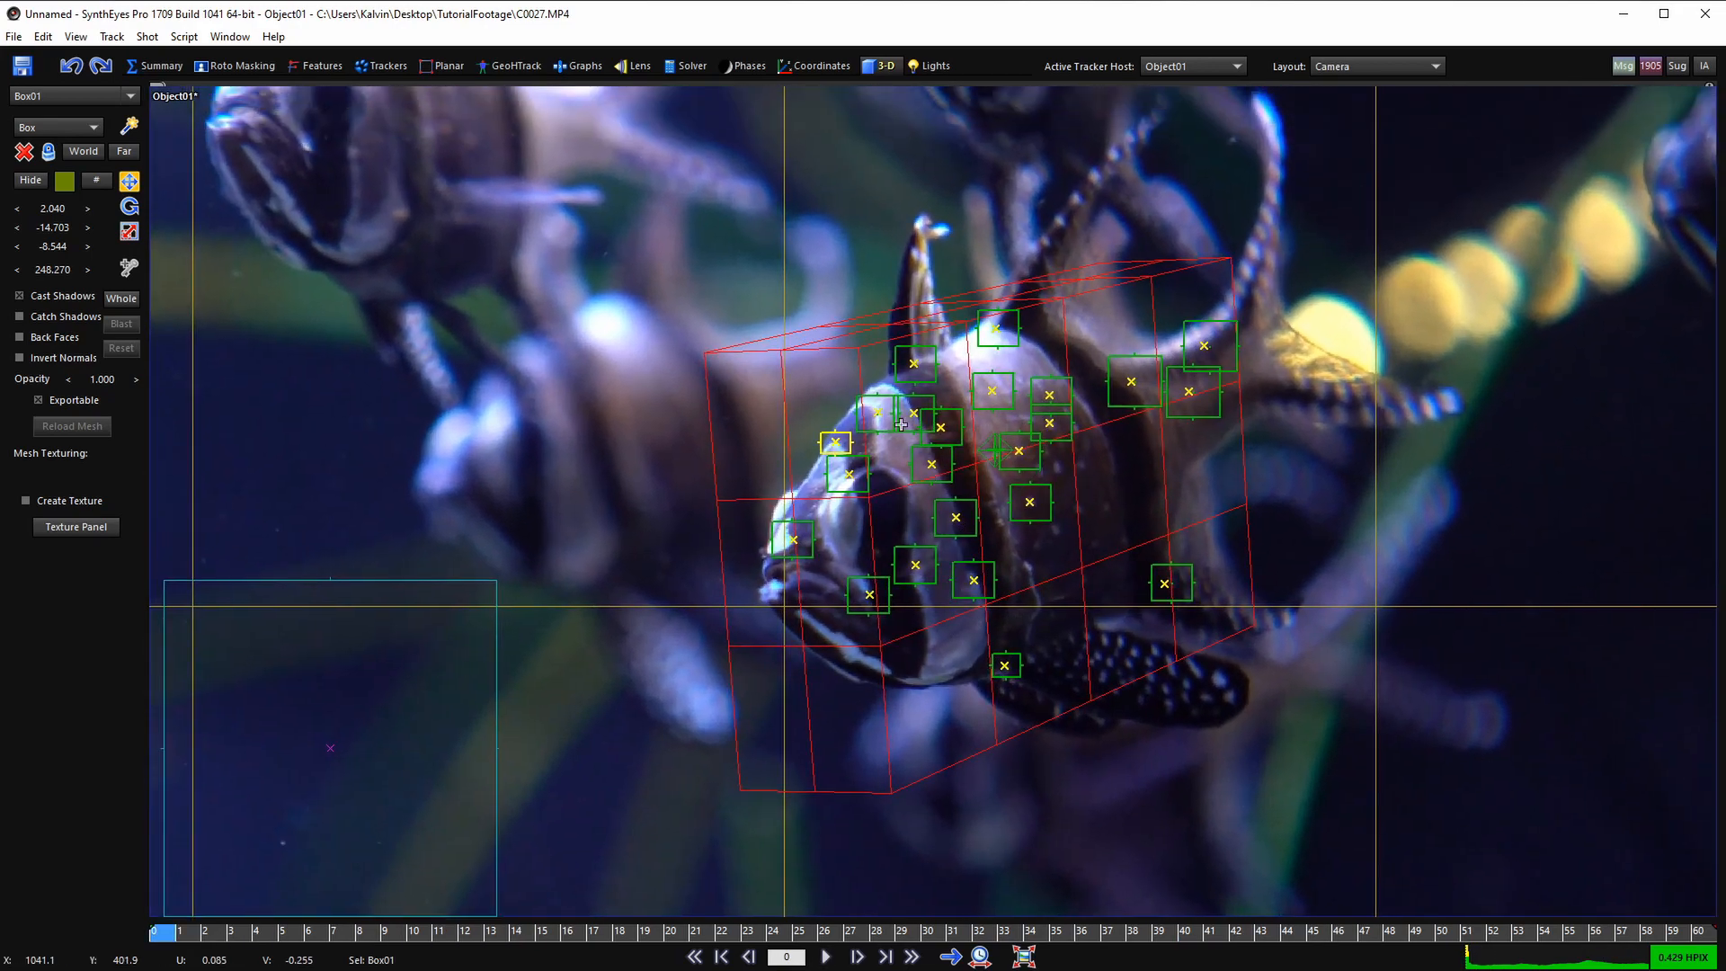
key(space)
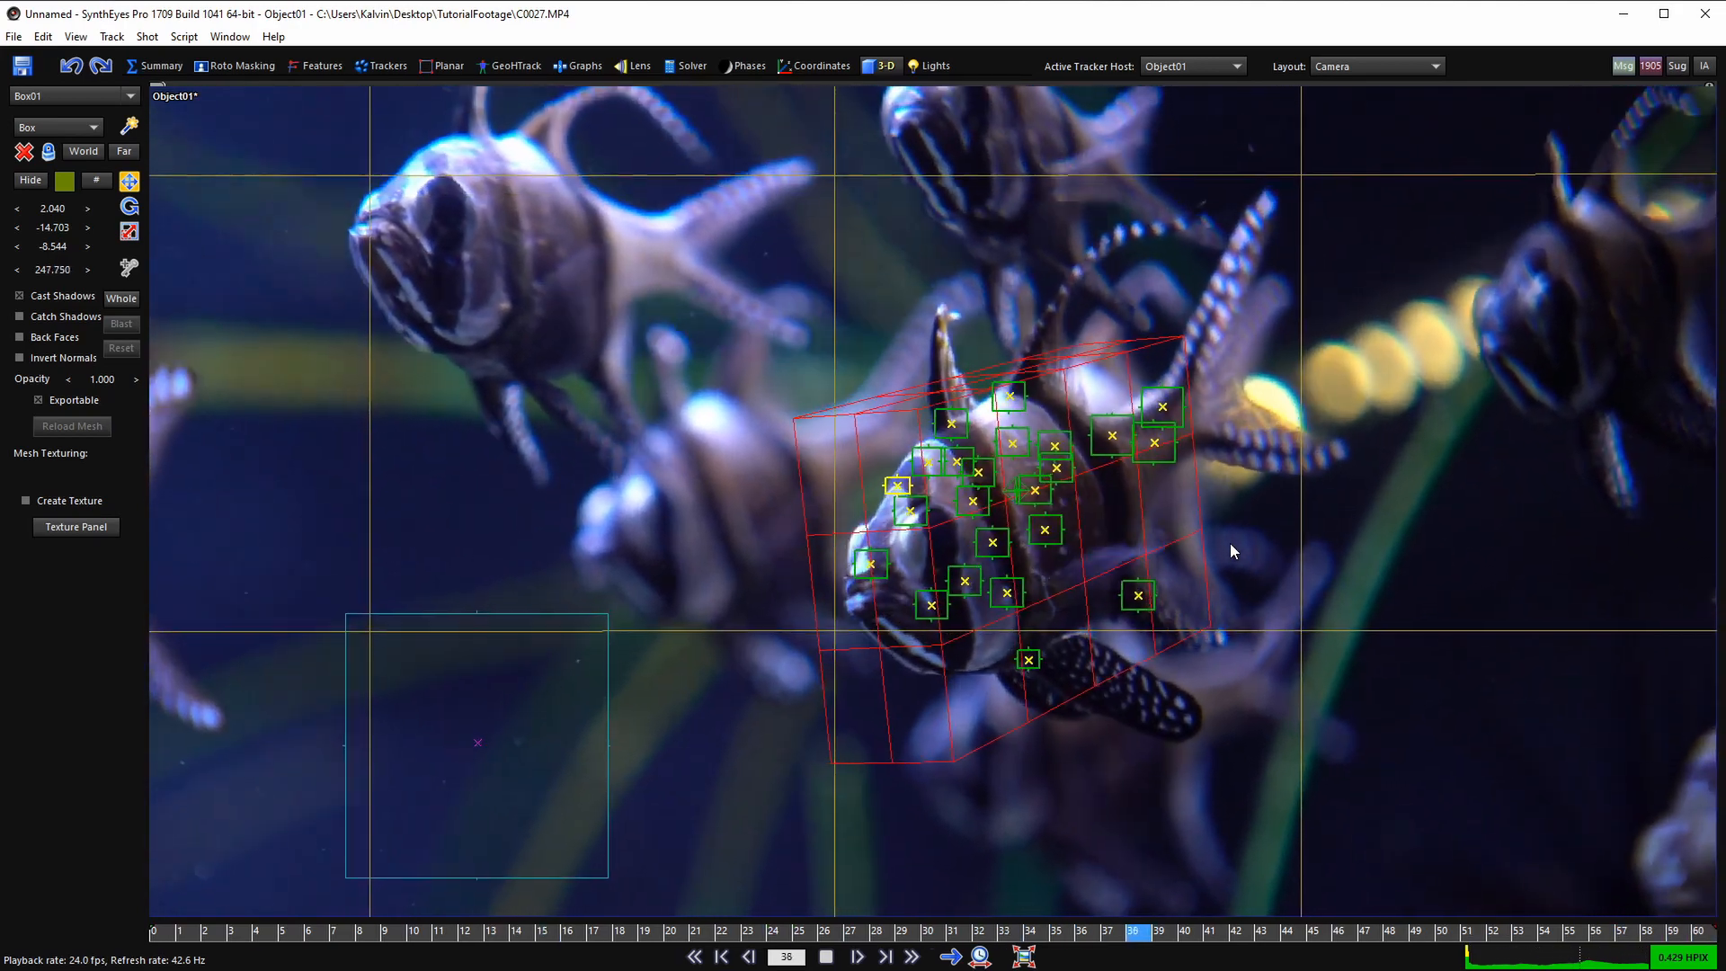
key(space)
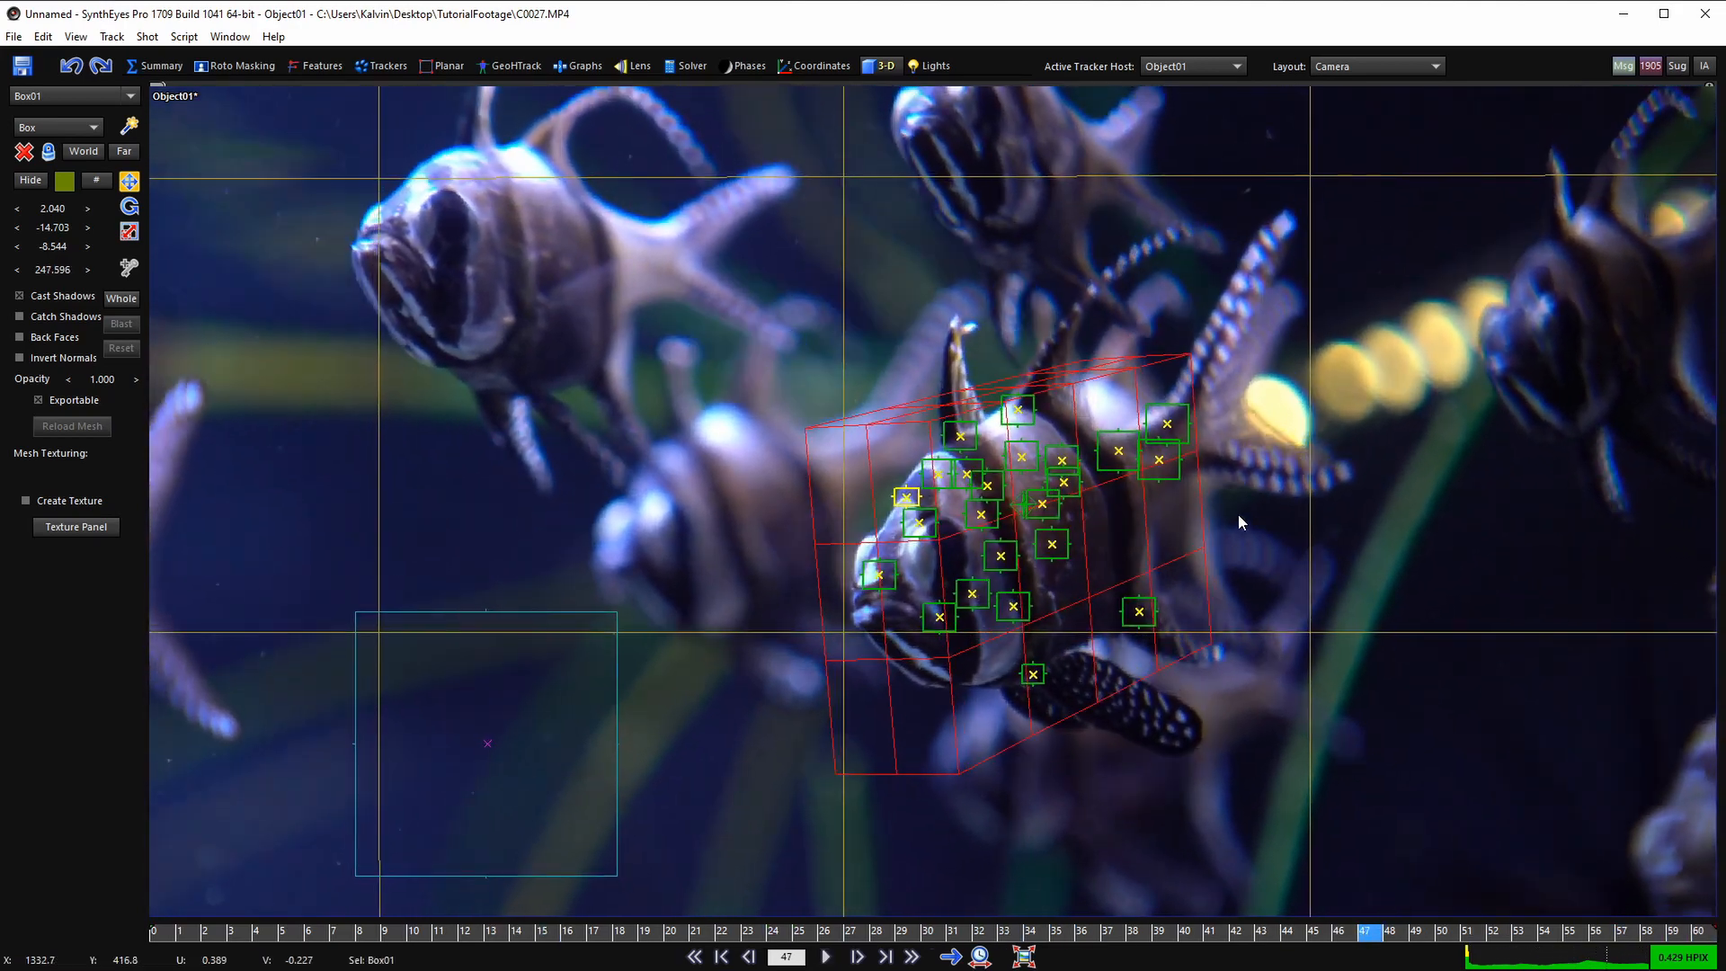
- Go back to the first frame and select Object01 by its origin marker on the fish's body
key(shift+a)
scroll(1238, 514, down, 1)
scroll(1068, 512, down, 1)
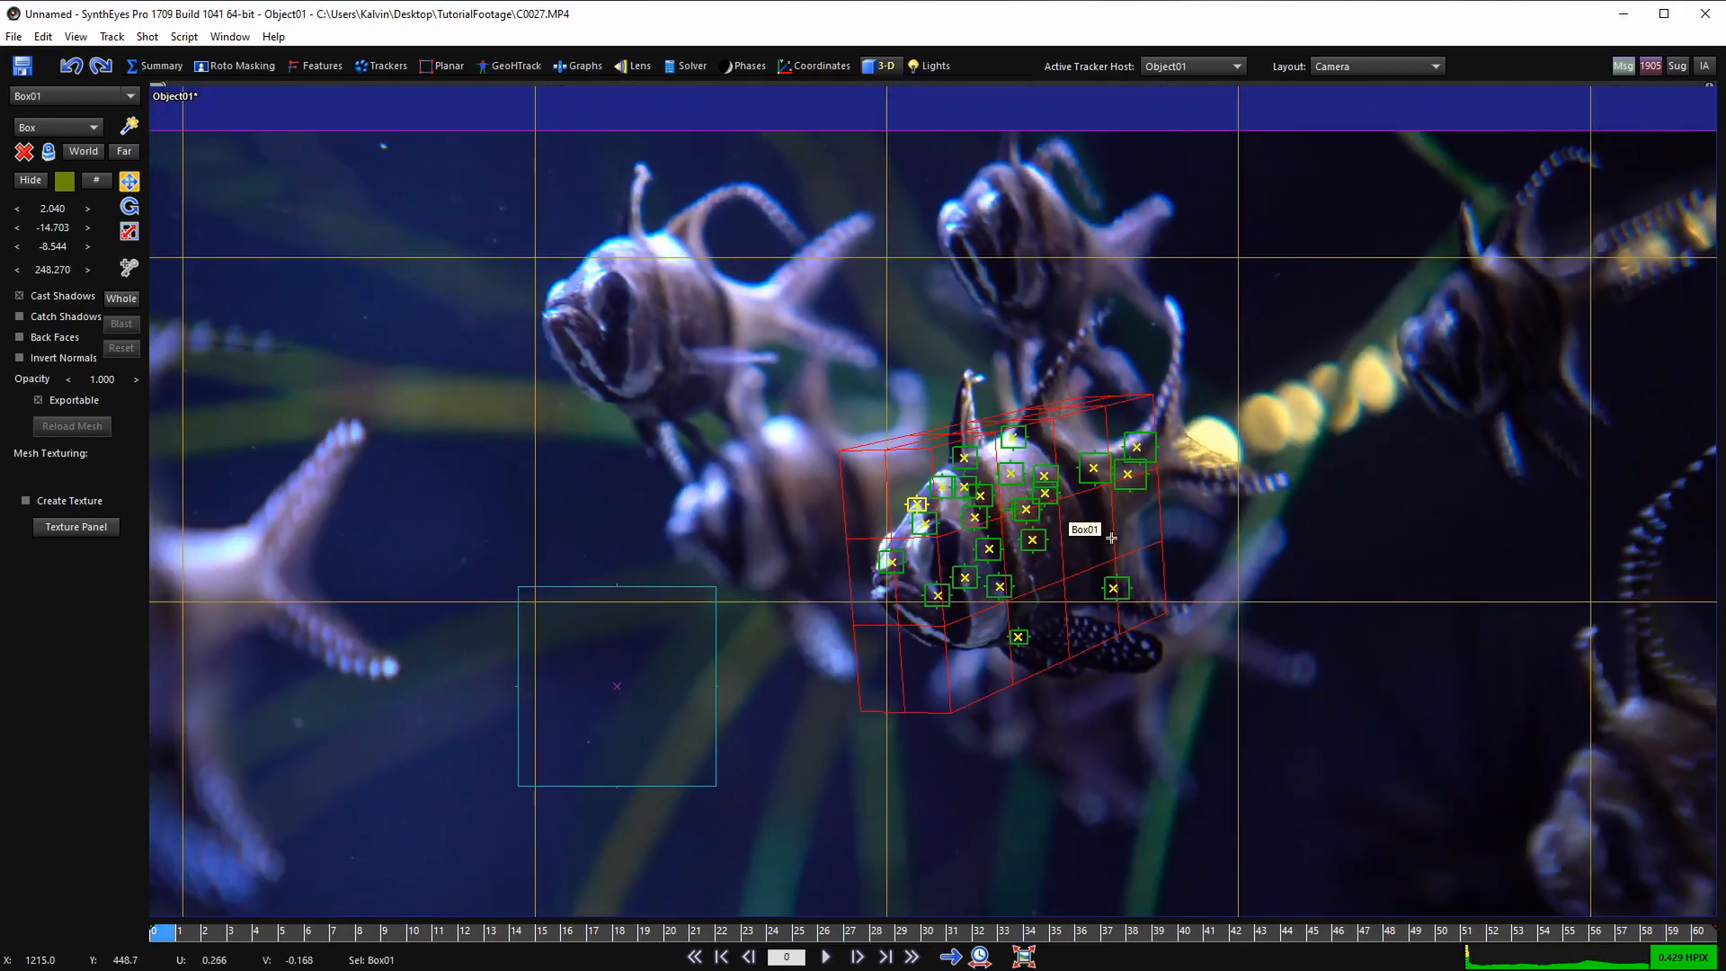
scroll(1089, 565, up, 1)
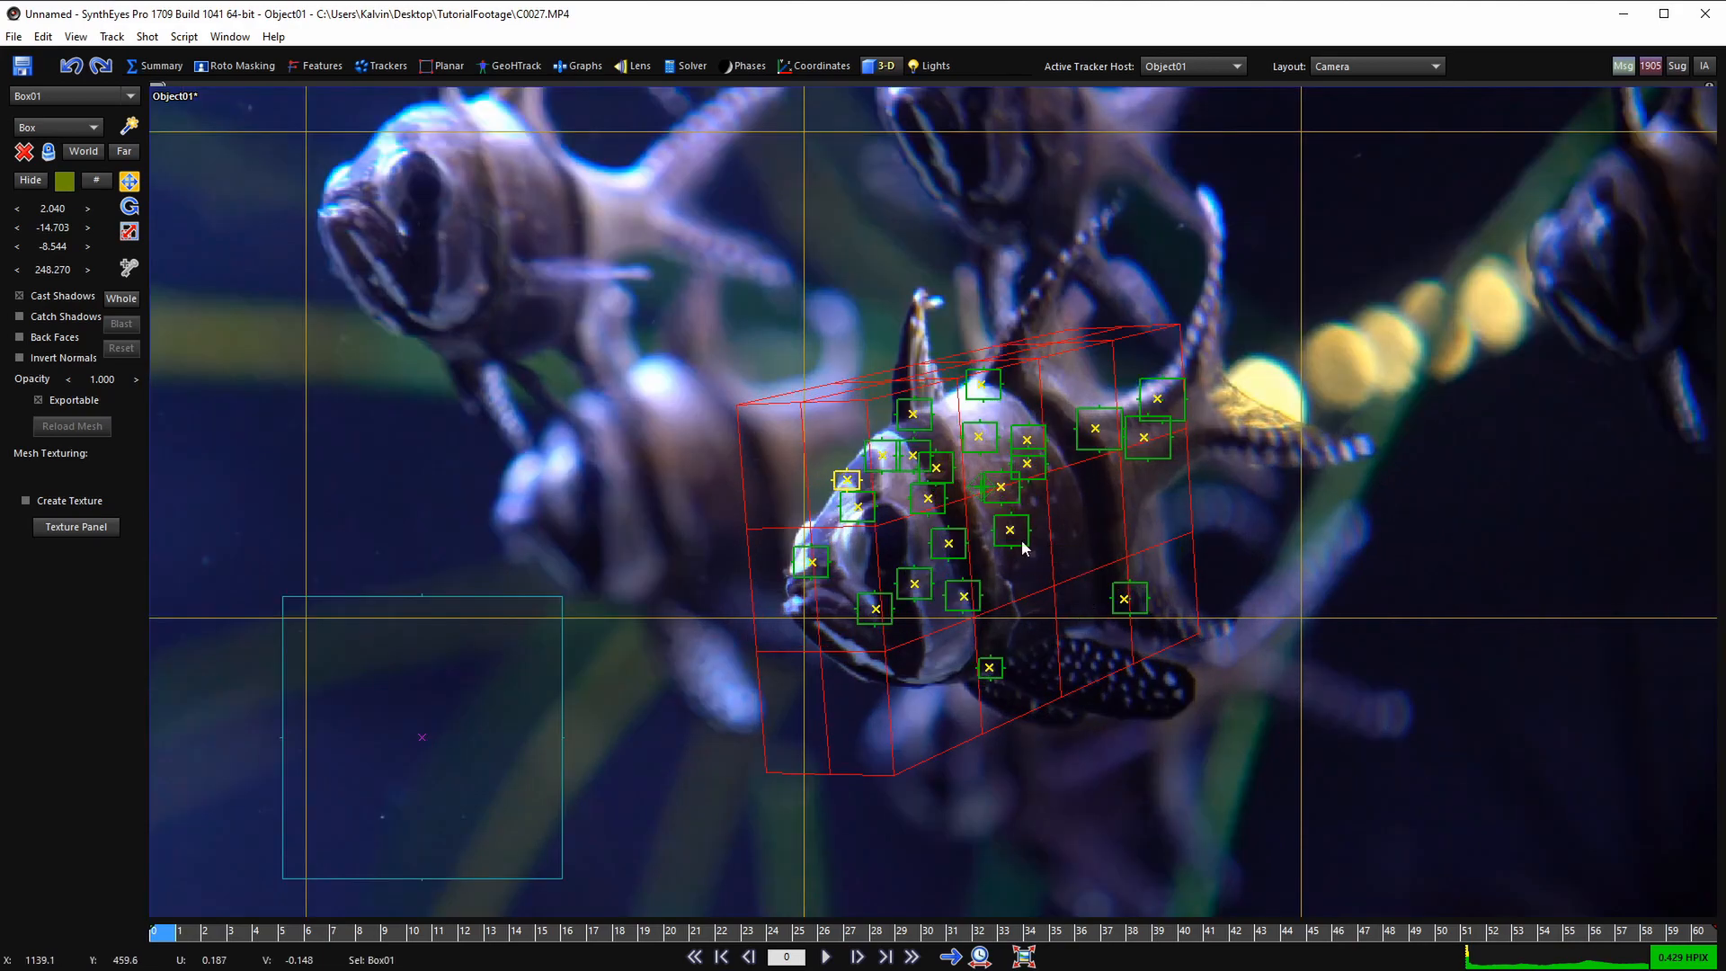
click(975, 489)
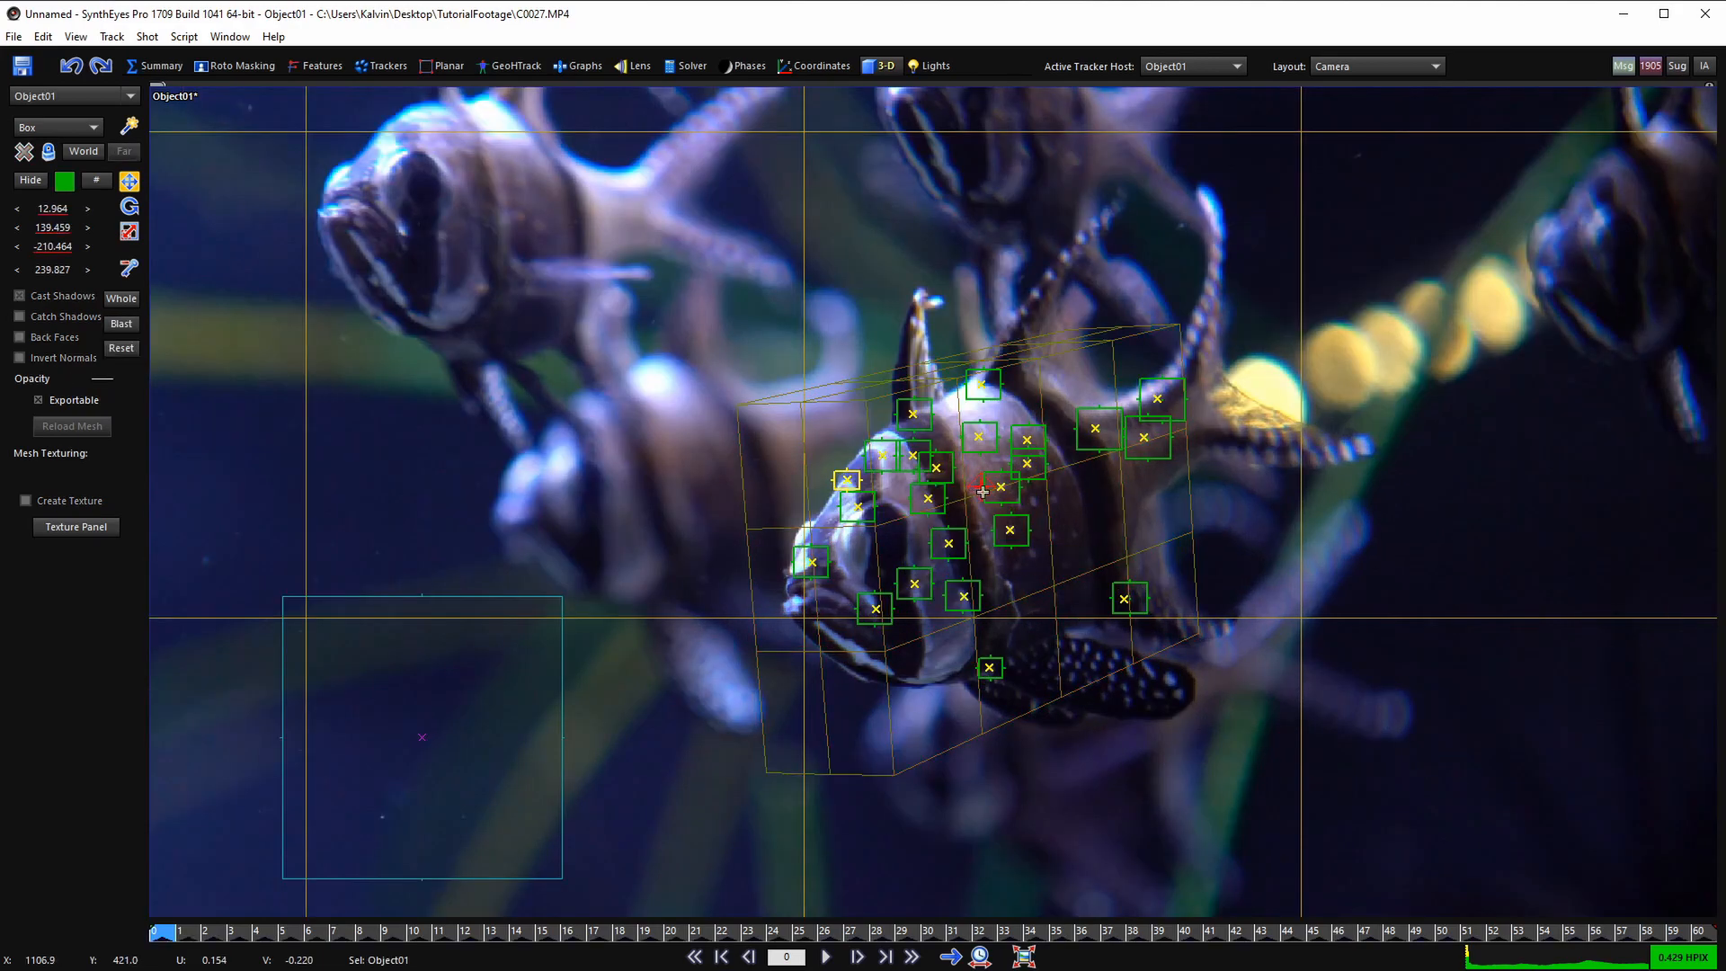
scroll(983, 491, up, 2)
scroll(978, 479, up, 1)
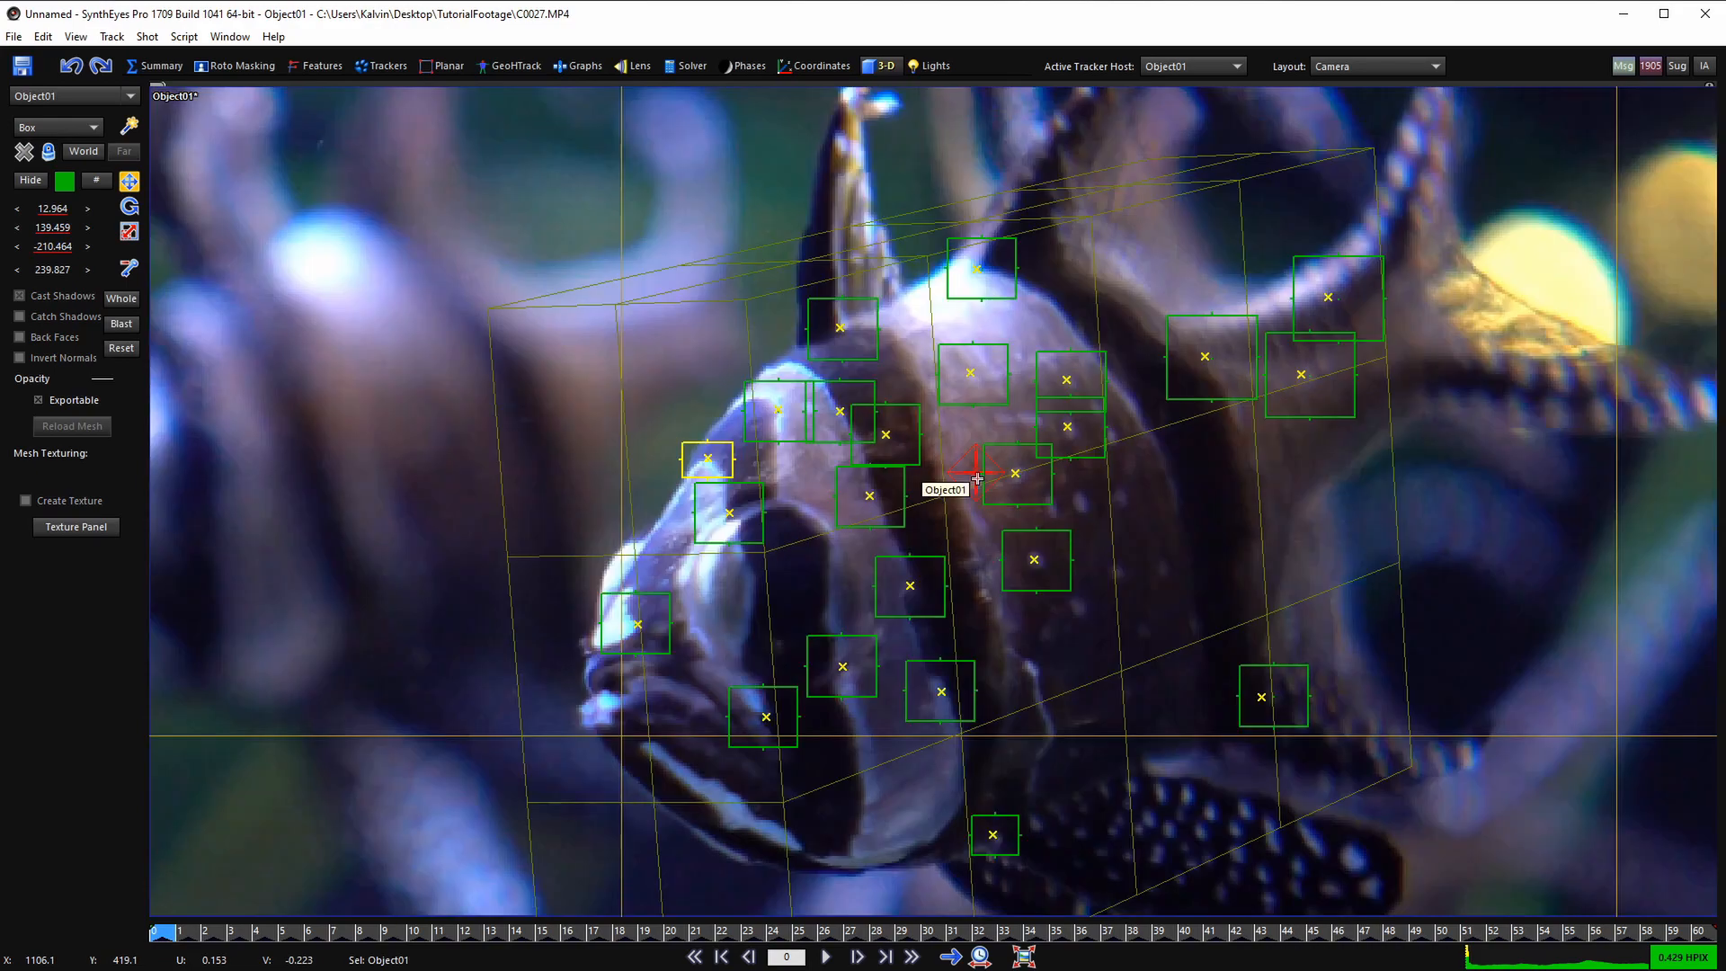
scroll(949, 438, down, 2)
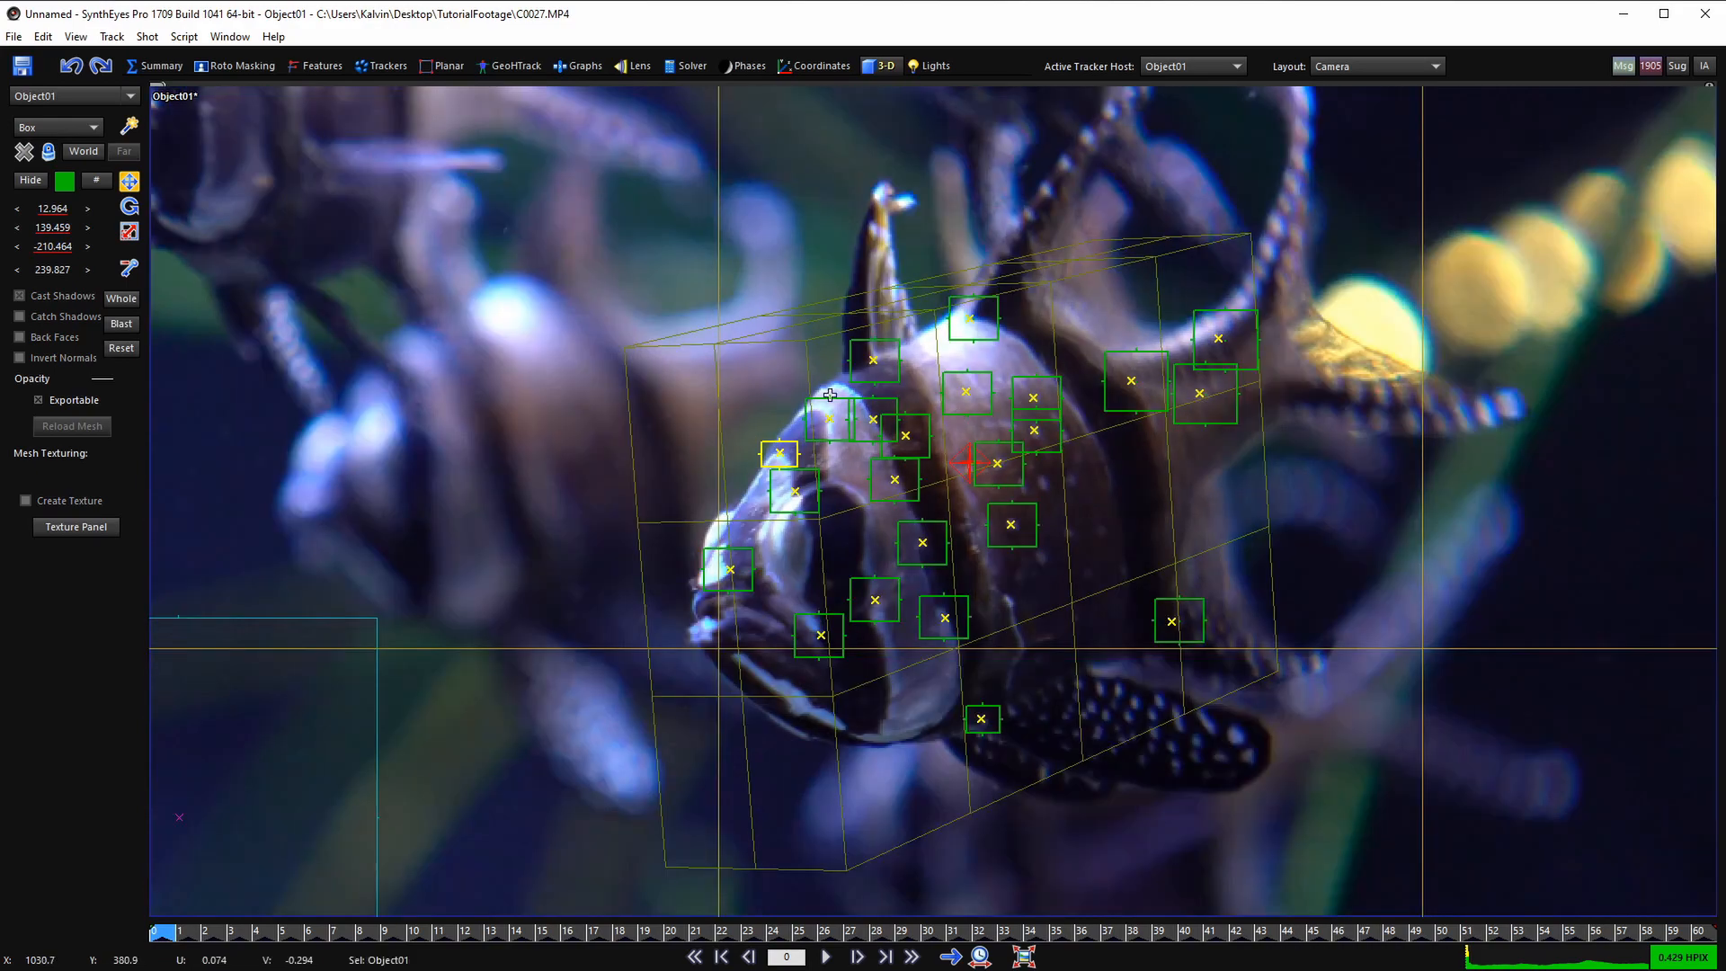
- Play the shot in a wider Camera view to check the box on the fish, and return to the first frame
scroll(830, 395, down, 2)
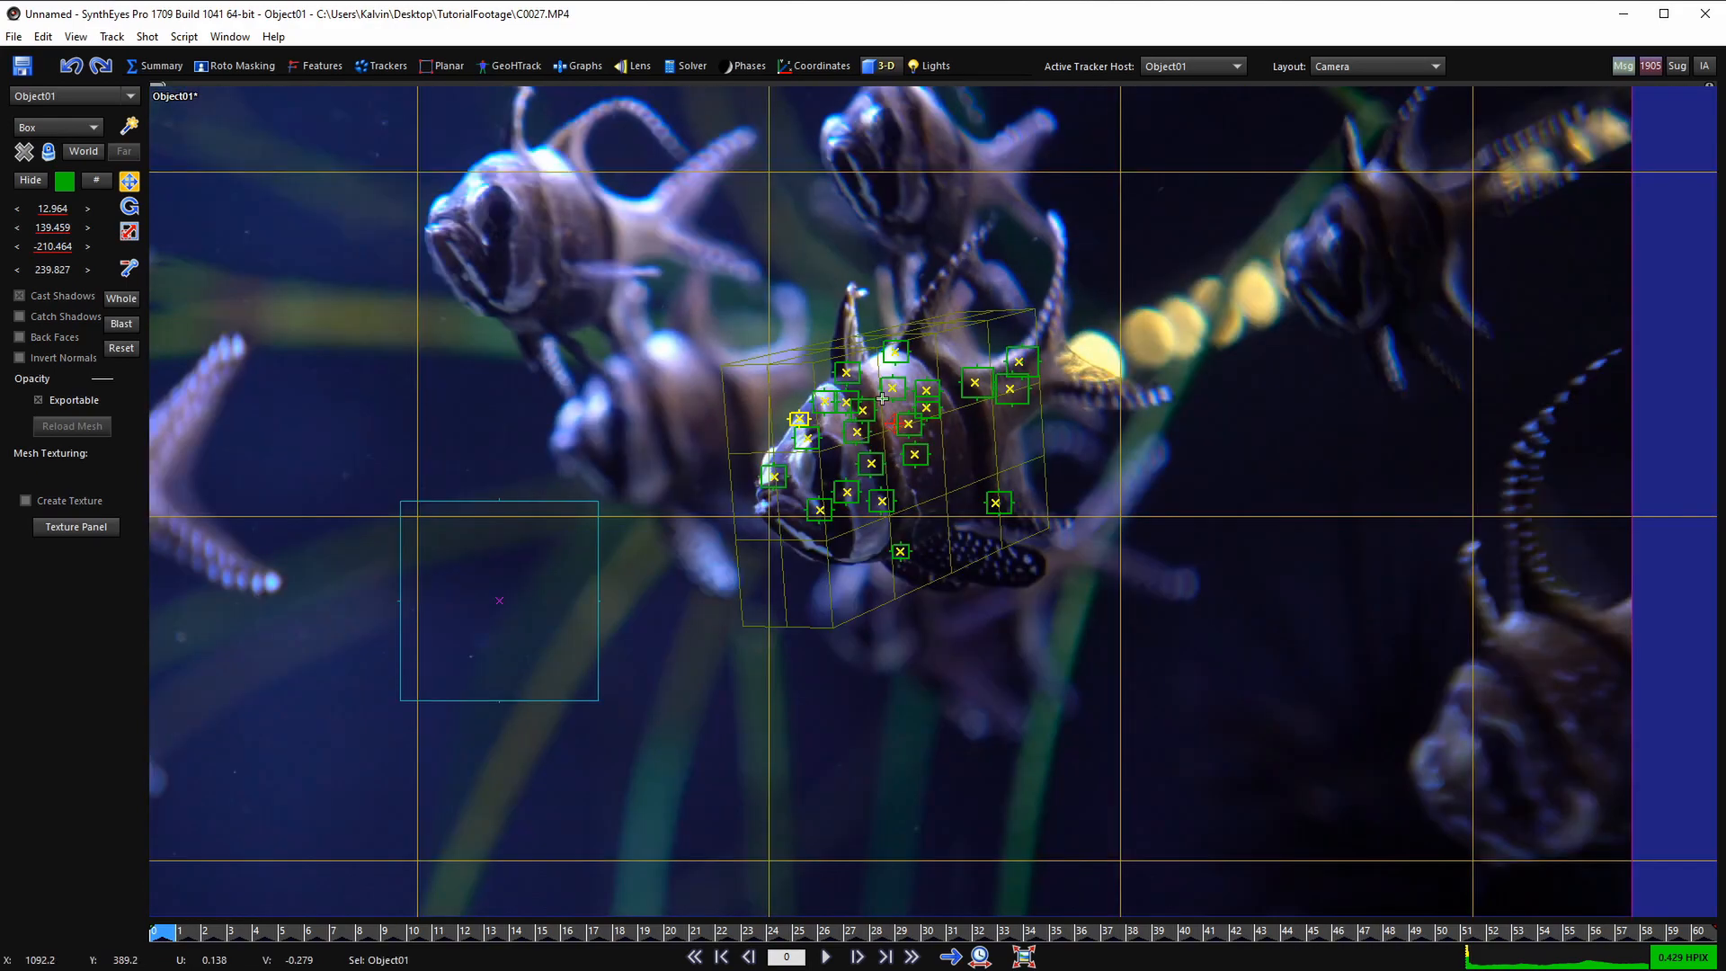
scroll(883, 397, up, 1)
key(space)
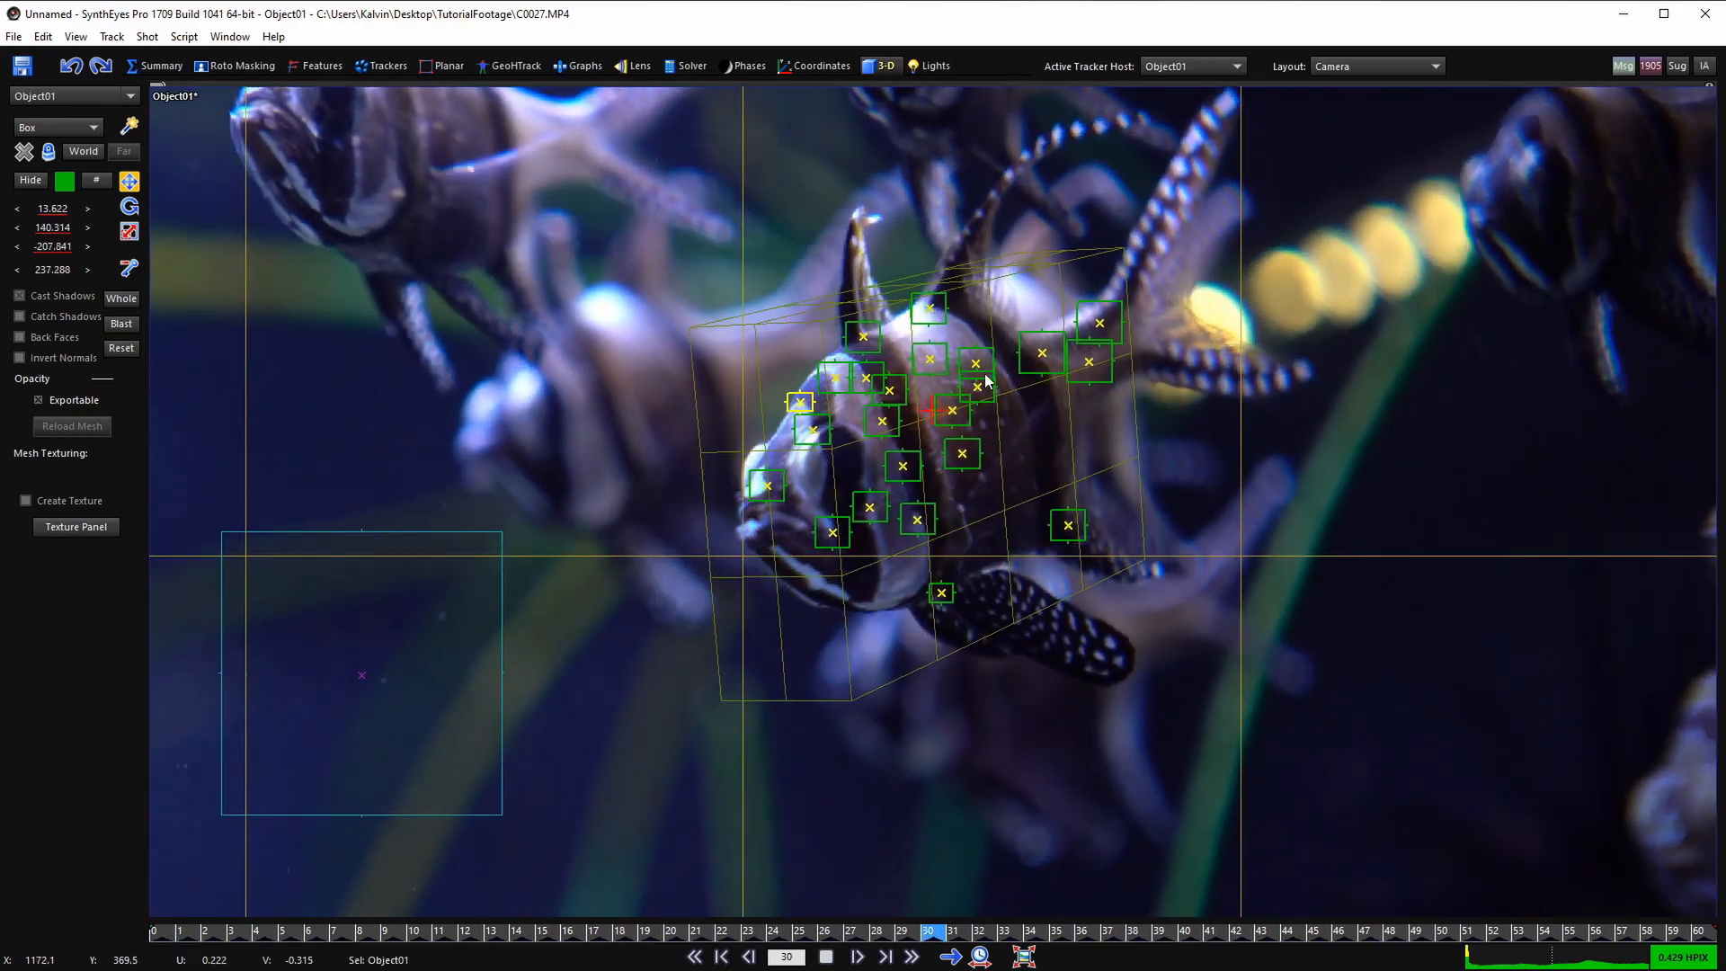
key(space)
key(shift+a)
- Switch to the Quad layout and play the shot to examine Object01's motion path in the Top view
key(7)
scroll(522, 320, up, 1)
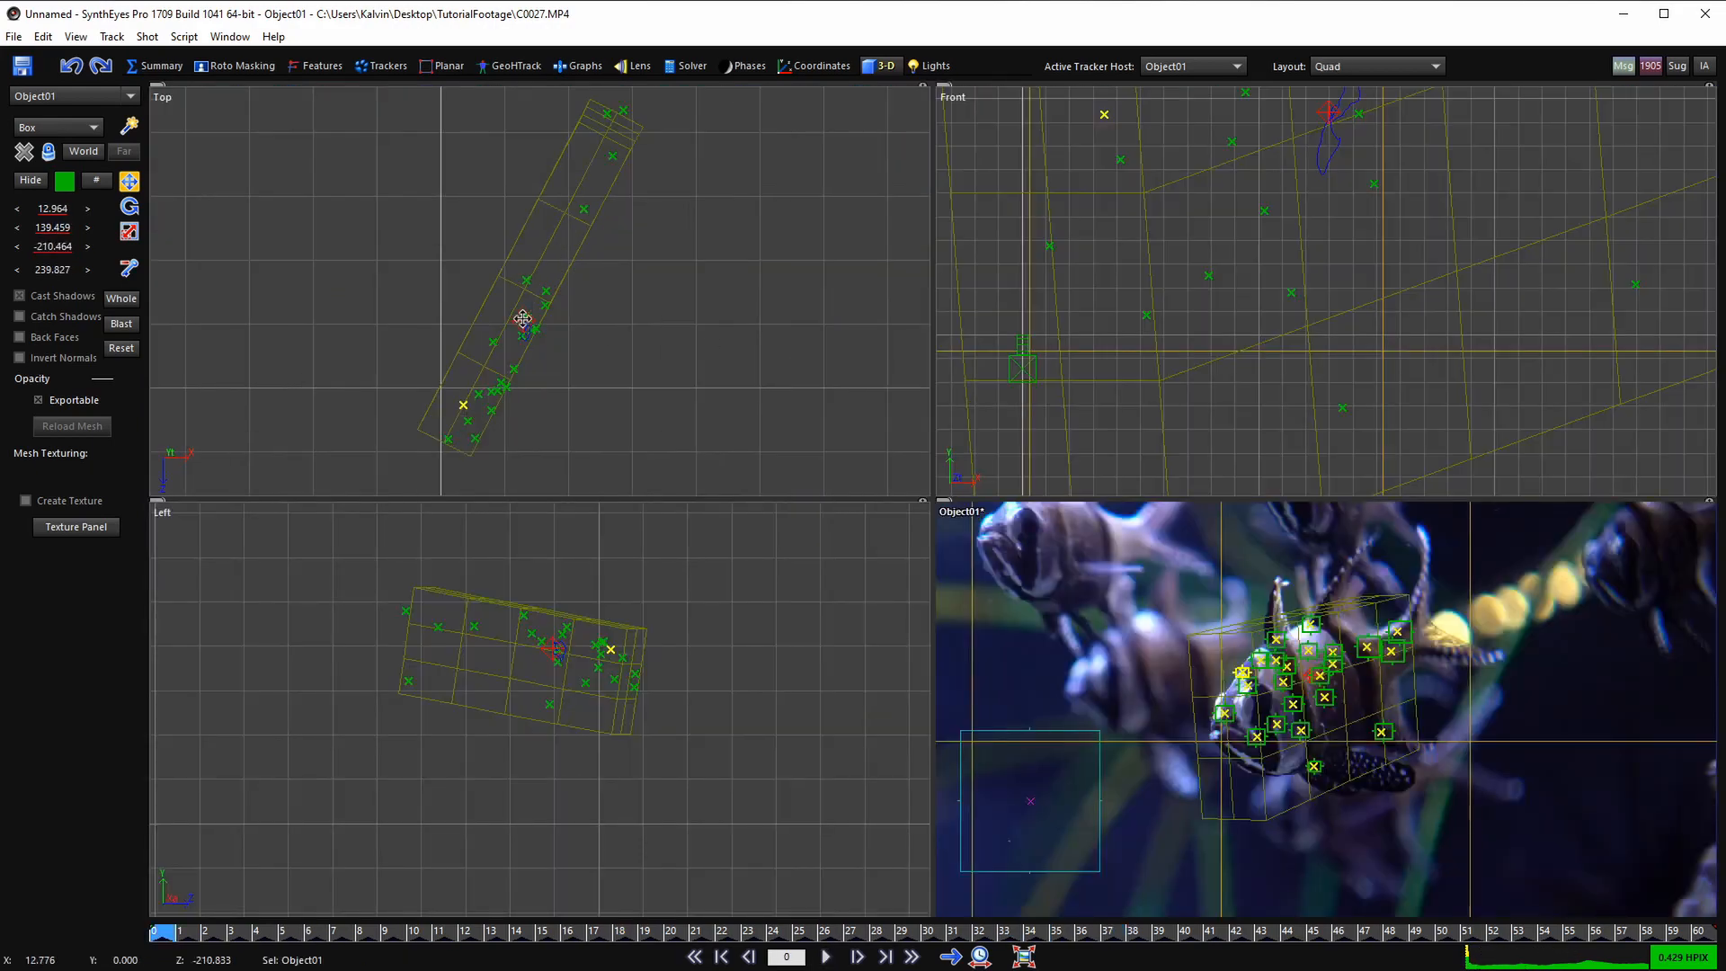
scroll(523, 319, down, 3)
scroll(546, 320, up, 4)
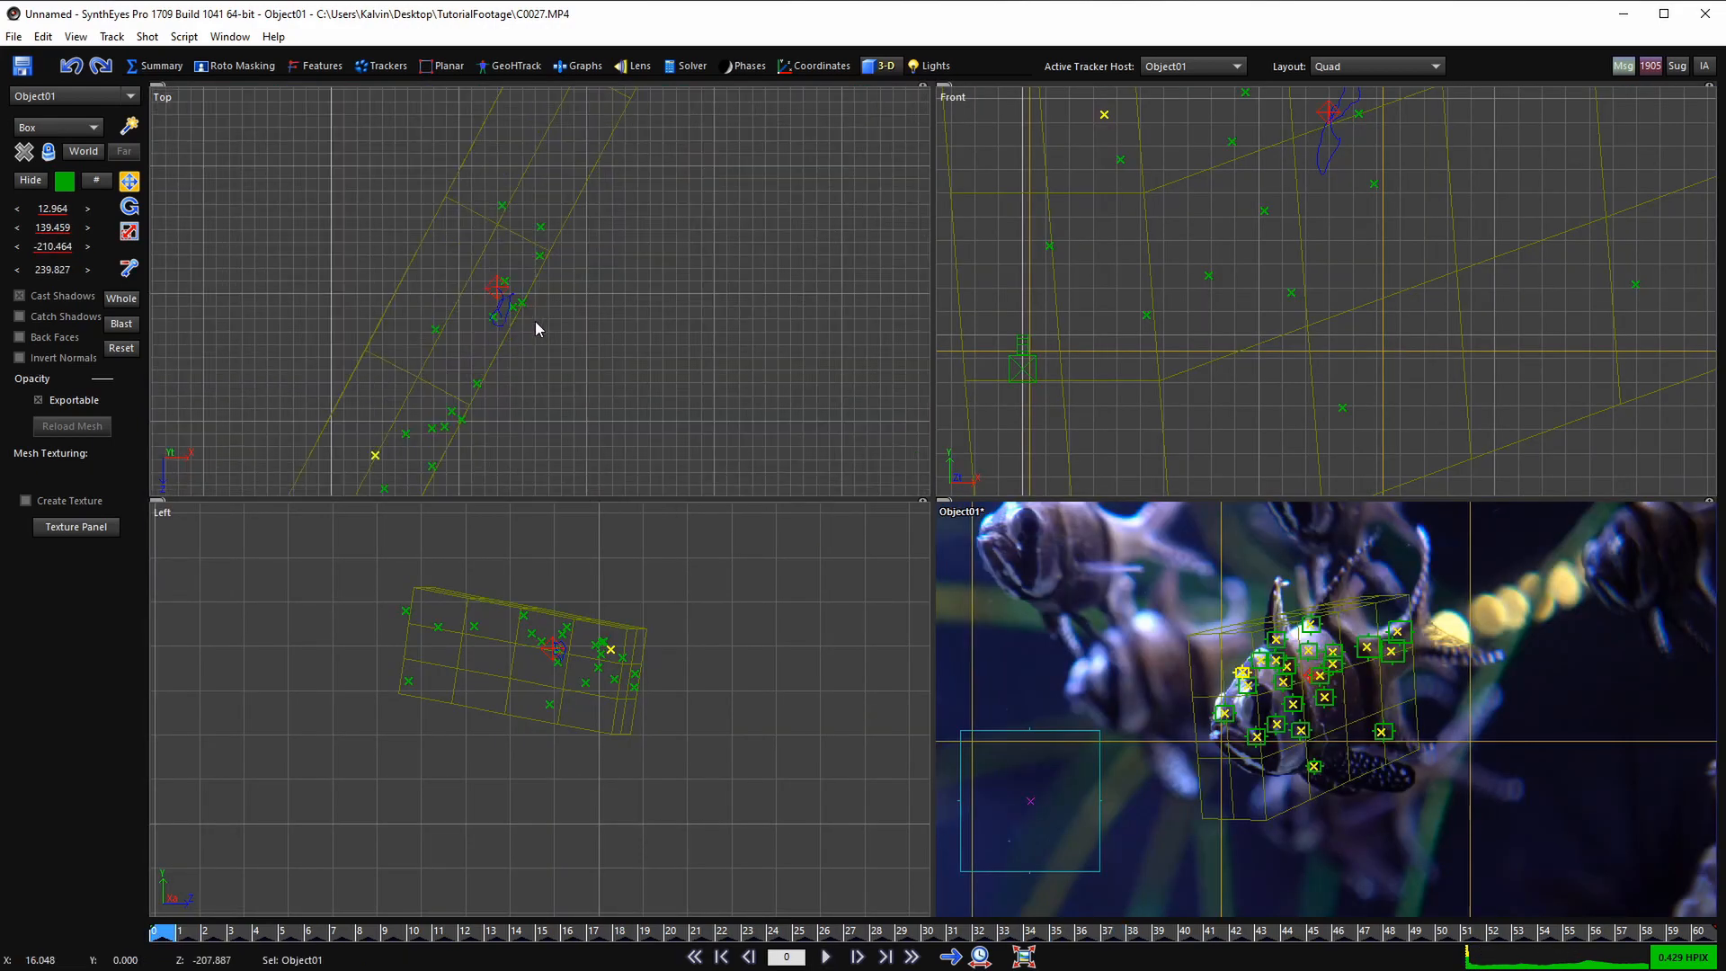
scroll(485, 322, up, 2)
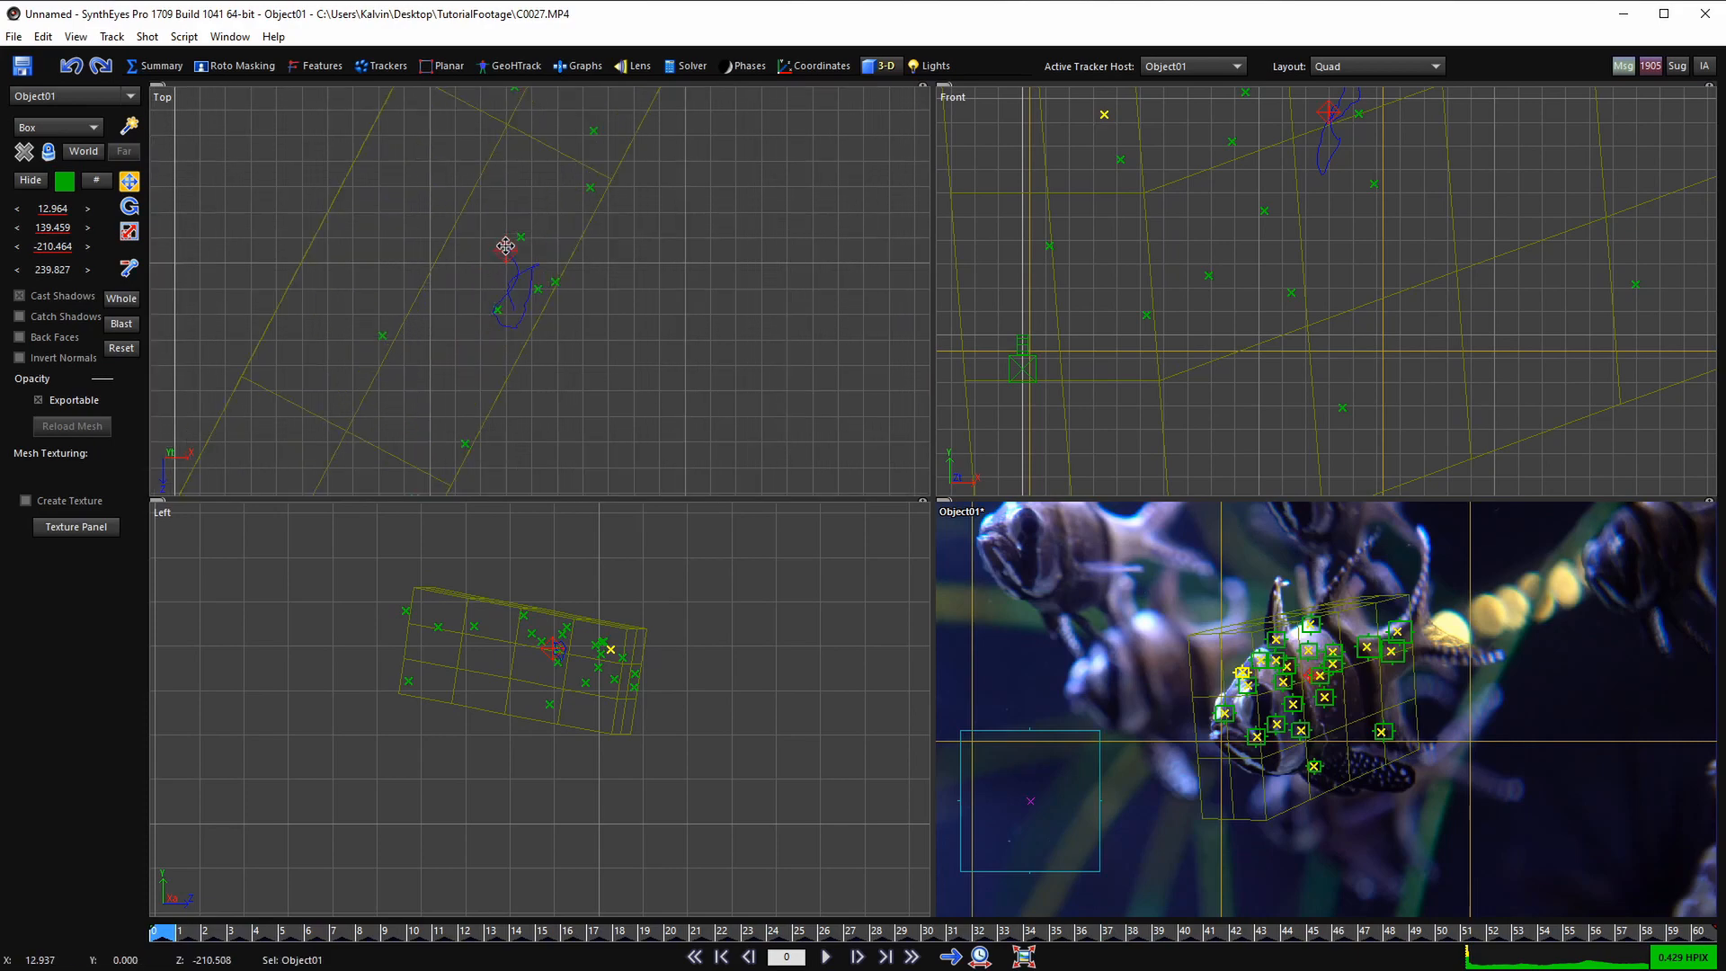
key(space)
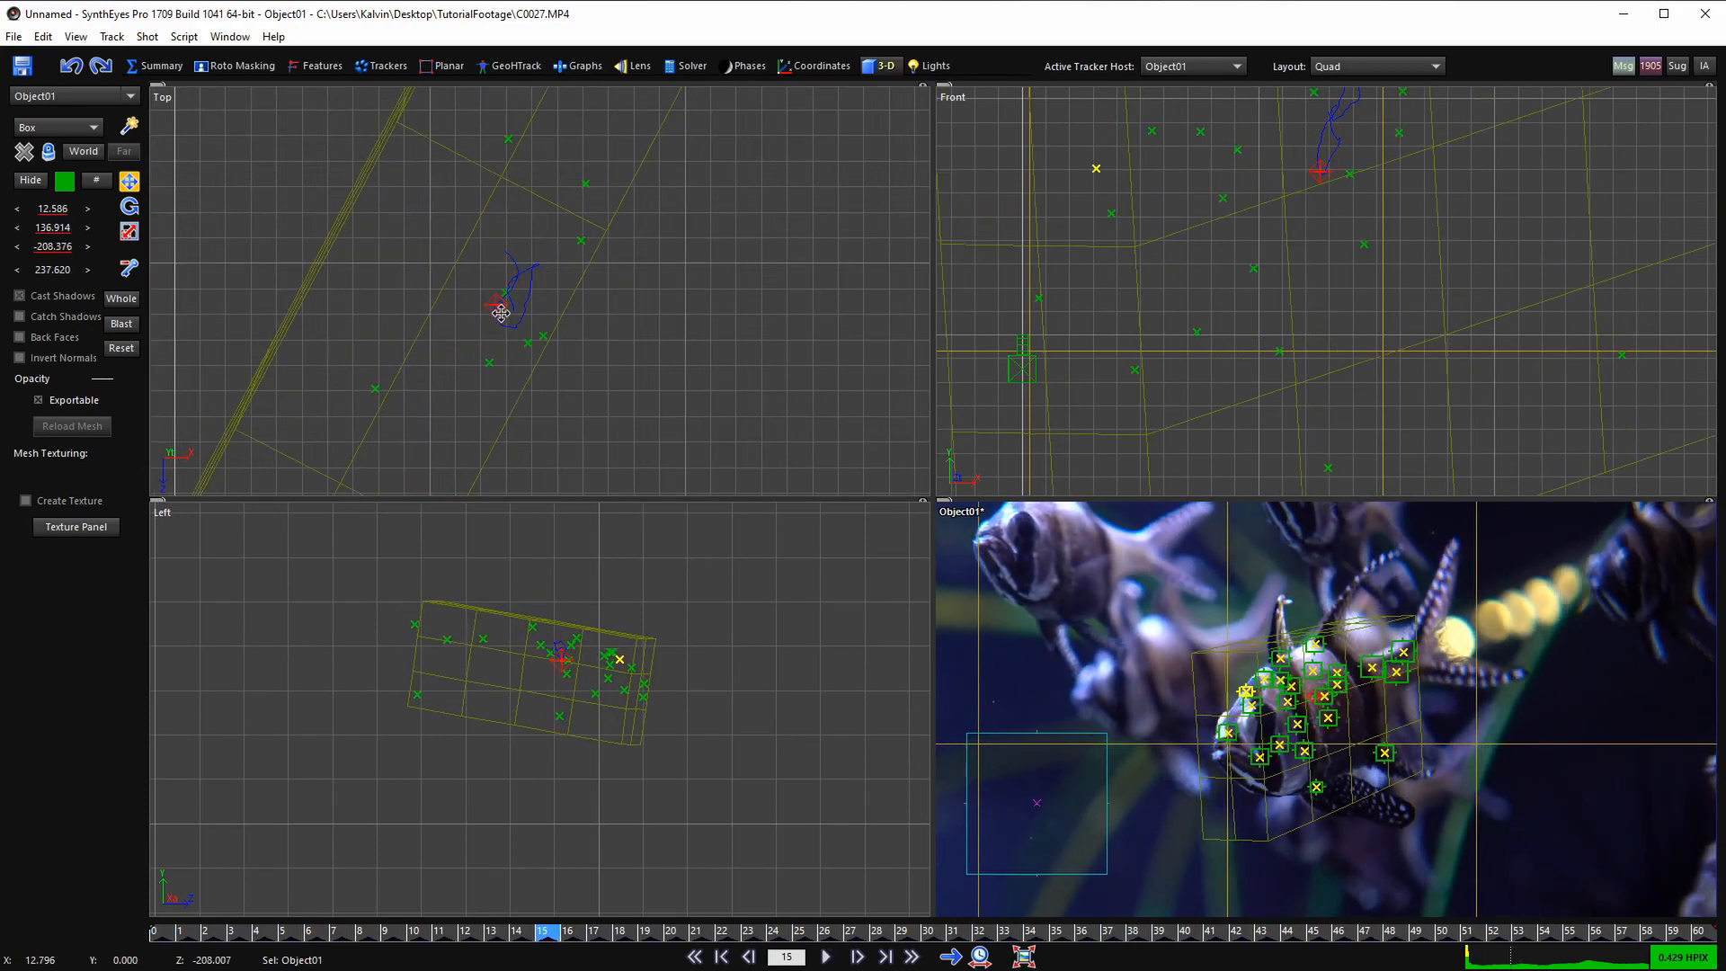
scroll(501, 312, down, 3)
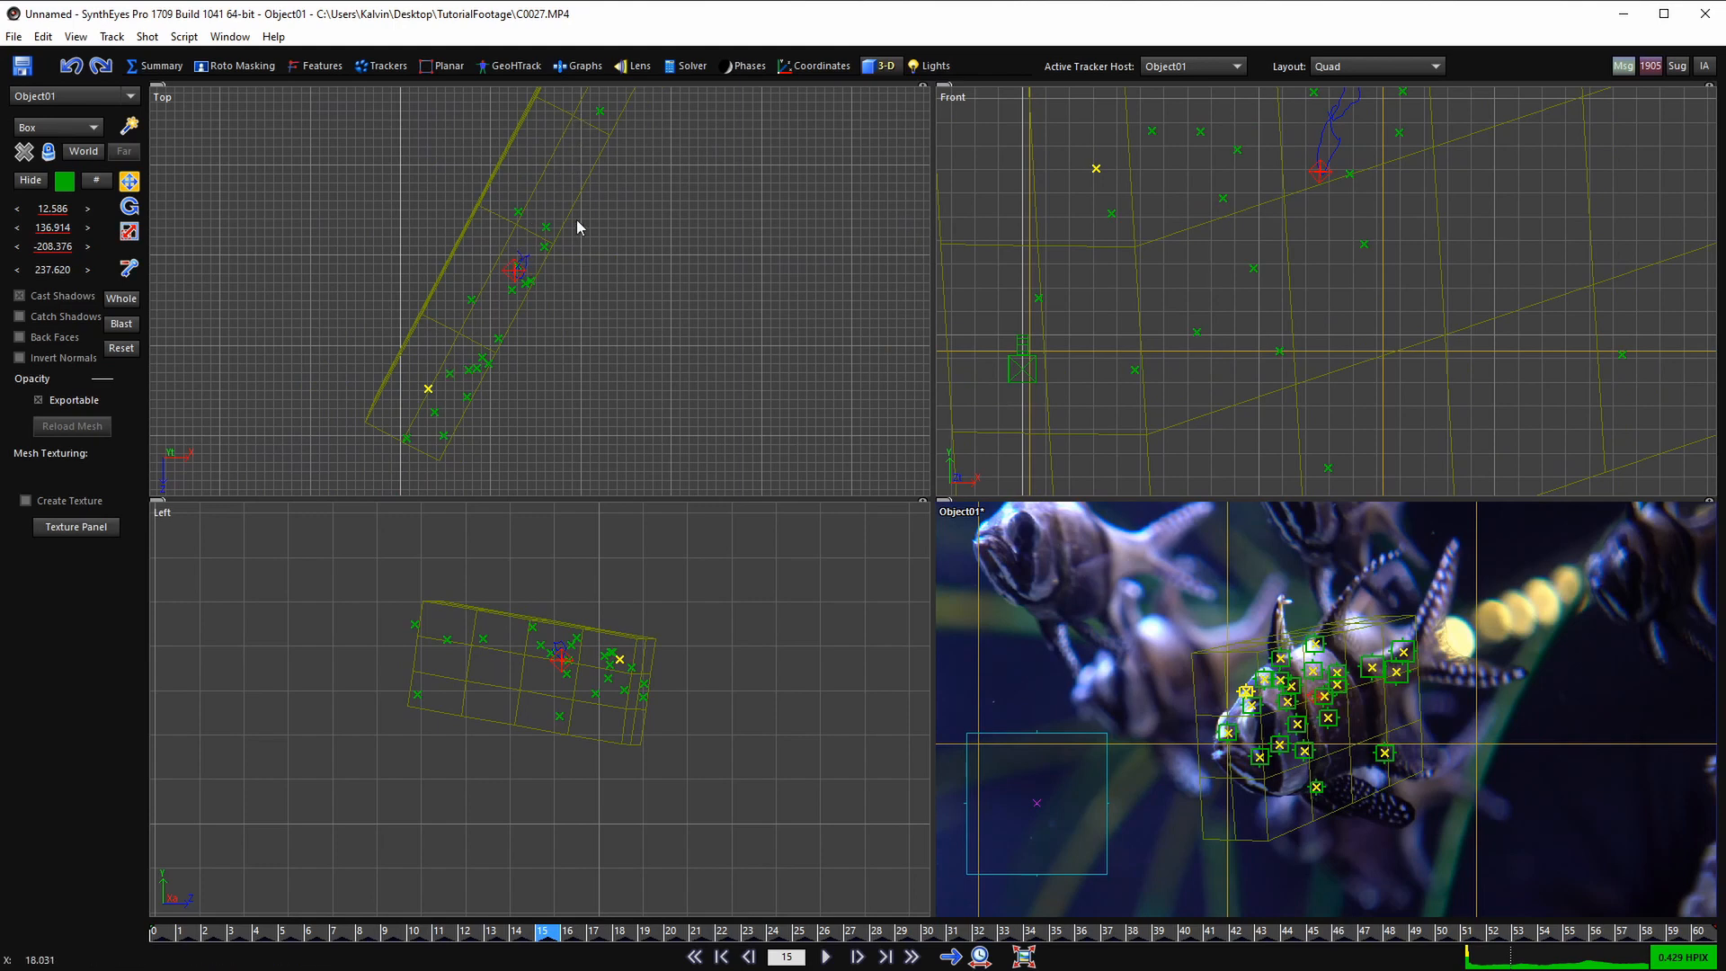
- Briefly play the shot with the fish enlarged in the camera viewport, and go back to the first frame
scroll(1351, 651, up, 2)
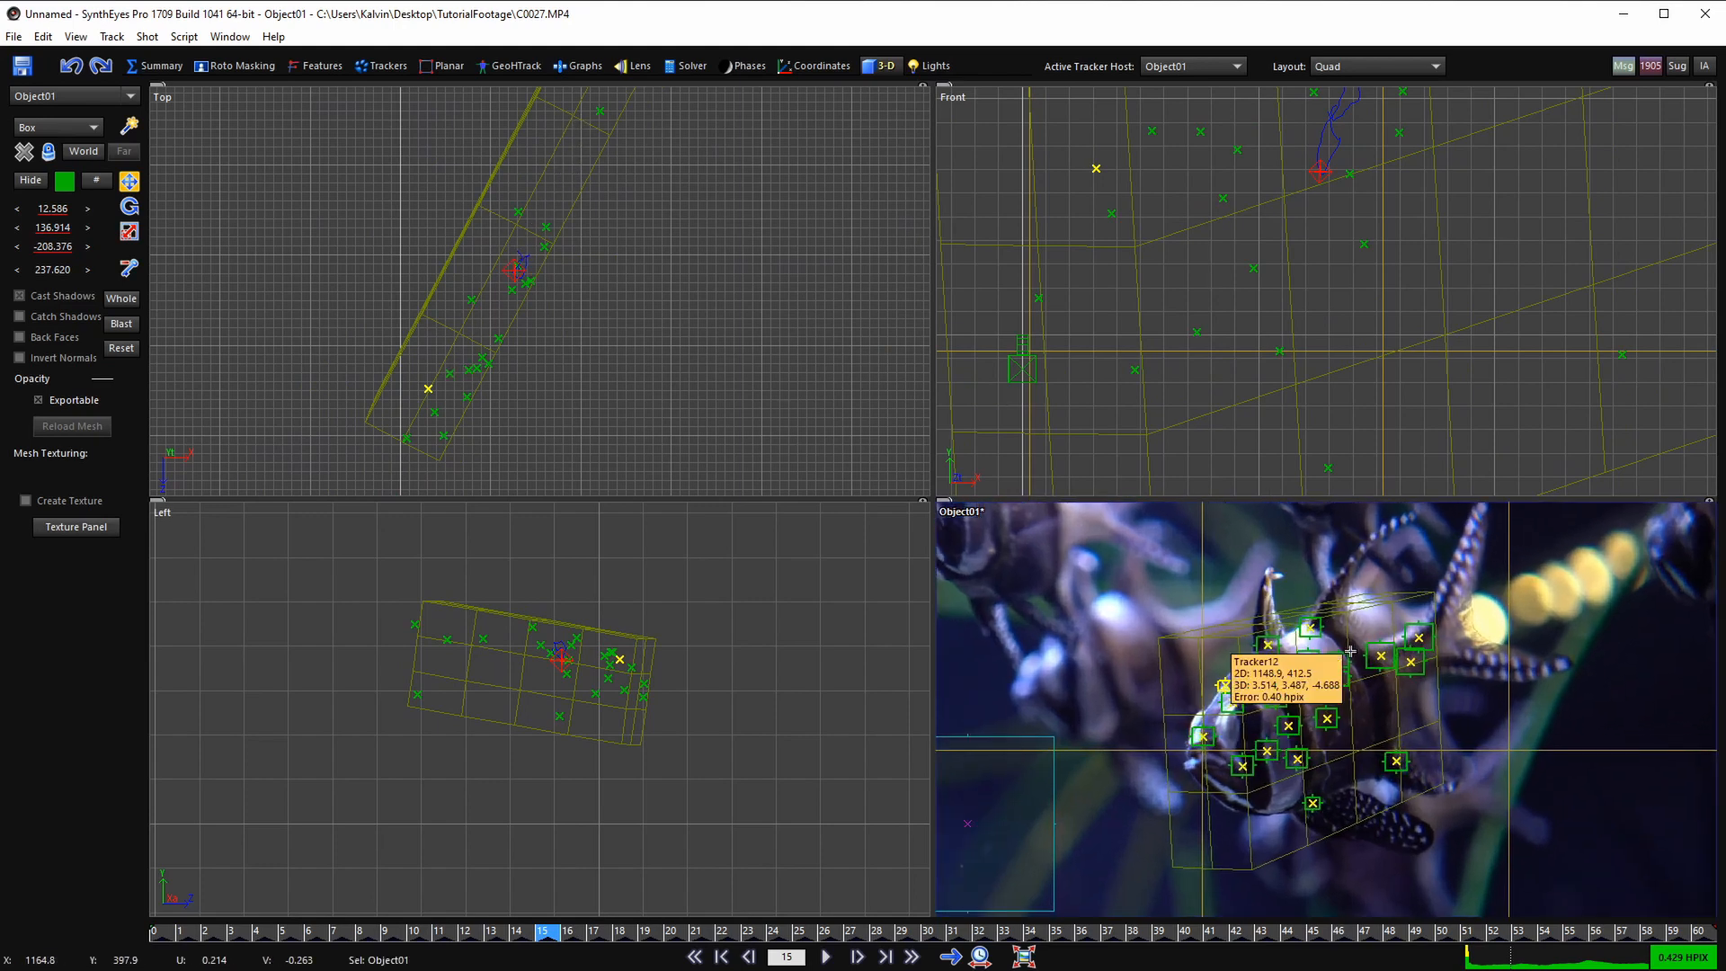
key(shift+a)
key(space)
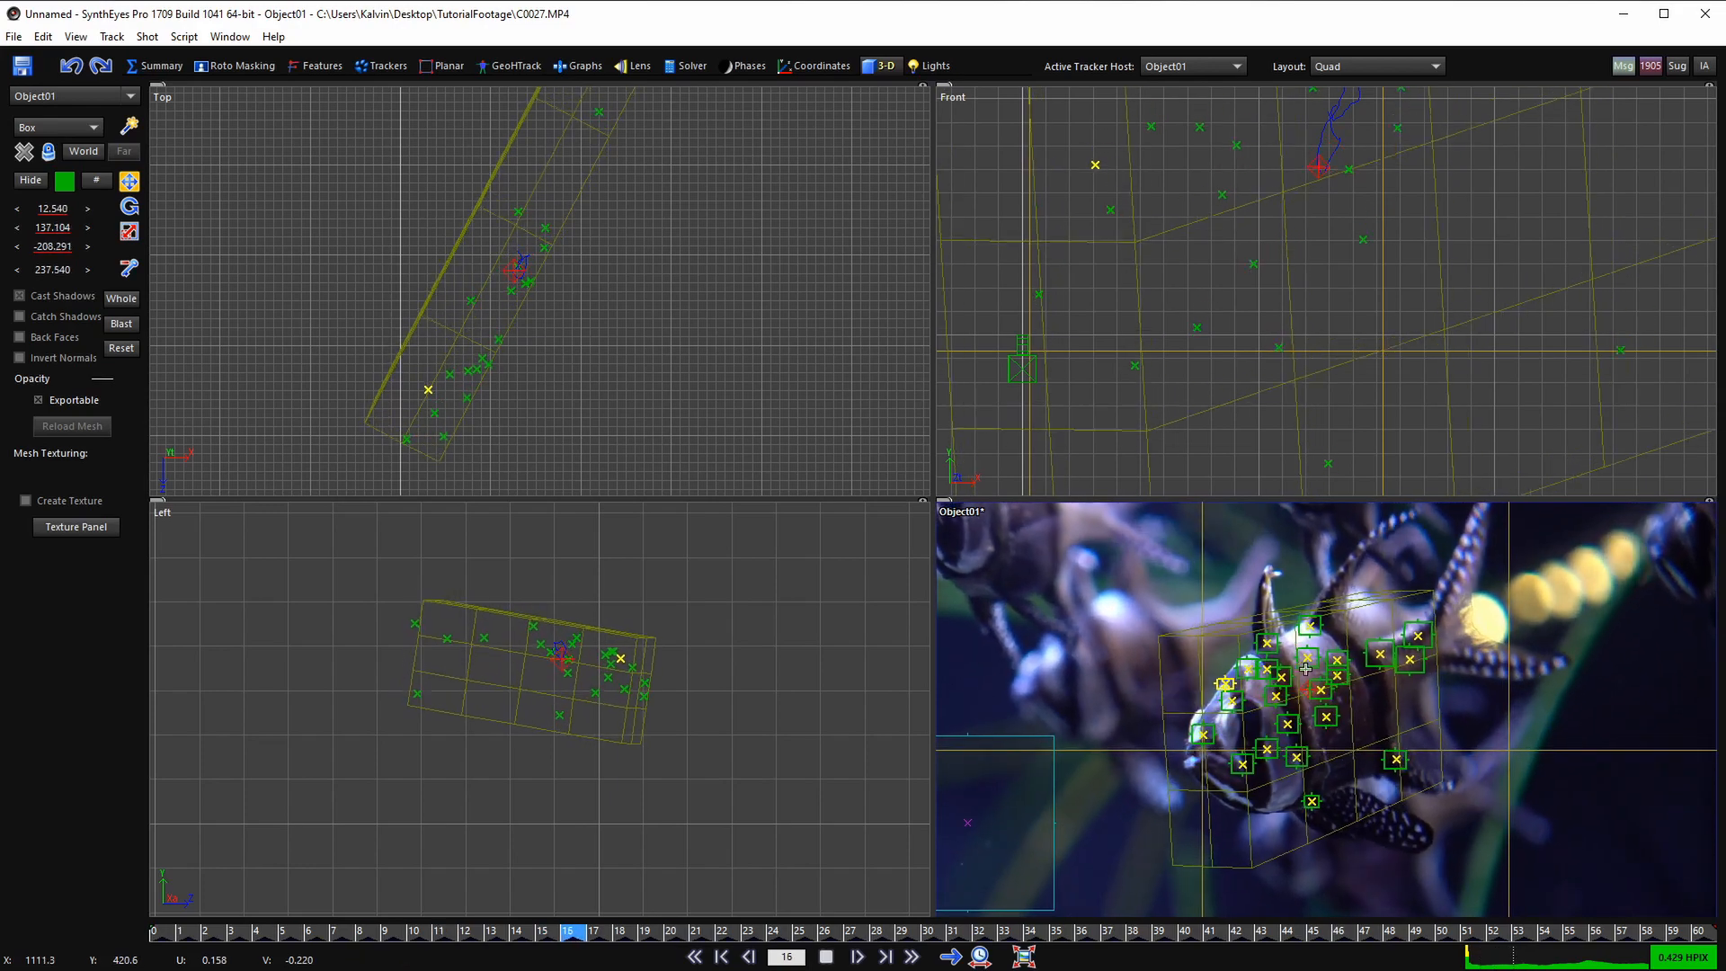
key(space)
key(shift+a)
- Select Box01 and move it upward around the trackers in the Left view, to about 2.03, -10.98, -7.68
scroll(497, 273, up, 3)
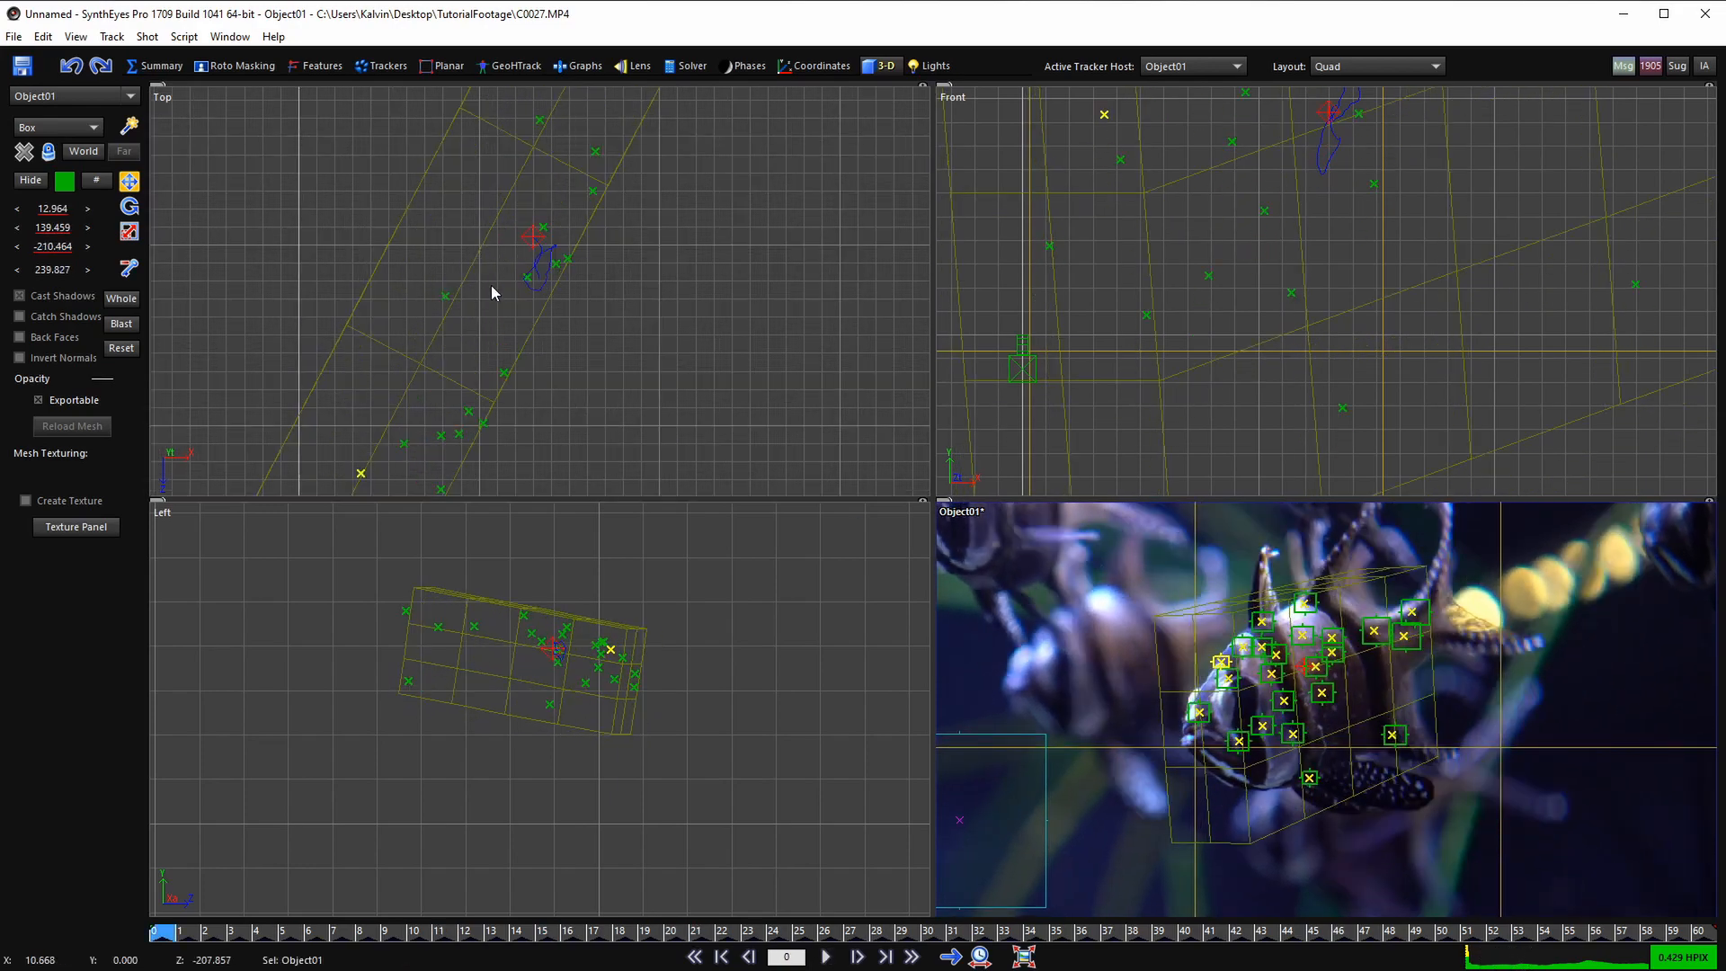
scroll(486, 292, down, 3)
click(456, 312)
scroll(565, 685, down, 2)
scroll(577, 693, up, 3)
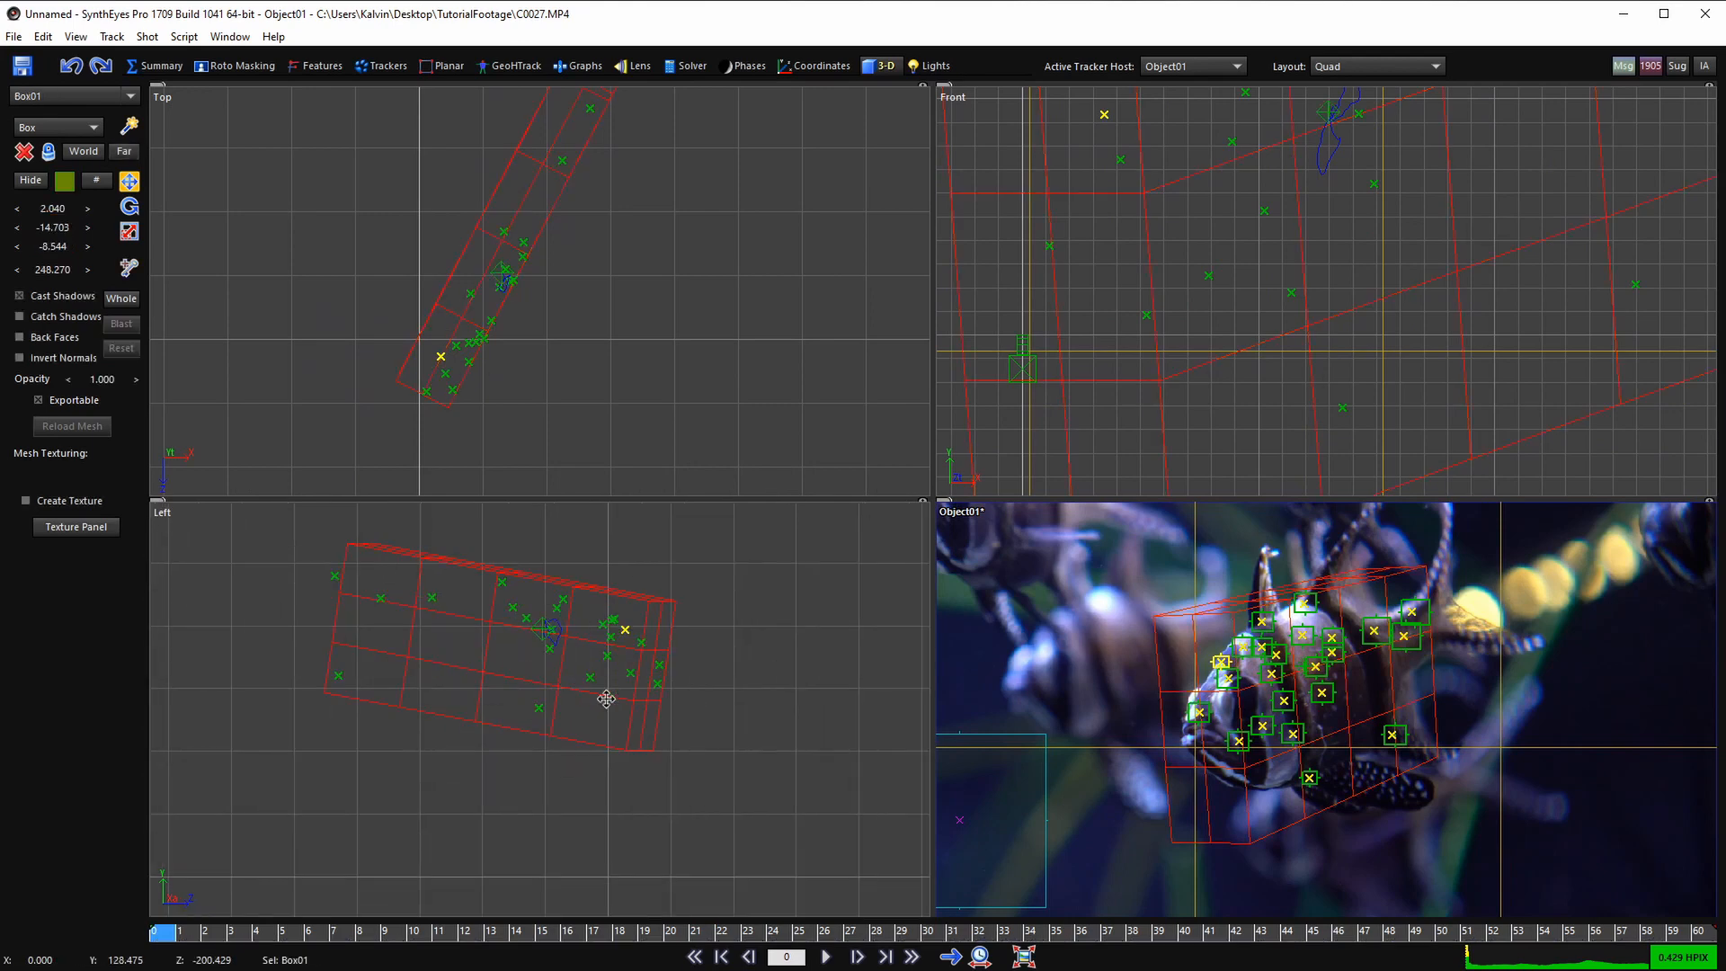
drag(606, 698, 534, 622)
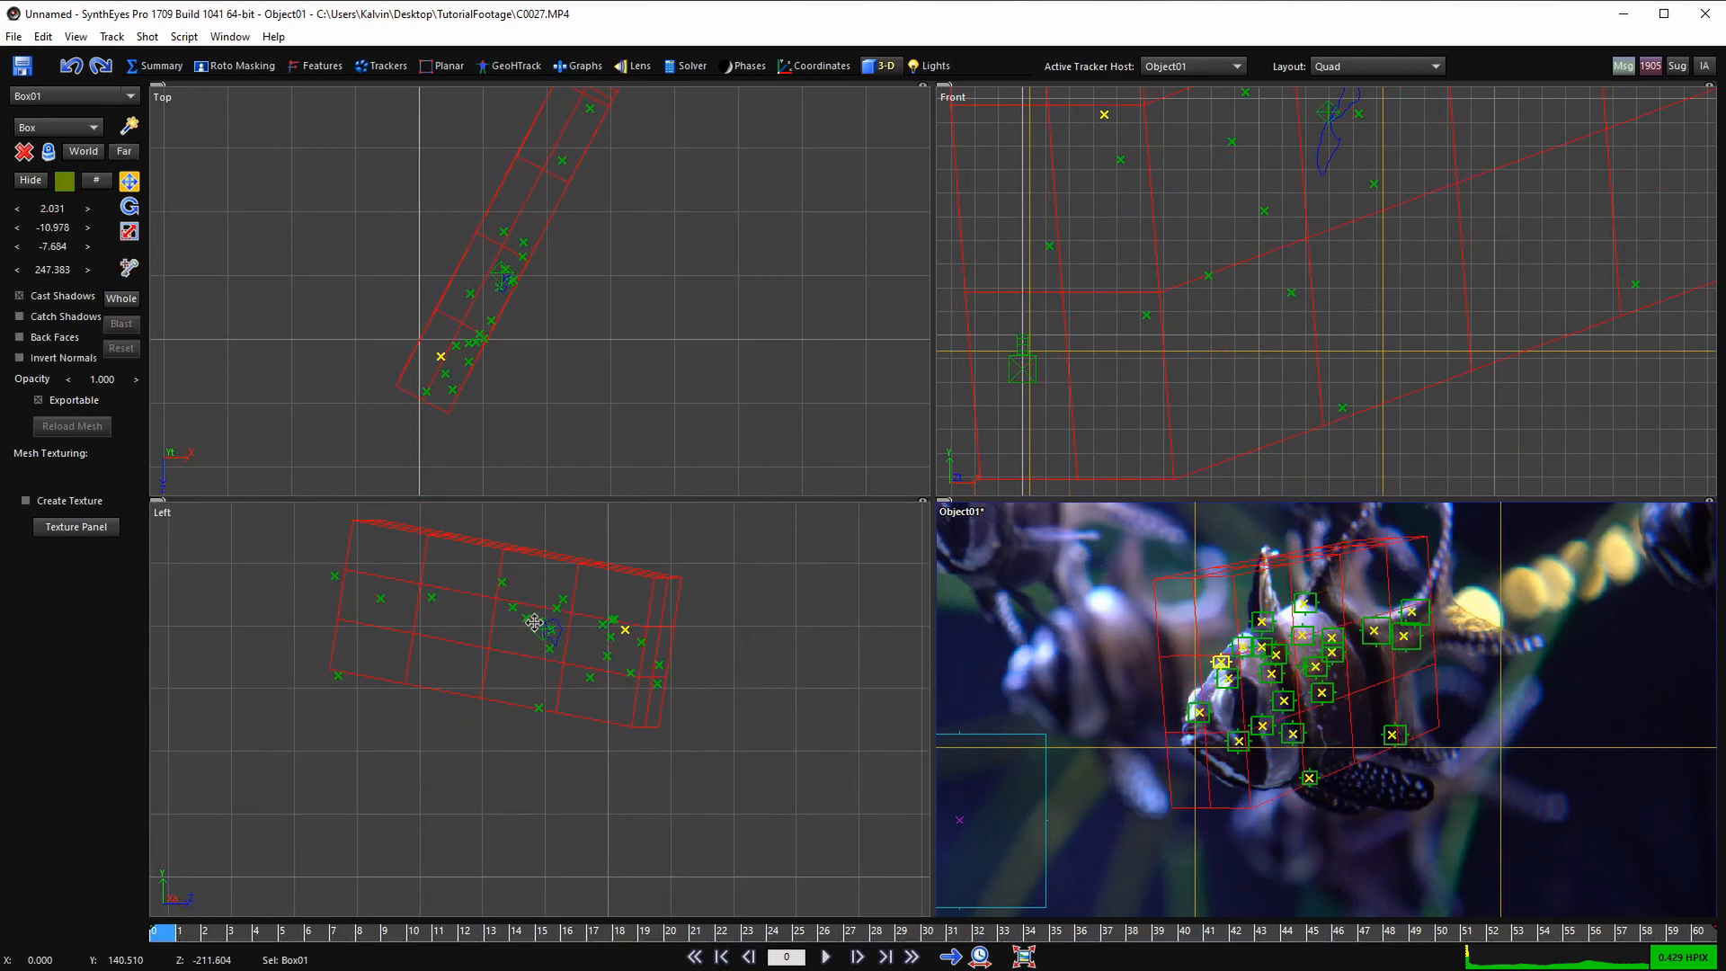
- Alternate the selection between Object01 and Box01 in the Left view, ending with Object01 selected by its origin marker
click(538, 627)
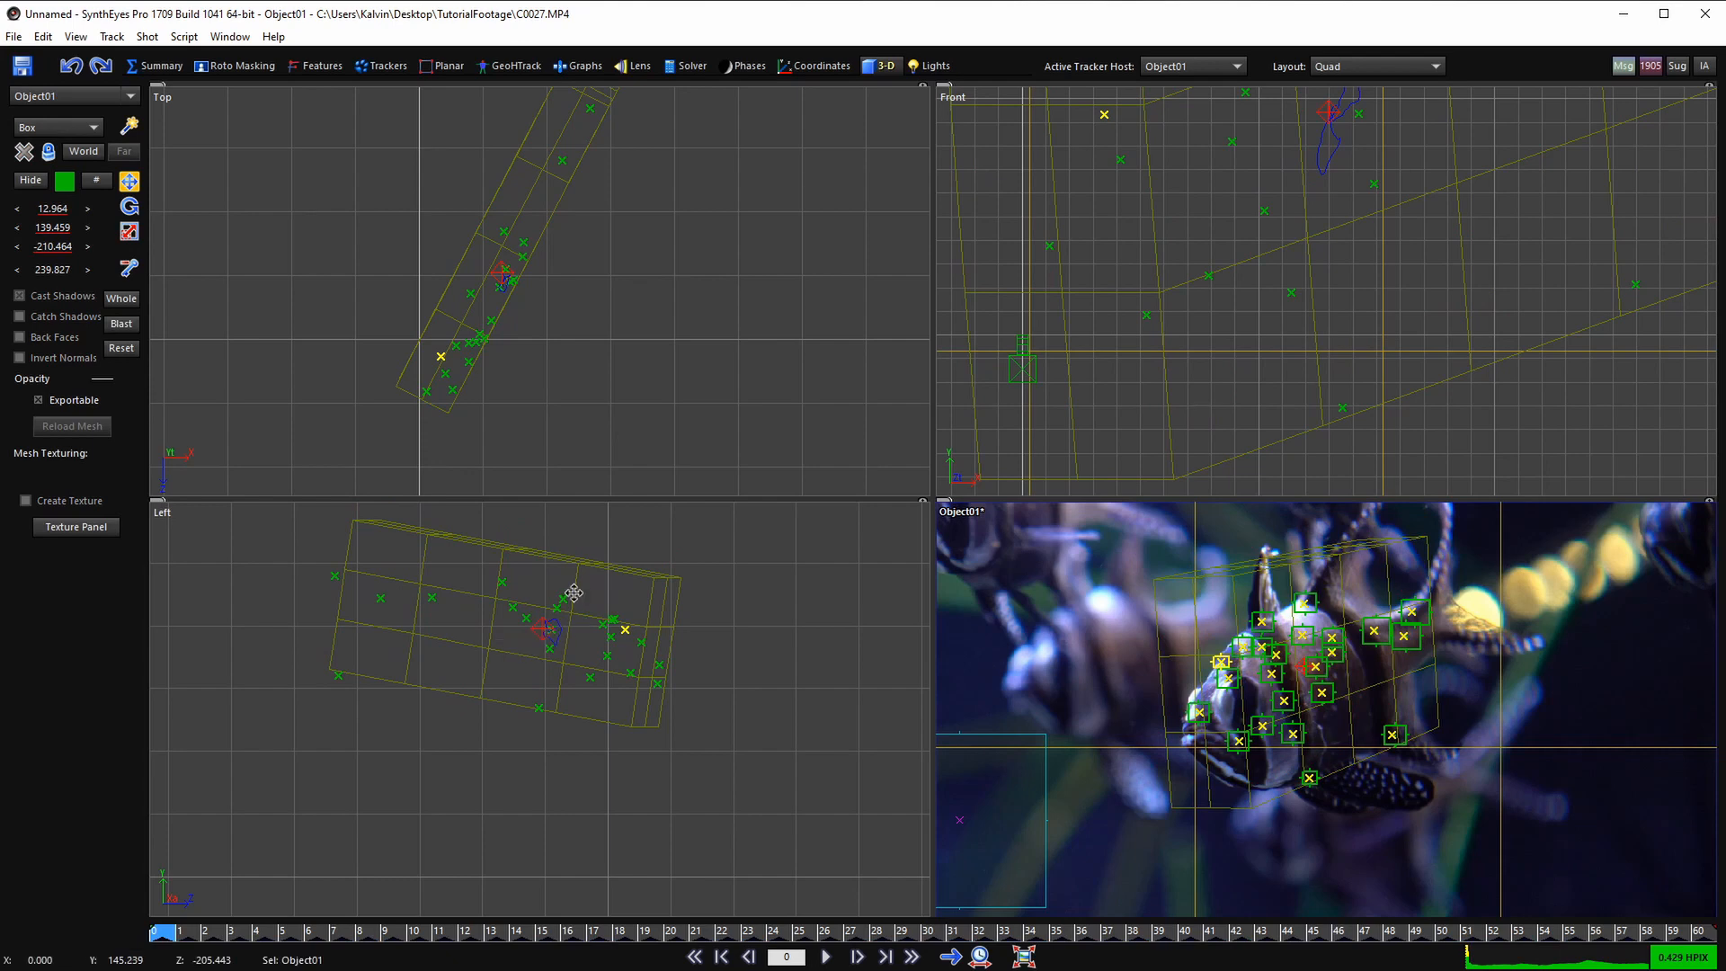
click(584, 557)
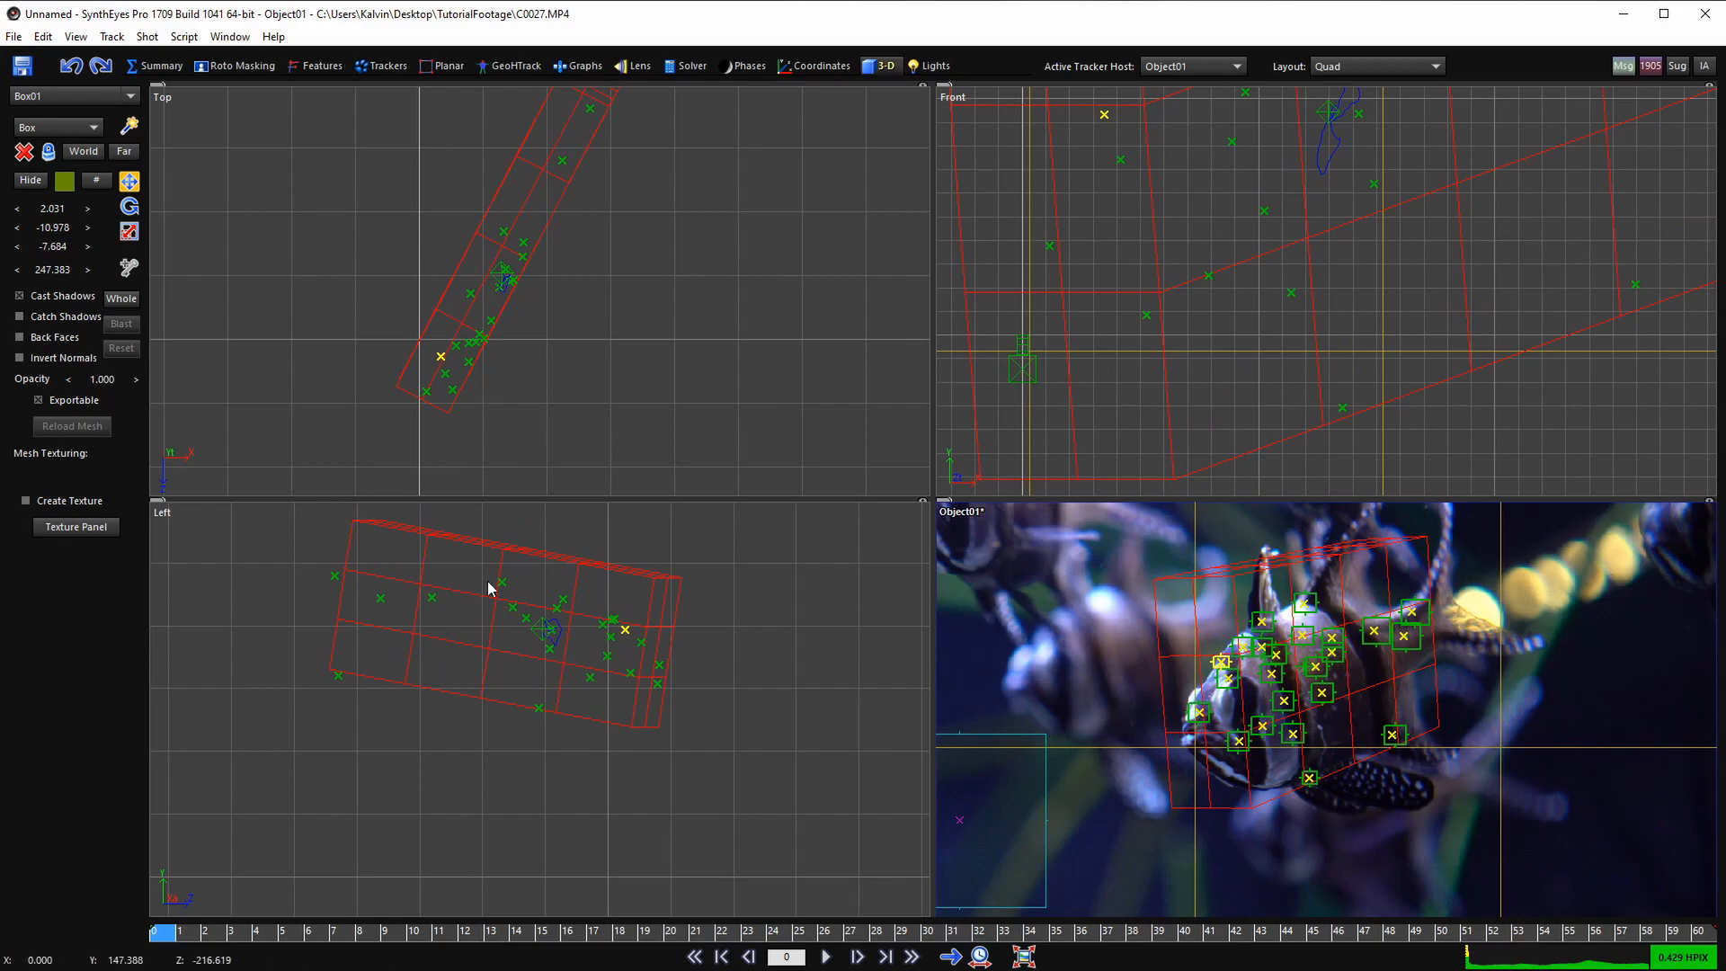
scroll(566, 613, up, 2)
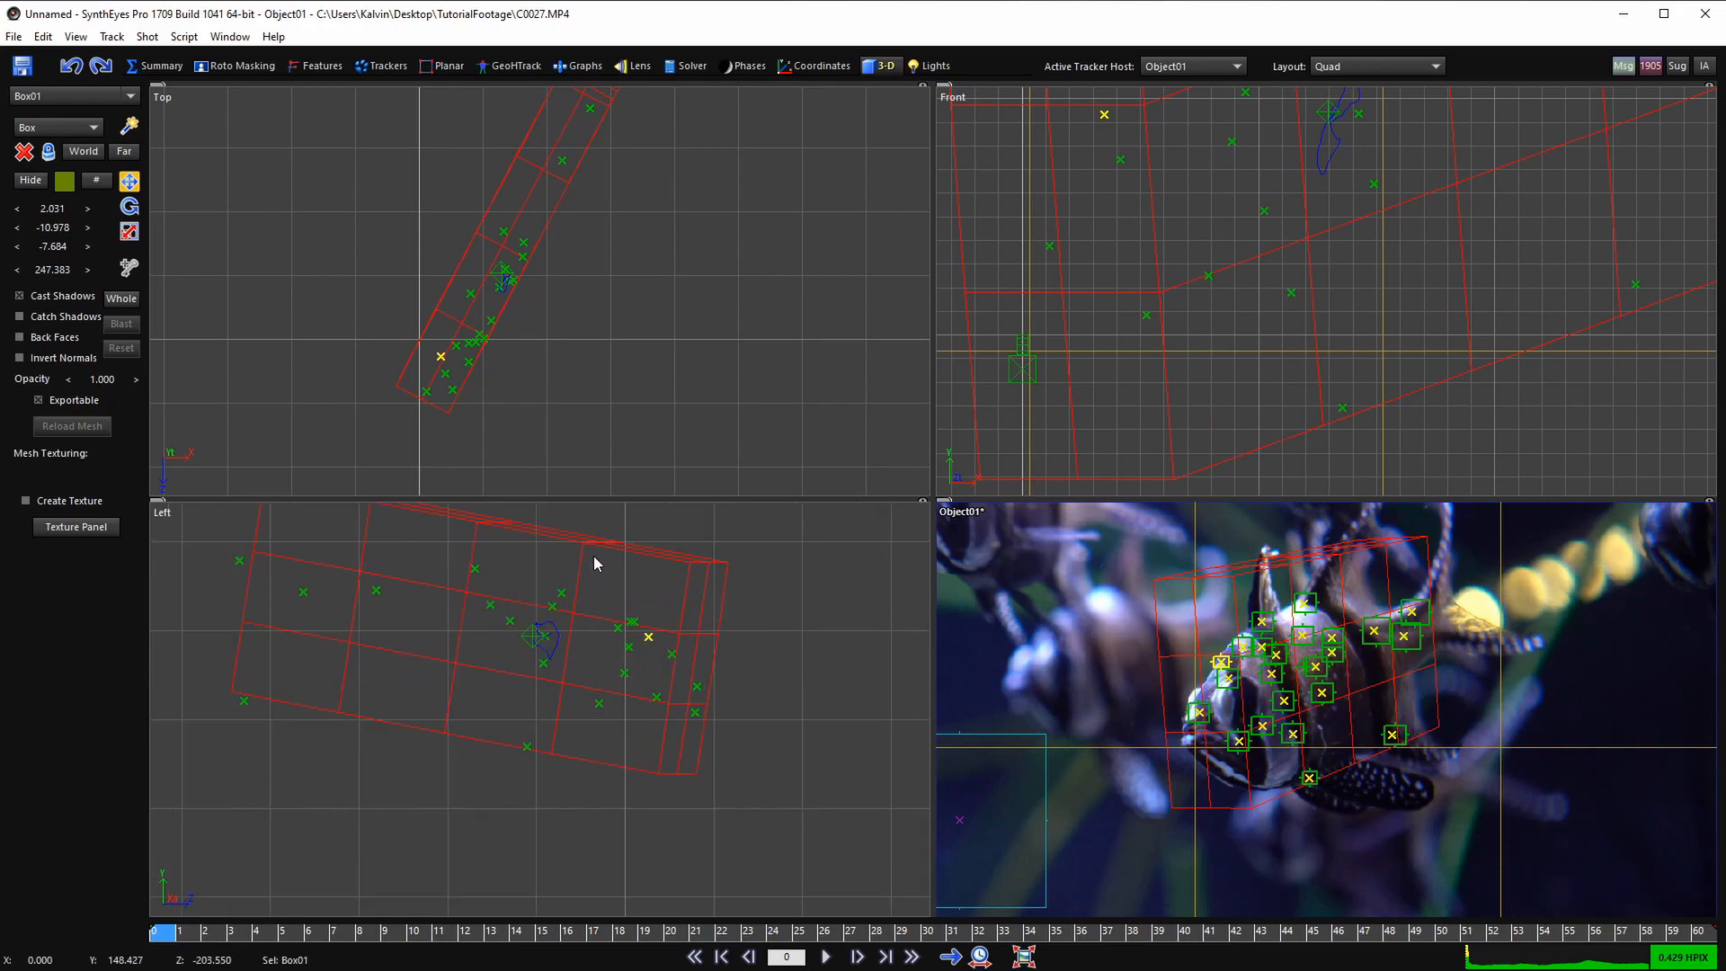
drag(598, 543, 633, 590)
scroll(571, 602, down, 2)
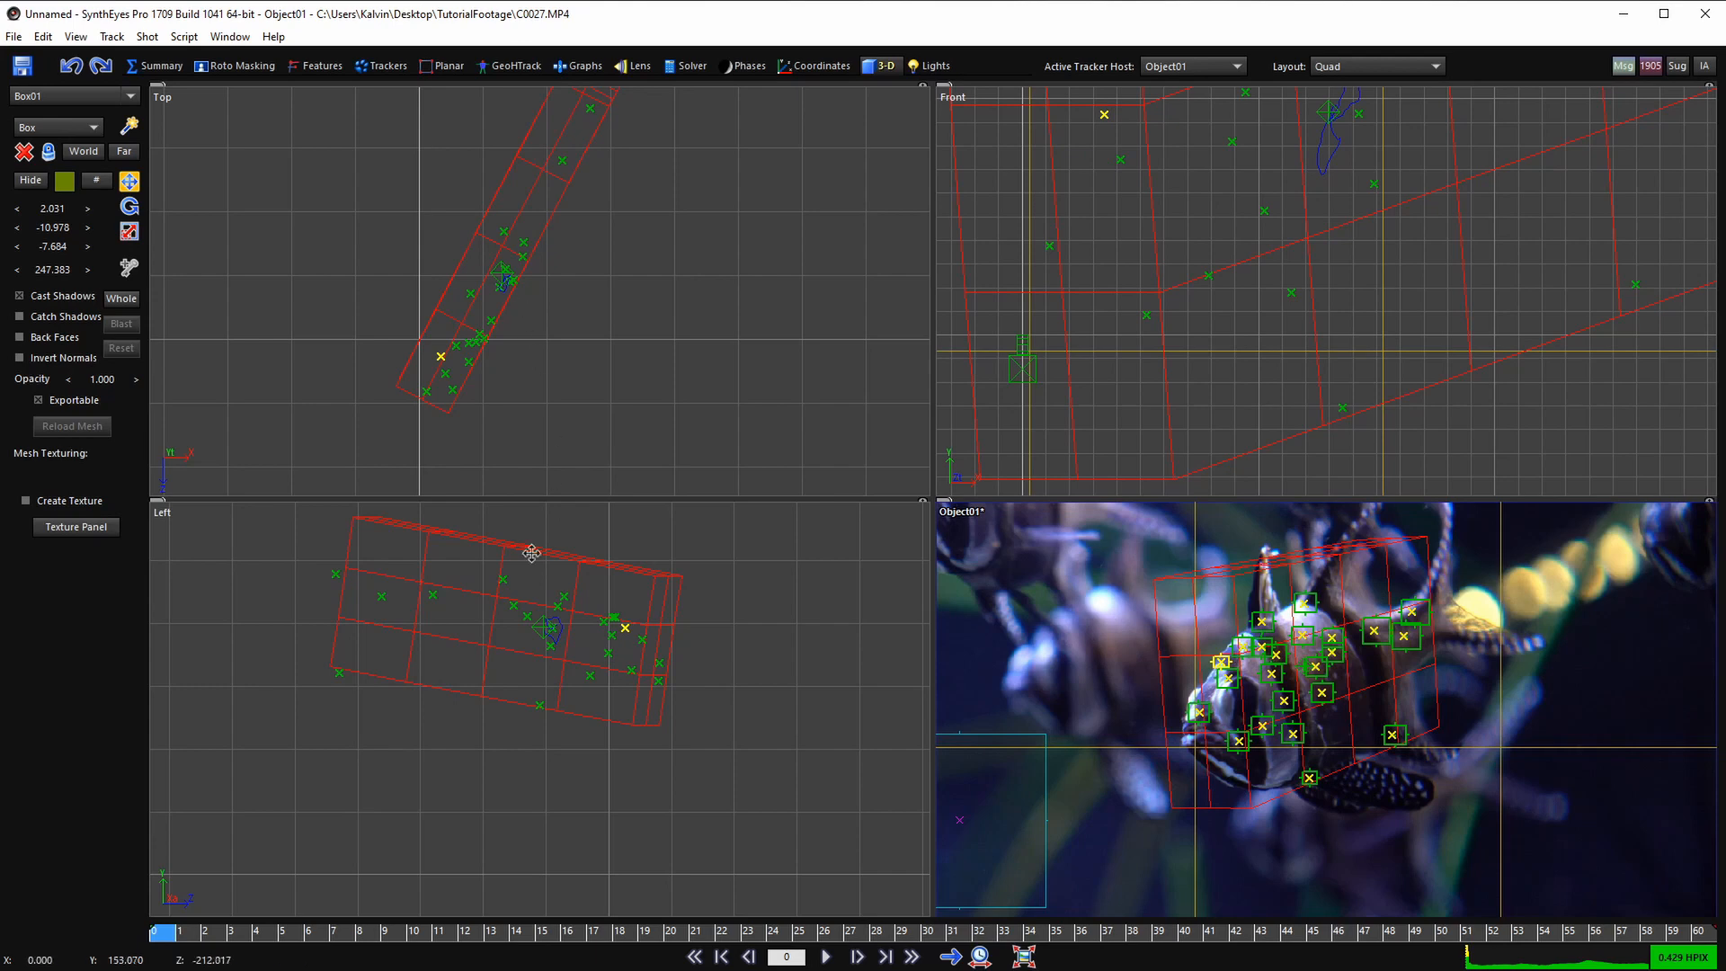
scroll(545, 625, up, 2)
click(543, 636)
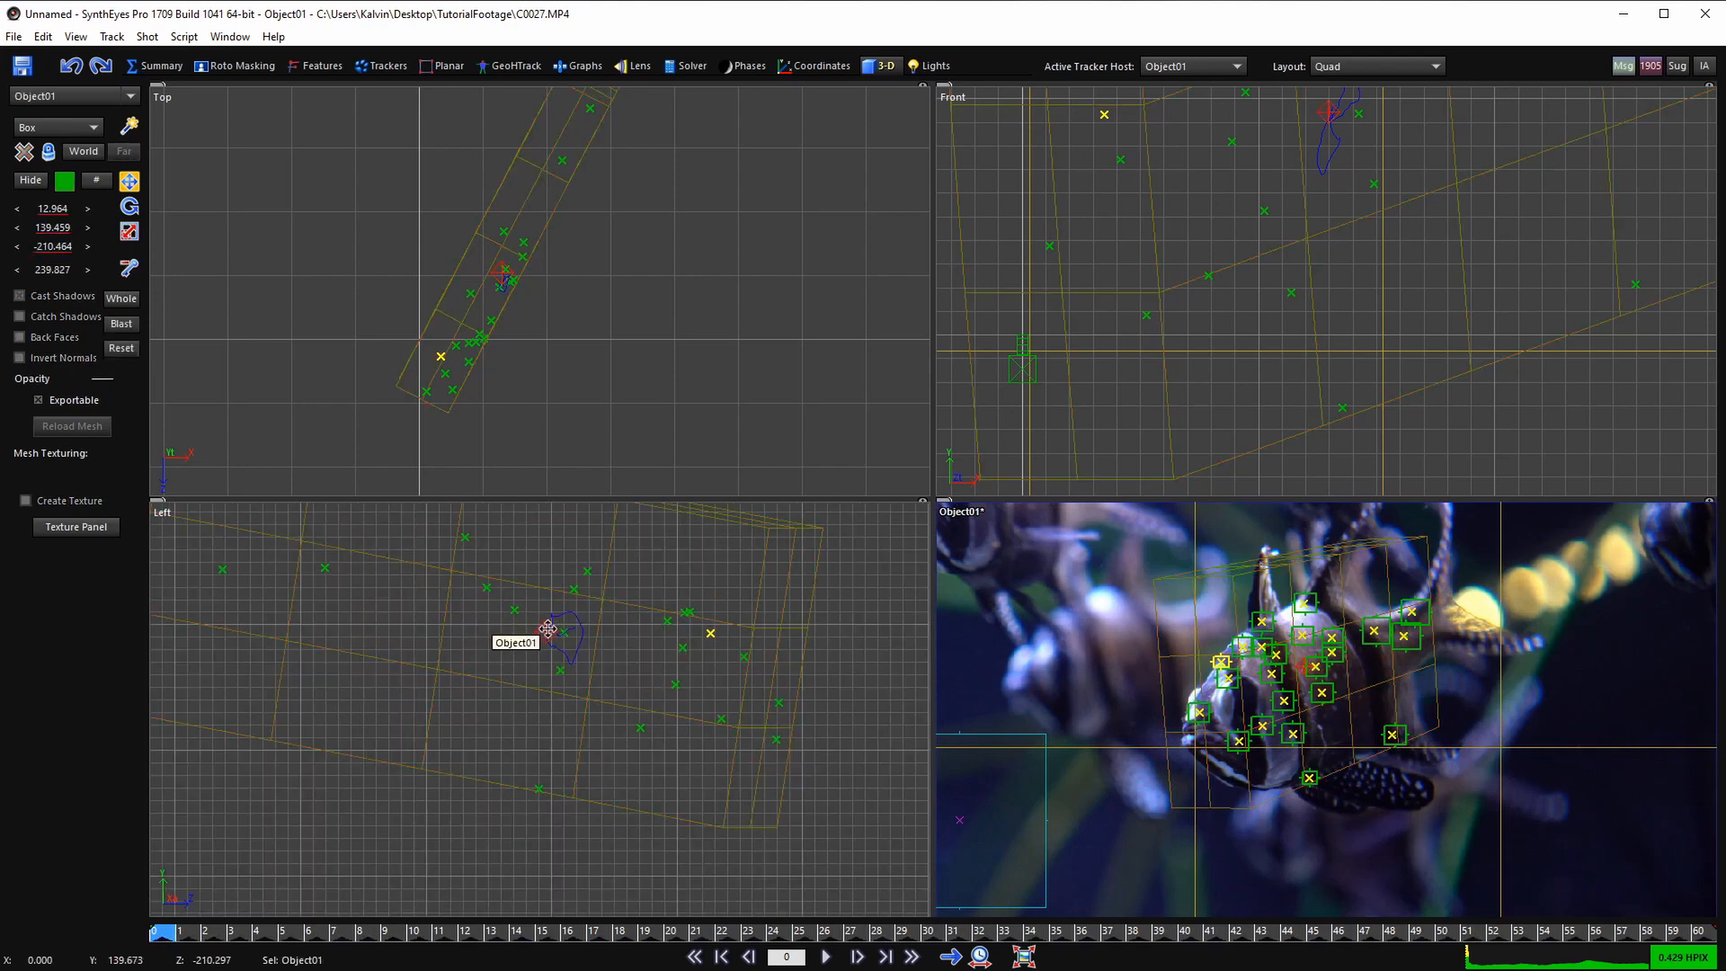
- Examine in the Left view where Object01 and its trackers sit relative to the camera and the world origin
scroll(543, 636, down, 3)
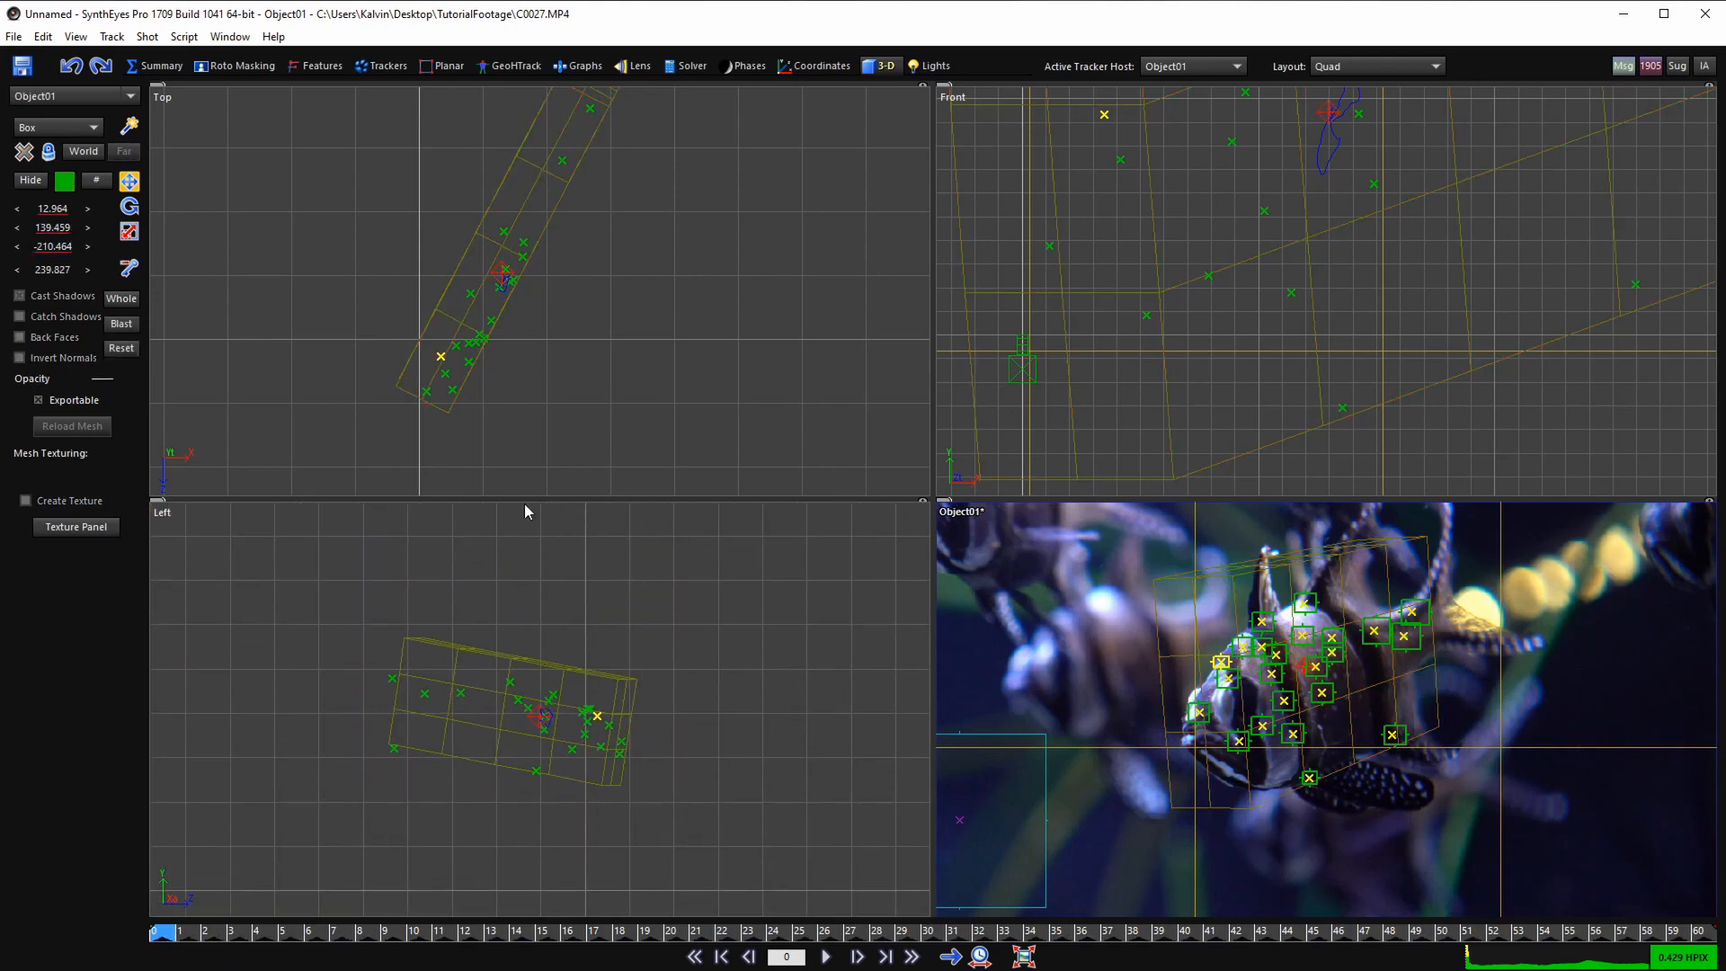
scroll(506, 548, down, 3)
middle_drag(627, 648, 234, 616)
scroll(516, 672, up, 2)
middle_drag(436, 859, 634, 740)
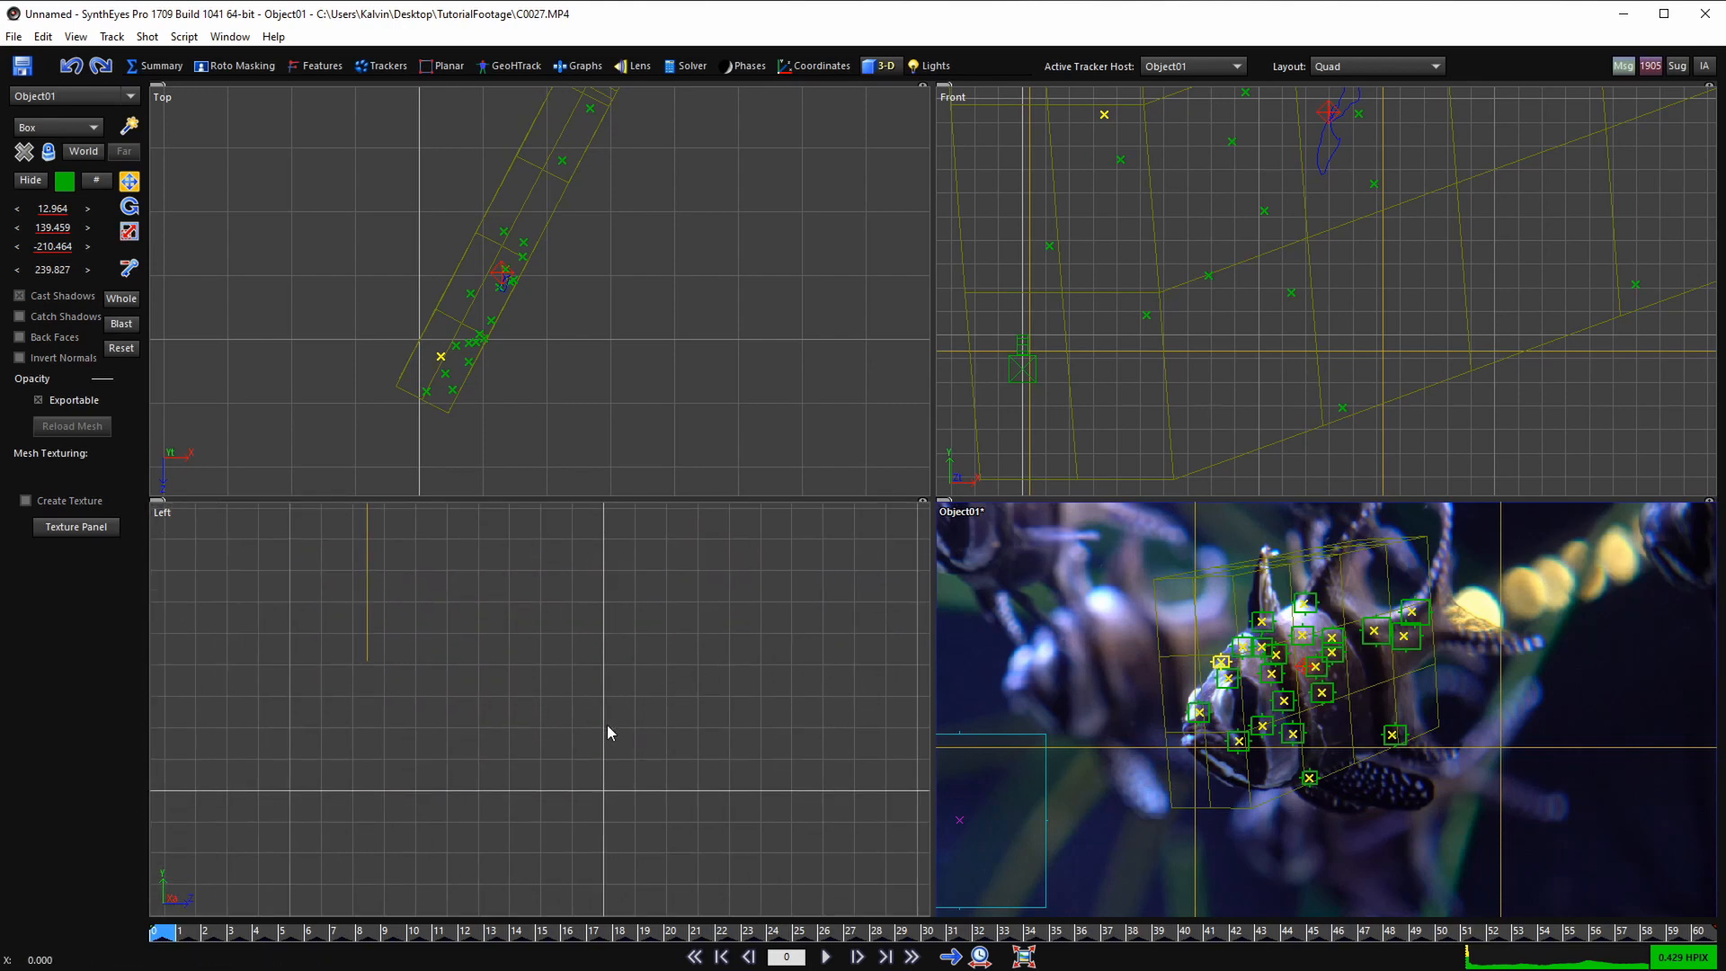
scroll(621, 680, down, 1)
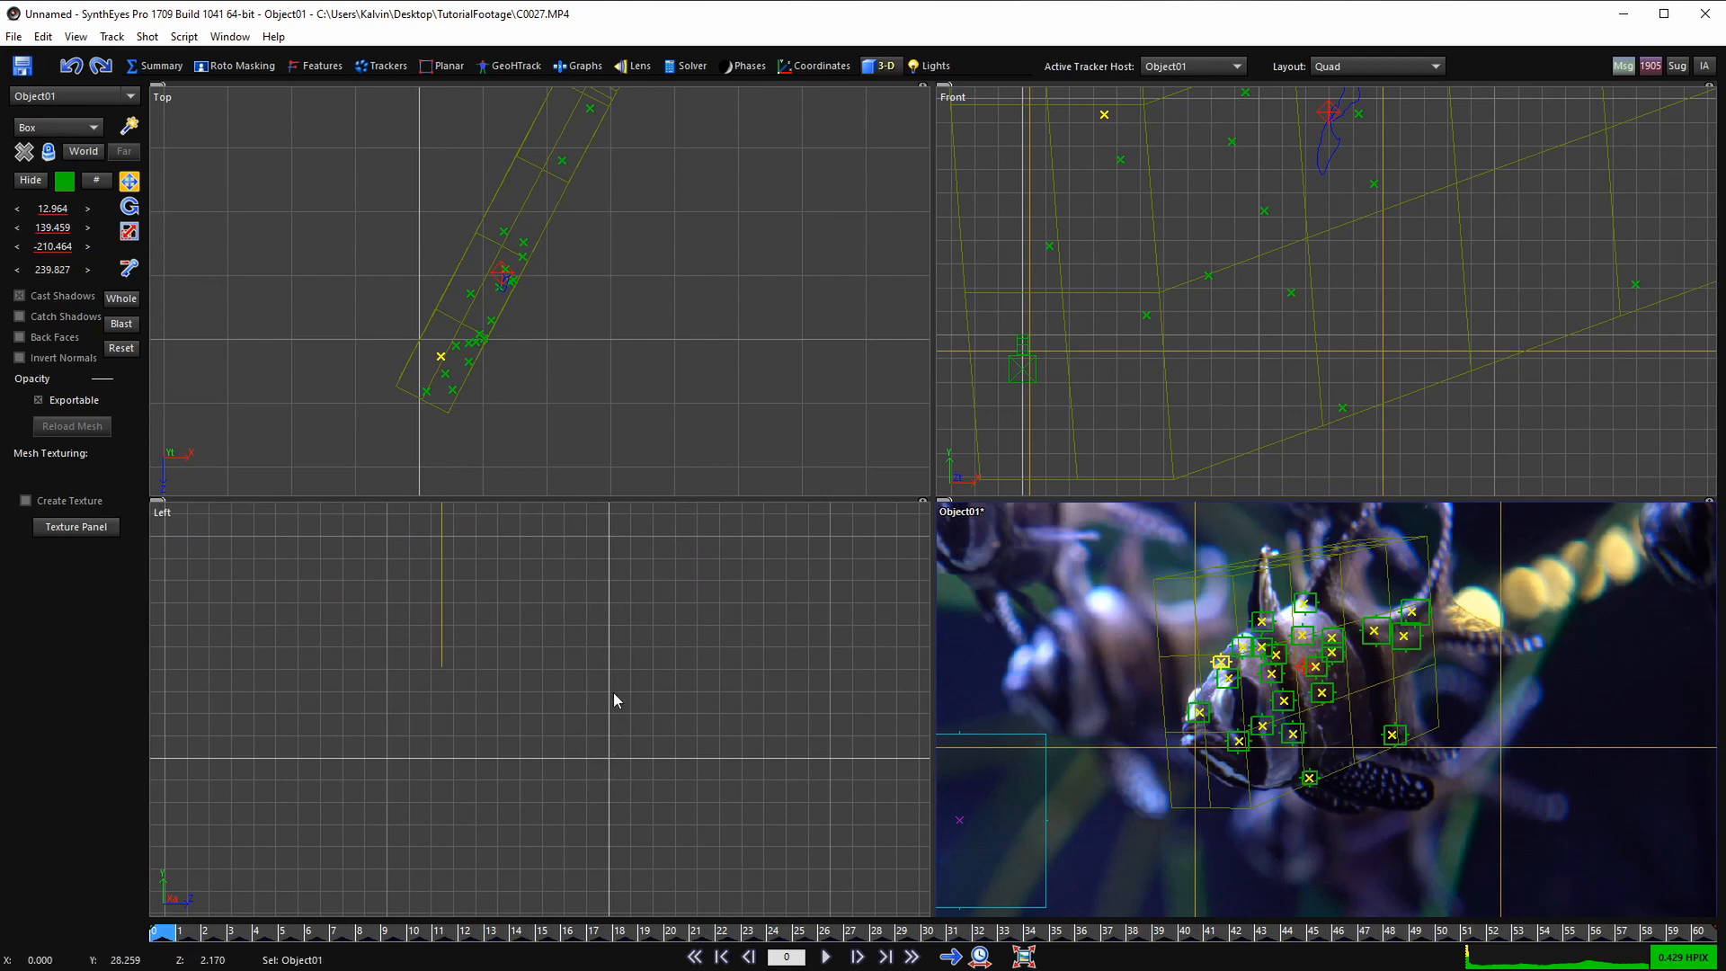
scroll(615, 761, down, 3)
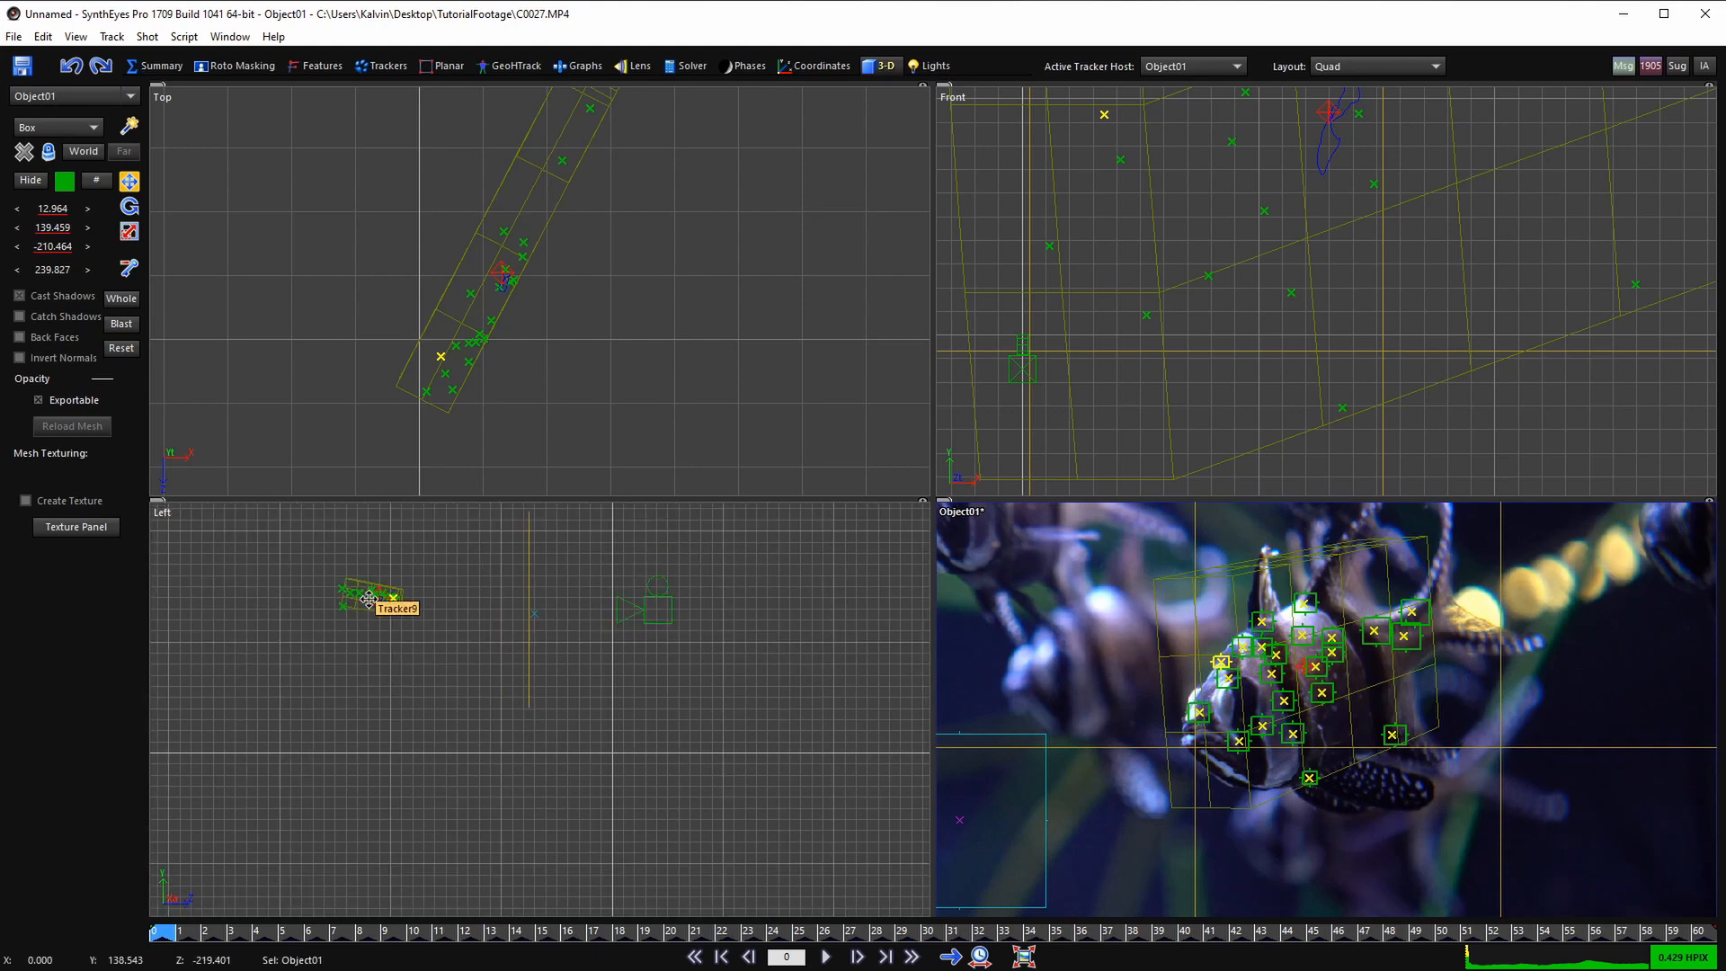
scroll(360, 593, up, 2)
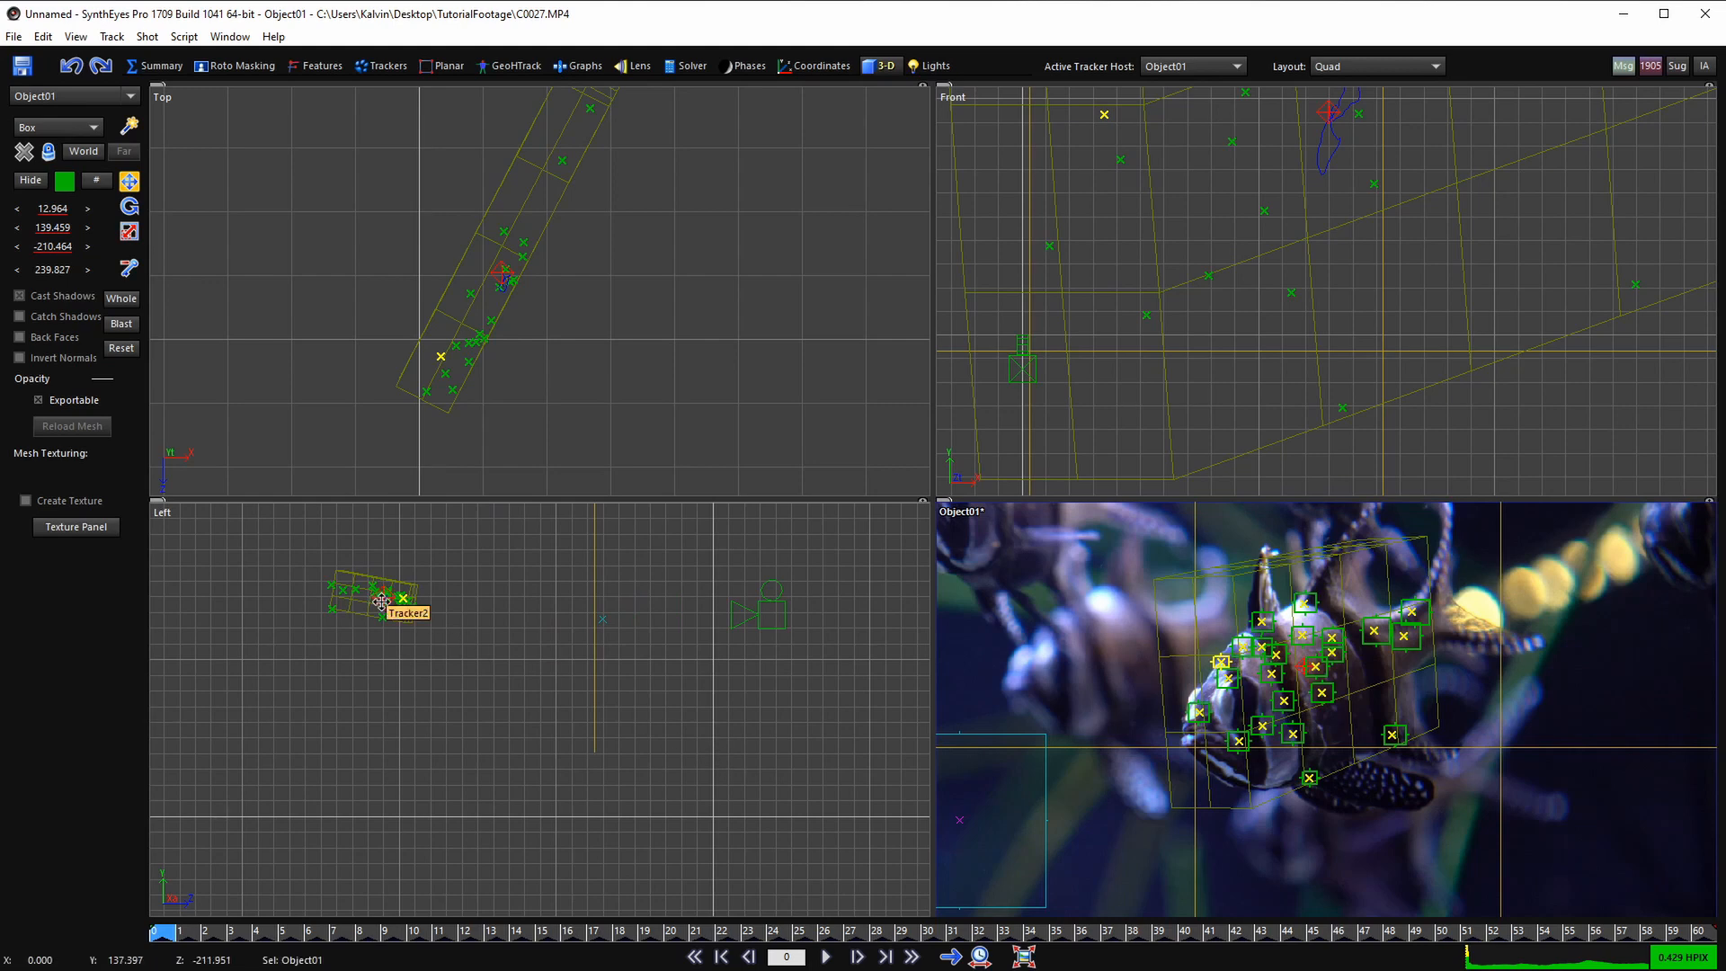
middle_drag(387, 588, 554, 735)
scroll(554, 735, up, 3)
scroll(555, 739, up, 2)
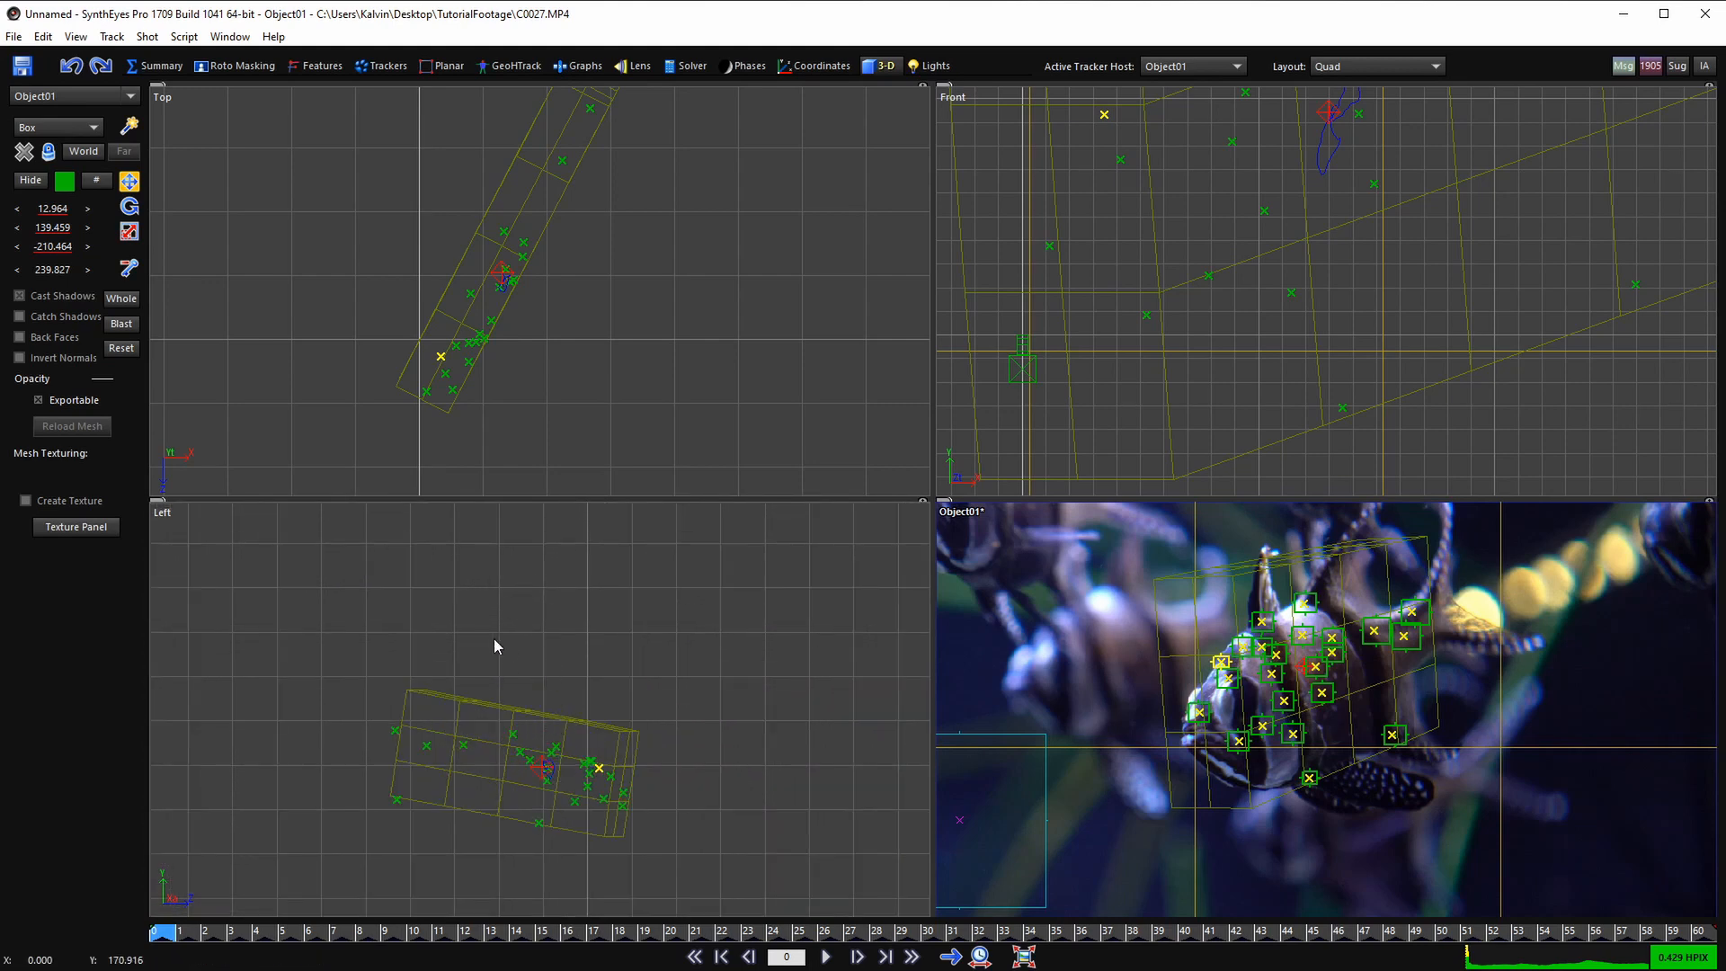
scroll(538, 753, down, 5)
scroll(533, 753, up, 5)
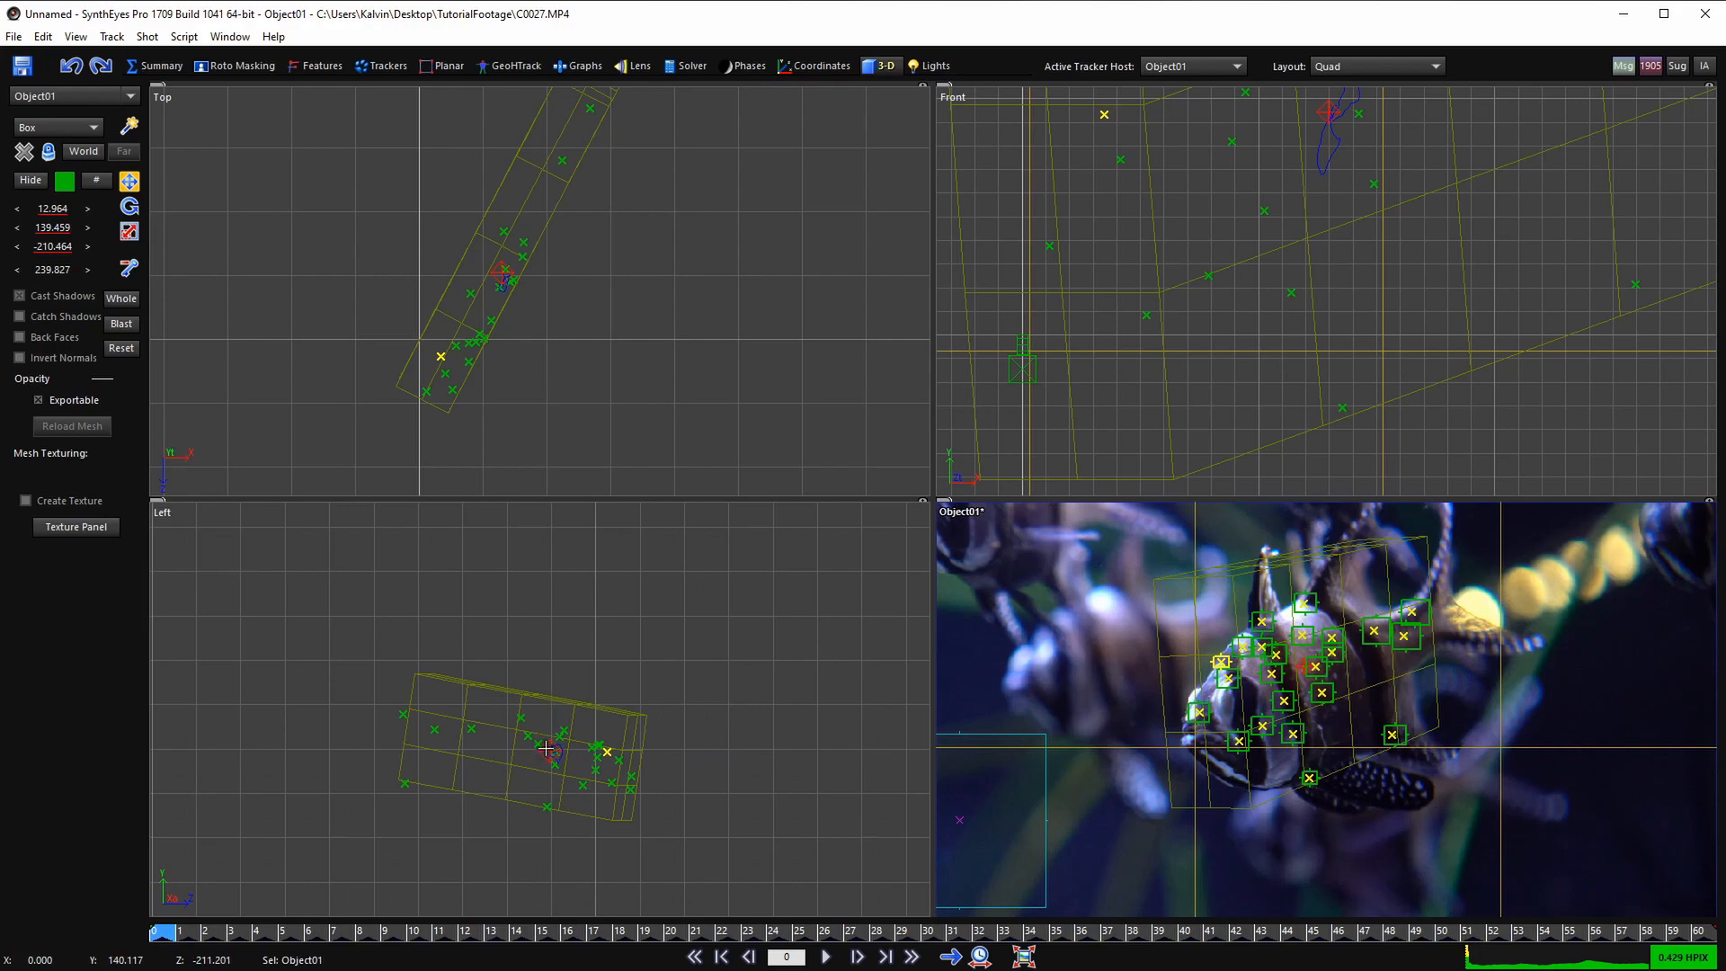
- Try to move Object01 downward in the Left view at the first frame, and undo the move
drag(546, 744, 561, 785)
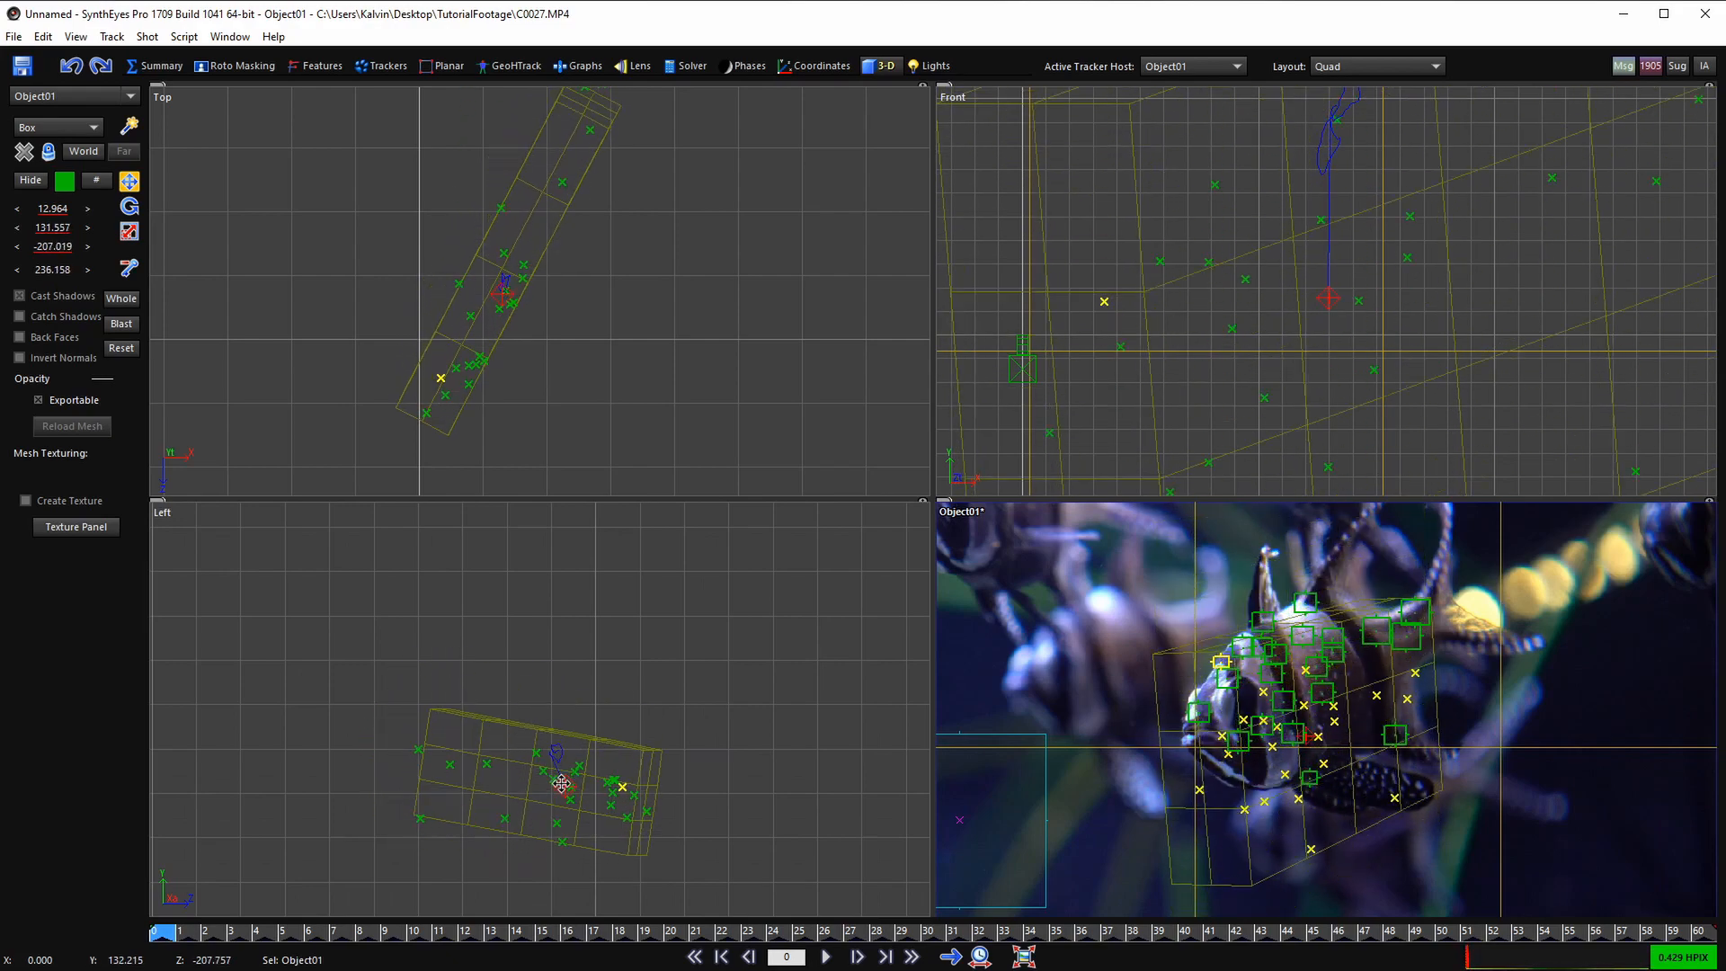
scroll(559, 688, down, 4)
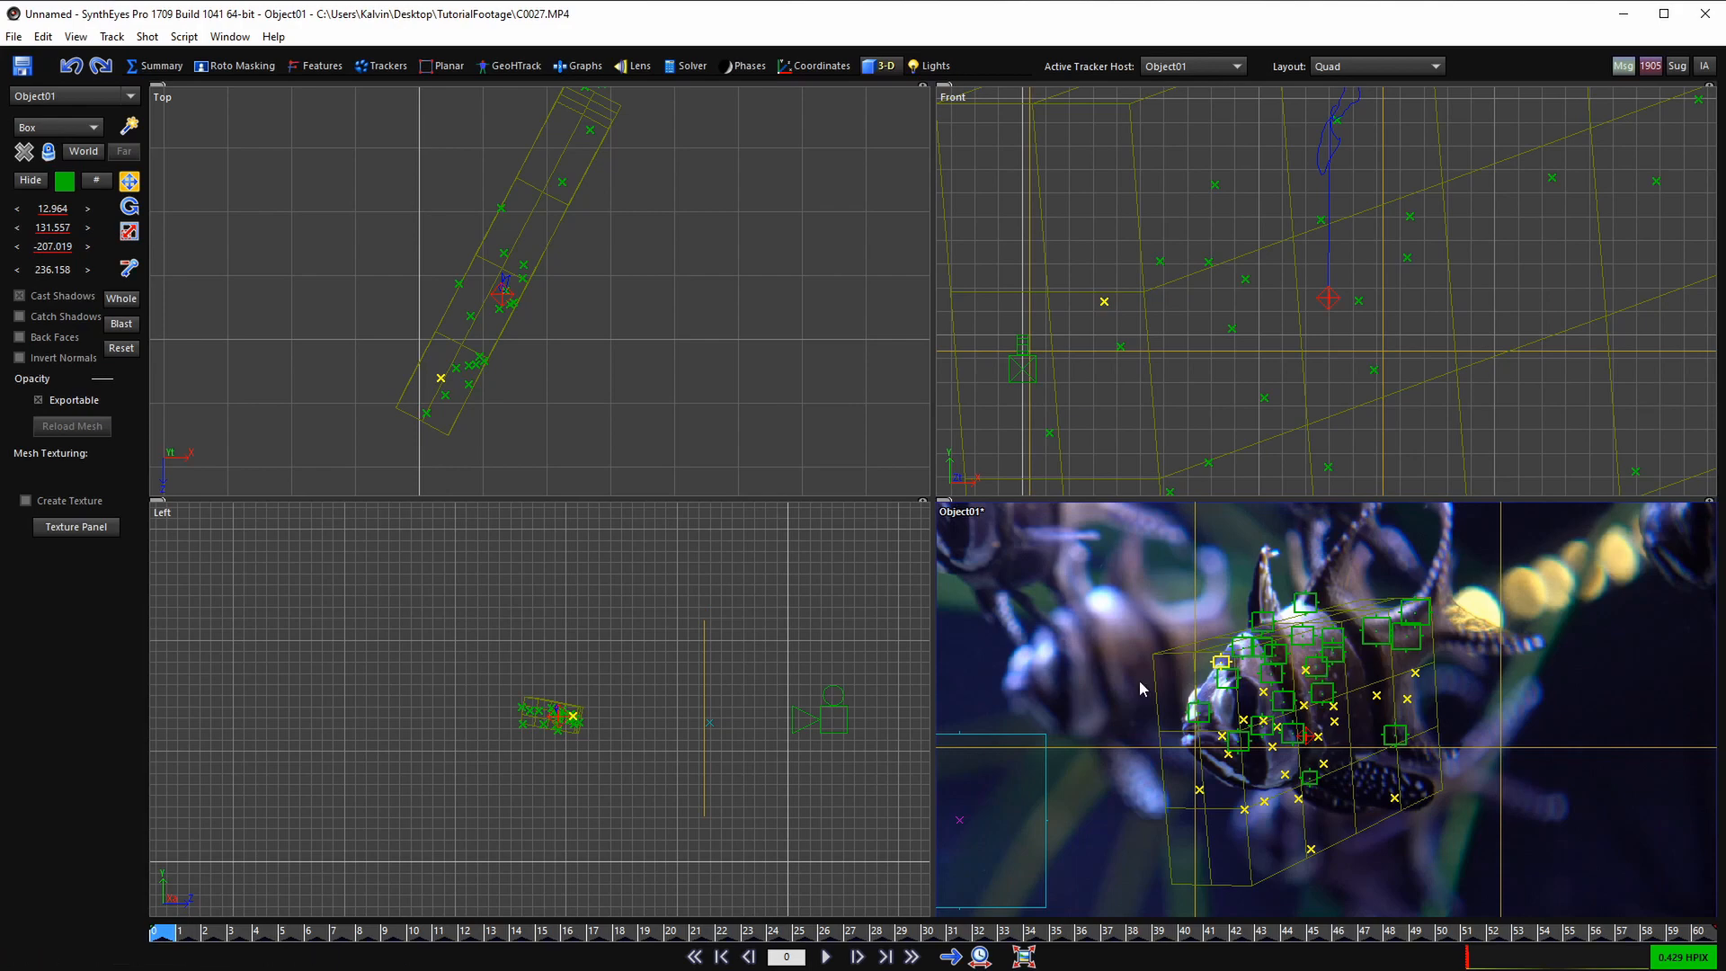
key(ctrl+z)
- Reselect Object01 by its origin marker and nudge it in the Left view to Y 139.388, Z -210.822
scroll(543, 697, up, 4)
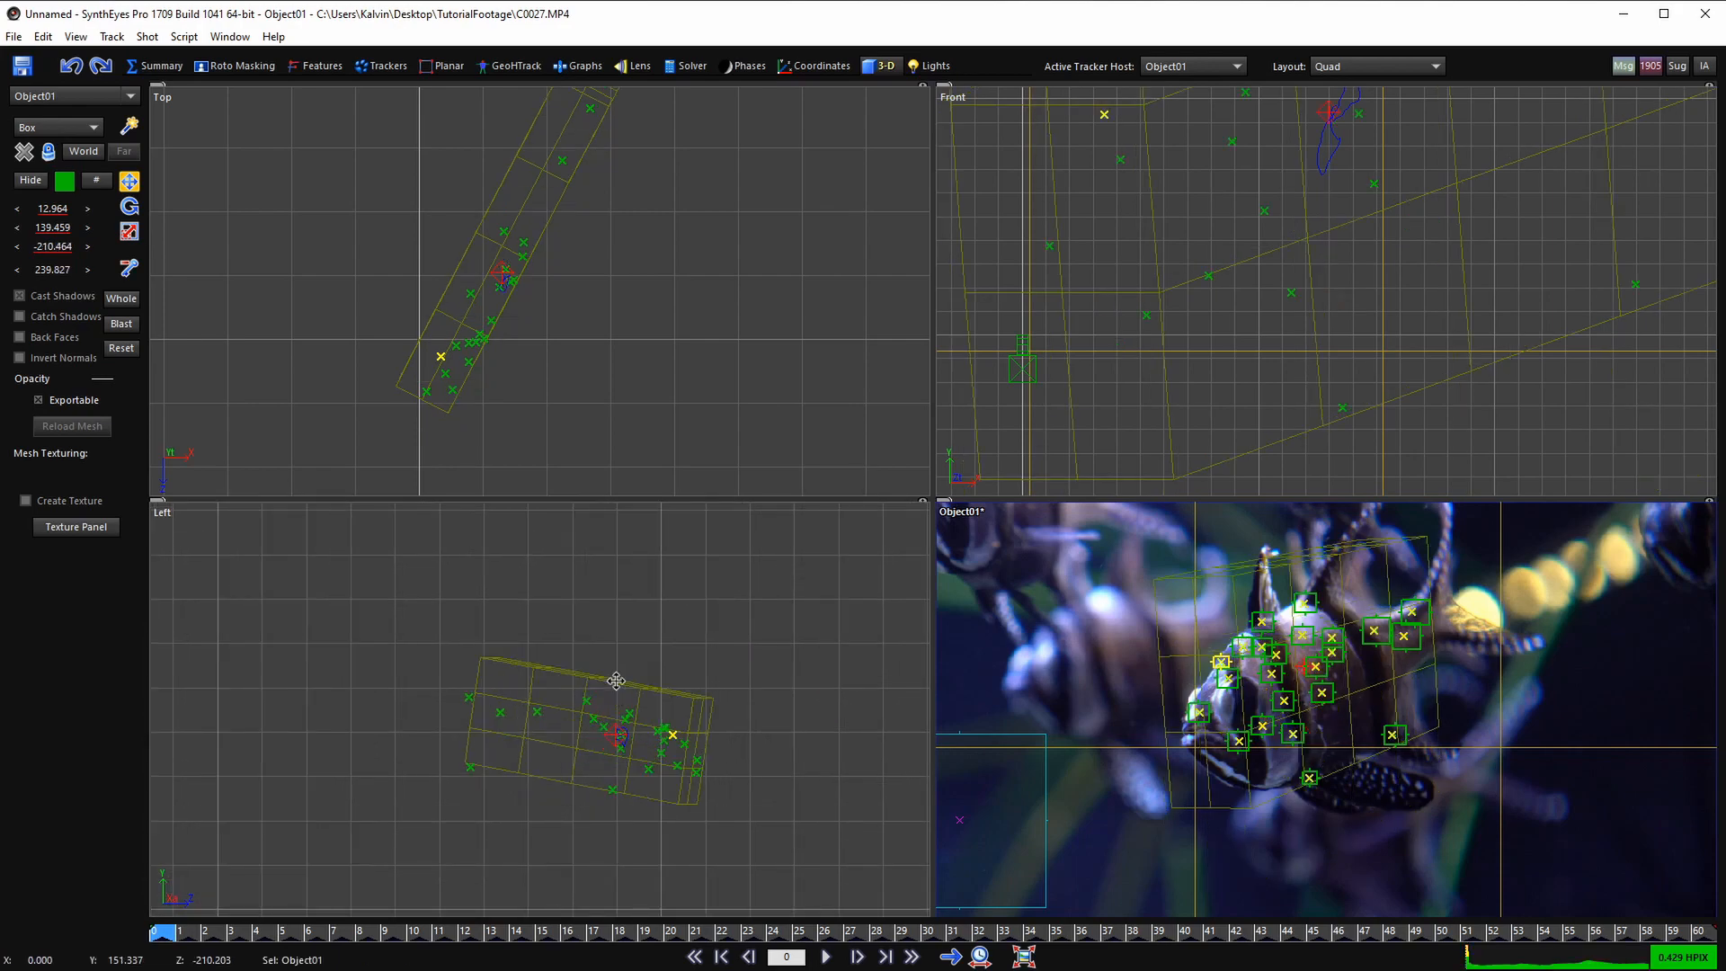
drag(617, 681, 619, 730)
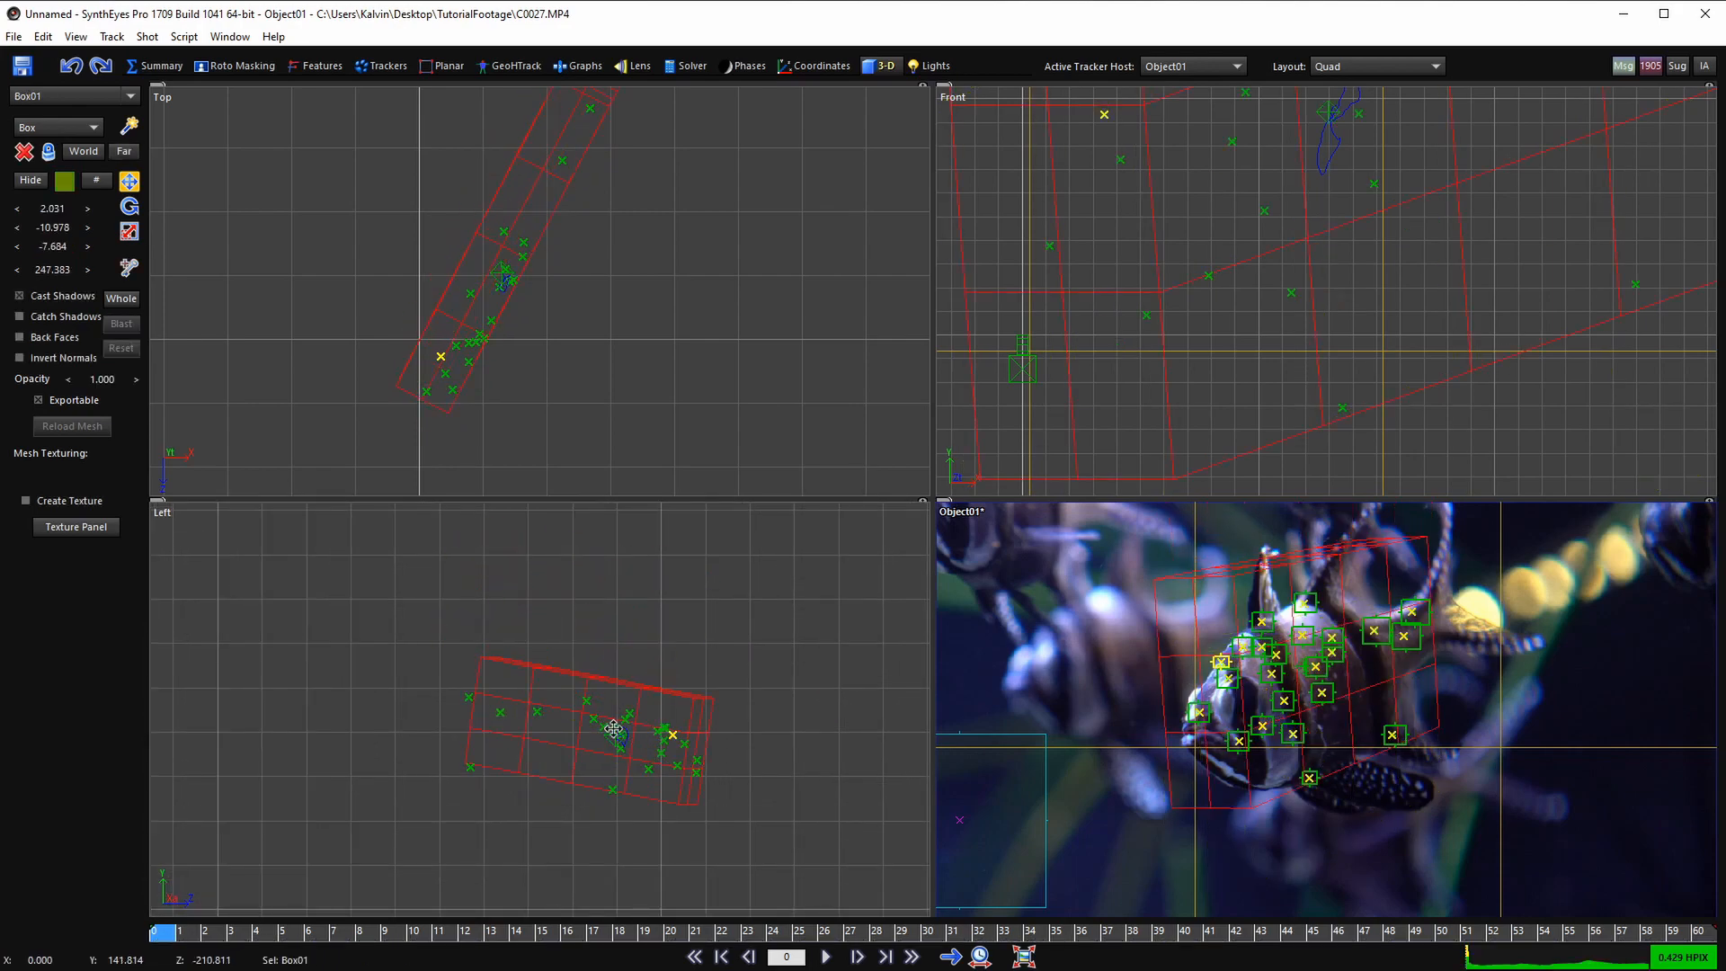
scroll(618, 730, up, 3)
click(618, 736)
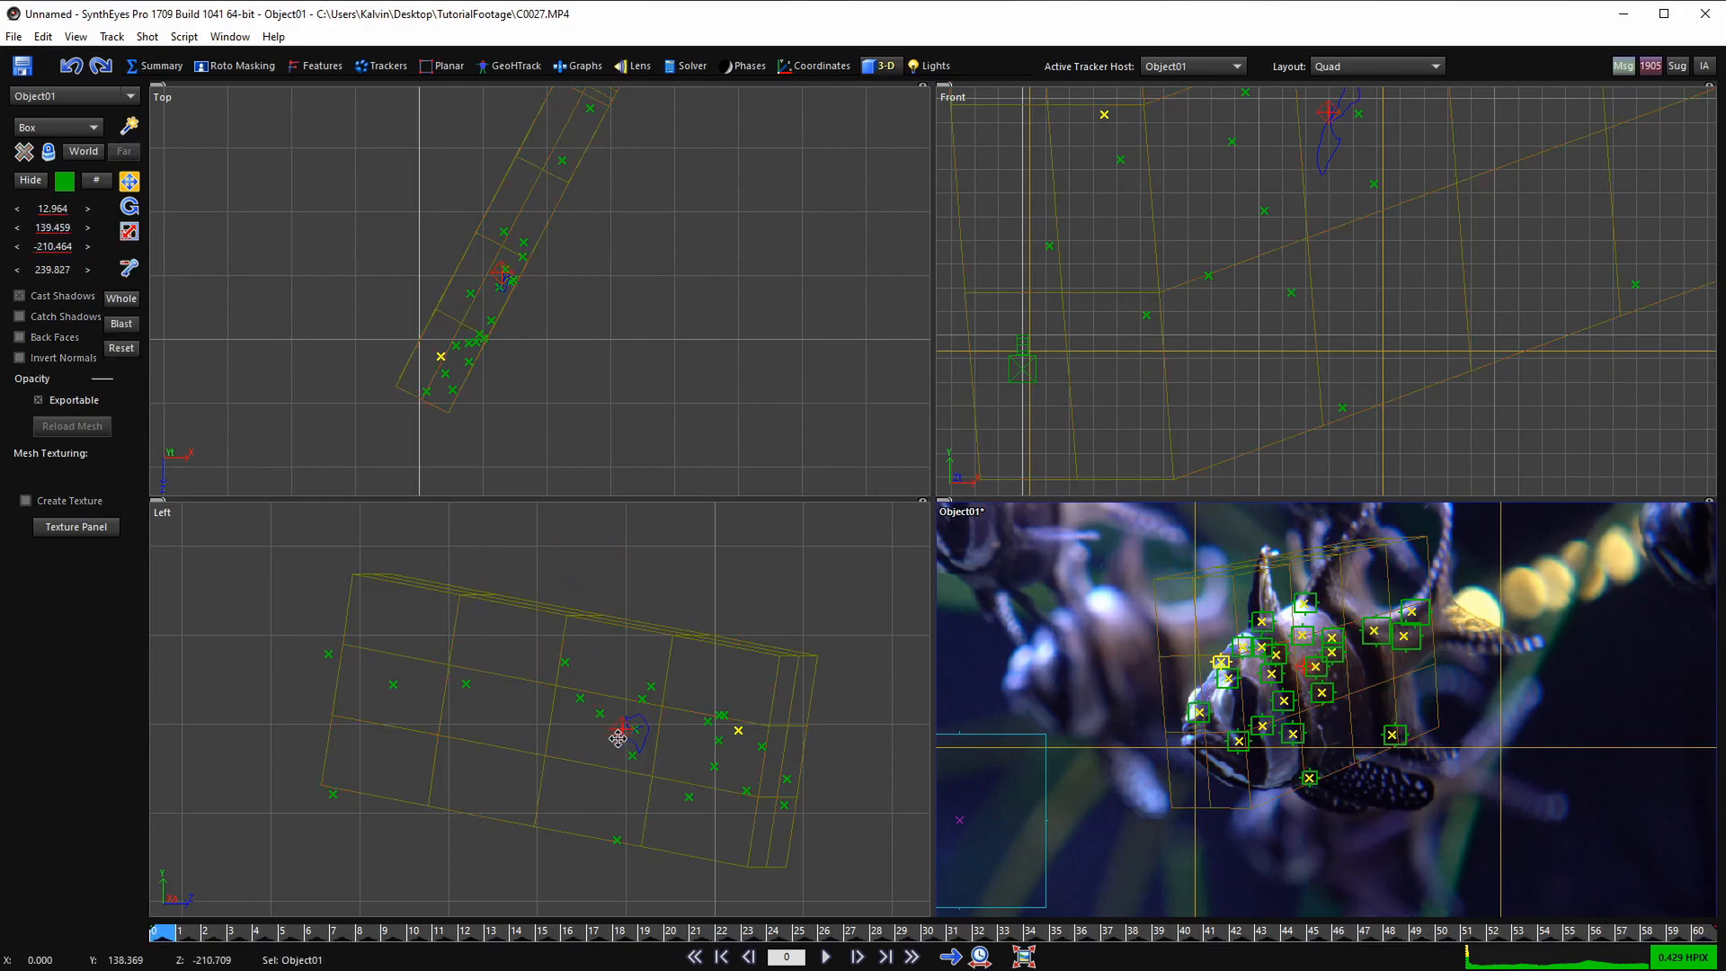
mouse_move(624, 730)
mouse_down()
mouse_move(604, 714)
mouse_move(594, 736)
mouse_move(628, 713)
mouse_up()
scroll(613, 670, down, 2)
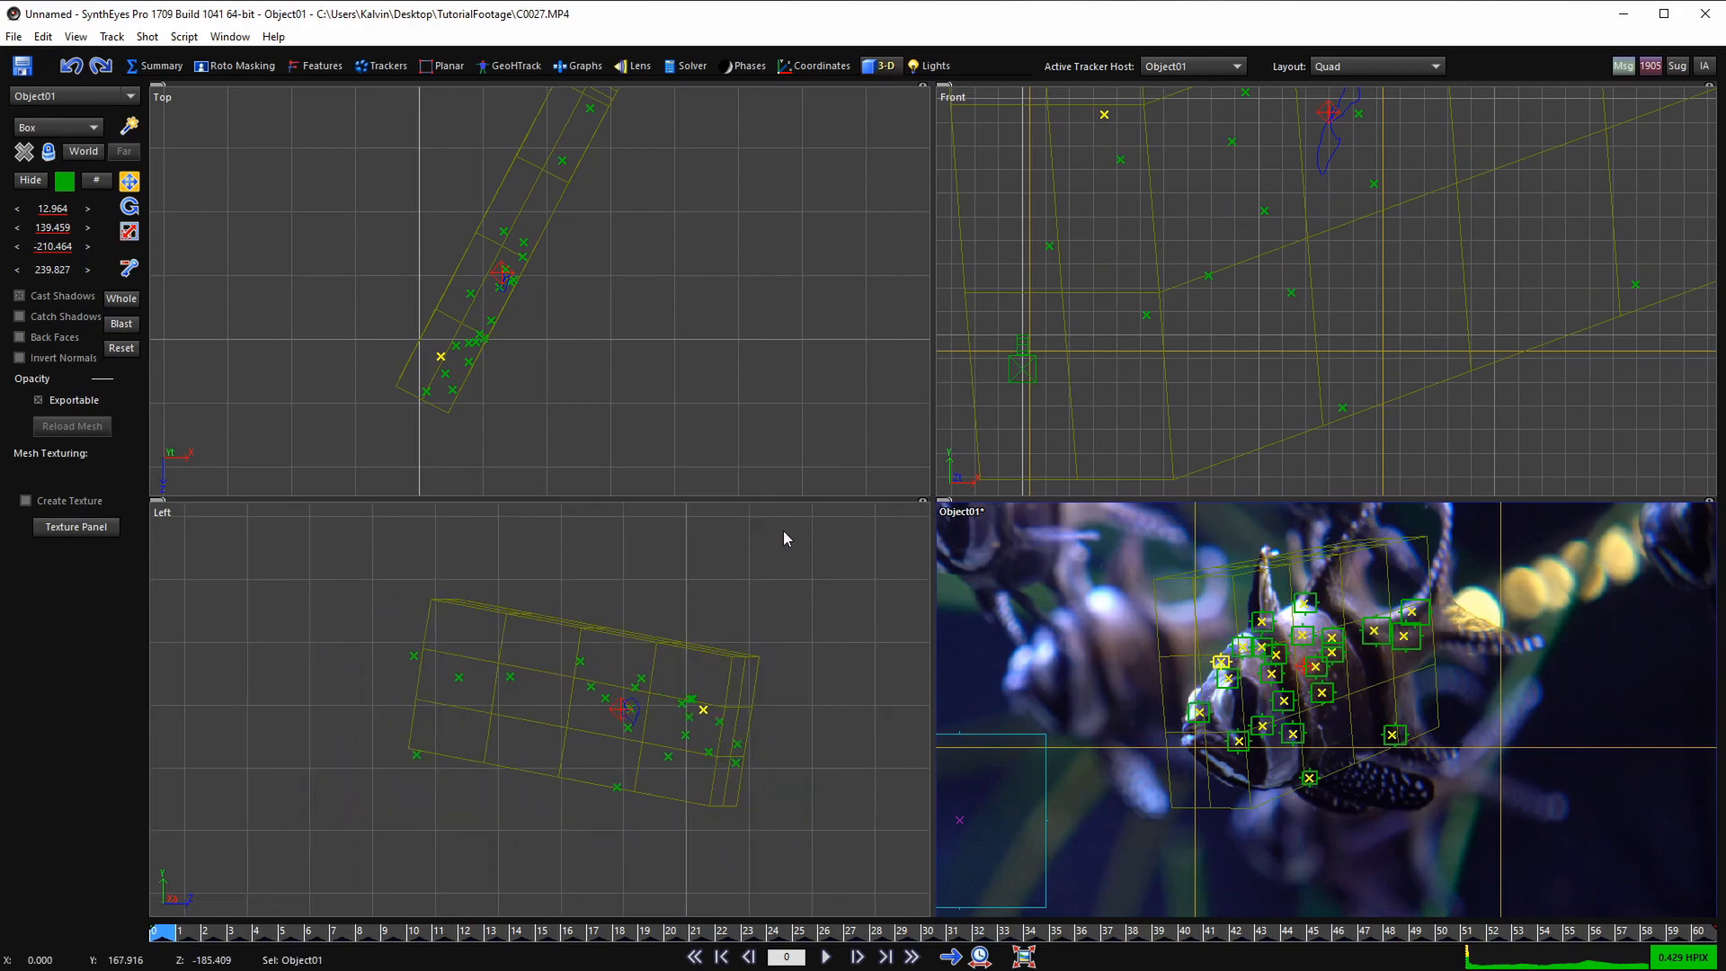
scroll(614, 713, up, 3)
drag(620, 704, 616, 704)
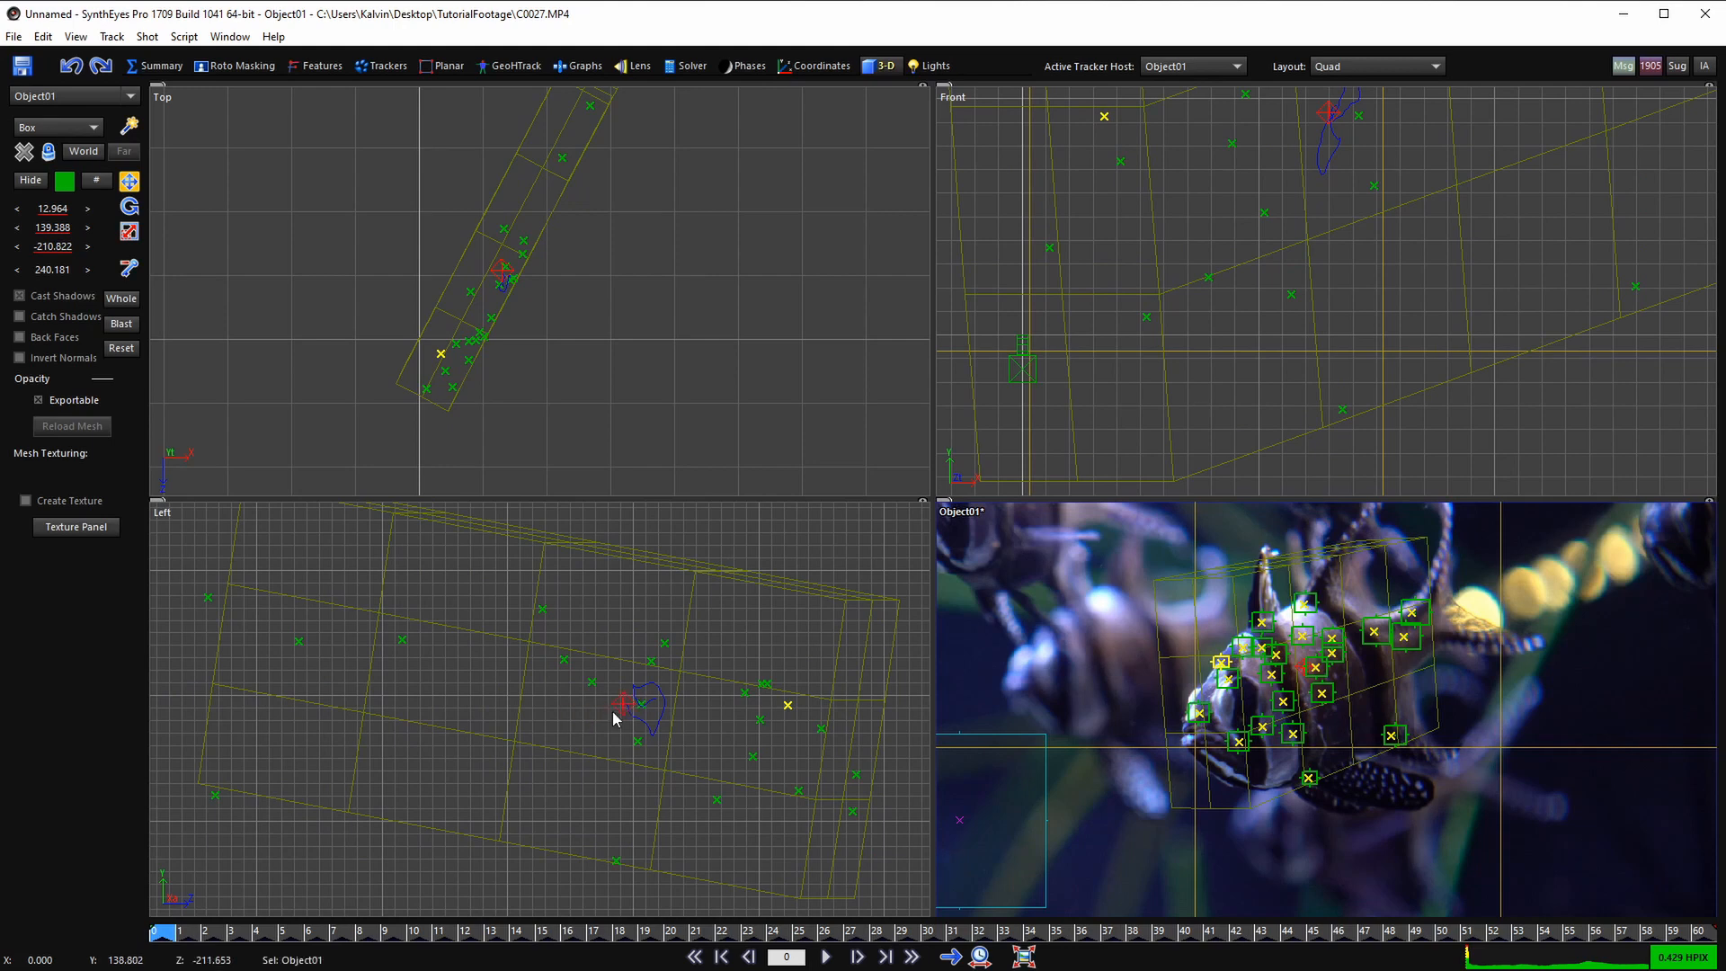
- Inspect Object01's origin and motion path in the Left view, and the box on the fish in the camera viewport
scroll(621, 703, down, 2)
scroll(607, 711, up, 2)
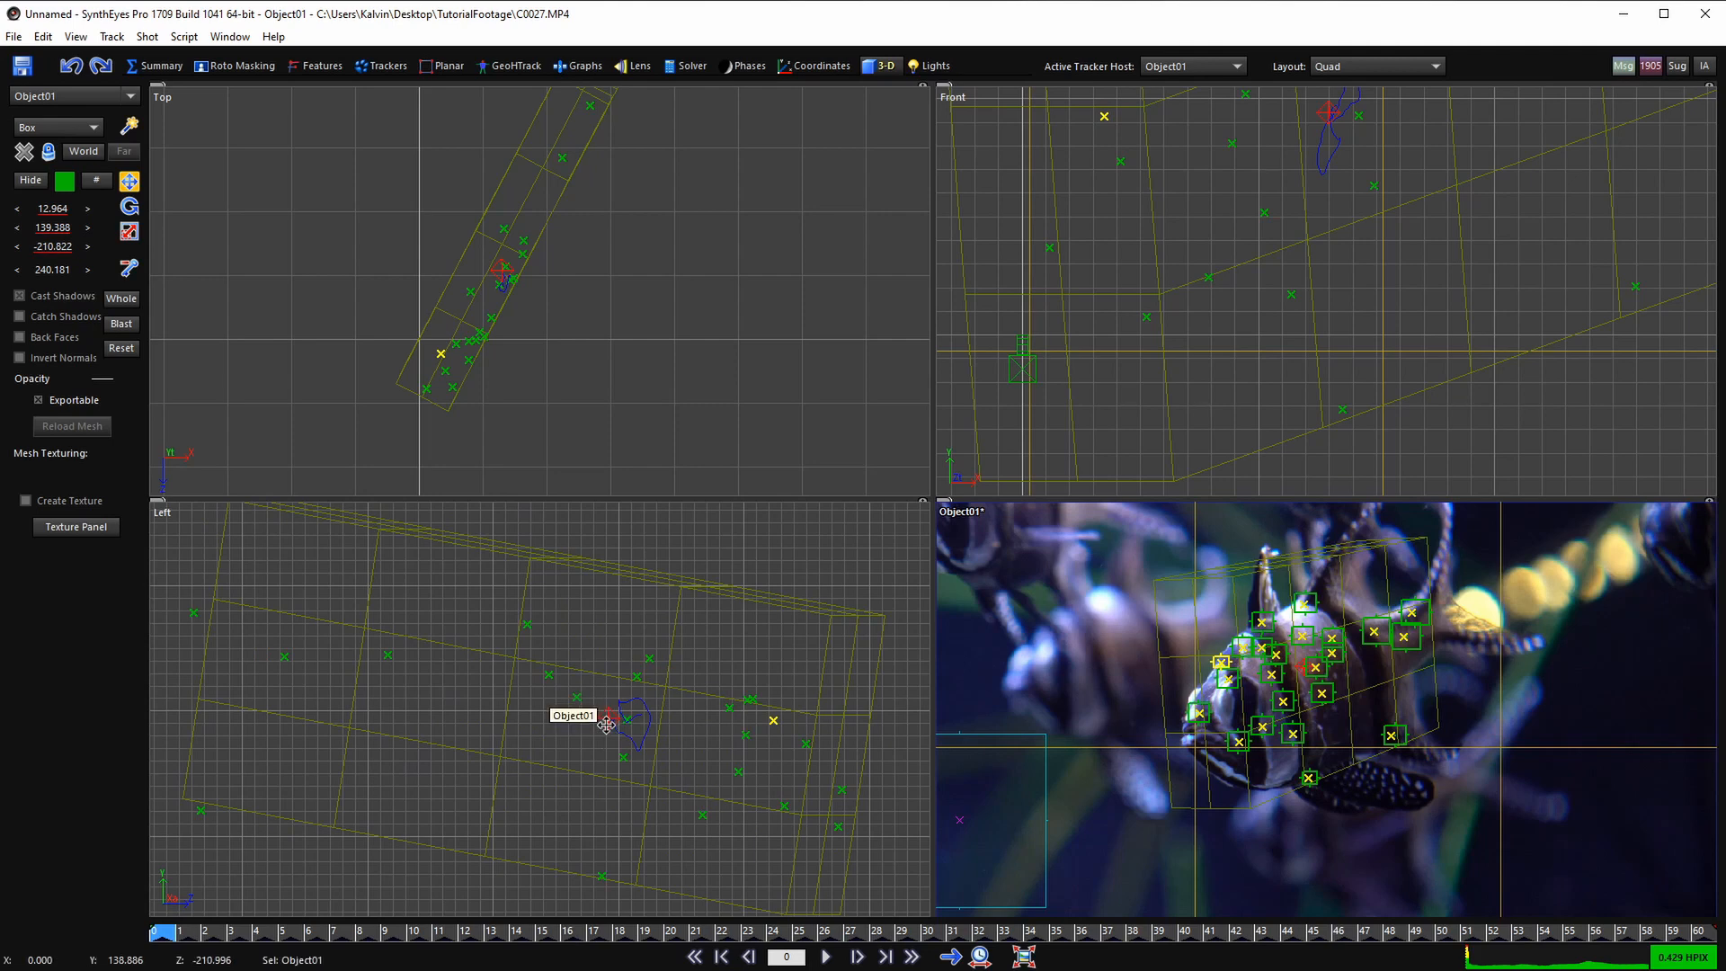
middle_drag(606, 725, 549, 743)
scroll(544, 745, down, 2)
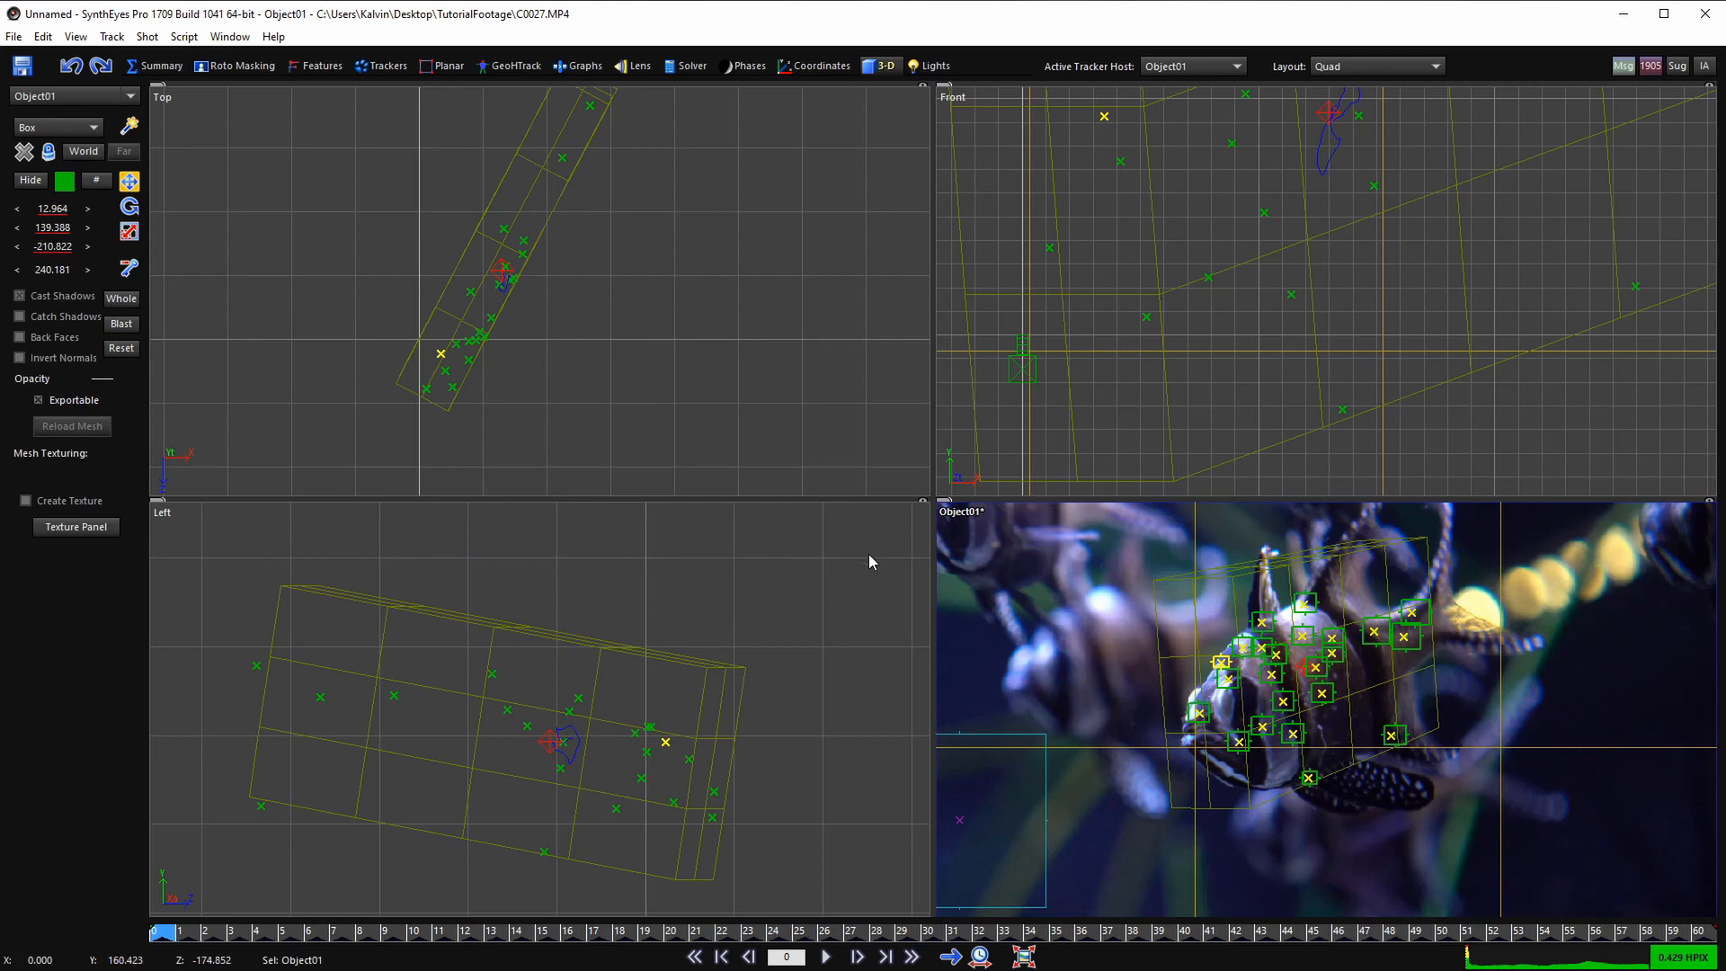
scroll(1140, 670, down, 2)
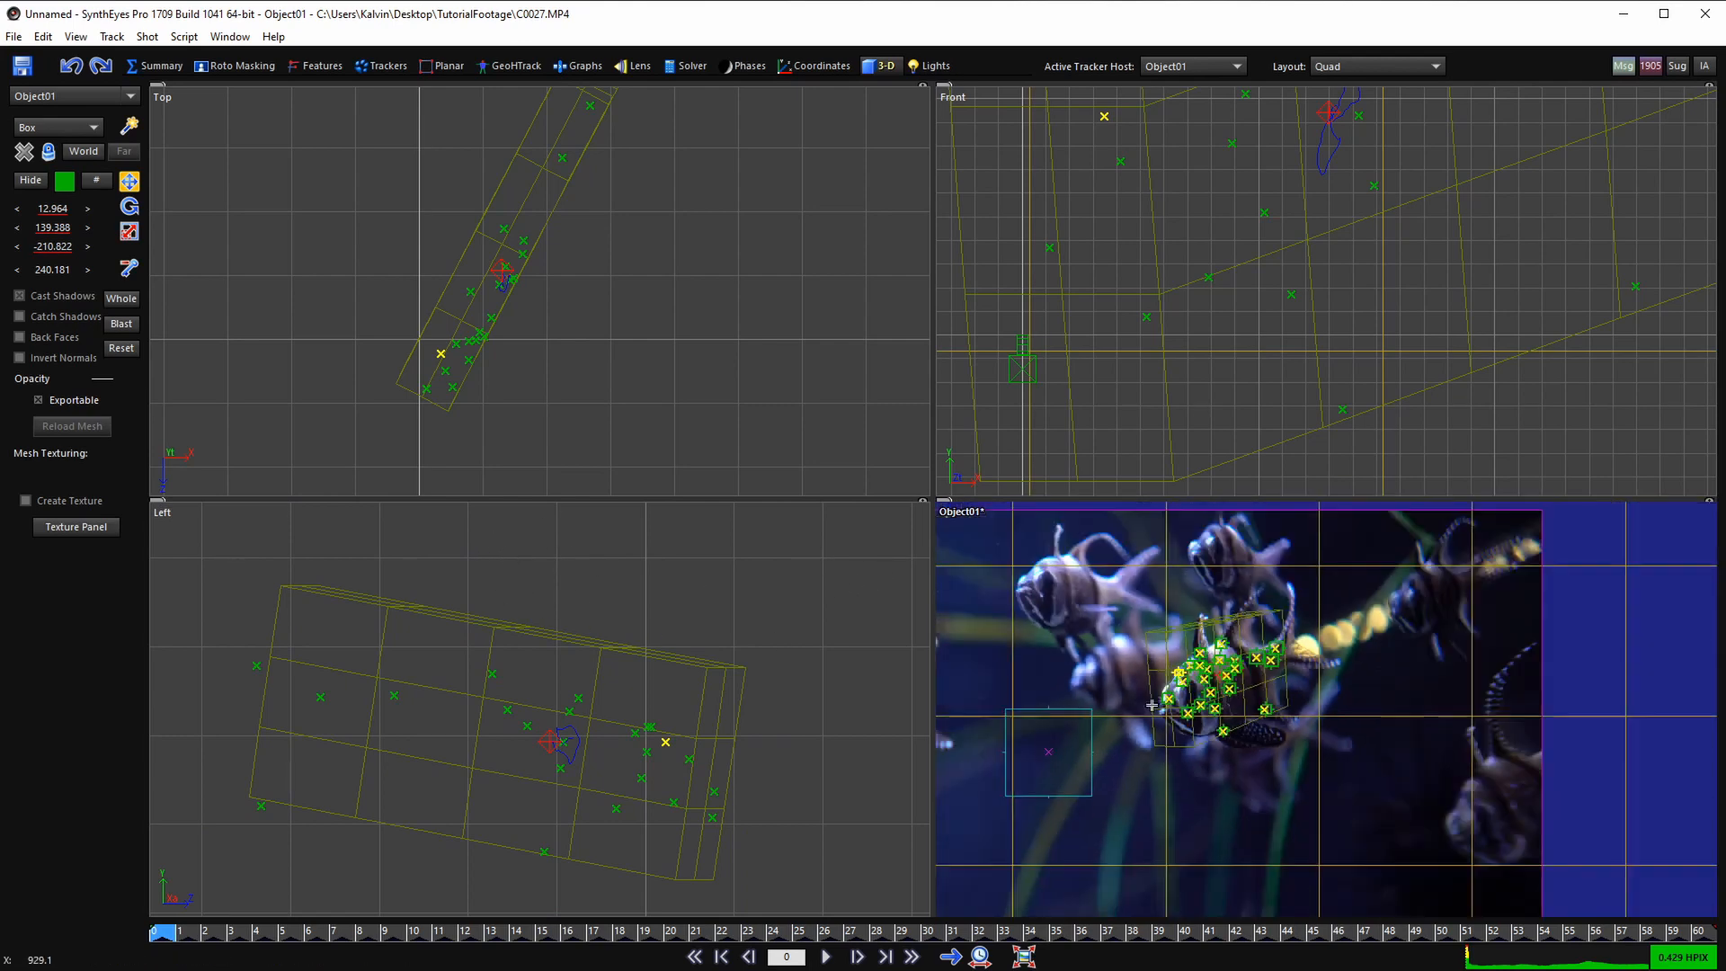
scroll(1236, 650, up, 1)
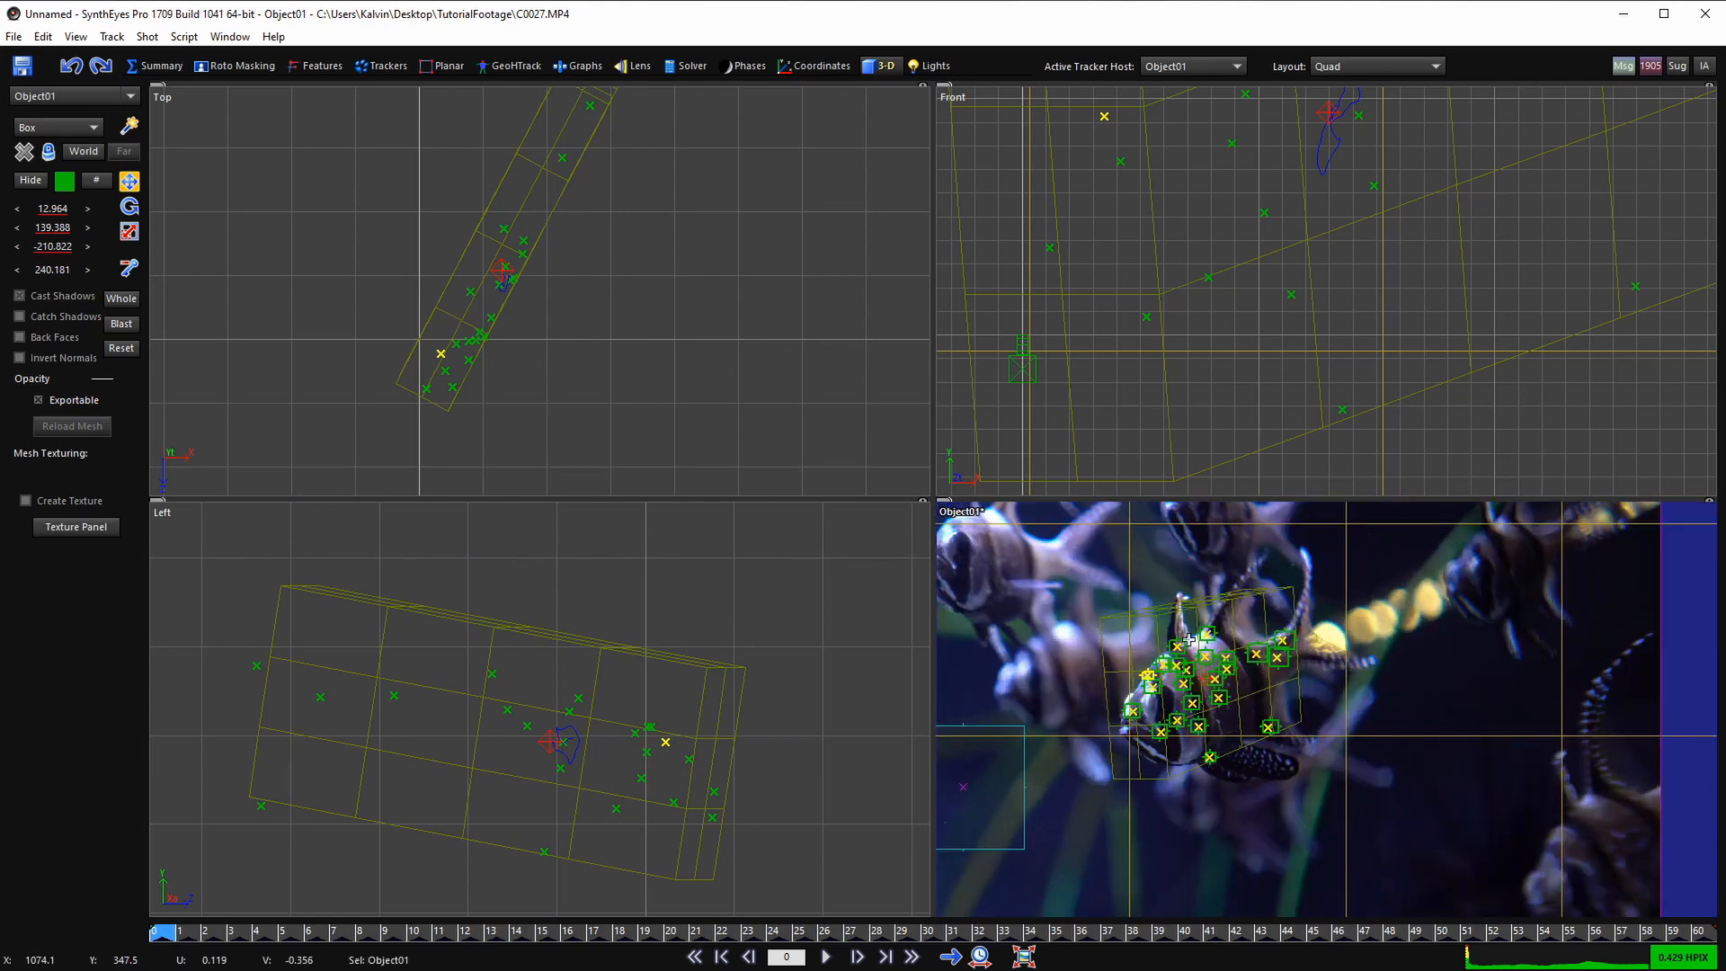
- Examine Object01's origin against the box and trackers in the Left view and on the fish in the camera view
scroll(540, 713, down, 2)
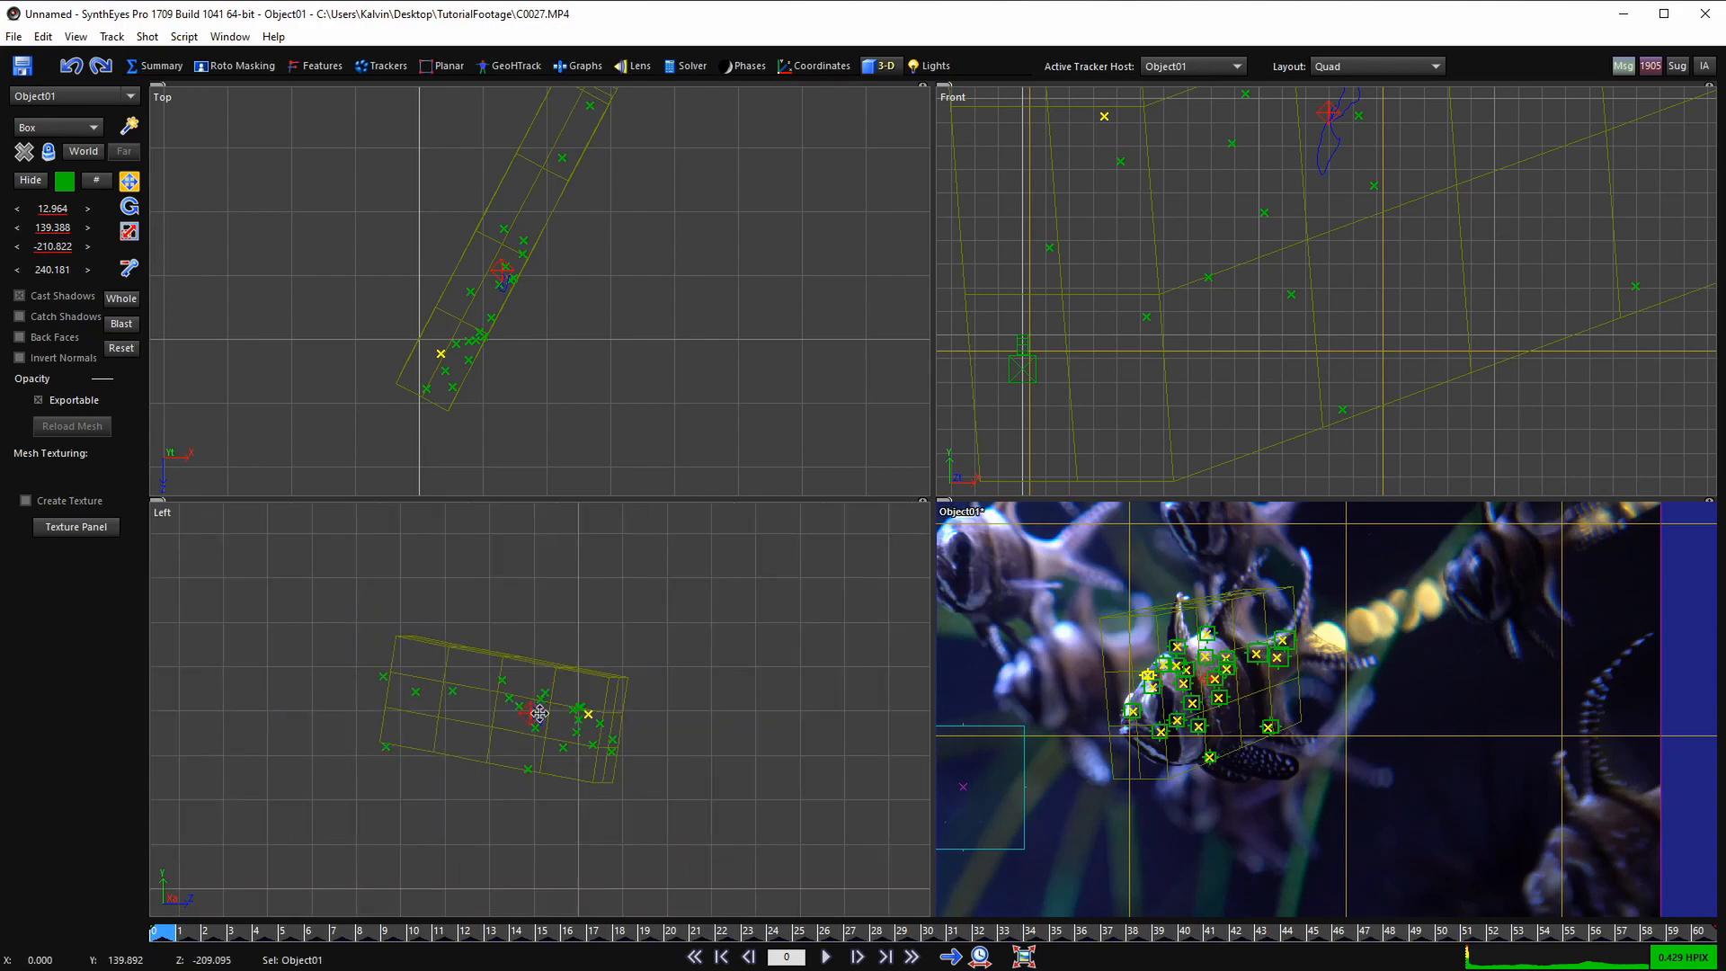
scroll(539, 713, up, 2)
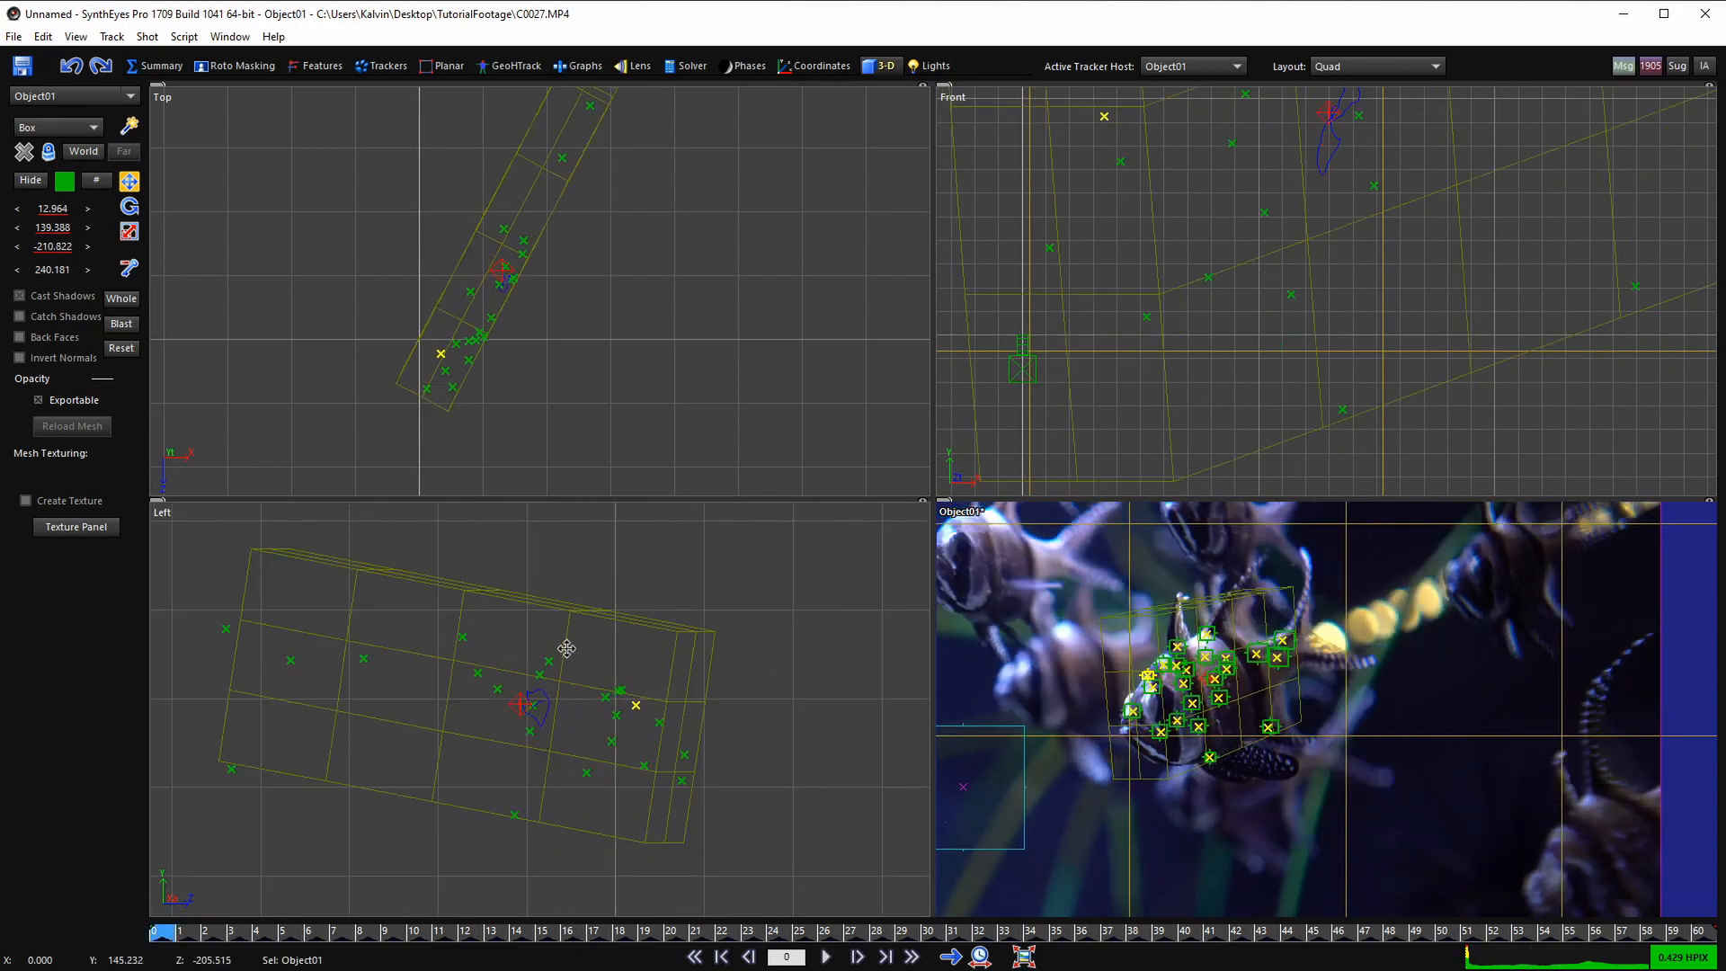
click(573, 607)
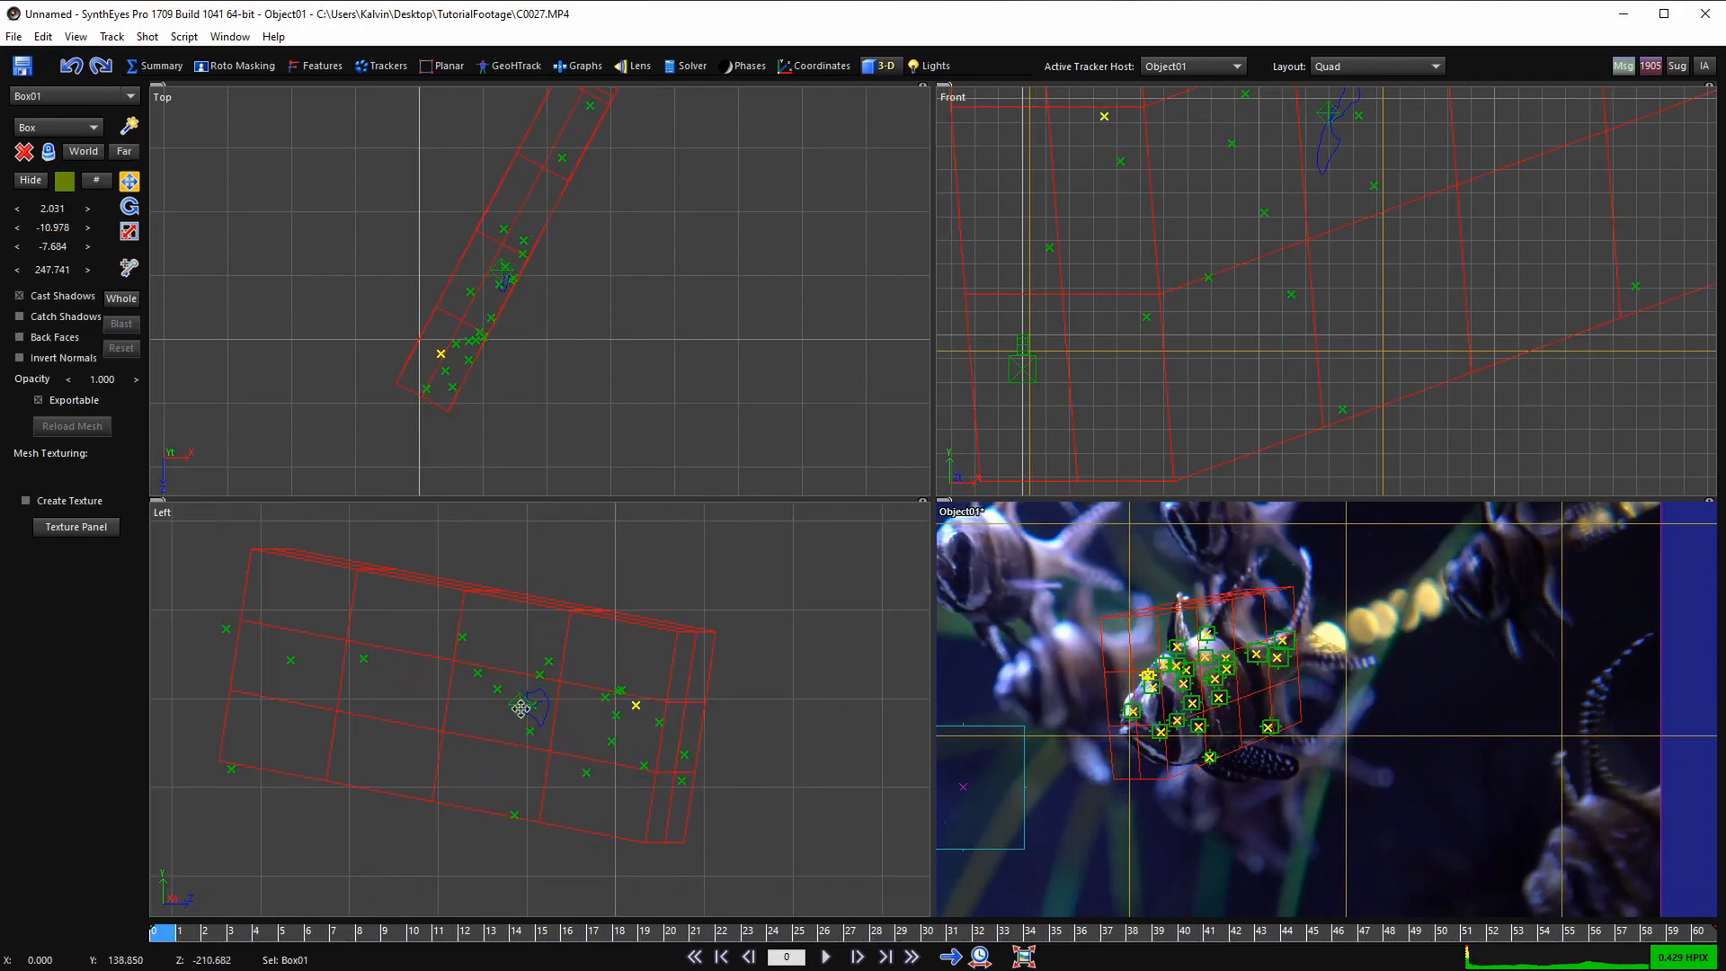
scroll(521, 710, up, 1)
click(521, 706)
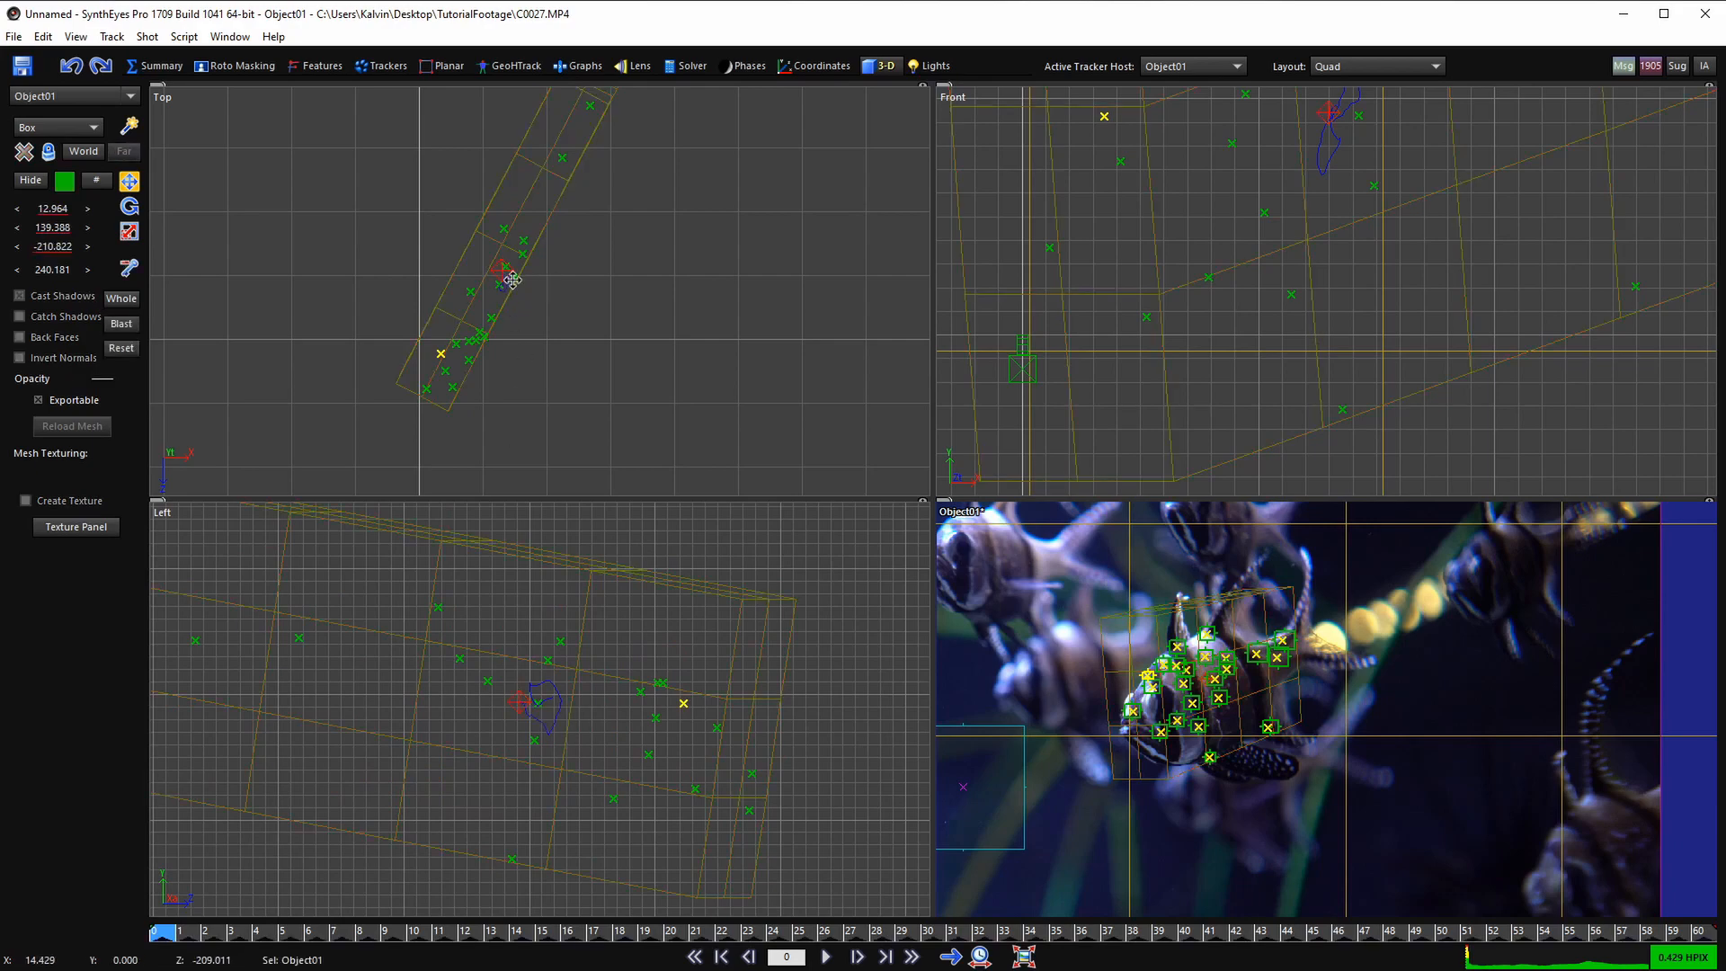
scroll(1178, 699, up, 2)
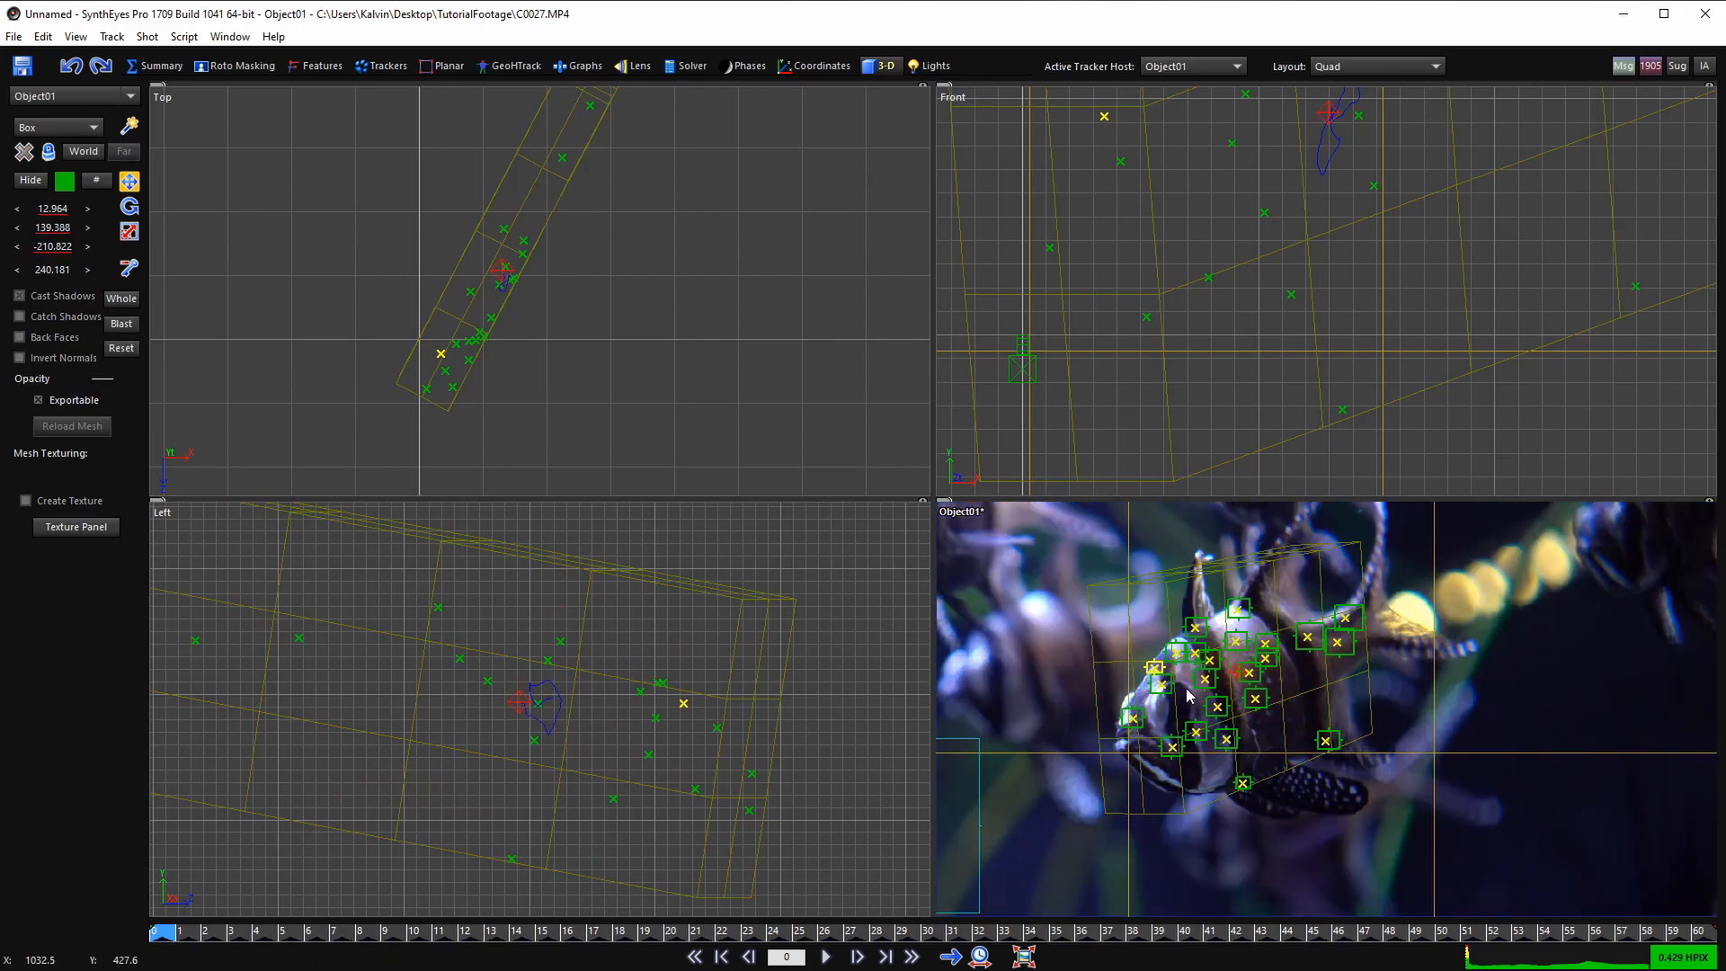
scroll(1213, 699, up, 1)
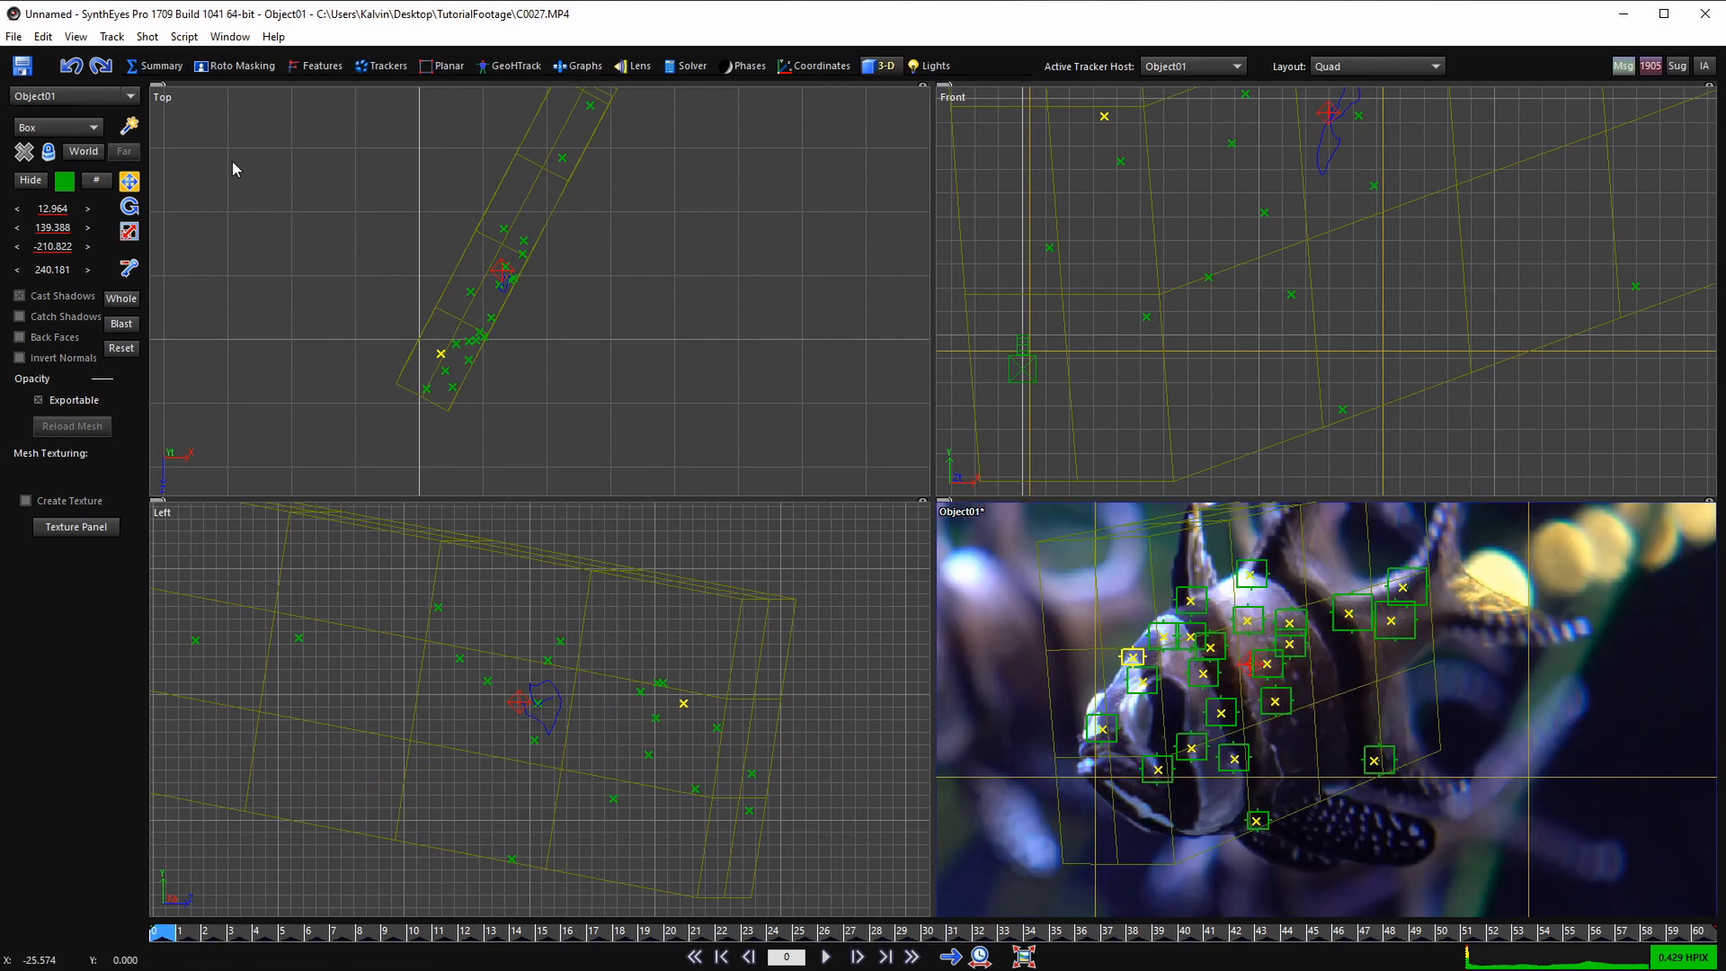
- Create a second box mesh in the Top view and move it beside the fish's trackers, at X 32.746, Z 15.361
click(129, 125)
scroll(387, 239, down, 3)
drag(419, 192, 447, 325)
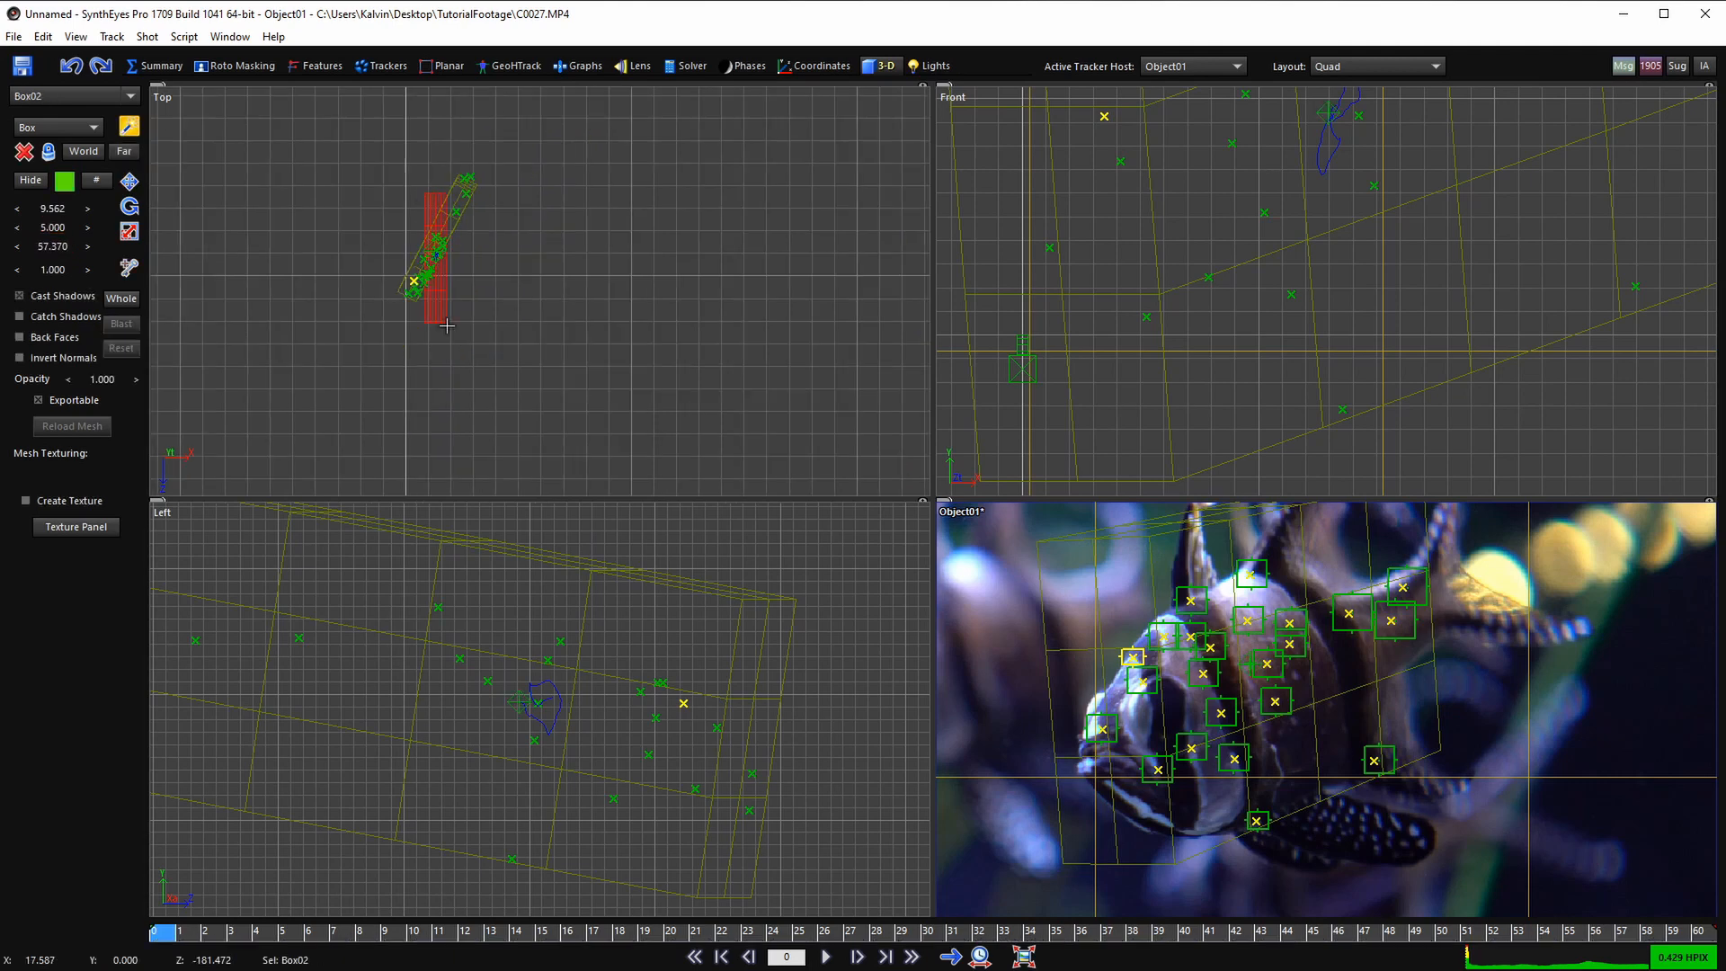
click(128, 181)
drag(450, 317, 518, 326)
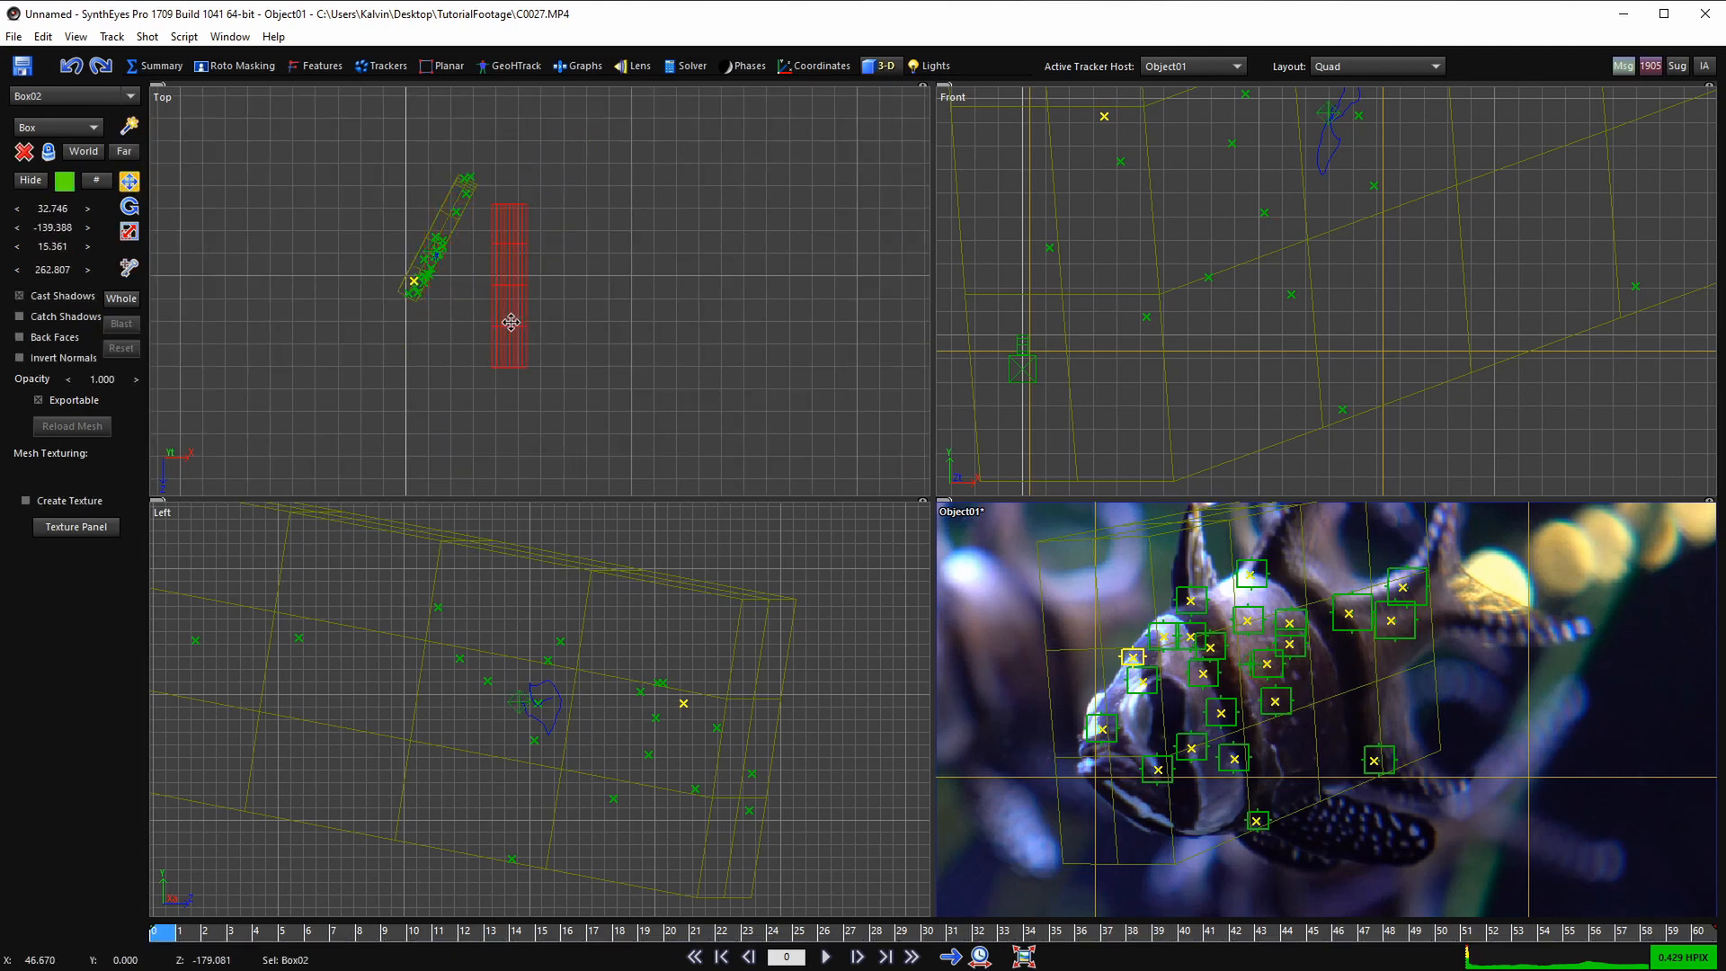
- Examine how the second box is parented to Object01 in the GeoHTrack hierarchy, comparing the two entries
click(482, 71)
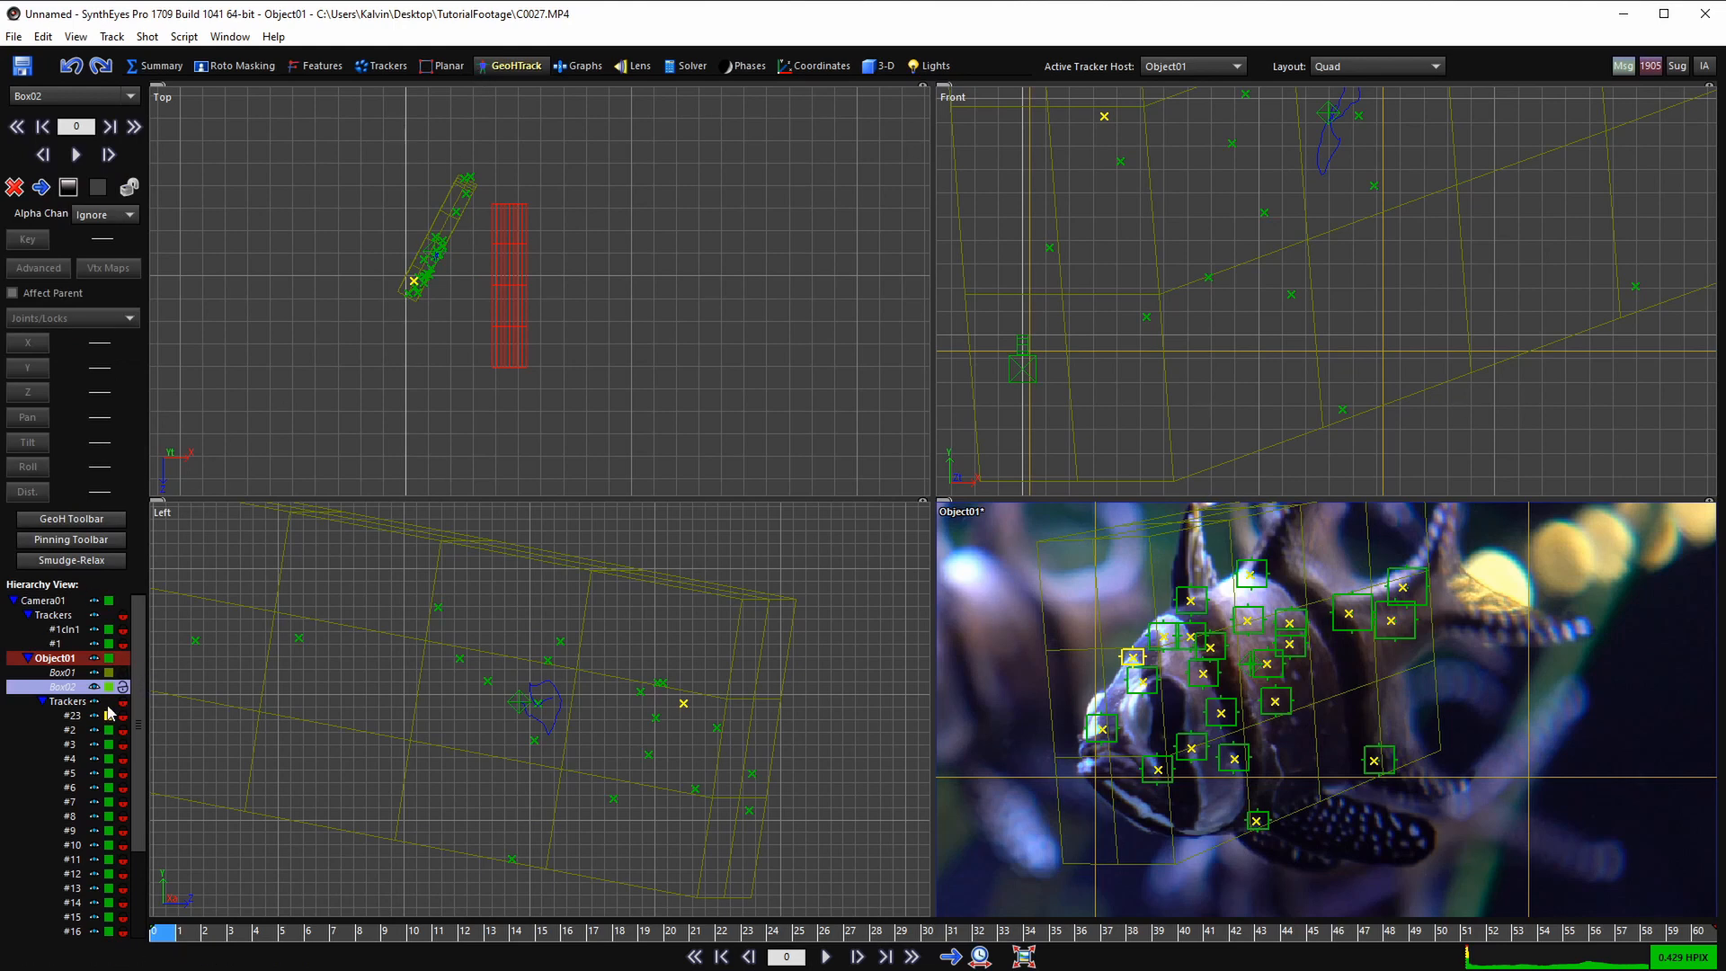
scroll(47, 648, down, 1)
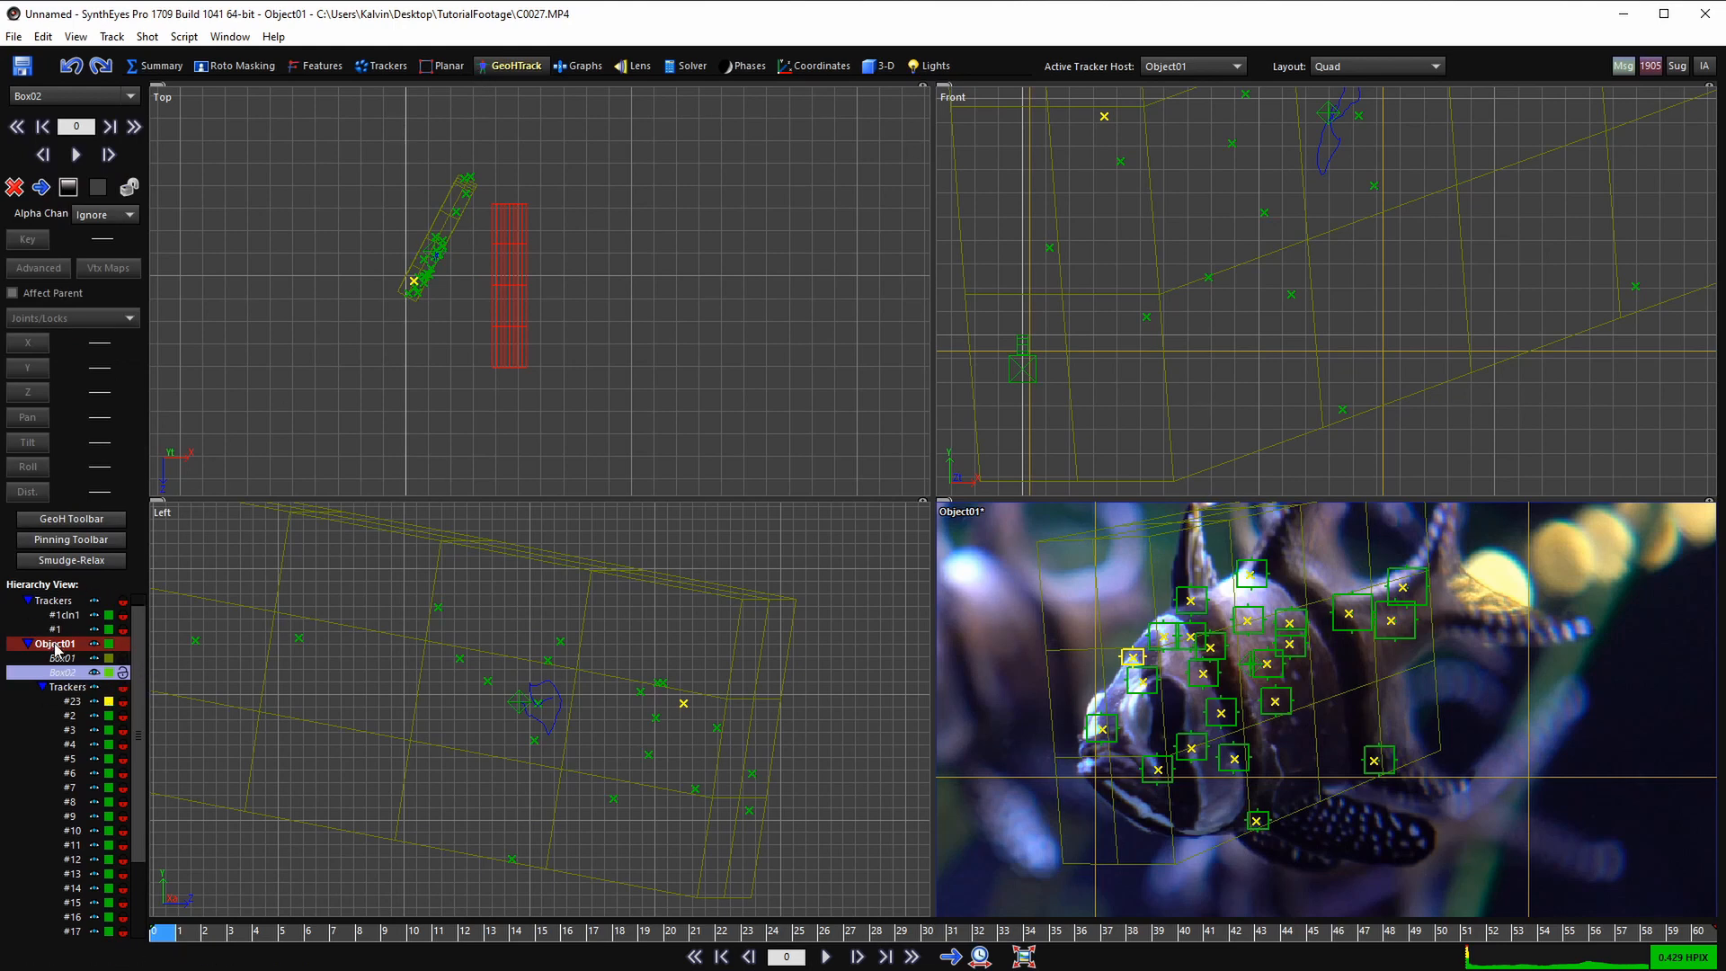
click(55, 643)
click(61, 674)
middle_drag(465, 264, 533, 284)
scroll(531, 273, up, 2)
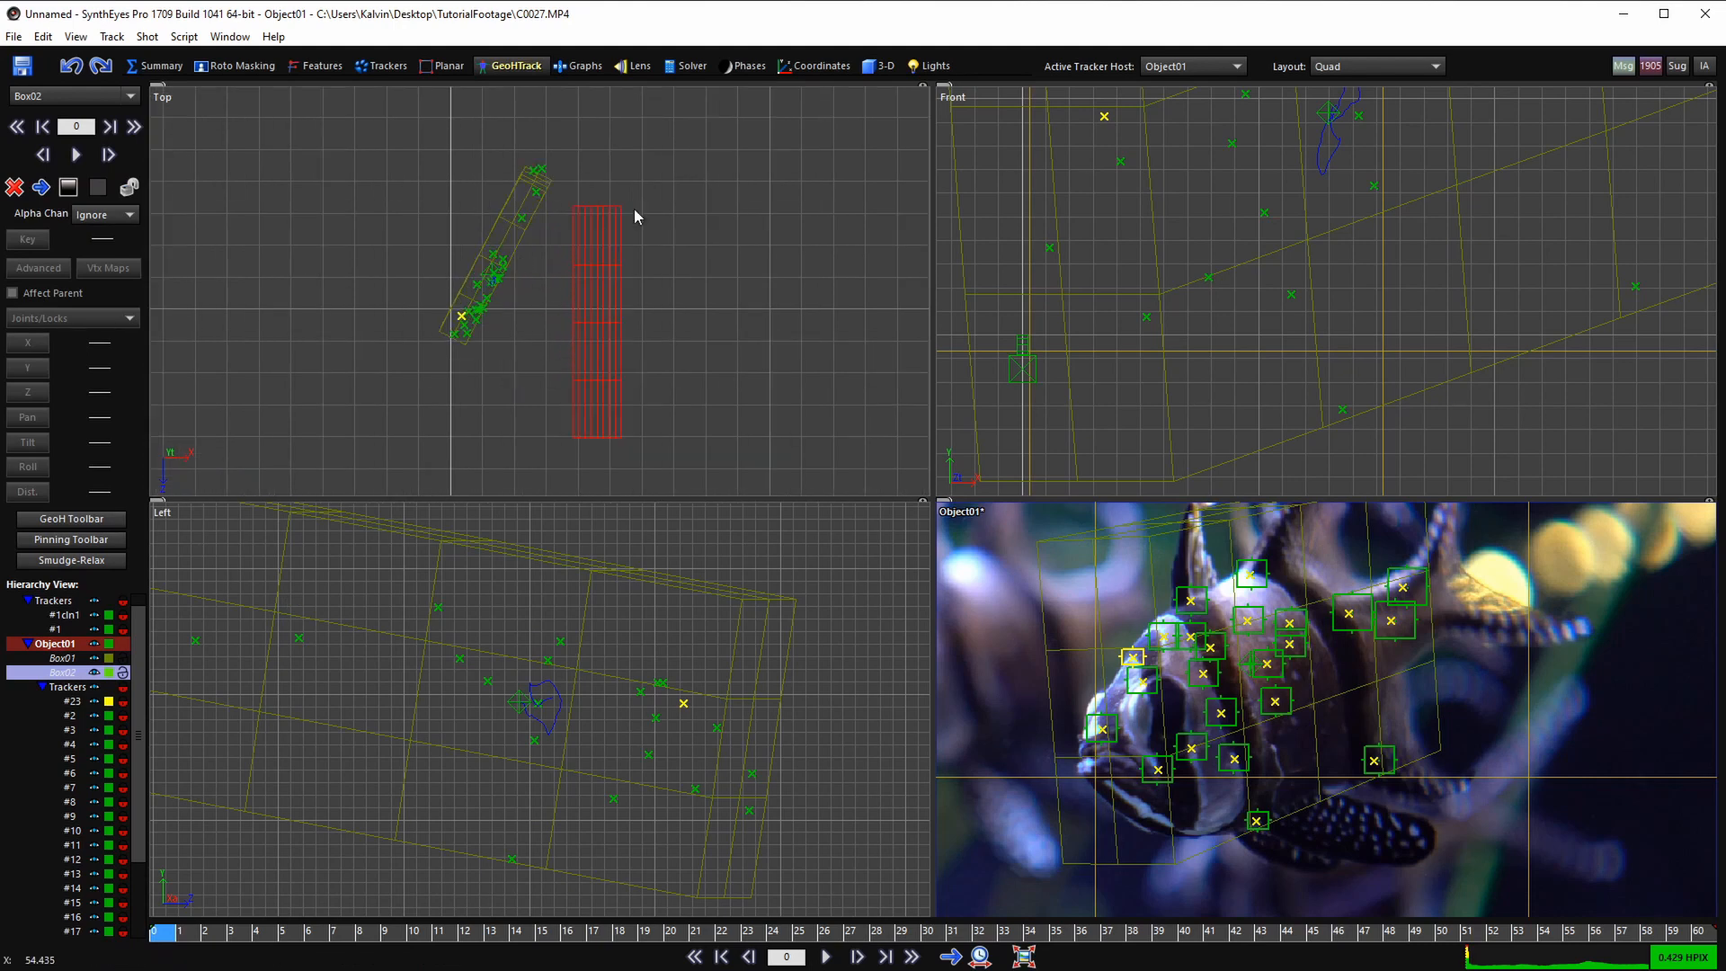
- Place the second box at Object01's origin by resetting its position to 0, 0, 0, and check its rotation values
click(868, 69)
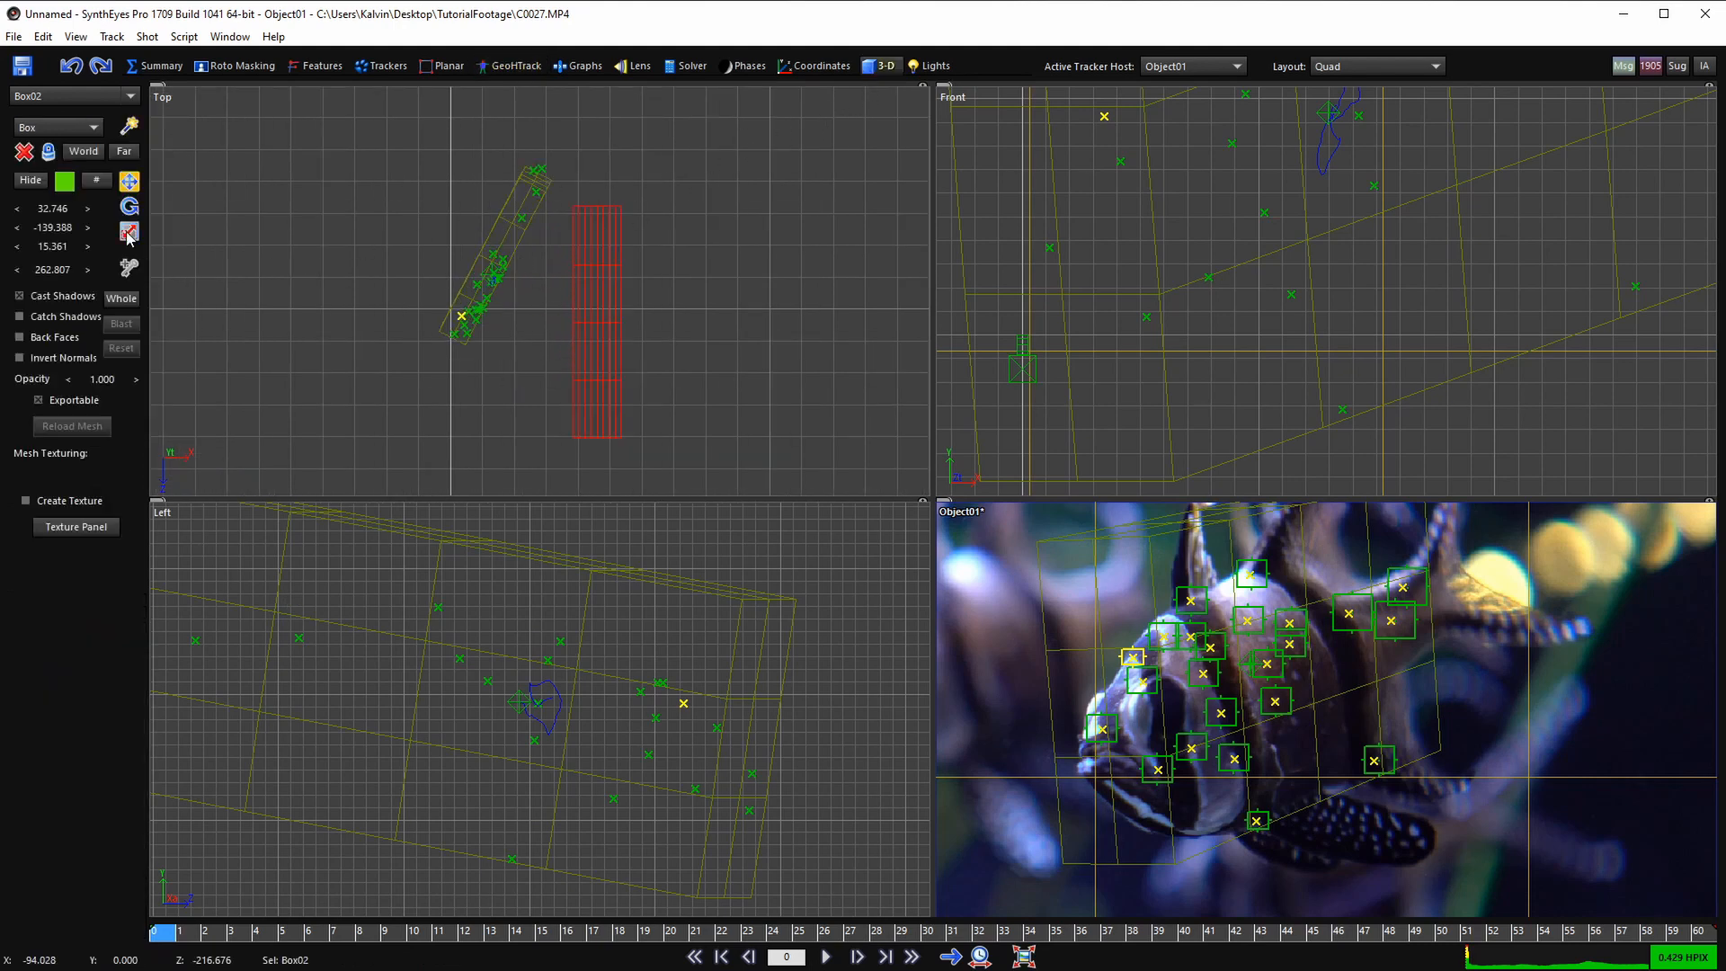
right_click(62, 208)
right_click(57, 229)
right_click(54, 250)
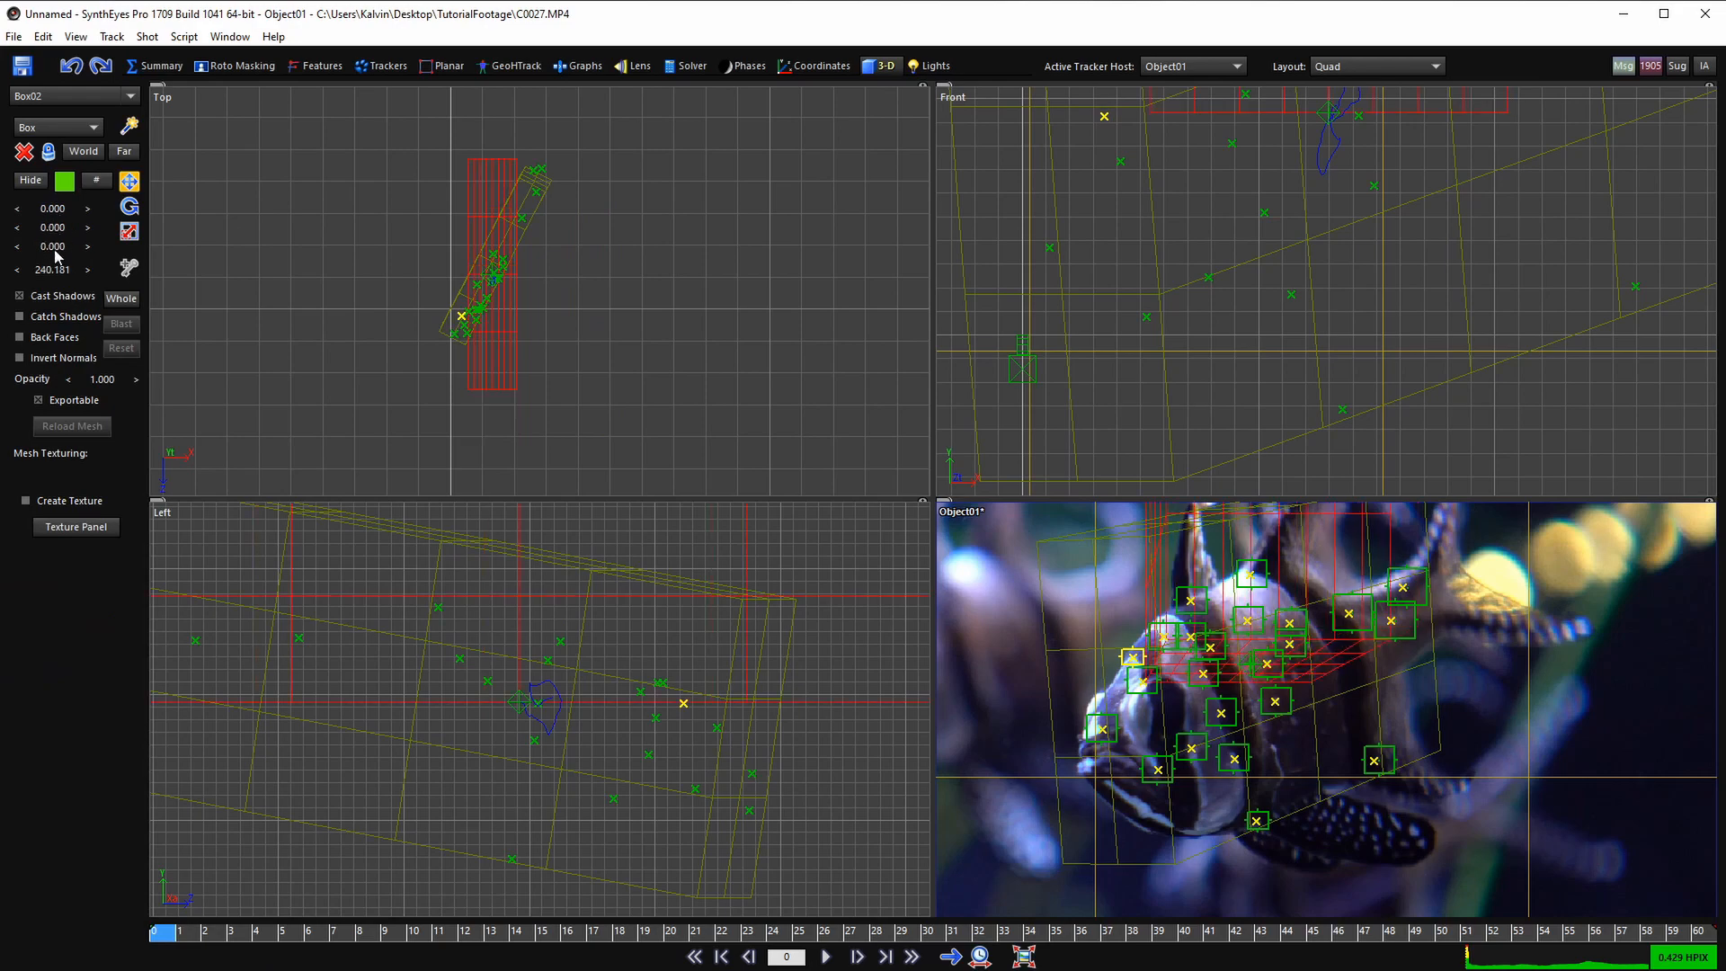
click(130, 208)
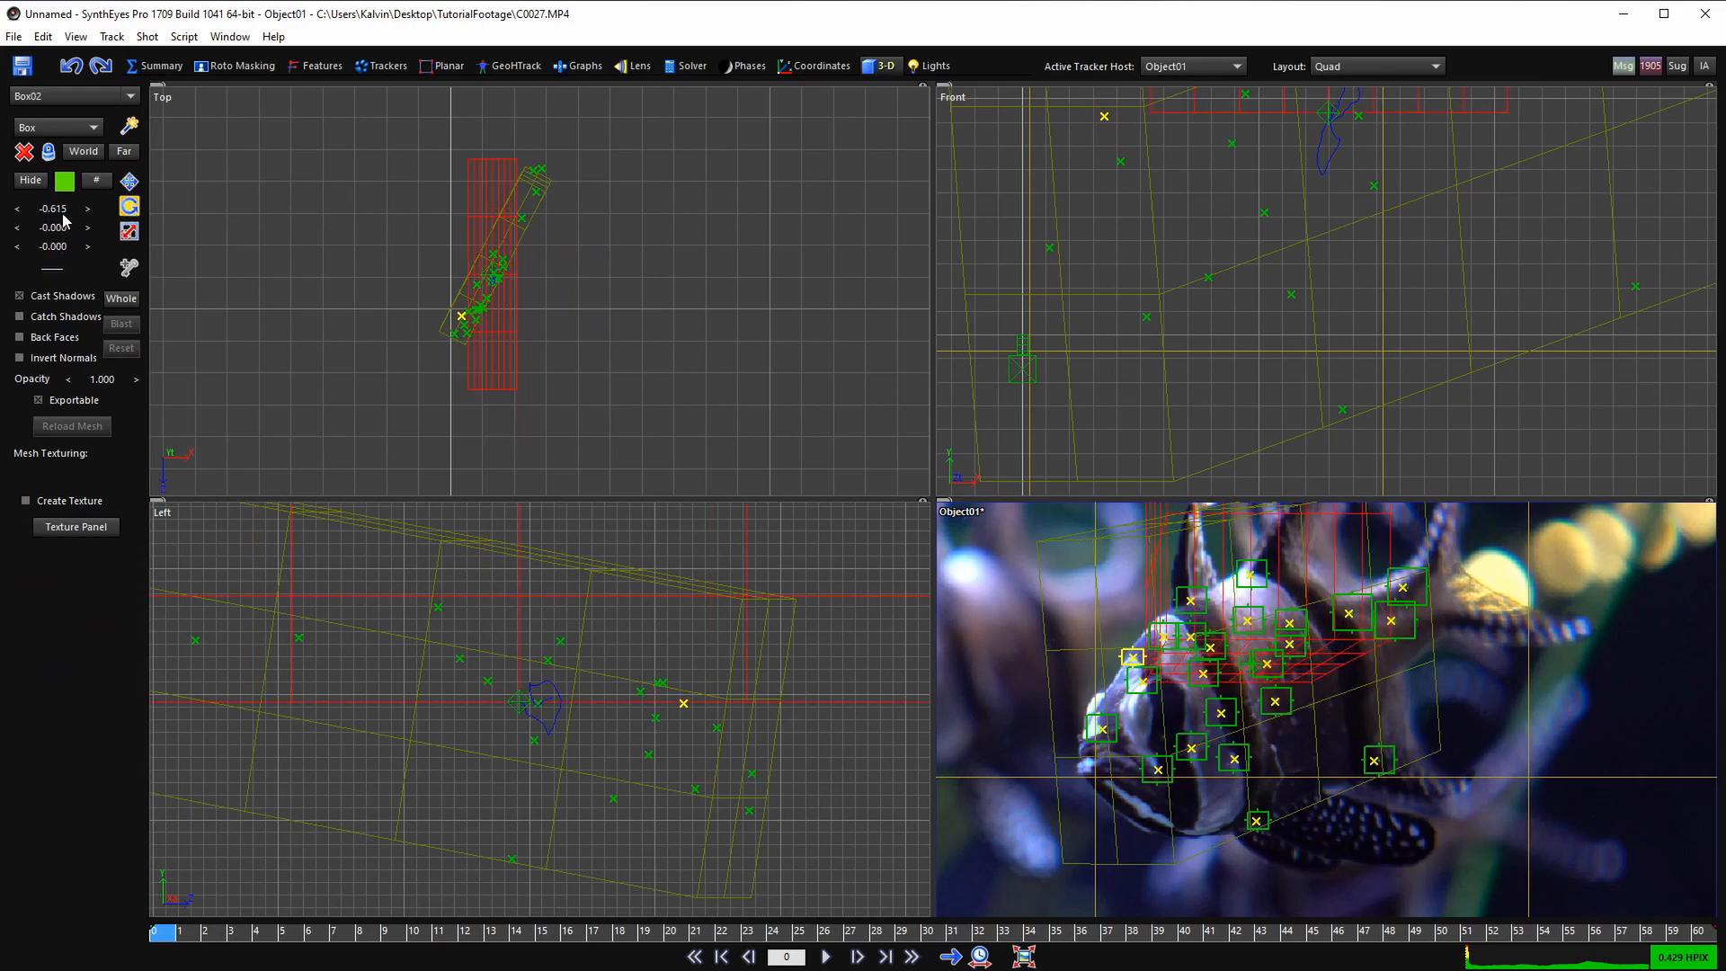
click(129, 181)
- Play the shot in the quad layout to check how the second box follows the tracked fish, and stop playback
scroll(501, 293, up, 5)
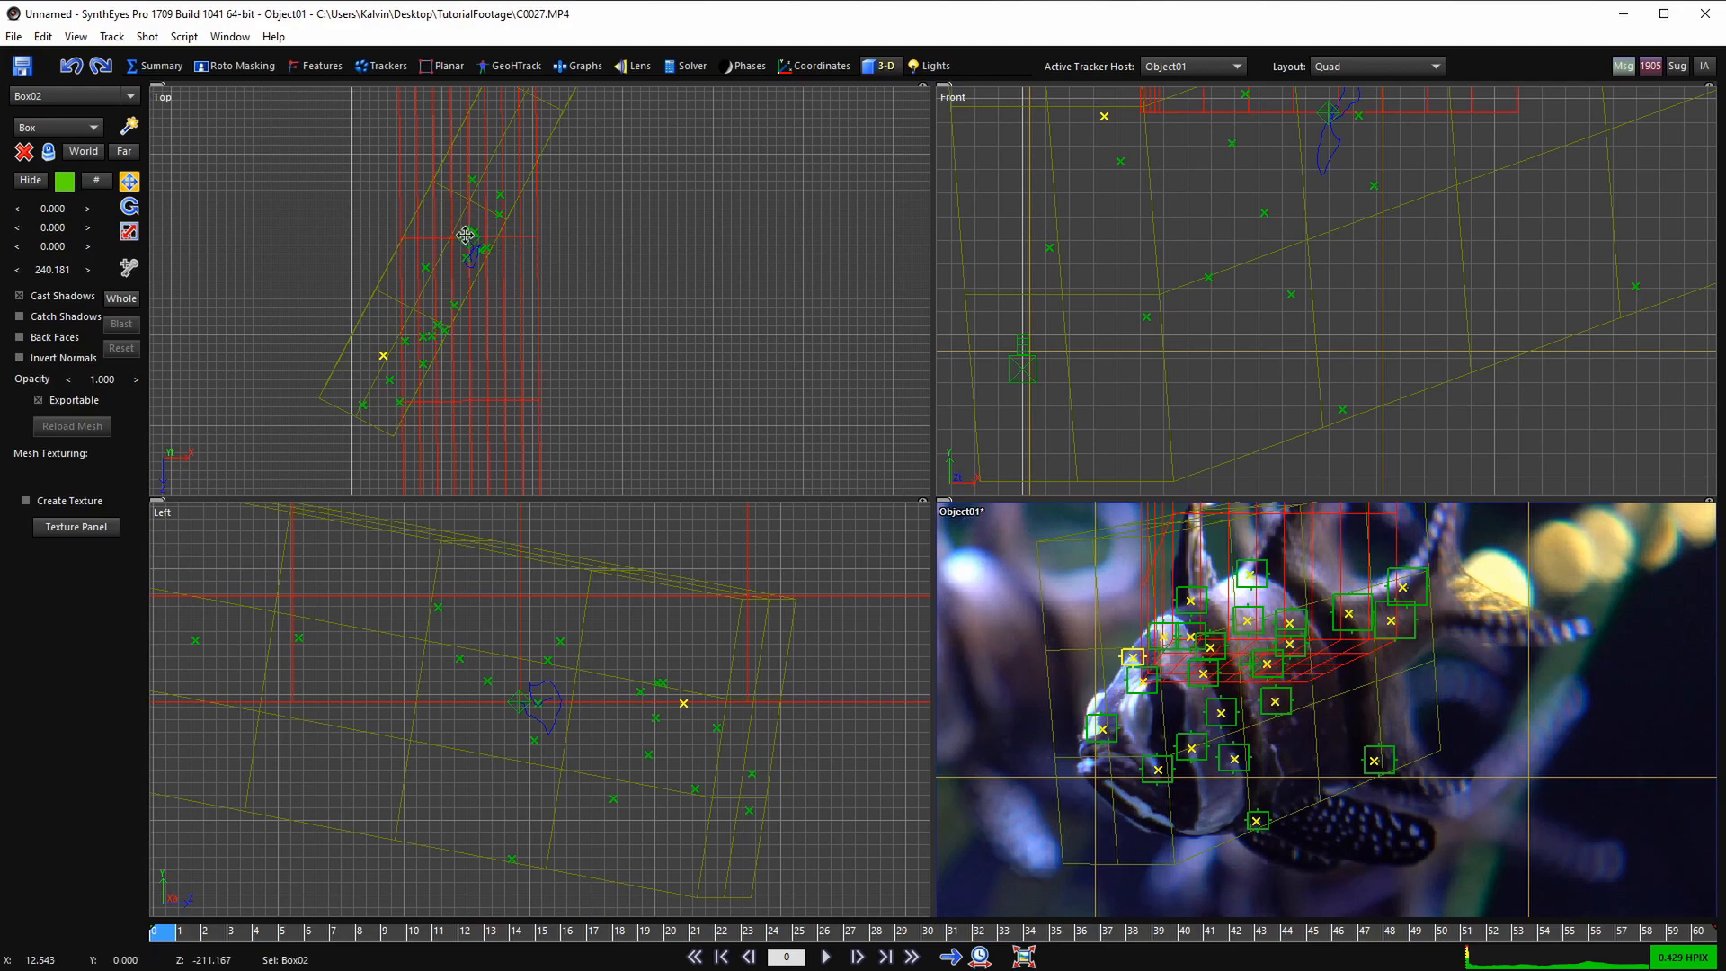
key(space)
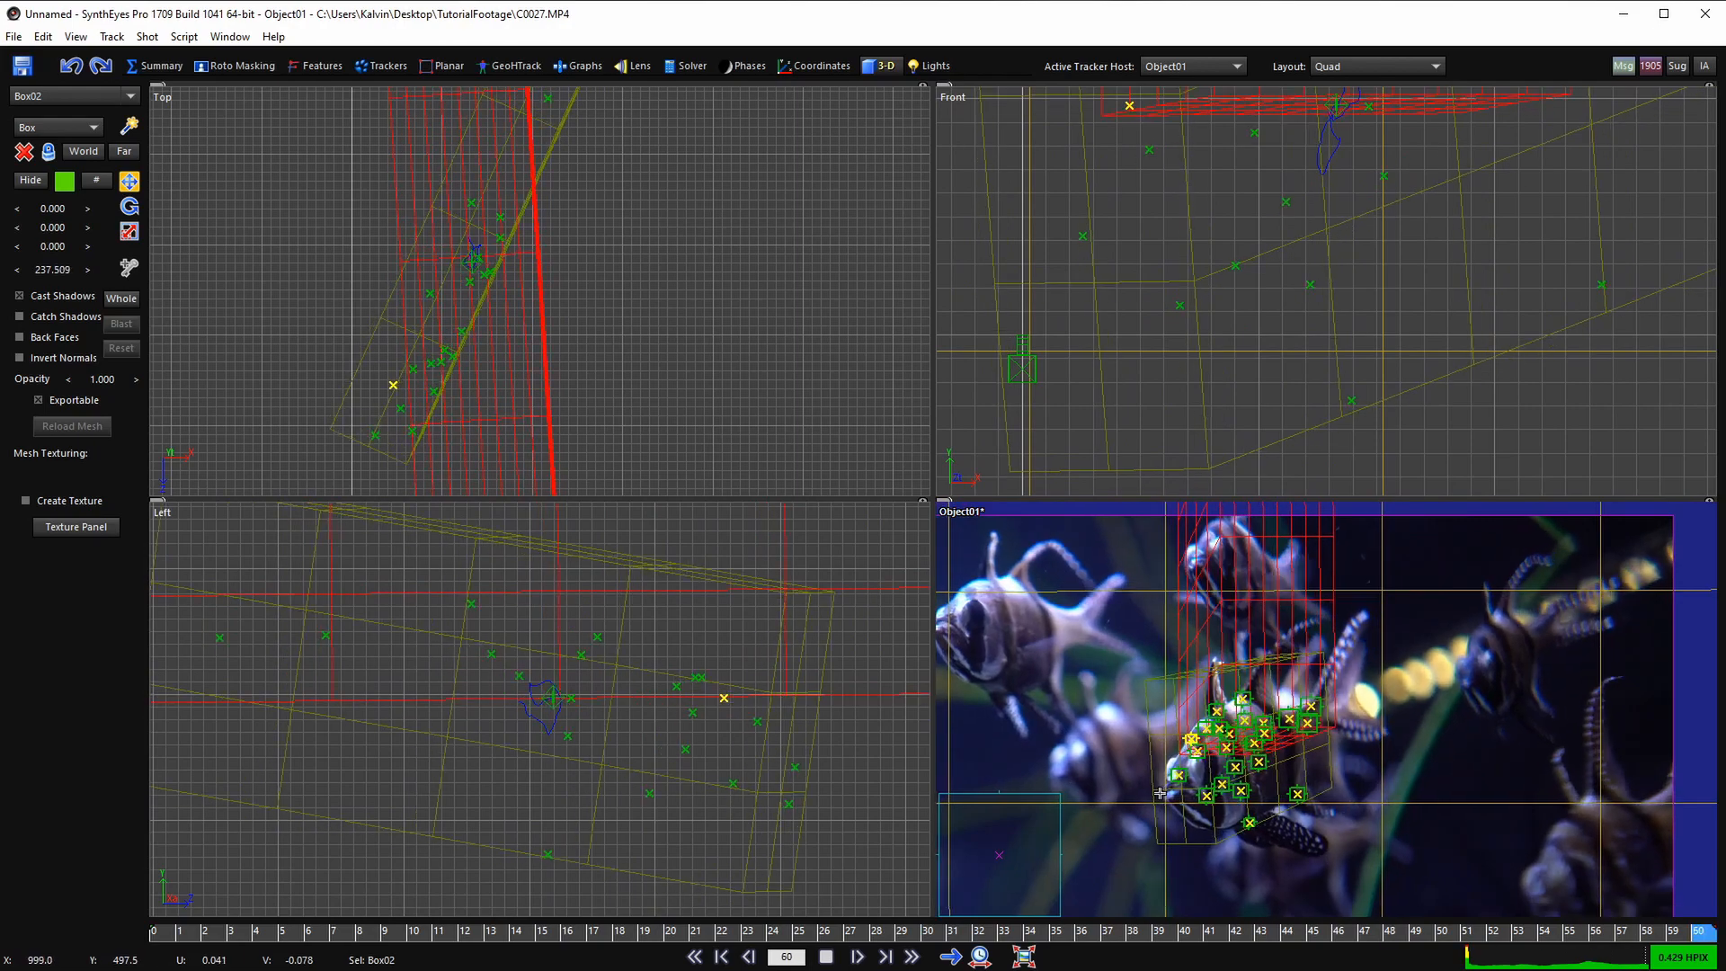
key(space)
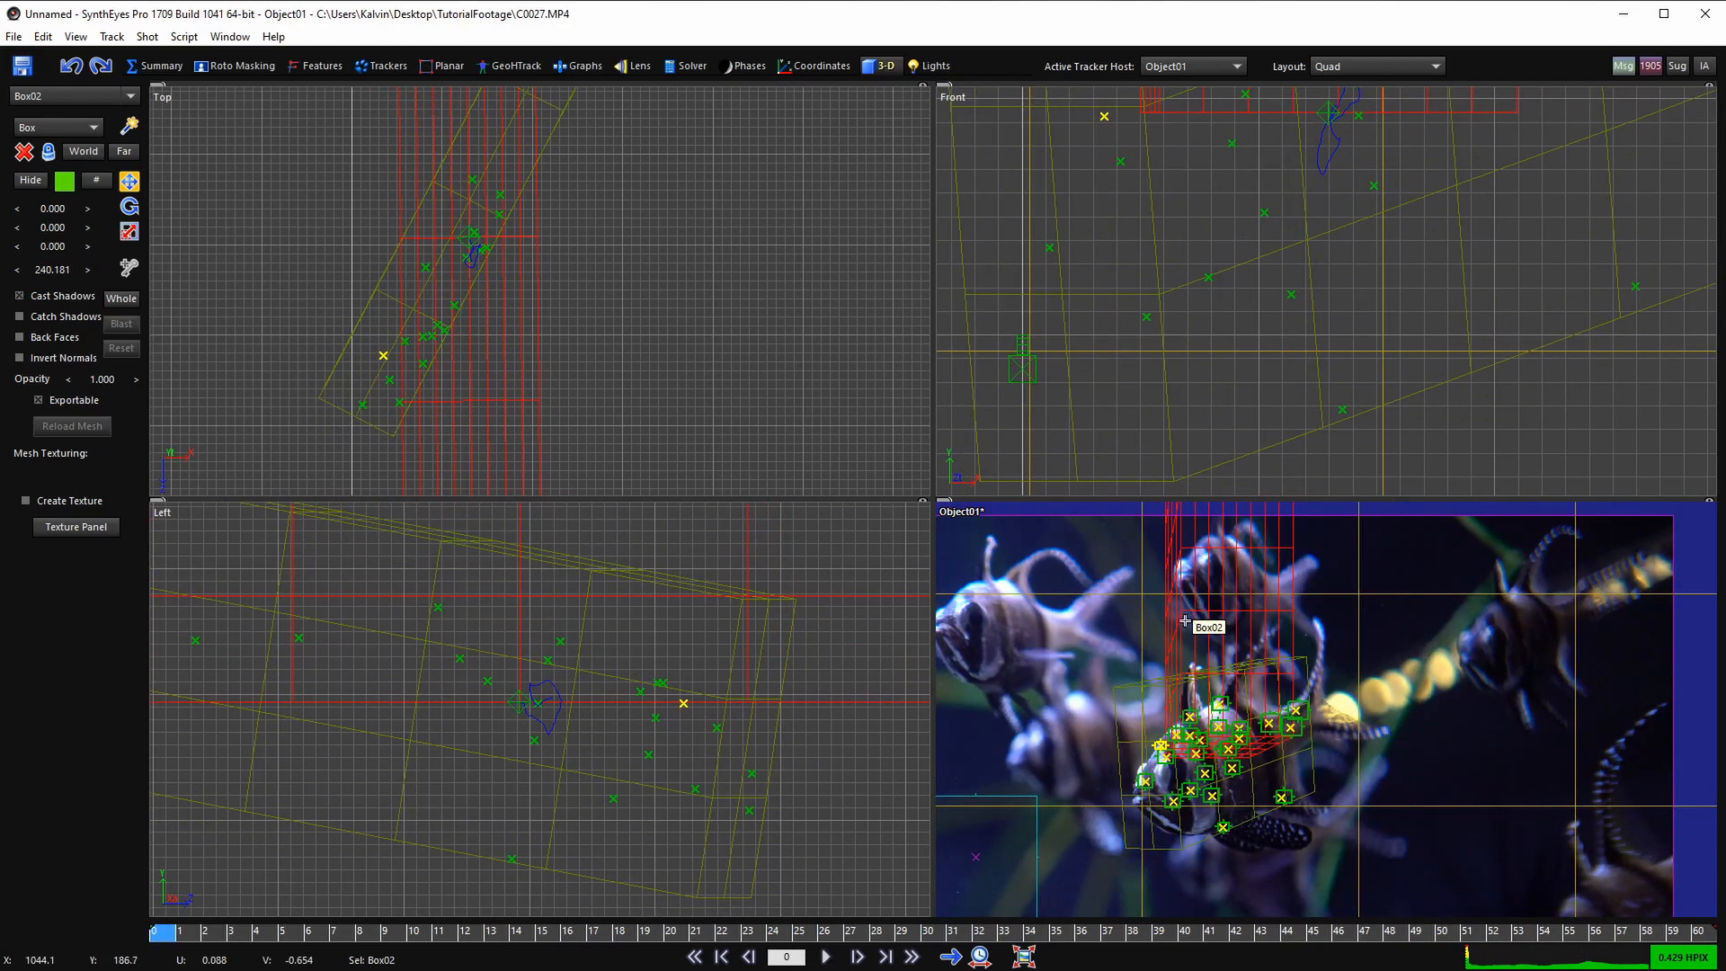
- Delete both box meshes attached to Object01, leaving only its trackers on the fish
key(Delete)
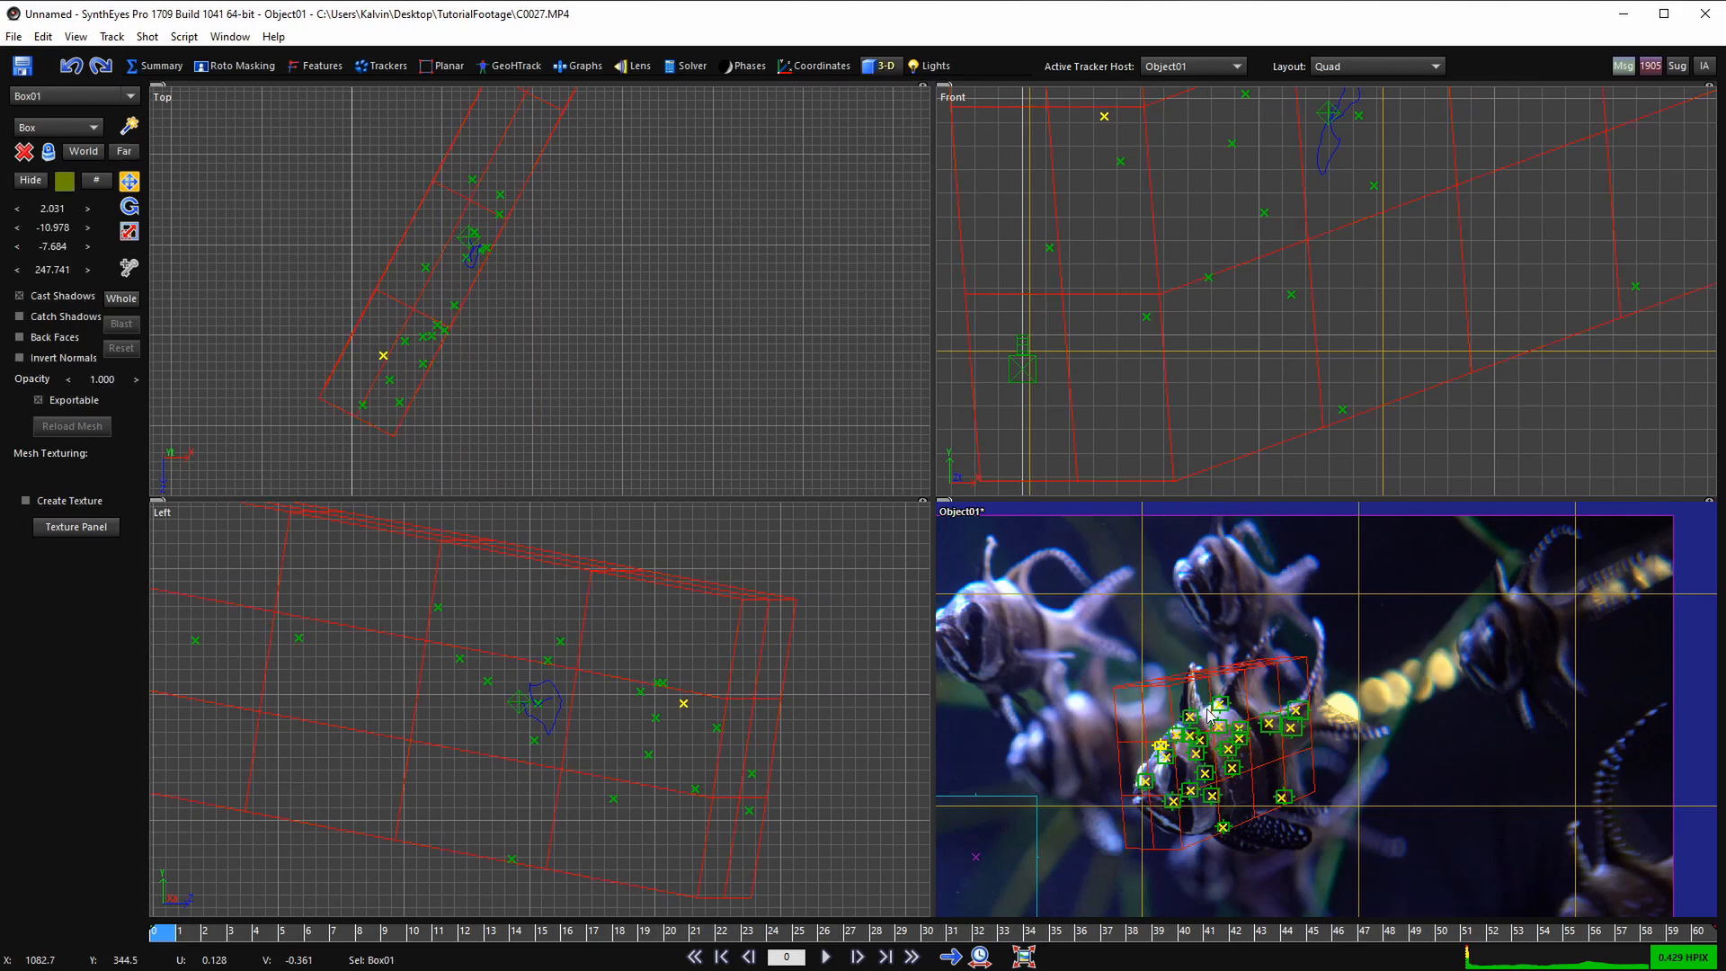
key(Delete)
middle_drag(1267, 759, 1250, 695)
- Play the shot in the full camera layout to check that the trackers stick to the fish
key(5)
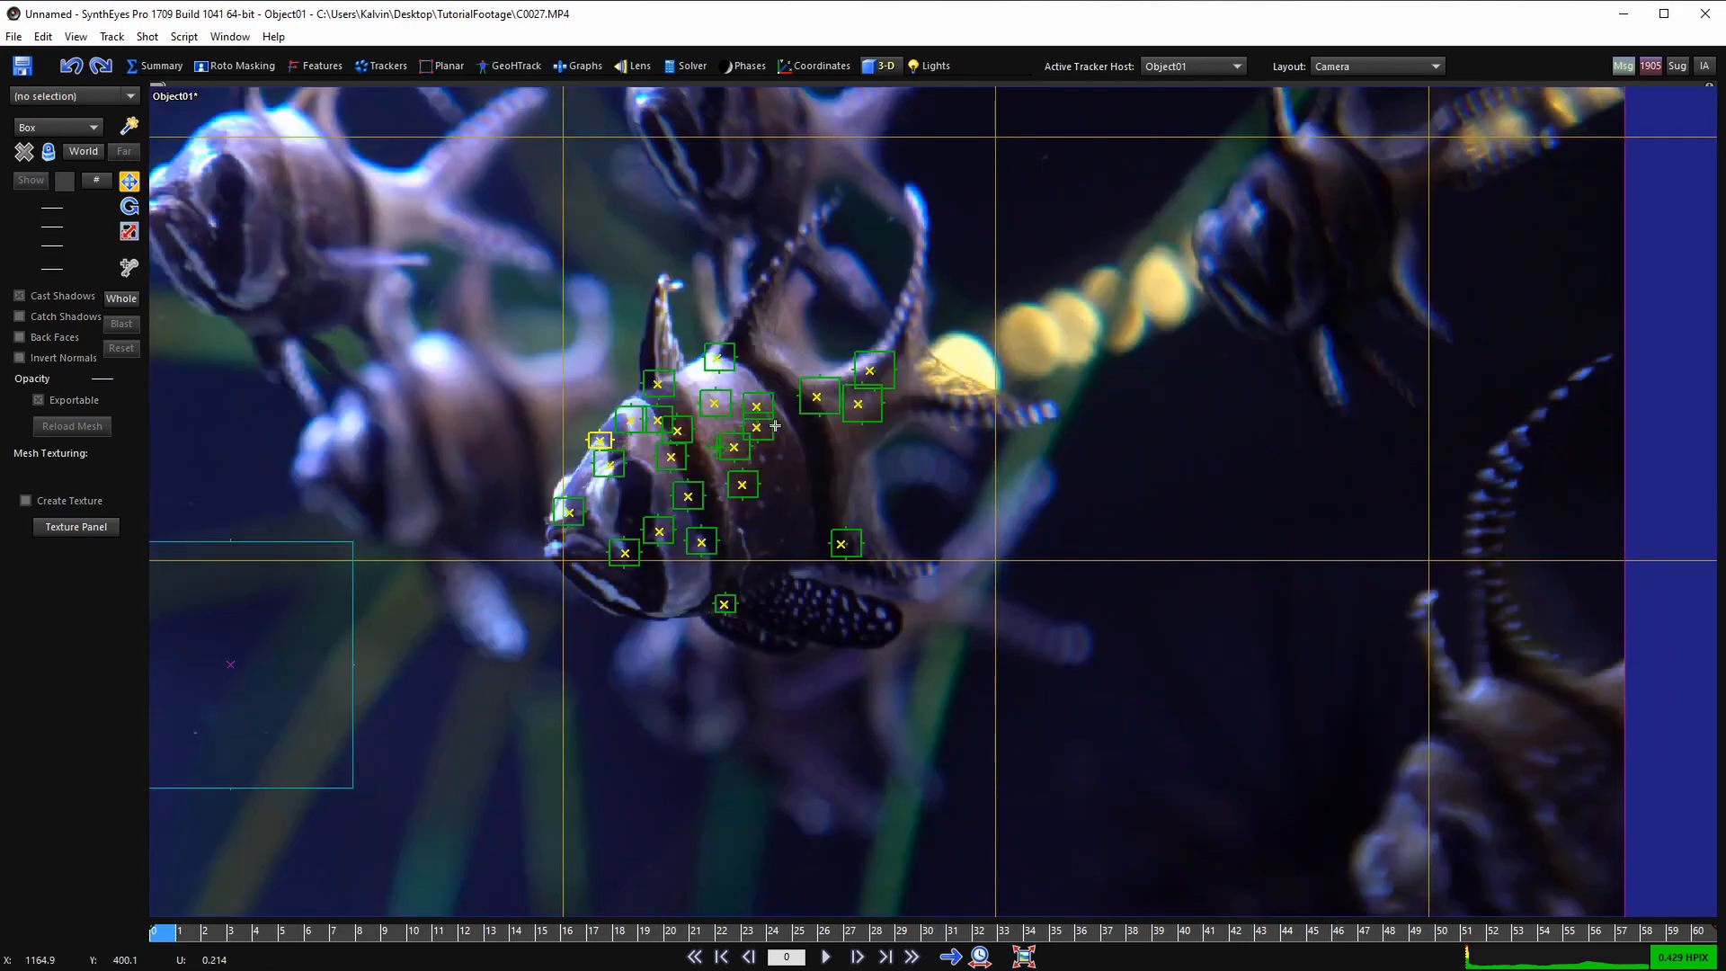
scroll(838, 526, down, 3)
scroll(933, 544, down, 2)
middle_drag(838, 528, 1060, 499)
scroll(1040, 503, down, 3)
scroll(1039, 535, up, 1)
scroll(1048, 533, up, 1)
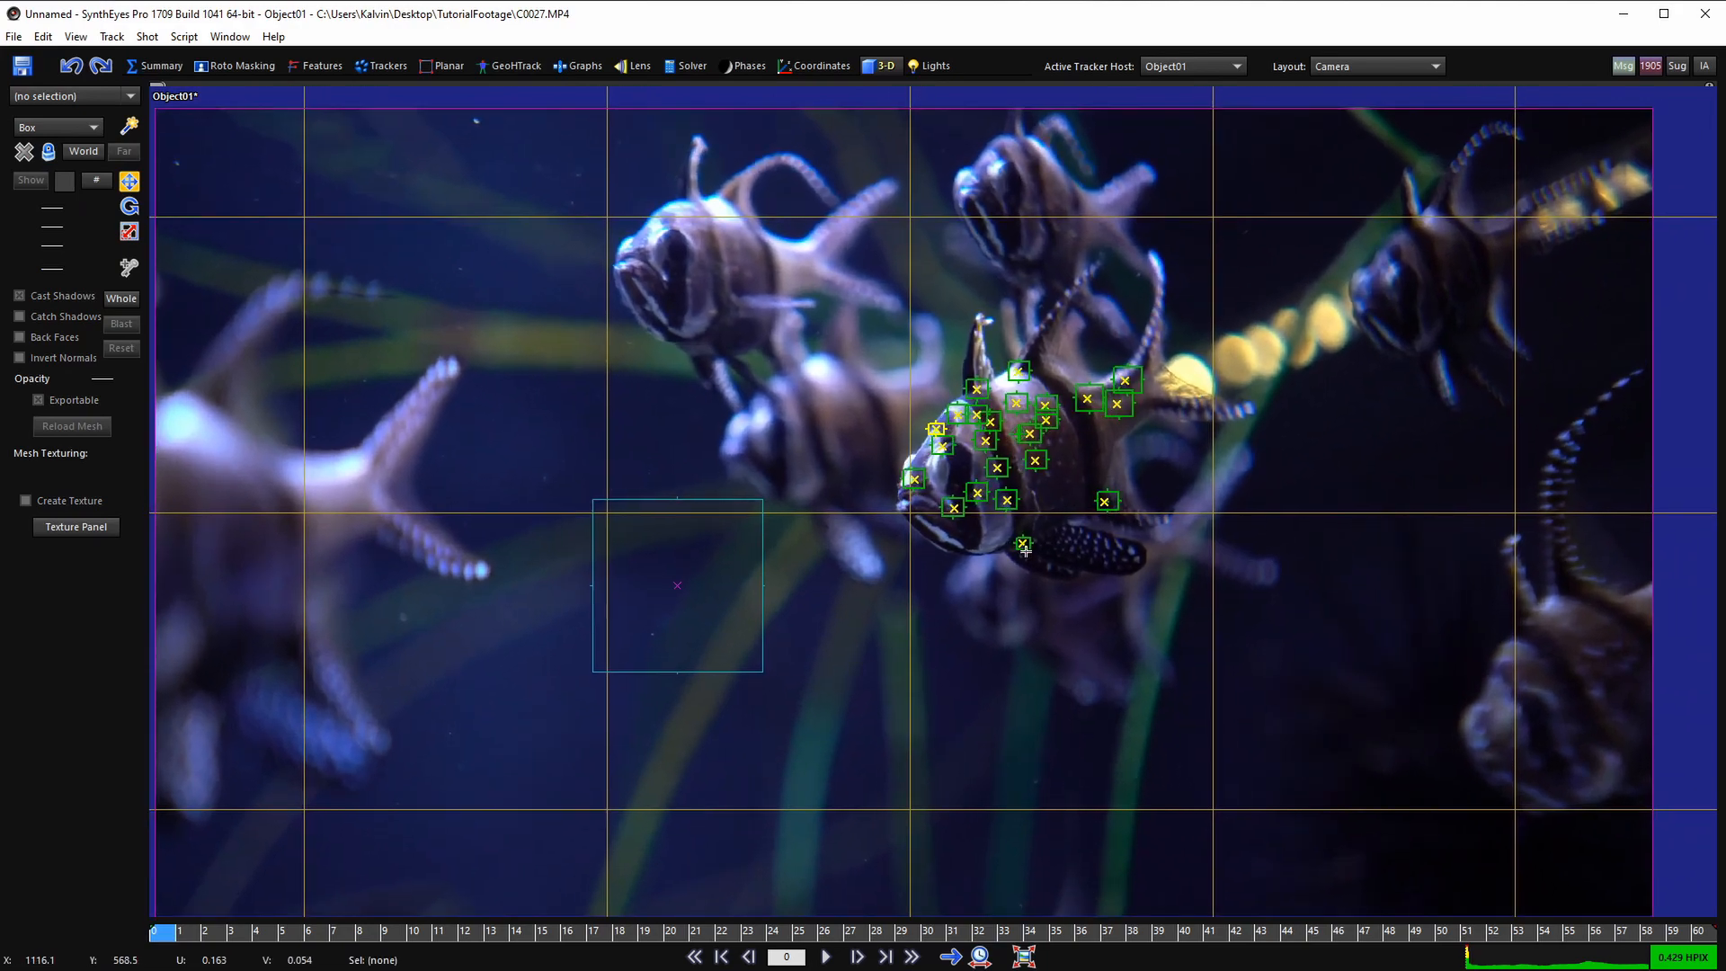
key(space)
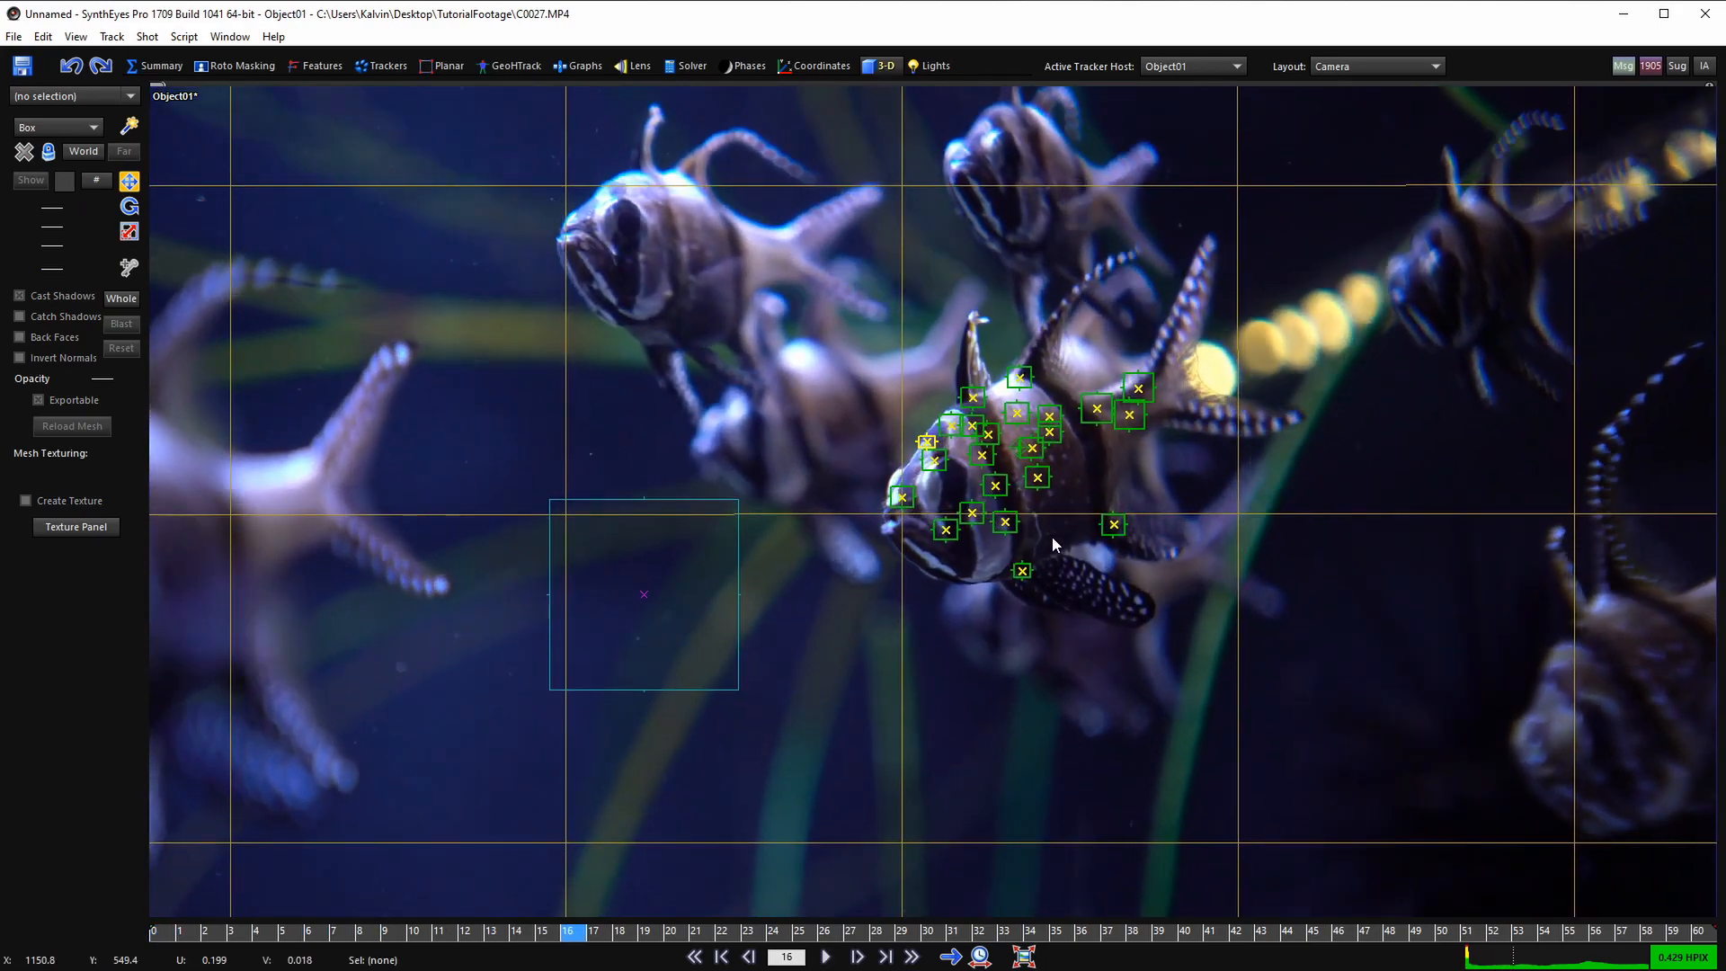
key(space)
- Inspect the individual trackers on the fish's body and tail up close in the camera view
scroll(1137, 506, up, 2)
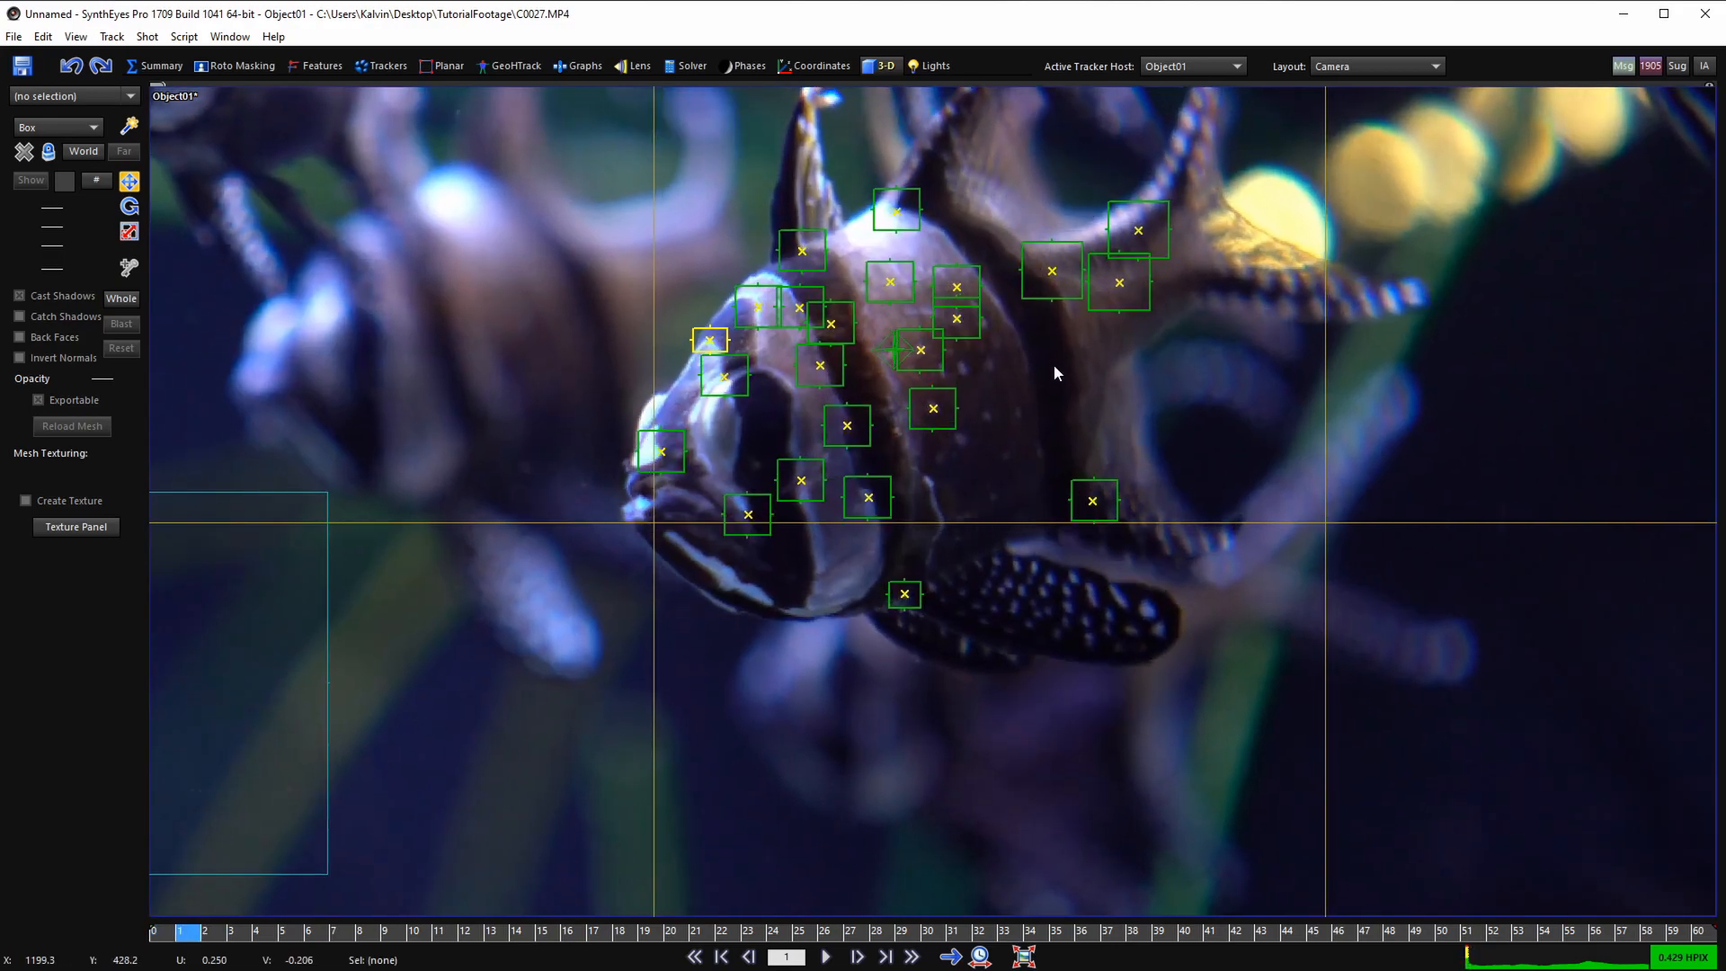
scroll(1099, 510, up, 4)
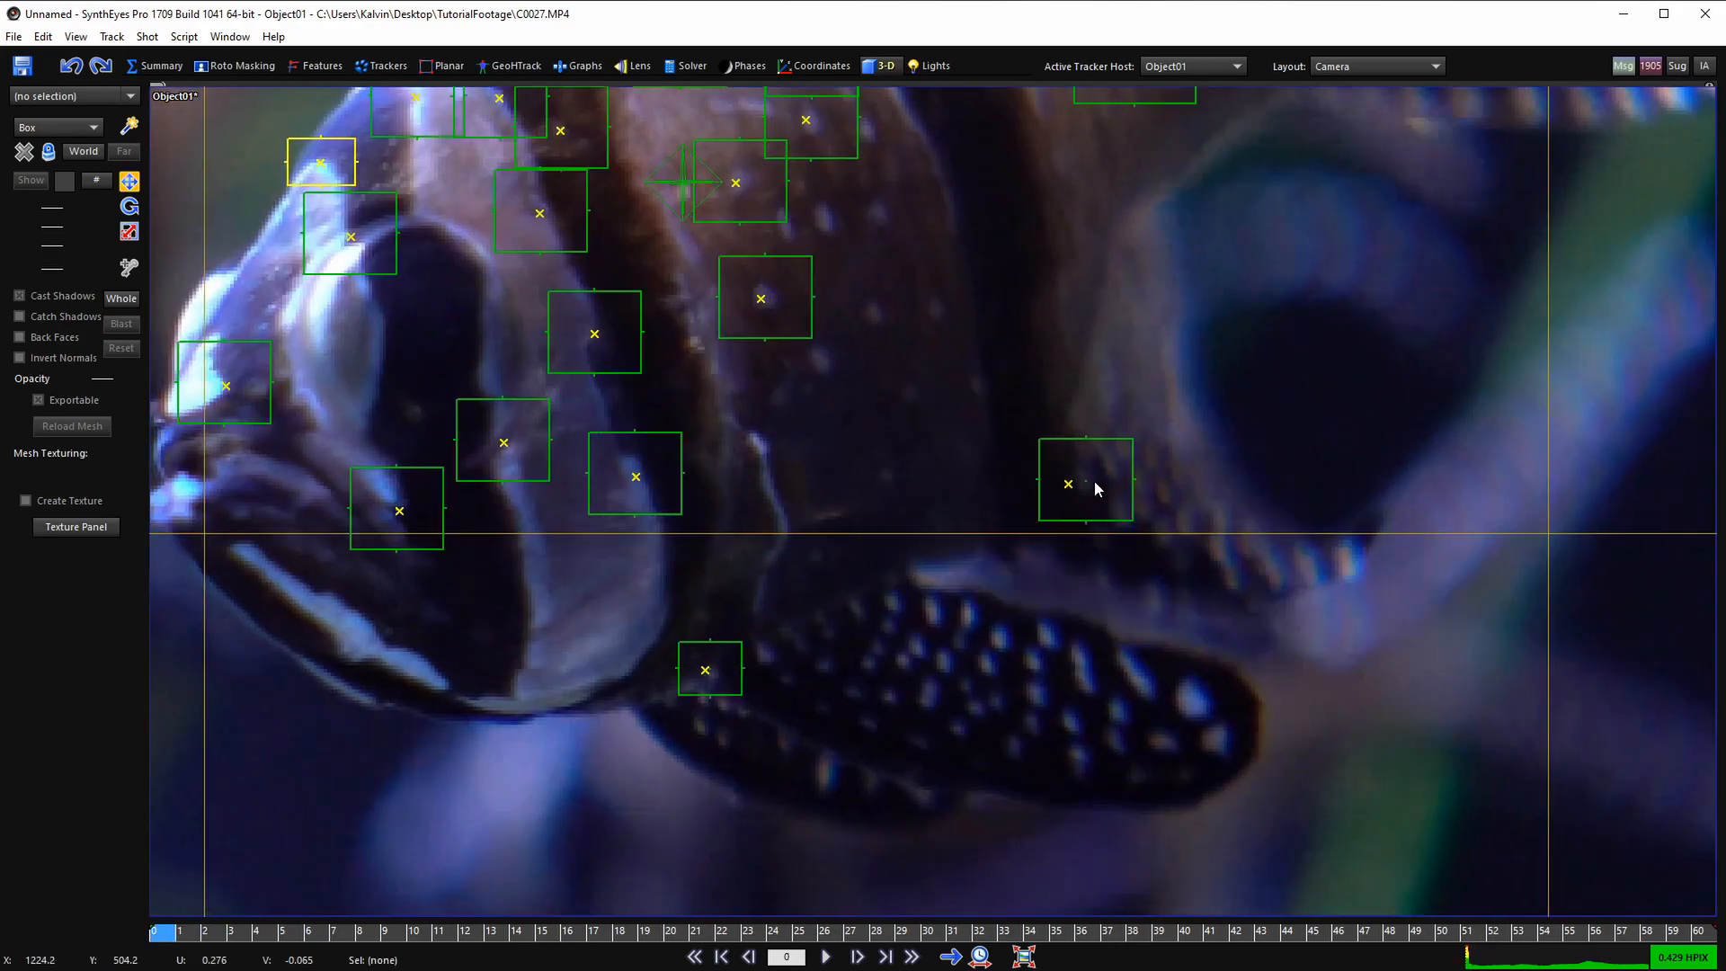
scroll(1097, 489, down, 4)
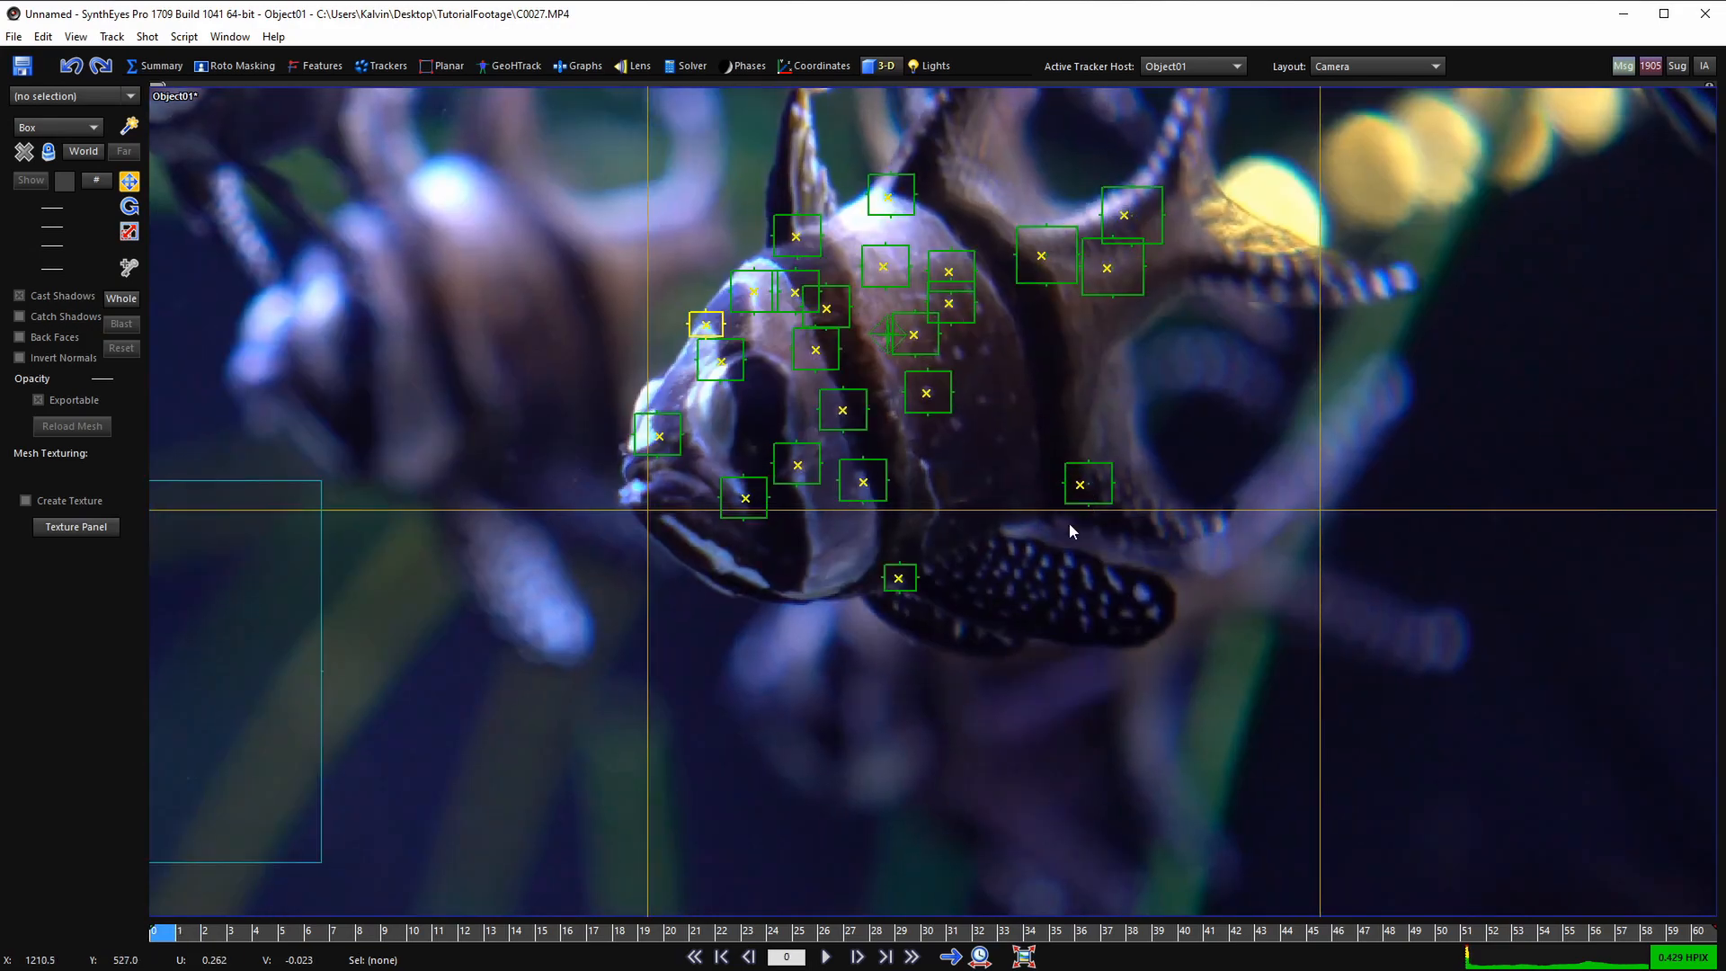
scroll(1052, 531, down, 4)
- Select Object01 and examine where its origin marker sits among the fish's trackers in the full camera layout
click(915, 419)
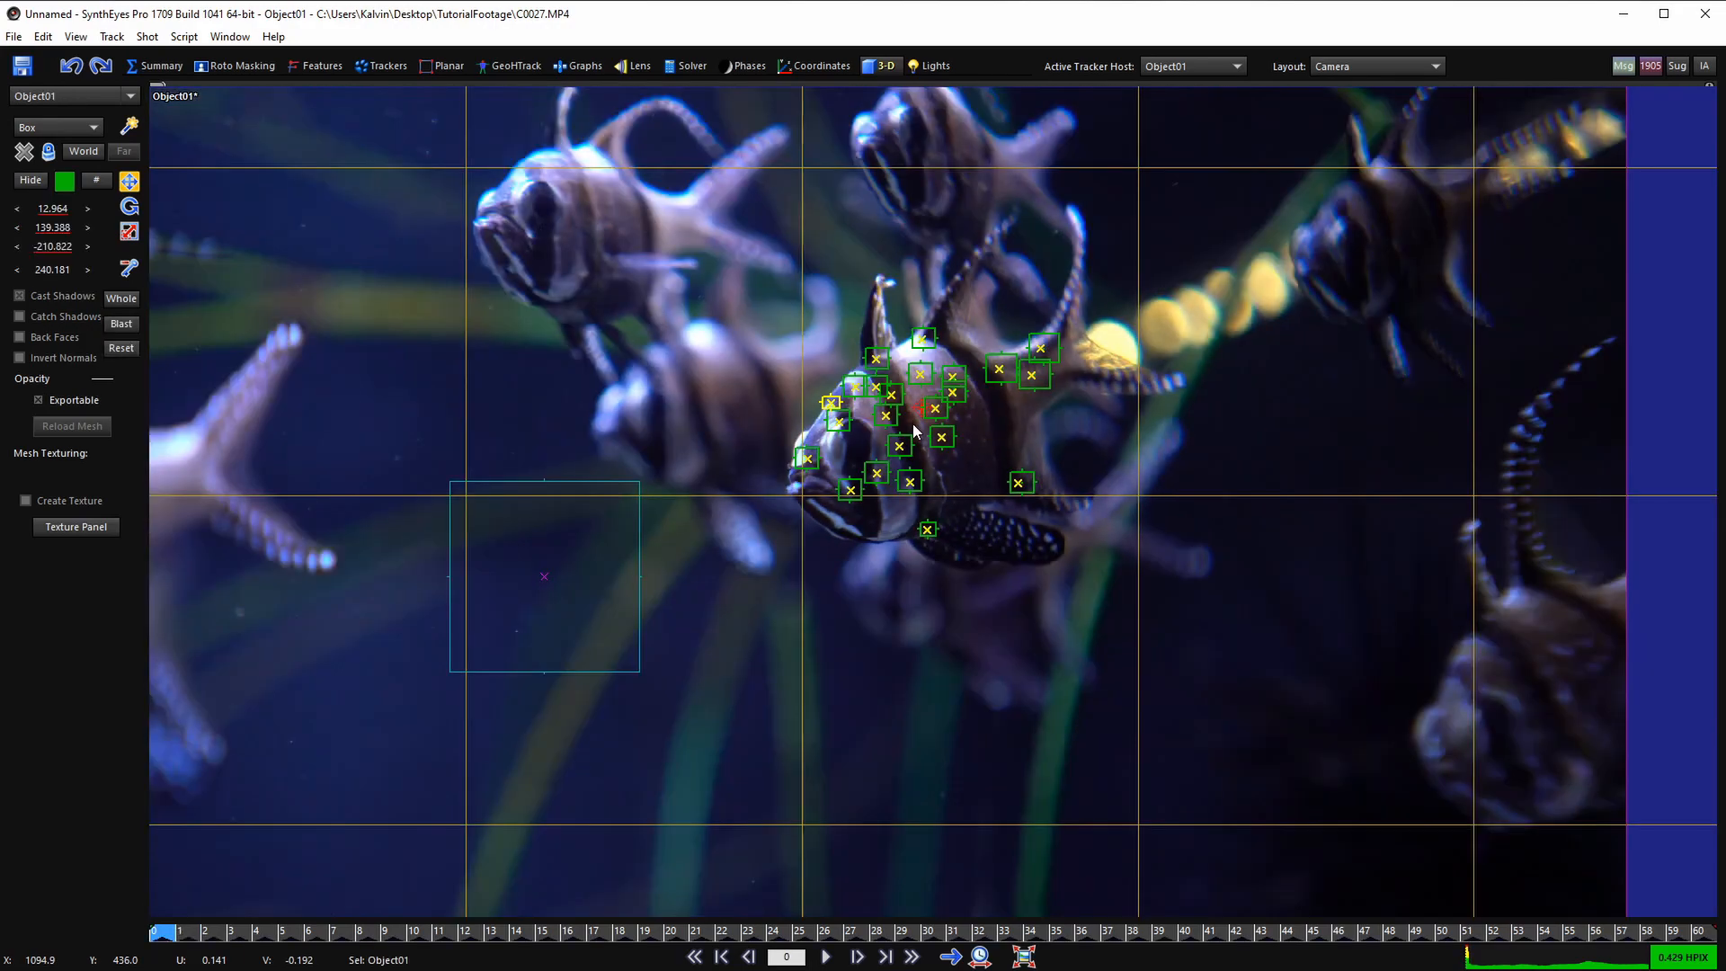
key(7)
key(5)
scroll(1000, 477, up, 4)
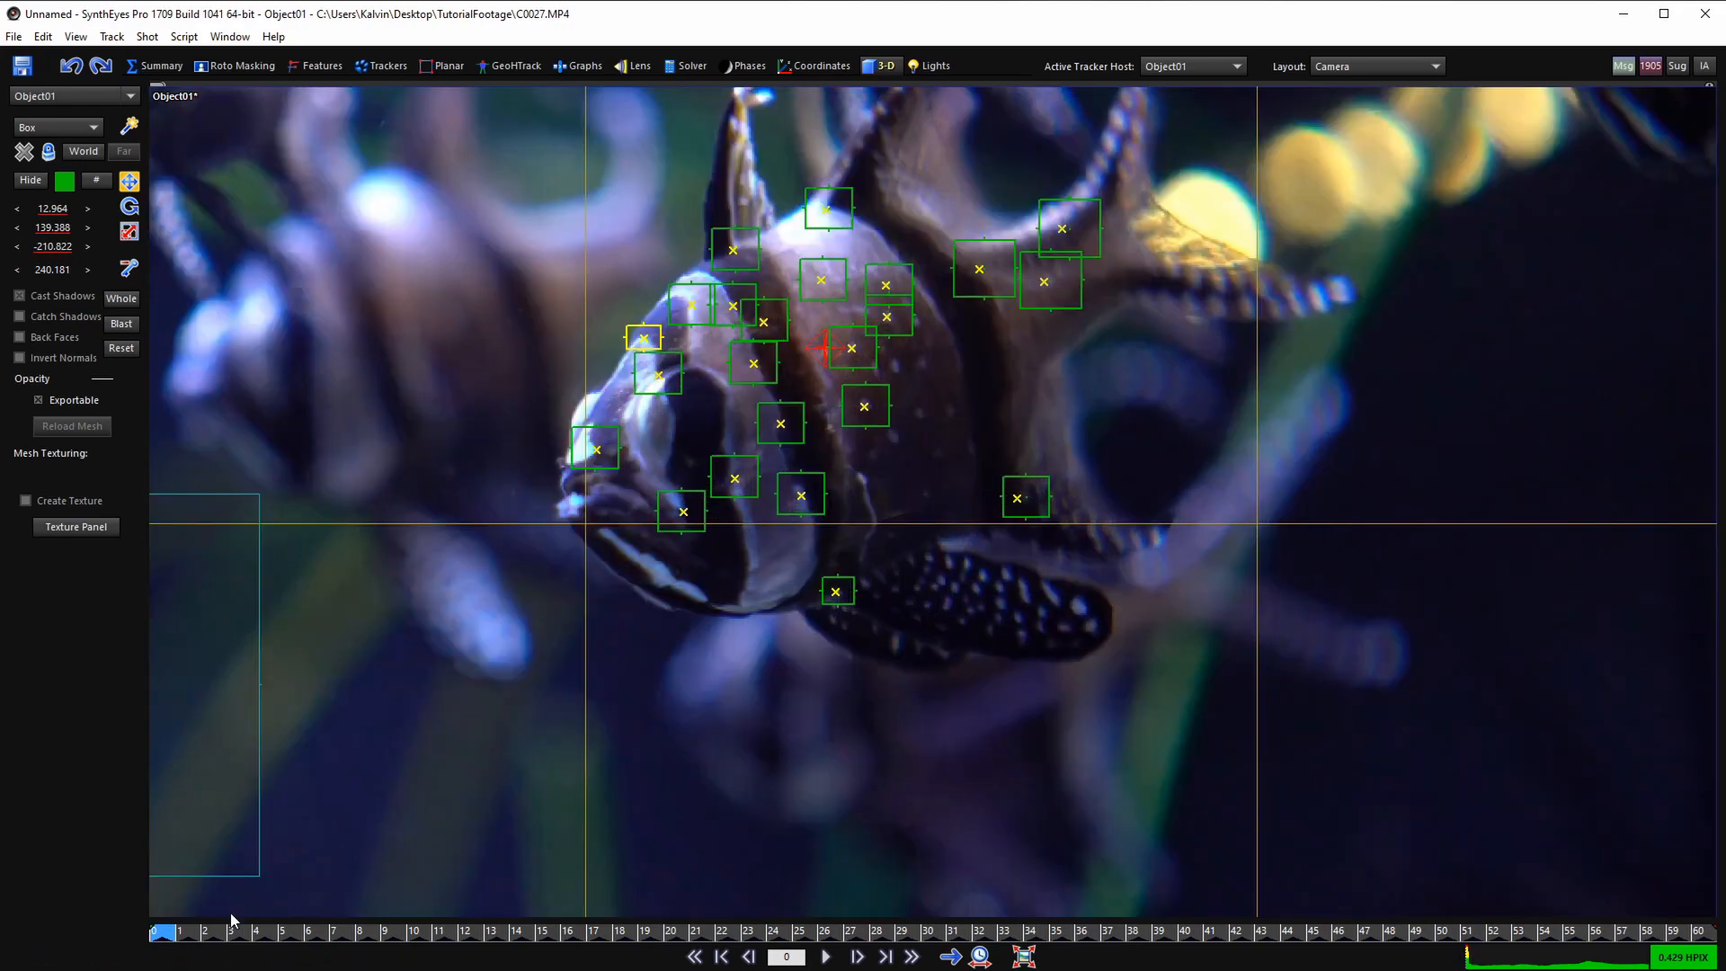
drag(231, 919, 40, 917)
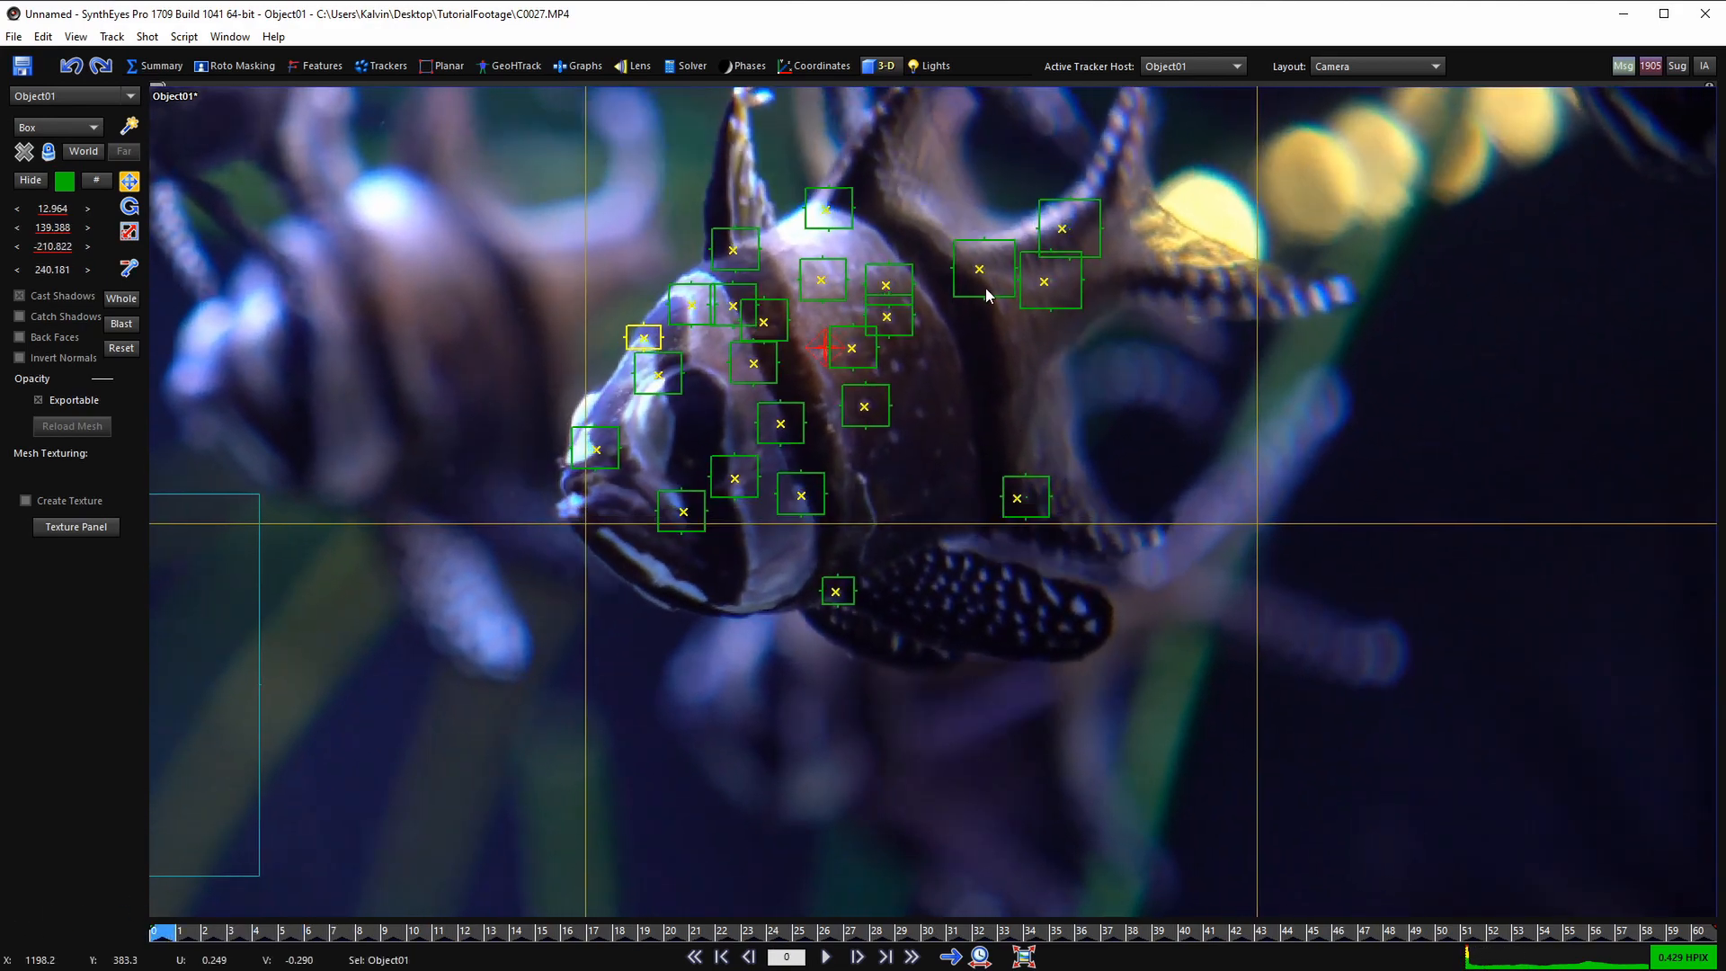
scroll(989, 340, down, 5)
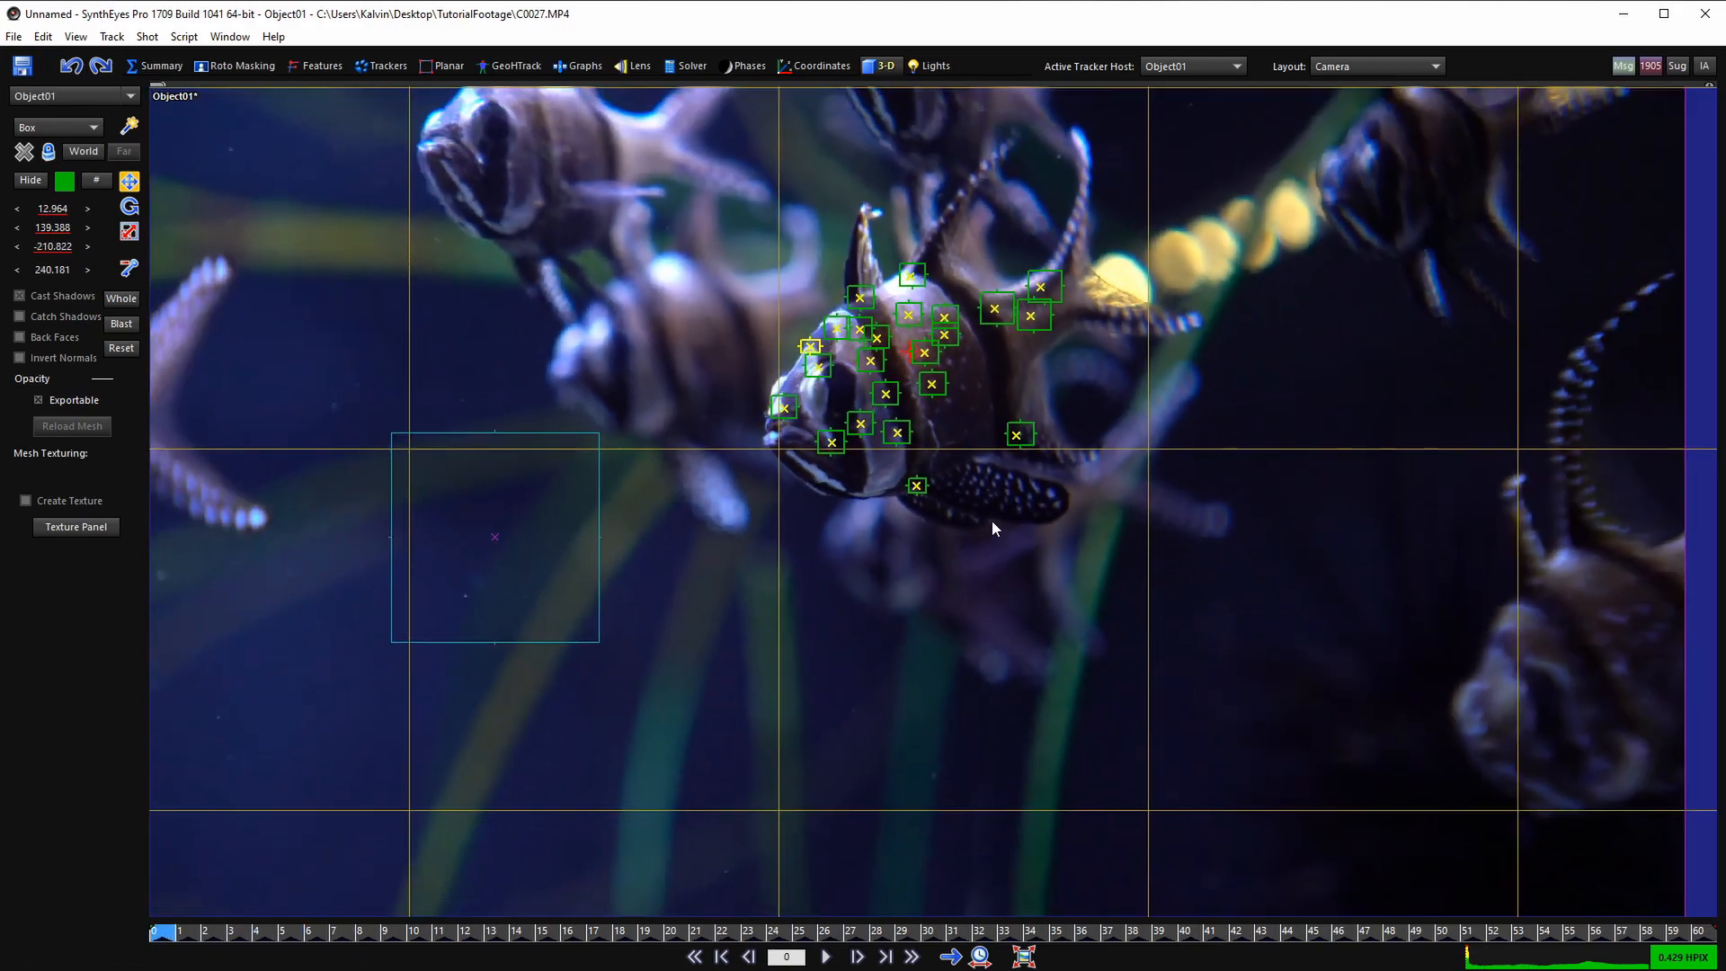
scroll(1014, 547, down, 2)
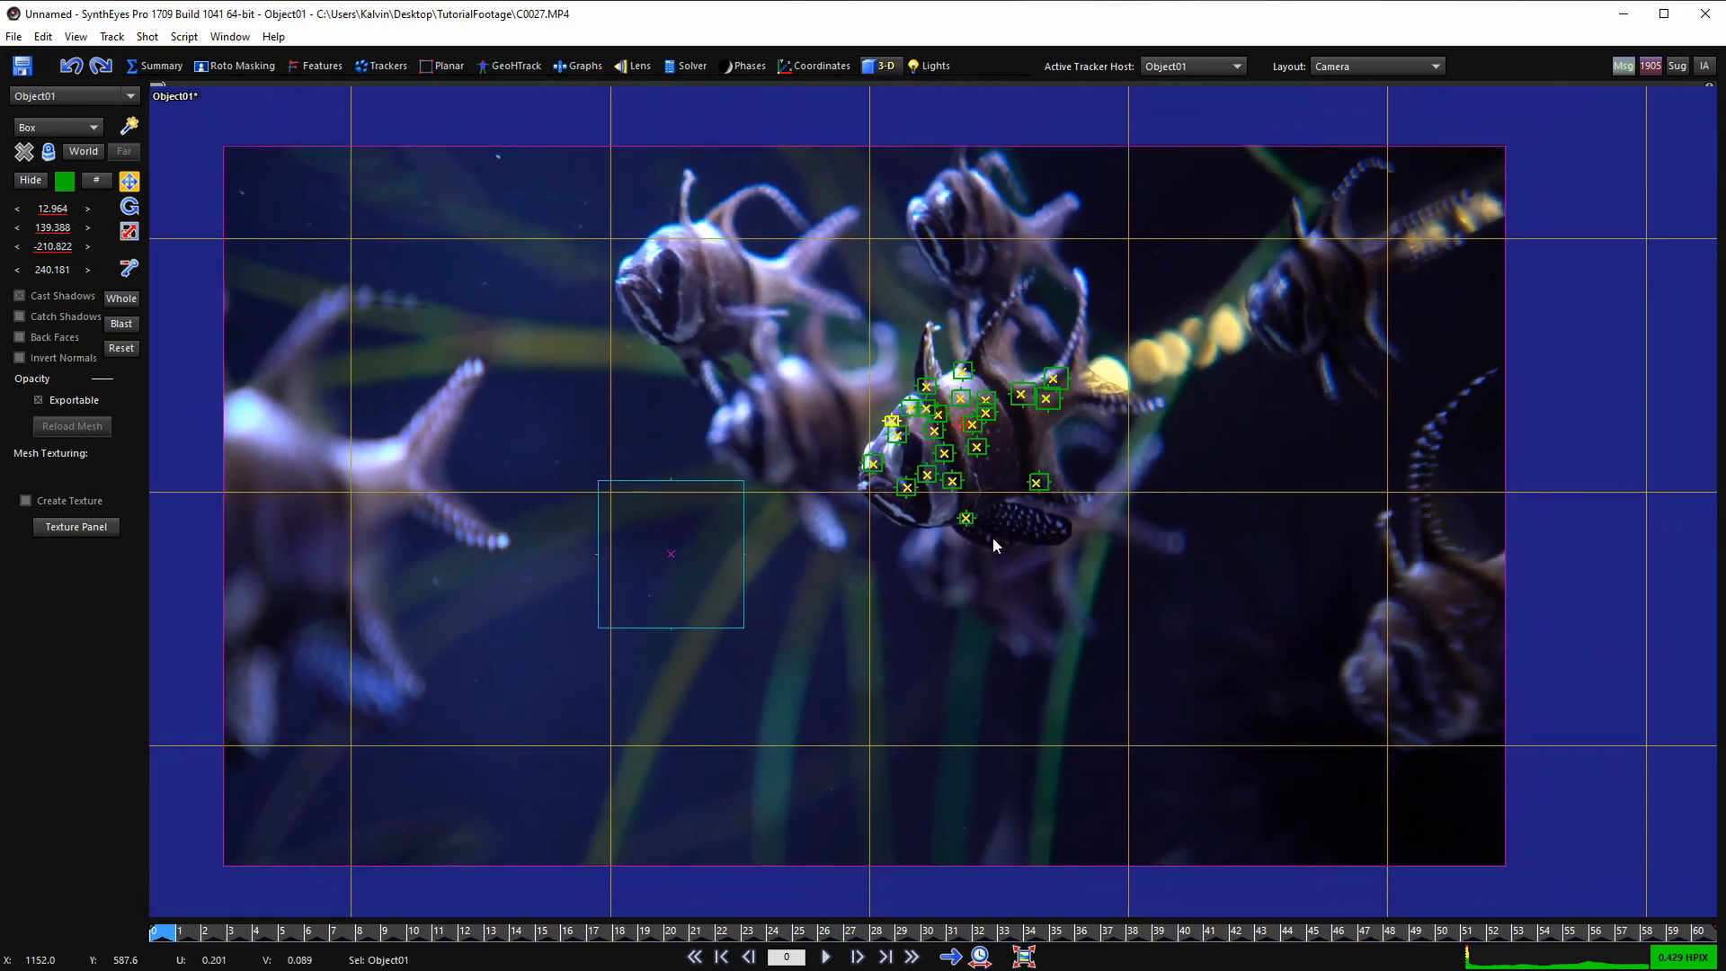
scroll(963, 564, up, 1)
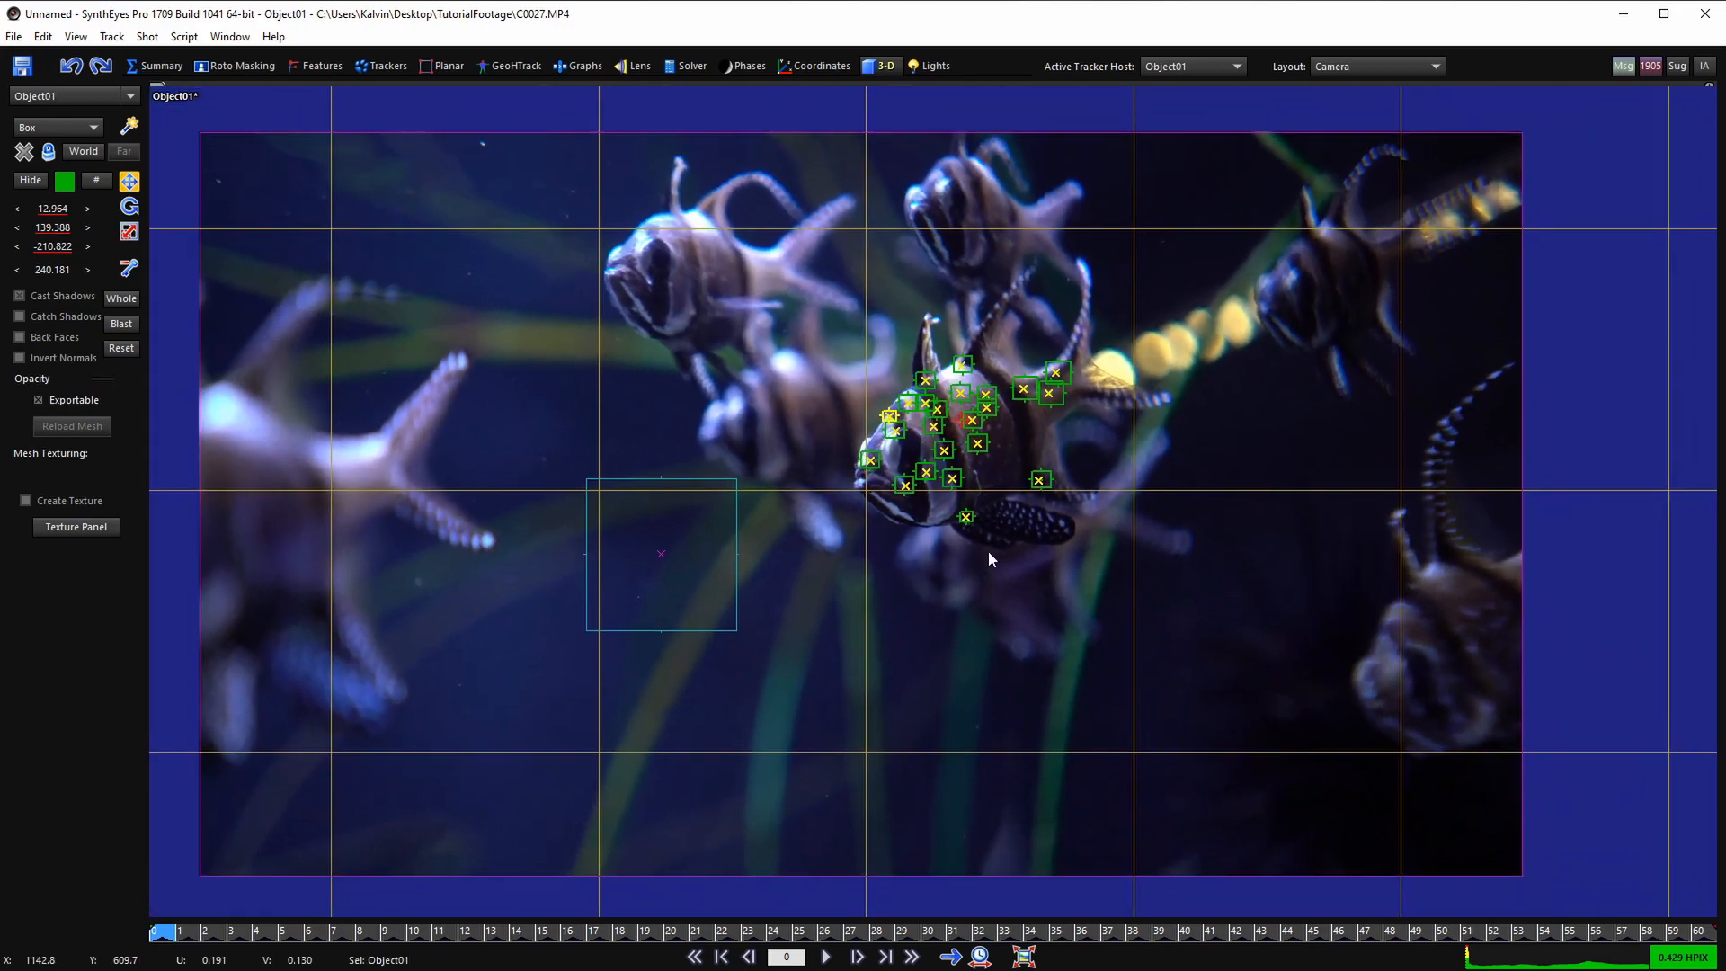
middle_drag(989, 550, 1044, 537)
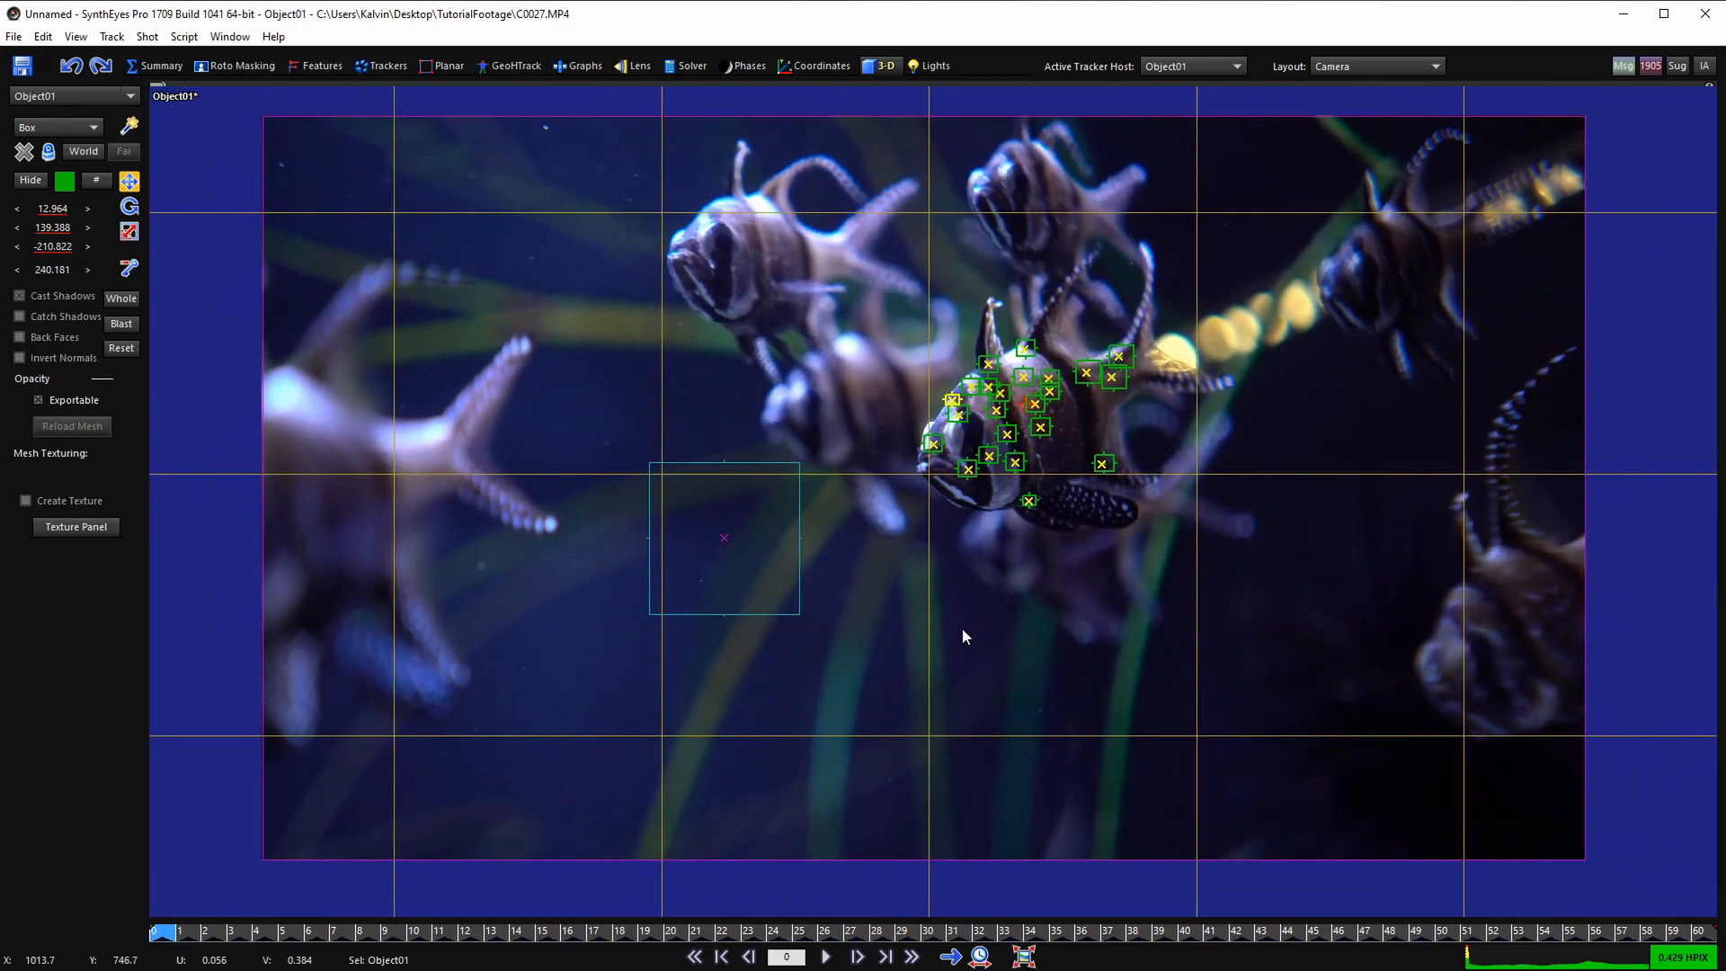
- Play the shot with Object01 selected to check its origin marker's motion on the fish
key(space)
scroll(1178, 352, up, 1)
mouse_move(966, 470)
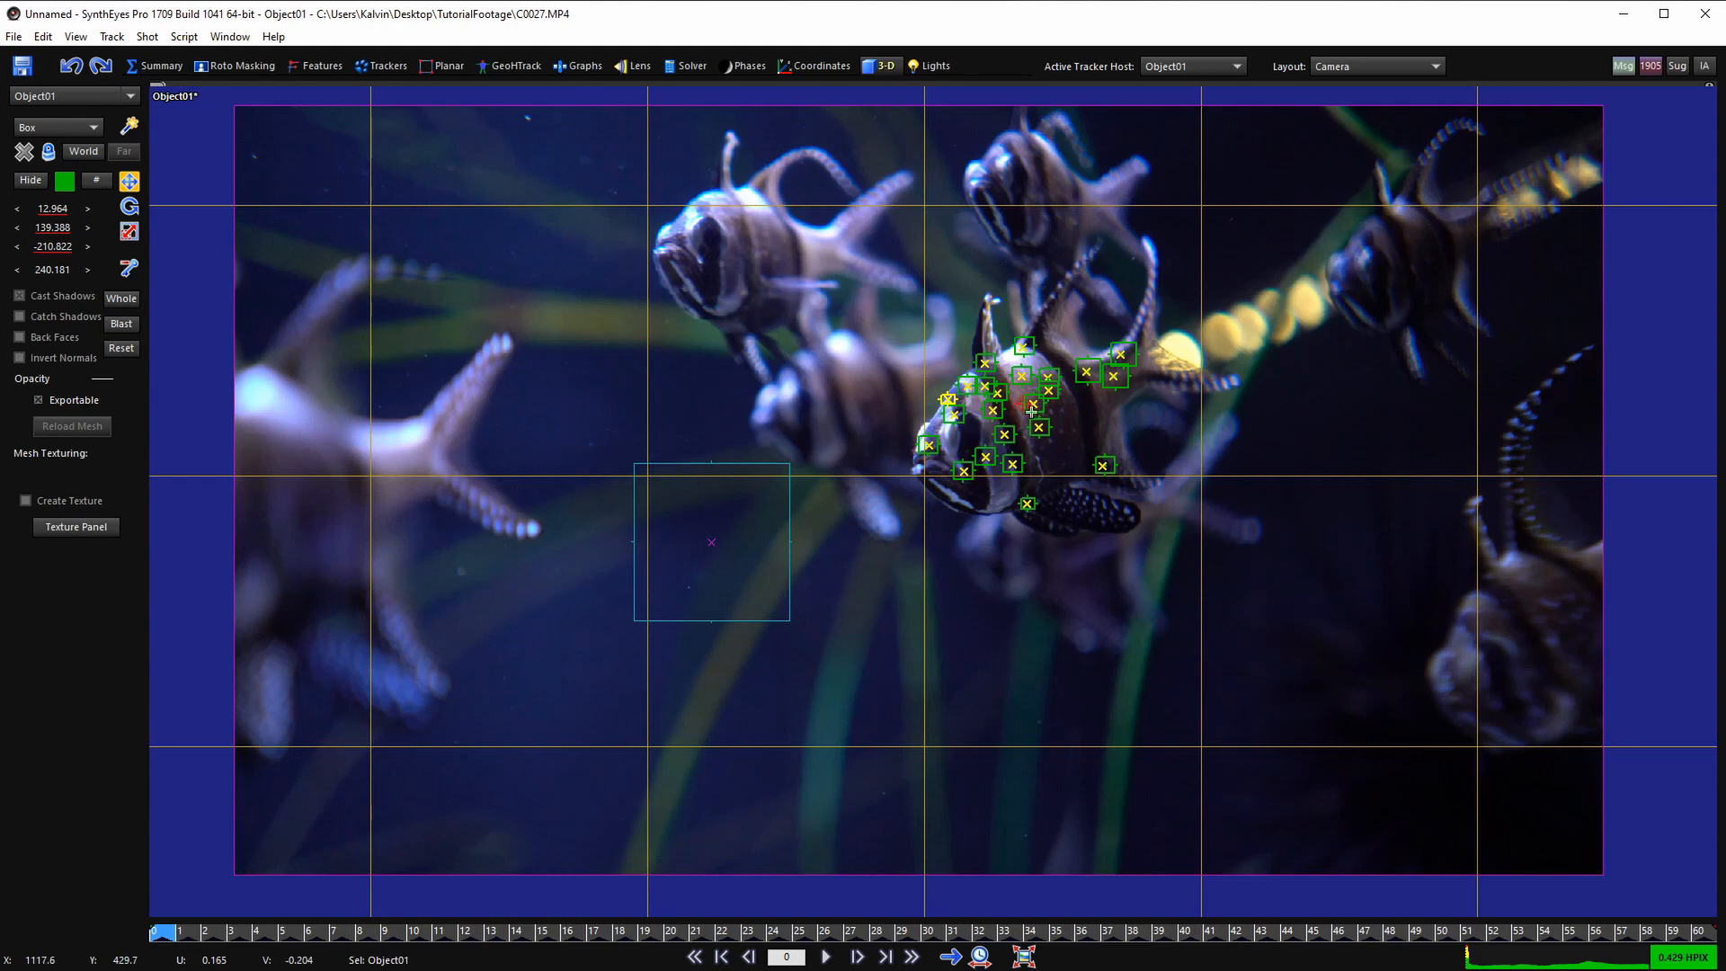
scroll(1032, 411, up, 2)
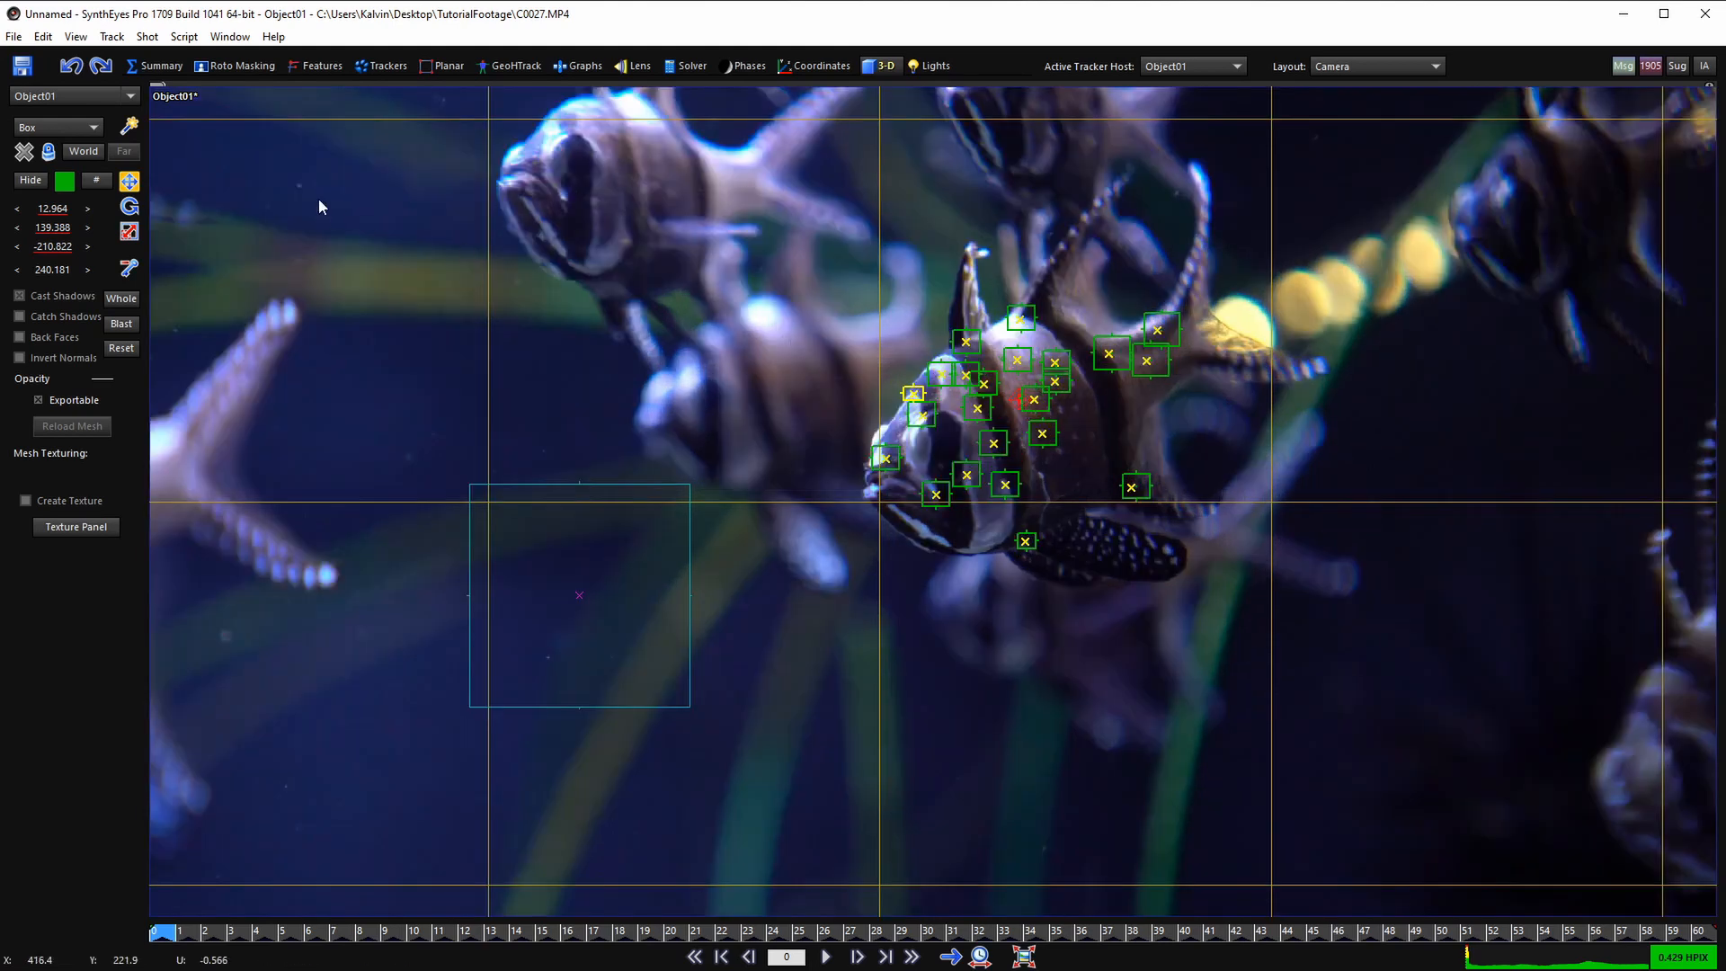
- Create a box mesh about 9.2 by 34.3 by 54.4 units over the fish's trackers in the Top view of the Quad layout
click(124, 127)
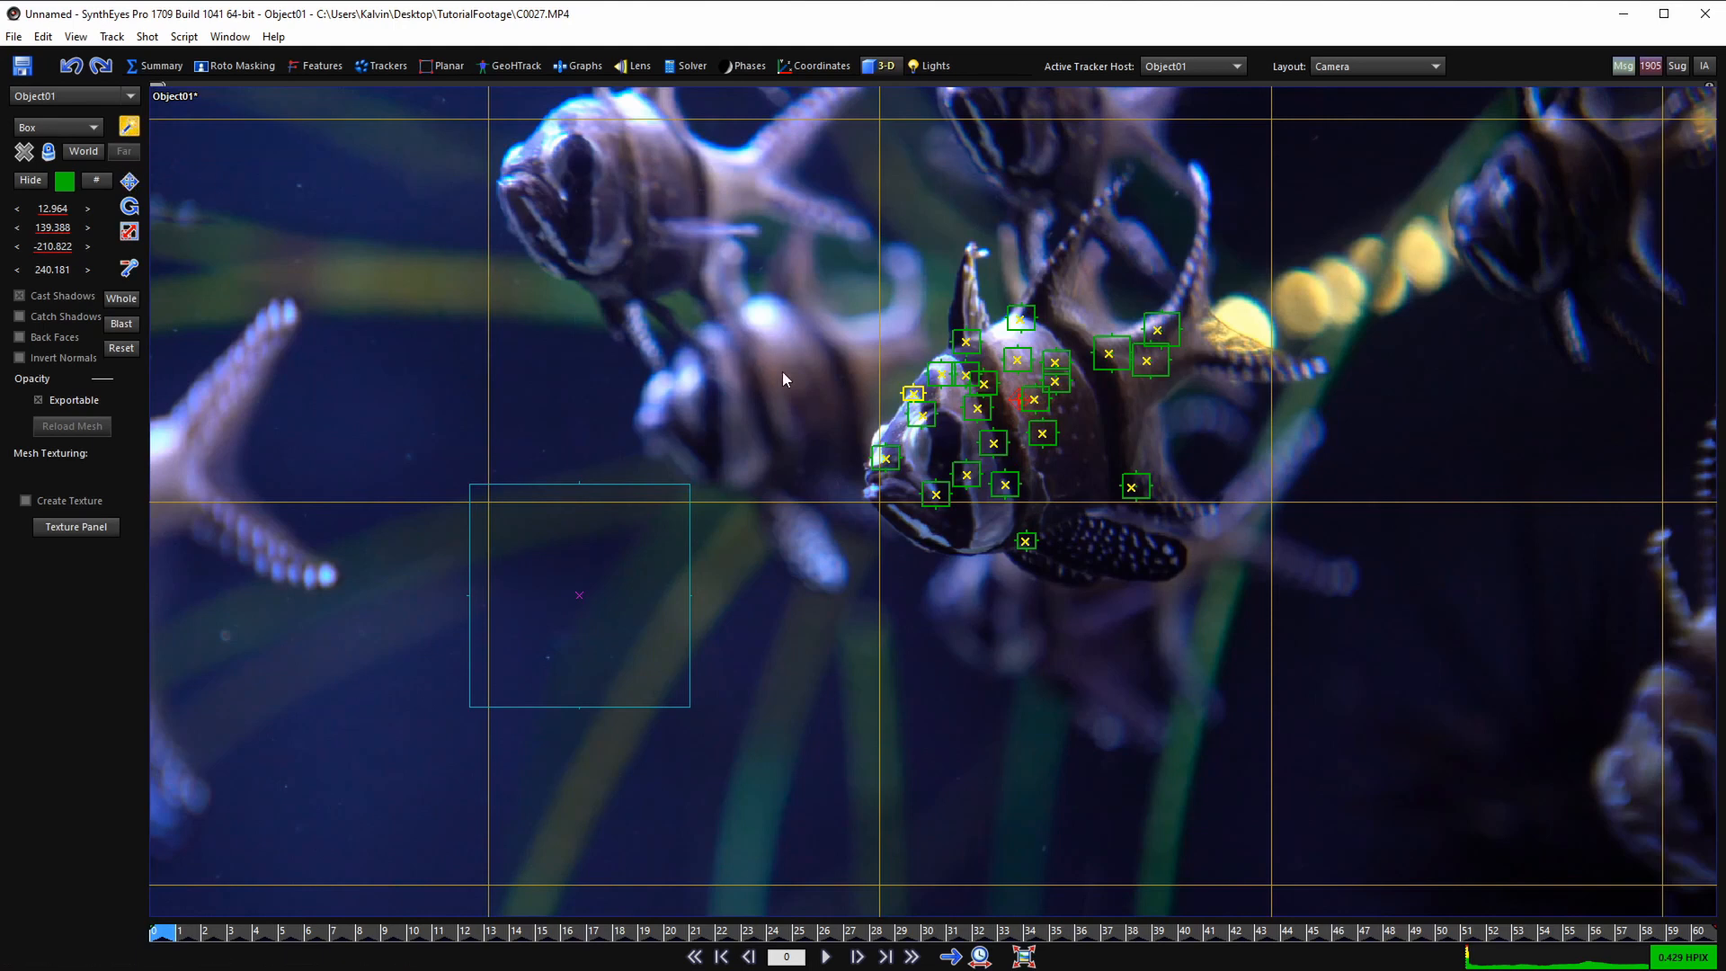
key(7)
scroll(460, 235, down, 2)
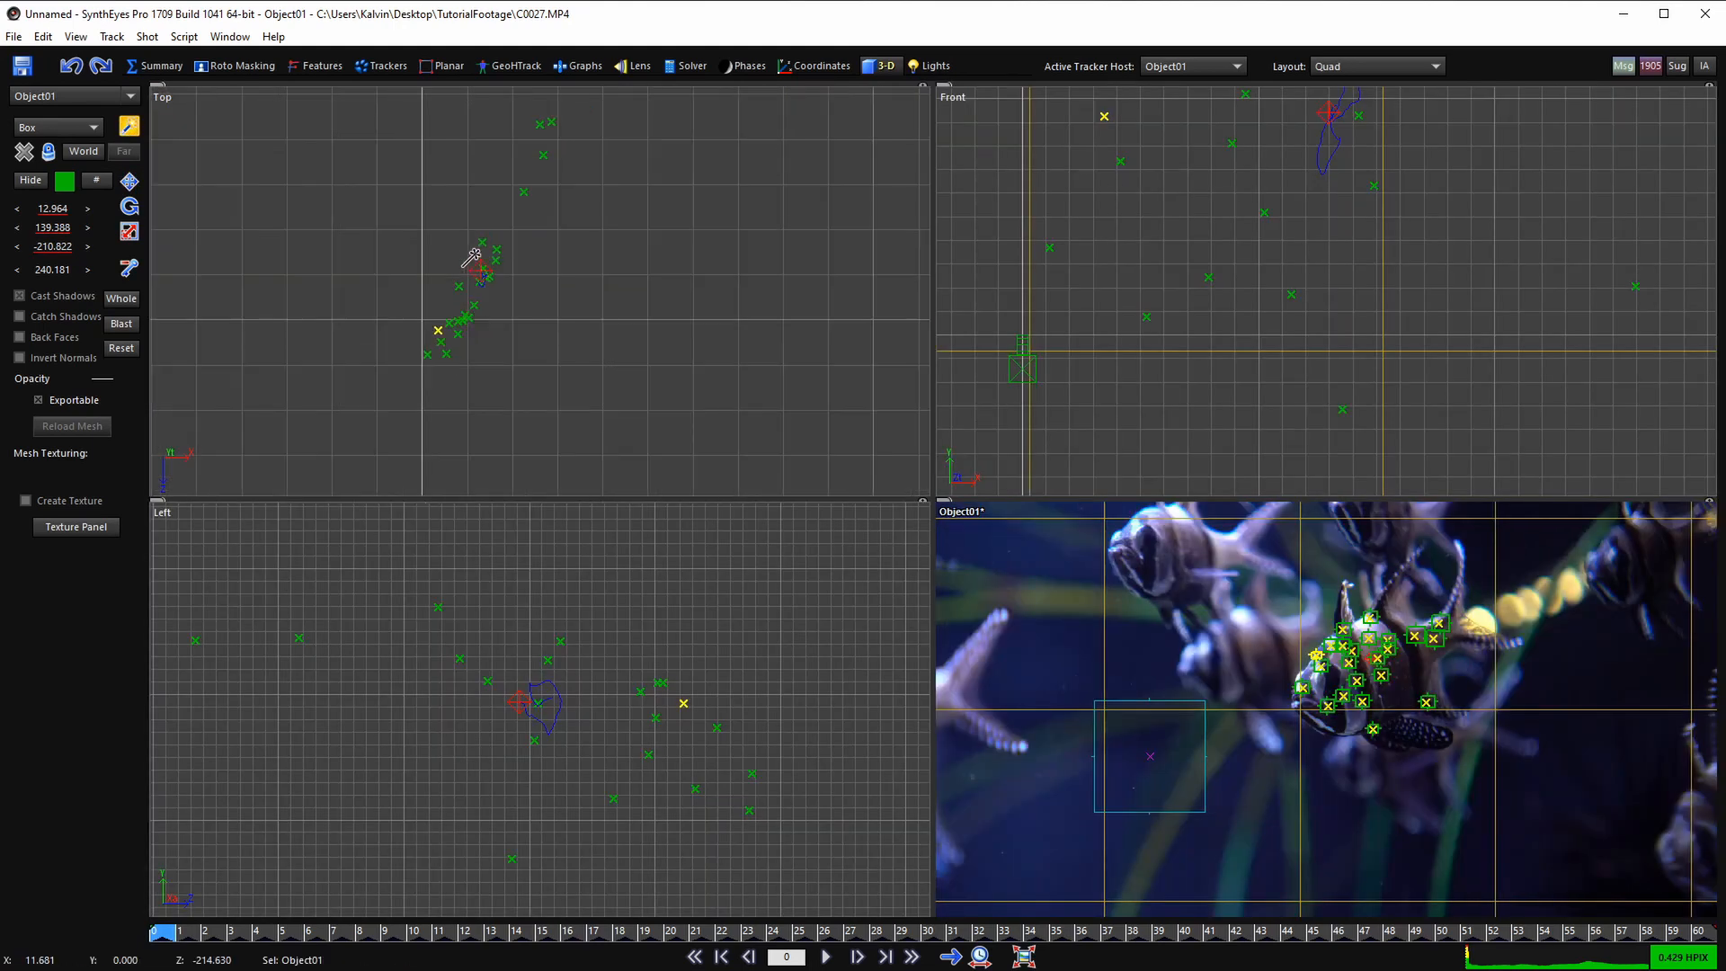
drag(454, 121, 493, 365)
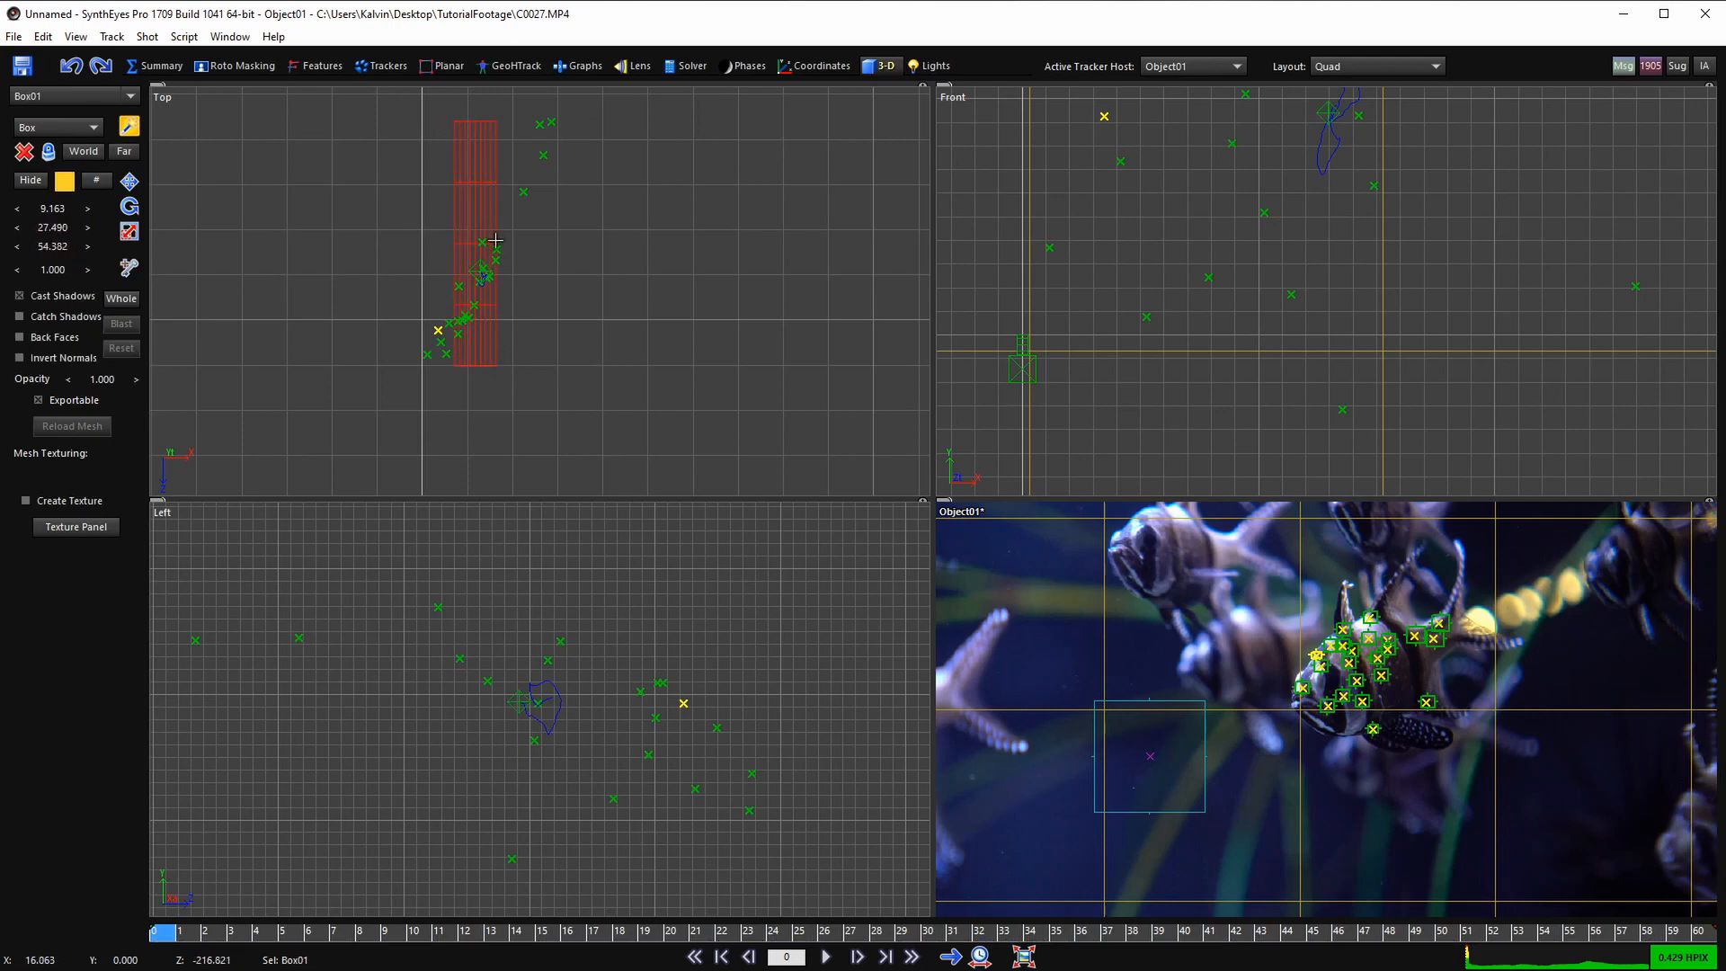
scroll(491, 537, down, 3)
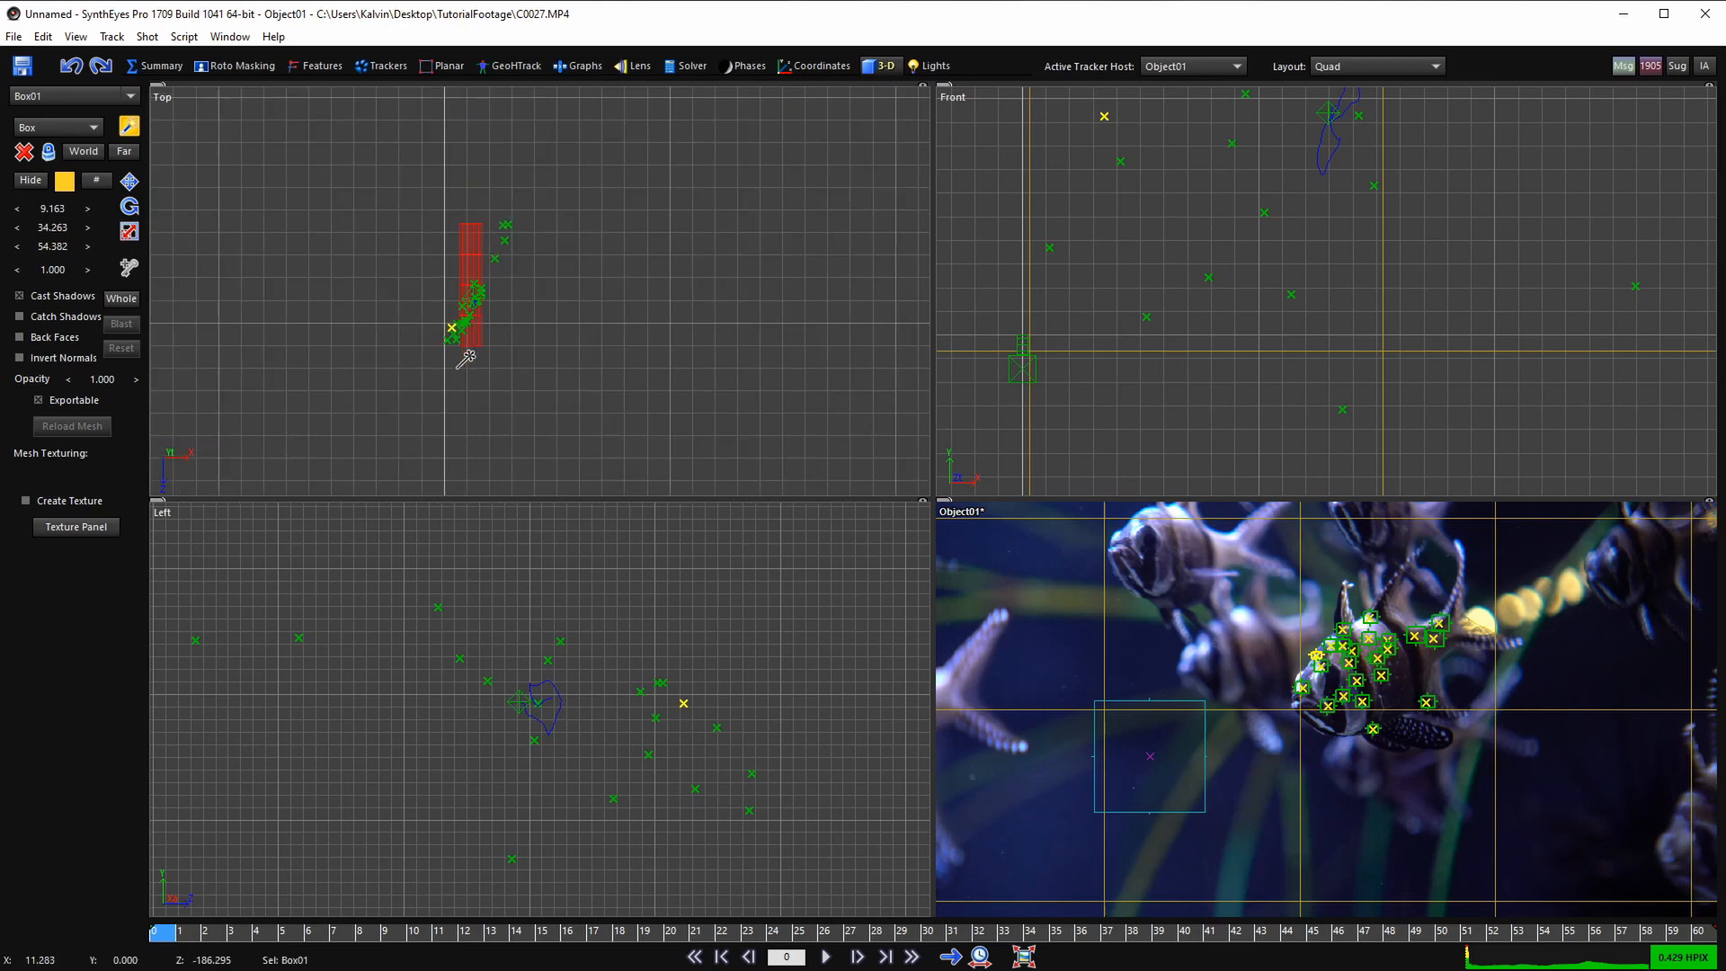
scroll(513, 580, down, 2)
scroll(520, 798, up, 3)
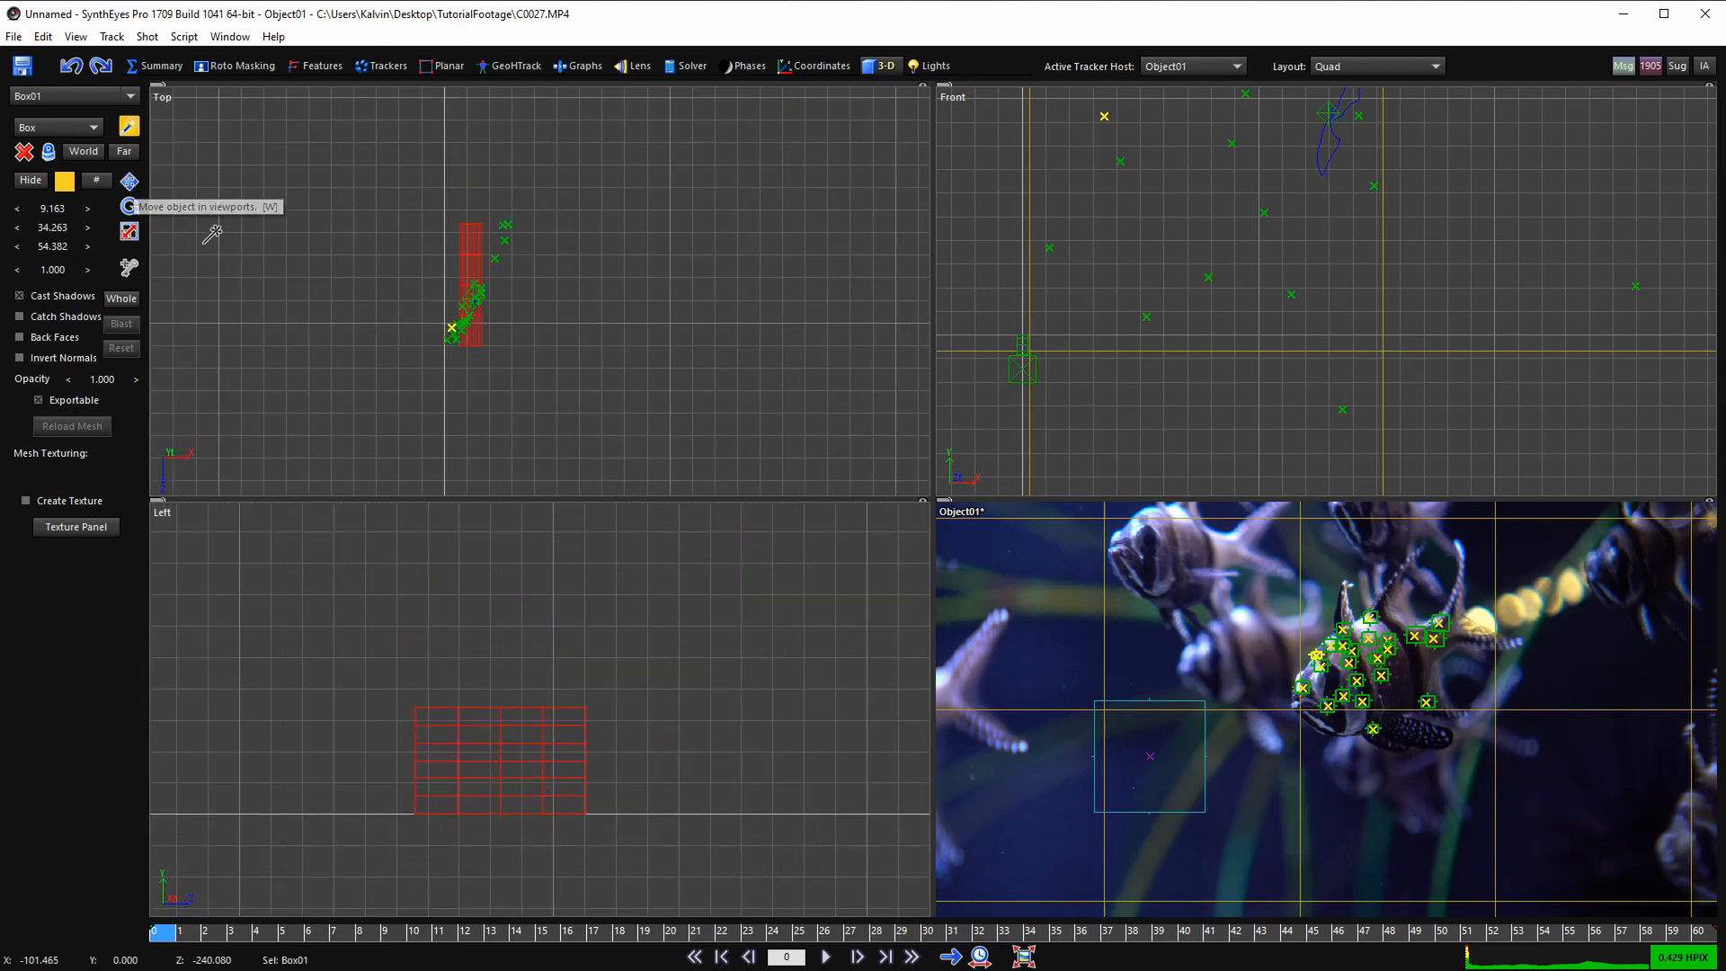
- Reset Box01's position and rotation to 0 on all axes so it sits on Object01's origin
click(131, 183)
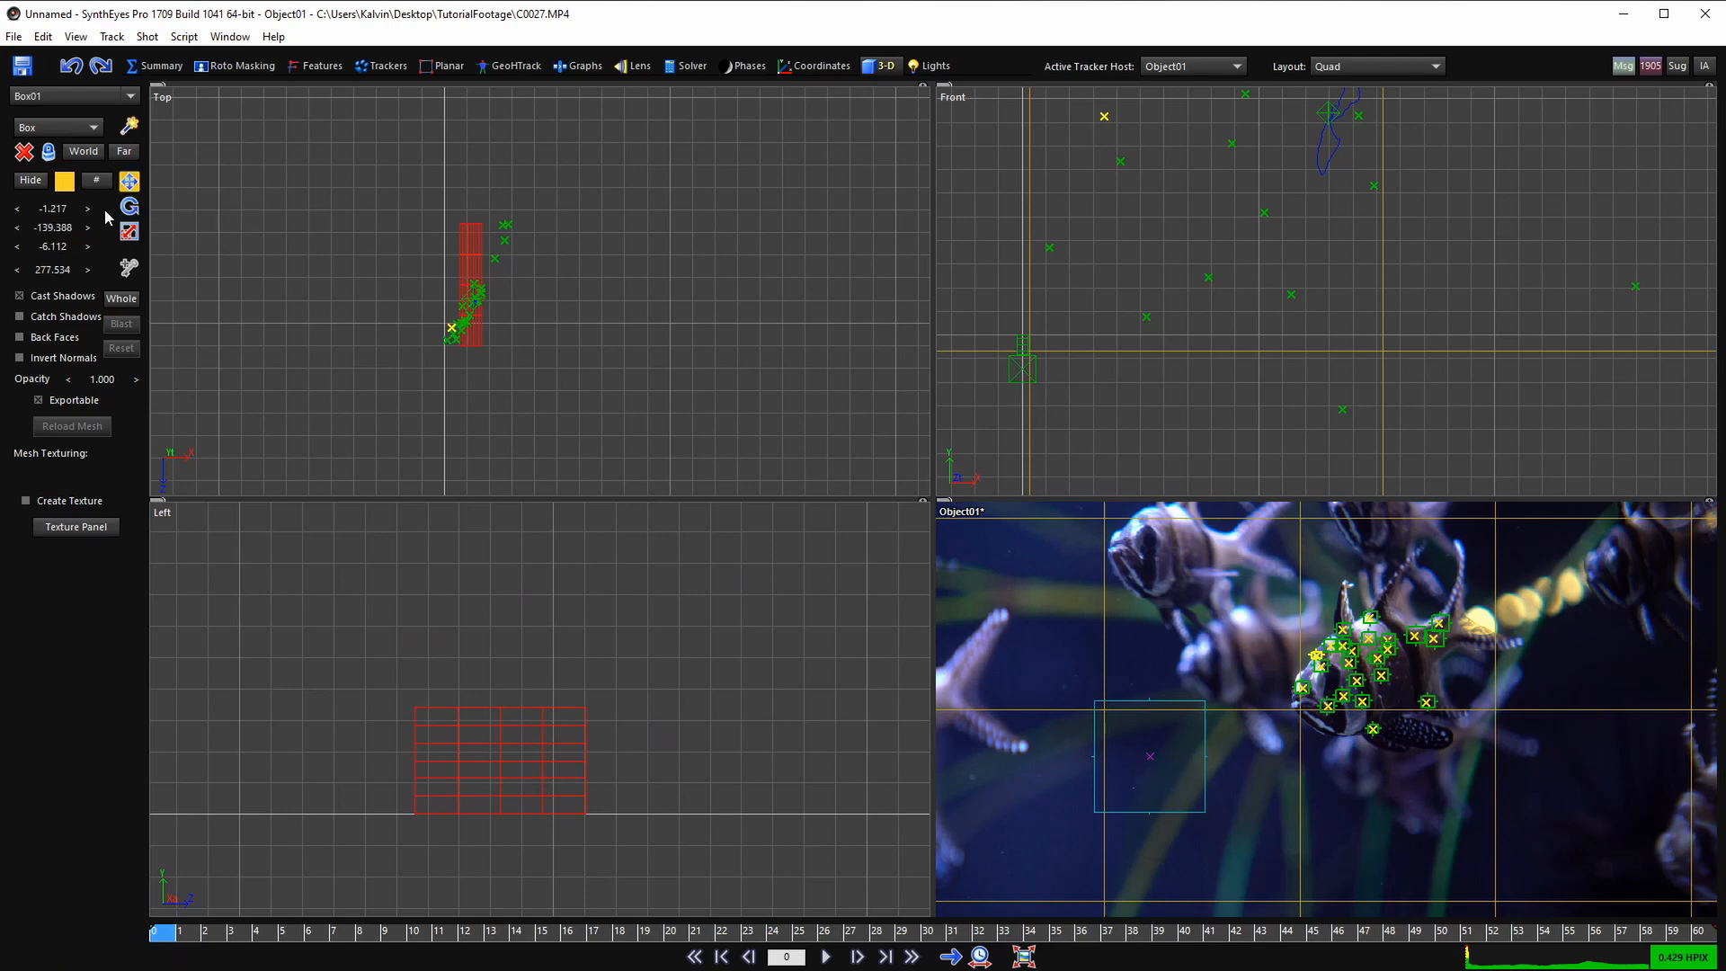
right_click(46, 232)
right_click(51, 247)
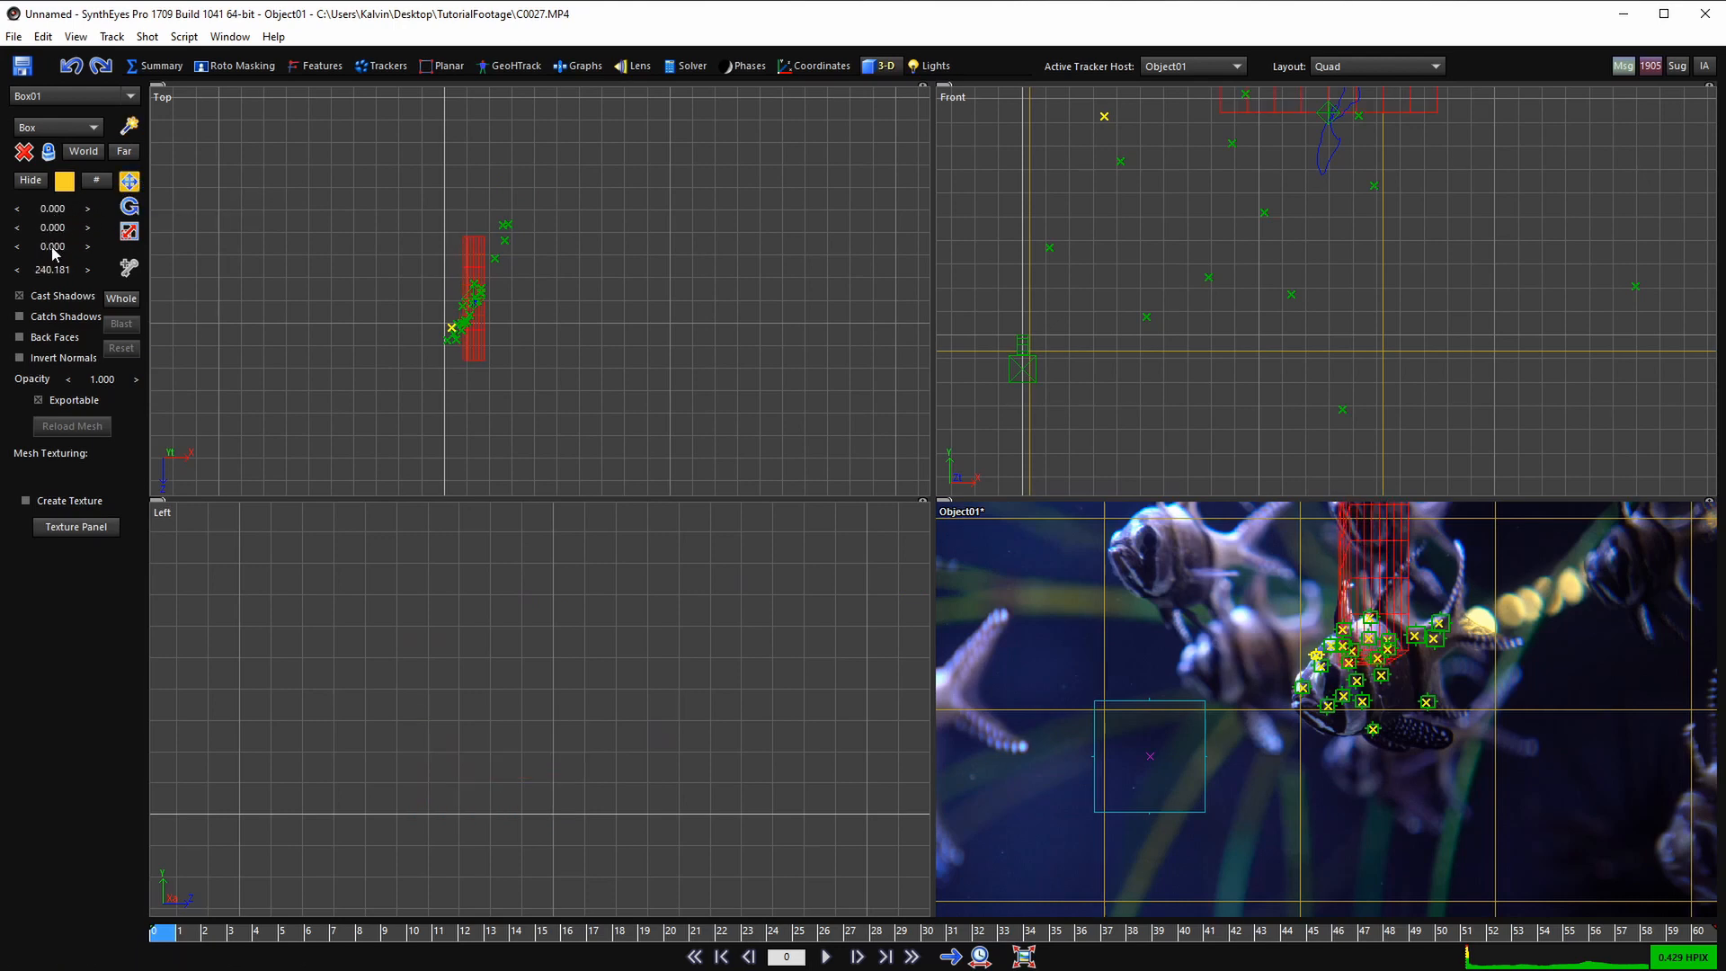
click(130, 207)
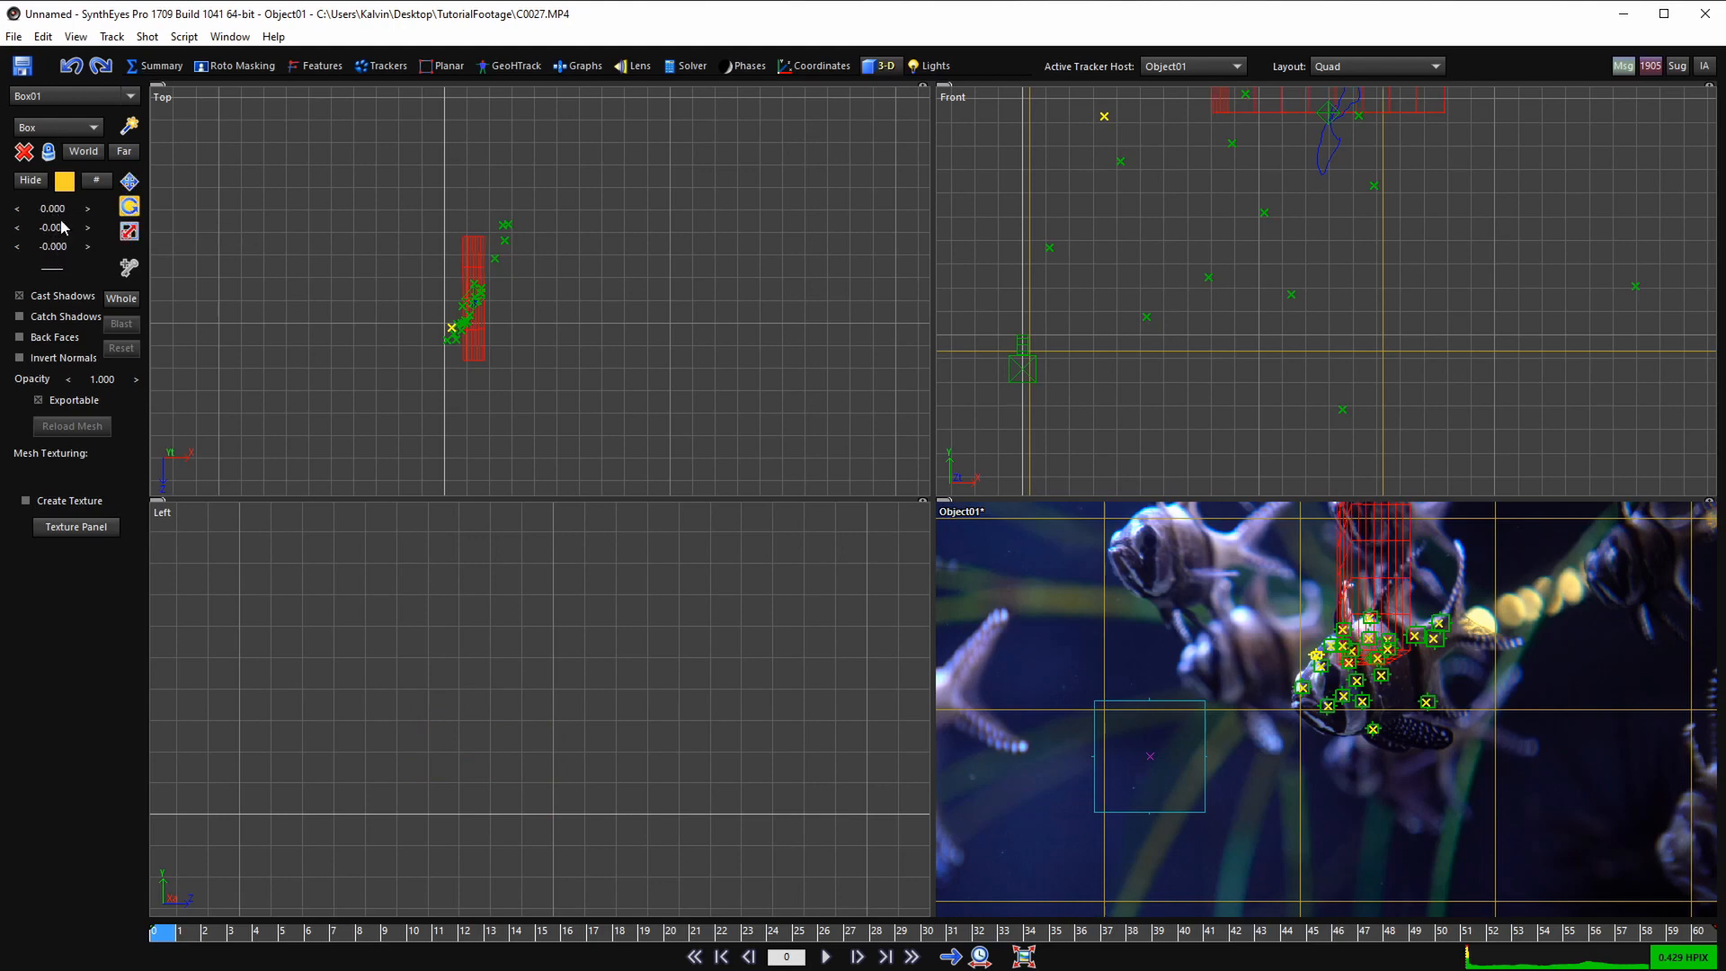
click(130, 183)
- Select Object01 and rotate it in the Top view to about -26.7 degrees
scroll(443, 300, up, 3)
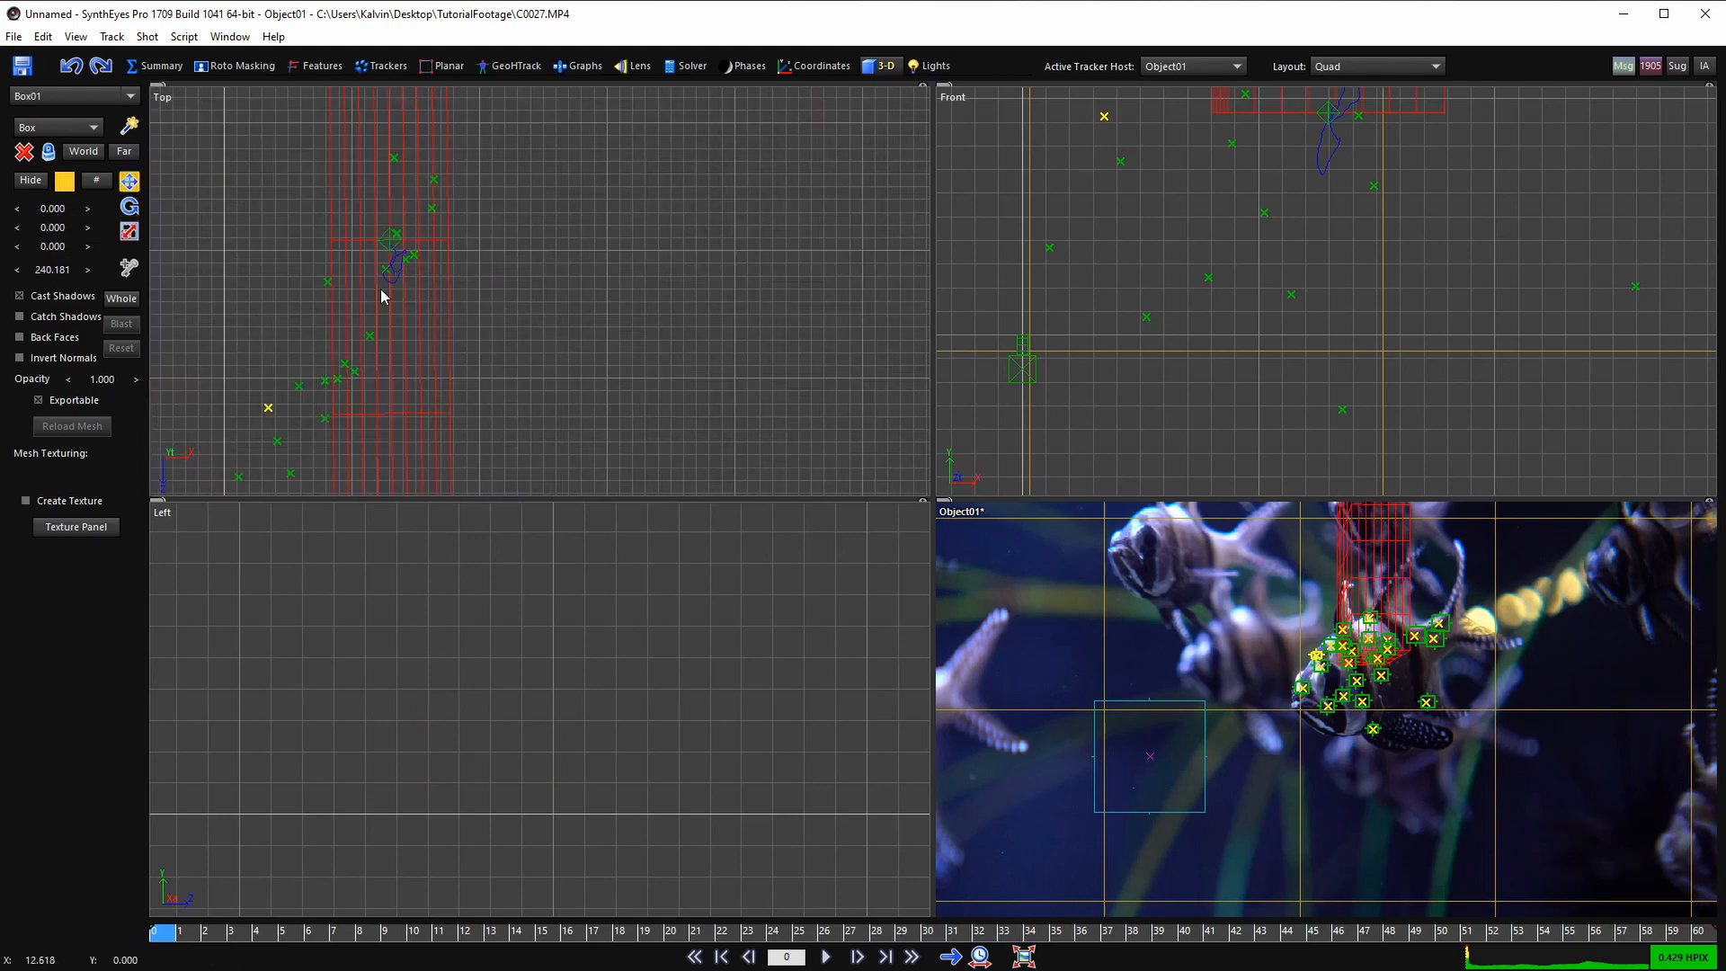
click(386, 249)
scroll(376, 253, down, 4)
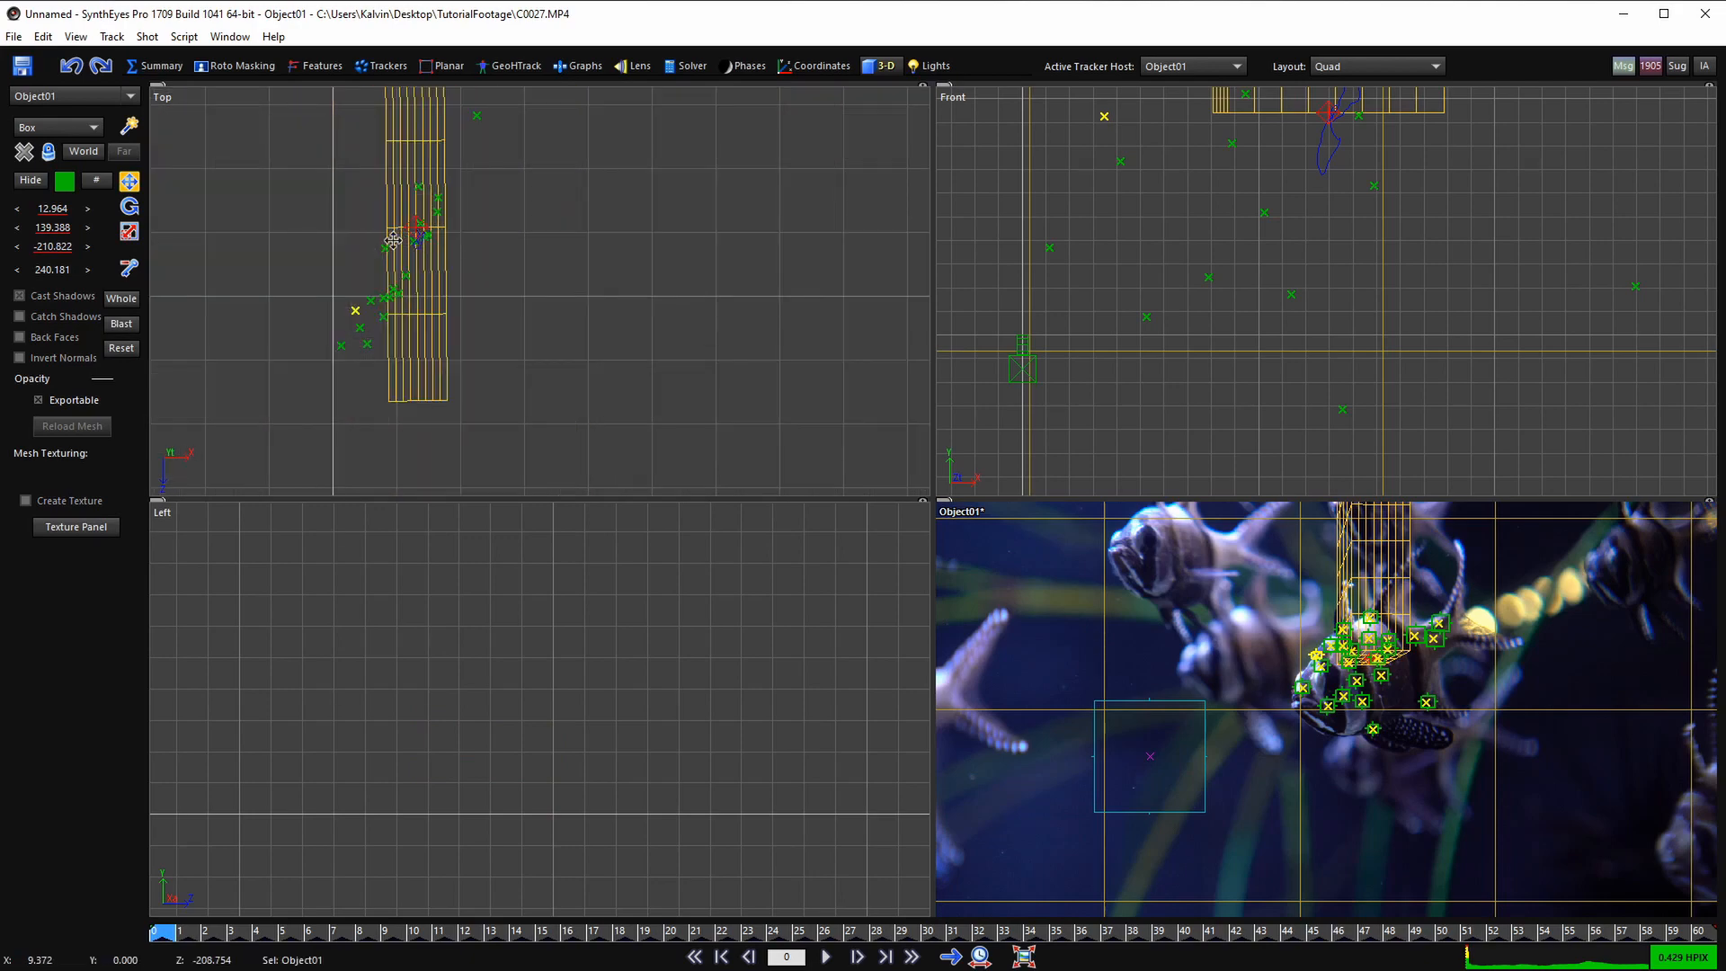
click(129, 207)
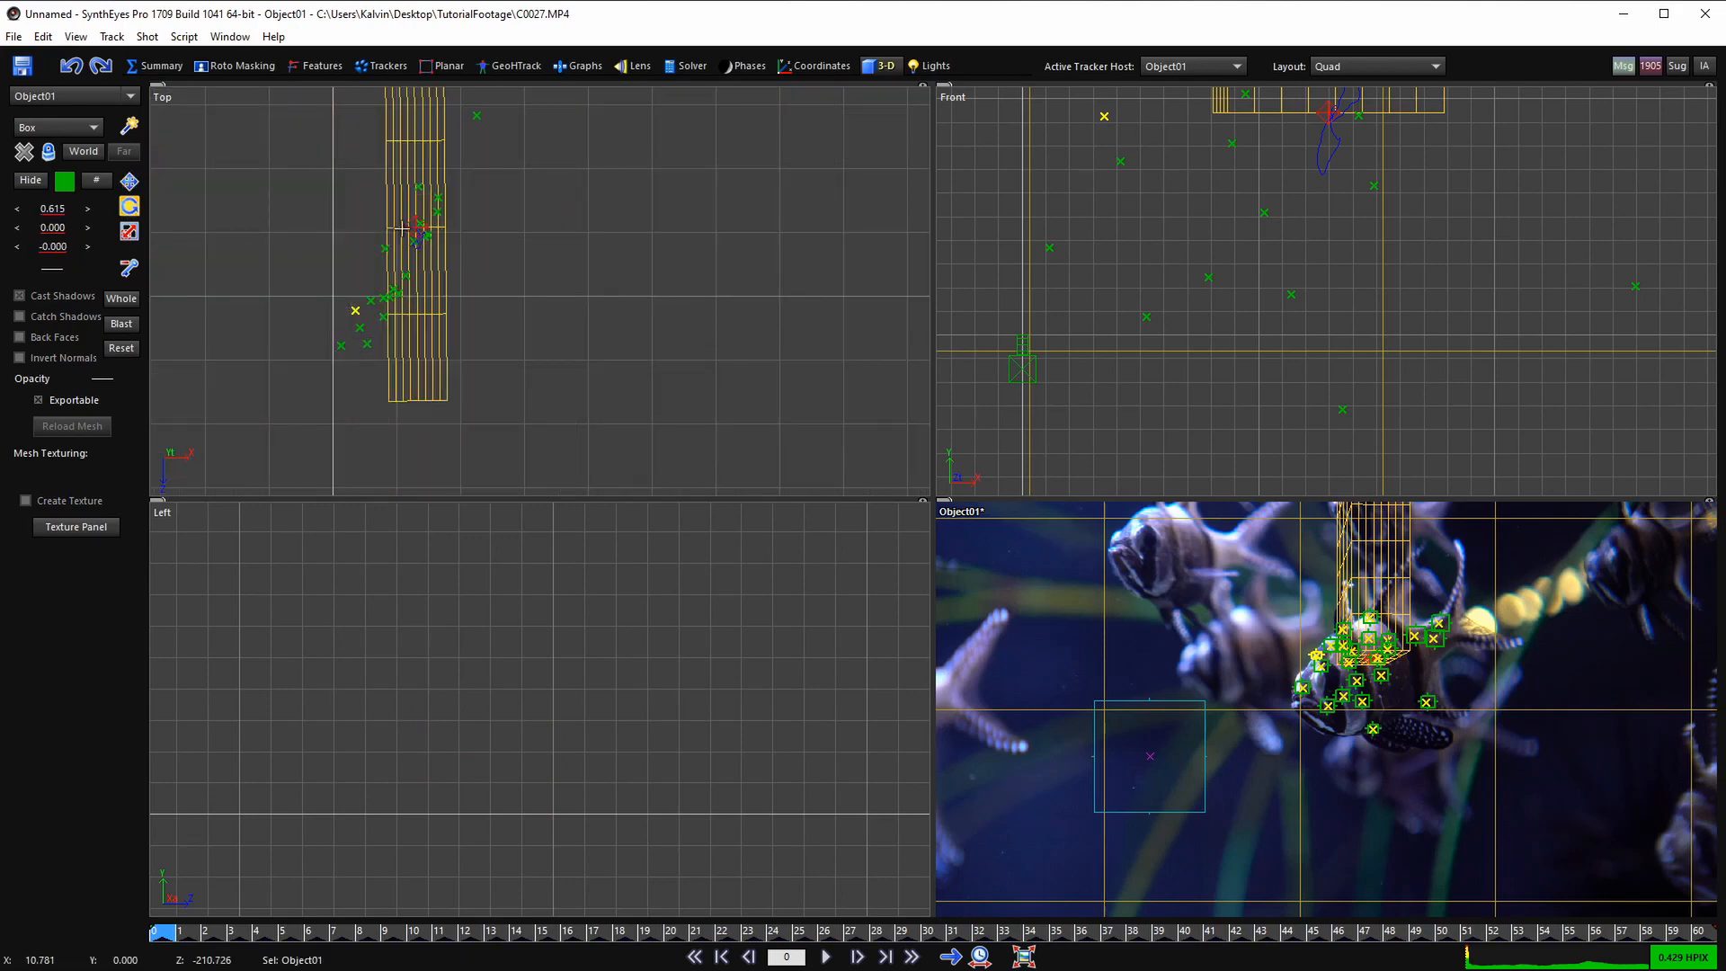
drag(402, 228, 406, 302)
- Examine how the rotated box and tracker points line up with the fish in the camera and top views
scroll(1267, 692, up, 4)
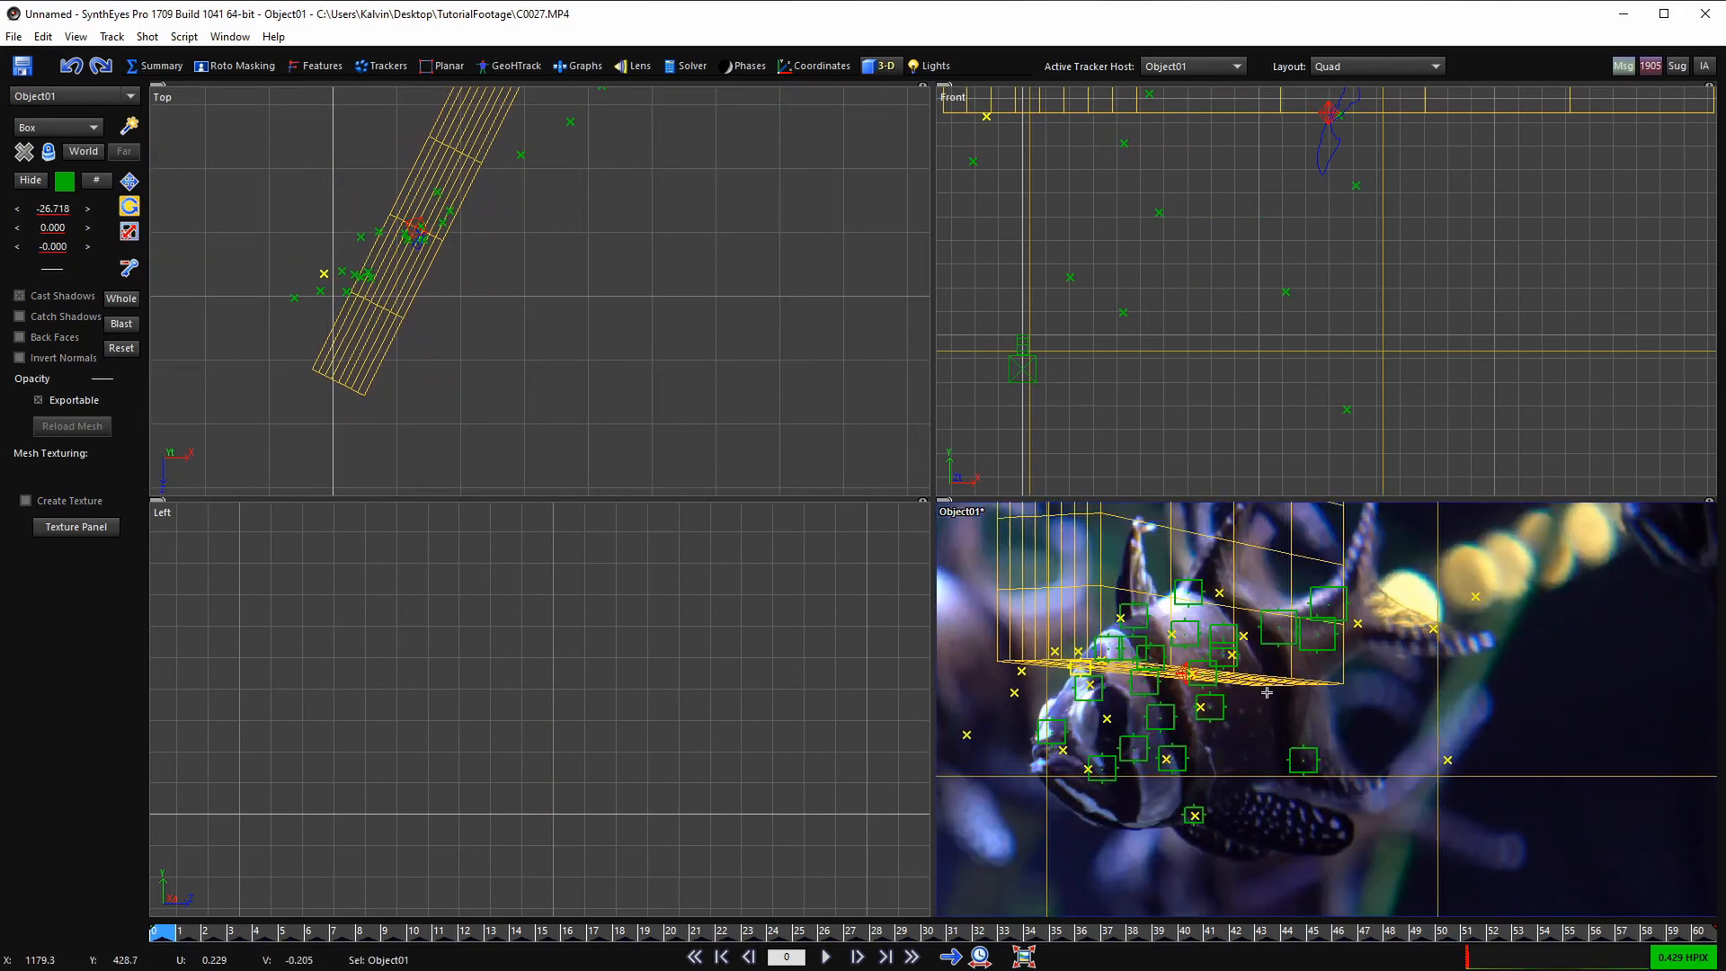
middle_drag(1267, 692, 1322, 666)
key(5)
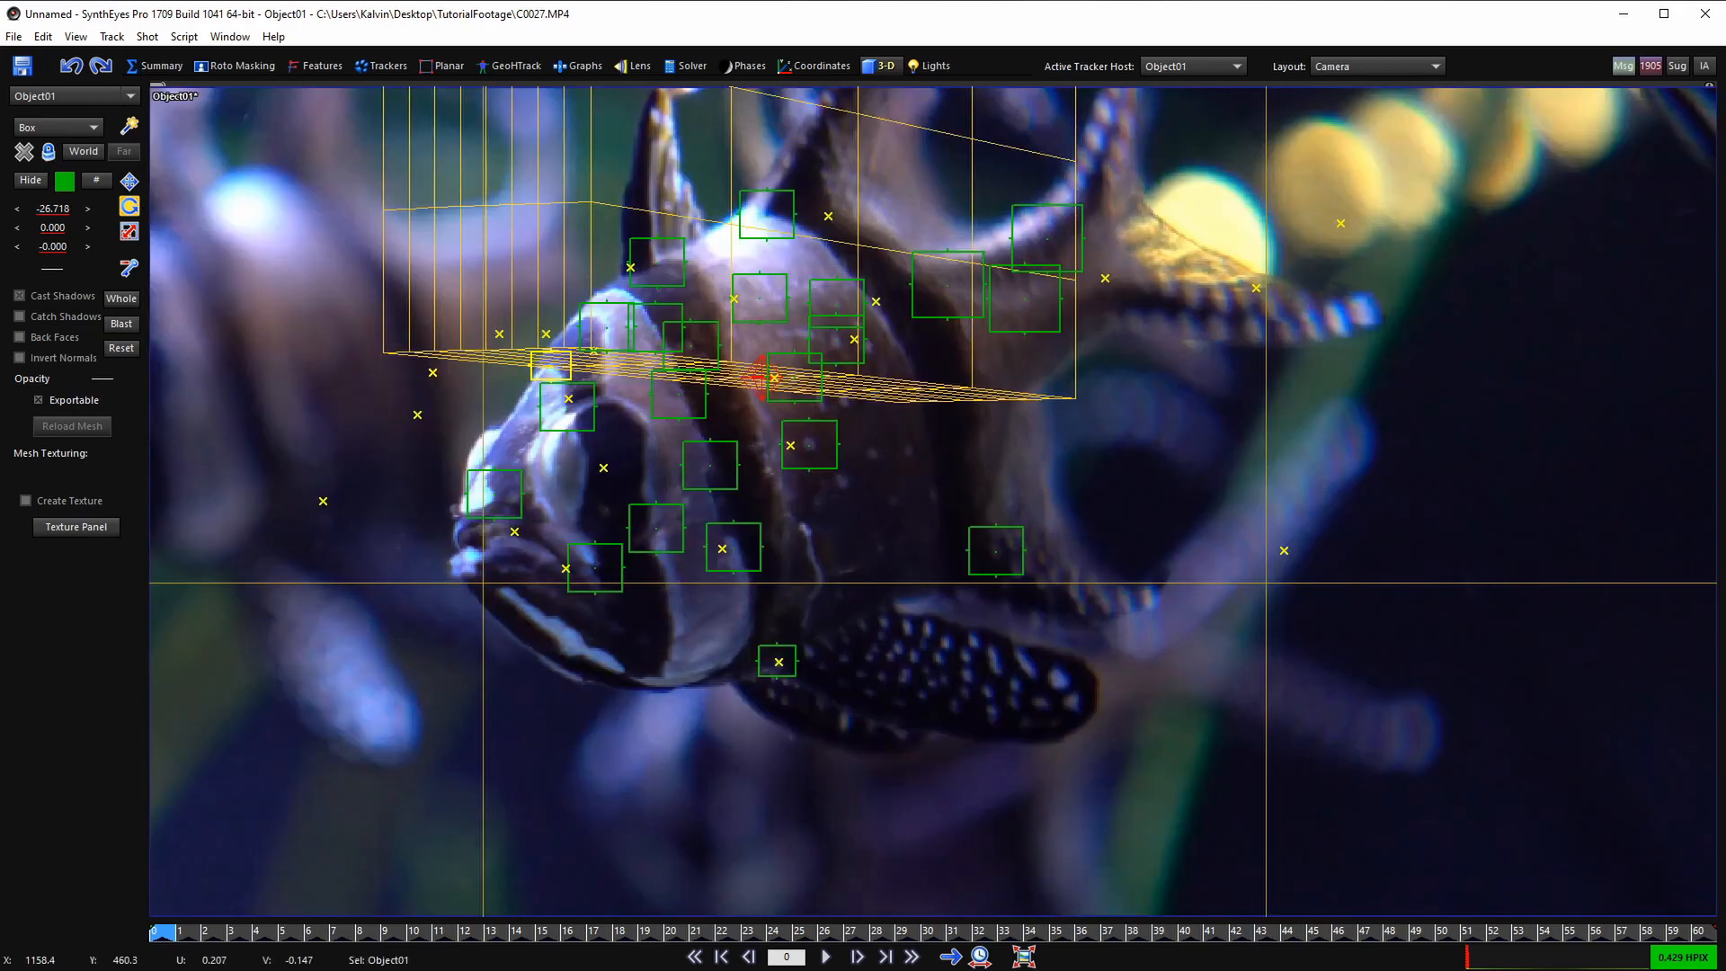
scroll(863, 459, down, 2)
middle_drag(551, 431, 682, 516)
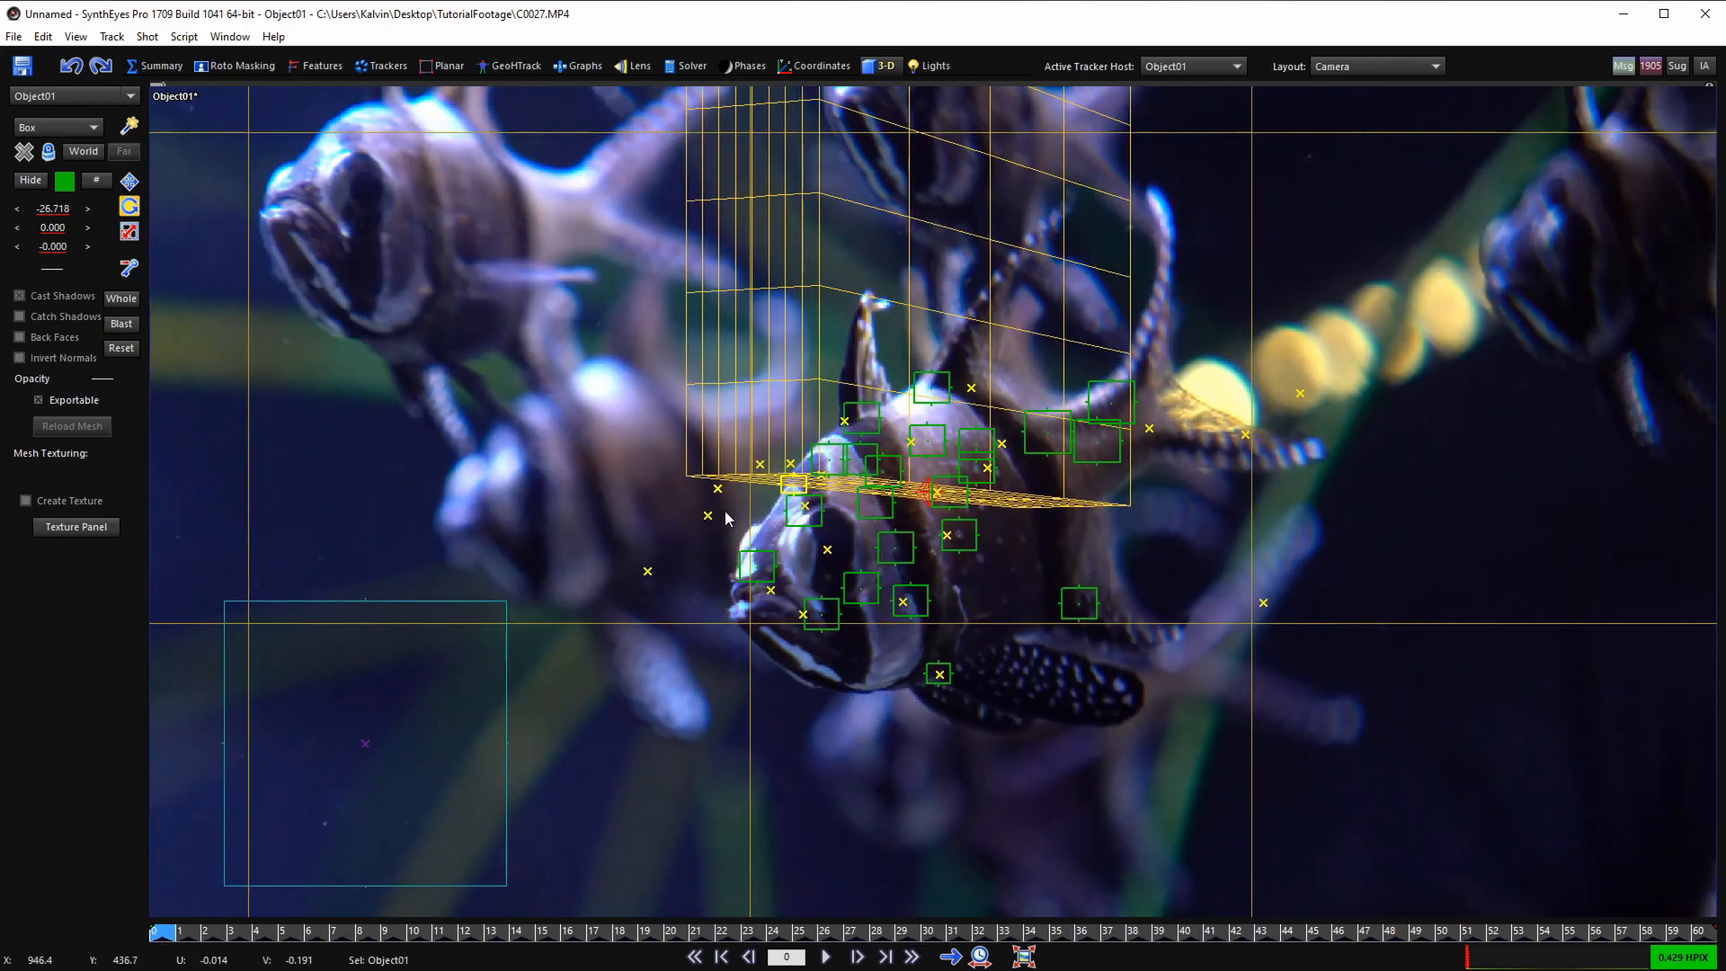
key(7)
scroll(504, 283, down, 2)
scroll(598, 208, down, 2)
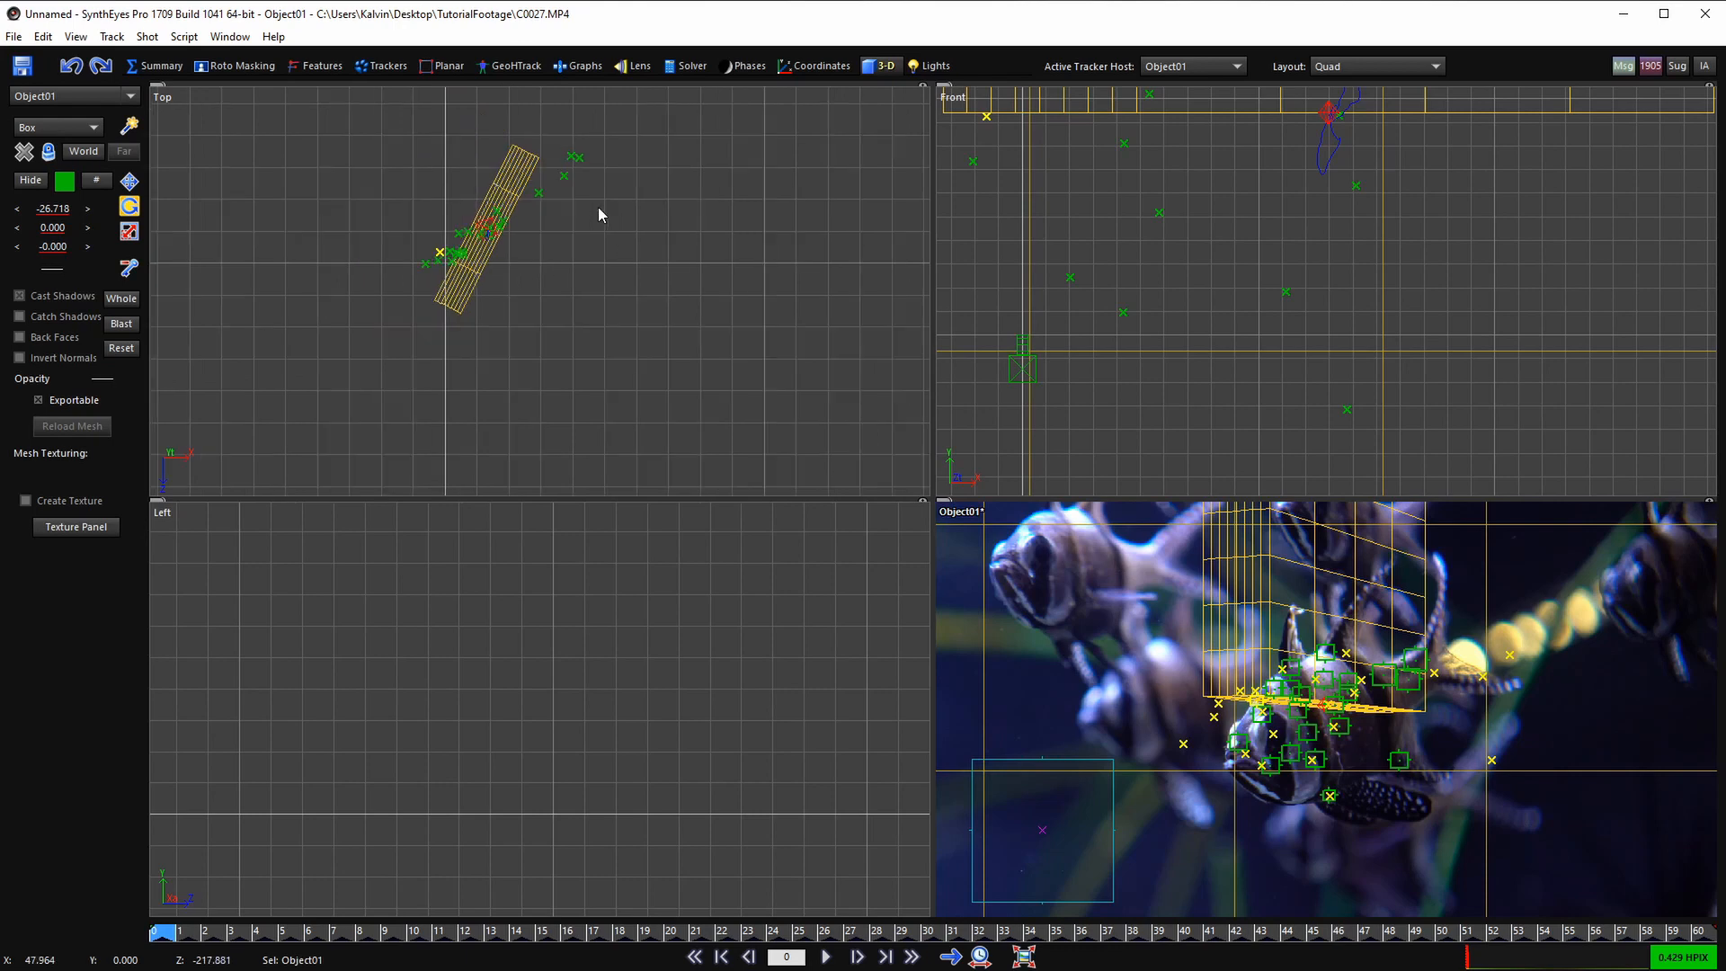
scroll(599, 214, down, 2)
middle_drag(1345, 737, 1168, 719)
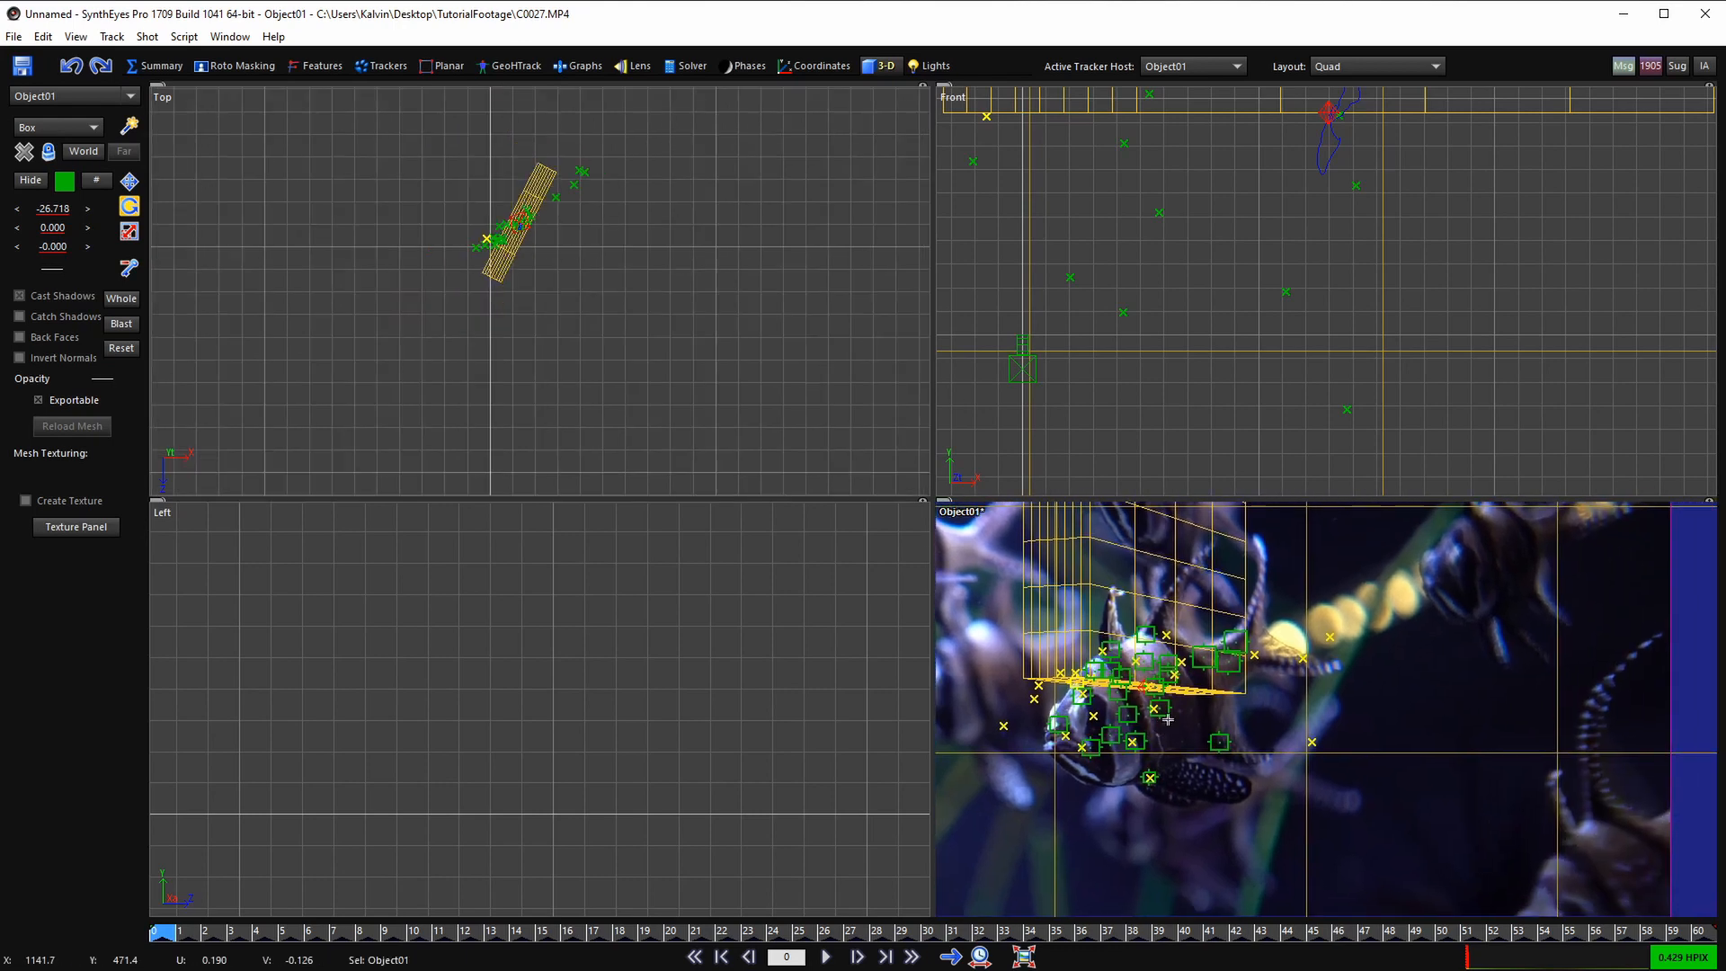
- Hide the solved tracker points and lower Box01 to a vertical position of -17 so it surrounds the fish
key(j)
middle_drag(1281, 666, 1364, 698)
click(131, 183)
scroll(1230, 278, down, 5)
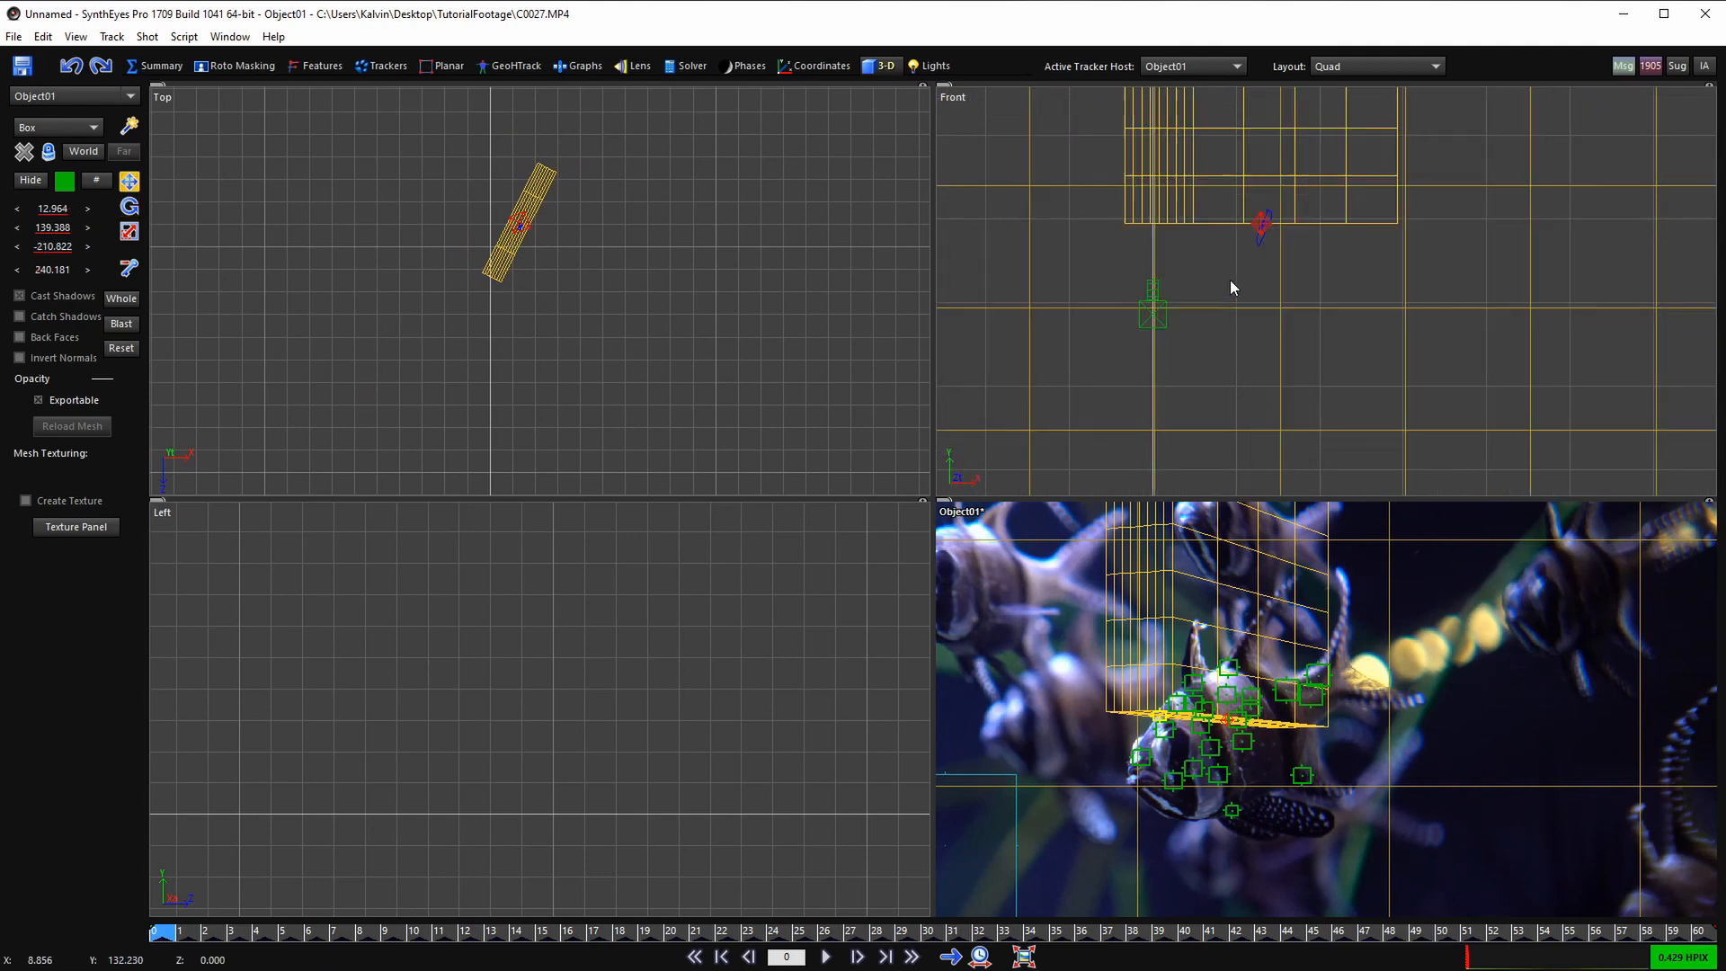
middle_drag(1265, 263, 1226, 329)
scroll(1233, 289, up, 2)
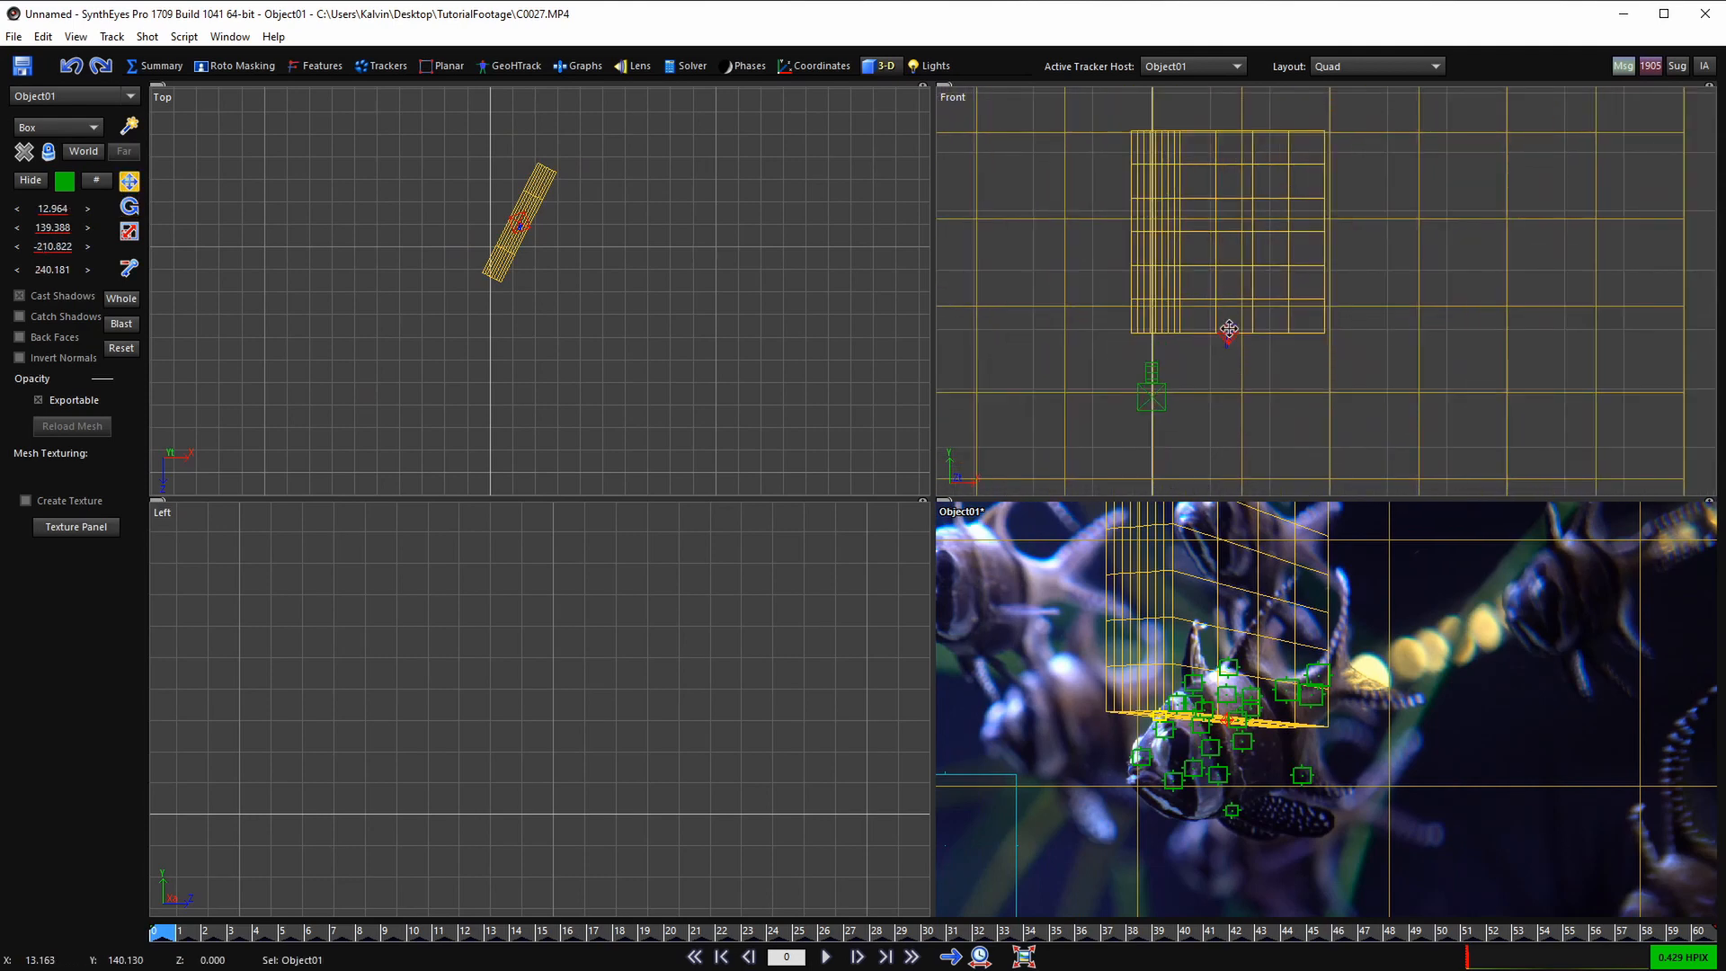
click(546, 181)
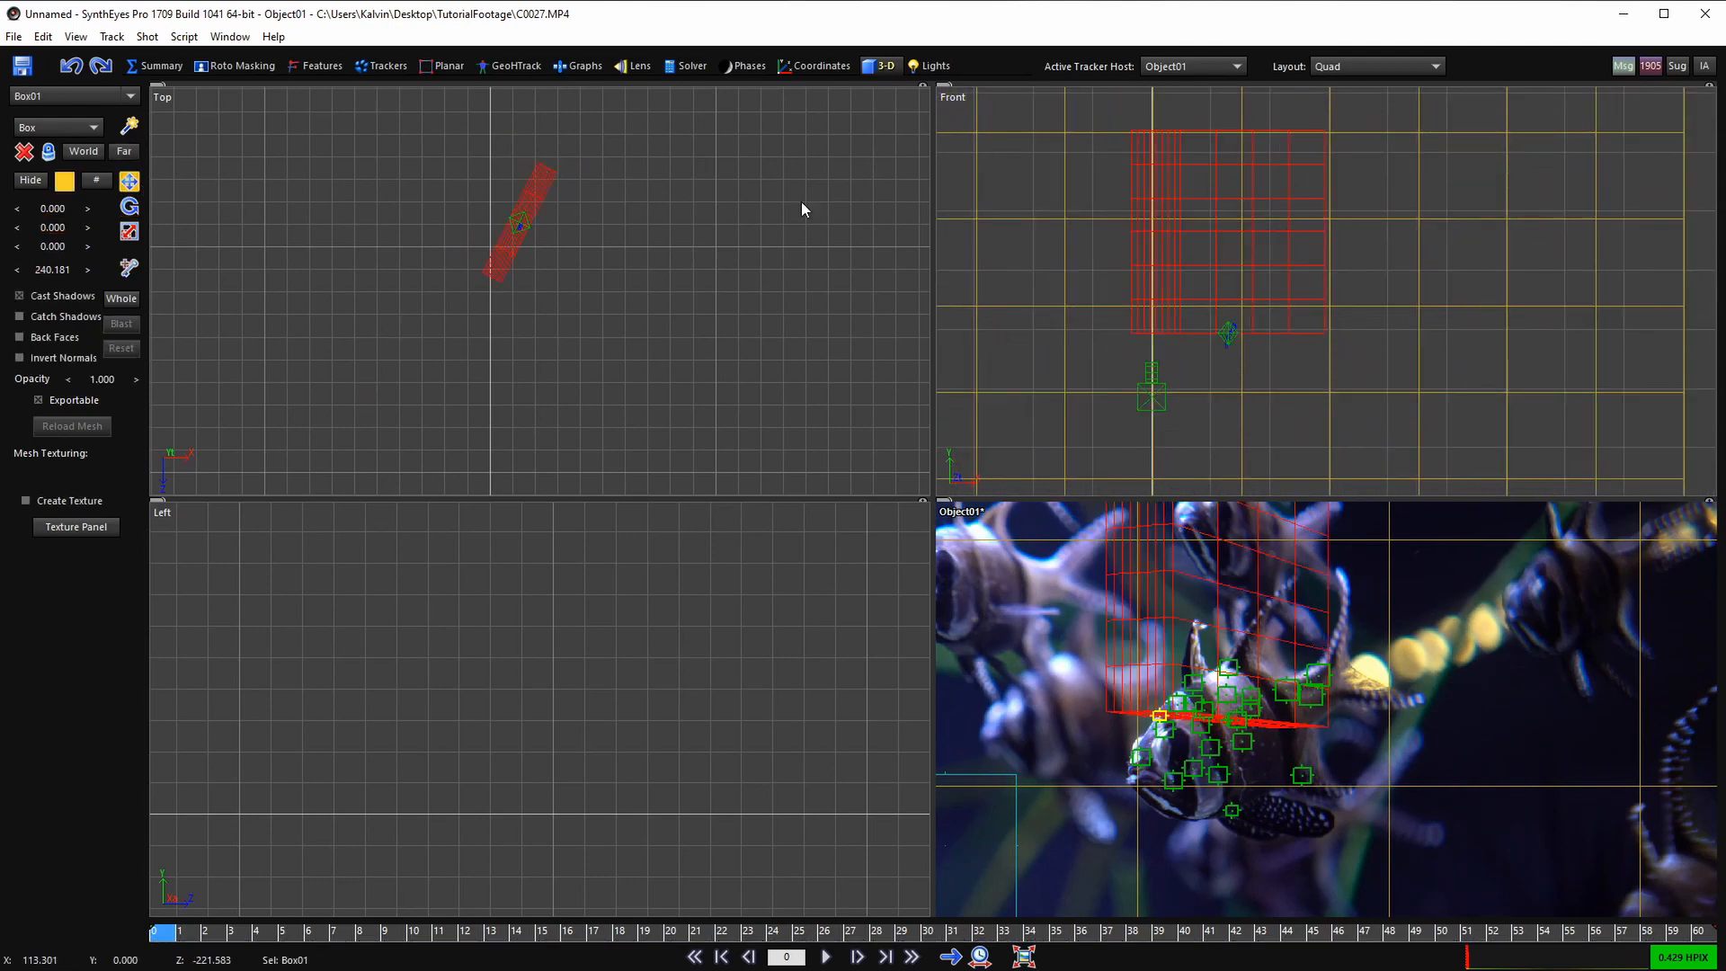
mouse_move(52, 229)
mouse_down()
mouse_move(52, 268)
mouse_move(52, 249)
mouse_up()
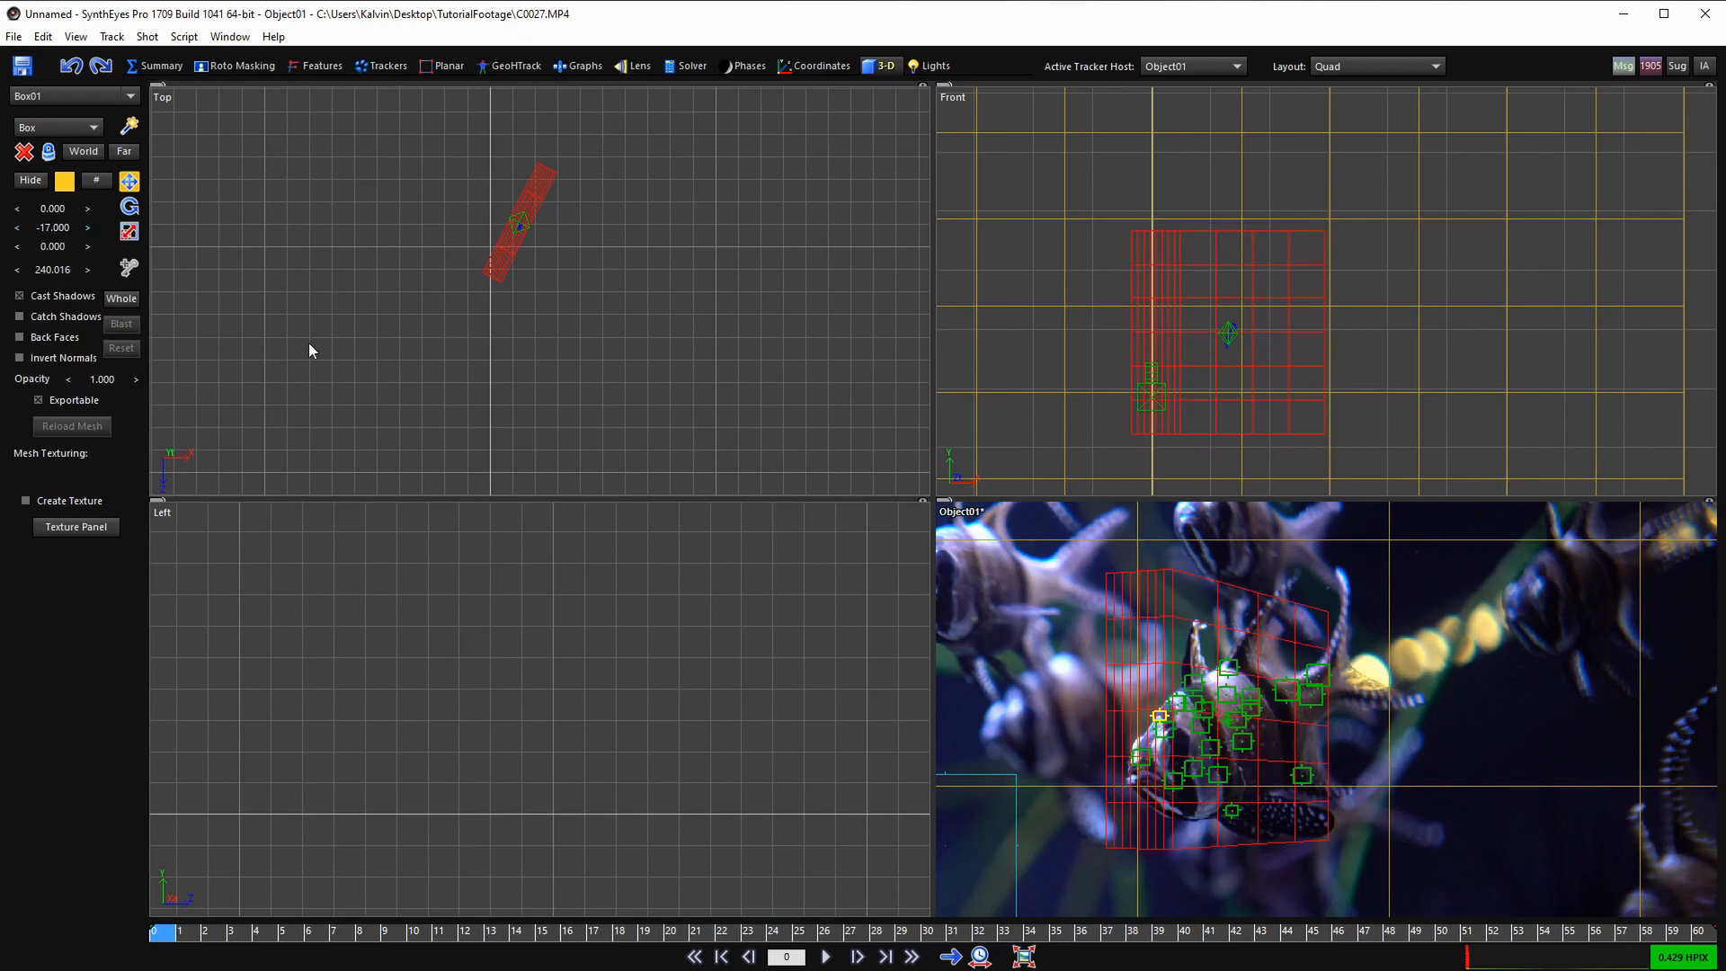
scroll(1175, 707, up, 2)
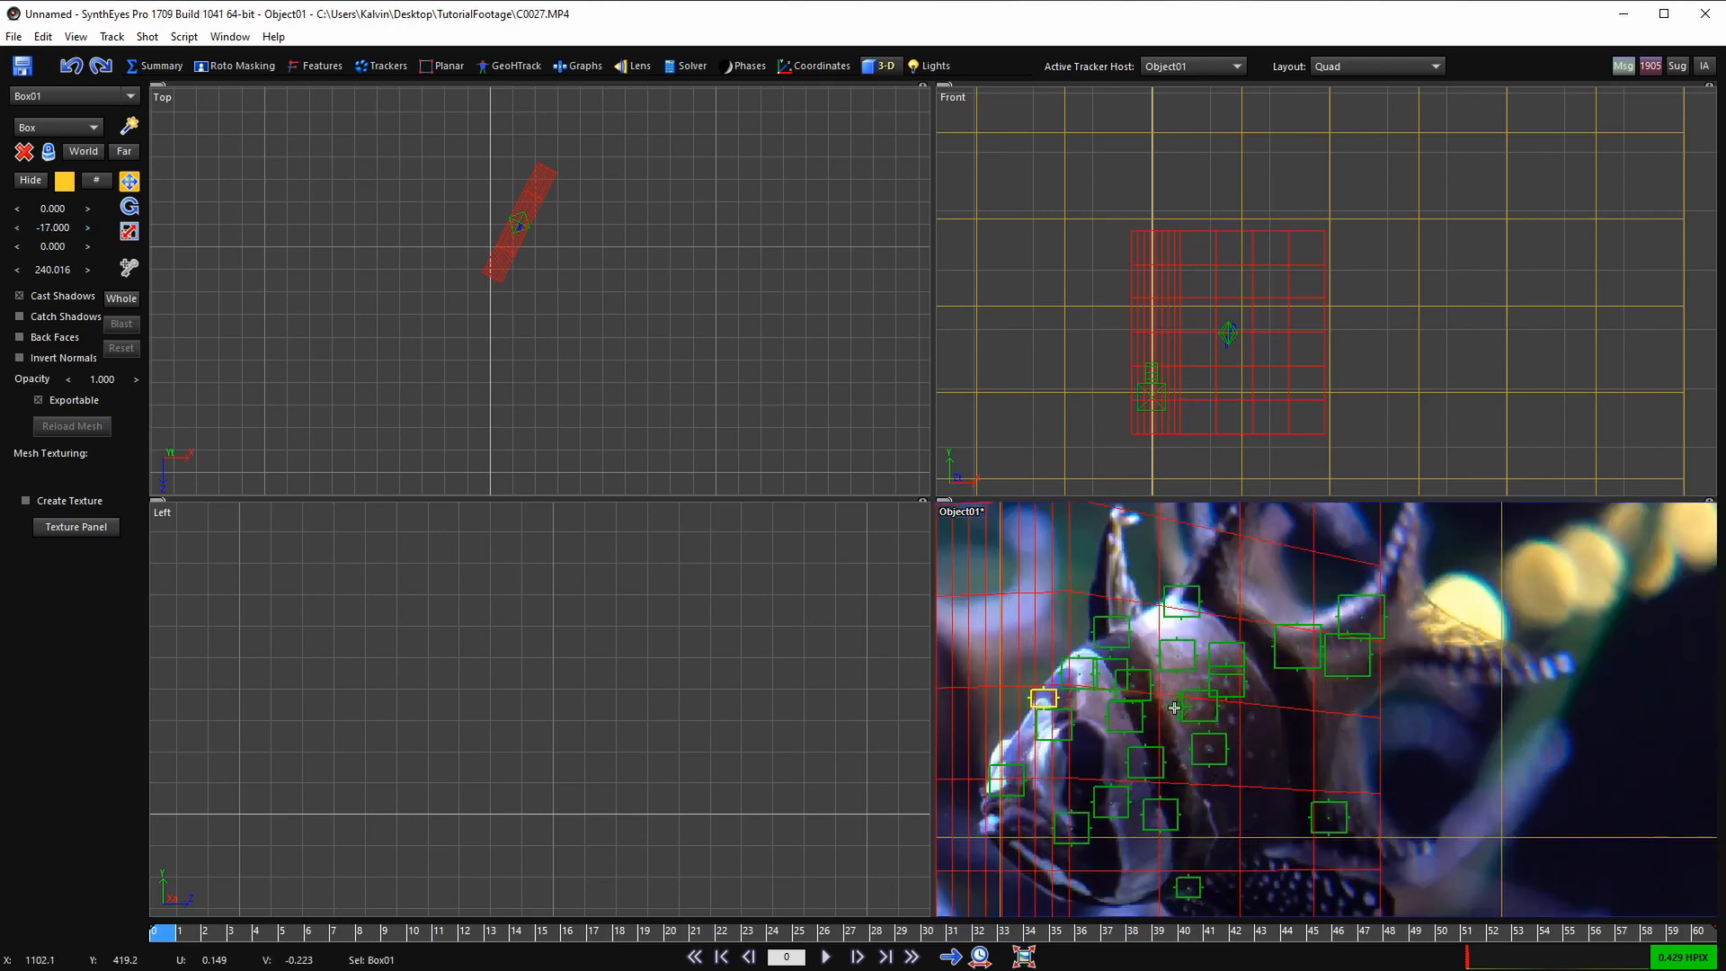
scroll(1175, 708, down, 3)
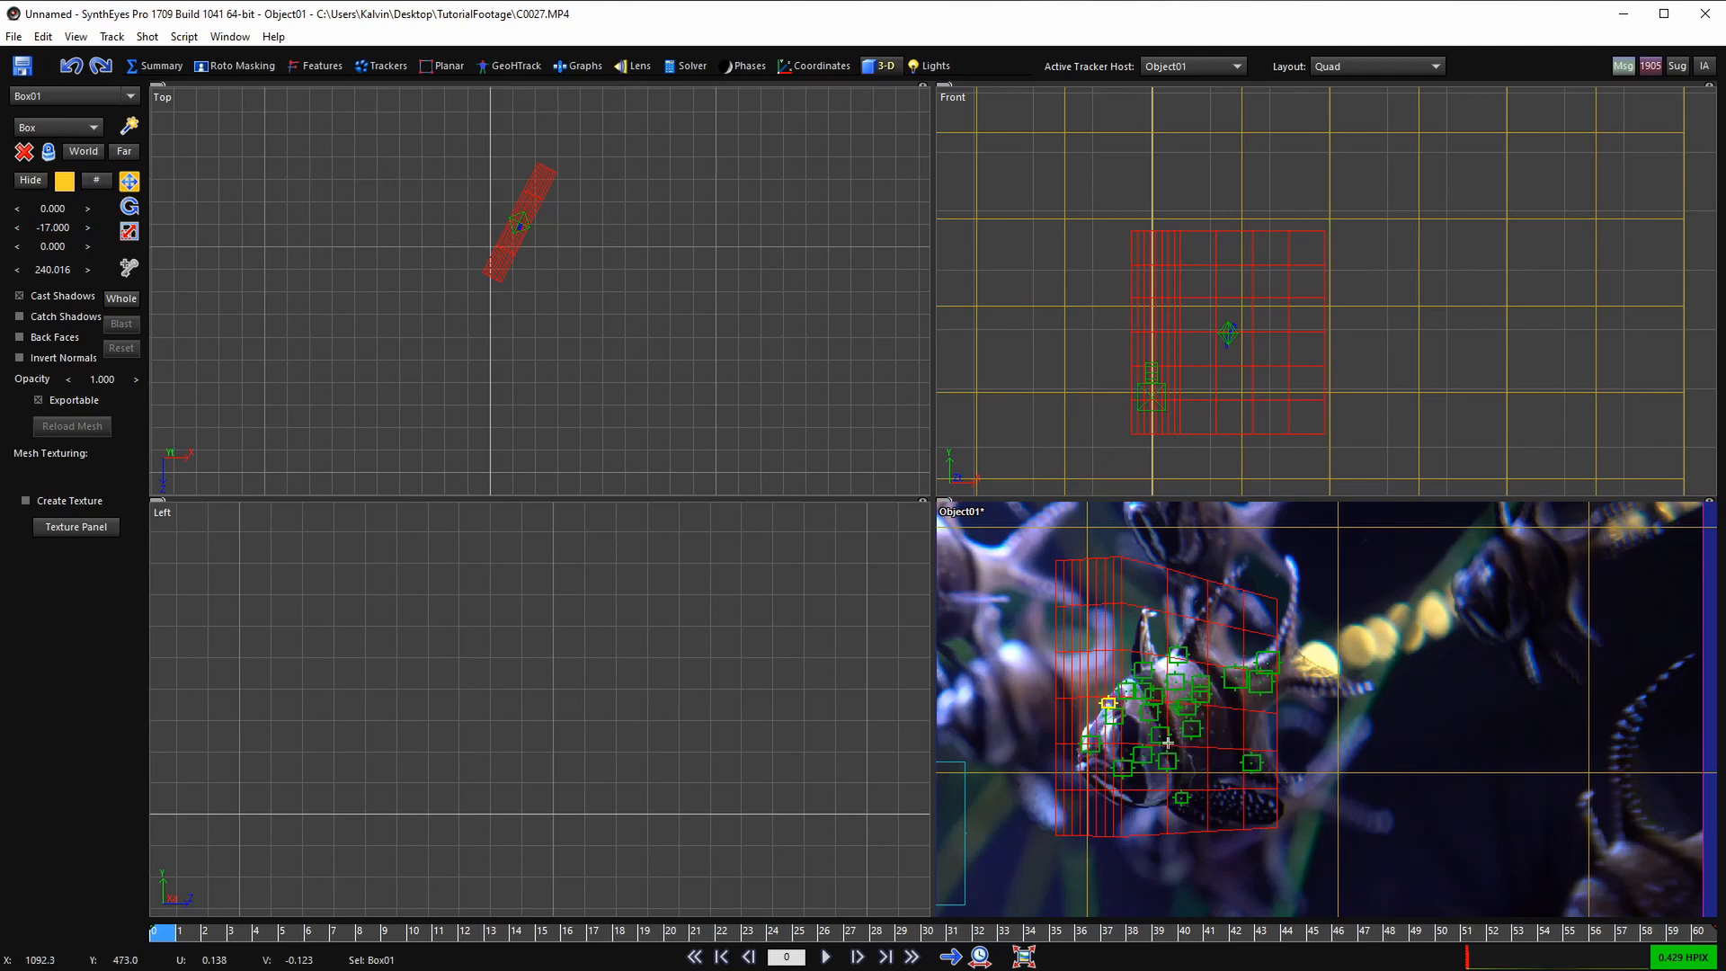
scroll(1165, 692, up, 1)
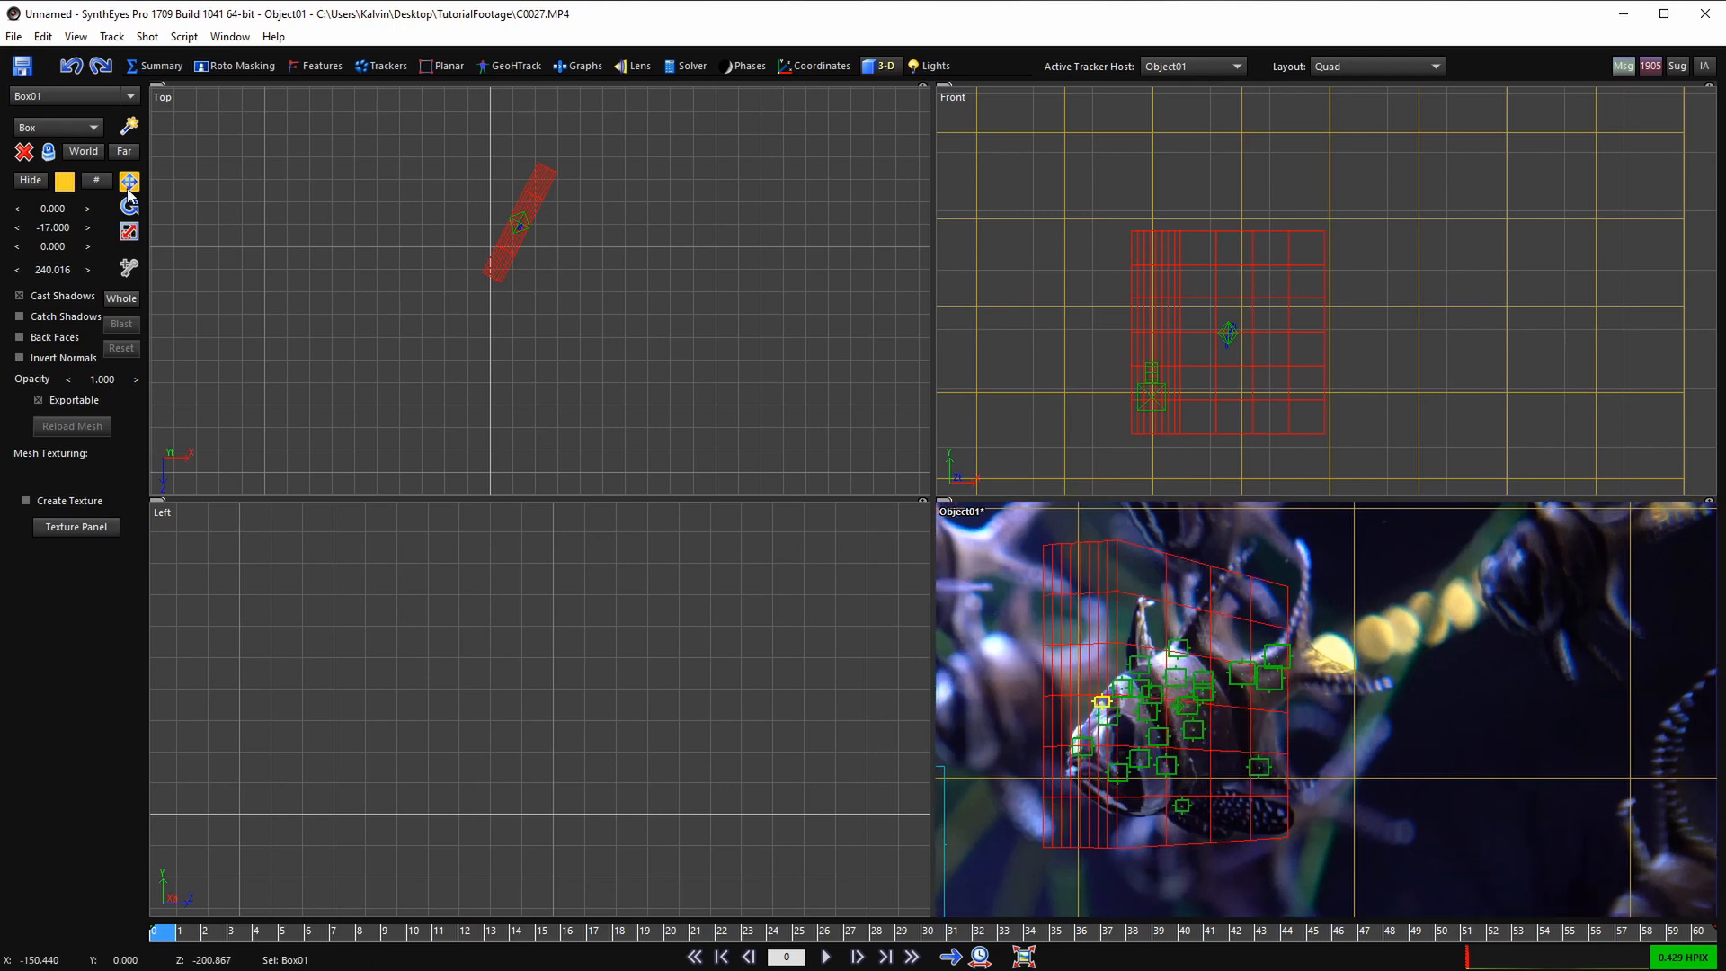
- Move Object01 with its attached box in the Top view to about X 37.9, Z -181.7
click(511, 225)
scroll(511, 227, up, 3)
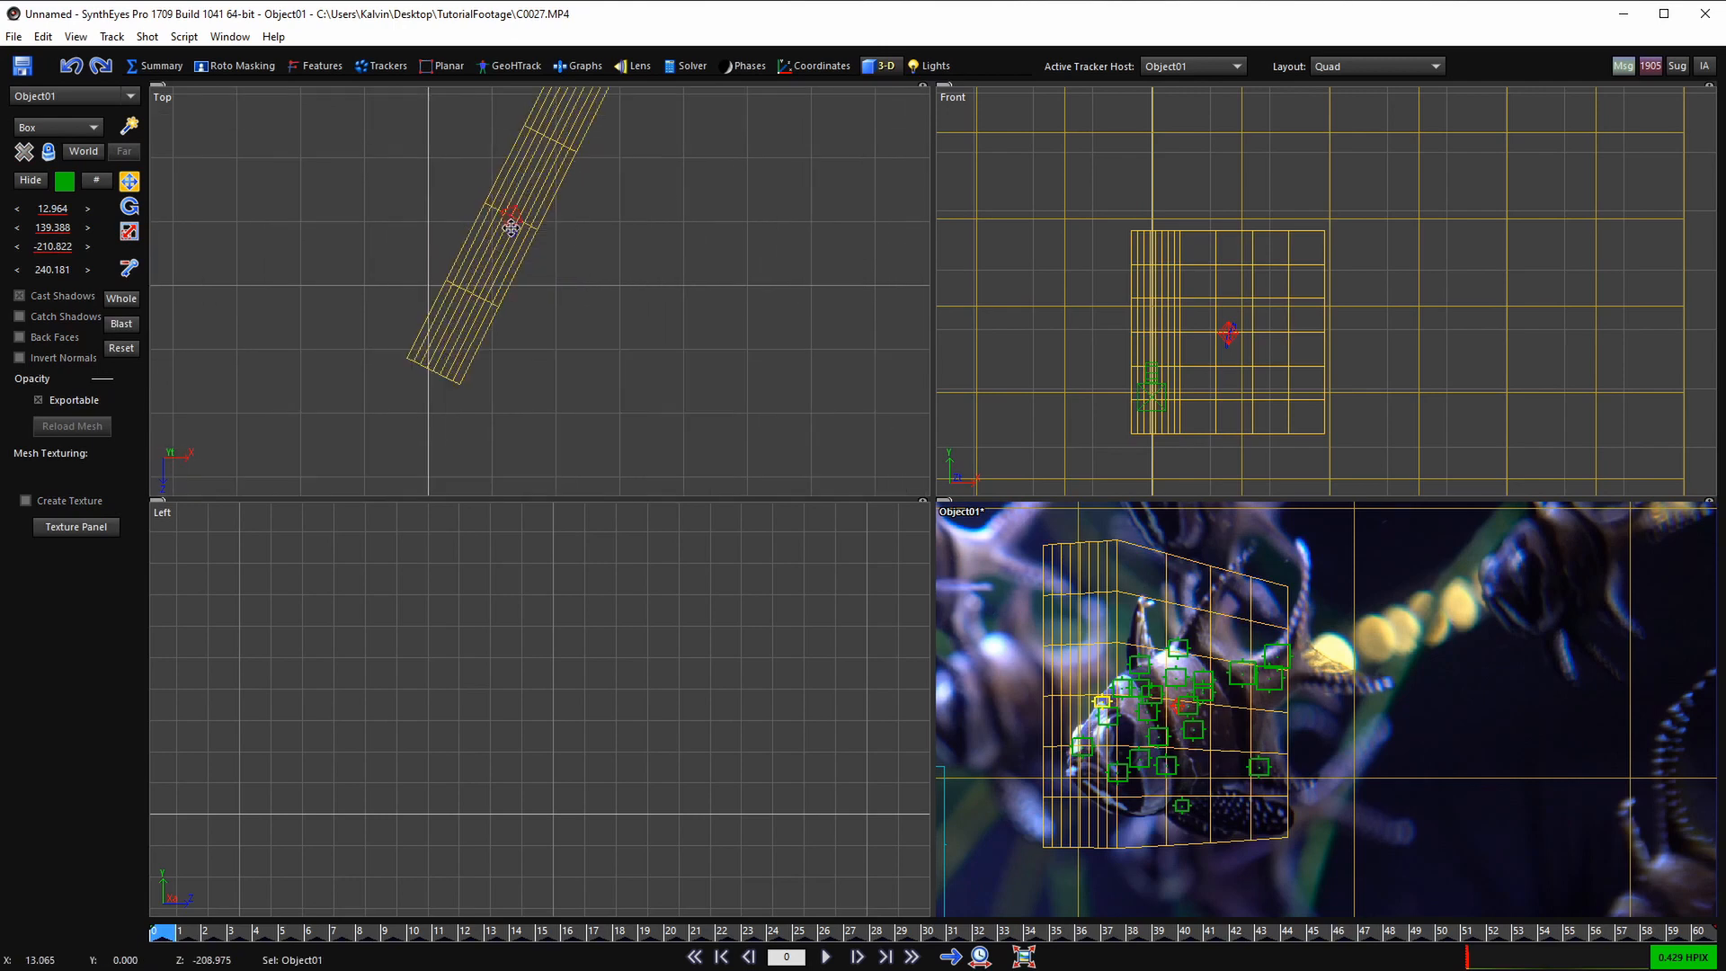
drag(513, 216, 536, 114)
scroll(535, 145, down, 4)
scroll(534, 162, down, 3)
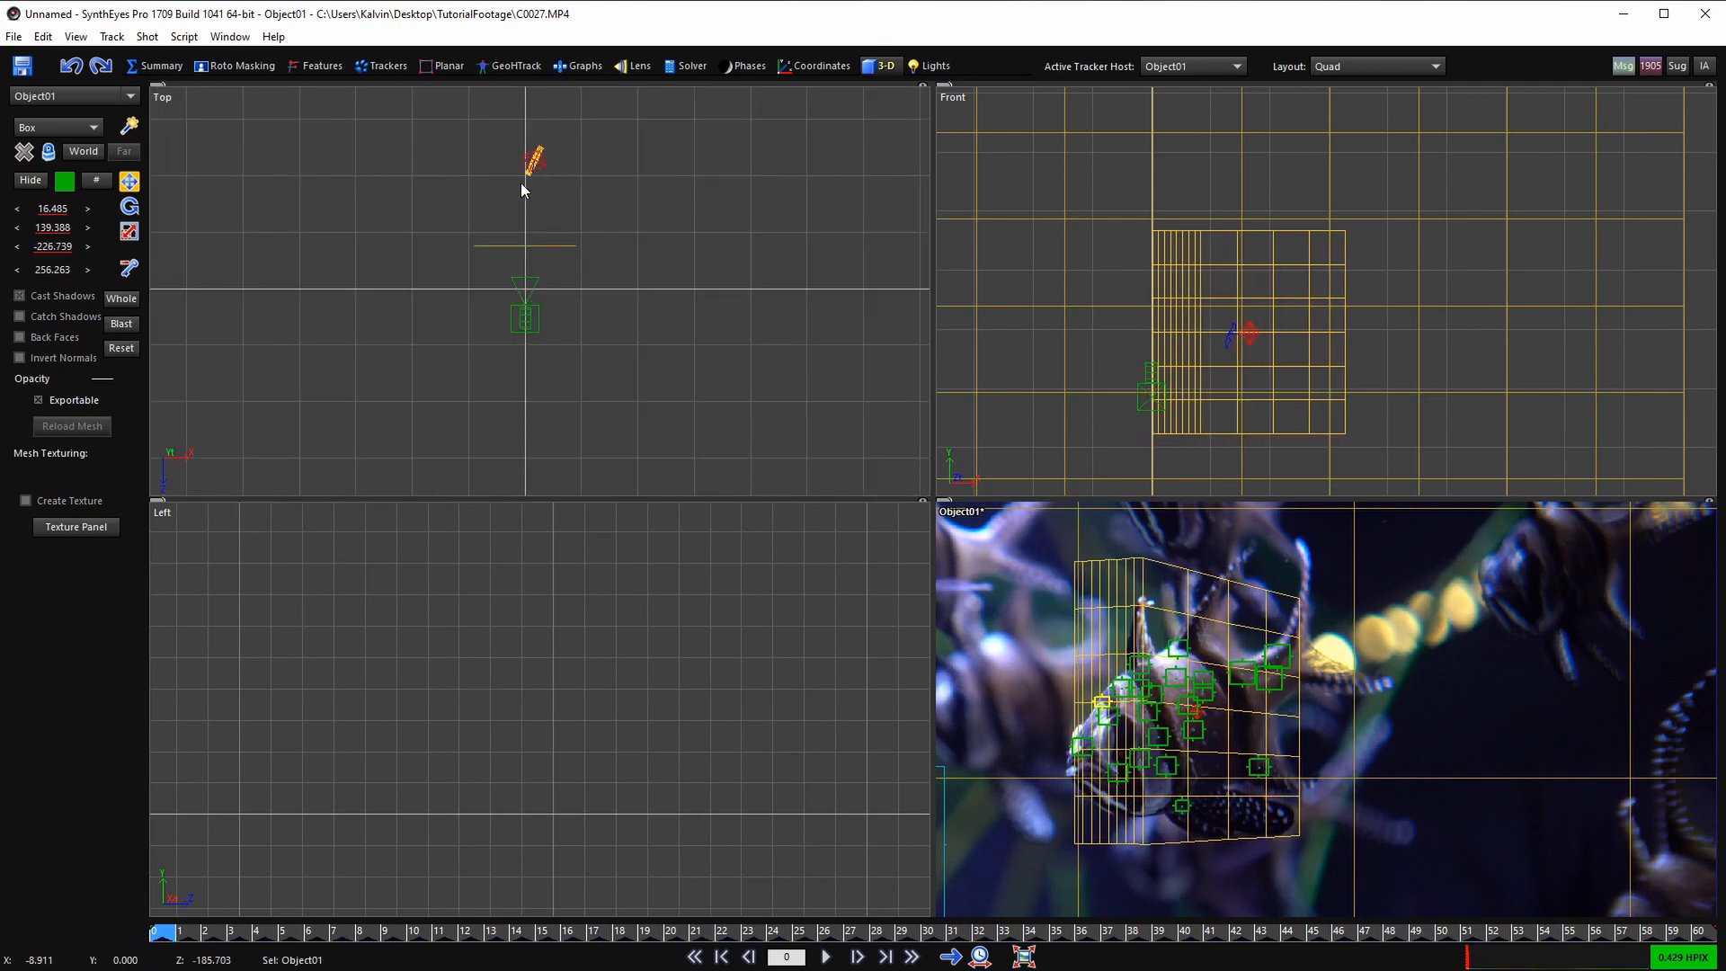
scroll(528, 177, up, 2)
drag(538, 157, 556, 193)
scroll(528, 338, up, 2)
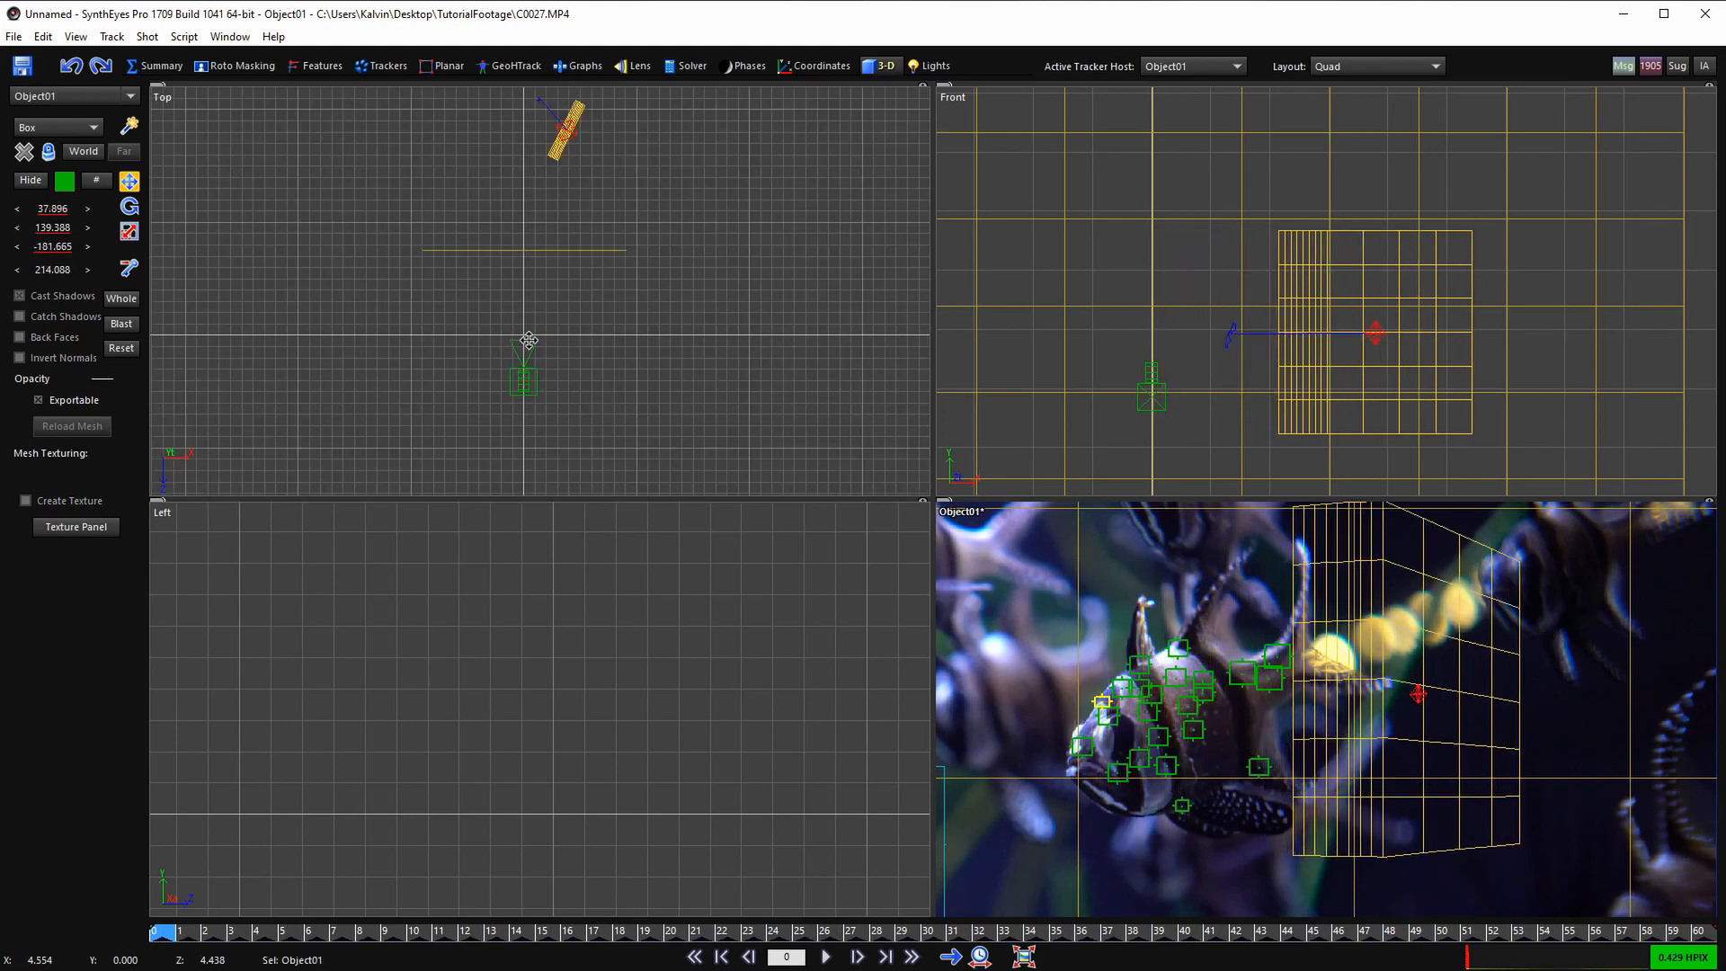
- Move Object01 close to the world origin in the Top view, at about X -0.7, Z 1.2
scroll(529, 340, up, 3)
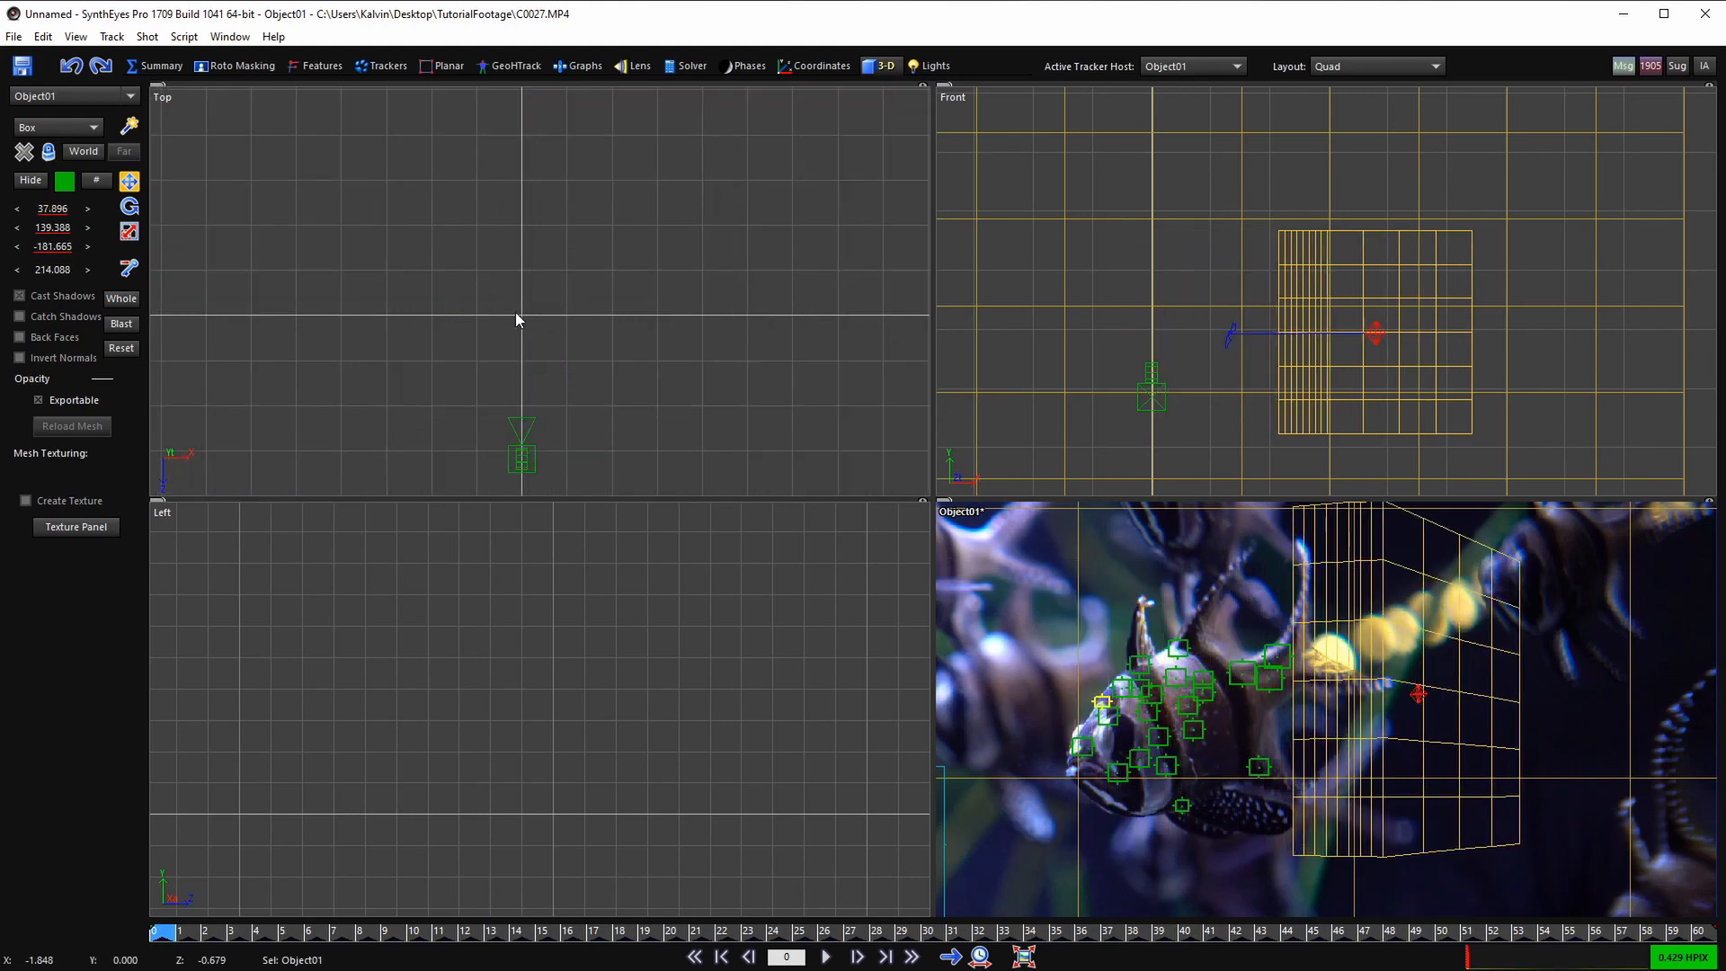
scroll(520, 316, up, 3)
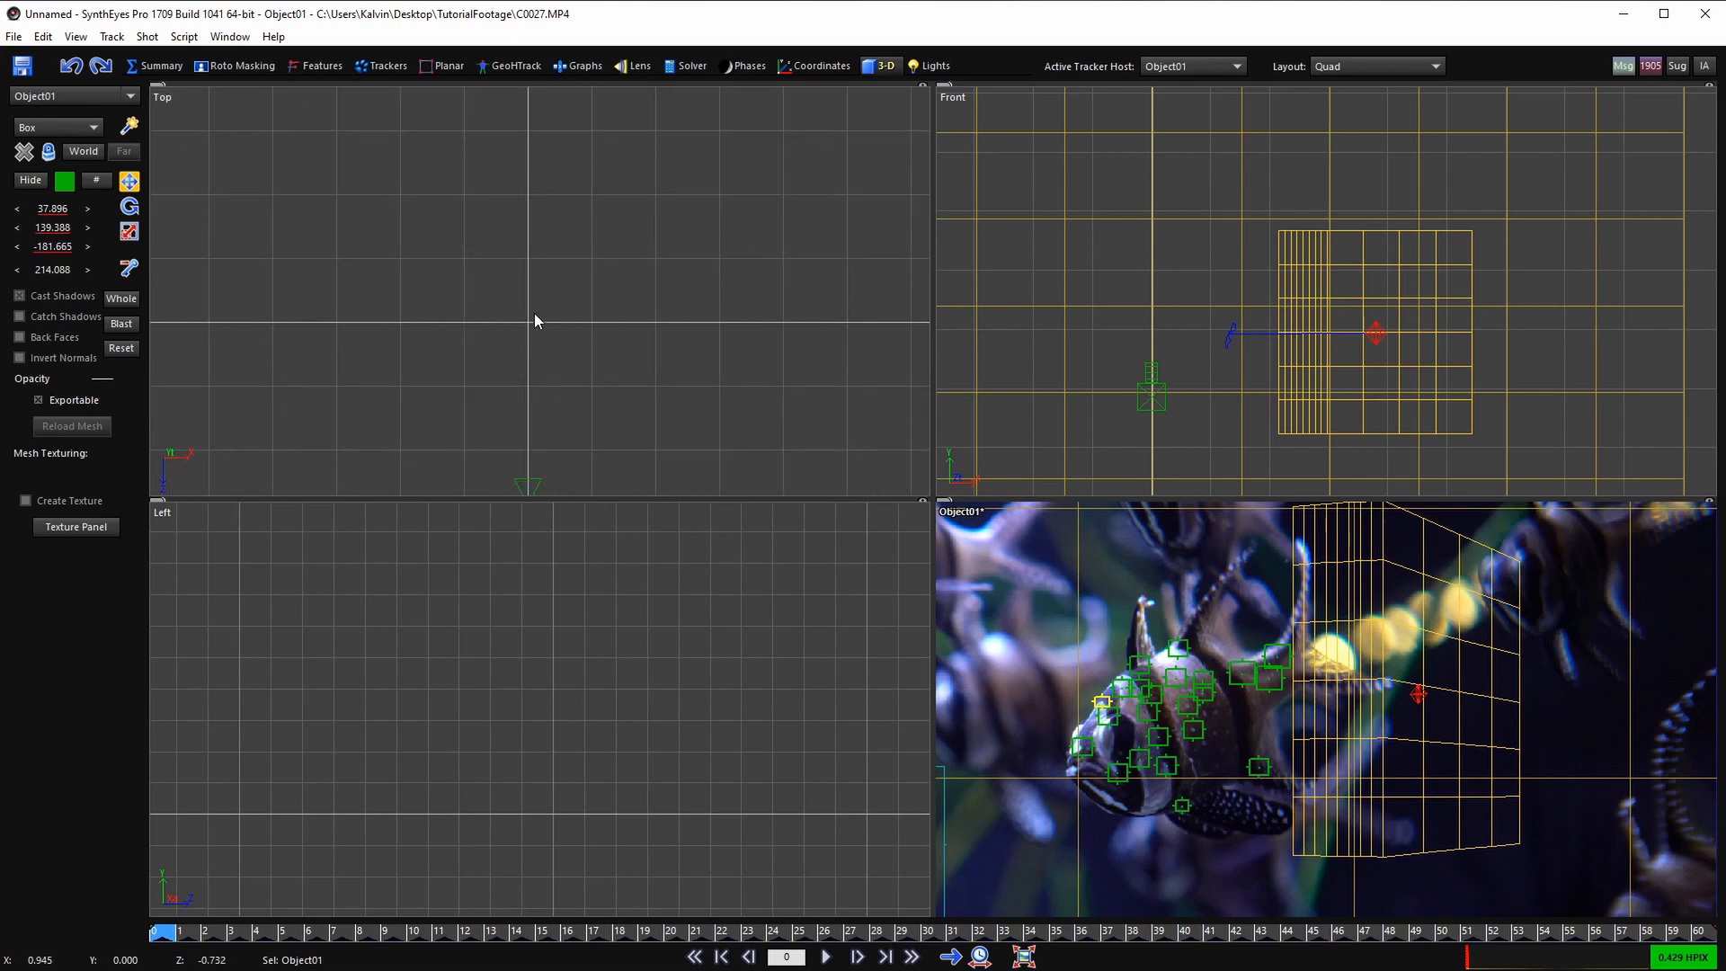
scroll(524, 327, down, 2)
scroll(595, 711, down, 5)
scroll(663, 679, up, 4)
scroll(779, 664, down, 2)
middle_drag(784, 661, 562, 631)
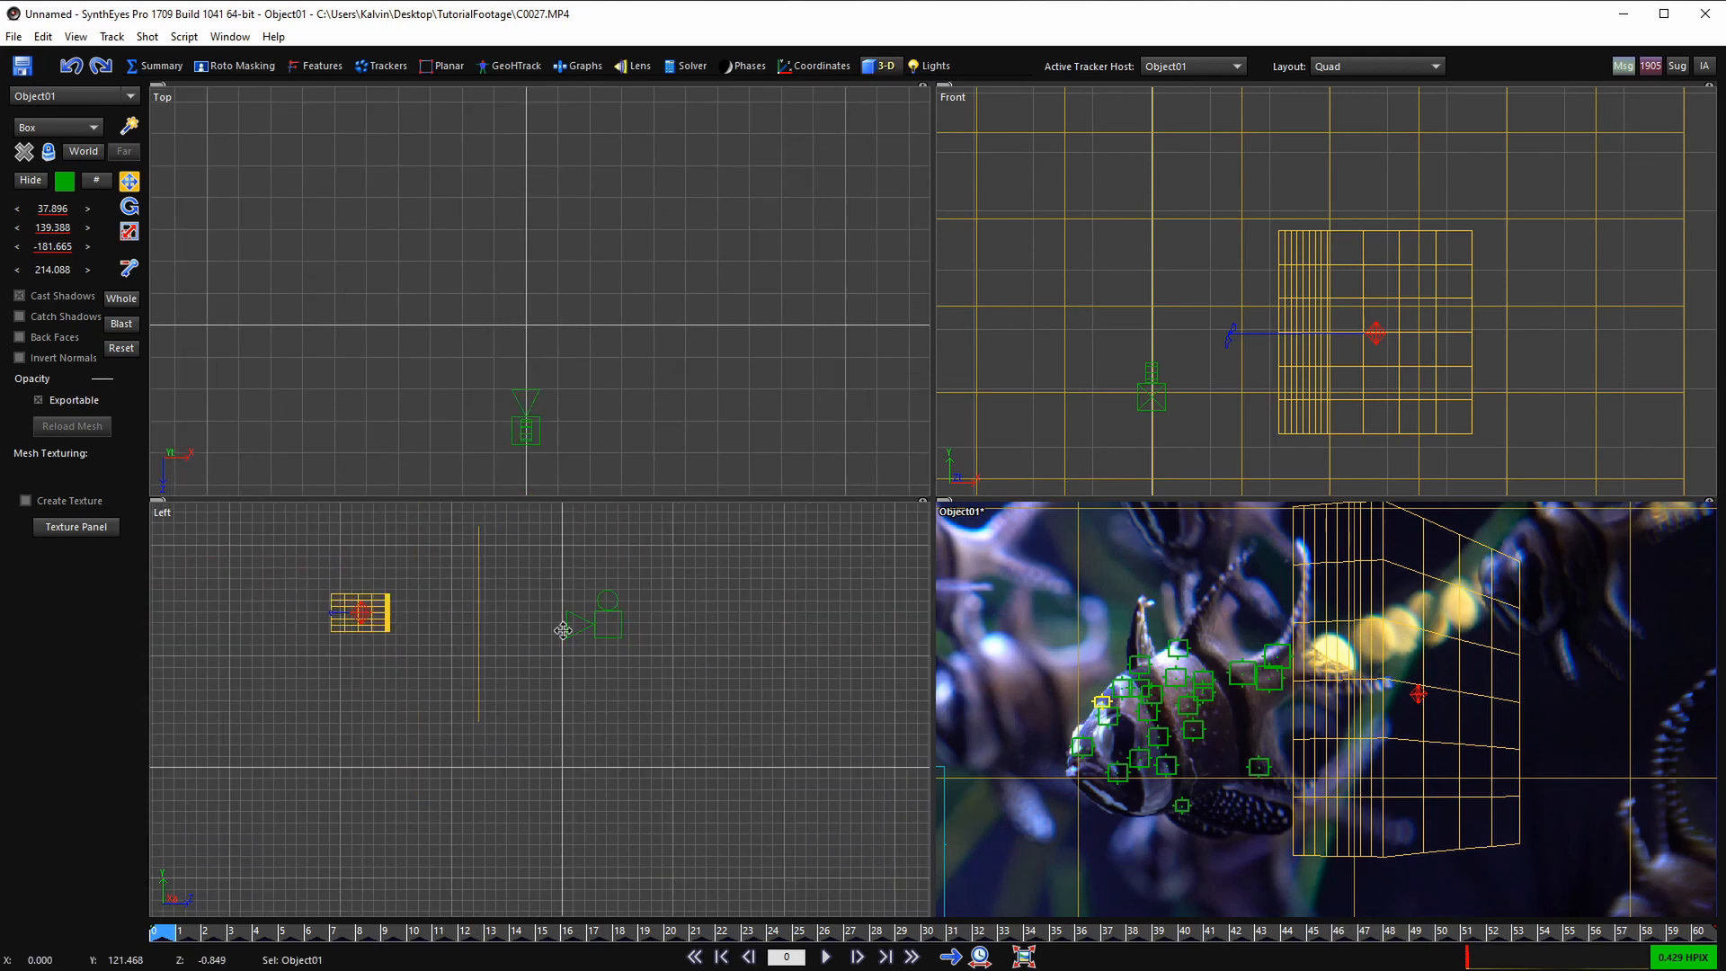
scroll(361, 612, up, 2)
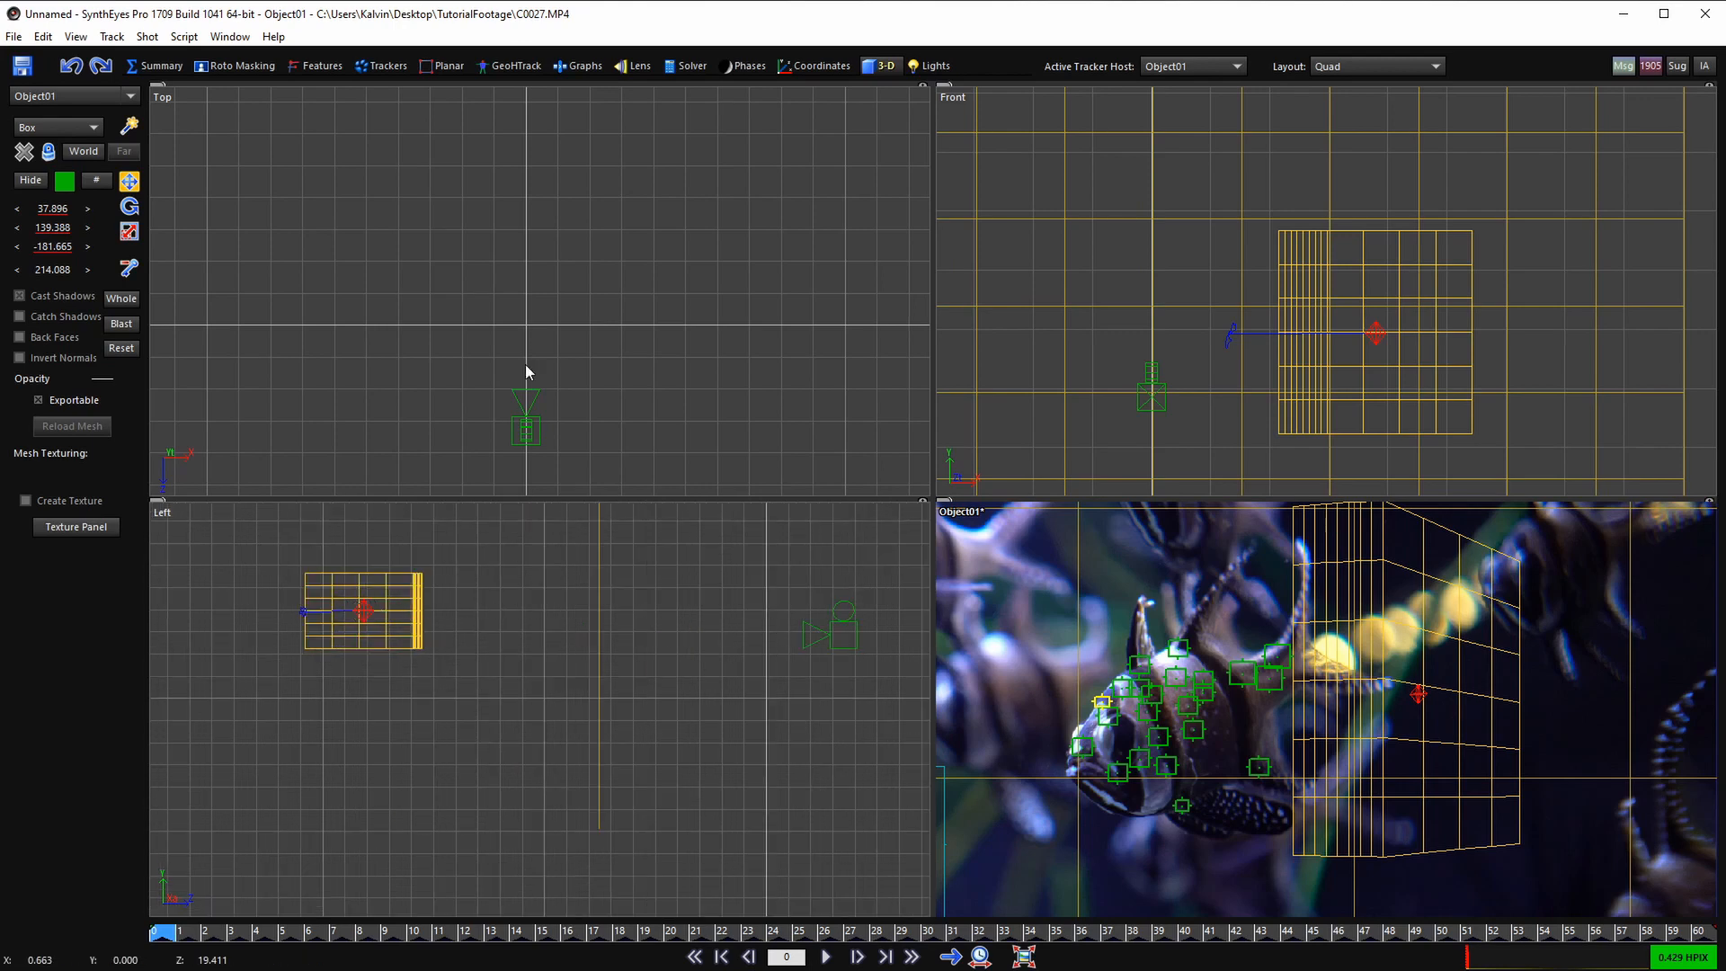
scroll(525, 364, down, 3)
drag(560, 141, 525, 286)
scroll(525, 286, up, 2)
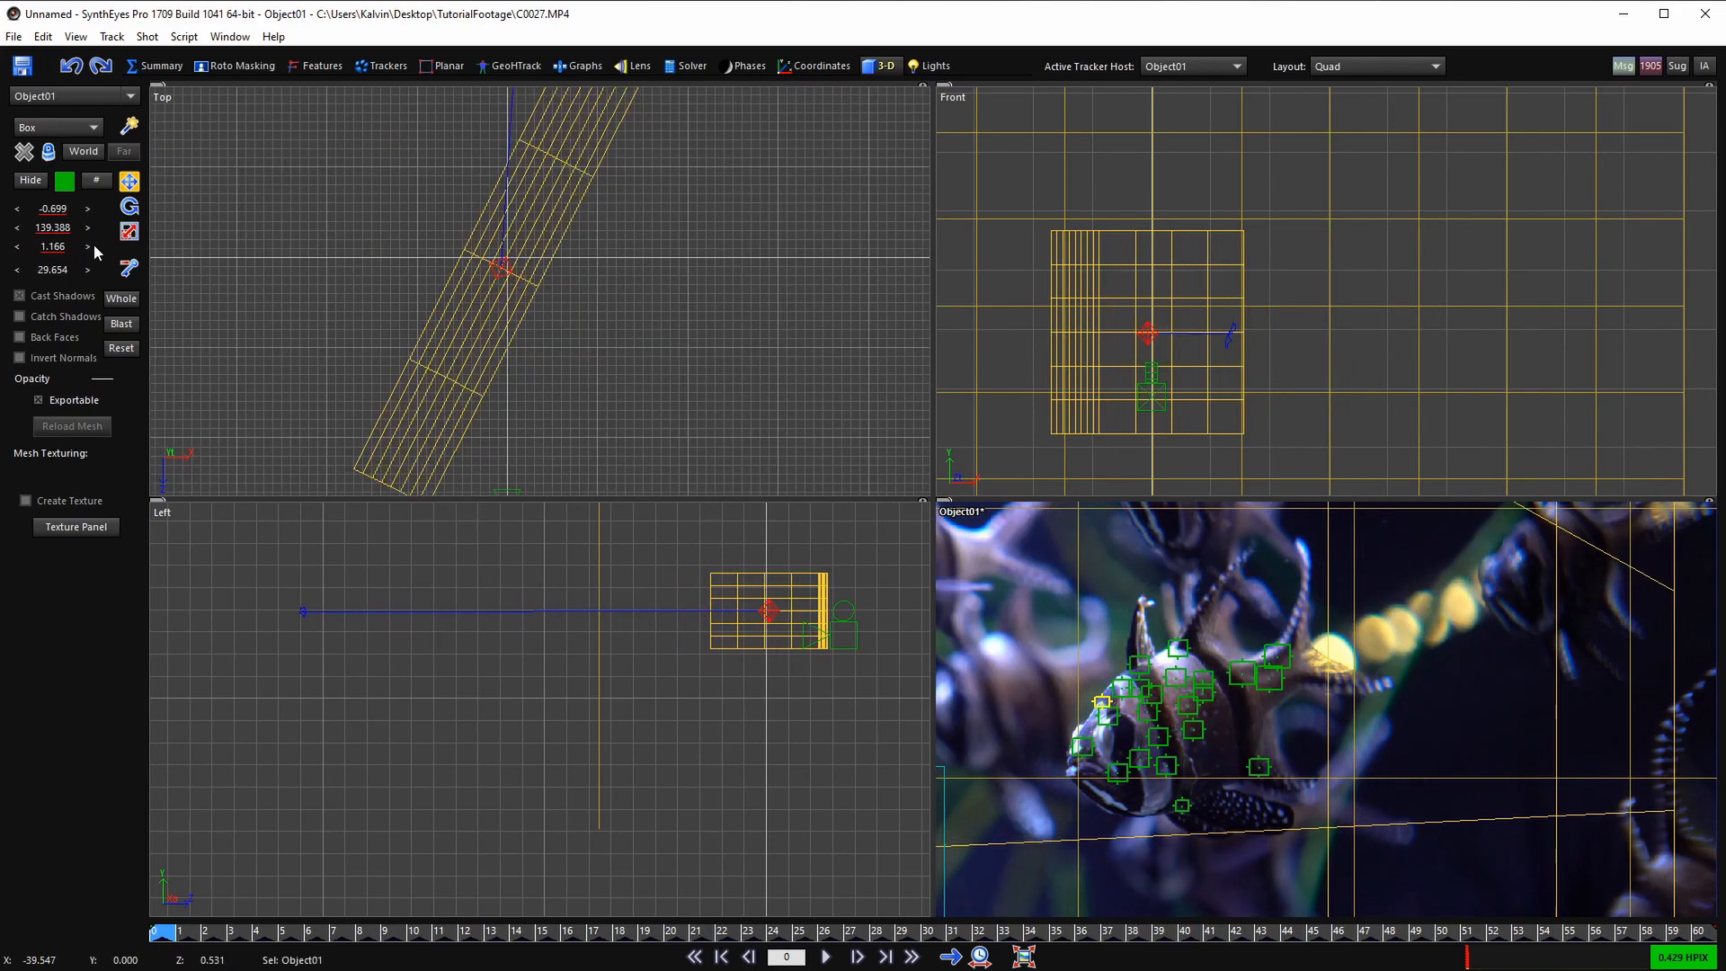
- Scale Box01 down uniformly to about 0.73 by 2.74 by 4.35
click(534, 228)
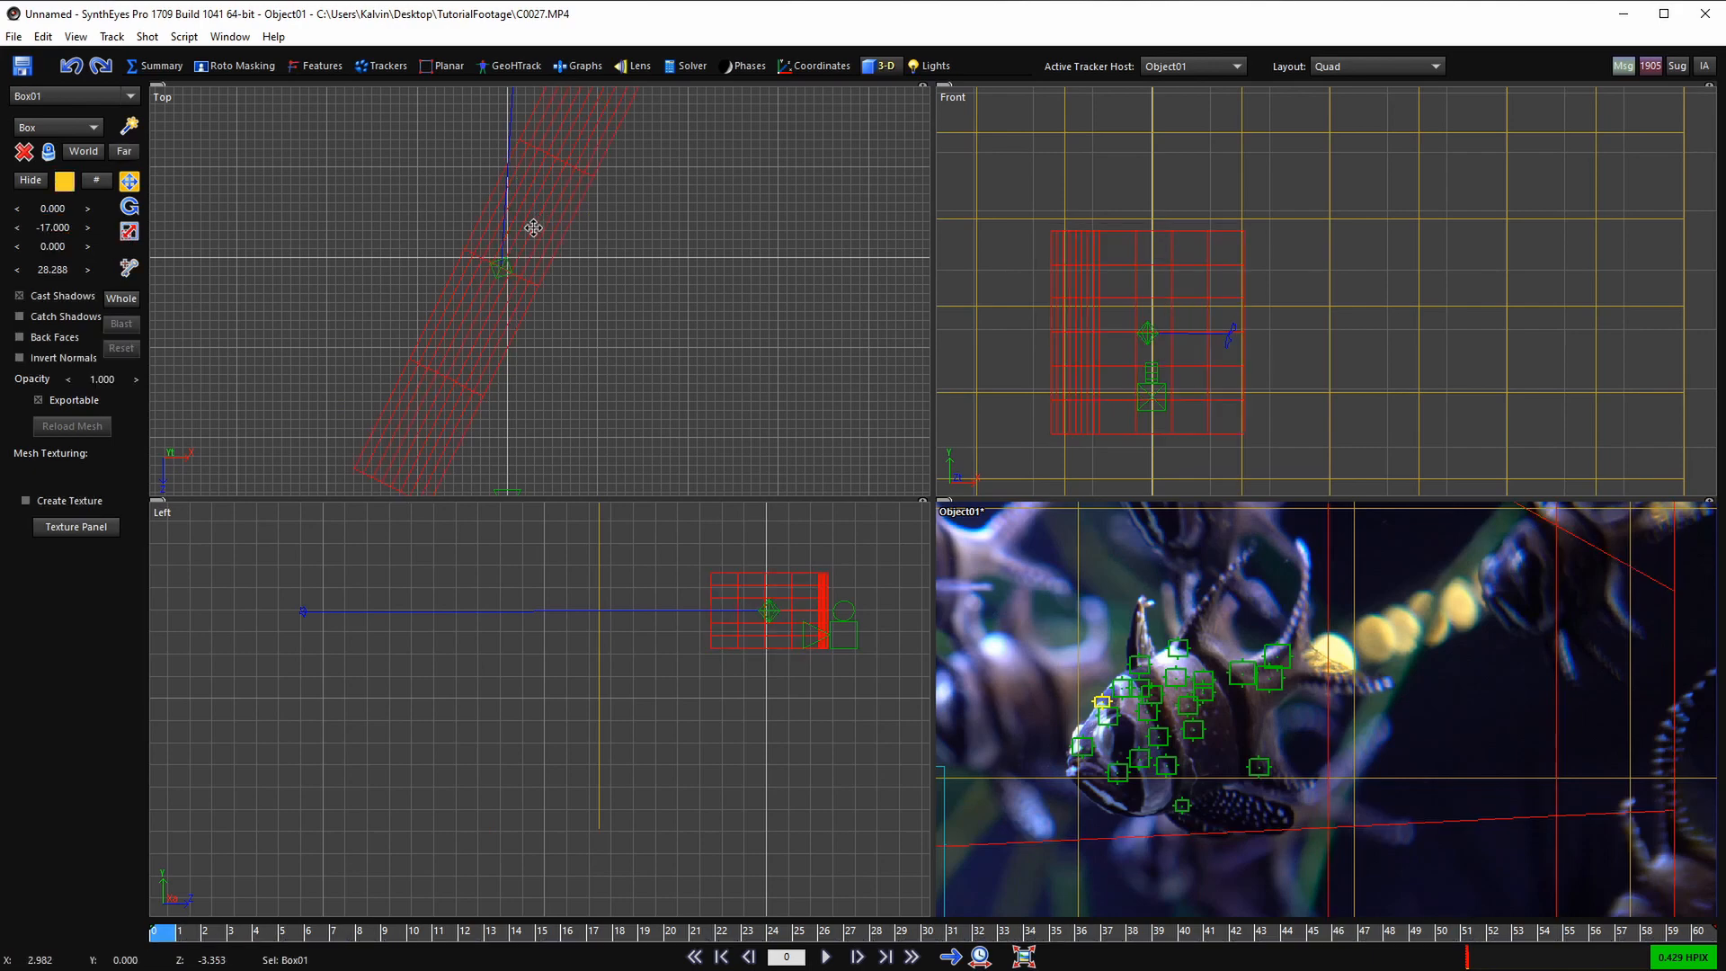
scroll(500, 267, up, 2)
click(502, 258)
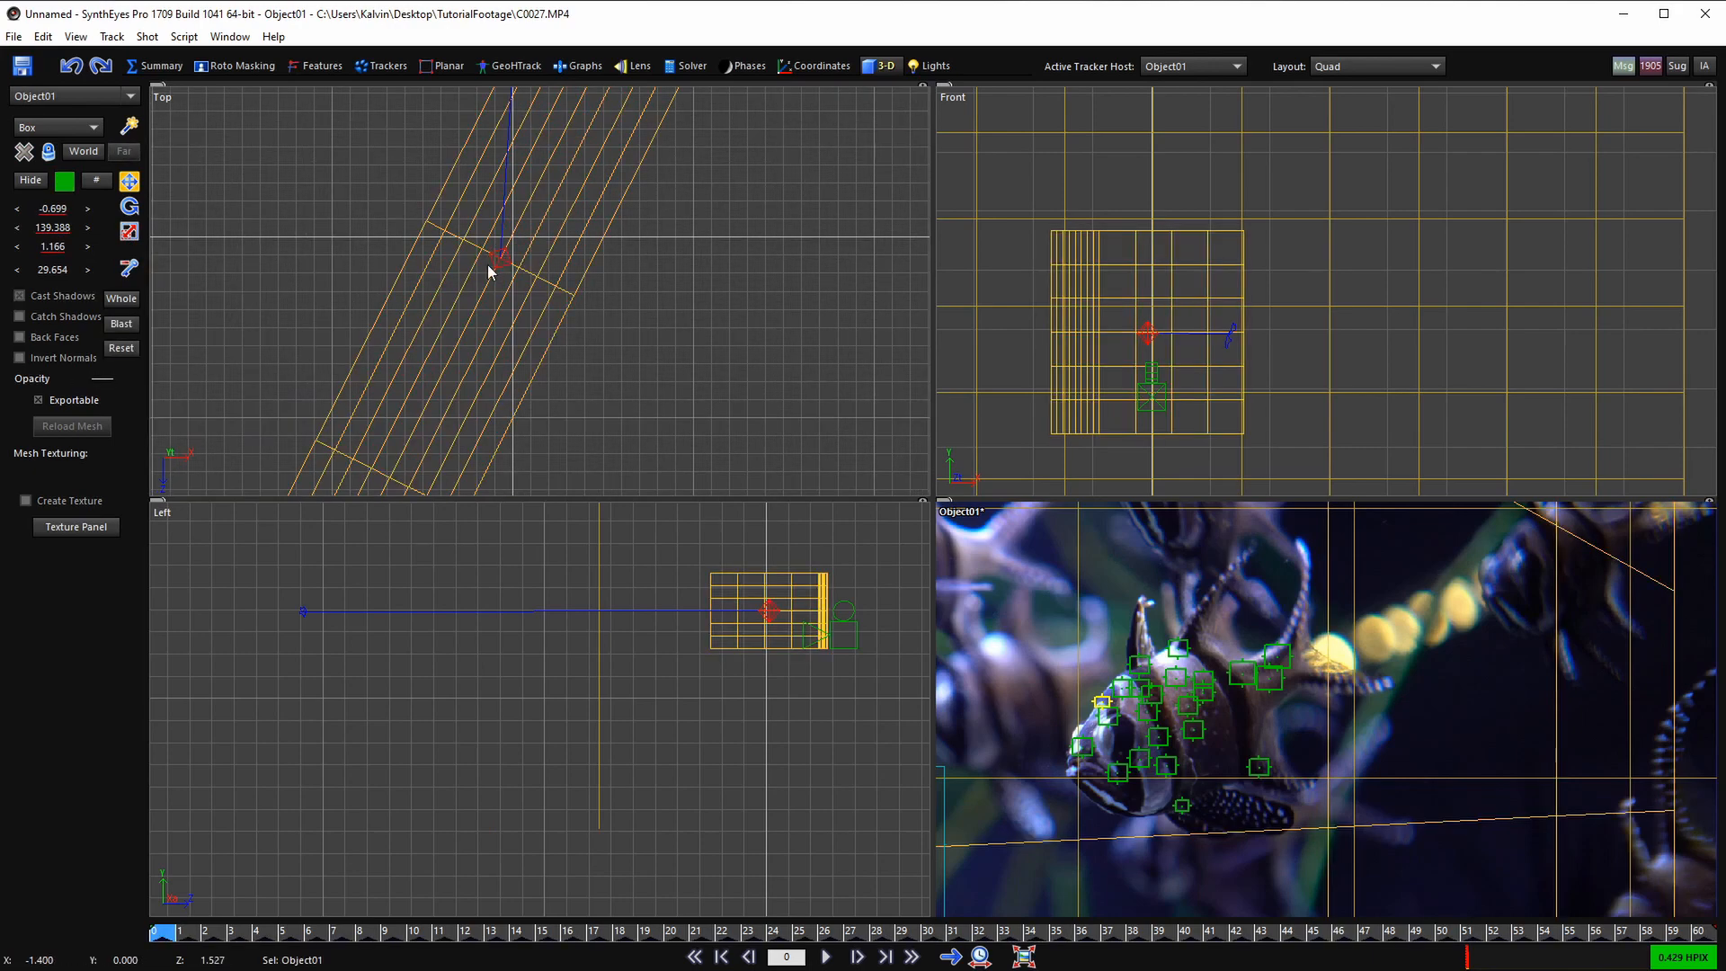
click(545, 244)
click(547, 251)
scroll(346, 269, down, 3)
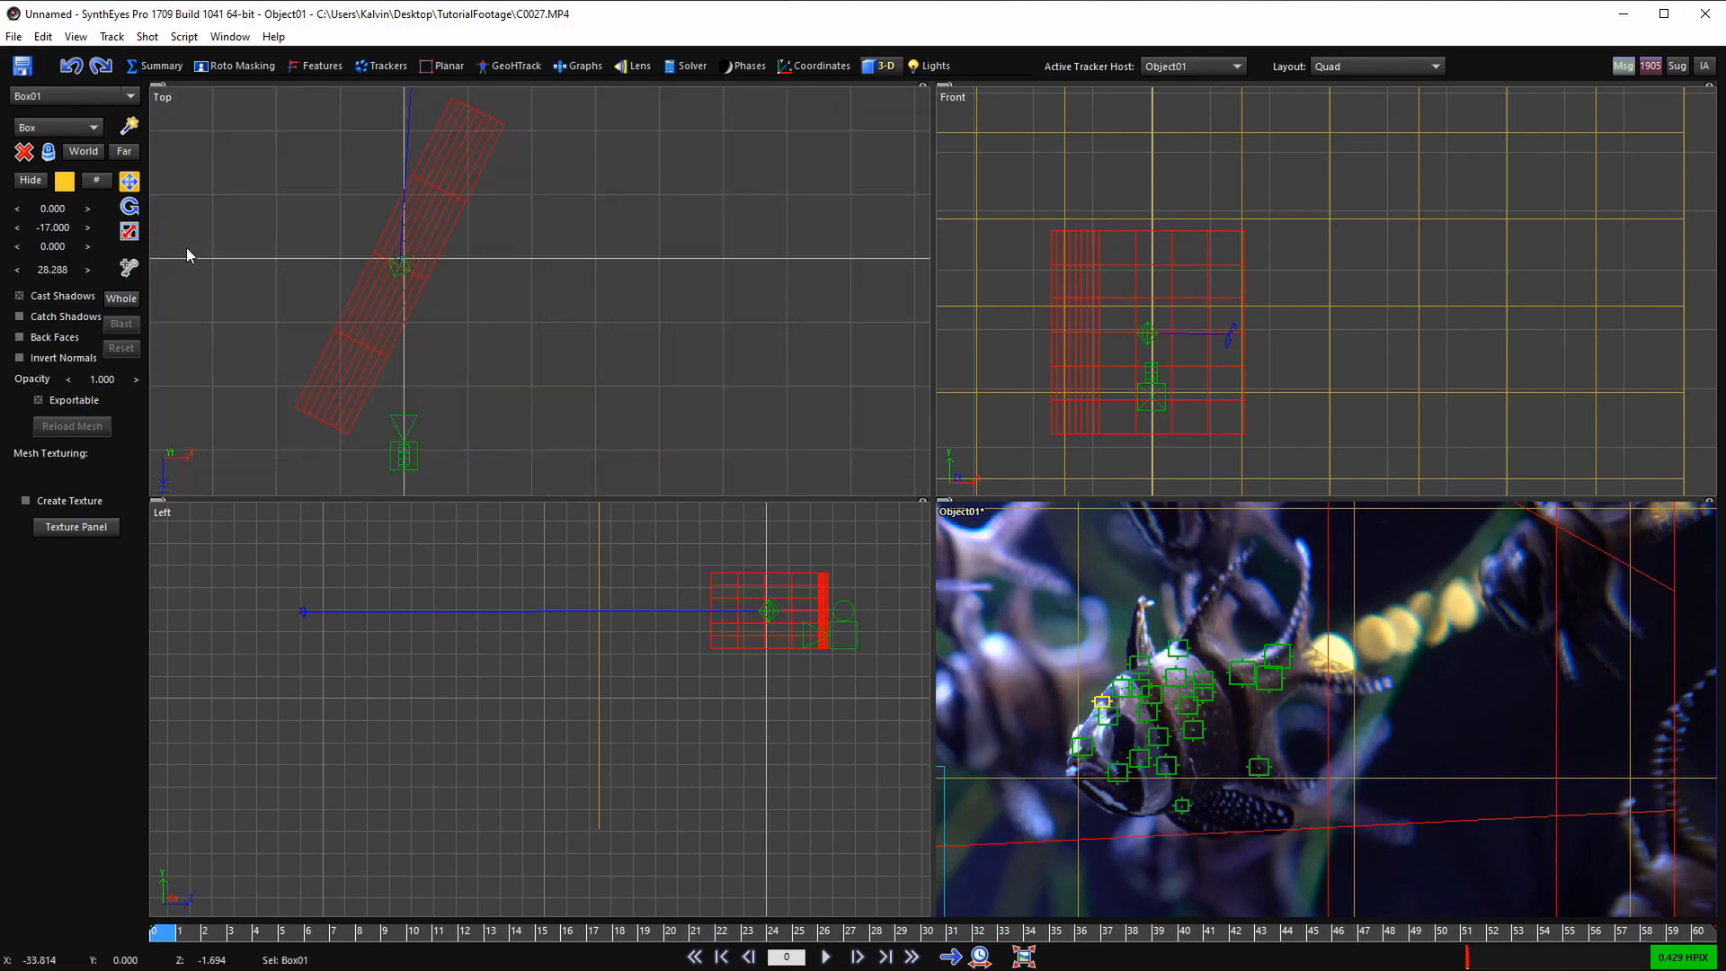
click(131, 233)
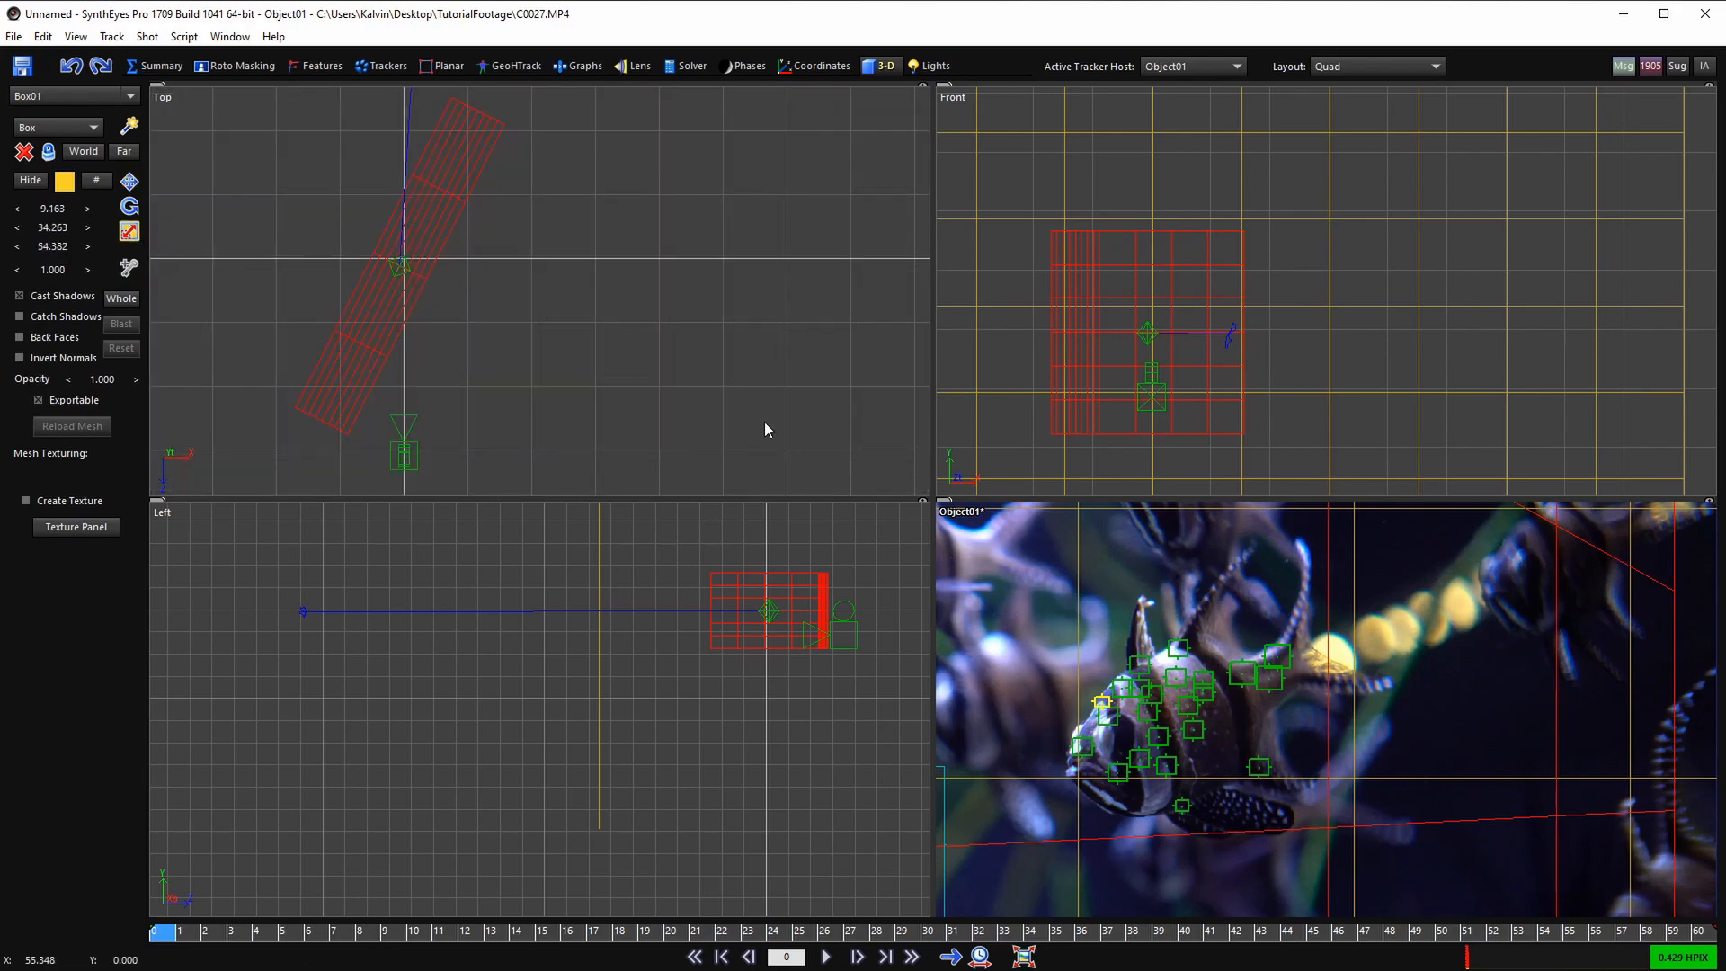
scroll(1206, 685, down, 3)
scroll(1207, 686, up, 1)
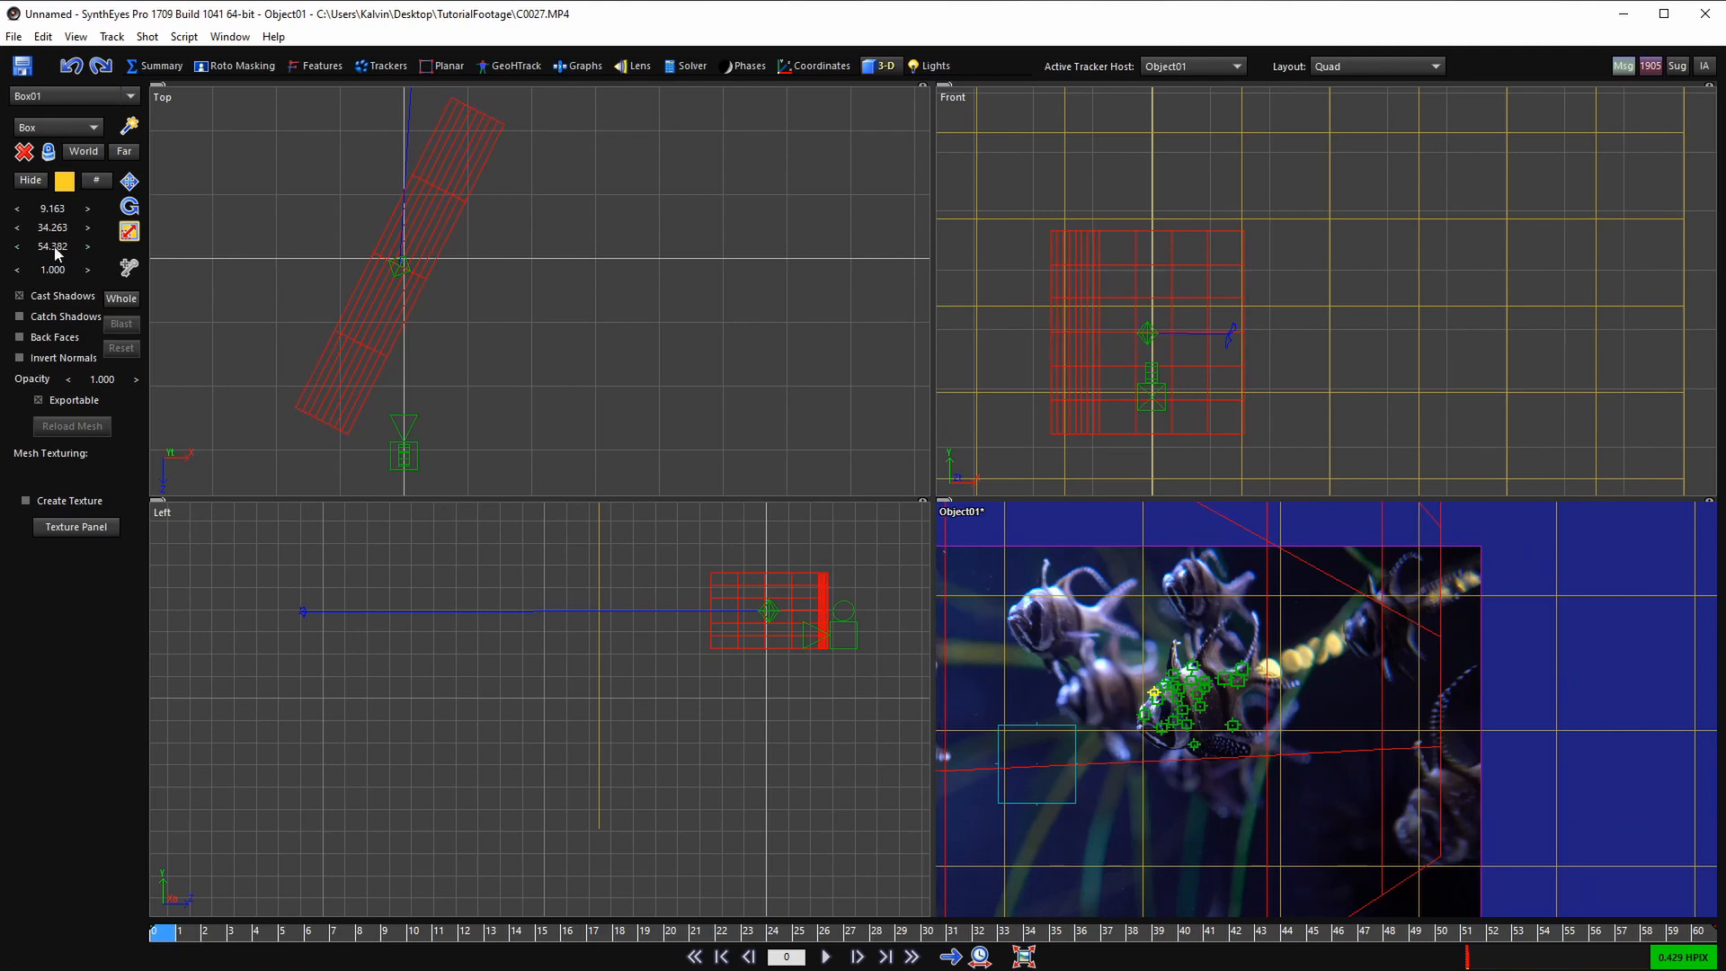
drag(58, 276, 24, 276)
middle_drag(1099, 809, 1106, 693)
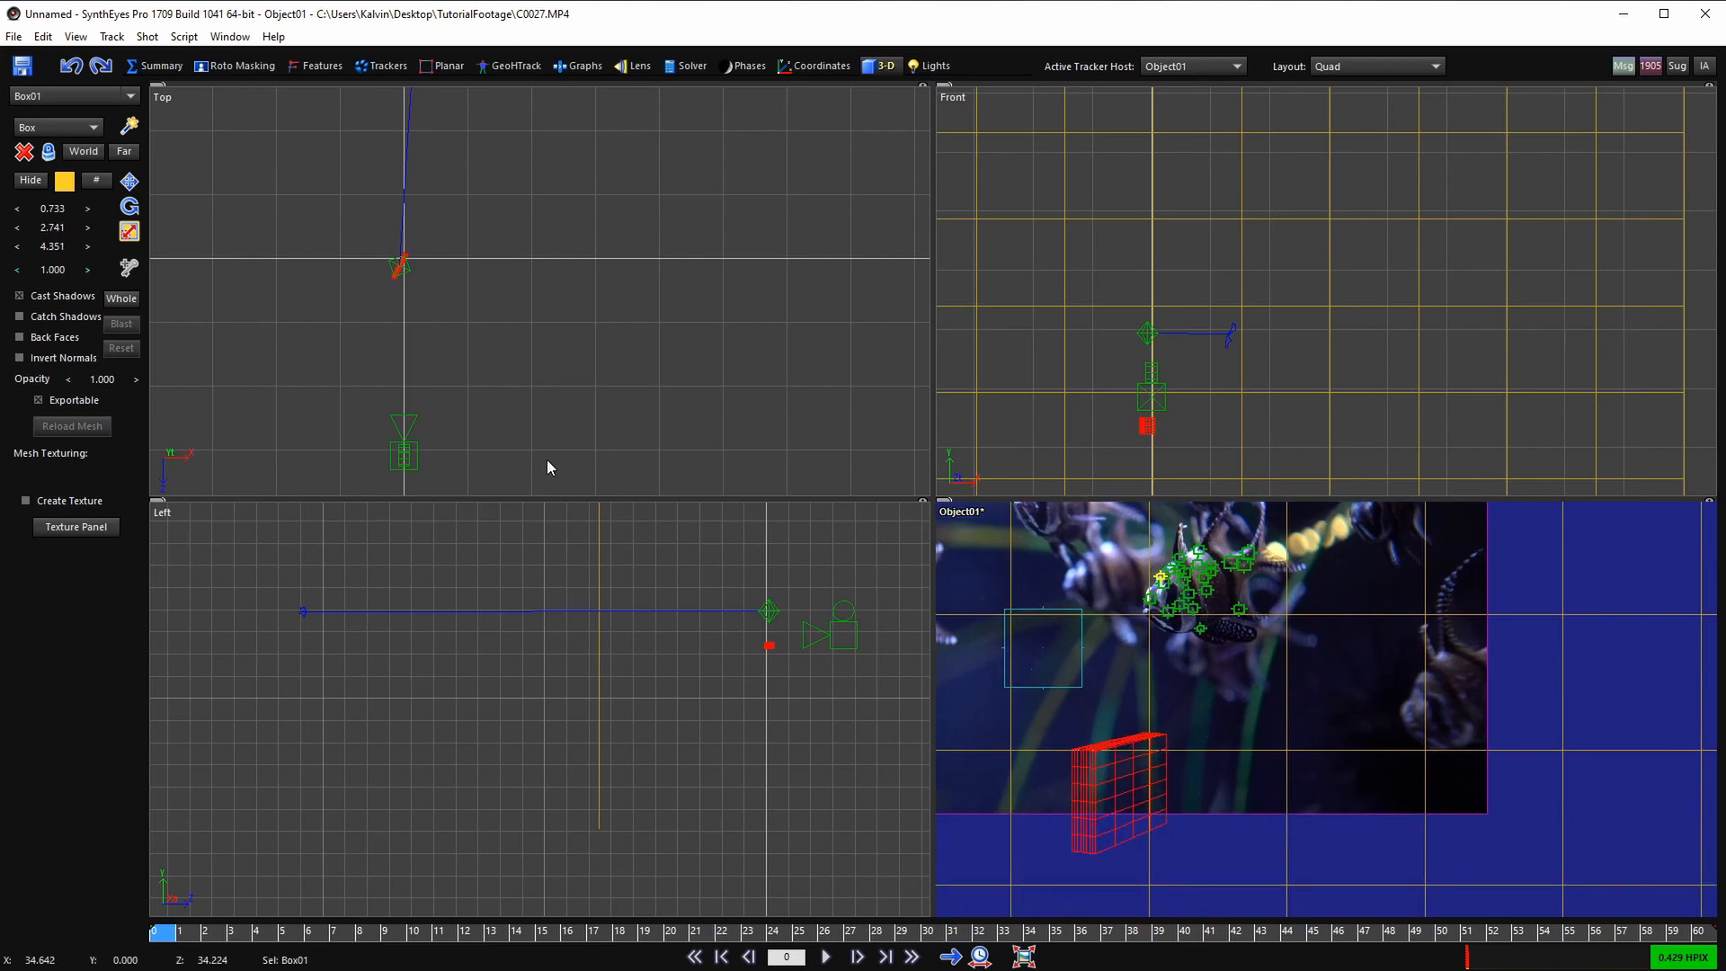
- Raise Box01 to a vertical position of about -1.425 so it is centred on Object01
click(129, 181)
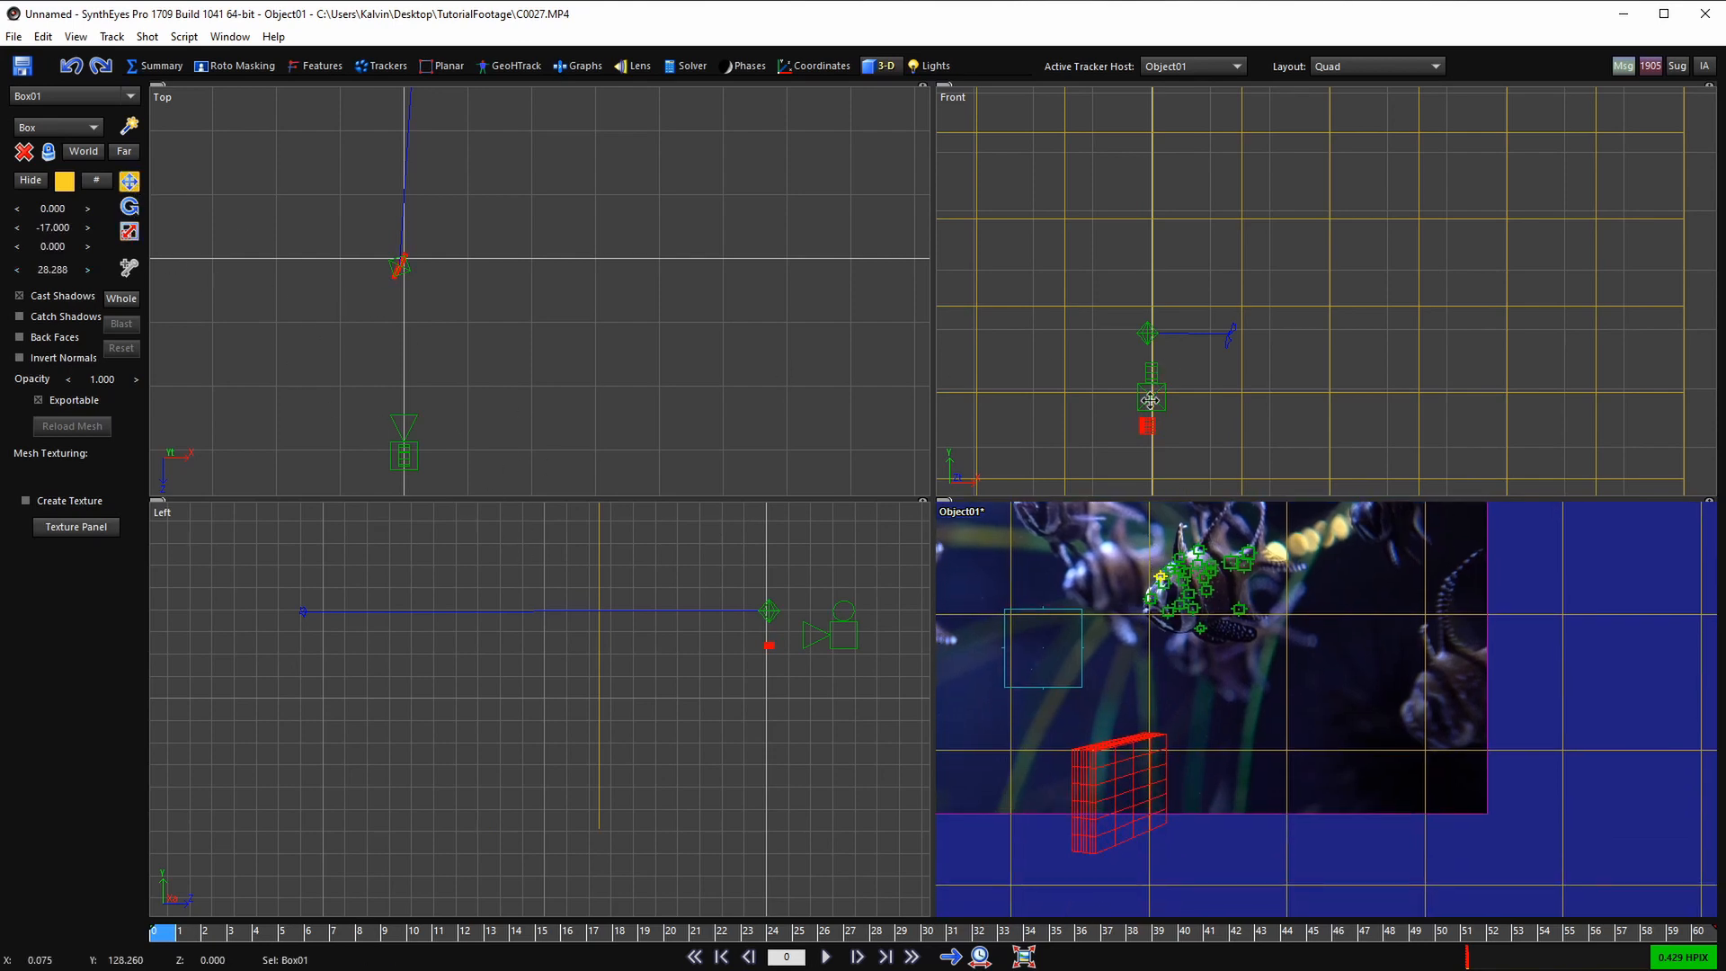
scroll(1132, 353, up, 3)
middle_drag(1132, 353, 1132, 344)
drag(47, 229, 76, 229)
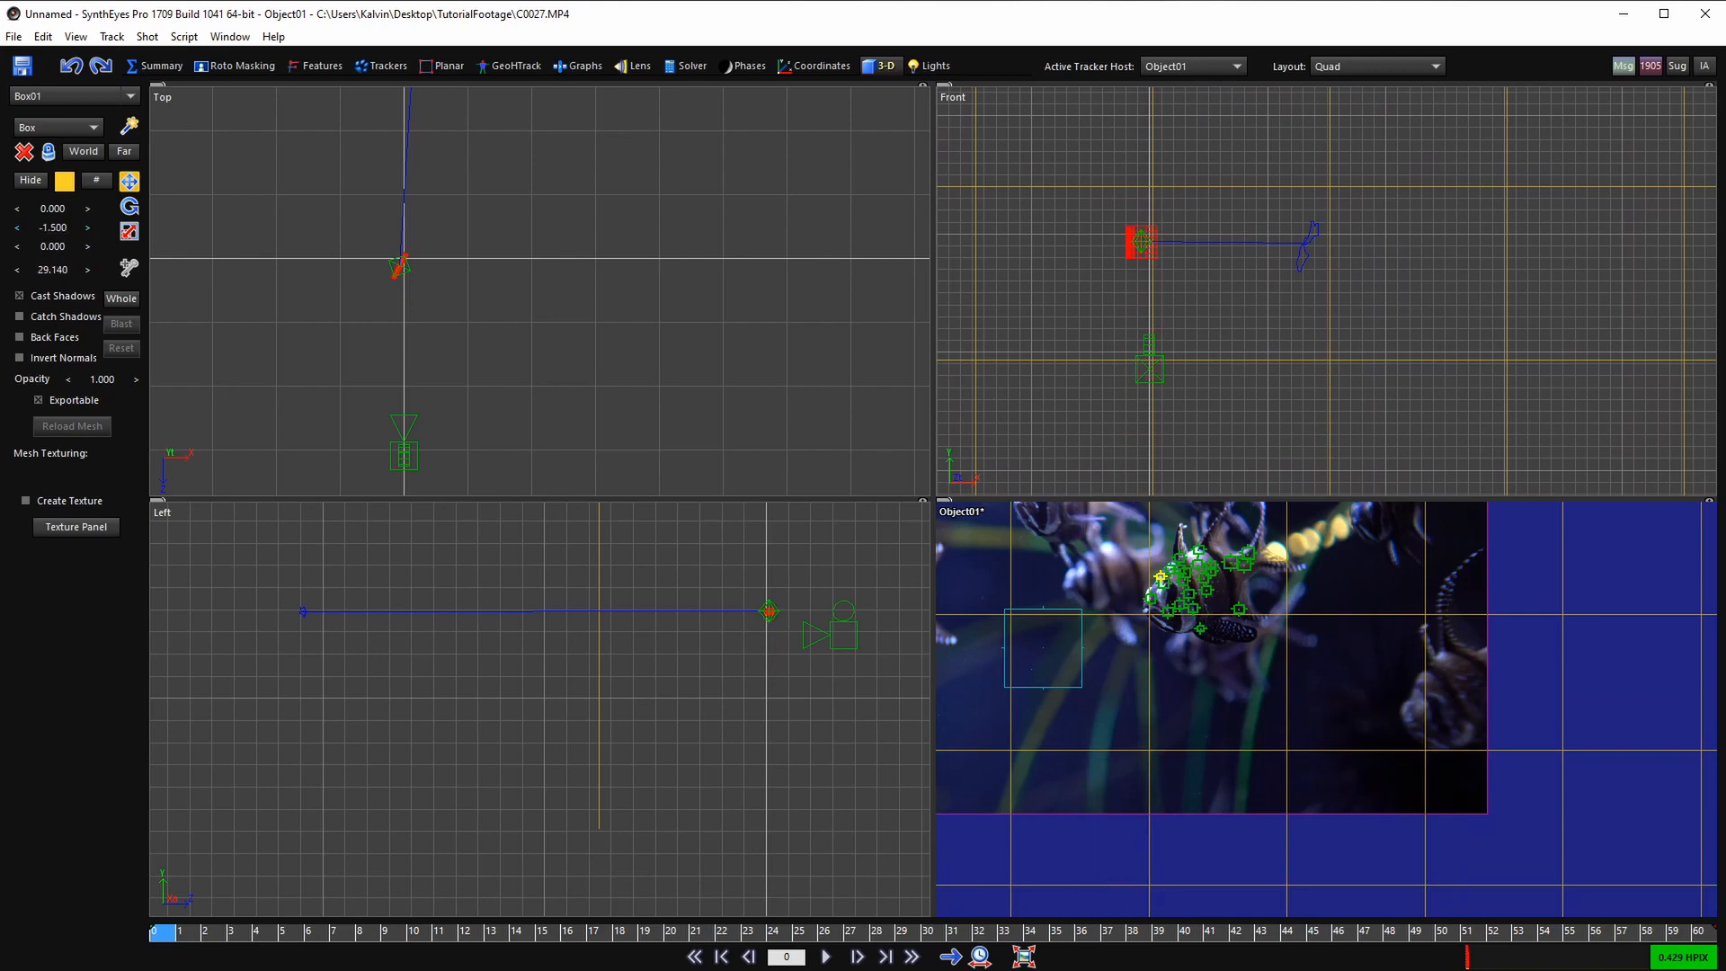
scroll(1146, 236, up, 7)
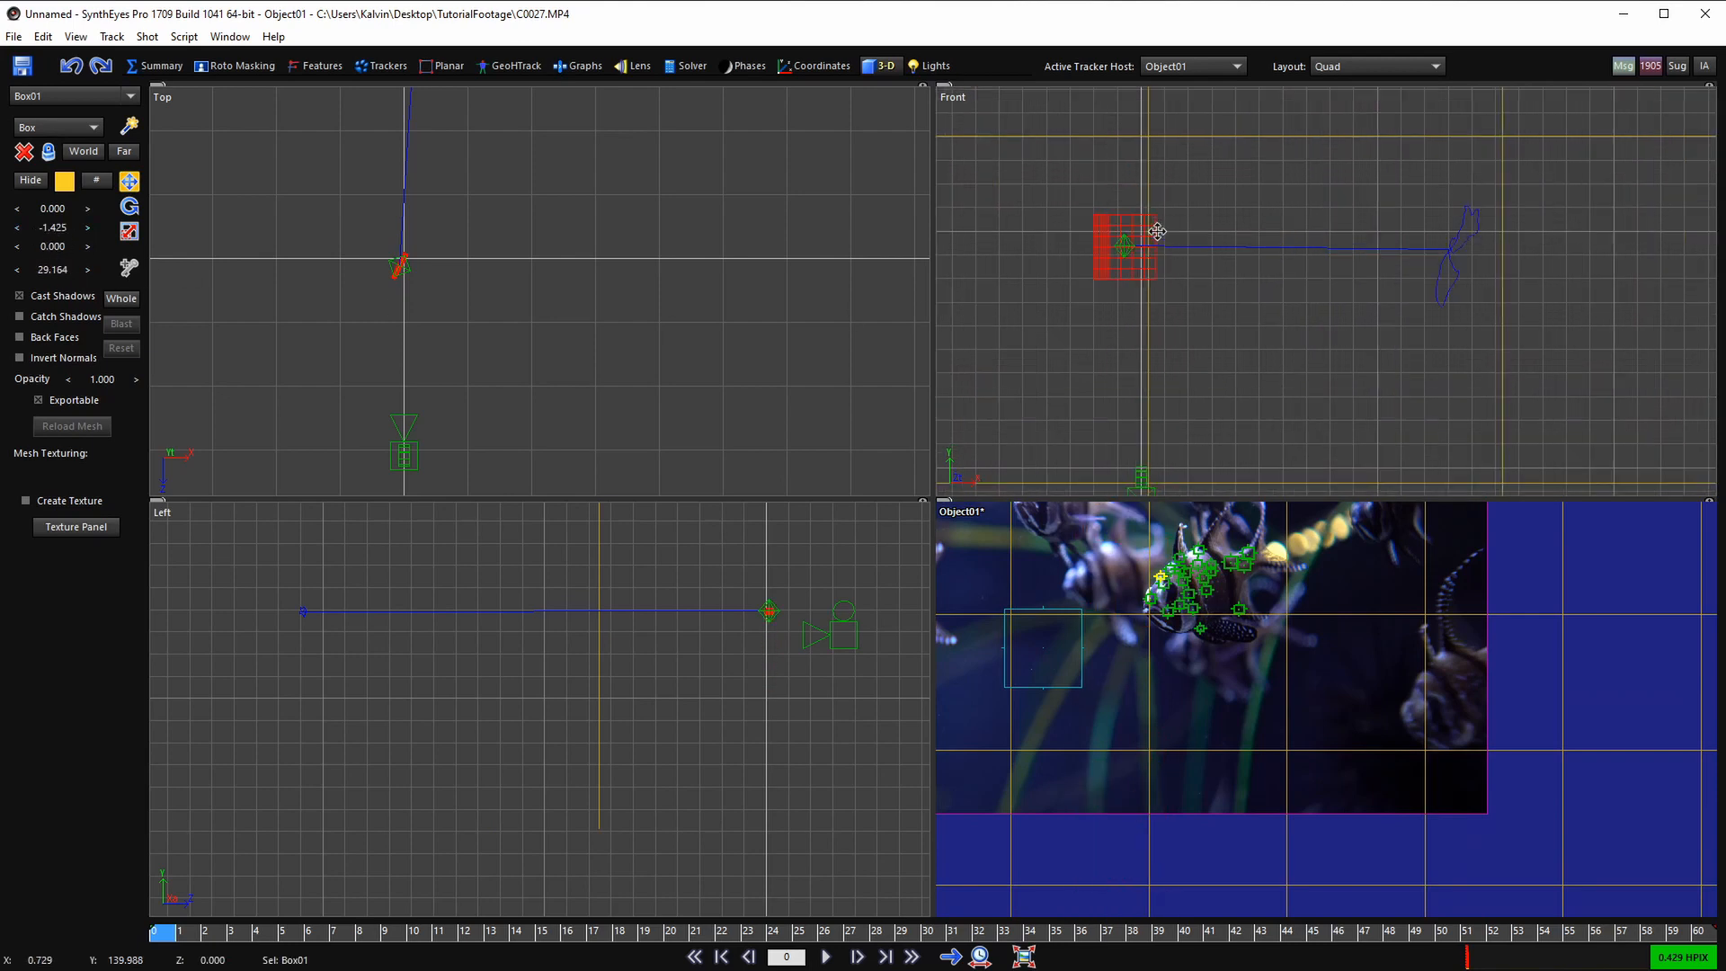
- Move Object01 with its attached box in the Top and Front views to about X 1.195, Y 129.918, Z 0.286
click(1143, 236)
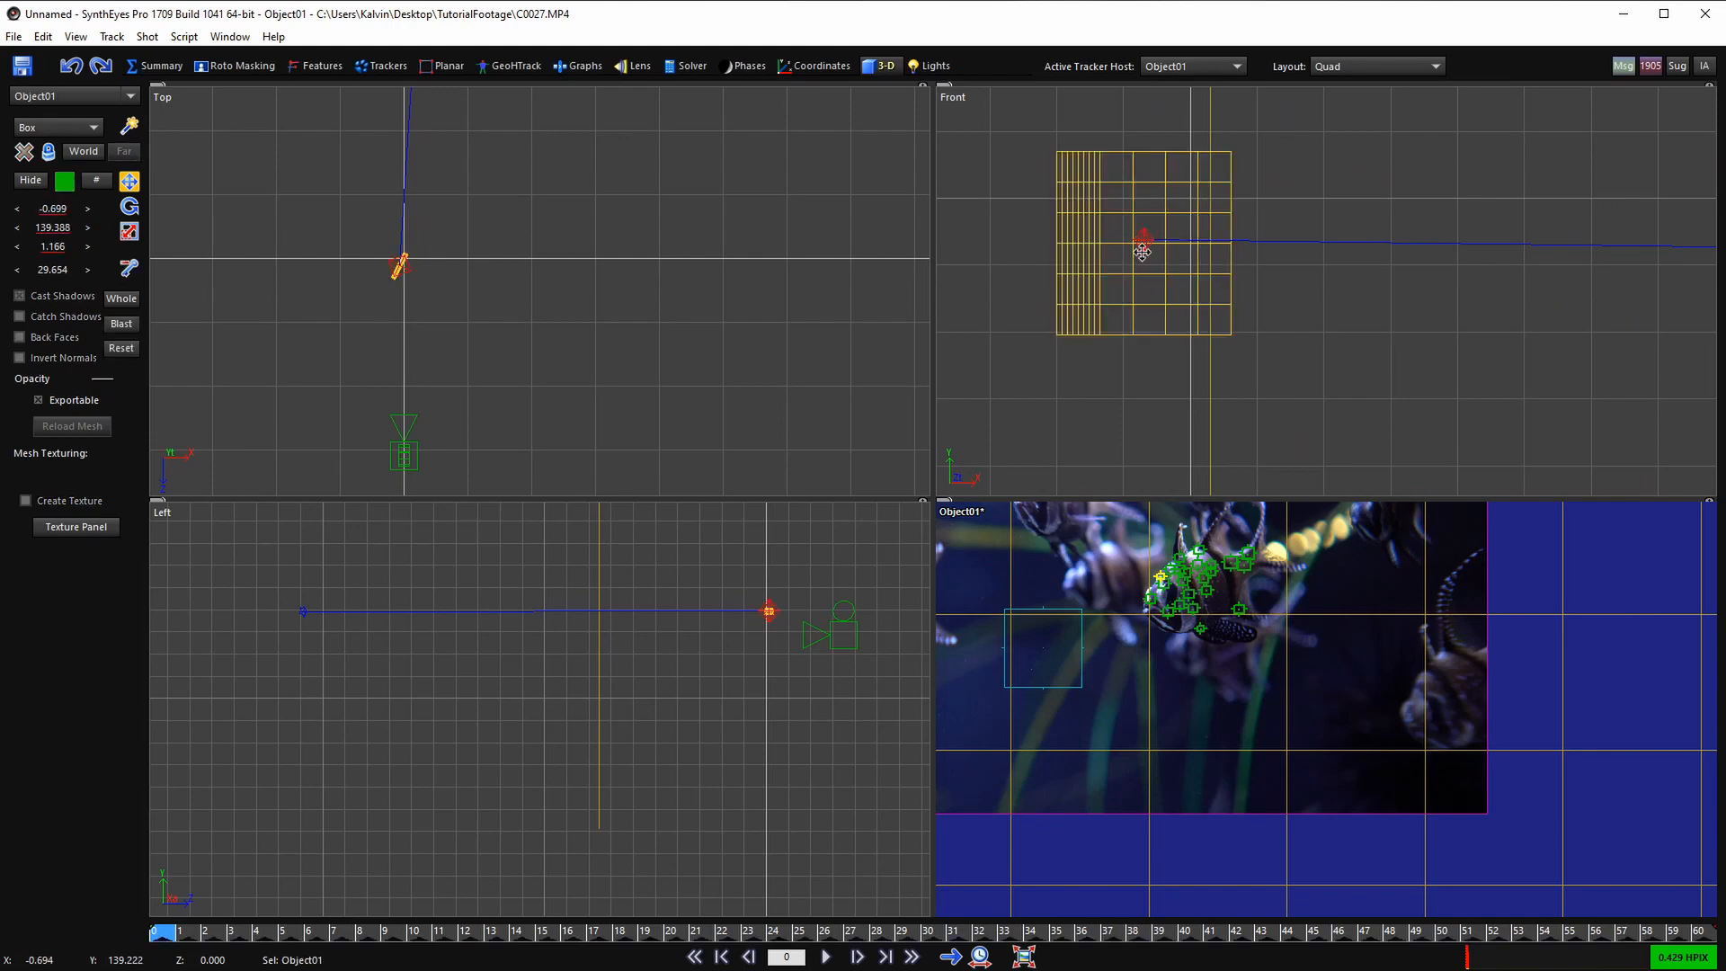
scroll(421, 268, up, 3)
drag(416, 241, 429, 217)
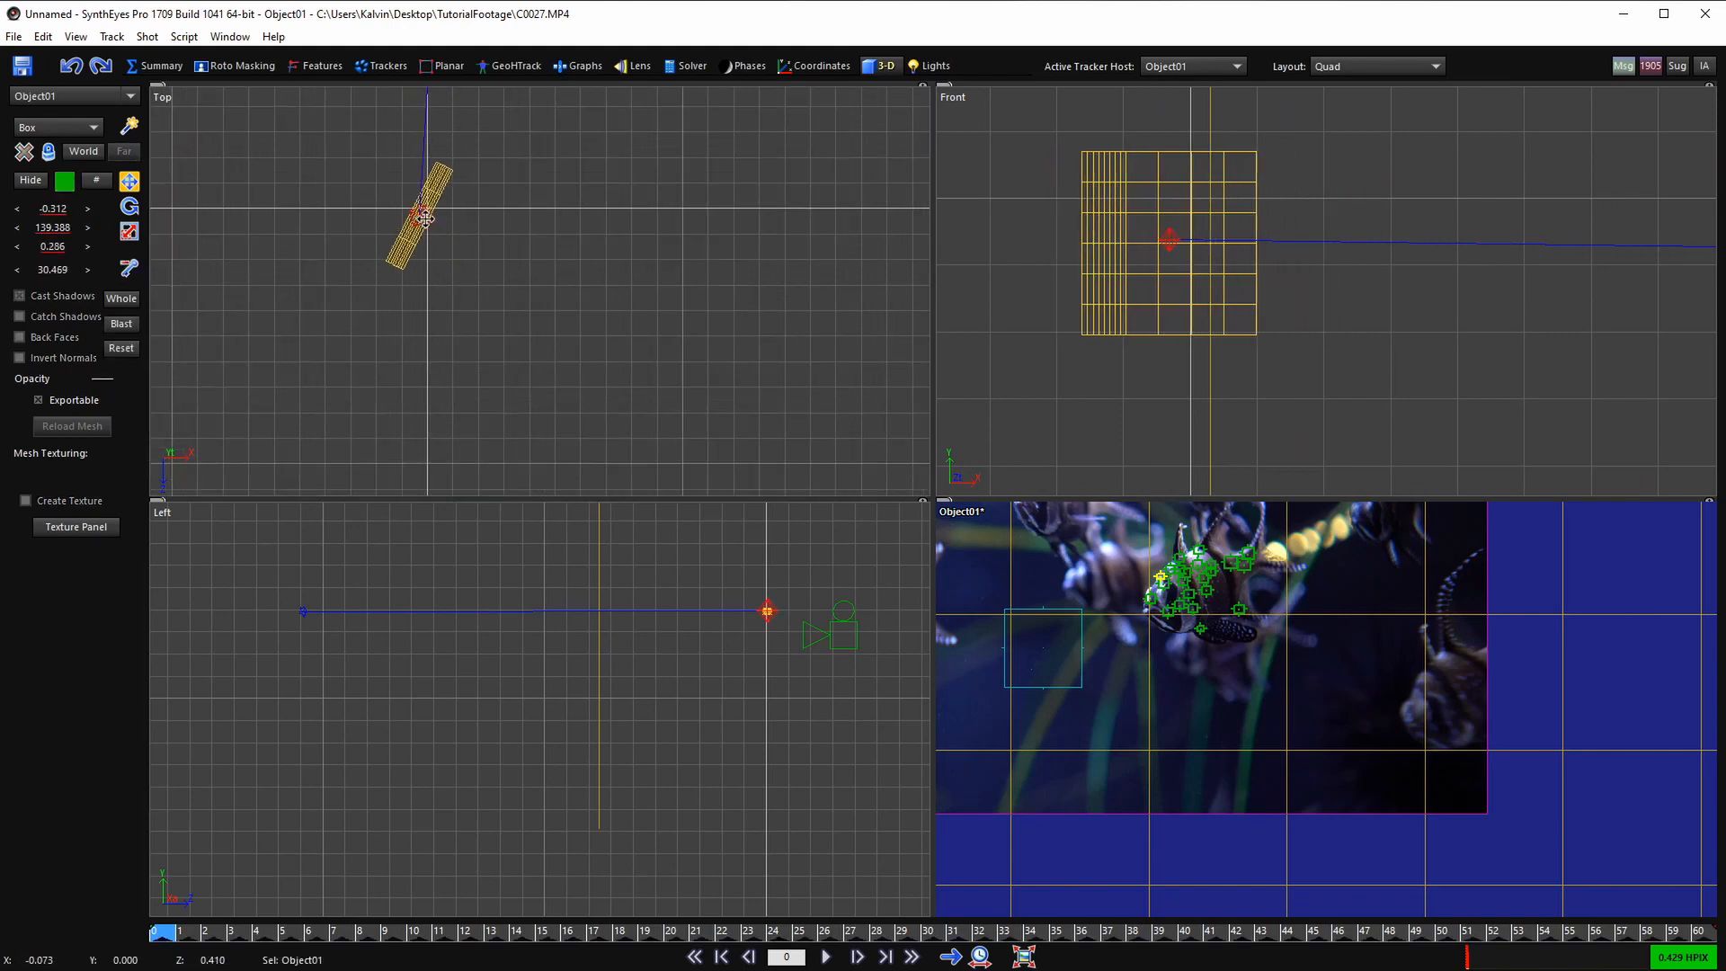
scroll(1136, 295, down, 9)
drag(1139, 286, 1151, 363)
scroll(1216, 573, up, 4)
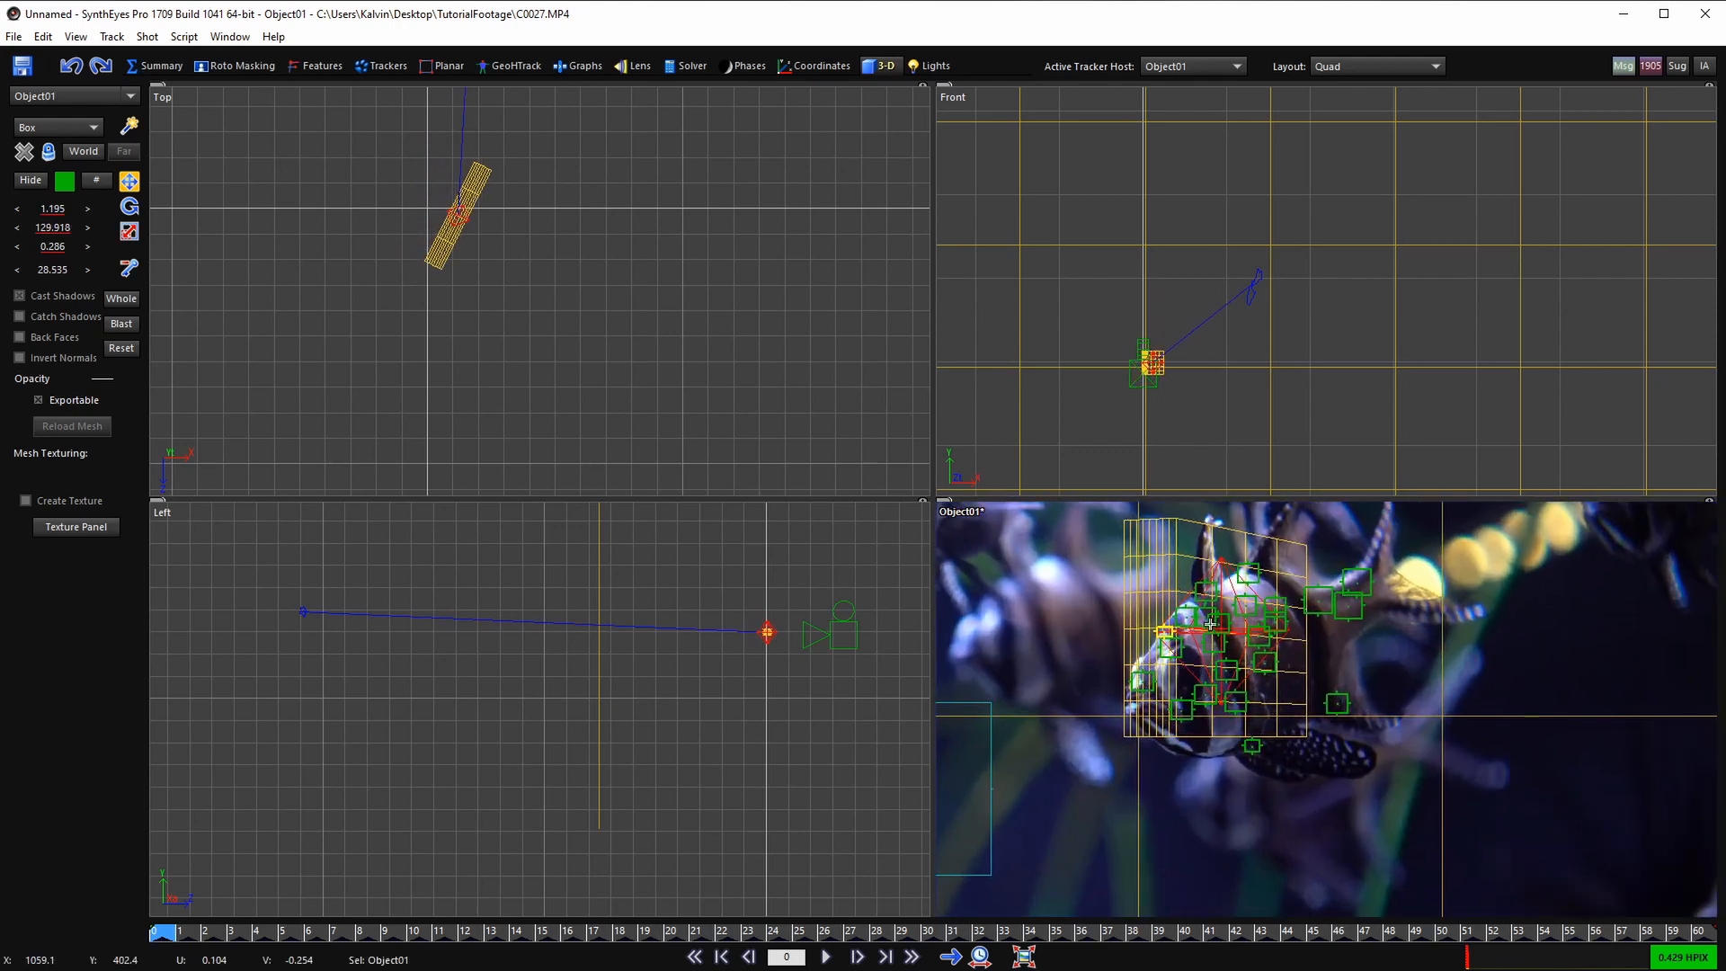
- Change the colour of the Plane01 mesh to dark blue (red 0, green 64, blue 128) and deselect it
middle_drag(1077, 612, 1157, 683)
click(1242, 641)
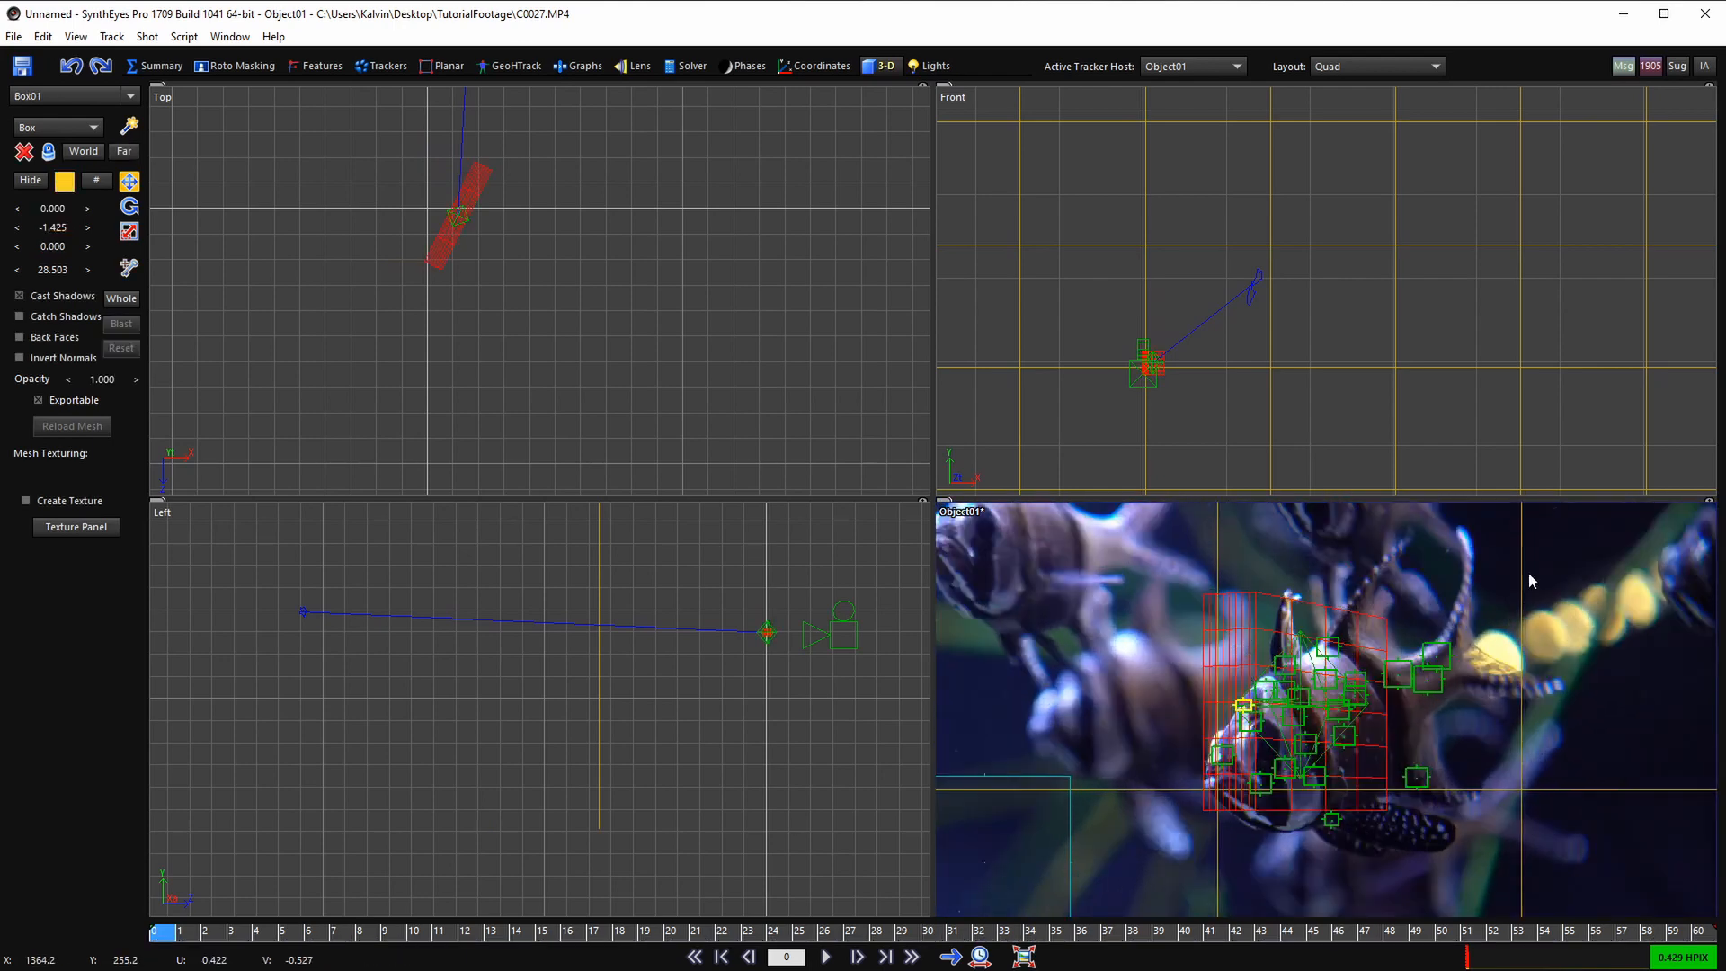
scroll(1492, 593, down, 6)
scroll(1308, 616, up, 3)
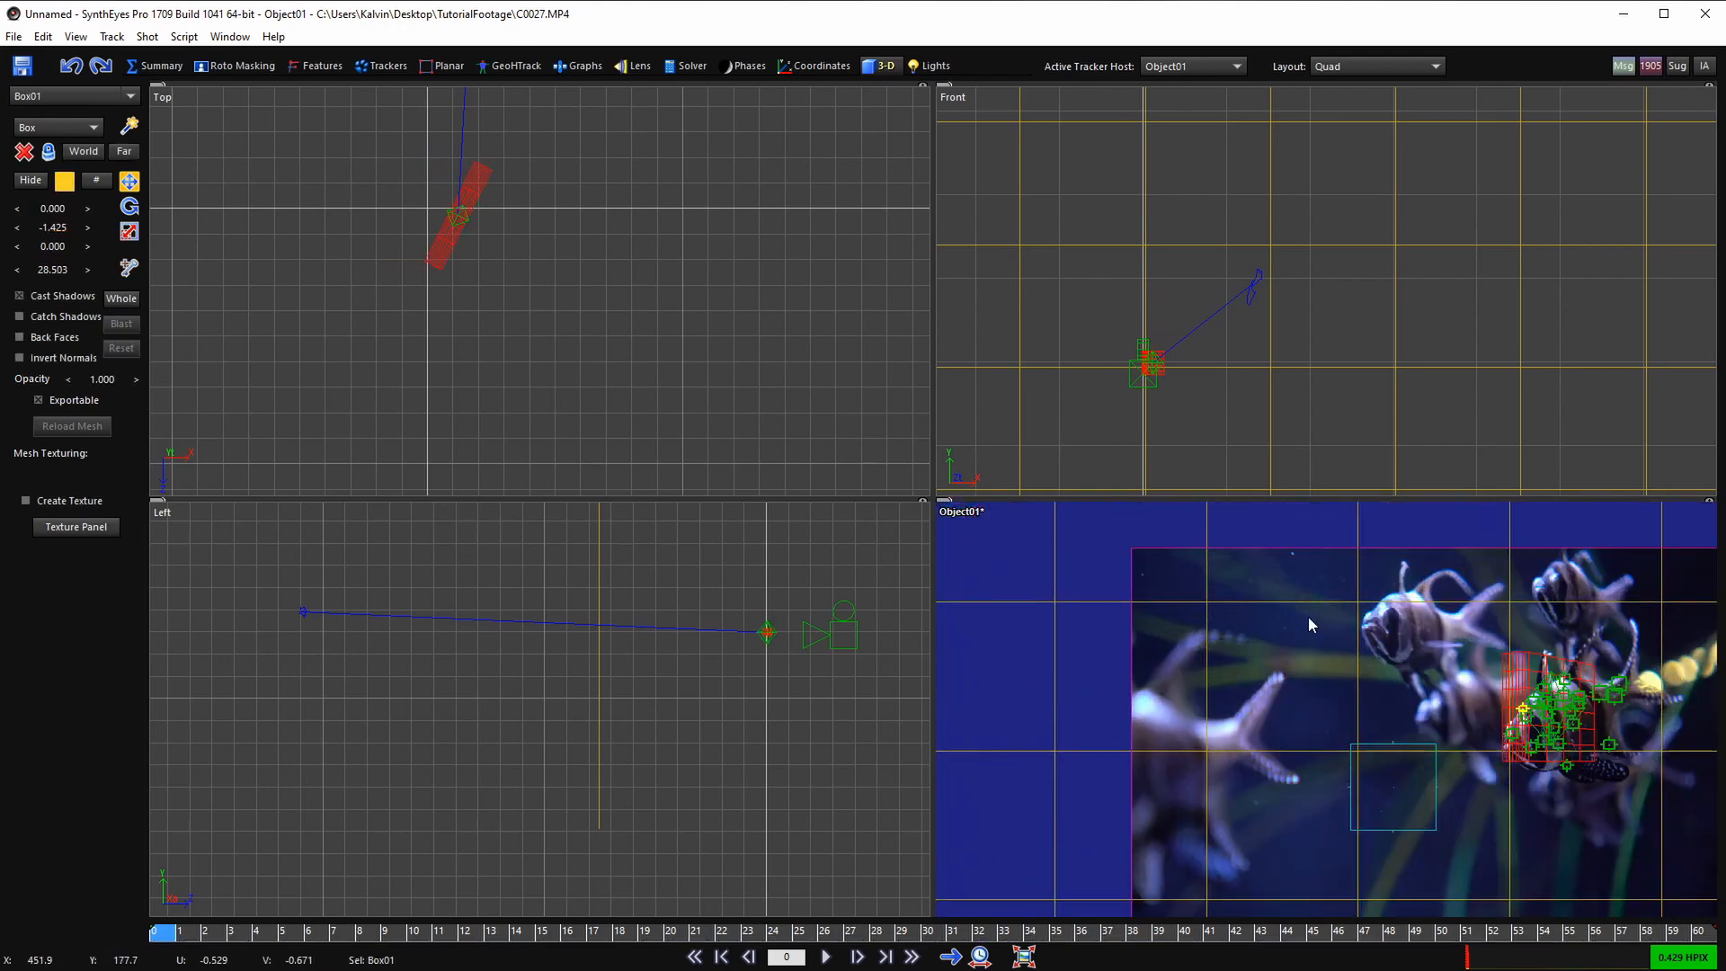
click(1264, 609)
middle_drag(1270, 618, 1135, 602)
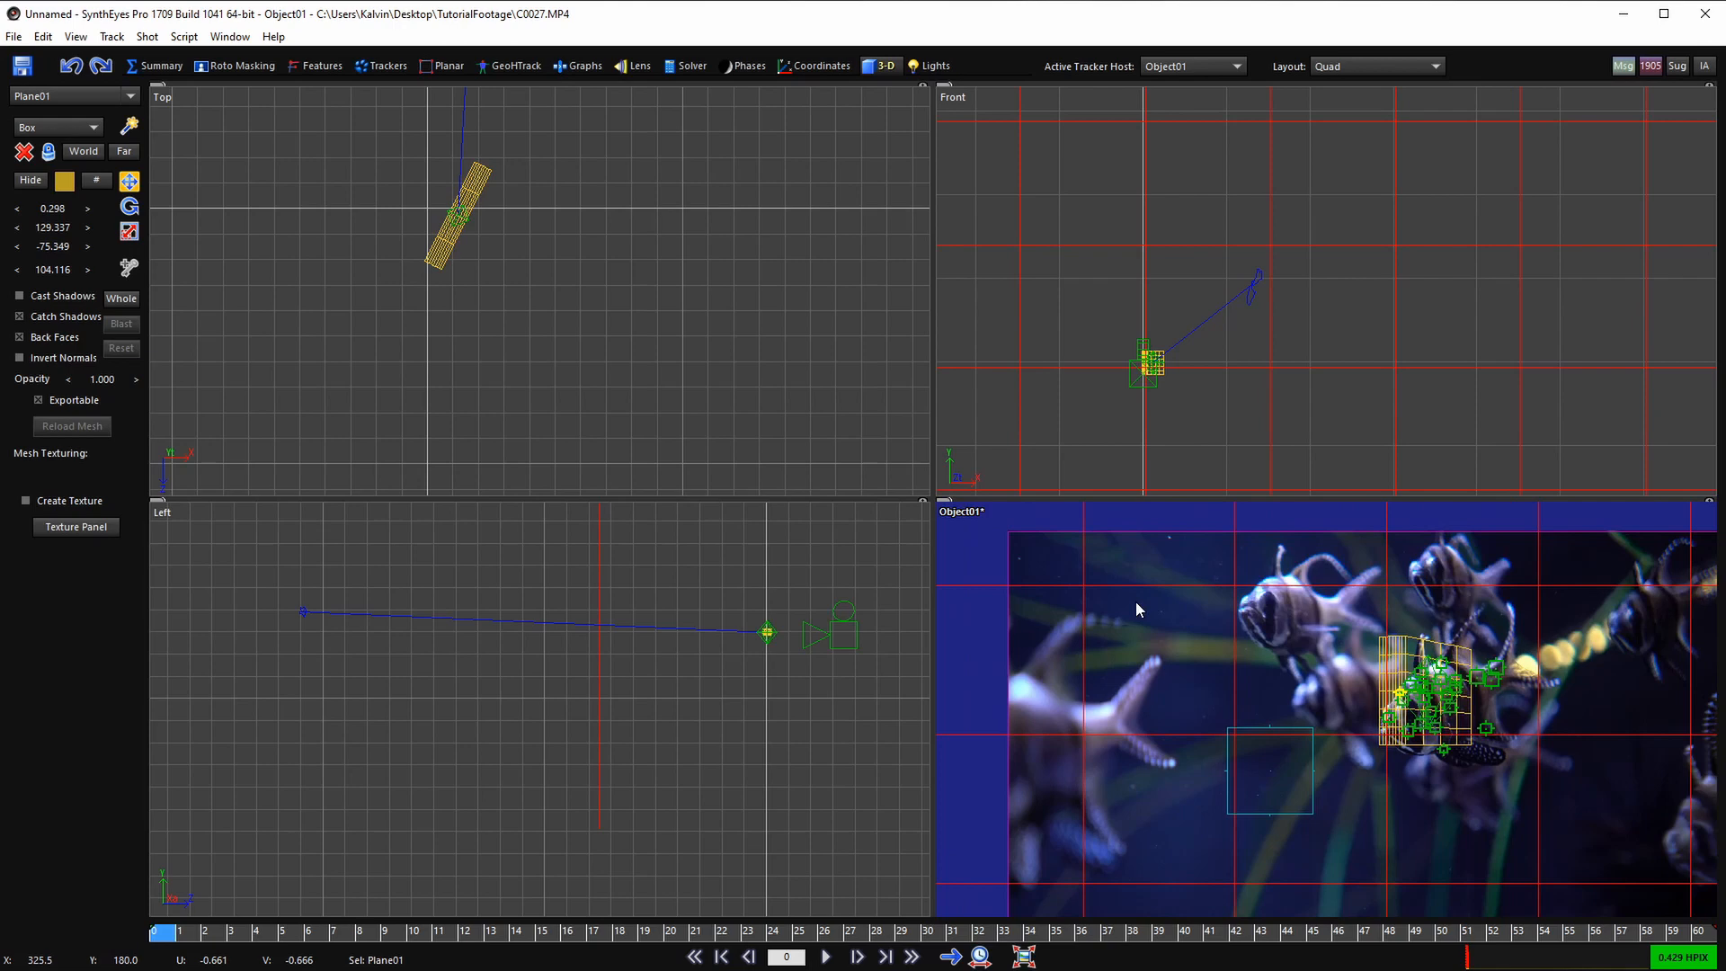
click(64, 180)
click(120, 164)
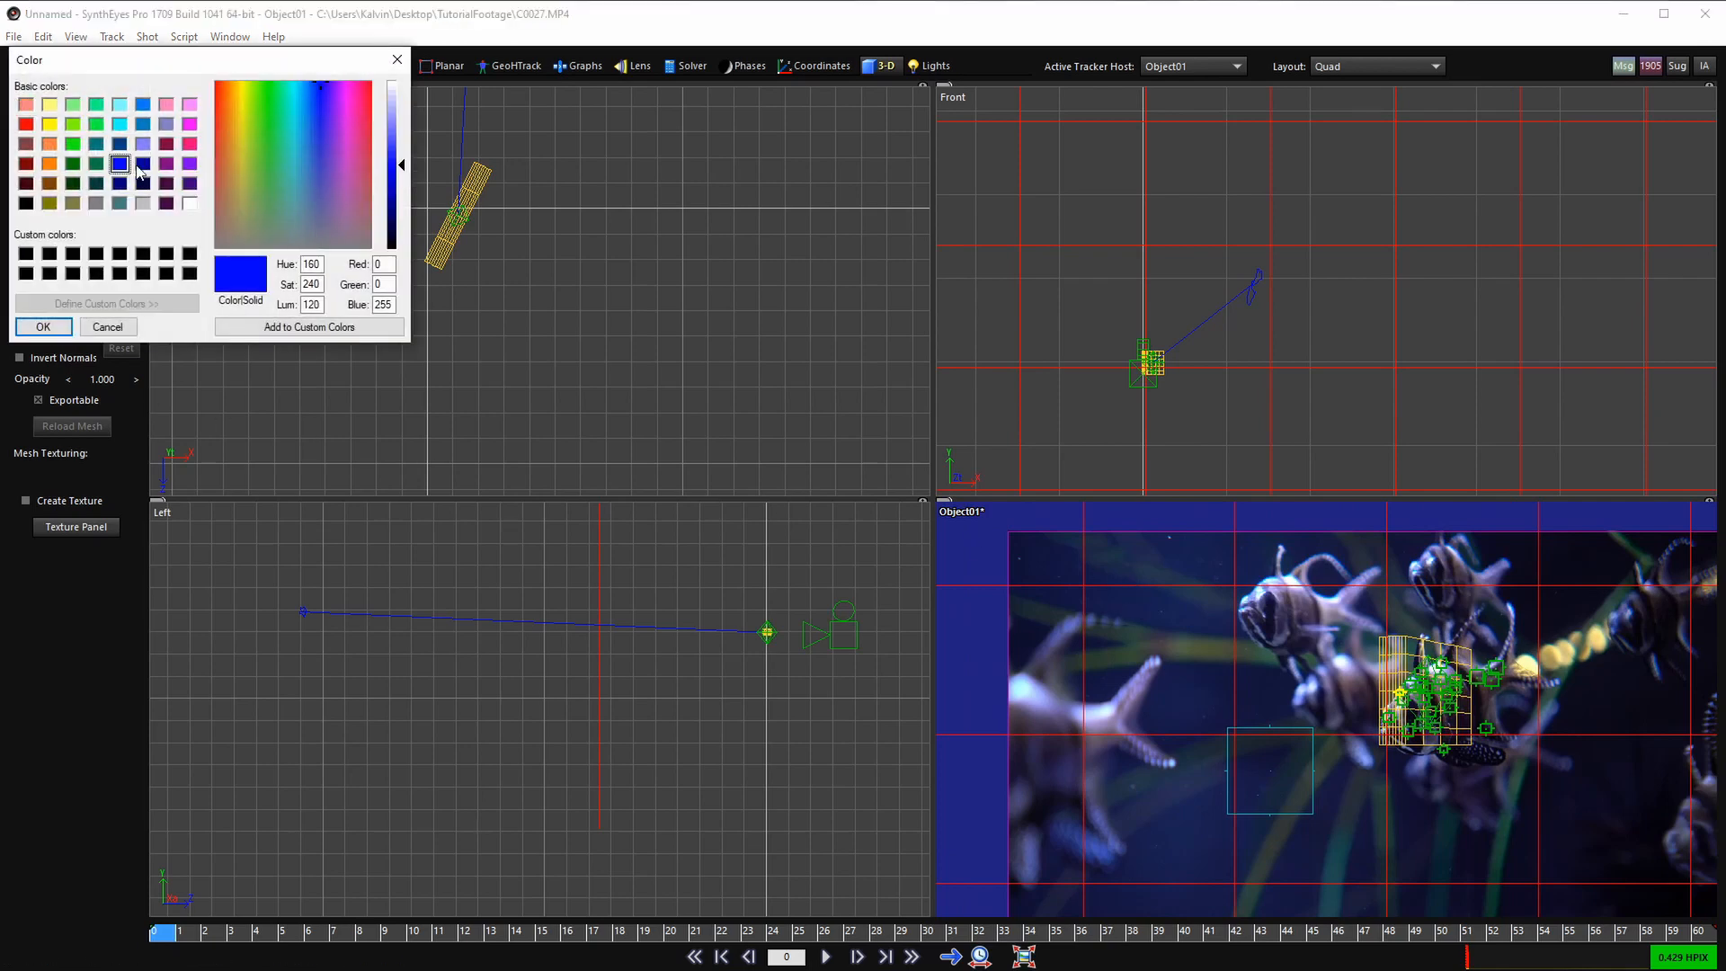
click(120, 145)
click(43, 329)
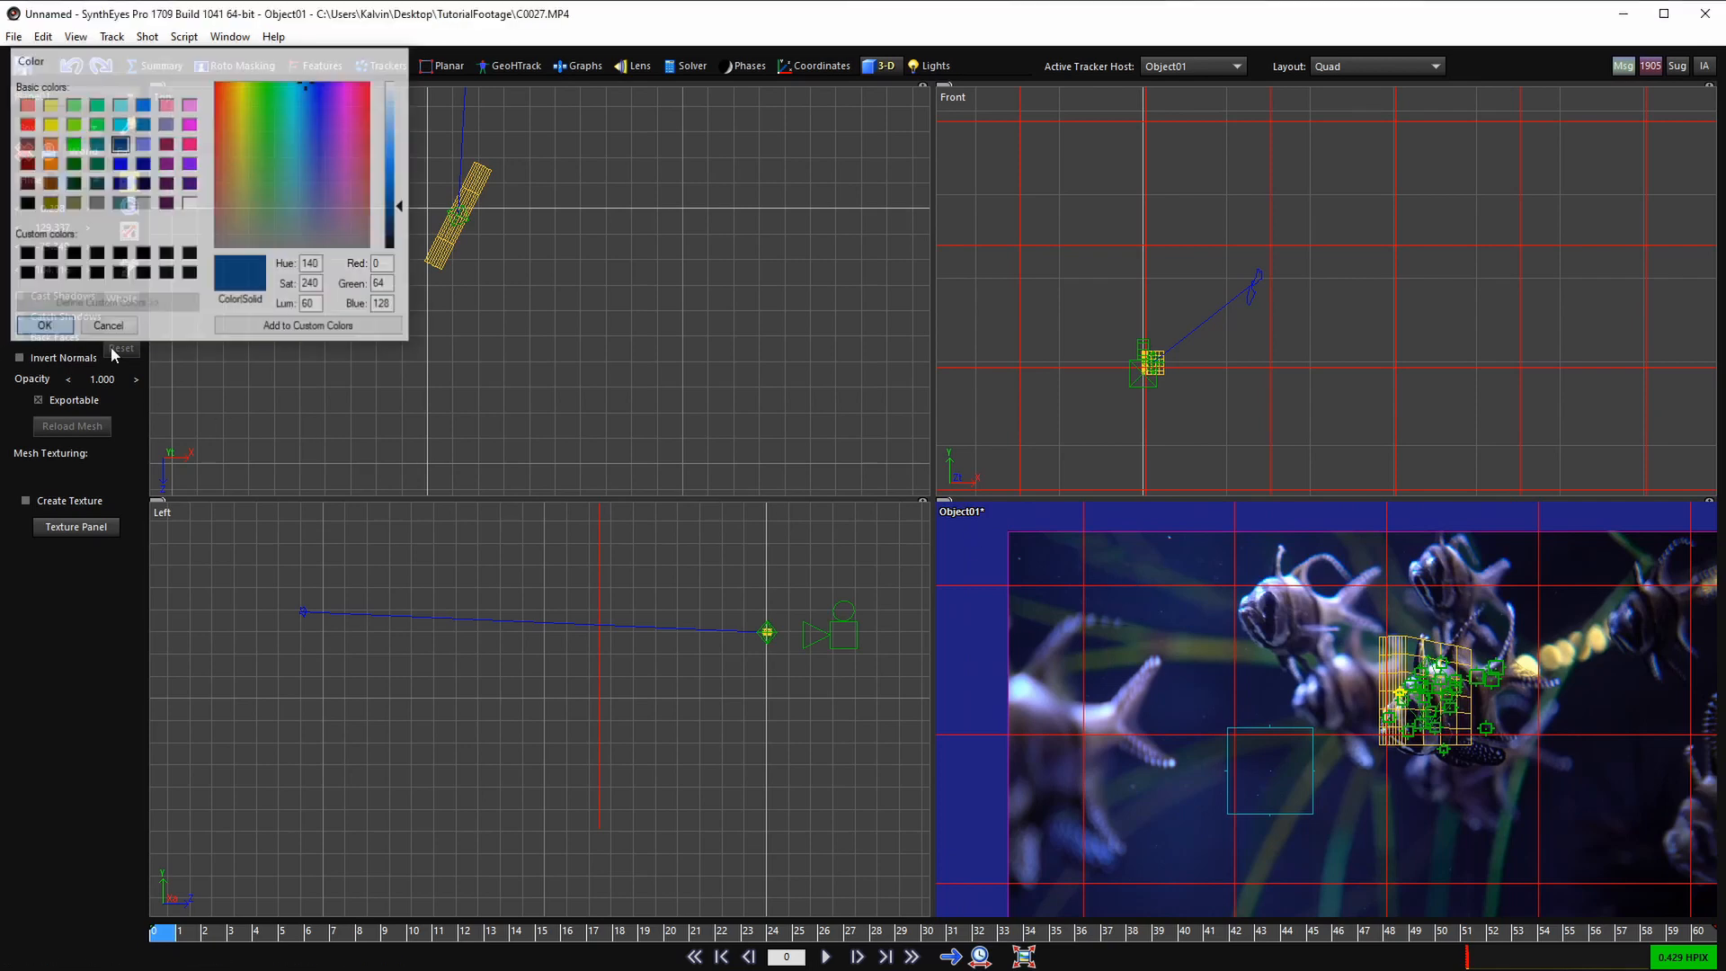
click(1174, 662)
- Play the shot in a full camera view to check how the box follows the fish, rewind it and return to the quad layout
middle_drag(1318, 748, 1270, 725)
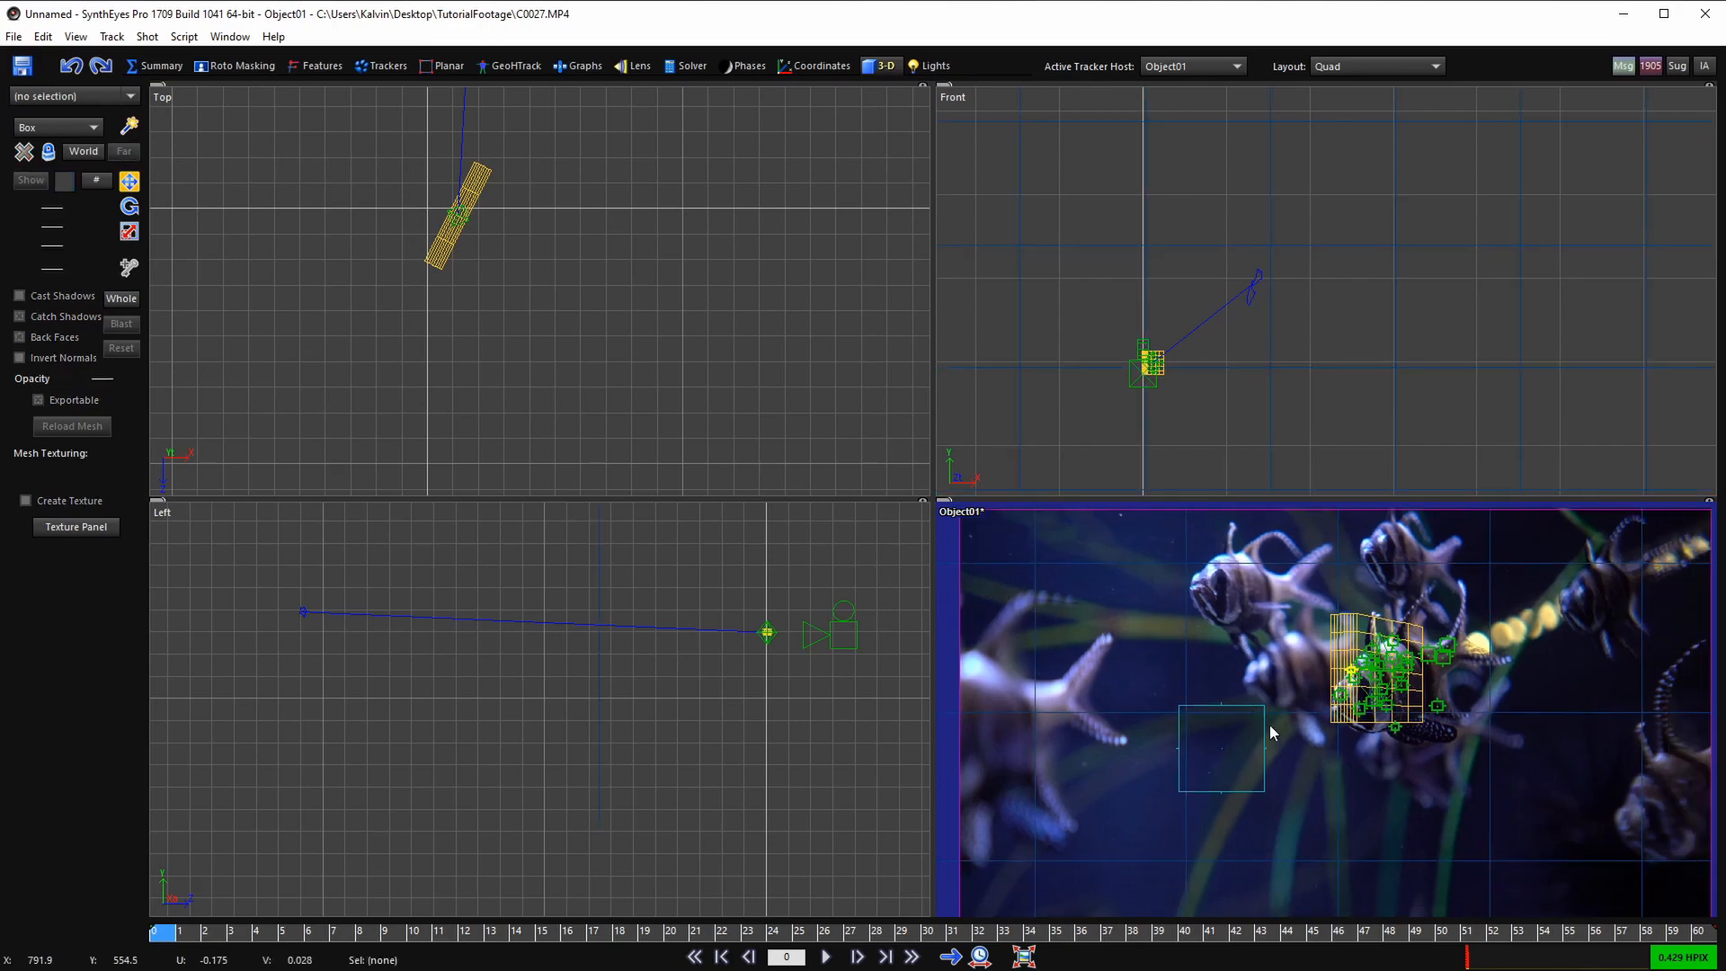
key(5)
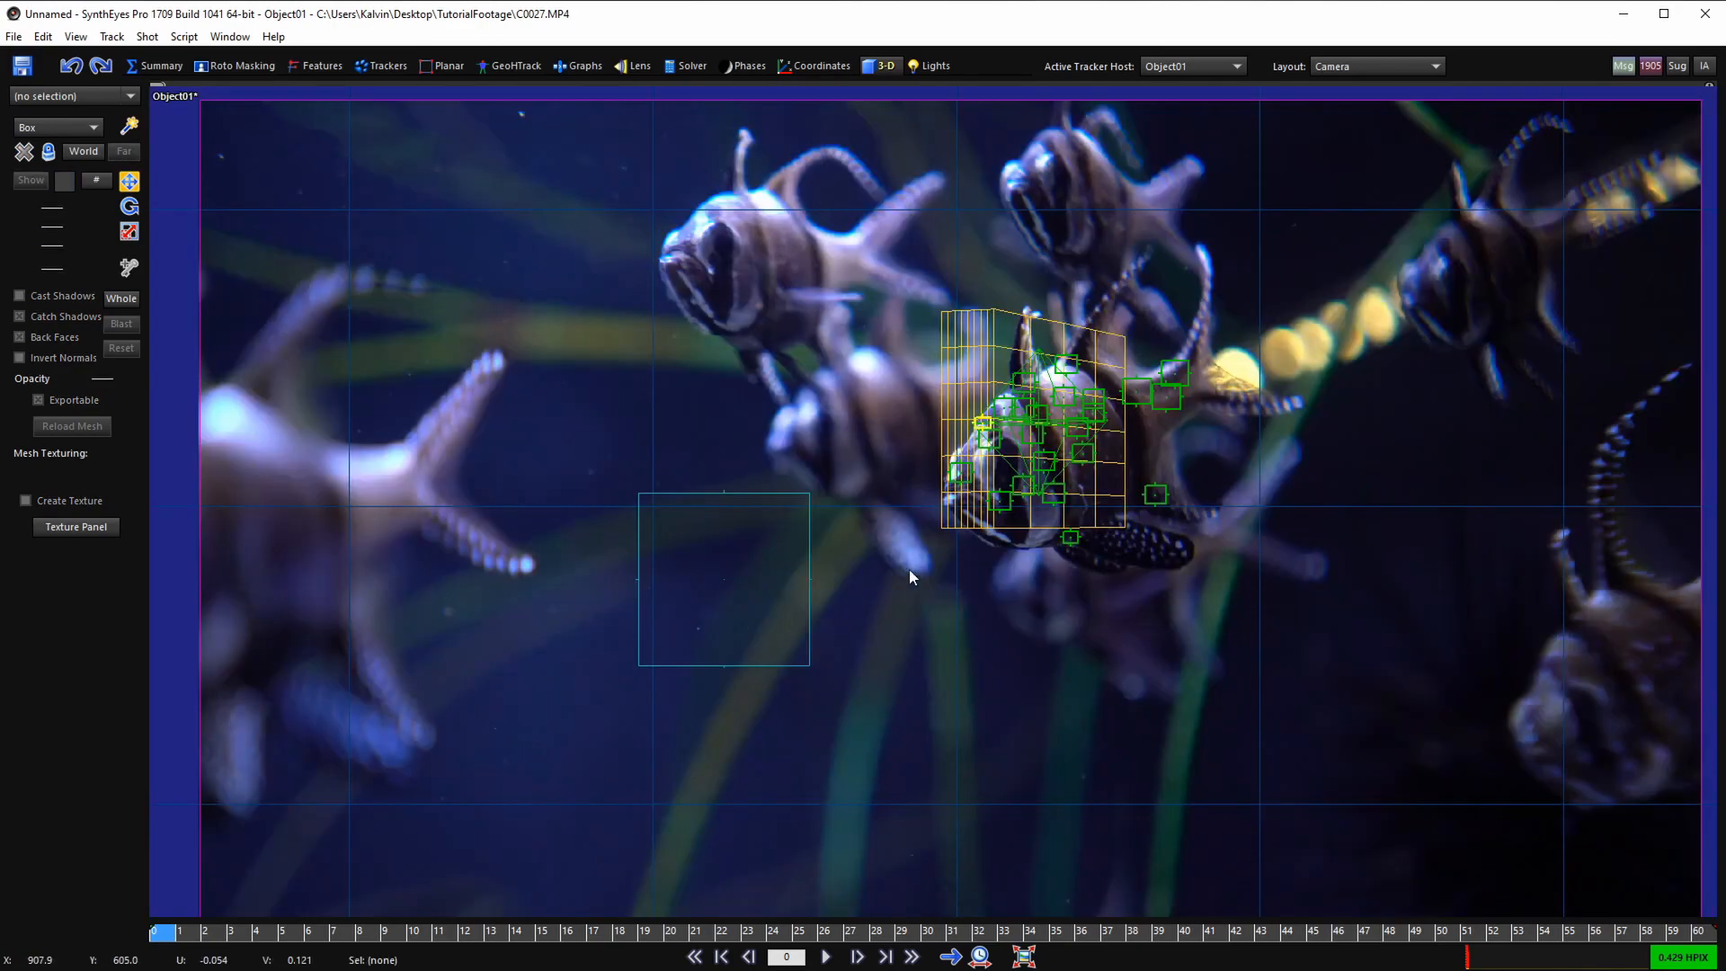
scroll(906, 576, down, 3)
key(space)
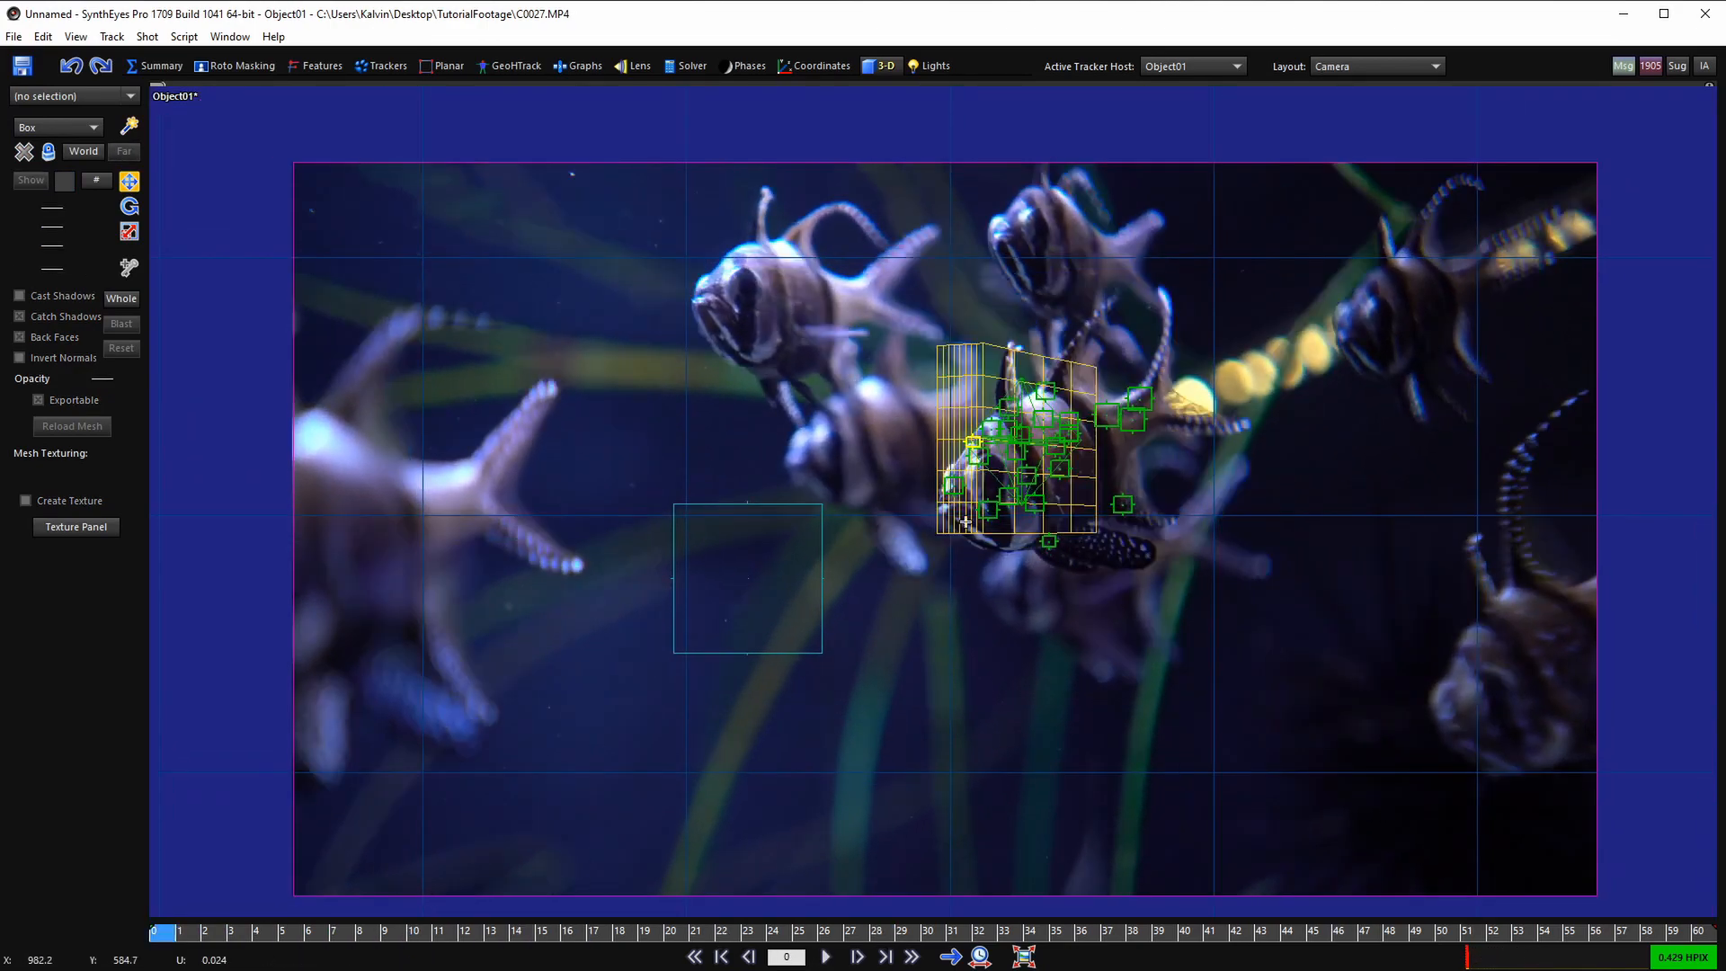
key(space)
key(shift+a)
key(7)
scroll(792, 649, up, 5)
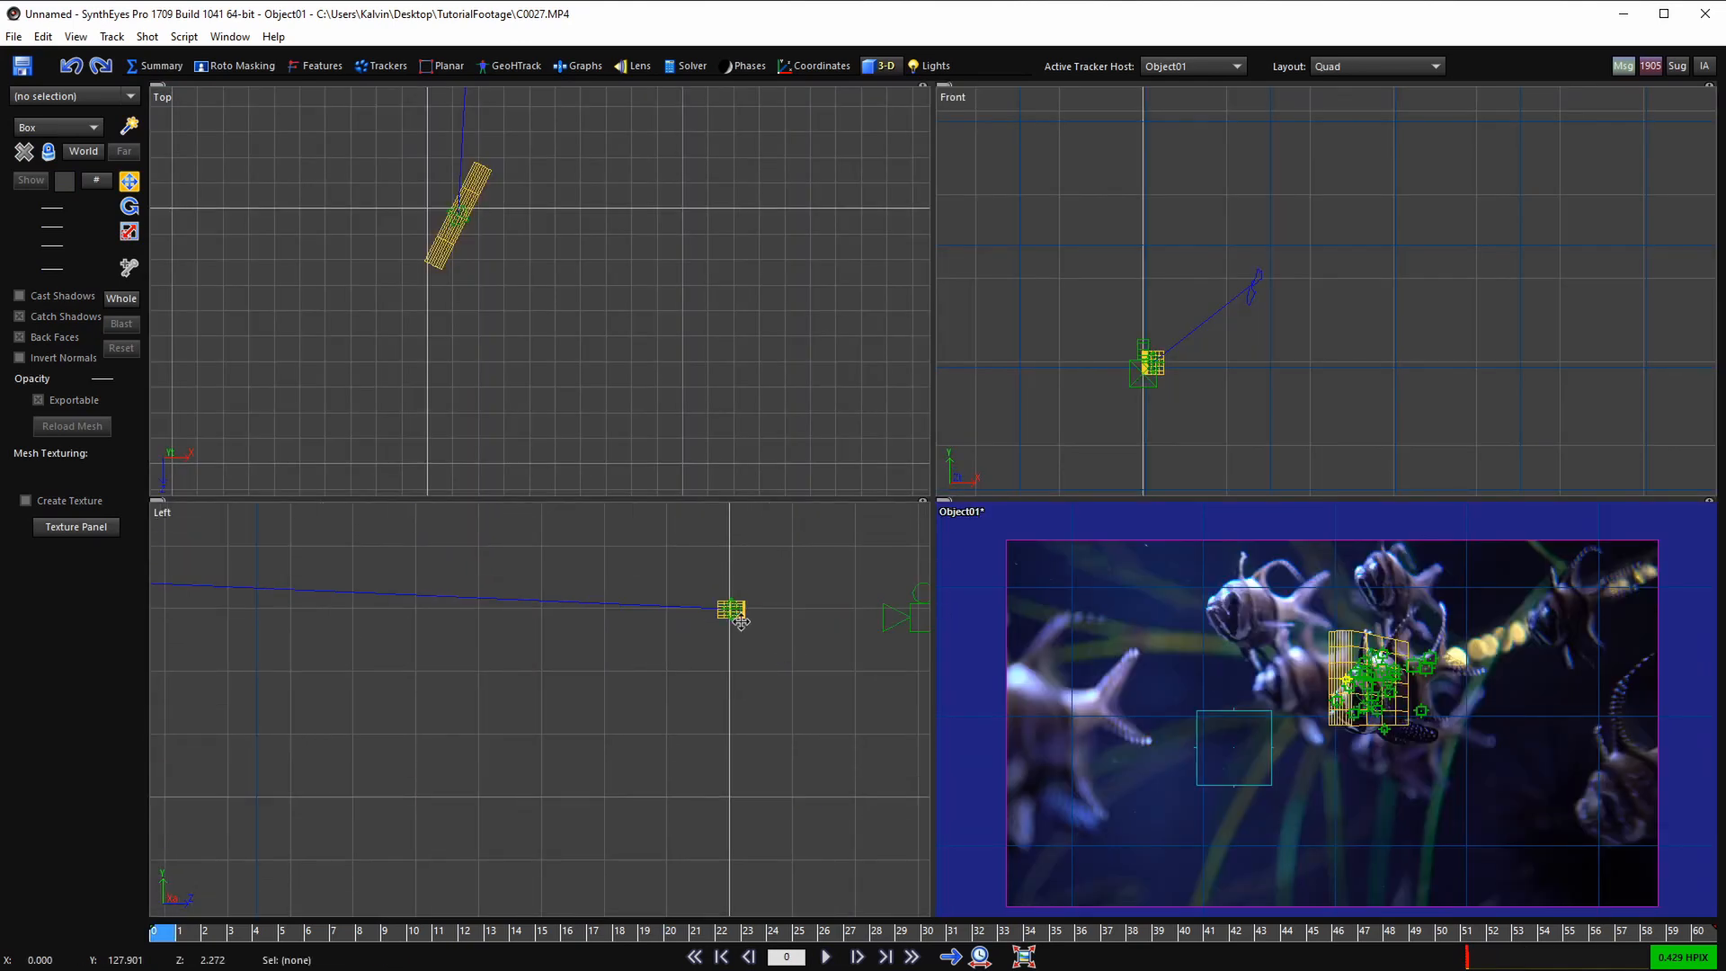
- Reduce the mesh segments of Box01 to 2, 4 and 6
click(715, 598)
scroll(1396, 698, up, 3)
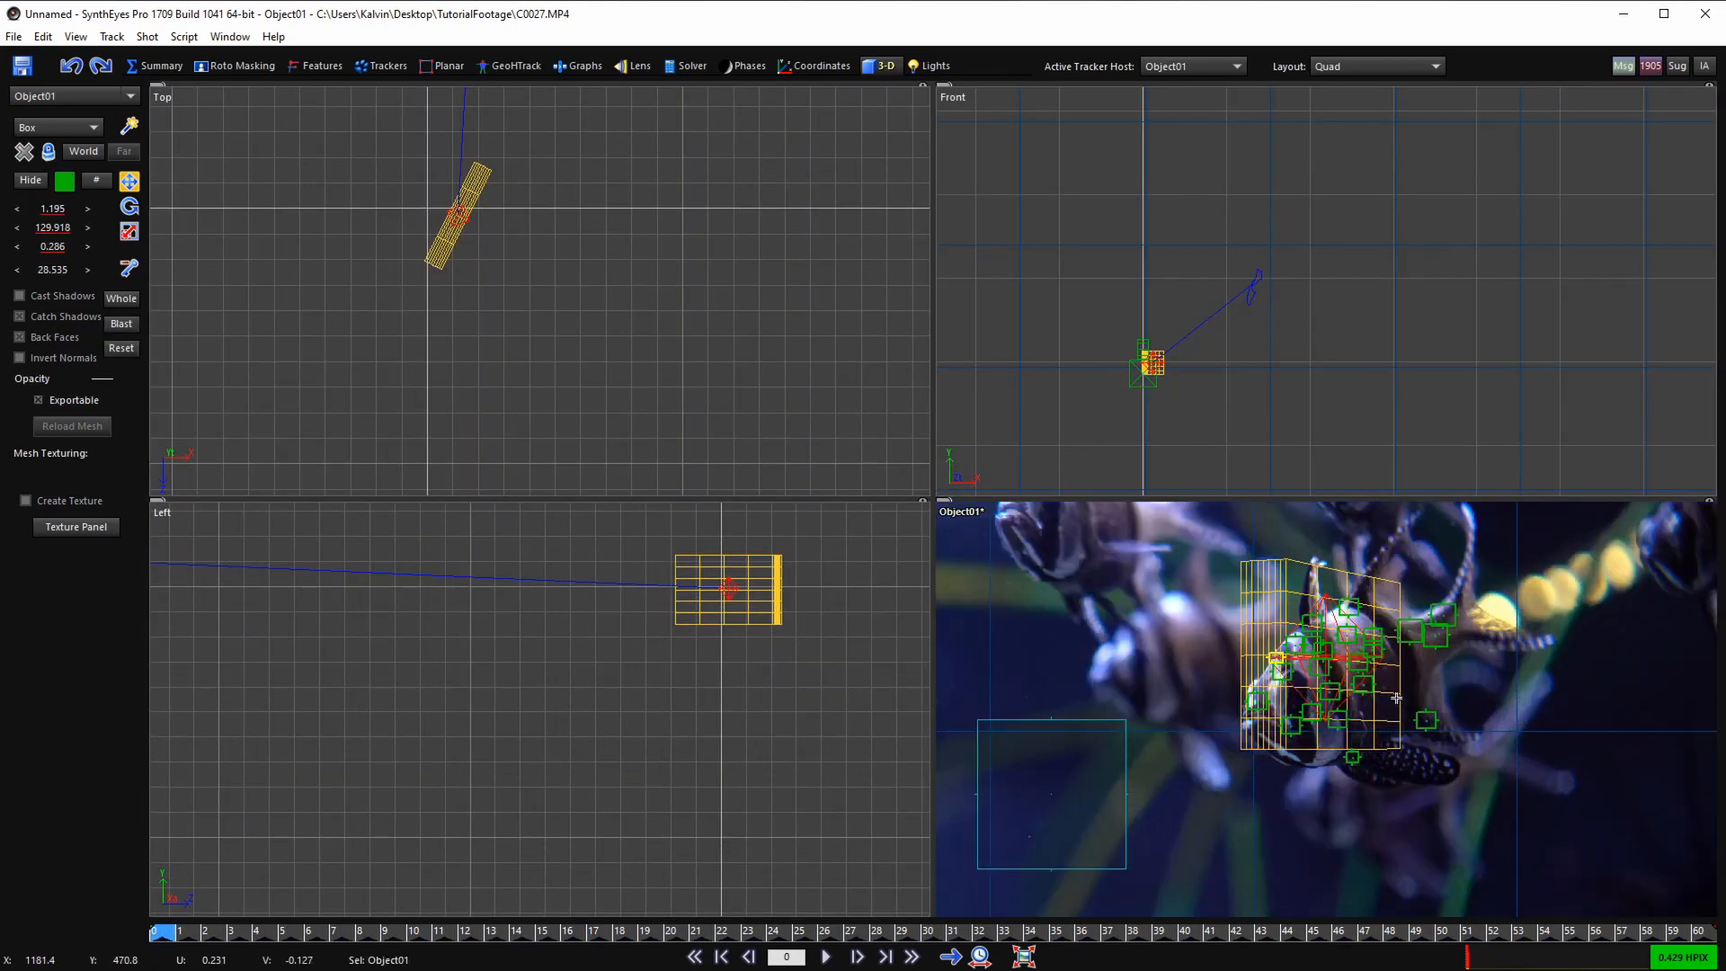
scroll(1322, 693, up, 2)
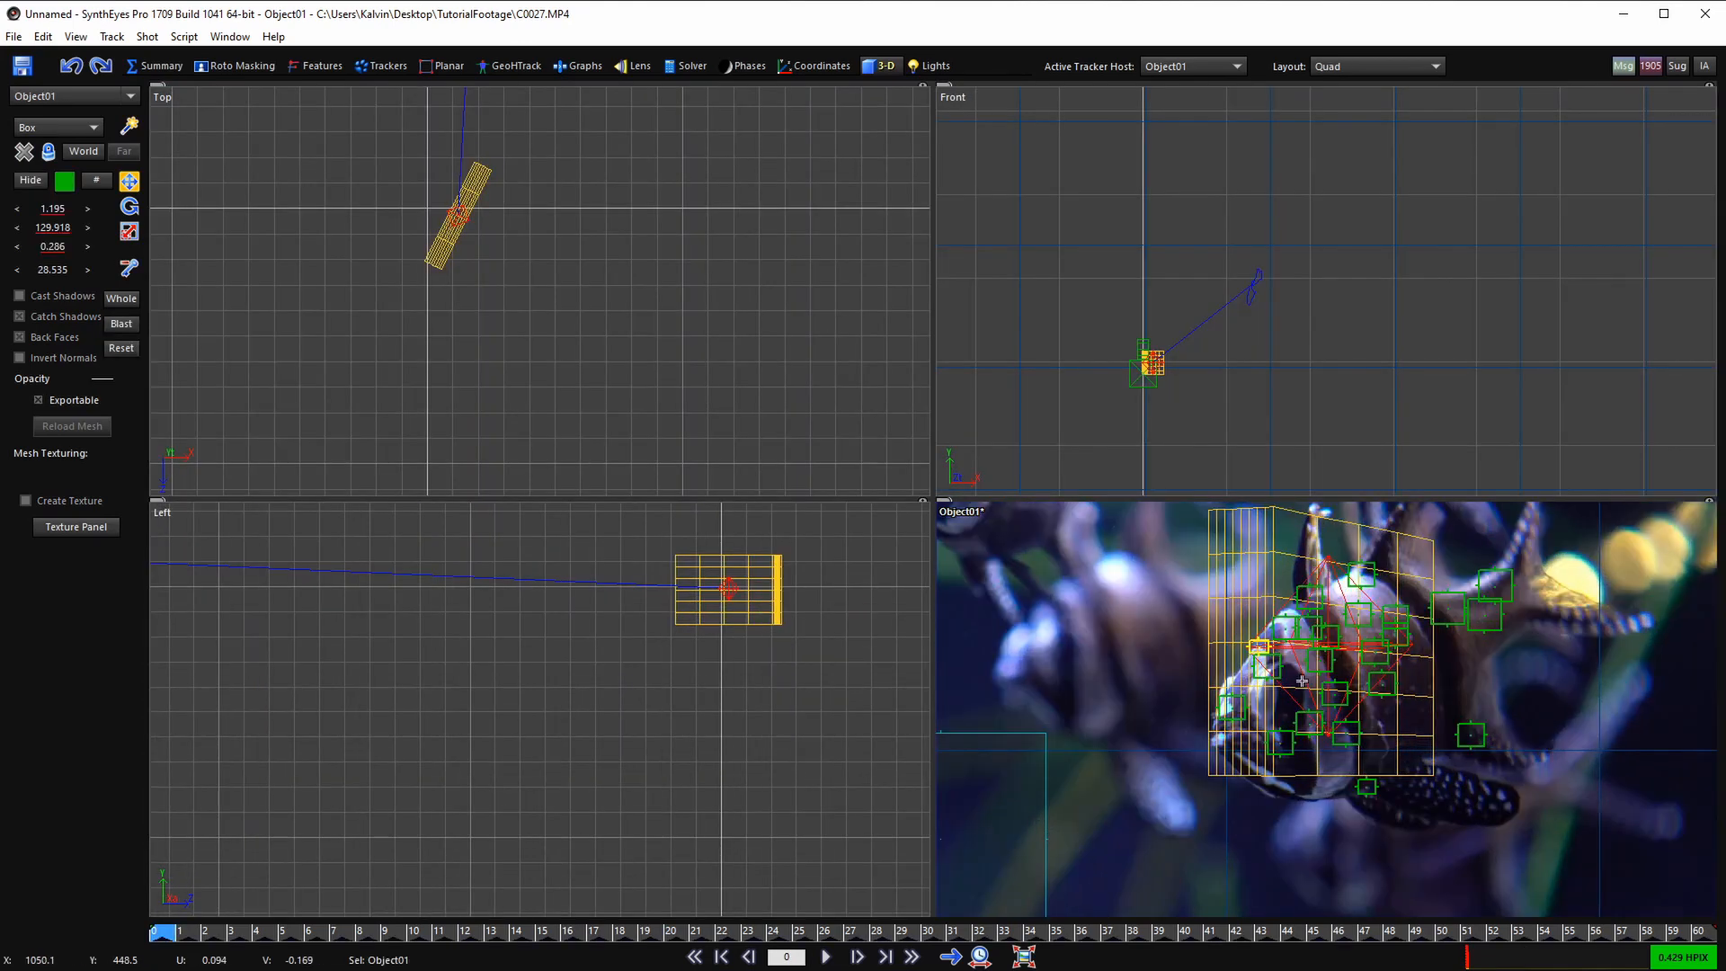
click(1218, 649)
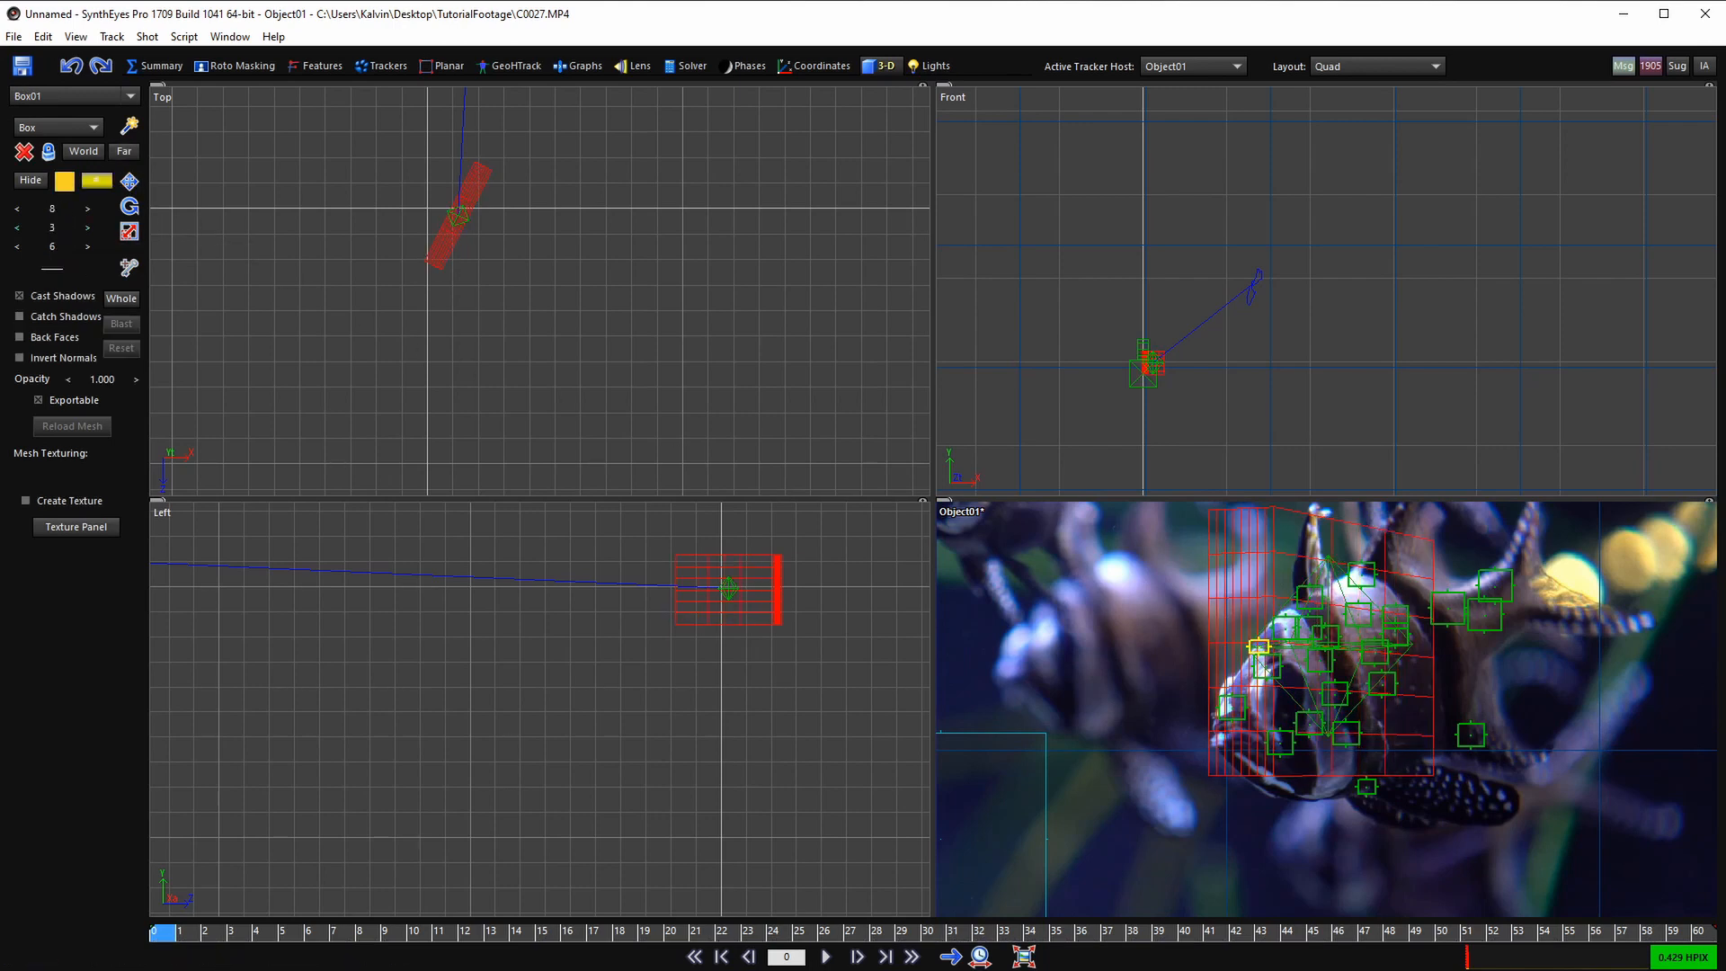
drag(52, 208, 24, 209)
scroll(430, 234, up, 5)
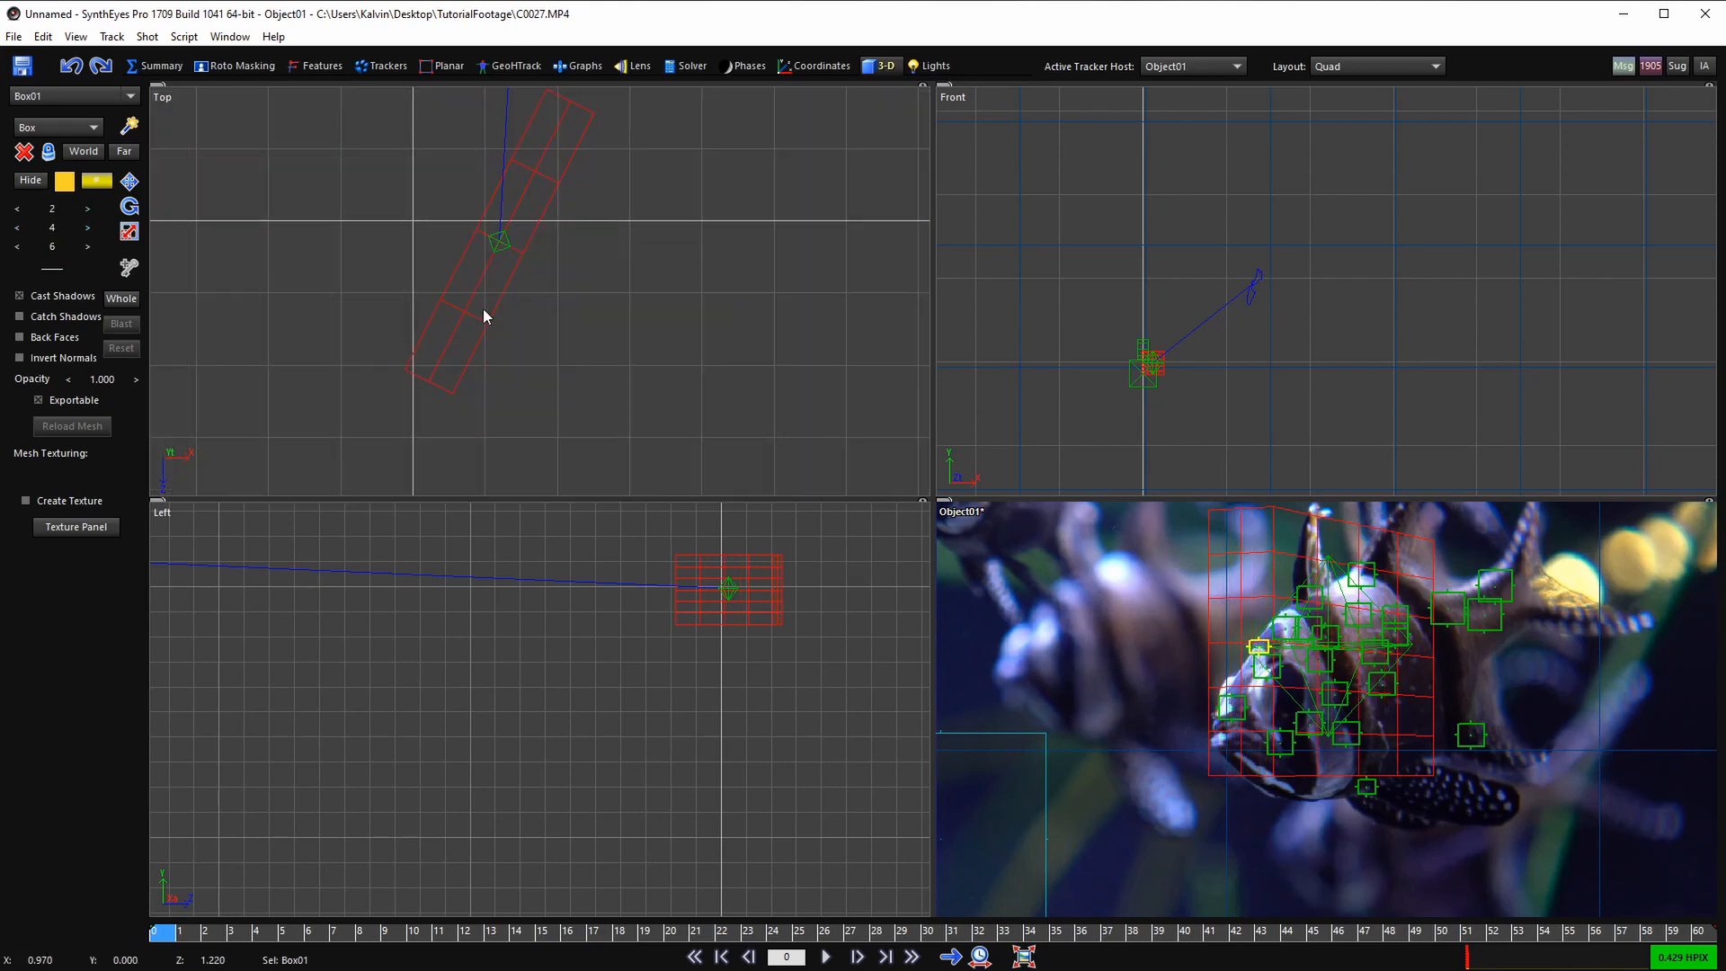
- Move Object01 in the Top view to about X 1.5, Z 0.04 so the box sits closer over the fish
scroll(731, 566, up, 6)
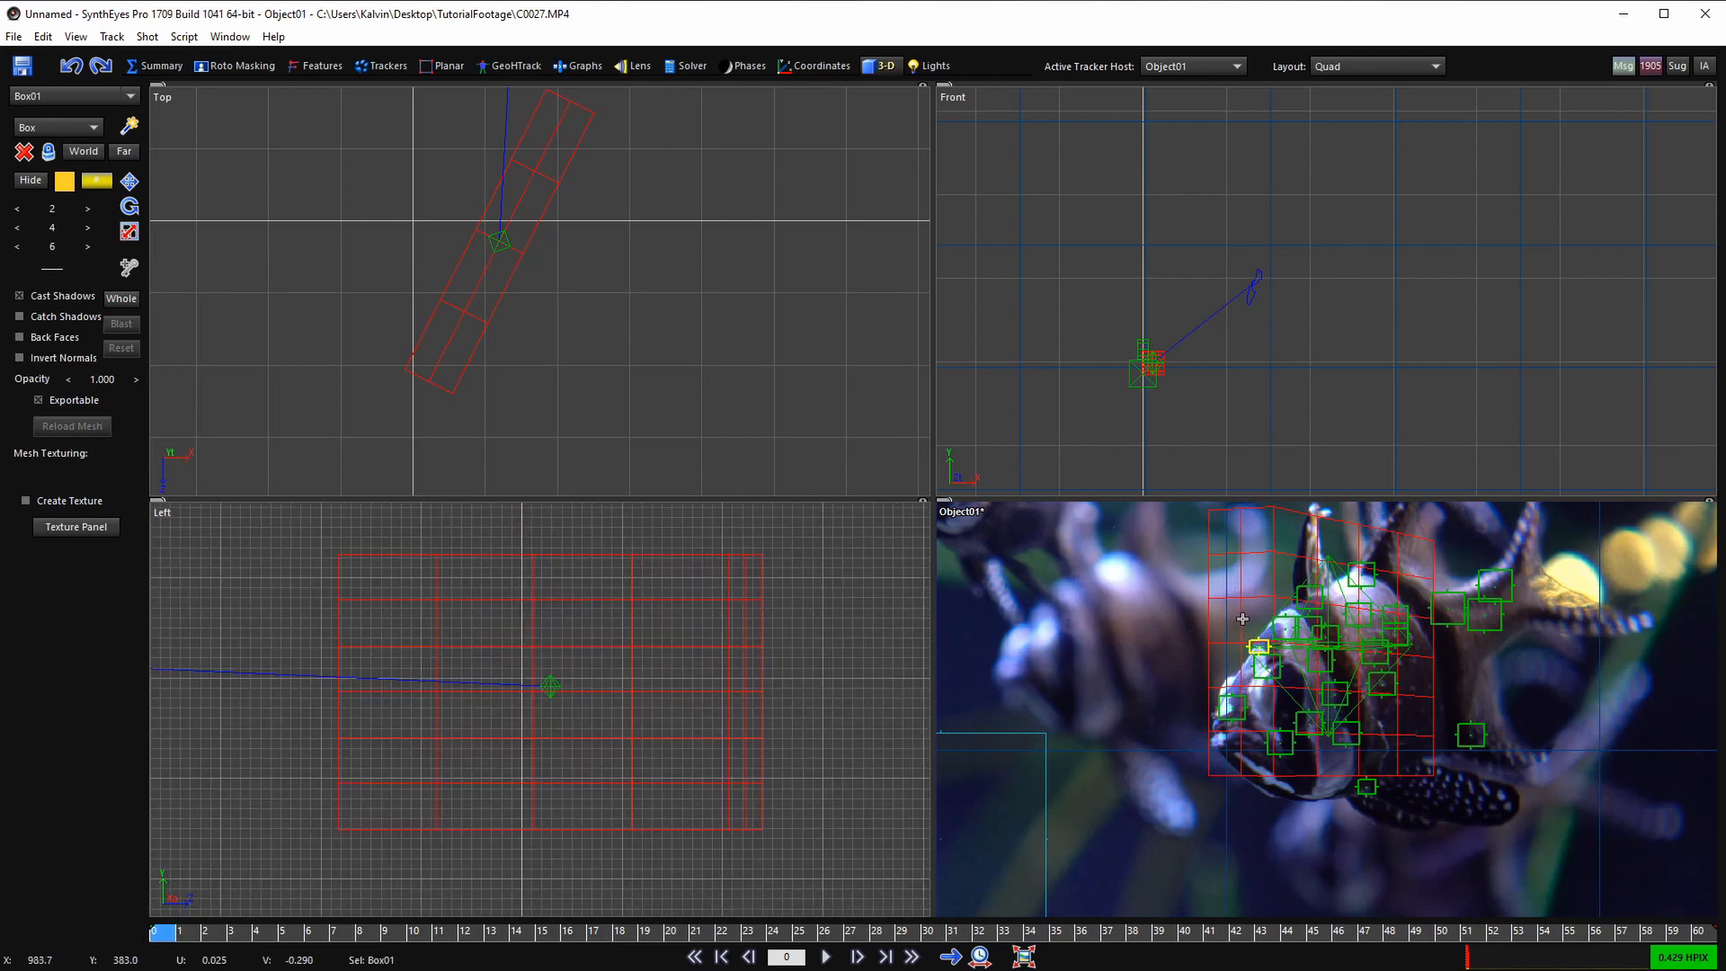
middle_drag(1242, 626, 1244, 738)
scroll(1243, 738, up, 4)
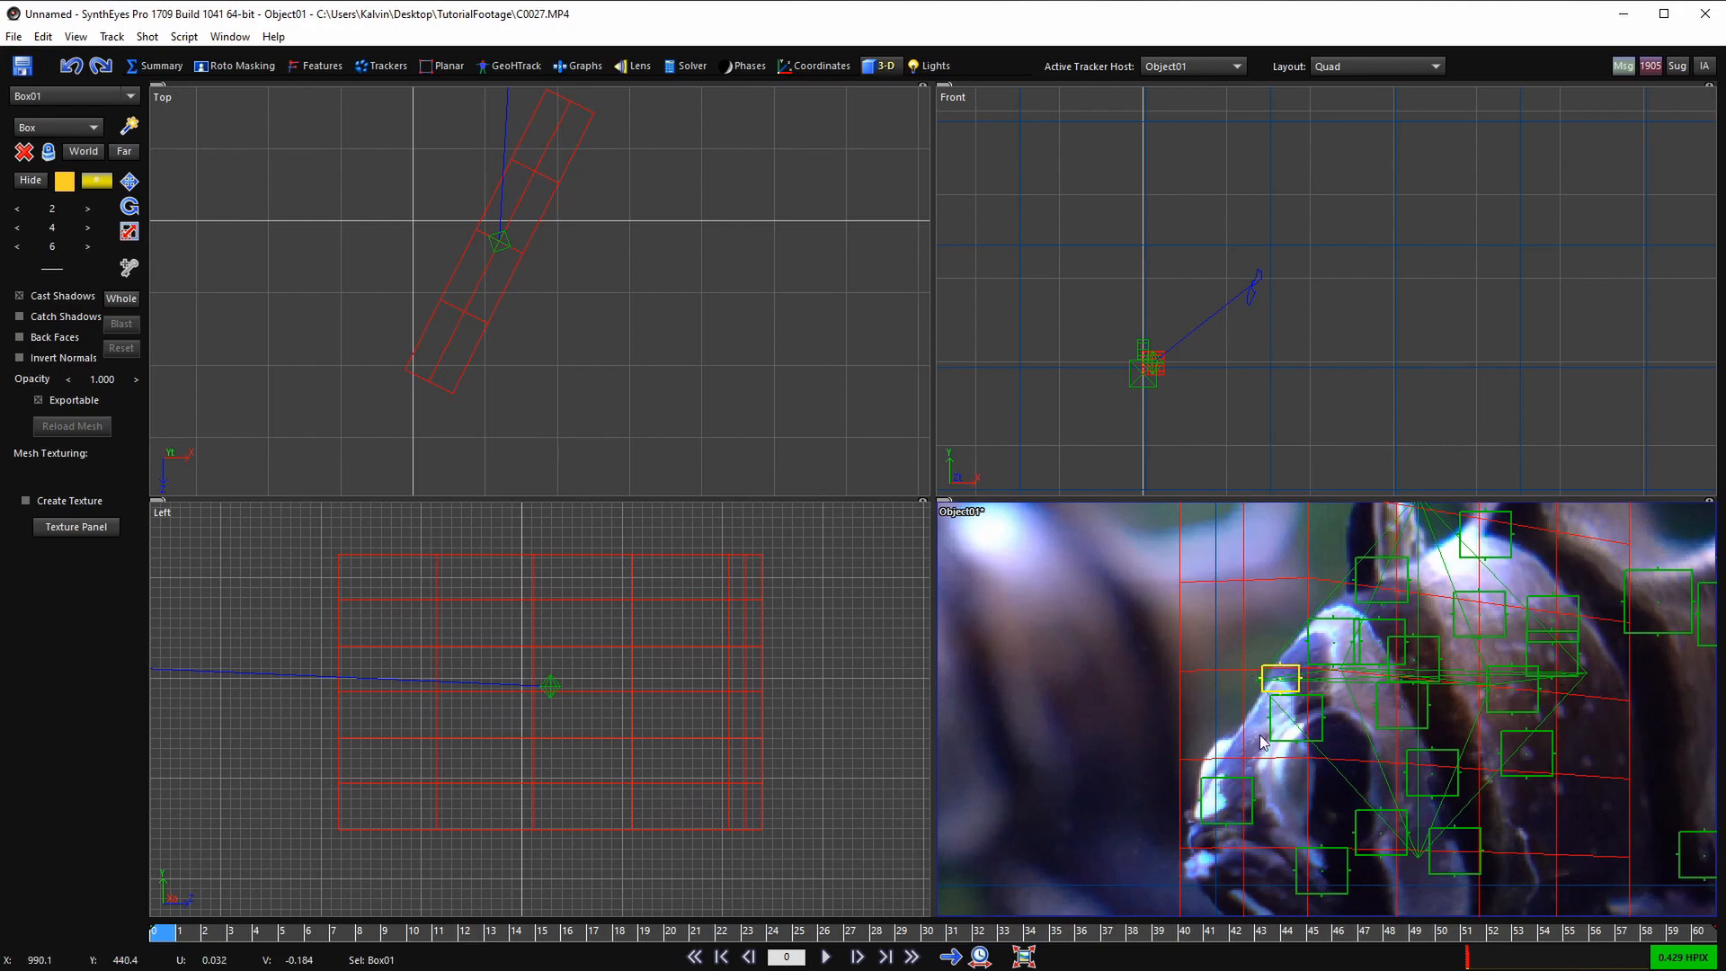
scroll(1222, 796, down, 4)
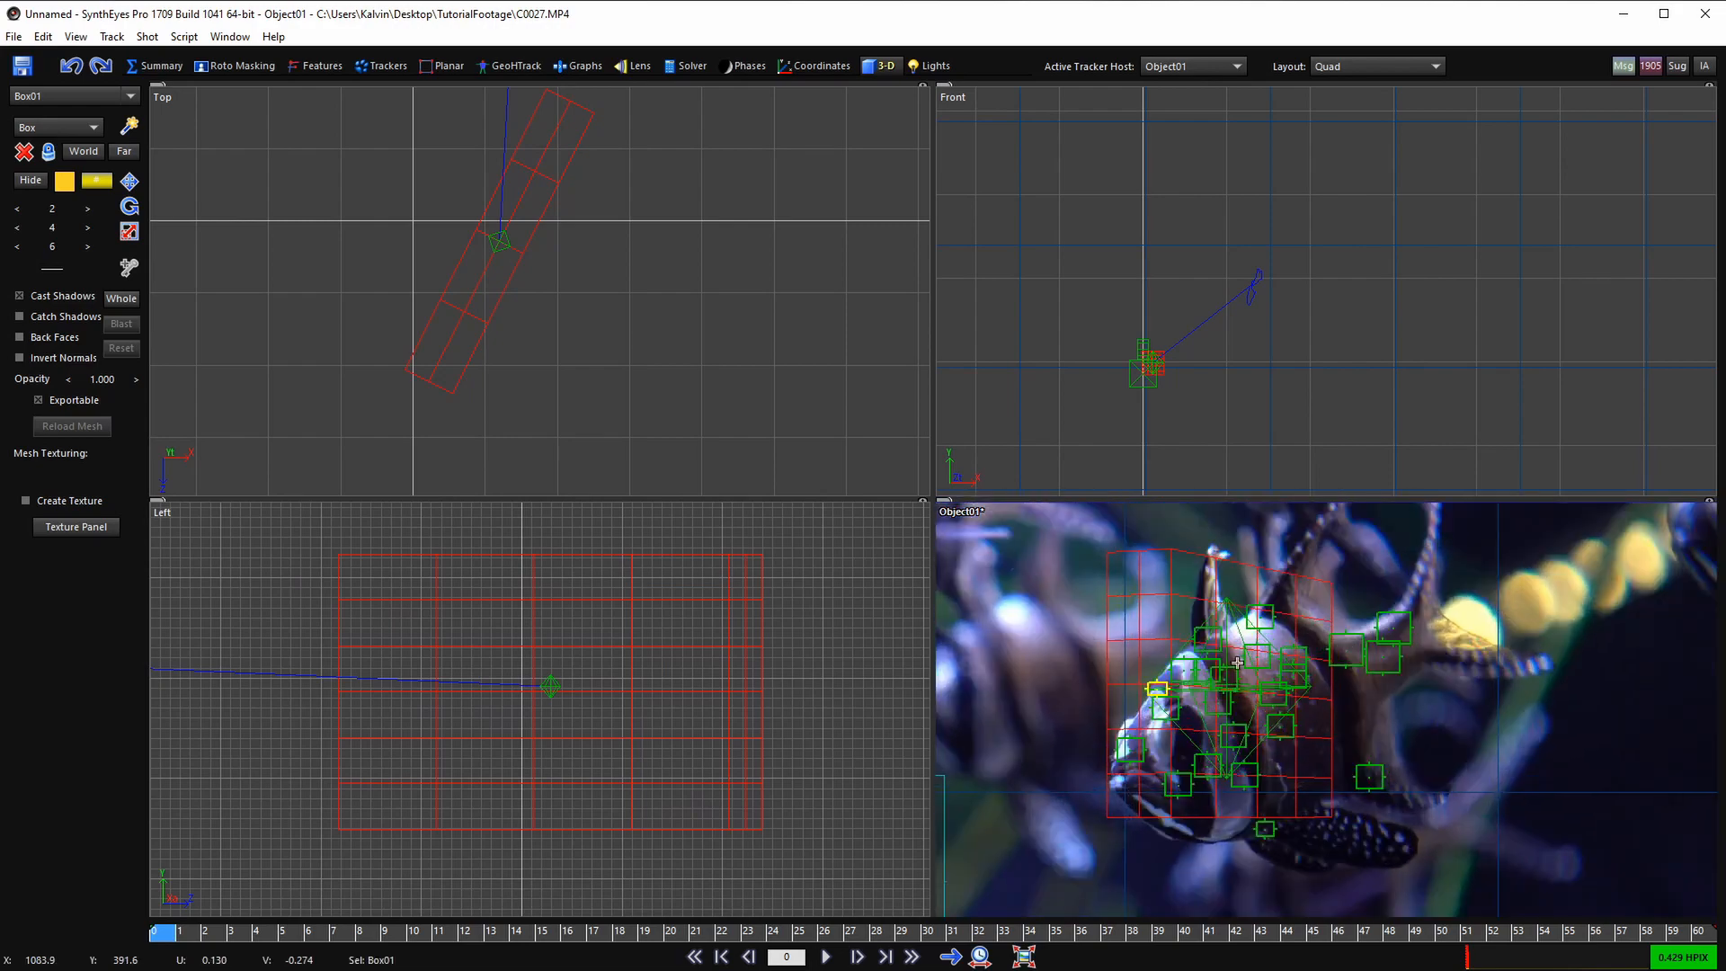
click(1230, 620)
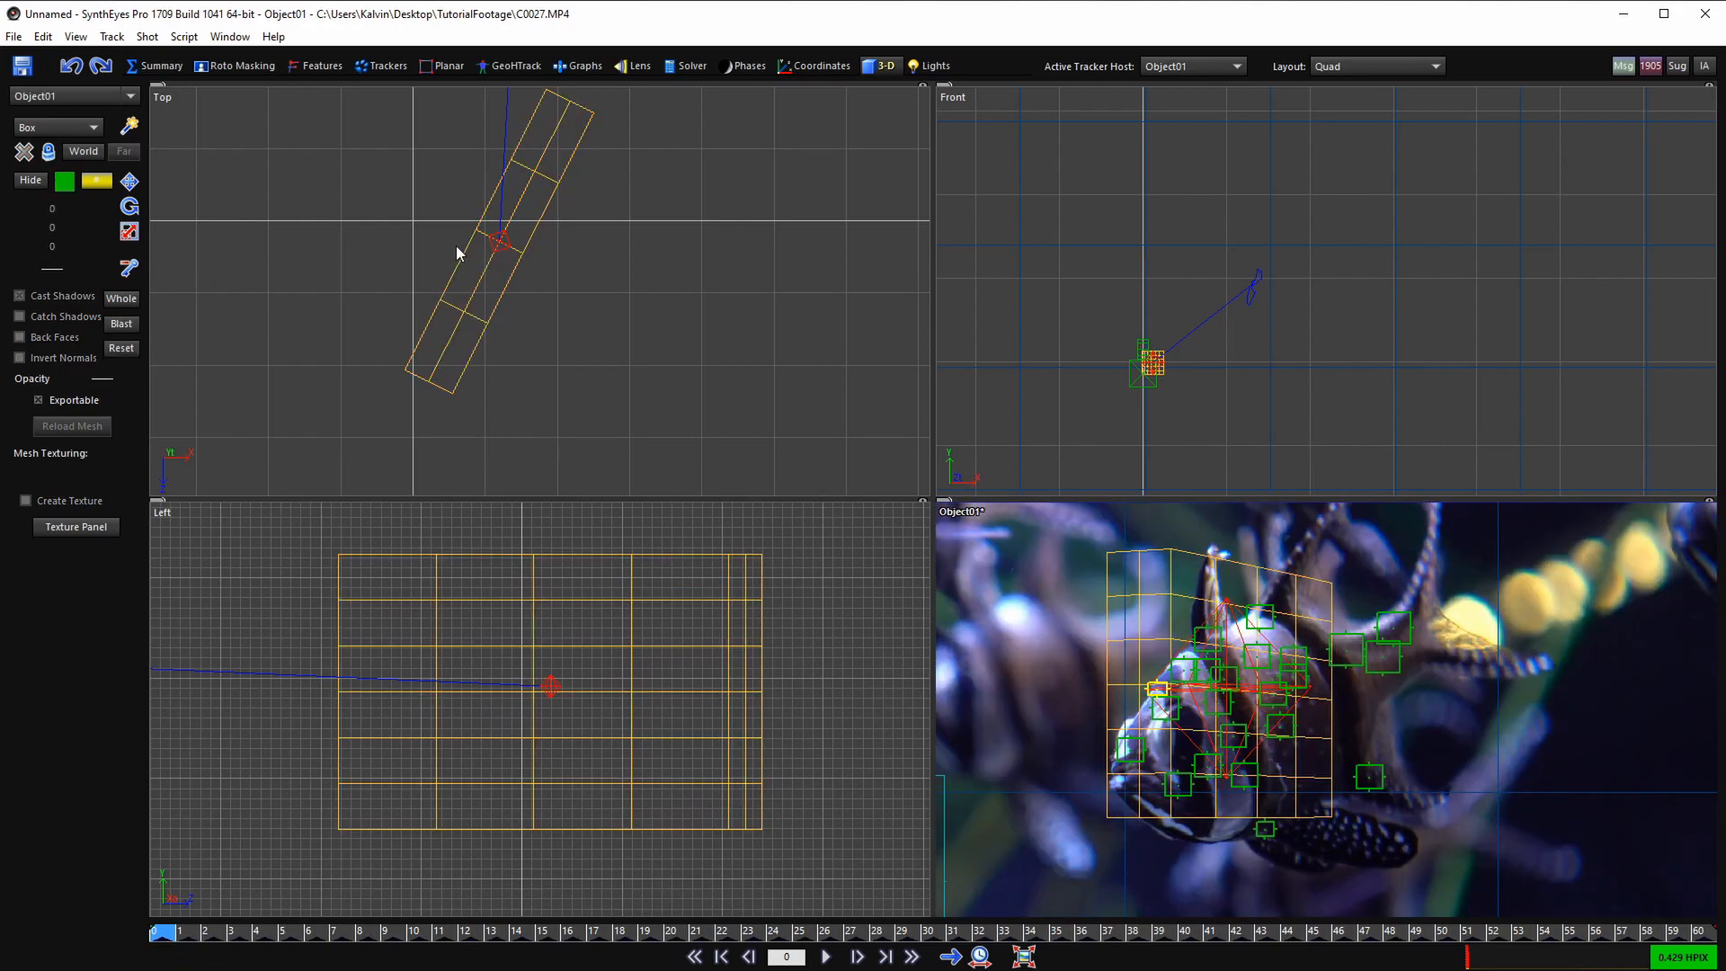
click(130, 180)
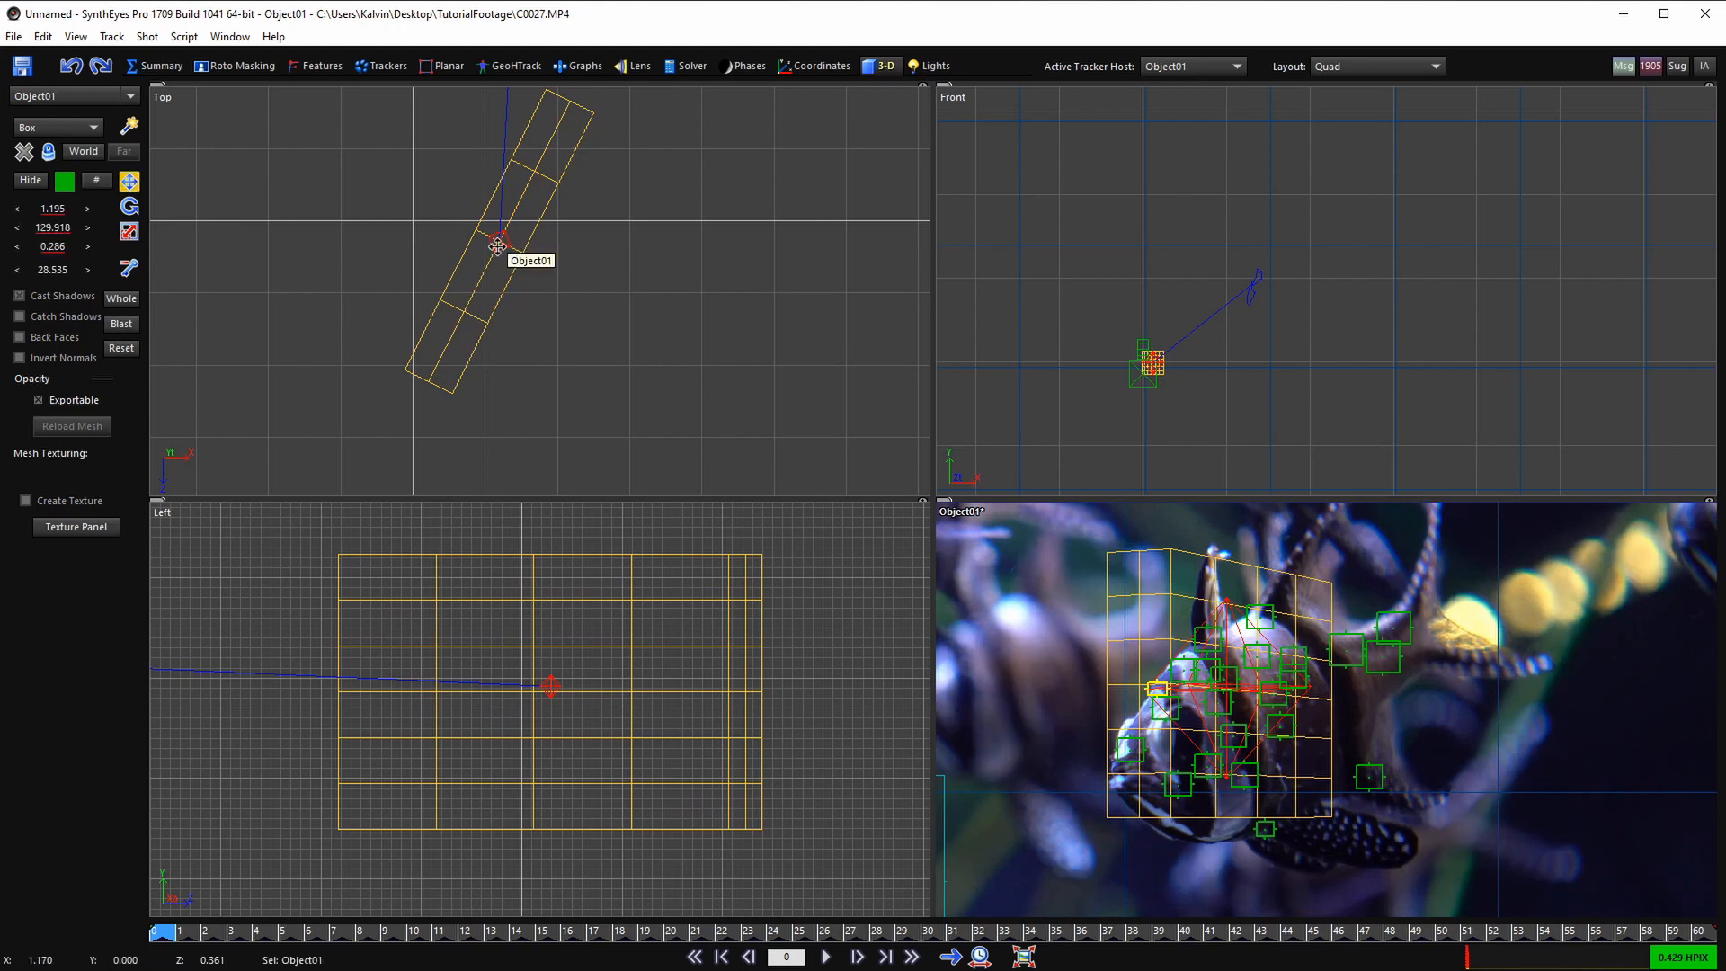
drag(500, 241, 519, 228)
scroll(528, 243, down, 3)
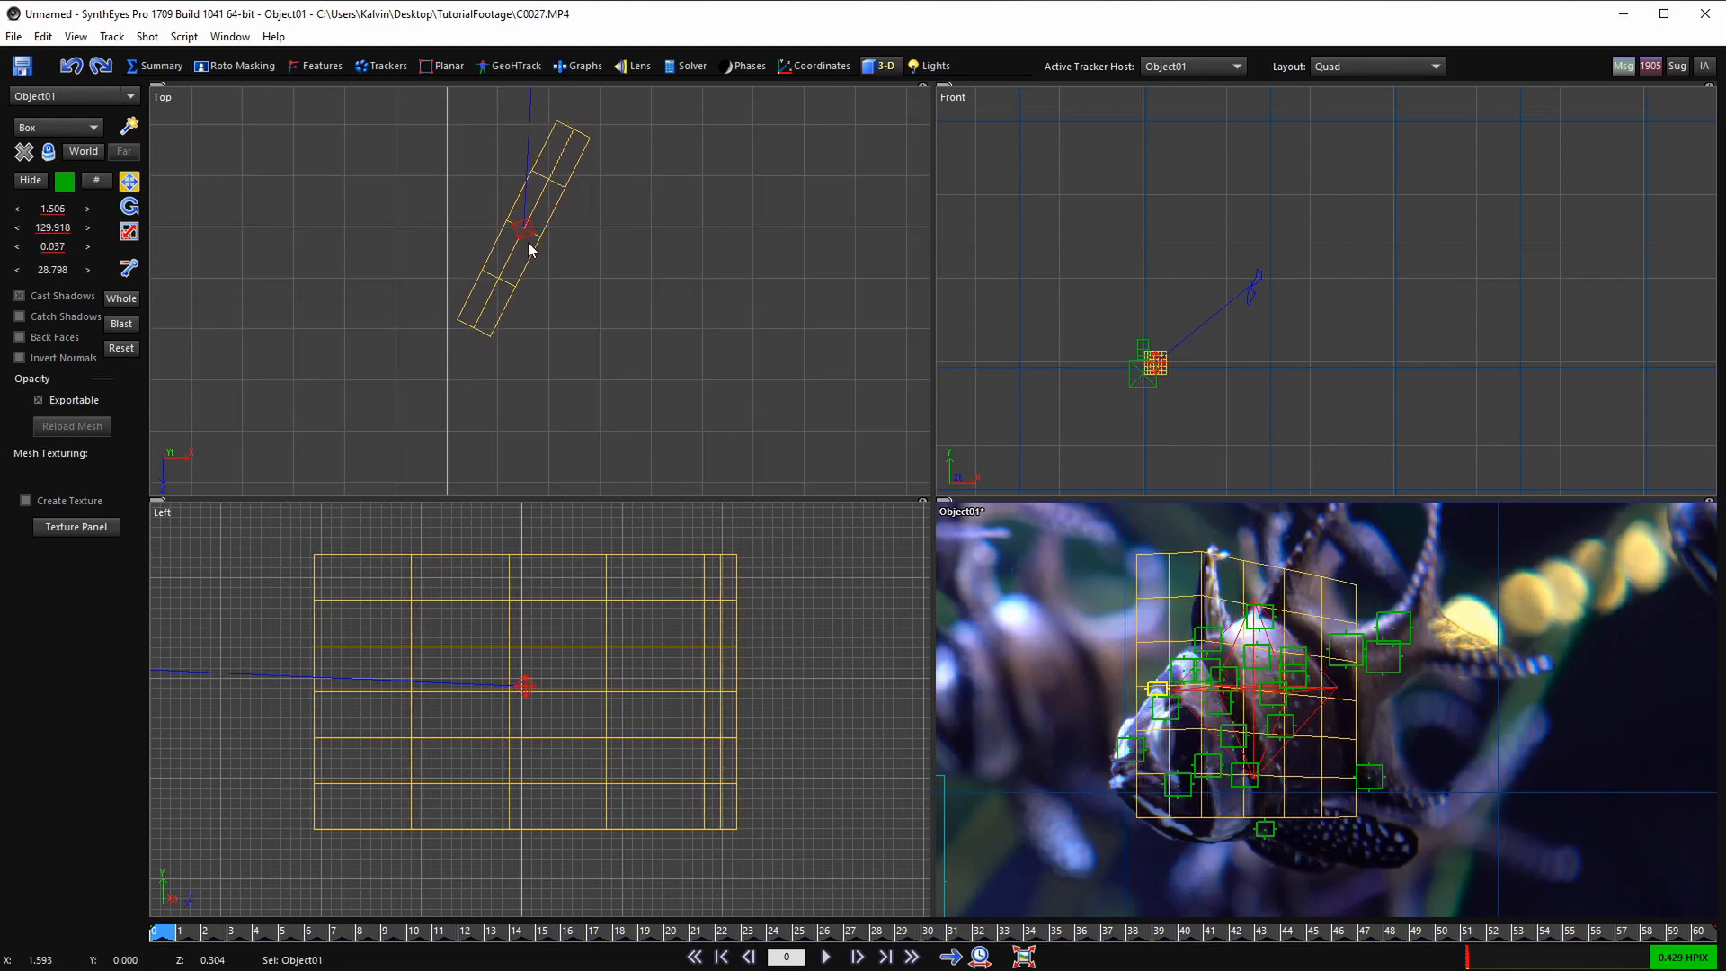
scroll(526, 241, up, 2)
- Rotate Object01 slightly further in the Top view, past about -28.7 degrees, to angle the box with the fish, and select Box01
click(130, 206)
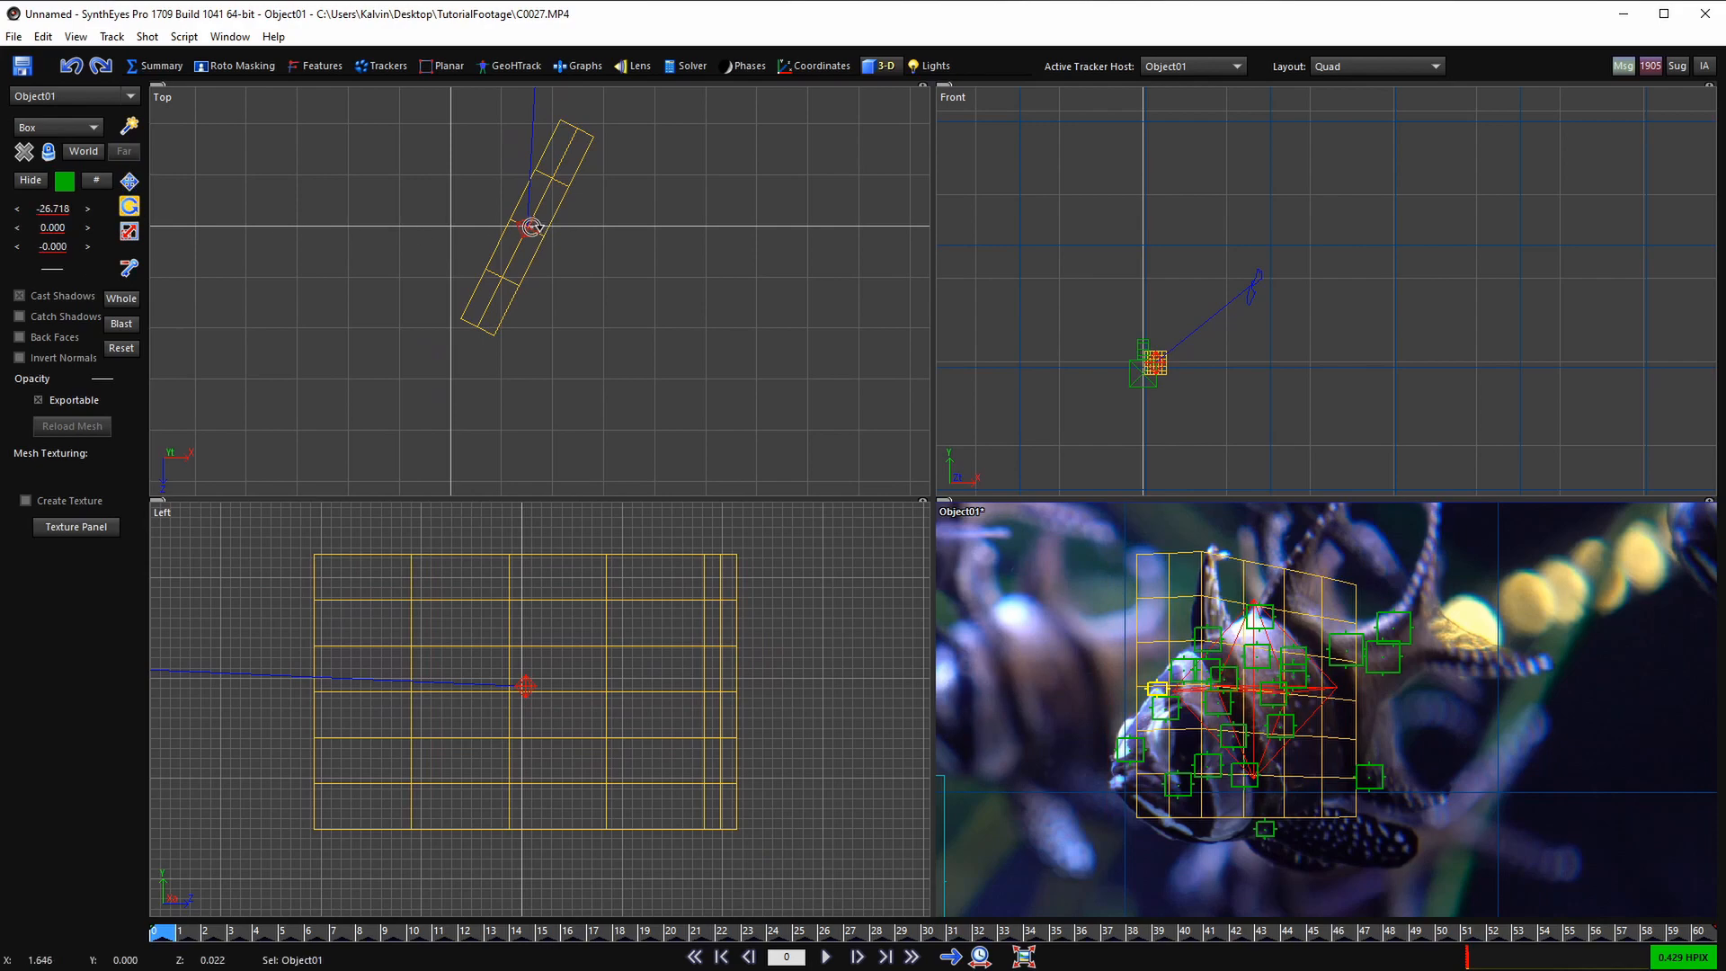
mouse_move(527, 231)
mouse_down()
mouse_move(526, 251)
mouse_move(528, 232)
mouse_up()
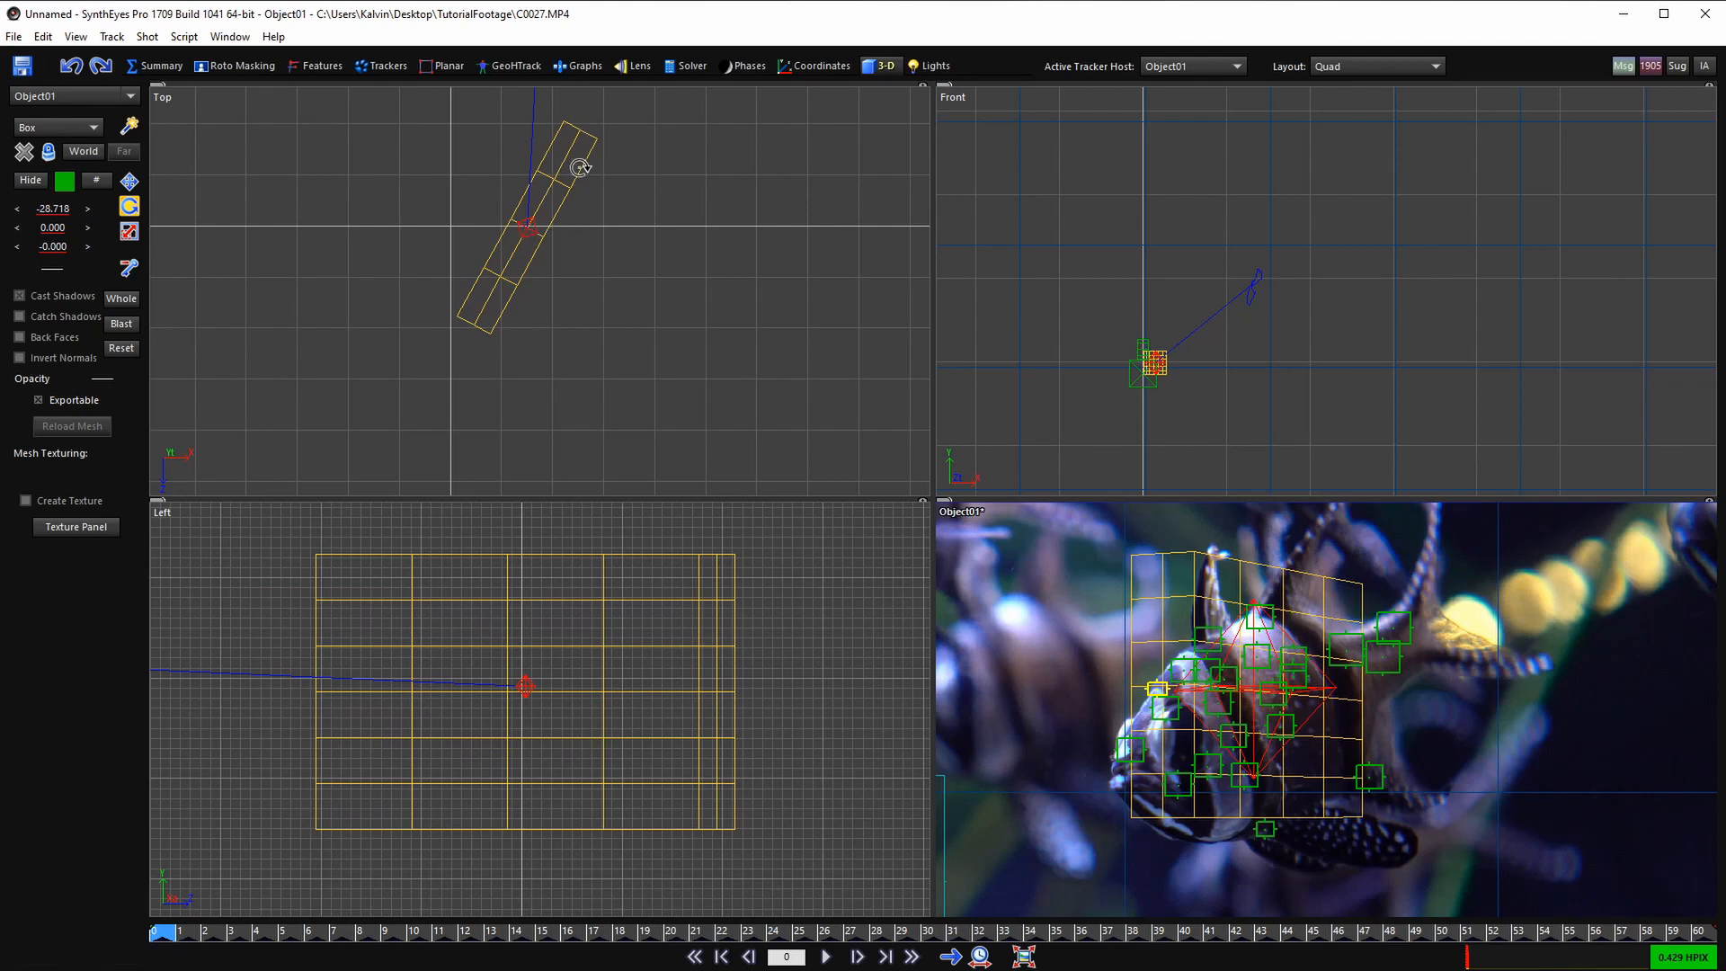
scroll(477, 354, down, 1)
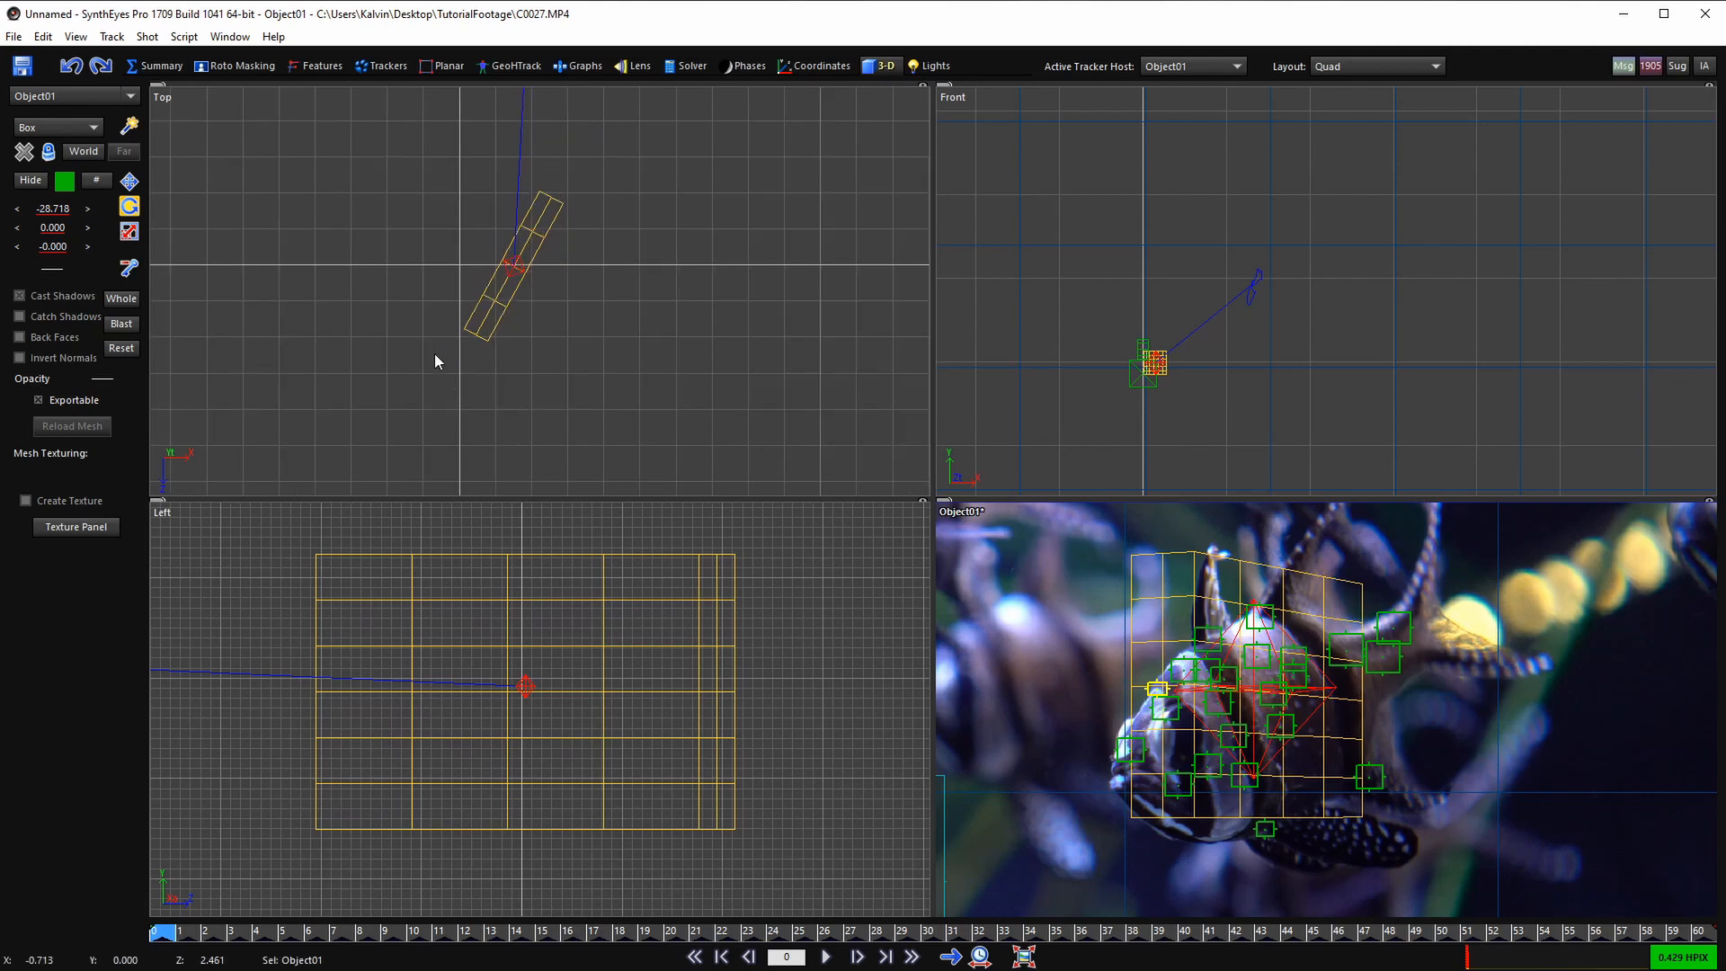
drag(516, 264, 504, 295)
click(630, 610)
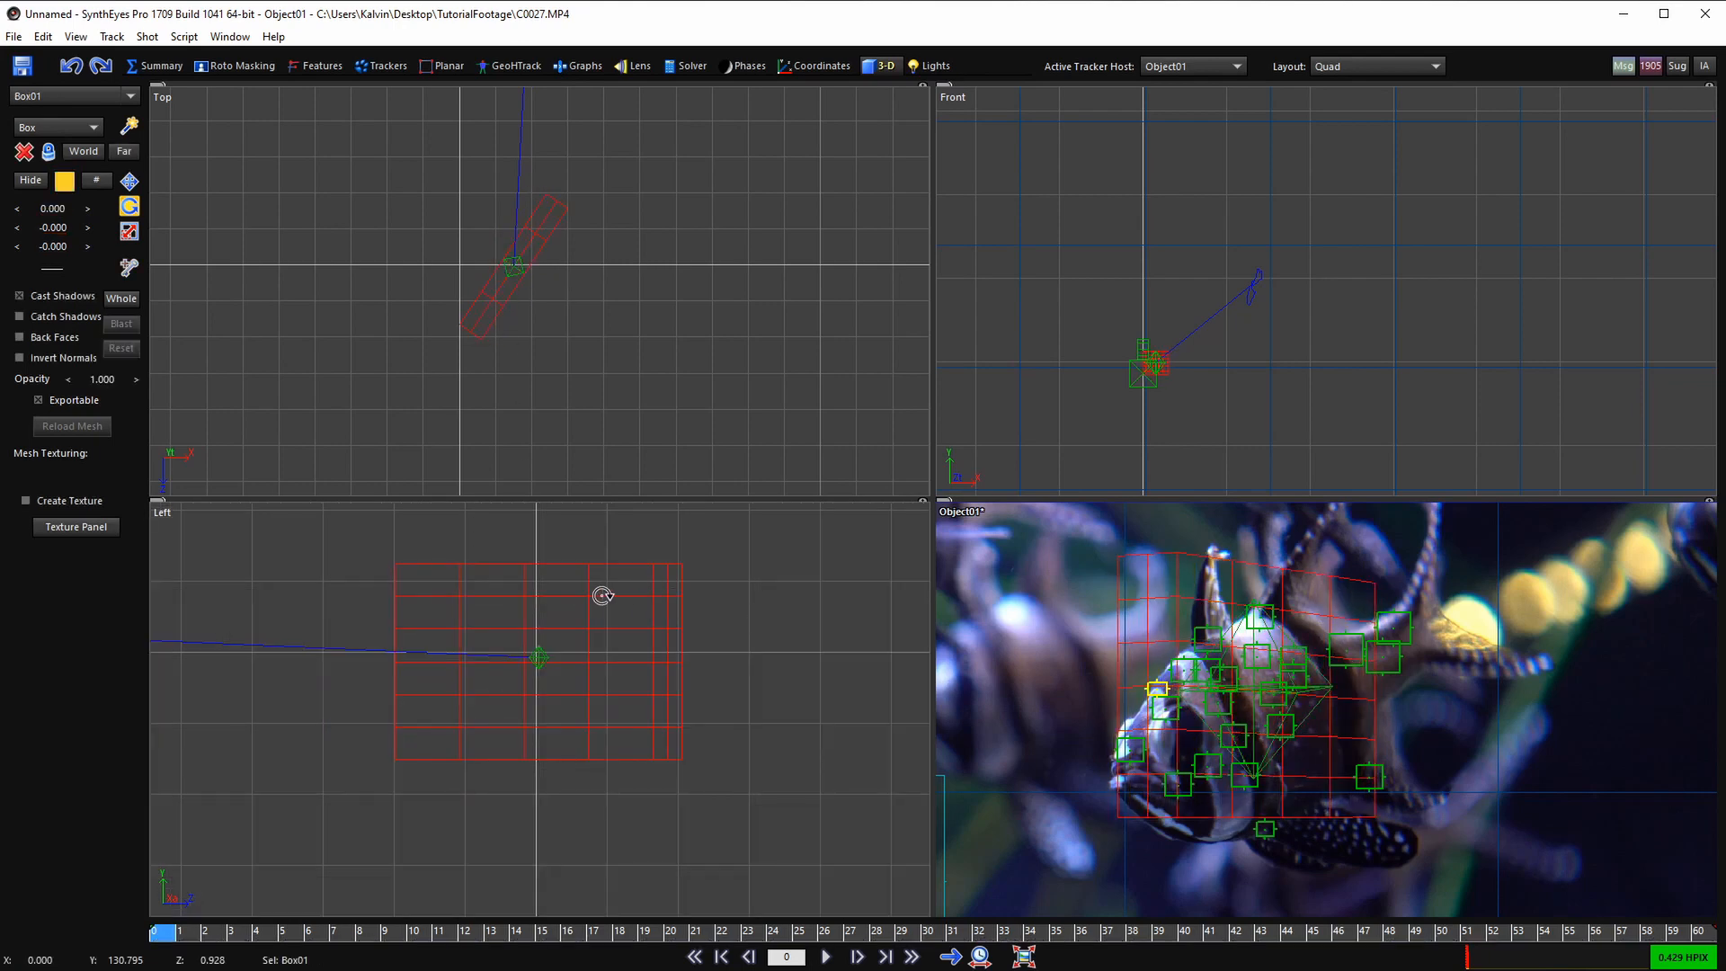
- Scale Box01 along its Z axis to 6.821 so it extends over the fish's length
click(129, 231)
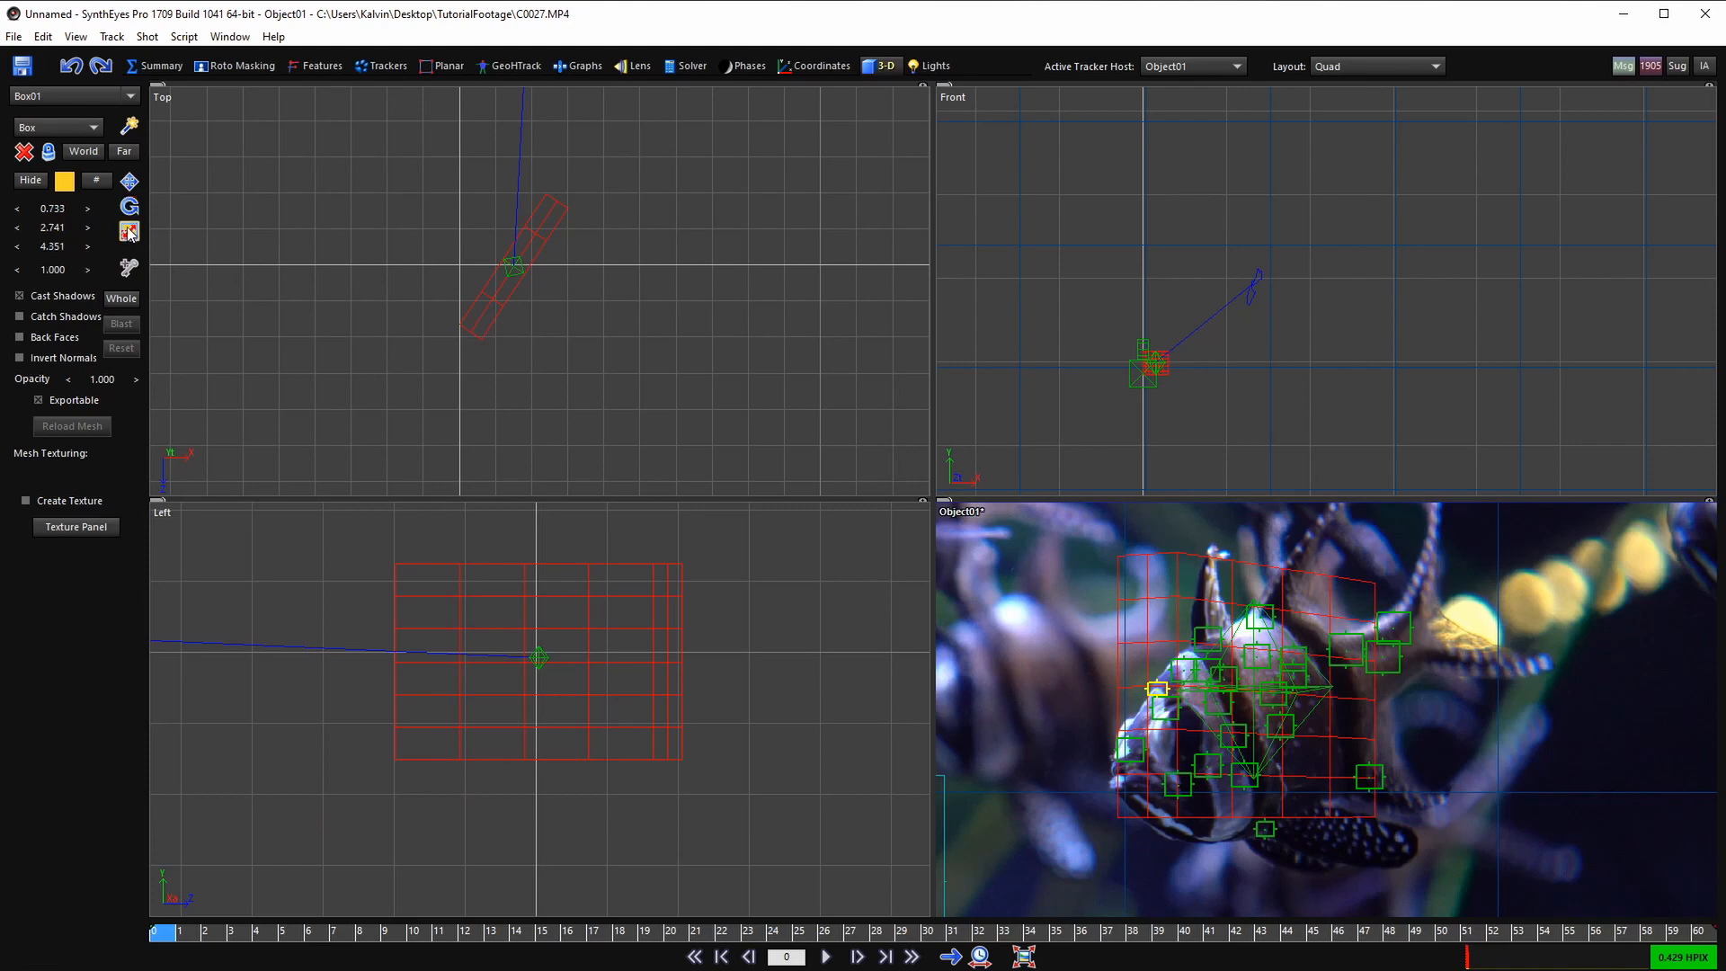
drag(54, 248, 186, 366)
scroll(595, 684, down, 2)
scroll(580, 680, up, 2)
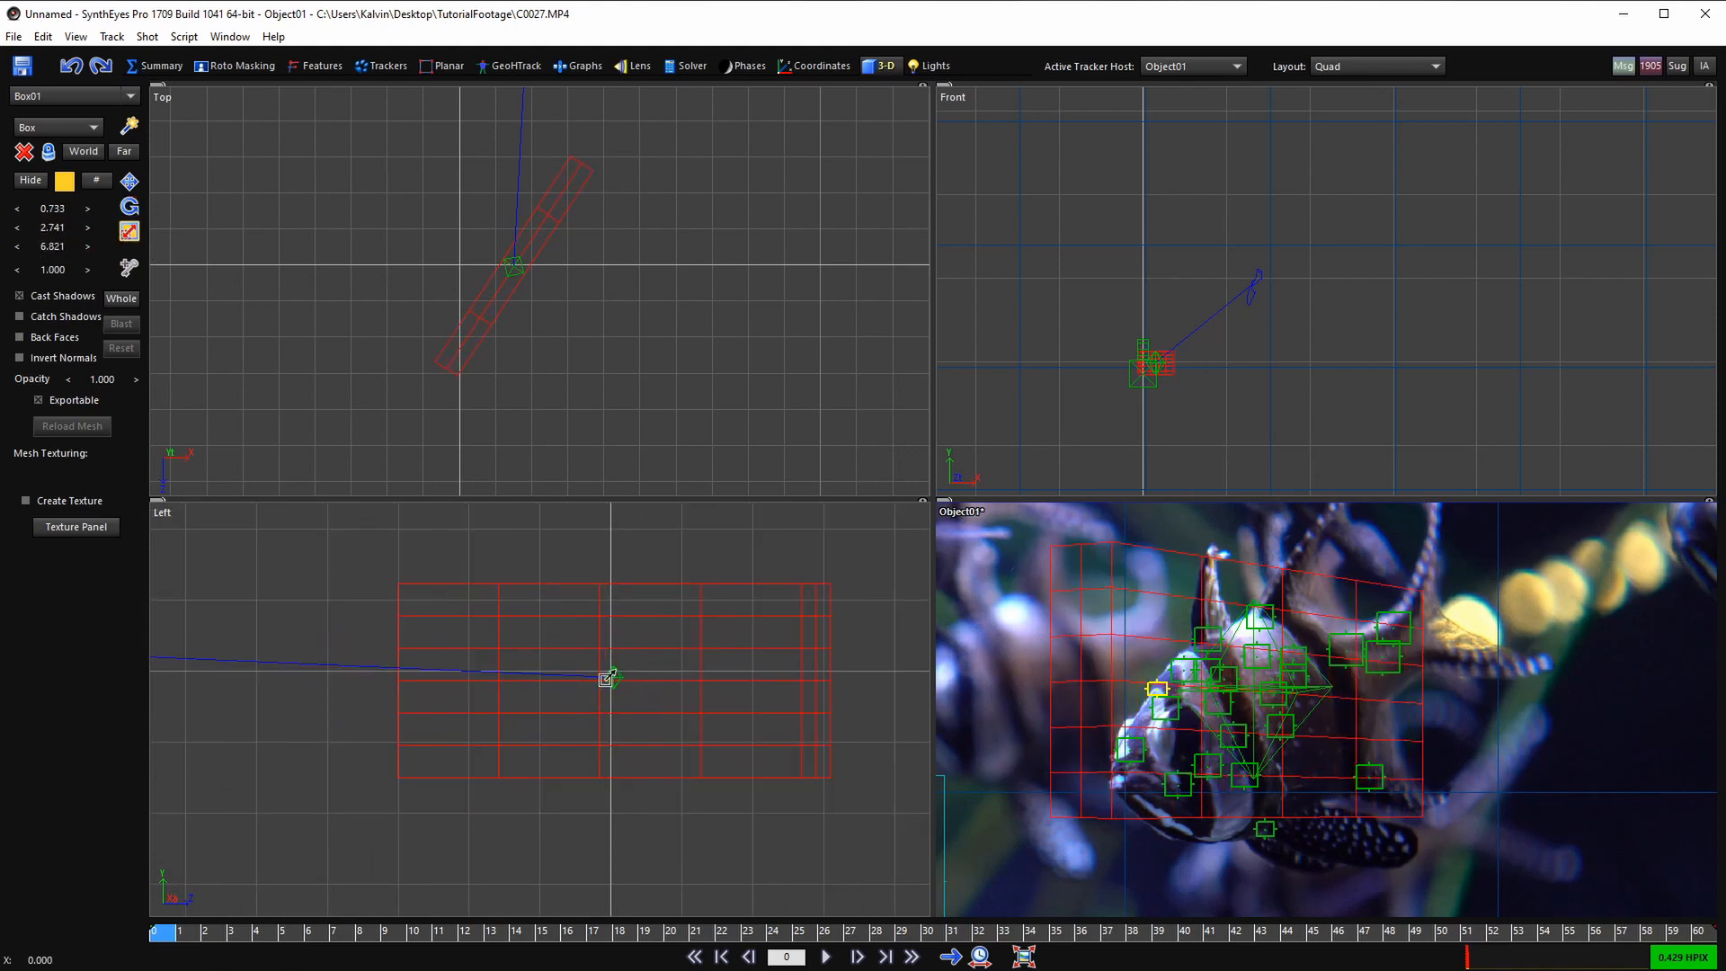
scroll(683, 688, down, 2)
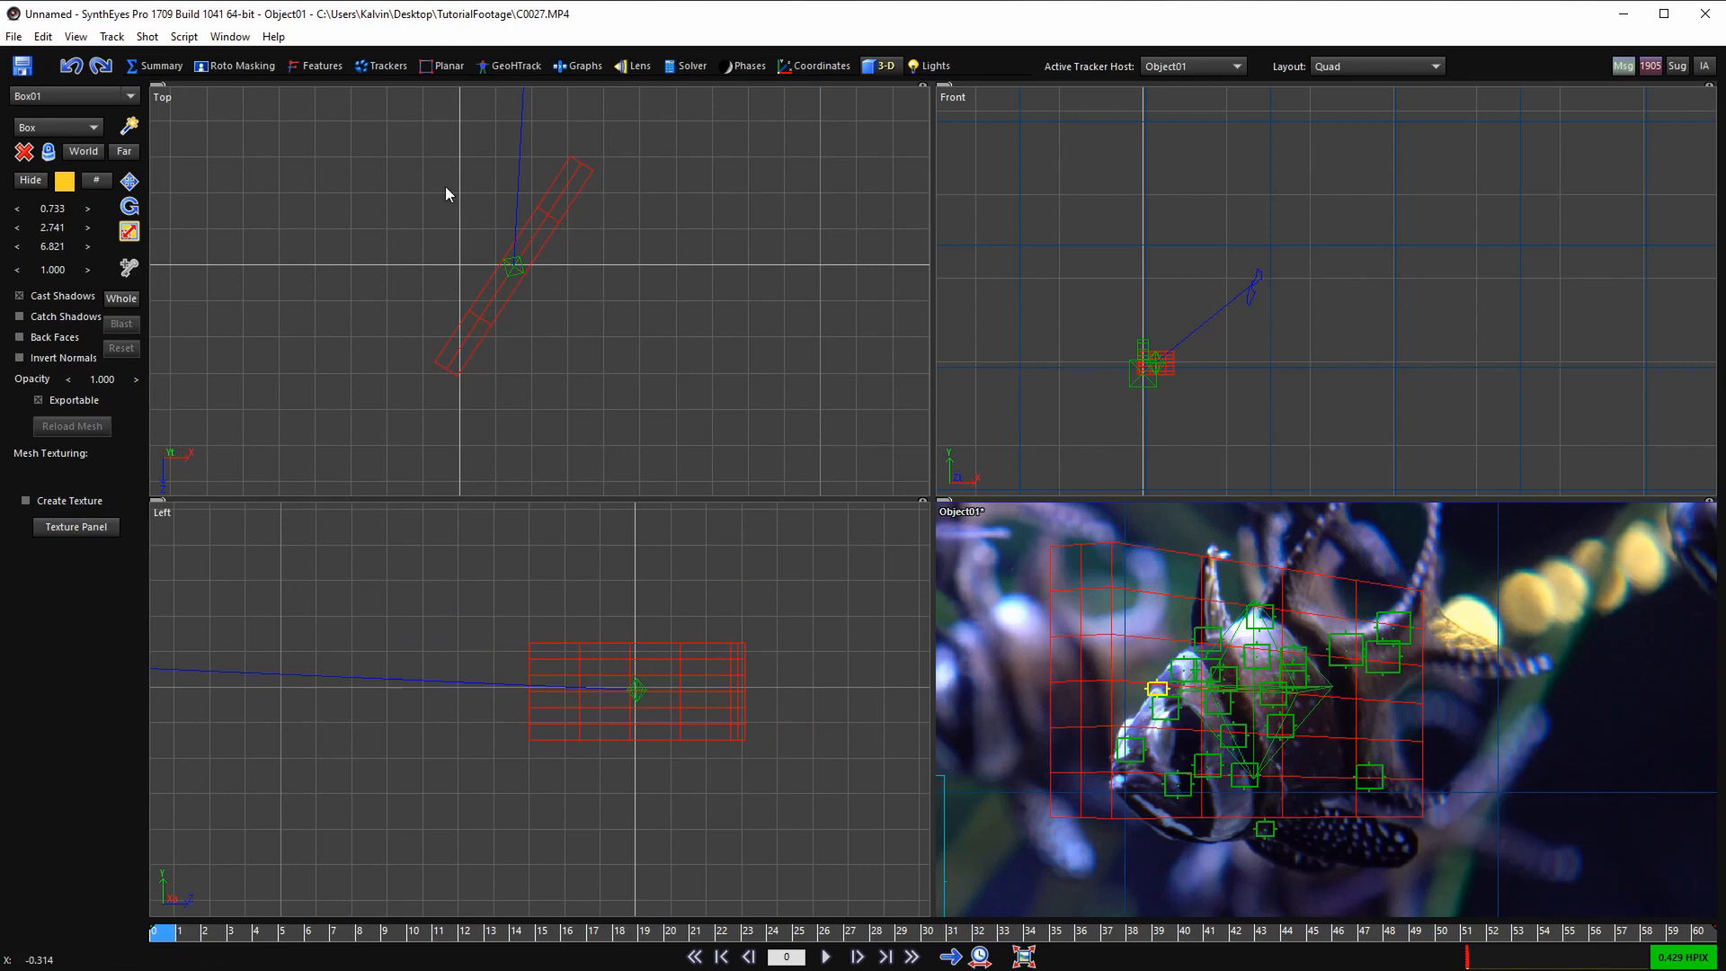
- Inspect the lengthened box and Object01 from around them in a full perspective view, and compare with the full camera view
key(p)
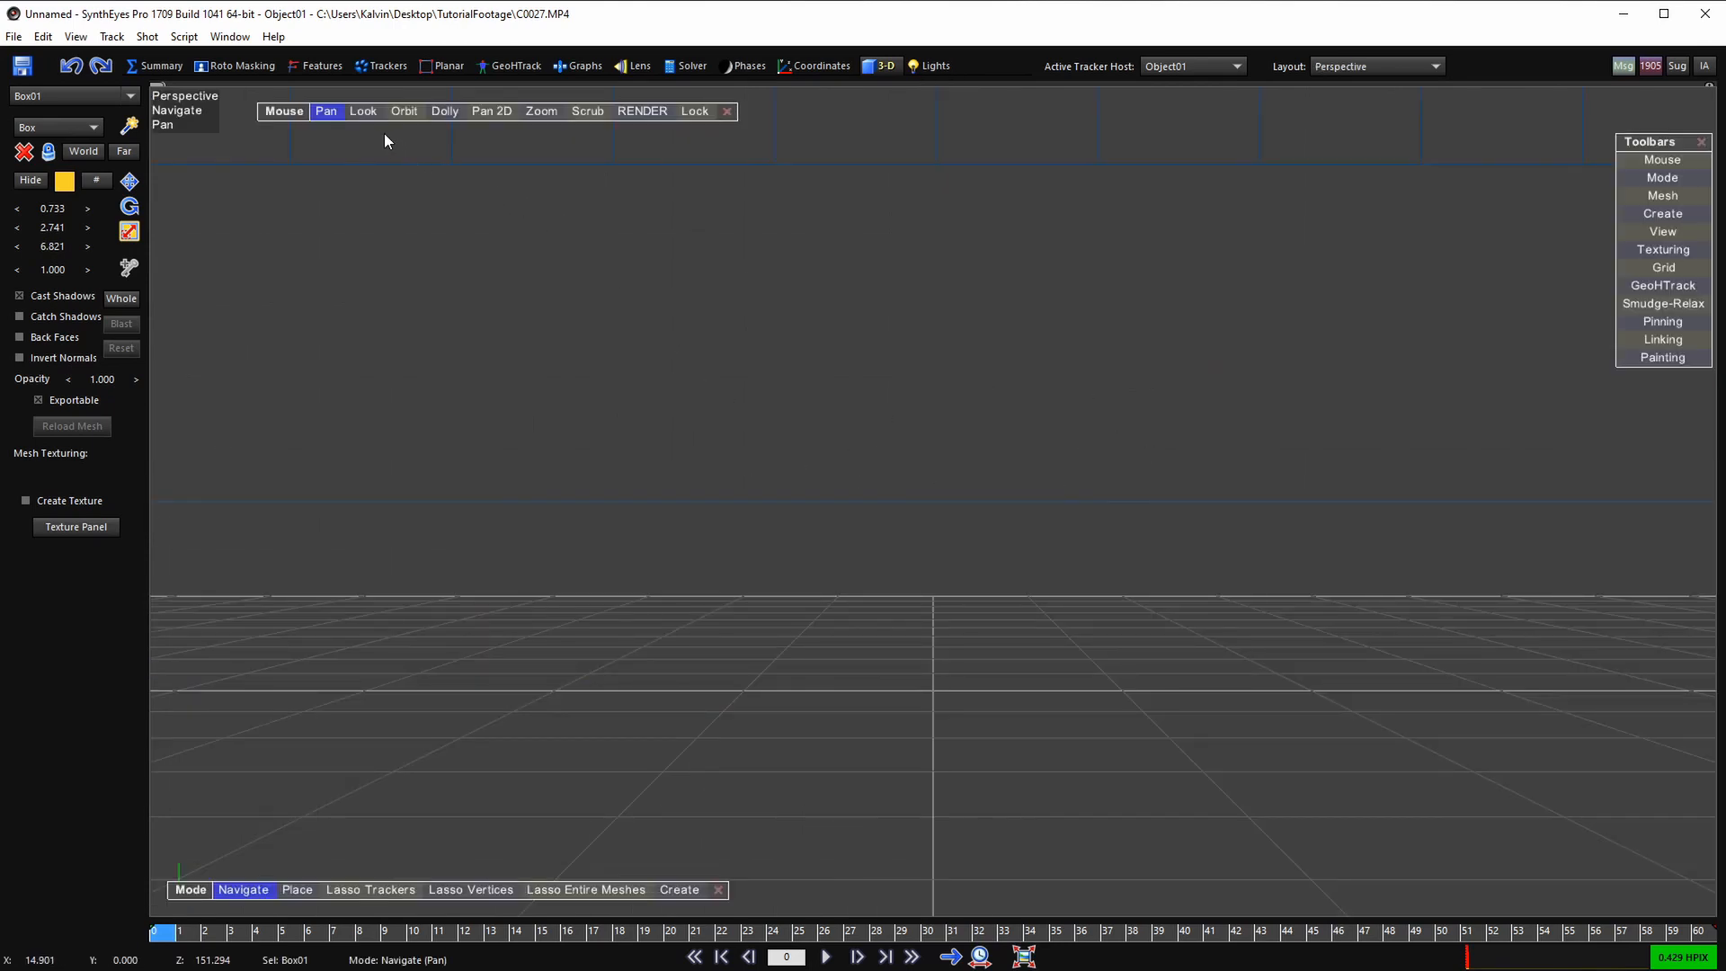
click(404, 111)
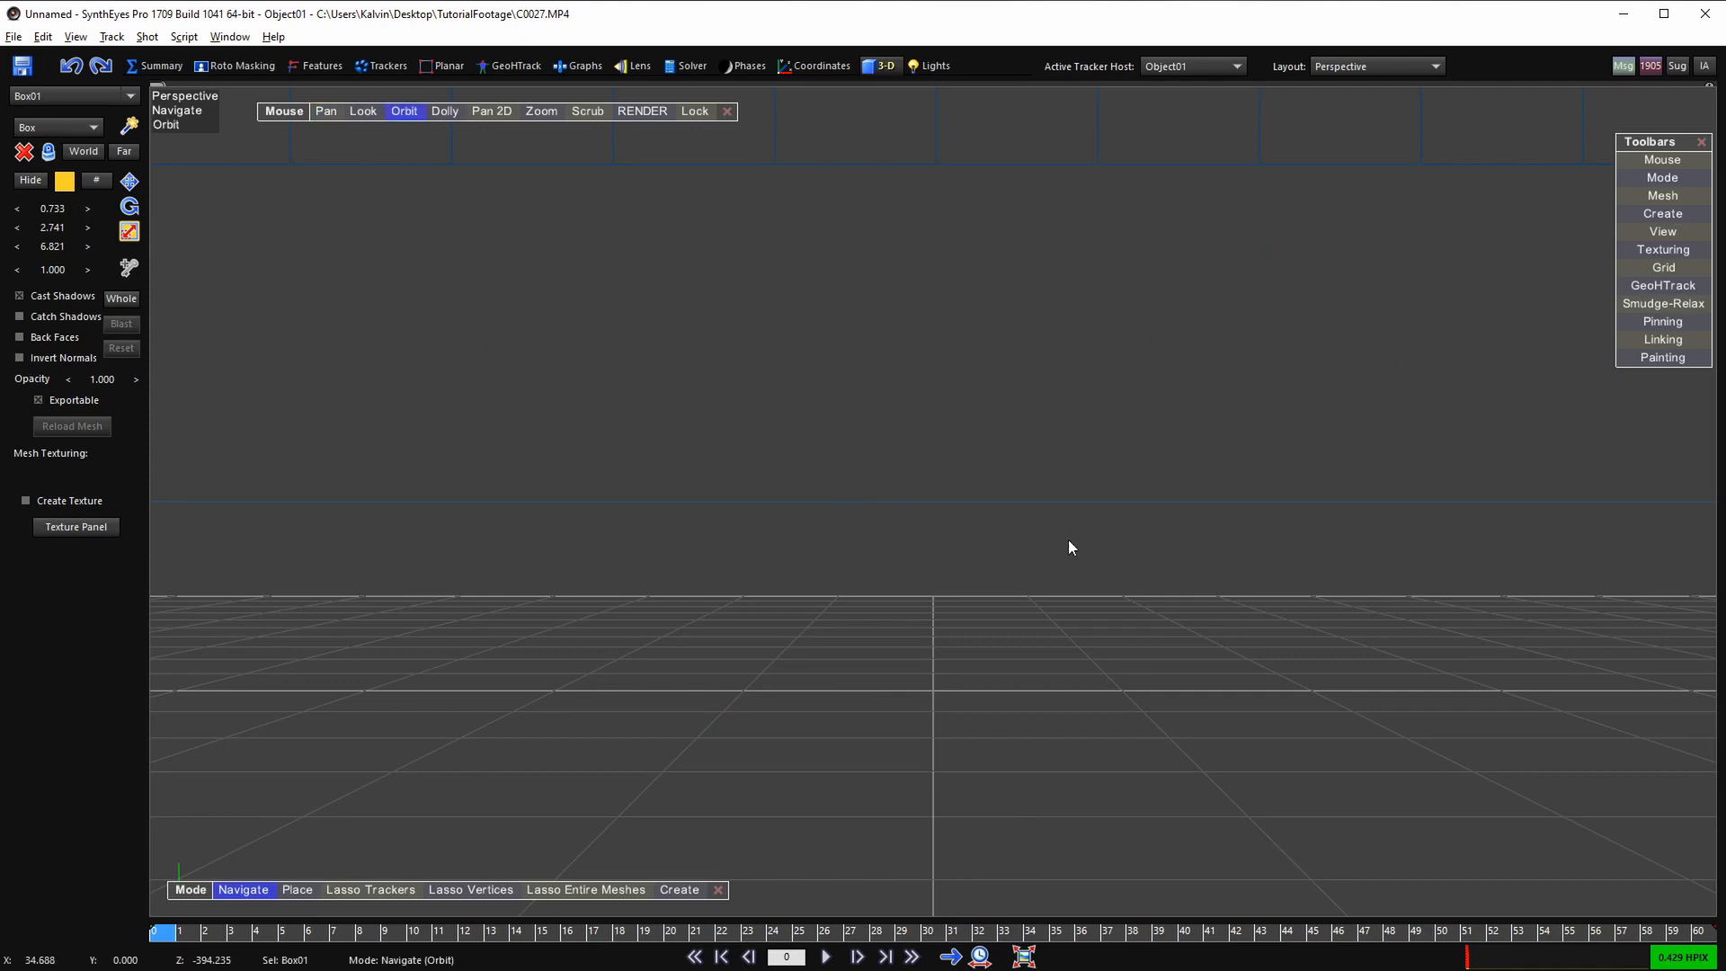
drag(1068, 540, 912, 359)
key(ctrl+z)
alt+drag(827, 450, 818, 414)
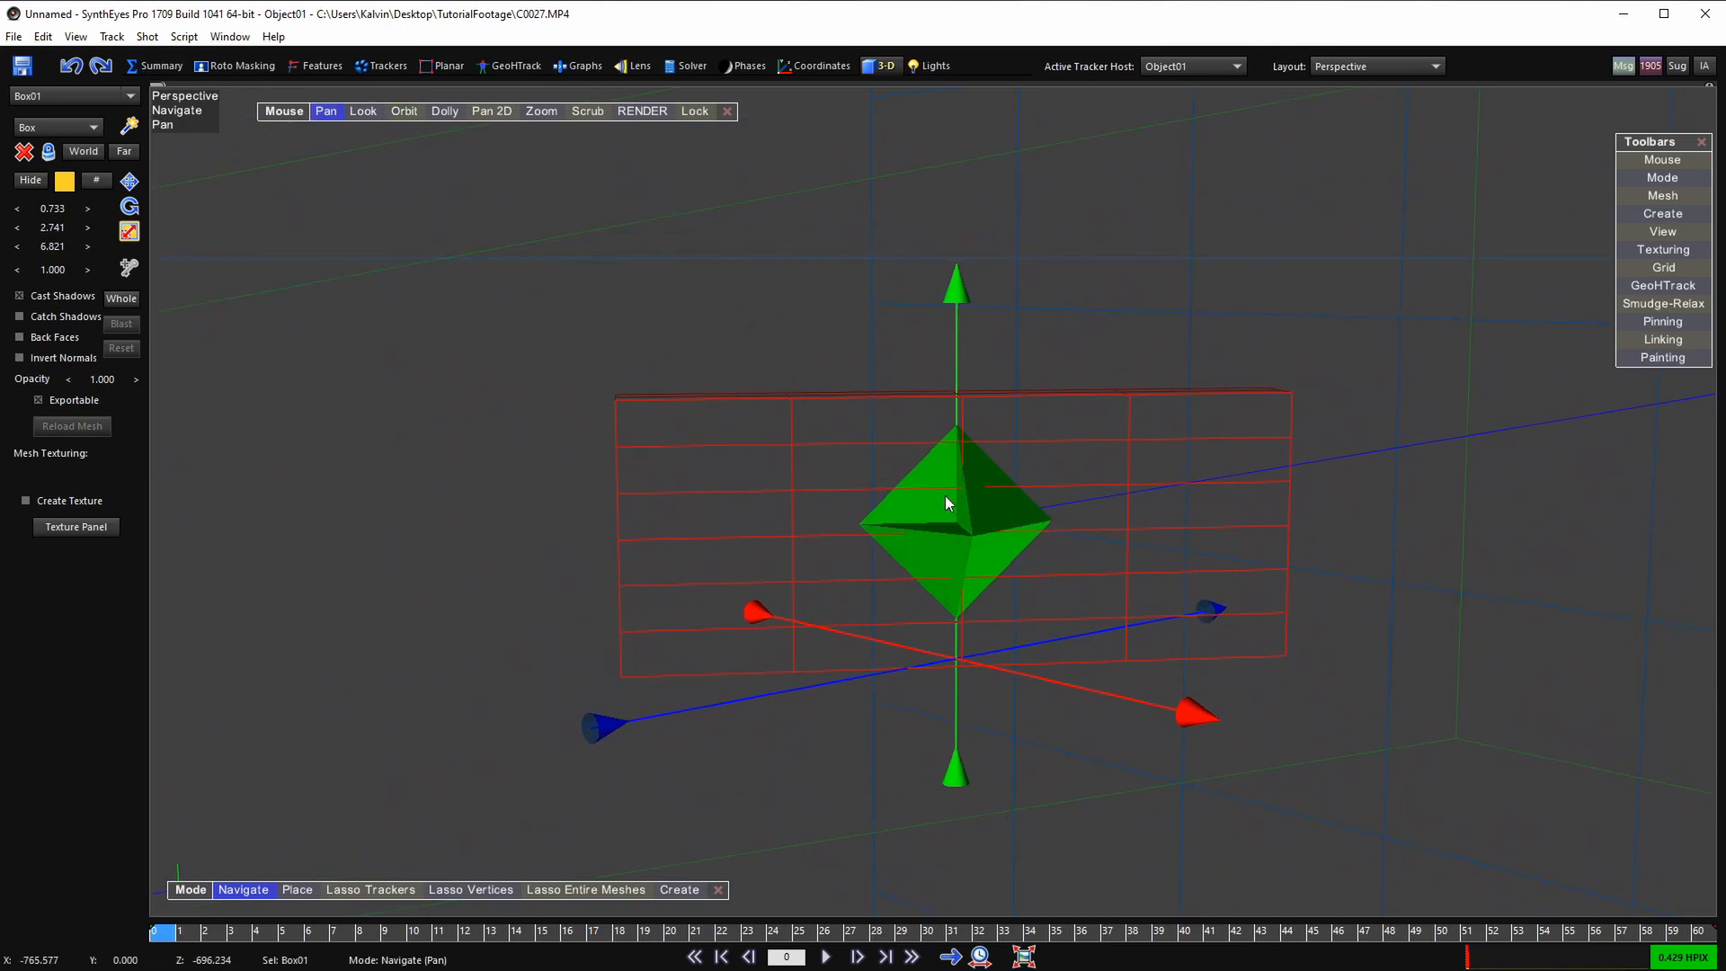
key(m)
scroll(929, 473, down, 3)
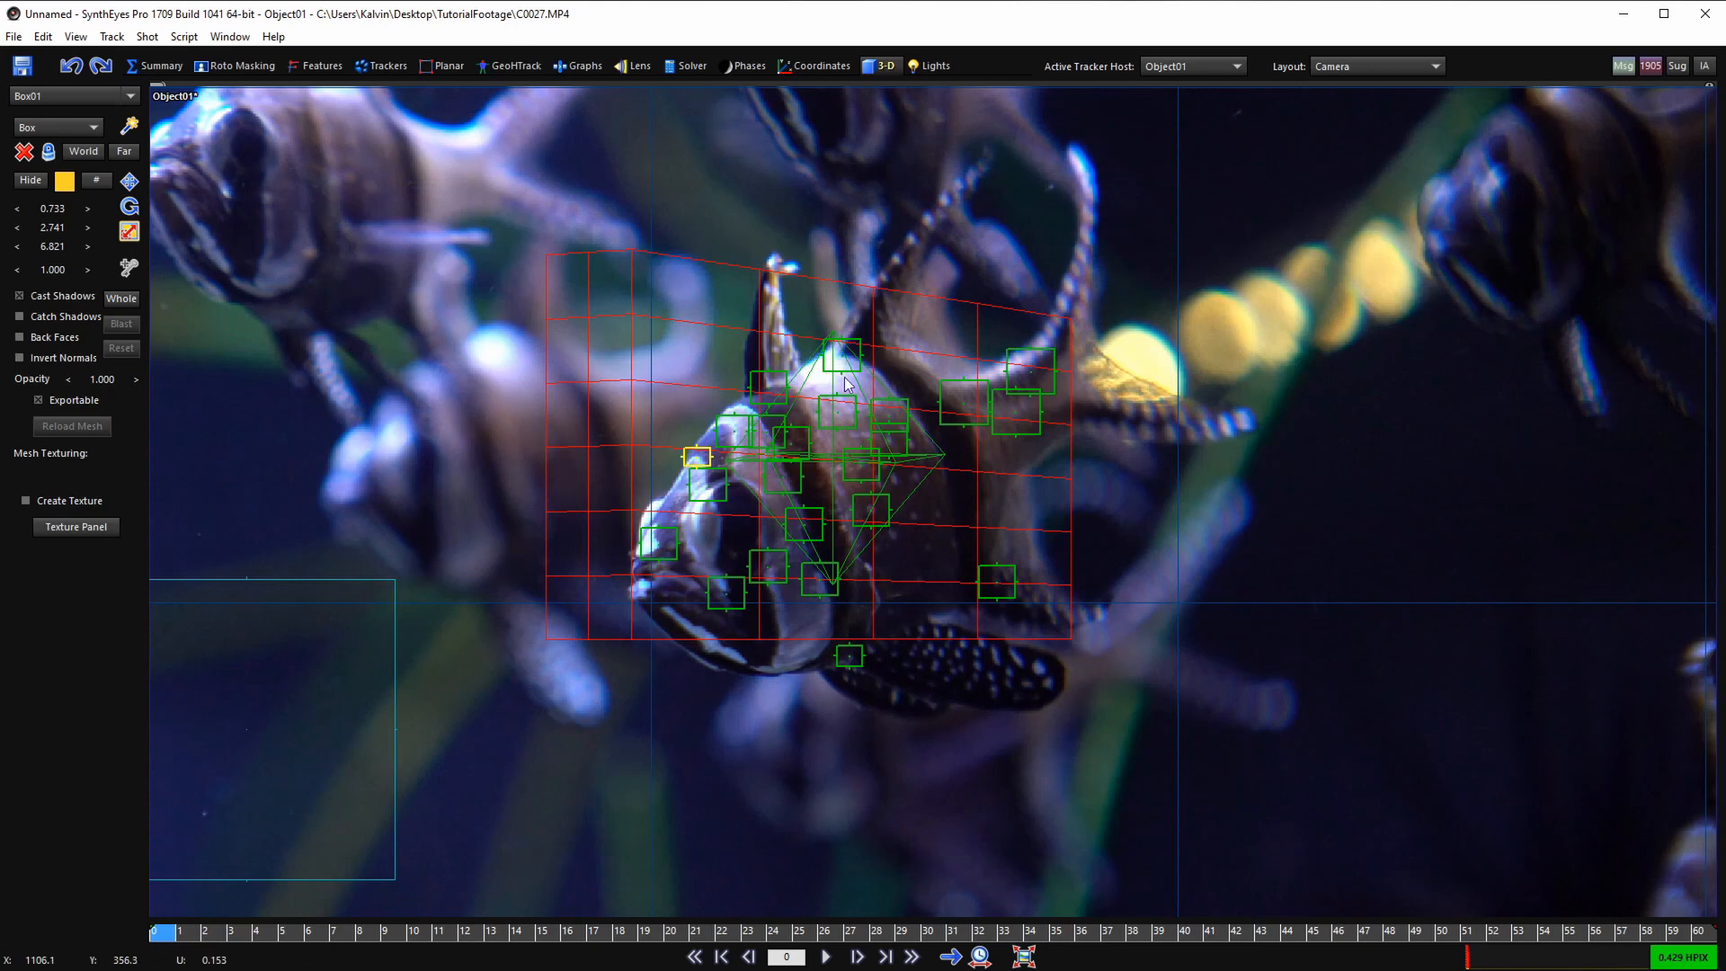
- Set Box01's Y scale to 2.651, comparing it in the perspective and camera views, and return to the quad layout
key(F4)
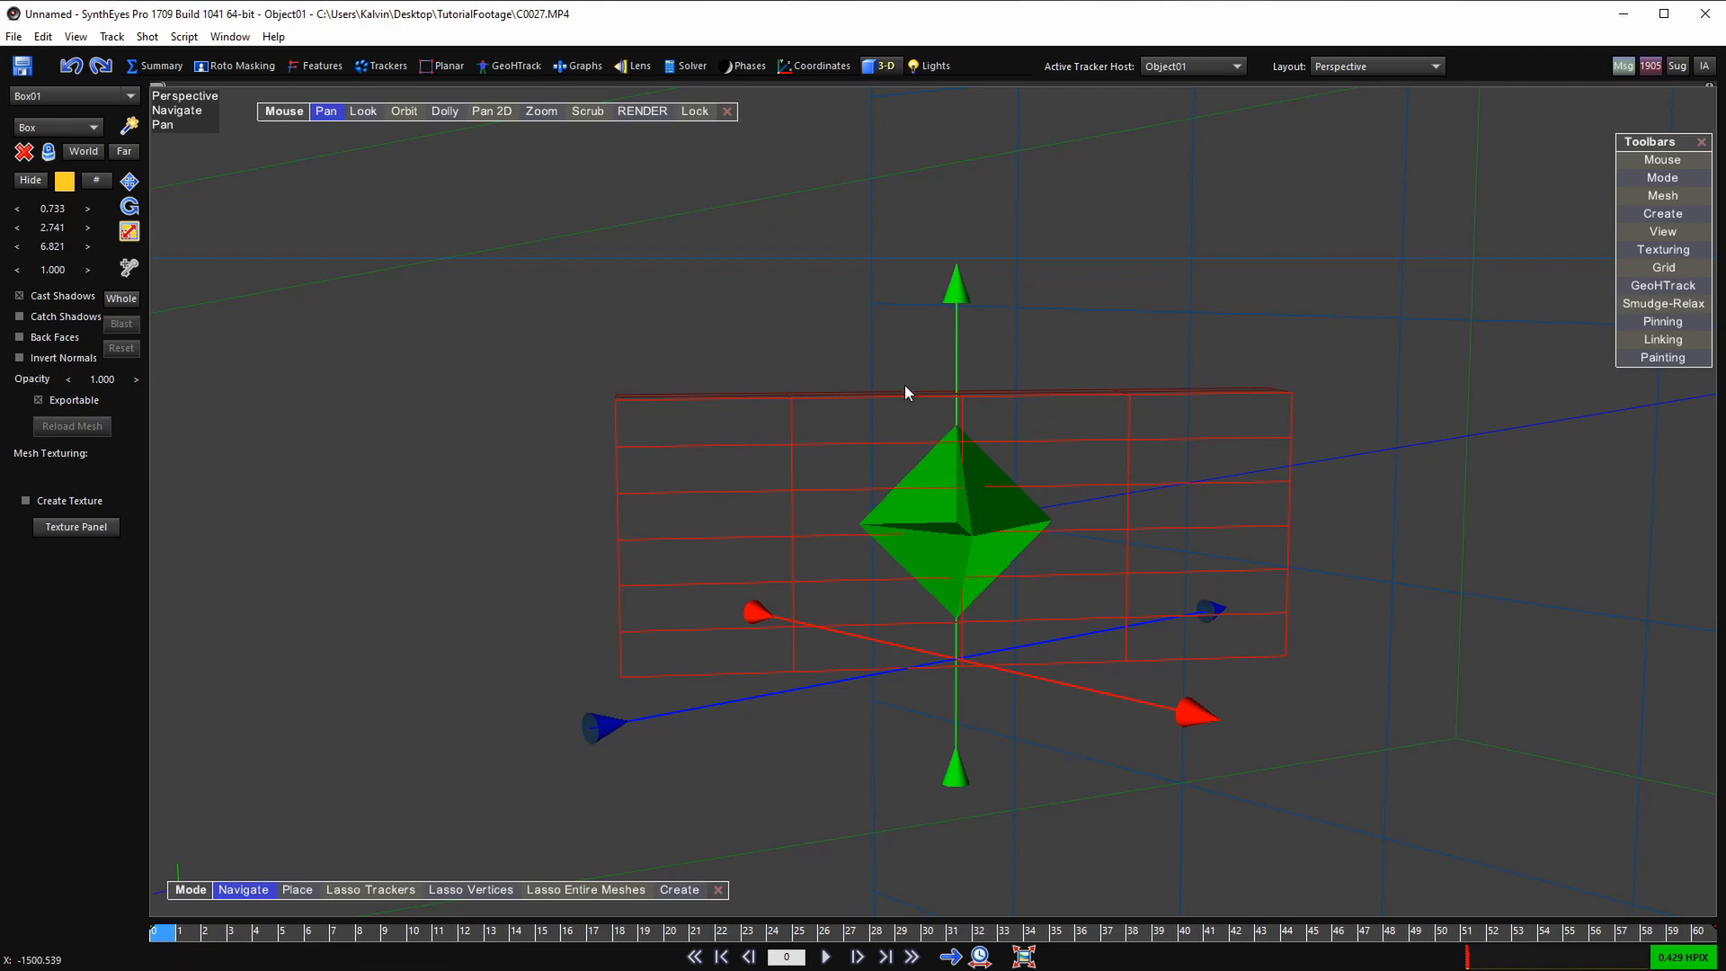
drag(61, 234, 72, 233)
key(F3)
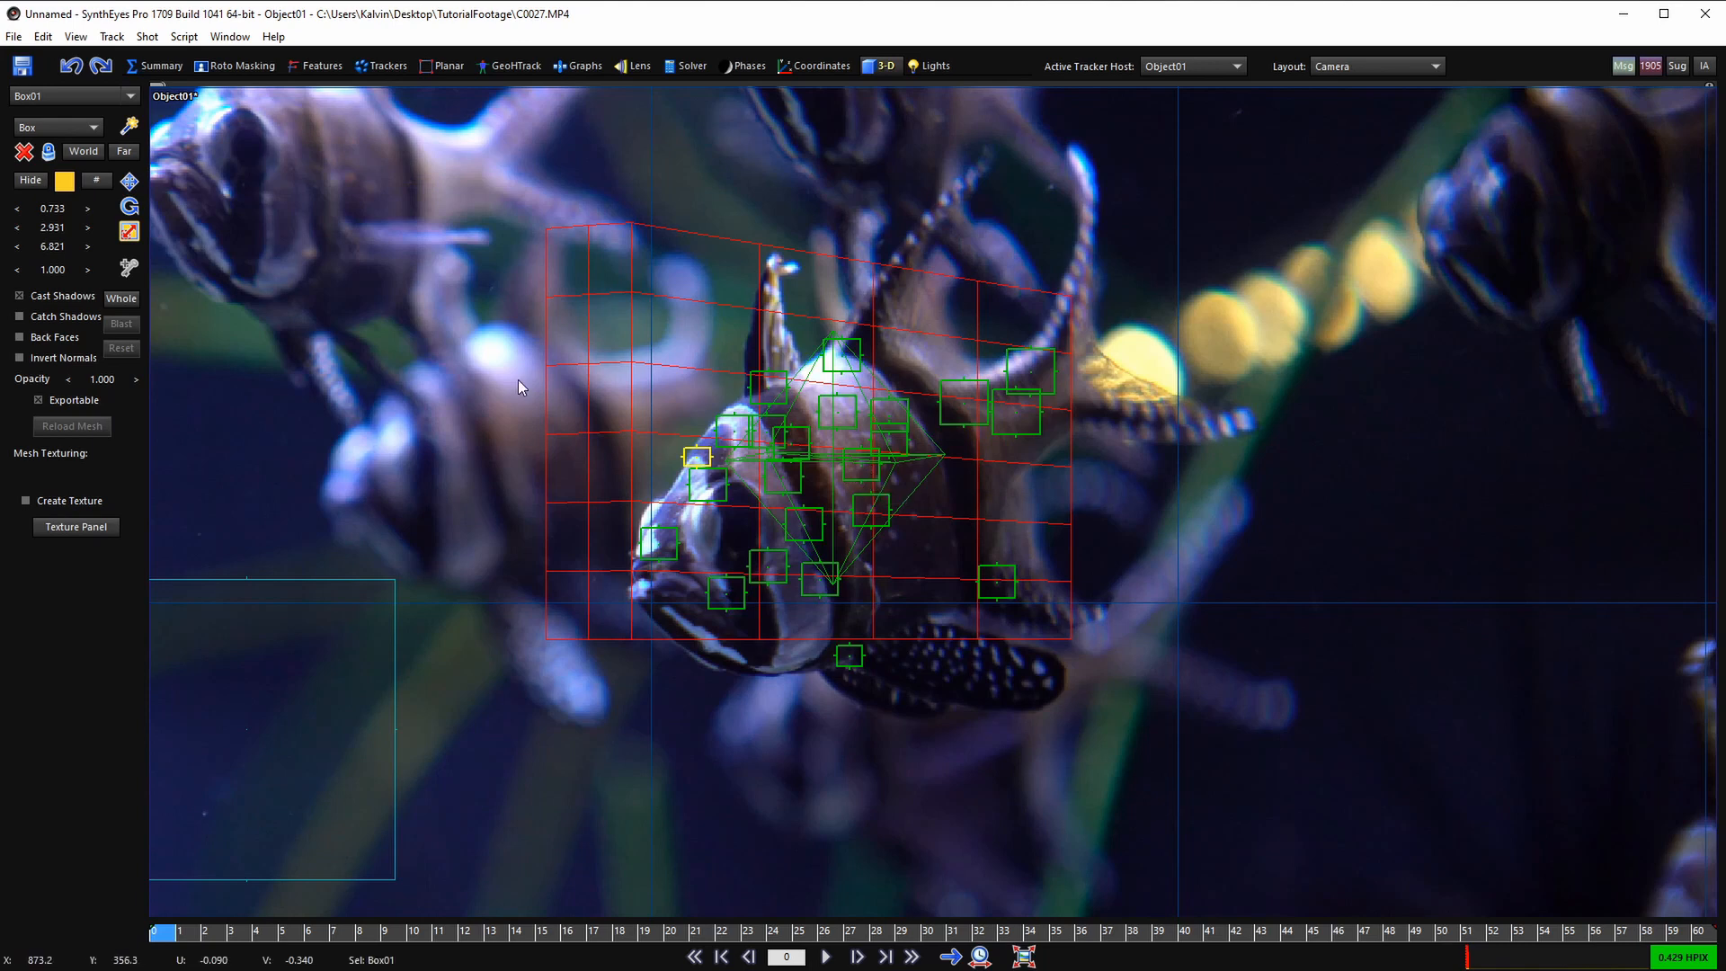
drag(61, 231, 41, 230)
key(q)
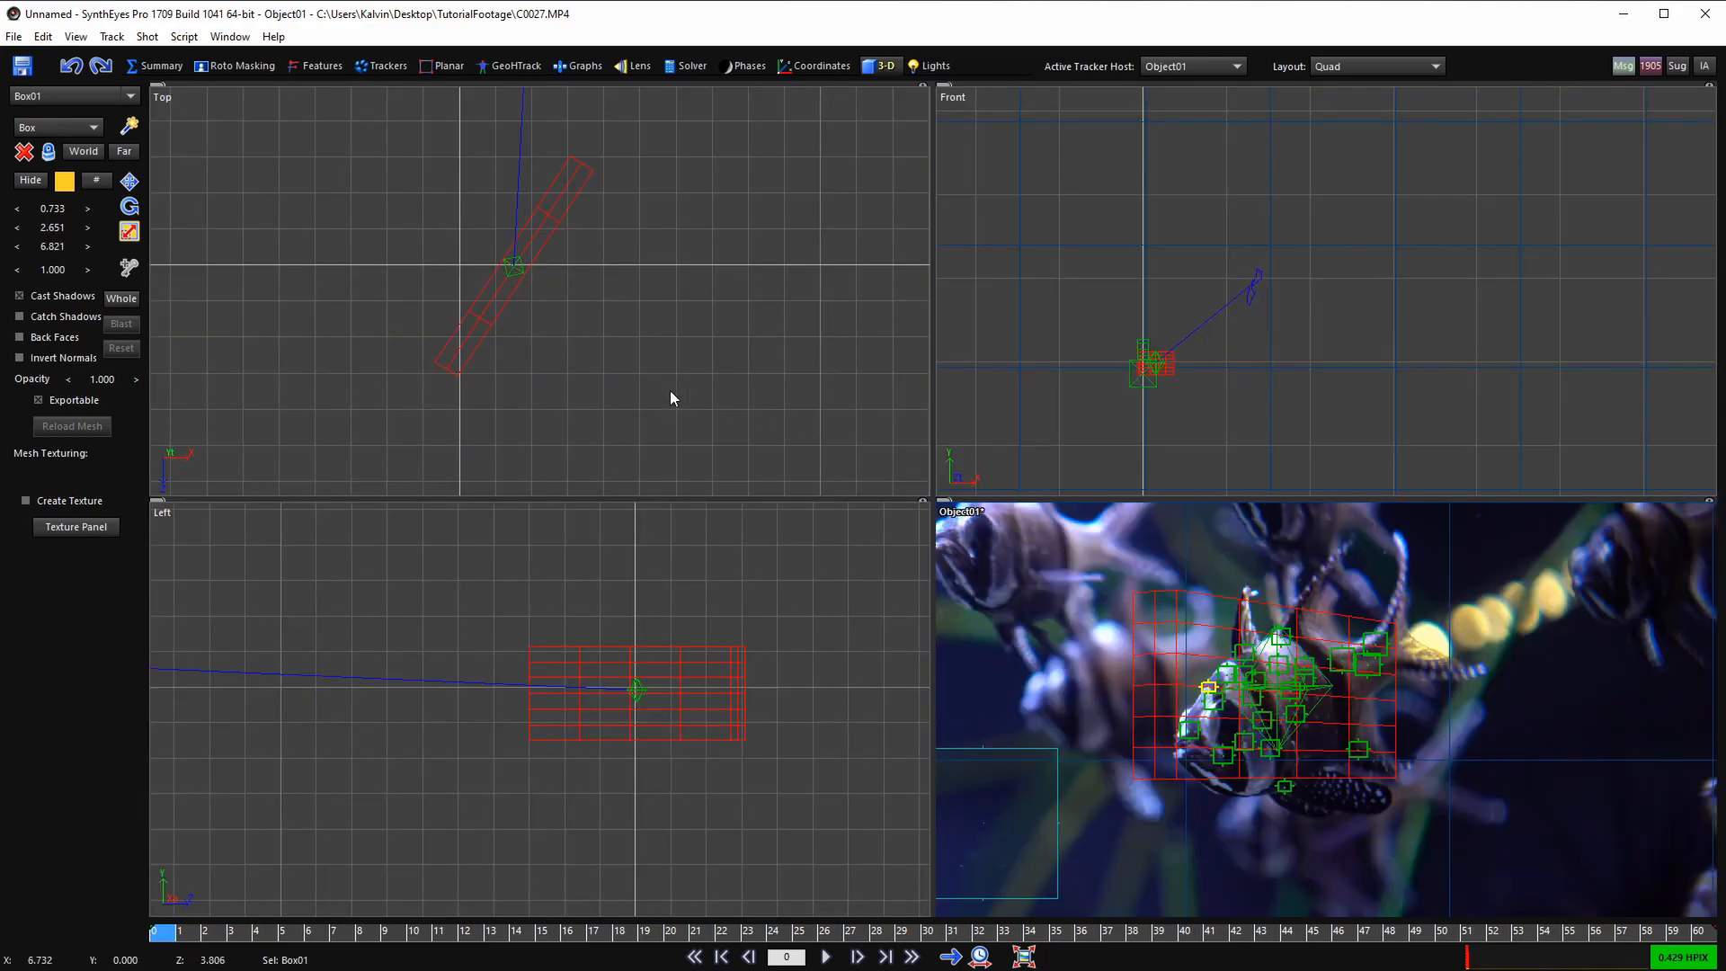
- Rotate Object01 in the Top view to about -24.4 degrees and move it to about X 1.52, Z -0.19
scroll(596, 364, up, 2)
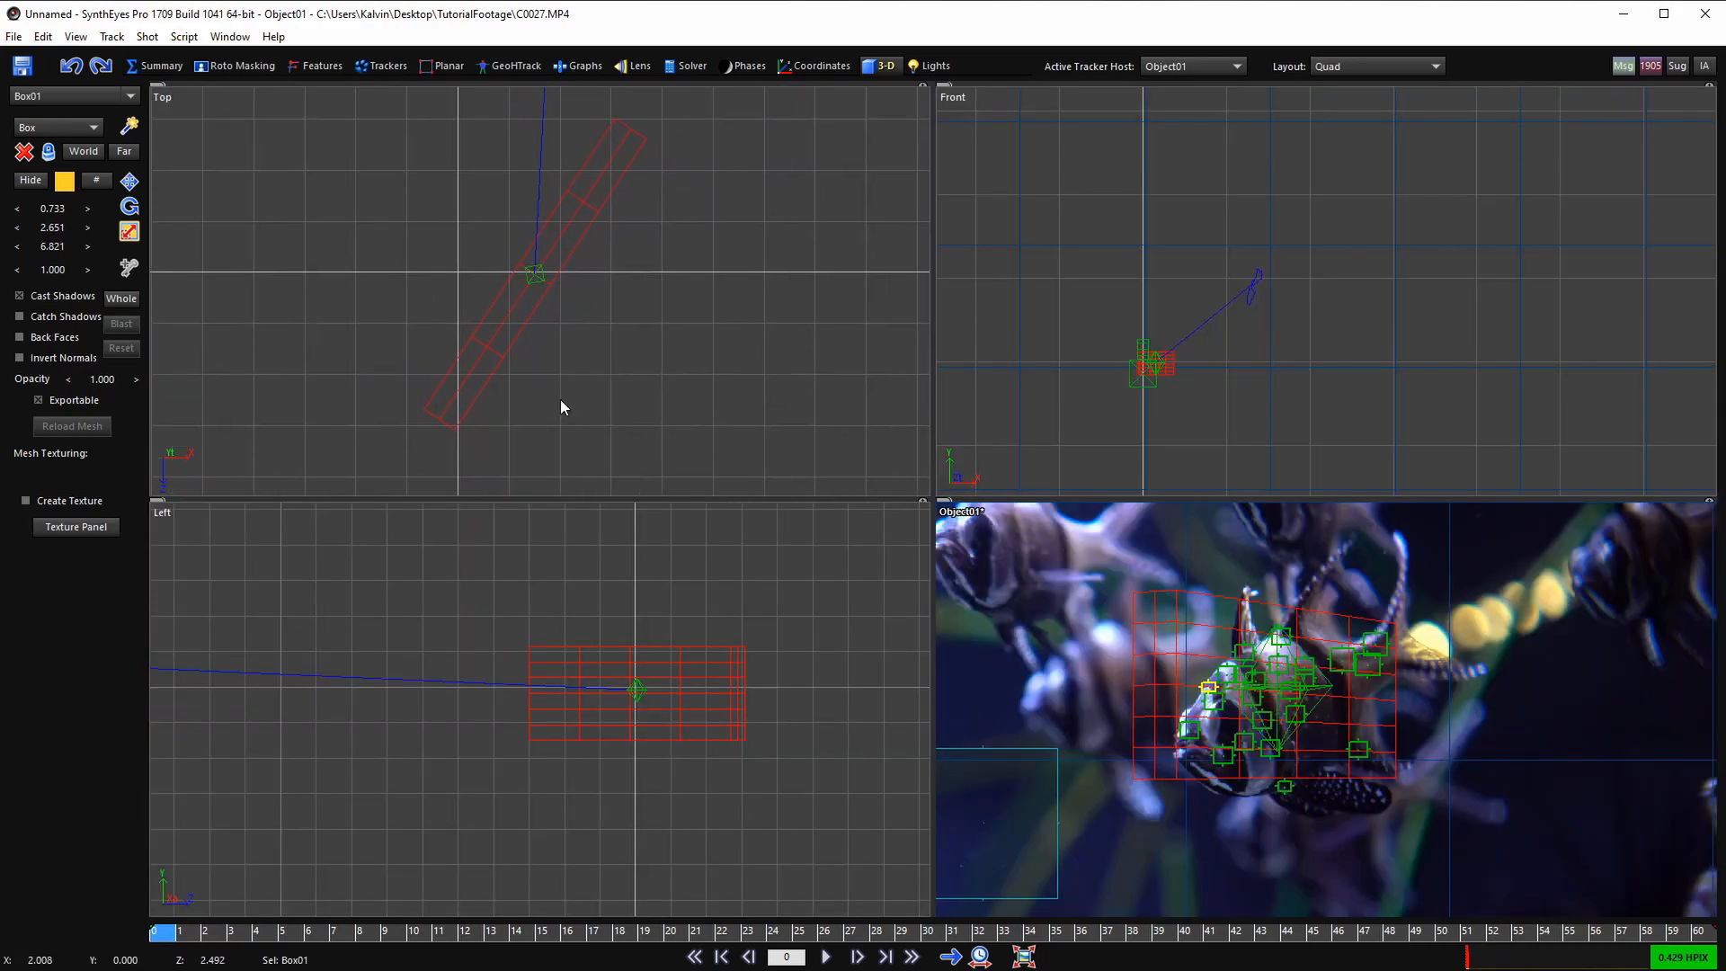
click(528, 277)
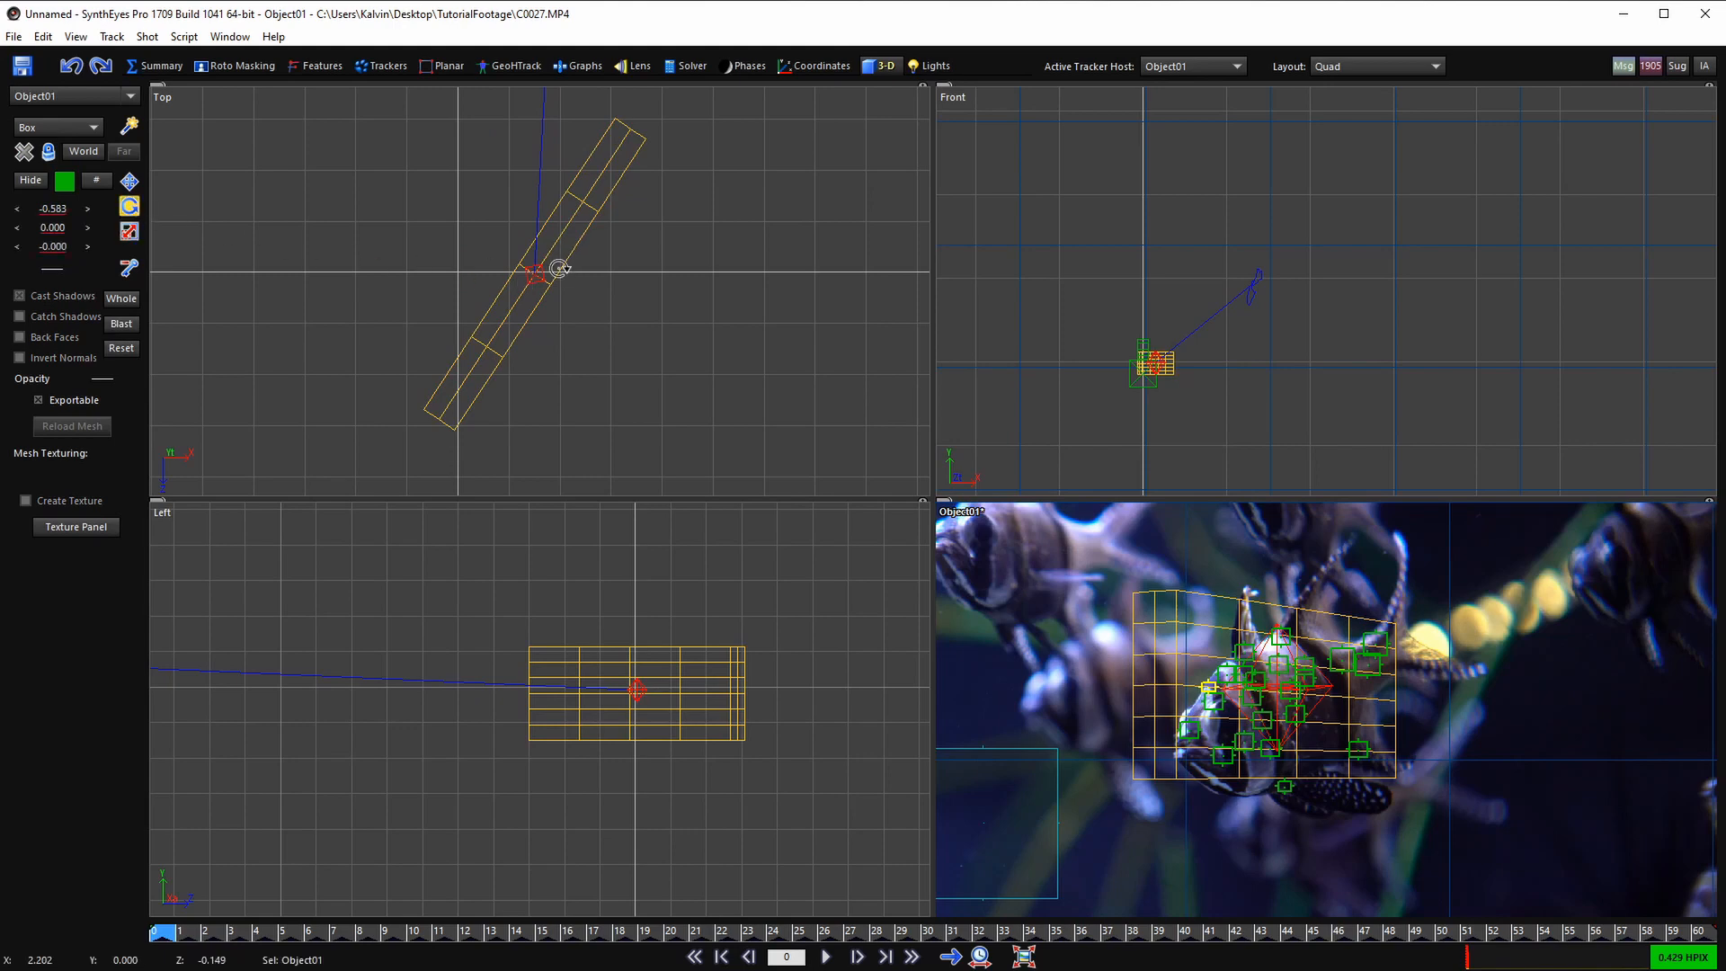
mouse_move(537, 271)
mouse_down()
mouse_move(548, 248)
mouse_move(529, 262)
mouse_up()
click(128, 181)
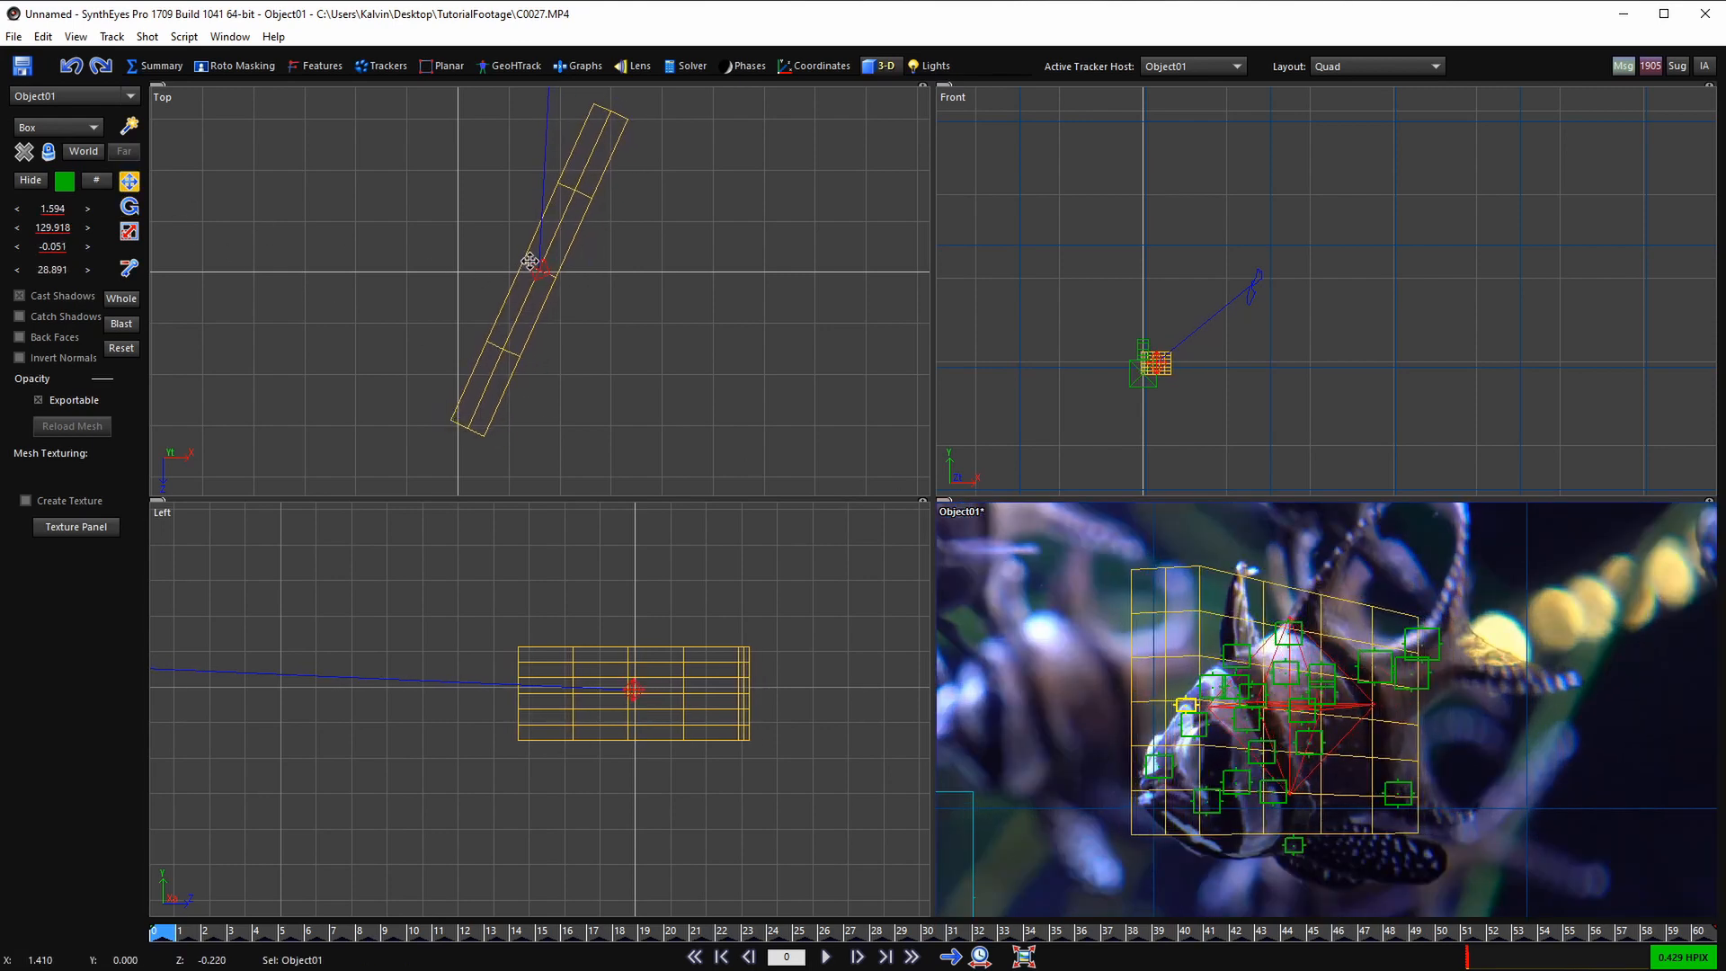
scroll(1139, 686, up, 2)
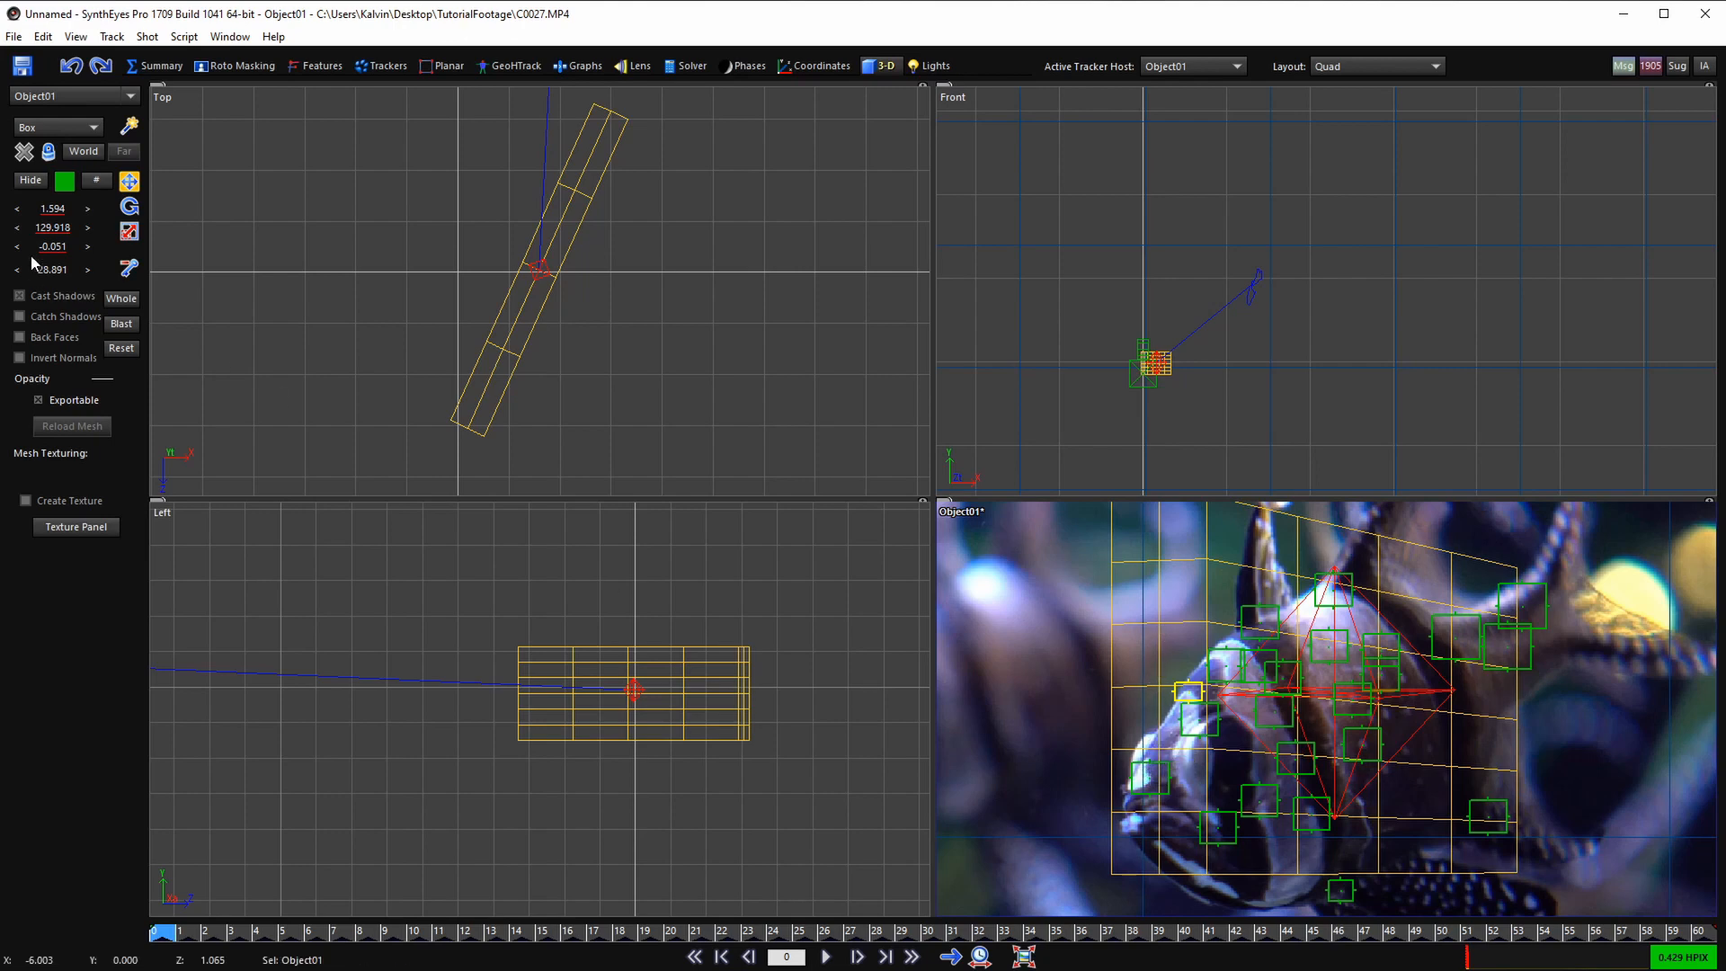
drag(549, 274, 546, 268)
- Tilt Object01 by setting its second rotation value to 7.4 degrees, and lower it in the Front view to about Y 129.67
click(130, 207)
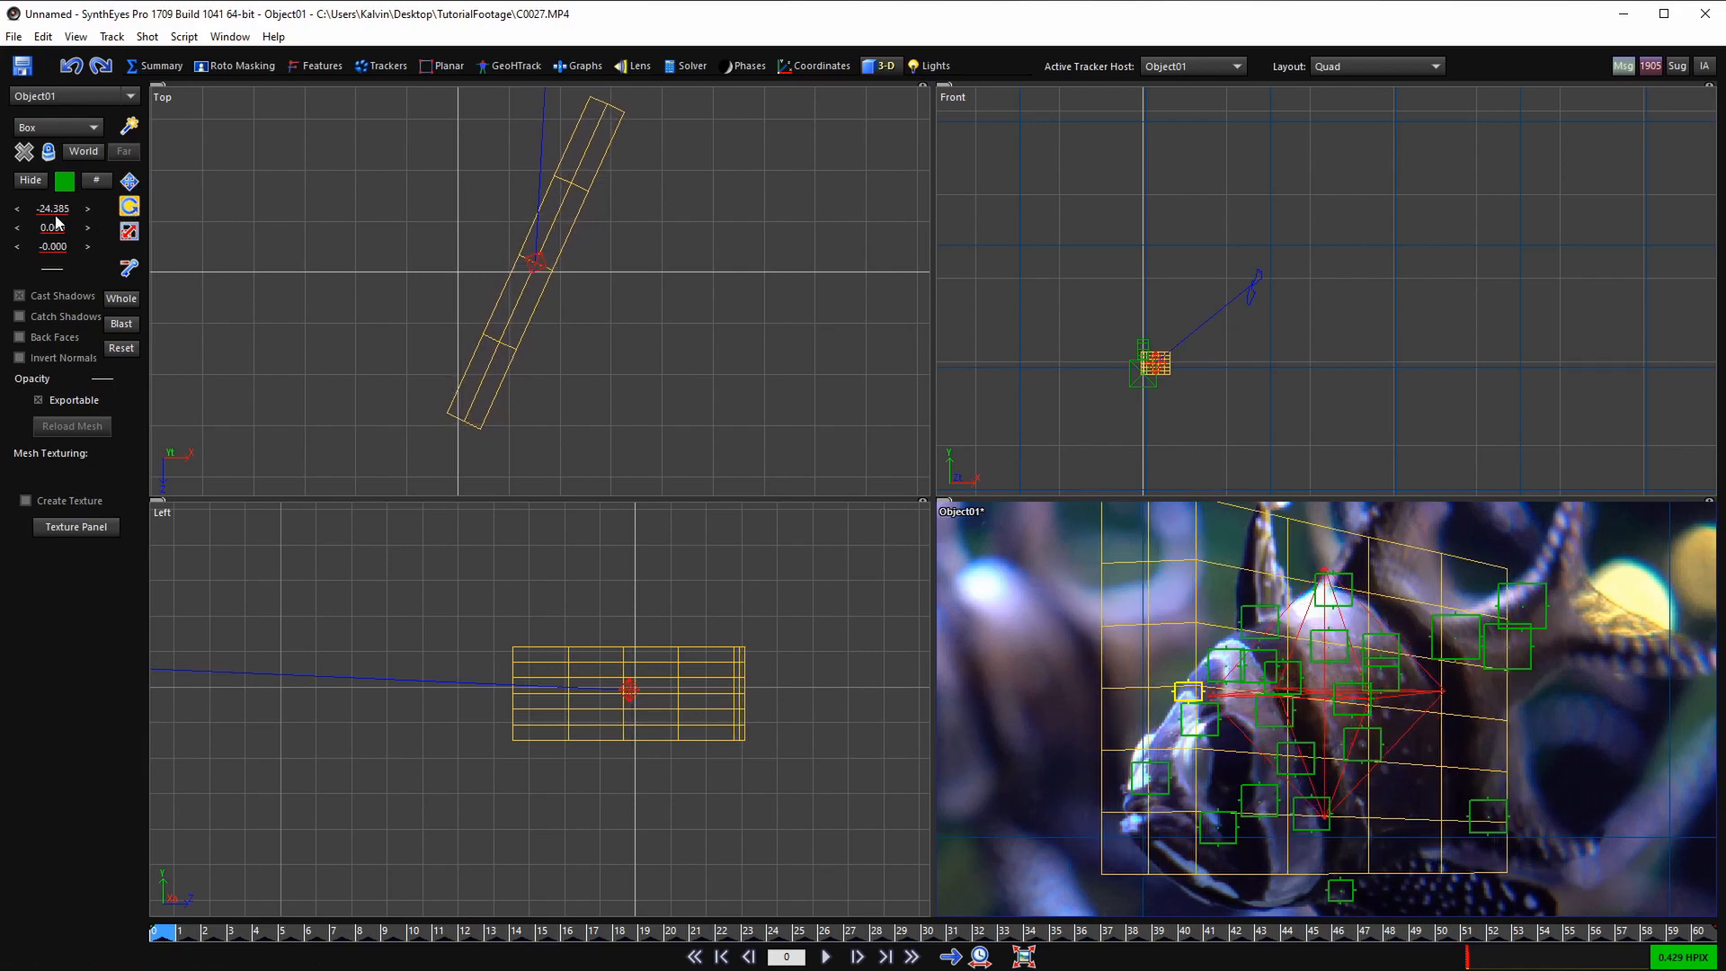
mouse_move(55, 222)
mouse_down()
mouse_move(91, 218)
mouse_move(71, 220)
mouse_up()
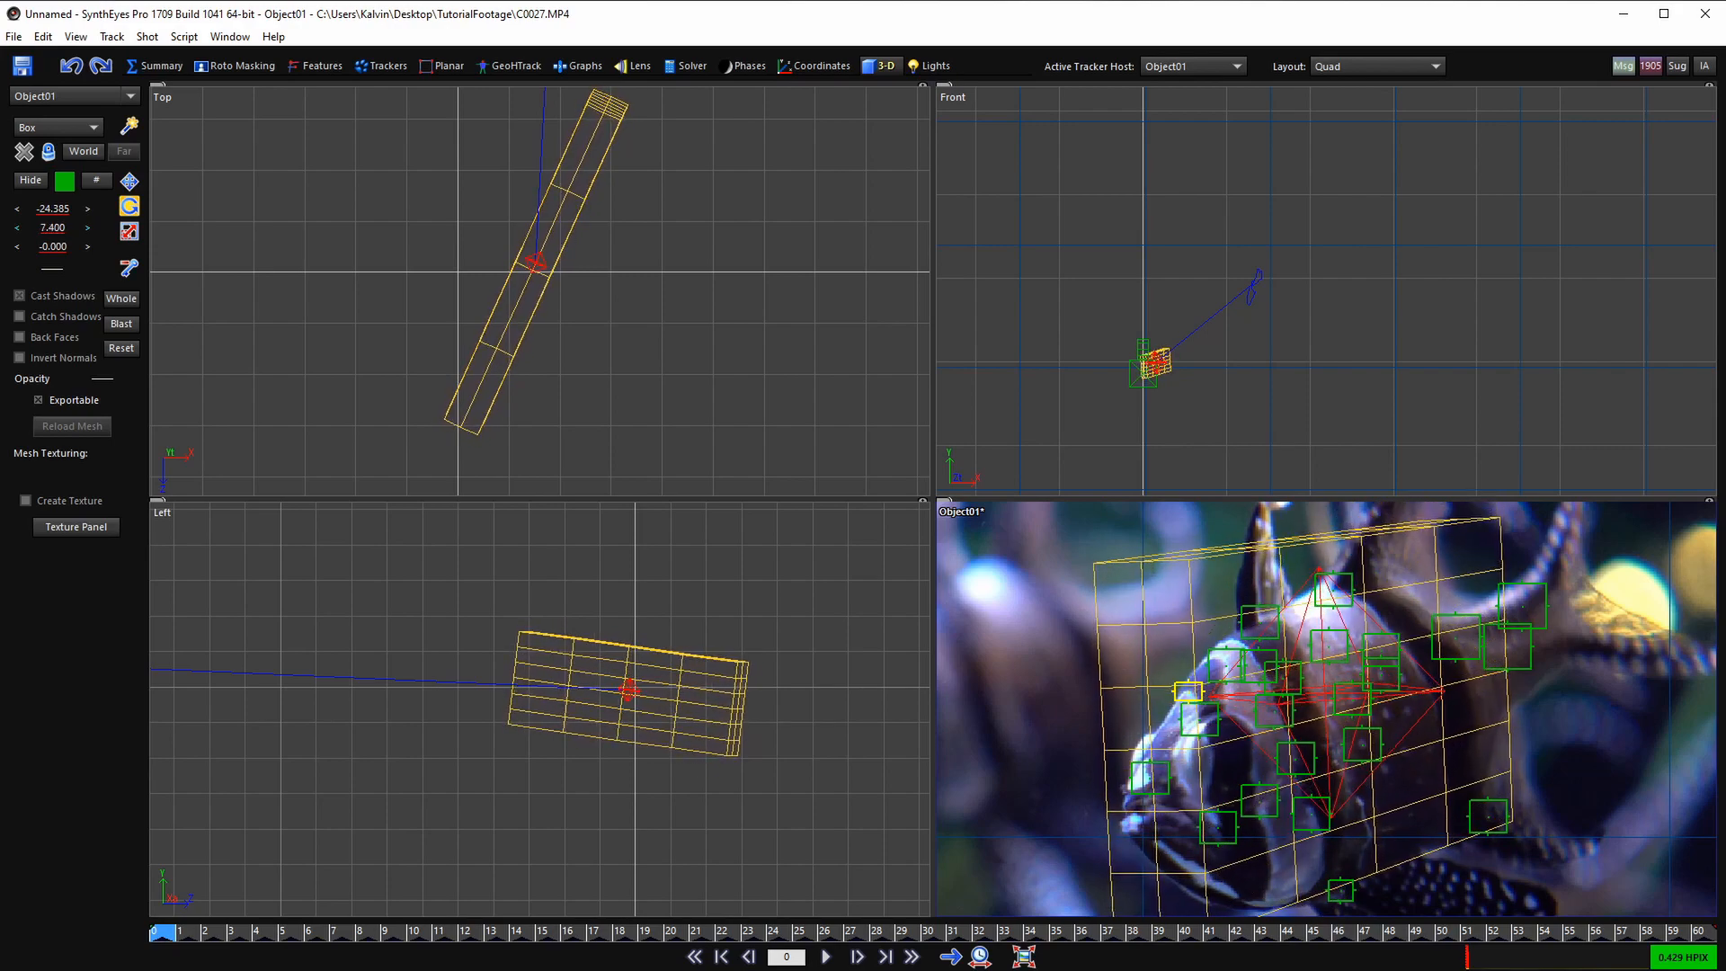
click(128, 180)
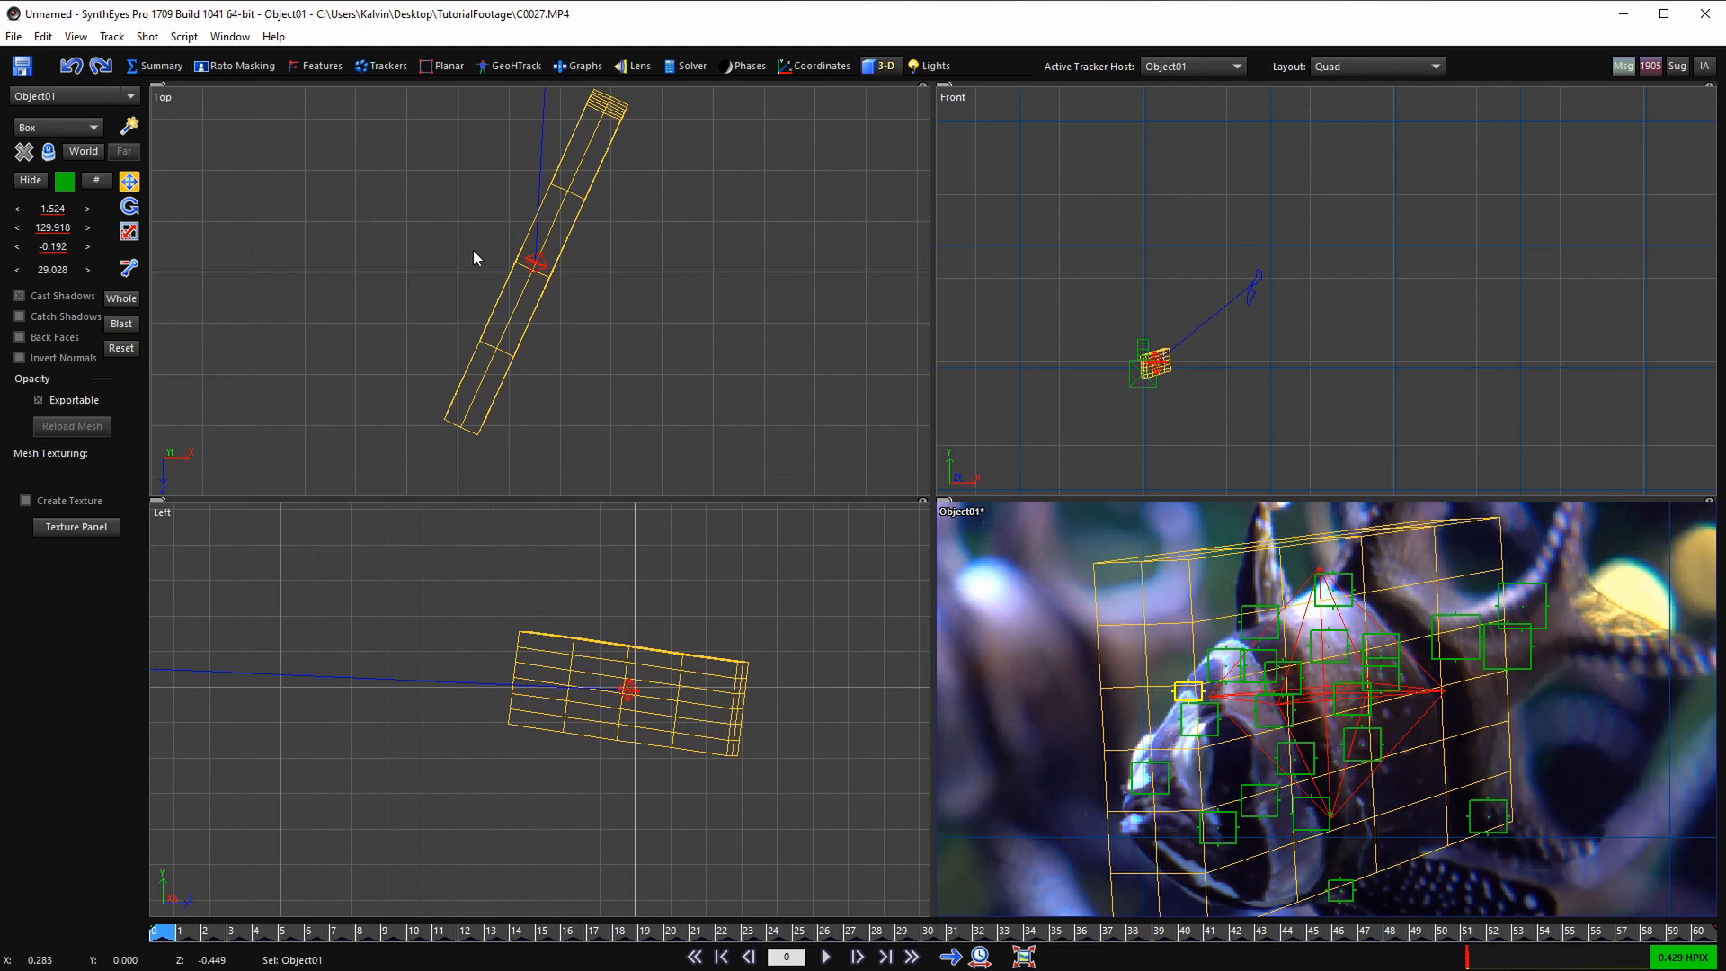
scroll(1148, 369, up, 3)
scroll(1176, 366, up, 3)
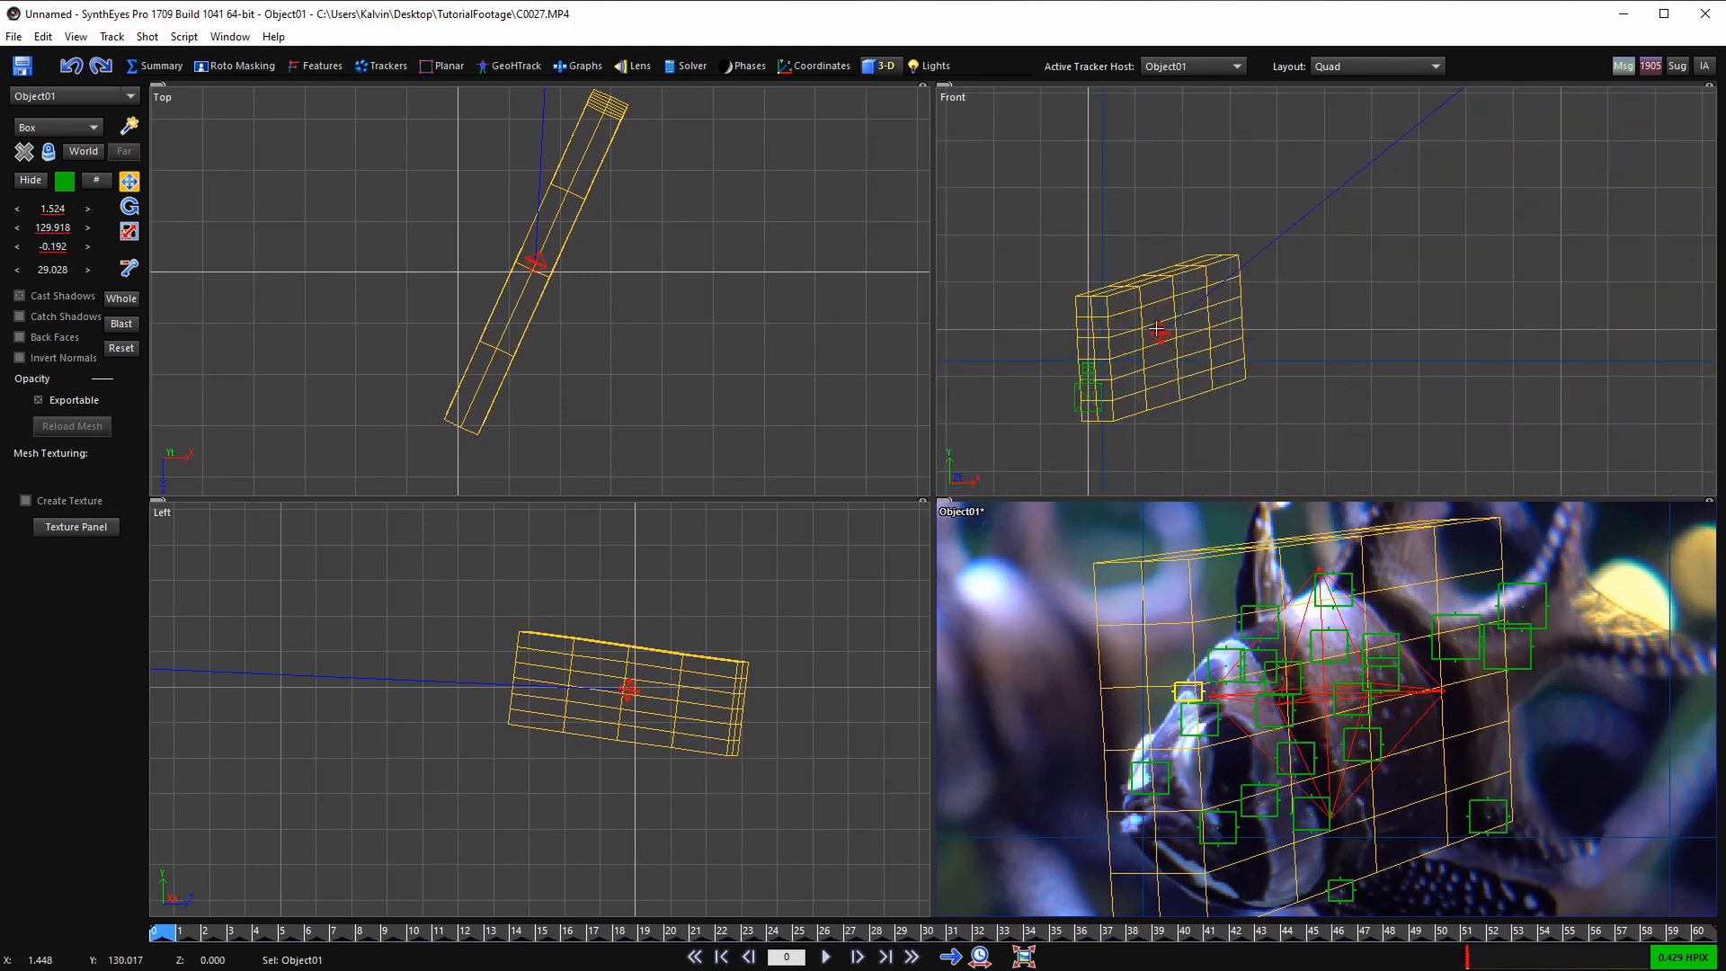
drag(1157, 330, 1156, 343)
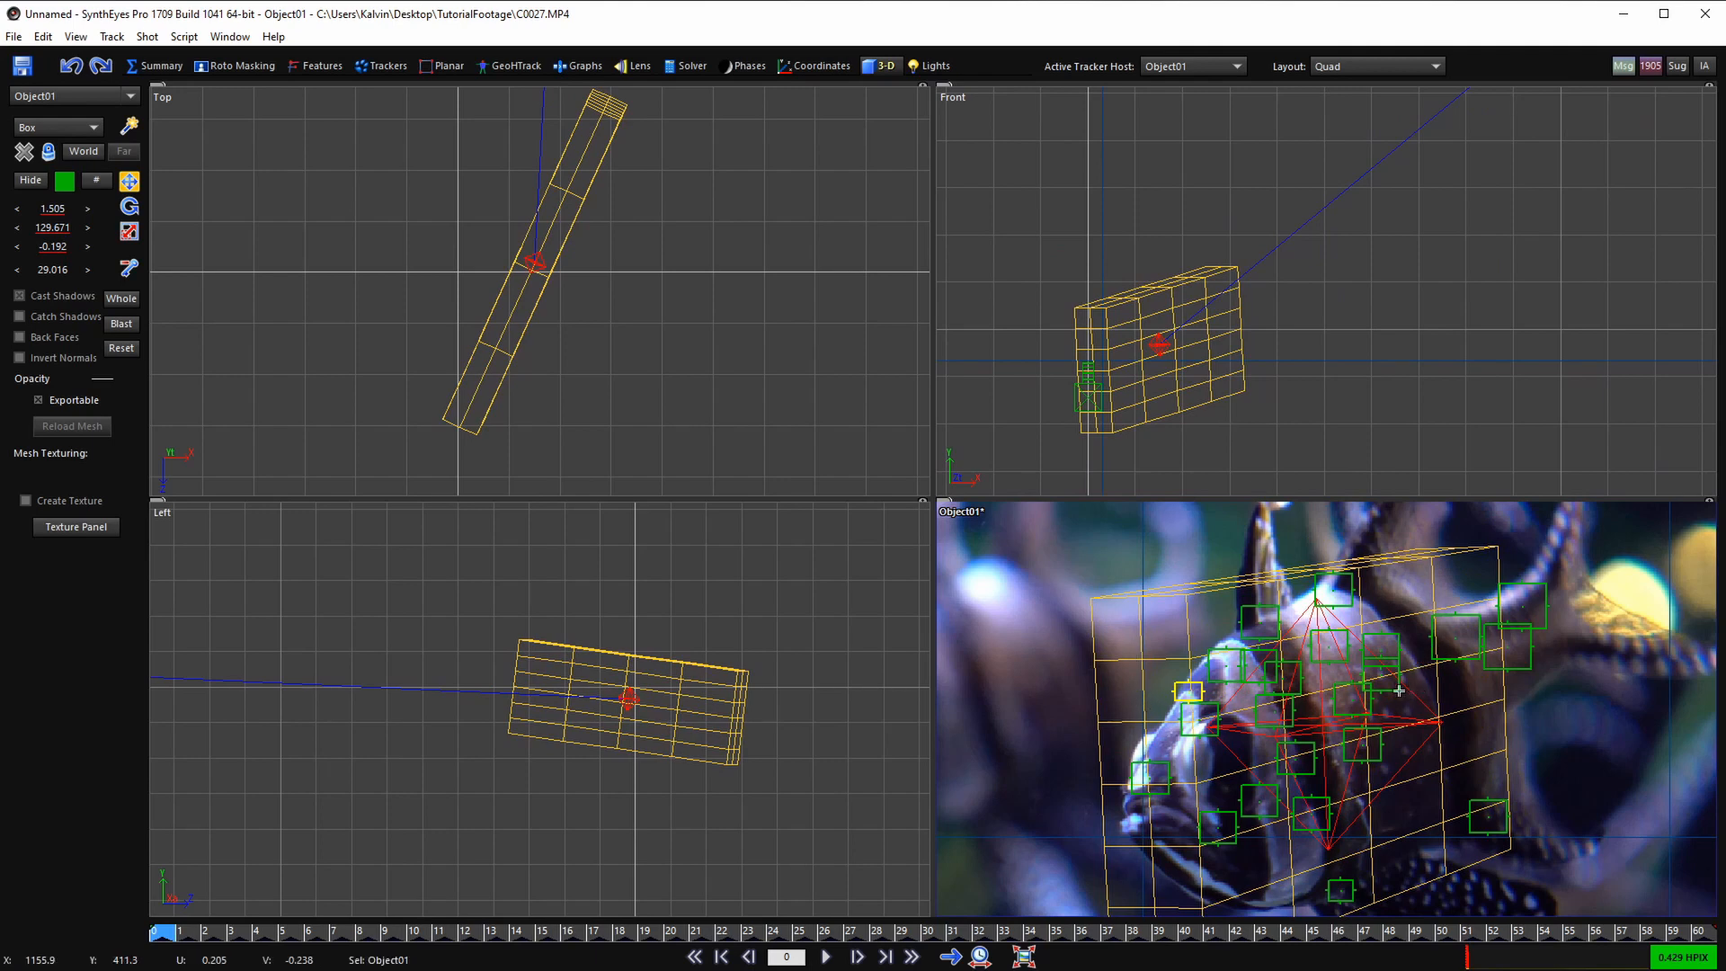
- Try rotating Object01 in the Top view to about -27.4 degrees against the fish, and undo that rotation
scroll(540, 266, down, 5)
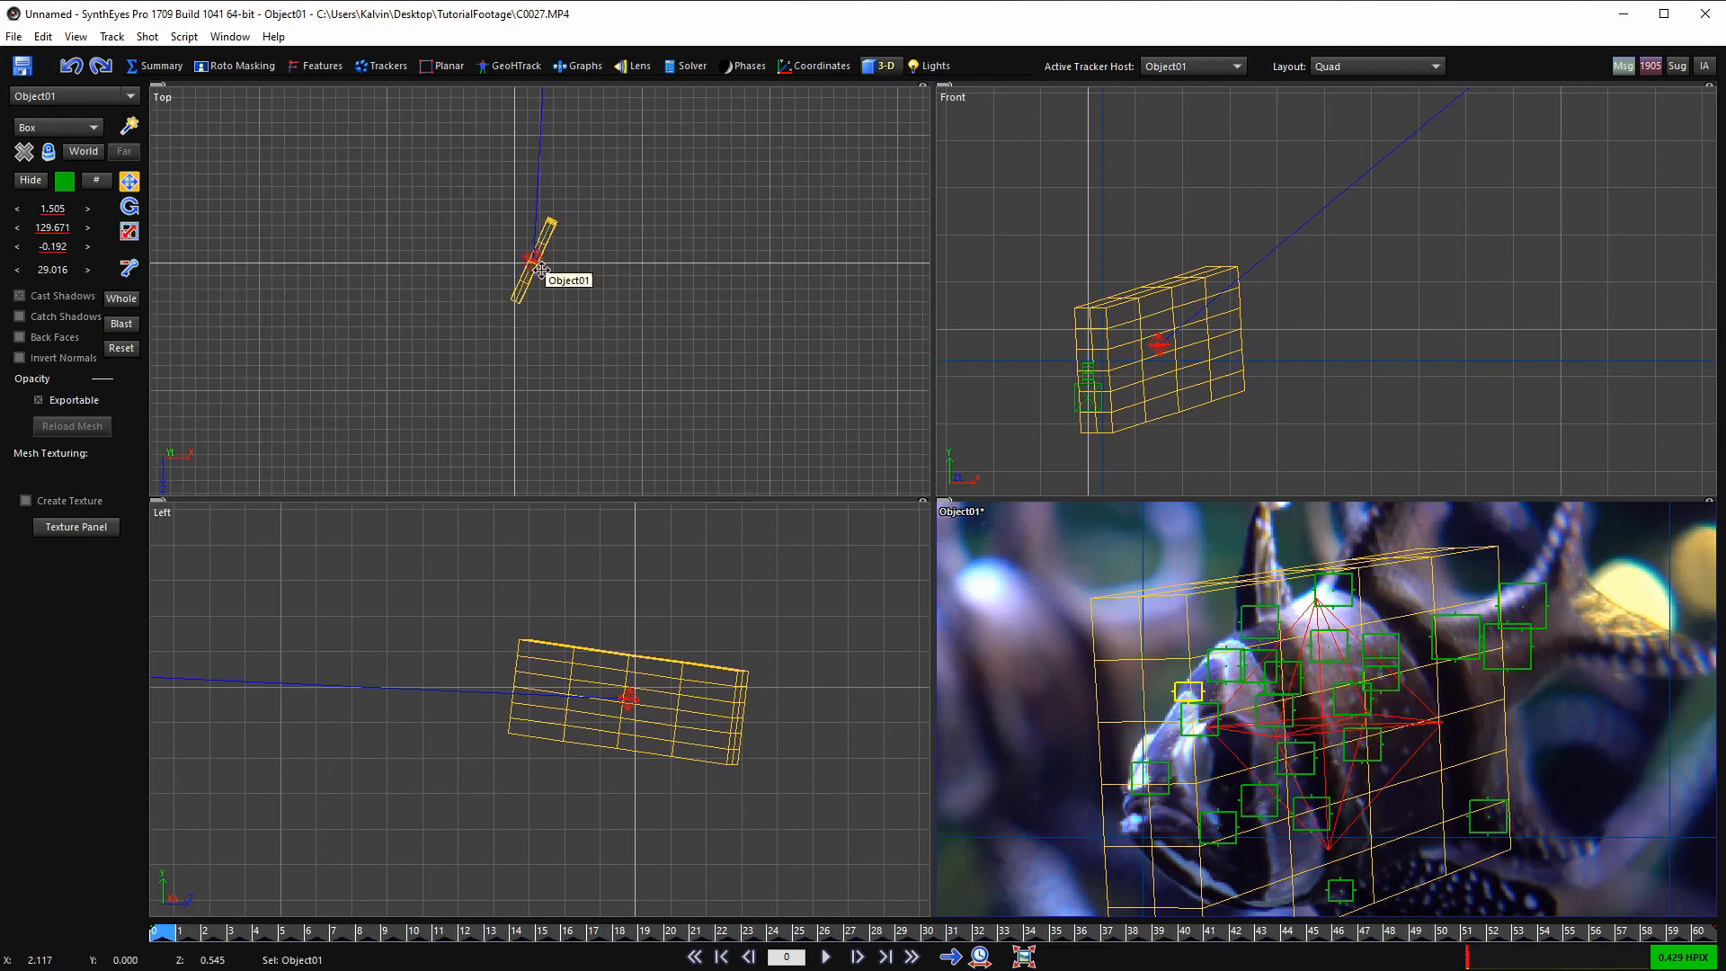
scroll(541, 269, up, 5)
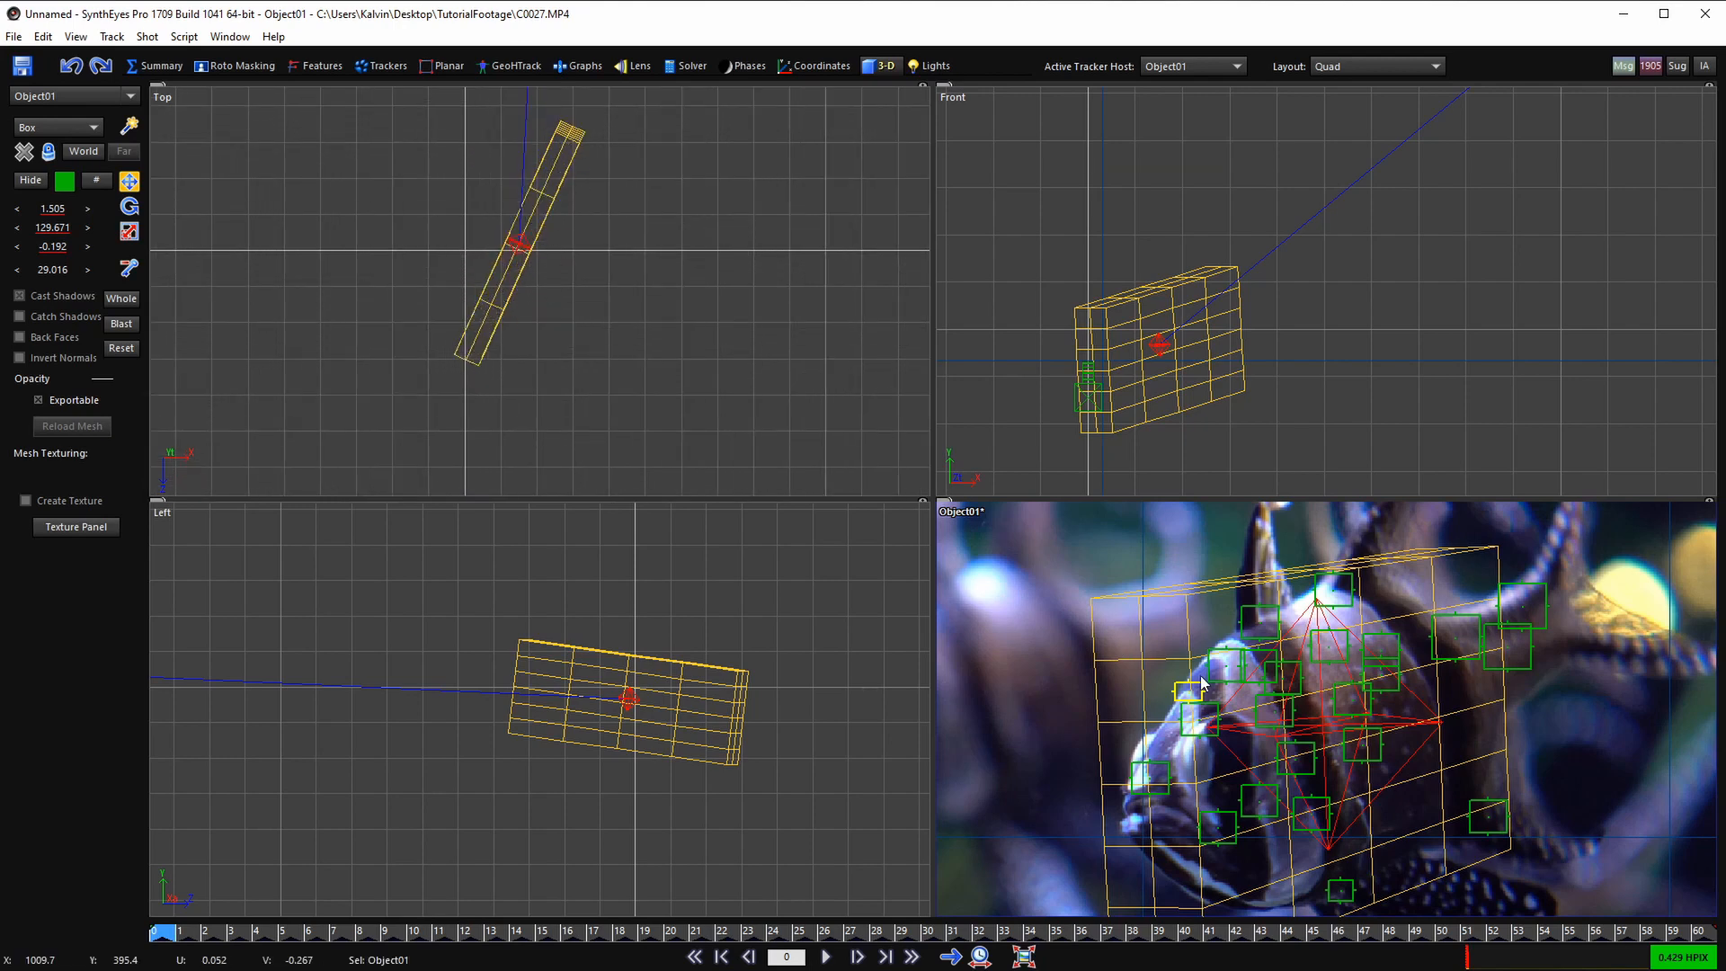
scroll(1247, 761, down, 3)
middle_drag(1247, 760, 1179, 700)
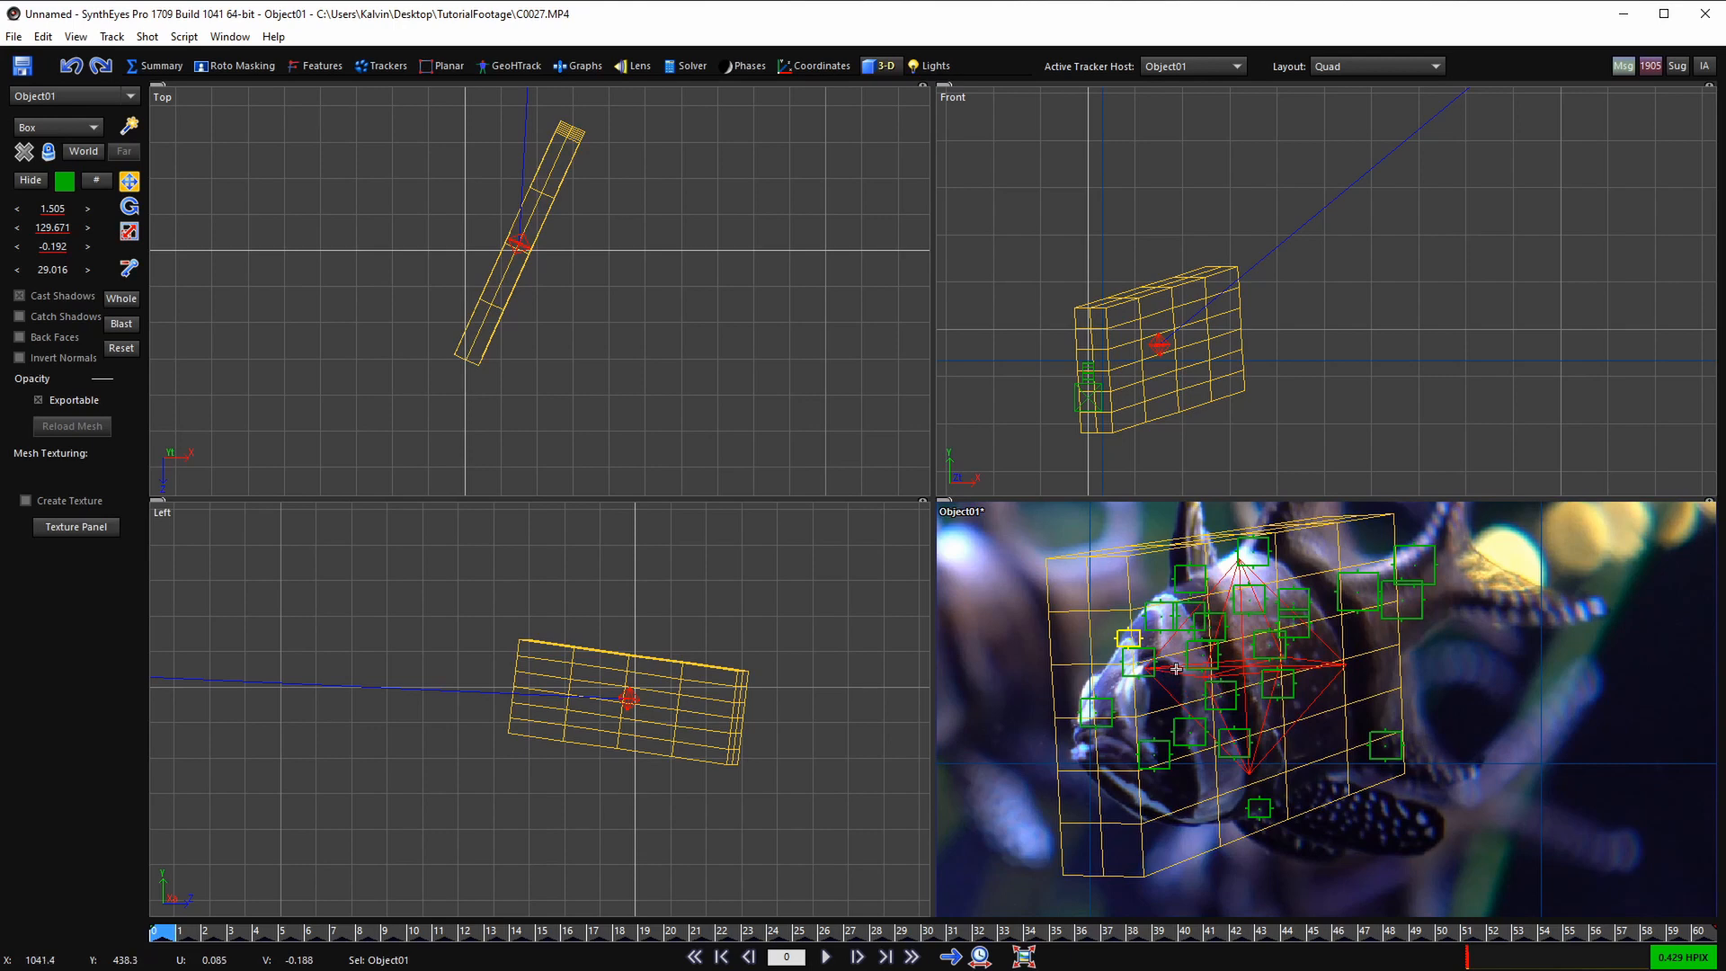
click(131, 208)
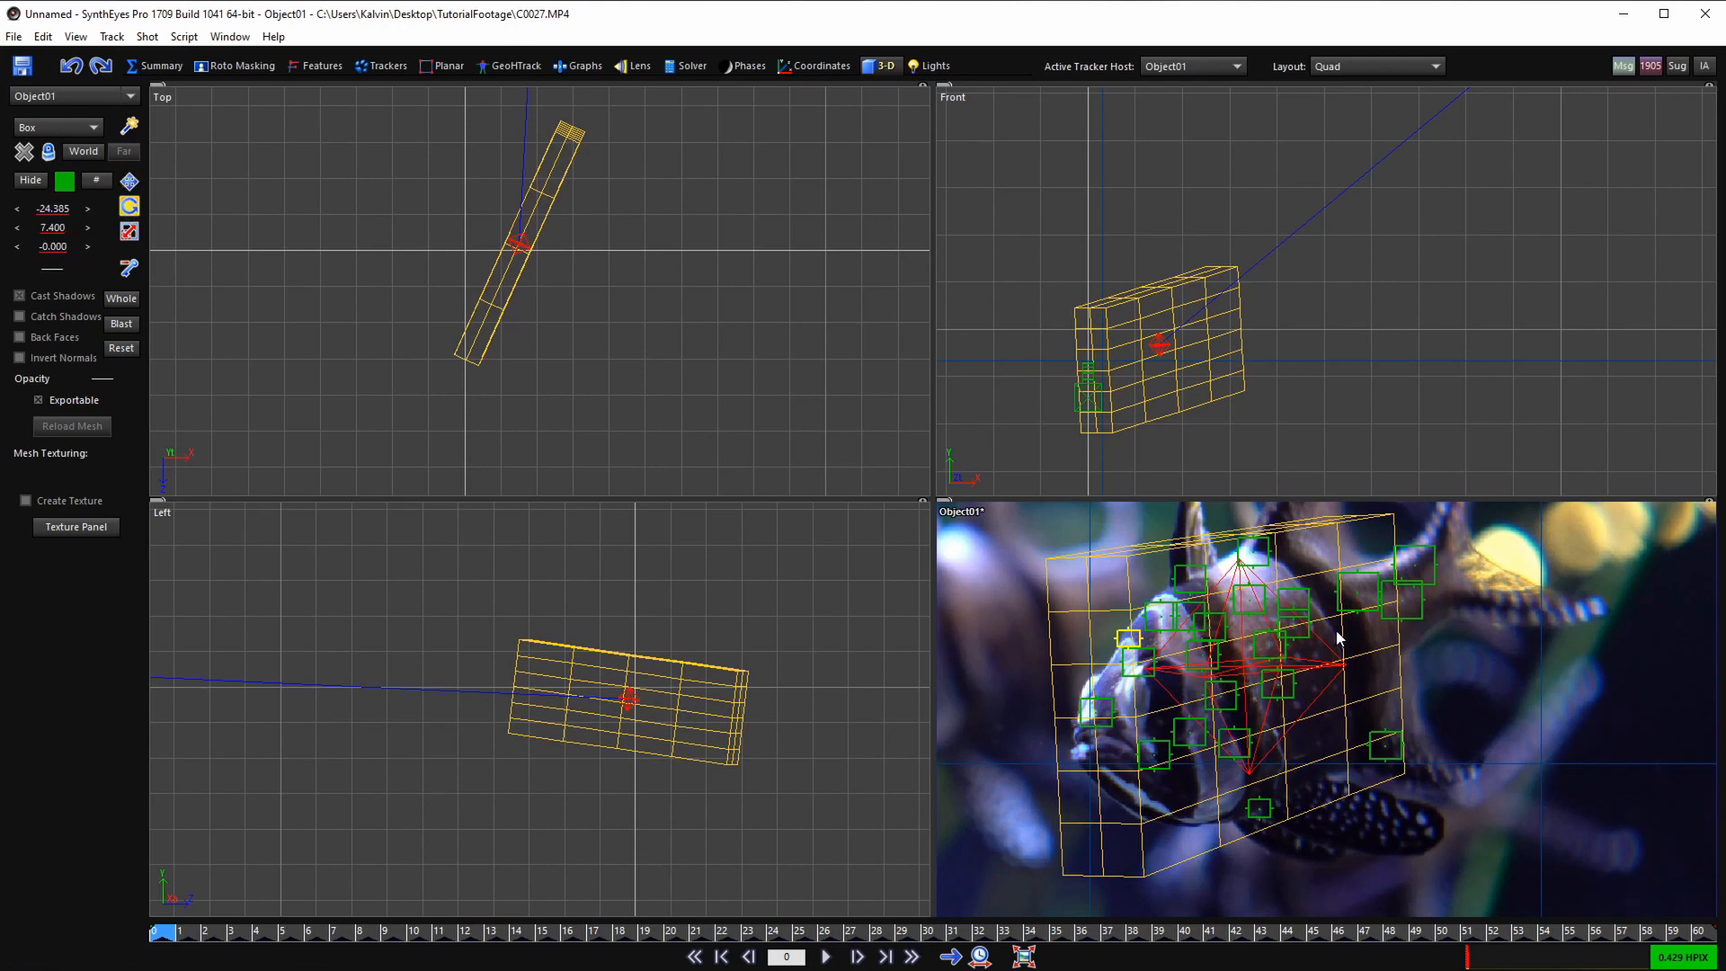
drag(551, 277, 703, 426)
drag(519, 248, 520, 256)
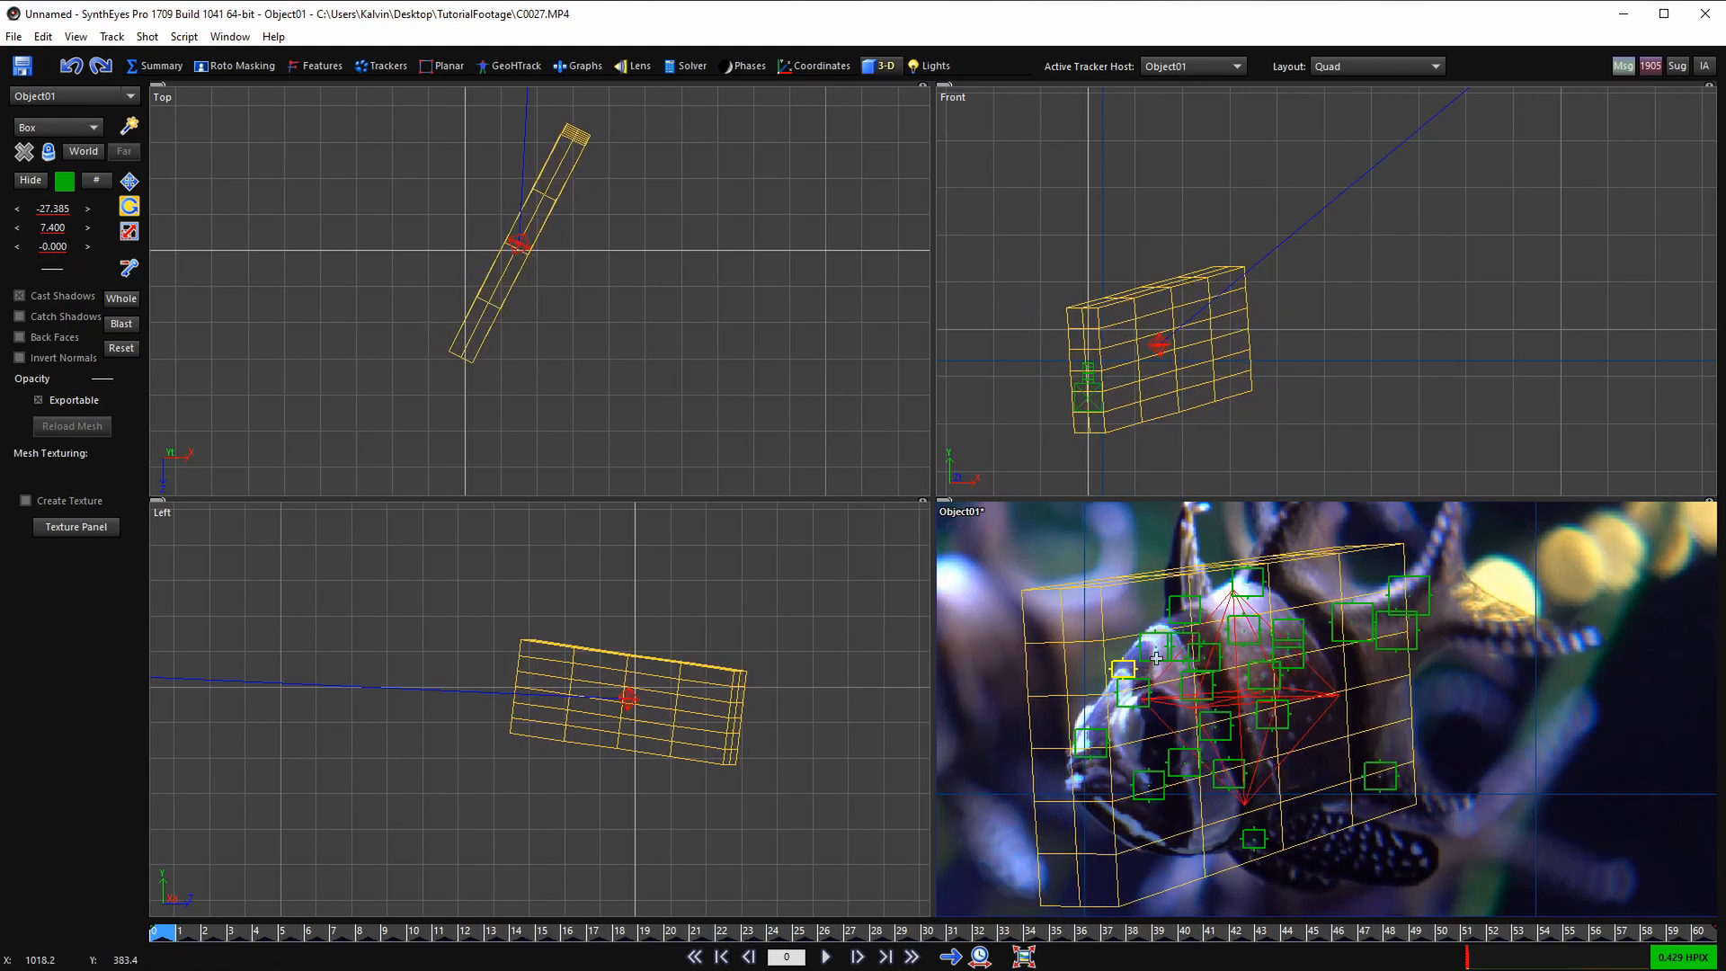
middle_drag(1218, 646, 1257, 637)
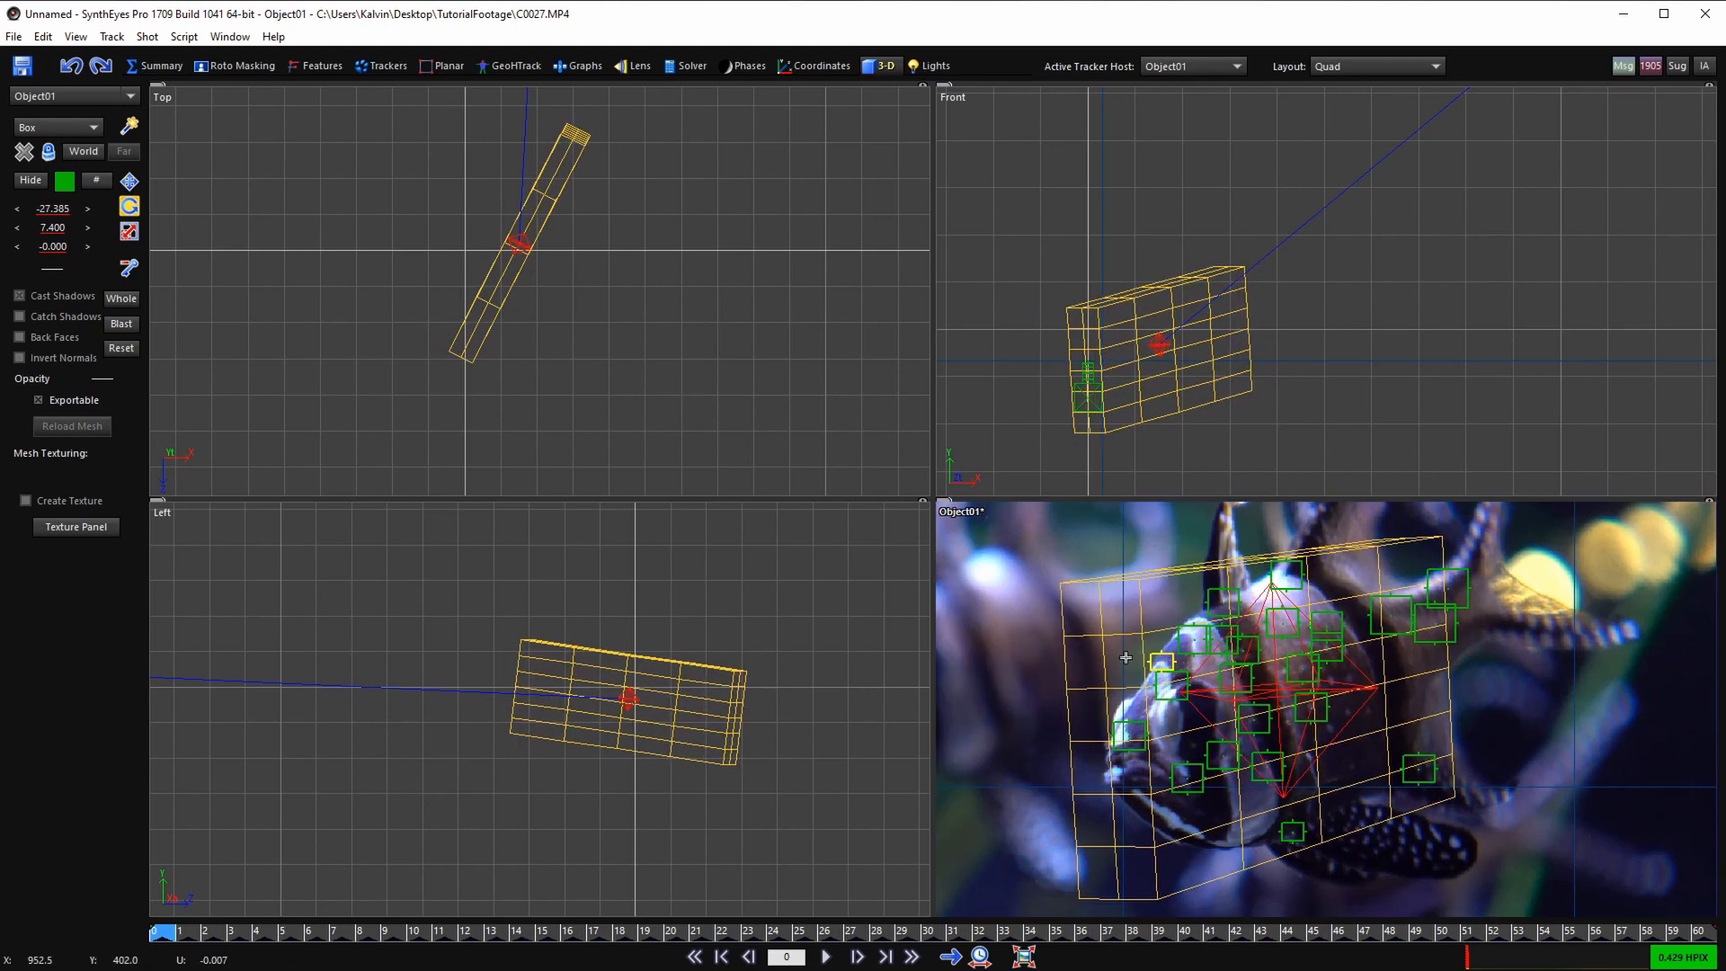
key(ctrl+z)
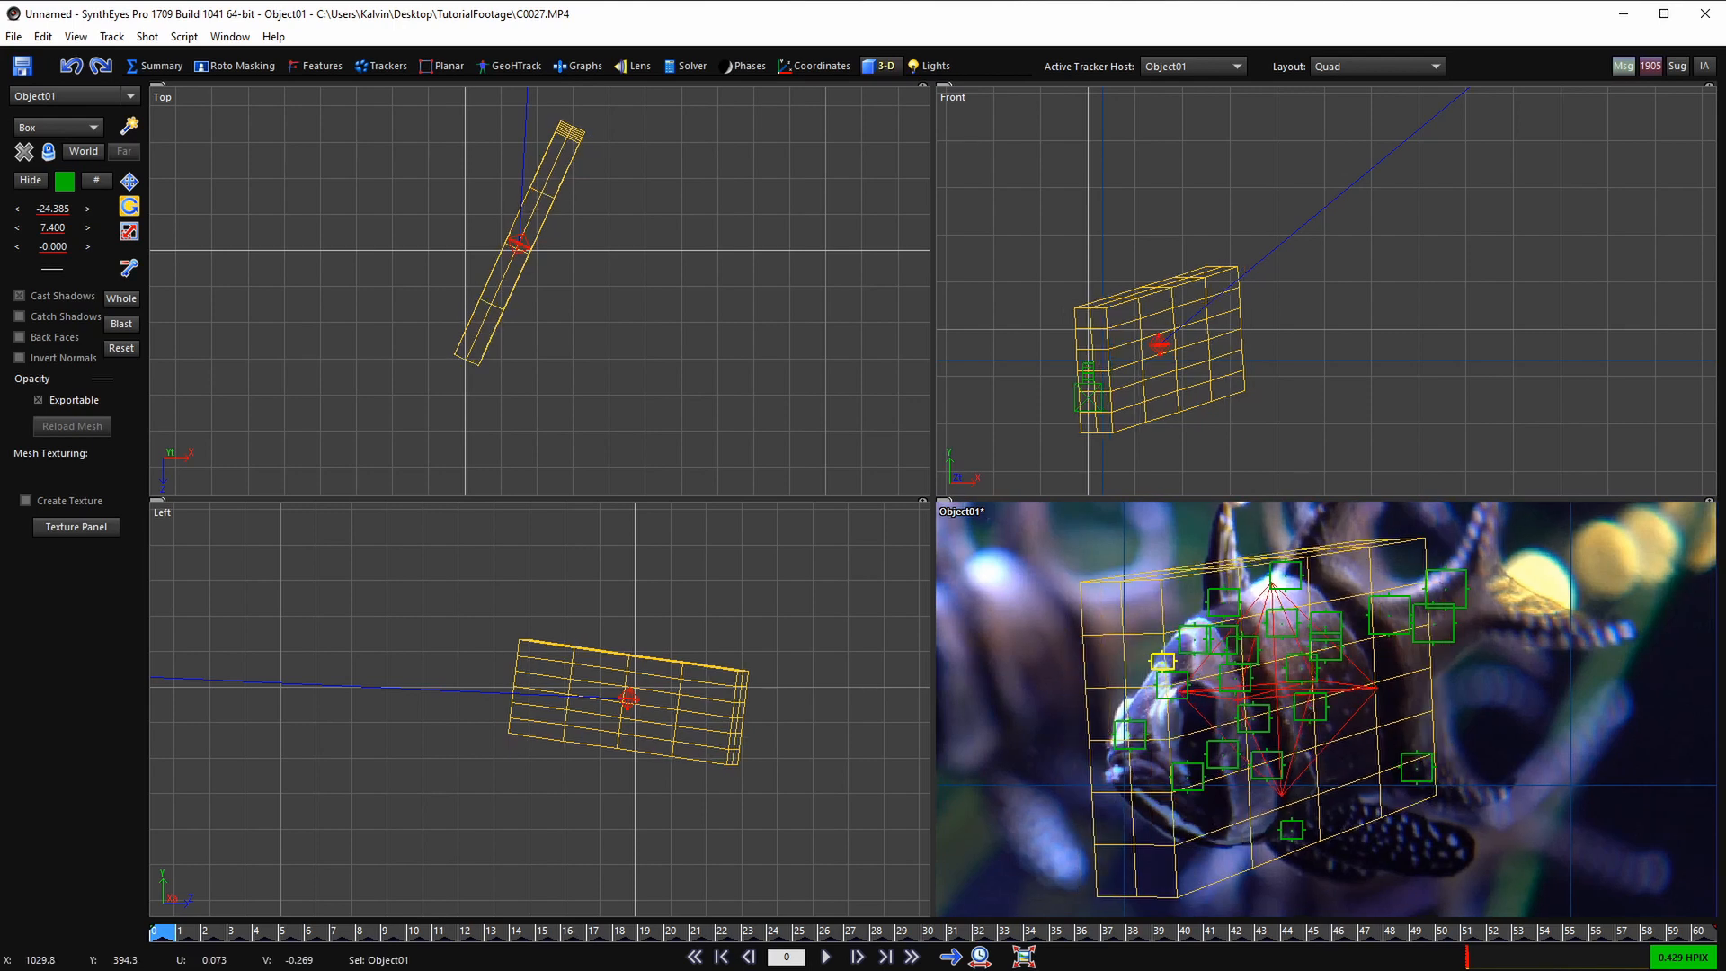
scroll(1185, 638, down, 1)
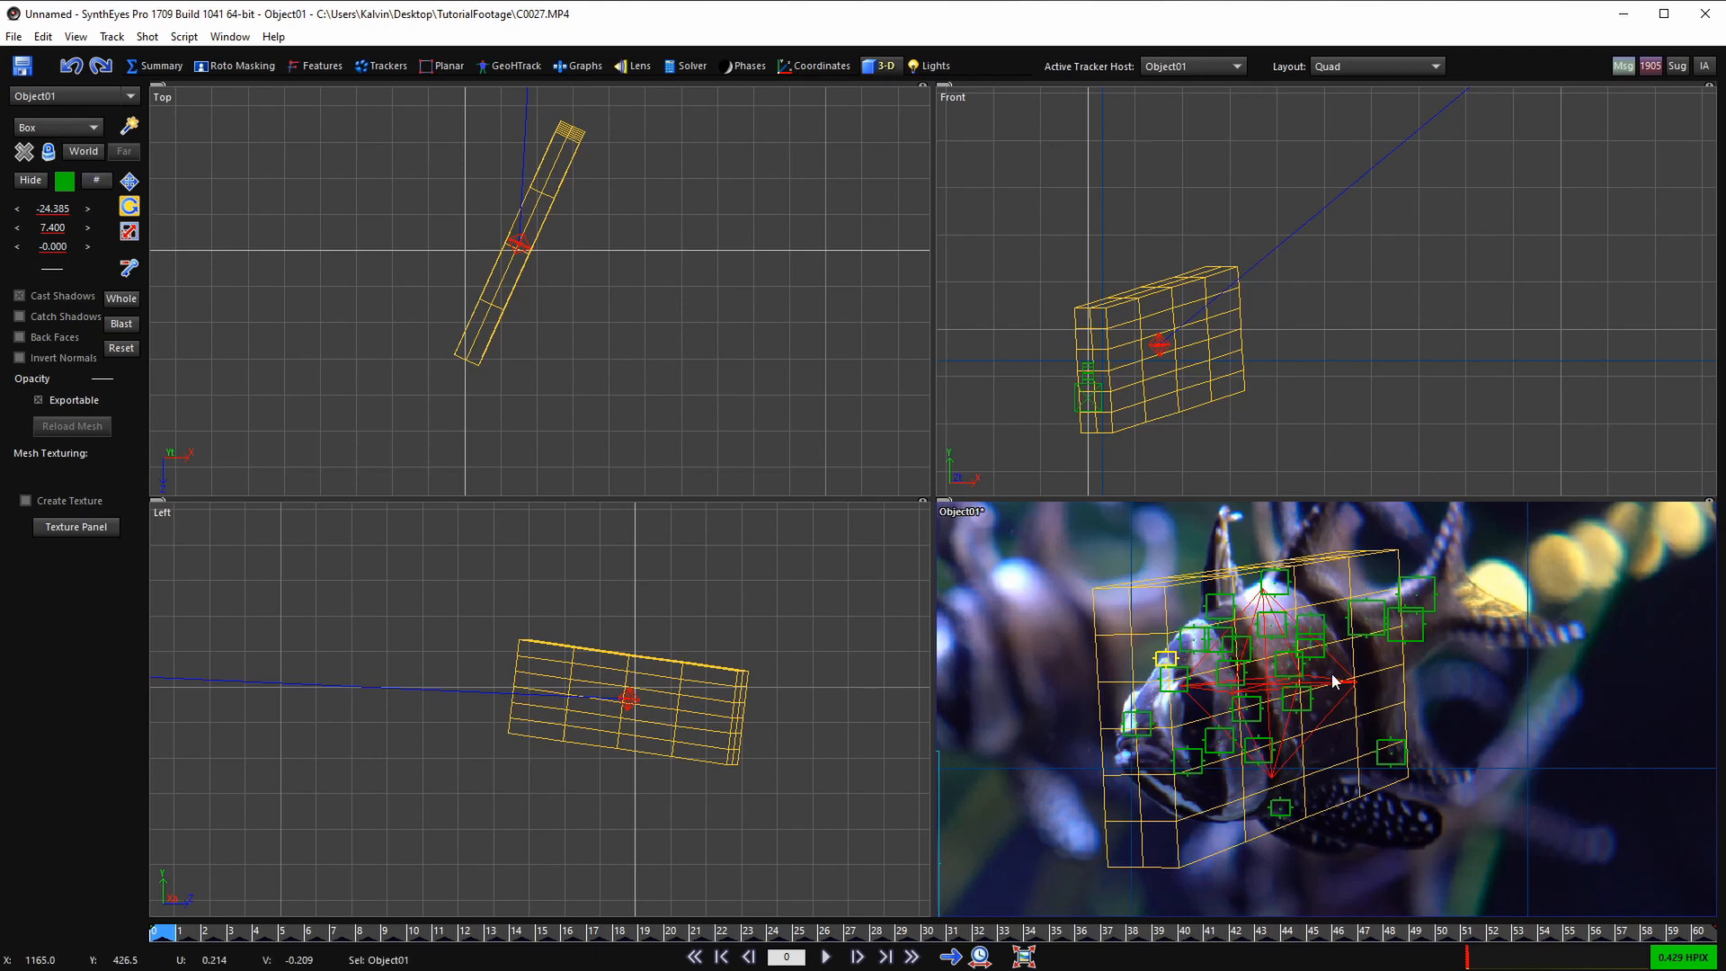
scroll(1335, 682, up, 2)
scroll(1335, 682, down, 2)
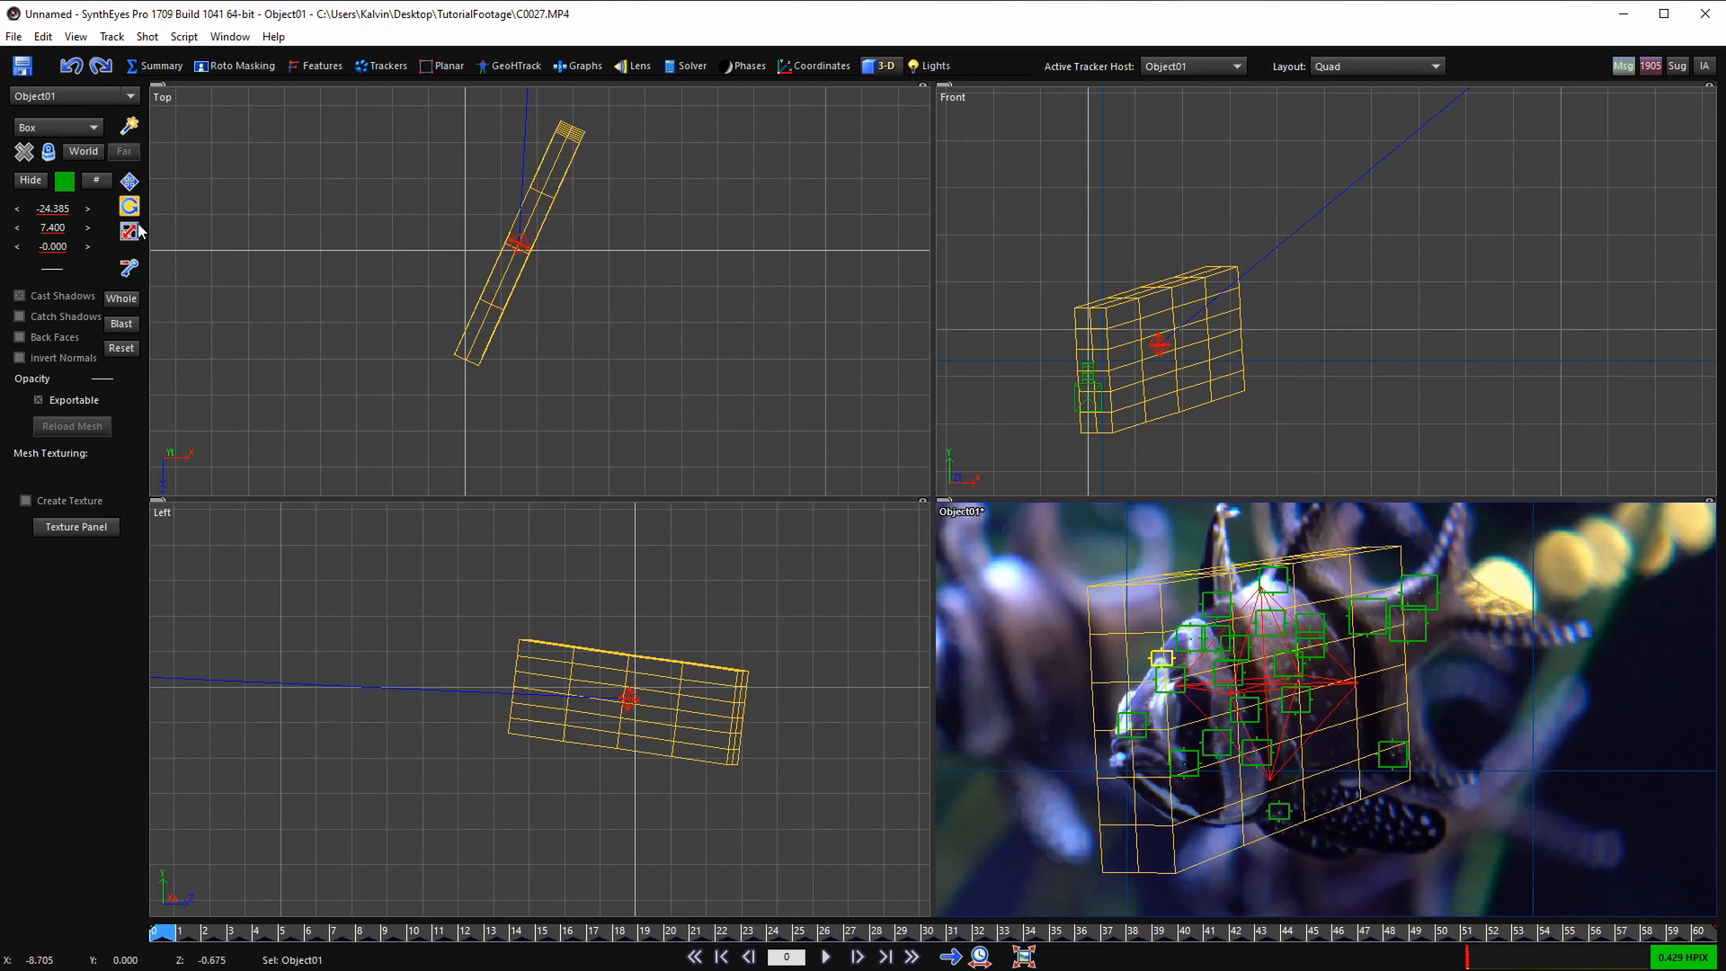
- Select Box01, view it in perspective and through the camera, and switch to the Camera & Perspective layout
click(488, 303)
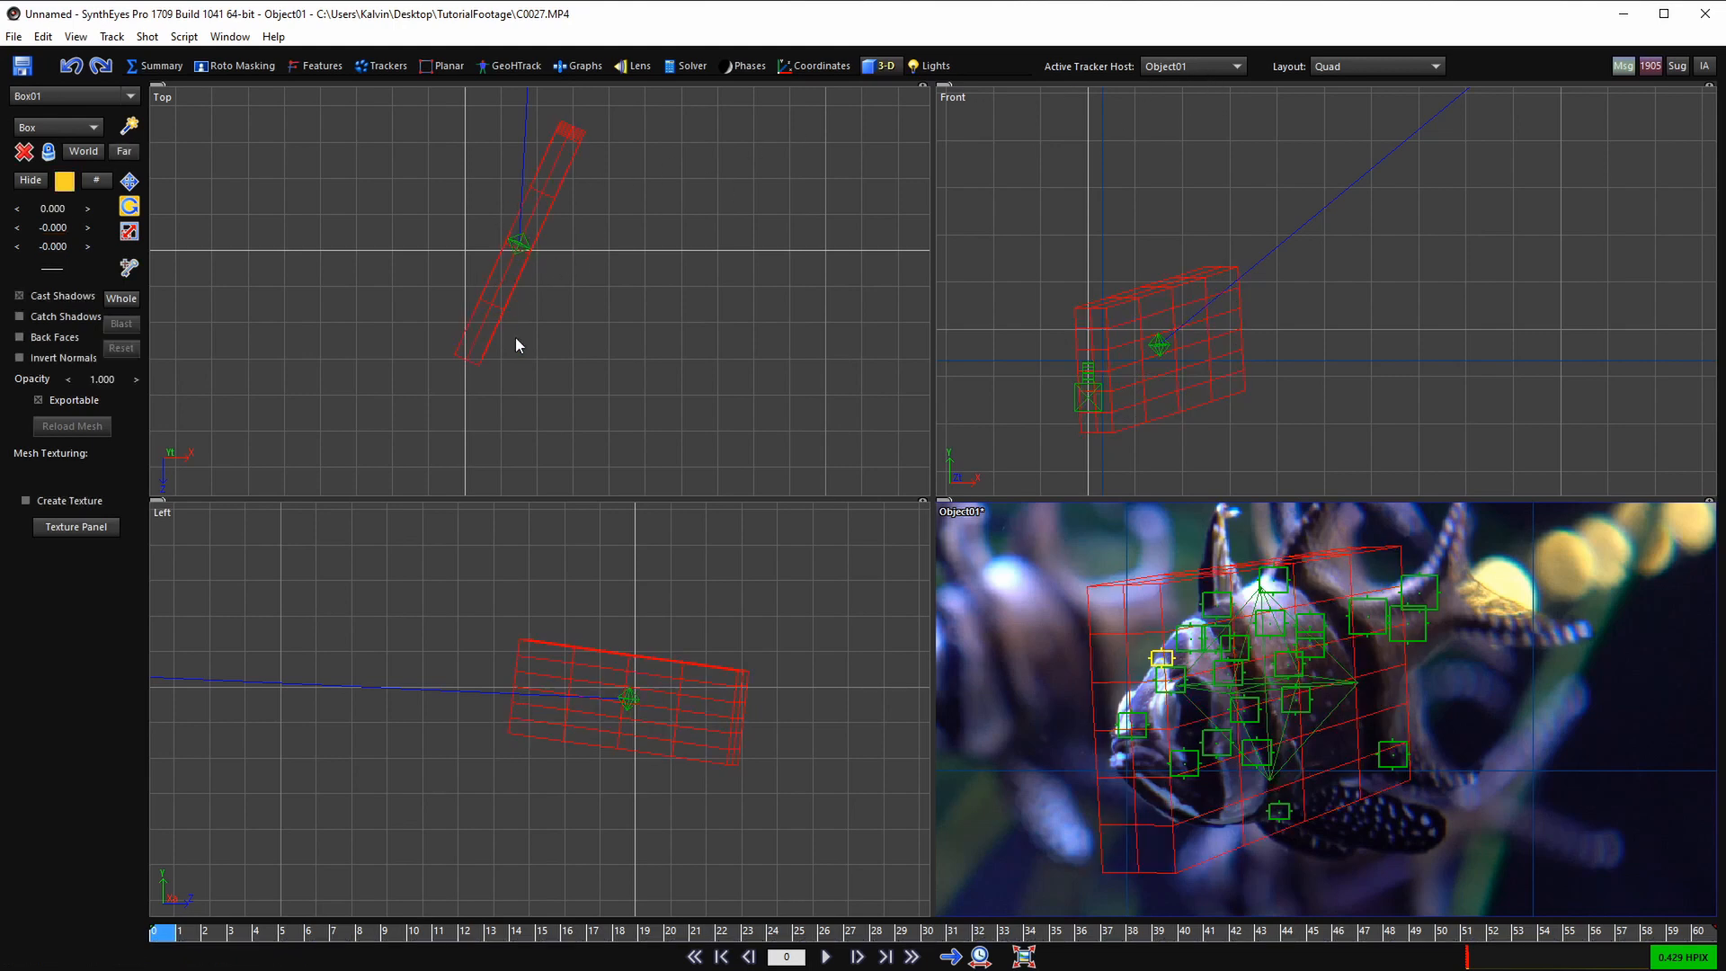
key(8)
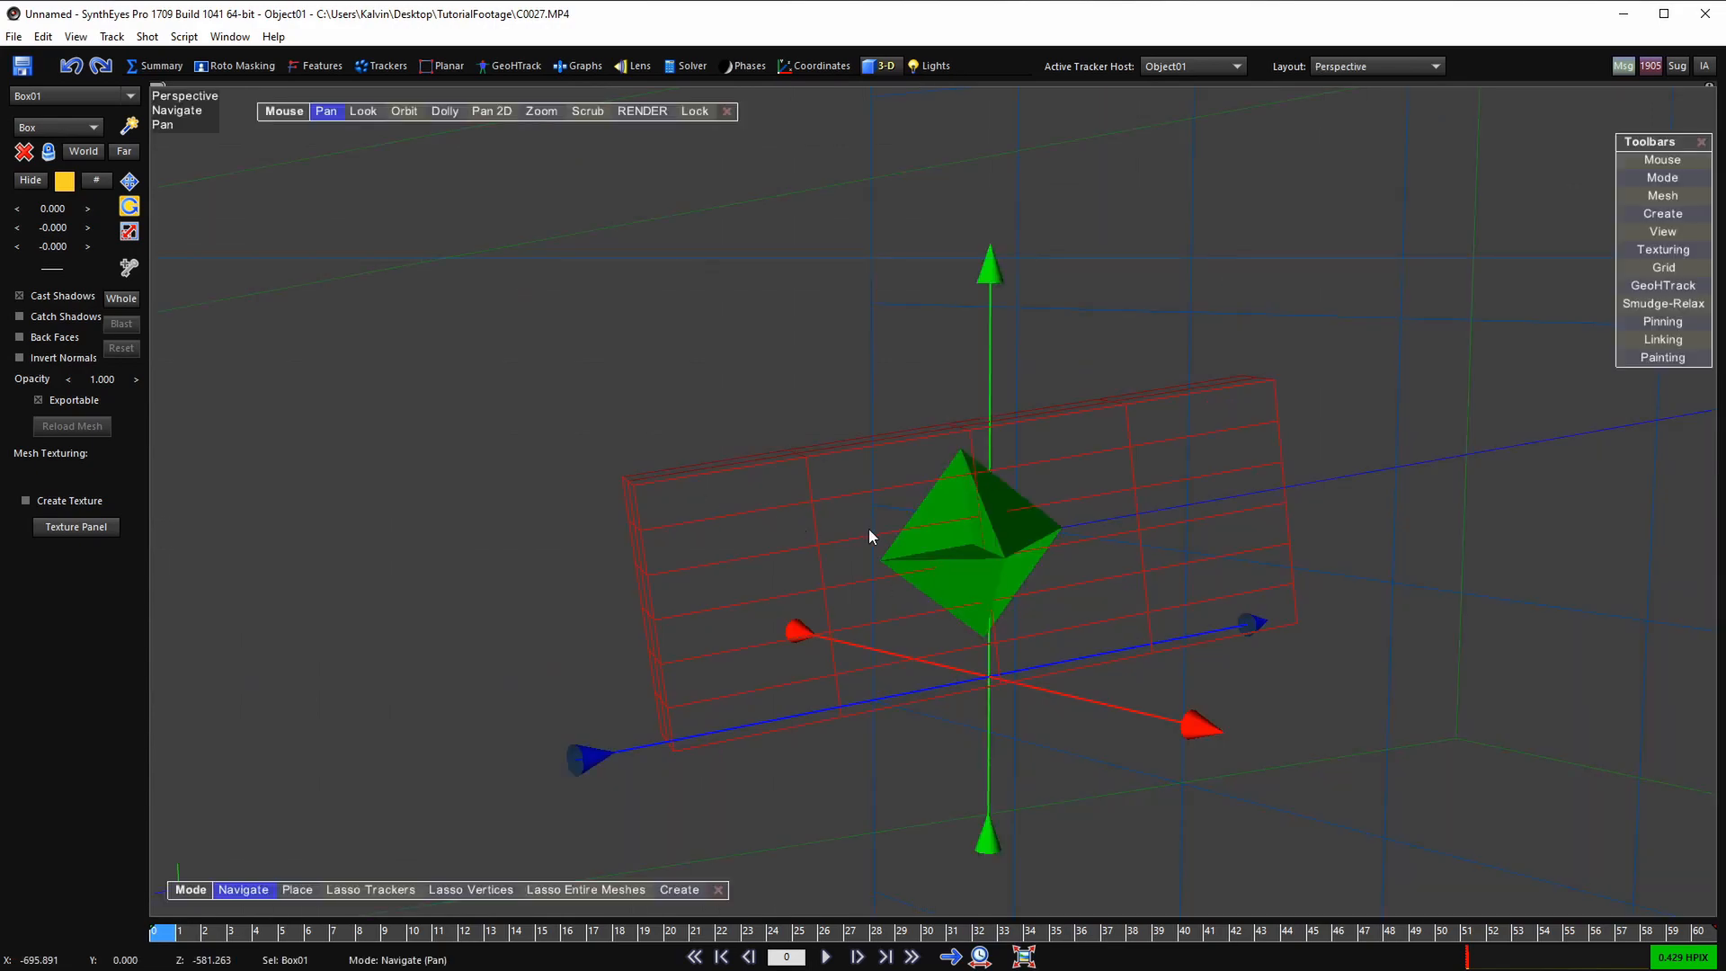
key(1)
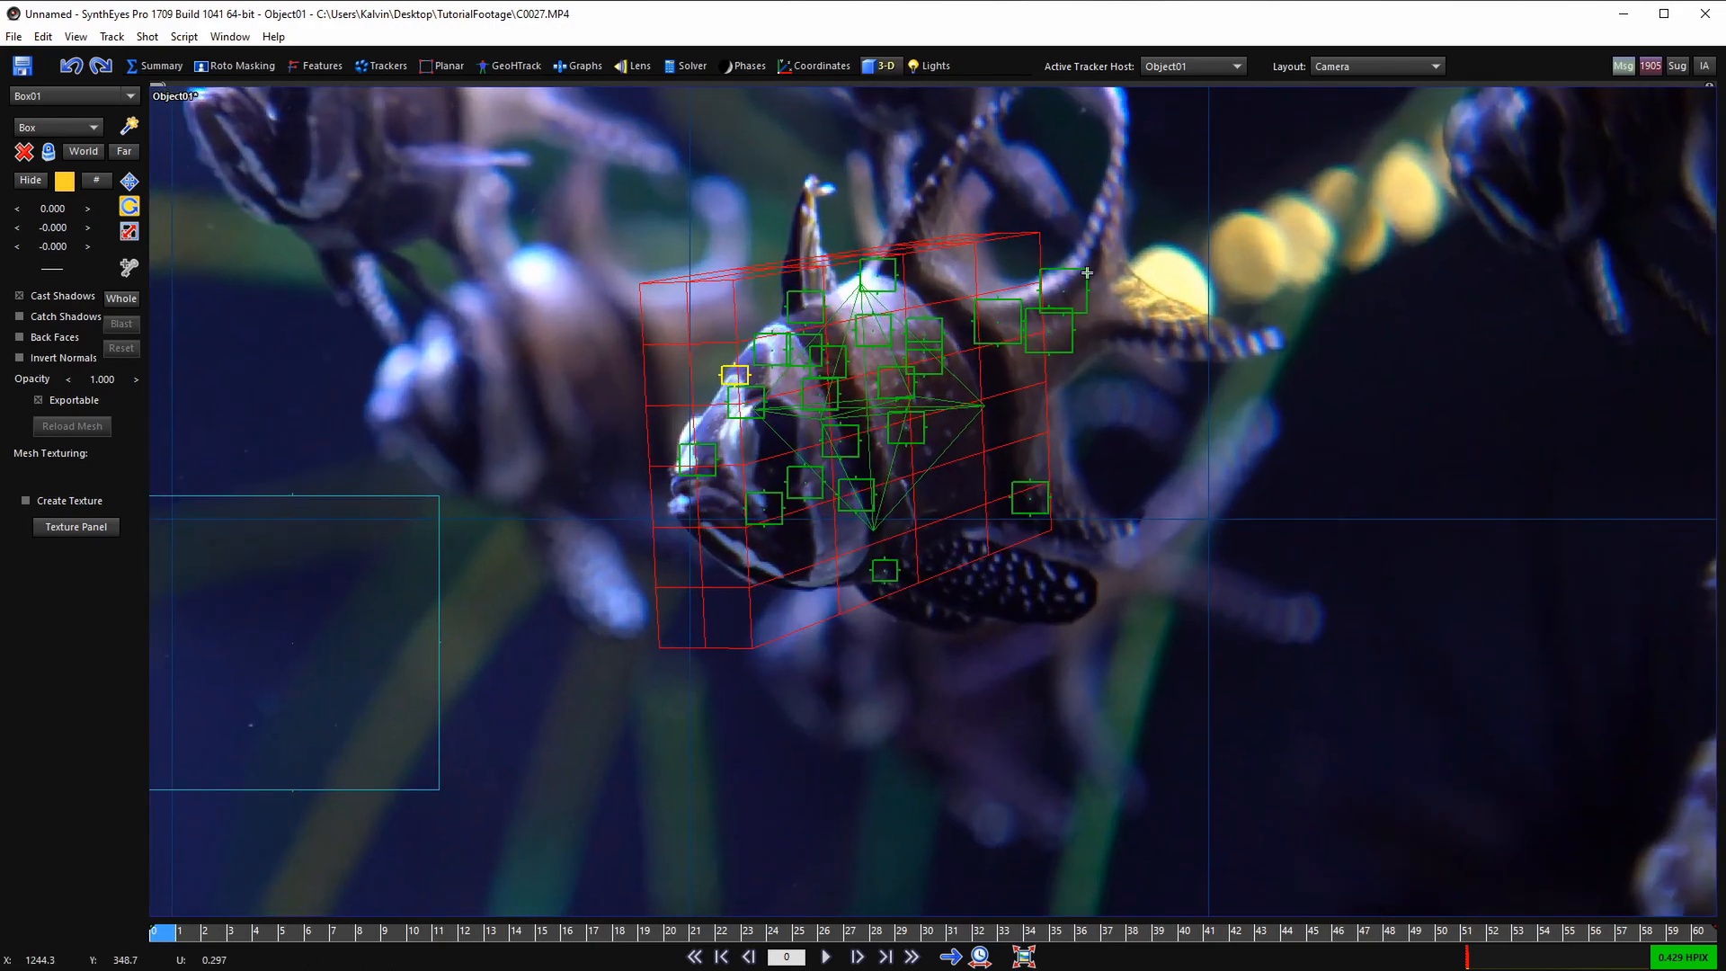
click(1373, 66)
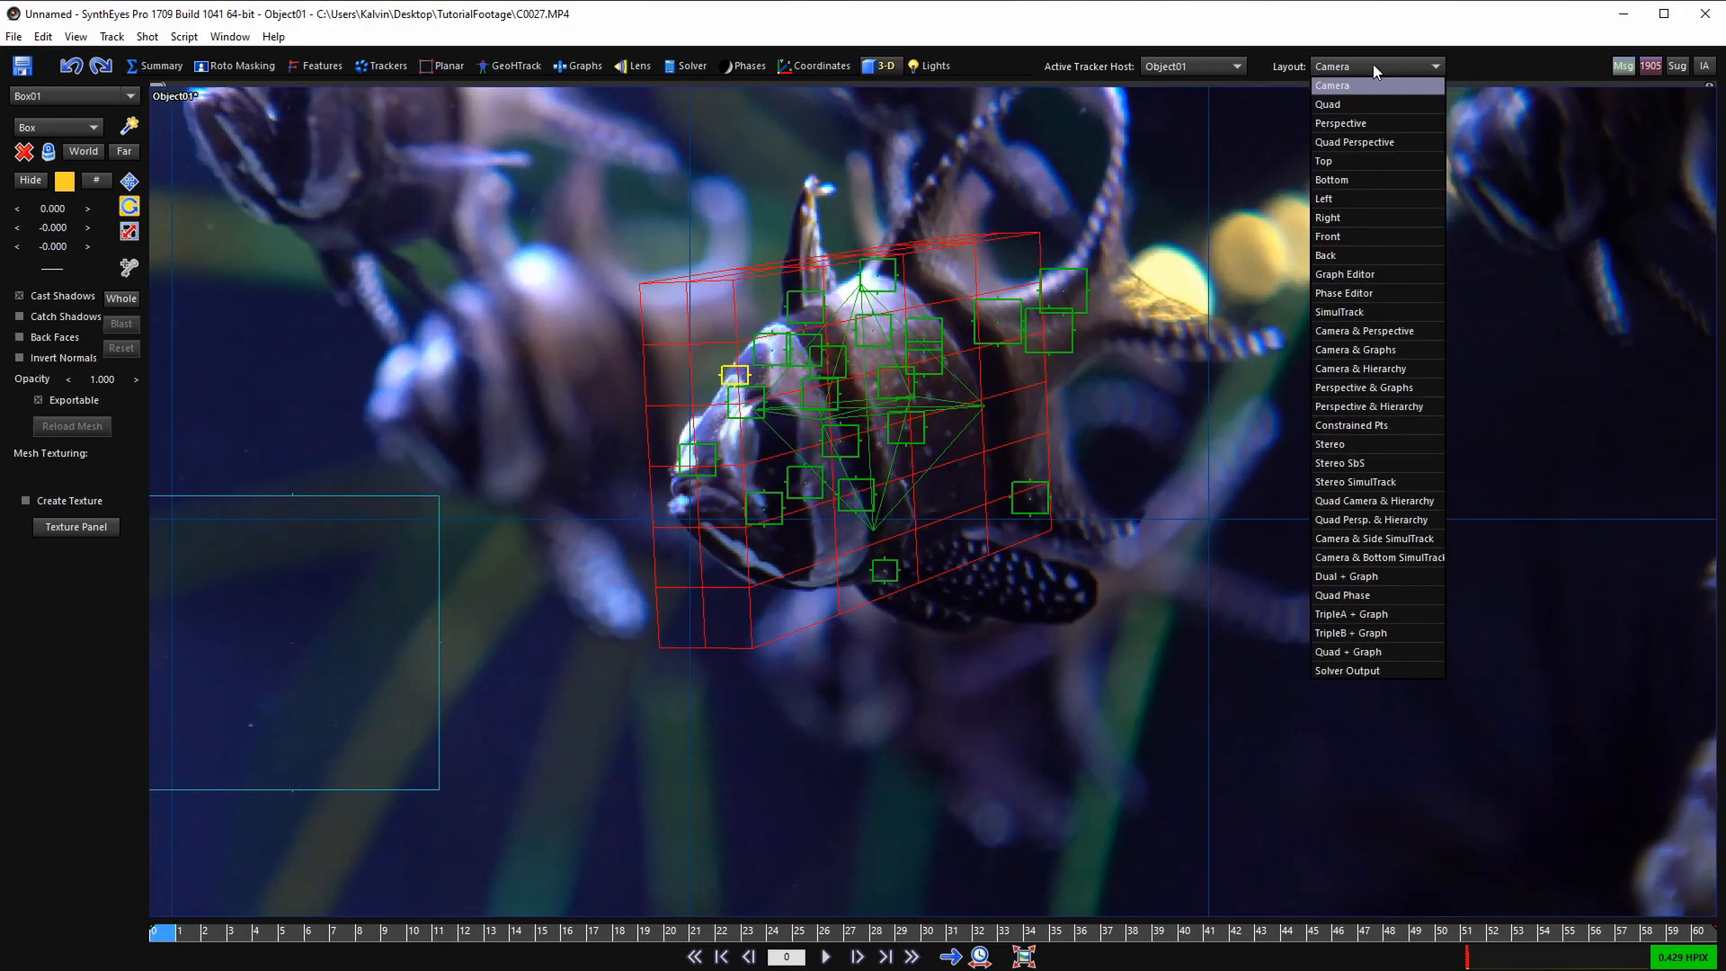
click(1379, 330)
- Examine the tilted box side by side, orbiting it in the perspective view and closing in on the fish in the camera view
scroll(1272, 447, down, 1)
scroll(1272, 447, up, 4)
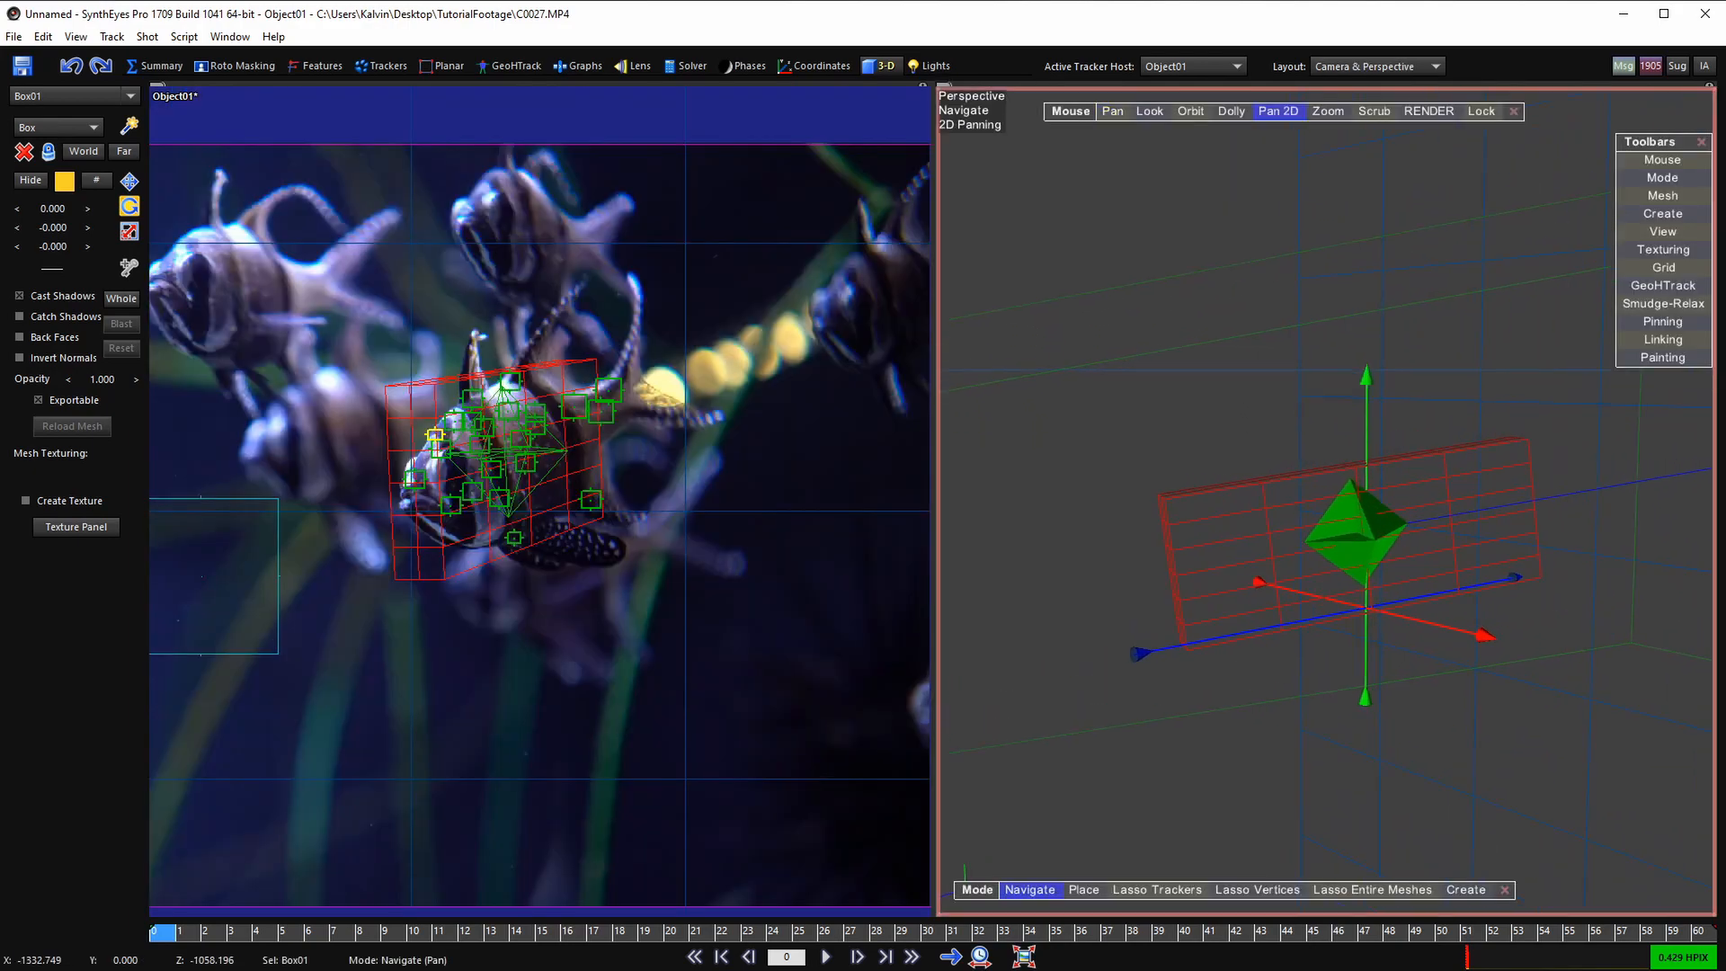
click(1191, 112)
mouse_move(1201, 333)
mouse_down()
mouse_move(1151, 332)
mouse_move(1194, 335)
mouse_up()
scroll(471, 477, up, 3)
middle_drag(492, 429, 513, 469)
scroll(513, 470, up, 3)
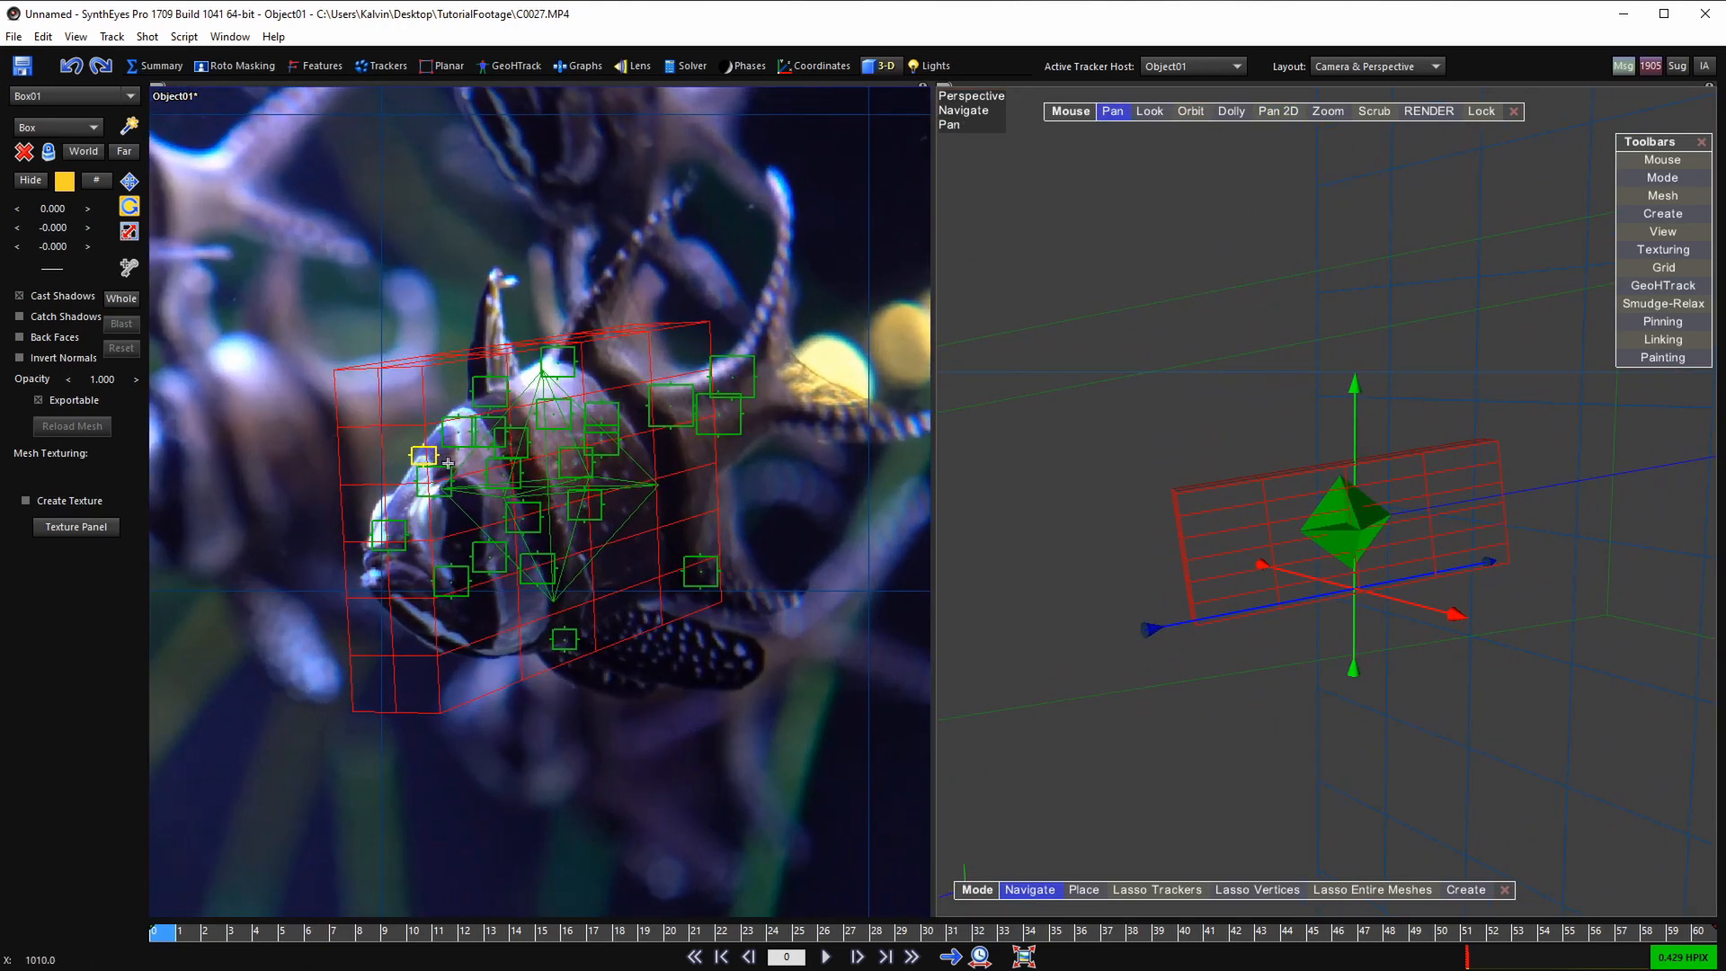
mouse_move(473, 399)
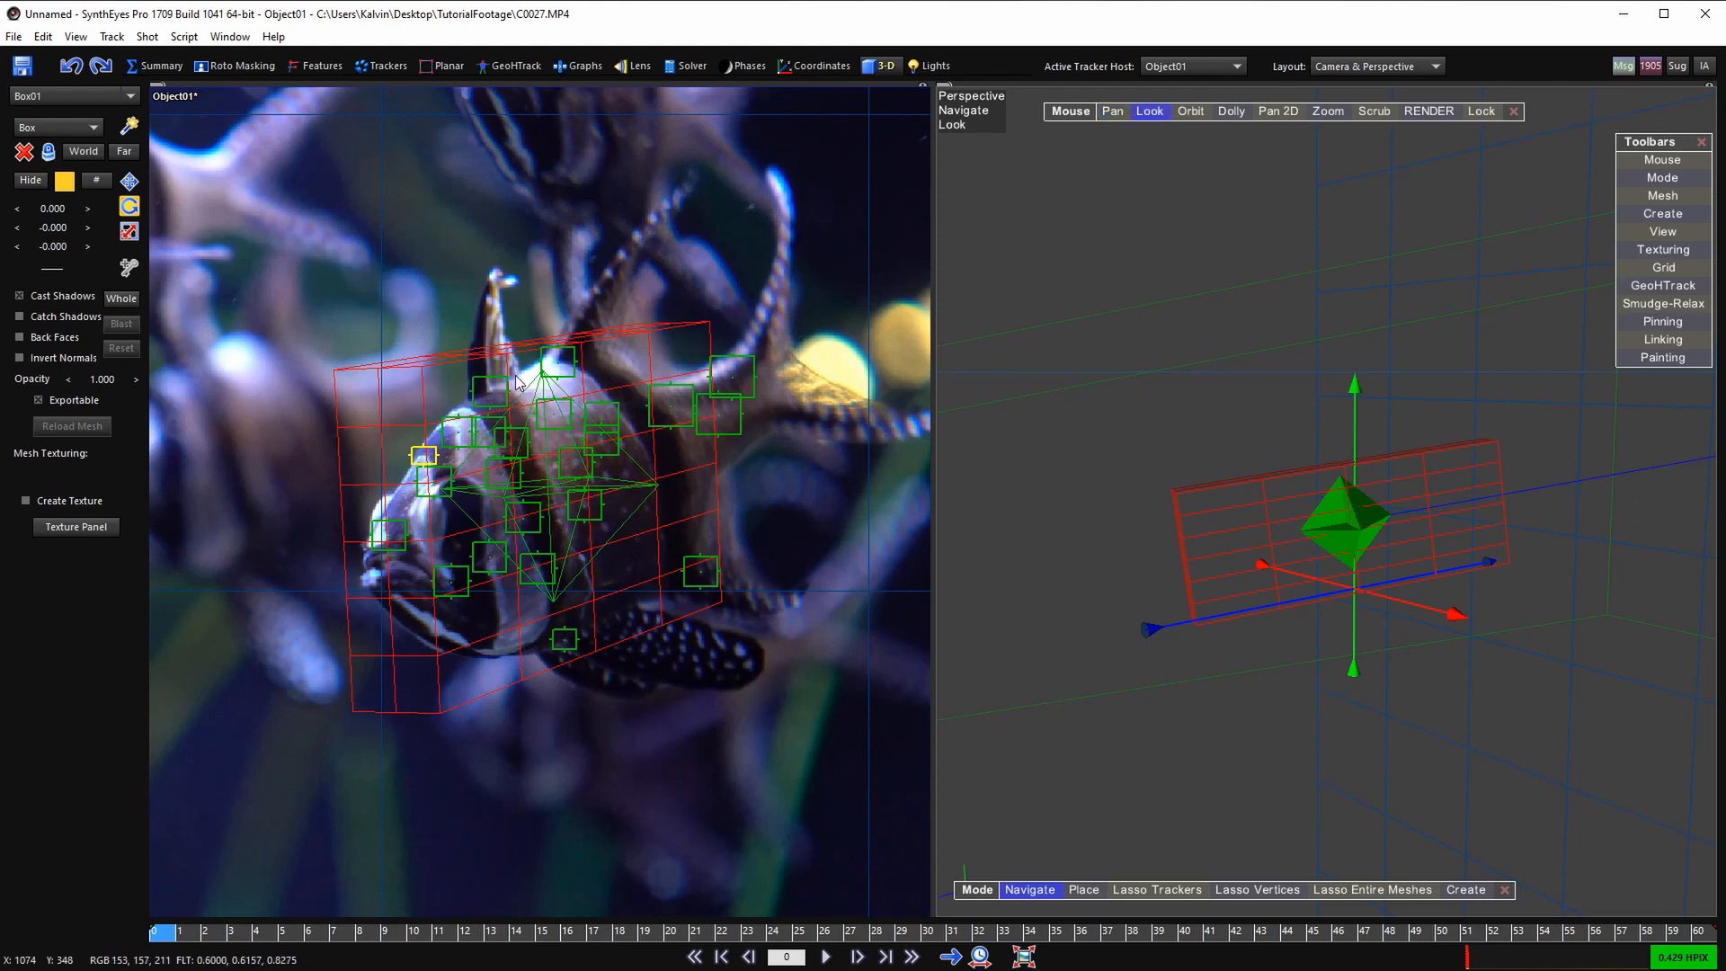
- Hide the trackers in the camera view and orbit the perspective view around the box
key(j)
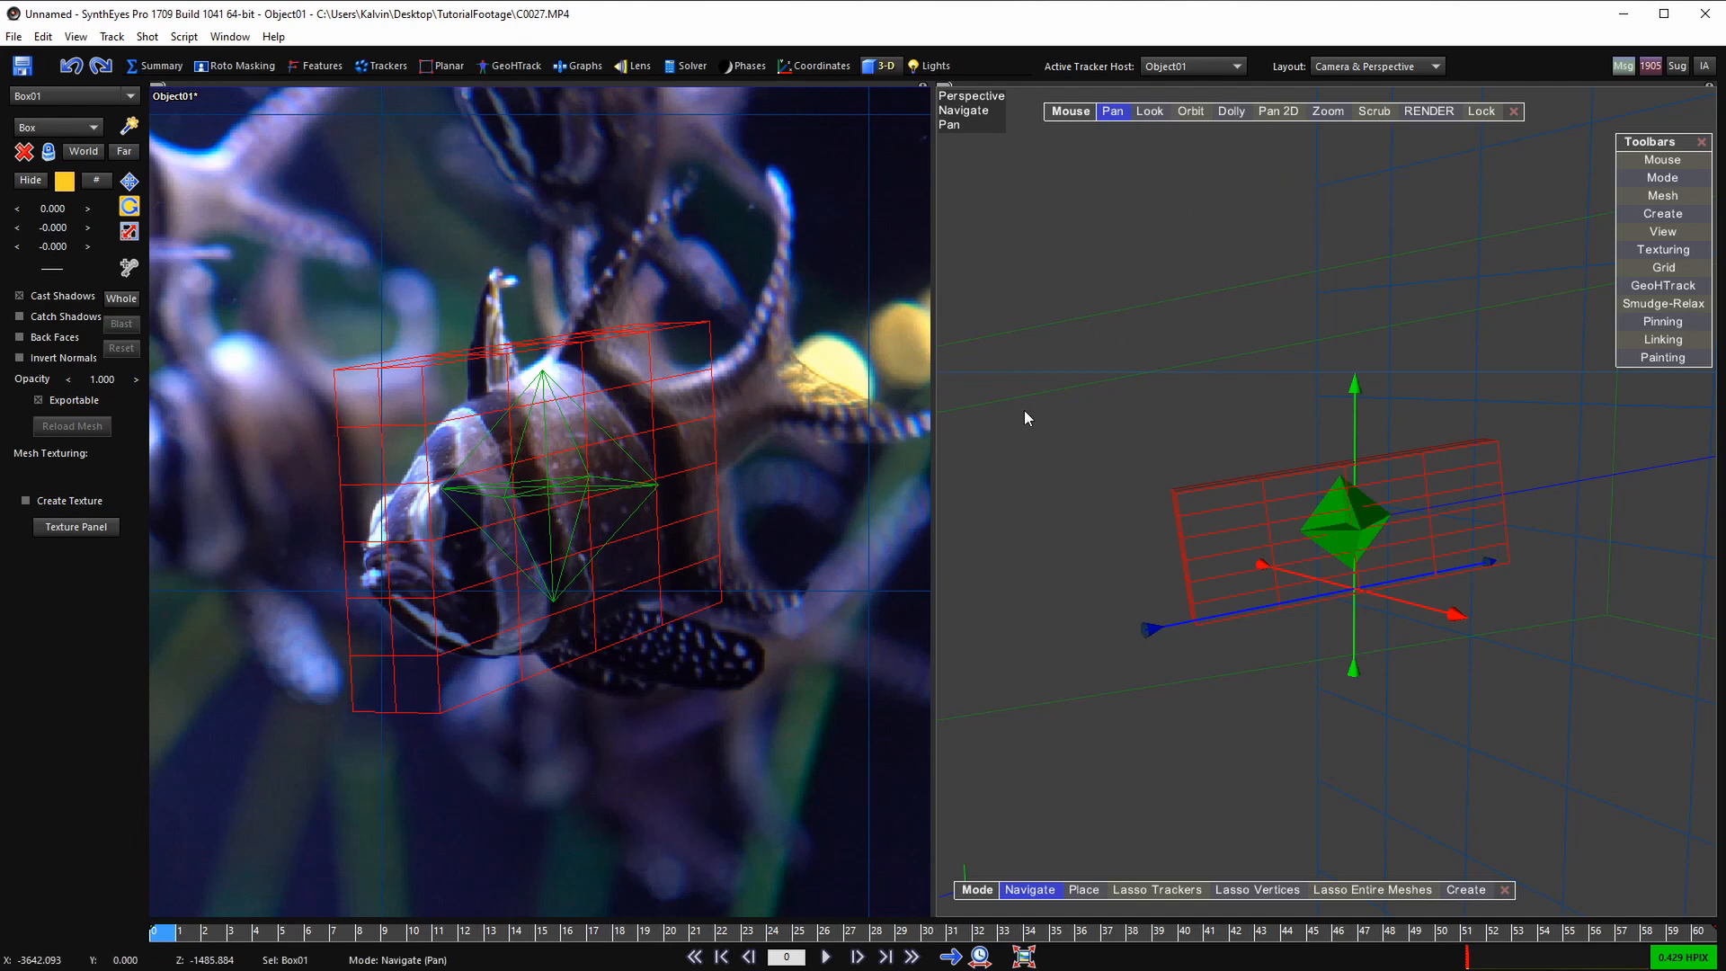
click(1190, 111)
drag(1284, 464, 1226, 484)
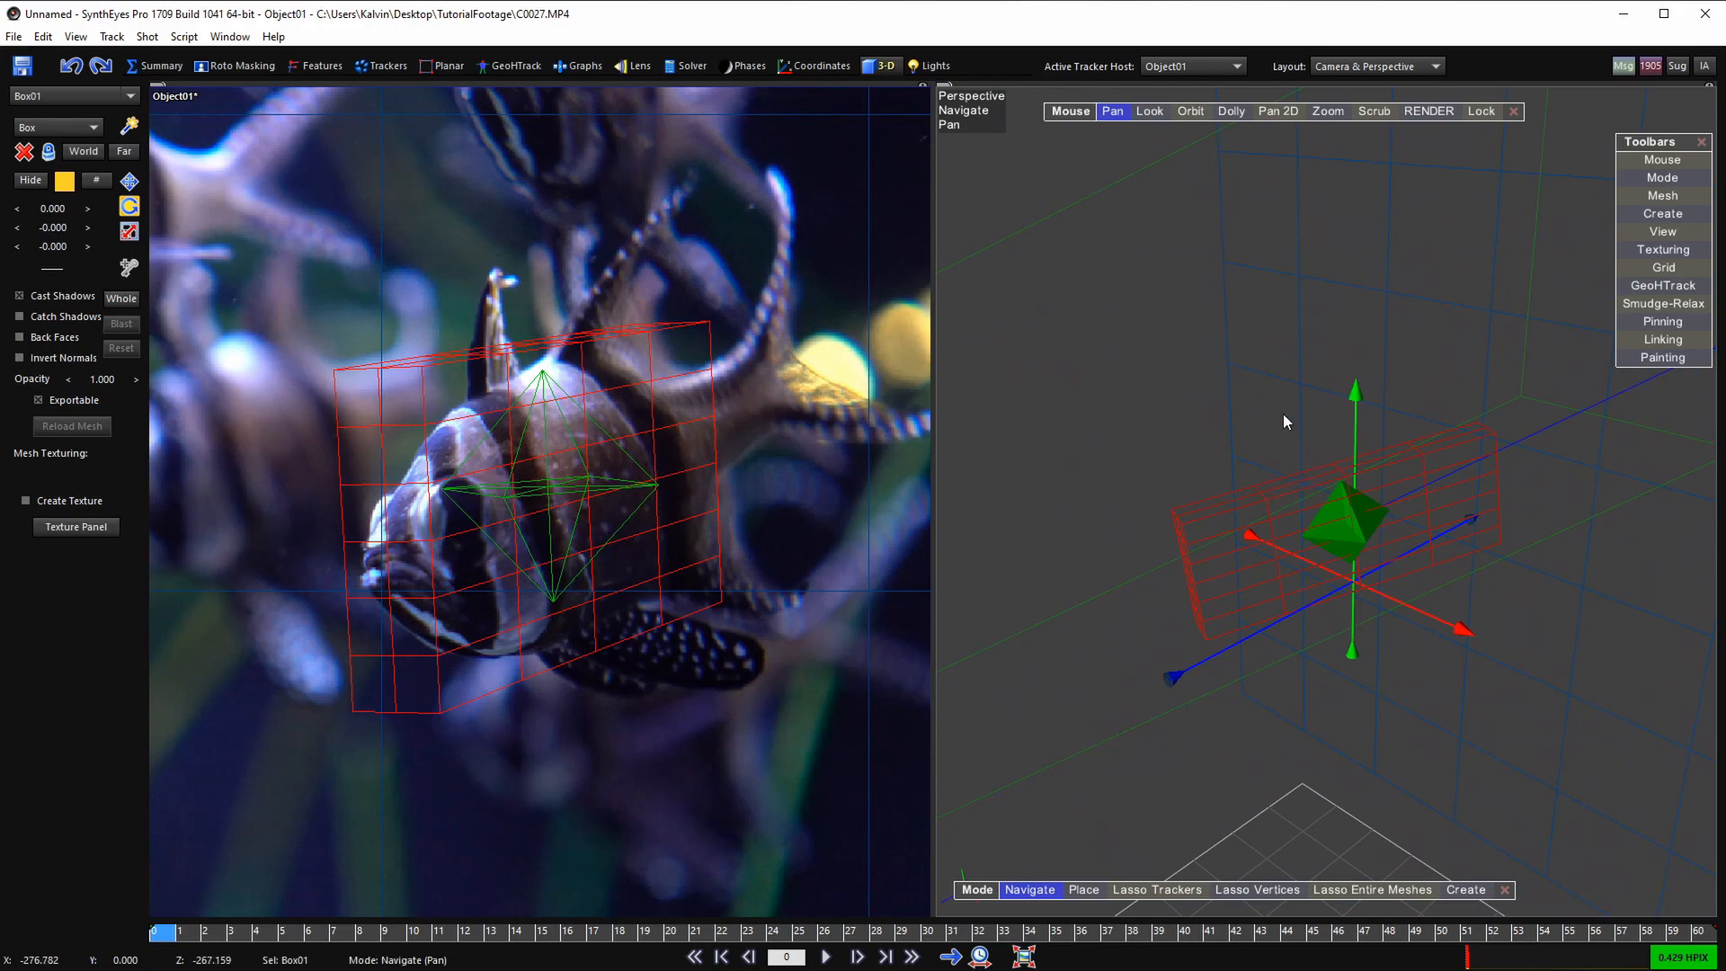
- Check the Maya-style navigation option in the Perspective preferences, accept the dialog, and orbit the box Maya-style
click(43, 36)
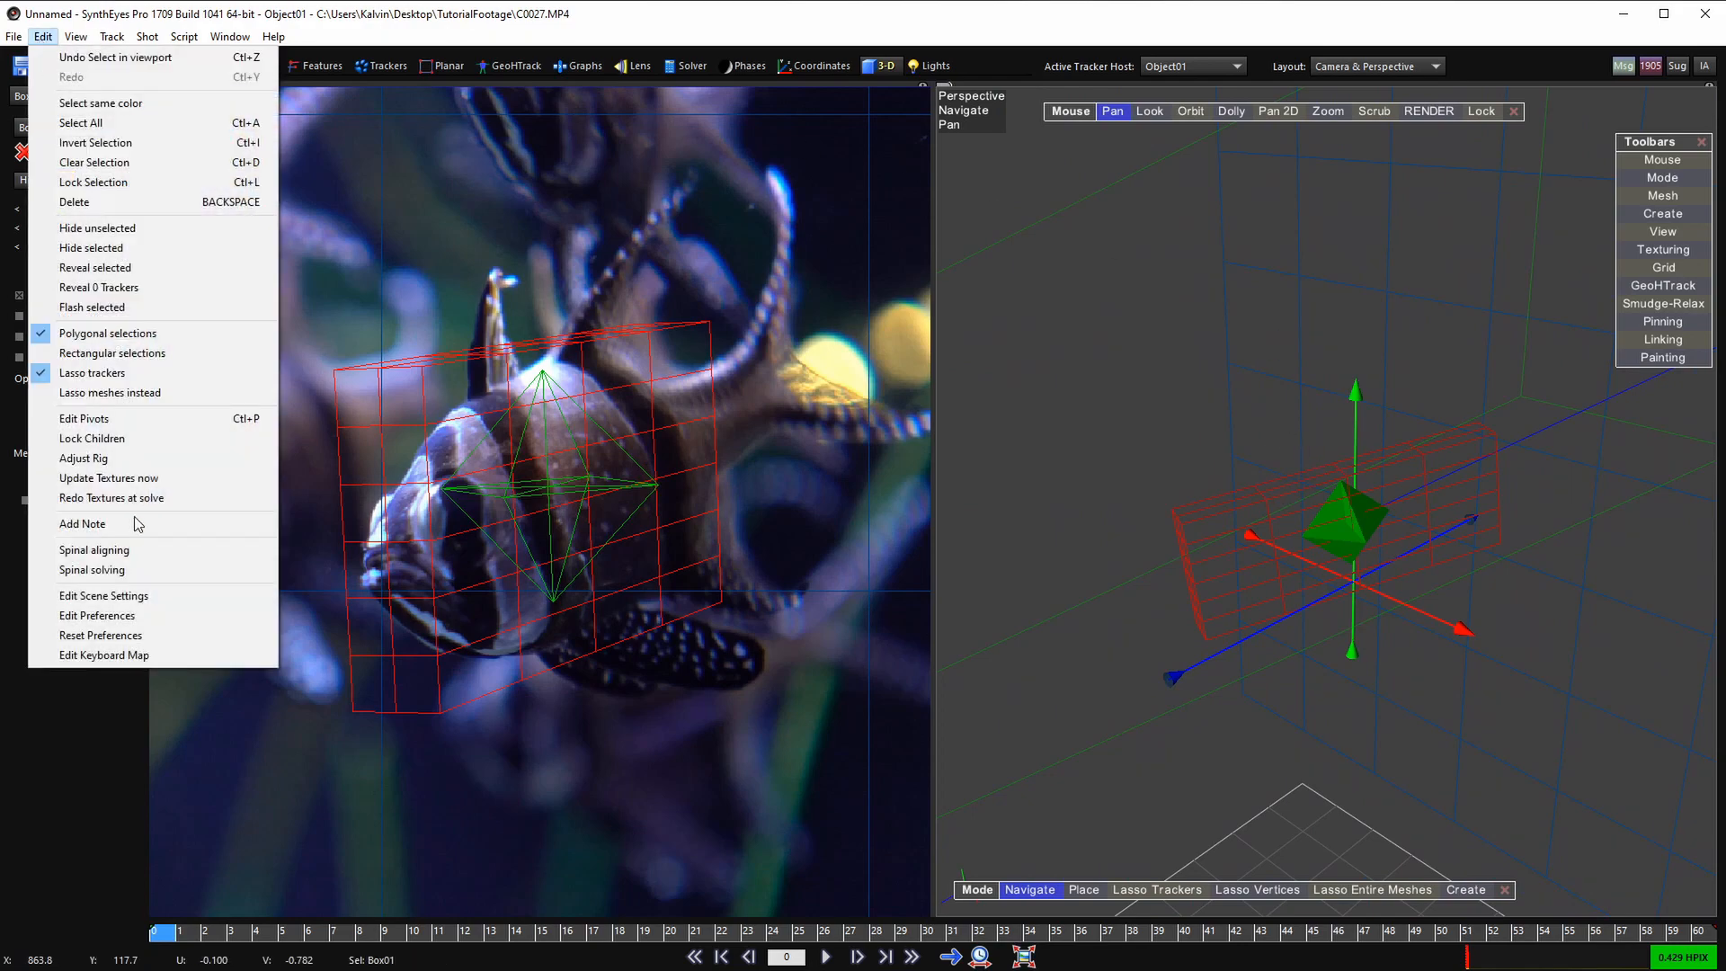
click(128, 615)
drag(1265, 436, 739, 302)
click(786, 345)
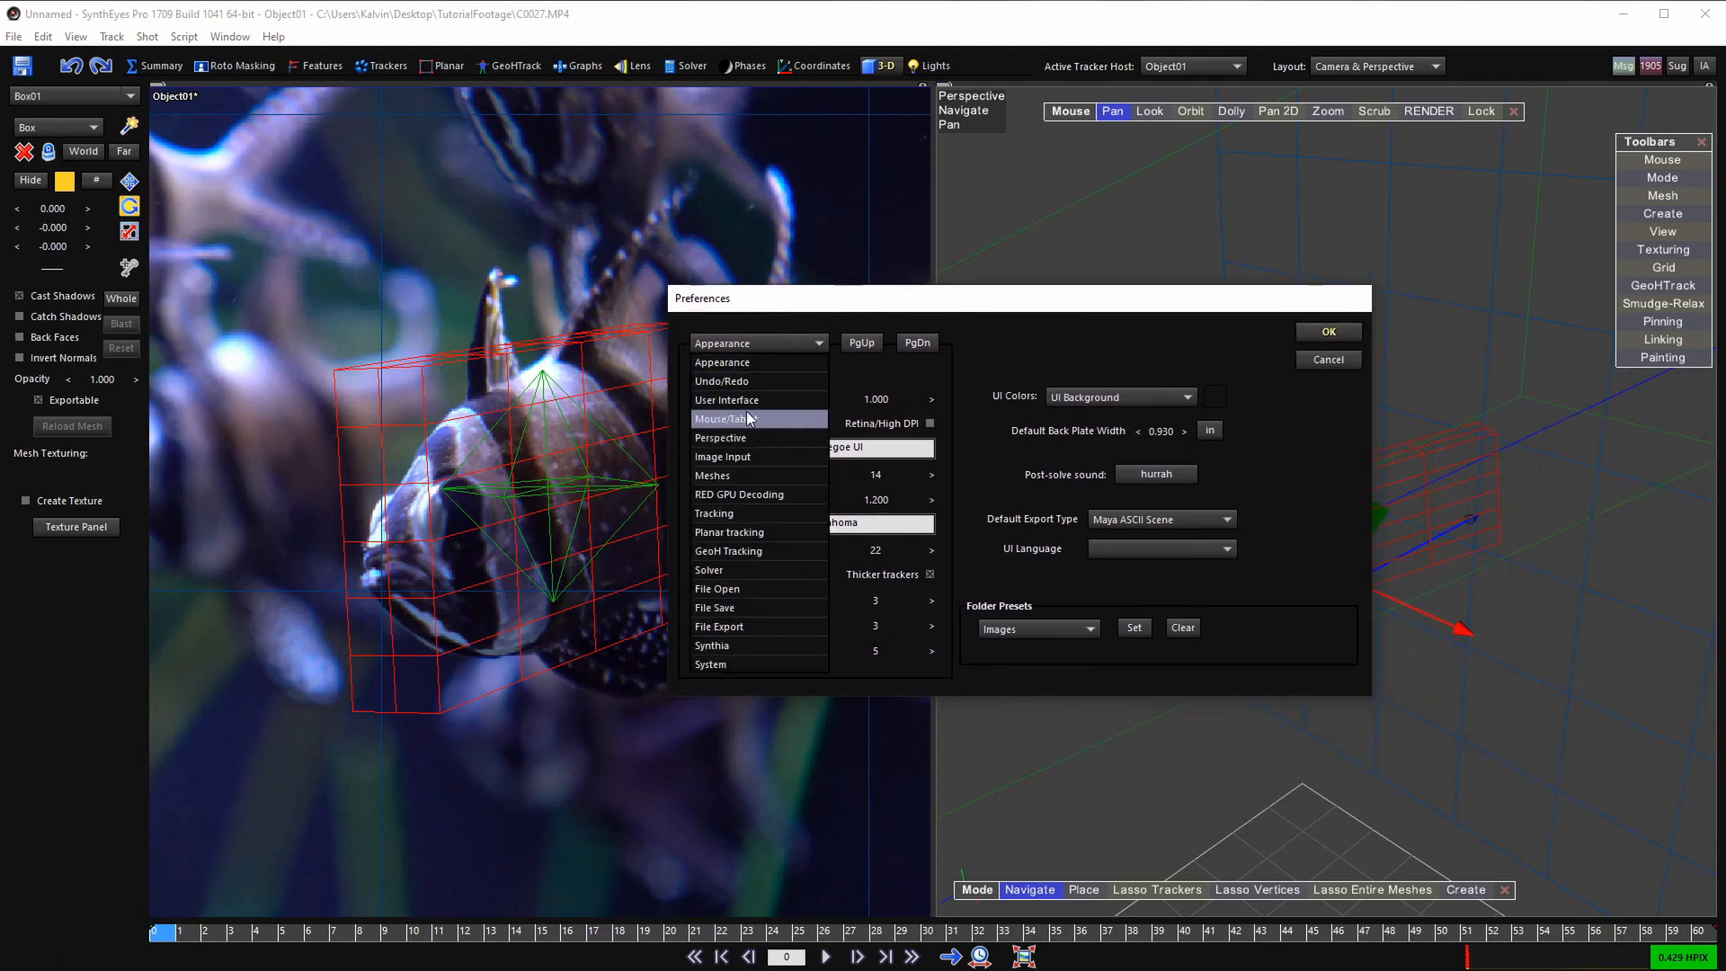
click(757, 437)
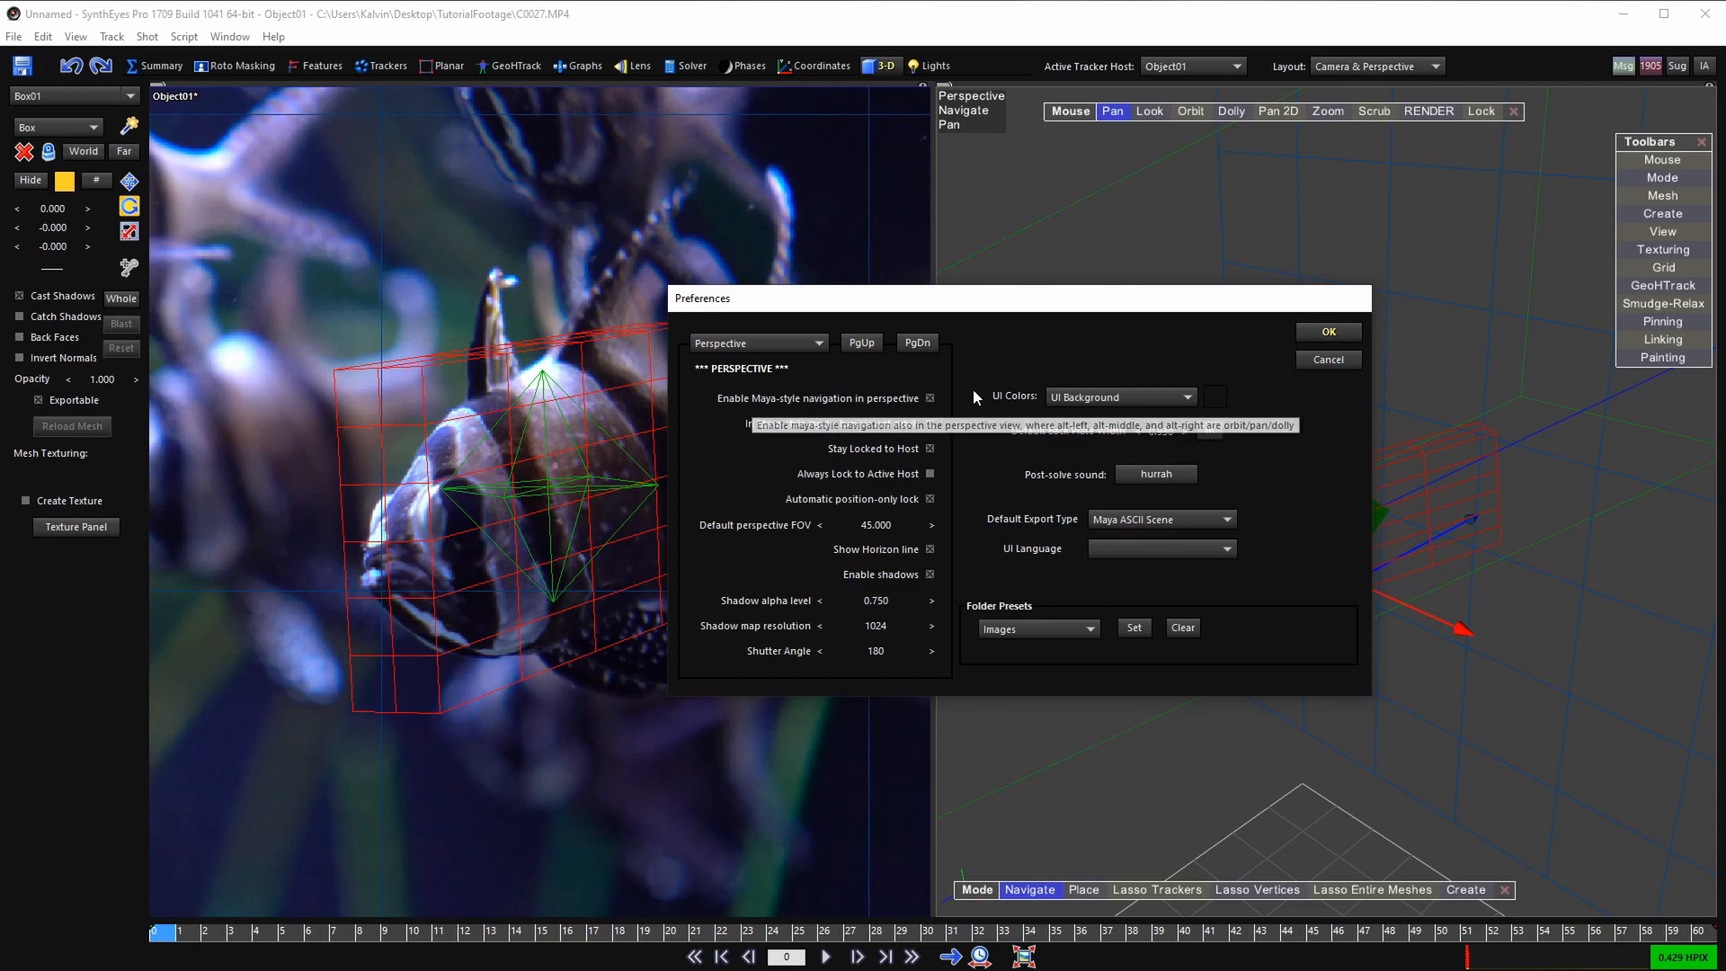
click(1329, 332)
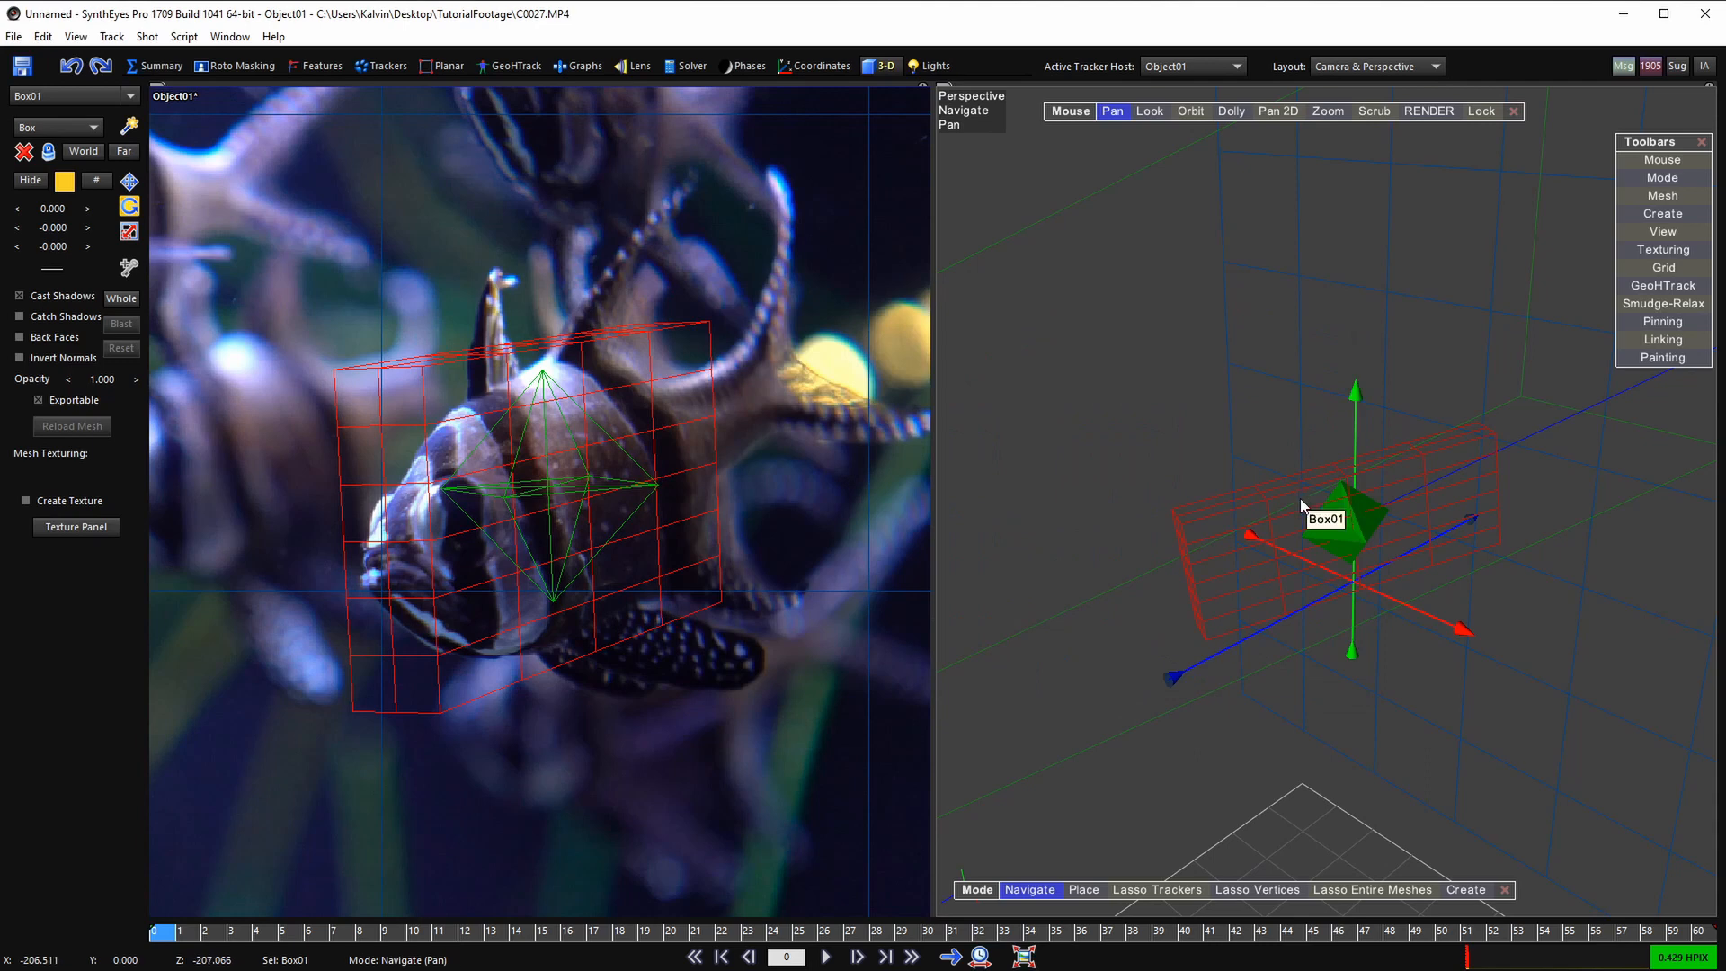
alt+drag(1281, 471, 1273, 384)
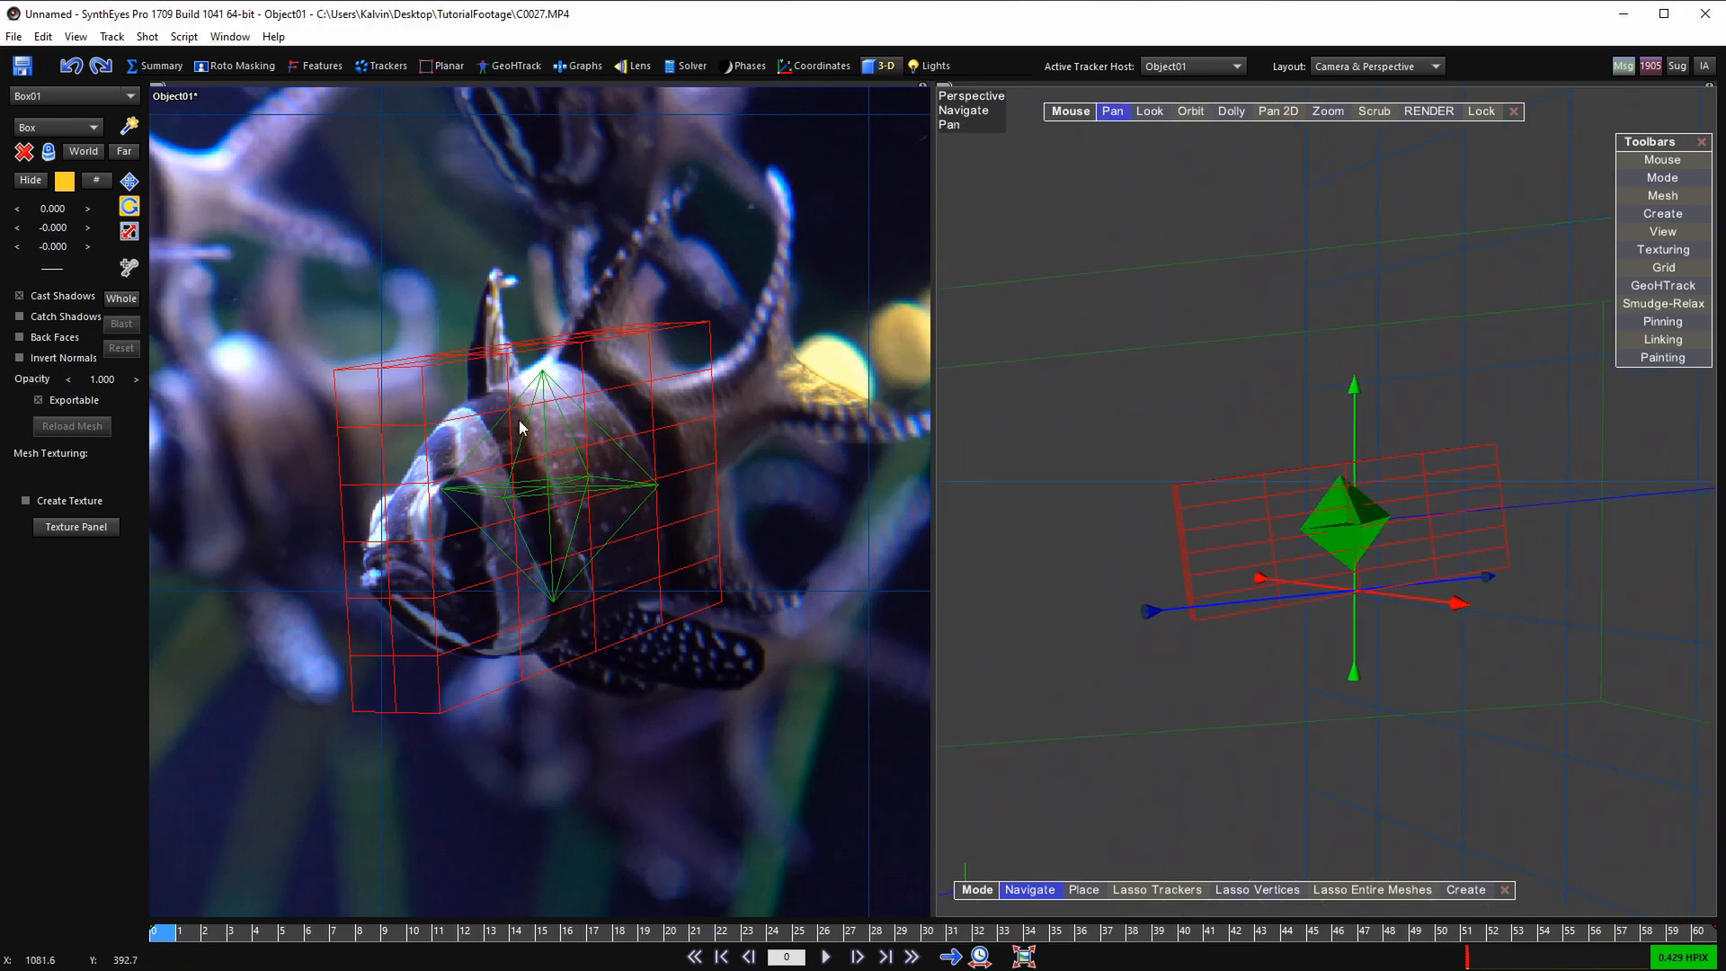
- Show the Smudge-Relax tools beside the box in the perspective view and activate Smudge Mesh
scroll(519, 418, down, 3)
mouse_move(1292, 530)
alt+mouse_down()
mouse_move(1244, 510)
mouse_move(1275, 504)
alt+mouse_up()
drag(1648, 158, 1580, 160)
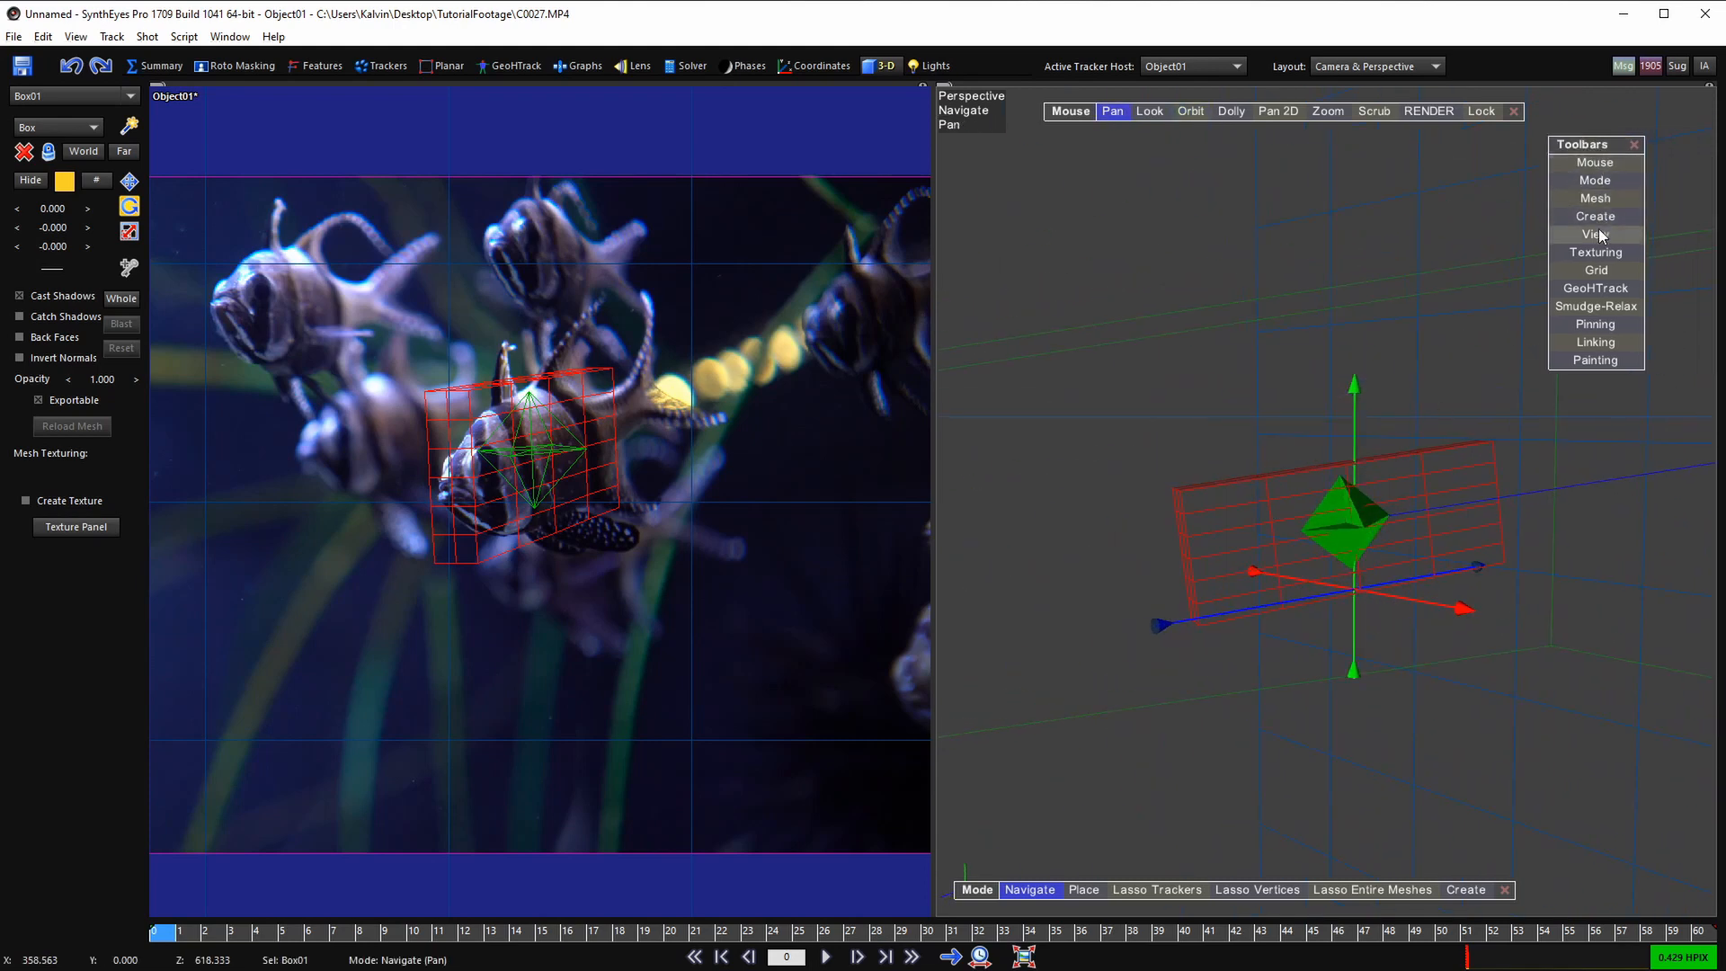
click(1588, 308)
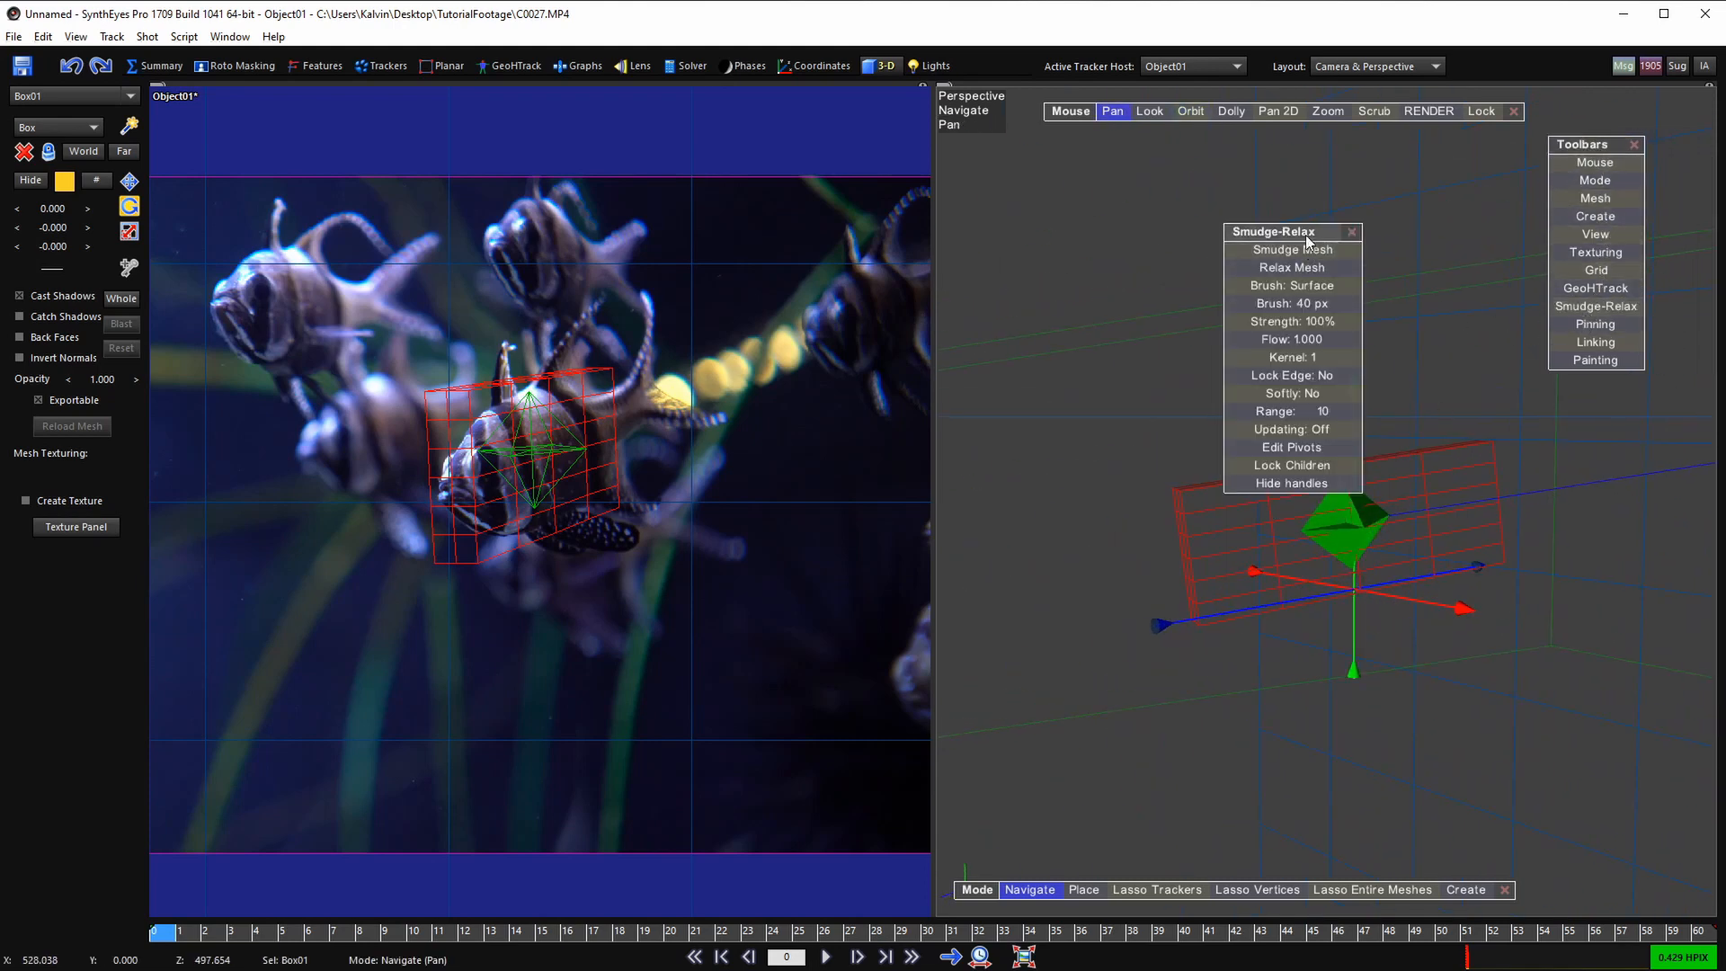
mouse_move(1293, 231)
mouse_down()
mouse_move(1082, 184)
mouse_move(1027, 154)
mouse_up()
click(1030, 169)
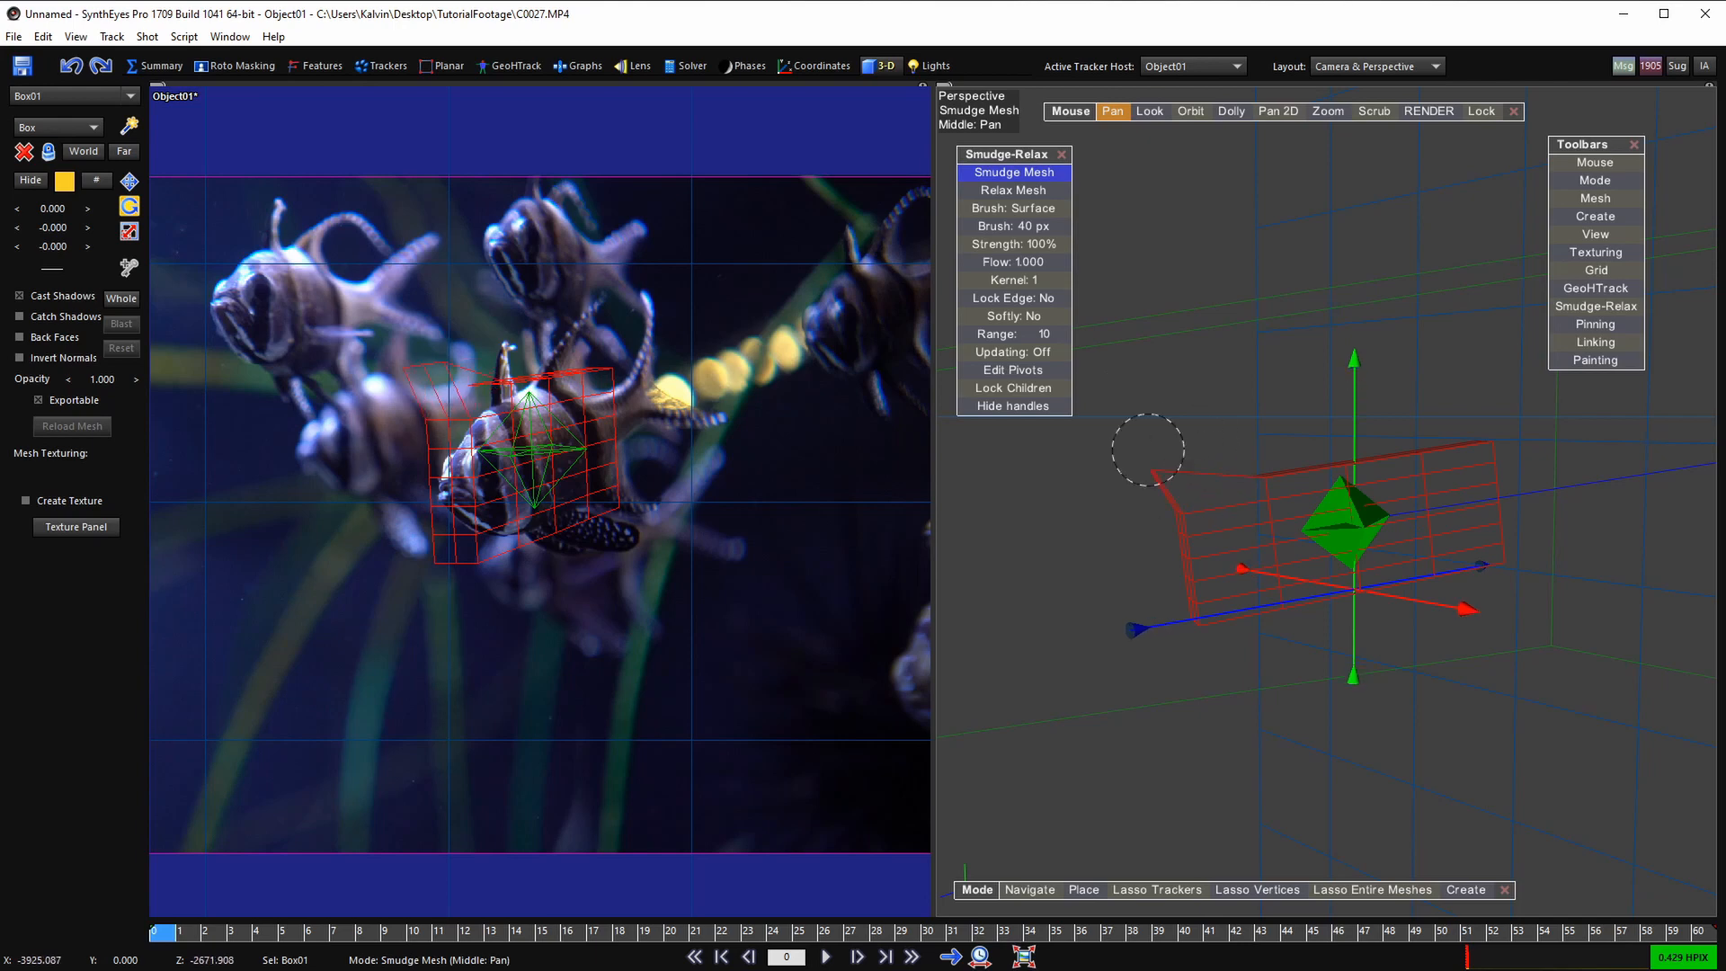
- Try smudging the box's upper front corner at 40 px and with the brush enlarged to 144 px, and undo both attempts
mouse_move(1147, 429)
mouse_down()
mouse_move(1201, 503)
mouse_move(1259, 455)
mouse_up()
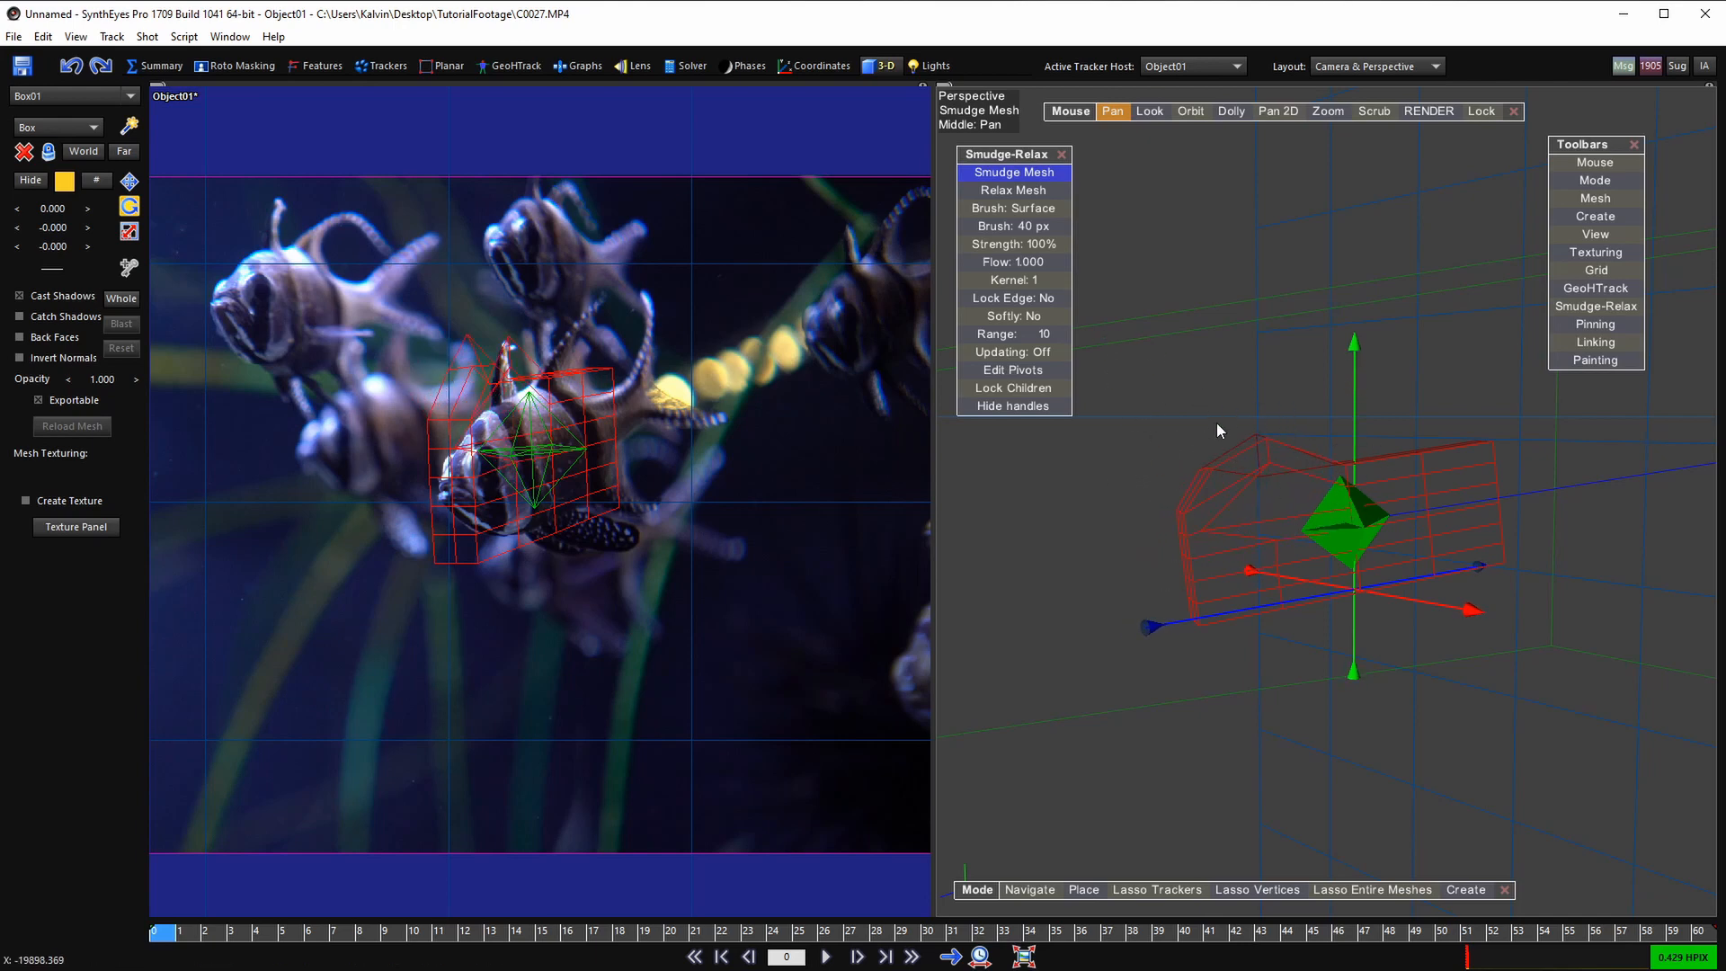
key(ctrl+z)
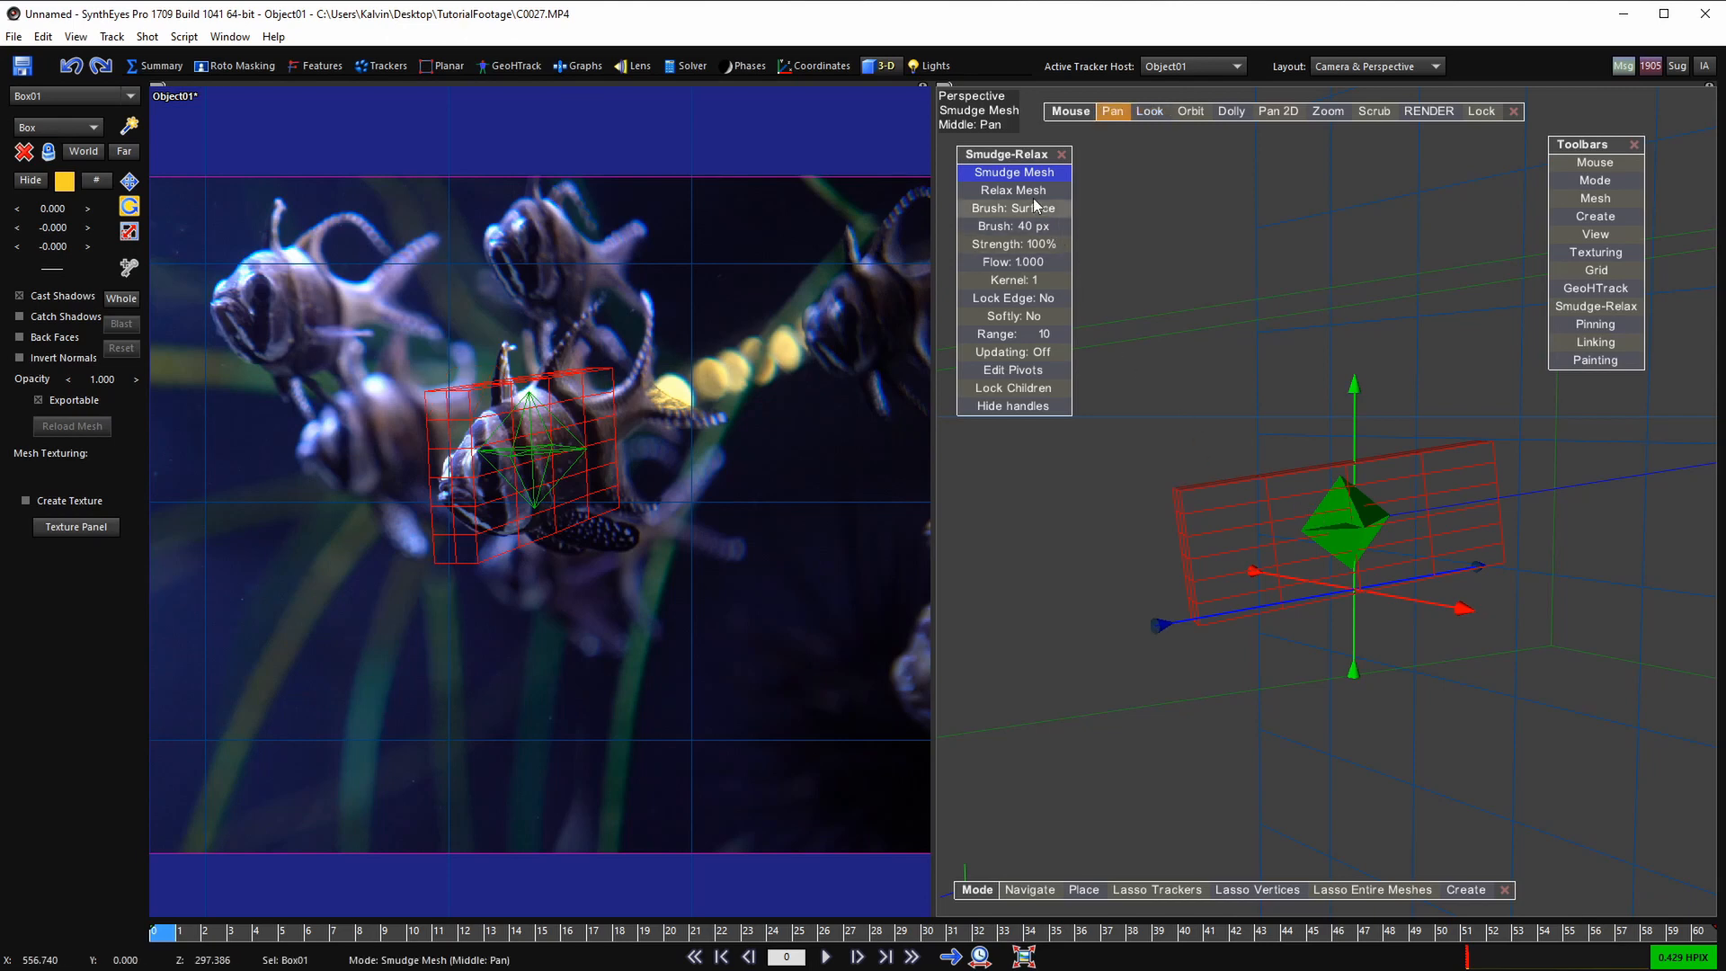
scroll(1180, 528, up, 2)
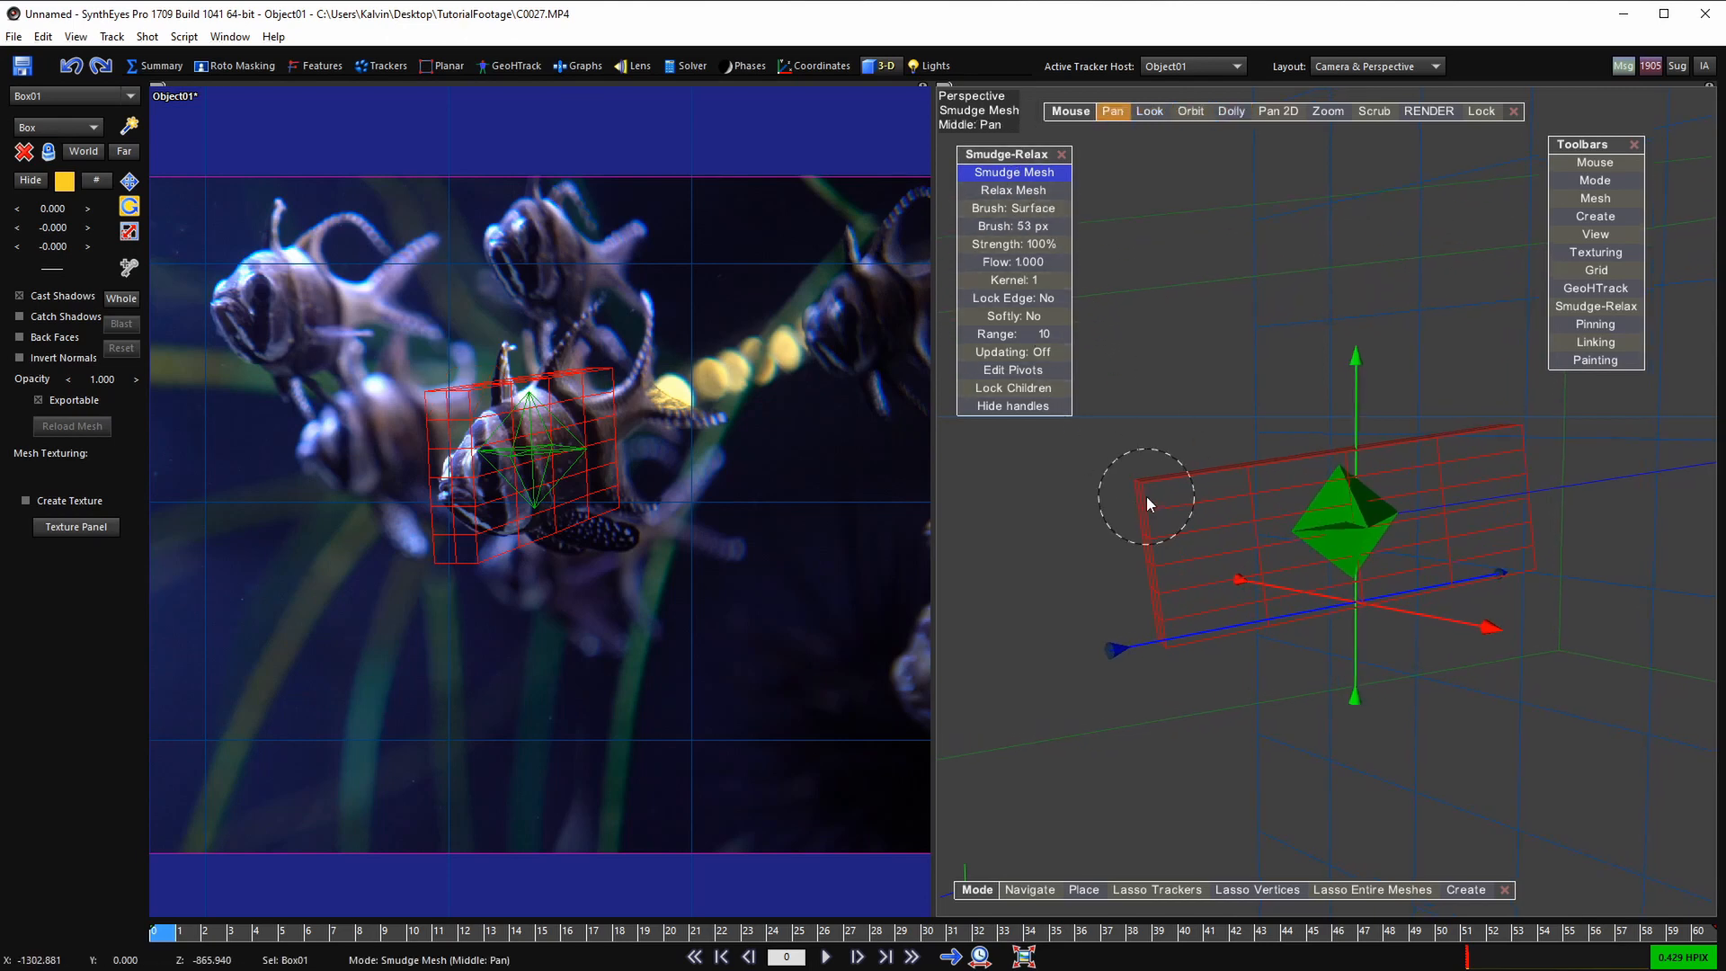
shift+scroll(1148, 495, up, 1)
shift+scroll(1146, 496, down, 2)
shift+scroll(1147, 496, up, 2)
mouse_move(1026, 228)
mouse_down()
mouse_move(1307, 306)
mouse_move(1033, 236)
mouse_up()
shift+scroll(1162, 495, up, 4)
drag(1140, 484, 1155, 539)
scroll(487, 471, up, 4)
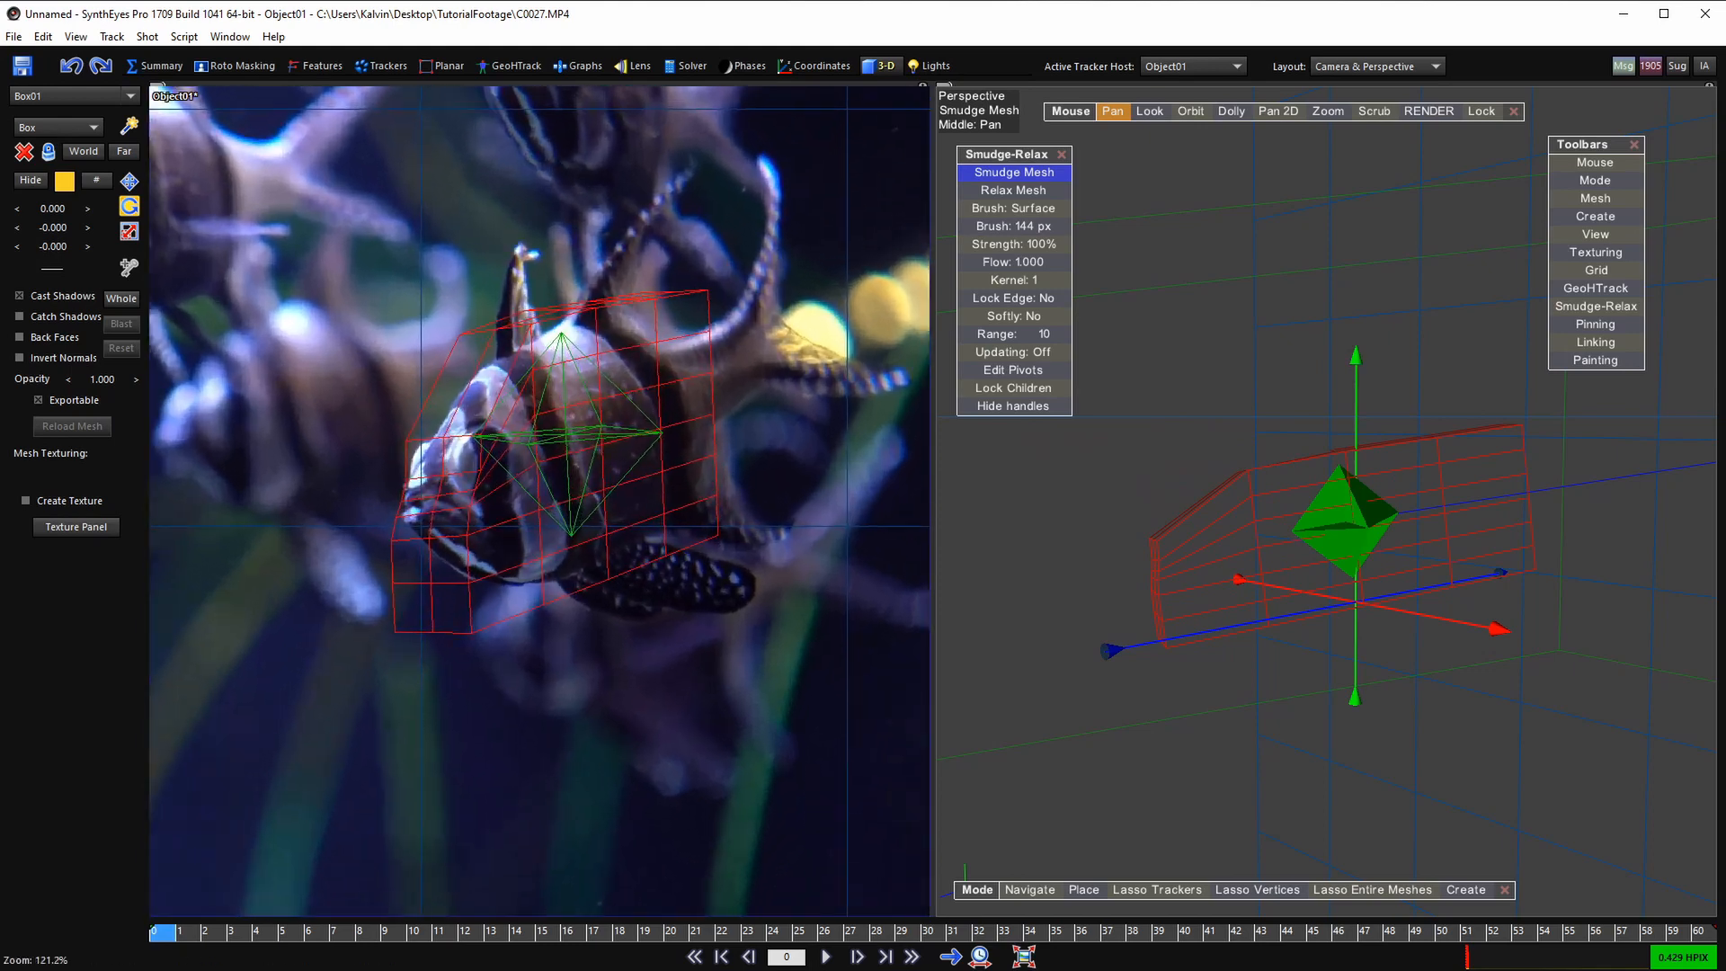
scroll(485, 474, up, 3)
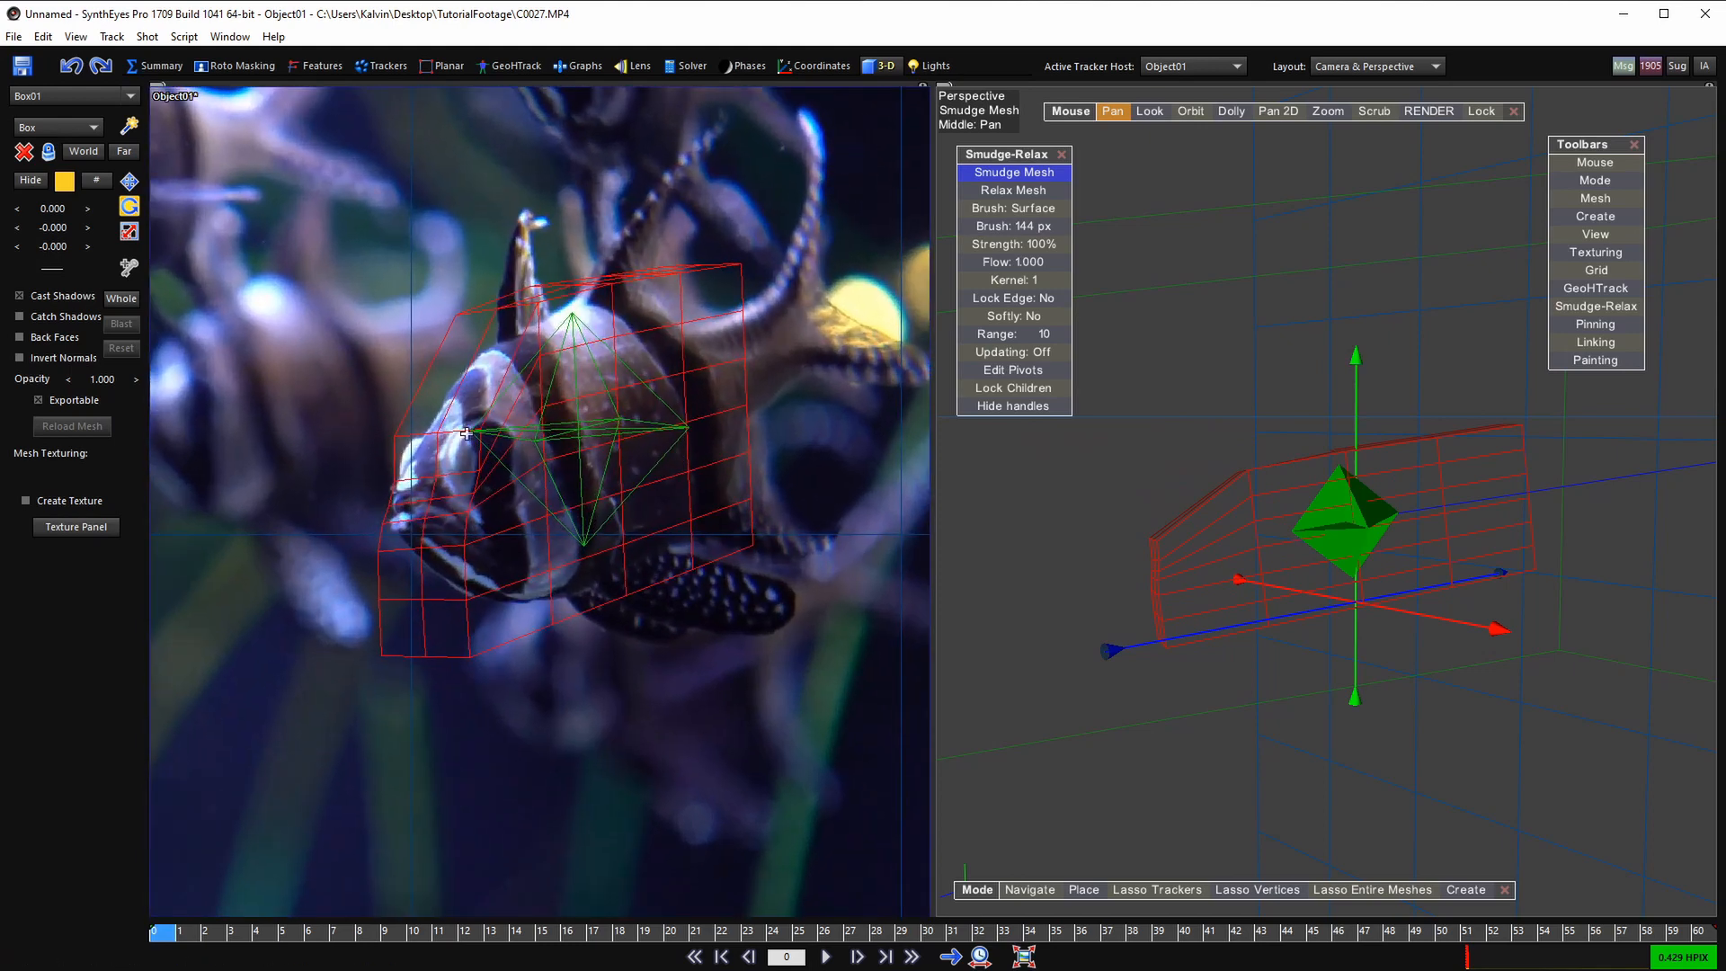
key(ctrl+z)
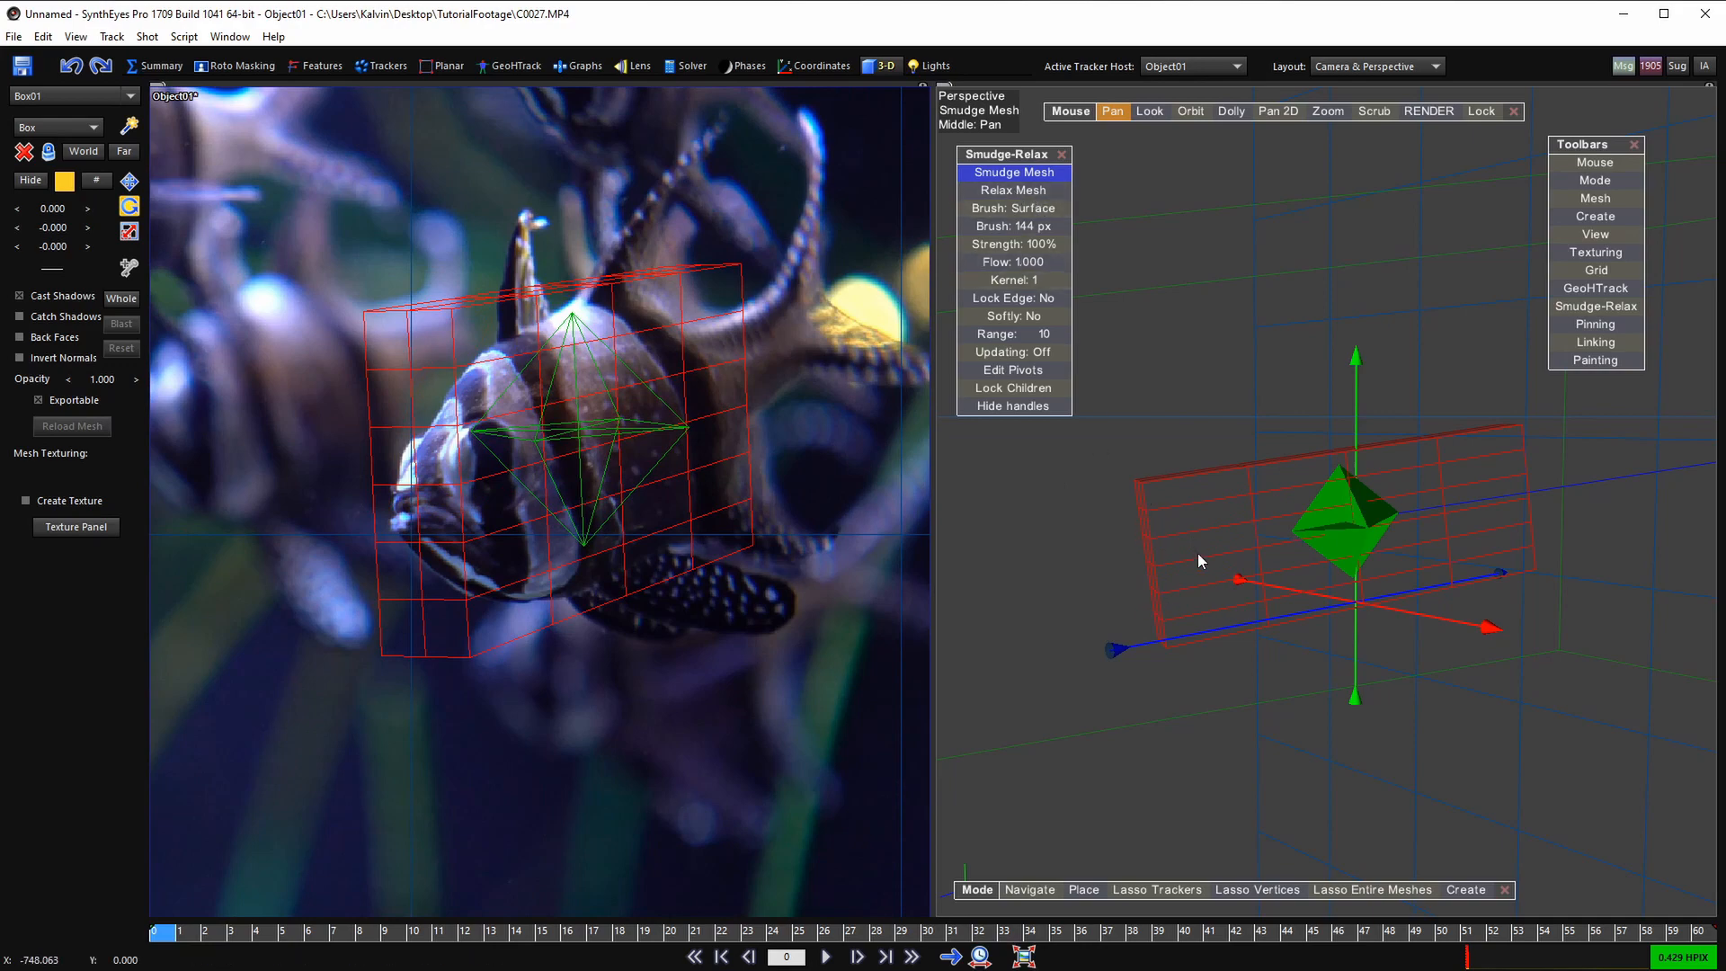
- View the box in the camera, quad and perspective layouts, and return to the Camera & Perspective layout
key(7)
key(3)
scroll(998, 583, down, 2)
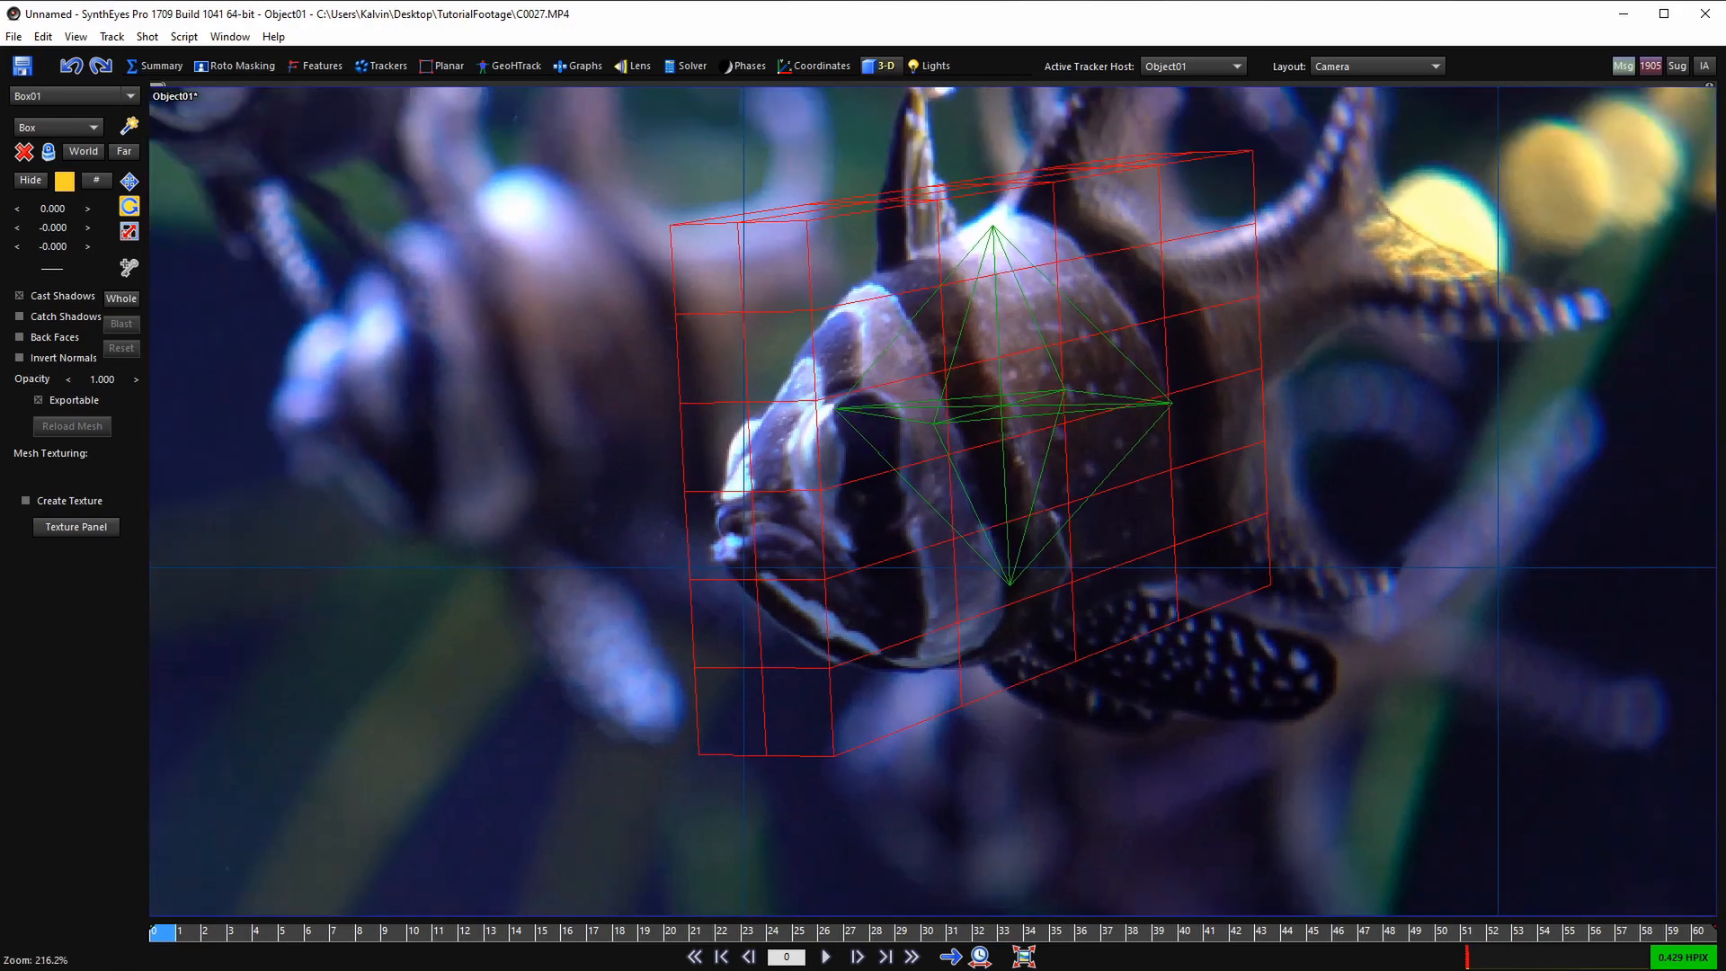
key(5)
key(7)
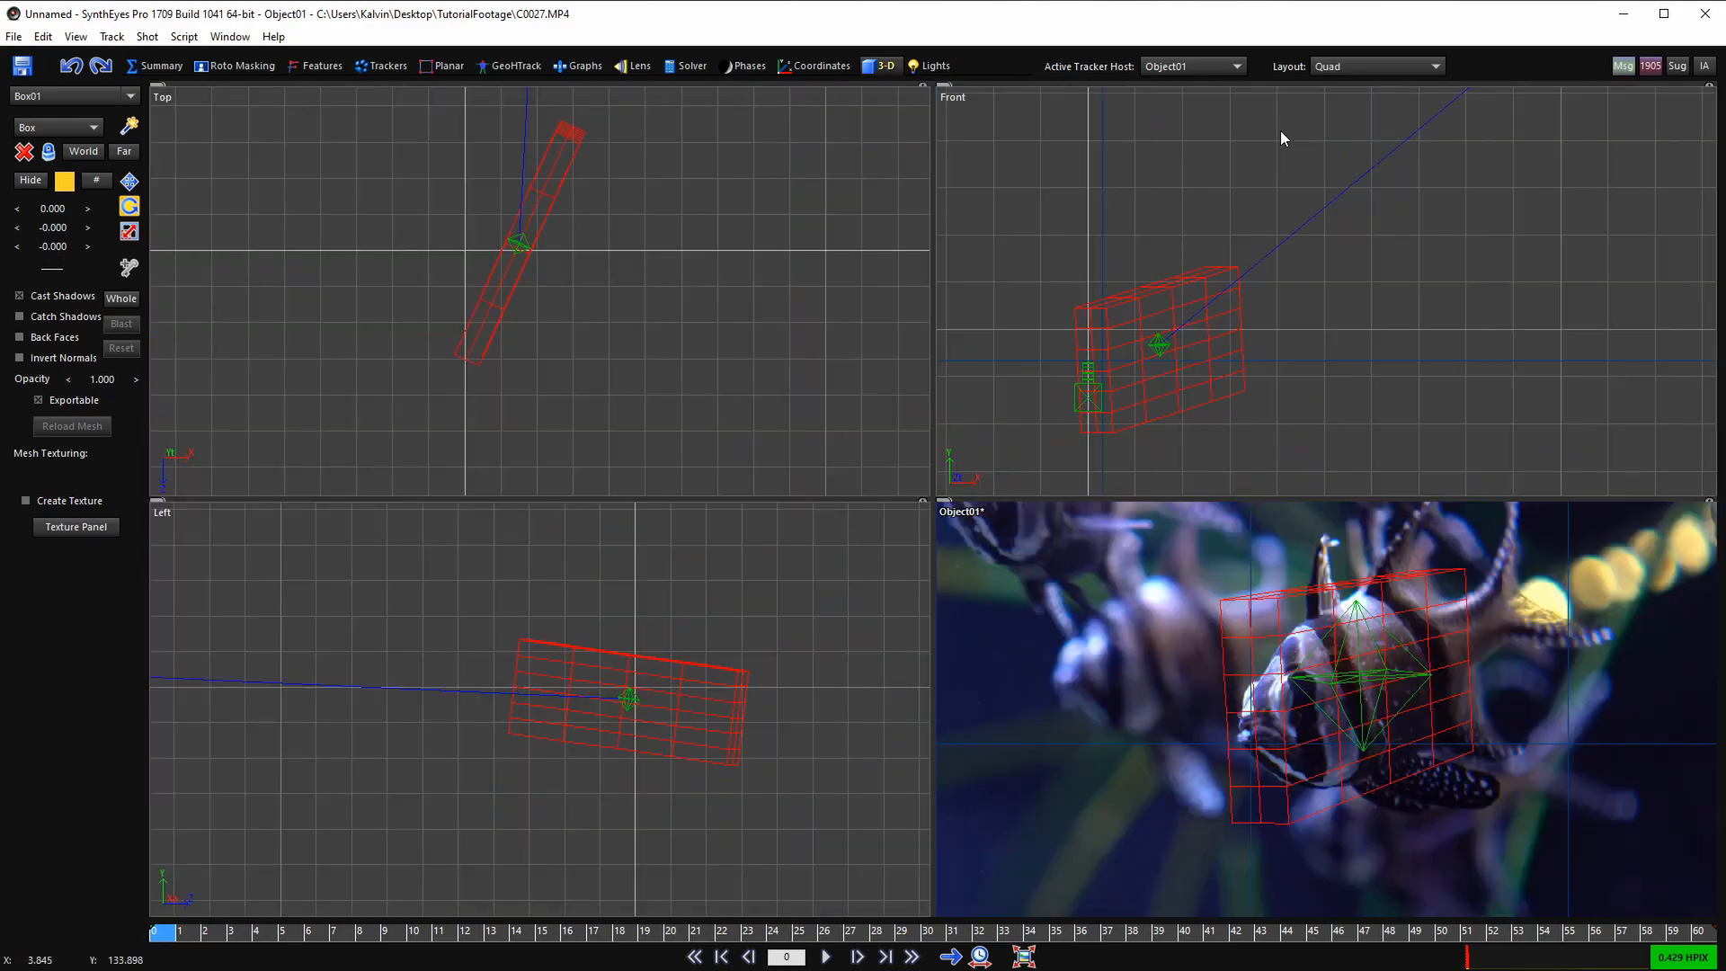
key(5)
click(1366, 62)
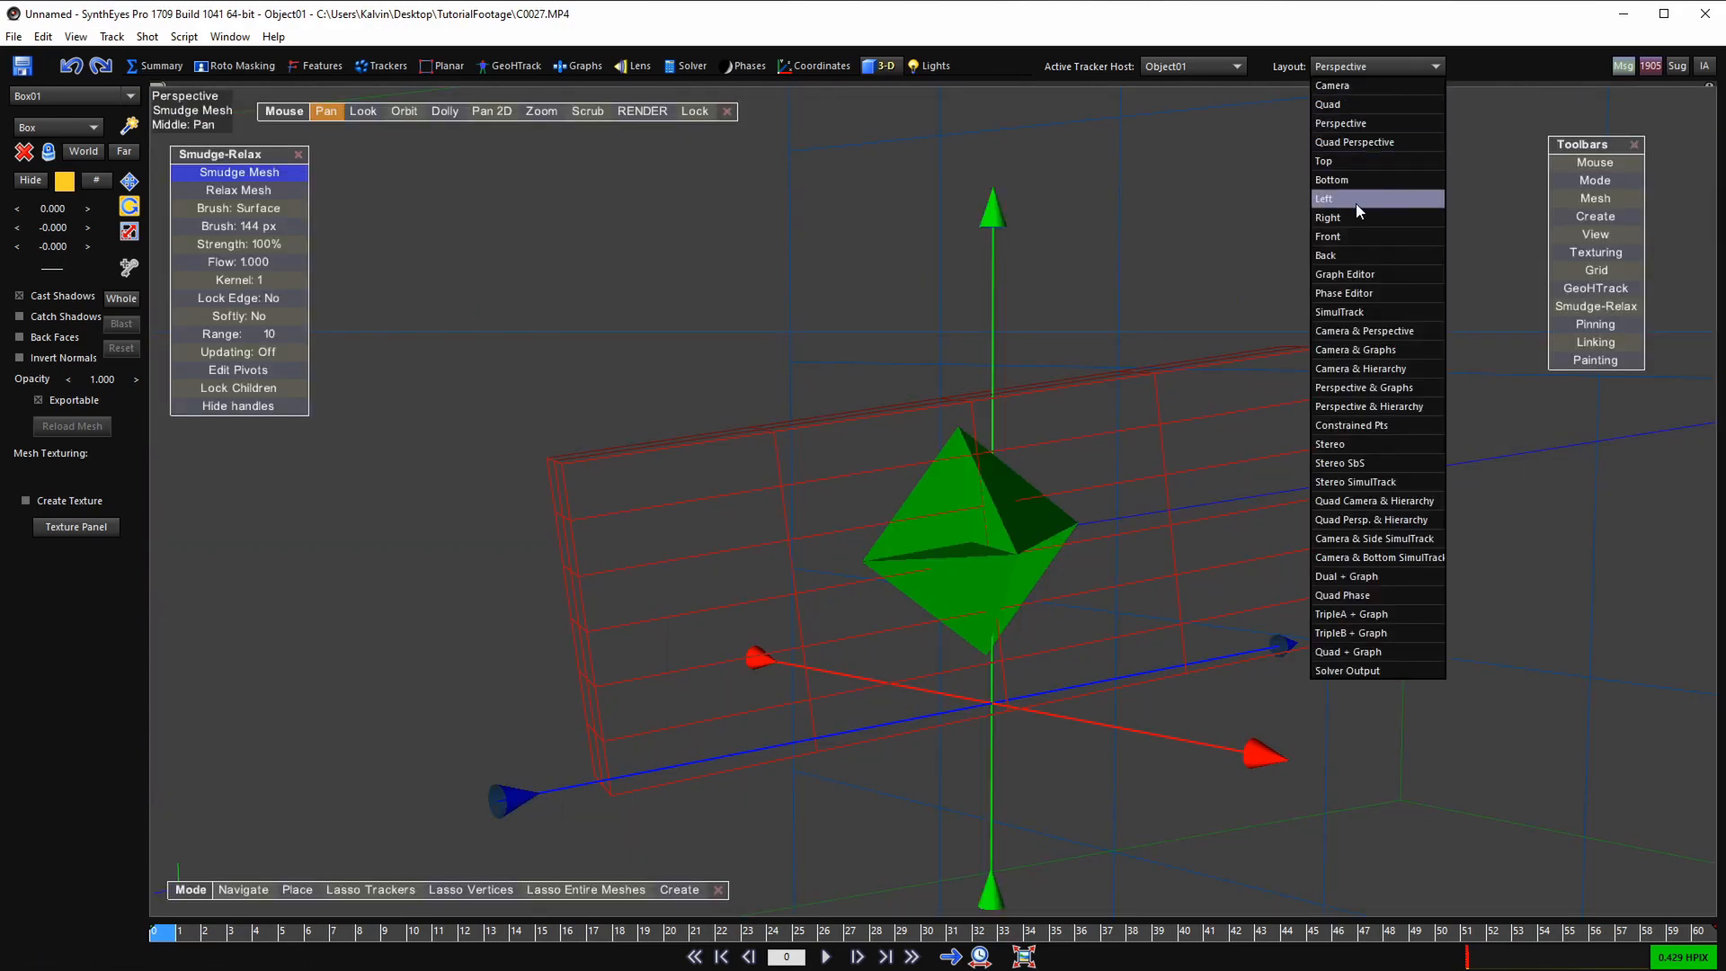
click(1382, 331)
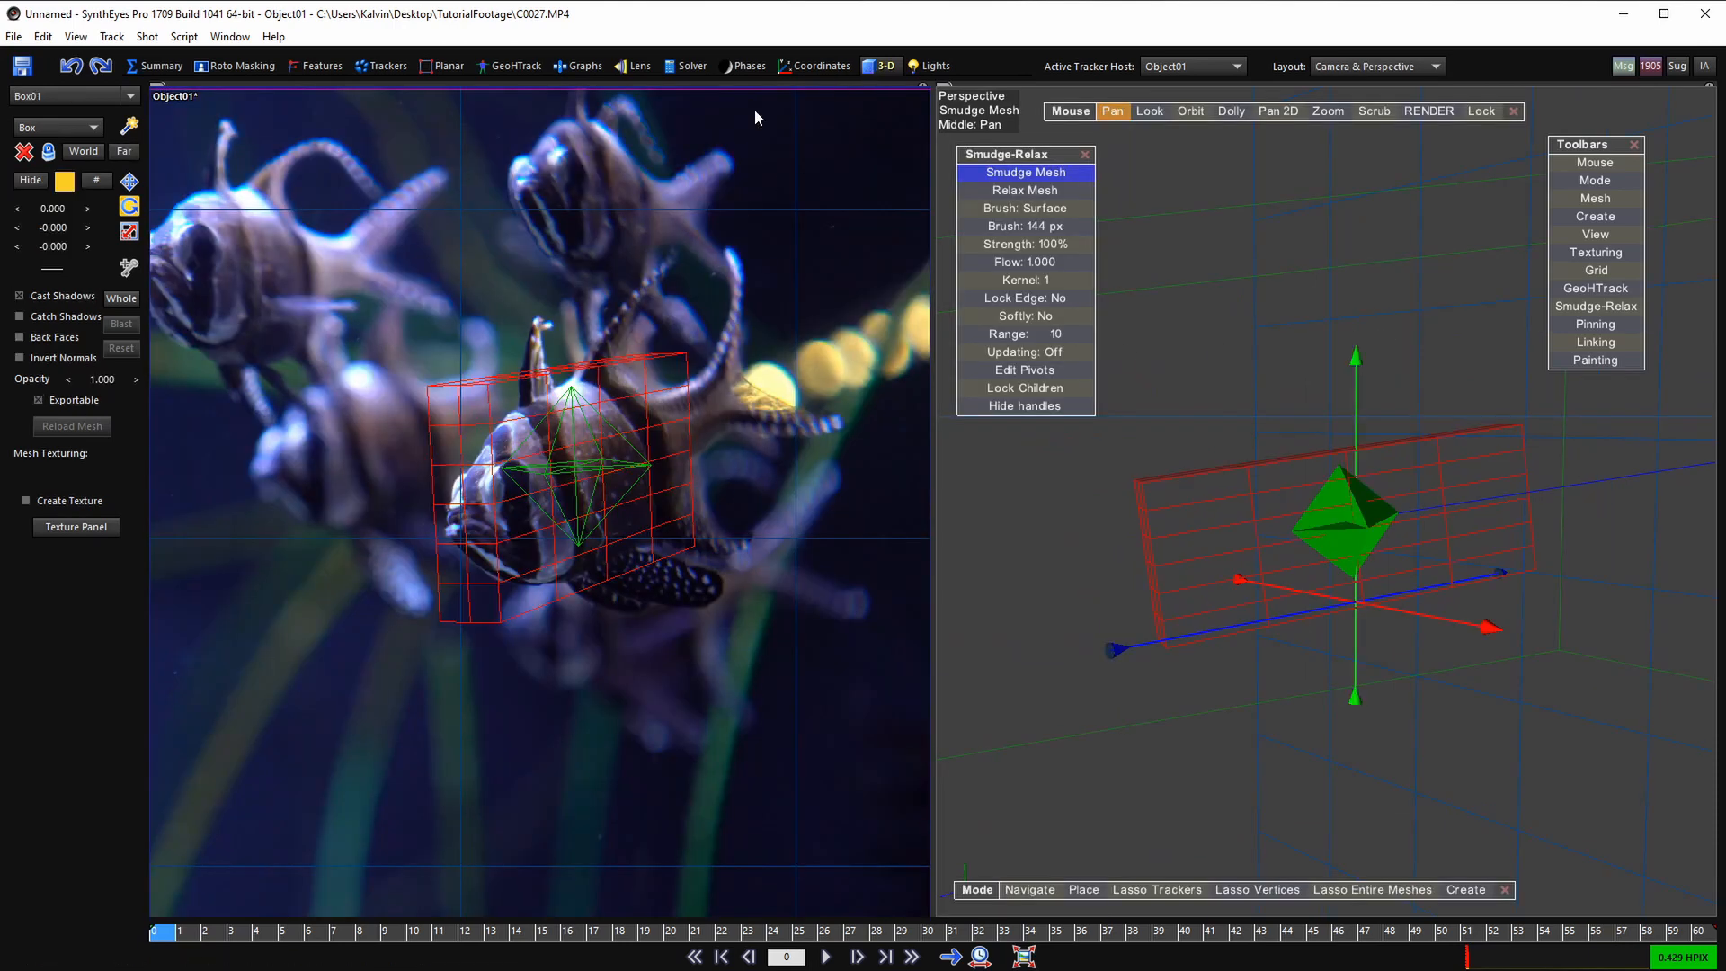
- Set Box01's mesh segment counts to 2, 3 and 2
click(93, 181)
drag(52, 228, 45, 227)
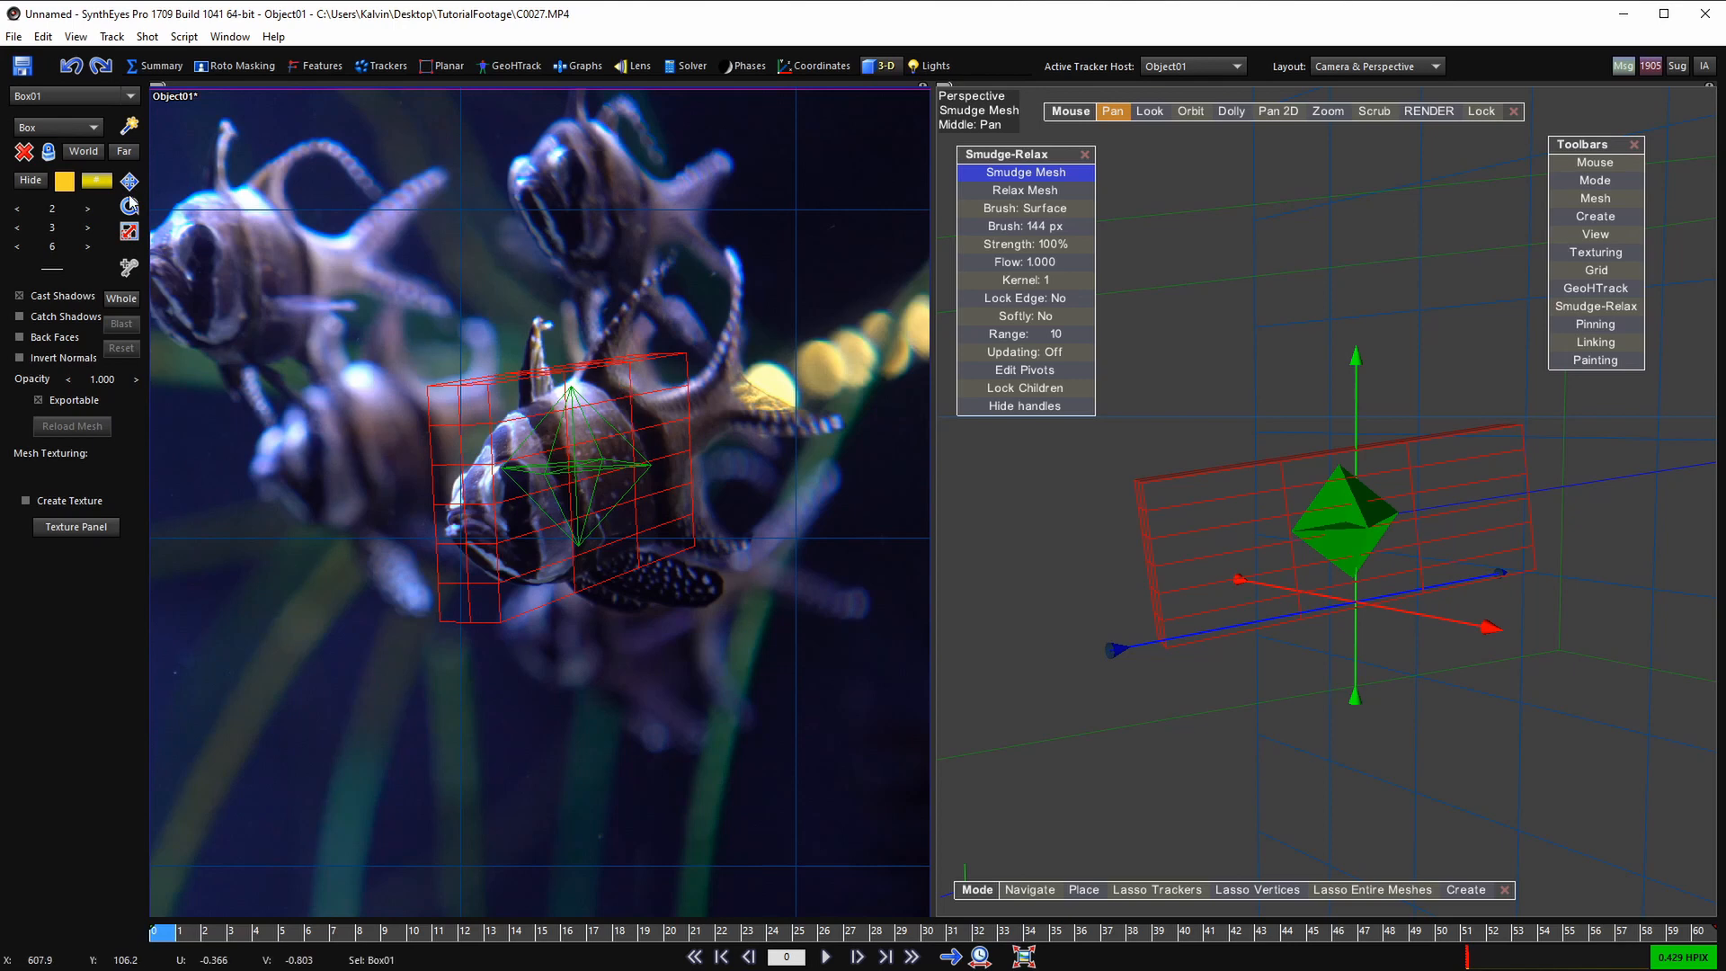
drag(52, 246, 36, 247)
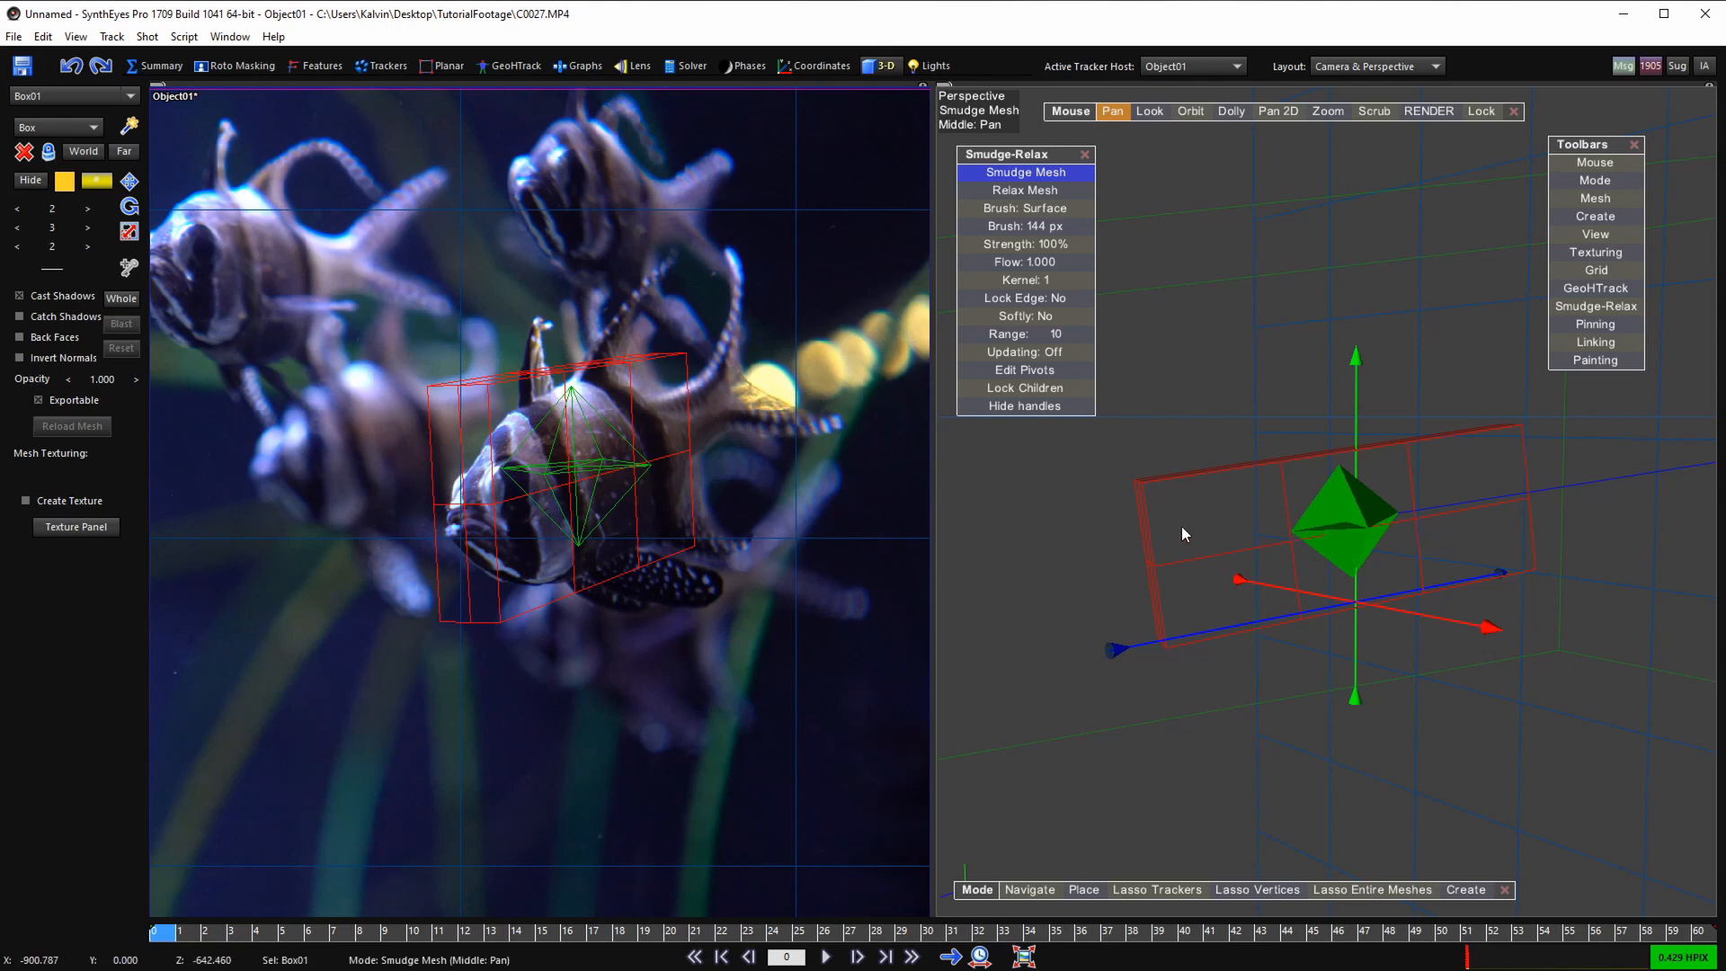
- Try smudging the box's upper edge with the Surface brush at 144 px and 55 px, and undo both strokes
click(1029, 175)
drag(1148, 478, 1161, 496)
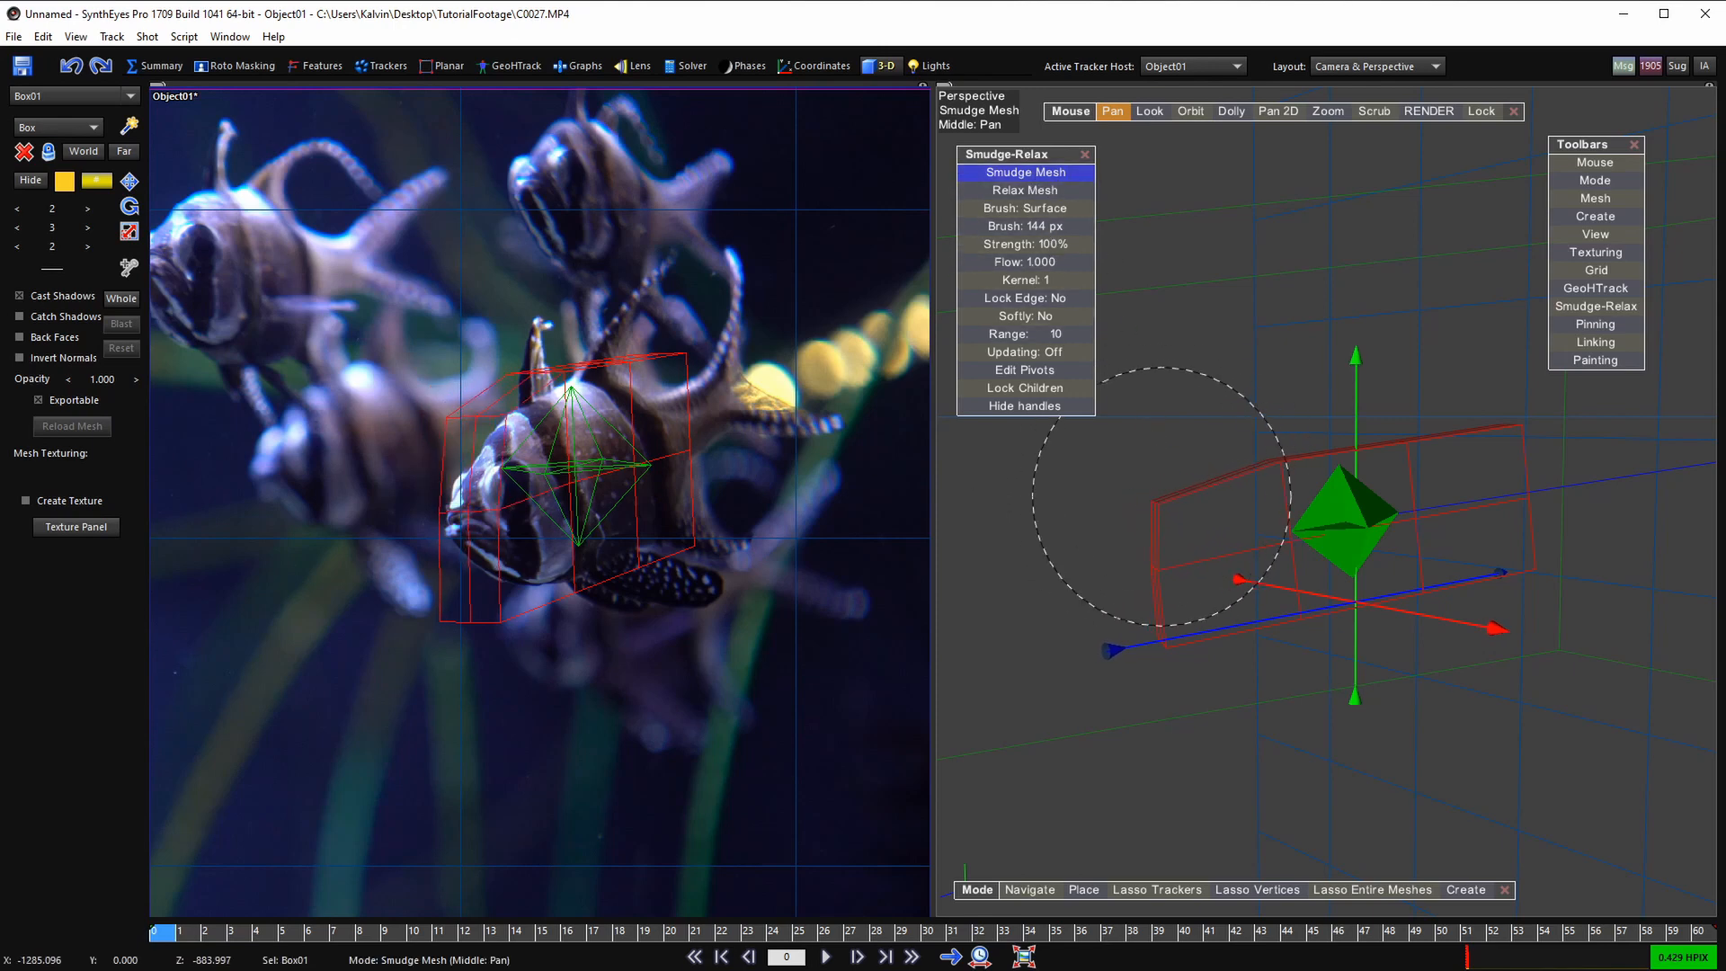
key(ctrl+z)
scroll(1250, 486, down, 10)
mouse_move(1281, 462)
mouse_down()
mouse_move(1281, 543)
mouse_move(1126, 504)
mouse_up()
click(1273, 494)
click(1276, 504)
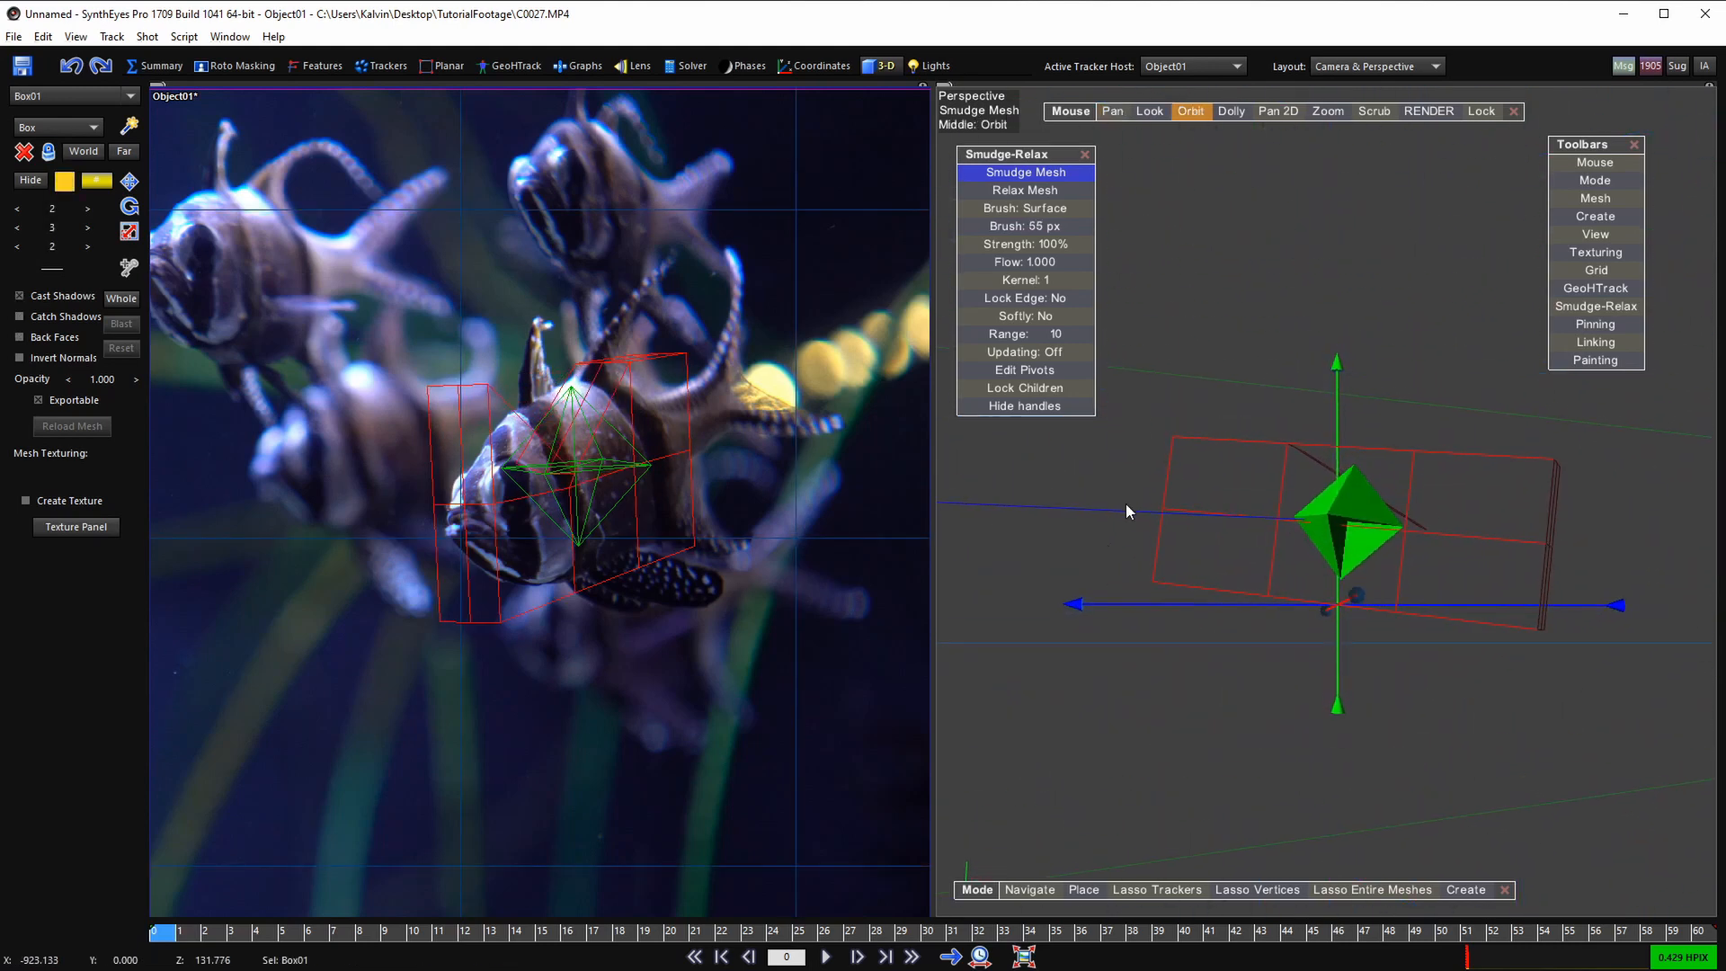
mouse_move(1240, 521)
alt+mouse_down()
mouse_move(1131, 525)
mouse_move(1167, 545)
mouse_move(1541, 505)
alt+mouse_up()
click(1275, 527)
key(ctrl+z)
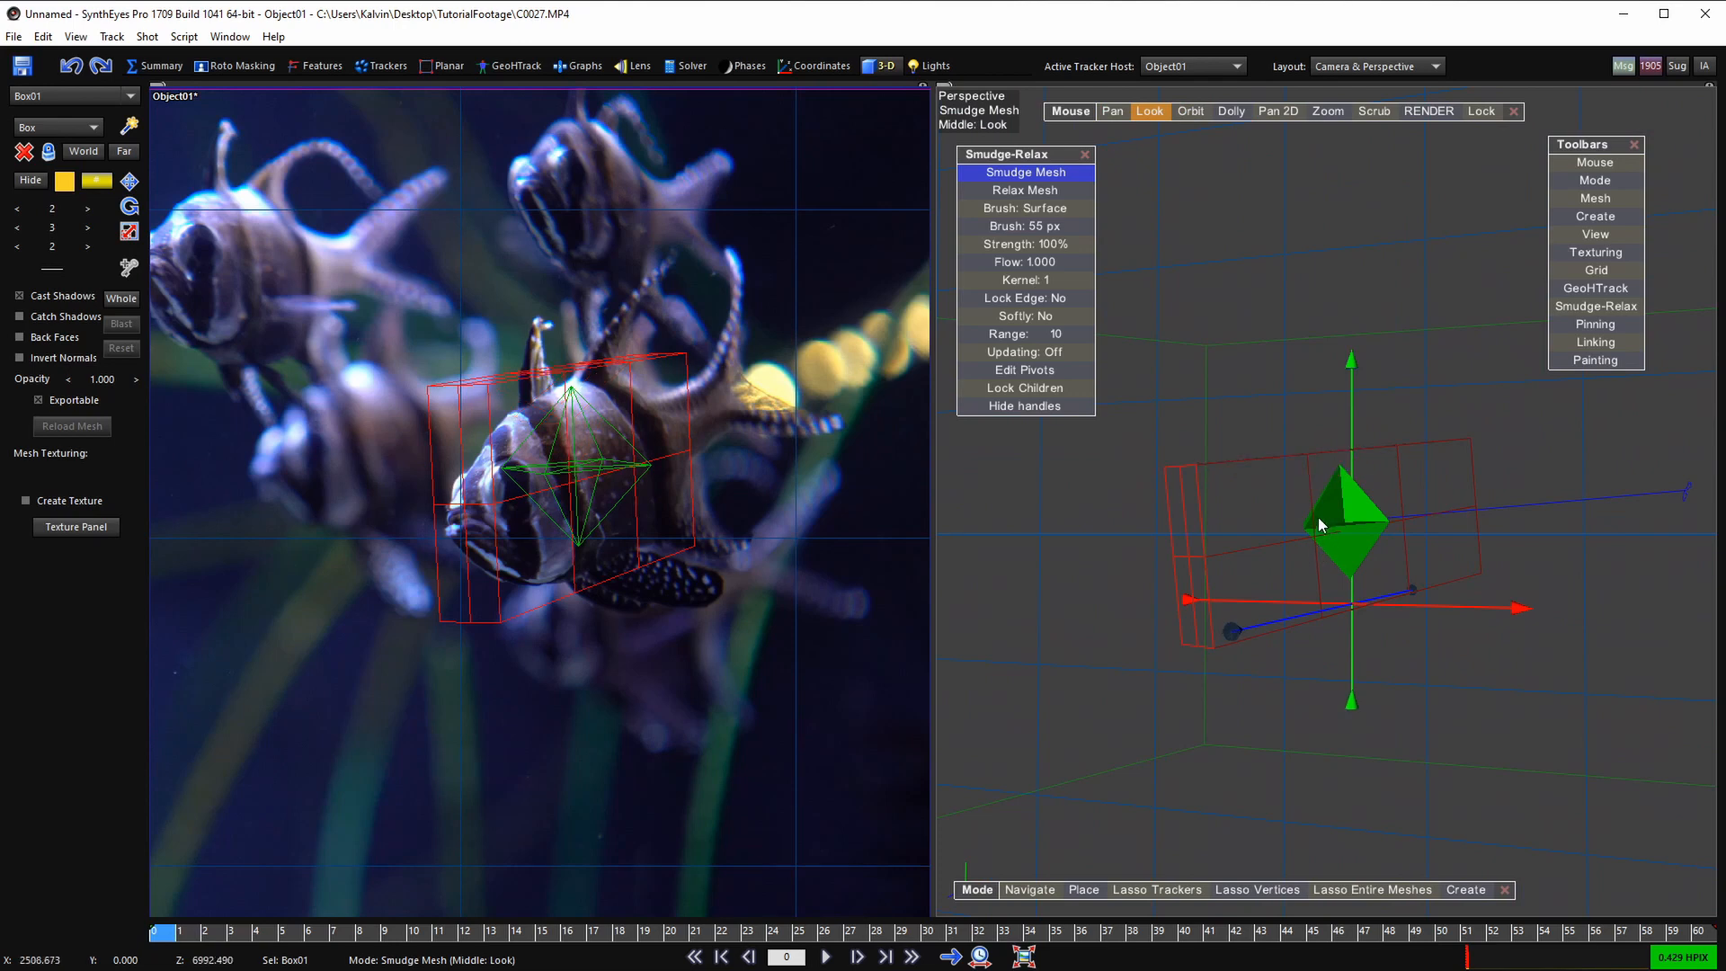
- Set the smudge brush mode to Thru, undoing a trial stroke on the box's front face
alt+drag(1319, 520, 1268, 530)
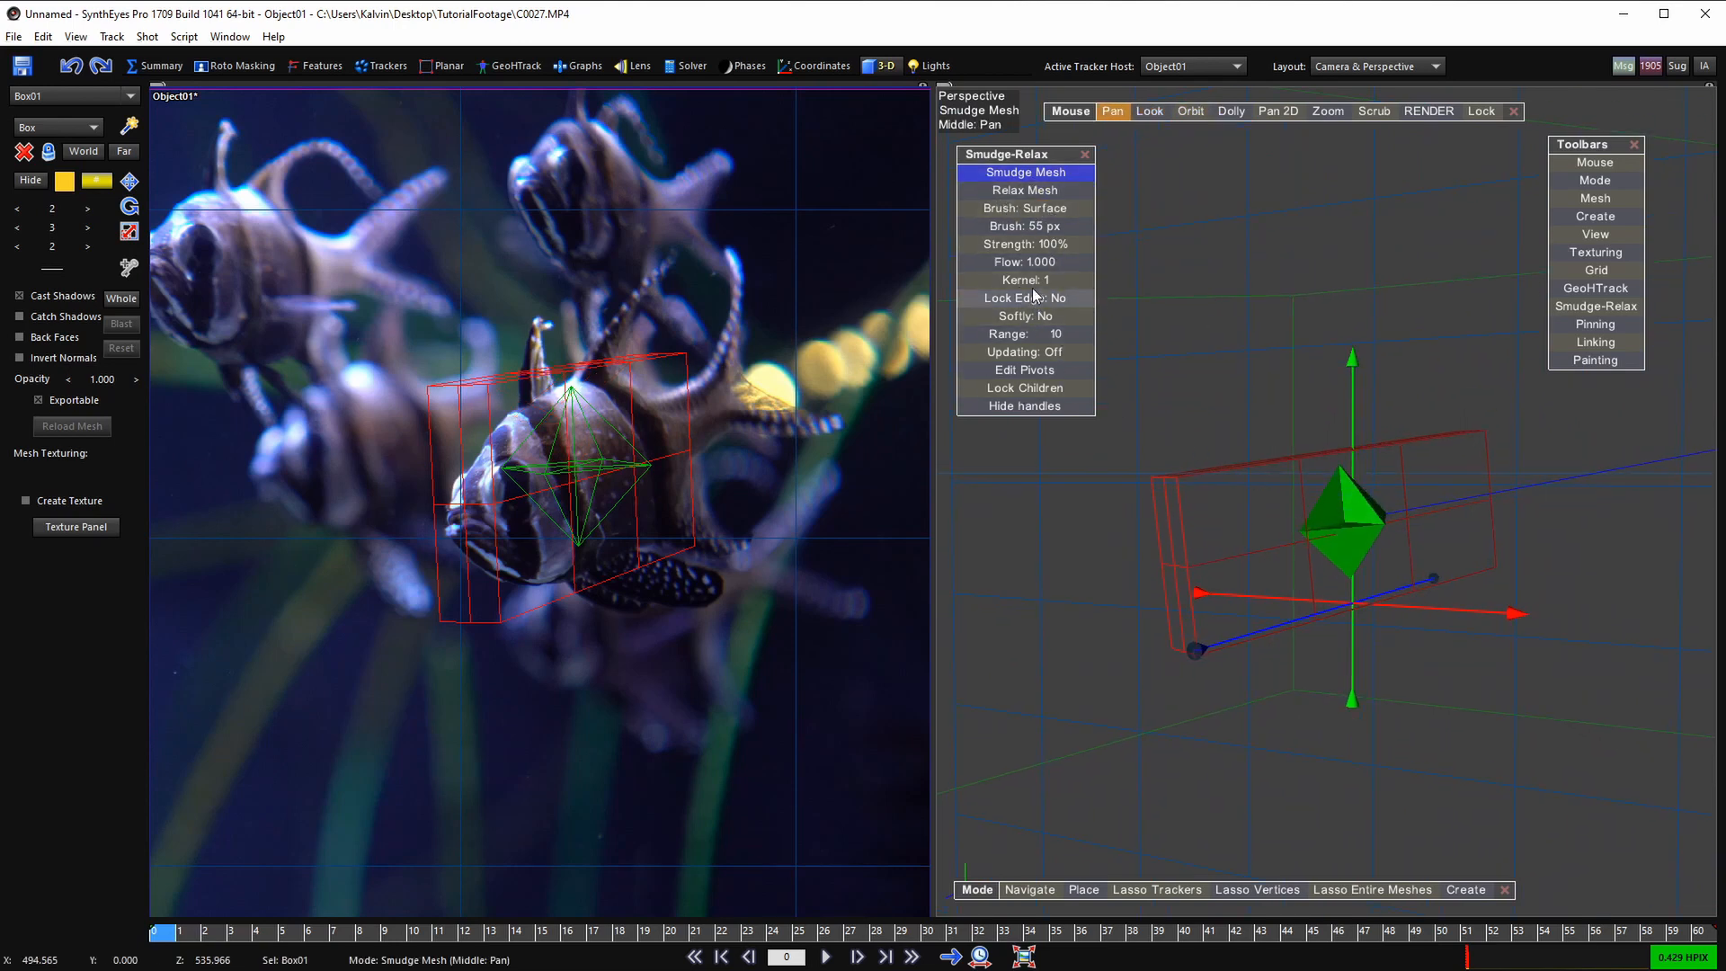
click(1026, 208)
mouse_move(1169, 522)
mouse_down()
mouse_move(1176, 499)
mouse_move(1394, 512)
mouse_move(1172, 493)
mouse_move(1245, 534)
mouse_move(1196, 500)
mouse_move(1206, 526)
mouse_up()
key(ctrl+z)
click(1040, 214)
- Try reshaping the box's upper front with a 108 px Thru brush, and undo the strokes and the accidental selection of Plane01
scroll(1226, 513, up, 7)
click(1259, 451)
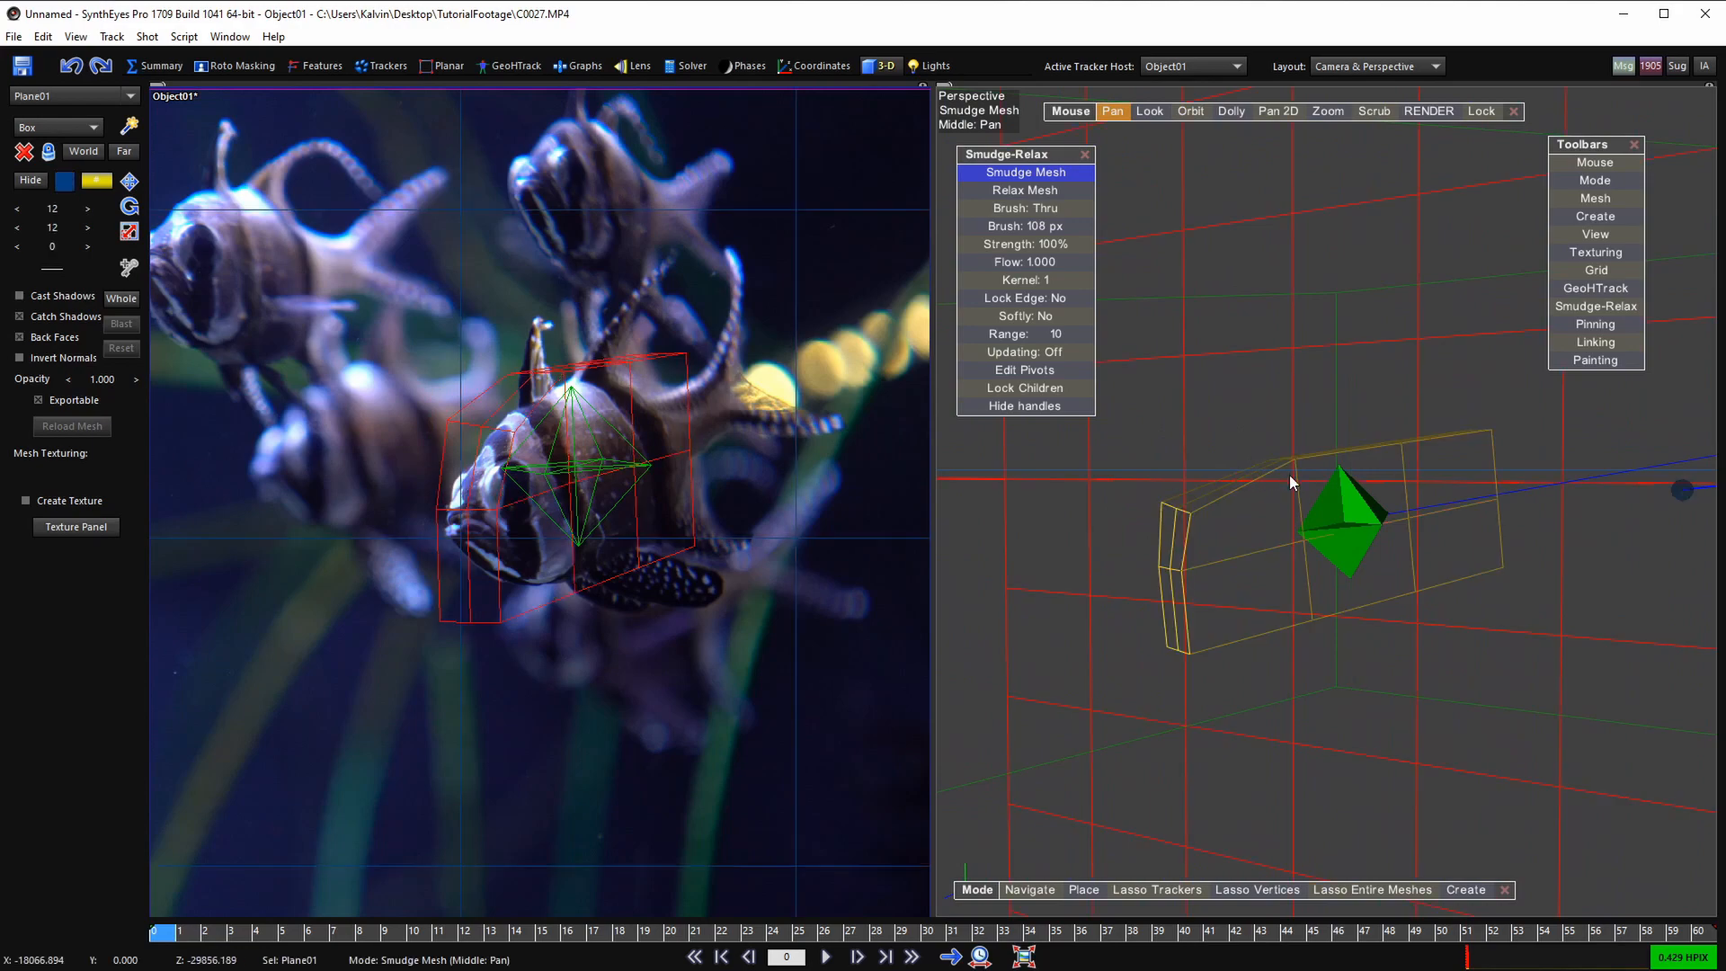
click(1290, 473)
drag(1284, 466, 1287, 515)
mouse_move(1287, 516)
alt+mouse_down()
mouse_move(1384, 520)
mouse_move(1216, 511)
mouse_move(1207, 487)
mouse_move(1457, 490)
mouse_move(1250, 502)
alt+mouse_up()
key(ctrl+z)
key(ctrl+z)
key(ctrl+z)
key(ctrl+z)
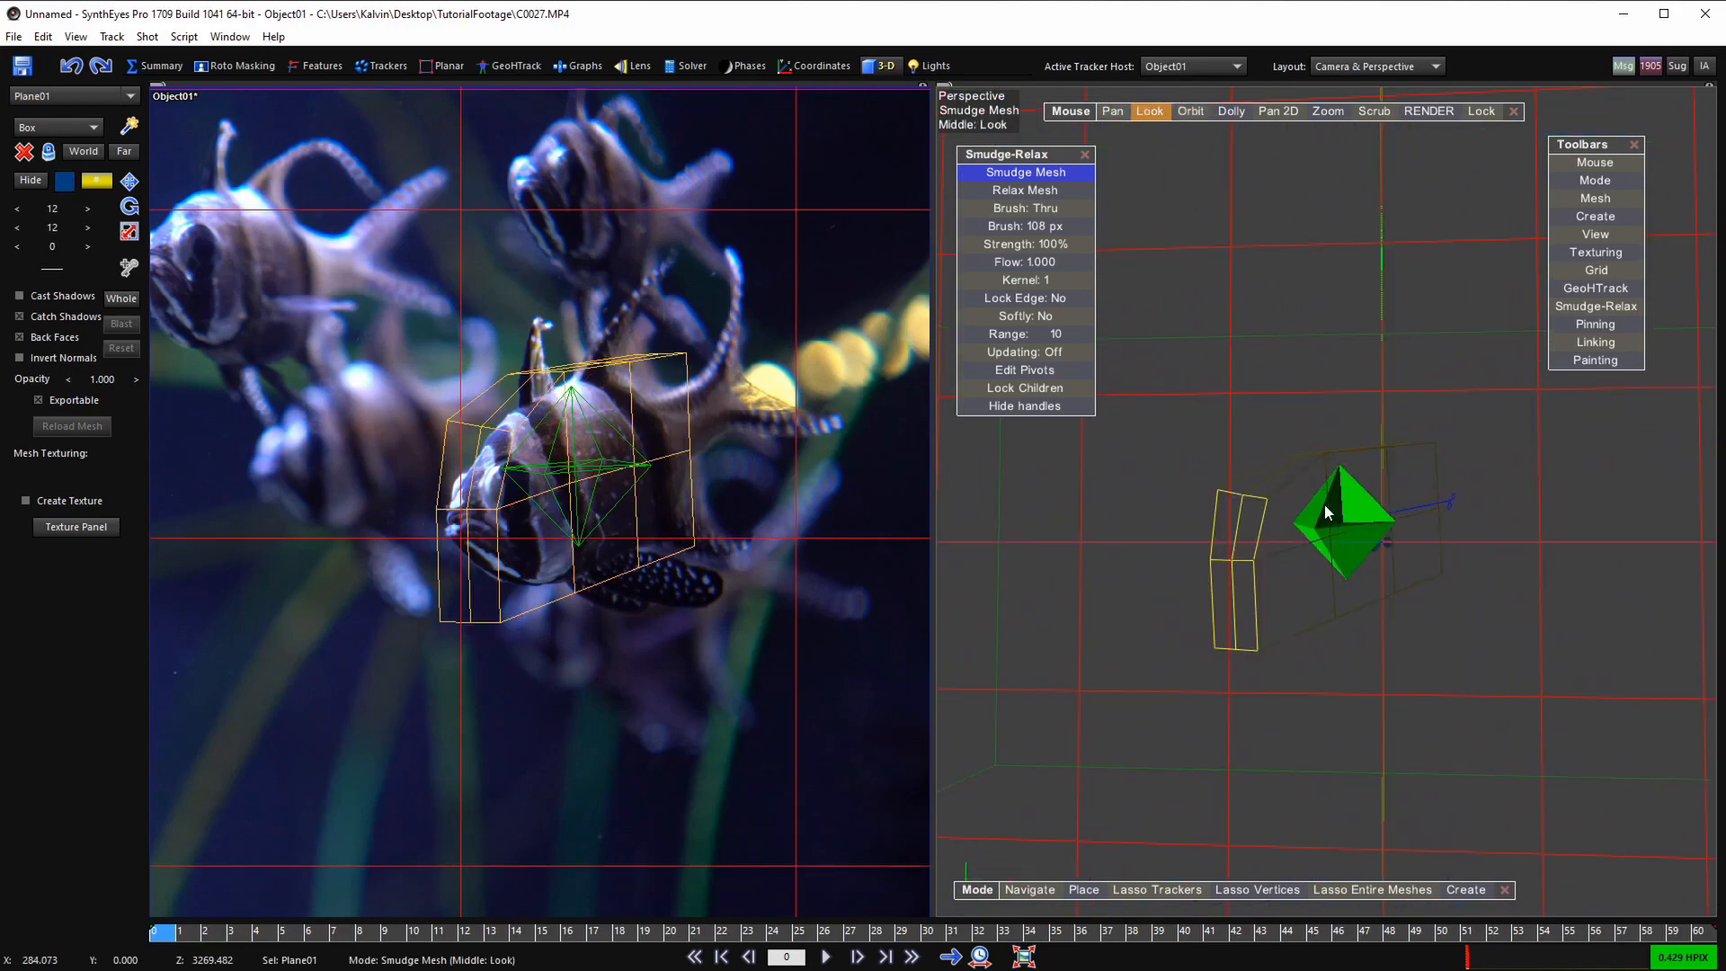
- Hide the box's transform handles in the perspective view
alt+drag(1169, 387, 1108, 394)
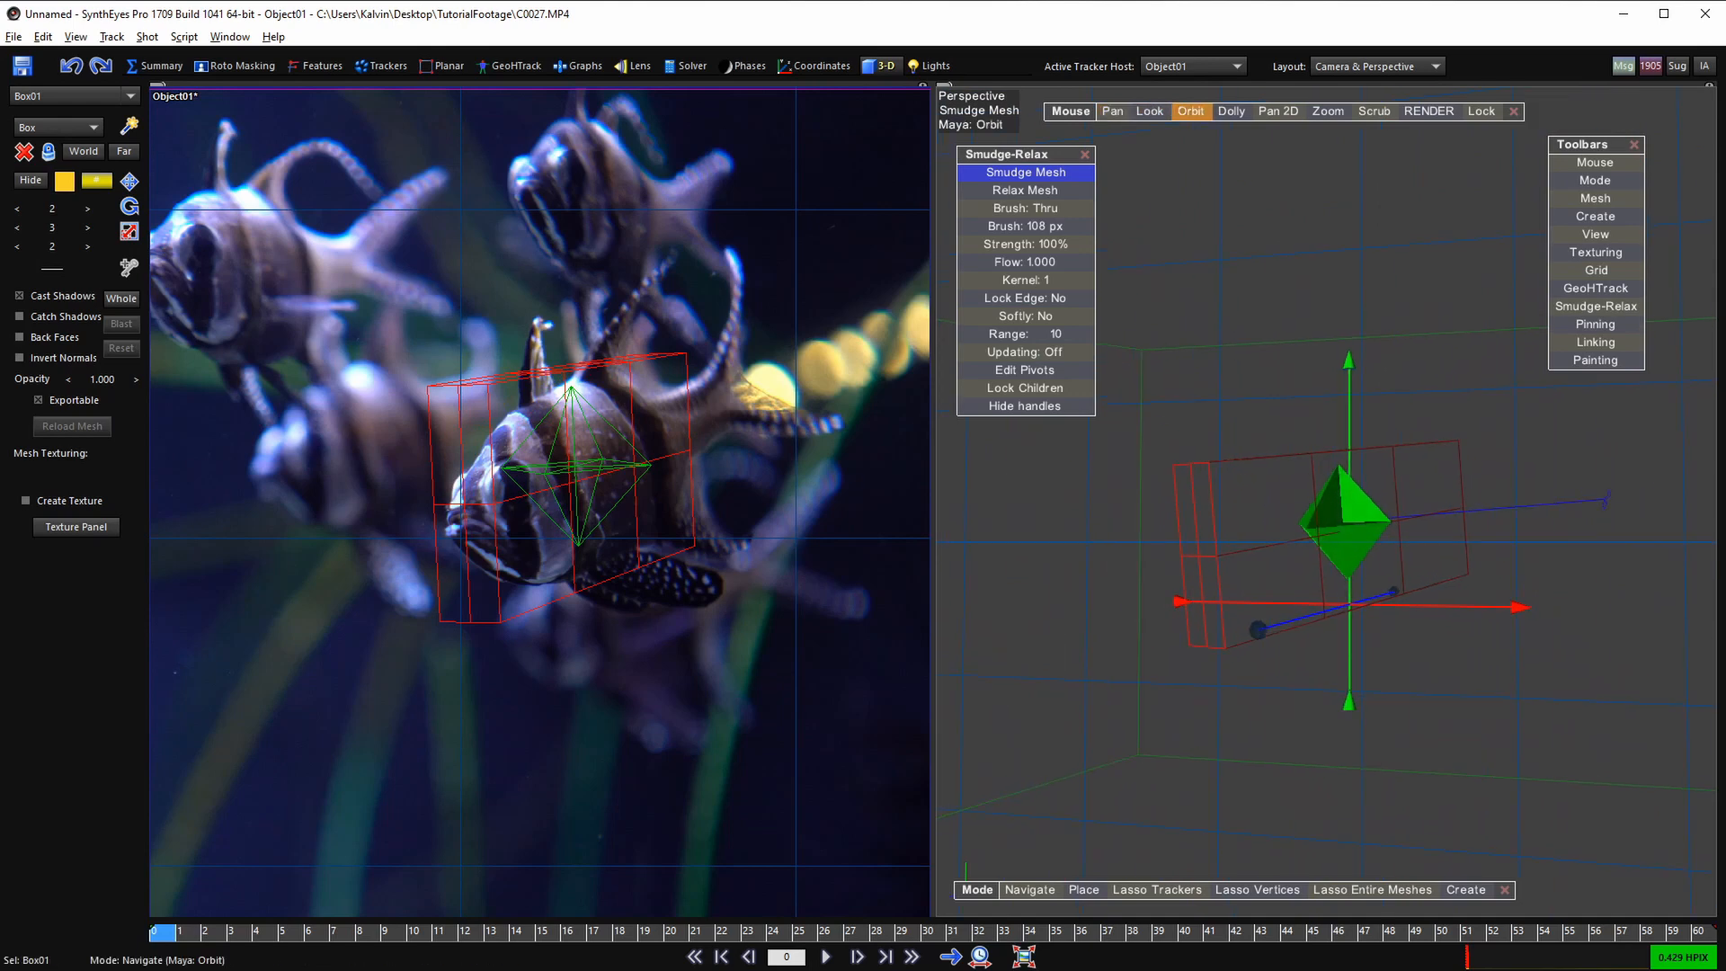
alt+right_drag(1108, 394, 1187, 395)
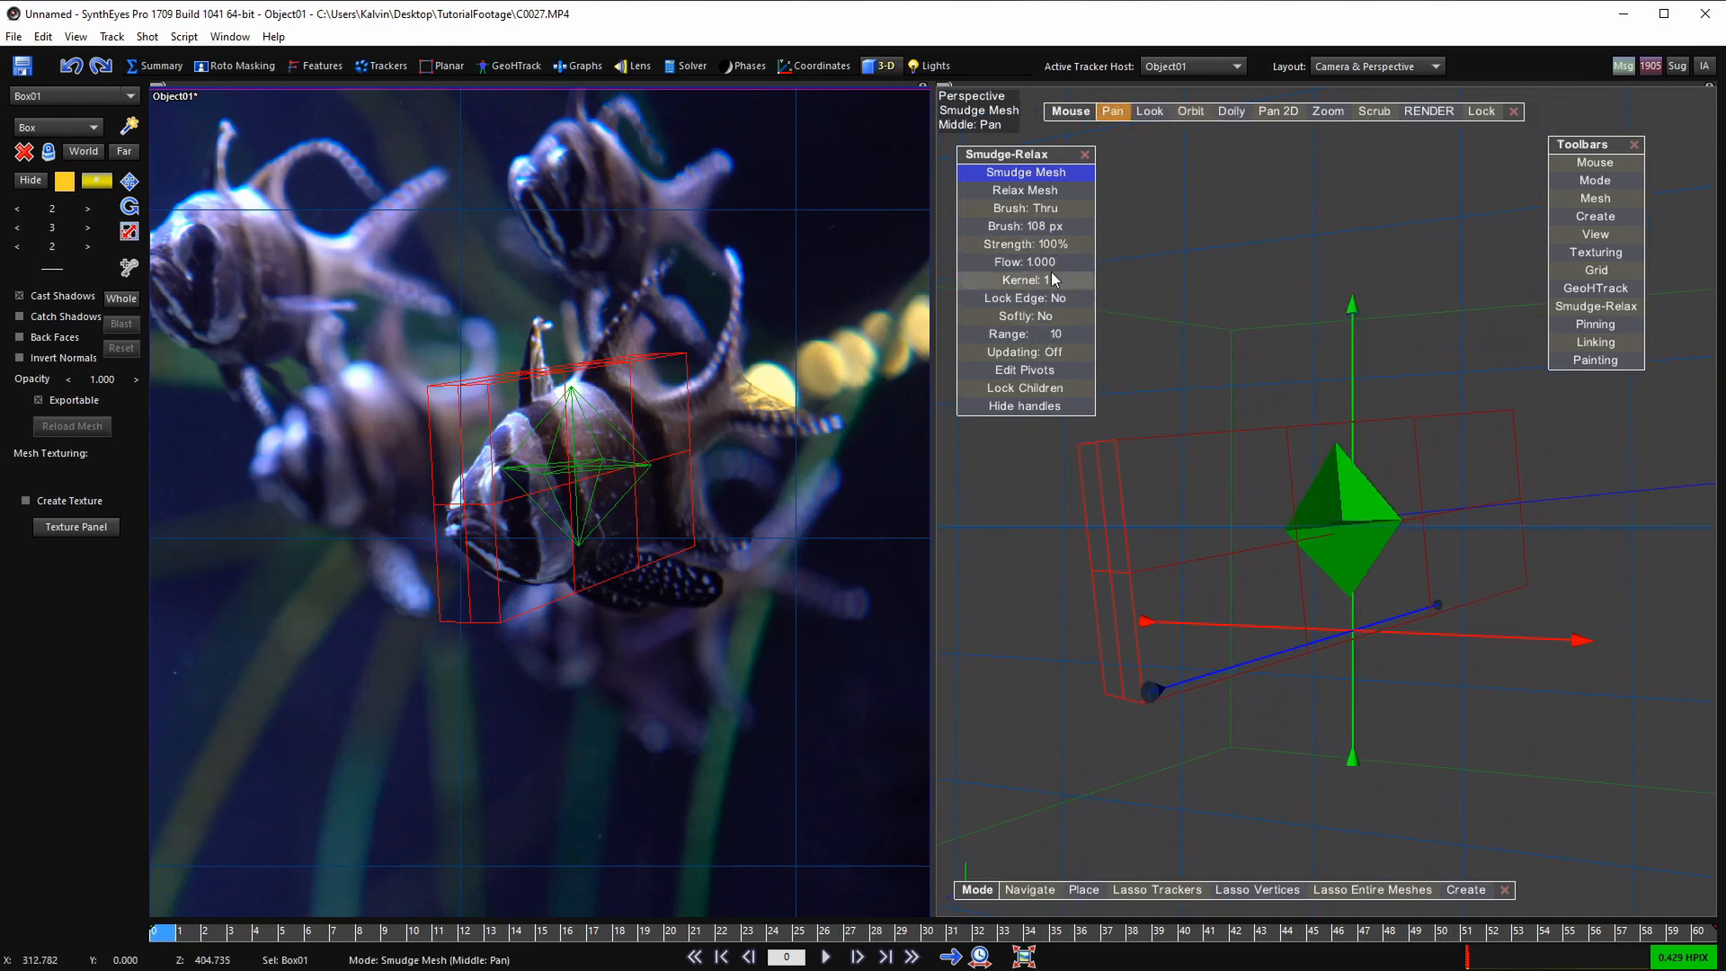
click(1012, 407)
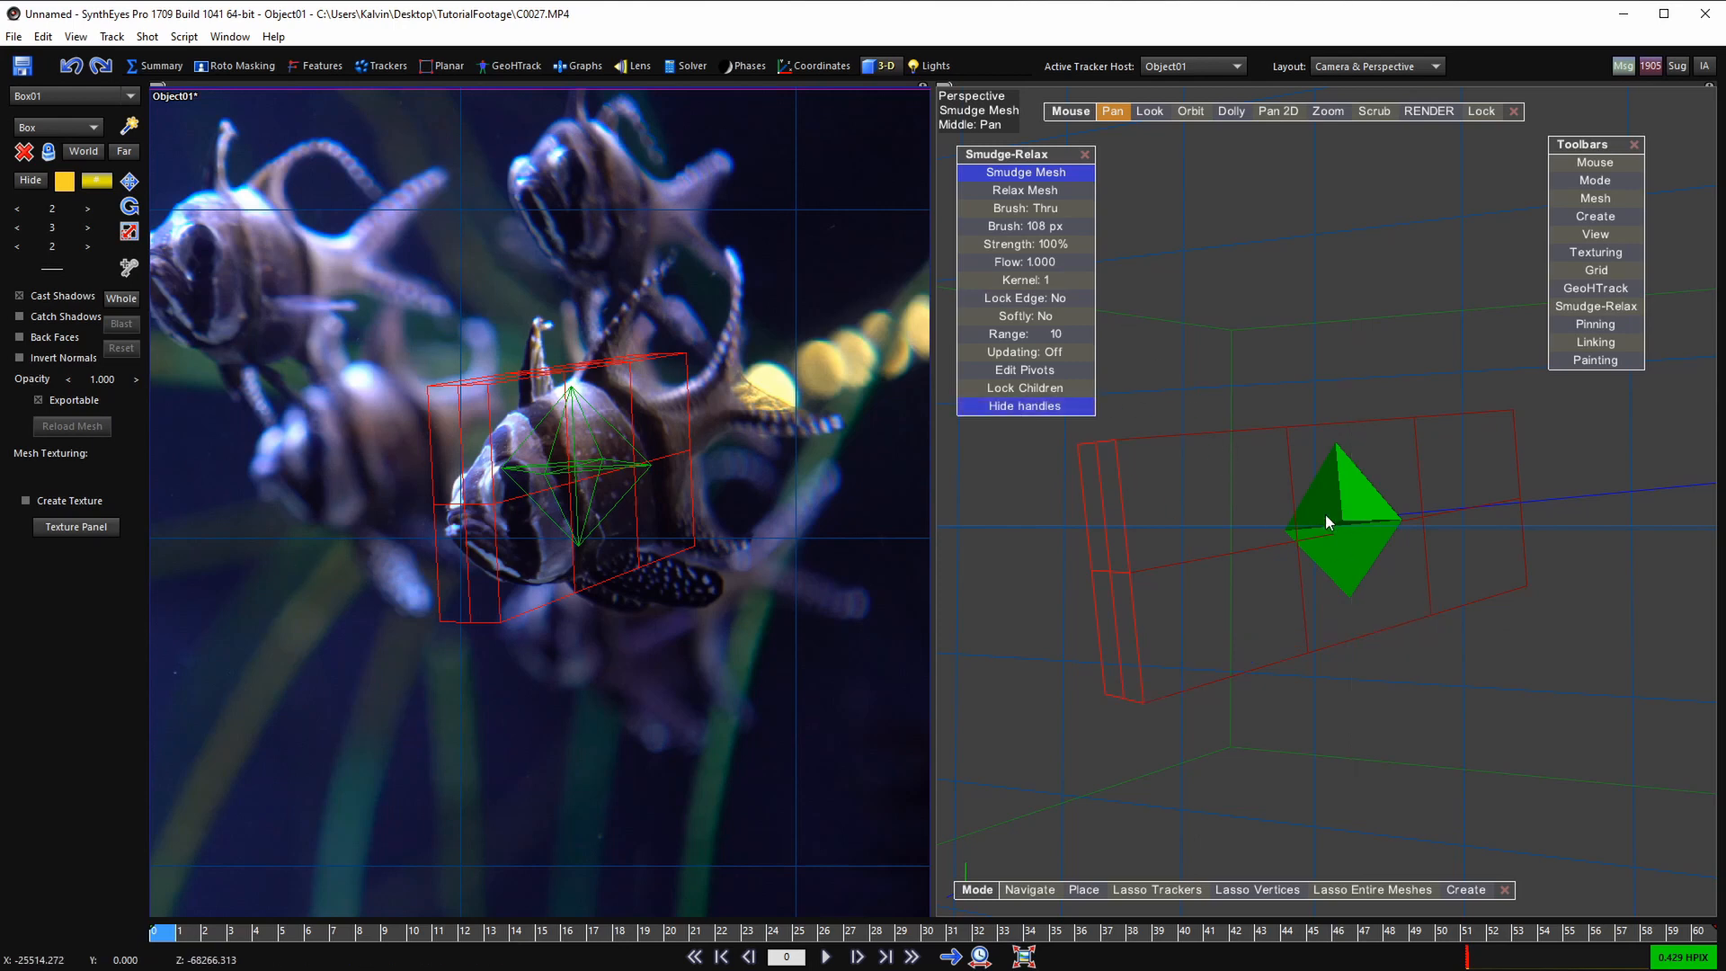
- Smudge the box's upper front corner down and back from the side to follow the fish's forehead, using a 74 px brush
alt+drag(1331, 521, 1372, 549)
alt+middle_drag(1372, 548, 1361, 506)
scroll(1362, 505, down, 2)
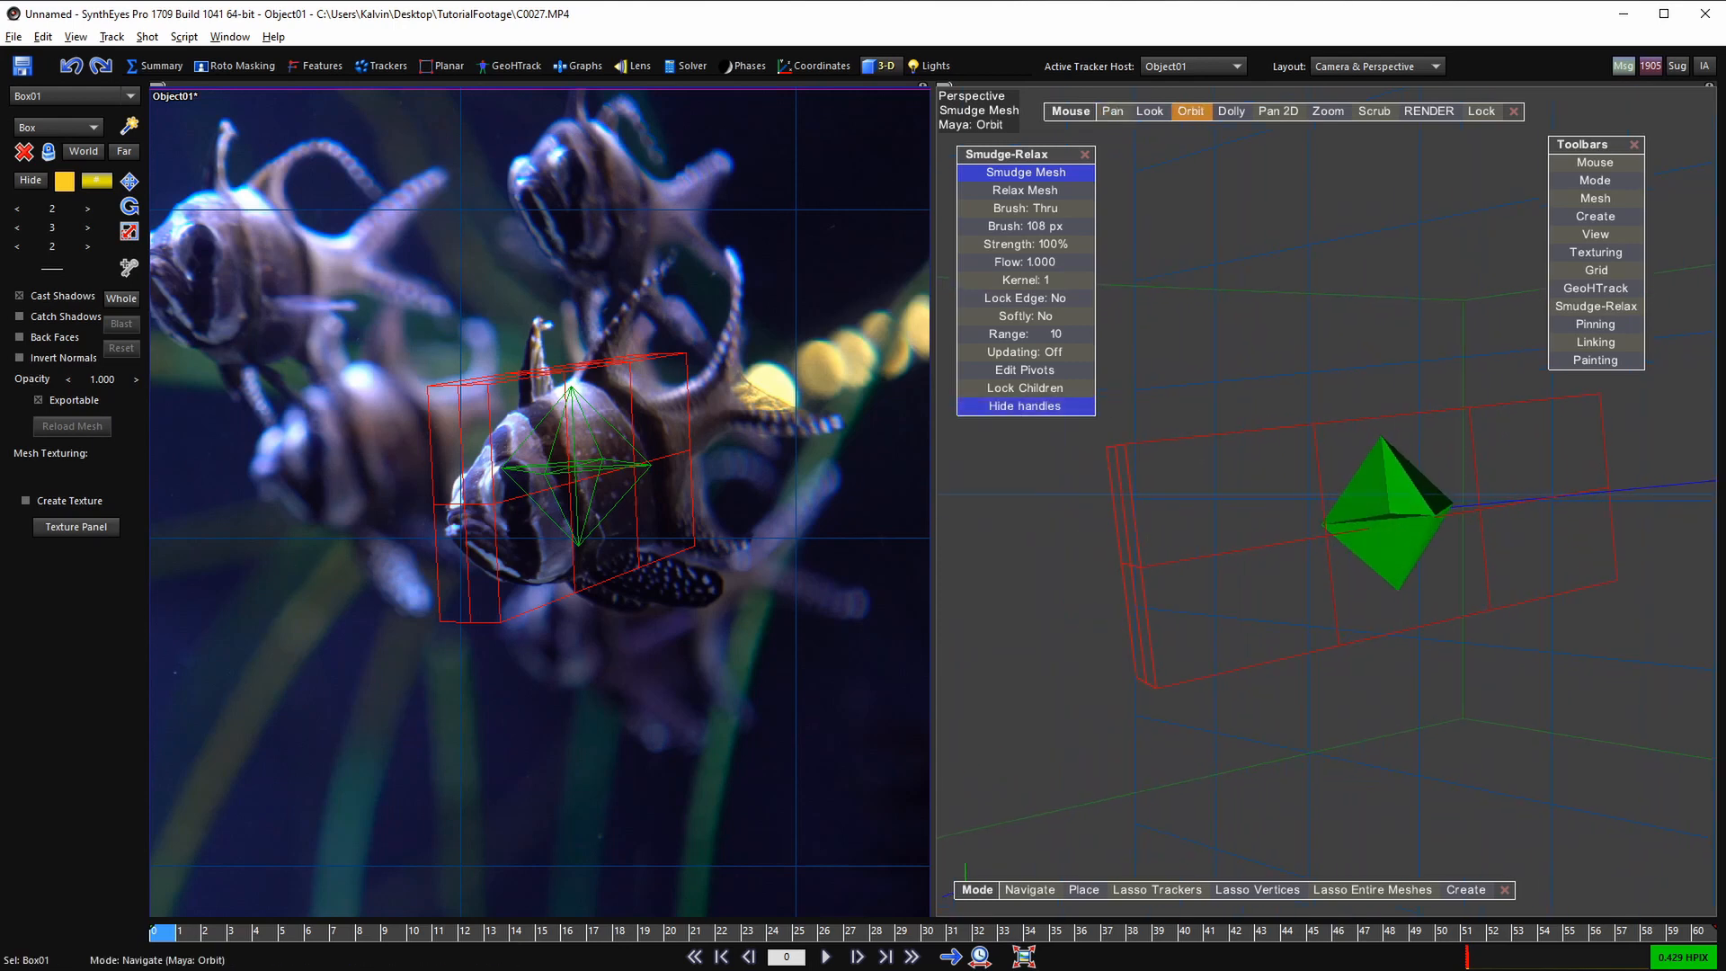
middle_click(1179, 509)
mouse_move(1174, 504)
alt+mouse_down()
mouse_move(1191, 492)
mouse_move(1160, 490)
mouse_move(1223, 493)
alt+mouse_up()
scroll(1151, 480, down, 3)
mouse_move(1349, 530)
alt+mouse_down()
mouse_move(1257, 540)
mouse_move(1376, 539)
alt+mouse_up()
key(ctrl+z)
alt+middle_drag(1376, 540, 1529, 519)
alt+drag(1528, 518, 1533, 522)
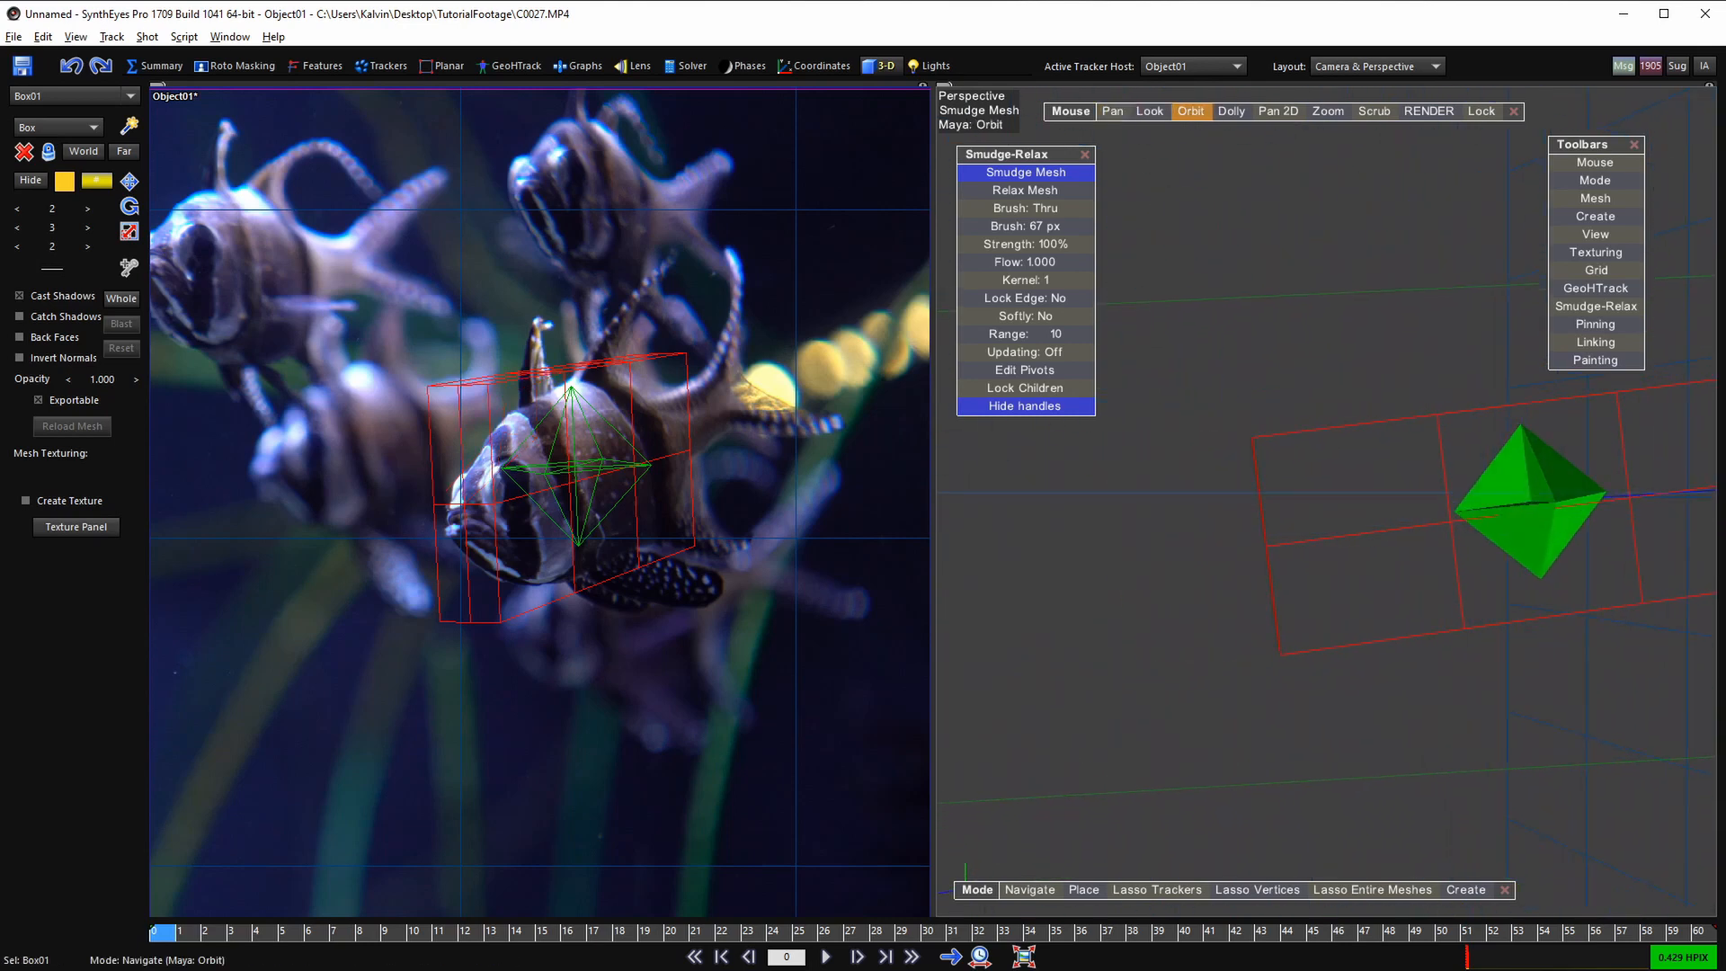
scroll(1253, 455, up, 2)
mouse_move(1255, 449)
mouse_down()
mouse_move(1282, 523)
mouse_move(1407, 520)
mouse_up()
- Smudge the box's lower front corner up and back toward the fish's chin, using an 89 px brush
alt+middle_drag(1407, 520, 1152, 456)
alt+drag(1152, 456, 1173, 459)
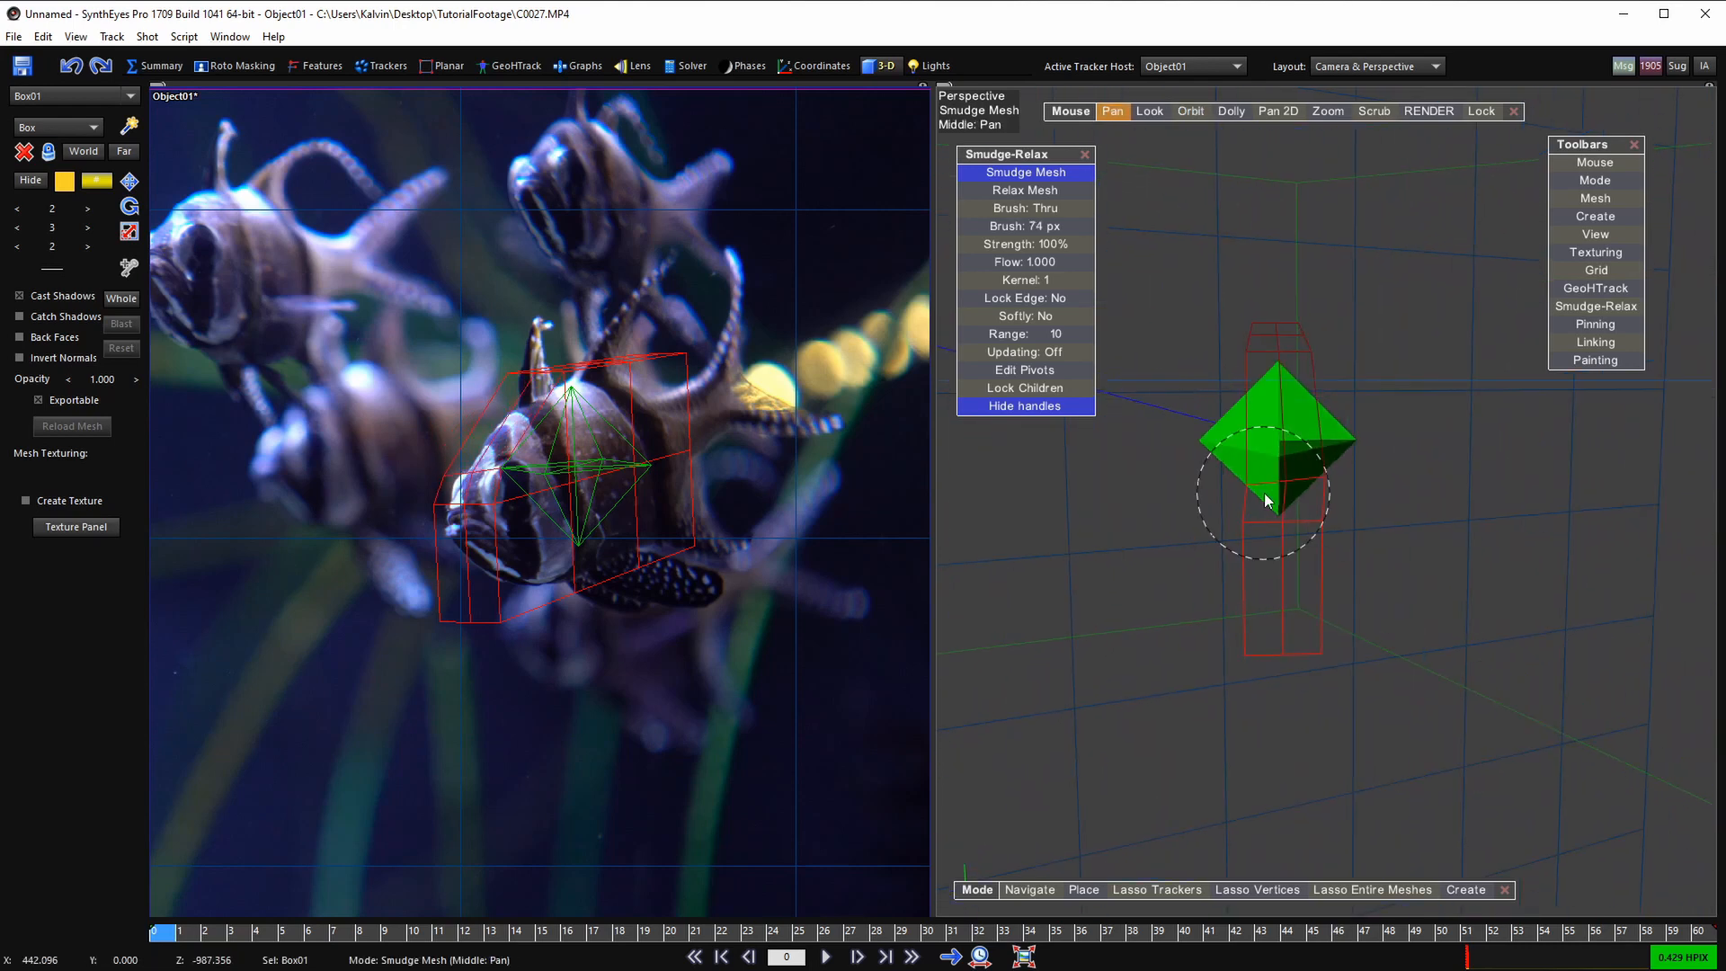
scroll(1255, 493, down, 5)
alt+drag(1425, 526, 1302, 497)
alt+middle_drag(1302, 498, 1373, 513)
alt+drag(1373, 520, 1300, 540)
scroll(1207, 587, up, 2)
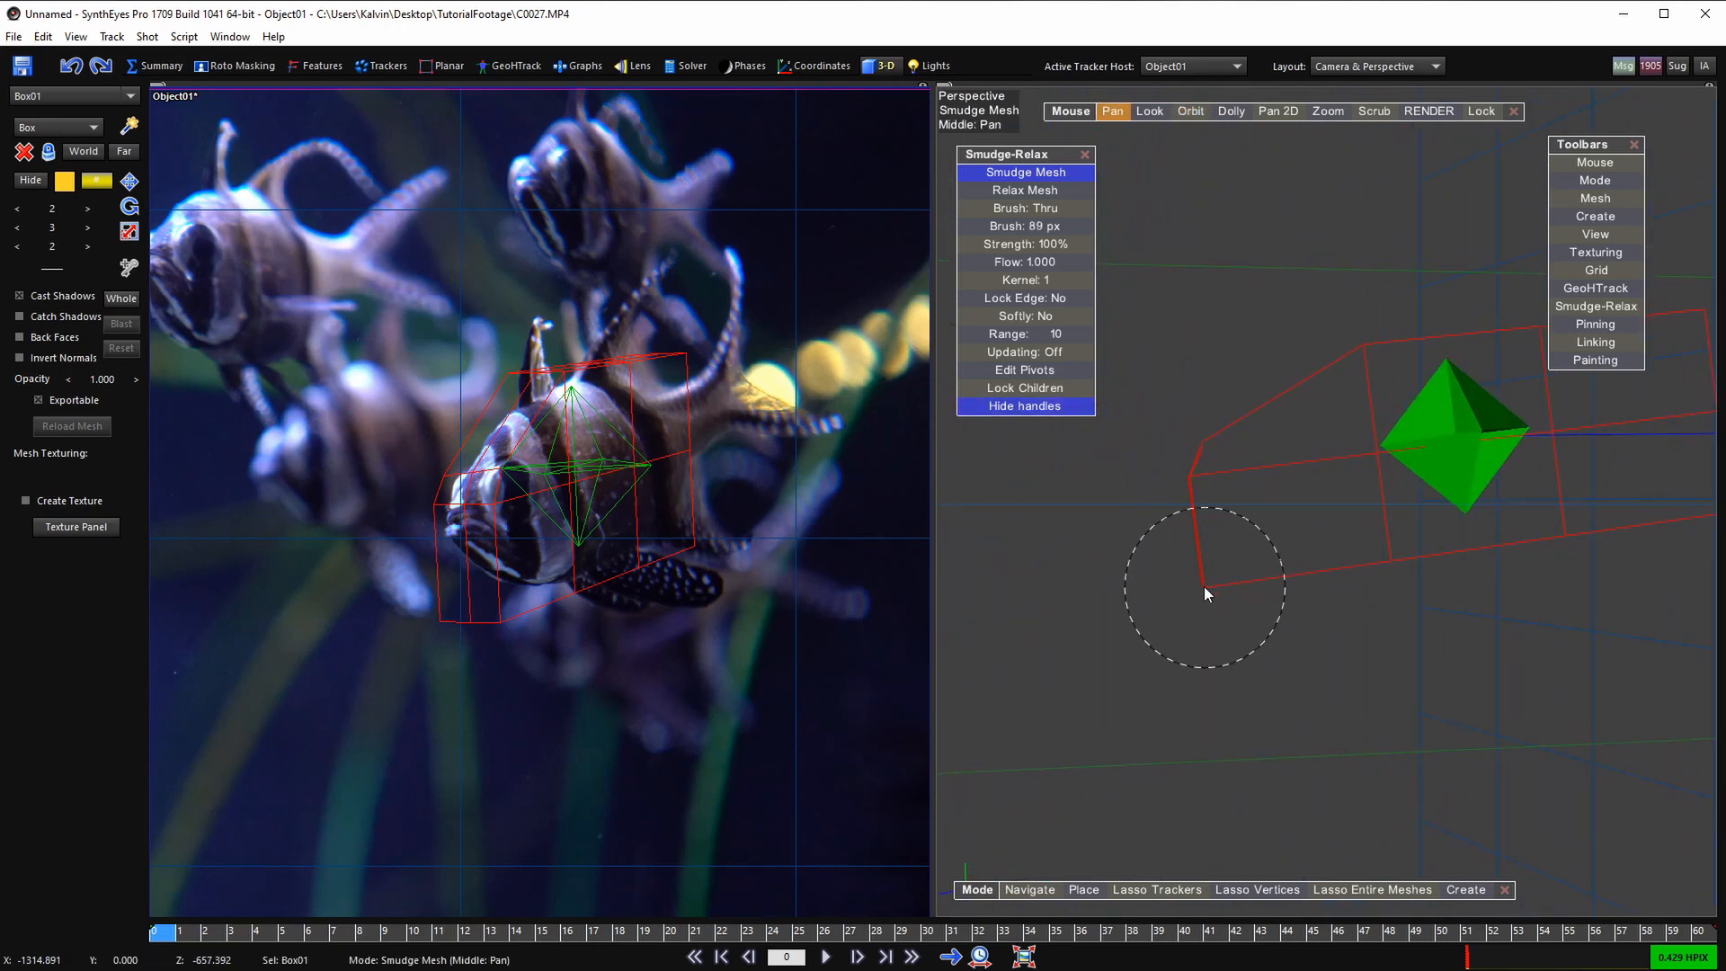
drag(1202, 585, 1241, 539)
- Smudge the box's upper edge down toward the rear to follow the fish's back, using an 81 px brush
alt+middle_drag(1211, 580, 935, 701)
alt+middle_drag(1493, 433, 1376, 453)
mouse_move(1376, 454)
alt+mouse_down()
mouse_move(1294, 470)
mouse_move(1298, 500)
alt+mouse_up()
alt+drag(1189, 446, 1140, 455)
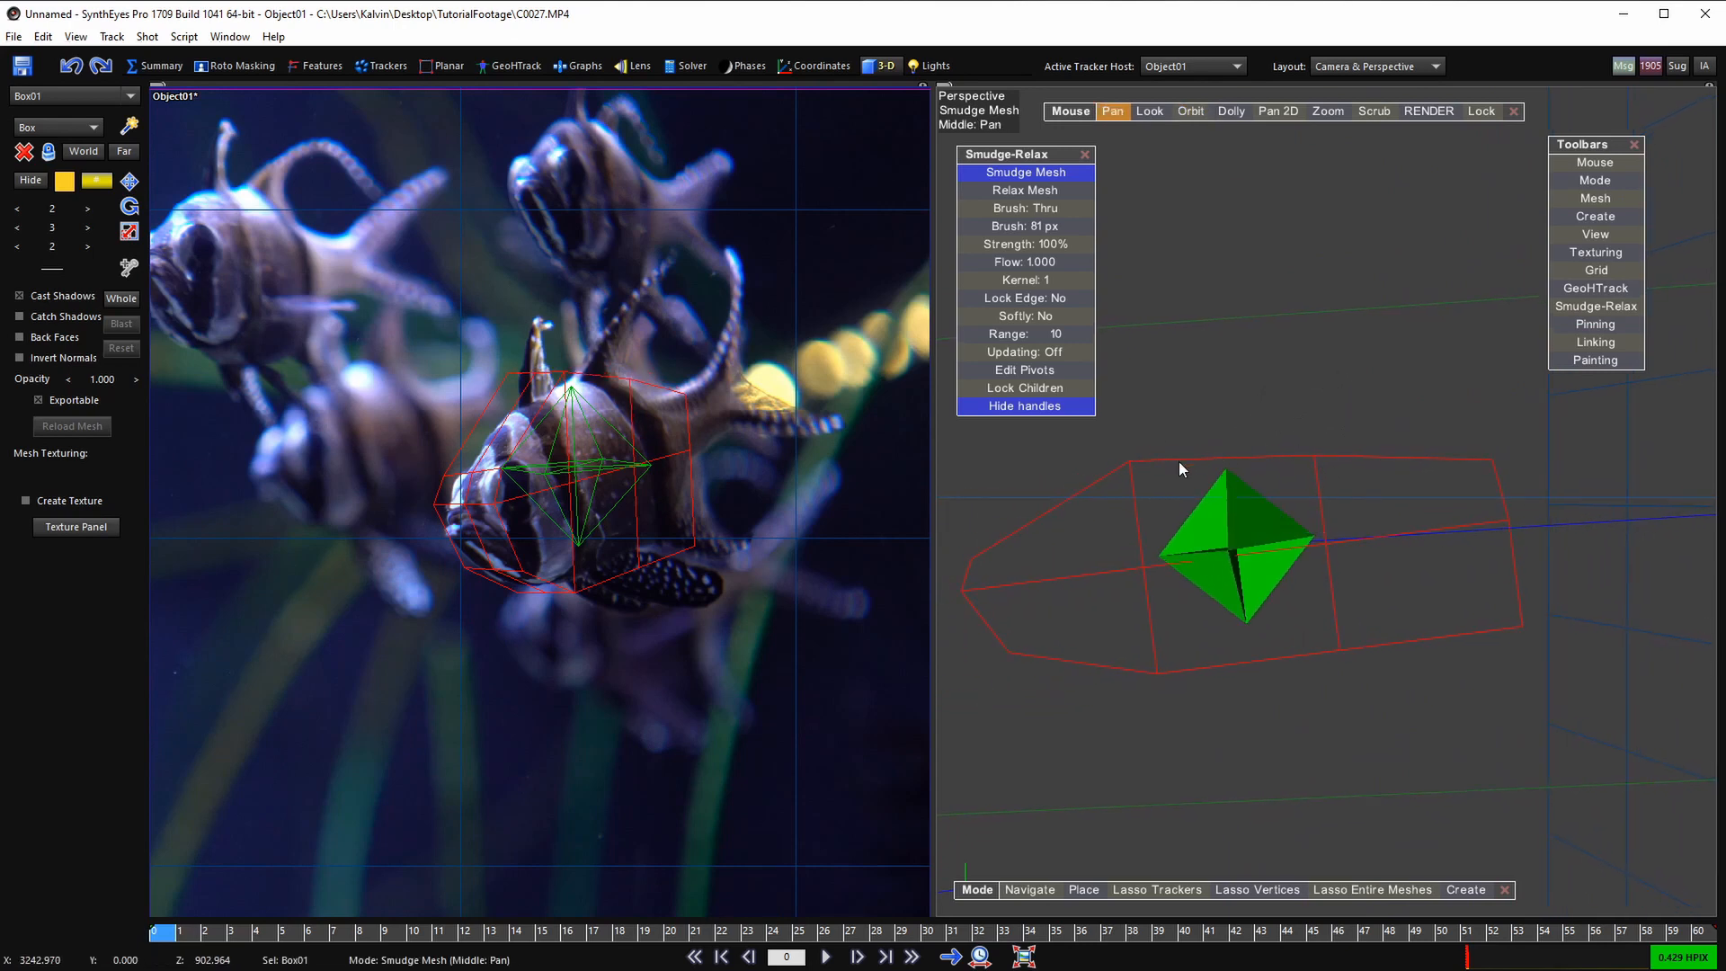
mouse_move(1133, 470)
alt+mouse_down()
mouse_move(1118, 471)
mouse_move(1134, 492)
mouse_move(1230, 529)
mouse_move(1158, 546)
mouse_move(1232, 554)
mouse_move(1160, 543)
alt+mouse_up()
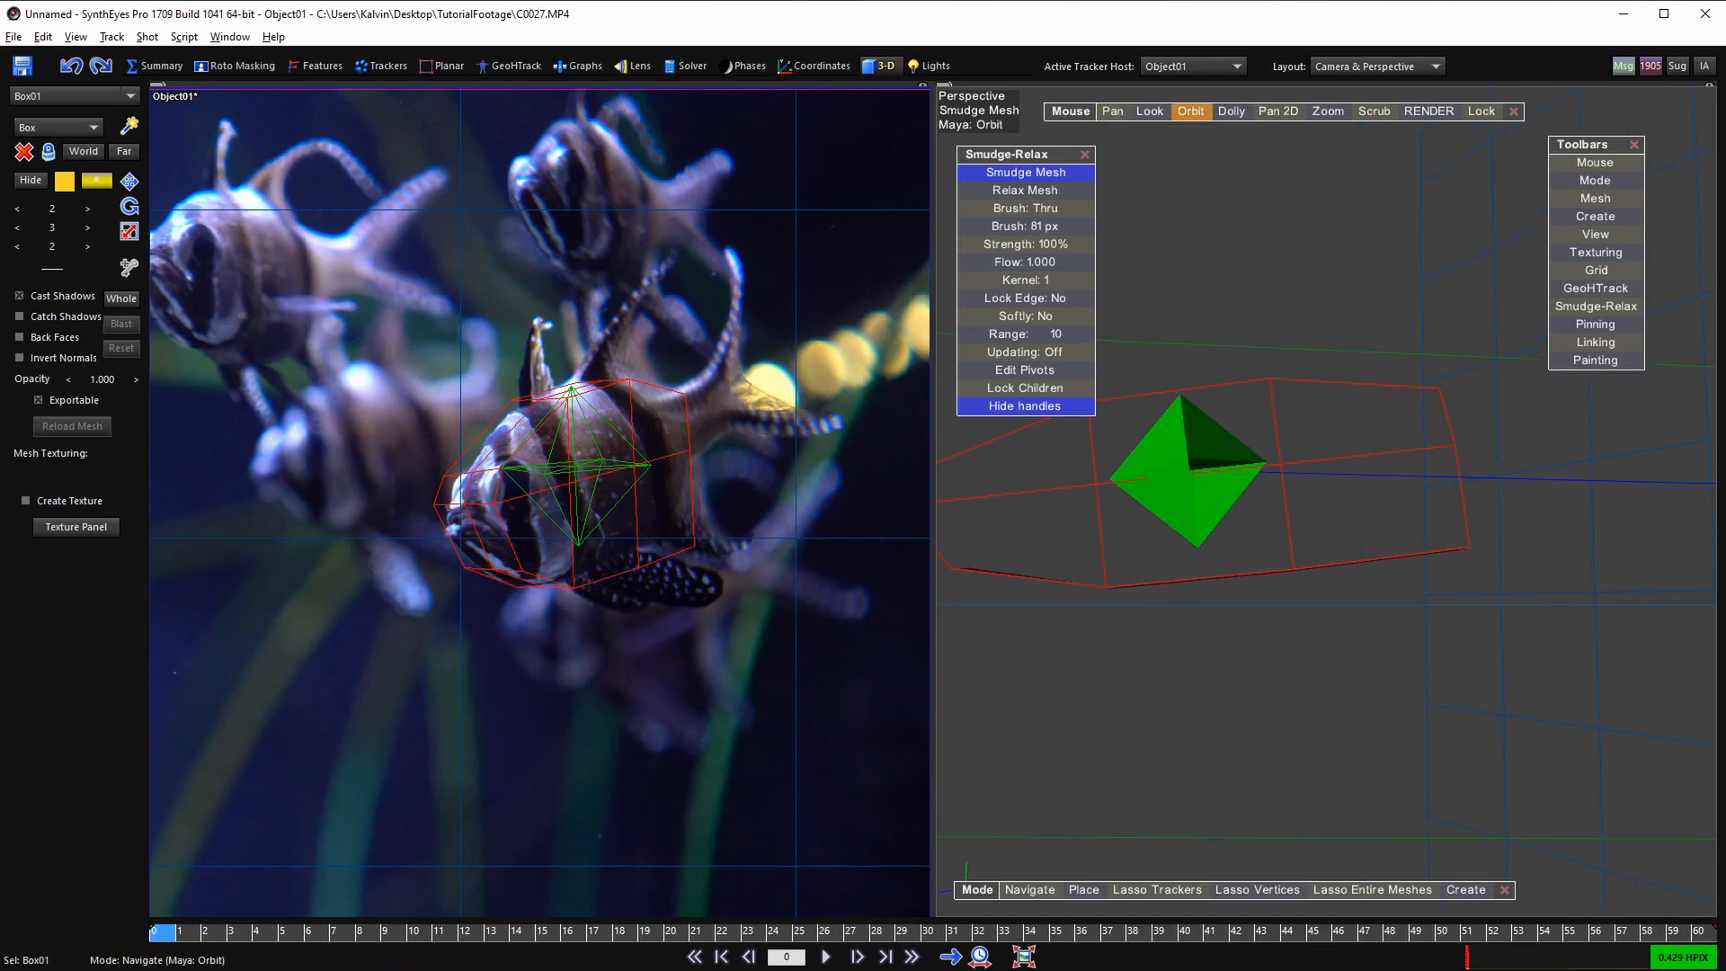
- Smudge the box's lower edge up toward the rear and pull its lower rear corner up and inward
alt+drag(1316, 564, 1297, 556)
drag(1293, 565, 1292, 551)
drag(1471, 549, 1427, 496)
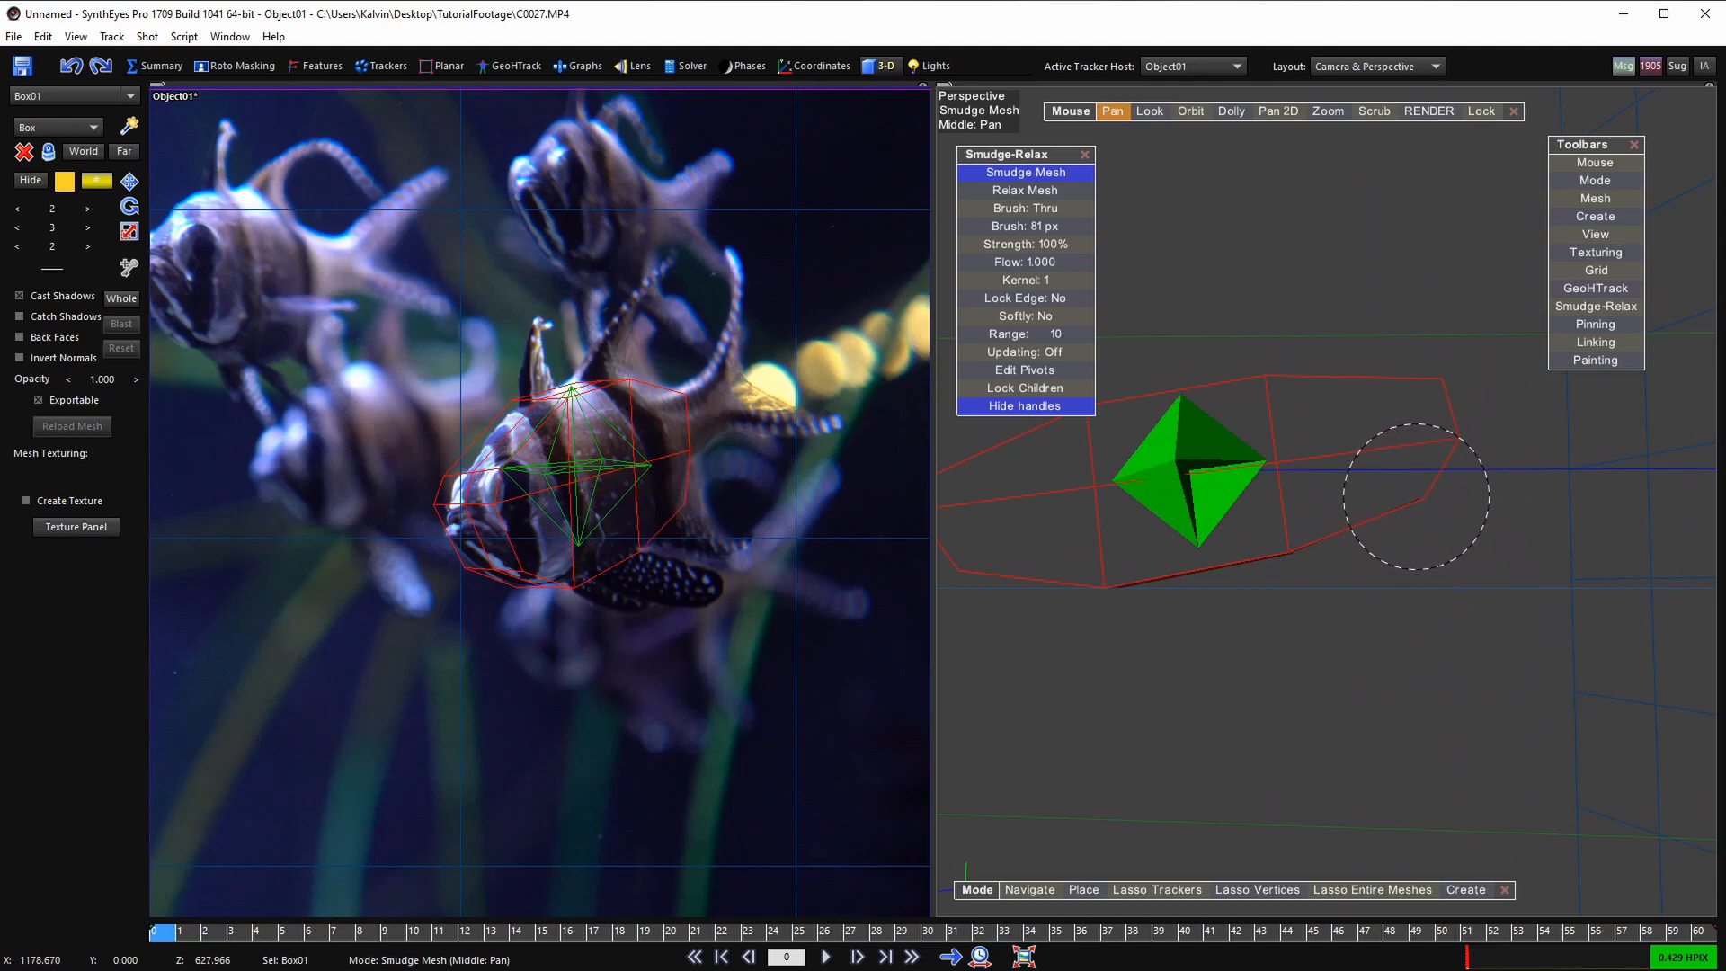
- Turn the box to an end-on view and reduce the smudge brush to 28 px for finer shaping
alt+drag(1377, 553, 1484, 545)
alt+middle_drag(1484, 545, 1618, 569)
alt+middle_drag(1214, 539, 1269, 517)
alt+drag(1269, 517, 1116, 559)
alt+middle_drag(1116, 559, 1099, 576)
alt+middle_drag(1381, 450, 1297, 517)
mouse_move(1297, 518)
alt+mouse_down()
mouse_move(1267, 502)
mouse_move(1296, 486)
alt+mouse_up()
shift+scroll(1306, 511, down, 10)
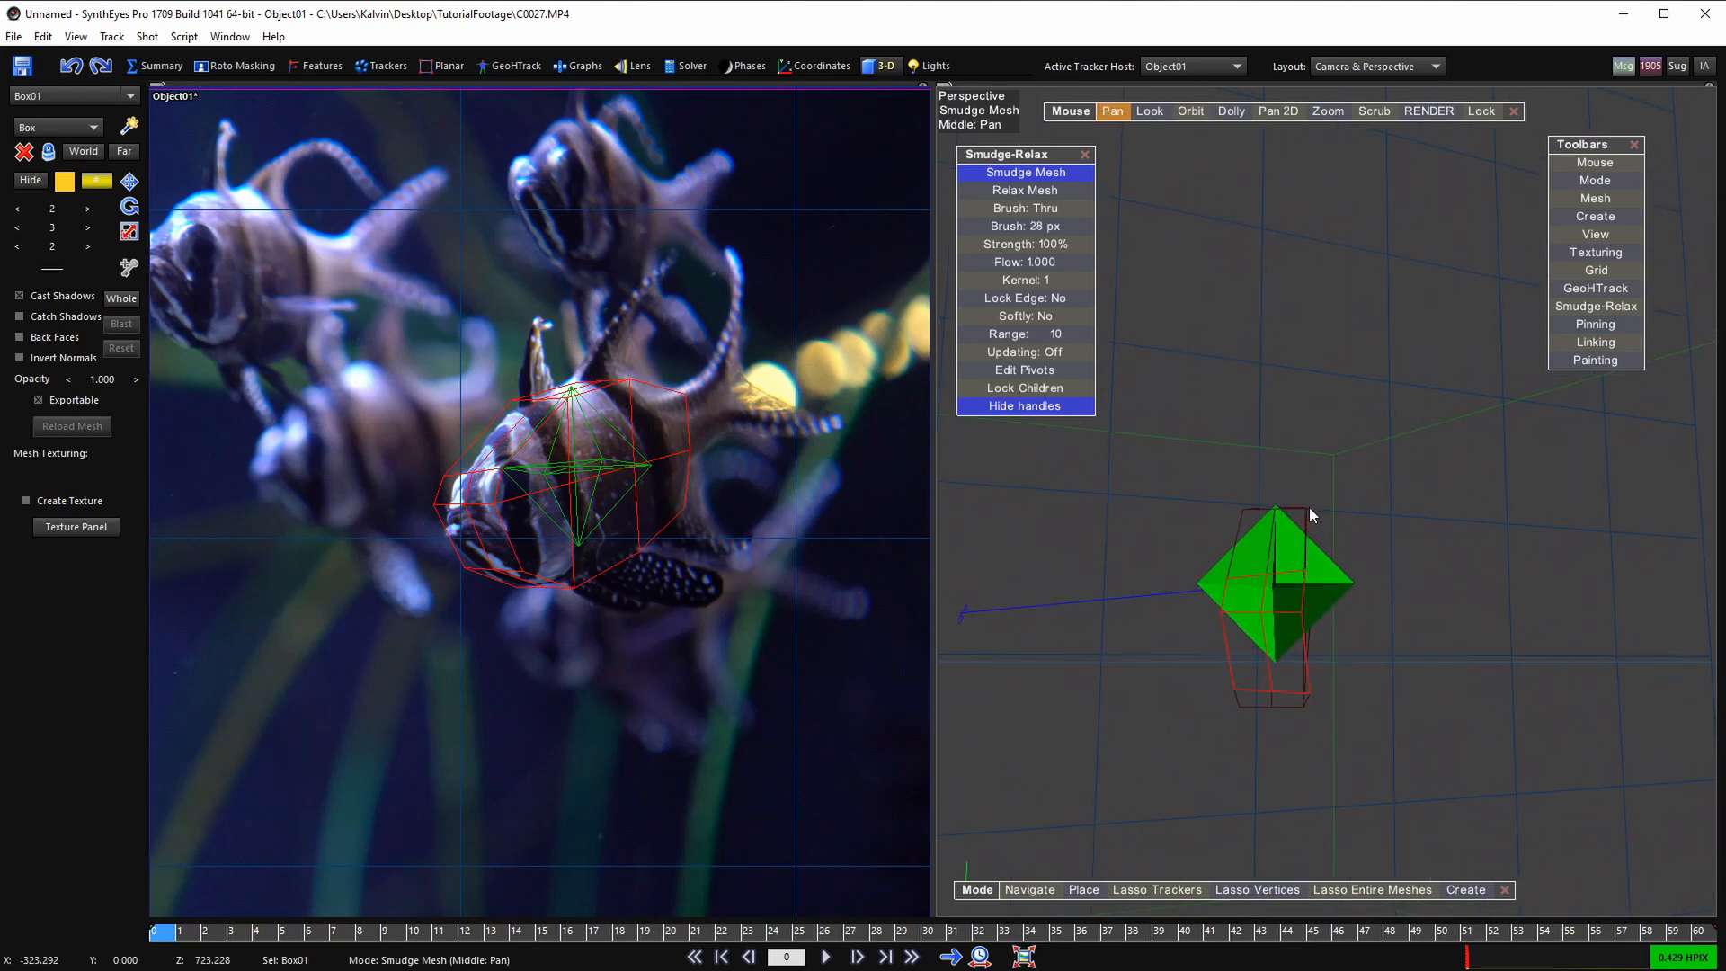
- Smudge the upper rear vertices of the Box01 mesh inward to narrow its tail end
click(1305, 508)
click(1301, 514)
mouse_move(1291, 514)
alt+middle_down()
mouse_move(1365, 526)
mouse_move(1122, 556)
mouse_move(1244, 519)
alt+middle_up()
key(ctrl+z)
drag(1251, 513, 1256, 515)
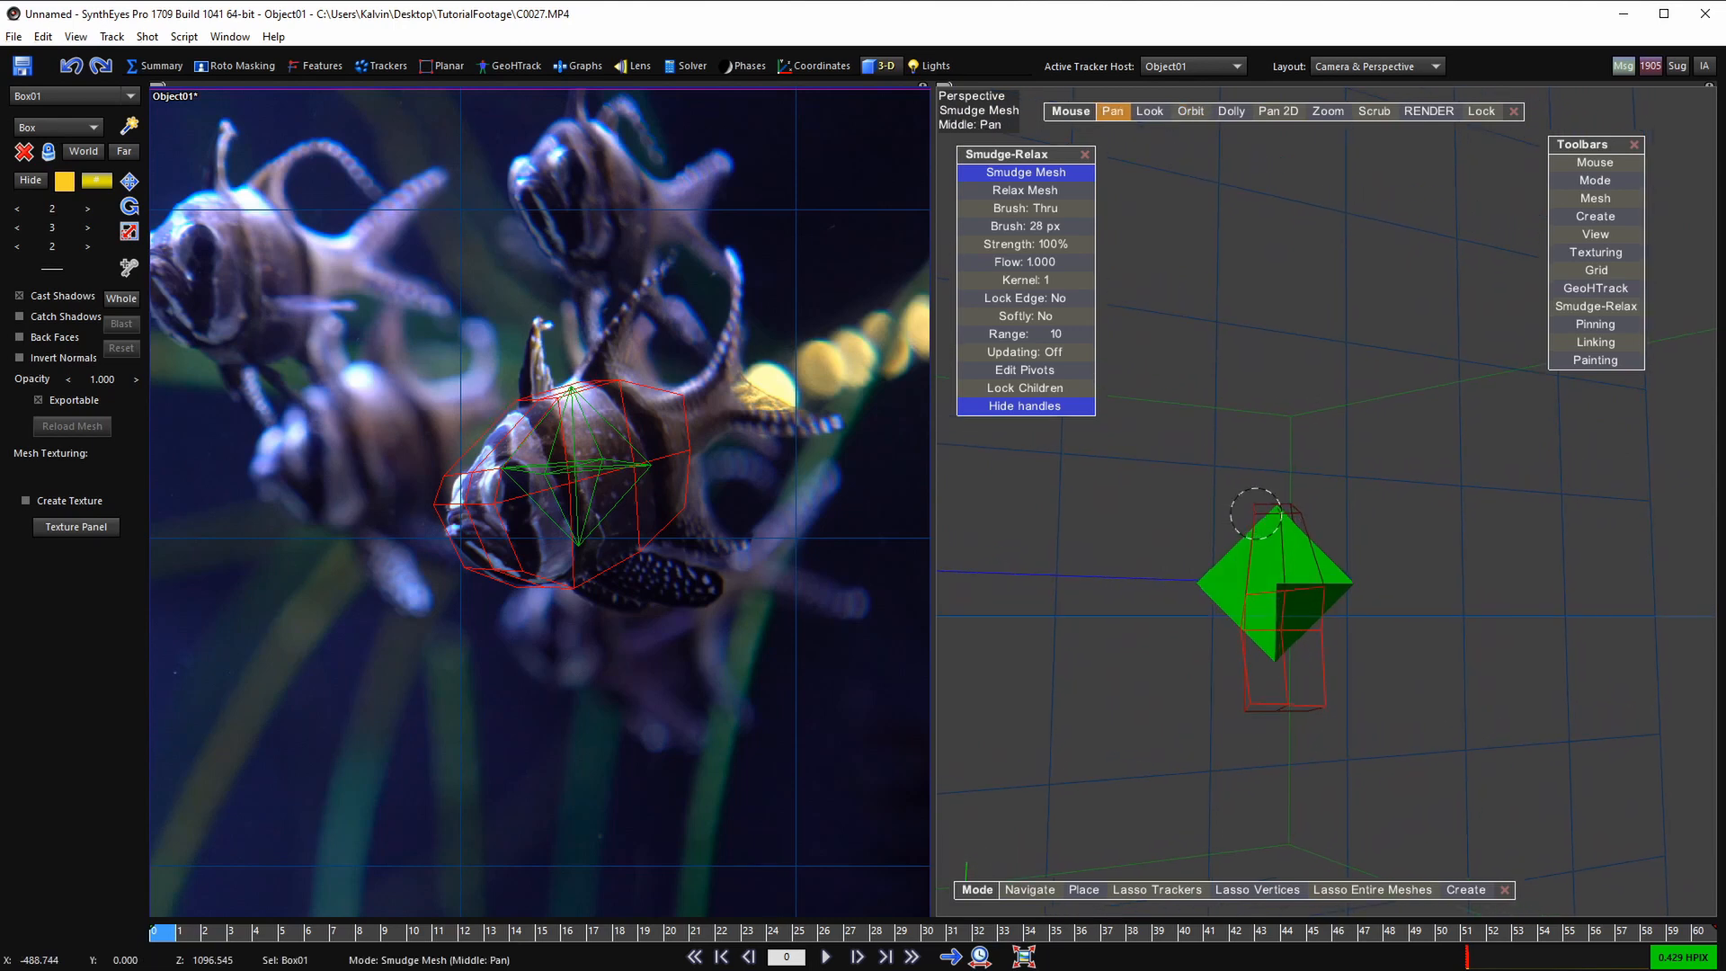
- Smudge the front vertices of the box mesh inward so its nose end fits the fish's snout
alt+middle_drag(1297, 667, 1269, 583)
mouse_move(1291, 673)
alt+mouse_down()
mouse_move(1331, 634)
mouse_move(1243, 600)
alt+mouse_up()
alt+middle_drag(1260, 612, 1285, 611)
mouse_move(1285, 606)
mouse_down()
mouse_move(1412, 604)
mouse_move(1202, 364)
mouse_up()
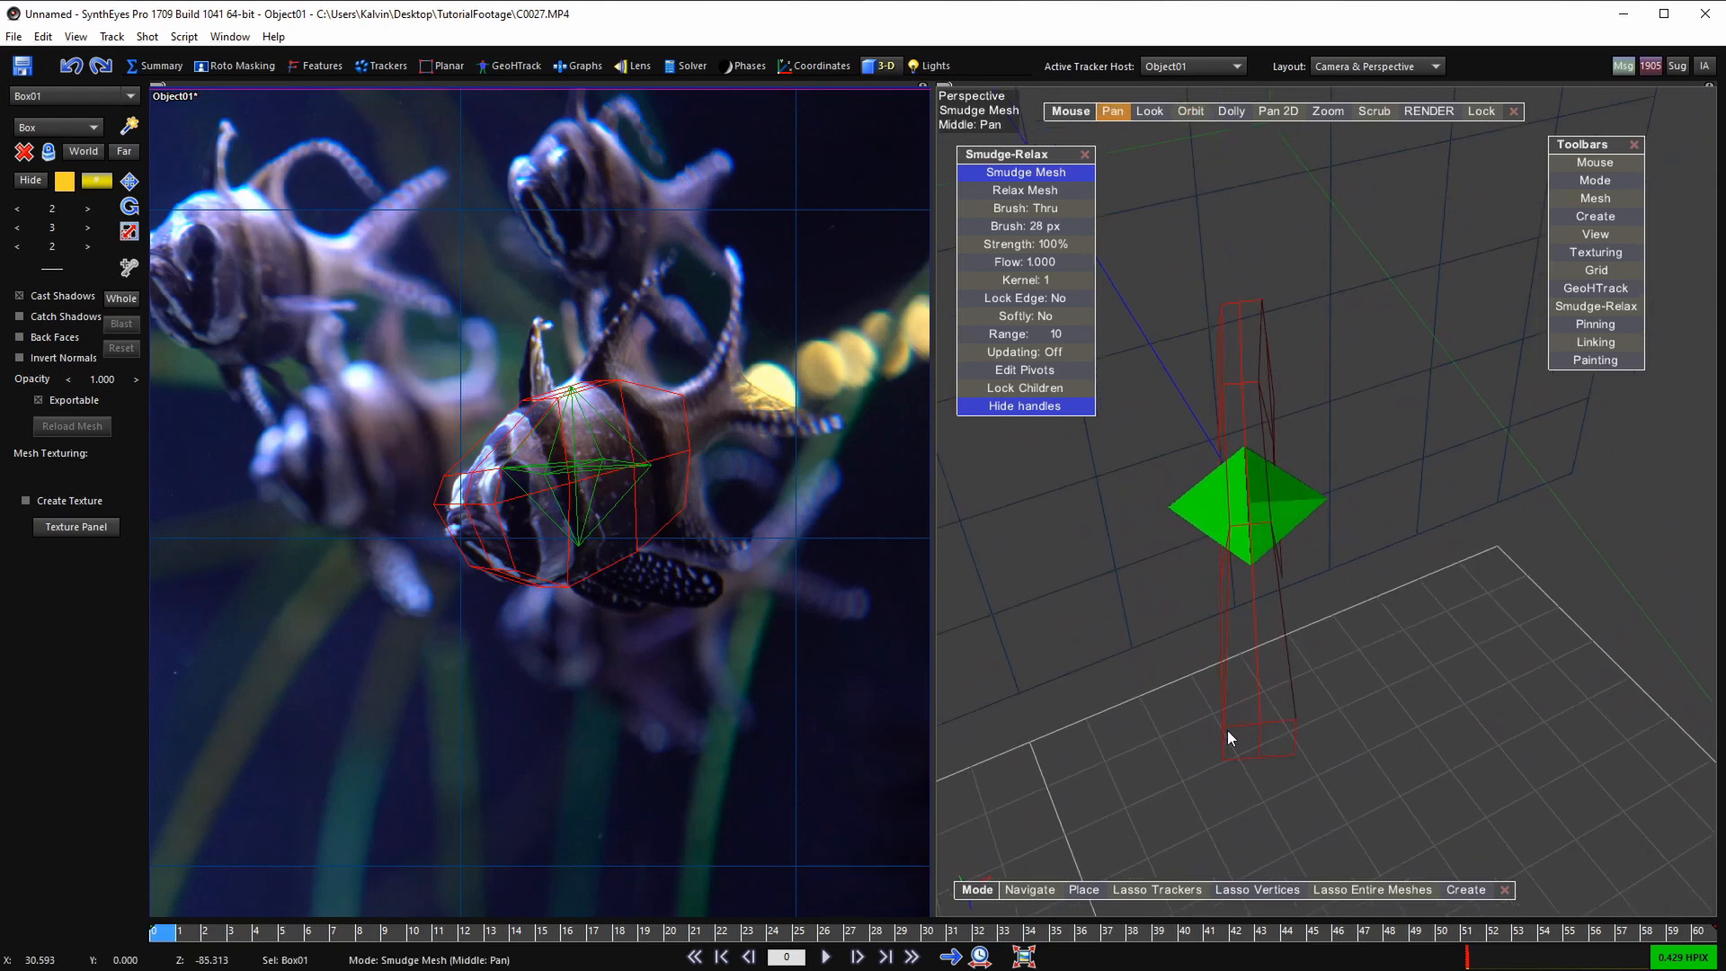
mouse_move(1228, 728)
mouse_down()
mouse_move(1235, 748)
mouse_move(1287, 731)
mouse_move(1240, 557)
mouse_up()
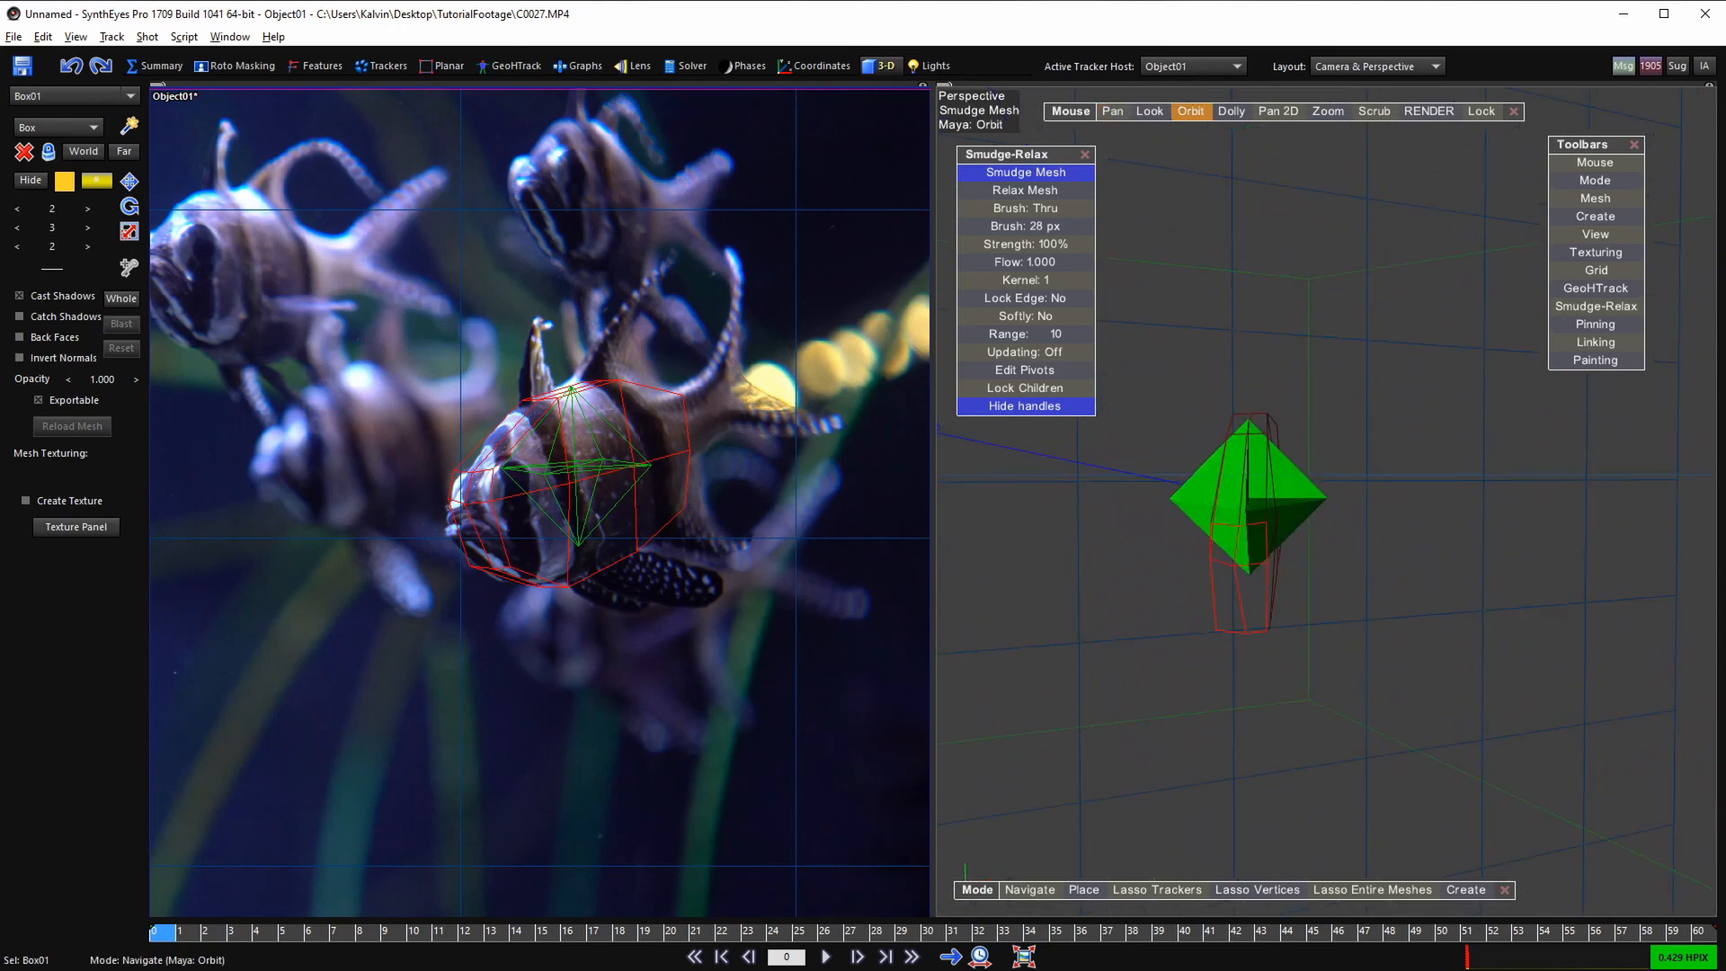
- Reduce the smudge brush to 18 px and refine the vertices along the box mesh's underside
alt+drag(1277, 809, 1266, 665)
scroll(1246, 435, down, 5)
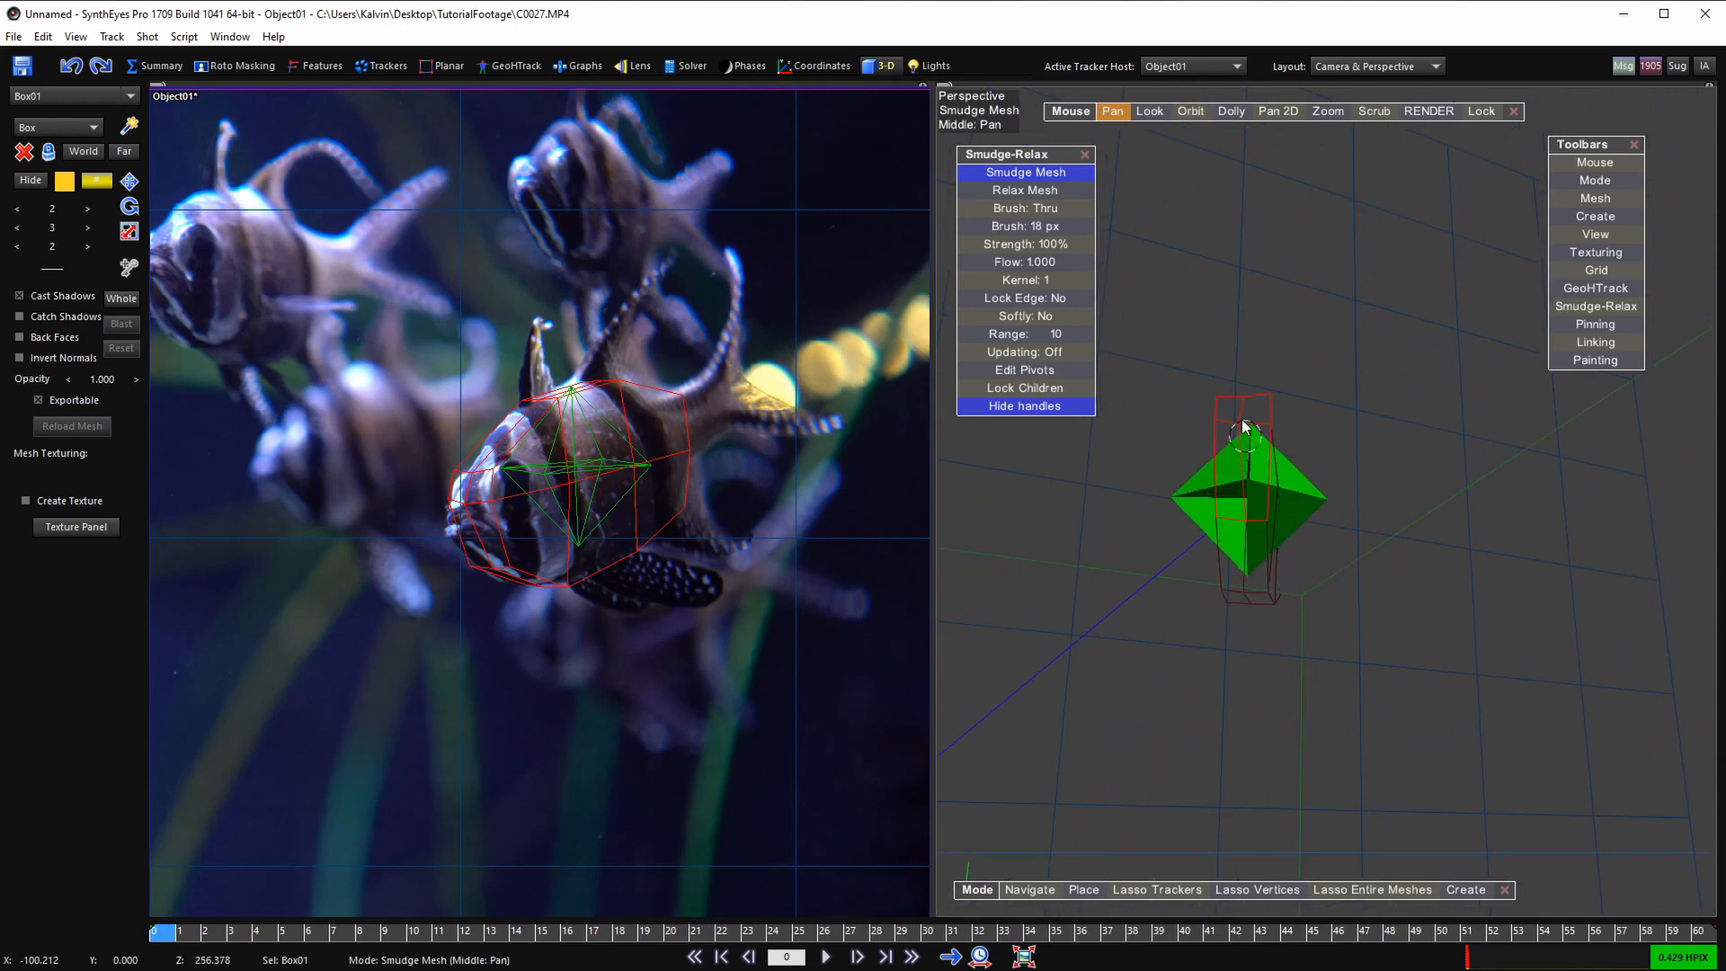
mouse_move(1268, 462)
alt+mouse_down()
mouse_move(1416, 456)
mouse_move(1120, 504)
mouse_move(1040, 543)
alt+mouse_up()
scroll(1119, 508, up, 2)
alt+drag(1090, 609, 1329, 605)
scroll(1292, 537, down, 2)
scroll(1292, 533, down, 1)
alt+drag(1292, 533, 1293, 476)
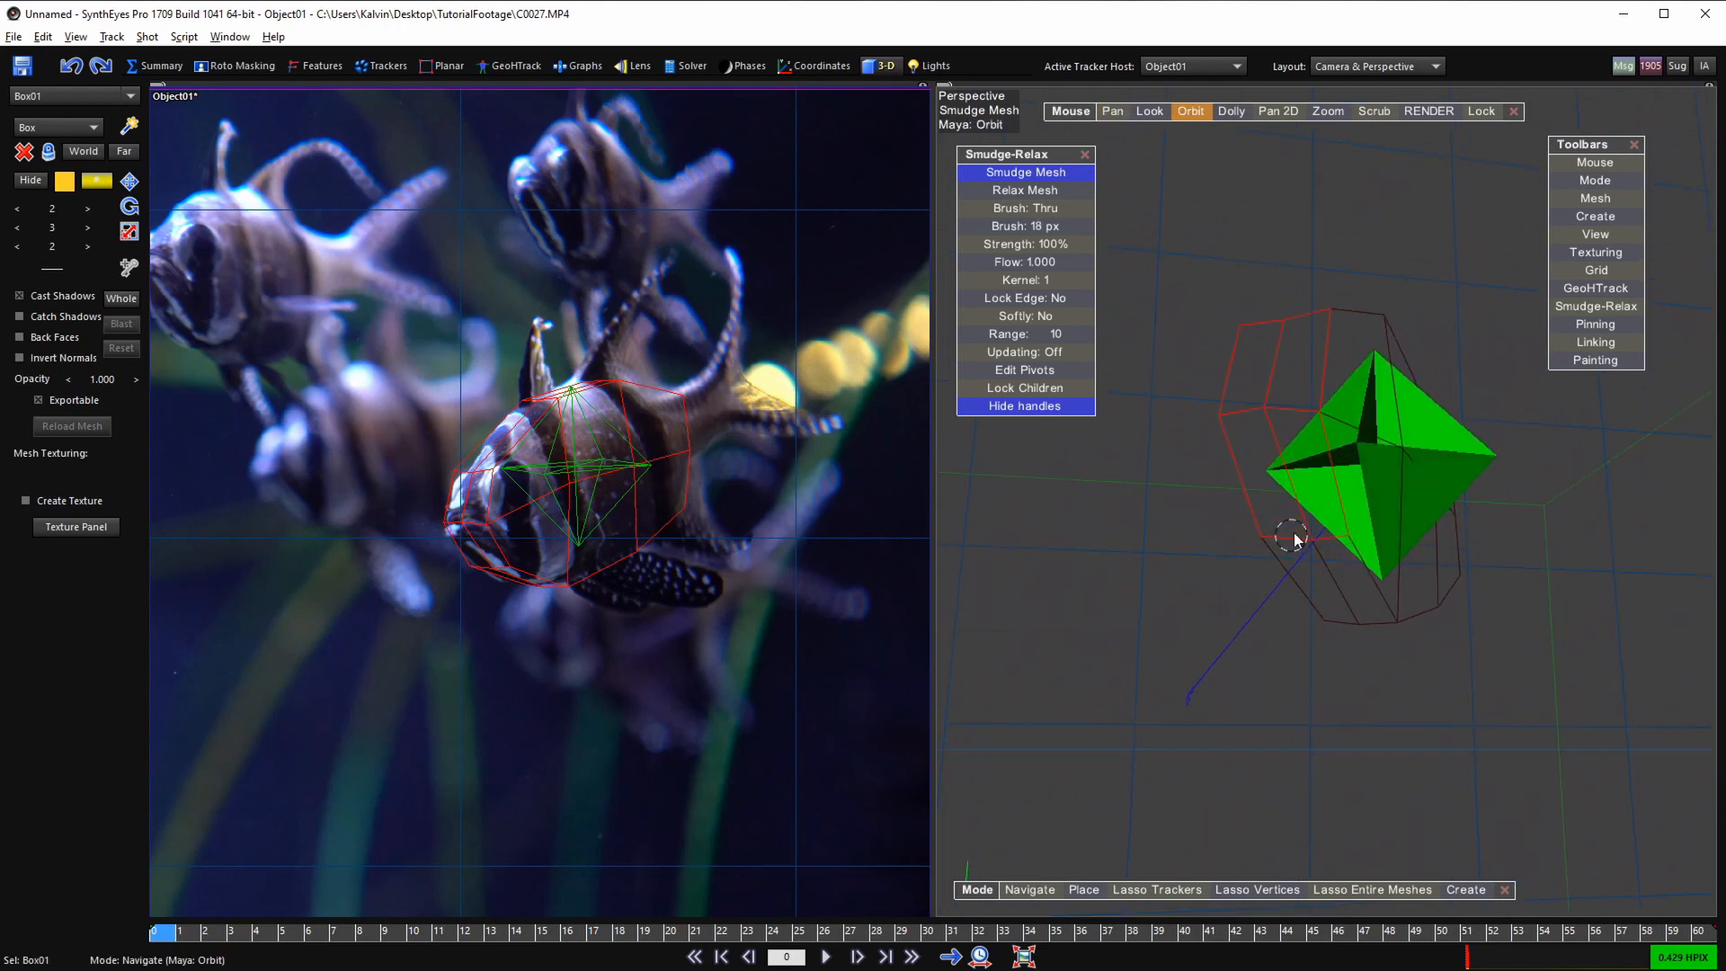
alt+middle_drag(1293, 533, 1293, 685)
mouse_move(1293, 533)
alt+mouse_down()
mouse_move(1322, 522)
mouse_move(1287, 431)
alt+mouse_up()
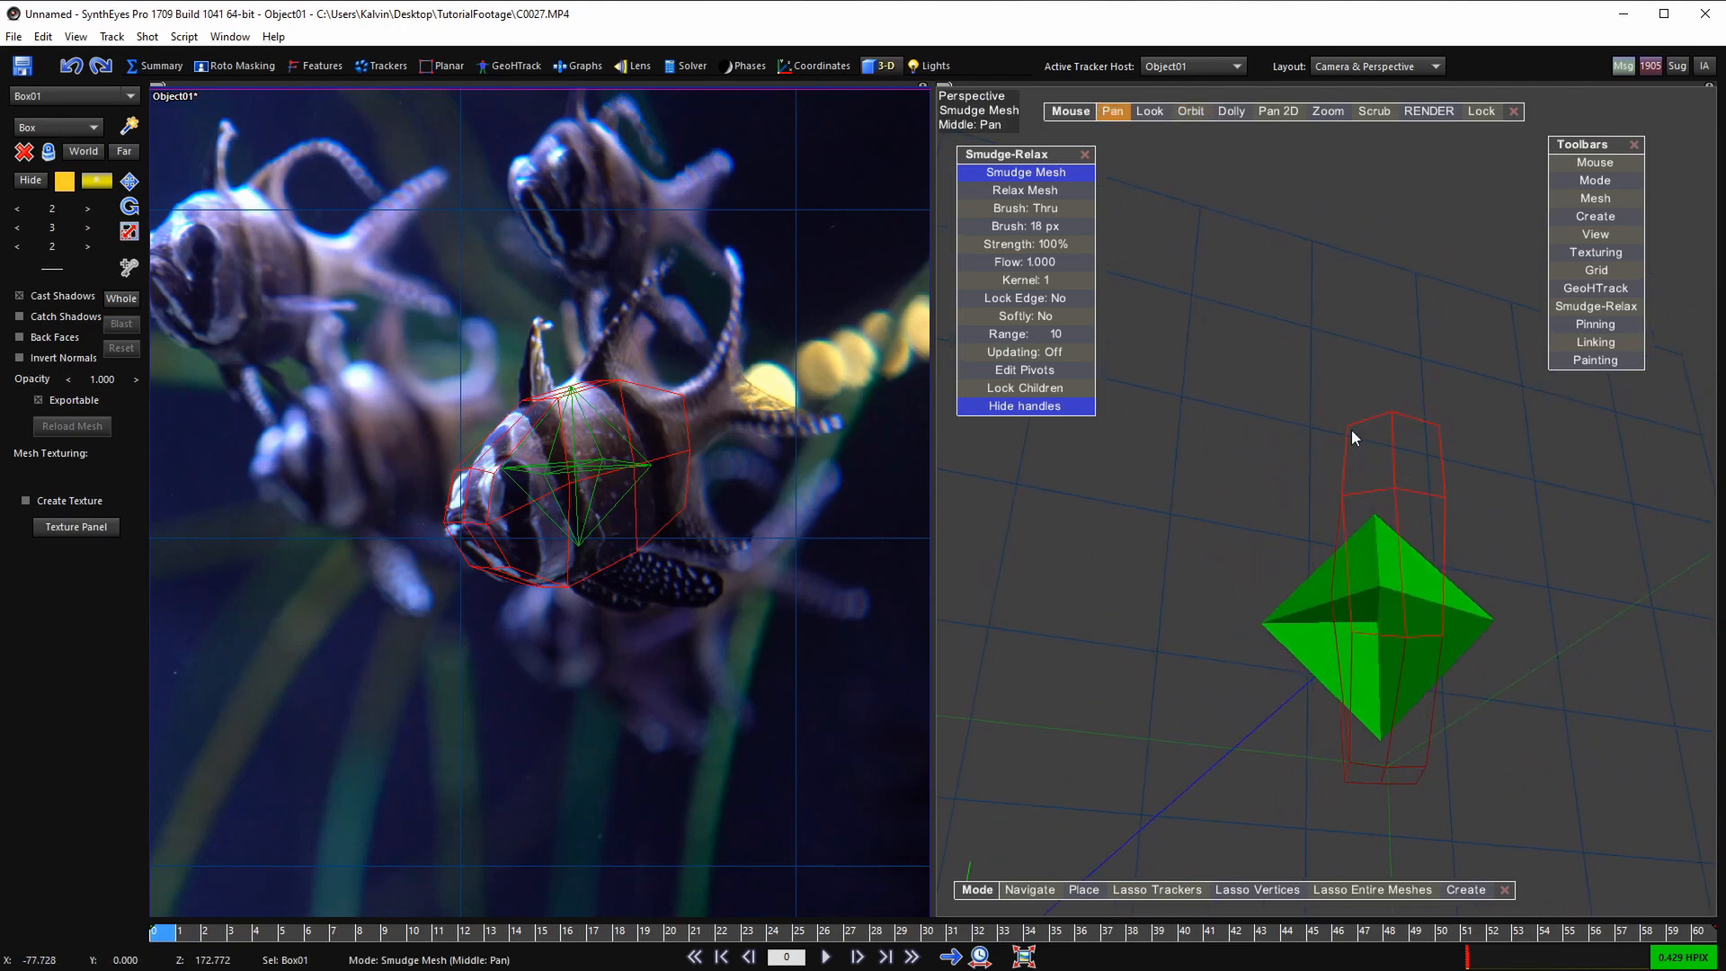
- Enlarge the smudge brush to 31 px, widen the middle of the box mesh and extend its rear edge
mouse_move(1400, 493)
alt+mouse_down()
mouse_move(1429, 515)
mouse_move(1430, 651)
mouse_move(1431, 636)
mouse_move(1451, 644)
mouse_move(1389, 645)
alt+mouse_up()
alt+drag(1519, 629, 1335, 643)
mouse_move(1558, 633)
alt+mouse_down()
mouse_move(1376, 631)
mouse_move(1350, 655)
mouse_move(1321, 646)
mouse_move(1327, 673)
mouse_move(1313, 654)
mouse_move(1433, 644)
alt+mouse_up()
scroll(1354, 655, up, 5)
alt+drag(1061, 629, 1160, 526)
mouse_move(1403, 461)
alt+mouse_down()
mouse_move(1439, 534)
mouse_move(1422, 541)
mouse_move(1424, 503)
alt+mouse_up()
scroll(1428, 534, down, 2)
key(ctrl+z)
alt+right_drag(1425, 504, 1376, 514)
alt+middle_drag(1375, 514, 1376, 500)
alt+middle_drag(1358, 667, 1328, 580)
mouse_move(1328, 580)
alt+mouse_down()
mouse_move(1309, 435)
mouse_move(1275, 434)
mouse_move(1291, 364)
mouse_move(1259, 304)
mouse_move(1427, 638)
alt+mouse_up()
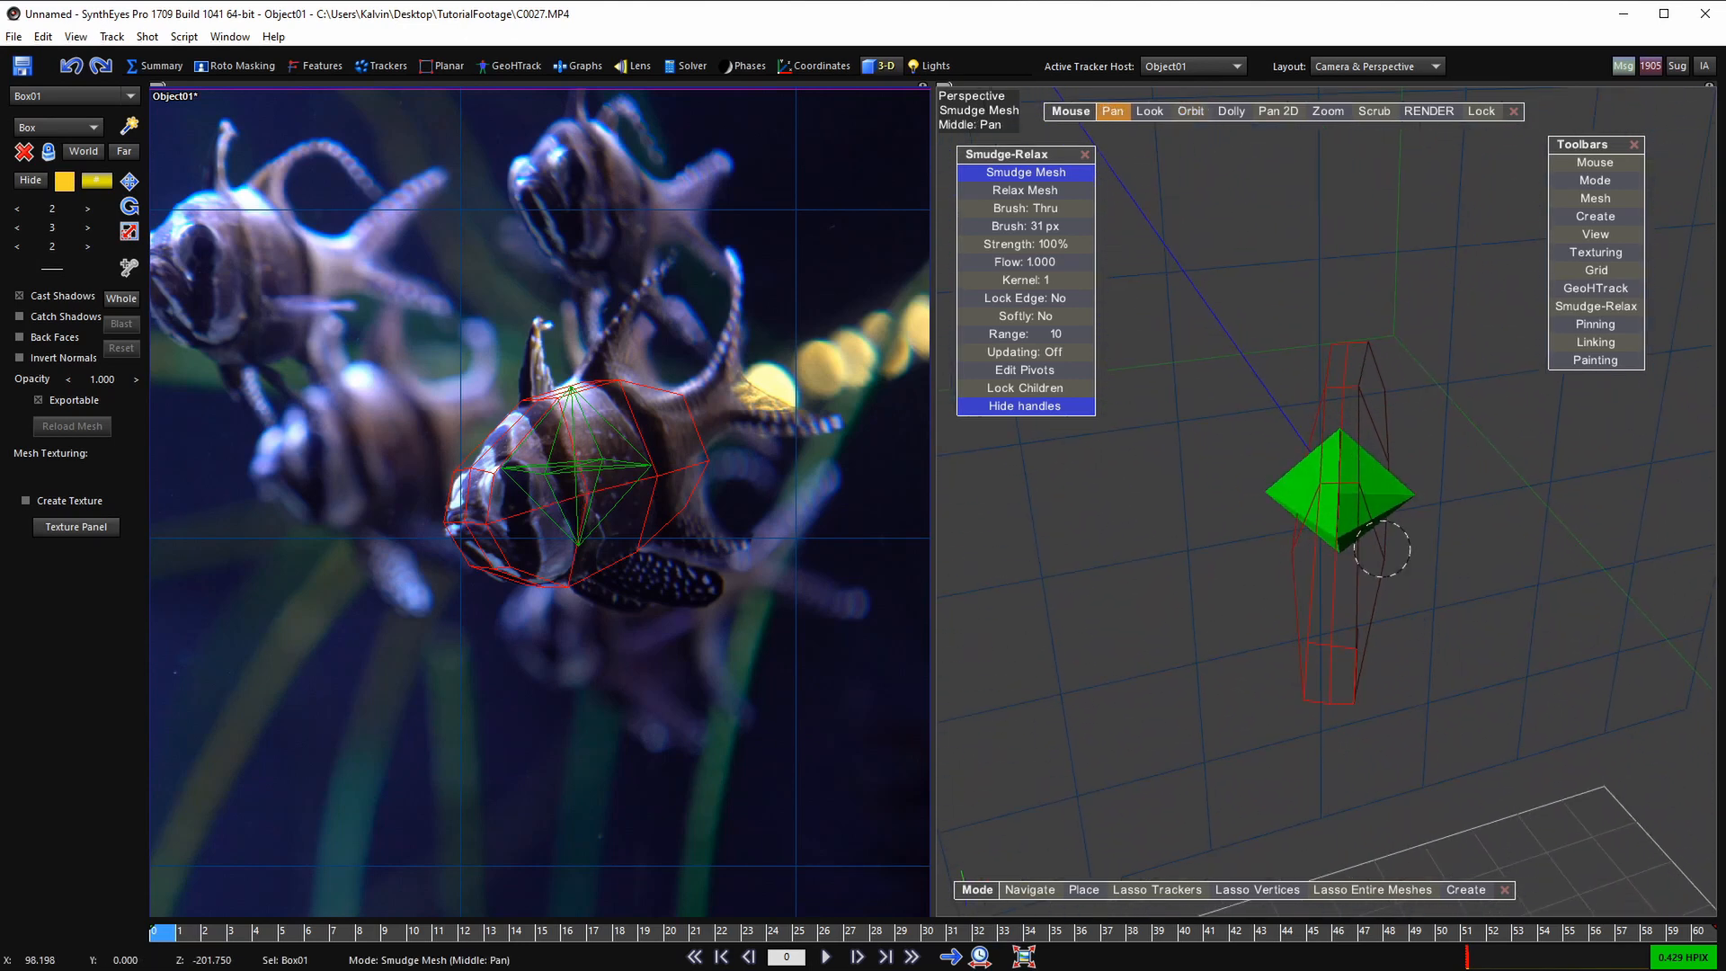
- Examine the shape of the box mesh from several angles and compare its outline with the fish
alt+drag(1109, 515, 971, 422)
scroll(710, 457, up, 2)
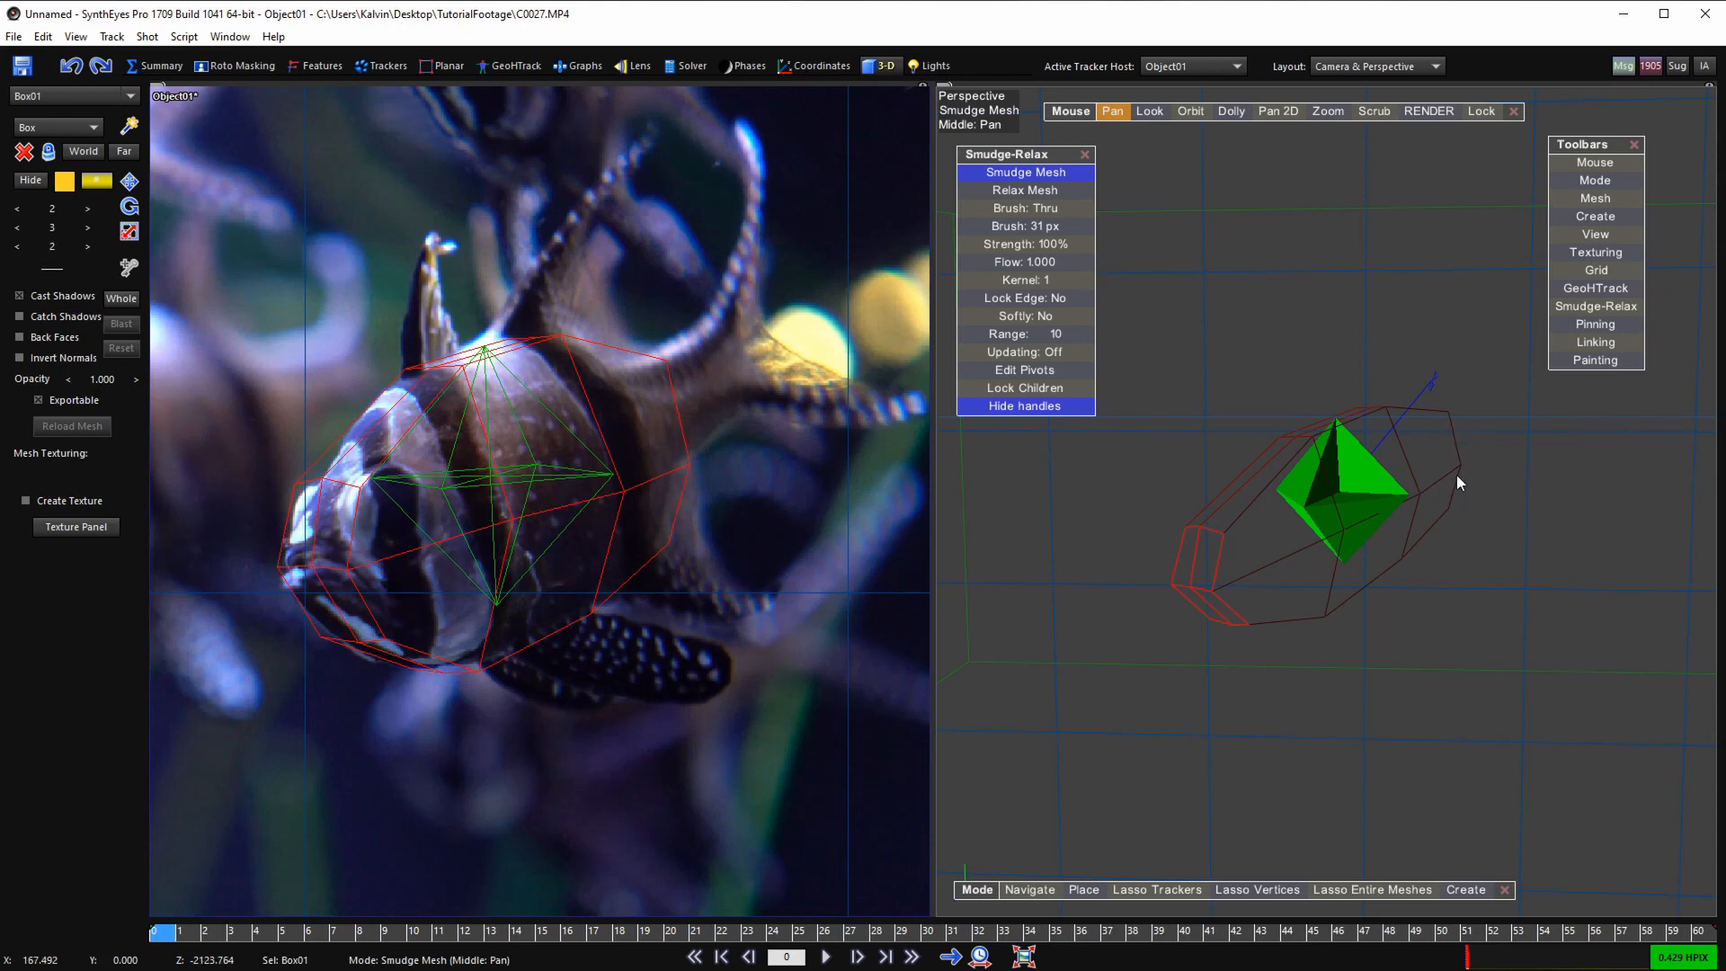
alt+drag(1458, 483, 1364, 440)
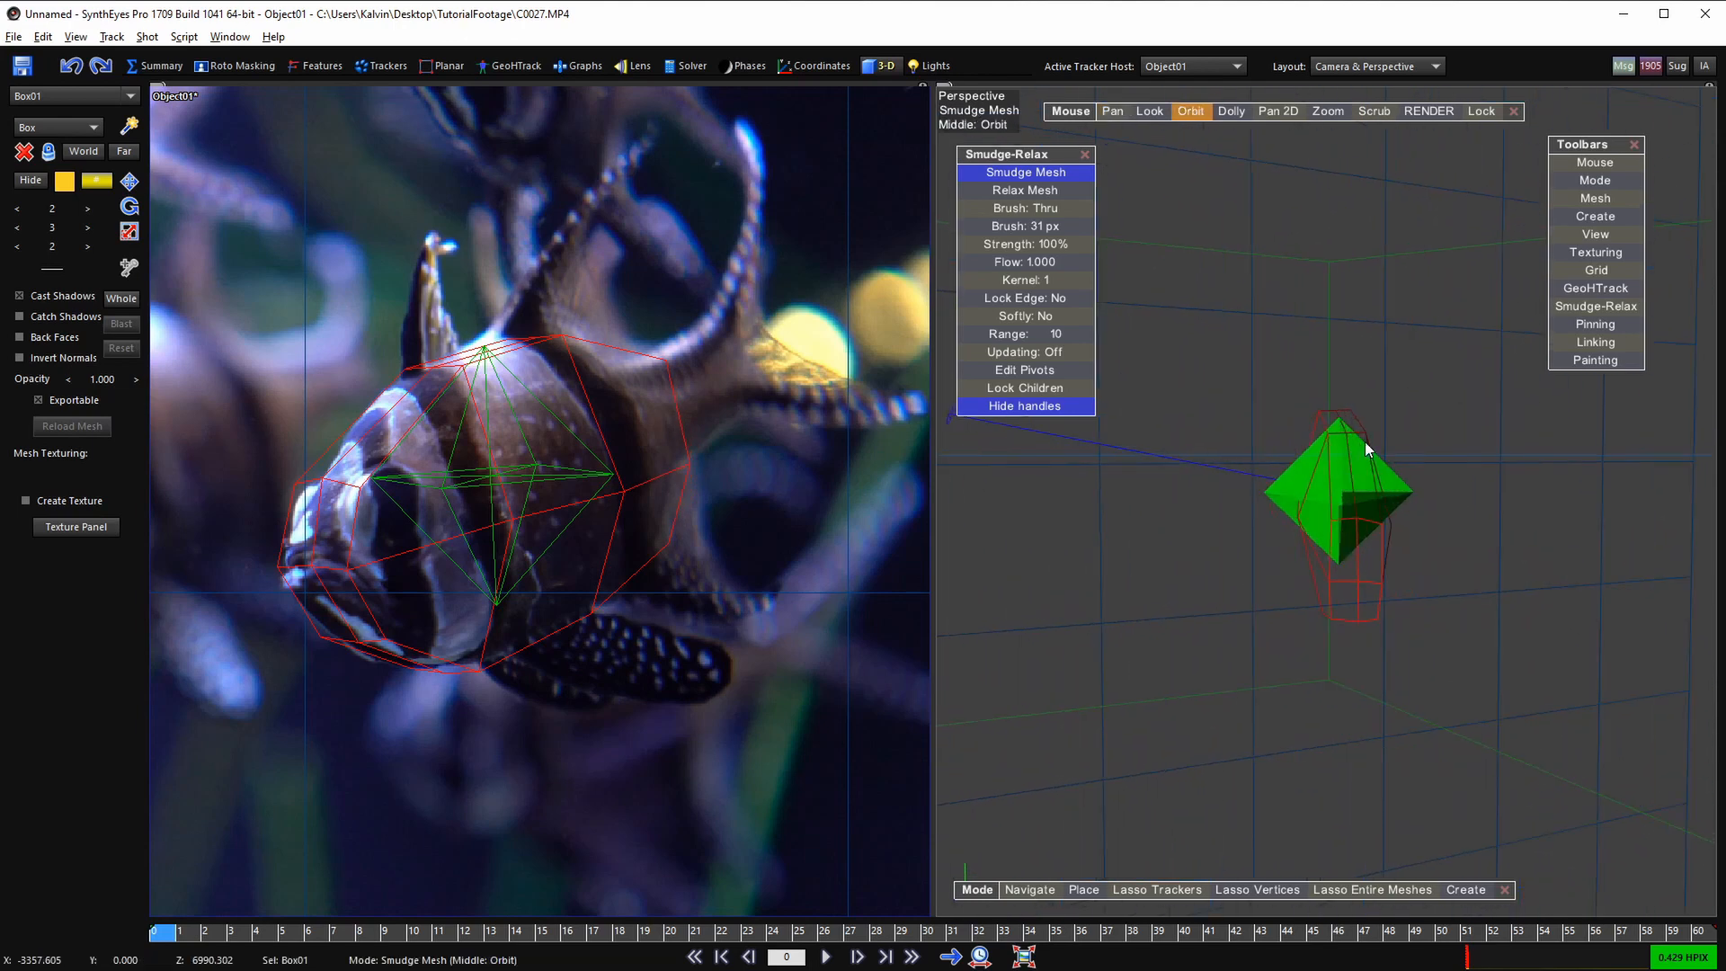
middle_drag(1365, 440, 1453, 461)
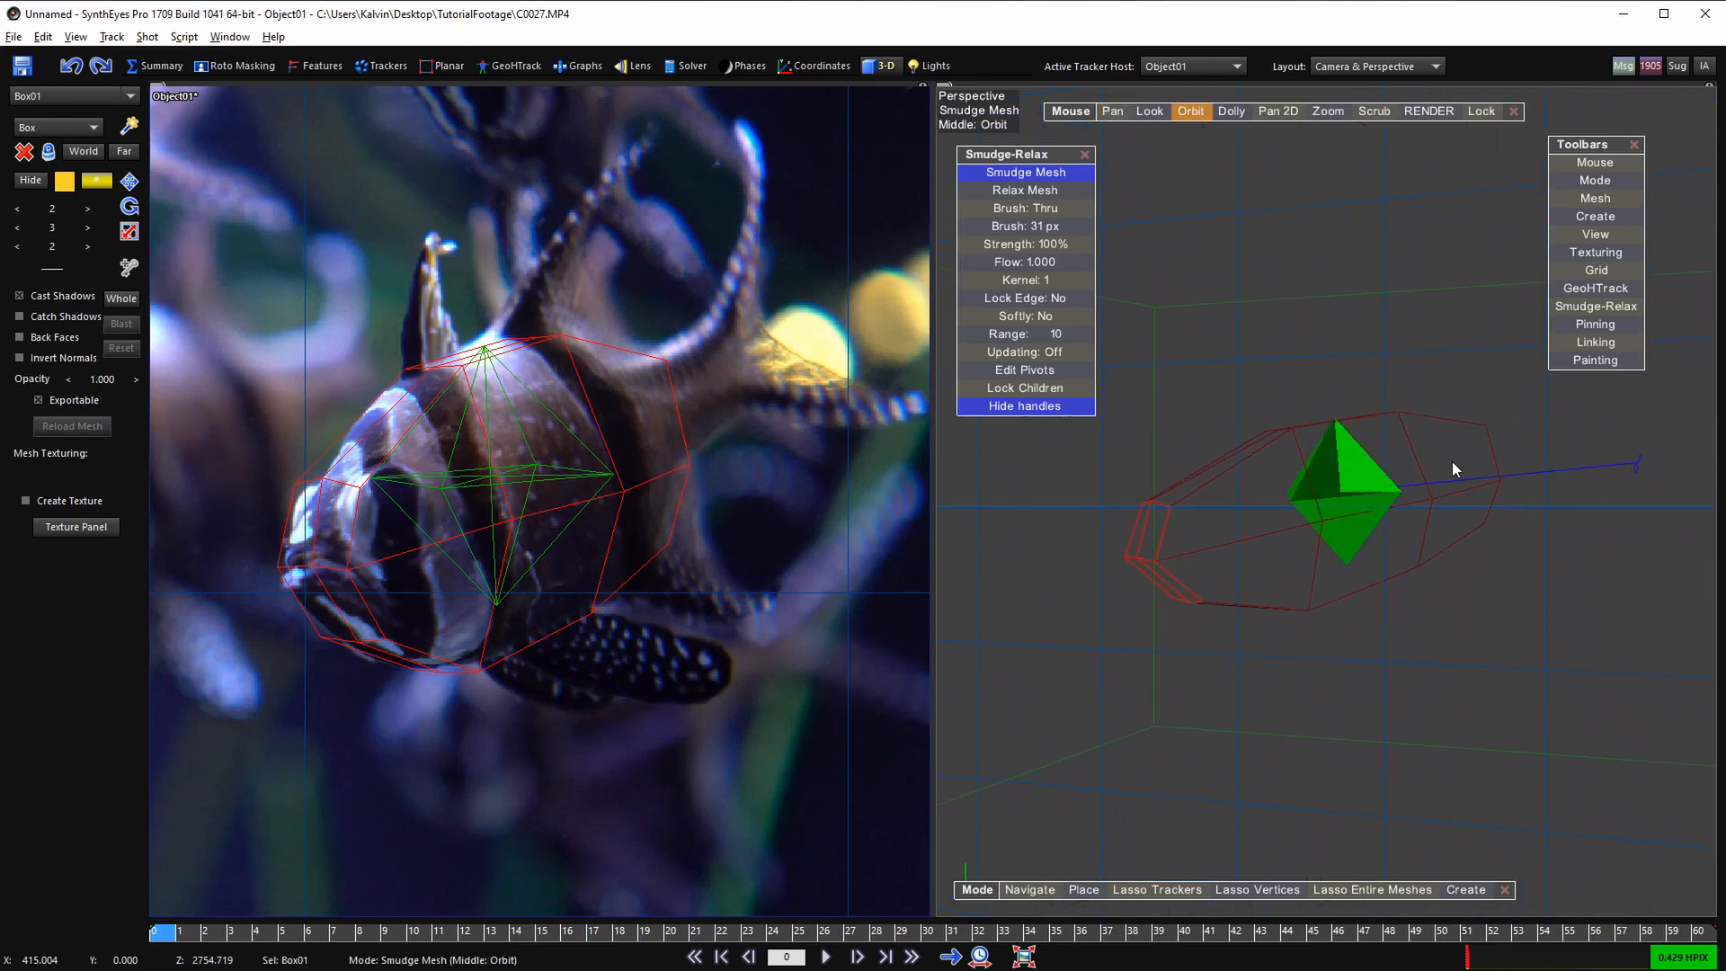
alt+drag(1373, 545, 1304, 526)
alt+middle_drag(1304, 526, 1282, 607)
alt+right_drag(1281, 607, 1250, 607)
alt+drag(1250, 607, 846, 468)
alt+drag(1077, 484, 1111, 490)
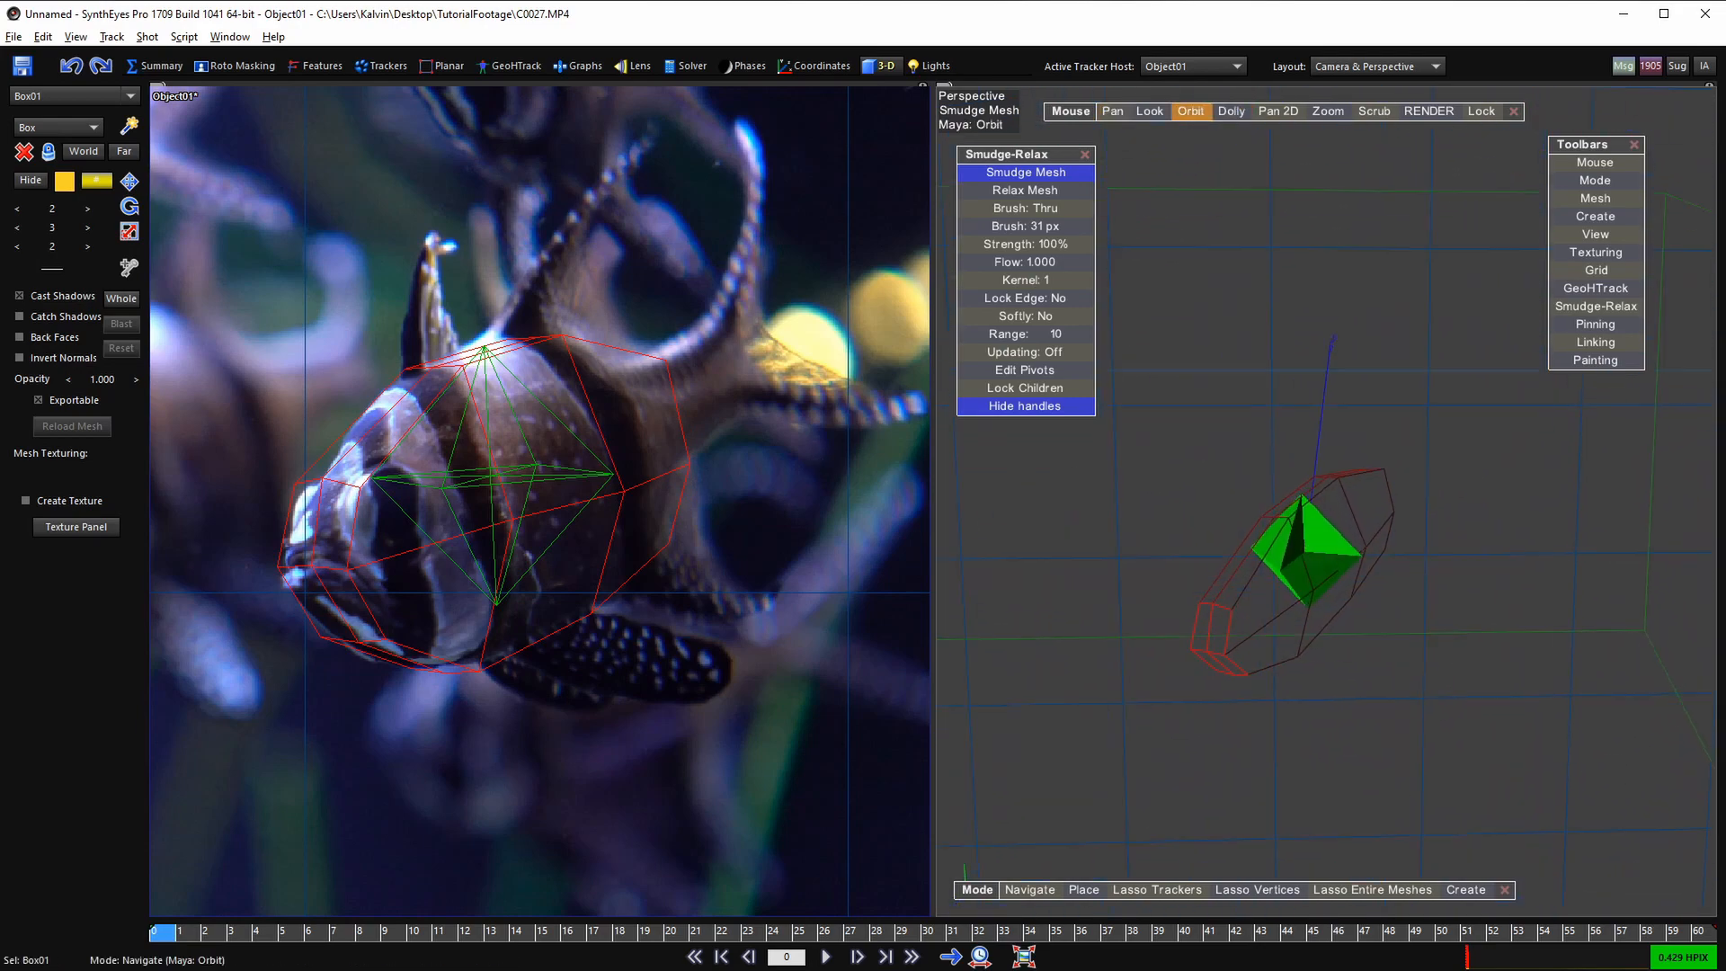
alt+right_drag(1110, 490, 1169, 490)
alt+drag(1169, 490, 1322, 500)
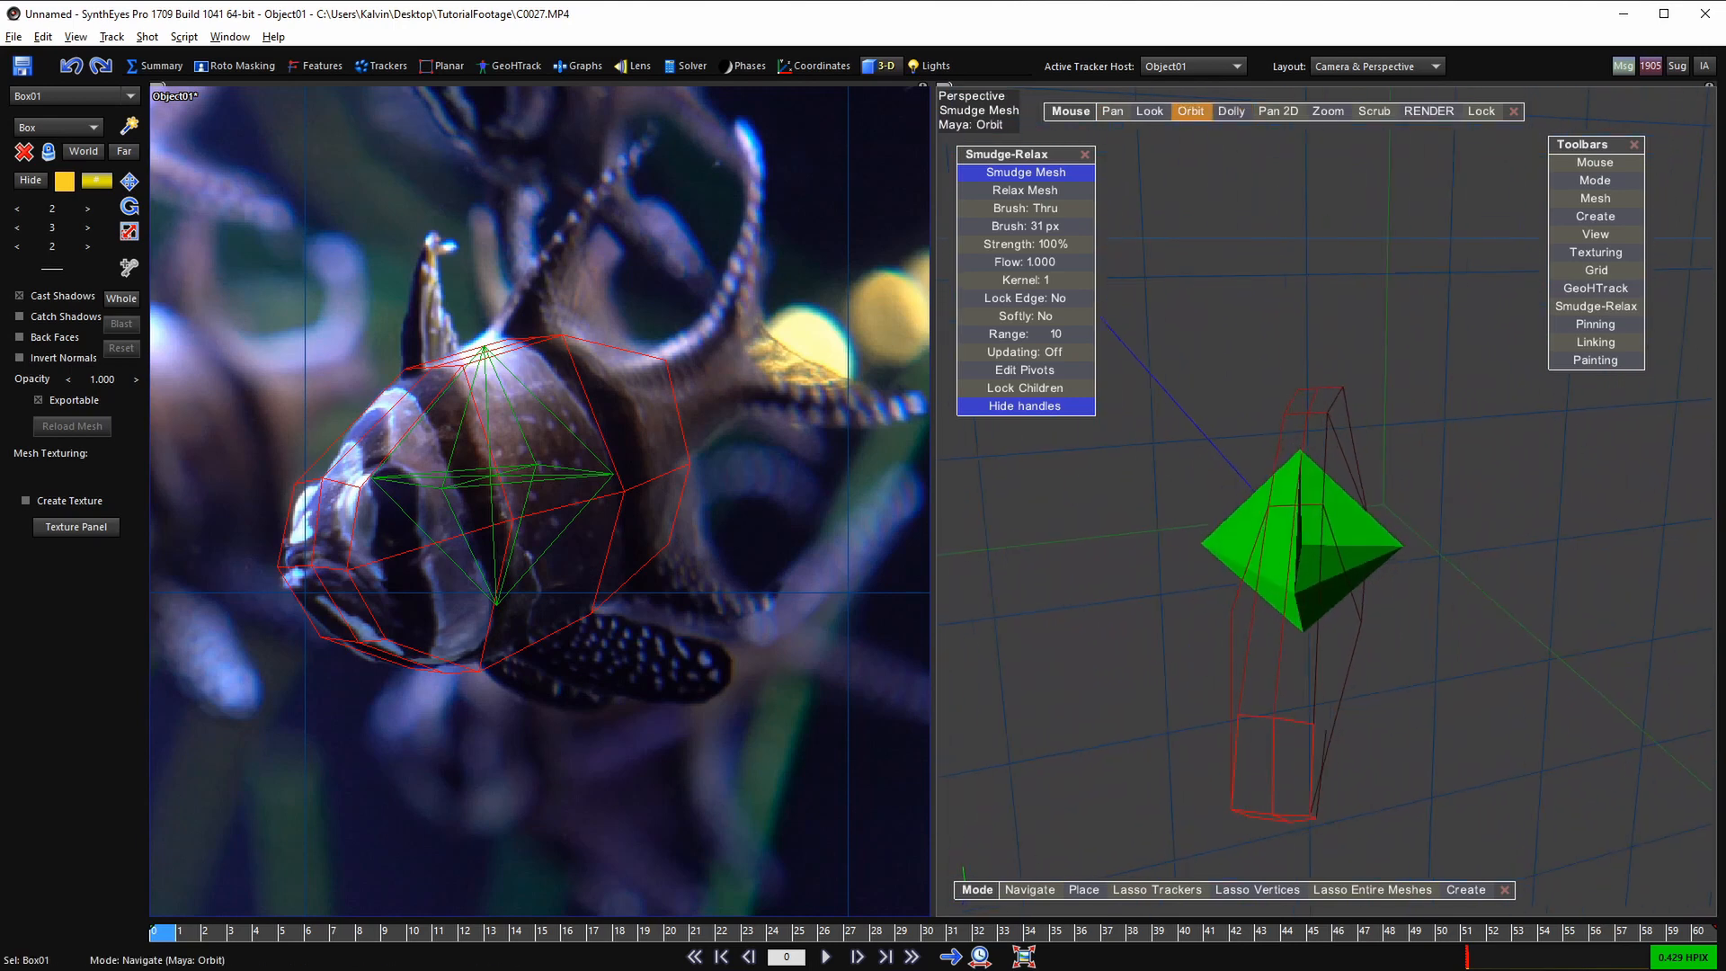
- Narrow the top ridge of the box mesh with a small smudge brush and set the brush to 12 px
mouse_move(1234, 445)
alt+mouse_down()
mouse_move(1306, 426)
mouse_move(1301, 407)
alt+mouse_up()
scroll(1304, 450, down, 3)
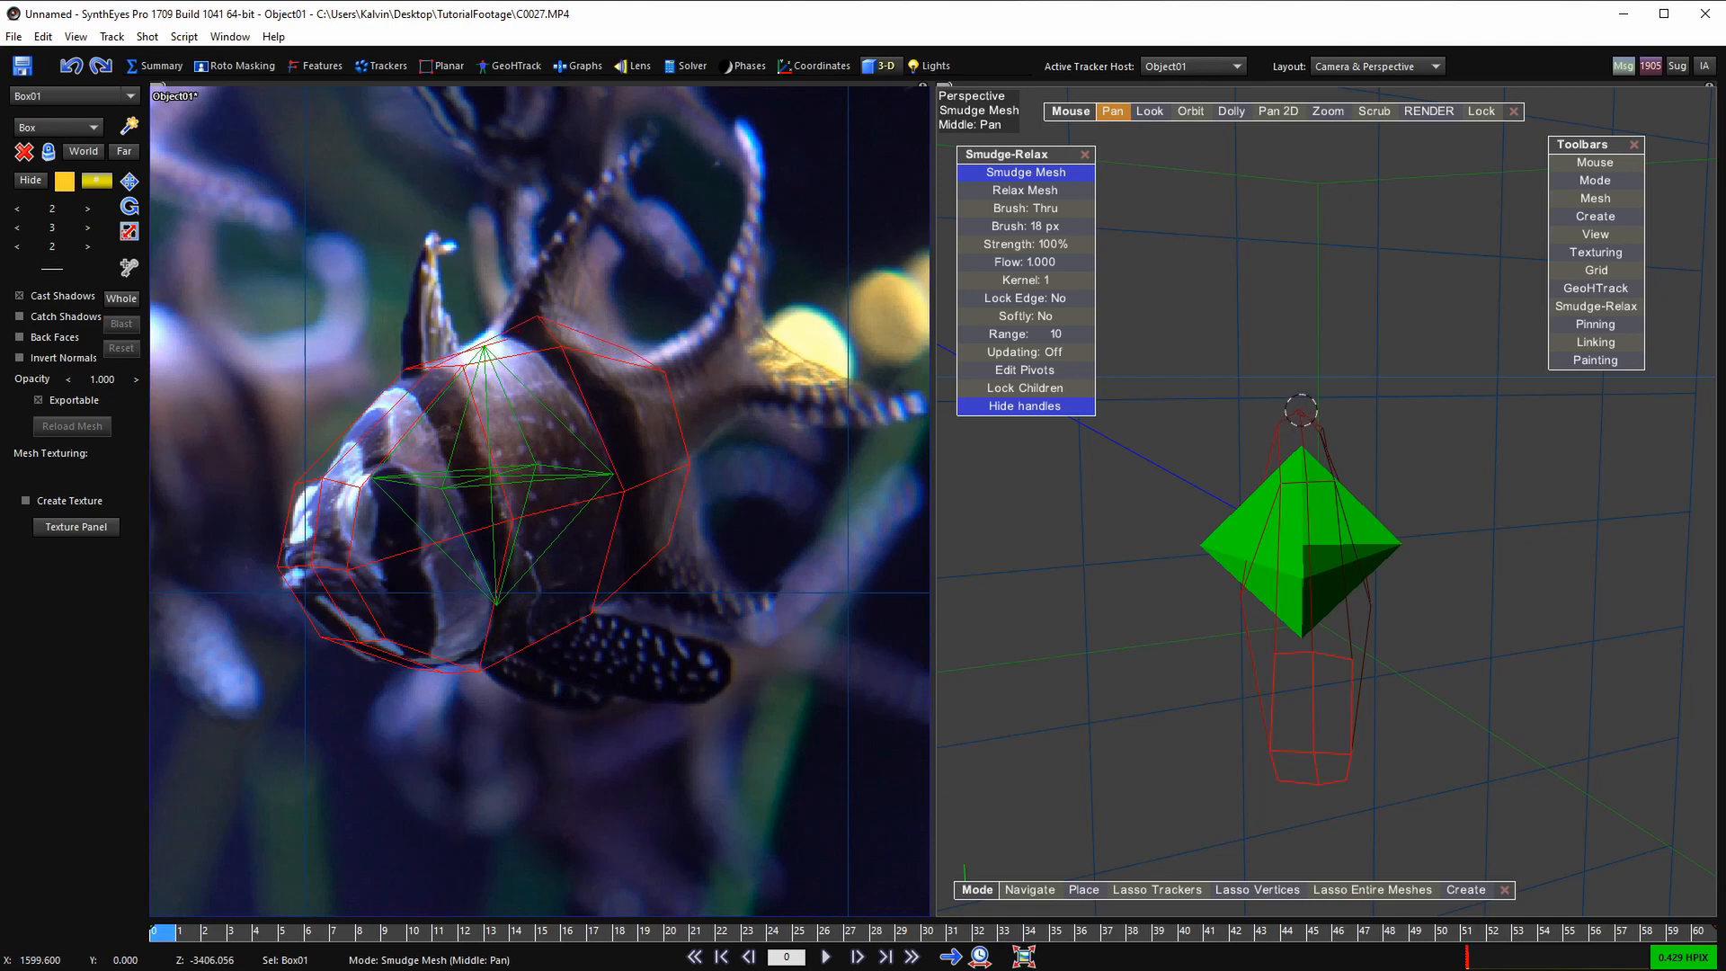
ctrl+middle_drag(1294, 434, 1326, 399)
drag(1320, 413, 1280, 410)
ctrl+middle_drag(1282, 410, 1115, 448)
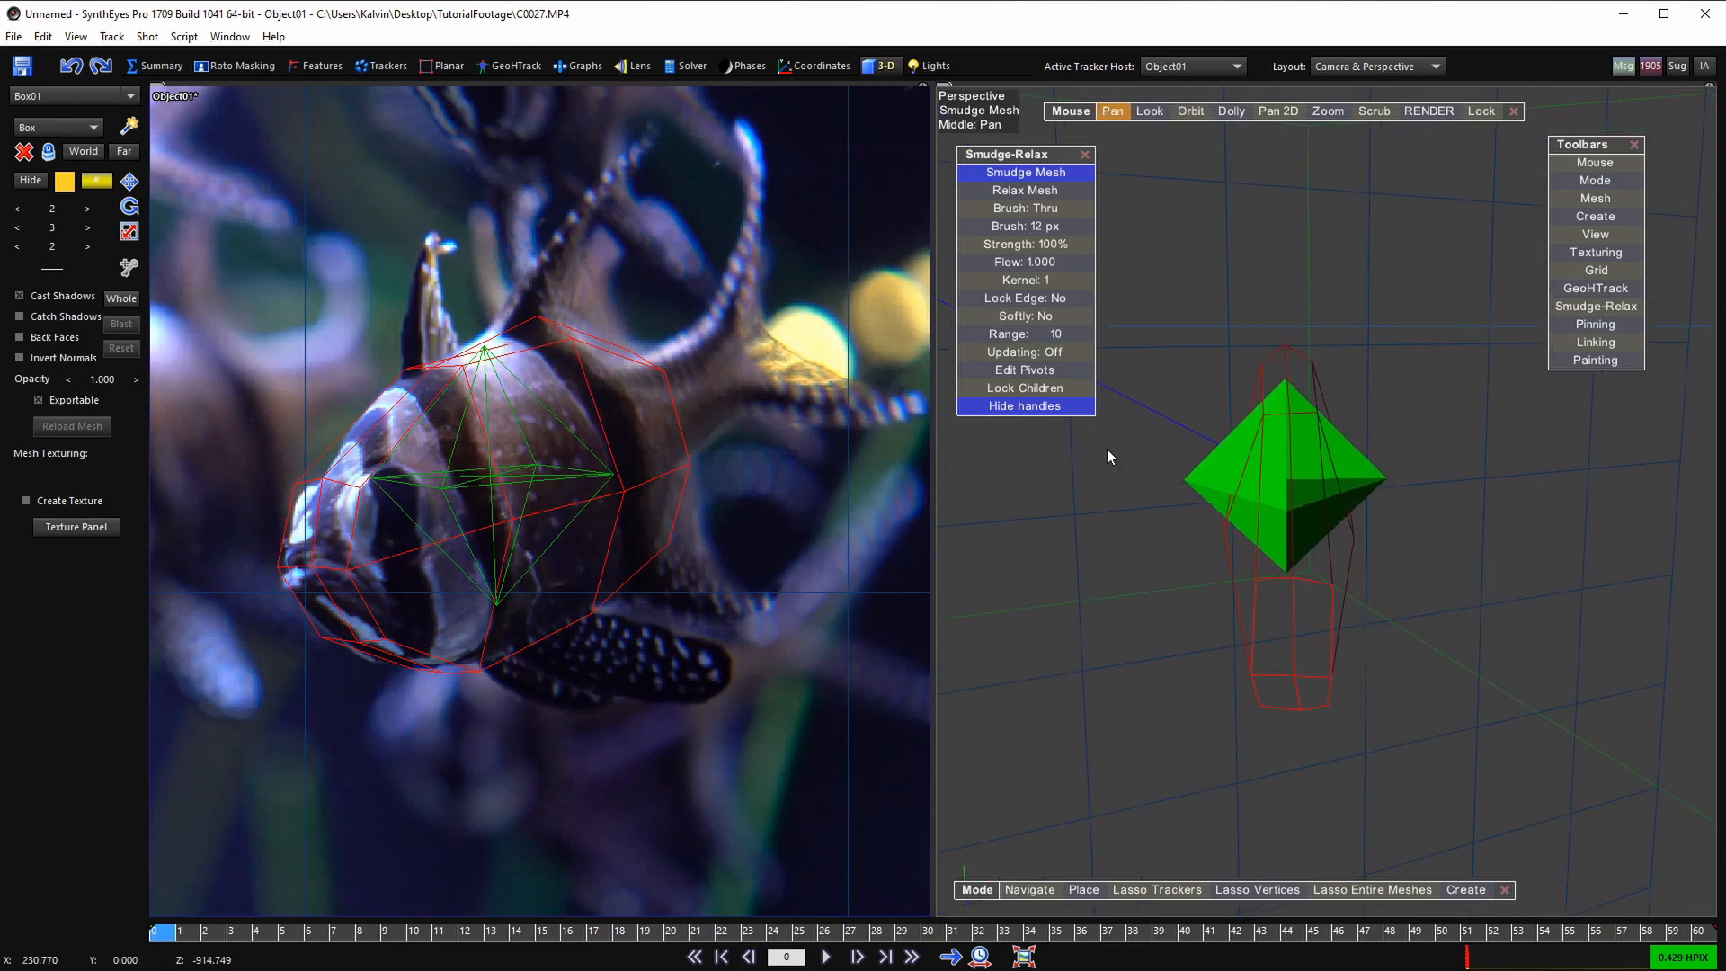
- Set the smudge brush mode to Surface and reshape the belly vertices to follow the fish's underside
click(1040, 210)
mouse_move(1238, 509)
alt+mouse_down()
mouse_move(1255, 504)
mouse_move(1314, 596)
mouse_move(1264, 562)
mouse_move(1270, 519)
mouse_move(1245, 515)
mouse_move(1302, 618)
alt+mouse_up()
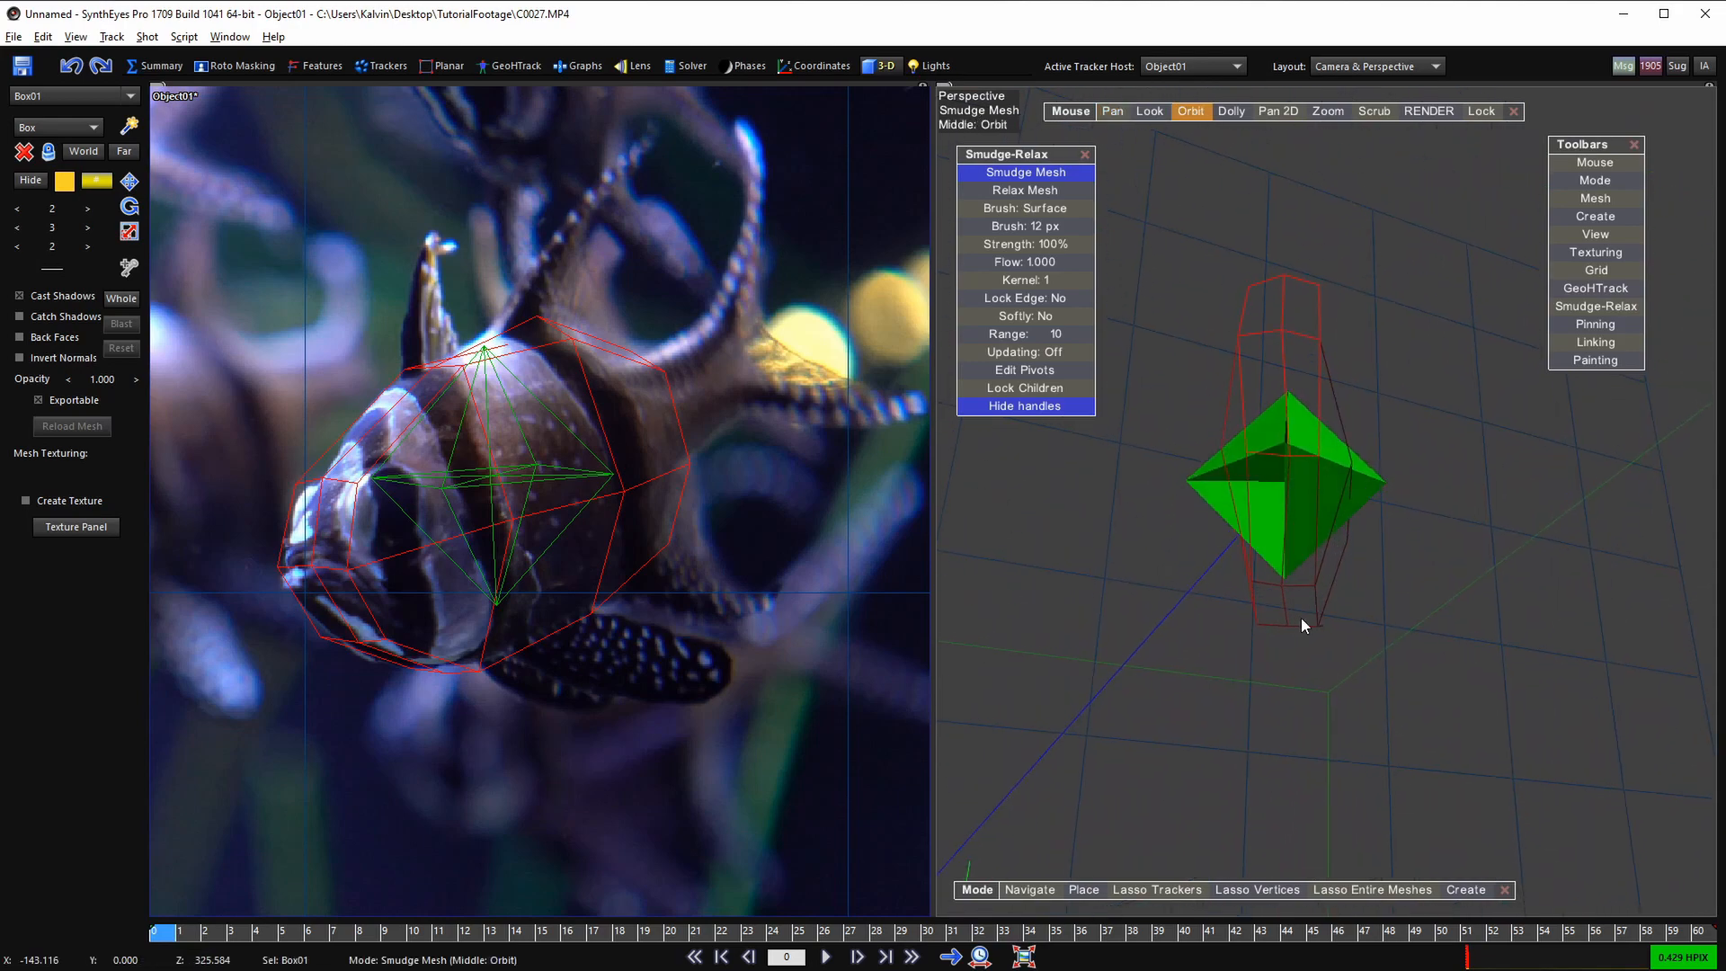
alt+drag(1287, 451, 1319, 482)
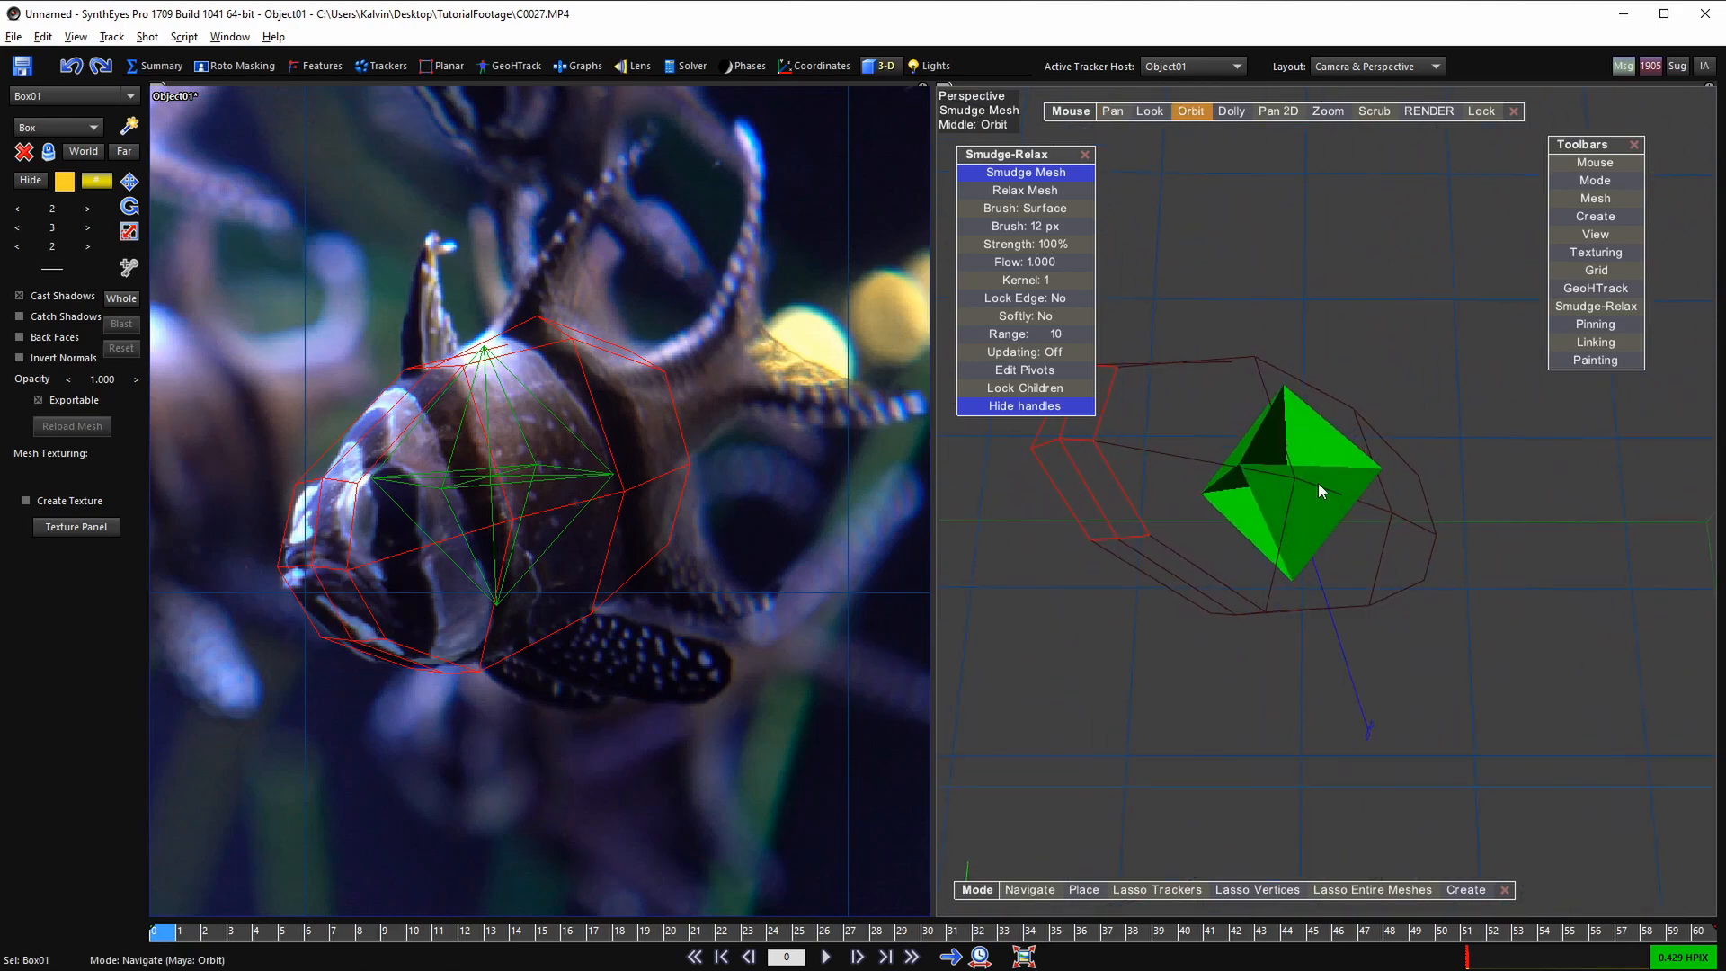
drag(1264, 609, 1263, 588)
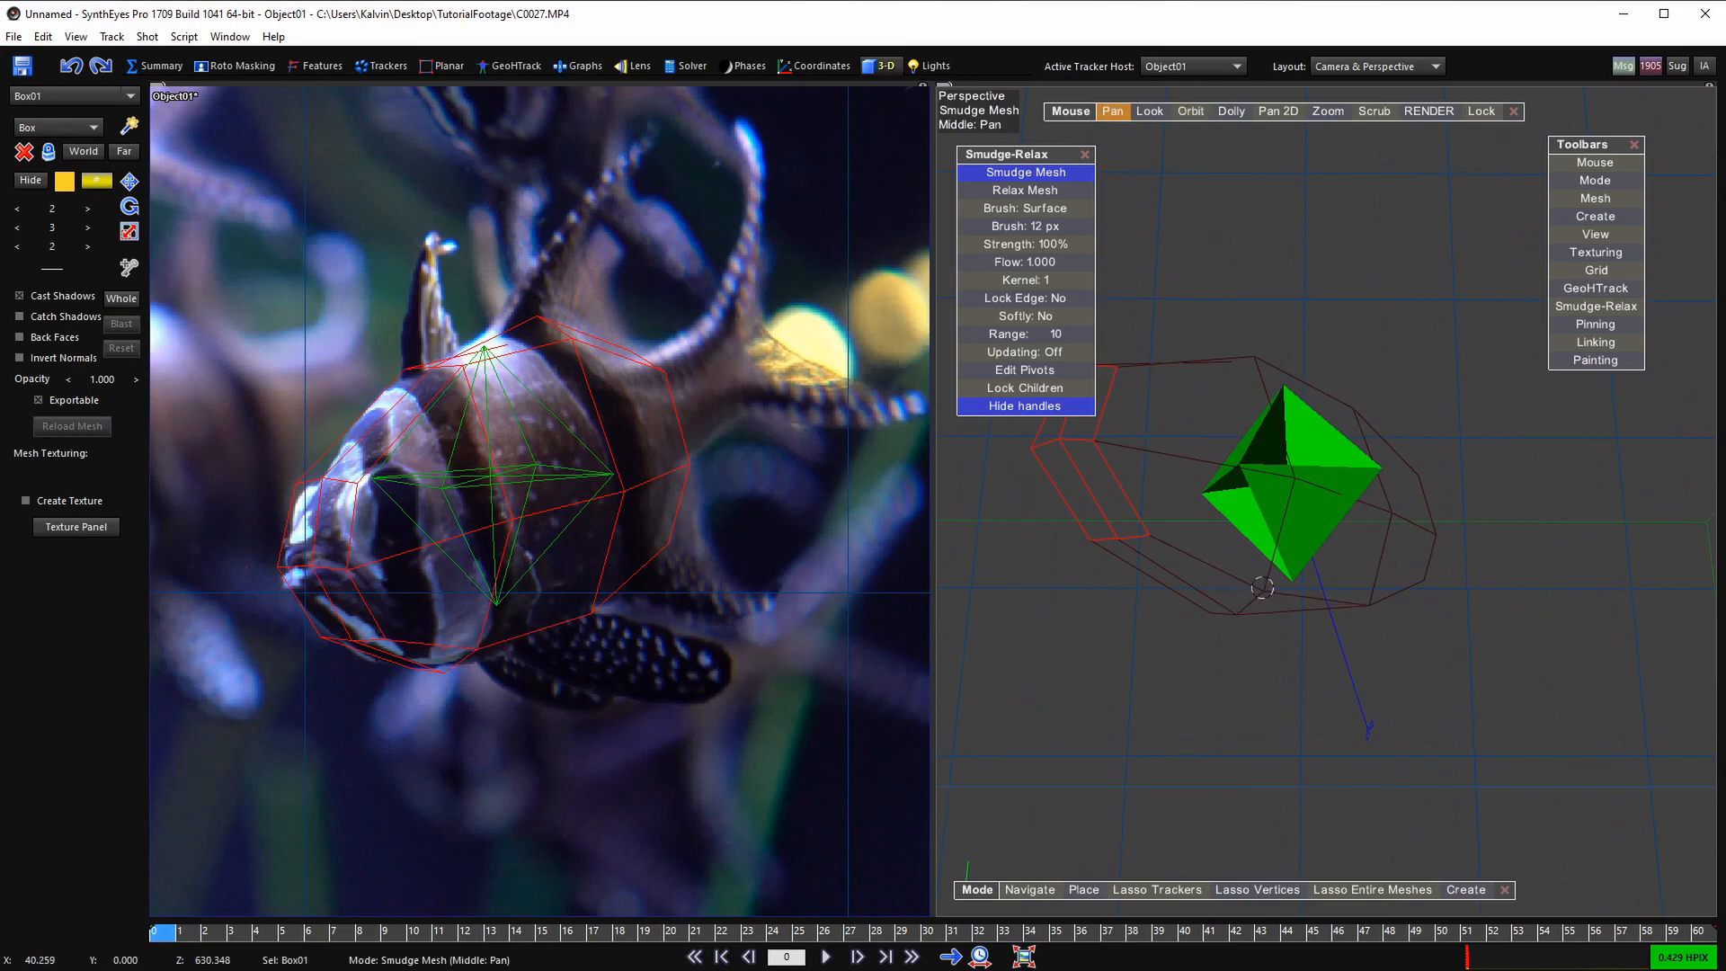
alt+drag(1244, 645, 1265, 591)
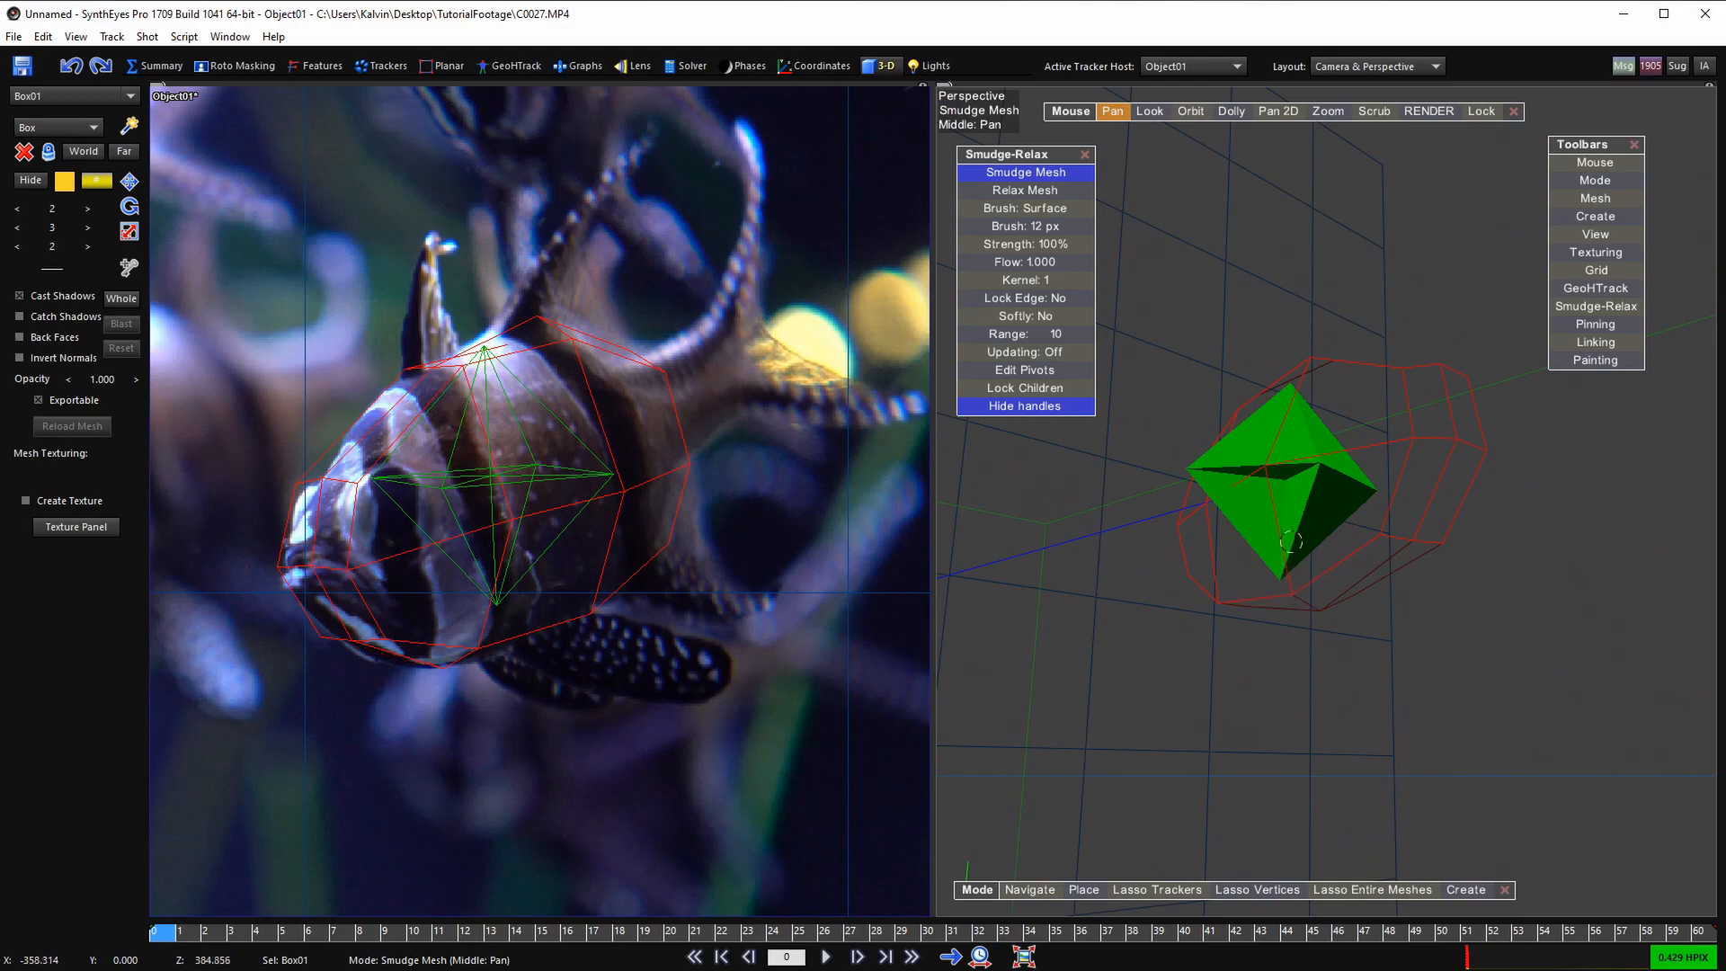
- Smudge the lower rear vertices of the box mesh inward to narrow the tail side
alt+drag(1331, 655, 1257, 634)
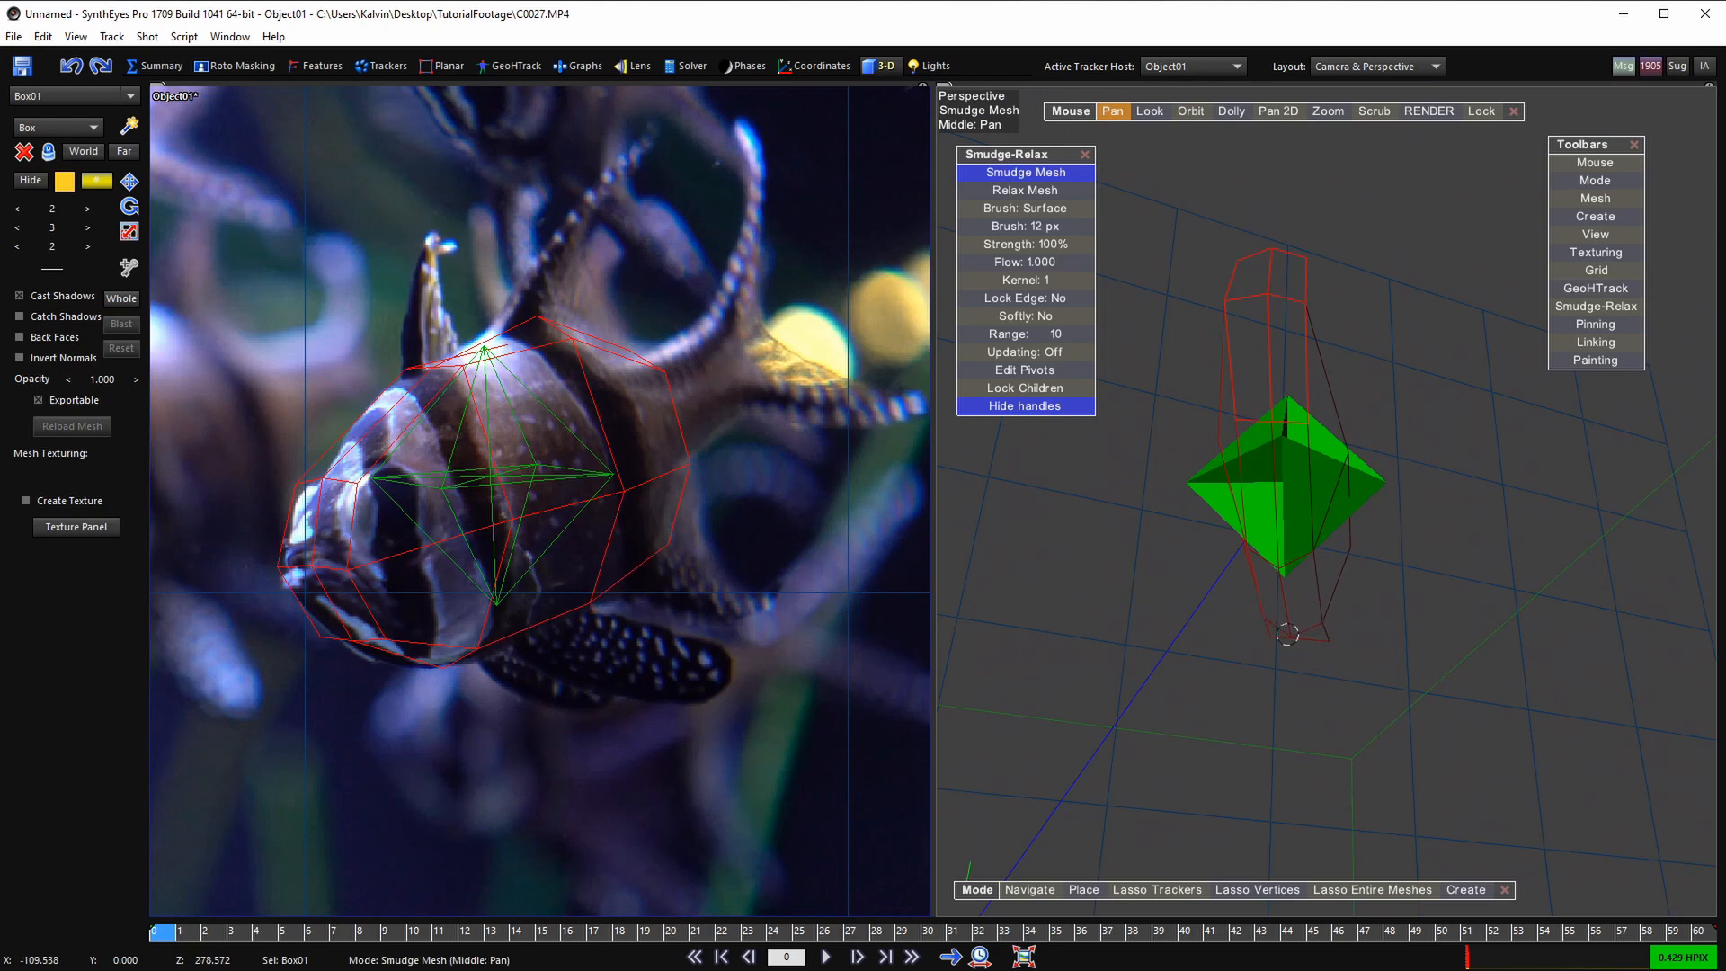
alt+drag(1293, 627, 1445, 602)
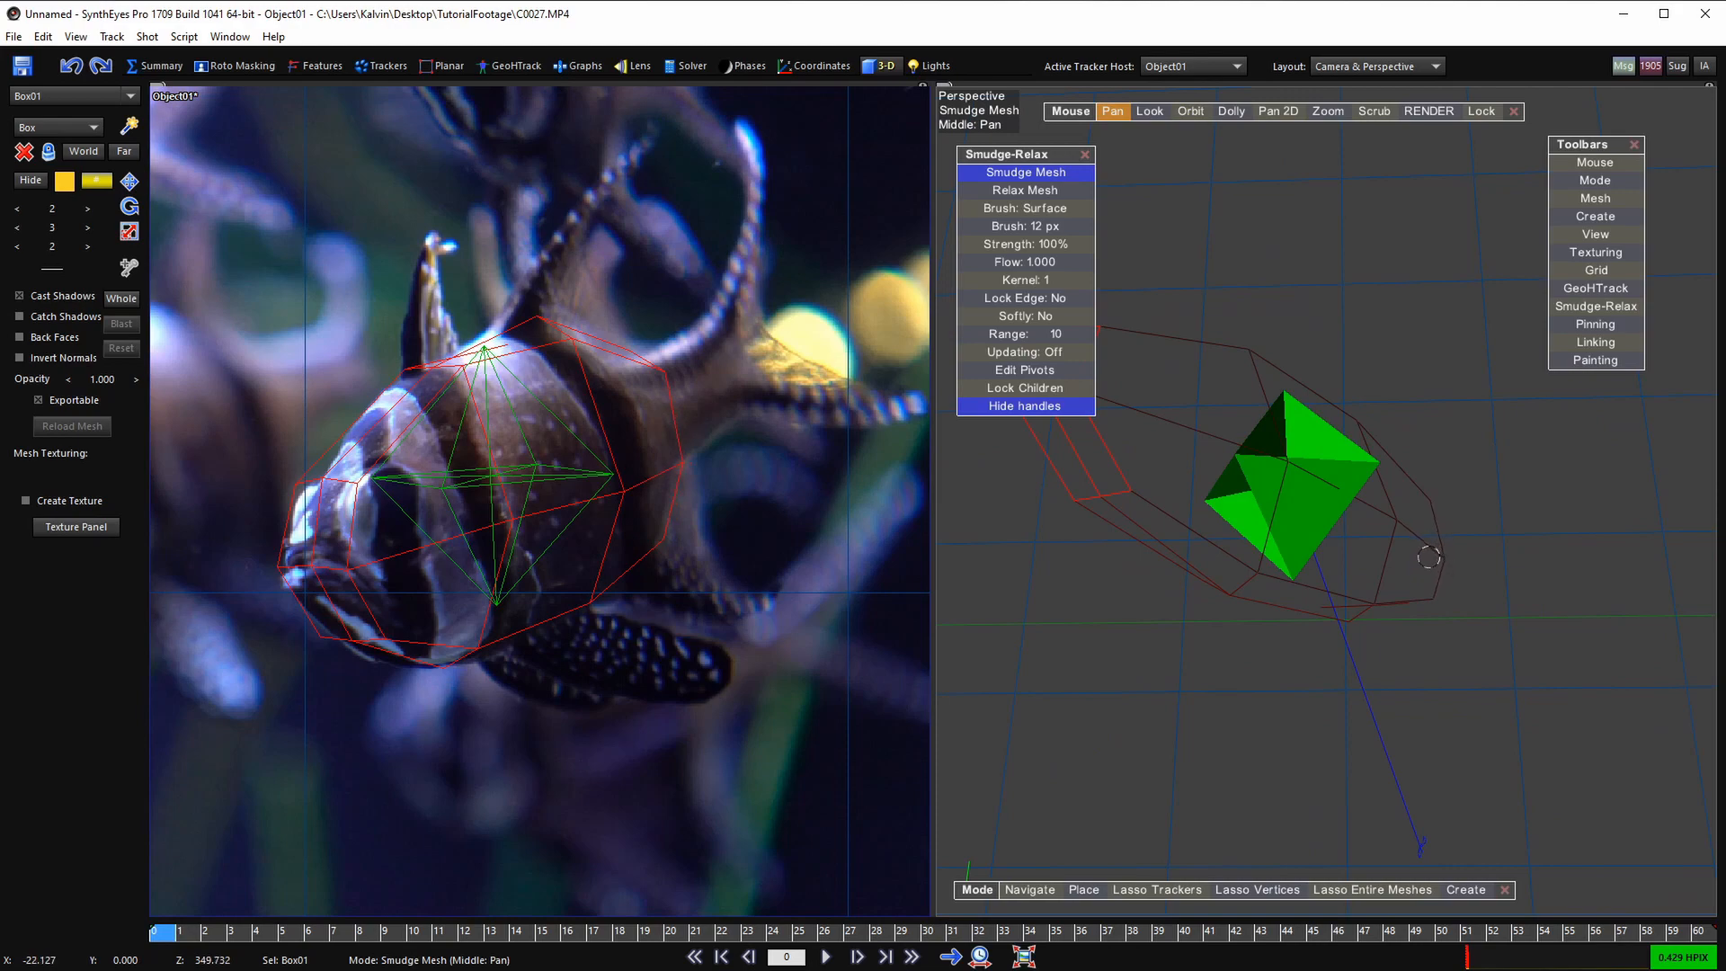
alt+drag(1429, 558, 1392, 620)
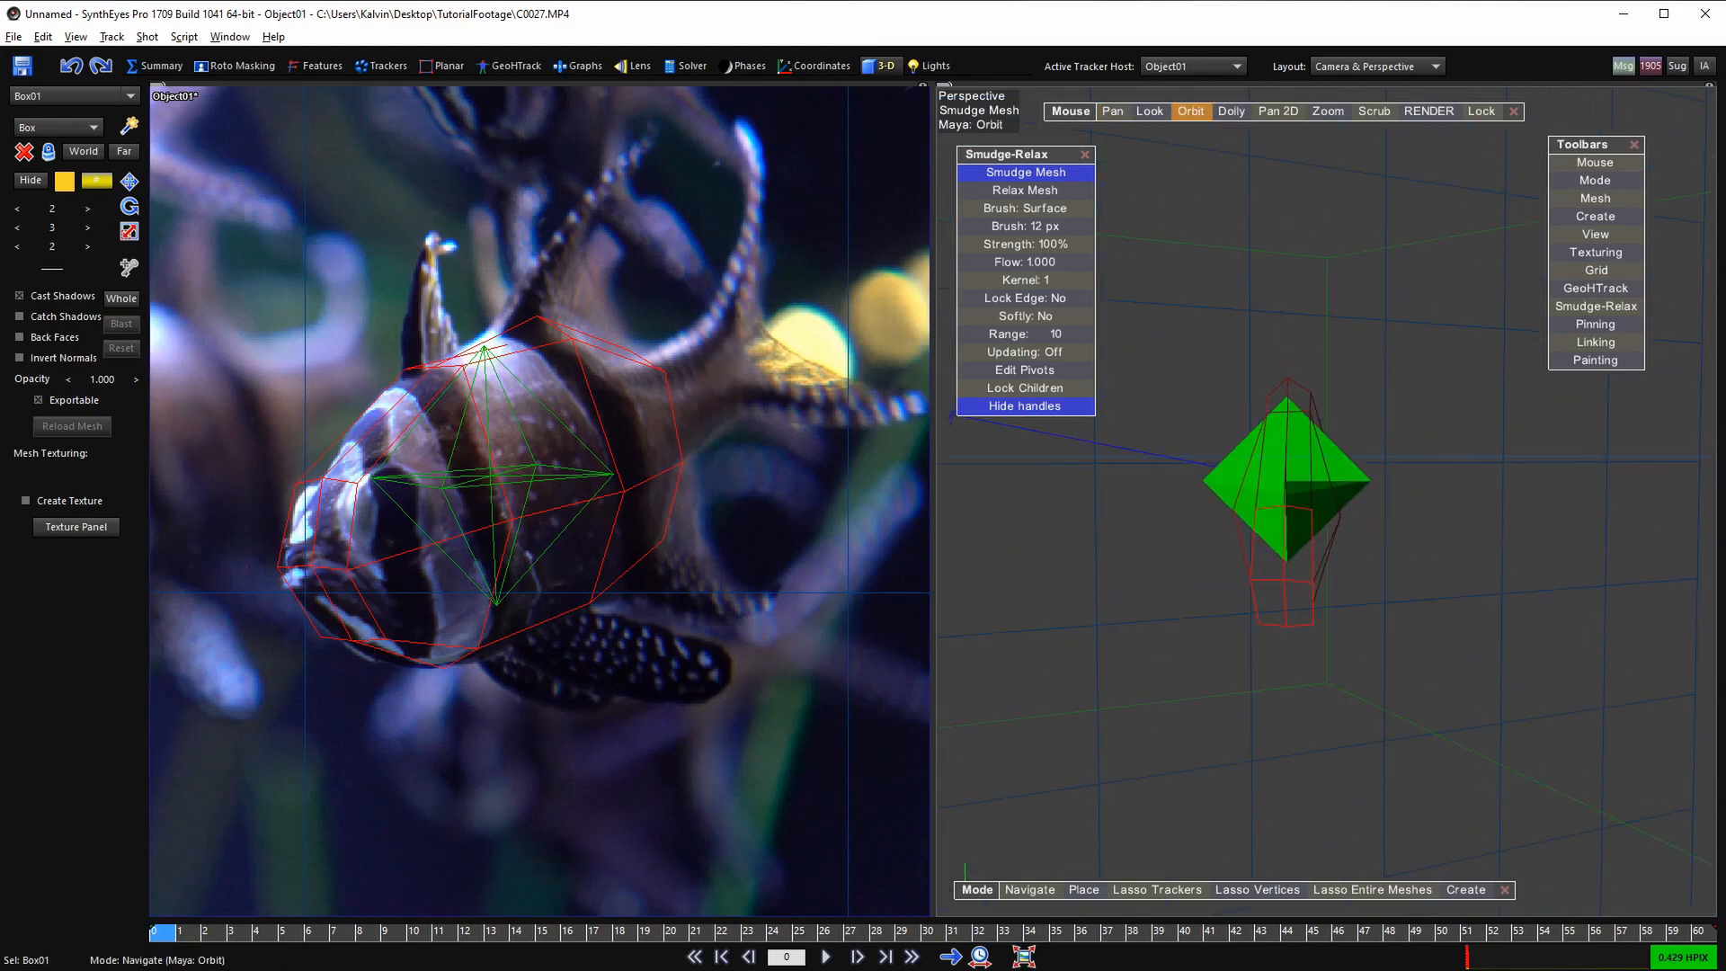
- Reduce the smudge brush to 10 px and refine the upper vertices along the fish's back
alt+drag(1269, 459, 1290, 393)
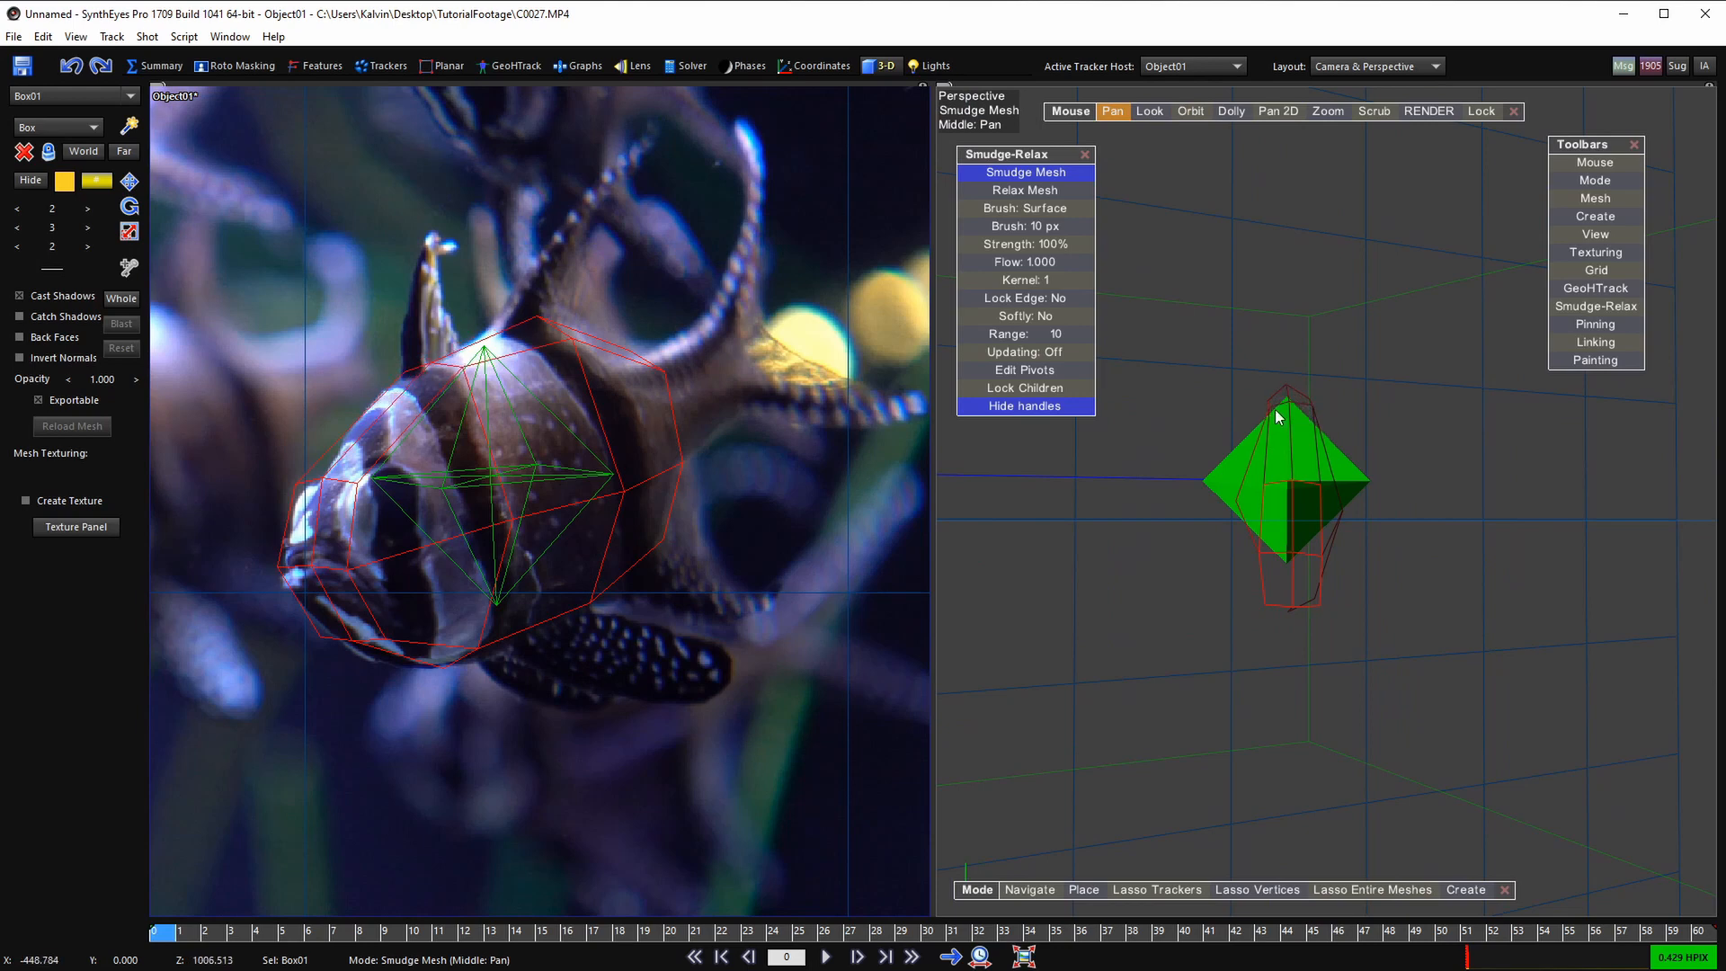
mouse_move(1420, 558)
alt+mouse_down()
mouse_move(1277, 566)
mouse_move(1214, 549)
mouse_move(1438, 526)
mouse_move(1346, 511)
mouse_move(1298, 440)
alt+mouse_up()
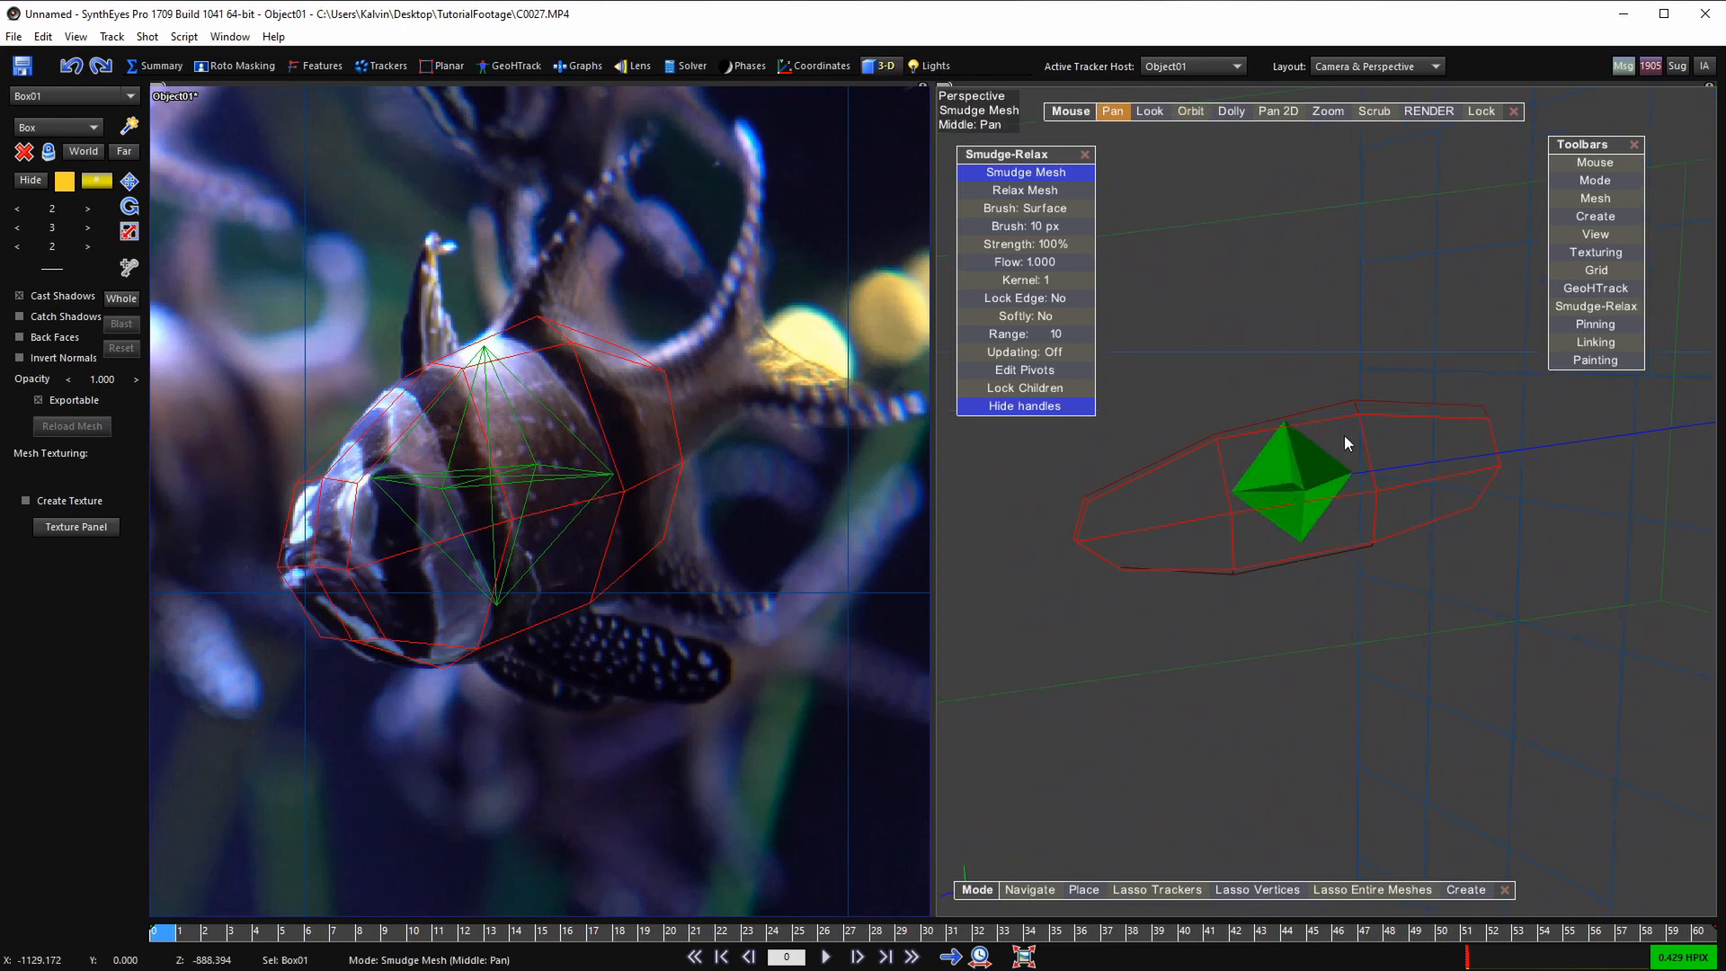
alt+drag(1093, 592, 1259, 476)
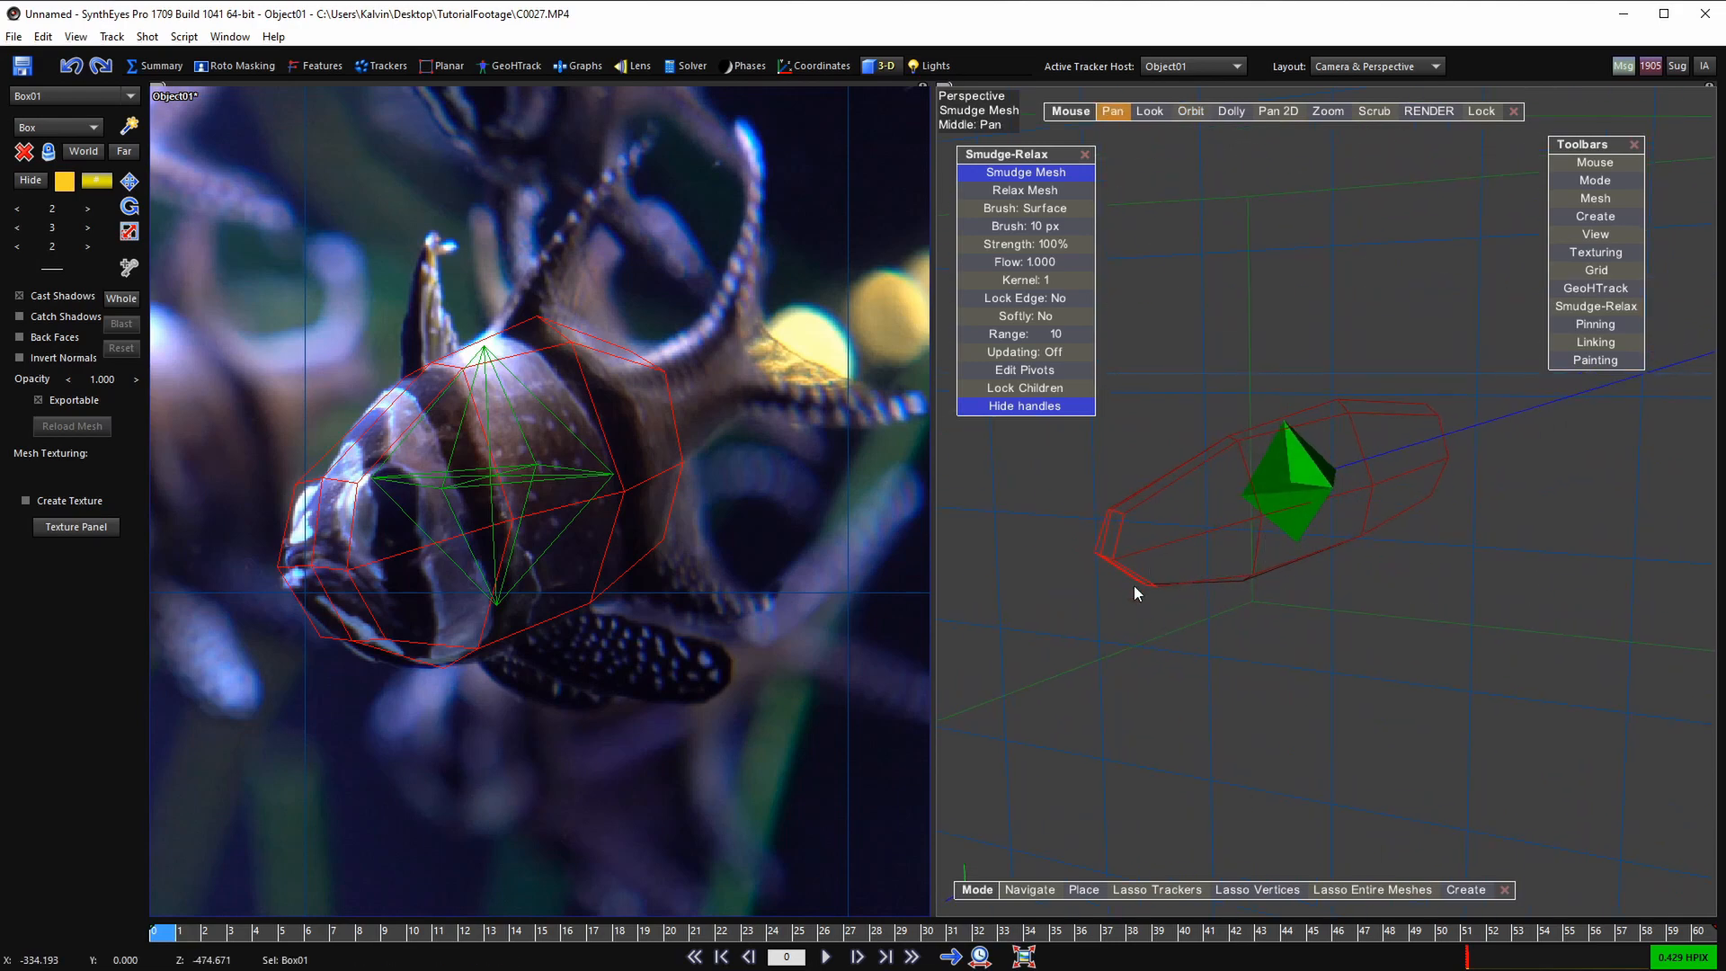
- Switch to the full Camera layout and check how the mesh fits the fish at the start of the shot
scroll(1193, 524, down, 5)
scroll(1203, 525, up, 3)
key(F2)
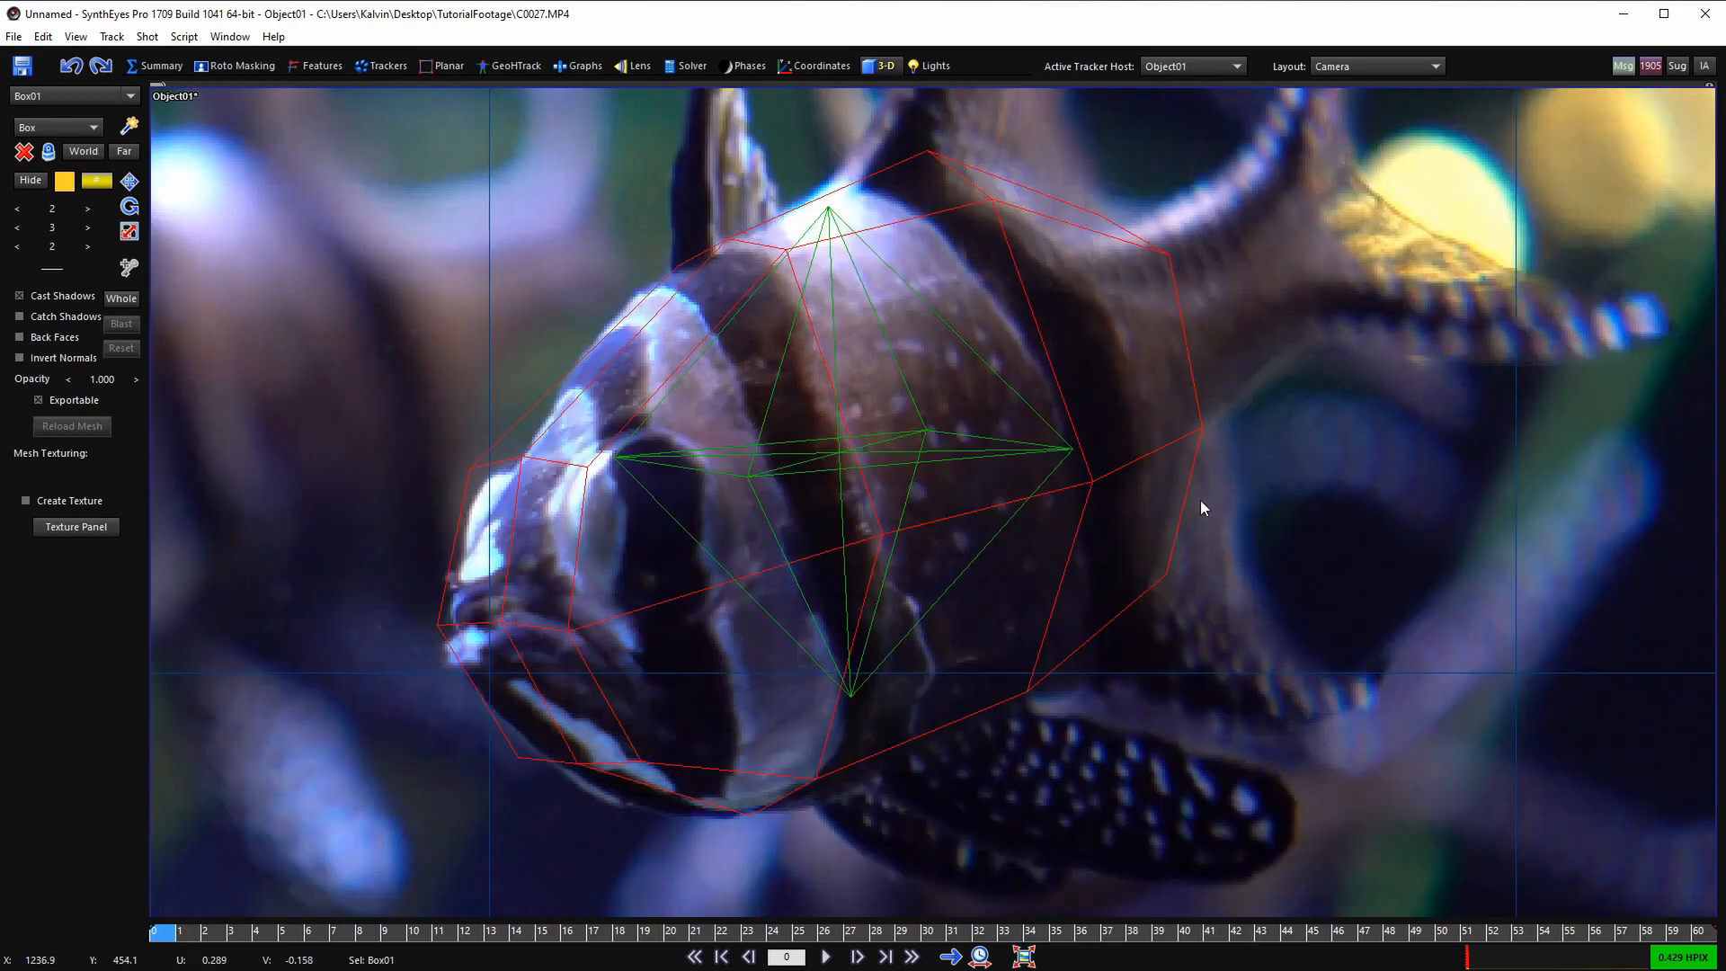
scroll(1070, 503, down, 5)
scroll(952, 440, down, 1)
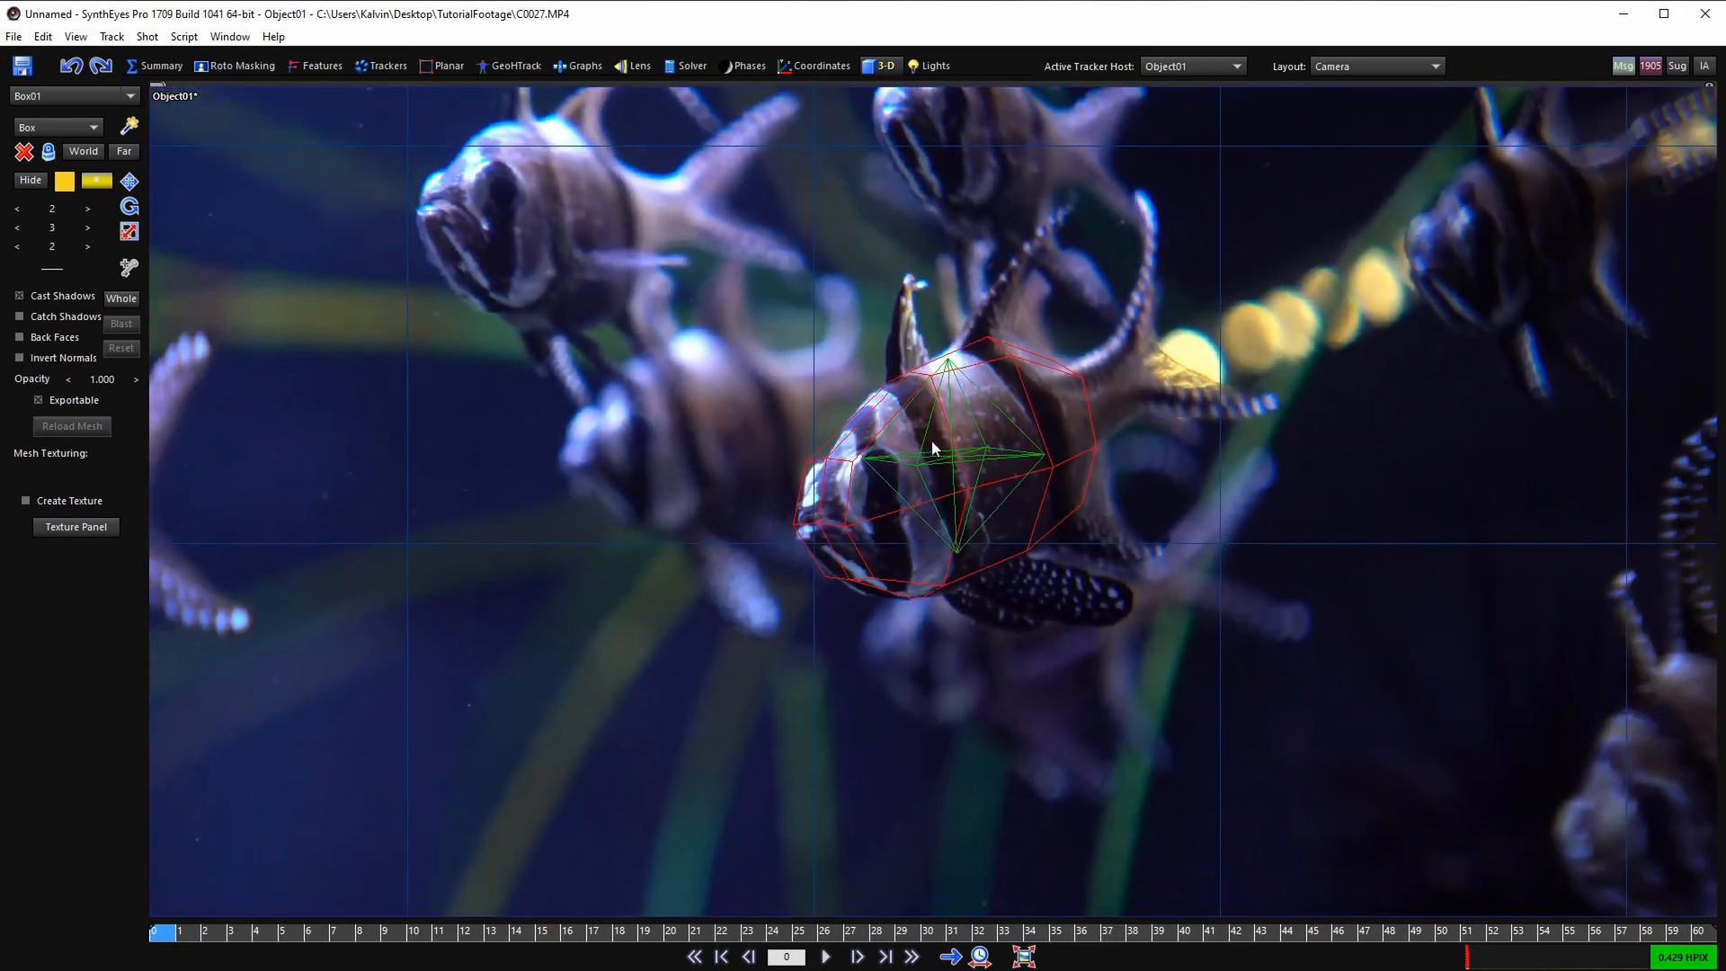
middle_drag(920, 472, 861, 498)
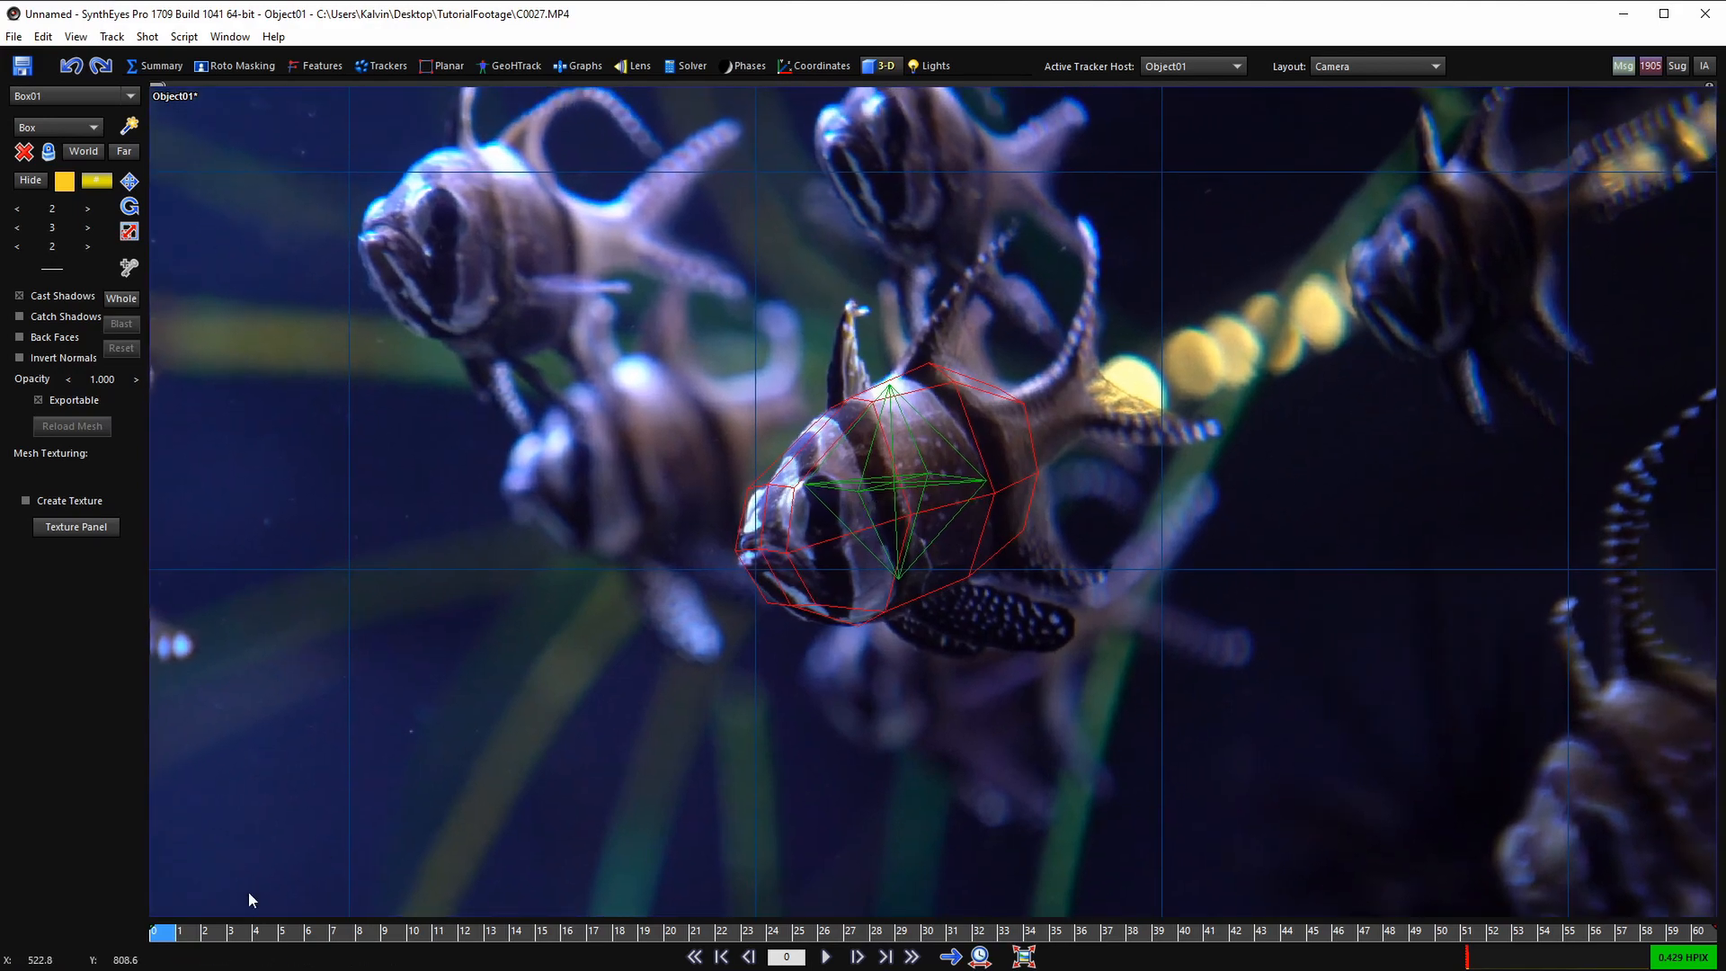
drag(175, 937, 1, 968)
- Run the automatic scene solve again and accept it
click(686, 66)
click(88, 133)
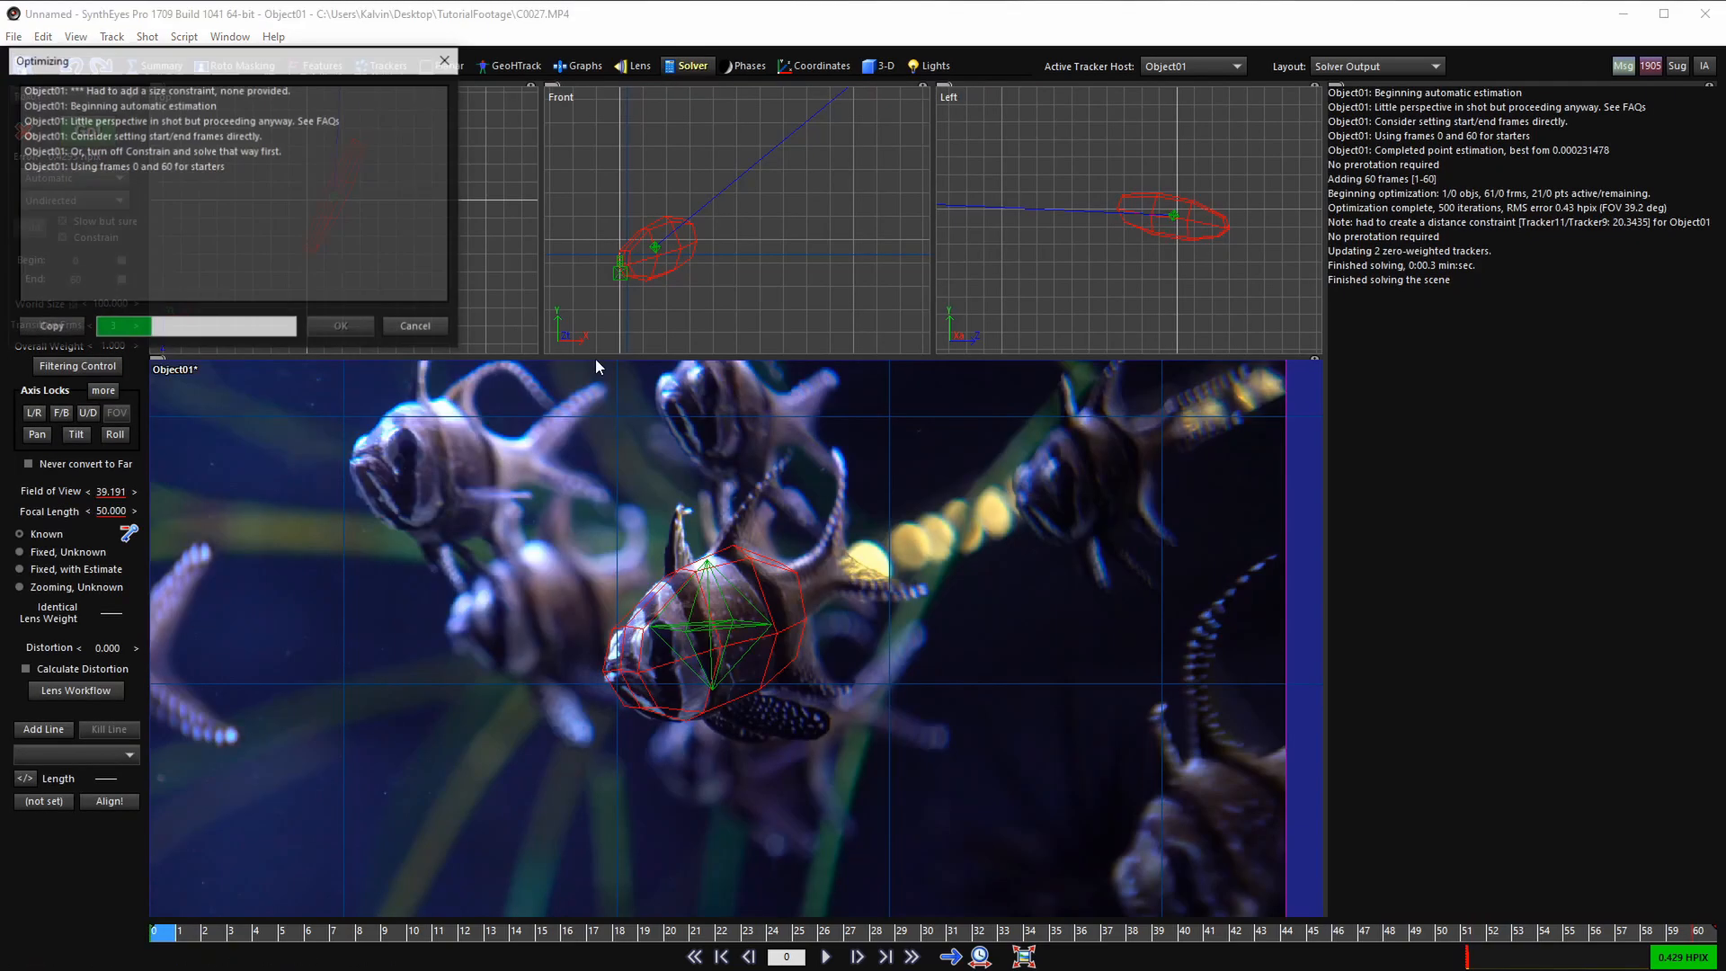
click(347, 325)
- Examine the solved tracker points relative to the box mesh in the Top and camera views
scroll(356, 135, up, 12)
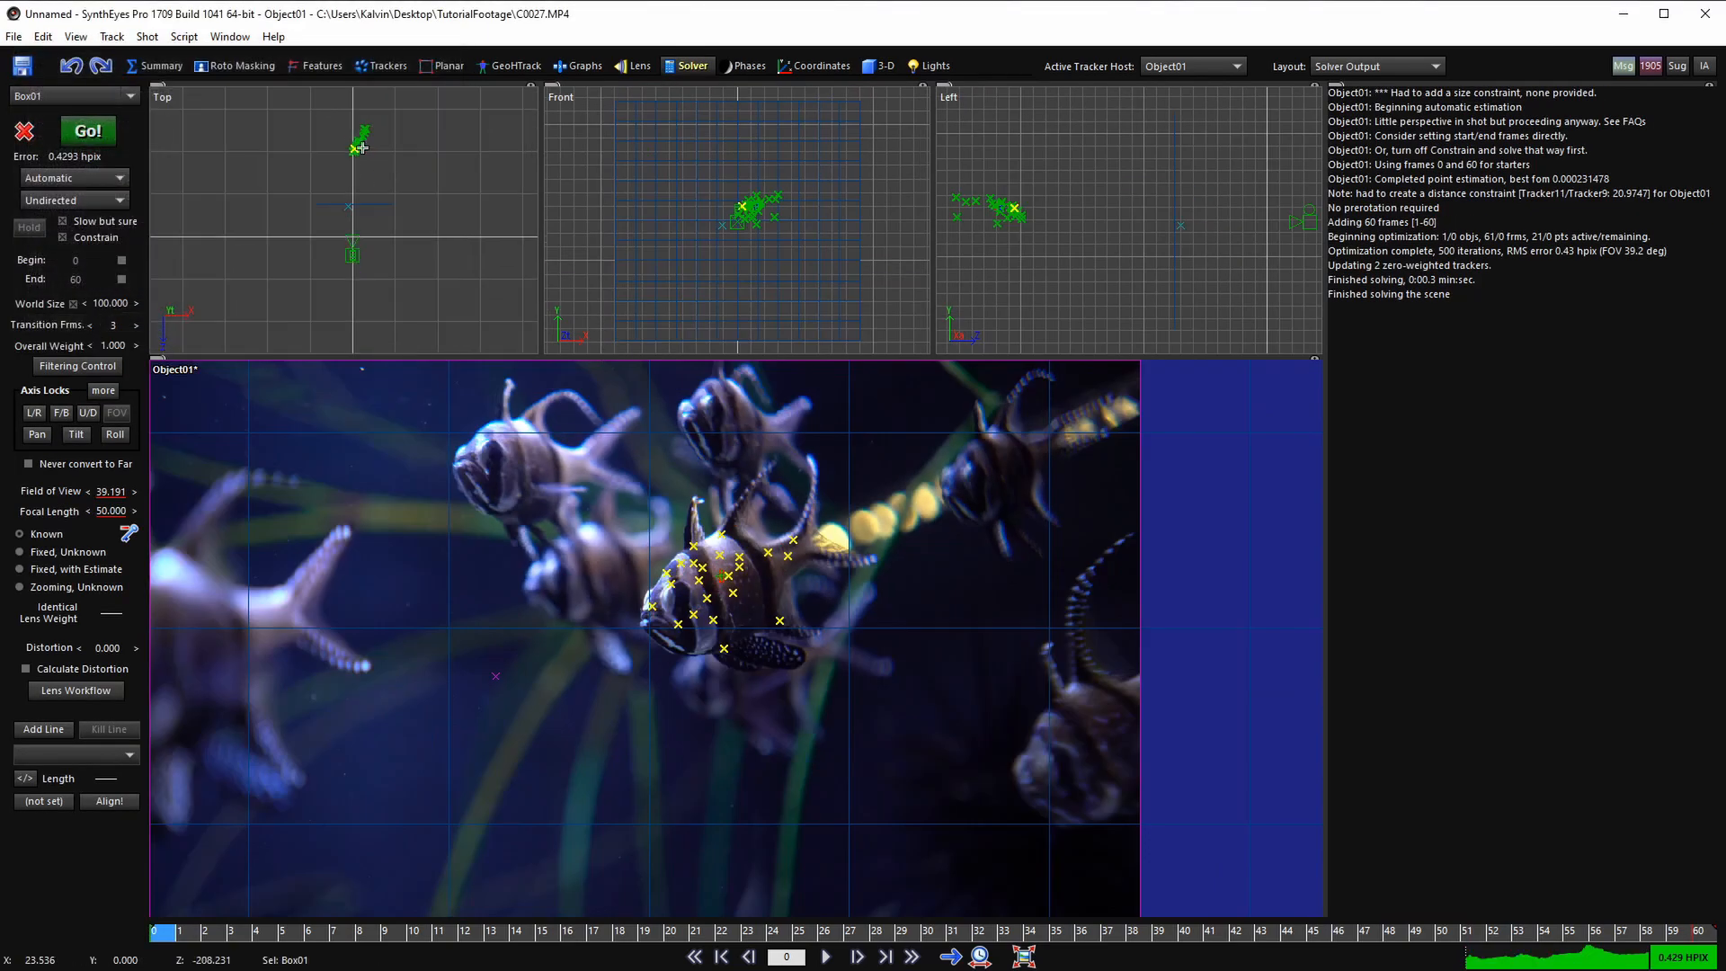
scroll(374, 191, up, 5)
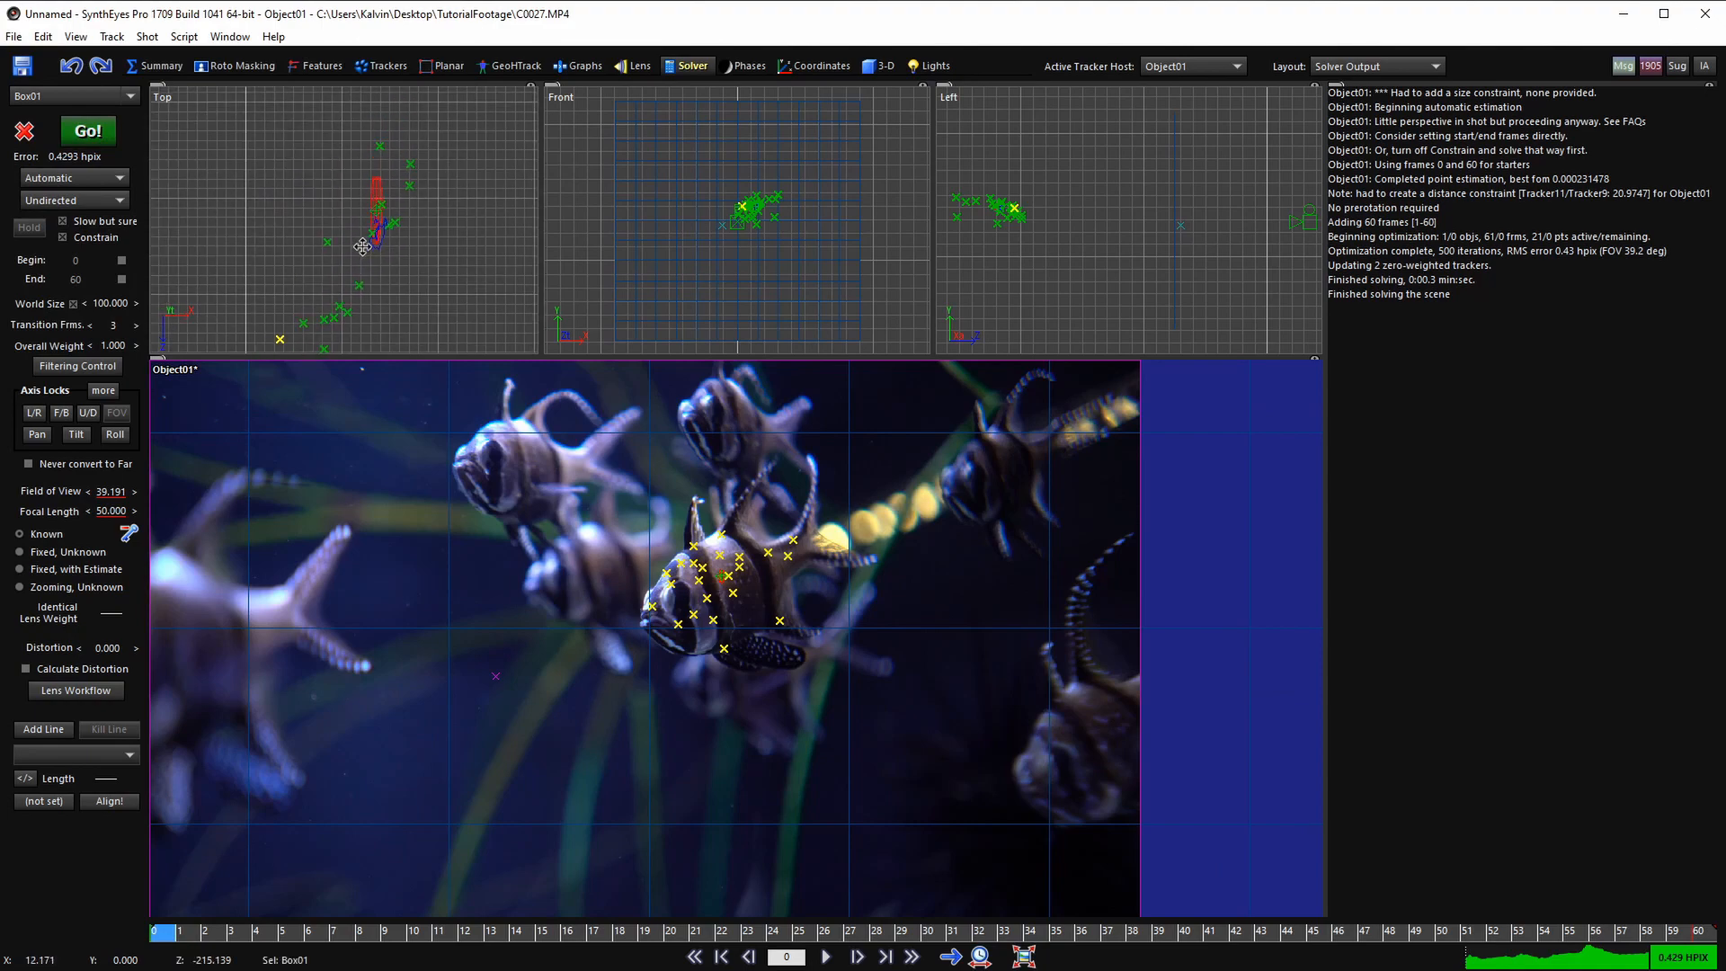
scroll(380, 205, down, 5)
scroll(381, 214, up, 5)
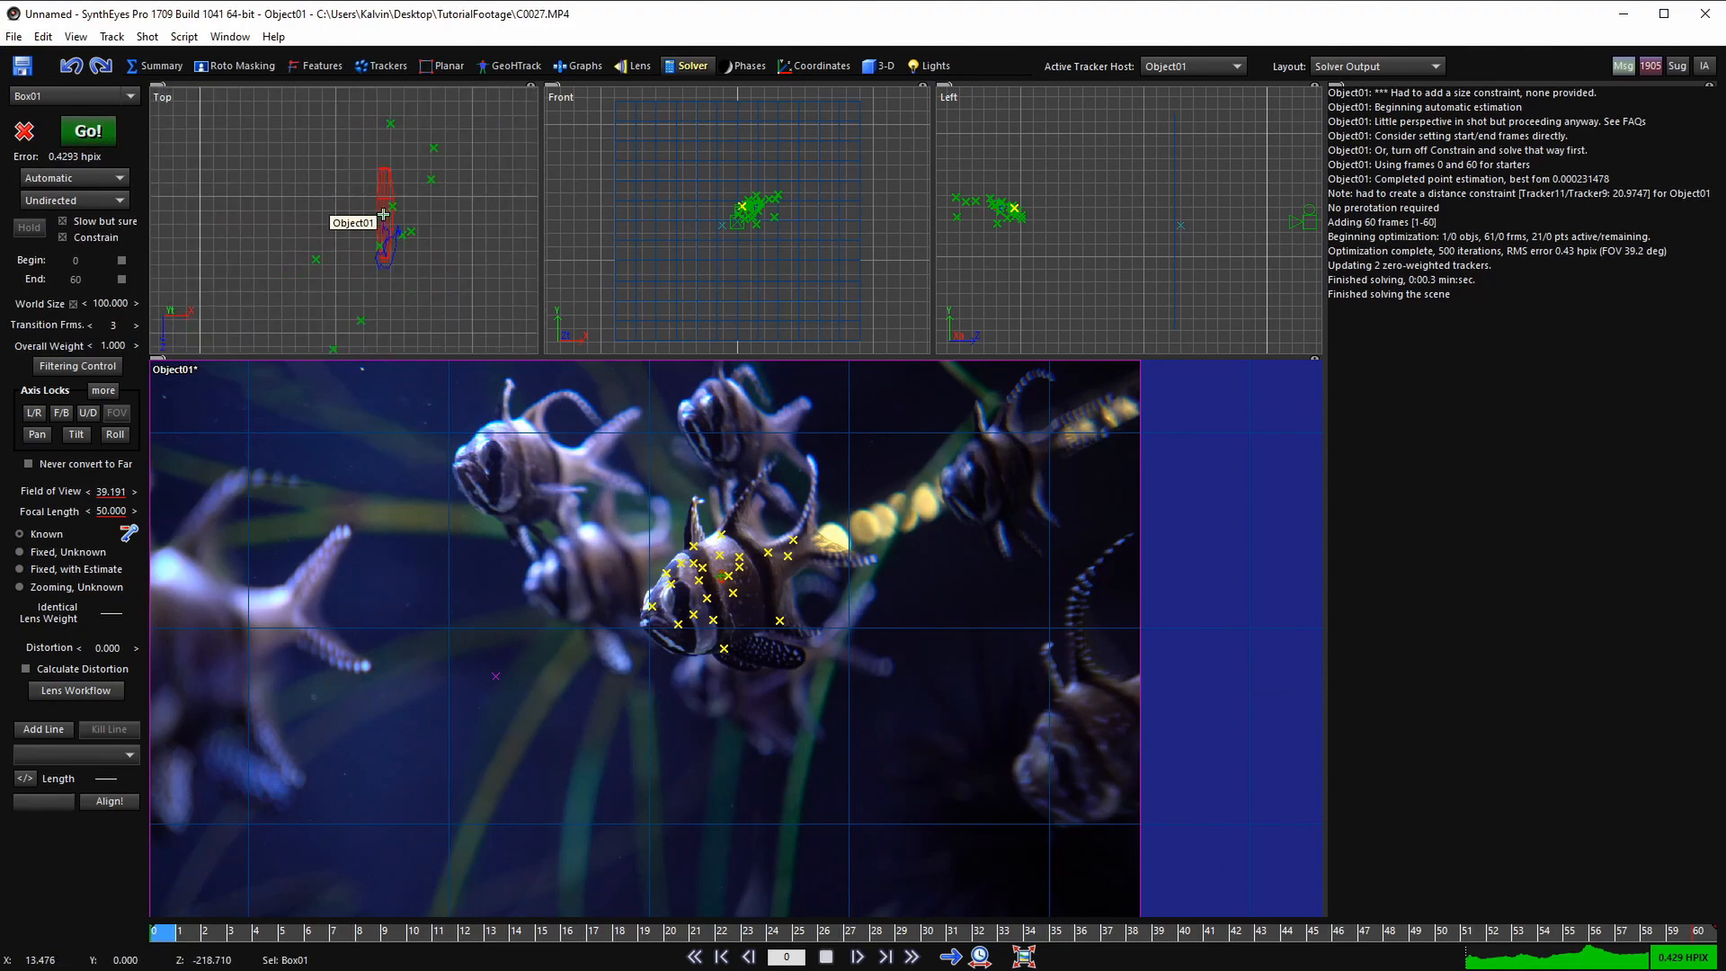
key(space)
key(space)
key(shift+a)
scroll(795, 674, down, 3)
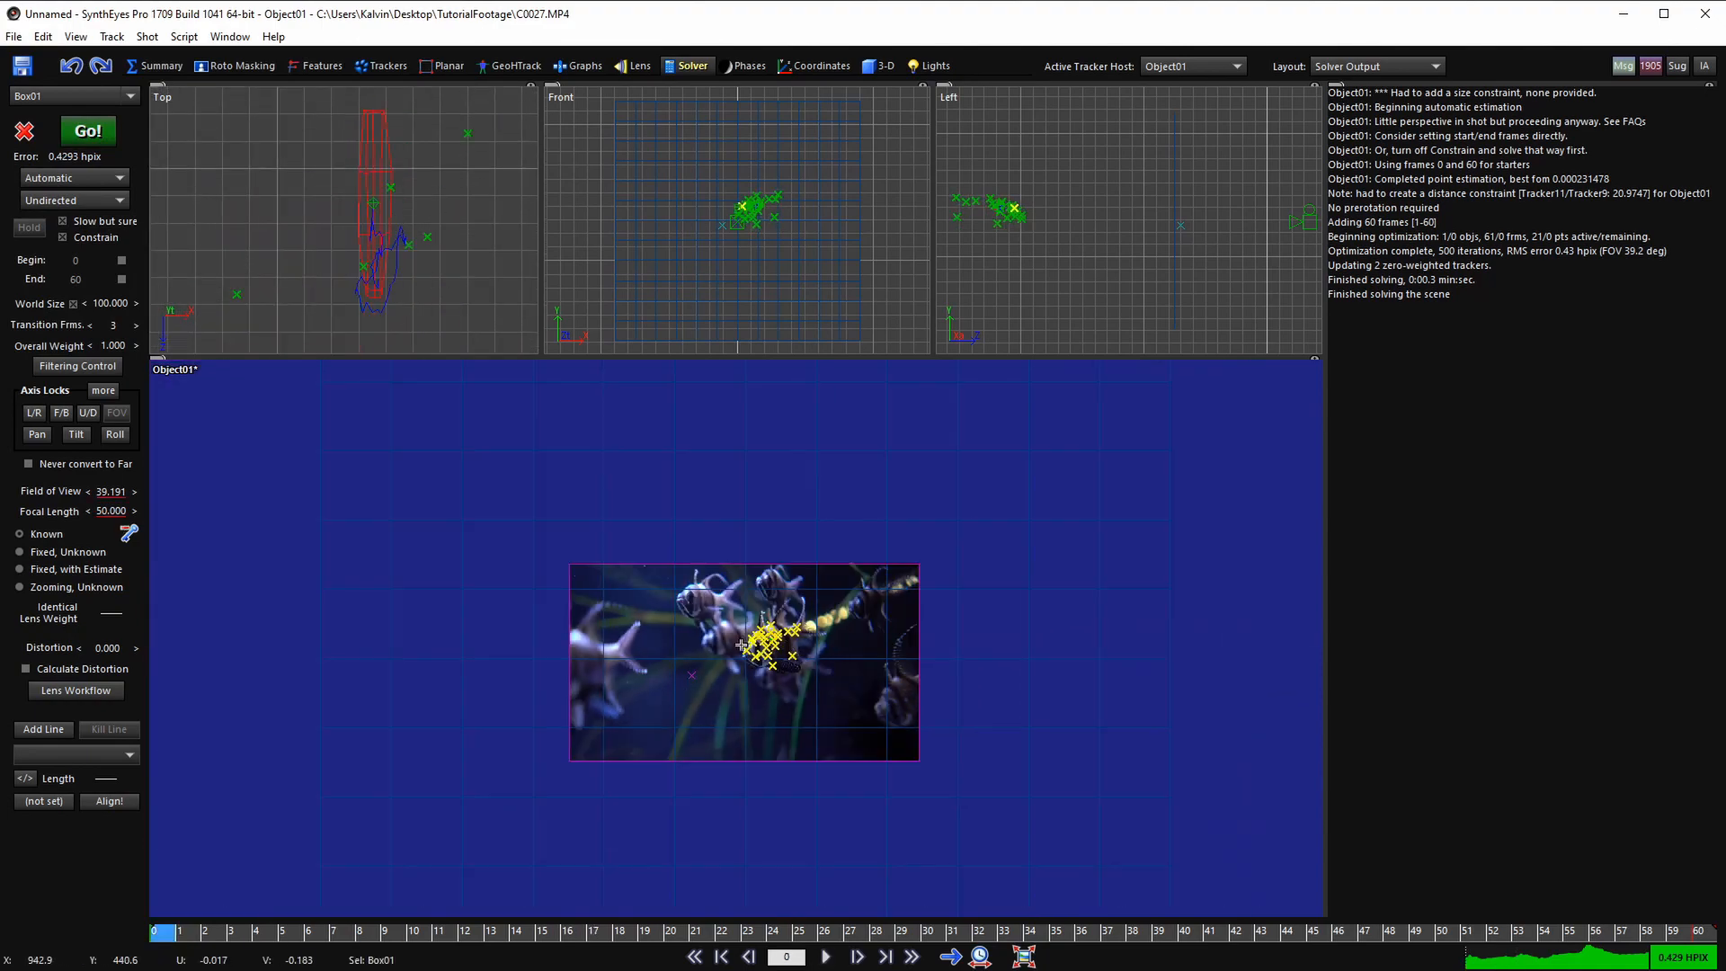
- Undo the latest scene solve
scroll(785, 673, up, 2)
key(ctrl+z)
scroll(791, 663, up, 2)
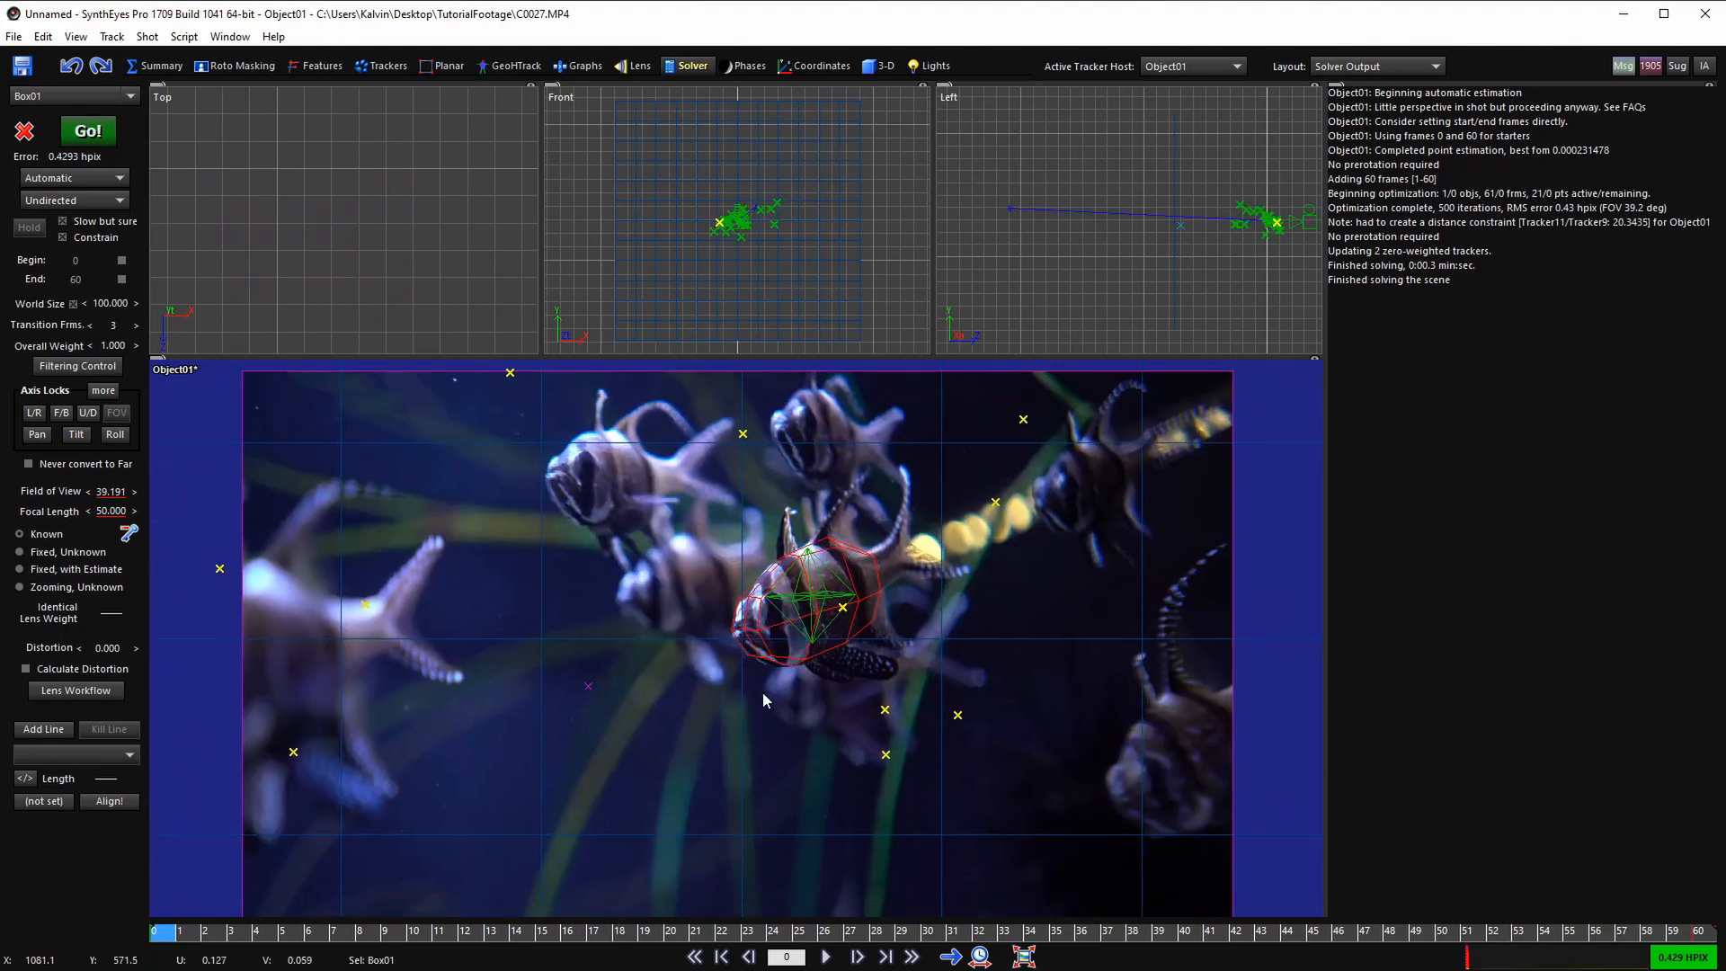
- Switch to the full Camera layout and examine the trackers on the fish's body up close
drag(168, 930, 127, 950)
key(1)
scroll(963, 554, down, 2)
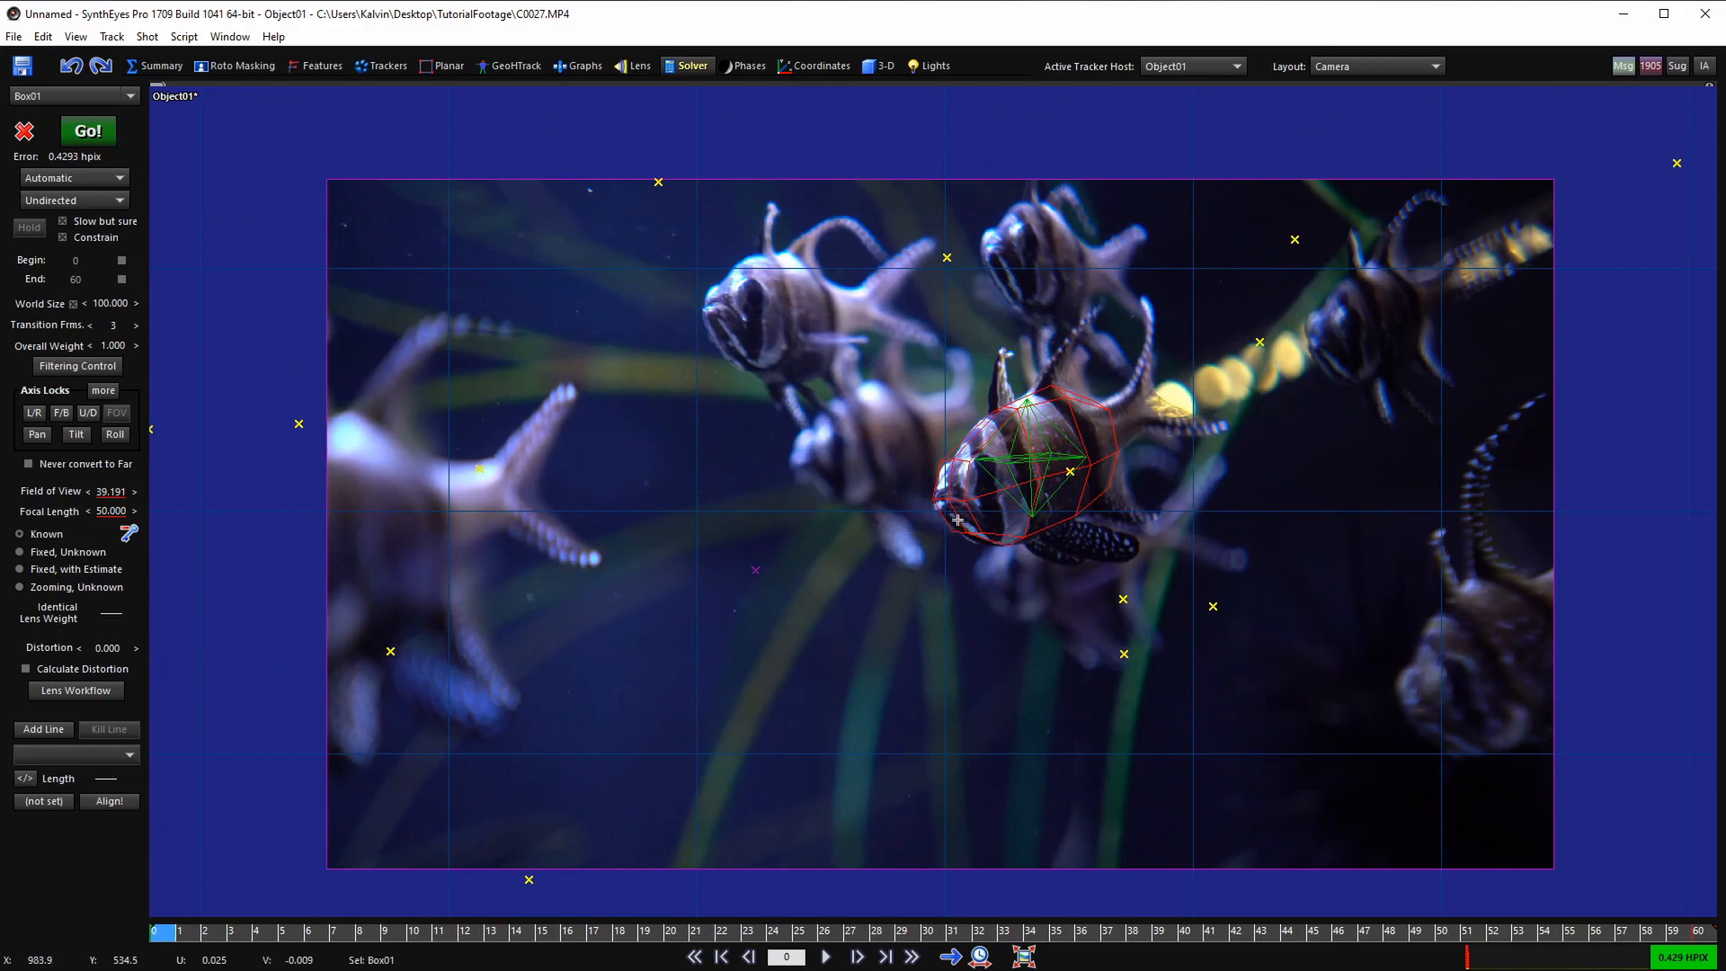
scroll(973, 497, up, 10)
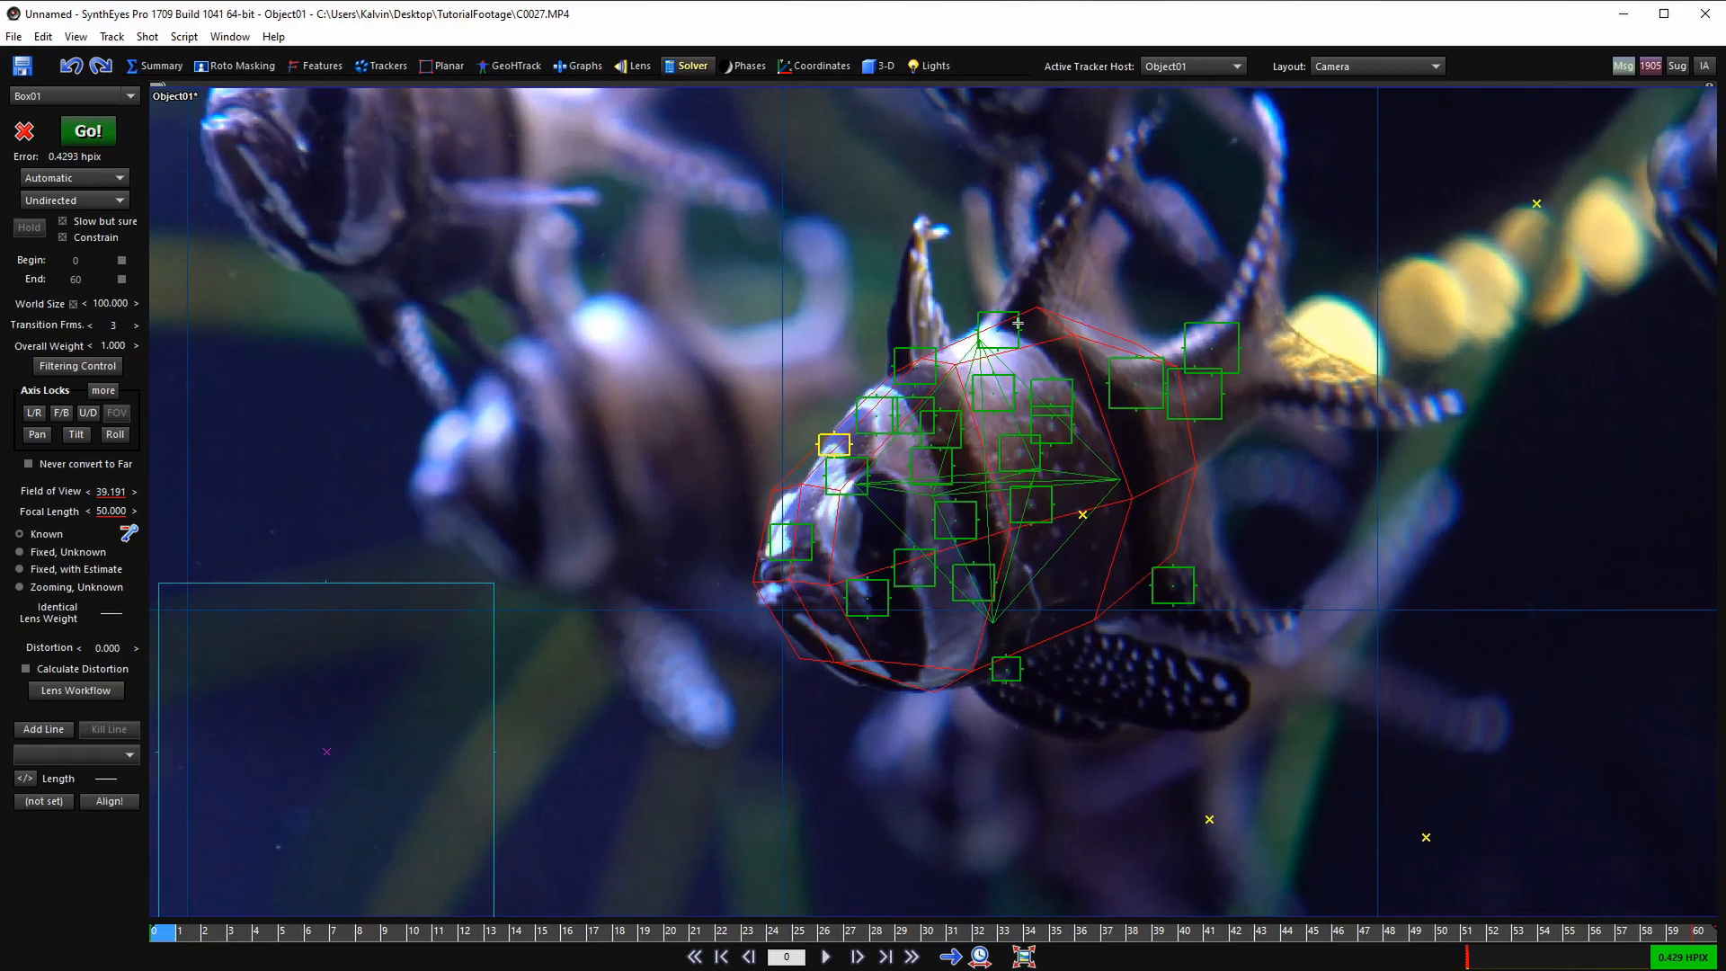
- Examine up close how the trackers and the Box01 mesh line up with the fish's mouth, head and body
scroll(1018, 321, up, 1)
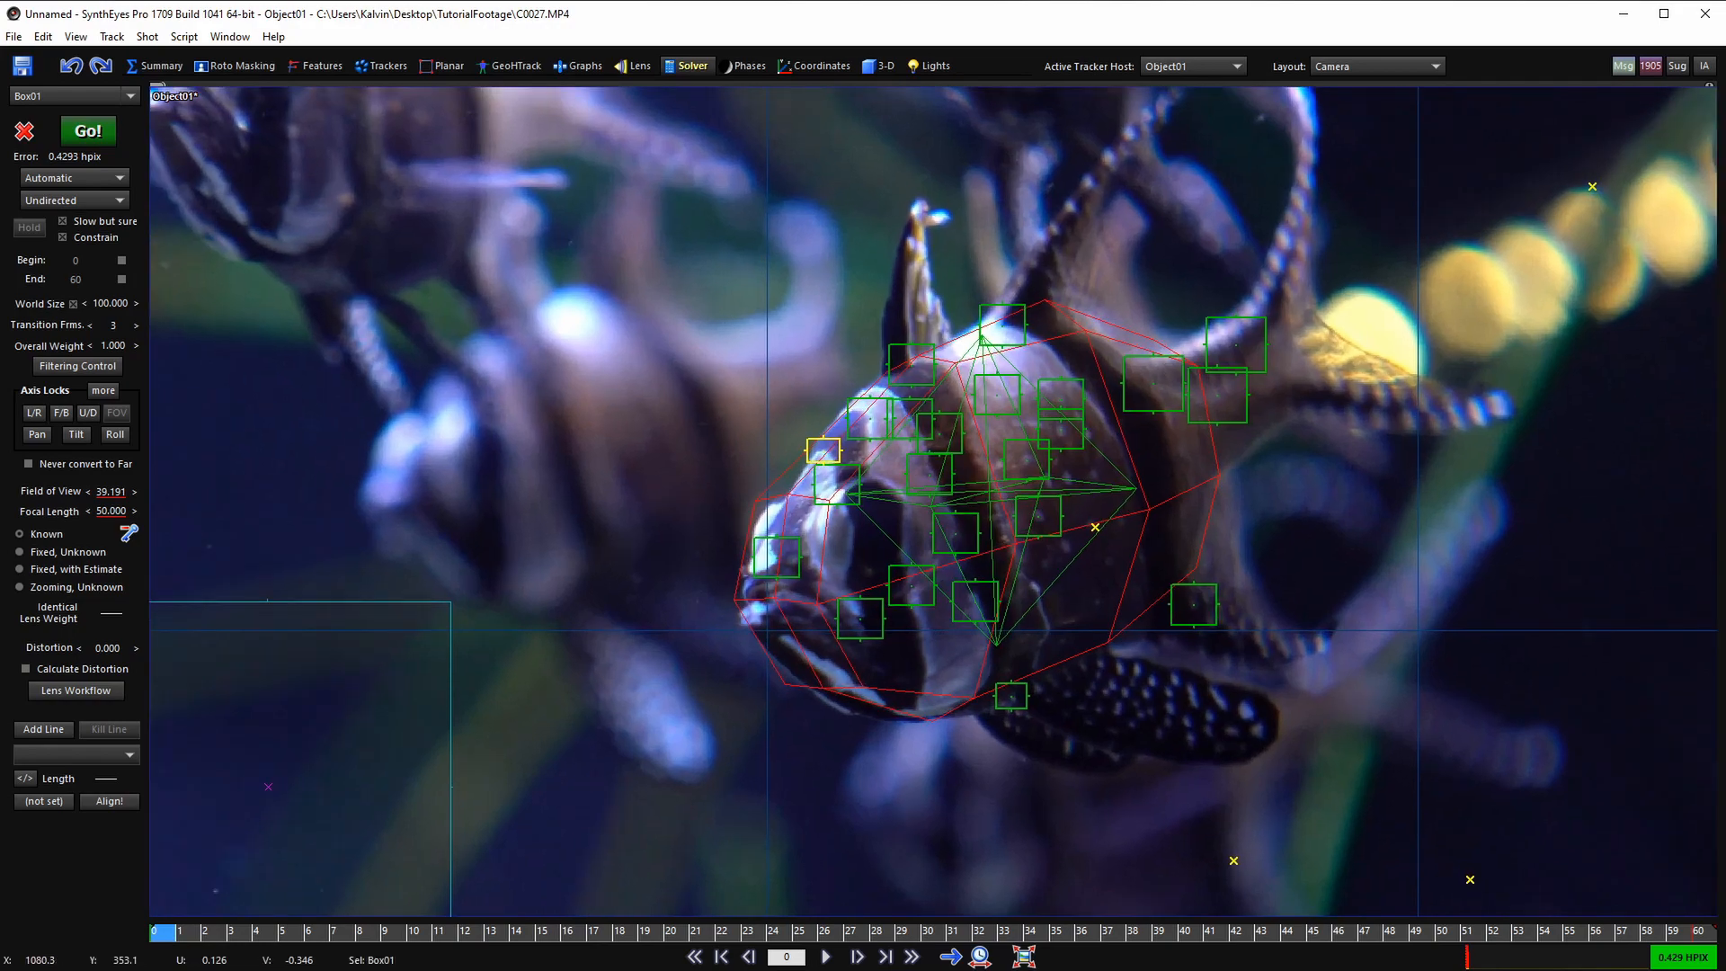
scroll(996, 349, up, 1)
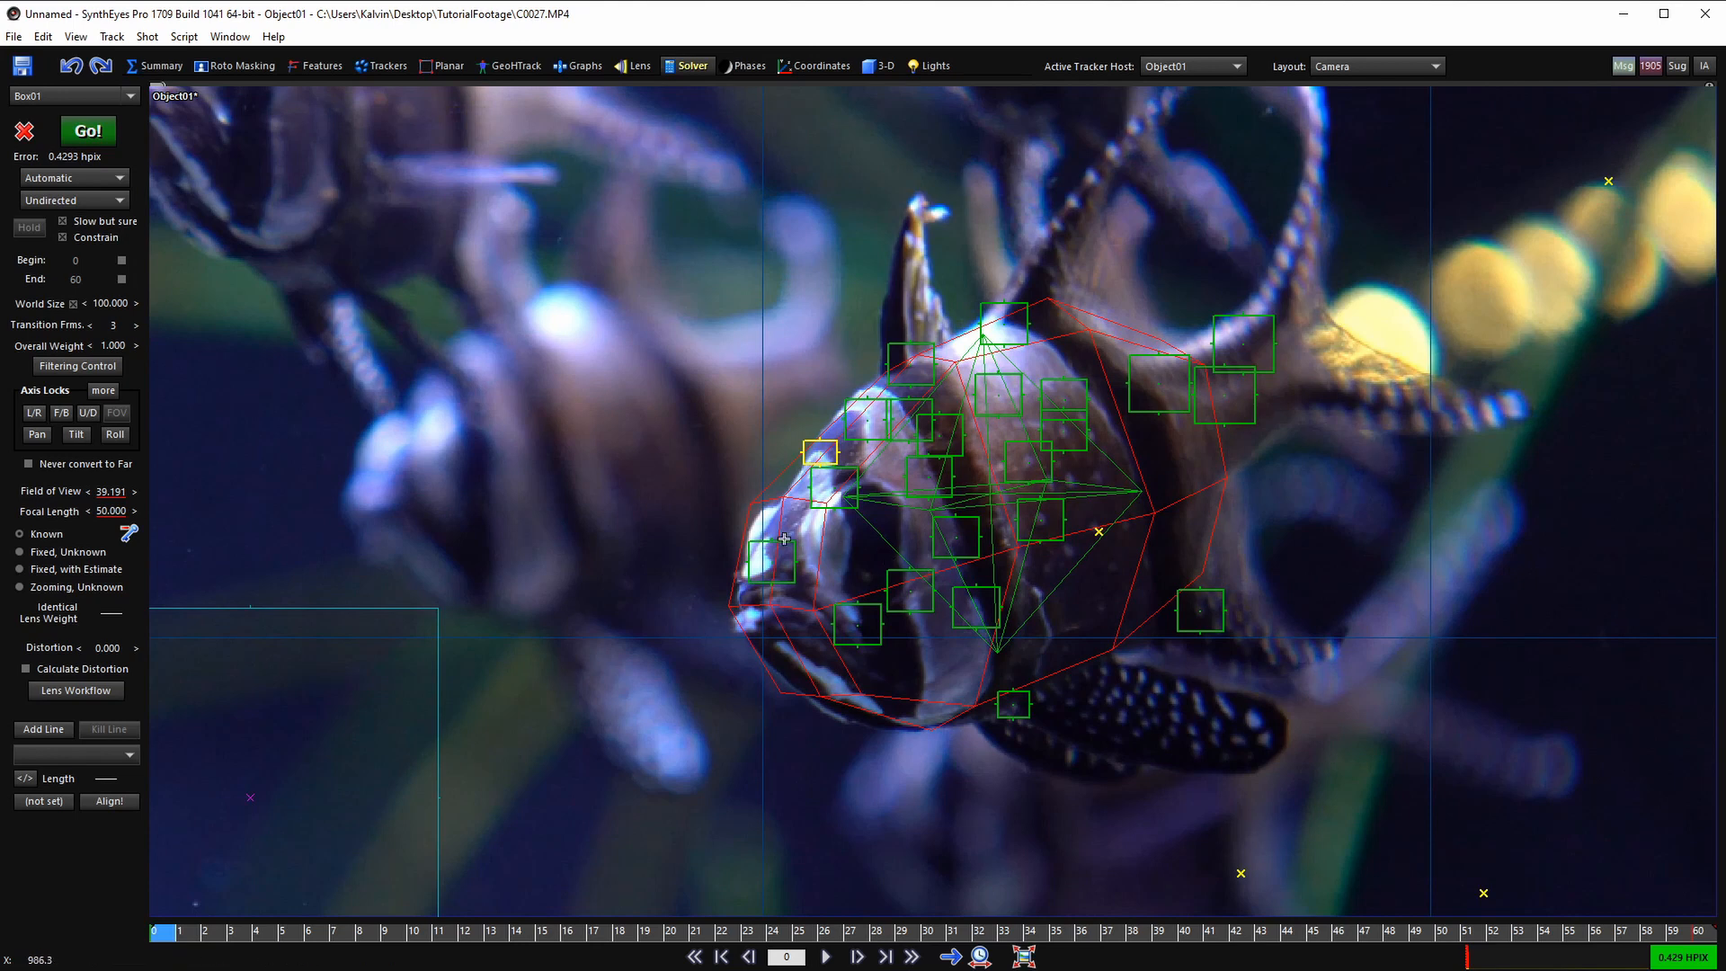
mouse_move(799, 541)
scroll(803, 563, up, 5)
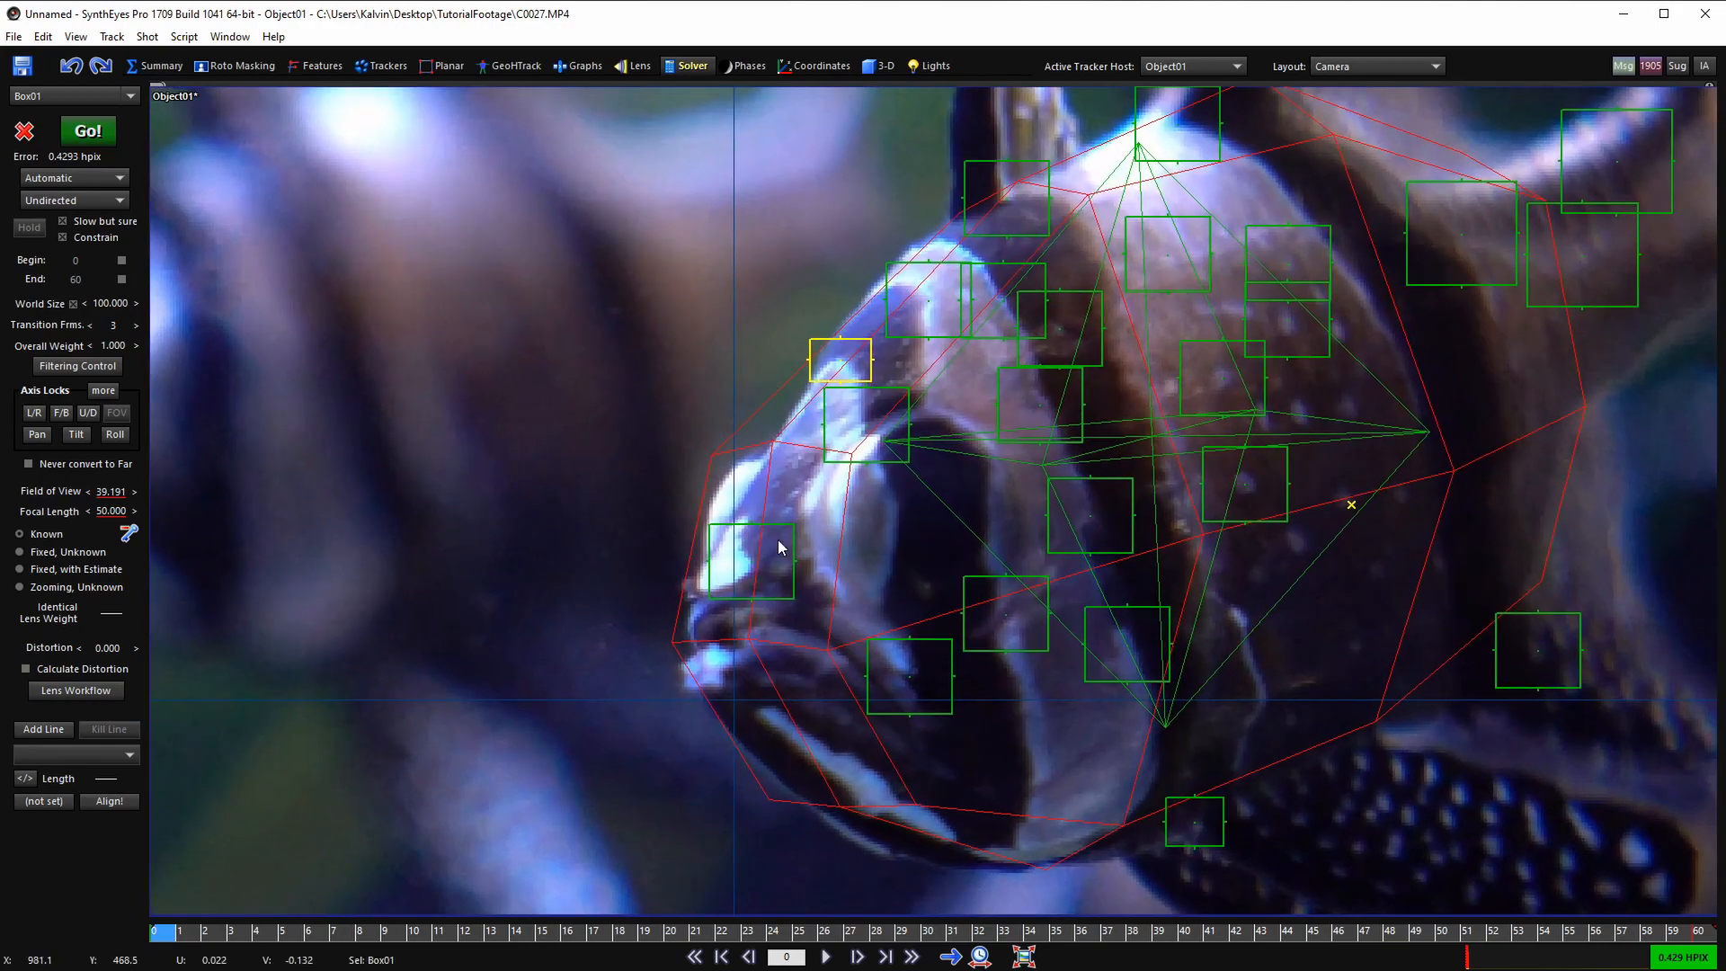
click(768, 558)
scroll(753, 561, up, 1)
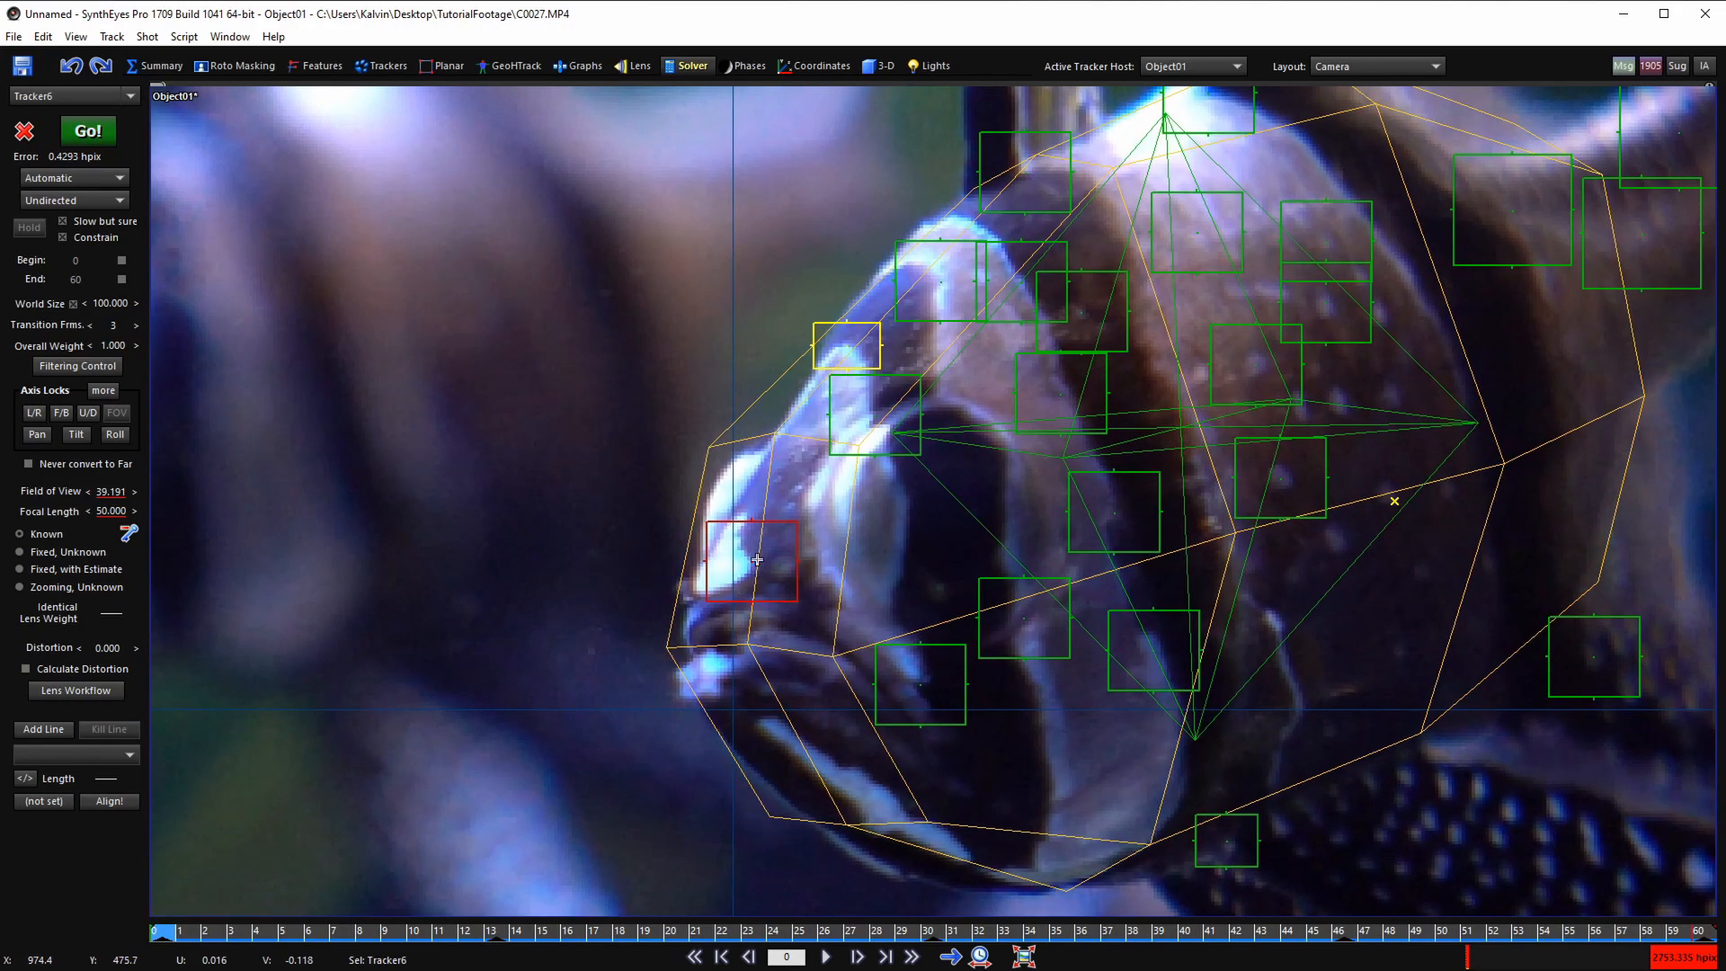
scroll(751, 566, down, 2)
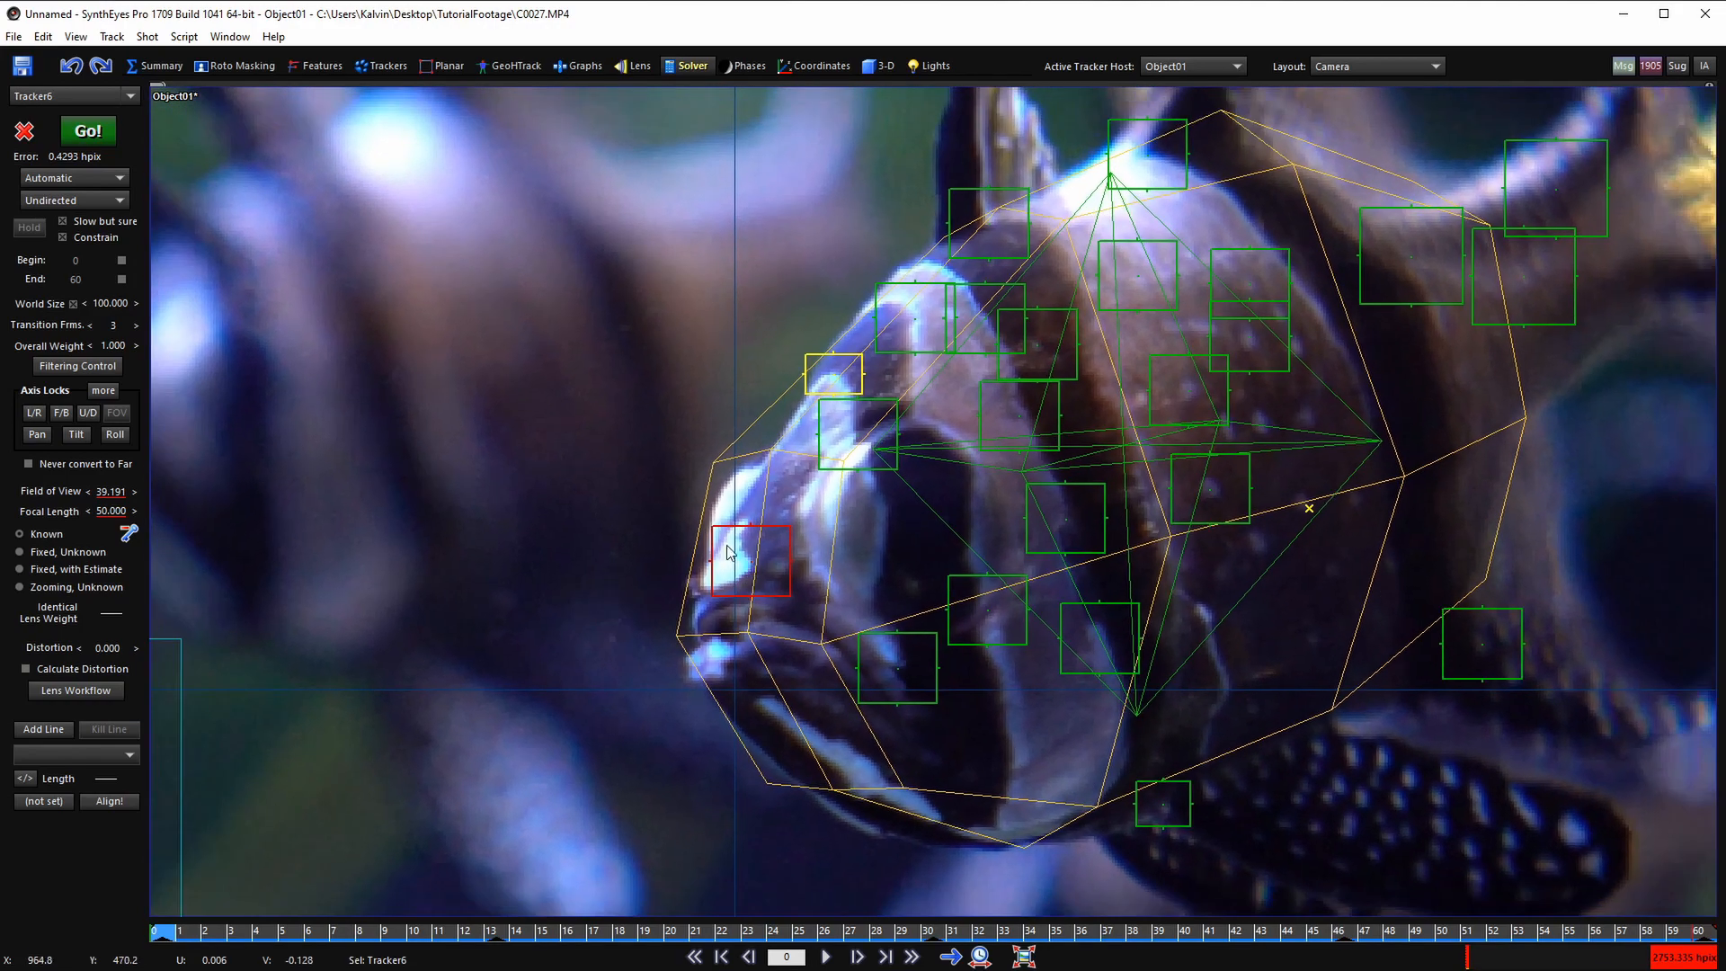
scroll(764, 575, down, 3)
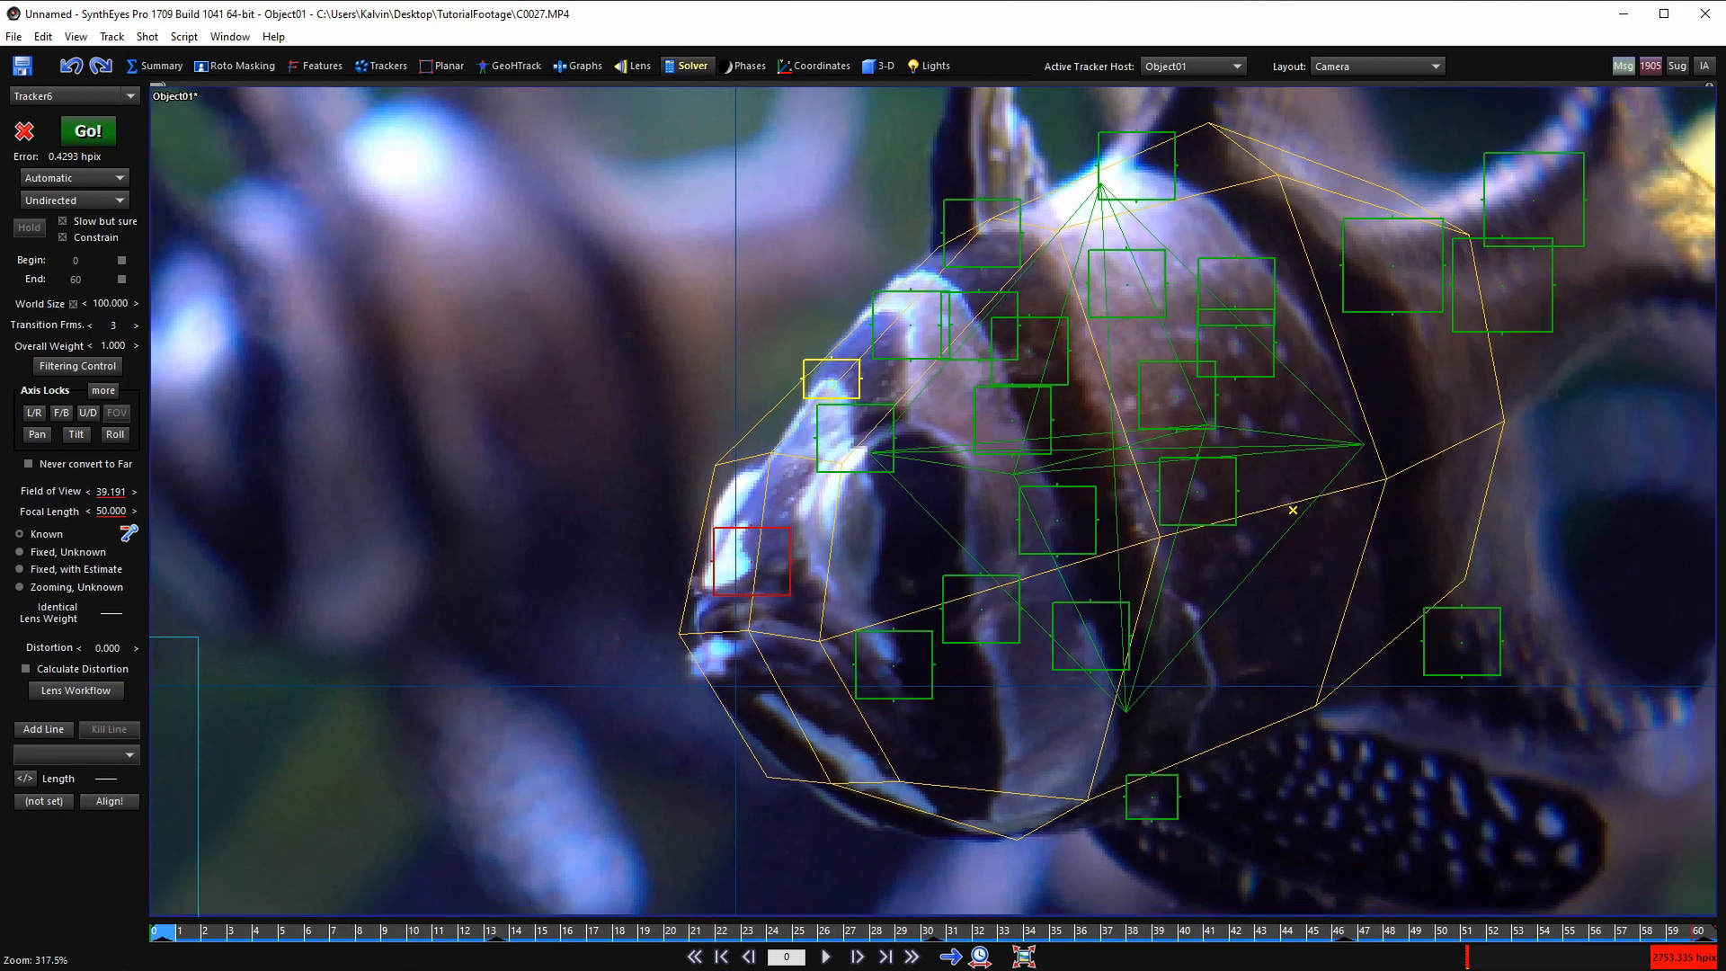
scroll(633, 424, down, 2)
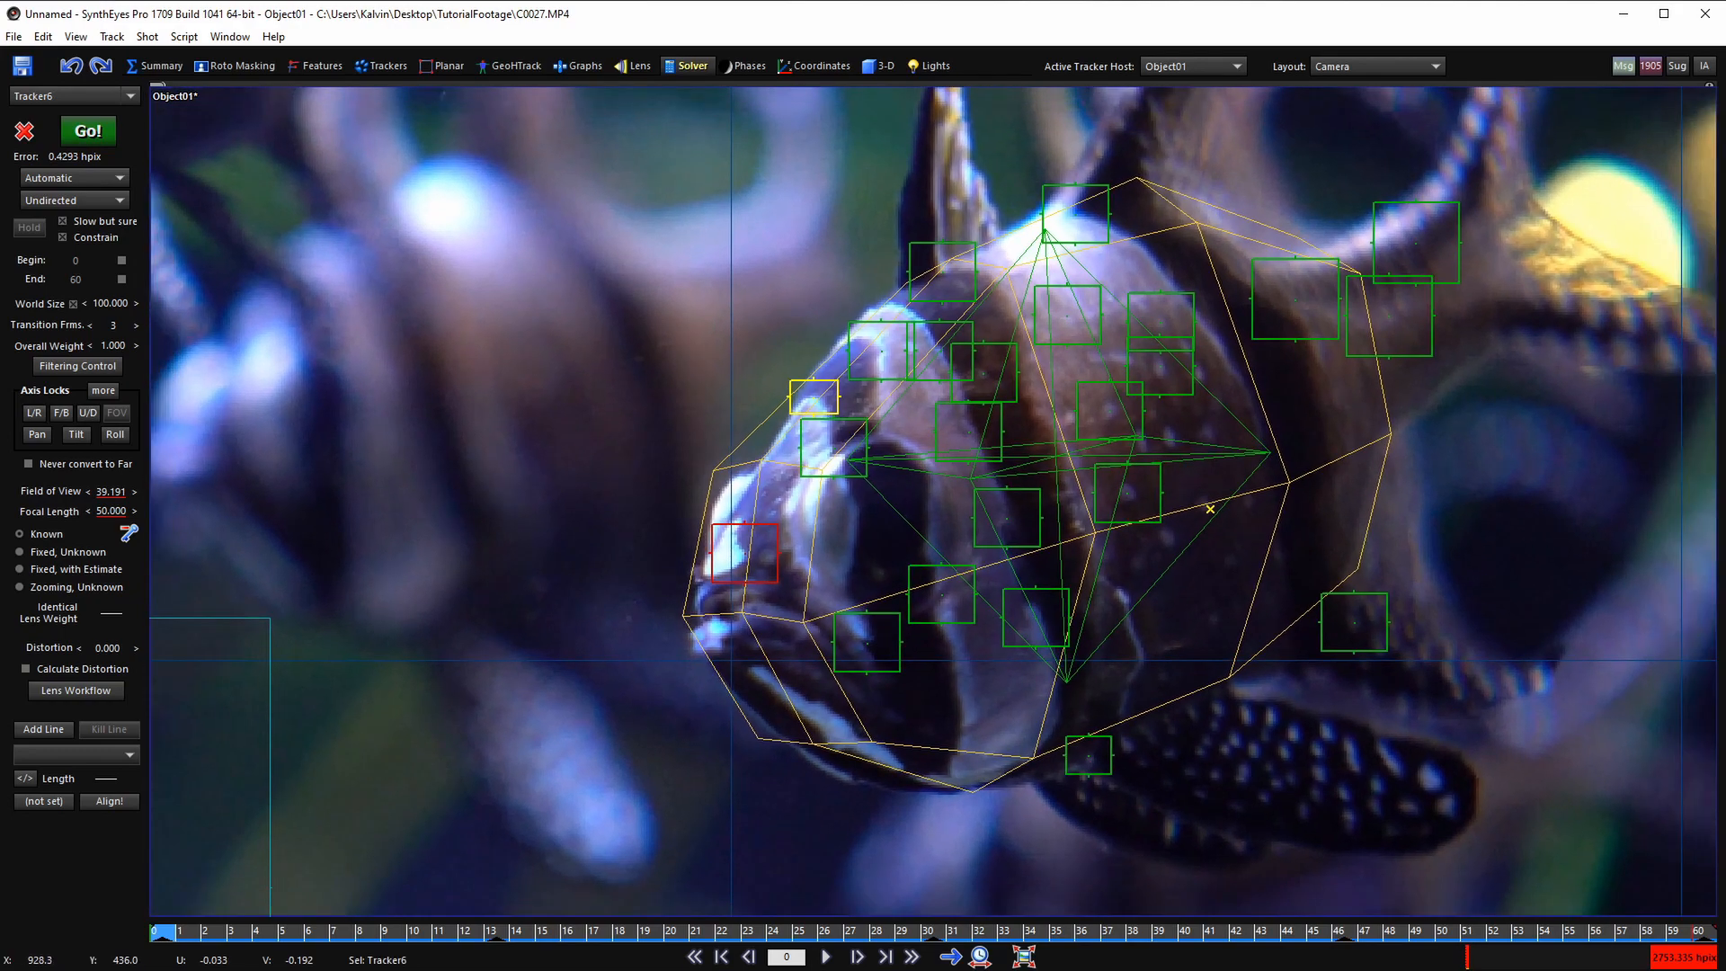
scroll(838, 579, down, 3)
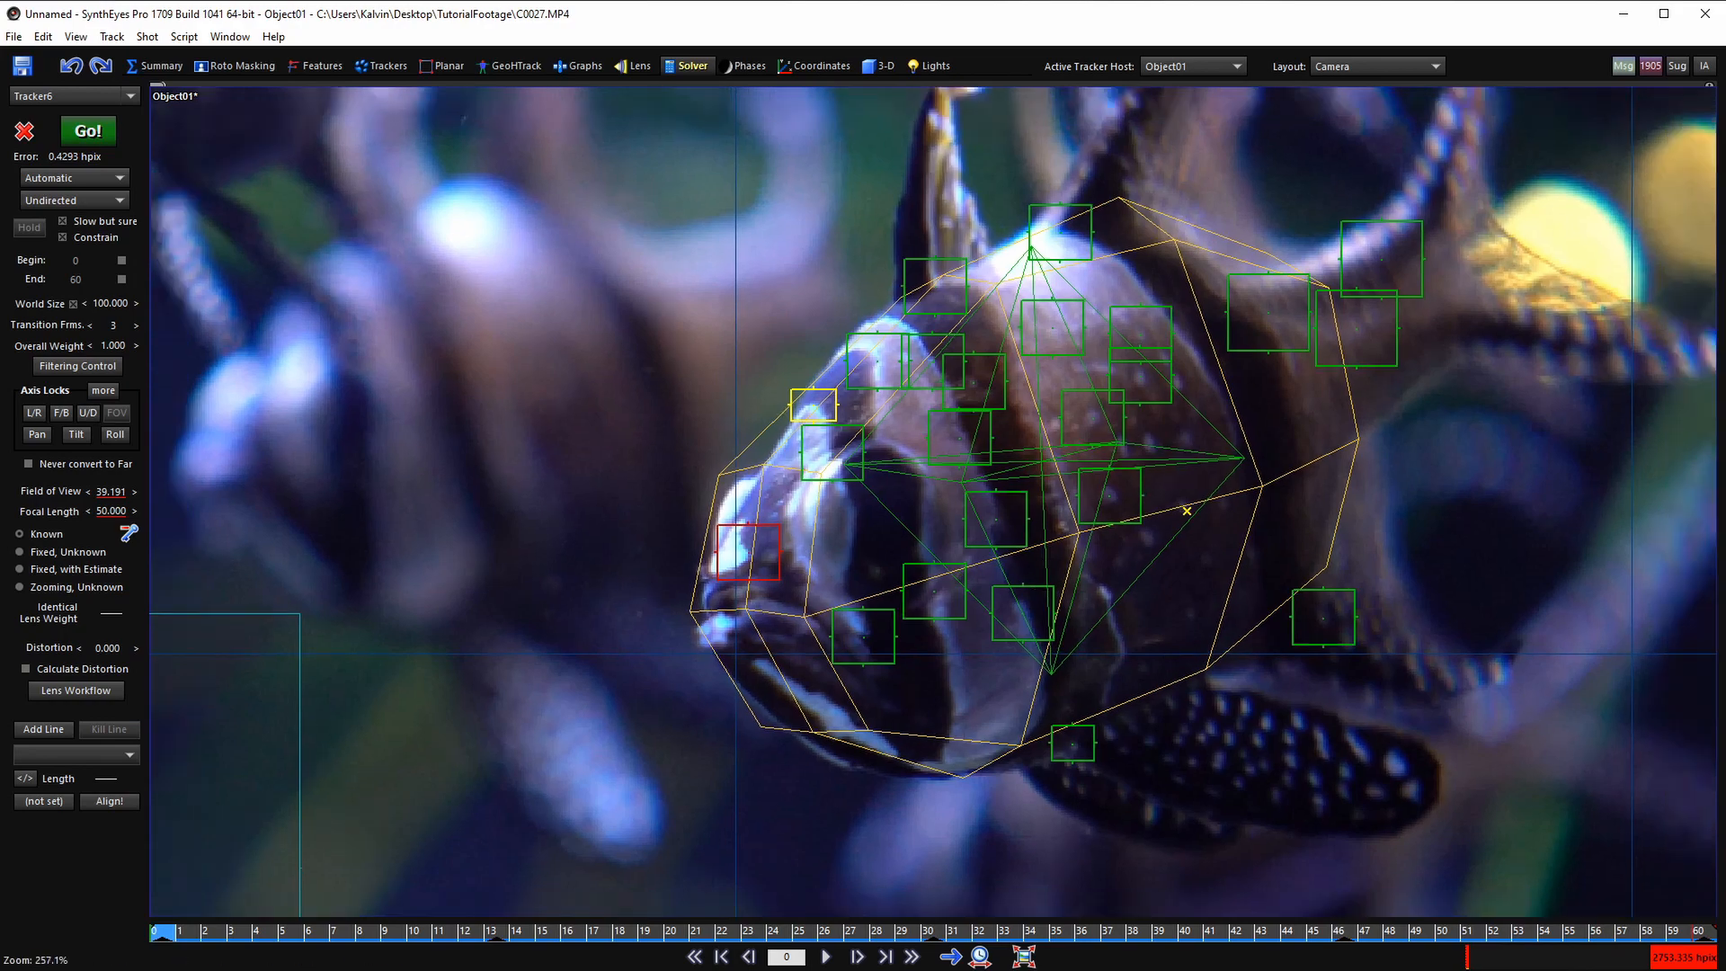
click(758, 501)
scroll(770, 551, up, 1)
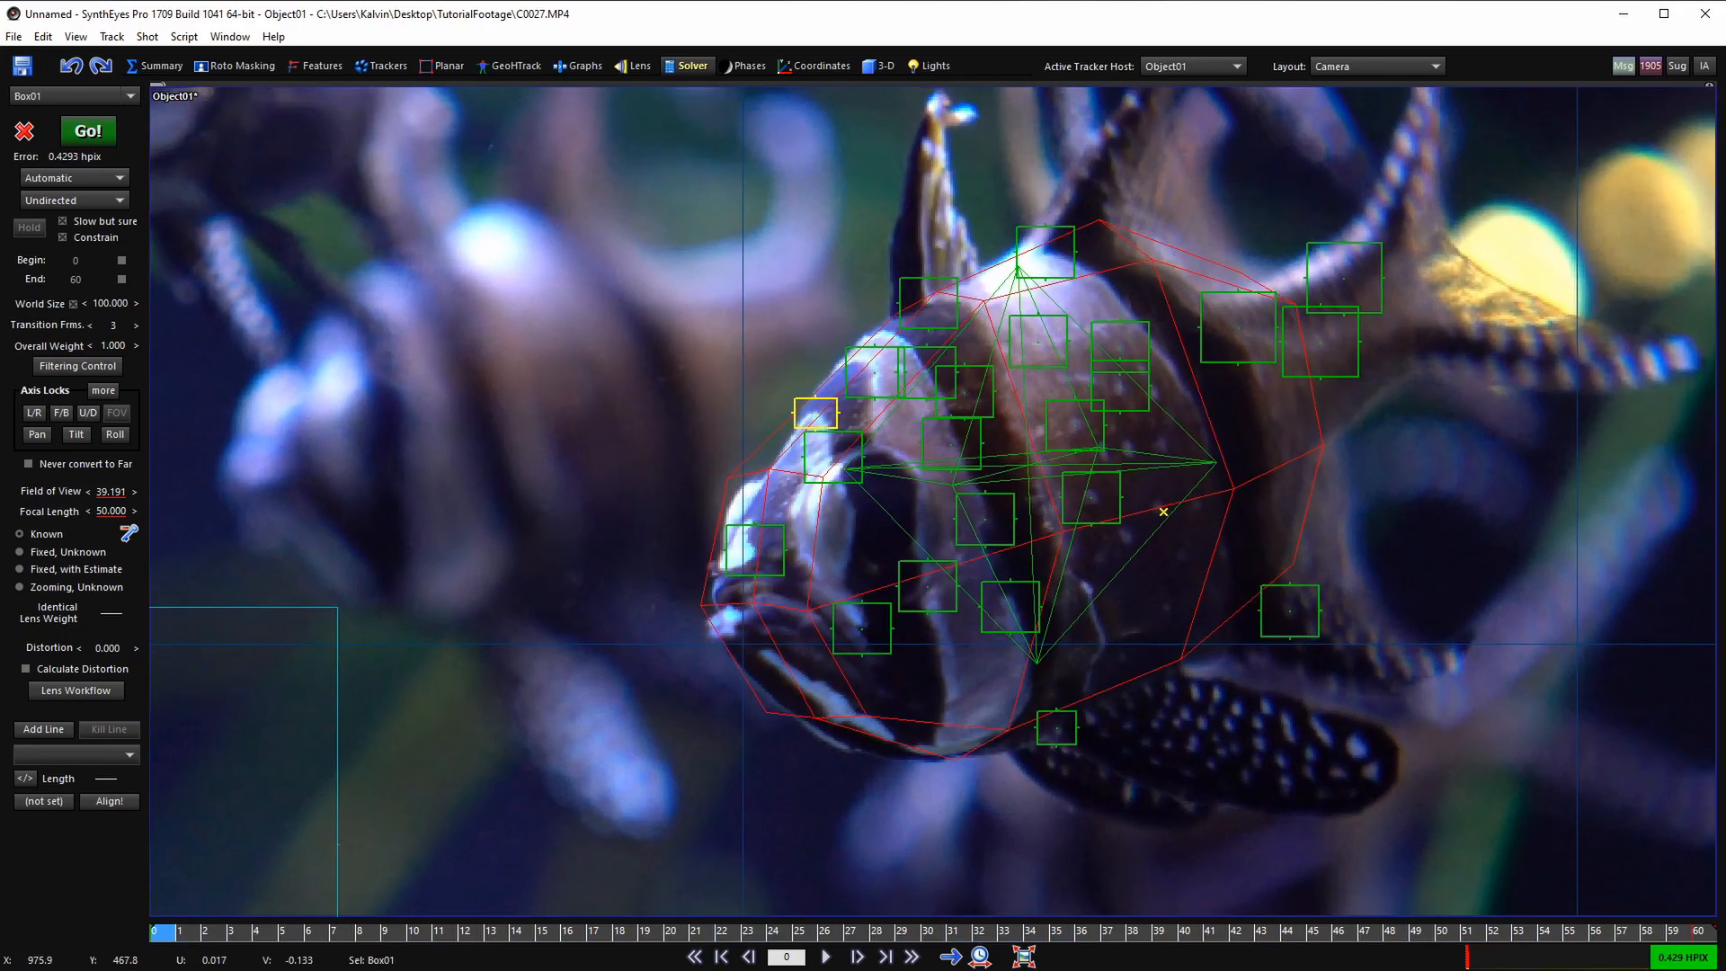
scroll(814, 519, down, 2)
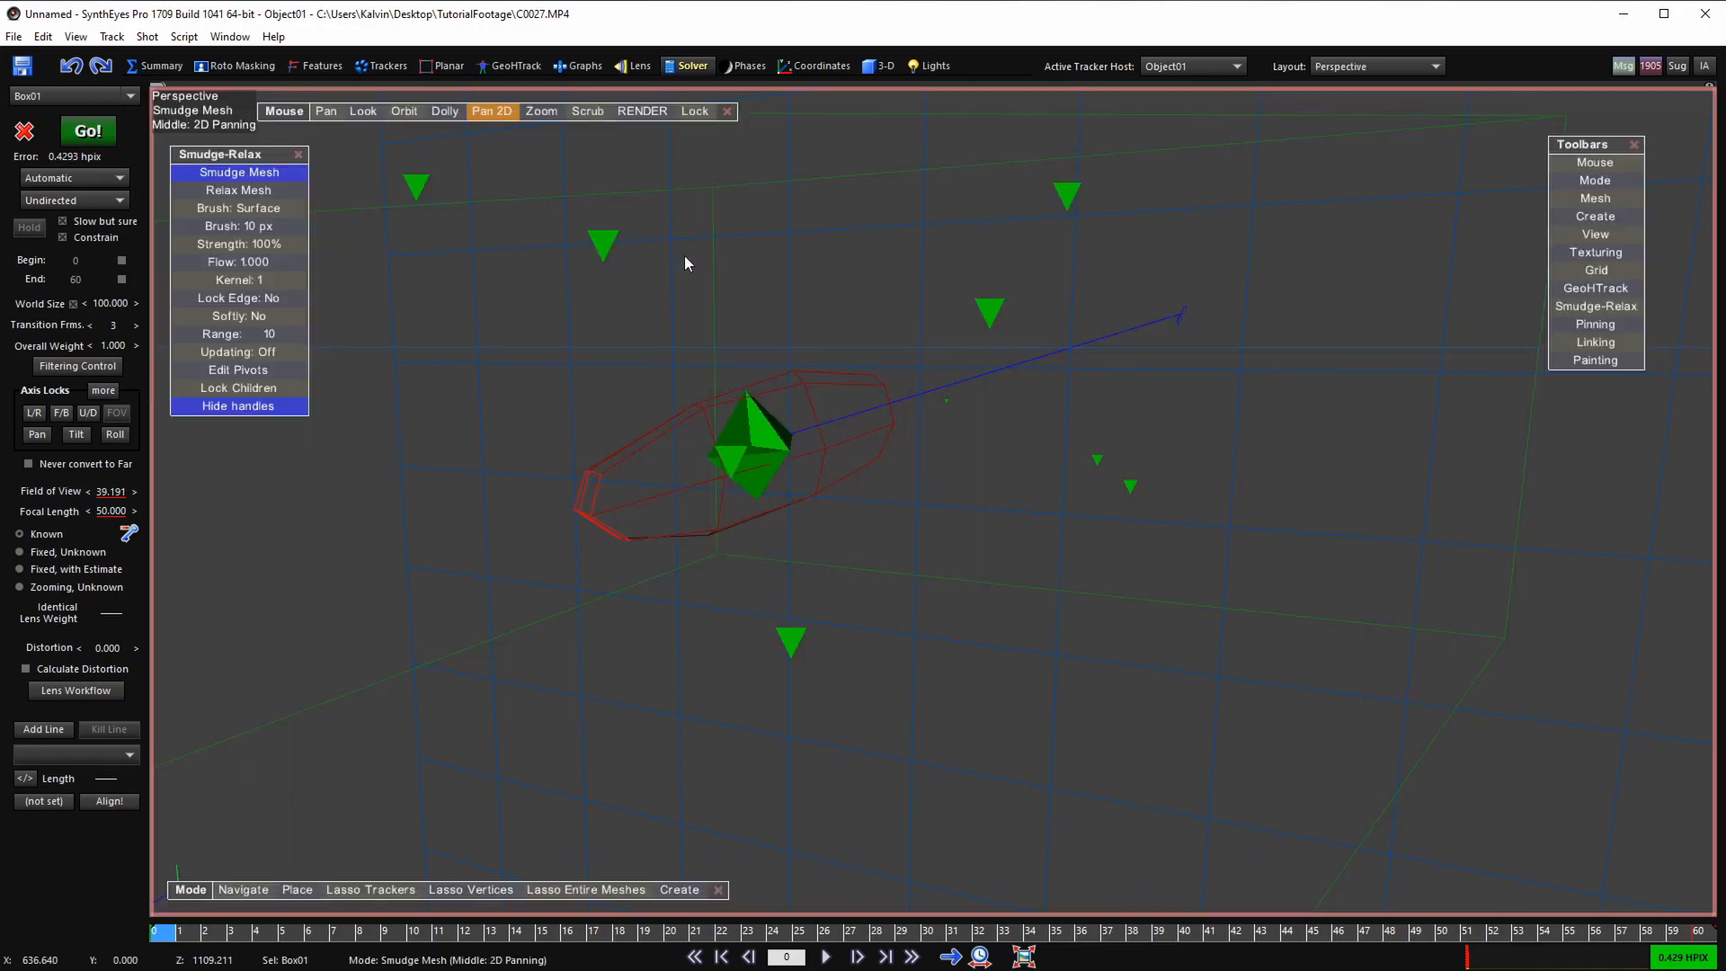
- Switch to the Perspective layout and lock it to the current camera, with the fish in frame
key(6)
key(l)
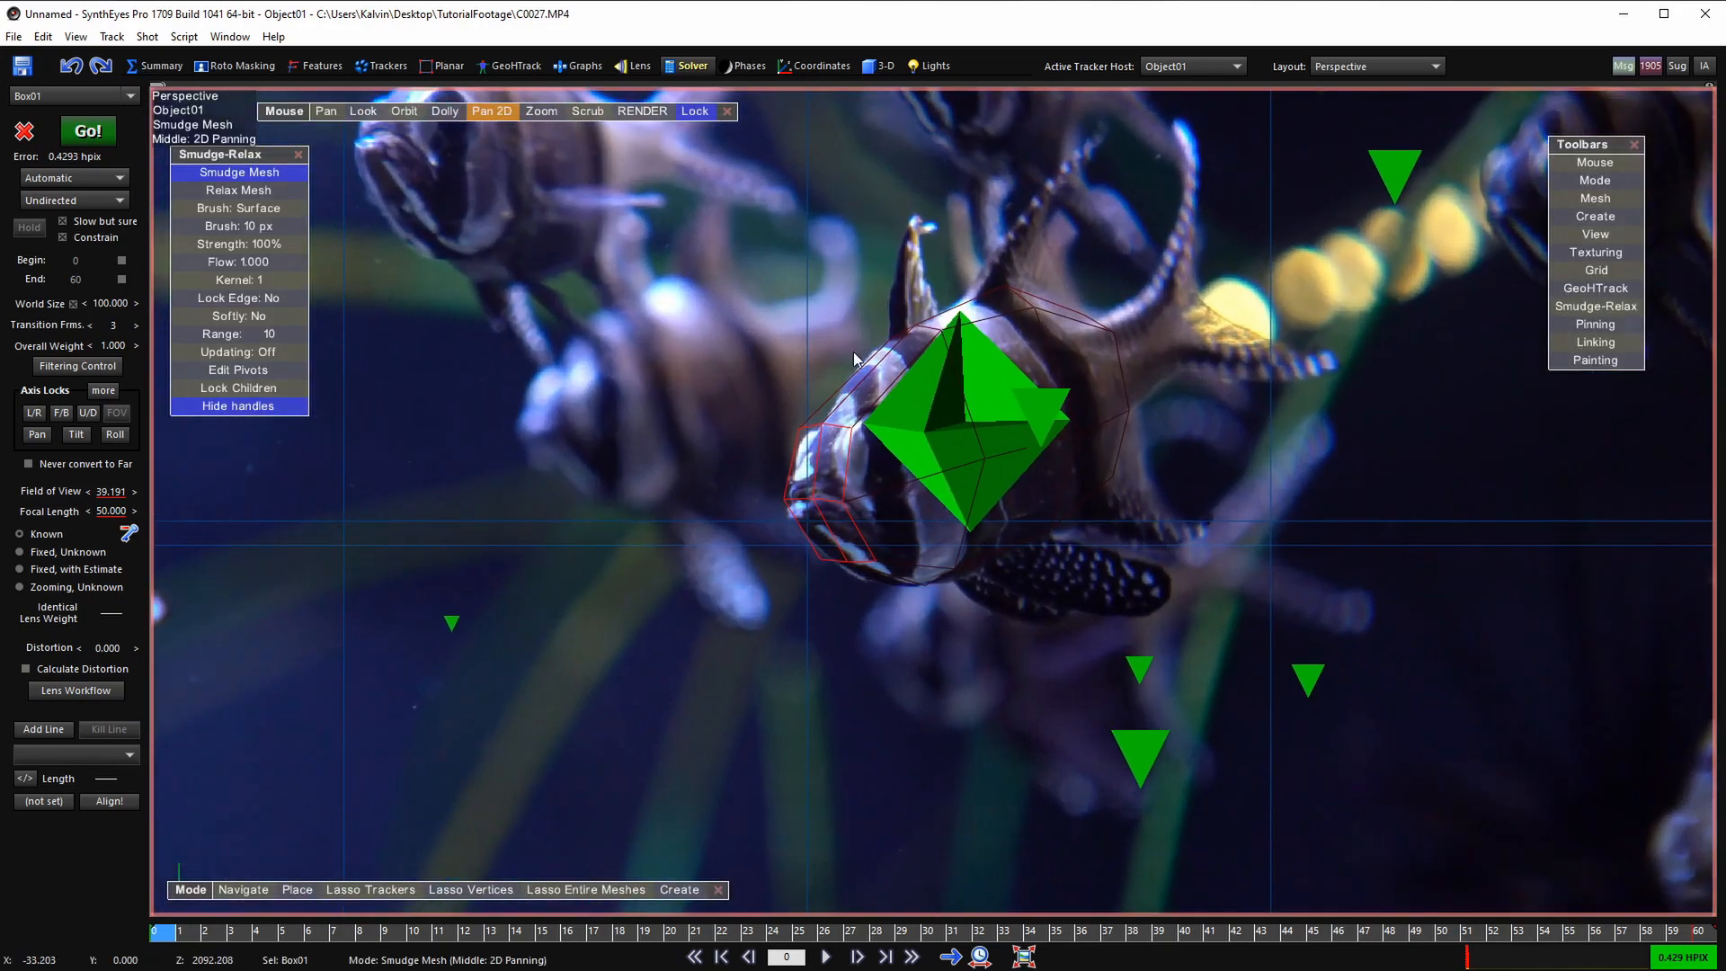
middle_drag(991, 404, 944, 417)
scroll(944, 416, up, 5)
scroll(876, 411, down, 1)
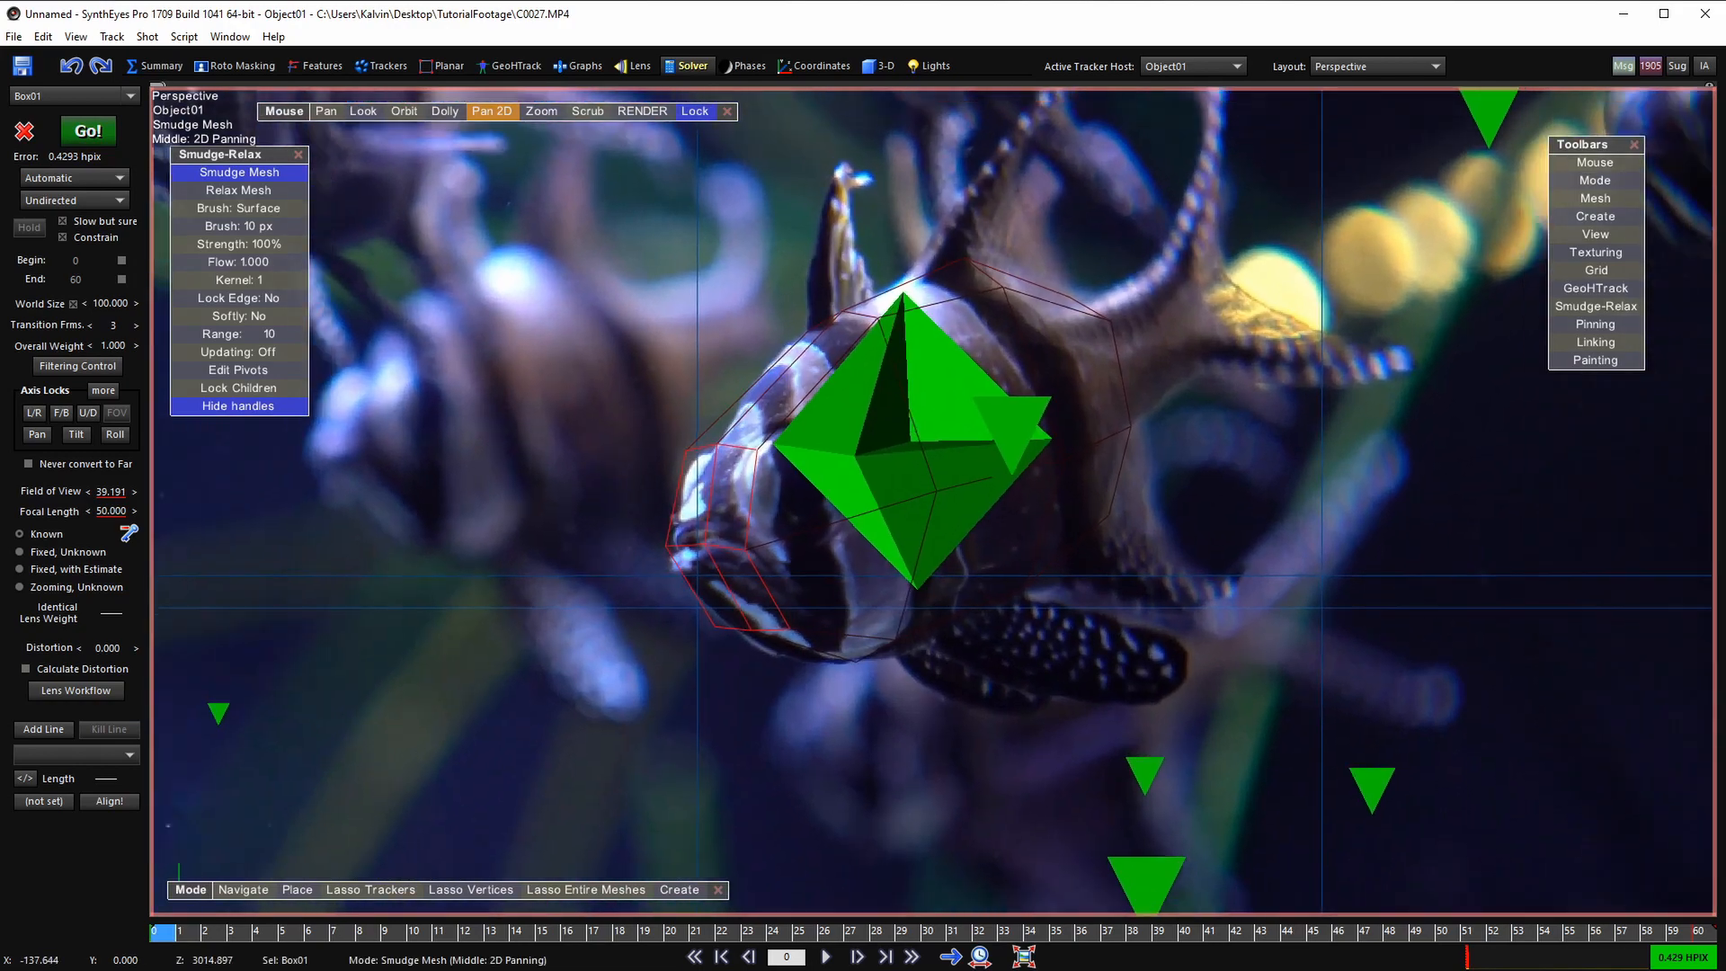
scroll(884, 423, down, 5)
- Set the scene's perspective Object Size to 0.150 and accept the scene settings
click(42, 36)
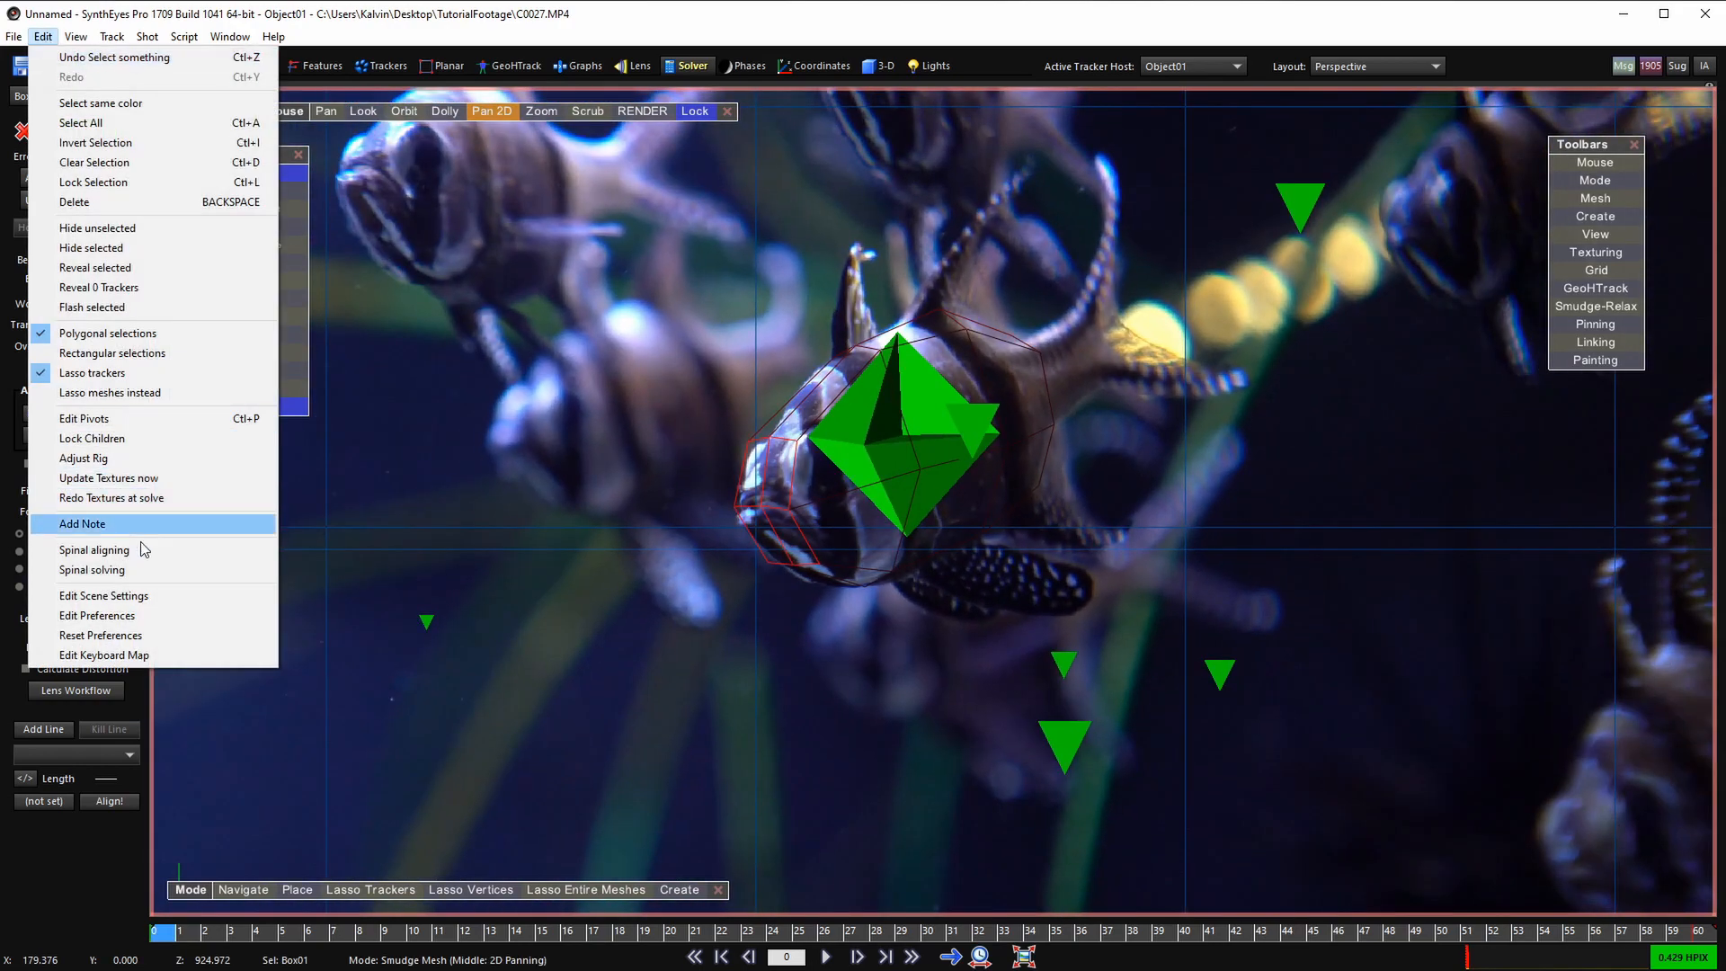
click(135, 595)
drag(790, 299, 435, 368)
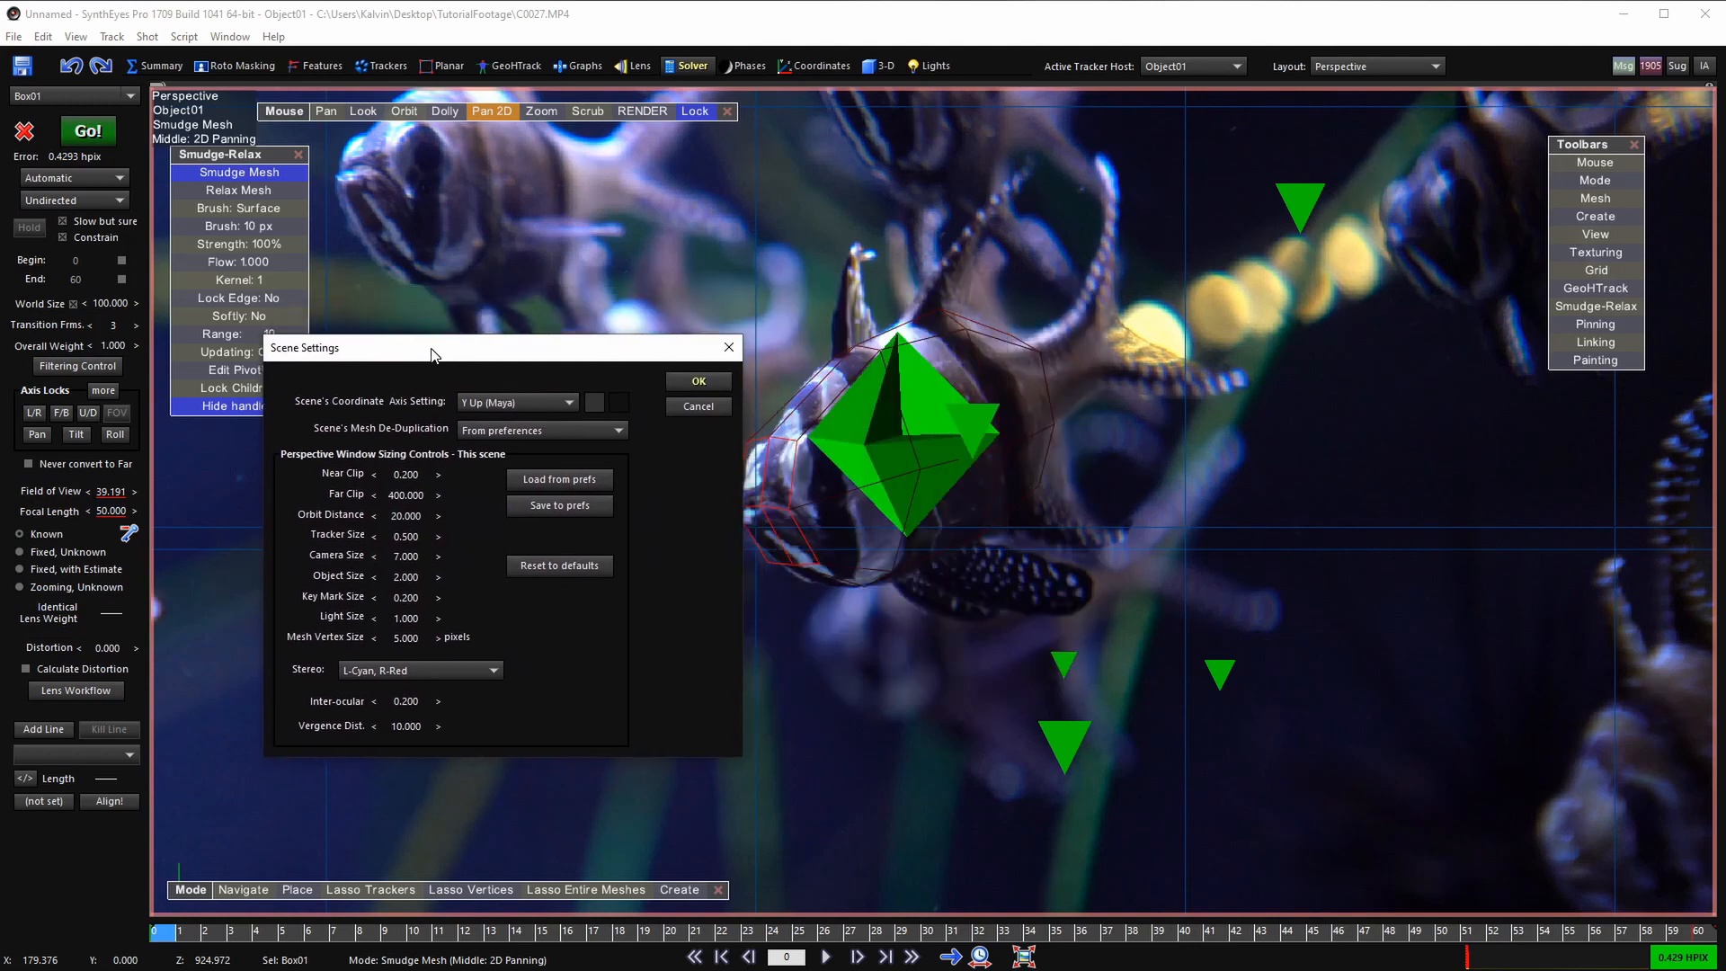
drag(408, 591, 425, 589)
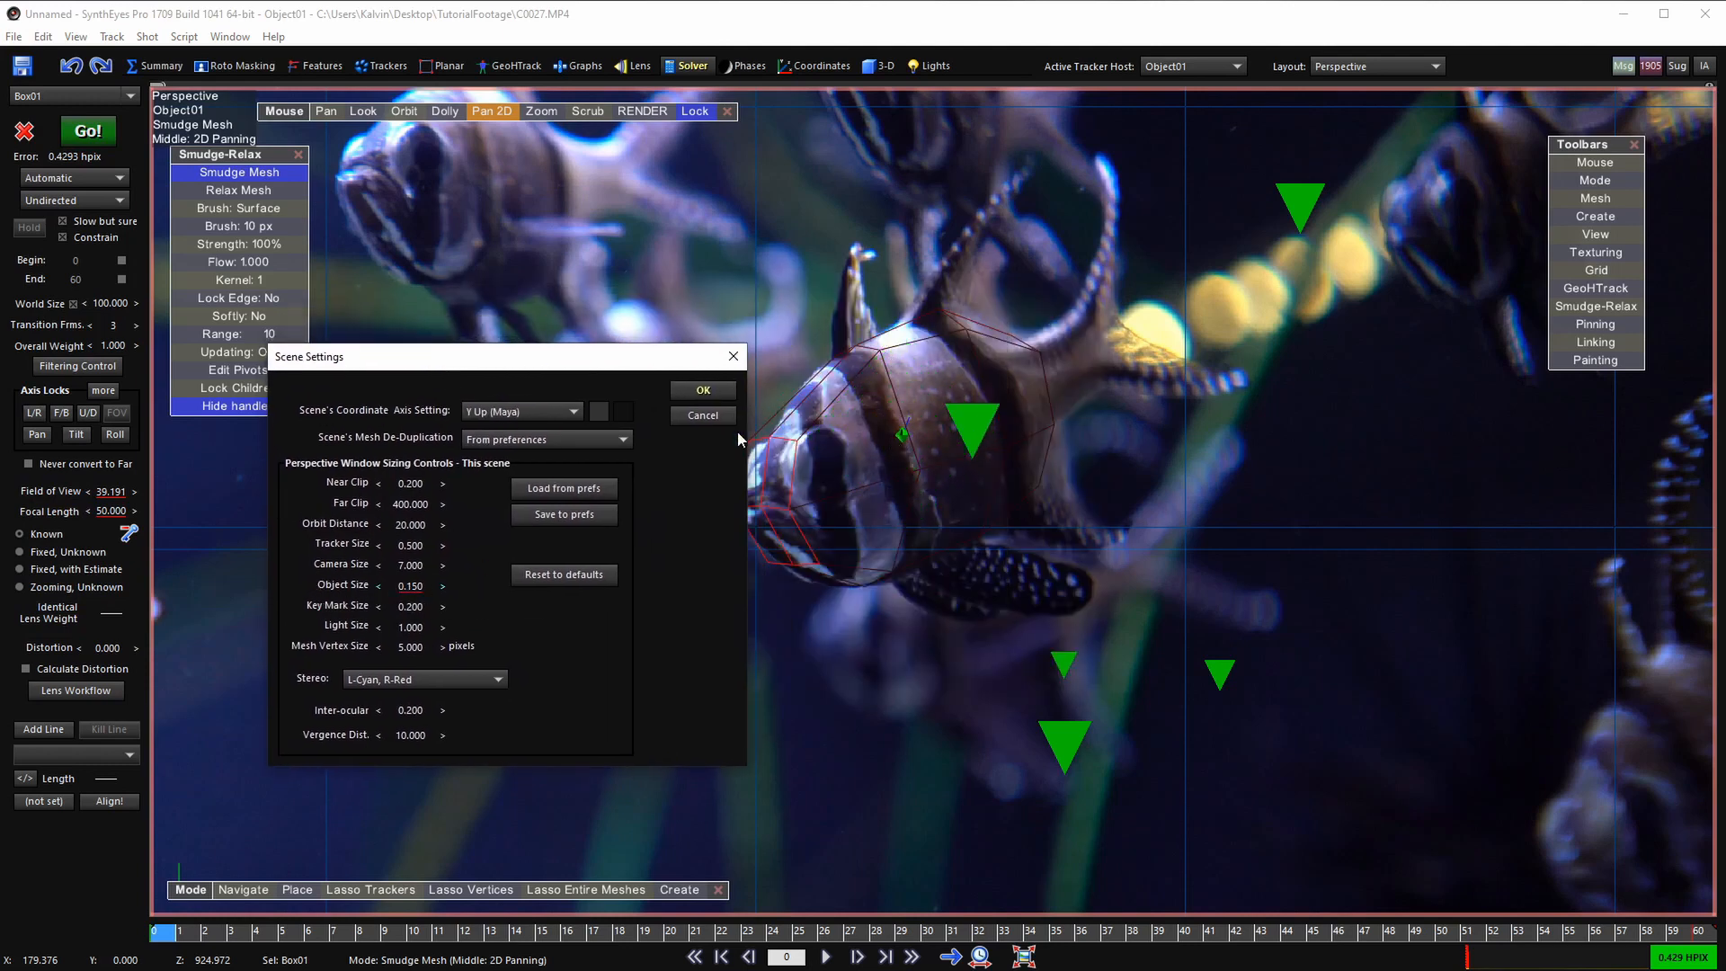
click(703, 389)
scroll(881, 401, up, 5)
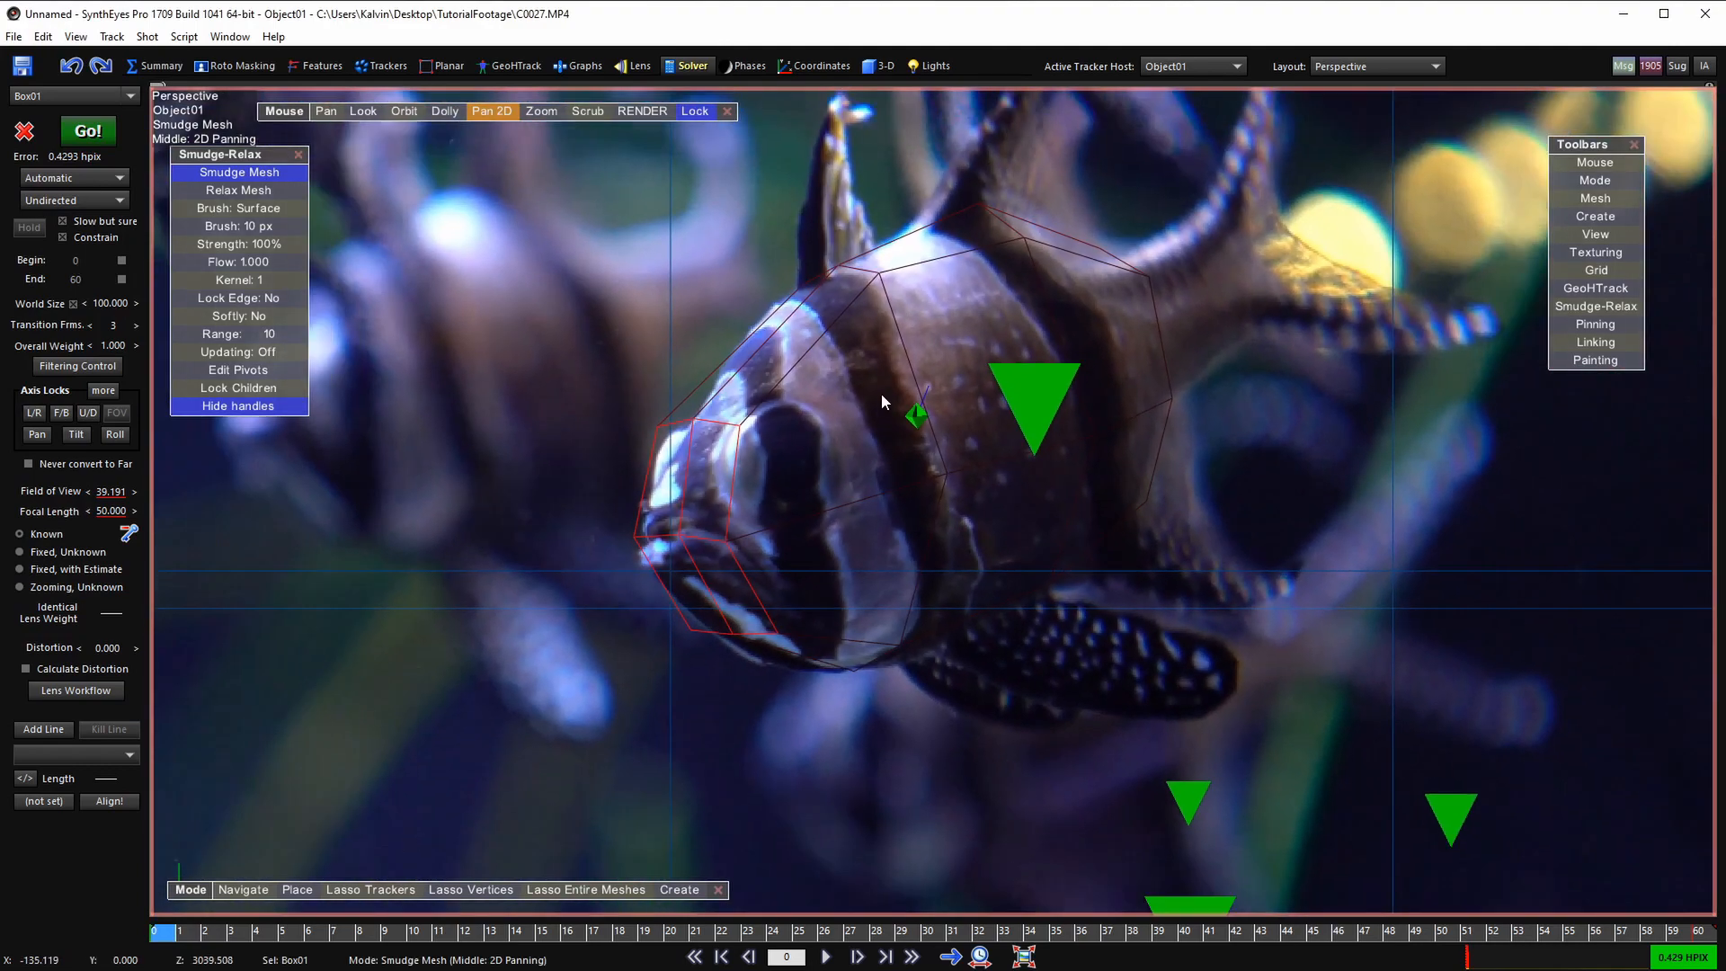
scroll(921, 419, down, 2)
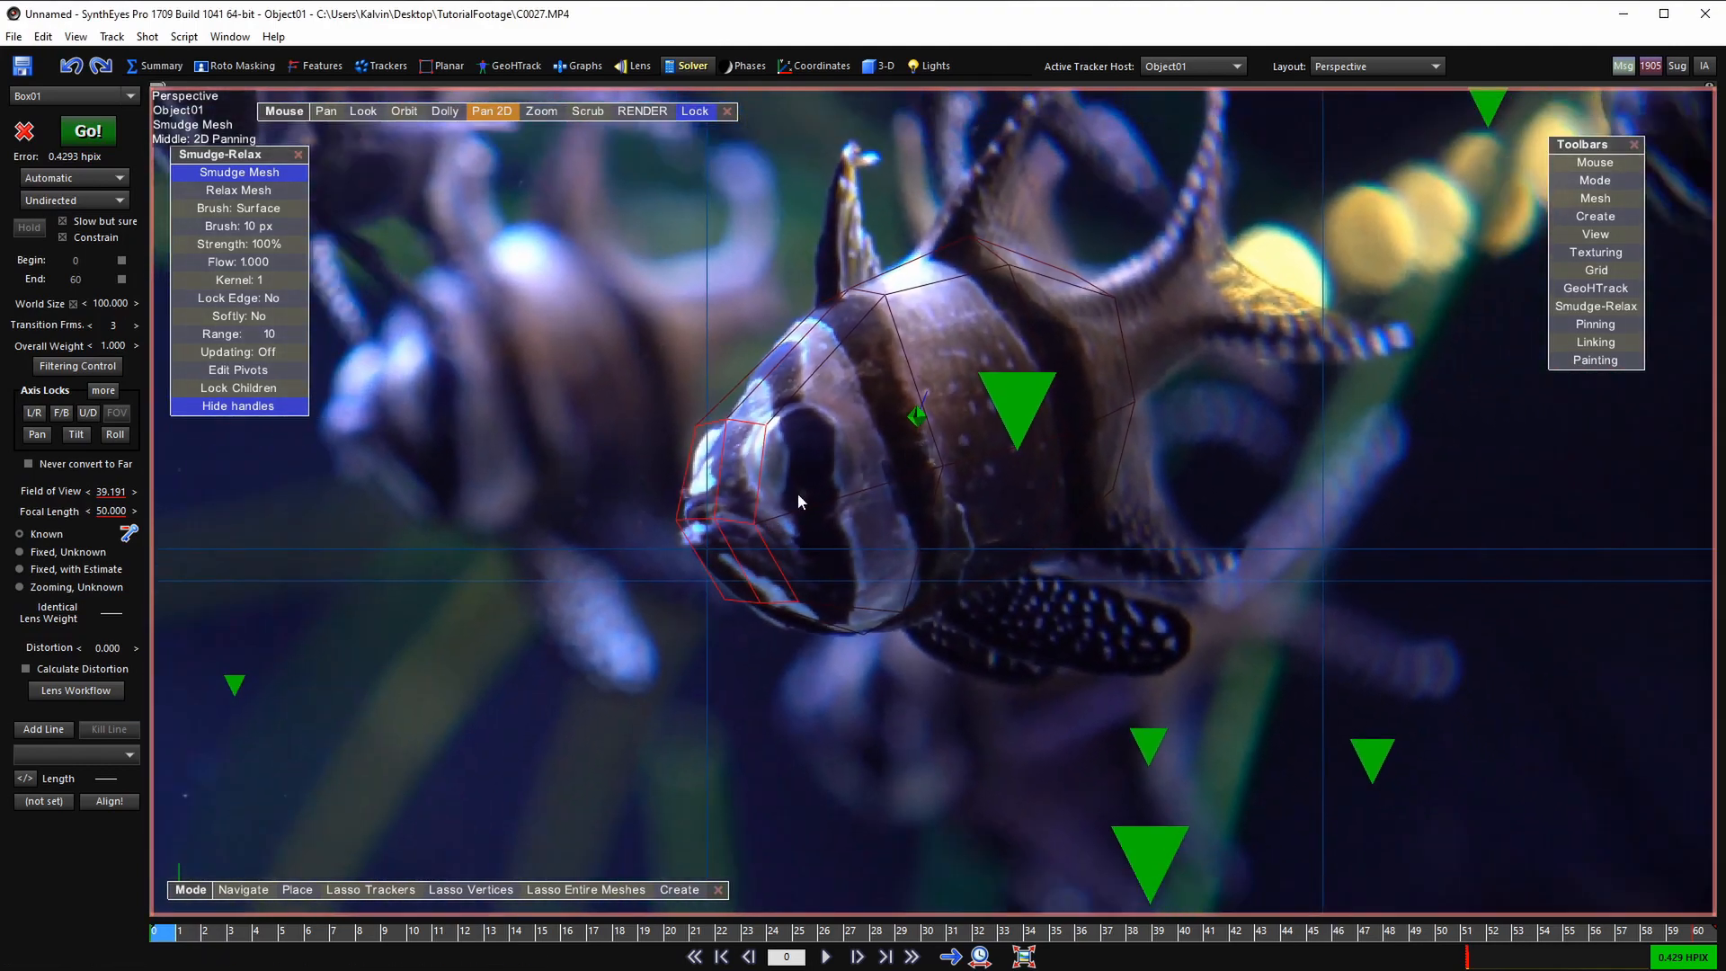
- Turn off lit wireframes in the perspective display so the whole Box01 outline is drawn evenly
scroll(1000, 381, up, 4)
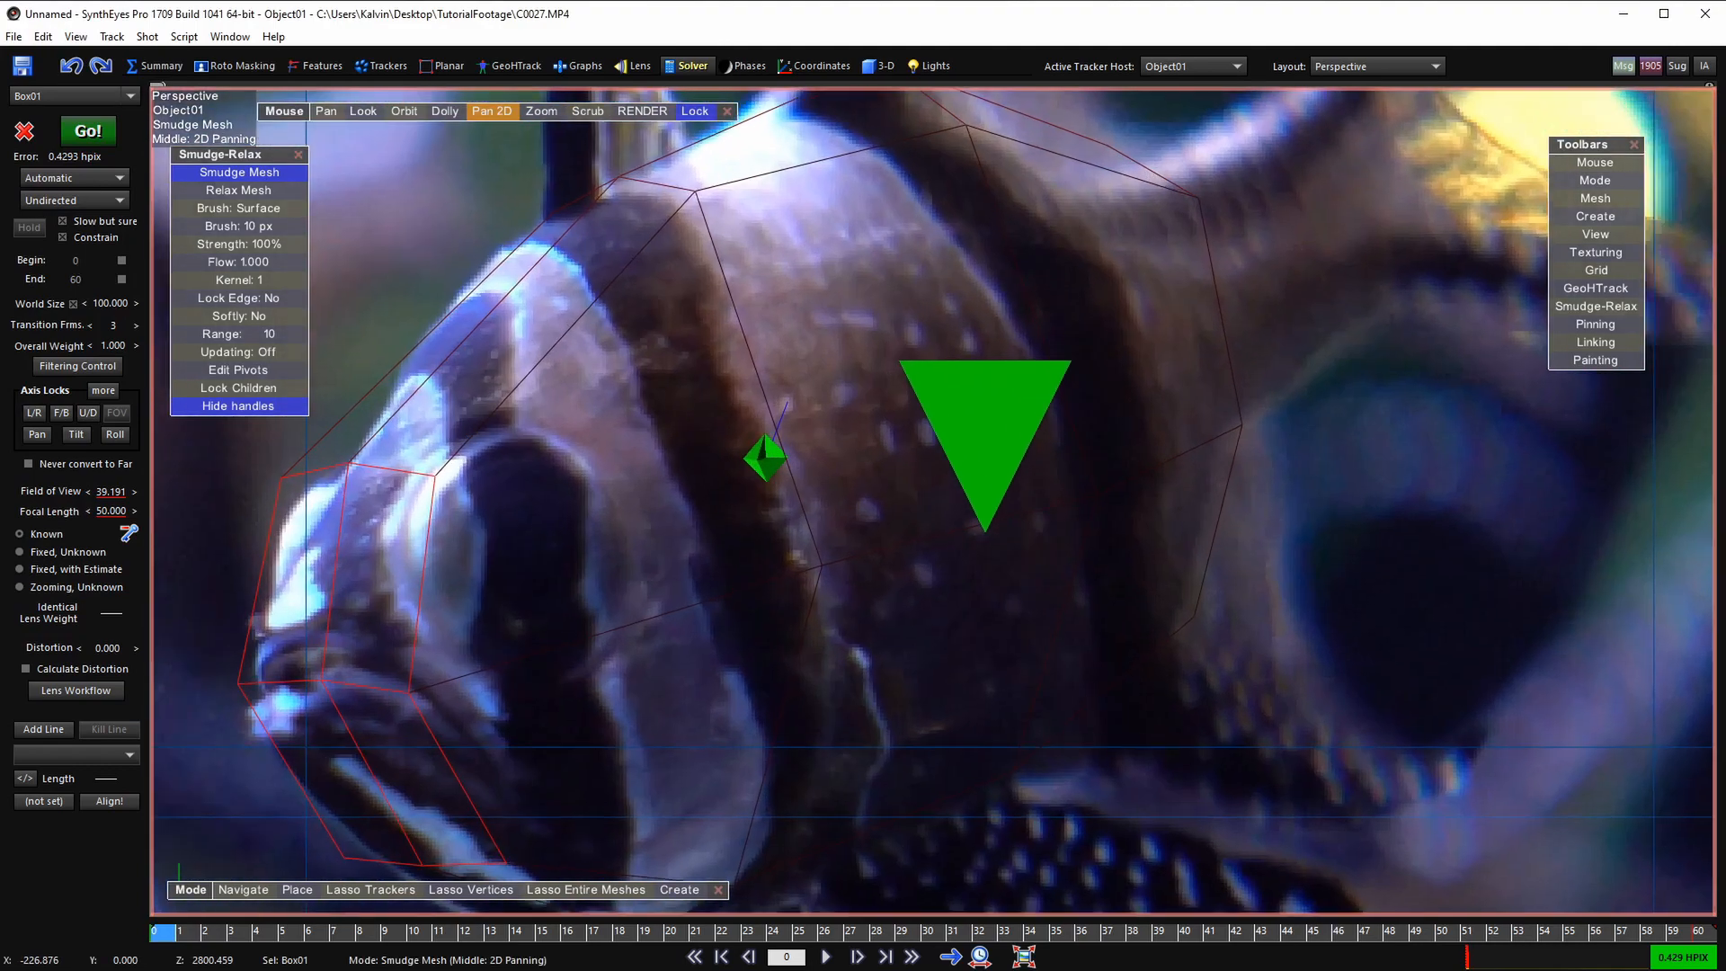
scroll(1076, 455, down, 3)
right_click(1076, 466)
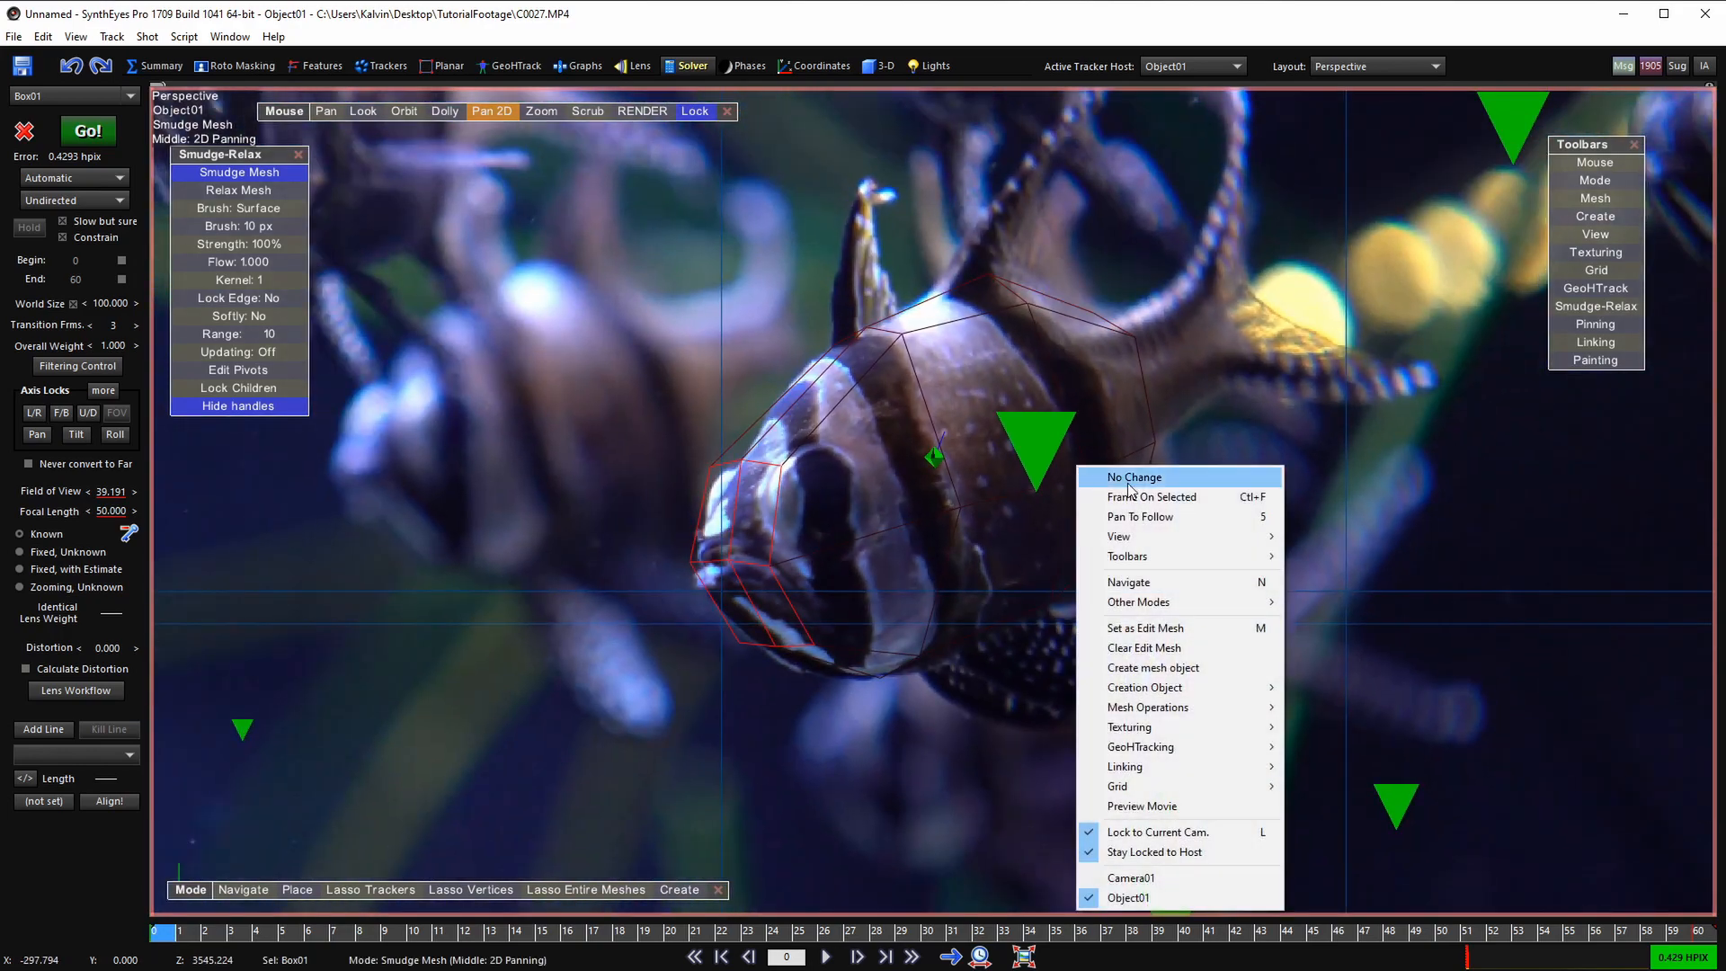
mouse_move(1194, 538)
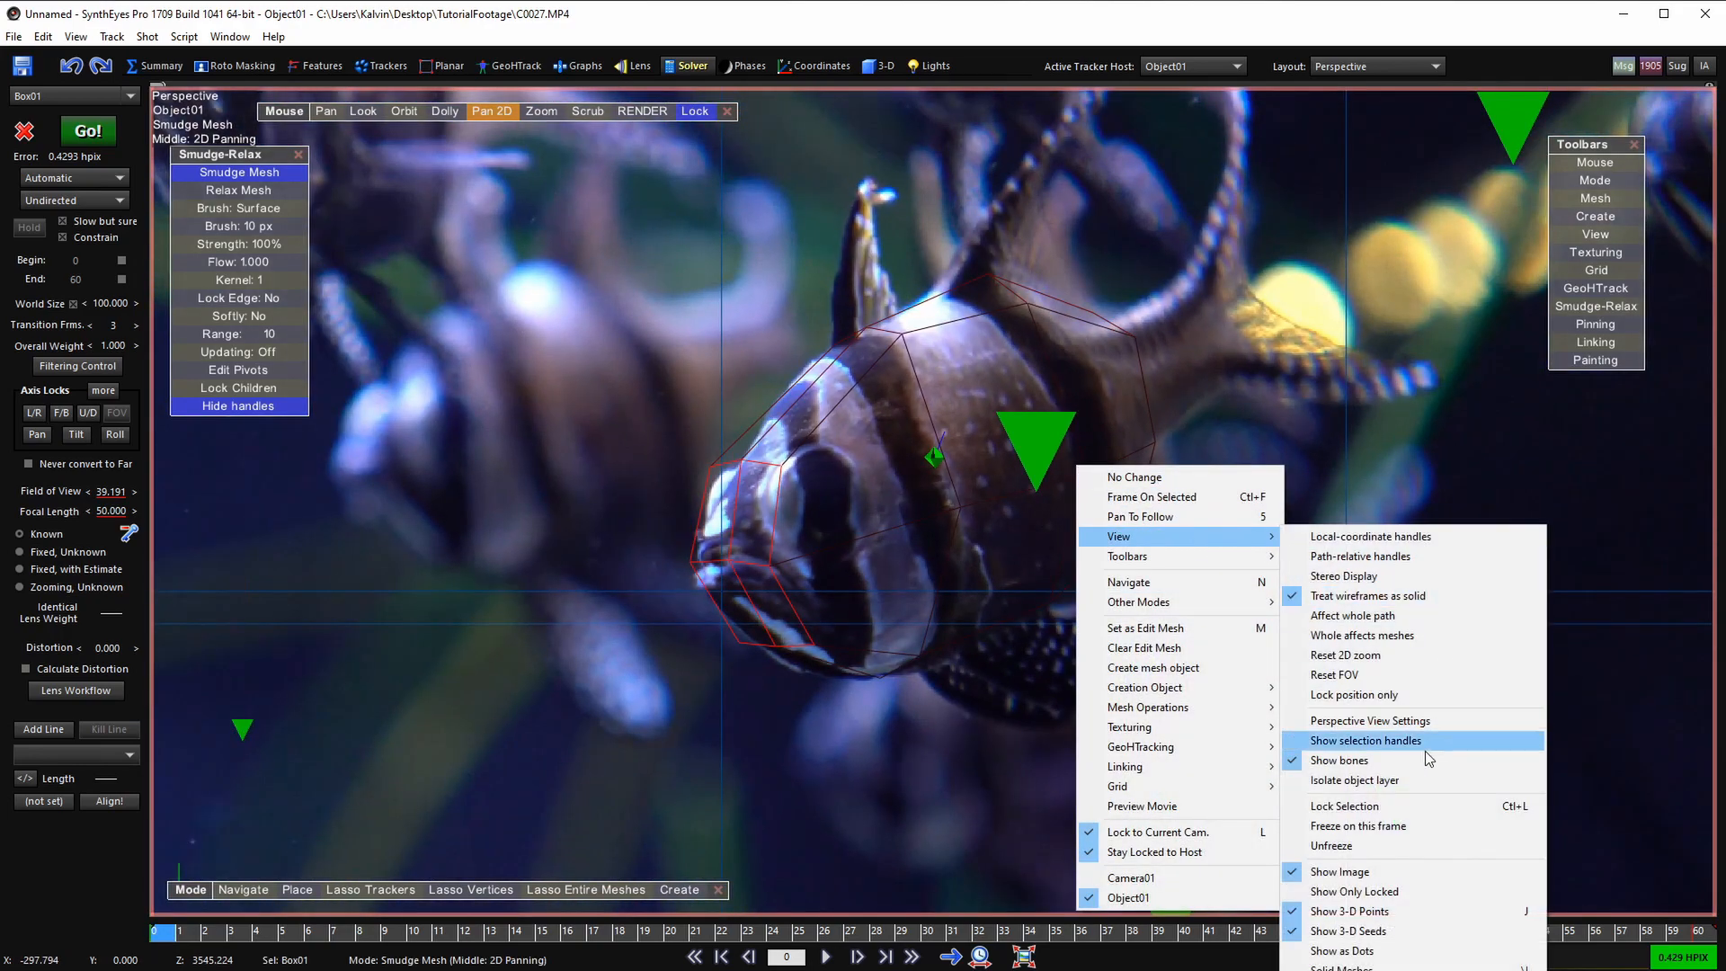
click(1349, 968)
scroll(1016, 540, up, 1)
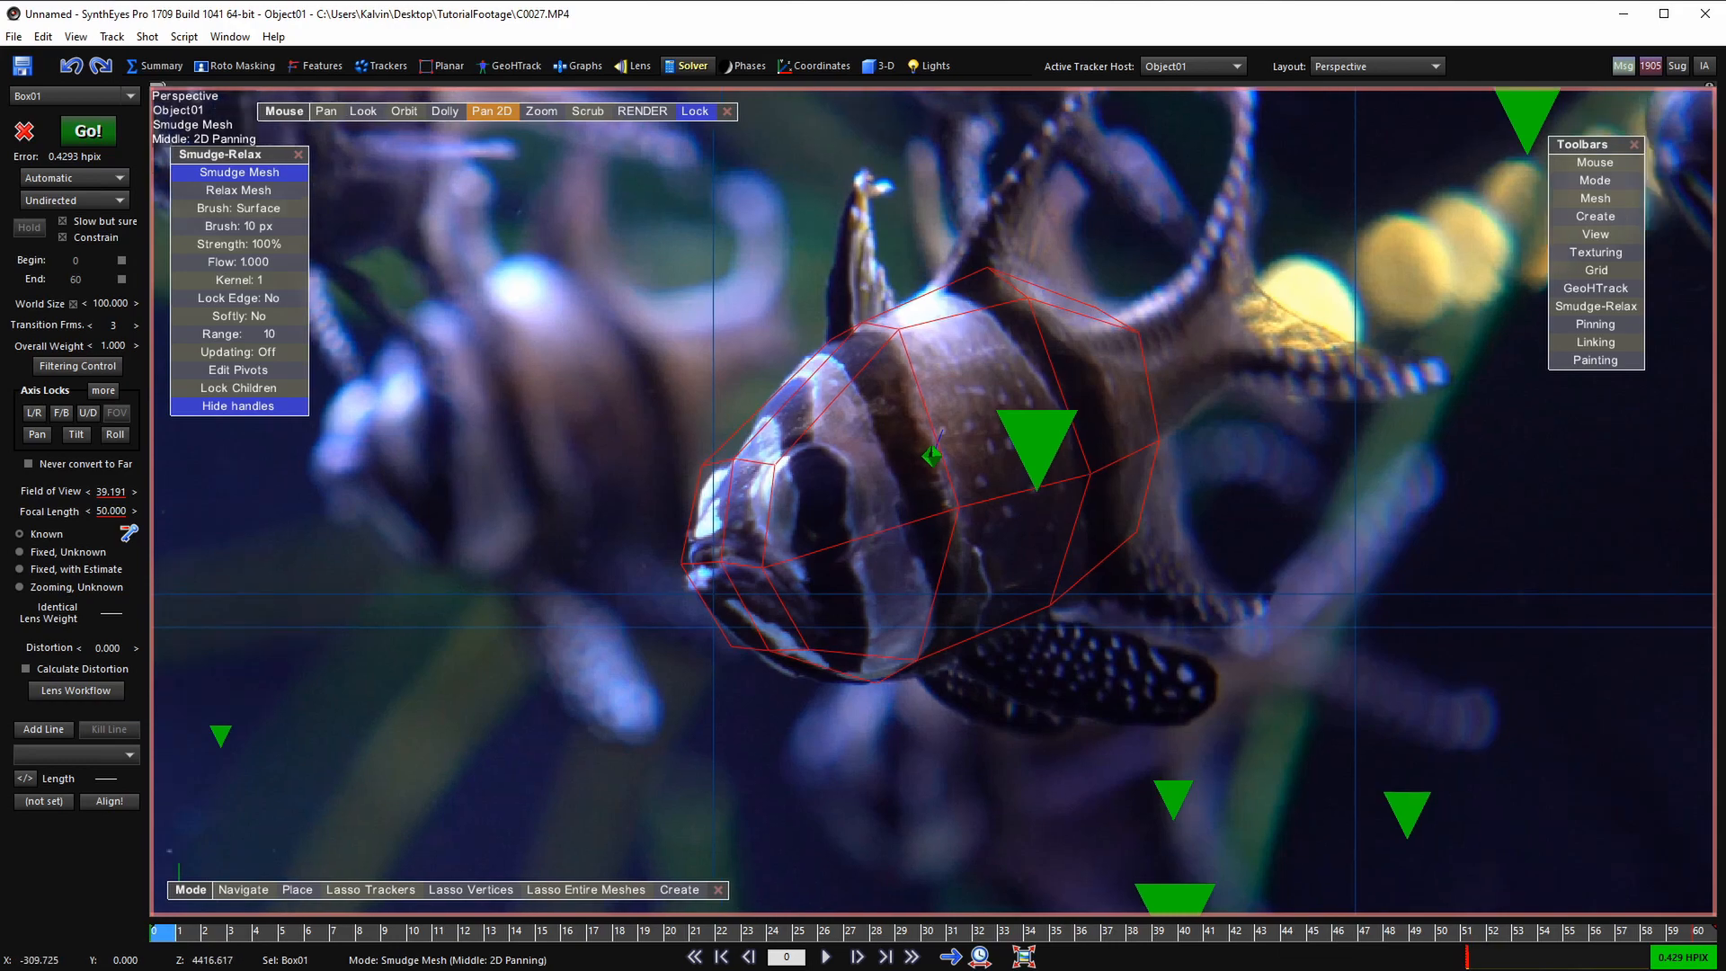
scroll(1002, 535, down, 4)
scroll(1001, 531, up, 3)
scroll(944, 385, down, 2)
scroll(944, 385, up, 1)
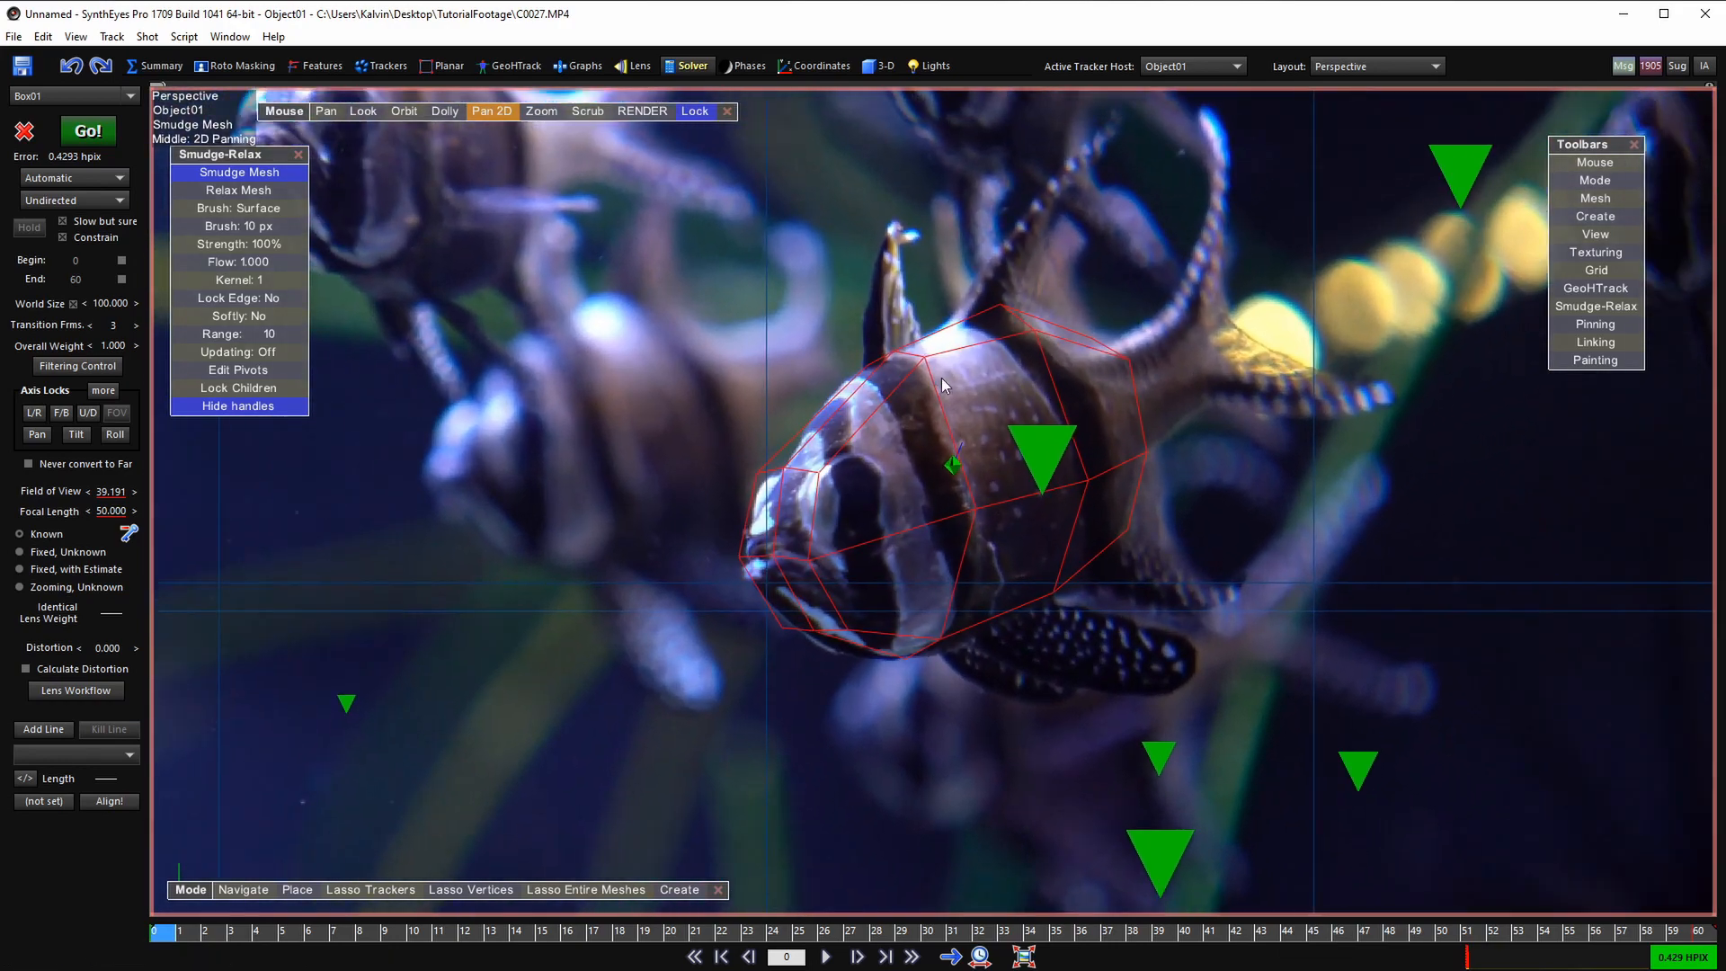
- Close the Smudge-Relax tools, open the Pinning toolbar and move the Toolbars palette inward from the view's edge
click(299, 155)
scroll(978, 359, down, 5)
scroll(977, 360, up, 5)
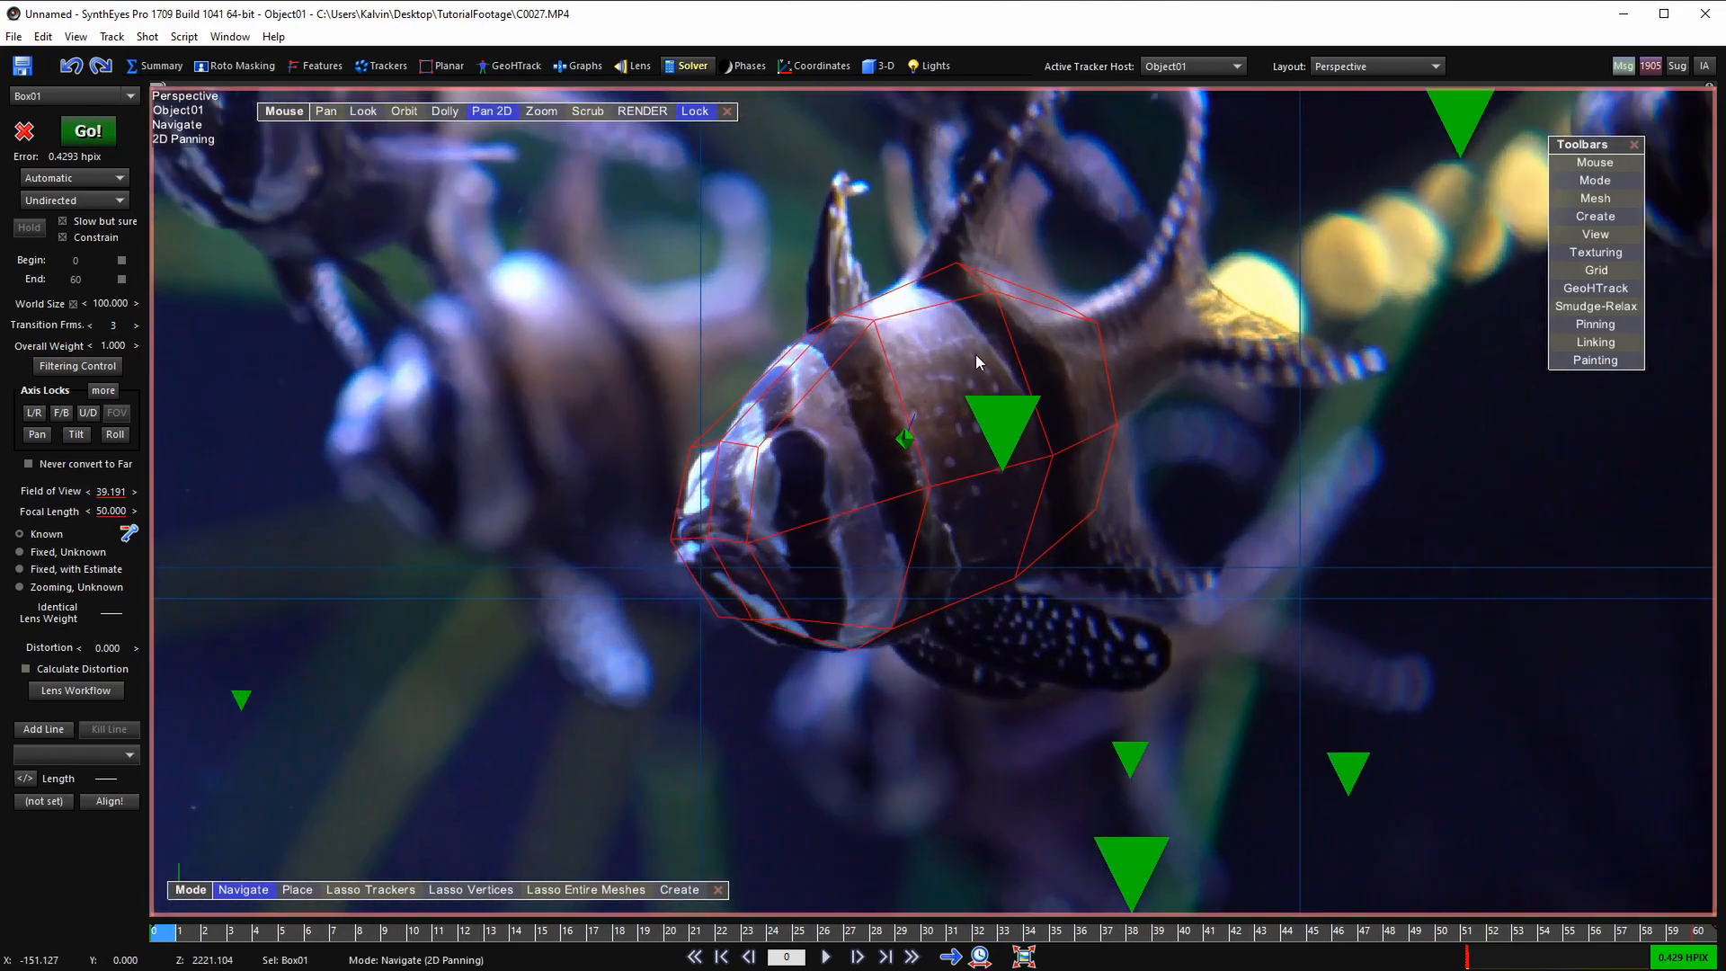
middle_drag(977, 356, 974, 383)
scroll(916, 419, down, 2)
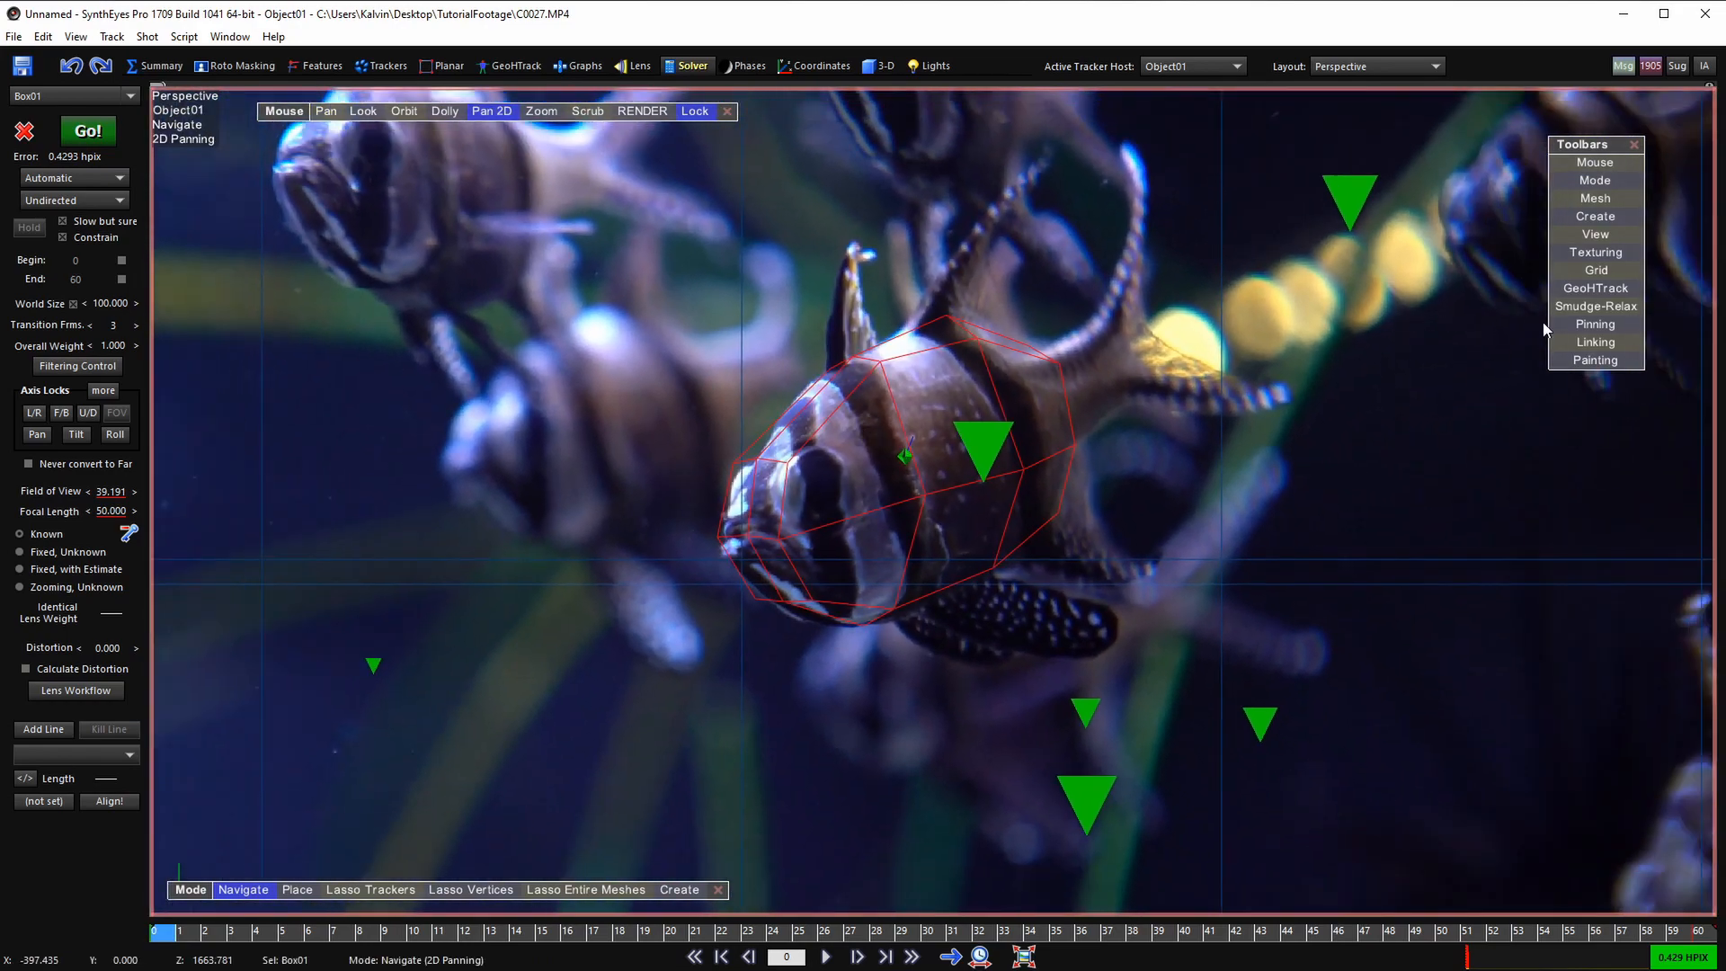
click(1579, 326)
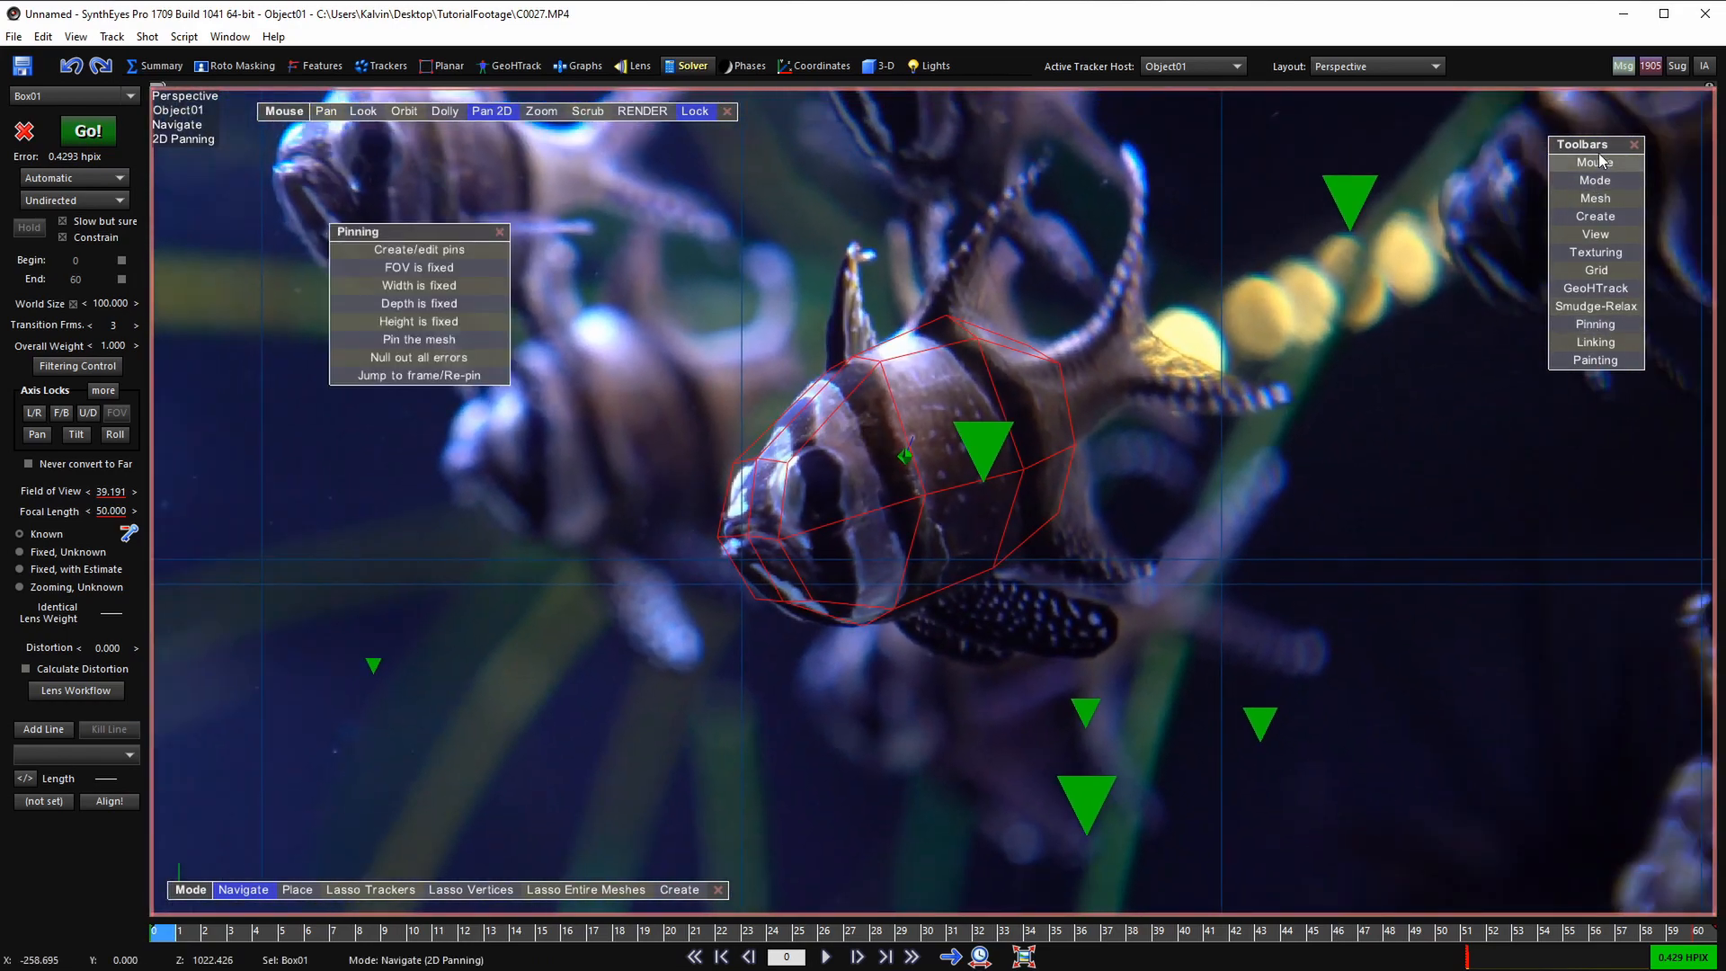
drag(1614, 149, 1585, 214)
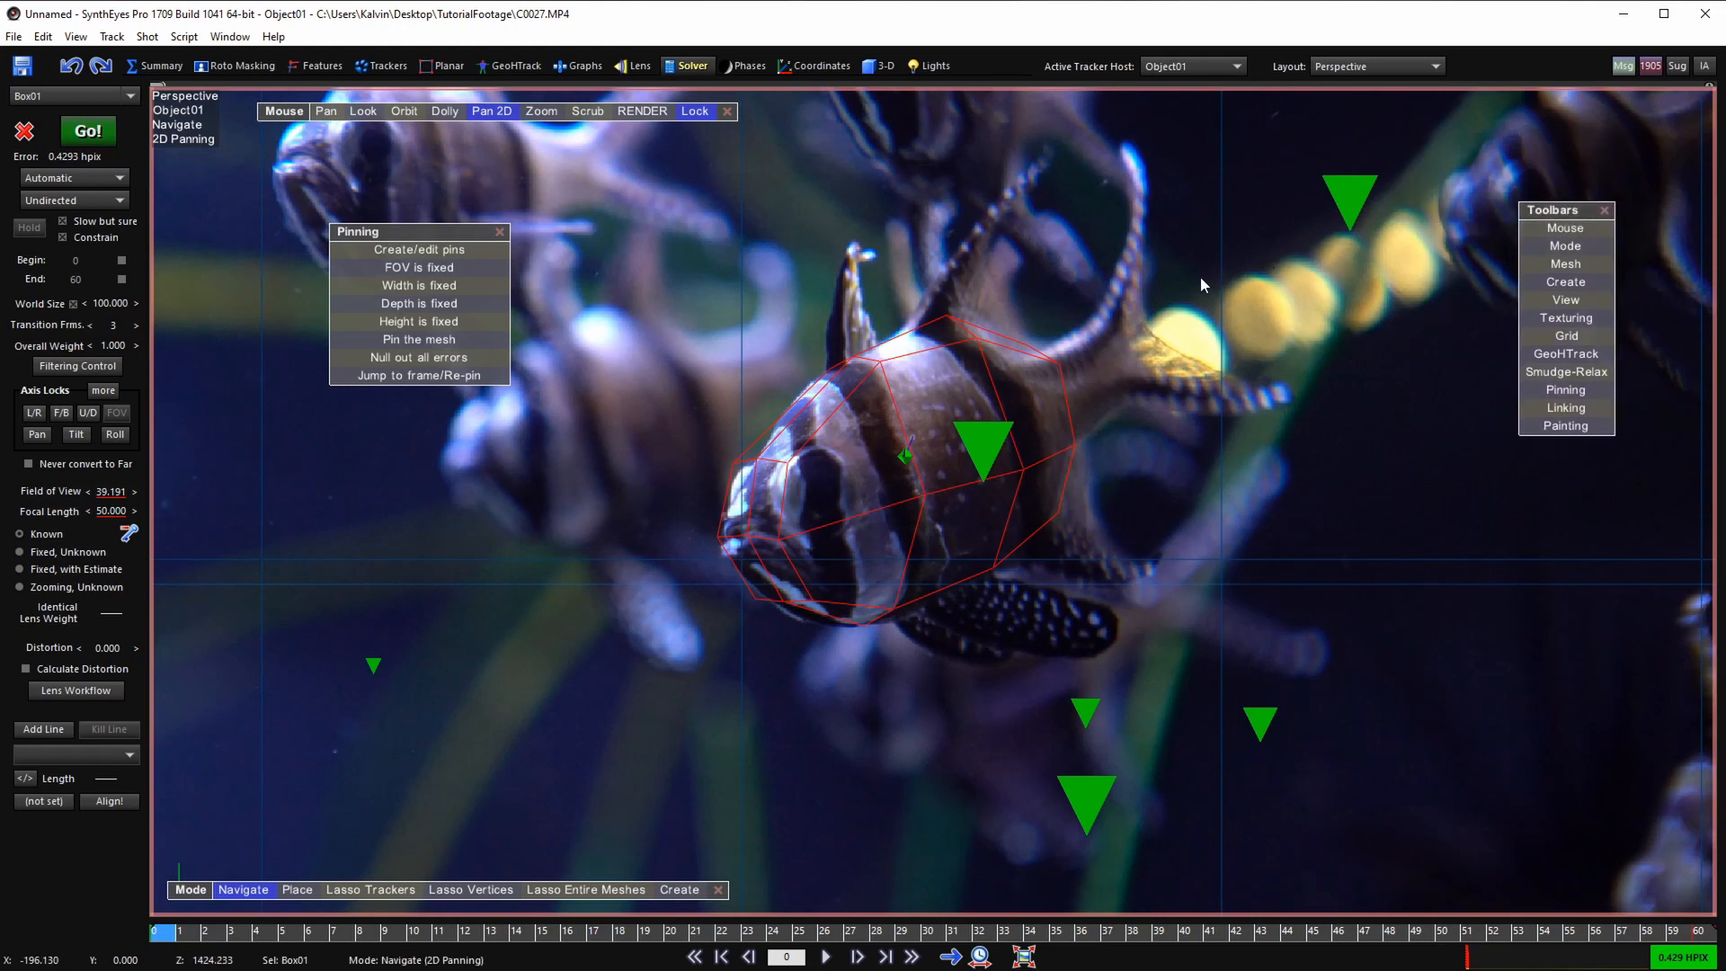
- Look through the perspective view's list of toolbars that can be shown
right_click(1241, 289)
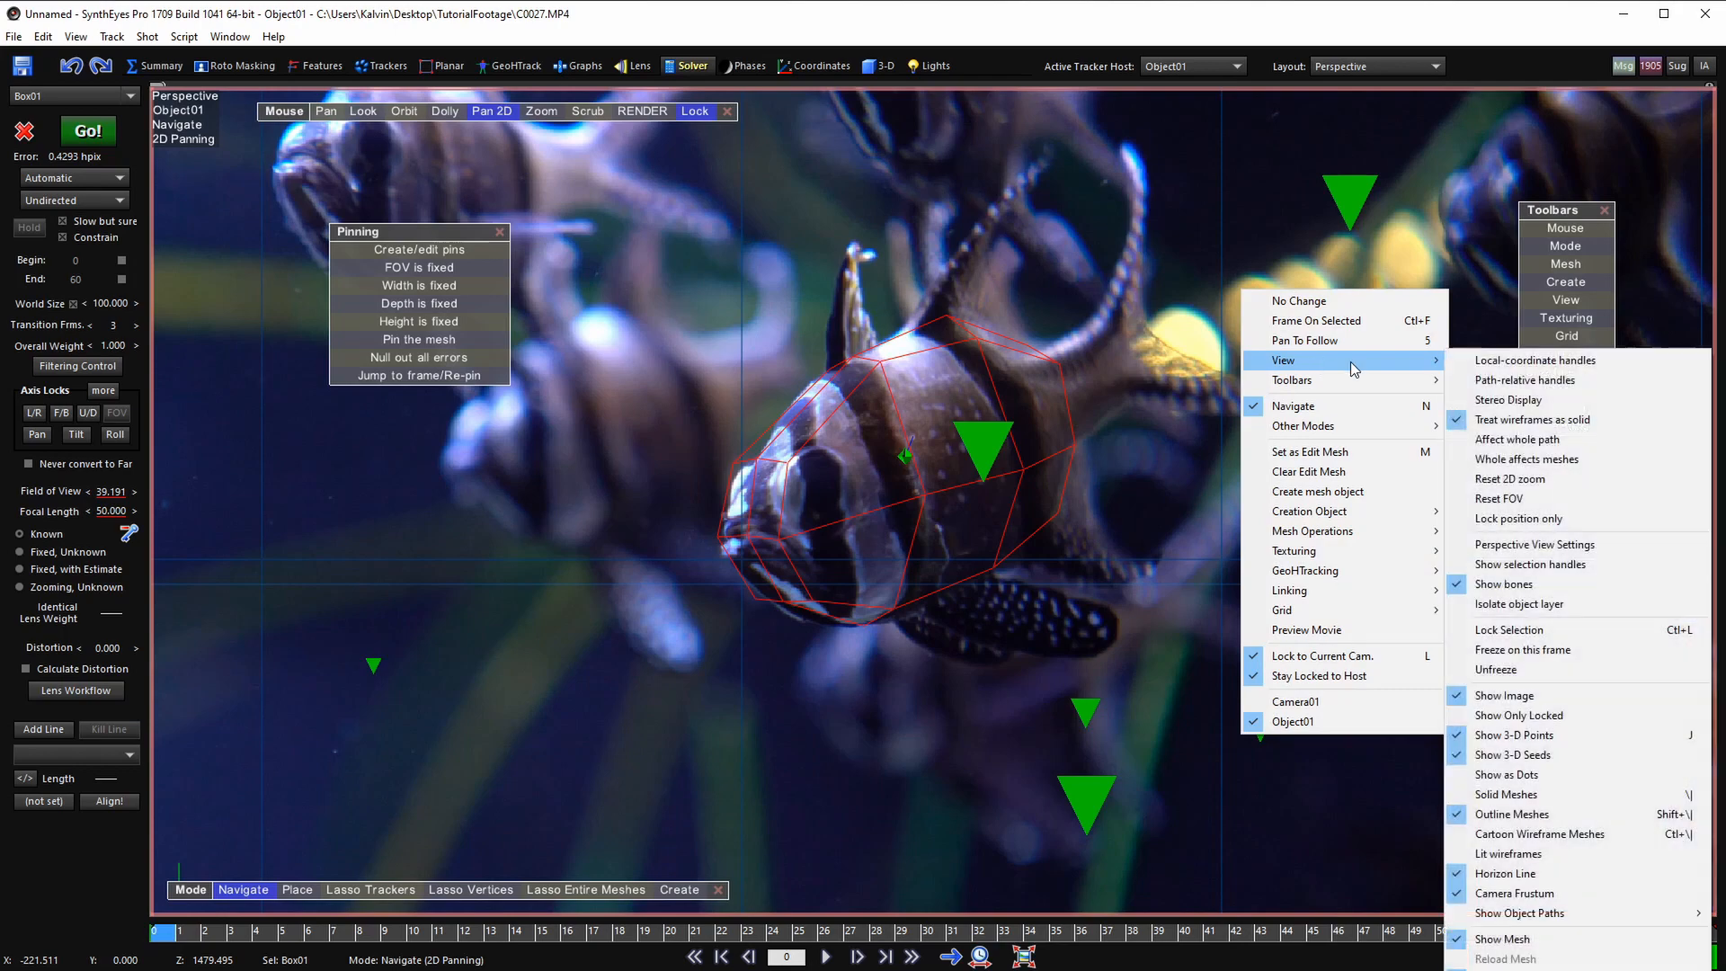
mouse_move(1353, 379)
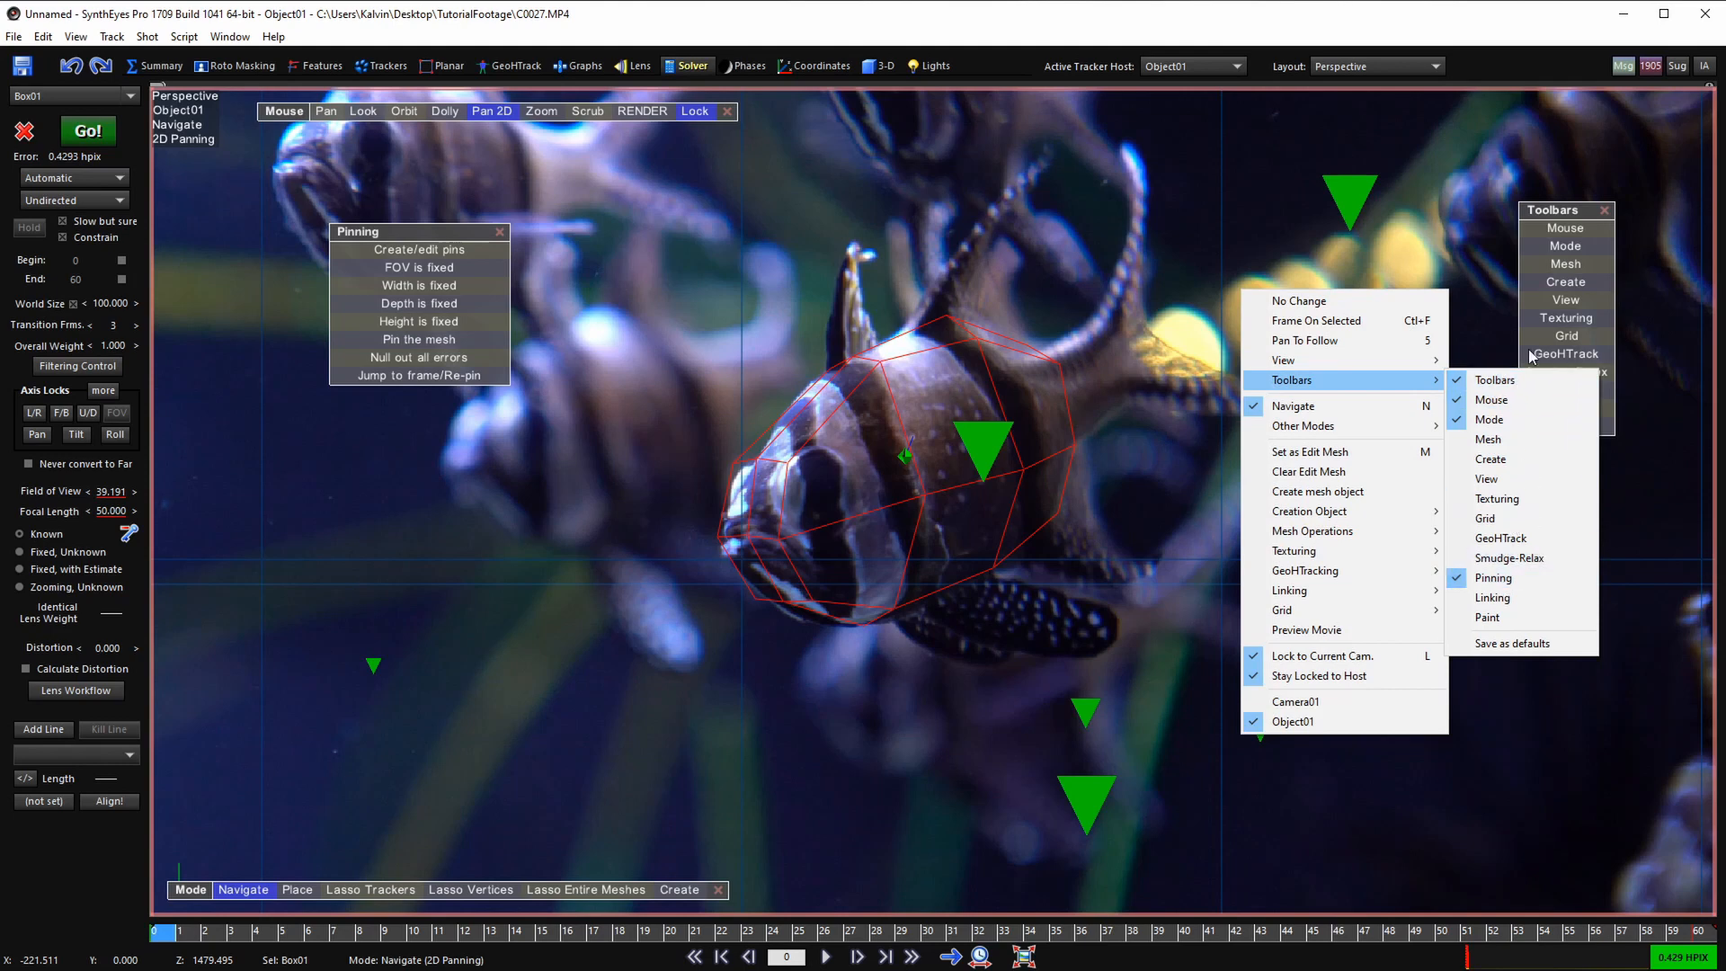
click(1557, 217)
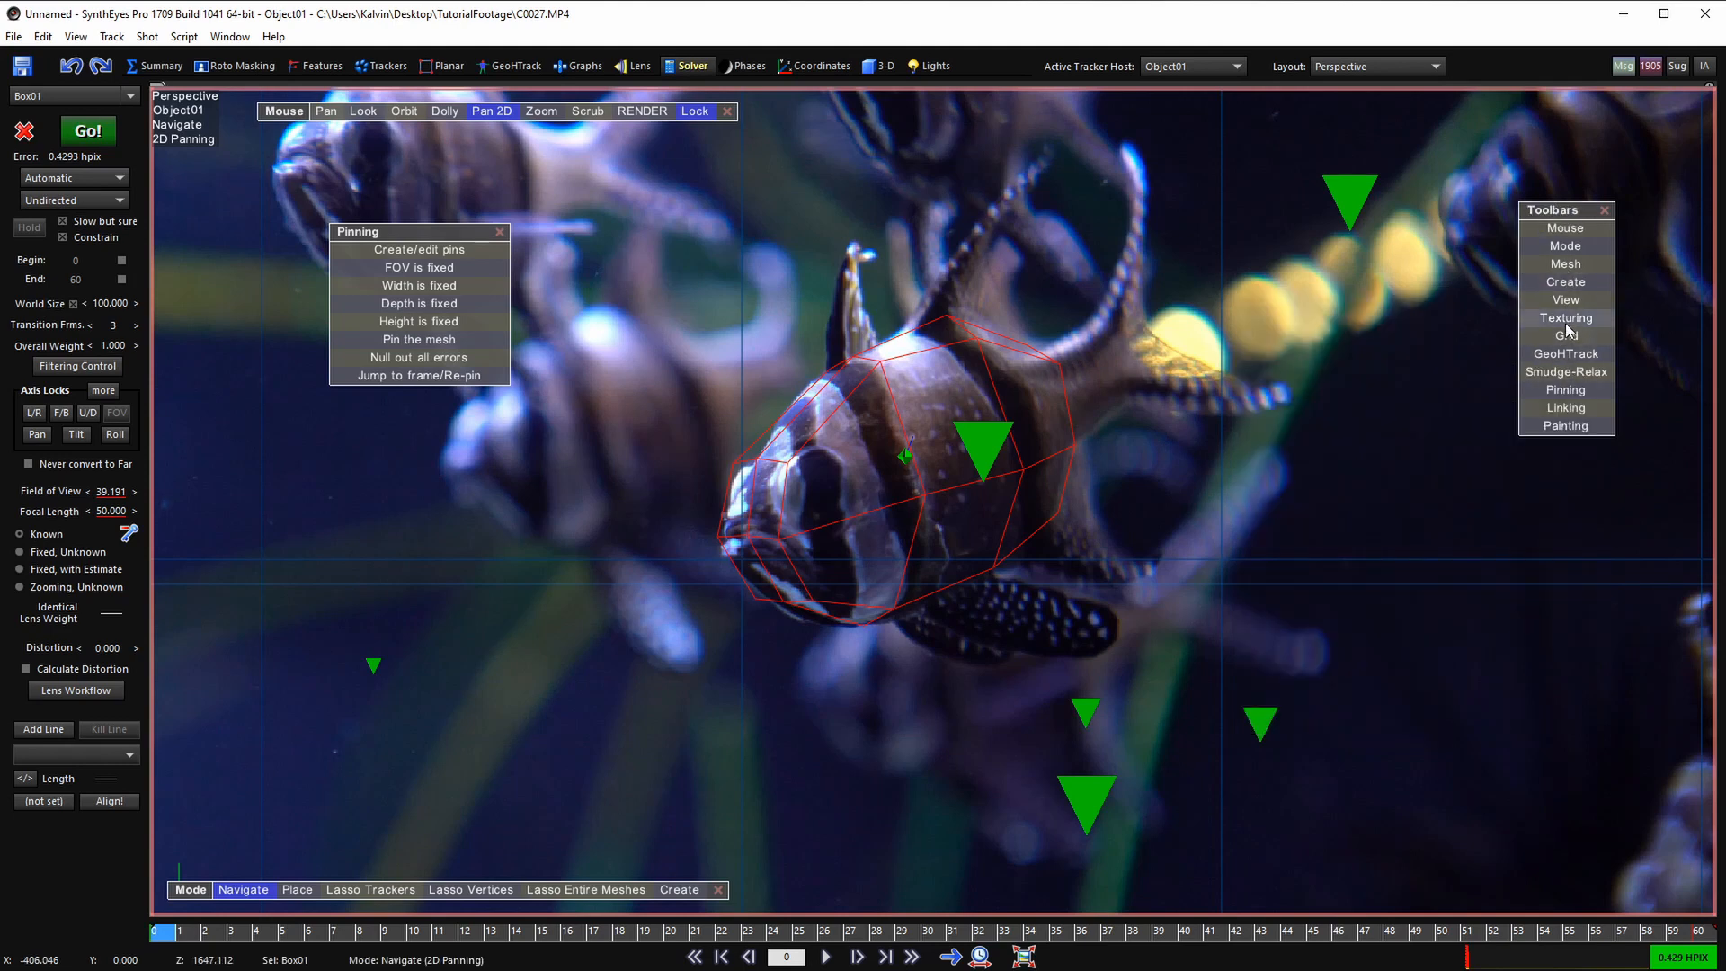
mouse_move(1553, 209)
mouse_down()
mouse_move(1477, 207)
mouse_move(1532, 206)
mouse_up()
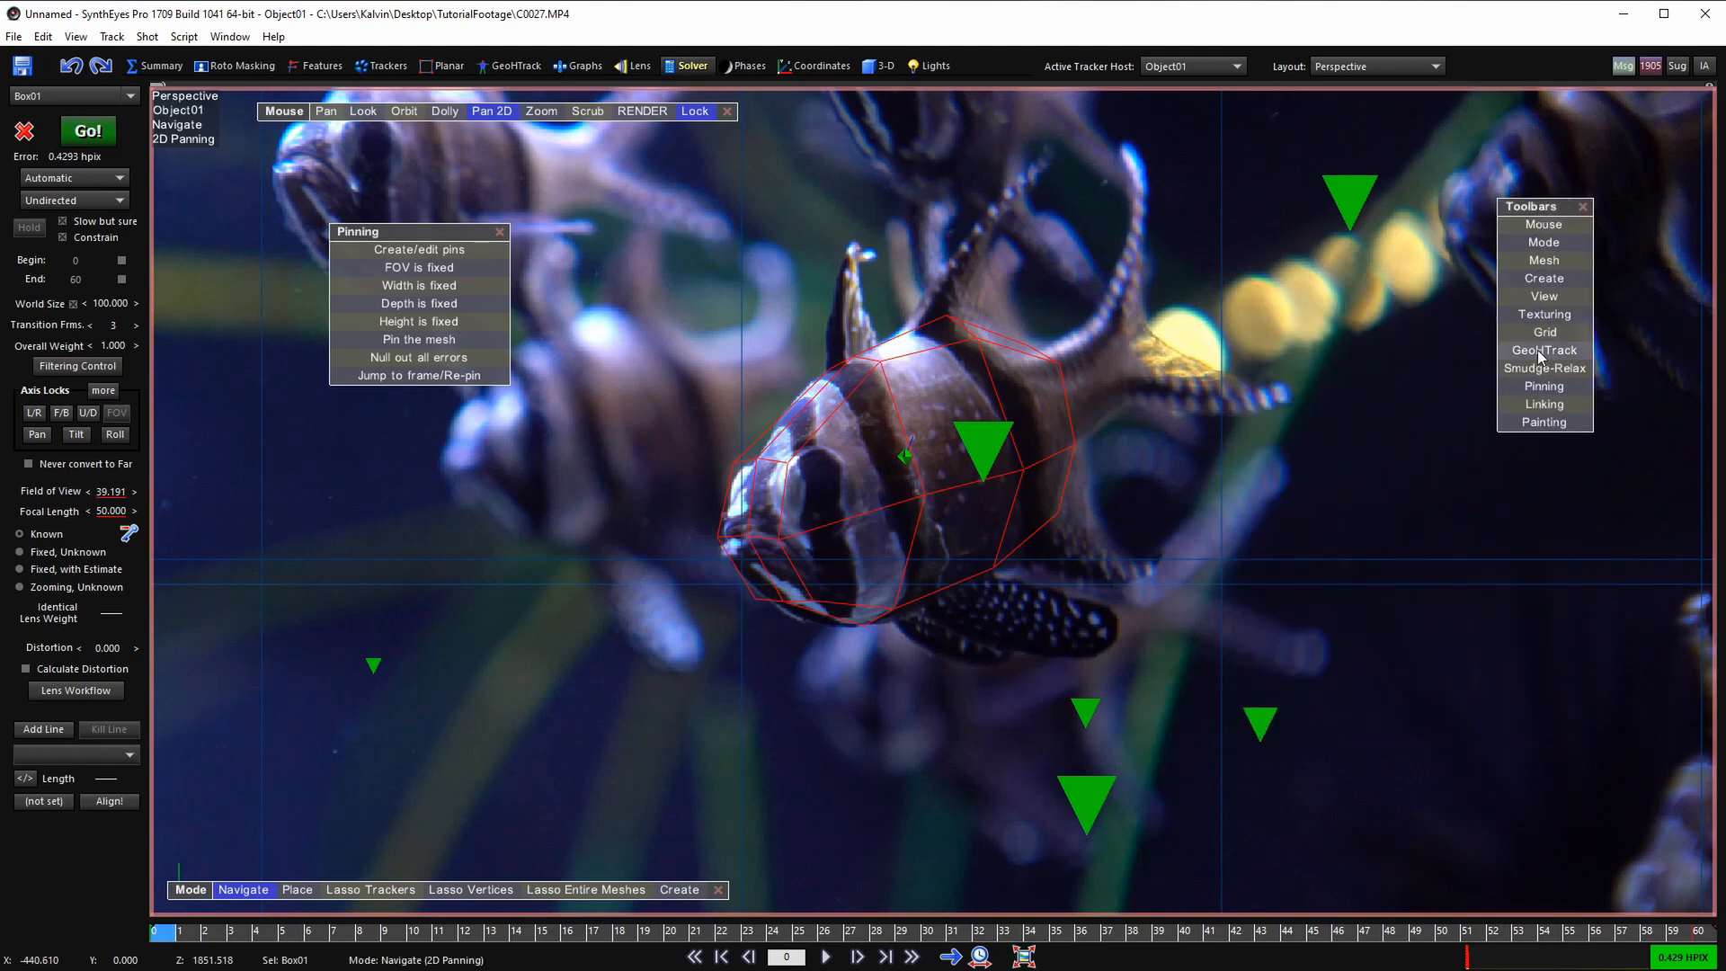
- Reopen the Pinning toolbar, place it beside the fish and activate Create/edit pins mode for Box01
click(1545, 389)
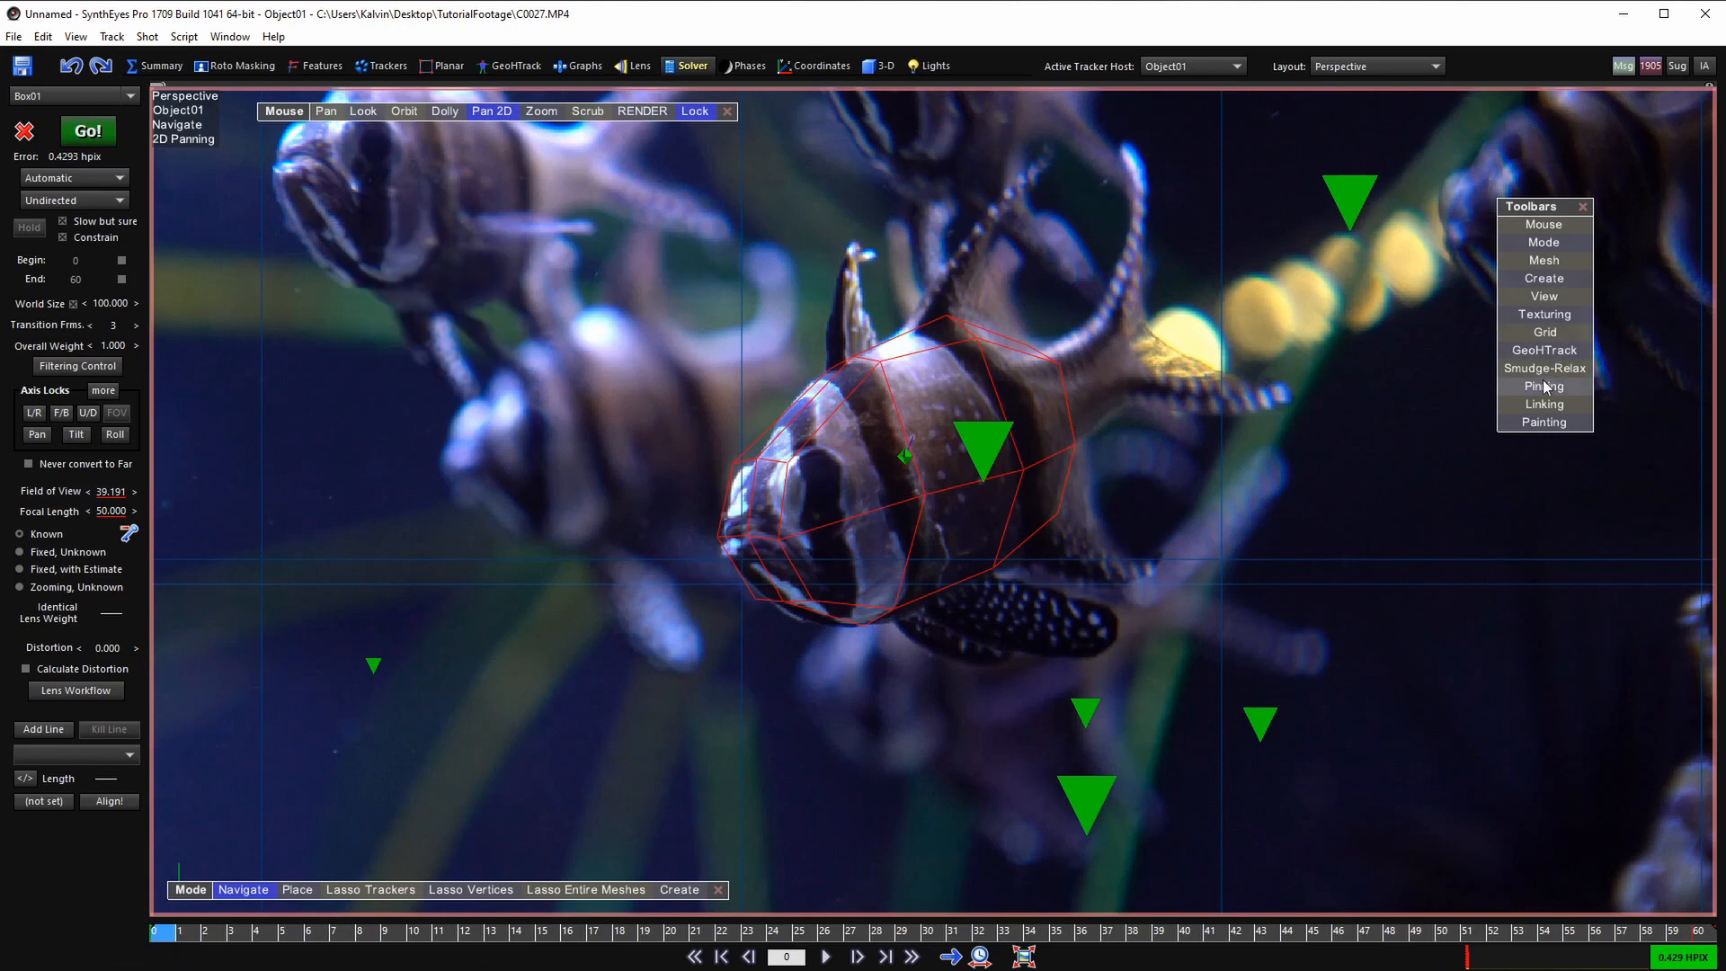
click(1548, 393)
drag(423, 232, 423, 320)
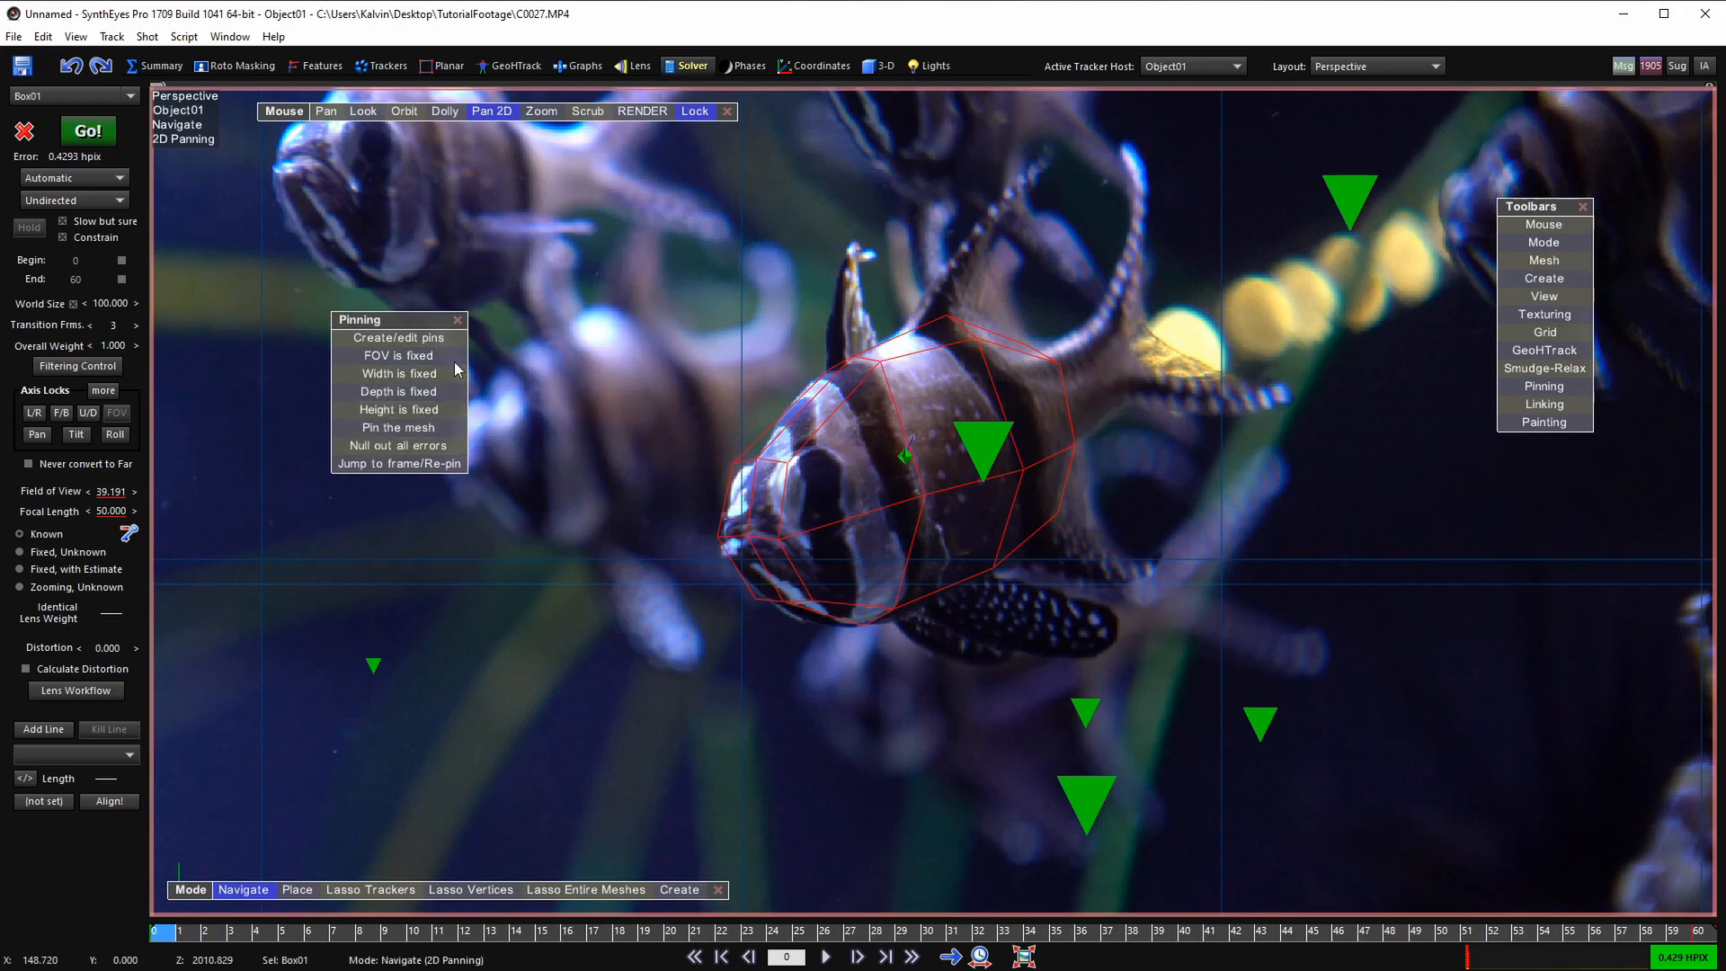
click(386, 339)
scroll(786, 538, up, 2)
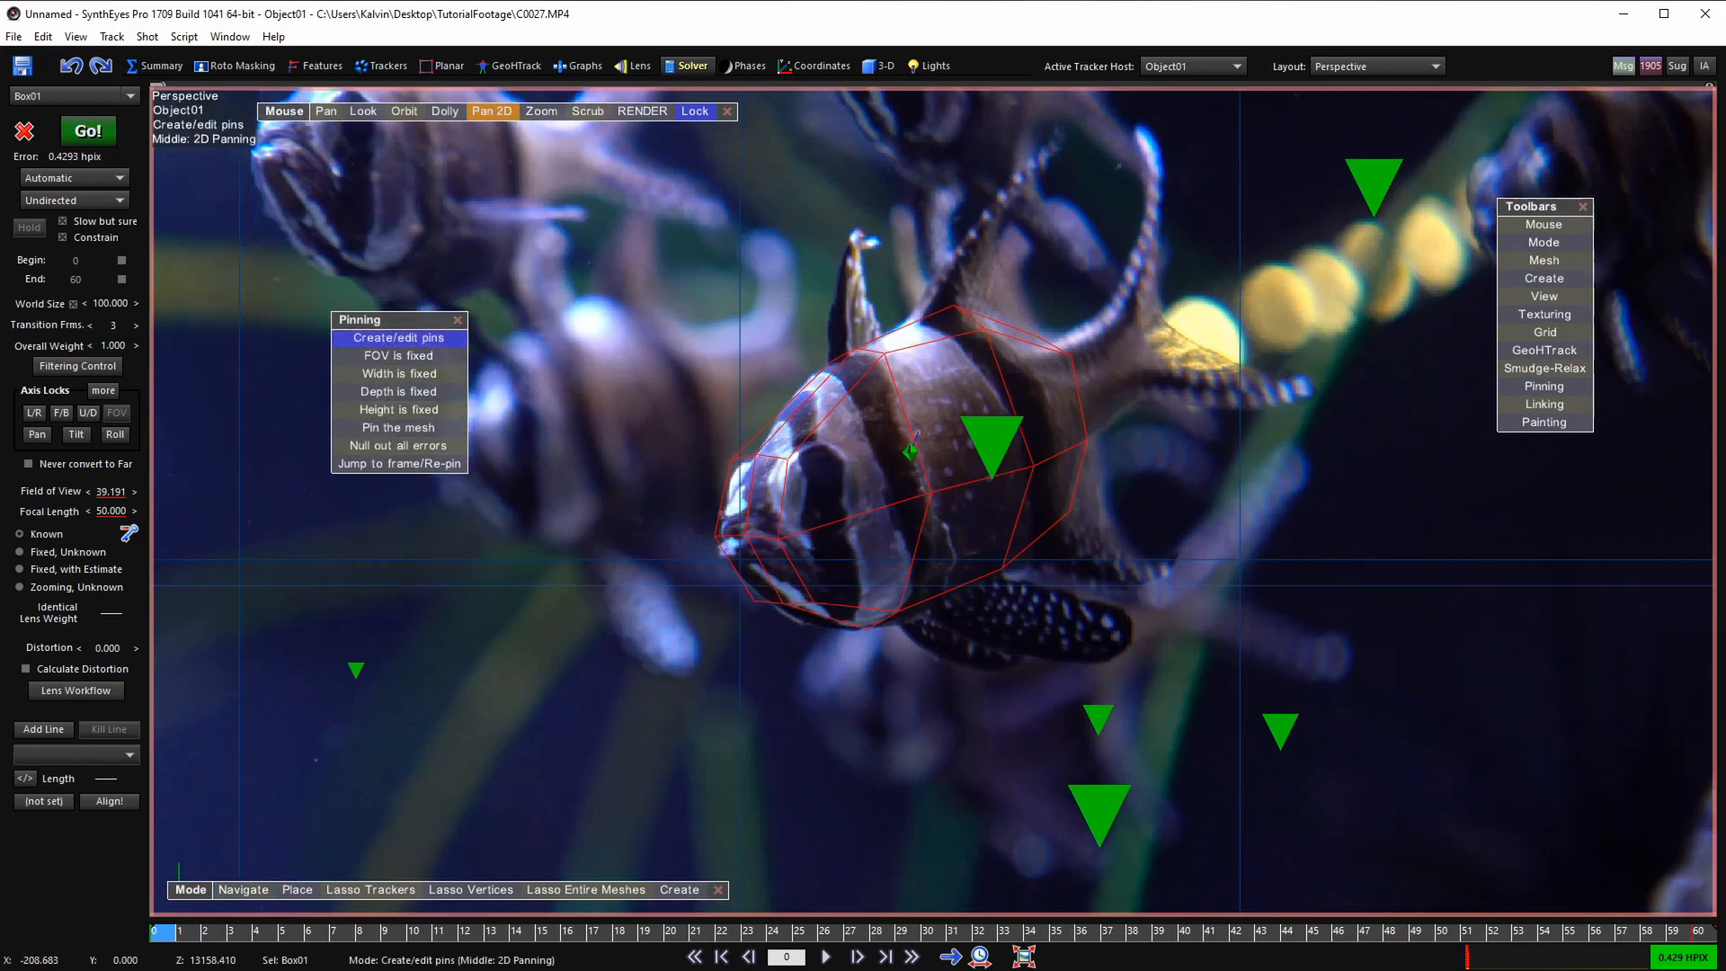
scroll(867, 436, down, 3)
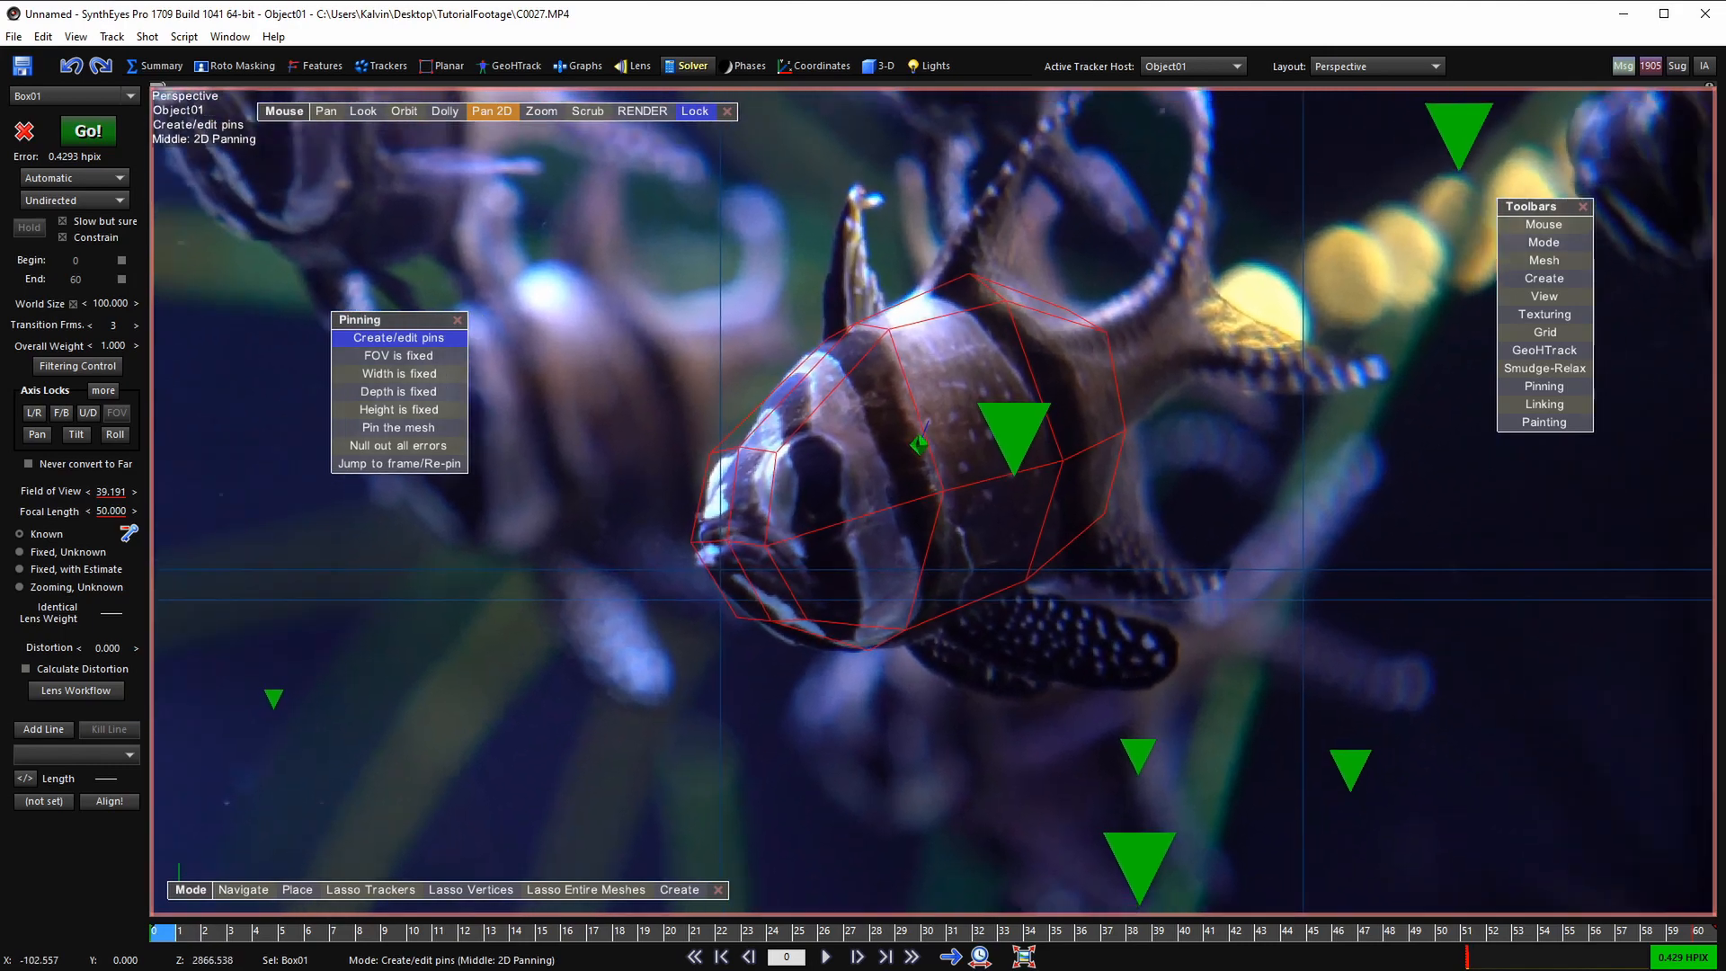
scroll(828, 445, up, 2)
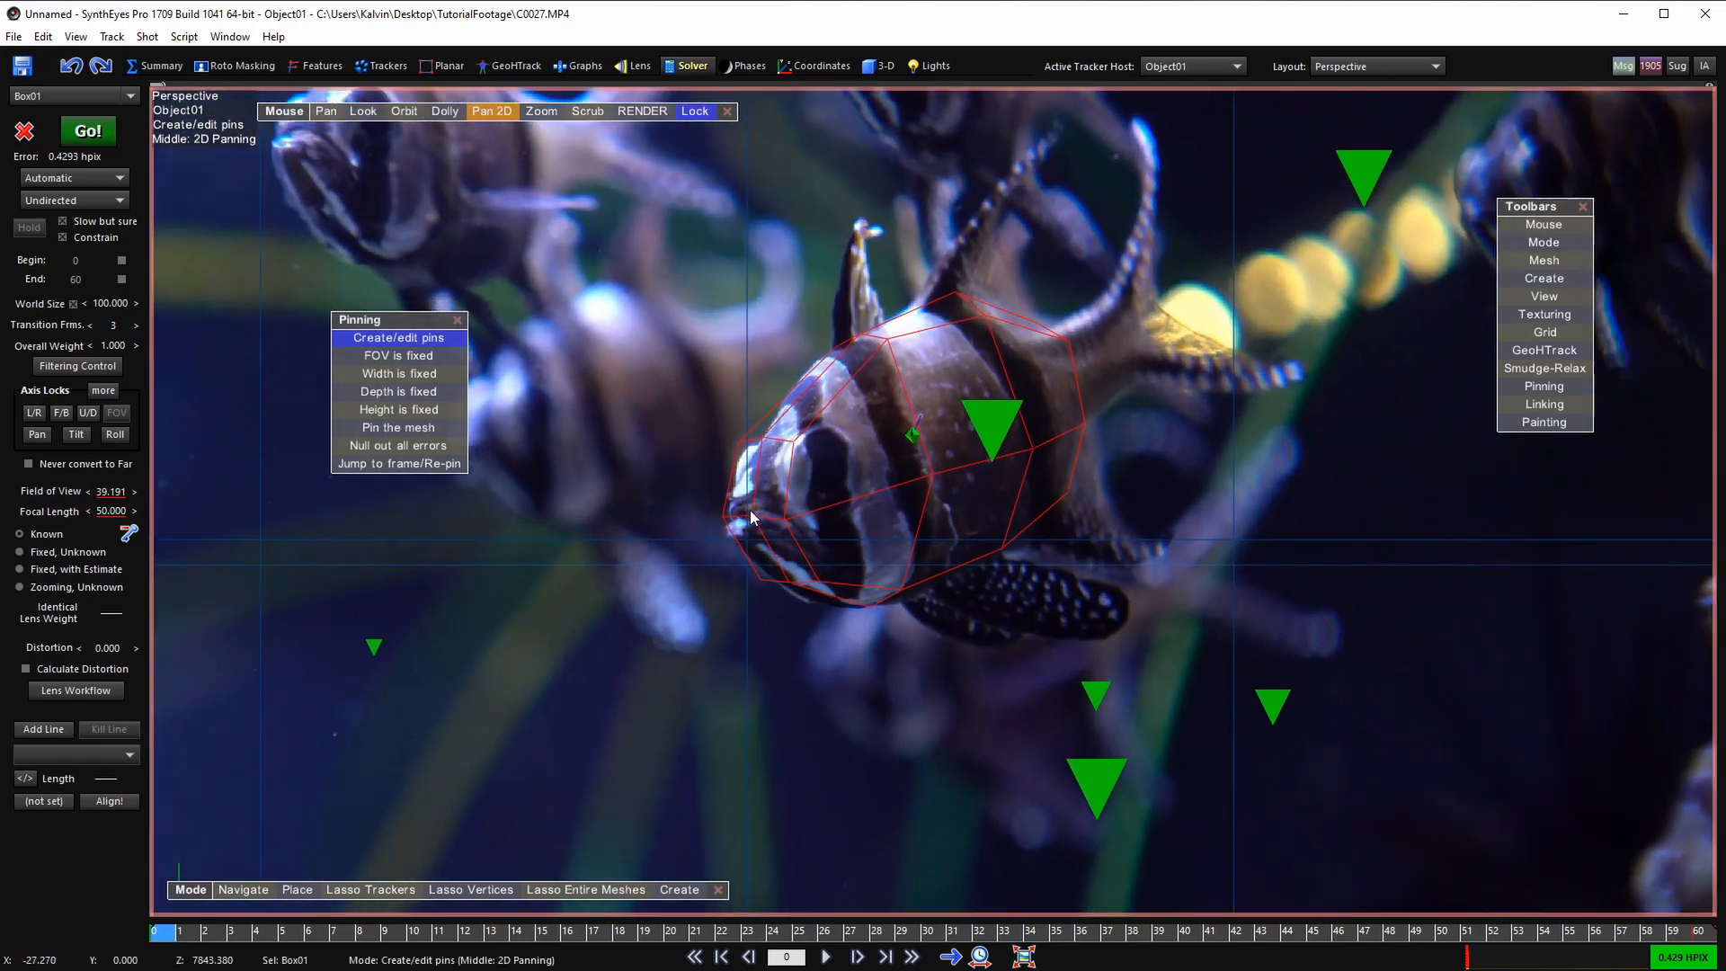
drag(754, 515, 718, 515)
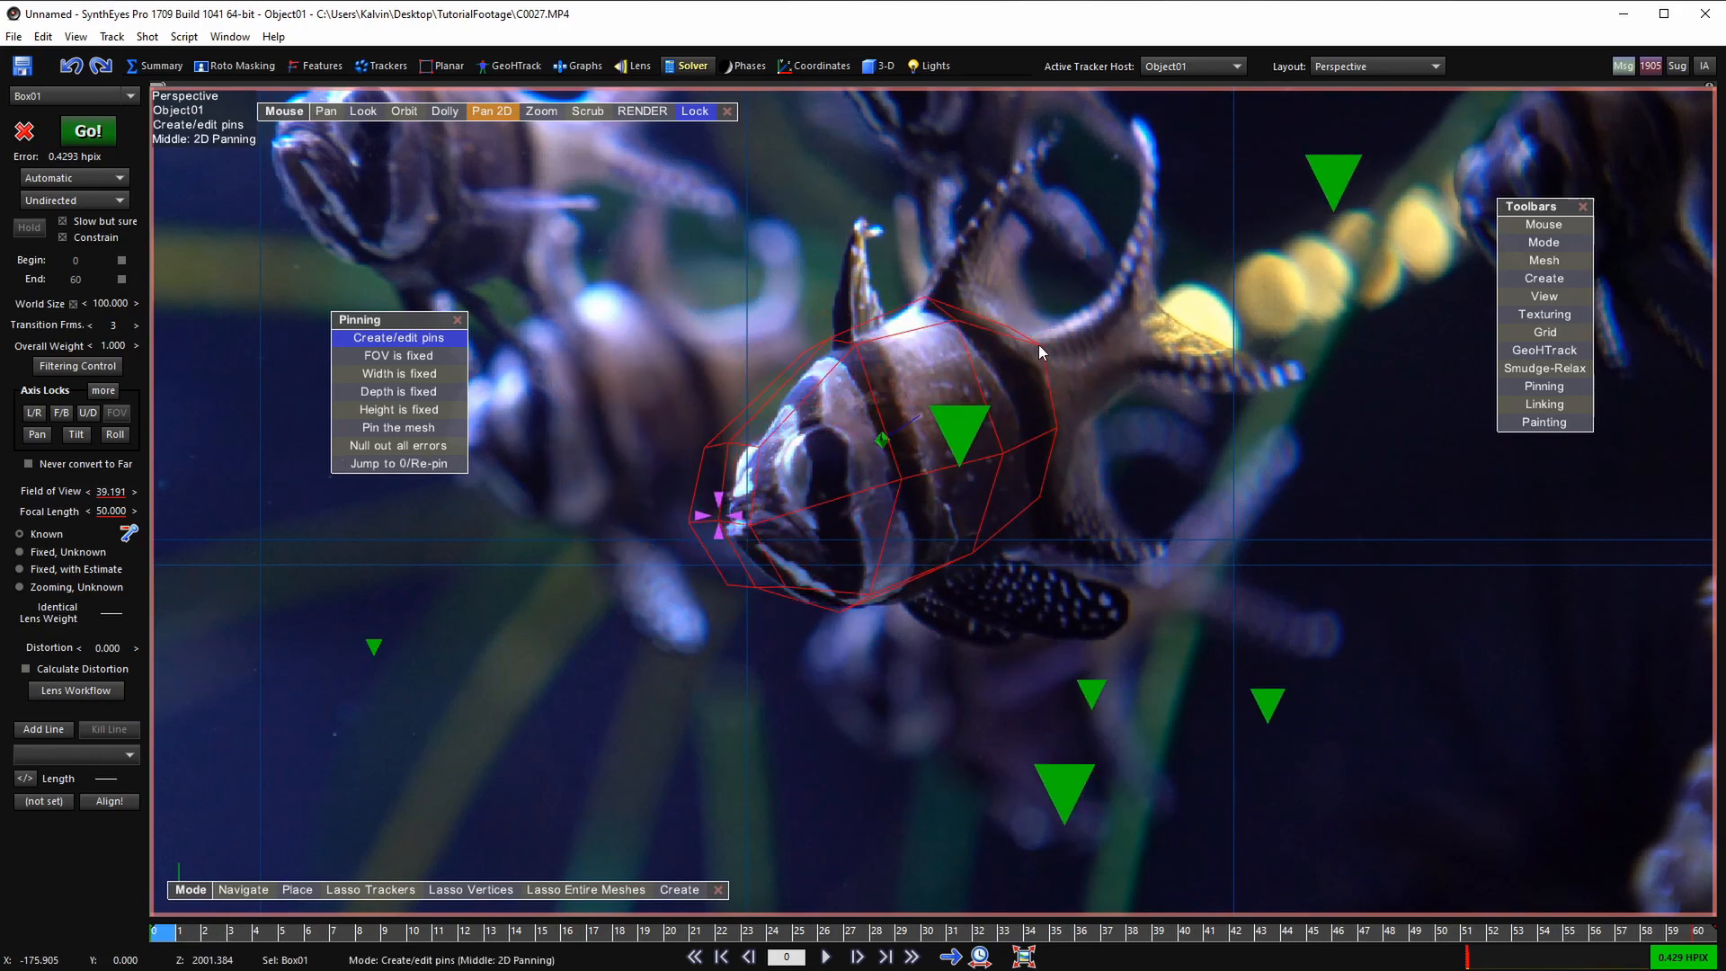
drag(1042, 344, 1079, 355)
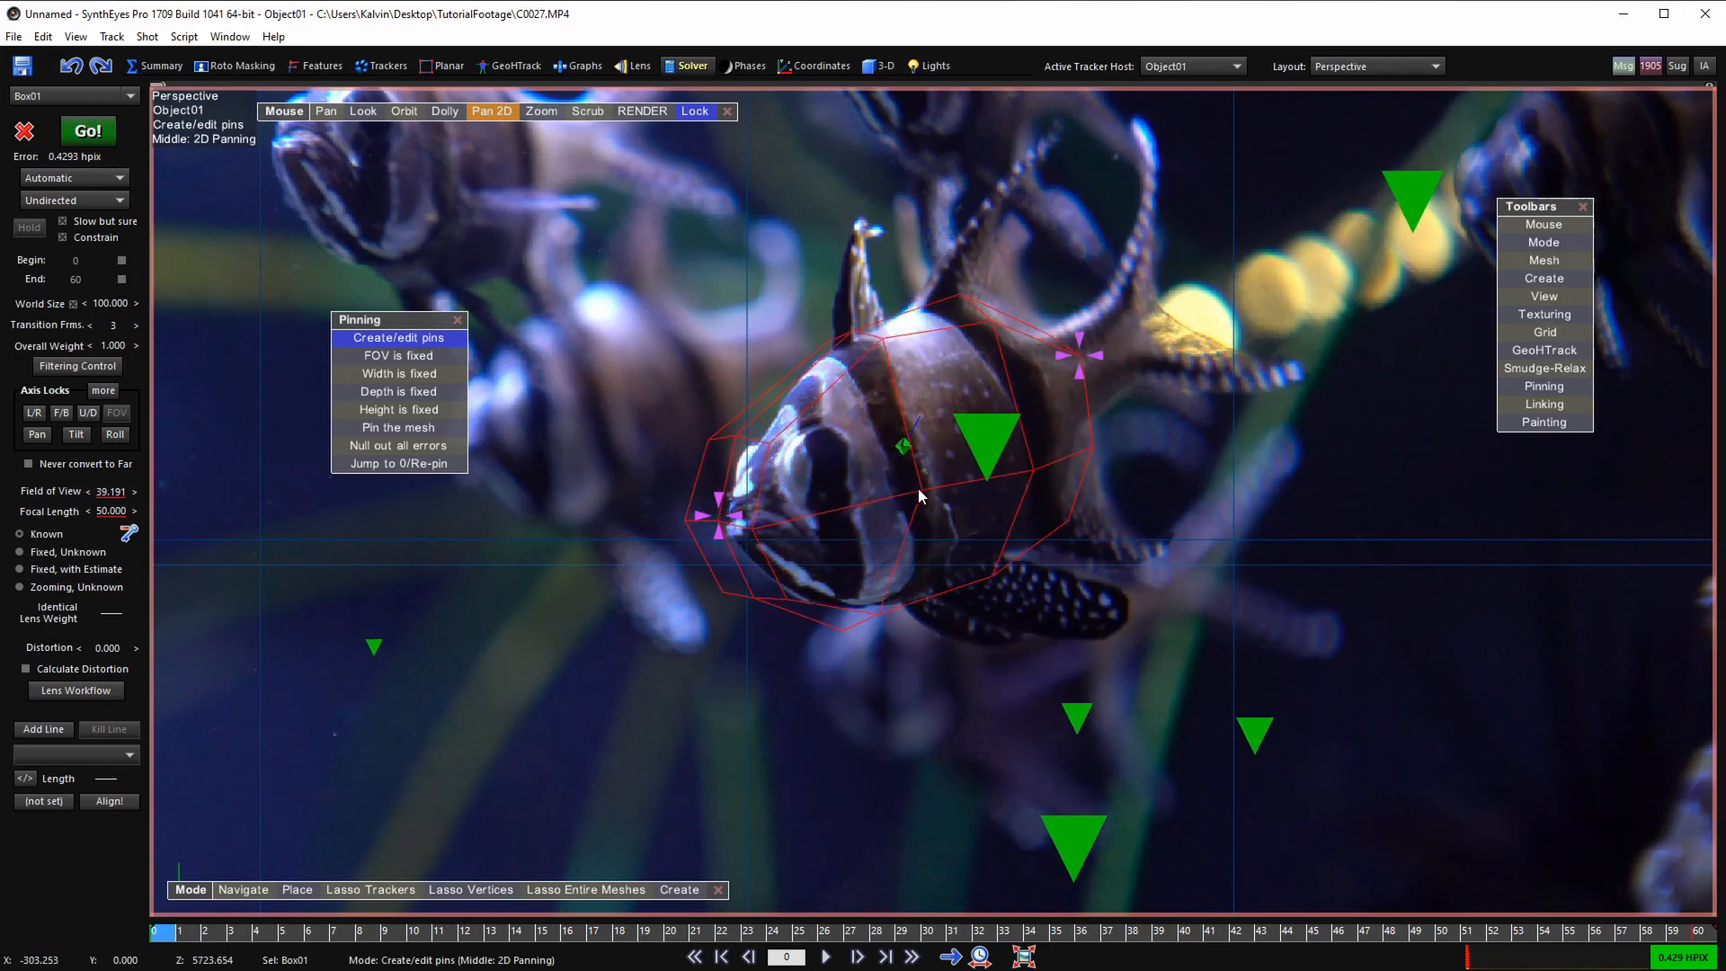
mouse_move(920, 495)
mouse_down()
mouse_move(905, 462)
mouse_move(870, 463)
mouse_move(936, 489)
mouse_move(879, 477)
mouse_move(936, 466)
mouse_move(899, 474)
mouse_up()
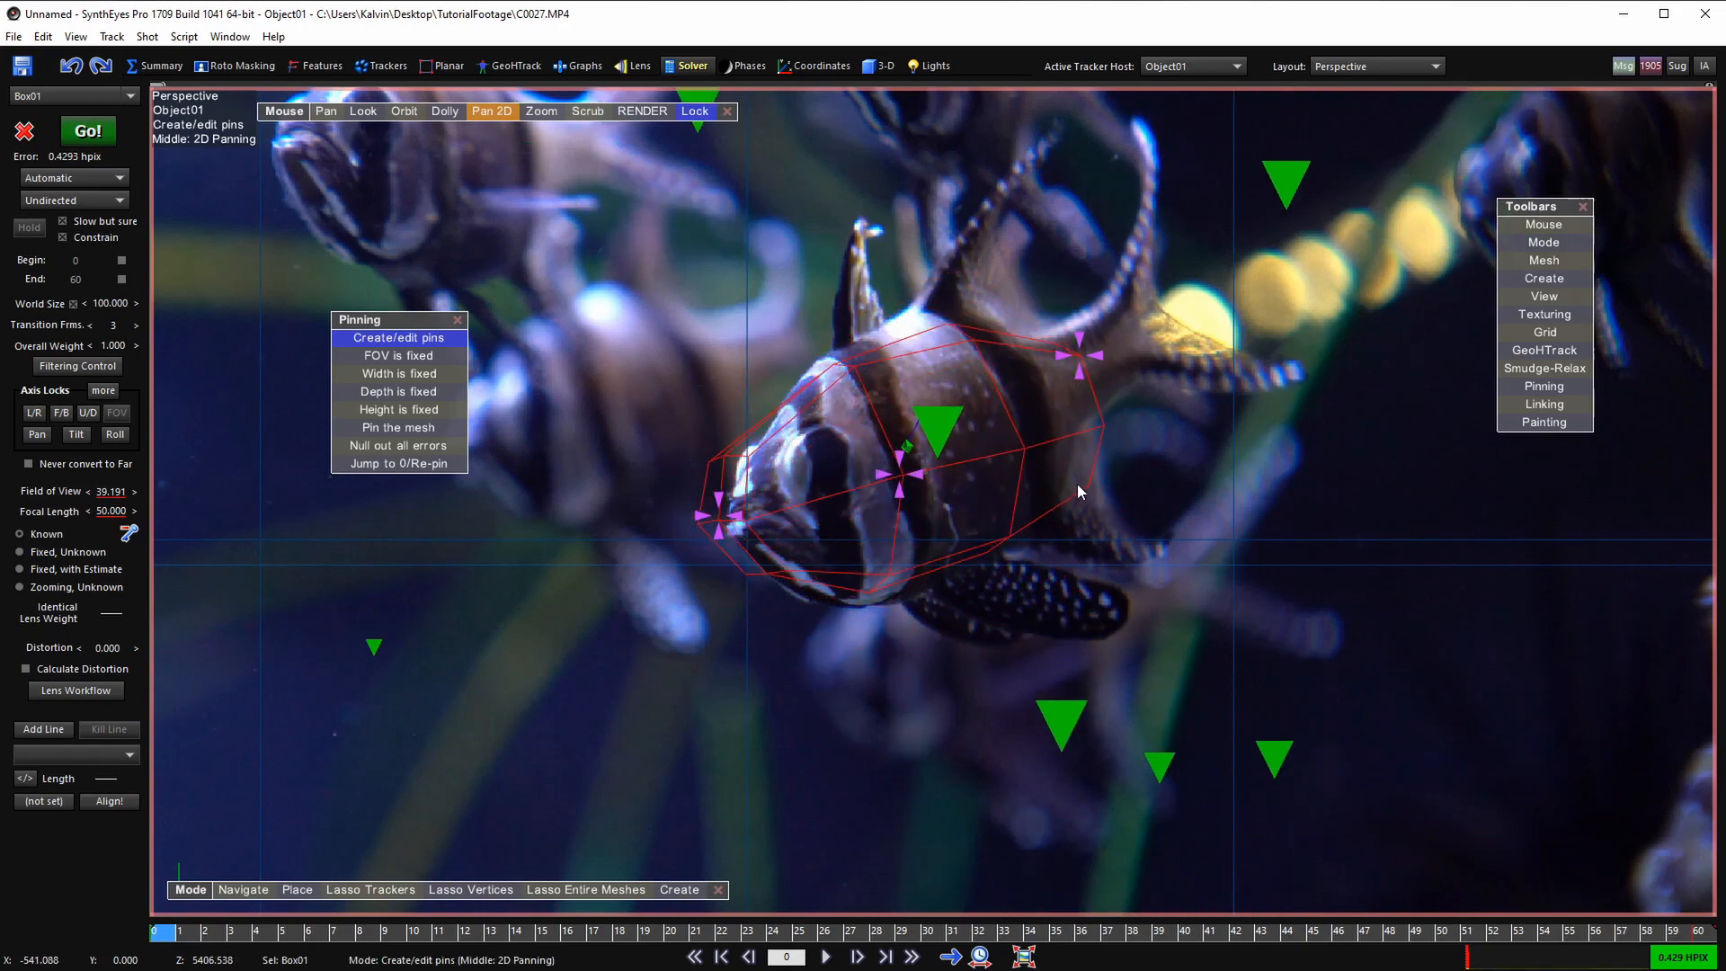
mouse_move(1080, 492)
mouse_down()
mouse_move(1118, 489)
mouse_move(1097, 492)
mouse_up()
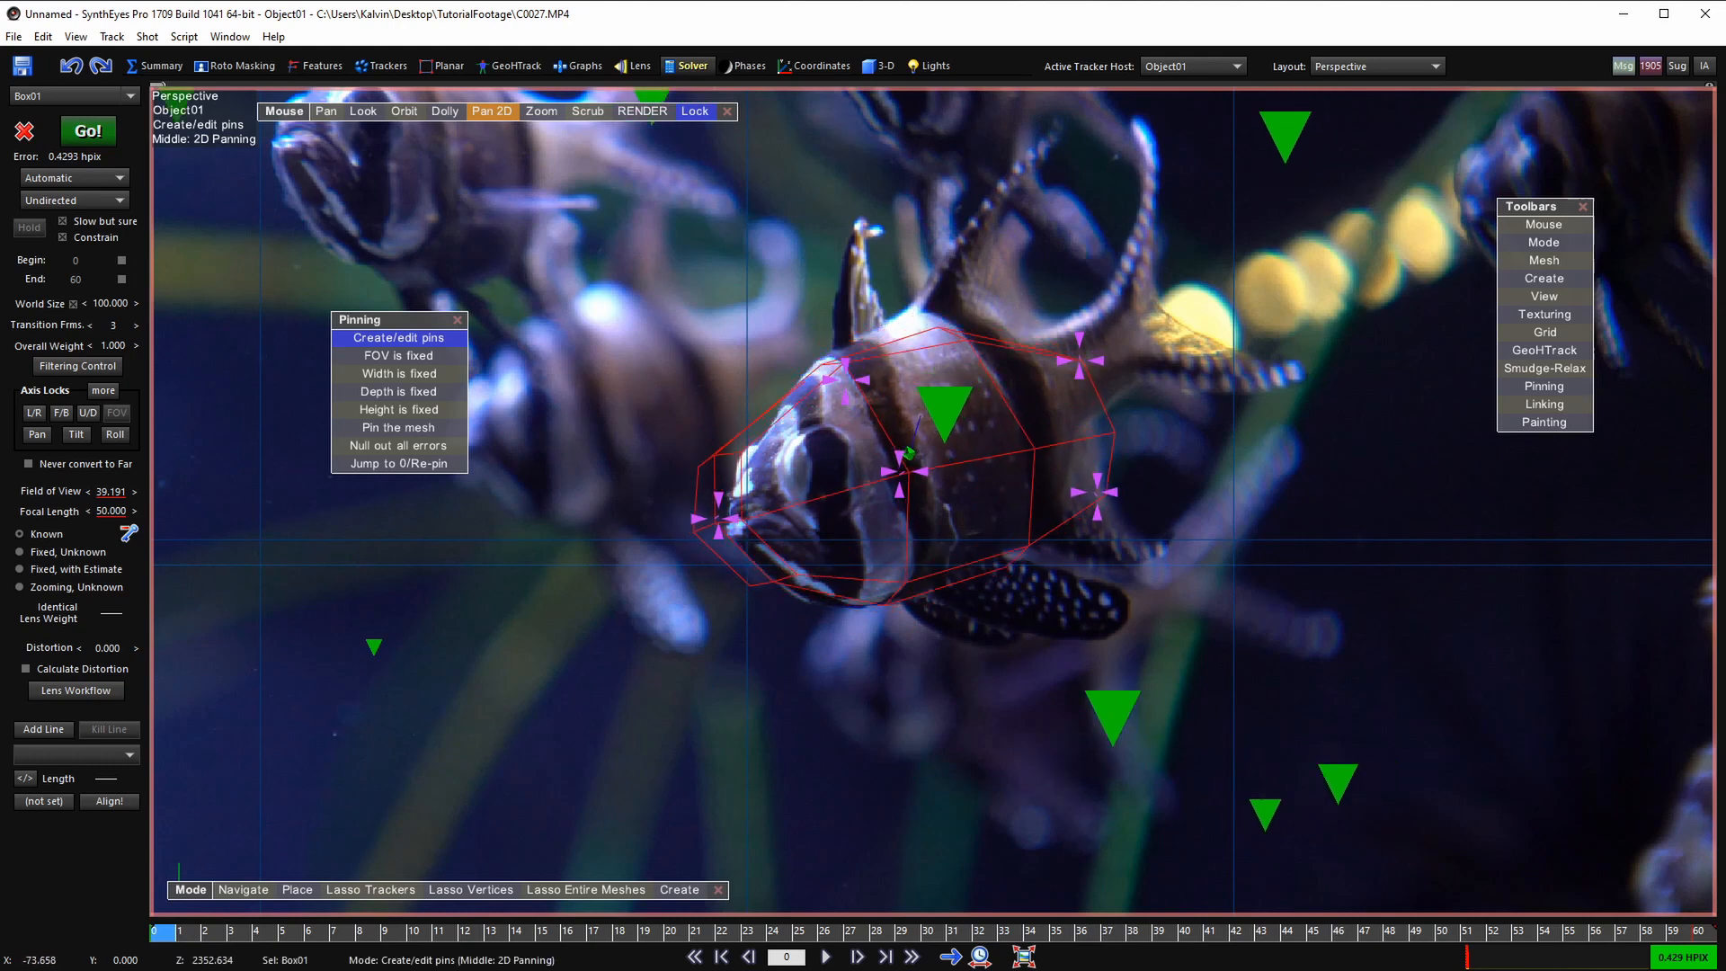
drag(845, 380, 867, 374)
key(ctrl+z)
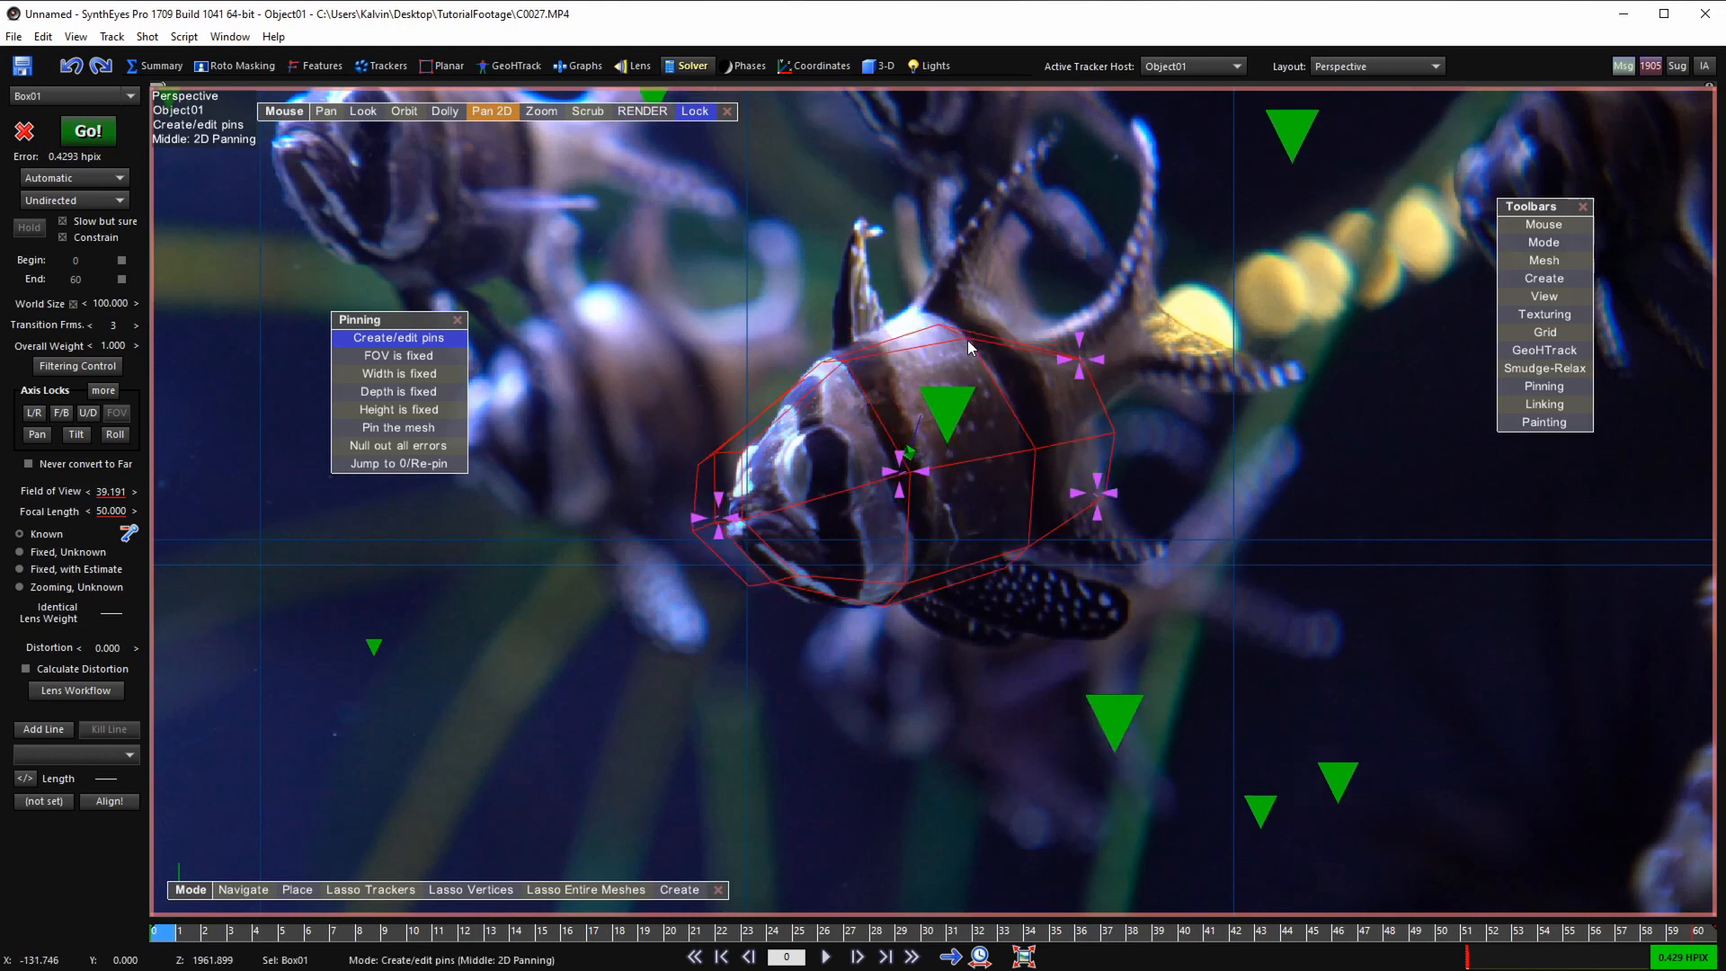
key(ctrl+z)
key(ctrl+z)
key(ctrl+z)
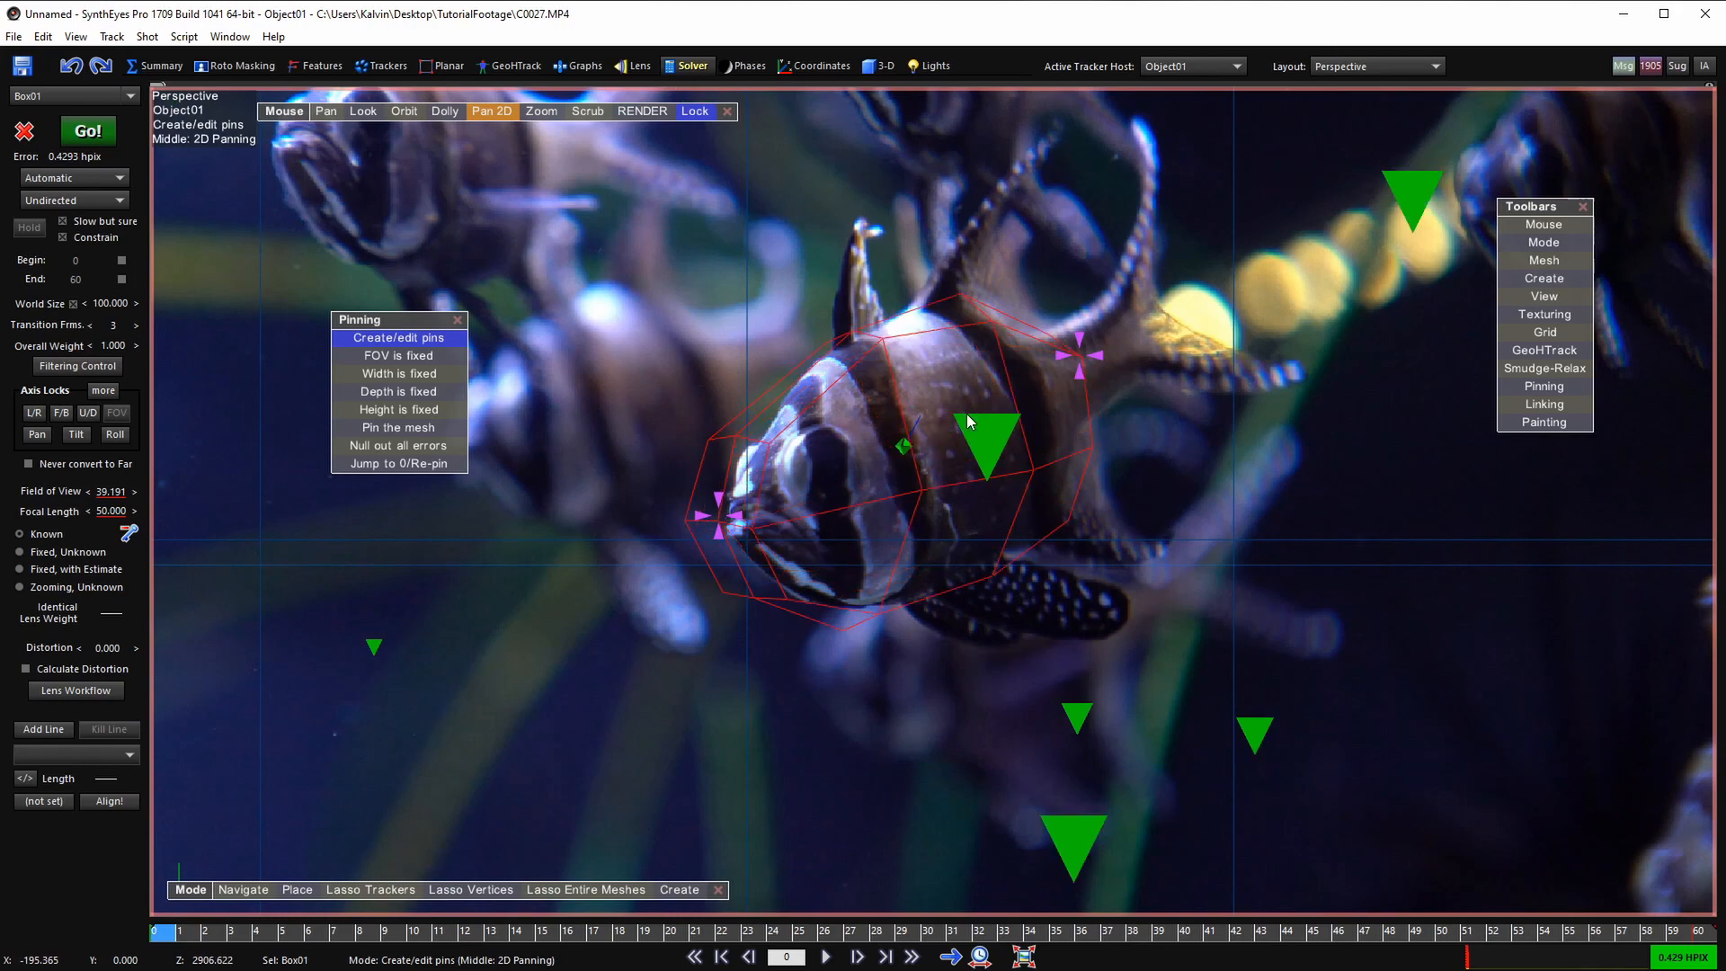
key(ctrl+z)
- Pin Box01 at the fish's mouth, tail base, back and belly, and fine-tune the pins so the mesh follows the body
scroll(964, 317, up, 2)
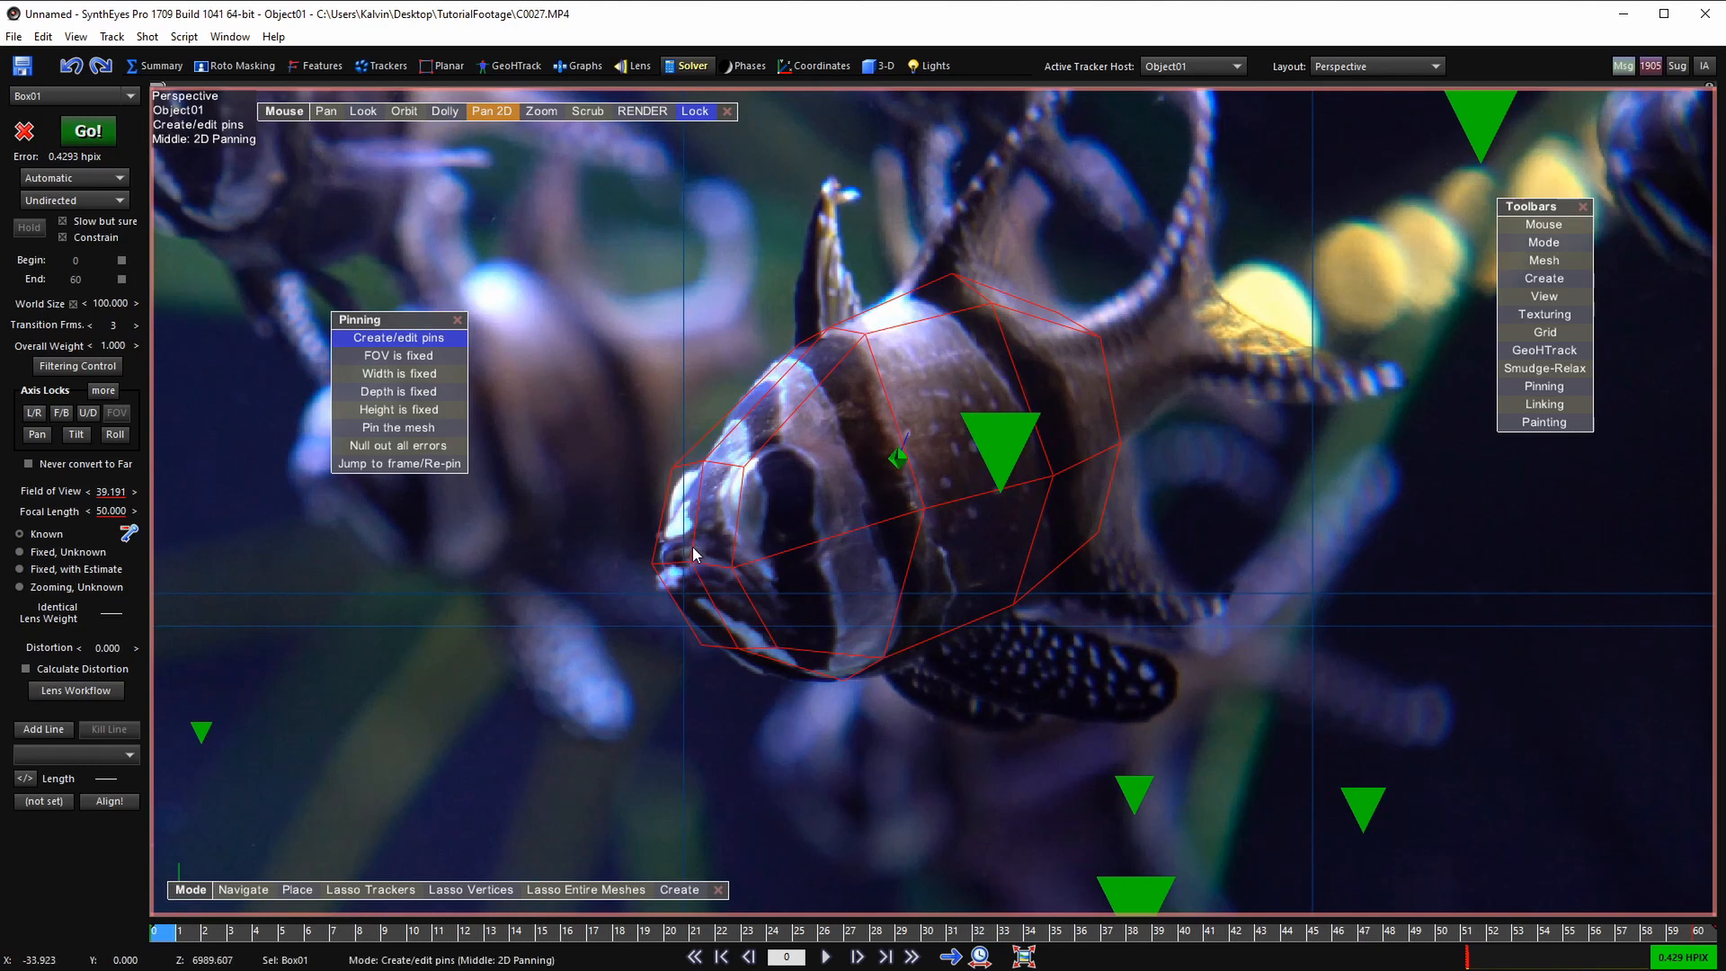
drag(692, 560, 683, 557)
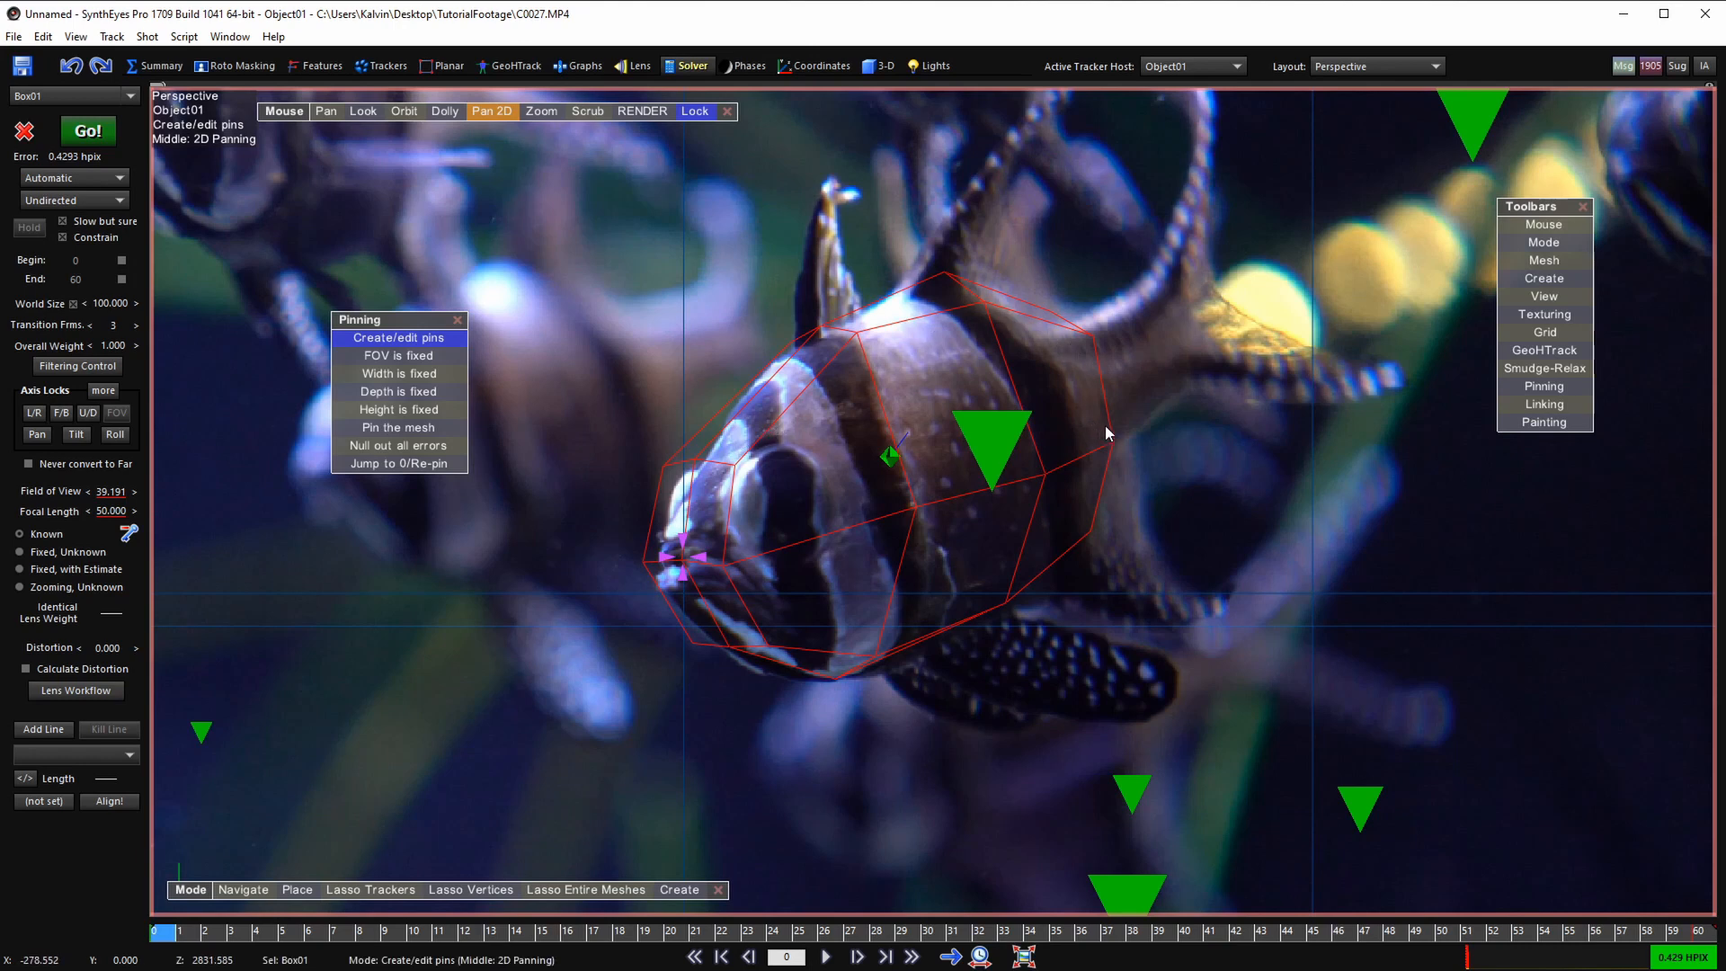
drag(1106, 434, 1113, 420)
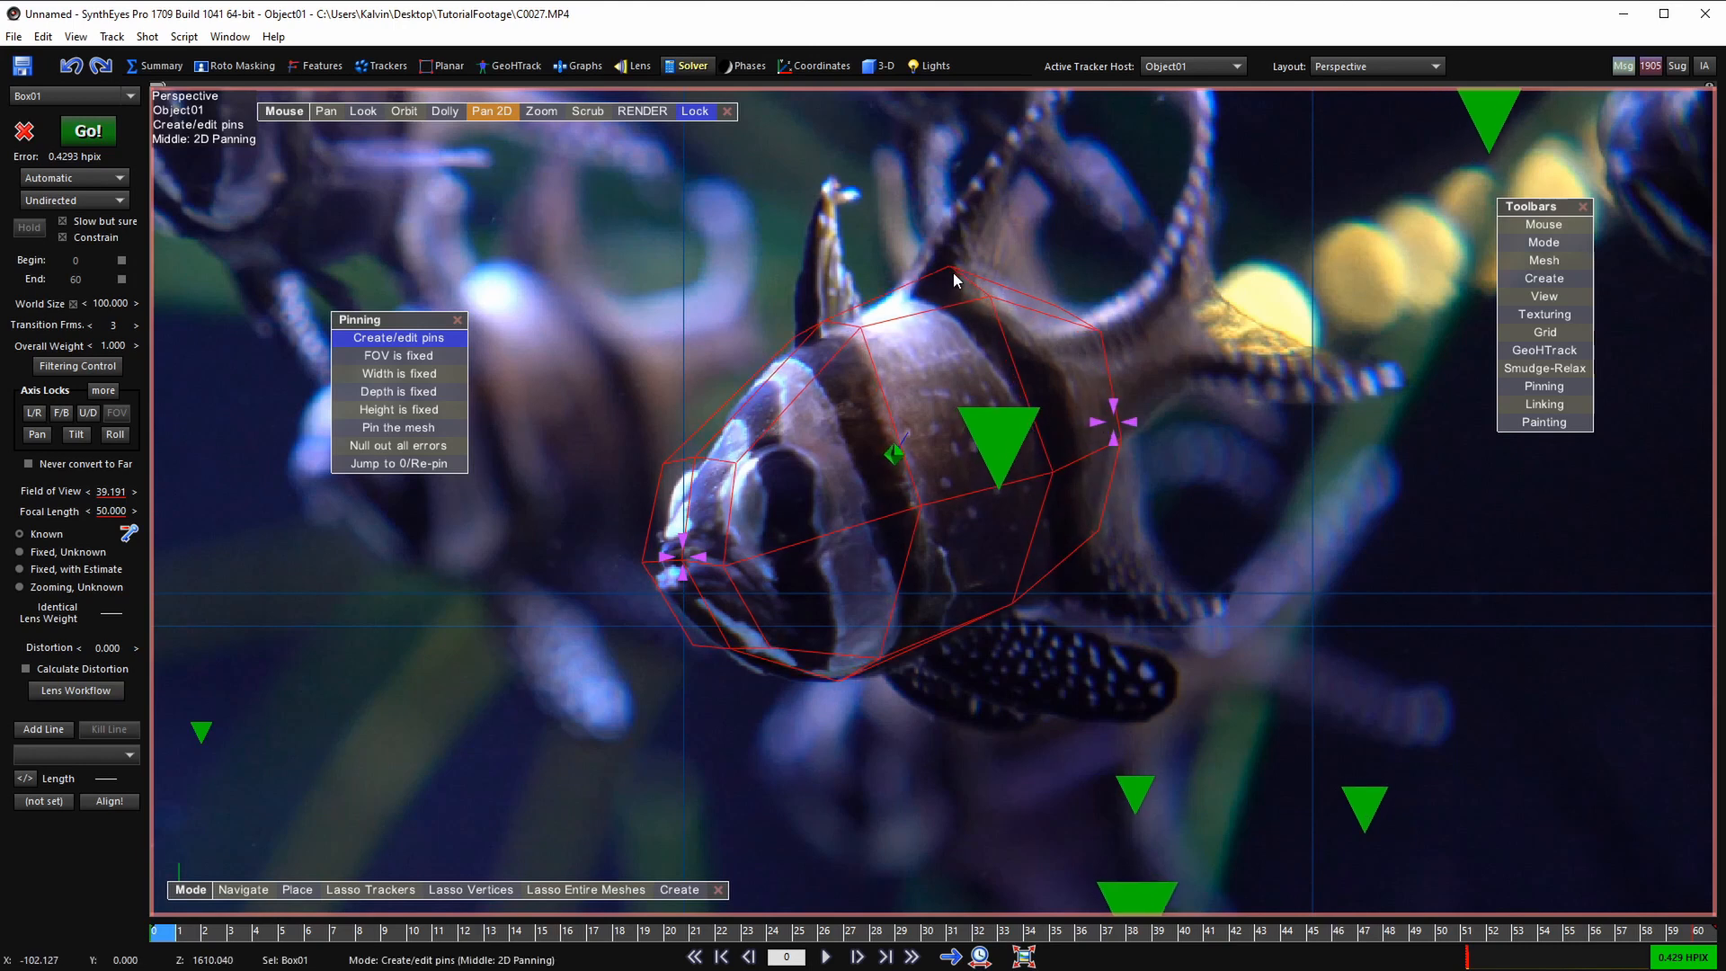
drag(954, 281, 954, 282)
click(845, 666)
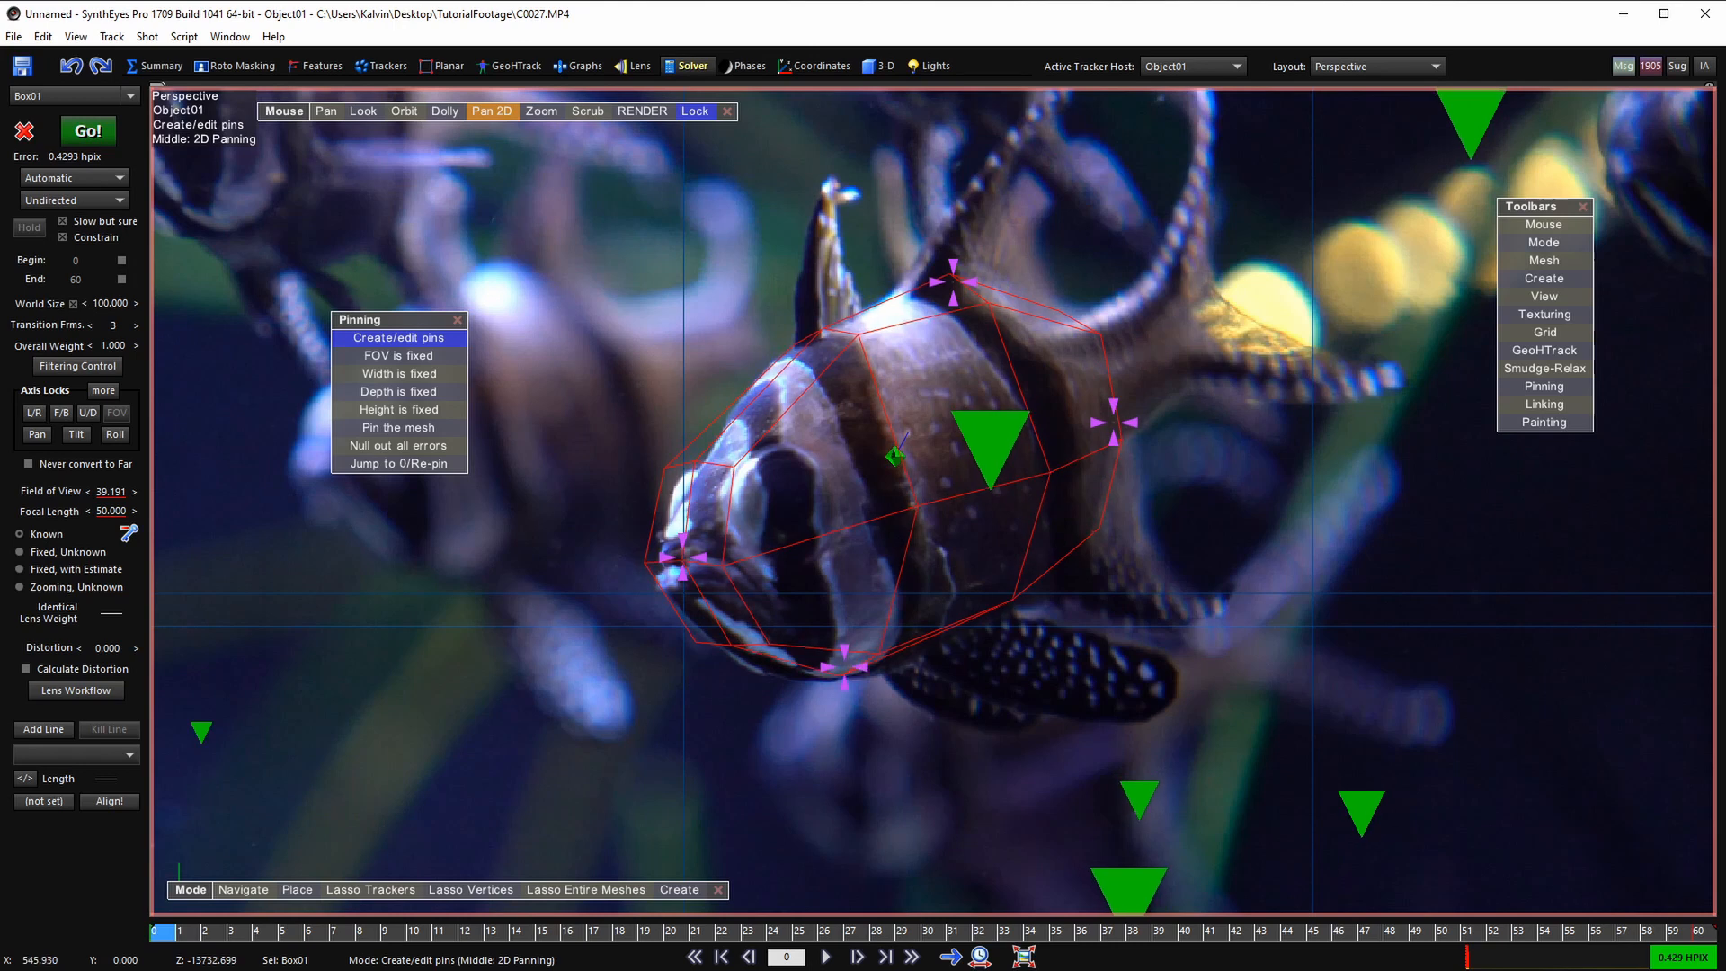
drag(844, 666, 848, 670)
click(953, 281)
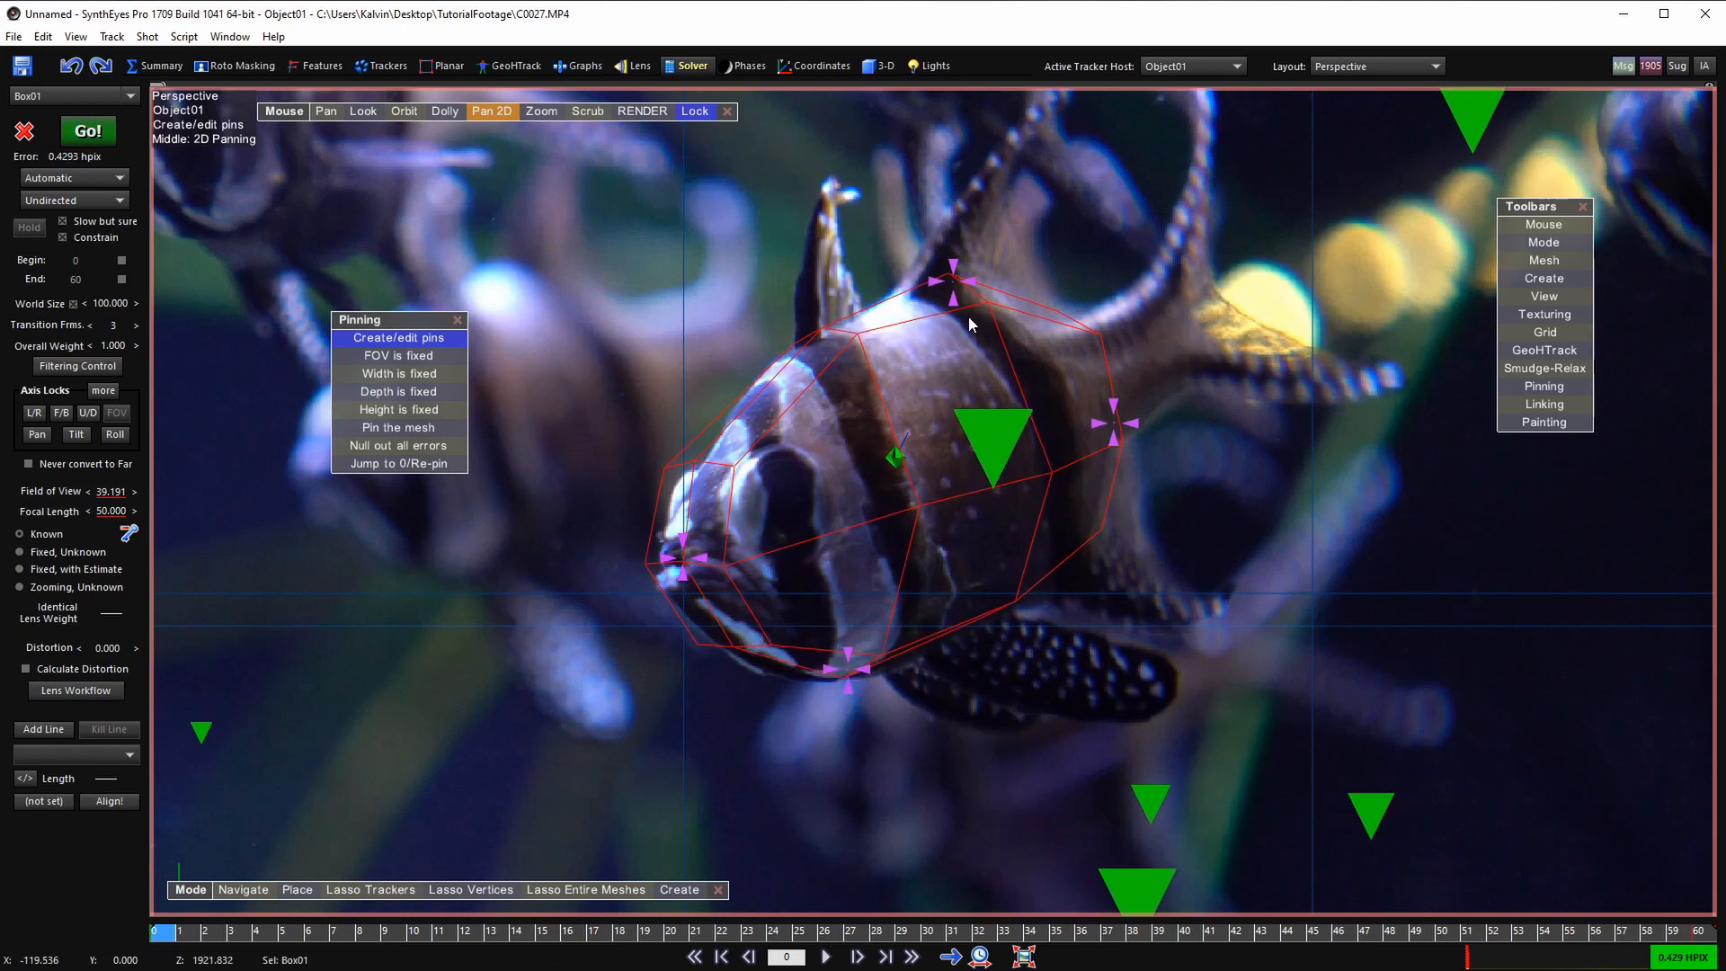
drag(953, 281, 951, 281)
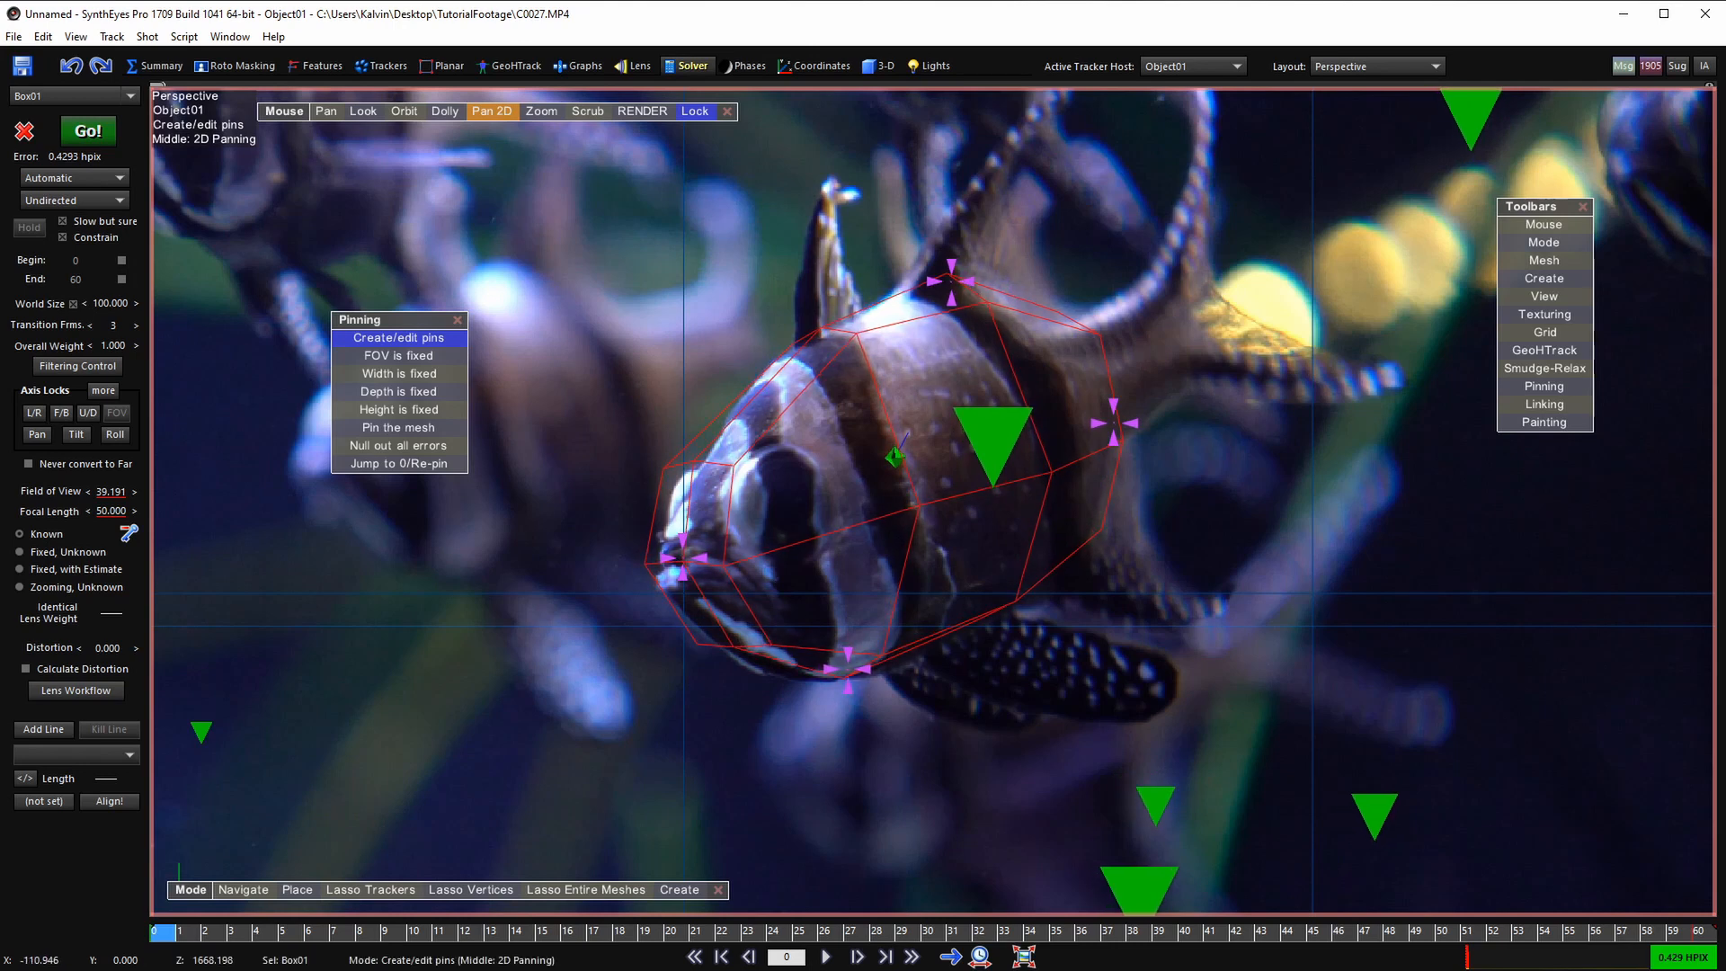
drag(1113, 422, 1115, 422)
drag(854, 676, 857, 676)
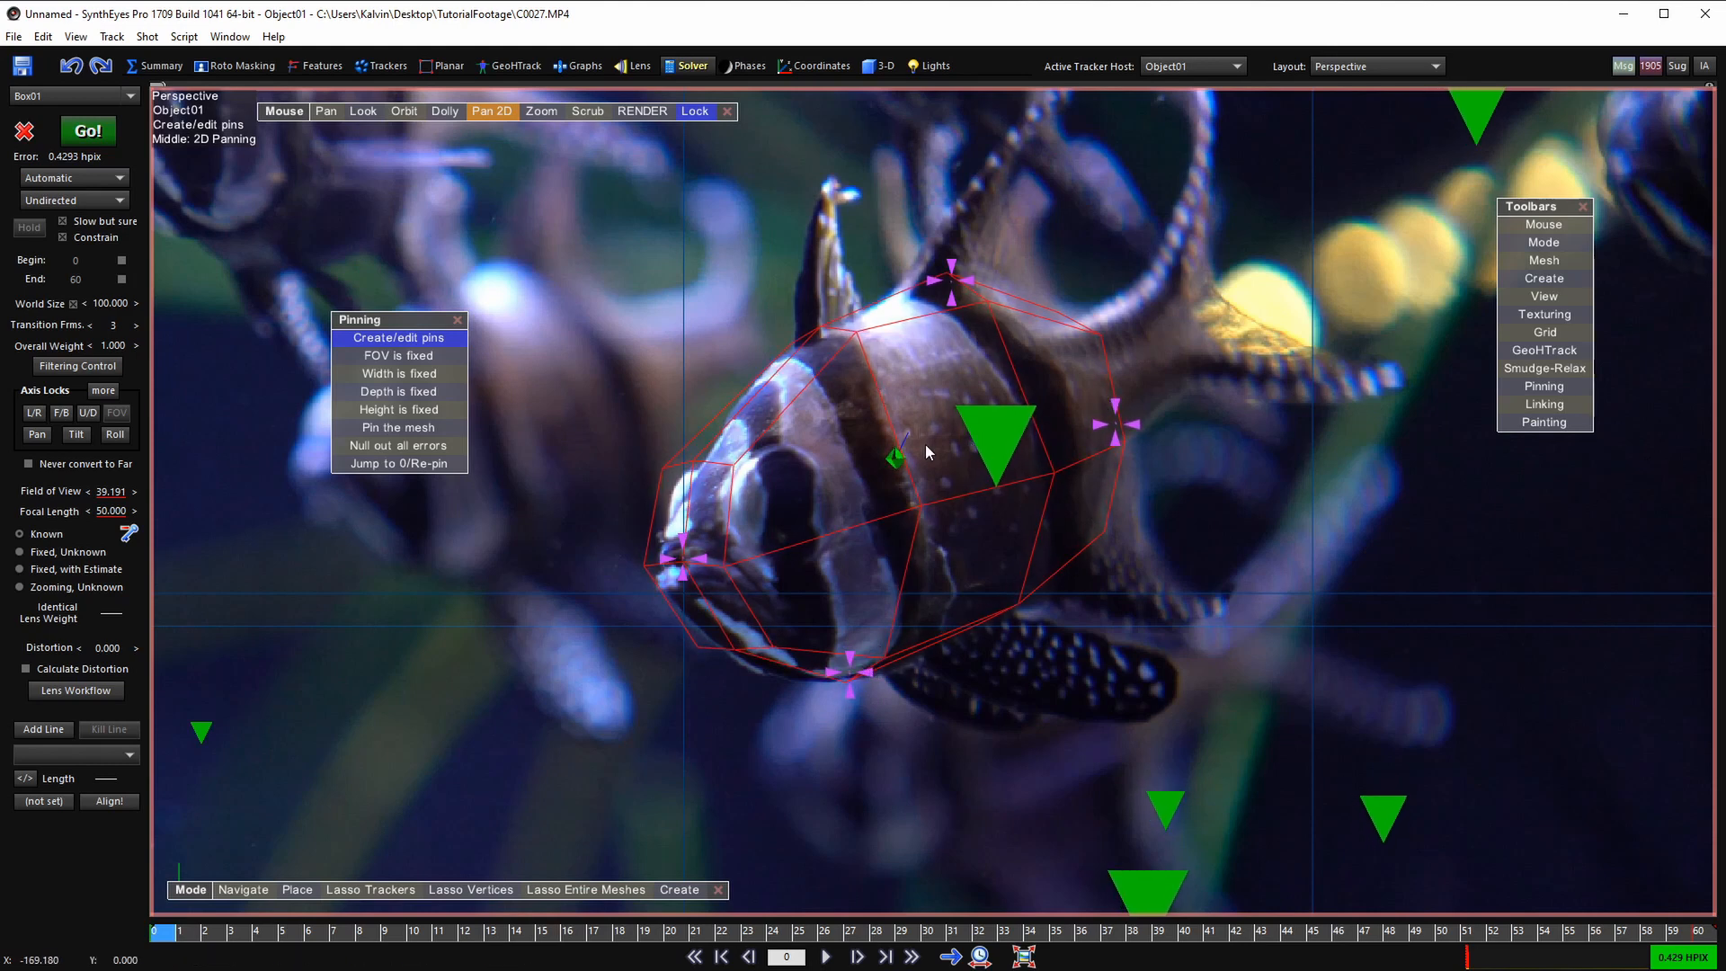
- Examine how the Box01 outline fits the fish's mouth, head and belly and its trackers, in the perspective and camera views
scroll(902, 466, down, 2)
middle_drag(791, 484, 795, 480)
scroll(793, 496, up, 2)
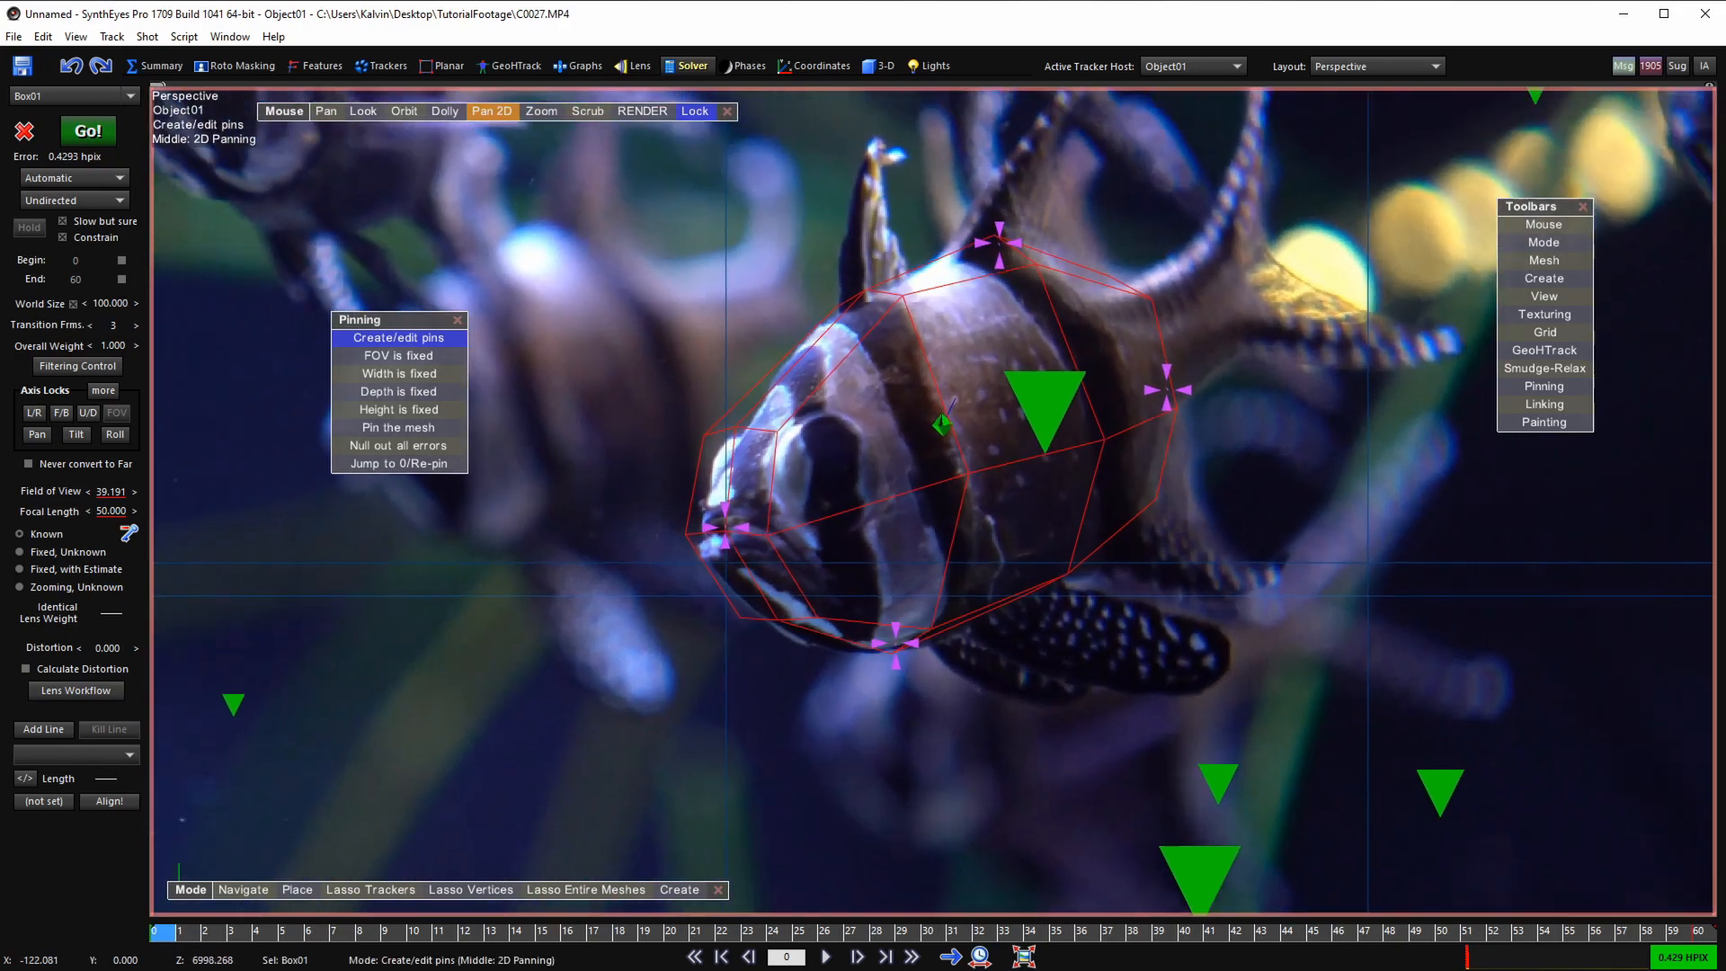
scroll(820, 497, down, 3)
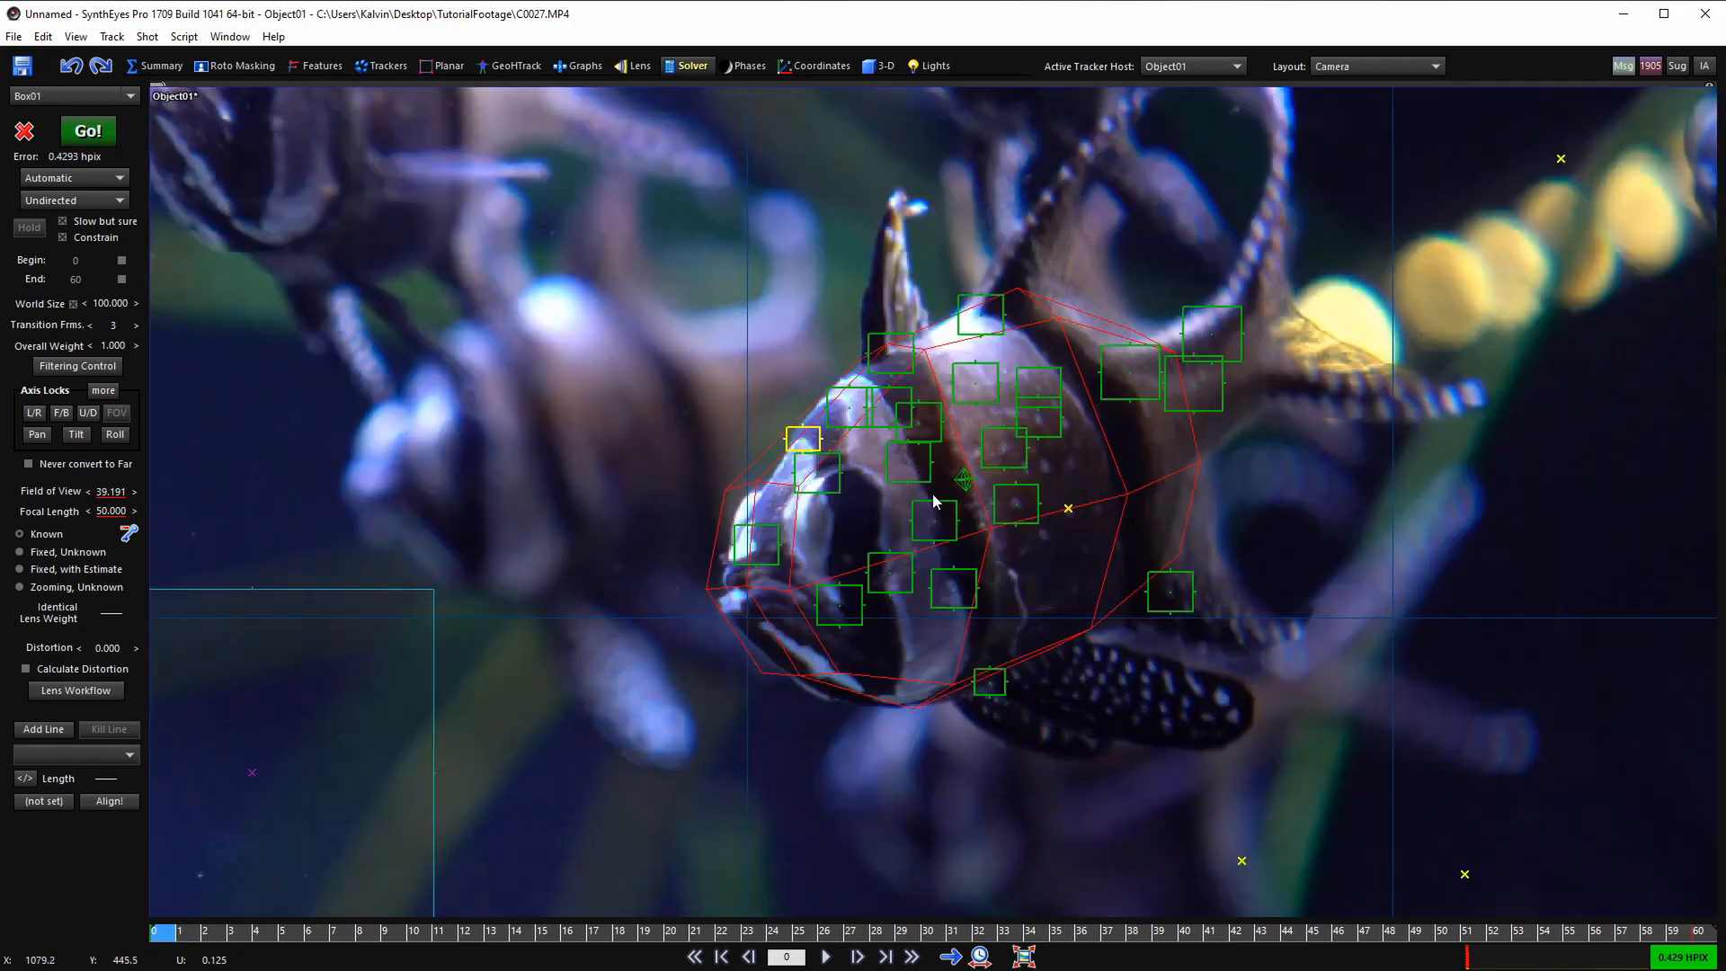
scroll(953, 486, down, 2)
scroll(953, 485, up, 2)
scroll(944, 481, up, 5)
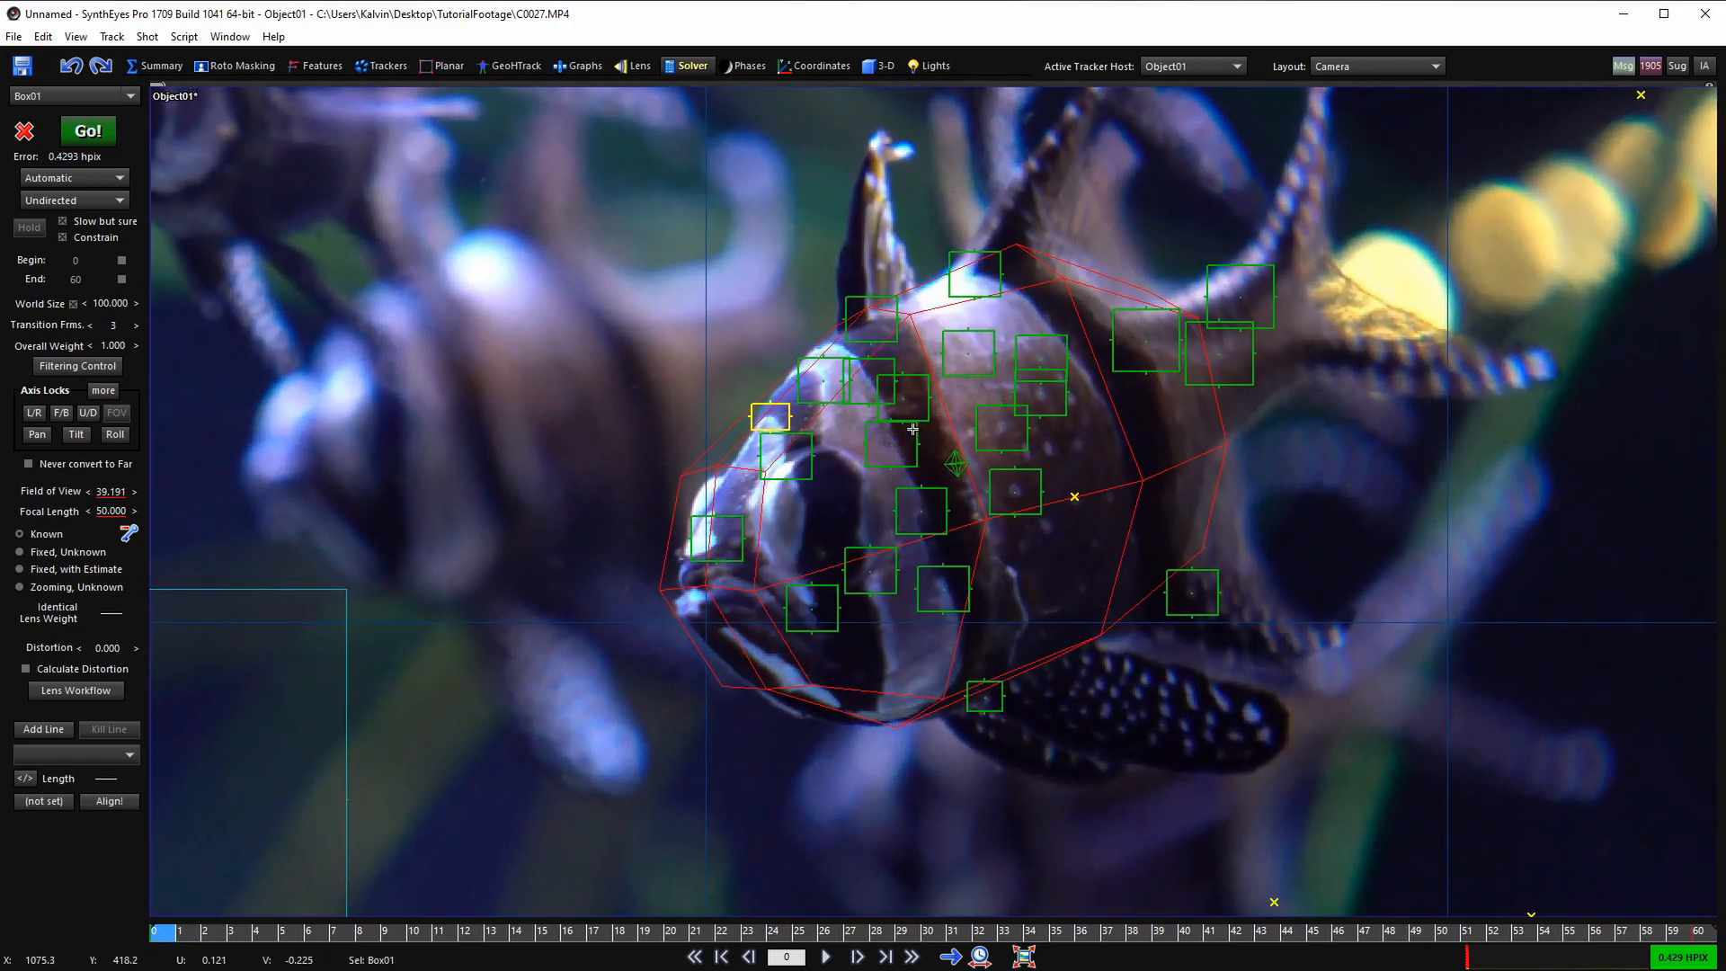
mouse_move(913, 429)
click(737, 514)
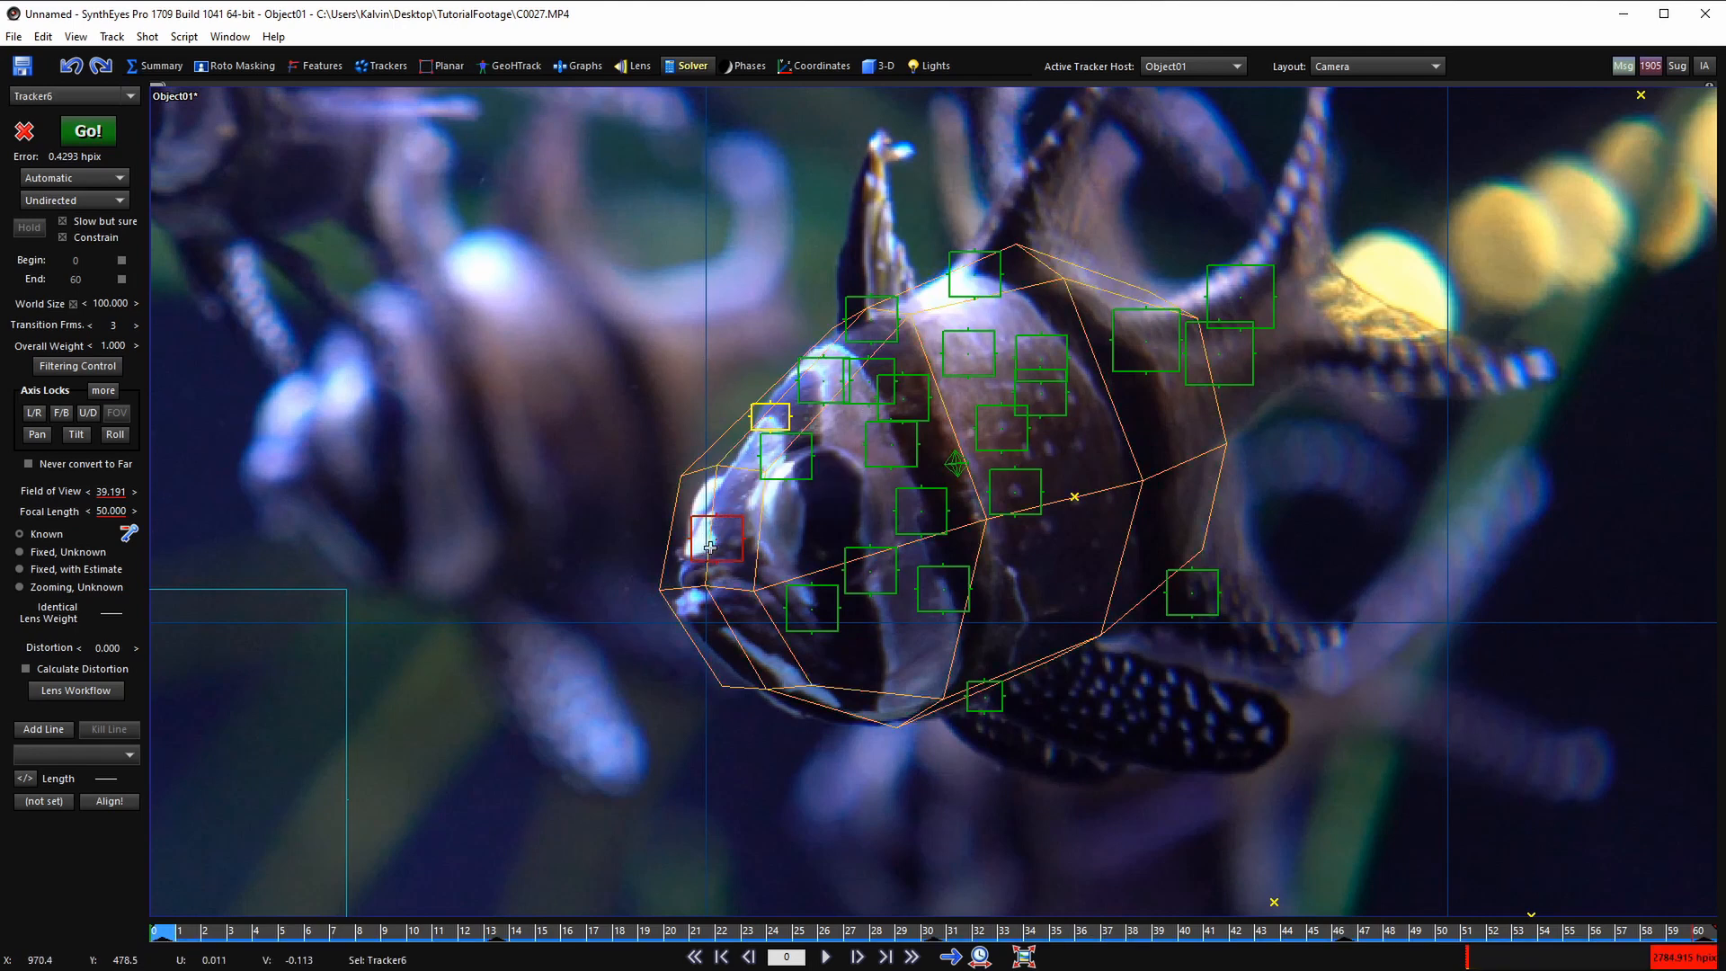
scroll(711, 547, up, 4)
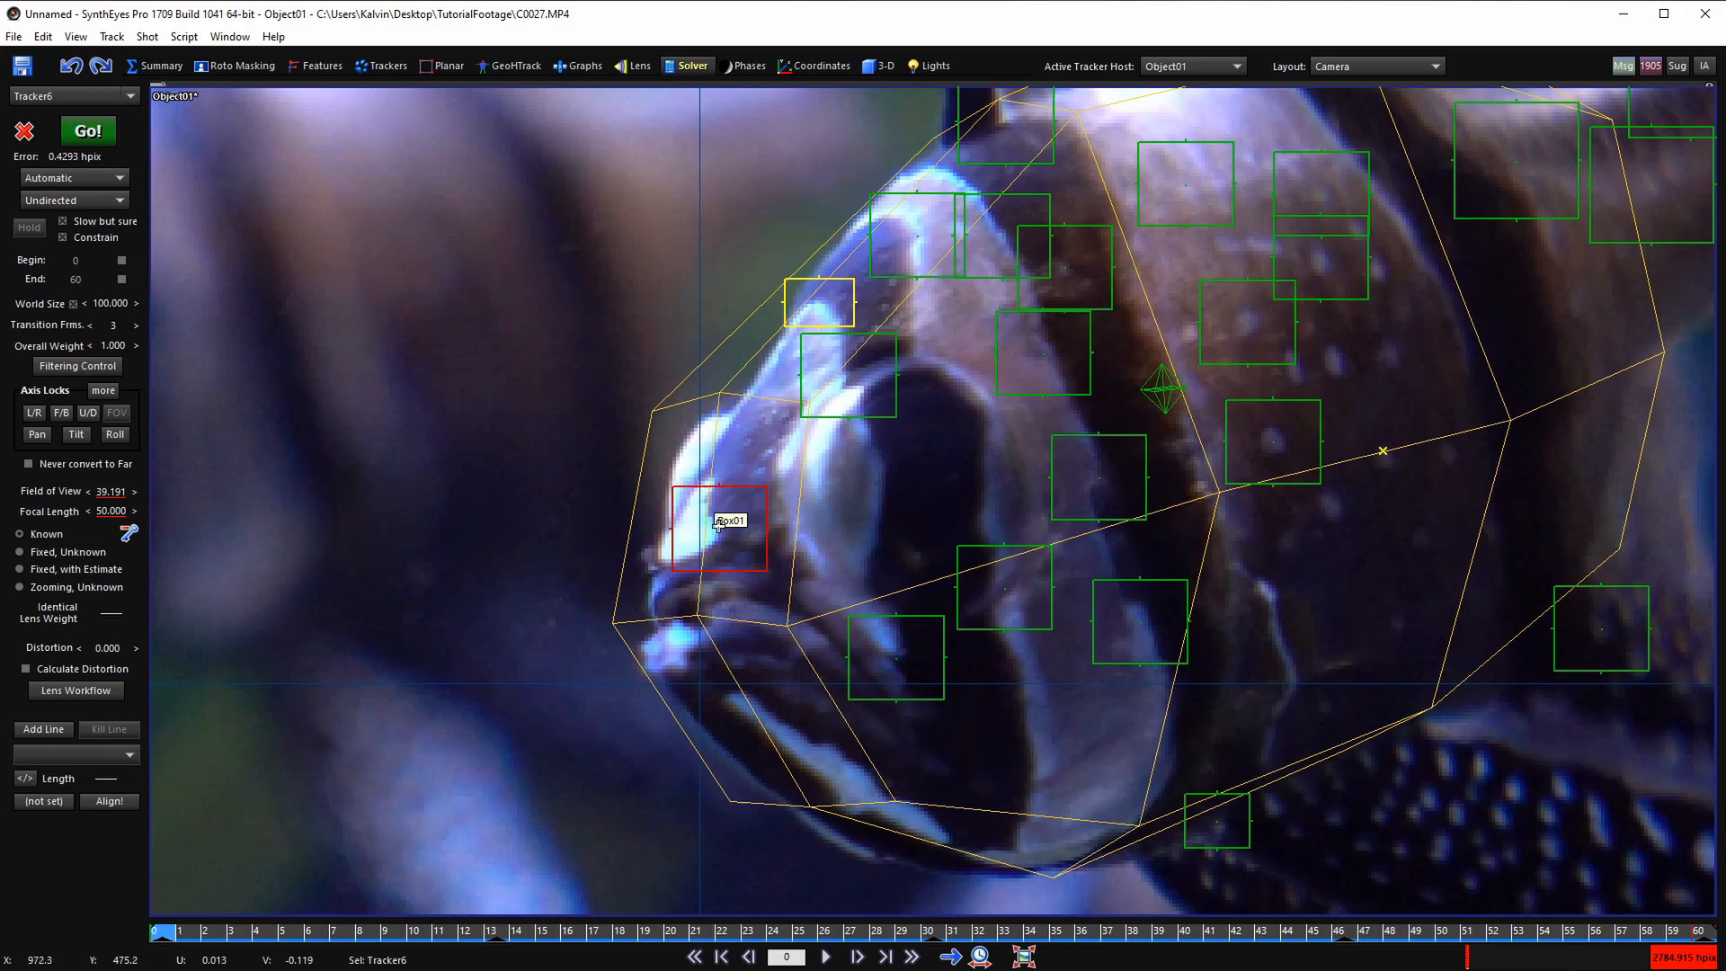
scroll(720, 526, down, 3)
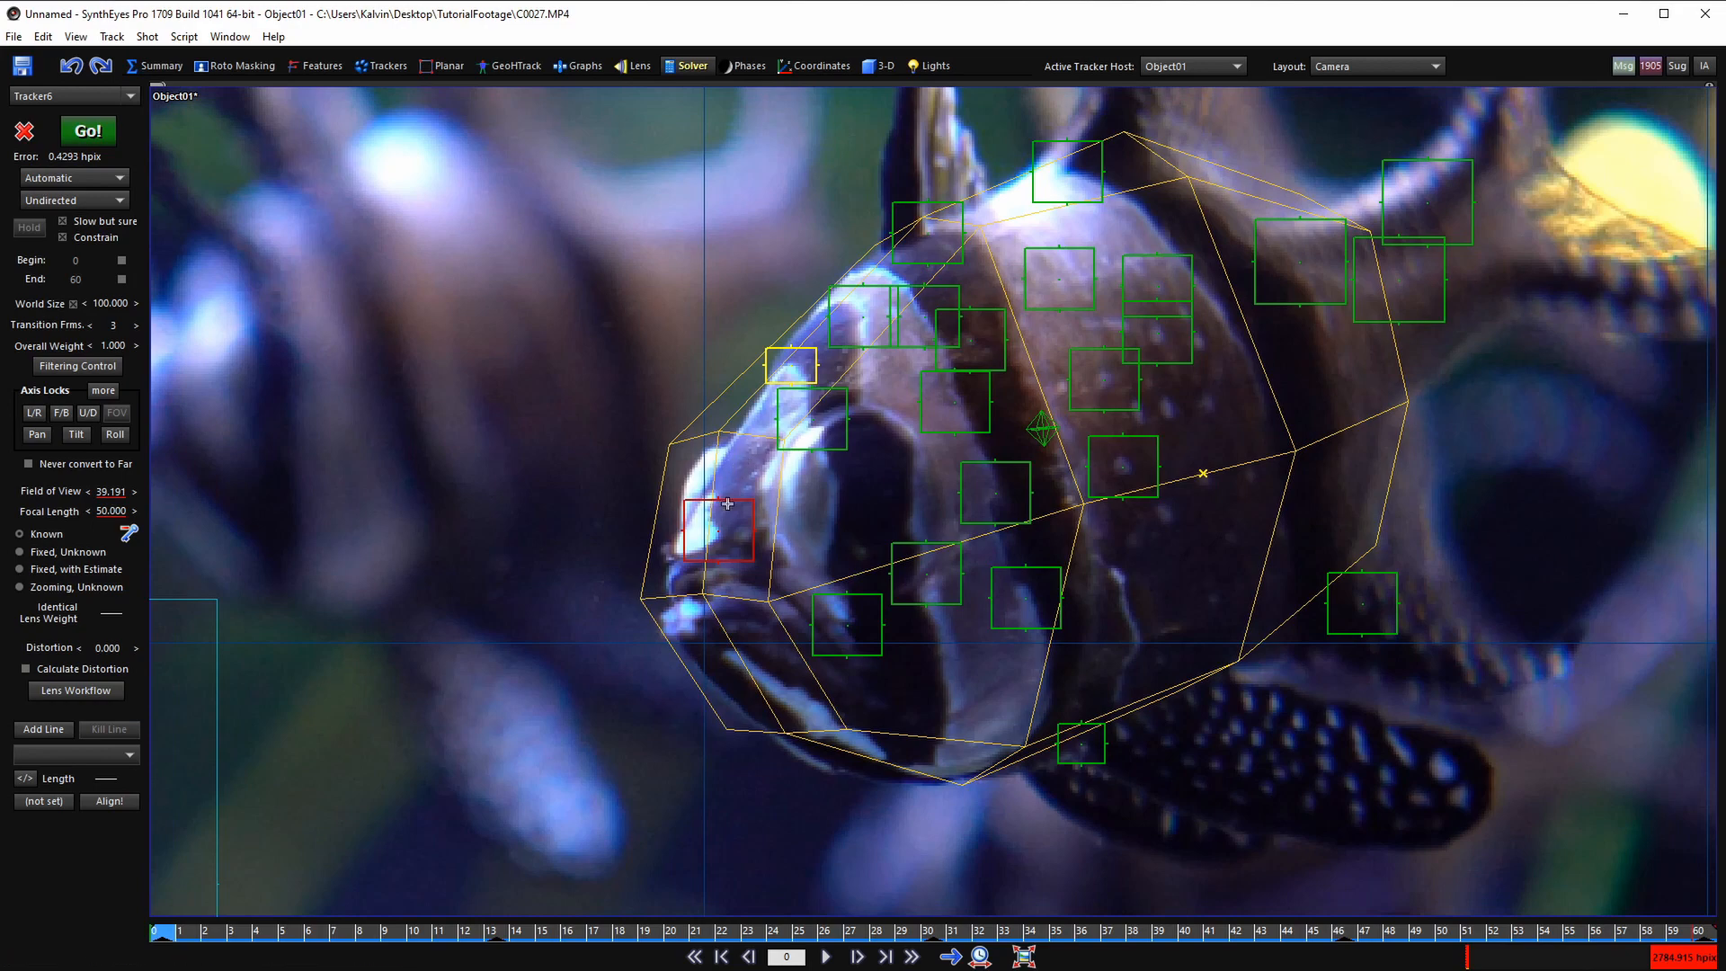
scroll(716, 548, down, 1)
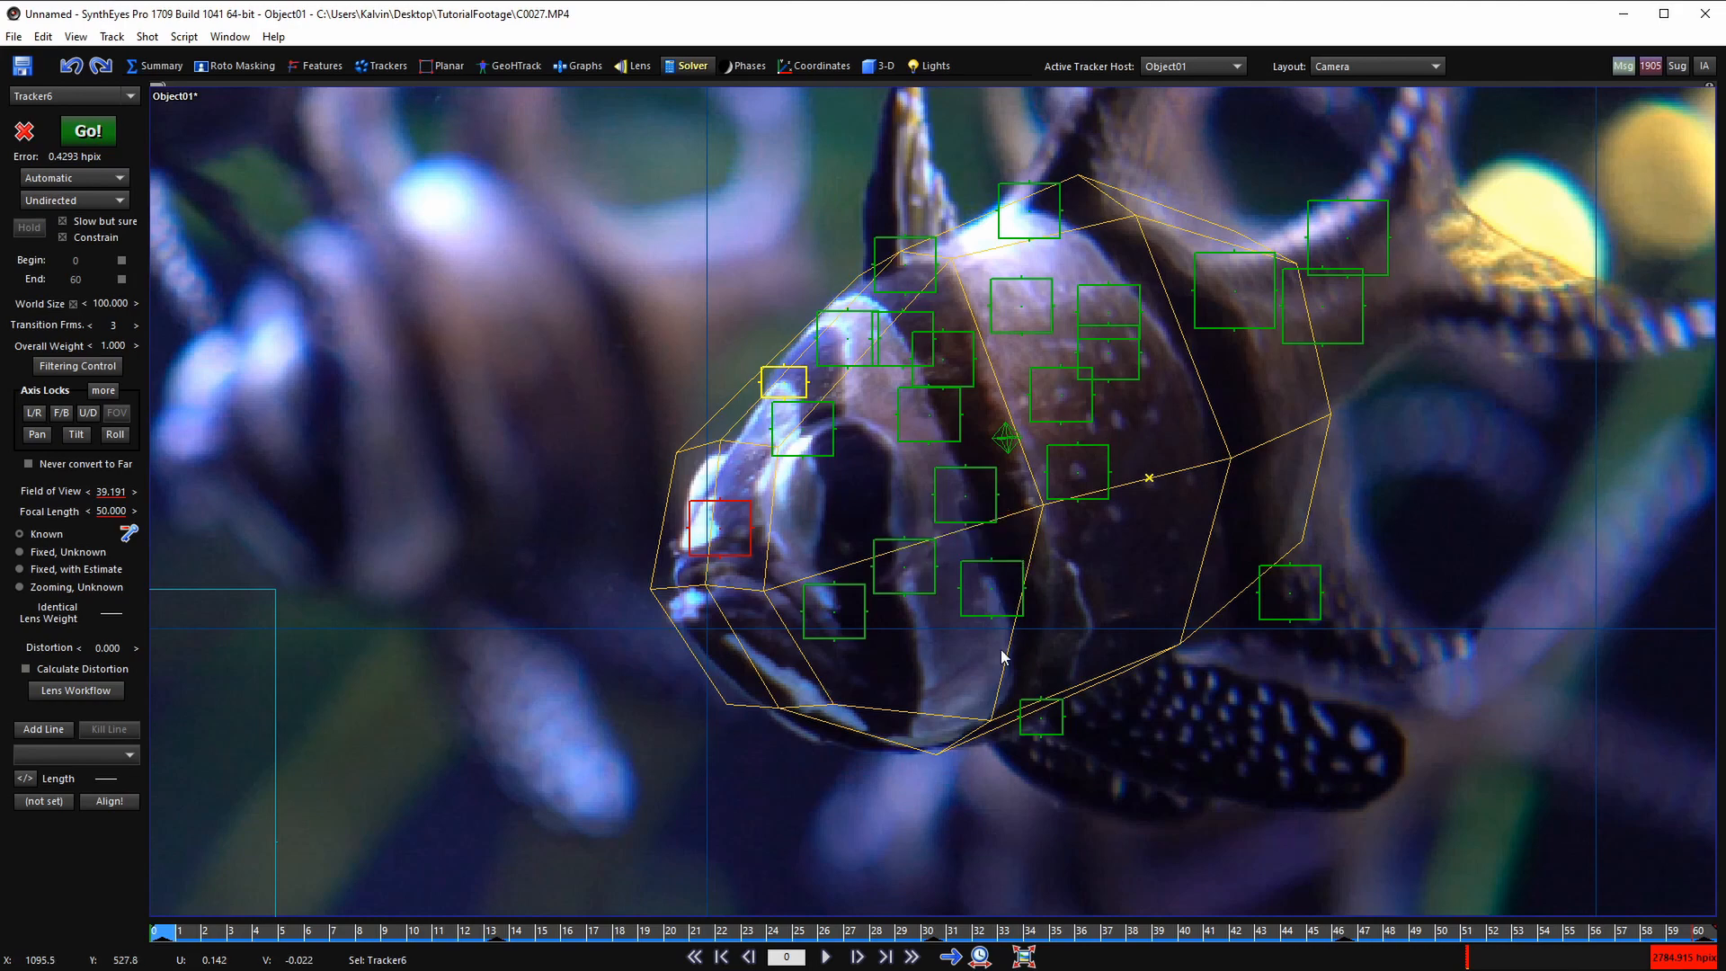
scroll(1004, 657, up, 2)
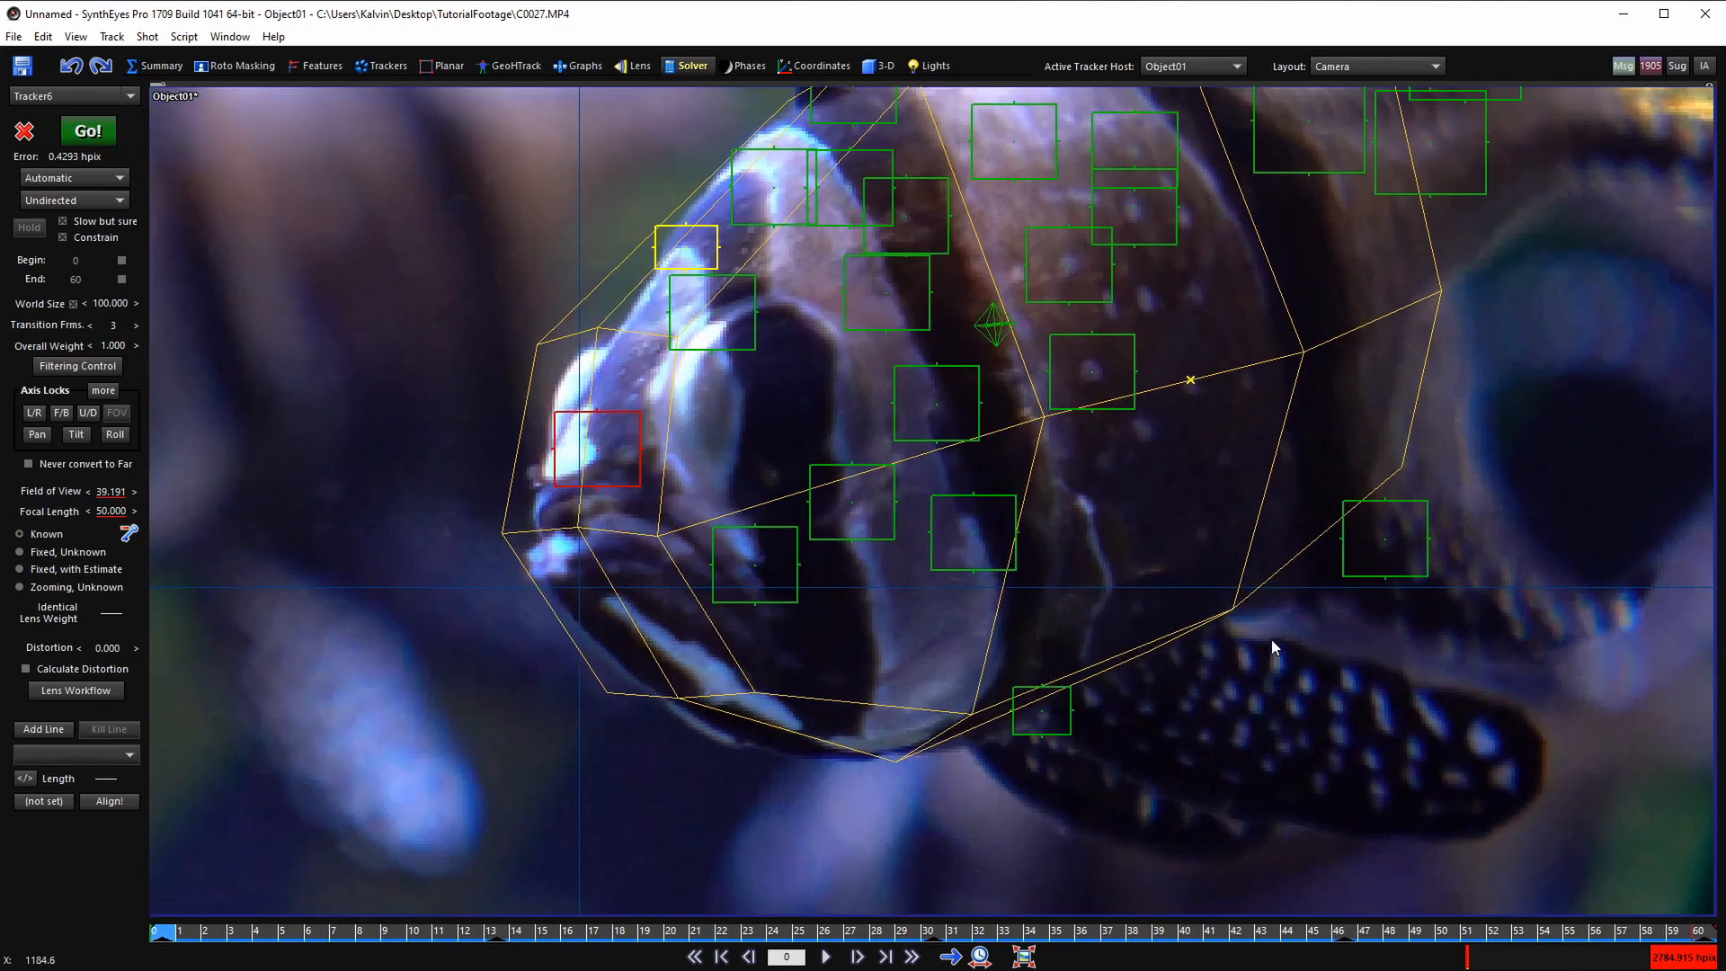
scroll(1380, 548, down, 2)
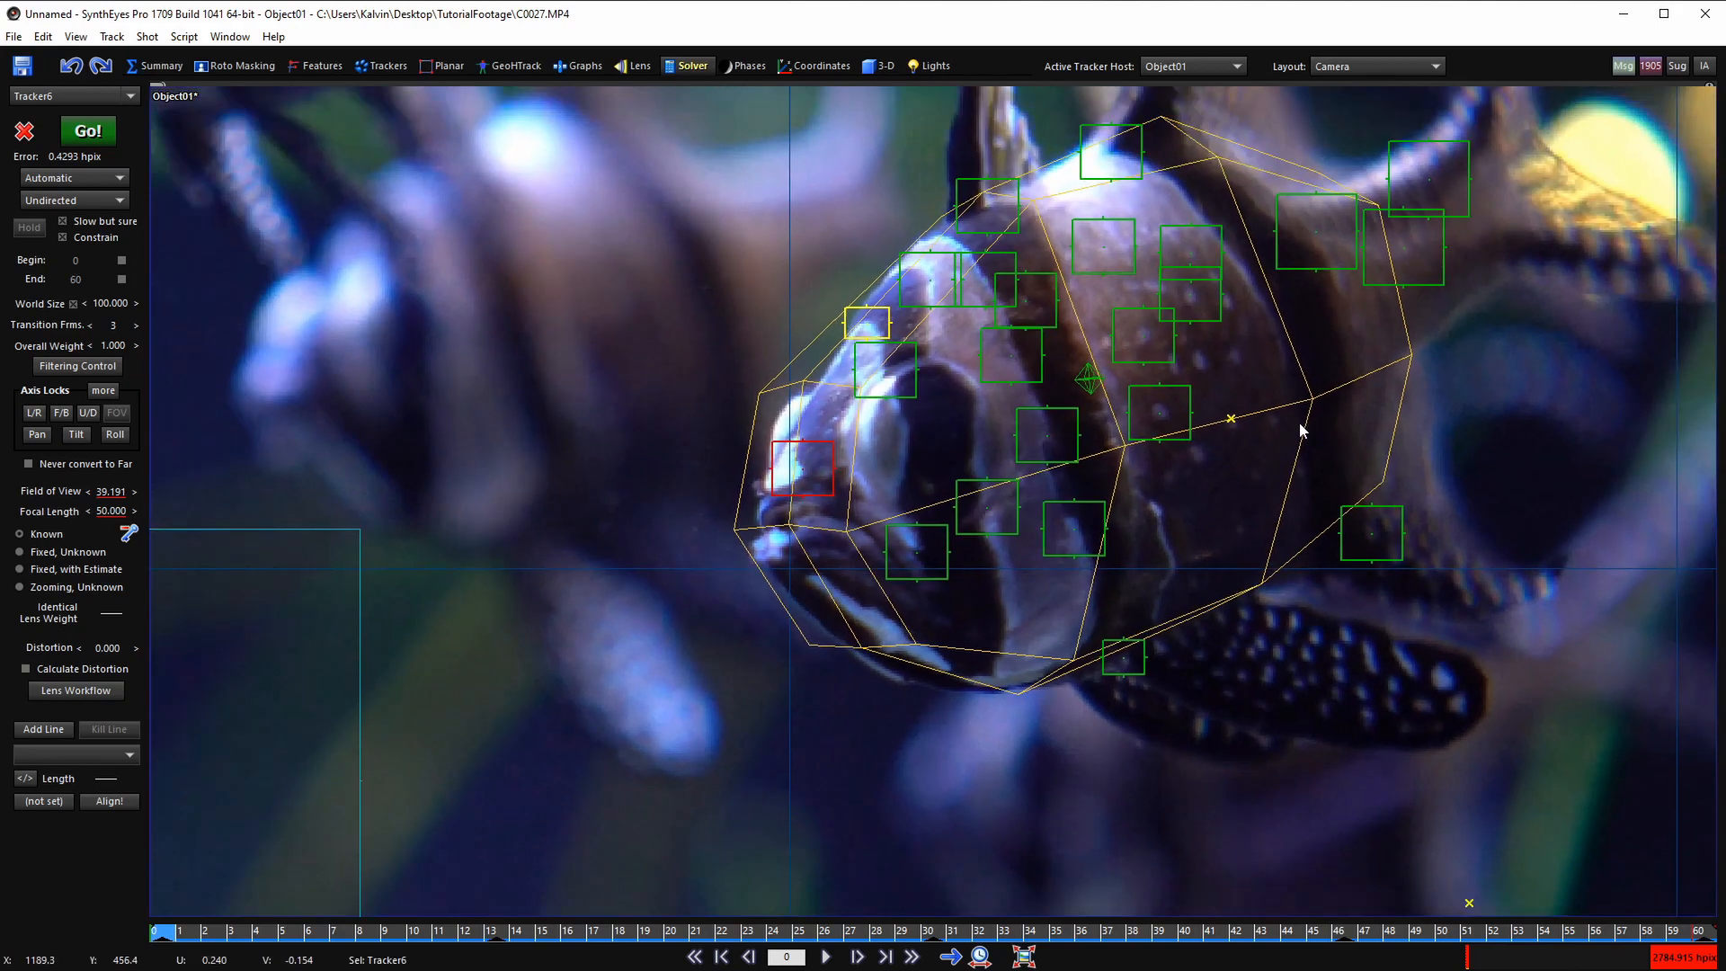
- Reselect the Box01 mesh and switch the layout to Camera & Perspective
click(1307, 400)
click(1347, 69)
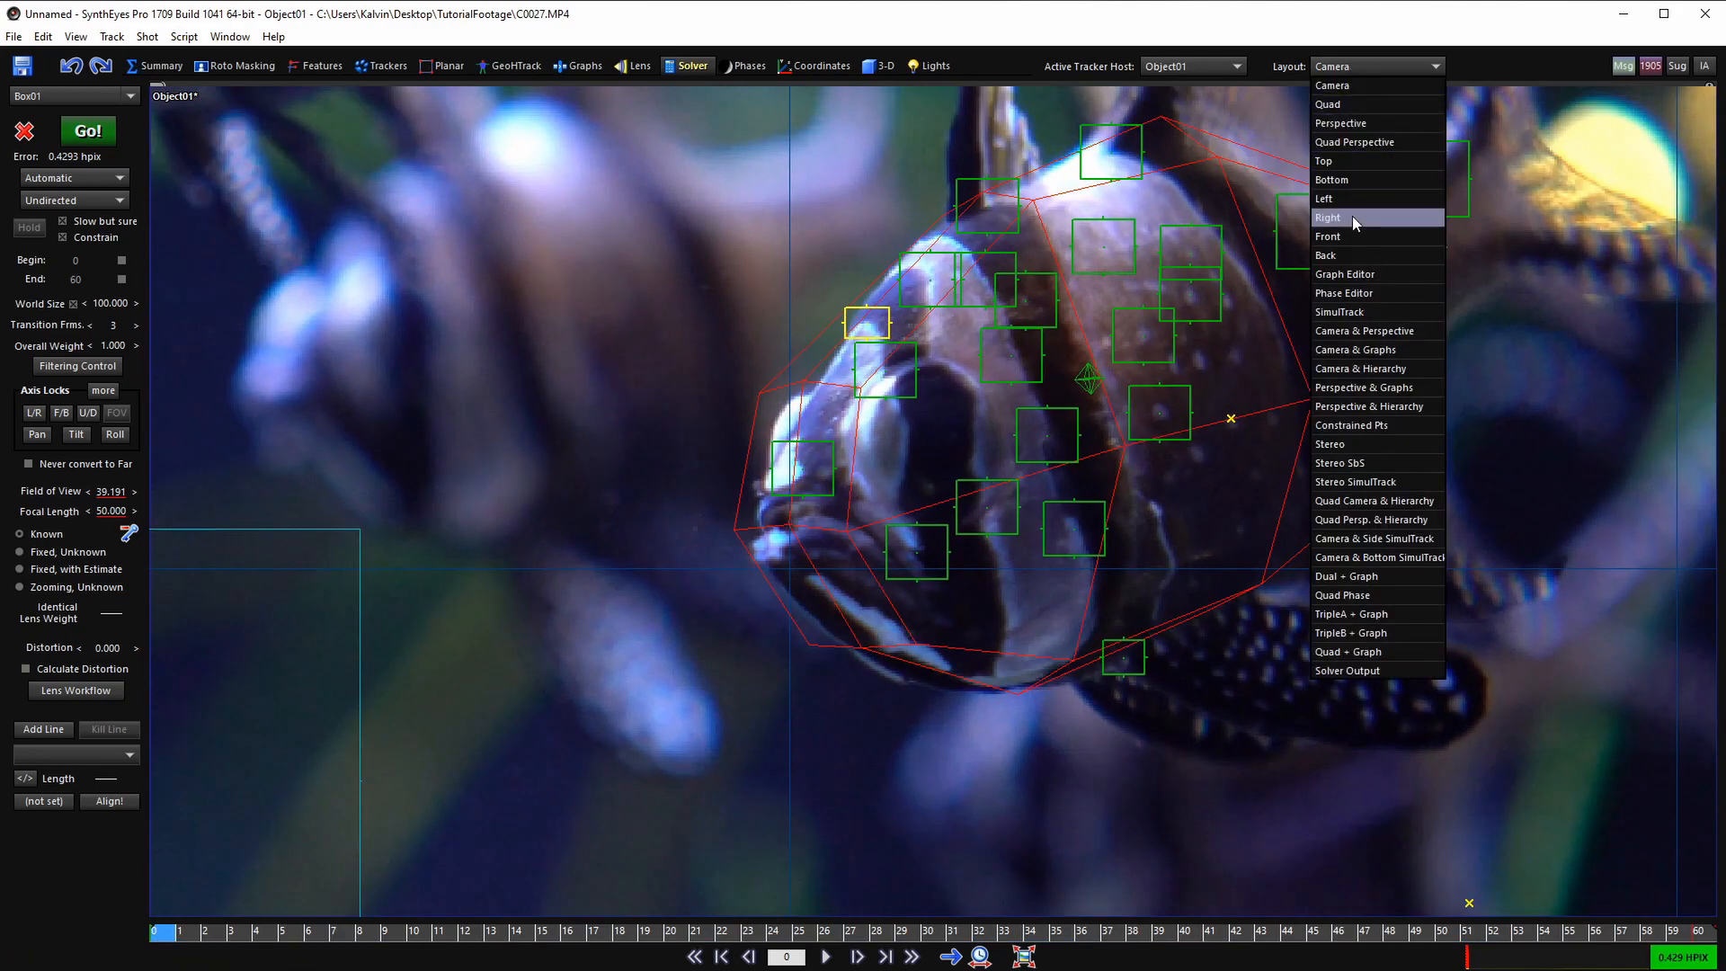
click(1374, 332)
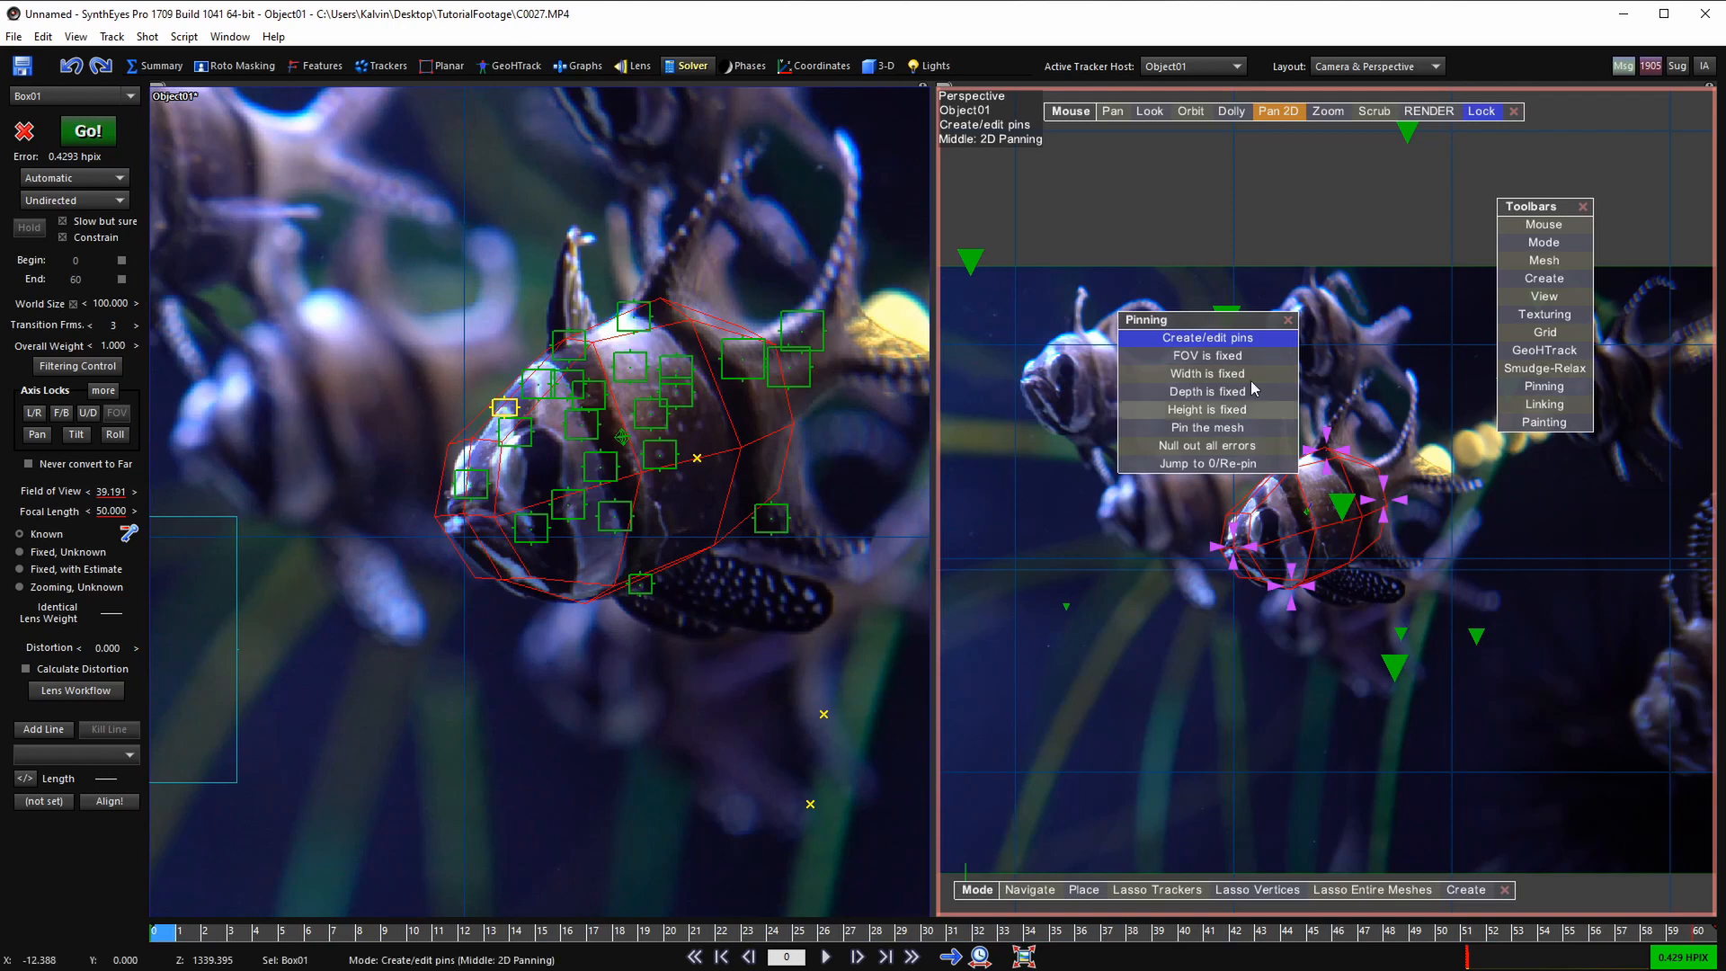
- Replace the Pinning tools with Smudge-Relax and activate Smudge Mesh with the brush set to Thru for a side view of Box01
click(1287, 321)
click(1544, 367)
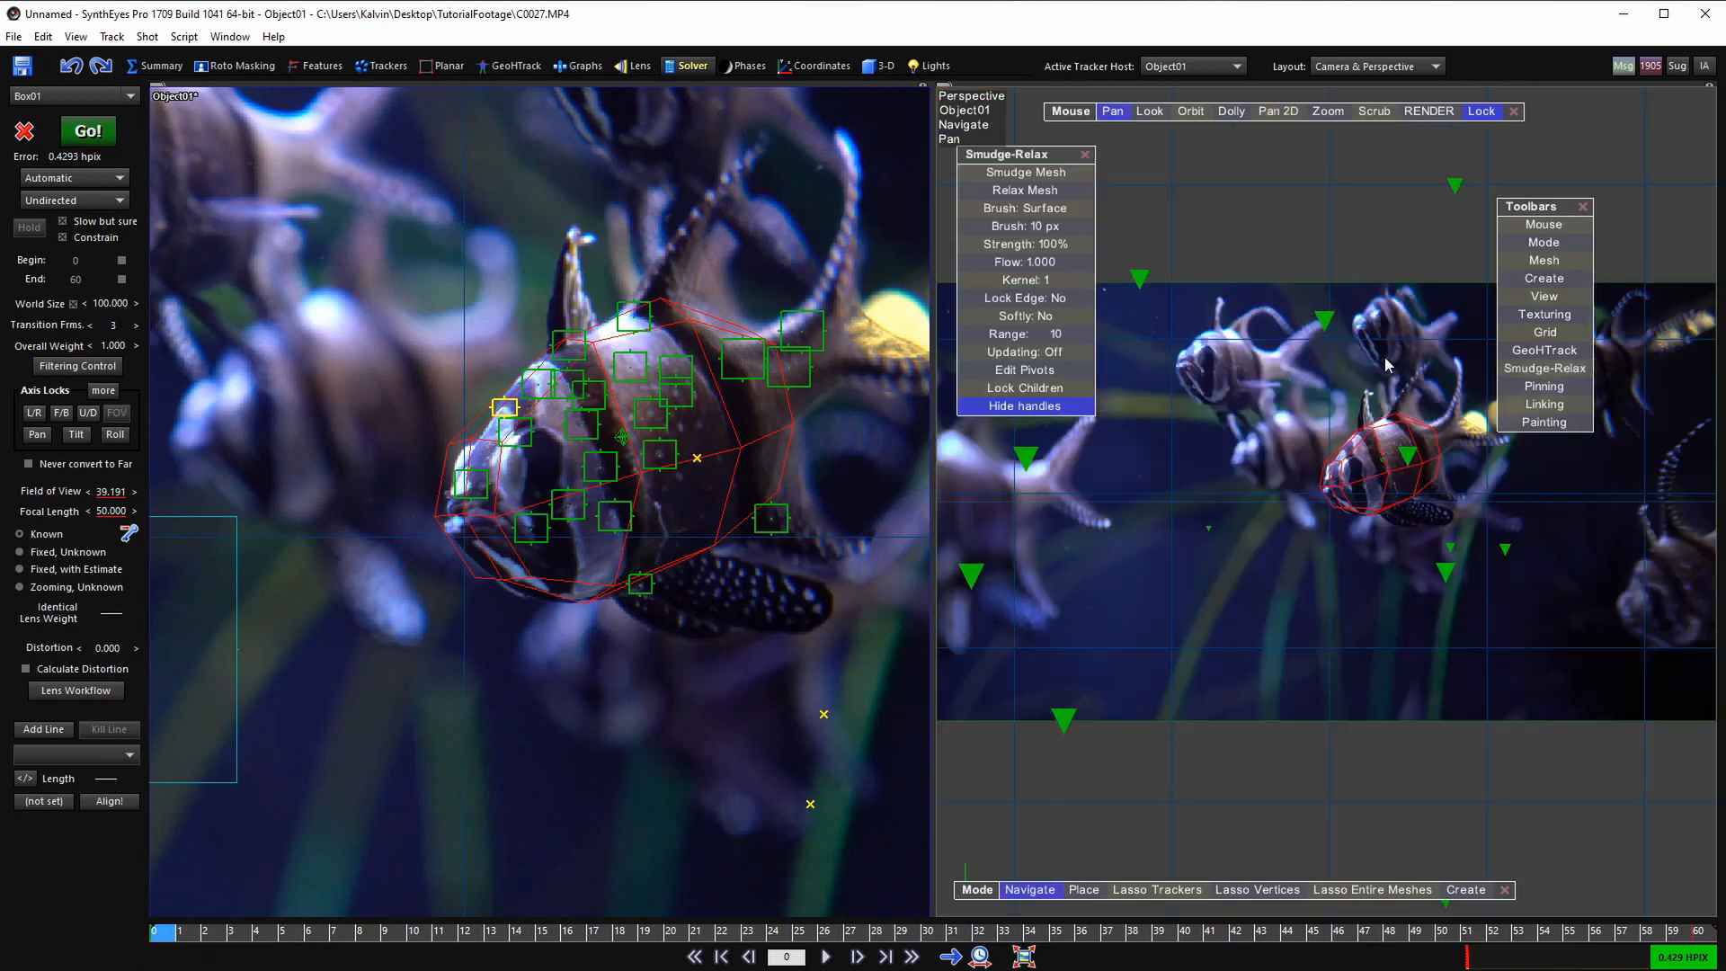
click(1188, 112)
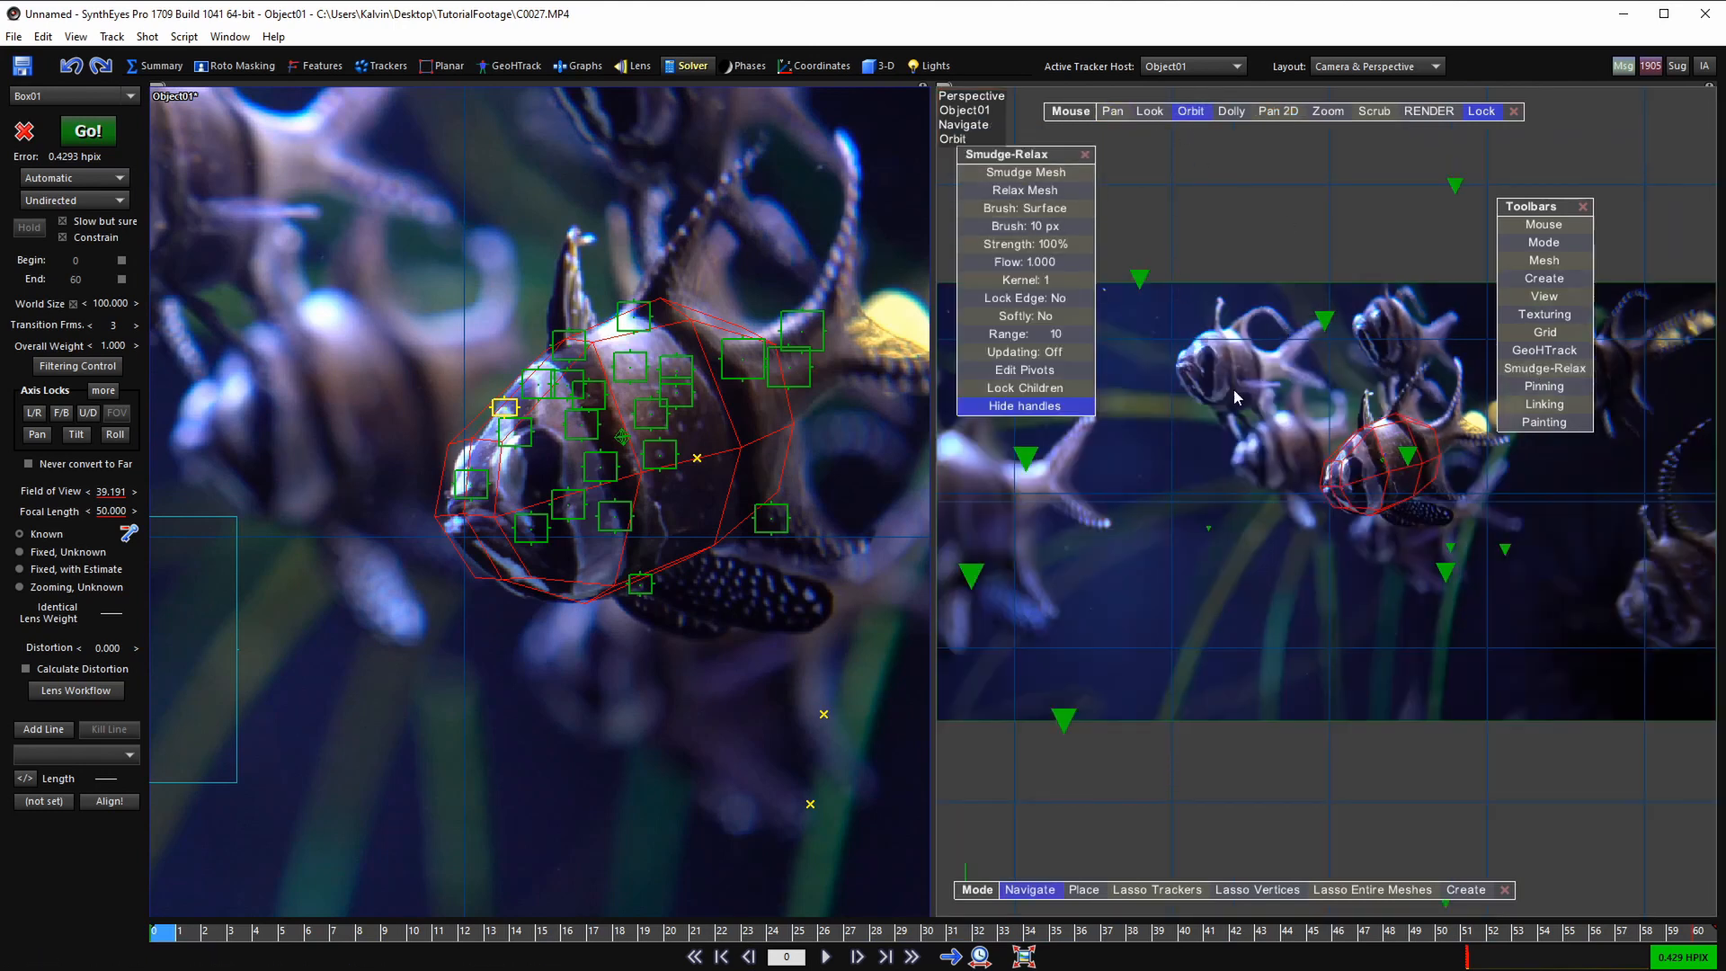
drag(1233, 388, 1277, 400)
alt+drag(1456, 538, 1416, 532)
alt+right_drag(1415, 532, 1404, 816)
alt+drag(1403, 816, 1317, 746)
click(1017, 174)
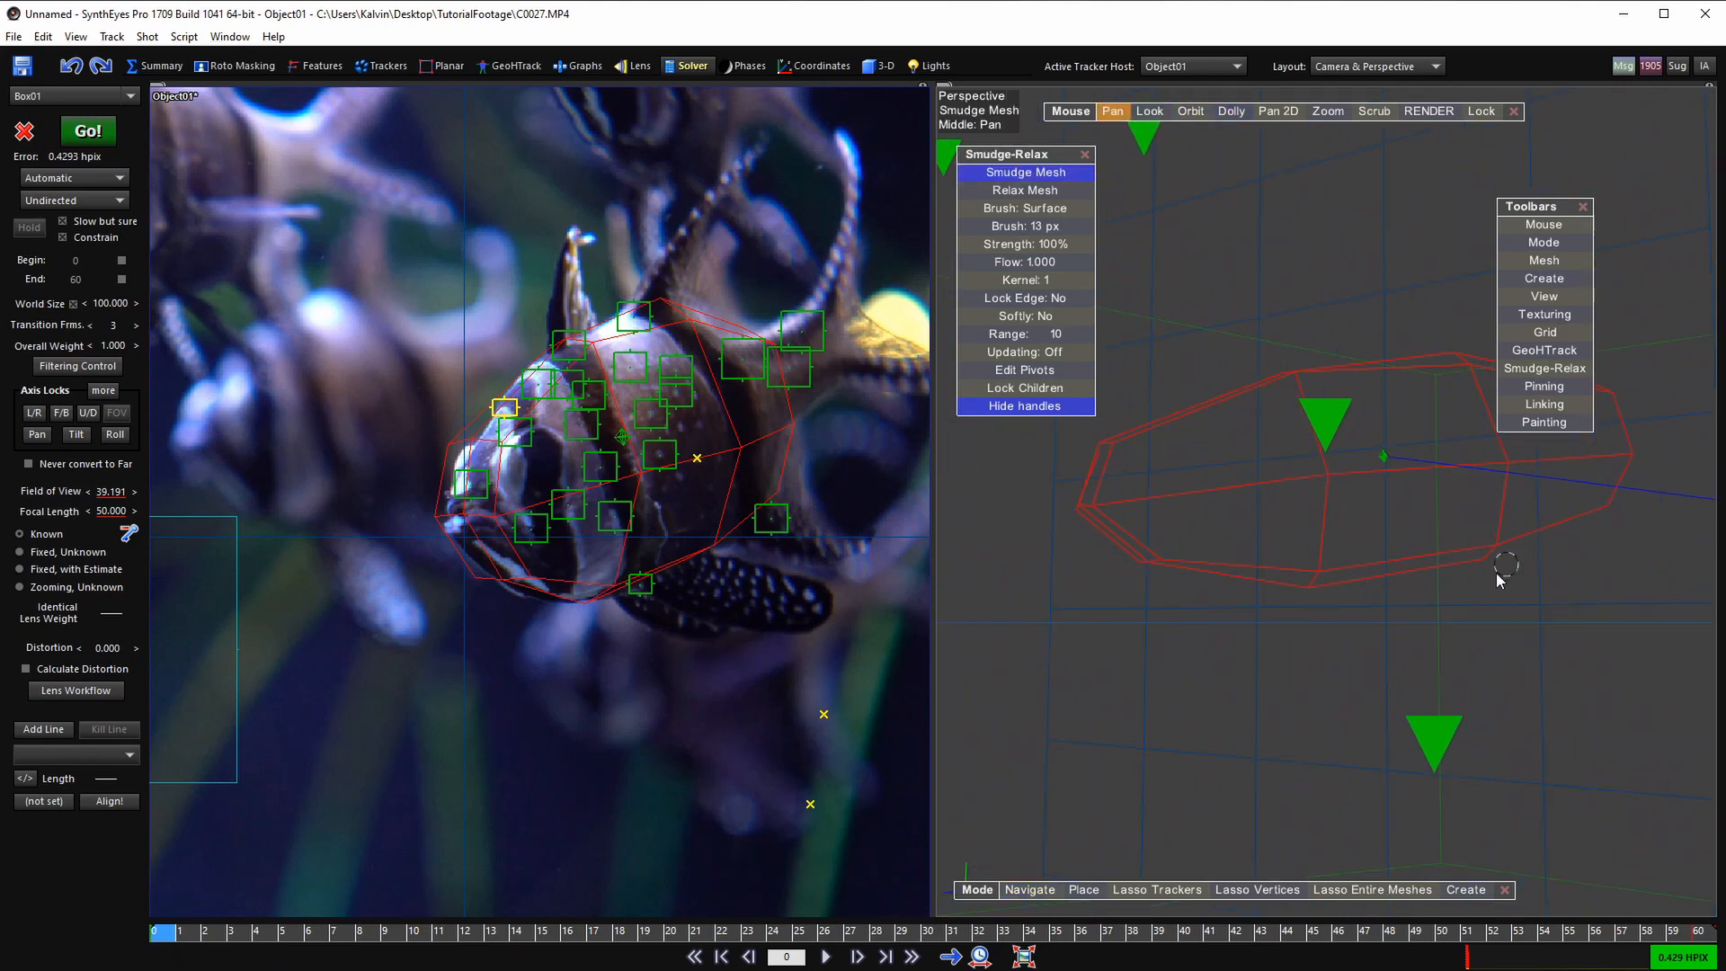
click(1024, 187)
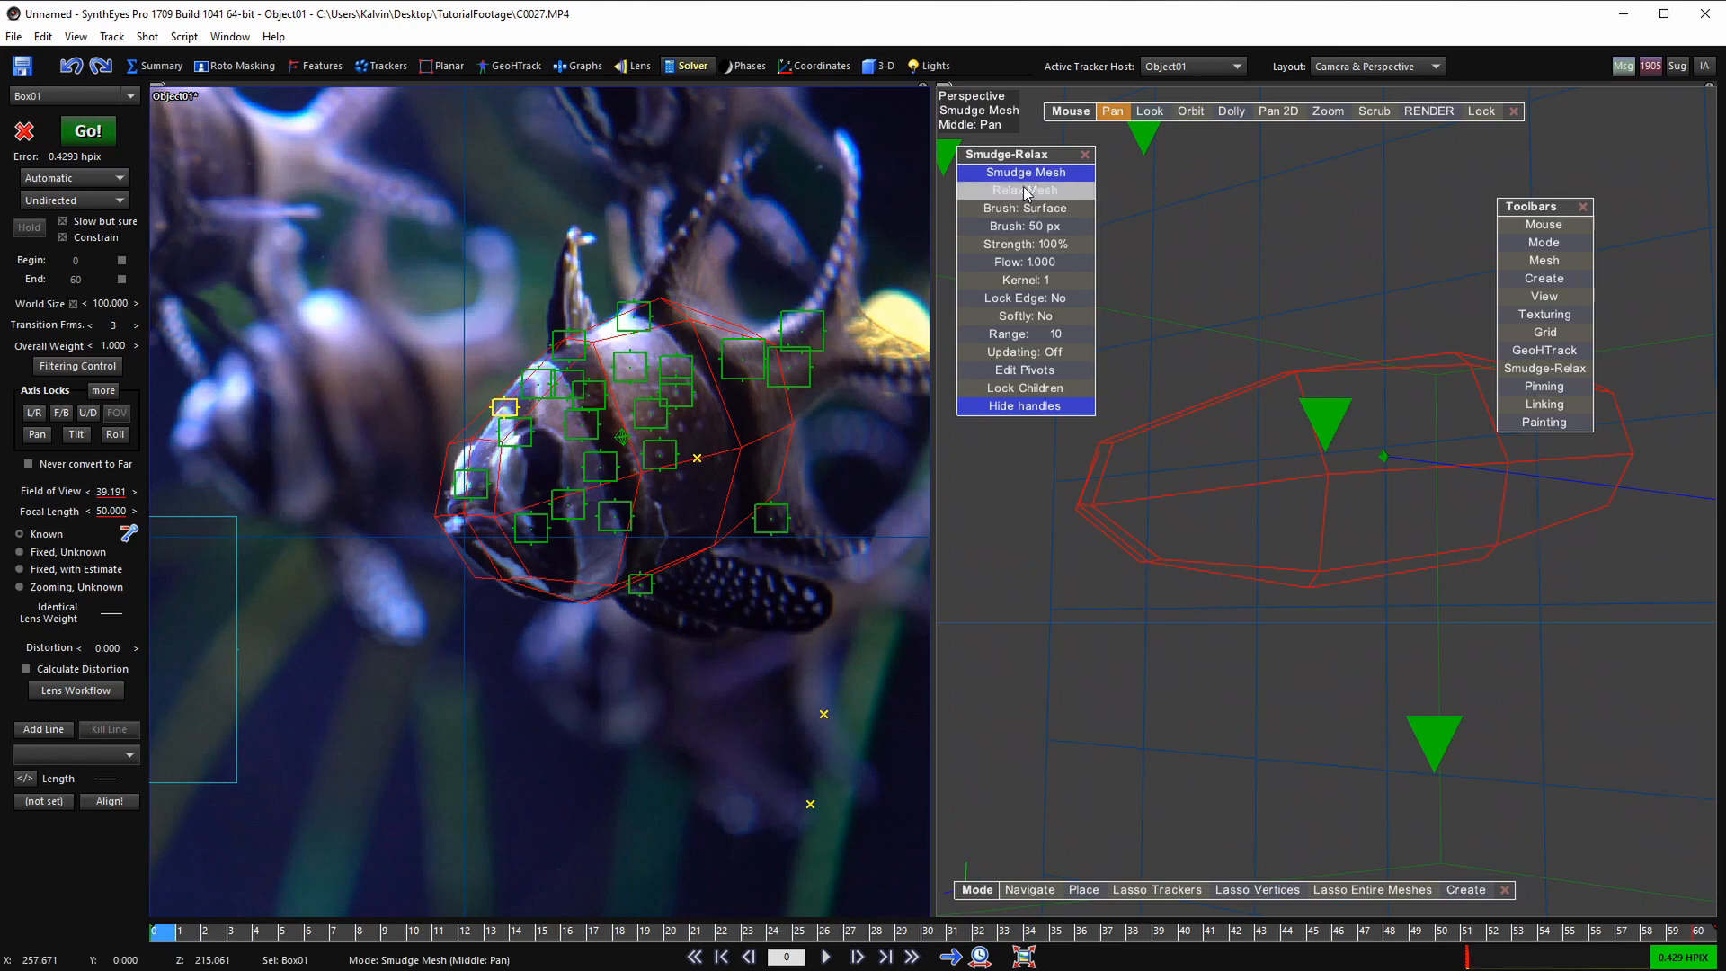
click(1046, 173)
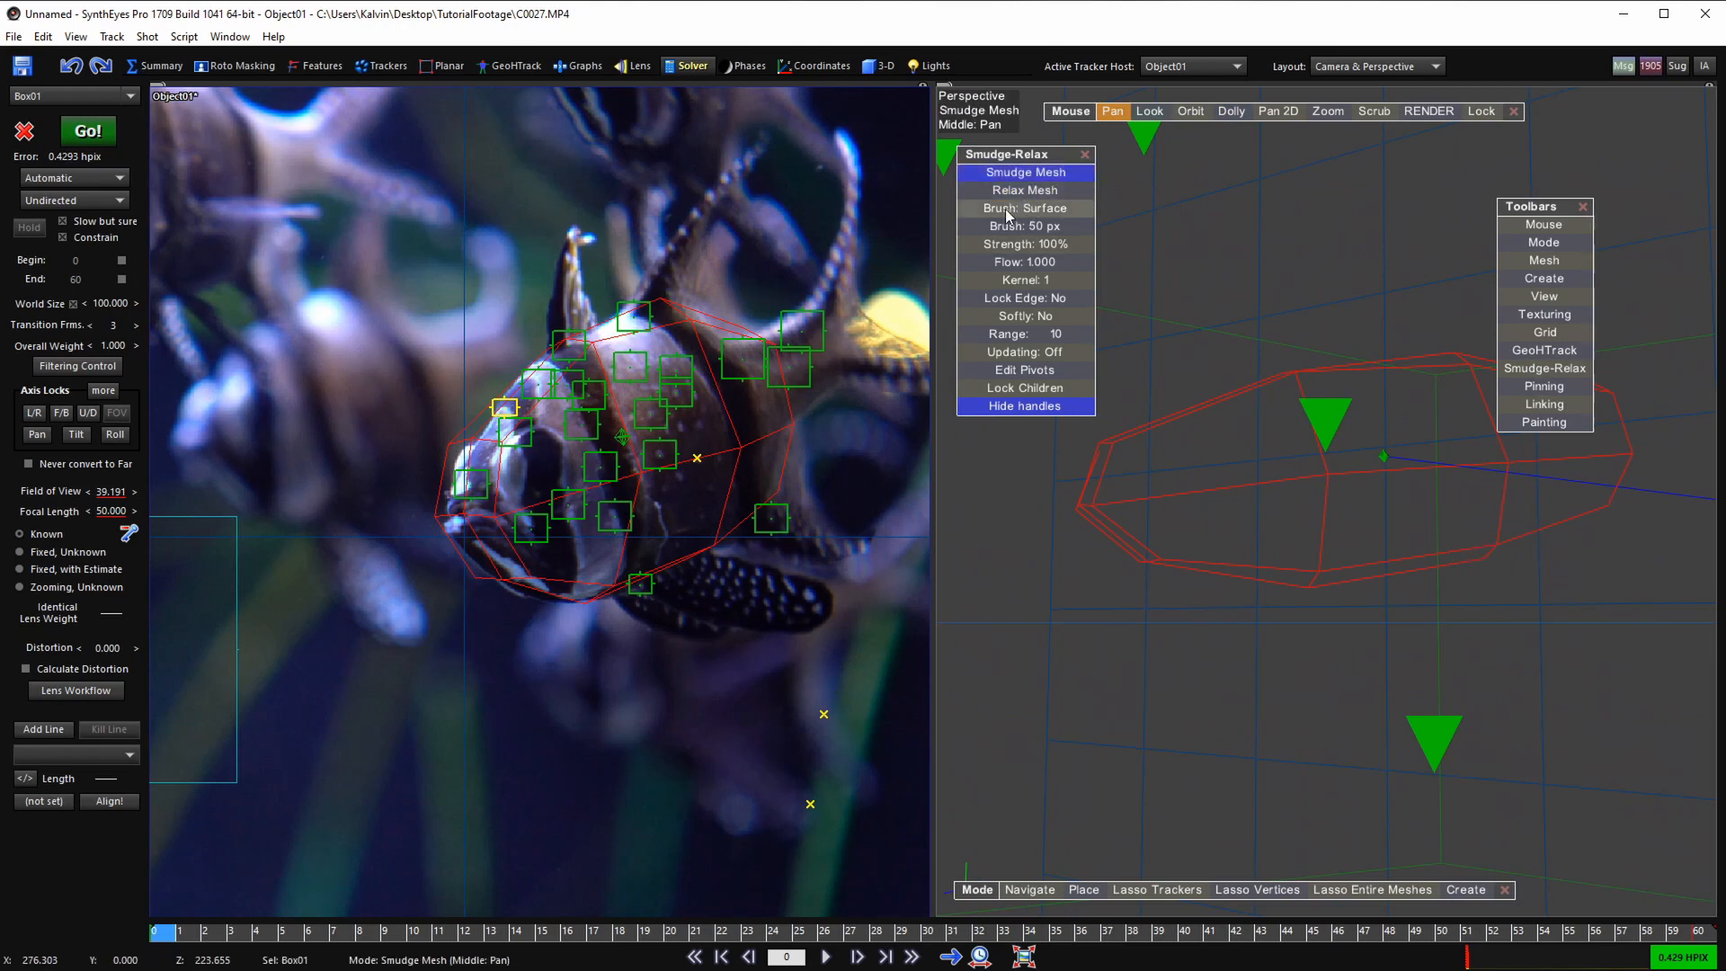
click(1039, 210)
- Smudge Box01's rear vertices outward toward the fish's tail base with a 74 px Thru brush, watching the outline in the camera view
alt+middle_drag(1627, 575, 1397, 569)
scroll(1334, 559, up, 1)
drag(1329, 557, 1334, 562)
middle_drag(1369, 554, 1171, 571)
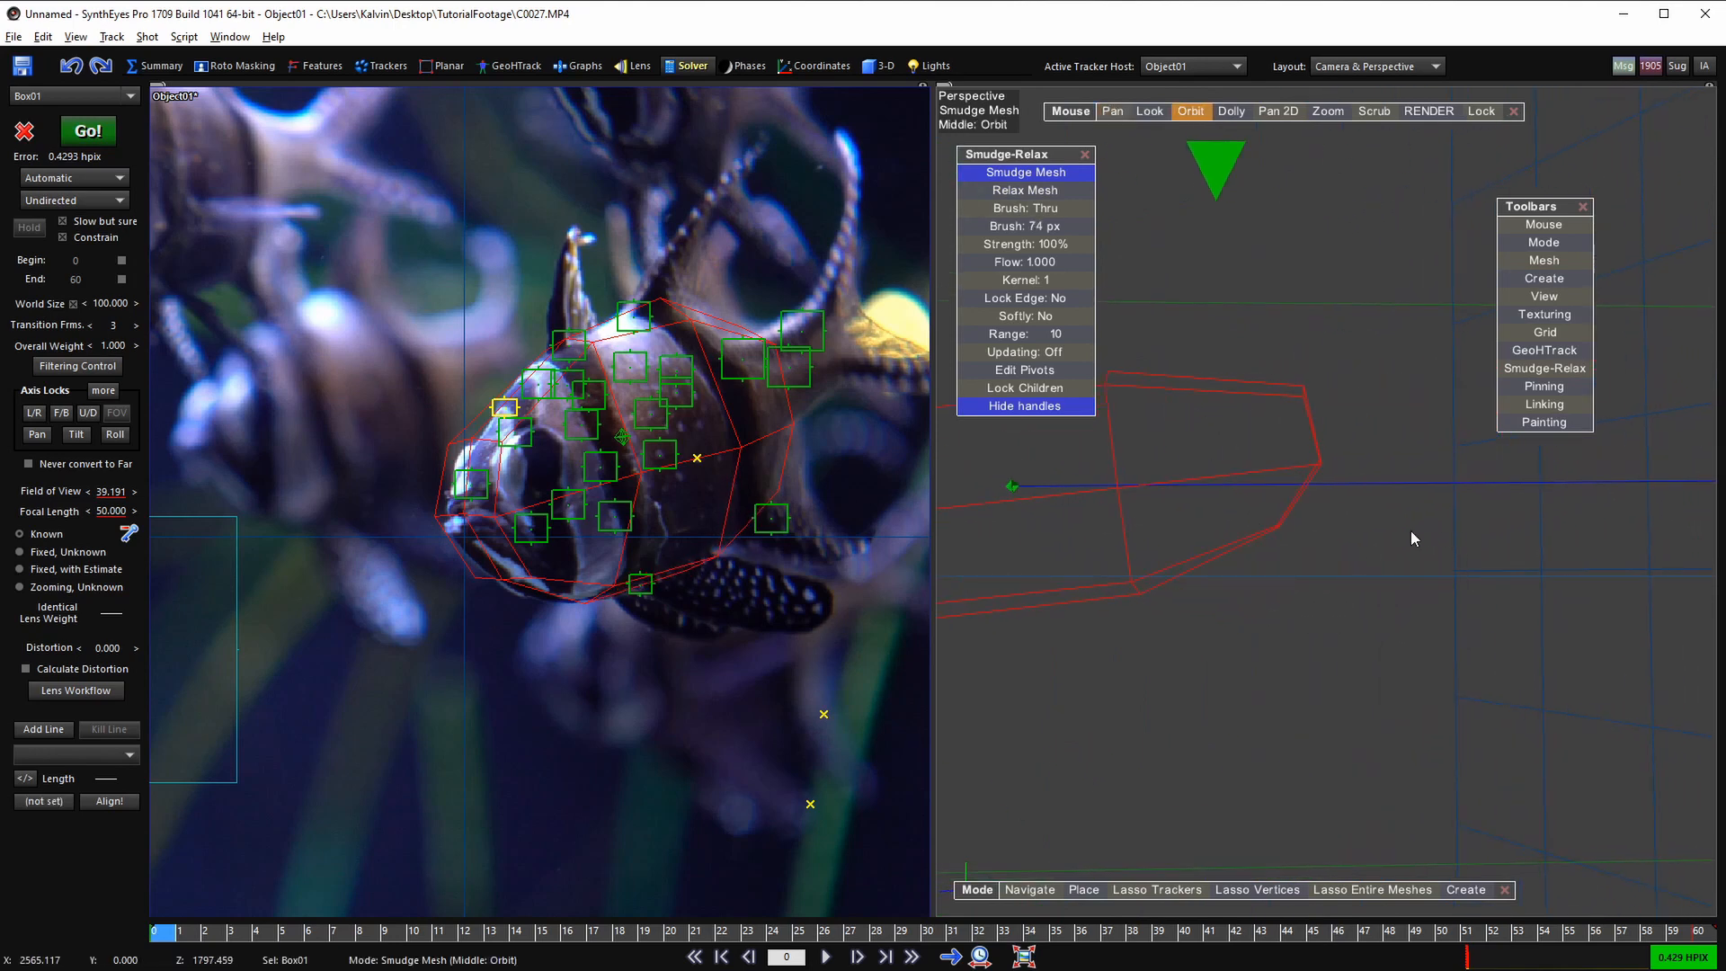
alt+middle_drag(1411, 530, 1398, 523)
drag(1277, 530, 1281, 540)
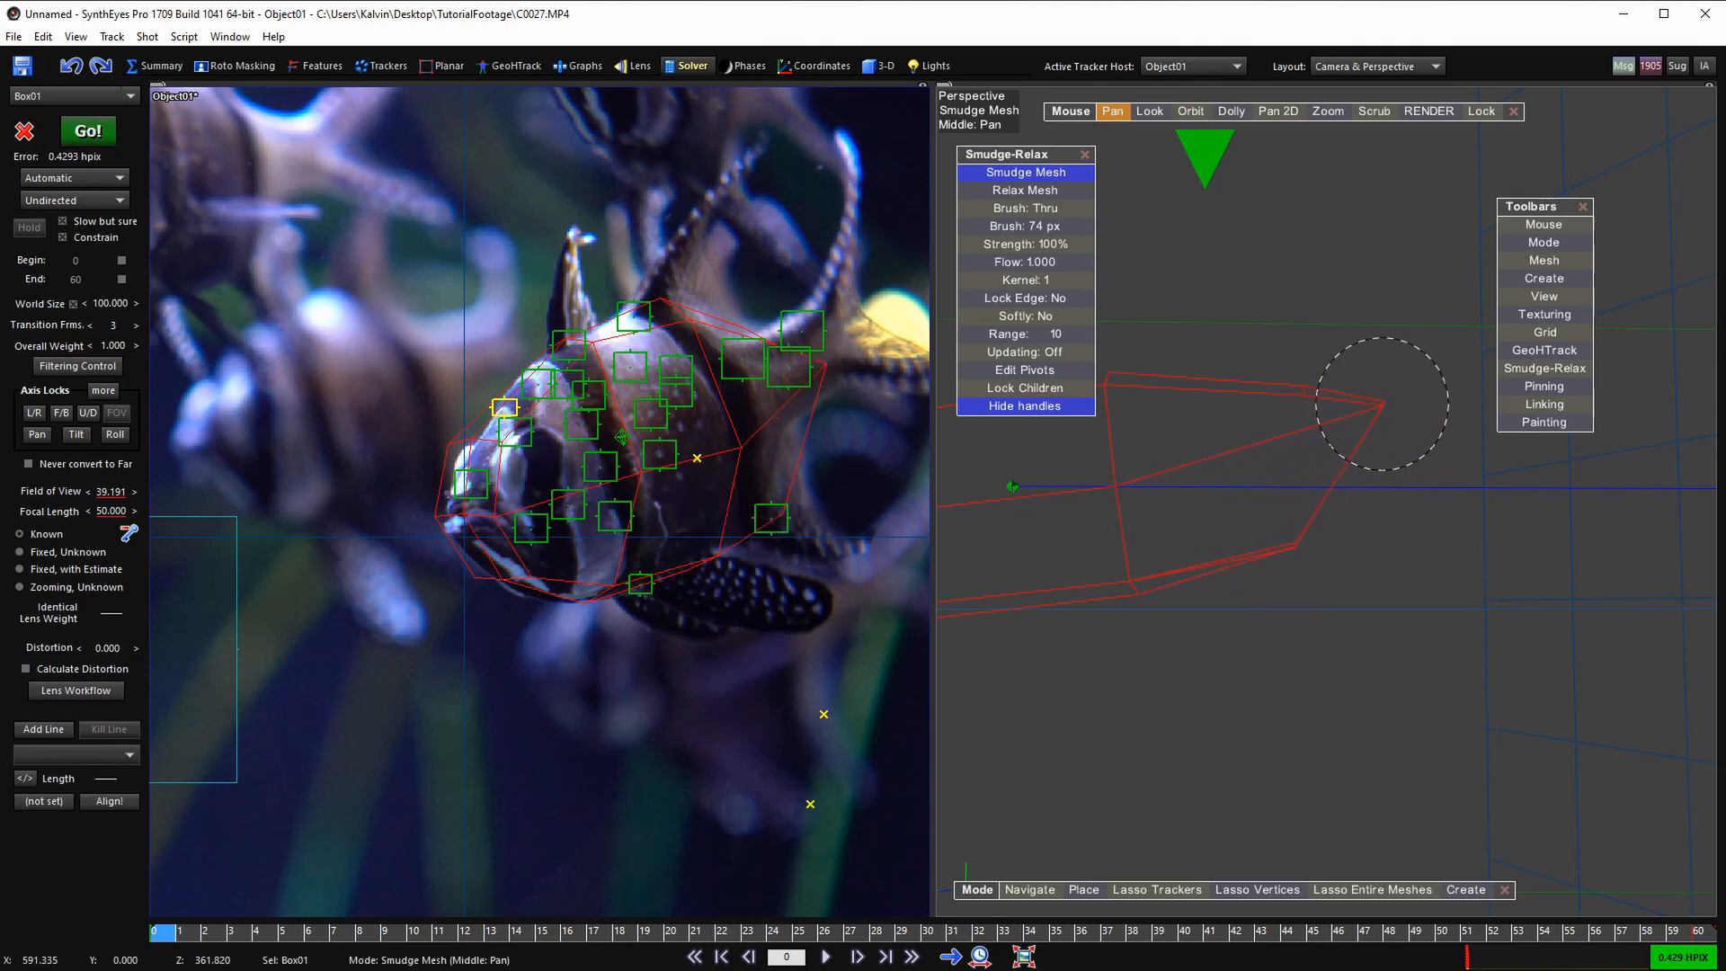
mouse_move(1320, 464)
alt+middle_down()
mouse_move(1277, 470)
mouse_move(1233, 410)
alt+middle_up()
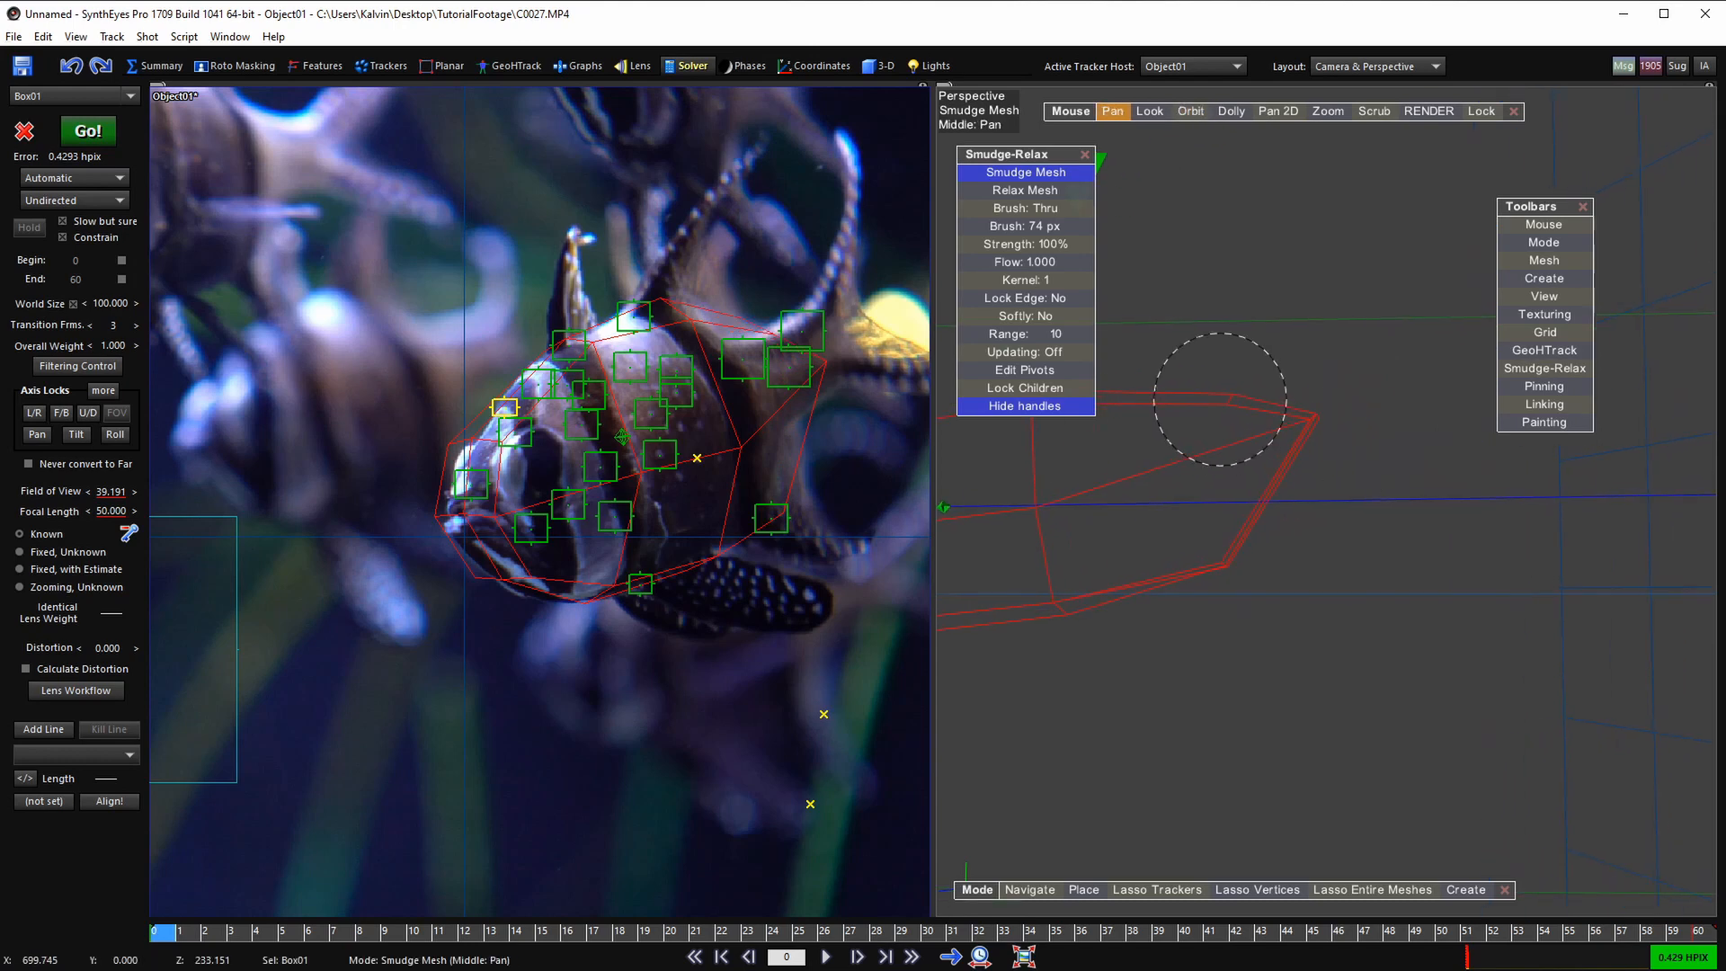
- Reduce the smudge brush to 28 px and narrow the rear part of Box01's body as seen from above
alt+drag(1288, 429, 719, 737)
alt+drag(1295, 506, 1242, 532)
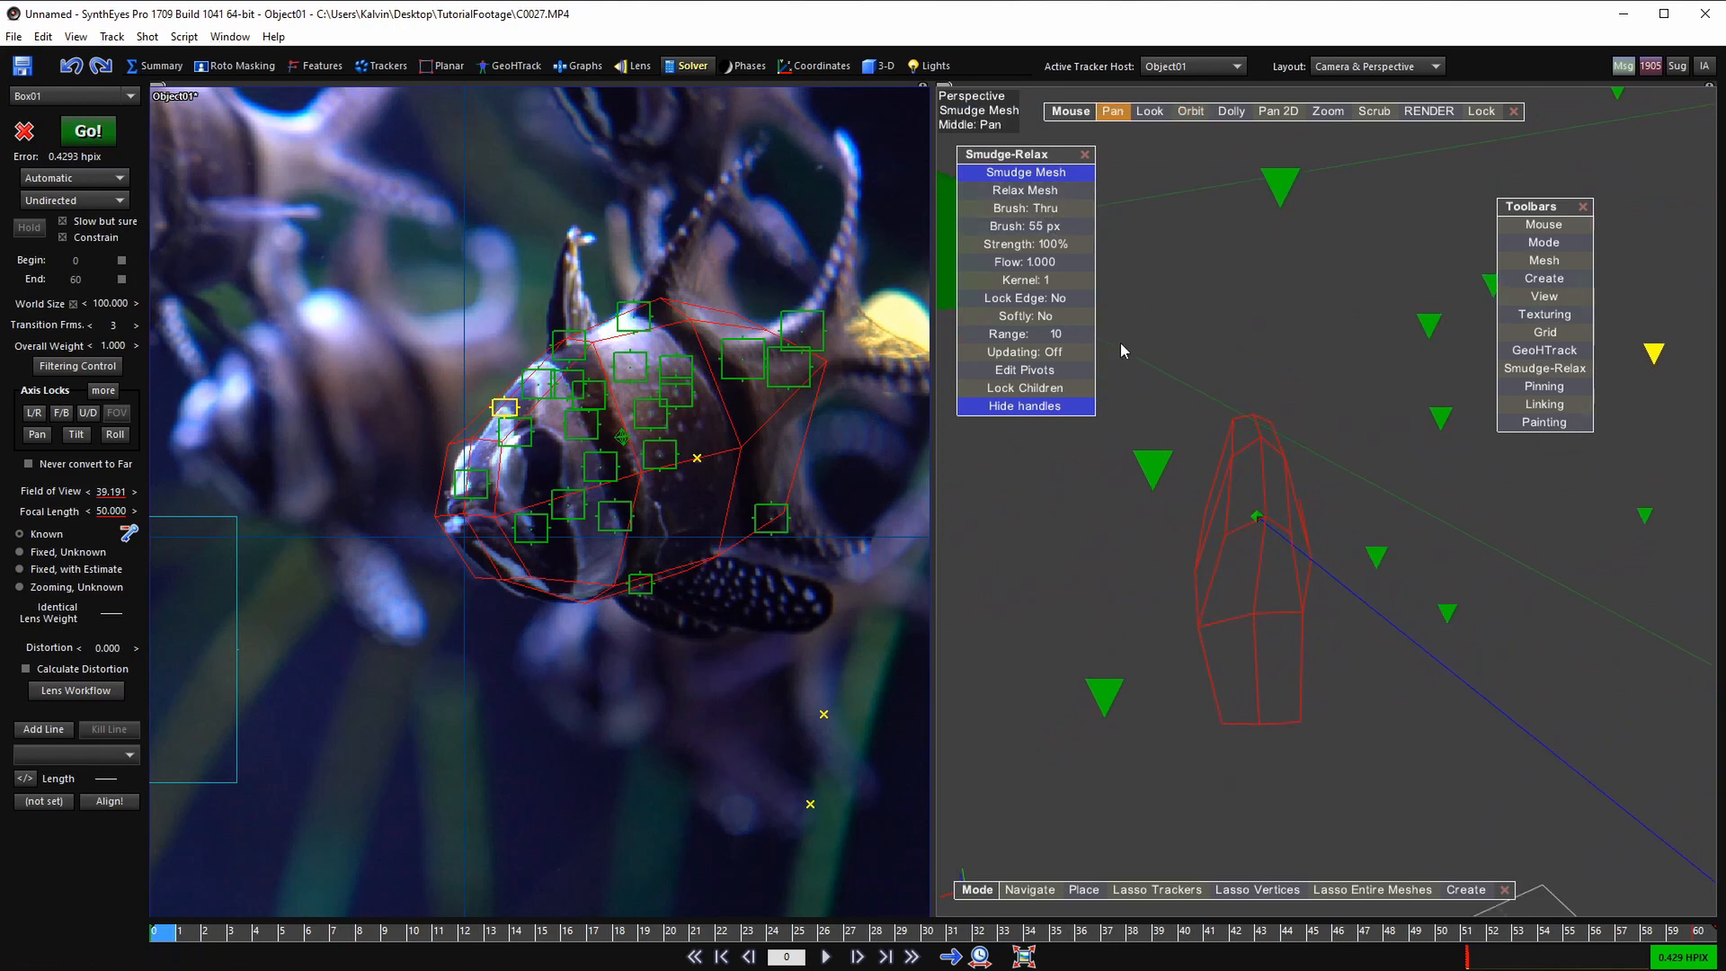
click(1034, 208)
drag(1193, 611, 1276, 613)
scroll(1281, 610, down, 2)
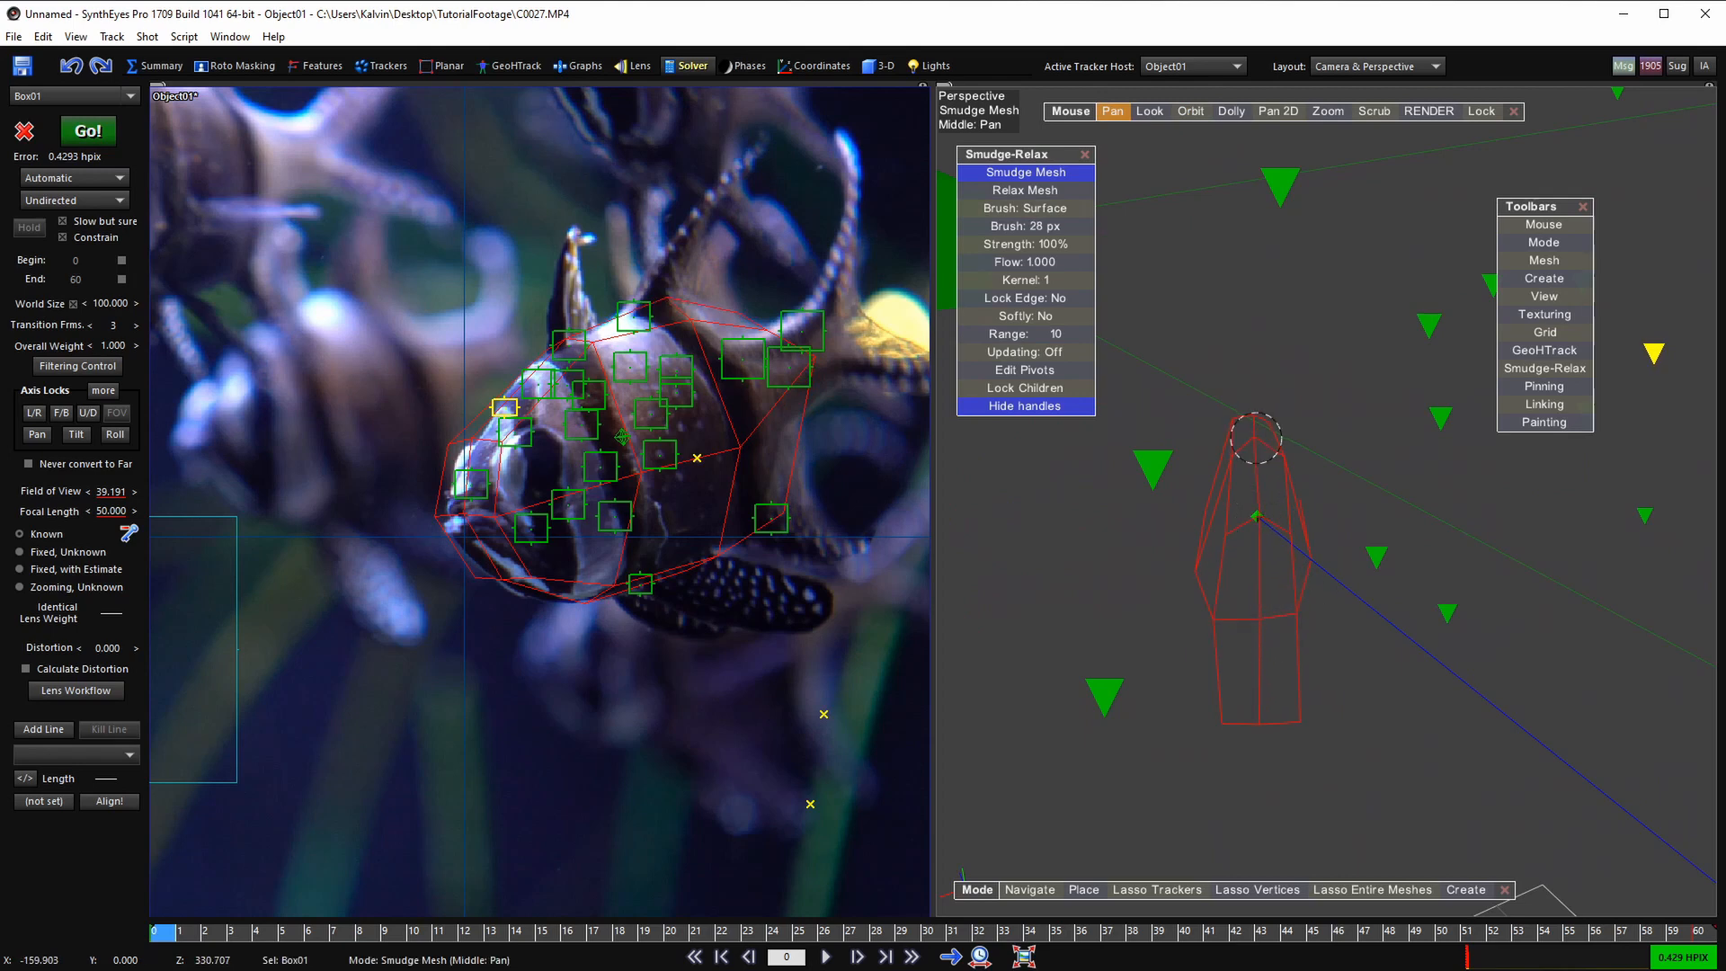
mouse_move(1257, 439)
alt+mouse_down()
mouse_move(1257, 548)
mouse_move(1273, 557)
mouse_move(1259, 495)
mouse_move(1205, 621)
mouse_move(1264, 566)
alt+mouse_up()
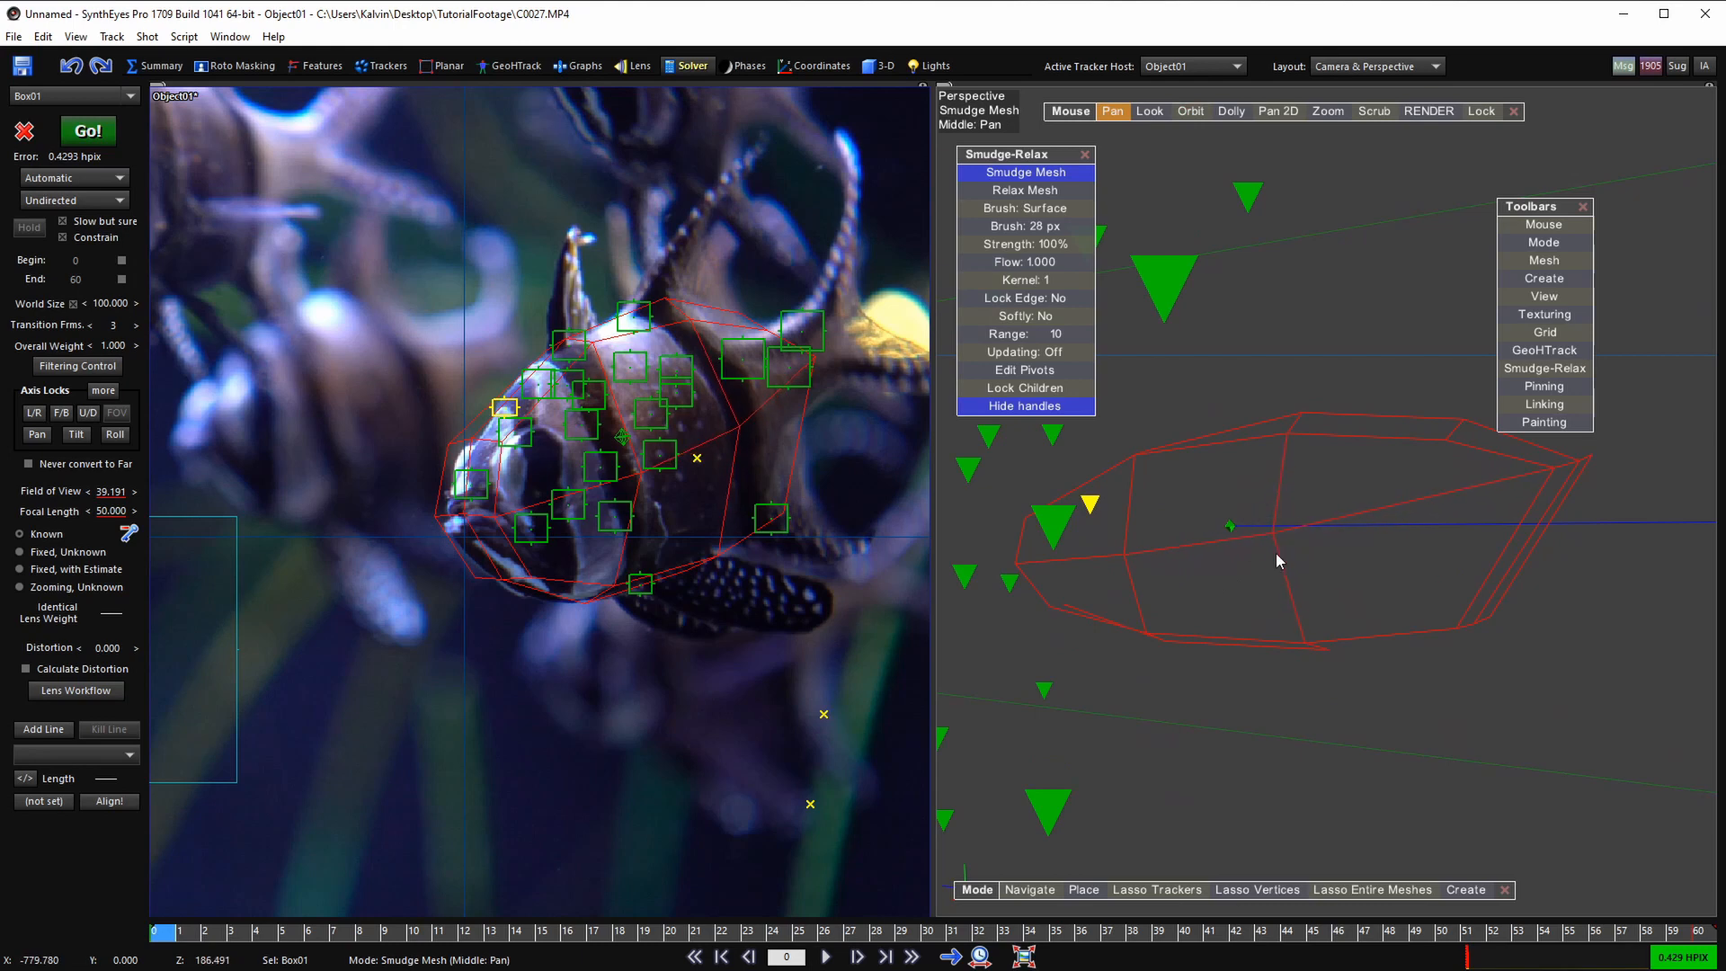
- Set the smudge brush to Thru at 42 px and nudge the vertices along Box01's lower edge outward to the fish's belly
alt+drag(1280, 561, 1295, 520)
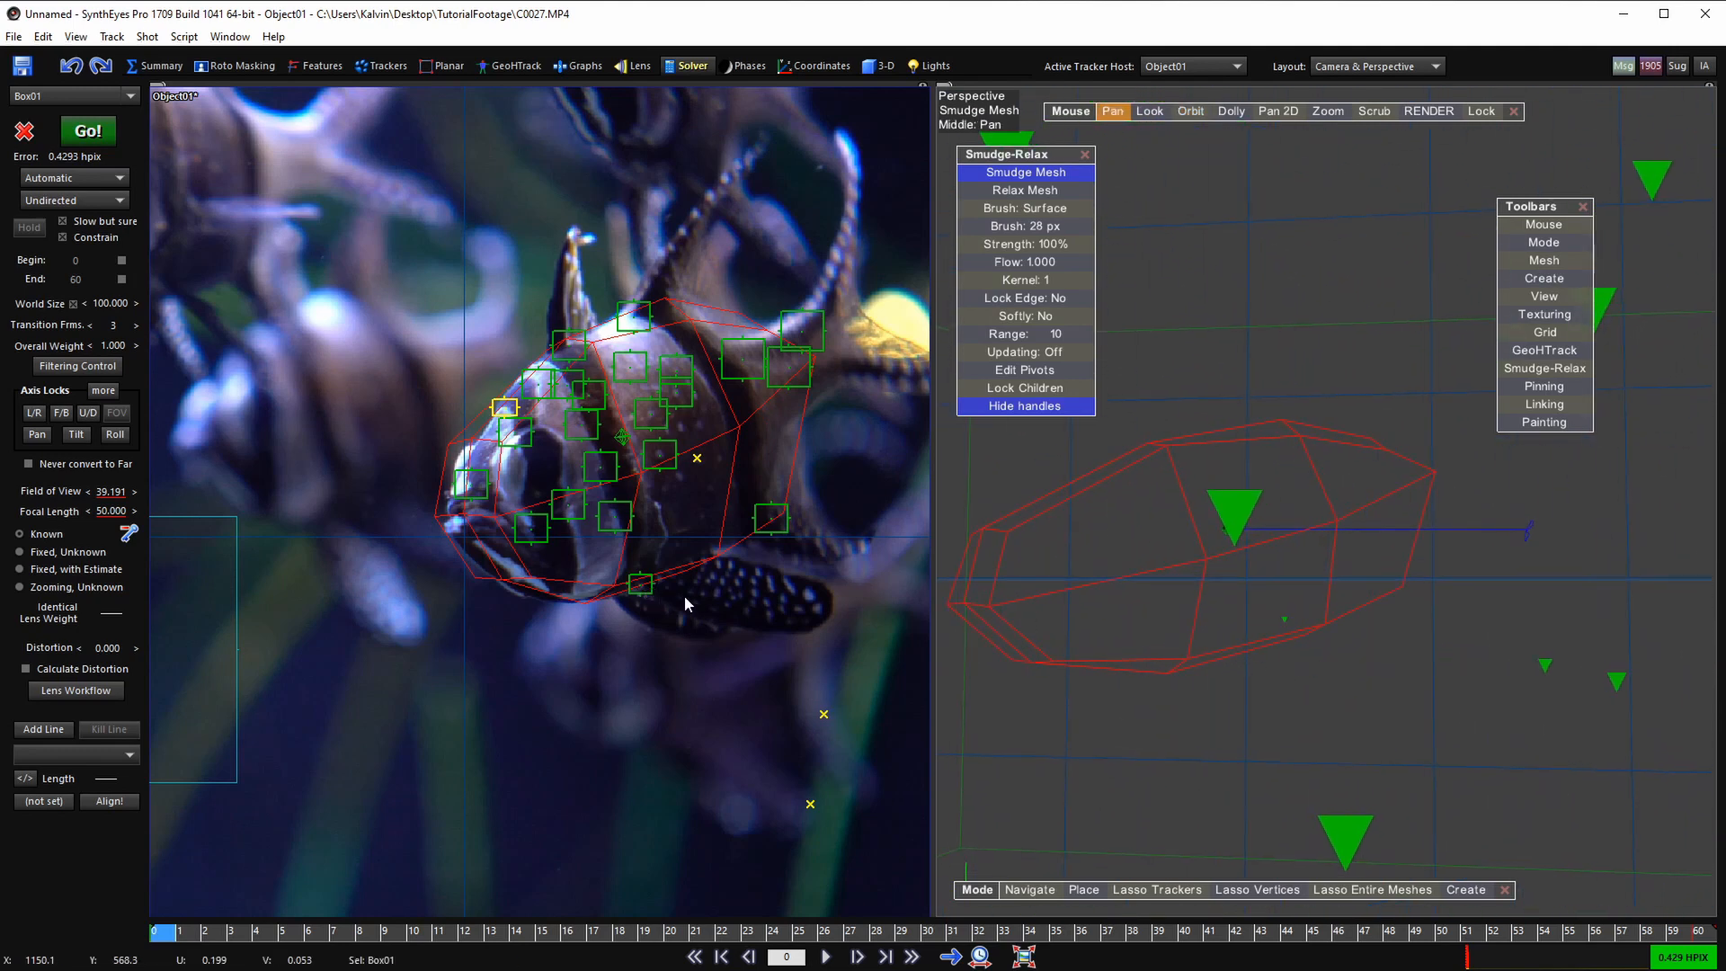
click(1076, 207)
alt+middle_drag(1195, 557, 1326, 486)
alt+drag(1326, 486, 1347, 504)
alt+drag(1142, 535, 1212, 538)
alt+drag(1402, 576, 1250, 606)
scroll(1106, 588, up, 1)
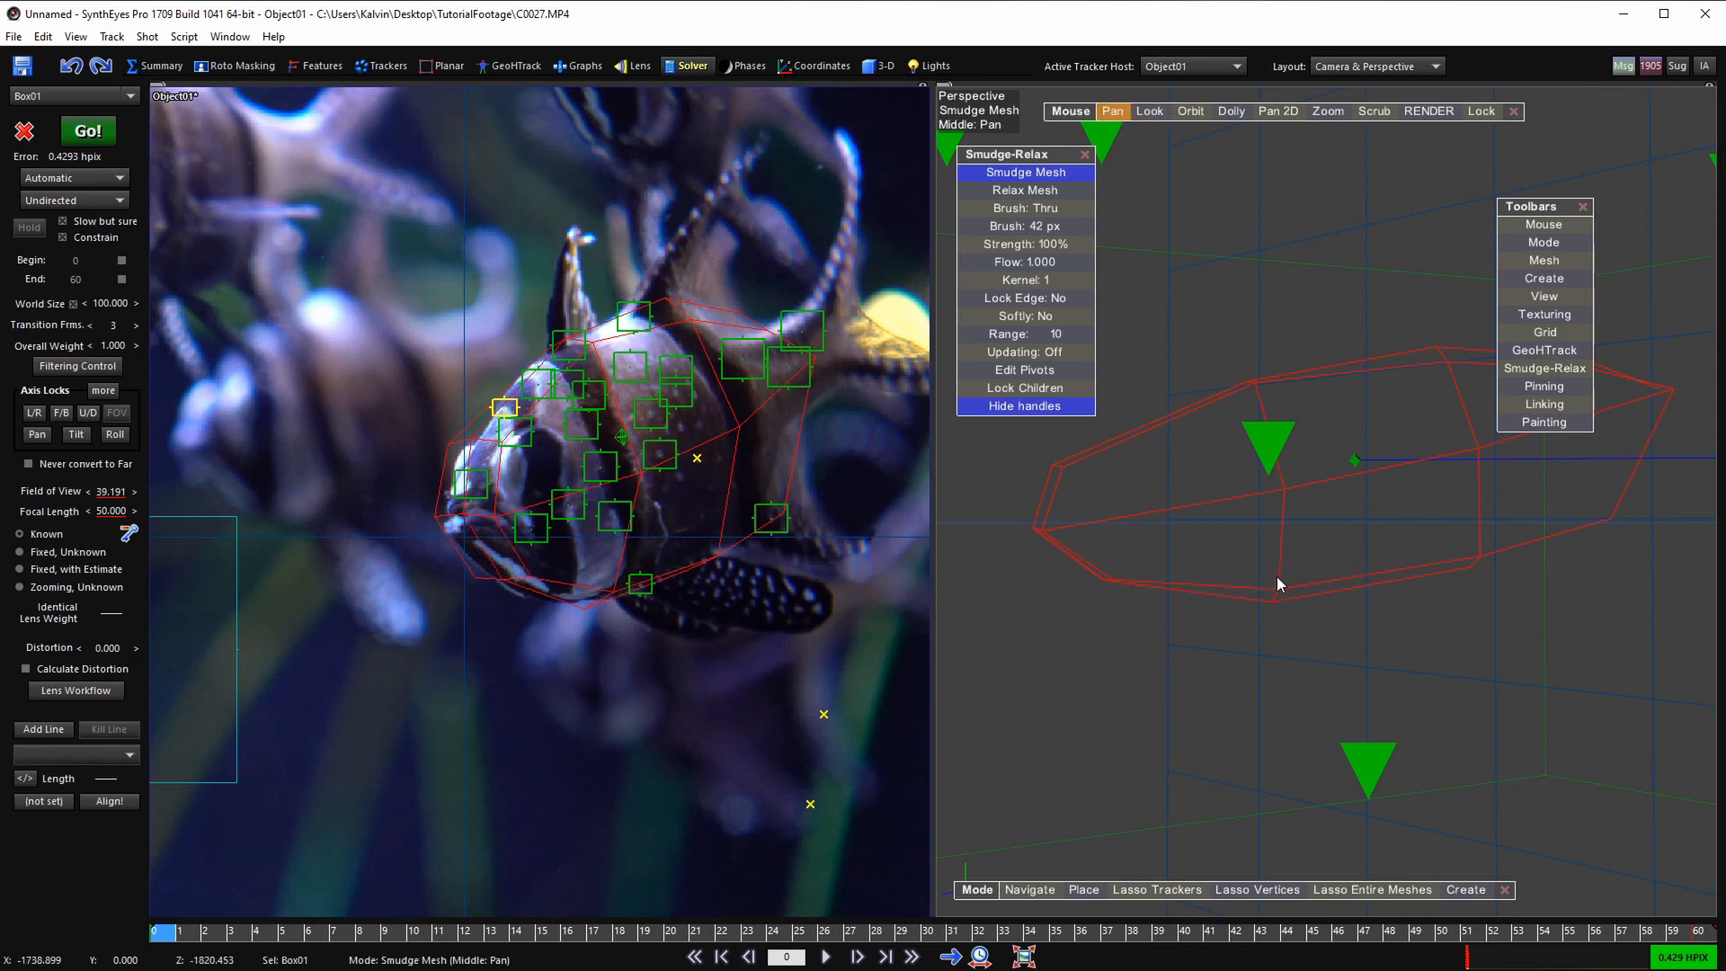
key(alt)
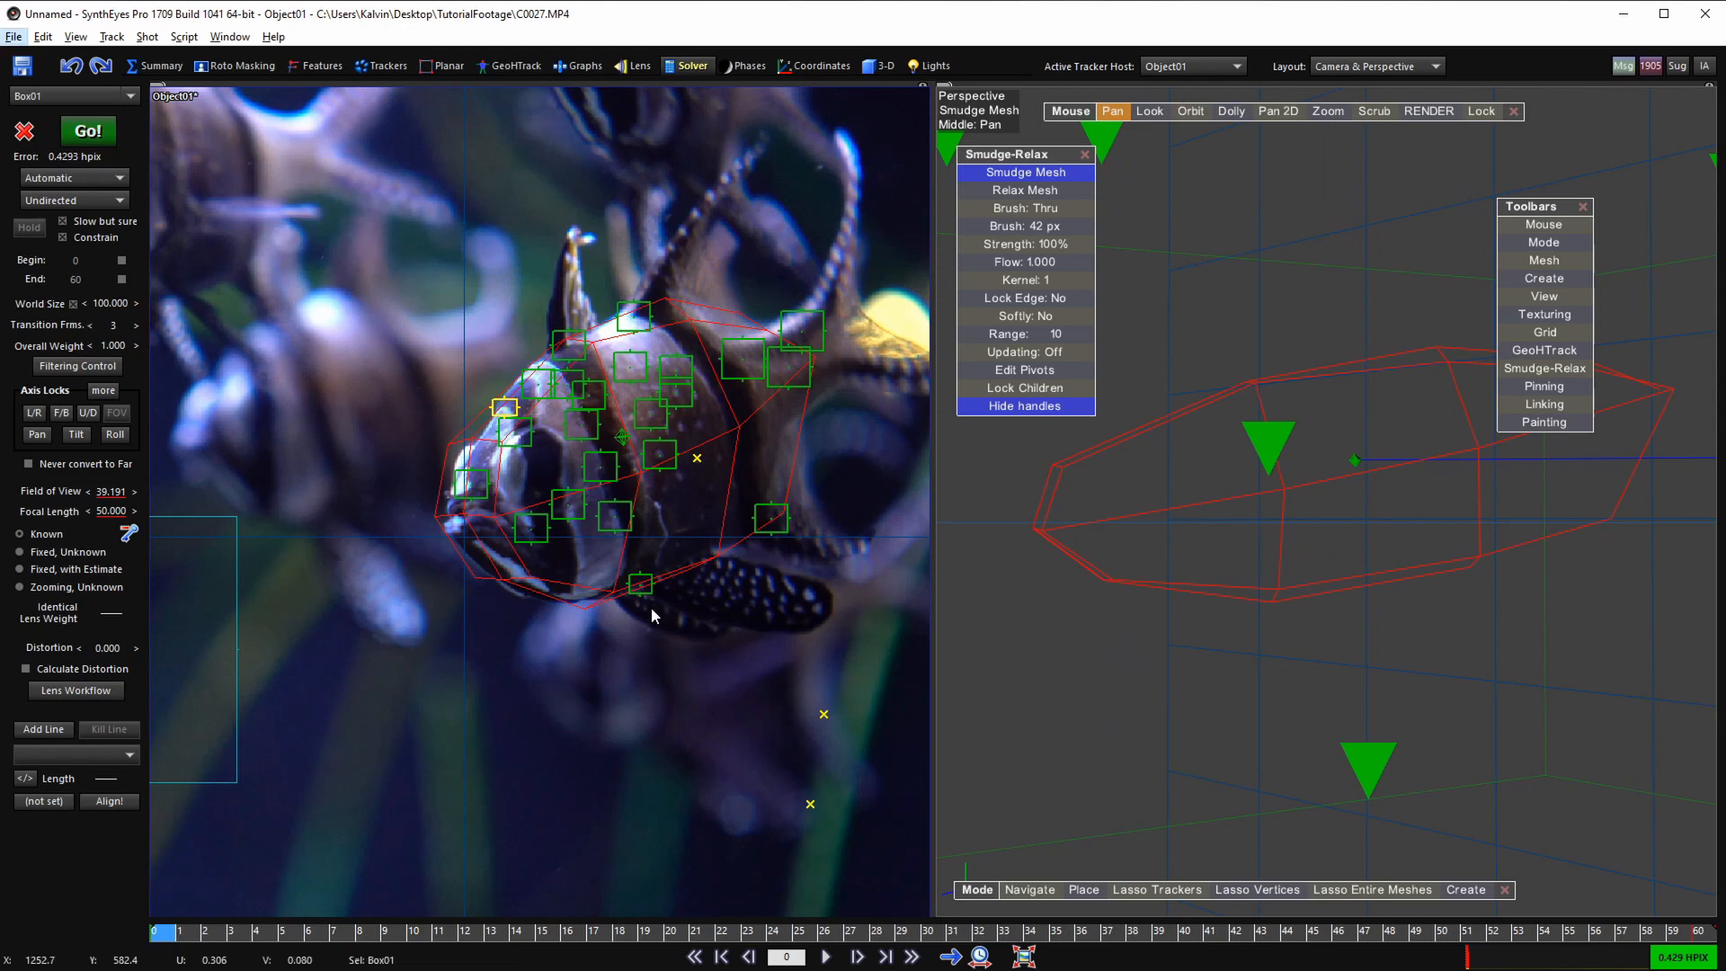
drag(1467, 558, 1471, 566)
drag(1273, 589, 1274, 596)
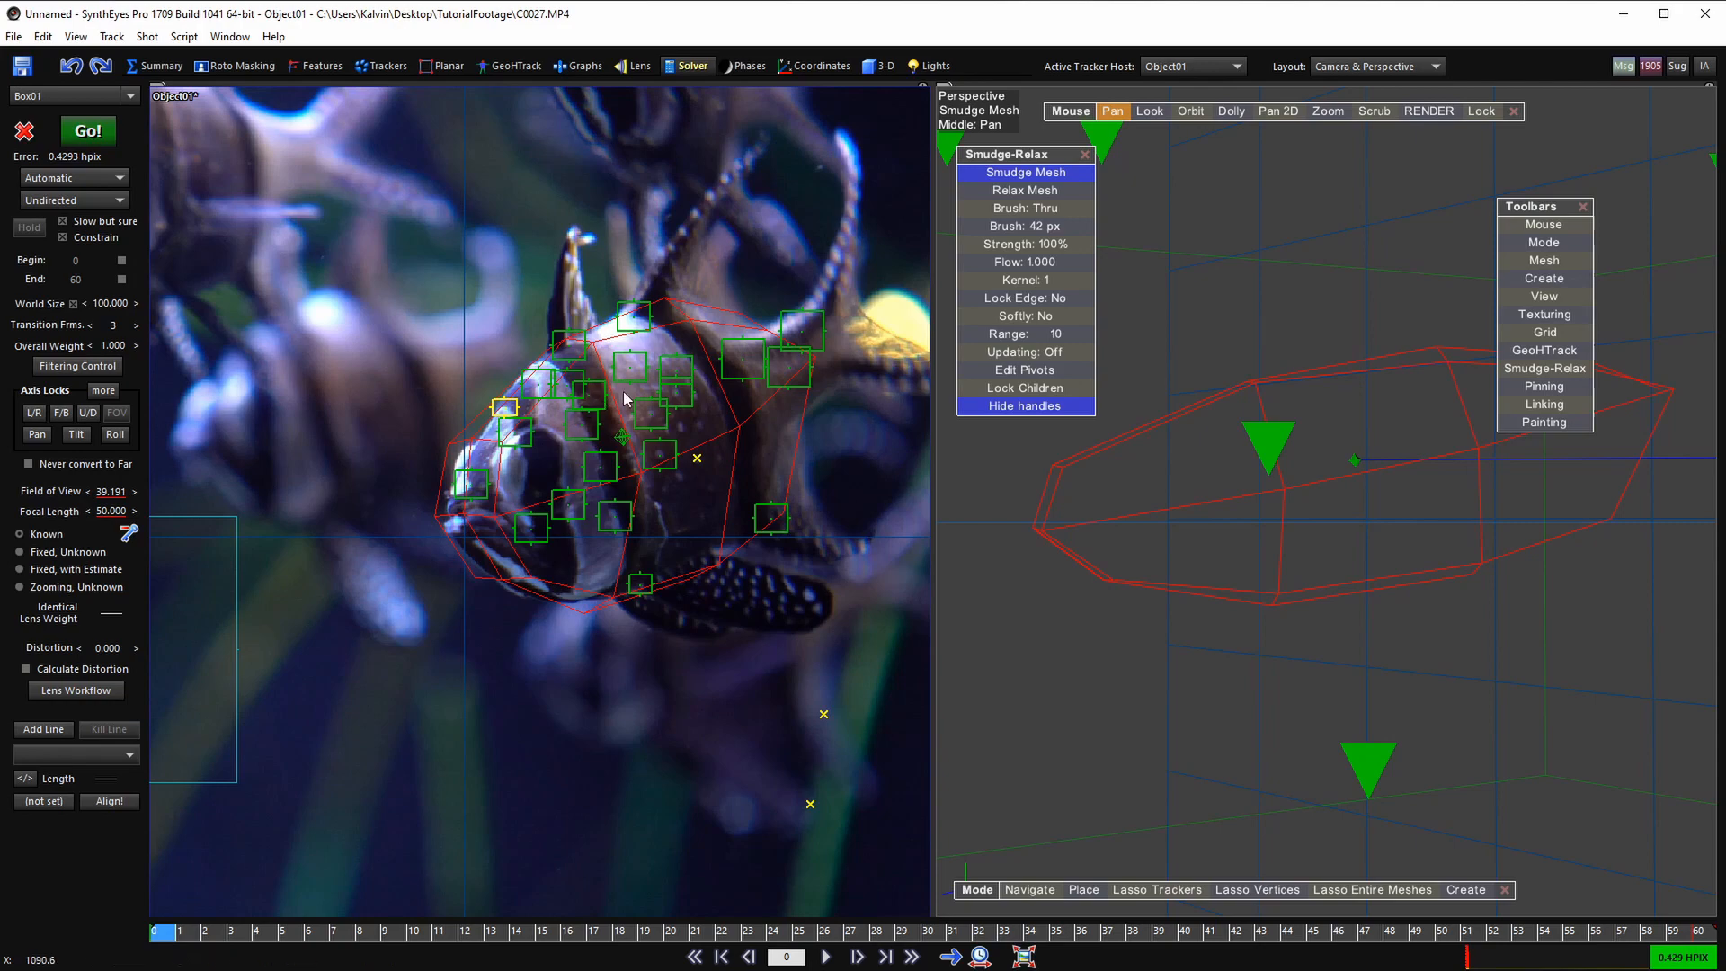
- In the Camera layout, select six trackers spread over the fish: upper back, nose, tail base, belly, lower rear and mid-body
key(4)
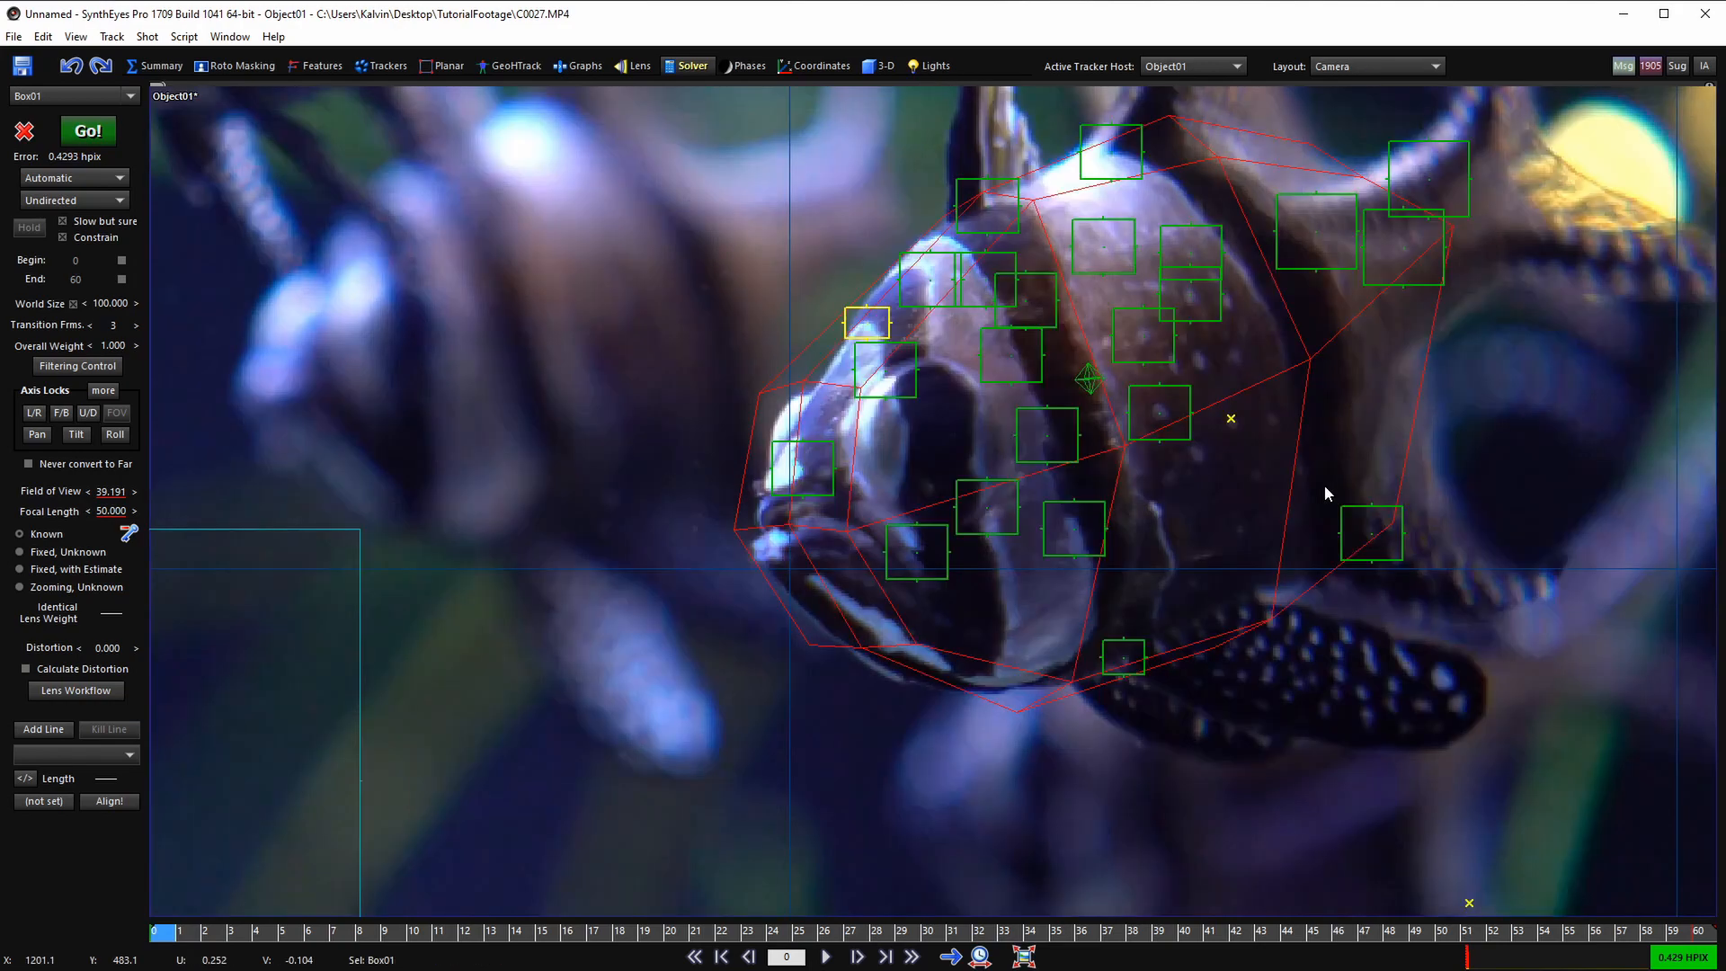
scroll(915, 429, down, 3)
middle_drag(971, 418, 897, 470)
scroll(942, 416, up, 2)
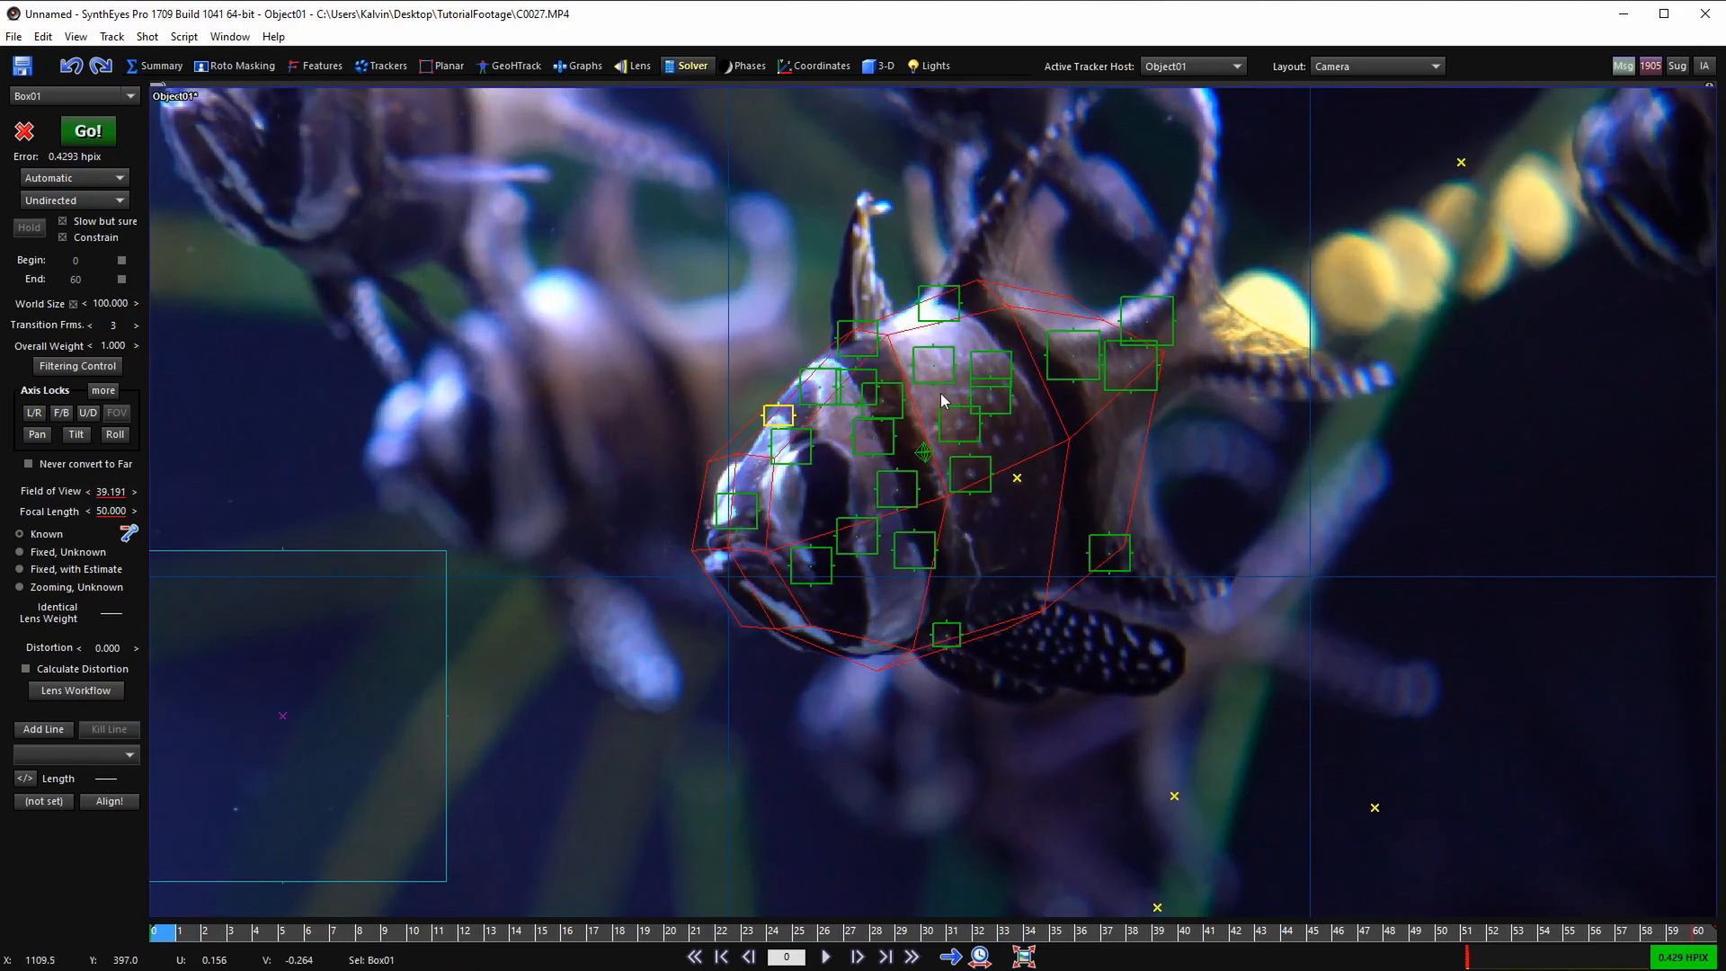
scroll(953, 319, up, 1)
click(960, 292)
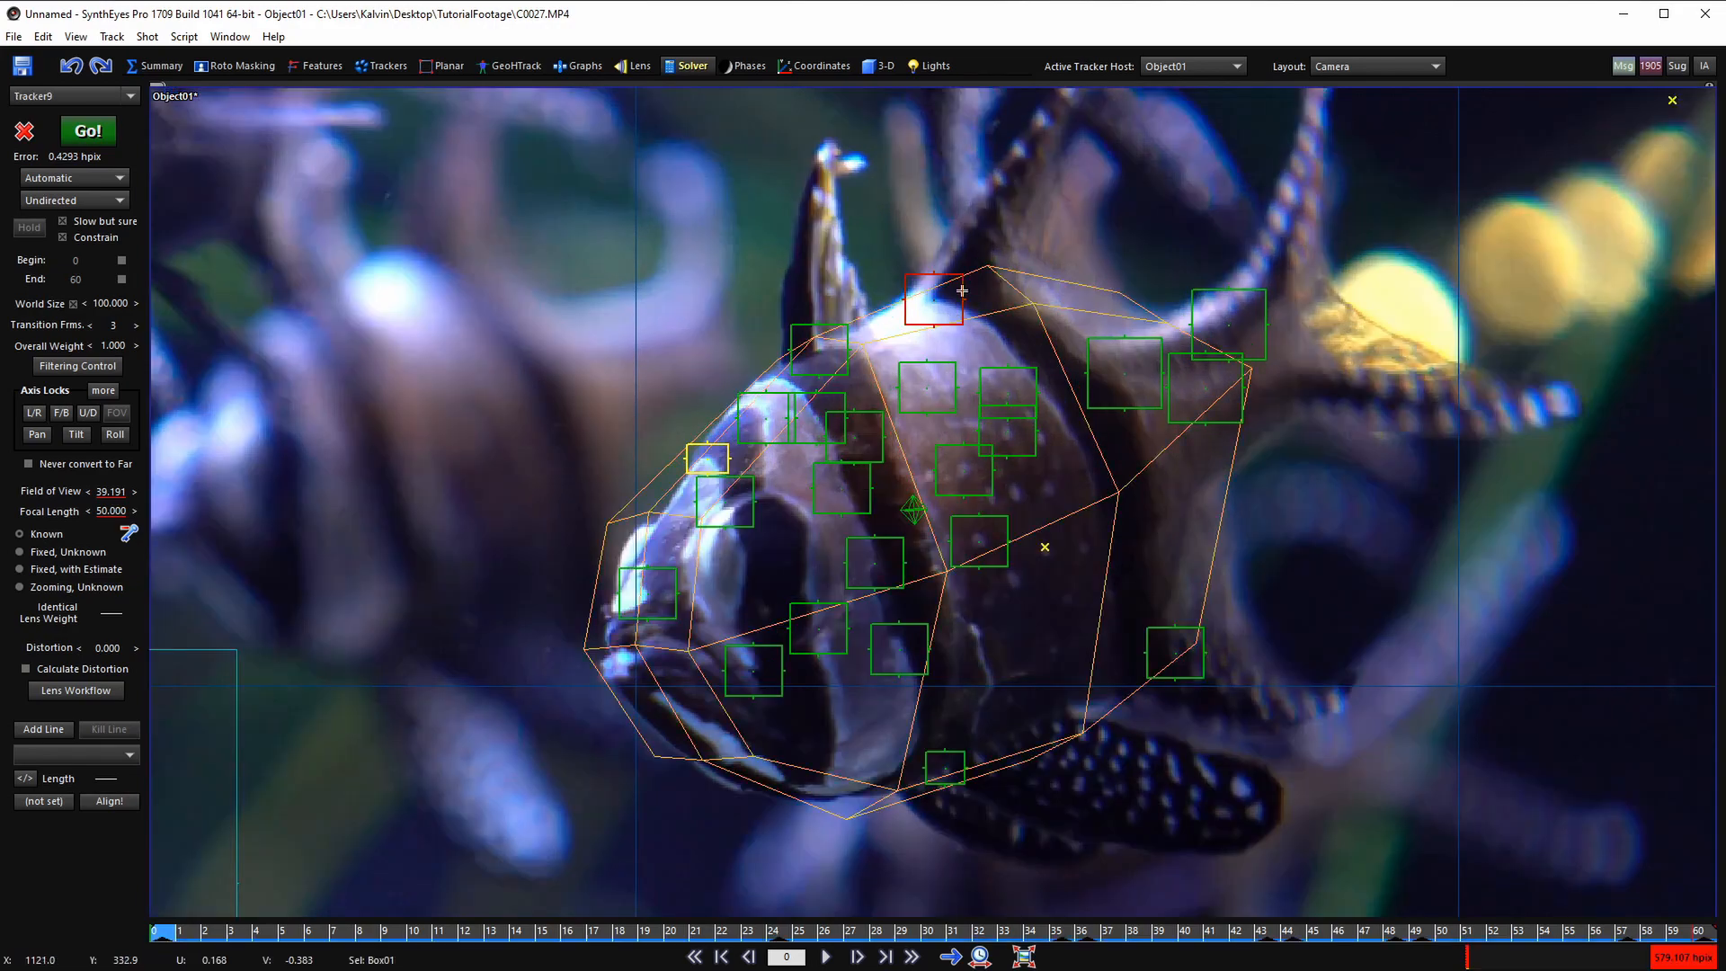
ctrl+click(642, 604)
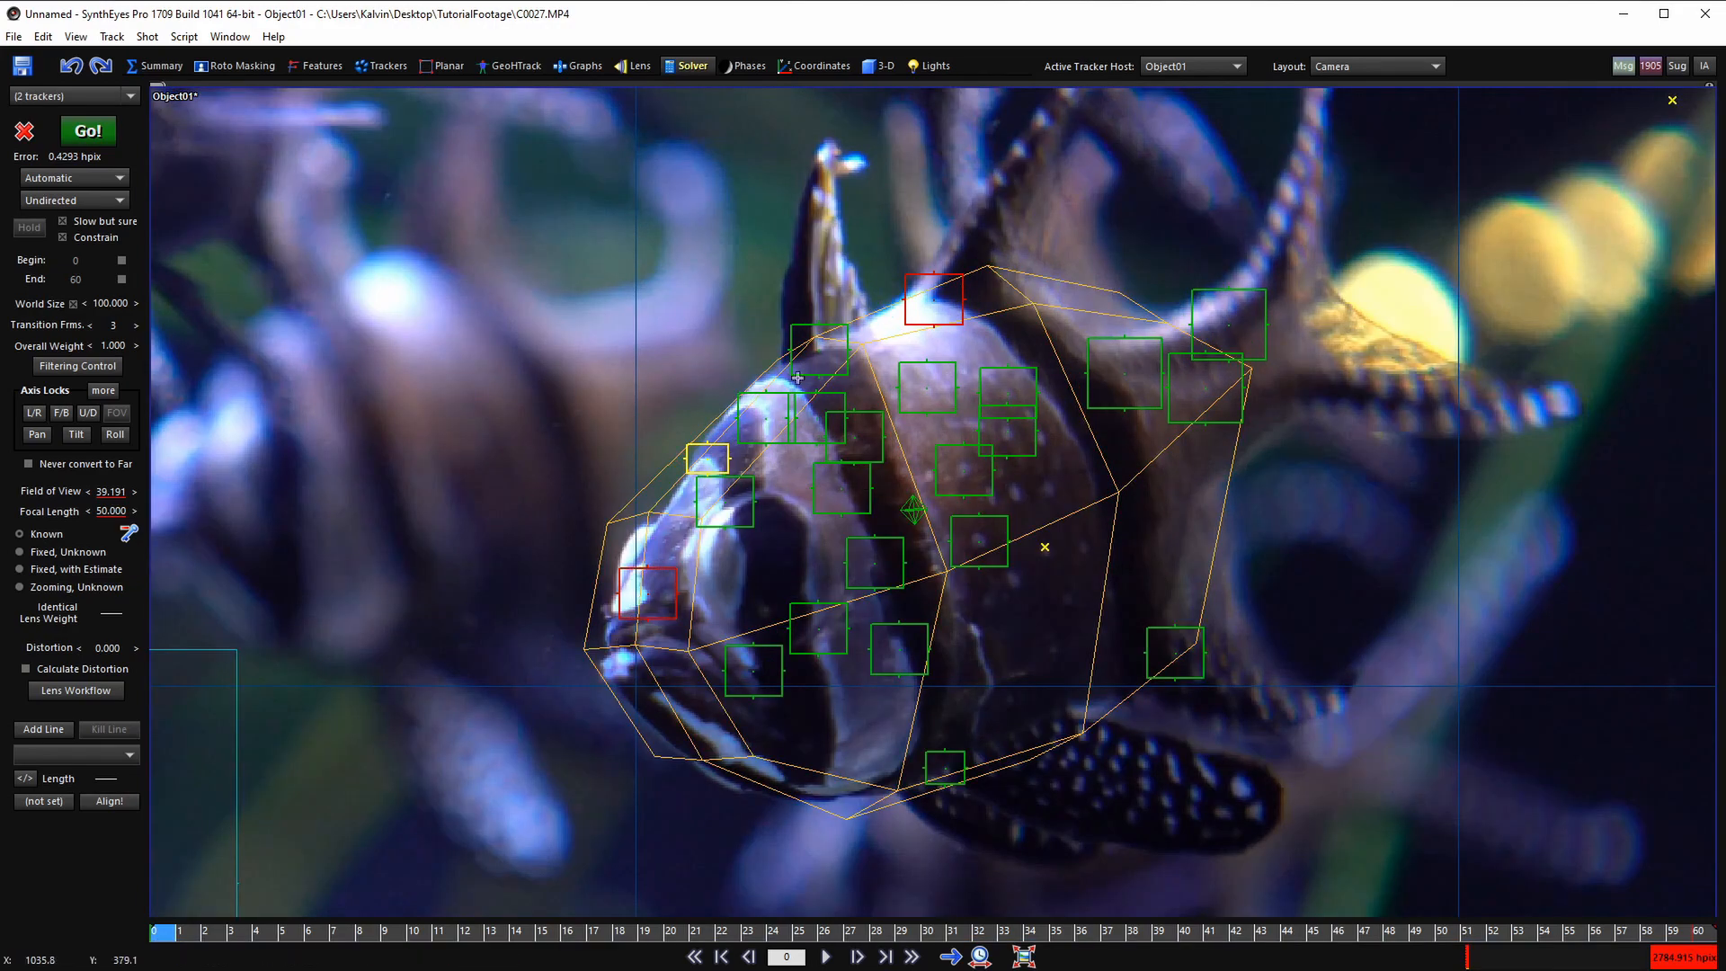
shift+click(1166, 418)
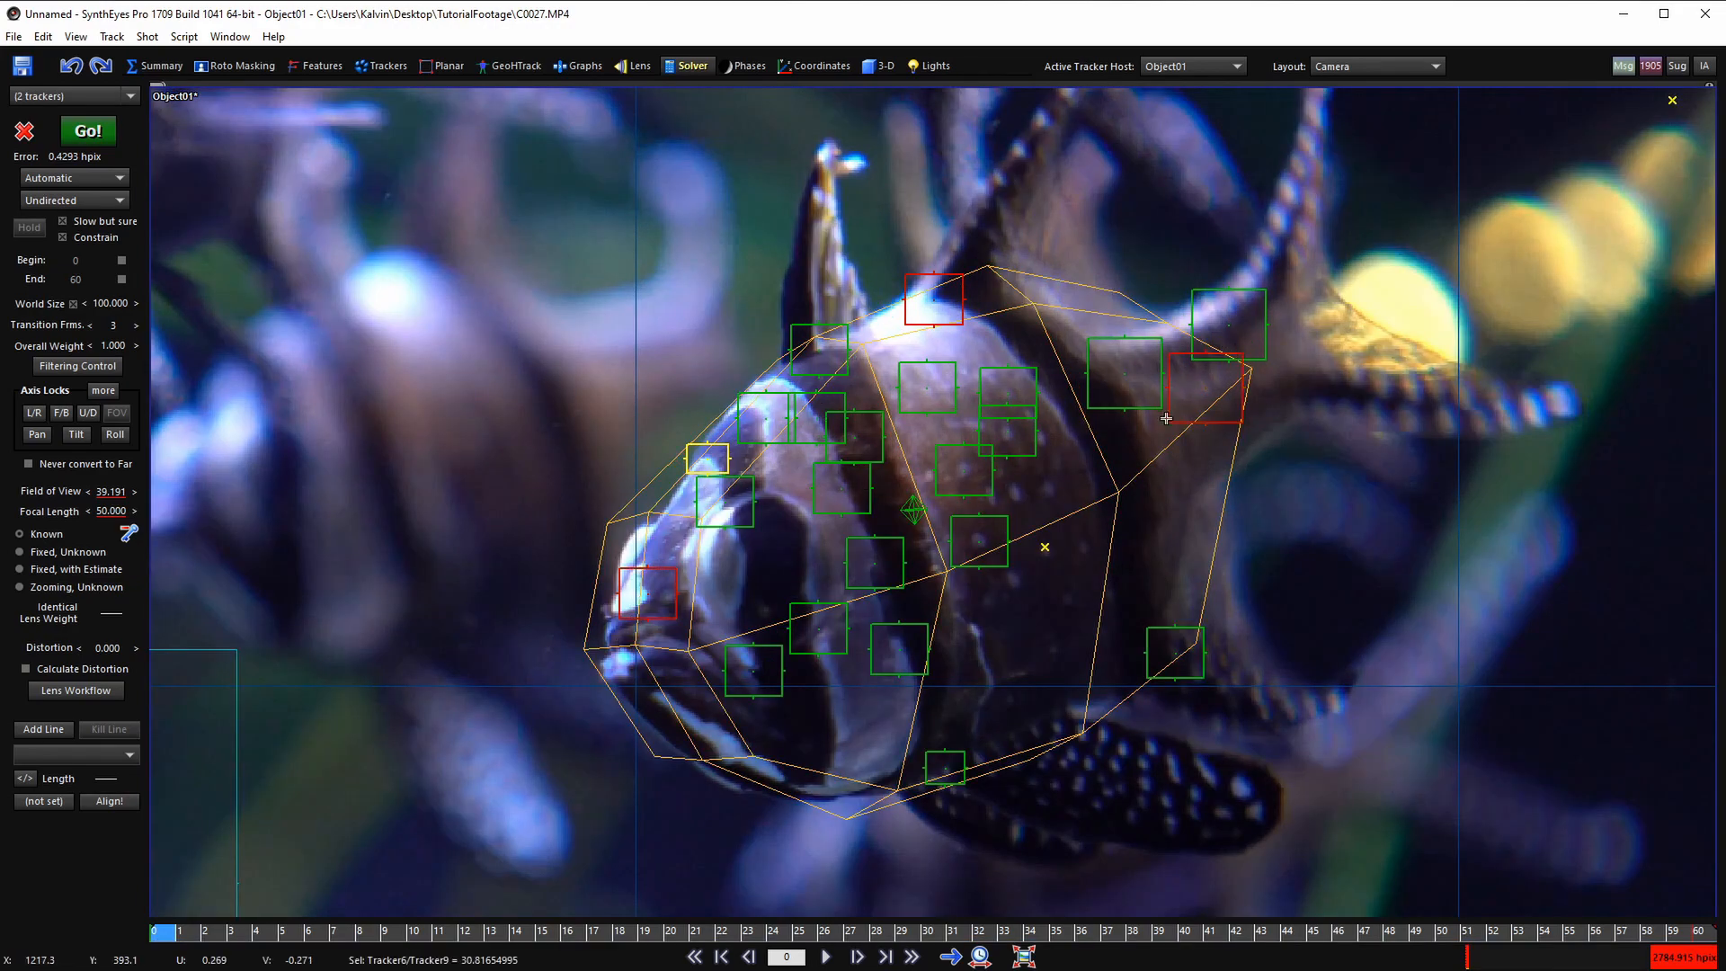
middle_drag(1174, 629, 1177, 583)
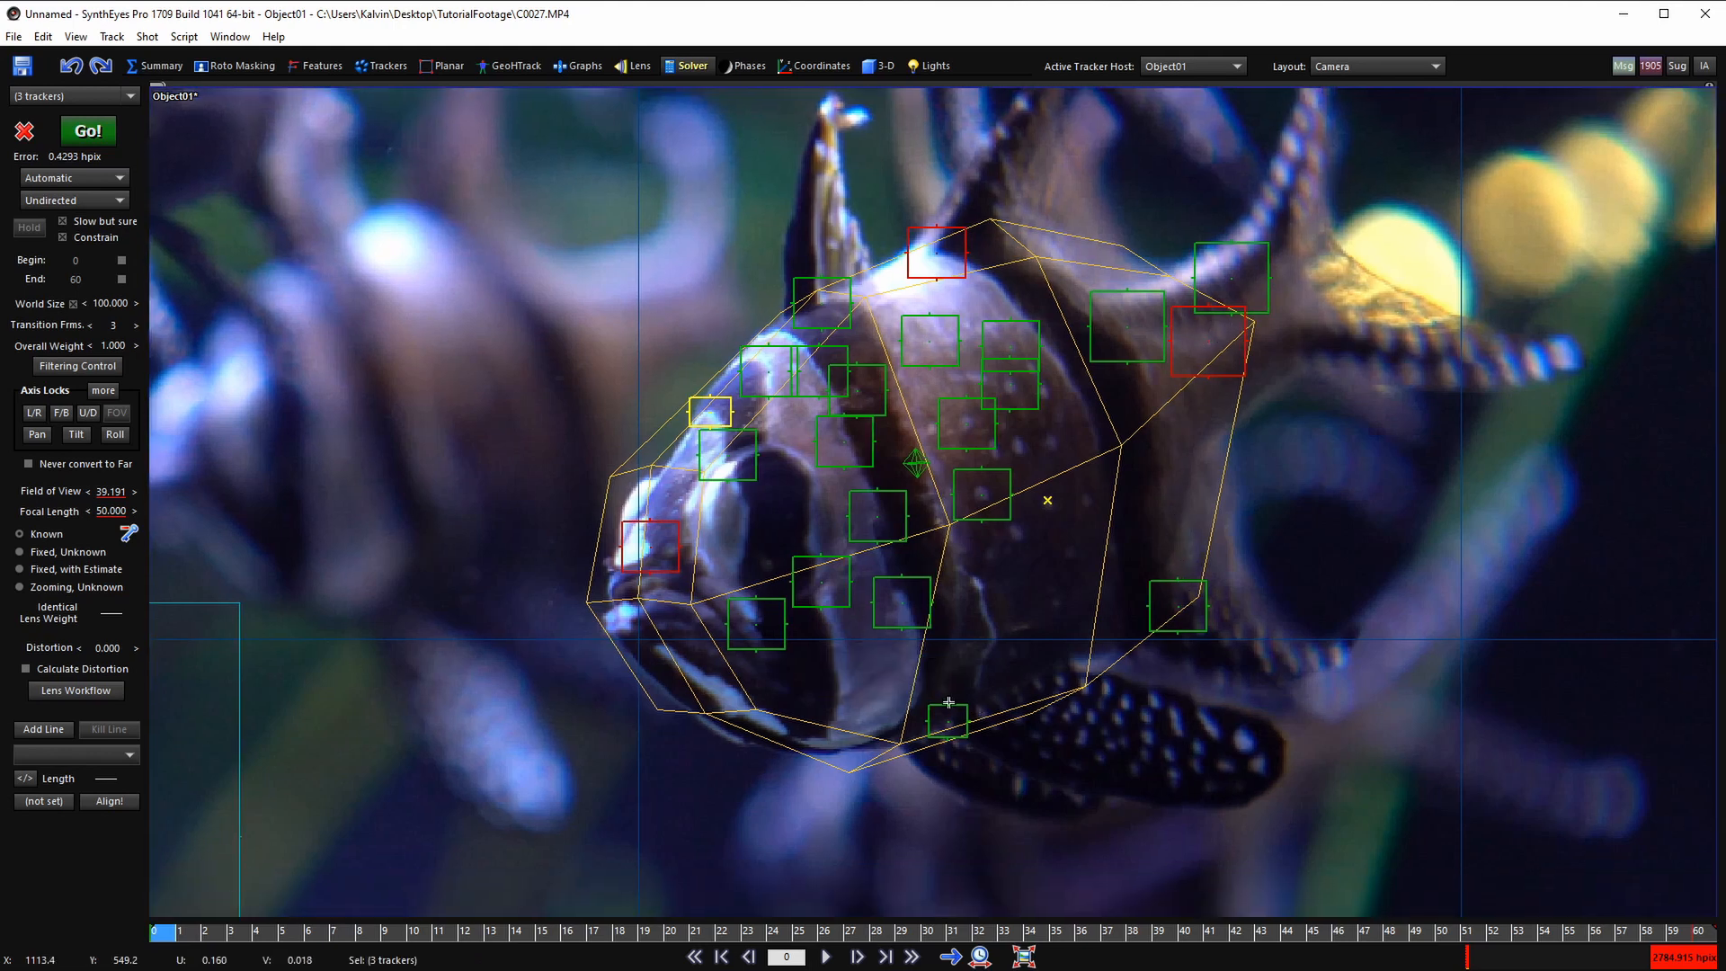
ctrl+click(931, 724)
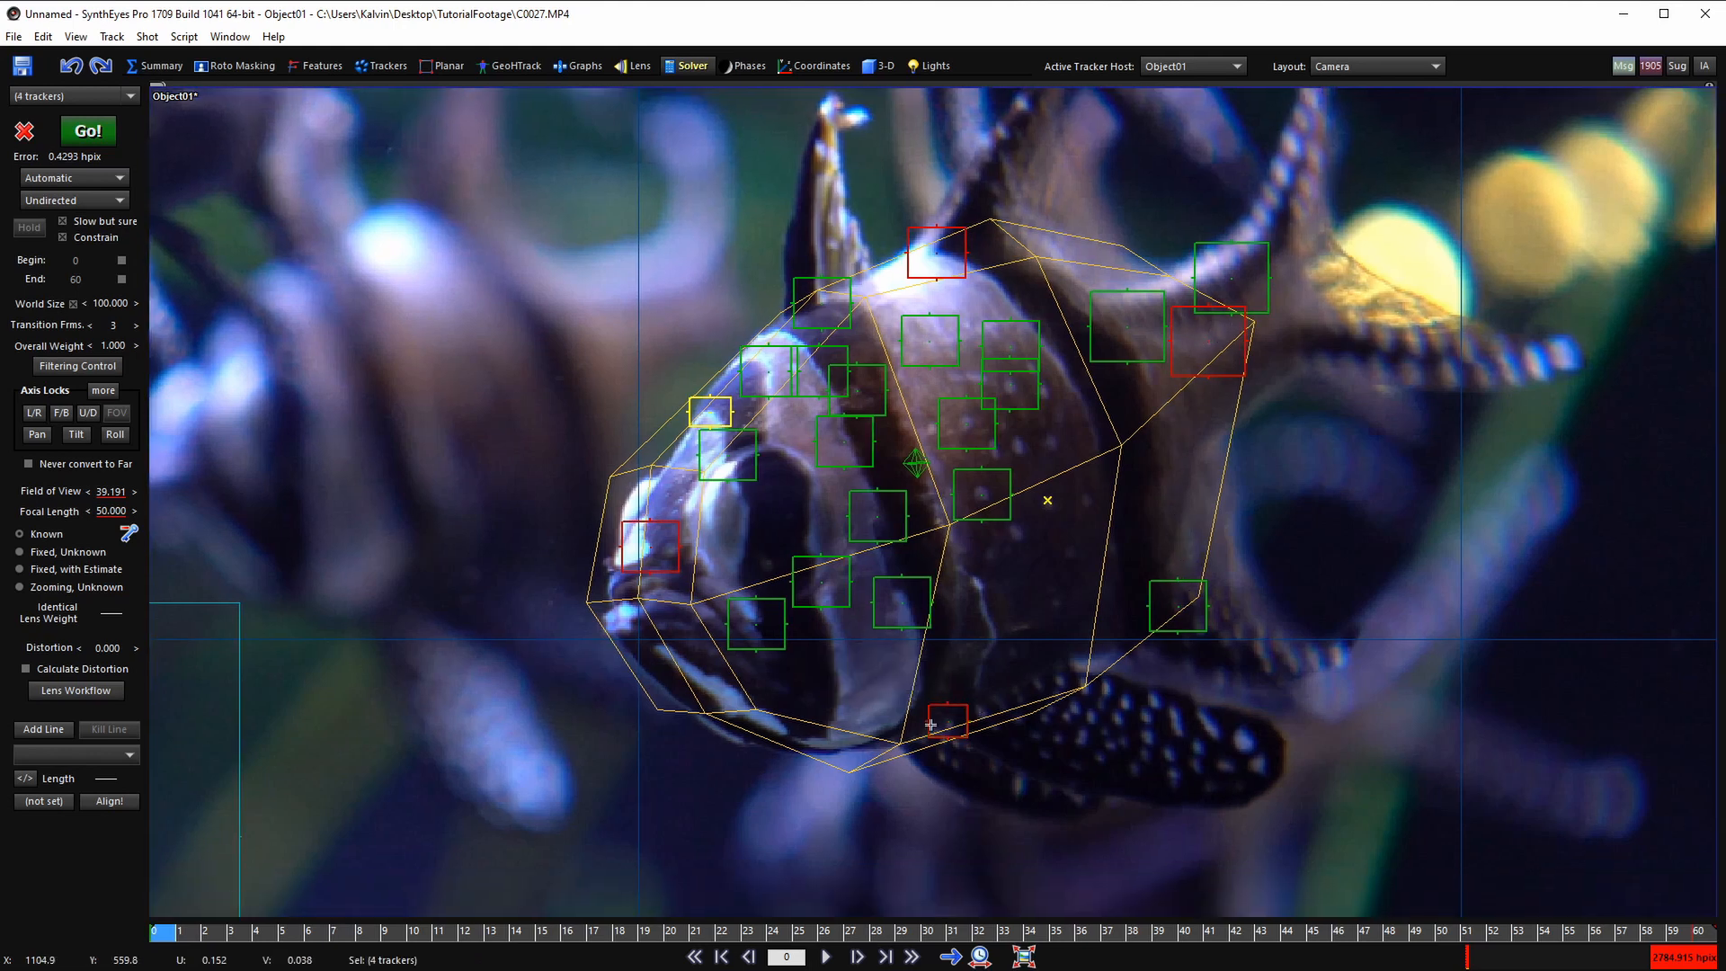
ctrl+click(1166, 593)
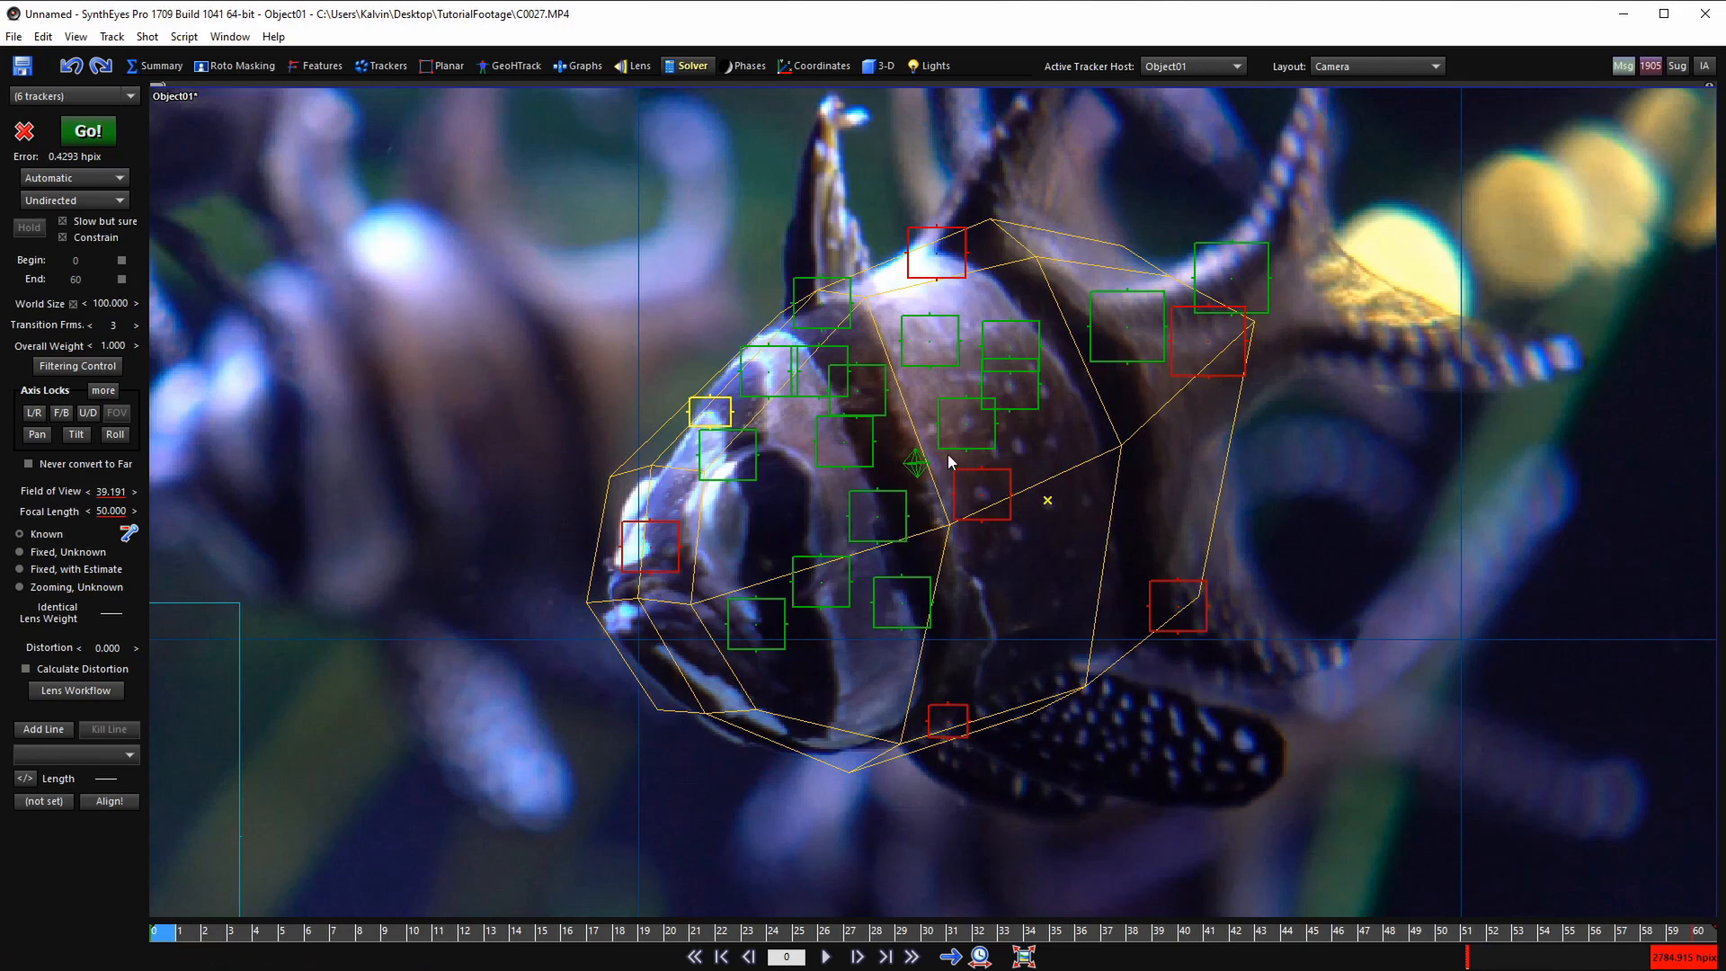
- Drop the six selected trackers onto the Box01 mesh so that their 3-D positions are locked to its surface
scroll(980, 486, down, 1)
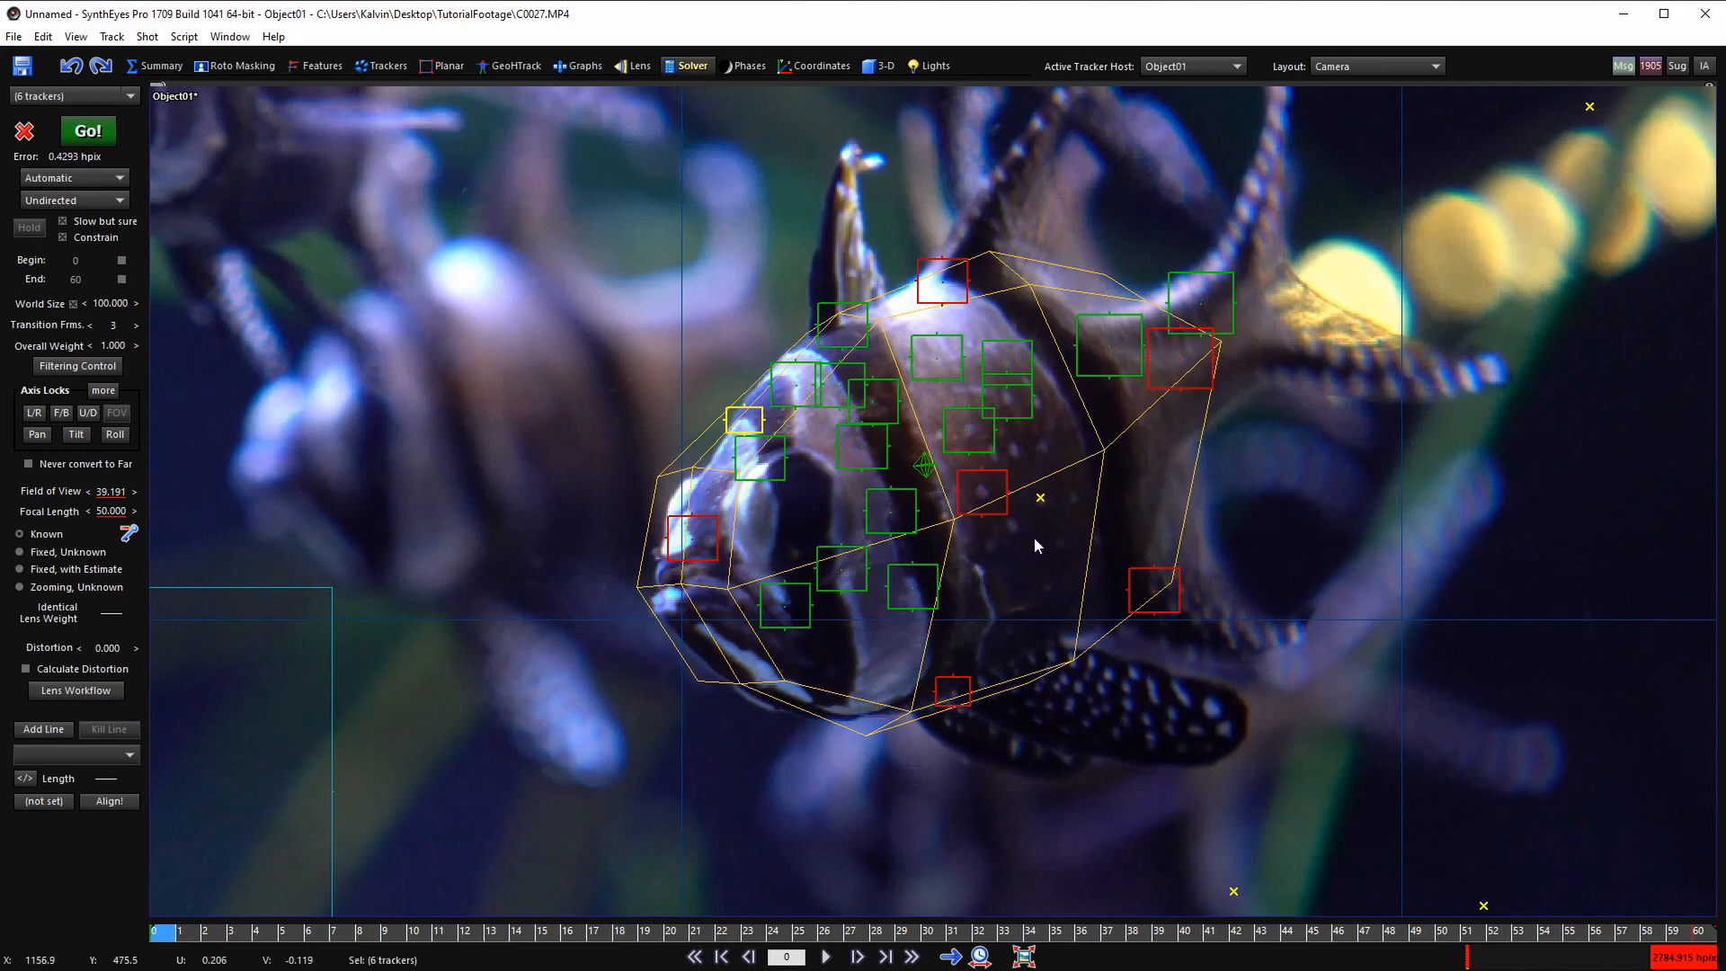
middle_drag(1034, 546, 984, 590)
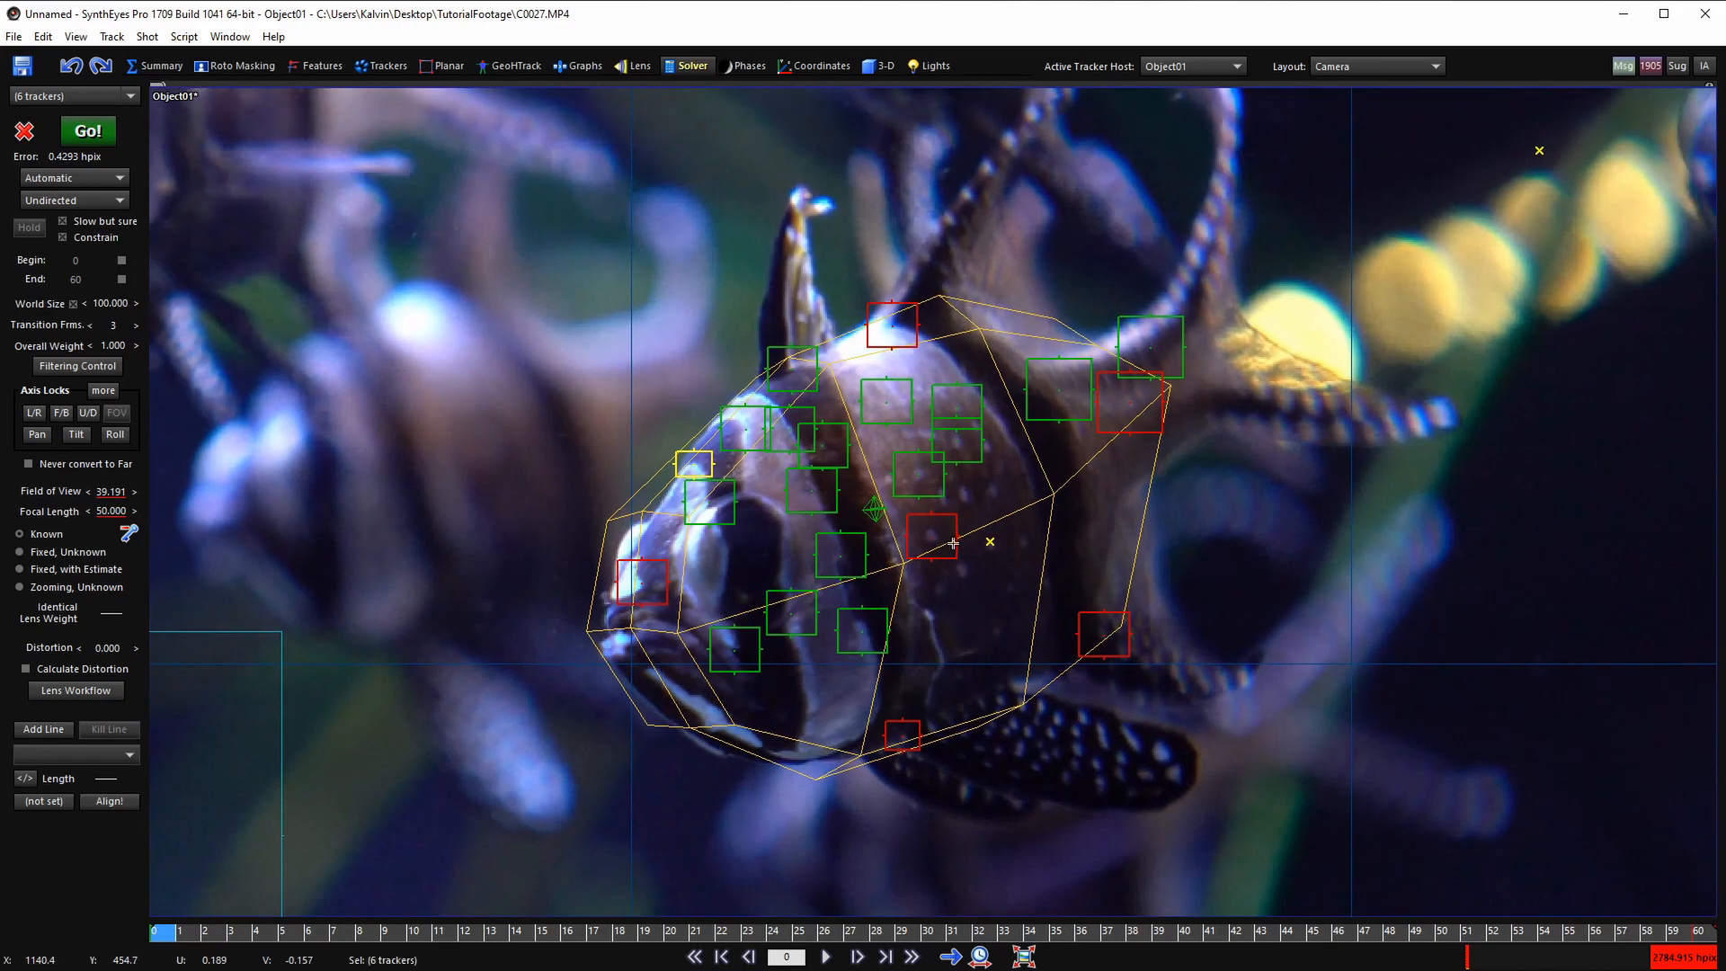
scroll(951, 563, down, 1)
scroll(951, 564, up, 1)
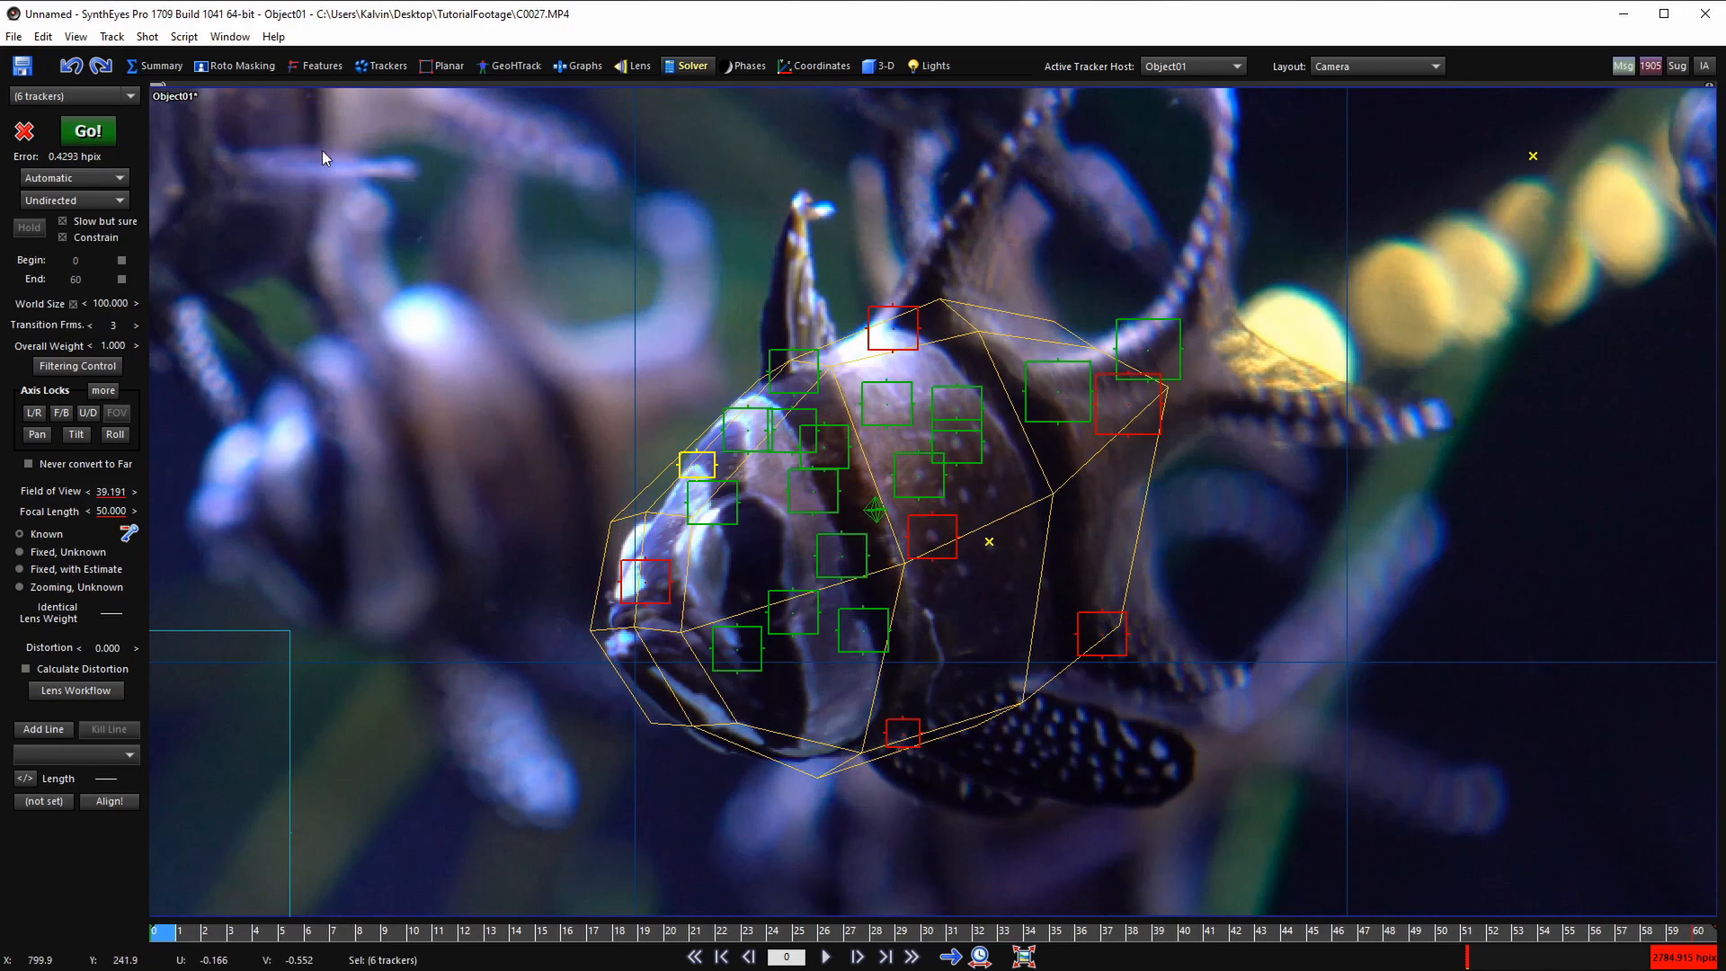
click(112, 36)
click(135, 155)
scroll(557, 467, down, 2)
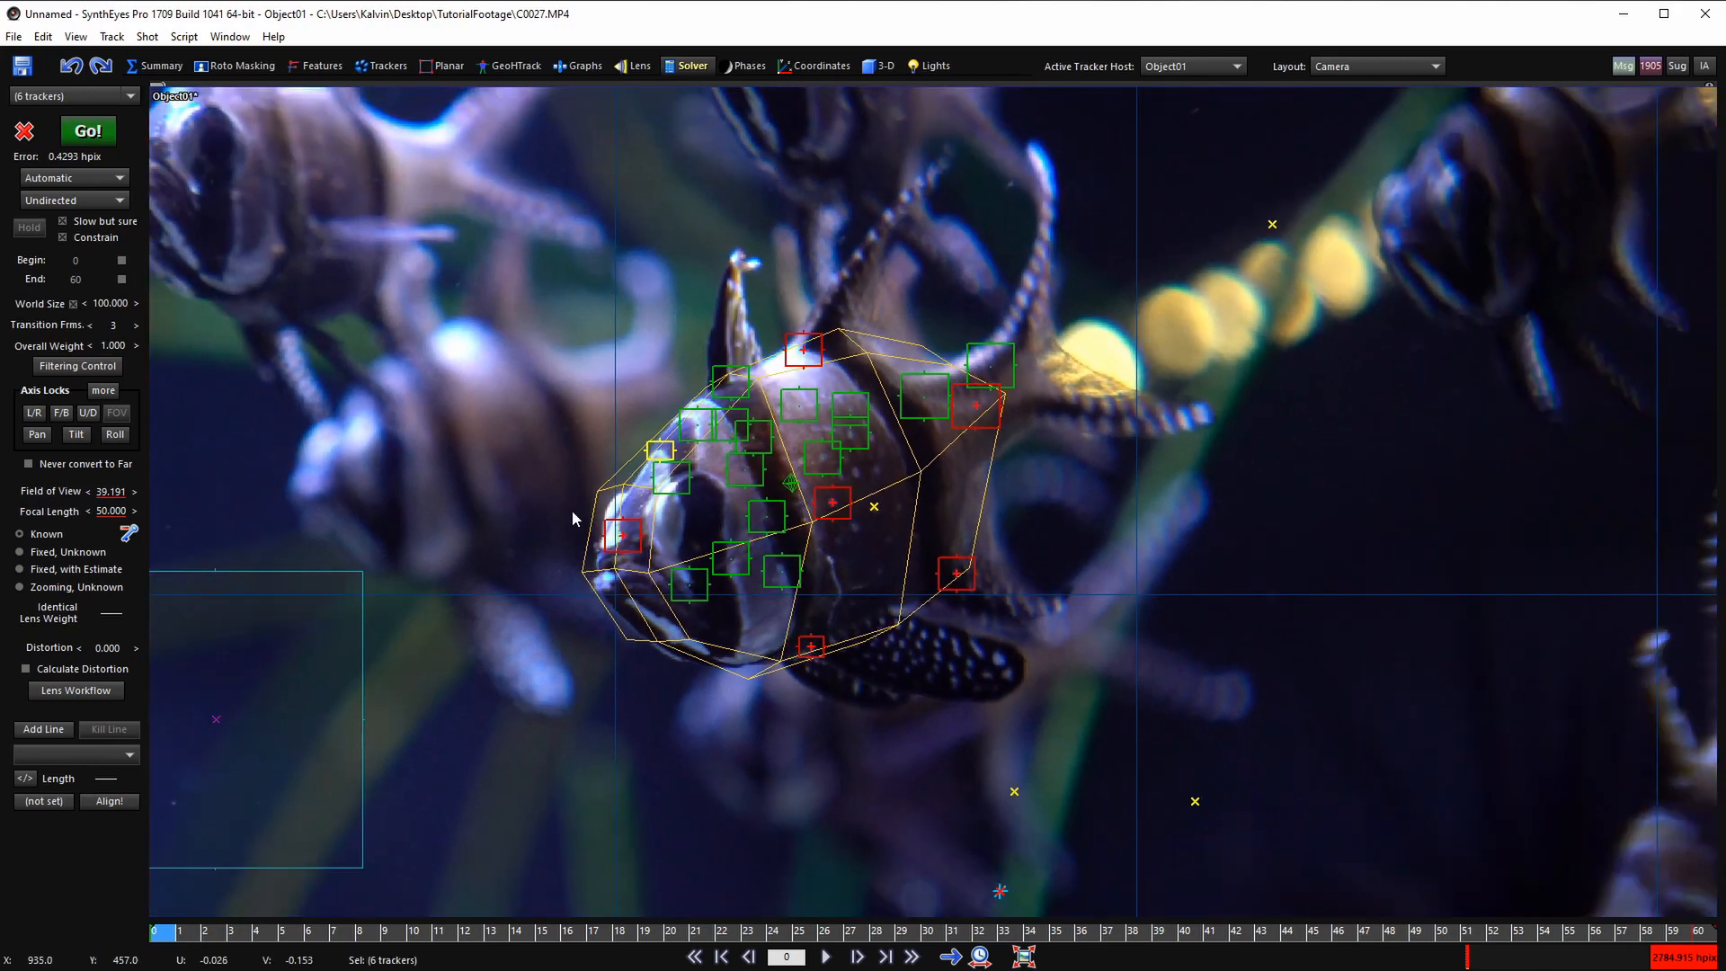
middle_drag(573, 512, 625, 511)
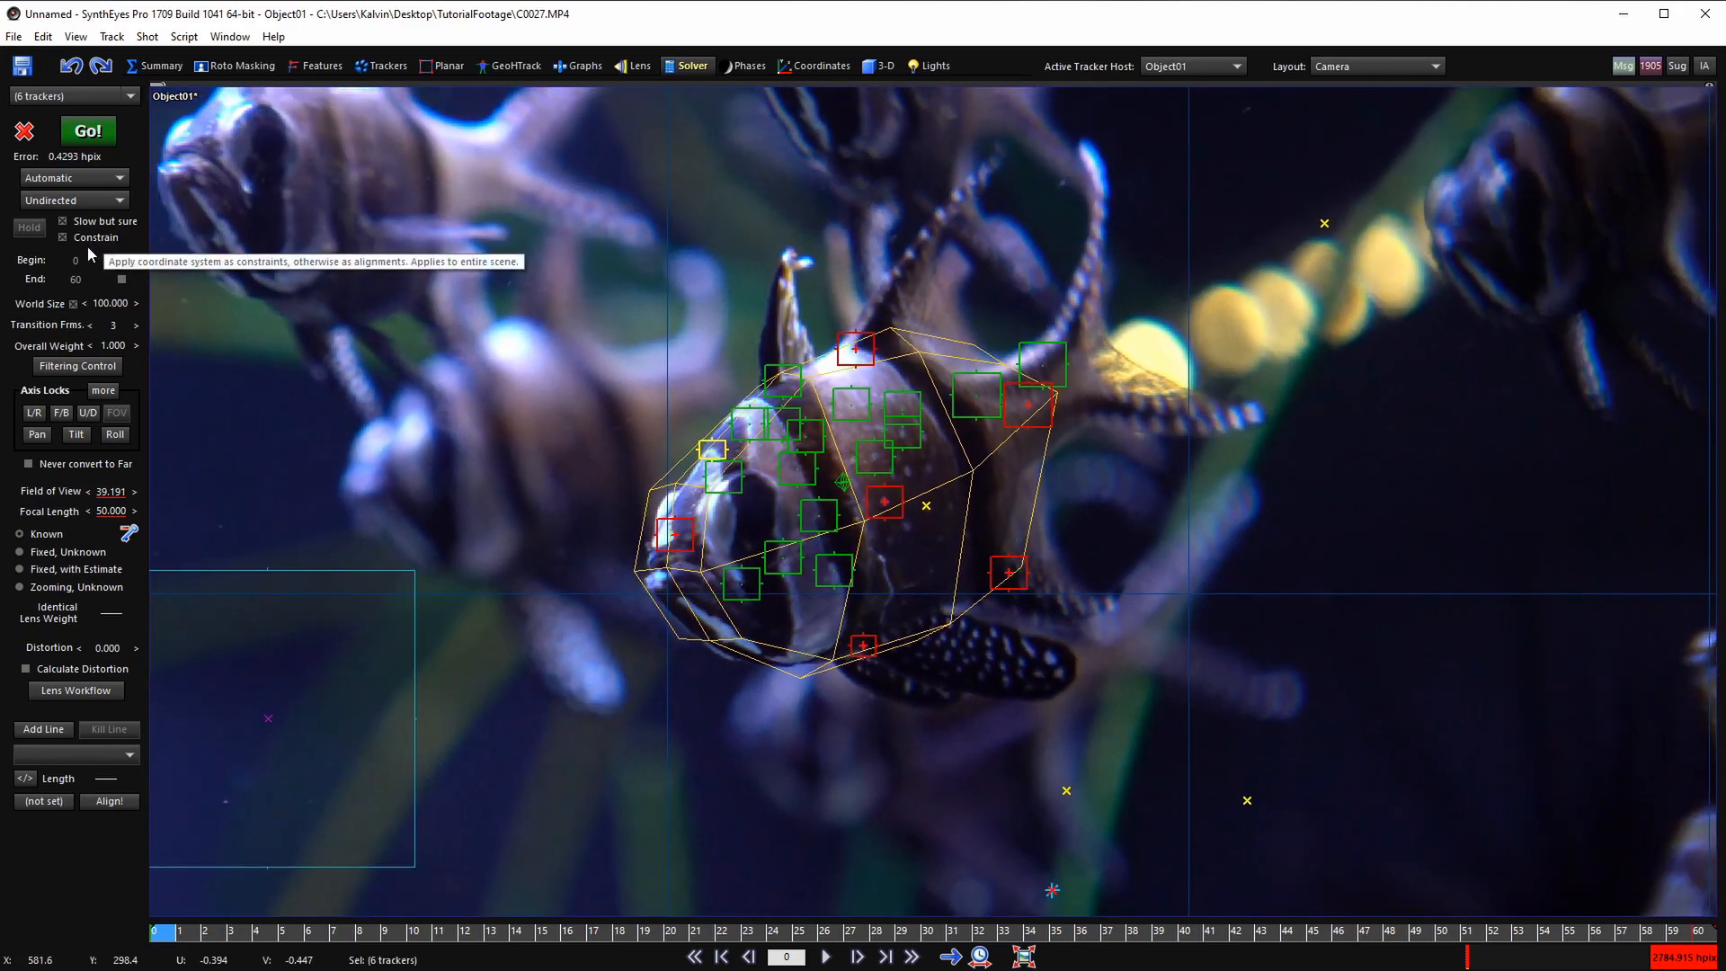
- Solve Object01 again using the trackers locked to the mesh, and accept the finished solve
scroll(441, 424, down, 2)
scroll(440, 425, down, 3)
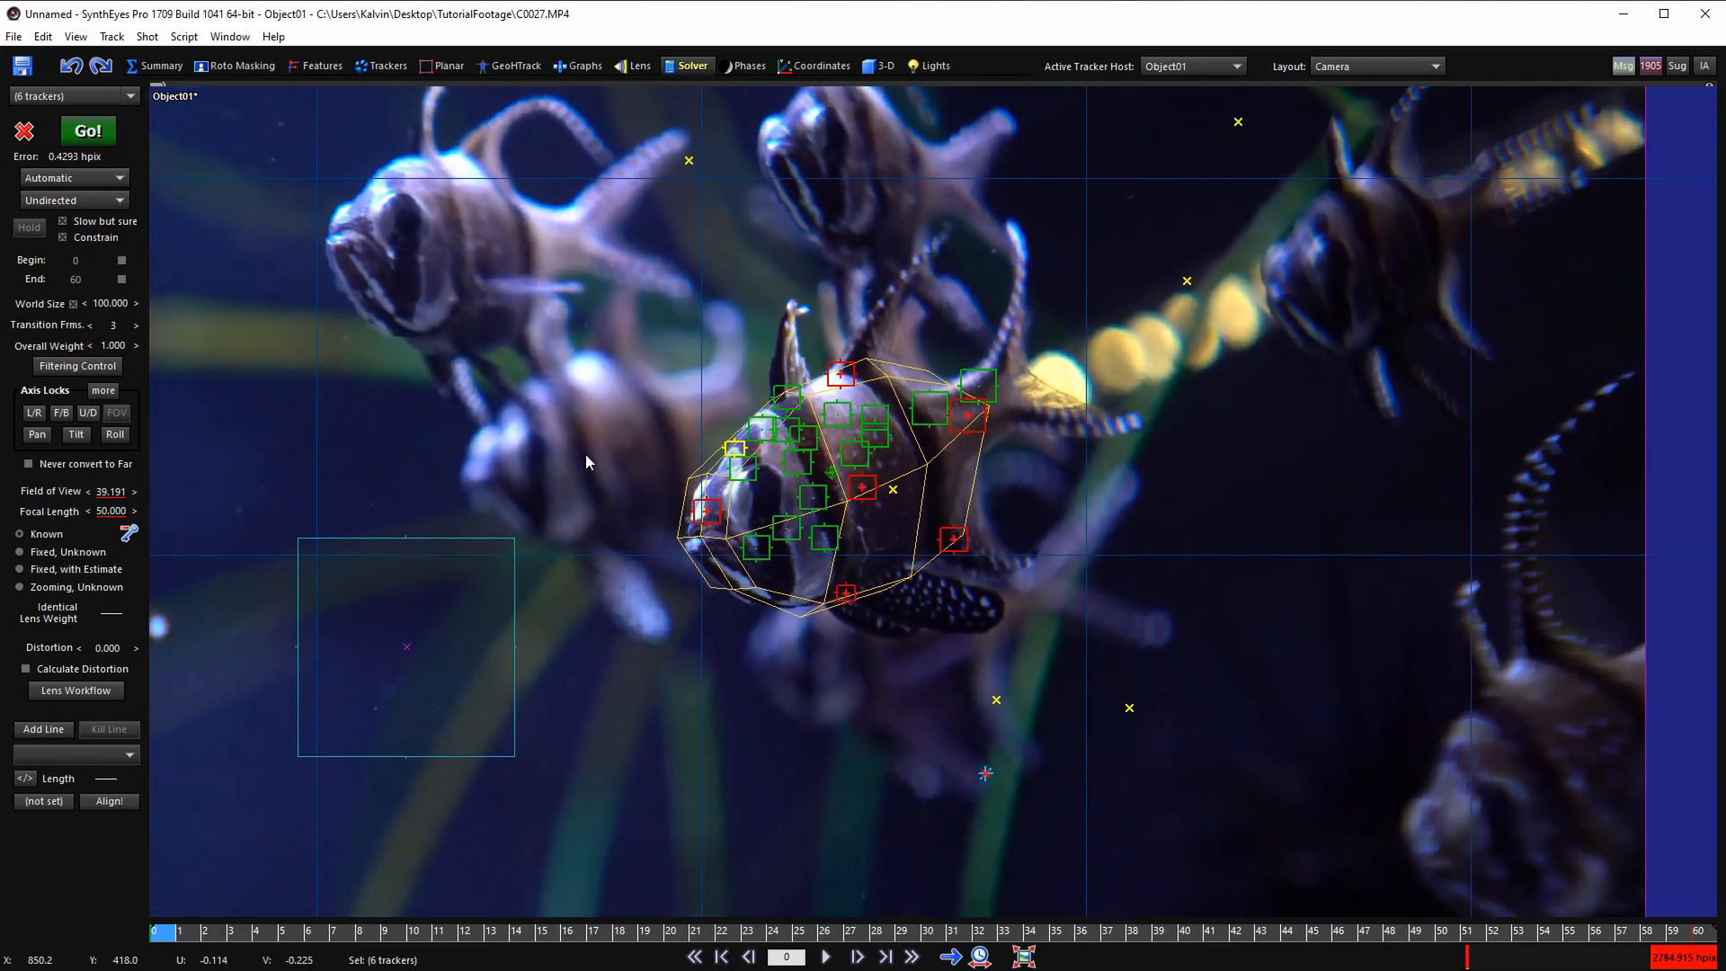
click(88, 131)
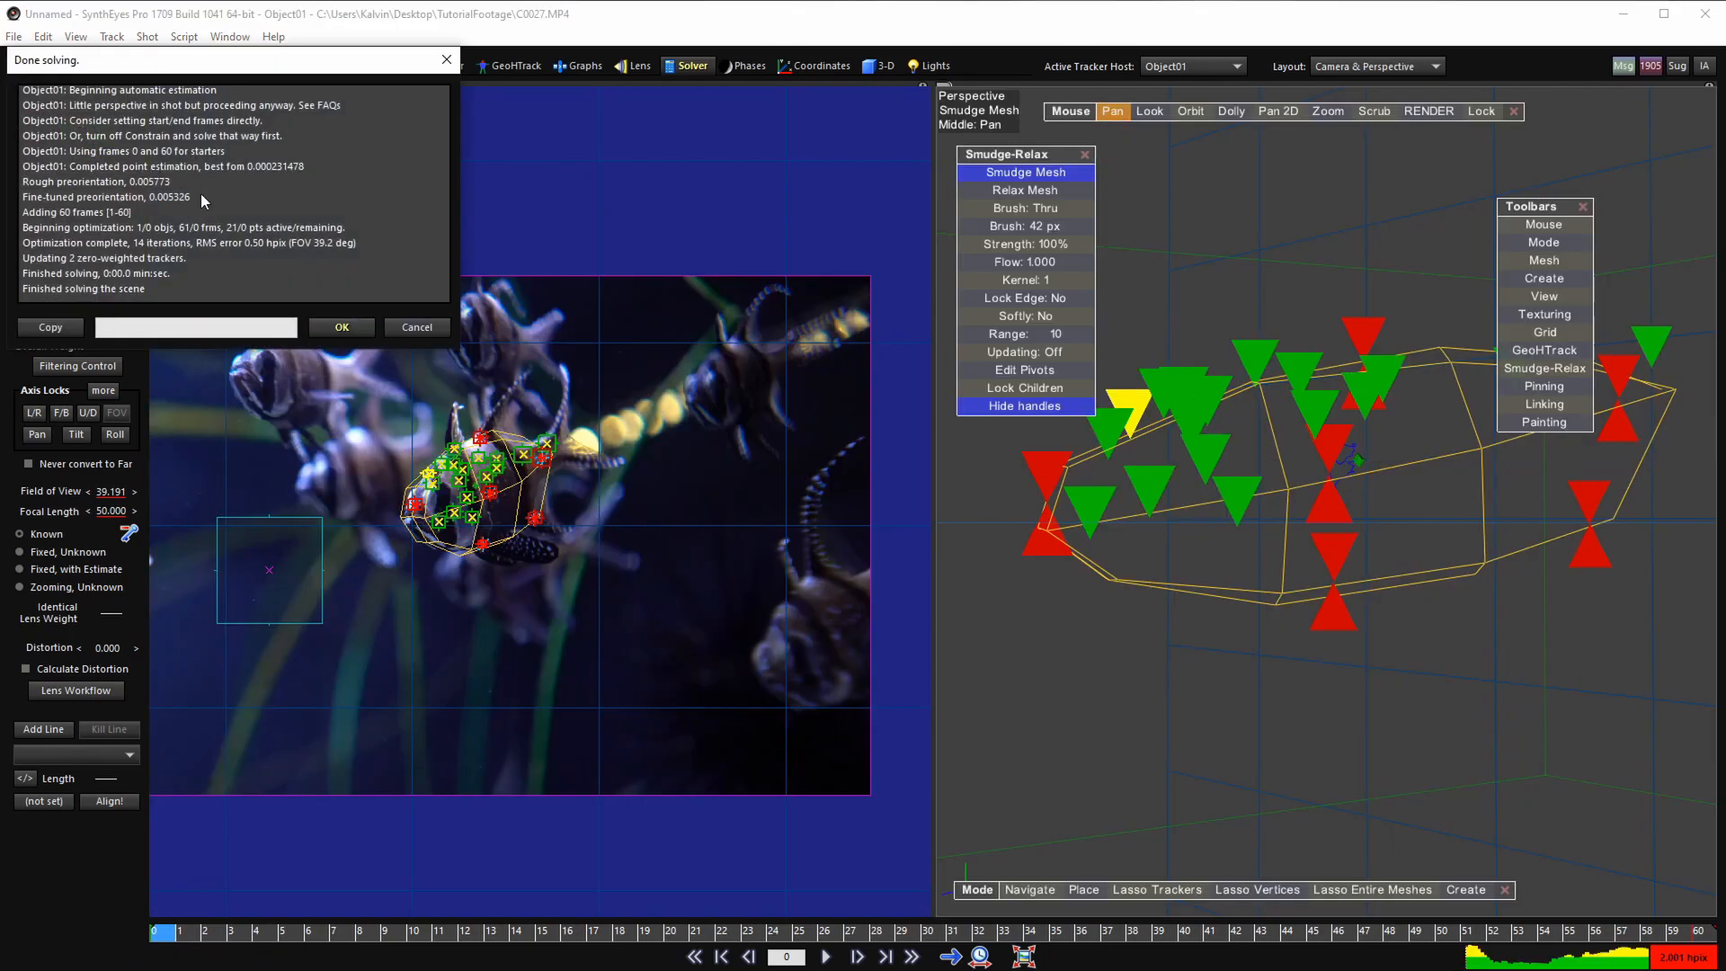
click(341, 325)
scroll(636, 253, up, 2)
middle_drag(636, 253, 666, 343)
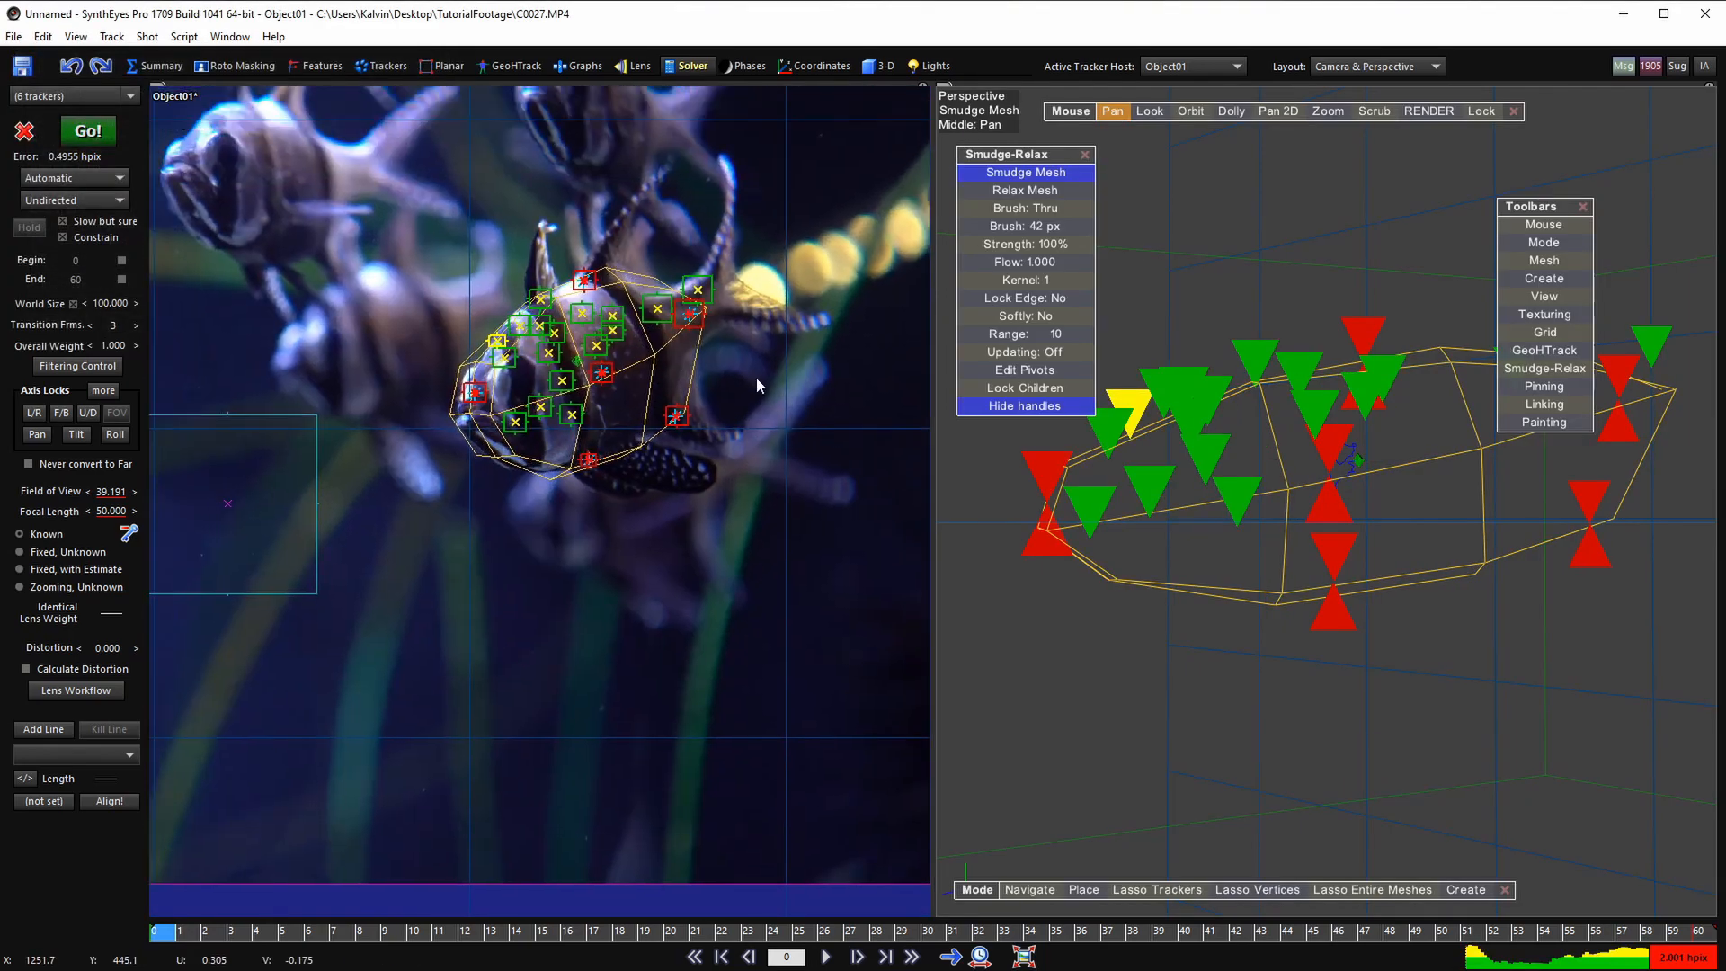
- Play the shot and examine how Box01 and the solved trackers follow the fish in the camera and perspective views
click(1191, 113)
alt+drag(1233, 235, 1232, 341)
scroll(597, 406, up, 2)
middle_drag(597, 407, 589, 491)
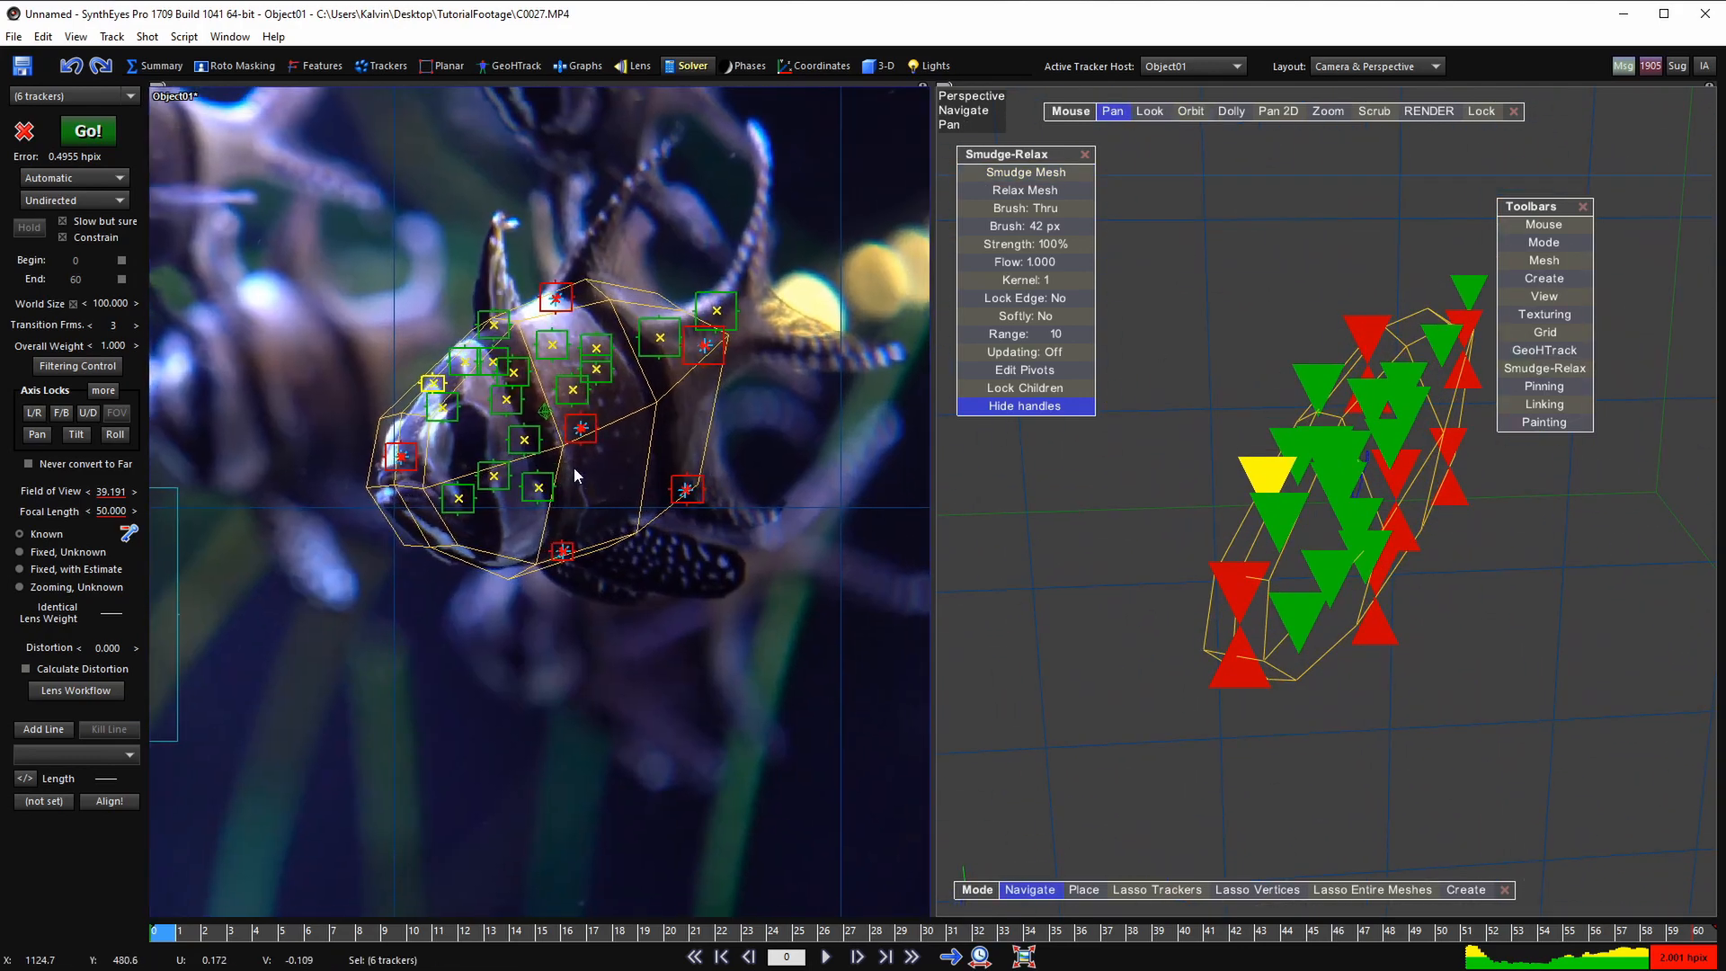
scroll(589, 491, up, 1)
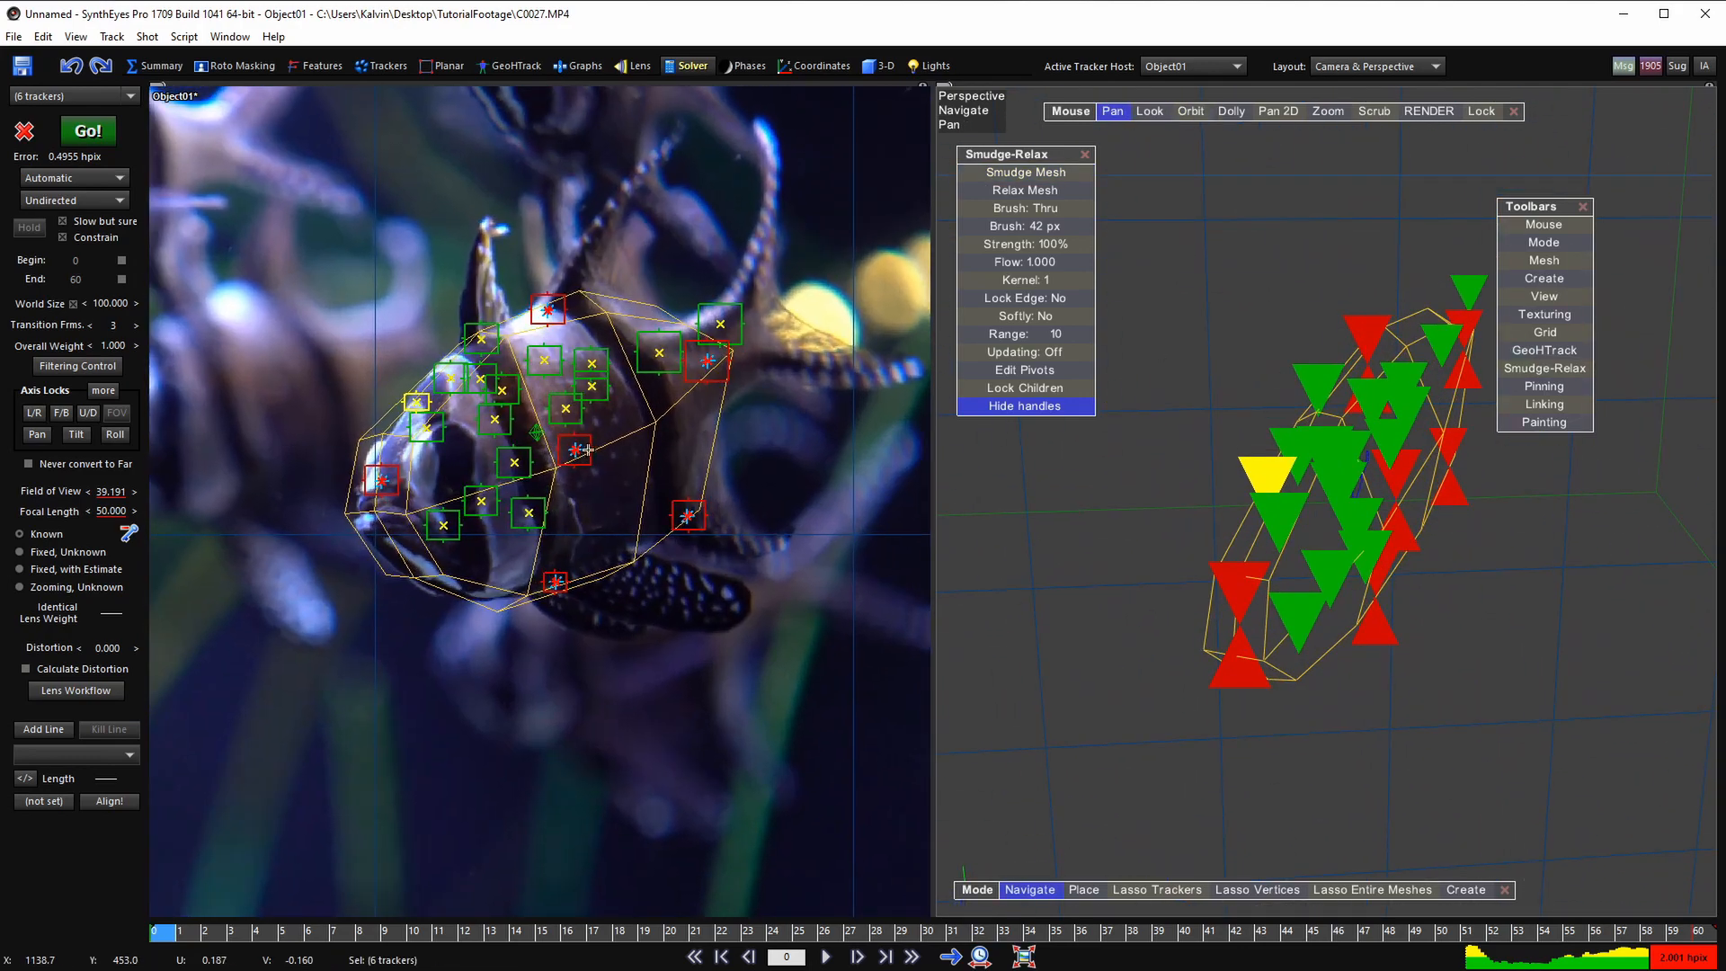
key(space)
alt+drag(1212, 527, 1295, 656)
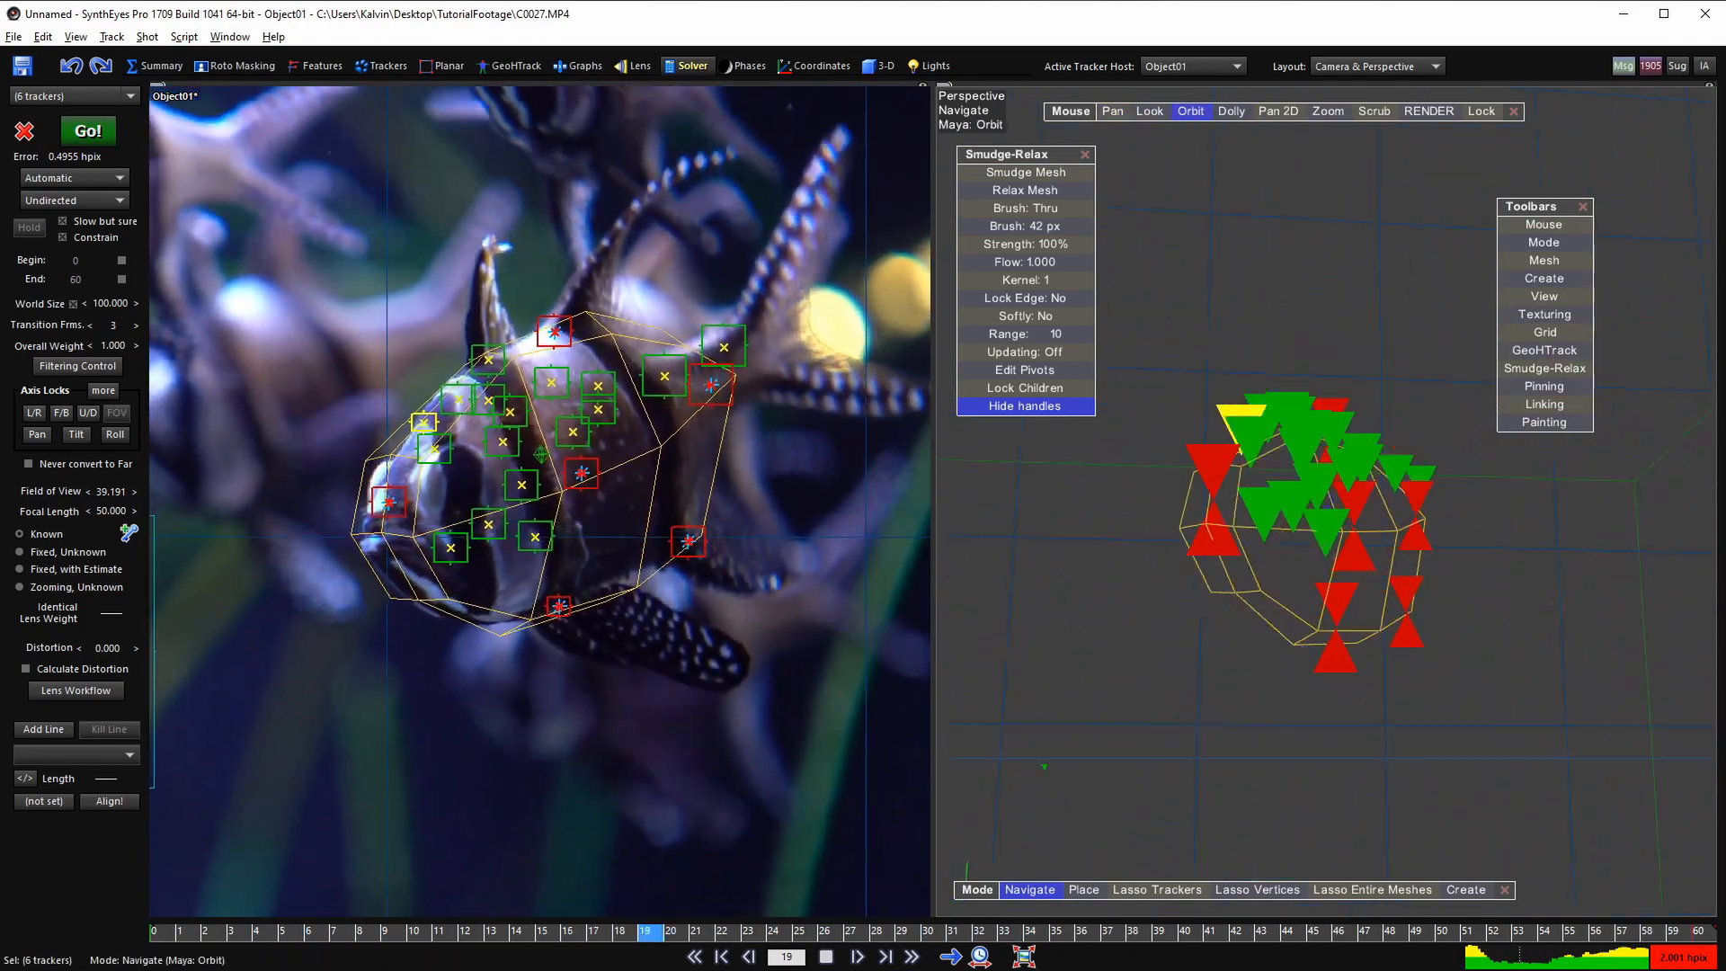
middle_drag(1295, 657, 1306, 634)
mouse_move(1305, 634)
mouse_down()
mouse_move(1305, 619)
mouse_move(1307, 633)
mouse_up()
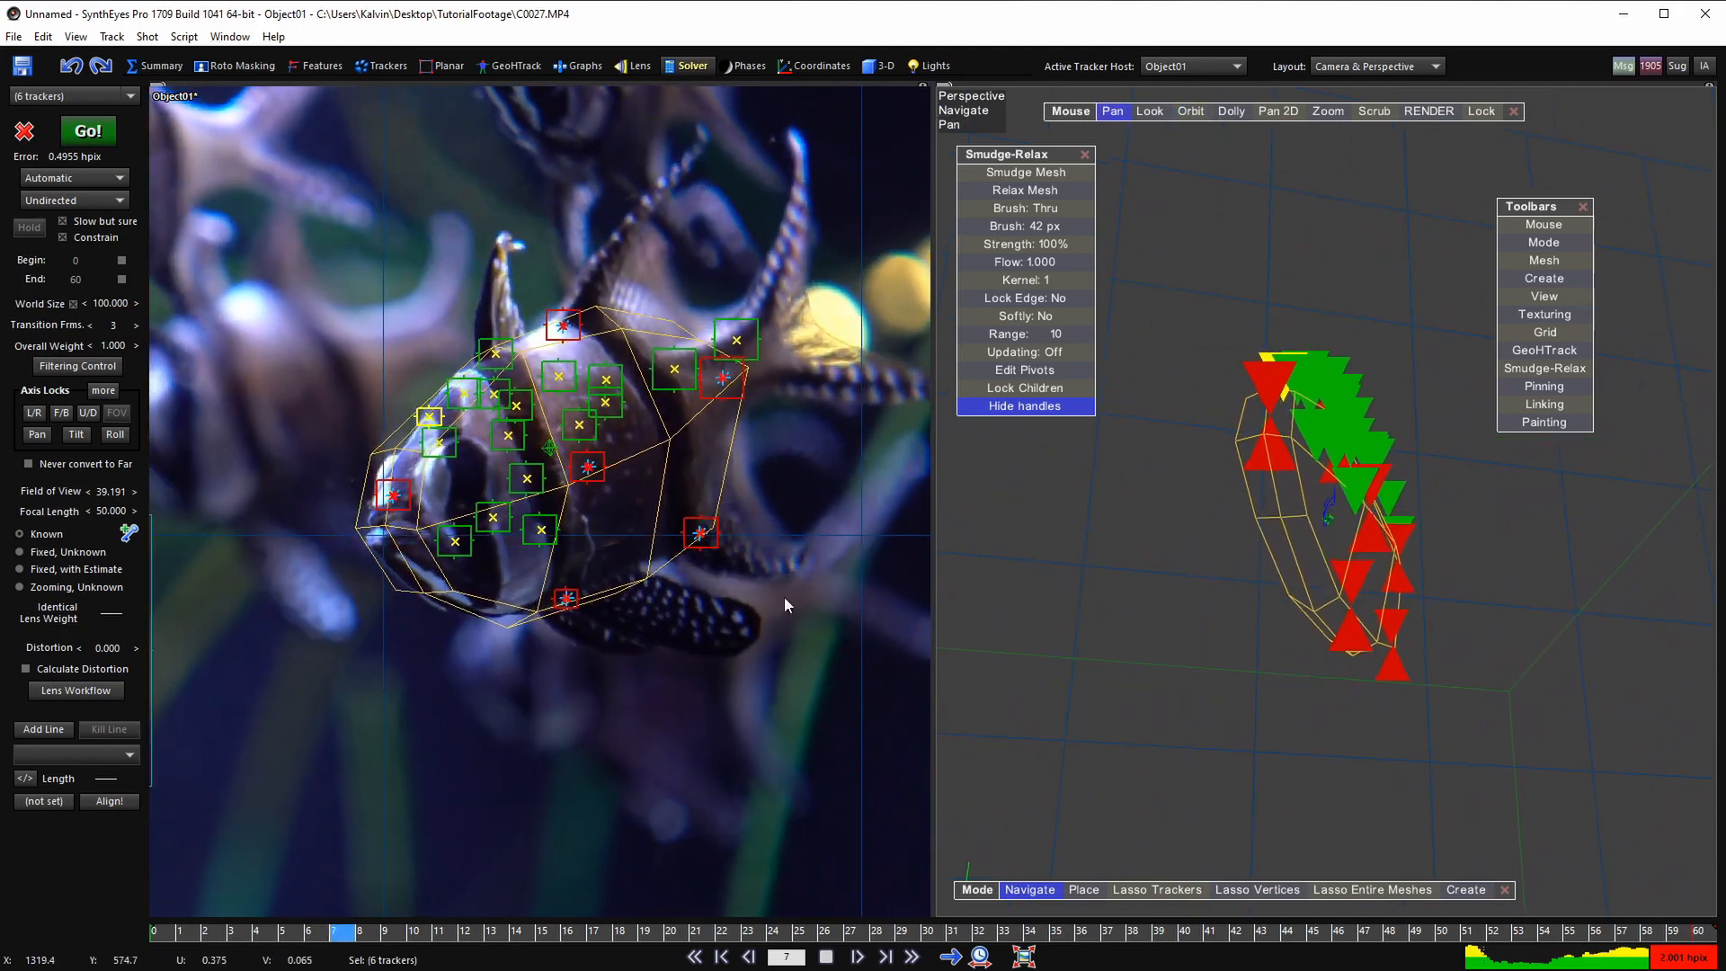
scroll(541, 539, down, 4)
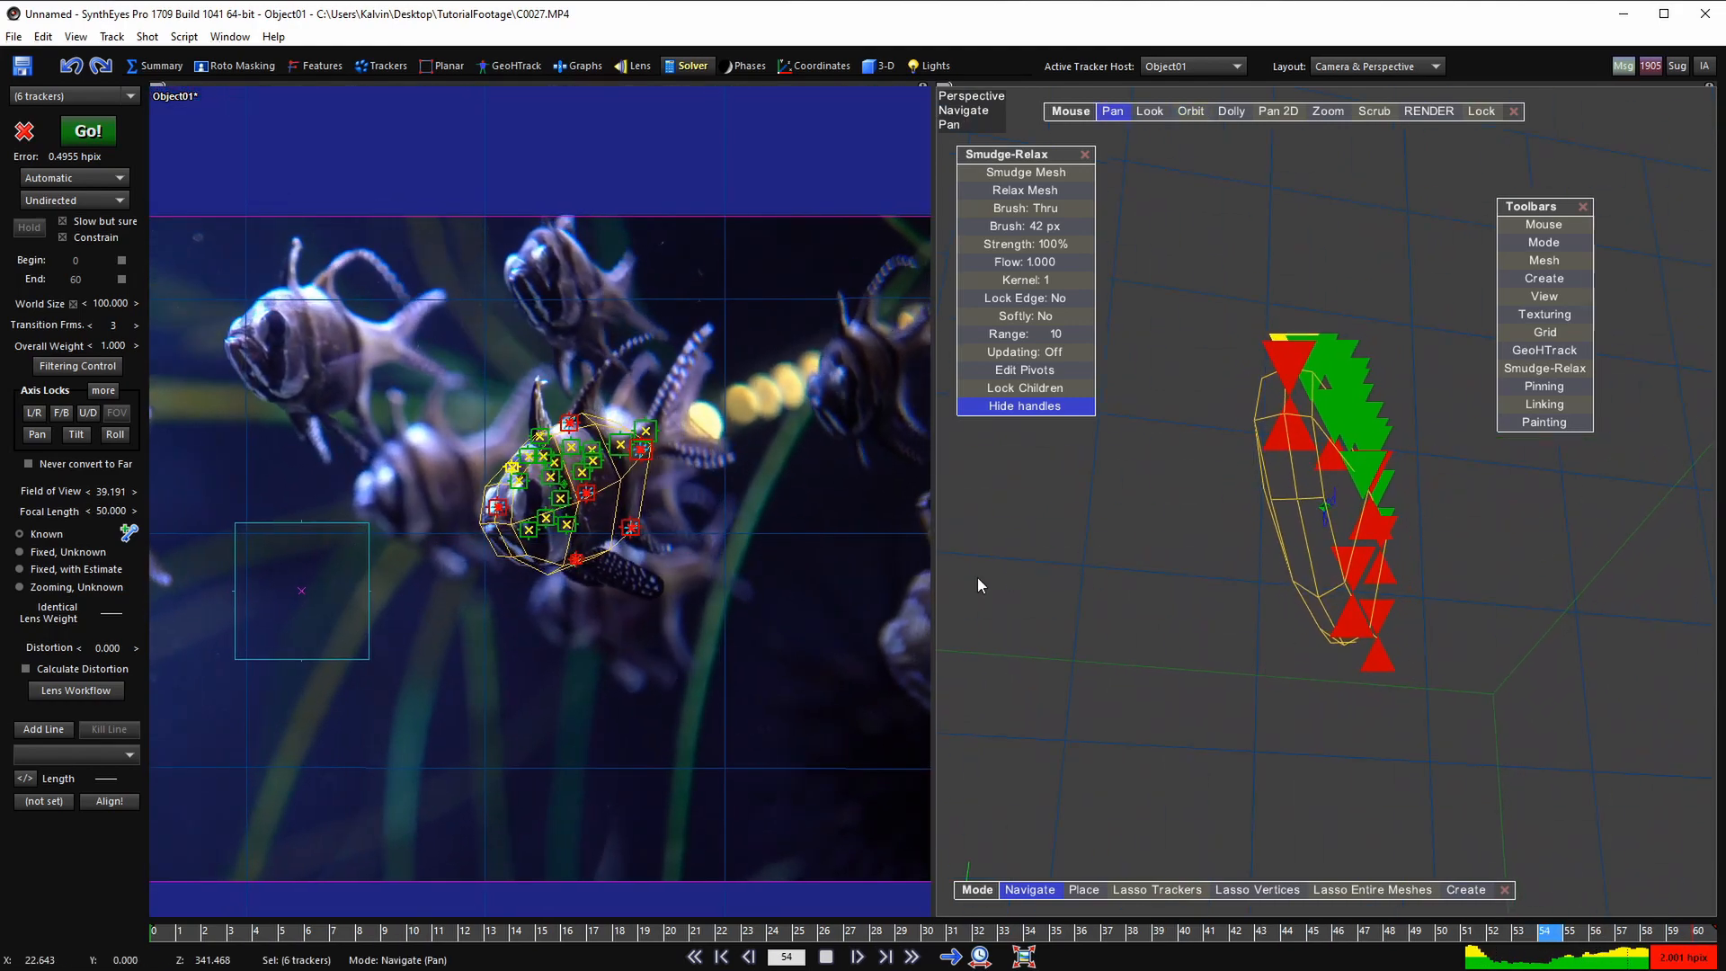
scroll(579, 533, up, 4)
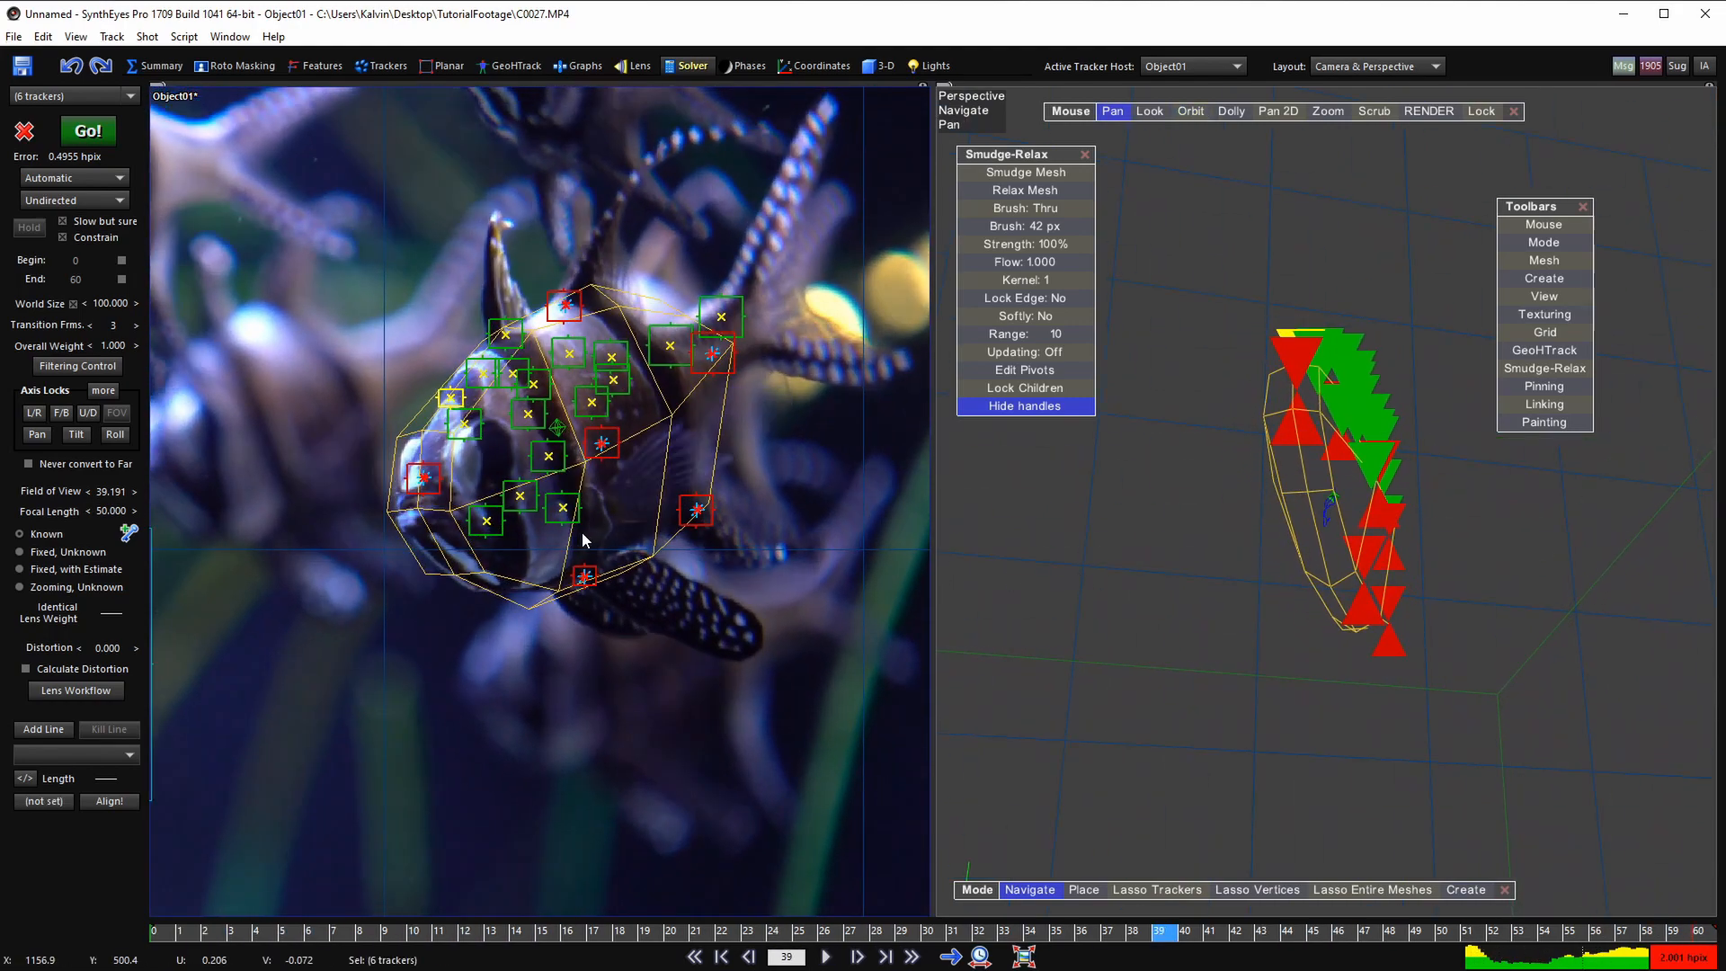
key(a)
mouse_move(564, 489)
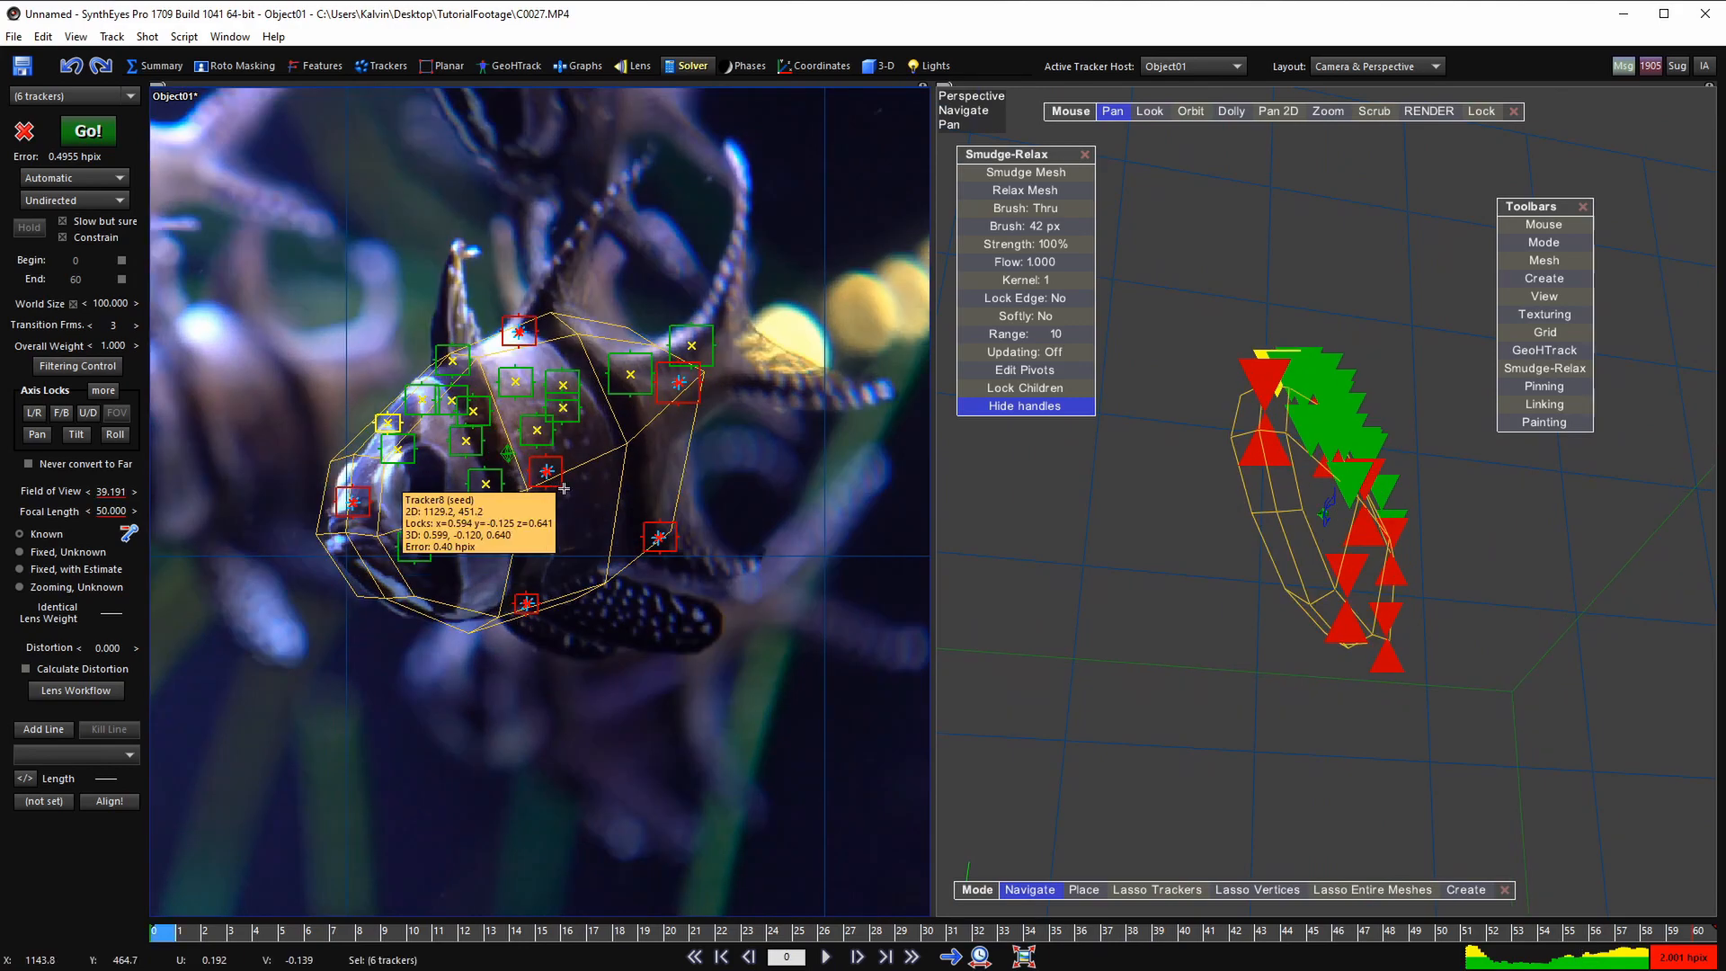
key(space)
key(a)
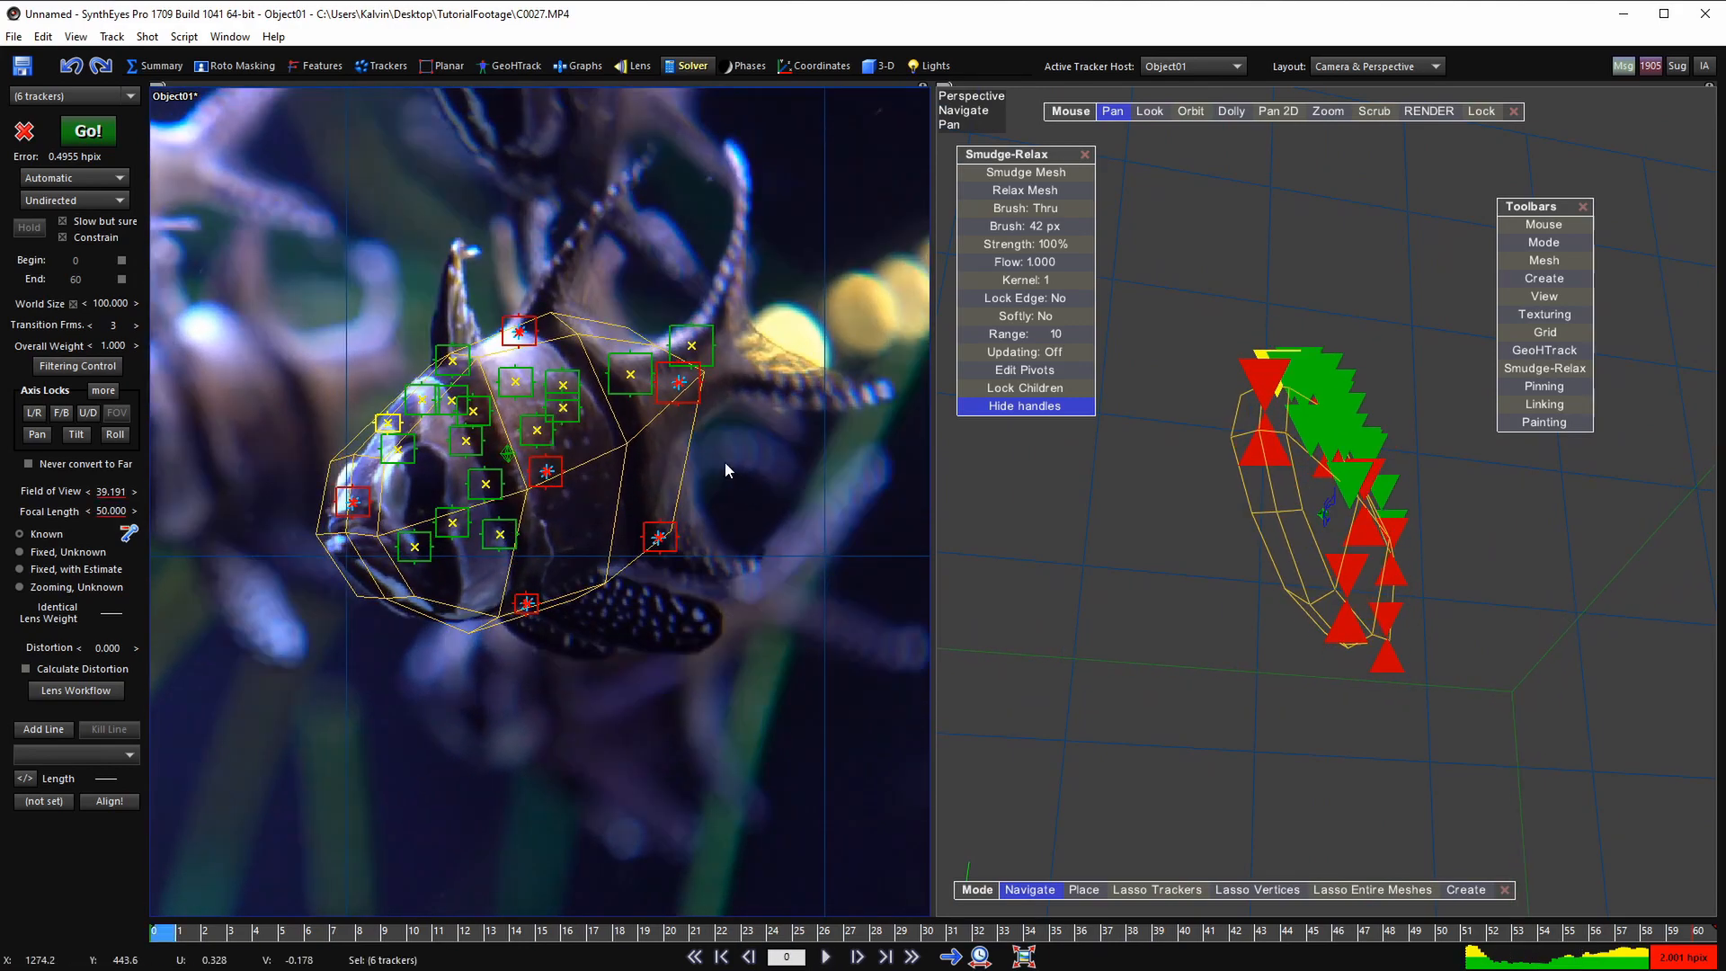
- Play the shot in the Camera and Quad layouts, examining the motion of Box01 in the Top view for depth jitter
key(5)
key(4)
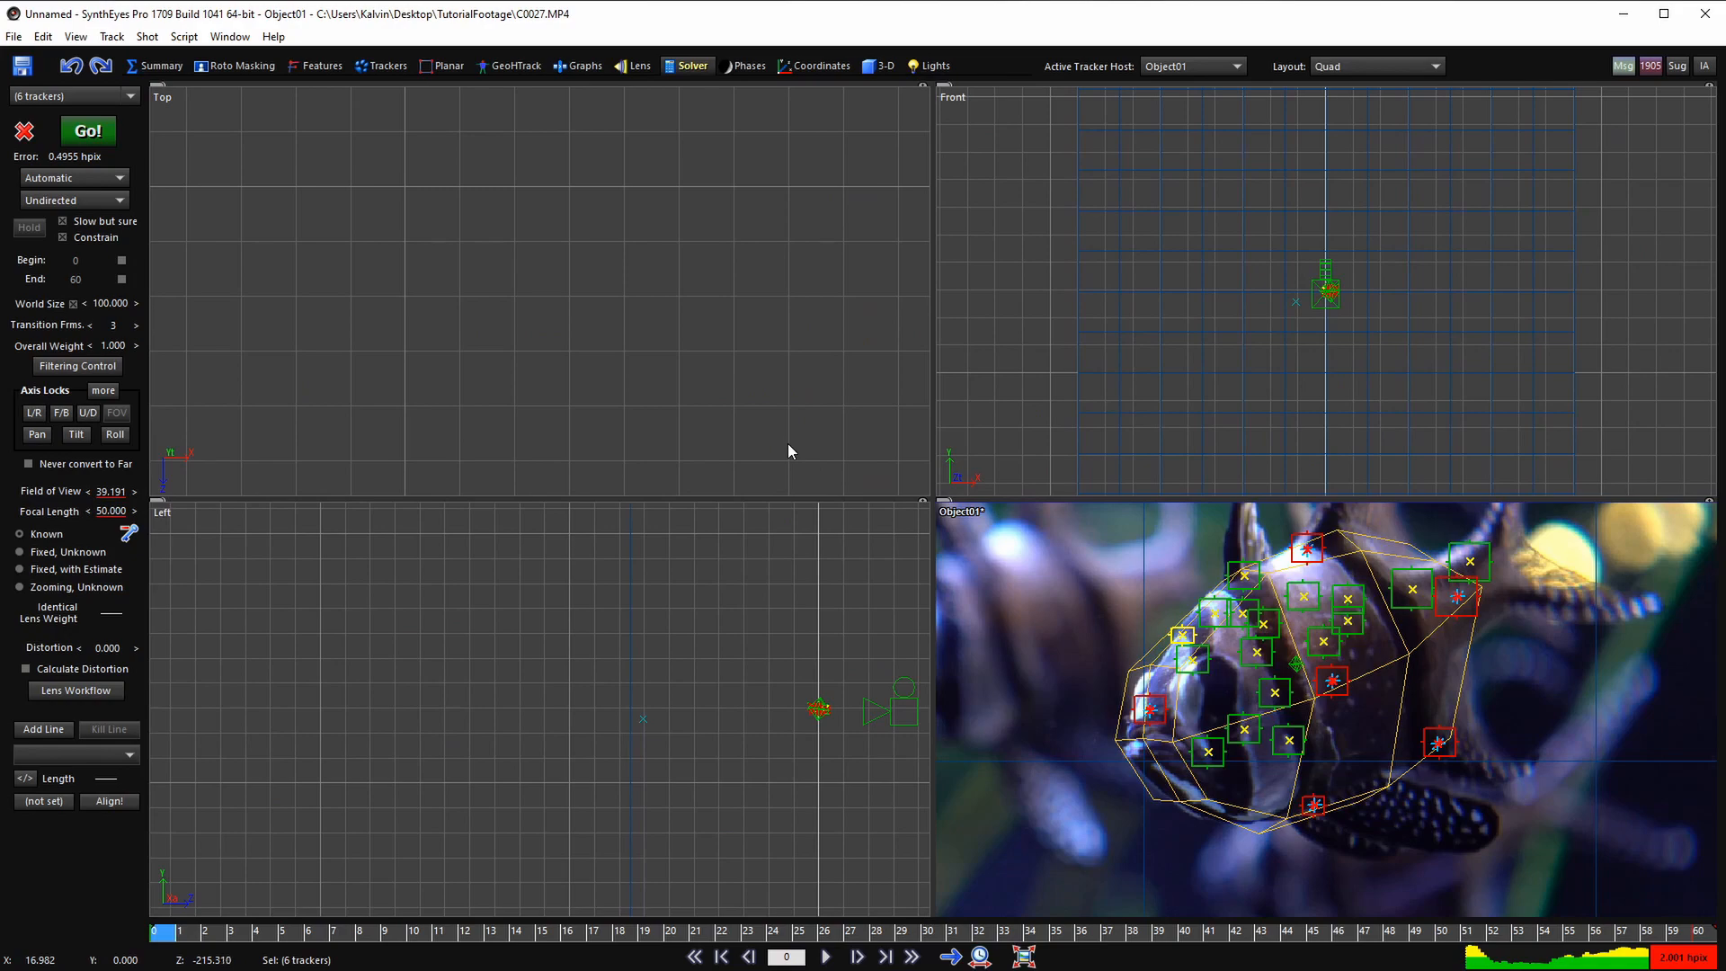
key(m)
key(space)
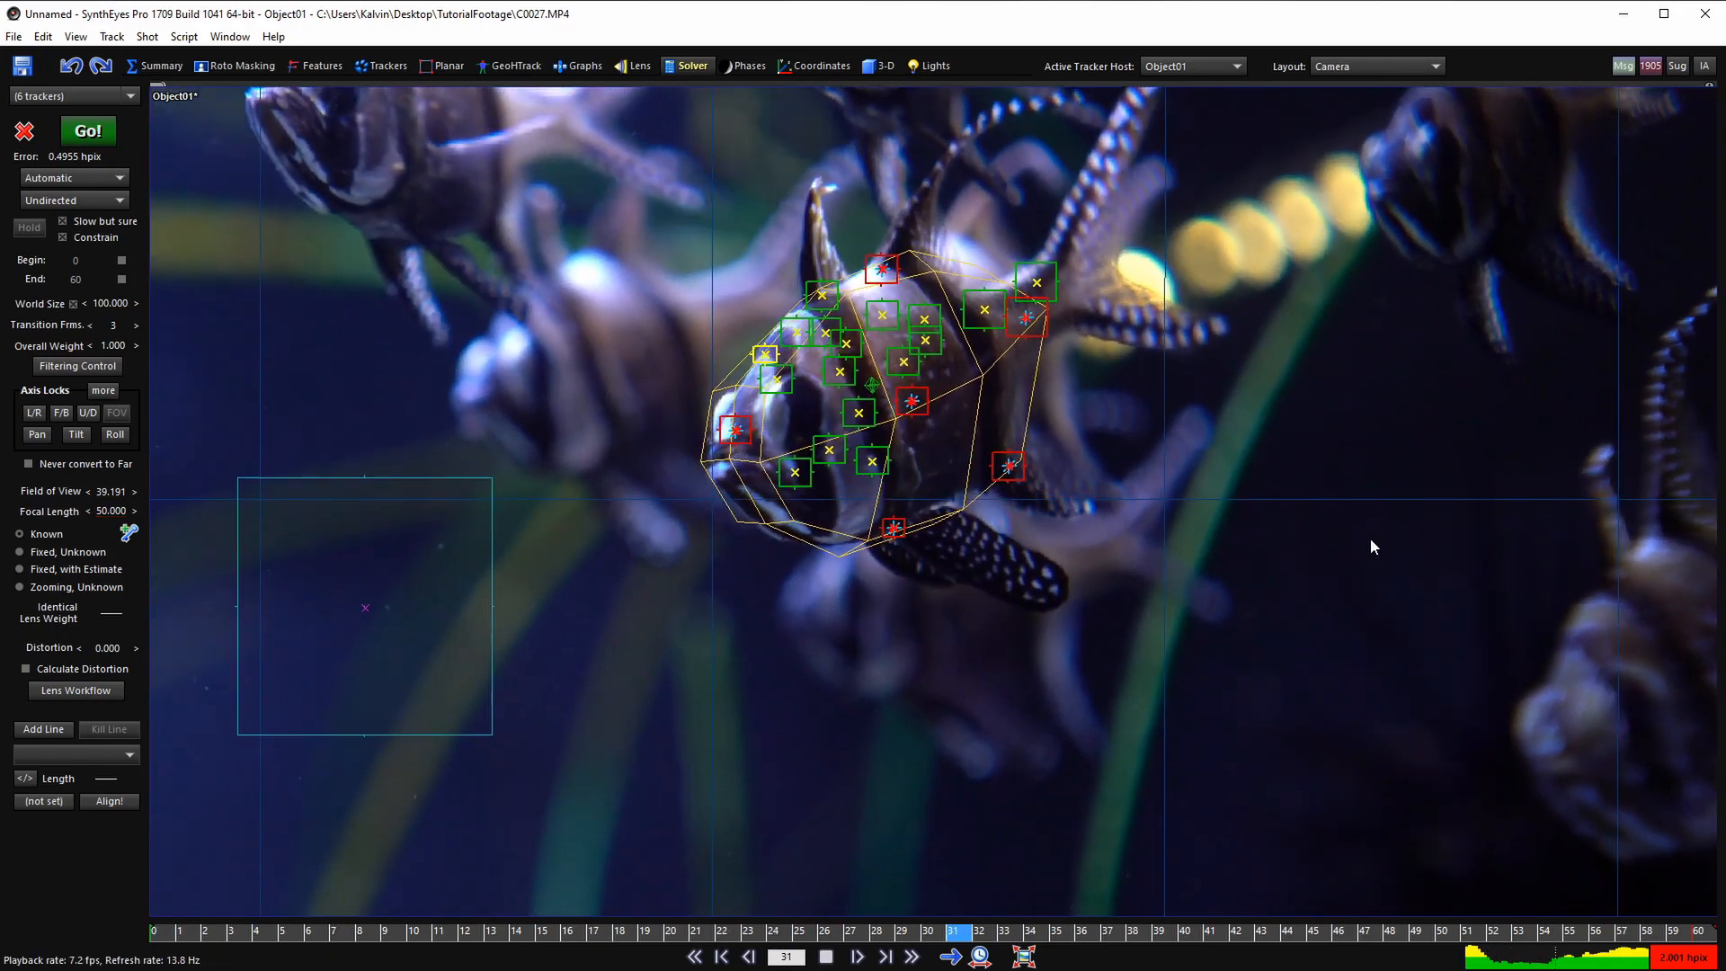
key(space)
key(q)
scroll(646, 321, down, 10)
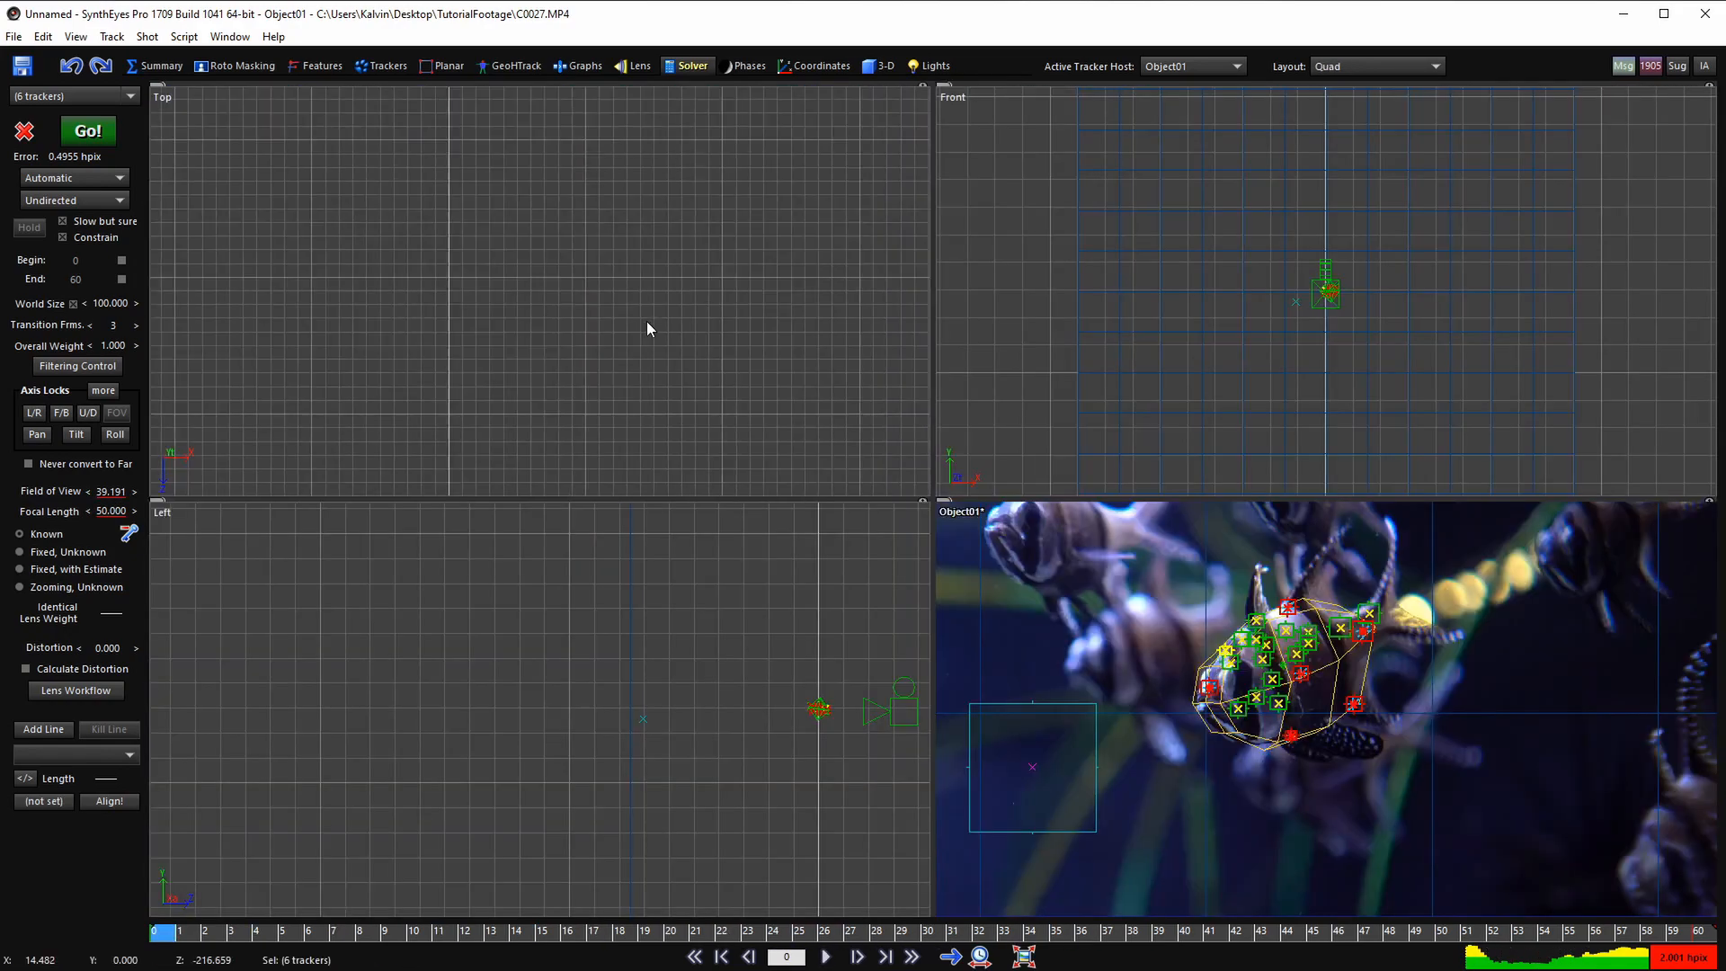
scroll(603, 337, up, 5)
scroll(633, 370, up, 5)
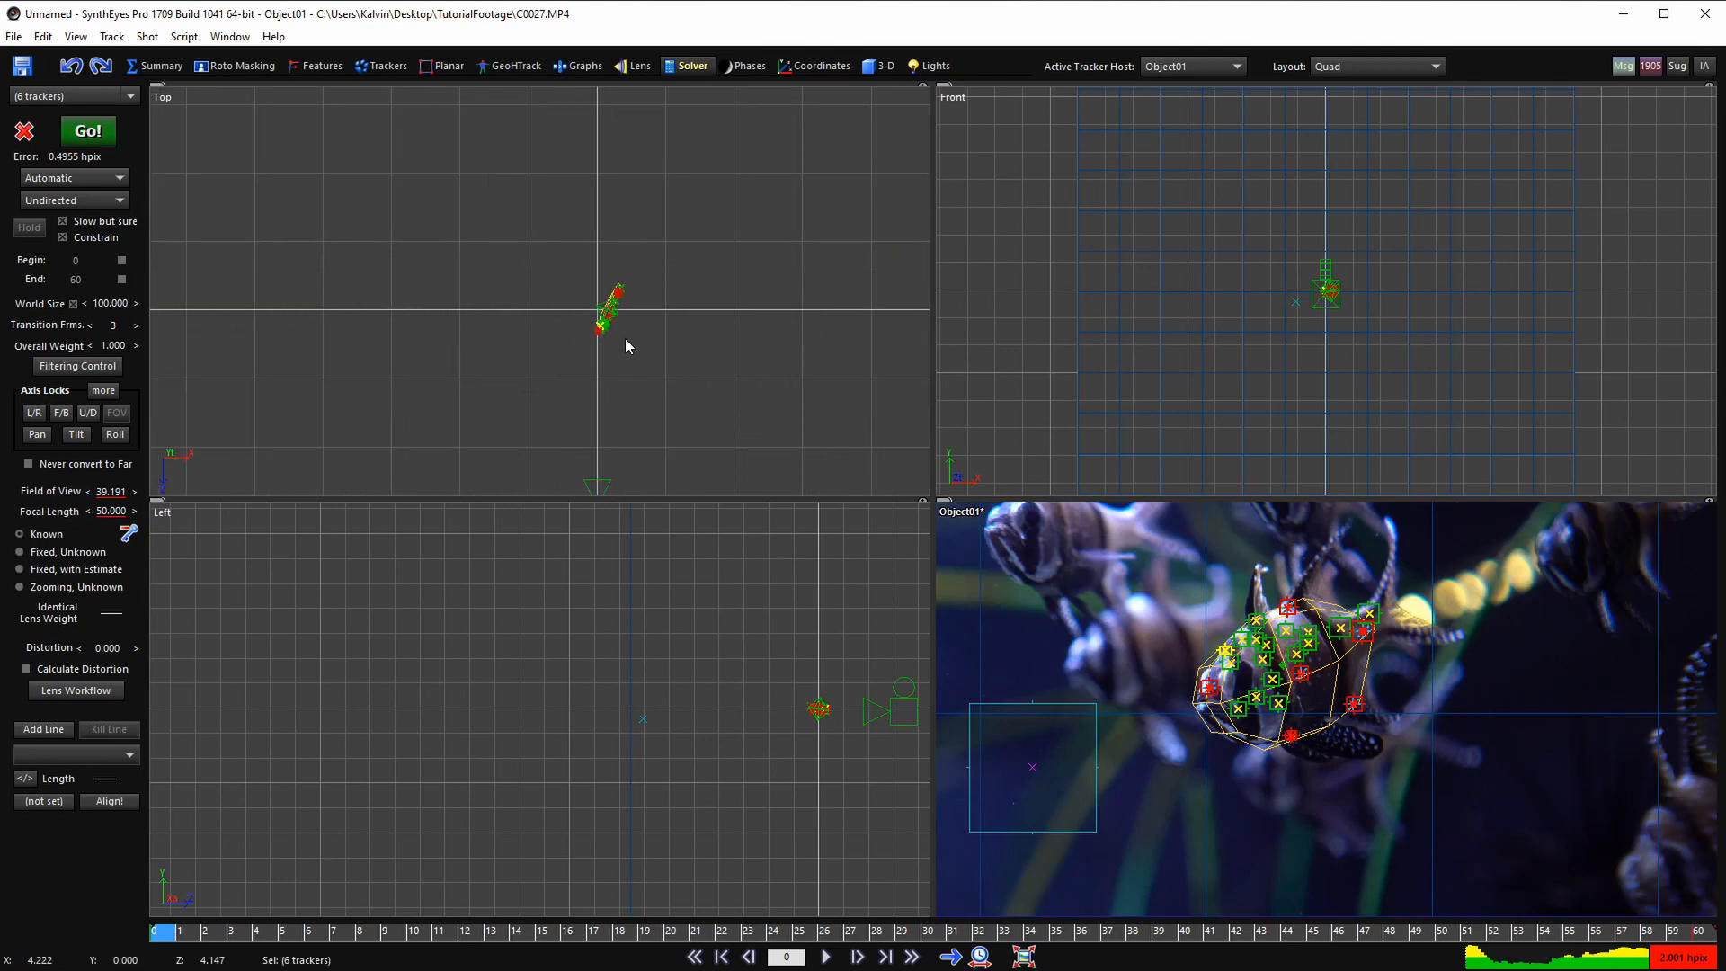
scroll(615, 313, up, 8)
key(space)
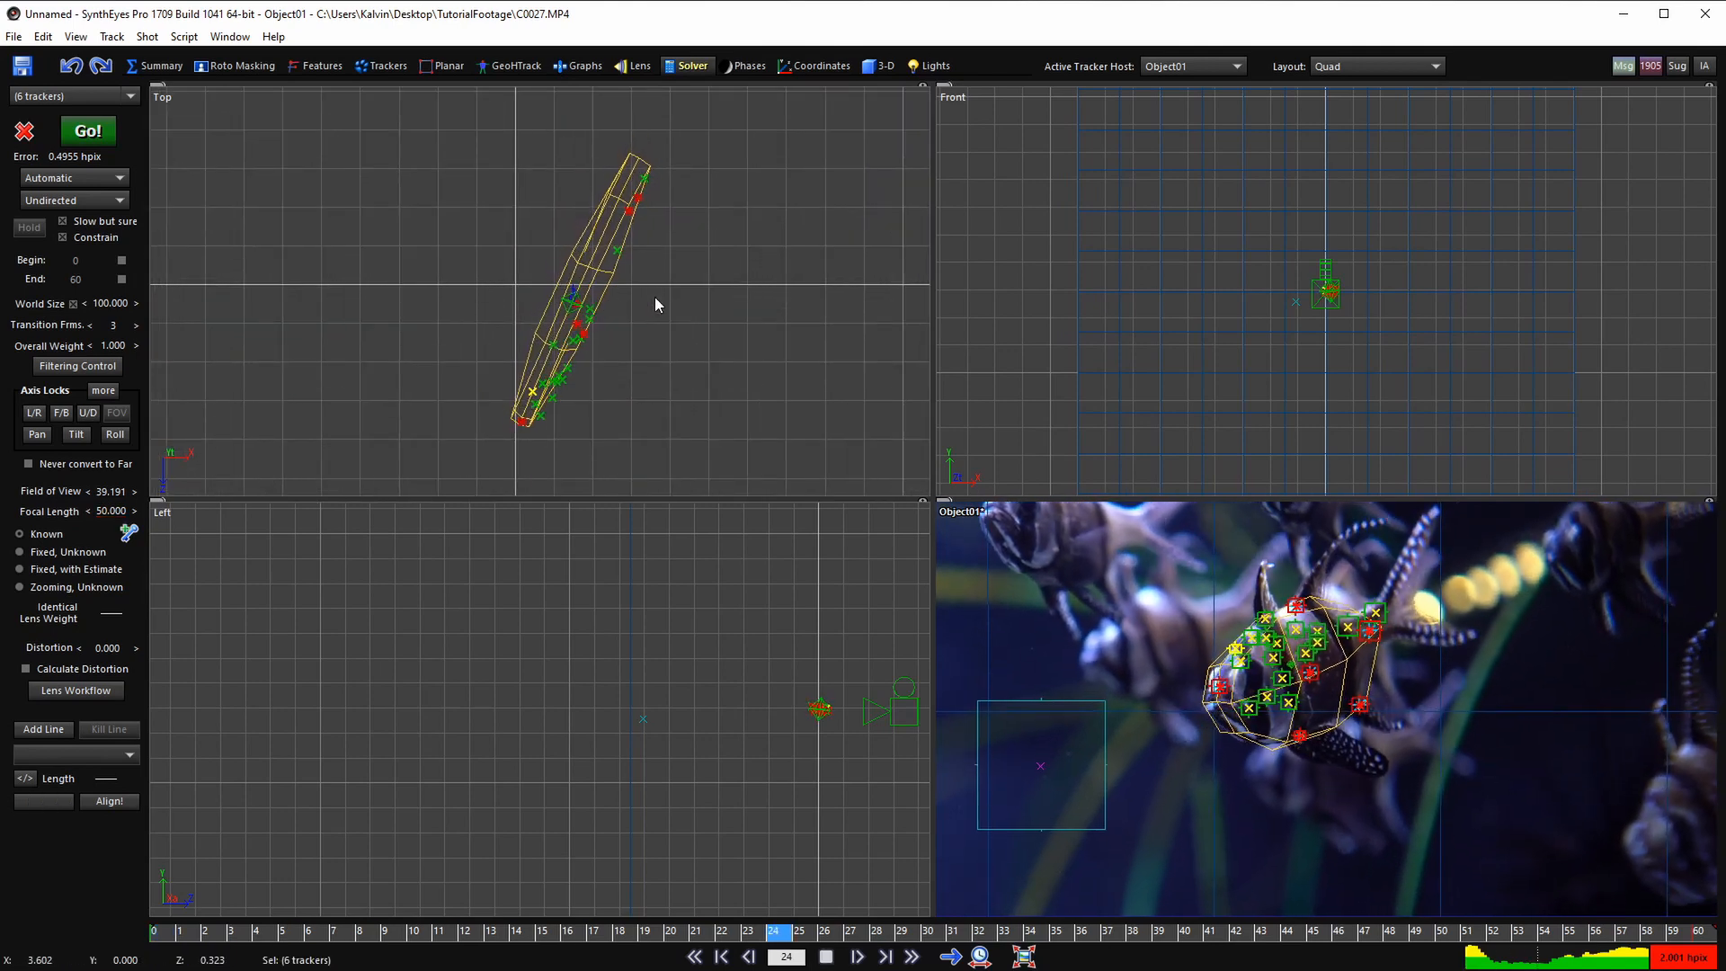
key(space)
- Filter Object01's solved path on the Distance axis over the whole shot, with frequency 5 Hz and strength 1
click(81, 366)
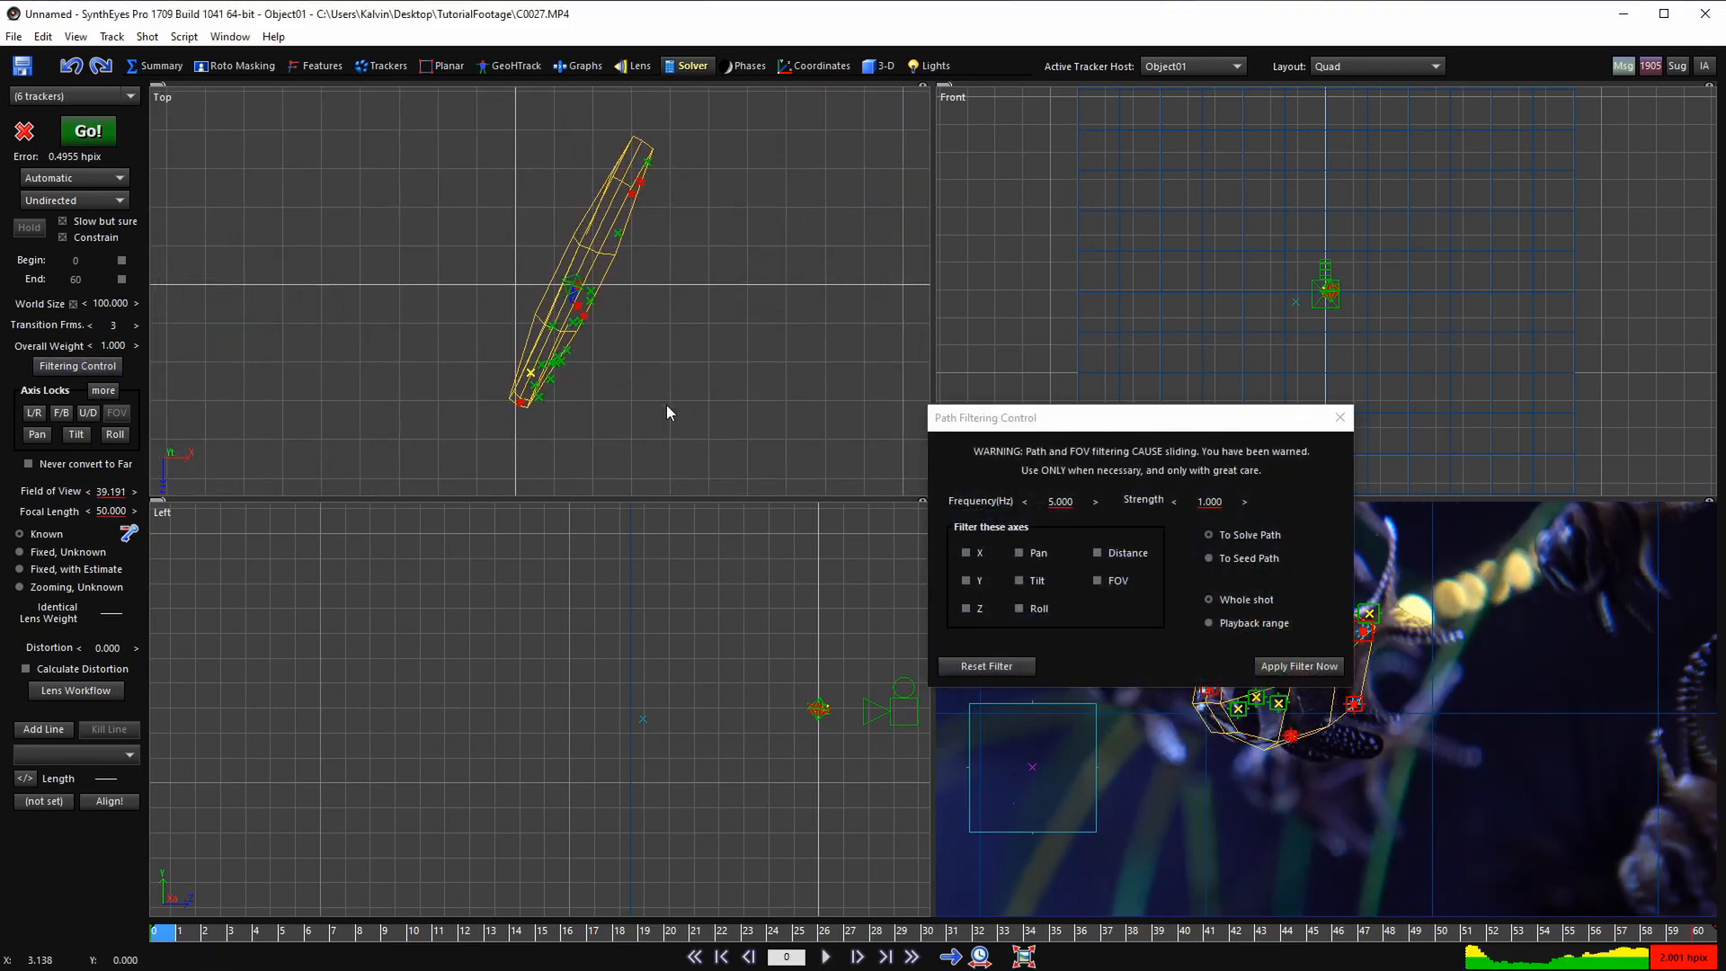
click(1112, 554)
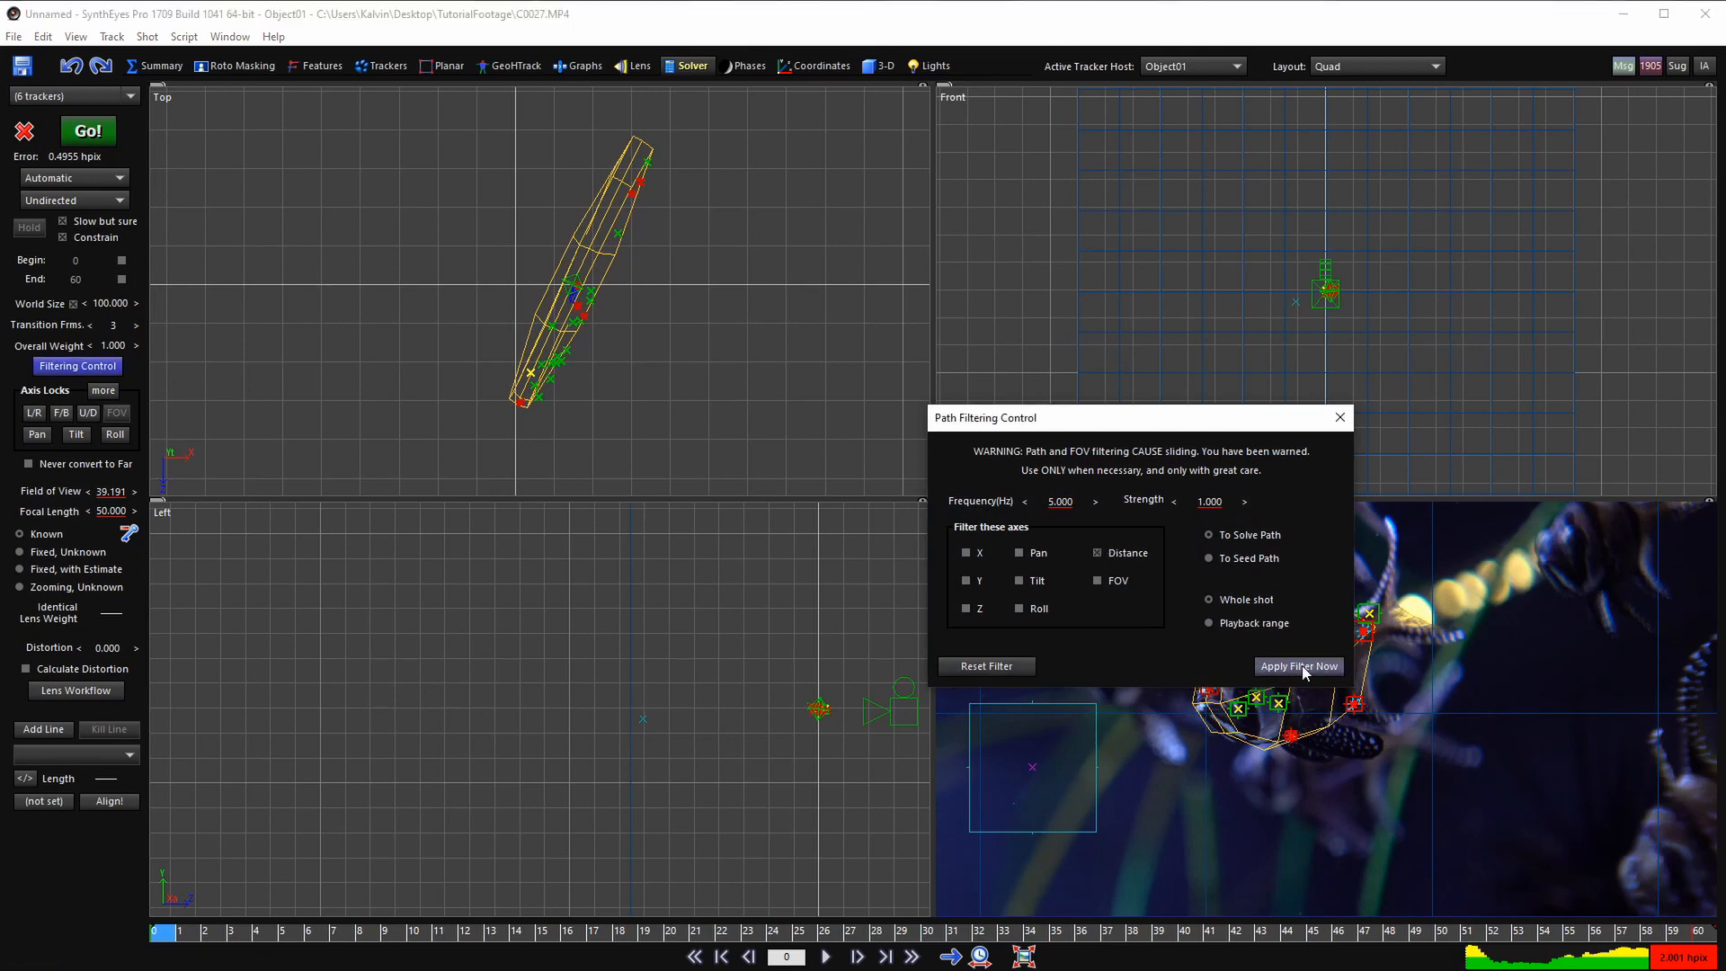
click(634, 337)
key(space)
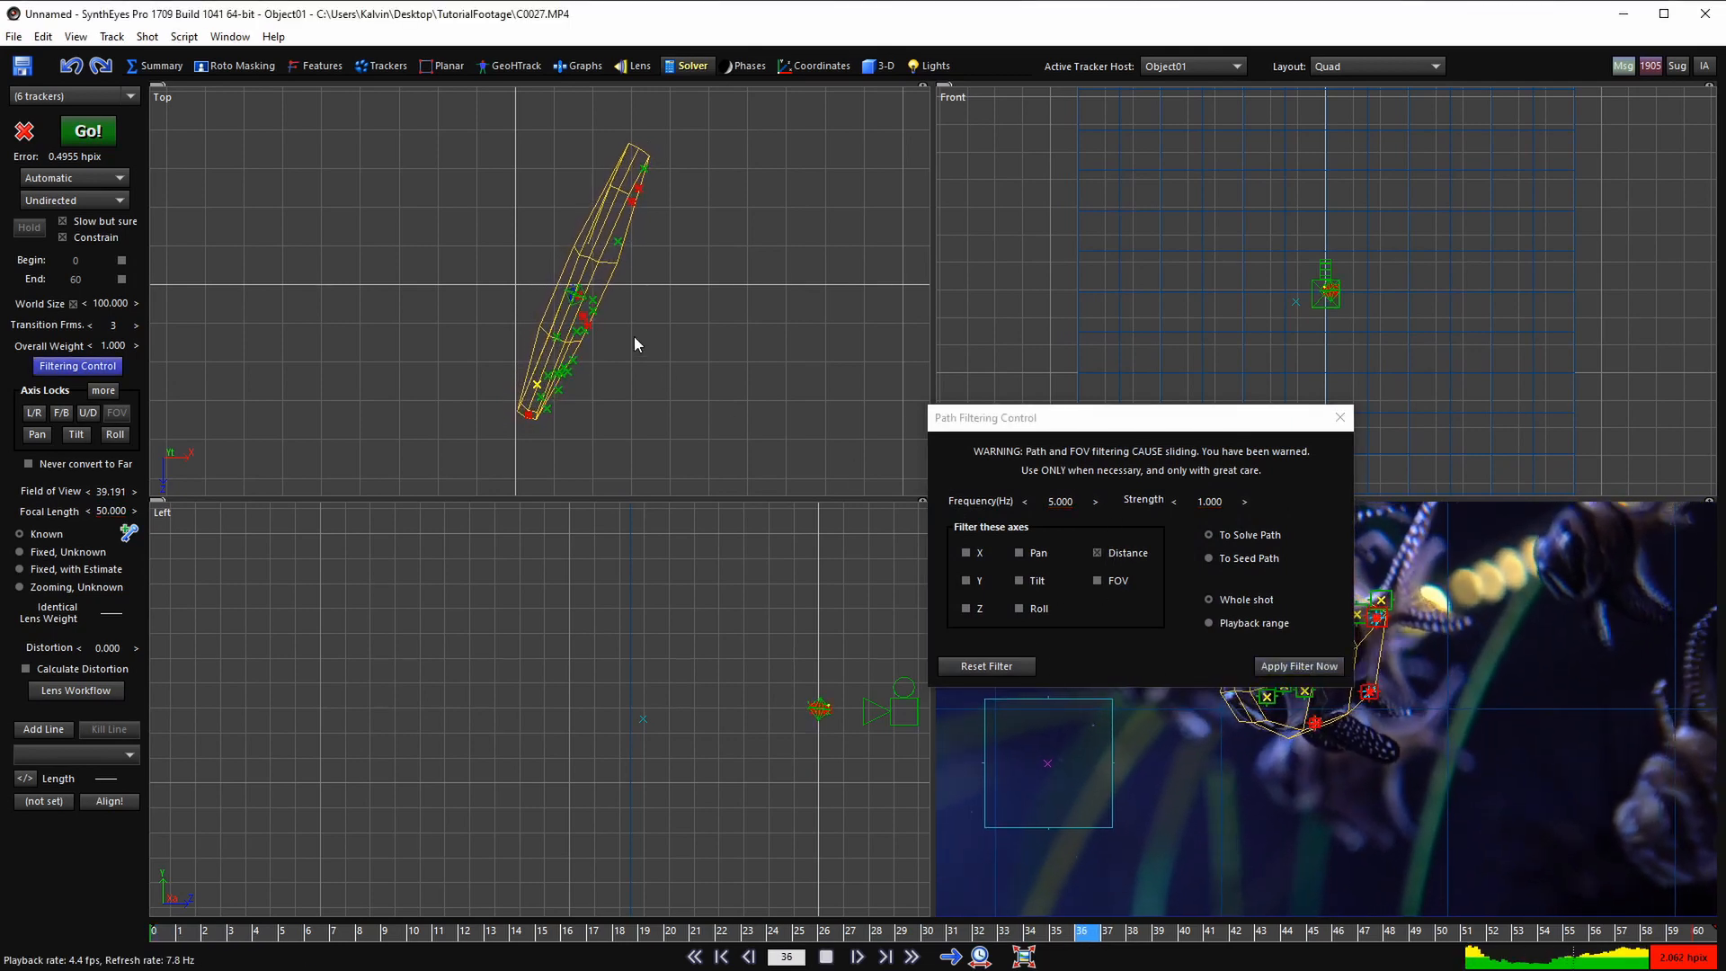
key(space)
click(1285, 665)
- Play the filtered shot and examine Box01's motion and the object's path up close in the Top view
click(780, 387)
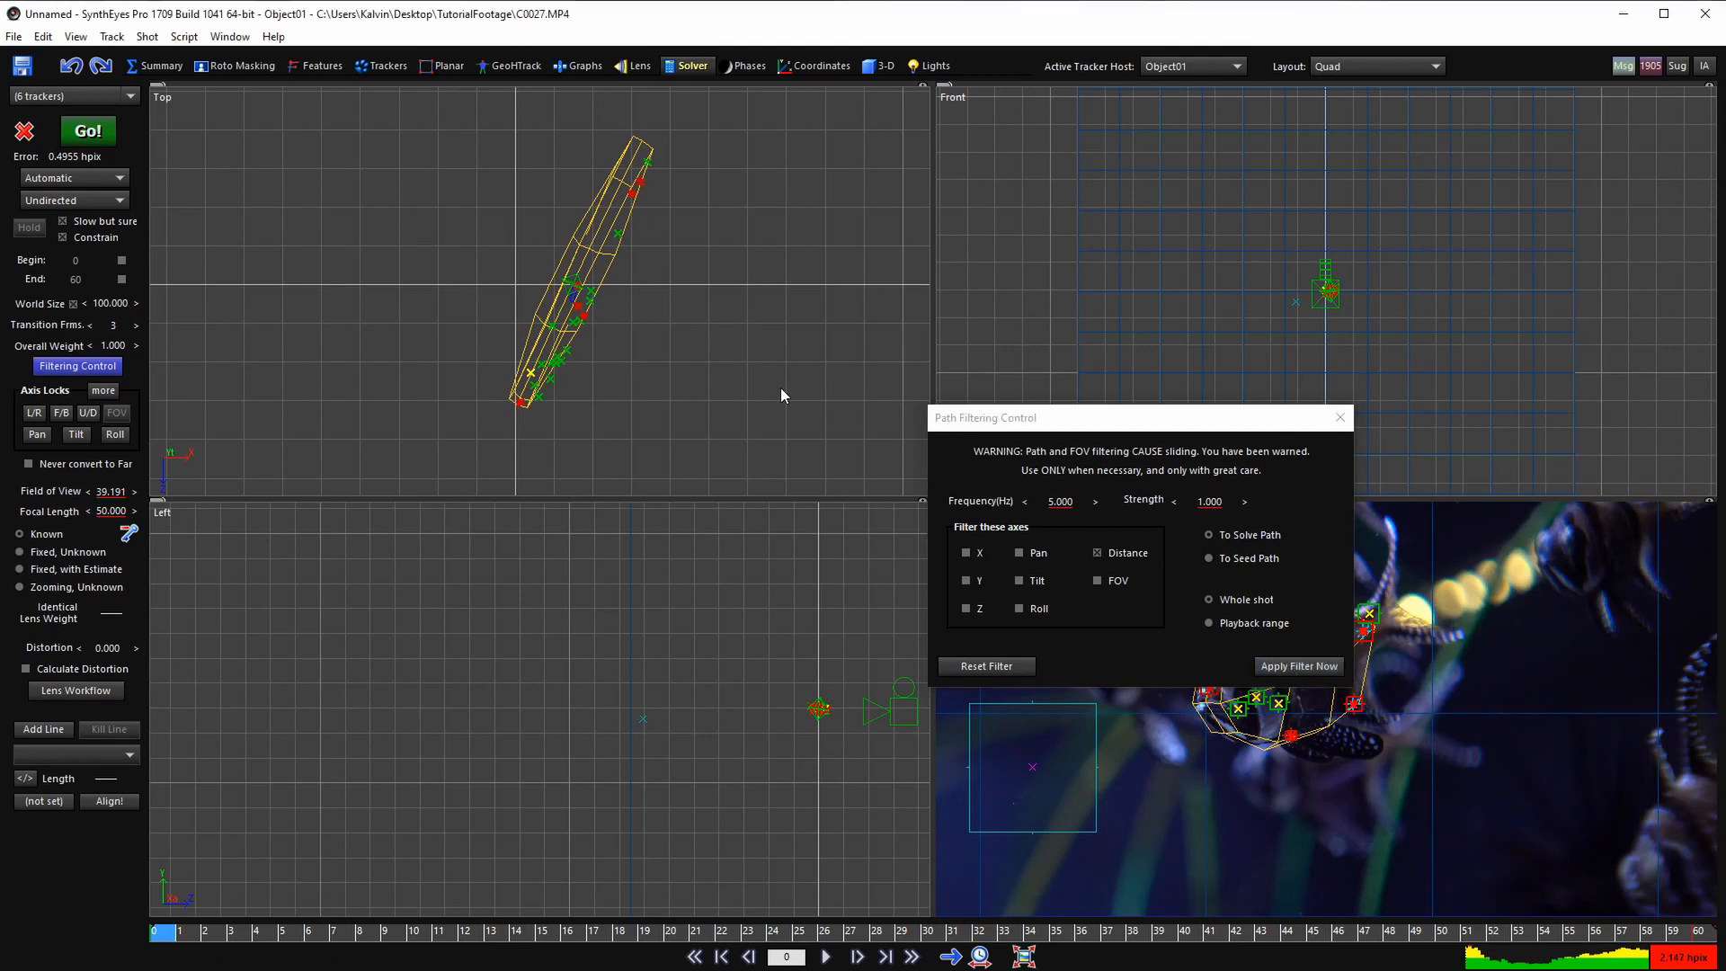
key(space)
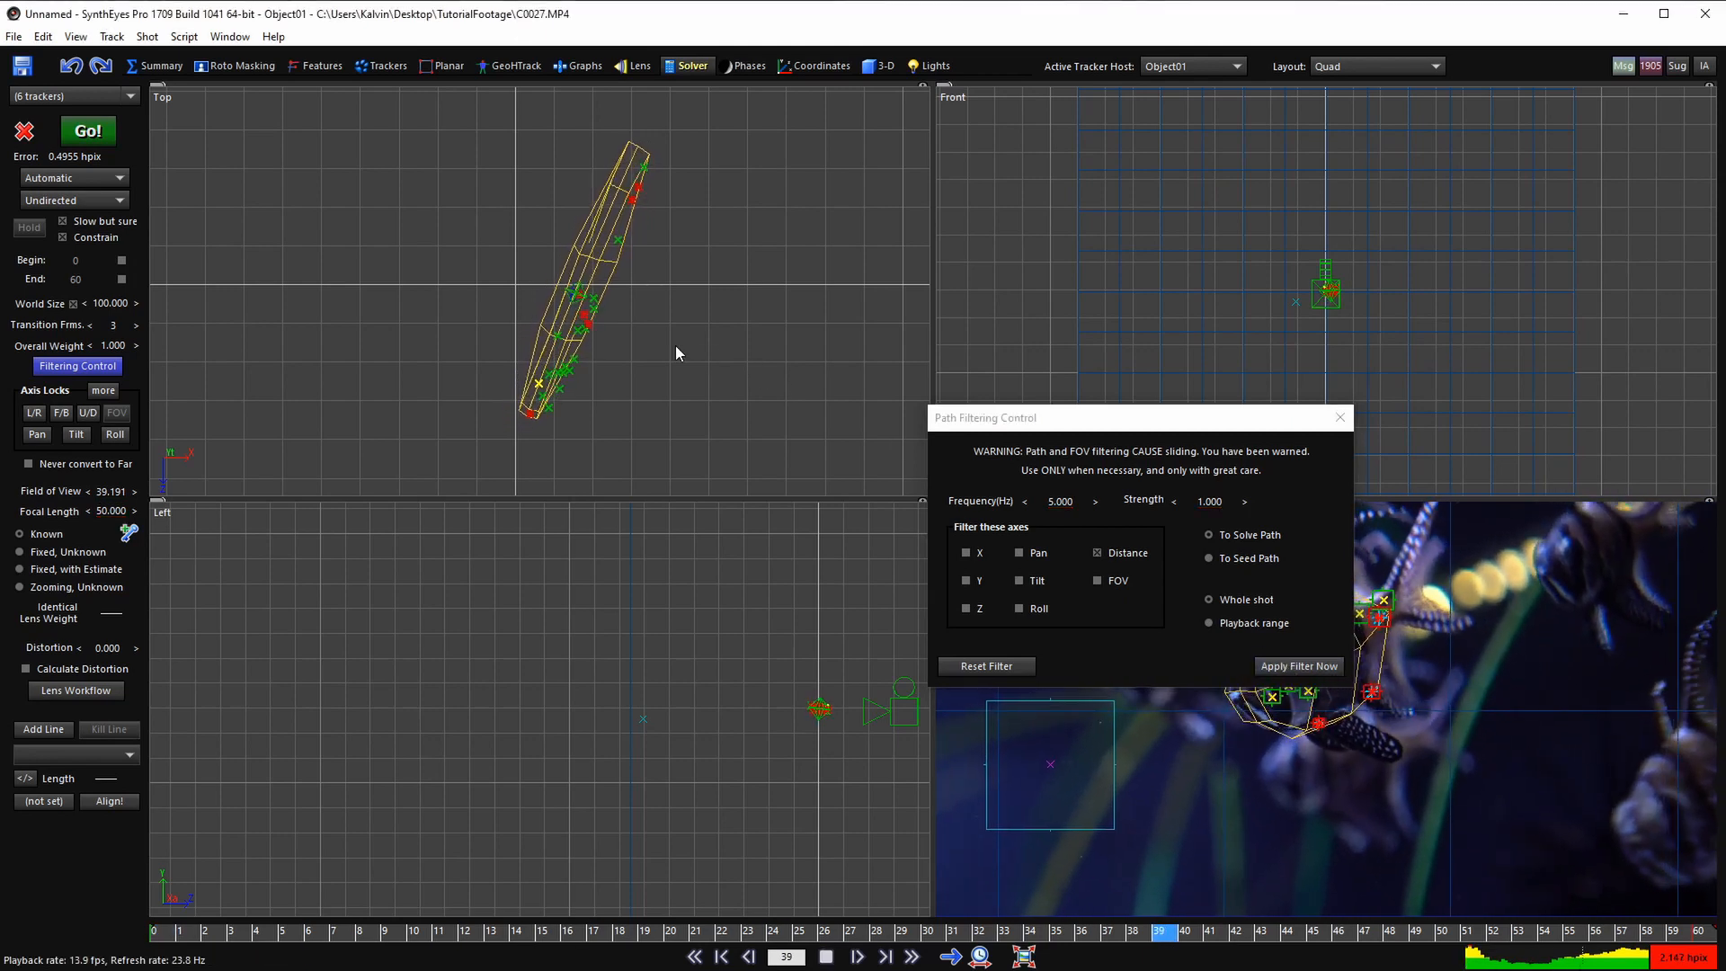
scroll(582, 297, up, 3)
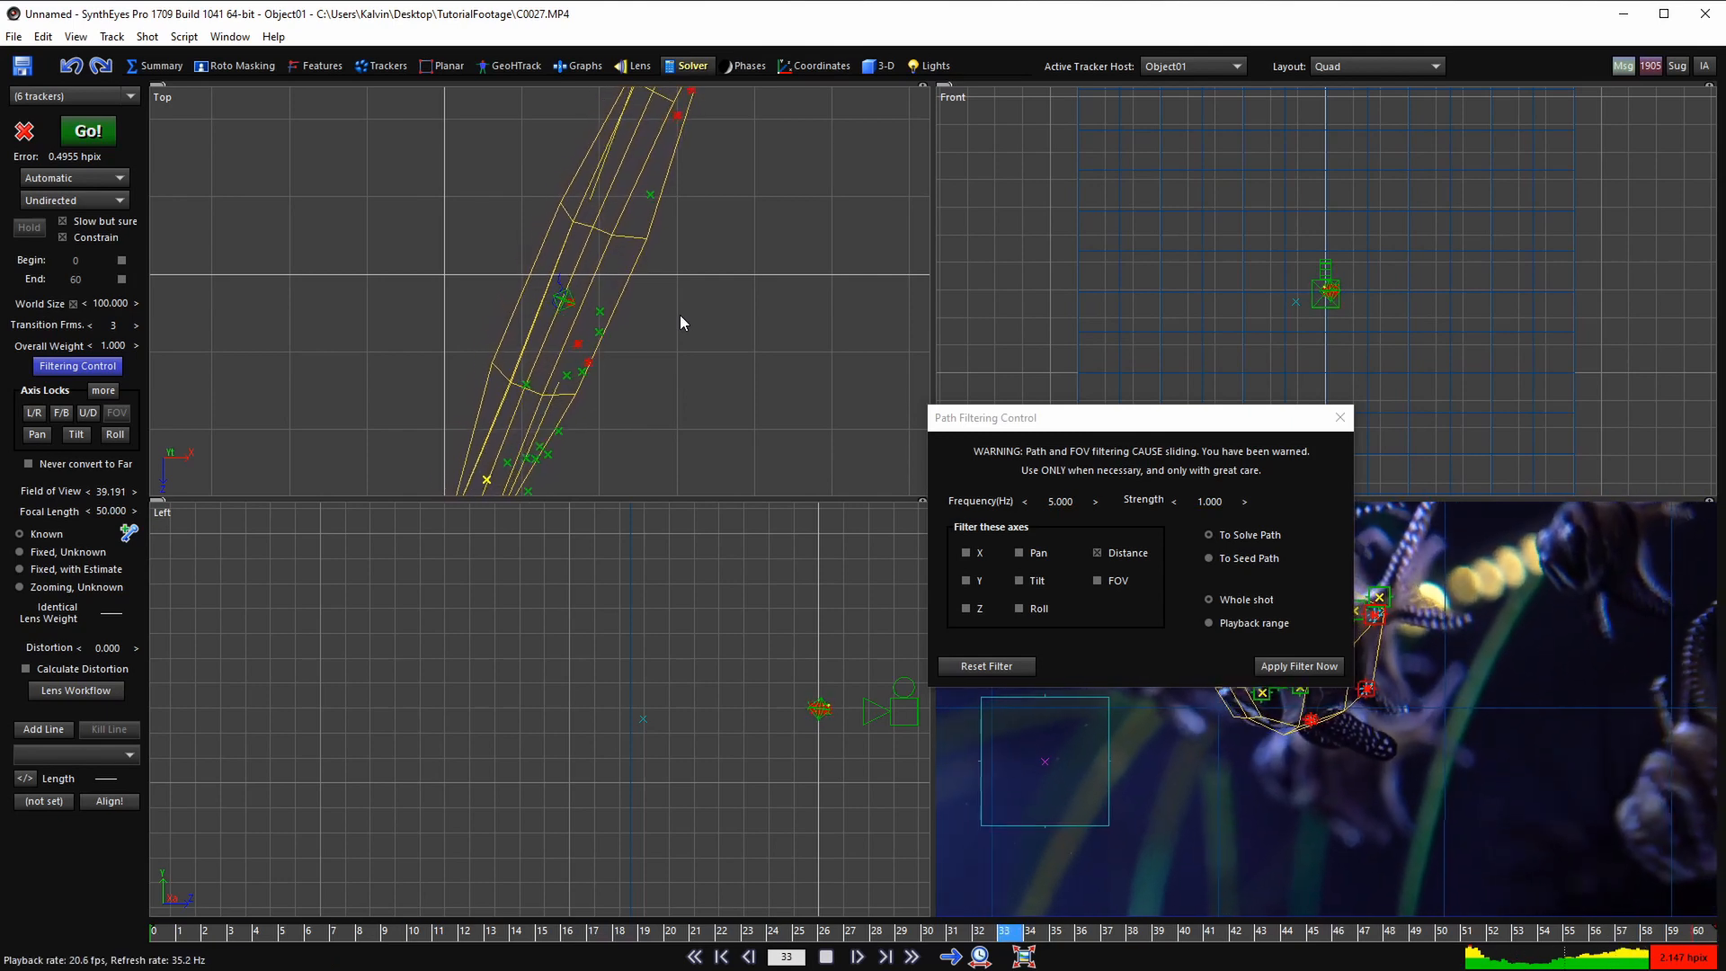
key(space)
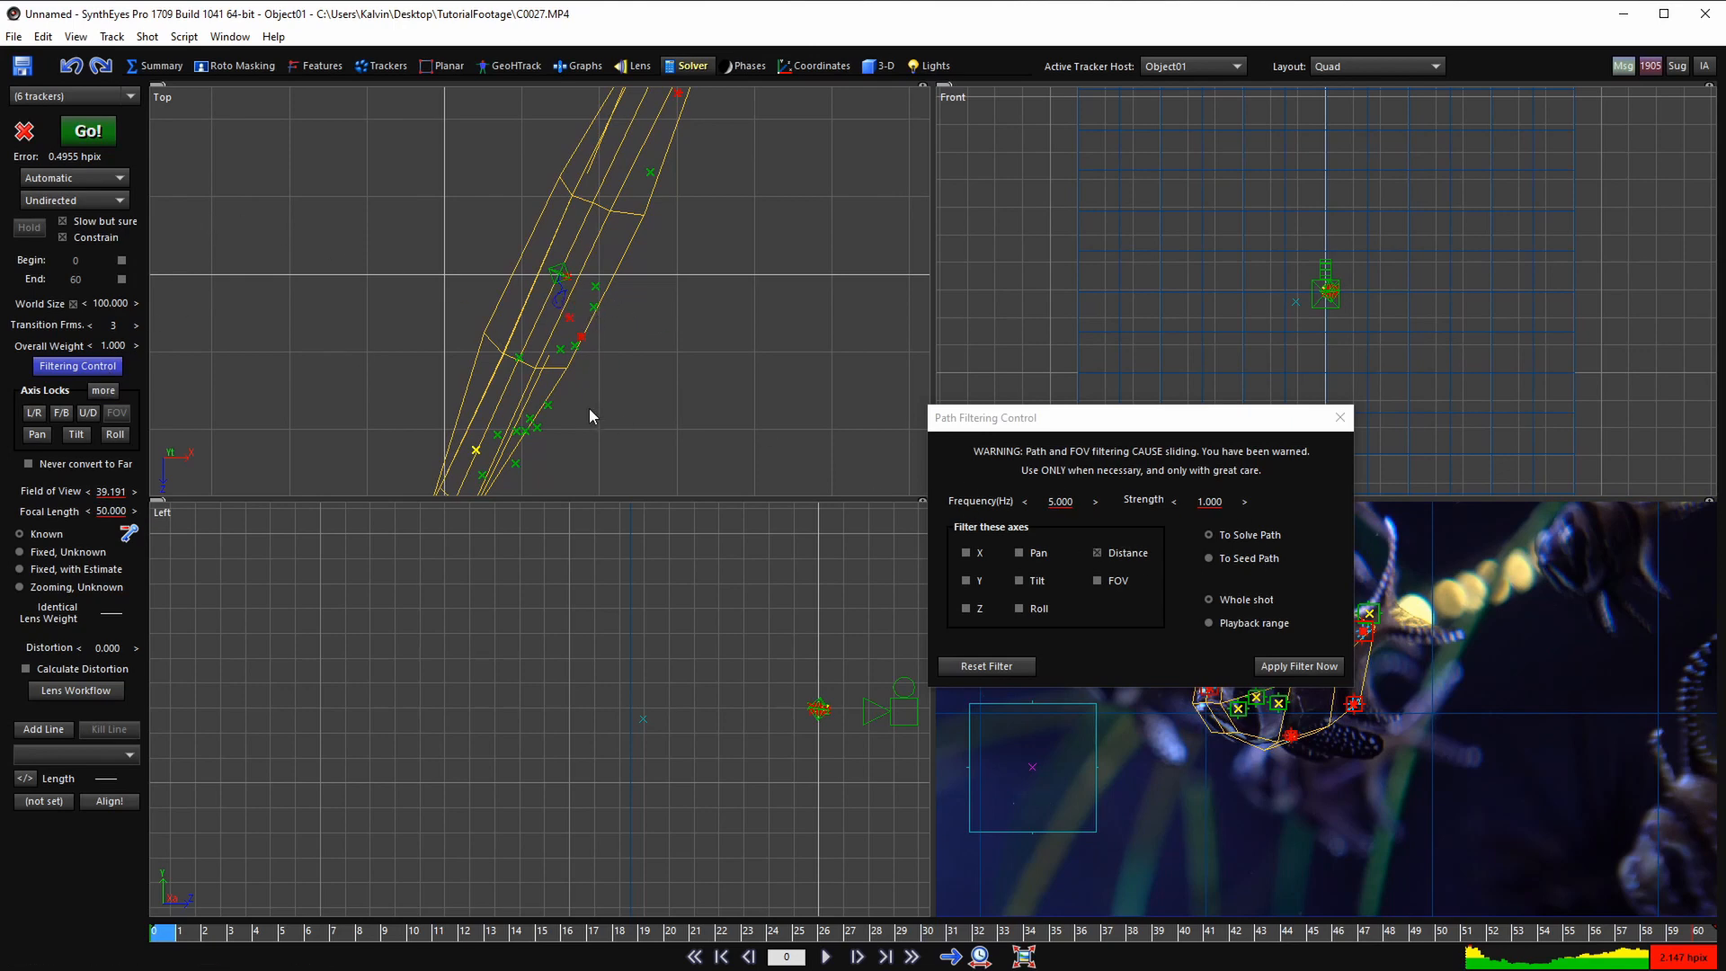
scroll(565, 302, up, 3)
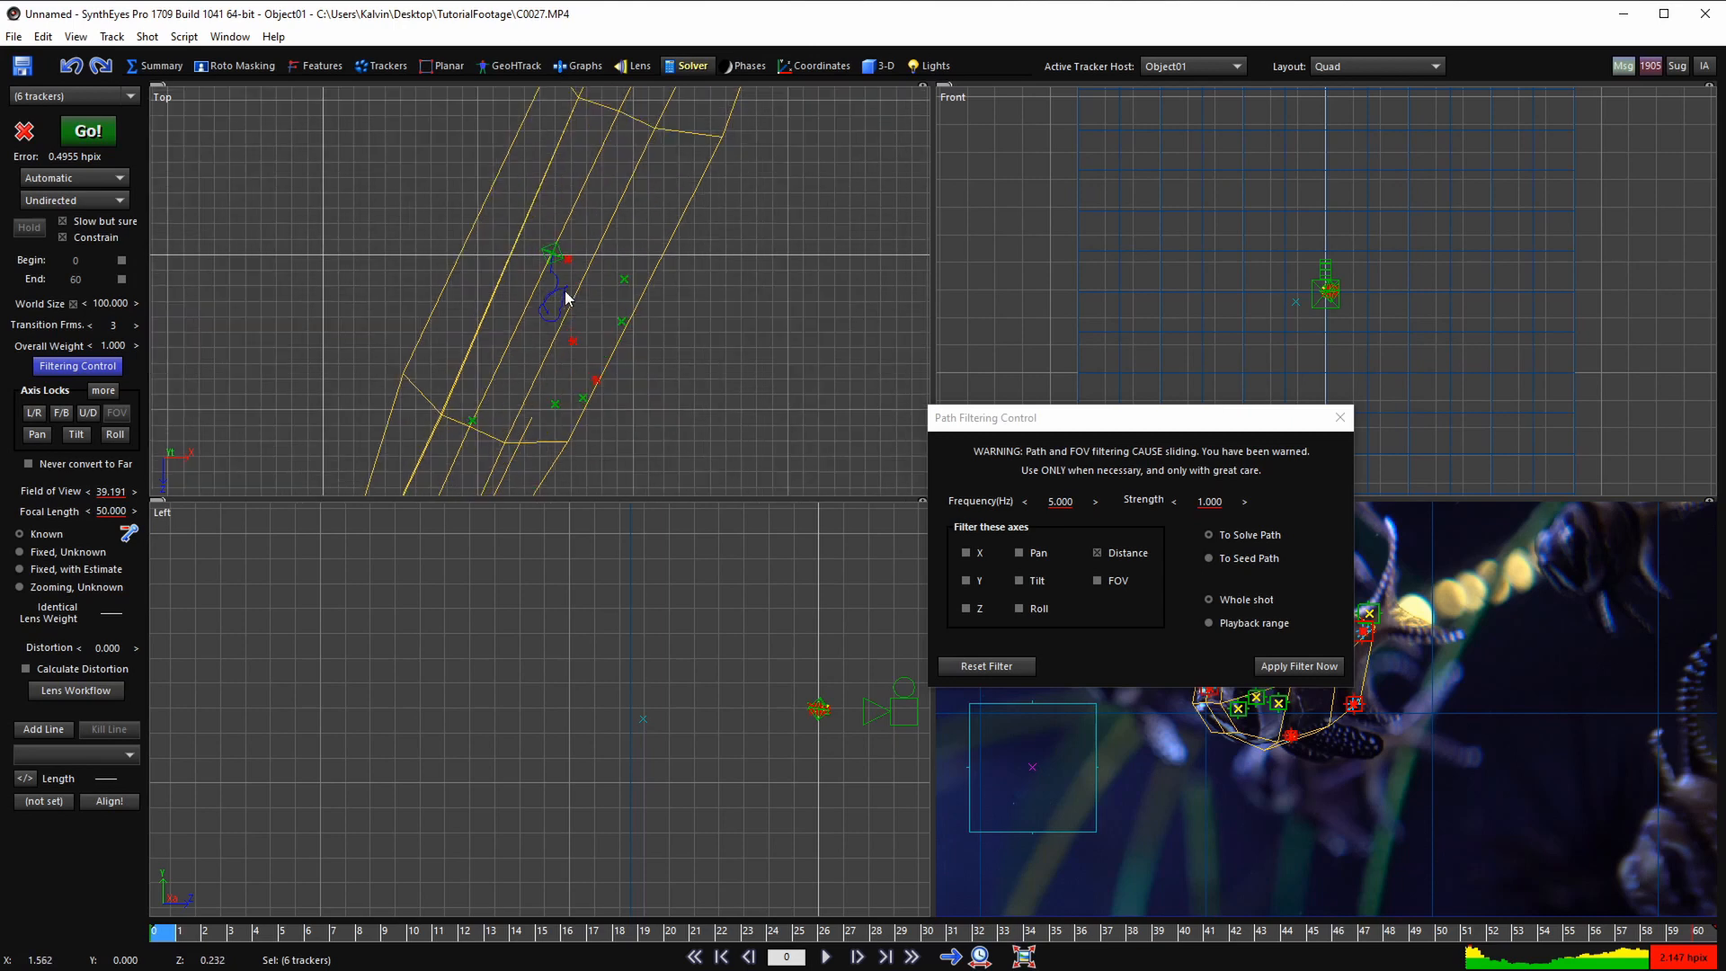
scroll(548, 300, up, 2)
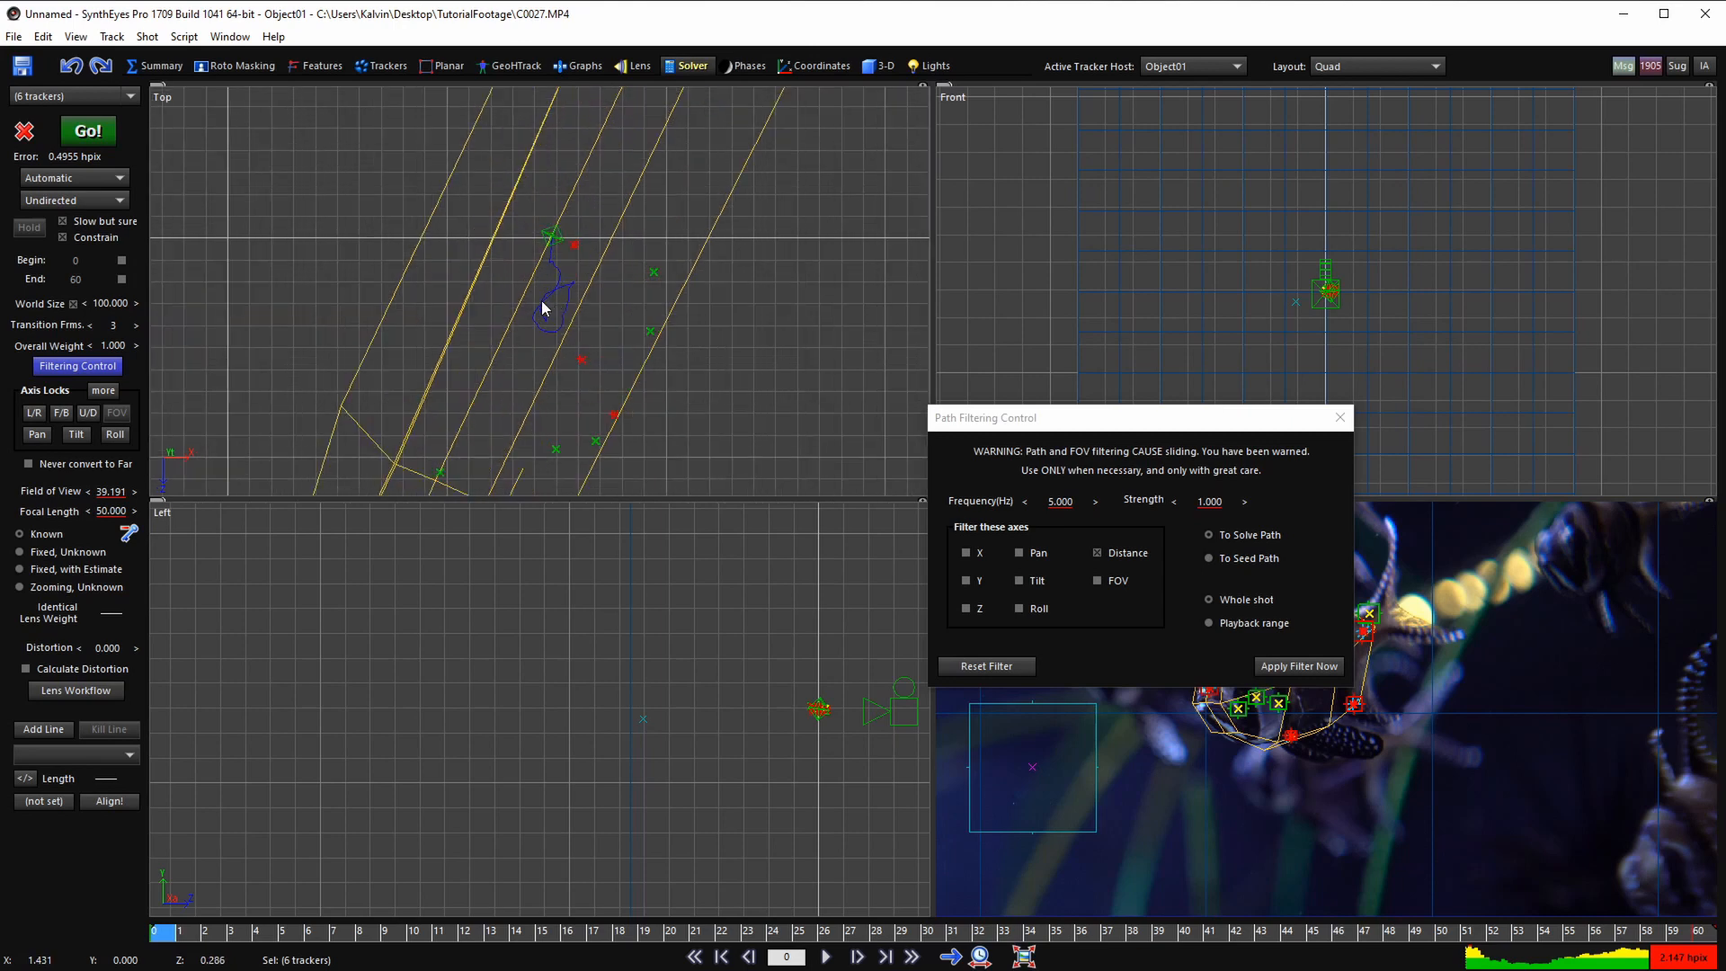
scroll(542, 300, down, 2)
- Review the overall distance constraint weight in the Hard and Soft Lock Controls
click(103, 390)
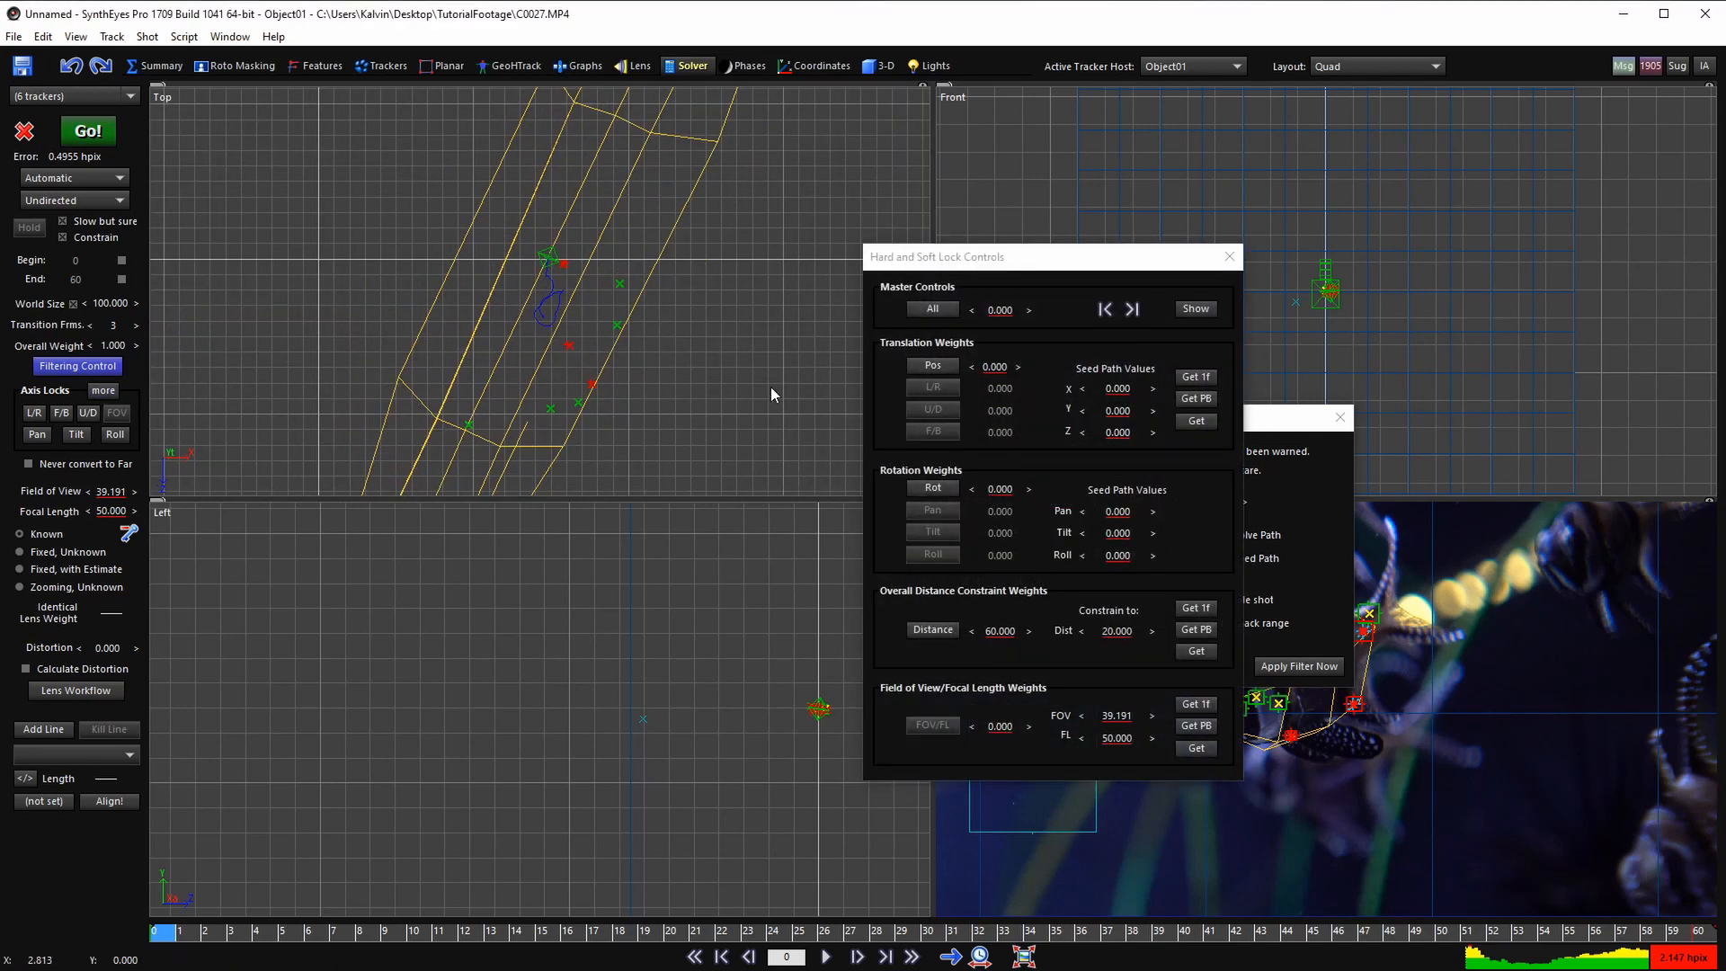
drag(939, 278, 643, 222)
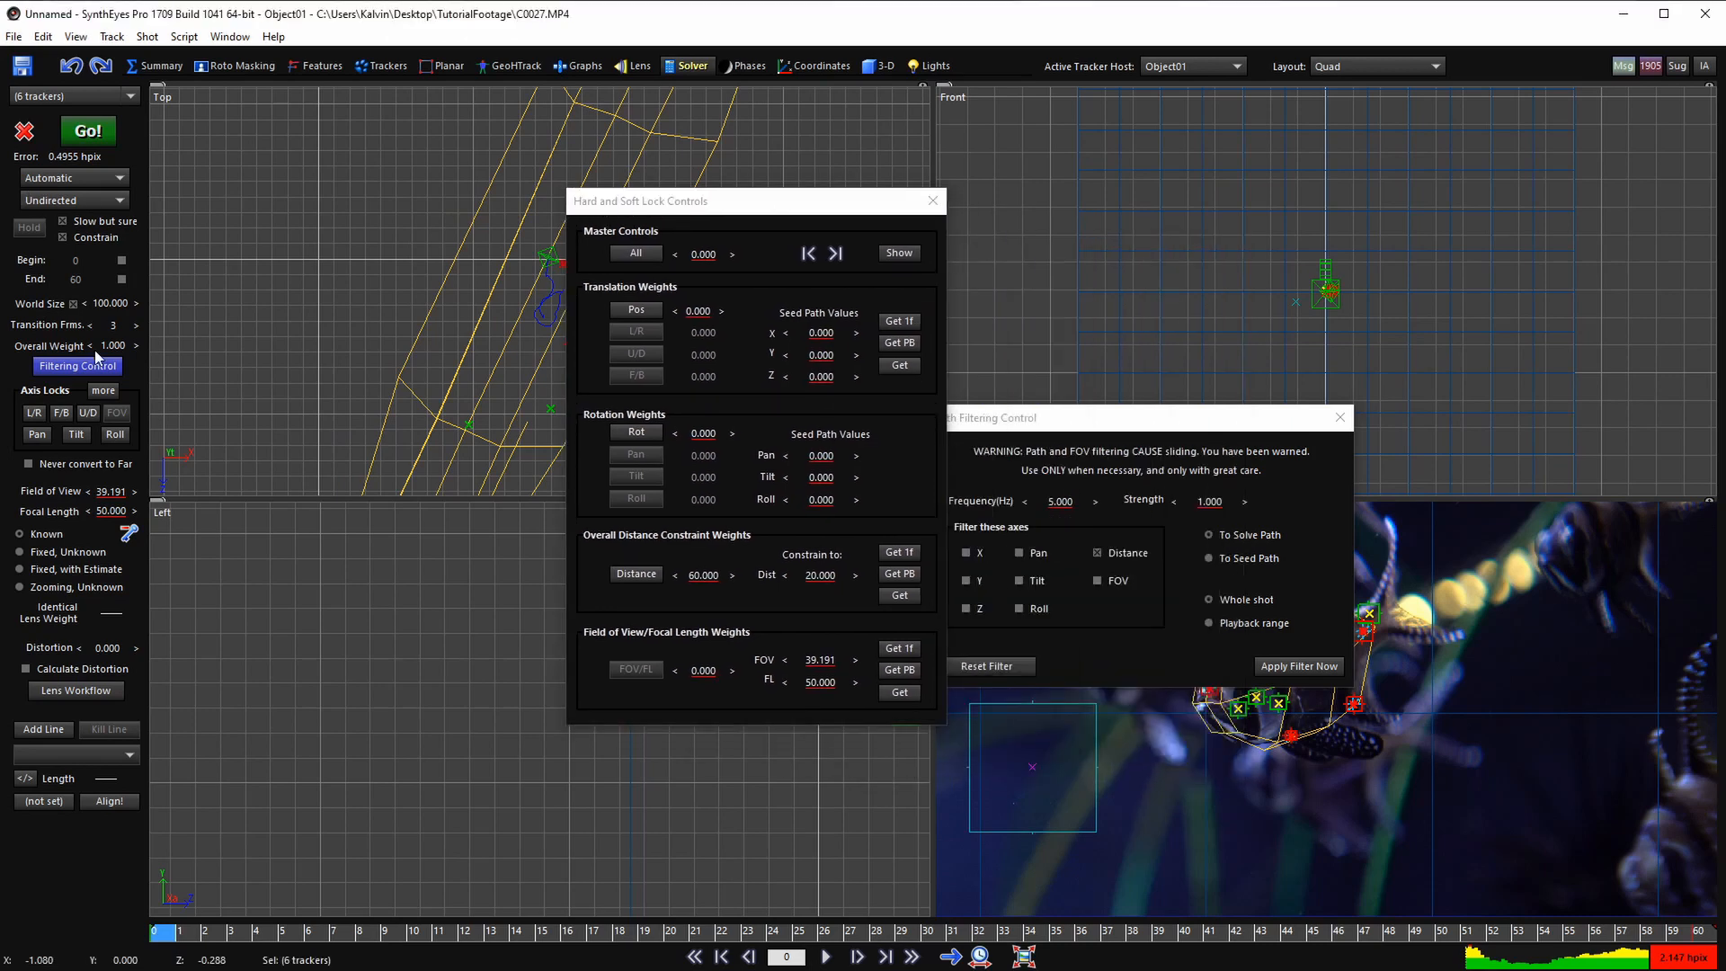
click(637, 574)
click(932, 200)
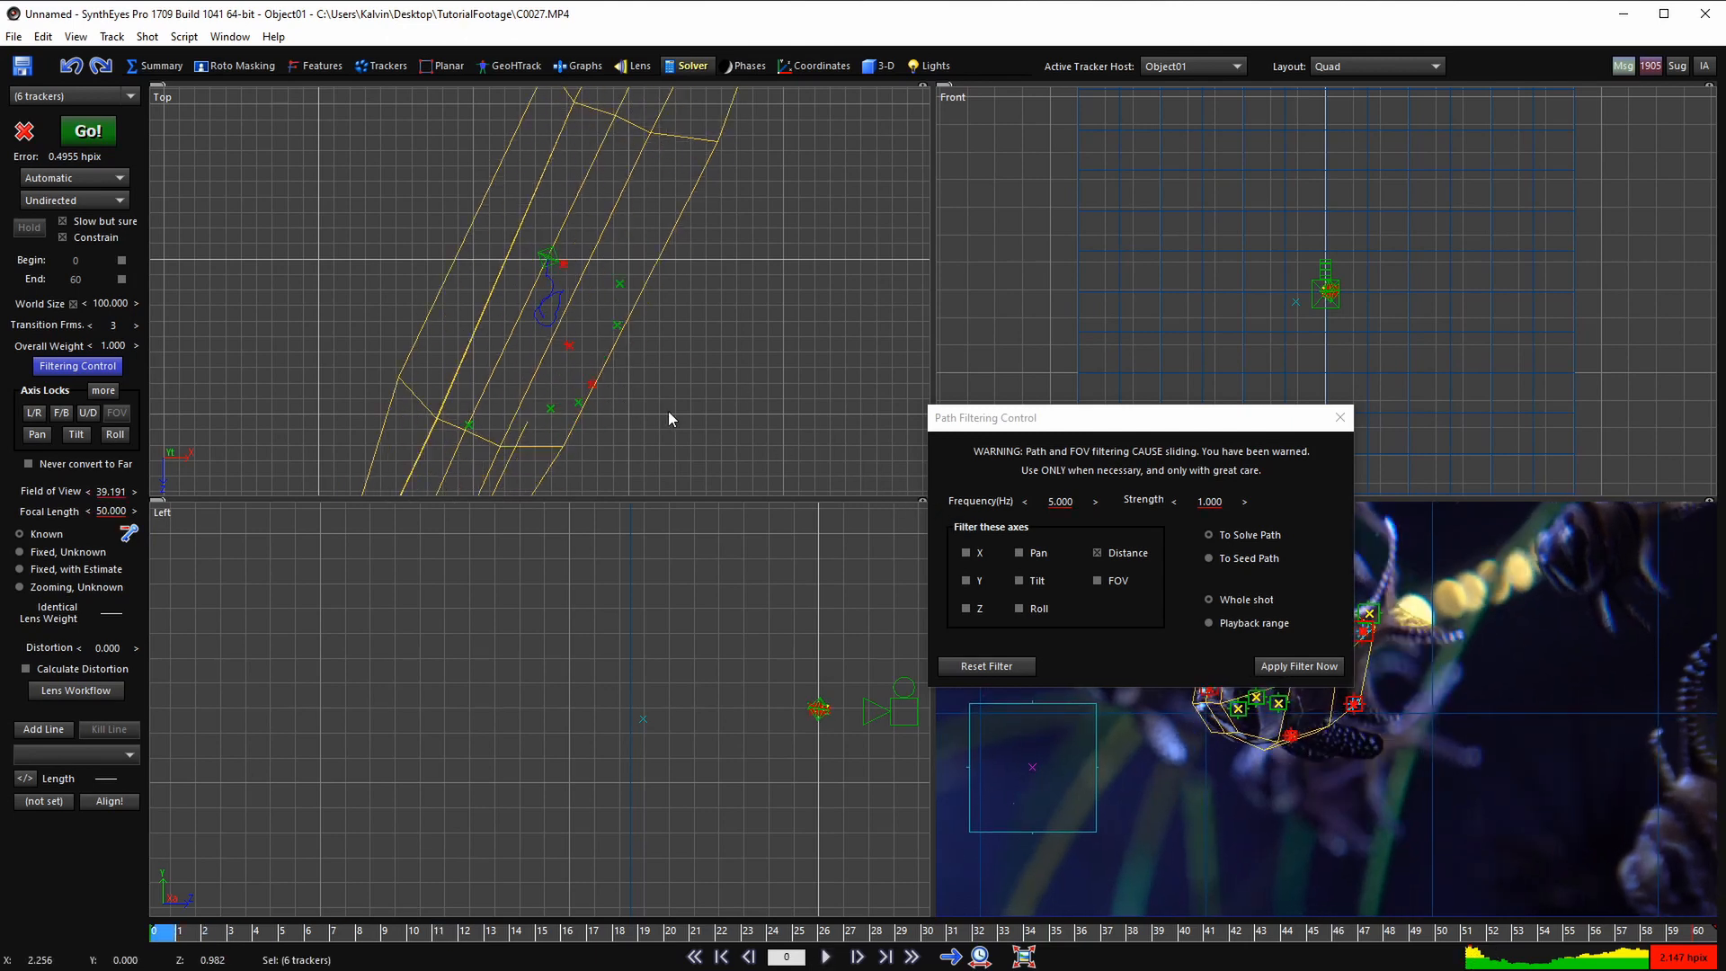
- Show only the X, Y and Z curves of Object01's solved path in the Graph Editor, hiding the rotation curves
key(F7)
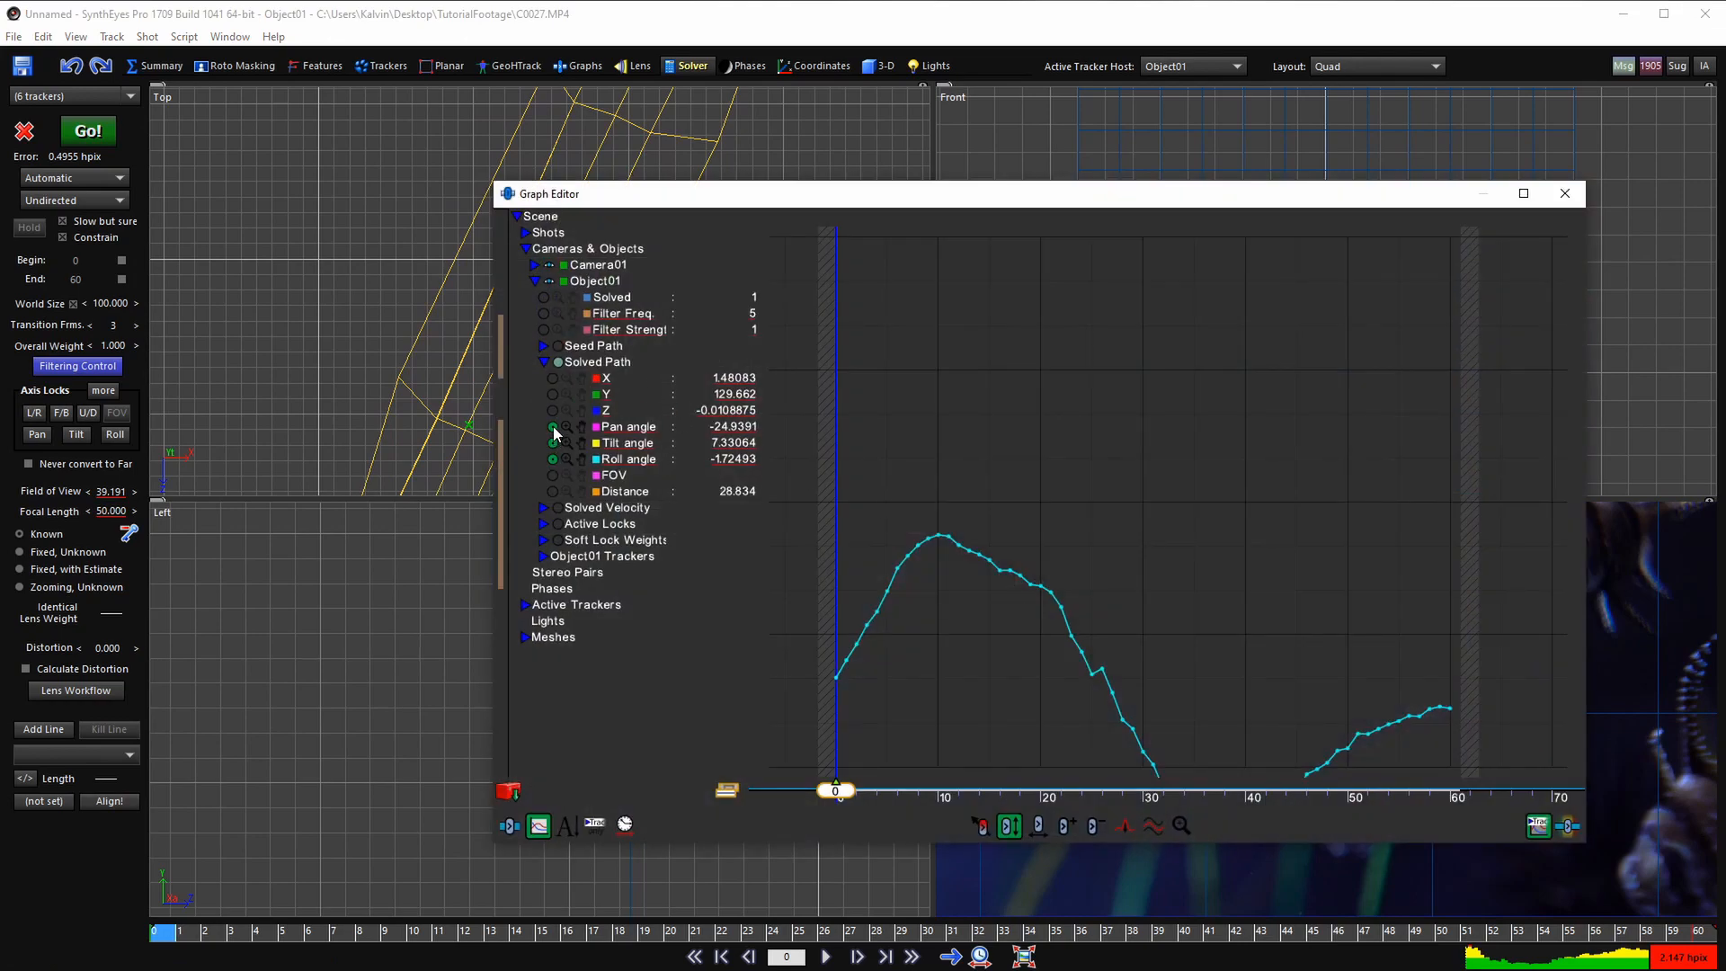
click(553, 457)
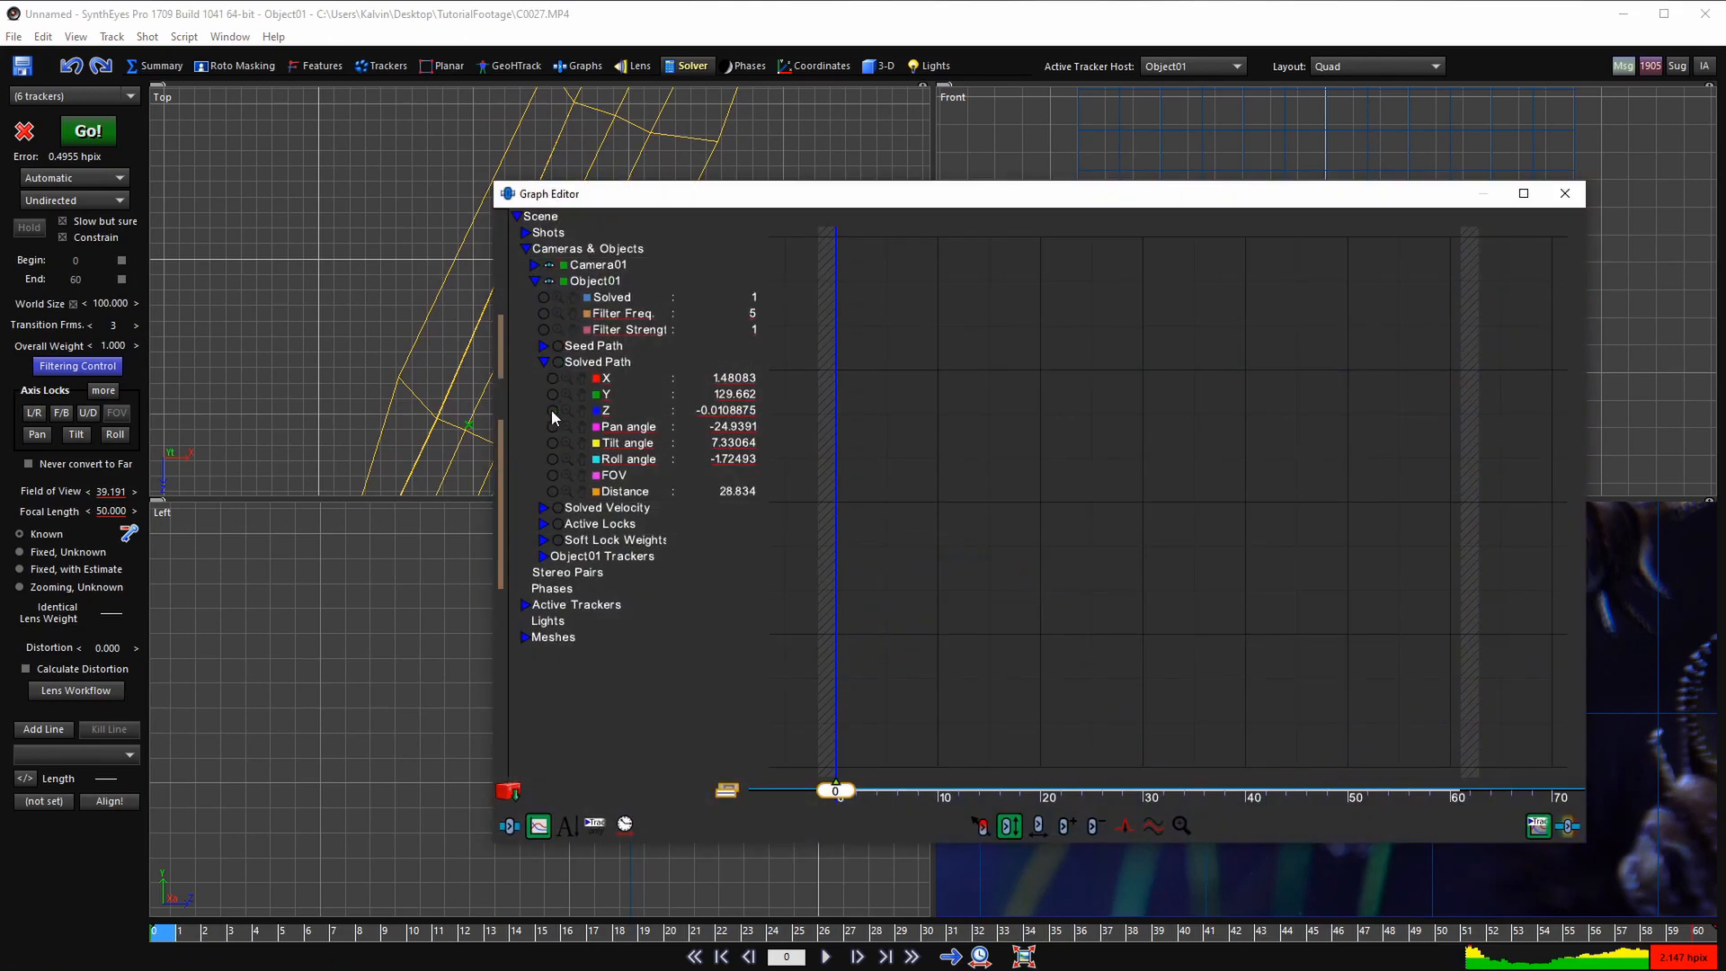
double_click(582, 378)
right_drag(922, 481, 1000, 694)
- Smooth the glitches at frame 0 of the Z, X and Y solved path curves with the Deglitch tool
click(1090, 821)
click(898, 767)
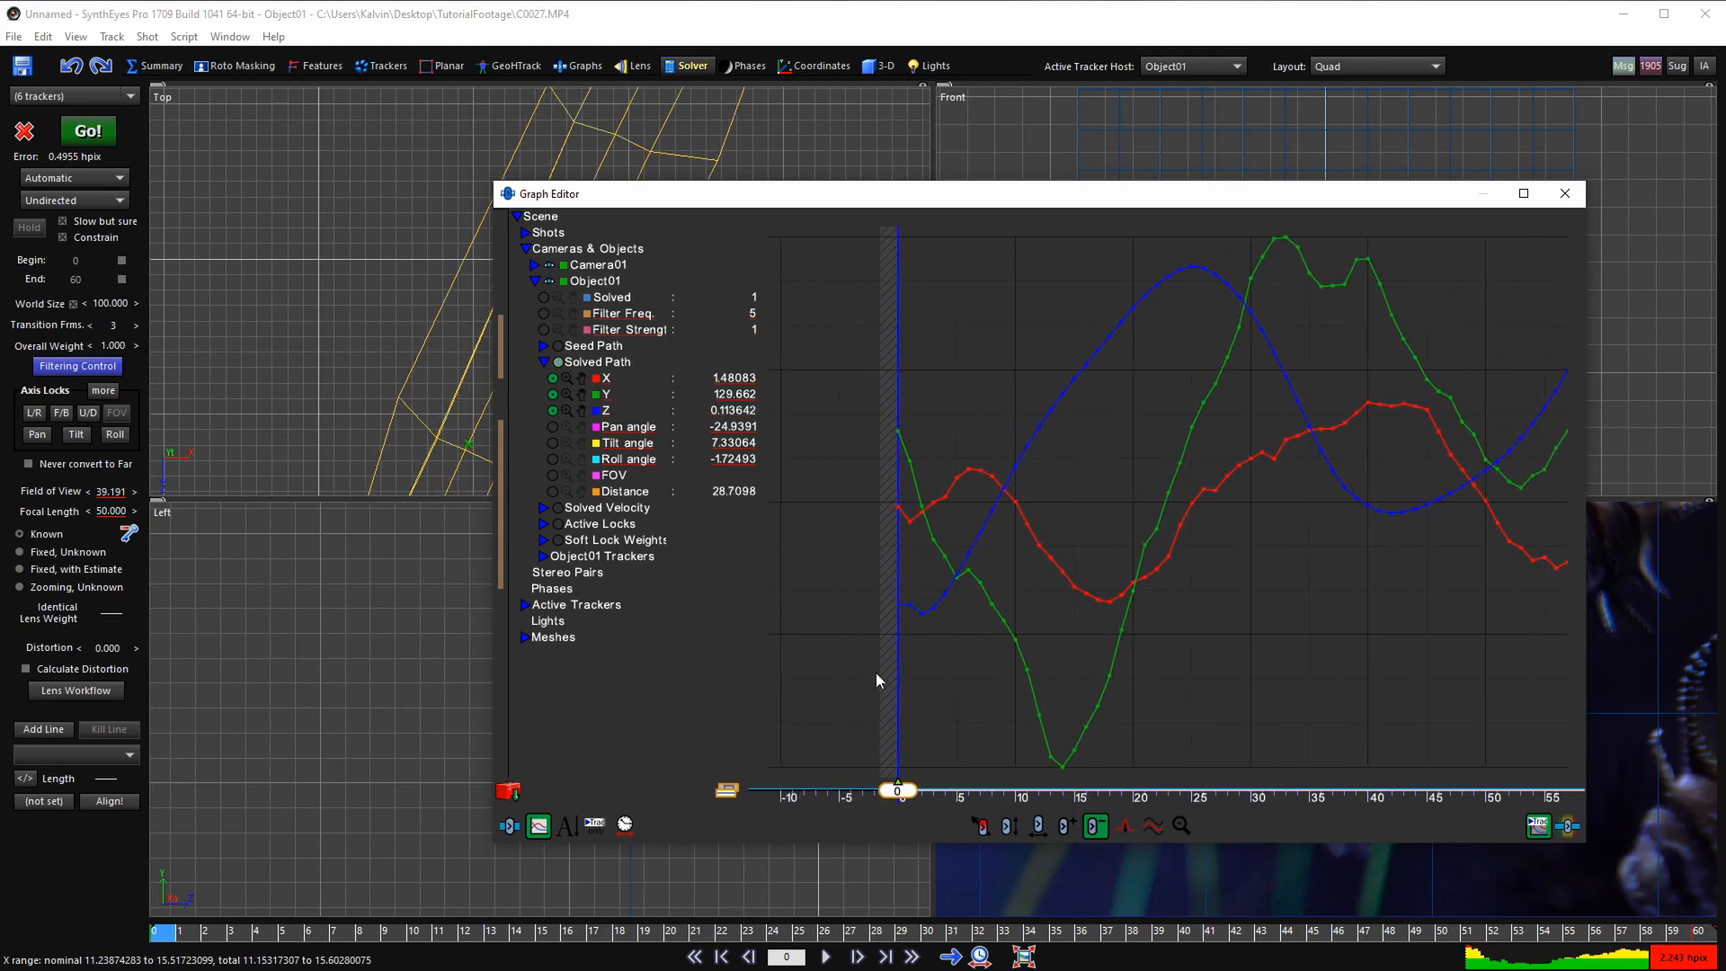
click(907, 608)
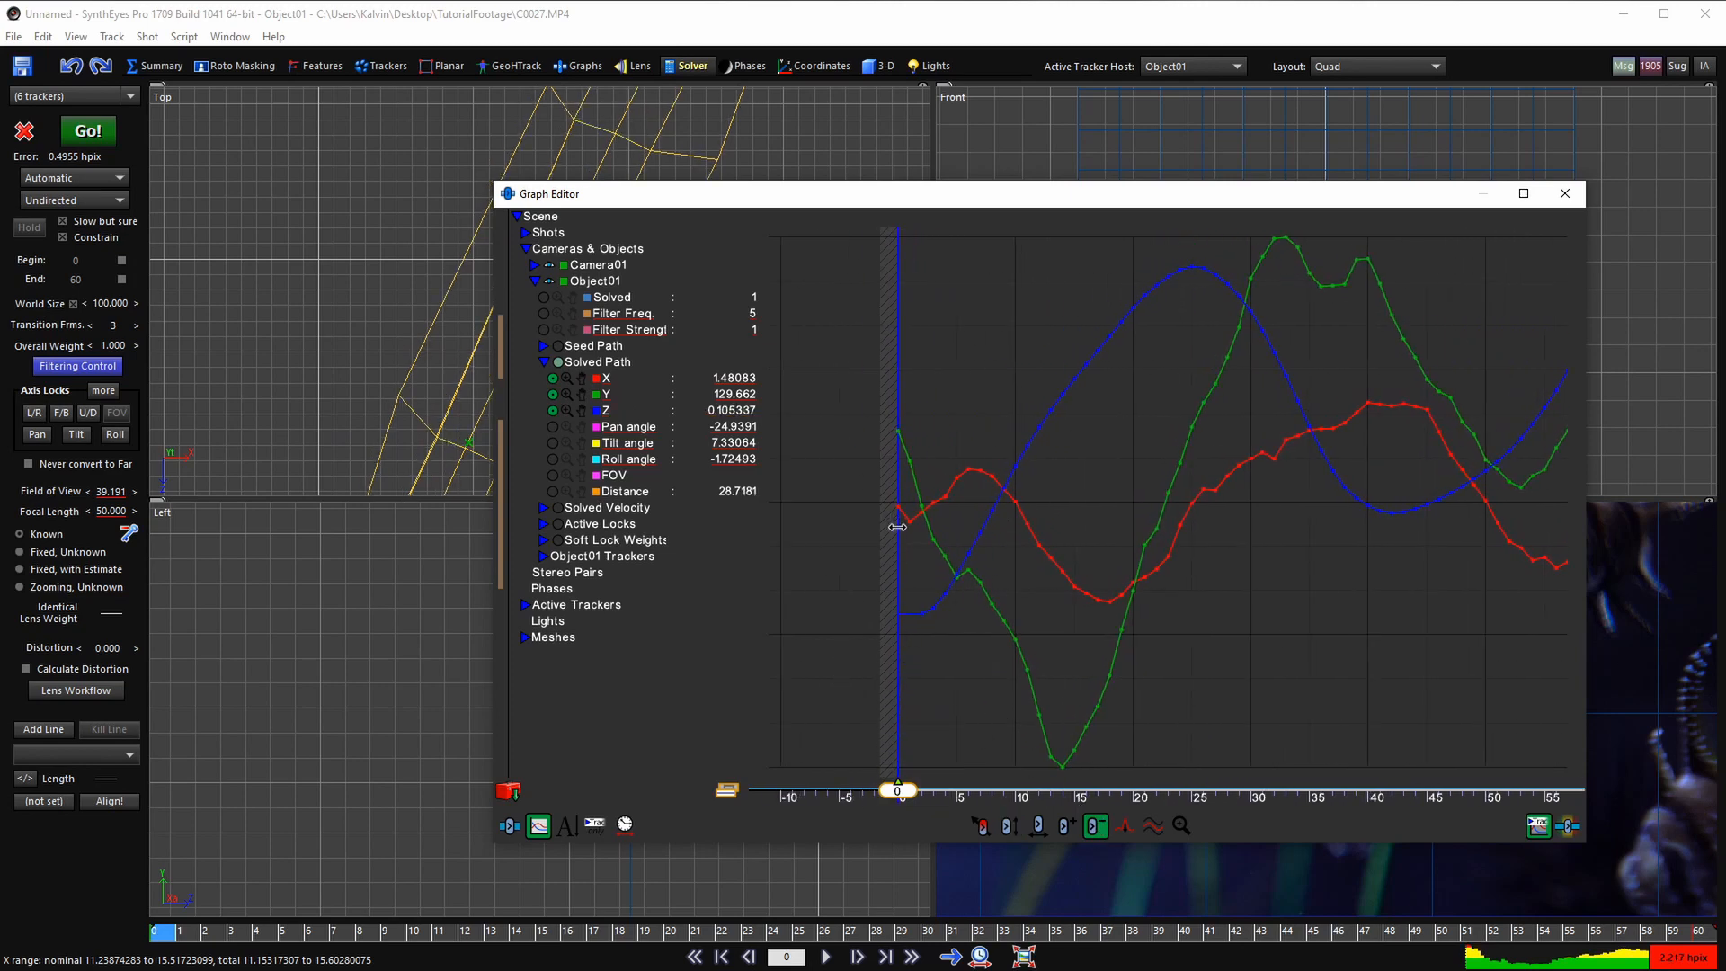
drag(903, 500, 888, 537)
drag(905, 424, 873, 464)
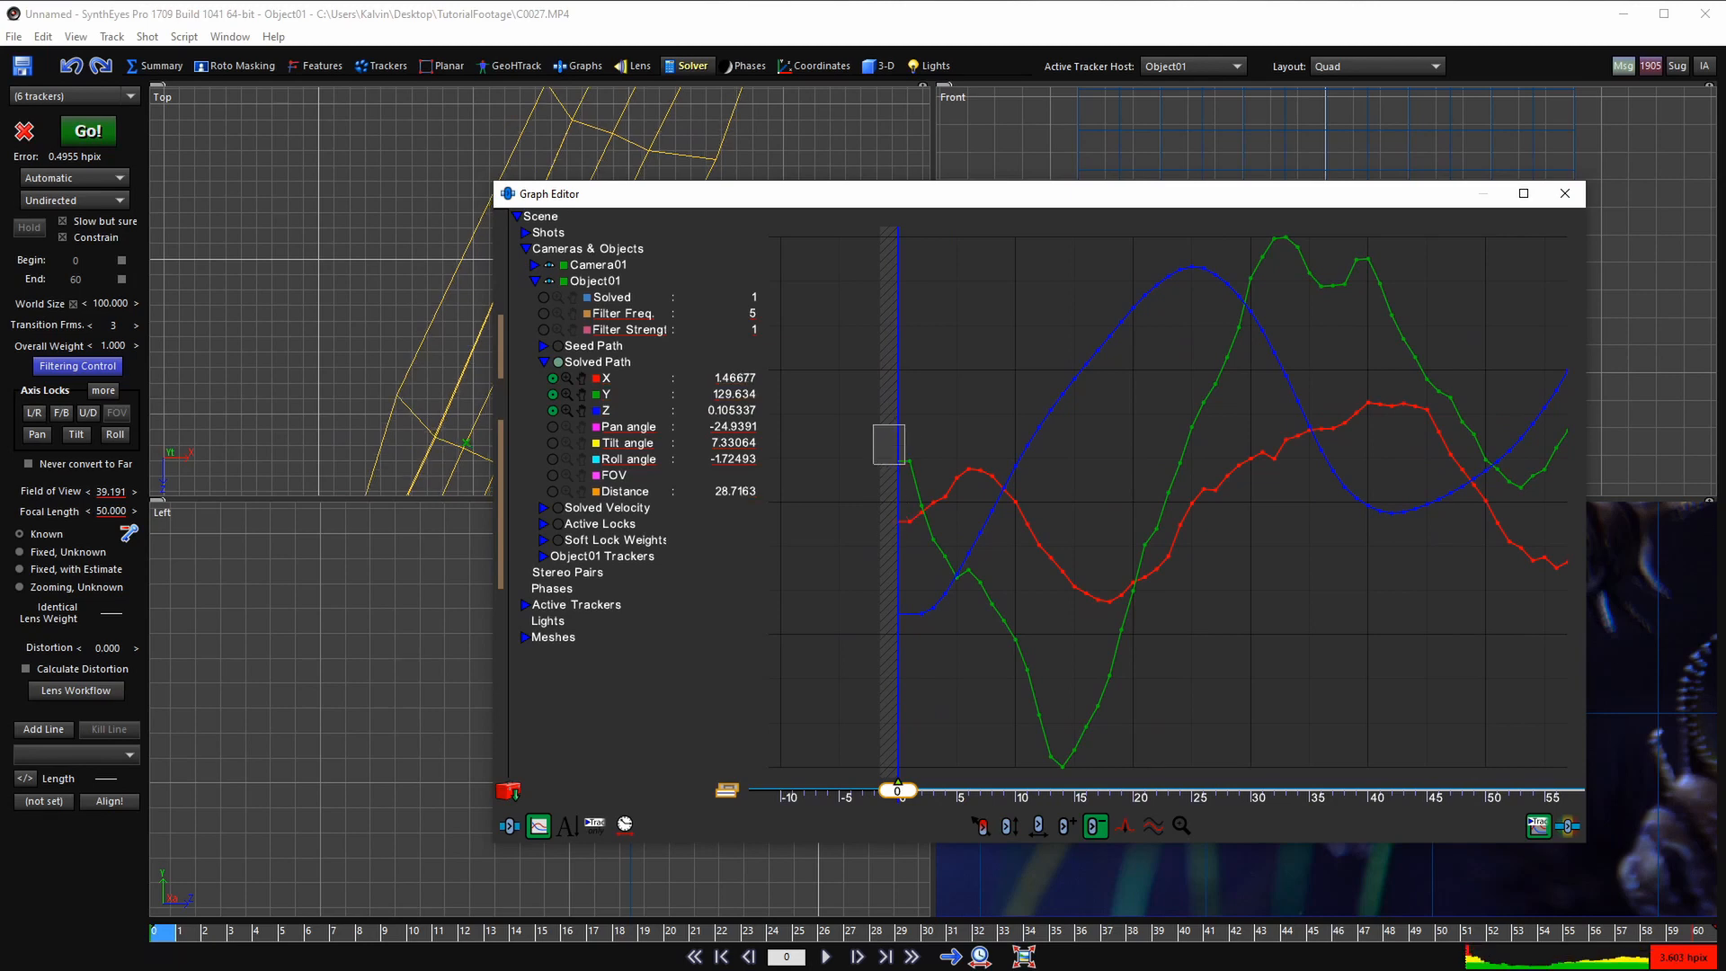
- Raise the final key of the Z curve at frame 60 so that it continues the curve's upward slope
middle_drag(1240, 485, 936, 486)
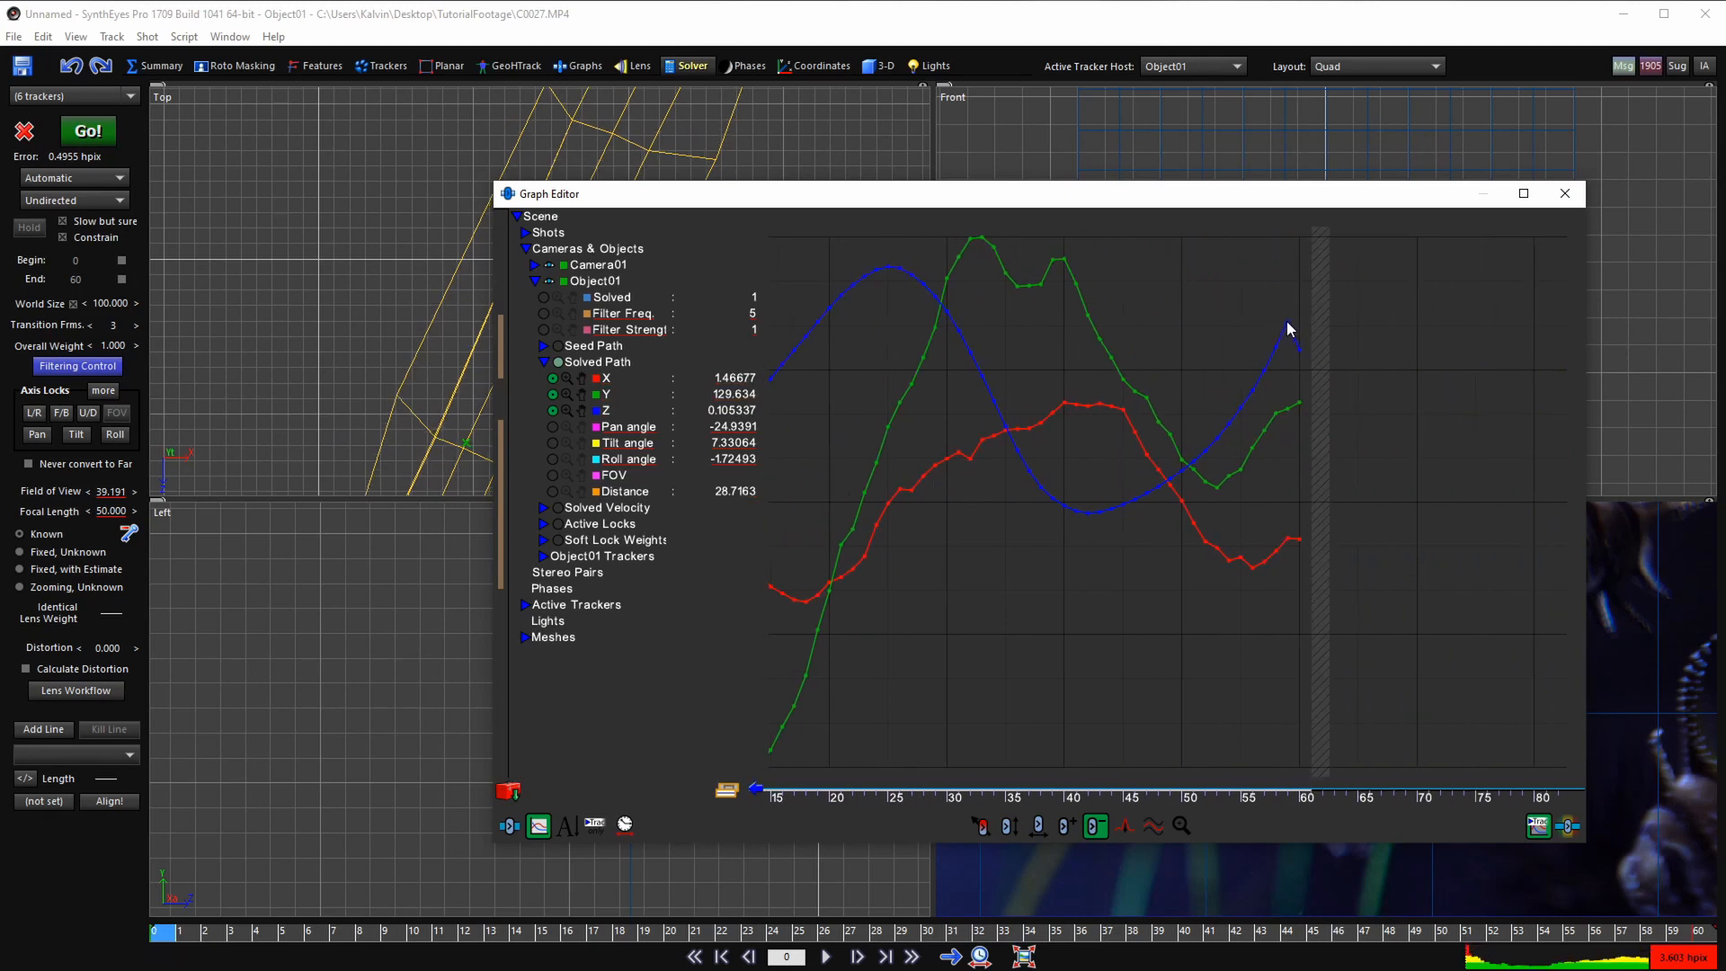
click(1009, 825)
drag(1300, 353, 1304, 311)
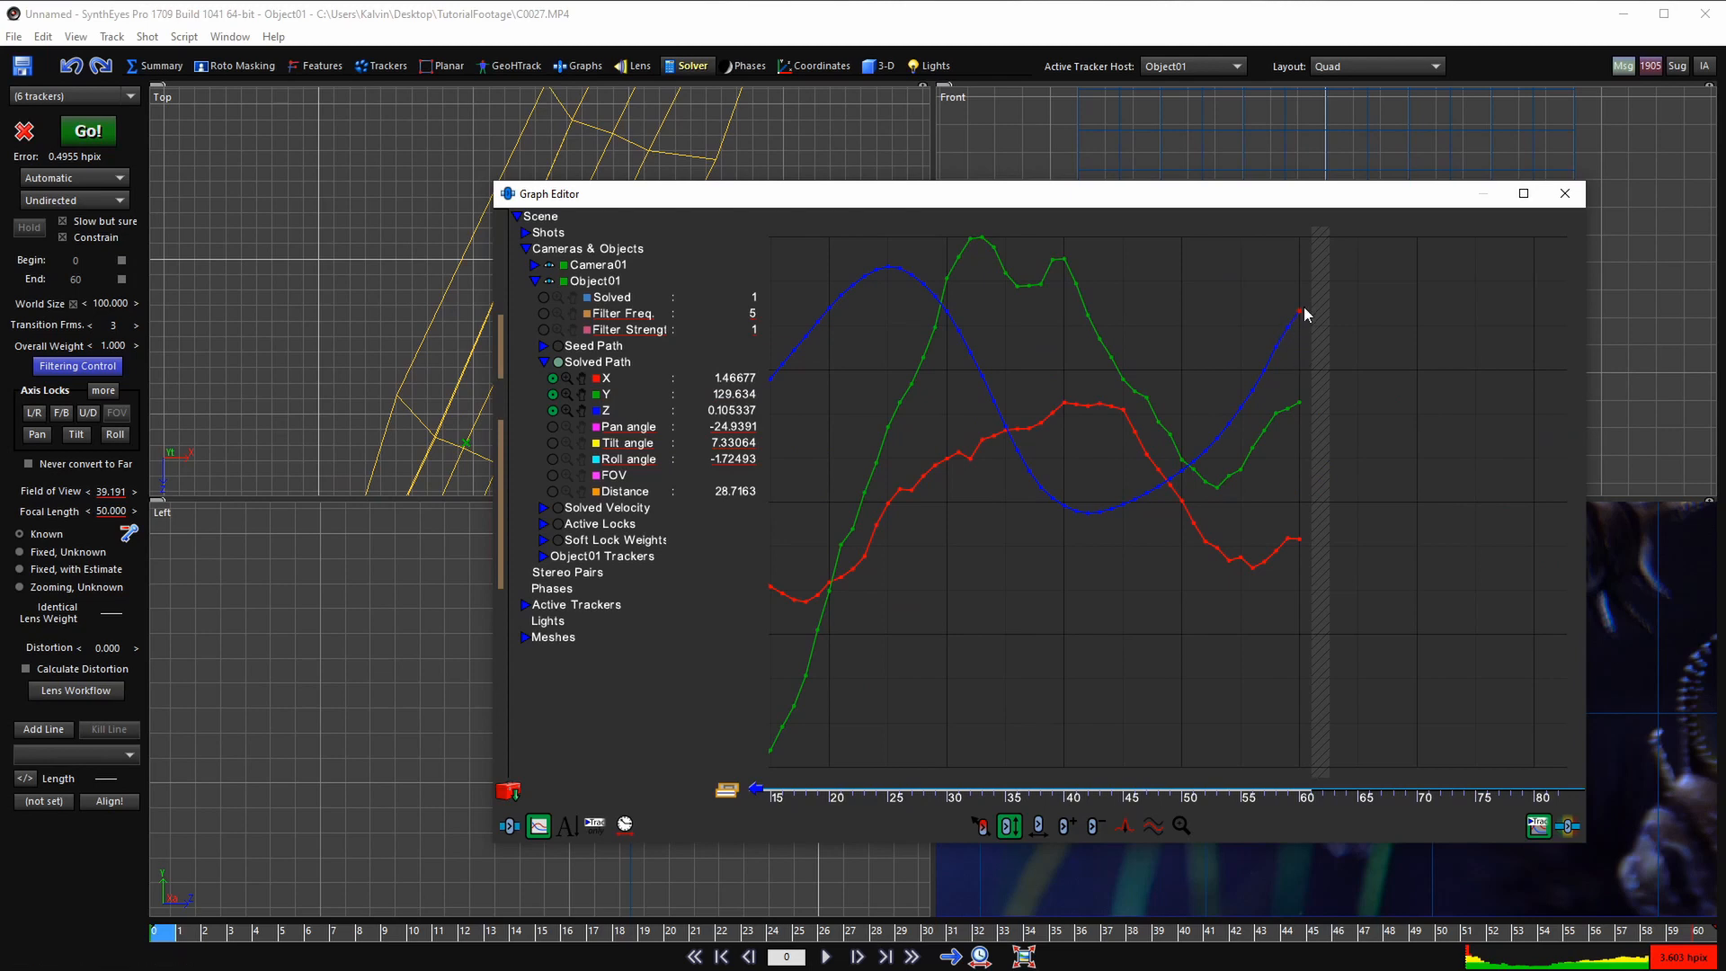
- Examine the cleaned X, Y and Z curves over the whole shot and the object's position relative to the camera in the Top view
scroll(1120, 499, down, 4)
middle_drag(1119, 499, 1249, 499)
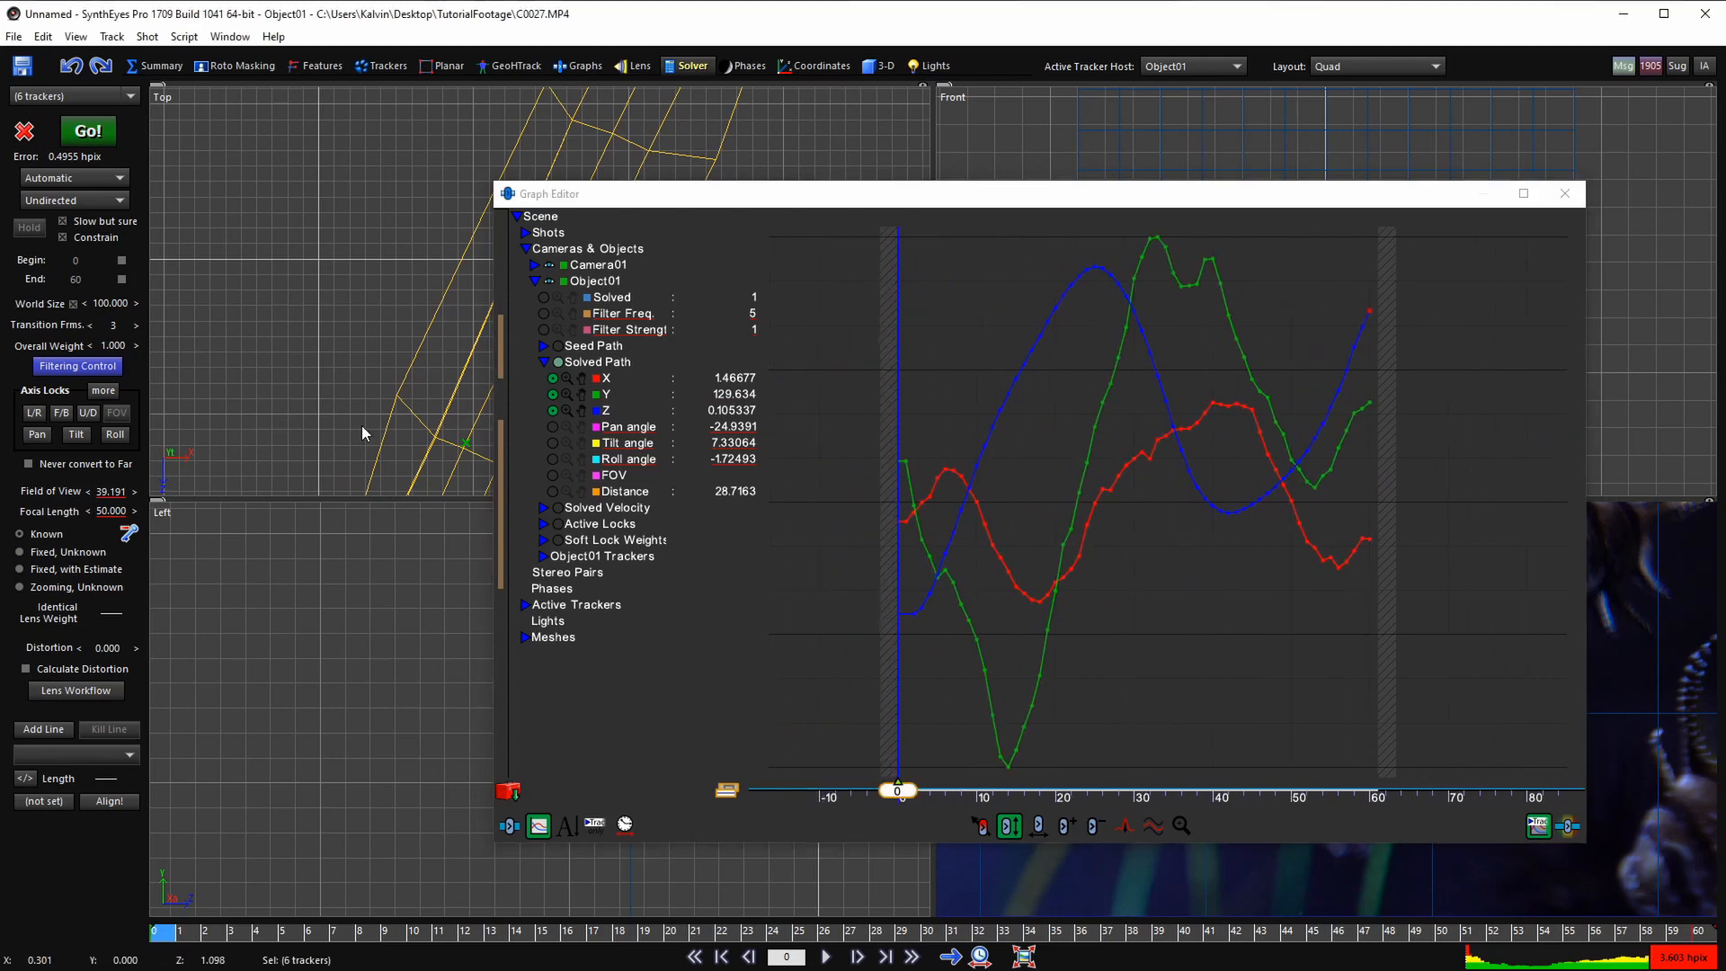
middle_drag(362, 432, 272, 396)
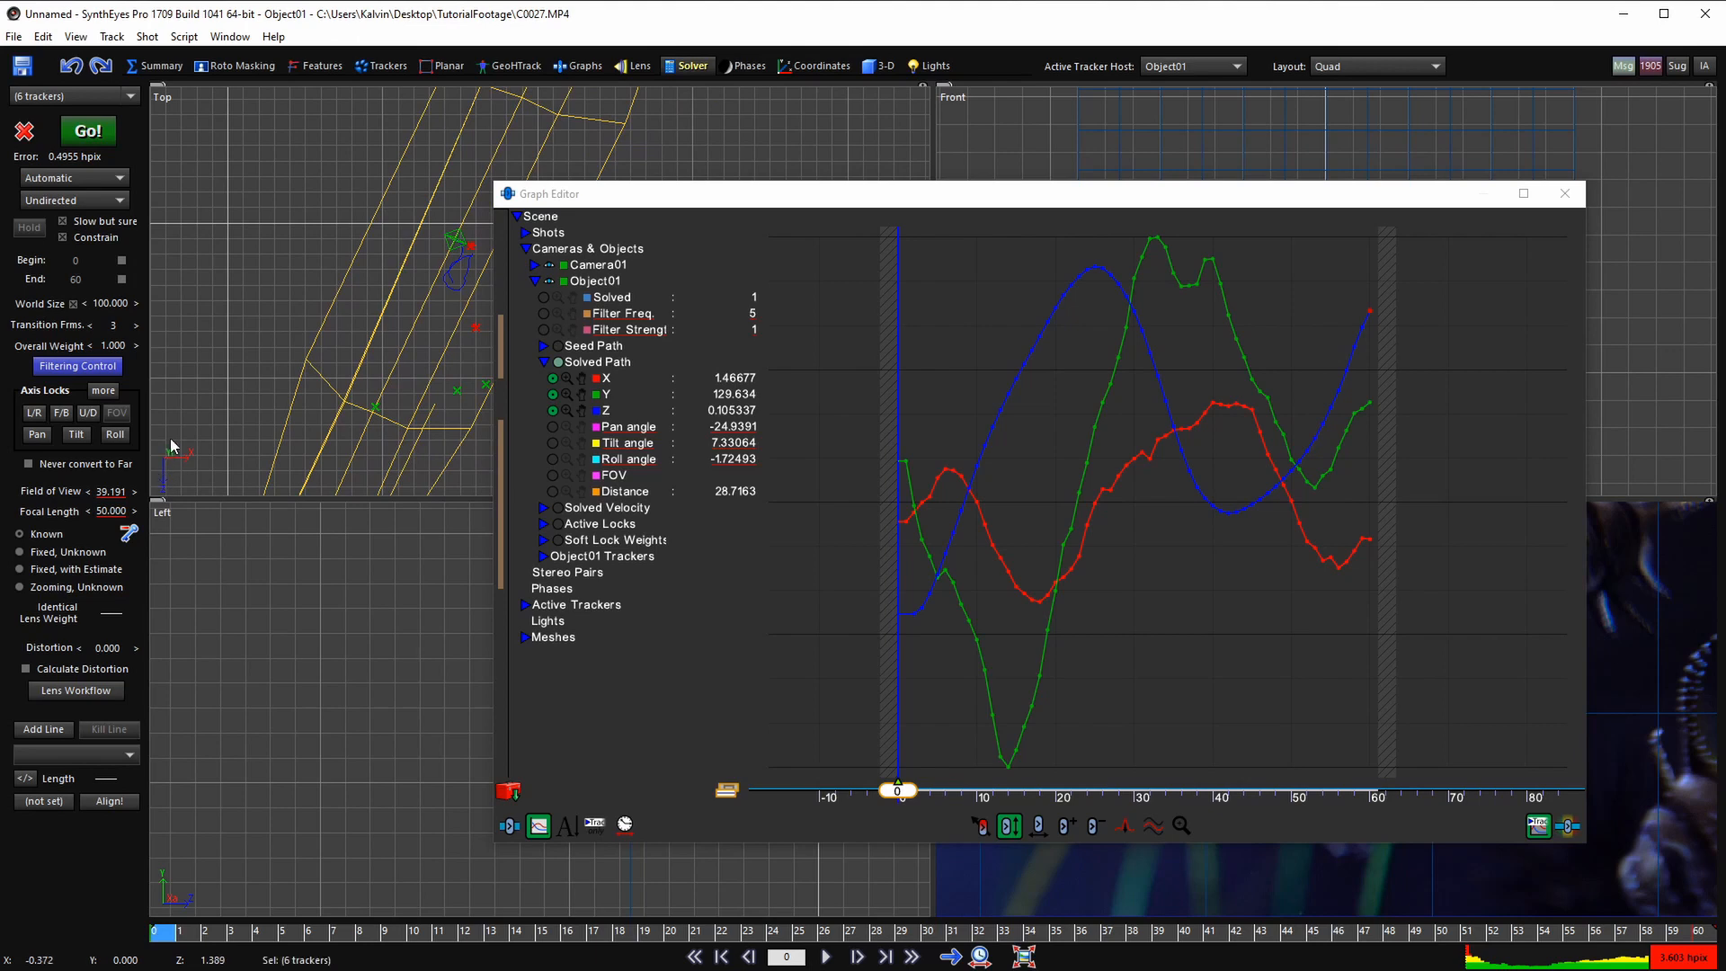
scroll(239, 398, down, 8)
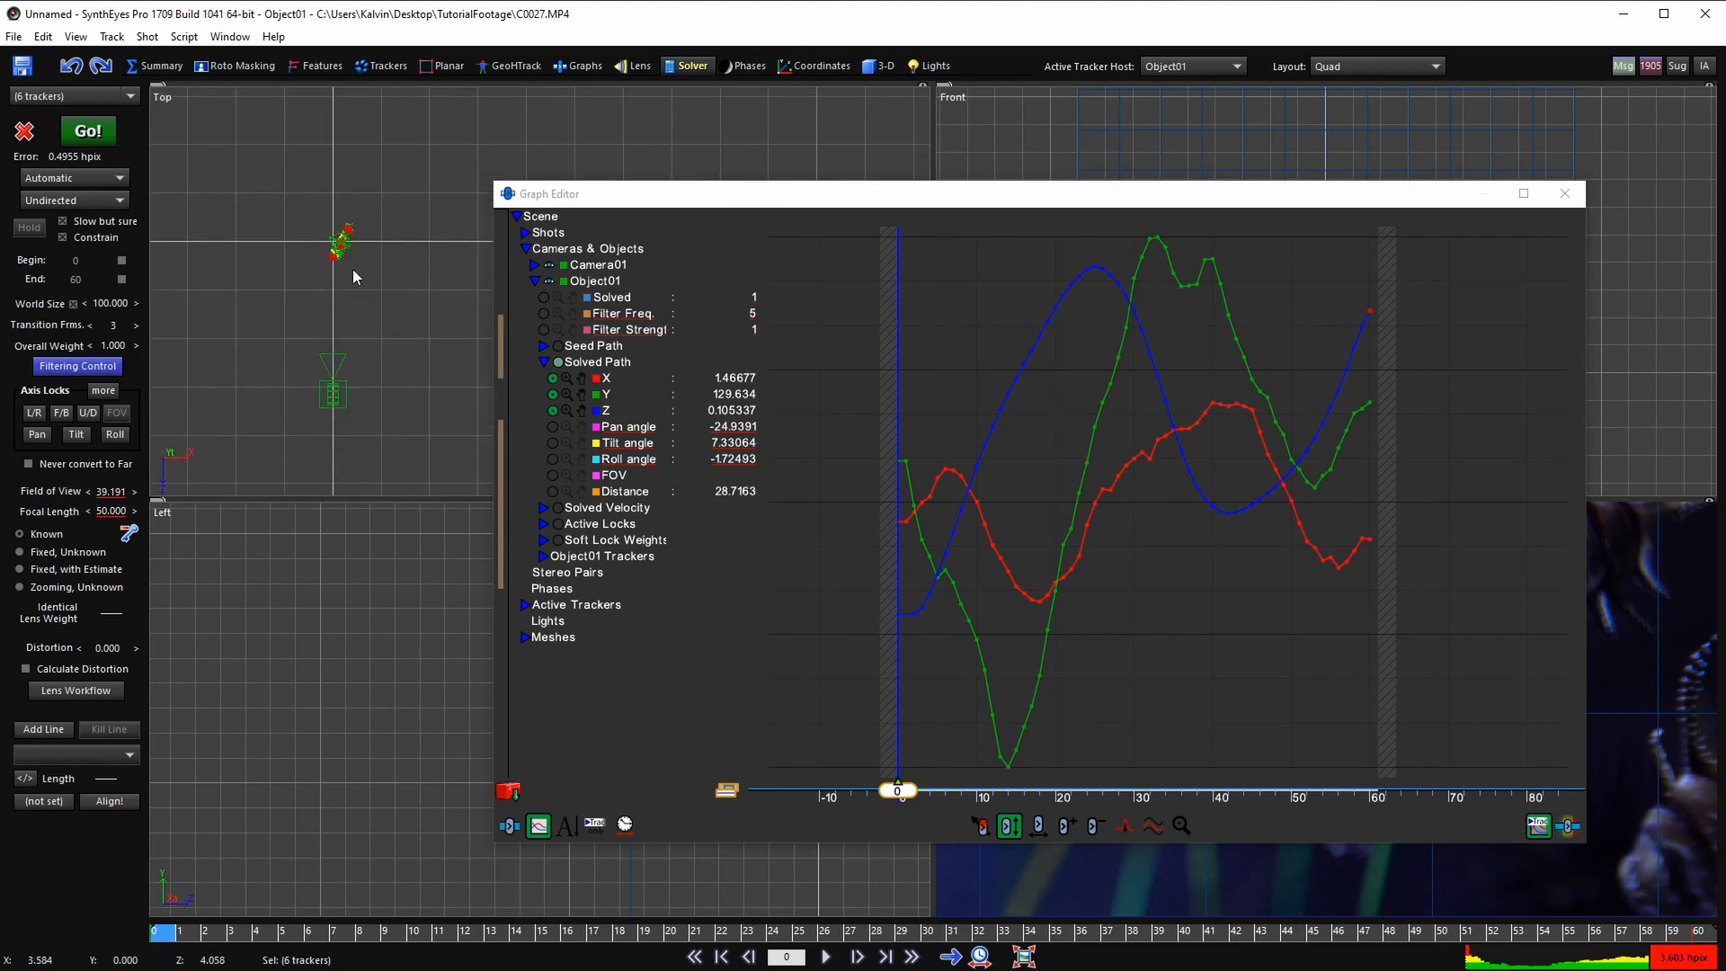
scroll(353, 370, up, 4)
scroll(1079, 503, down, 2)
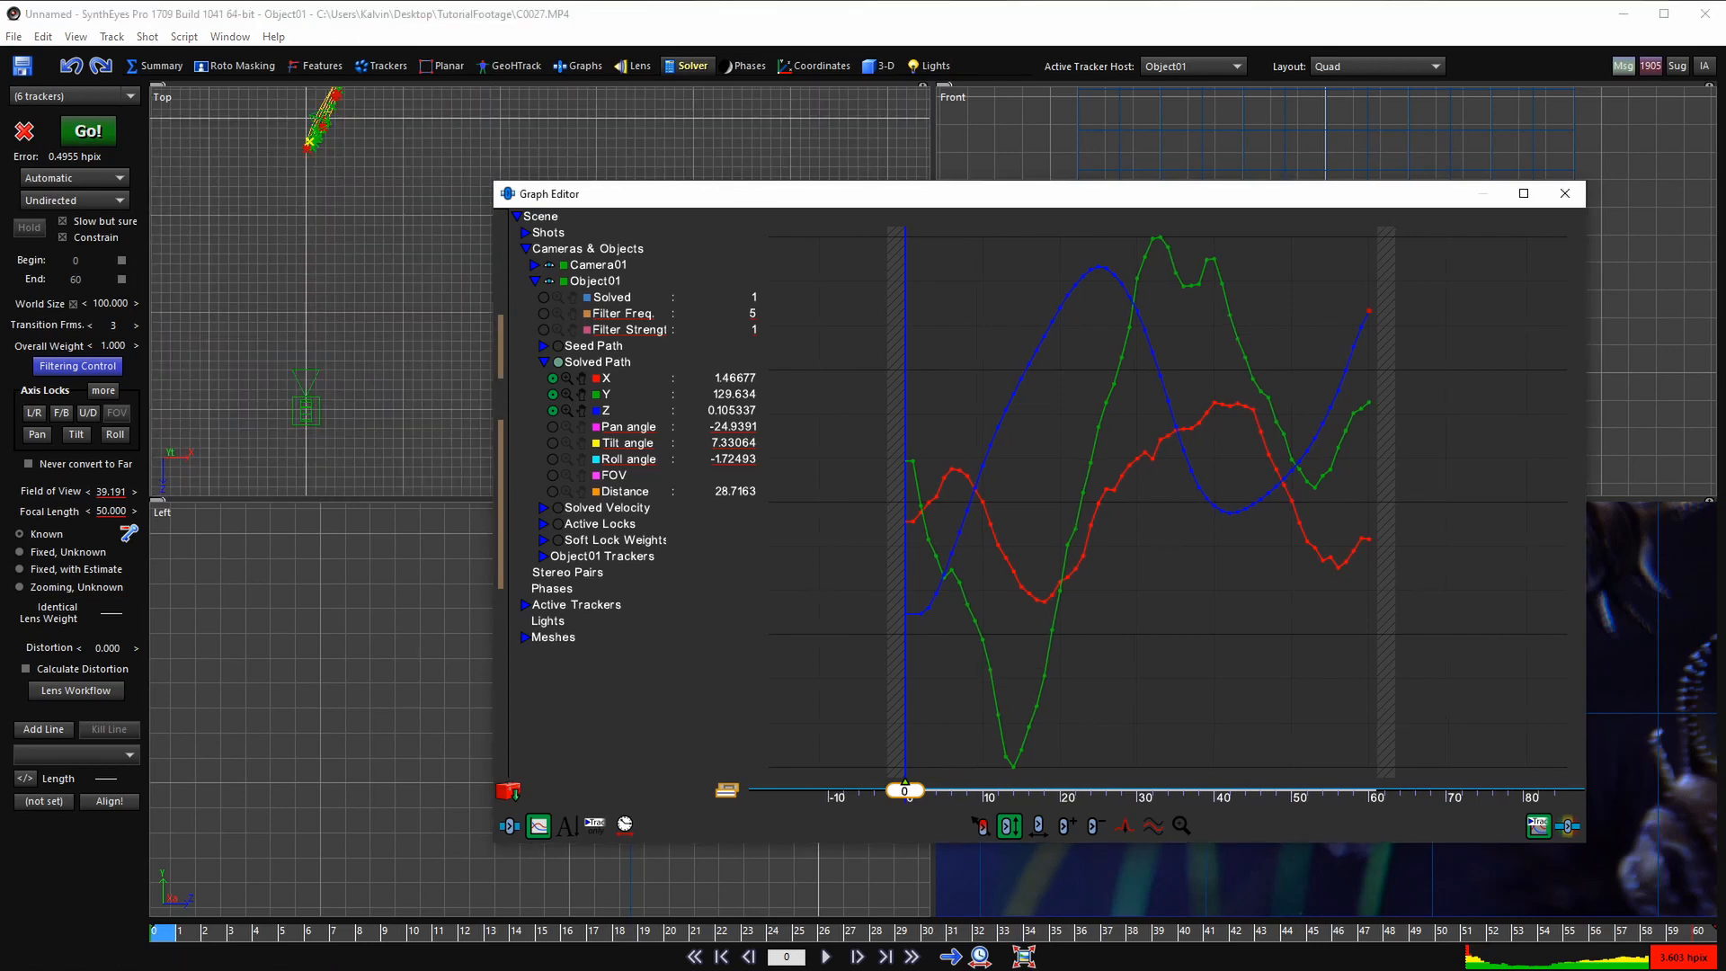
middle_drag(1079, 504, 1160, 503)
scroll(1017, 629, up, 3)
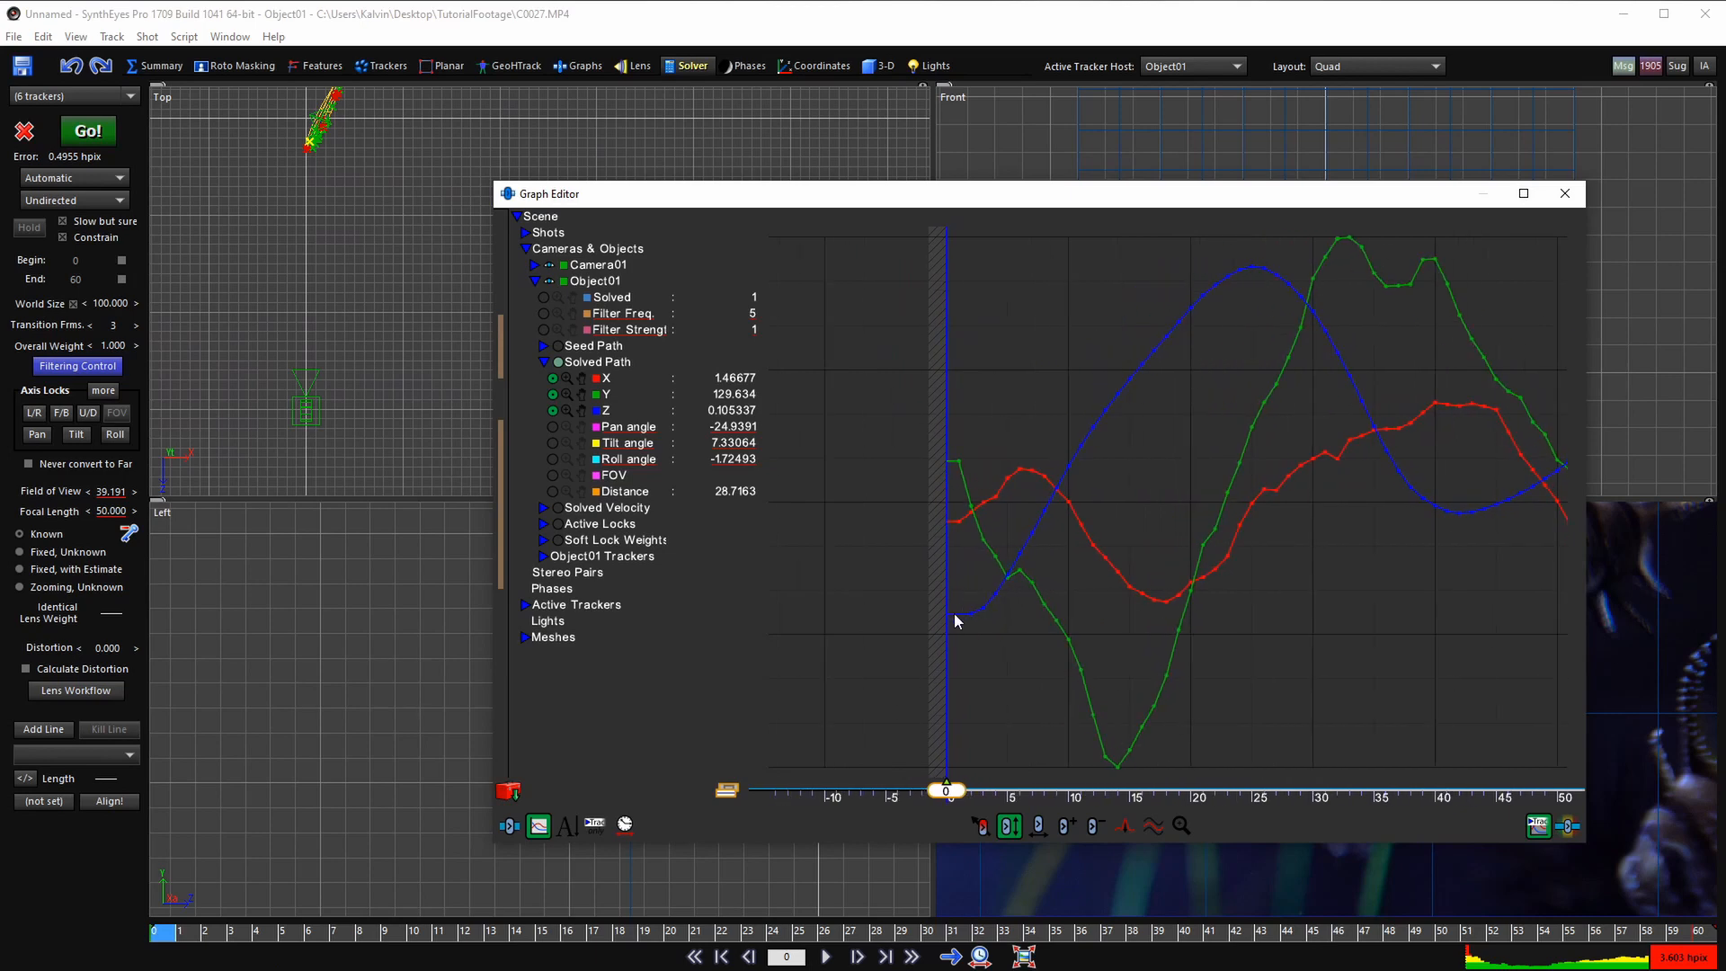
scroll(959, 558, down, 2)
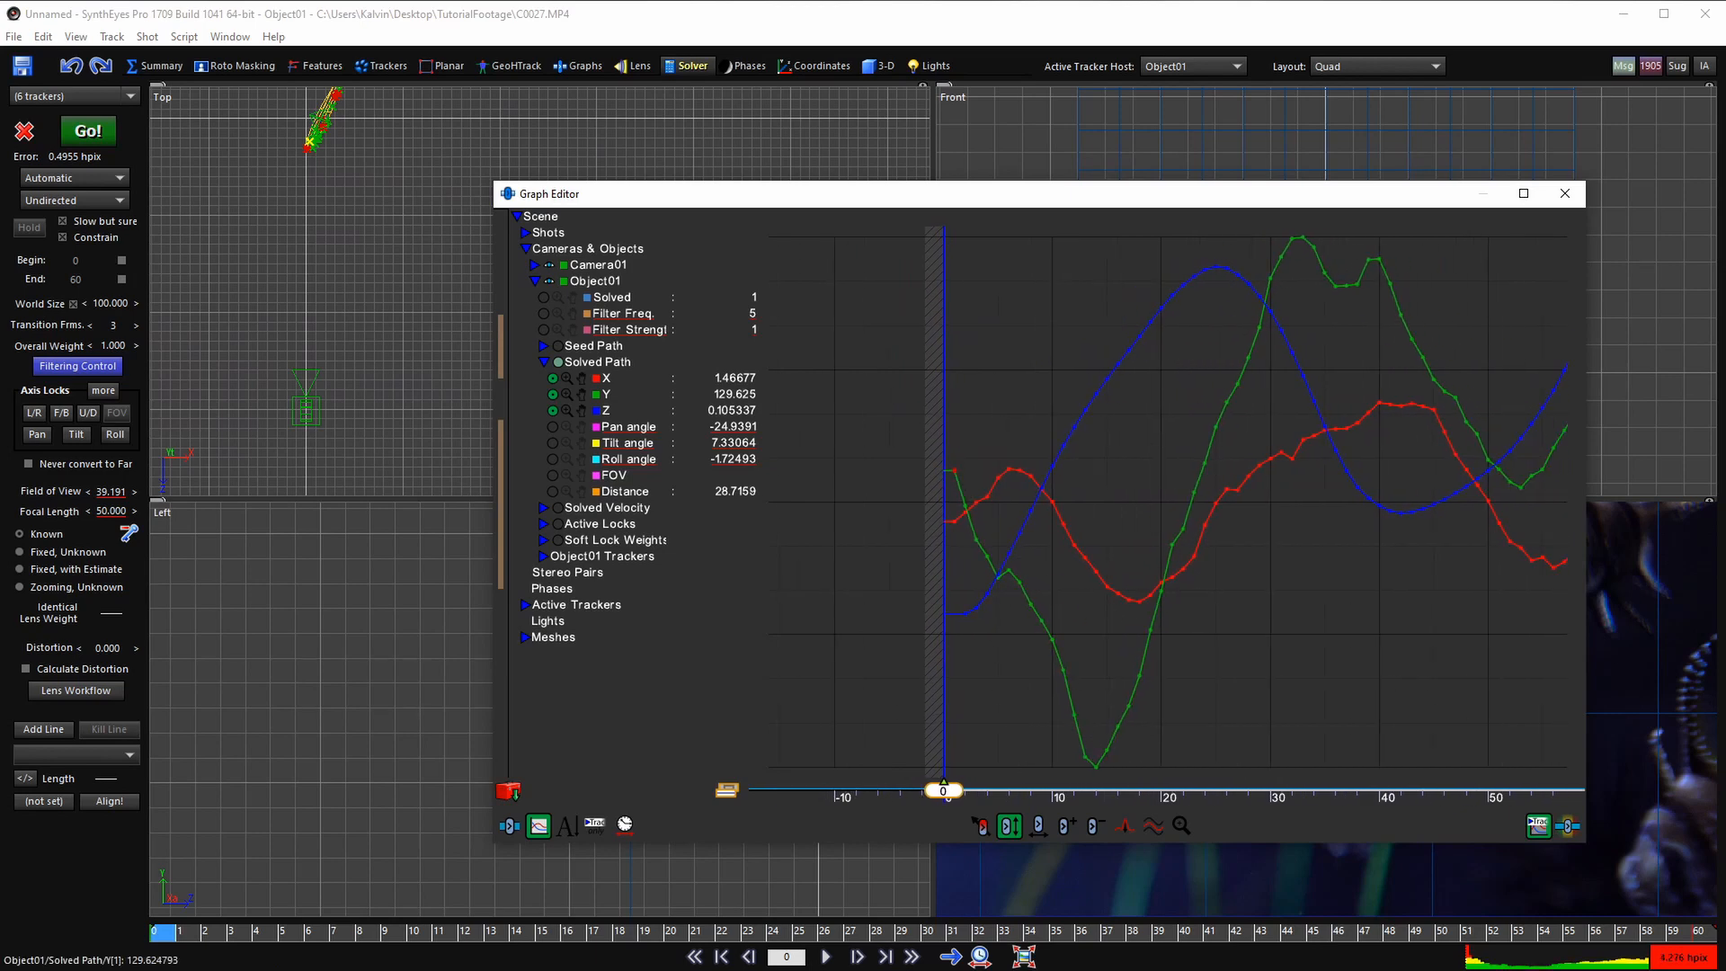
scroll(1147, 550, down, 1)
middle_drag(1148, 550, 1054, 549)
middle_drag(1241, 491, 1223, 491)
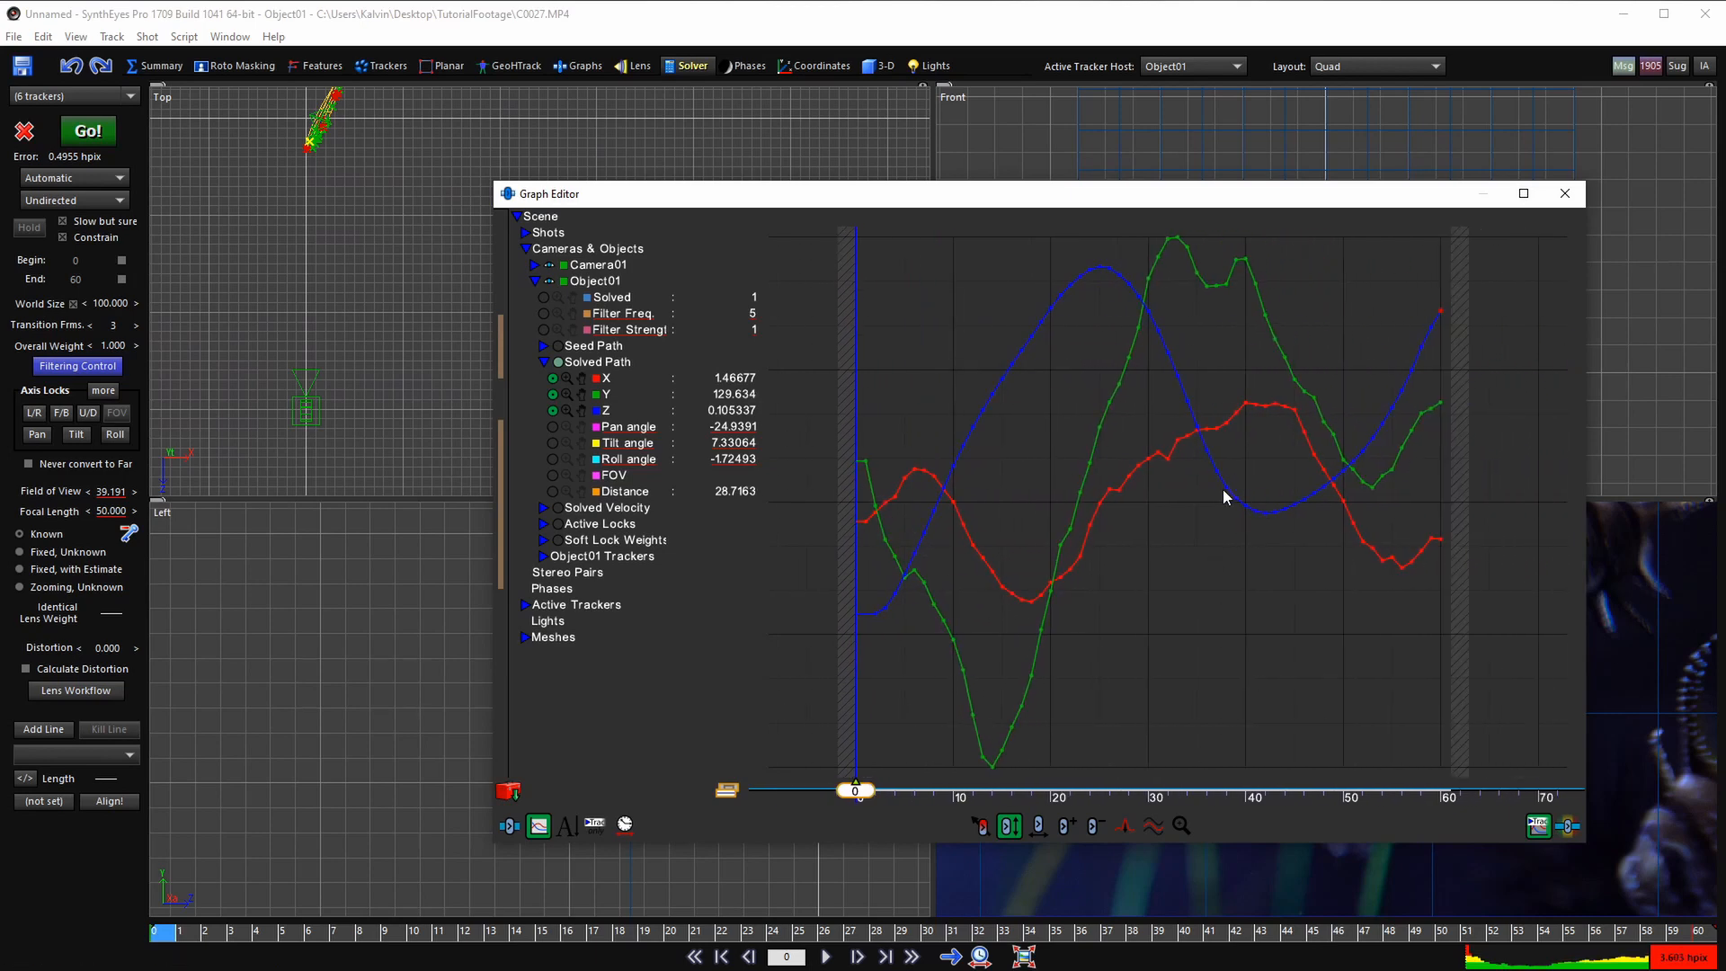
scroll(1265, 520, down, 1)
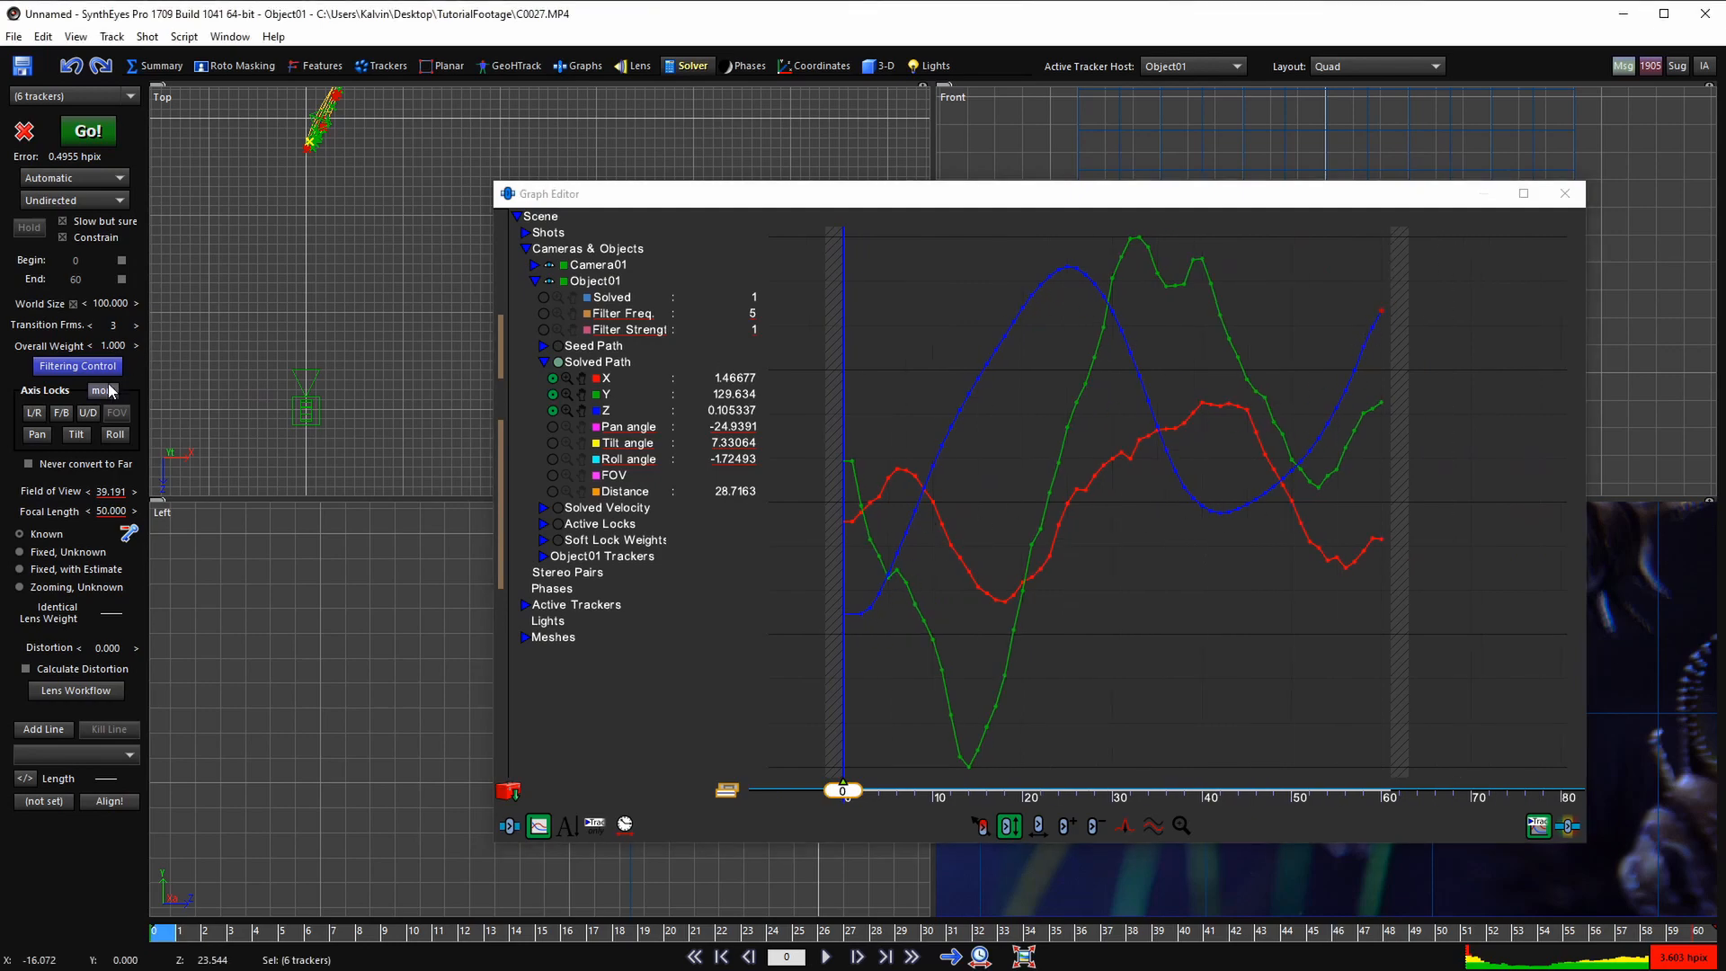
- Close the Graph Editor and the path filter settings, and check Box01's fit on the fish at several frames in the camera view
click(1564, 193)
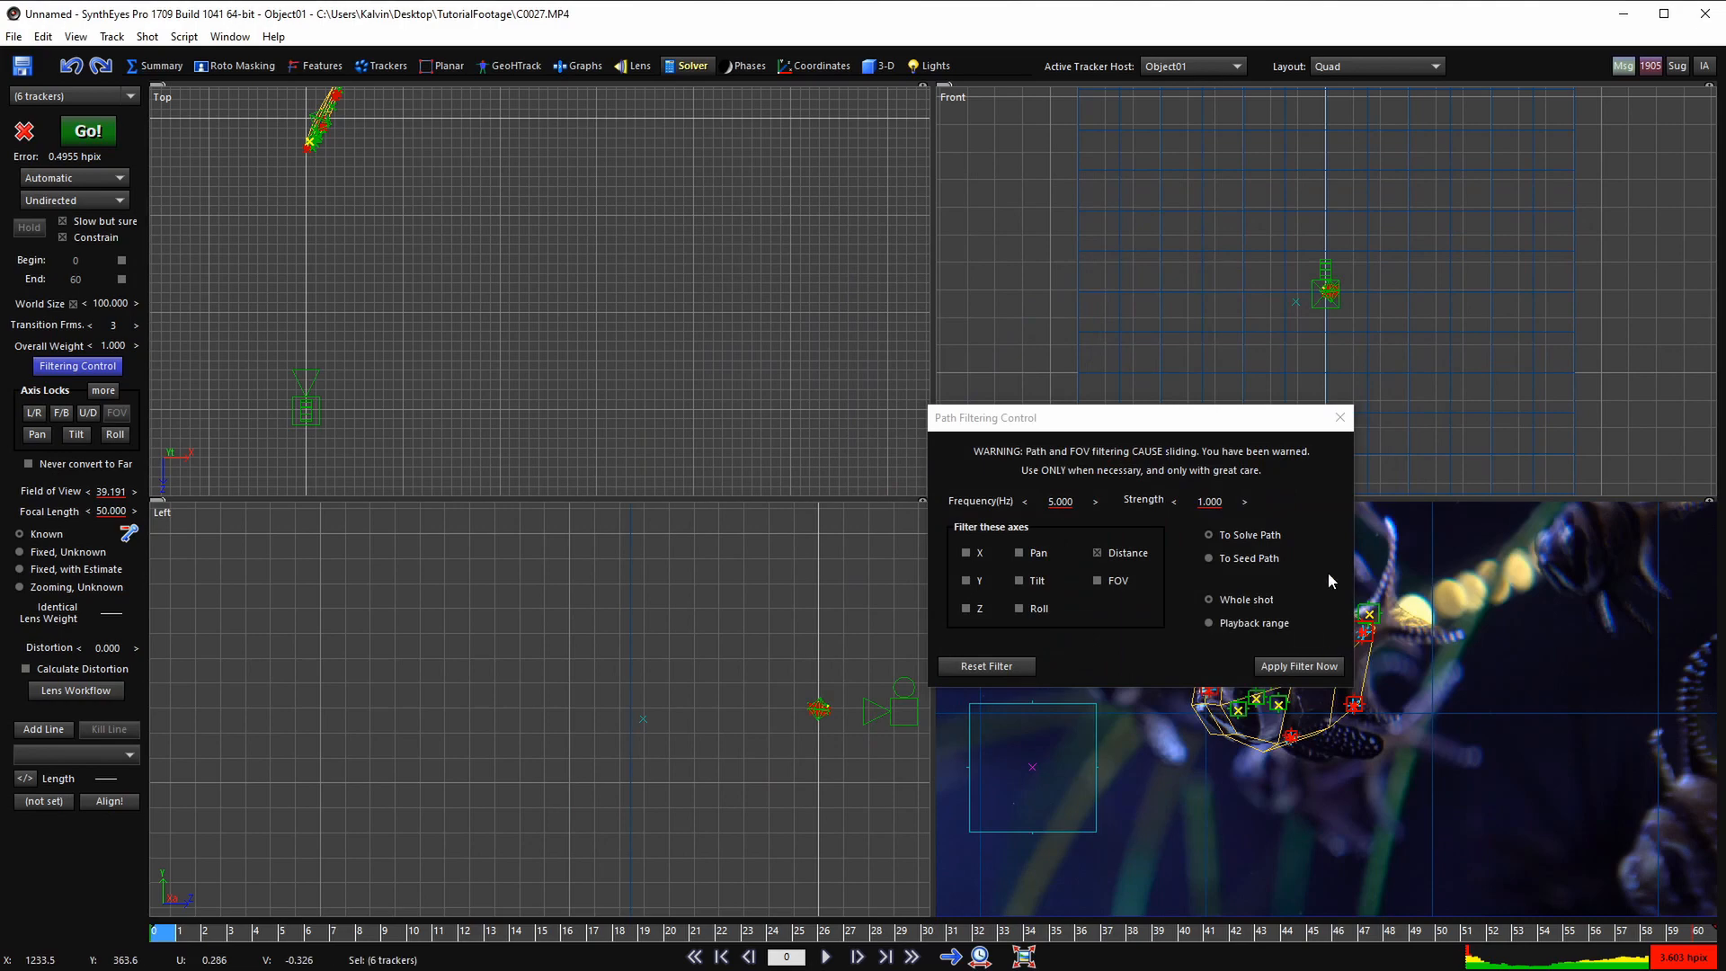
click(1344, 420)
scroll(1295, 663, up, 6)
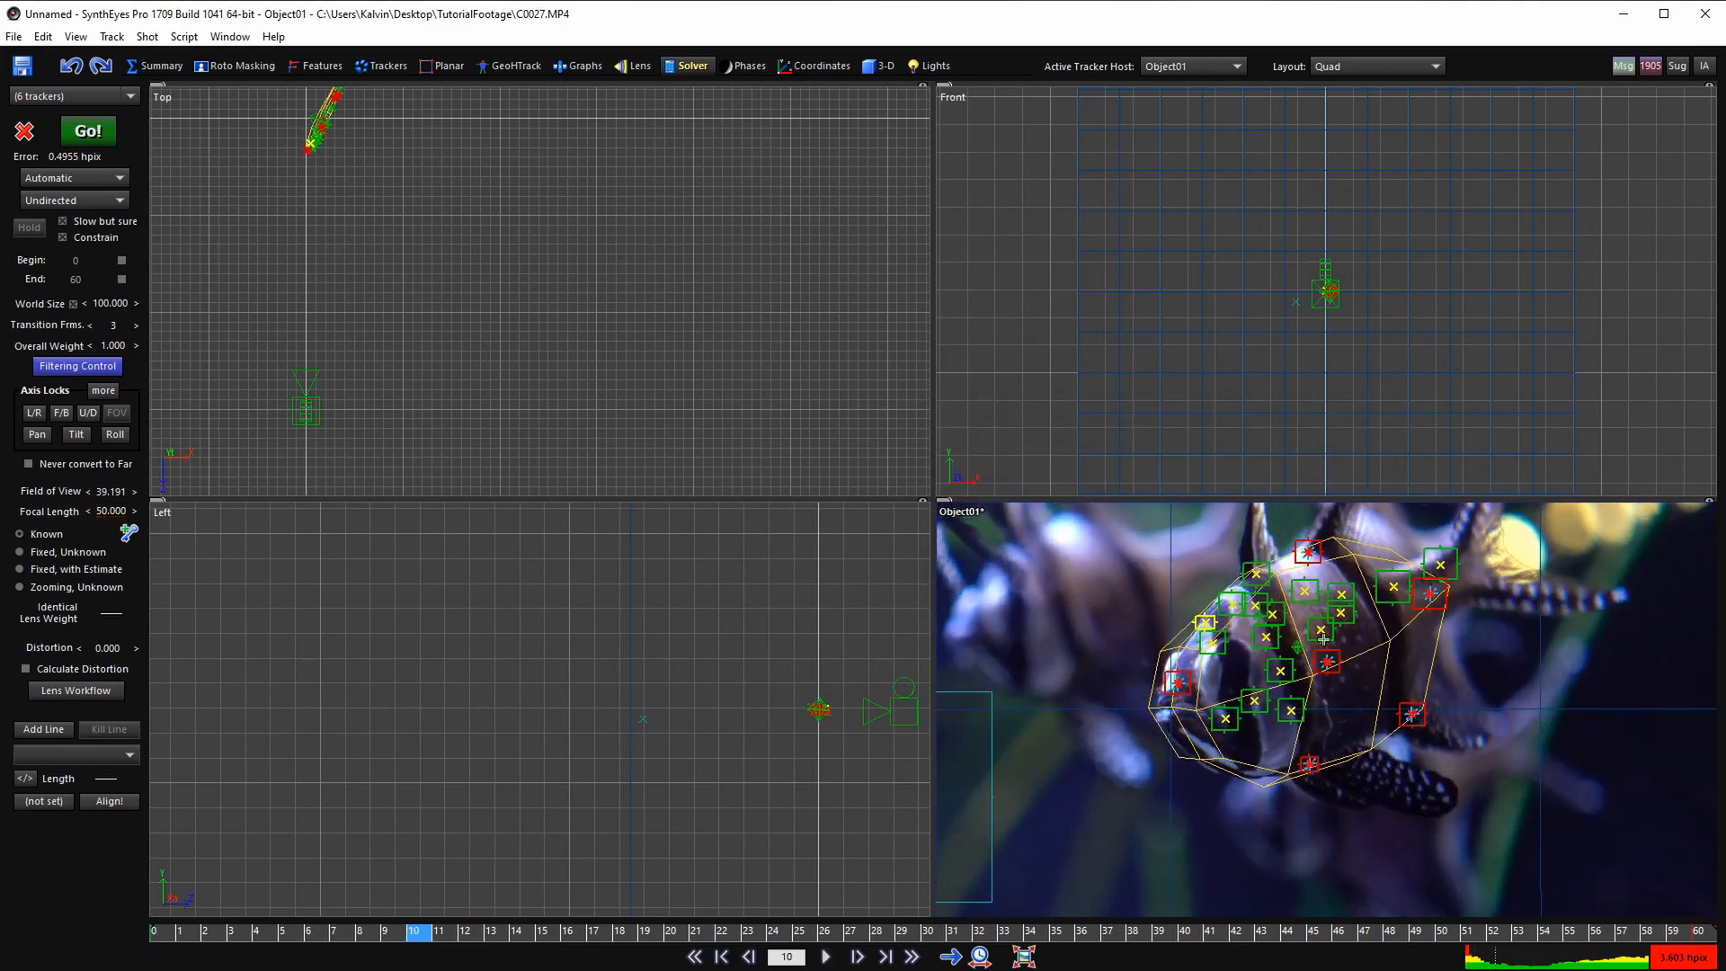
key(d)
key(d)
key(s)
key(s)
middle_drag(1312, 702, 1286, 782)
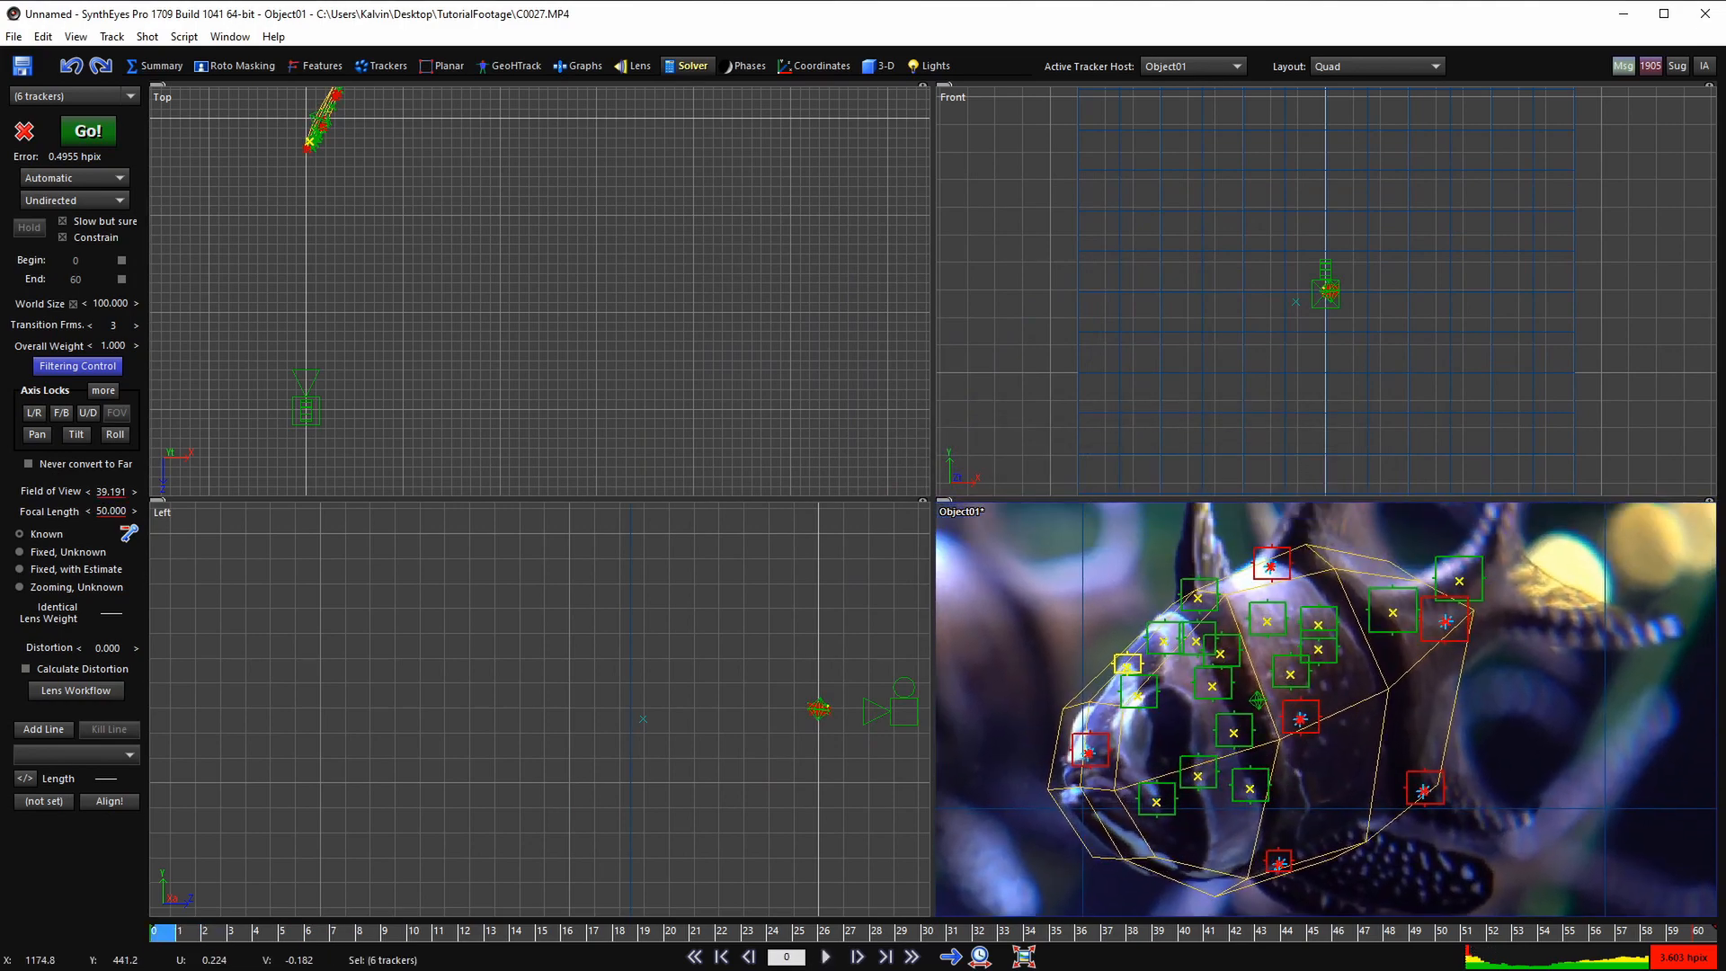
right_click(1362, 704)
mouse_move(1473, 777)
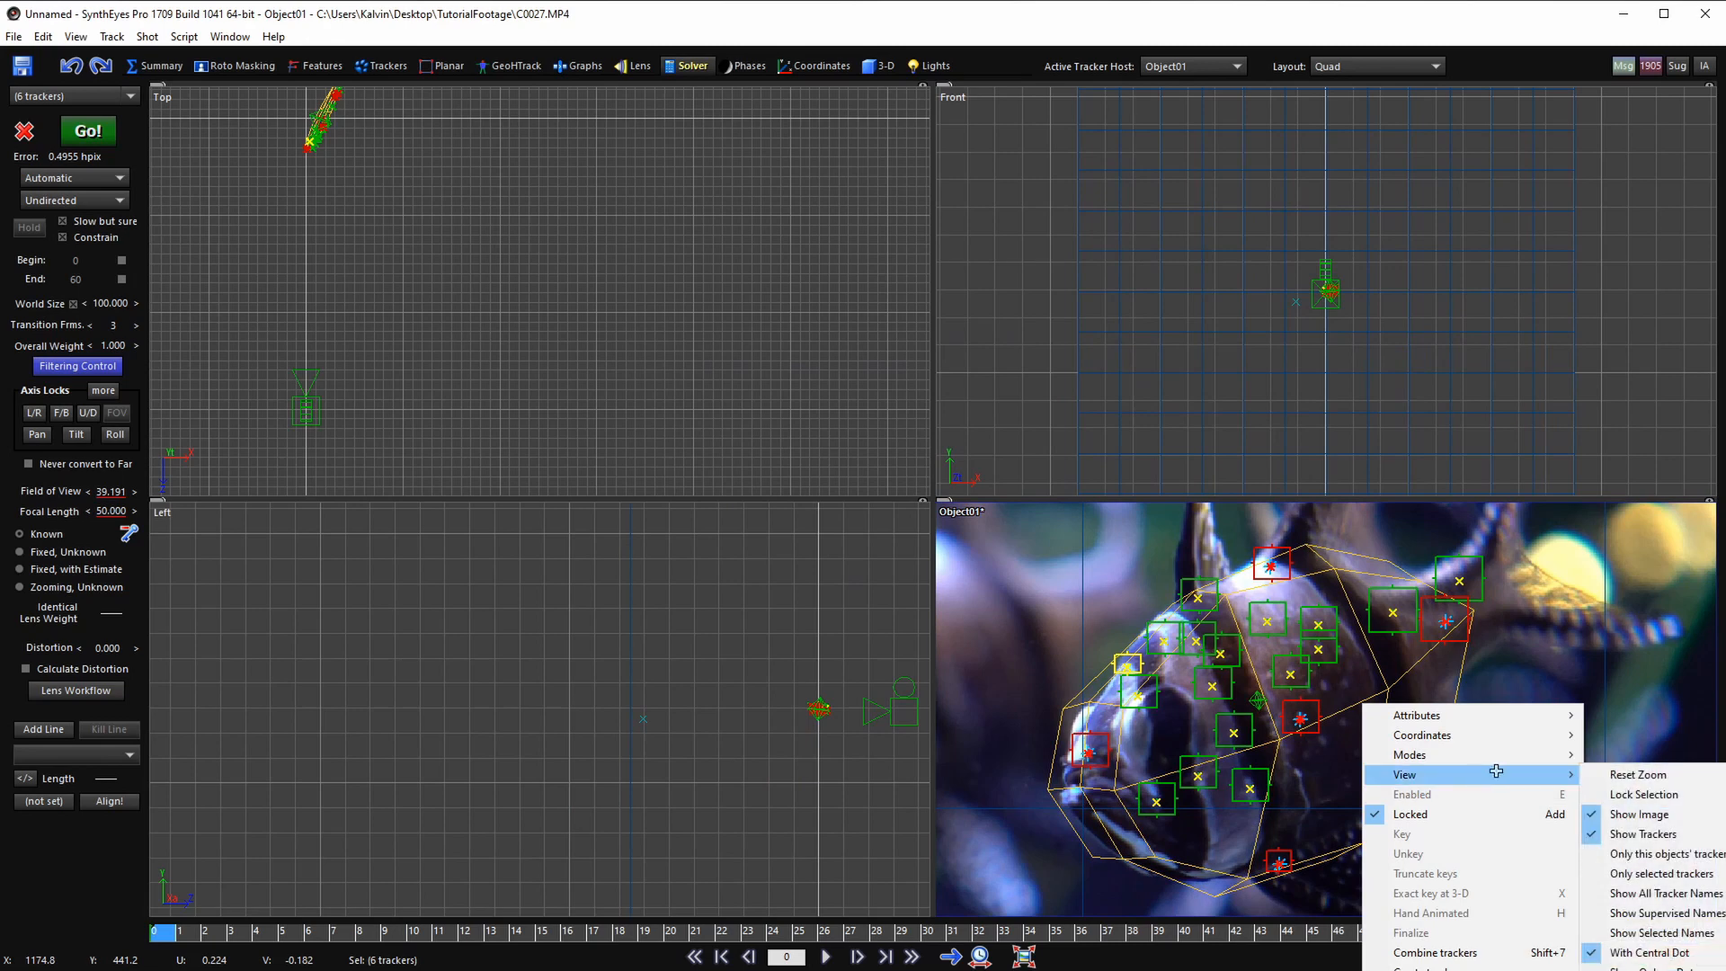
right_click(644, 300)
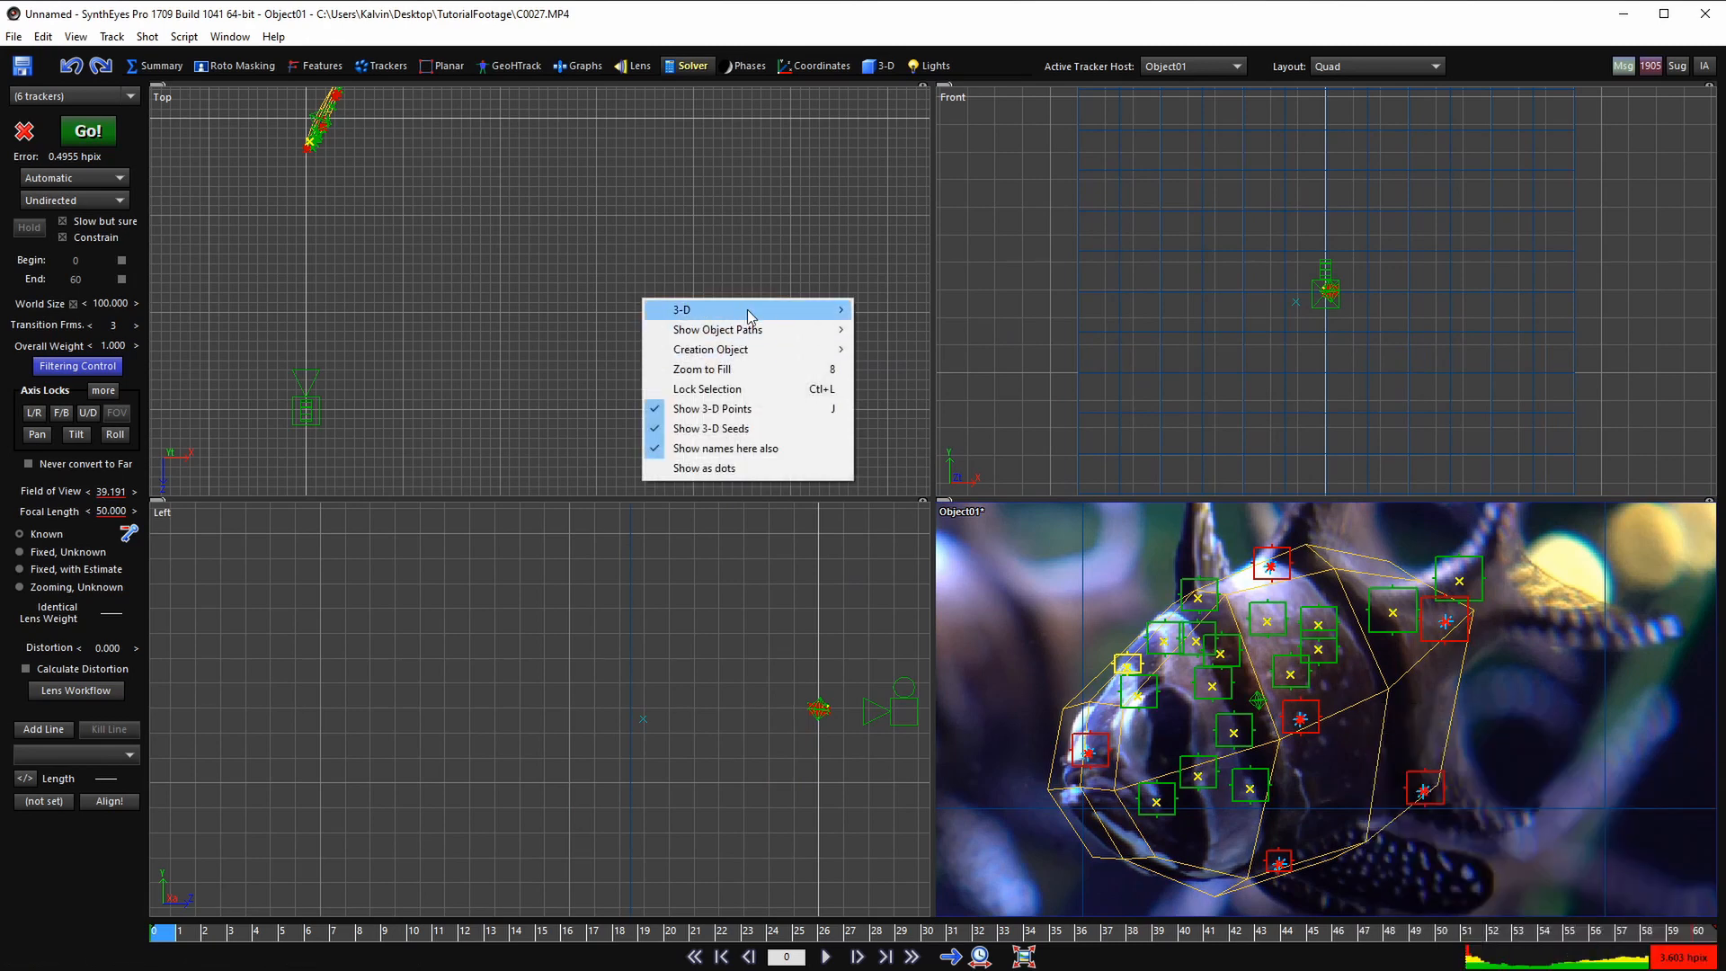
click(775, 260)
right_click(775, 260)
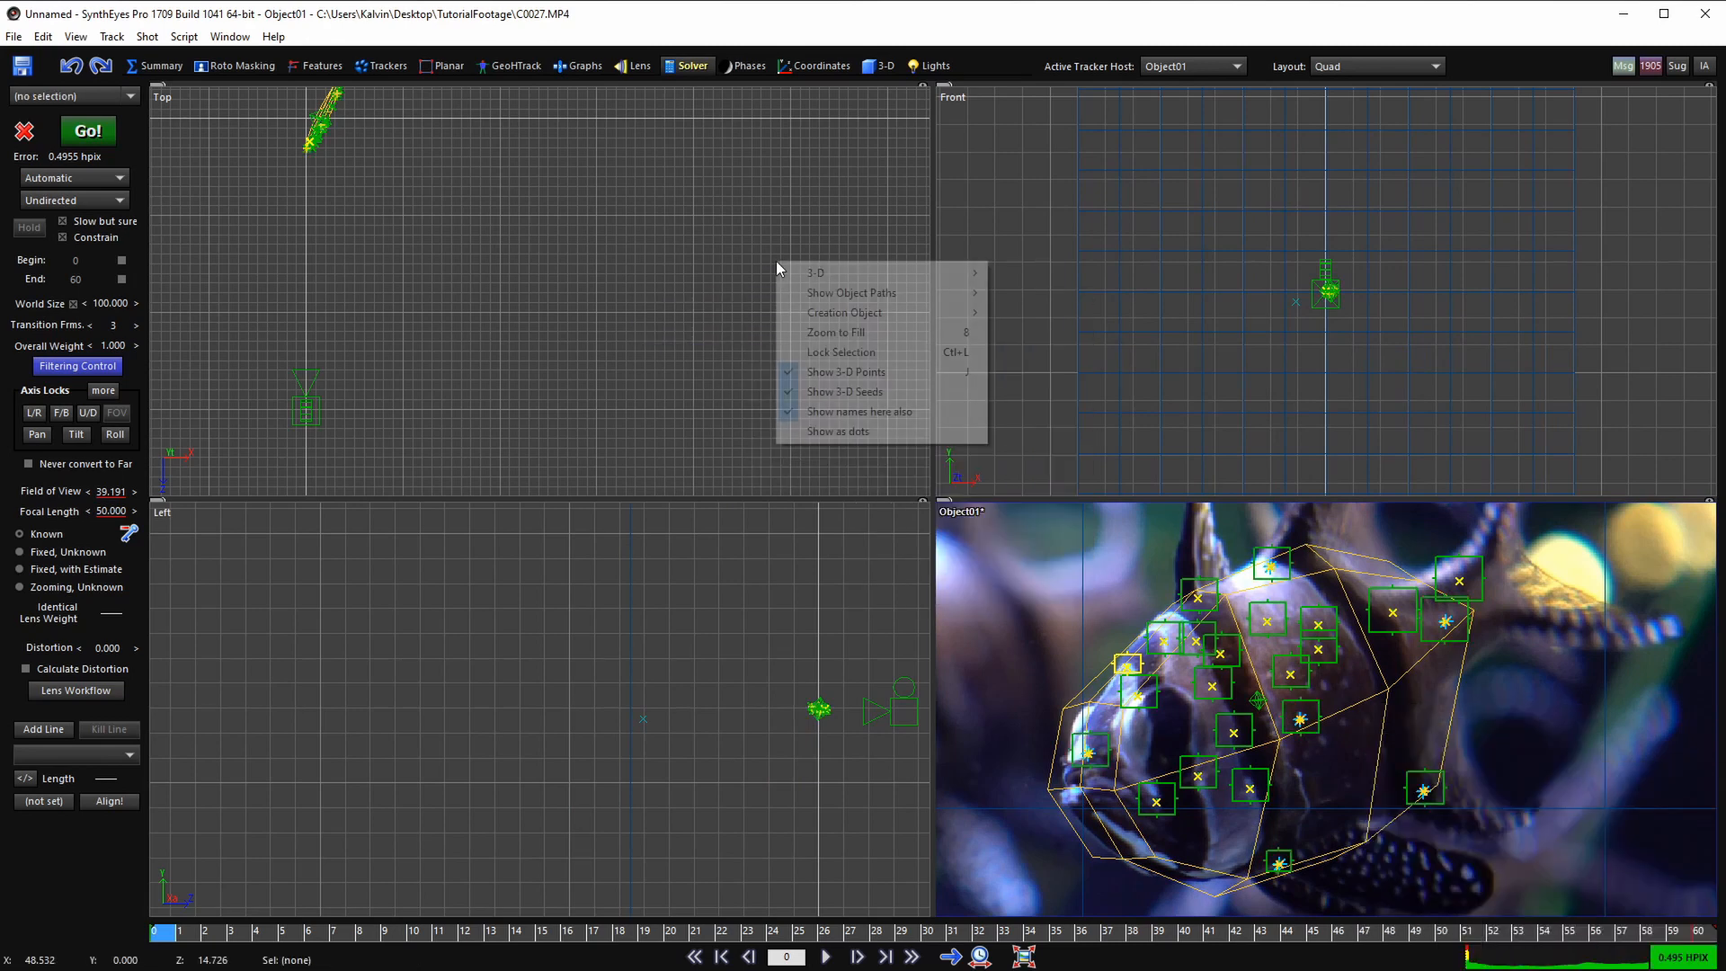
click(1016, 586)
right_click(1006, 527)
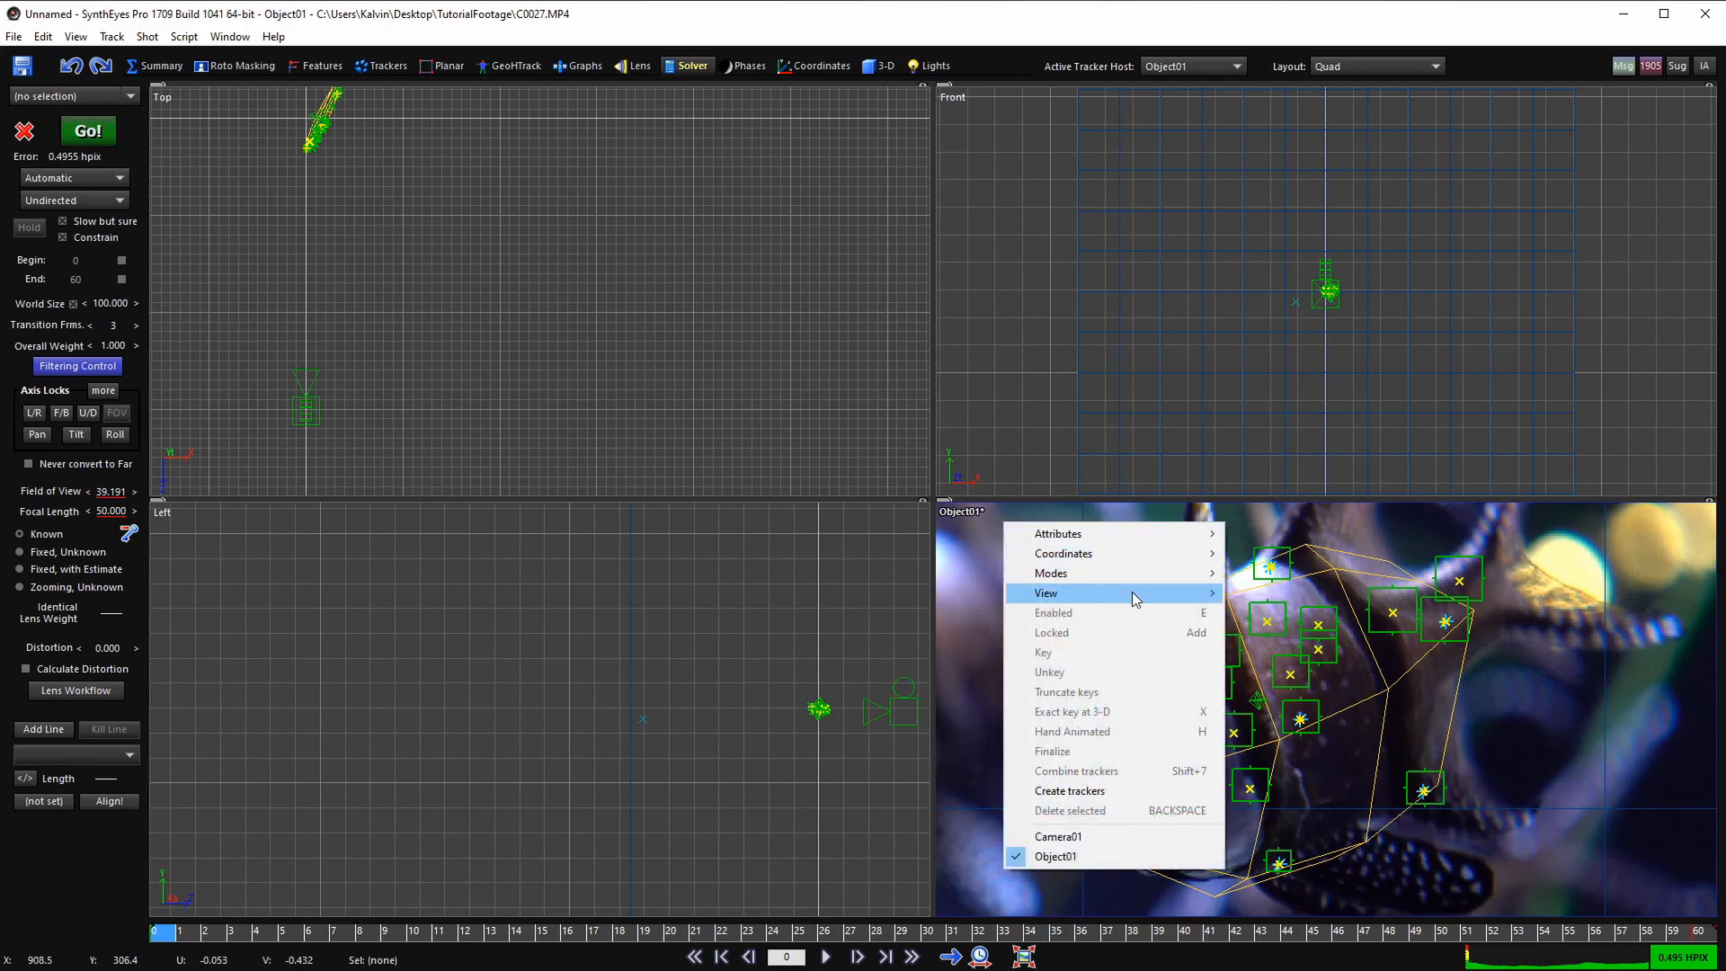
mouse_move(1218, 604)
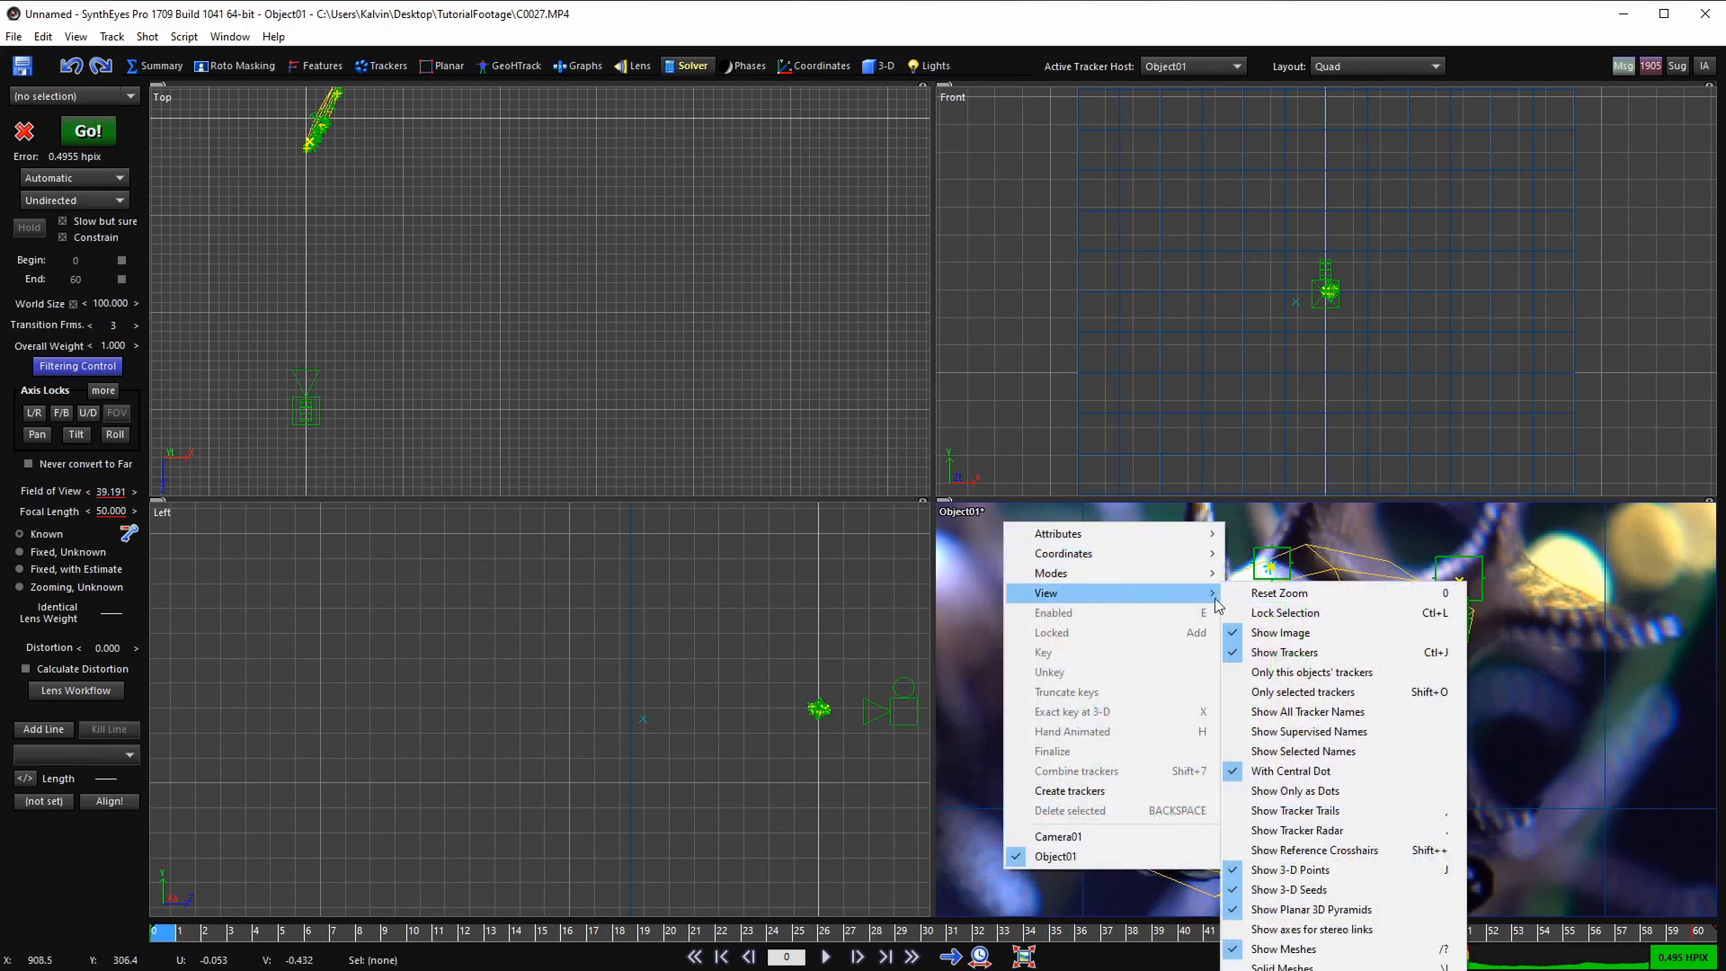
click(1334, 812)
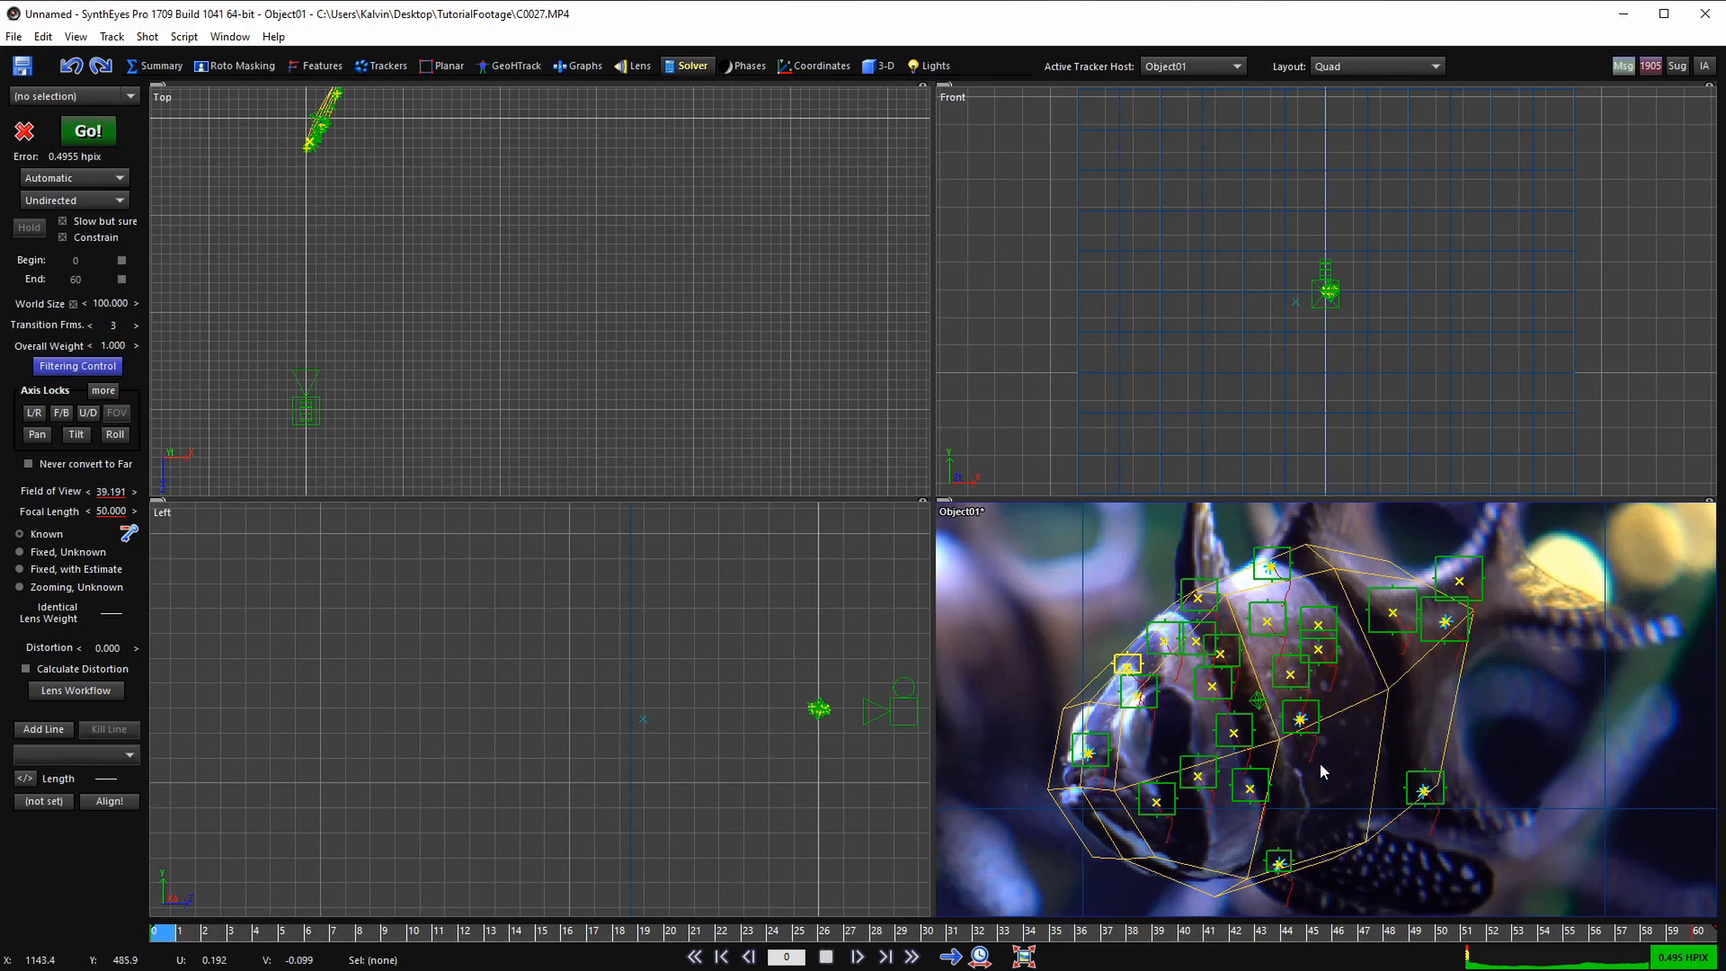
right_click(1130, 617)
mouse_move(1233, 689)
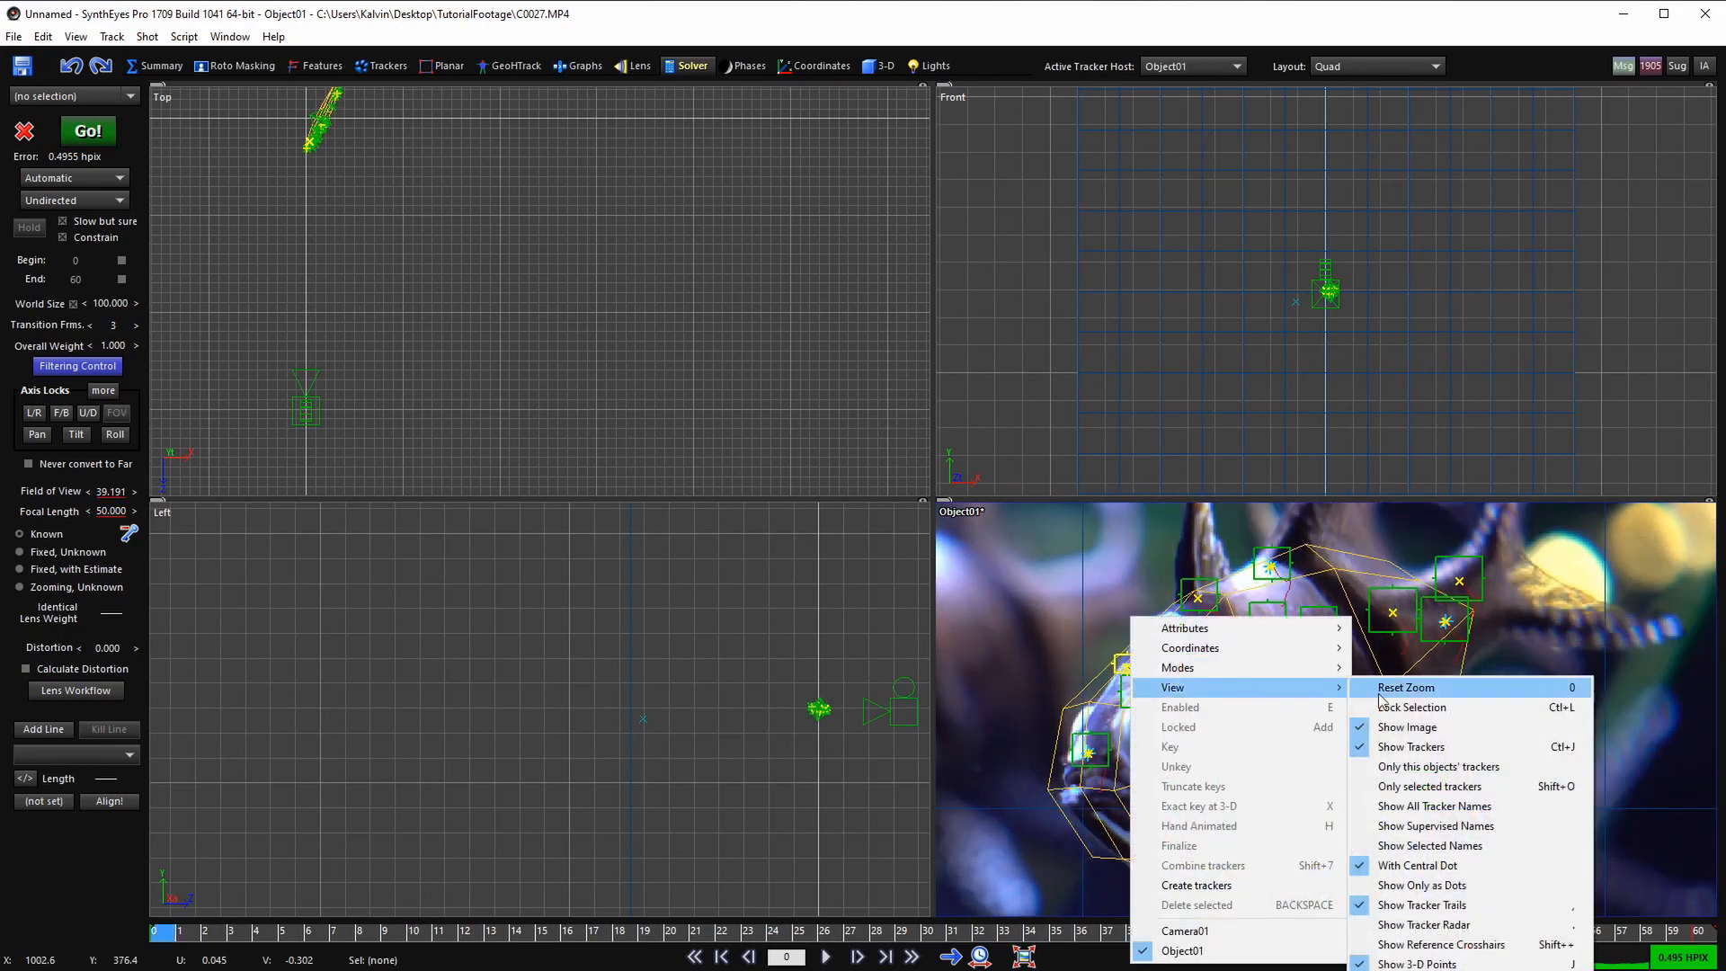
click(1423, 904)
- Show the tracker radar in the camera view and inspect the trackers' error circles at the start of the shot
right_click(1036, 536)
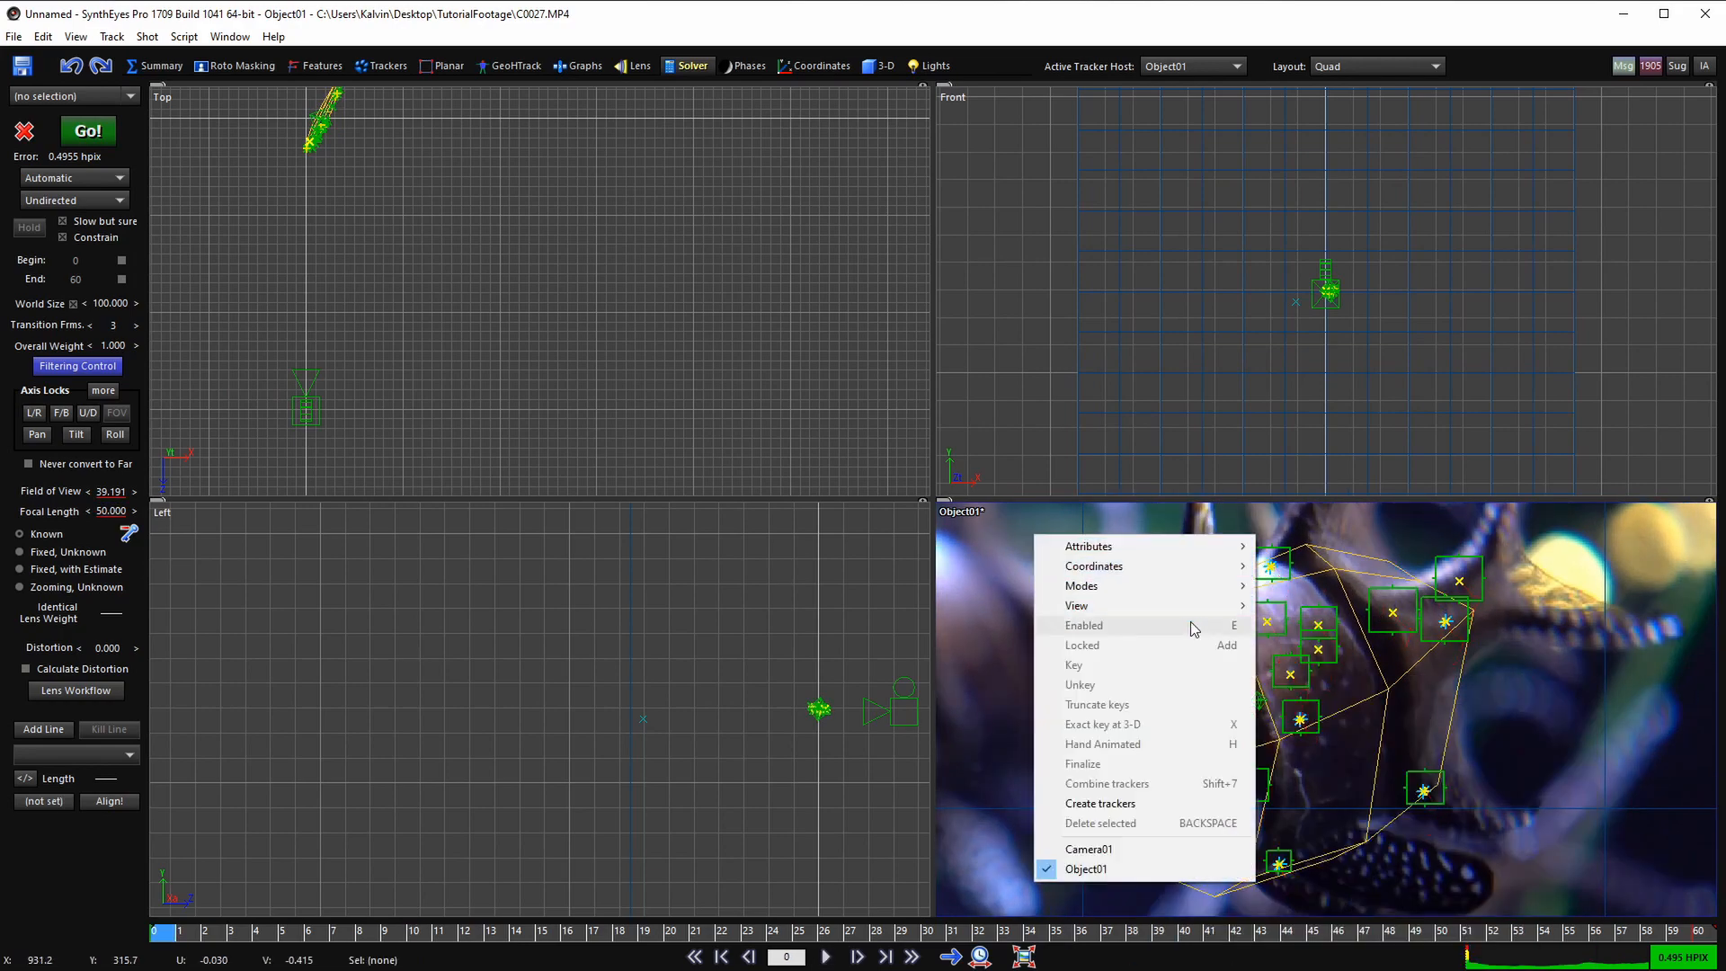
mouse_move(1215, 609)
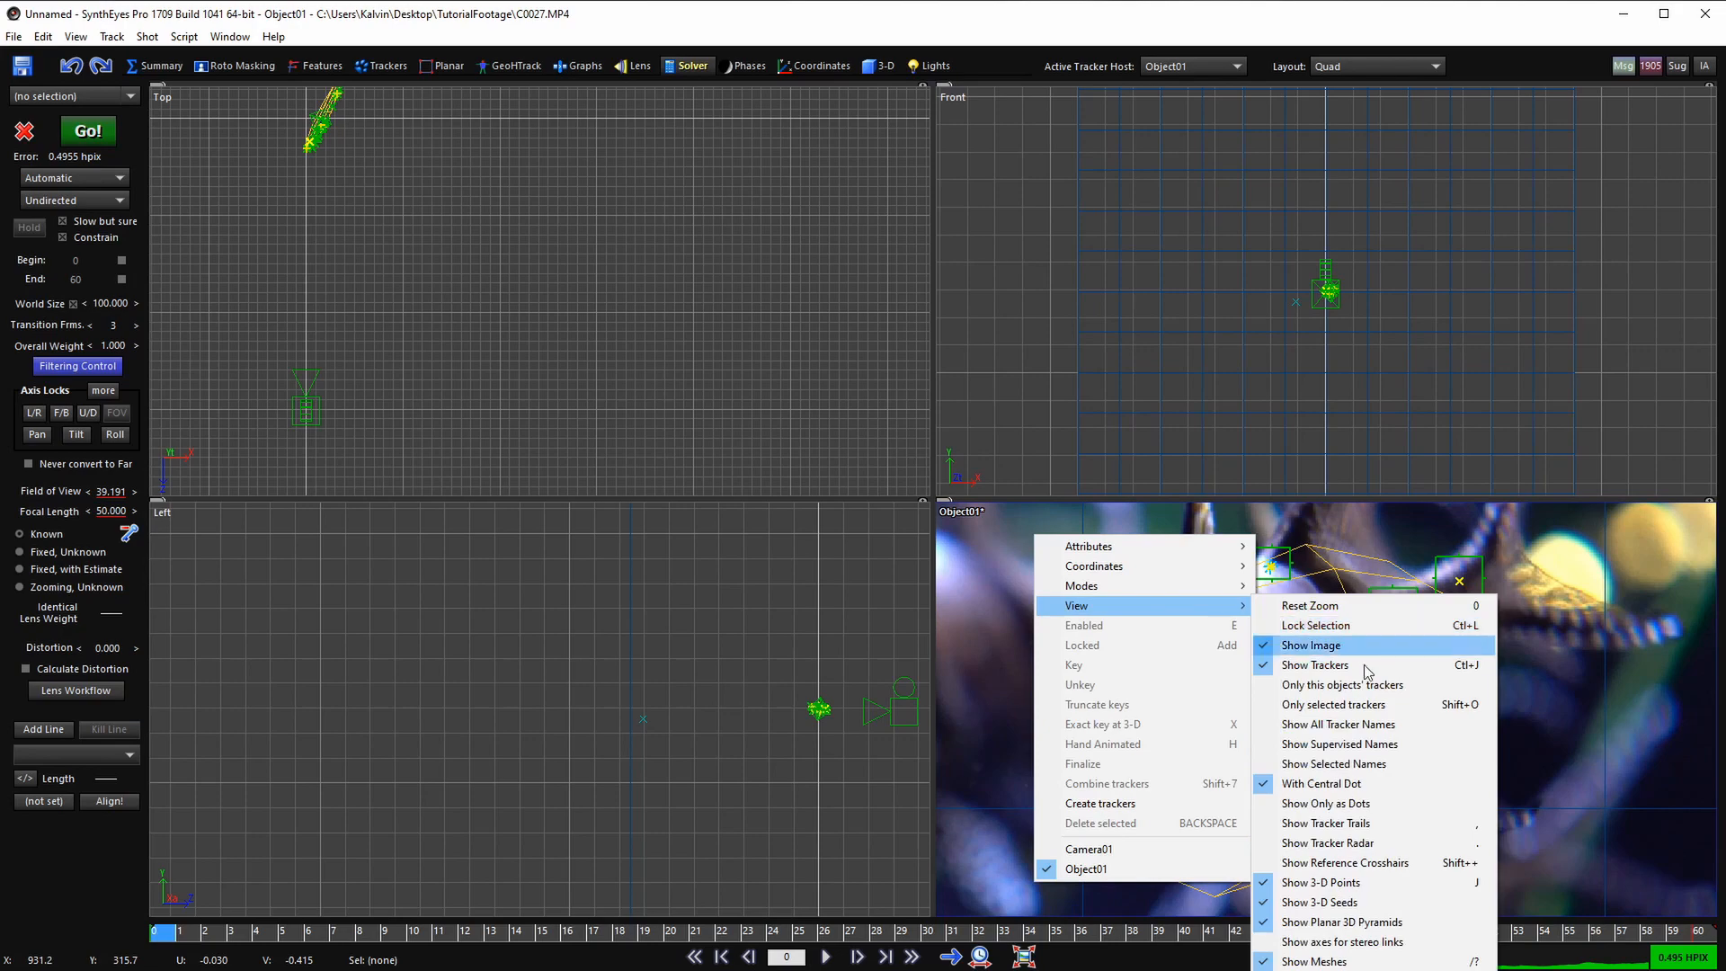
click(1359, 844)
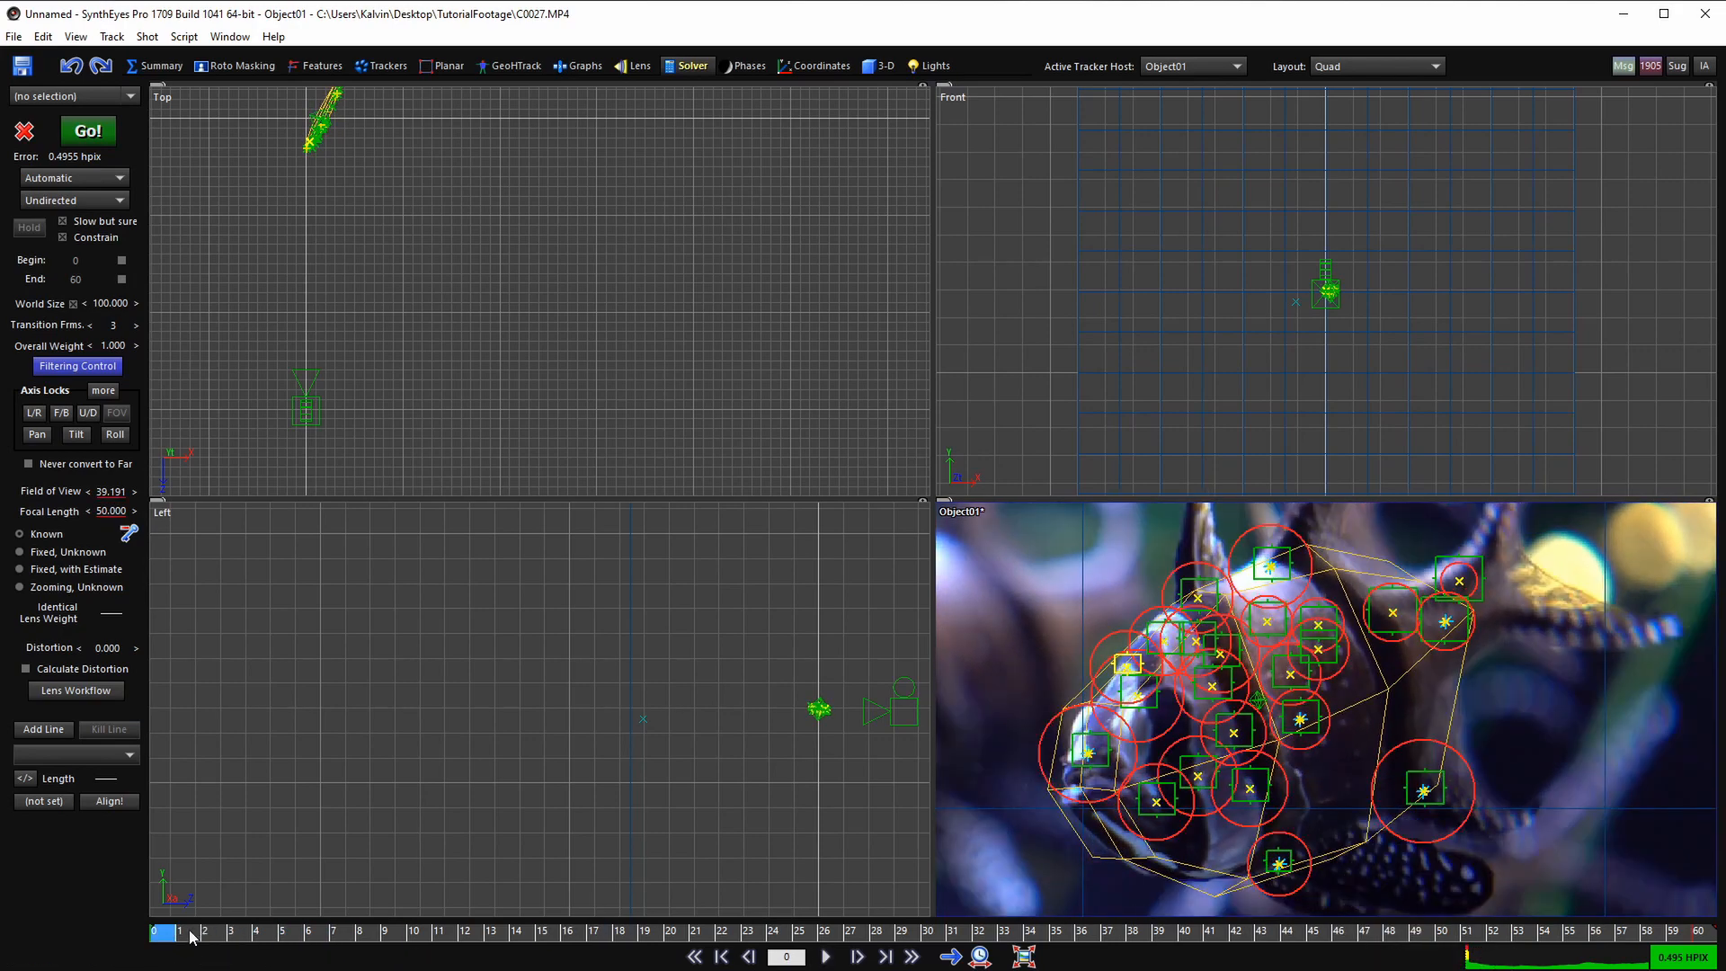
drag(190, 937, 135, 969)
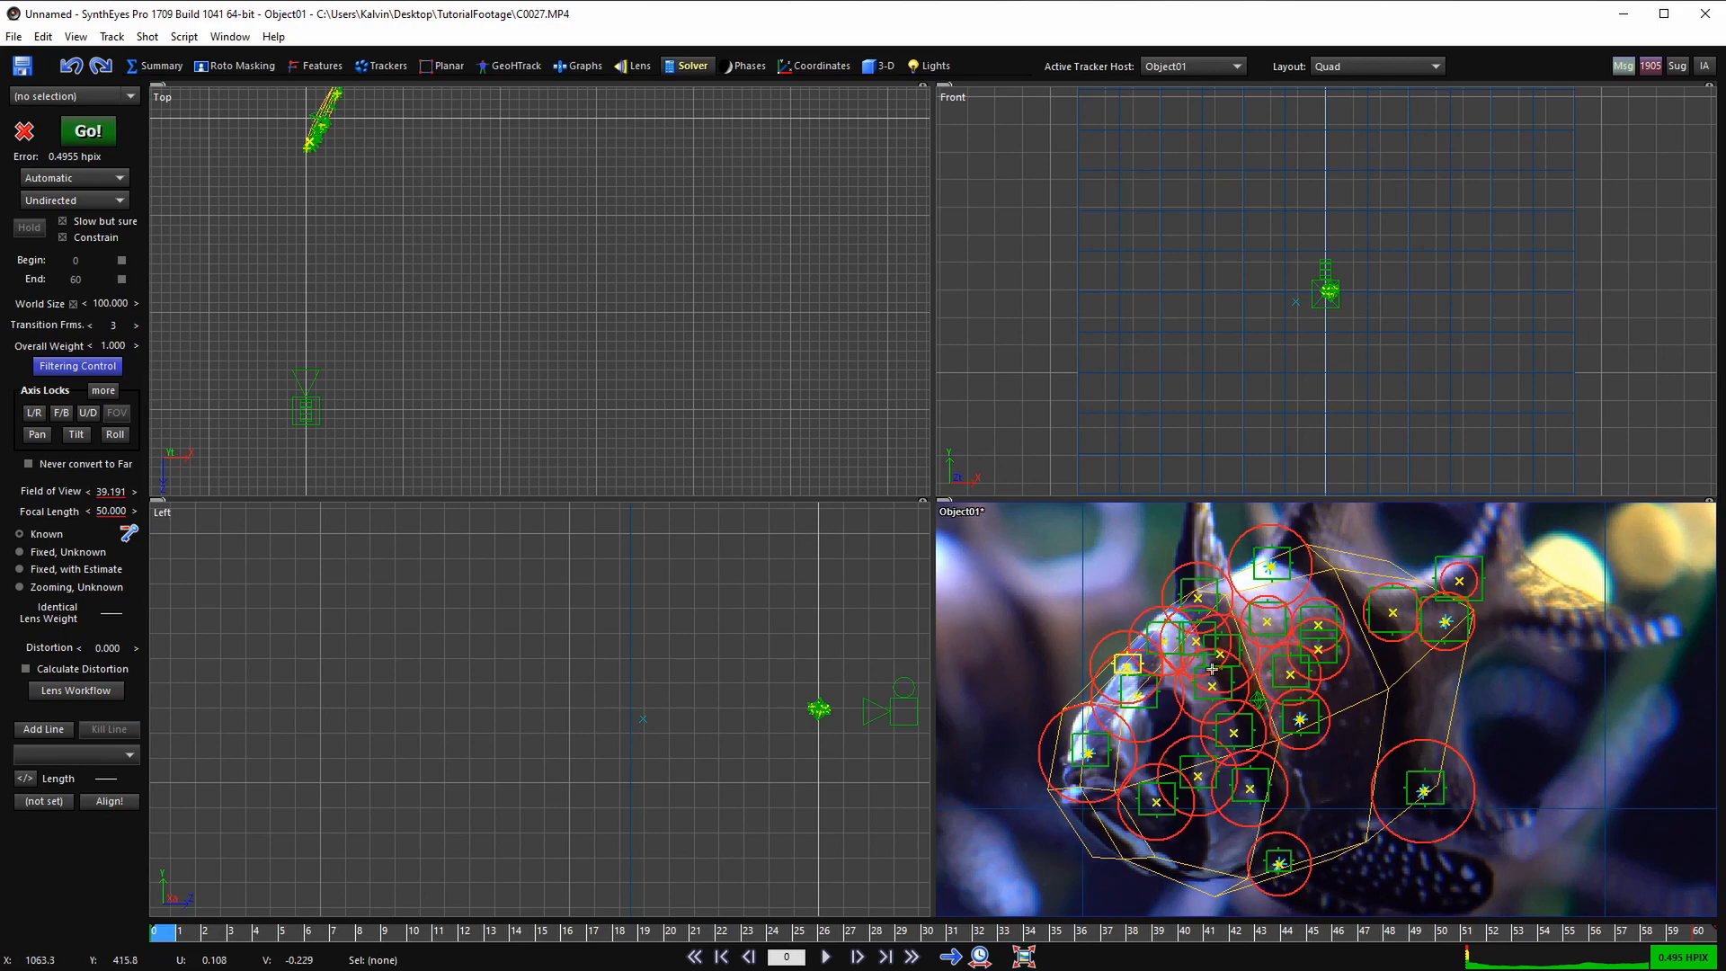
- Raise Object01's overall distance constraint weight to 90 in the hard and soft lock controls
click(103, 390)
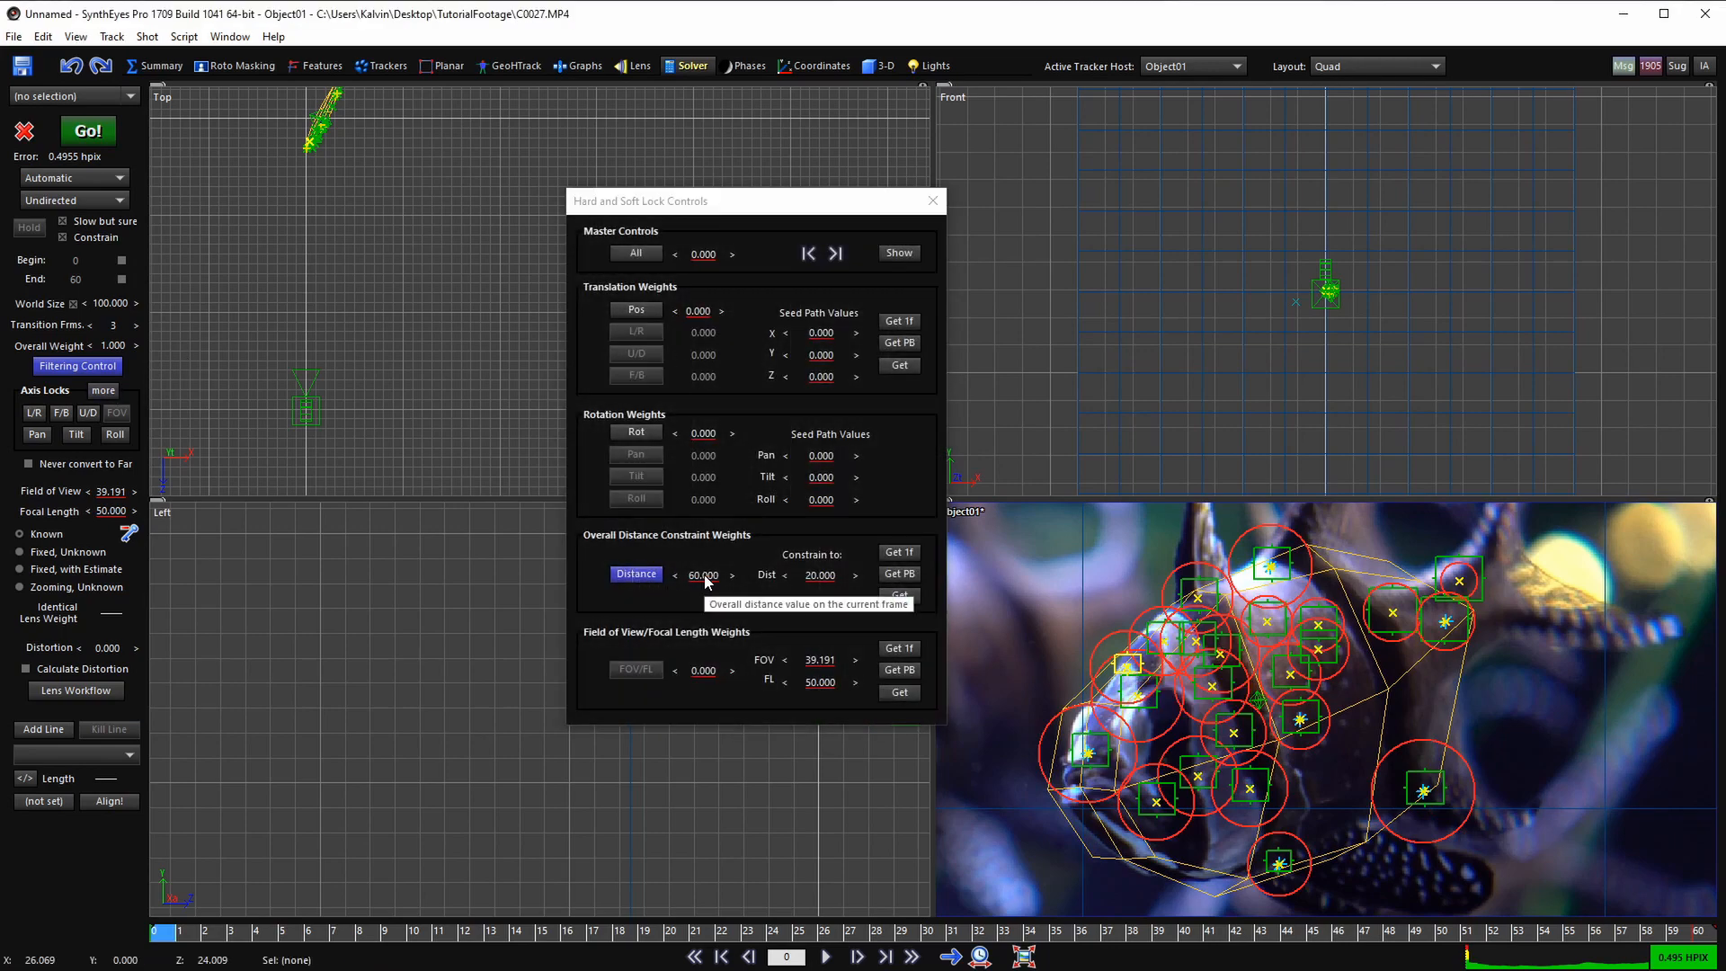
drag(704, 578, 694, 576)
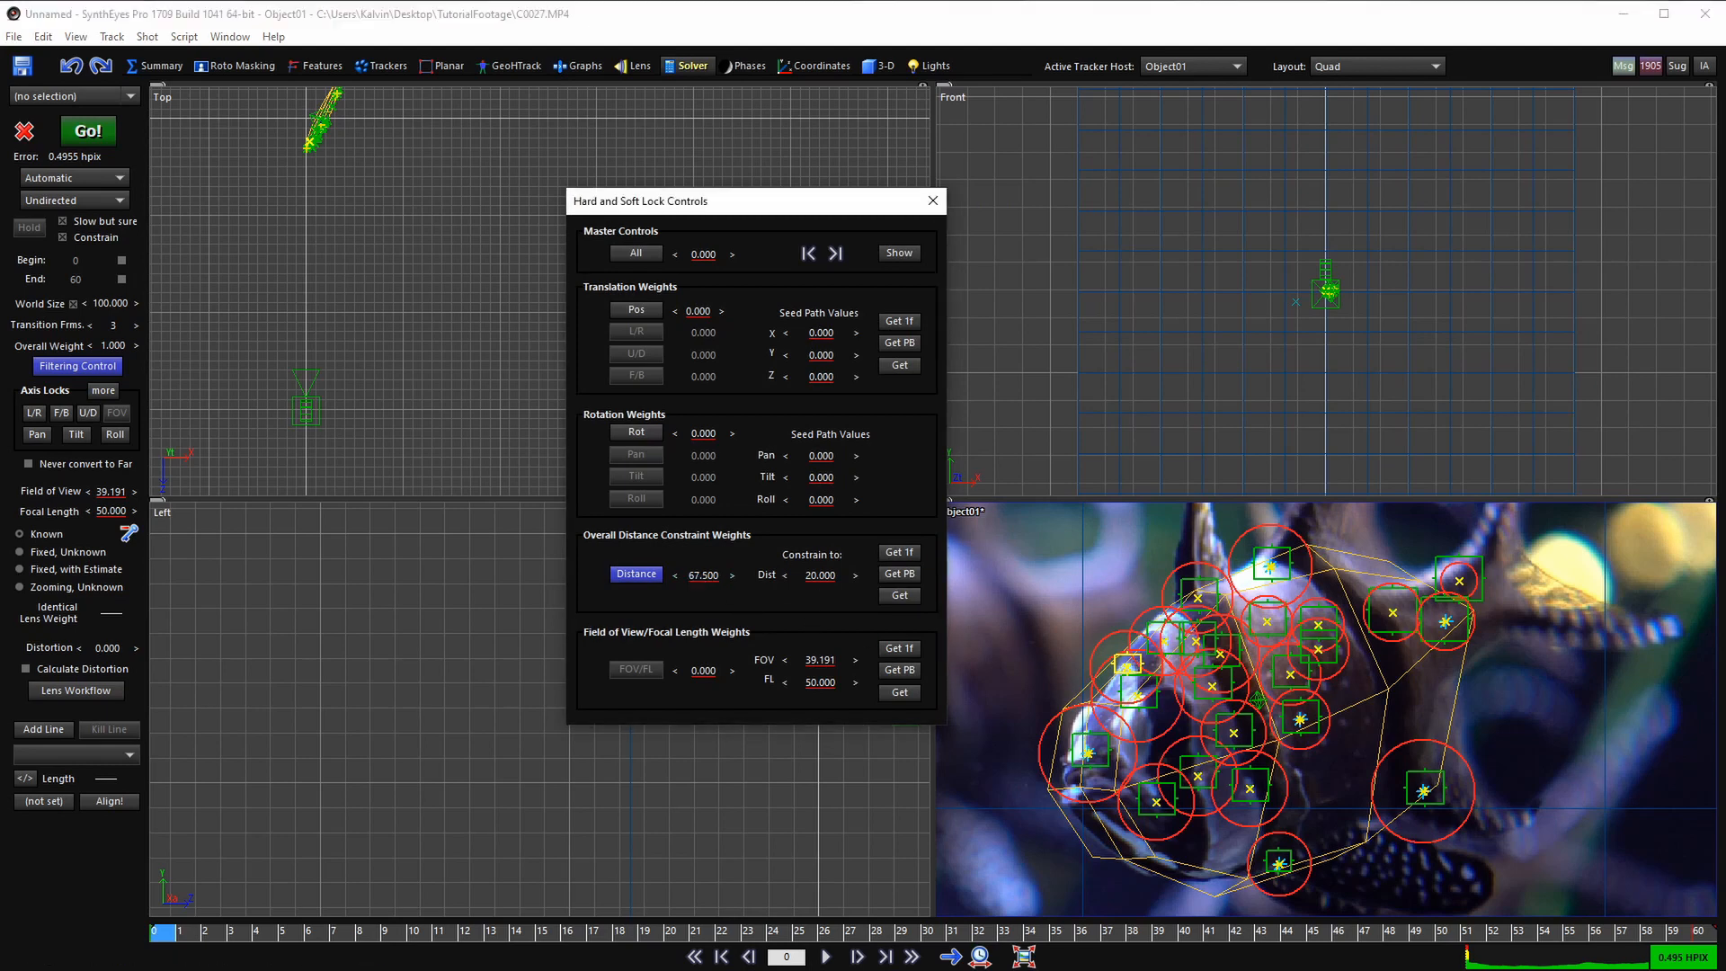
double_click(694, 574)
text(90)
key(Return)
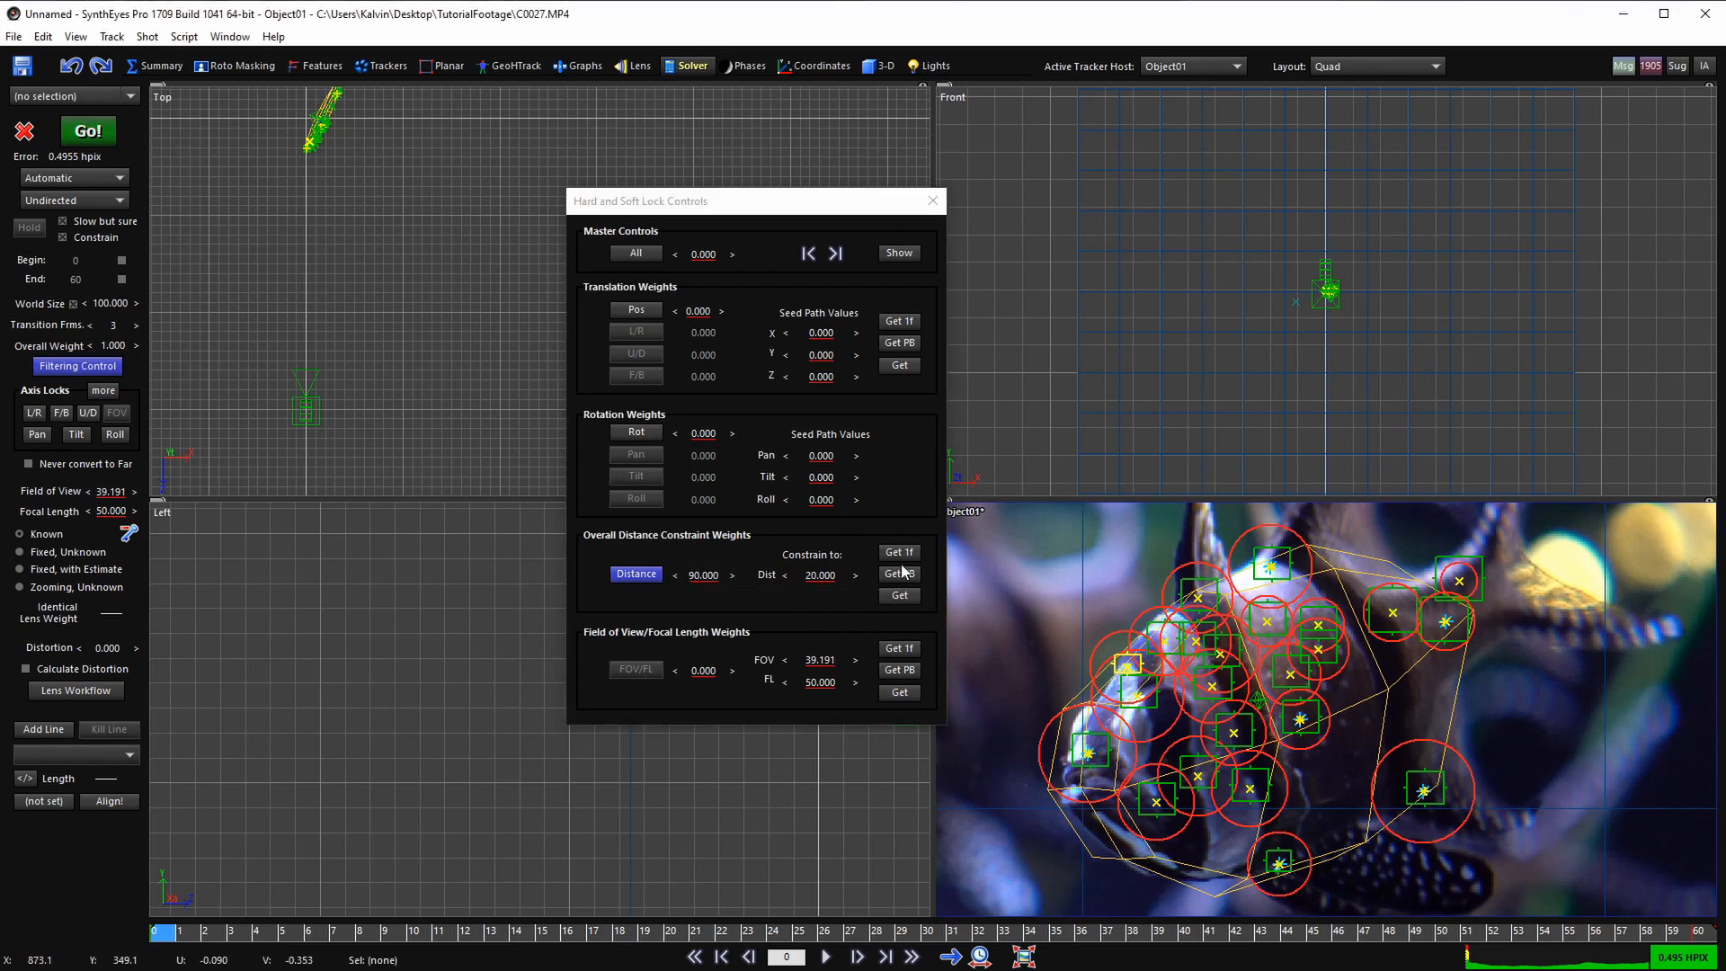
- Save Object01's solved distance as its distance constraint and check the constraint values between frames 0 and 17
click(897, 595)
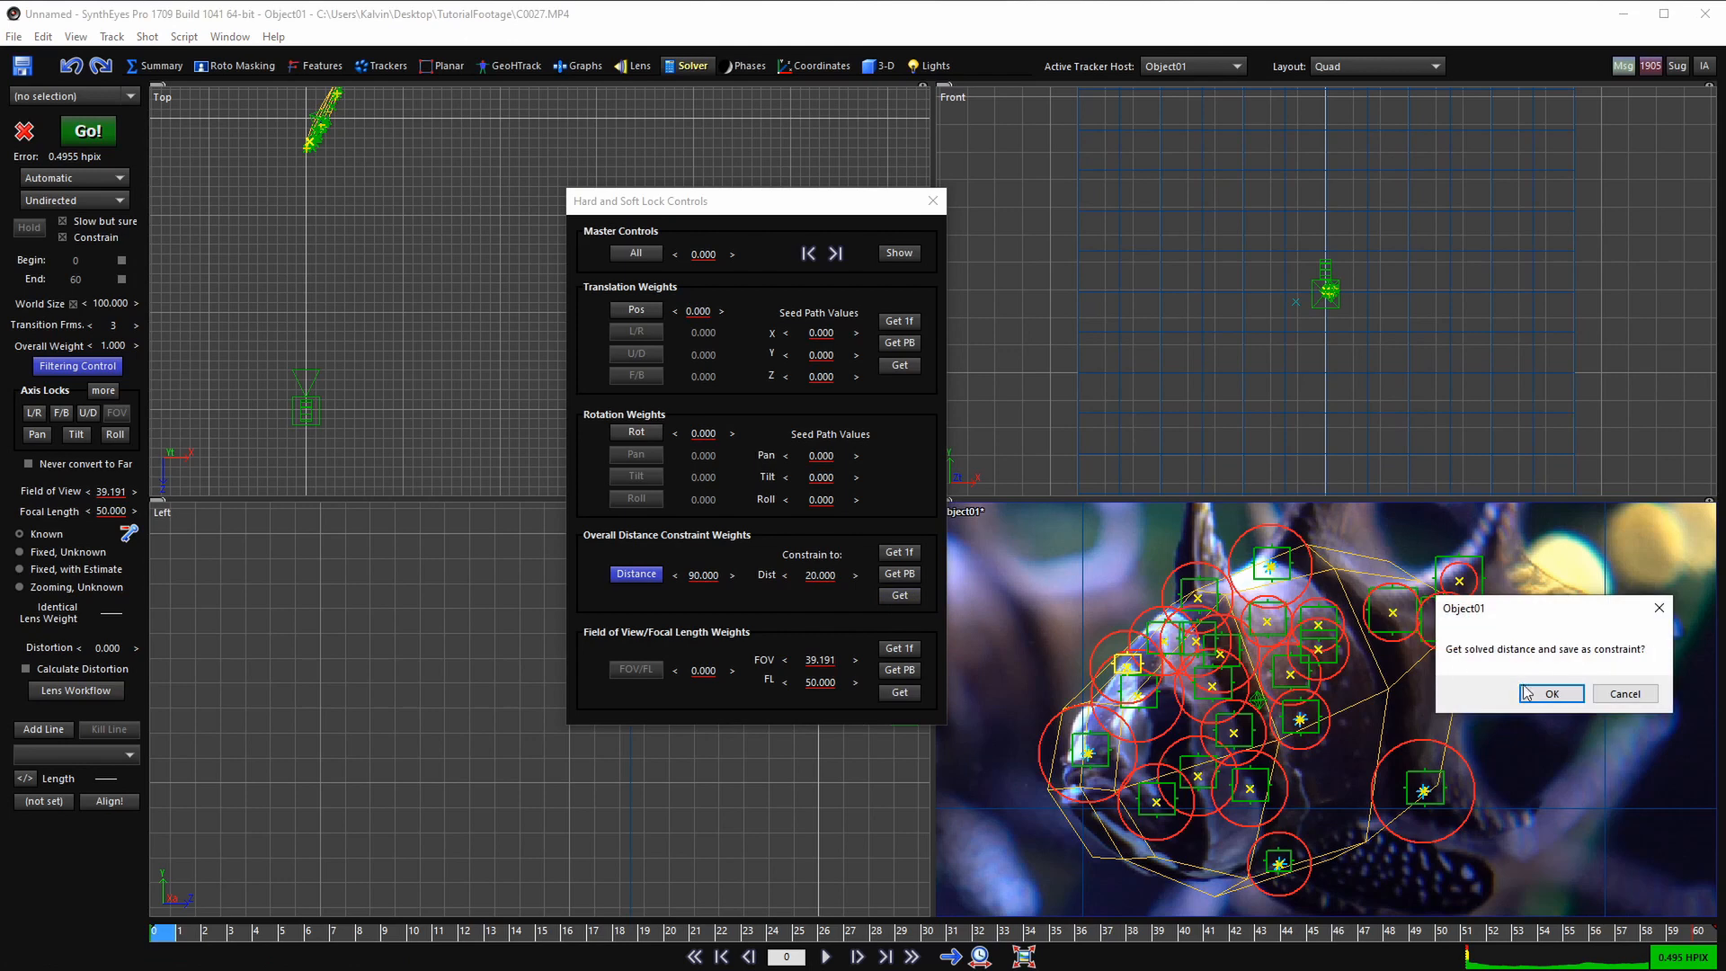
click(1553, 696)
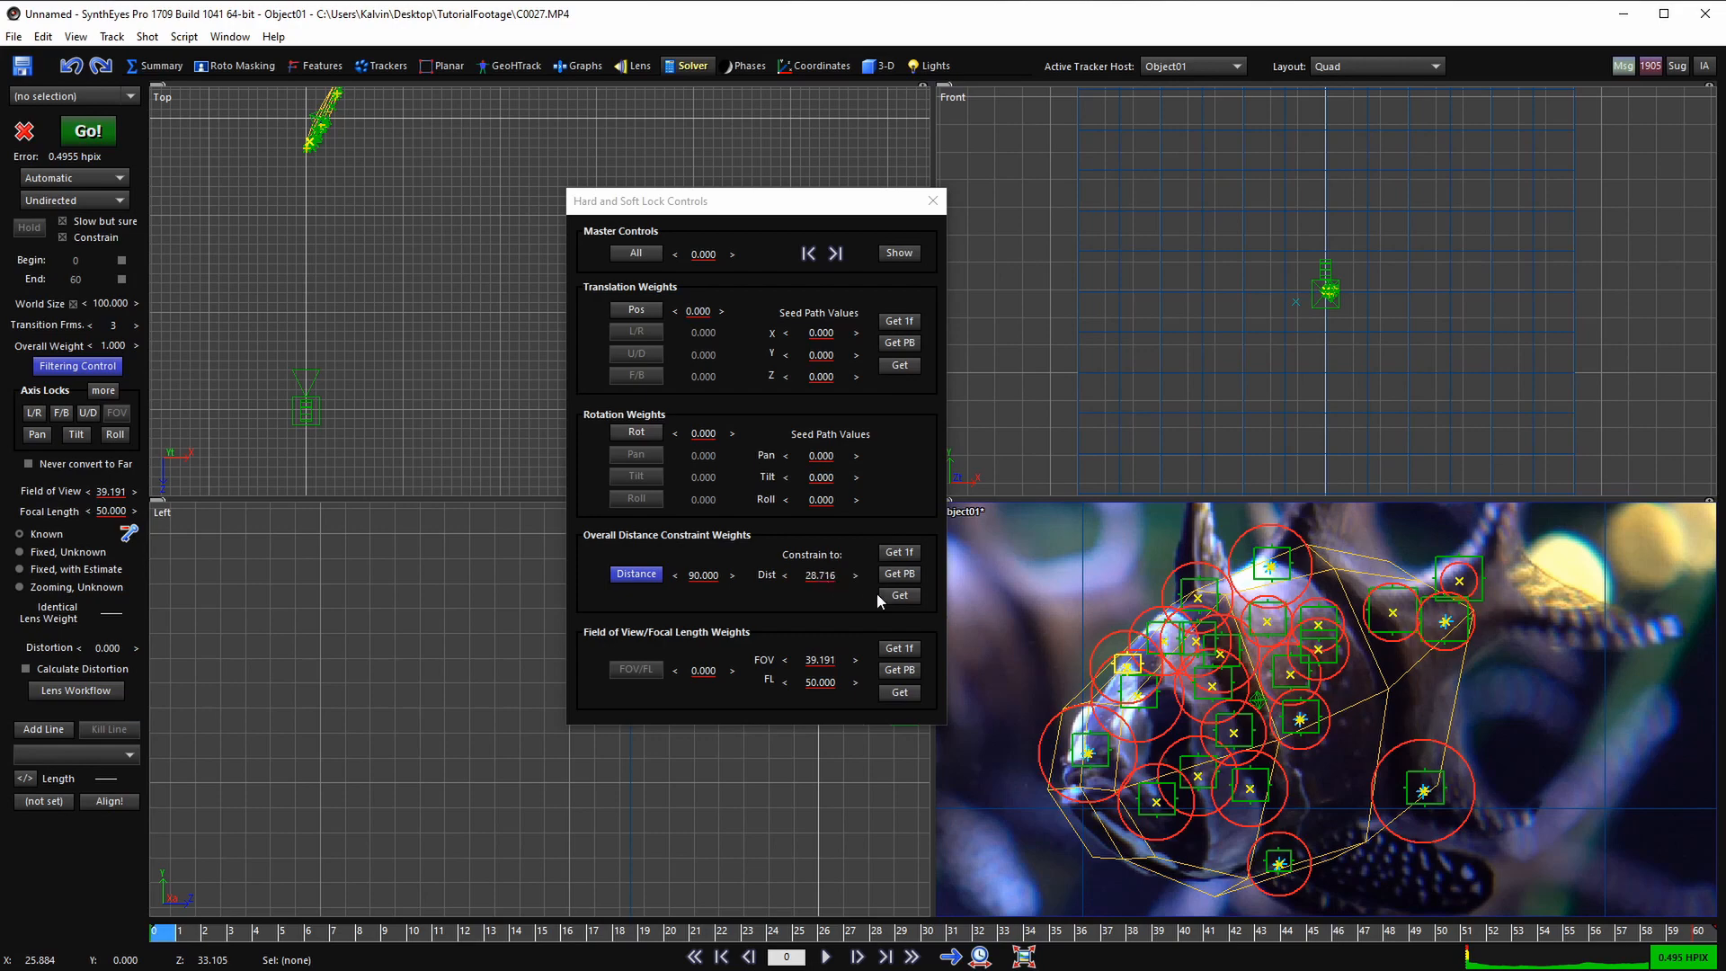
drag(197, 926, 160, 929)
drag(301, 932, 599, 928)
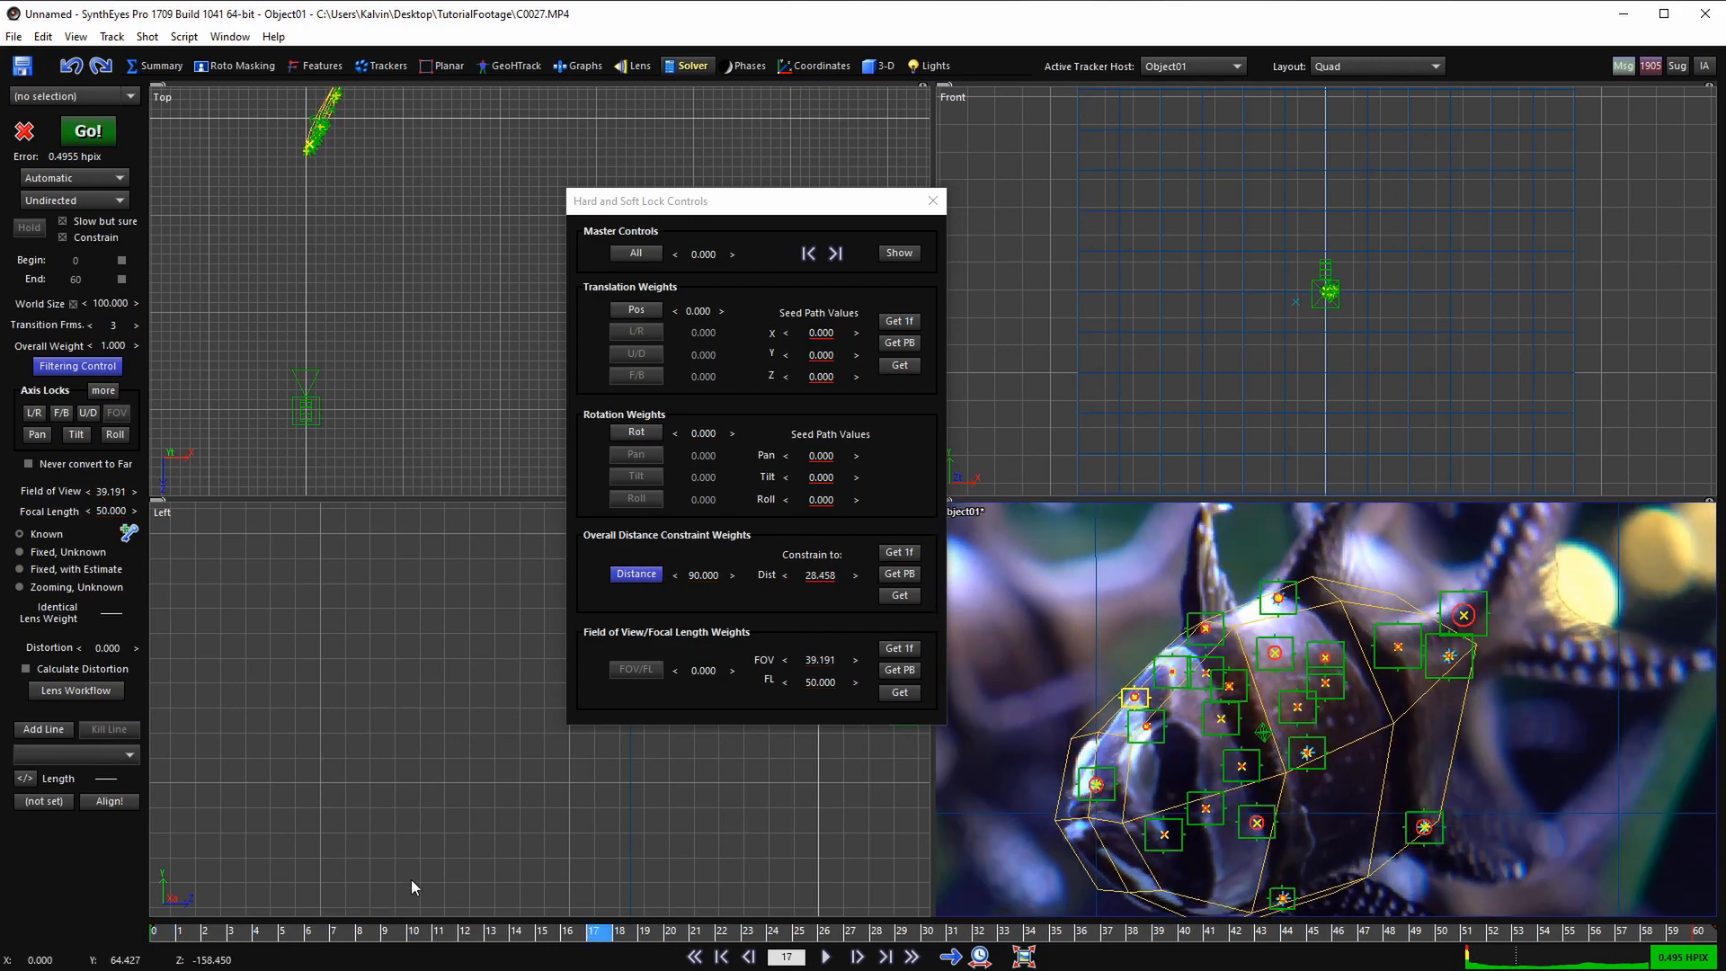
drag(395, 931, 160, 931)
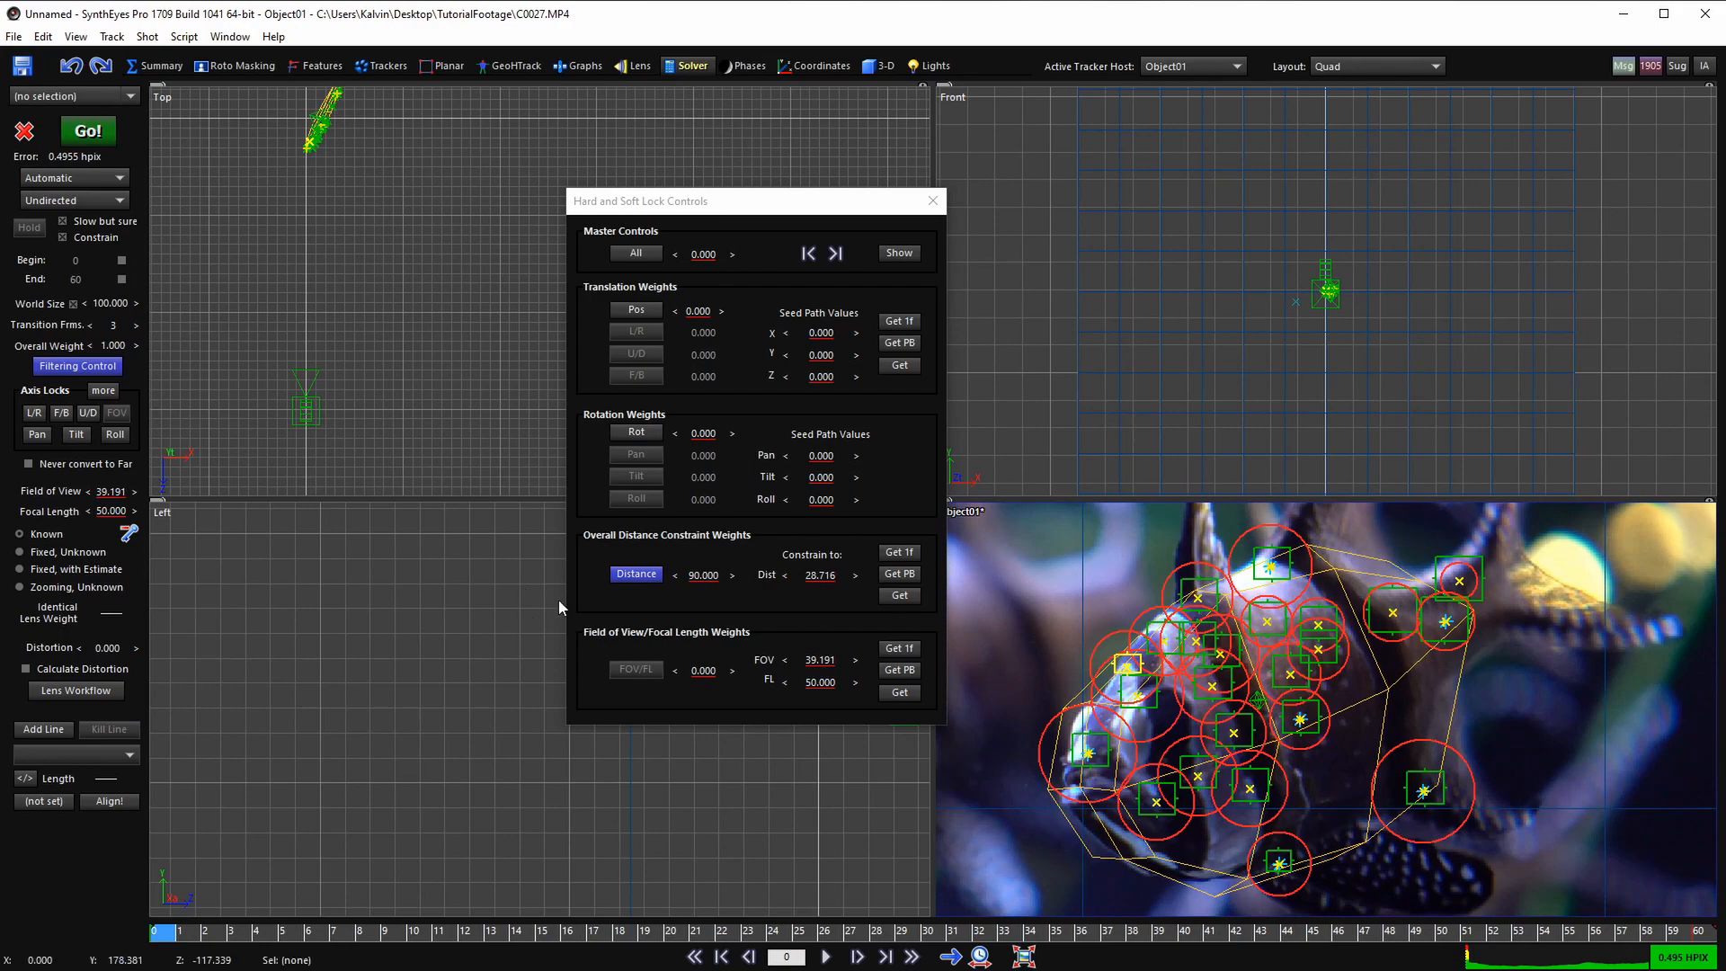
- Re-solve Object01 with the distance constraint, accept the solve and close the lock controls
click(101, 137)
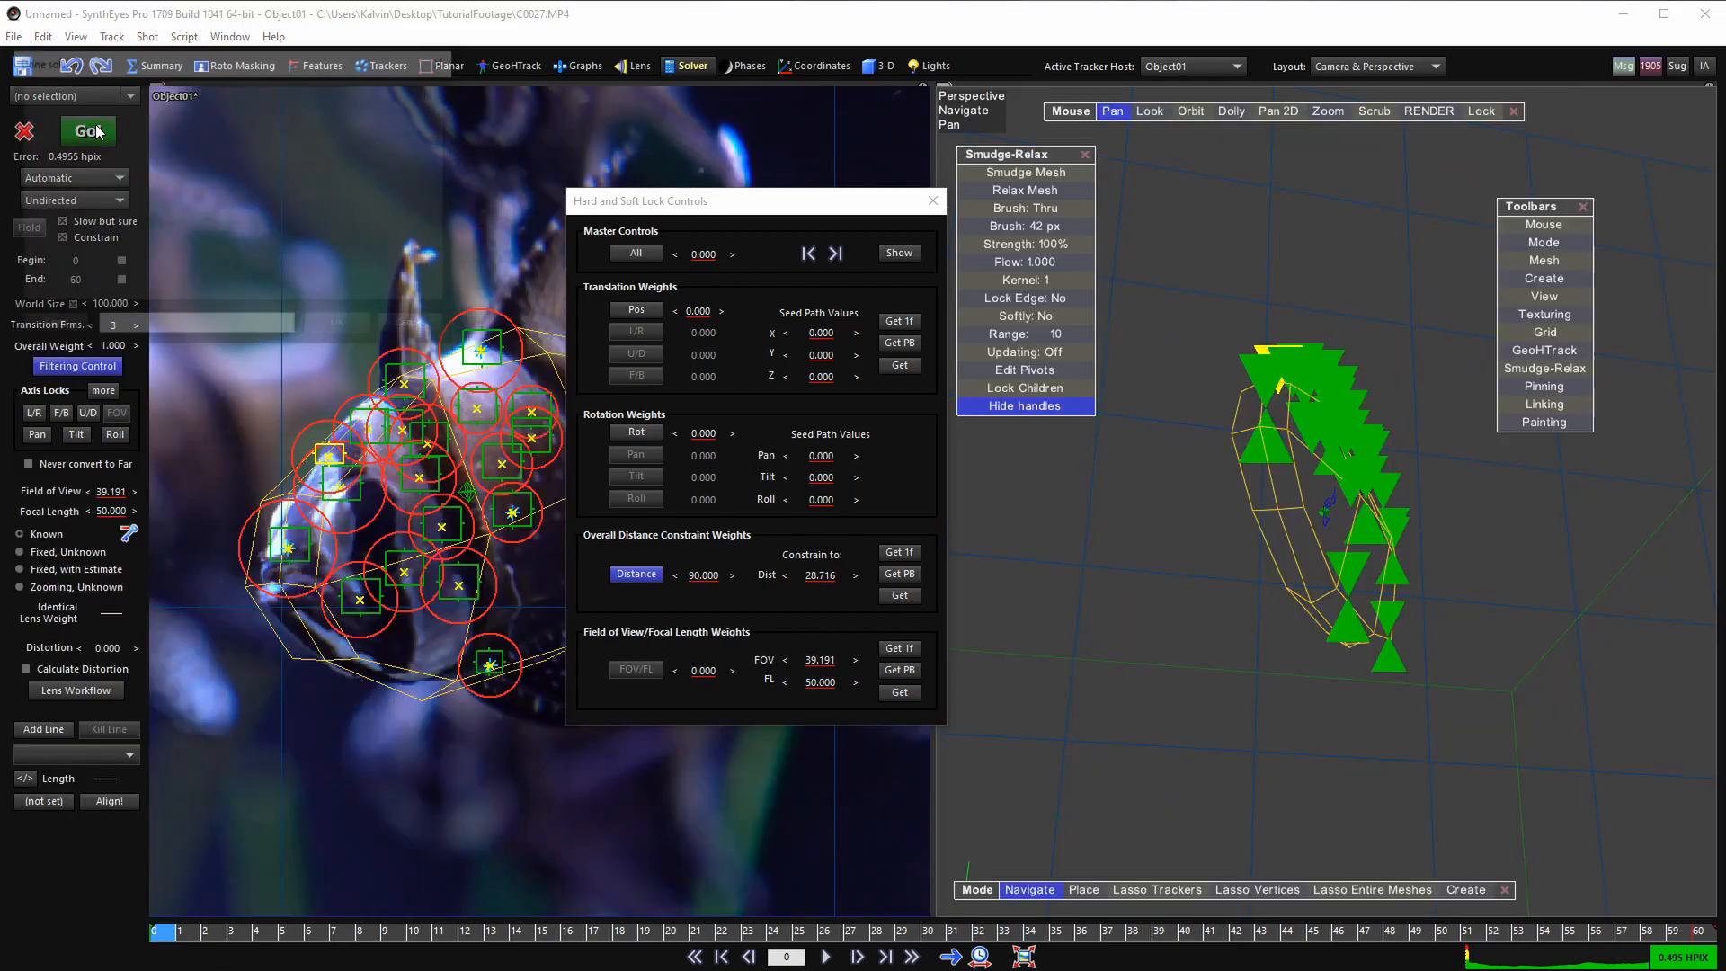
click(363, 331)
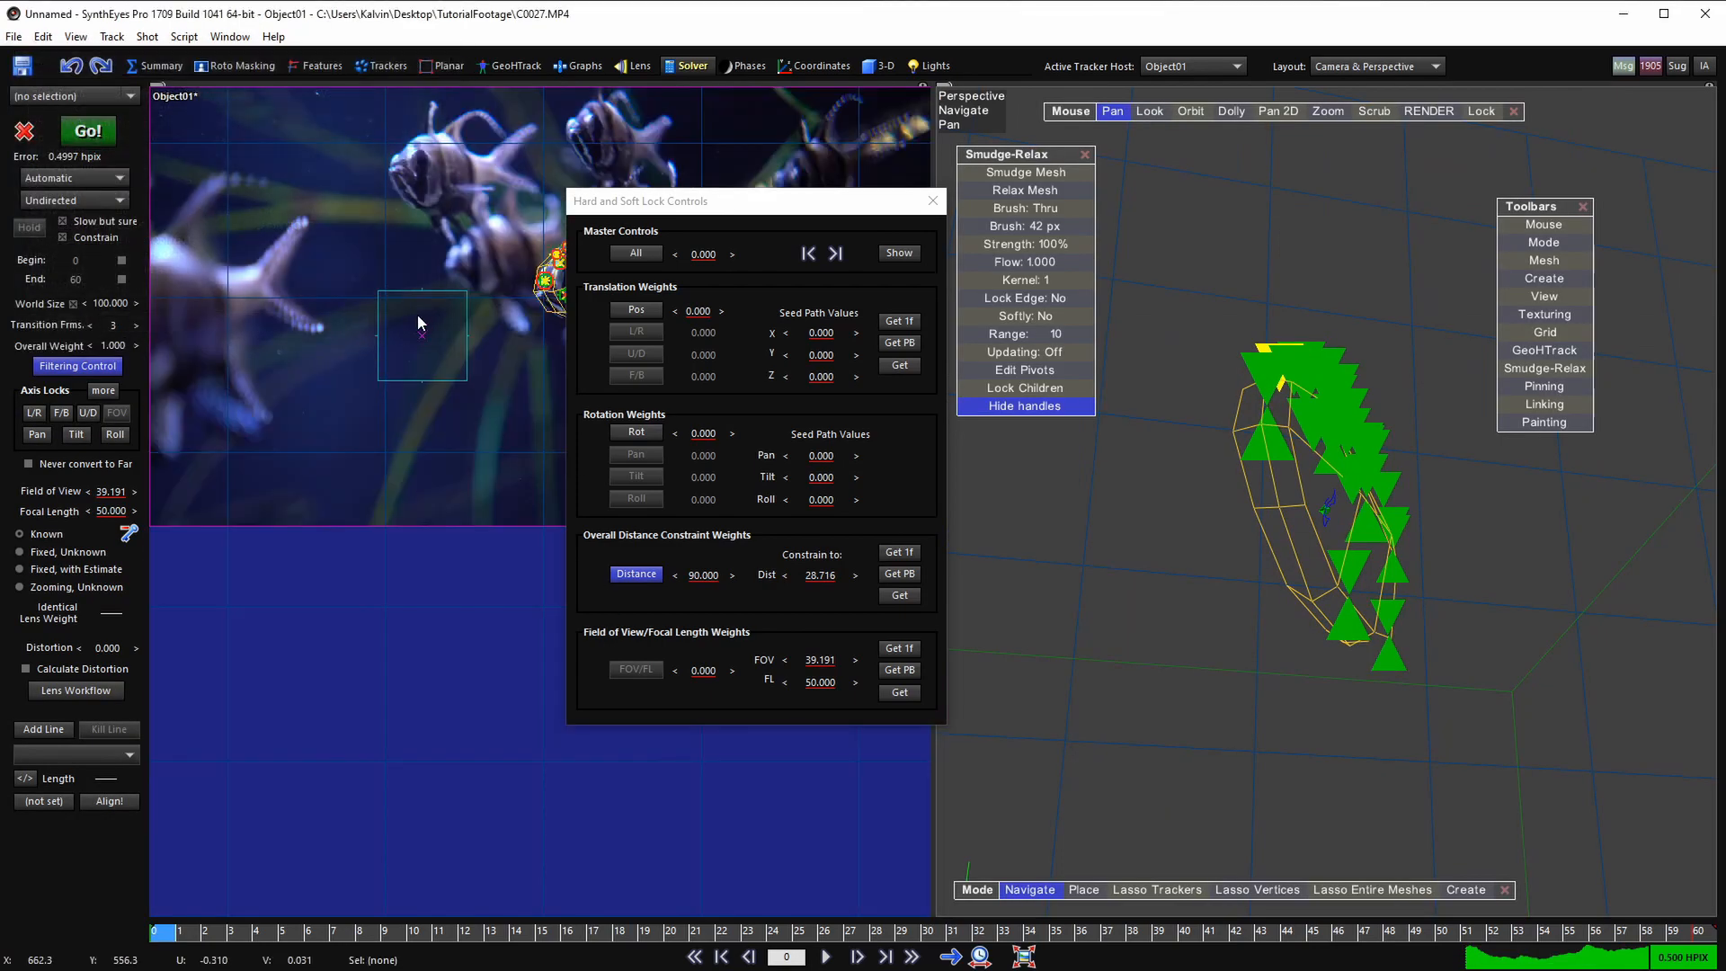
middle_drag(419, 317, 328, 428)
click(938, 206)
scroll(681, 391, up, 5)
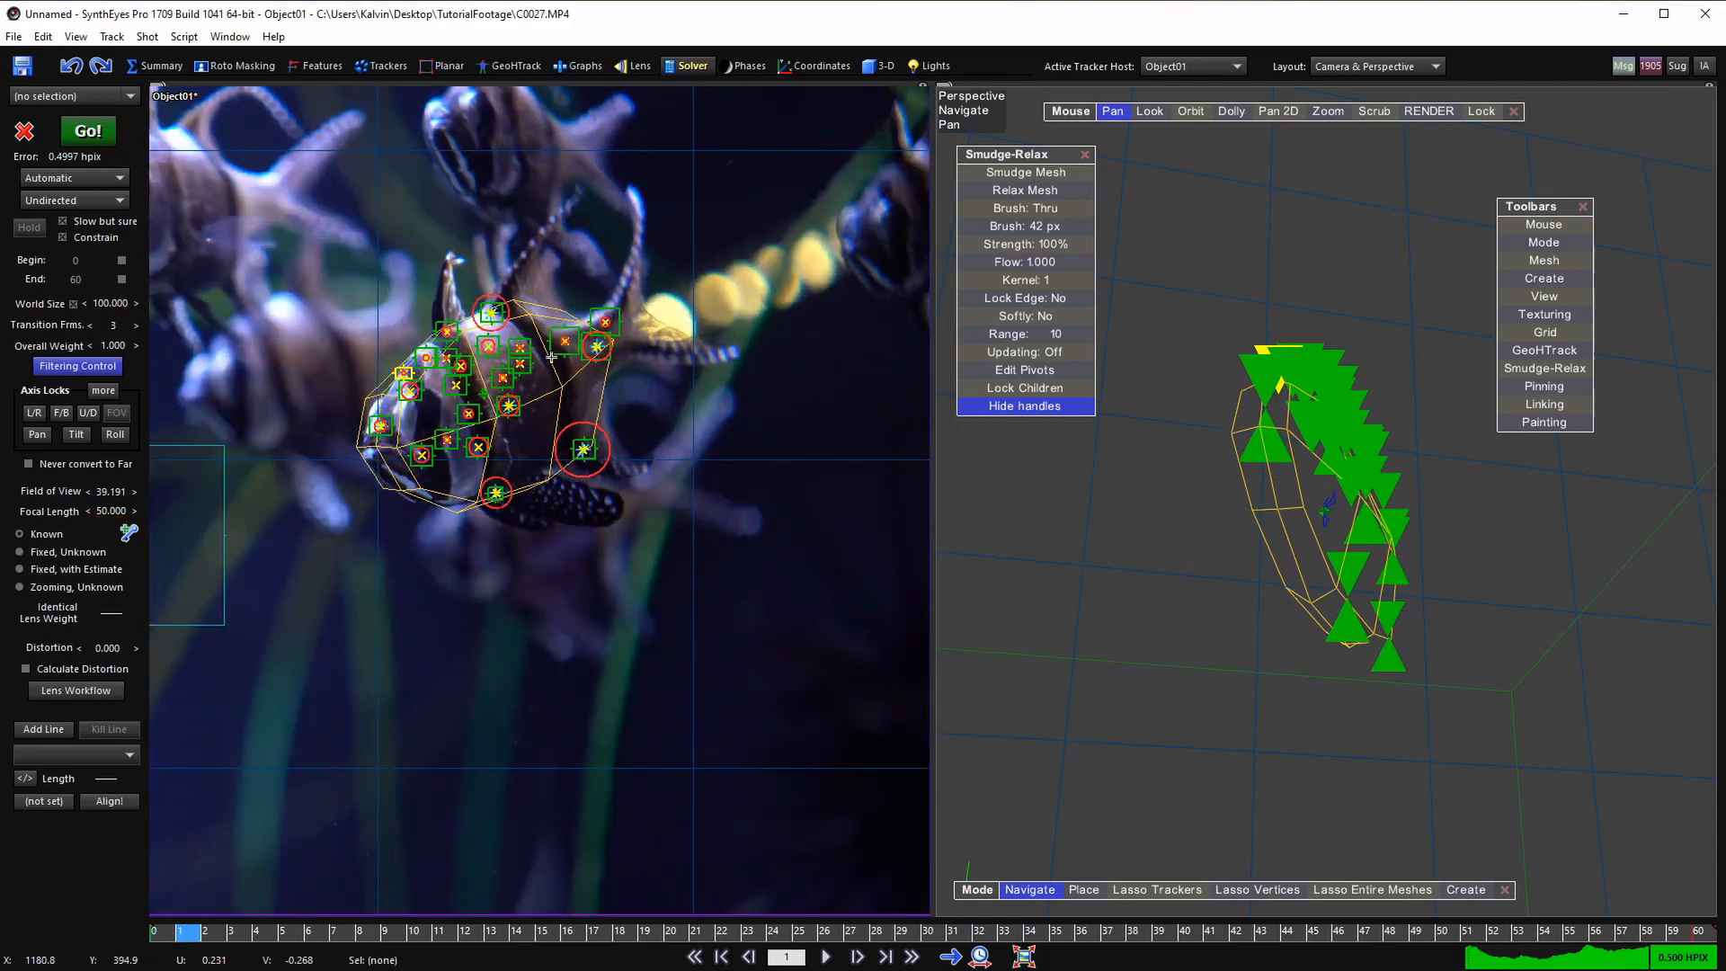
- Play back the shot and examine Box01 and the solved tracker points from different angles in the perspective view
key(space)
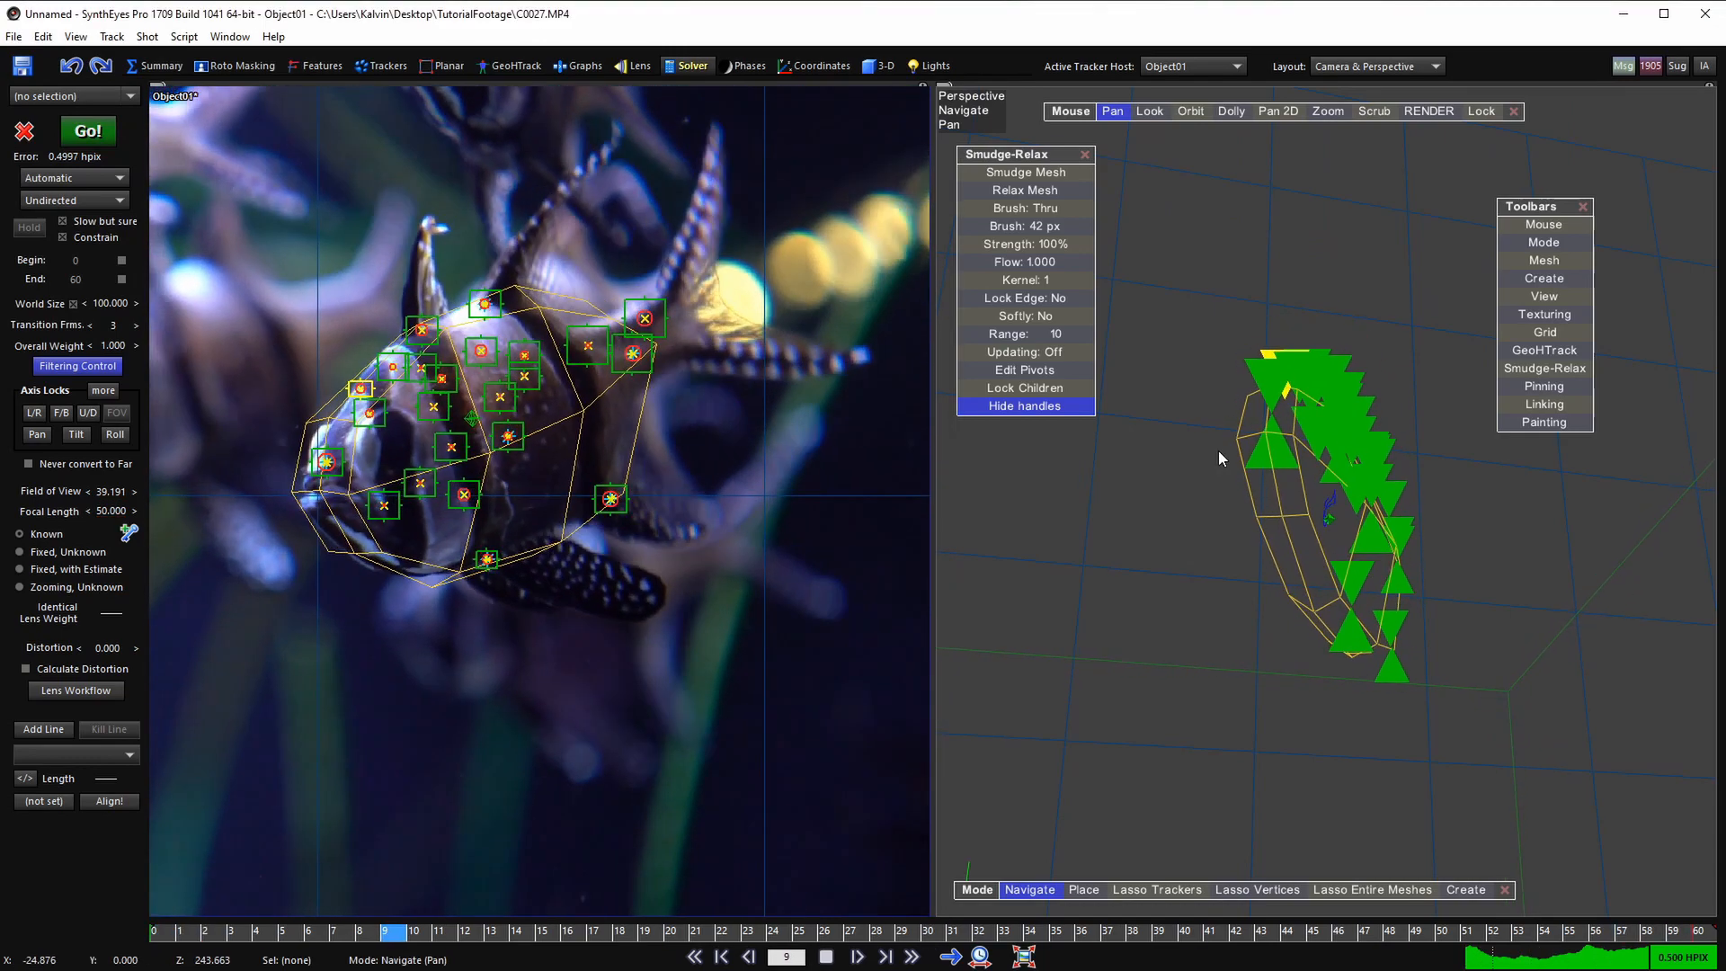
alt+drag(1219, 450, 1385, 548)
alt+middle_drag(1205, 737, 1340, 459)
alt+drag(1340, 459, 1347, 500)
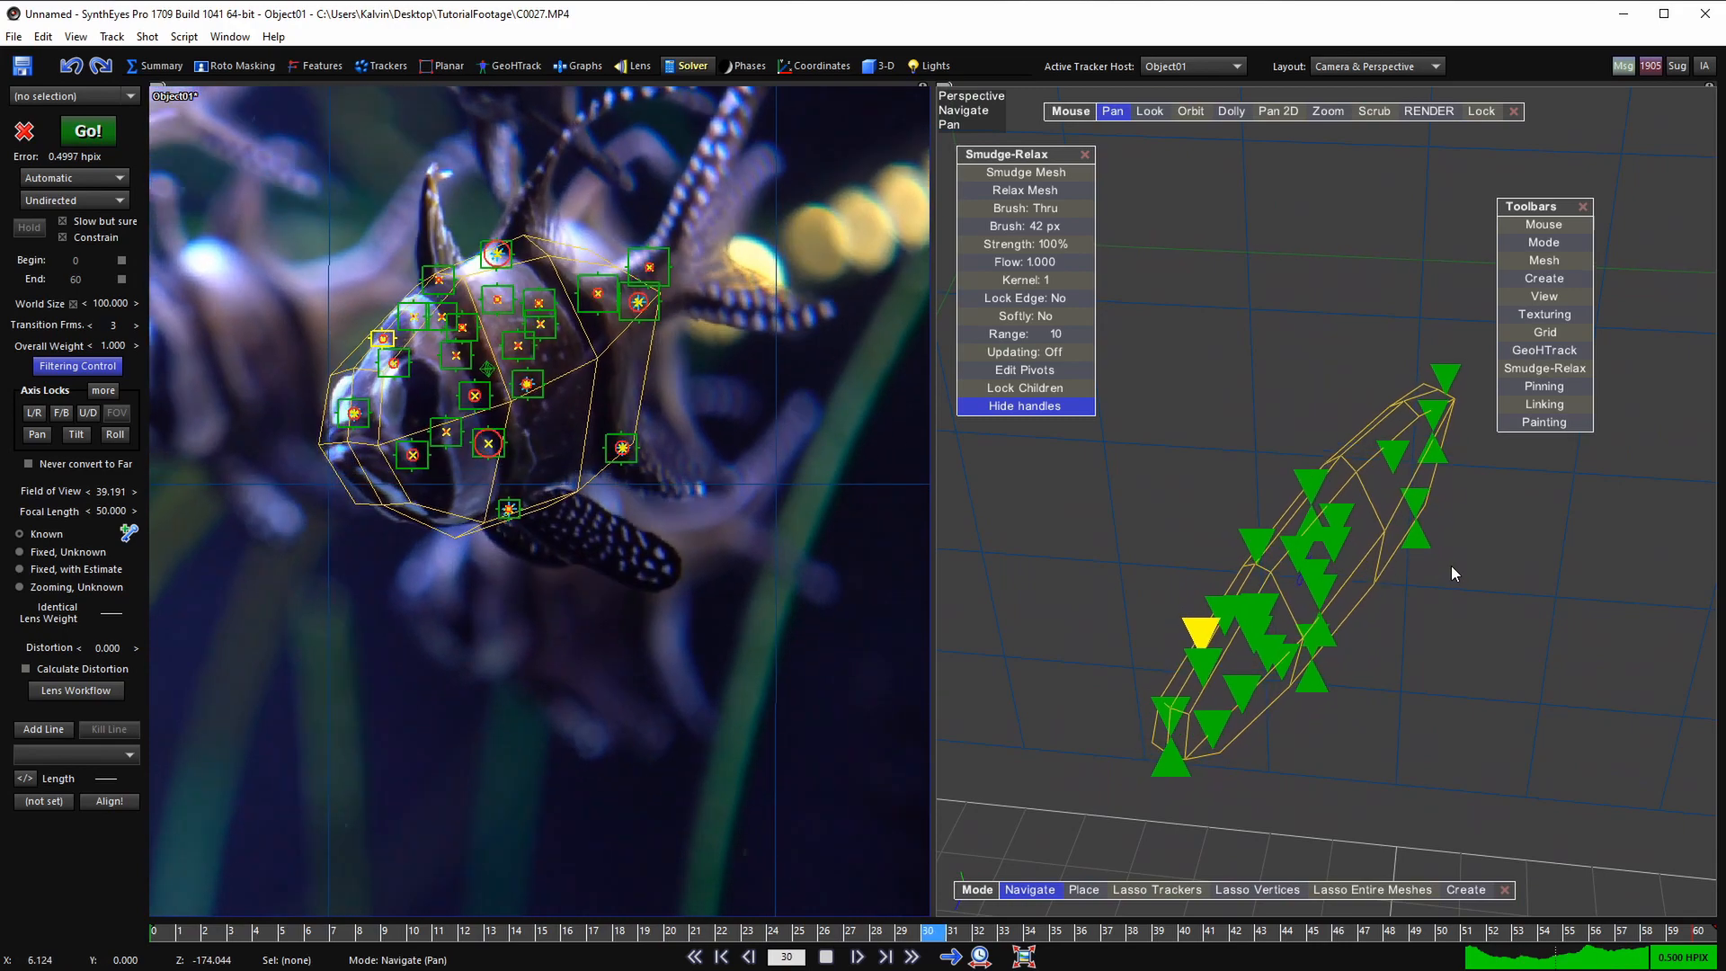
key(space)
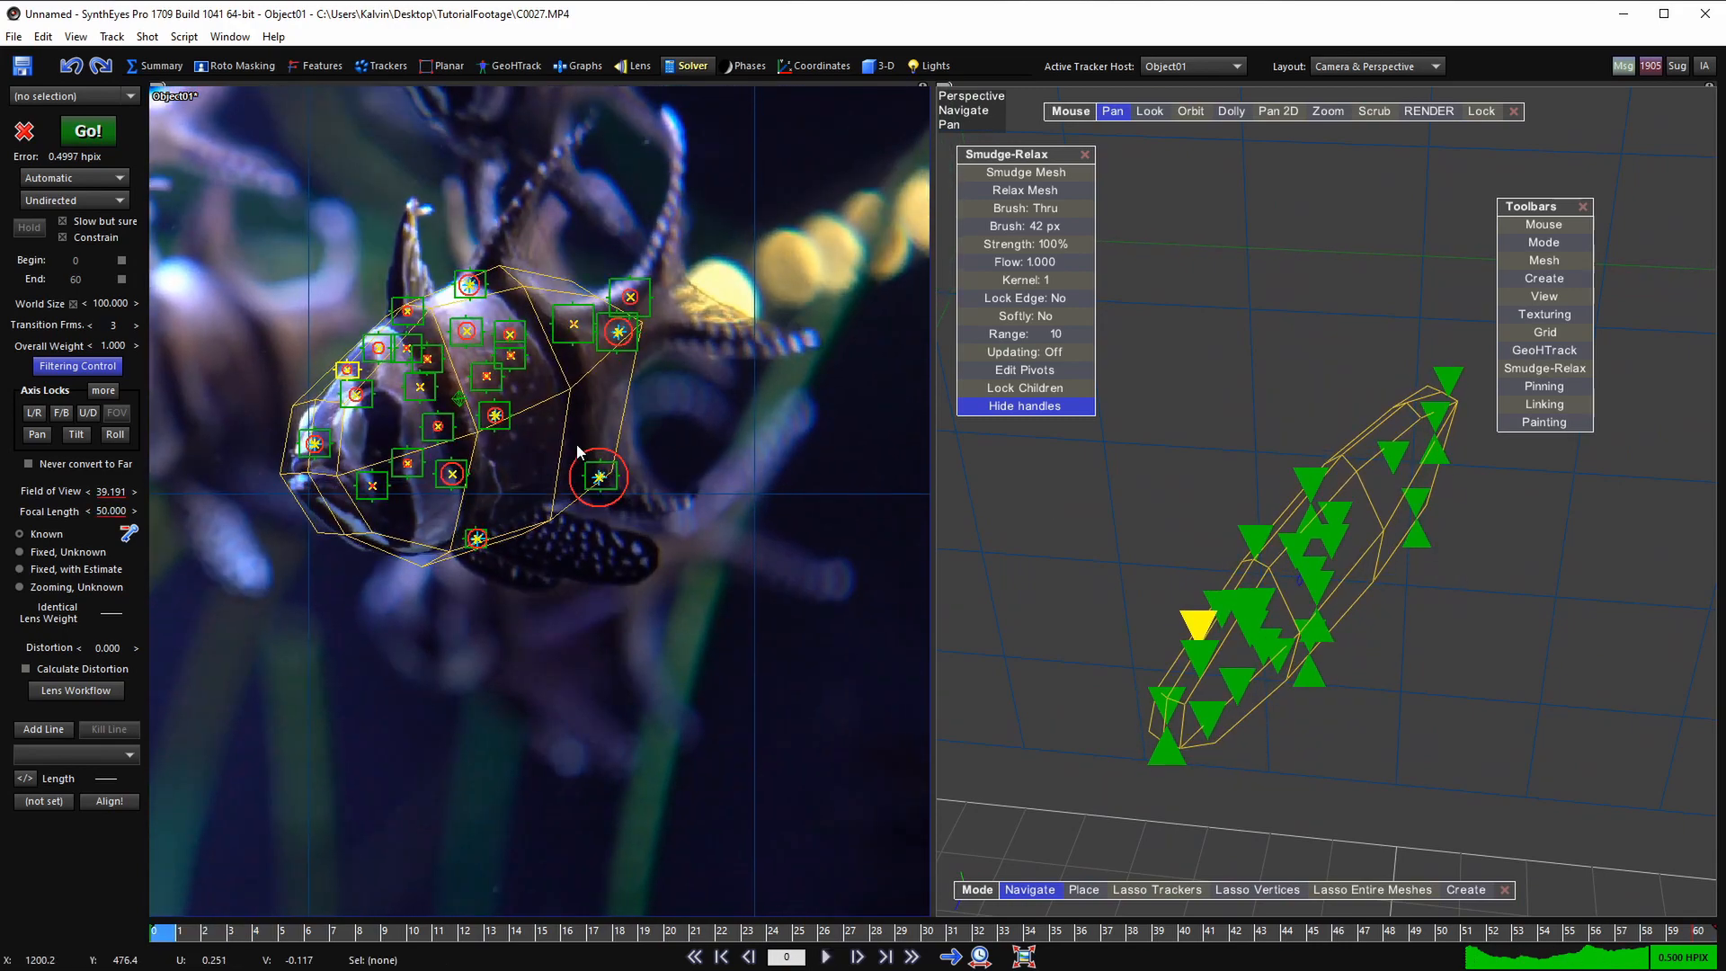
- Switch to the single camera view and play back the shot to check that Box01 and the trackers follow the fish
key(c)
scroll(897, 452, down, 3)
middle_drag(896, 452, 969, 515)
scroll(969, 515, down, 3)
key(space)
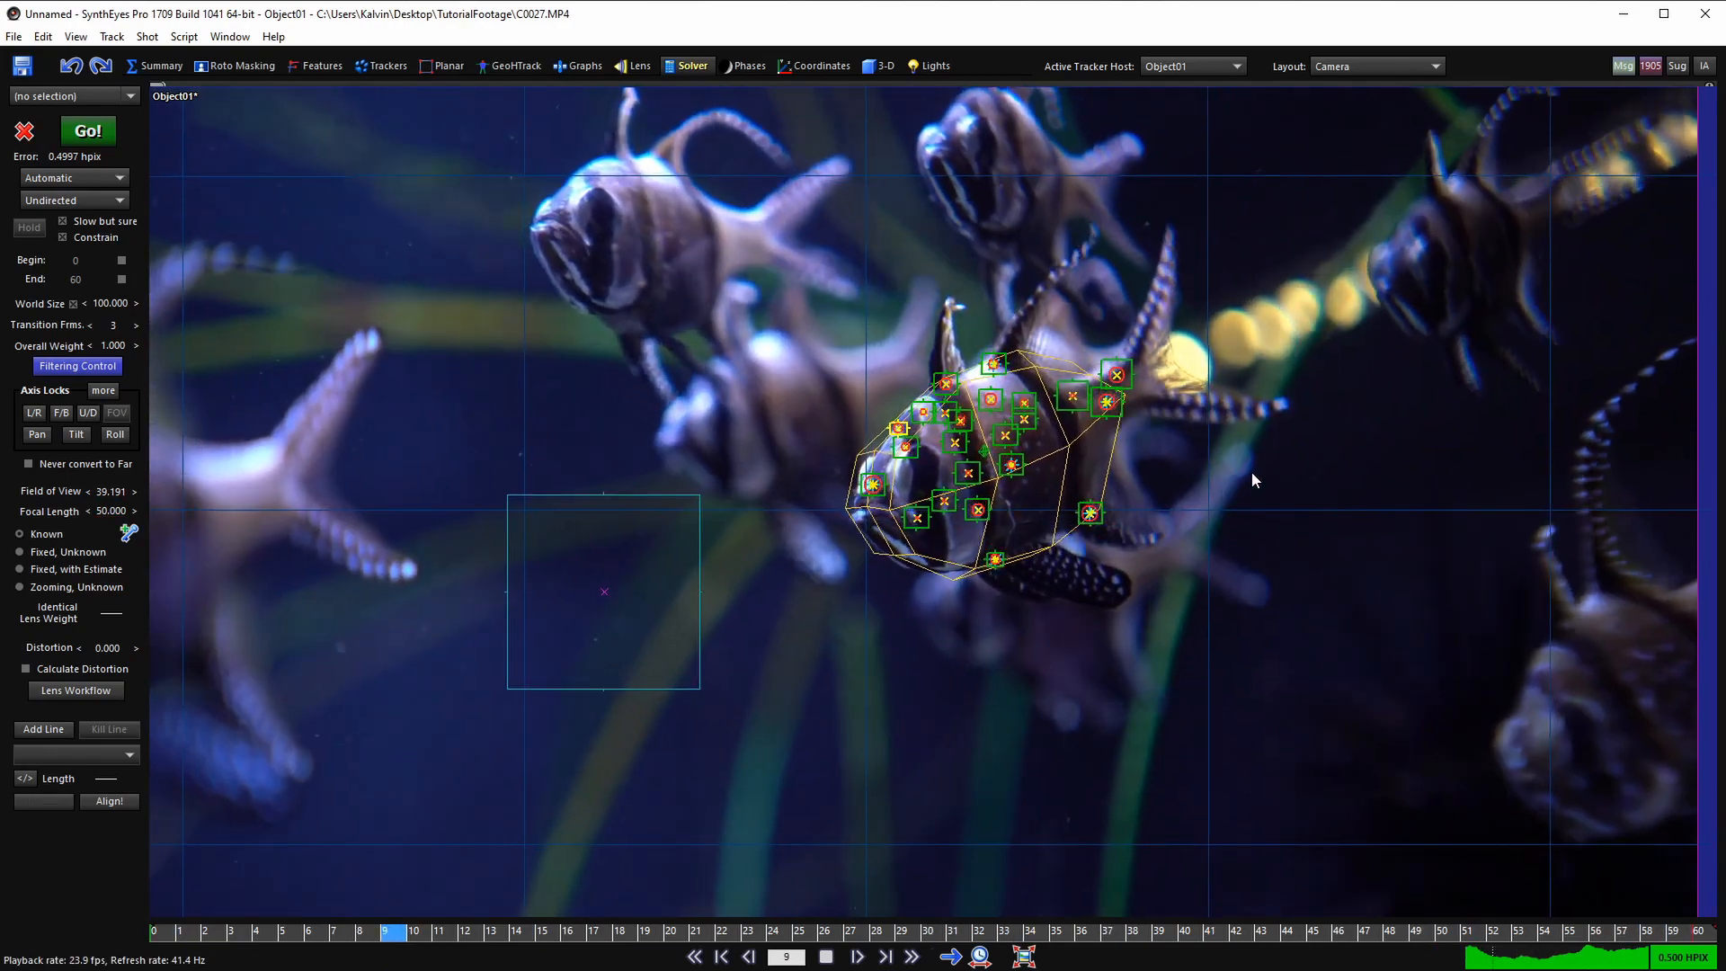
scroll(1140, 504, down, 1)
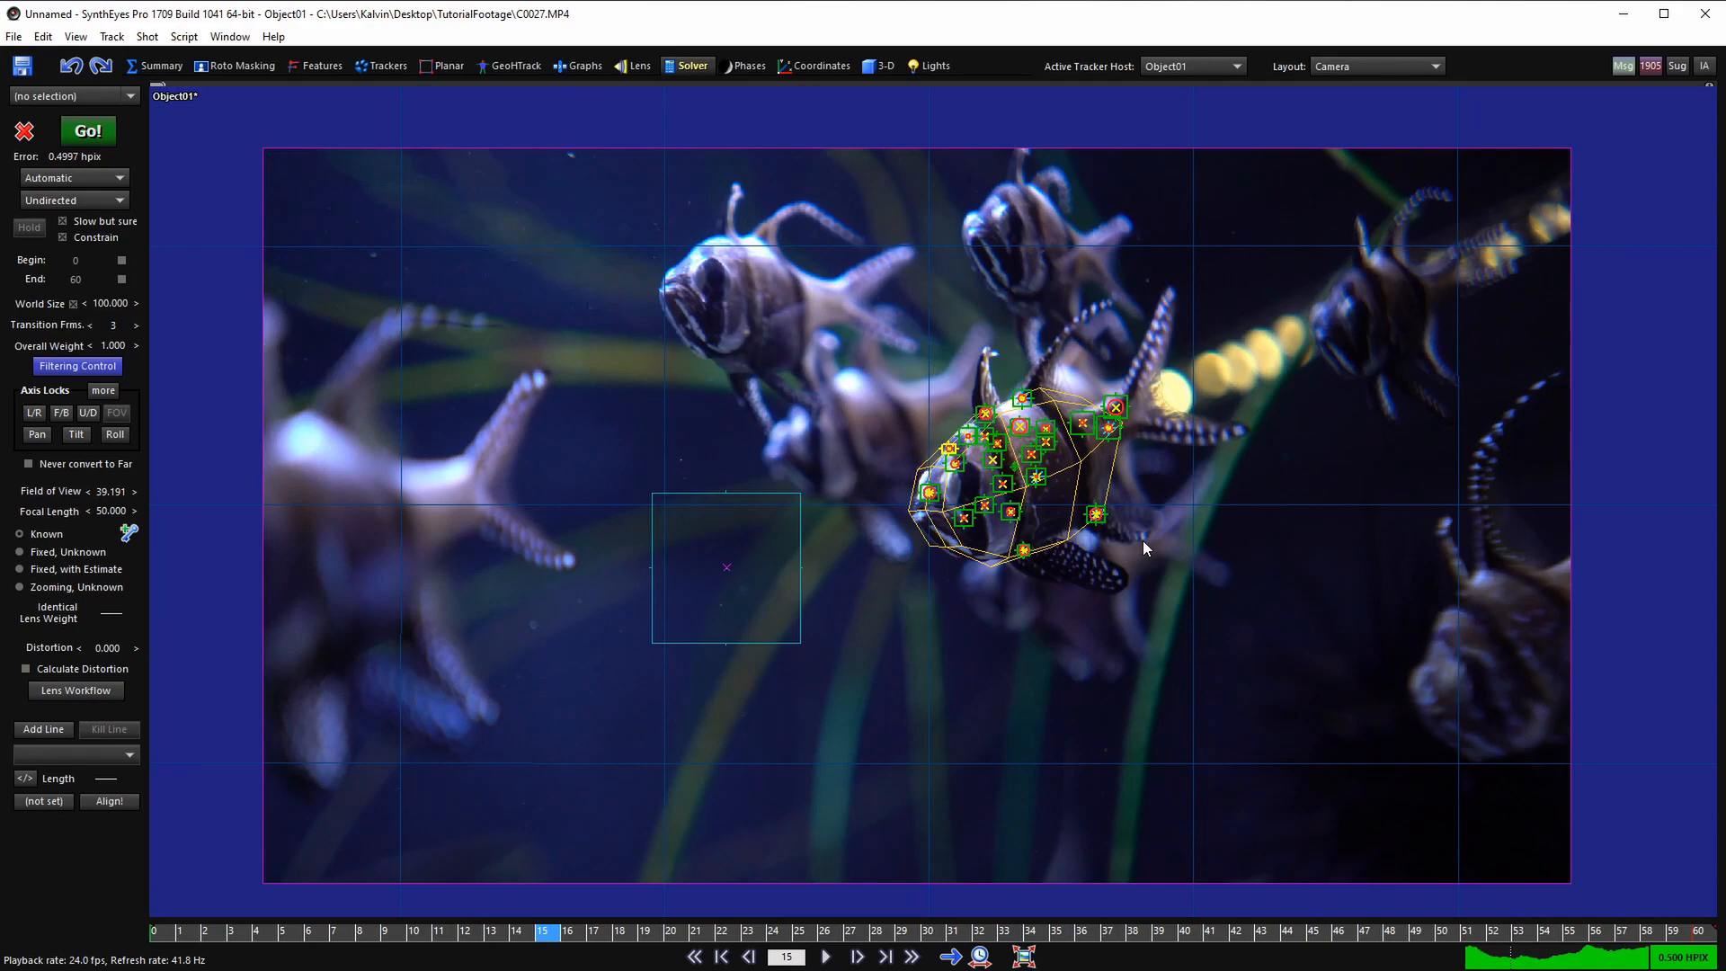
key(shift+a)
key(space)
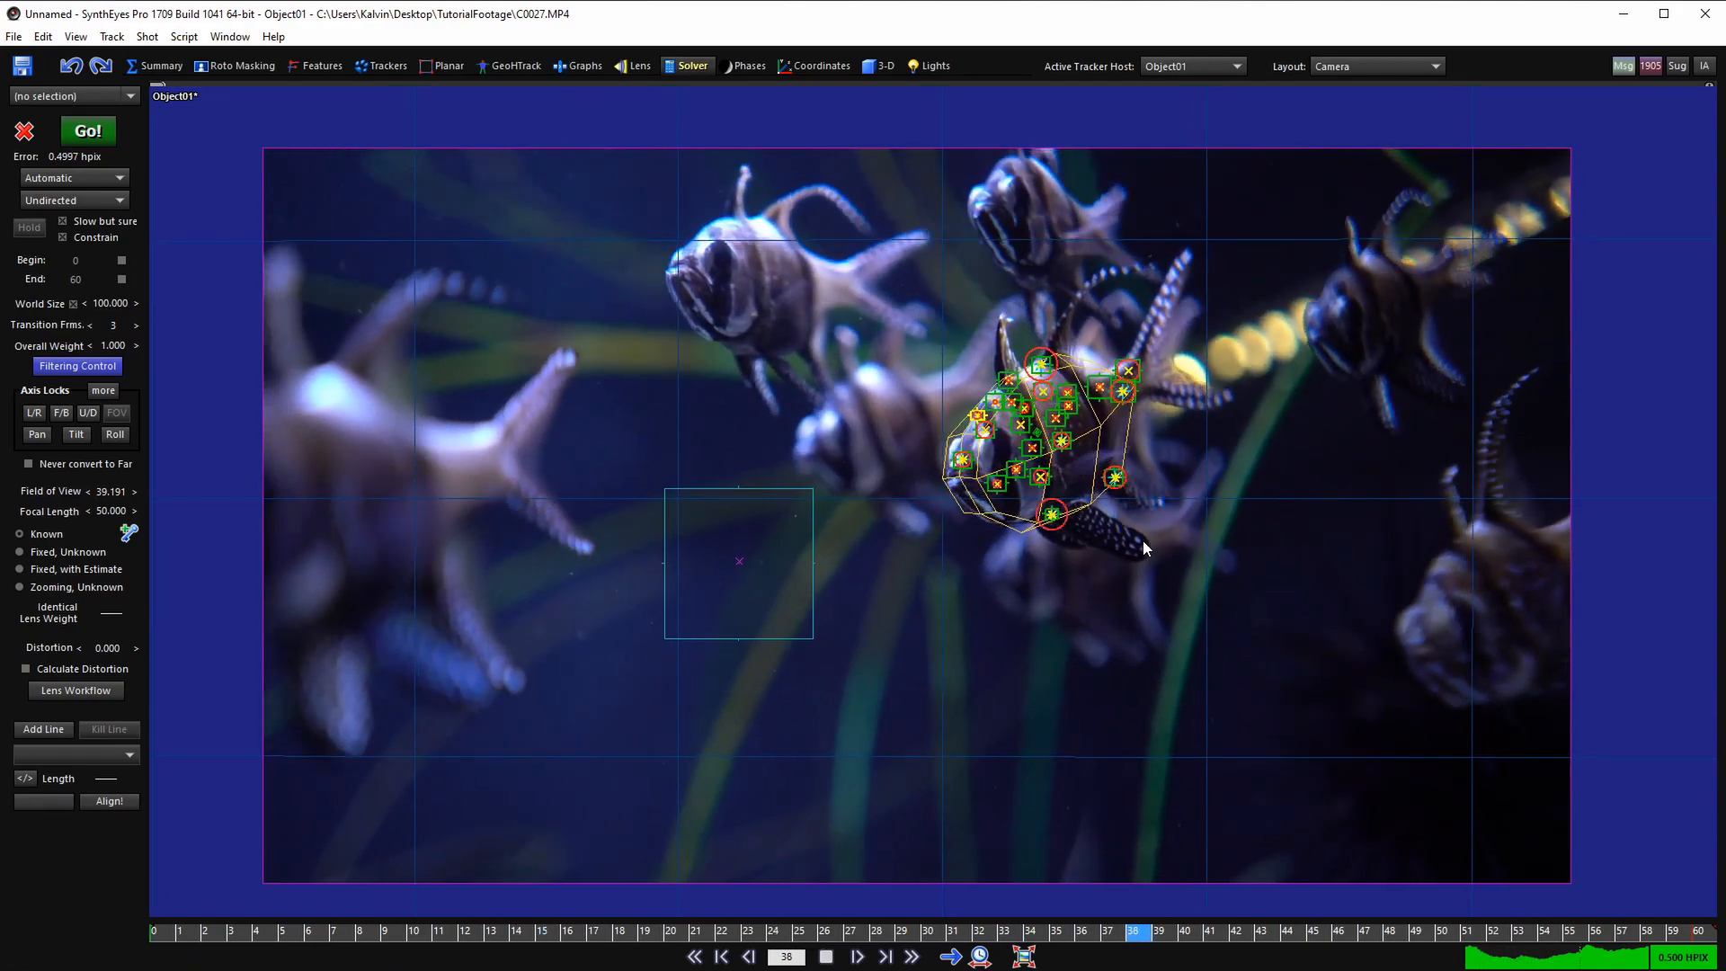
key(space)
key(shift+a)
scroll(1053, 446, up, 1)
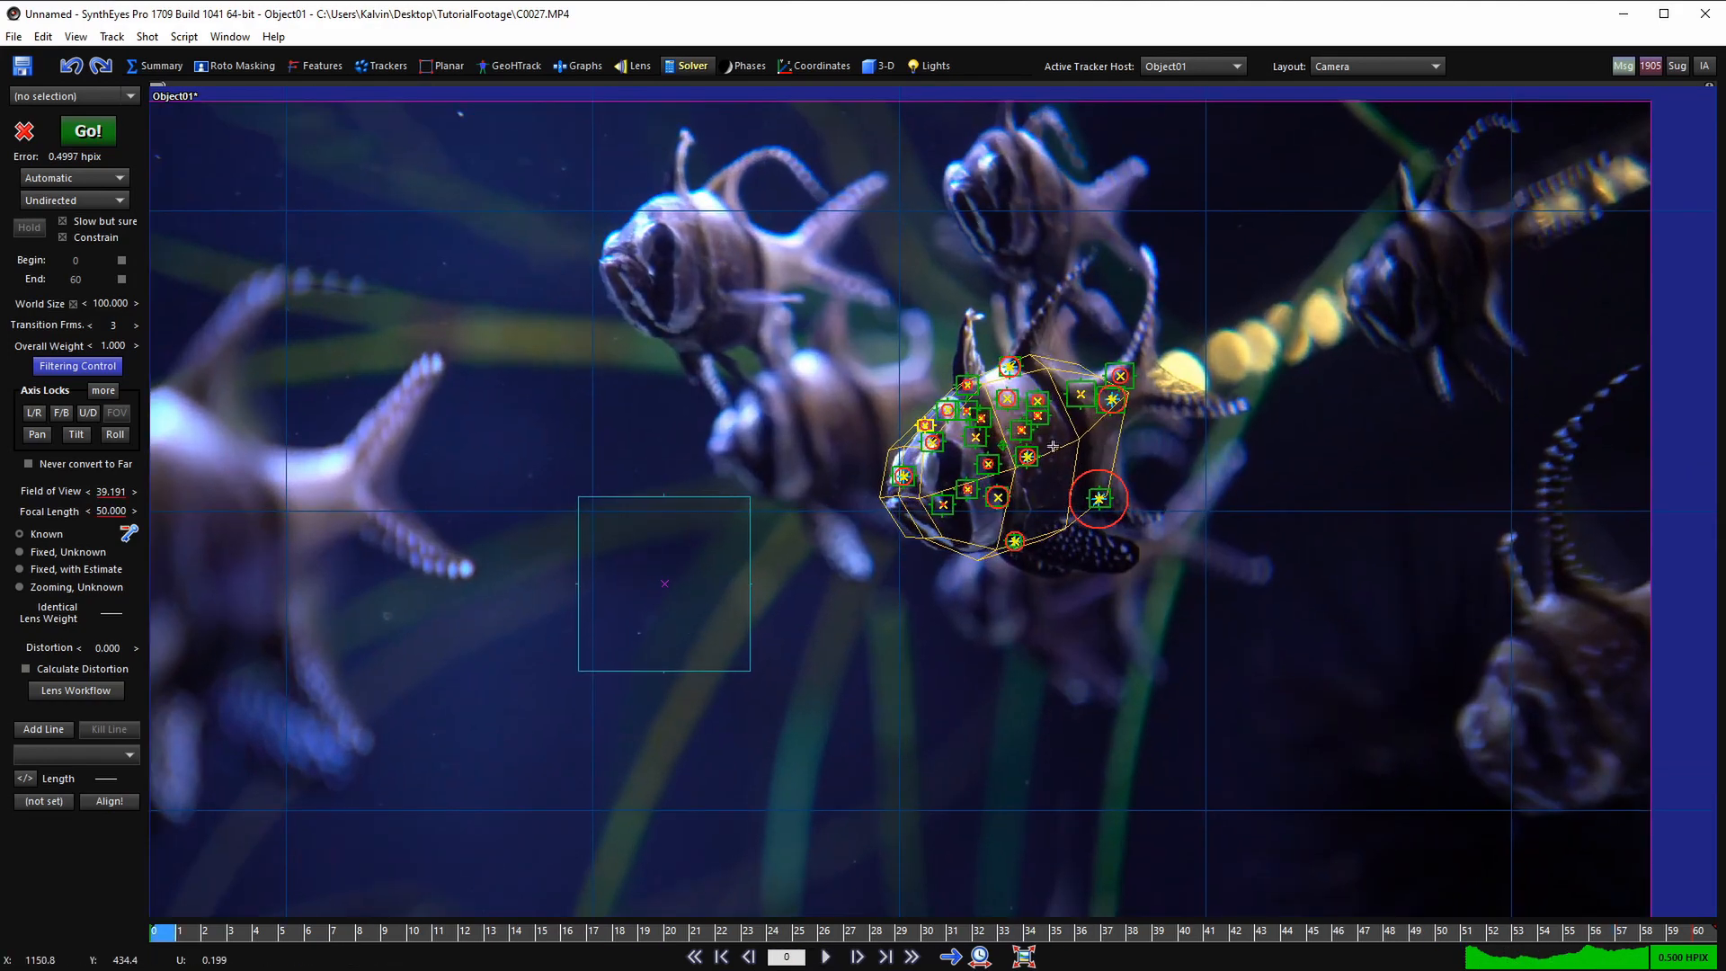
- Select Box01 in the camera view and replay the shot to judge how its mesh sticks to the fish
click(1074, 441)
scroll(1013, 335, down, 1)
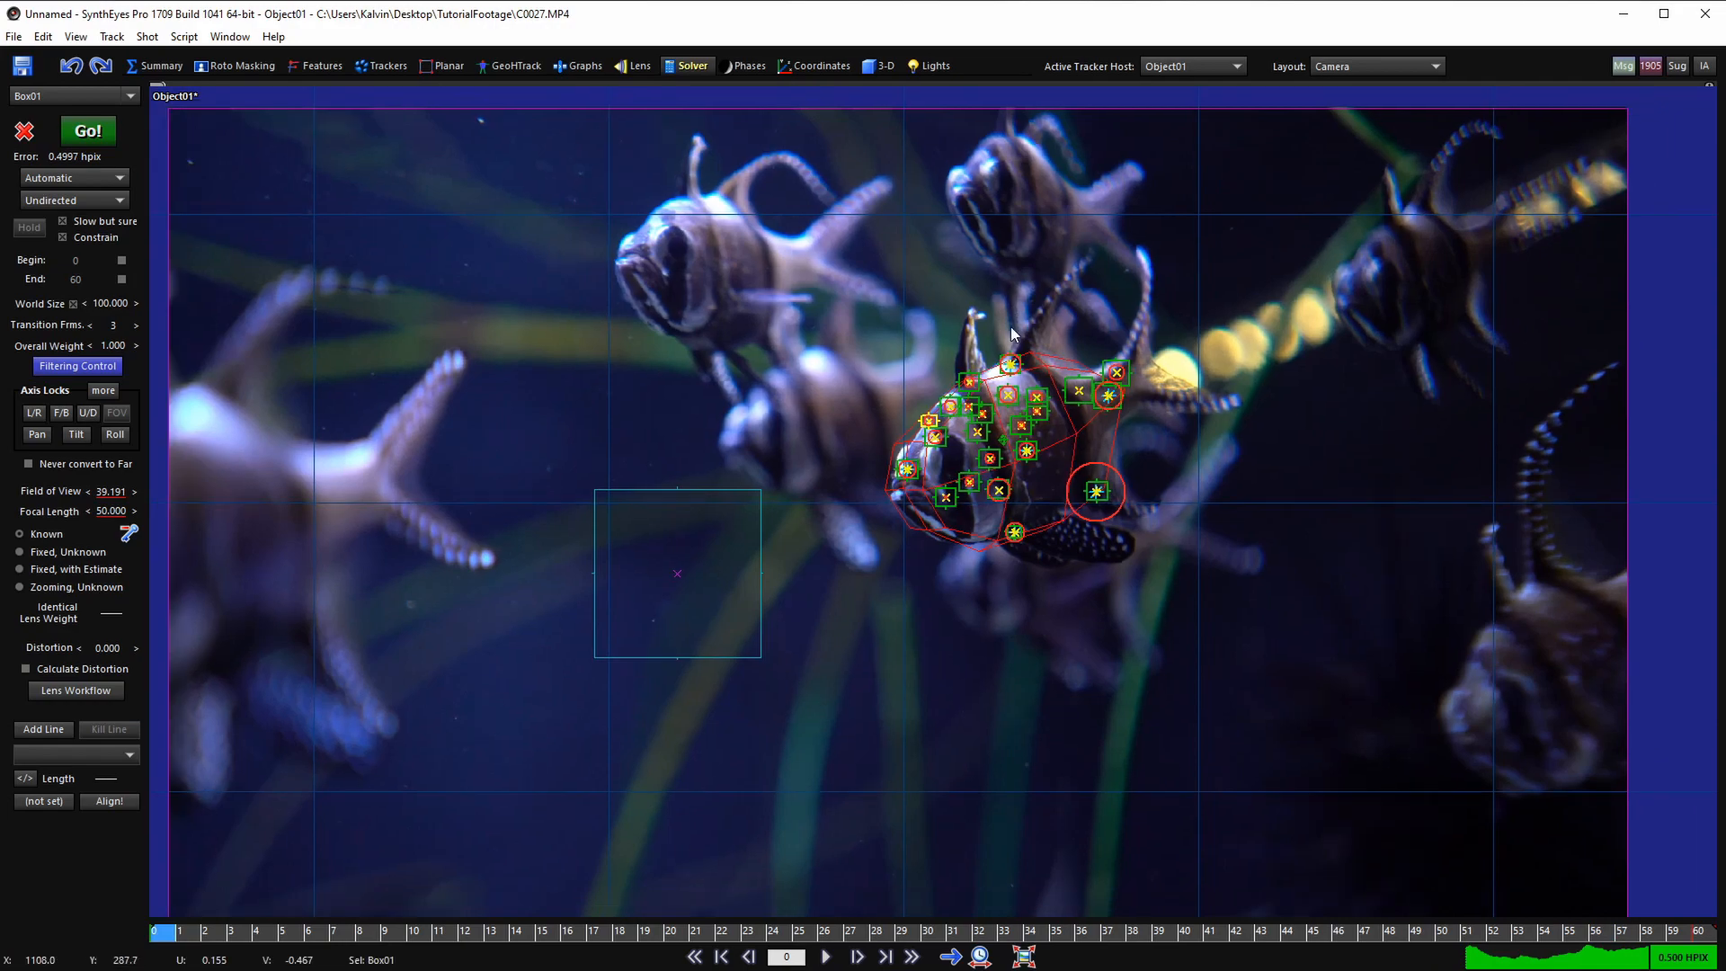
key(space)
key(space)
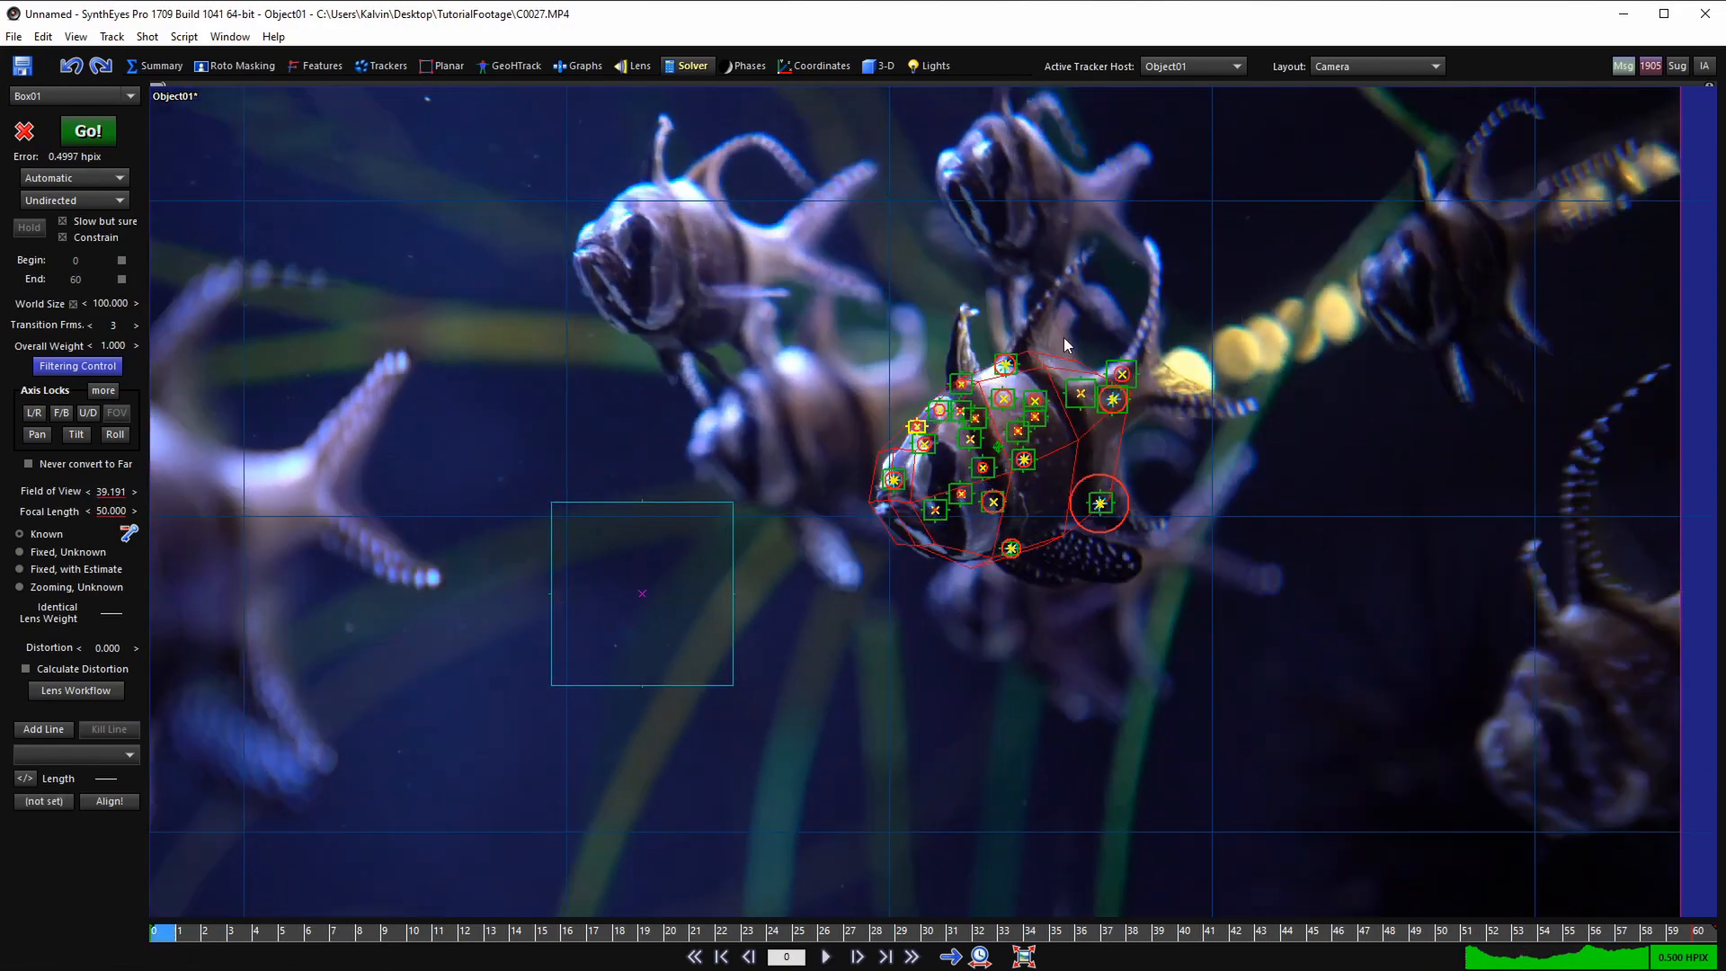
- Return to the Quad layout and play back the shot, examining Object01's motion relative to the camera in the Left view
key(7)
scroll(487, 390, down, 3)
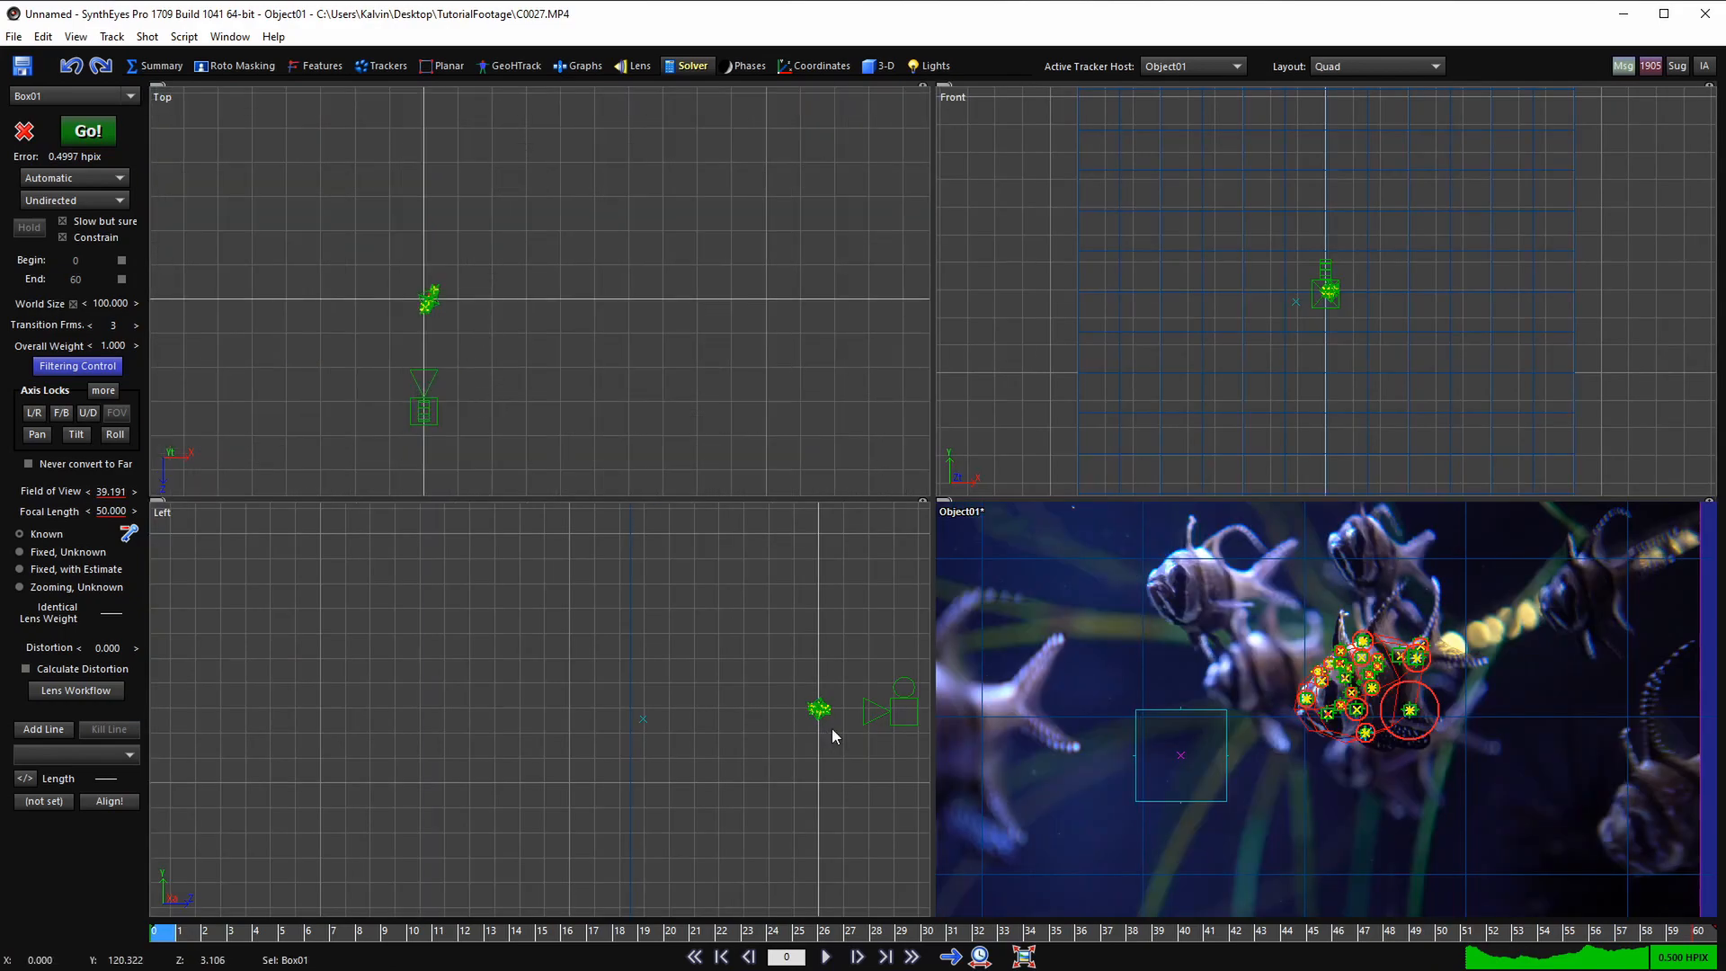
key(space)
scroll(845, 710, up, 5)
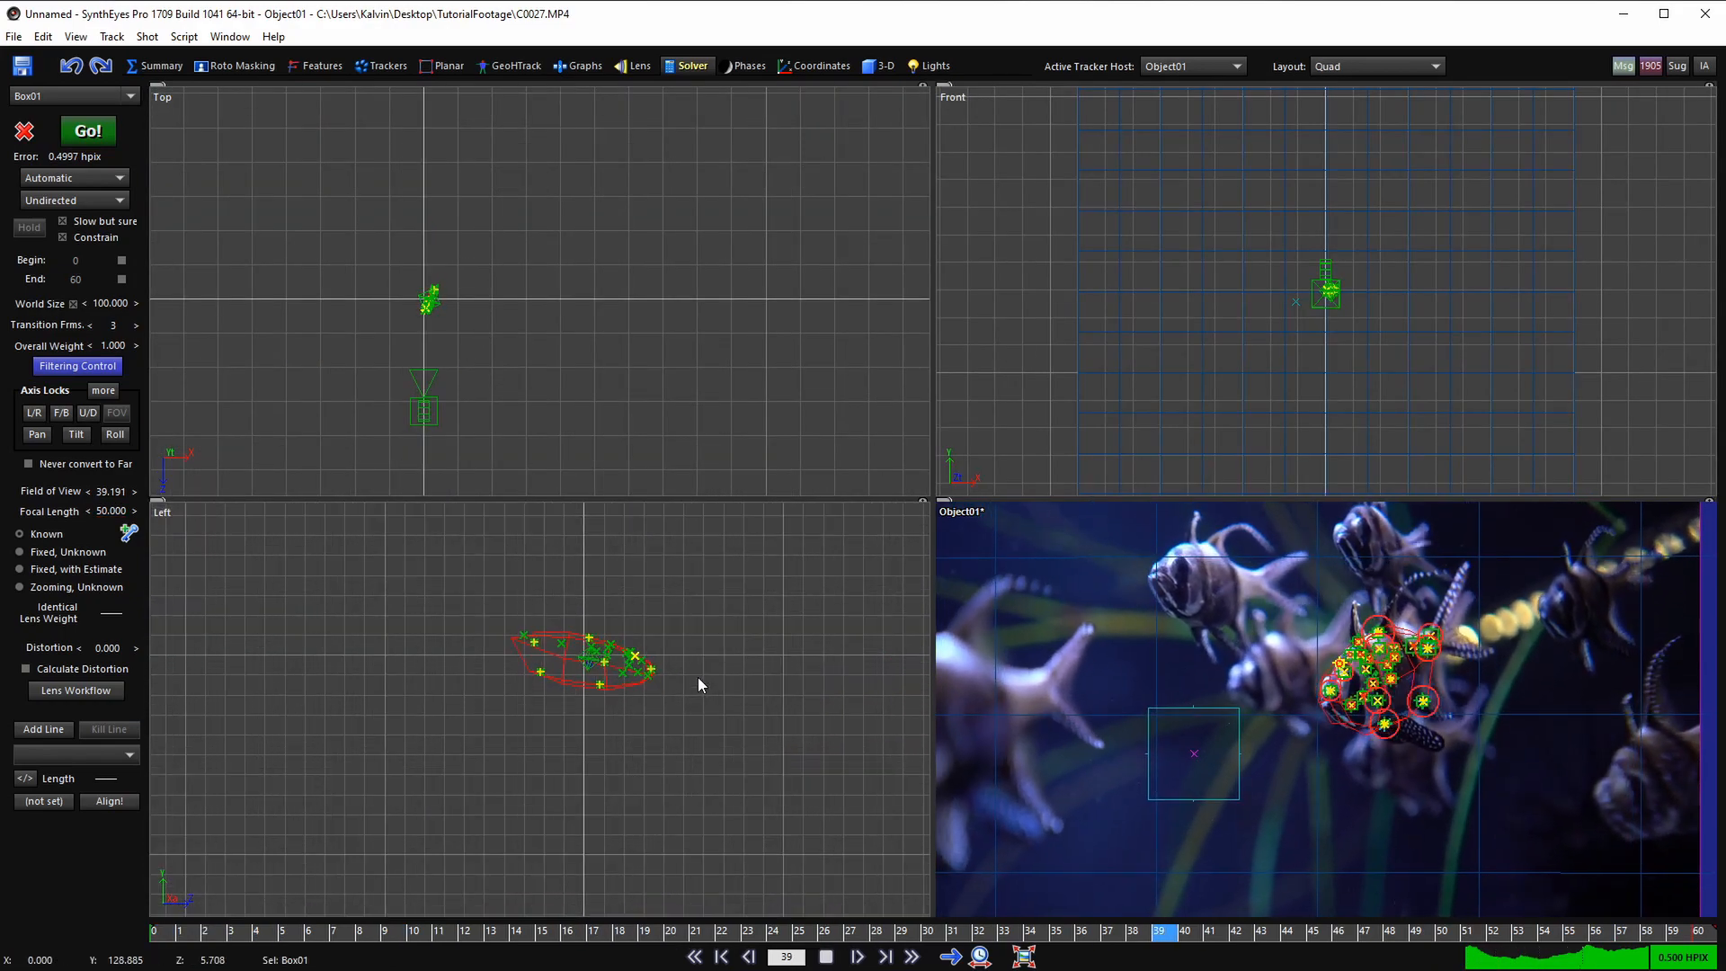
scroll(521, 687, down, 4)
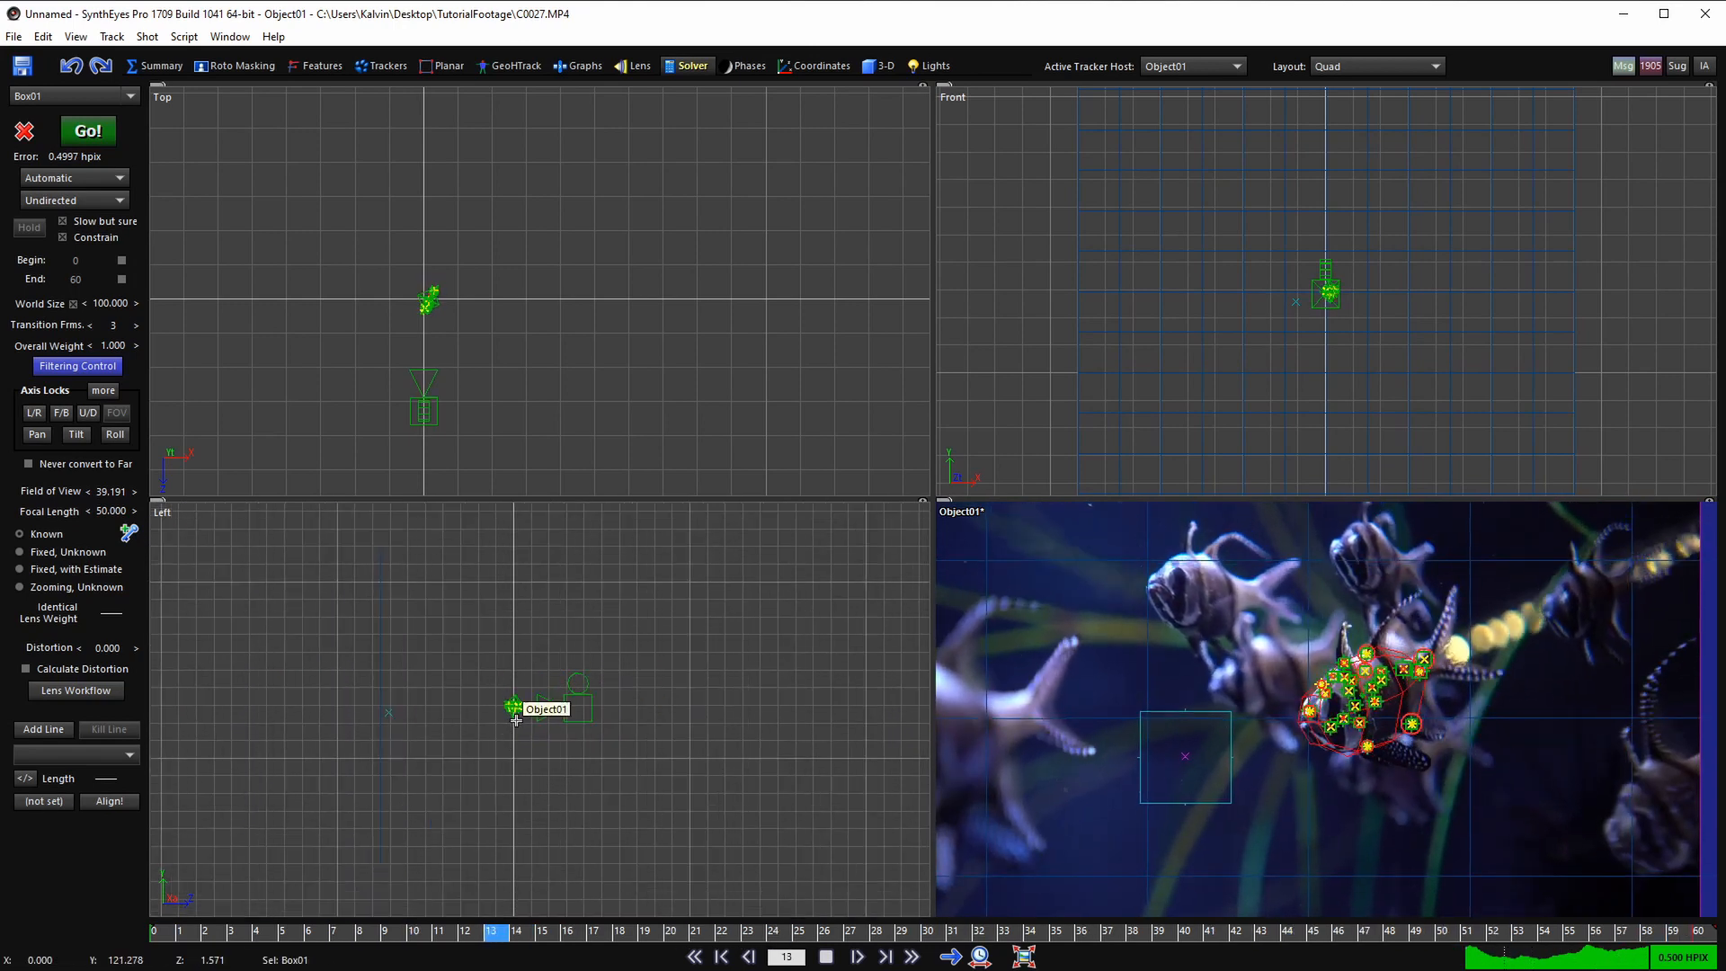
key(space)
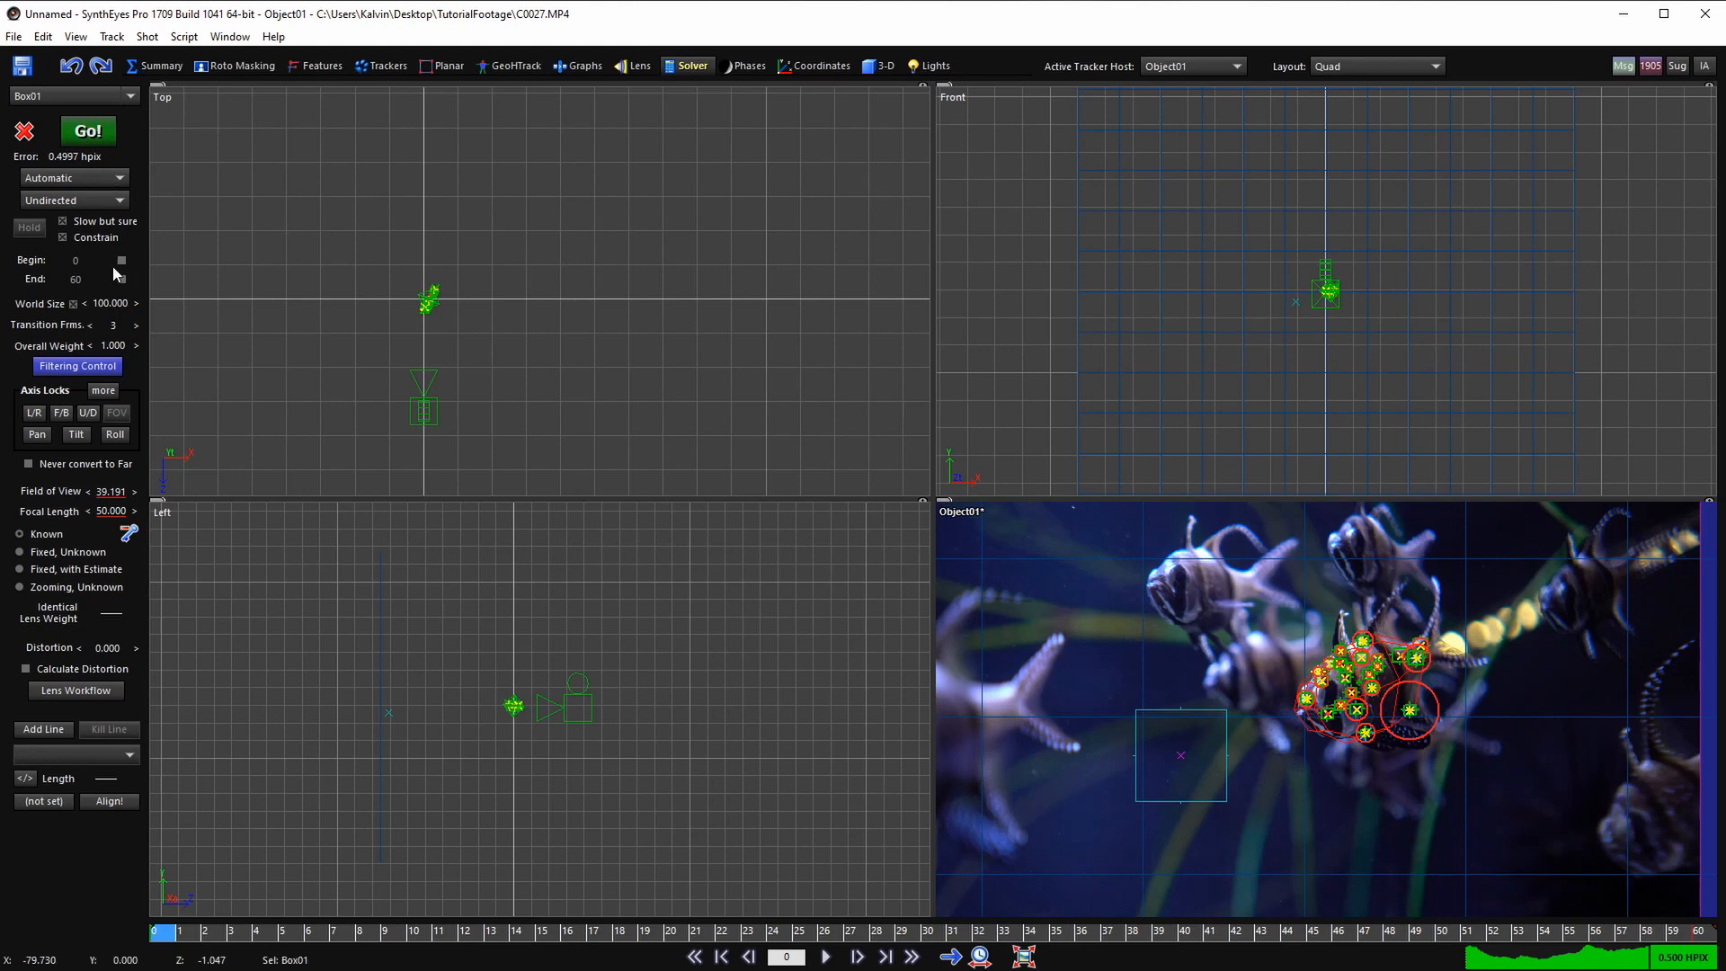
- Set Object01's solving mode to Disabled
click(93, 176)
click(54, 197)
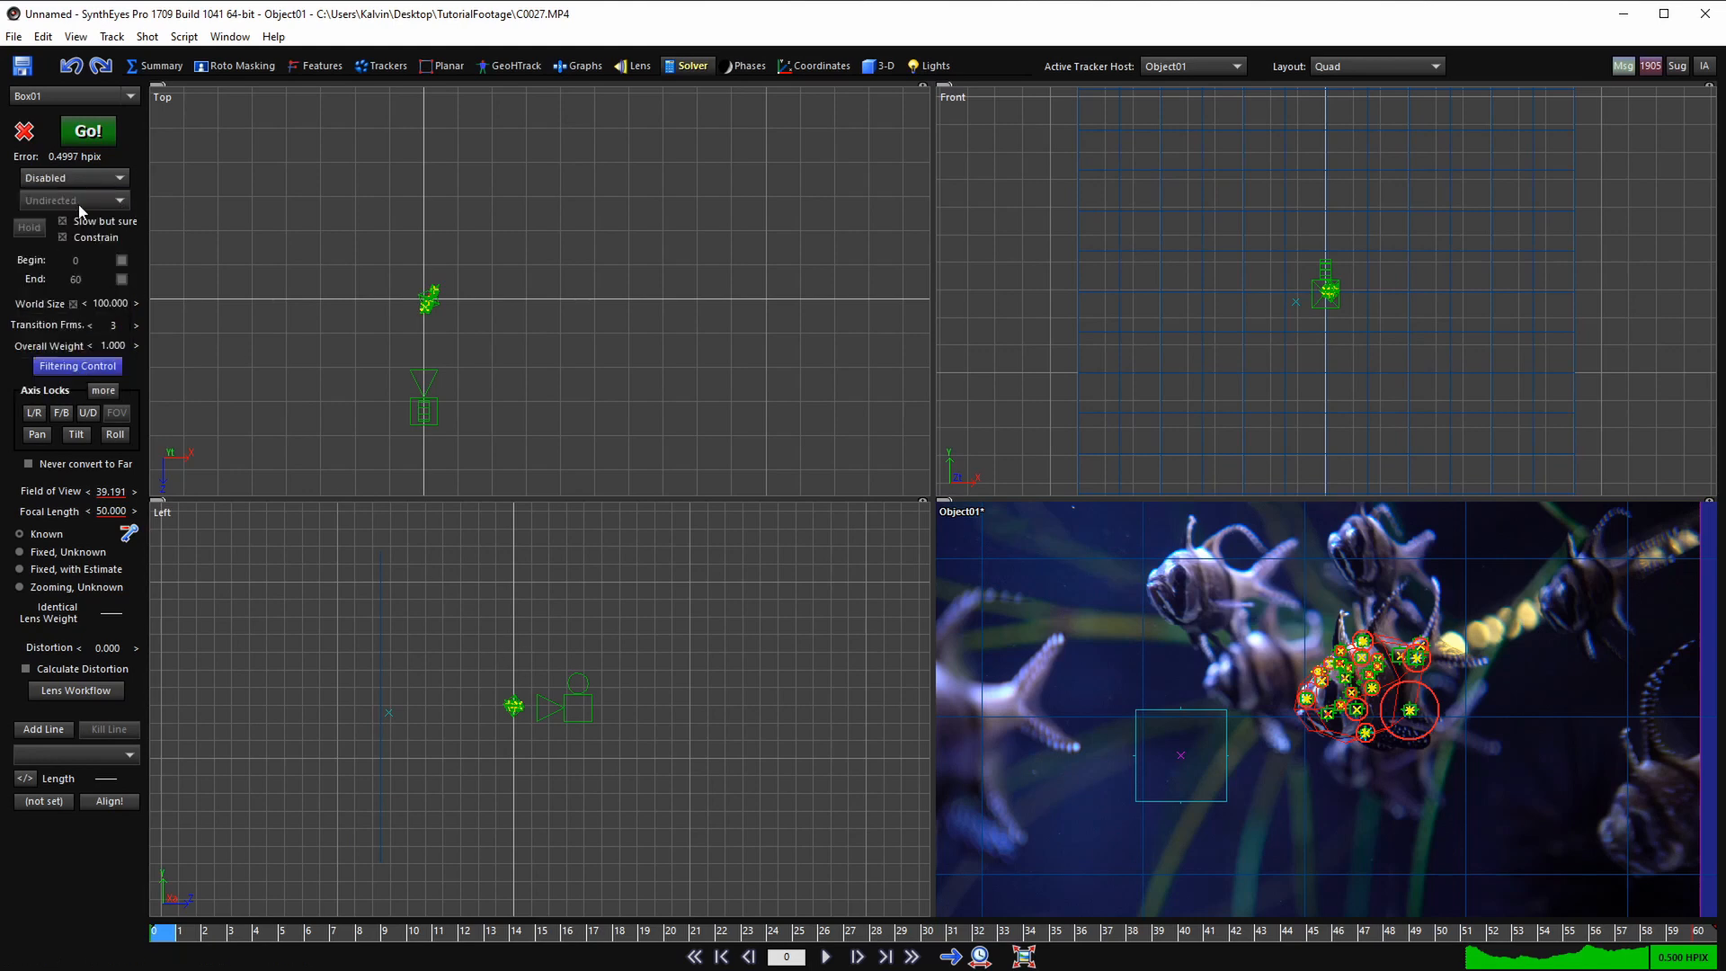
- Add a second moving object to the shot
scroll(1332, 665, up, 2)
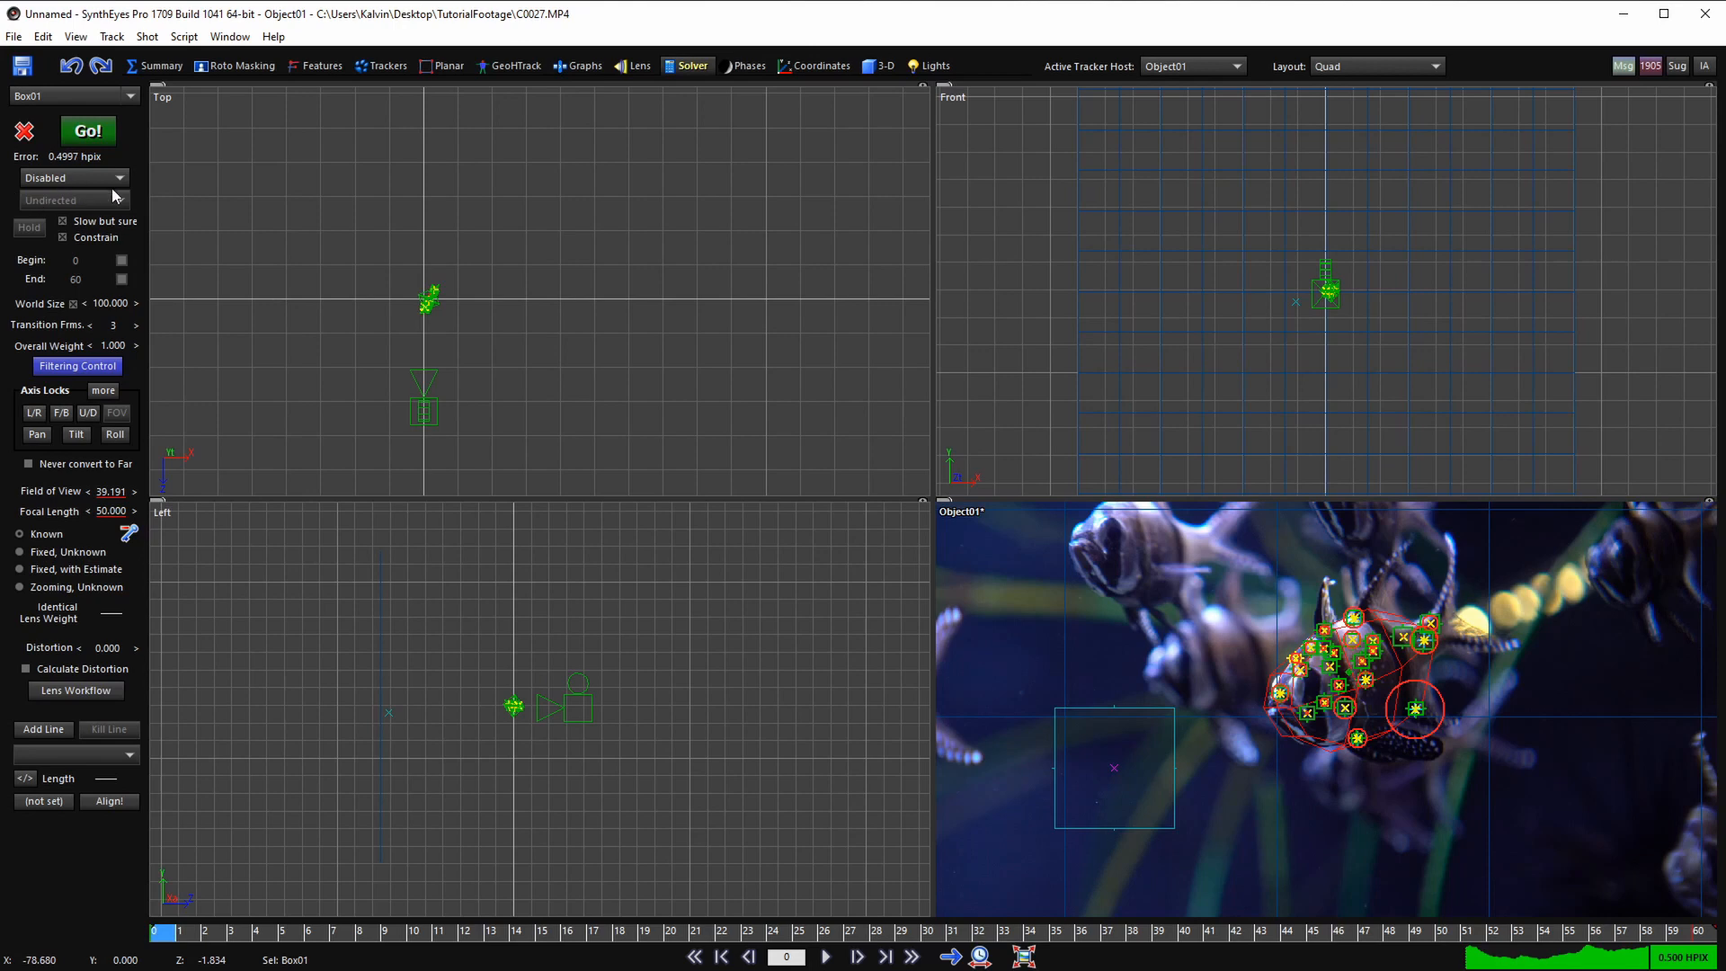
click(147, 37)
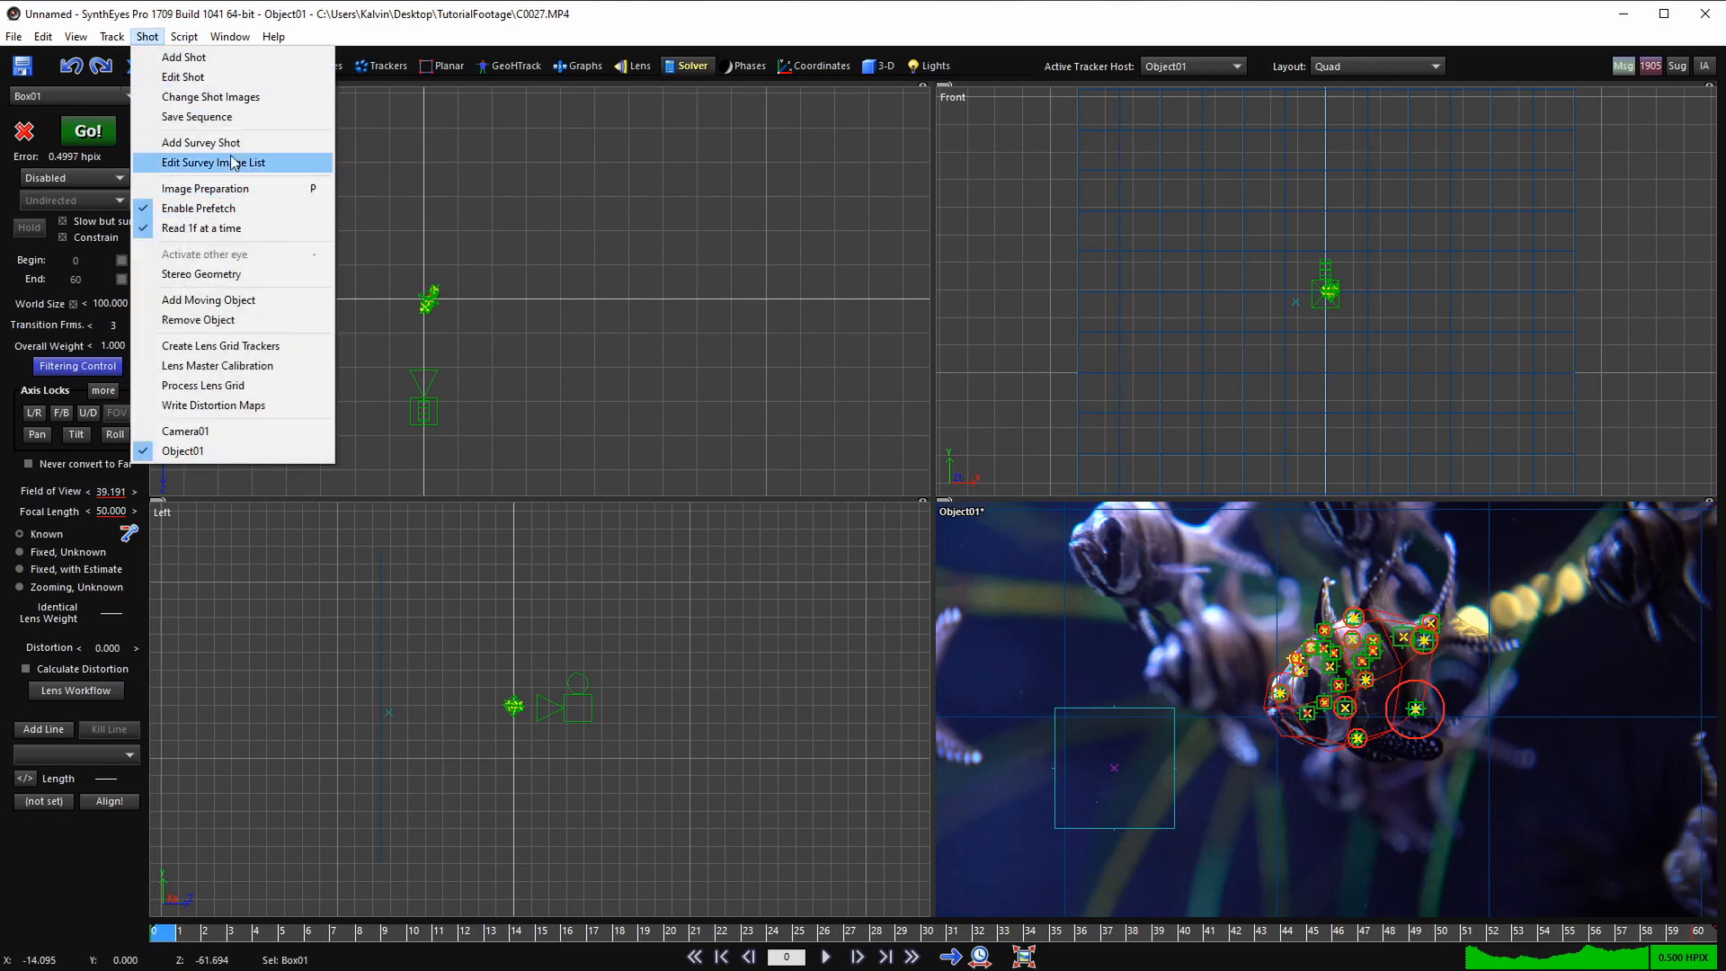
click(232, 307)
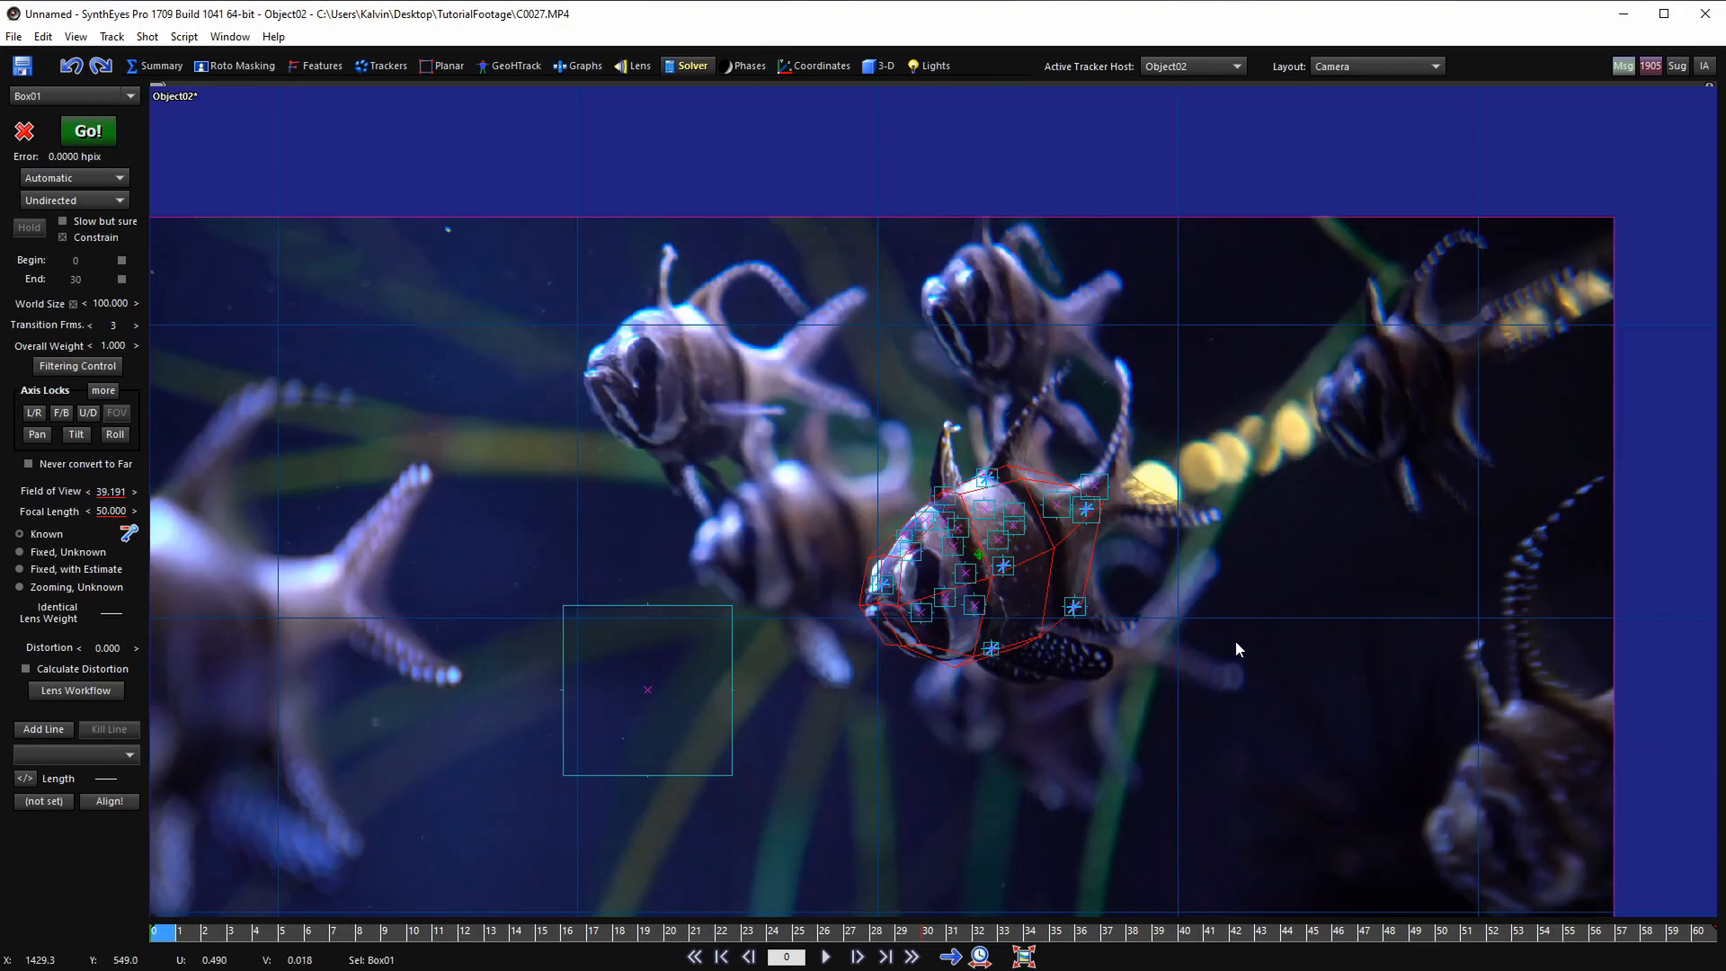
- Place a tracker on the head of the fish in the upper left of the footage and track it through the shot
scroll(825, 557, down, 3)
middle_drag(825, 557, 975, 462)
scroll(917, 440, up, 2)
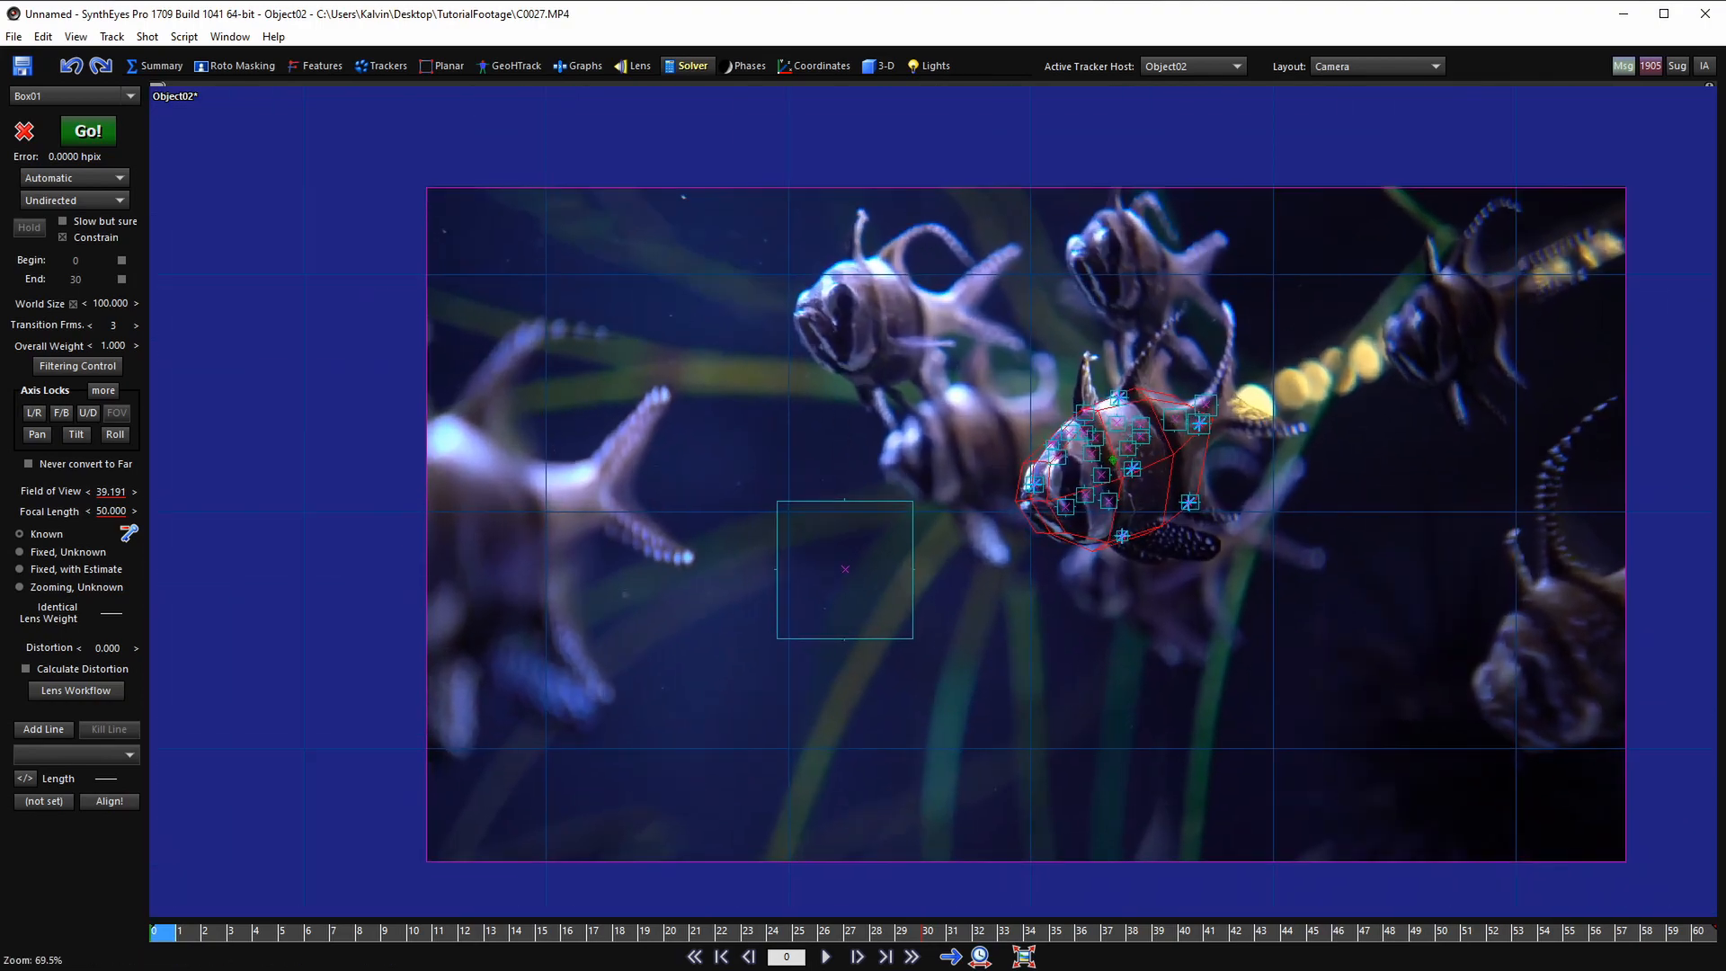
key(c)
drag(832, 319, 875, 355)
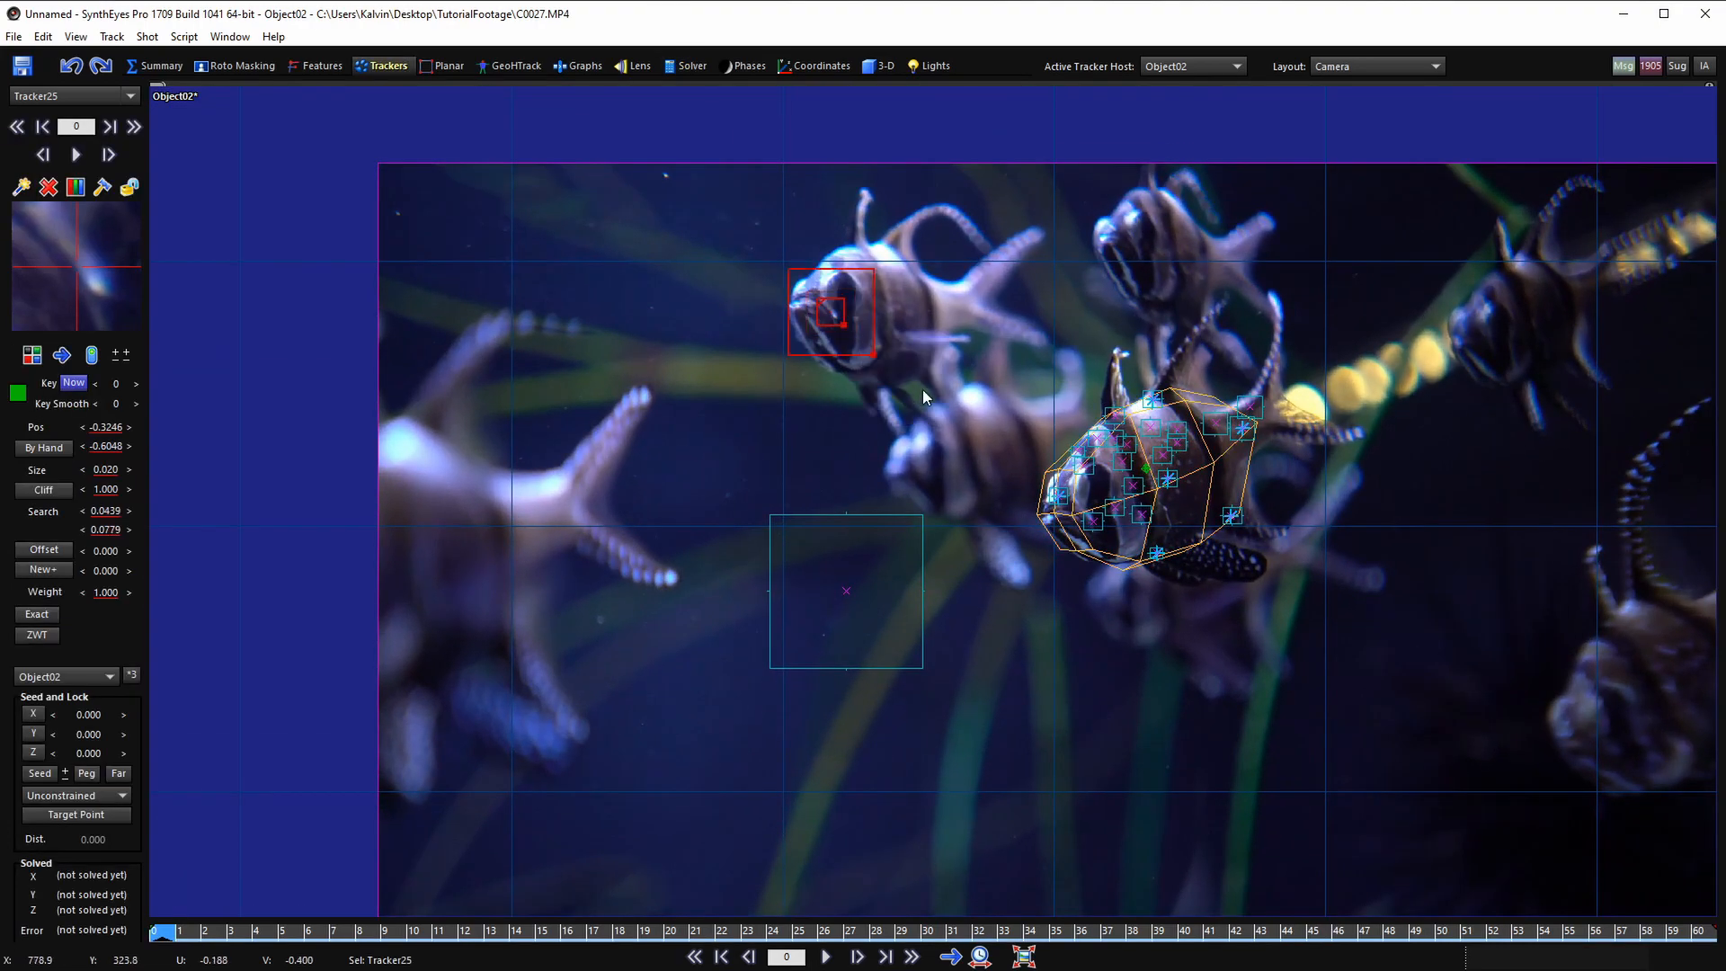
scroll(917, 390, up, 2)
key(space)
key(space)
key(shift+a)
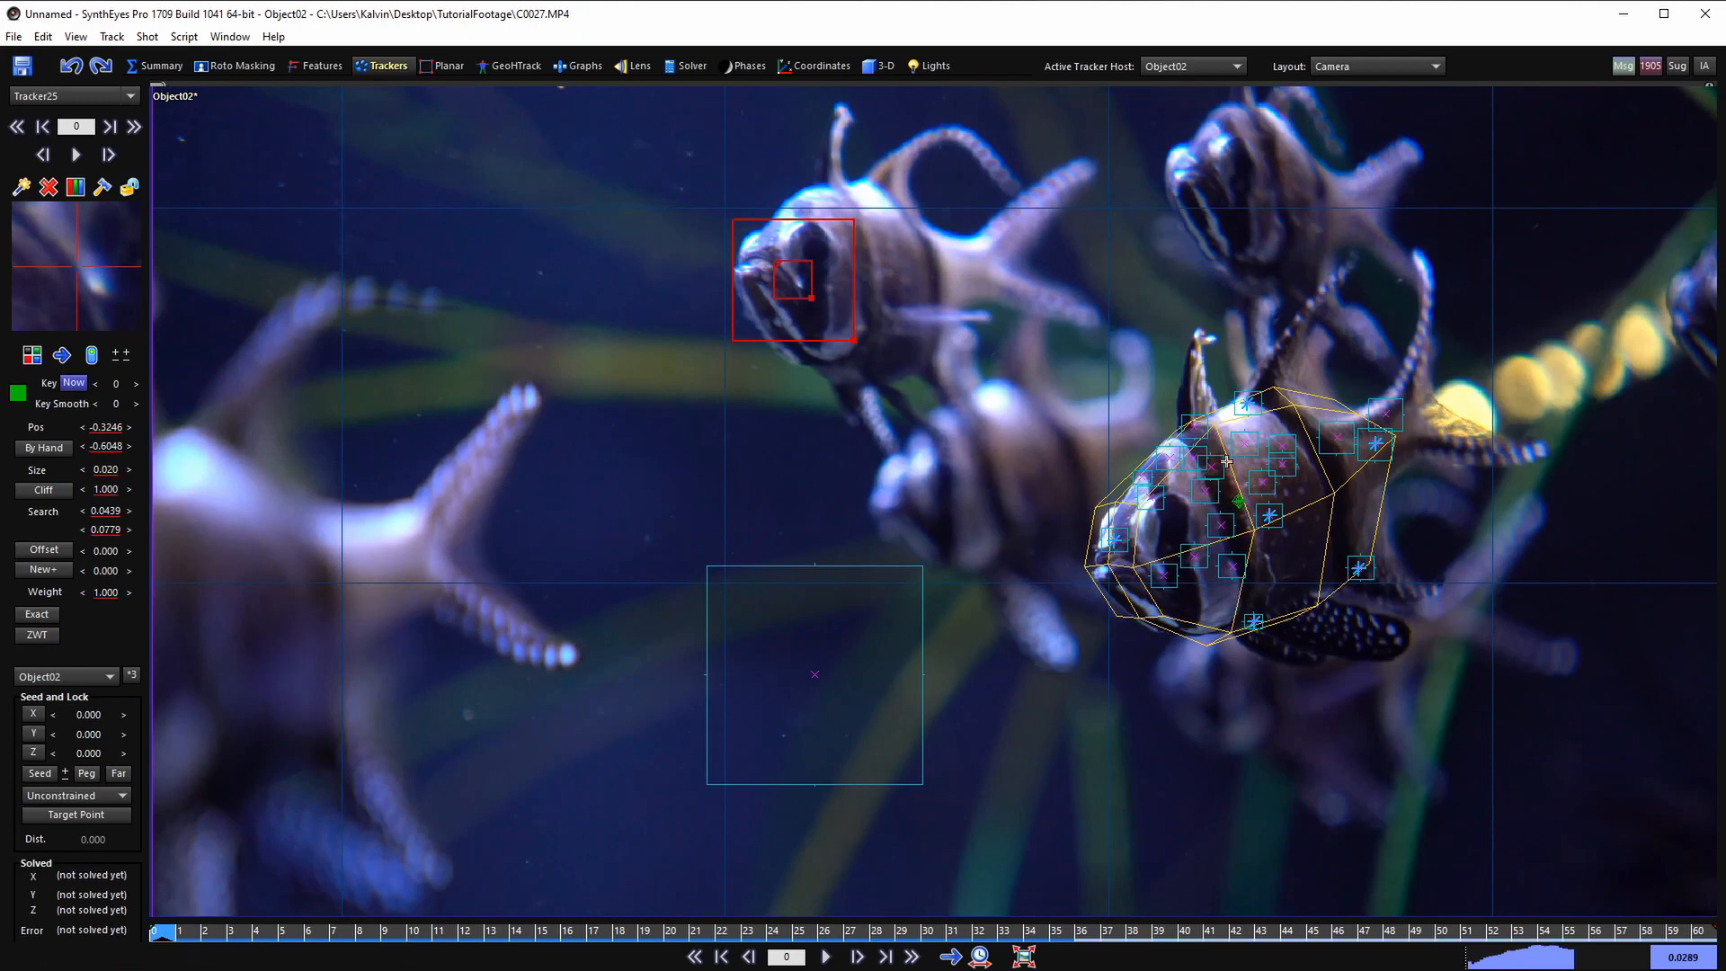
- Examine Box01 and the second fish's tracker in the camera view and Quad layout, ending with Box01 selected in the camera view
click(1111, 497)
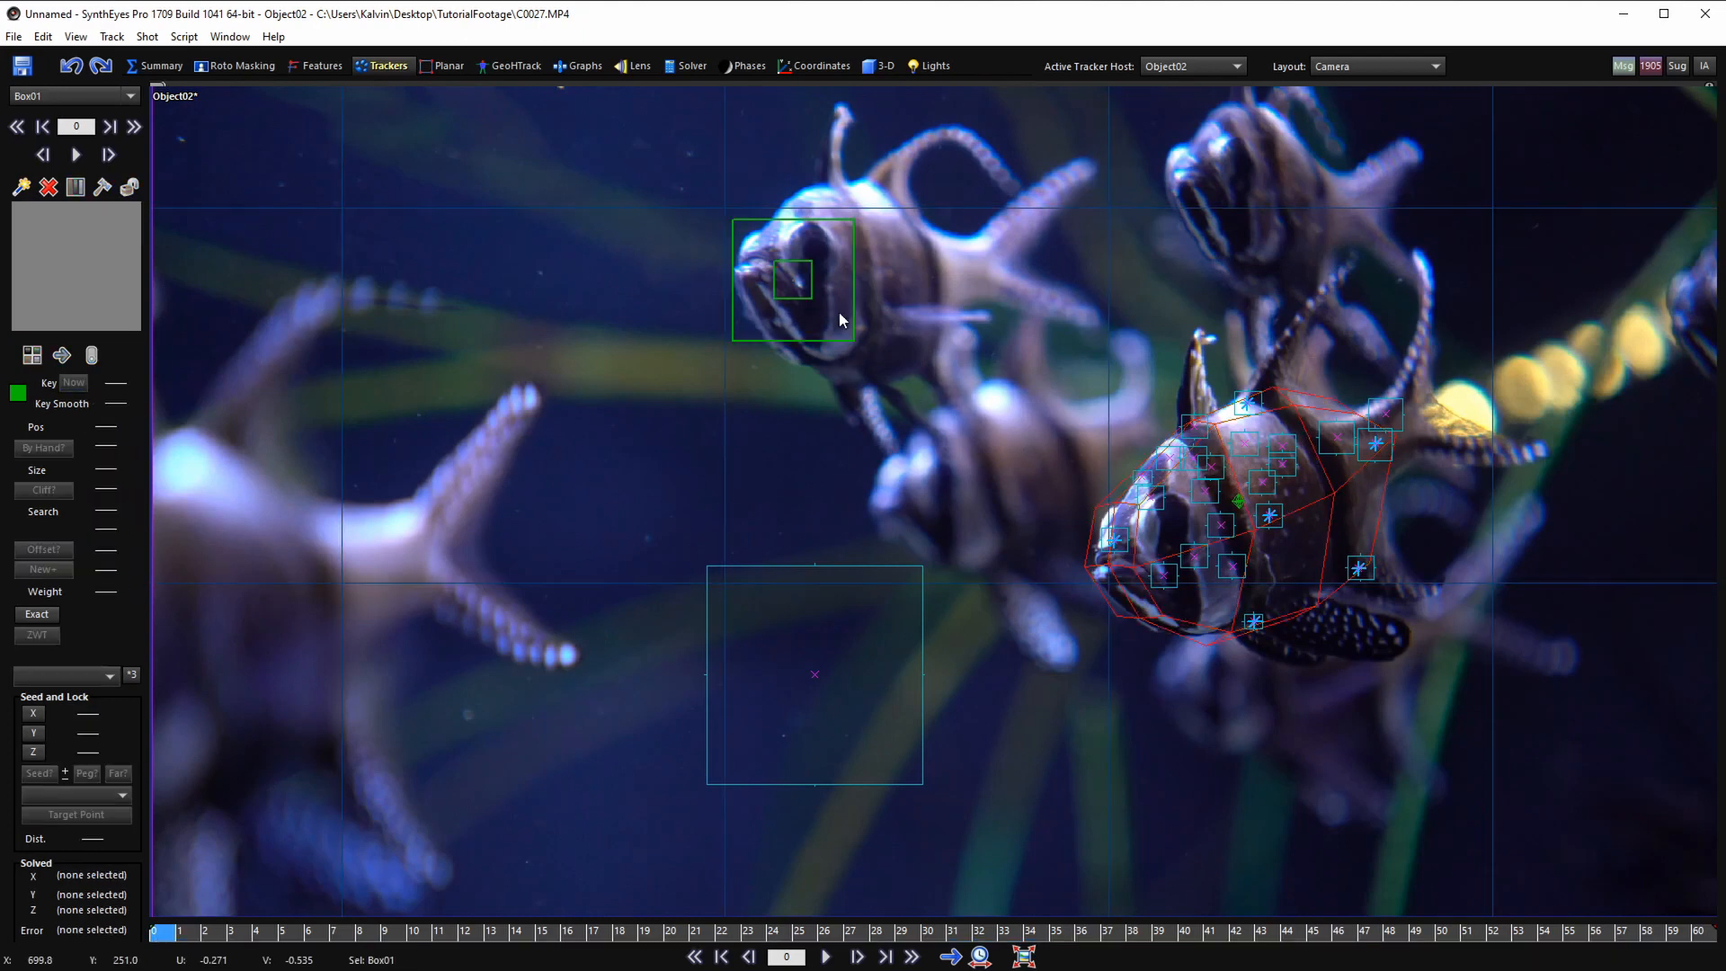
scroll(839, 311, down, 2)
scroll(1043, 478, up, 3)
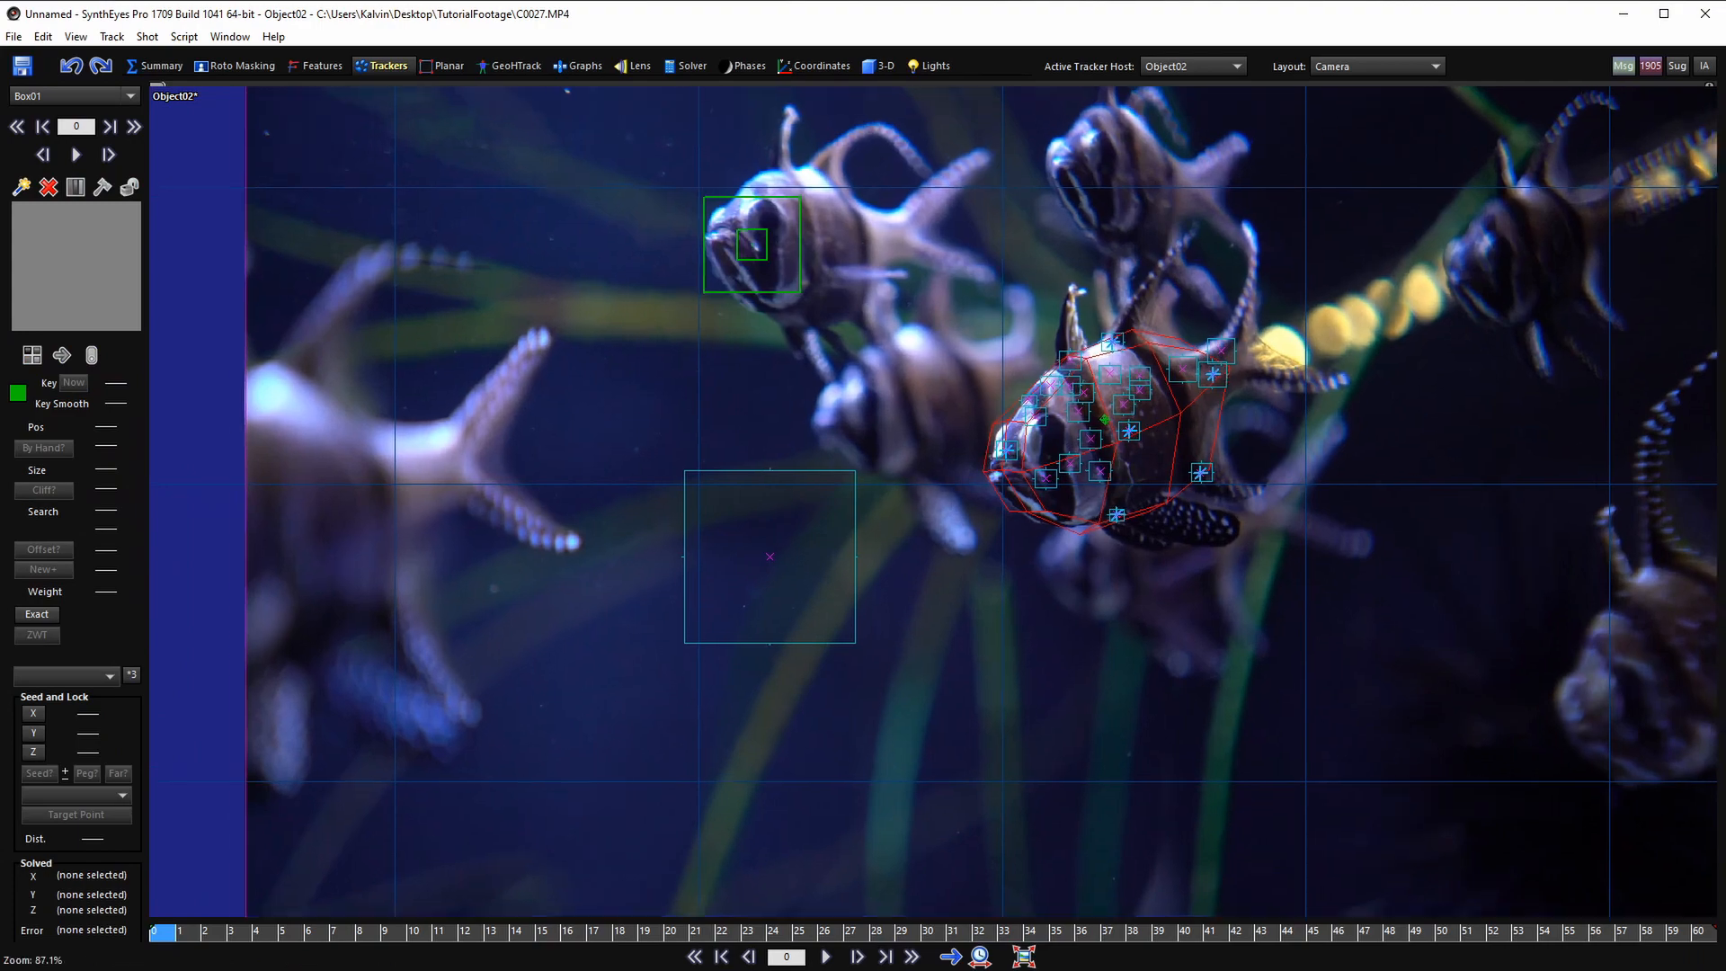
scroll(1176, 382, up, 1)
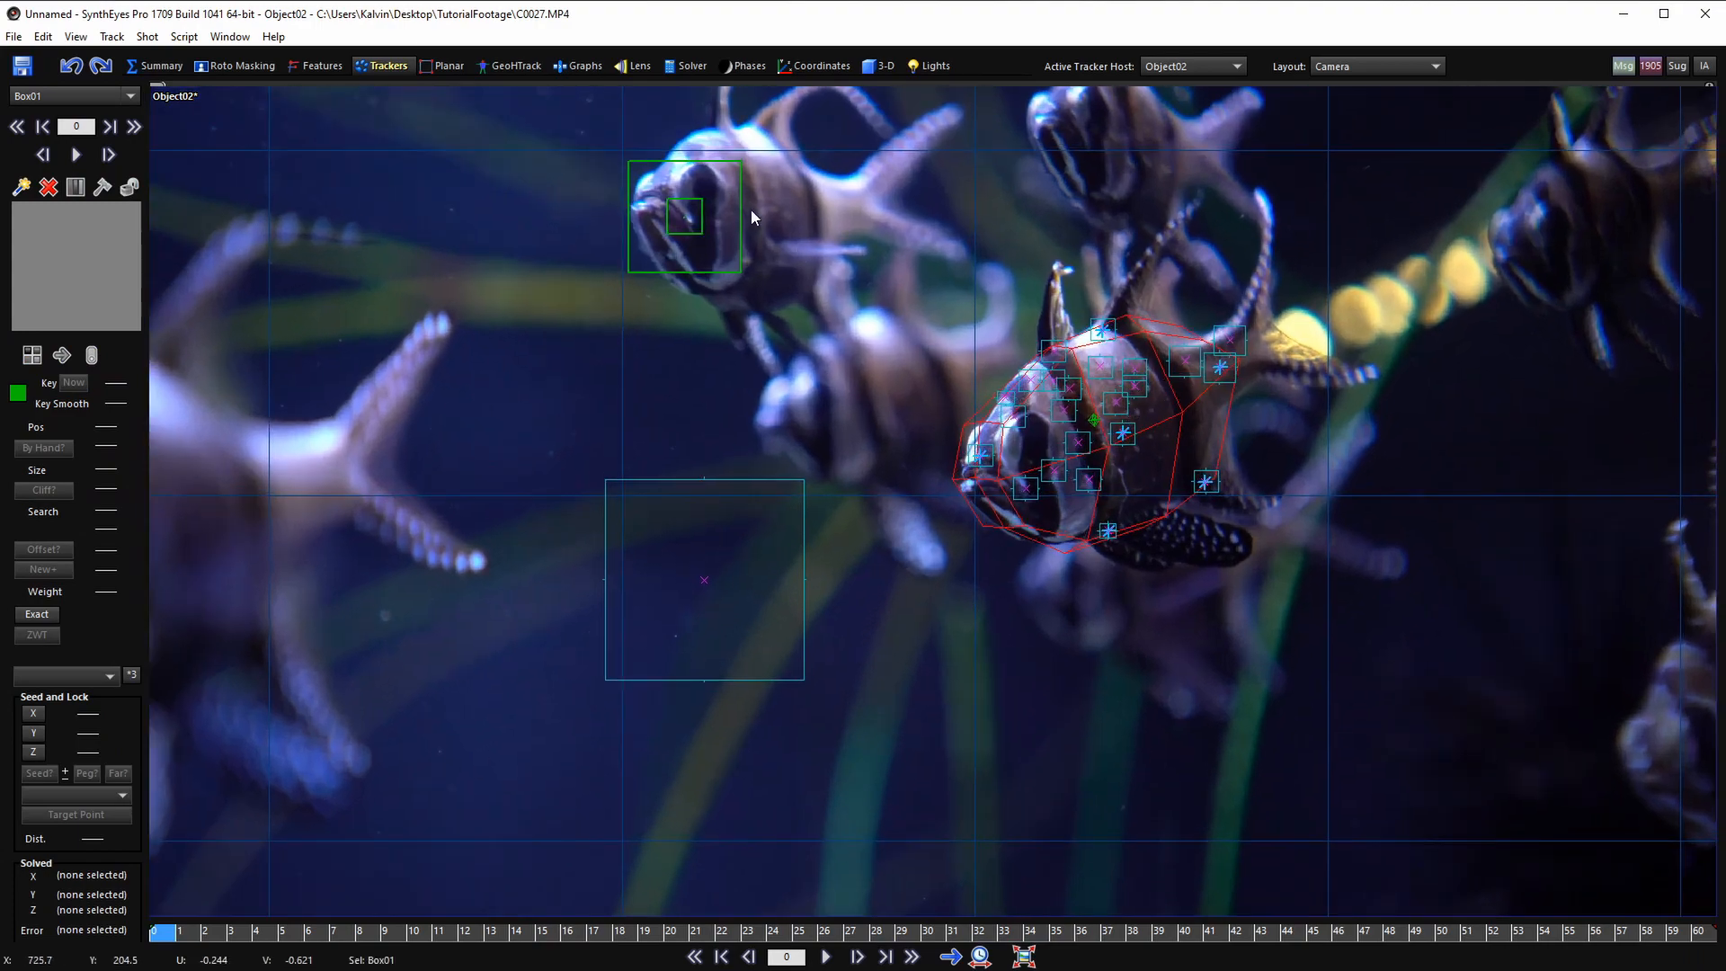
click(733, 205)
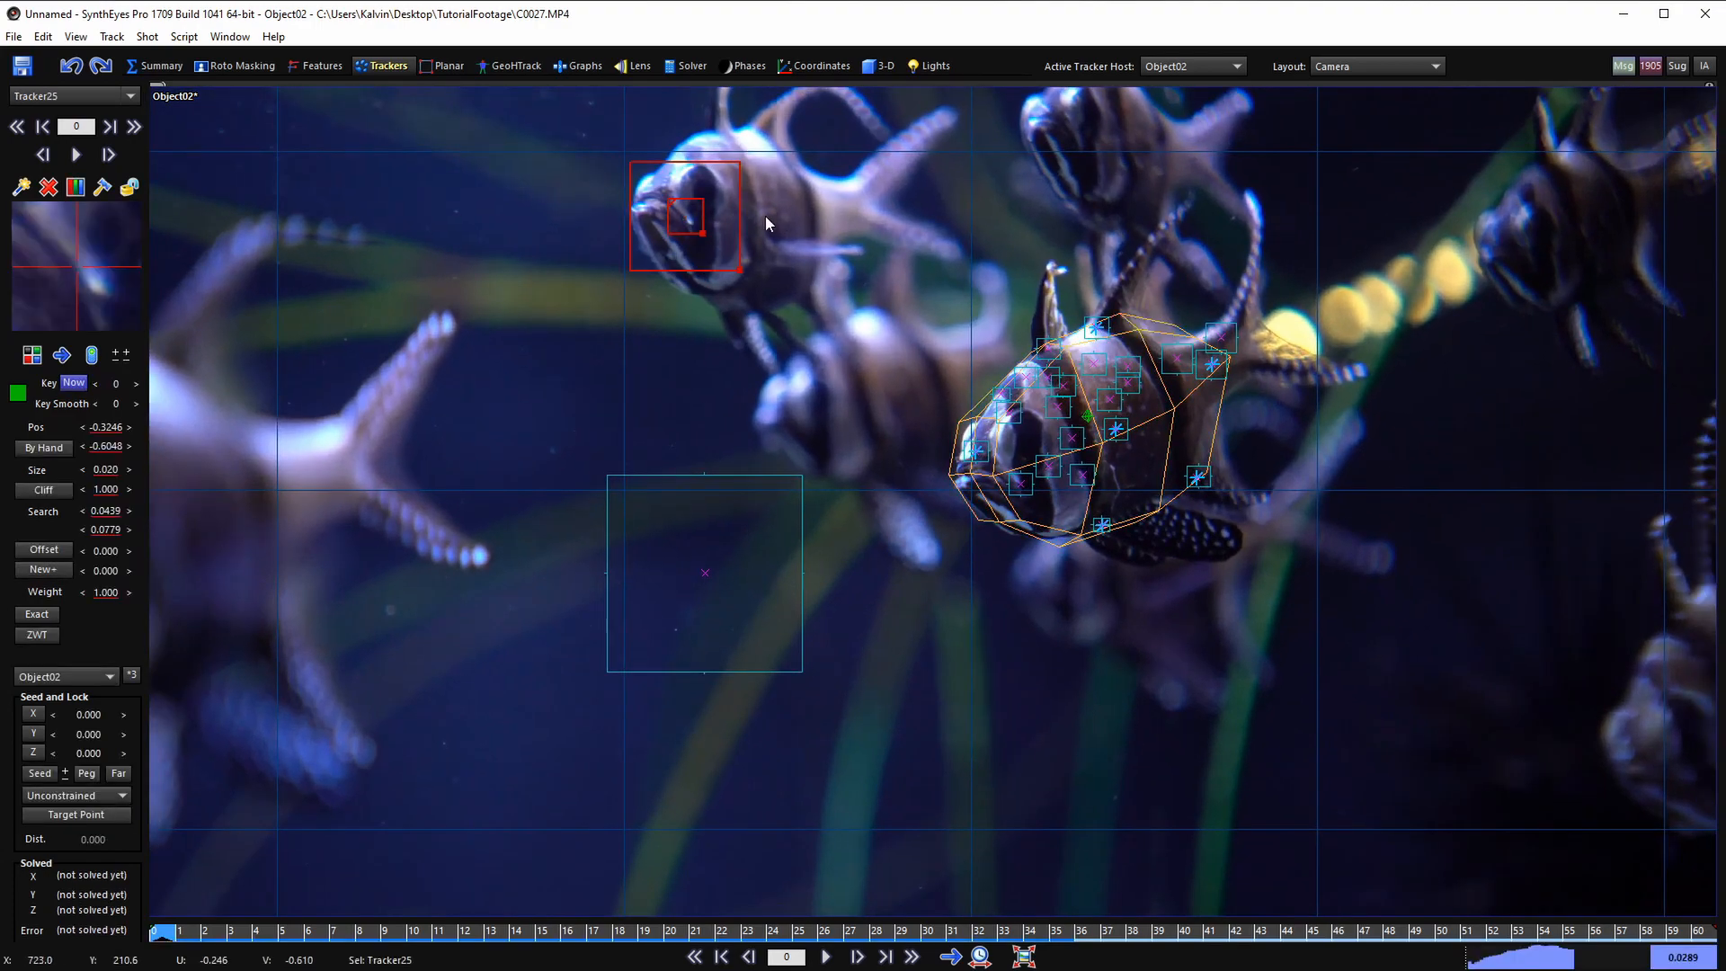
scroll(765, 216, down, 2)
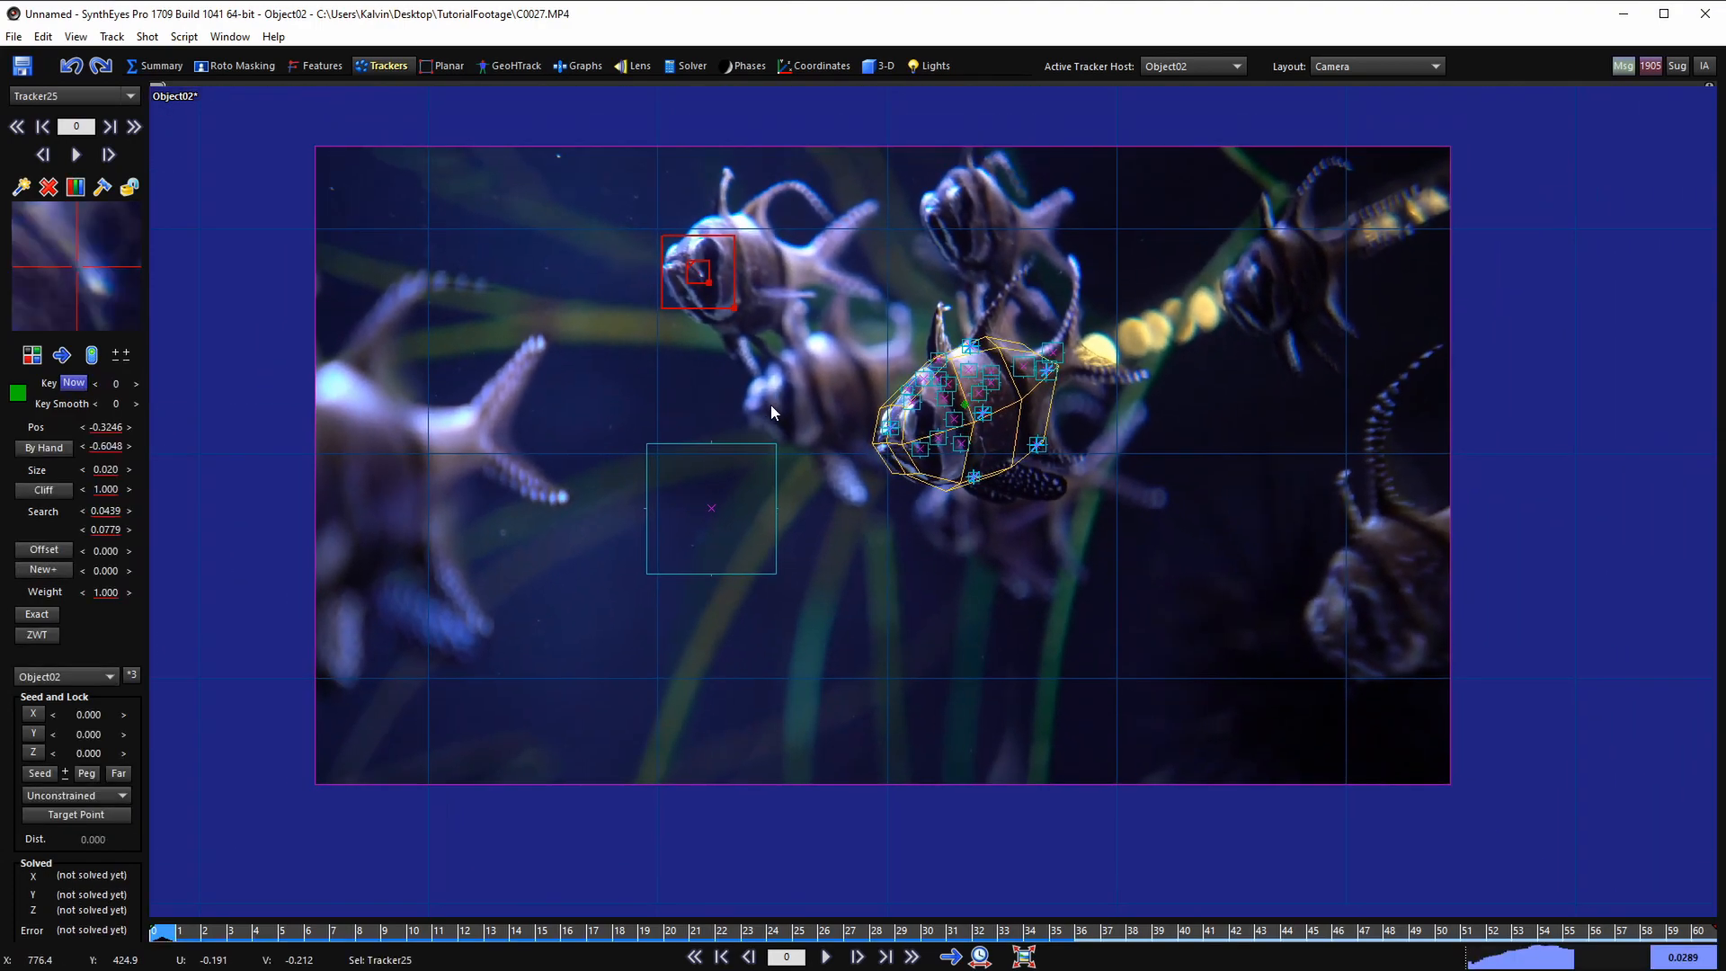
key(2)
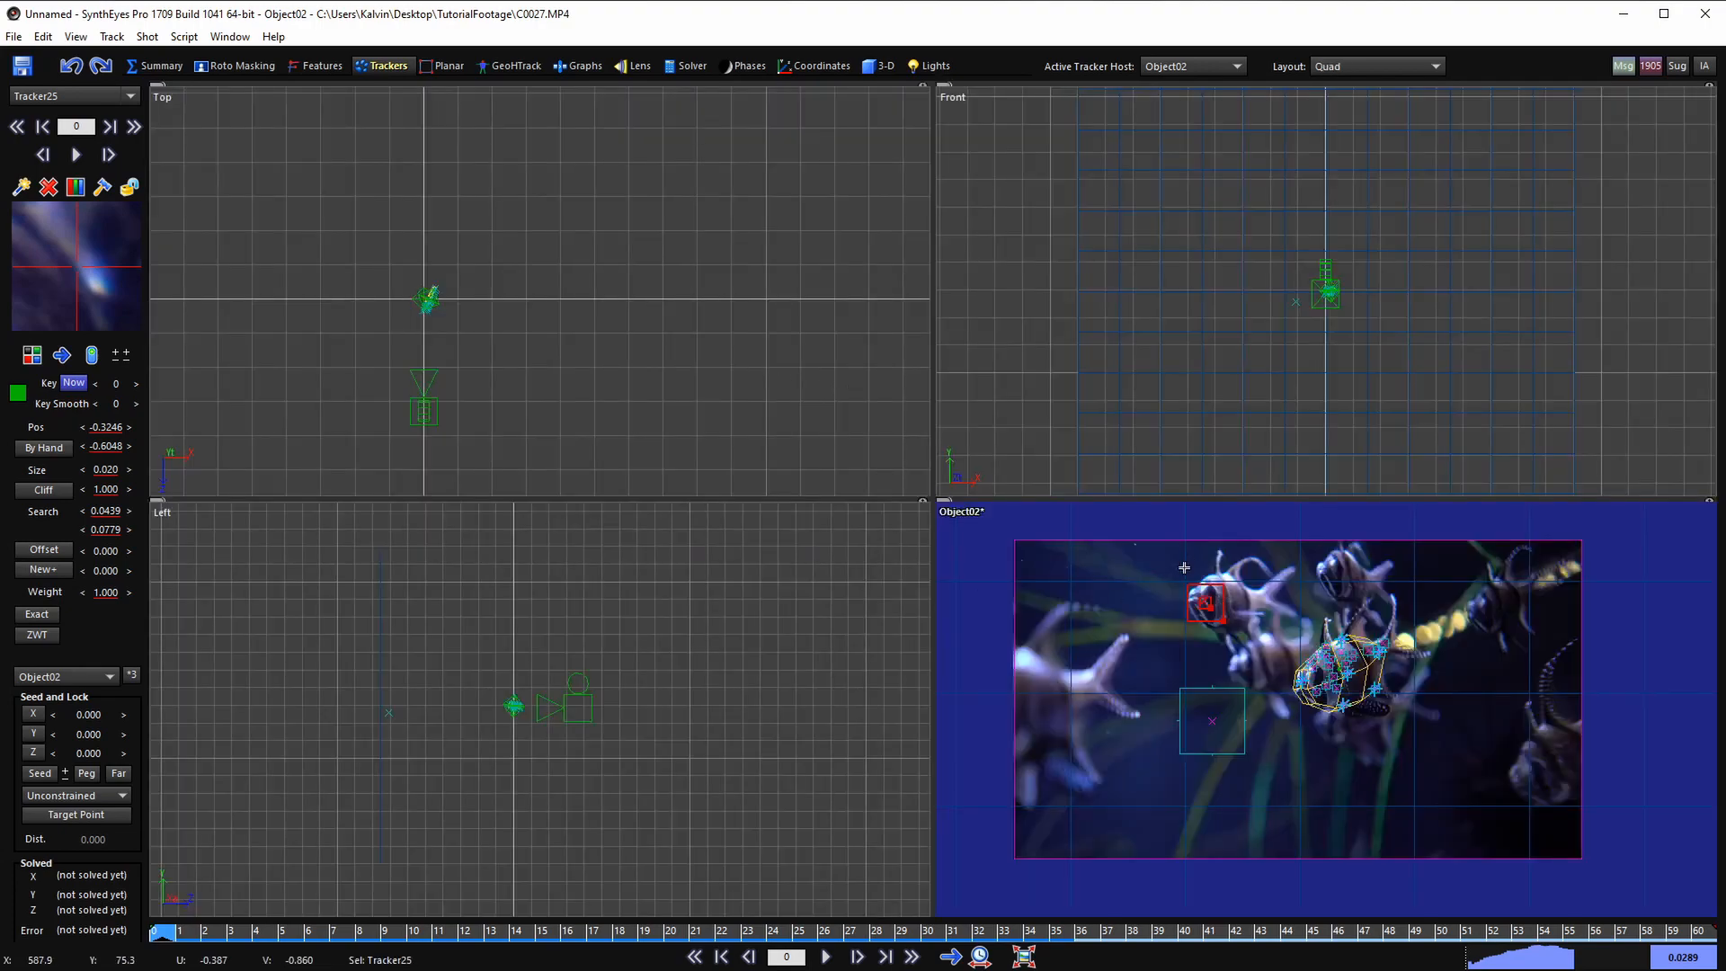
key(1)
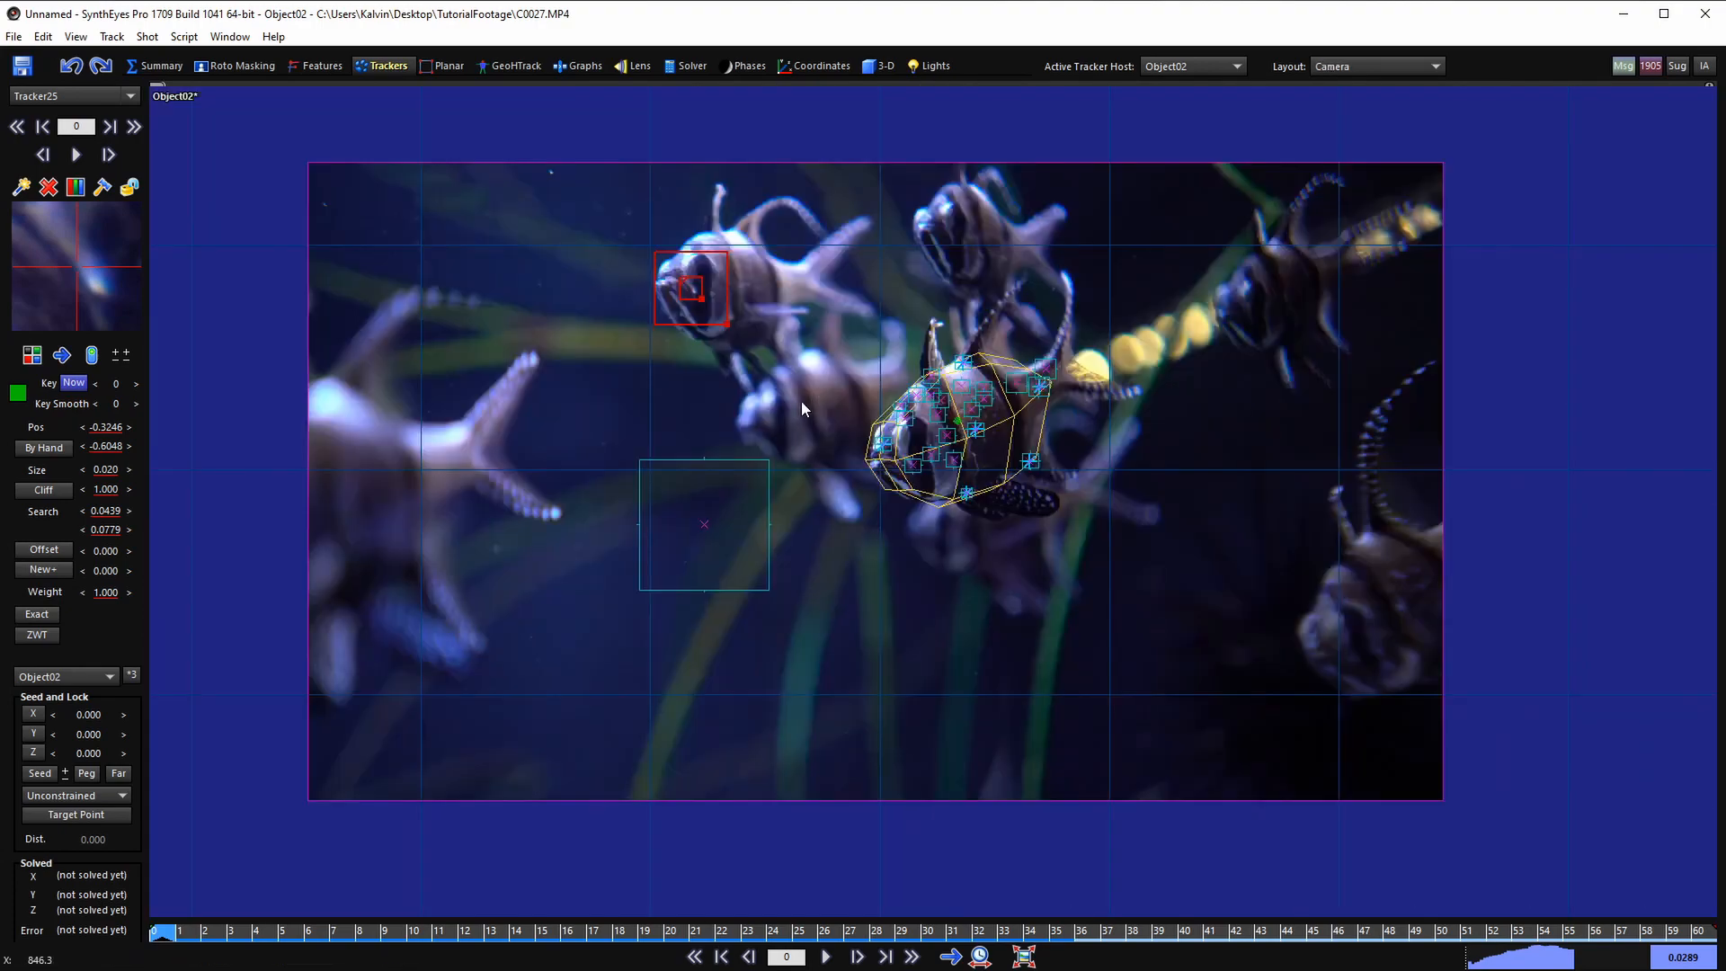
click(1011, 436)
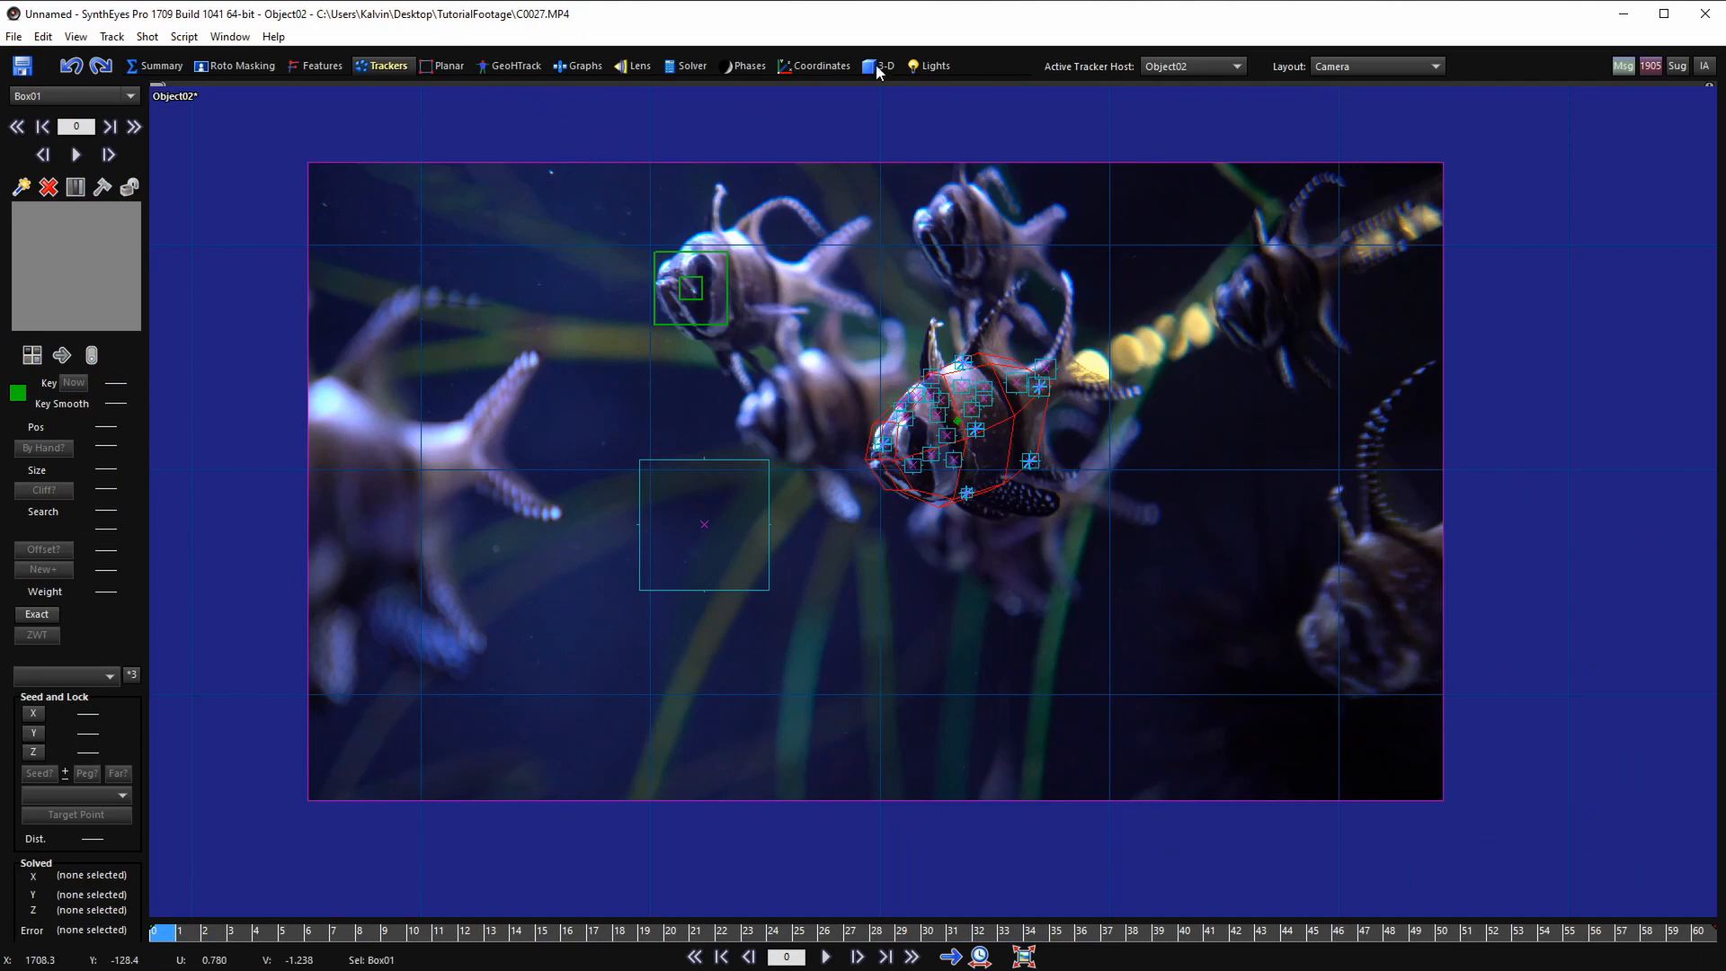
- Open a floating Hierarchy View, compare it with the hierarchy list in the GeoHTrack room, and return to the Trackers room
click(232, 36)
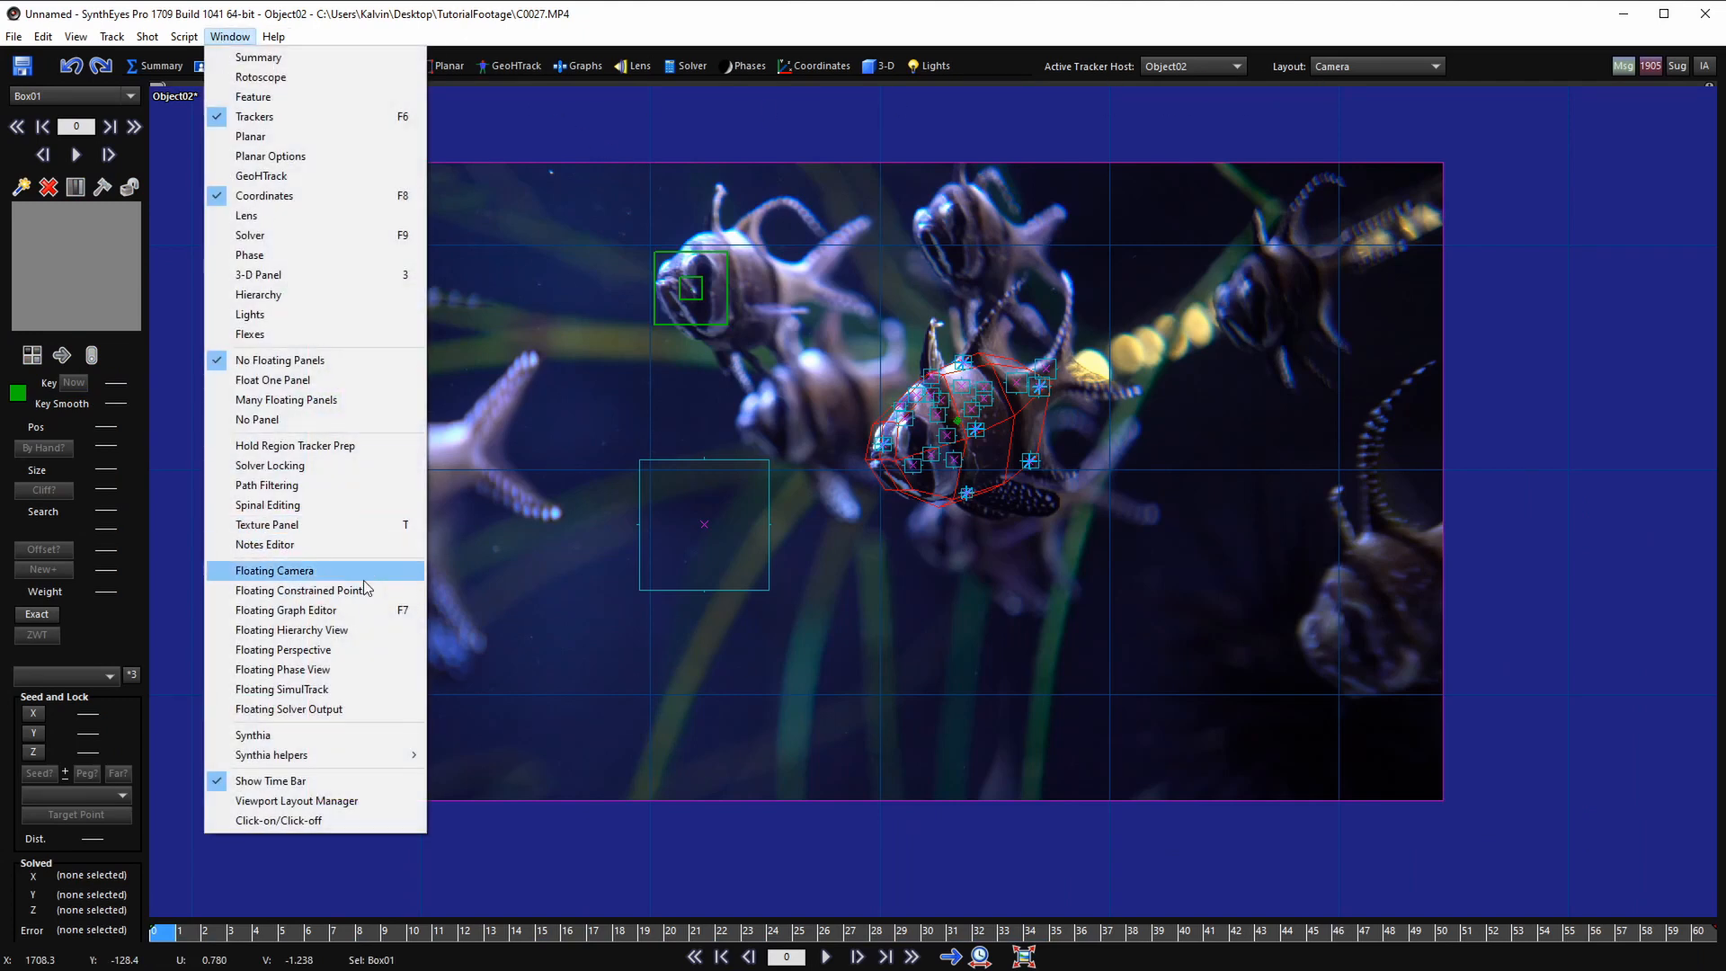
click(313, 629)
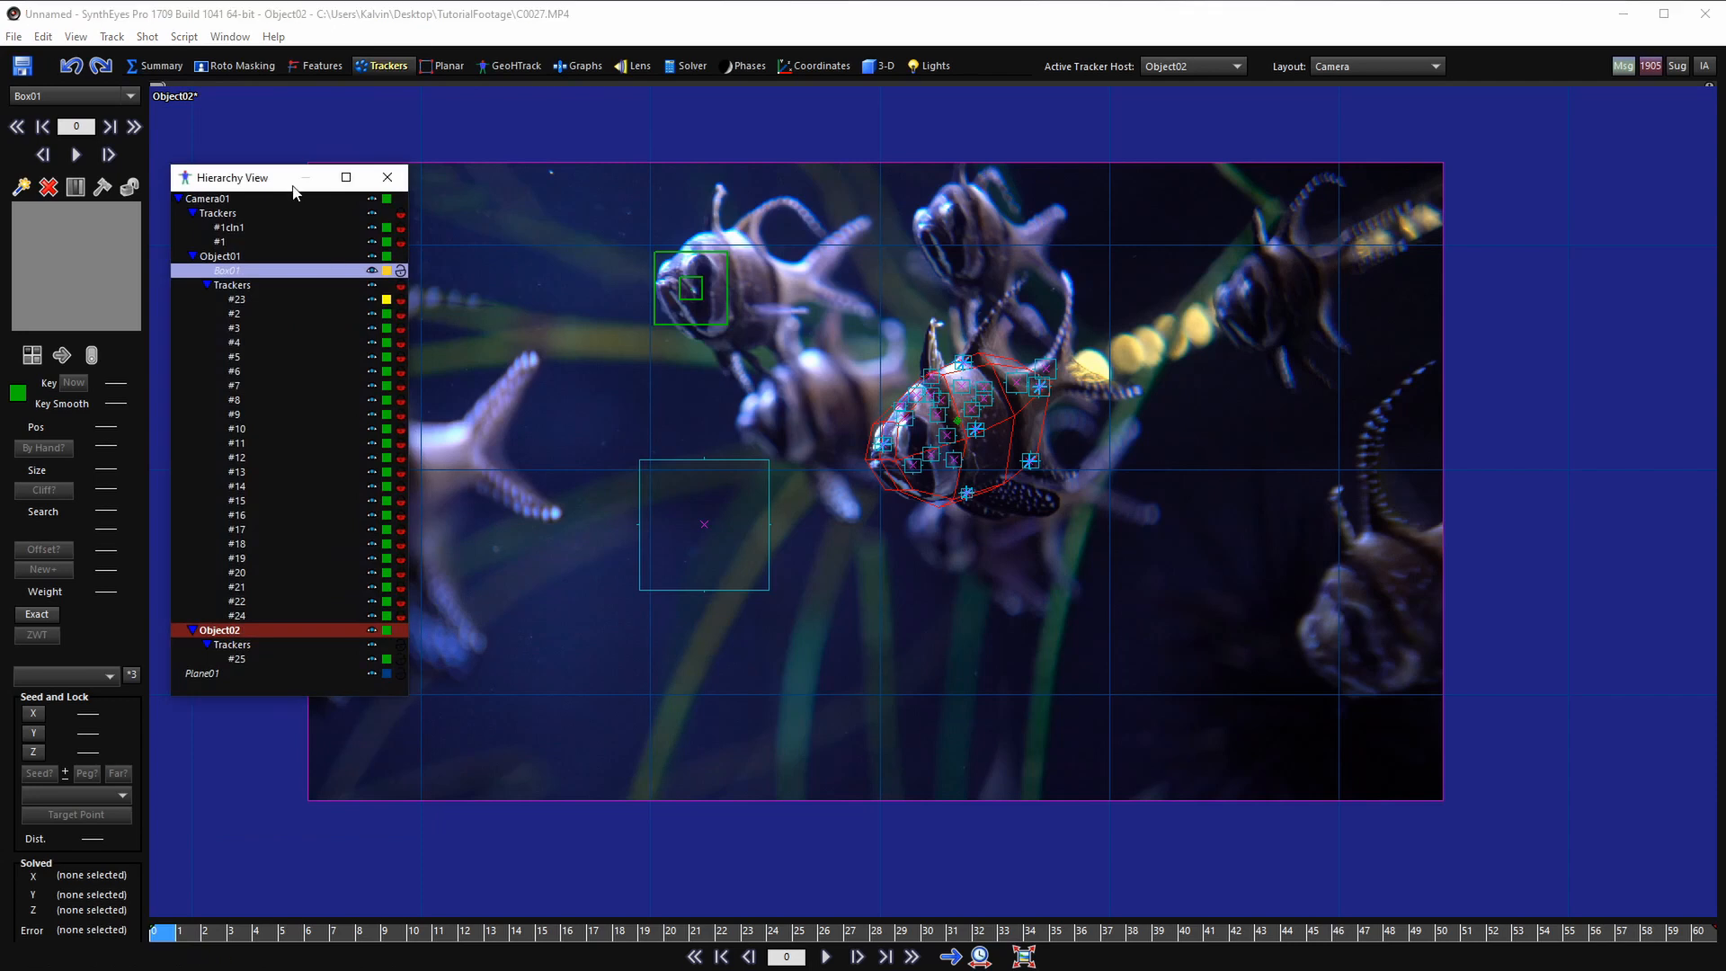
drag(284, 185, 737, 313)
click(511, 66)
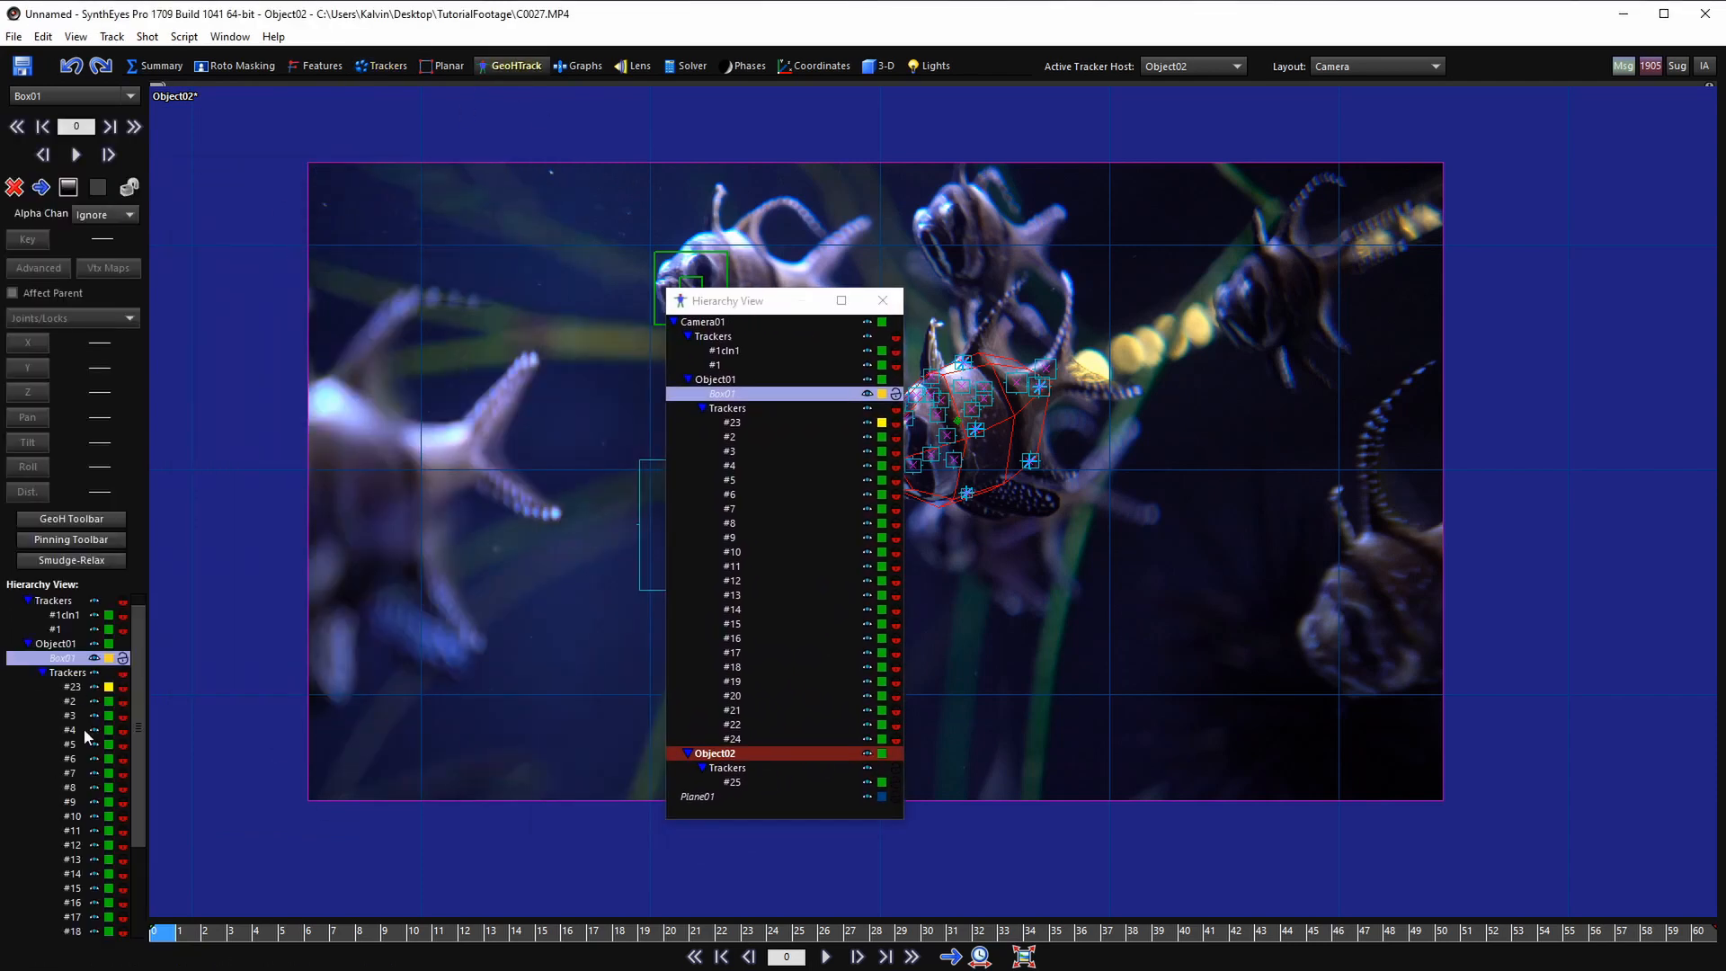
click(384, 65)
drag(746, 300, 342, 310)
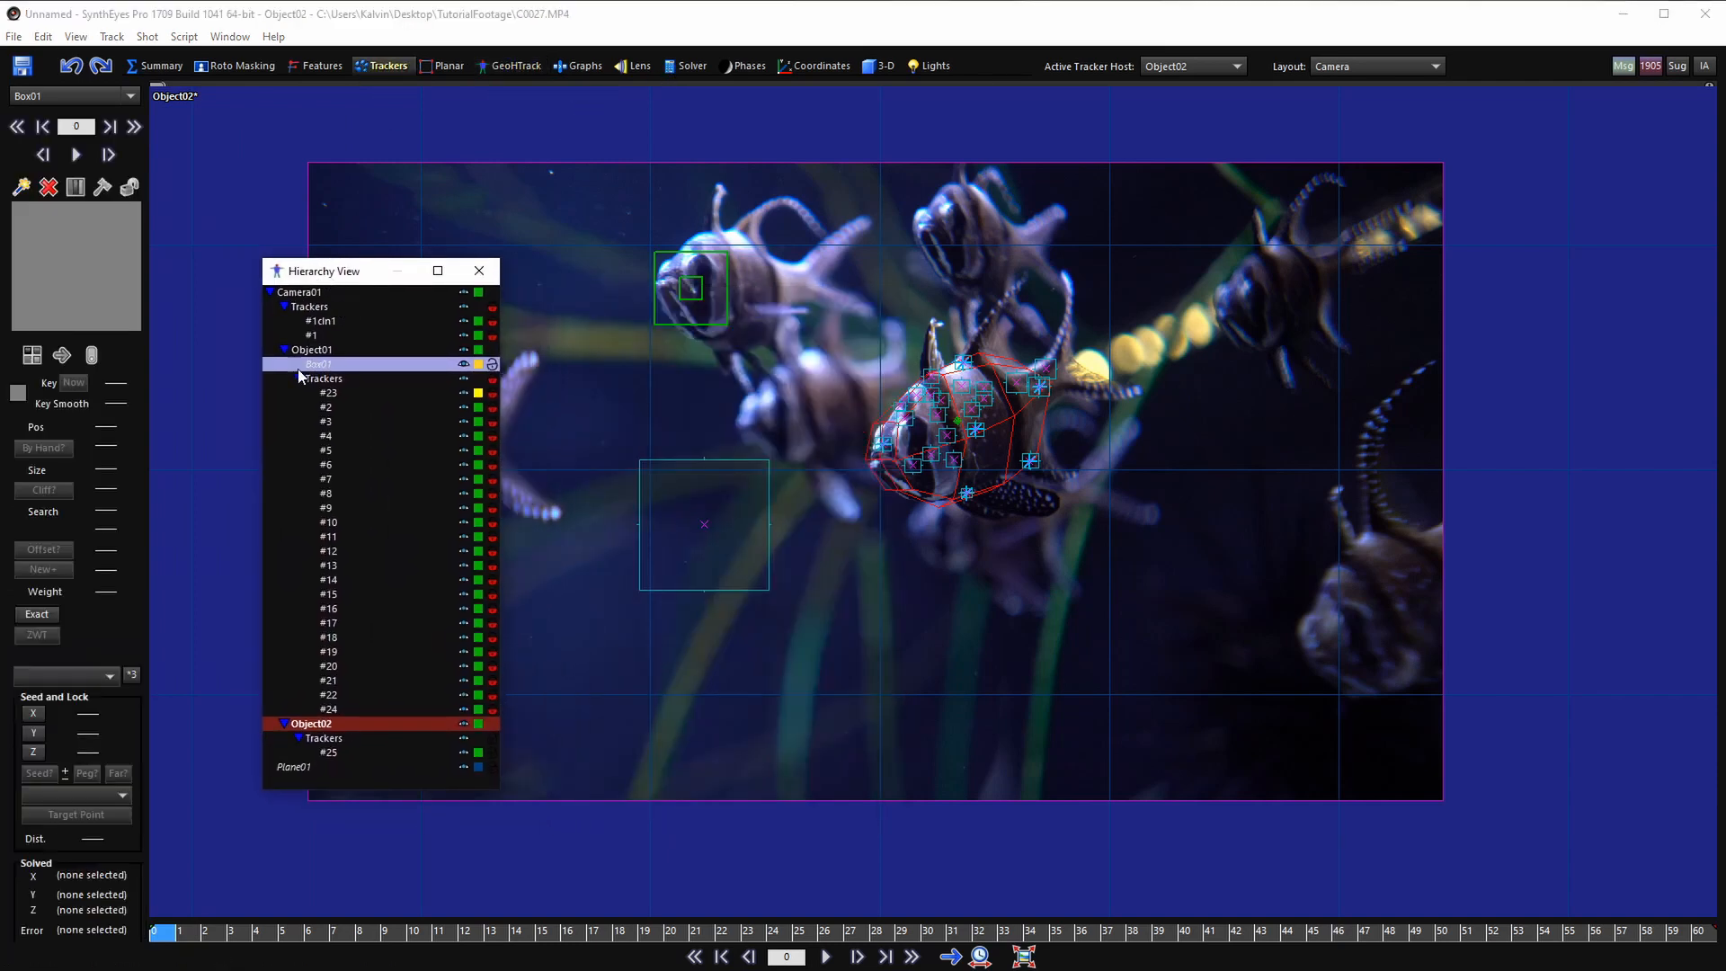
- Collapse Object01's tracker list in the Hierarchy View and rename Object01 to fish001
click(301, 379)
click(311, 307)
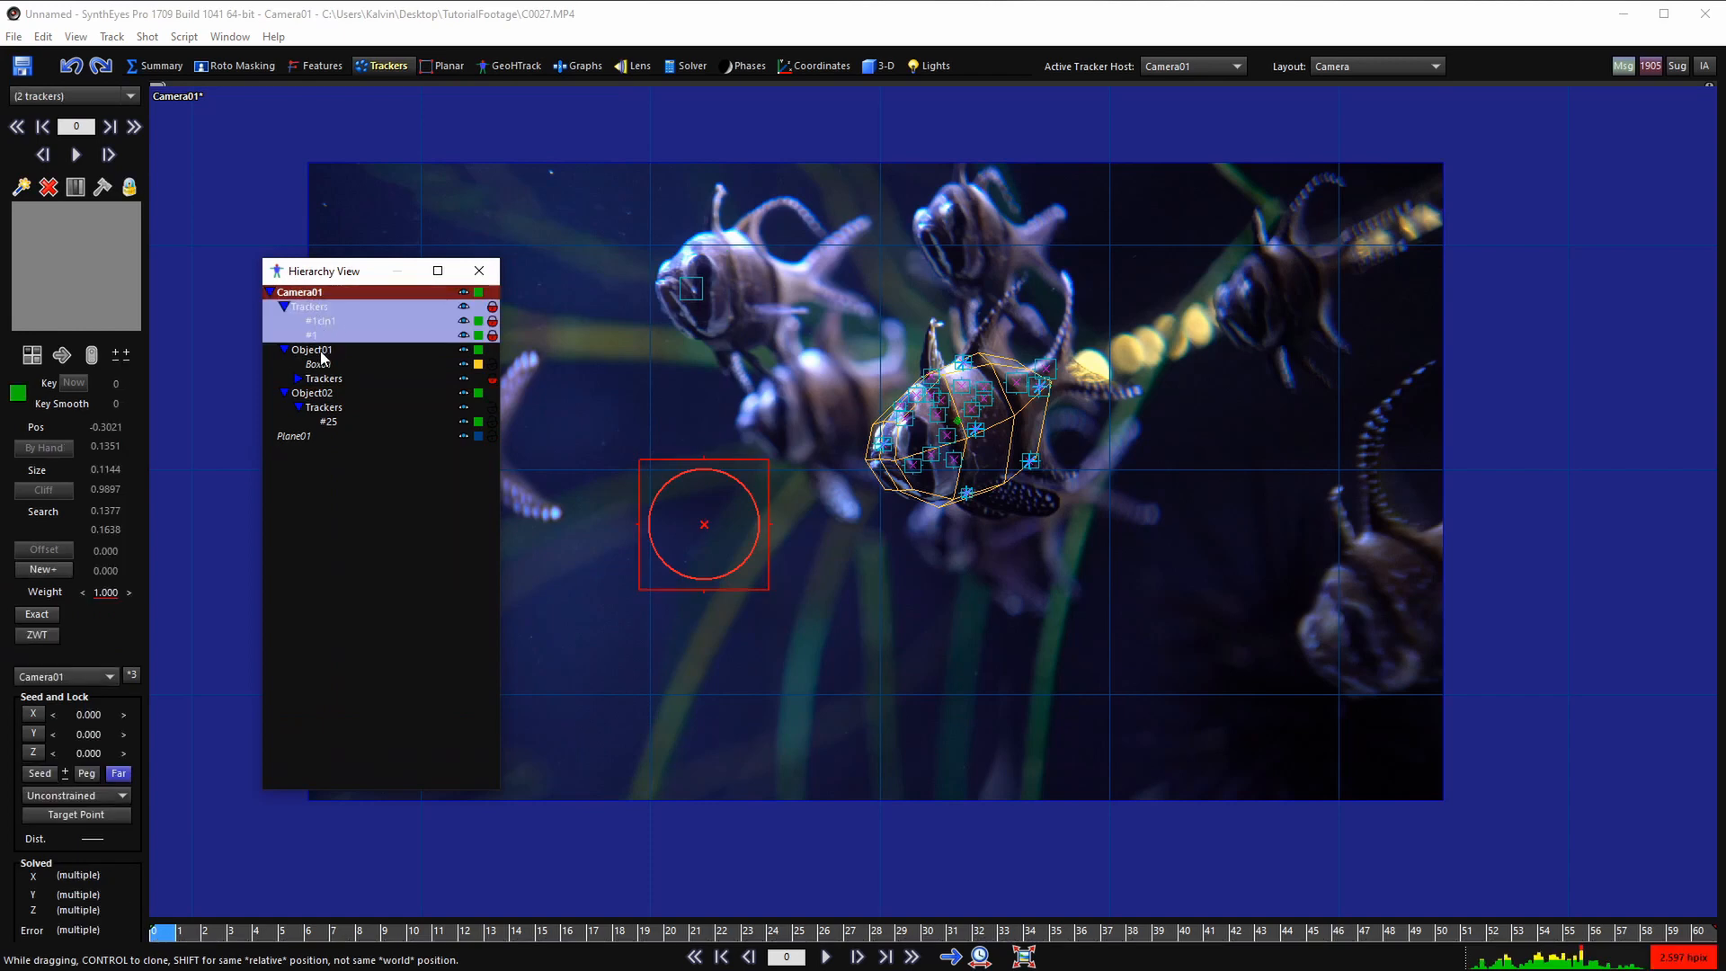
click(320, 353)
scroll(989, 418, up, 3)
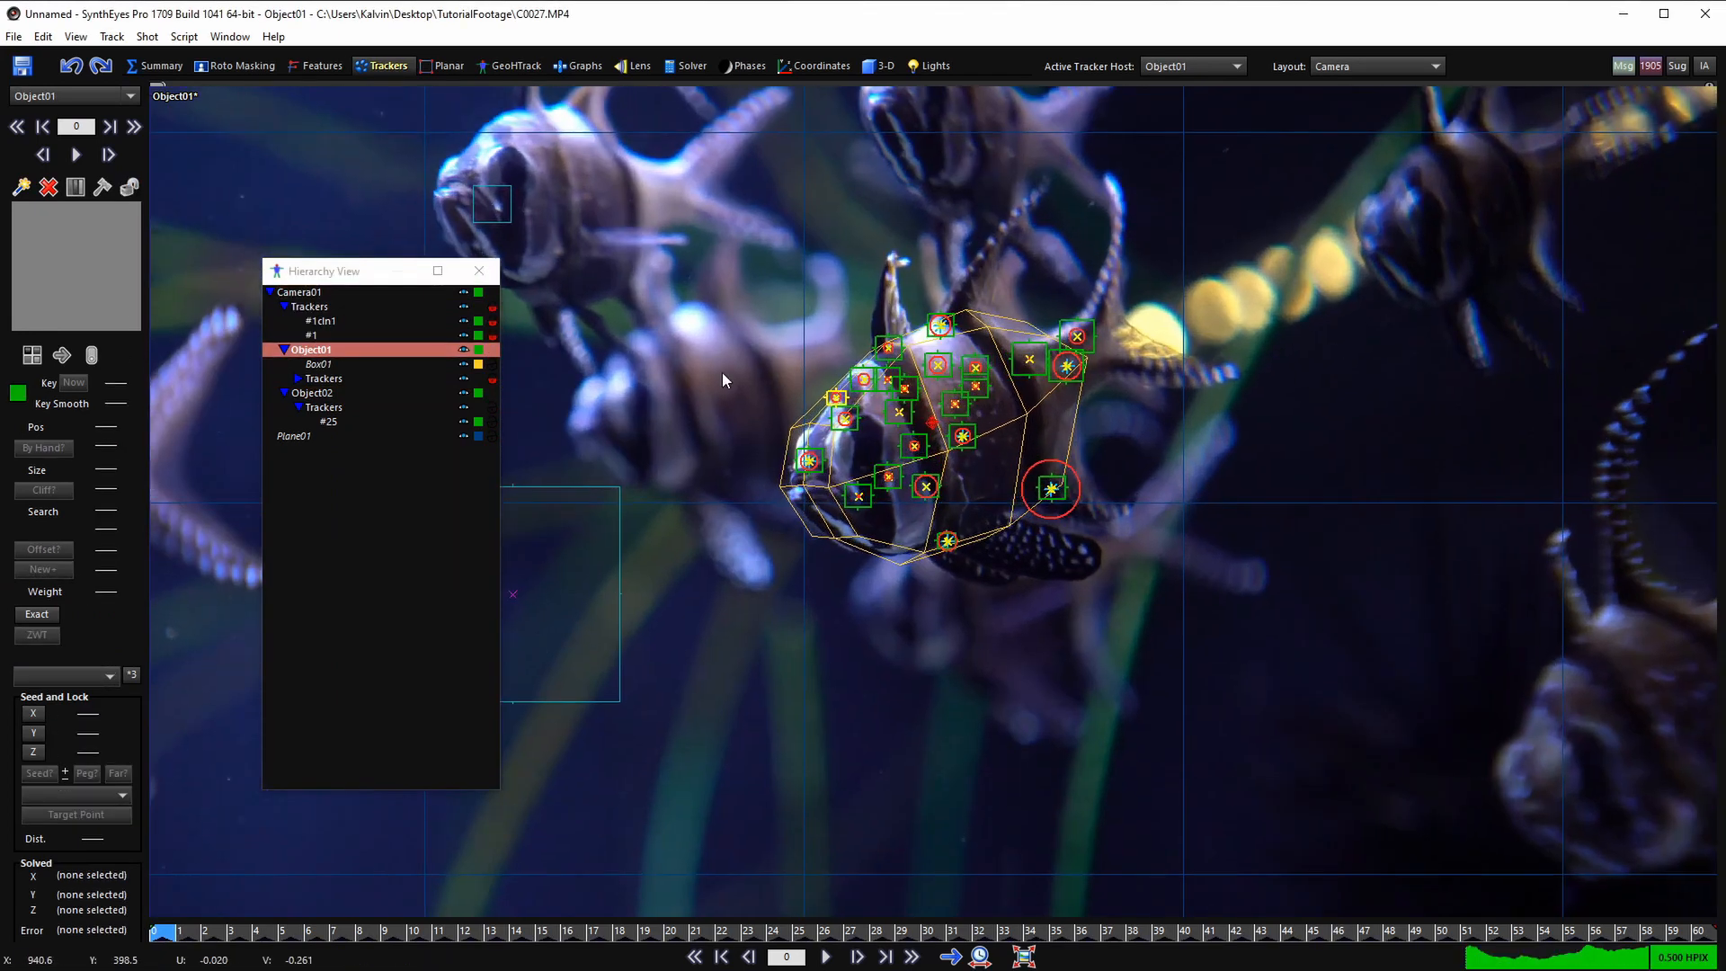
double_click(325, 353)
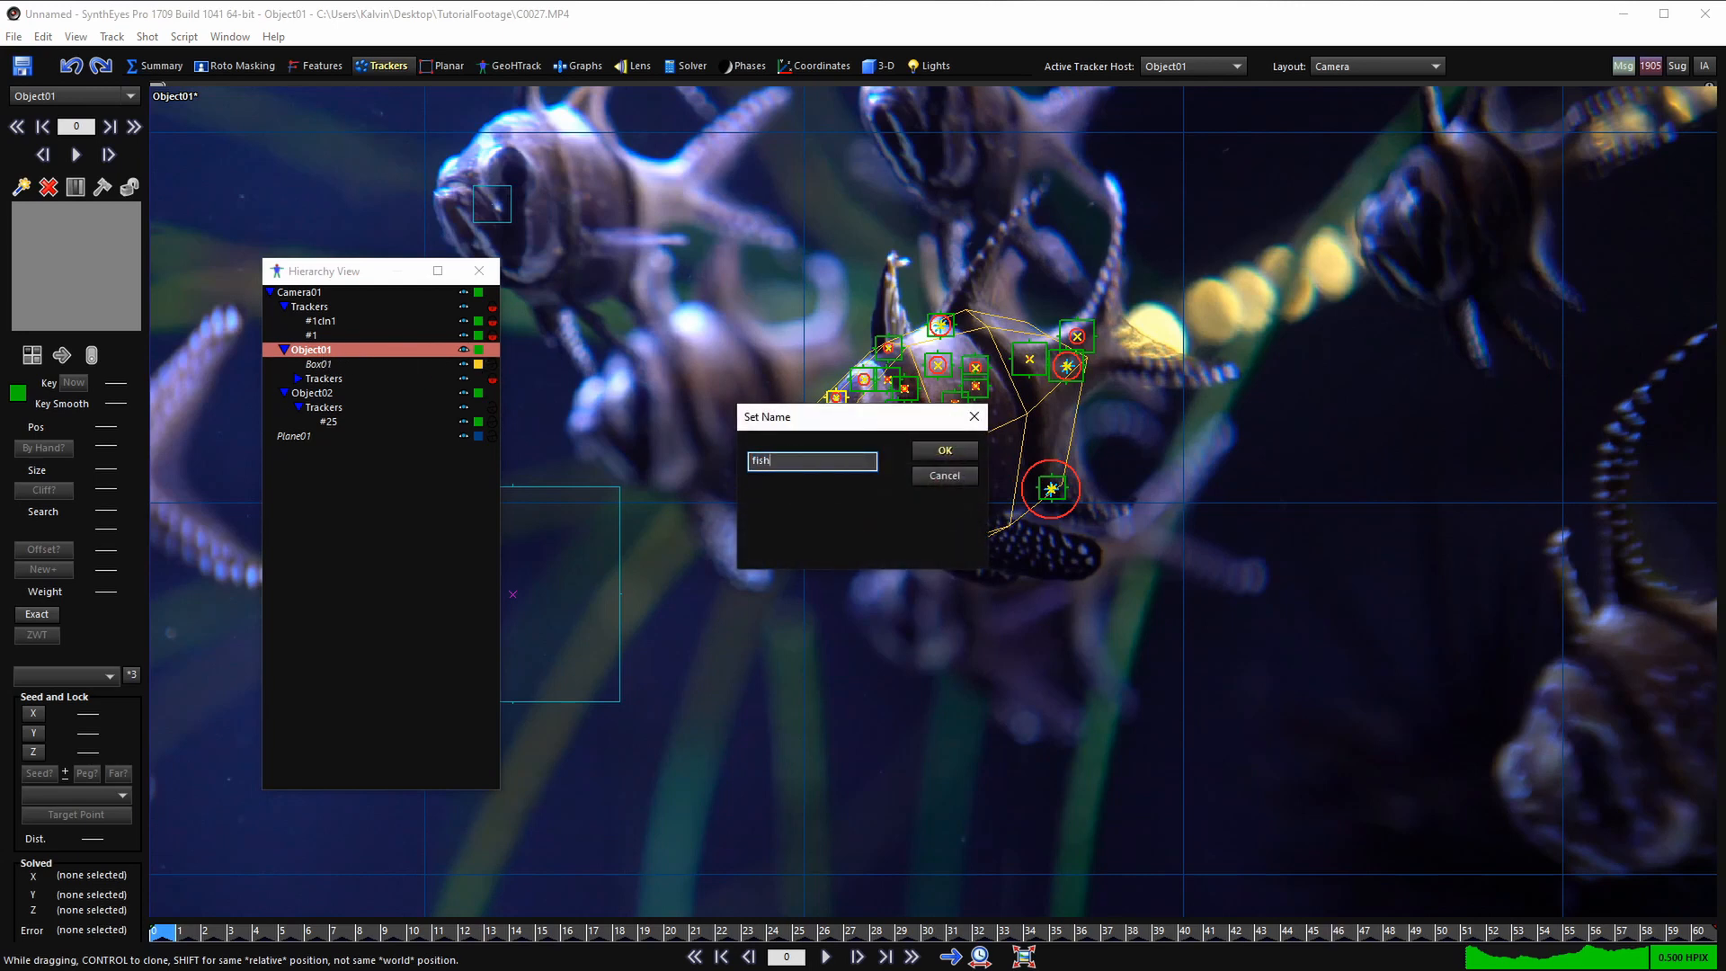
text(fish001)
key(Return)
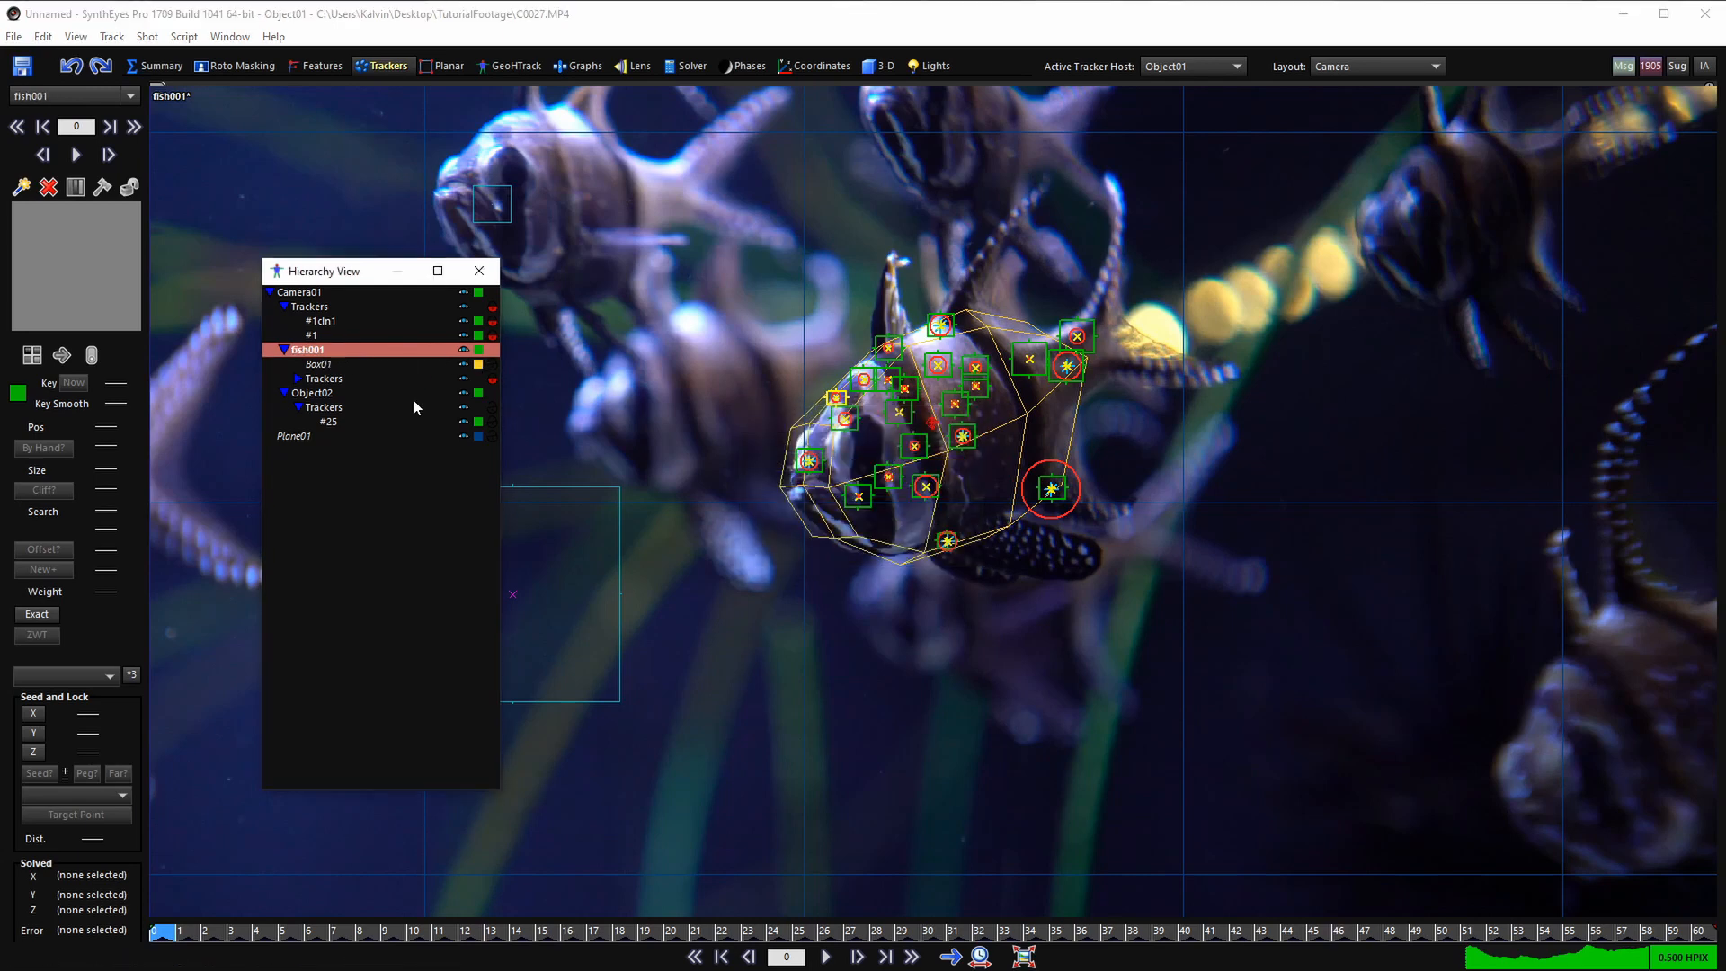
- Review fish001's Box01 mesh and trackers, as well as Object02, by selecting each in the Hierarchy View
click(324, 364)
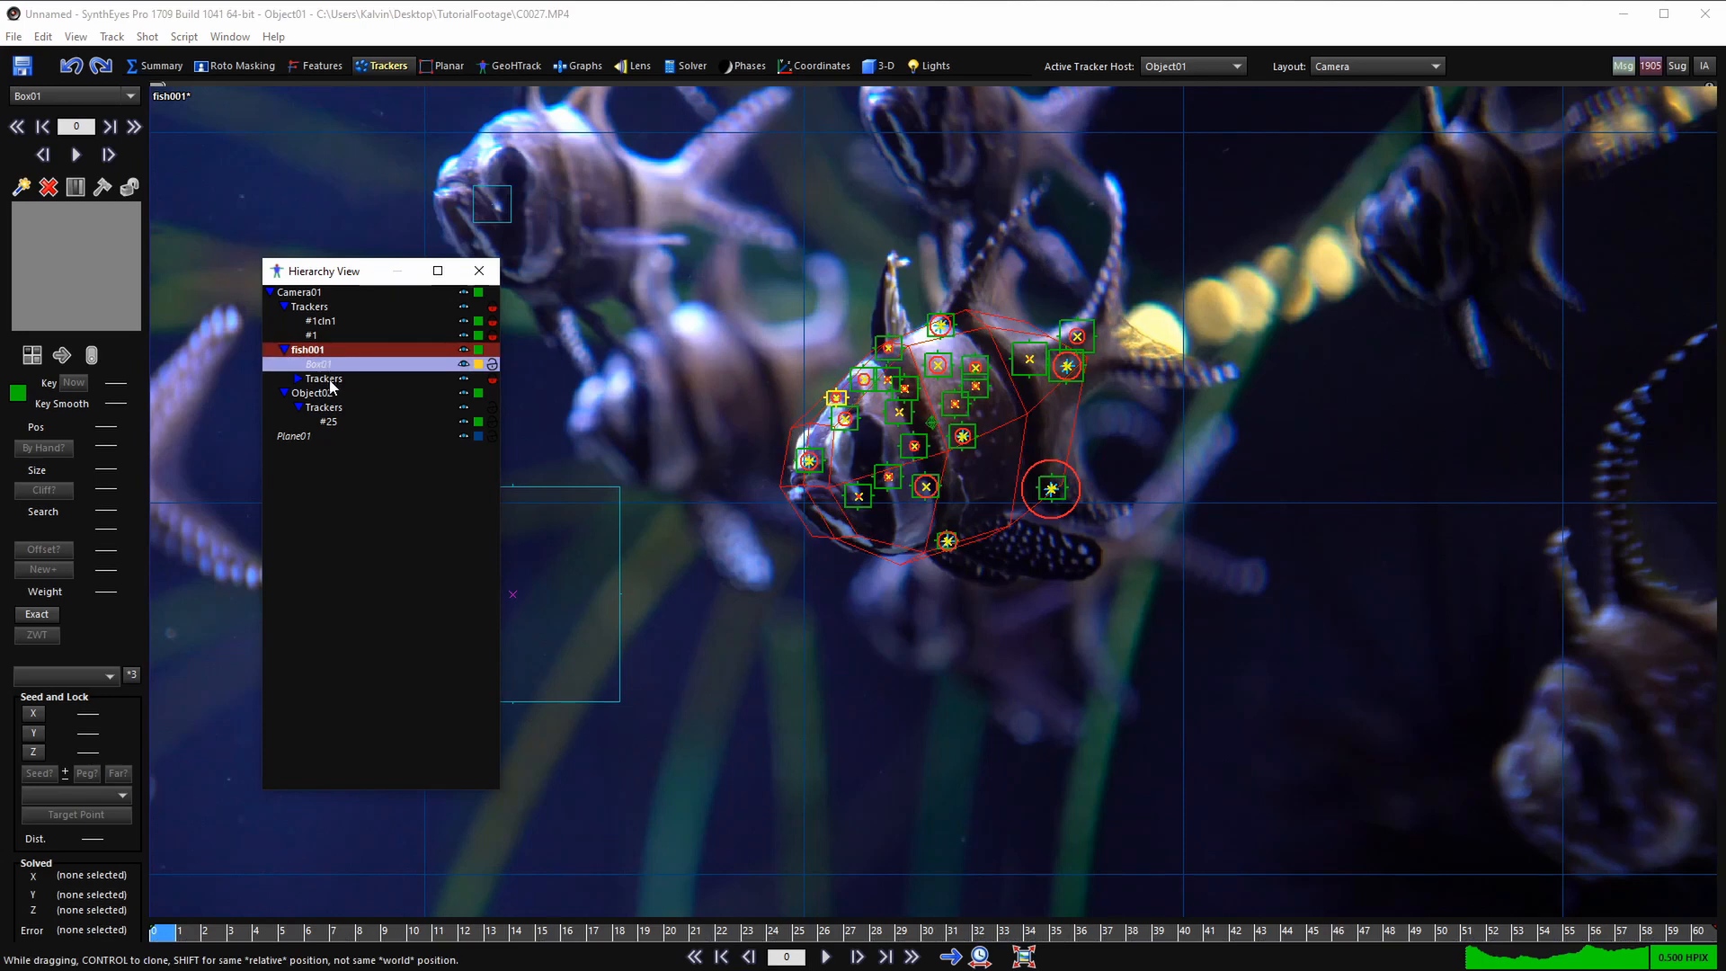
click(323, 379)
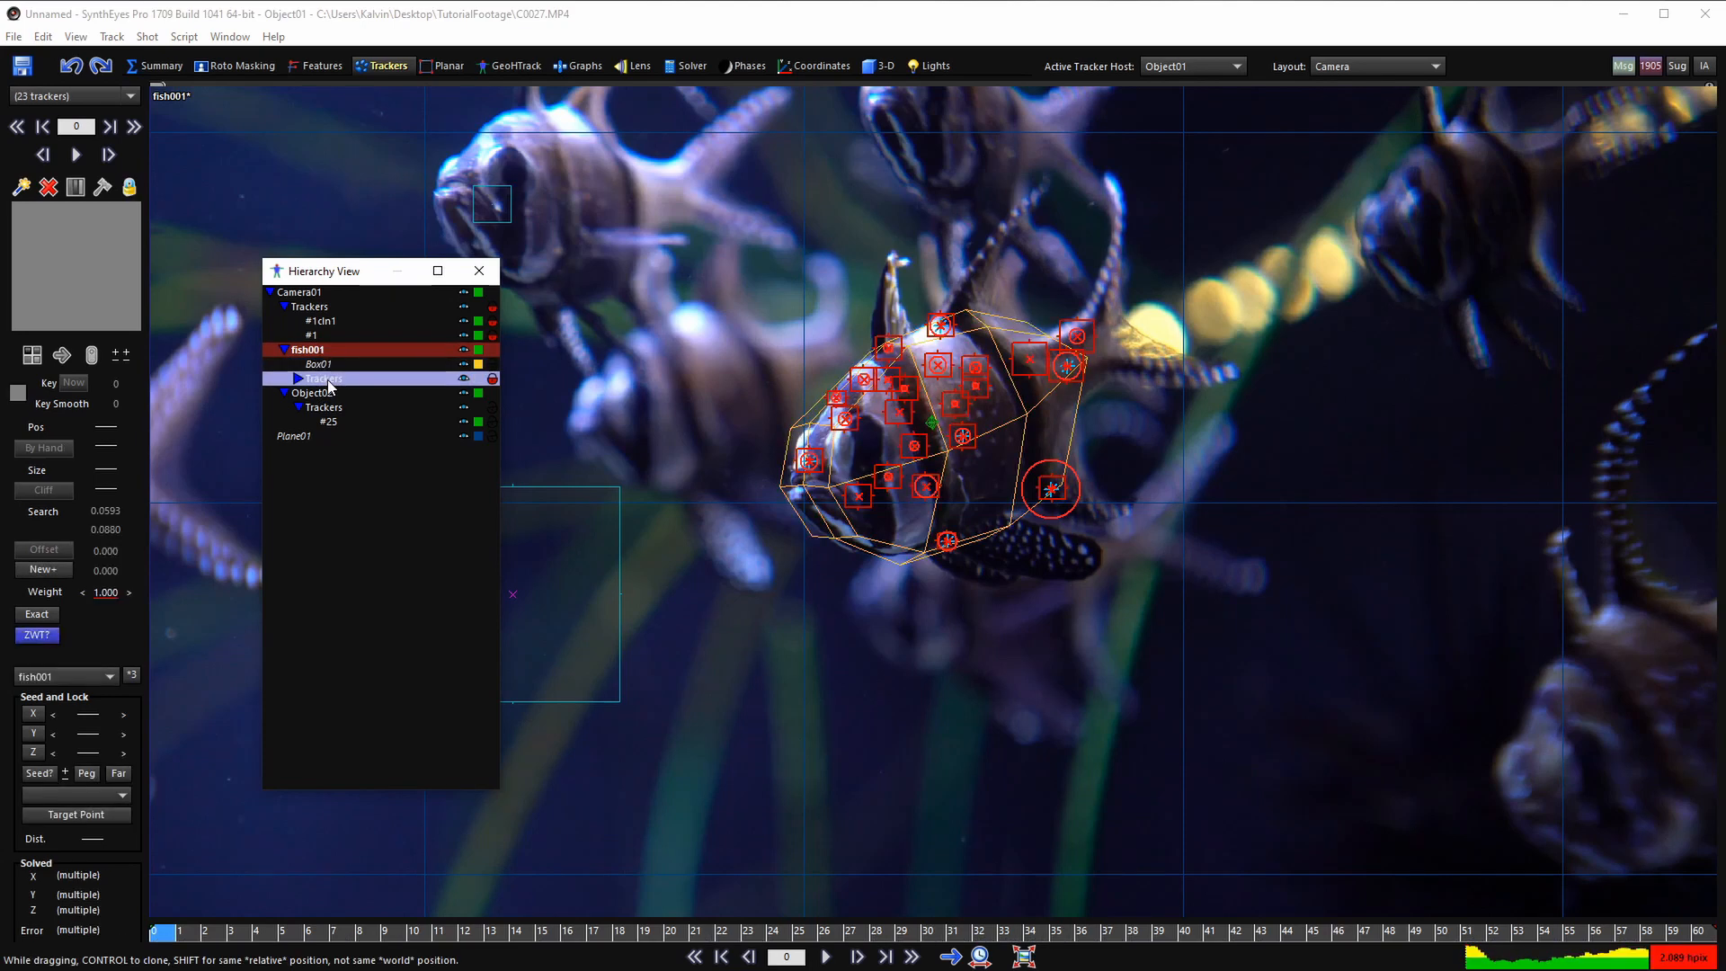
click(313, 395)
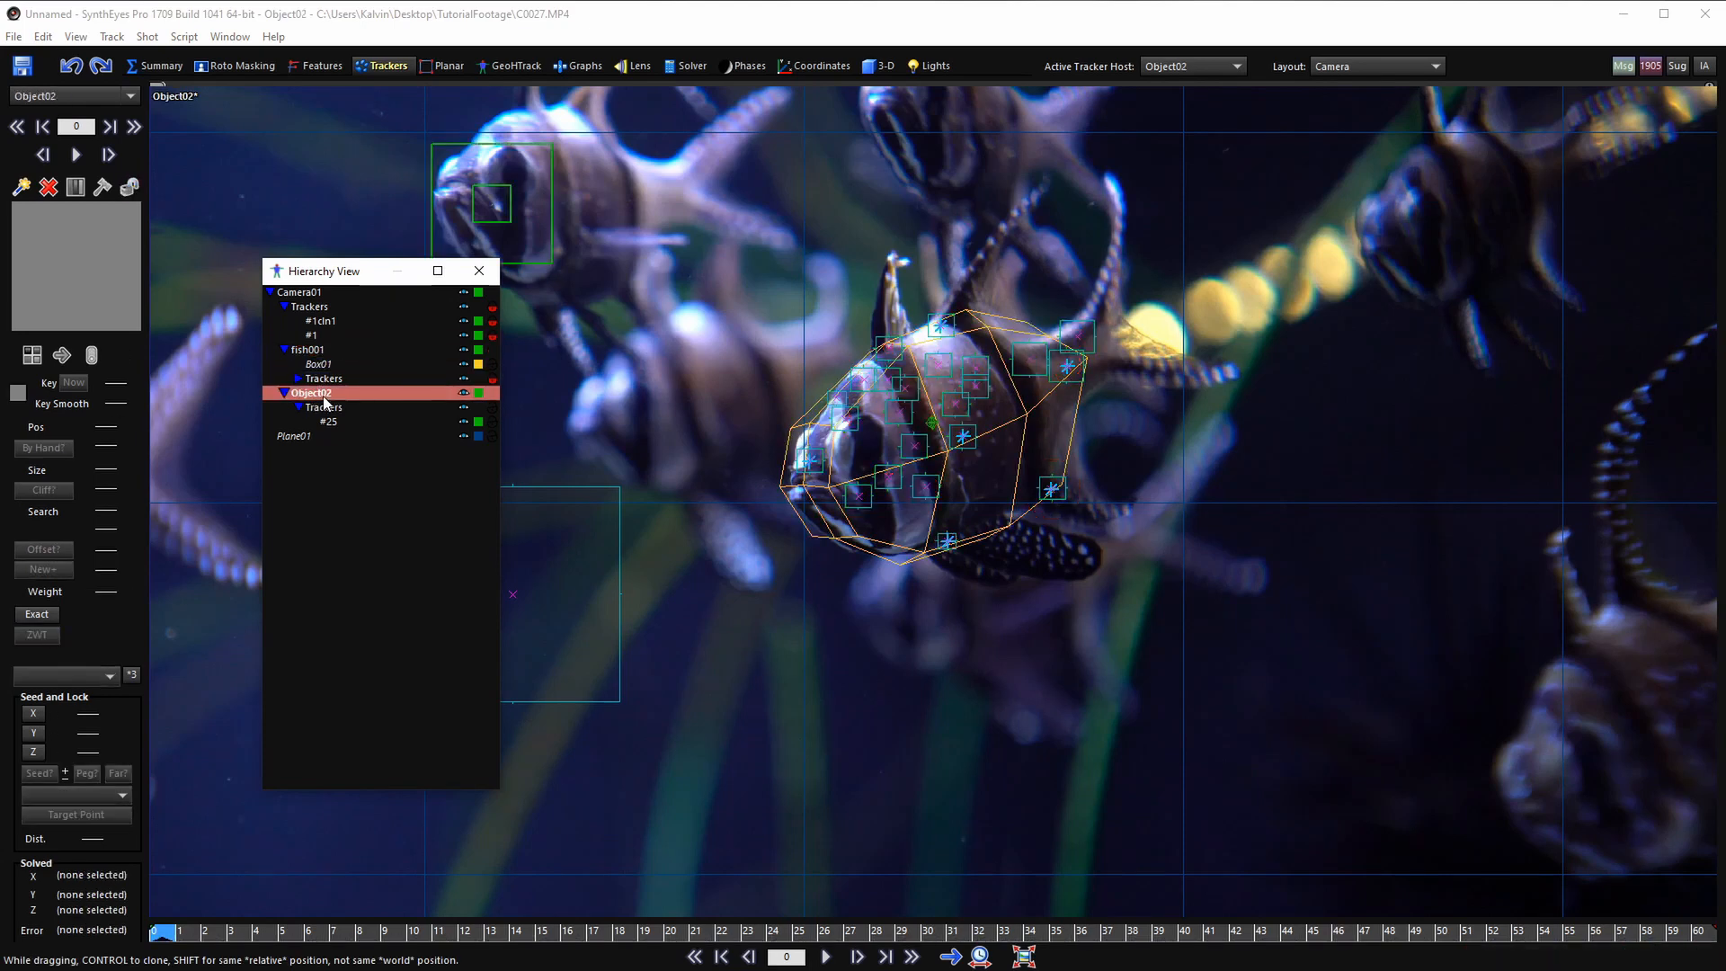
- Duplicate Box01 once as Box01Copy with zero X, Y and Z offsets, and parent the copy to Object02
click(329, 366)
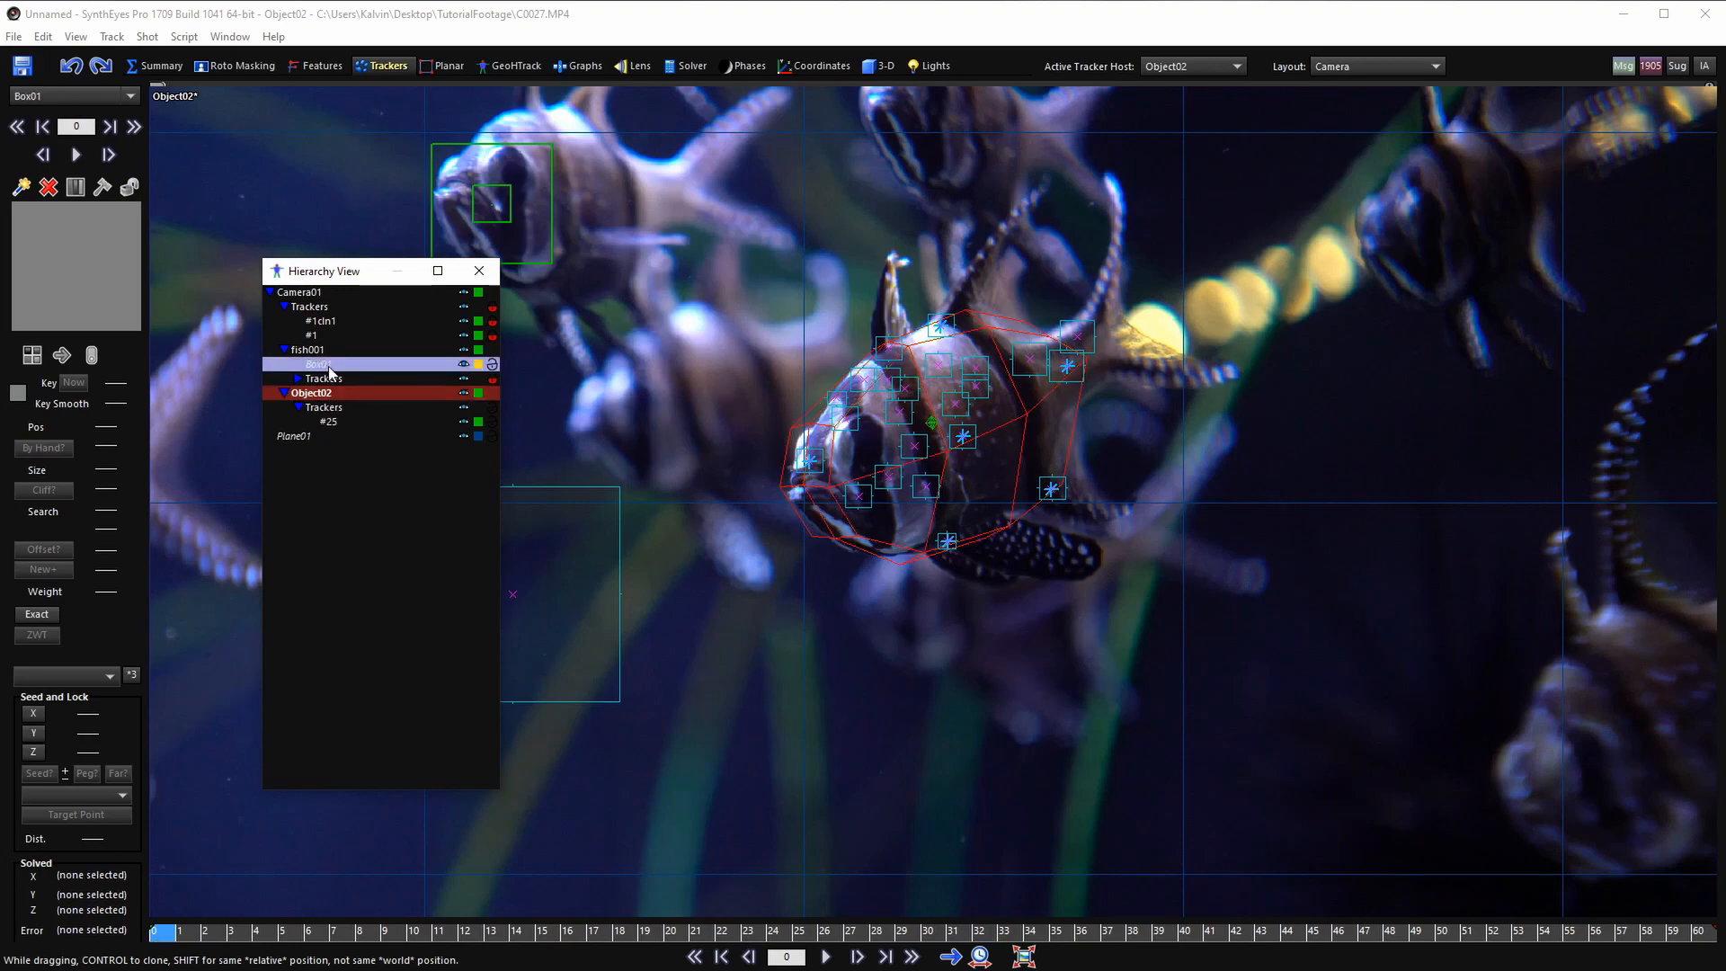
scroll(665, 296, down, 1)
scroll(677, 342, down, 1)
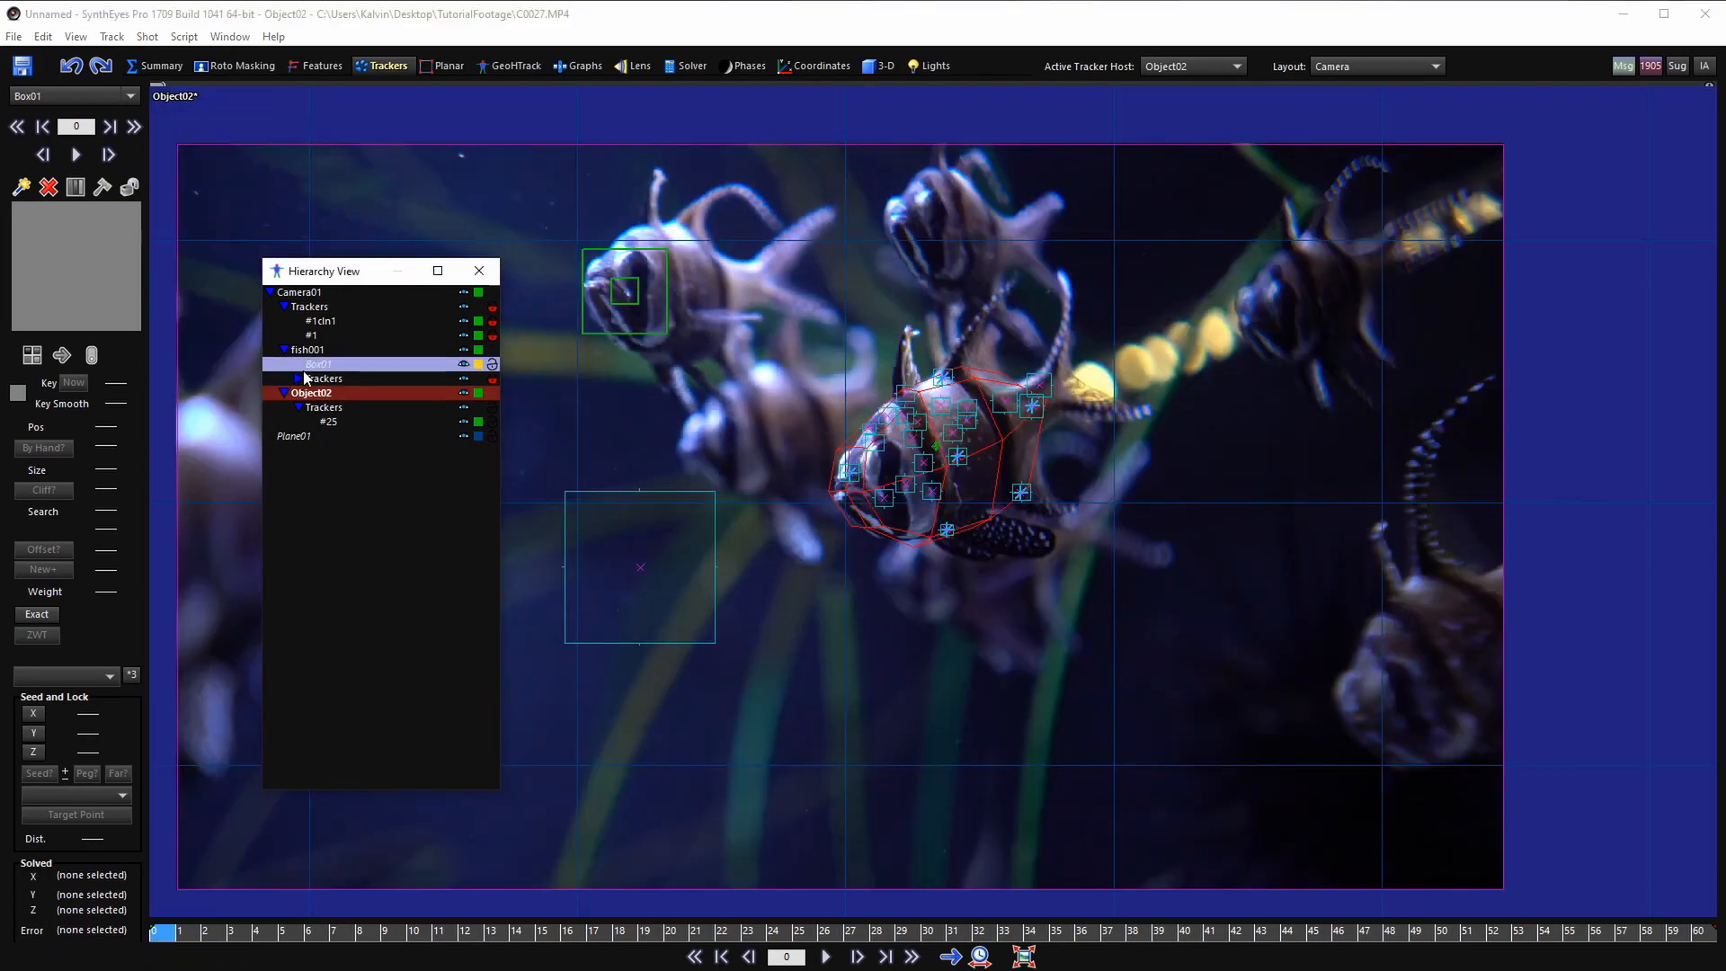
click(184, 37)
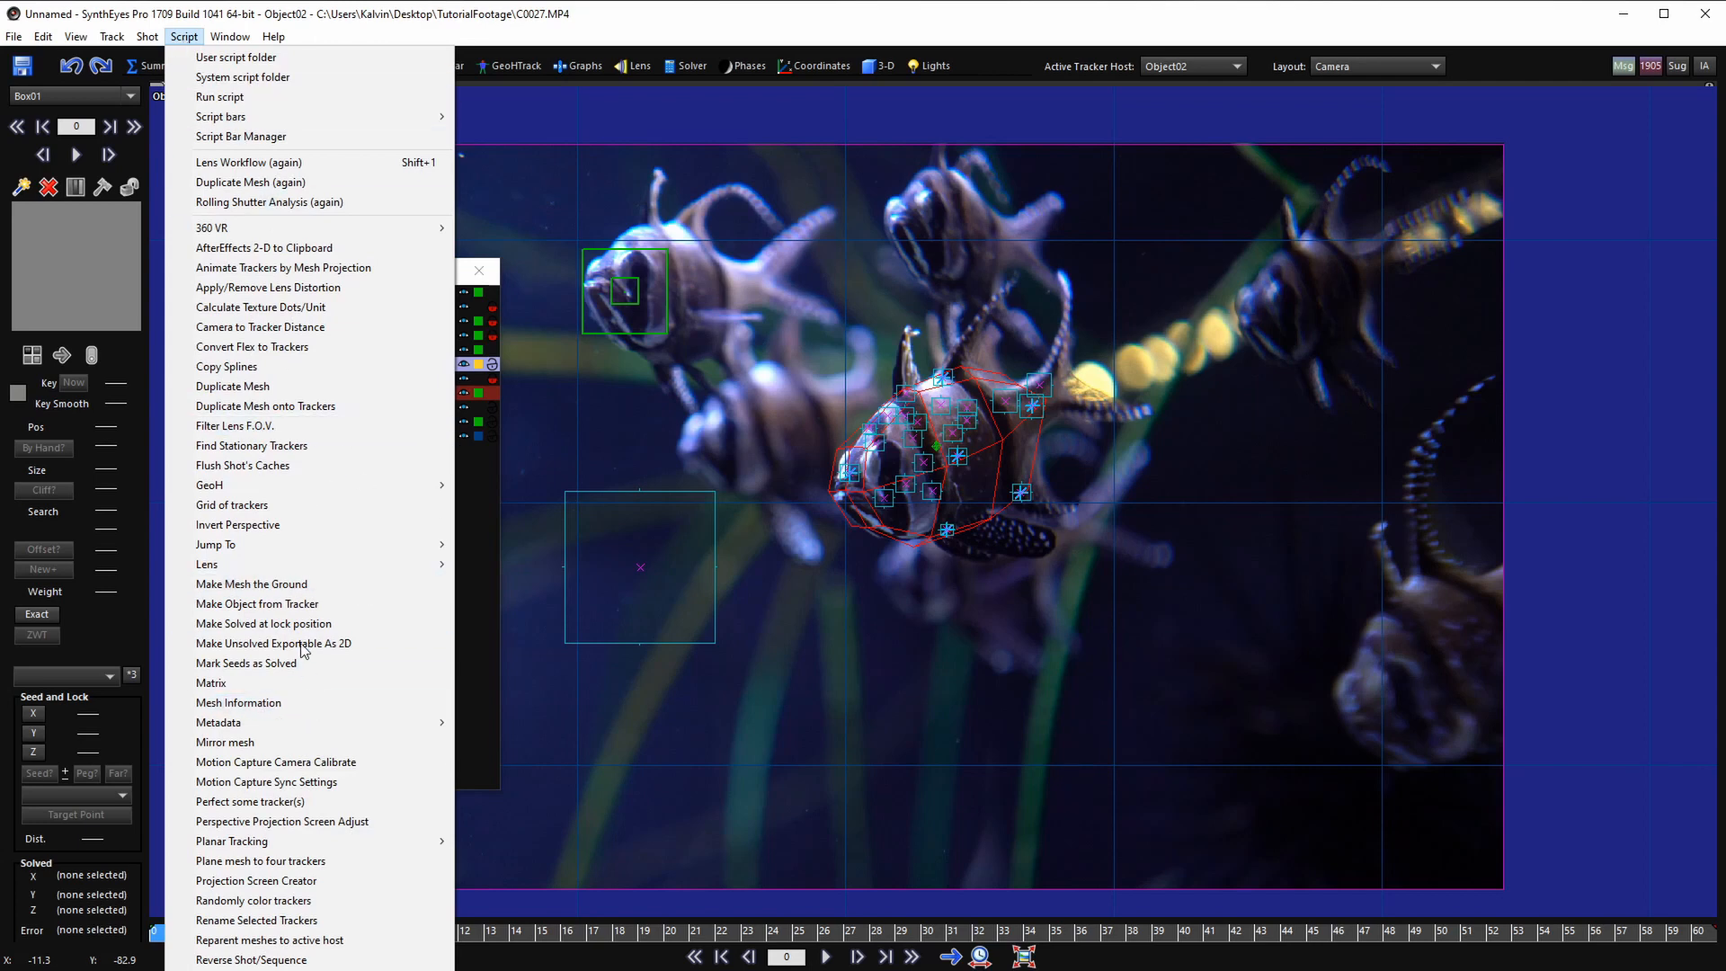
click(270, 393)
drag(331, 70, 688, 325)
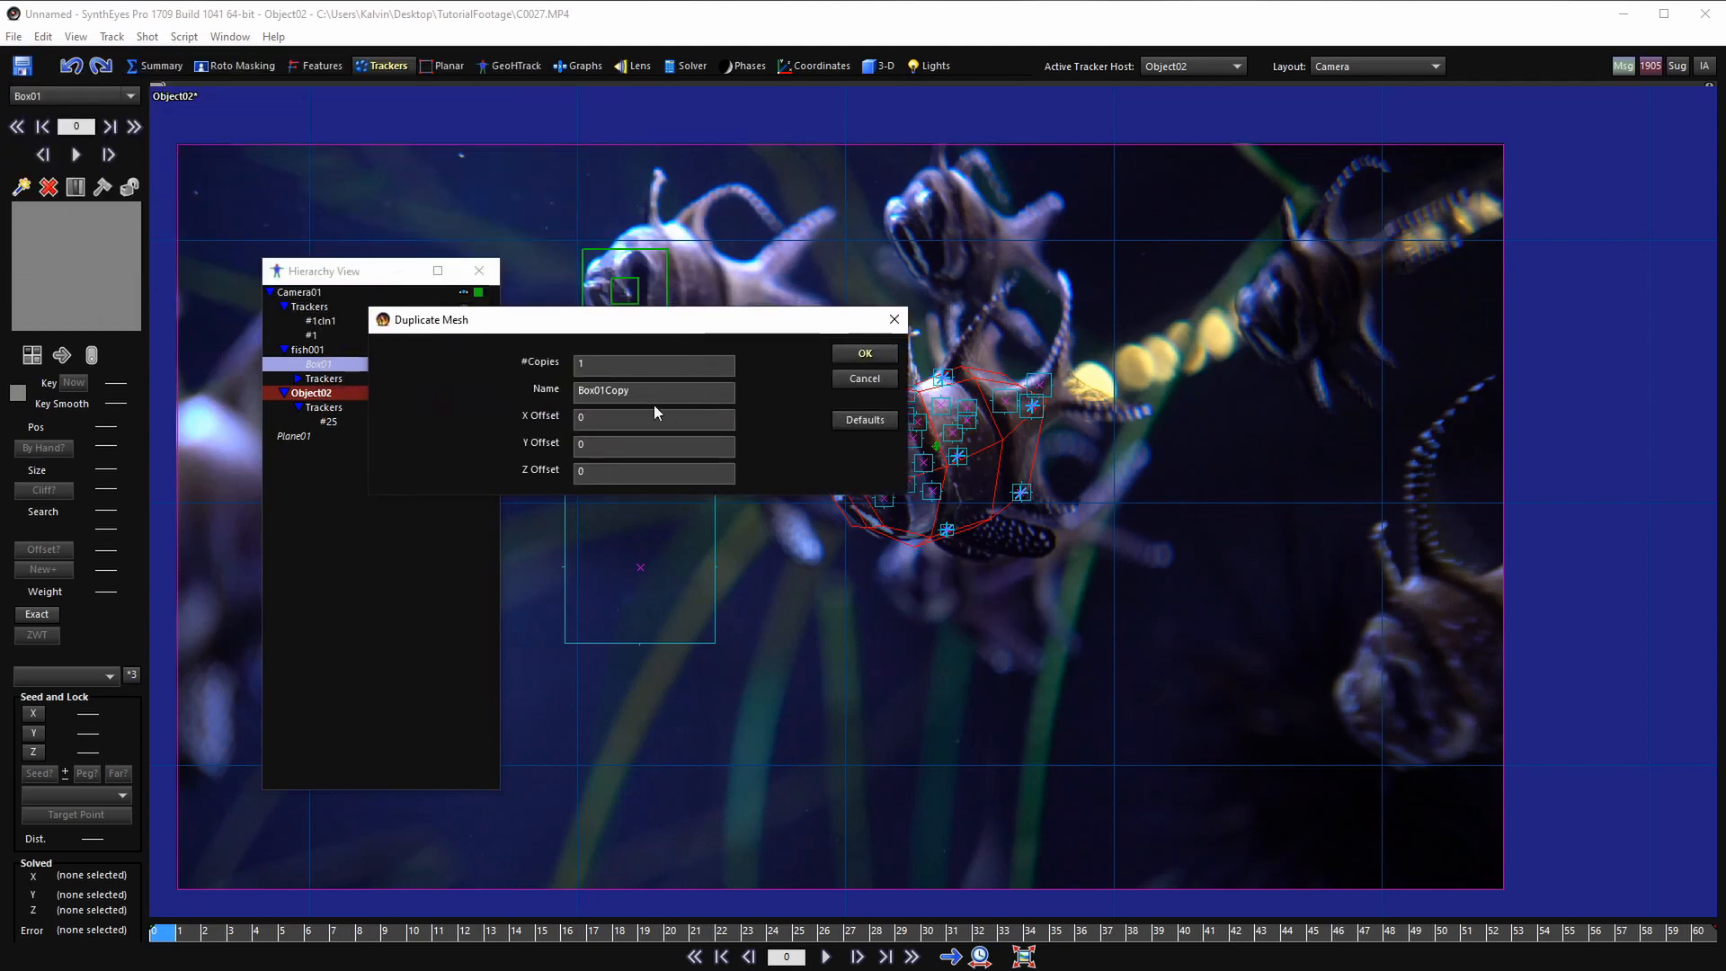
click(854, 358)
click(331, 382)
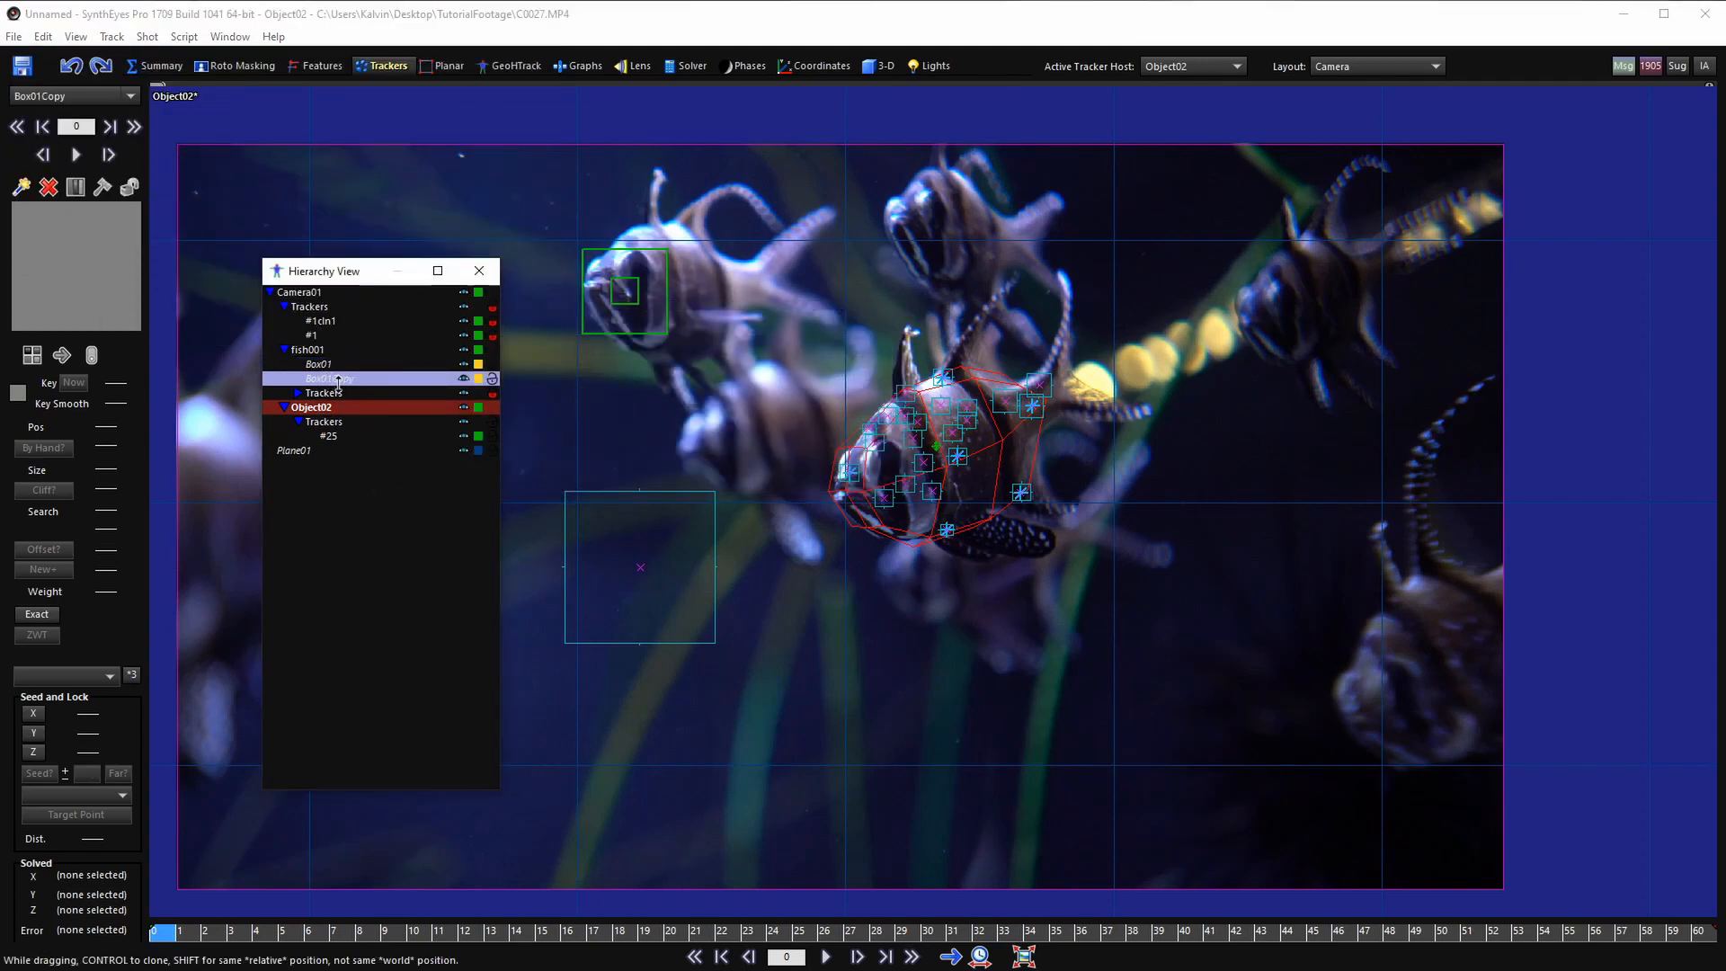
drag(338, 381, 340, 407)
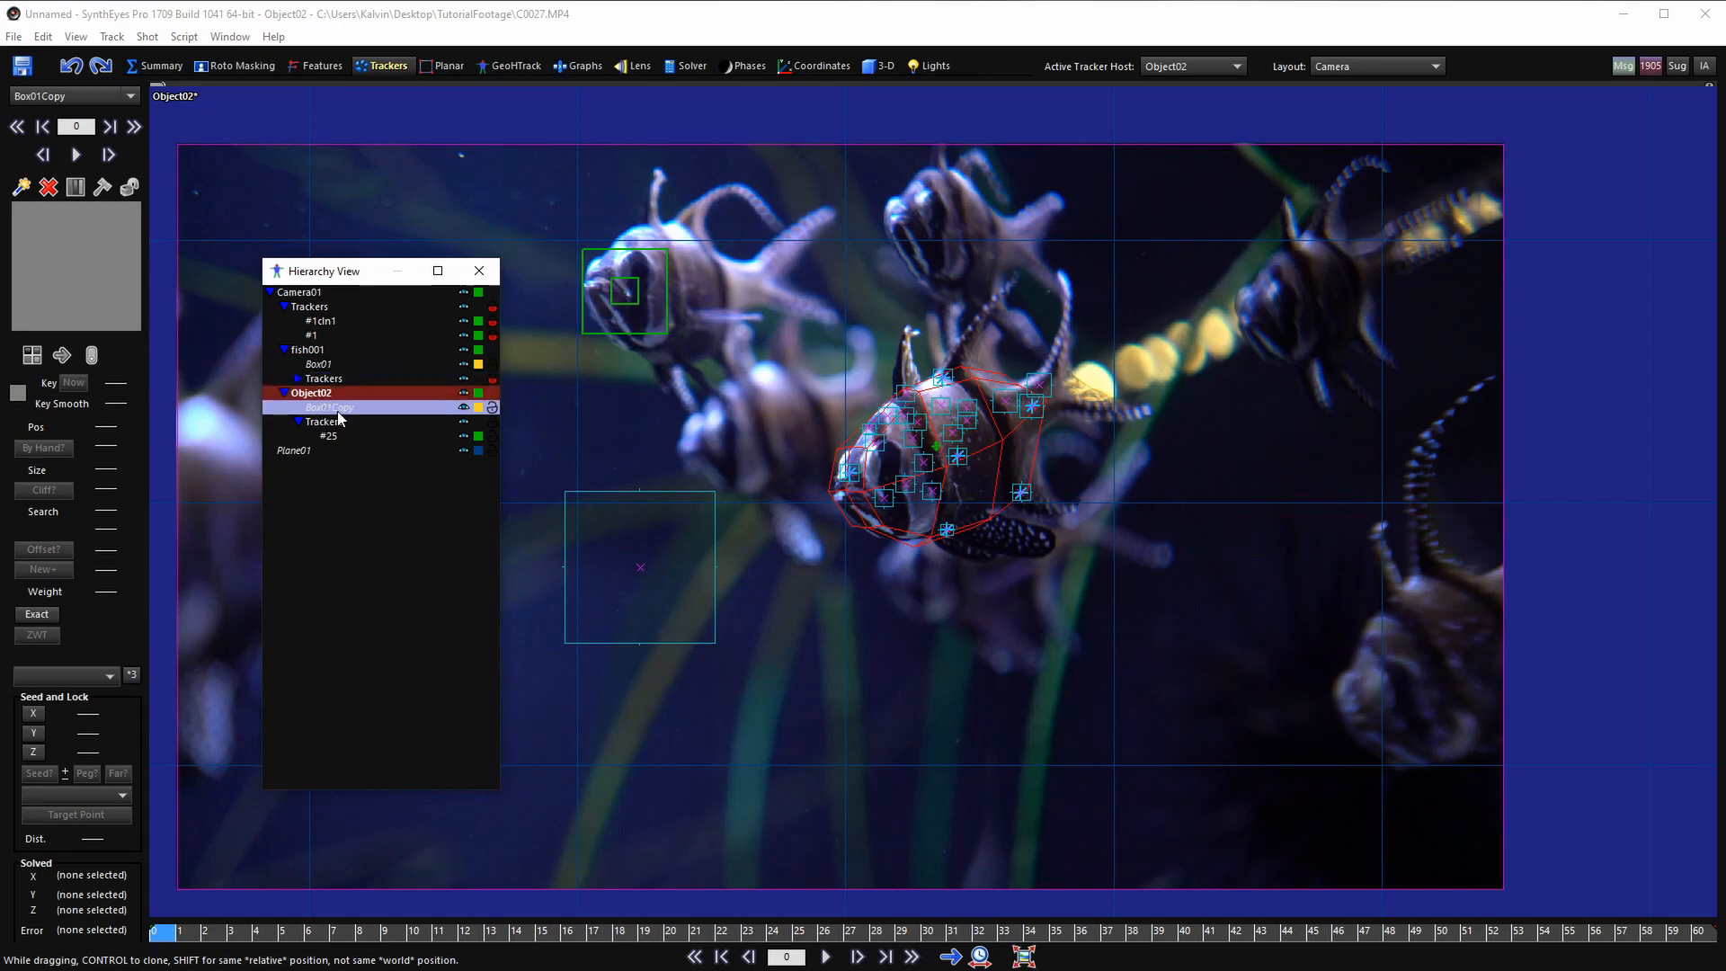
- Switch to the Quad layout and examine where Box01Copy sits relative to Object02's origin in the Top view
scroll(812, 472, down, 1)
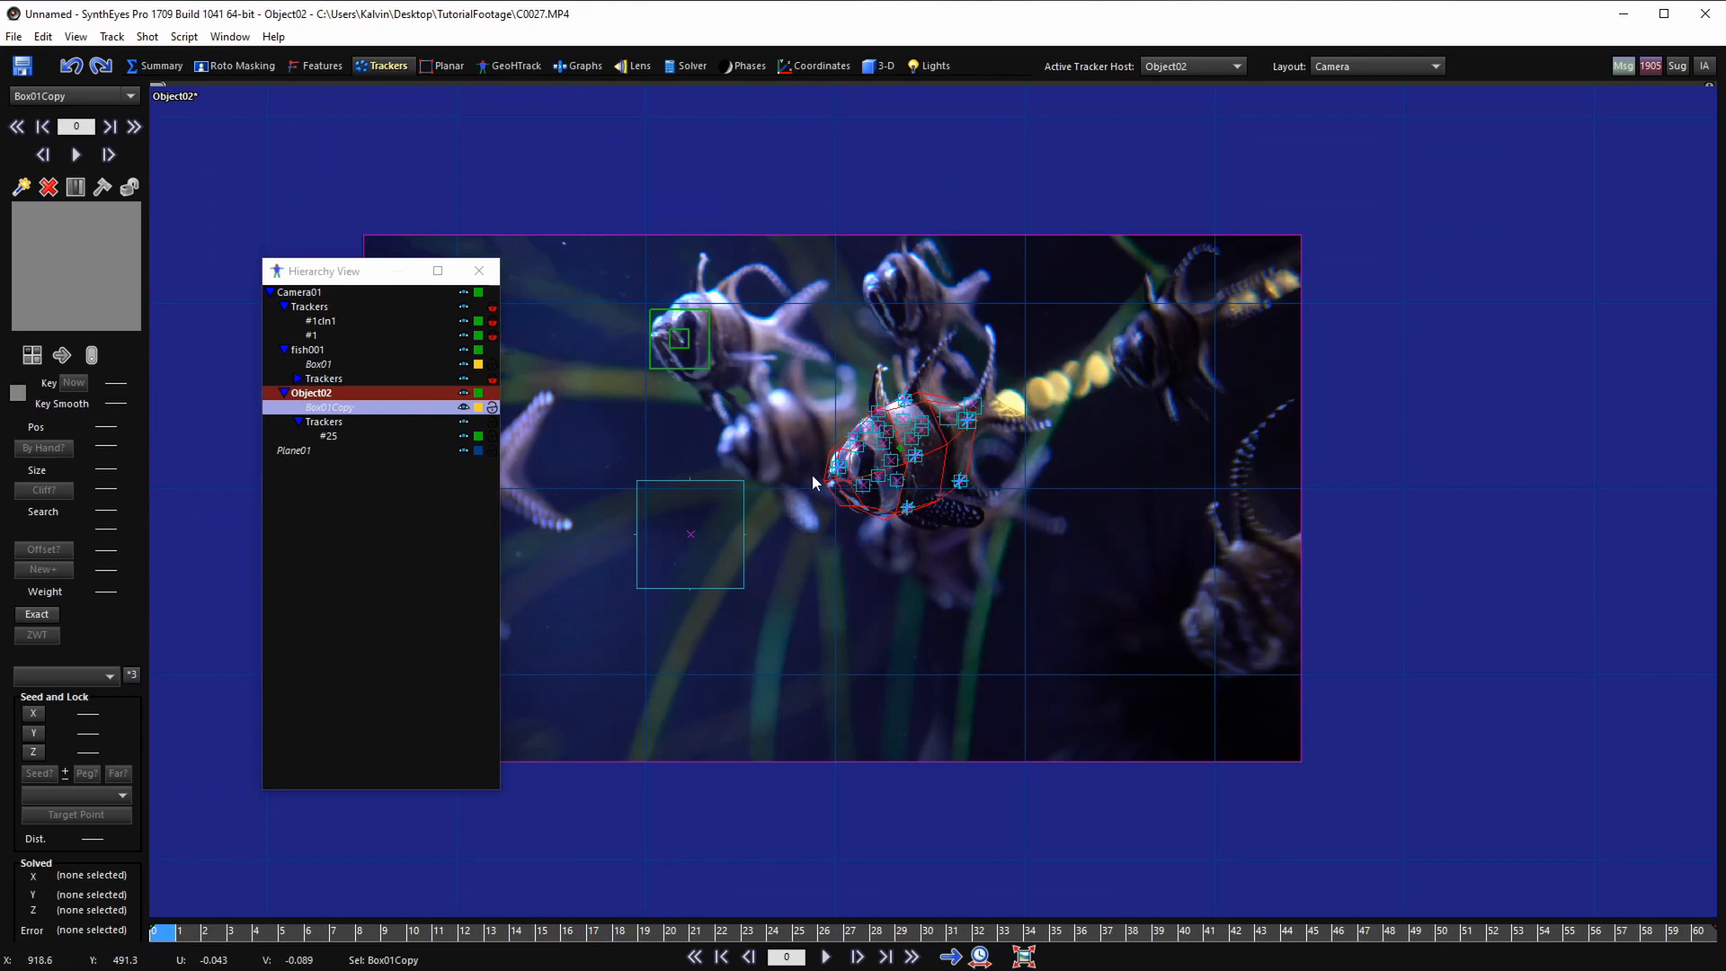
middle_drag(812, 477, 885, 490)
key(7)
right_drag(731, 352, 726, 344)
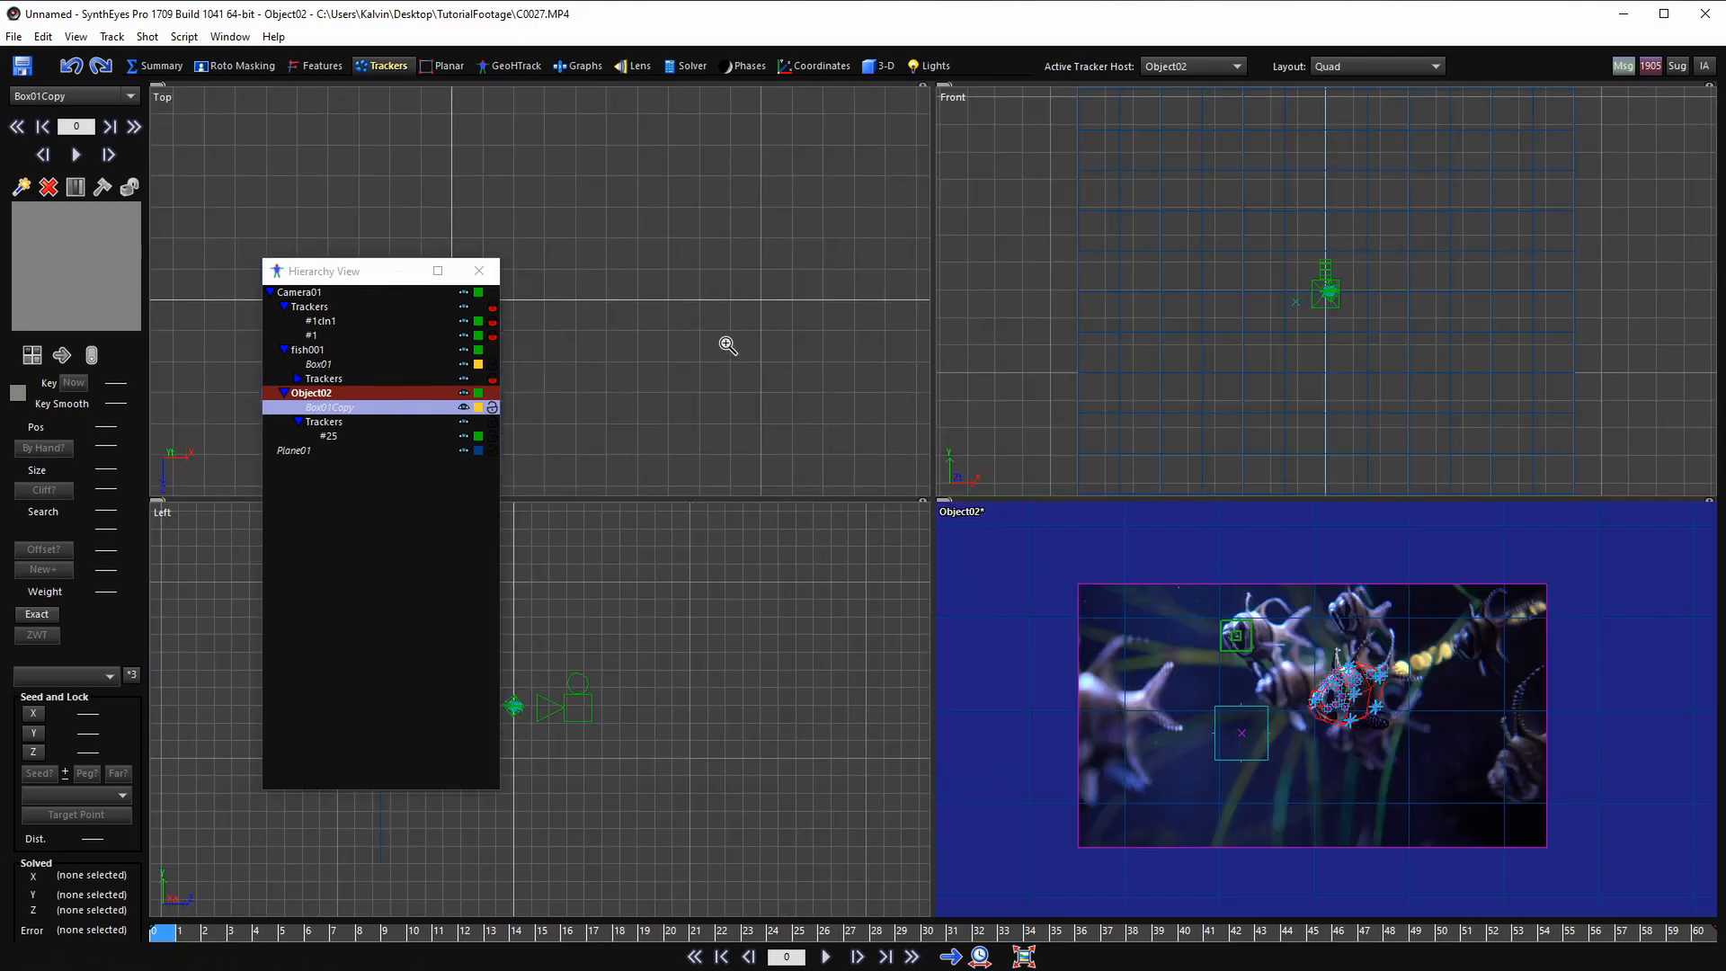
scroll(677, 301, down, 3)
scroll(576, 301, up, 10)
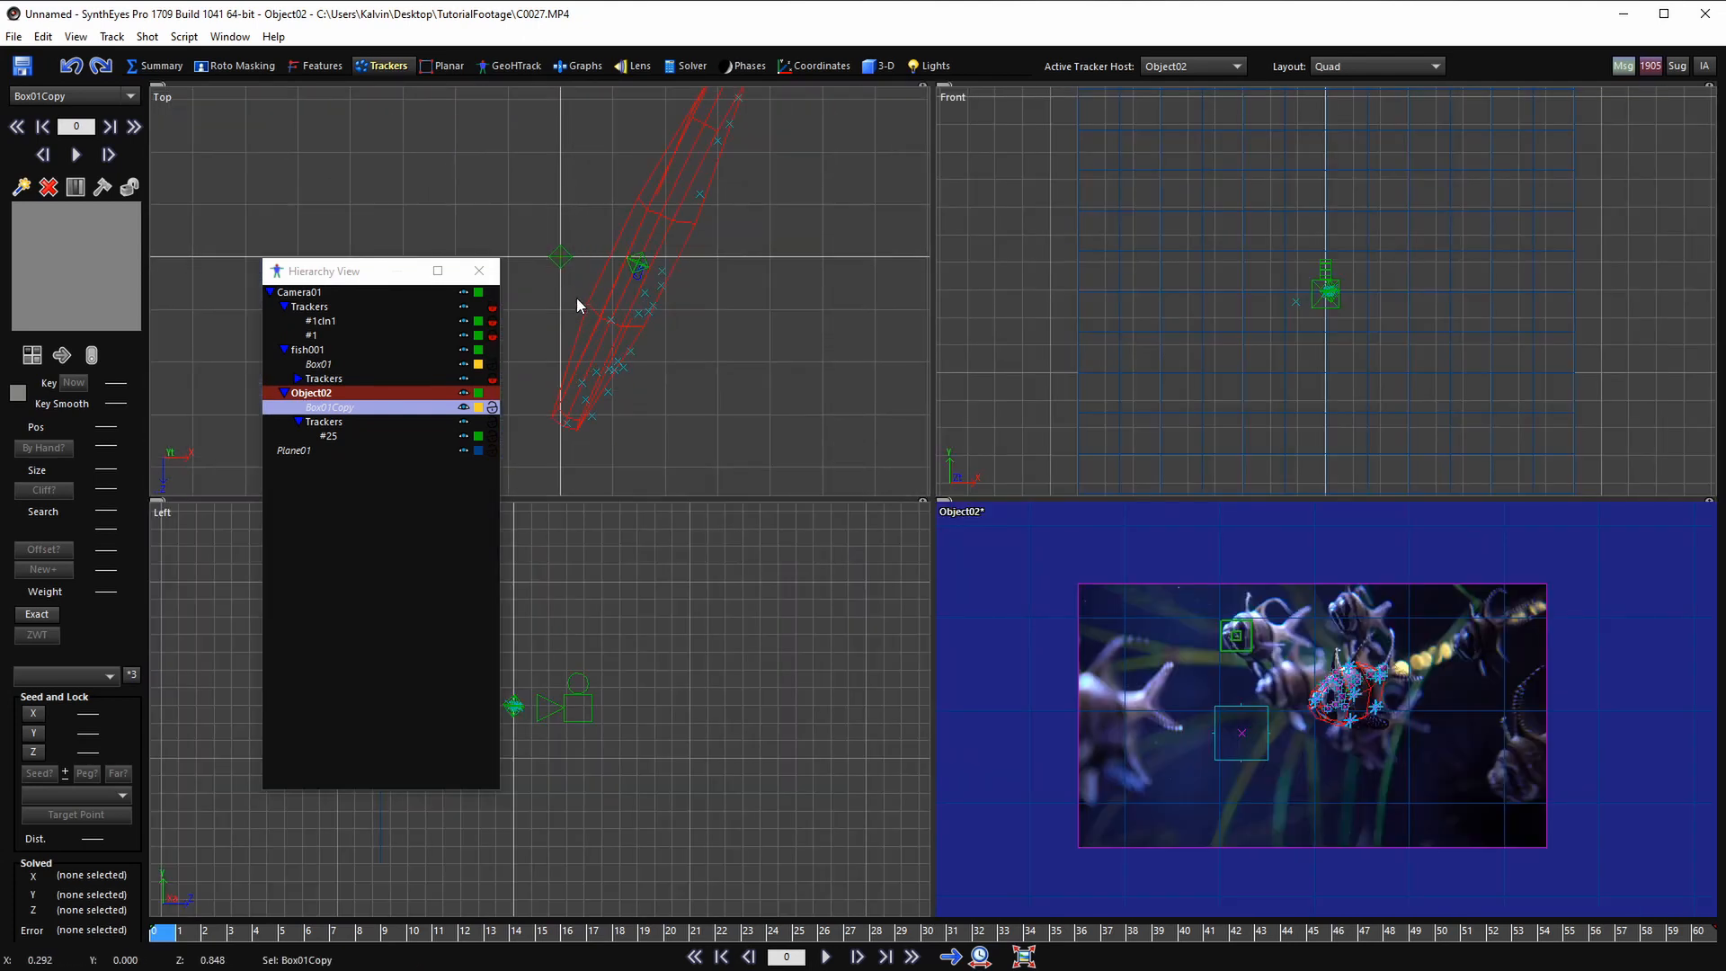
scroll(576, 298, up, 3)
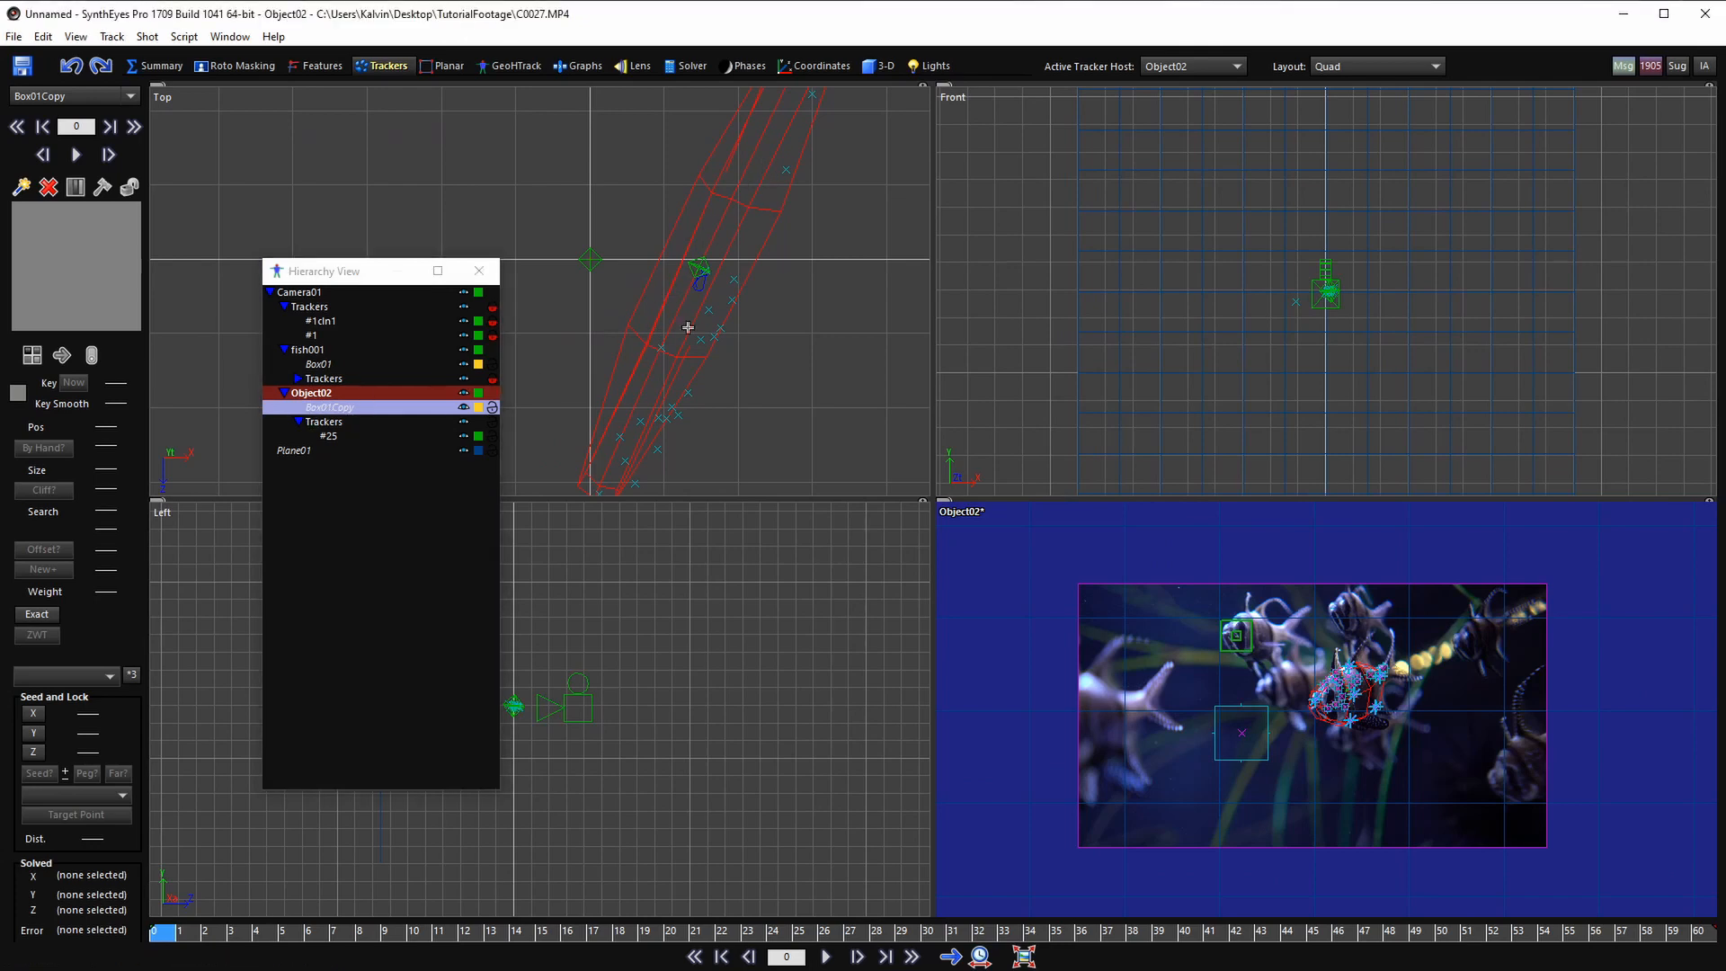
scroll(566, 271, up, 4)
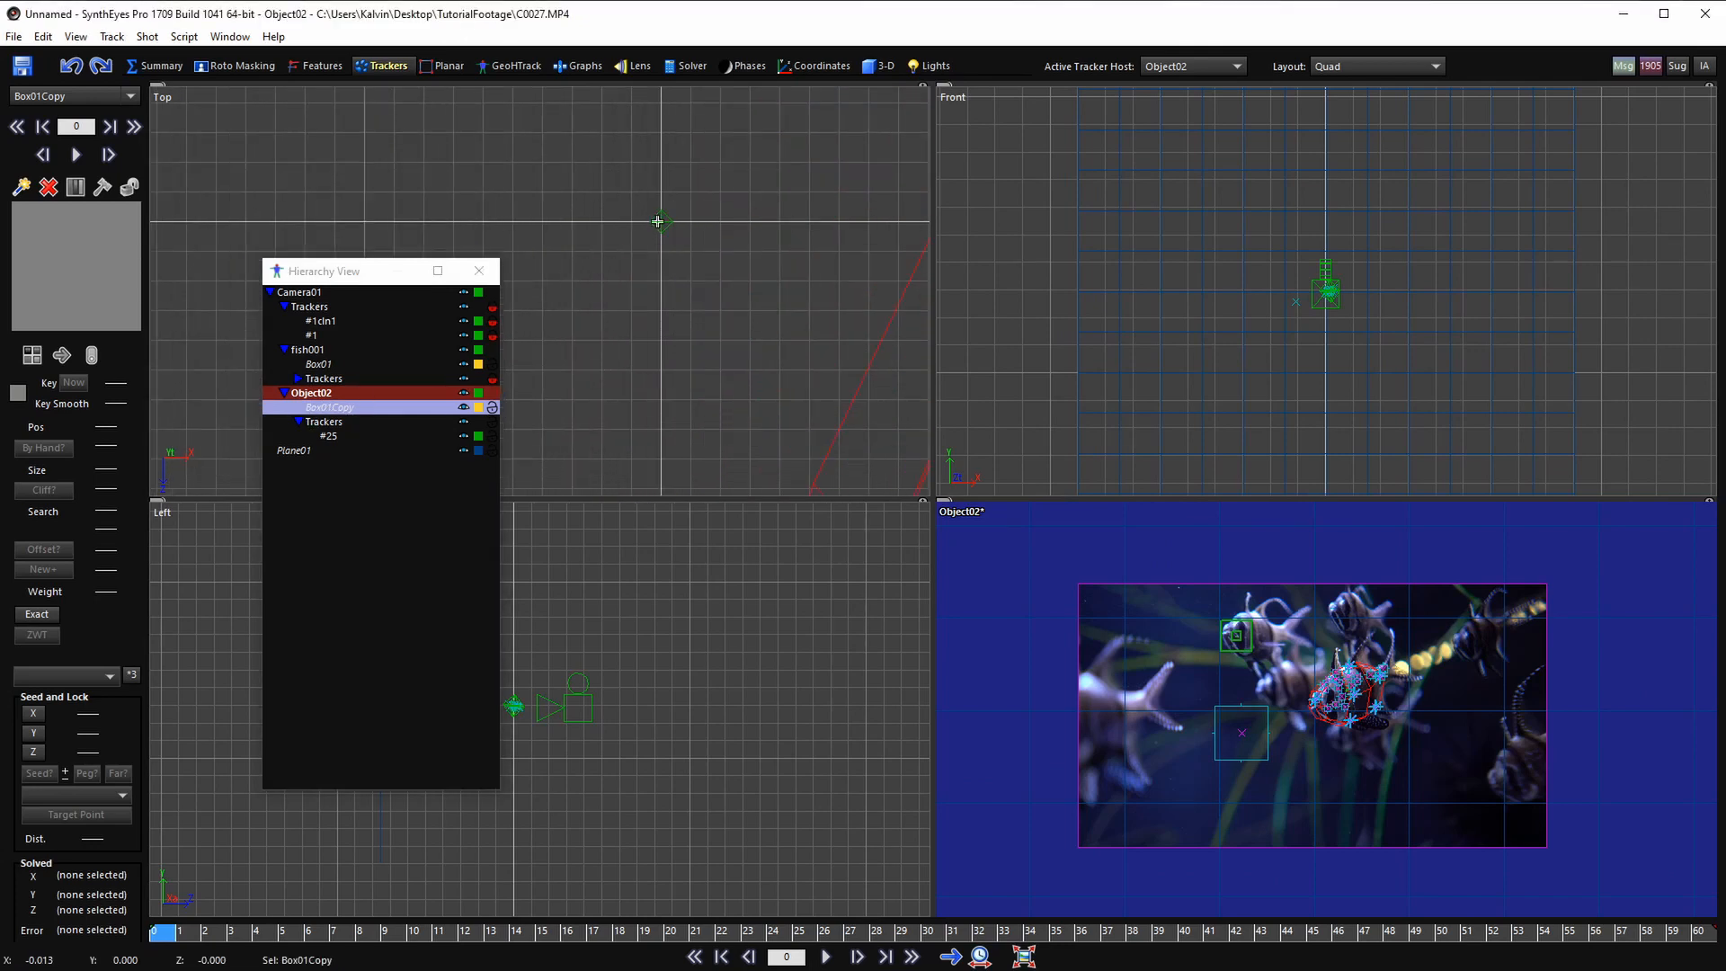
scroll(664, 247, down, 4)
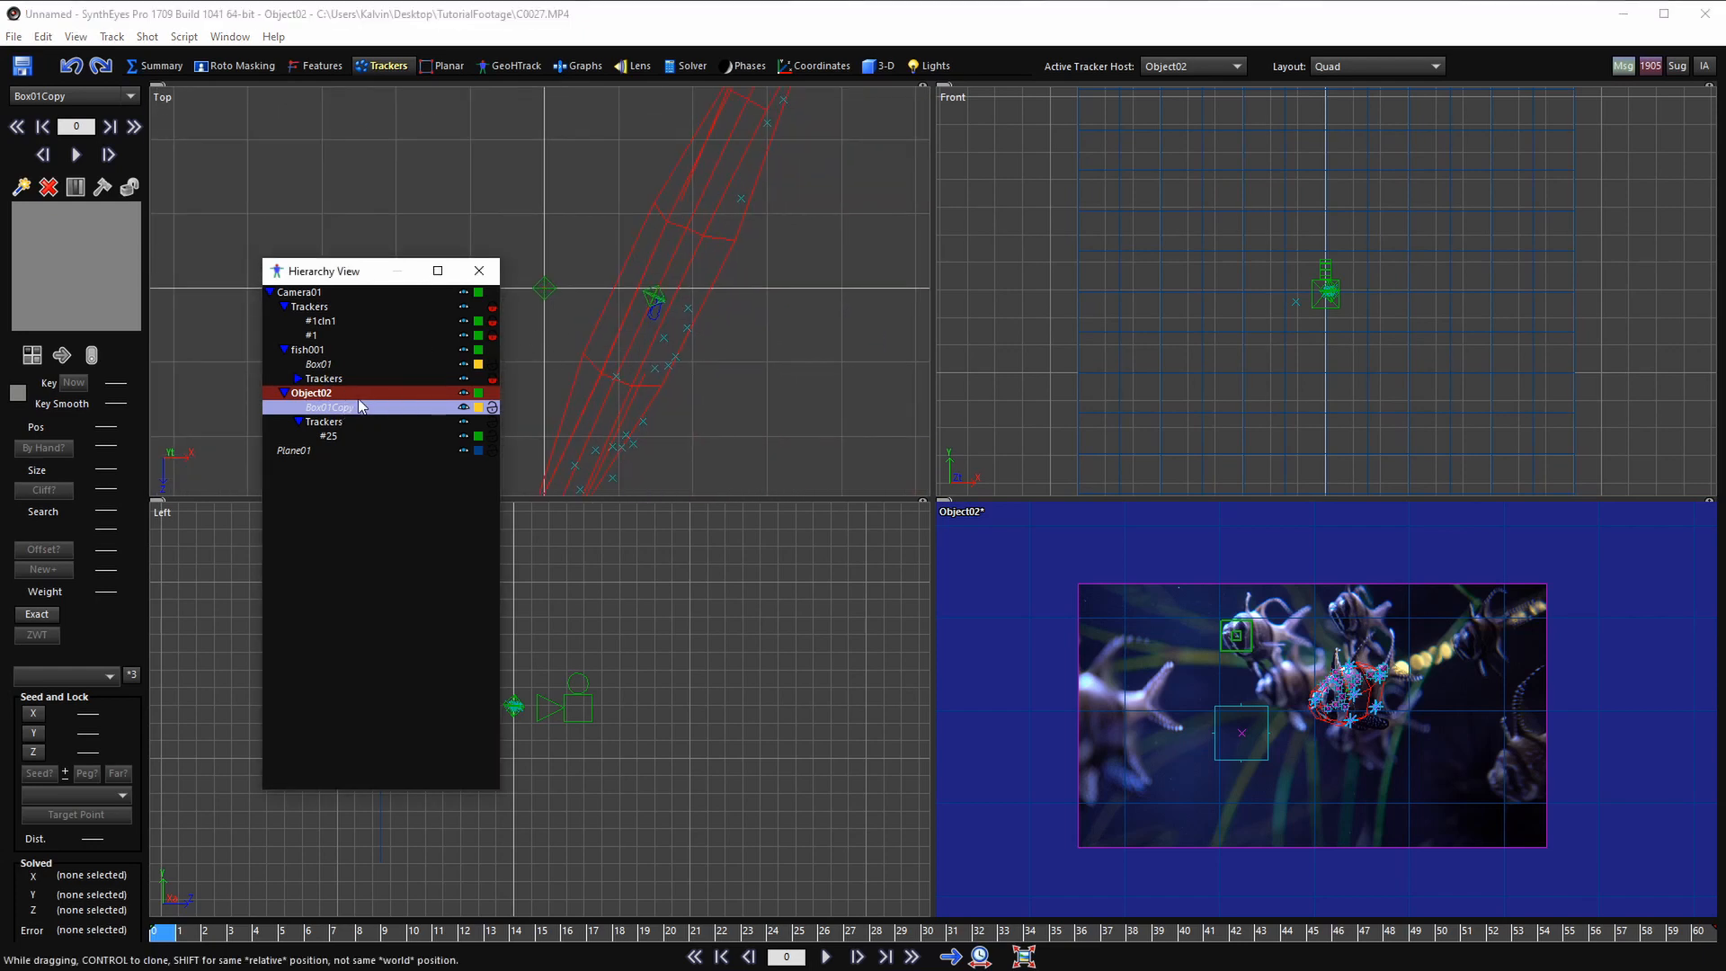
- Open the 3-D room and reset Box01Copy's X and Y position and all three rotation values to 0
click(879, 66)
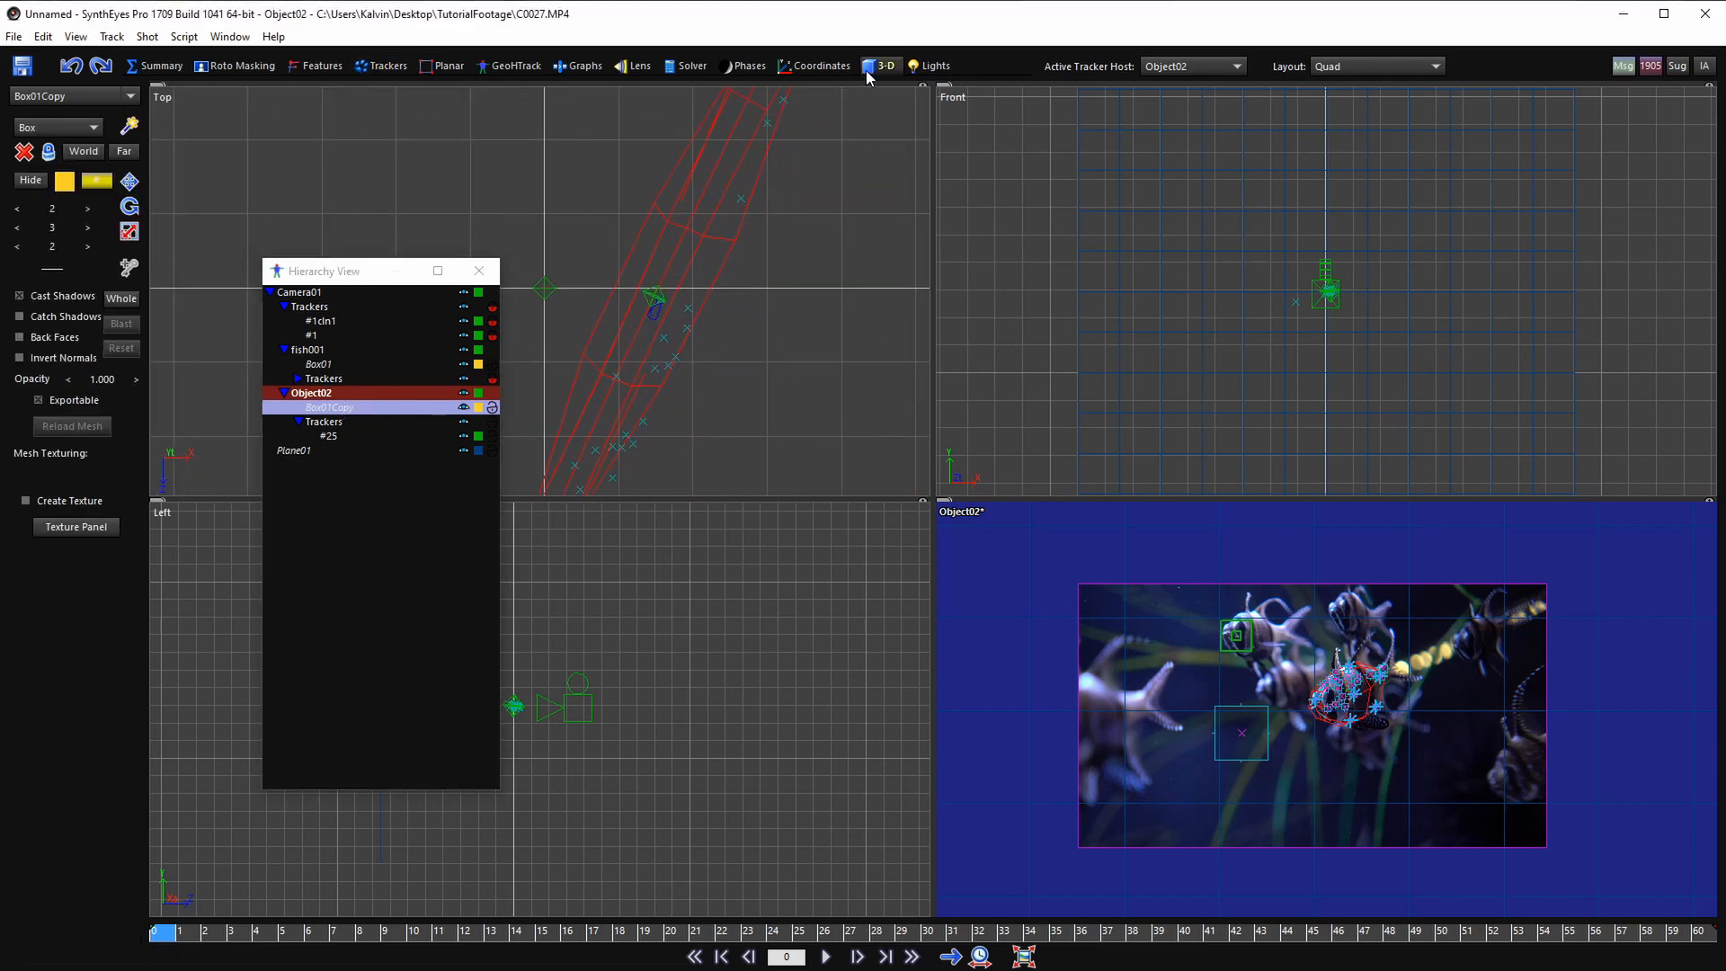
click(130, 182)
right_click(56, 207)
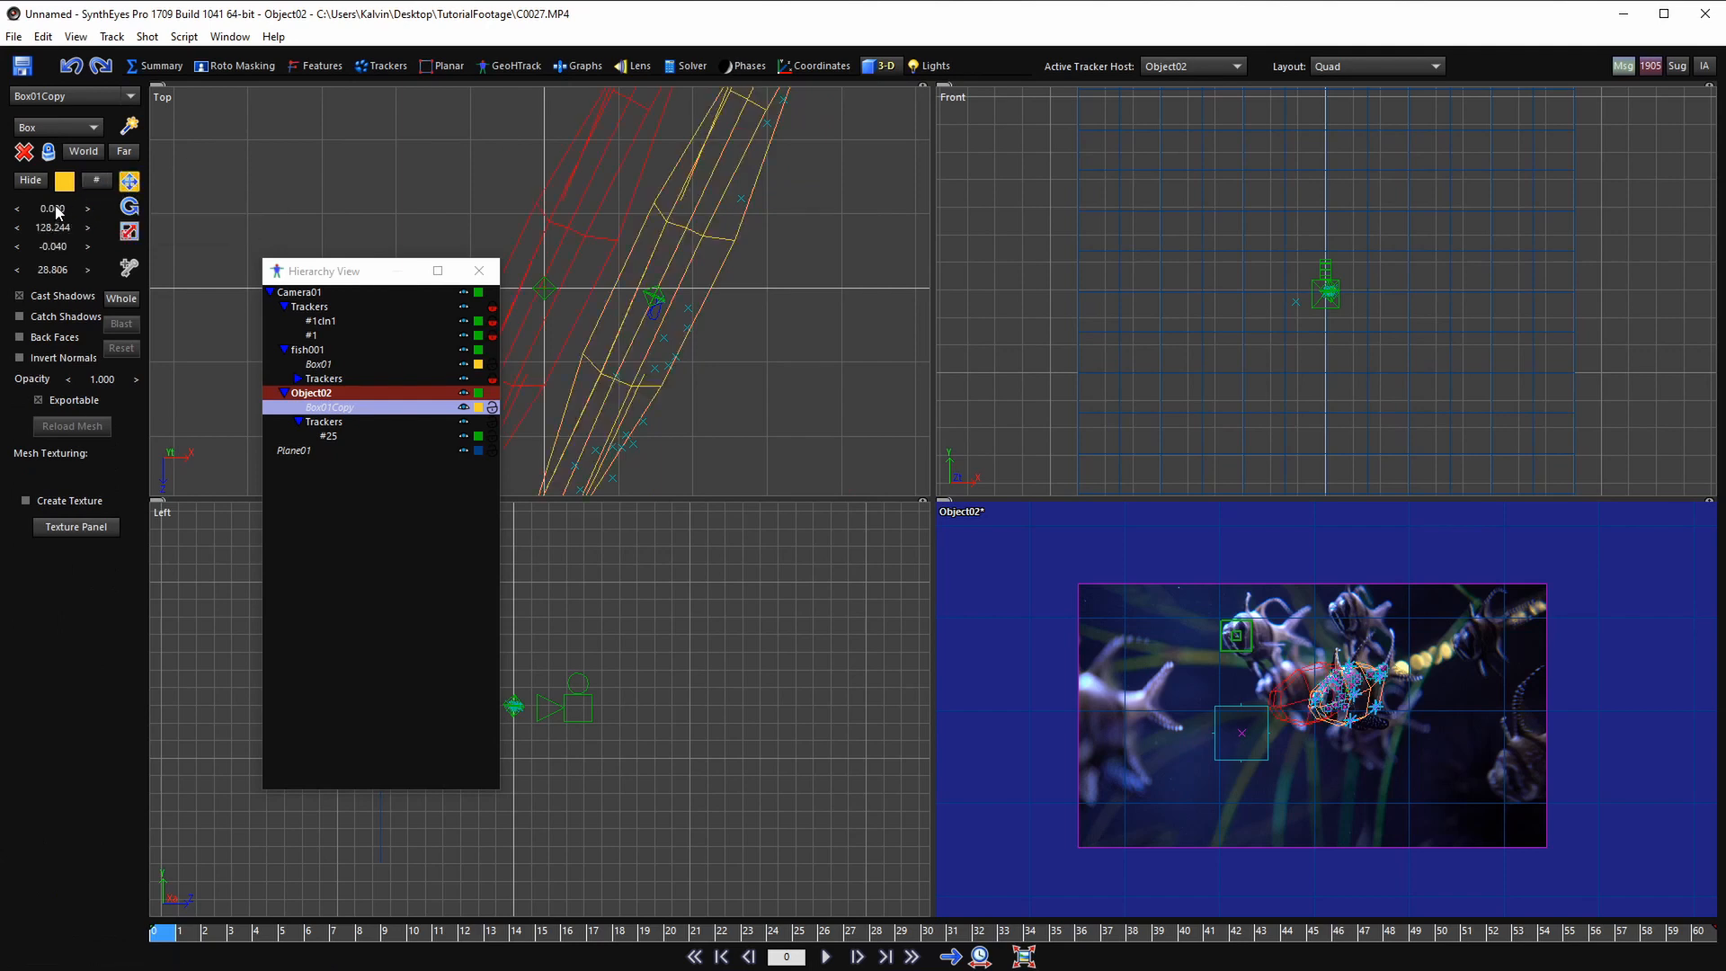
right_click(48, 227)
click(129, 207)
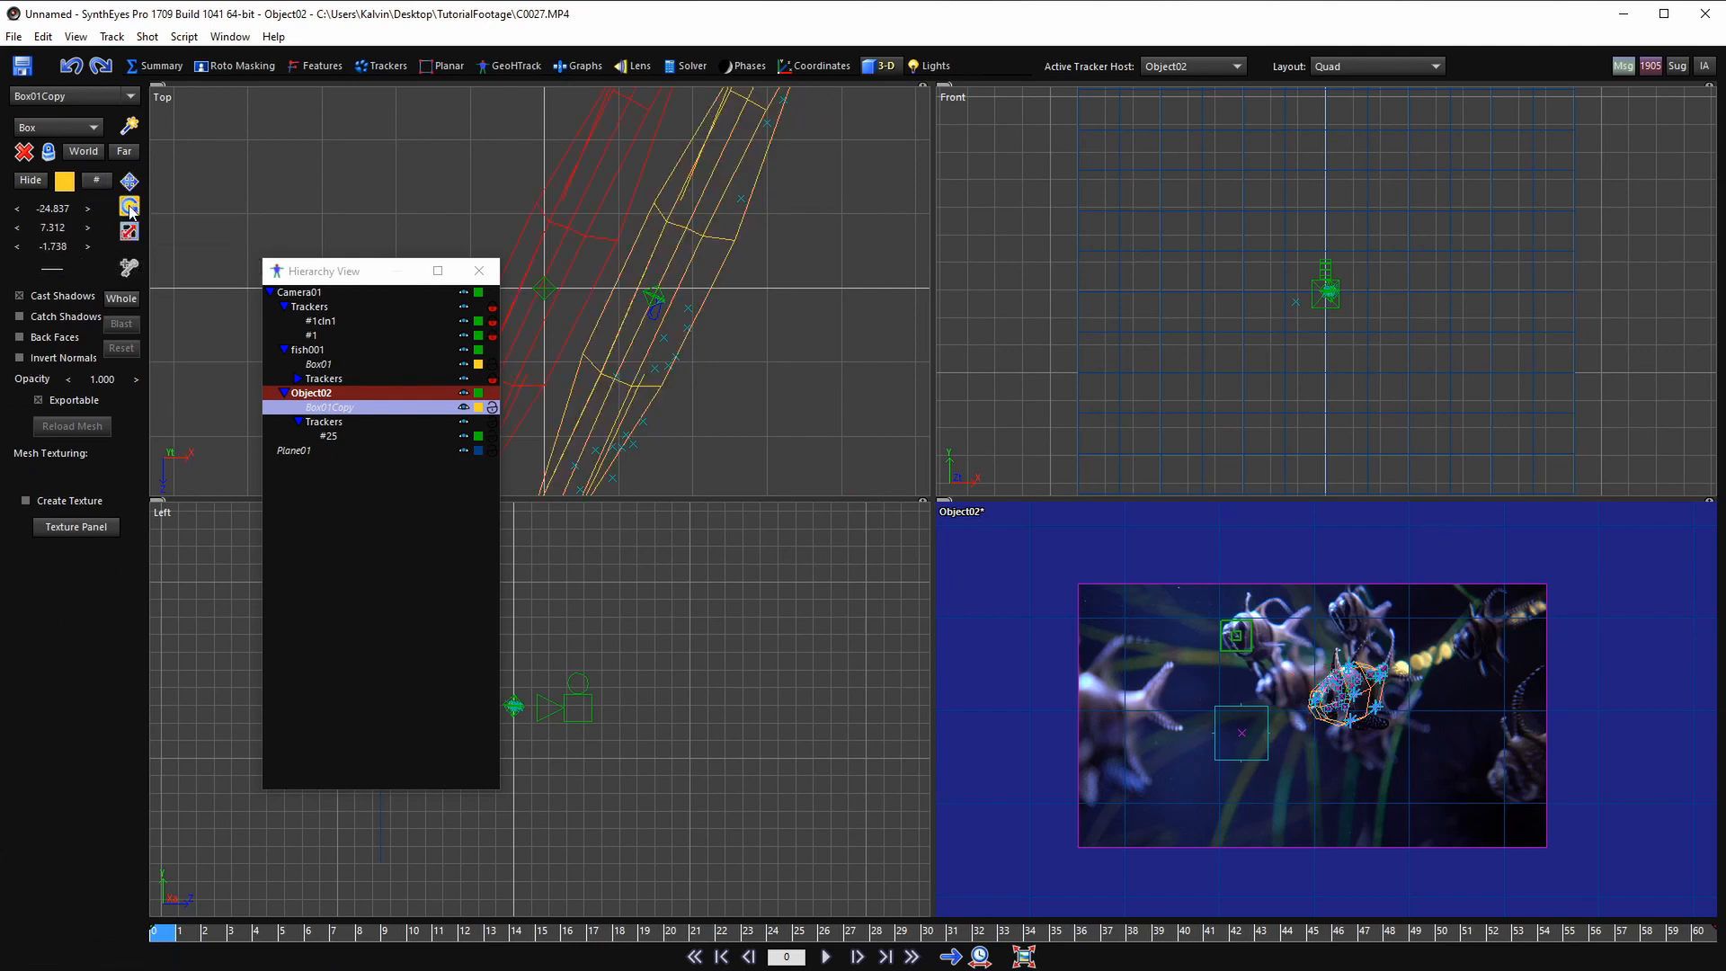
scroll(503, 243, down, 4)
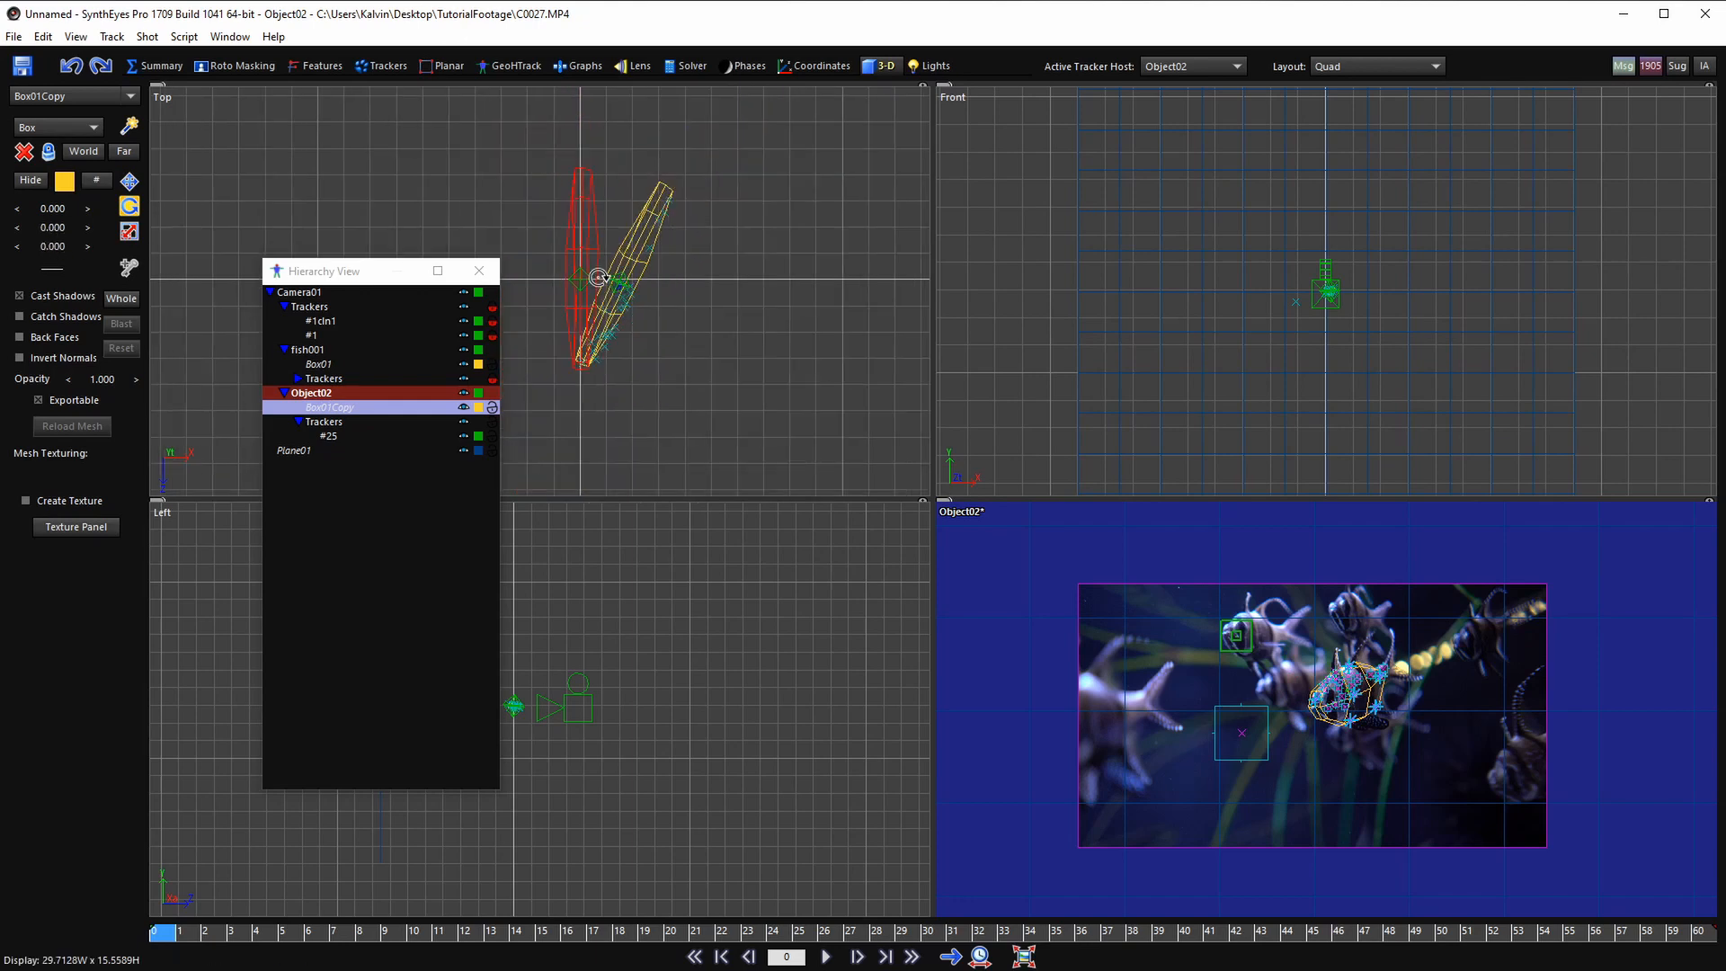
- Close the Hierarchy View, select Object02, and move it in the Front view to about X -4.89, Y 129.75
click(478, 270)
click(579, 277)
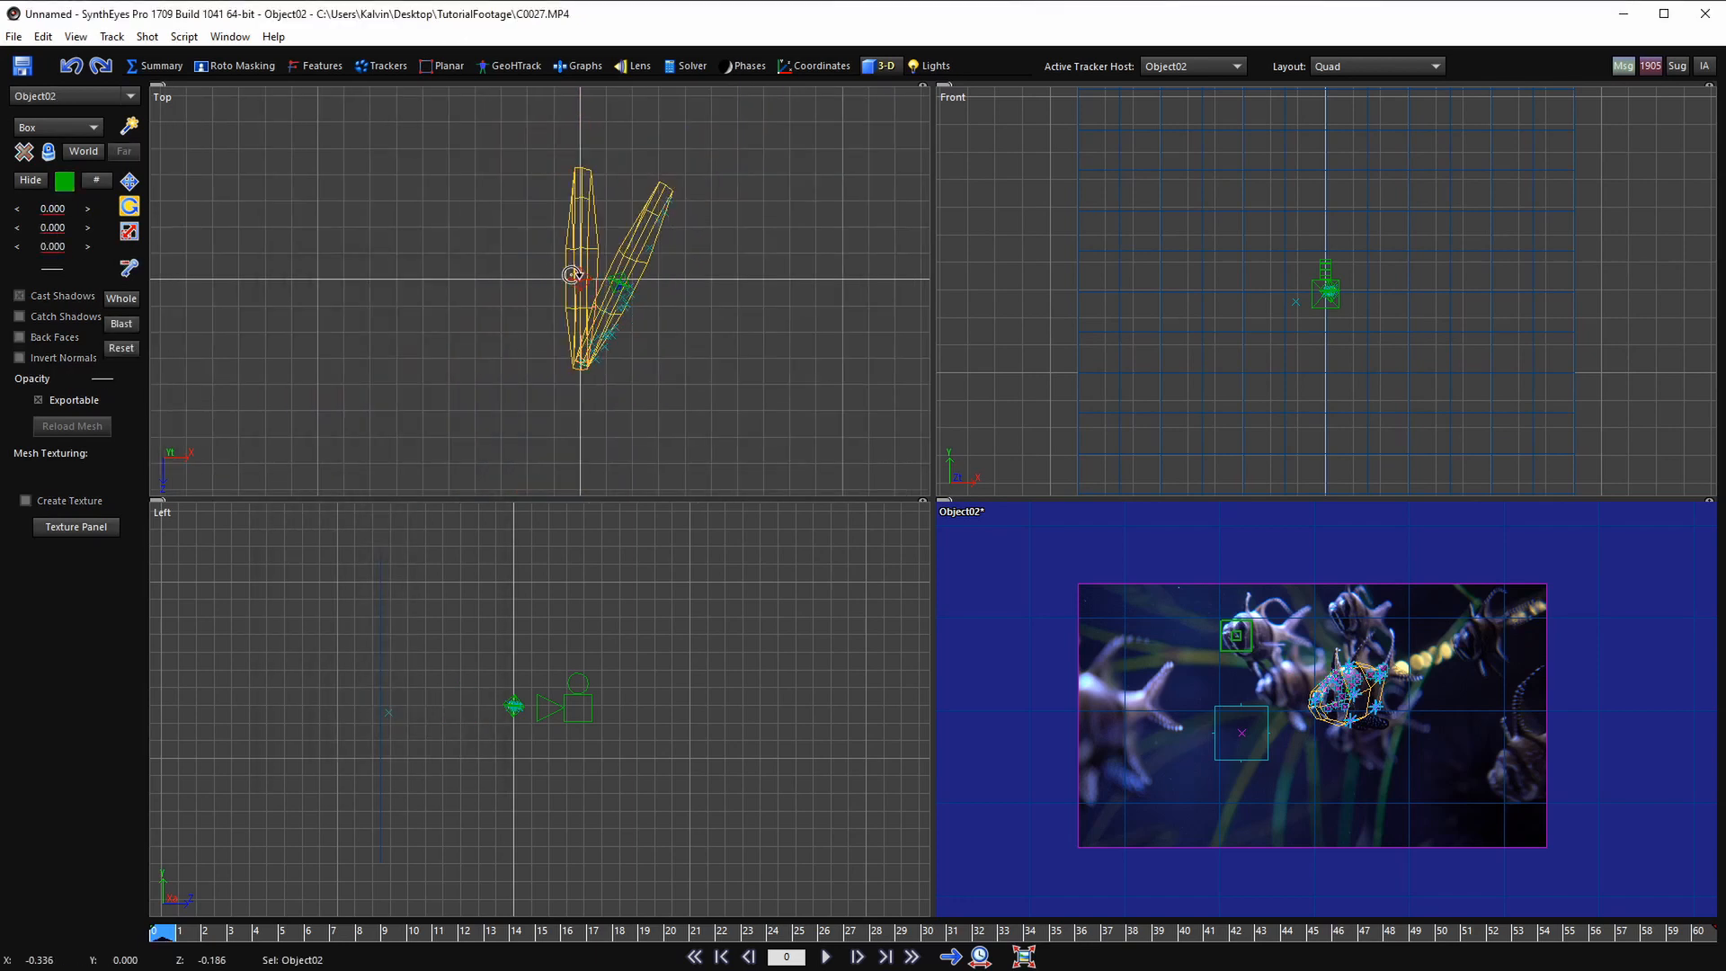
scroll(1335, 290, down, 3)
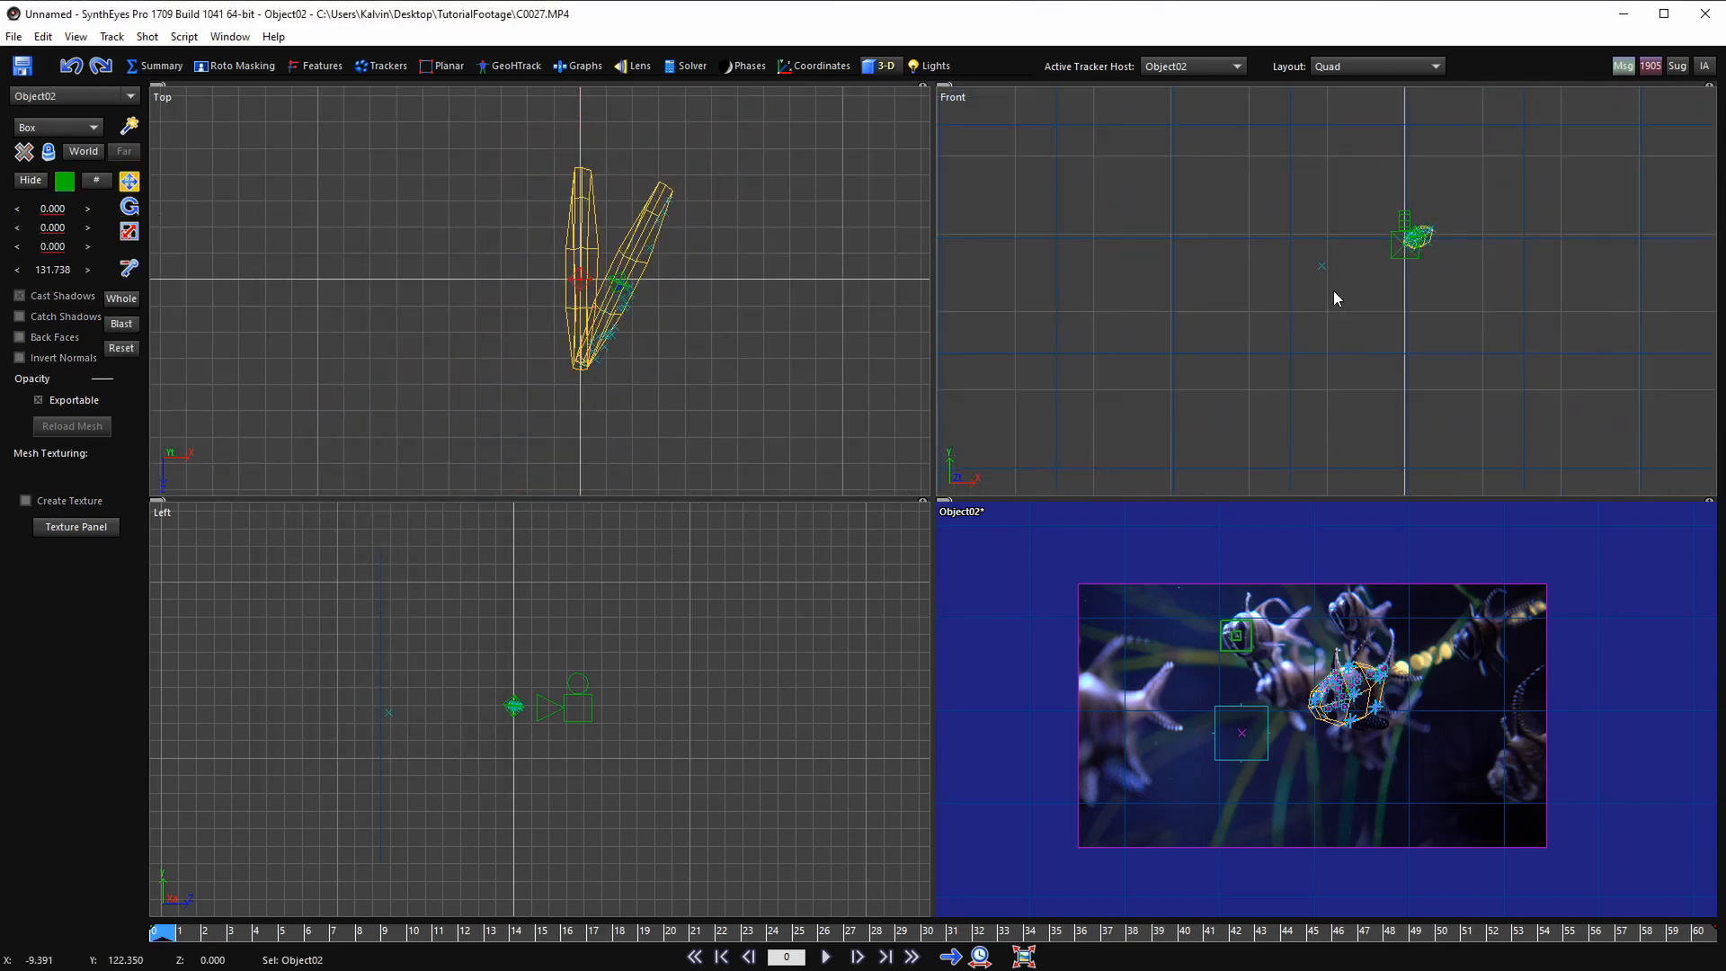
drag(1346, 414, 1347, 241)
scroll(1346, 241, up, 5)
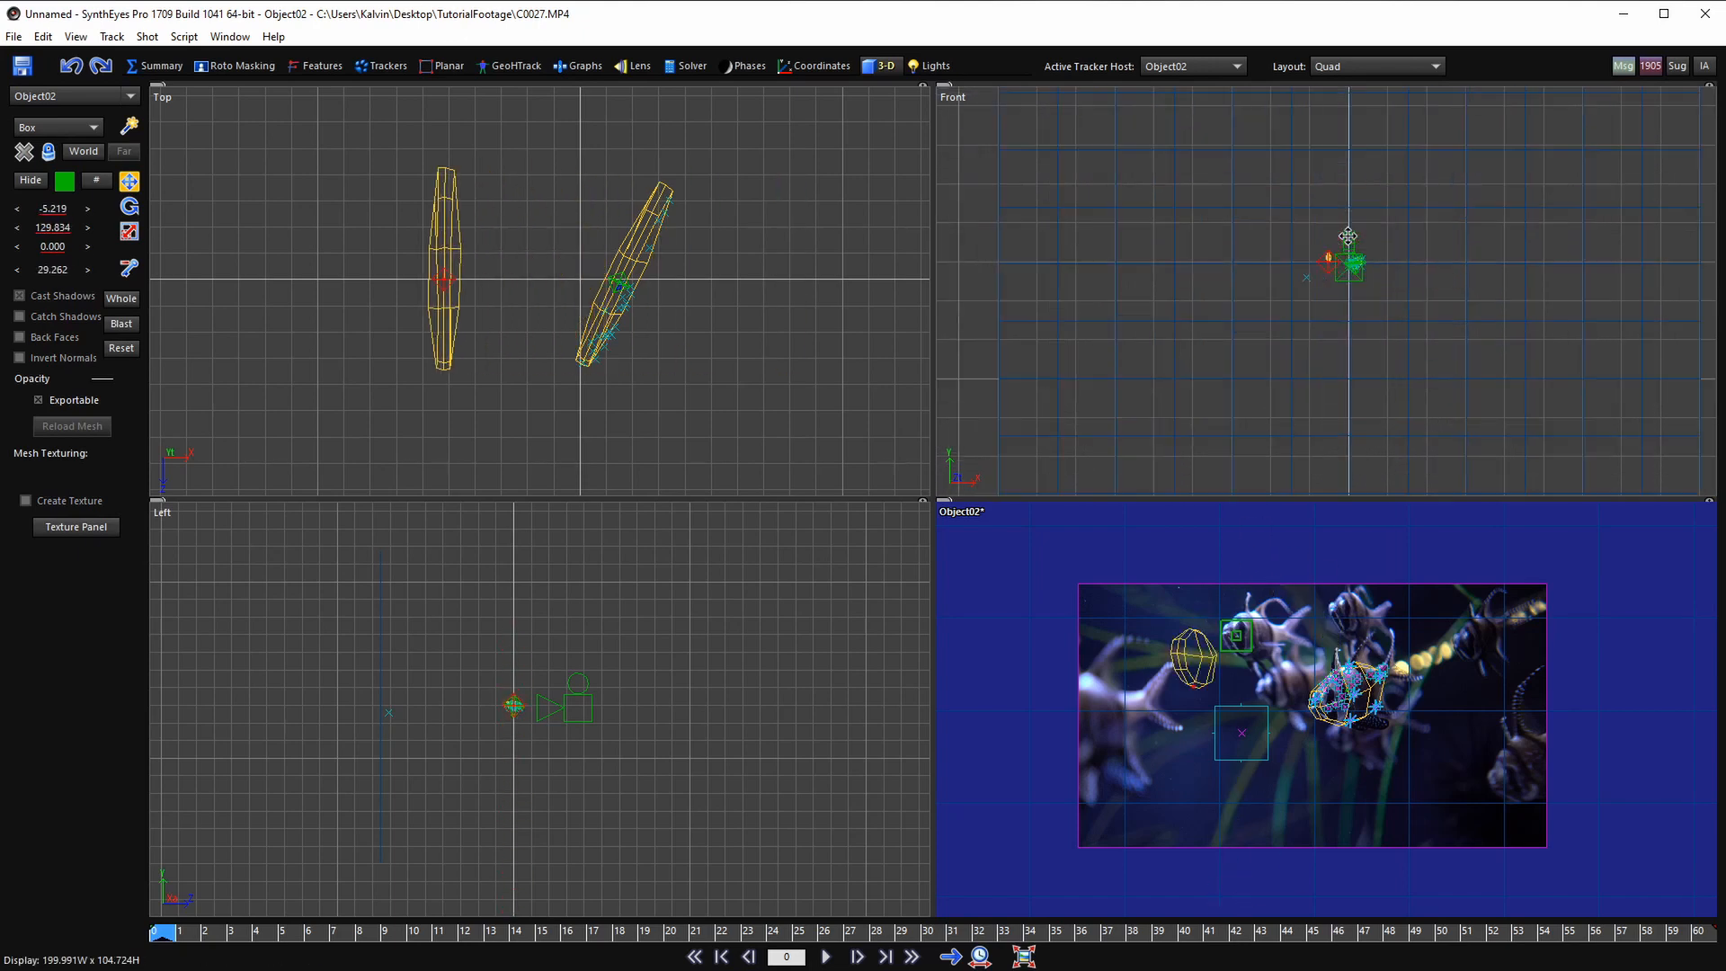
drag(1292, 302, 1299, 303)
scroll(1326, 290, up, 2)
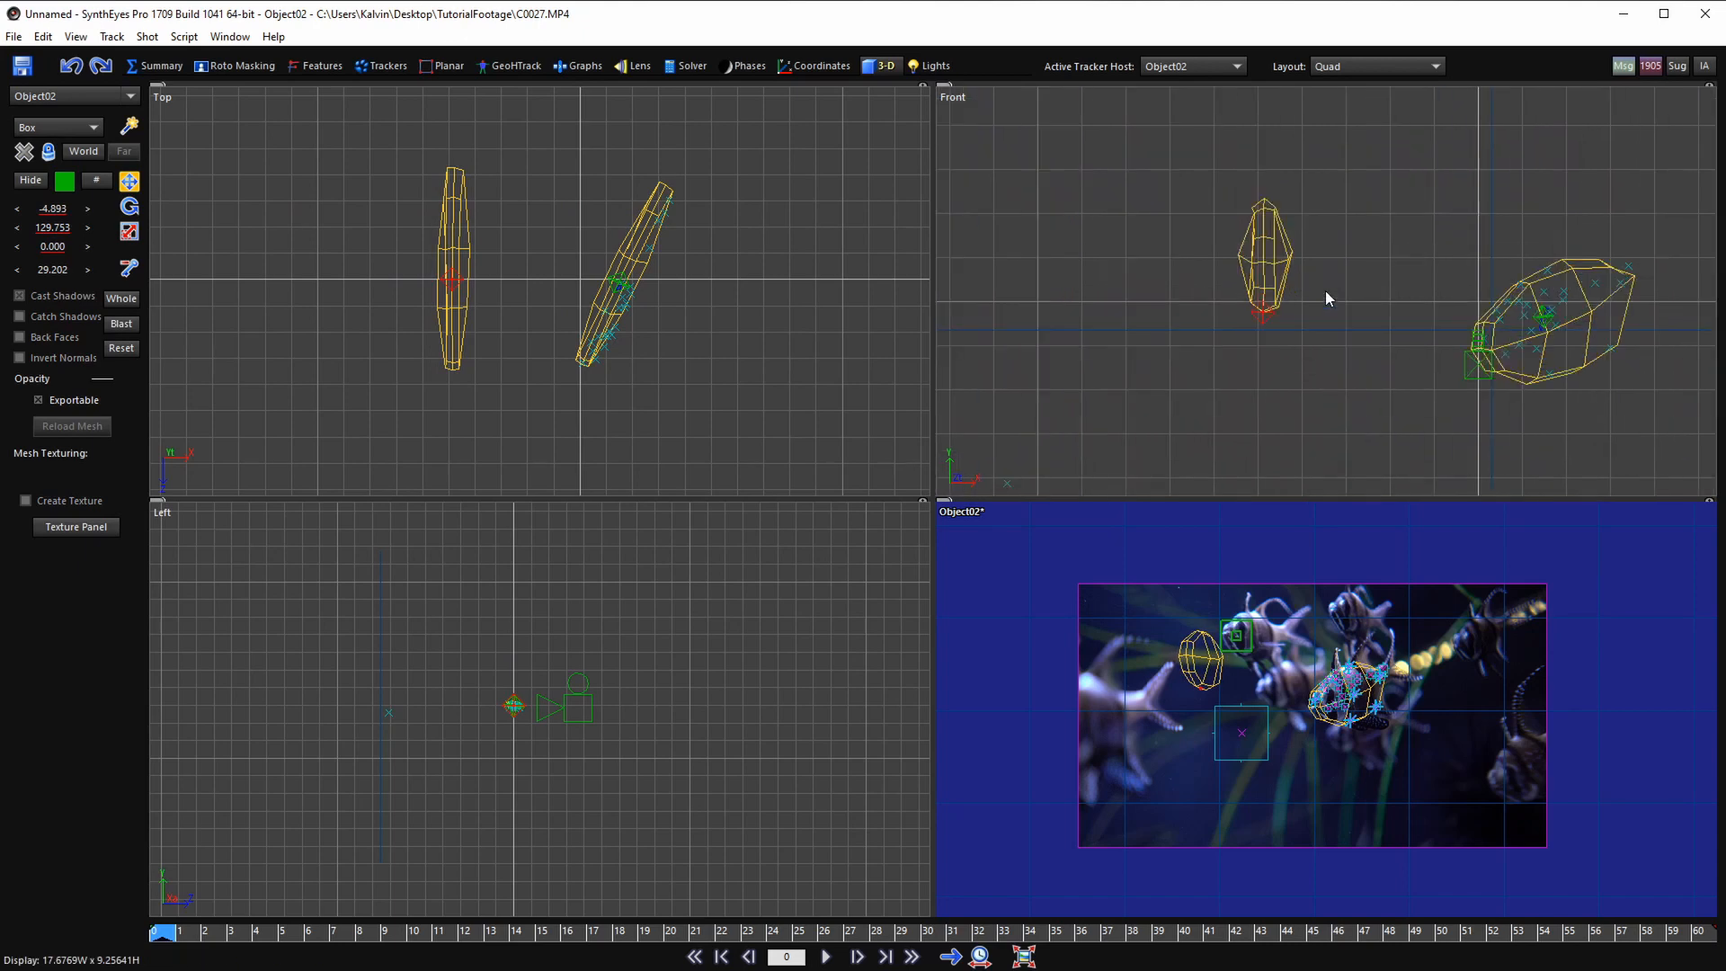
scroll(1263, 317, up, 2)
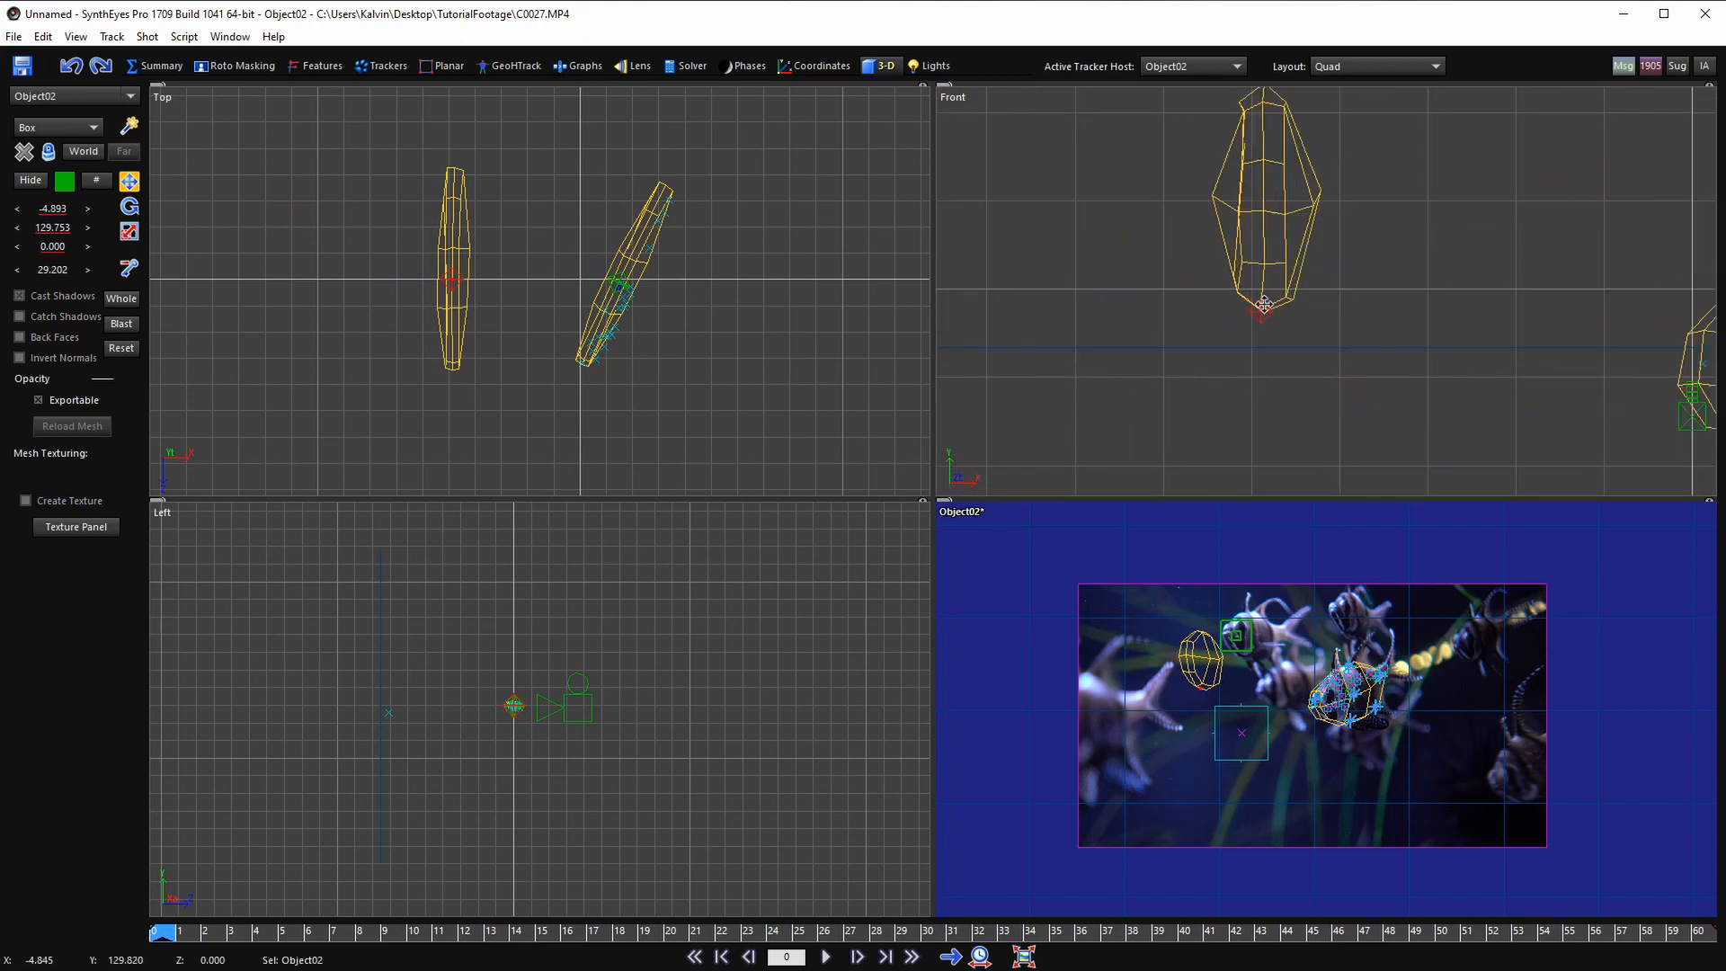
- Select Box01Copy and move it in the Front view to centre it on Object02's origin, at about X -0.07, Y -1.22
click(1258, 216)
drag(1288, 220, 1276, 217)
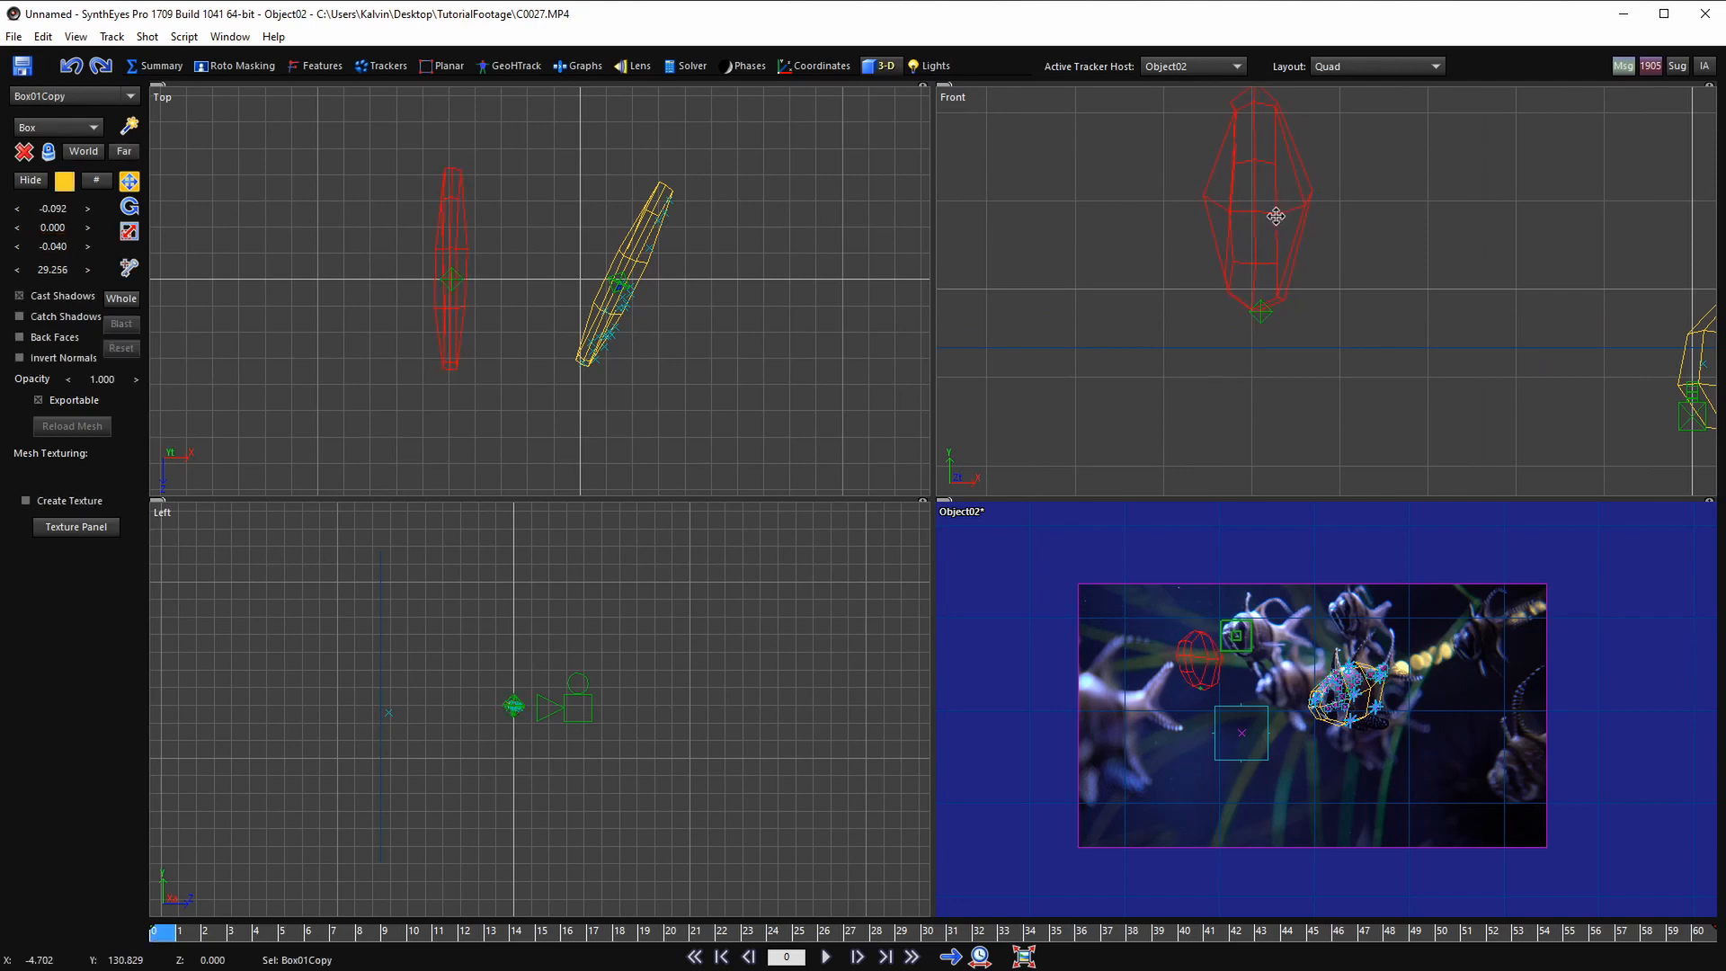
scroll(1156, 258, down, 3)
middle_drag(1313, 270, 1175, 296)
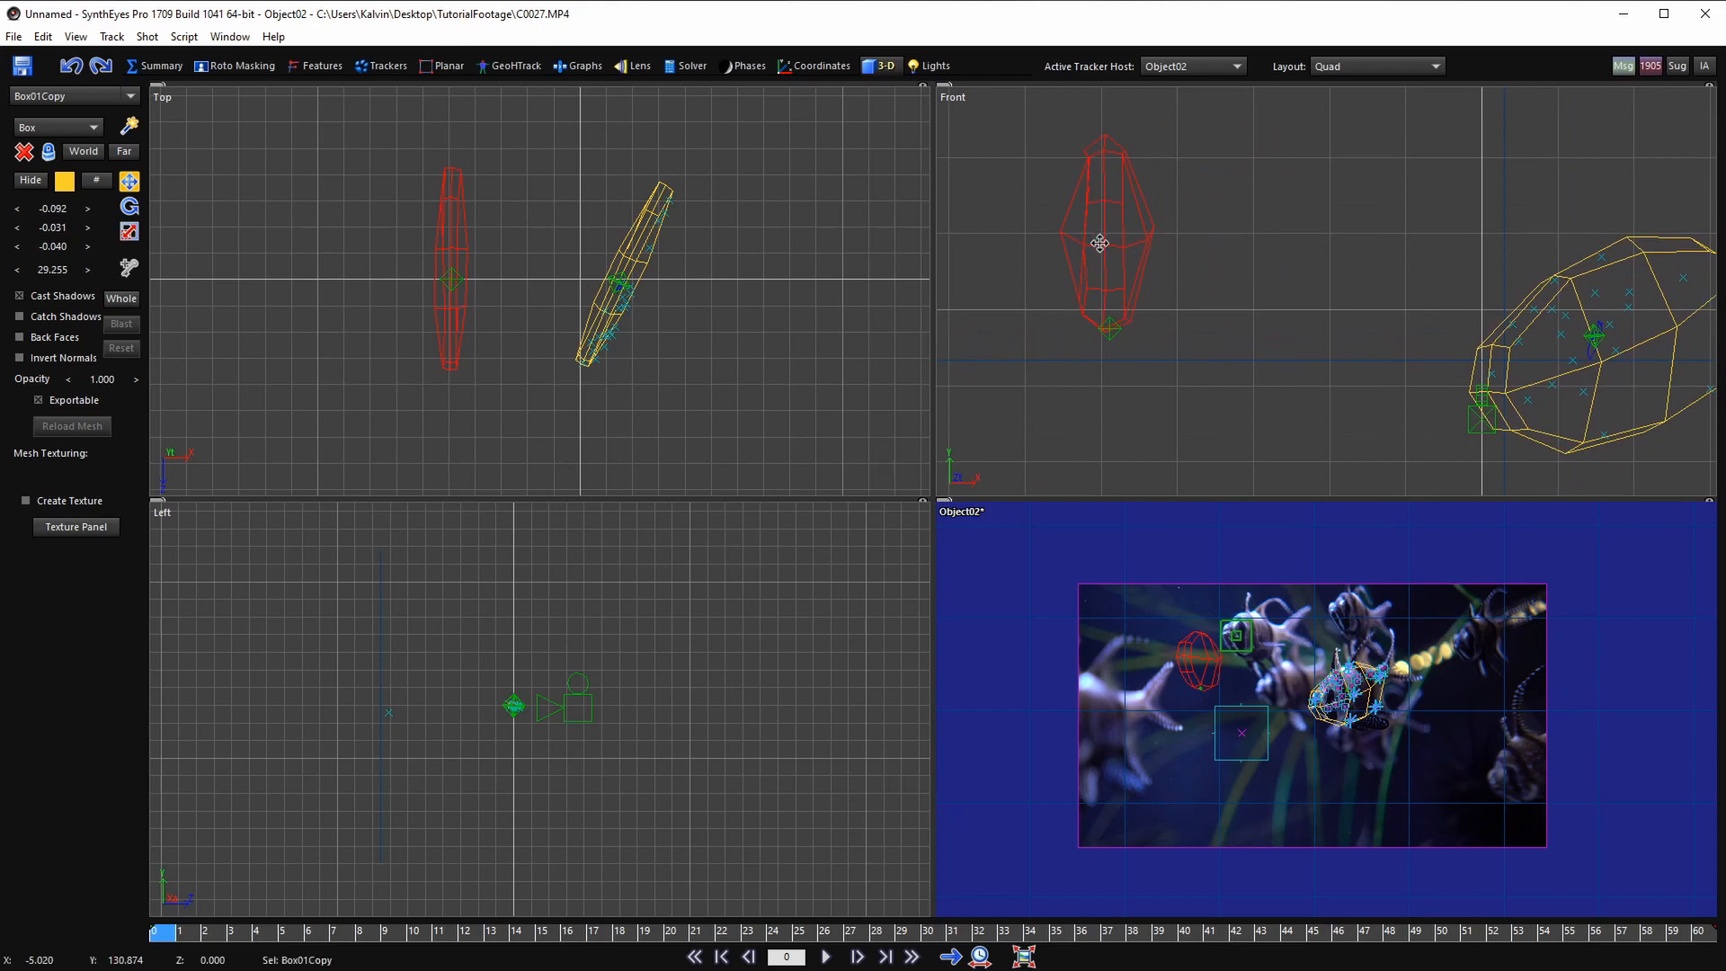
scroll(1103, 245, down, 2)
scroll(1106, 248, up, 2)
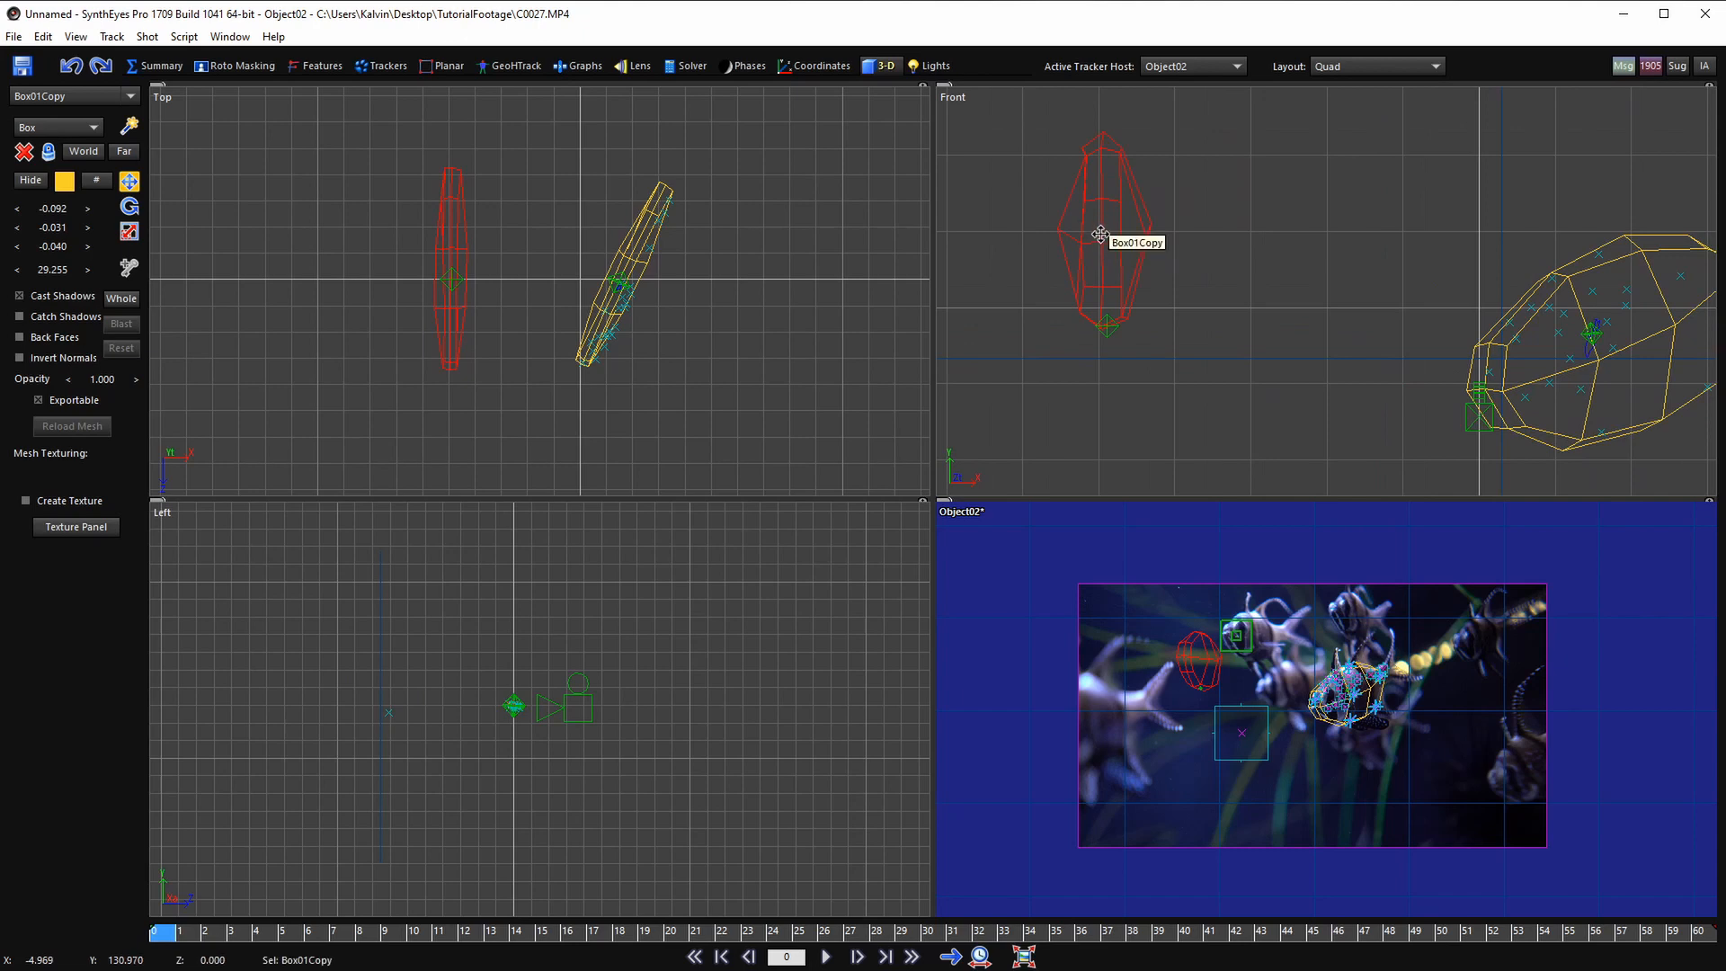
scroll(1108, 256, down, 2)
scroll(1110, 266, up, 2)
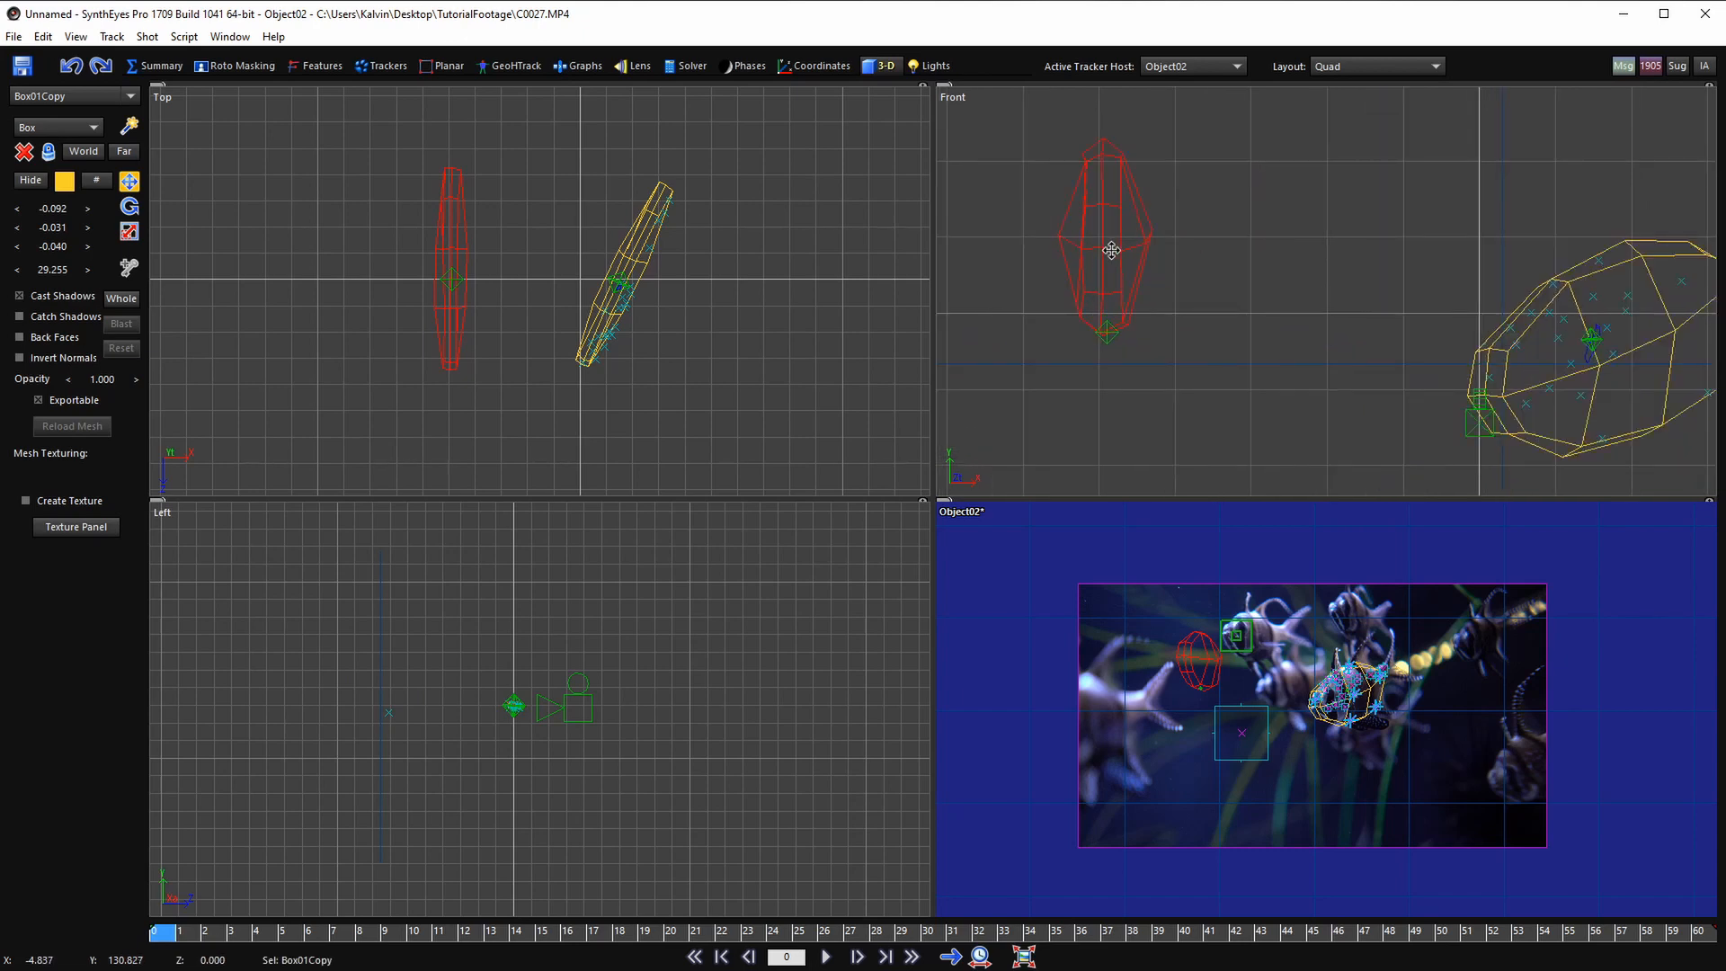
drag(1111, 250, 1112, 342)
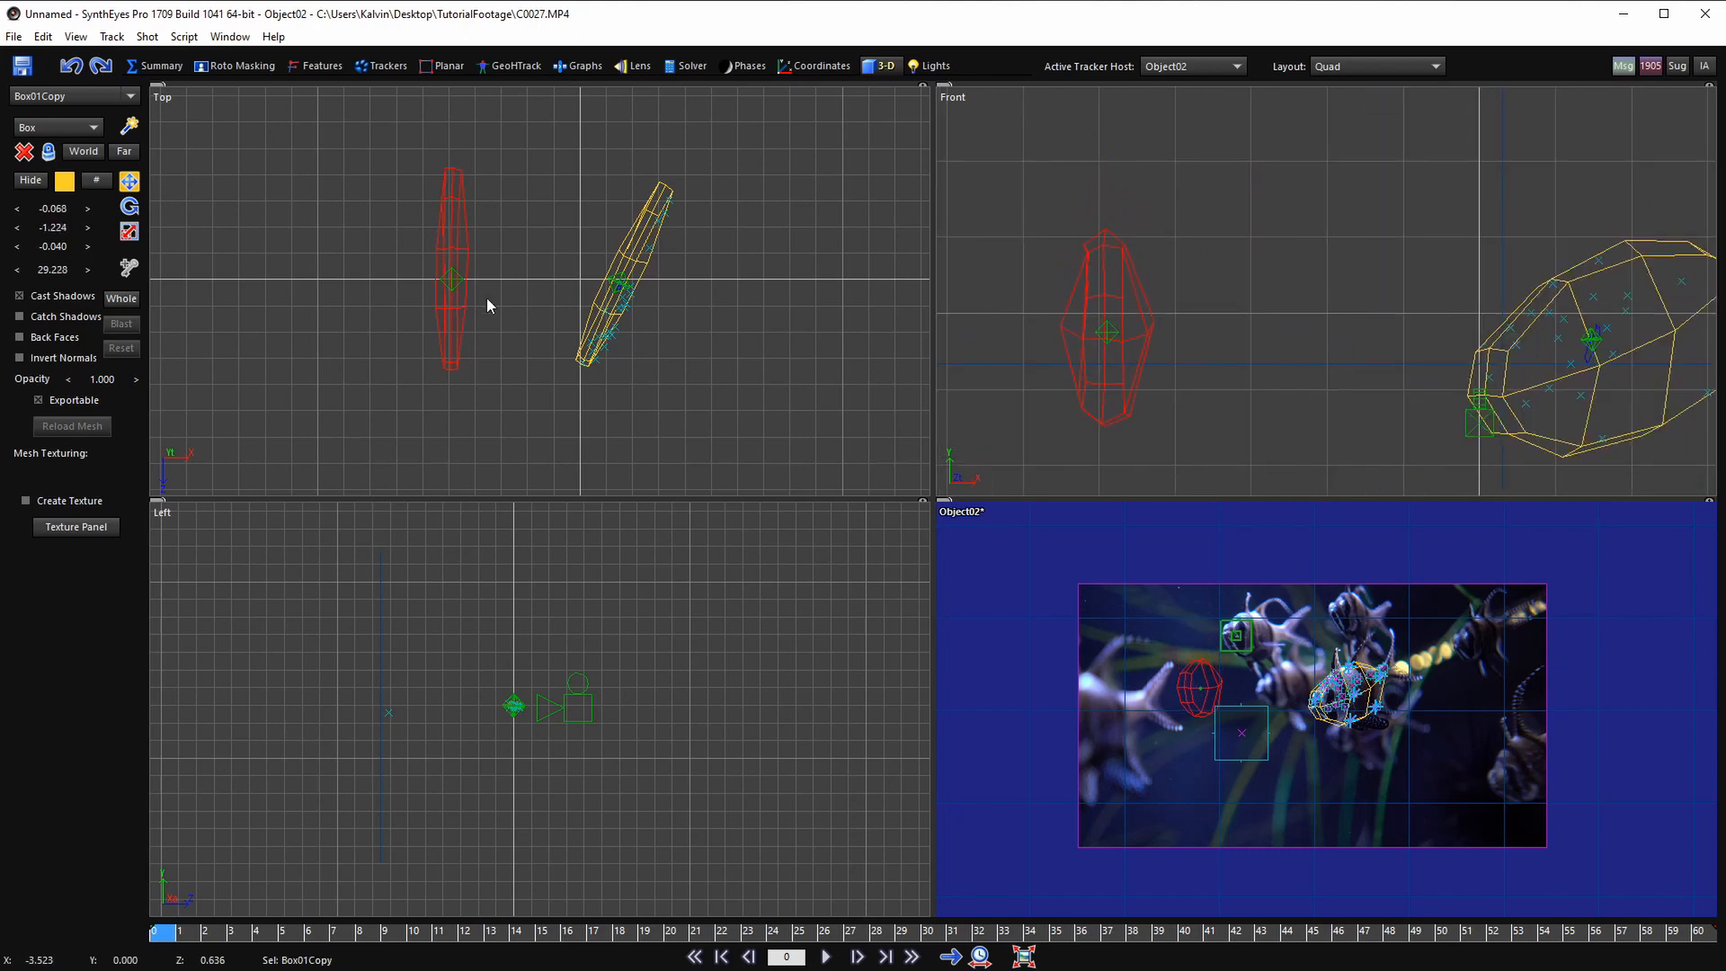
- Select Object02, move it closer to the first fish in the Top view, and rotate it to -11
scroll(471, 282, up, 3)
click(422, 277)
scroll(424, 284, down, 3)
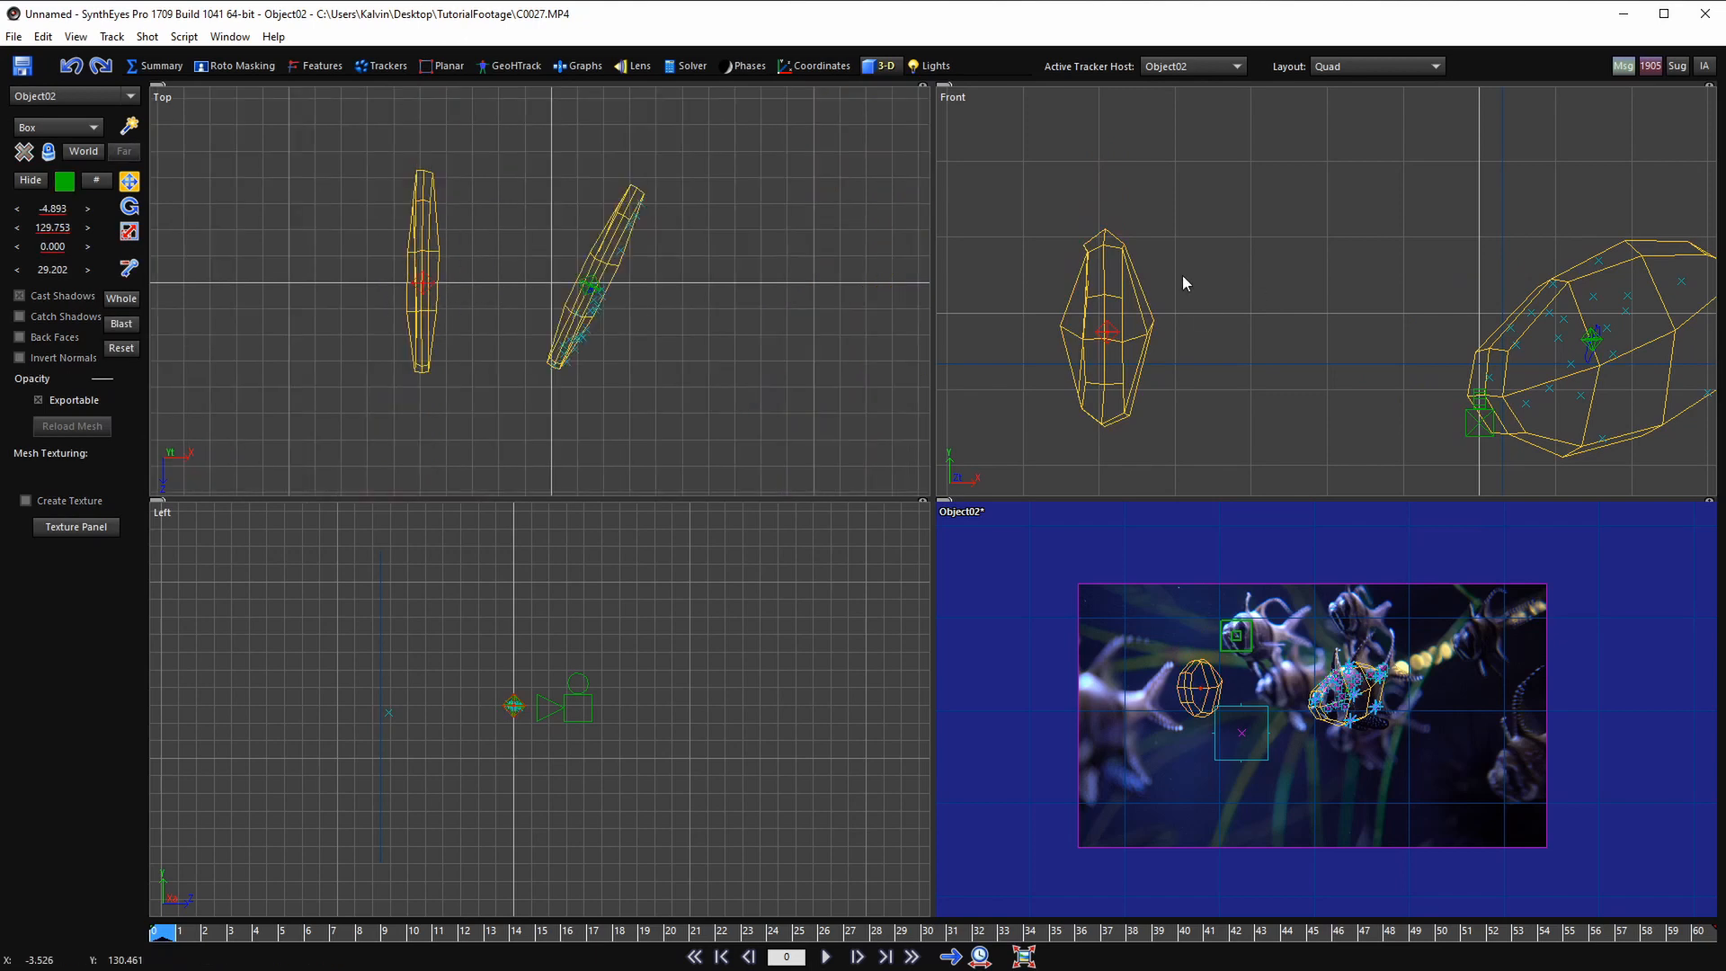
scroll(1244, 656, up, 5)
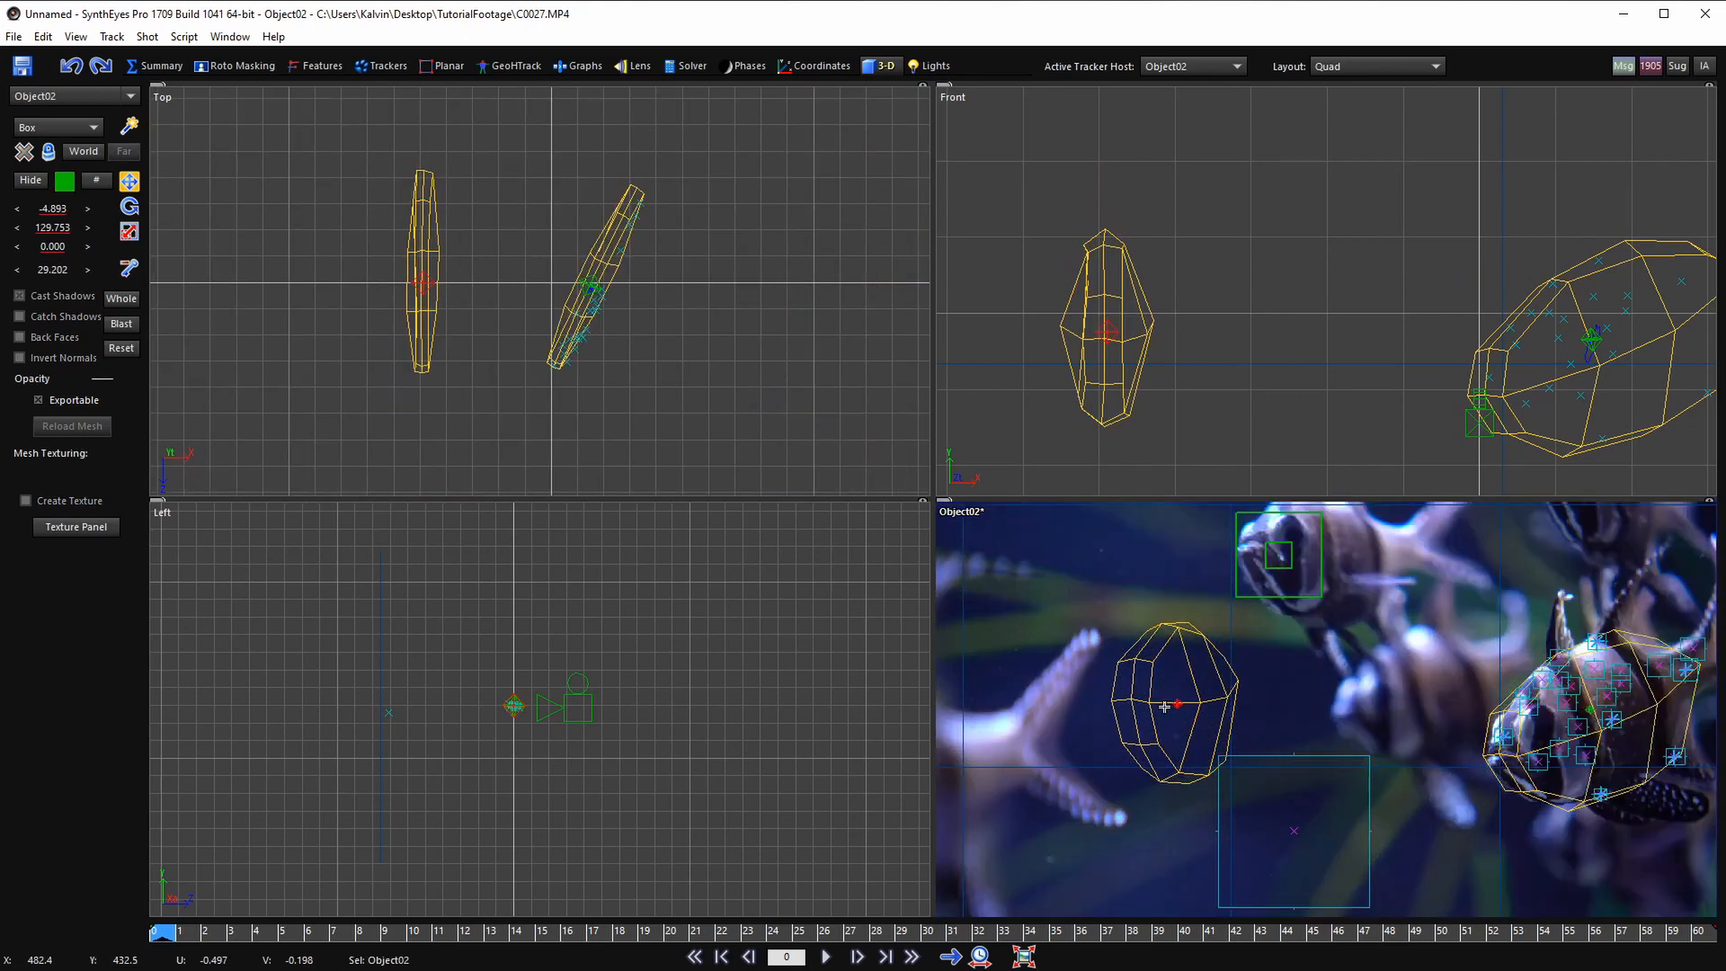
scroll(1170, 699, down, 3)
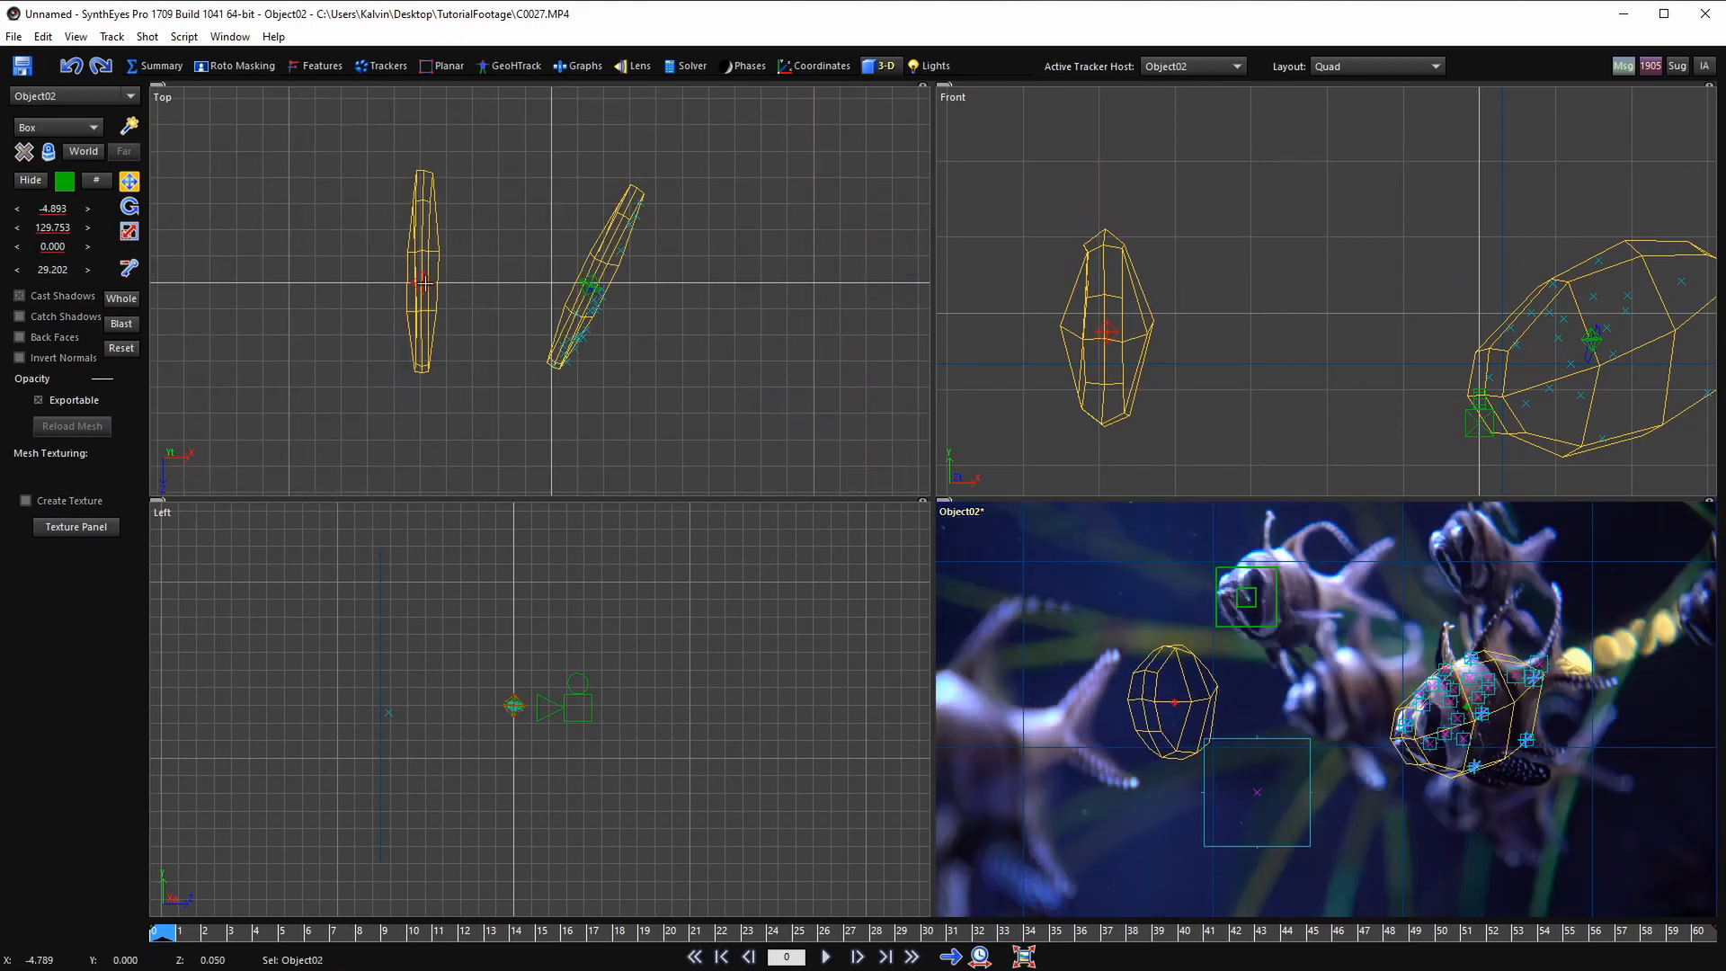
drag(425, 283, 479, 277)
click(129, 207)
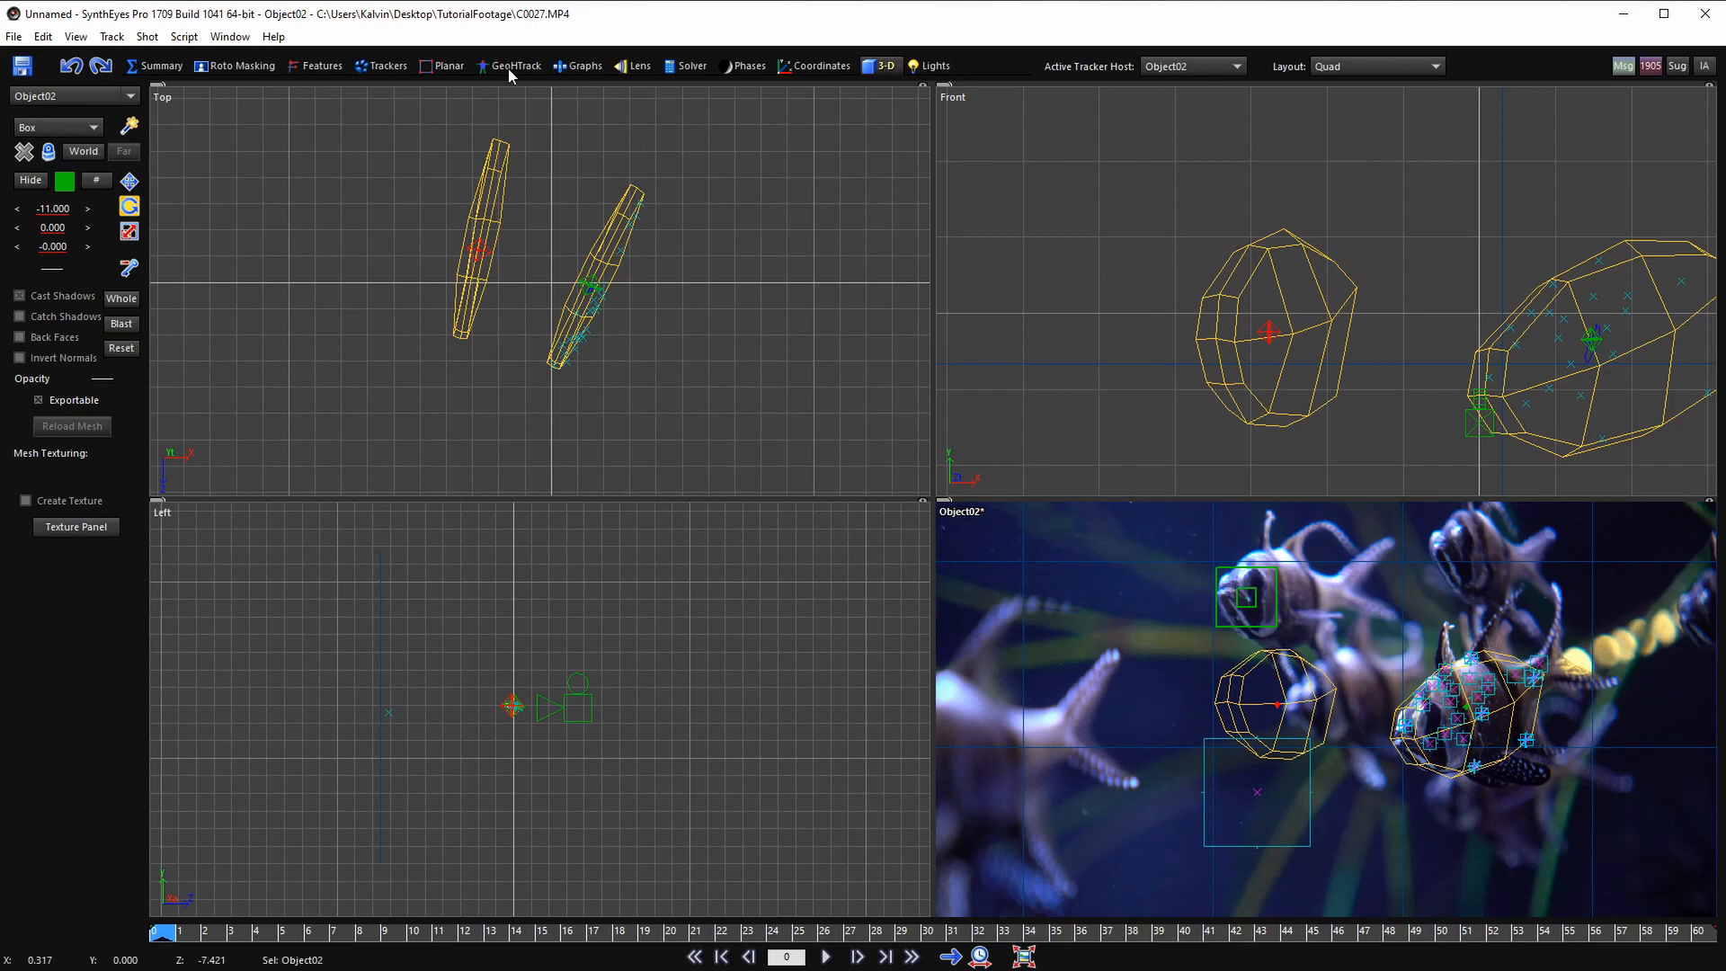
- Switch to the Perspective view locked to the shot, close the Smudge-Relax toolbar, and set the mouse mode to Pan
key(6)
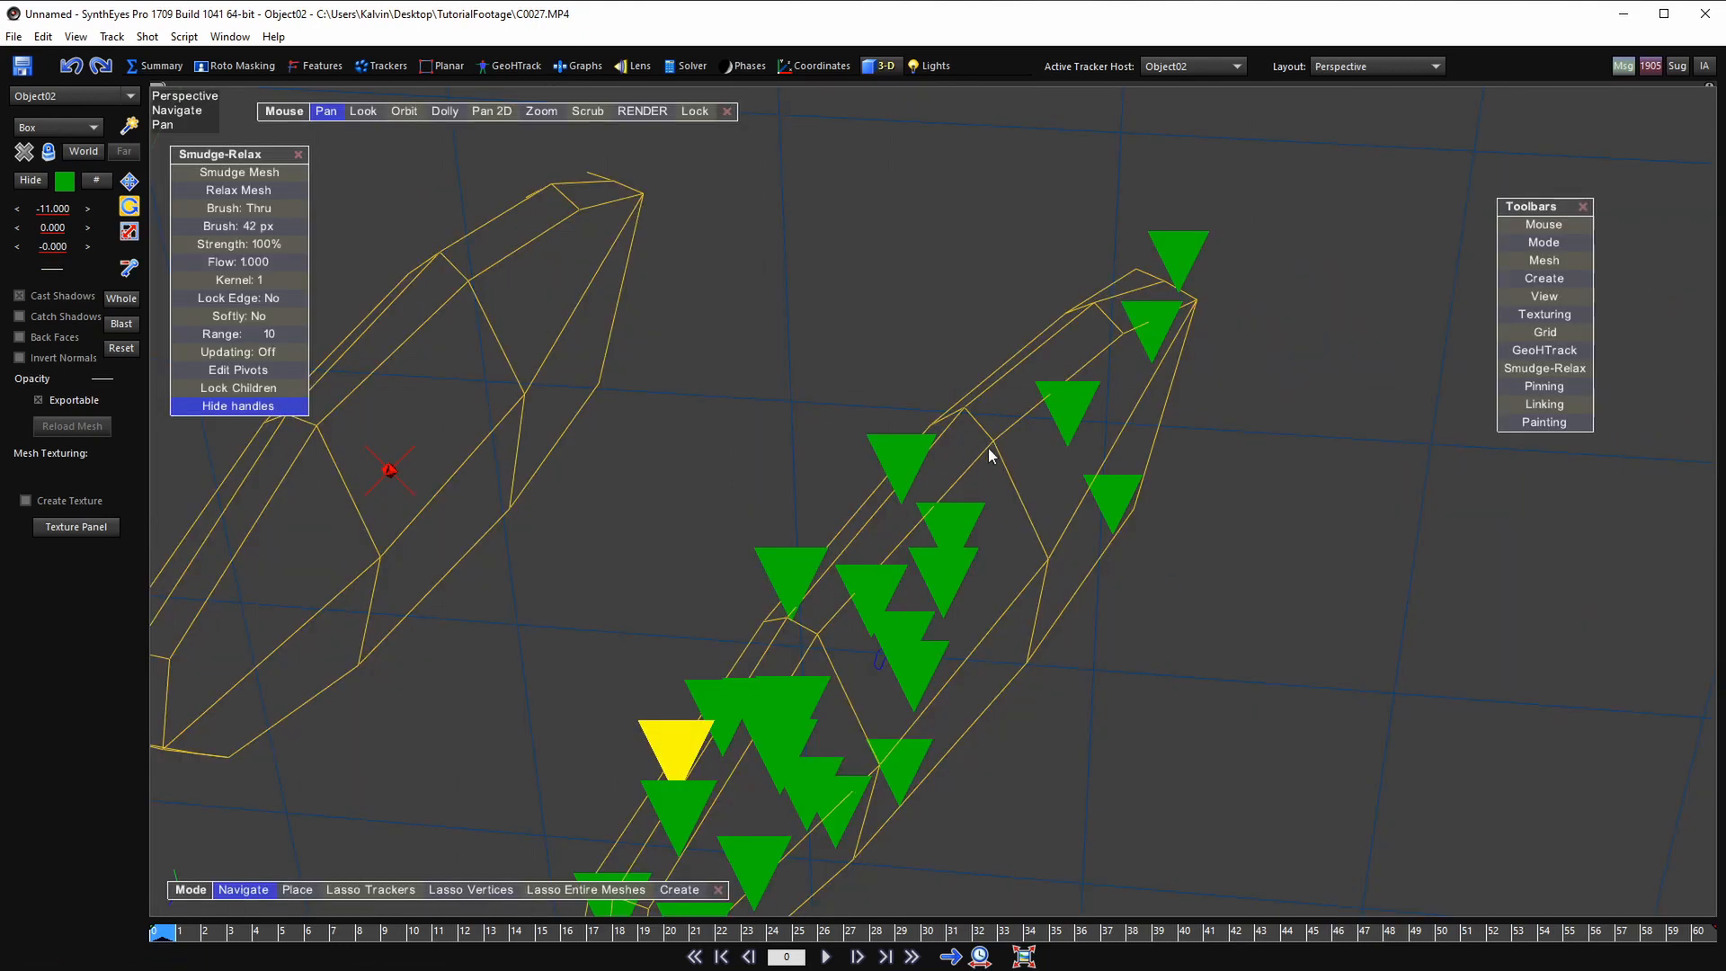
click(694, 117)
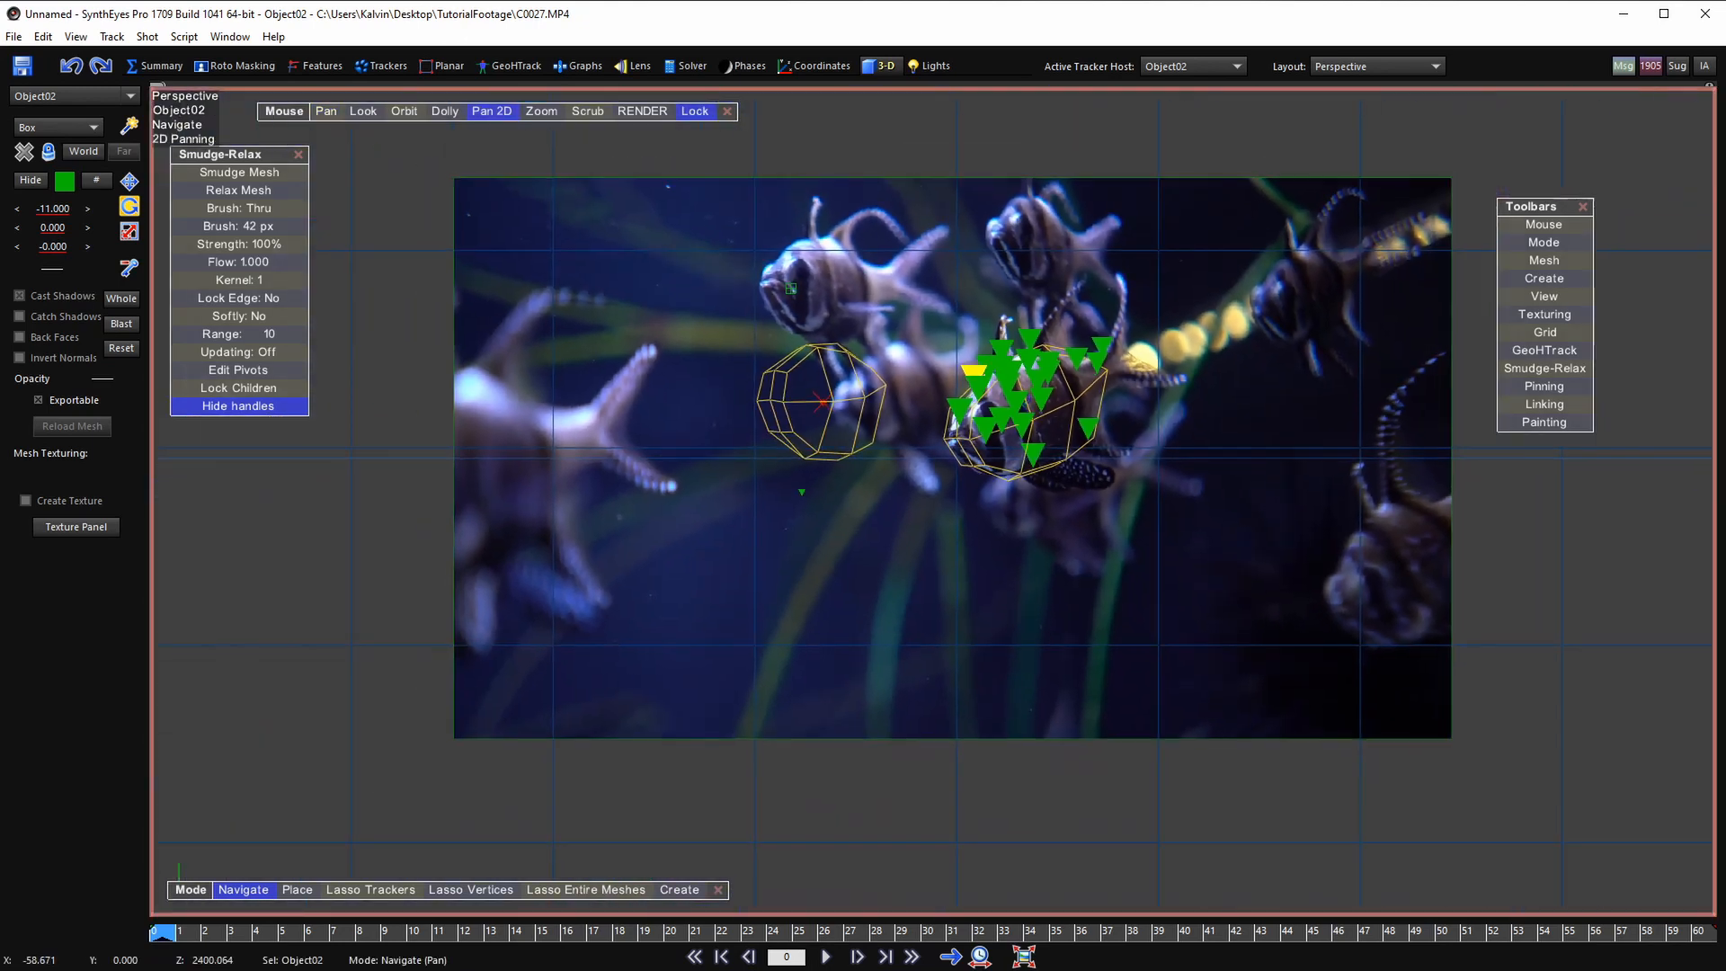
scroll(848, 279, up, 7)
middle_drag(848, 279, 851, 331)
scroll(859, 346, down, 2)
scroll(861, 321, up, 2)
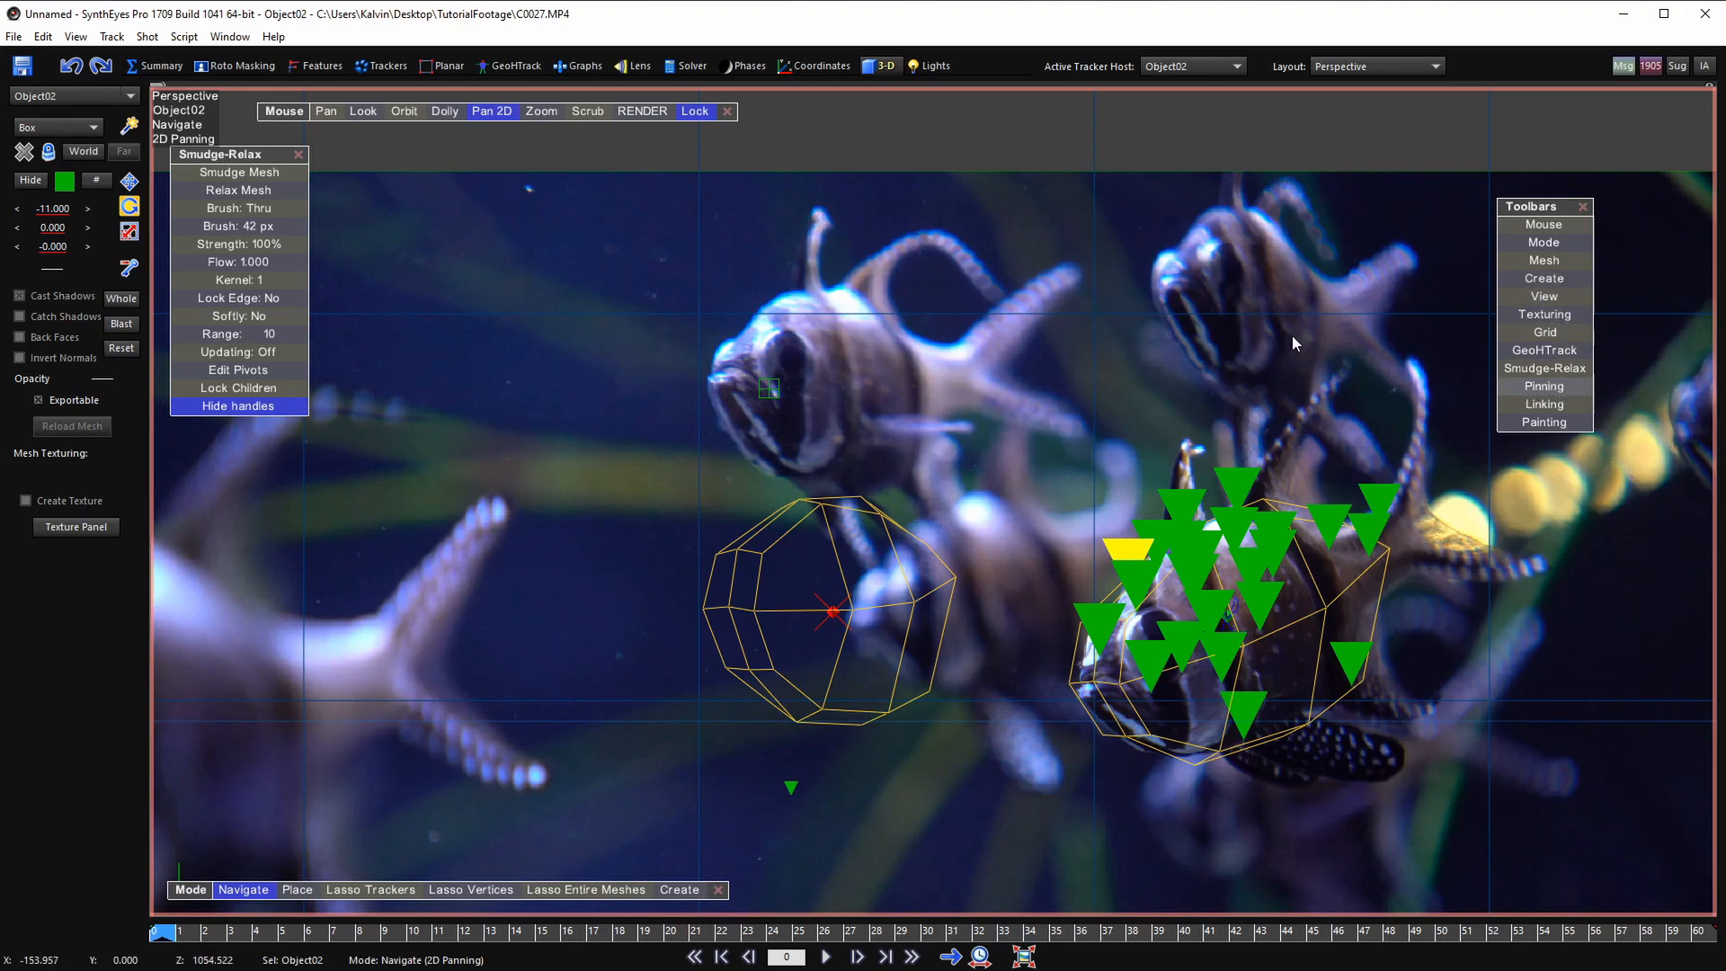
click(298, 155)
click(325, 111)
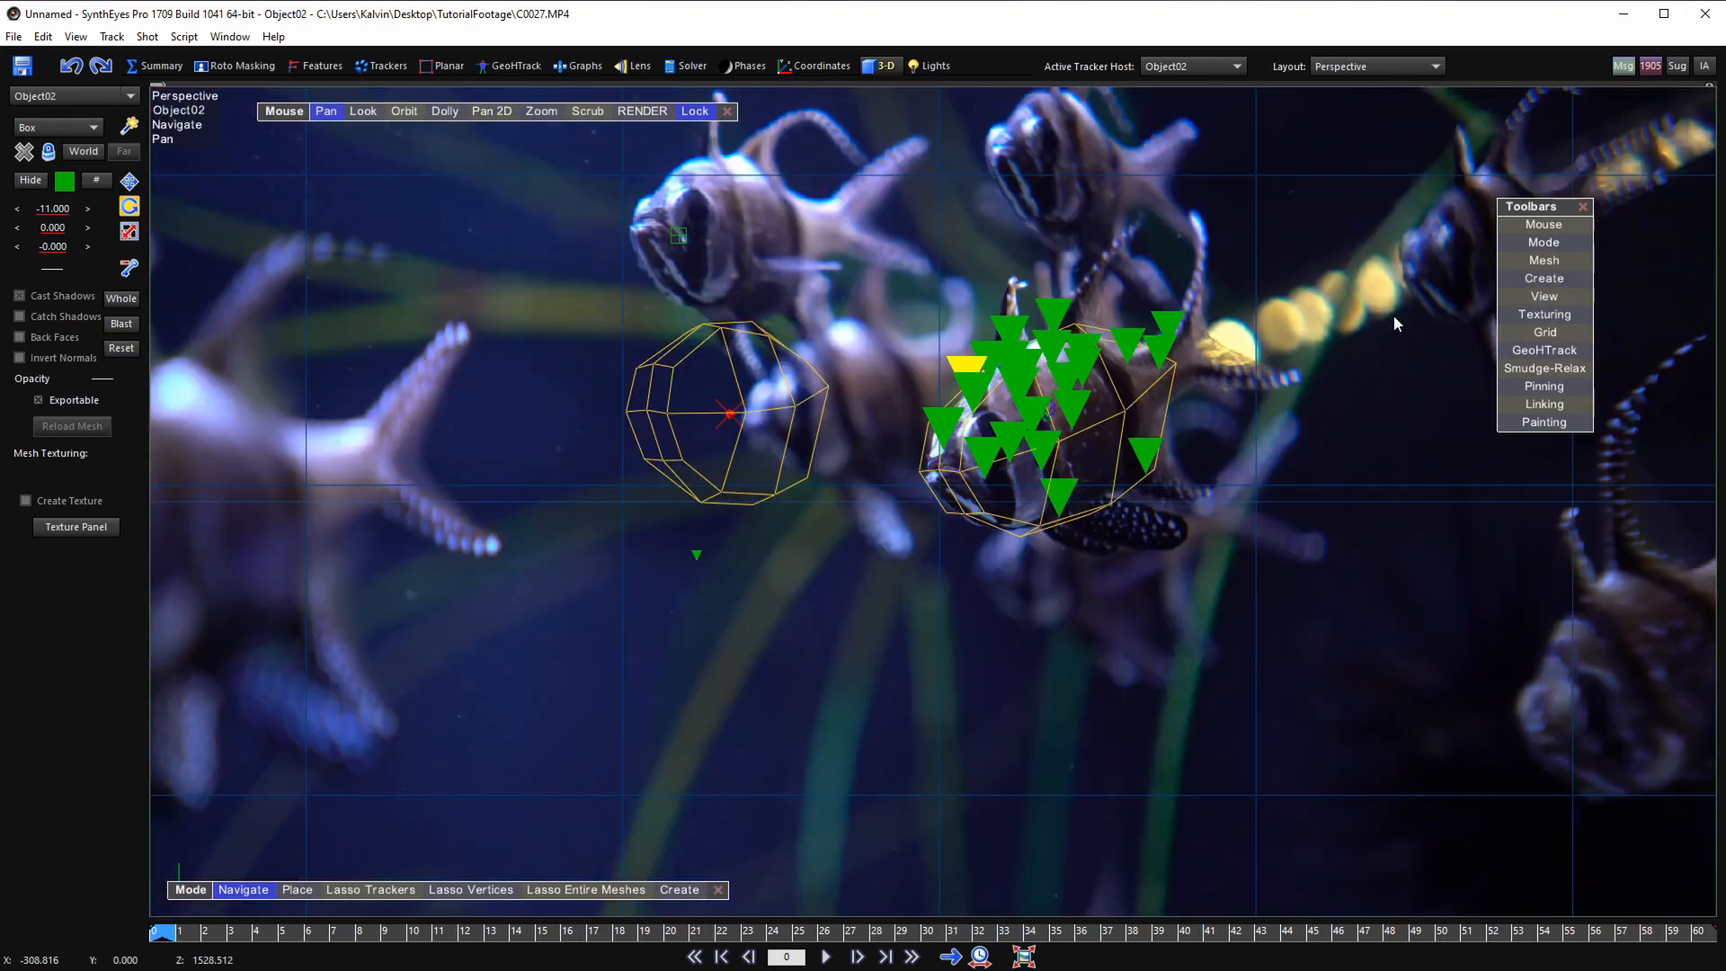
- Show the Pinning toolbar and activate Create/edit pins
click(1539, 384)
scroll(672, 405, up, 4)
middle_drag(674, 408, 914, 545)
click(398, 341)
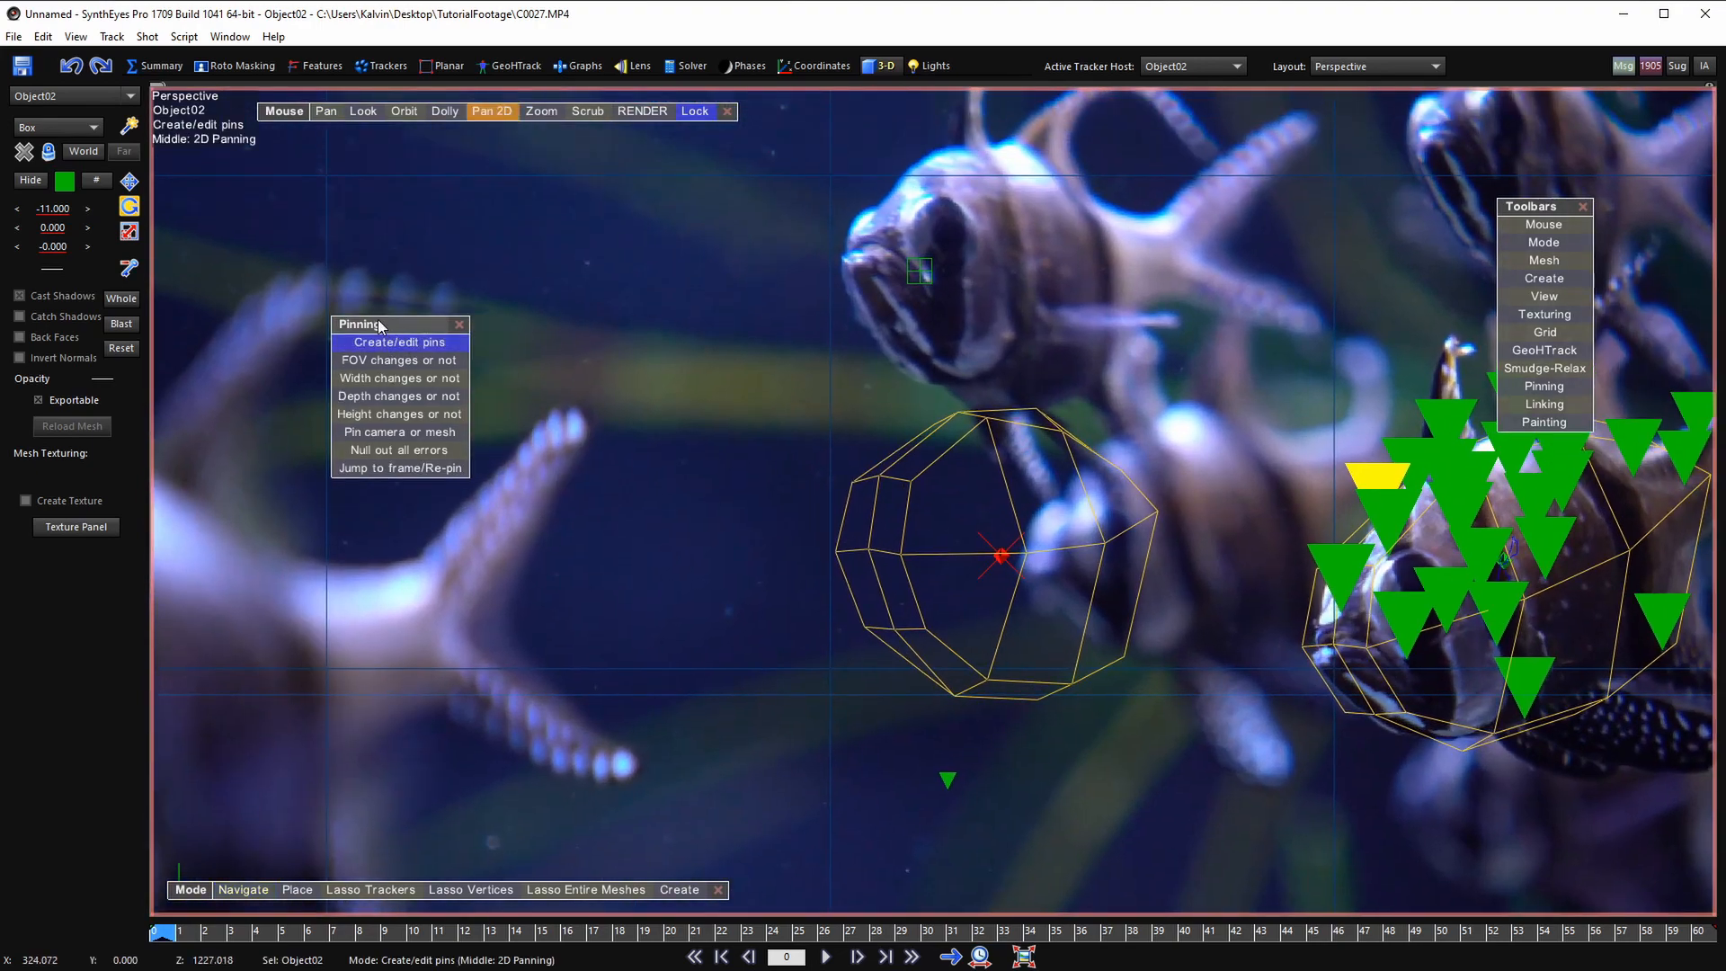
- Reposition the Pinning toolbar and toggle it between horizontal and vertical orientation, leaving it vertical with Object02's mesh framed in view
drag(375, 321, 356, 342)
double_click(356, 342)
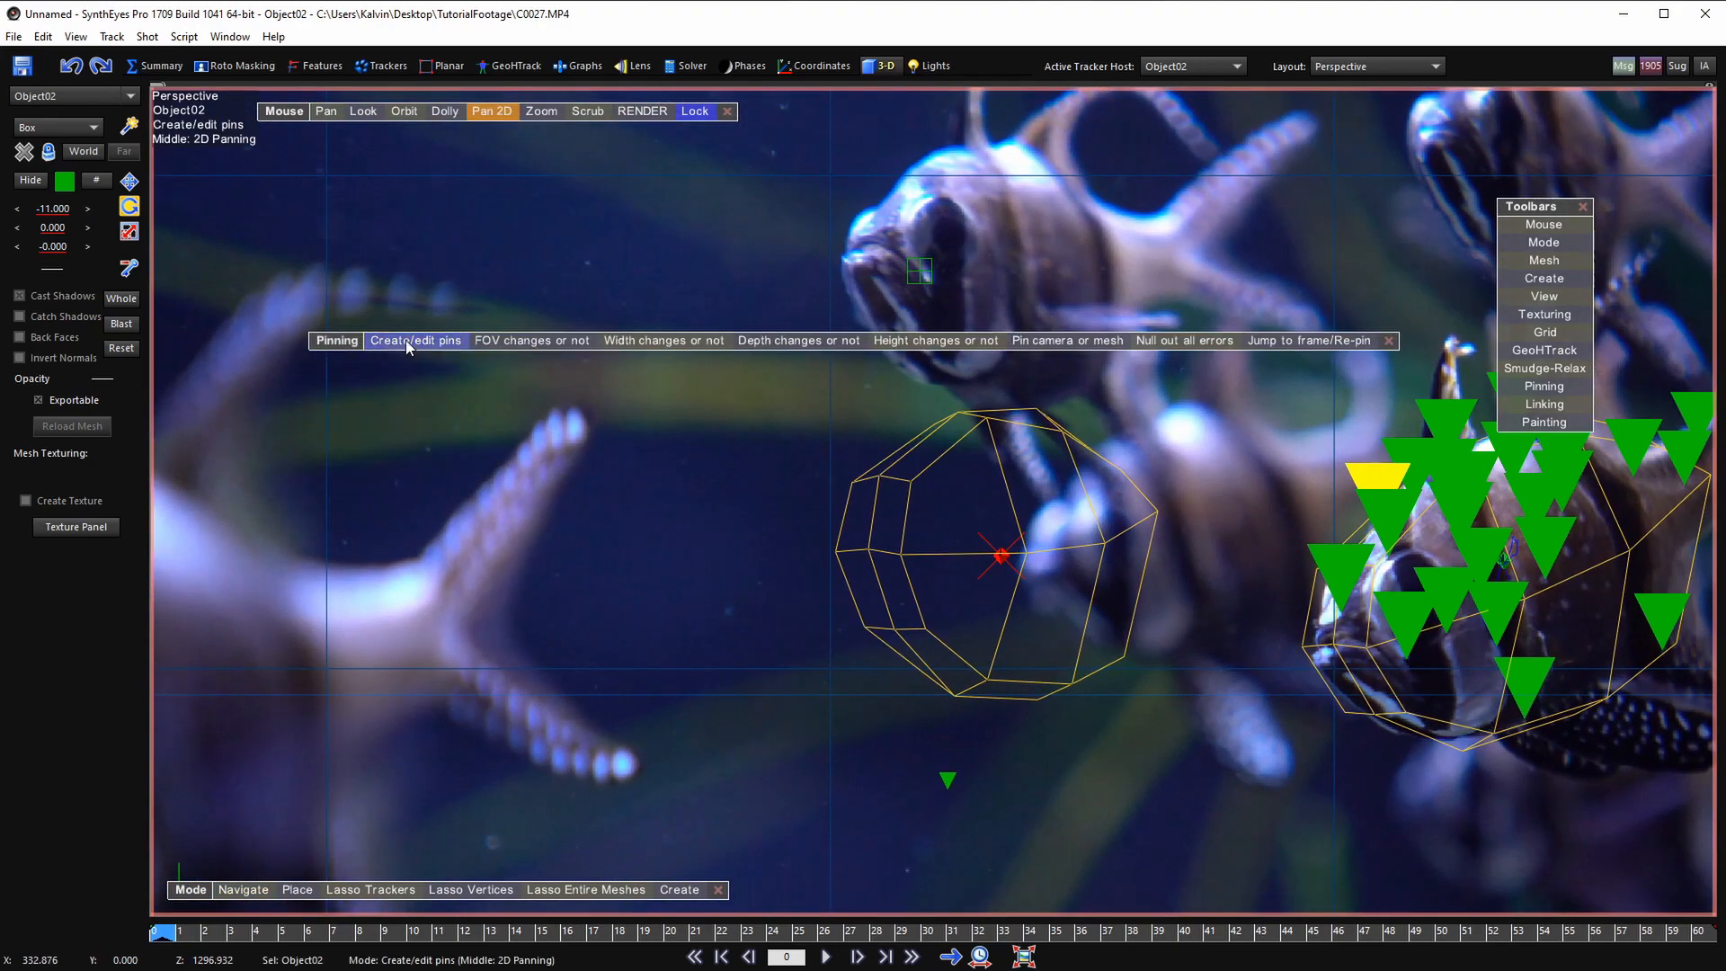
double_click(351, 340)
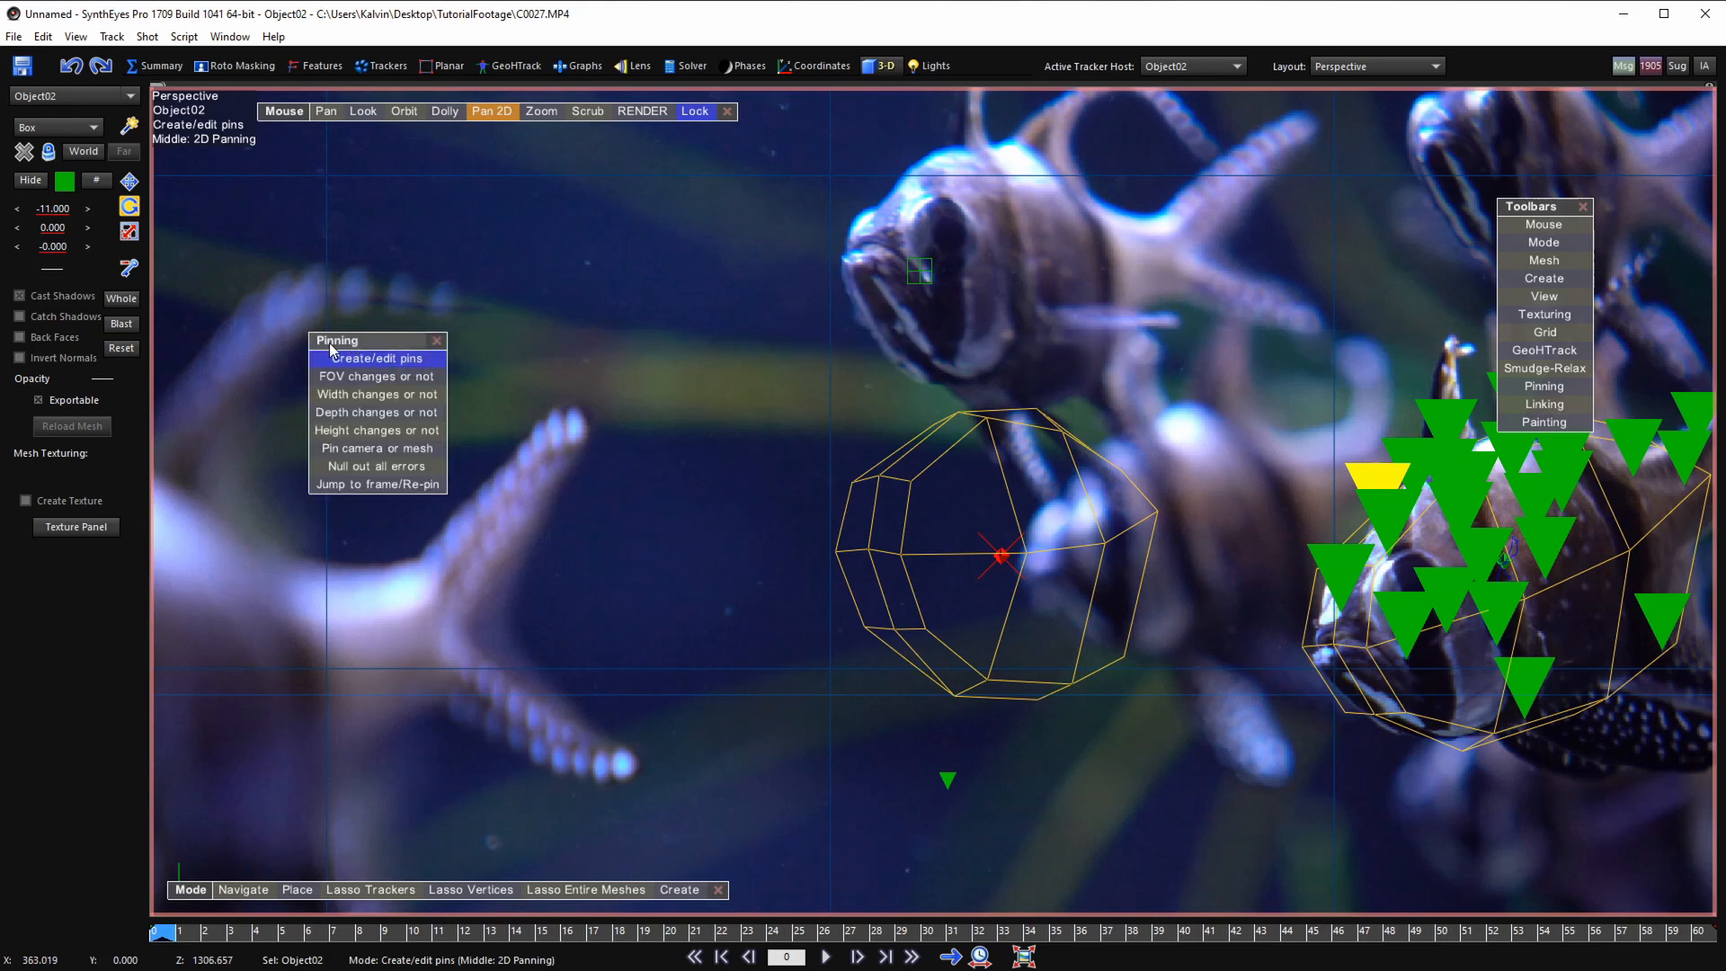
double_click(333, 342)
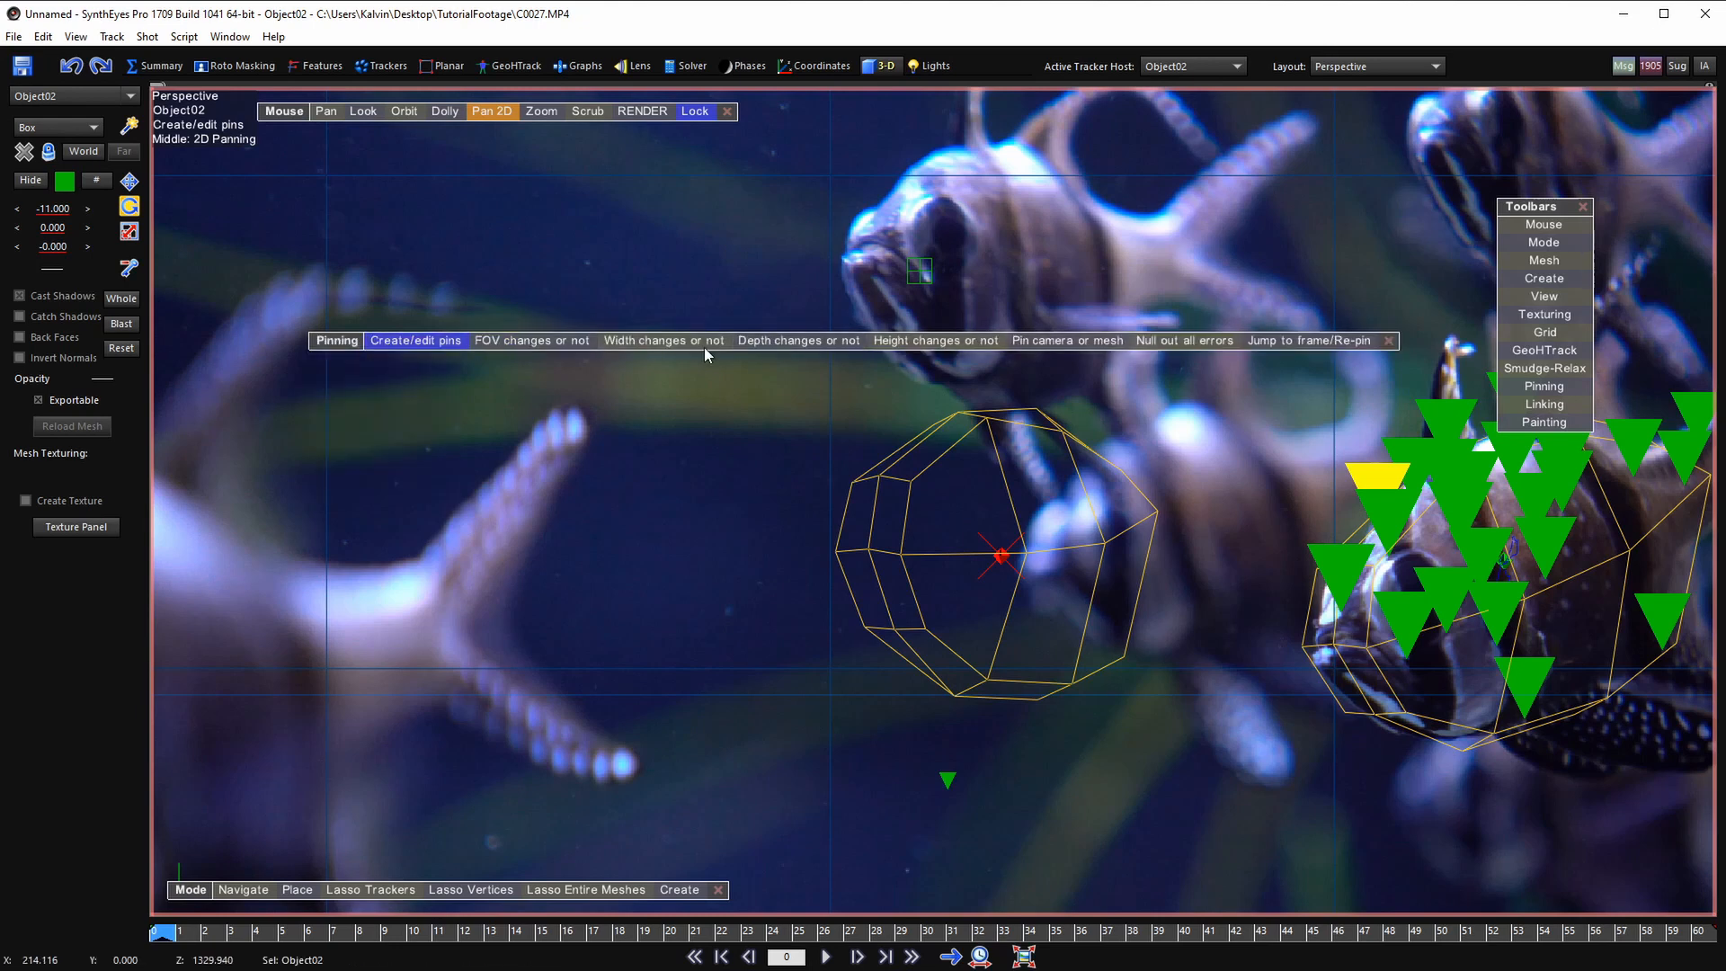
double_click(337, 341)
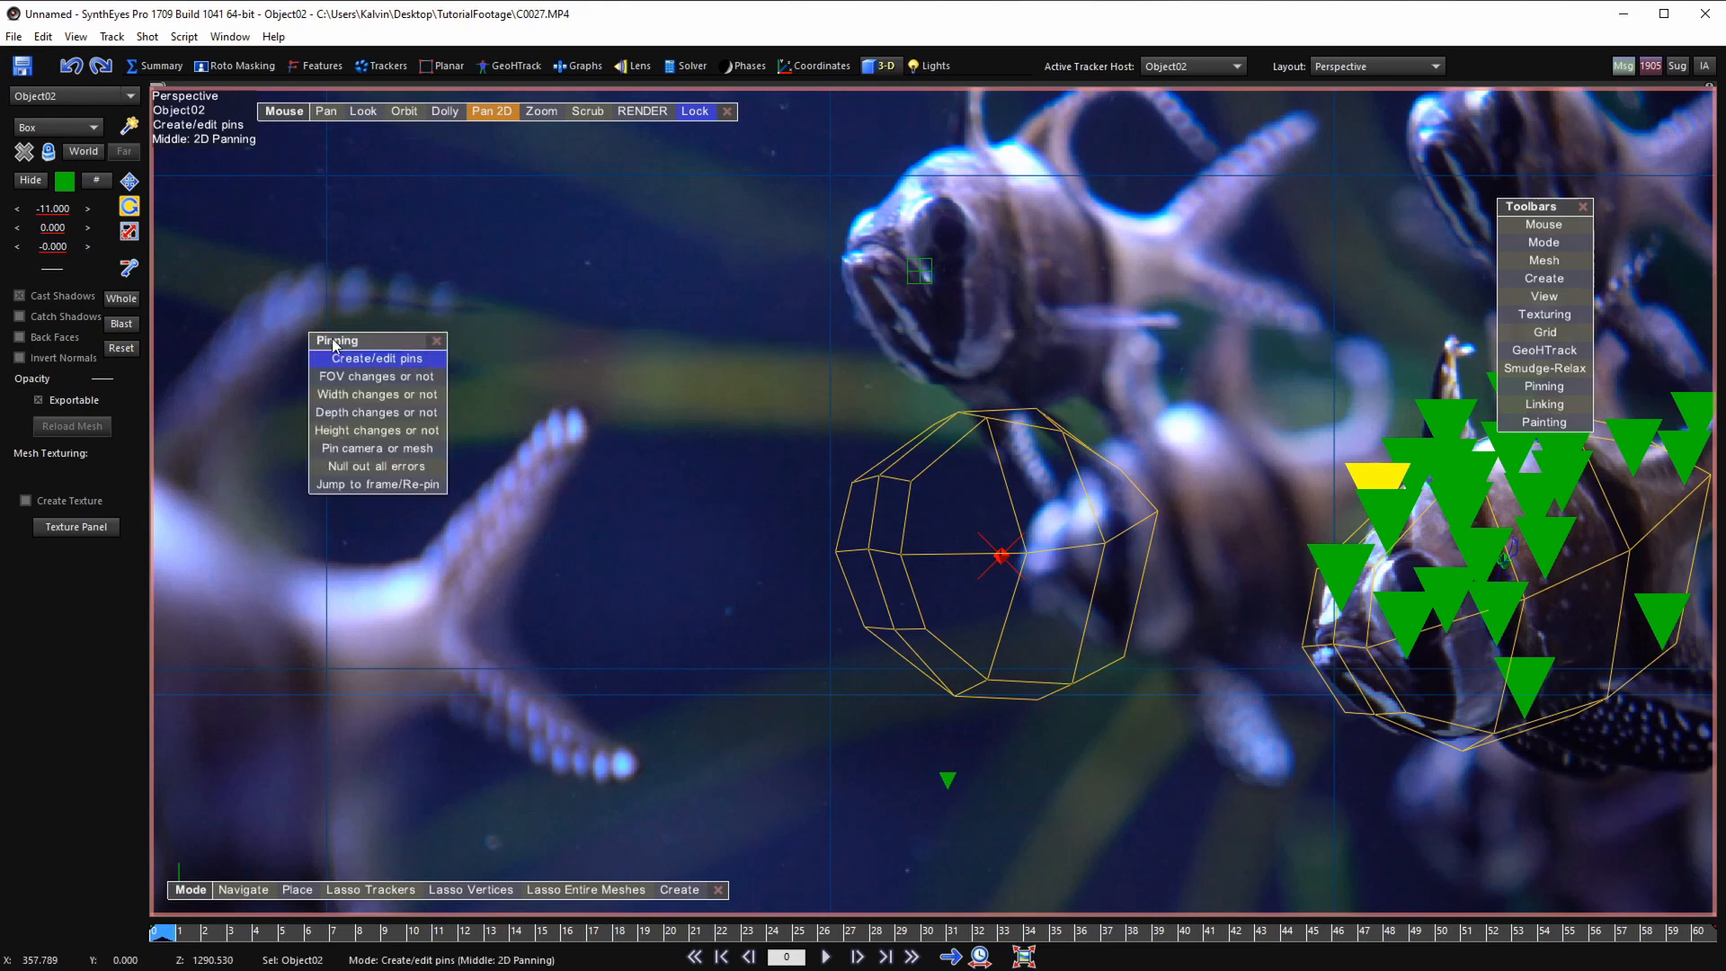
double_click(335, 341)
double_click(335, 342)
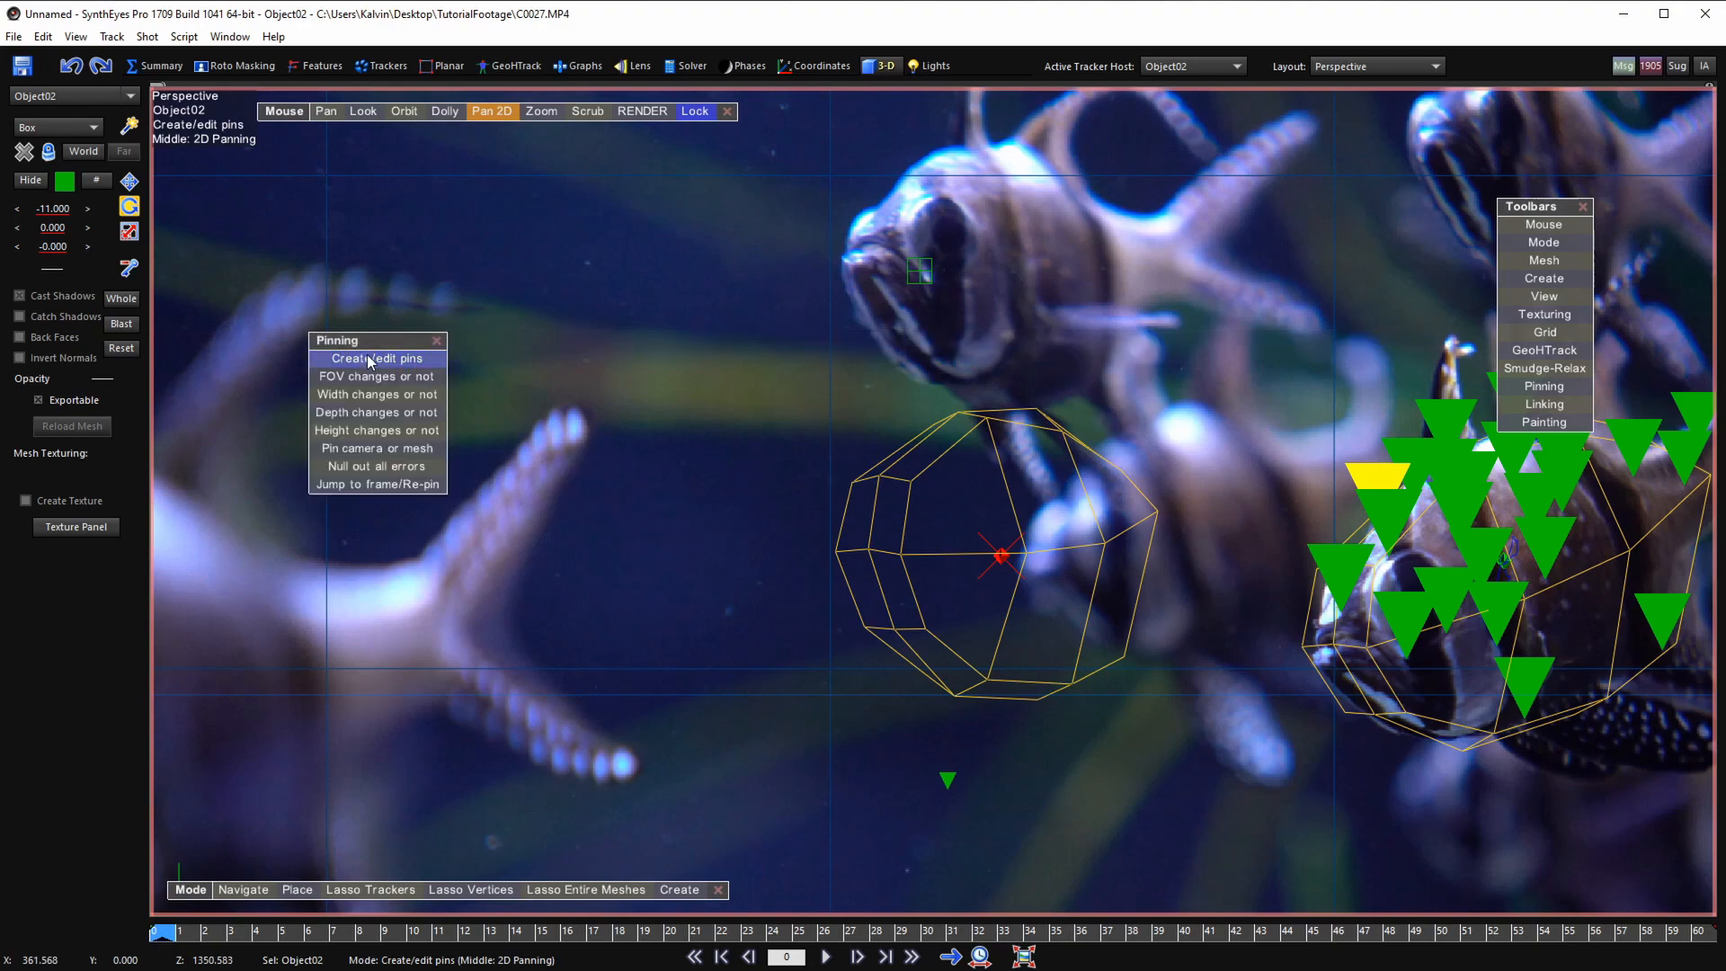
scroll(888, 553, down, 3)
middle_drag(887, 553, 809, 612)
scroll(797, 578, up, 2)
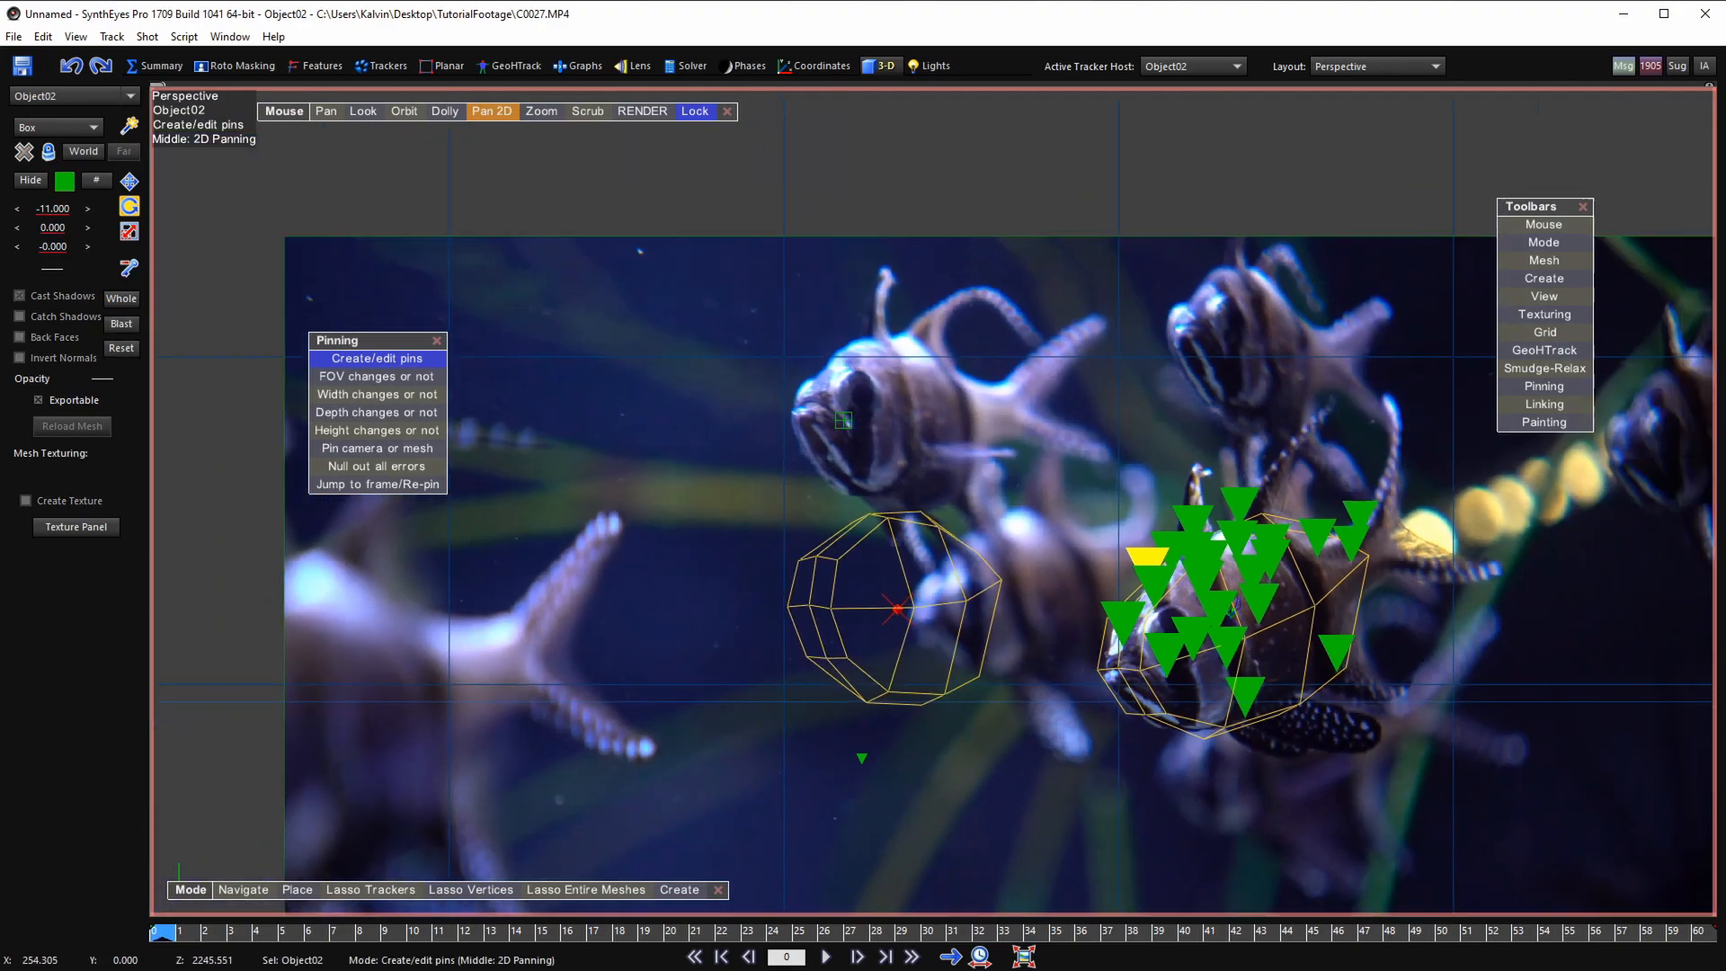
- Try to pin the Object02 mesh to the footage with several pins at frame 0
scroll(828, 593, down, 2)
scroll(828, 593, up, 6)
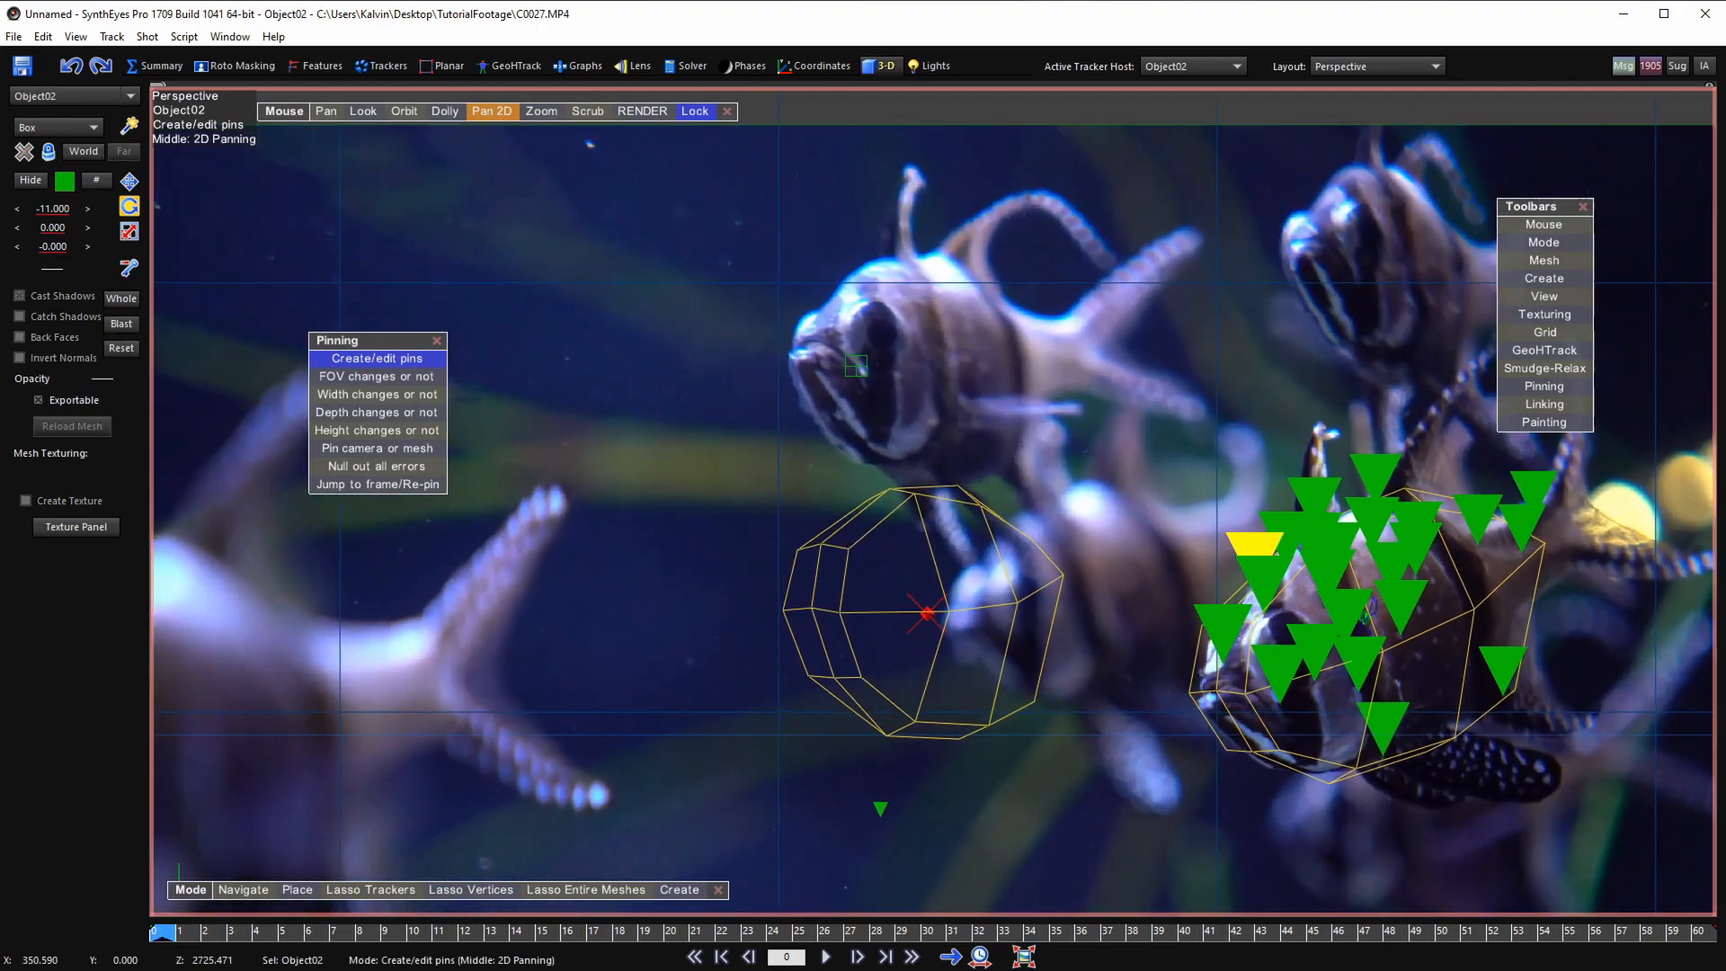
scroll(831, 597, down, 3)
middle_drag(828, 607, 683, 559)
scroll(827, 606, up, 2)
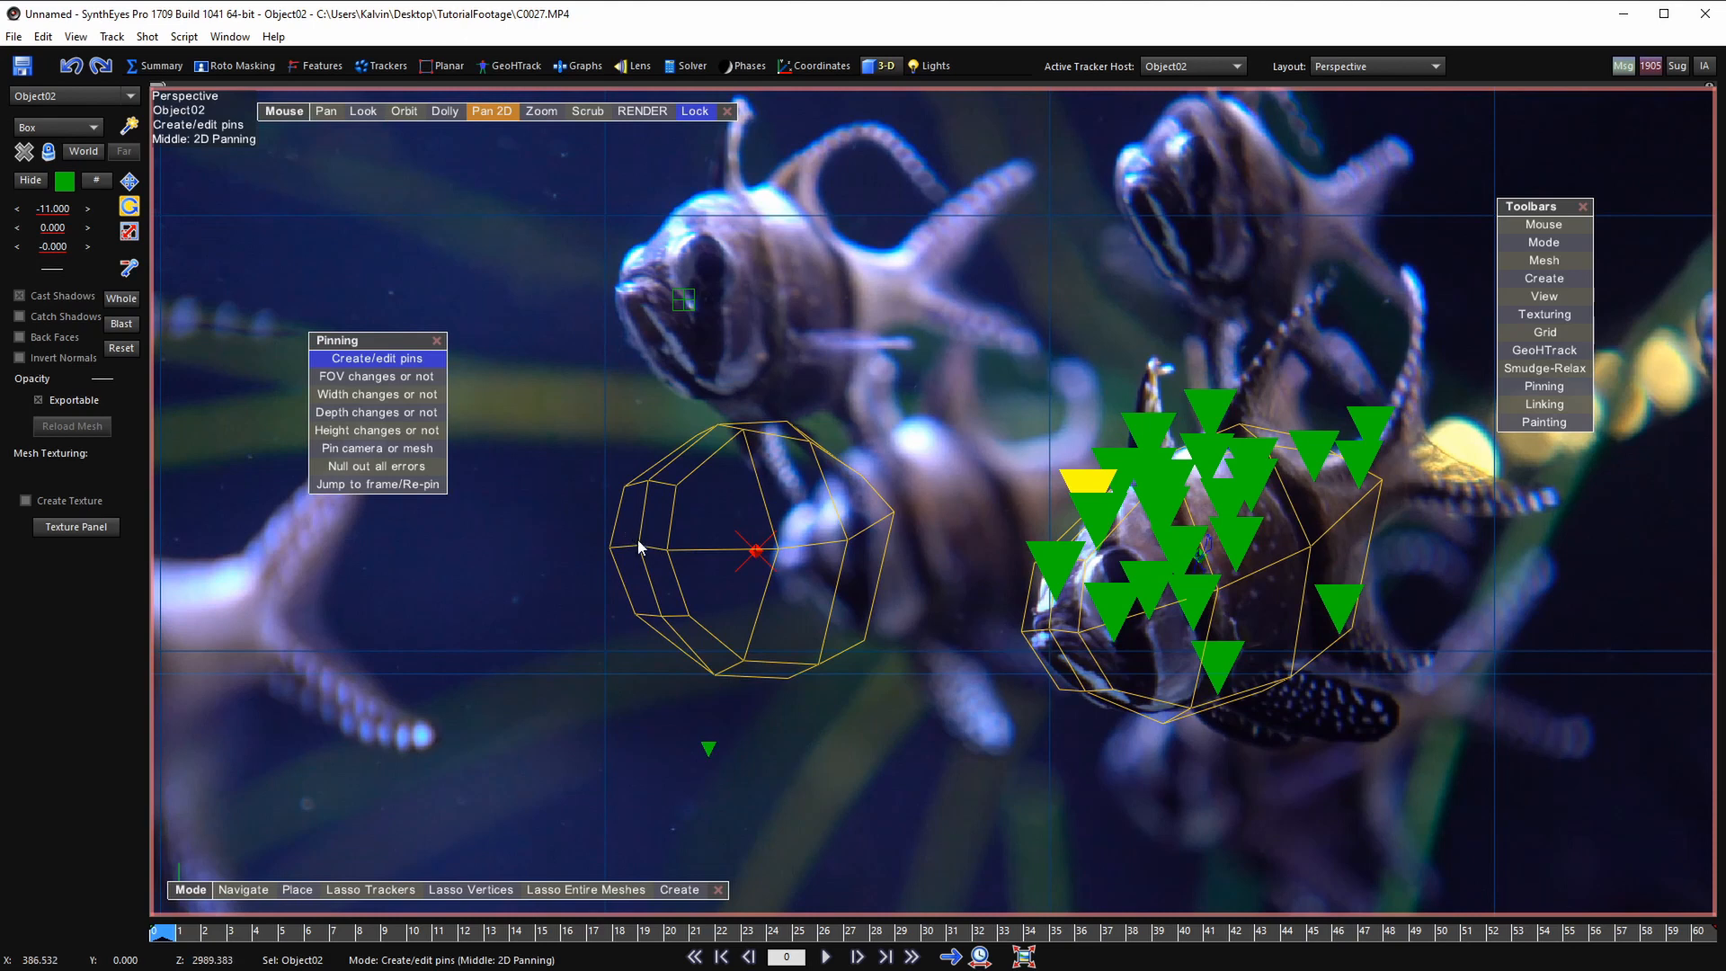
drag(639, 539, 640, 546)
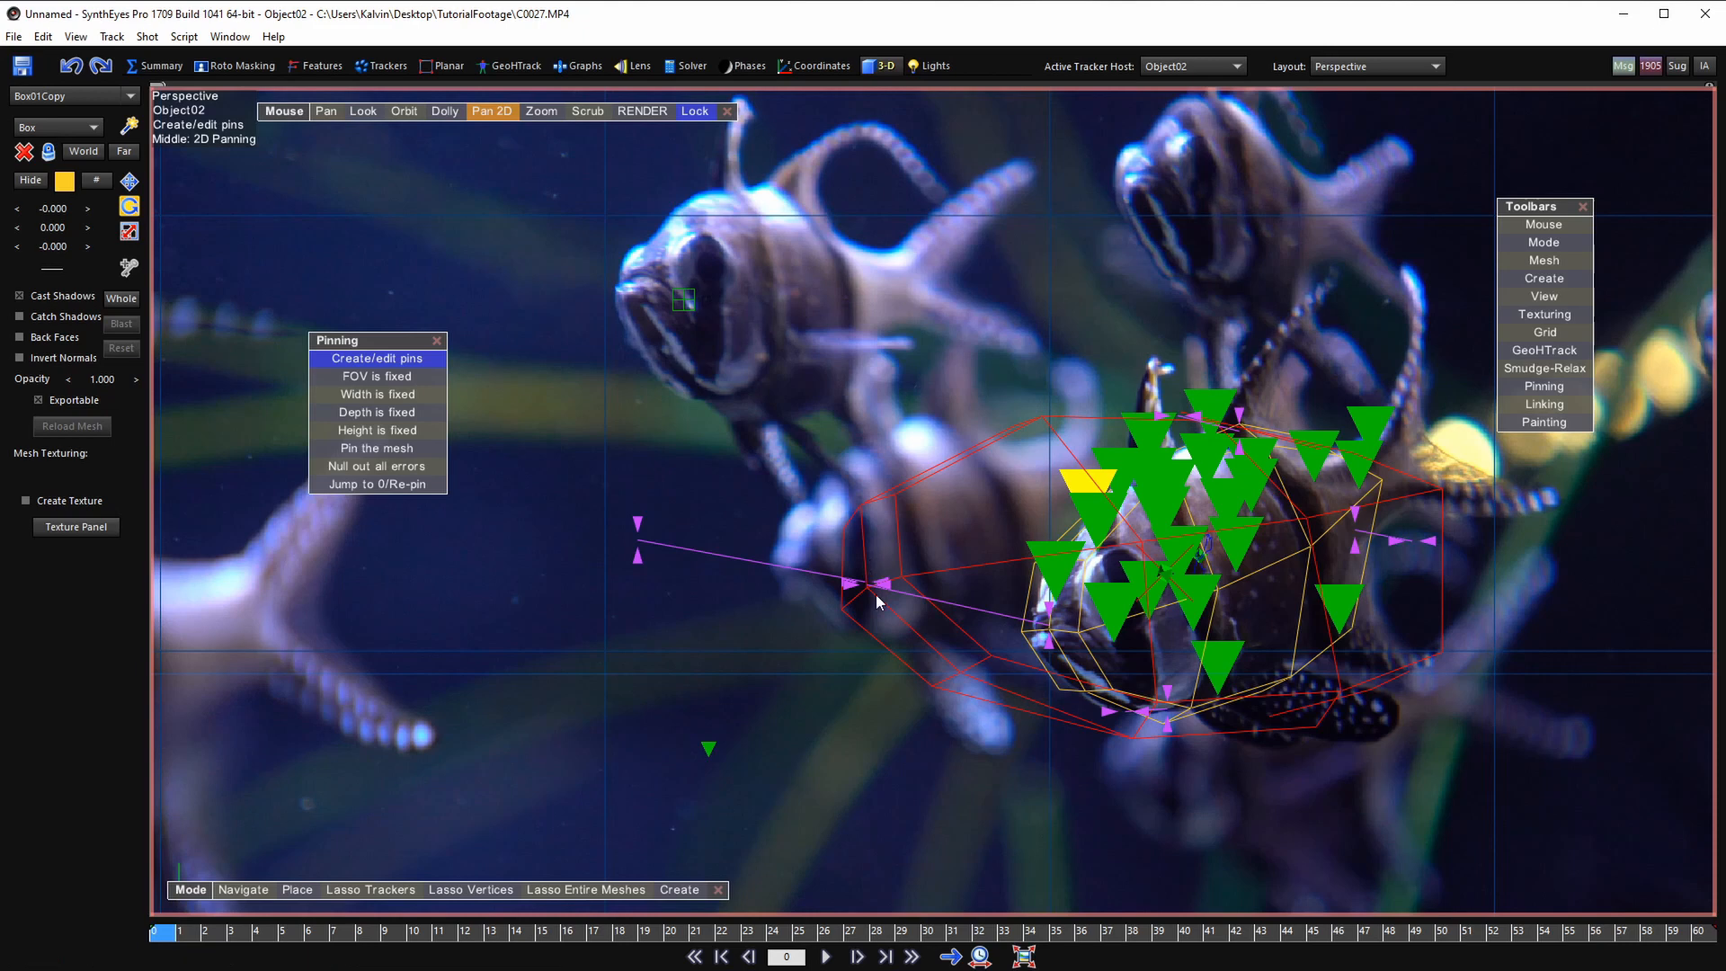
click(772, 600)
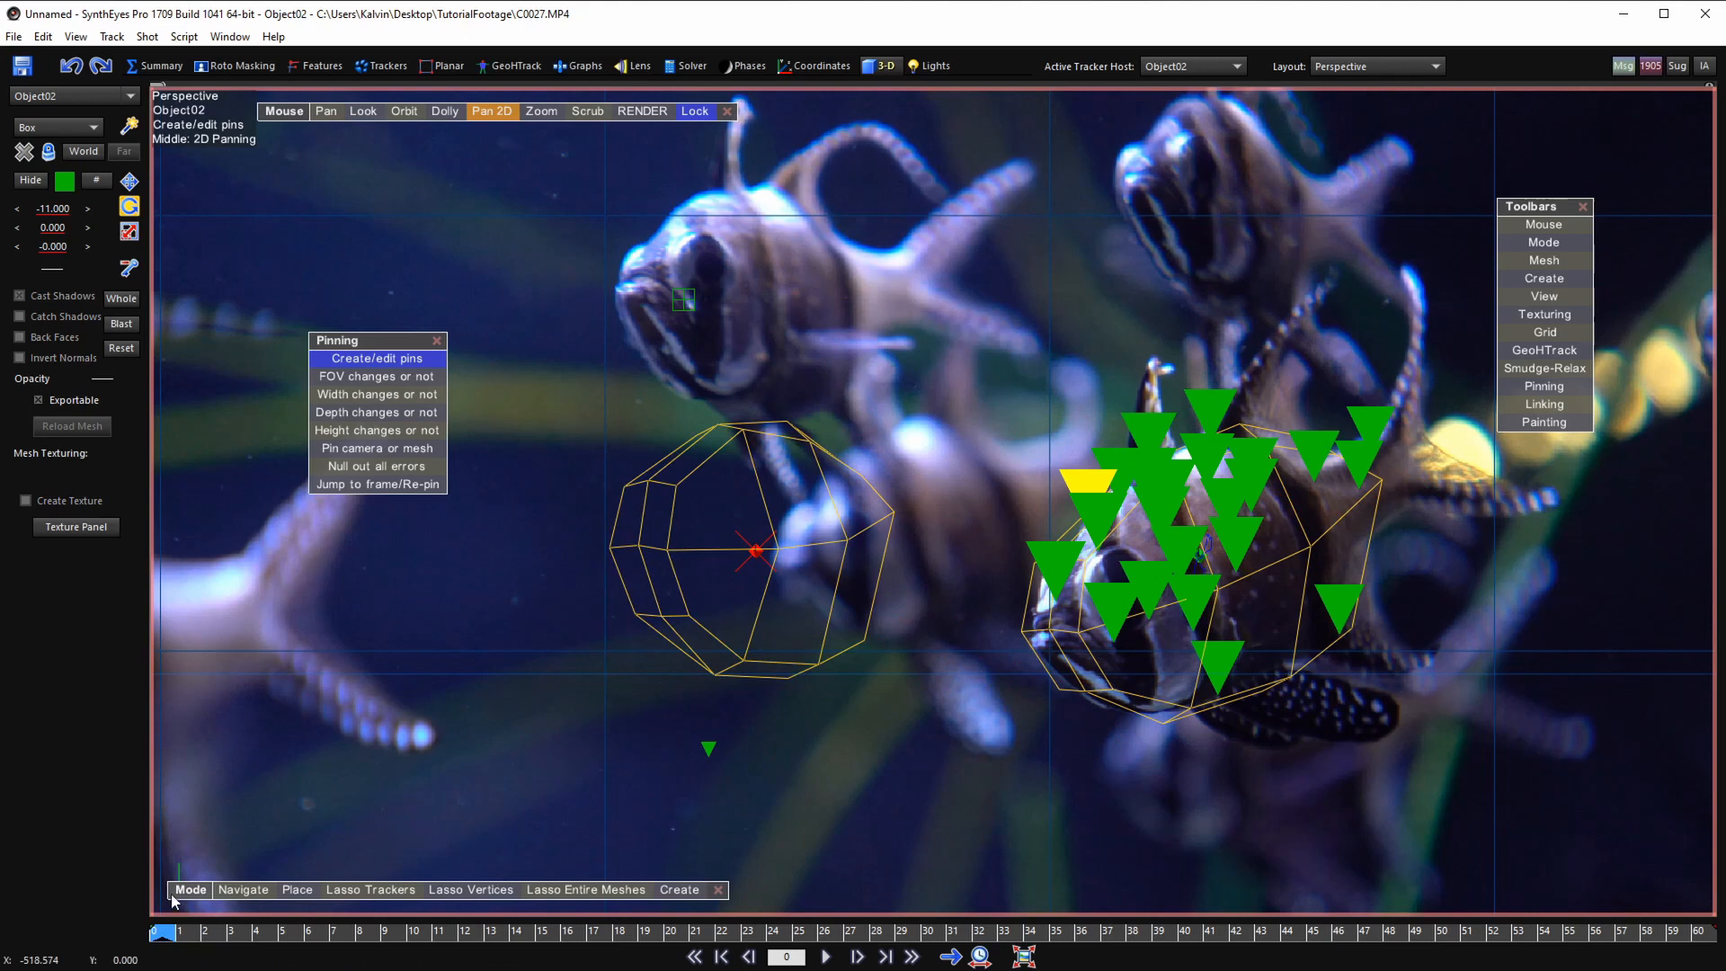
- Try placing a pin on Box01Copy's nose end at frame 1, and return to frame 0
click(182, 936)
click(644, 543)
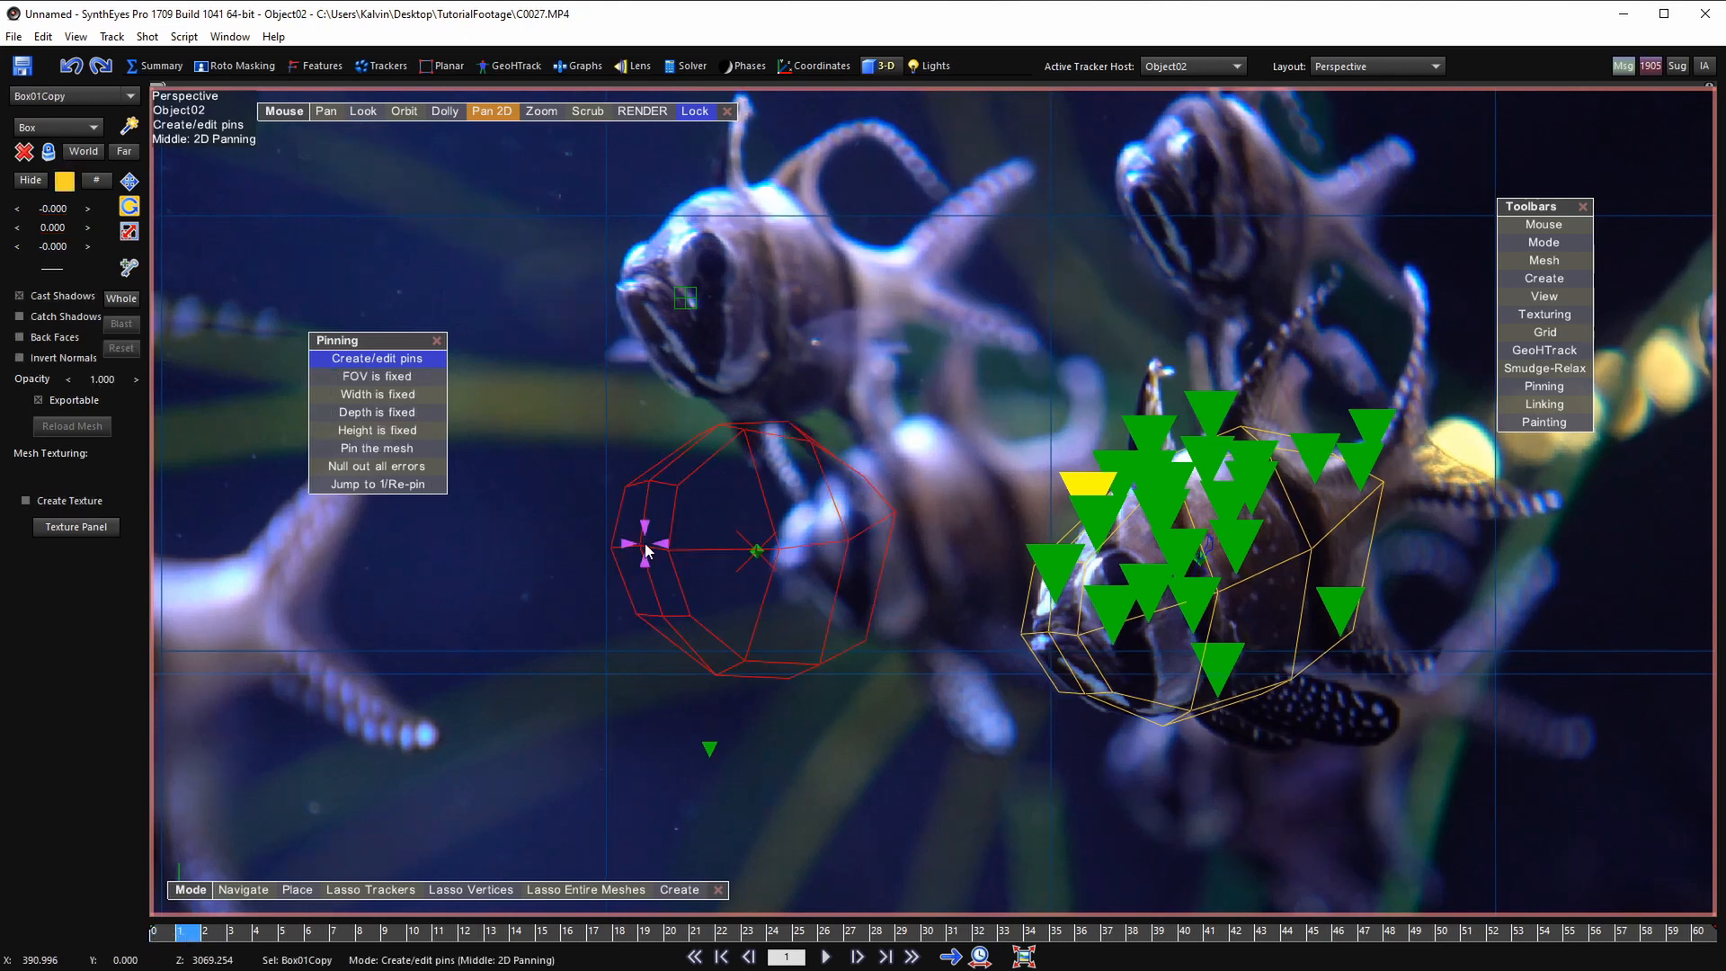
key(Home)
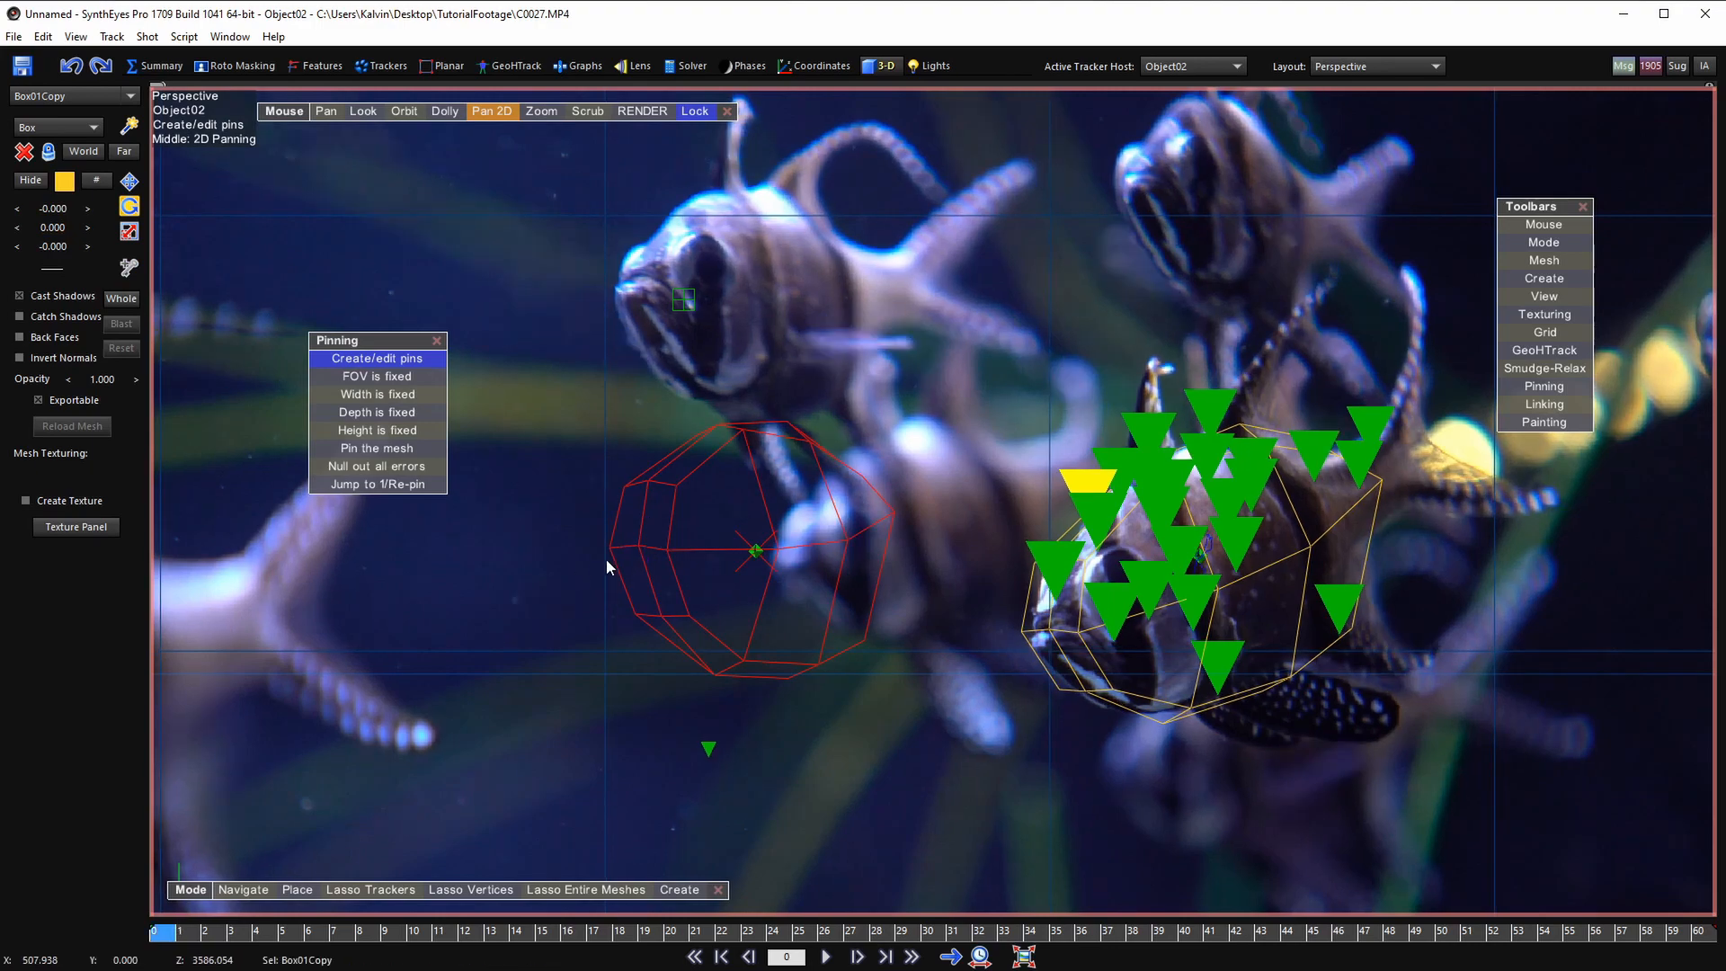
- Step back and forth between frames 0 and 1 to examine how Box01Copy sits against the footage
key(Right)
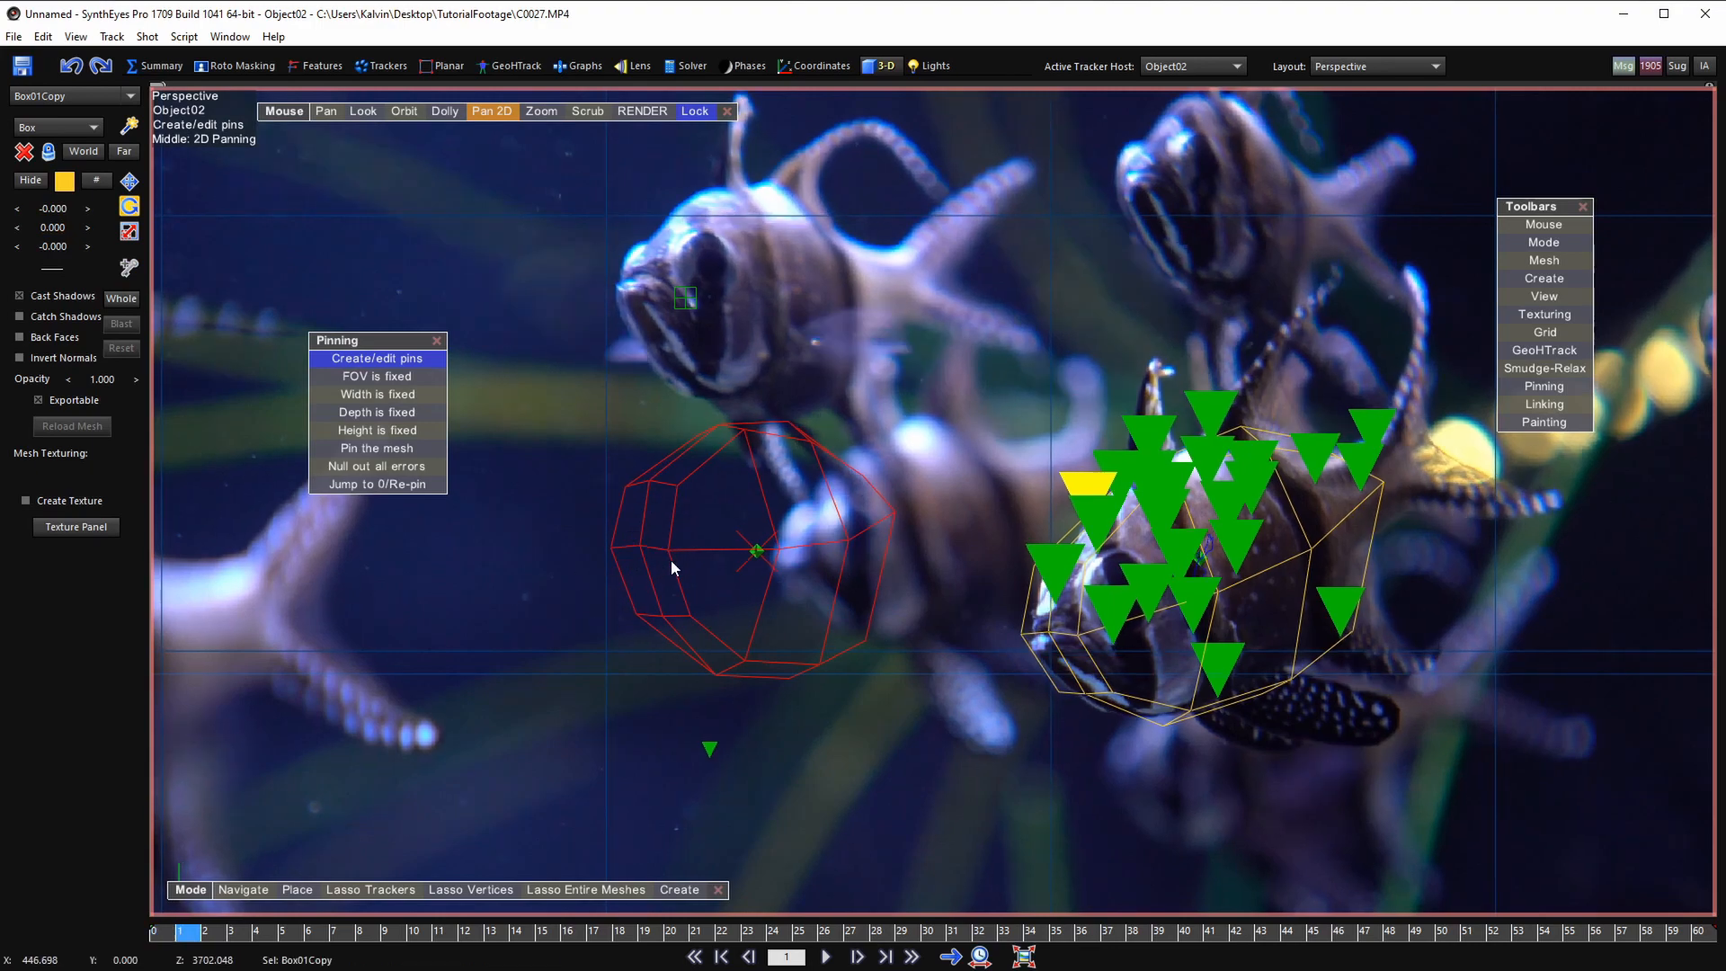
key(Left)
key(Right)
key(Right)
key(Left)
key(Left)
key(Right)
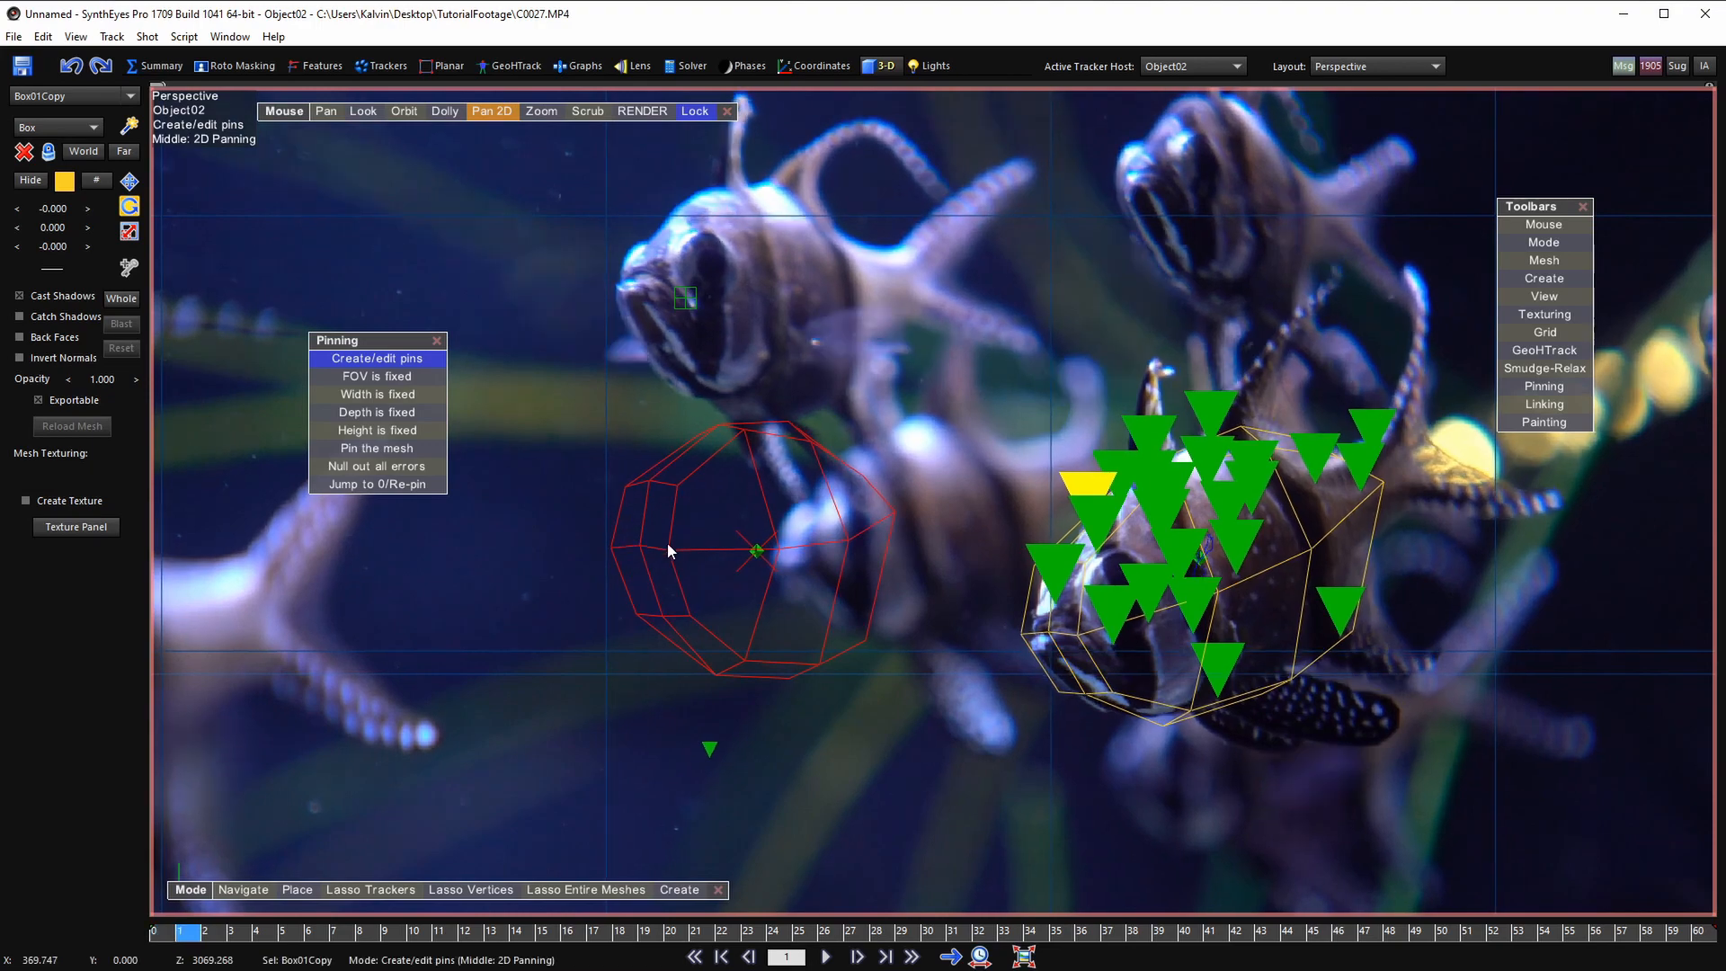
key(Left)
key(Right)
key(Left)
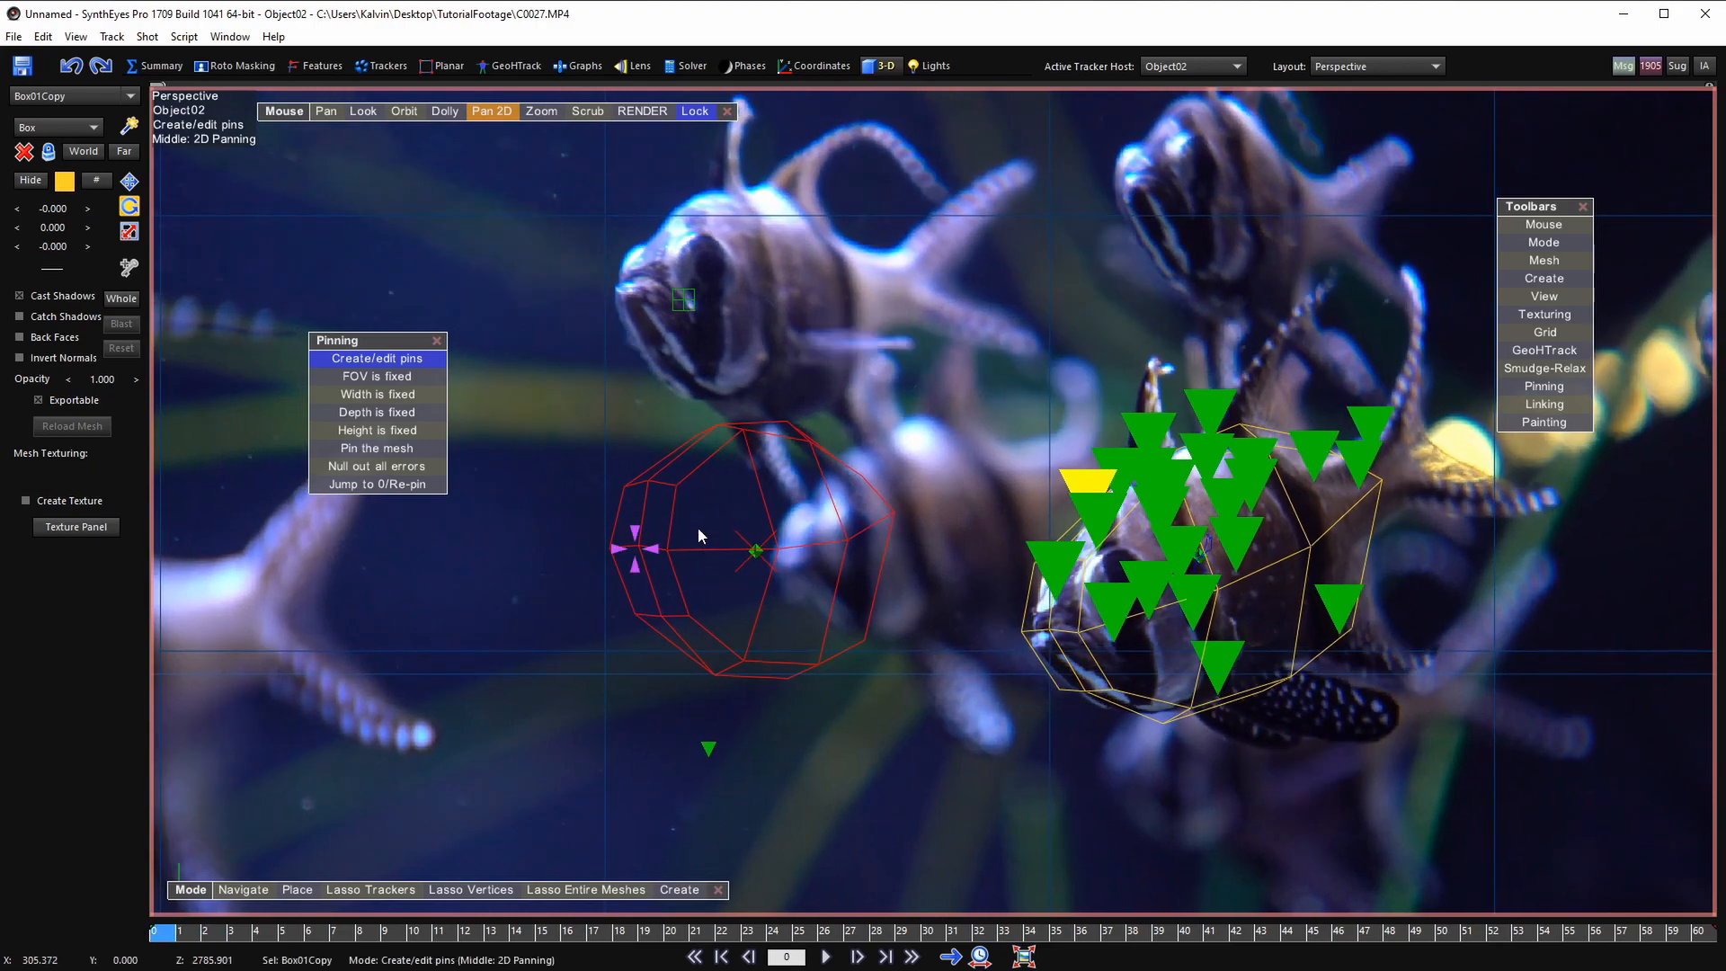
- Pin Box01Copy onto the upper fish at frame 0, matching its nose, tail base, back and belly
drag(654, 544, 649, 282)
mouse_move(881, 317)
mouse_down()
mouse_move(872, 268)
mouse_move(881, 284)
mouse_up()
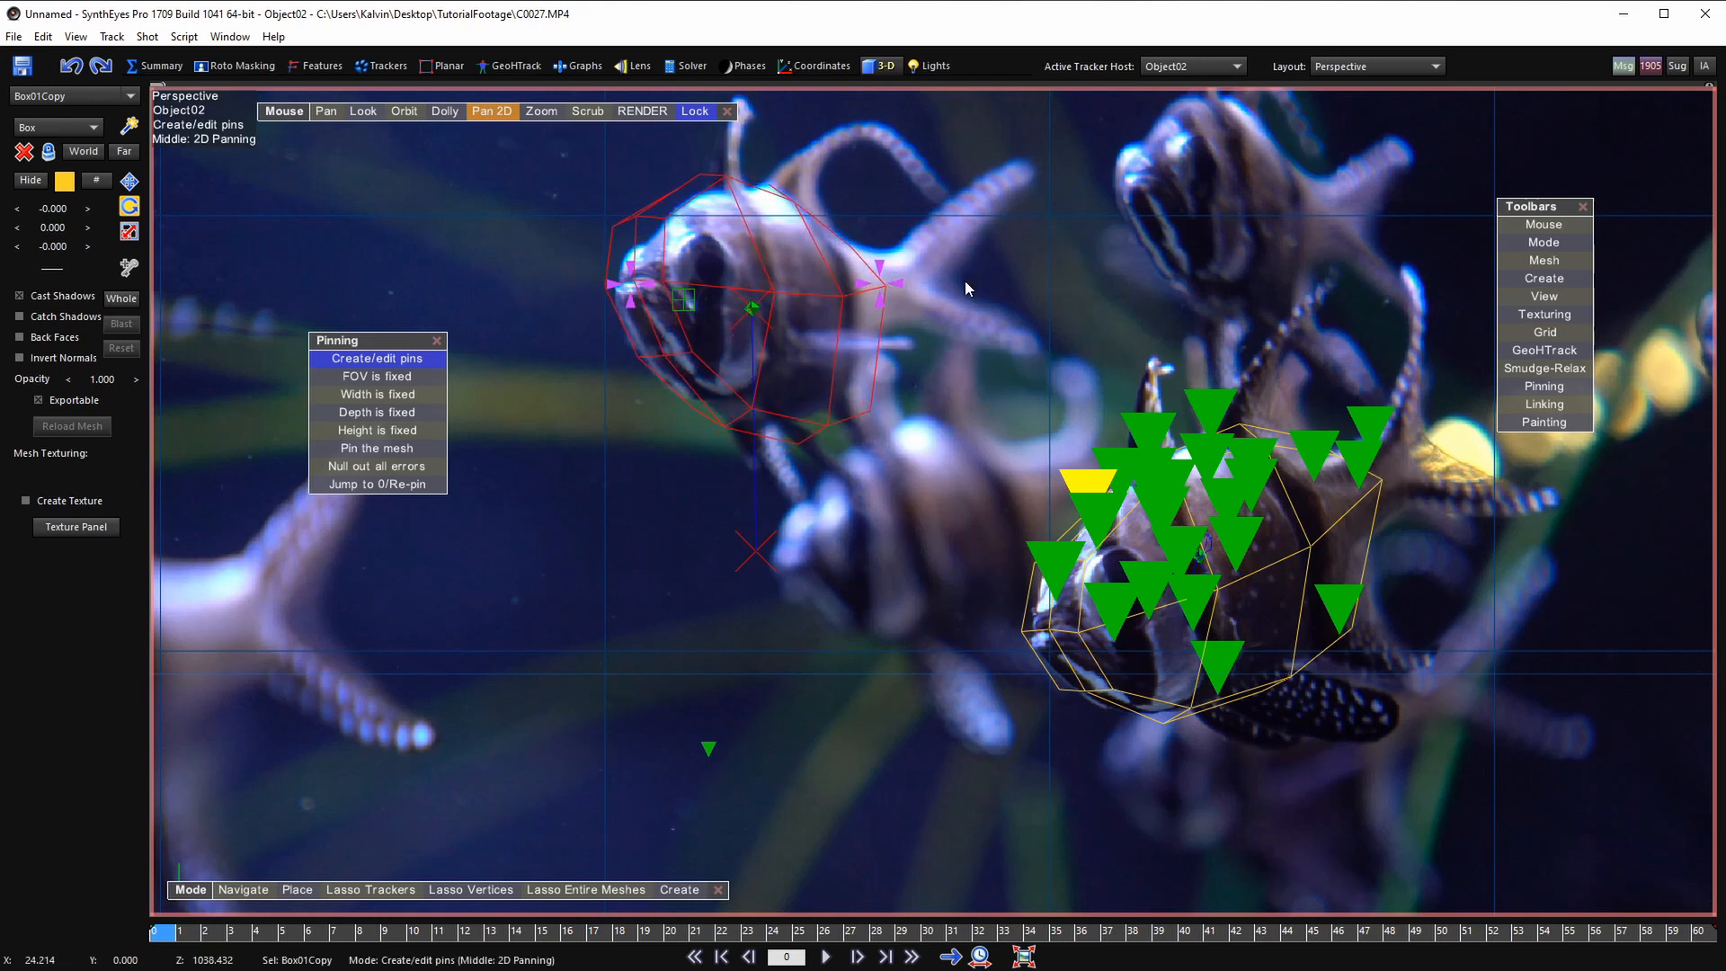
drag(881, 284, 885, 281)
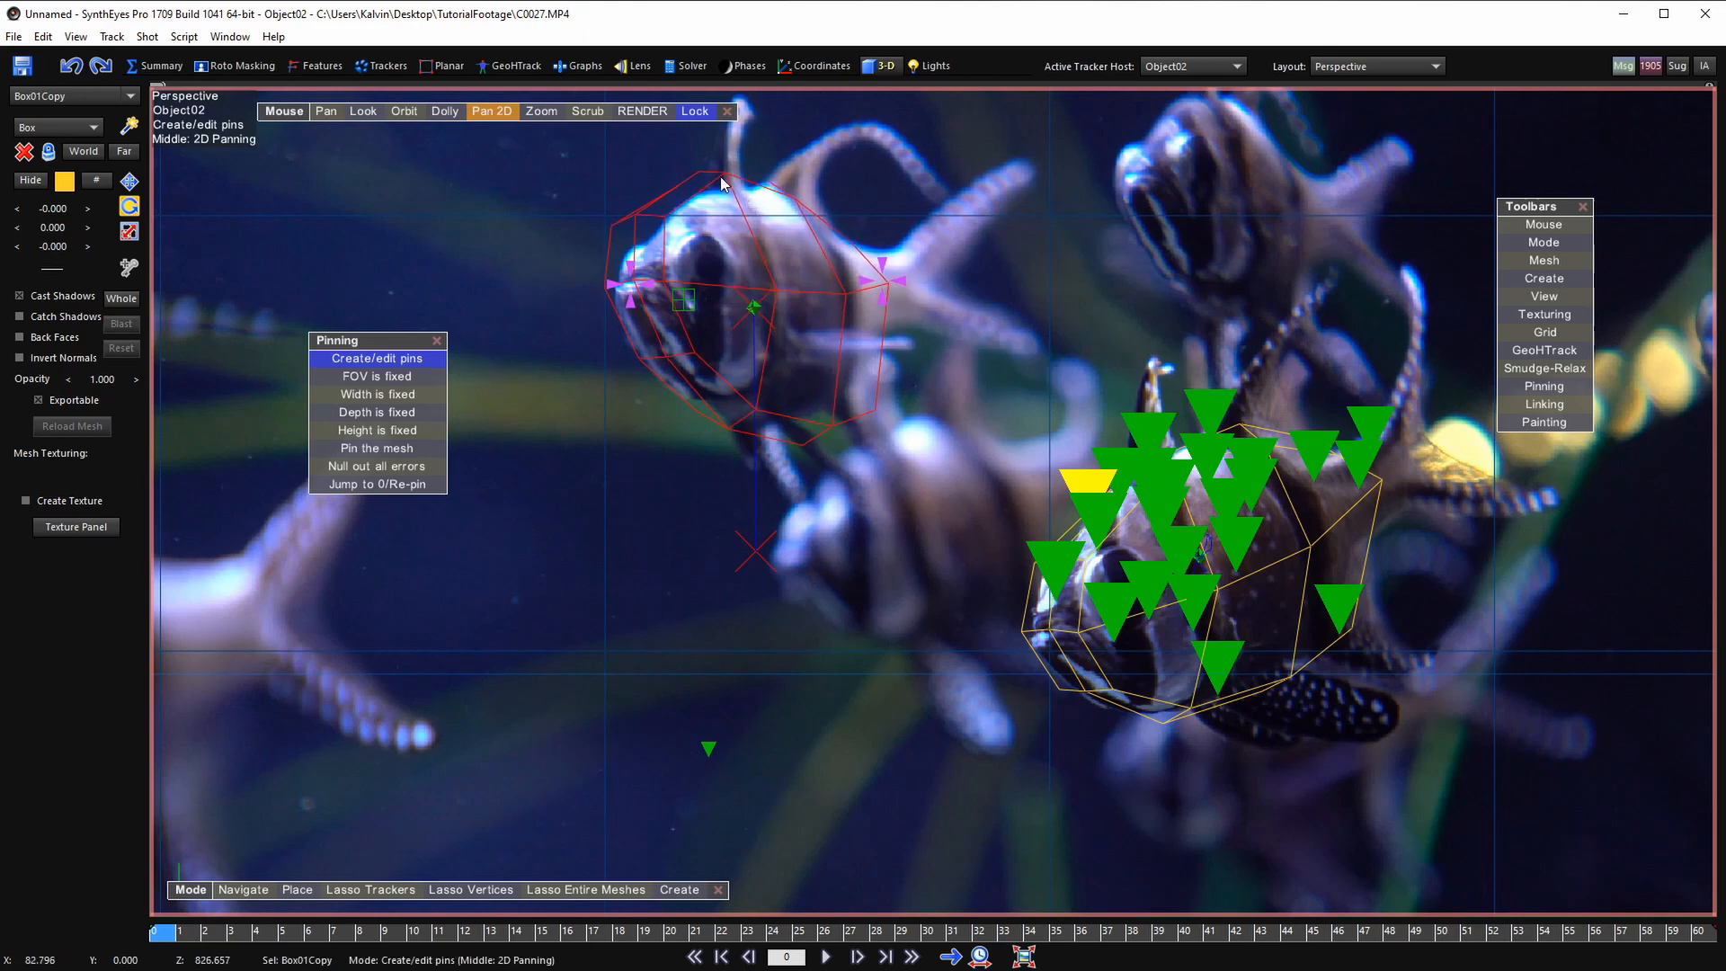
drag(725, 183, 719, 189)
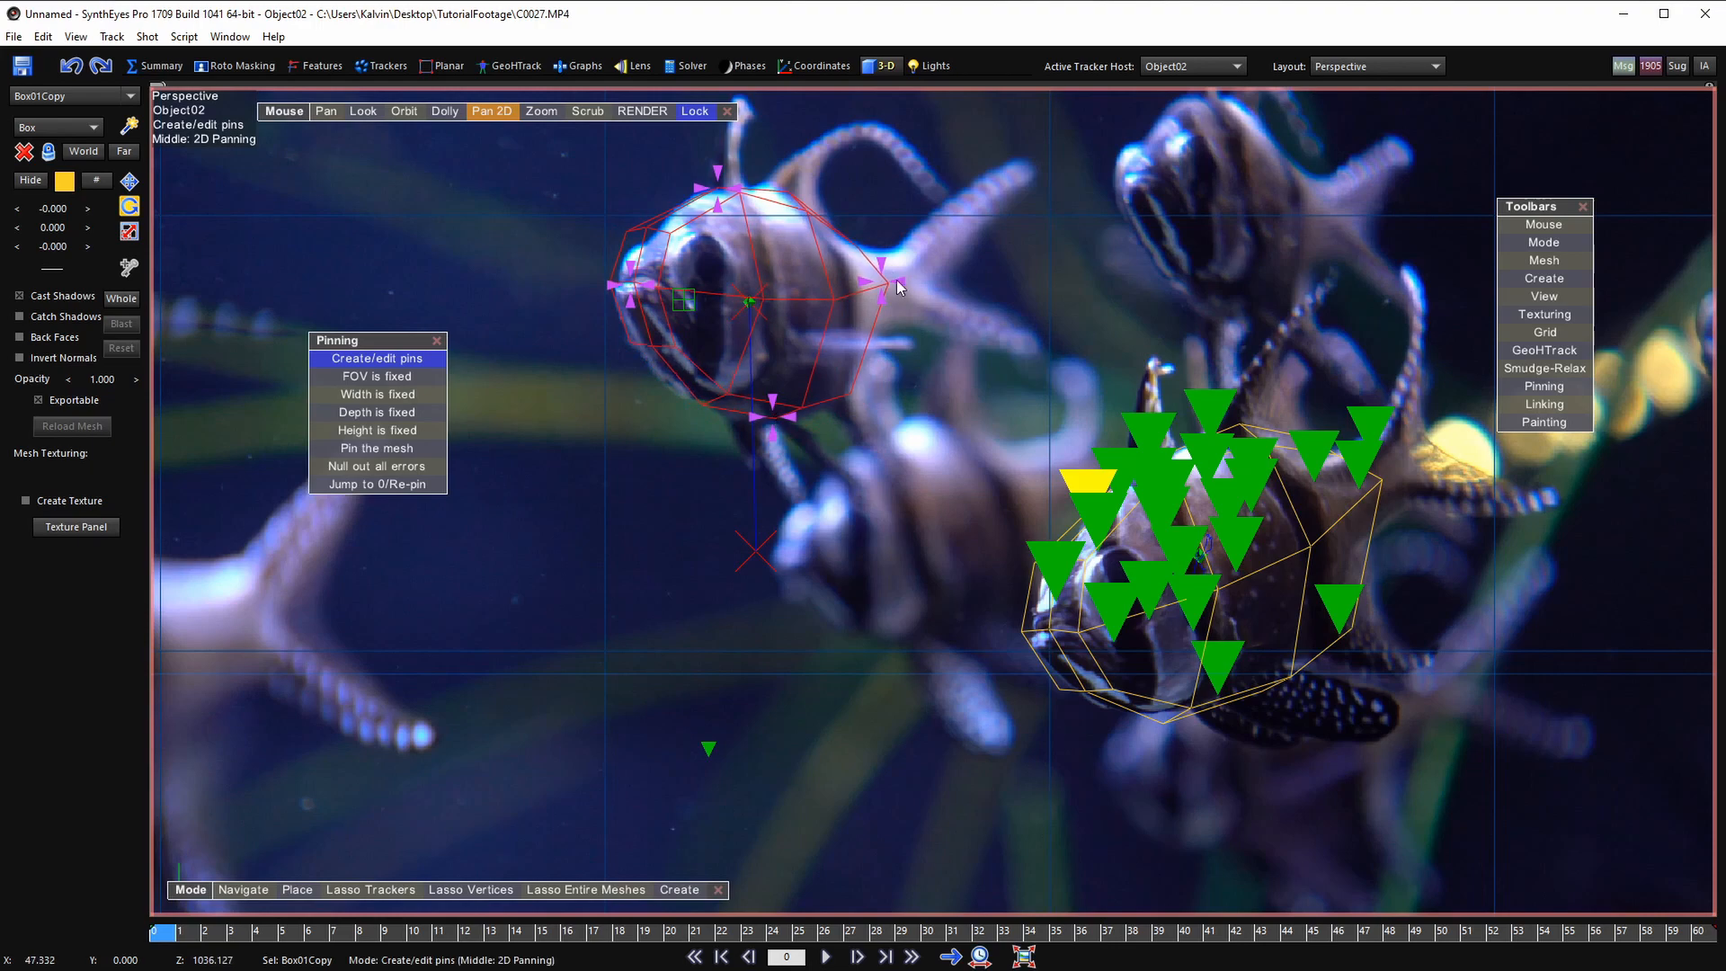
scroll(814, 310, down, 3)
middle_drag(814, 310, 750, 399)
scroll(750, 399, up, 1)
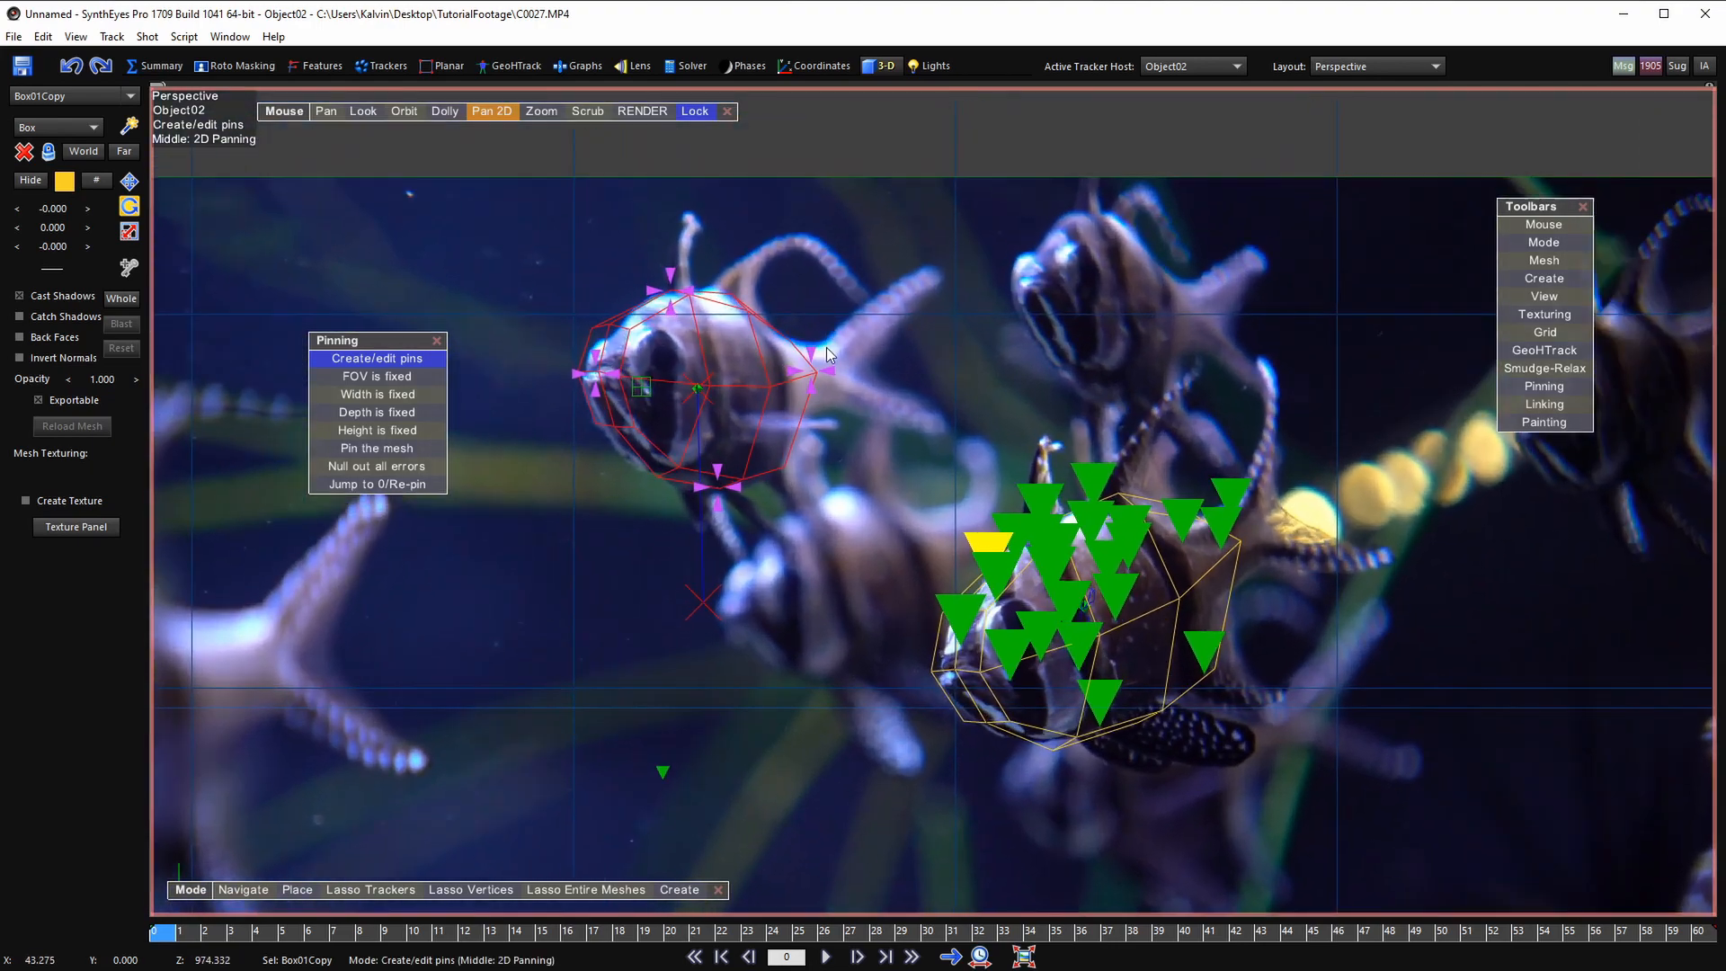
- Examine the pinned mesh's position and angle relative to the first fish's mesh in the Top view of the Quad layout
key(q)
scroll(605, 324, down, 3)
scroll(546, 220, up, 4)
middle_drag(545, 221, 536, 279)
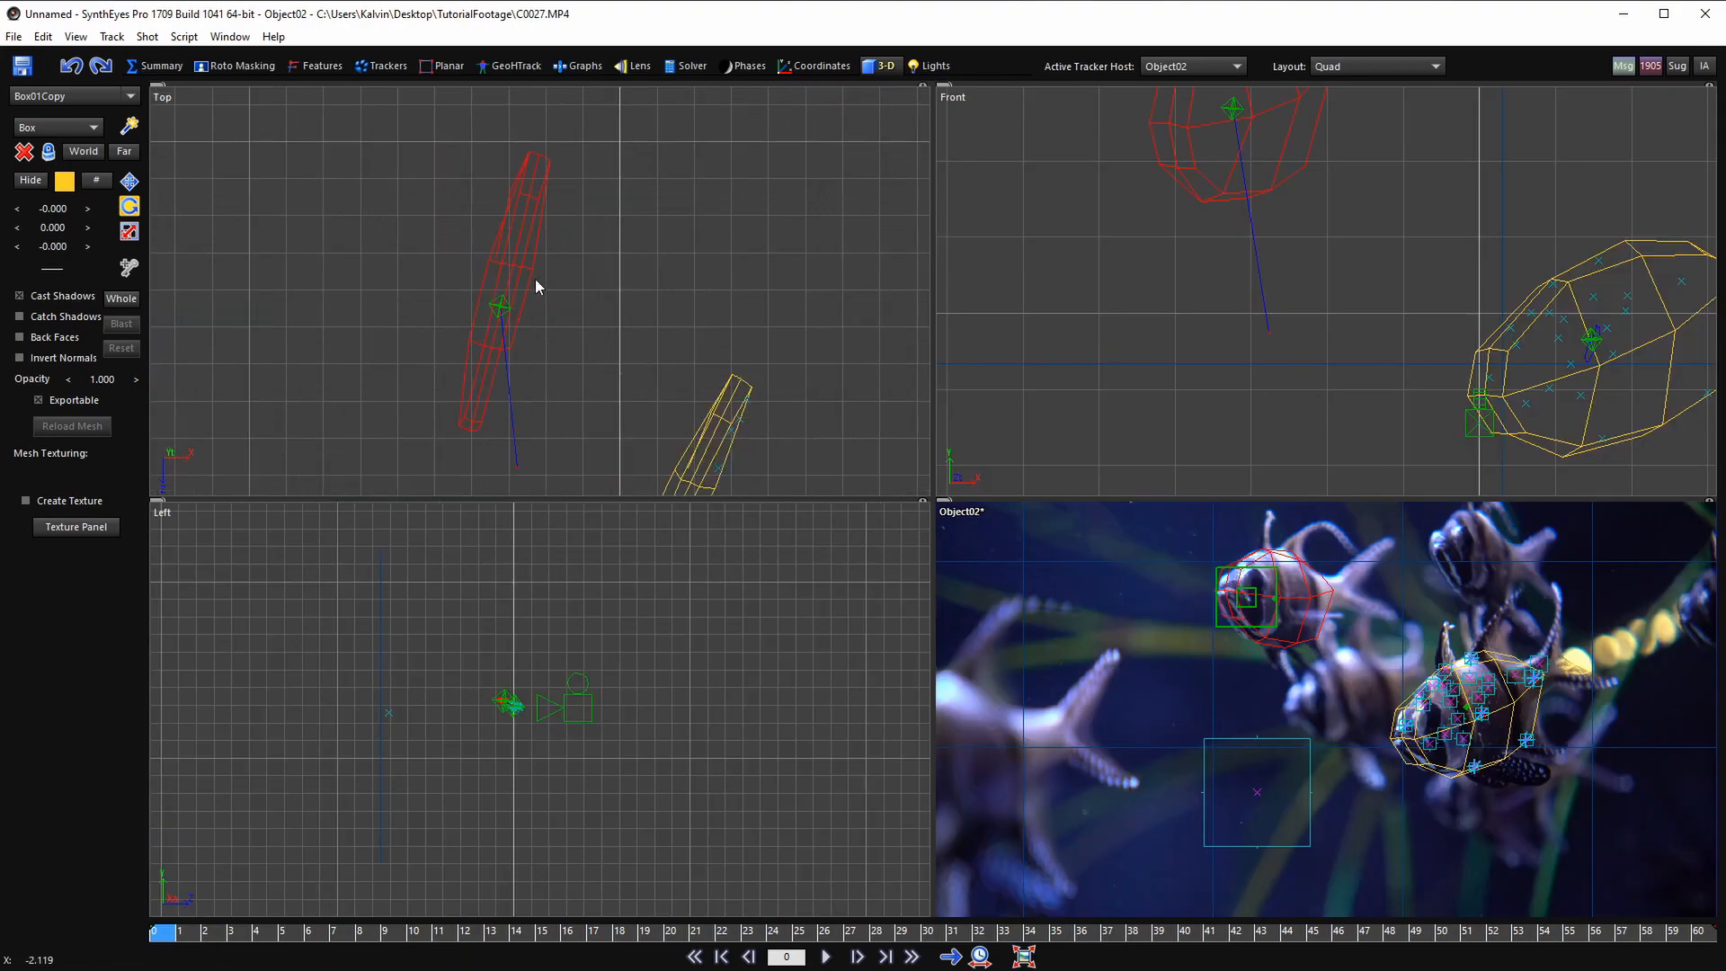
scroll(508, 297, down, 3)
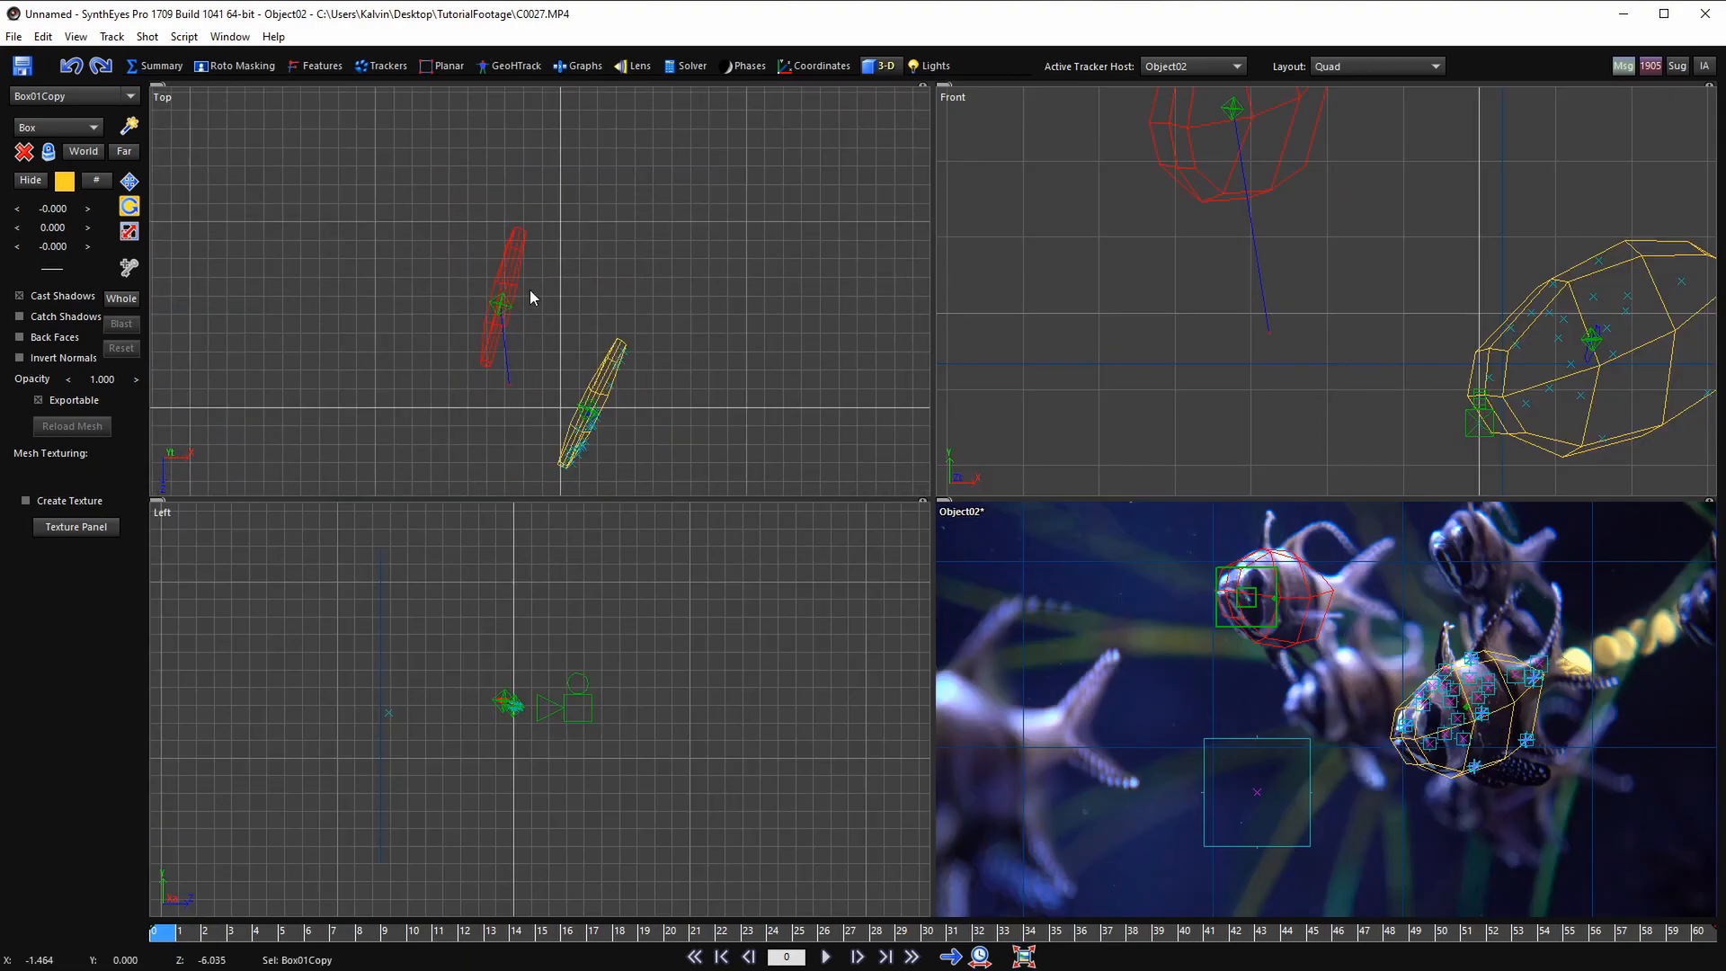
middle_drag(526, 380, 517, 320)
scroll(1247, 589, up, 1)
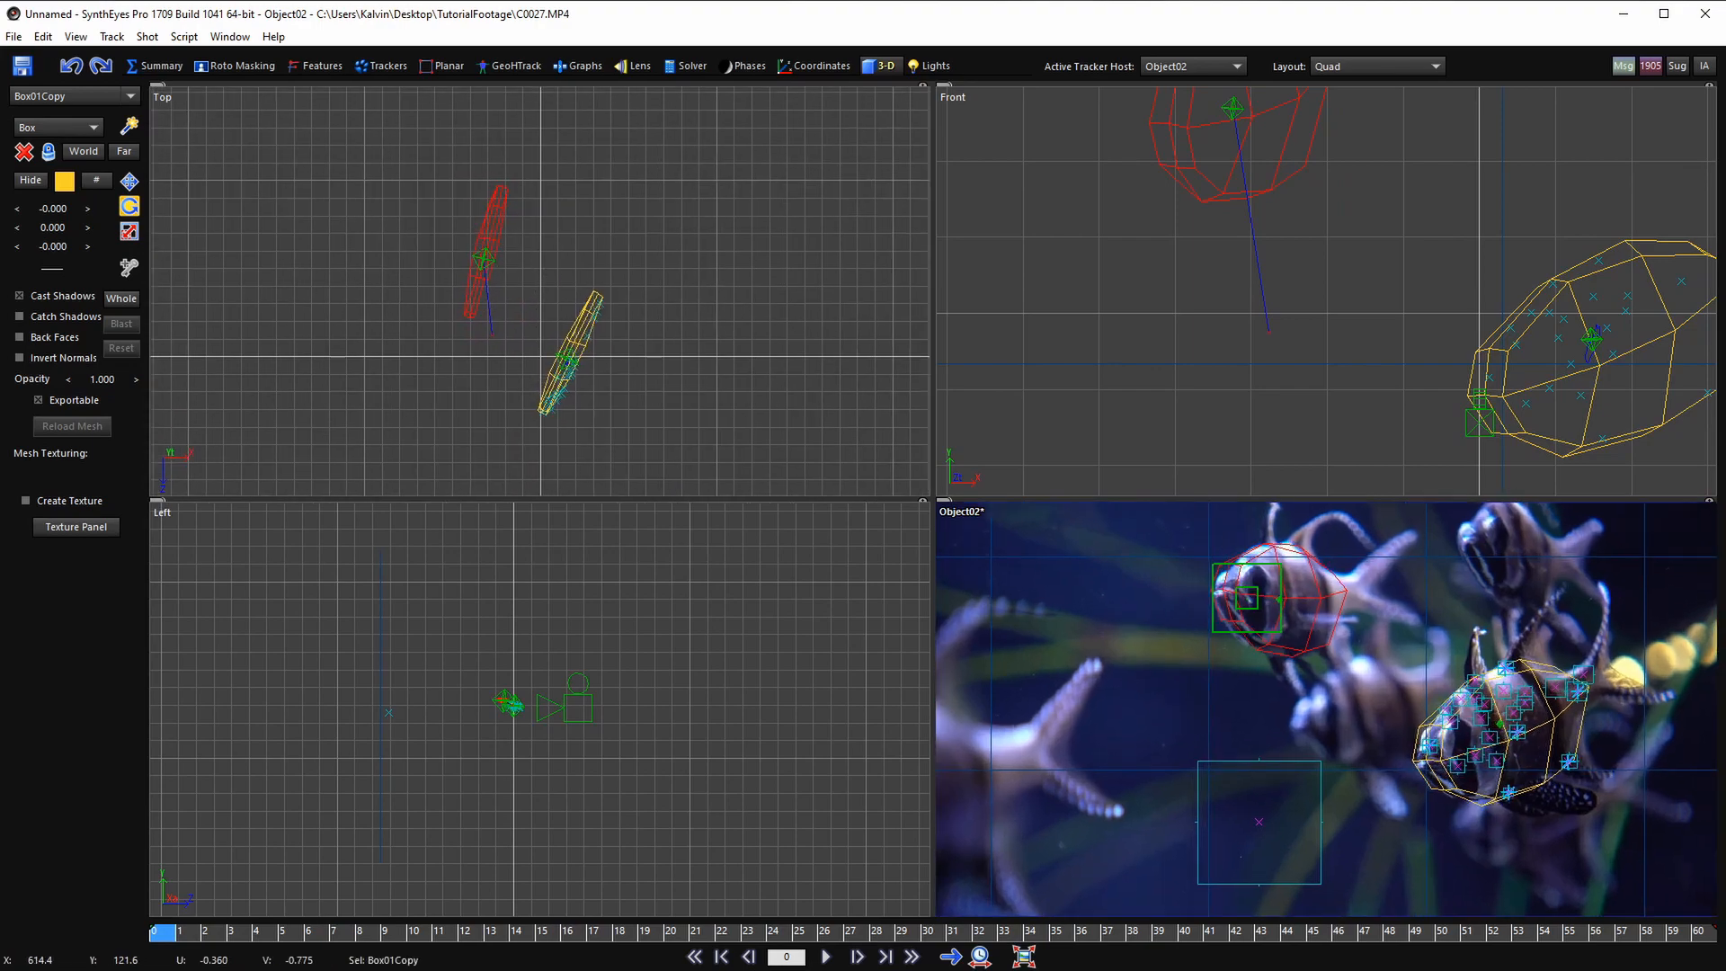
- Review the hard and soft lock controls with Tracker25 selected in the Camera view, and play Object02's shot from frame 0
click(944, 500)
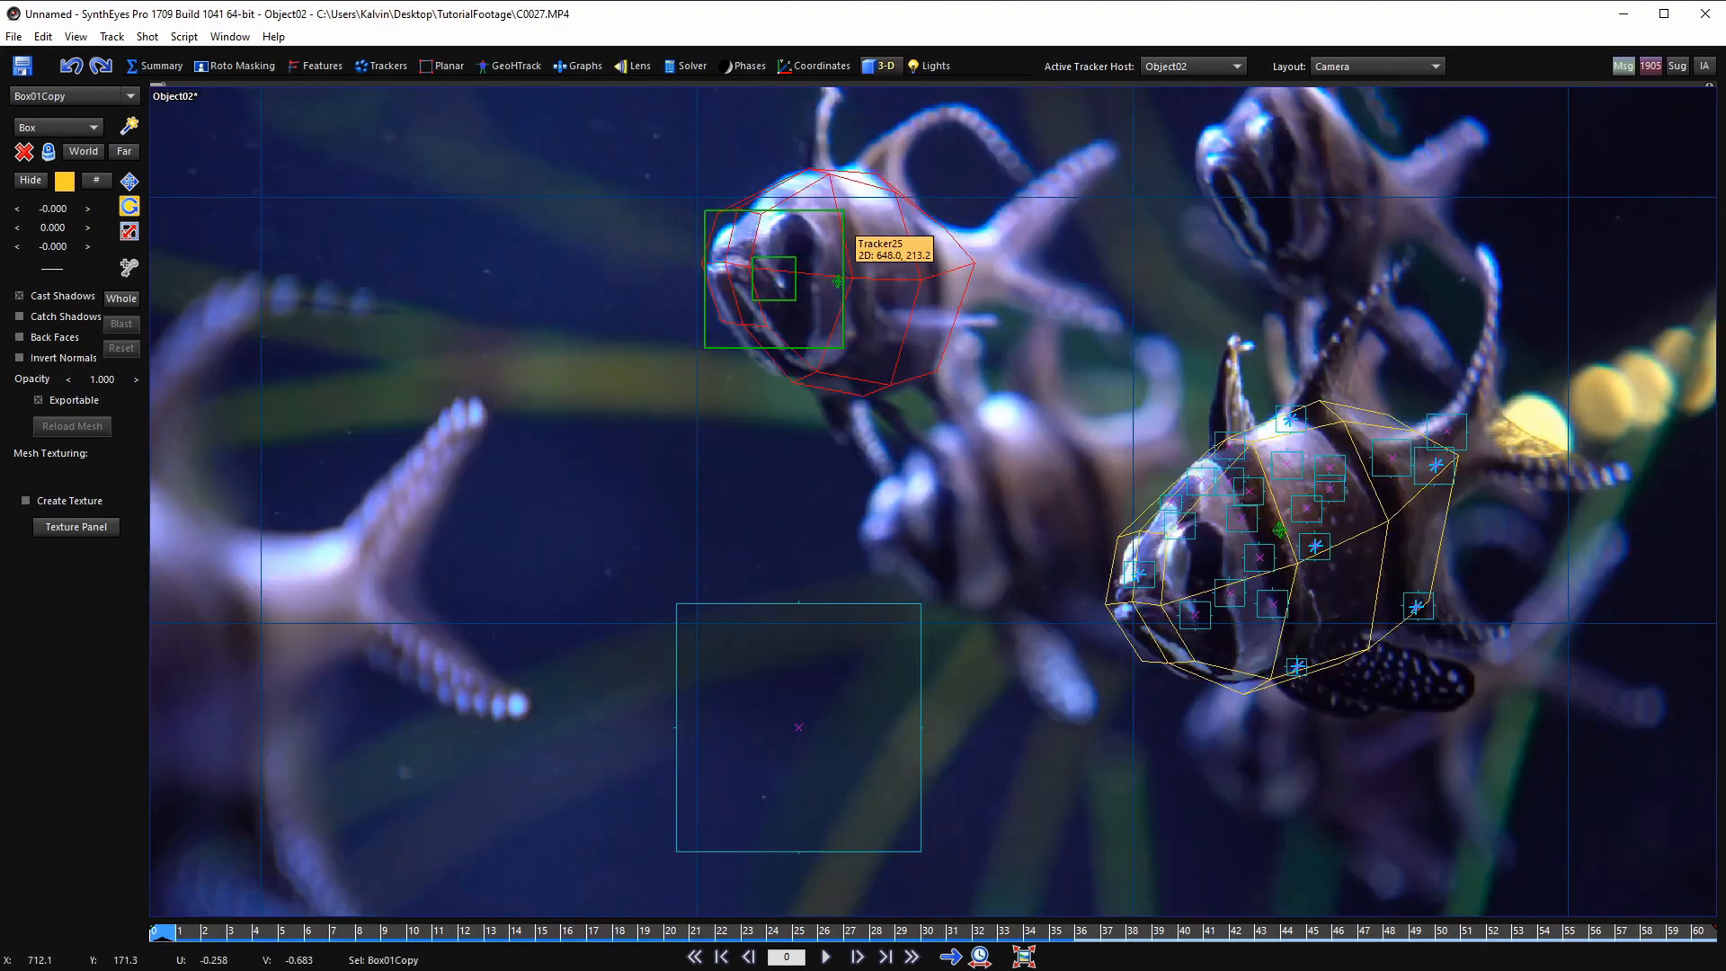
click(785, 267)
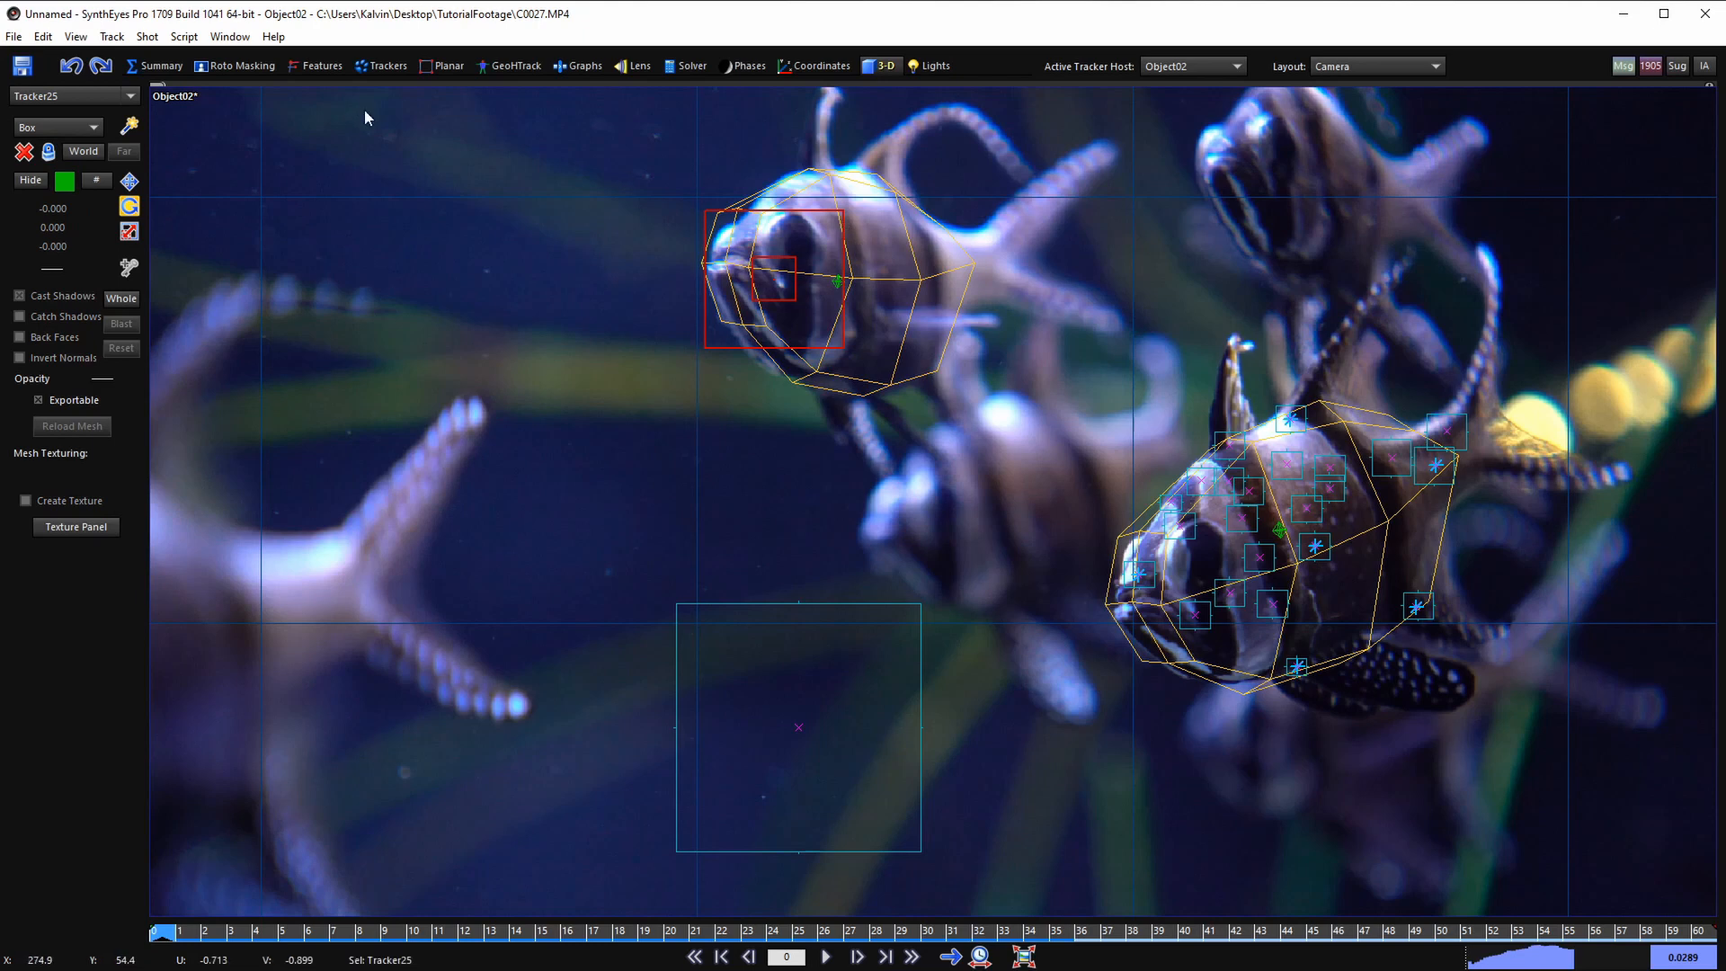
click(688, 66)
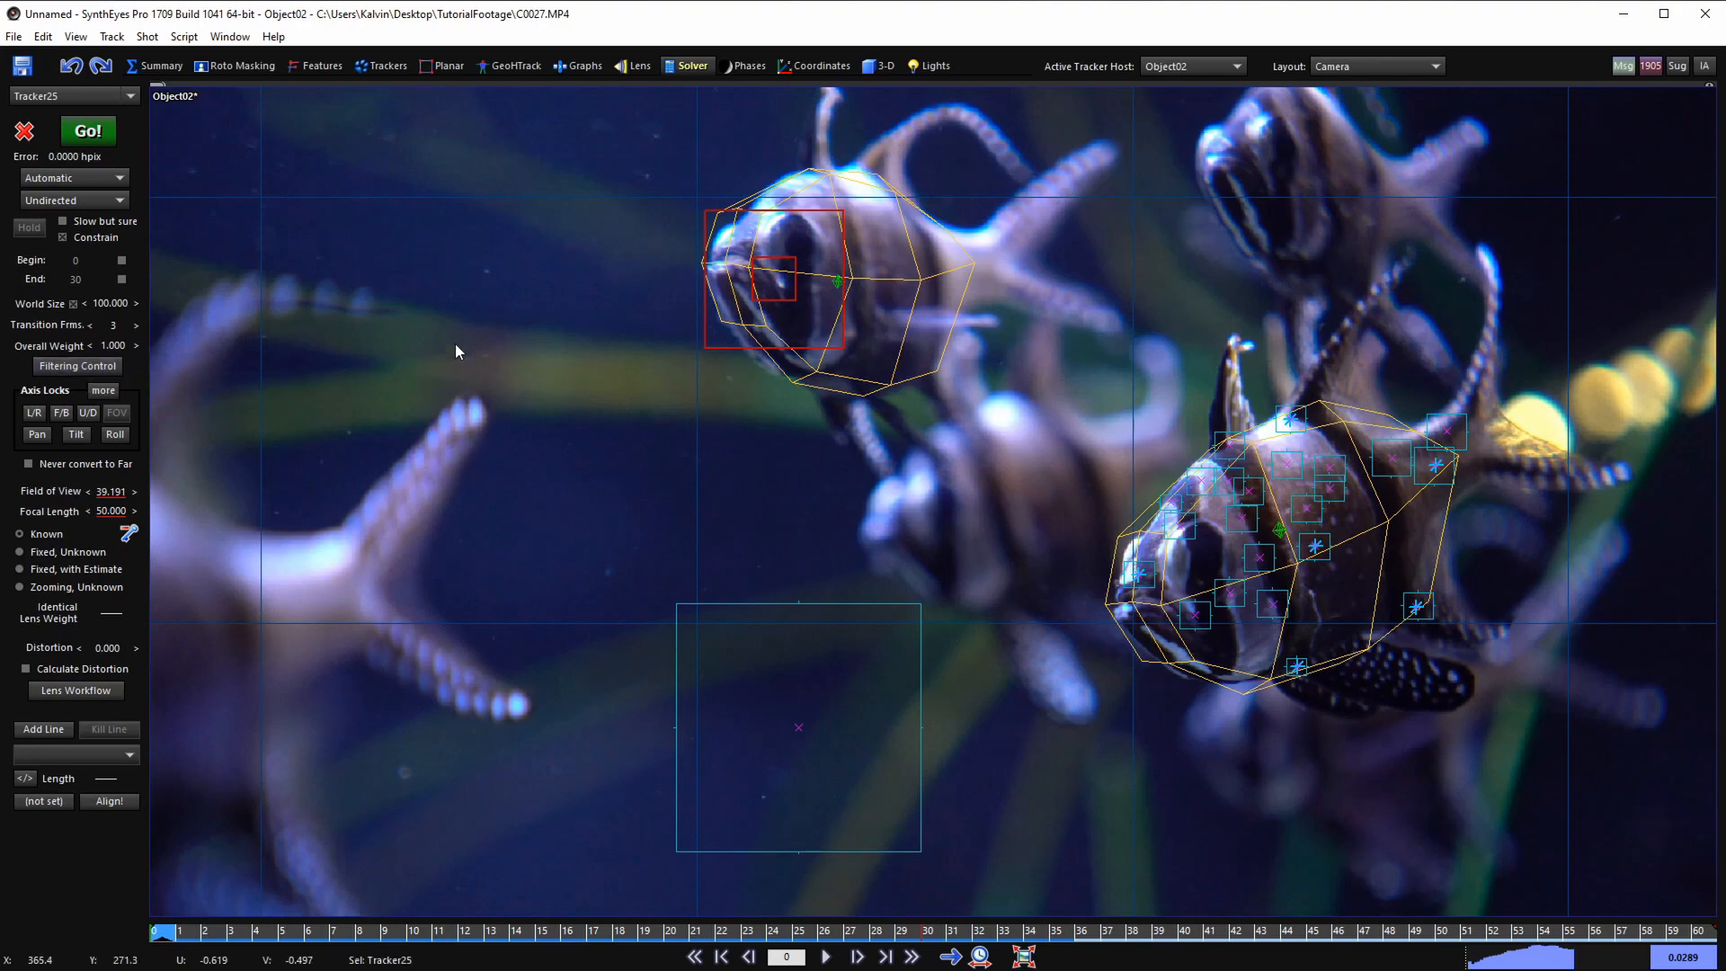
click(95, 391)
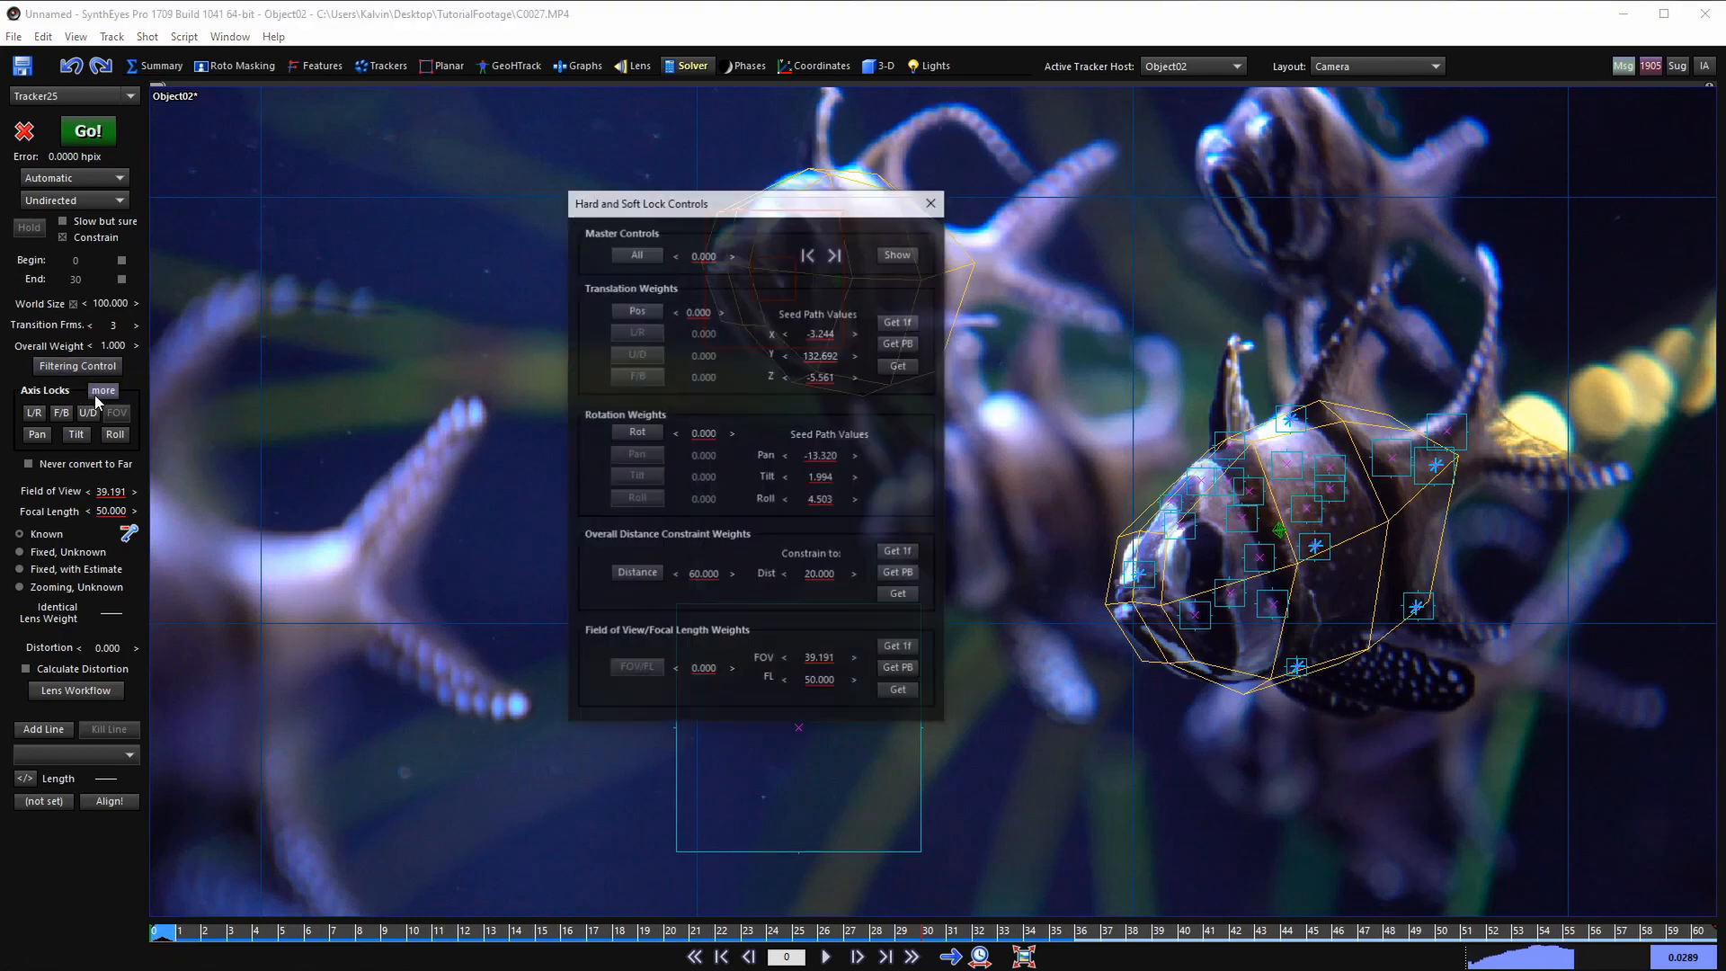
click(932, 202)
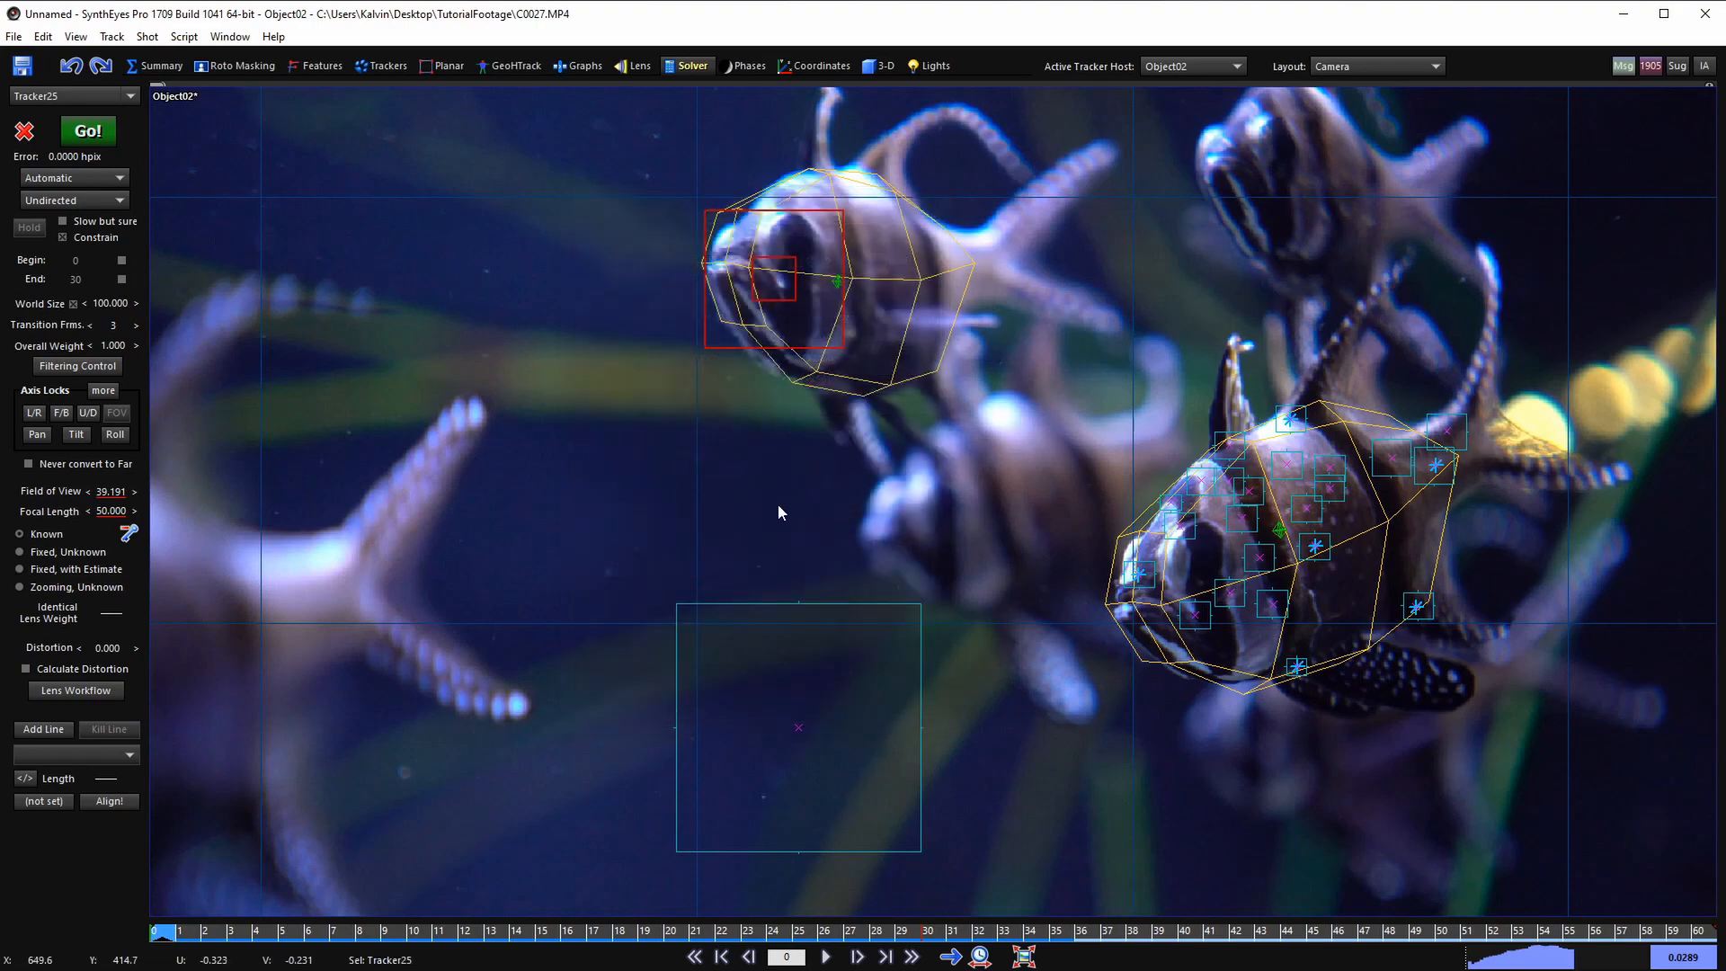
key(space)
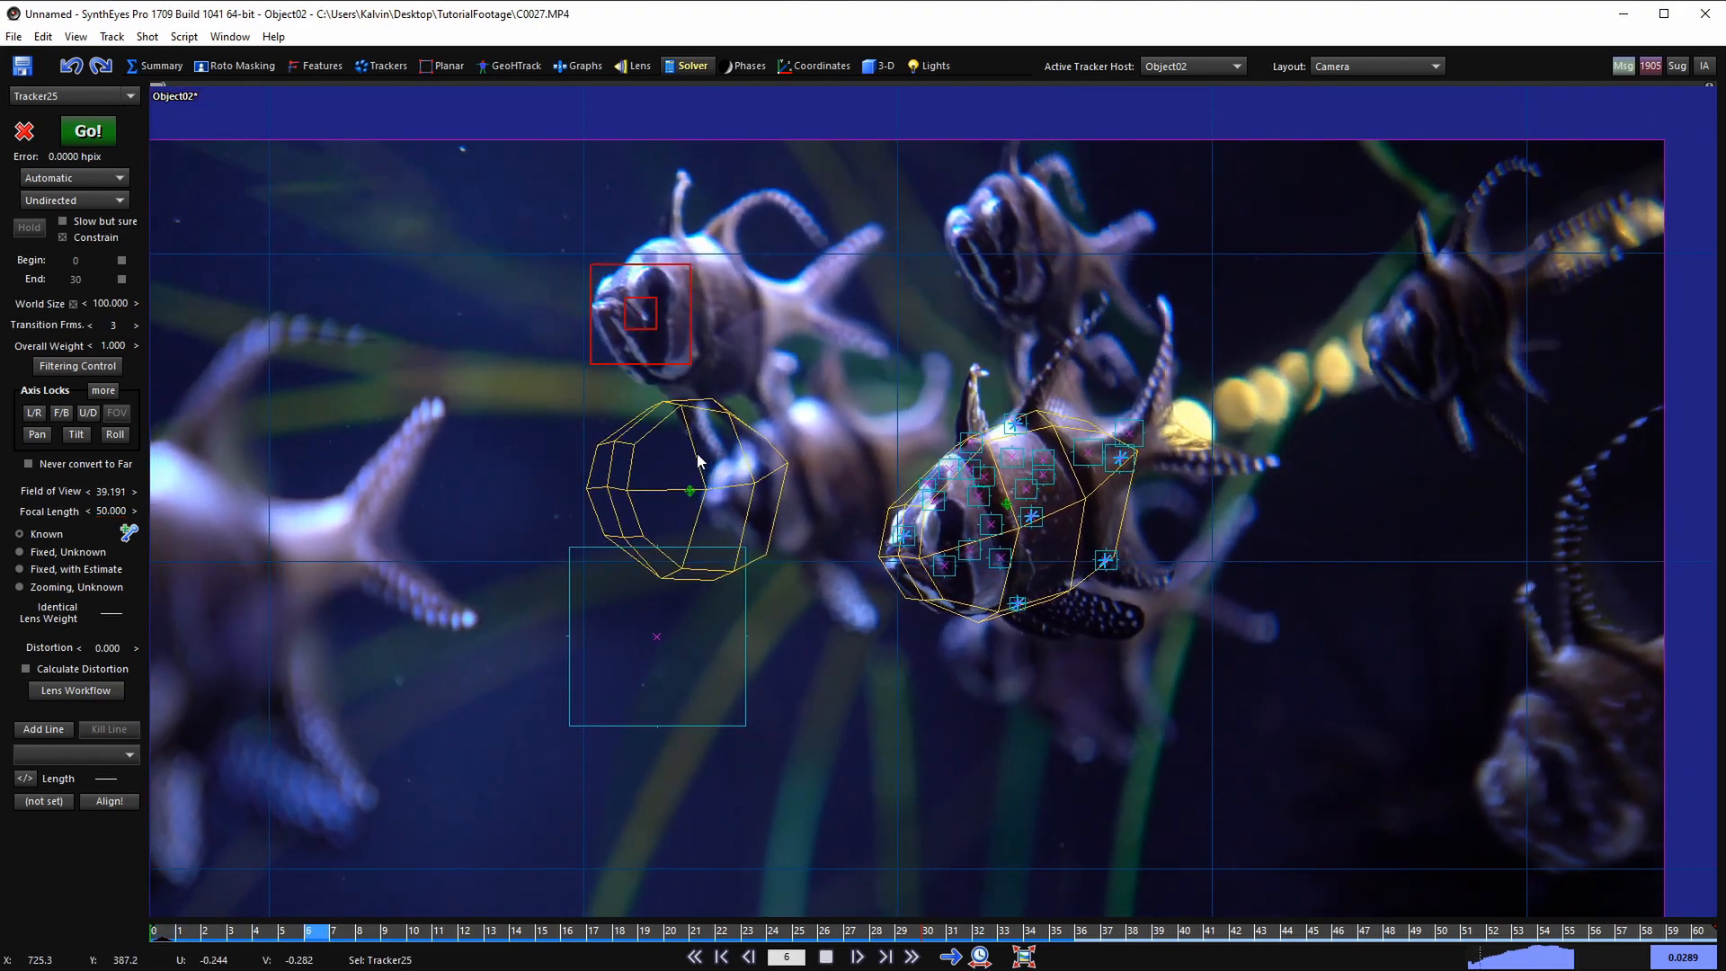
key(shift+a)
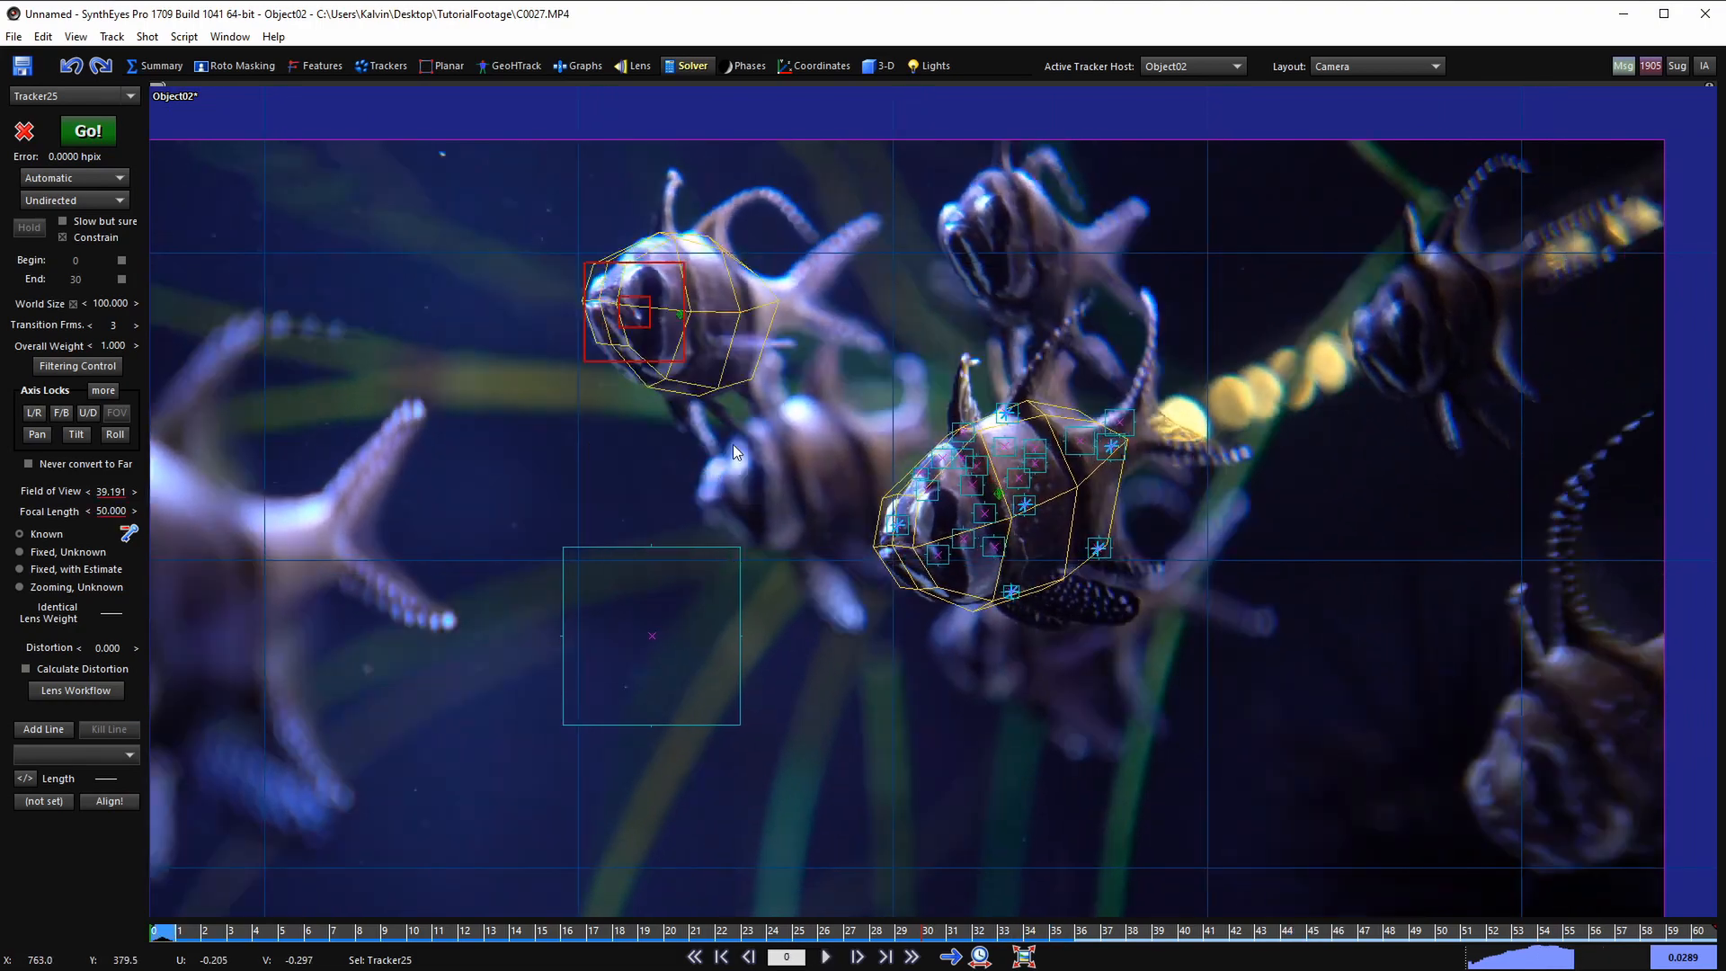
- Remove the moving object Object02 from the shot
click(183, 36)
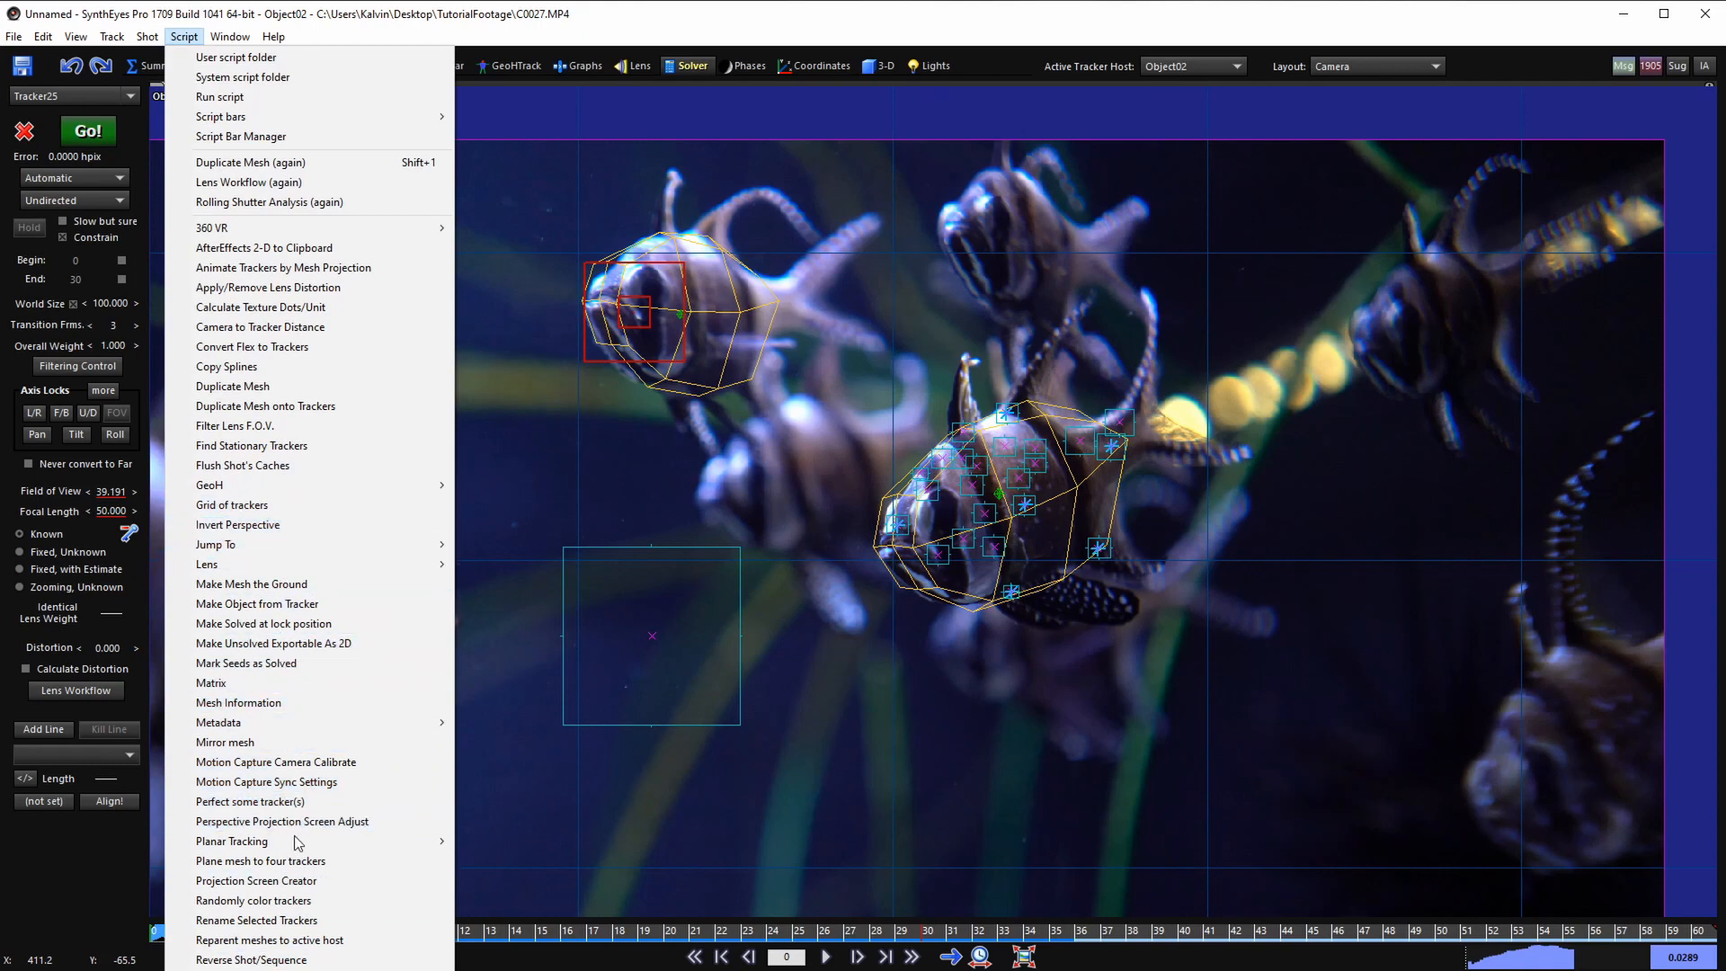
mouse_move(146, 37)
click(202, 320)
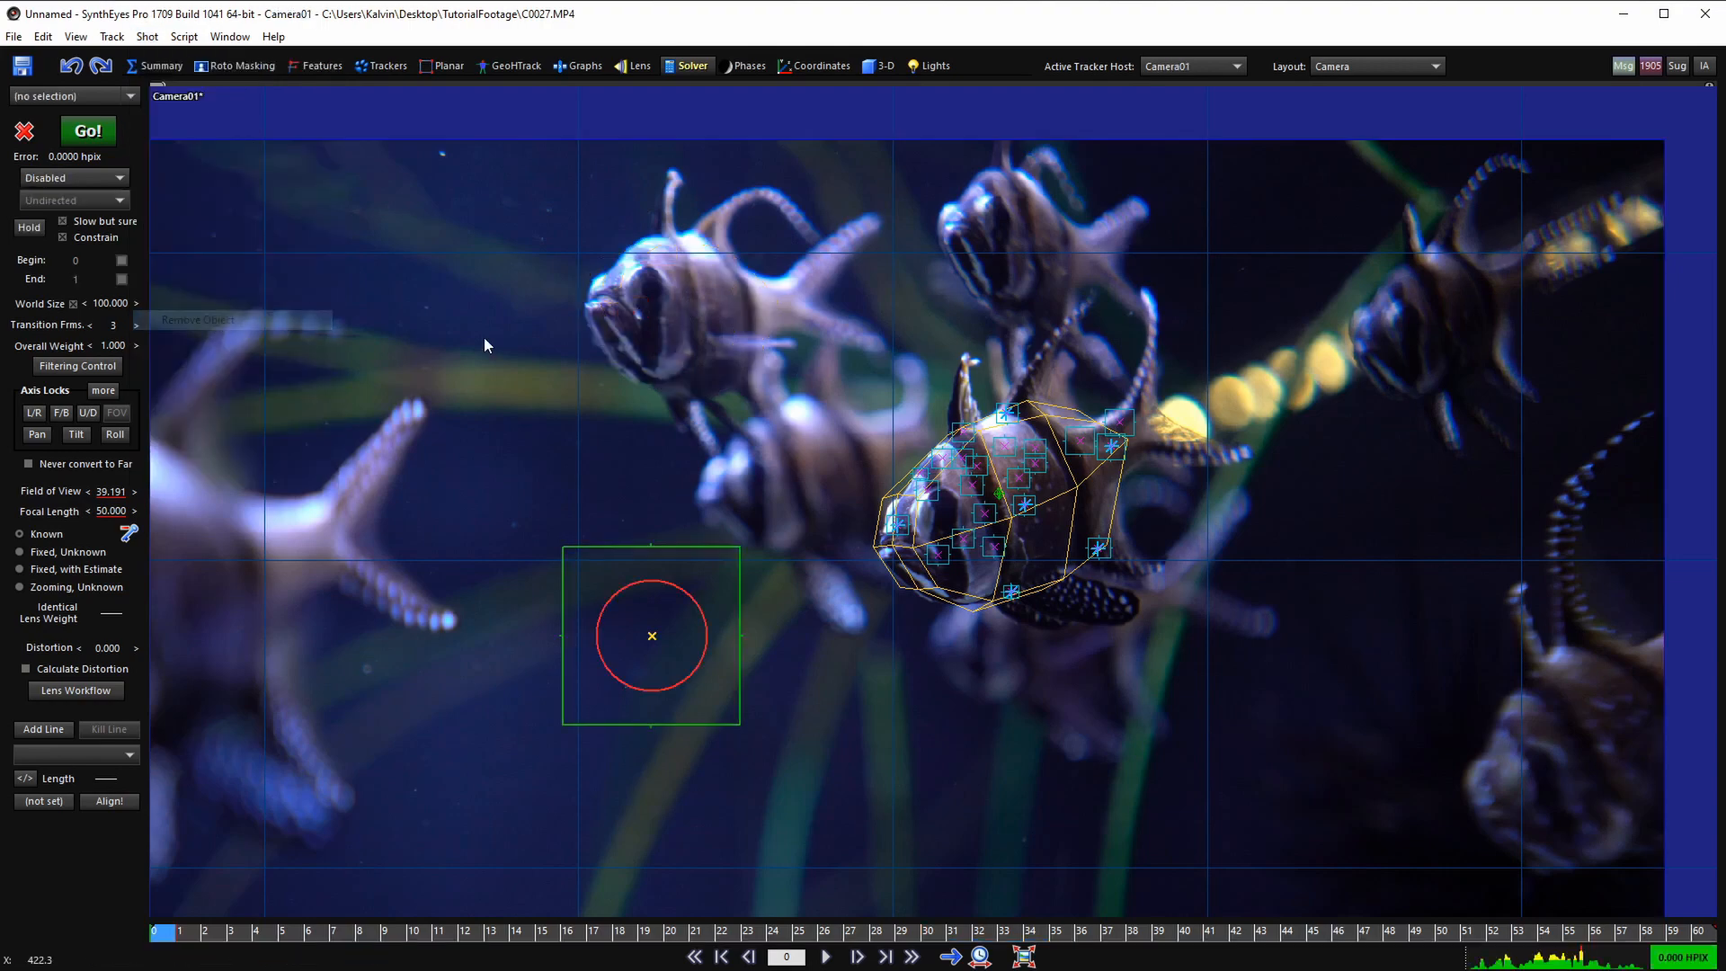
- Play the shot with Box01 selected to check how the mesh follows the tracked fish, and rewind to frame 0
key(space)
key(space)
key(shift+a)
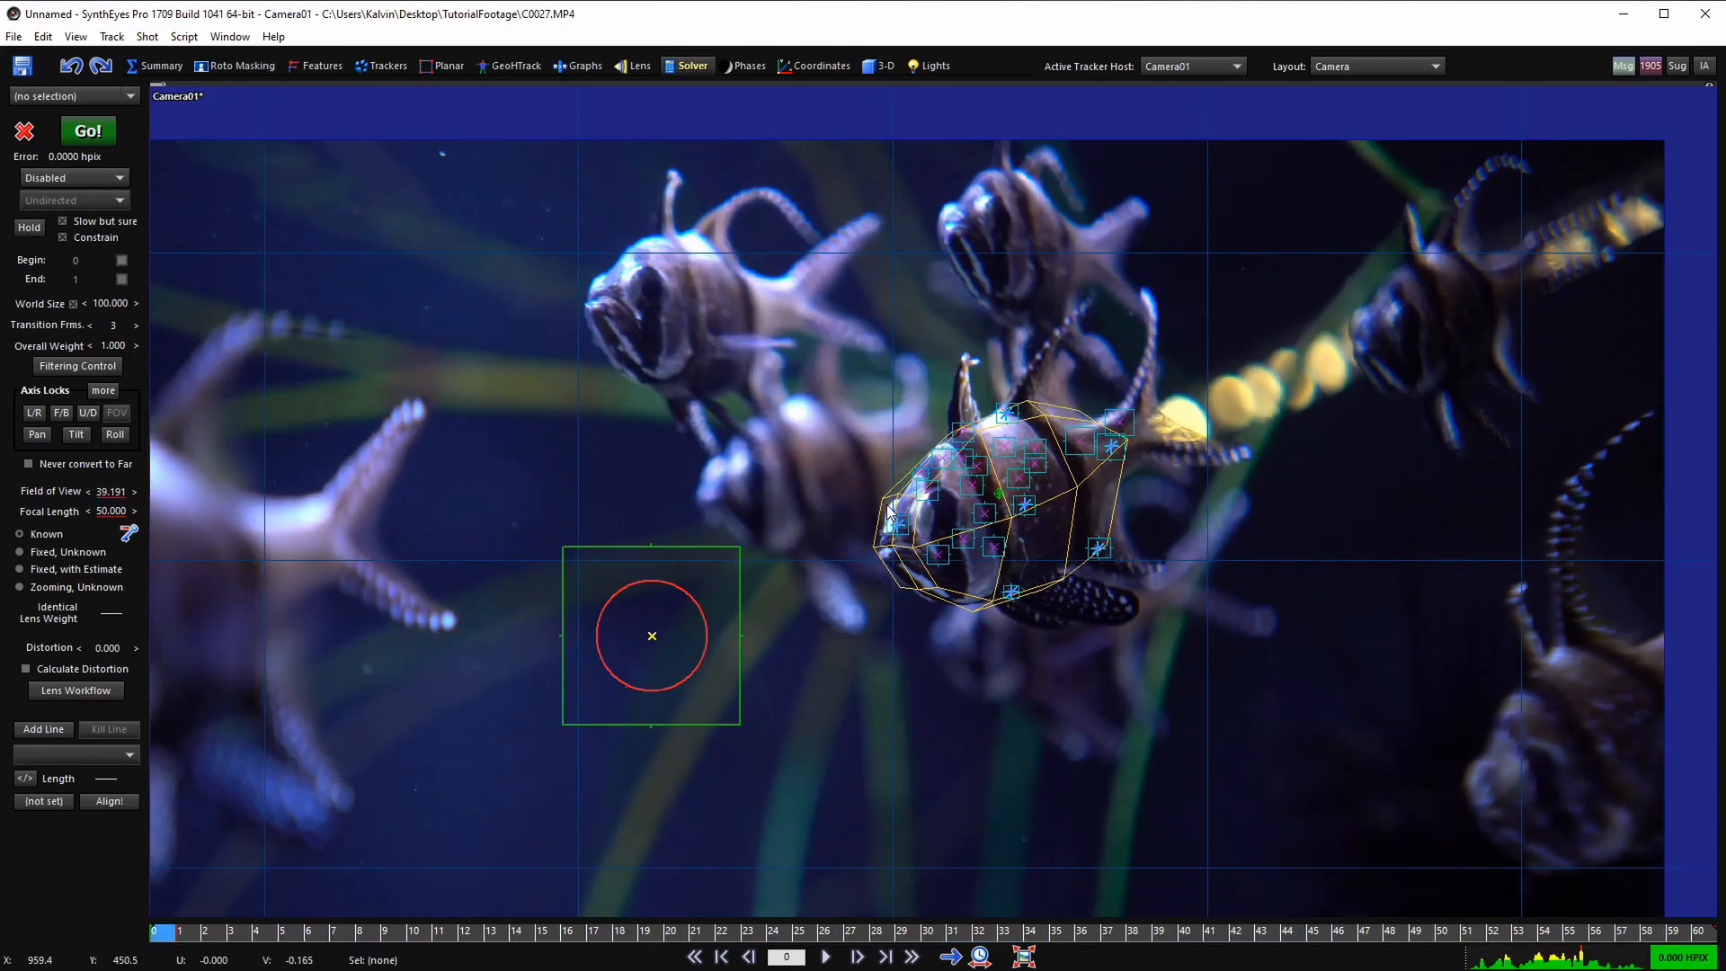
click(897, 544)
scroll(898, 535, down, 1)
middle_drag(897, 550, 881, 499)
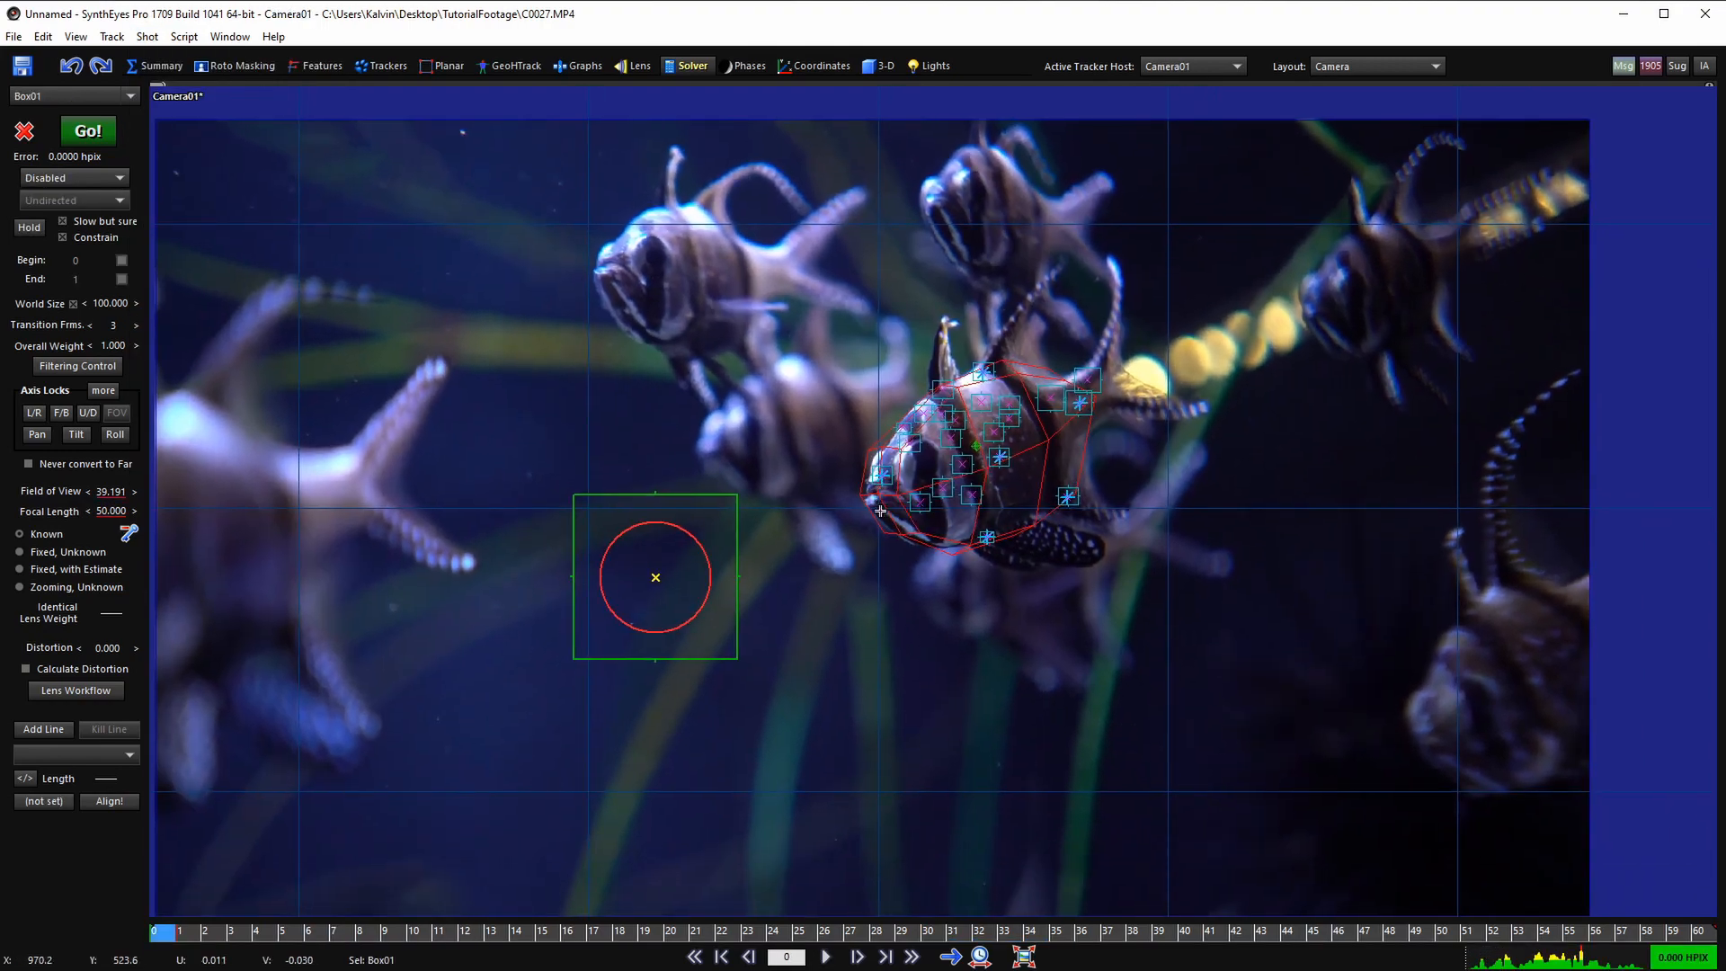
key(space)
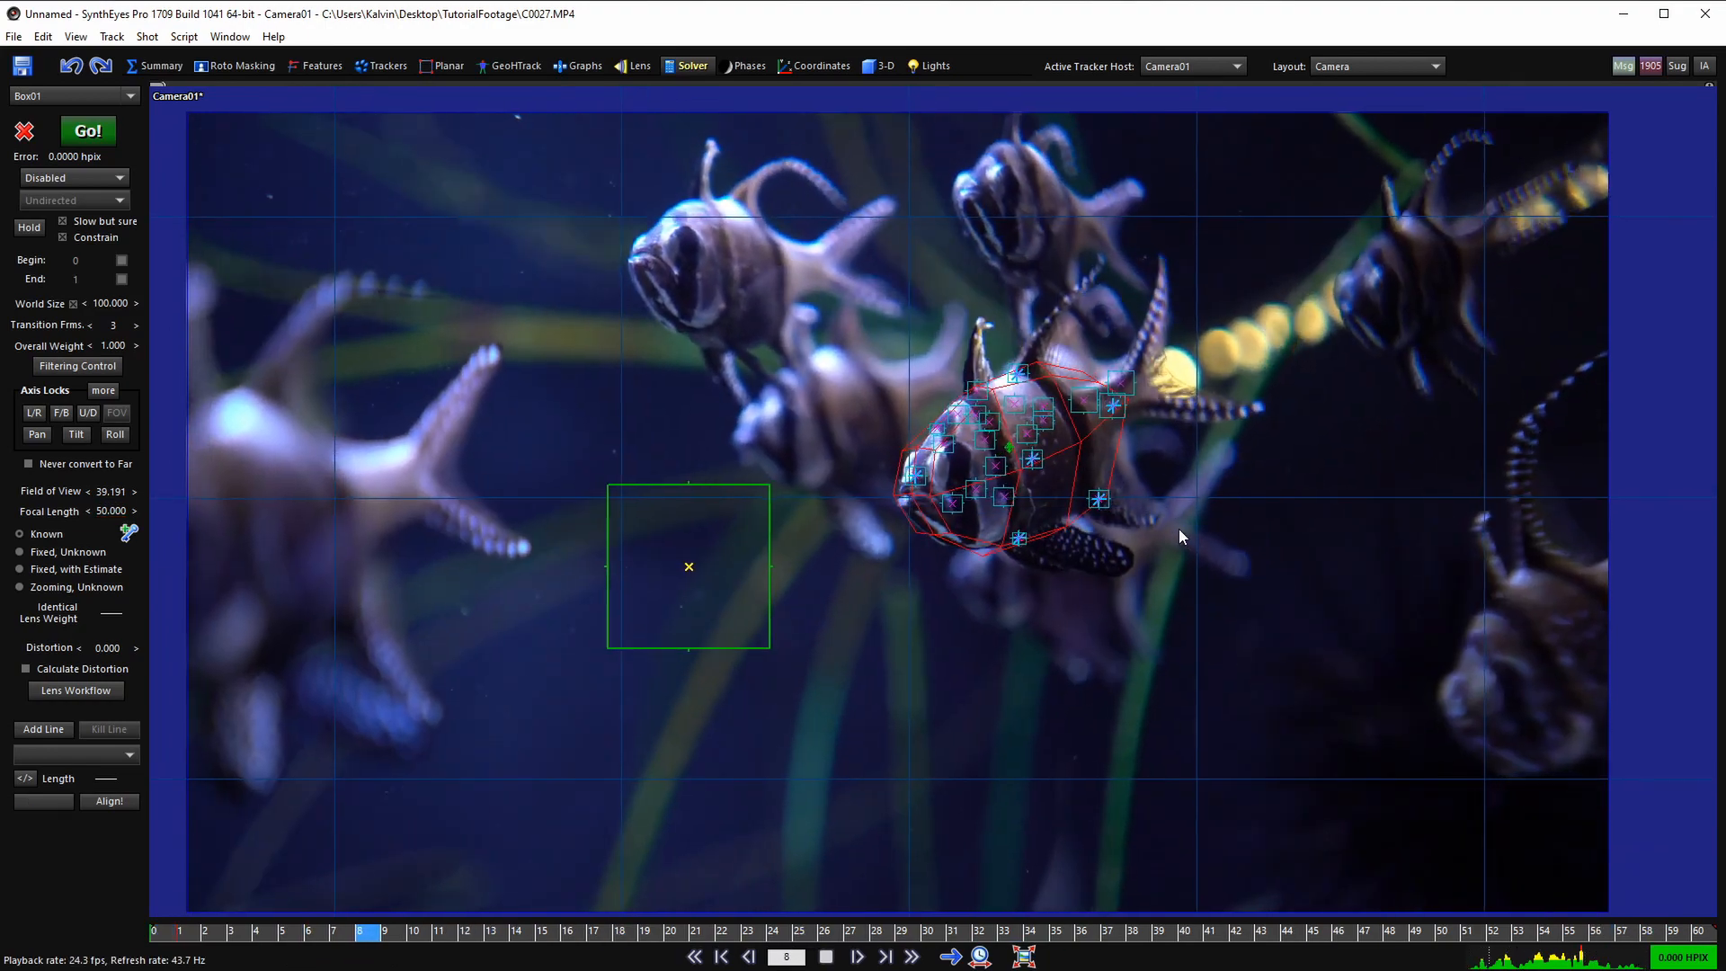
key(space)
key(shift+a)
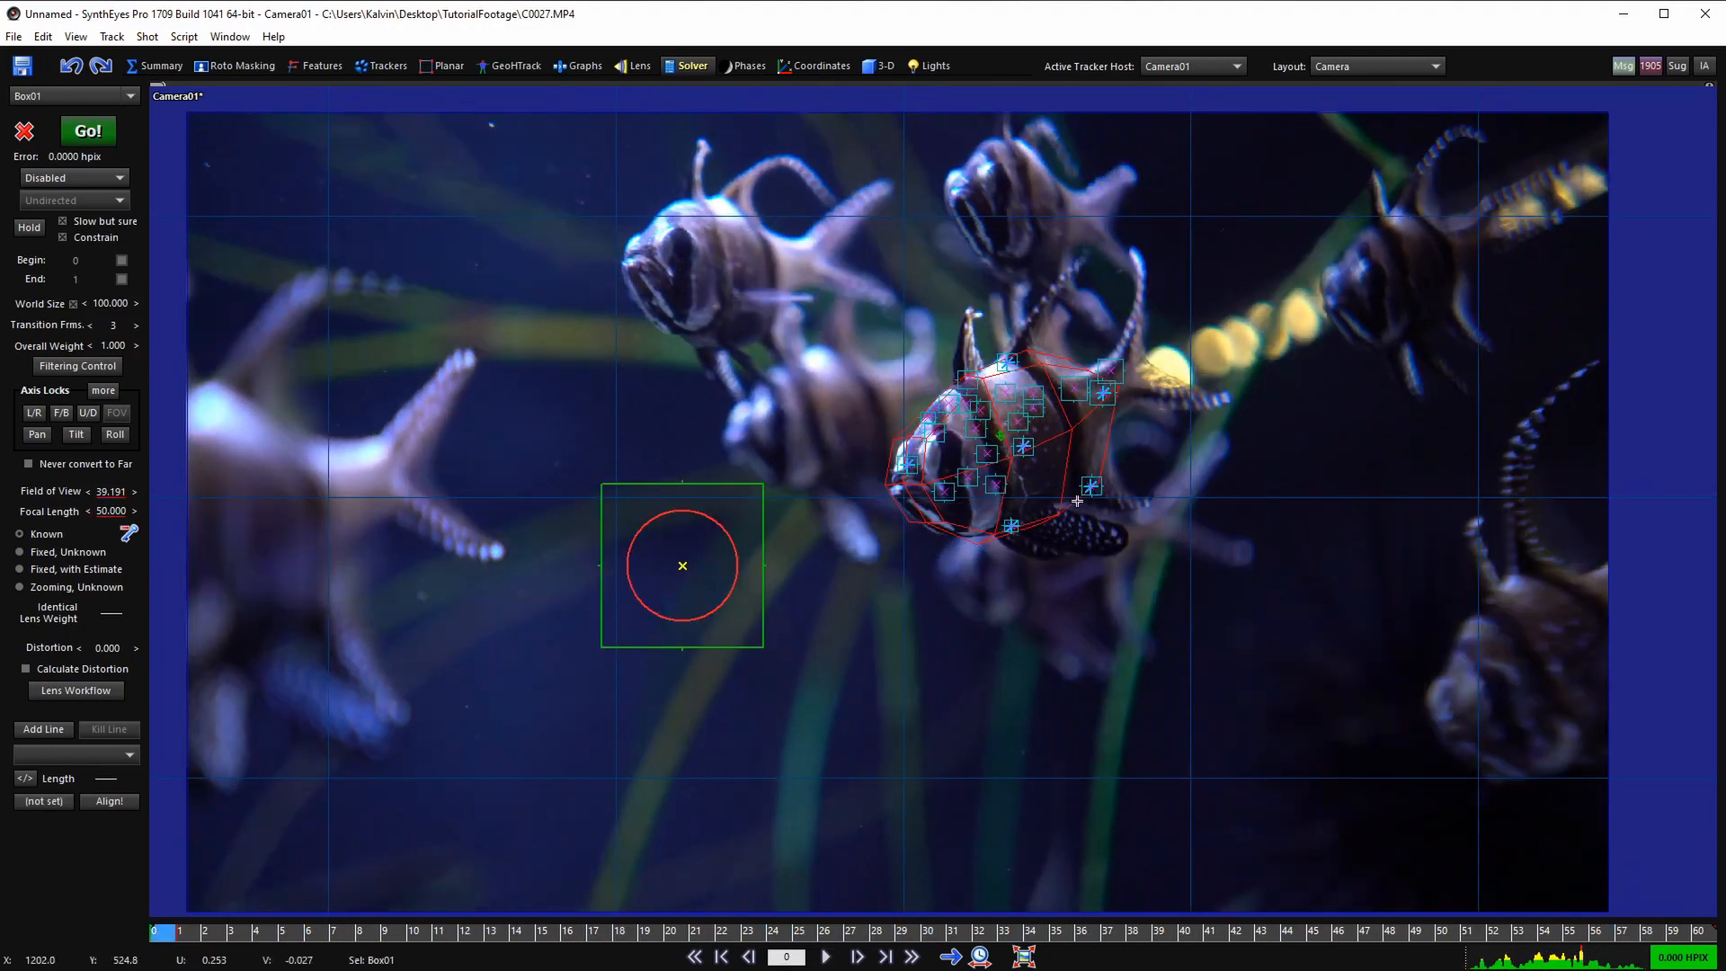
- Choose Matrix as the mesh to create in the 3-D room and frame the Top view in the Quad layout
click(871, 67)
click(77, 121)
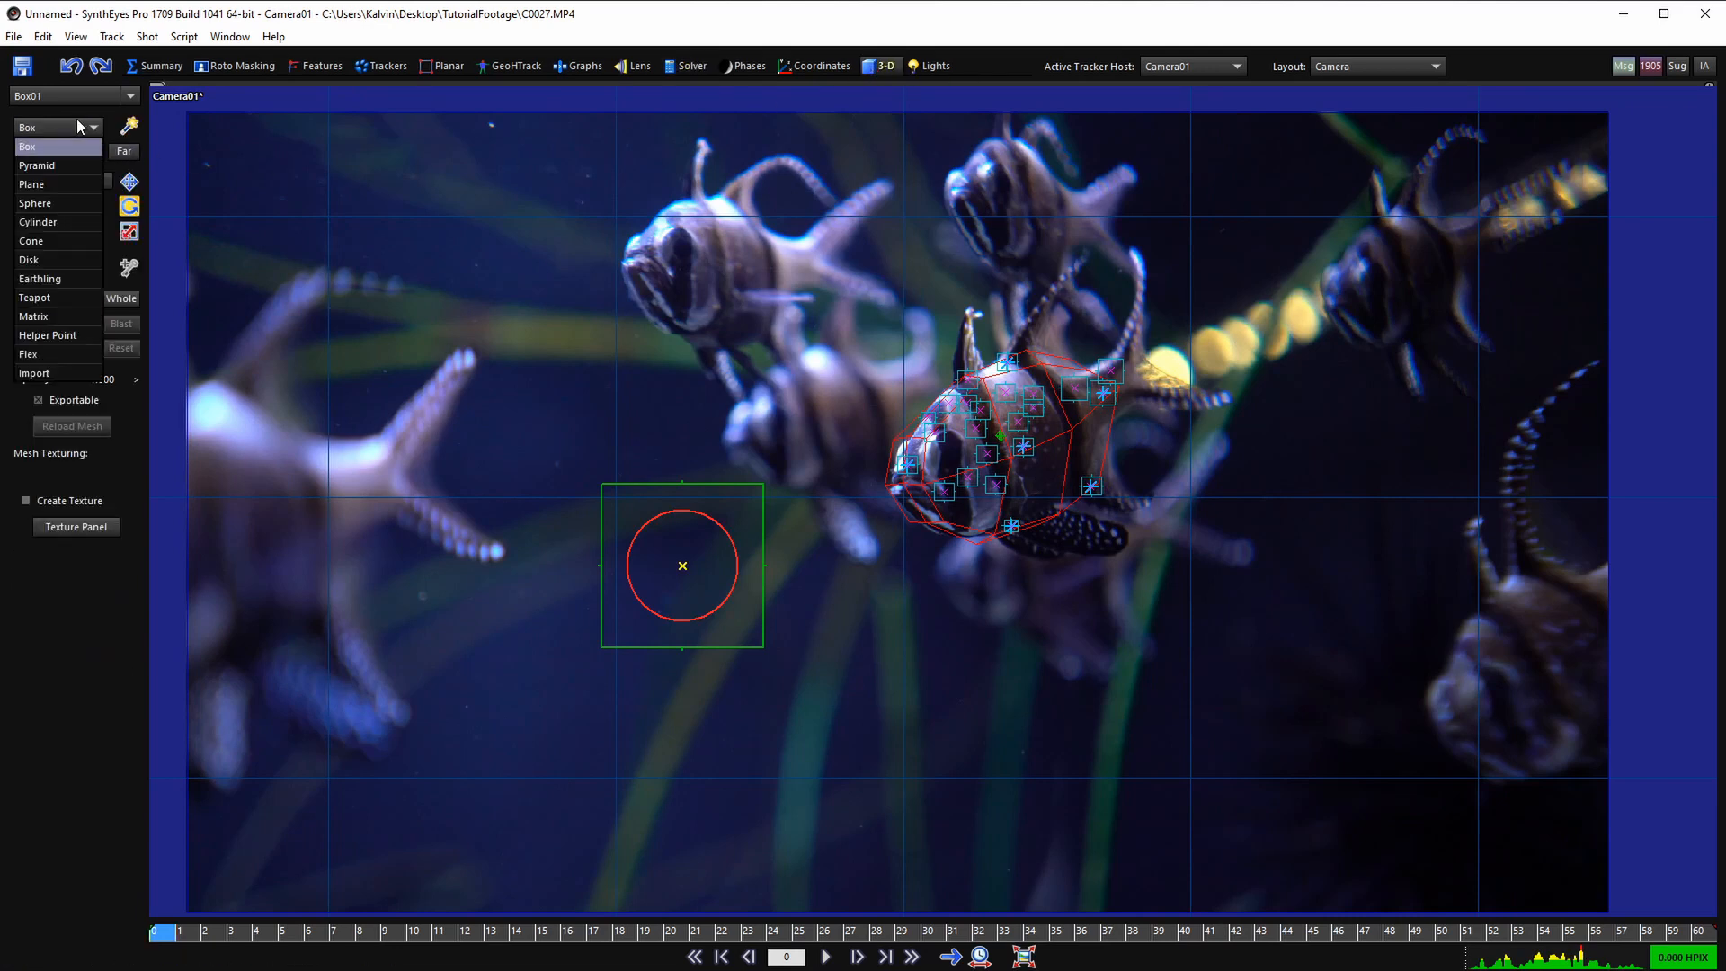
click(72, 318)
scroll(766, 338, down, 2)
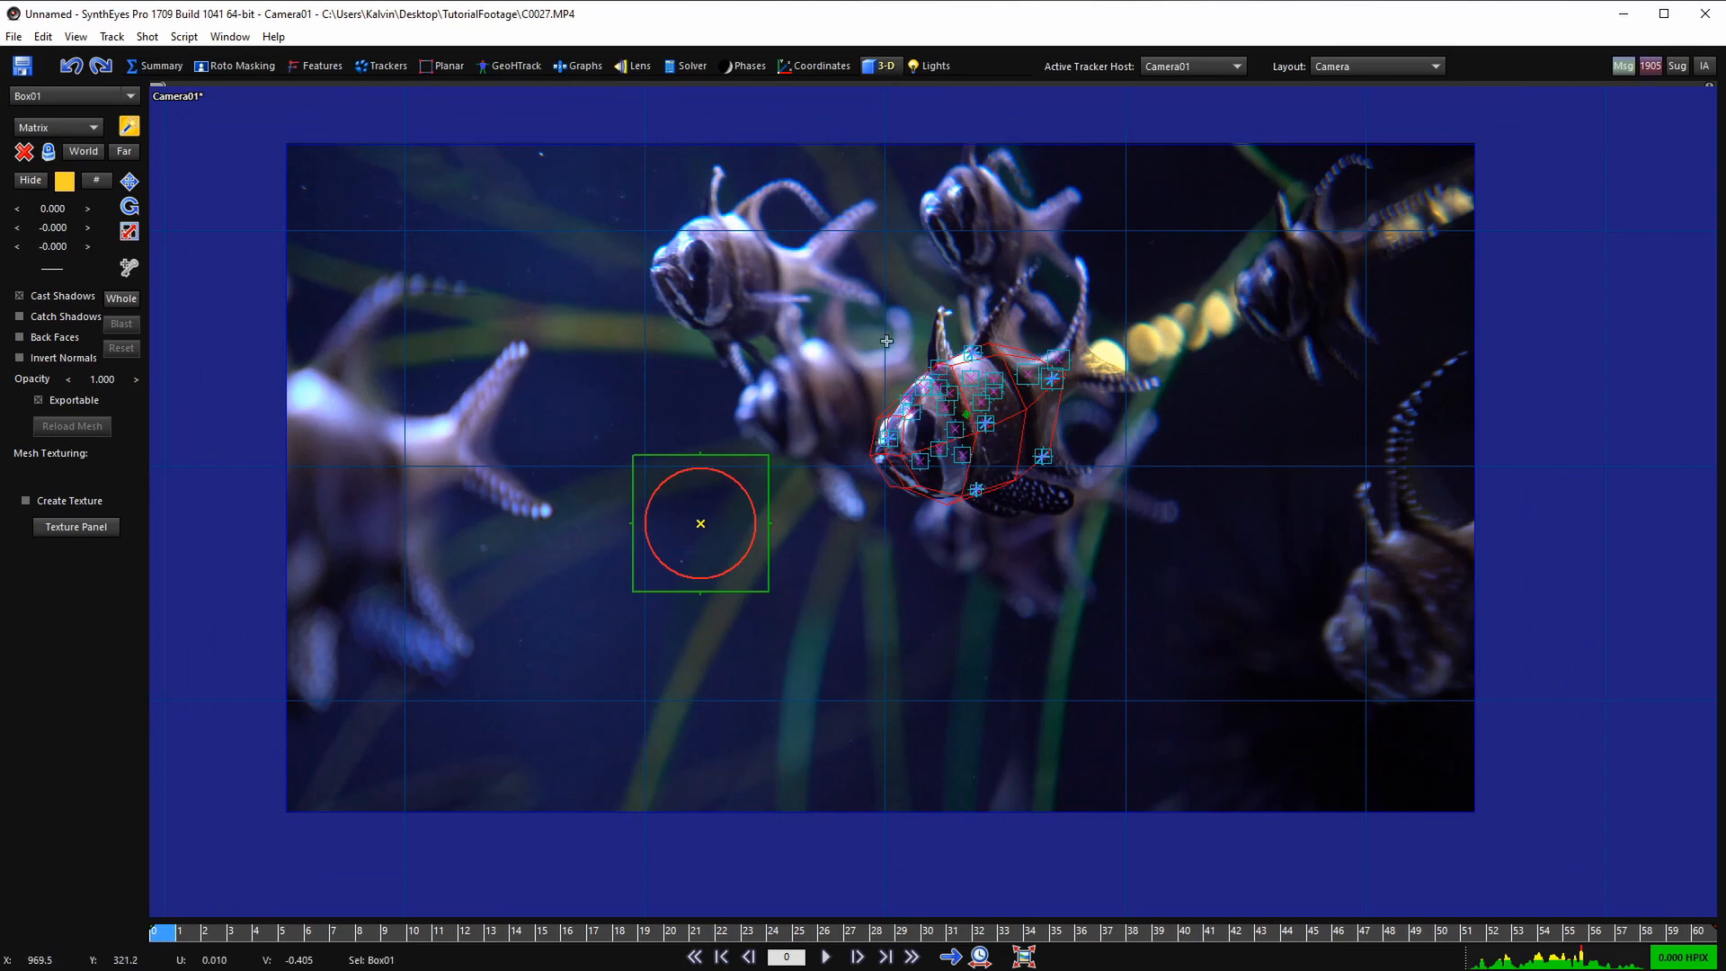
key(7)
scroll(503, 274, down, 5)
scroll(476, 255, up, 1)
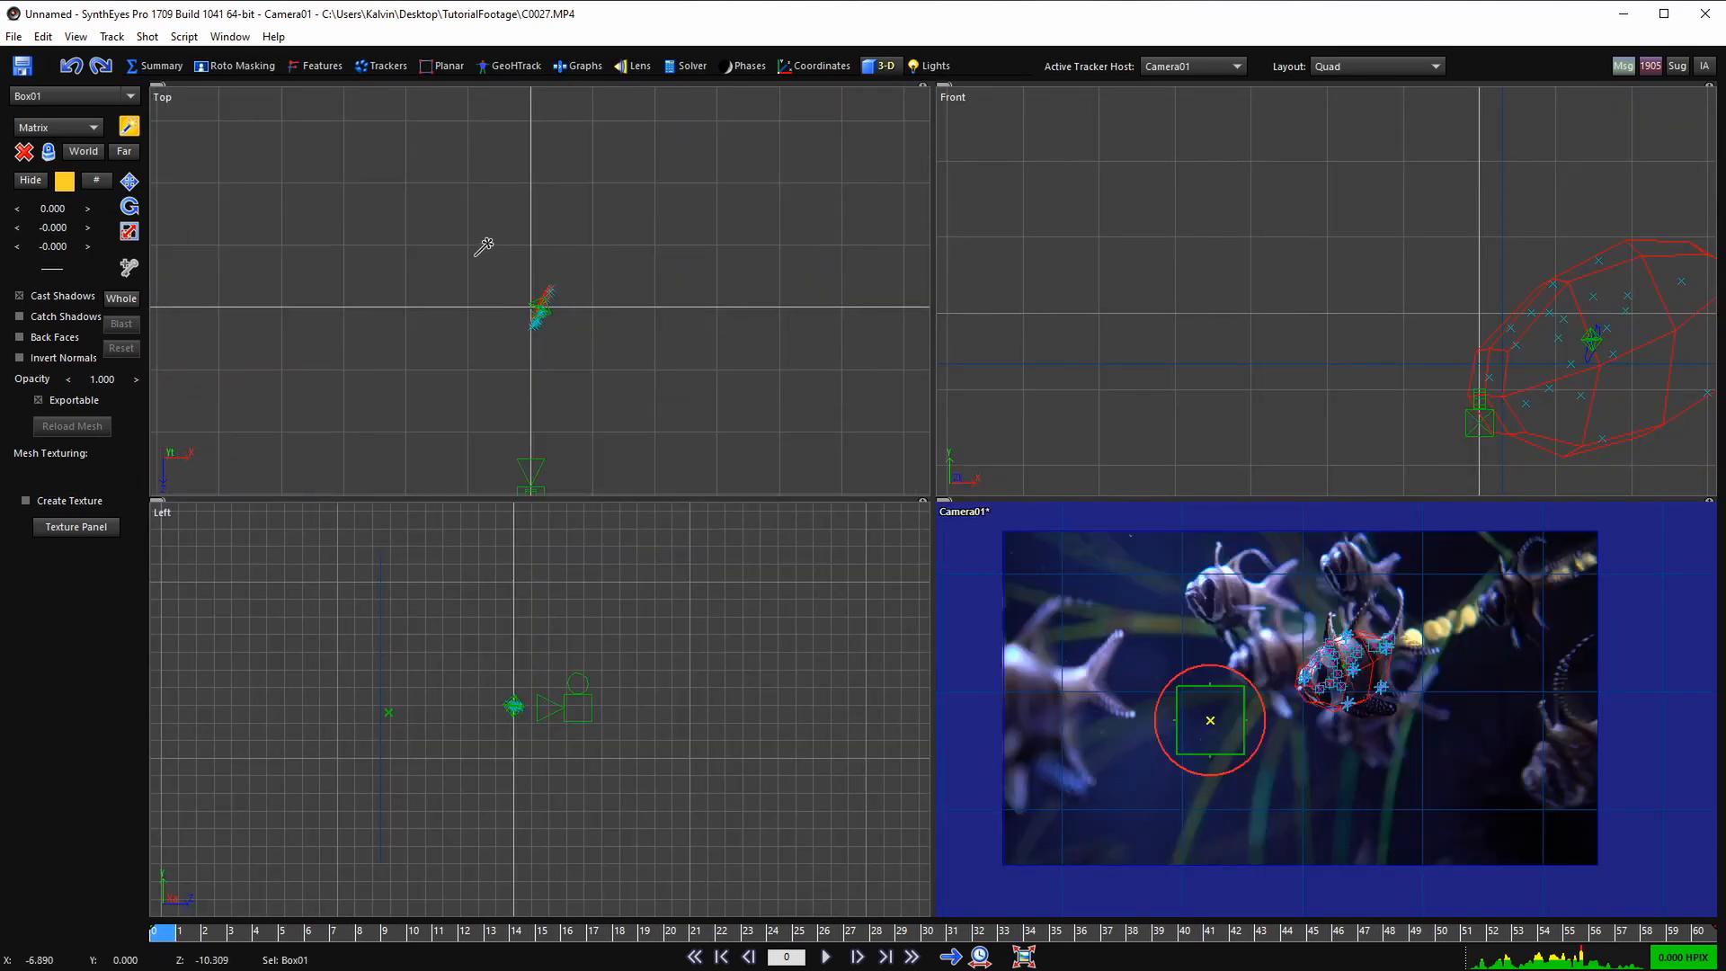
- Try creating a Matrix mesh around the tracked fish in the Top view, inspect it in the Left view, and undo it
drag(445, 208, 598, 358)
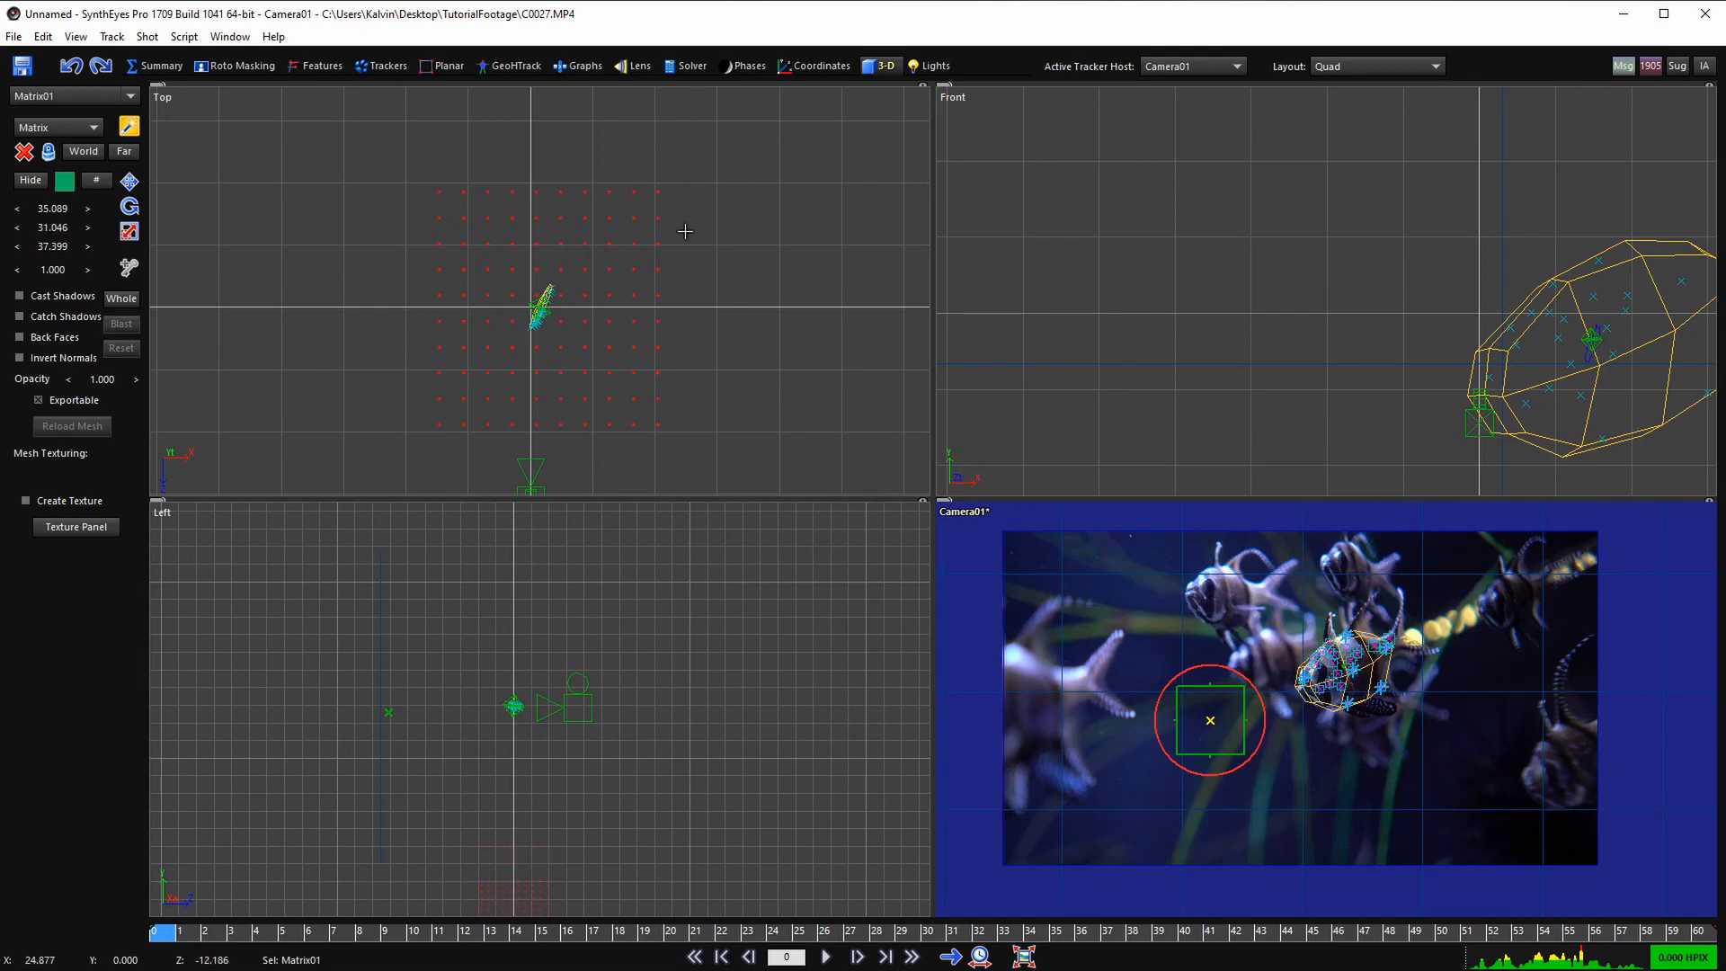
scroll(625, 612, down, 2)
scroll(550, 821, up, 9)
middle_drag(576, 793, 594, 727)
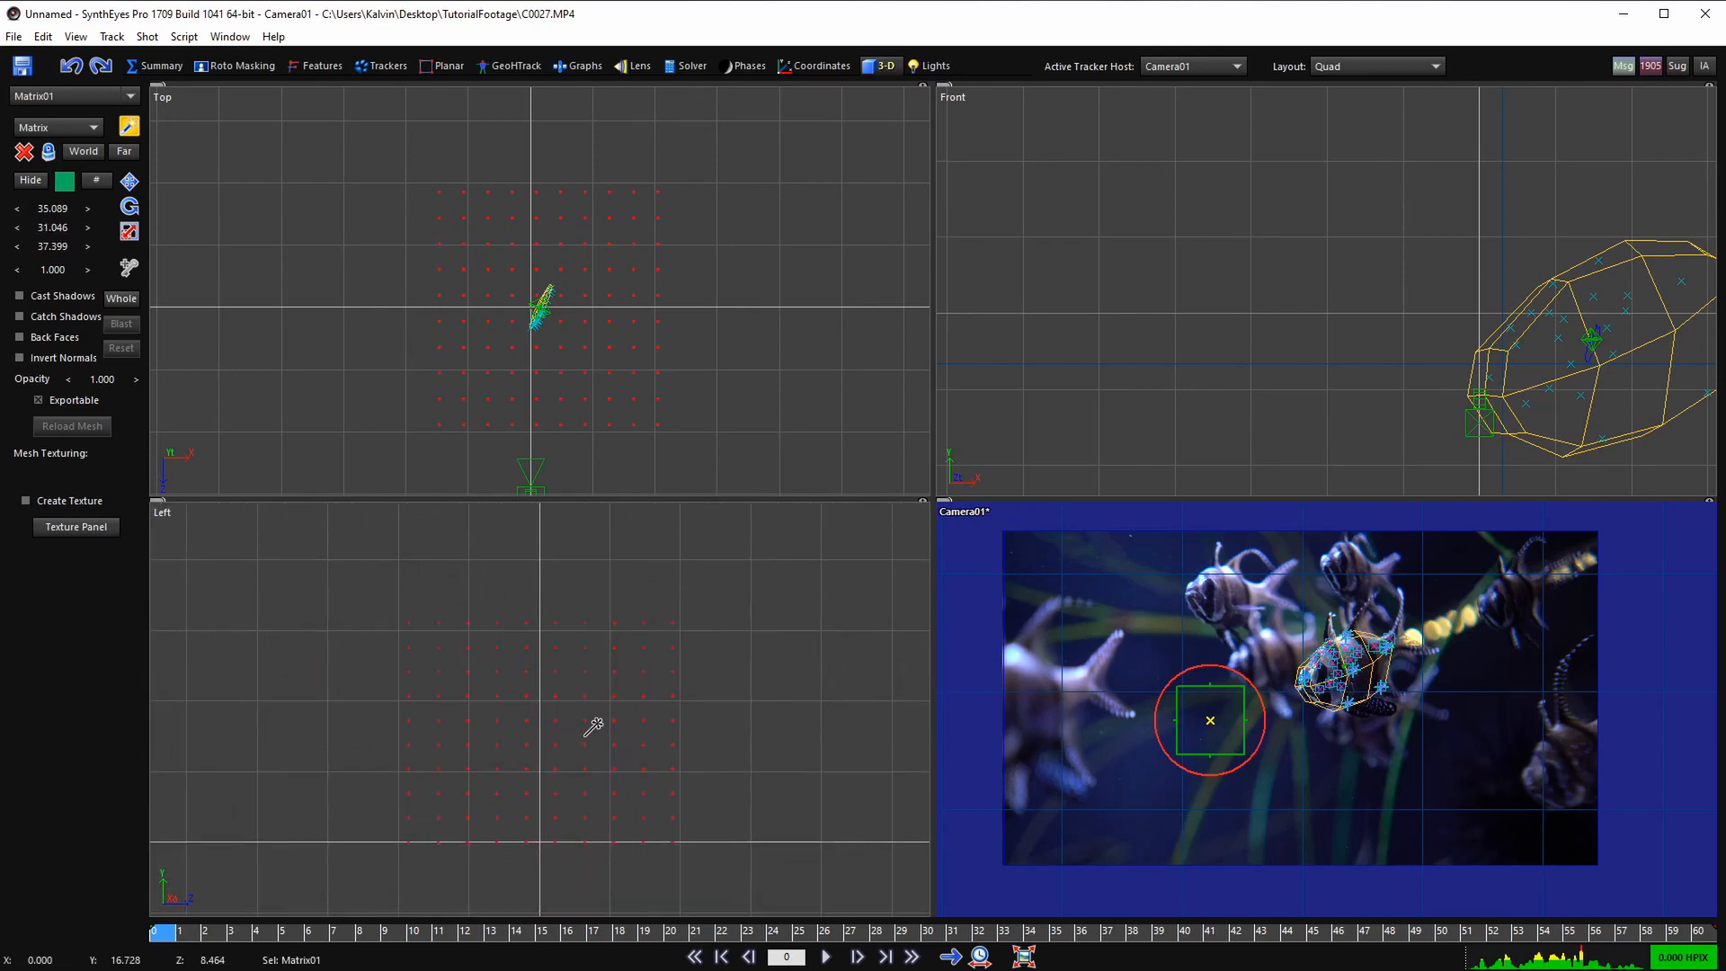
key(ctrl+z)
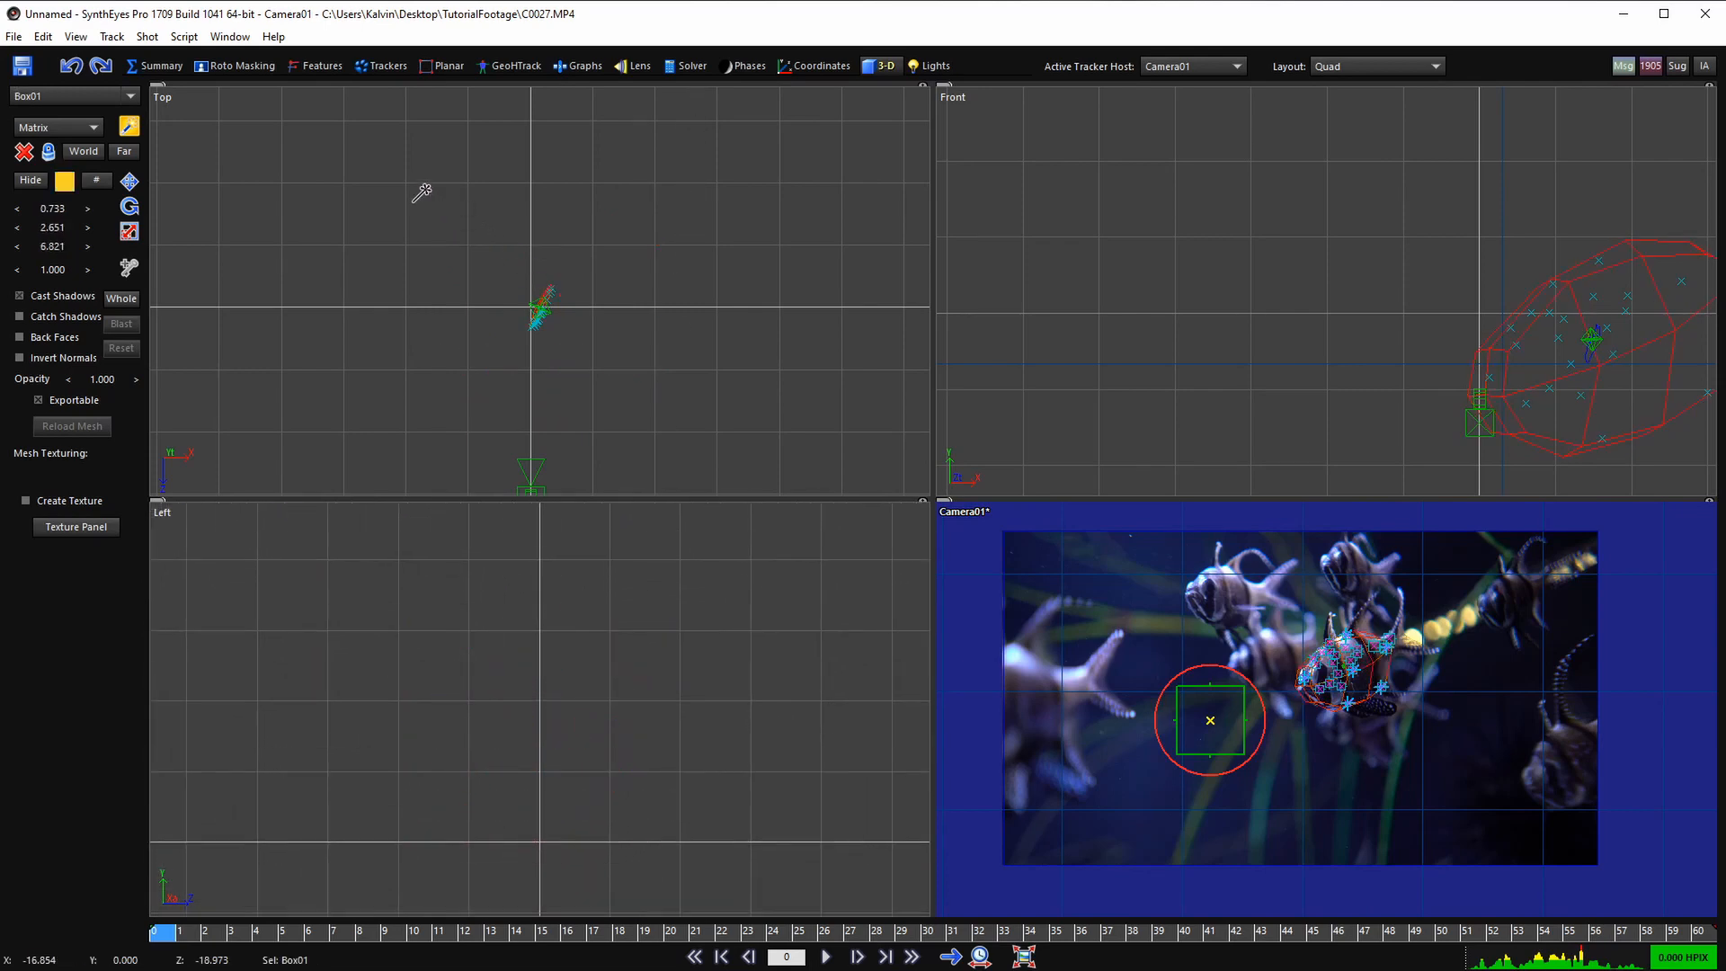
- Create a Matrix mesh measuring about 39 by 35 by 40 around the tracked fish in the Top view and locate it in the Left view
mouse_move(422, 191)
mouse_down()
mouse_move(570, 373)
mouse_move(655, 431)
mouse_up()
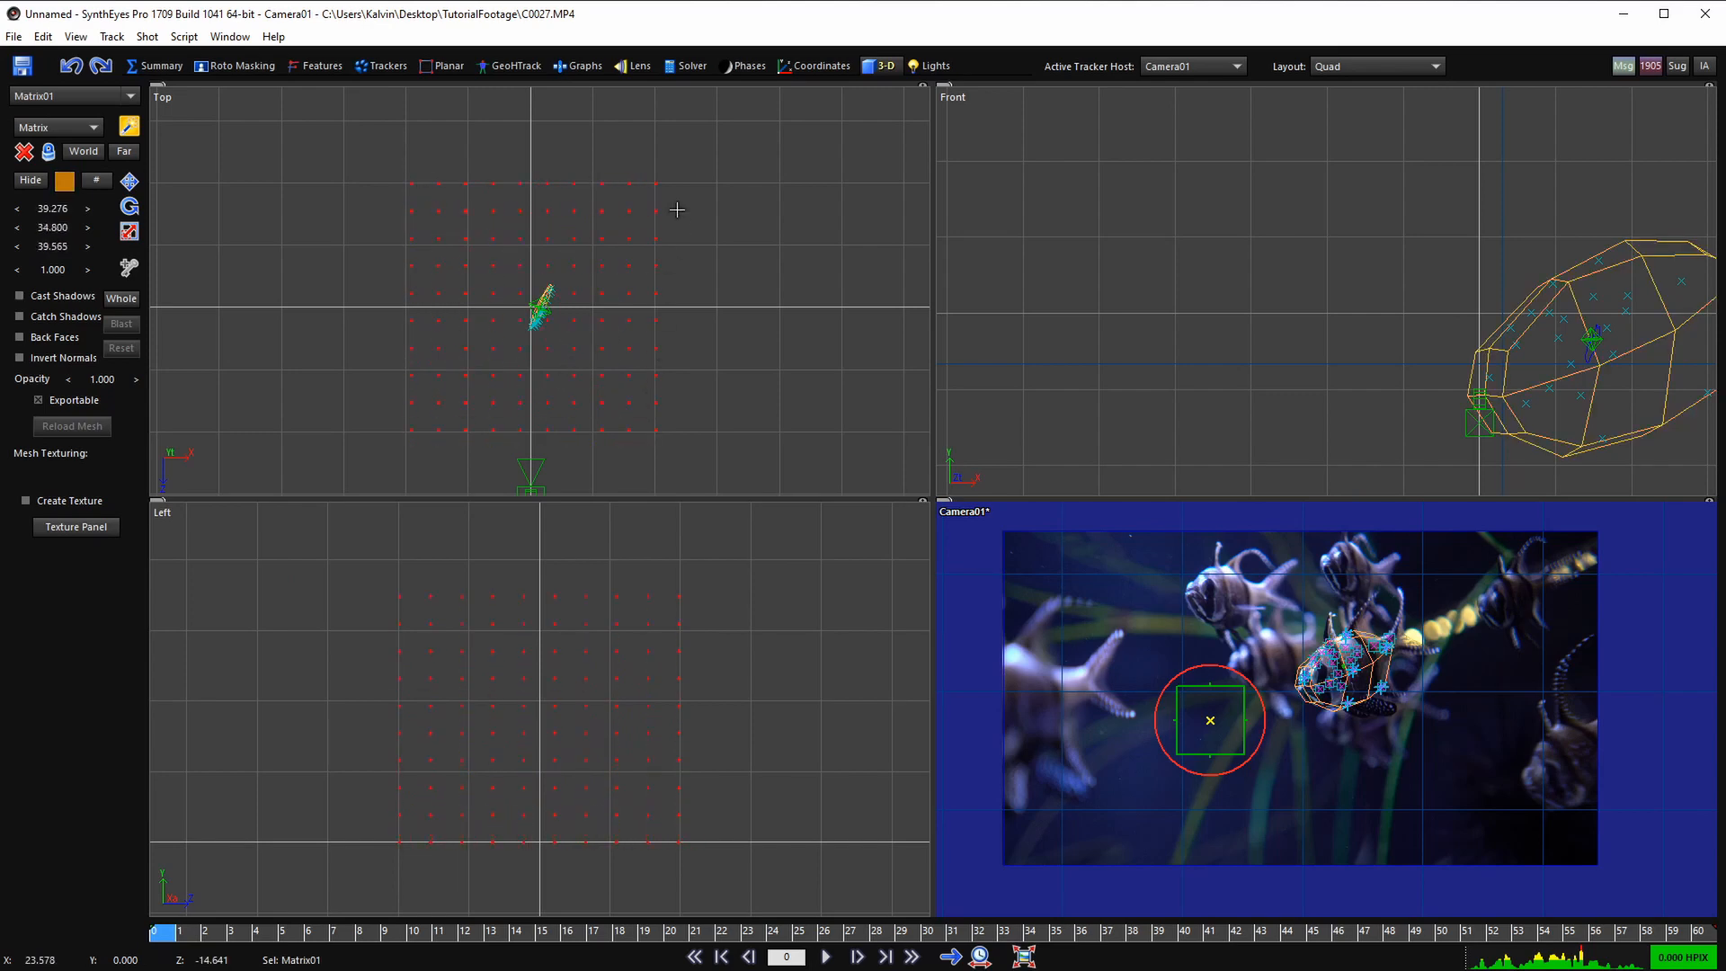
click(128, 181)
scroll(493, 340, down, 2)
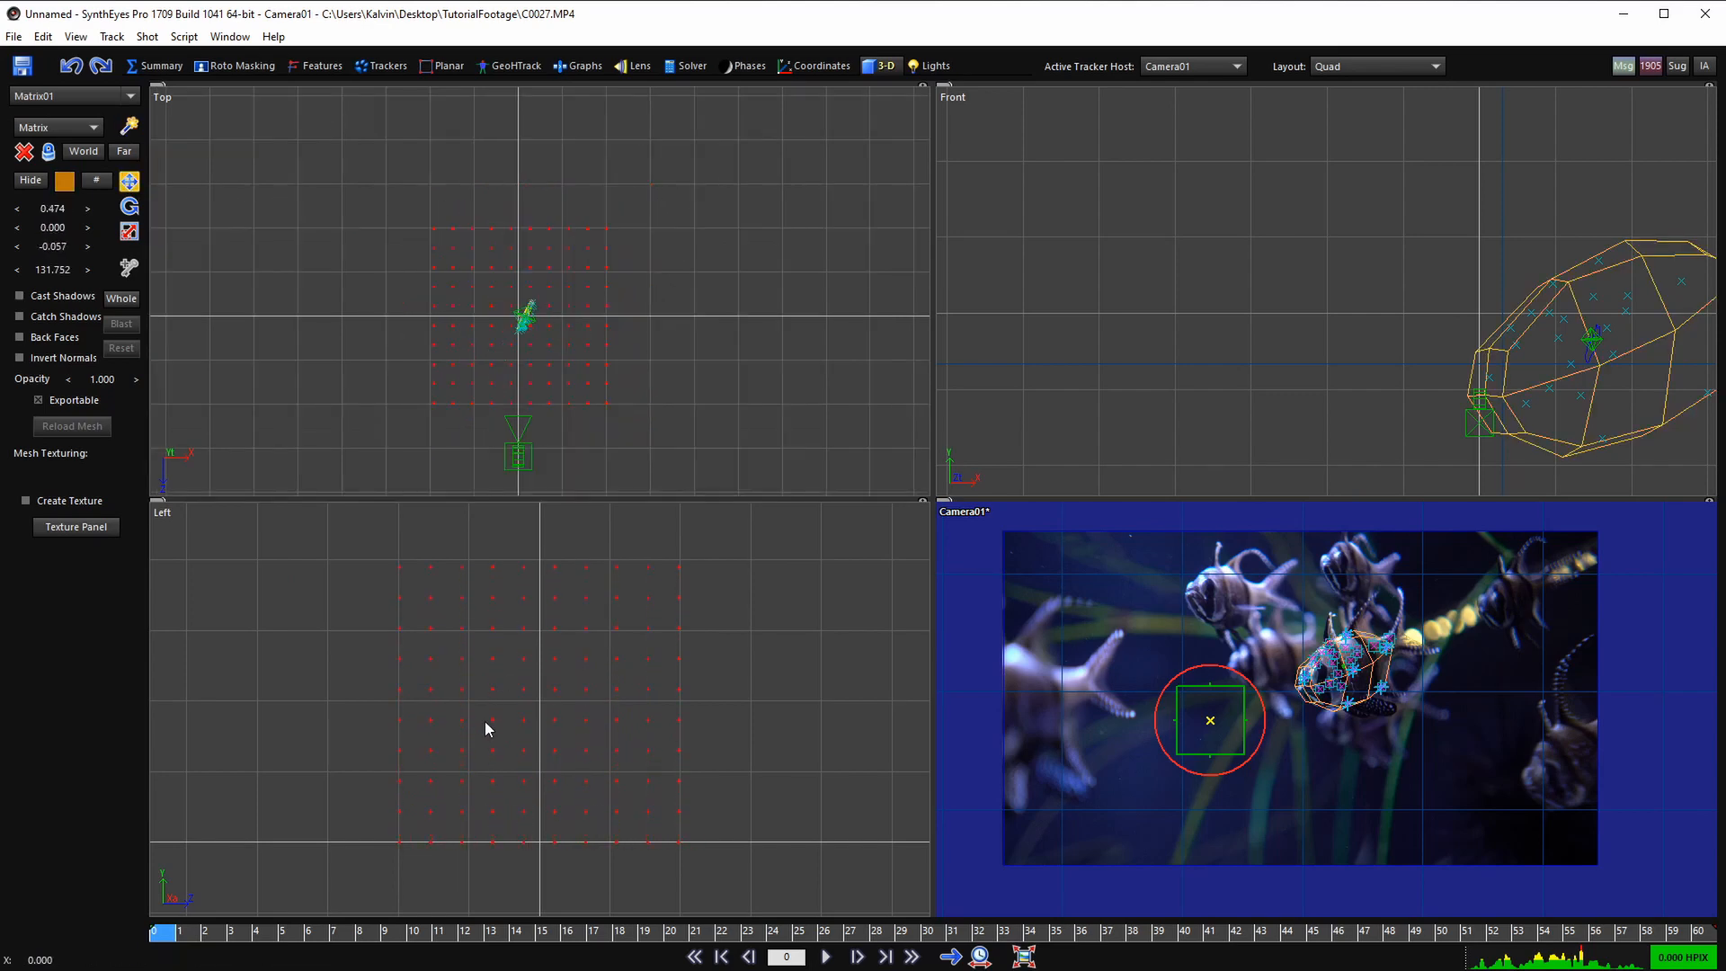
scroll(531, 695, down, 2)
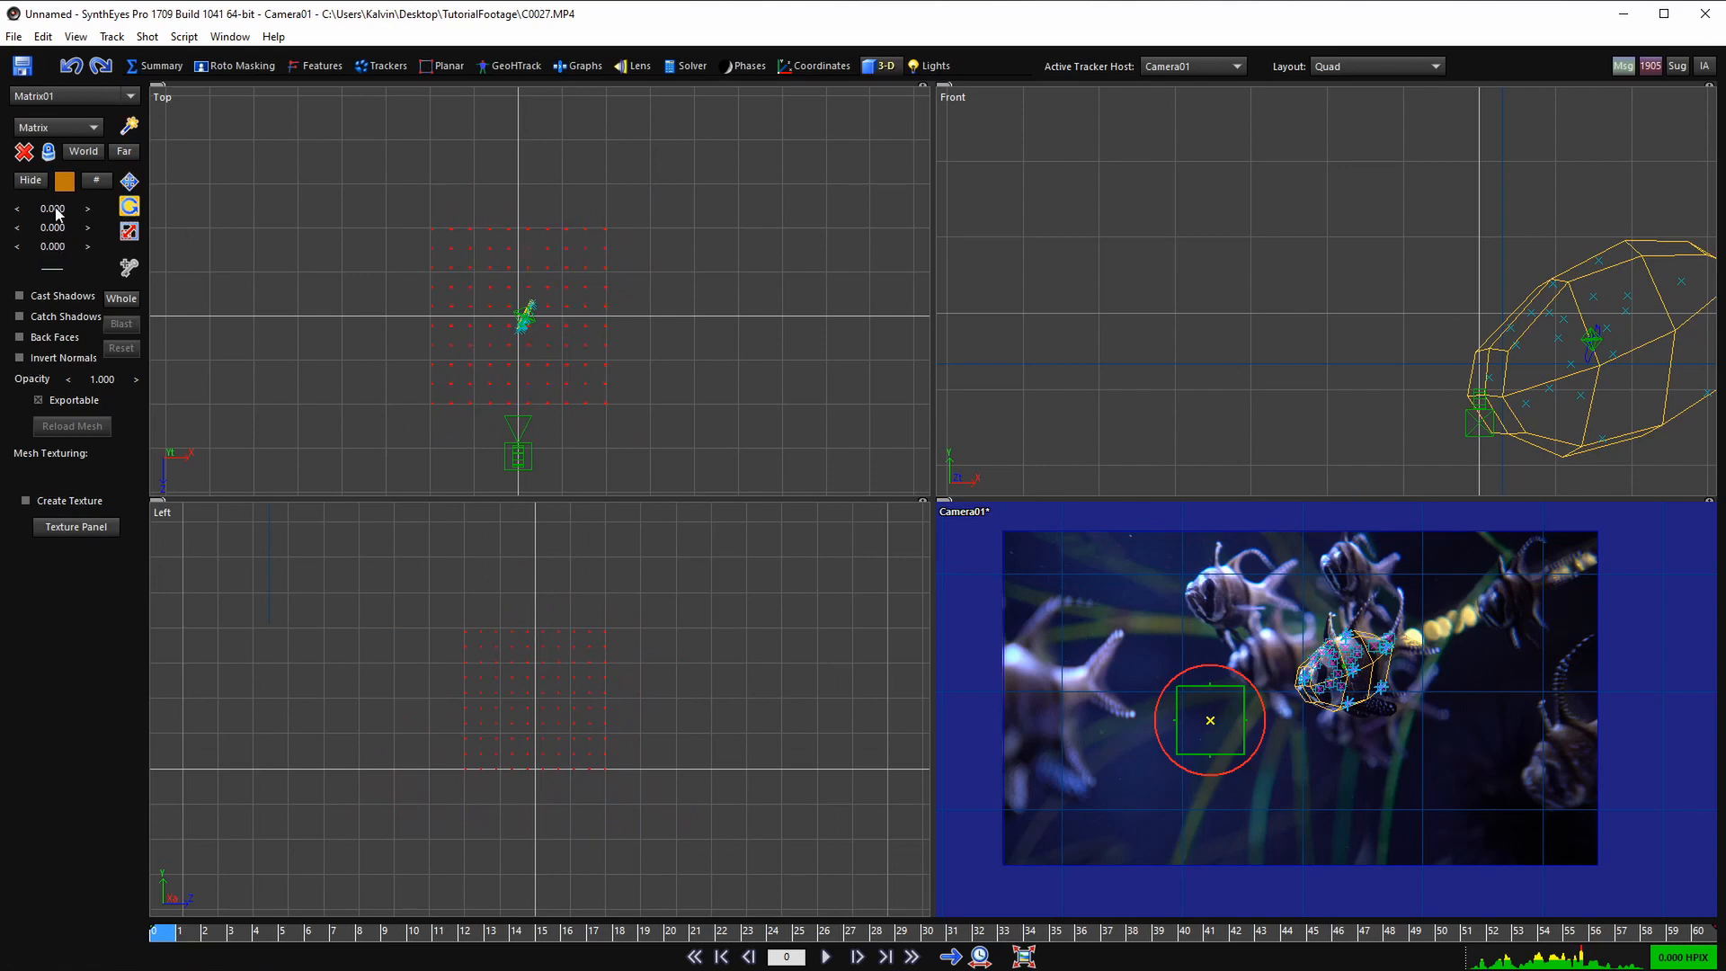
middle_drag(555, 681, 516, 775)
scroll(569, 639, down, 1)
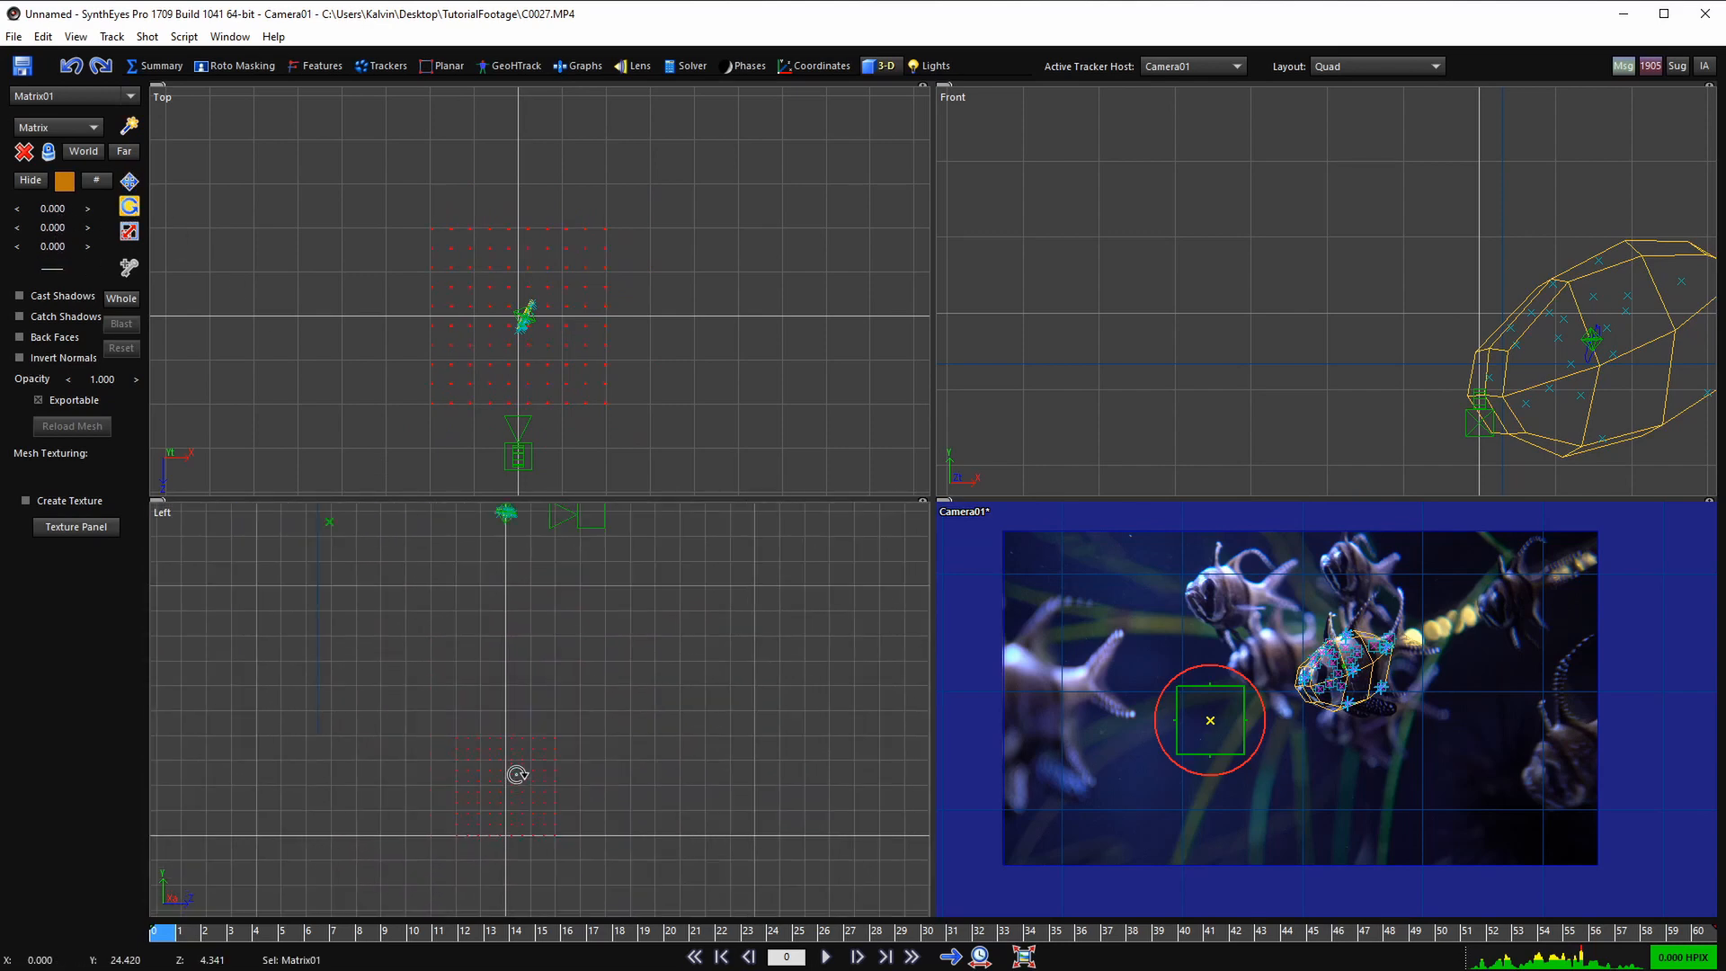
scroll(516, 775, down, 2)
scroll(531, 755, up, 2)
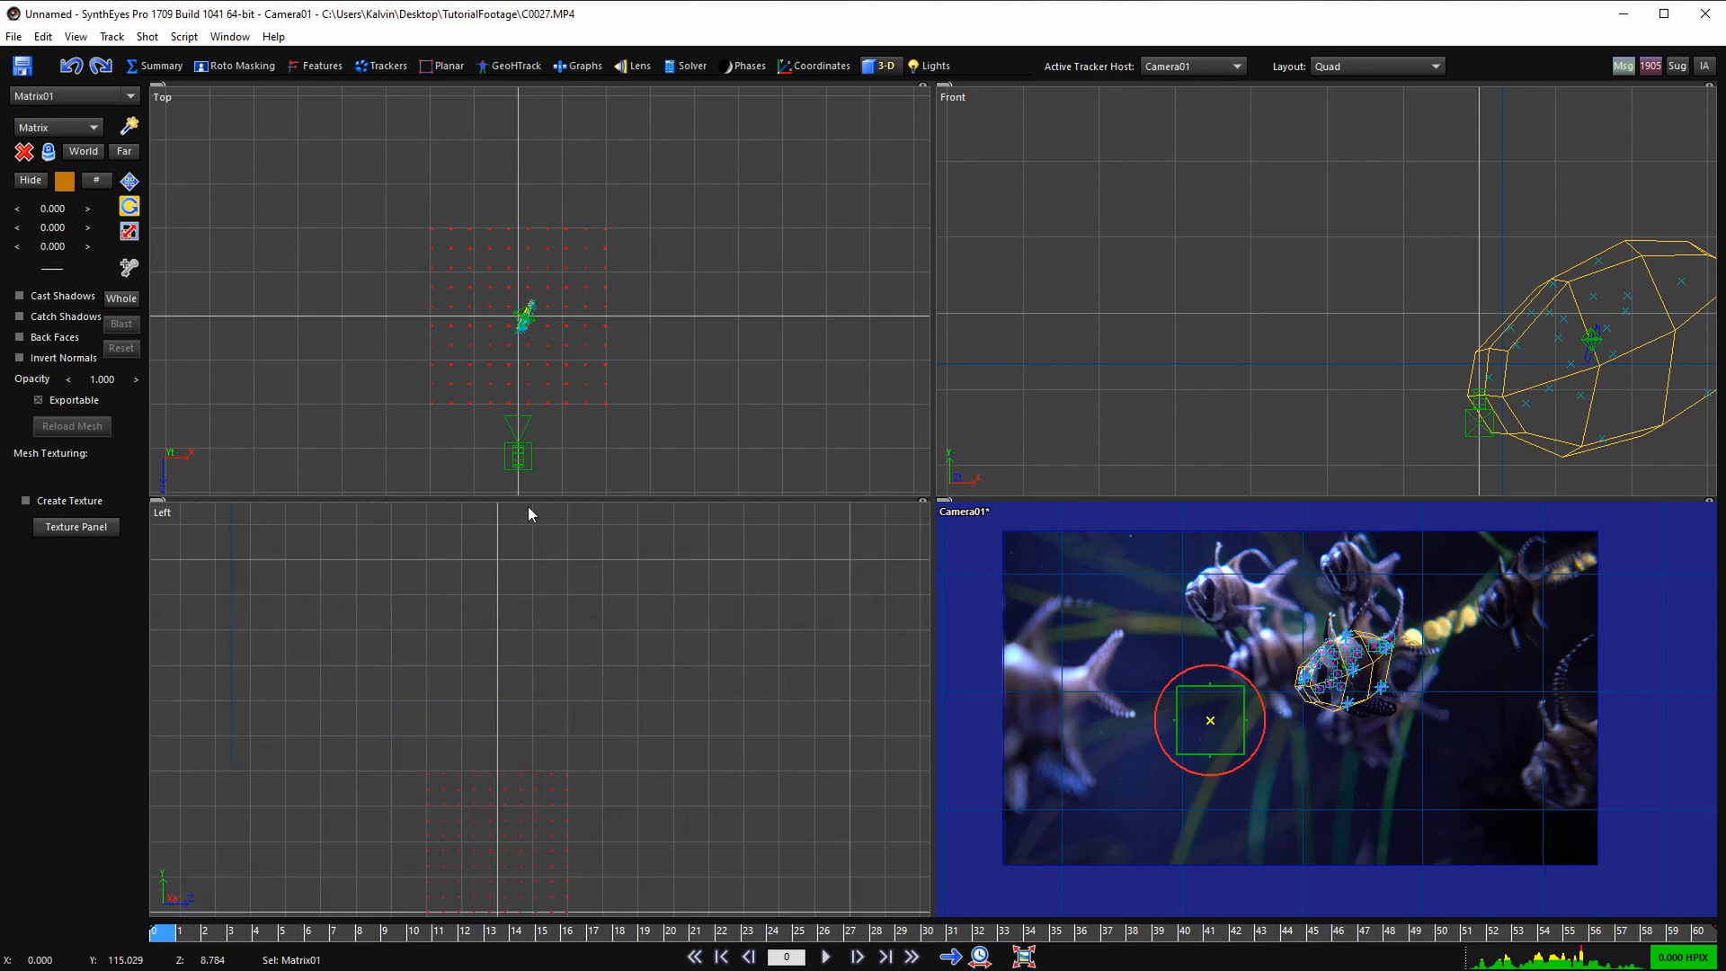
mouse_move(513, 605)
middle_down()
mouse_move(509, 681)
mouse_move(497, 616)
middle_up()
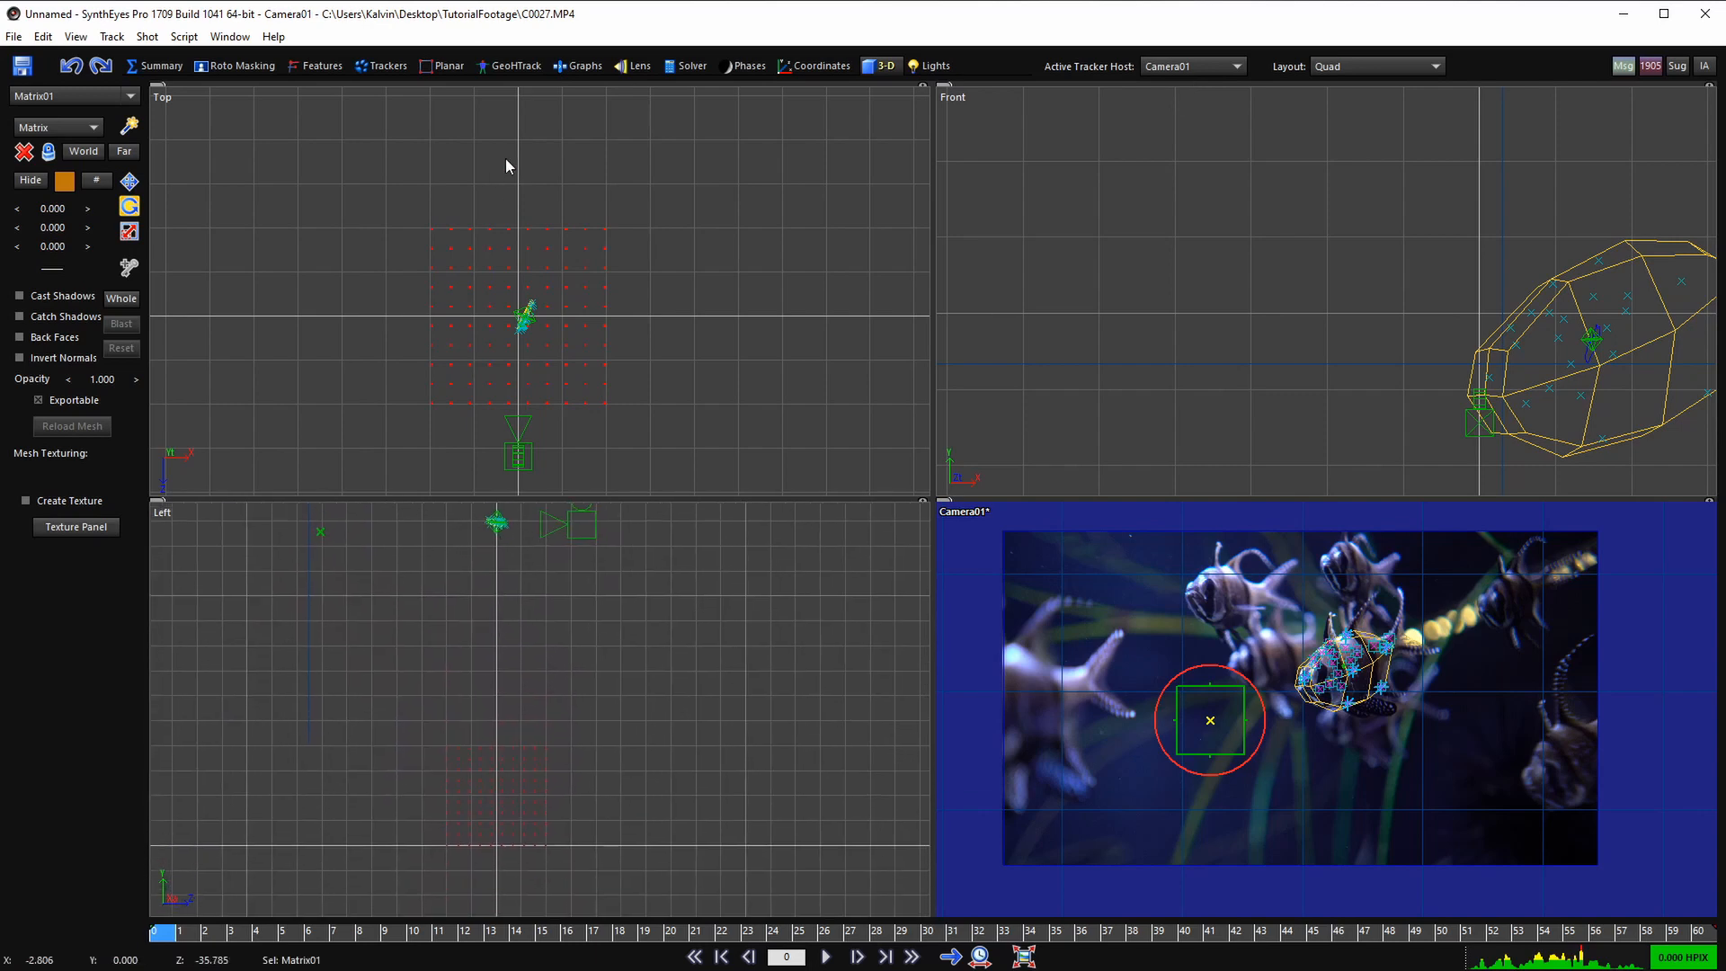
- Parent the Matrix01 mesh to the fish001 moving object in a floating Hierarchy View
click(230, 37)
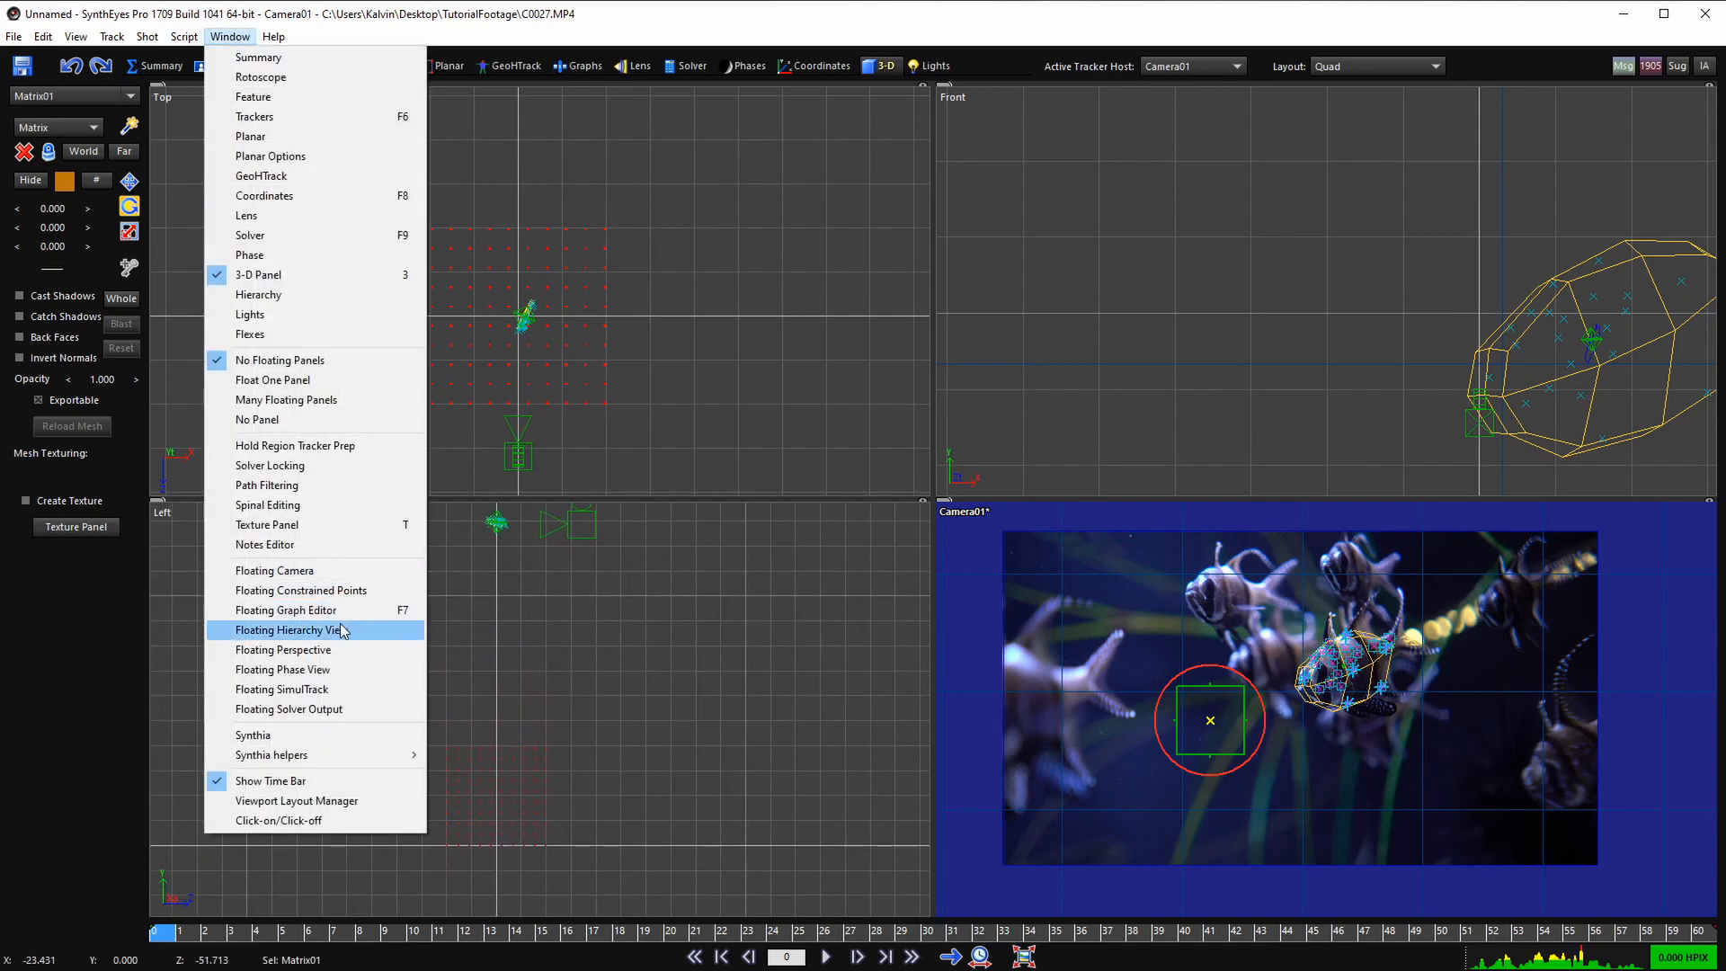
click(288, 629)
drag(322, 392, 325, 367)
- Reset the Matrix01 position to 0 on all three axes, keeping the Hierarchy View clear of the controls
click(125, 184)
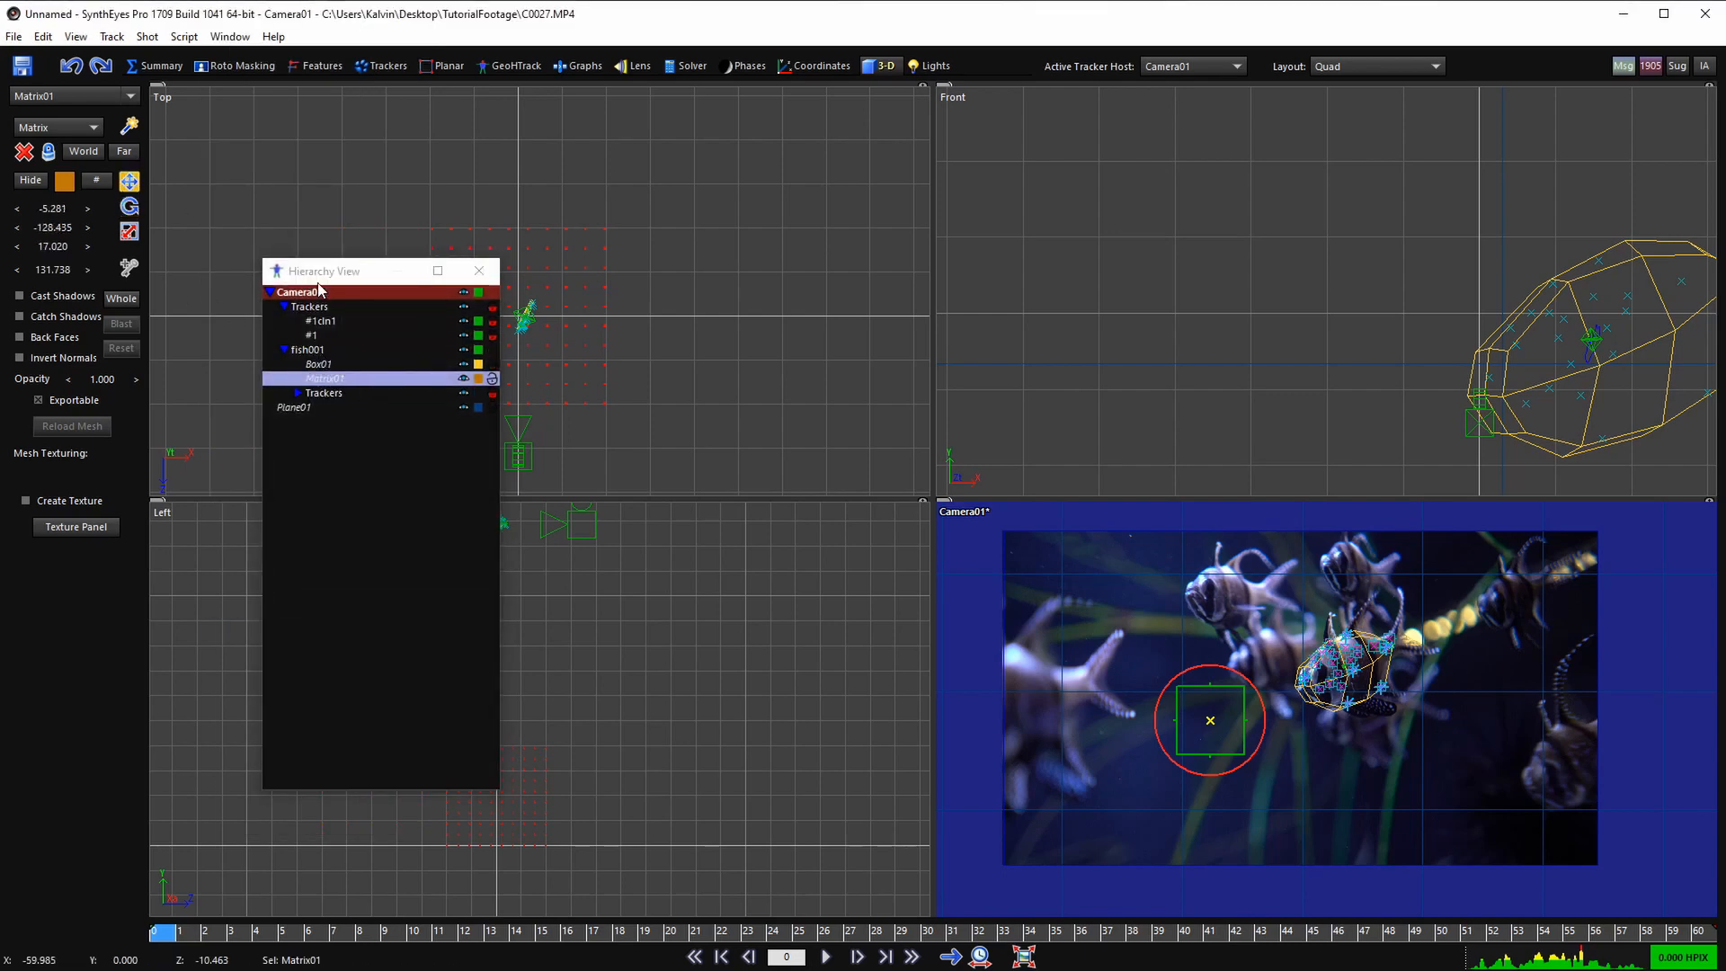
drag(321, 272, 837, 343)
right_click(50, 208)
right_click(61, 230)
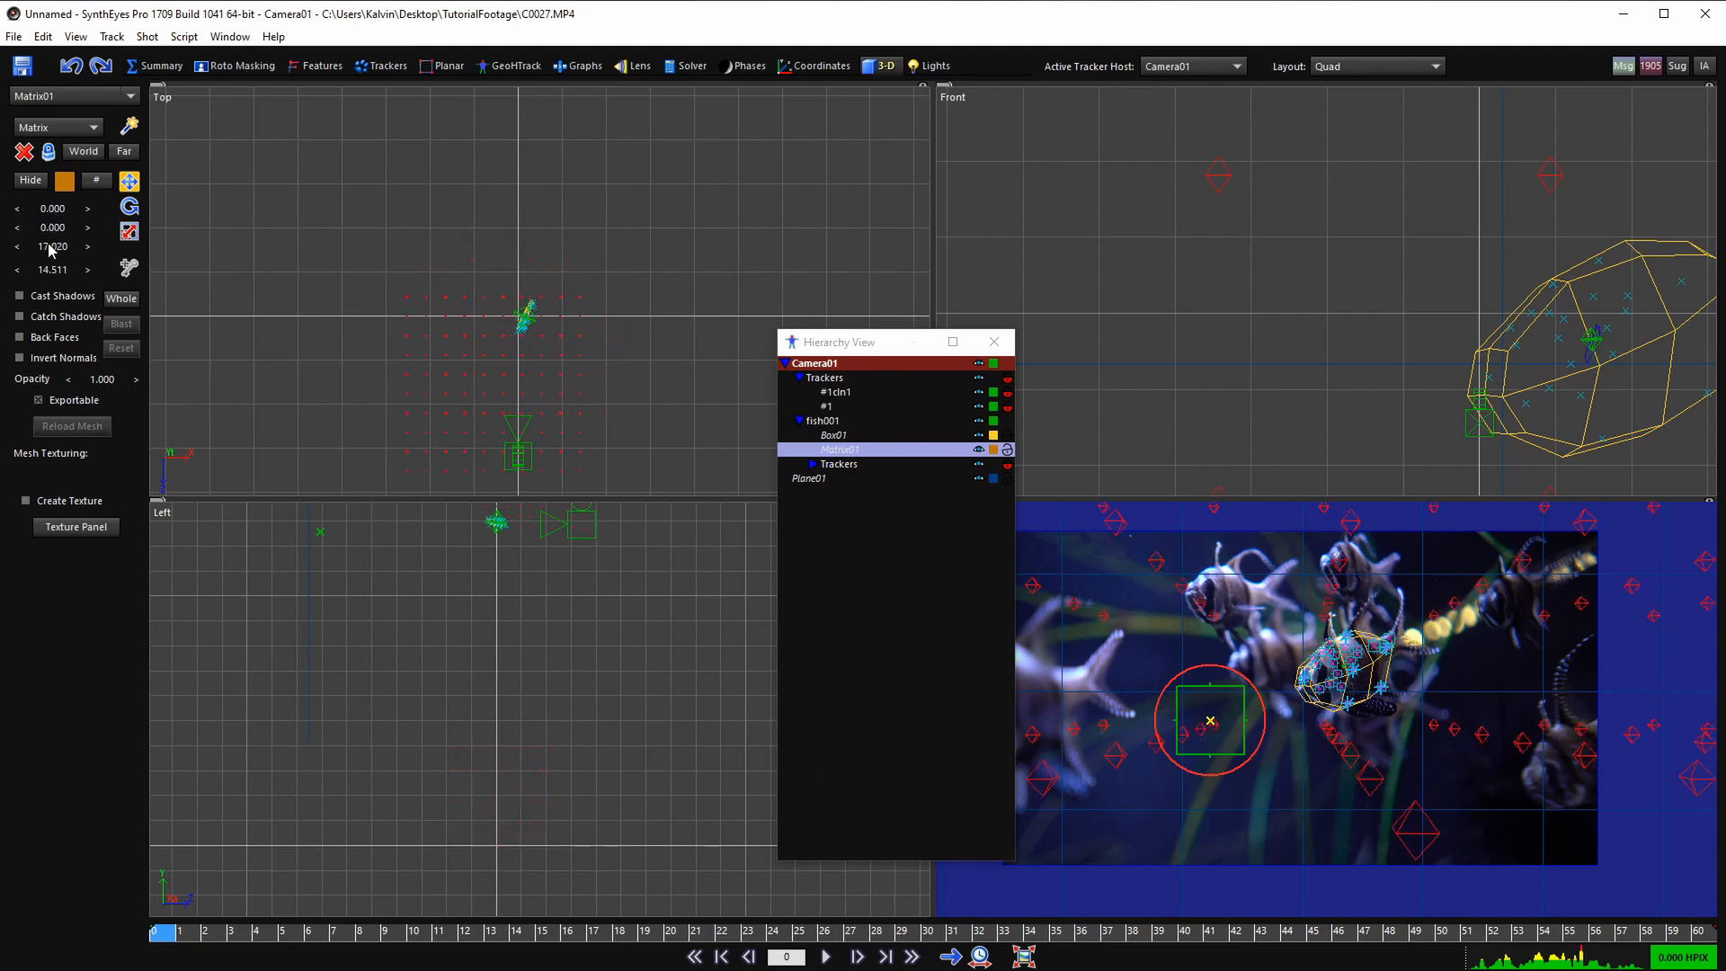
click(52, 247)
click(51, 228)
right_click(54, 248)
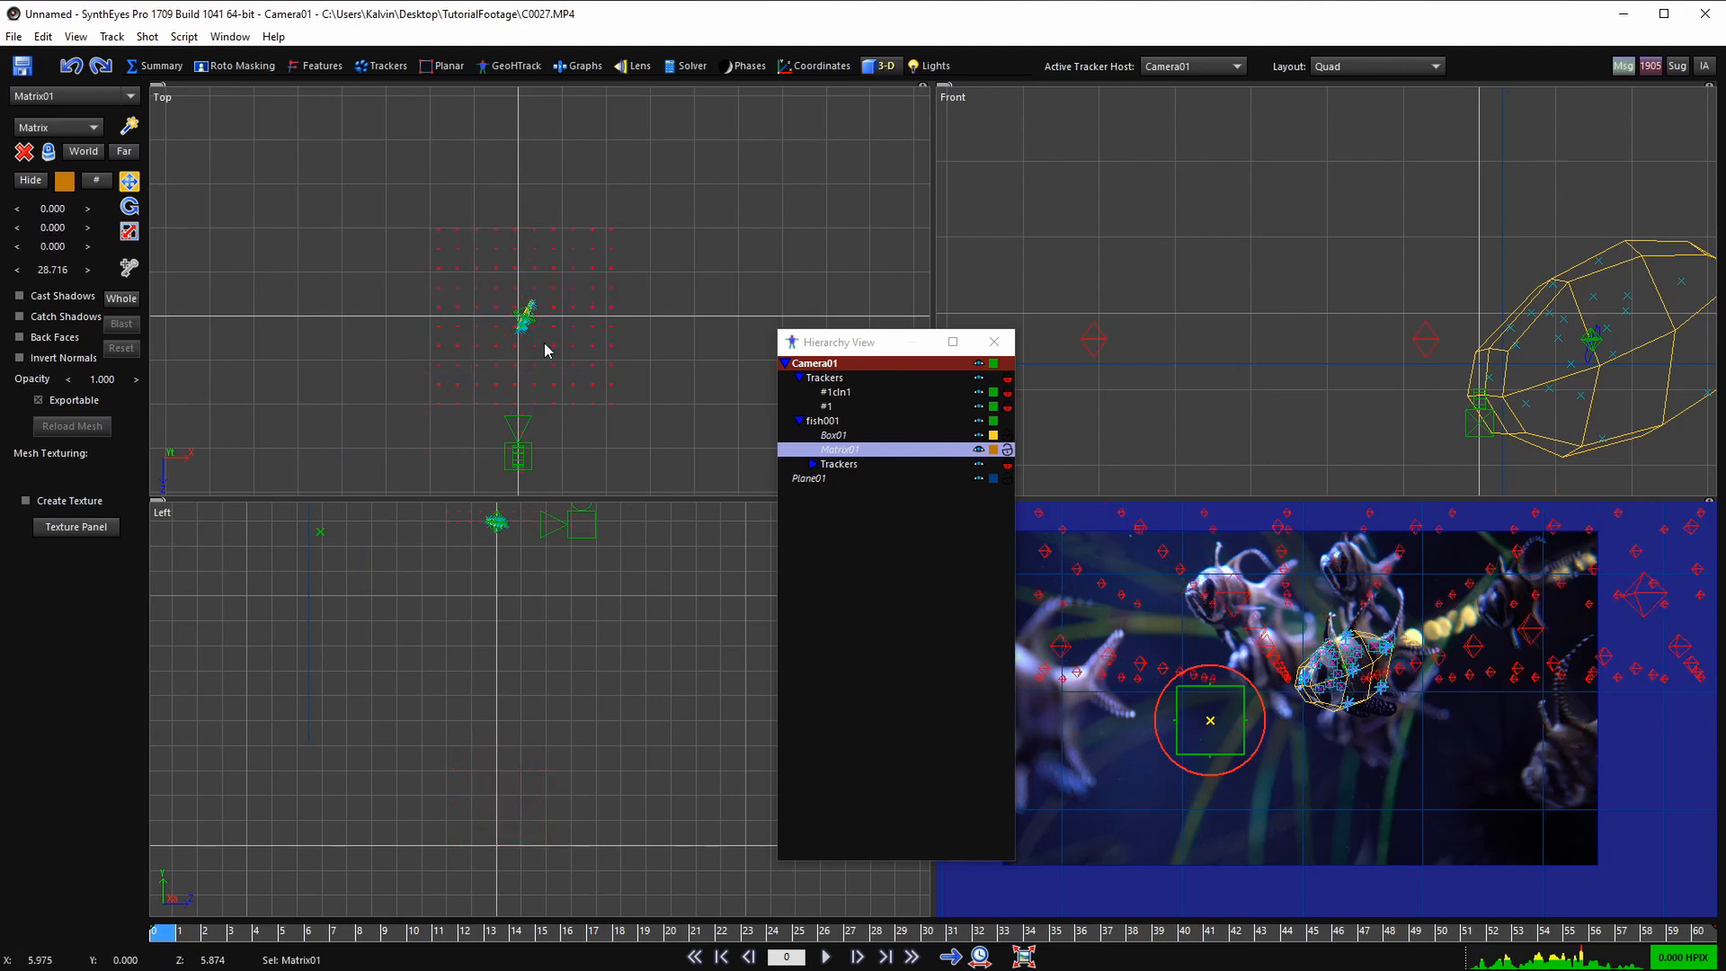
- Reset the rotation of Matrix01 to 0 on all three axes so it aligns with the fish001 object
scroll(544, 350, up, 4)
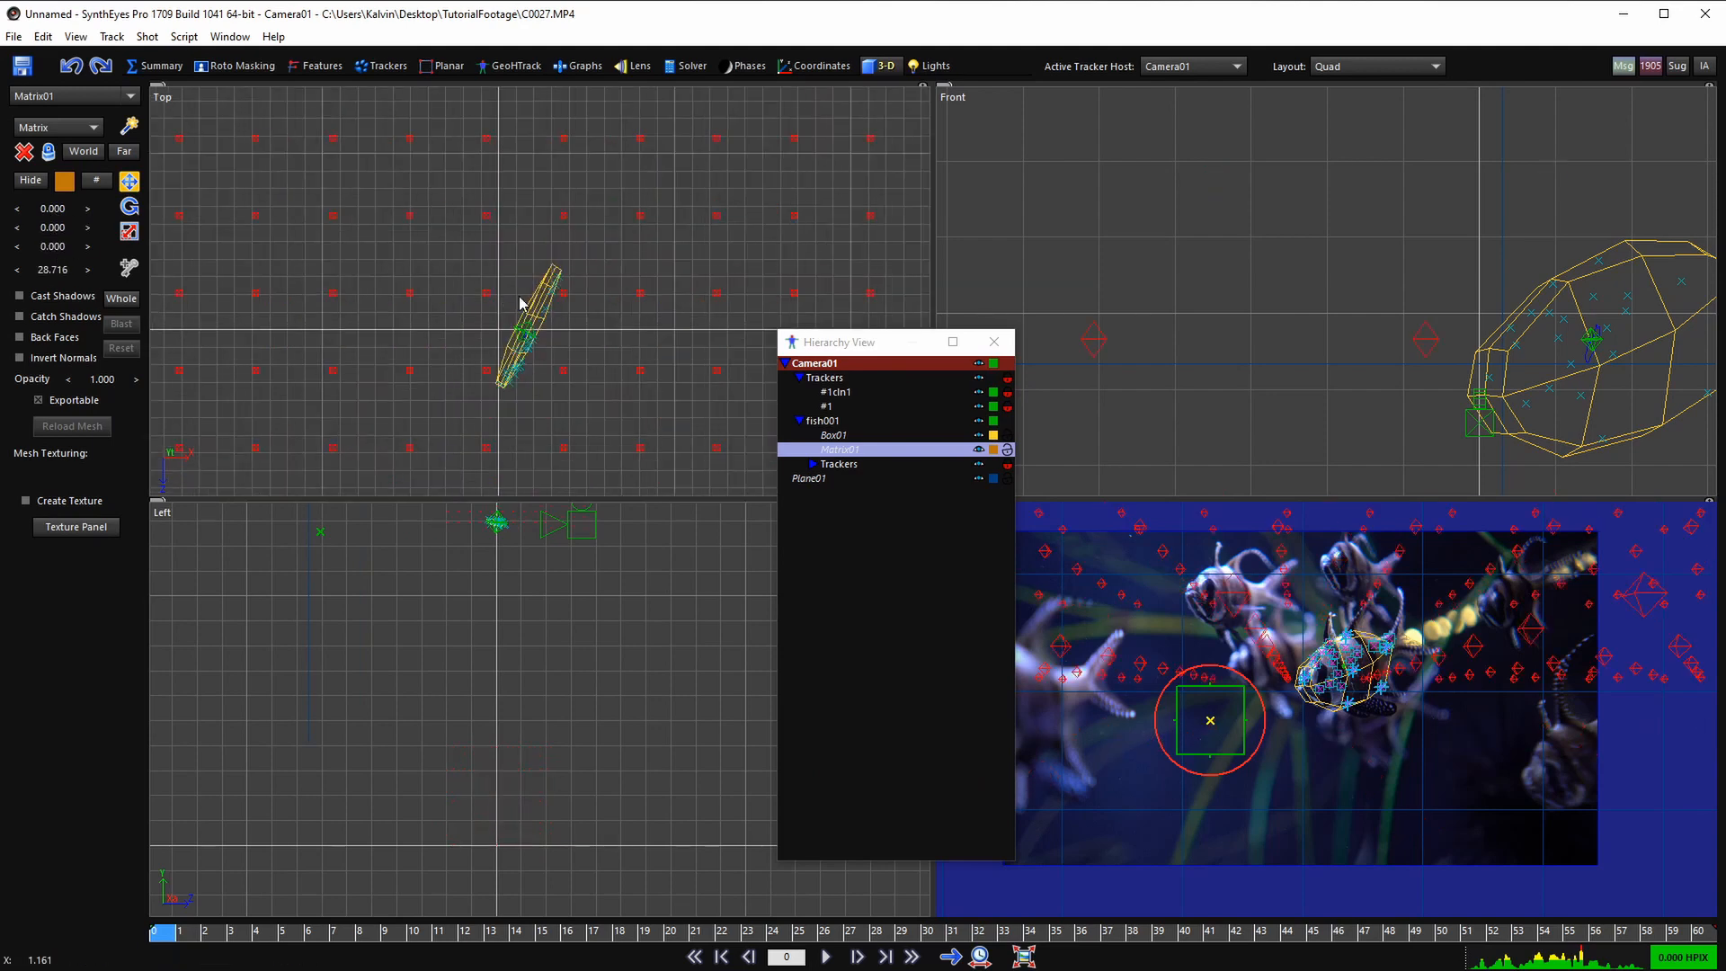
click(128, 211)
right_click(53, 209)
right_click(55, 229)
right_click(54, 246)
- Examine the matrix points around the fish in the Top view and play the shot to check how they move with it
scroll(440, 274, down, 4)
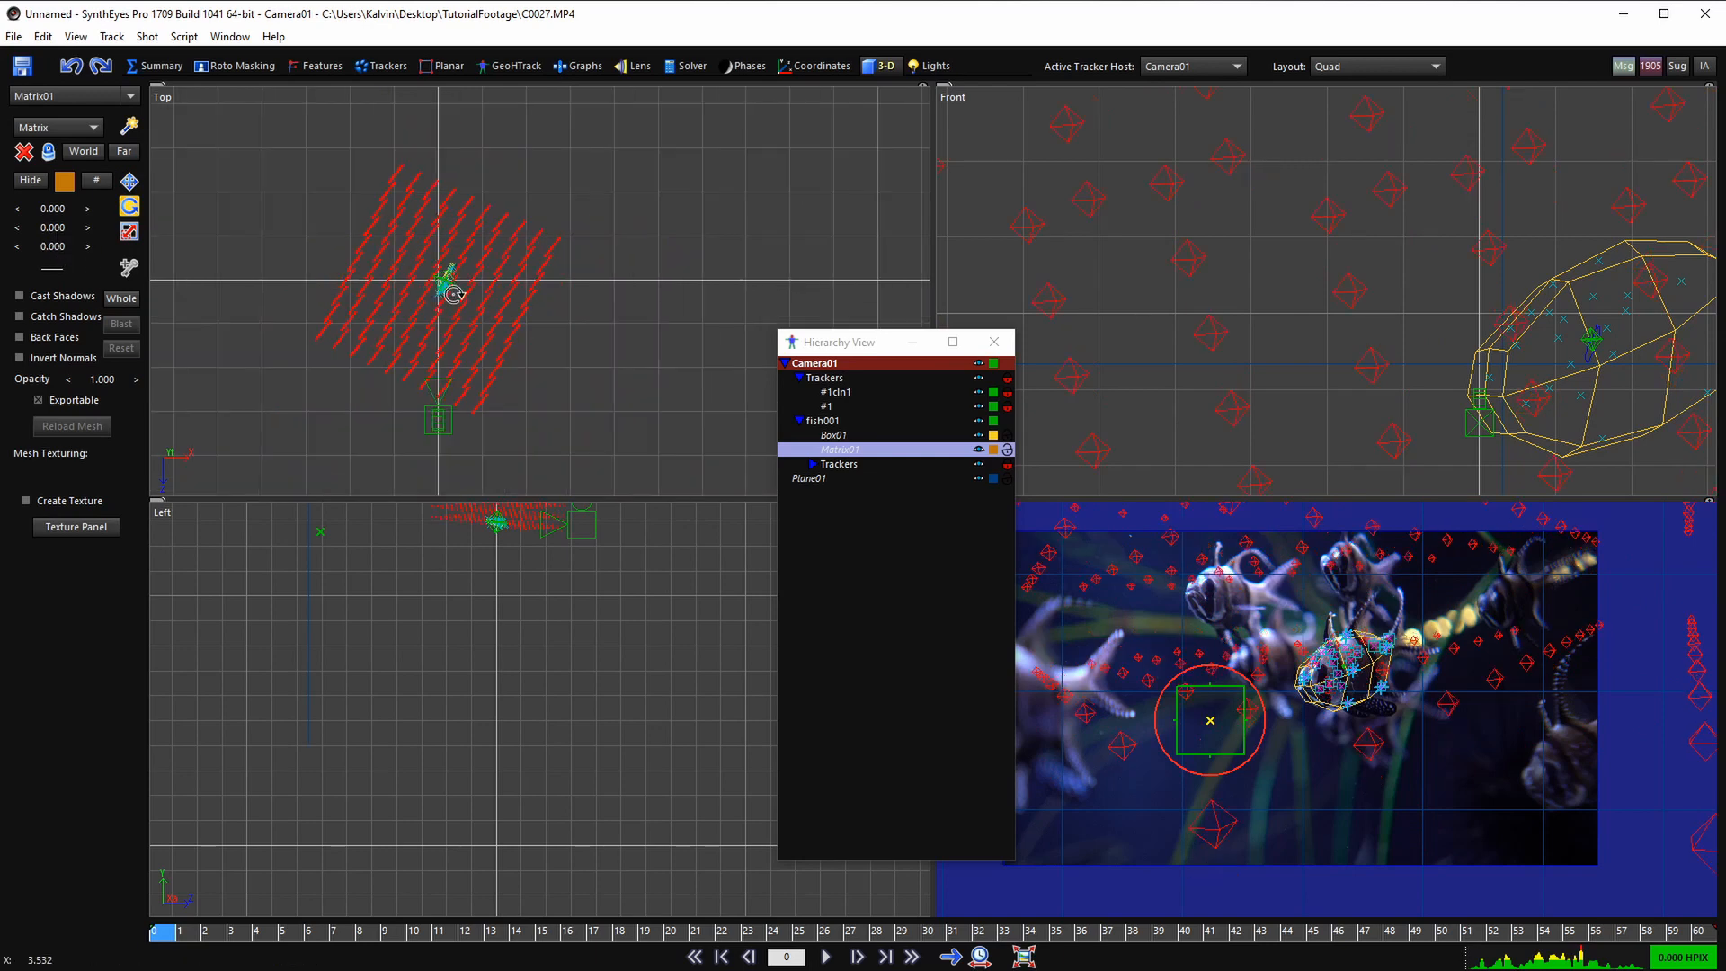
scroll(387, 246, up, 4)
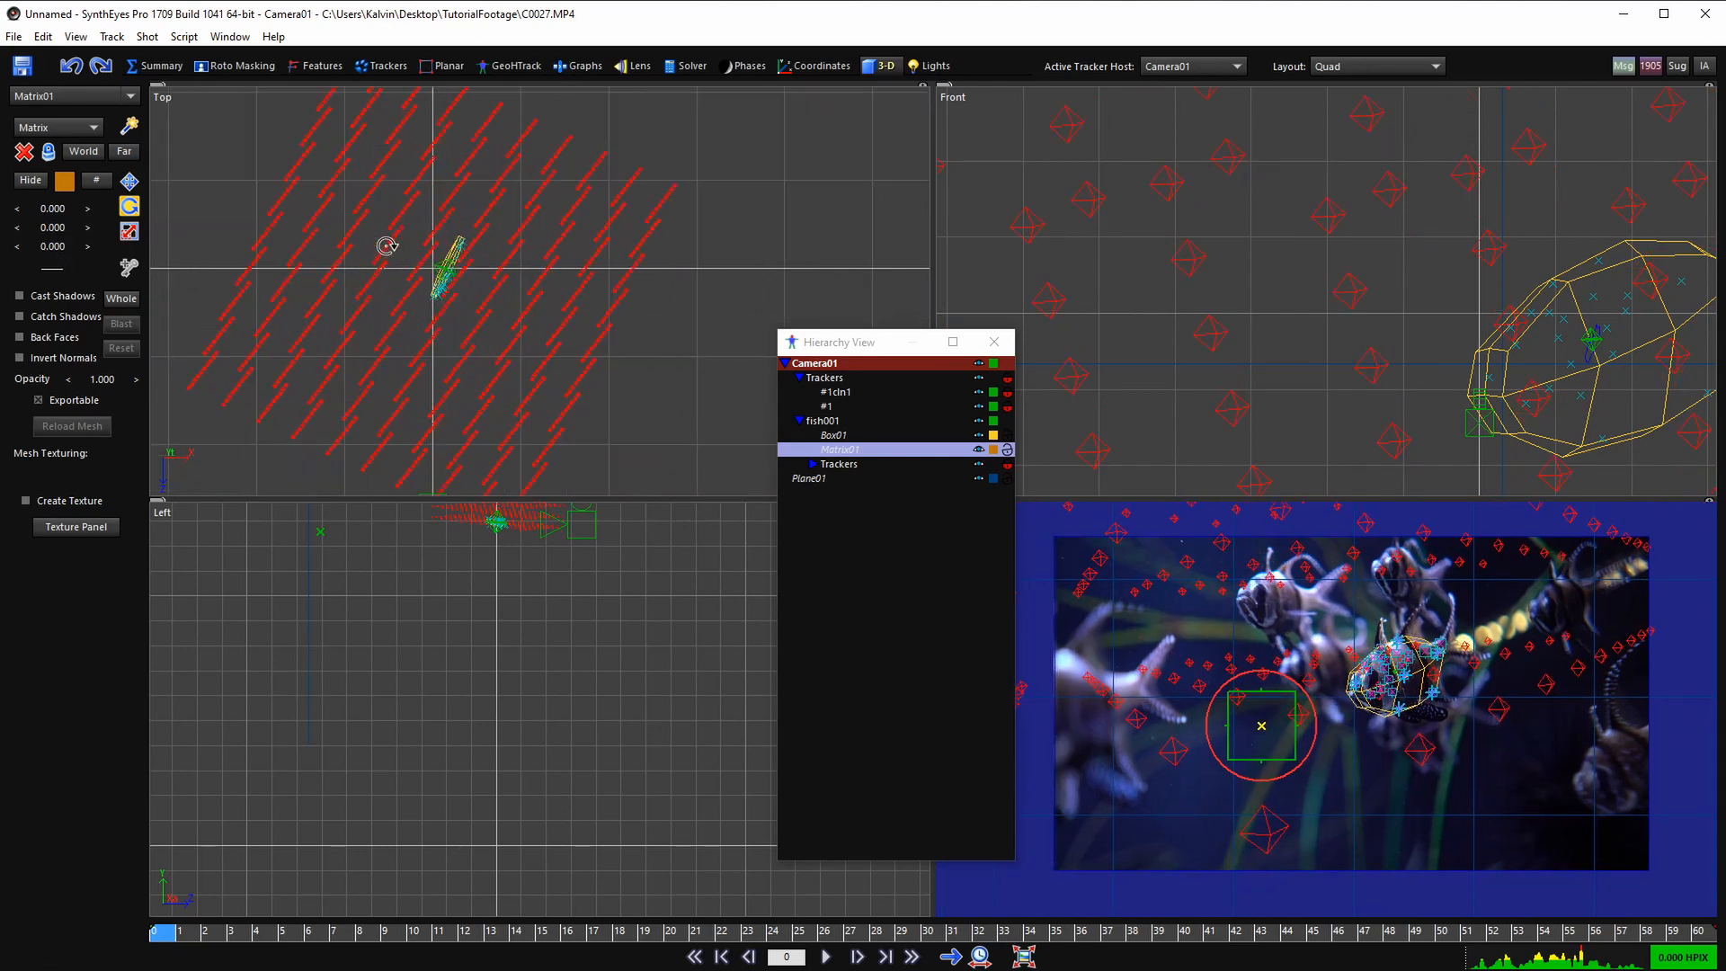
scroll(449, 277, up, 10)
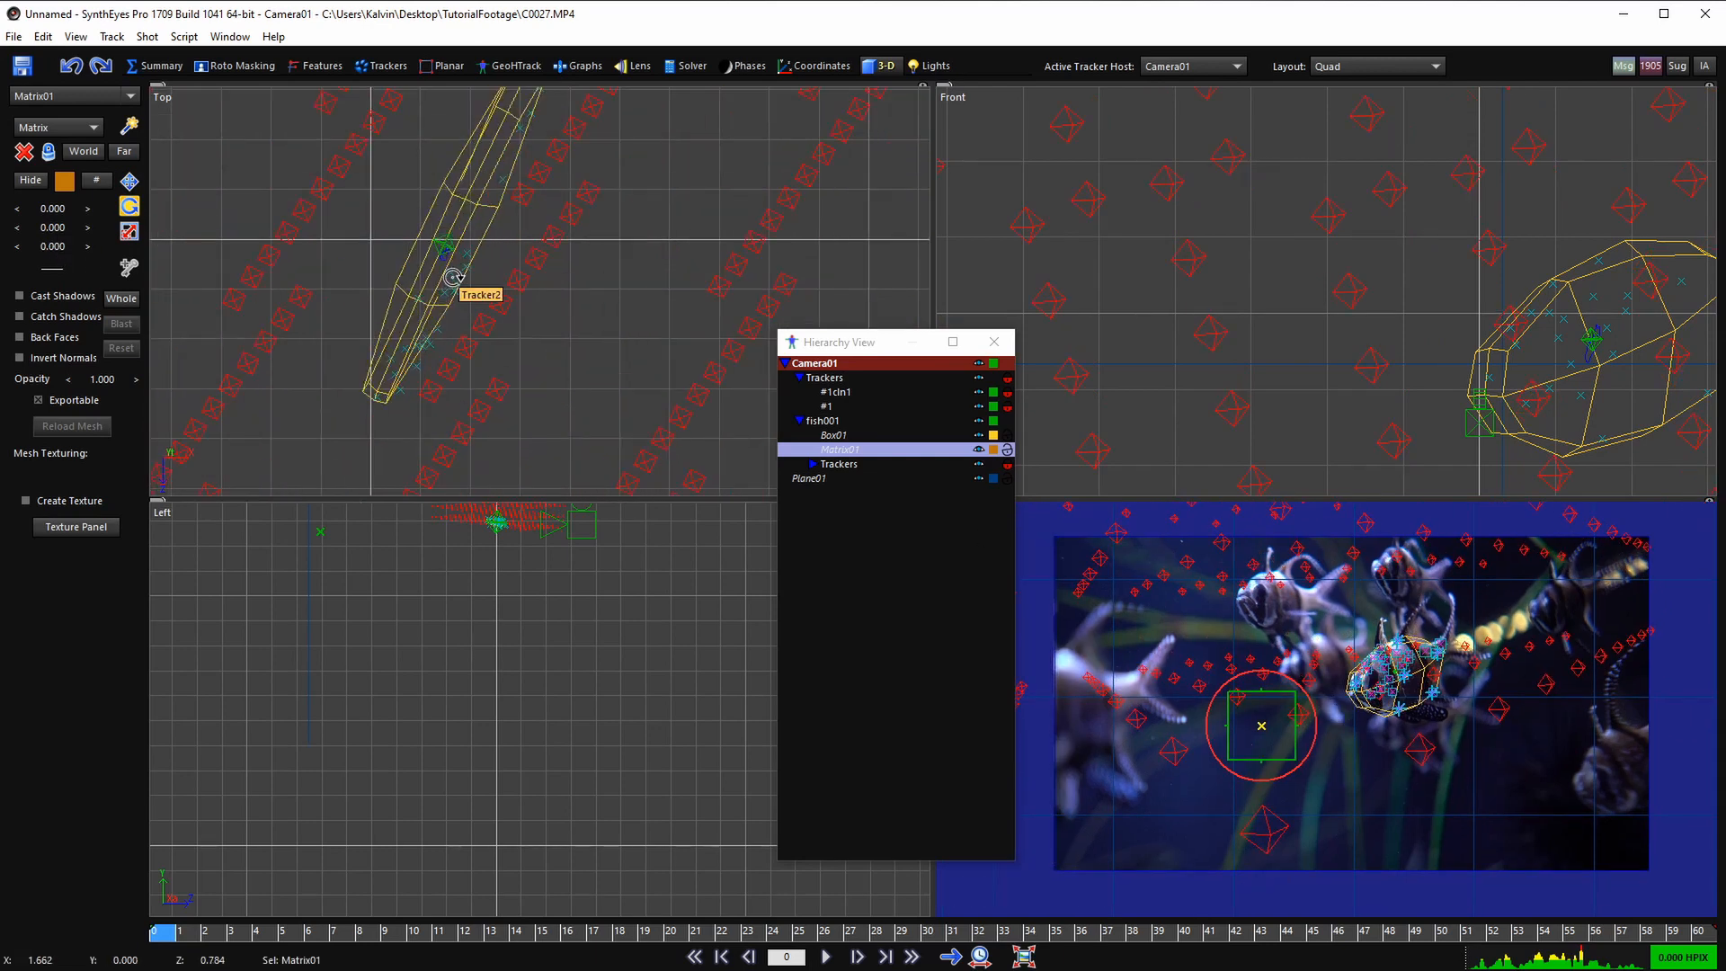
scroll(453, 277, down, 4)
key(space)
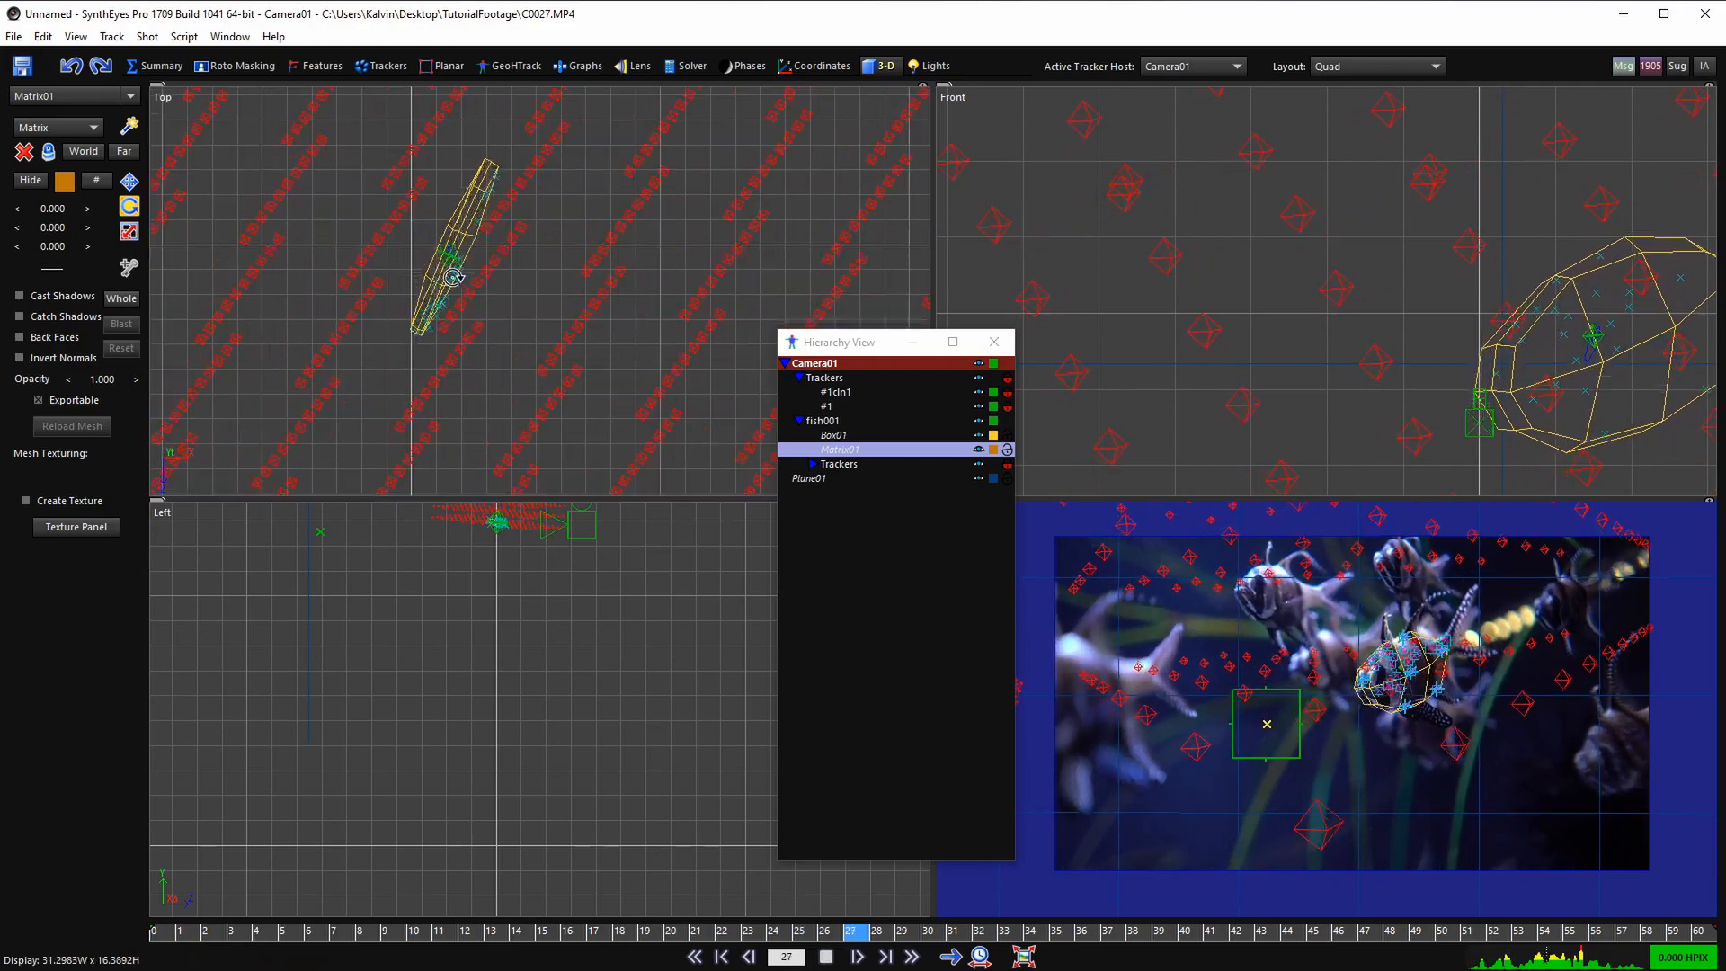
scroll(454, 277, up, 2)
scroll(454, 276, down, 4)
key(space)
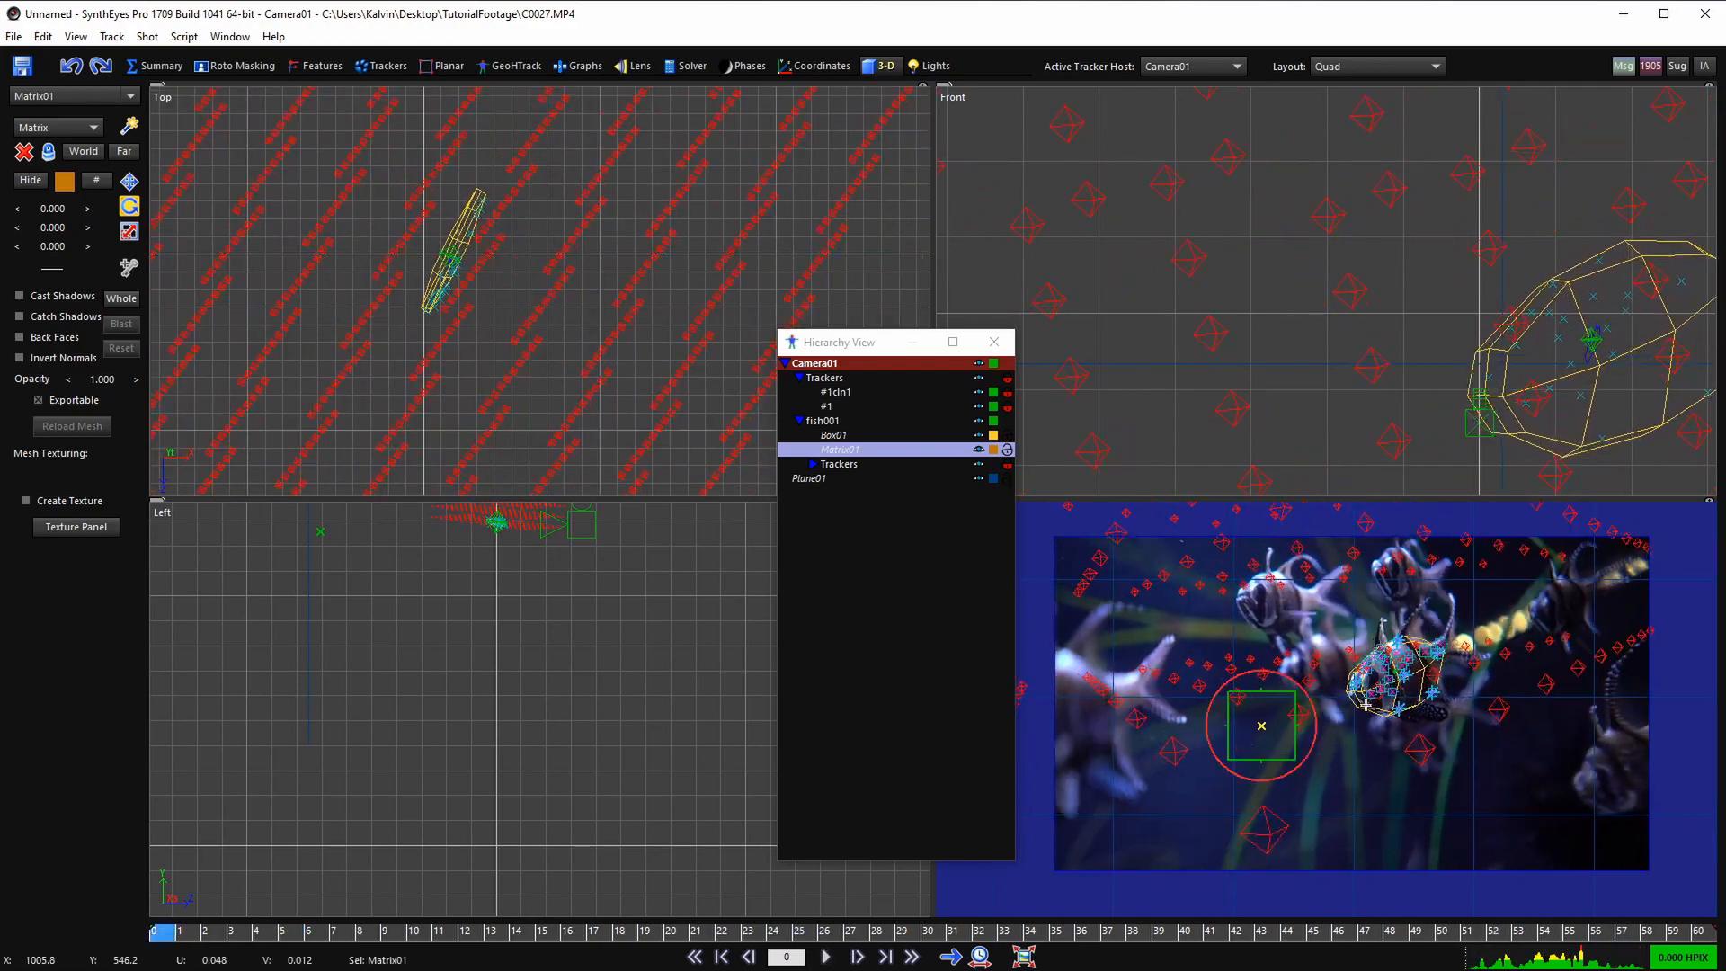
- Move Matrix01 downward in the Front view to position 3.557, -16.725, 0.235 so its points surround the fish
click(127, 184)
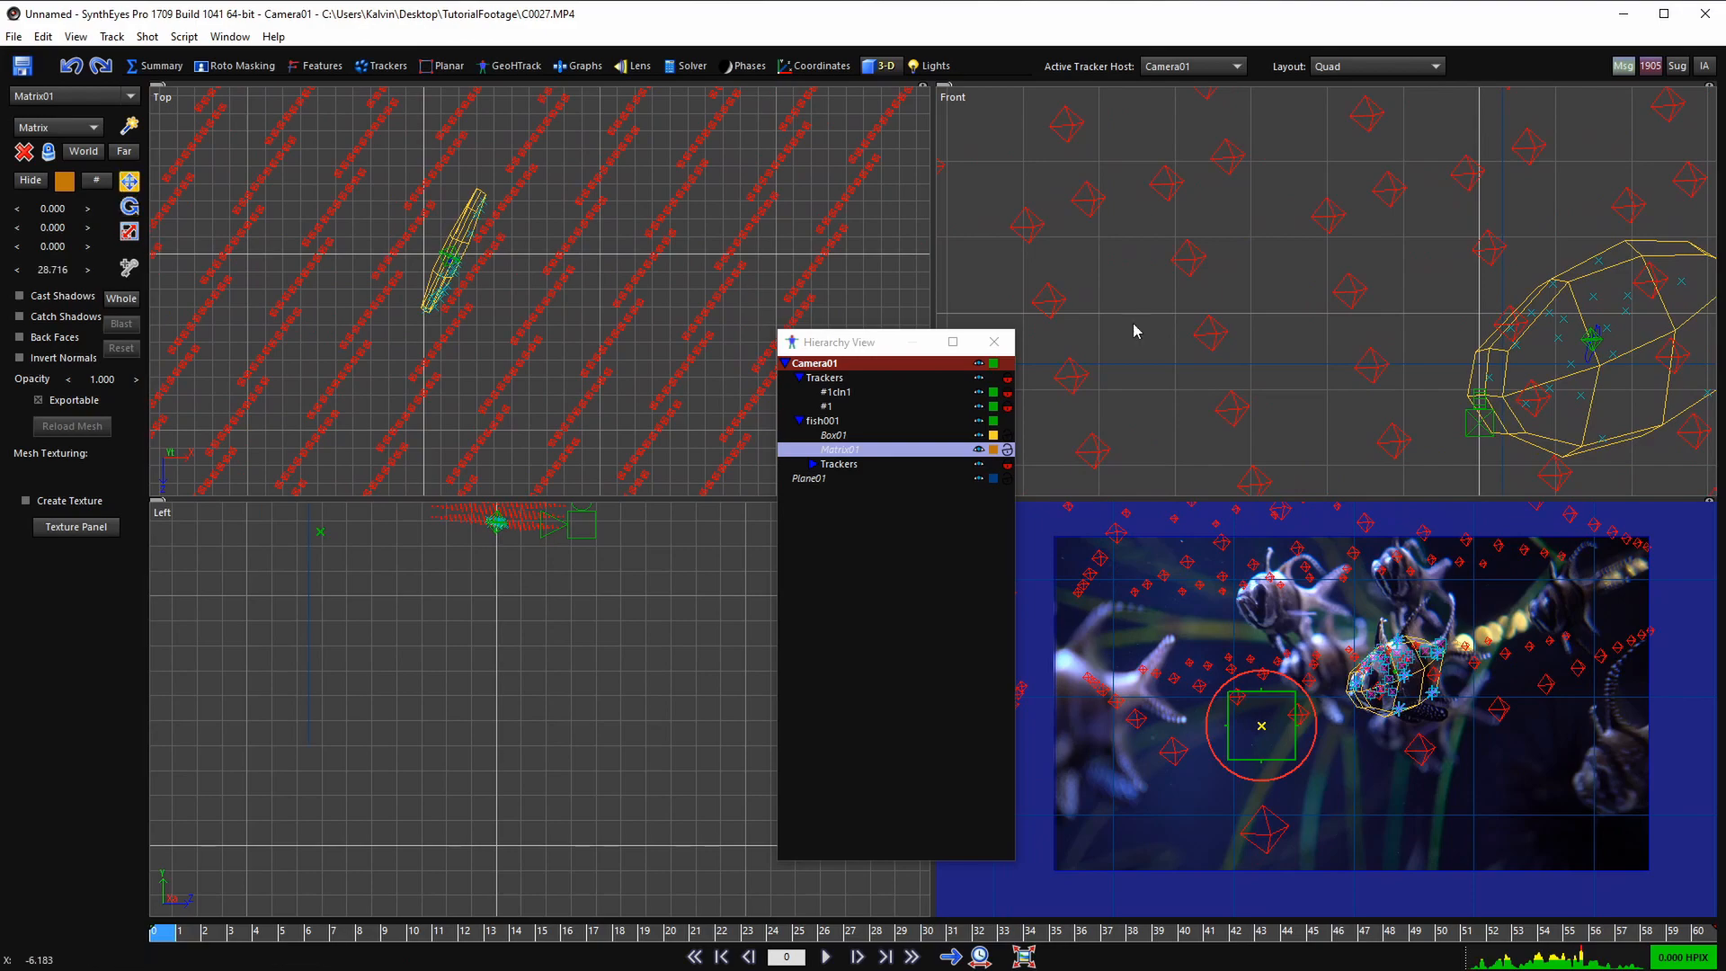
scroll(1334, 290, down, 5)
drag(1360, 215, 1420, 436)
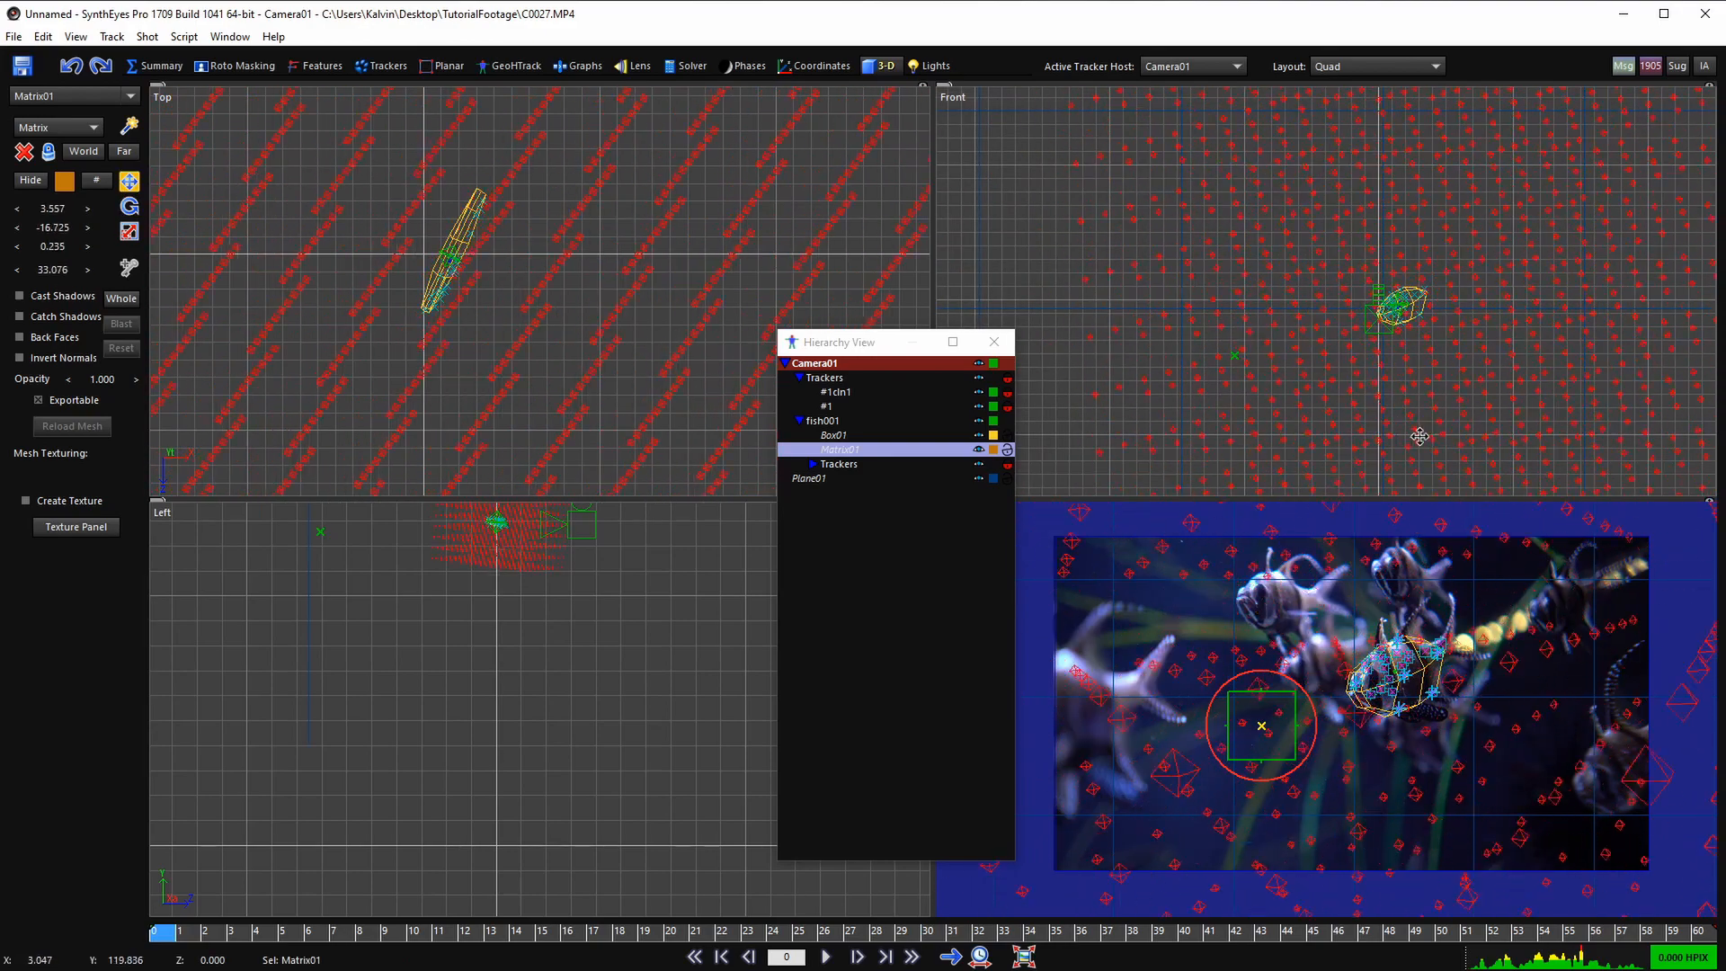
- Show only the camera view, close the Hierarchy View, play the shot to check the matrix motion, and return to the first frame
key(5)
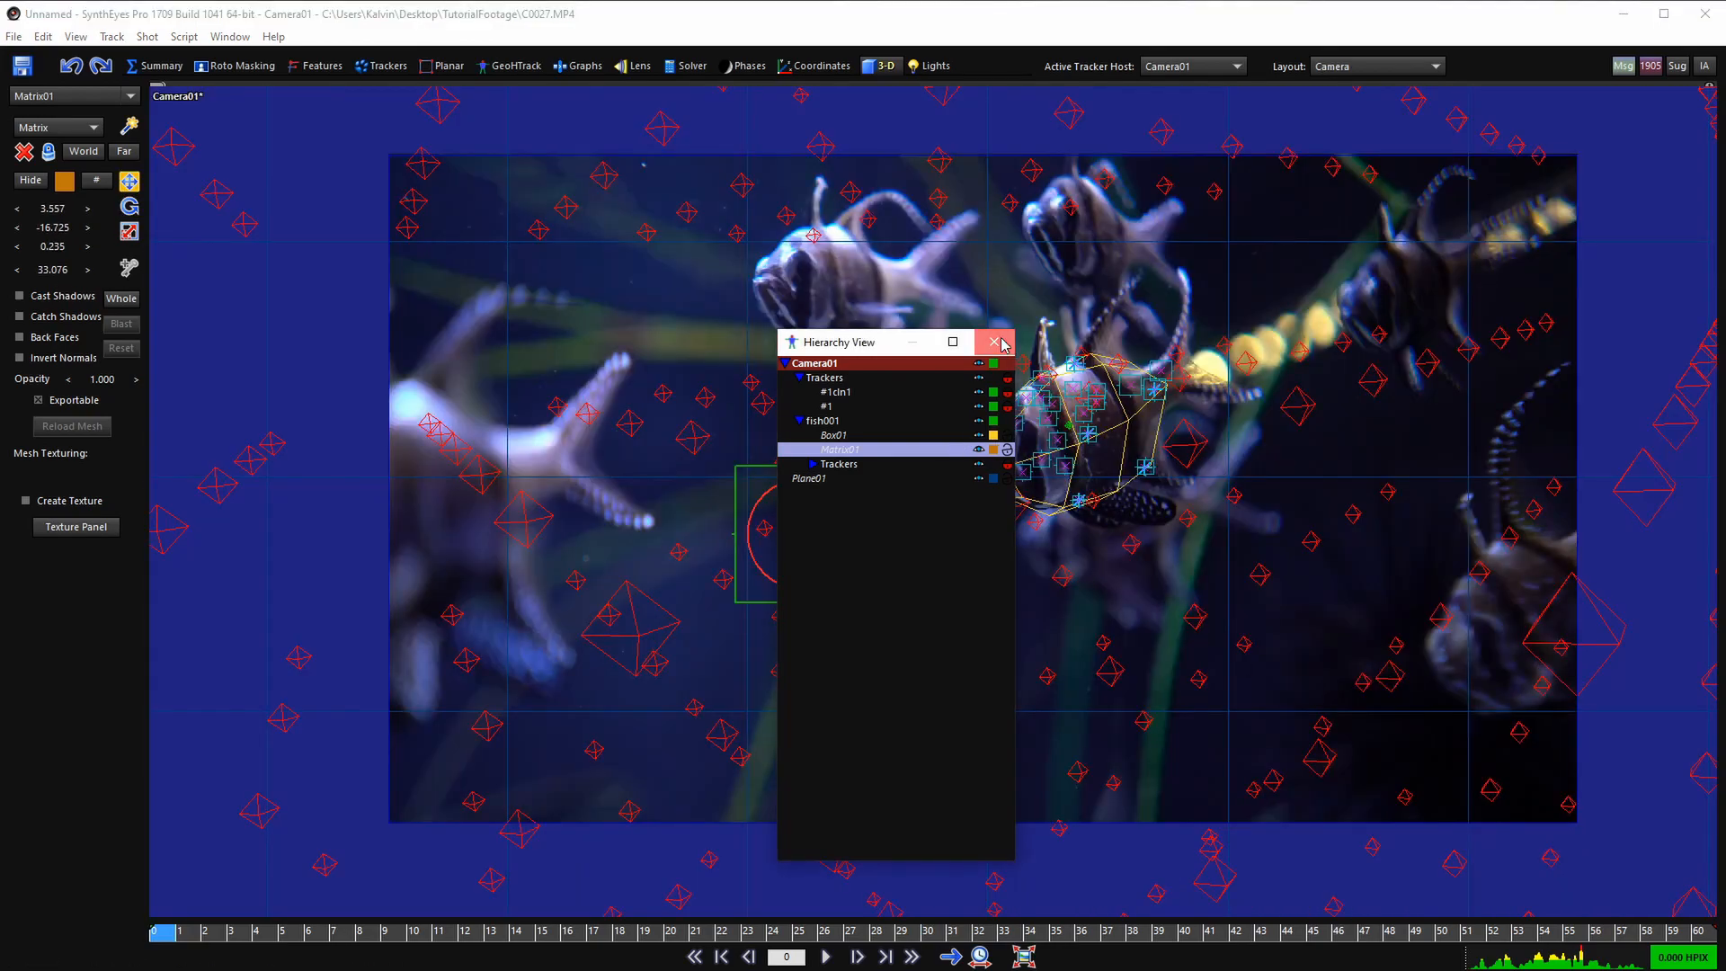
click(1002, 344)
key(space)
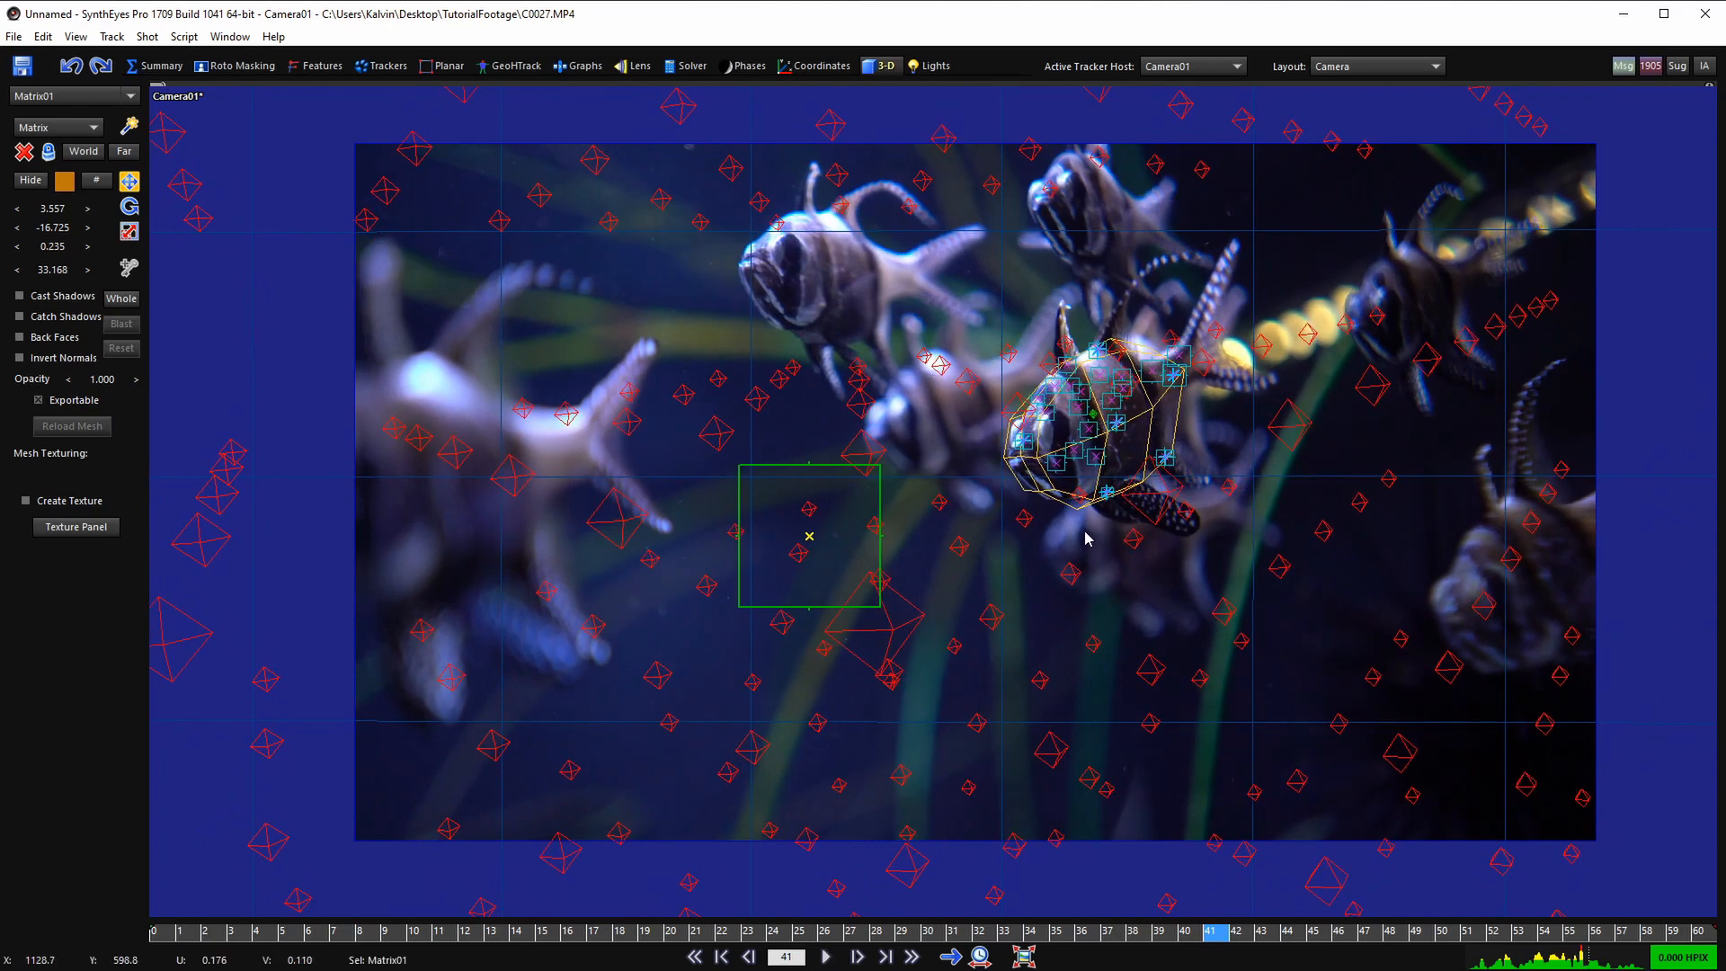
key(space)
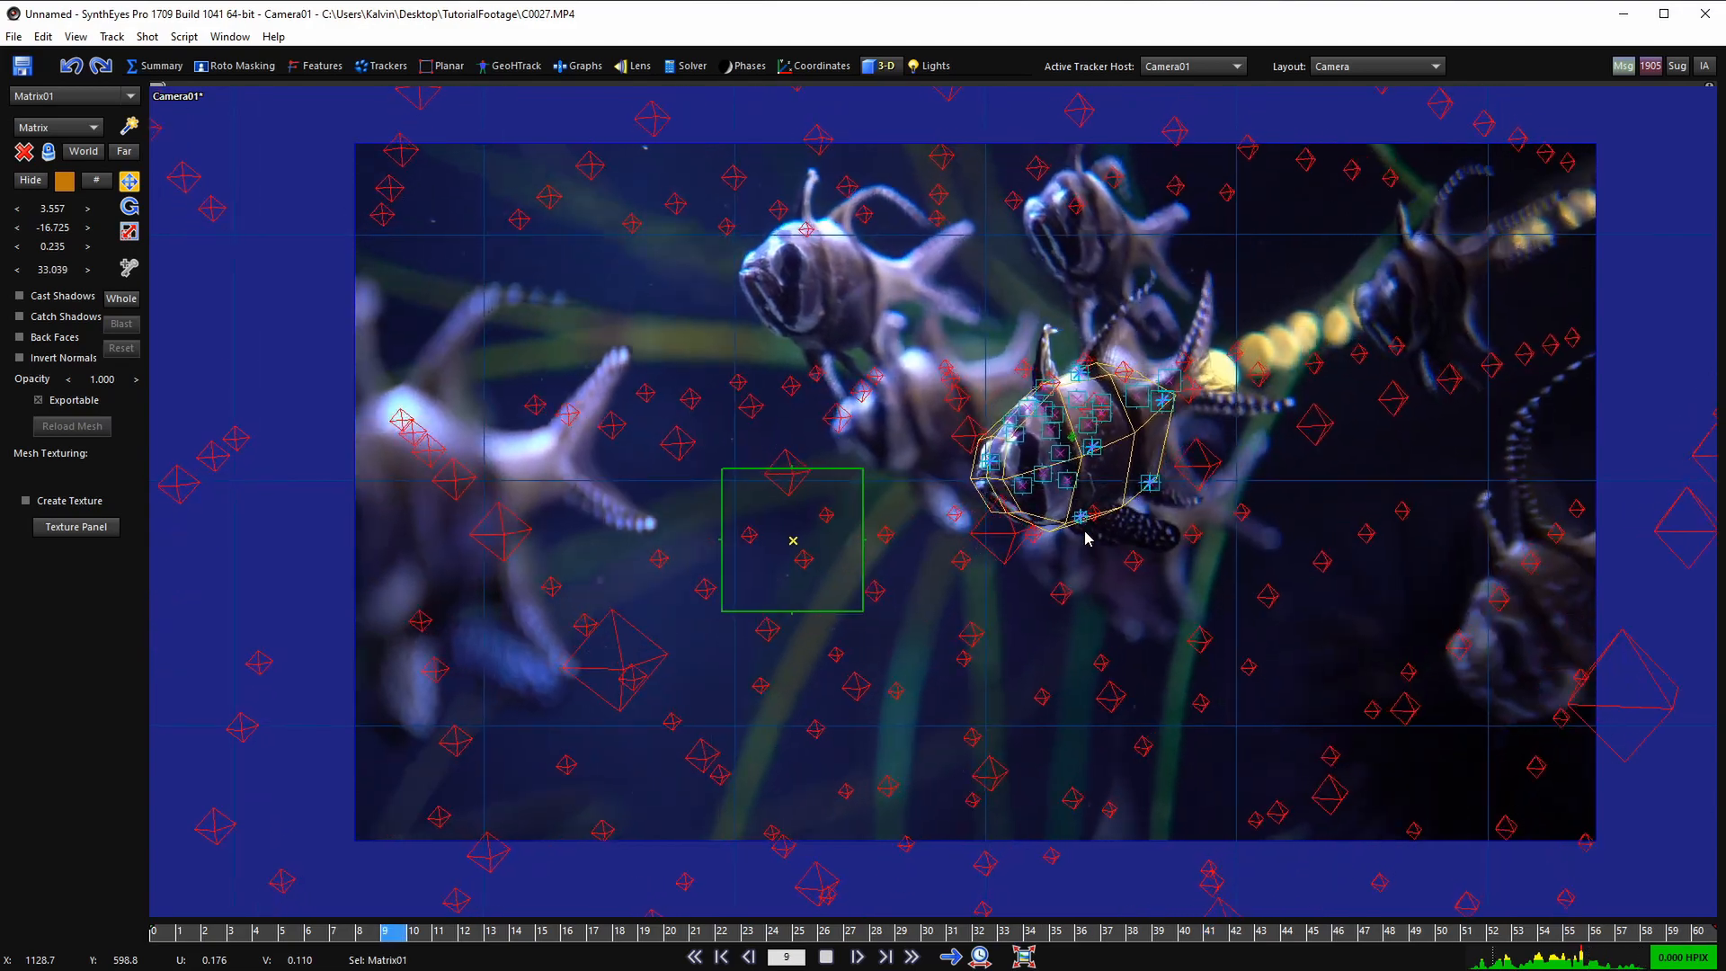
key(space)
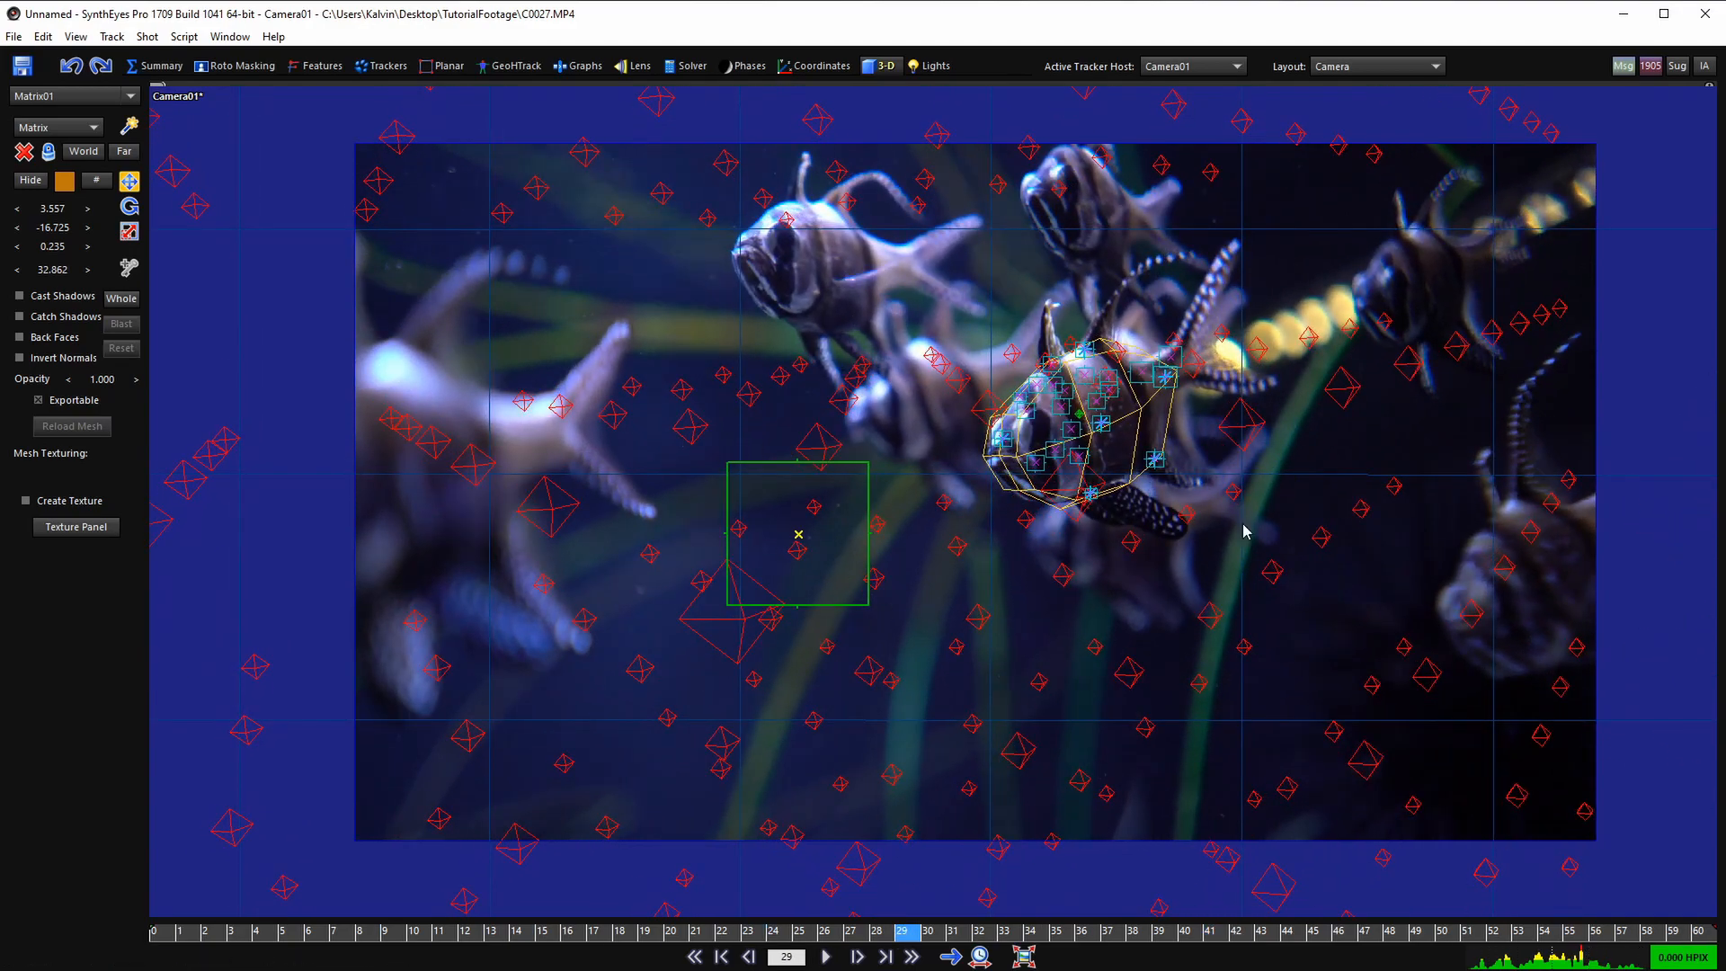
key(space)
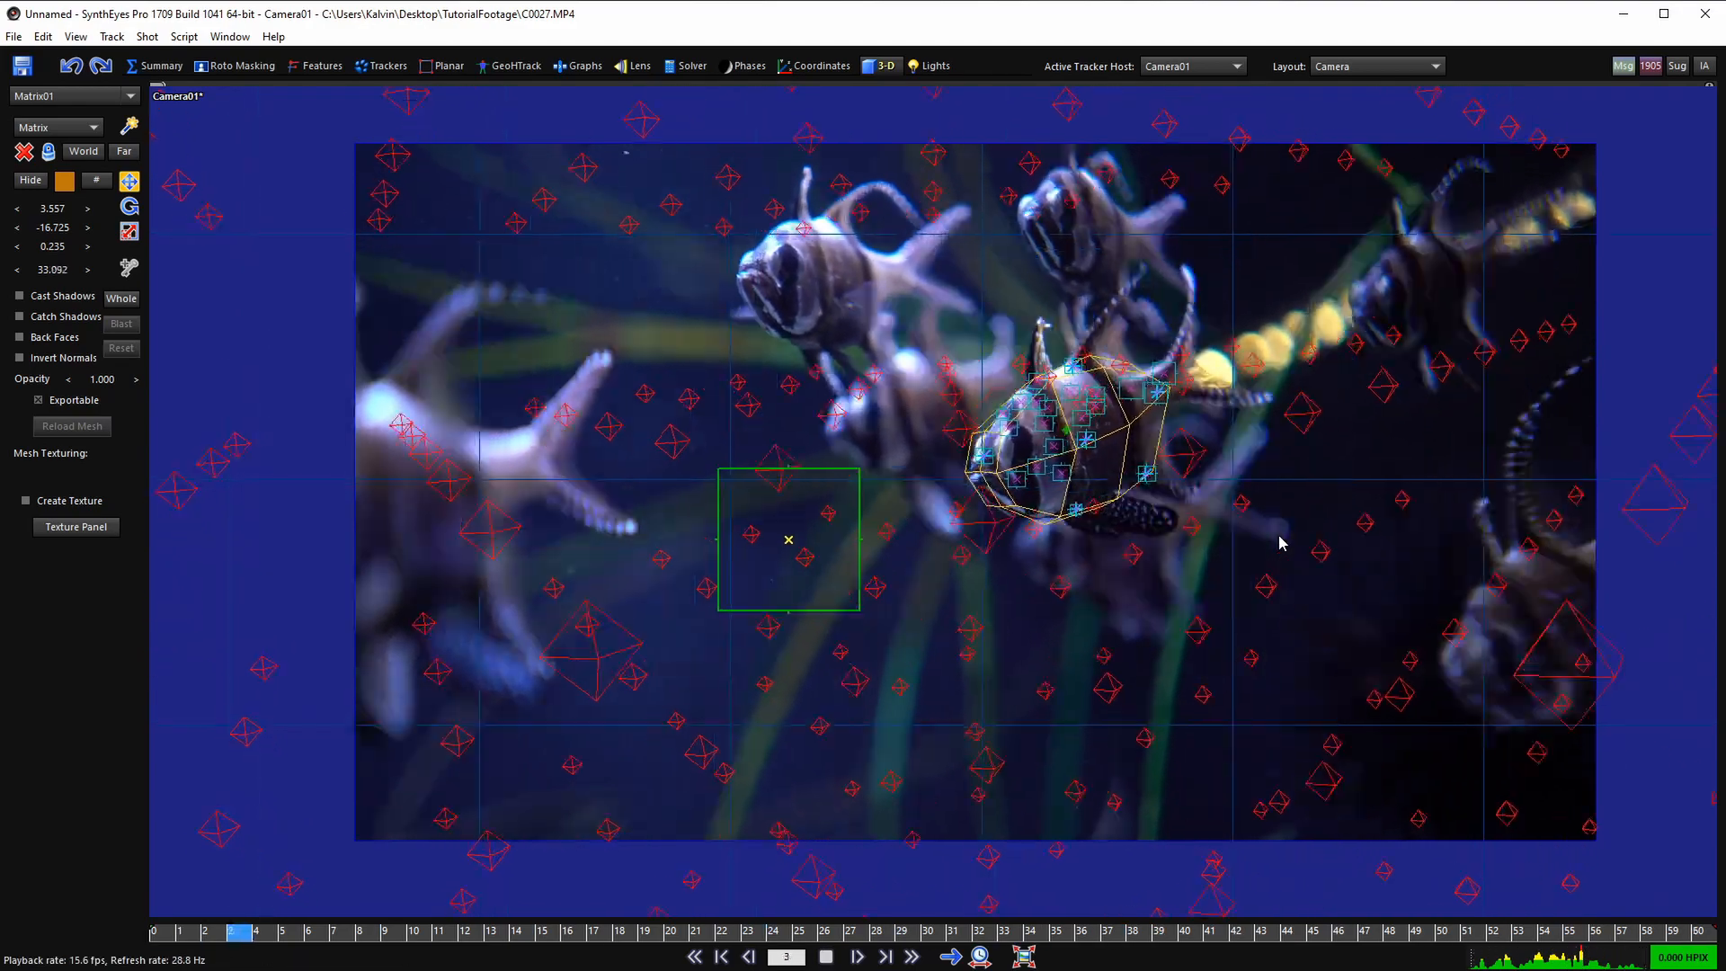
key(space)
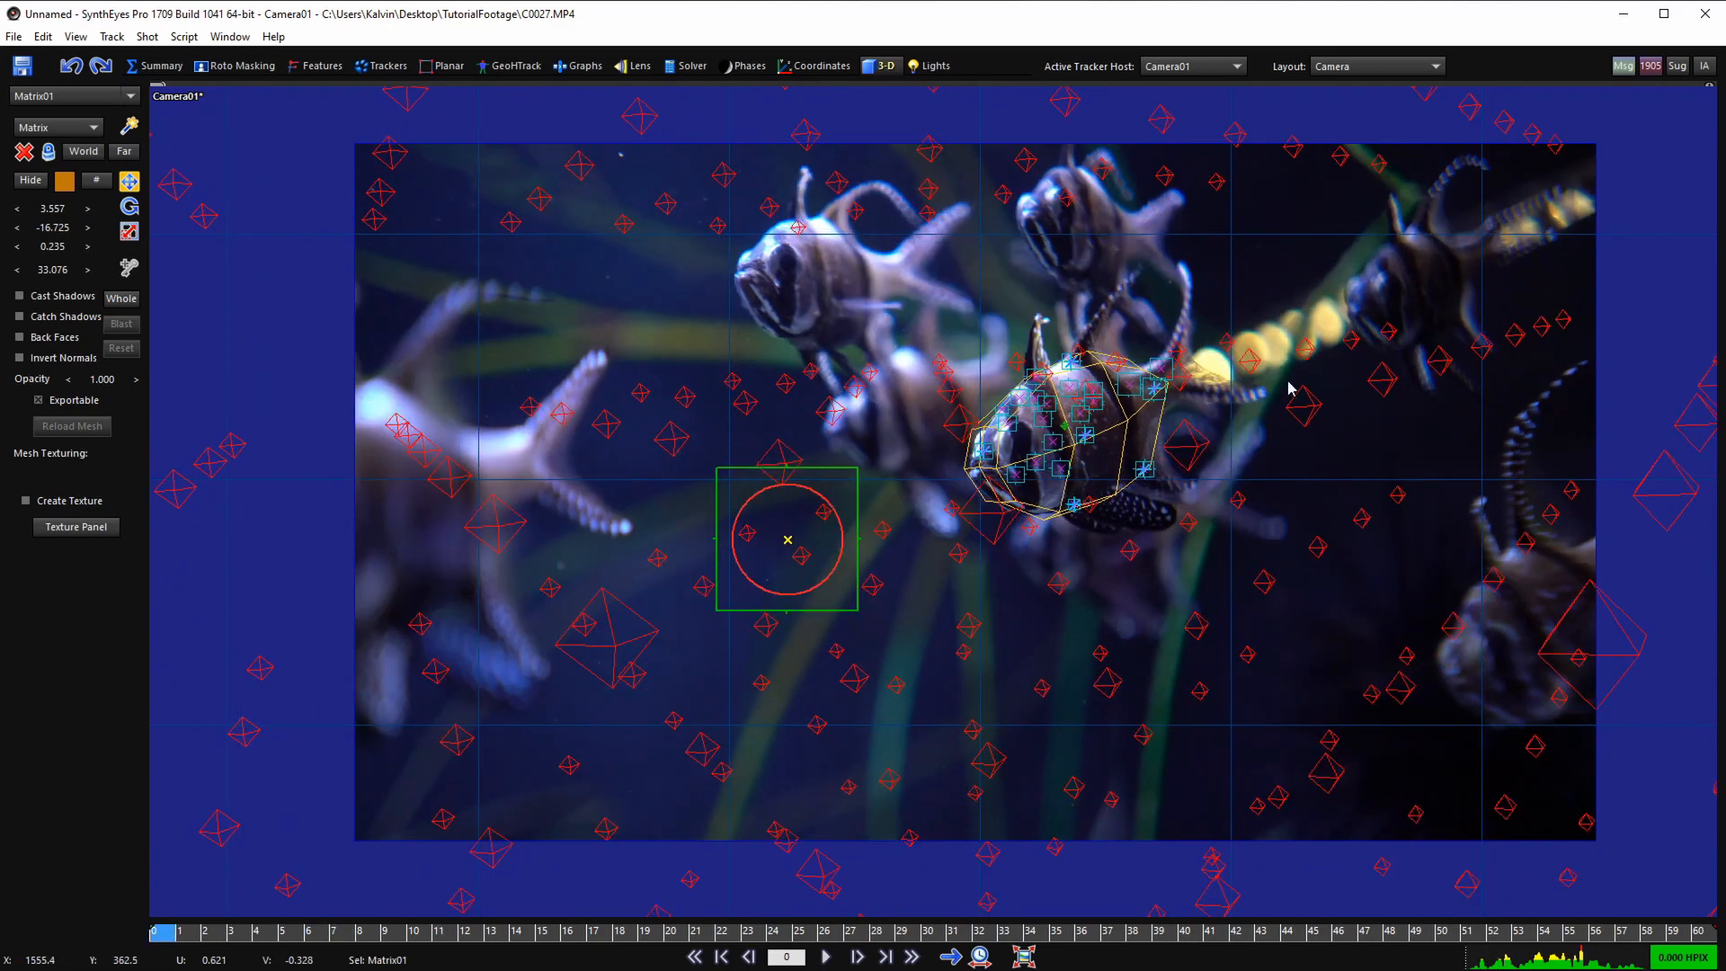
key(Home)
- Open the Path Filtering Control in the Solver room and place it clear of the tracked fish
click(670, 68)
click(78, 365)
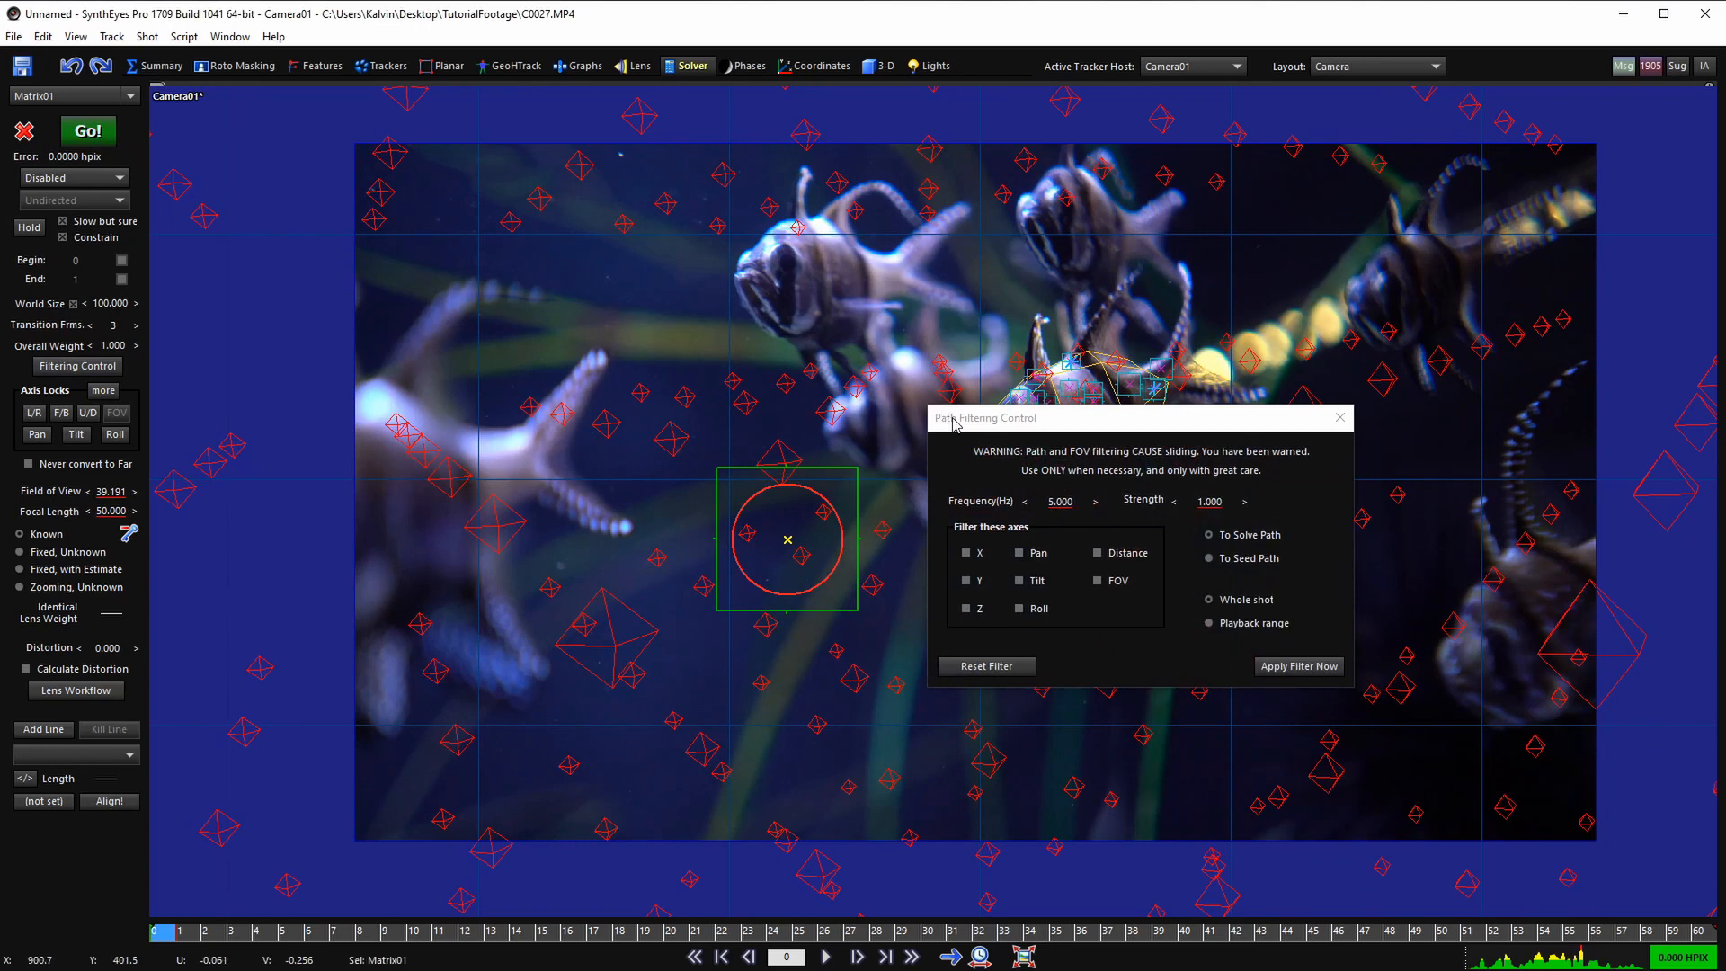
click(317, 455)
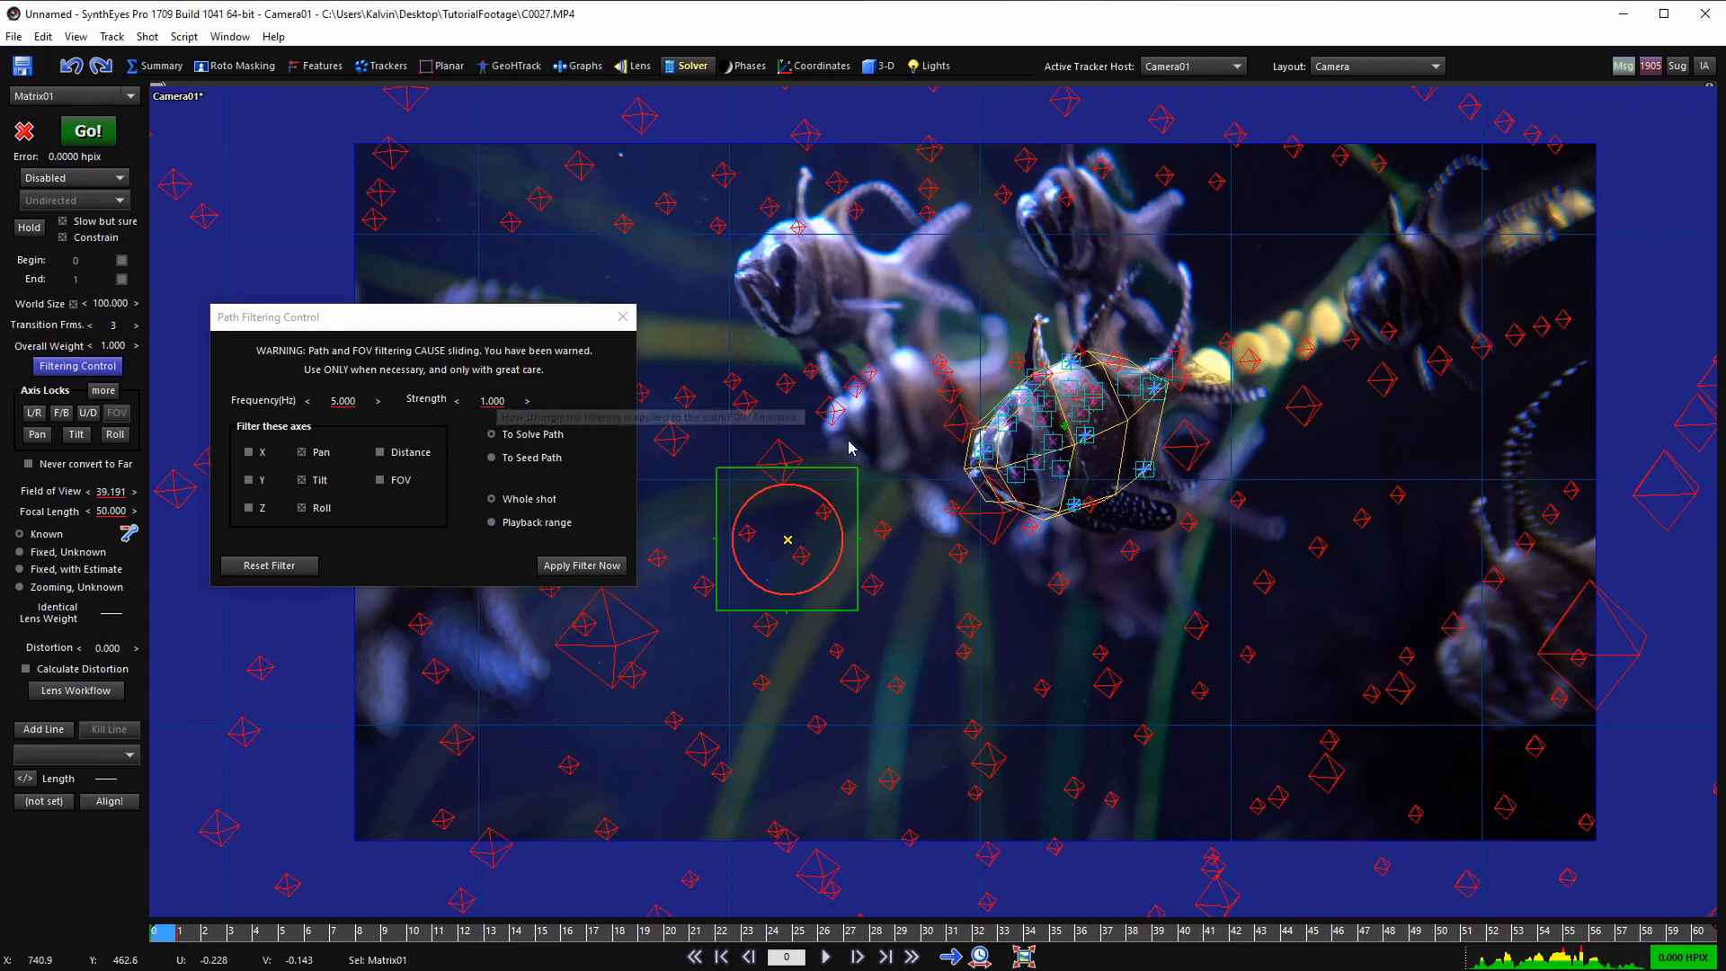
- Play the shot at normal and closer zoom to examine jitter in the matrix points, and rewind to frame 0
key(space)
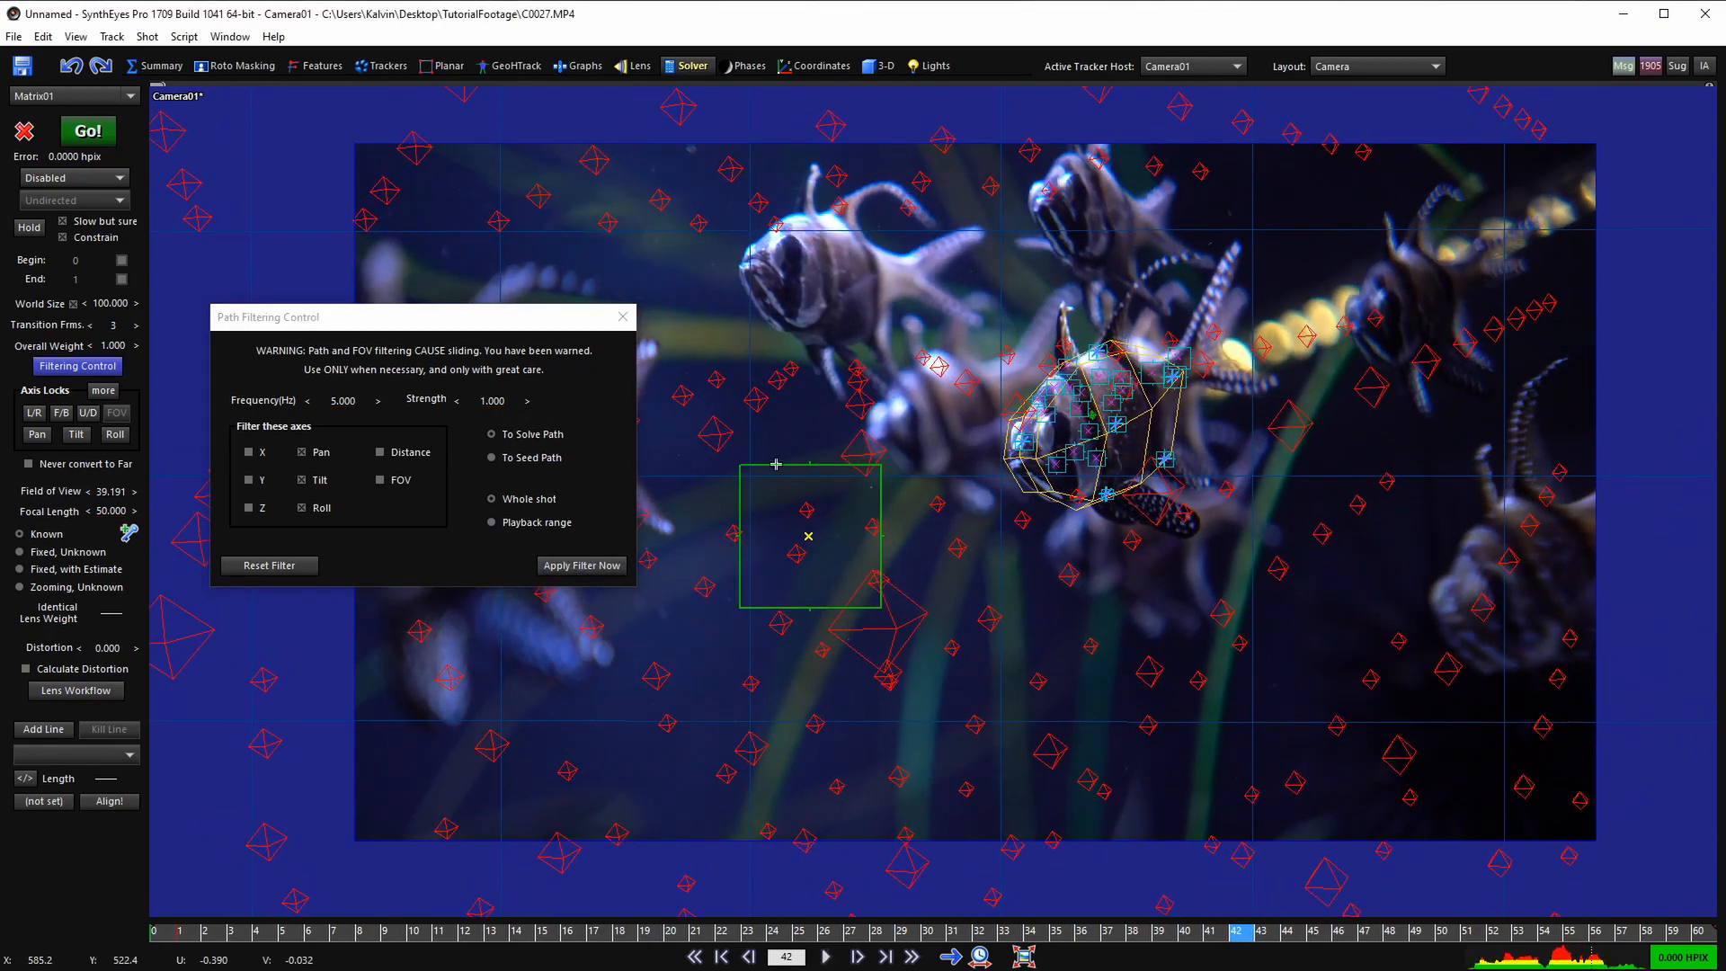
key(space)
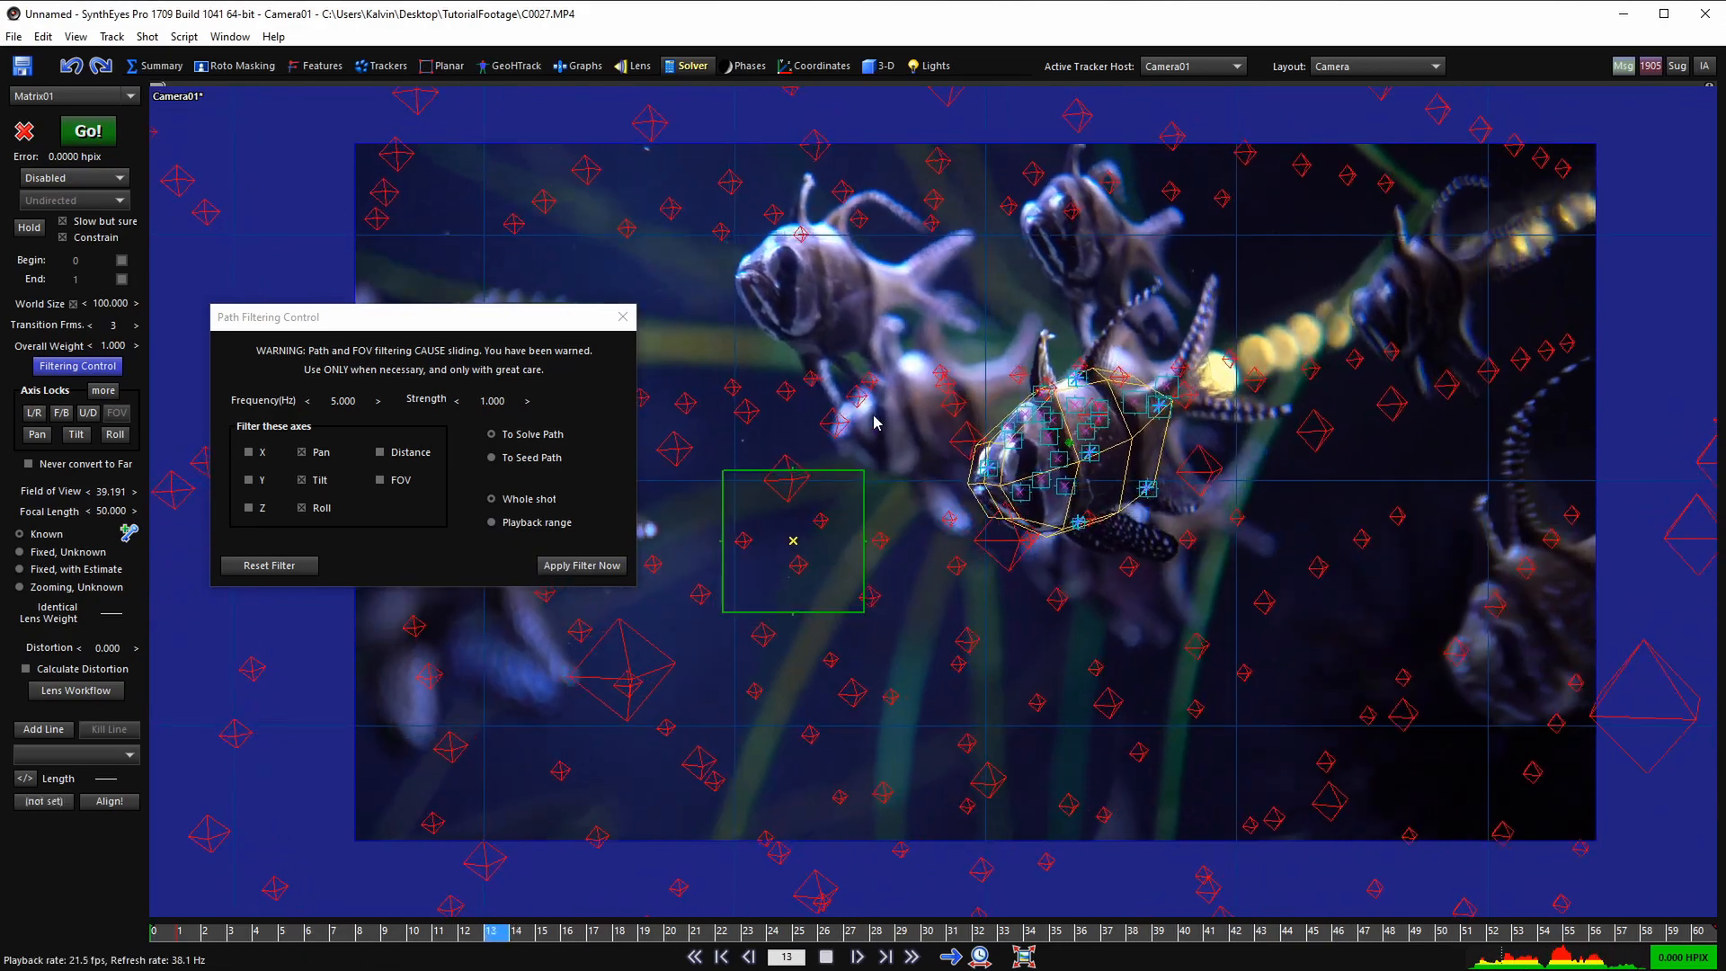
key(space)
scroll(606, 214, up, 2)
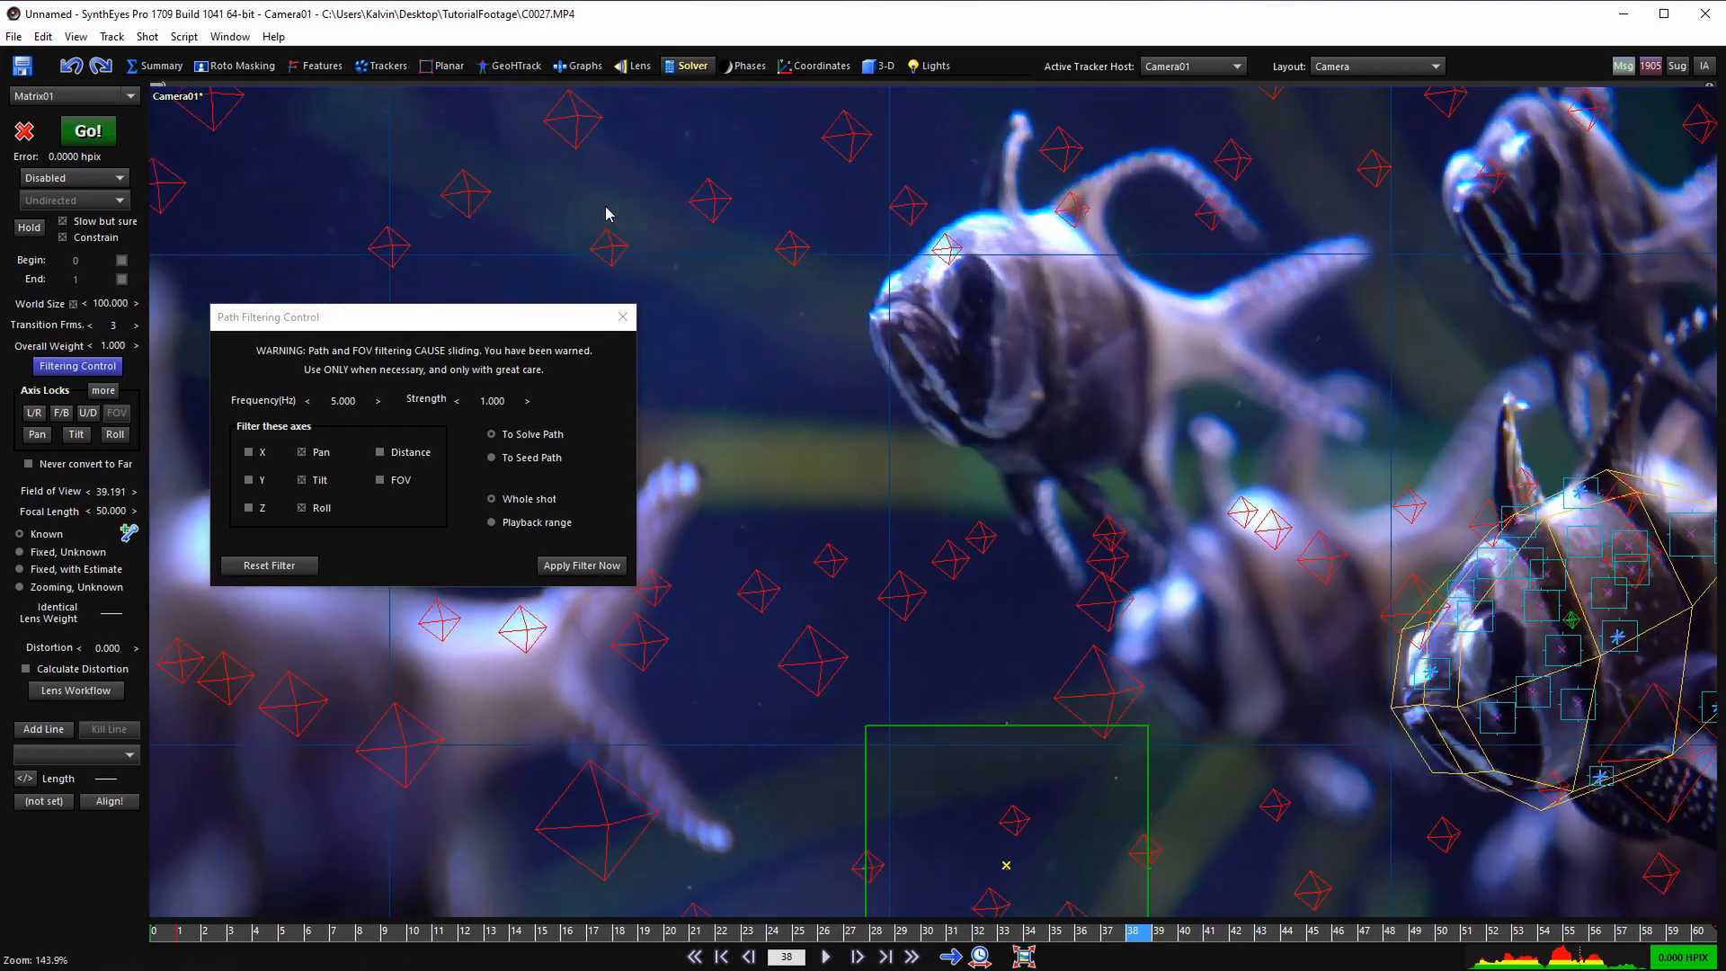
key(space)
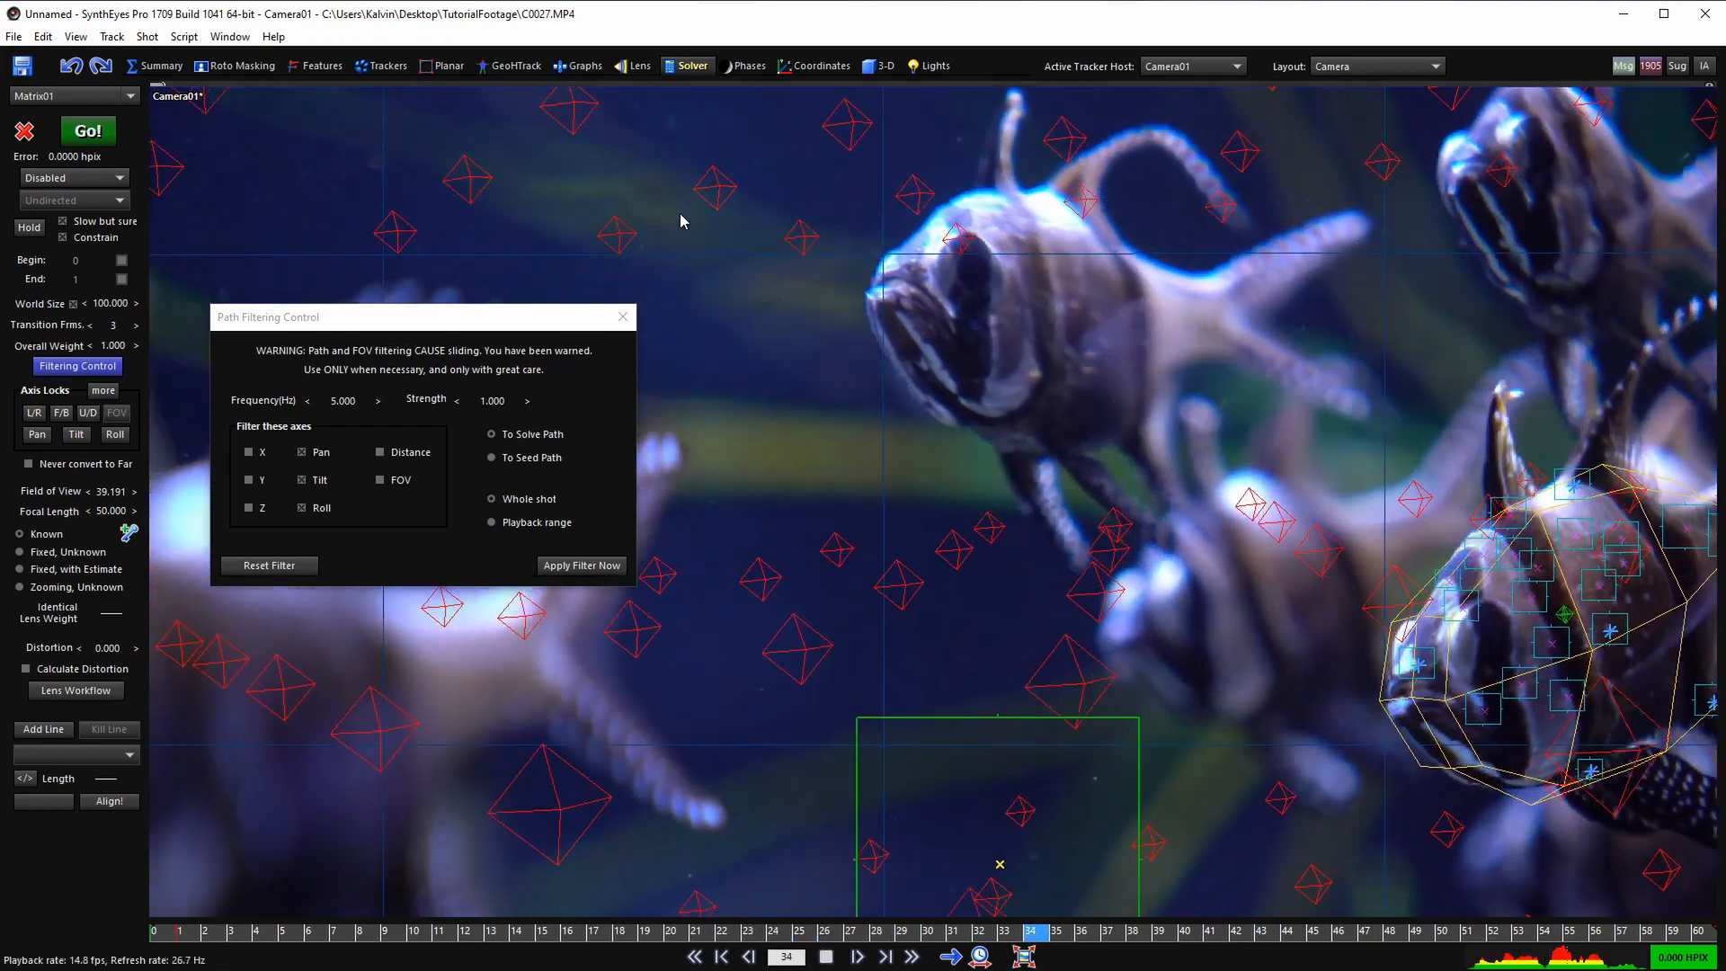
key(space)
key(shift+a)
- Make fish001 the active tracker host with nothing selected and reopen the Path Filtering Control for it
scroll(682, 221, down, 3)
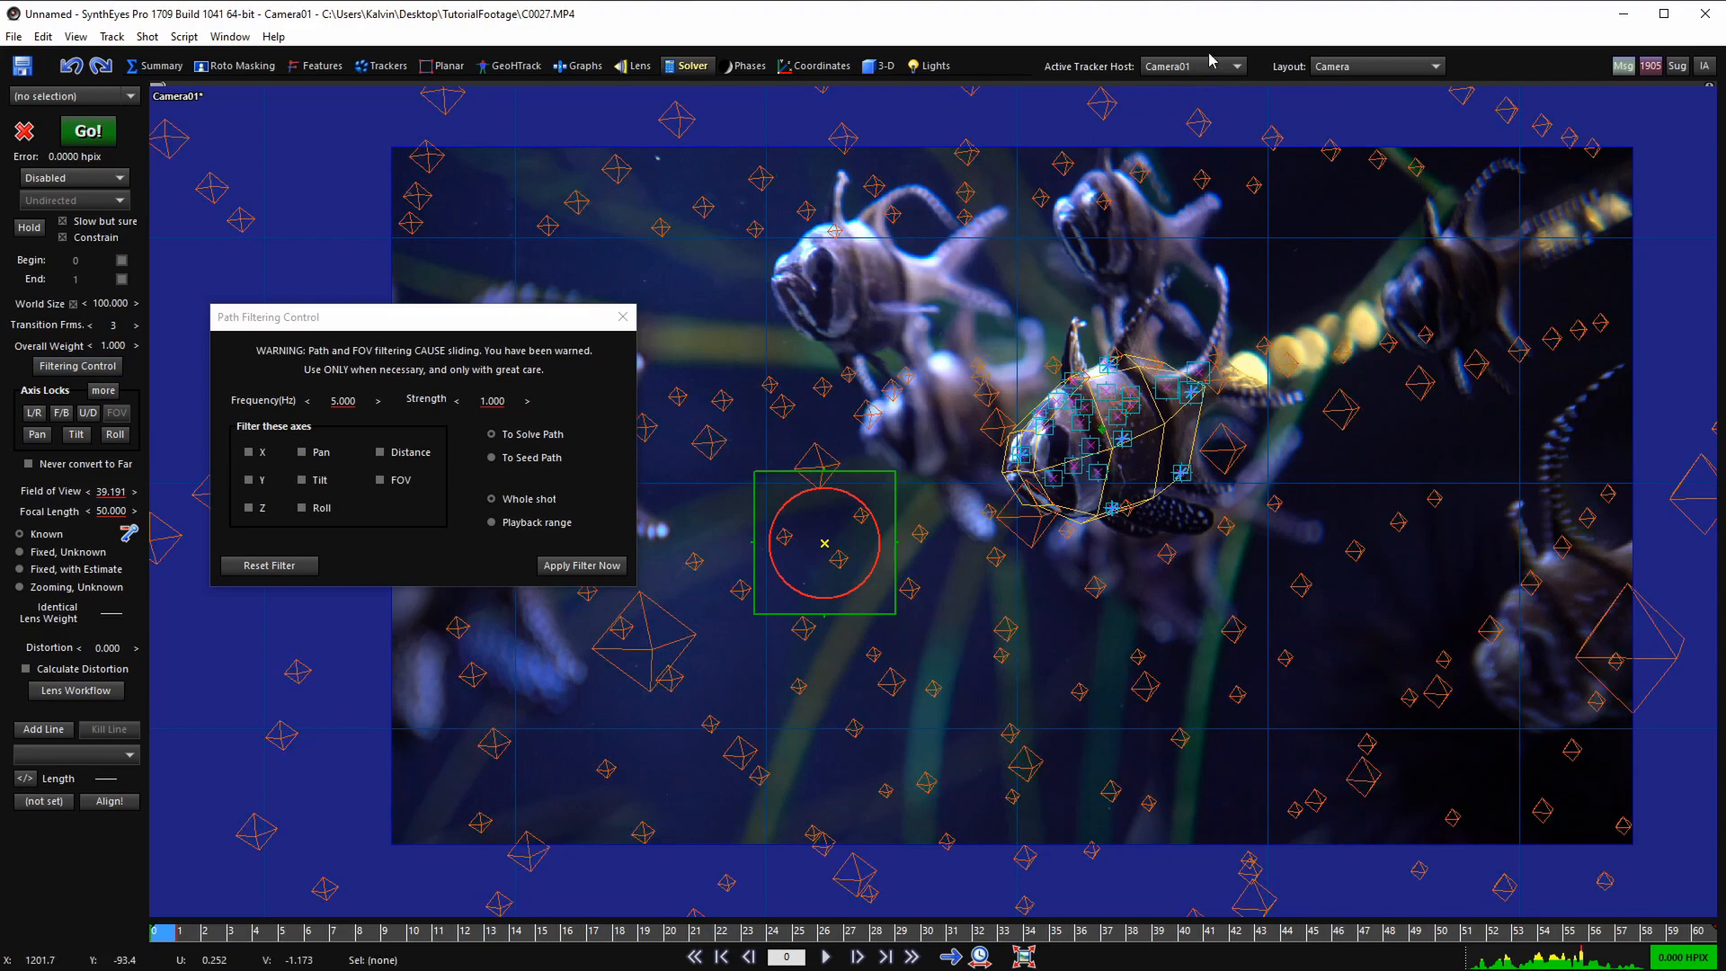
scroll(1001, 326, up, 2)
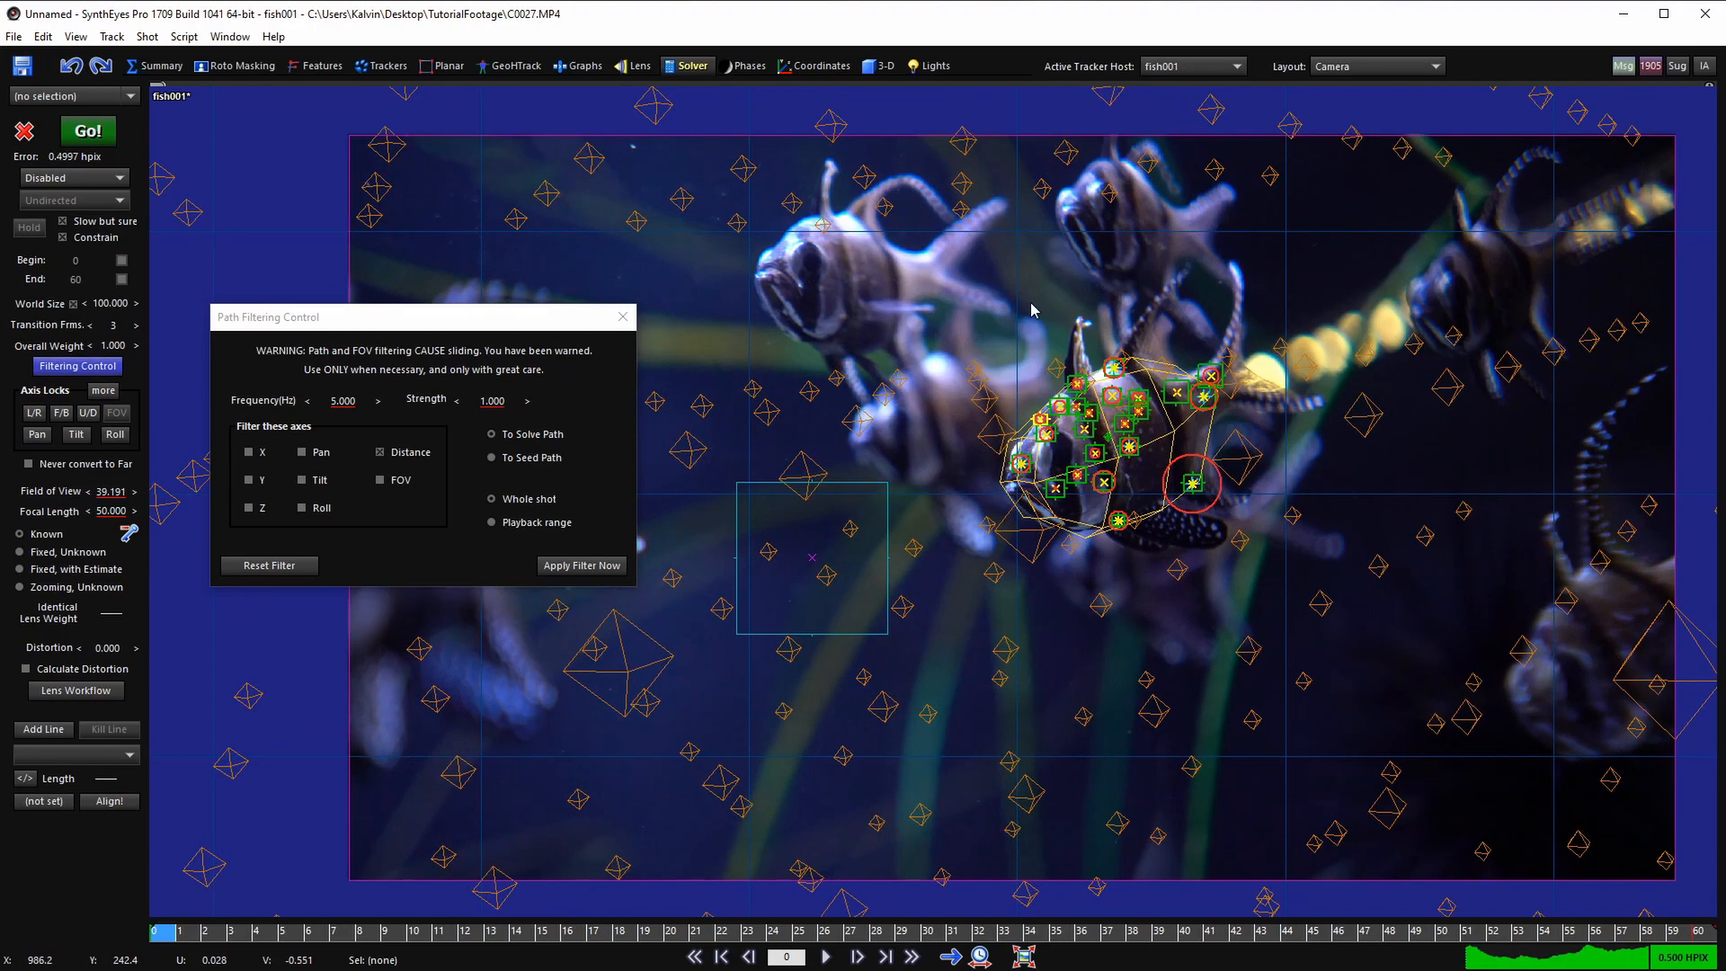
middle_drag(956, 300, 903, 289)
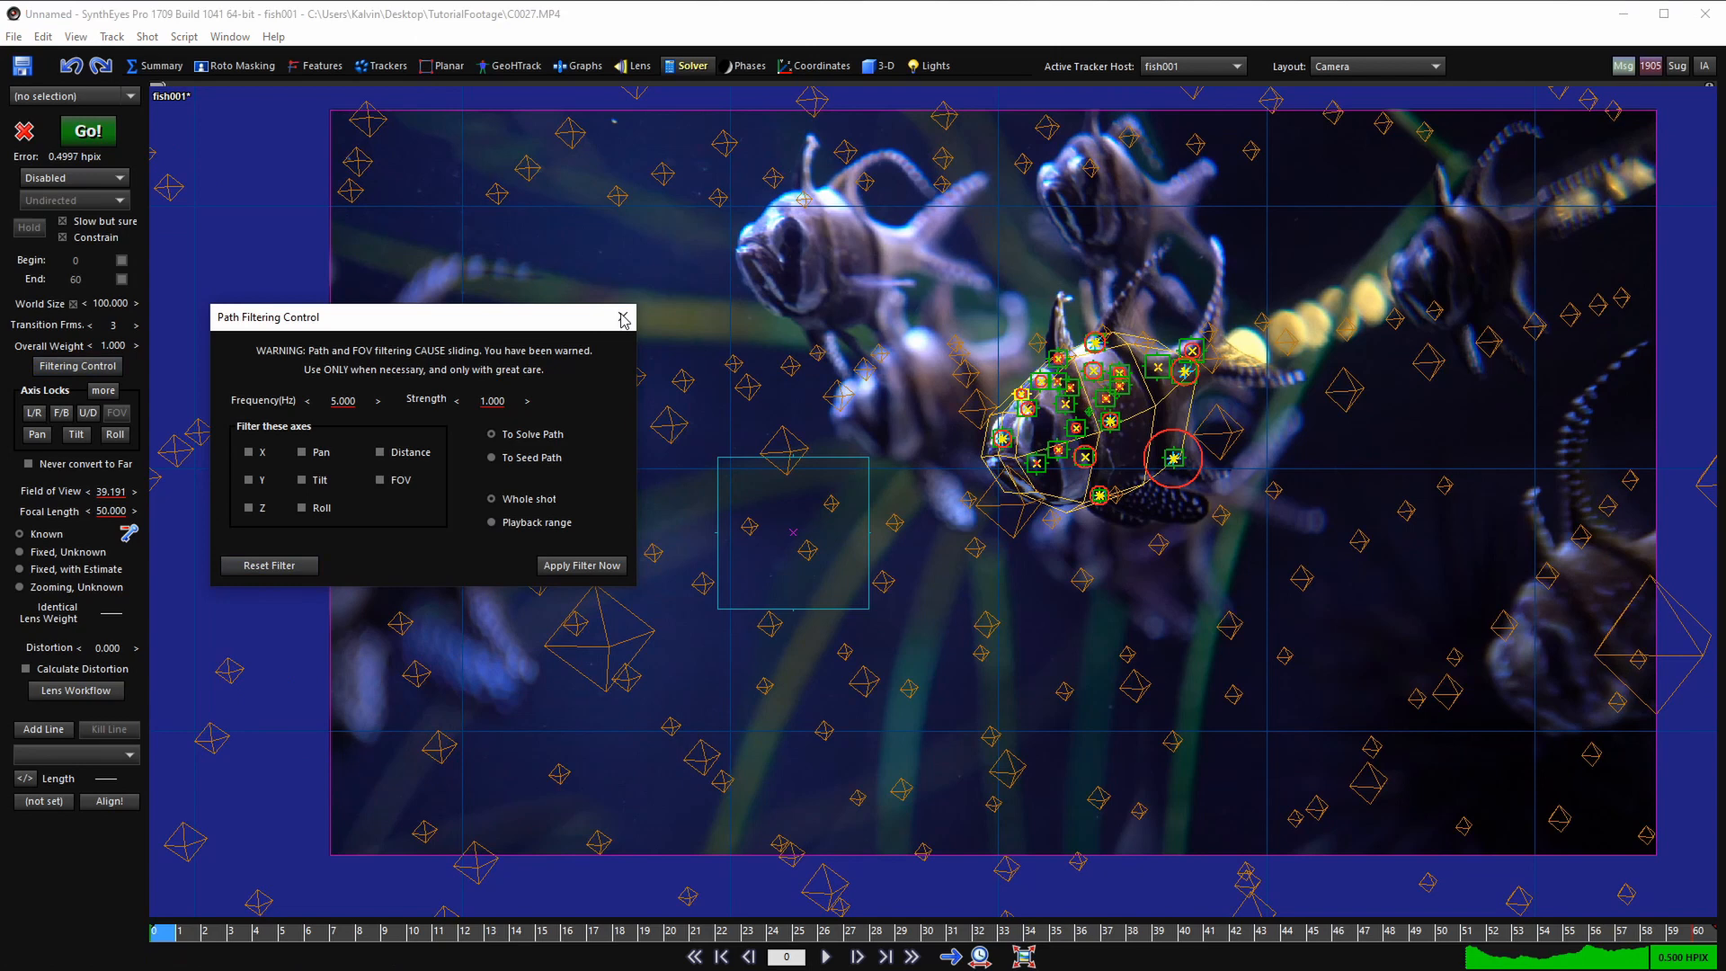
click(622, 317)
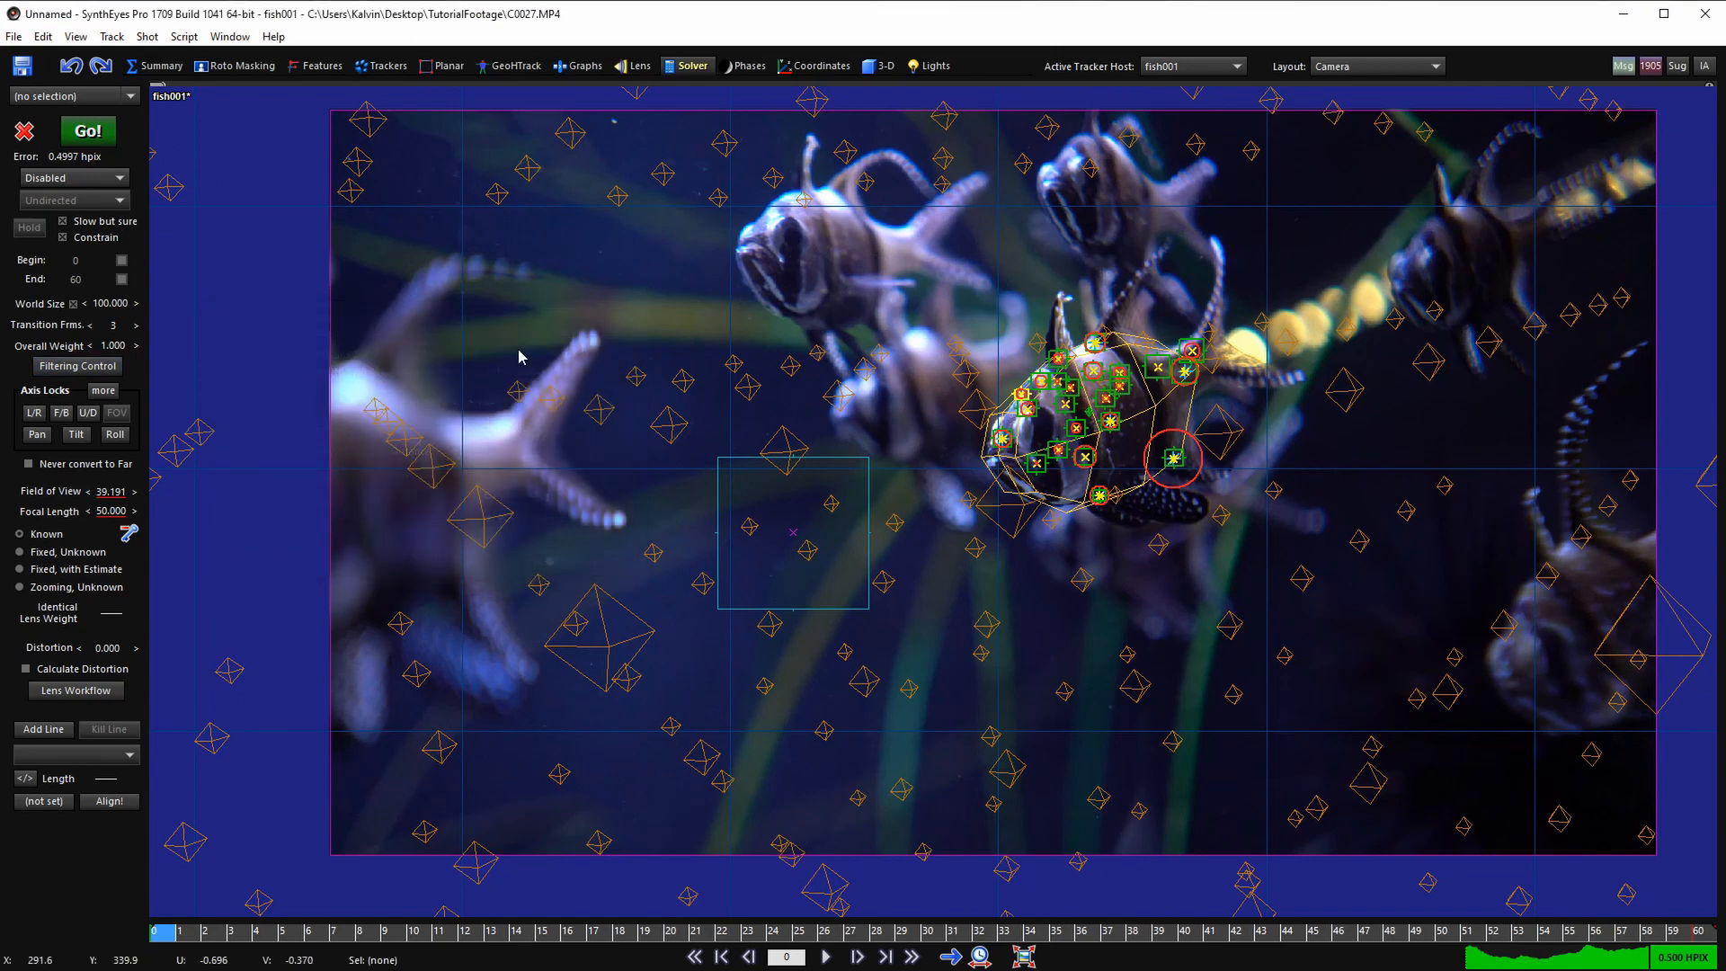
click(76, 366)
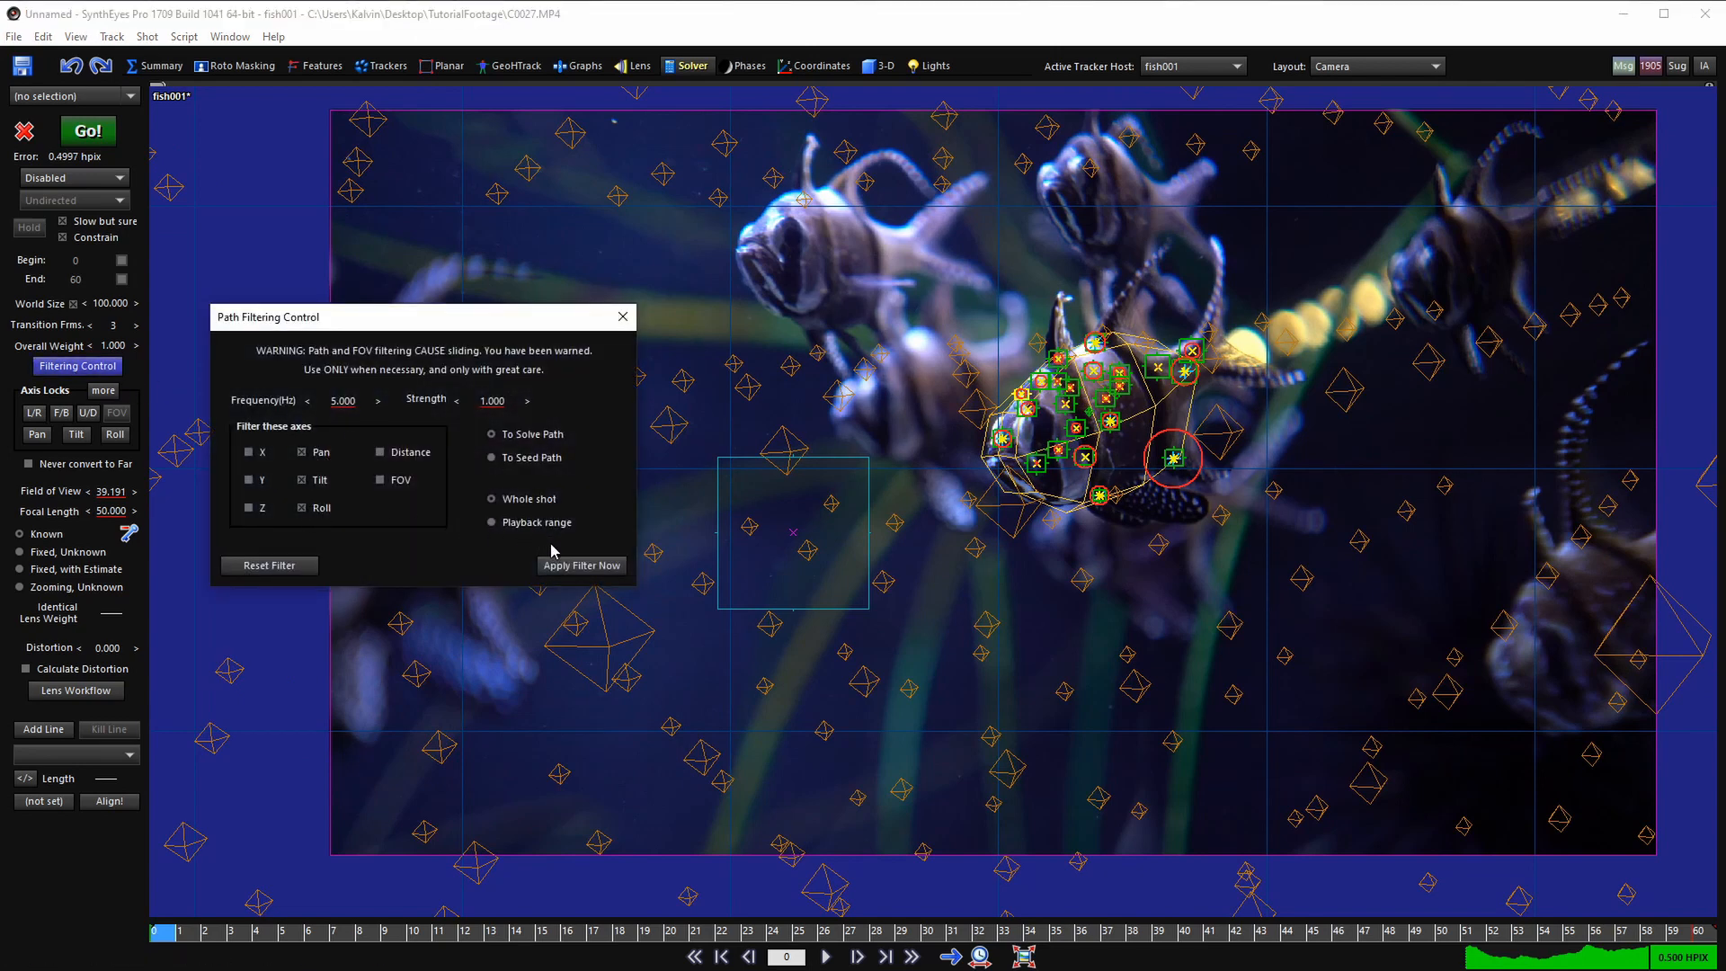
- Review the matrix motion from frame 0, close the Path Filtering Control, and delete the Matrix mesh from the scene
drag(490, 931, 645, 931)
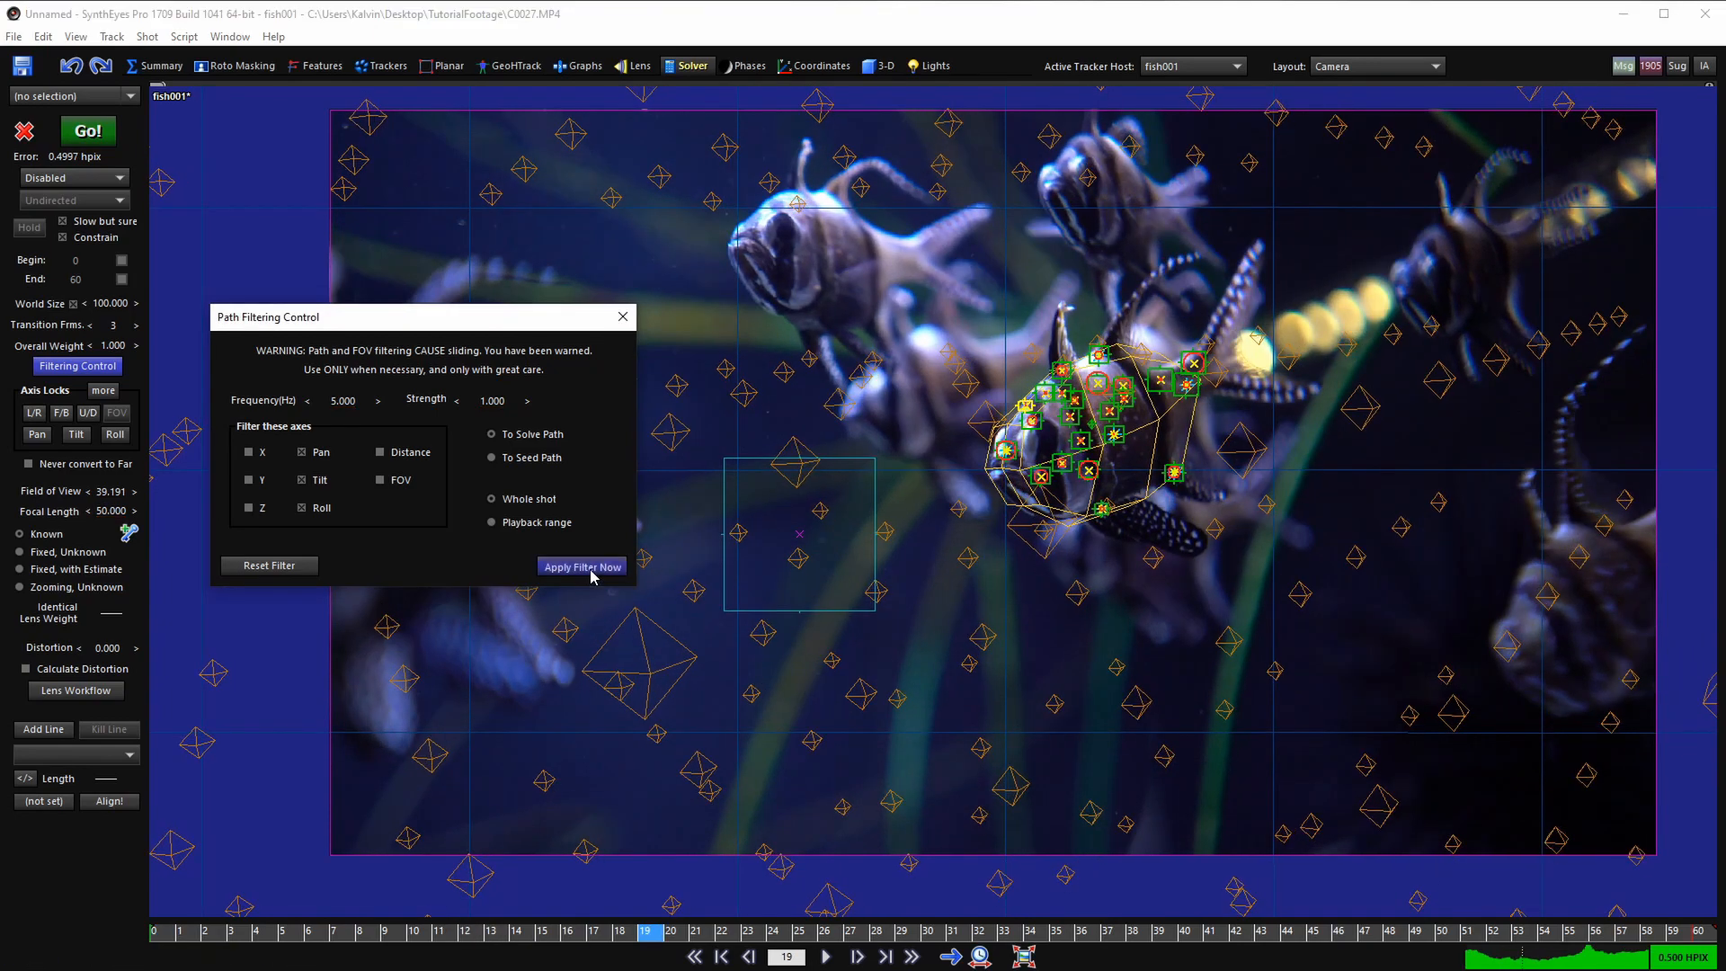
key(space)
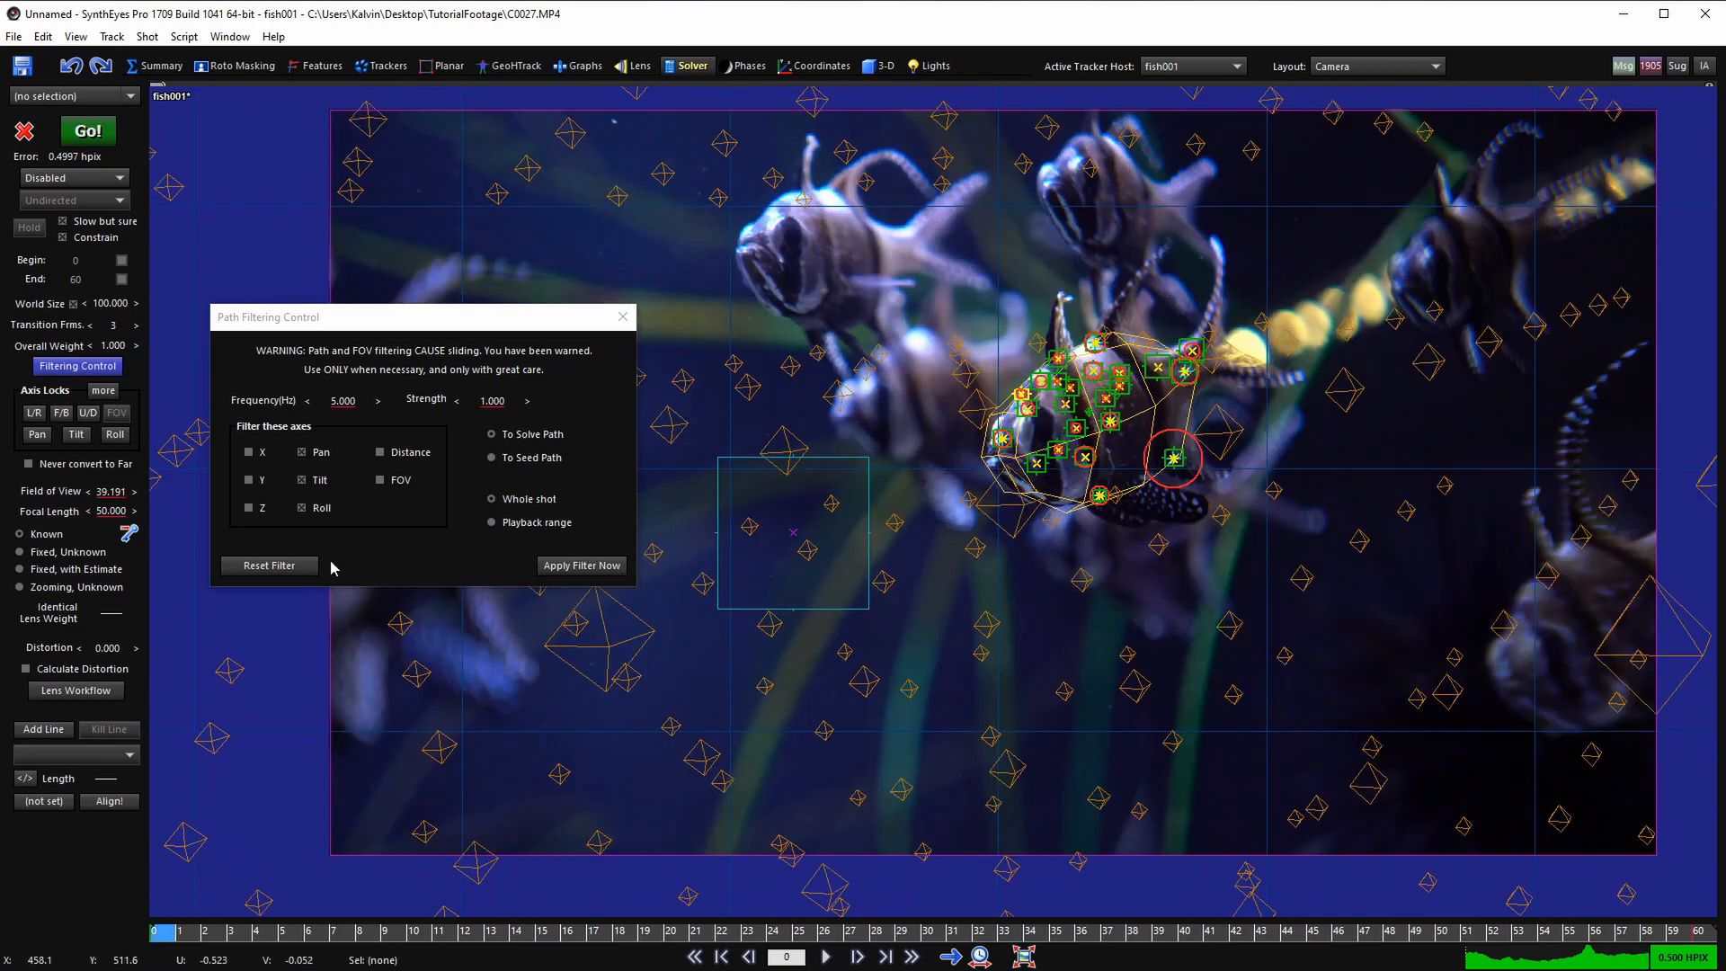
click(622, 318)
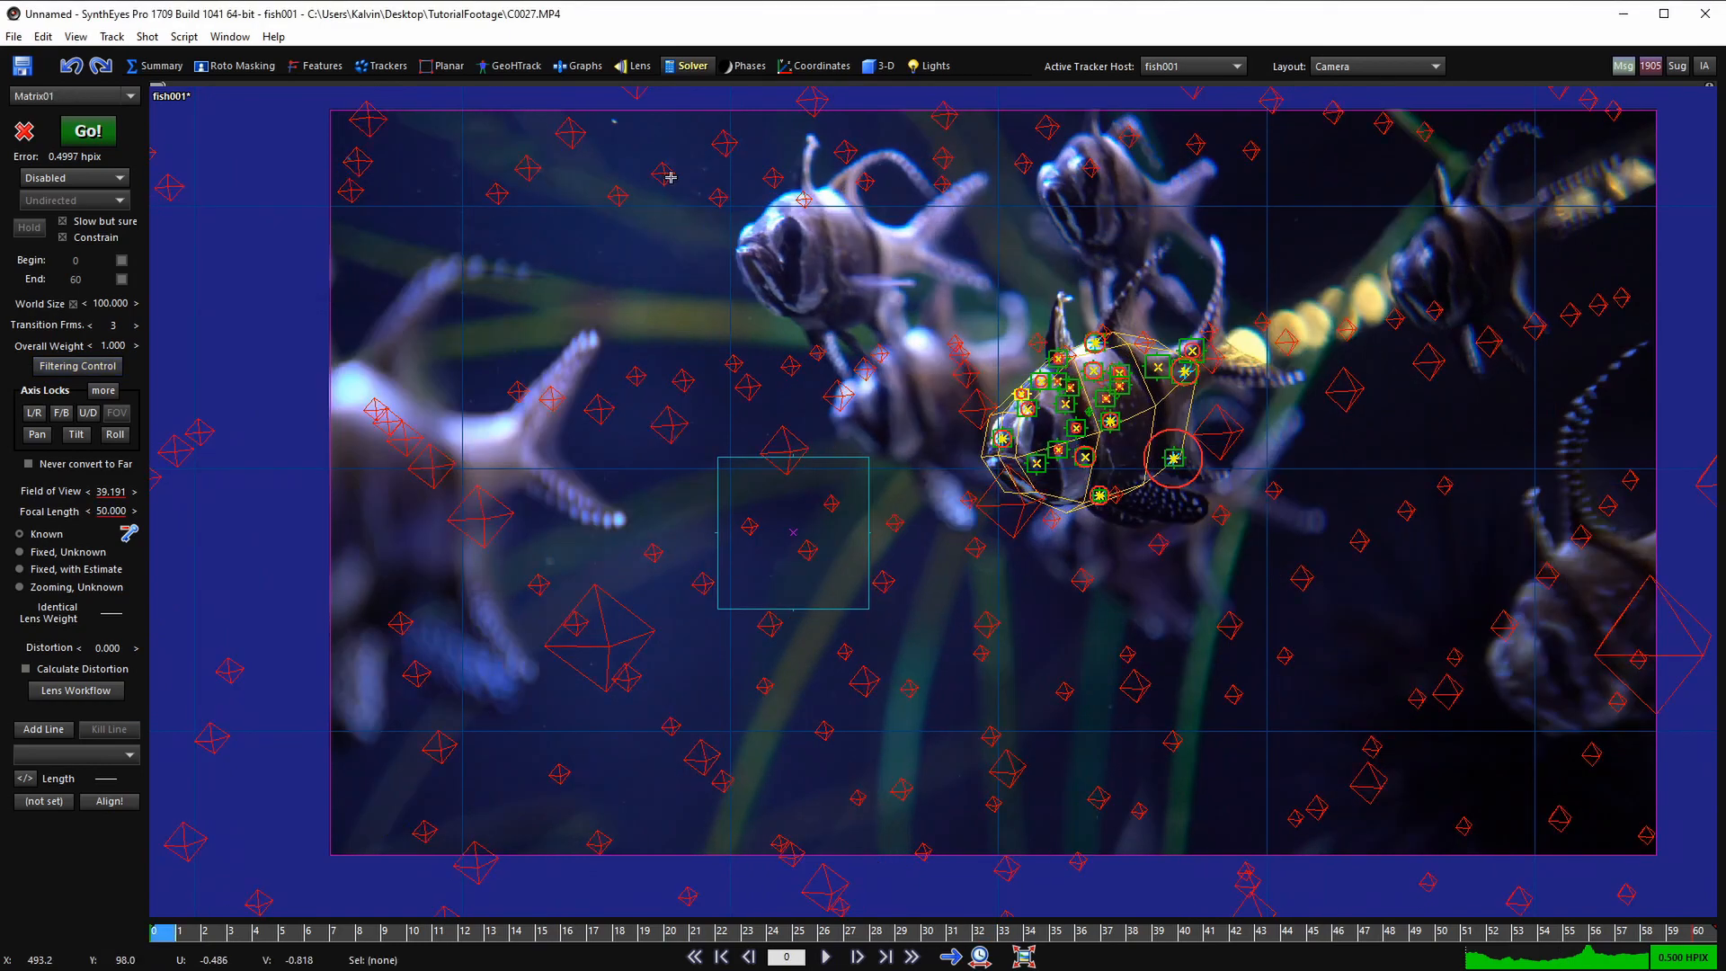
- Play the shot close up and in full view to examine how the fish mesh and trackers follow the fish
key(space)
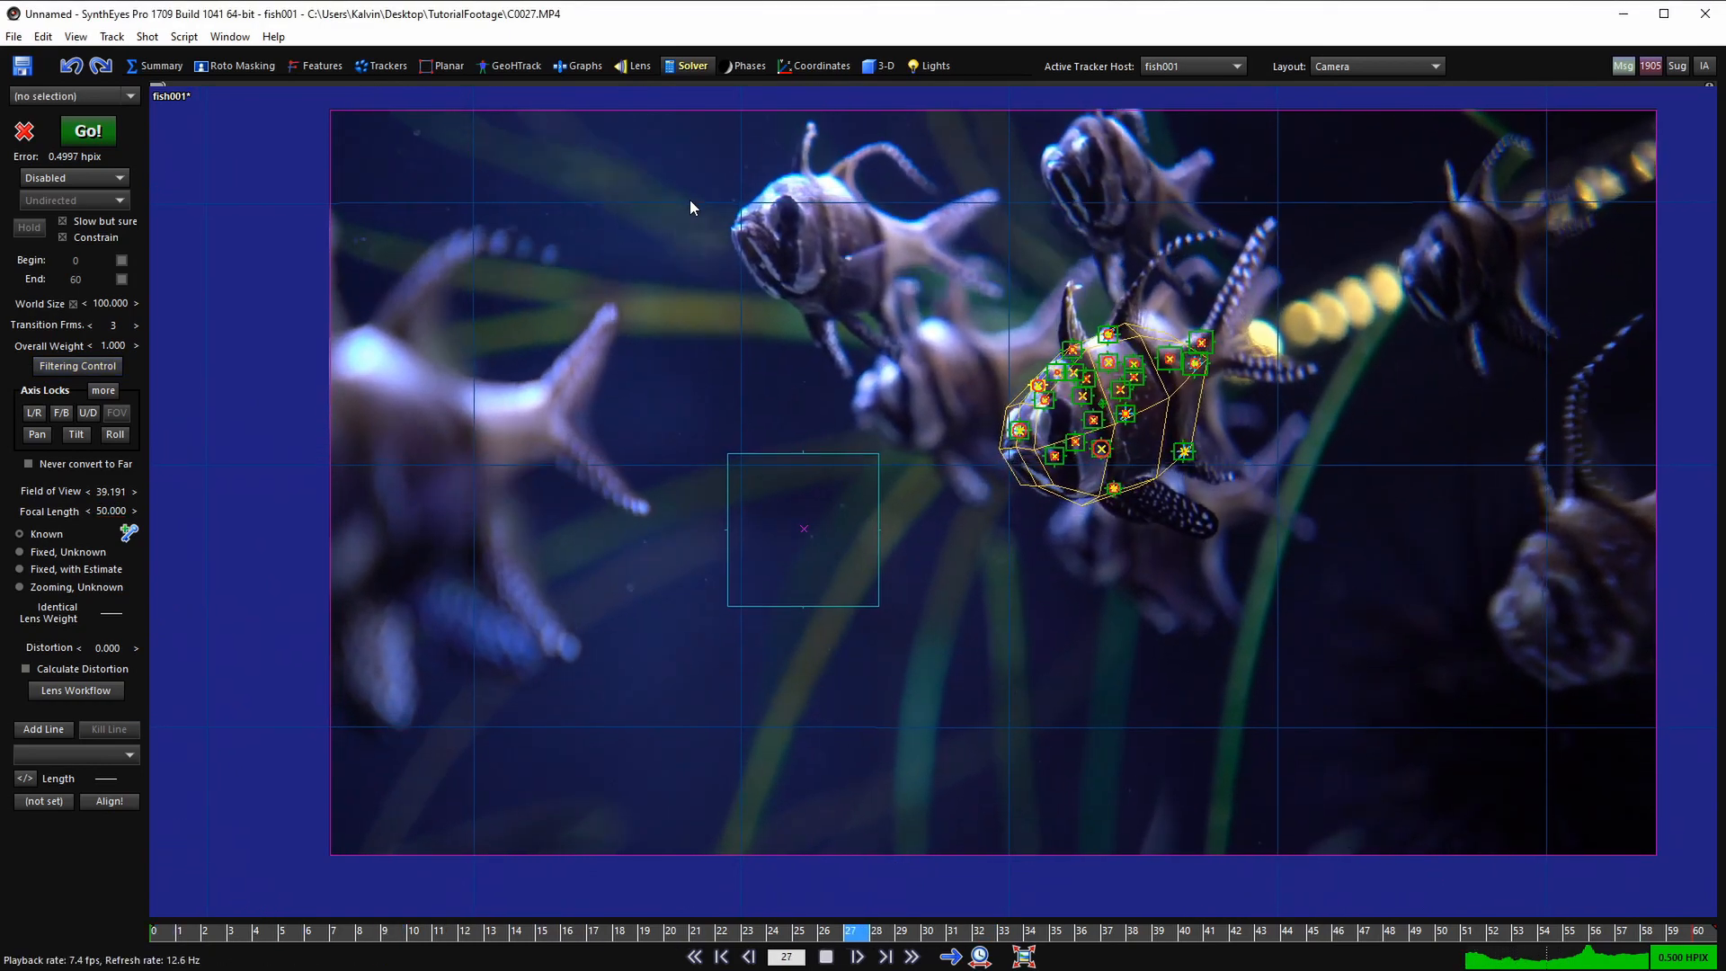
scroll(1111, 342, up, 4)
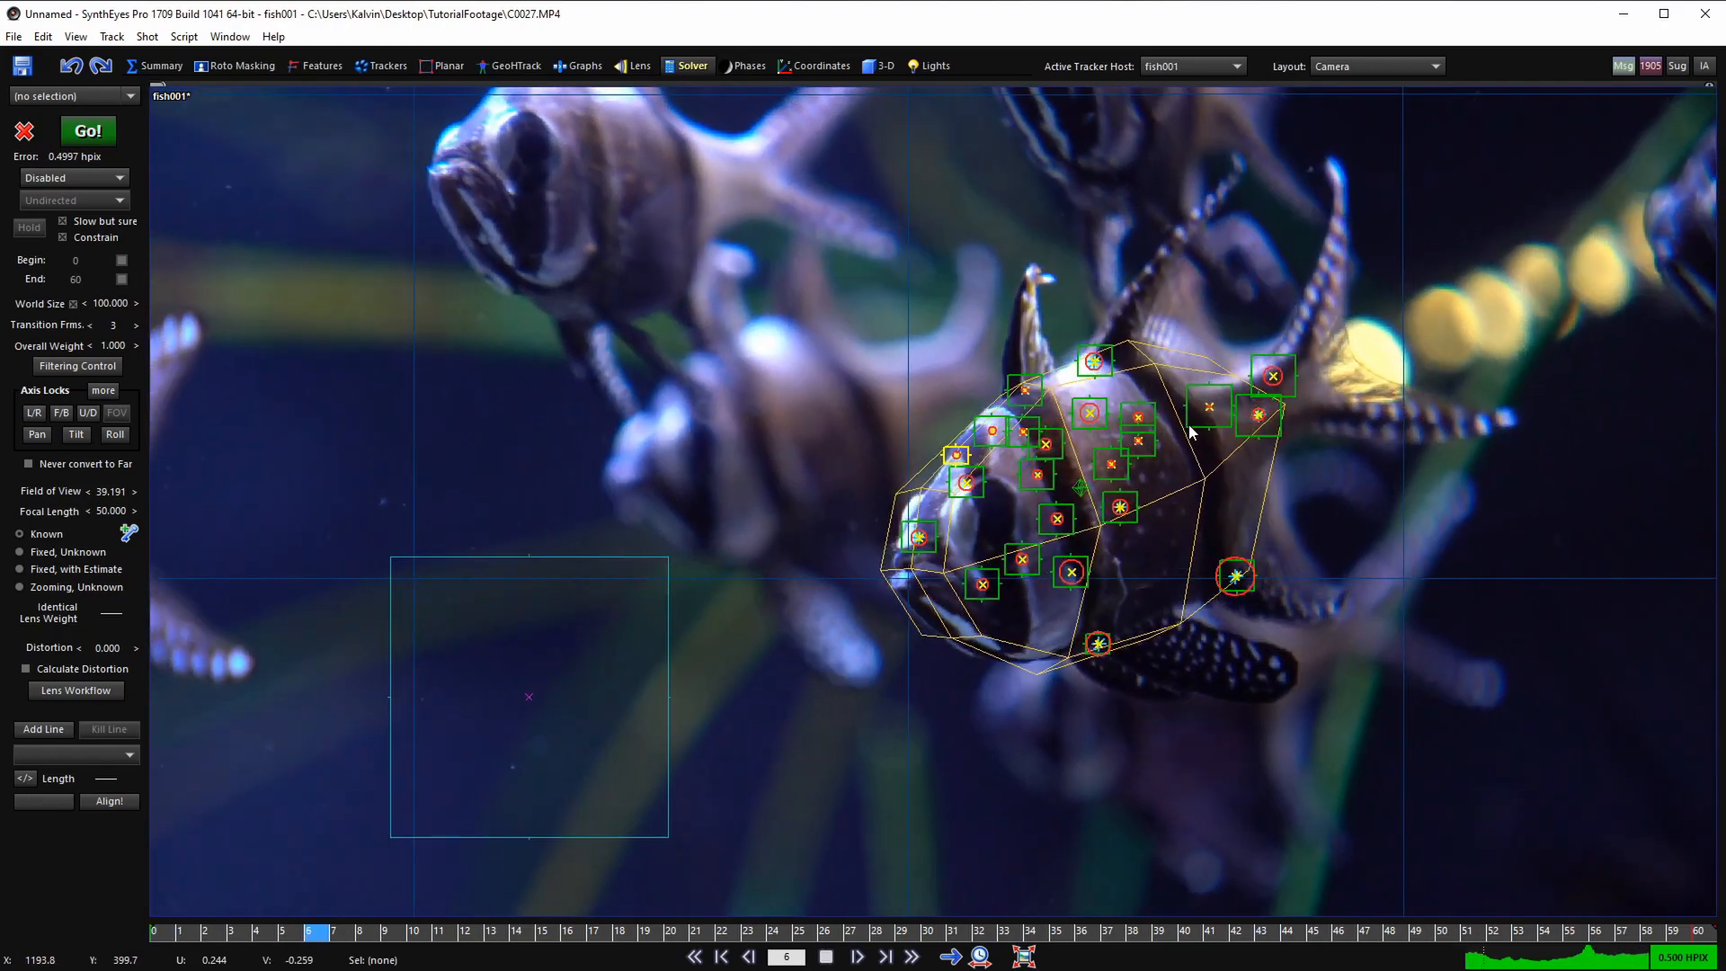
scroll(1144, 385, down, 3)
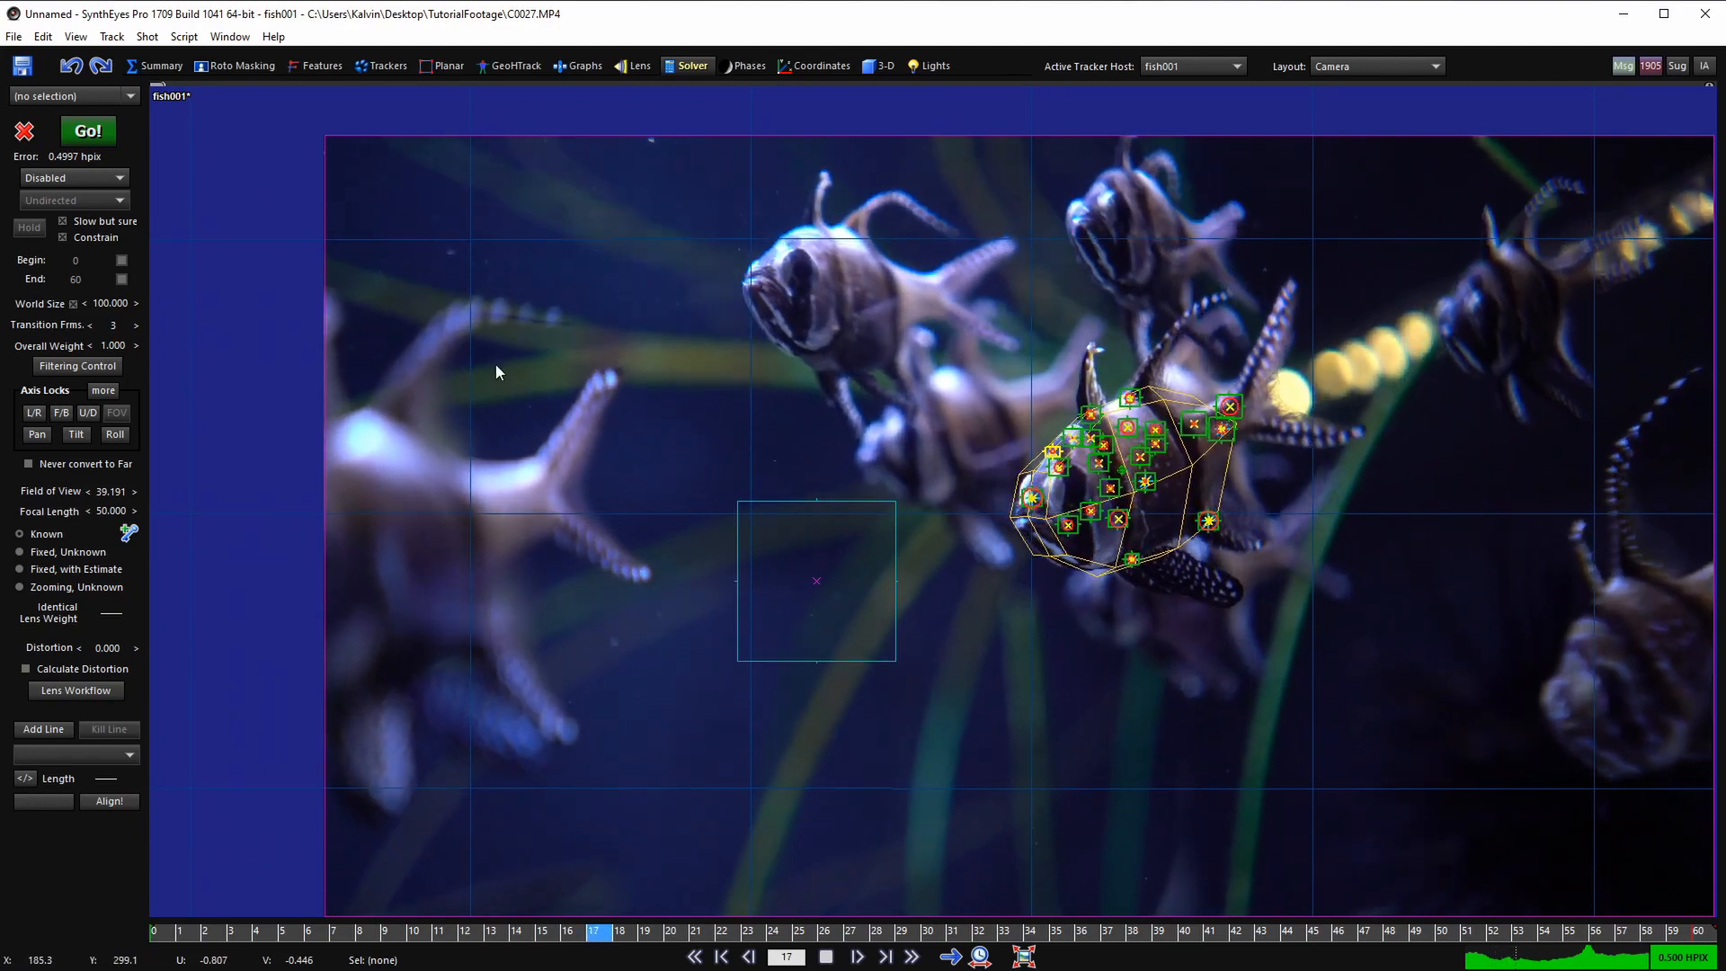
scroll(746, 441, down, 1)
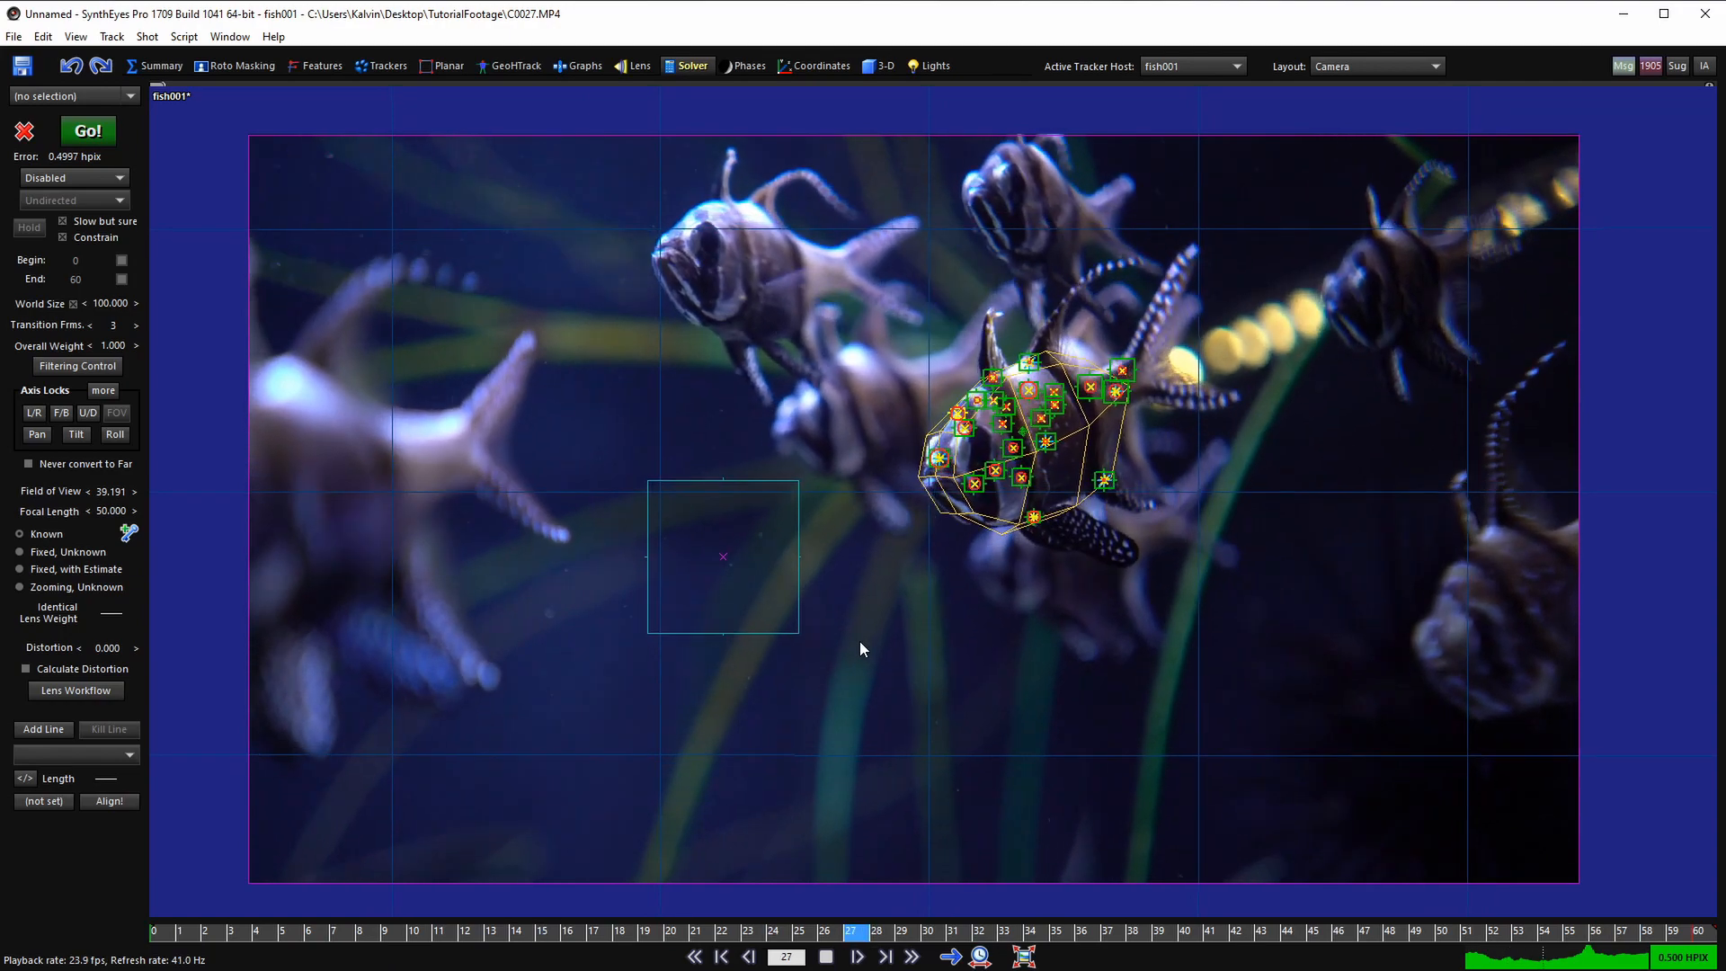
scroll(889, 588, down, 1)
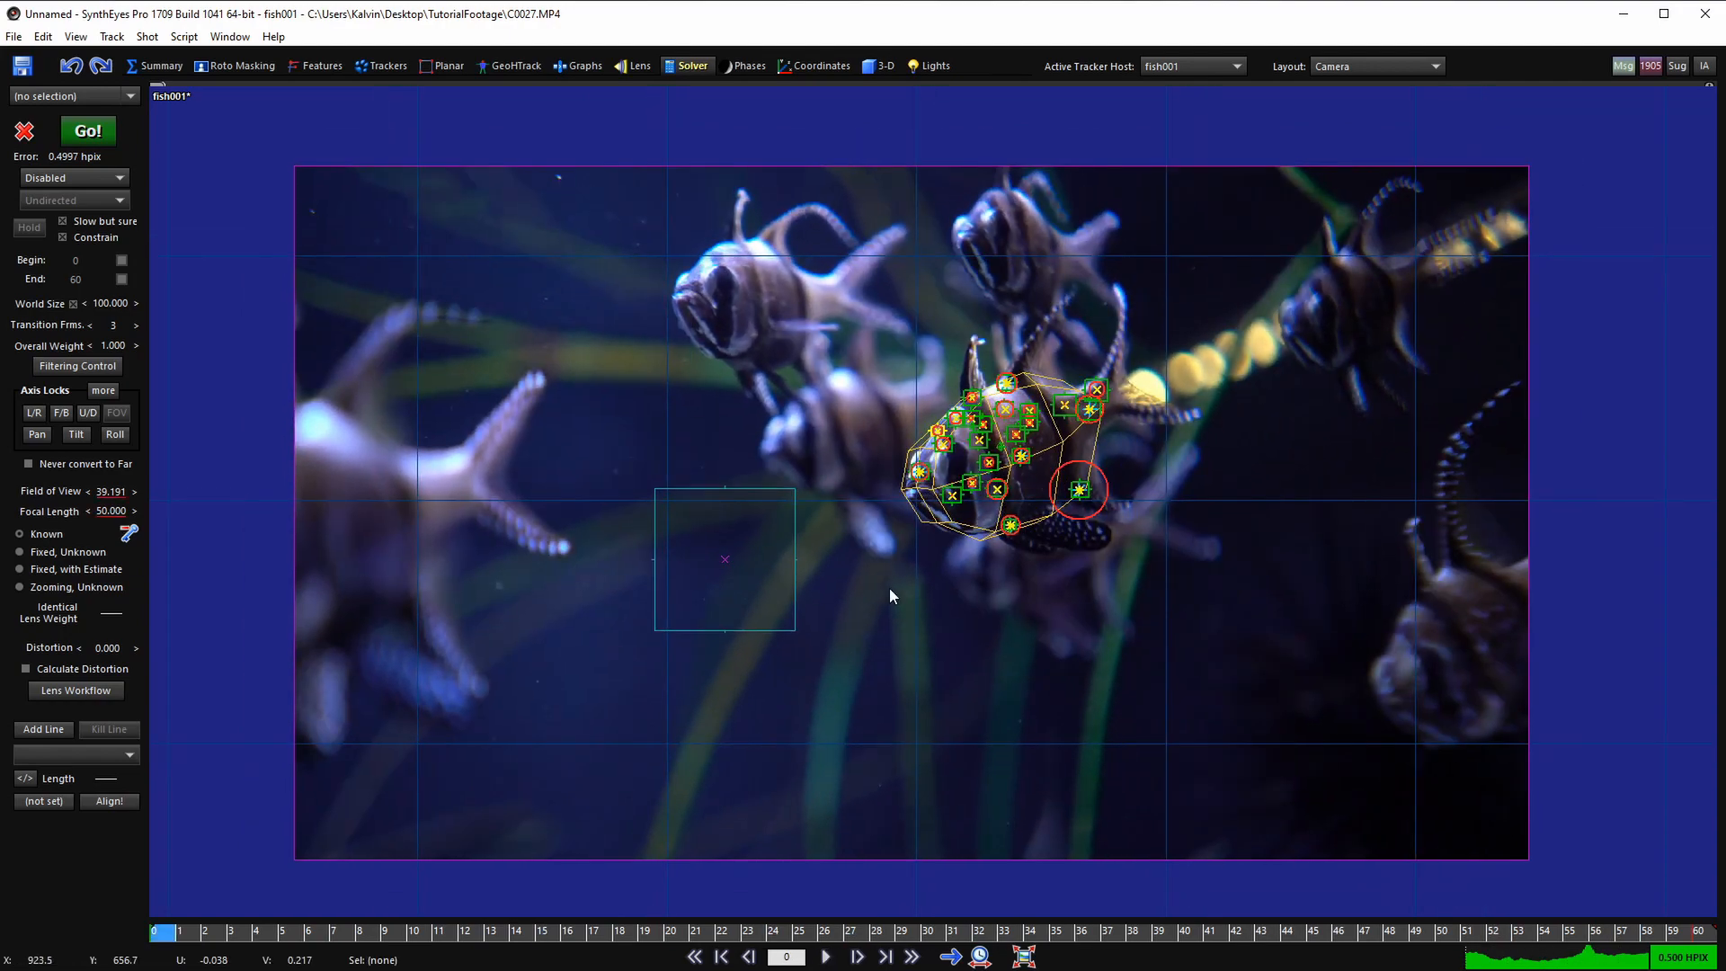
drag(295, 930, 393, 828)
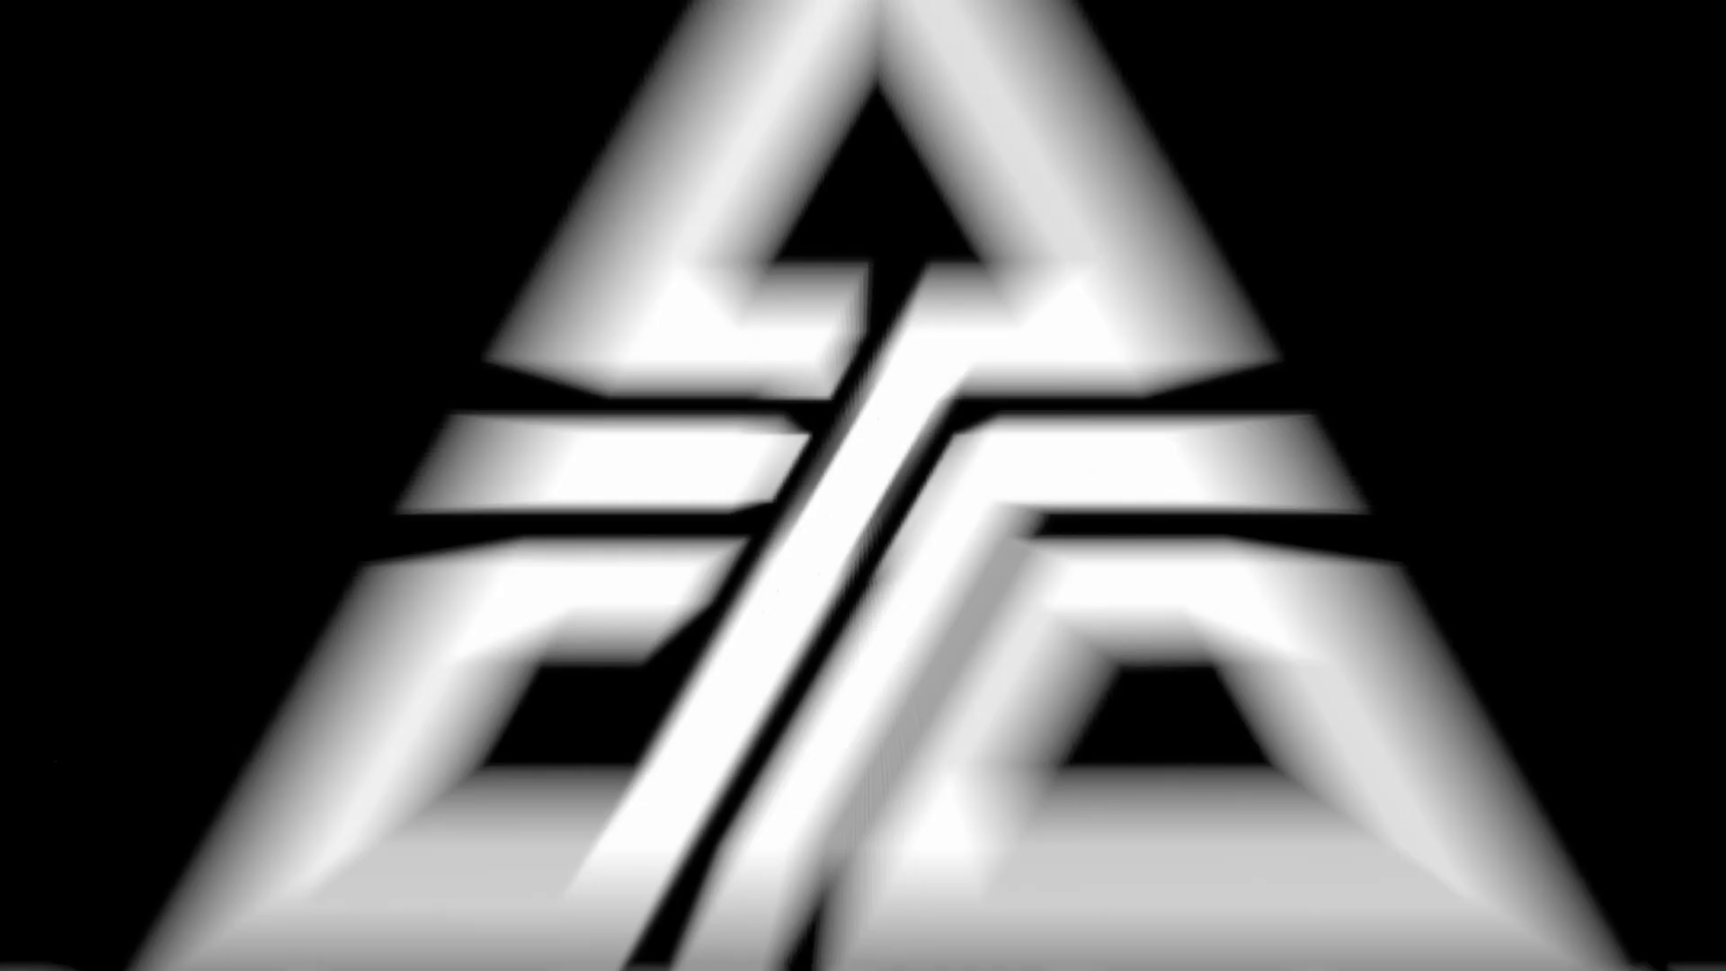